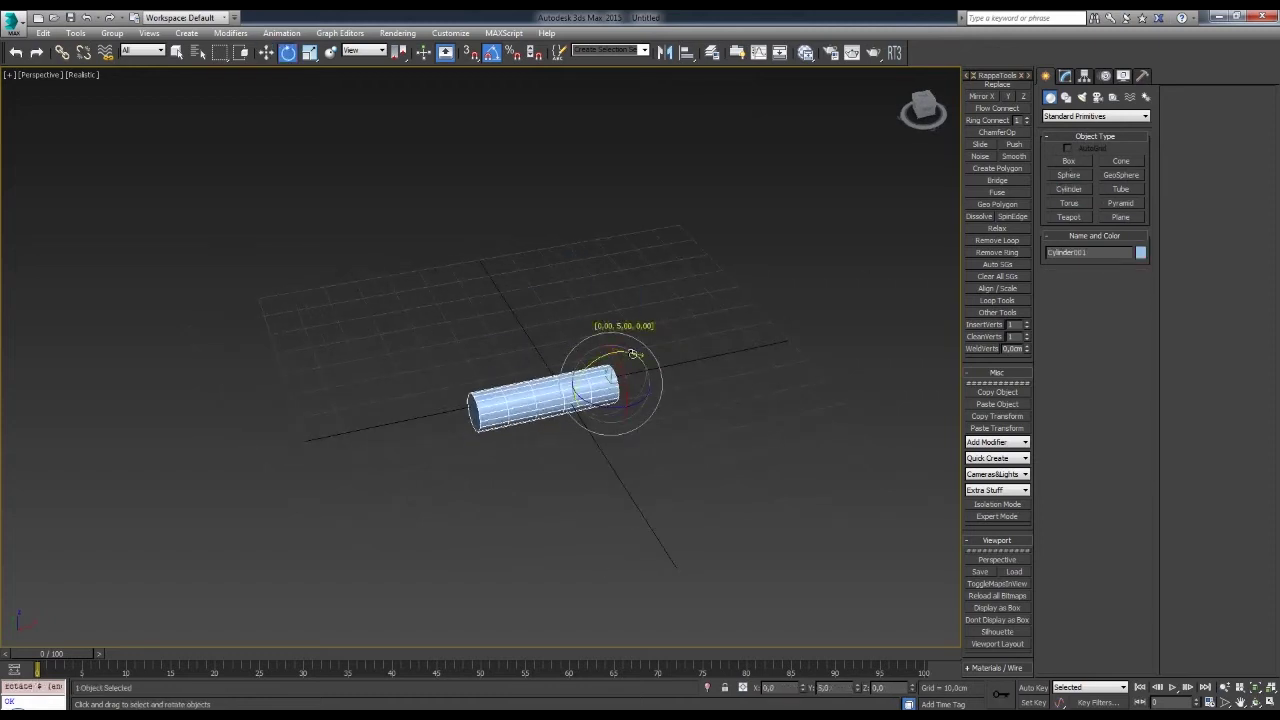
# - Convert the barrel cylinder to Editable Poly
pyautogui.press('w')
pyautogui.rightClick(737, 271)
pyautogui.click(786, 506)
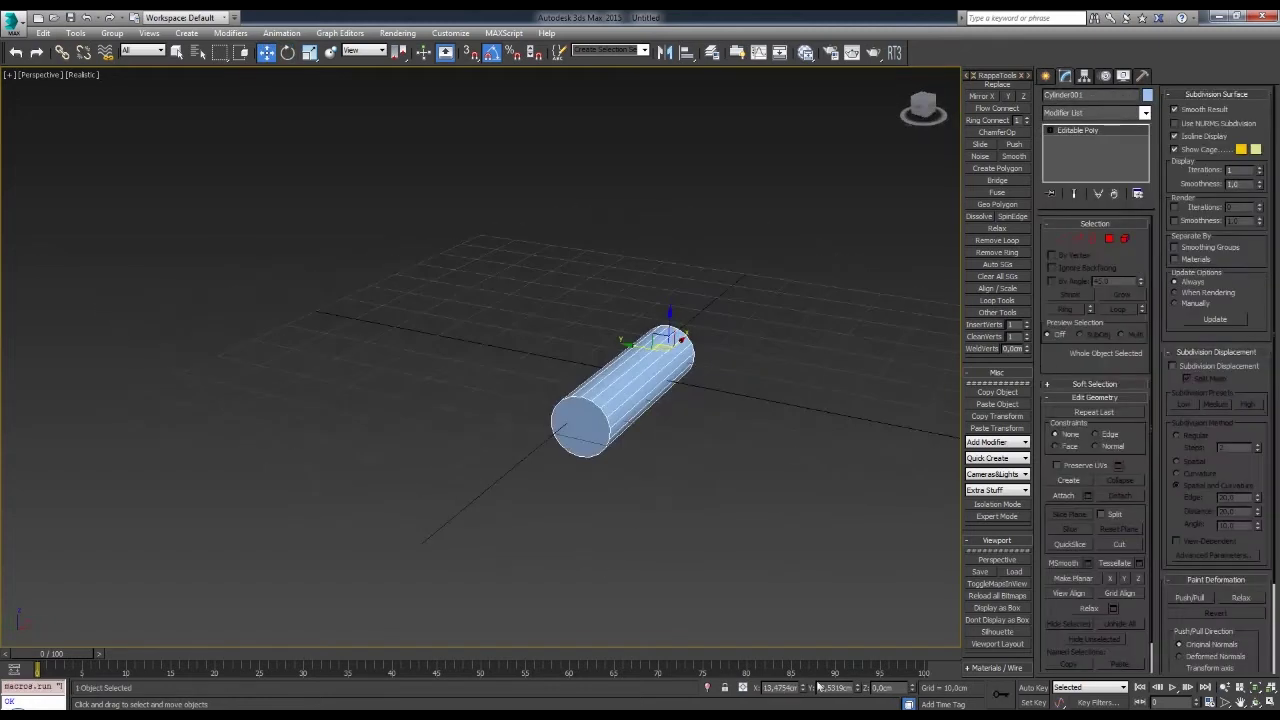
pyautogui.keyDown('alt'); pyautogui.moveTo(640, 420); pyautogui.dragTo(654, 301, button='middle'); pyautogui.keyUp('alt')
pyautogui.press('4')
pyautogui.click(654, 301)
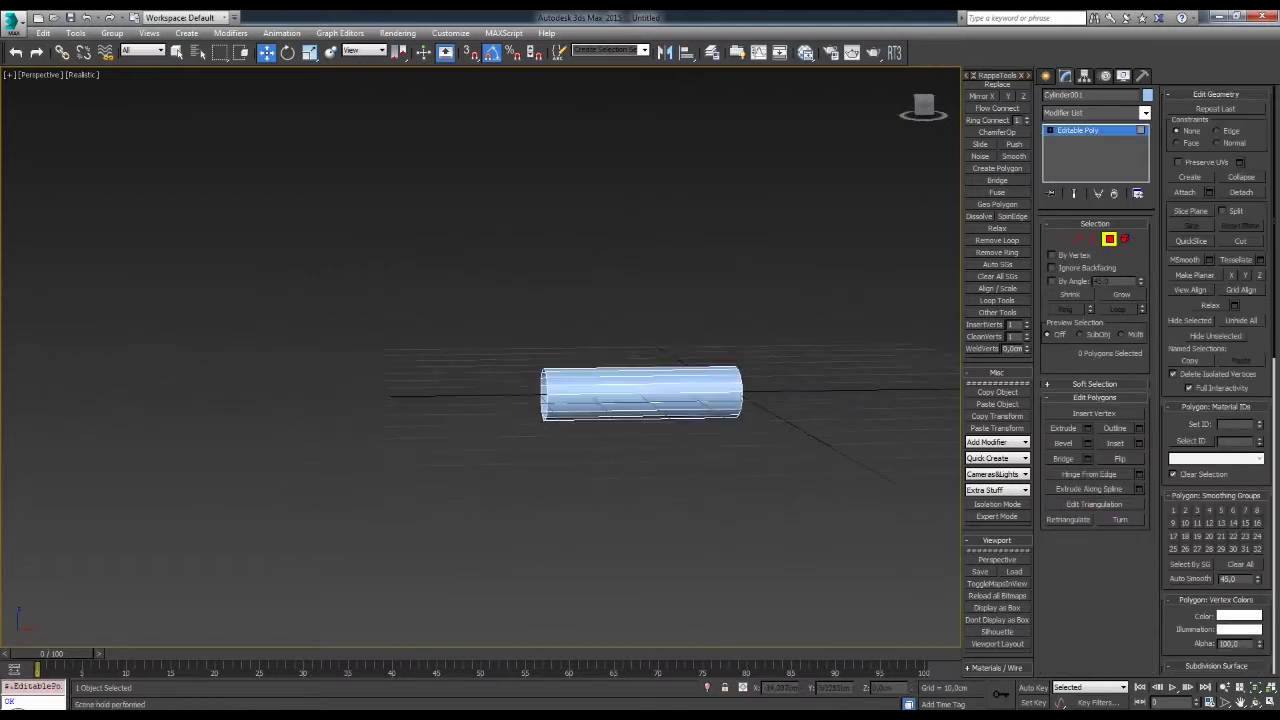
# - Select the barrel's edge ring and extrude it into a V-shaped groove
pyautogui.press('2')
pyautogui.click(558, 441)
pyautogui.hotkey('alt', 'r')
pyautogui.scroll(2, 608, 431)
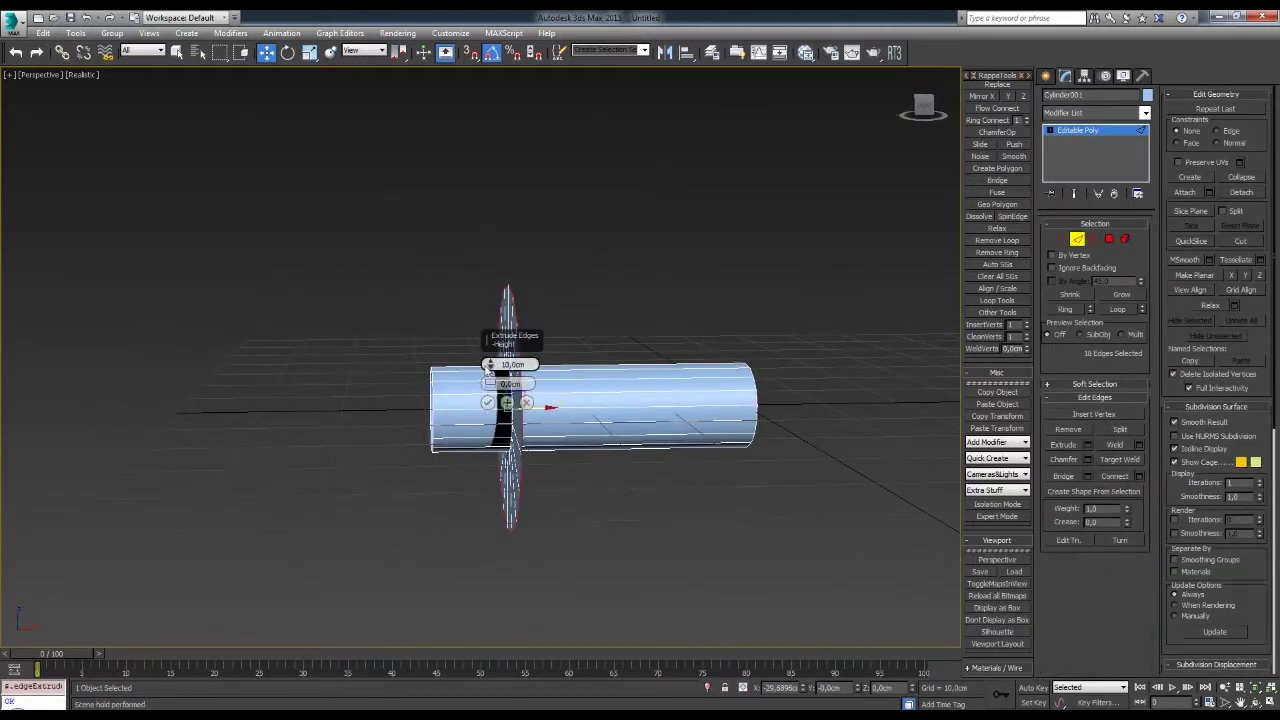
pyautogui.rightClick(489, 366)
pyautogui.moveTo(489, 386); pyautogui.dragTo(489, 383)
pyautogui.scroll(1, 489, 366)
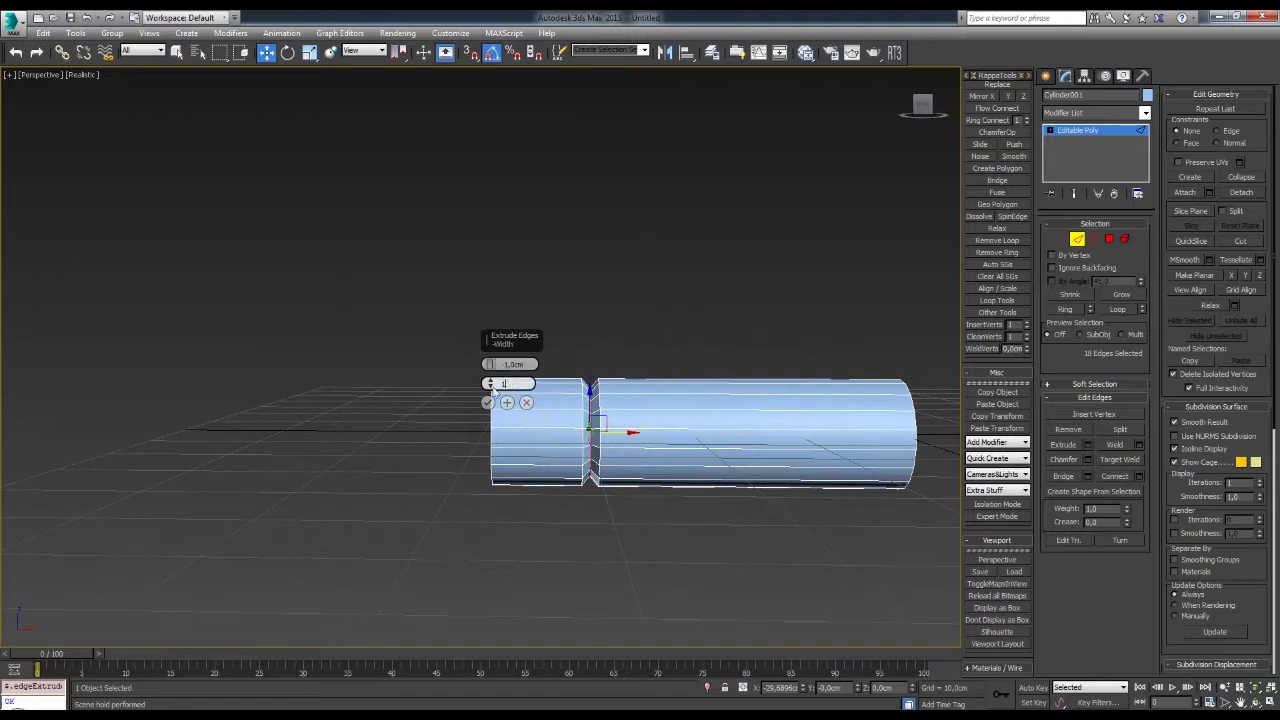
pyautogui.click(488, 403)
# - Select the vertices of the cylinder's right end section in the Front view
pyautogui.press('1')
pyautogui.press('f')
pyautogui.scroll(-2, 543, 428)
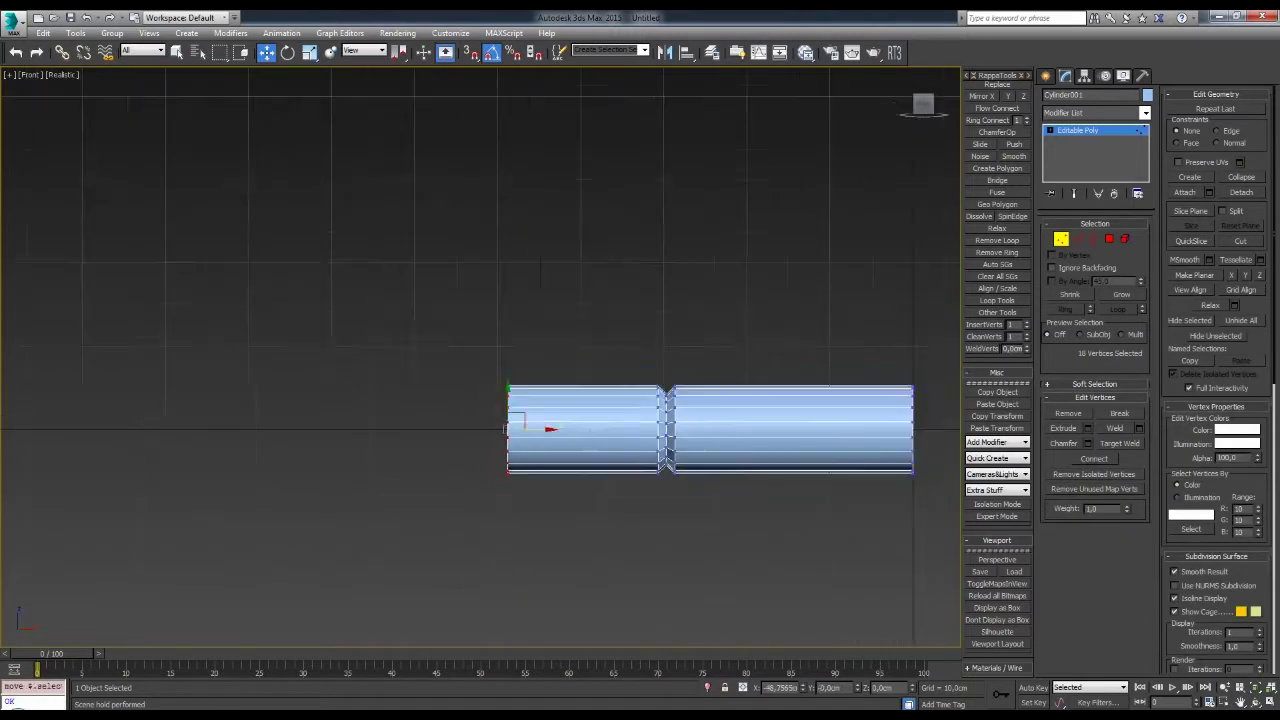
pyautogui.moveTo(862, 412); pyautogui.dragTo(783, 357, button='middle')
pyautogui.click(1086, 449)
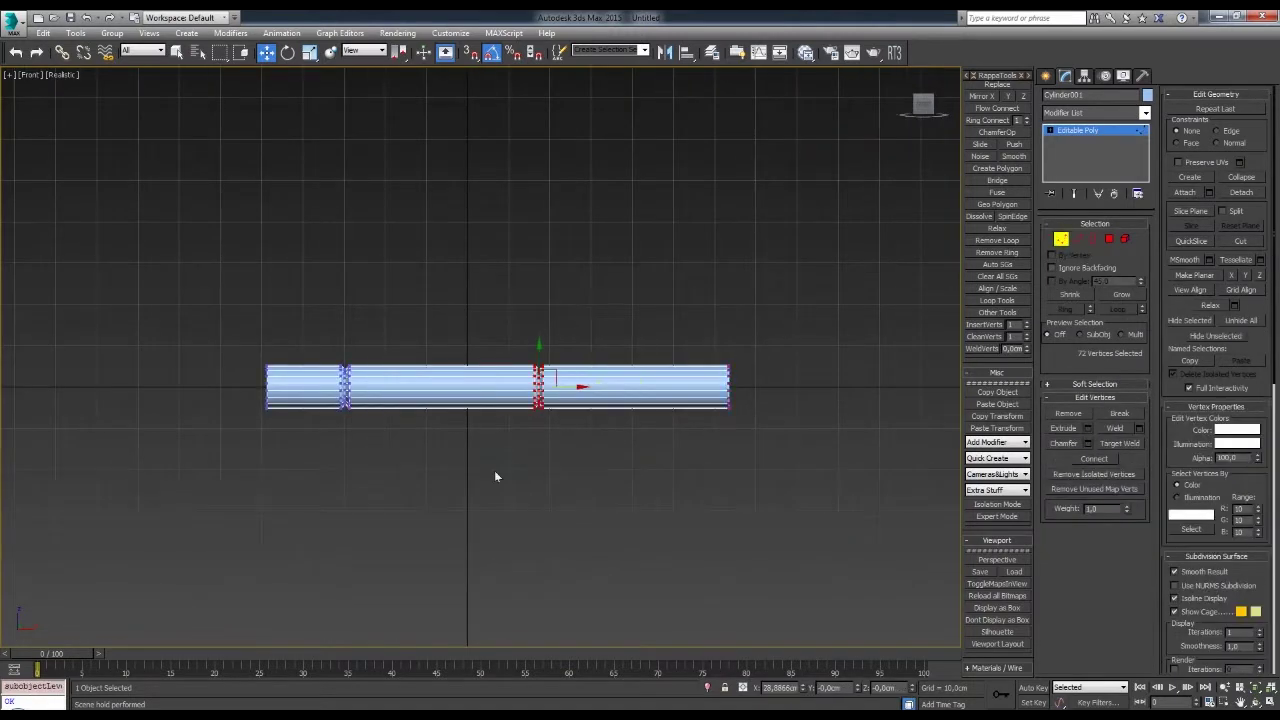
pyautogui.moveTo(494, 474); pyautogui.dragTo(709, 311, button='middle')
pyautogui.moveTo(709, 311); pyautogui.dragTo(797, 320)
pyautogui.moveTo(797, 320); pyautogui.dragTo(752, 335, button='middle')
pyautogui.press('2')
pyautogui.scroll(3, 620, 420)
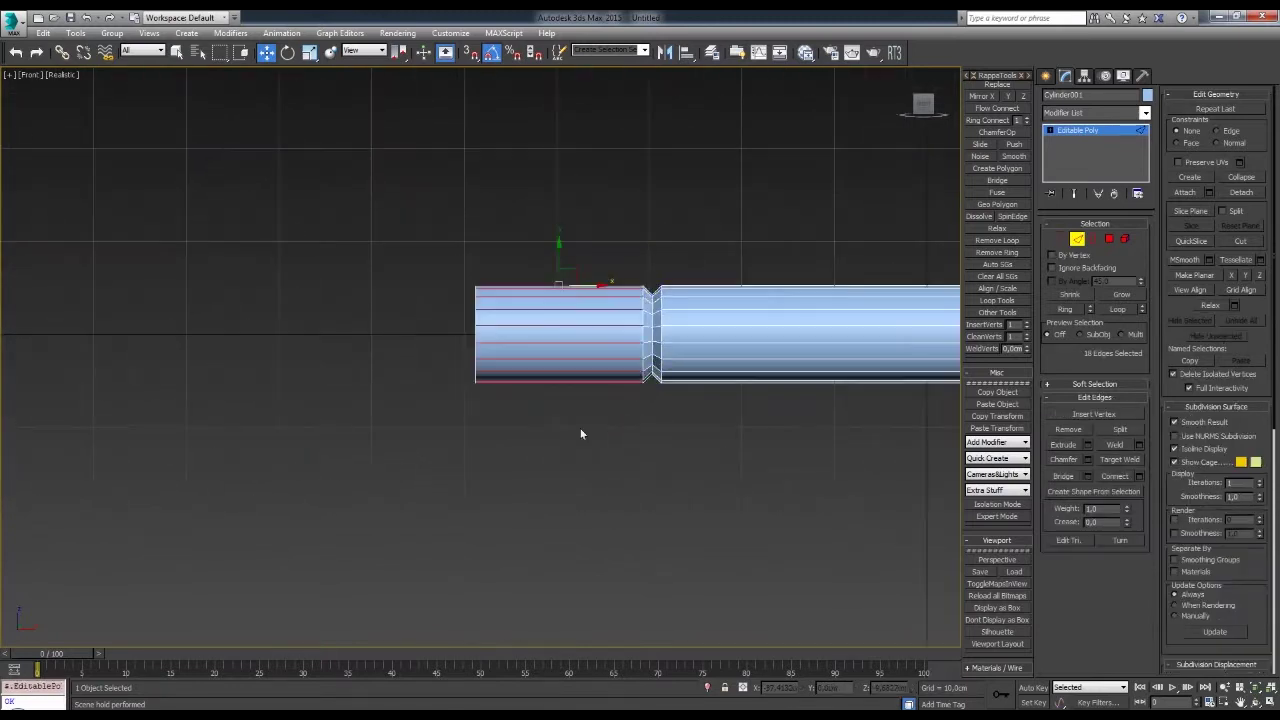
pyautogui.press('1')
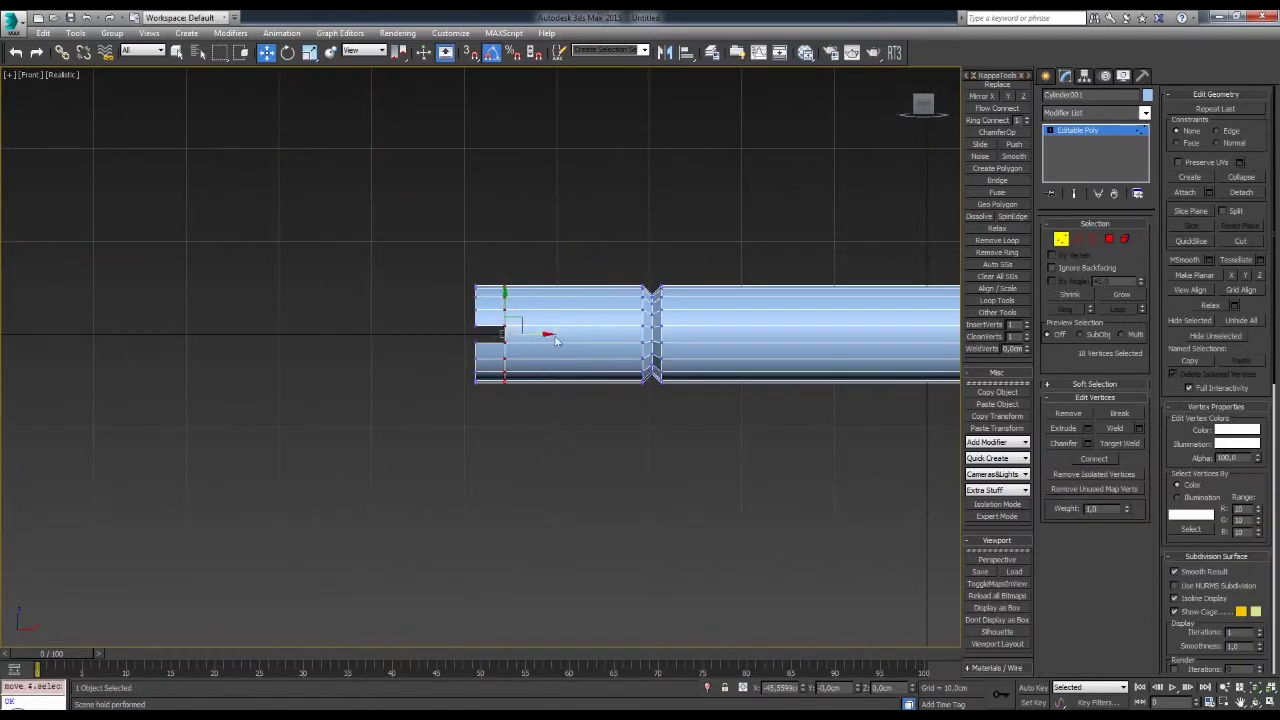
pyautogui.scroll(-3, 556, 341)
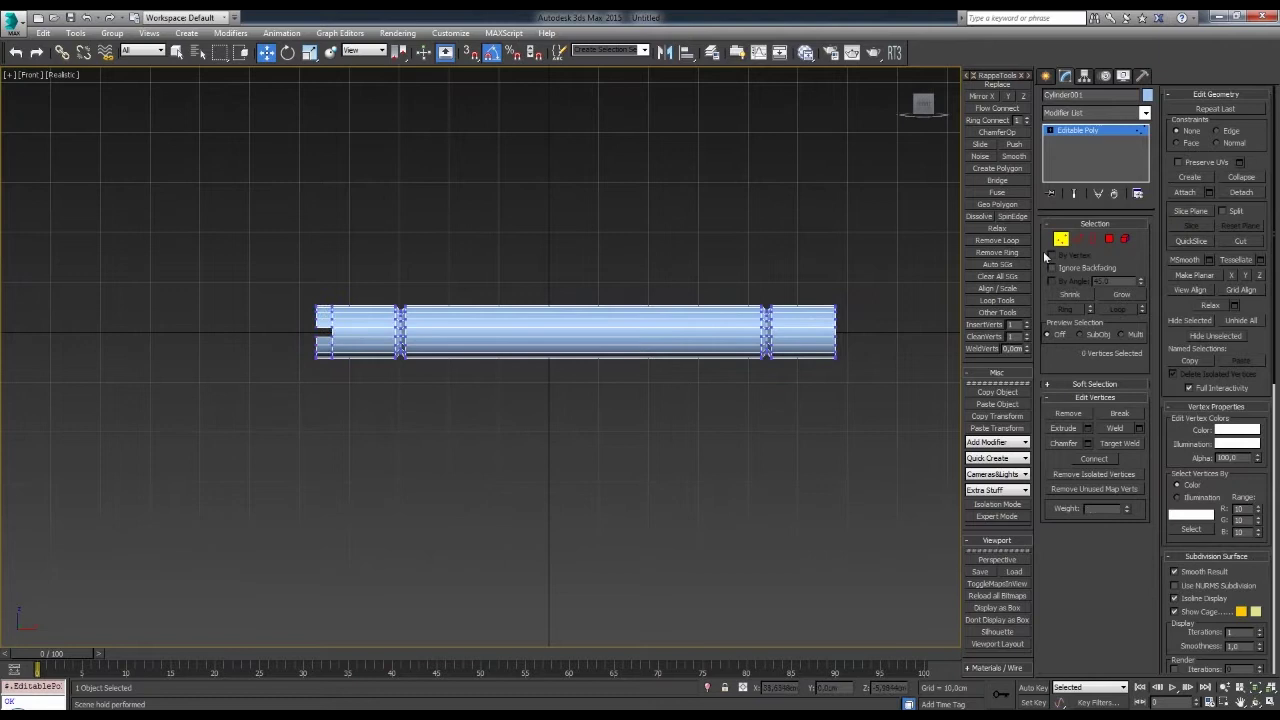
# - Shift-clone the end-section polygons, scale the copy up about three times, and detach it
pyautogui.moveTo(600, 450); pyautogui.dragTo(457, 450, button='middle')
pyautogui.press('4')
pyautogui.keyDown('shift'); pyautogui.moveTo(590, 330); pyautogui.dragTo(640, 327); pyautogui.keyUp('shift')
pyautogui.click(689, 363)
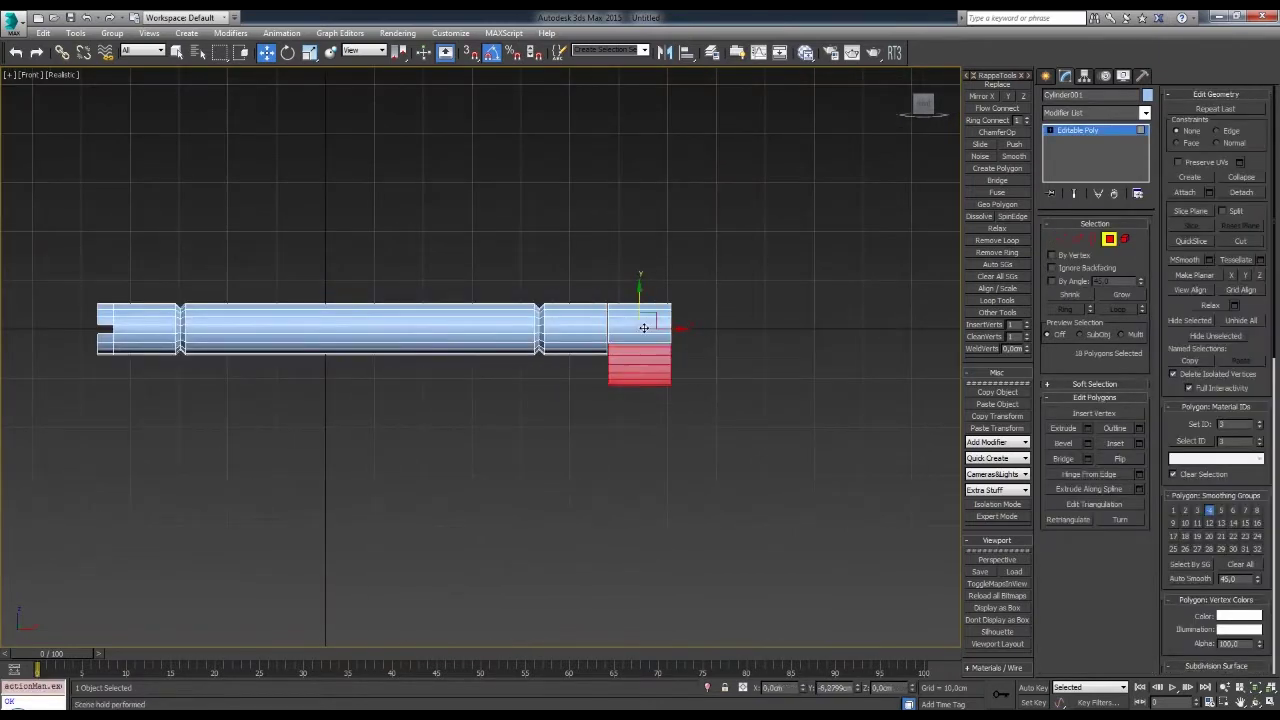
pyautogui.moveTo(647, 381); pyautogui.dragTo(631, 248)
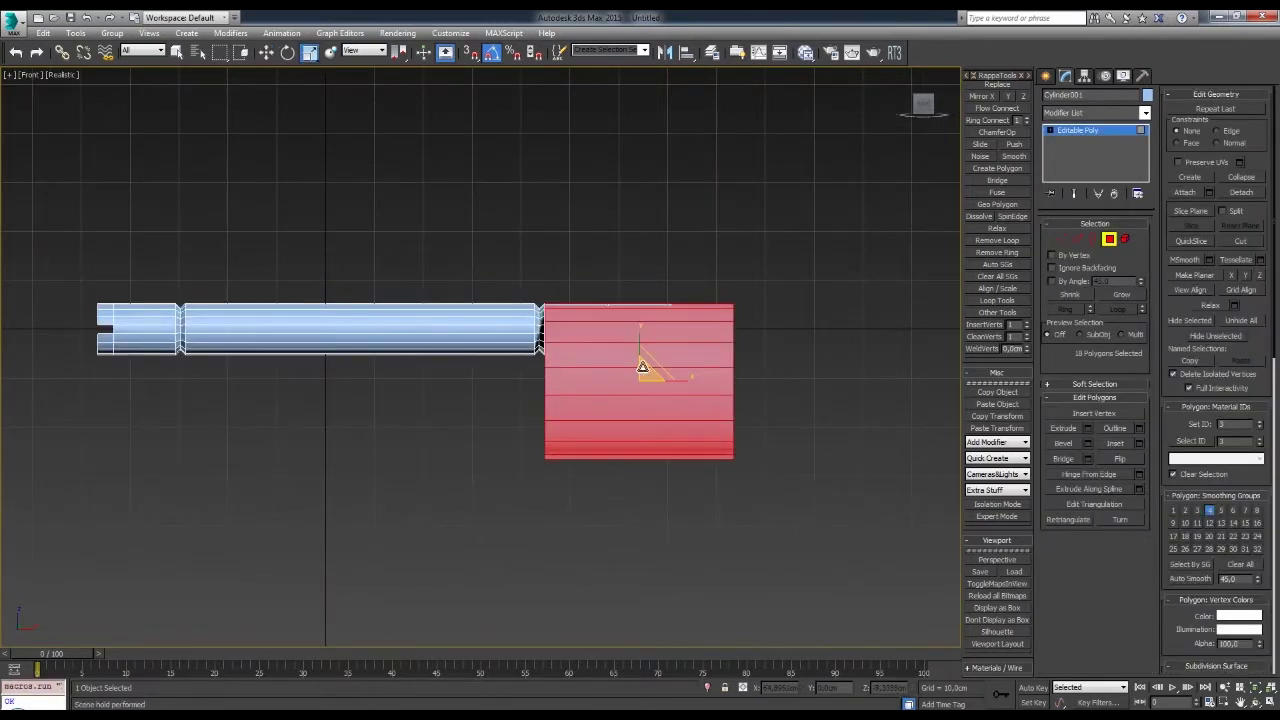
pyautogui.press('F3')
pyautogui.click(1110, 240)
# - In the Left view, adjust the ring's pivot and cancel a trial rotated copy
pyautogui.press('4')
pyautogui.click(680, 373)
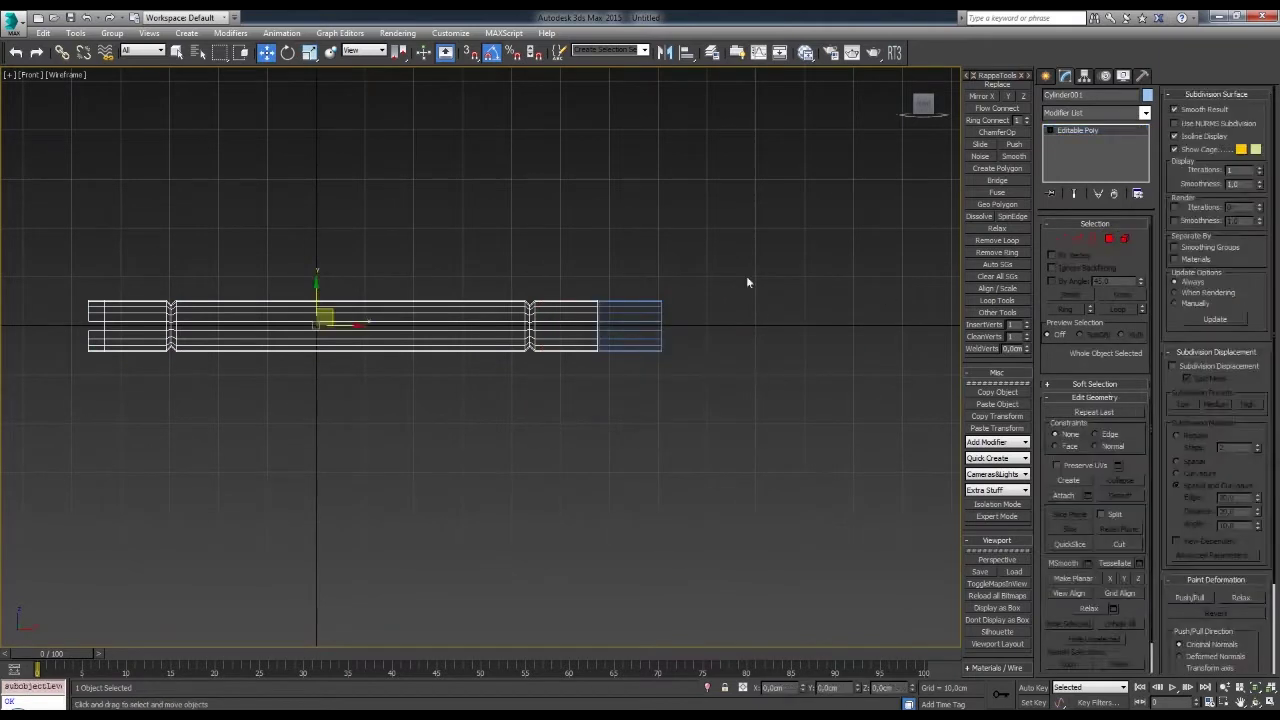
pyautogui.press('l')
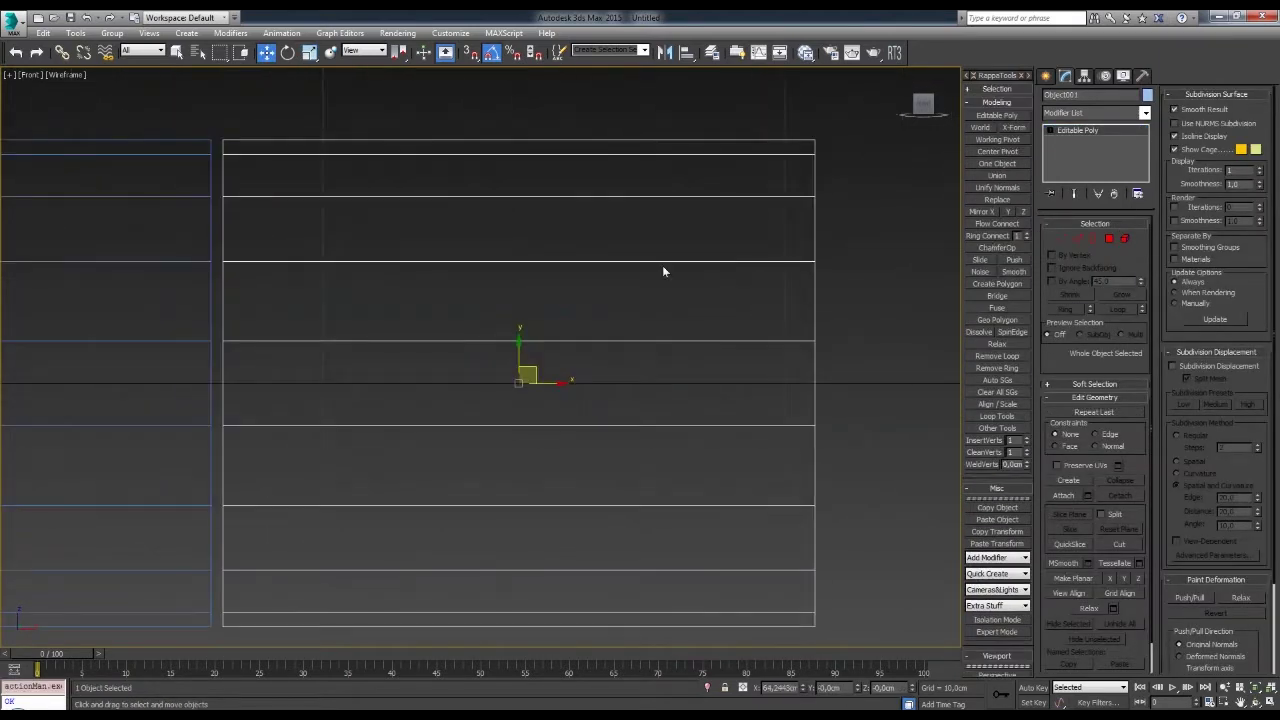
pyautogui.click(1065, 76)
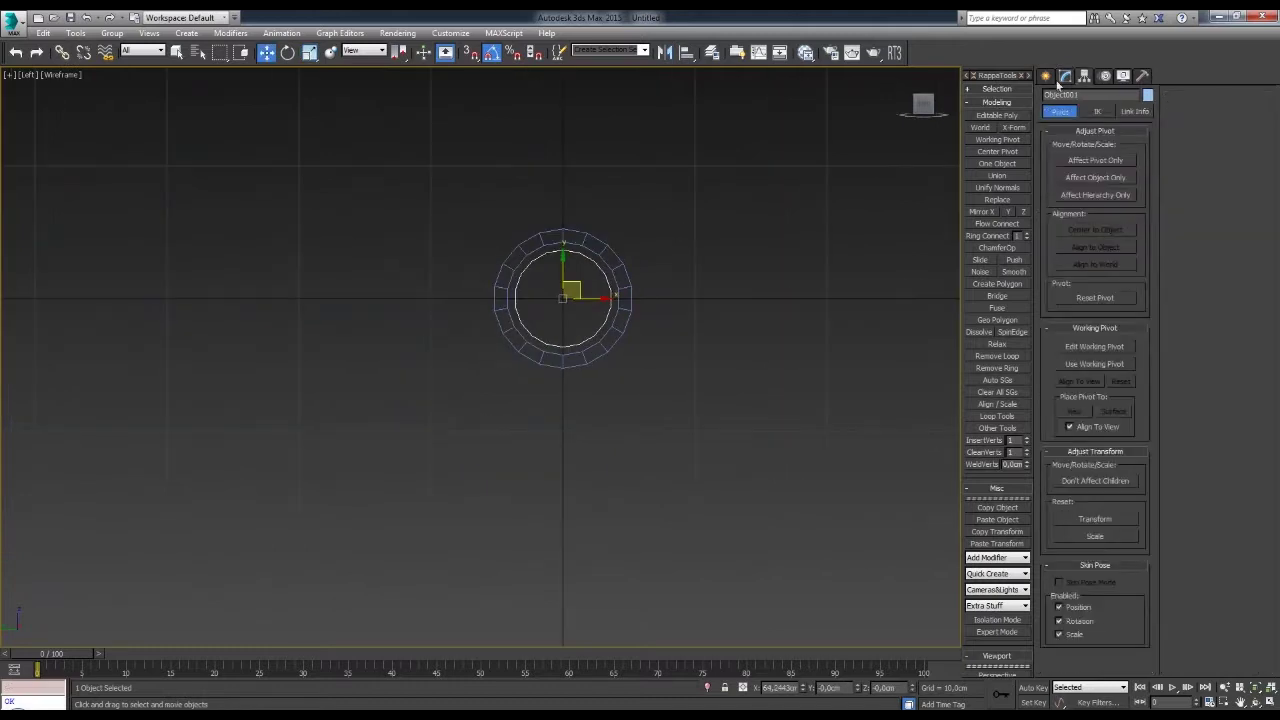
pyautogui.press('e')
pyautogui.keyDown('shift'); pyautogui.moveTo(600, 360); pyautogui.dragTo(609, 390); pyautogui.keyUp('shift')
pyautogui.click(693, 423)
pyautogui.click(694, 430)
# - Array the ring as 6 copies spread through 360 degrees around the barrel axis
pyautogui.click(75, 33)
pyautogui.click(130, 260)
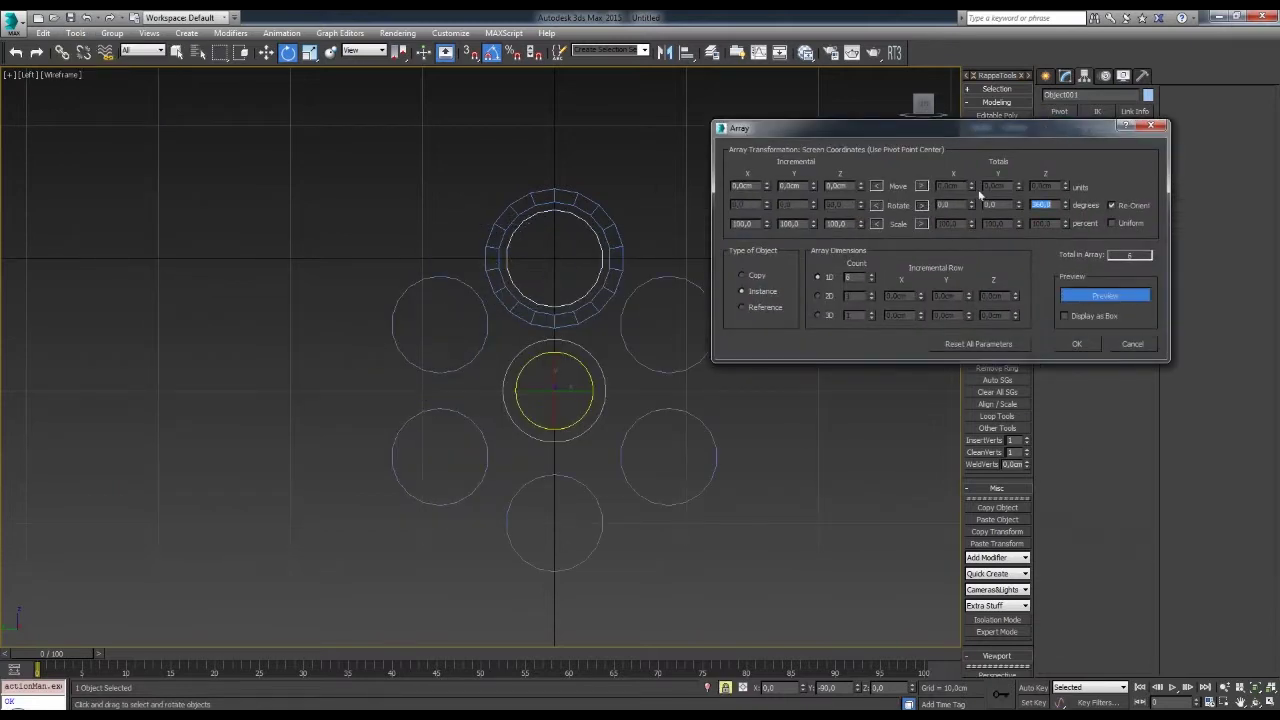
pyautogui.press('Escape')
pyautogui.scroll(-2, 690, 364)
pyautogui.scroll(2, 652, 334)
# - Shift-clone the barrel polygons and detach the copy as Object007
pyautogui.keyDown('alt'); pyautogui.moveTo(652, 334); pyautogui.dragTo(646, 350, button='middle'); pyautogui.keyUp('alt')
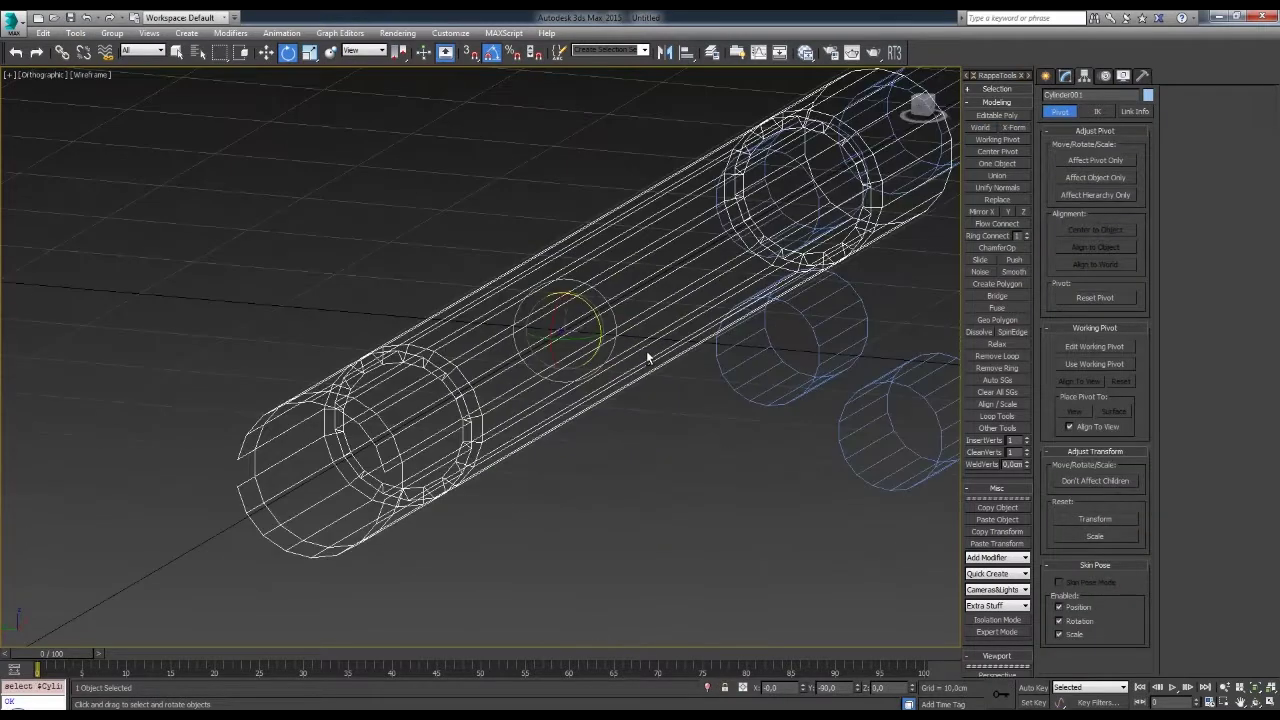
pyautogui.press('F3')
pyautogui.press('f')
pyautogui.click(1017, 127)
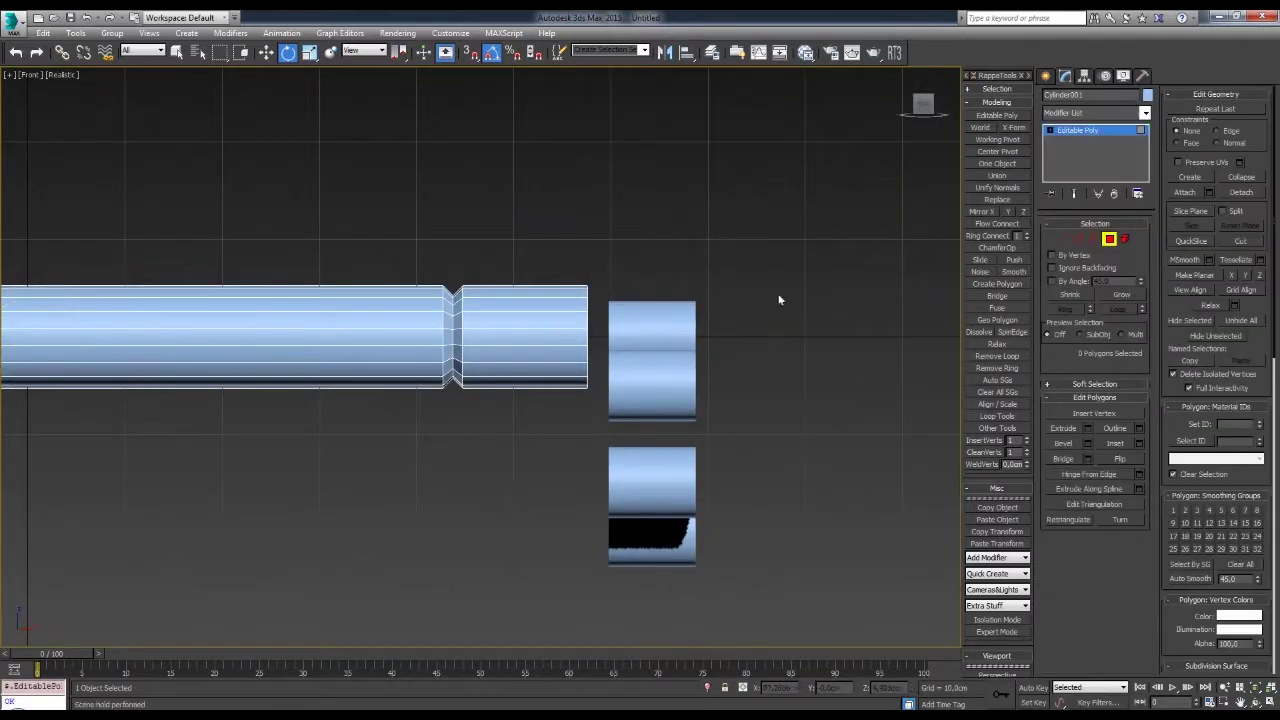
pyautogui.moveTo(557, 337)
pyautogui.keyDown('shift'); pyautogui.mouseDown()
pyautogui.moveTo(674, 429)
pyautogui.moveTo(818, 445)
pyautogui.mouseUp(); pyautogui.keyUp('shift')
pyautogui.click(694, 363)
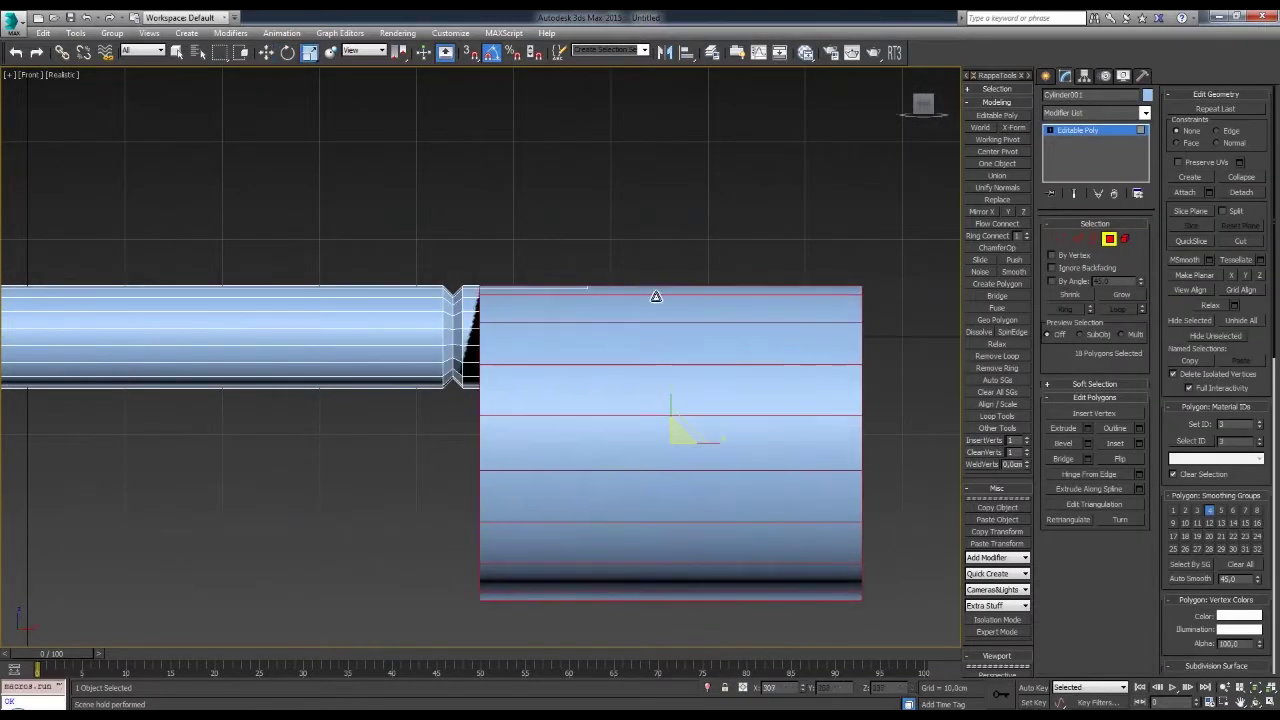
pyautogui.press('z')
pyautogui.moveTo(643, 380)
pyautogui.mouseDown(button='middle')
pyautogui.moveTo(683, 380)
pyautogui.moveTo(724, 345)
pyautogui.moveTo(640, 475)
pyautogui.moveTo(686, 408)
pyautogui.moveTo(837, 289)
pyautogui.moveTo(690, 398)
pyautogui.mouseUp(button='middle')
pyautogui.click(680, 360)
# - Align Object007 to the chamber ring Object006 on X, Y and Z
pyautogui.press('f')
pyautogui.press('l')
pyautogui.press('F3')
pyautogui.hotkey('alt', 'a')
pyautogui.click(690, 398)
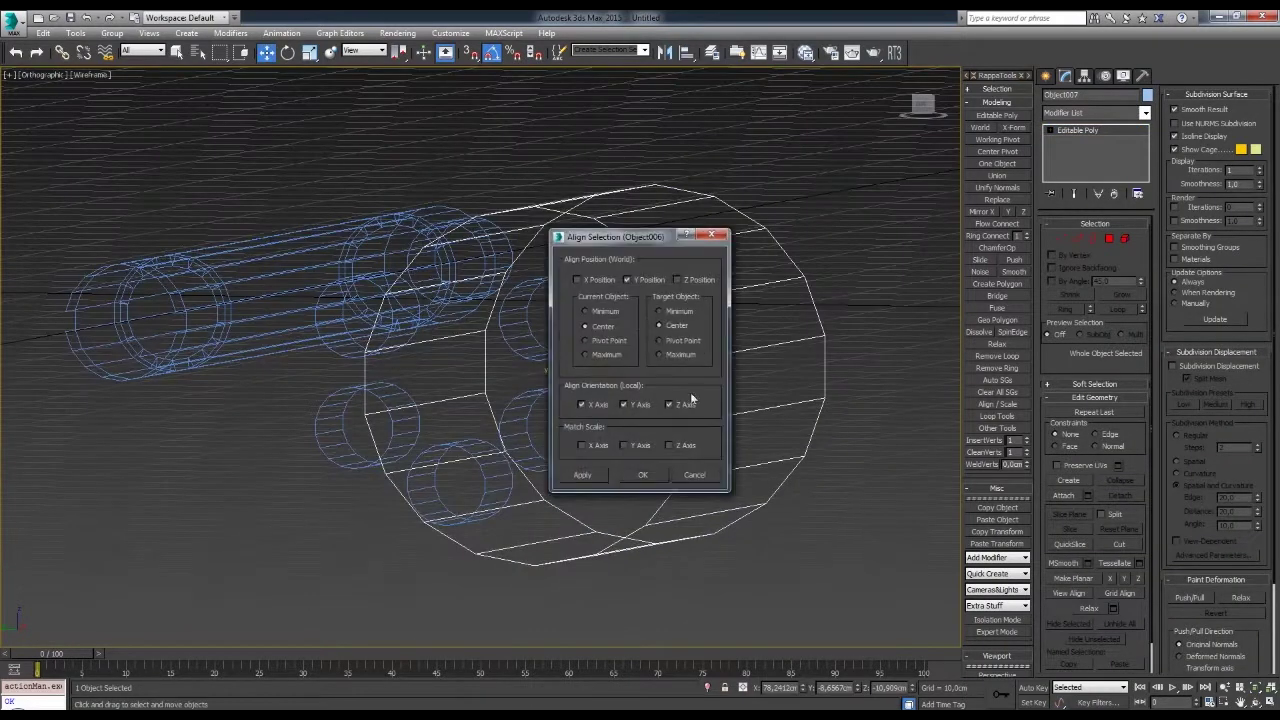
pyautogui.click(678, 280)
pyautogui.click(643, 474)
pyautogui.press('f')
pyautogui.press('l')
pyautogui.press('F3')
# - Select all drum polygons and slide them right along X over the chambers
pyautogui.keyDown('alt'); pyautogui.moveTo(600, 394); pyautogui.dragTo(665, 354, button='middle'); pyautogui.keyUp('alt')
pyautogui.click(1109, 239)
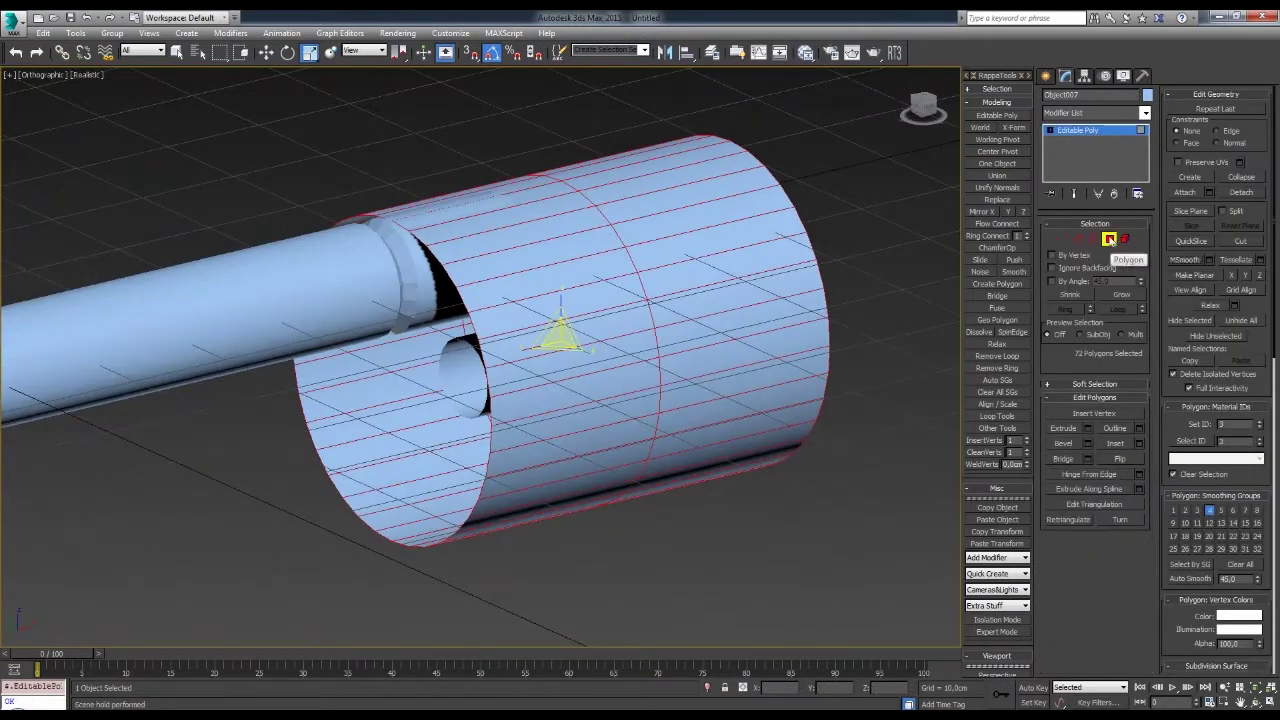
pyautogui.press('f')
pyautogui.press('w')
pyautogui.moveTo(651, 374); pyautogui.dragTo(661, 364)
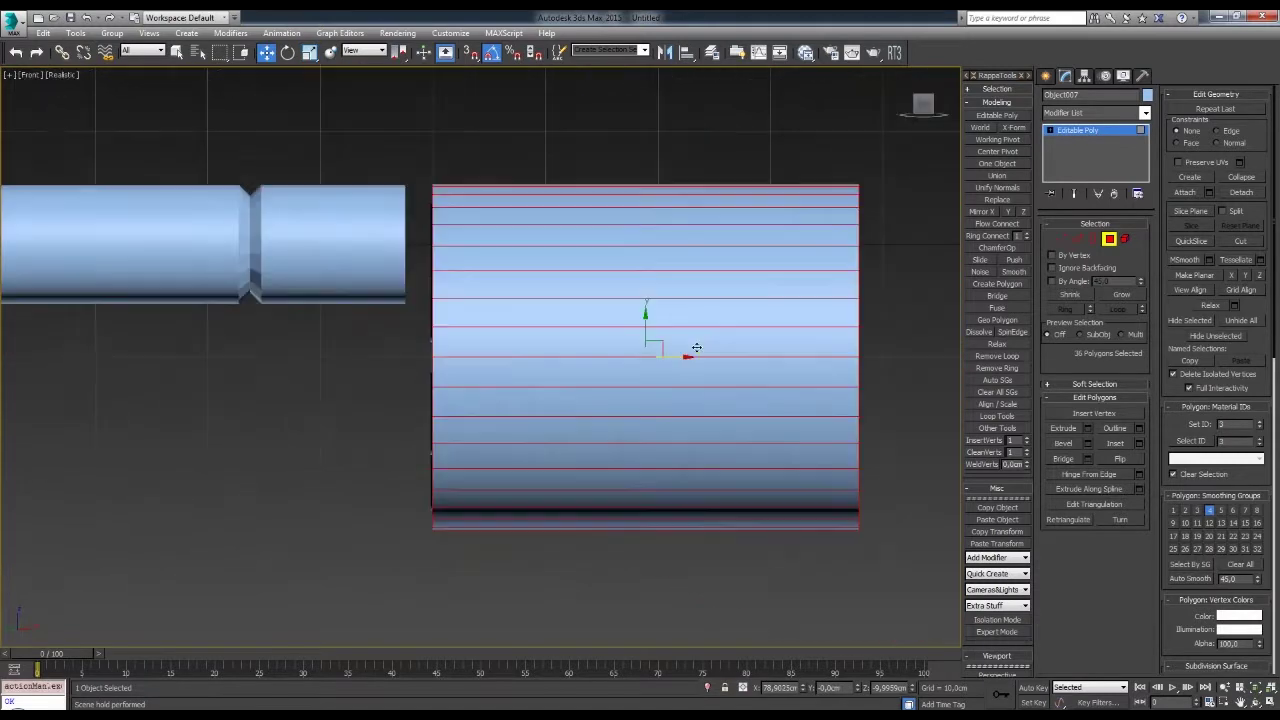
pyautogui.press('l')
pyautogui.press('F3')
pyautogui.hotkey('ctrl', 'z')
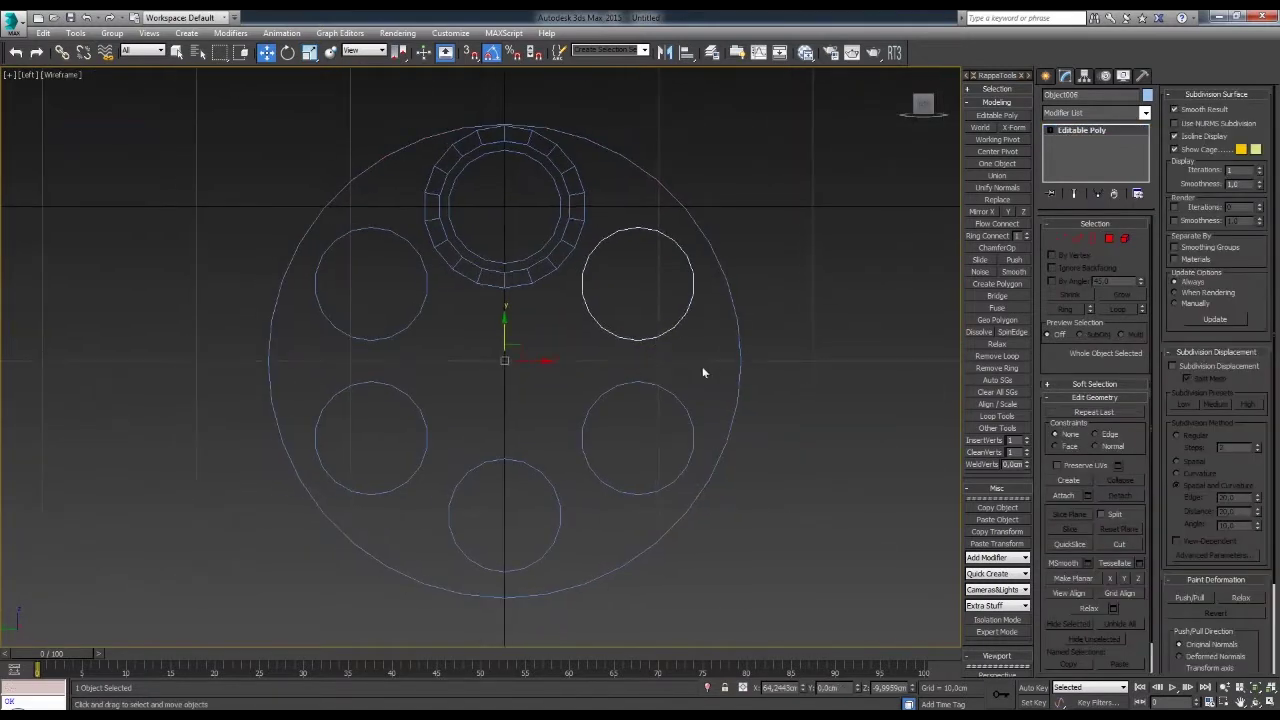
# - Inspect the ring's open borders, then select the outer drum cylinder
pyautogui.press('4')
pyautogui.press('r')
pyautogui.press('3')
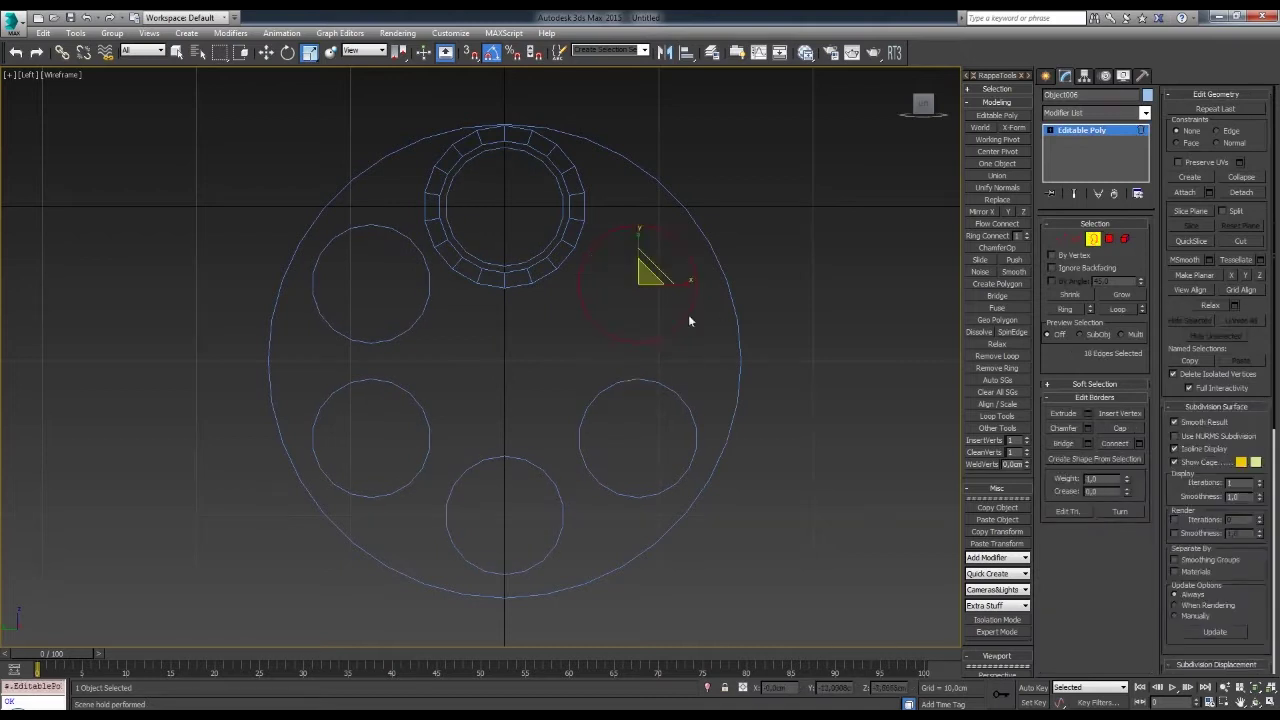
pyautogui.press('F3')
pyautogui.keyDown('alt'); pyautogui.moveTo(751, 294); pyautogui.dragTo(700, 320, button='middle'); pyautogui.keyUp('alt')
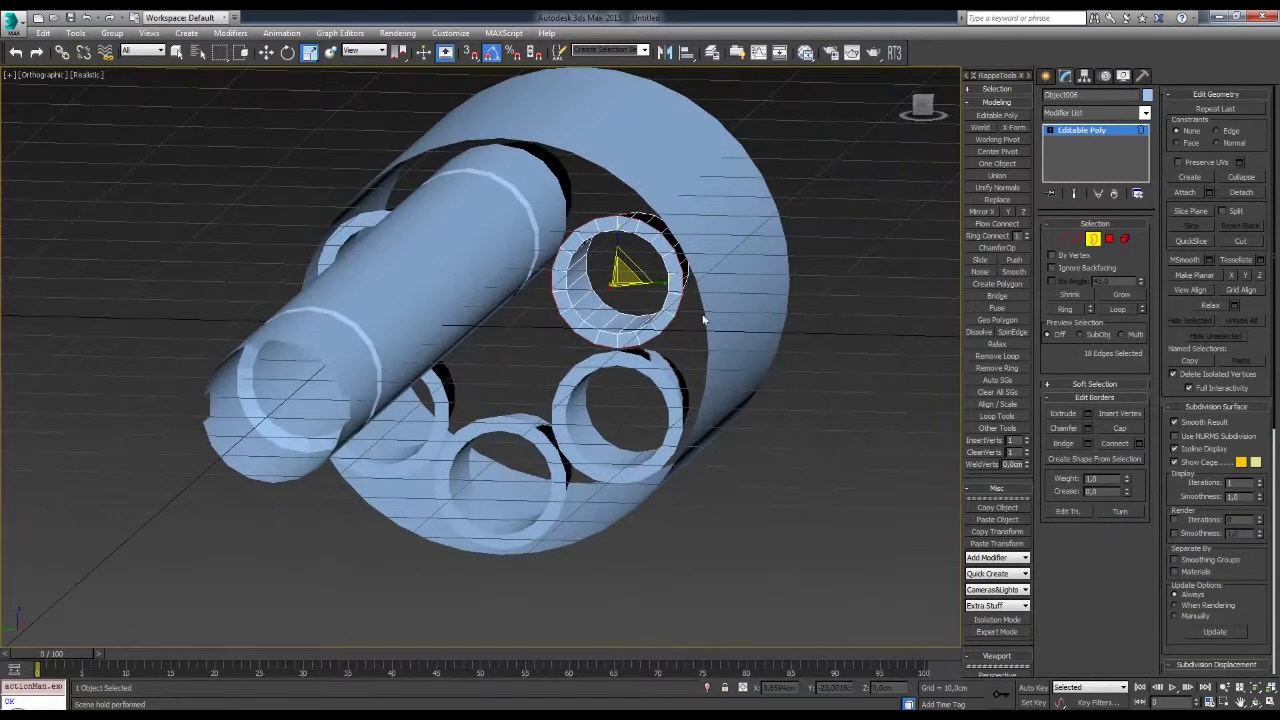
pyautogui.press('l')
pyautogui.press('F3')
pyautogui.moveTo(615, 338)
pyautogui.mouseDown(button='middle')
pyautogui.moveTo(677, 329)
pyautogui.moveTo(683, 283)
pyautogui.moveTo(749, 303)
pyautogui.moveTo(967, 277)
pyautogui.mouseUp(button='middle')
pyautogui.click(967, 277)
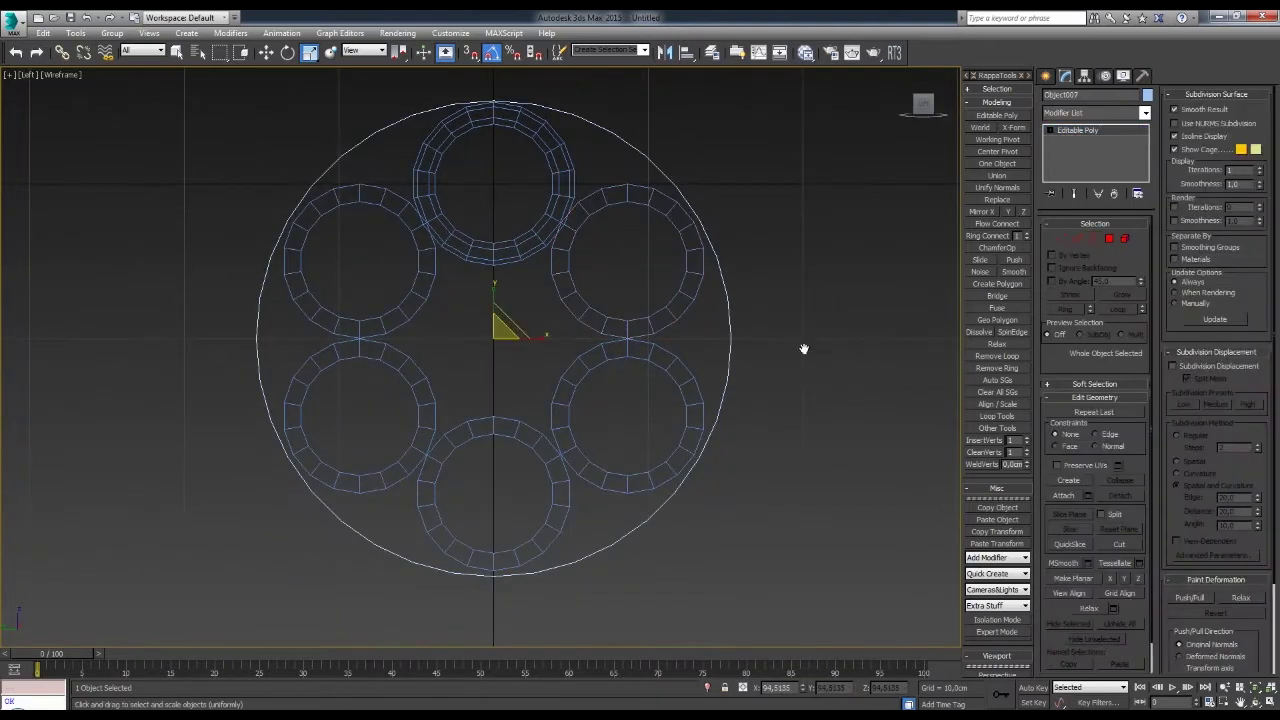
pyautogui.click(1092, 242)
# - Attach the six chamber rings into one mesh and weld their overlapping vertices
pyautogui.keyDown('alt'); pyautogui.moveTo(680, 363); pyautogui.dragTo(637, 298, button='middle'); pyautogui.keyUp('alt')
pyautogui.press('F3')
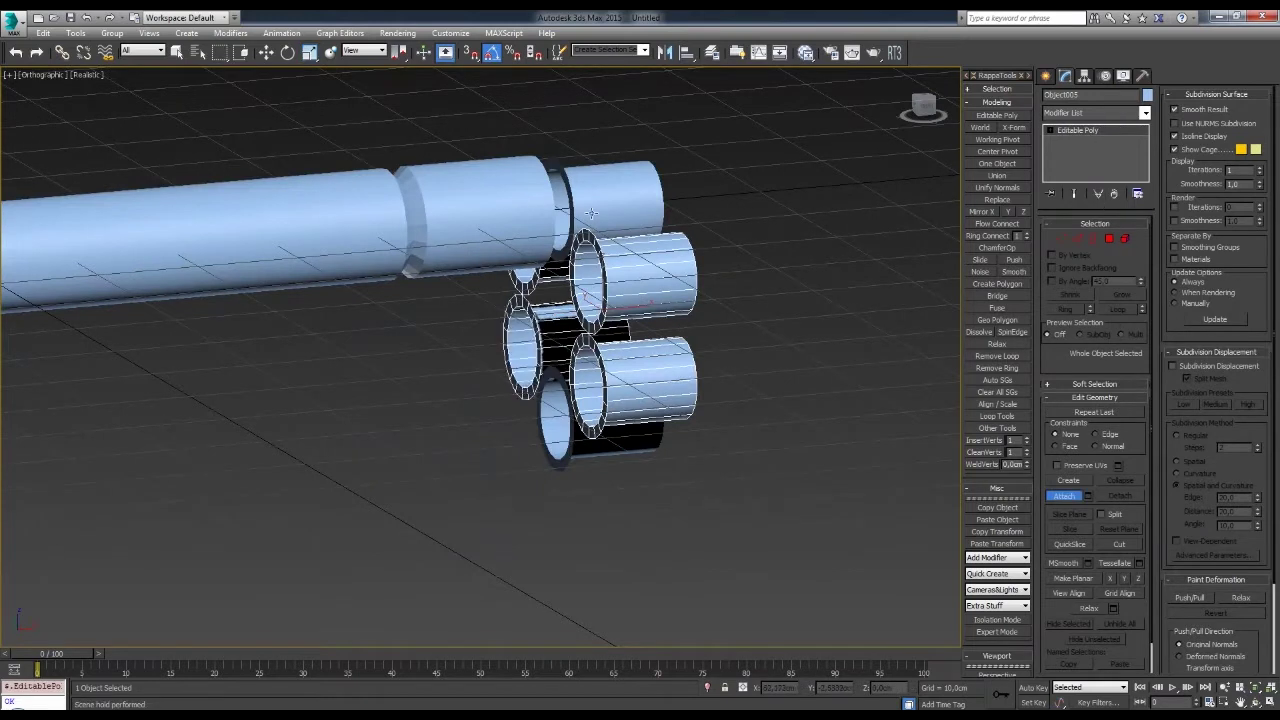
pyautogui.click(591, 212)
pyautogui.press('l')
pyautogui.press('1')
pyautogui.hotkey('ctrl', 'a')
pyautogui.click(1087, 428)
pyautogui.click(527, 410)
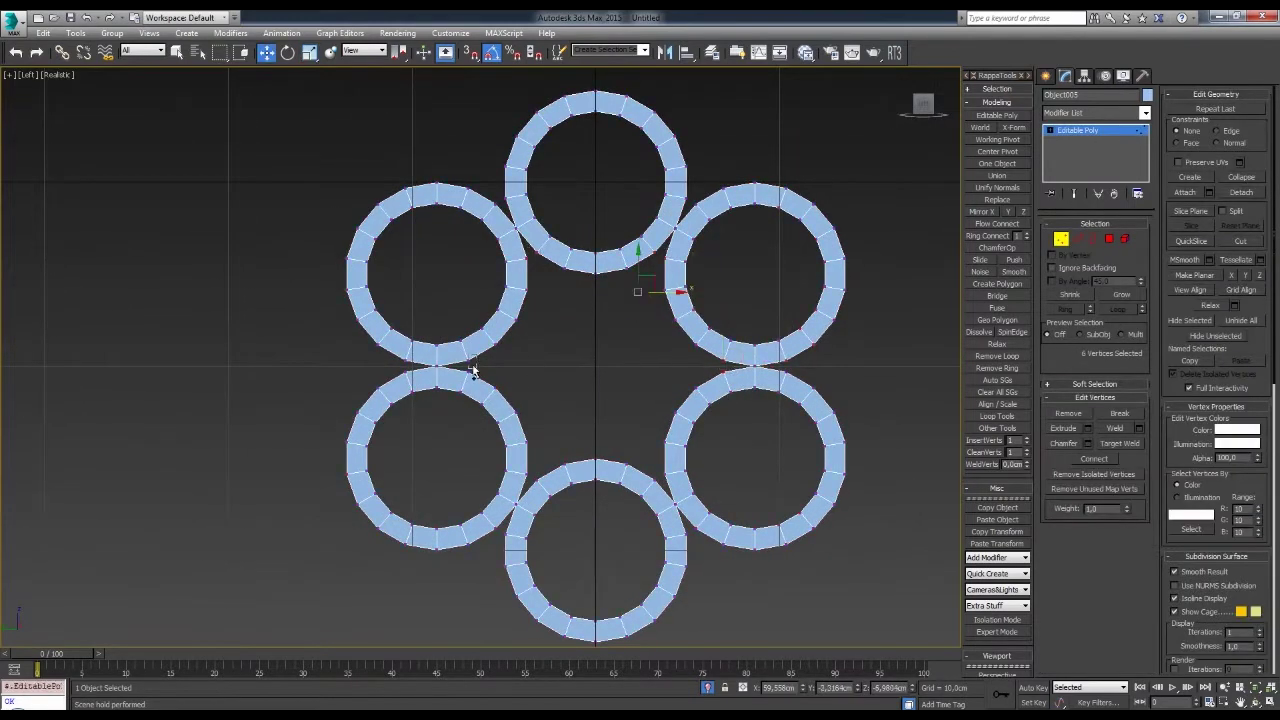
pyautogui.hotkey('ctrl', 'a')
pyautogui.keyDown('alt'); pyautogui.moveTo(720, 318); pyautogui.dragTo(488, 362, button='middle'); pyautogui.keyUp('alt')
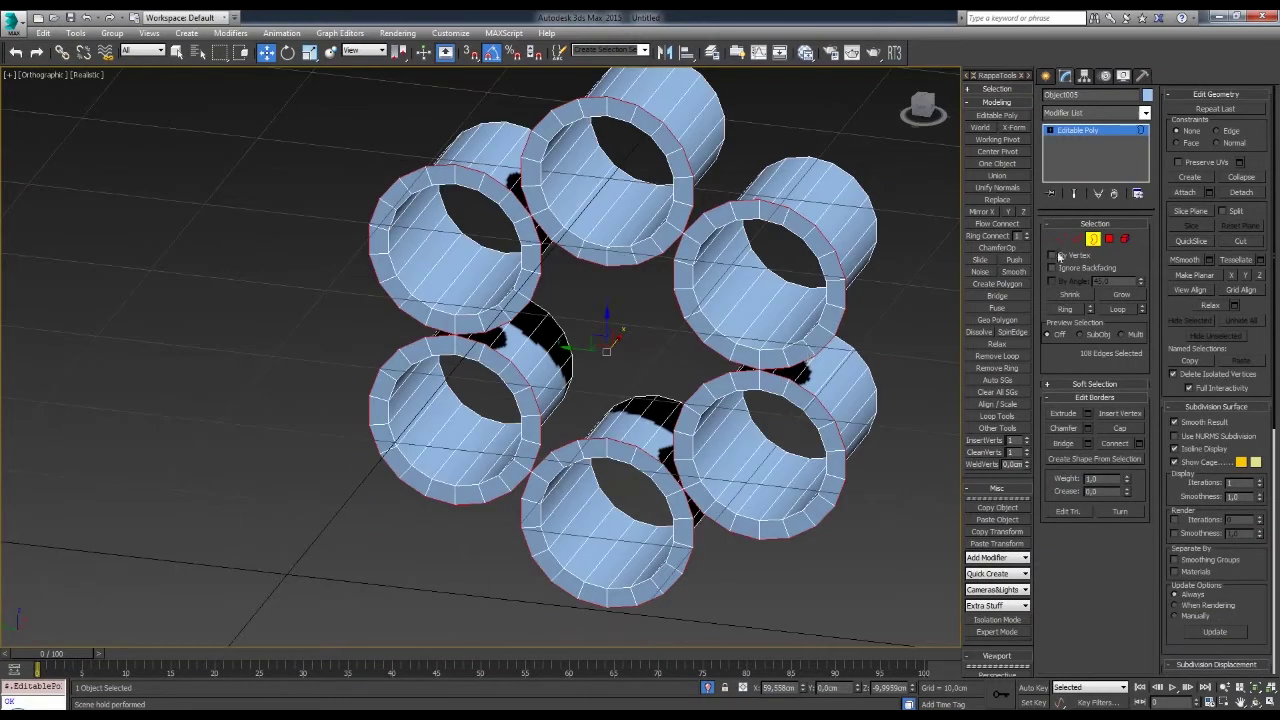
# - Select the drum's open hole border loops and show the Left view in wireframe
pyautogui.press('t')
pyautogui.press('3')
pyautogui.press('r')
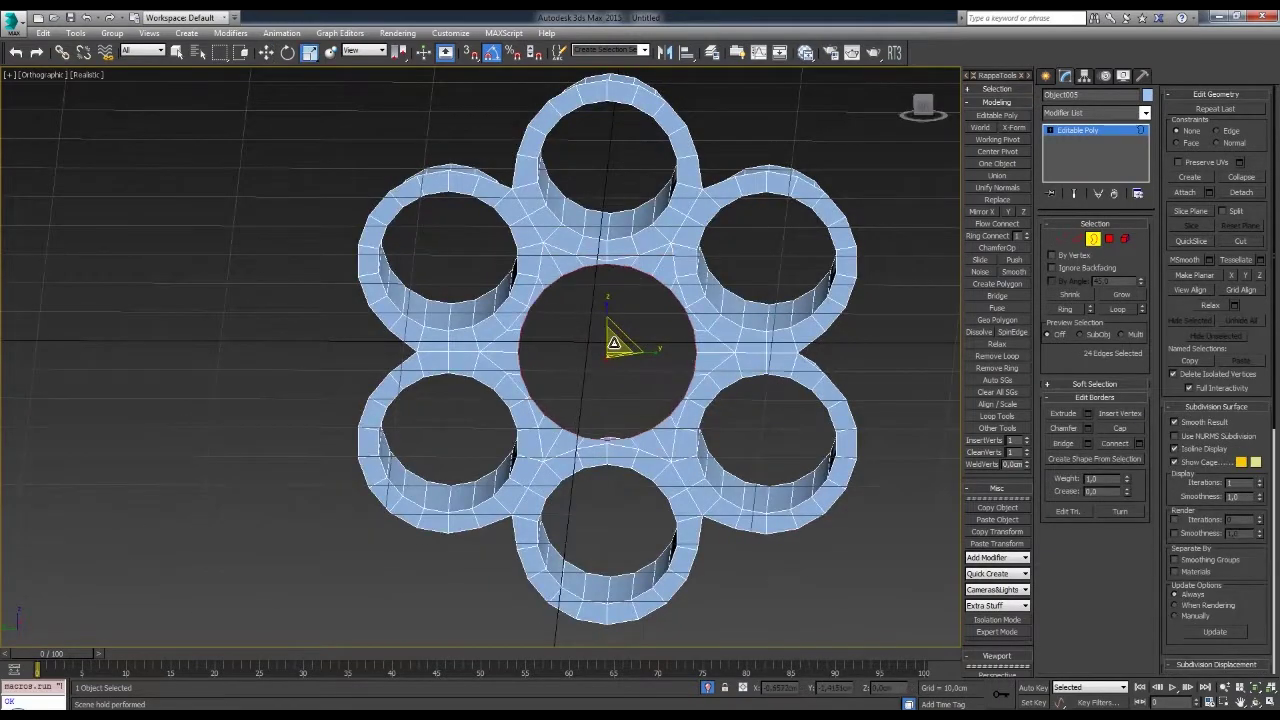
pyautogui.moveTo(640, 360)
pyautogui.keyDown('alt'); pyautogui.mouseDown(button='middle')
pyautogui.moveTo(918, 340)
pyautogui.moveTo(745, 345)
pyautogui.mouseUp(button='middle'); pyautogui.keyUp('alt')
pyautogui.press('4')
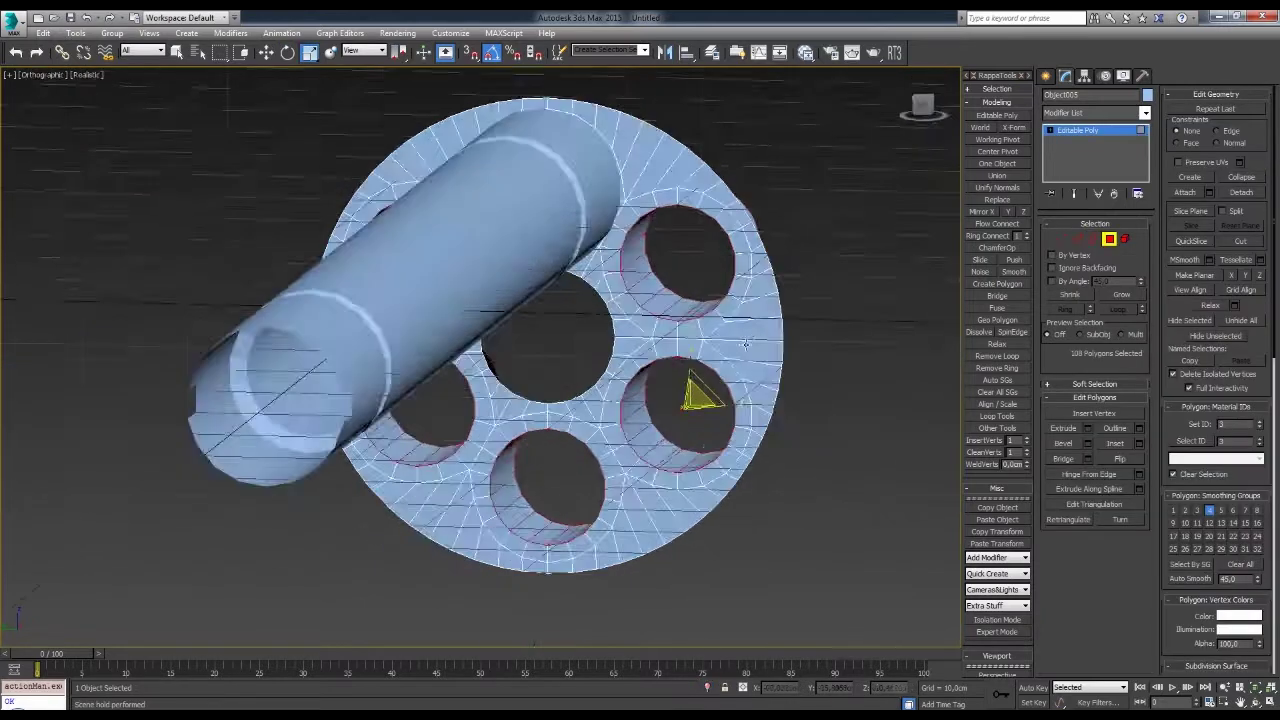
pyautogui.press('f')
pyautogui.press('l')
pyautogui.press('F3')
# - Frame the drum and select the edges around the top chamber hole
pyautogui.press('3')
pyautogui.scroll(1, 729, 337)
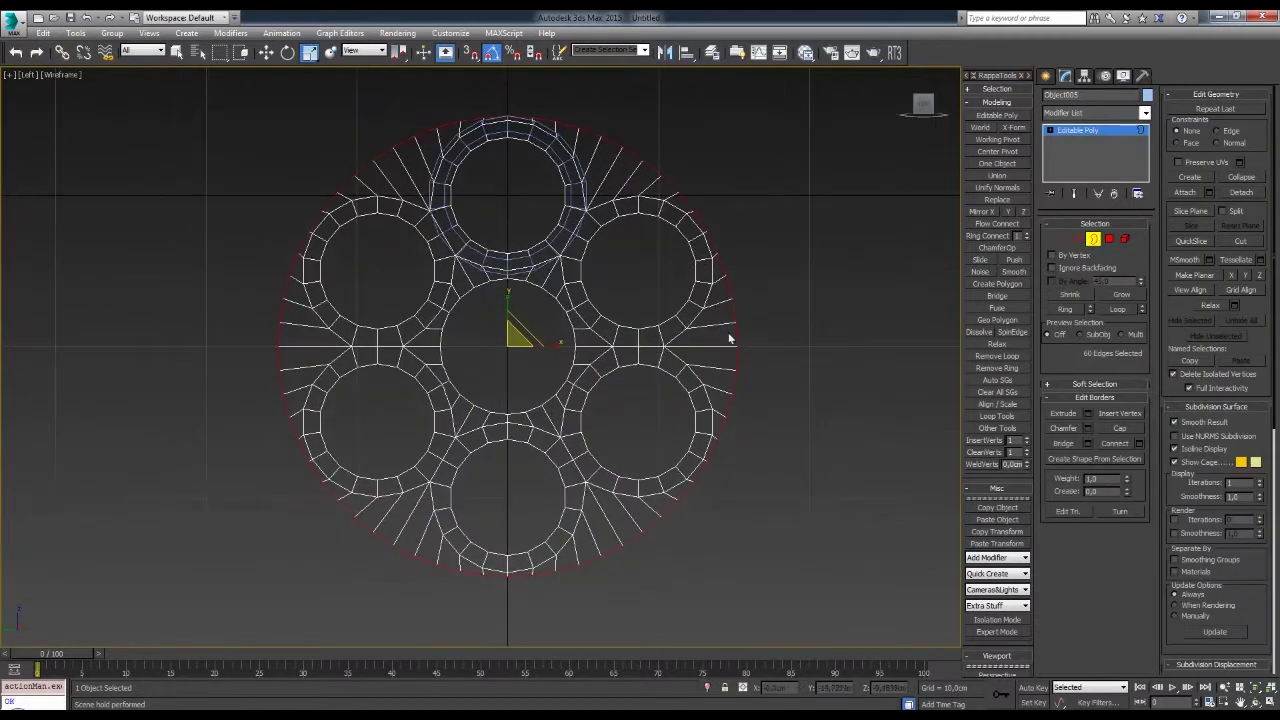
pyautogui.press('2')
pyautogui.scroll(1, 703, 360)
pyautogui.scroll(1, 752, 342)
pyautogui.click(747, 318)
pyautogui.moveTo(779, 412)
pyautogui.mouseDown(button='middle')
pyautogui.moveTo(798, 388)
pyautogui.moveTo(722, 300)
pyautogui.mouseUp(button='middle')
pyautogui.press('p')
# - Switch to Border level and orbit the side view to face the drum squarely
pyautogui.press('F3')
pyautogui.press('3')
pyautogui.scroll(-3, 722, 300)
pyautogui.press('w')
pyautogui.press('l')
pyautogui.moveTo(635, 415)
pyautogui.keyDown('alt'); pyautogui.mouseDown(button='middle')
pyautogui.moveTo(680, 390)
pyautogui.moveTo(692, 413)
pyautogui.mouseUp(button='middle'); pyautogui.keyUp('alt')
pyautogui.scroll(3, 683, 385)
pyautogui.scroll(1, 683, 385)
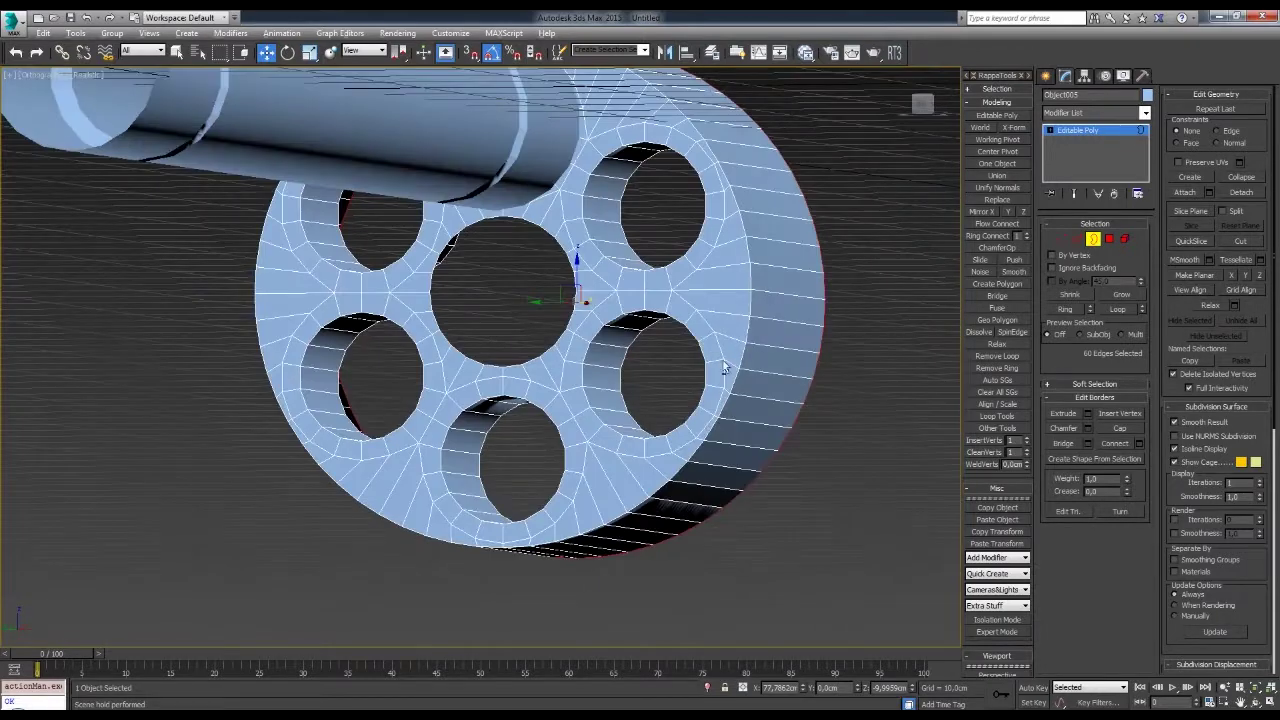
pyautogui.keyDown('alt'); pyautogui.moveTo(724, 368); pyautogui.dragTo(758, 318, button='middle'); pyautogui.keyUp('alt')
# - Select the stray vertices around the chamber holes and scale them into alignment
pyautogui.press('1')
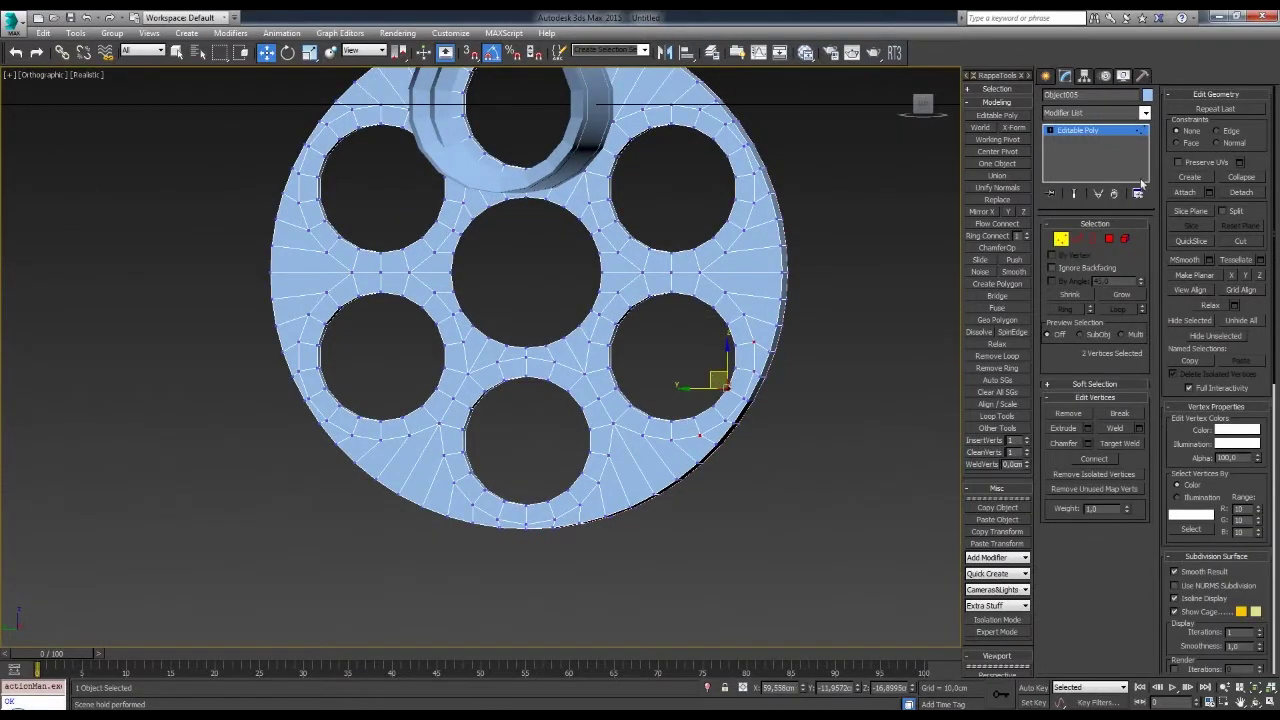
pyautogui.keyDown('alt'); pyautogui.moveTo(725, 385); pyautogui.dragTo(440, 486, button='middle'); pyautogui.keyUp('alt')
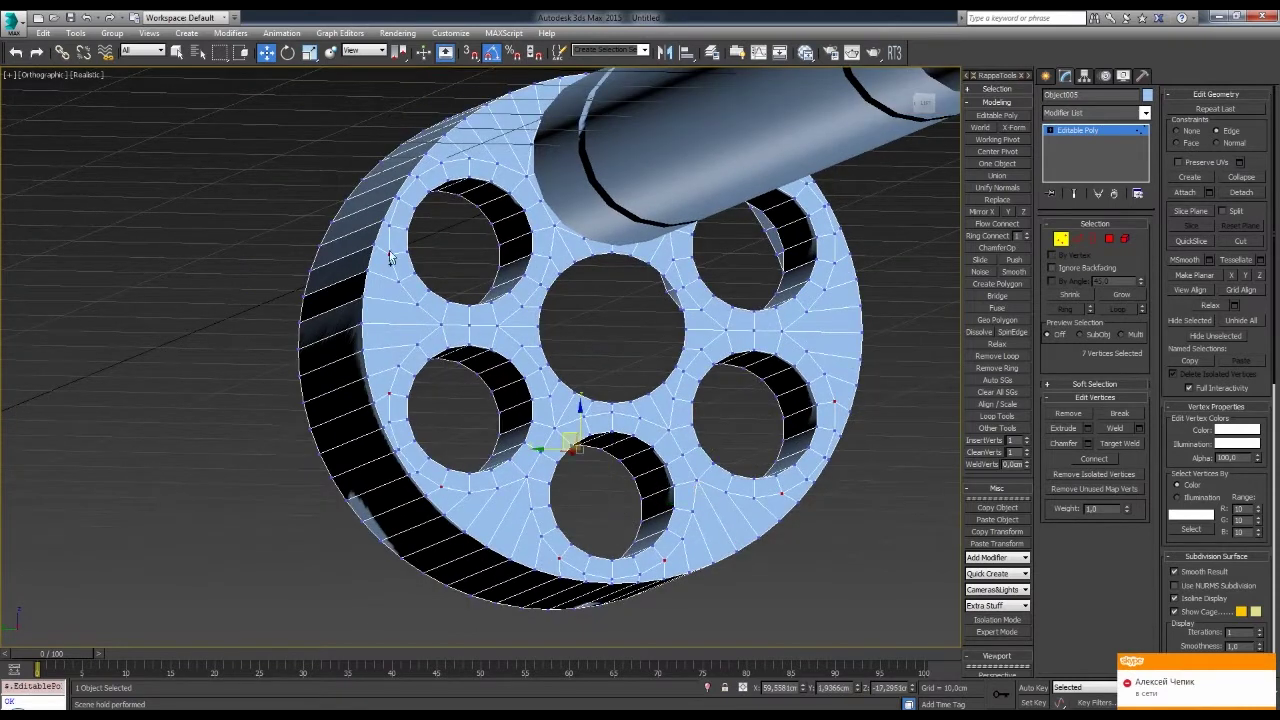
pyautogui.keyDown('ctrl'); pyautogui.click(390, 257); pyautogui.keyUp('ctrl')
pyautogui.keyDown('alt'); pyautogui.moveTo(390, 257); pyautogui.dragTo(658, 272, button='middle'); pyautogui.keyUp('alt')
pyautogui.keyDown('ctrl'); pyautogui.click(808, 342); pyautogui.keyUp('ctrl')
pyautogui.keyDown('alt'); pyautogui.moveTo(808, 342); pyautogui.dragTo(560, 200, button='middle'); pyautogui.keyUp('alt')
pyautogui.click(311, 53)
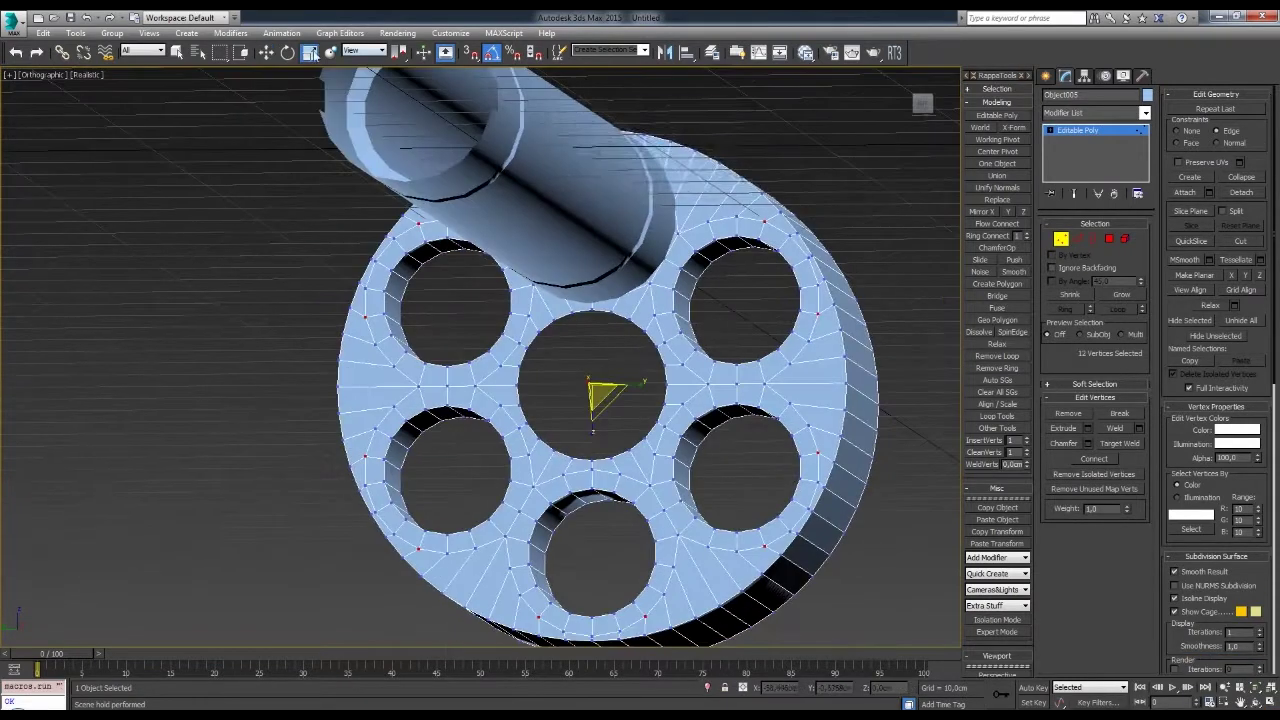
pyautogui.scroll(3, 727, 113)
pyautogui.moveTo(620, 420)
pyautogui.mouseDown(button='middle')
pyautogui.moveTo(707, 543)
pyautogui.moveTo(657, 290)
pyautogui.moveTo(738, 272)
pyautogui.moveTo(790, 288)
pyautogui.moveTo(770, 330)
pyautogui.mouseUp(button='middle')
pyautogui.scroll(-3, 707, 543)
pyautogui.click(738, 270)
# - Clear the edge selection and select the drum's outer rim loop
pyautogui.scroll(-2, 770, 330)
pyautogui.press('w')
pyautogui.scroll(-2, 765, 370)
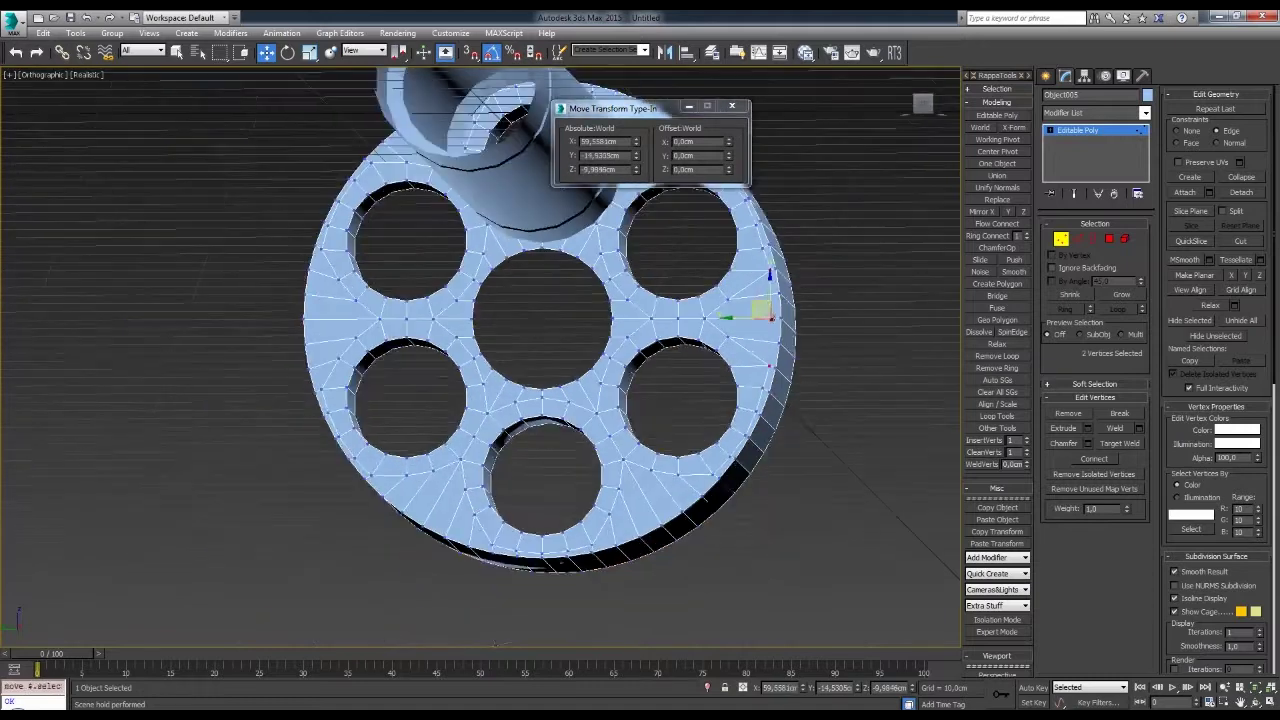
pyautogui.press('2')
pyautogui.click(493, 465)
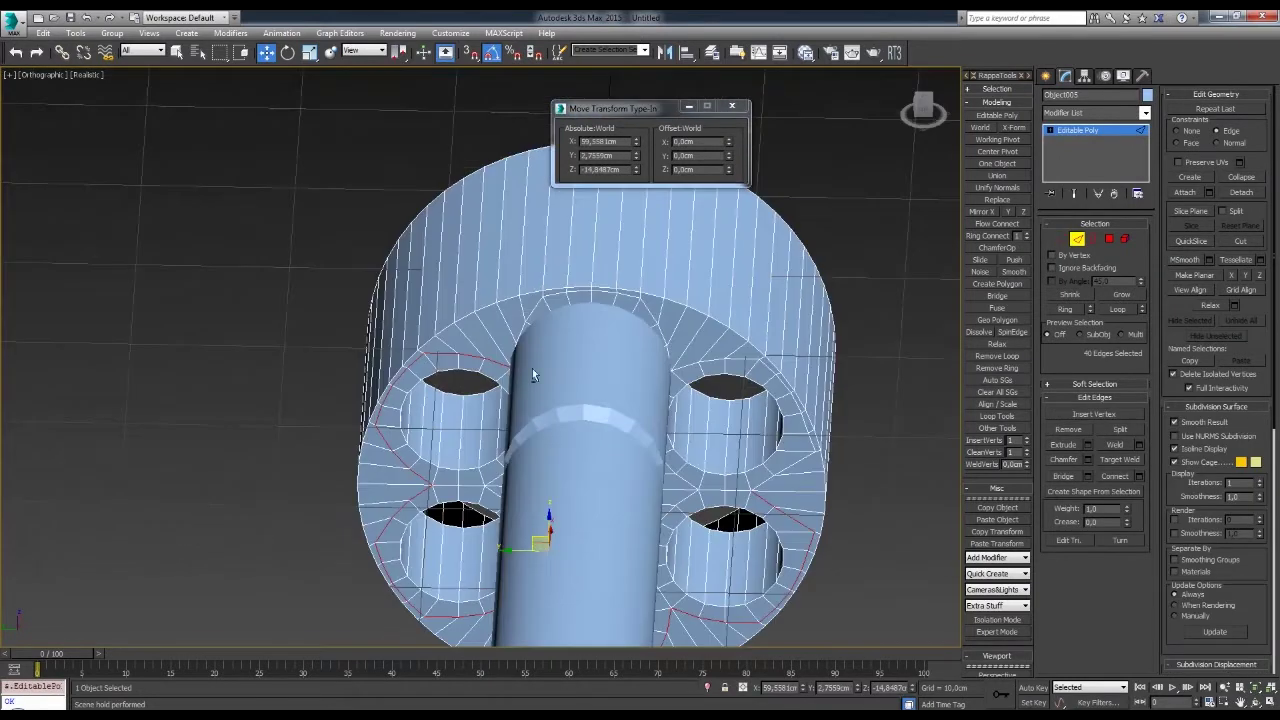
pyautogui.moveTo(493, 465)
pyautogui.keyDown('alt'); pyautogui.mouseDown(button='middle')
pyautogui.moveTo(713, 441)
pyautogui.moveTo(748, 400)
pyautogui.mouseUp(button='middle'); pyautogui.keyUp('alt')
pyautogui.doubleClick(748, 398)
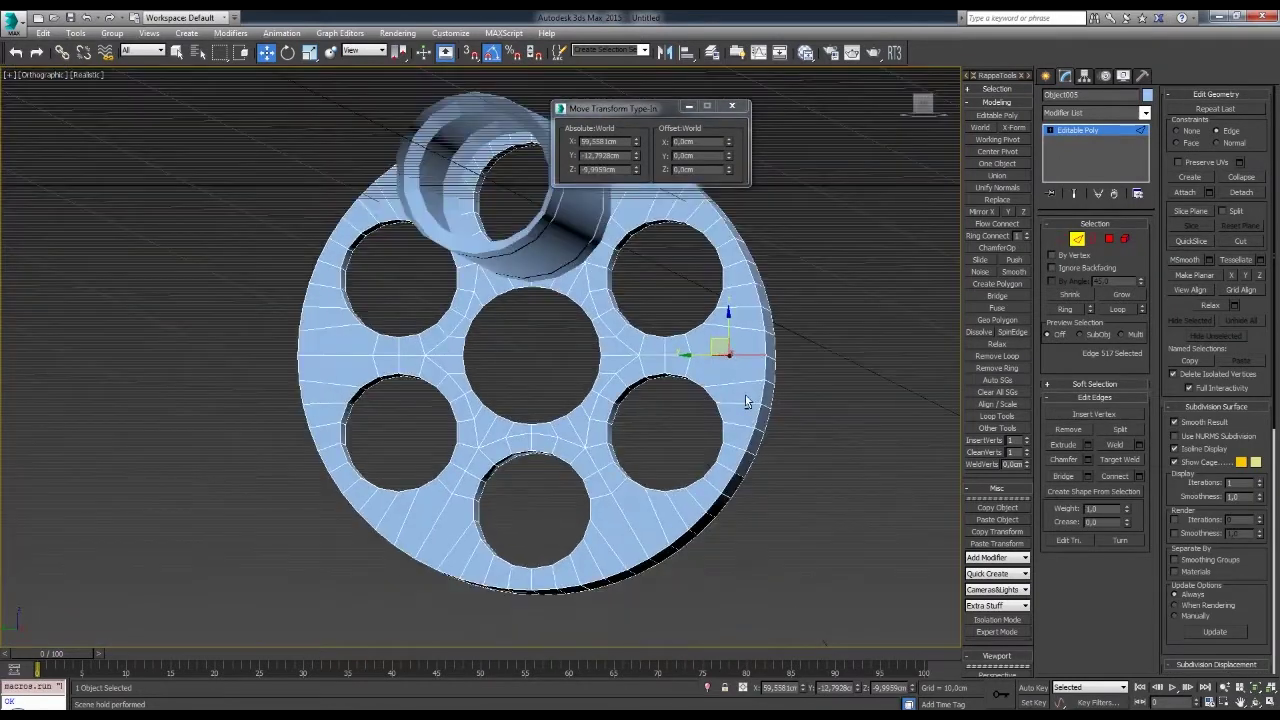
# - Scale and move the outer rim loop from the side view to even it out
pyautogui.scroll(3, 735, 365)
pyautogui.scroll(-2, 874, 392)
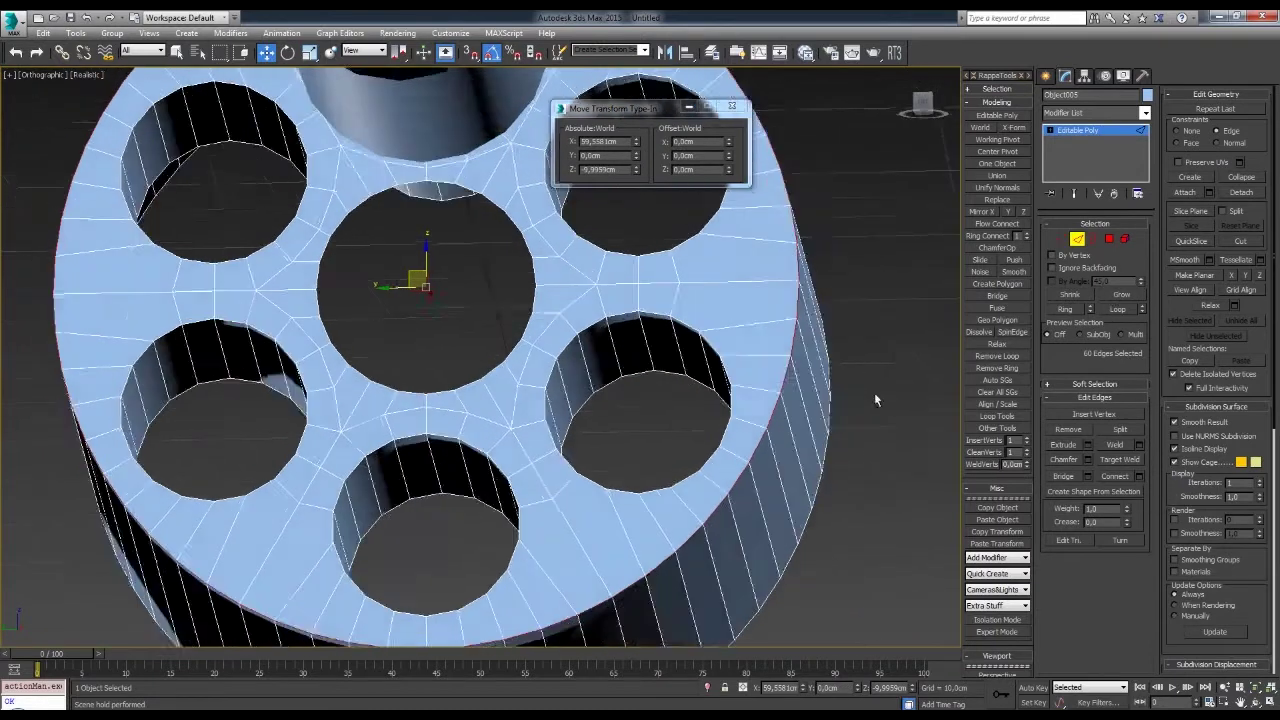
pyautogui.keyDown('alt'); pyautogui.moveTo(874, 392); pyautogui.dragTo(885, 401, button='middle'); pyautogui.keyUp('alt')
pyautogui.keyDown('alt'); pyautogui.moveTo(828, 430); pyautogui.dragTo(830, 400, button='middle'); pyautogui.keyUp('alt')
pyautogui.press('r')
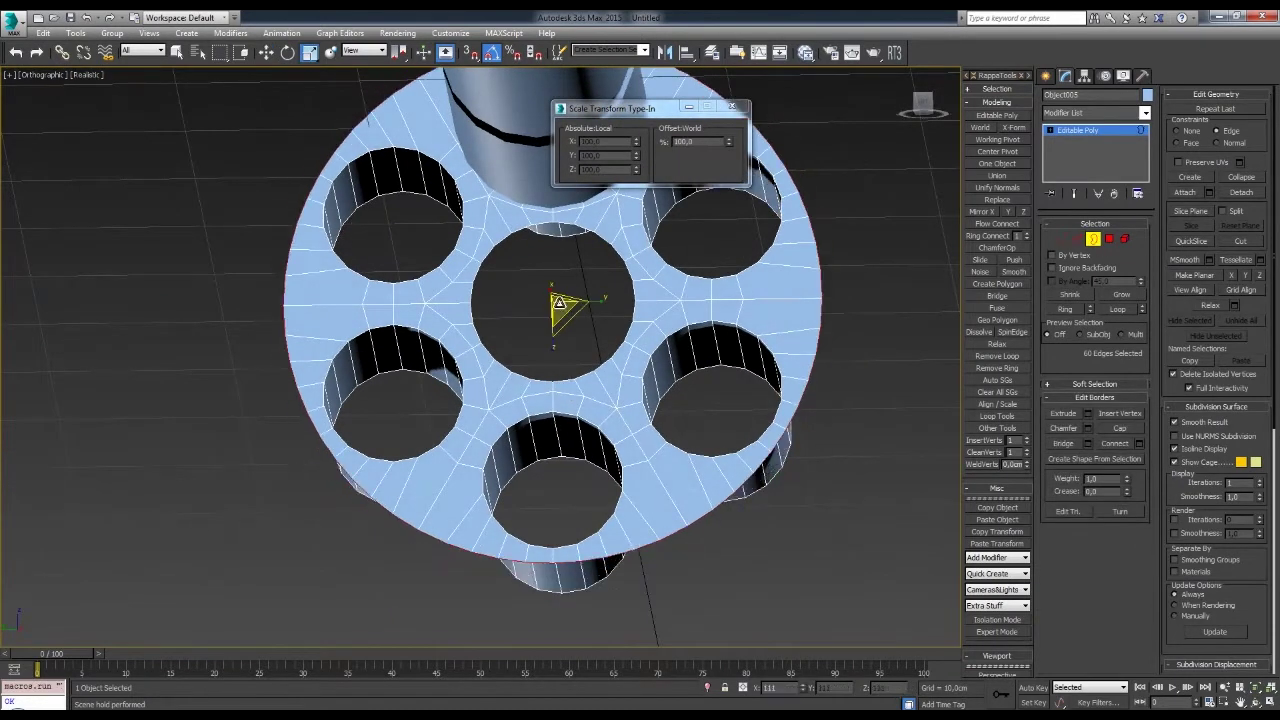
pyautogui.keyDown('alt'); pyautogui.moveTo(615, 370); pyautogui.dragTo(786, 350, button='middle'); pyautogui.keyUp('alt')
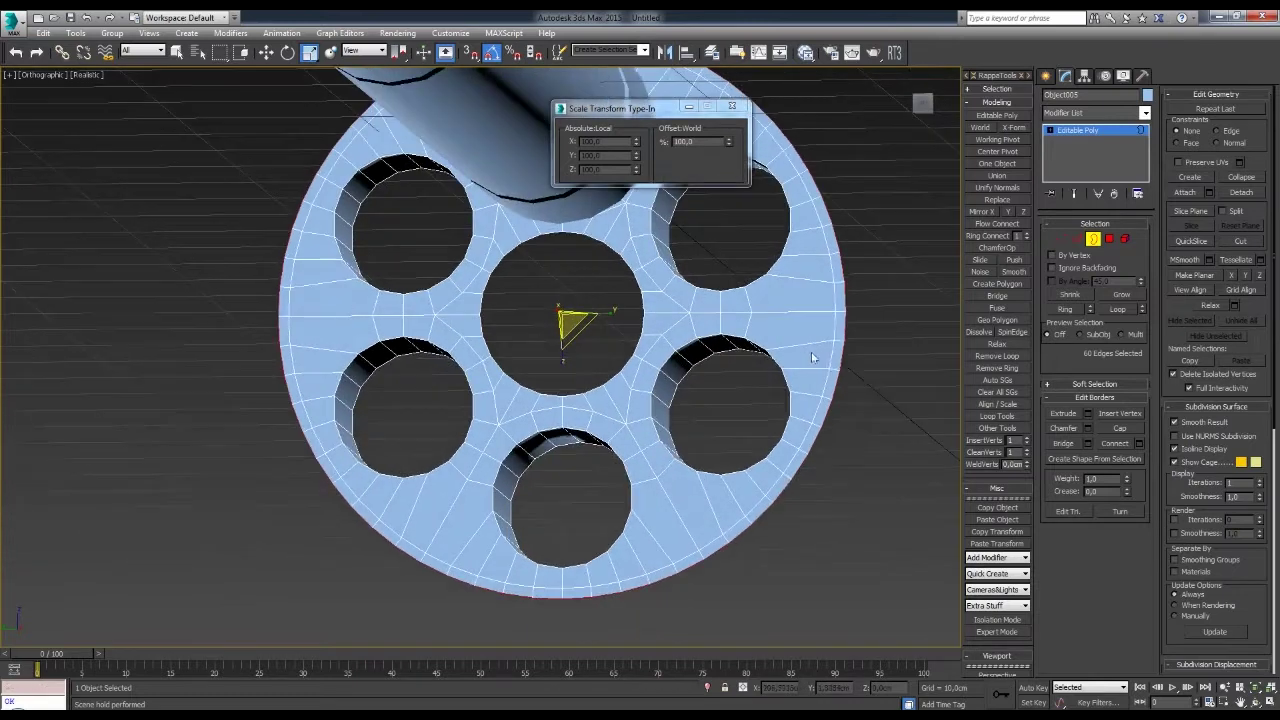
pyautogui.press('l')
pyautogui.press('w')
pyautogui.scroll(2, 760, 370)
# - In the Left wireframe view, select the right-side chamber hole borders and scale them
pyautogui.press('1')
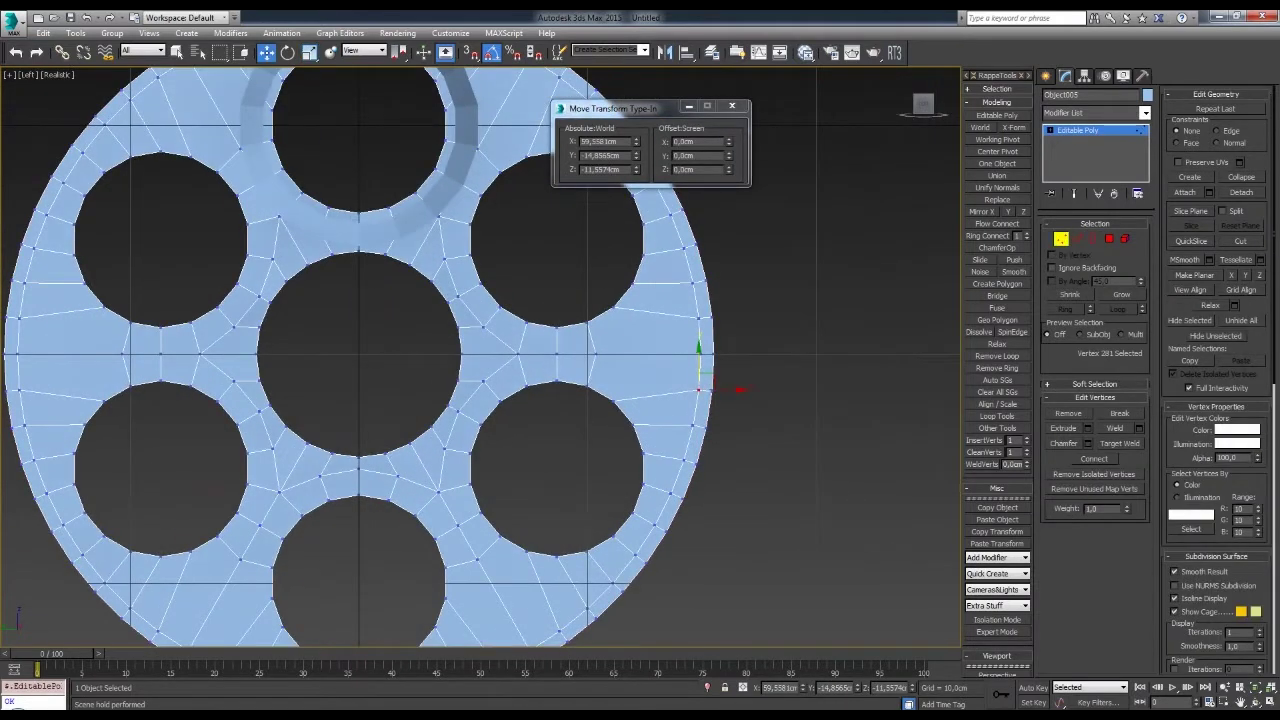
pyautogui.scroll(-5, 623, 421)
pyautogui.press('2')
pyautogui.press('r')
pyautogui.moveTo(623, 421); pyautogui.dragTo(680, 427, button='middle')
pyautogui.press('F3')
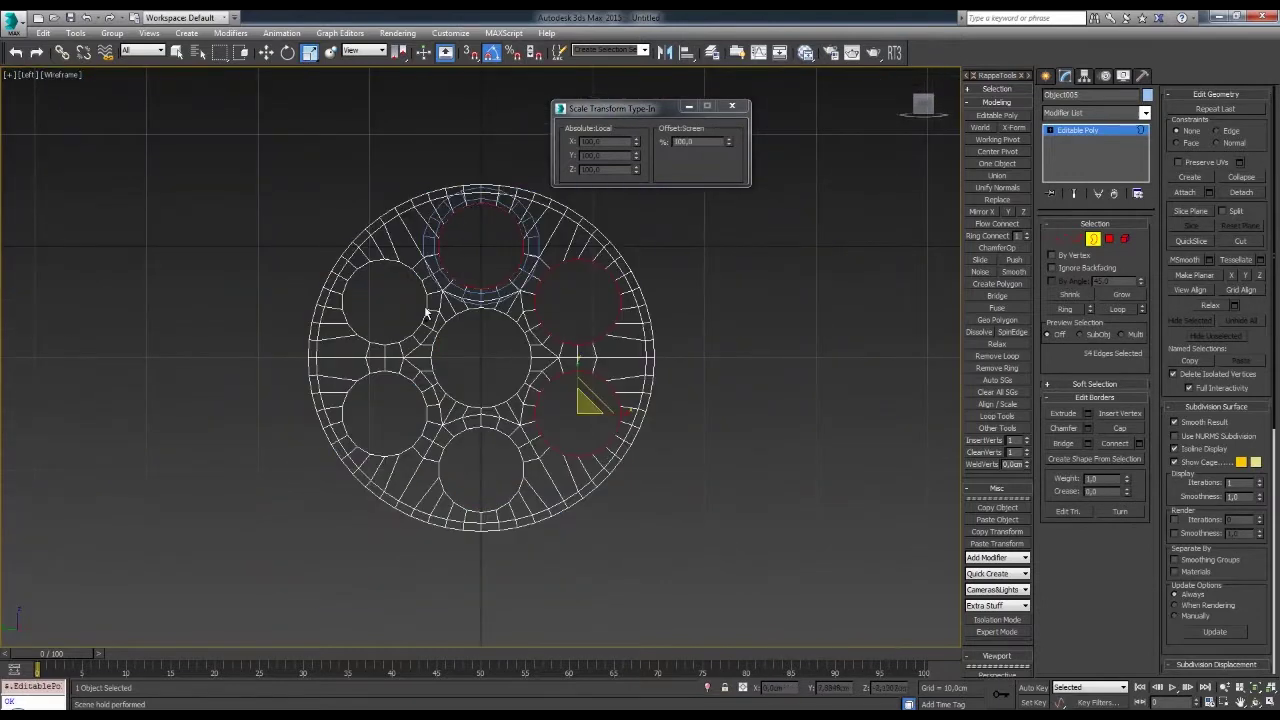
pyautogui.scroll(3, 481, 465)
pyautogui.moveTo(635, 388)
pyautogui.mouseDown(button='middle')
pyautogui.moveTo(647, 426)
pyautogui.moveTo(670, 407)
pyautogui.mouseUp(button='middle')
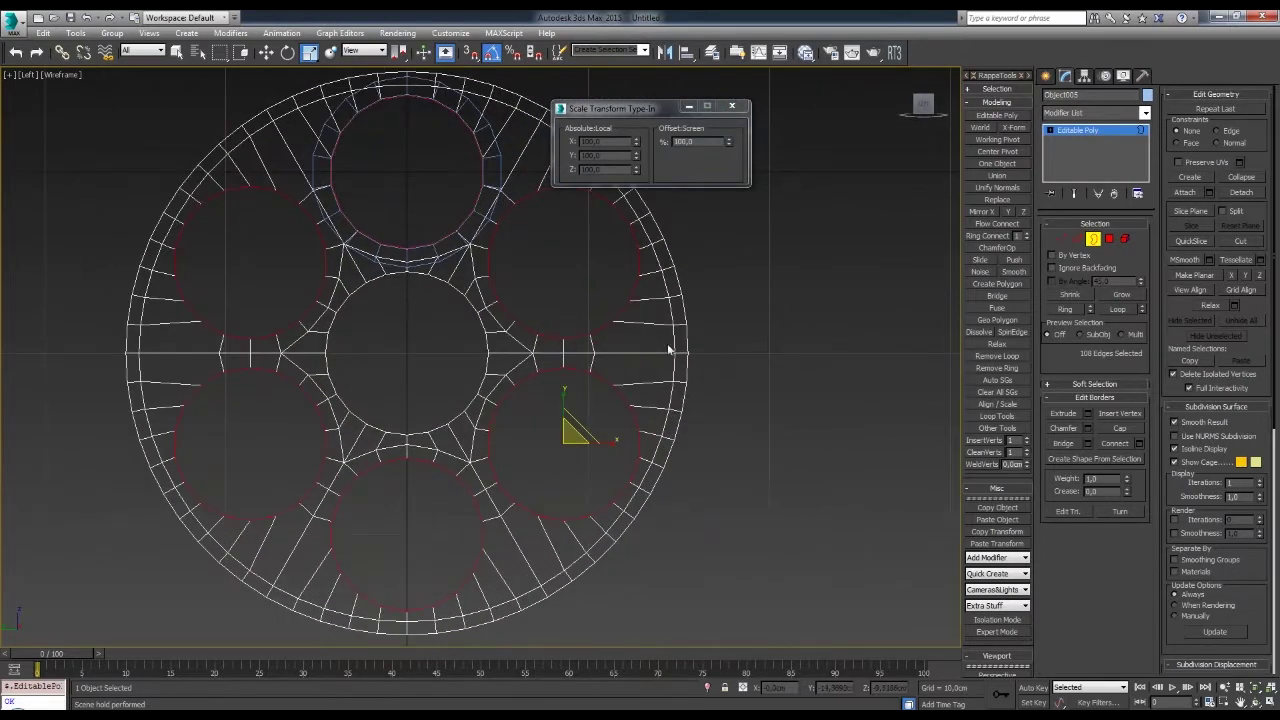
# - Adjust the vertices and edges along the drum's right rim, then exit sub-object editing
pyautogui.press('2')
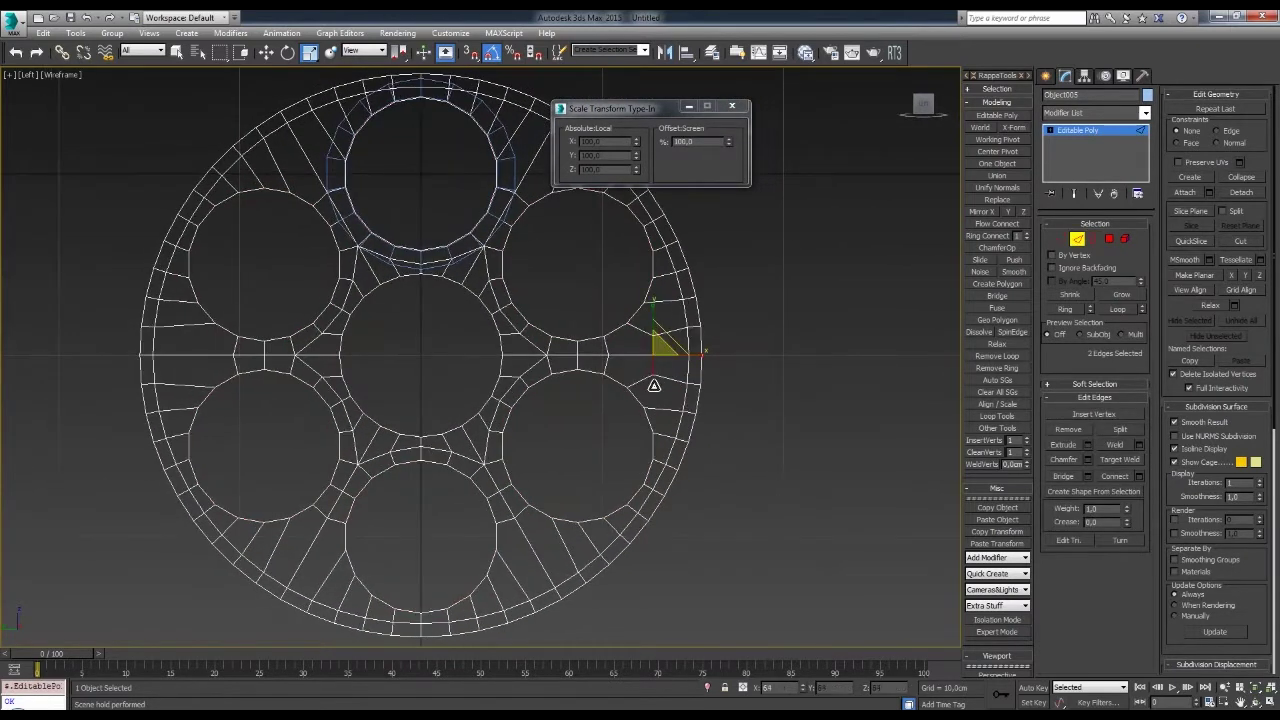
pyautogui.press('1')
pyautogui.moveTo(695, 378); pyautogui.dragTo(699, 394, button='middle')
pyautogui.moveTo(668, 342); pyautogui.dragTo(648, 413)
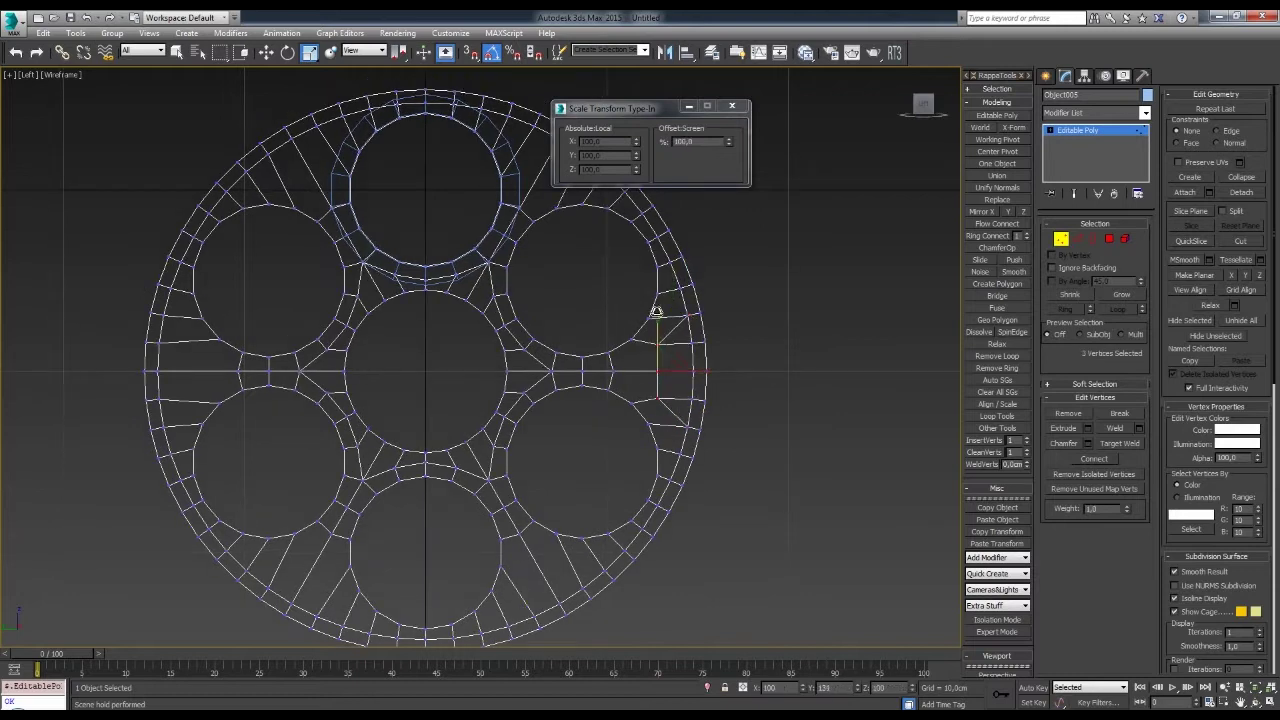
pyautogui.moveTo(658, 328); pyautogui.dragTo(754, 346, button='middle')
pyautogui.press('2')
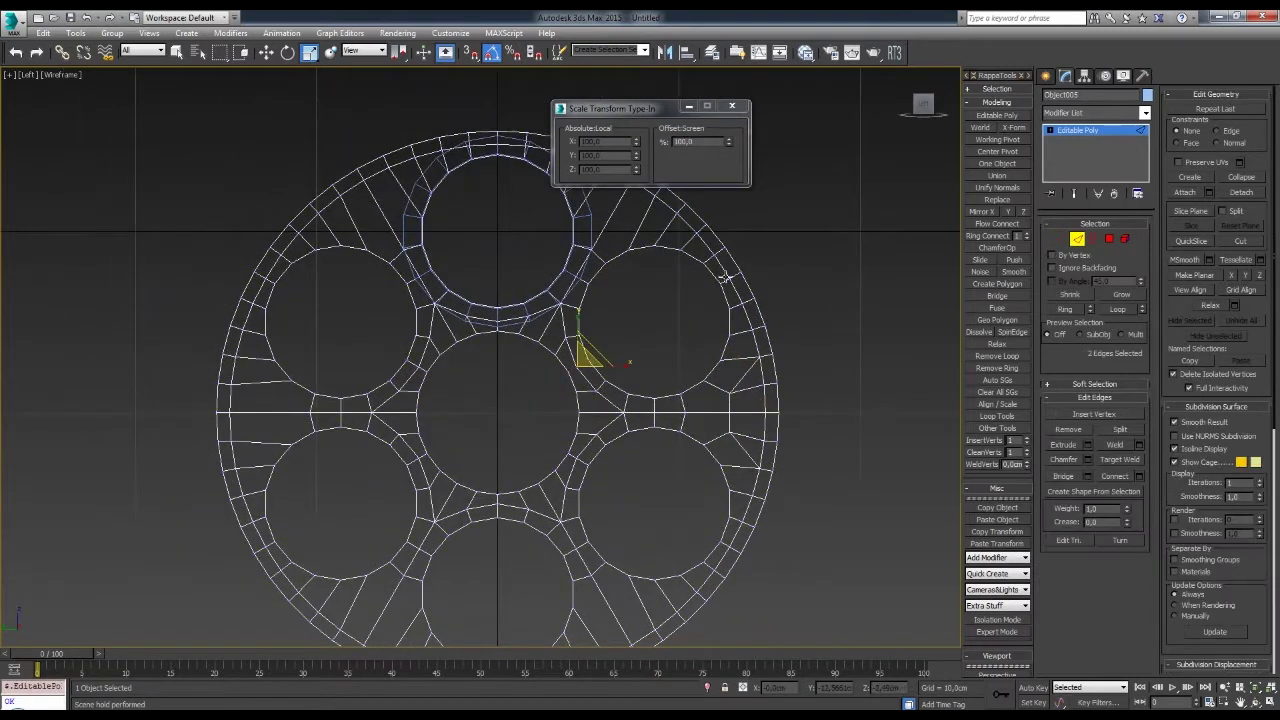
pyautogui.moveTo(589, 389); pyautogui.dragTo(597, 407, button='middle')
pyautogui.moveTo(895, 447)
pyautogui.keyDown('alt'); pyautogui.mouseDown(button='middle')
pyautogui.moveTo(818, 388)
pyautogui.moveTo(769, 390)
pyautogui.mouseUp(button='middle'); pyautogui.keyUp('alt')
pyautogui.press('2')
pyautogui.press('2')
# - On Object006, select the vertices at the block's end and the edges along its length
pyautogui.moveTo(958, 316)
pyautogui.keyDown('alt'); pyautogui.mouseDown(button='middle')
pyautogui.moveTo(749, 374)
pyautogui.moveTo(751, 355)
pyautogui.mouseUp(button='middle'); pyautogui.keyUp('alt')
pyautogui.press('4')
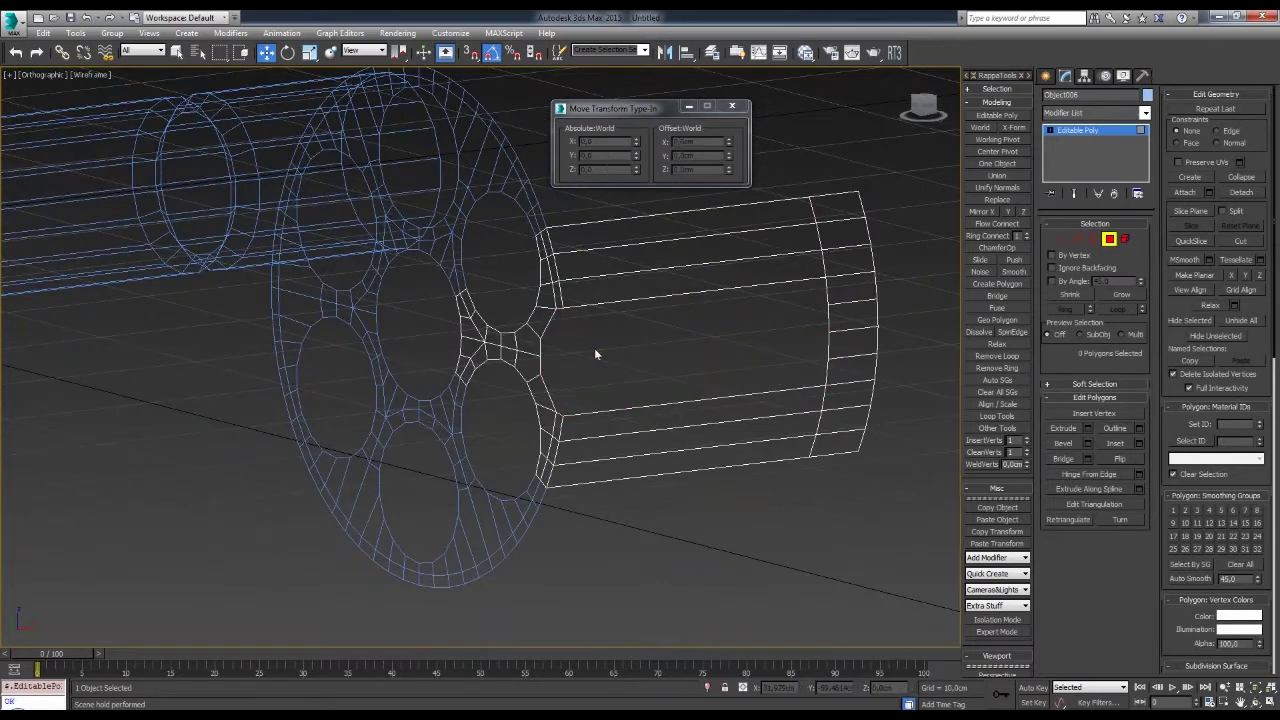
pyautogui.keyDown('alt'); pyautogui.moveTo(594, 353); pyautogui.dragTo(817, 294, button='middle'); pyautogui.keyUp('alt')
pyautogui.press('1')
pyautogui.moveTo(817, 294); pyautogui.dragTo(845, 360)
pyautogui.moveTo(850, 384)
pyautogui.keyDown('alt'); pyautogui.mouseDown(button='middle')
pyautogui.moveTo(786, 343)
pyautogui.moveTo(1039, 252)
pyautogui.mouseUp(button='middle'); pyautogui.keyUp('alt')
pyautogui.keyDown('ctrl'); pyautogui.click(1077, 238); pyautogui.keyUp('ctrl')
pyautogui.moveTo(563, 403)
pyautogui.keyDown('alt'); pyautogui.mouseDown(button='middle')
pyautogui.moveTo(848, 354)
pyautogui.moveTo(785, 308)
pyautogui.mouseUp(button='middle'); pyautogui.keyUp('alt')
# - Select the edges at the block's end and view them with realistic shading
pyautogui.press('1')
pyautogui.keyDown('alt'); pyautogui.moveTo(700, 400); pyautogui.dragTo(800, 367, button='middle'); pyautogui.keyUp('alt')
pyautogui.scroll(3, 800, 367)
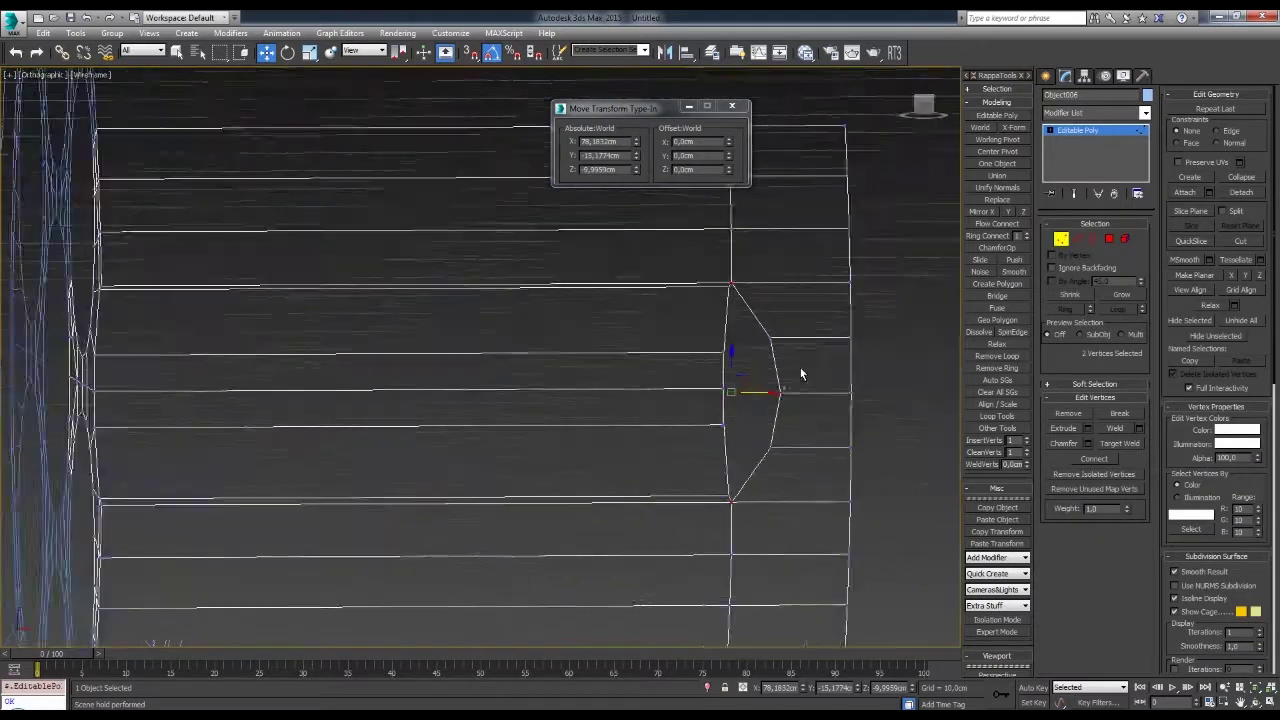
pyautogui.press('2')
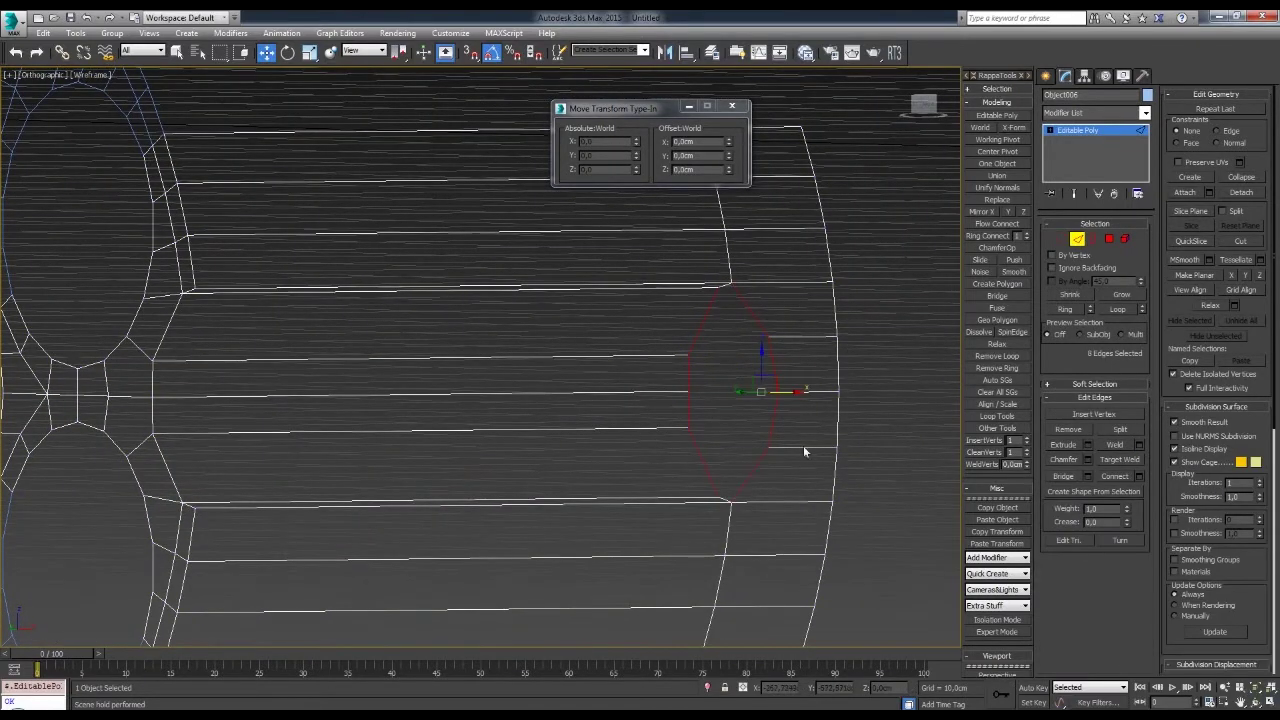
pyautogui.scroll(-3, 805, 452)
pyautogui.scroll(-2, 914, 371)
pyautogui.press('F3')
pyautogui.scroll(3, 914, 371)
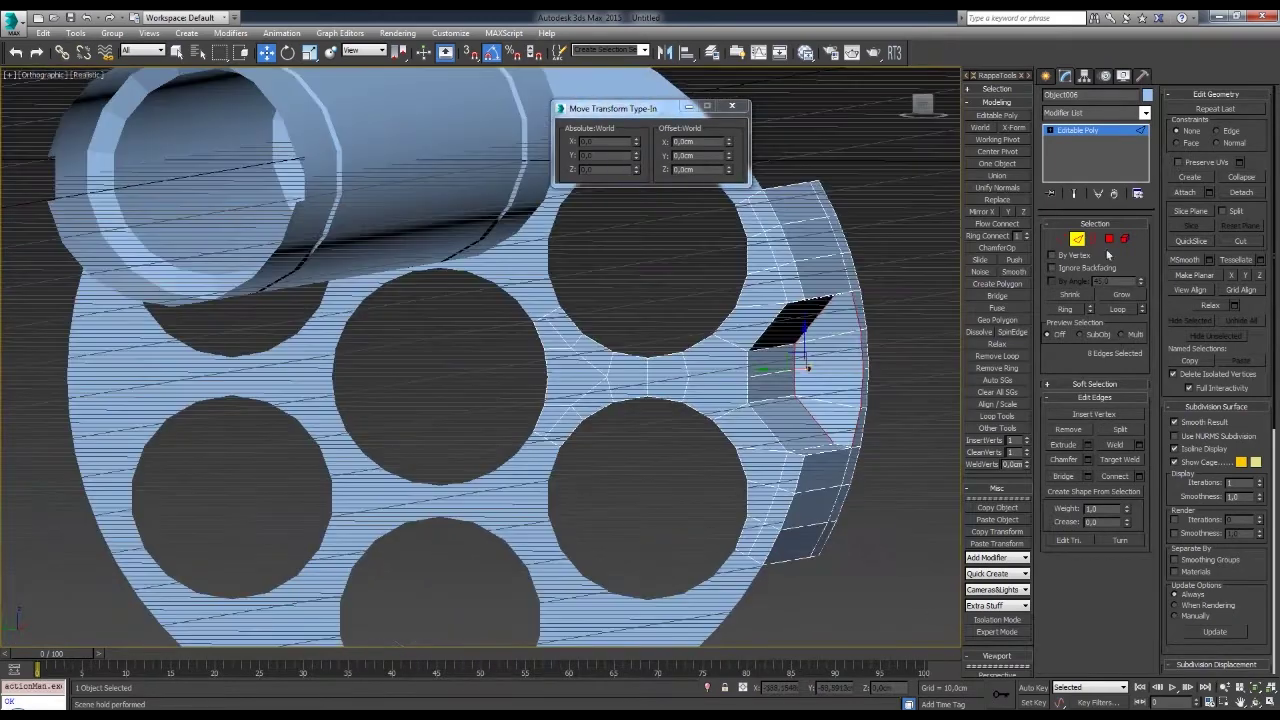
# - Scale the block's polygons from the side view to form the recessed slot
pyautogui.click(1109, 239)
pyautogui.moveTo(700, 380)
pyautogui.keyDown('alt'); pyautogui.mouseDown(button='middle')
pyautogui.moveTo(760, 350)
pyautogui.moveTo(750, 340)
pyautogui.mouseUp(button='middle'); pyautogui.keyUp('alt')
pyautogui.press('r')
pyautogui.scroll(-3, 820, 380)
pyautogui.press('l')
pyautogui.scroll(4, 780, 400)
pyautogui.press('F3')
pyautogui.press('1')
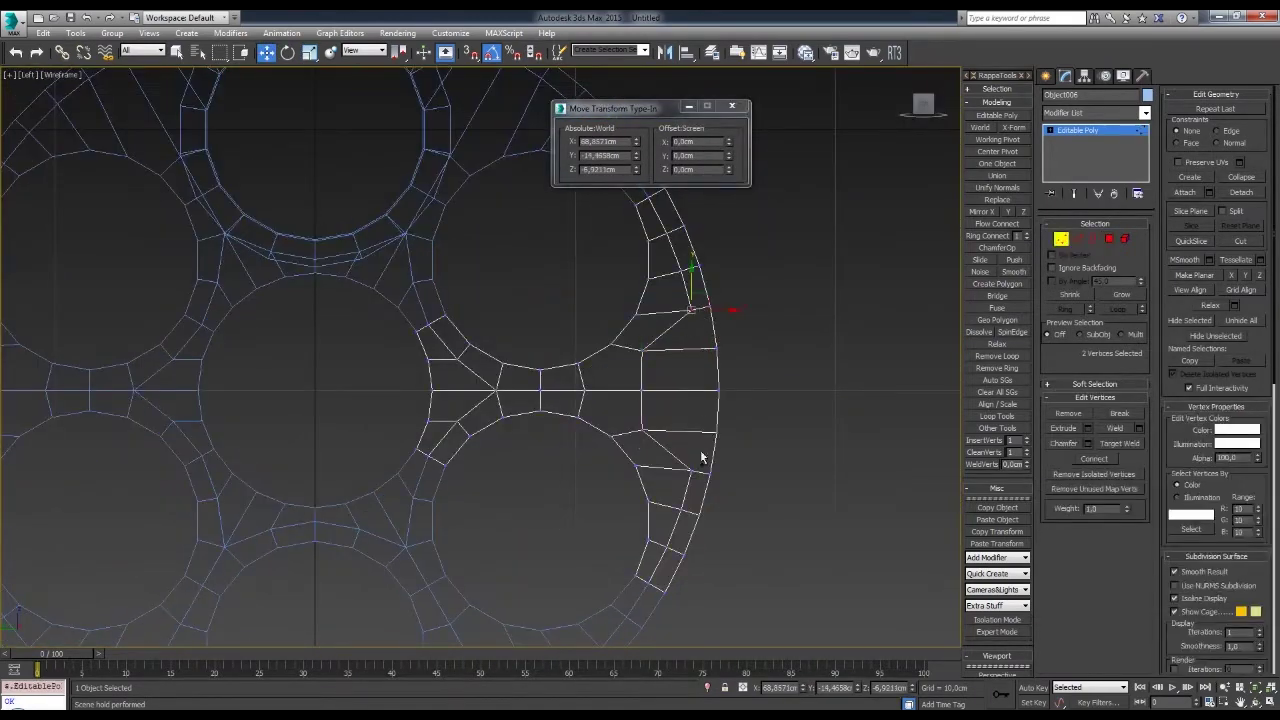
pyautogui.press('F3')
pyautogui.keyDown('alt'); pyautogui.moveTo(692, 344); pyautogui.dragTo(760, 350, button='middle'); pyautogui.keyUp('alt')
pyautogui.scroll(-2, 800, 360)
pyautogui.scroll(2, 850, 354)
# - Create a sphere on the block's face in the front view
pyautogui.press('w')
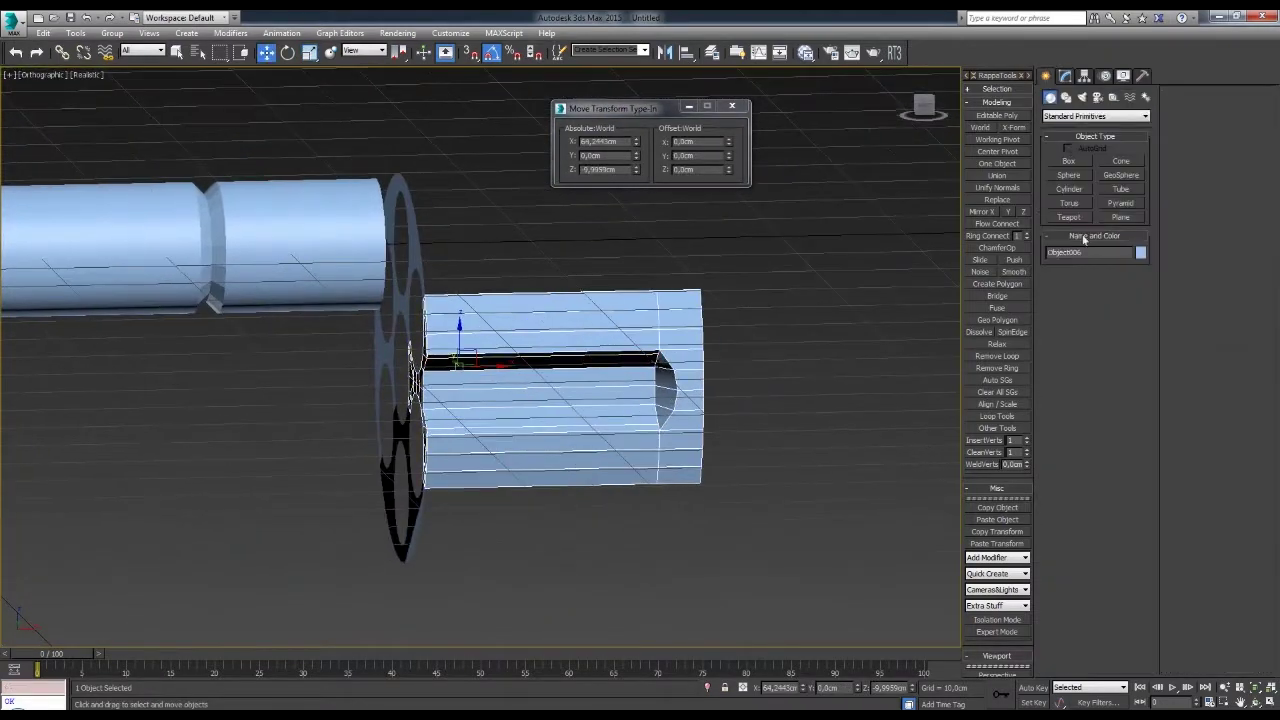
pyautogui.click(1069, 175)
pyautogui.press('f')
pyautogui.press('F3')
pyautogui.moveTo(627, 393); pyautogui.dragTo(628, 466)
pyautogui.moveTo(613, 418)
pyautogui.mouseDown(button='middle')
pyautogui.moveTo(635, 403)
pyautogui.moveTo(672, 419)
pyautogui.mouseUp(button='middle')
pyautogui.press('w')
# - Convert the sphere to Editable Poly and split it by shifting its right half's vertices
pyautogui.press('F3')
pyautogui.press('1')
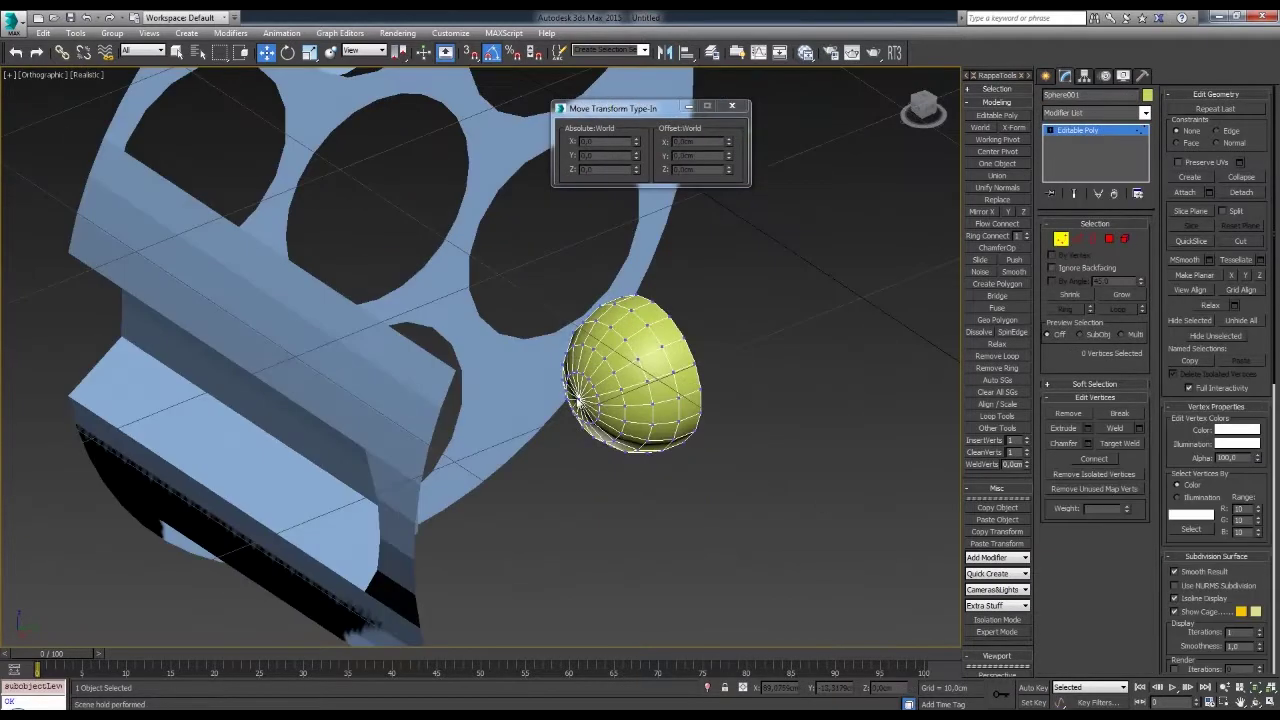
pyautogui.press('f')
pyautogui.press('F3')
pyautogui.press('2')
pyautogui.press('z')
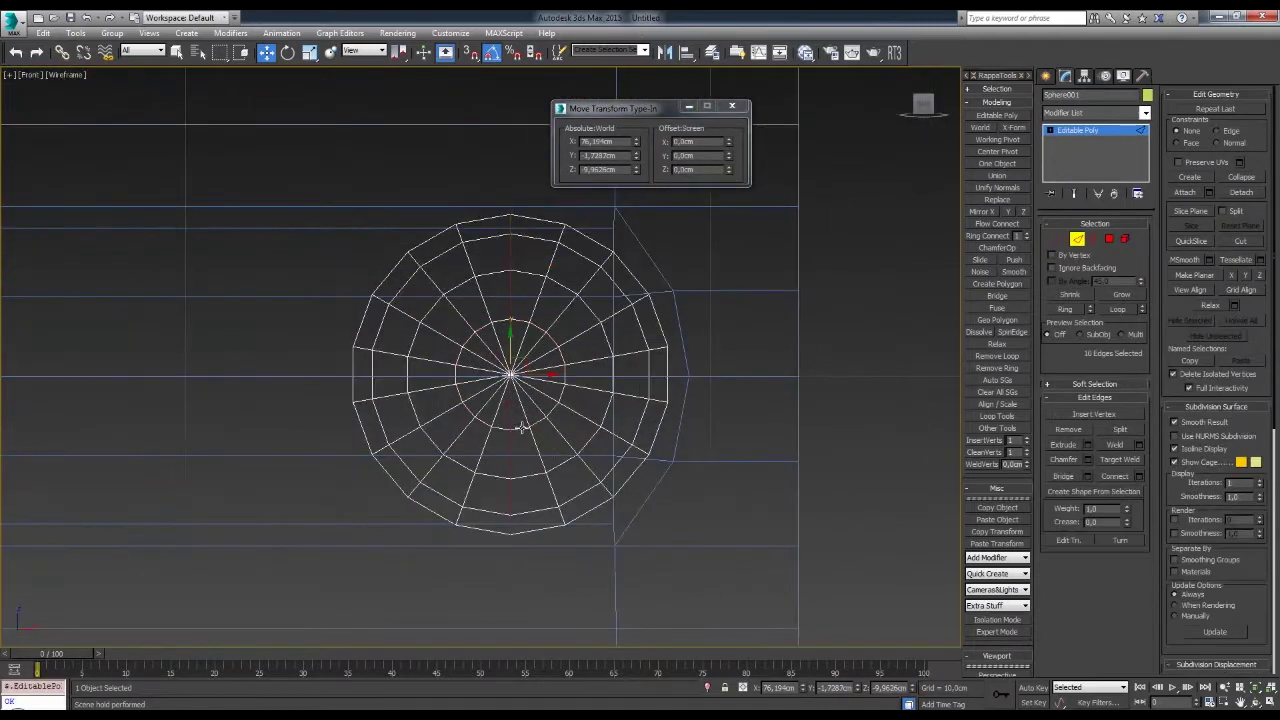
pyautogui.moveTo(671, 337); pyautogui.dragTo(592, 340)
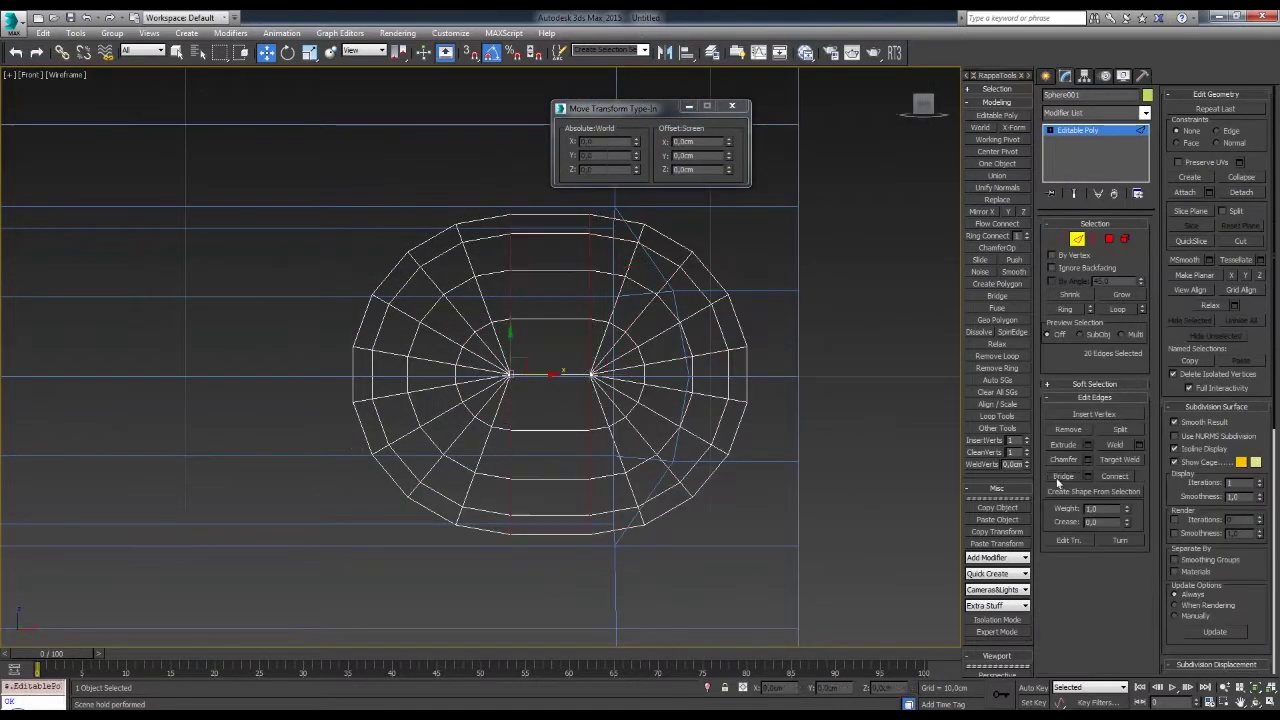
pyautogui.press('F3')
pyautogui.press('2')
pyautogui.keyDown('alt'); pyautogui.moveTo(596, 394); pyautogui.dragTo(620, 400, button='middle'); pyautogui.keyUp('alt')
pyautogui.press('f')
pyautogui.scroll(-5, 626, 405)
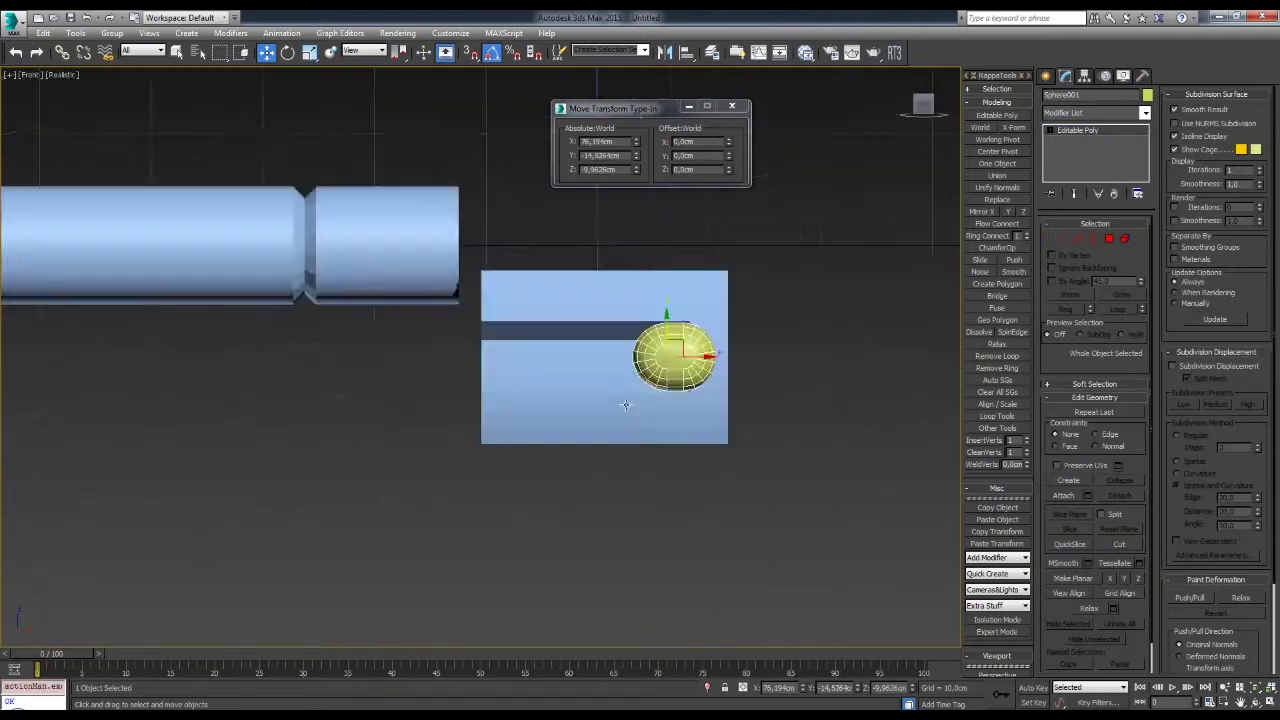
pyautogui.press('F3')
pyautogui.press('z')
# - Select the sphere's left-half vertices and stretch them left into a capsule
pyautogui.press('F3')
pyautogui.scroll(-3, 524, 376)
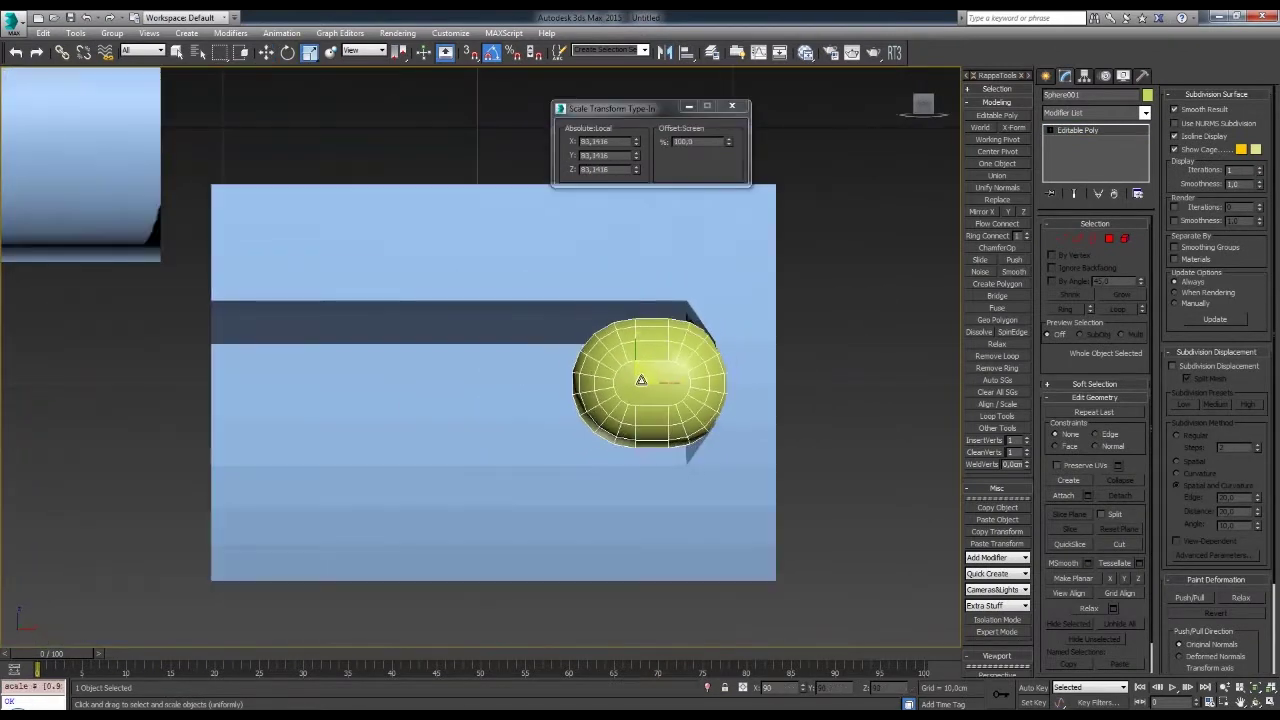
pyautogui.press('1')
pyautogui.moveTo(531, 271); pyautogui.dragTo(643, 468)
pyautogui.press('w')
pyautogui.moveTo(642, 405); pyautogui.dragTo(360, 405)
pyautogui.press('F3')
# - Clear the selection and reselect the capsule
pyautogui.press('F3')
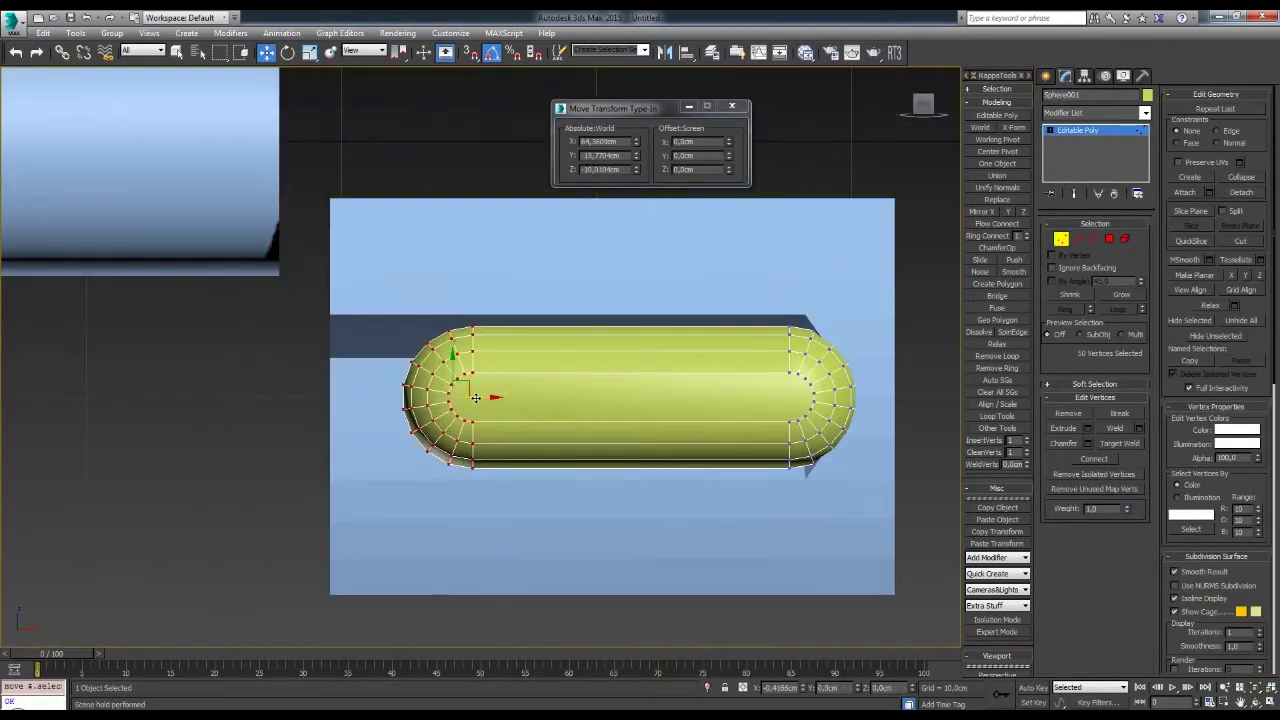
pyautogui.scroll(-2, 678, 360)
pyautogui.press('1')
pyautogui.click(652, 375)
pyautogui.scroll(-2, 657, 372)
pyautogui.scroll(2, 660, 367)
pyautogui.press('F3')
pyautogui.press('F3')
pyautogui.press('F3')
pyautogui.press('F3')
pyautogui.scroll(-3, 680, 360)
pyautogui.hotkey('ctrl', 'd')
pyautogui.click(690, 368)
pyautogui.moveTo(690, 368)
pyautogui.keyDown('alt'); pyautogui.mouseDown(button='middle')
pyautogui.moveTo(672, 330)
pyautogui.moveTo(578, 358)
pyautogui.moveTo(642, 383)
pyautogui.moveTo(651, 359)
pyautogui.mouseUp(button='middle'); pyautogui.keyUp('alt')
pyautogui.scroll(3, 672, 330)
# - Select the capsule's polygons and apply Auto Smooth
pyautogui.press('2')
pyautogui.click(1108, 240)
pyautogui.scroll(3, 651, 359)
pyautogui.click(1190, 578)
pyautogui.moveTo(560, 360)
pyautogui.keyDown('alt'); pyautogui.mouseDown(button='middle')
pyautogui.moveTo(520, 350)
pyautogui.moveTo(591, 433)
pyautogui.moveTo(646, 386)
pyautogui.mouseUp(button='middle'); pyautogui.keyUp('alt')
pyautogui.scroll(-3, 591, 433)
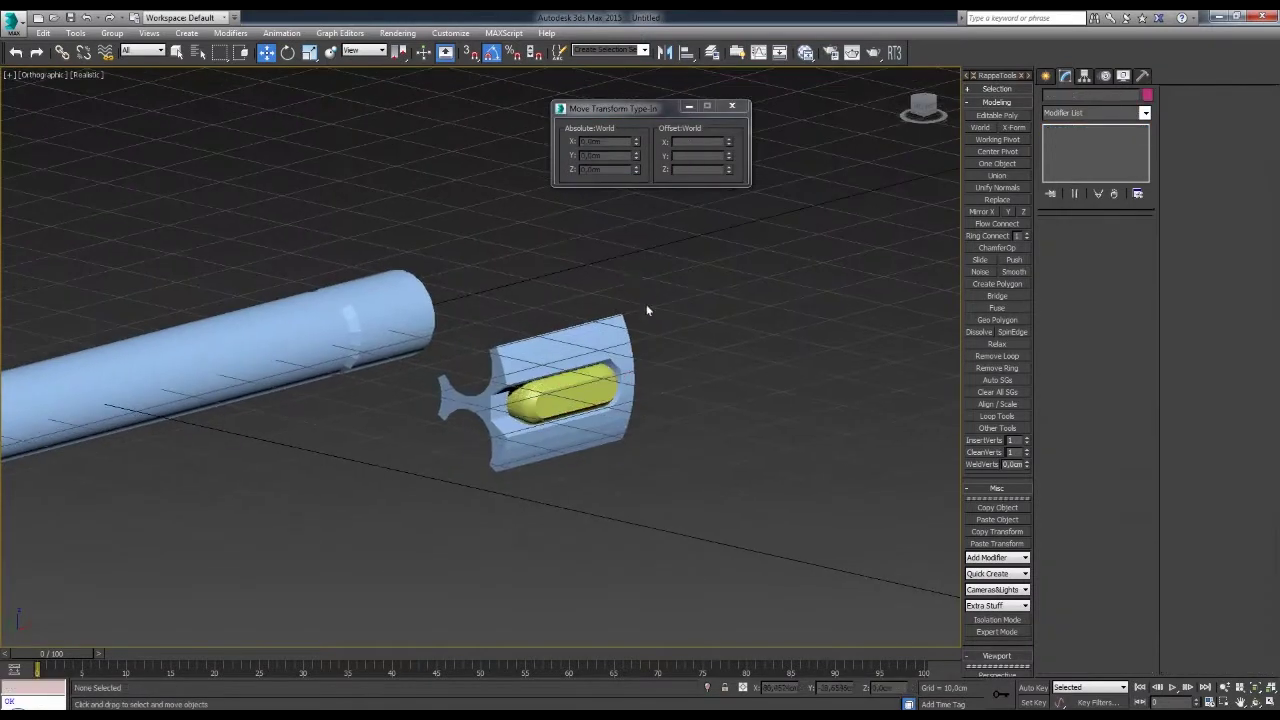
# - Shift-rotate the fluted wedge section to clone copies around the drum axis
pyautogui.press('4')
pyautogui.press('e')
pyautogui.keyDown('shift'); pyautogui.moveTo(540, 395); pyautogui.dragTo(603, 354); pyautogui.keyUp('shift')
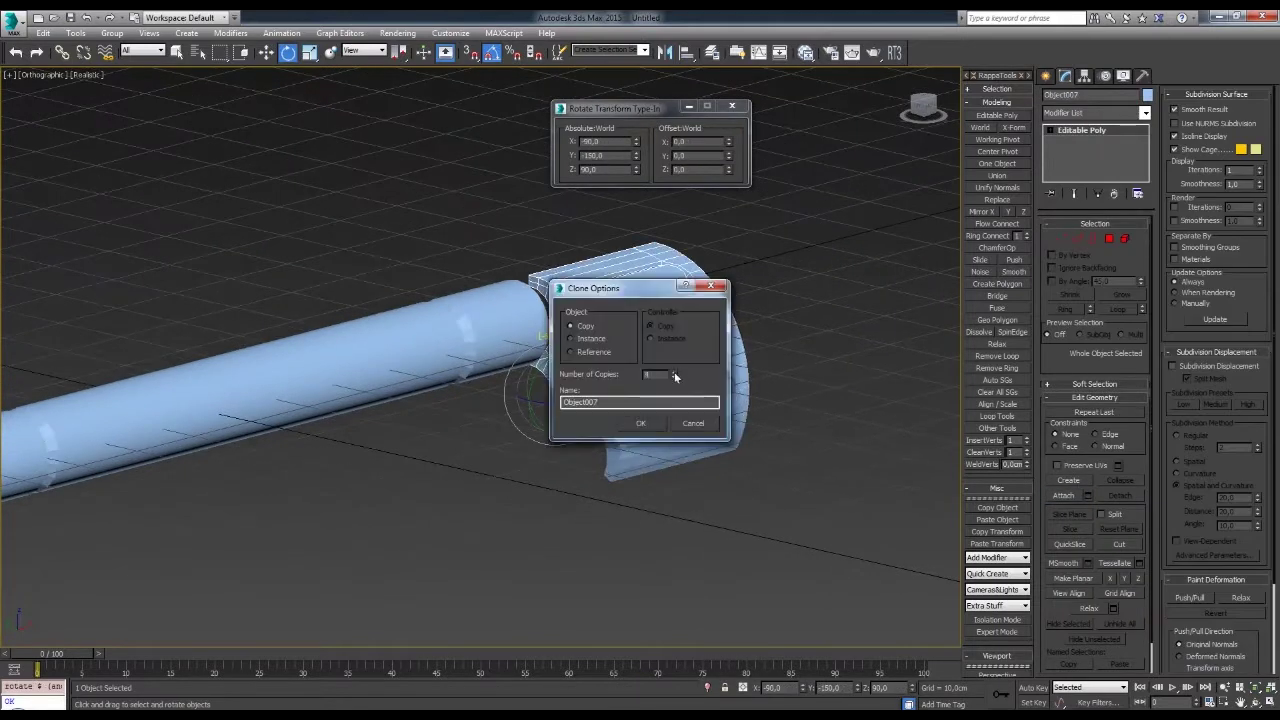
pyautogui.click(641, 423)
pyautogui.keyDown('alt'); pyautogui.moveTo(641, 423); pyautogui.dragTo(740, 361, button='middle'); pyautogui.keyUp('alt')
# - Select the polygons around the drum's hub from an angled view
pyautogui.press('f')
pyautogui.press('2')
pyautogui.press('w')
pyautogui.scroll(-3, 746, 355)
pyautogui.scroll(2, 693, 351)
pyautogui.keyDown('alt'); pyautogui.moveTo(767, 355); pyautogui.dragTo(460, 360, button='middle'); pyautogui.keyUp('alt')
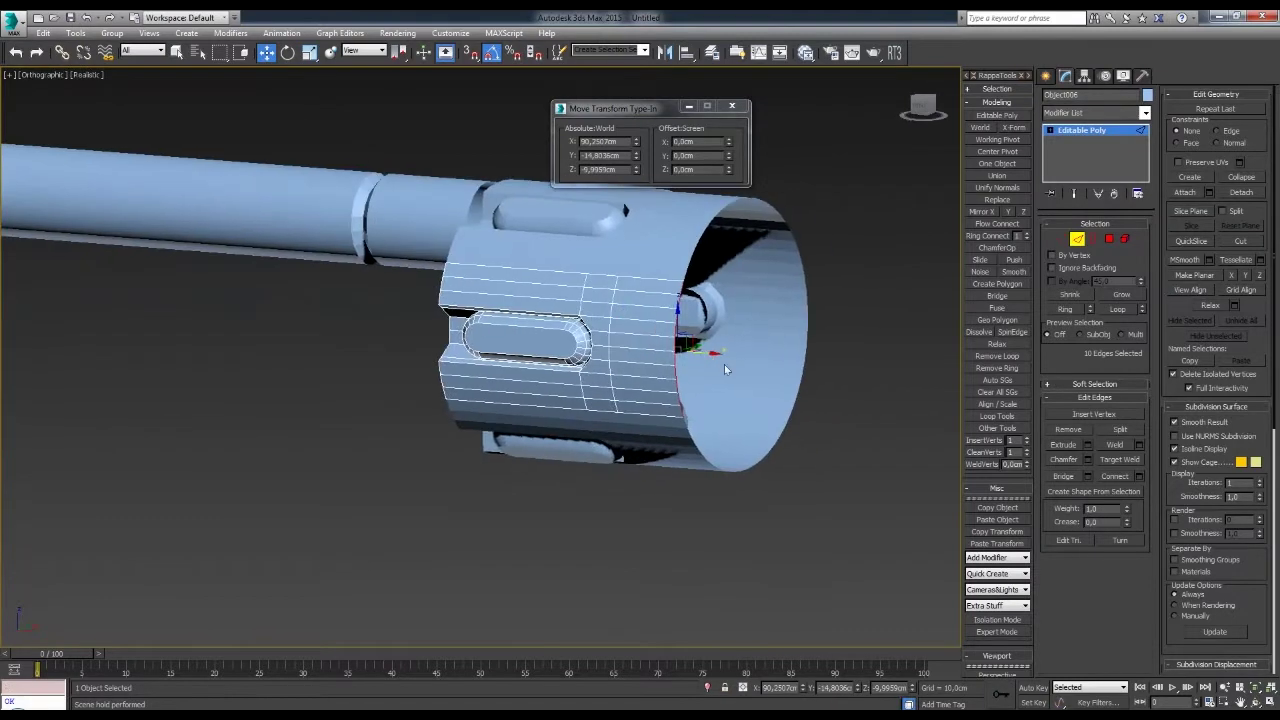
pyautogui.press('4')
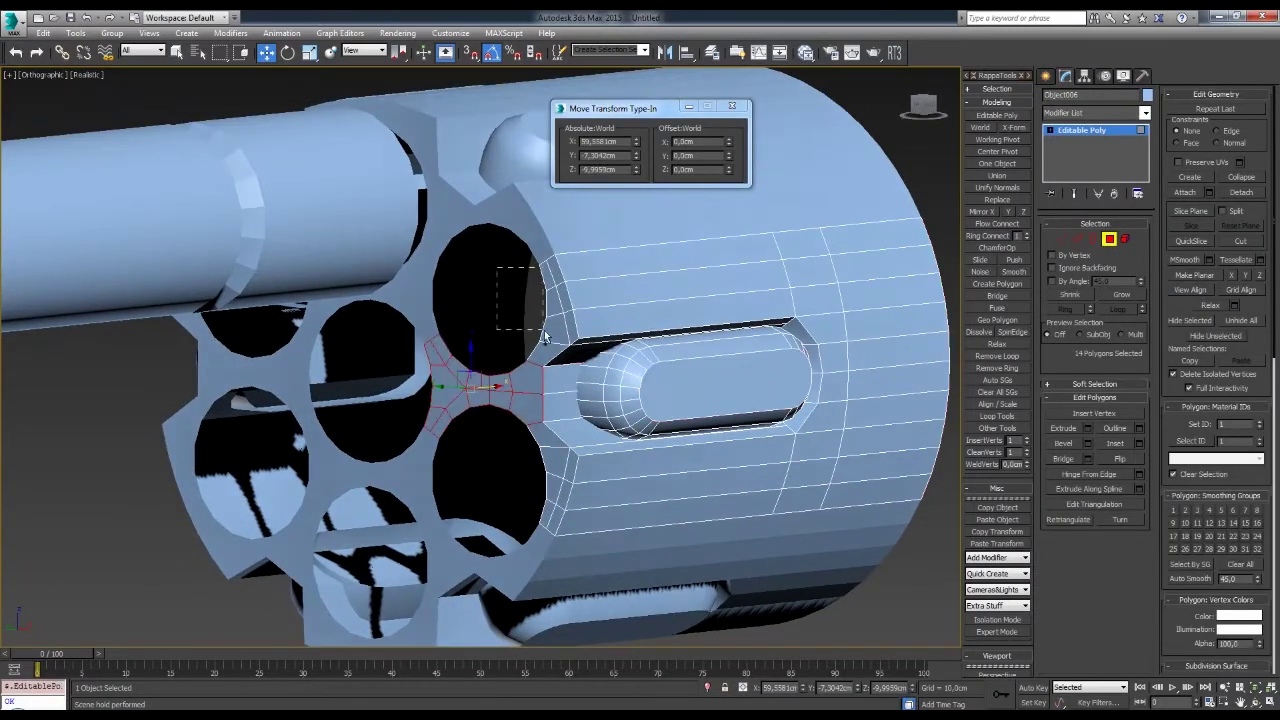
pyautogui.moveTo(459, 359); pyautogui.dragTo(541, 260)
# - Switch the viewport to plain shaded display and view the drum's side
pyautogui.click(87, 76)
pyautogui.click(115, 100)
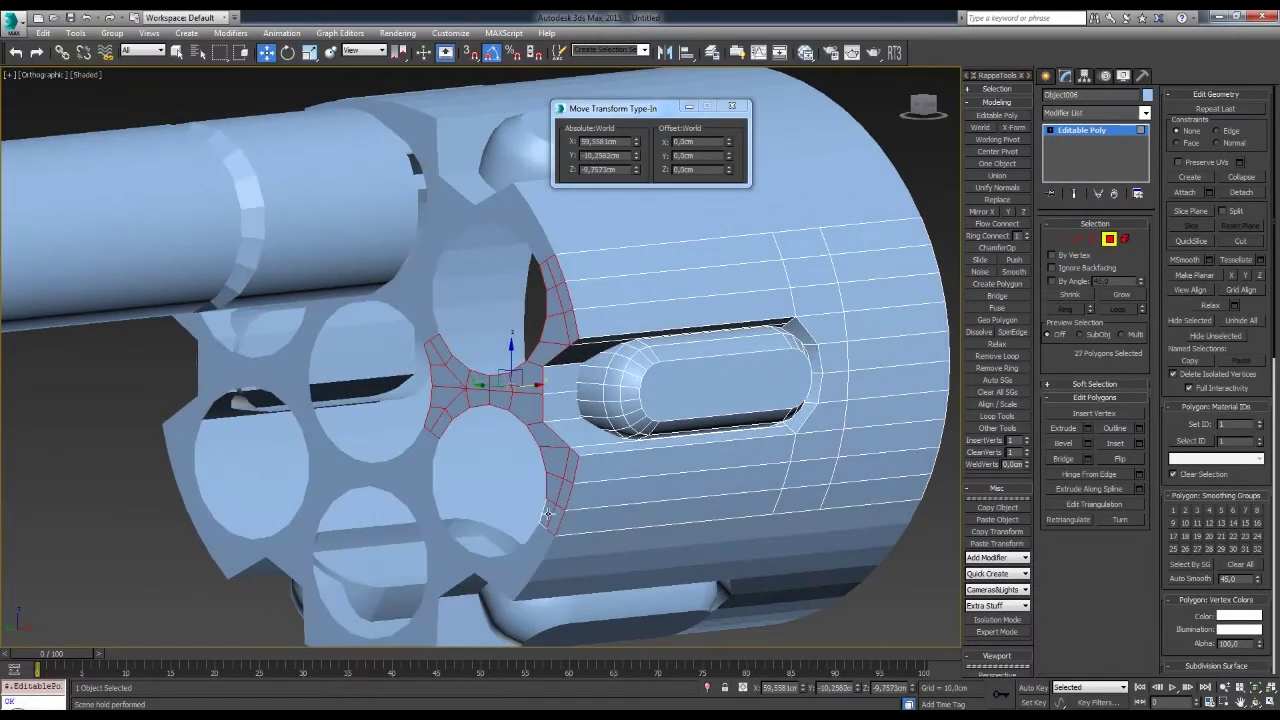
pyautogui.keyDown('alt'); pyautogui.moveTo(520, 380); pyautogui.dragTo(873, 465, button='middle'); pyautogui.keyUp('alt')
# - Select the drum's fluted side element and zoom in on its end face
pyautogui.click(645, 432)
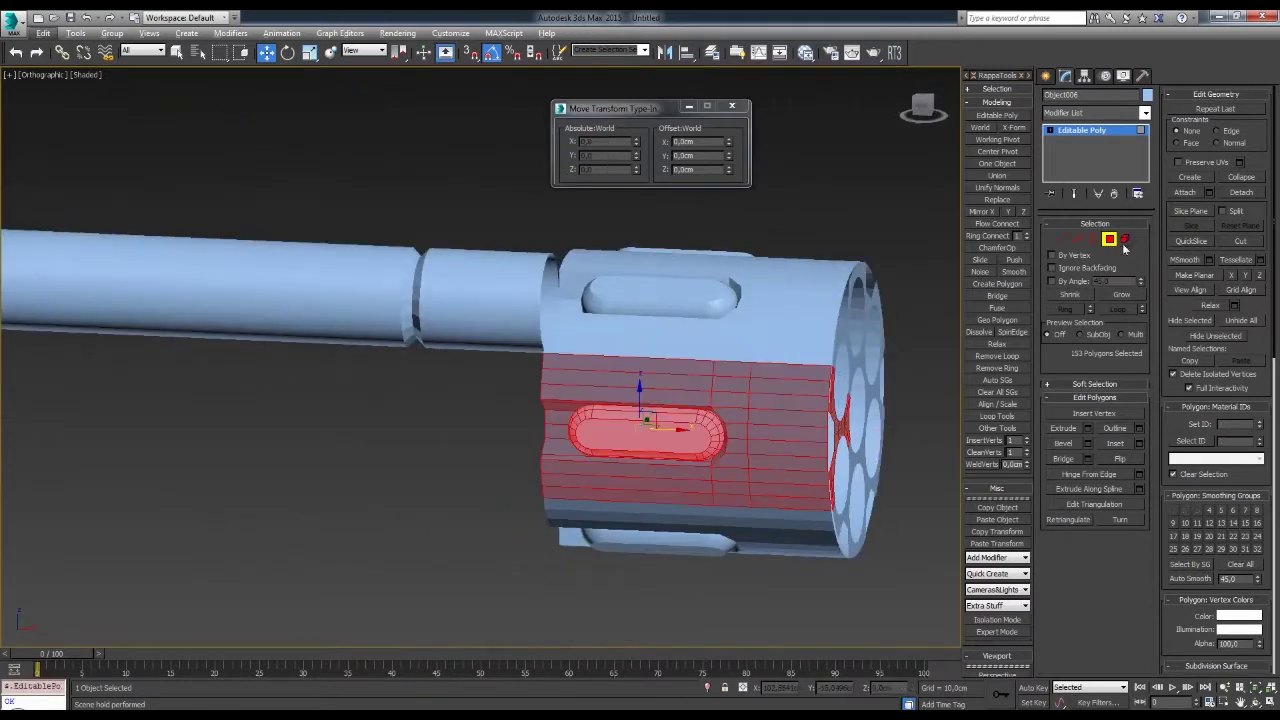
pyautogui.press('5')
pyautogui.click(850, 420)
pyautogui.scroll(5, 850, 420)
pyautogui.moveTo(850, 420)
pyautogui.keyDown('alt'); pyautogui.mouseDown(button='middle')
pyautogui.moveTo(693, 378)
pyautogui.moveTo(651, 340)
pyautogui.mouseUp(button='middle'); pyautogui.keyUp('alt')
# - Pick the end-face seam edges and Target Weld a stray vertex onto its neighbour
pyautogui.press('2')
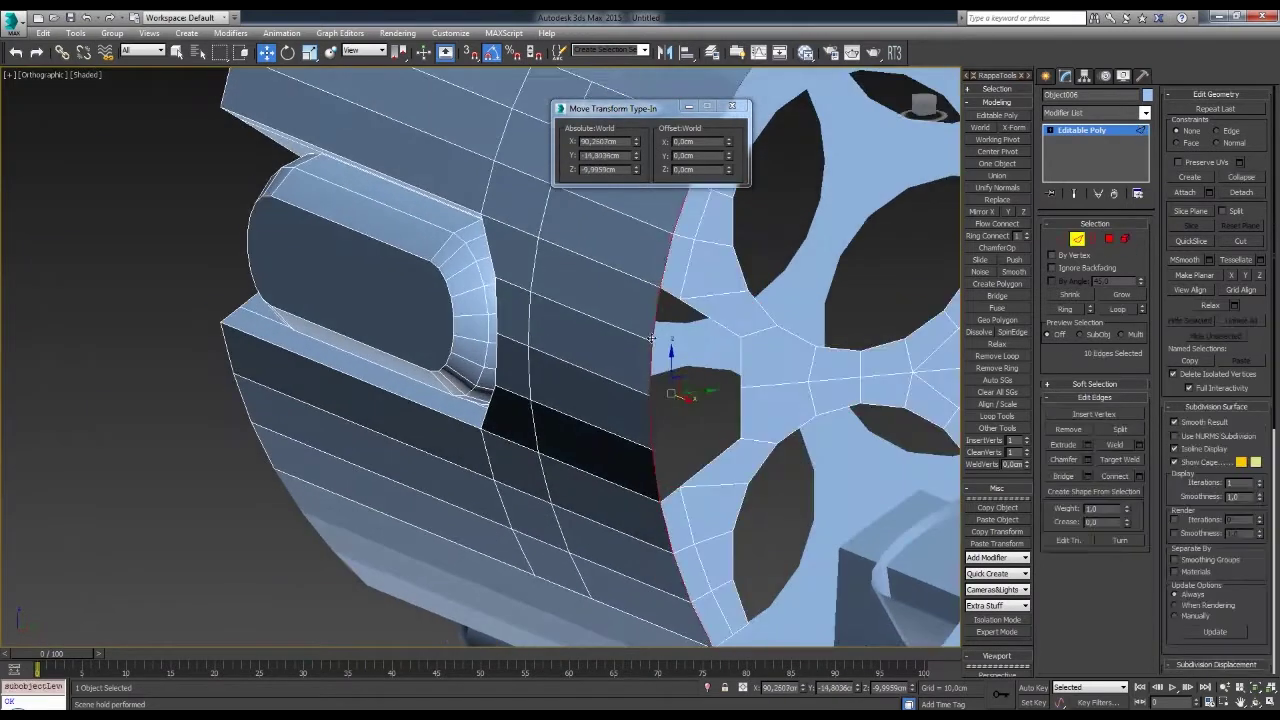
pyautogui.keyDown('ctrl'); pyautogui.click(655, 467); pyautogui.keyUp('ctrl')
pyautogui.moveTo(655, 467)
pyautogui.keyDown('alt'); pyautogui.mouseDown(button='middle')
pyautogui.moveTo(695, 389)
pyautogui.moveTo(682, 360)
pyautogui.moveTo(690, 326)
pyautogui.mouseUp(button='middle'); pyautogui.keyUp('alt')
pyautogui.press('w')
pyautogui.moveTo(697, 453)
pyautogui.keyDown('alt'); pyautogui.mouseDown(button='middle')
pyautogui.moveTo(766, 443)
pyautogui.moveTo(741, 371)
pyautogui.mouseUp(button='middle'); pyautogui.keyUp('alt')
pyautogui.hotkey('ctrl', 'alt', 'w')
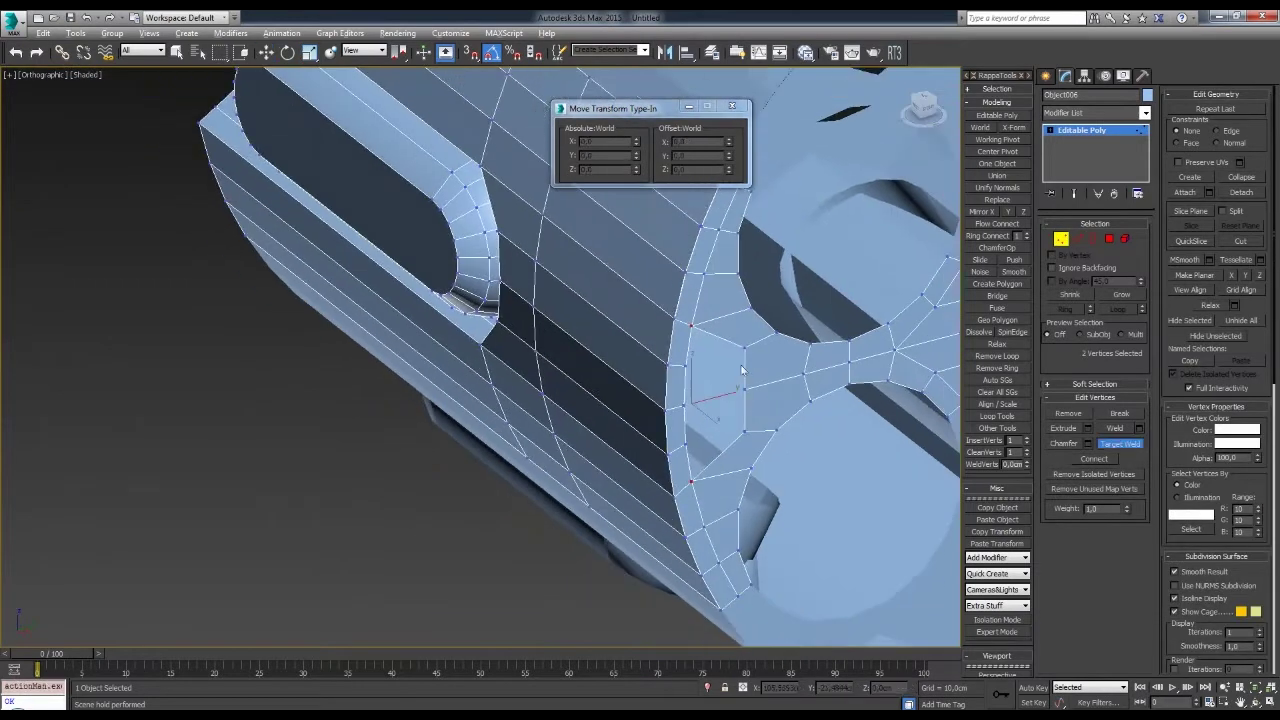
# - Select the vertical edge loop on the drum's end face for scaling
pyautogui.press('2')
pyautogui.keyDown('alt'); pyautogui.moveTo(690, 441); pyautogui.dragTo(690, 467, button='middle'); pyautogui.keyUp('alt')
pyautogui.press('w')
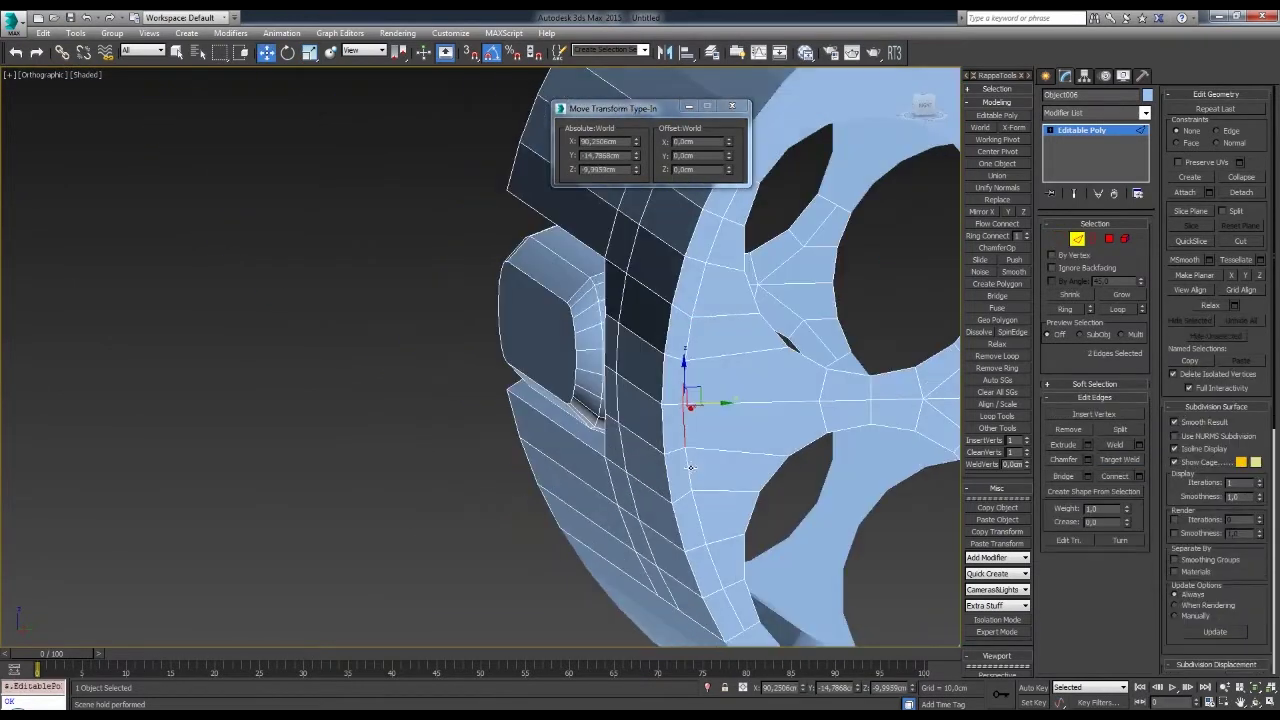
pyautogui.press('w')
pyautogui.keyDown('alt'); pyautogui.moveTo(680, 410); pyautogui.dragTo(686, 395, button='middle'); pyautogui.keyUp('alt')
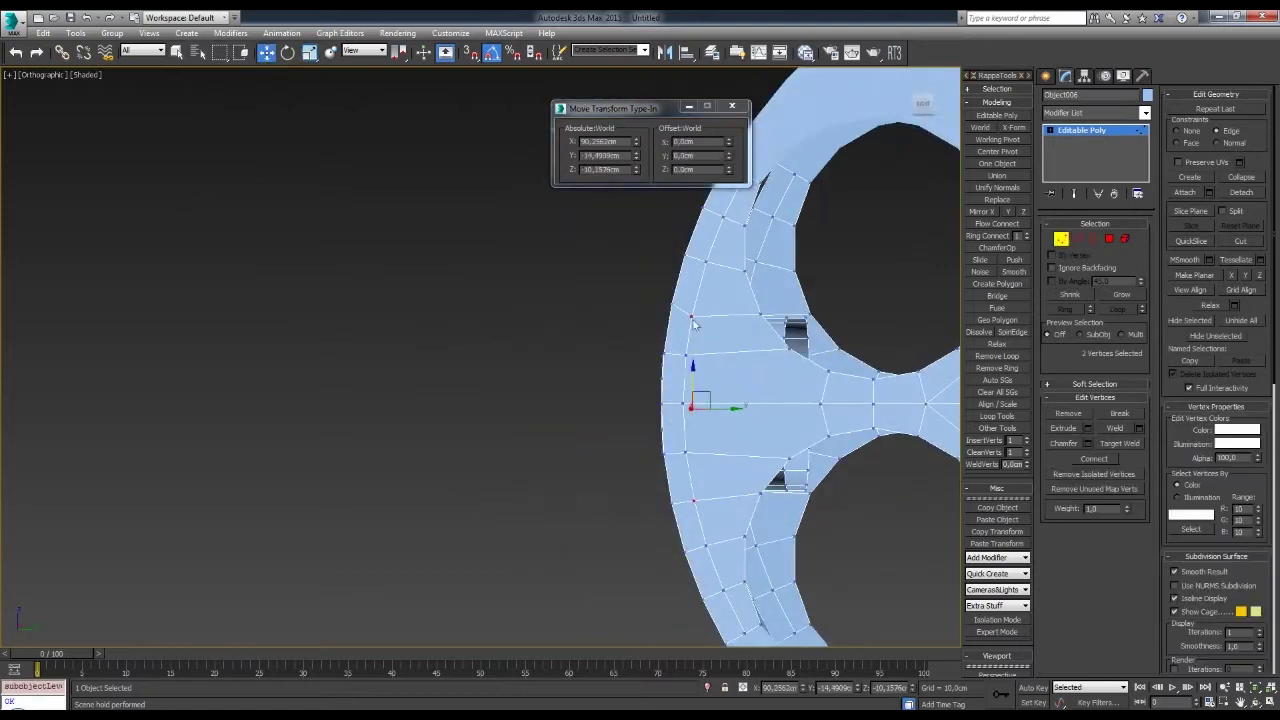
pyautogui.press('2')
pyautogui.doubleClick(687, 404)
pyautogui.press('r')
pyautogui.moveTo(765, 393)
pyautogui.keyDown('alt'); pyautogui.mouseDown(button='middle')
pyautogui.moveTo(847, 403)
pyautogui.moveTo(670, 467)
pyautogui.moveTo(774, 369)
pyautogui.moveTo(790, 380)
pyautogui.mouseUp(button='middle'); pyautogui.keyUp('alt')
pyautogui.scroll(4, 731, 317)
pyautogui.press('4')
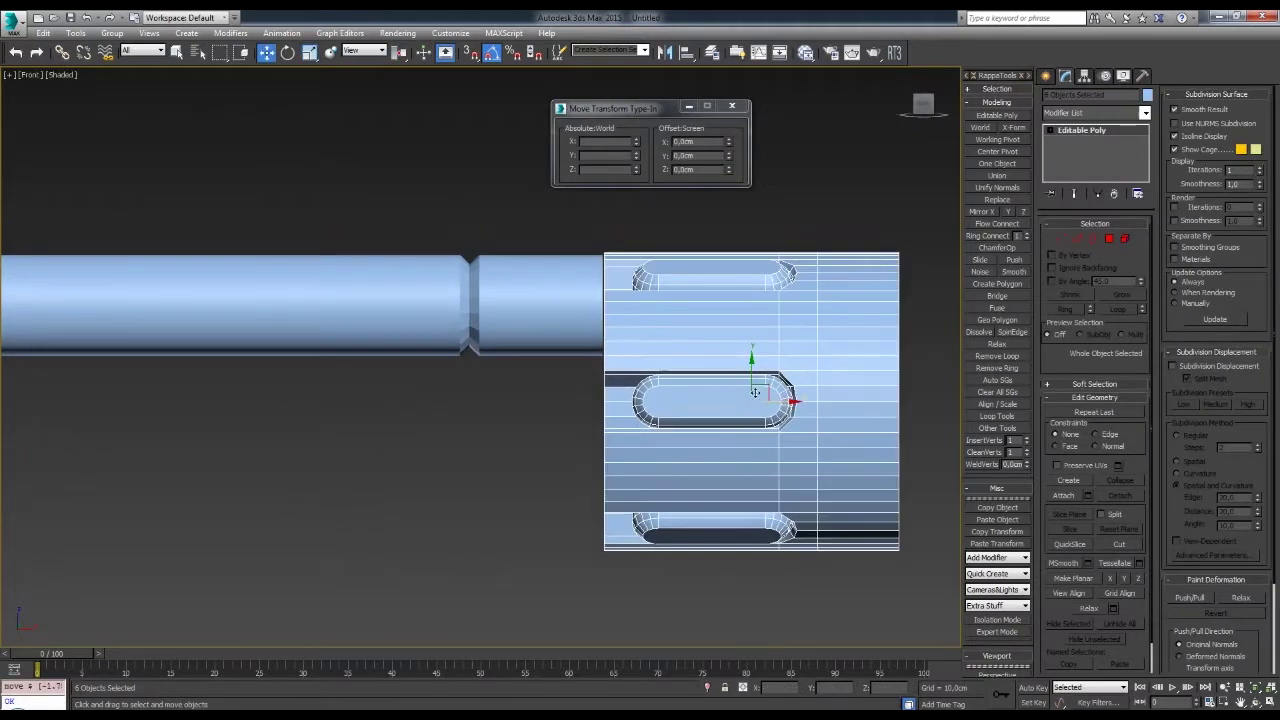
# - Select the drum pieces and view them end-on from the front with edged faces
pyautogui.keyDown('ctrl'); pyautogui.click(776, 358); pyautogui.keyUp('ctrl')
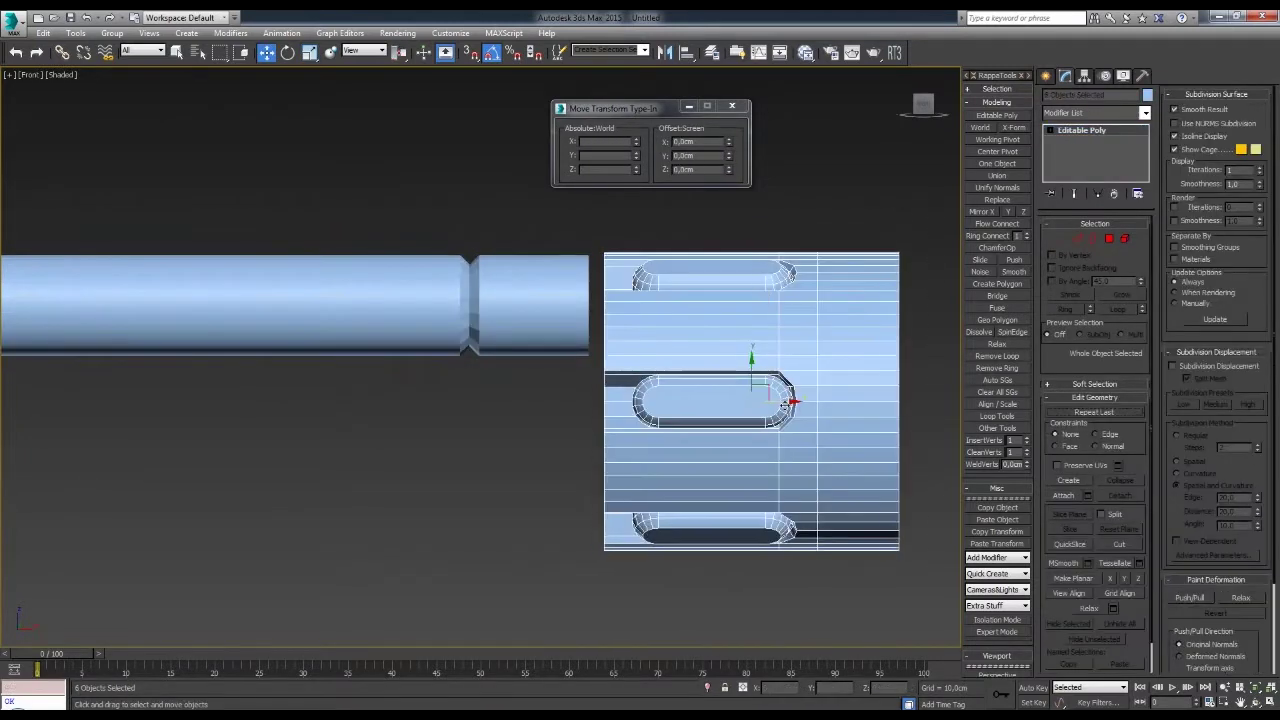
pyautogui.scroll(-3, 790, 402)
pyautogui.keyDown('alt'); pyautogui.moveTo(790, 402); pyautogui.dragTo(720, 382, button='middle'); pyautogui.keyUp('alt')
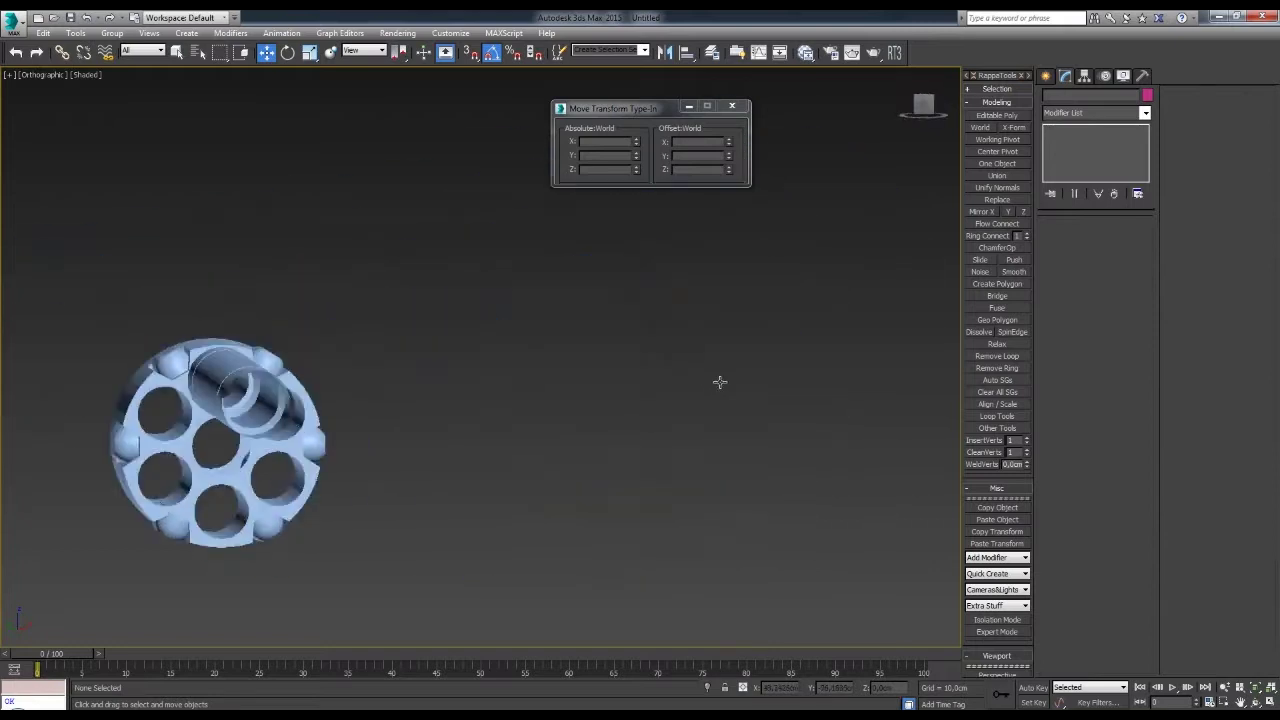
pyautogui.press('f')
pyautogui.press('2')
pyautogui.press('F3')
pyautogui.scroll(-2, 450, 335)
pyautogui.scroll(-2, 497, 323)
pyautogui.press('2')
pyautogui.press('F3')
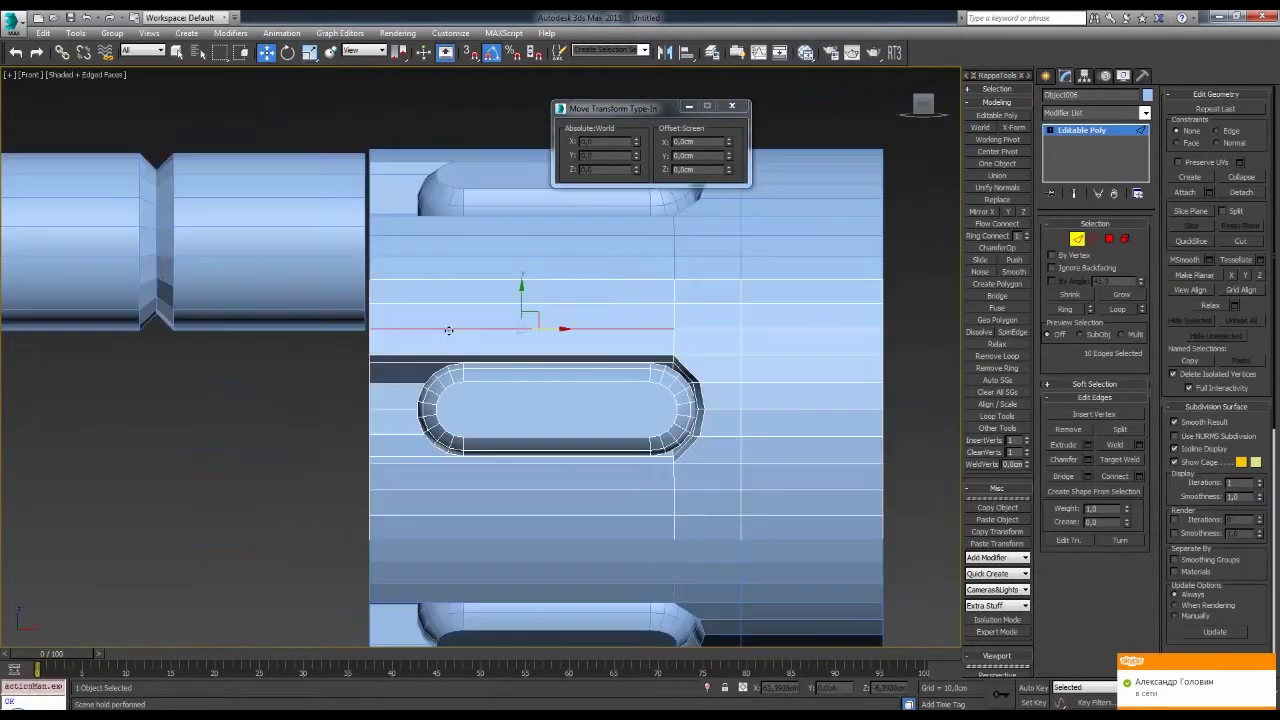
# - Check the seam from several angles and pick the edge ring near the drum's front
pyautogui.moveTo(449, 422)
pyautogui.keyDown('alt'); pyautogui.mouseDown(button='middle')
pyautogui.moveTo(620, 409)
pyautogui.moveTo(577, 310)
pyautogui.mouseUp(button='middle'); pyautogui.keyUp('alt')
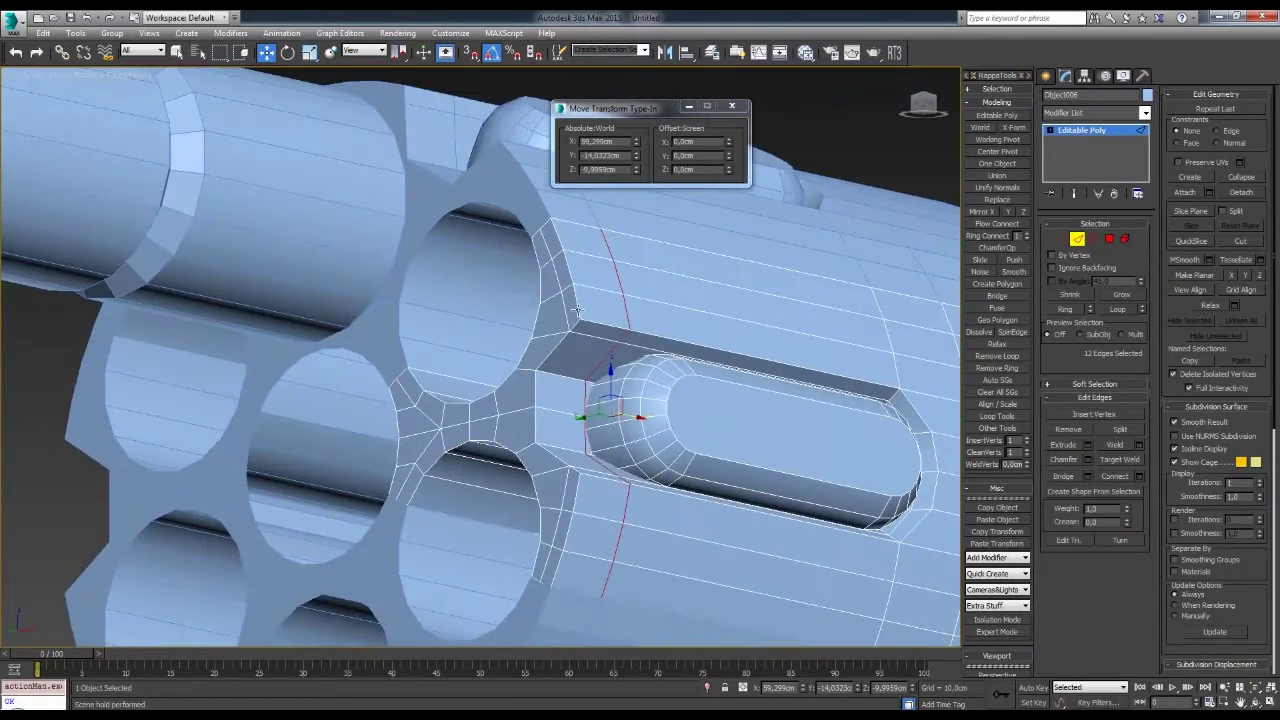
pyautogui.moveTo(562, 252)
pyautogui.keyDown('alt'); pyautogui.mouseDown(button='middle')
pyautogui.moveTo(566, 391)
pyautogui.moveTo(547, 414)
pyautogui.mouseUp(button='middle'); pyautogui.keyUp('alt')
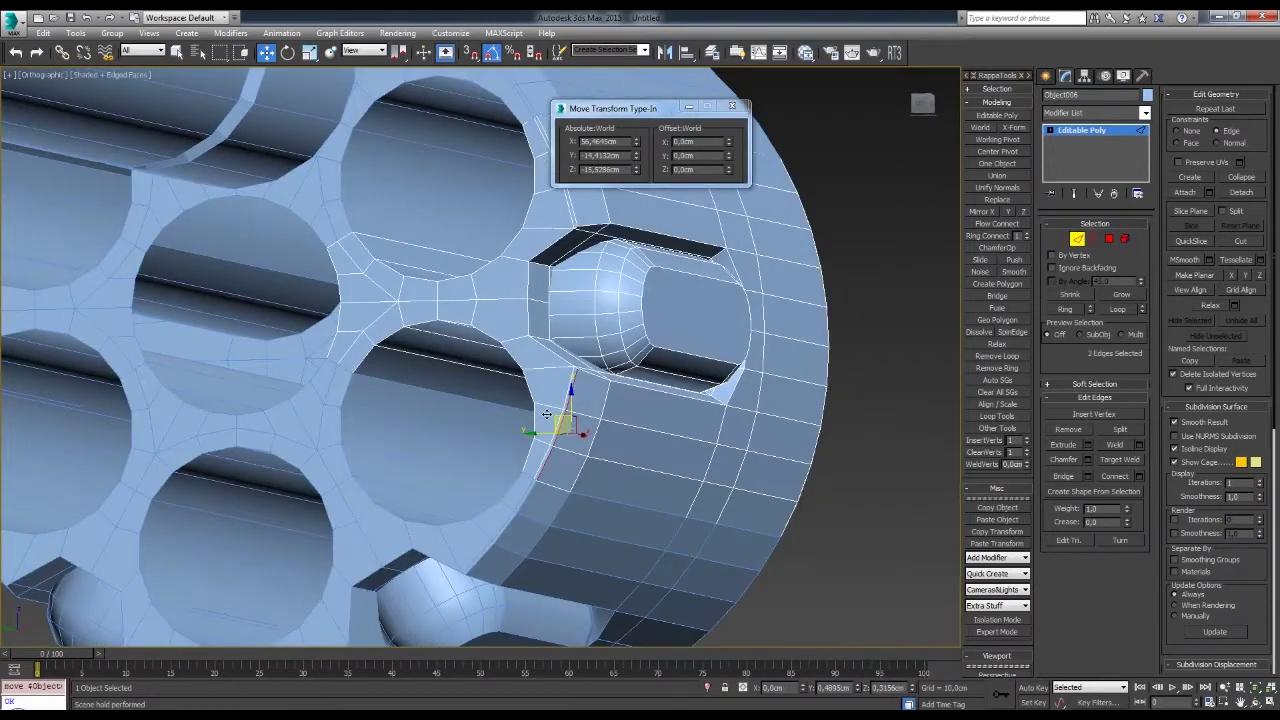
pyautogui.press('f')
pyautogui.press('2')
pyautogui.scroll(2, 700, 400)
pyautogui.scroll(2, 700, 400)
pyautogui.press('F3')
pyautogui.press('F3')
pyautogui.press('1')
pyautogui.press('F3')
pyautogui.press('F3')
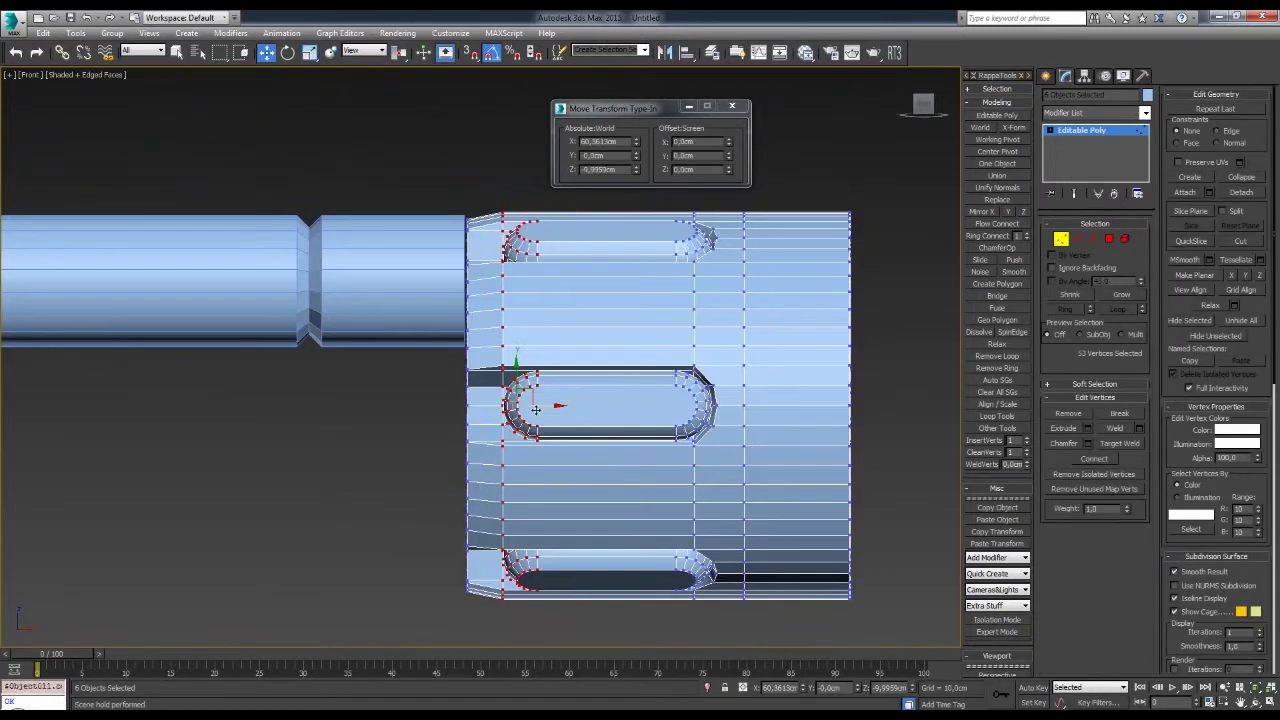
pyautogui.press('2')
pyautogui.moveTo(549, 410); pyautogui.dragTo(461, 402, button='middle')
pyautogui.click(526, 402)
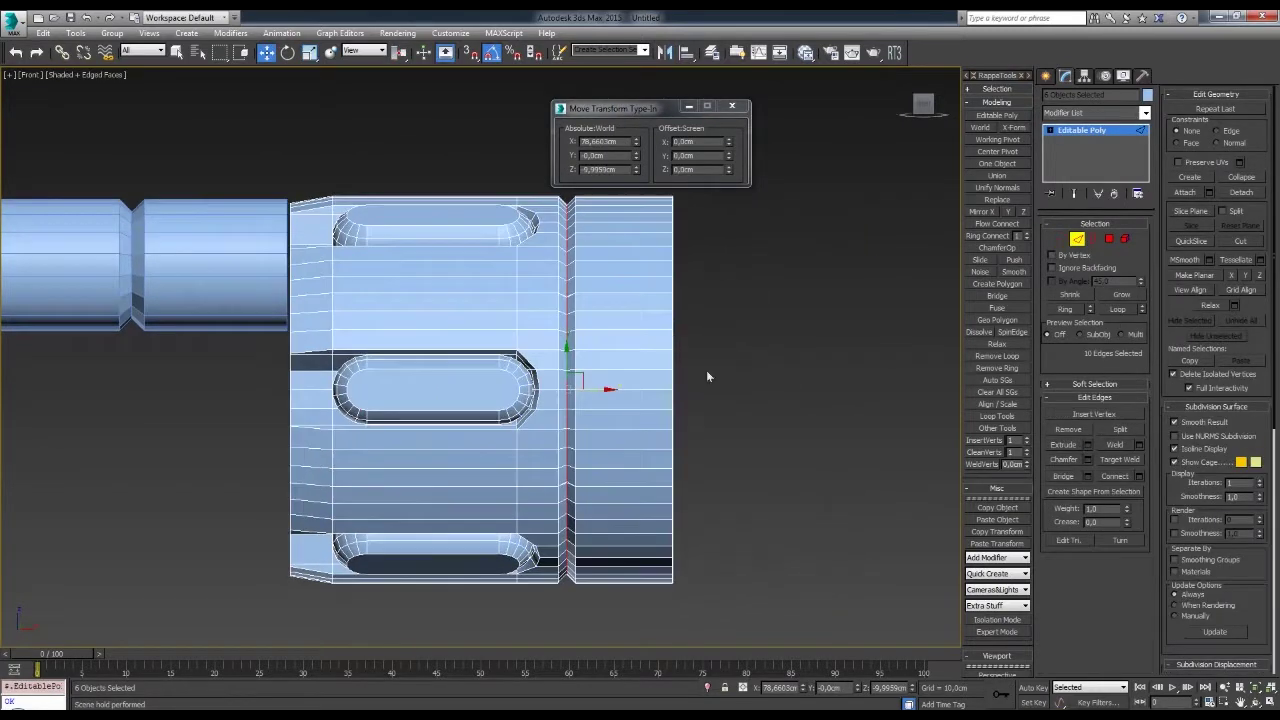
# - Extrude the edge ring into a thin groove and accept the caddy settings
pyautogui.keyDown('alt'); pyautogui.moveTo(706, 370); pyautogui.dragTo(641, 339, button='middle'); pyautogui.keyUp('alt')
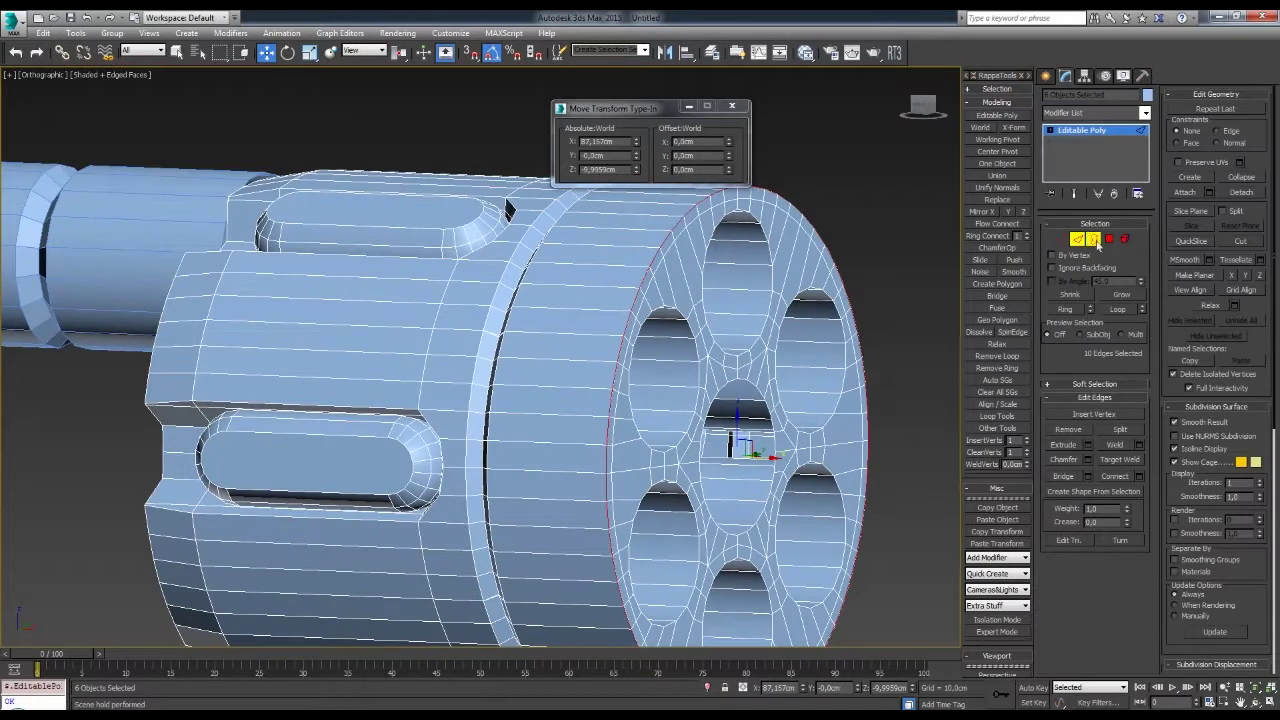
pyautogui.click(1097, 245)
pyautogui.keyDown('alt'); pyautogui.moveTo(600, 400); pyautogui.dragTo(707, 393, button='middle'); pyautogui.keyUp('alt')
pyautogui.press('1')
pyautogui.press('F3')
pyautogui.click(1137, 428)
pyautogui.click(545, 378)
pyautogui.press('F3')
pyautogui.press('2')
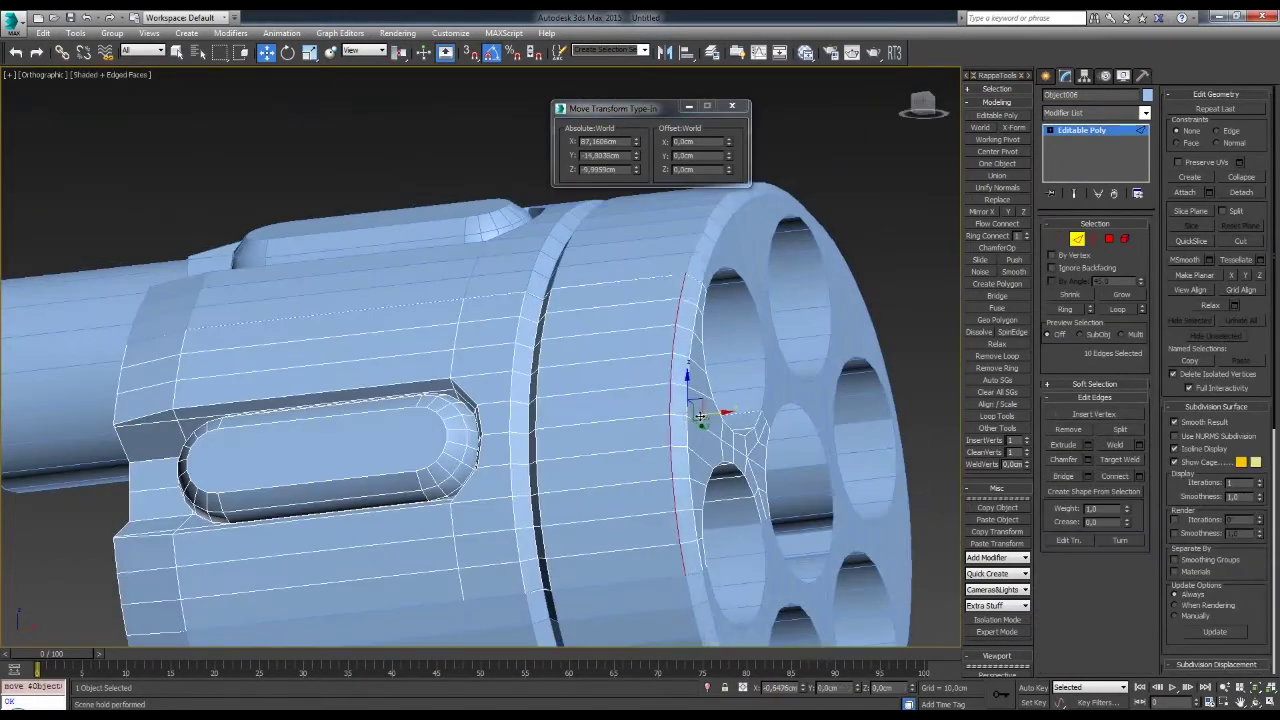
# - Turn off edged faces, deselect everything, and reselect the drum object
pyautogui.keyDown('alt'); pyautogui.moveTo(700, 415); pyautogui.dragTo(734, 393, button='middle'); pyautogui.keyUp('alt')
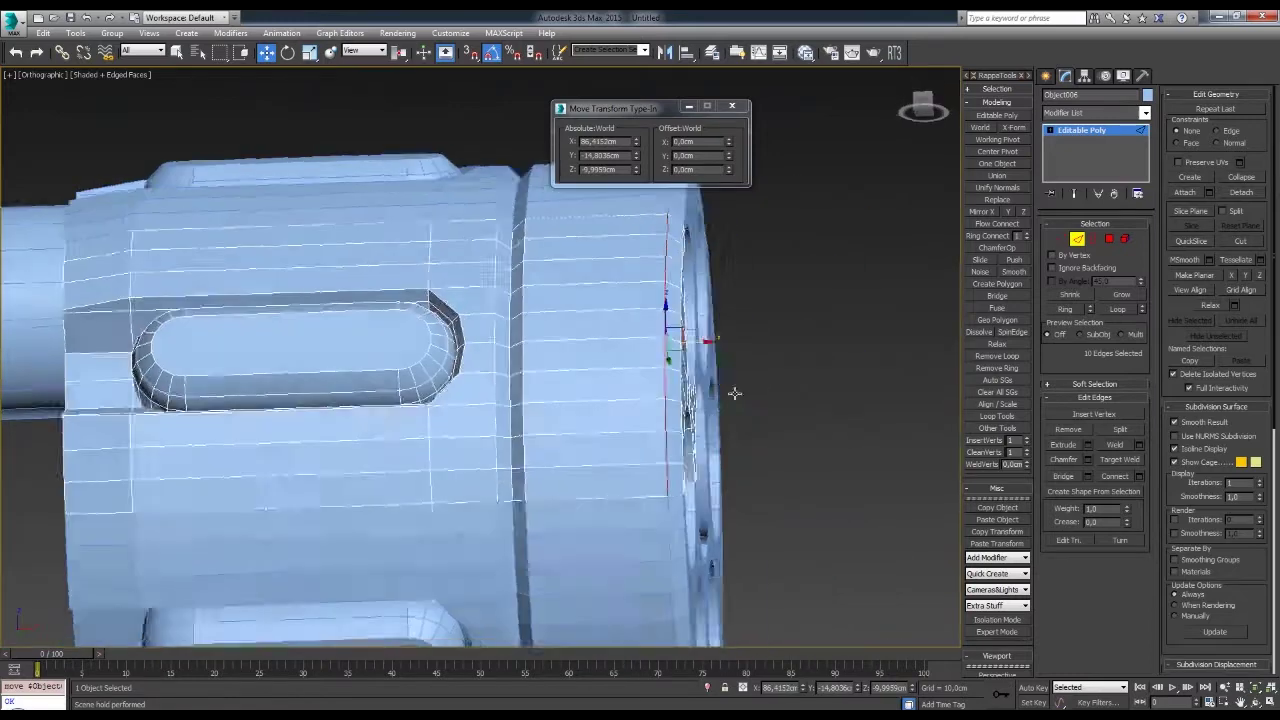
pyautogui.scroll(-5, 734, 393)
pyautogui.press('F4')
pyautogui.click(730, 400)
pyautogui.moveTo(730, 400)
pyautogui.keyDown('alt'); pyautogui.mouseDown(button='middle')
pyautogui.moveTo(760, 420)
pyautogui.moveTo(697, 411)
pyautogui.moveTo(749, 374)
pyautogui.moveTo(690, 428)
pyautogui.mouseUp(button='middle'); pyautogui.keyUp('alt')
pyautogui.scroll(4, 731, 405)
pyautogui.click(731, 405)
pyautogui.scroll(4, 760, 420)
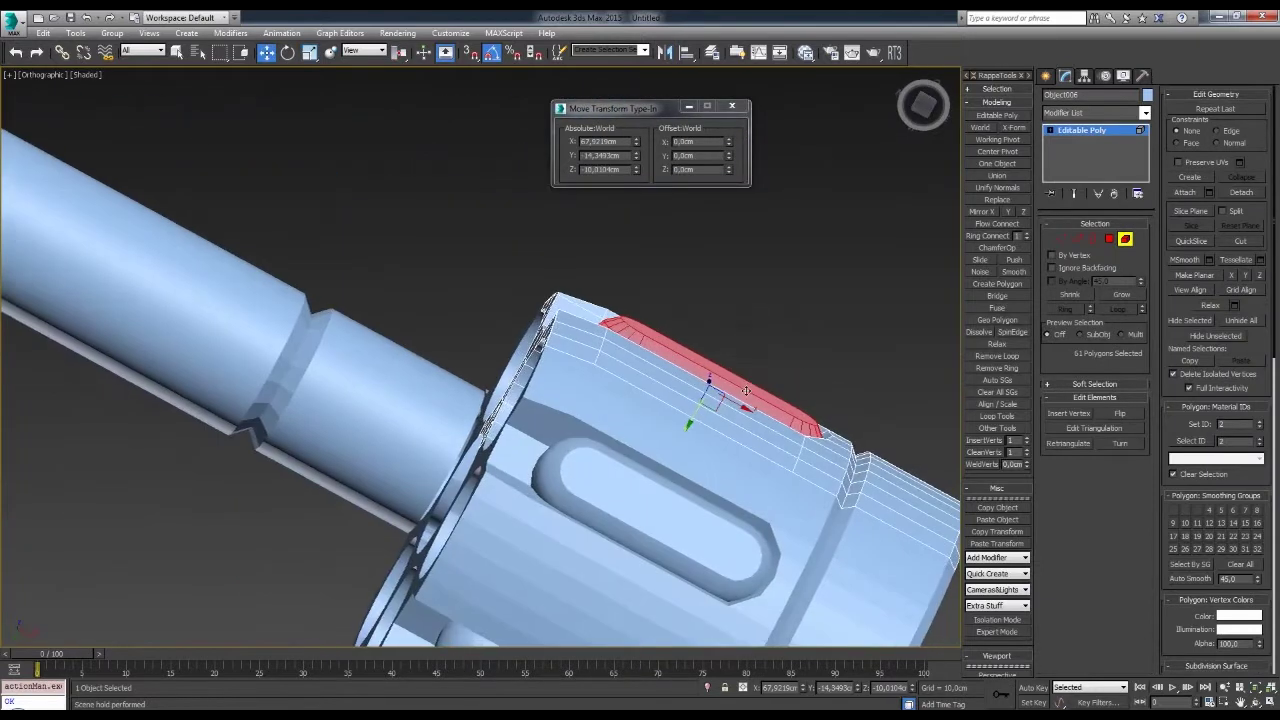
# - Inspect the drum from the left, front and three-quarter views
pyautogui.press('l')
pyautogui.scroll(5, 628, 378)
pyautogui.press('w')
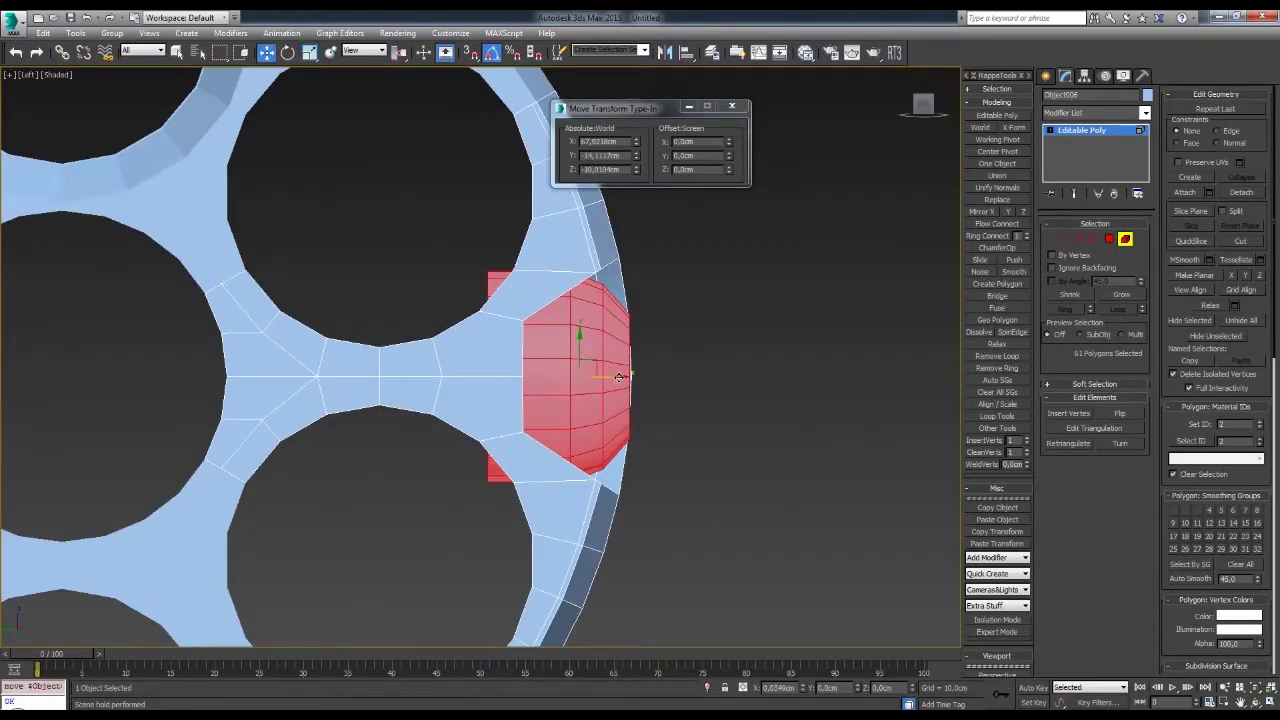
pyautogui.press('f')
pyautogui.scroll(3, 620, 375)
pyautogui.scroll(-5, 620, 375)
pyautogui.moveTo(620, 375)
pyautogui.keyDown('alt'); pyautogui.mouseDown(button='middle')
pyautogui.moveTo(757, 417)
pyautogui.moveTo(650, 411)
pyautogui.moveTo(586, 357)
pyautogui.moveTo(600, 360)
pyautogui.moveTo(486, 376)
pyautogui.moveTo(514, 371)
pyautogui.mouseUp(button='middle'); pyautogui.keyUp('alt')
pyautogui.scroll(3, 650, 411)
# - Check the drum's edges and open borders in wireframe and shaded display
pyautogui.press('2')
pyautogui.press('F3')
pyautogui.press('3')
pyautogui.press('F3')
pyautogui.scroll(-5, 514, 371)
pyautogui.hotkey('ctrl', 'd')
# - Orbit around the whole revolver and select all the drum pieces
pyautogui.moveTo(600, 350)
pyautogui.keyDown('alt'); pyautogui.mouseDown(button='middle')
pyautogui.moveTo(721, 329)
pyautogui.moveTo(738, 359)
pyautogui.mouseUp(button='middle'); pyautogui.keyUp('alt')
pyautogui.keyDown('alt'); pyautogui.moveTo(268, 432); pyautogui.dragTo(623, 400, button='middle'); pyautogui.keyUp('alt')
pyautogui.press('f')
pyautogui.scroll(5, 645, 390)
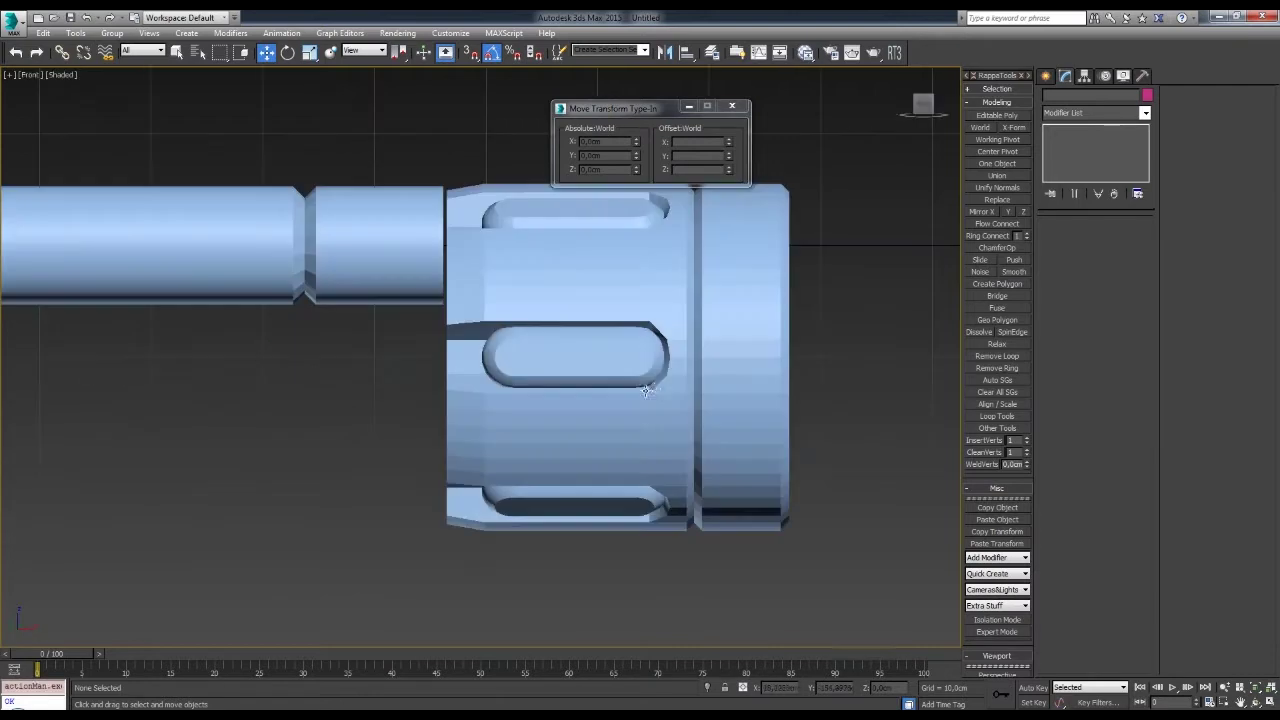
pyautogui.scroll(-5, 594, 437)
pyautogui.scroll(4, 751, 249)
pyautogui.click(631, 365)
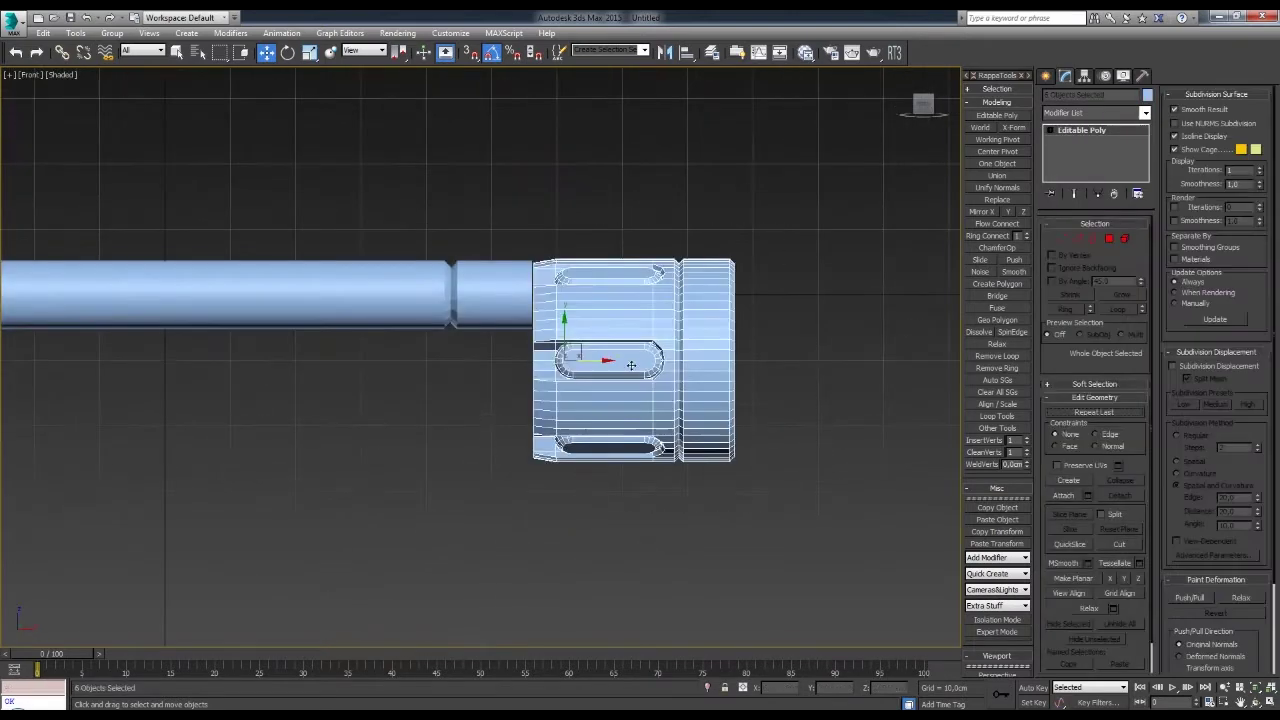
# - Select the barrel and begin editing its edges
pyautogui.press('1')
pyautogui.scroll(-2, 762, 378)
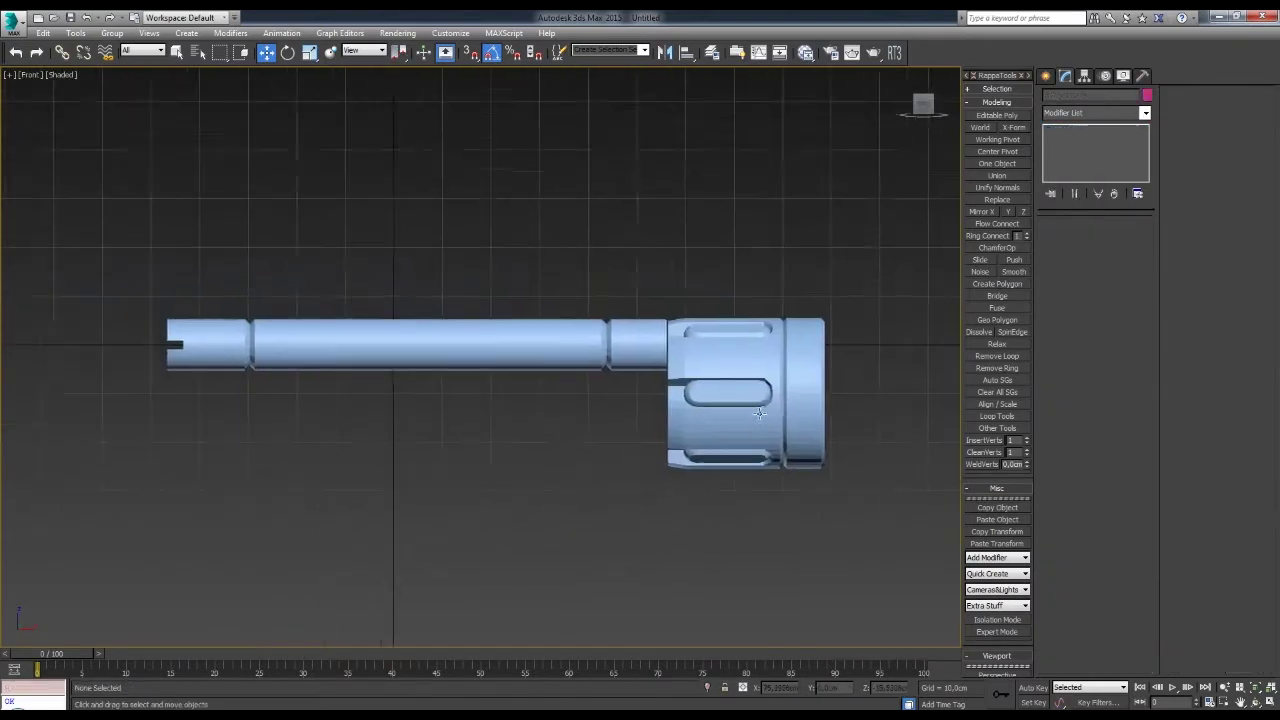
pyautogui.scroll(1, 762, 378)
pyautogui.moveTo(748, 343)
pyautogui.keyDown('alt'); pyautogui.mouseDown(button='middle')
pyautogui.moveTo(557, 366)
pyautogui.moveTo(600, 394)
pyautogui.moveTo(509, 434)
pyautogui.mouseUp(button='middle'); pyautogui.keyUp('alt')
pyautogui.click(430, 375)
pyautogui.scroll(3, 430, 375)
pyautogui.press('2')
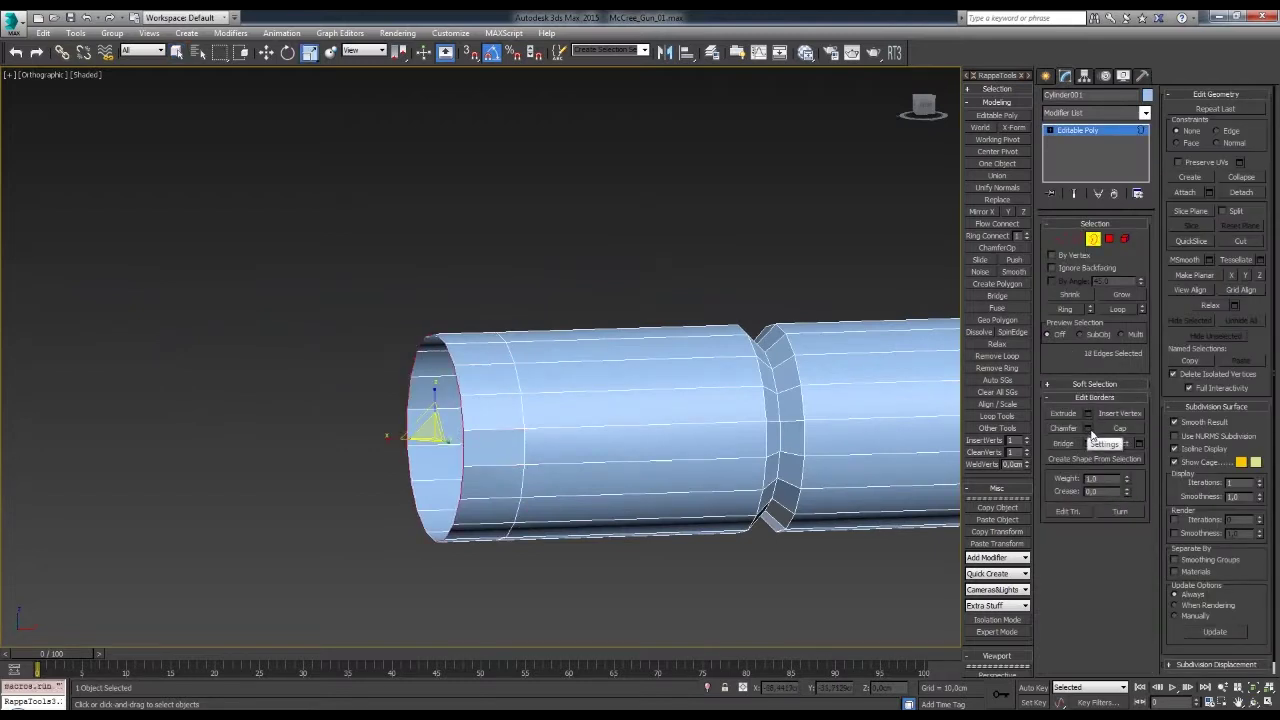
# - Inspect the barrel's open end from side, left and down-the-barrel angles, selecting its border and polygons
pyautogui.keyDown('alt'); pyautogui.moveTo(540, 430); pyautogui.dragTo(455, 440, button='middle'); pyautogui.keyUp('alt')
pyautogui.press('w')
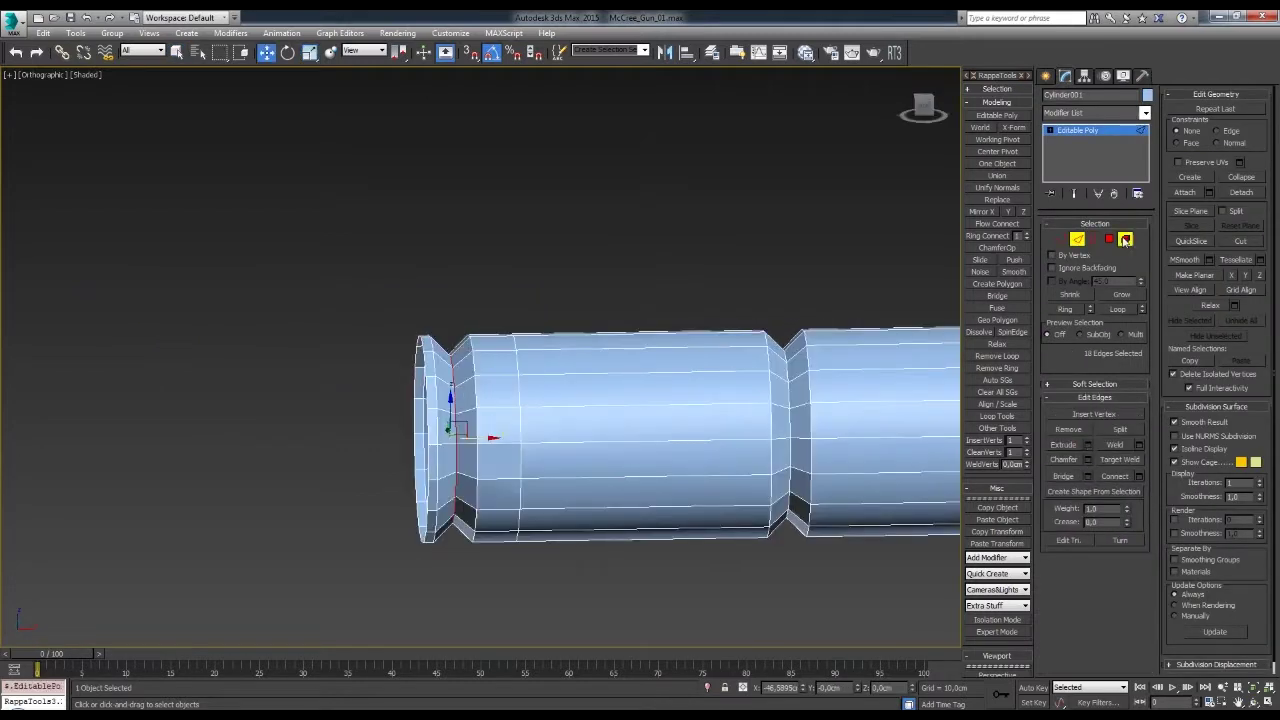
pyautogui.press('3')
pyautogui.moveTo(600, 430)
pyautogui.keyDown('alt'); pyautogui.mouseDown(button='middle')
pyautogui.moveTo(560, 440)
pyautogui.moveTo(700, 420)
pyautogui.mouseUp(button='middle'); pyautogui.keyUp('alt')
pyautogui.press('r')
pyautogui.press('w')
pyautogui.scroll(-5, 787, 395)
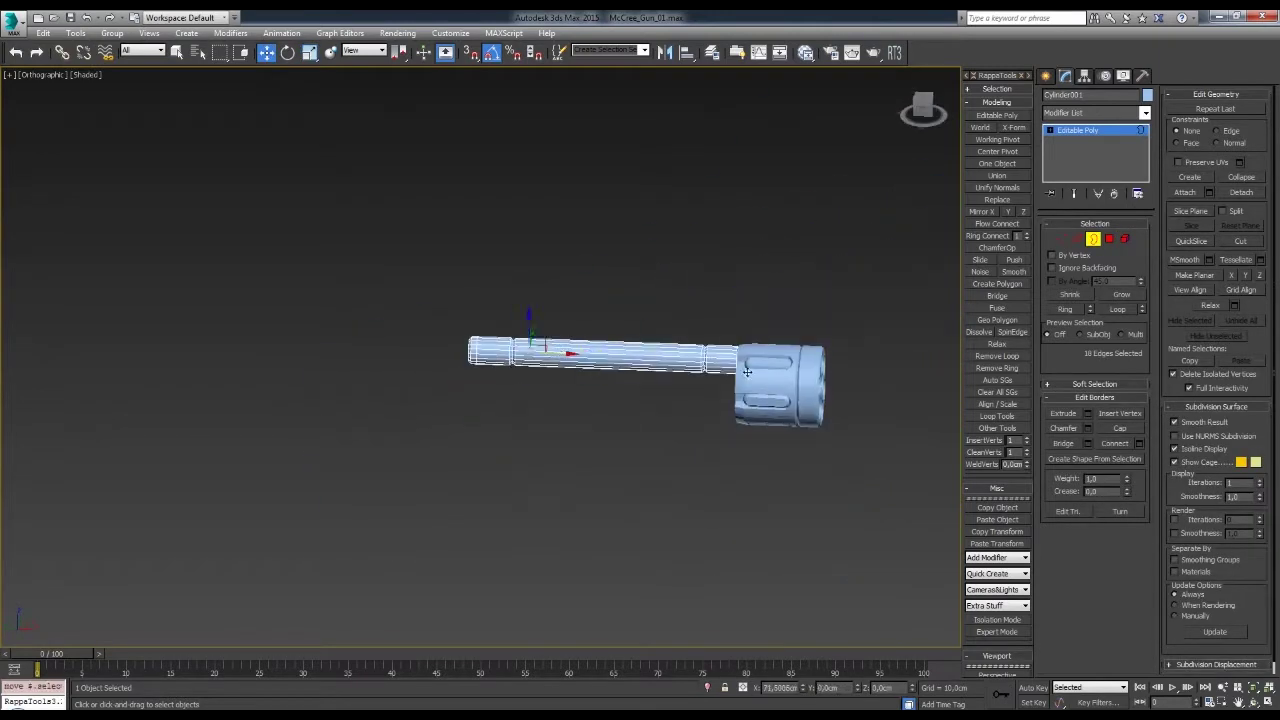
pyautogui.scroll(8, 787, 395)
pyautogui.keyDown('alt'); pyautogui.moveTo(787, 395); pyautogui.dragTo(792, 366, button='middle'); pyautogui.keyUp('alt')
pyautogui.press('l')
pyautogui.press('F3')
pyautogui.press('4')
pyautogui.press('r')
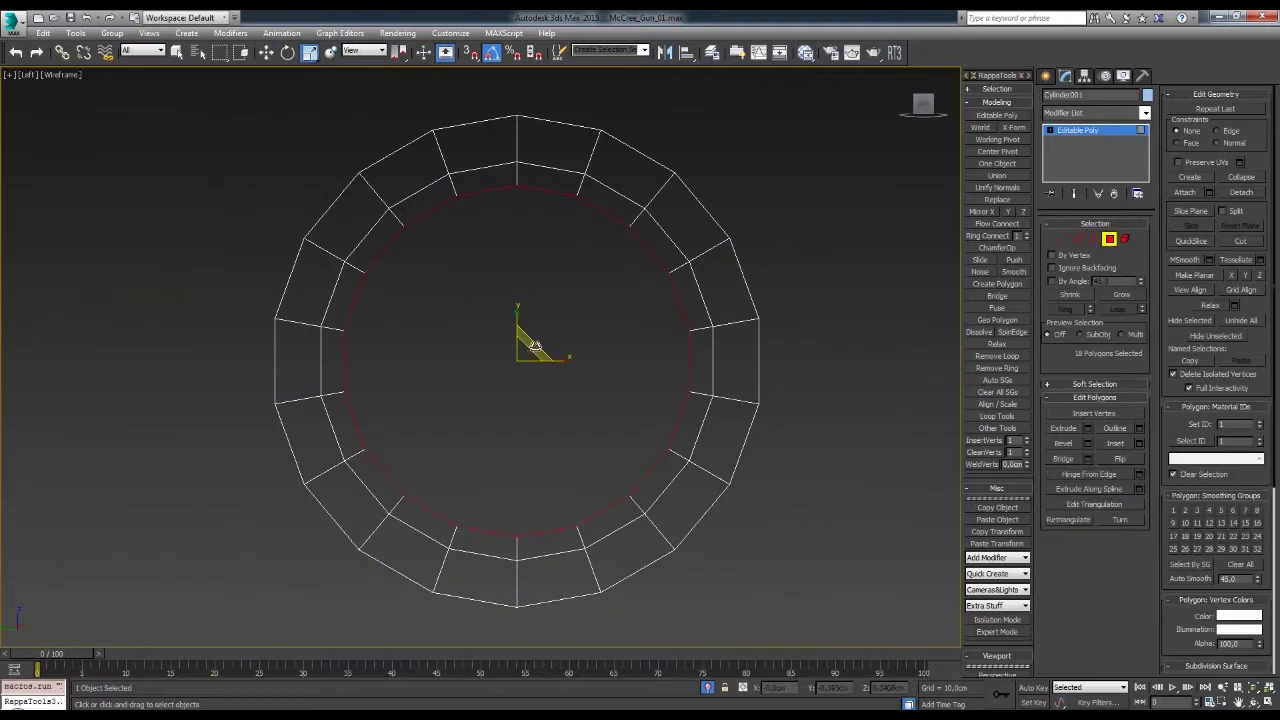
pyautogui.press('F3')
pyautogui.keyDown('alt'); pyautogui.moveTo(533, 348); pyautogui.dragTo(649, 357, button='middle'); pyautogui.keyUp('alt')
pyautogui.scroll(-4, 700, 380)
pyautogui.press('f')
# - Select the edges at the barrel's far end in the wireframe Front view, ready to move
pyautogui.press('F3')
pyautogui.press('2')
pyautogui.moveTo(632, 492); pyautogui.dragTo(914, 434, button='middle')
pyautogui.scroll(-3, 914, 434)
pyautogui.scroll(4, 666, 400)
pyautogui.scroll(-4, 813, 390)
pyautogui.press('w')
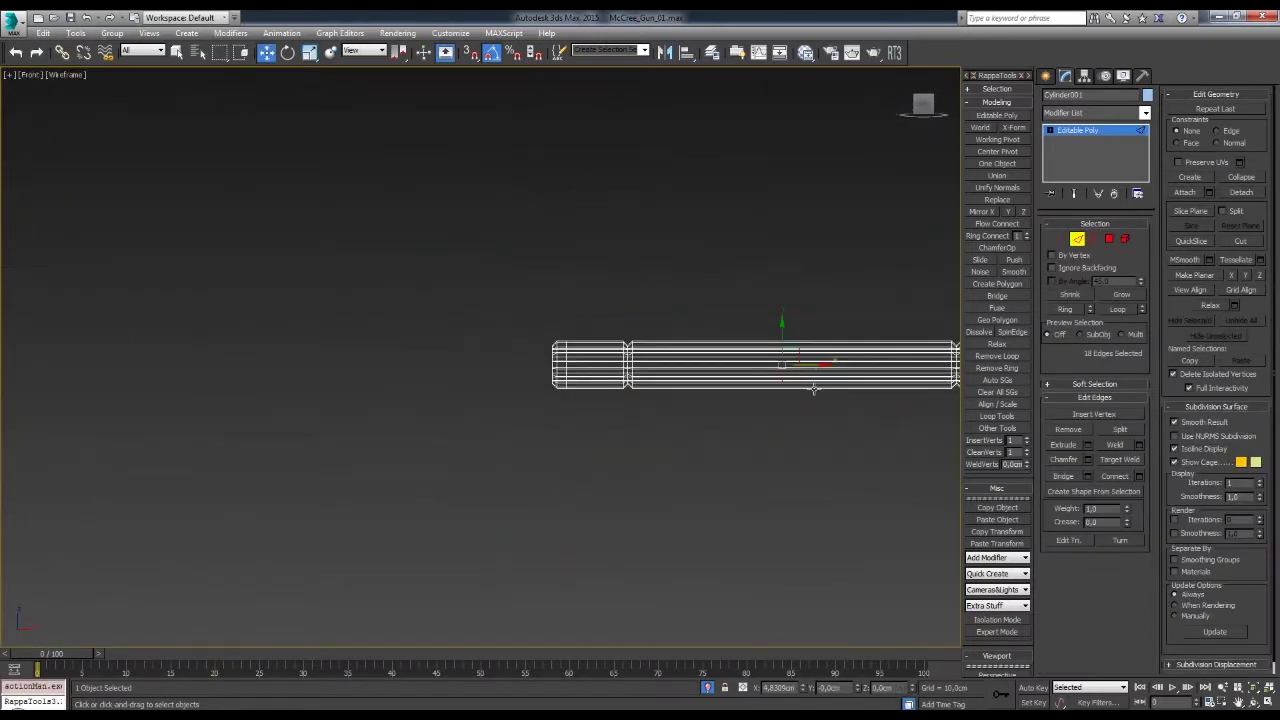
pyautogui.scroll(5, 606, 370)
pyautogui.press('F3')
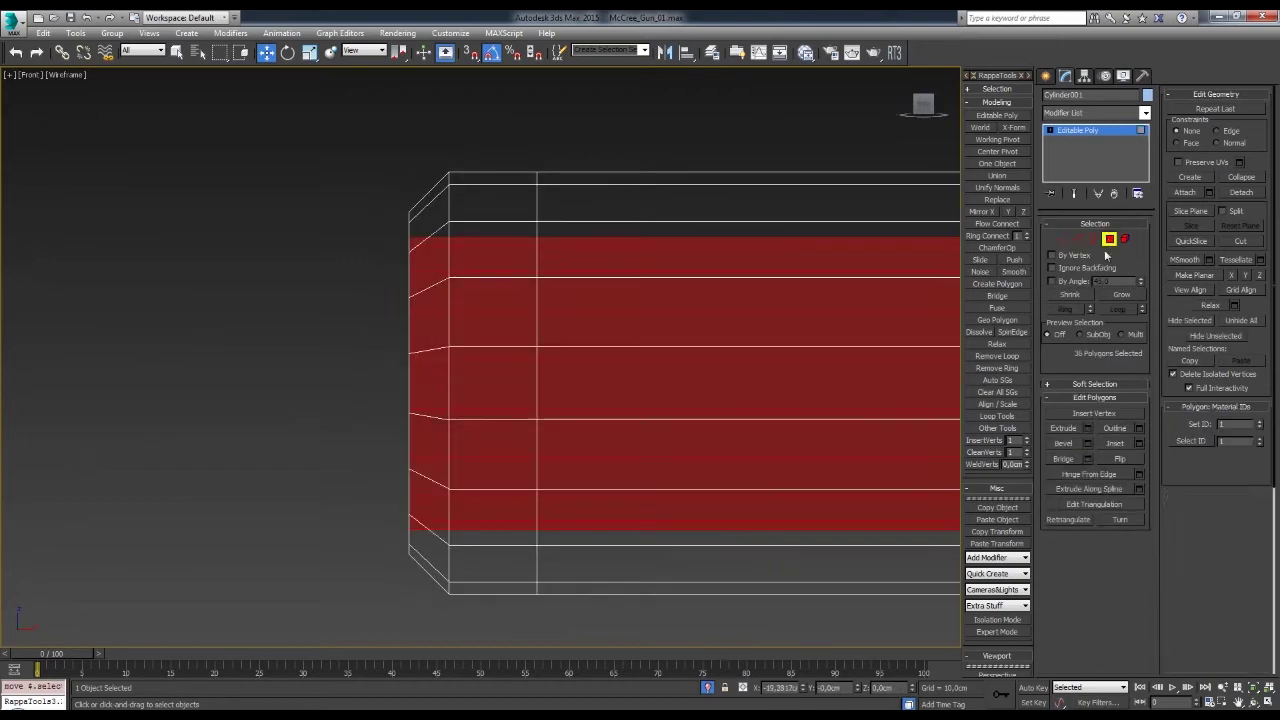
pyautogui.keyDown('alt'); pyautogui.moveTo(469, 386); pyautogui.dragTo(686, 386, button='middle'); pyautogui.keyUp('alt')
# - Move the muzzle-end vertices and edges in the Front view to form the slots, then inspect them
pyautogui.press('f')
pyautogui.press('F3')
pyautogui.scroll(10, 611, 387)
pyautogui.press('1')
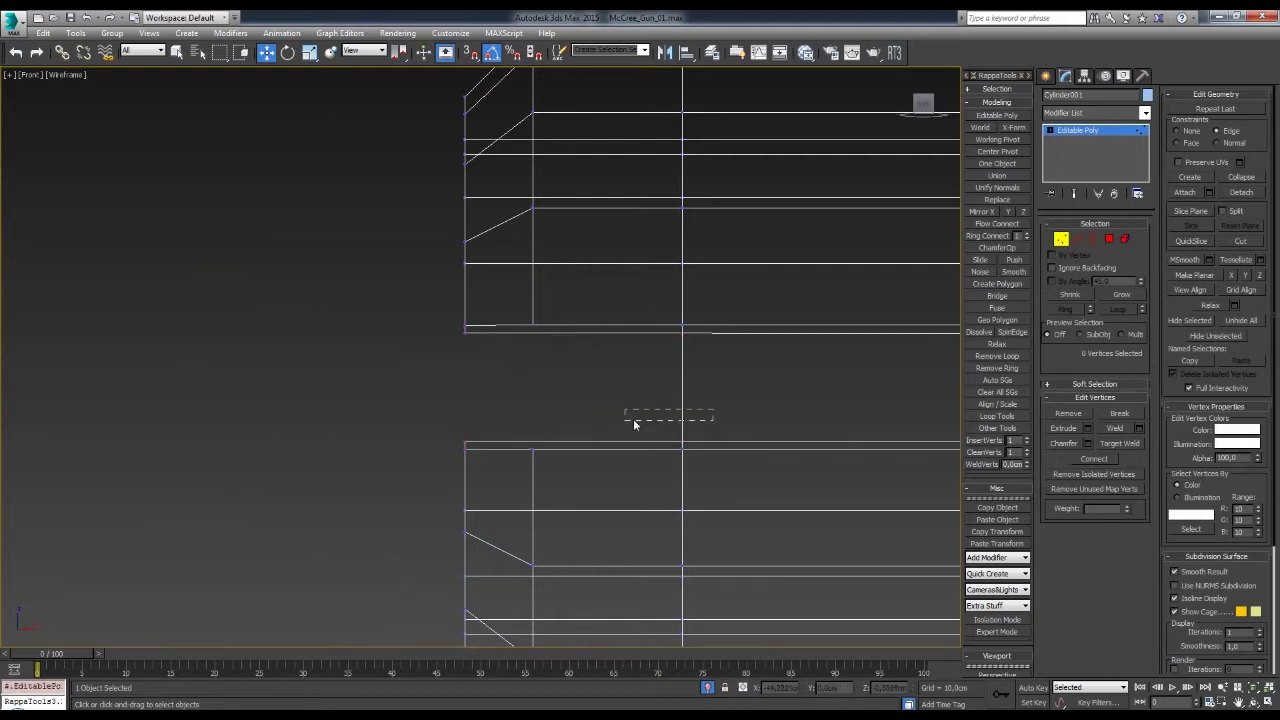
pyautogui.press('F3')
pyautogui.press('2')
pyautogui.moveTo(570, 305)
pyautogui.keyDown('alt'); pyautogui.mouseDown(button='middle')
pyautogui.moveTo(729, 357)
pyautogui.moveTo(735, 325)
pyautogui.moveTo(716, 404)
pyautogui.mouseUp(button='middle'); pyautogui.keyUp('alt')
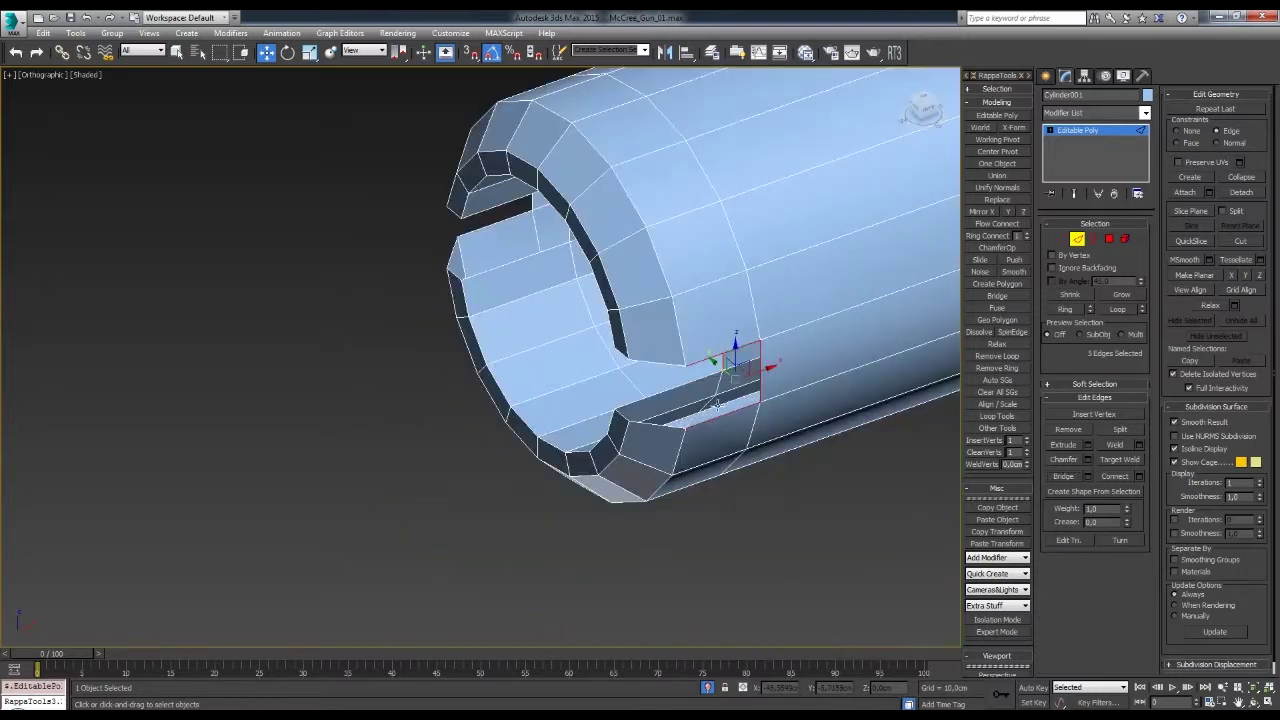
pyautogui.keyDown('alt'); pyautogui.moveTo(665, 437); pyautogui.dragTo(1095, 240, button='middle'); pyautogui.keyUp('alt')
pyautogui.moveTo(650, 501)
pyautogui.keyDown('alt'); pyautogui.mouseDown(button='middle')
pyautogui.moveTo(628, 440)
pyautogui.moveTo(690, 440)
pyautogui.moveTo(720, 400)
pyautogui.mouseUp(button='middle'); pyautogui.keyUp('alt')
# - Select all gun parts and give their material a lighter specular colour with Specular Level 47
pyautogui.press('2')
pyautogui.hotkey('alt', 'q')
pyautogui.hotkey('ctrl', 'a')
pyautogui.press('m')
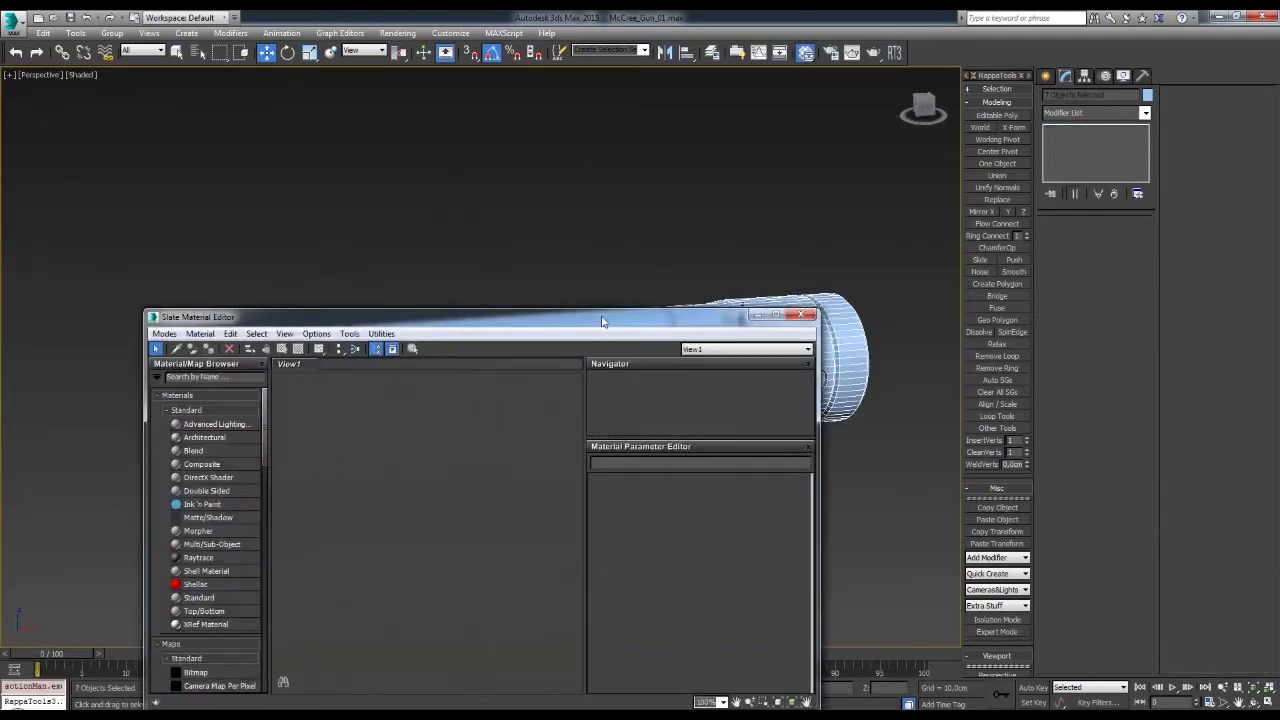
pyautogui.click(667, 570)
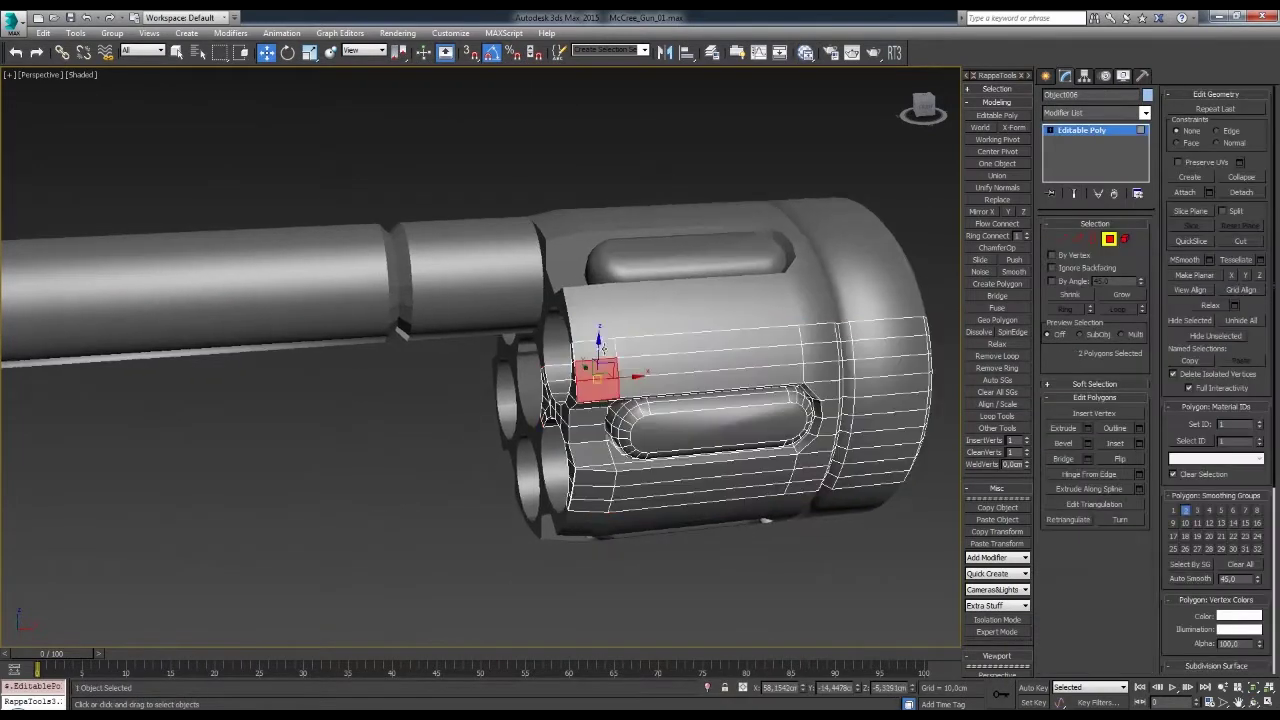
# - Inspect the drum, clear the selection and pick the barrel in the Front view
pyautogui.keyDown('alt'); pyautogui.moveTo(820, 330); pyautogui.dragTo(789, 301, button='middle'); pyautogui.keyUp('alt')
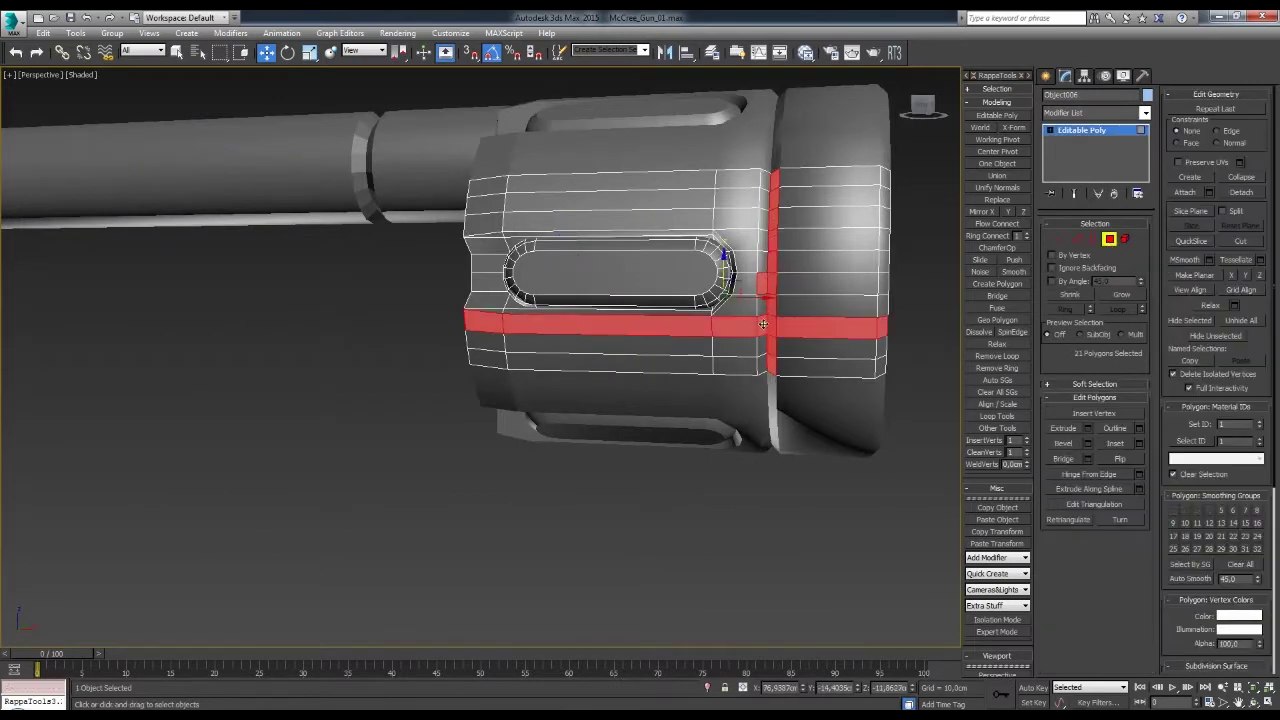
pyautogui.hotkey('ctrl', '4')
pyautogui.moveTo(840, 330)
pyautogui.keyDown('alt'); pyautogui.mouseDown(button='middle')
pyautogui.moveTo(873, 340)
pyautogui.moveTo(726, 343)
pyautogui.mouseUp(button='middle'); pyautogui.keyUp('alt')
pyautogui.click(752, 346)
pyautogui.scroll(-5, 726, 343)
pyautogui.scroll(5, 611, 384)
pyautogui.keyDown('alt'); pyautogui.moveTo(611, 384); pyautogui.dragTo(646, 417, button='middle'); pyautogui.keyUp('alt')
pyautogui.press('f')
pyautogui.scroll(2, 380, 366)
pyautogui.click(413, 363)
# - Shift-clone the barrel's top face strip into a new slab and view it from the front
pyautogui.click(413, 363)
pyautogui.keyDown('alt'); pyautogui.moveTo(413, 363); pyautogui.dragTo(420, 338, button='middle'); pyautogui.keyUp('alt')
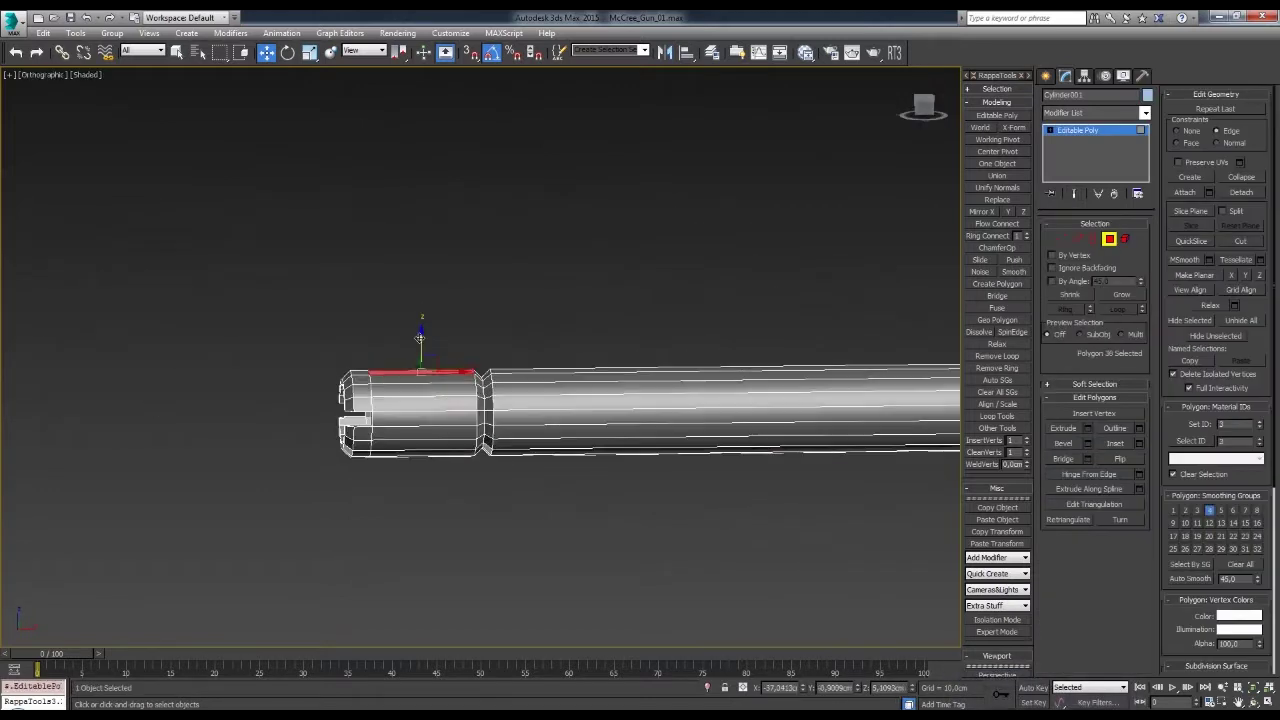
pyautogui.click(677, 381)
pyautogui.moveTo(677, 381)
pyautogui.keyDown('alt'); pyautogui.mouseDown(button='middle')
pyautogui.moveTo(663, 409)
pyautogui.moveTo(690, 428)
pyautogui.mouseUp(button='middle'); pyautogui.keyUp('alt')
pyautogui.scroll(3, 663, 409)
pyautogui.press('f')
pyautogui.press('2')
pyautogui.keyDown('alt'); pyautogui.moveTo(529, 429); pyautogui.dragTo(631, 397, button='middle'); pyautogui.keyUp('alt')
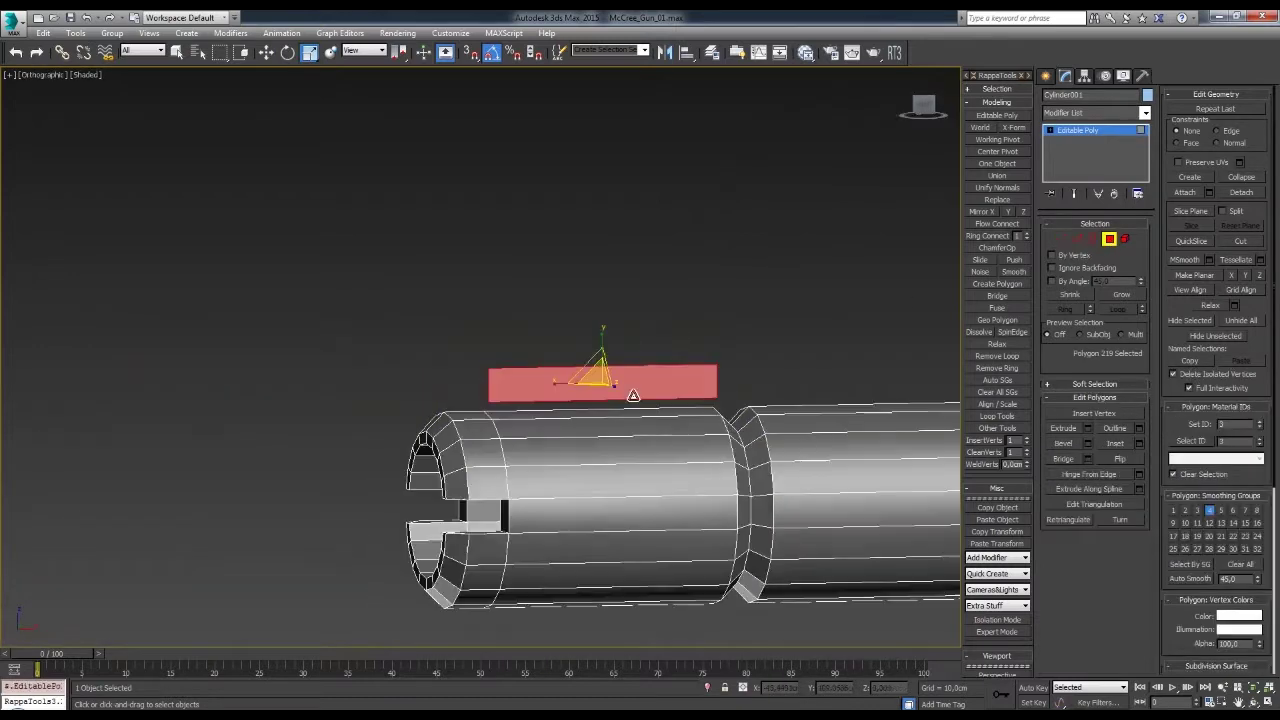
pyautogui.press('w')
pyautogui.press('f')
pyautogui.scroll(-2, 607, 335)
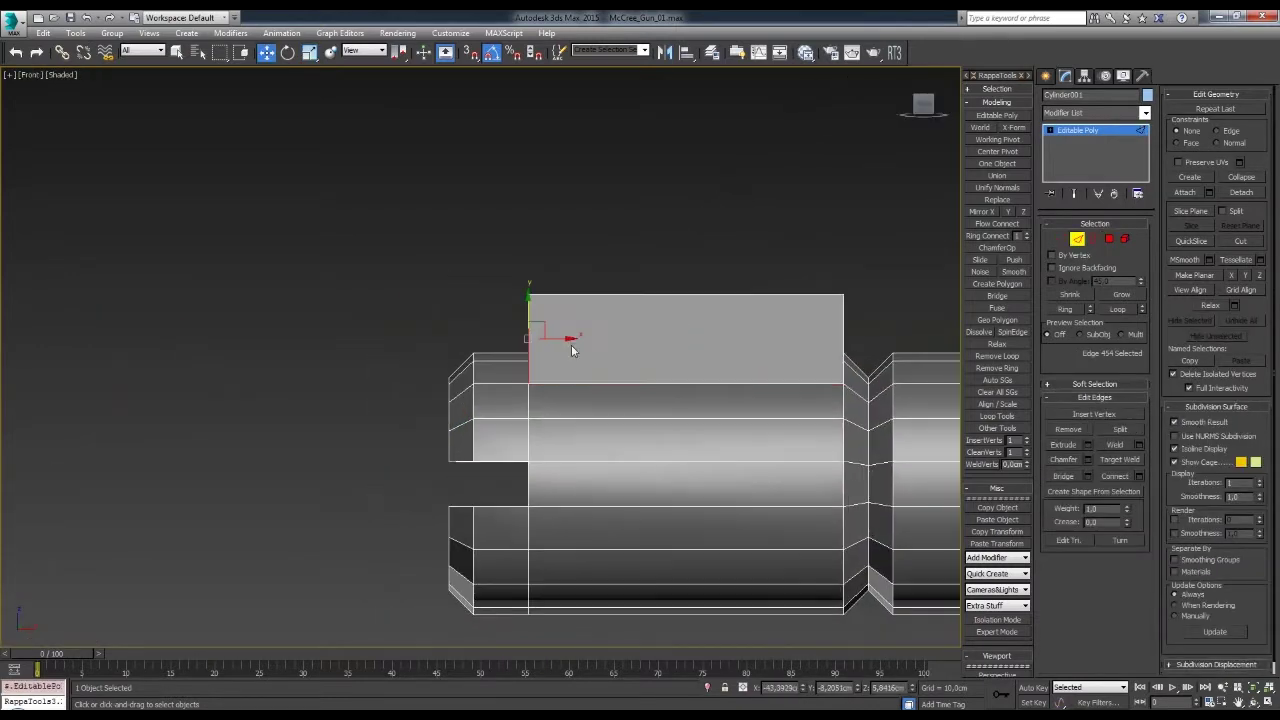
# - Reshape the slab's vertices: slant its left end and stretch its right end along the barrel
pyautogui.press('1')
pyautogui.click(537, 310)
pyautogui.moveTo(537, 310); pyautogui.dragTo(517, 312)
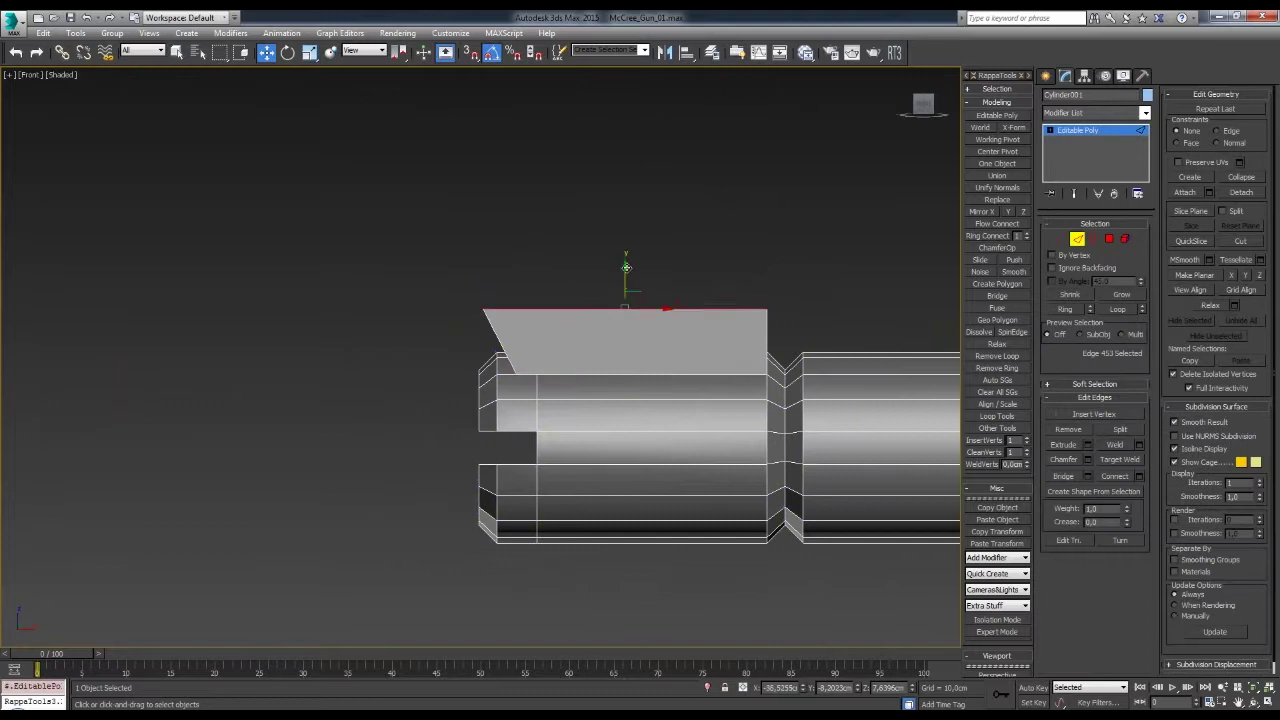
pyautogui.press('1')
pyautogui.moveTo(623, 232); pyautogui.dragTo(513, 237, button='middle')
pyautogui.moveTo(731, 313)
pyautogui.mouseDown()
pyautogui.moveTo(767, 309)
pyautogui.moveTo(623, 277)
pyautogui.moveTo(580, 345)
pyautogui.mouseUp()
pyautogui.press('1')
pyautogui.press('2')
pyautogui.moveTo(638, 308); pyautogui.dragTo(621, 308)
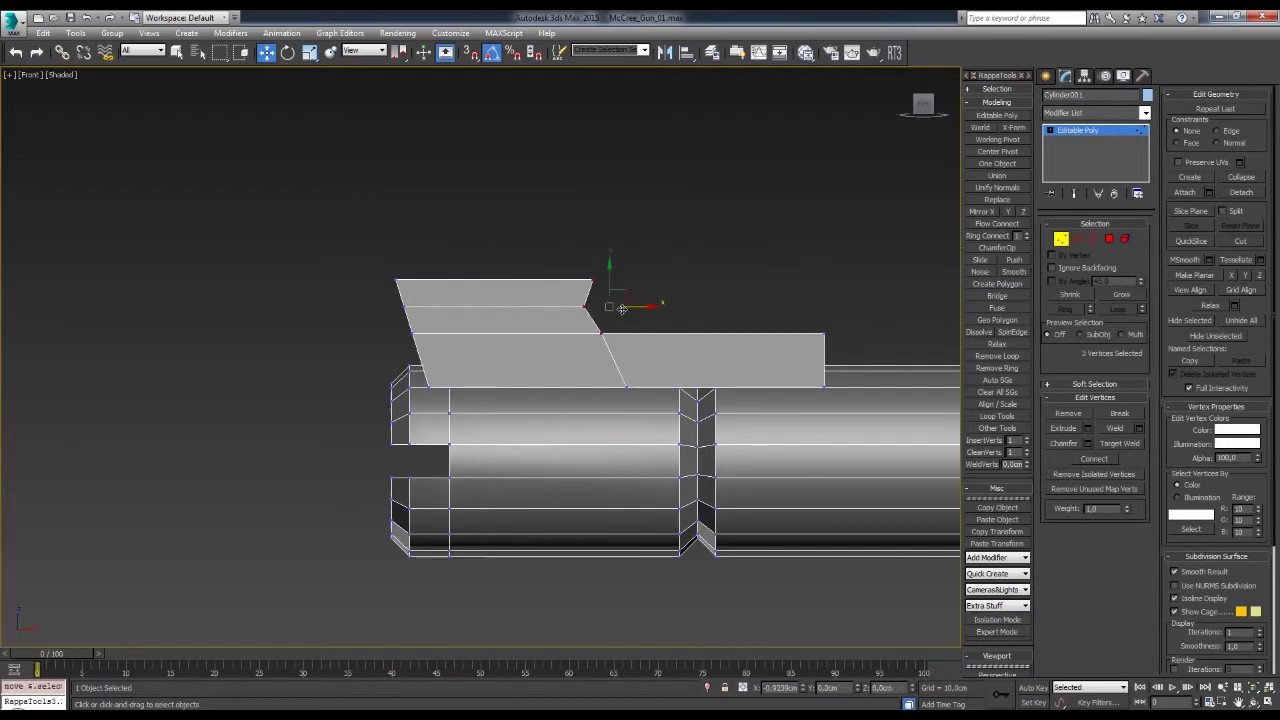
pyautogui.moveTo(626, 386); pyautogui.dragTo(607, 386)
pyautogui.moveTo(840, 381)
pyautogui.mouseDown(button='middle')
pyautogui.moveTo(724, 355)
pyautogui.moveTo(700, 317)
pyautogui.moveTo(630, 350)
pyautogui.mouseUp(button='middle')
# - Detach the slab as Object012 and add a Symmetry modifier to mirror it
pyautogui.press('4')
pyautogui.keyDown('alt'); pyautogui.moveTo(490, 327); pyautogui.dragTo(721, 327, button='middle'); pyautogui.keyUp('alt')
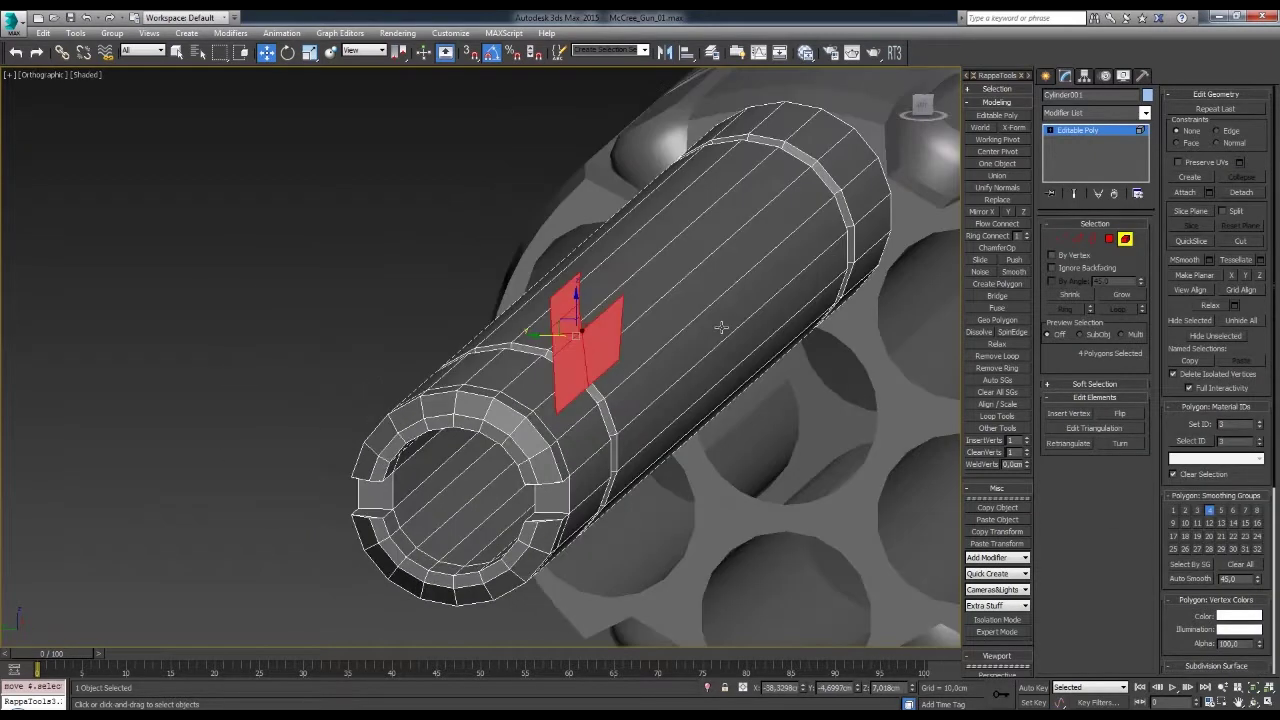
pyautogui.click(672, 384)
pyautogui.click(1097, 112)
pyautogui.click(1100, 466)
pyautogui.keyDown('alt'); pyautogui.moveTo(650, 300); pyautogui.dragTo(780, 310, button='middle'); pyautogui.keyUp('alt')
# - Return to the rib's base mesh and select its open border for editing
pyautogui.click(1077, 140)
pyautogui.moveTo(560, 330)
pyautogui.keyDown('alt'); pyautogui.mouseDown(button='middle')
pyautogui.moveTo(618, 383)
pyautogui.moveTo(544, 363)
pyautogui.moveTo(571, 348)
pyautogui.moveTo(760, 330)
pyautogui.moveTo(613, 358)
pyautogui.mouseUp(button='middle'); pyautogui.keyUp('alt')
pyautogui.click(1092, 239)
pyautogui.moveTo(392, 326)
pyautogui.keyDown('alt'); pyautogui.mouseDown(button='middle')
pyautogui.moveTo(560, 357)
pyautogui.moveTo(492, 383)
pyautogui.moveTo(560, 366)
pyautogui.moveTo(732, 372)
pyautogui.moveTo(637, 350)
pyautogui.moveTo(692, 349)
pyautogui.mouseUp(button='middle'); pyautogui.keyUp('alt')
pyautogui.press('1')
pyautogui.press('w')
pyautogui.press('2')
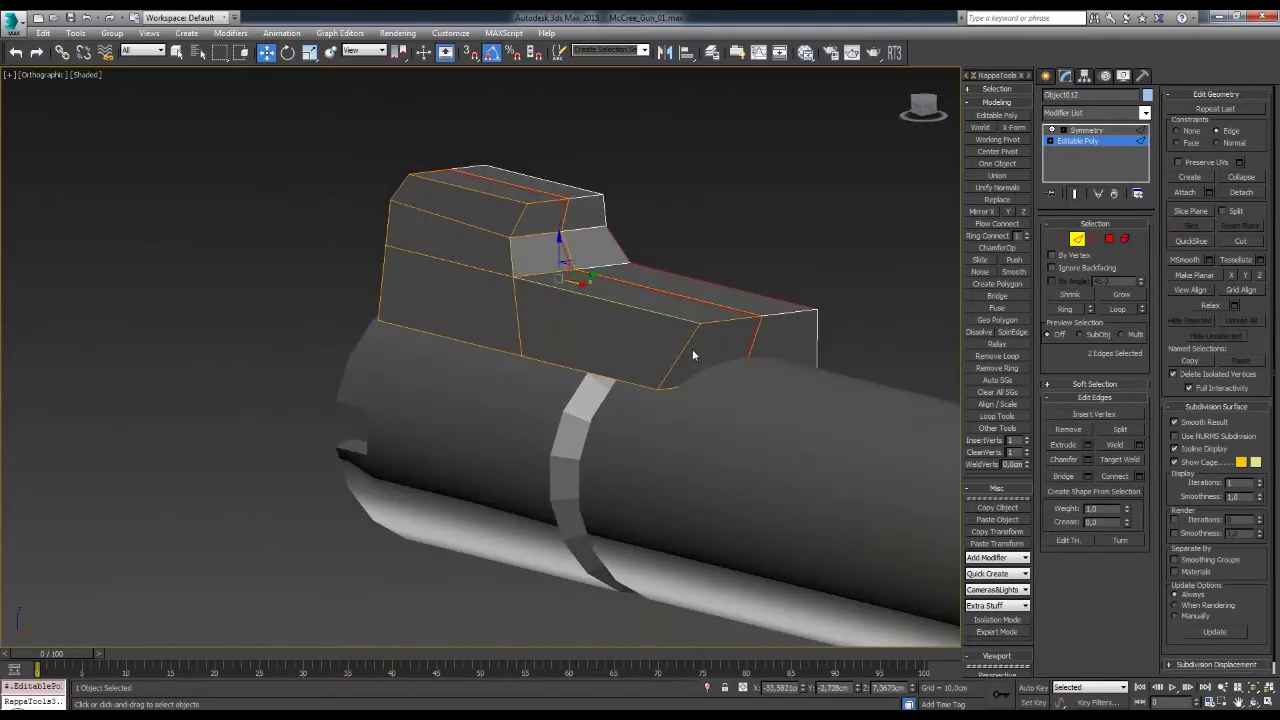
# - Shift-copy the rib's top face upward and set up vertex editing in the Front view
pyautogui.moveTo(567, 440)
pyautogui.keyDown('alt'); pyautogui.mouseDown(button='middle')
pyautogui.moveTo(640, 357)
pyautogui.moveTo(917, 317)
pyautogui.mouseUp(button='middle'); pyautogui.keyUp('alt')
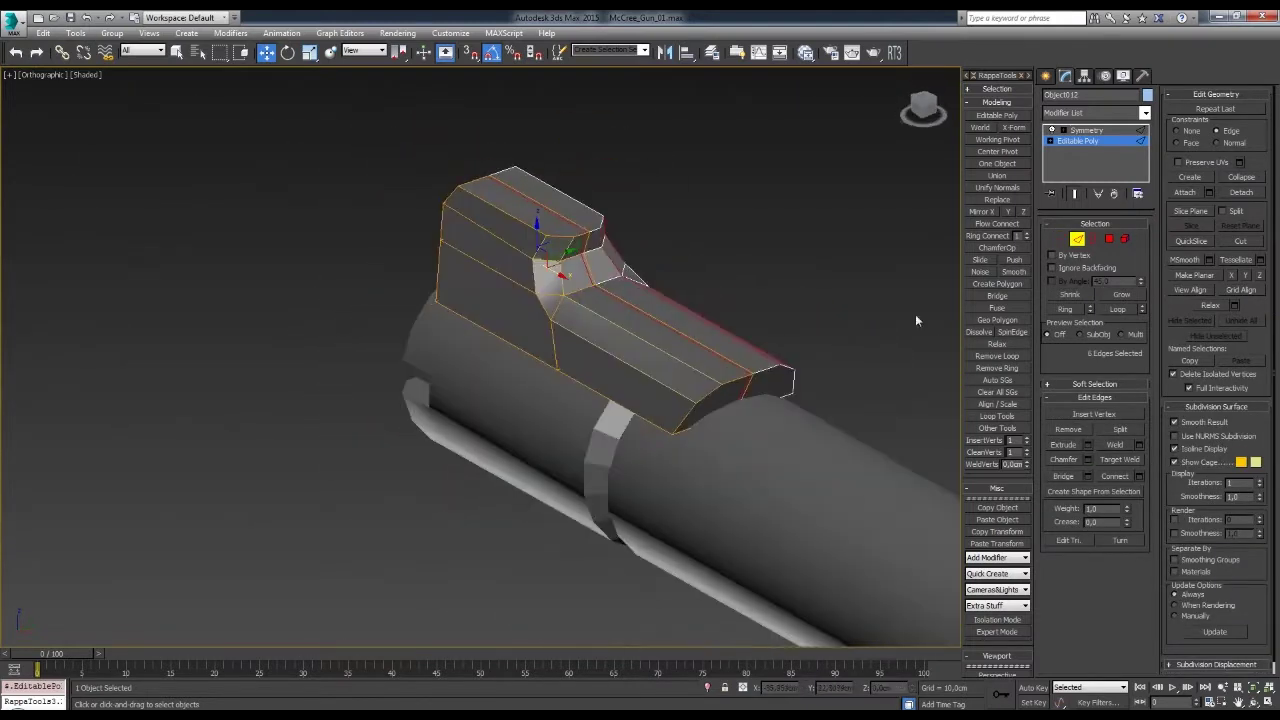
pyautogui.press('4')
pyautogui.keyDown('shift'); pyautogui.moveTo(608, 297); pyautogui.dragTo(863, 314); pyautogui.keyUp('shift')
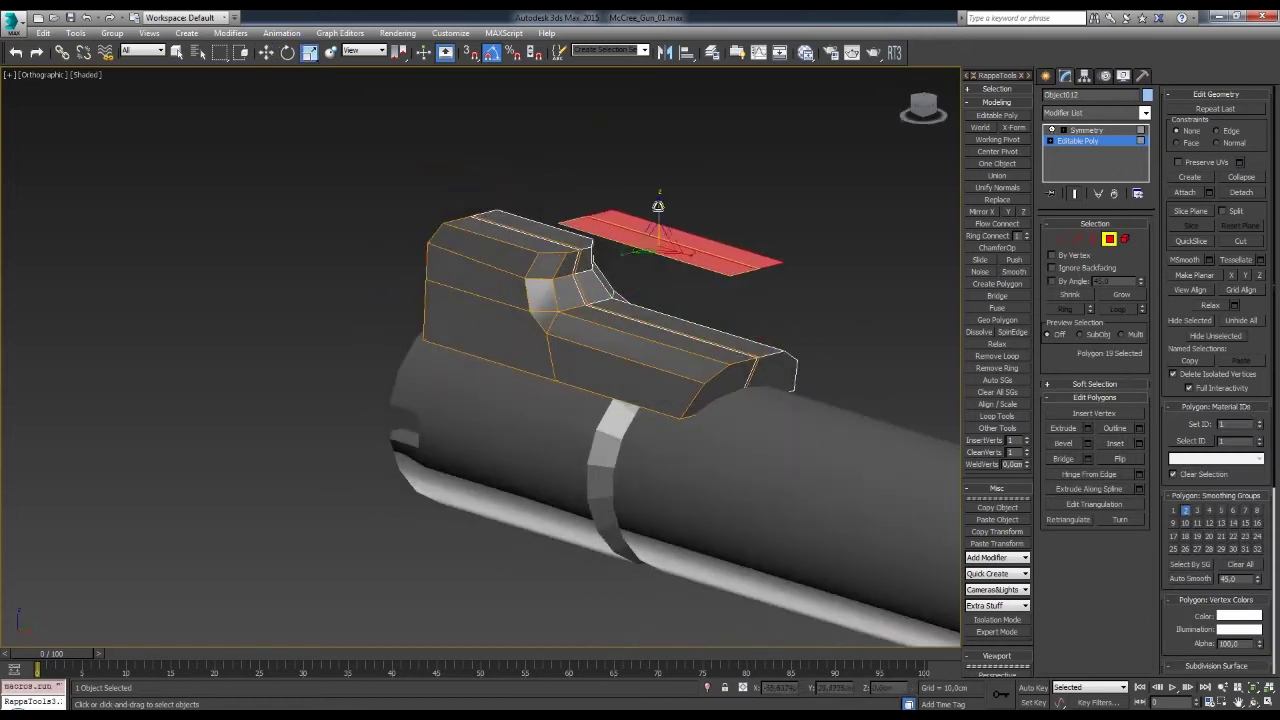
pyautogui.press('w')
pyautogui.press('f')
pyautogui.press('2')
pyautogui.keyDown('alt'); pyautogui.moveTo(666, 354); pyautogui.dragTo(600, 330, button='middle'); pyautogui.keyUp('alt')
pyautogui.press('f')
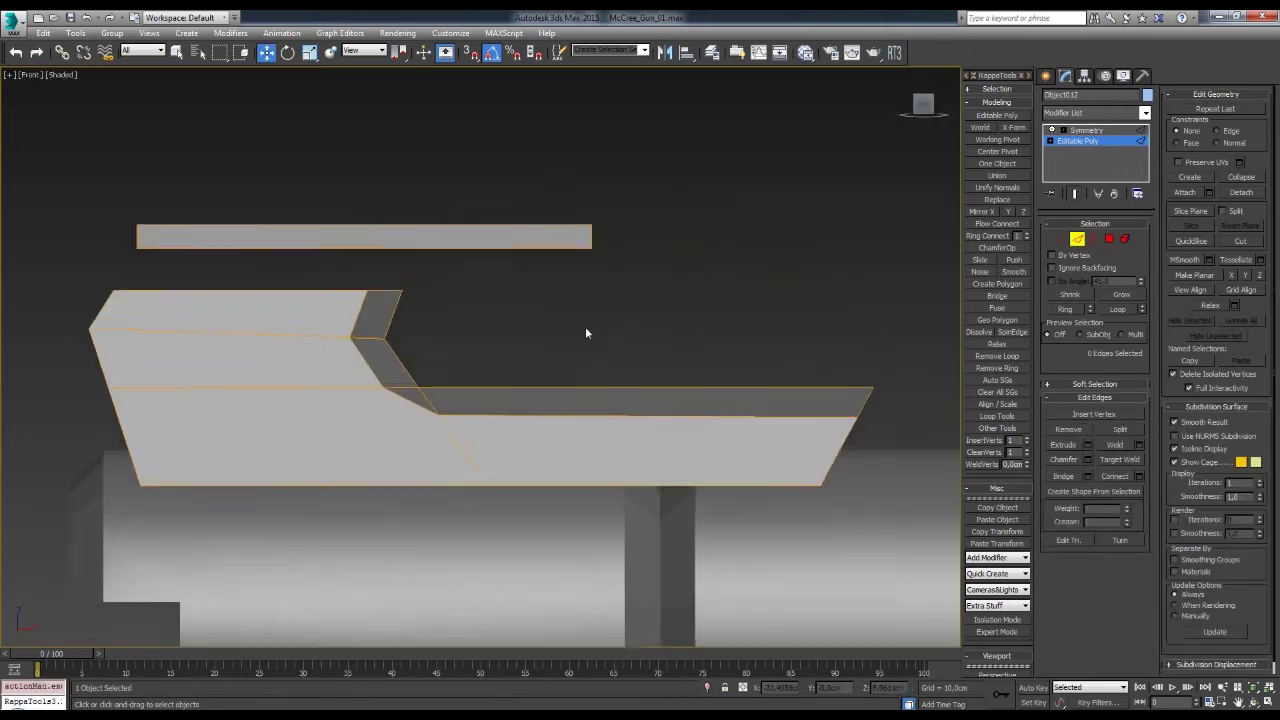
pyautogui.scroll(-2, 586, 333)
pyautogui.keyDown('alt'); pyautogui.moveTo(677, 380); pyautogui.dragTo(632, 207, button='middle'); pyautogui.keyUp('alt')
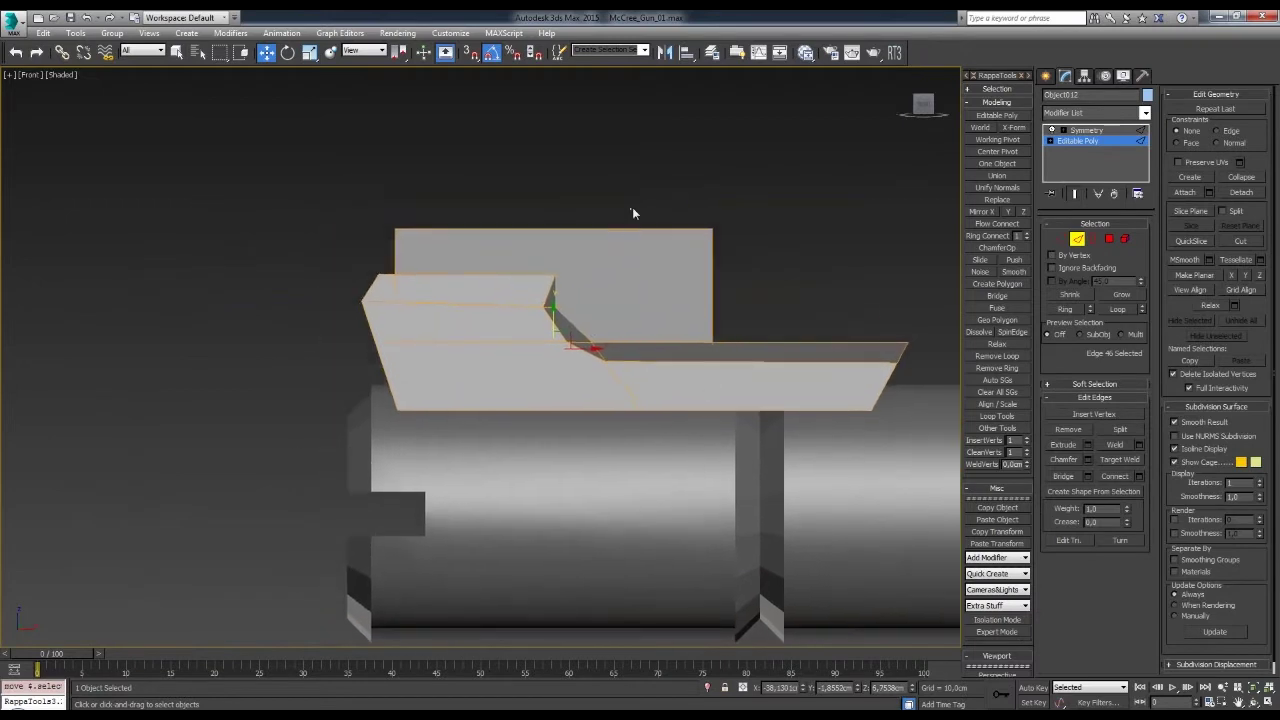
pyautogui.press('f')
pyautogui.press('1')
# - Slide the rib's top-left vertex along the rib and adjust the top points
pyautogui.click(440, 255)
pyautogui.moveTo(486, 257); pyautogui.dragTo(492, 258)
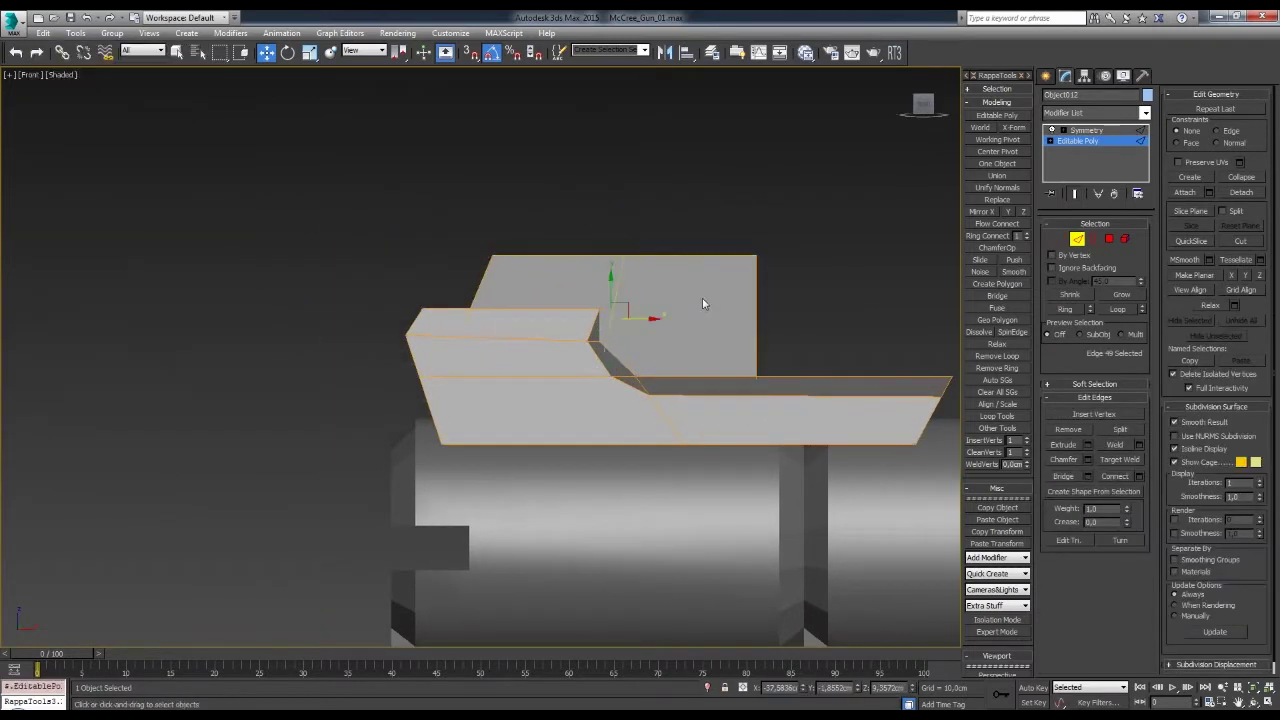
pyautogui.press('F3')
pyautogui.press('F3')
pyautogui.press('1')
pyautogui.click(515, 233)
pyautogui.press('F3')
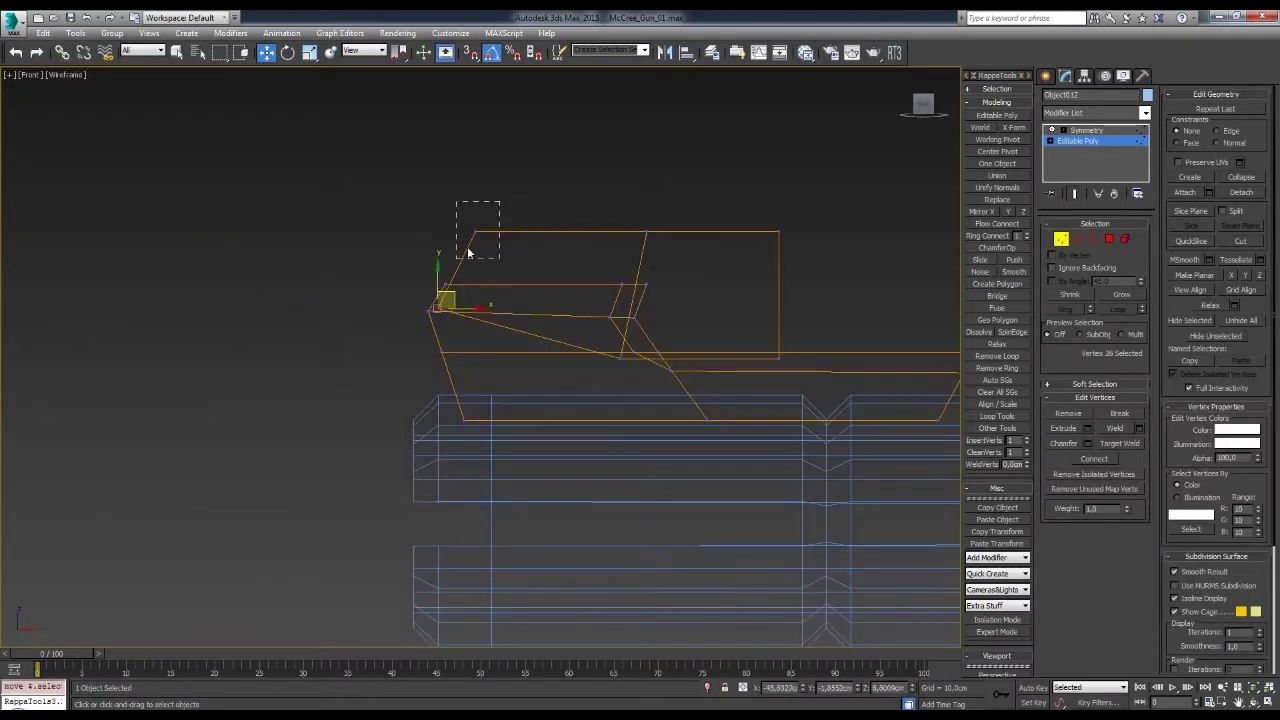
pyautogui.press('1')
pyautogui.click(622, 237)
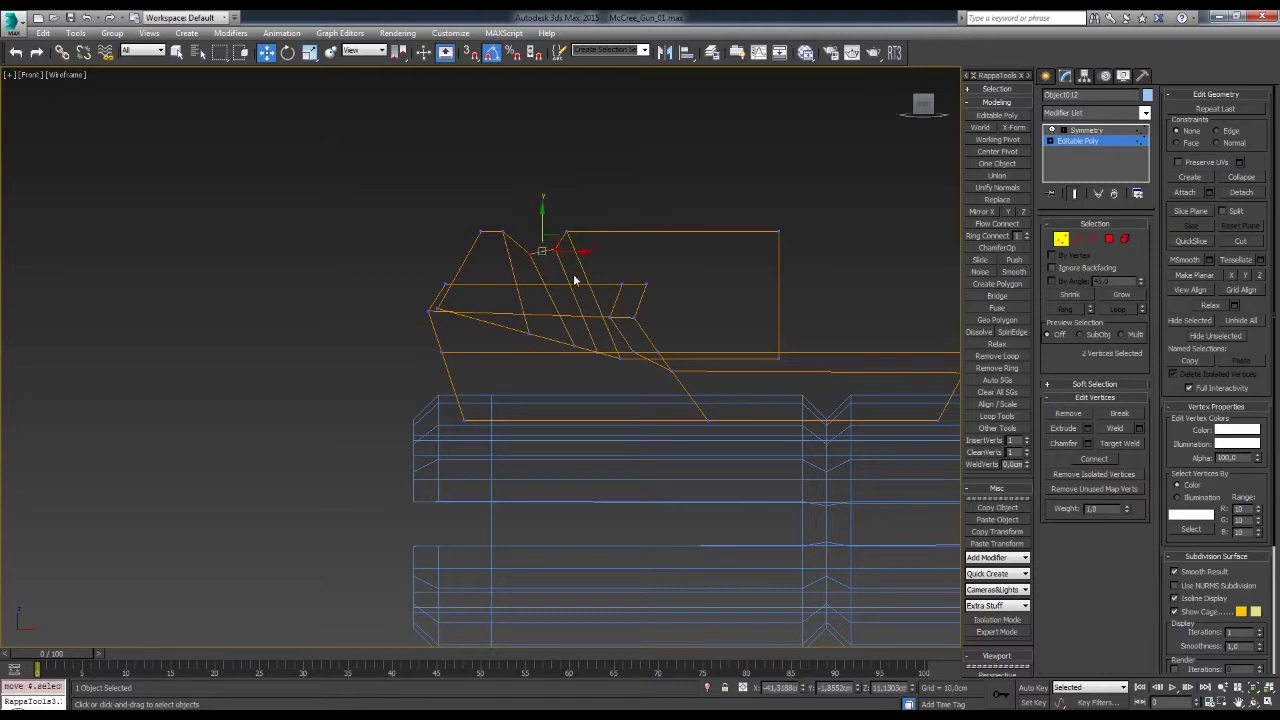
# - Drag the rear edges and vertices up and back into an upswept hooked tail
pyautogui.moveTo(575, 281); pyautogui.dragTo(551, 269, button='middle')
pyautogui.press('2')
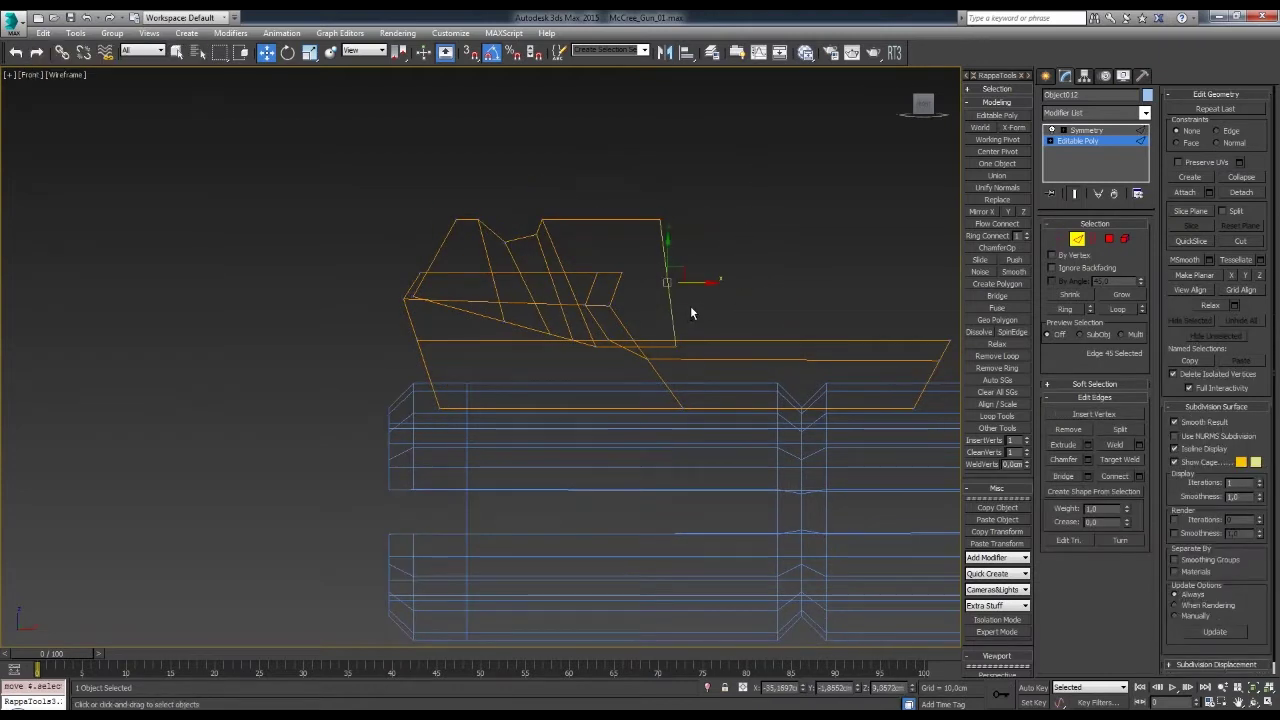
pyautogui.moveTo(690, 313); pyautogui.dragTo(678, 295, button='middle')
pyautogui.press('1')
pyautogui.press('1')
pyautogui.moveTo(671, 305); pyautogui.dragTo(624, 258, button='middle')
pyautogui.moveTo(697, 236); pyautogui.dragTo(712, 259, button='middle')
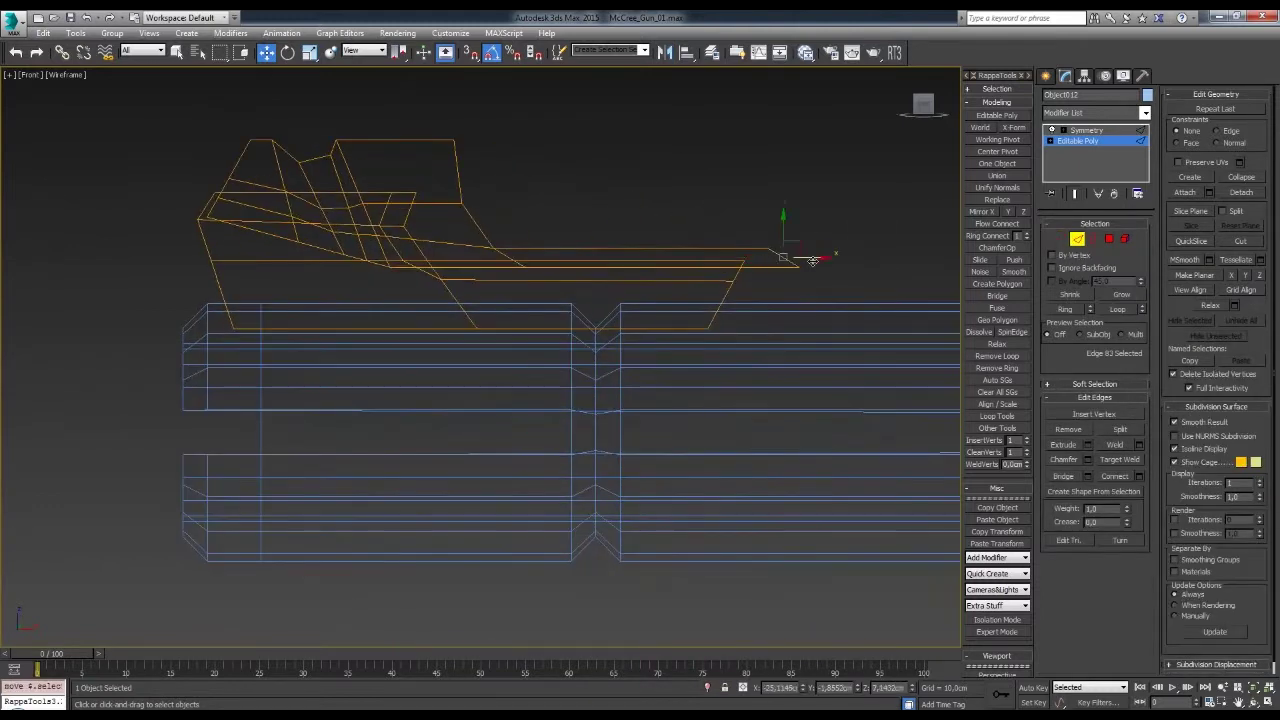
pyautogui.keyDown('alt'); pyautogui.moveTo(794, 264); pyautogui.dragTo(709, 294, button='middle'); pyautogui.keyUp('alt')
pyautogui.press('F3')
pyautogui.moveTo(569, 341)
pyautogui.keyDown('alt'); pyautogui.mouseDown(button='middle')
pyautogui.moveTo(606, 323)
pyautogui.moveTo(581, 294)
pyautogui.moveTo(479, 260)
pyautogui.moveTo(528, 271)
pyautogui.moveTo(543, 300)
pyautogui.moveTo(623, 343)
pyautogui.moveTo(710, 527)
pyautogui.moveTo(567, 284)
pyautogui.mouseUp(button='middle'); pyautogui.keyUp('alt')
pyautogui.press('5')
# - Select the rib's edges that will be bevelled
pyautogui.press('2')
pyautogui.press('3')
pyautogui.press('w')
pyautogui.moveTo(836, 264)
pyautogui.keyDown('alt'); pyautogui.mouseDown(button='middle')
pyautogui.moveTo(810, 349)
pyautogui.moveTo(613, 312)
pyautogui.mouseUp(button='middle'); pyautogui.keyUp('alt')
pyautogui.press('2')
pyautogui.keyDown('alt'); pyautogui.moveTo(700, 420); pyautogui.dragTo(600, 380, button='middle'); pyautogui.keyUp('alt')
# - Chamfer the selected rib edges and check the rounded result from several sides
pyautogui.click(488, 480)
pyautogui.moveTo(488, 480)
pyautogui.keyDown('alt'); pyautogui.mouseDown(button='middle')
pyautogui.moveTo(794, 336)
pyautogui.moveTo(606, 357)
pyautogui.moveTo(576, 262)
pyautogui.moveTo(820, 473)
pyautogui.mouseUp(button='middle'); pyautogui.keyUp('alt')
pyautogui.hotkey('ctrl', 'shift', 'c')
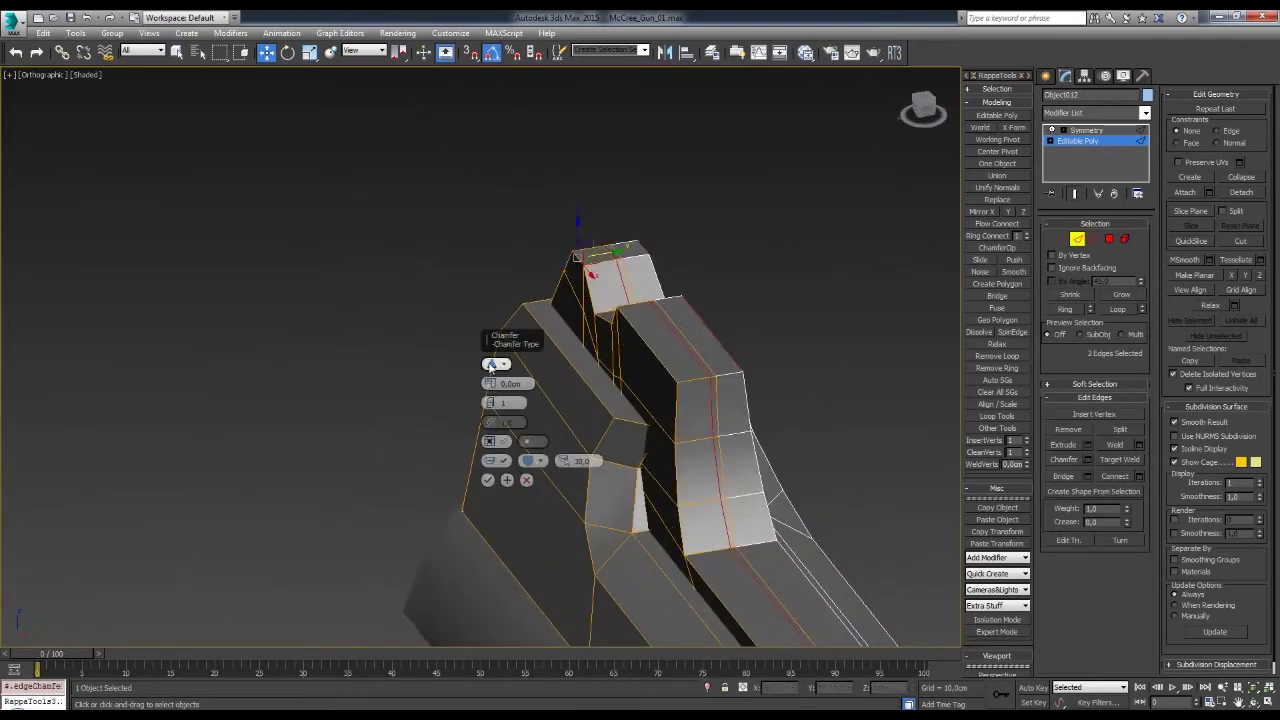
pyautogui.click(488, 480)
pyautogui.moveTo(488, 480)
pyautogui.keyDown('alt'); pyautogui.mouseDown(button='middle')
pyautogui.moveTo(811, 419)
pyautogui.moveTo(716, 337)
pyautogui.moveTo(993, 259)
pyautogui.mouseUp(button='middle'); pyautogui.keyUp('alt')
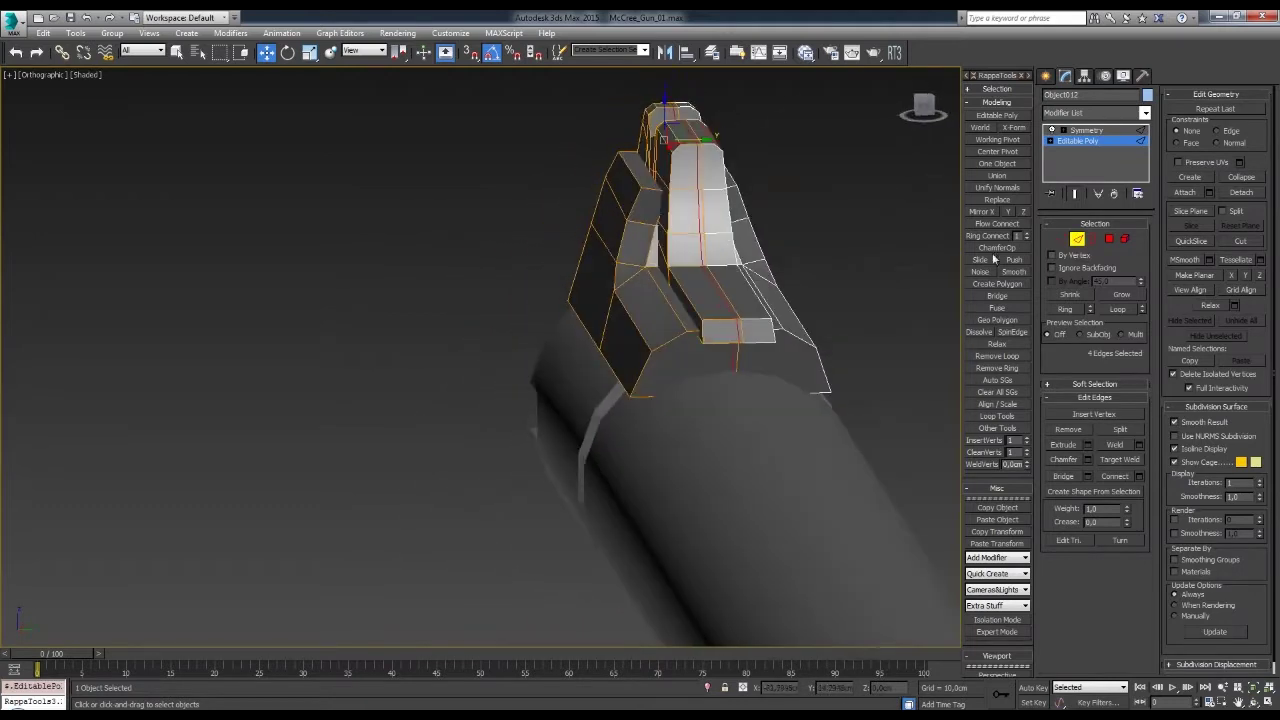
pyautogui.moveTo(632, 241)
pyautogui.keyDown('alt'); pyautogui.mouseDown(button='middle')
pyautogui.moveTo(660, 260)
pyautogui.moveTo(663, 347)
pyautogui.mouseUp(button='middle'); pyautogui.keyUp('alt')
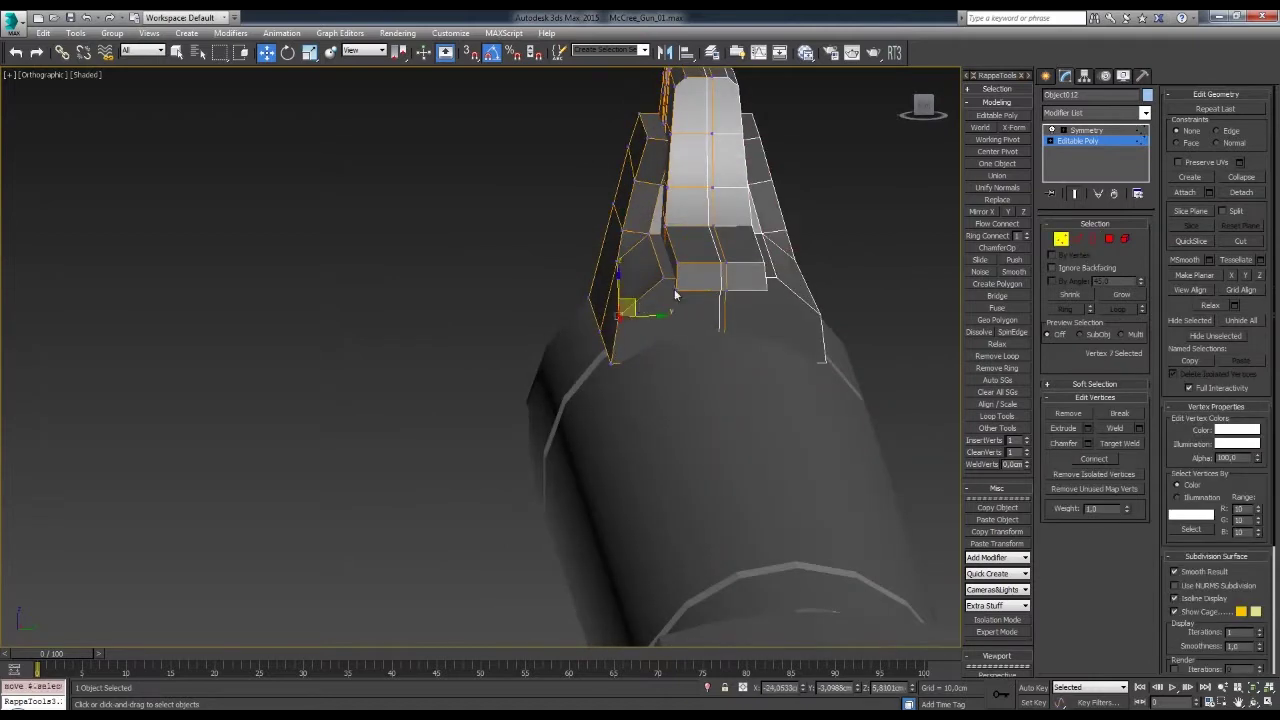
pyautogui.keyDown('alt'); pyautogui.moveTo(675, 295); pyautogui.dragTo(1123, 234, button='middle'); pyautogui.keyUp('alt')
pyautogui.moveTo(739, 304)
pyautogui.keyDown('alt'); pyautogui.mouseDown(button='middle')
pyautogui.moveTo(511, 403)
pyautogui.moveTo(604, 415)
pyautogui.moveTo(634, 403)
pyautogui.moveTo(643, 354)
pyautogui.moveTo(571, 400)
pyautogui.mouseUp(button='middle'); pyautogui.keyUp('alt')
# - Target-weld the rib's stray vertex onto its neighbouring point
pyautogui.press('1')
pyautogui.rightClick(571, 400)
pyautogui.hotkey('alt', 'e')
pyautogui.press('Escape')
pyautogui.hotkey('ctrl', 'w')
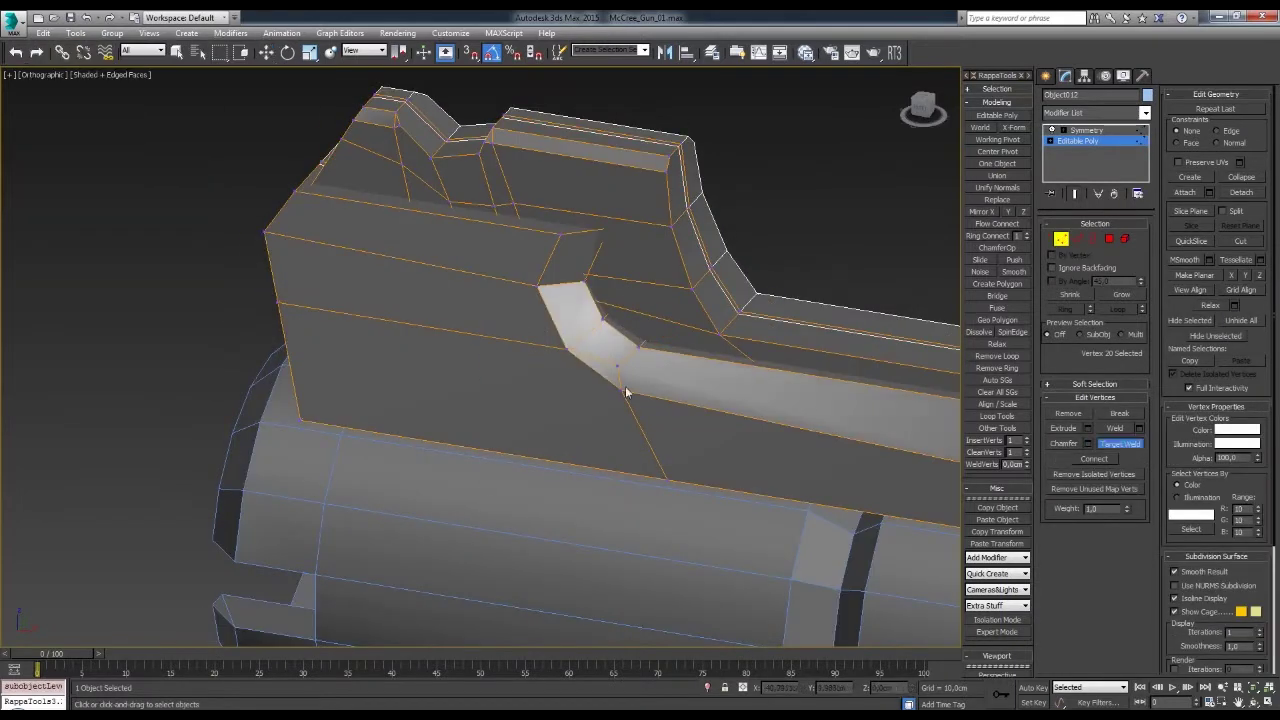
pyautogui.moveTo(636, 393)
pyautogui.keyDown('alt'); pyautogui.mouseDown(button='middle')
pyautogui.moveTo(720, 297)
pyautogui.moveTo(586, 280)
pyautogui.moveTo(629, 329)
pyautogui.mouseUp(button='middle'); pyautogui.keyUp('alt')
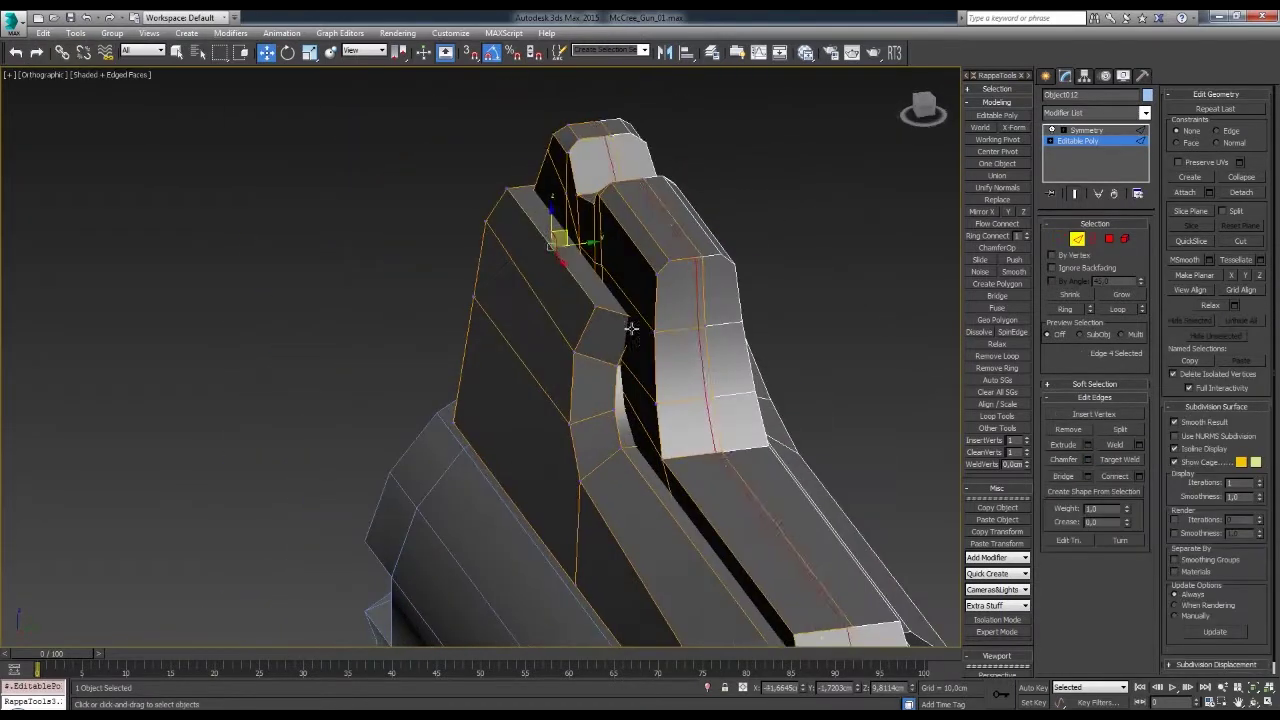
# - Select the vertices of the rib's front section
pyautogui.moveTo(629, 329); pyautogui.dragTo(640, 318)
pyautogui.press('w')
pyautogui.moveTo(650, 318)
pyautogui.keyDown('alt'); pyautogui.mouseDown(button='middle')
pyautogui.moveTo(651, 266)
pyautogui.moveTo(600, 271)
pyautogui.mouseUp(button='middle'); pyautogui.keyUp('alt')
pyautogui.keyDown('ctrl'); pyautogui.click(580, 357); pyautogui.keyUp('ctrl')
pyautogui.moveTo(580, 357)
pyautogui.keyDown('alt'); pyautogui.mouseDown(button='middle')
pyautogui.moveTo(557, 275)
pyautogui.moveTo(583, 266)
pyautogui.moveTo(657, 371)
pyautogui.moveTo(609, 323)
pyautogui.mouseUp(button='middle'); pyautogui.keyUp('alt')
pyautogui.moveTo(609, 323); pyautogui.dragTo(621, 332)
pyautogui.moveTo(621, 332)
pyautogui.keyDown('alt'); pyautogui.mouseDown(button='middle')
pyautogui.moveTo(600, 290)
pyautogui.moveTo(586, 414)
pyautogui.moveTo(534, 413)
pyautogui.moveTo(560, 380)
pyautogui.moveTo(590, 370)
pyautogui.mouseUp(button='middle'); pyautogui.keyUp('alt')
# - Extrude the rib's front faces forward as a thin strip along the barrel top
pyautogui.scroll(2, 590, 370)
pyautogui.press('2')
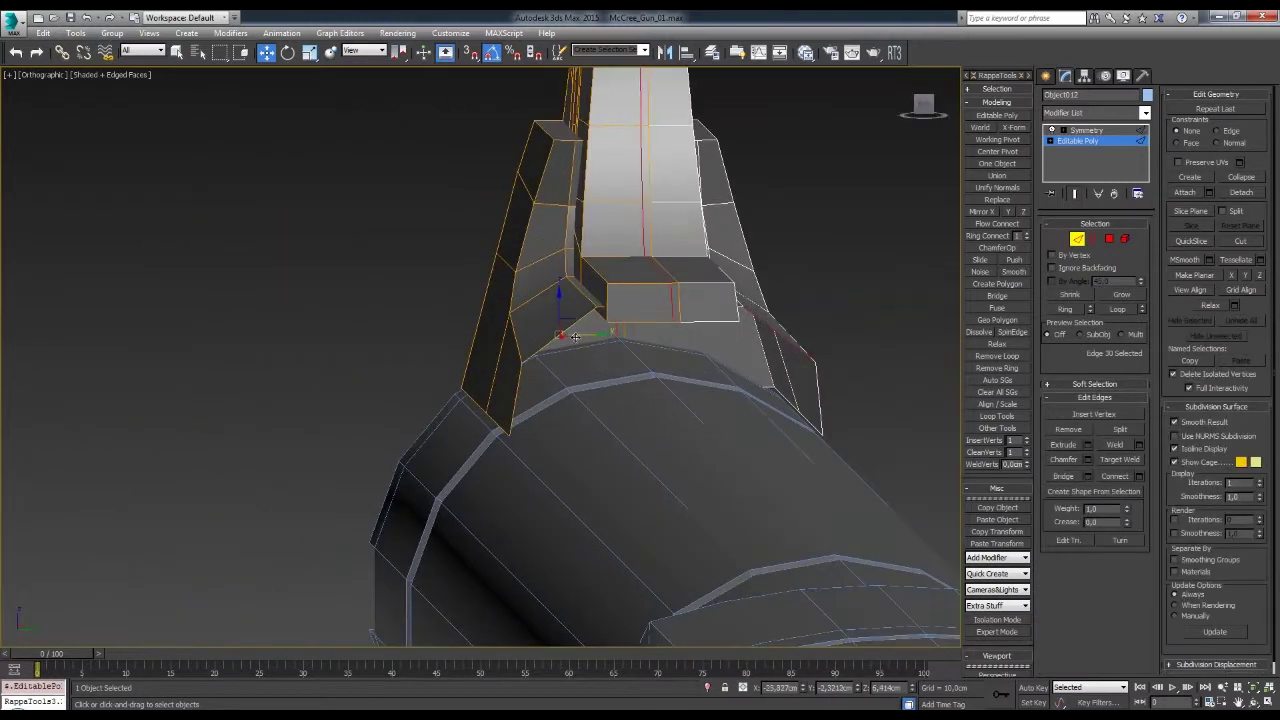
pyautogui.scroll(1, 605, 356)
pyautogui.moveTo(567, 320)
pyautogui.keyDown('alt'); pyautogui.mouseDown(button='middle')
pyautogui.moveTo(637, 337)
pyautogui.moveTo(722, 430)
pyautogui.moveTo(724, 322)
pyautogui.moveTo(691, 391)
pyautogui.moveTo(578, 410)
pyautogui.mouseUp(button='middle'); pyautogui.keyUp('alt')
pyautogui.press('1')
pyautogui.press('2')
pyautogui.keyDown('alt'); pyautogui.moveTo(636, 354); pyautogui.dragTo(528, 398, button='middle'); pyautogui.keyUp('alt')
pyautogui.keyDown('ctrl'); pyautogui.click(1109, 239); pyautogui.keyUp('ctrl')
pyautogui.hotkey('shift', 'e')
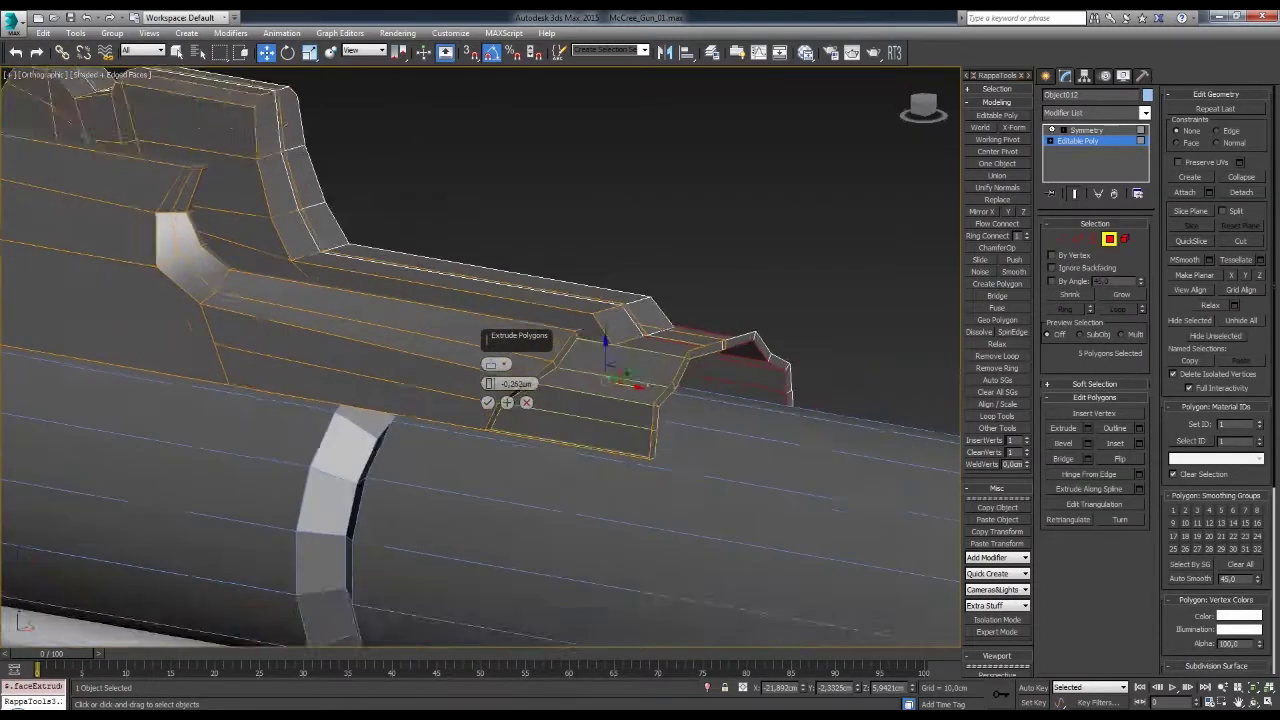
pyautogui.click(487, 402)
pyautogui.moveTo(600, 380)
pyautogui.keyDown('alt'); pyautogui.mouseDown(button='middle')
pyautogui.moveTo(760, 330)
pyautogui.moveTo(843, 354)
pyautogui.moveTo(760, 280)
pyautogui.moveTo(786, 277)
pyautogui.moveTo(674, 340)
pyautogui.moveTo(651, 334)
pyautogui.moveTo(702, 414)
pyautogui.moveTo(671, 396)
pyautogui.moveTo(788, 392)
pyautogui.moveTo(732, 410)
pyautogui.moveTo(760, 380)
pyautogui.mouseUp(button='middle'); pyautogui.keyUp('alt')
pyautogui.click(769, 327)
# - Select the front strip's edge loop and check it runs to the muzzle in Front view
pyautogui.press('1')
pyautogui.press('2')
pyautogui.scroll(-3, 760, 380)
pyautogui.doubleClick(902, 335)
pyautogui.press('f')
pyautogui.moveTo(732, 328)
pyautogui.mouseDown(button='middle')
pyautogui.moveTo(590, 370)
pyautogui.moveTo(724, 398)
pyautogui.mouseUp(button='middle')
# - Frame the front sight in polygon mode and select a face on it for scaling
pyautogui.scroll(-2, 724, 398)
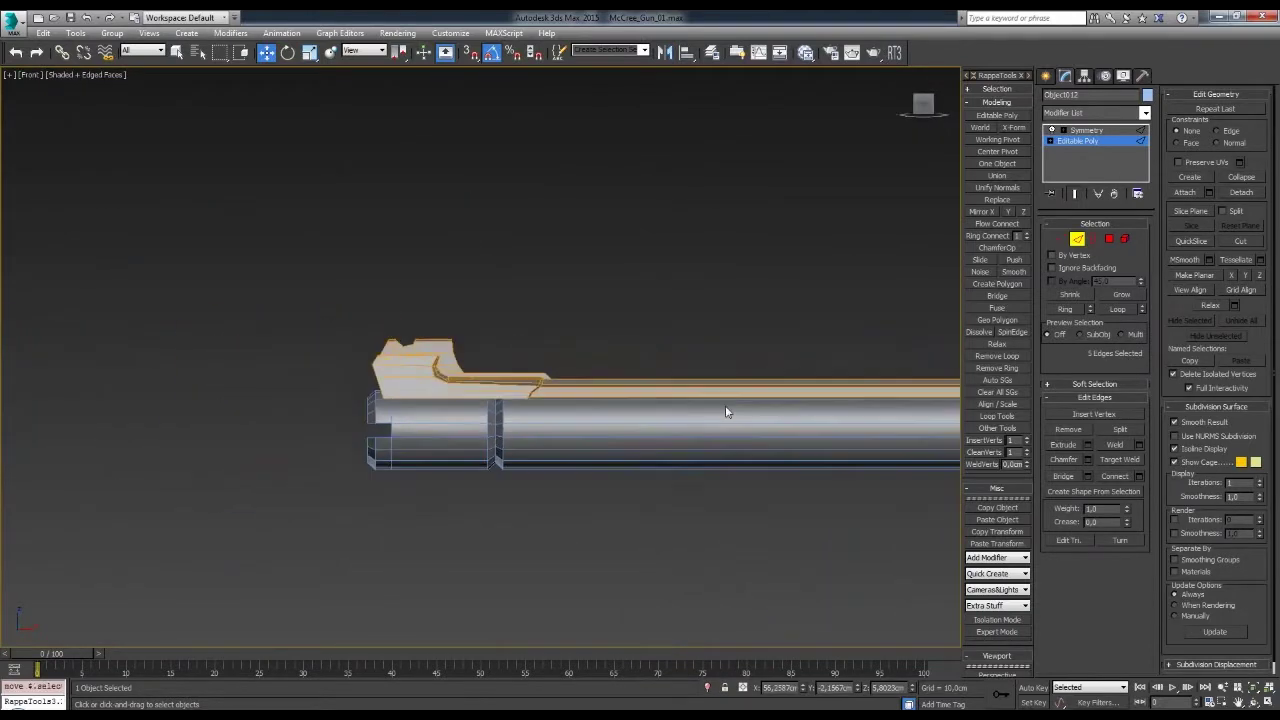
pyautogui.scroll(-1, 770, 360)
pyautogui.press('4')
pyautogui.press('r')
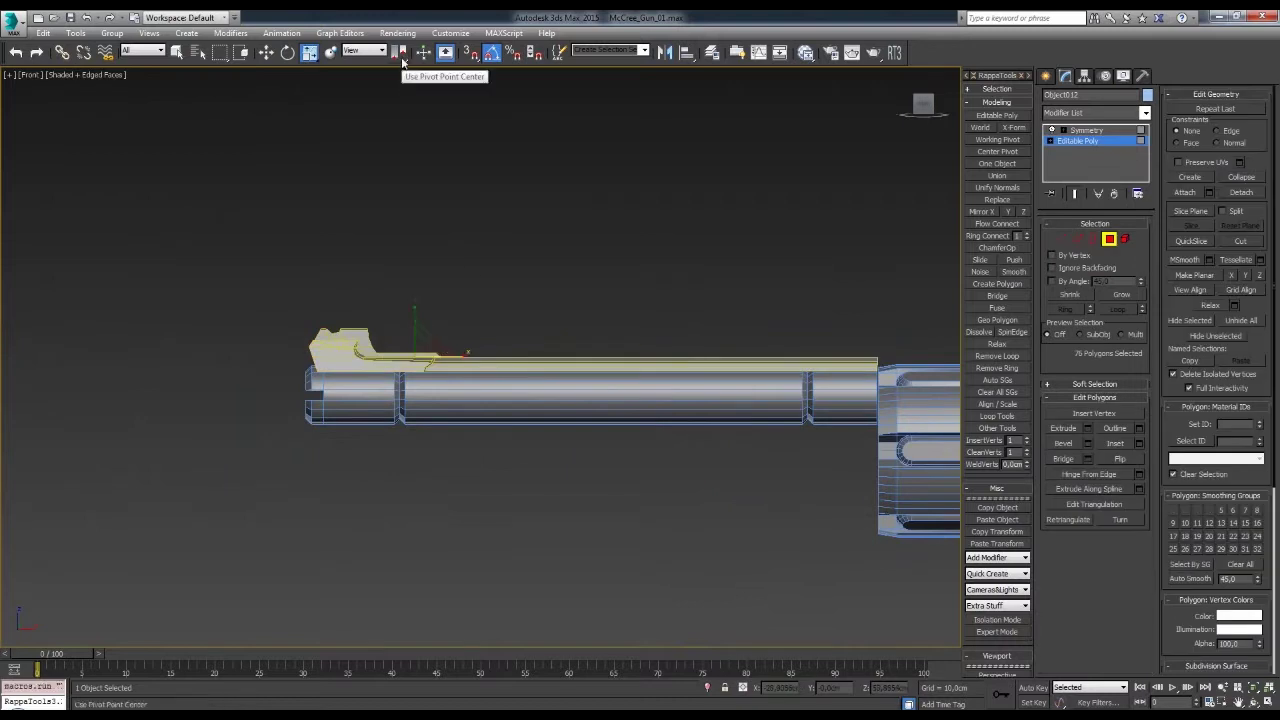
pyautogui.press('z')
pyautogui.scroll(-3, 426, 338)
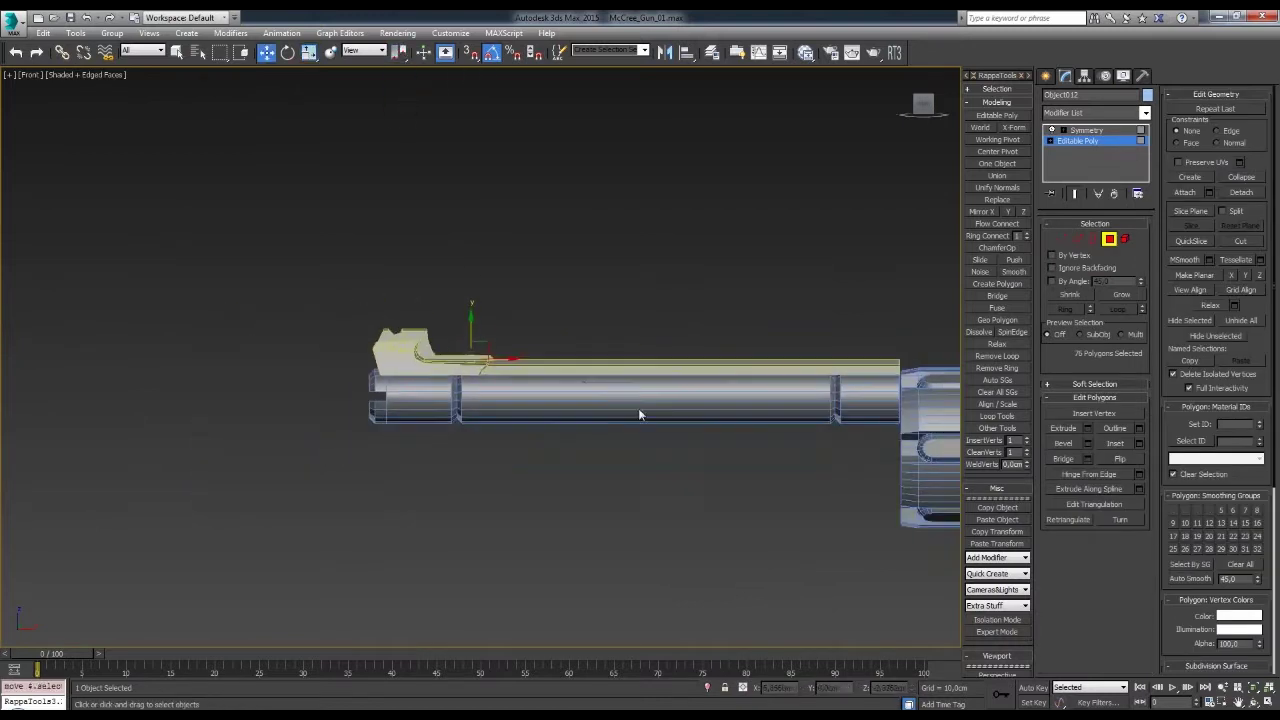
pyautogui.scroll(1, 569, 358)
pyautogui.scroll(3, 554, 365)
pyautogui.click(489, 348)
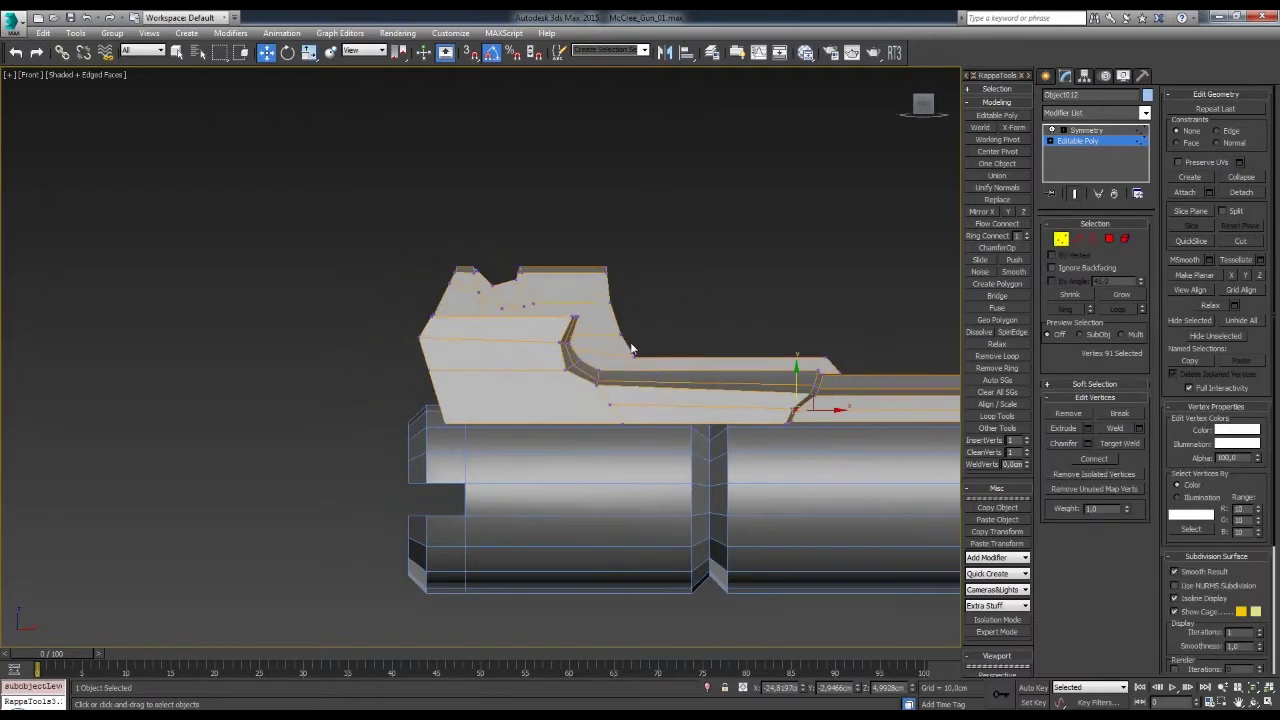
pyautogui.scroll(4, 511, 343)
pyautogui.scroll(-2, 660, 319)
pyautogui.scroll(-1, 896, 309)
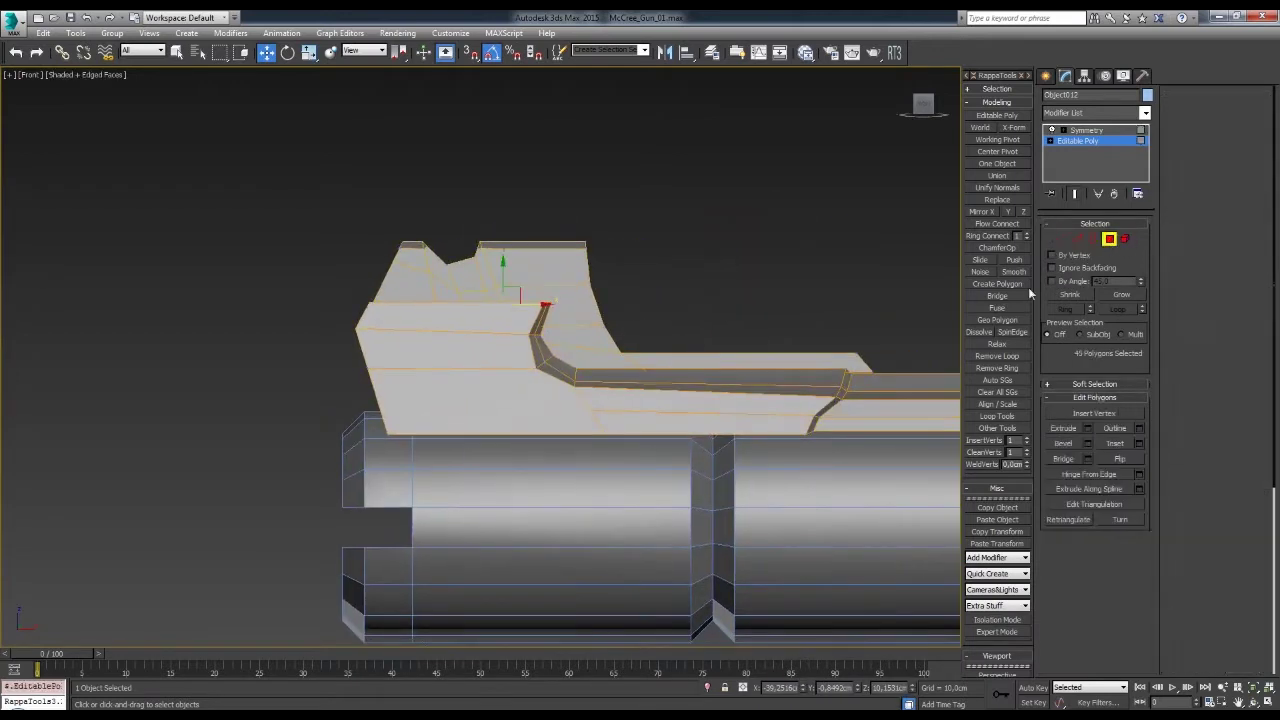
pyautogui.moveTo(402, 452)
pyautogui.keyDown('alt'); pyautogui.mouseDown(button='middle')
pyautogui.moveTo(420, 380)
pyautogui.moveTo(403, 316)
pyautogui.mouseUp(button='middle'); pyautogui.keyUp('alt')
# - Select the whole top rib as an element
pyautogui.press('5')
pyautogui.press('f')
pyautogui.click(406, 344)
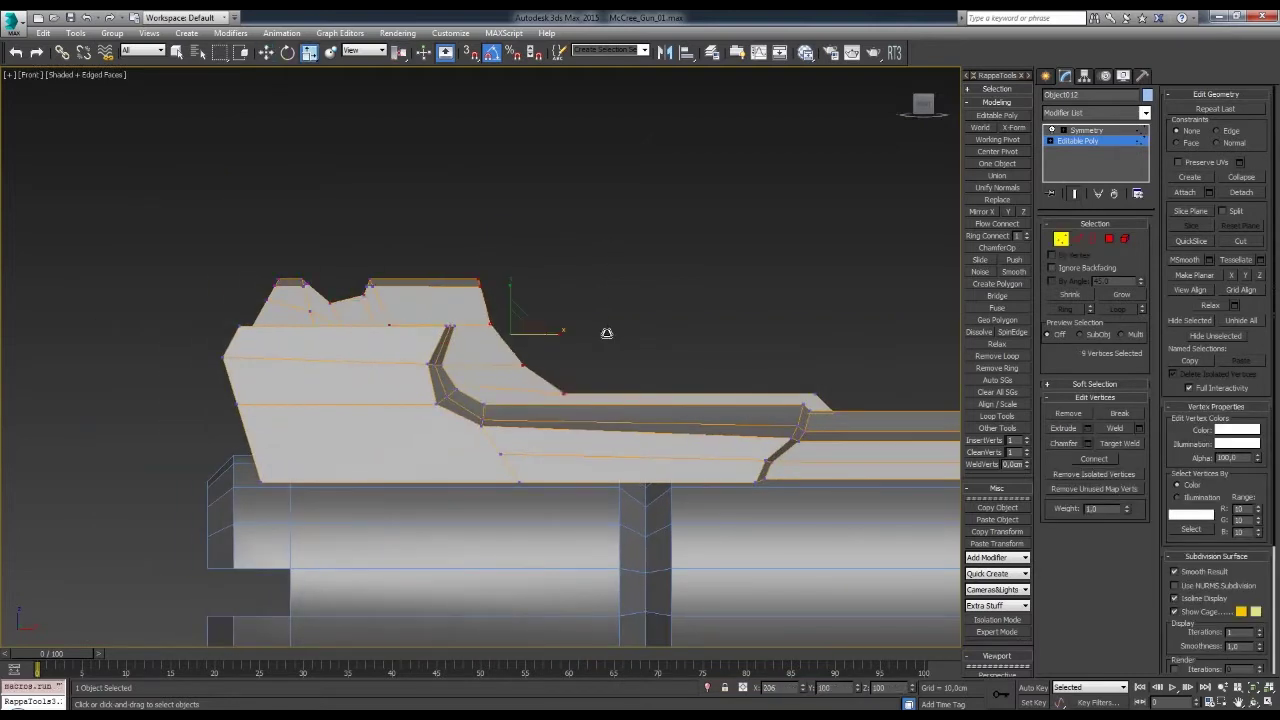
pyautogui.scroll(-1, 650, 338)
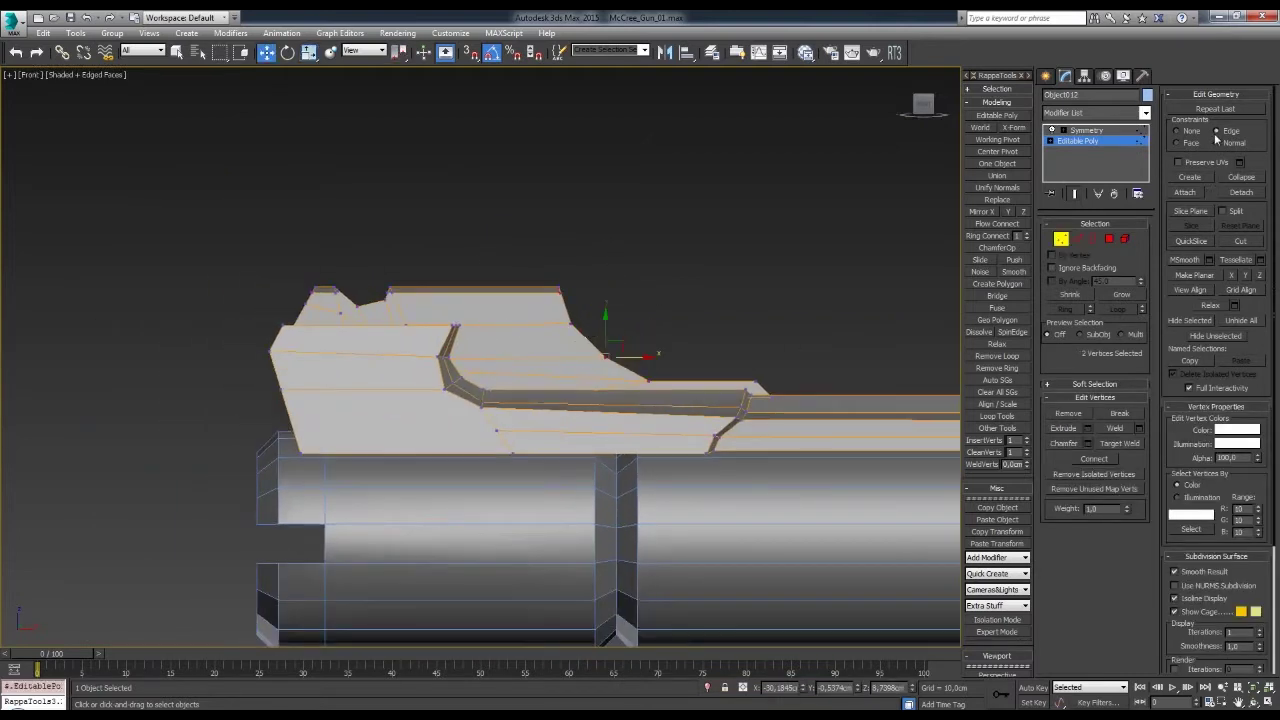
pyautogui.scroll(2, 603, 344)
pyautogui.scroll(-2, 557, 300)
pyautogui.scroll(2, 600, 340)
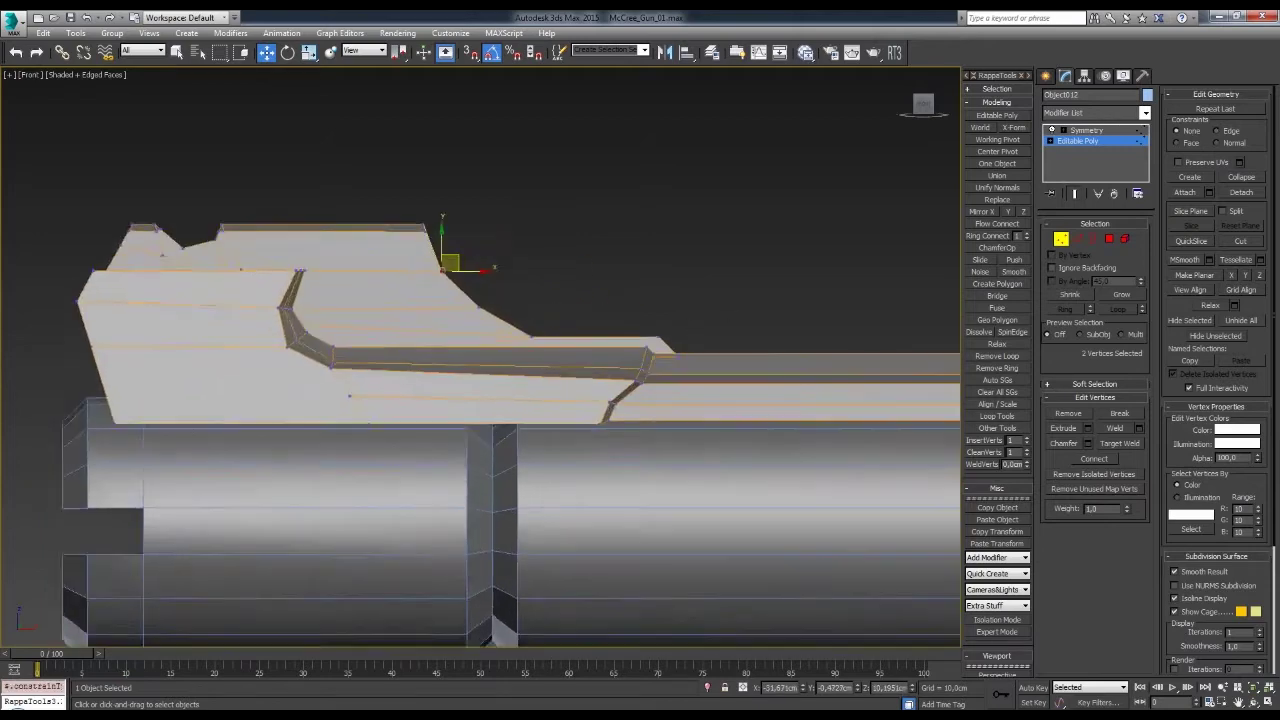
pyautogui.scroll(2, 635, 383)
pyautogui.moveTo(650, 380)
pyautogui.keyDown('alt'); pyautogui.mouseDown(button='middle')
pyautogui.moveTo(546, 340)
pyautogui.moveTo(524, 371)
pyautogui.moveTo(588, 382)
pyautogui.moveTo(706, 346)
pyautogui.mouseUp(button='middle'); pyautogui.keyUp('alt')
# - Raise the rib's rear vertices in Front view into a slope rising toward the drum
pyautogui.press('f')
pyautogui.moveTo(606, 380)
pyautogui.keyDown('alt'); pyautogui.mouseDown(button='middle')
pyautogui.moveTo(777, 397)
pyautogui.moveTo(657, 318)
pyautogui.moveTo(686, 357)
pyautogui.moveTo(732, 365)
pyautogui.mouseUp(button='middle'); pyautogui.keyUp('alt')
pyautogui.press('f')
pyautogui.scroll(3, 794, 326)
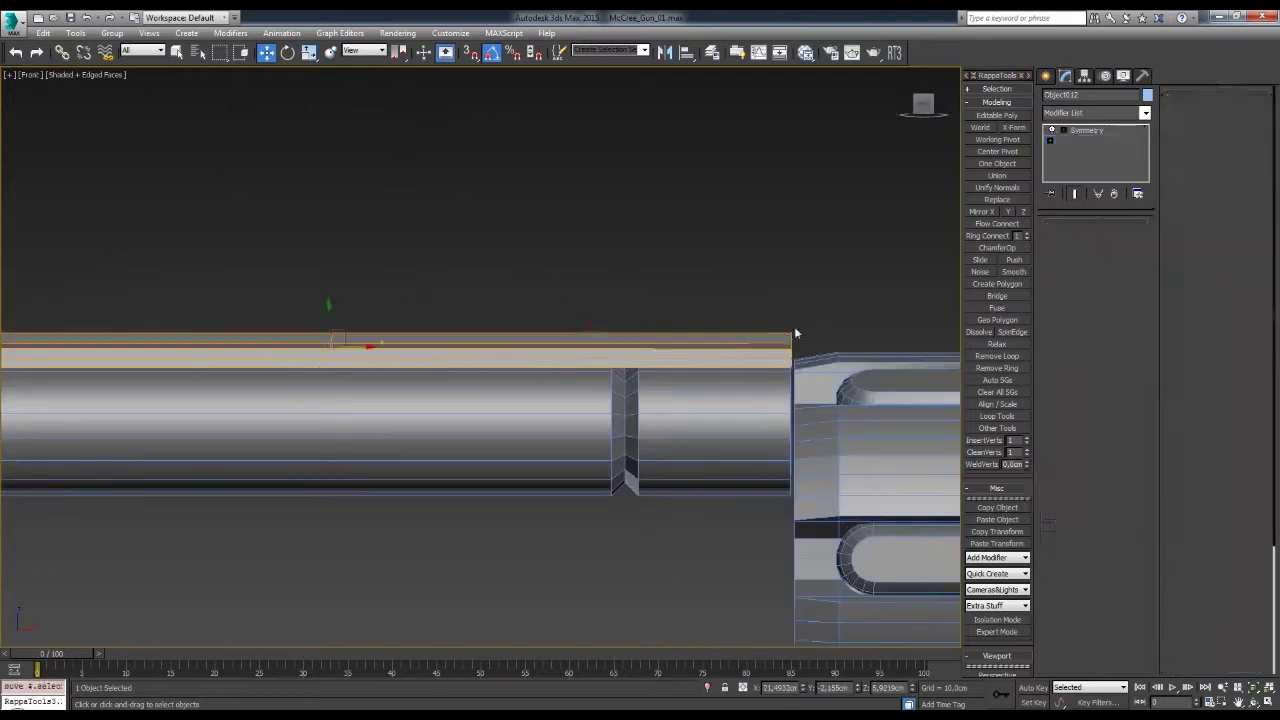
pyautogui.moveTo(794, 326); pyautogui.dragTo(816, 282)
pyautogui.scroll(2, 757, 281)
pyautogui.moveTo(719, 298)
pyautogui.keyDown('alt'); pyautogui.mouseDown(button='middle')
pyautogui.moveTo(643, 337)
pyautogui.moveTo(830, 288)
pyautogui.moveTo(731, 309)
pyautogui.moveTo(970, 283)
pyautogui.mouseUp(button='middle'); pyautogui.keyUp('alt')
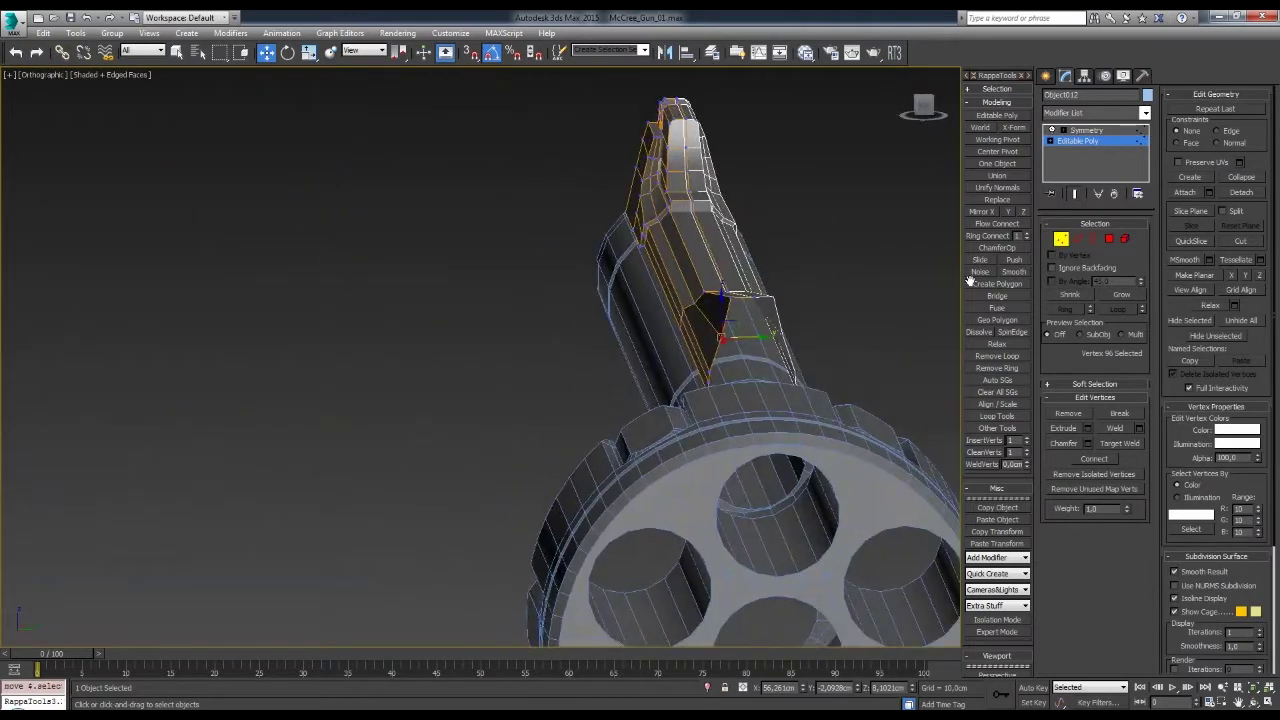
pyautogui.moveTo(755, 284)
pyautogui.keyDown('alt'); pyautogui.mouseDown(button='middle')
pyautogui.moveTo(749, 294)
pyautogui.moveTo(714, 248)
pyautogui.moveTo(679, 243)
pyautogui.mouseUp(button='middle'); pyautogui.keyUp('alt')
# - Inspect the sloped rib end-on from the Left view
pyautogui.press('r')
pyautogui.press('l')
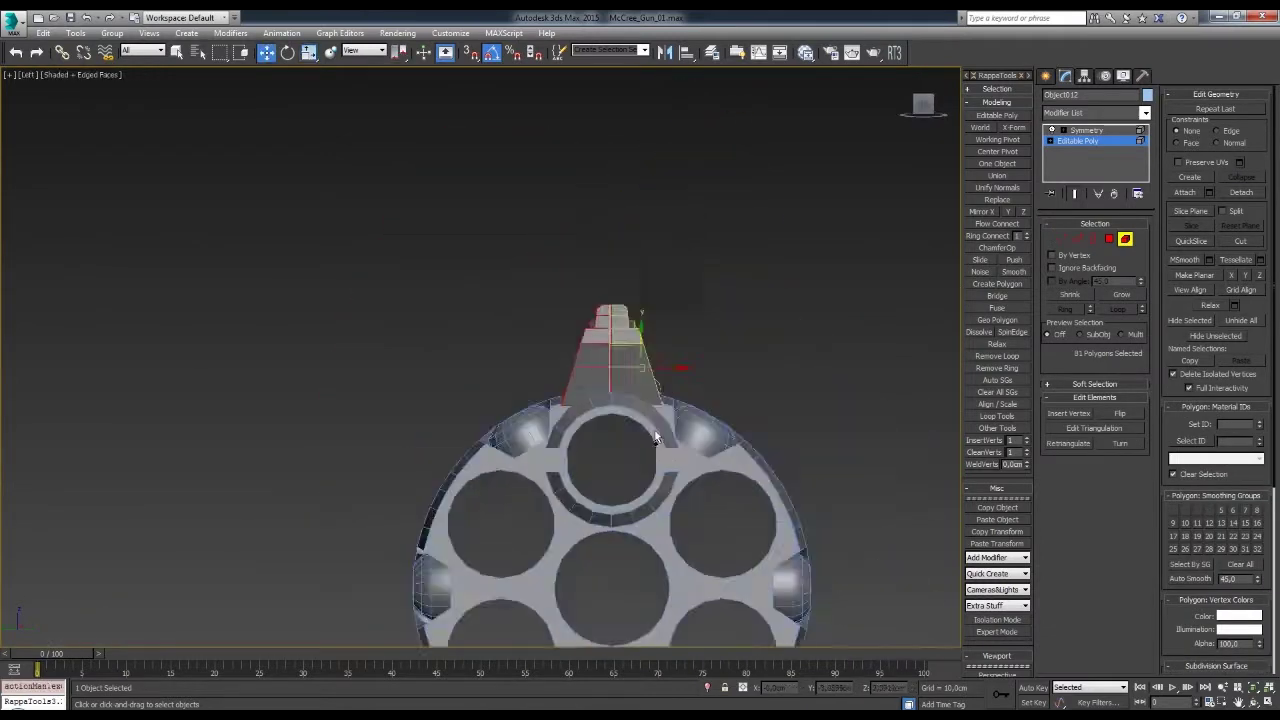
pyautogui.moveTo(674, 381)
pyautogui.keyDown('alt'); pyautogui.mouseDown(button='middle')
pyautogui.moveTo(618, 259)
pyautogui.moveTo(600, 262)
pyautogui.moveTo(560, 340)
pyautogui.moveTo(465, 358)
pyautogui.moveTo(591, 377)
pyautogui.mouseUp(button='middle'); pyautogui.keyUp('alt')
pyautogui.press('r')
pyautogui.press('2')
pyautogui.press('w')
pyautogui.scroll(3, 570, 367)
pyautogui.press('1')
# - Toggle wireframe and edged-face display, then reselect the top rib object at vertex level
pyautogui.press('F3')
pyautogui.press('F3')
pyautogui.press('F4')
pyautogui.scroll(-5, 591, 377)
pyautogui.scroll(-2, 600, 370)
pyautogui.scroll(5, 657, 349)
pyautogui.moveTo(657, 349)
pyautogui.keyDown('alt'); pyautogui.mouseDown(button='middle')
pyautogui.moveTo(681, 383)
pyautogui.moveTo(628, 336)
pyautogui.moveTo(551, 316)
pyautogui.moveTo(552, 337)
pyautogui.moveTo(603, 354)
pyautogui.moveTo(632, 400)
pyautogui.moveTo(660, 385)
pyautogui.moveTo(690, 471)
pyautogui.moveTo(614, 377)
pyautogui.moveTo(651, 357)
pyautogui.moveTo(700, 366)
pyautogui.moveTo(708, 322)
pyautogui.moveTo(758, 367)
pyautogui.moveTo(700, 340)
pyautogui.mouseUp(button='middle'); pyautogui.keyUp('alt')
pyautogui.click(500, 323)
pyautogui.press('2')
pyautogui.press('2')
pyautogui.press('1')
# - Shift-drag the rib's rear border edge back across the drum top to extend the strip
pyautogui.scroll(-3, 700, 340)
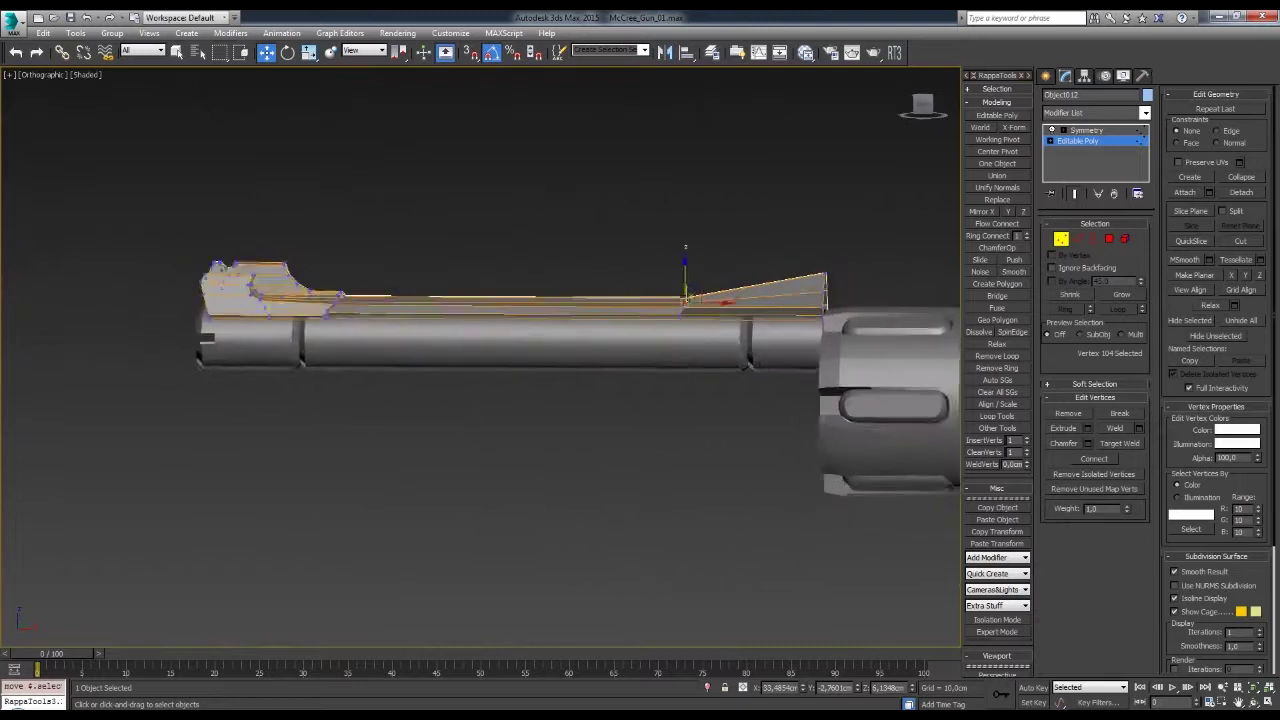
pyautogui.scroll(5, 751, 300)
pyautogui.scroll(-4, 629, 391)
pyautogui.press('f')
pyautogui.scroll(2, 670, 296)
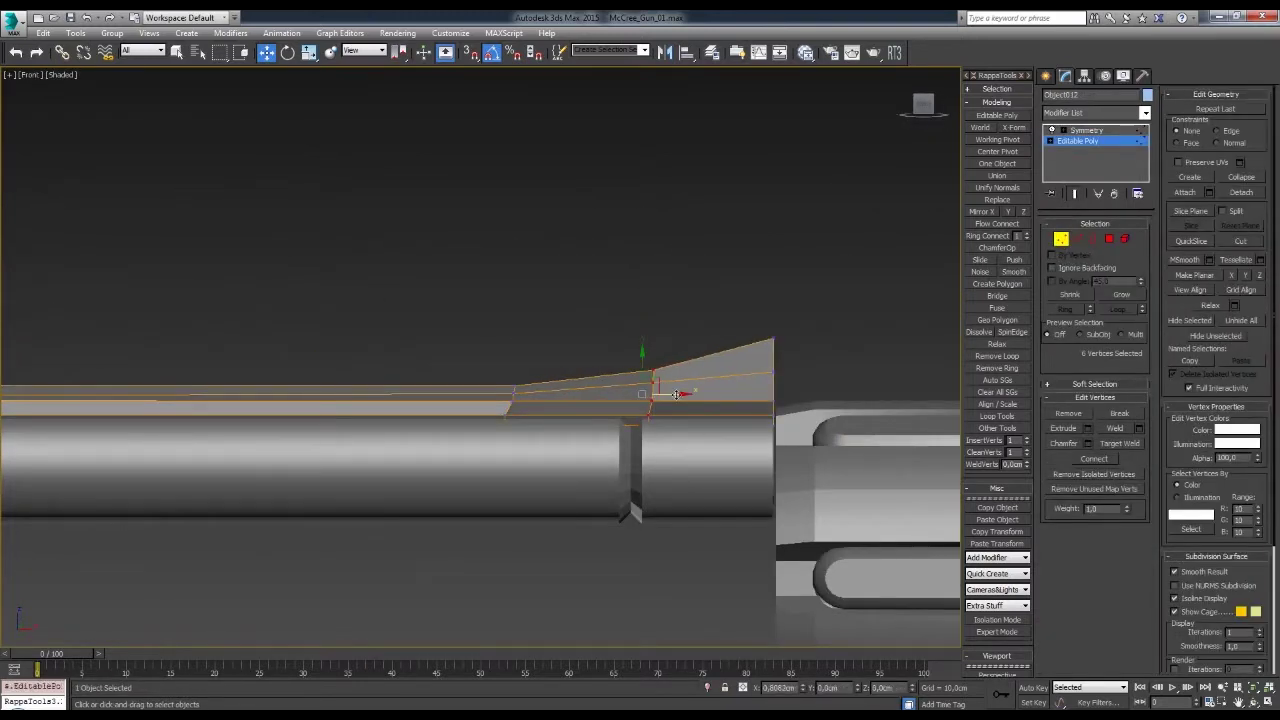
pyautogui.scroll(-5, 565, 356)
pyautogui.scroll(5, 687, 322)
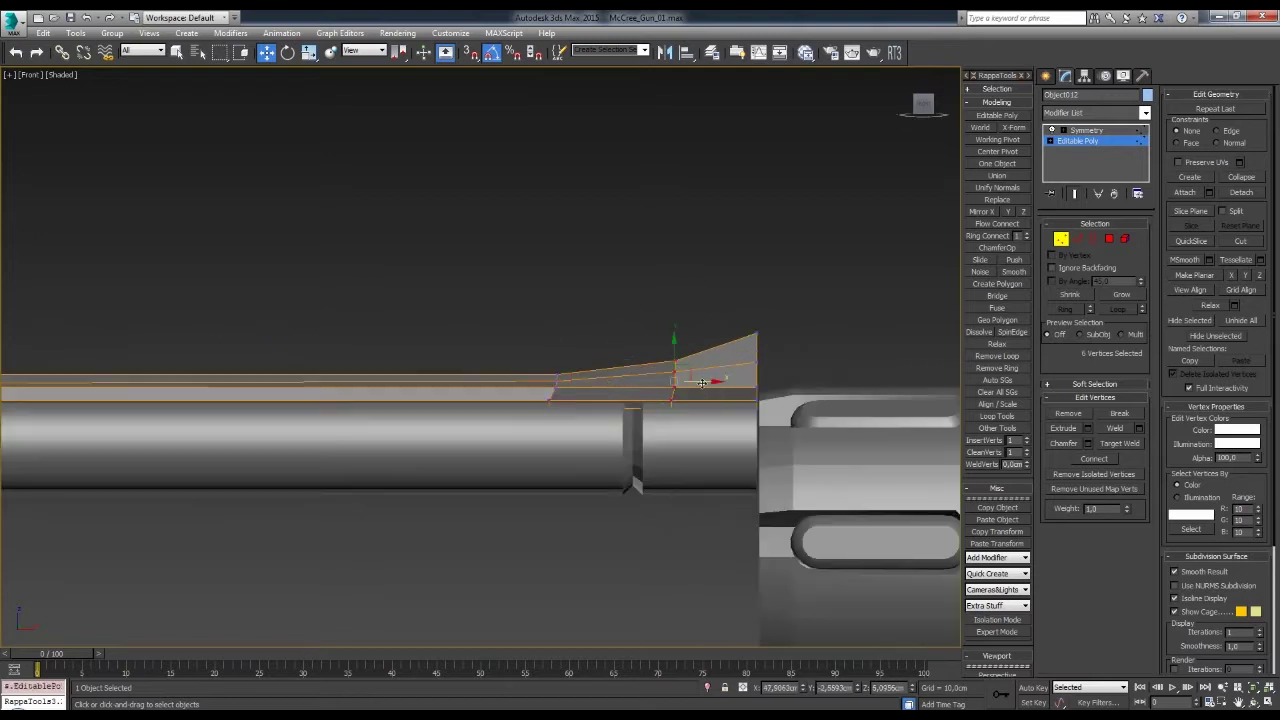
pyautogui.keyDown('alt'); pyautogui.moveTo(703, 383); pyautogui.dragTo(838, 323, button='middle'); pyautogui.keyUp('alt')
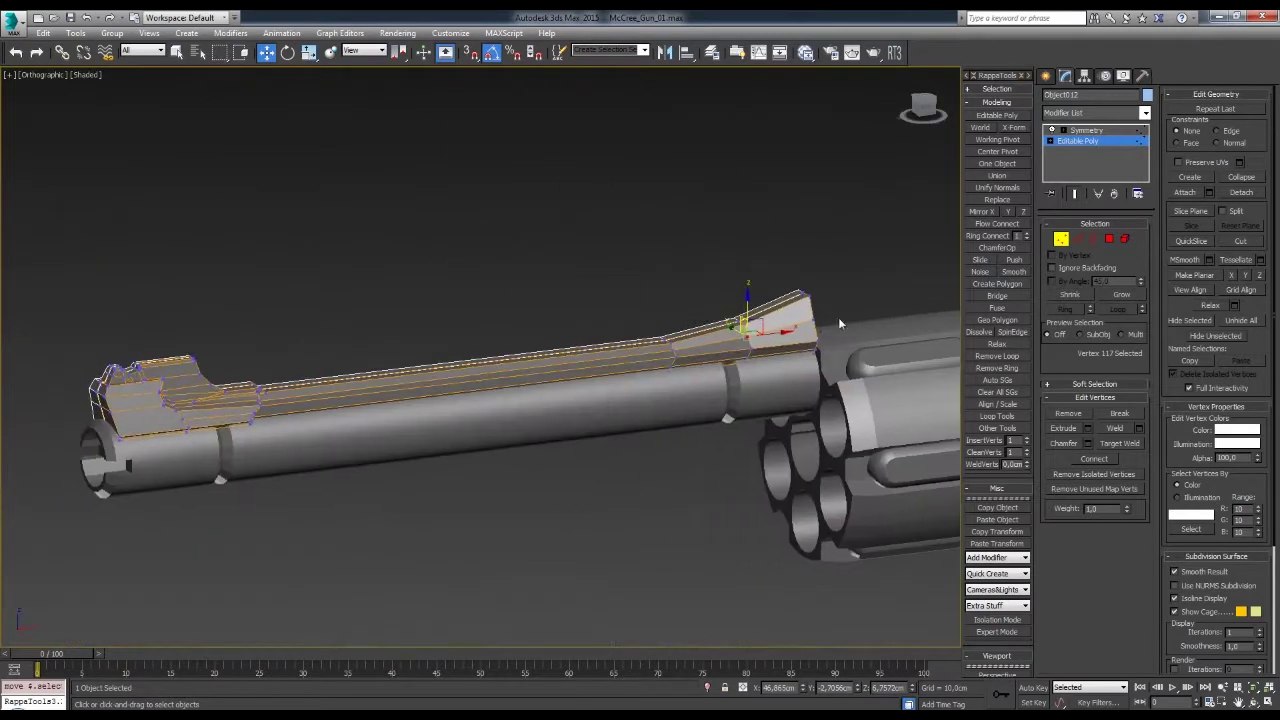
pyautogui.keyDown('alt'); pyautogui.moveTo(795, 312); pyautogui.dragTo(685, 322, button='middle'); pyautogui.keyUp('alt')
pyautogui.press('2')
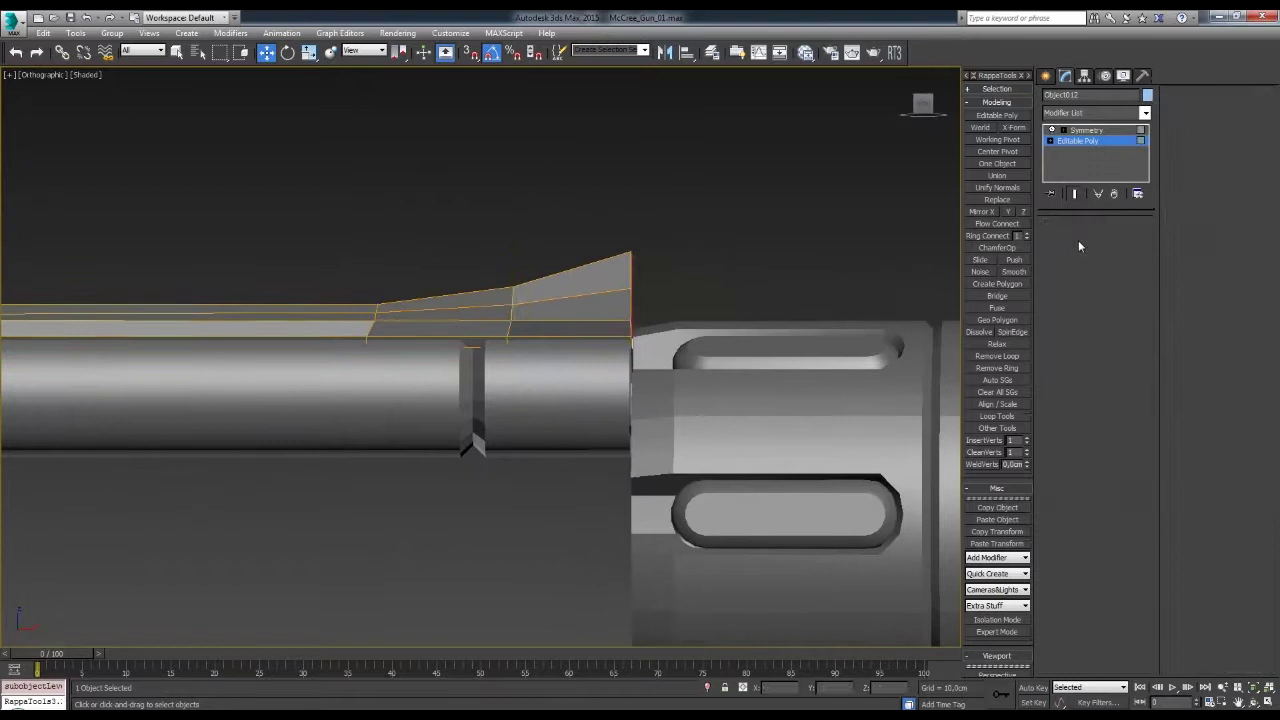
pyautogui.press('f')
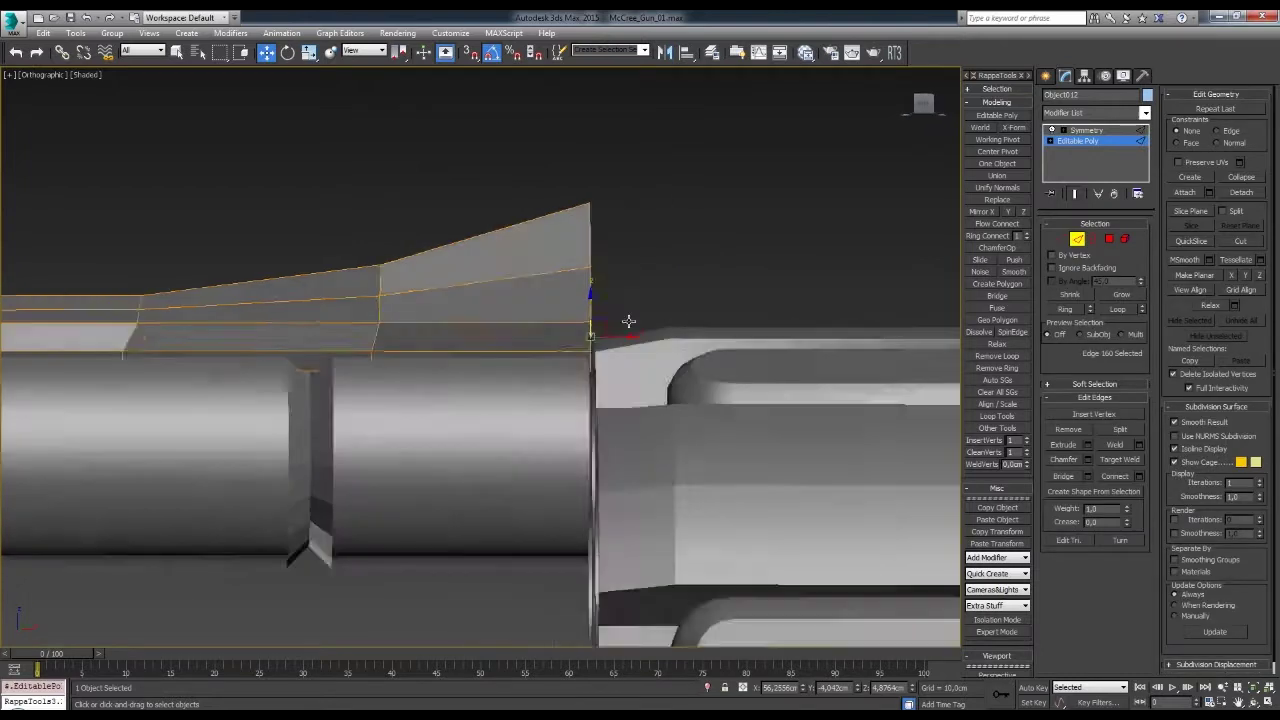
pyautogui.scroll(-4, 687, 299)
pyautogui.moveTo(687, 299); pyautogui.dragTo(405, 214, button='middle')
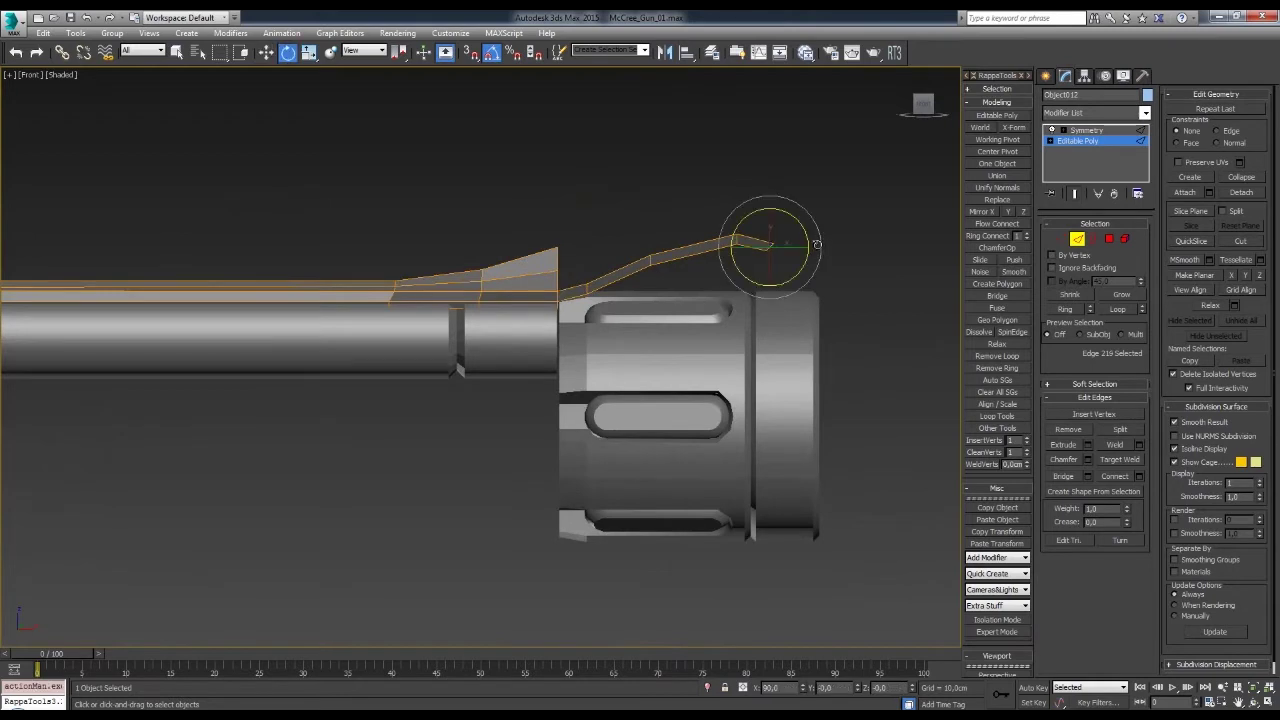
# - Move the tail tip vertices to bend the rear strip into a hook
pyautogui.press('w')
pyautogui.scroll(2, 717, 242)
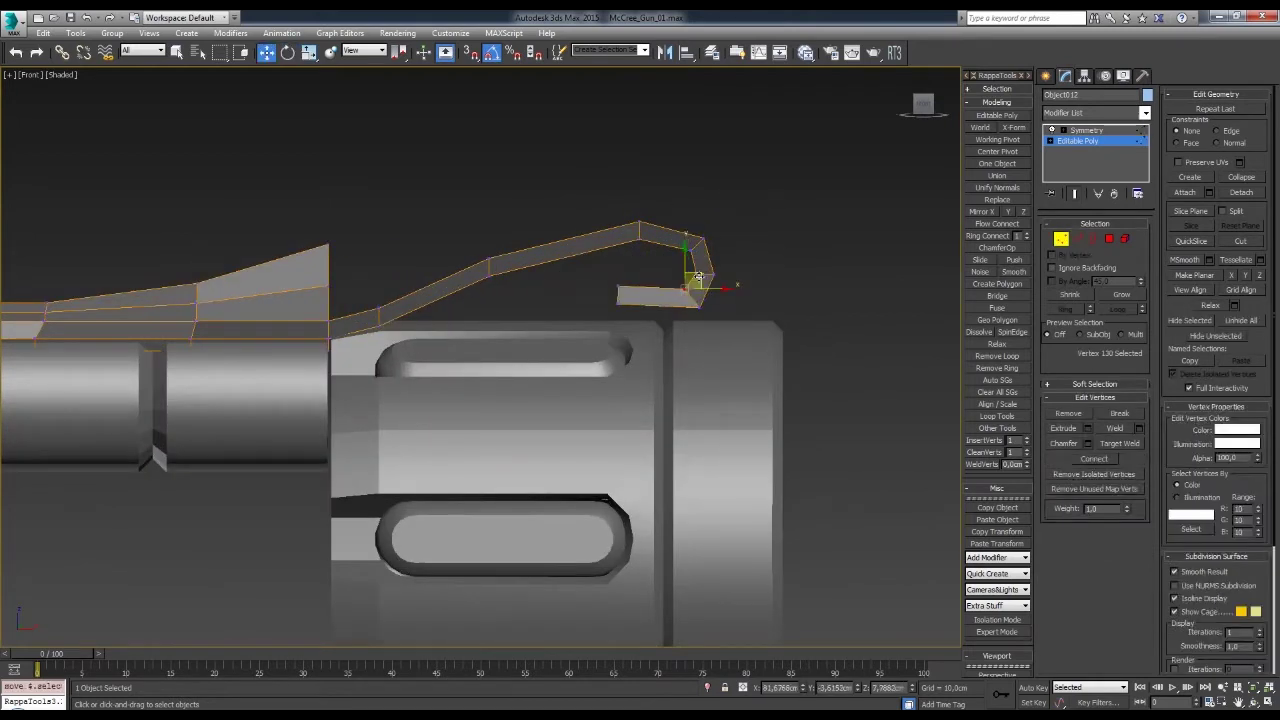
pyautogui.press('2')
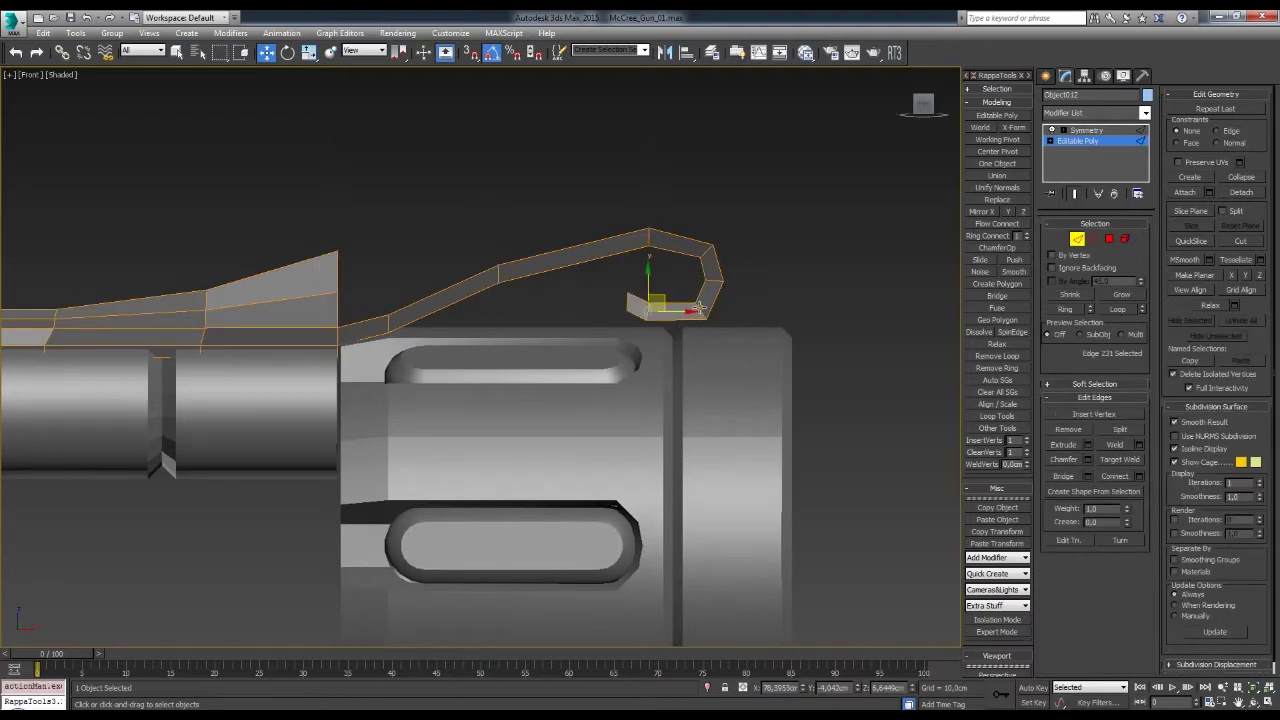
pyautogui.click(810, 279)
pyautogui.scroll(-1, 783, 317)
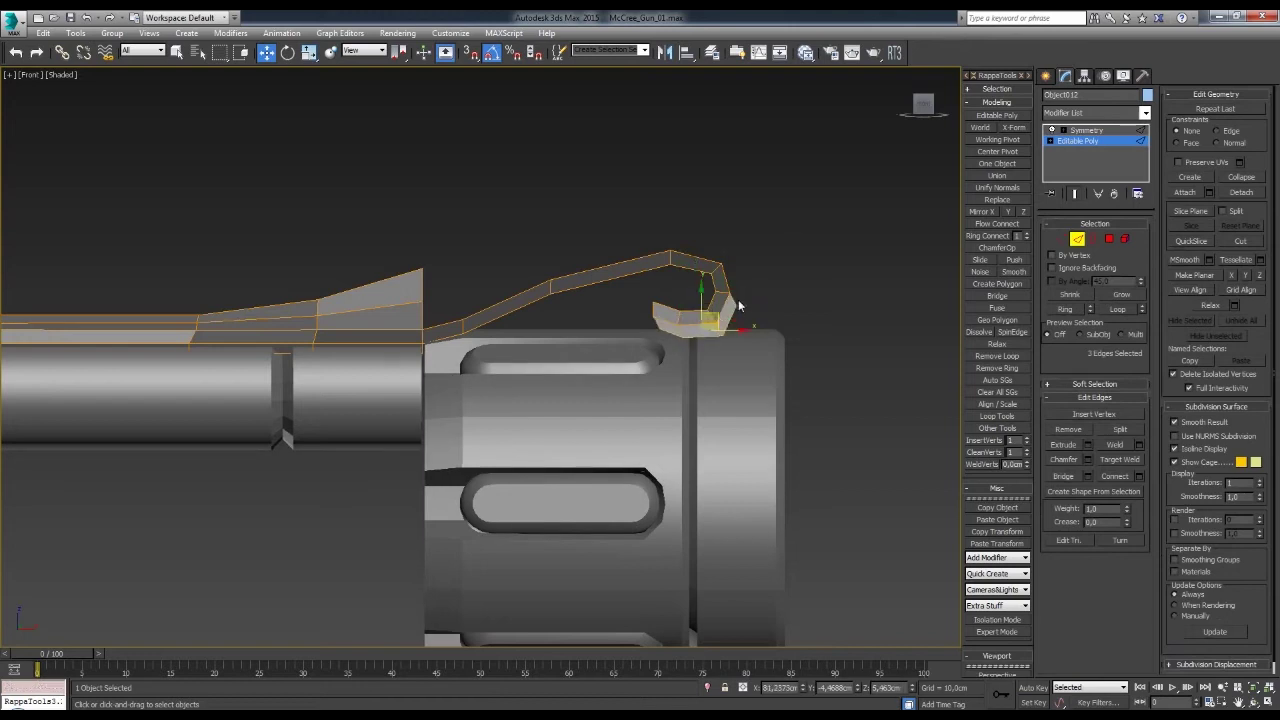
pyautogui.press('1')
pyautogui.scroll(2, 744, 290)
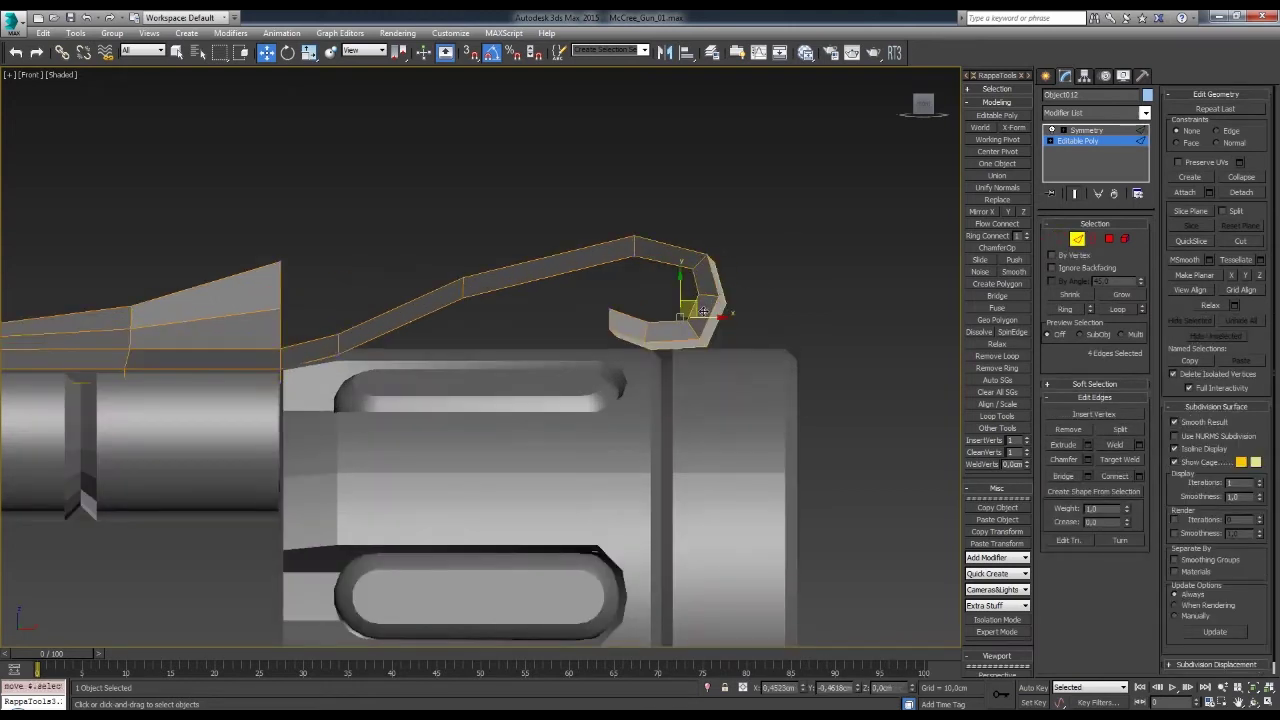
pyautogui.moveTo(644, 340); pyautogui.dragTo(620, 335, button='middle')
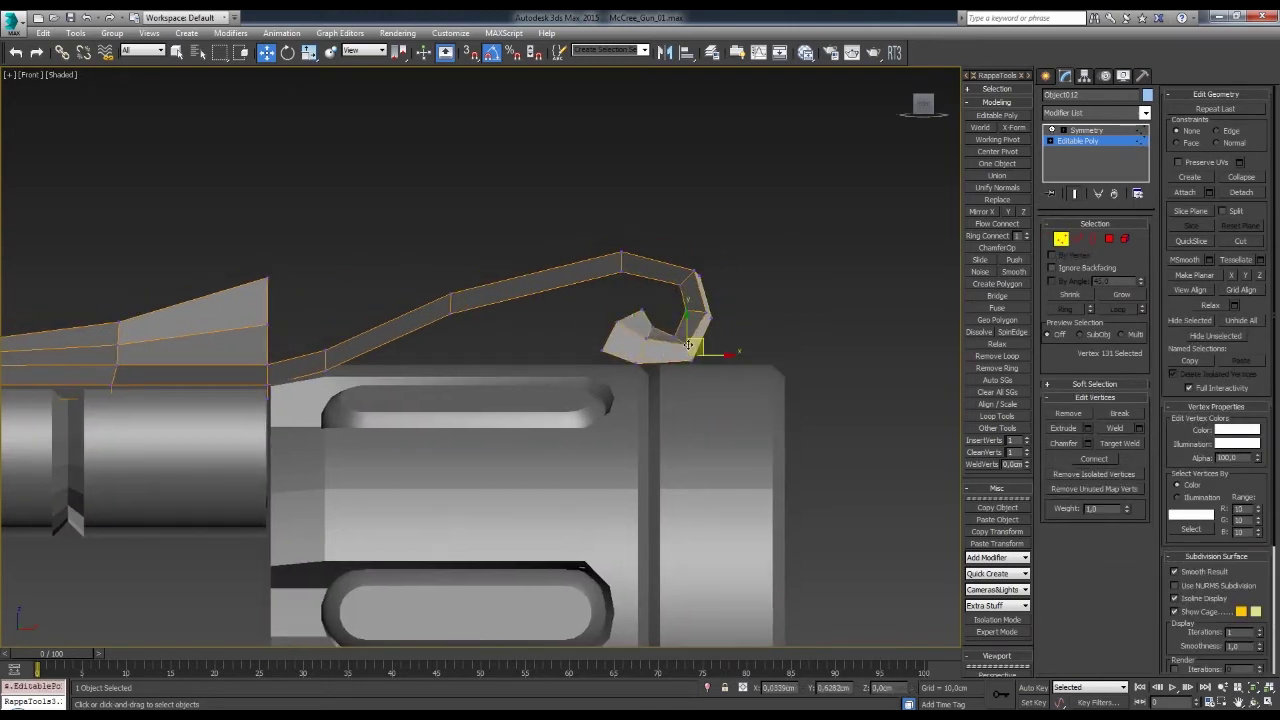
pyautogui.moveTo(620, 335); pyautogui.dragTo(751, 335)
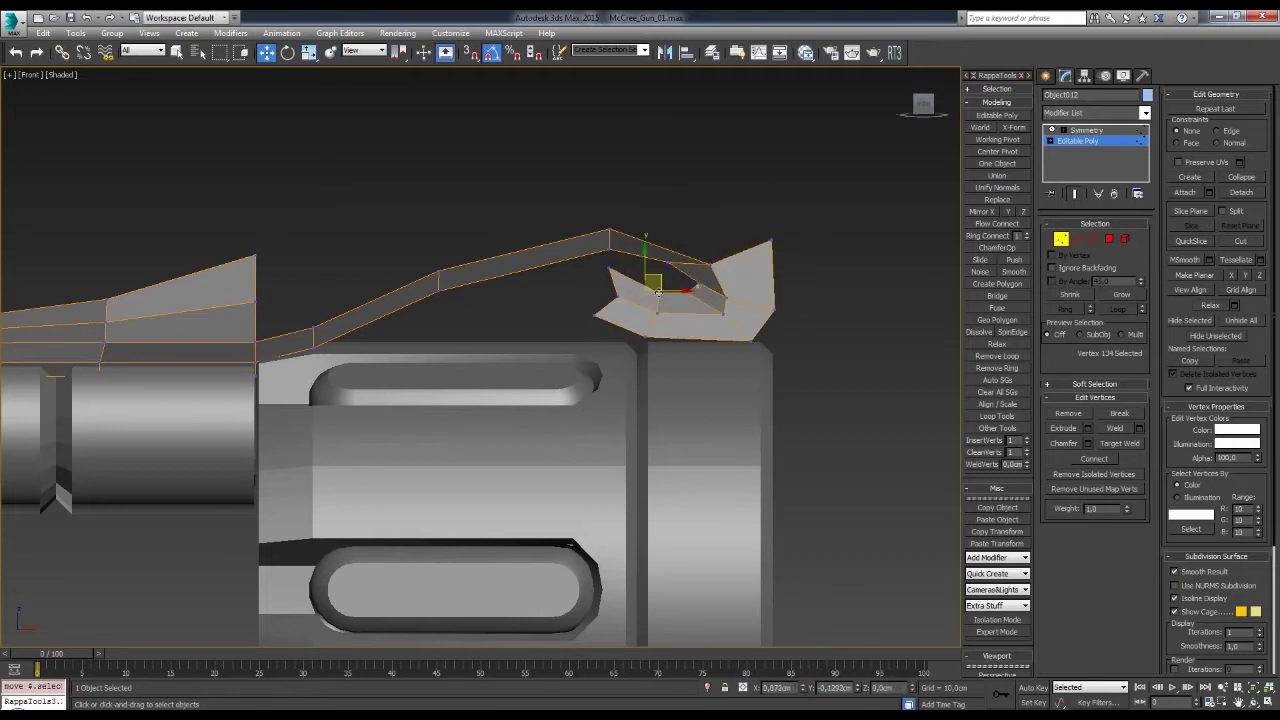
pyautogui.moveTo(718, 310); pyautogui.dragTo(698, 338, button='middle')
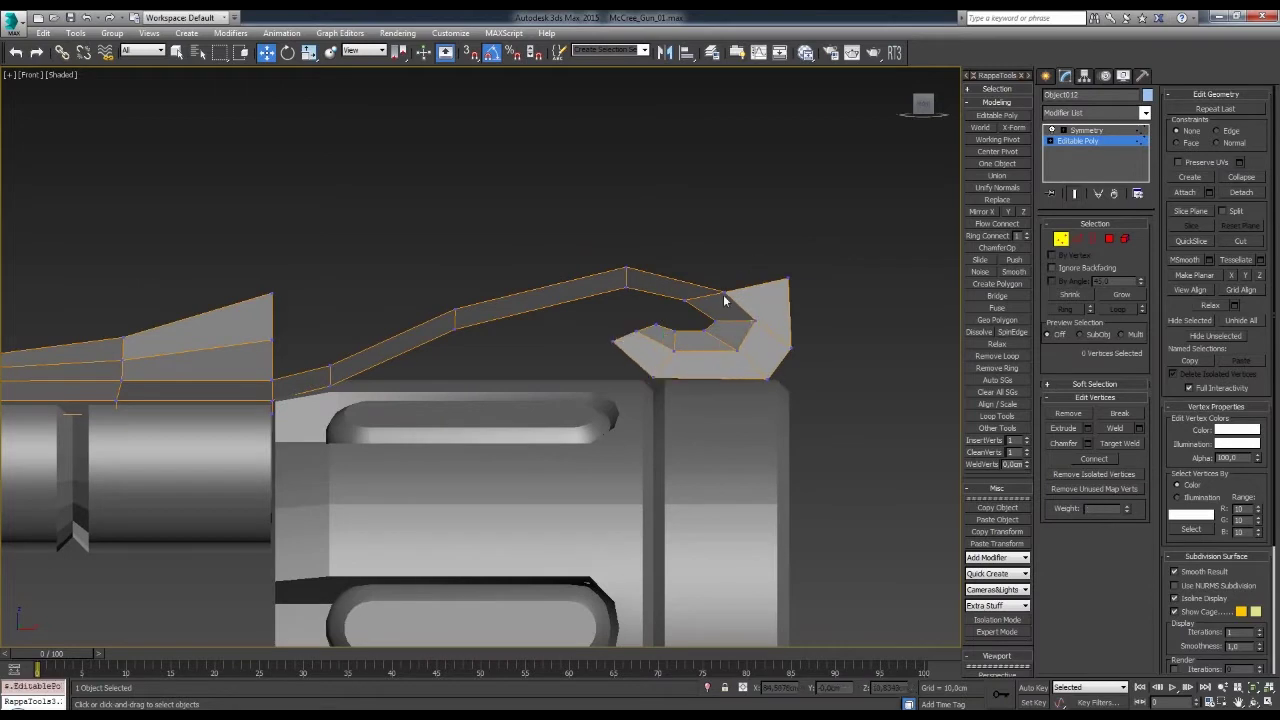
# - Adjust the hook's top tip vertices to refine its curl
pyautogui.click(690, 346)
pyautogui.moveTo(690, 346); pyautogui.dragTo(710, 341, button='middle')
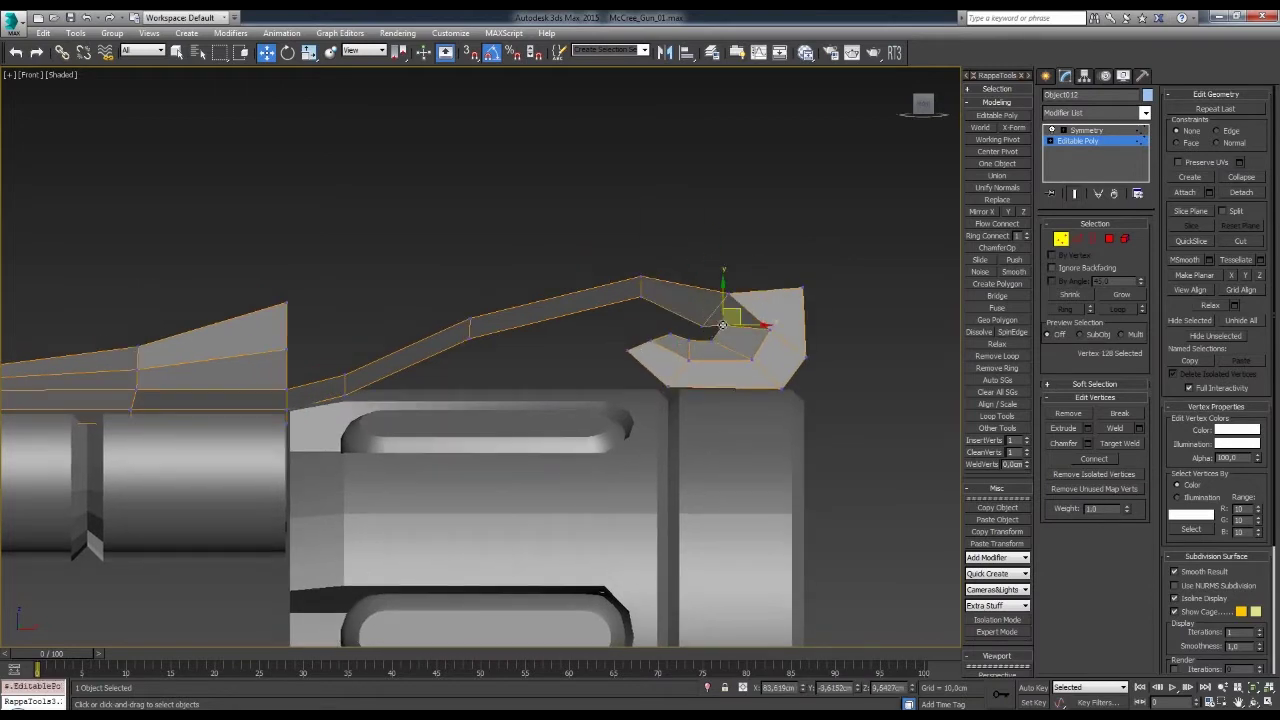
pyautogui.keyDown('ctrl'); pyautogui.click(750, 320); pyautogui.keyUp('ctrl')
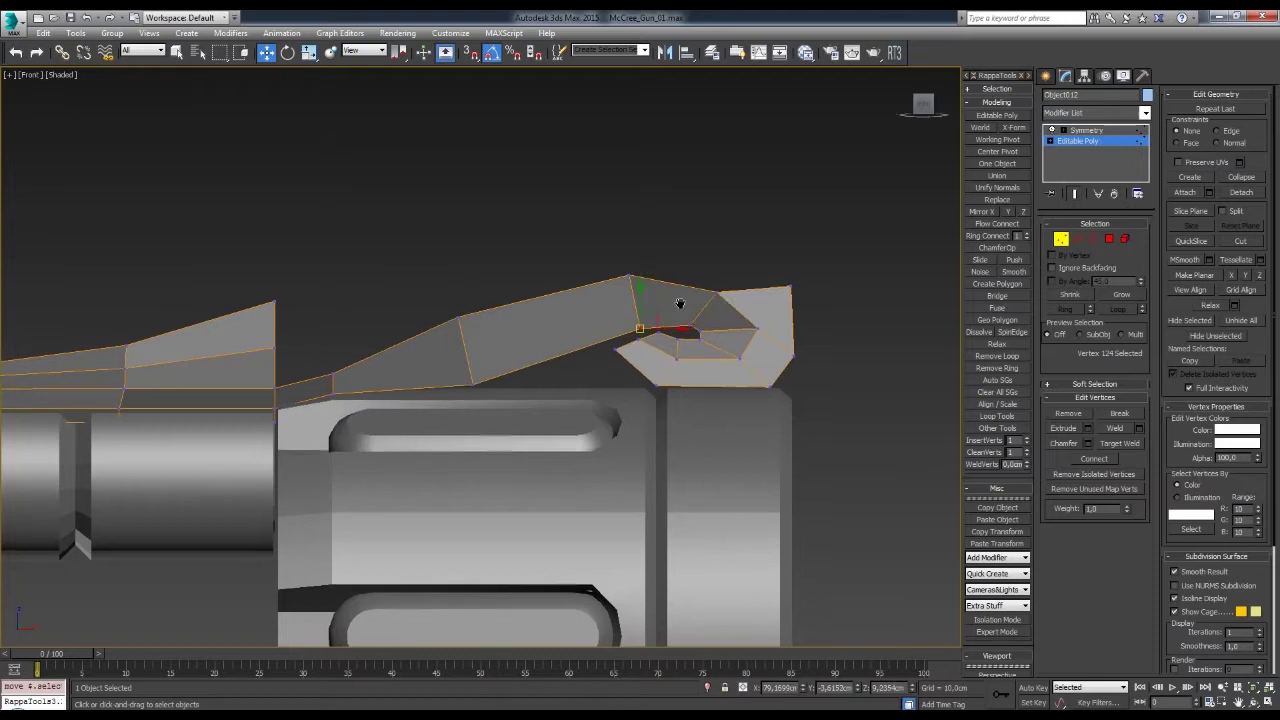
pyautogui.moveTo(750, 320); pyautogui.dragTo(673, 294, button='middle')
pyautogui.moveTo(659, 358)
pyautogui.mouseDown(button='middle')
pyautogui.moveTo(675, 372)
pyautogui.moveTo(643, 317)
pyautogui.moveTo(664, 263)
pyautogui.mouseUp(button='middle')
# - Target-weld a stray hook vertex onto its neighbour, then select all the rib's edges
pyautogui.press('2')
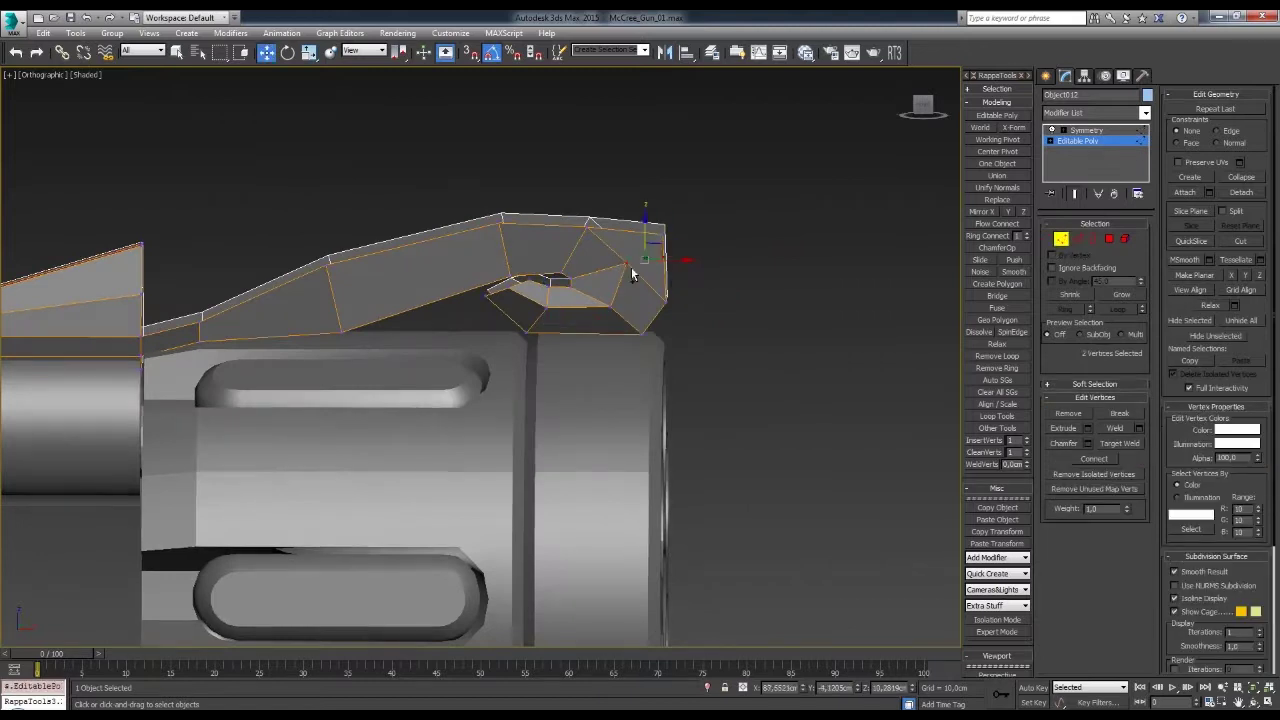
pyautogui.click(662, 229)
pyautogui.moveTo(662, 229)
pyautogui.keyDown('alt'); pyautogui.mouseDown(button='middle')
pyautogui.moveTo(667, 220)
pyautogui.moveTo(487, 308)
pyautogui.mouseUp(button='middle'); pyautogui.keyUp('alt')
pyautogui.press('2')
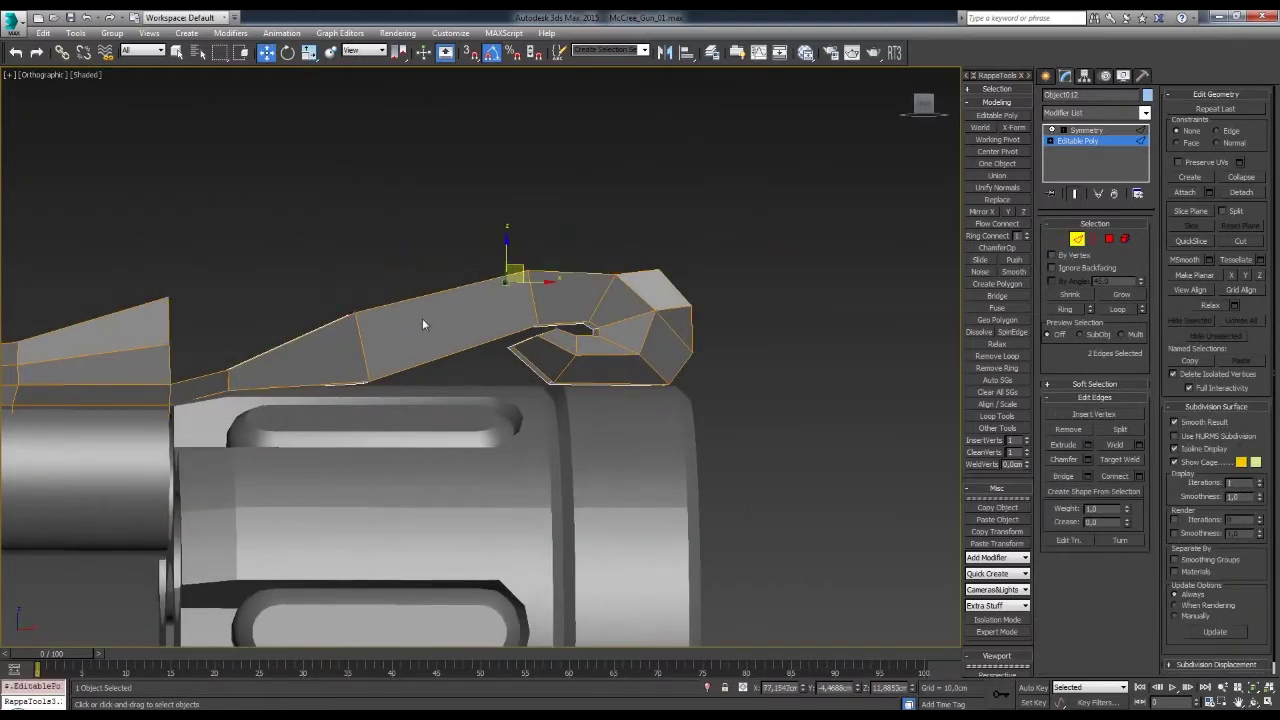
pyautogui.hotkey('ctrl', 'shift', 'w')
pyautogui.moveTo(627, 253)
pyautogui.keyDown('alt'); pyautogui.mouseDown(button='middle')
pyautogui.moveTo(658, 268)
pyautogui.moveTo(661, 288)
pyautogui.moveTo(612, 325)
pyautogui.mouseUp(button='middle'); pyautogui.keyUp('alt')
pyautogui.press('w')
pyautogui.hotkey('ctrl', 'a')
pyautogui.press('w')
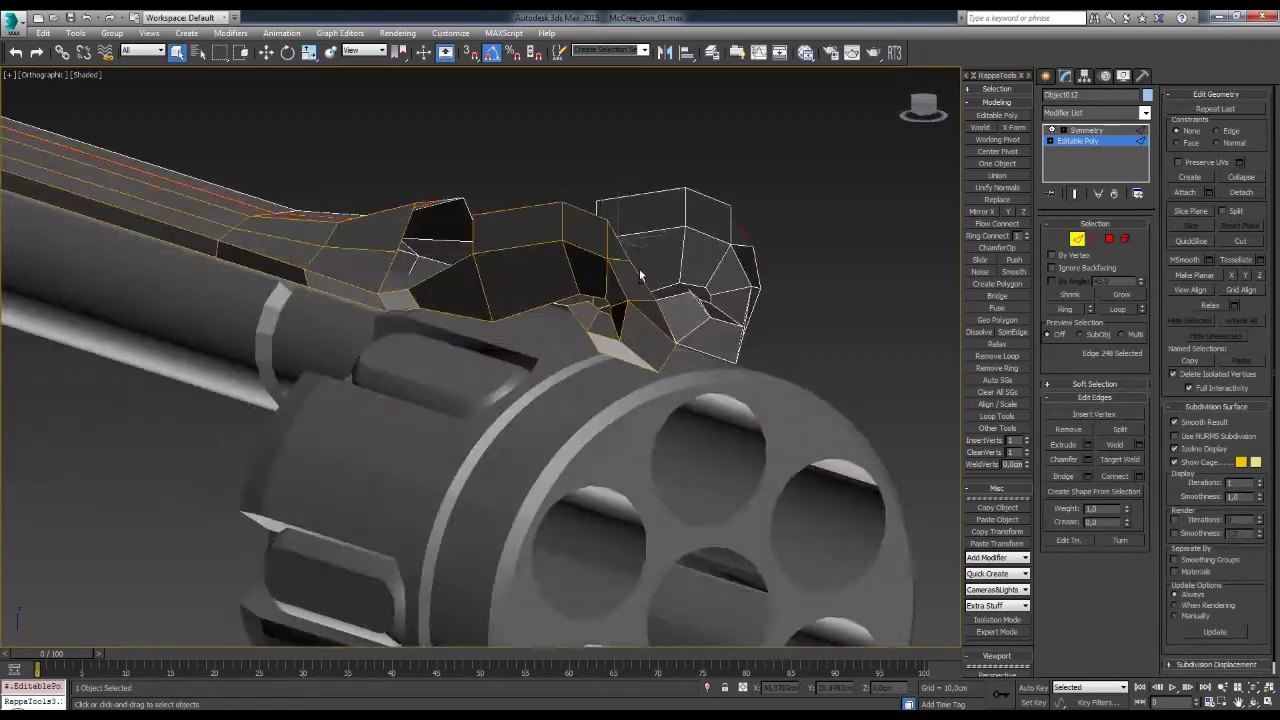
# - Orbit around the rib's rear hook and set up vertex editing with the Move tool
pyautogui.keyDown('alt'); pyautogui.moveTo(614, 265); pyautogui.dragTo(544, 258, button='middle'); pyautogui.keyUp('alt')
pyautogui.press('2')
pyautogui.moveTo(376, 333)
pyautogui.keyDown('alt'); pyautogui.mouseDown(button='middle')
pyautogui.moveTo(534, 337)
pyautogui.moveTo(557, 303)
pyautogui.moveTo(690, 319)
pyautogui.moveTo(502, 526)
pyautogui.moveTo(432, 385)
pyautogui.moveTo(428, 311)
pyautogui.mouseUp(button='middle'); pyautogui.keyUp('alt')
pyautogui.press('1')
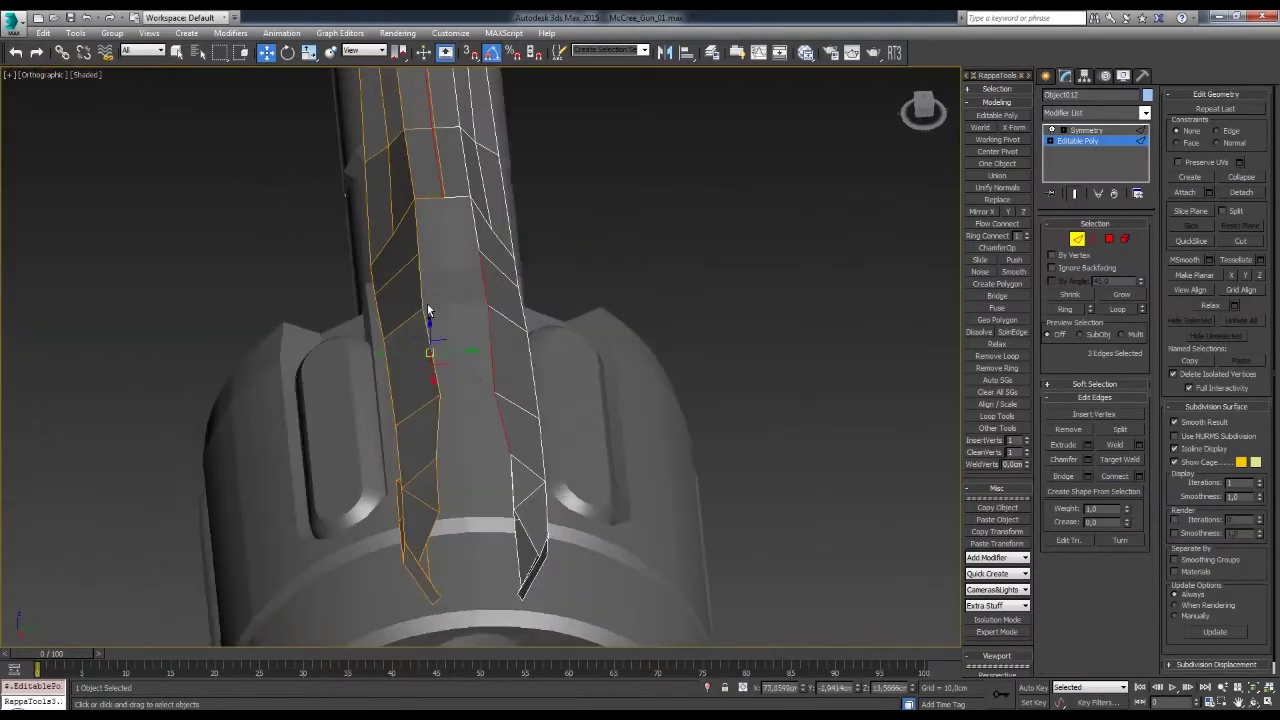
pyautogui.press('w')
pyautogui.press('t')
pyautogui.moveTo(679, 347)
pyautogui.keyDown('alt'); pyautogui.mouseDown(button='middle')
pyautogui.moveTo(527, 372)
pyautogui.moveTo(602, 386)
pyautogui.moveTo(381, 308)
pyautogui.moveTo(564, 399)
pyautogui.moveTo(544, 406)
pyautogui.moveTo(625, 295)
pyautogui.mouseUp(button='middle'); pyautogui.keyUp('alt')
pyautogui.press('1')
pyautogui.moveTo(602, 312)
pyautogui.keyDown('alt'); pyautogui.mouseDown(button='middle')
pyautogui.moveTo(735, 320)
pyautogui.moveTo(526, 400)
pyautogui.moveTo(602, 262)
pyautogui.moveTo(609, 321)
pyautogui.moveTo(628, 282)
pyautogui.moveTo(590, 319)
pyautogui.mouseUp(button='middle'); pyautogui.keyUp('alt')
# - Select vertices on the rib's side and top rail, then move the hook's notch vertex into place
pyautogui.click(602, 262)
pyautogui.click(617, 288)
pyautogui.press('2')
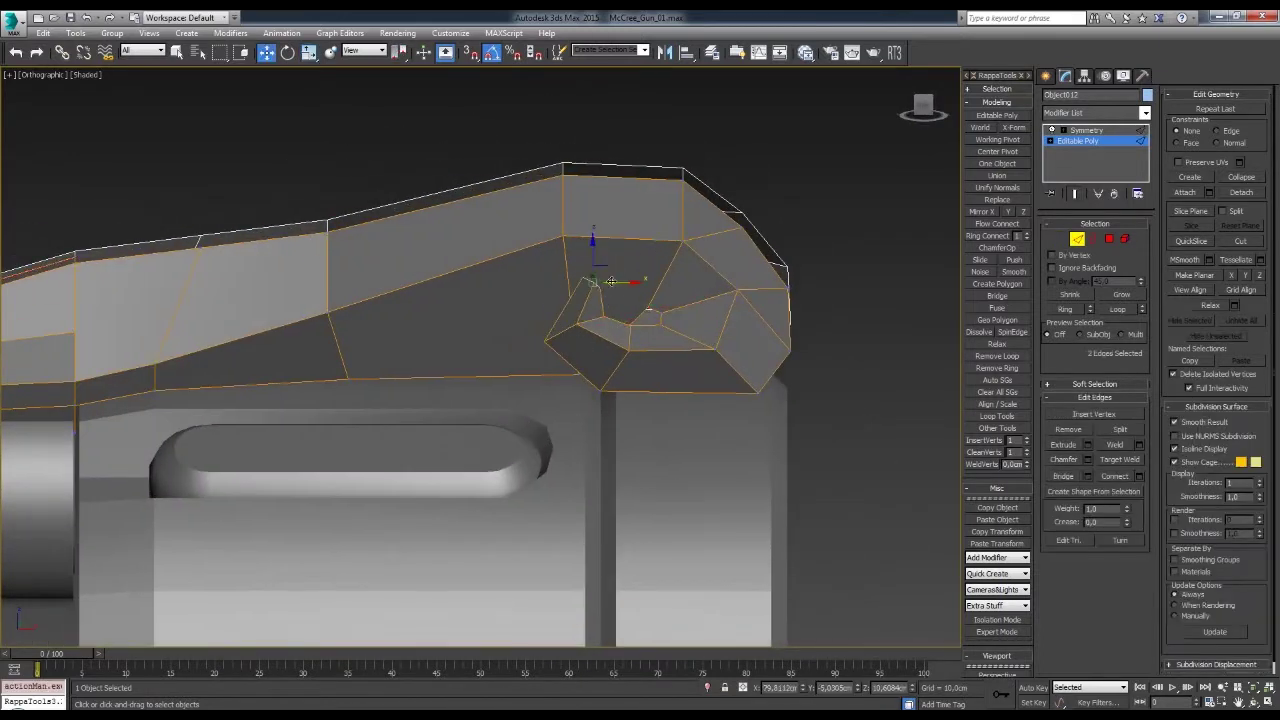
pyautogui.keyDown('alt'); pyautogui.moveTo(614, 258); pyautogui.dragTo(619, 254, button='middle'); pyautogui.keyUp('alt')
pyautogui.press('w')
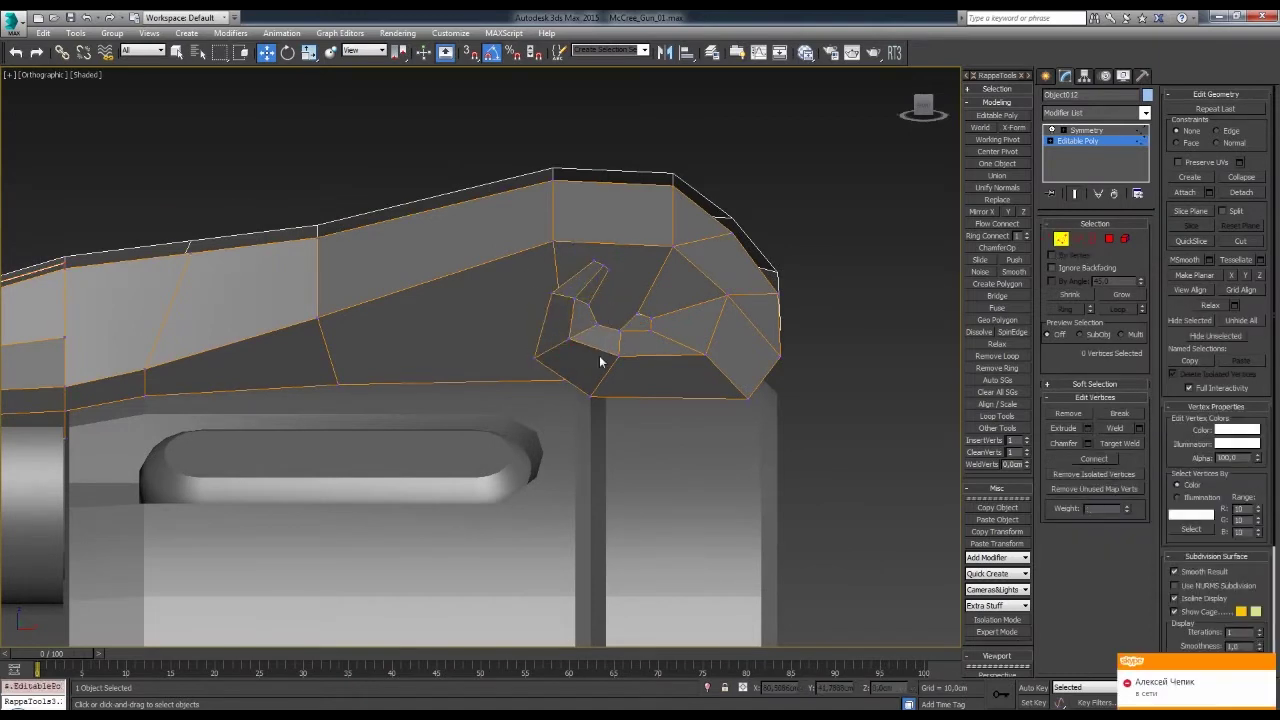
pyautogui.click(560, 297)
pyautogui.keyDown('alt'); pyautogui.moveTo(563, 366); pyautogui.dragTo(541, 364, button='middle'); pyautogui.keyUp('alt')
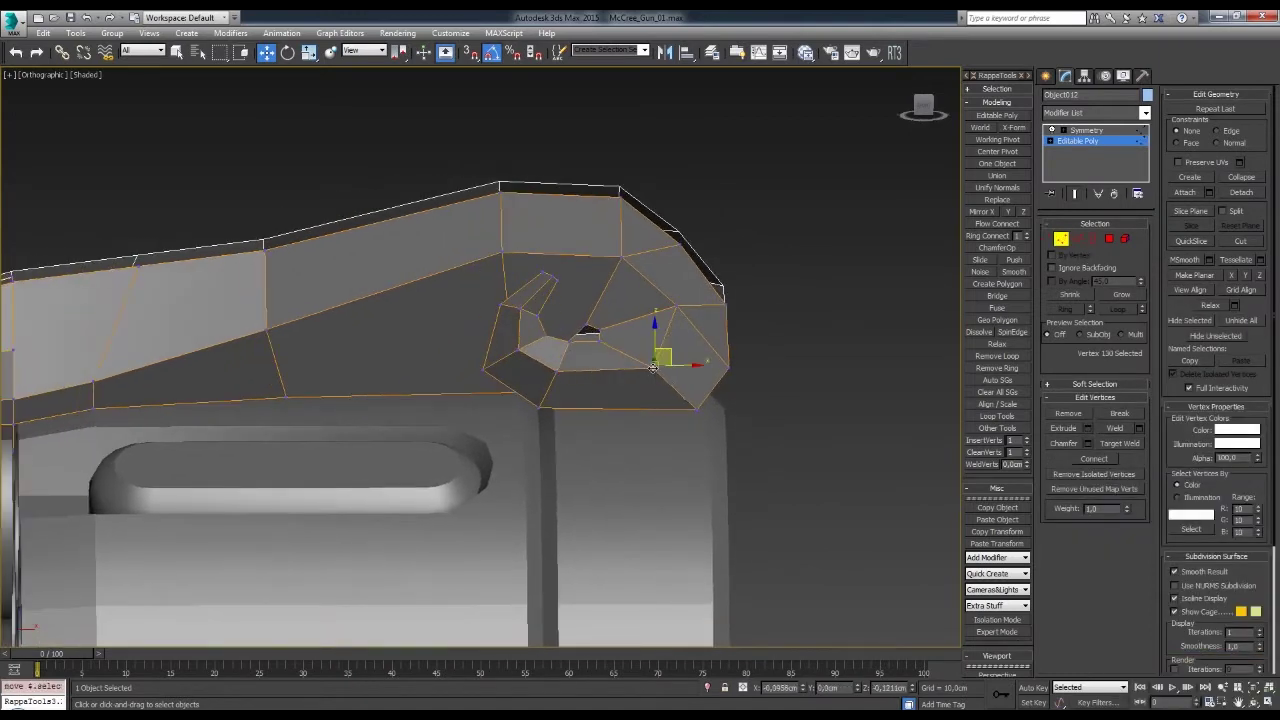
# - Select an edge on the underside of the rib near the hook
pyautogui.keyDown('alt'); pyautogui.moveTo(652, 367); pyautogui.dragTo(521, 381, button='middle'); pyautogui.keyUp('alt')
pyautogui.scroll(3, 570, 345)
pyautogui.scroll(-3, 570, 345)
pyautogui.moveTo(570, 345)
pyautogui.keyDown('alt'); pyautogui.mouseDown(button='middle')
pyautogui.moveTo(600, 332)
pyautogui.moveTo(575, 295)
pyautogui.moveTo(608, 322)
pyautogui.moveTo(608, 380)
pyautogui.moveTo(640, 300)
pyautogui.moveTo(659, 365)
pyautogui.moveTo(632, 407)
pyautogui.moveTo(626, 356)
pyautogui.mouseUp(button='middle'); pyautogui.keyUp('alt')
pyautogui.click(1077, 238)
# - Check the hook's vertices from a close side view and the Front view
pyautogui.moveTo(660, 104)
pyautogui.keyDown('alt'); pyautogui.mouseDown(button='middle')
pyautogui.moveTo(568, 408)
pyautogui.moveTo(700, 290)
pyautogui.mouseUp(button='middle'); pyautogui.keyUp('alt')
pyautogui.press('1')
pyautogui.scroll(3, 716, 268)
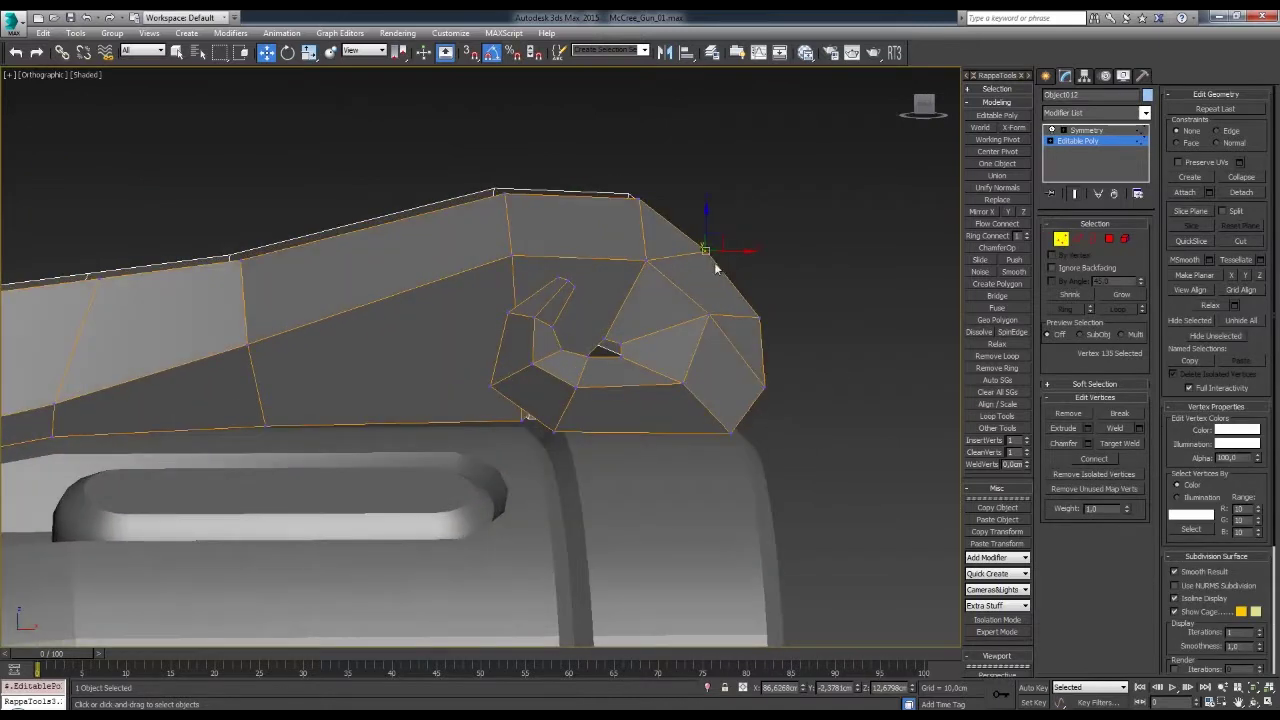
pyautogui.press('f')
pyautogui.scroll(3, 780, 280)
pyautogui.scroll(-3, 671, 309)
pyautogui.scroll(3, 817, 281)
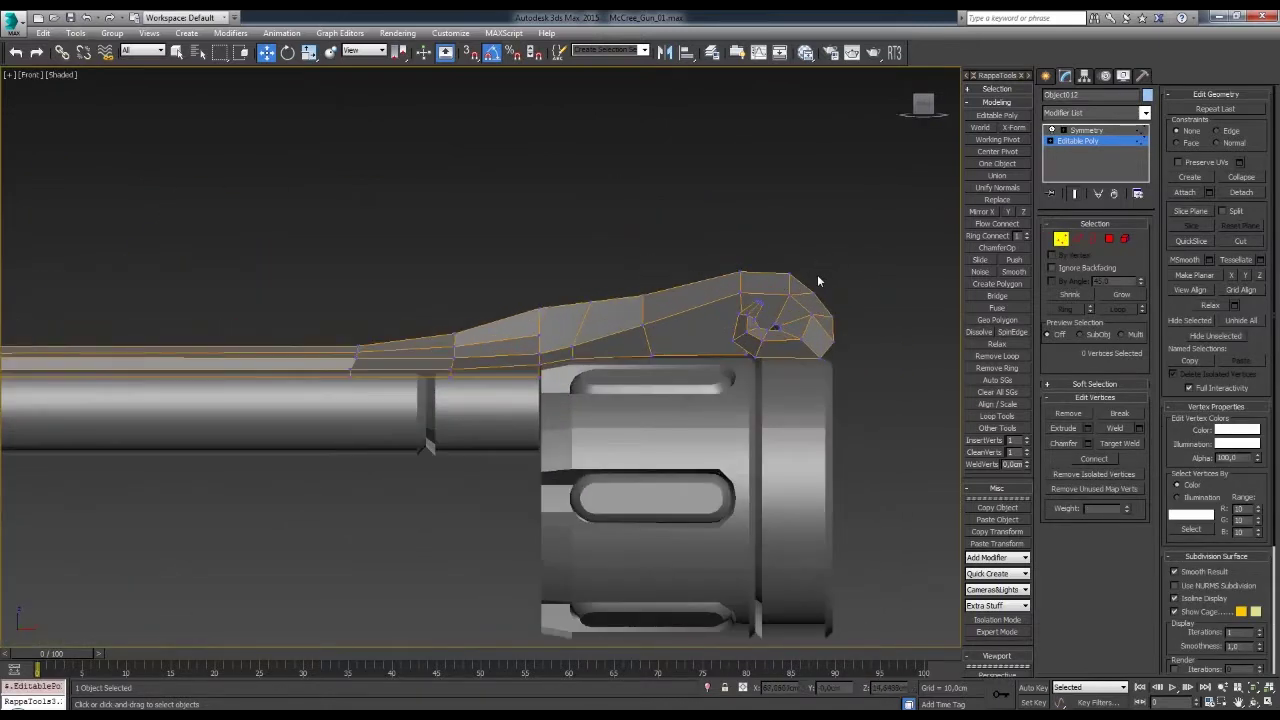
pyautogui.scroll(-2, 817, 281)
# - Select the hook's polygons and prepare to scale them
pyautogui.press('4')
pyautogui.moveTo(769, 315); pyautogui.dragTo(793, 258)
pyautogui.press('r')
pyautogui.scroll(1, 793, 258)
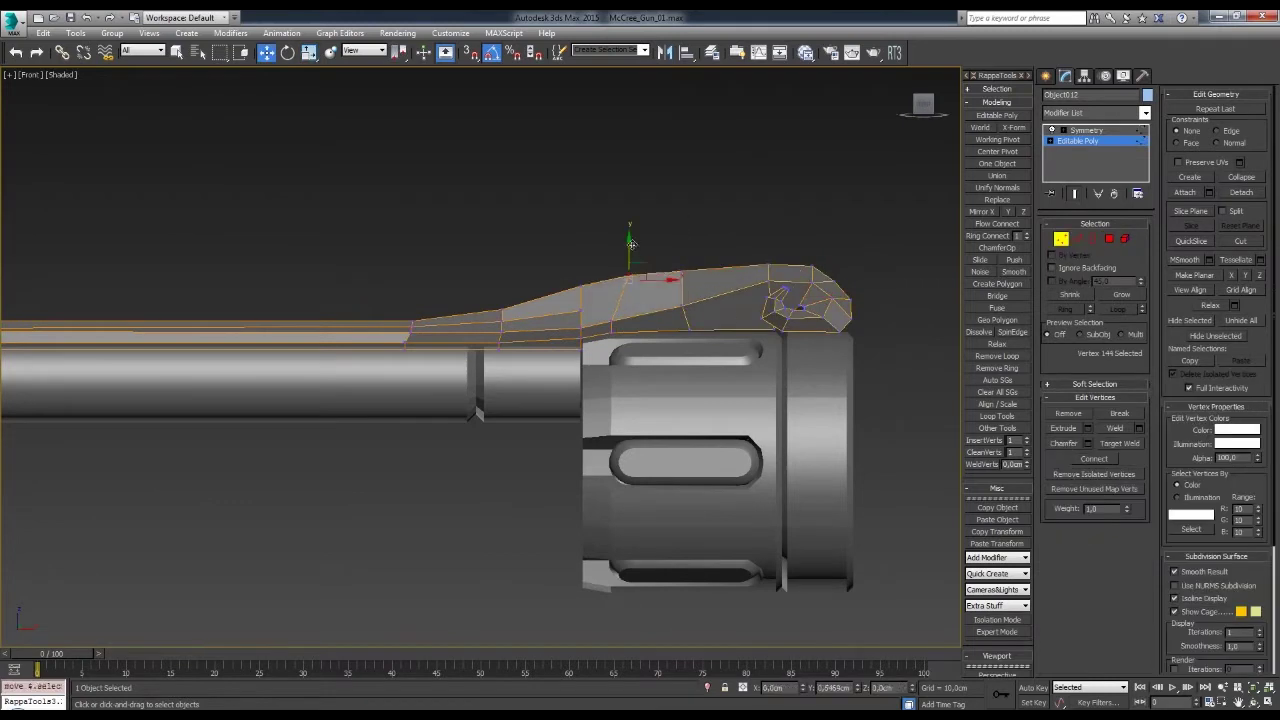
pyautogui.press('4')
pyautogui.press('r')
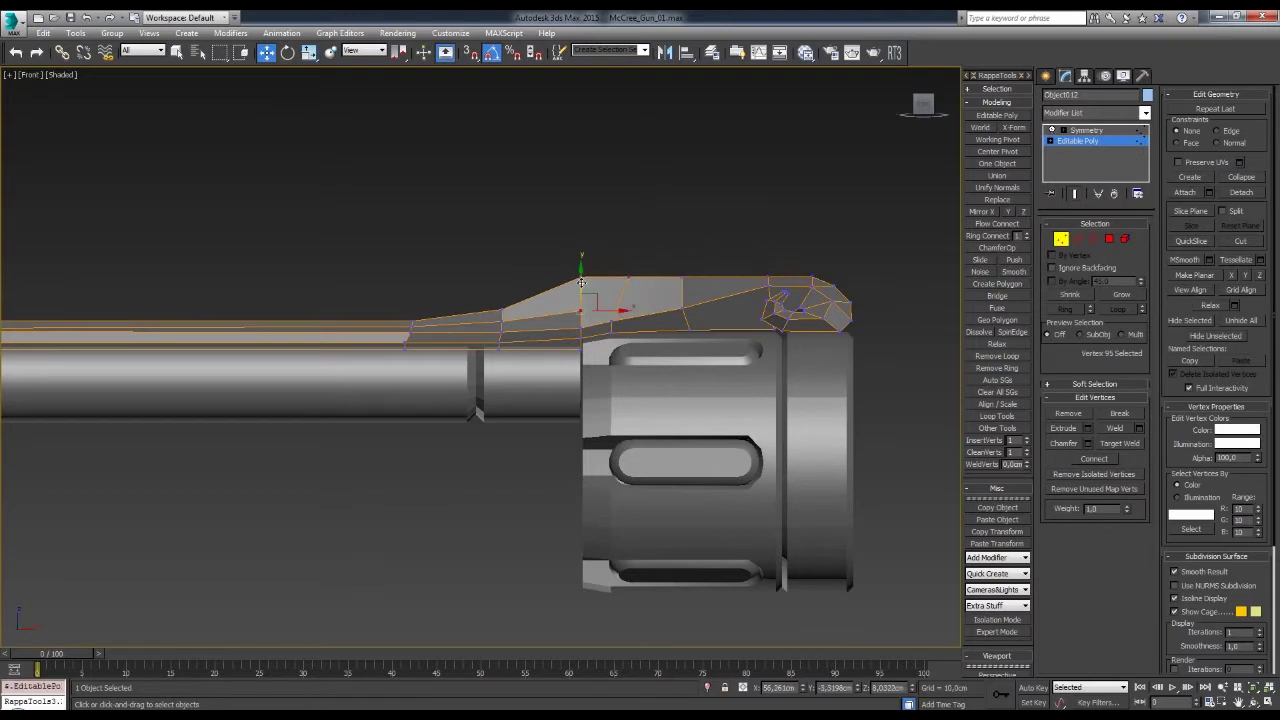
# - Grow the selection along the whole rib and frame the front end of the gun
pyautogui.press('z')
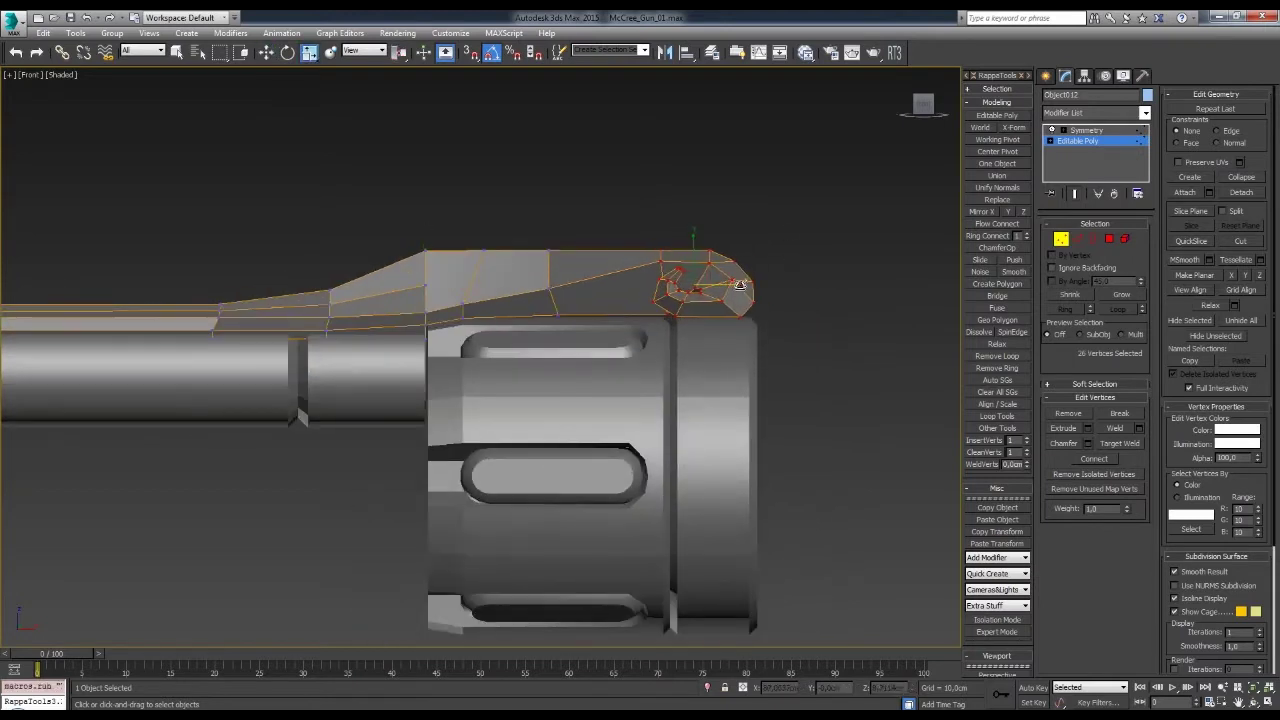
pyautogui.hotkey('ctrl', 'a')
pyautogui.press('z')
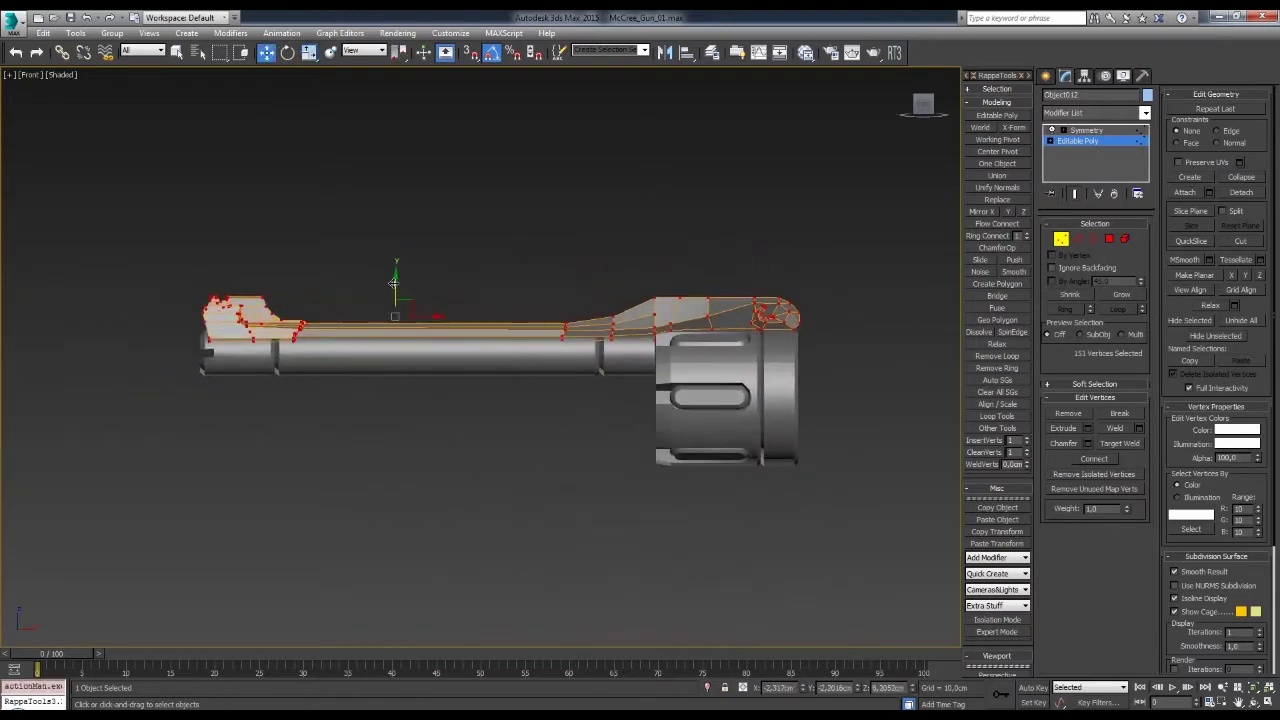
pyautogui.press('4')
pyautogui.press('r')
pyautogui.press('z')
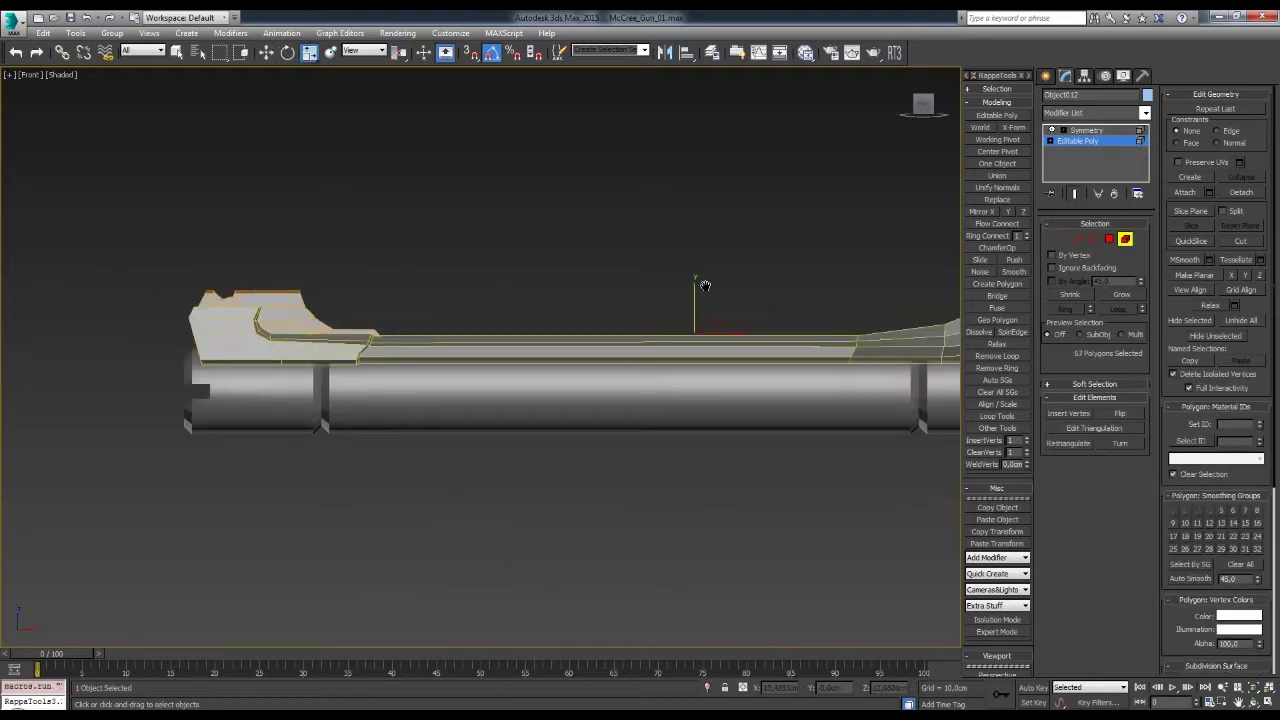
pyautogui.moveTo(774, 272); pyautogui.dragTo(716, 270, button='middle')
pyautogui.press('w')
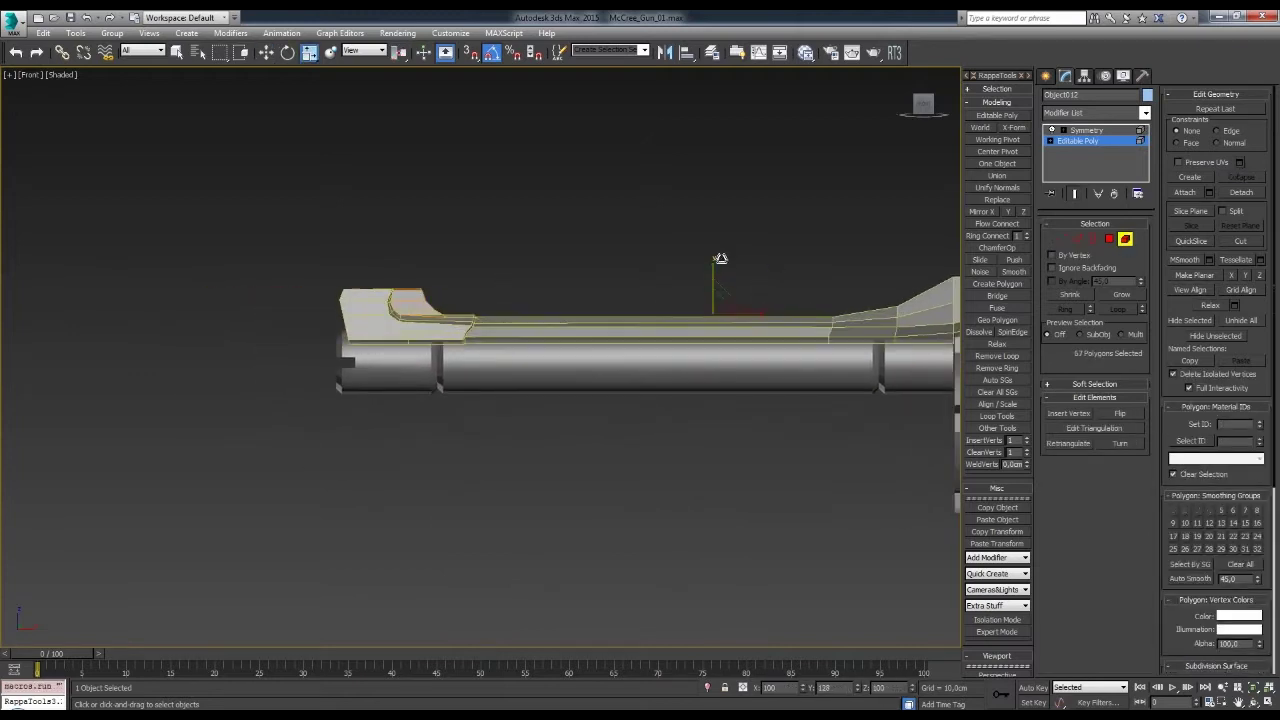
pyautogui.scroll(3, 716, 281)
# - Scale the front sight polygons and check them from a three-quarter view and the Front view
pyautogui.press('4')
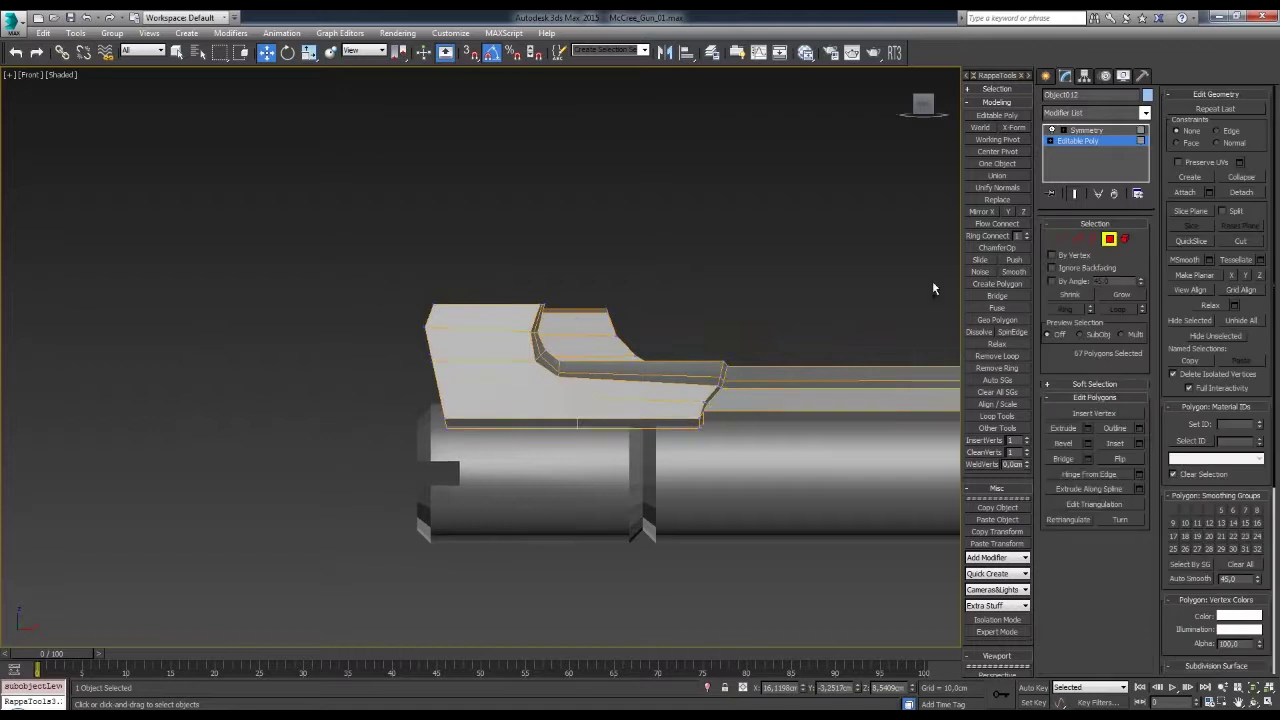
pyautogui.scroll(-2, 631, 400)
pyautogui.press('z')
pyautogui.press('r')
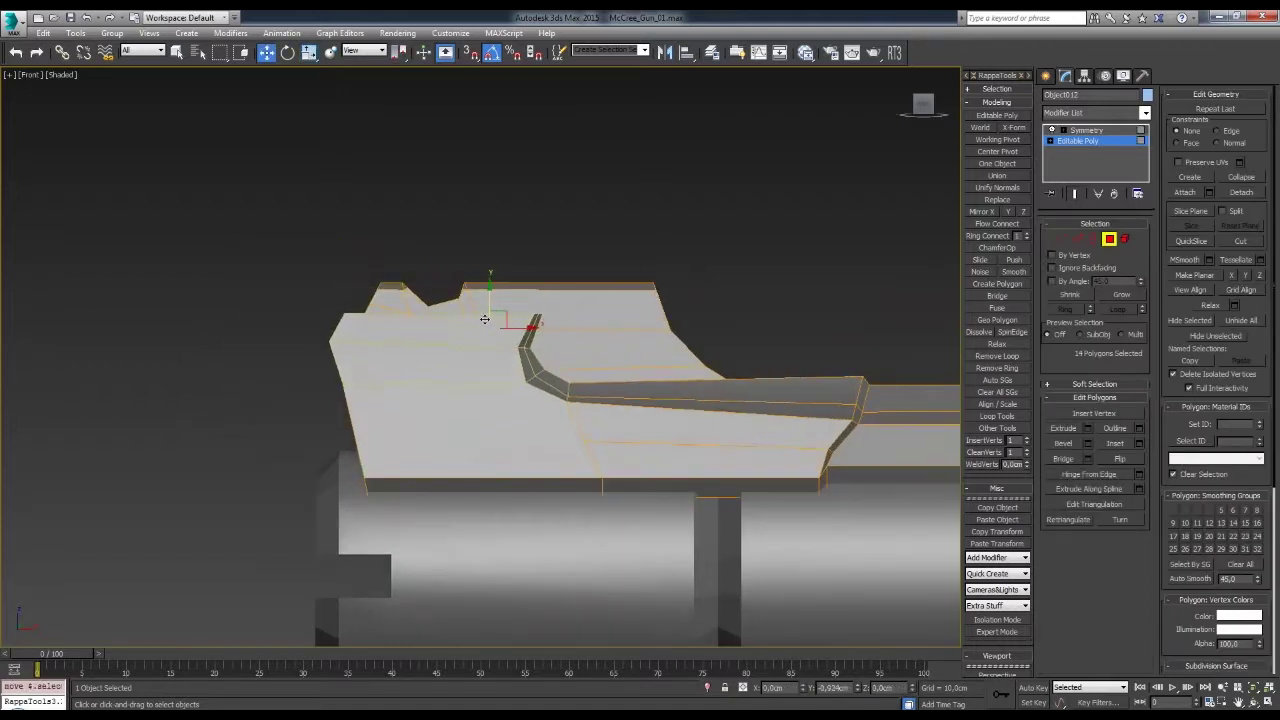
pyautogui.keyDown('alt'); pyautogui.moveTo(483, 327); pyautogui.dragTo(431, 397, button='middle'); pyautogui.keyUp('alt')
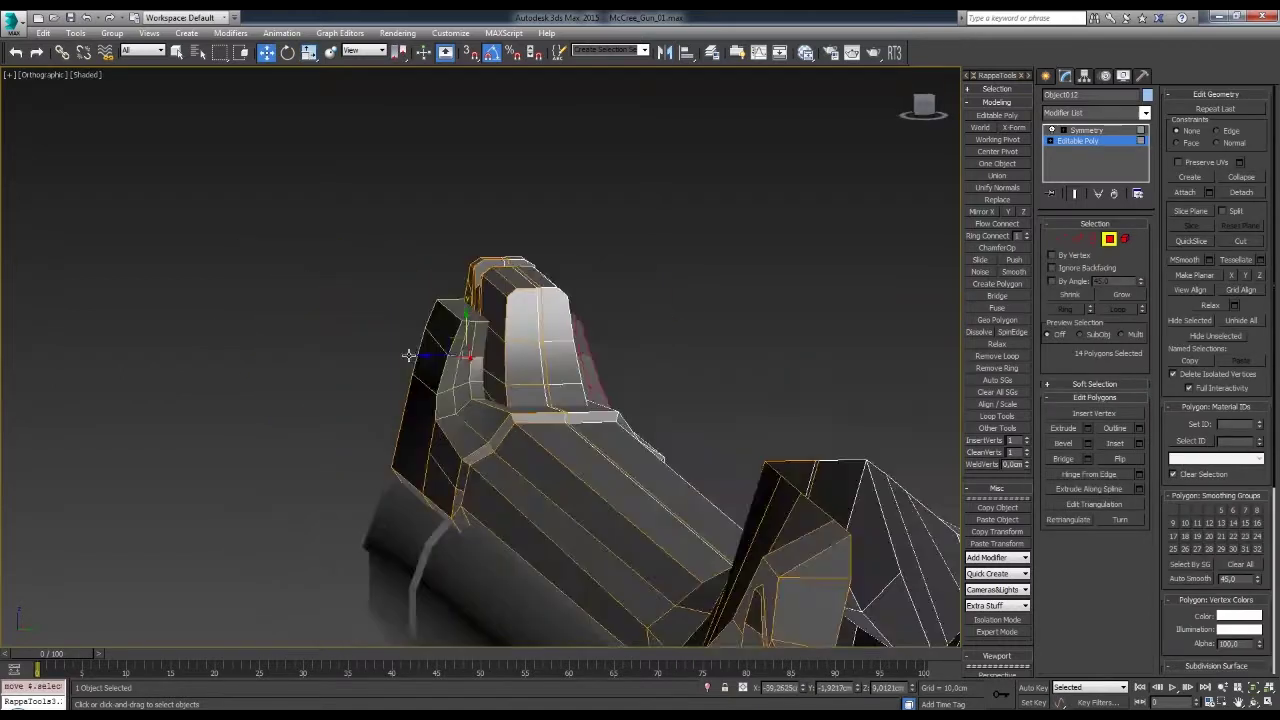
pyautogui.press('f')
pyautogui.scroll(5, 423, 371)
# - Select an edge at the front sight's notch and work on its vertices
pyautogui.press('2')
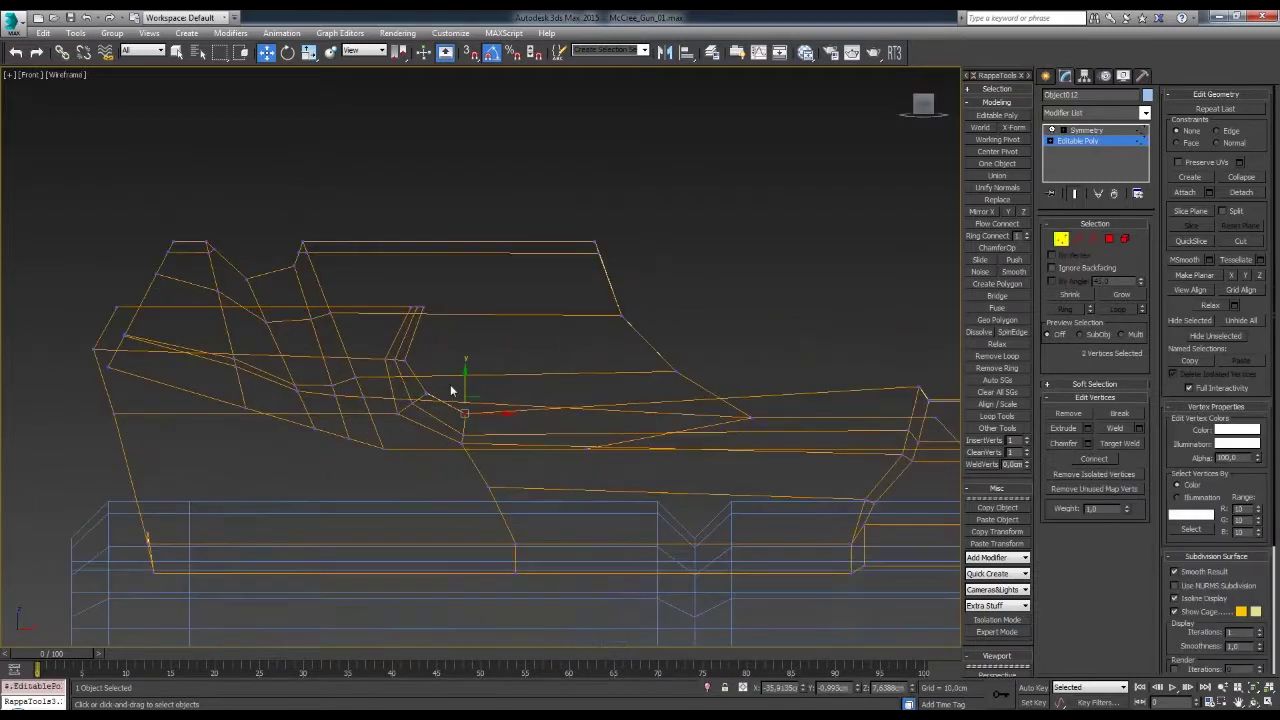
pyautogui.scroll(1, 472, 404)
pyautogui.click(418, 381)
pyautogui.press('1')
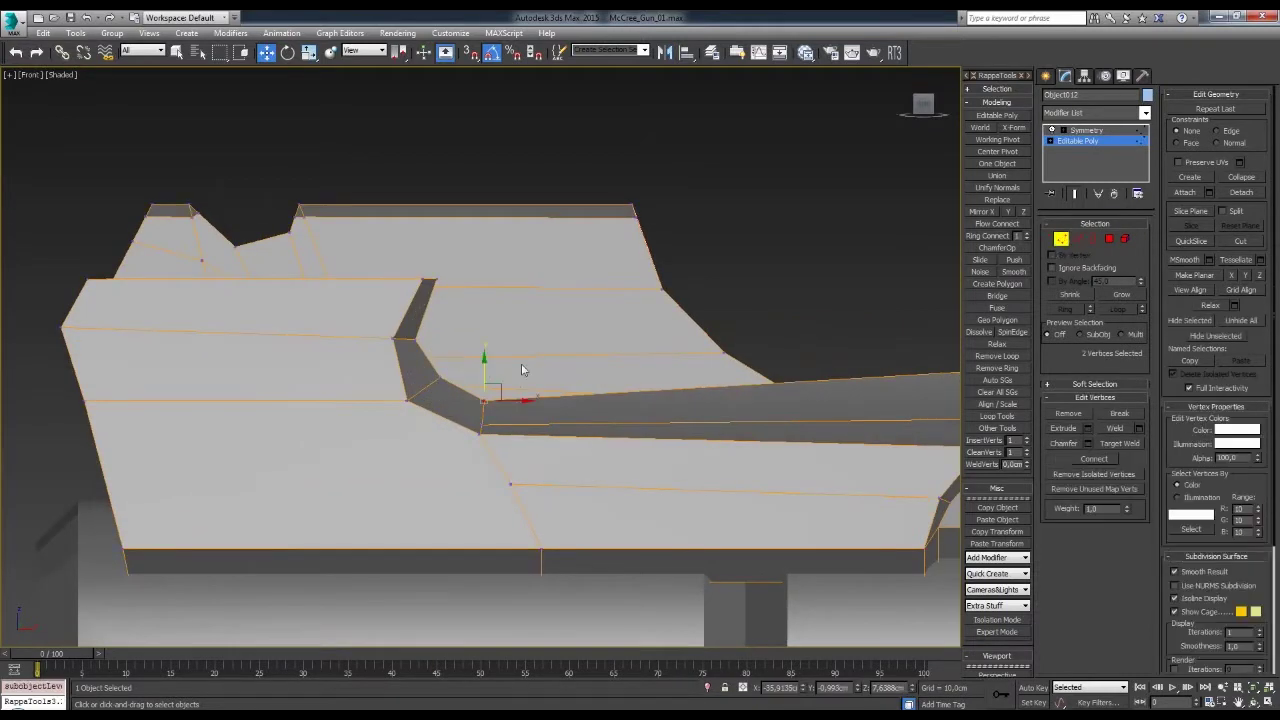
pyautogui.scroll(-4, 432, 327)
pyautogui.scroll(3, 423, 333)
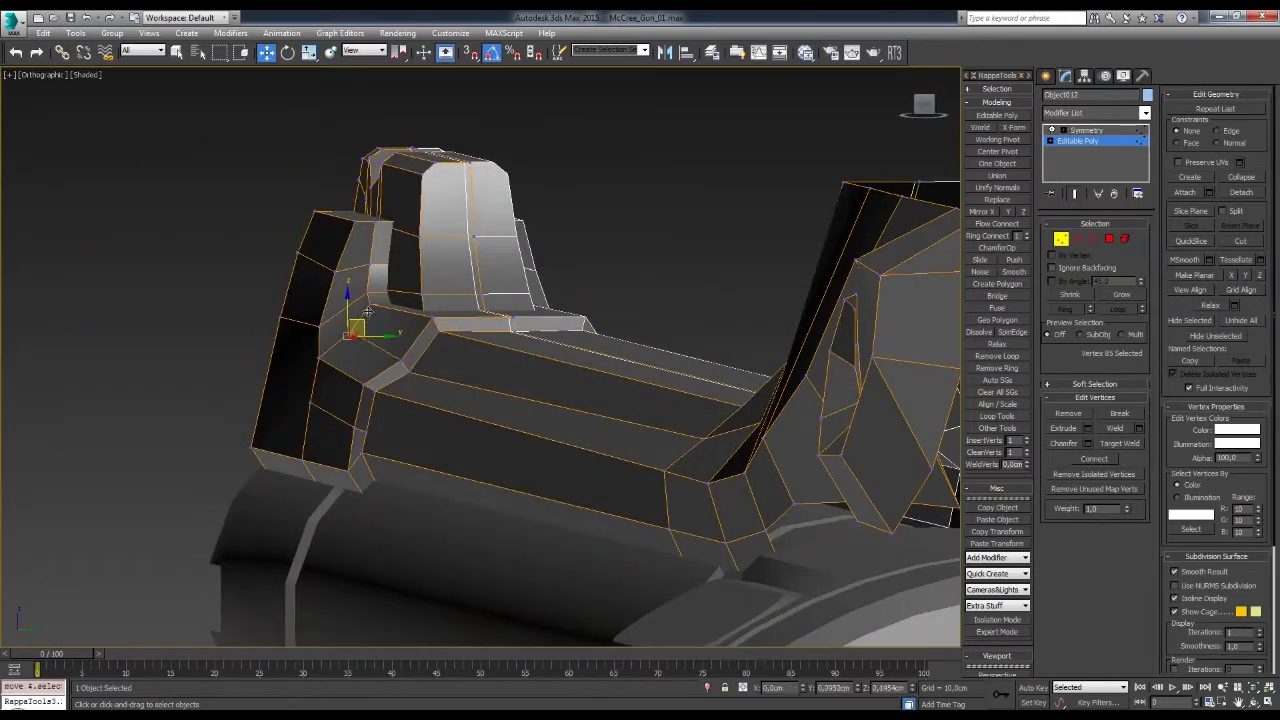
# - Select a single polygon on the front sight and scale it
pyautogui.moveTo(422, 273)
pyautogui.keyDown('alt'); pyautogui.mouseDown(button='middle')
pyautogui.moveTo(514, 357)
pyautogui.moveTo(590, 389)
pyautogui.moveTo(1016, 303)
pyautogui.moveTo(826, 369)
pyautogui.mouseUp(button='middle'); pyautogui.keyUp('alt')
pyautogui.press('4')
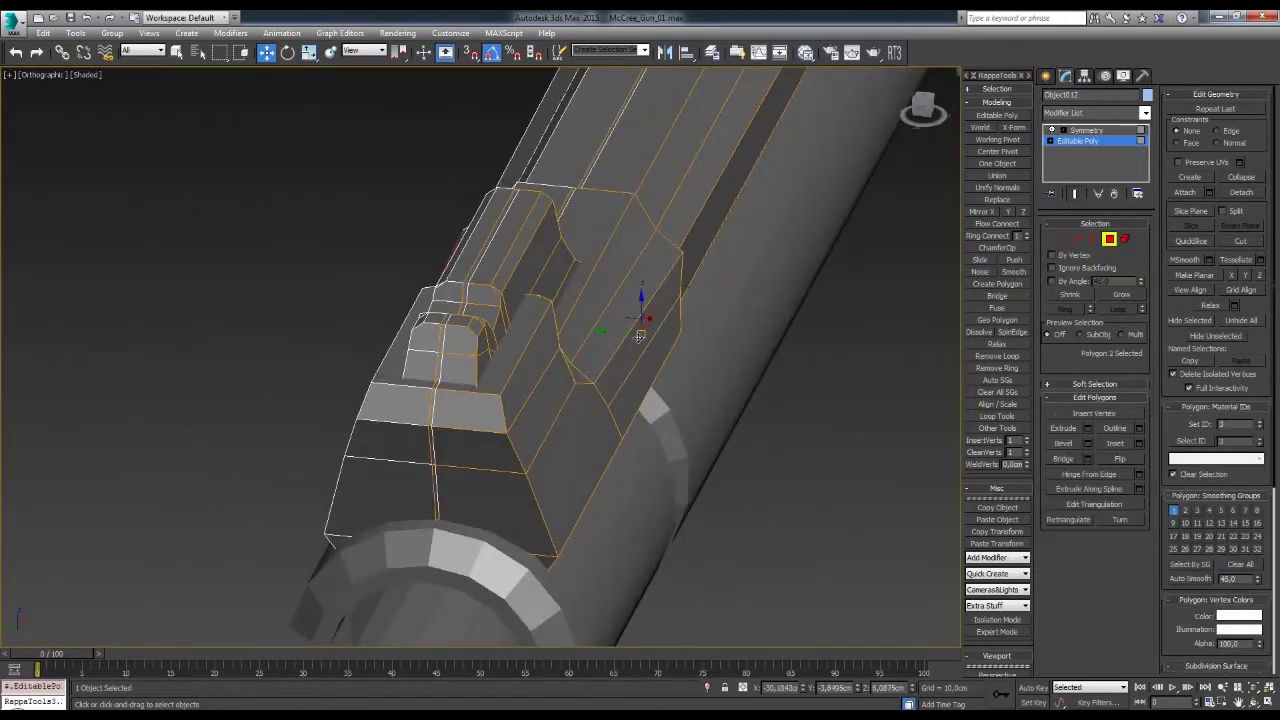
pyautogui.moveTo(638, 395)
pyautogui.keyDown('alt'); pyautogui.mouseDown(button='middle')
pyautogui.moveTo(585, 374)
pyautogui.moveTo(648, 334)
pyautogui.moveTo(670, 345)
pyautogui.moveTo(660, 362)
pyautogui.moveTo(690, 374)
pyautogui.moveTo(515, 364)
pyautogui.moveTo(634, 366)
pyautogui.moveTo(643, 403)
pyautogui.mouseUp(button='middle'); pyautogui.keyUp('alt')
pyautogui.press('r')
pyautogui.click(648, 334)
# - Clear the edge selection and deselect the gun in a straight side view
pyautogui.press('2')
pyautogui.click(515, 364)
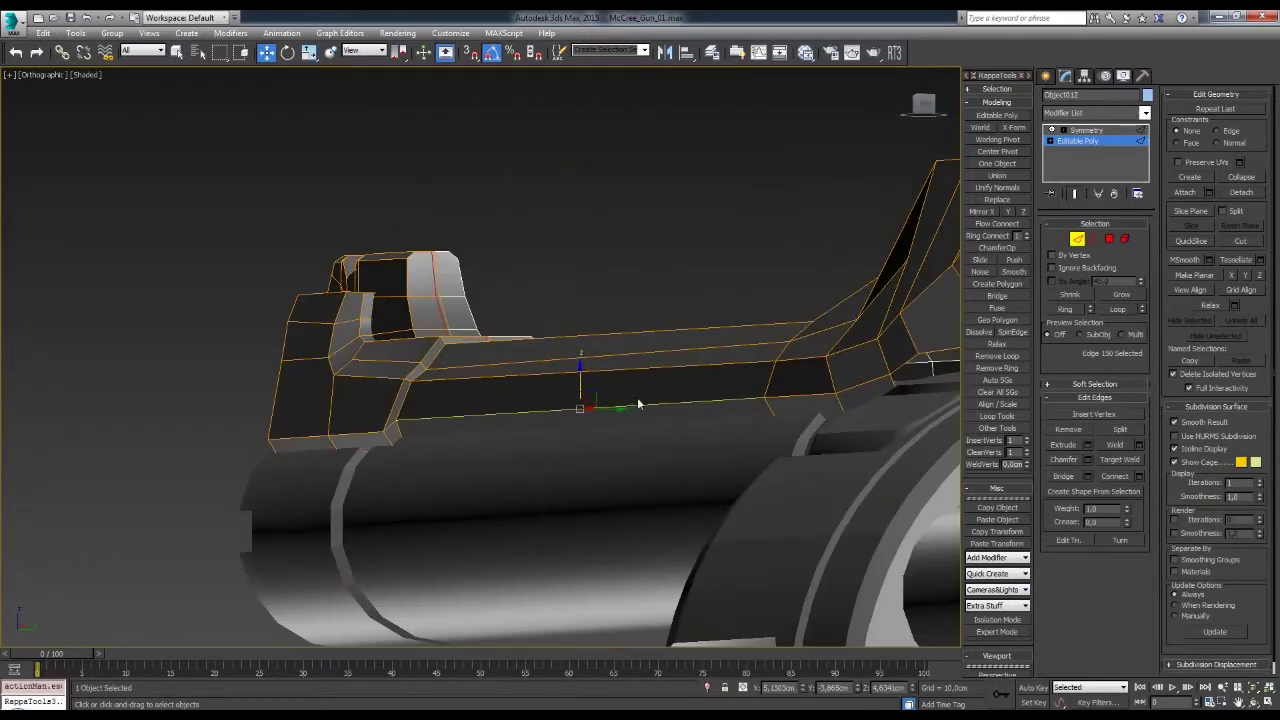
pyautogui.scroll(-3, 812, 318)
pyautogui.moveTo(812, 318)
pyautogui.keyDown('alt'); pyautogui.mouseDown(button='middle')
pyautogui.moveTo(614, 422)
pyautogui.moveTo(695, 462)
pyautogui.moveTo(569, 388)
pyautogui.moveTo(682, 411)
pyautogui.mouseUp(button='middle'); pyautogui.keyUp('alt')
pyautogui.click(695, 462)
# - Return to the gun's base mesh in the Front view and select the top rib element
pyautogui.press('f')
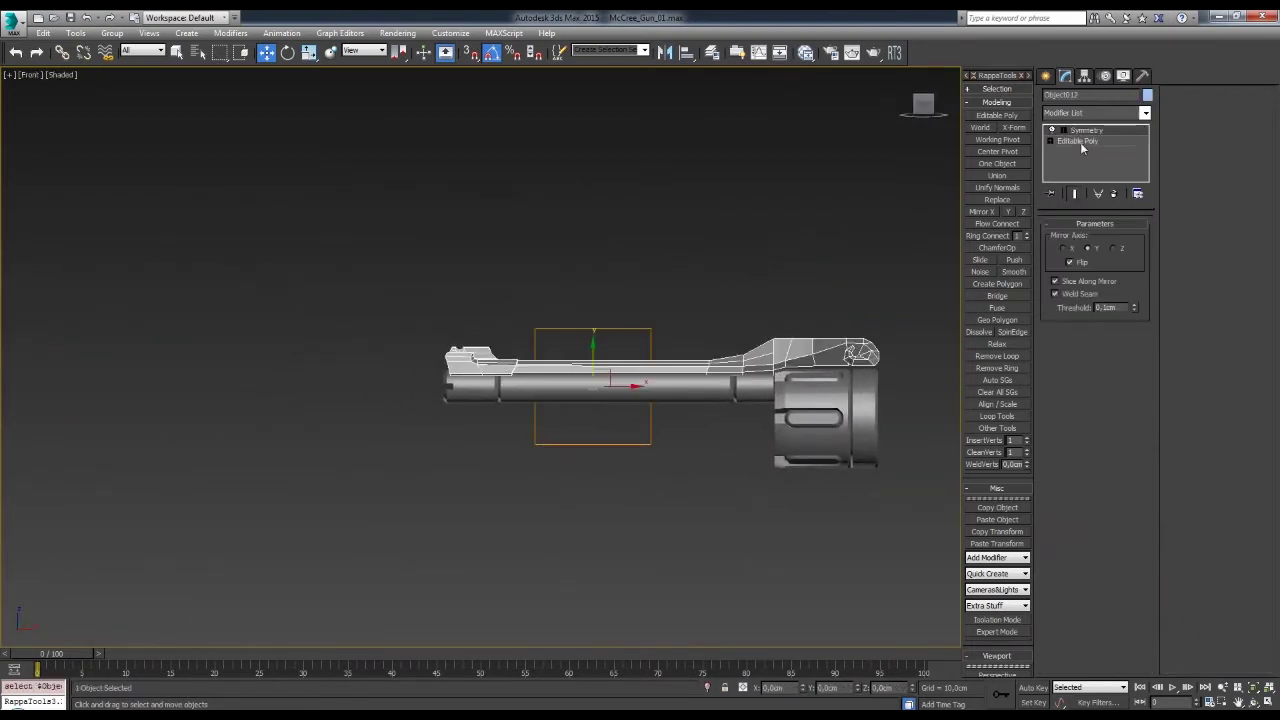
pyautogui.click(1078, 141)
pyautogui.press('1')
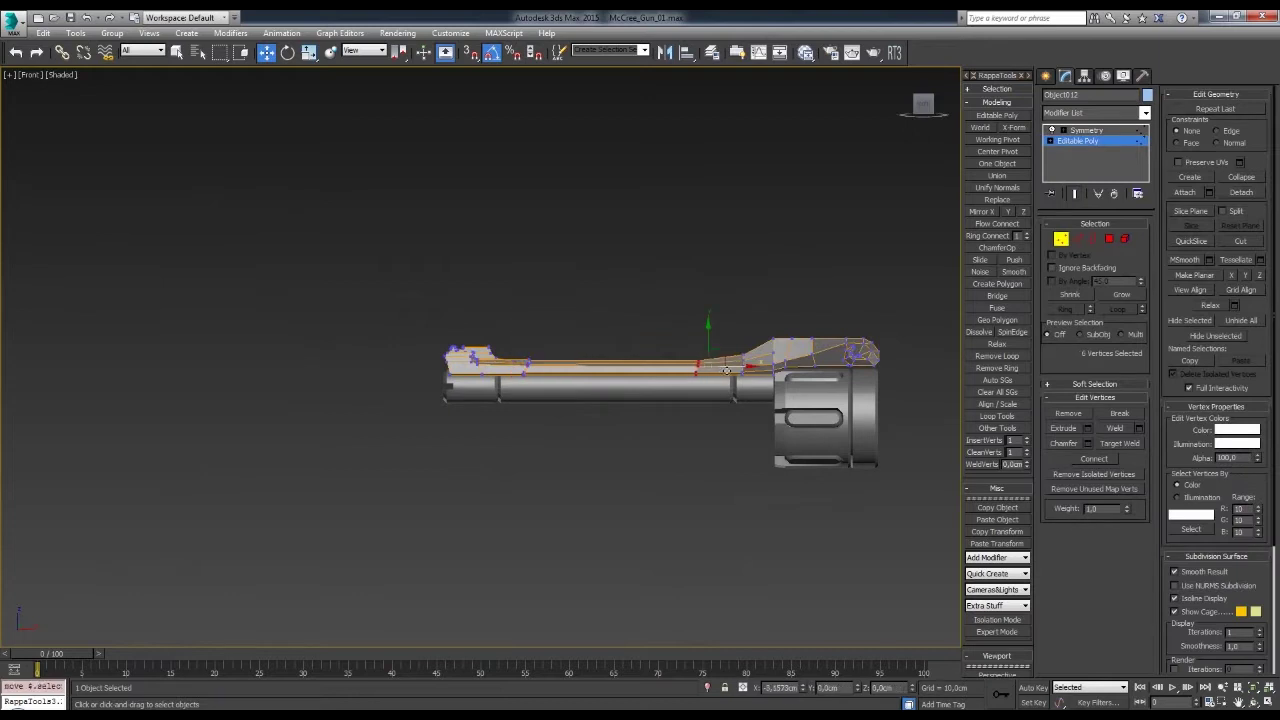
pyautogui.press('1')
pyautogui.click(1125, 239)
pyautogui.scroll(2, 694, 341)
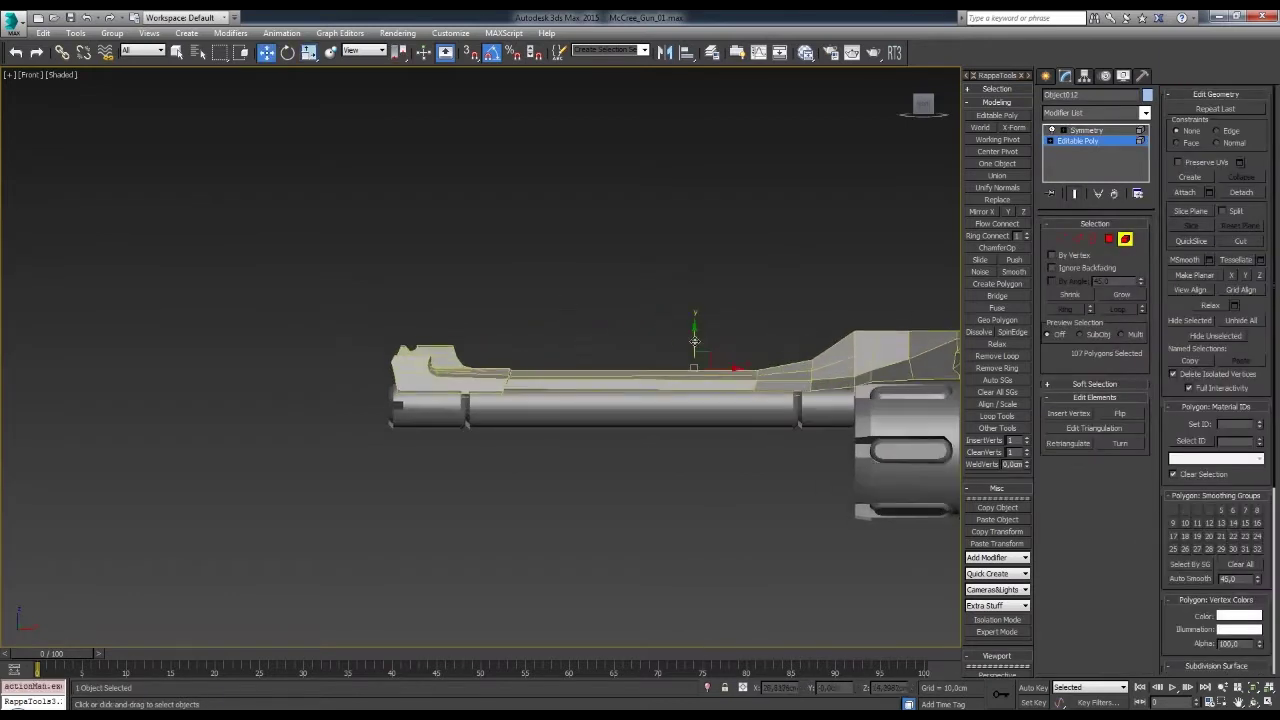
pyautogui.scroll(-3, 604, 427)
pyautogui.press('1')
pyautogui.scroll(3, 620, 368)
pyautogui.scroll(1, 605, 355)
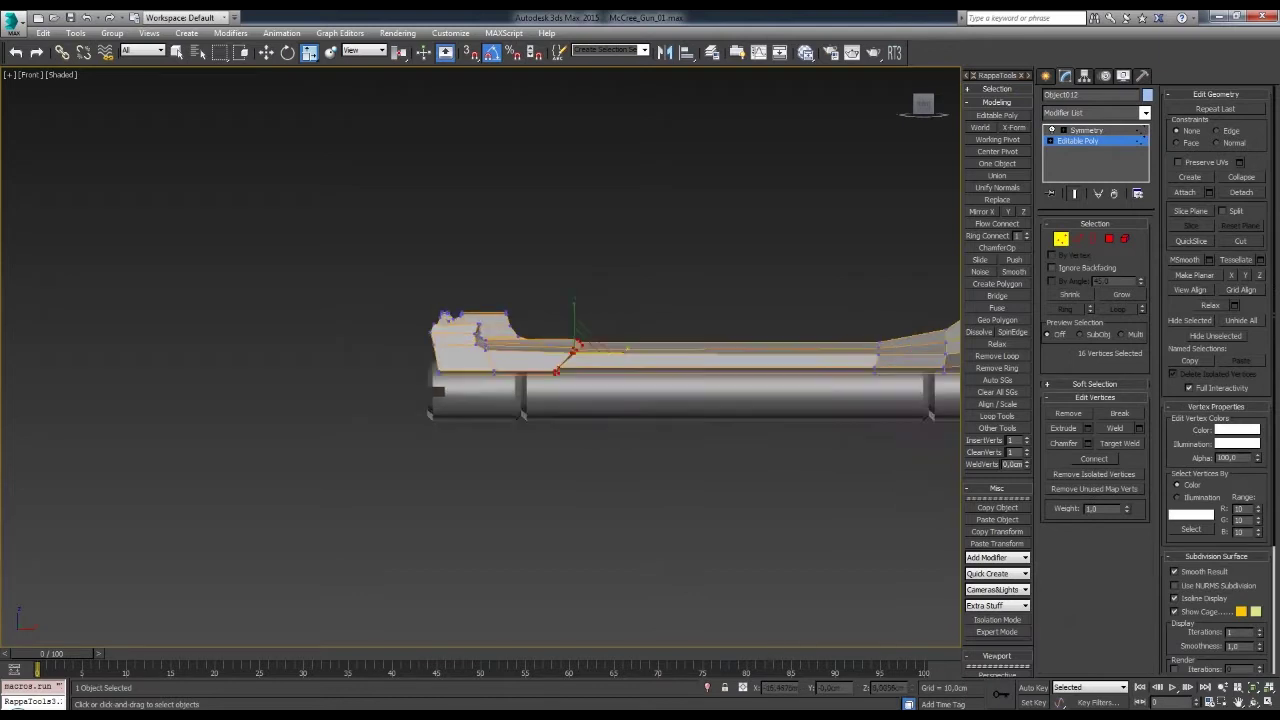
pyautogui.scroll(2, 601, 352)
pyautogui.scroll(2, 601, 352)
pyautogui.scroll(3, 563, 319)
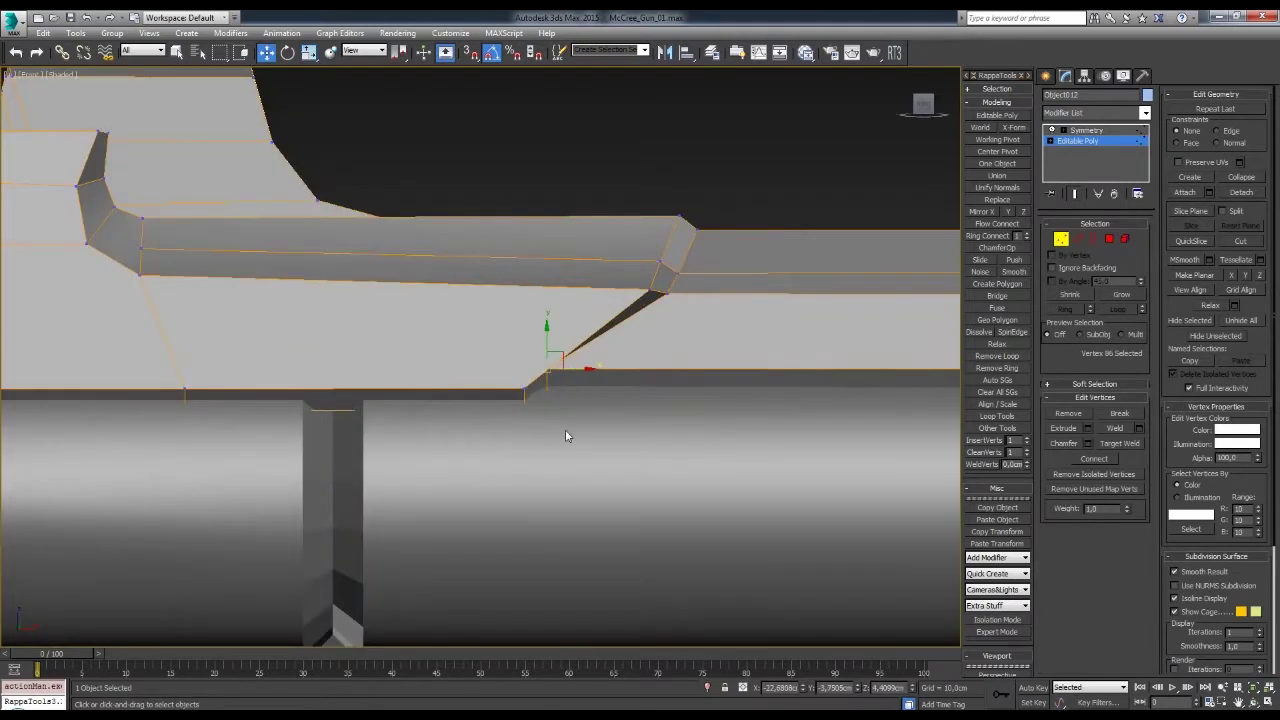
pyautogui.scroll(-3, 565, 436)
pyautogui.scroll(-2, 580, 401)
# - Clear the vertex selection and select the front sight polygons
pyautogui.press('r')
pyautogui.keyDown('alt'); pyautogui.moveTo(661, 342); pyautogui.dragTo(651, 354, button='middle'); pyautogui.keyUp('alt')
pyautogui.scroll(2, 651, 354)
pyautogui.press('f')
pyautogui.scroll(3, 634, 391)
pyautogui.click(612, 418)
pyautogui.hotkey('ctrl', 'a')
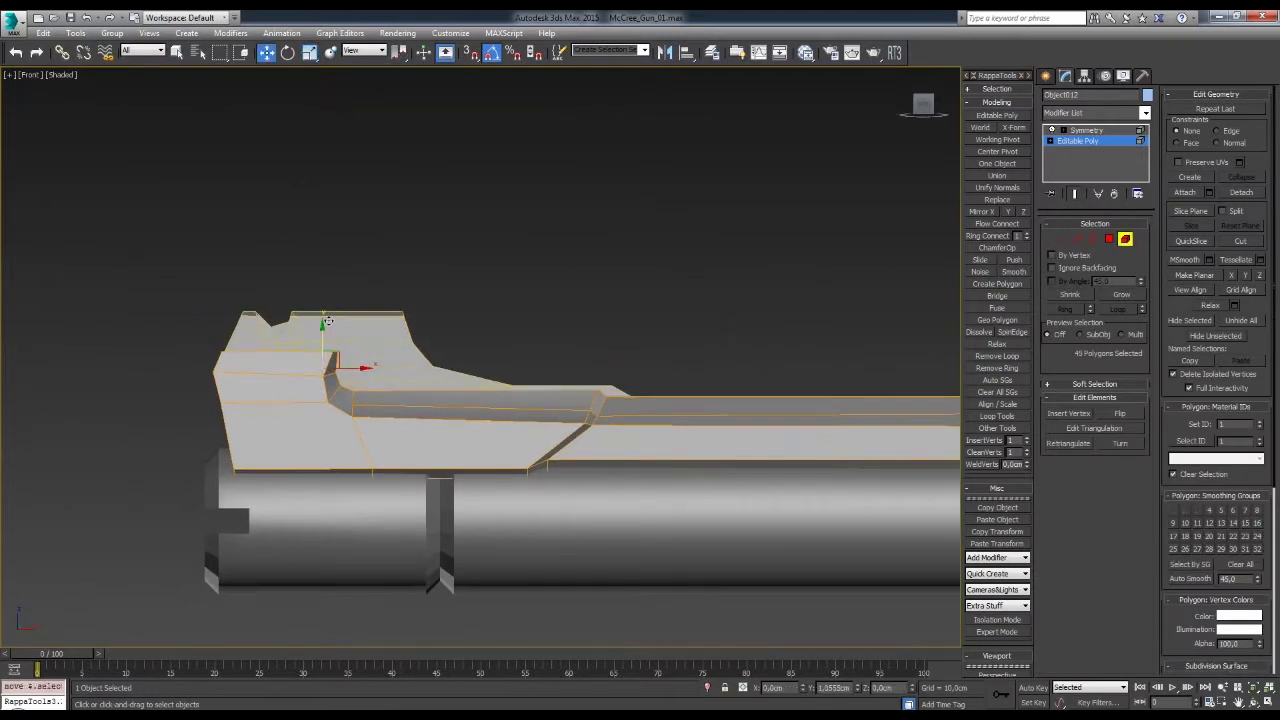
# - Slide two top vertices right along the rib and check the result in wireframe
pyautogui.press('1')
pyautogui.scroll(2, 326, 325)
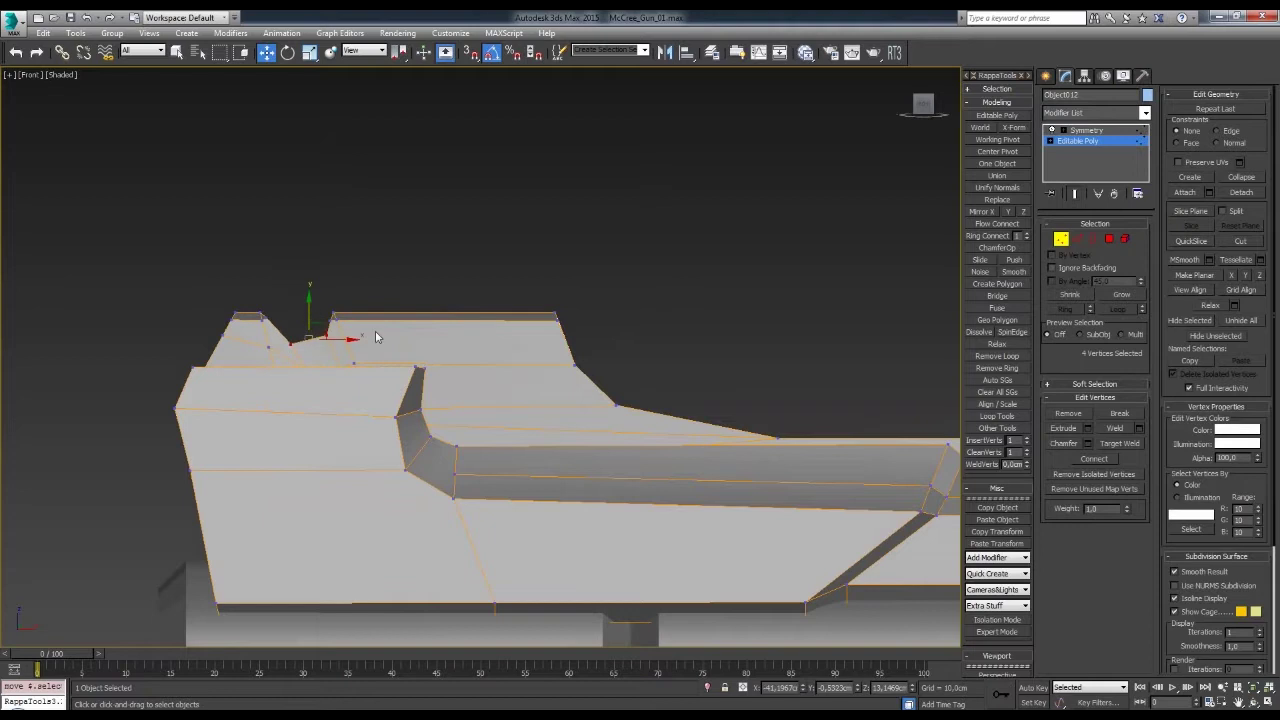
pyautogui.scroll(-2, 375, 337)
pyautogui.scroll(-1, 542, 393)
pyautogui.moveTo(530, 365); pyautogui.dragTo(702, 381)
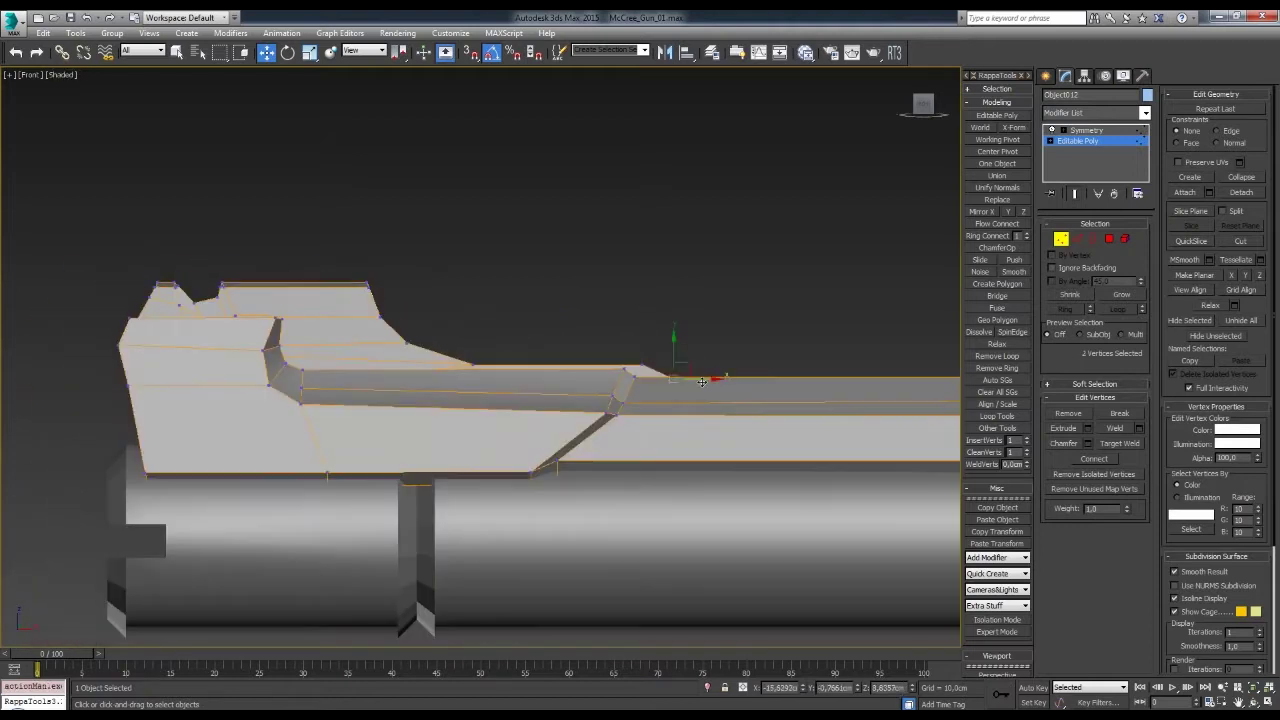
pyautogui.press('F3')
pyautogui.press('F3')
pyautogui.moveTo(626, 369)
pyautogui.keyDown('alt'); pyautogui.mouseDown(button='middle')
pyautogui.moveTo(690, 347)
pyautogui.moveTo(694, 374)
pyautogui.mouseUp(button='middle'); pyautogui.keyUp('alt')
pyautogui.hotkey('ctrl', 'd')
pyautogui.press('f')
# - Reselect the gun for vertex editing and clear the vertex selection in the Front view
pyautogui.click(708, 368)
pyautogui.press('1')
pyautogui.scroll(2, 751, 289)
pyautogui.scroll(2, 751, 289)
pyautogui.press('r')
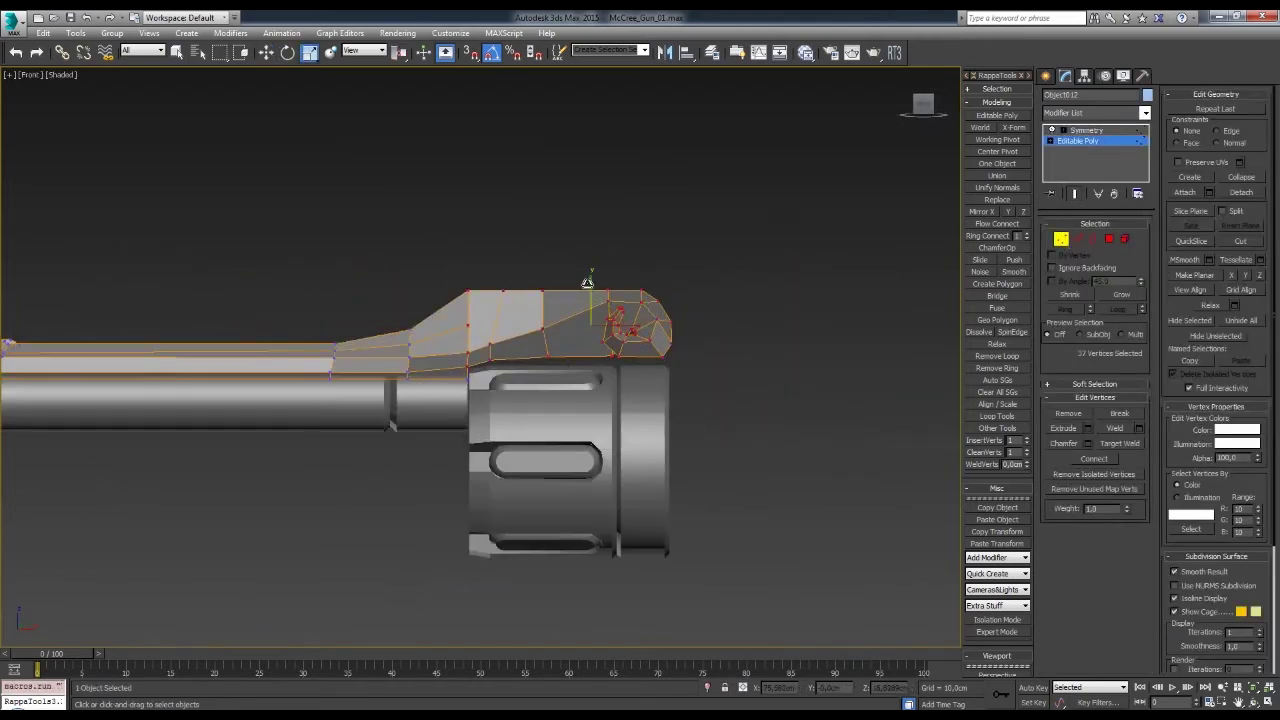
pyautogui.moveTo(590, 297); pyautogui.dragTo(607, 297, button='middle')
pyautogui.press('r')
pyautogui.click(702, 304)
pyautogui.scroll(2, 702, 304)
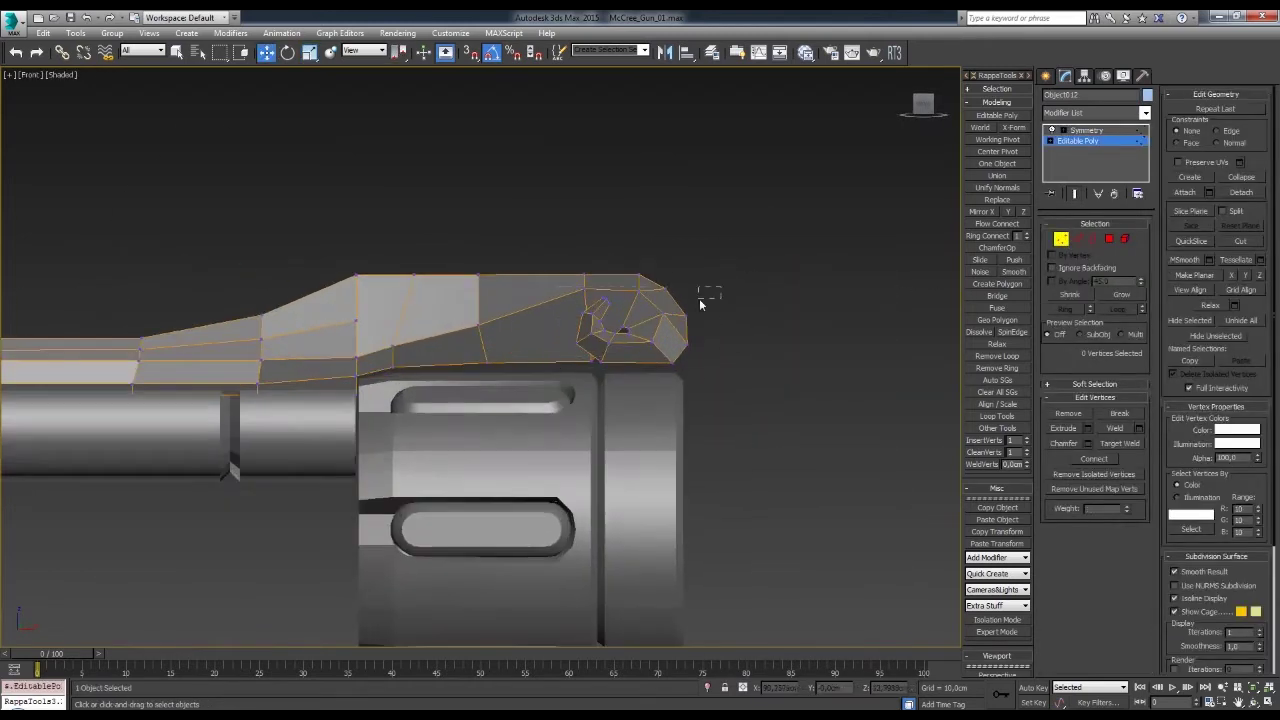
pyautogui.scroll(1, 592, 343)
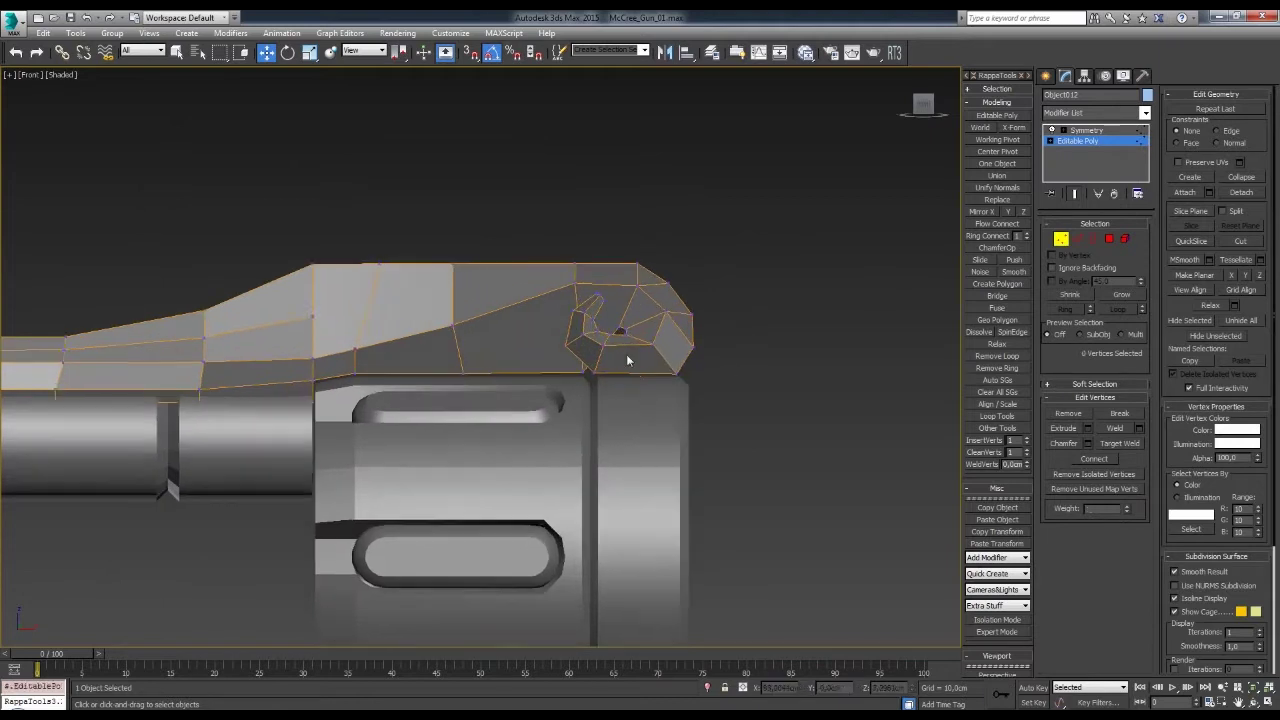
# - Shift the hook's tail vertices left and down so it curls tighter onto the drum
pyautogui.press('2')
pyautogui.moveTo(685, 271); pyautogui.dragTo(672, 278)
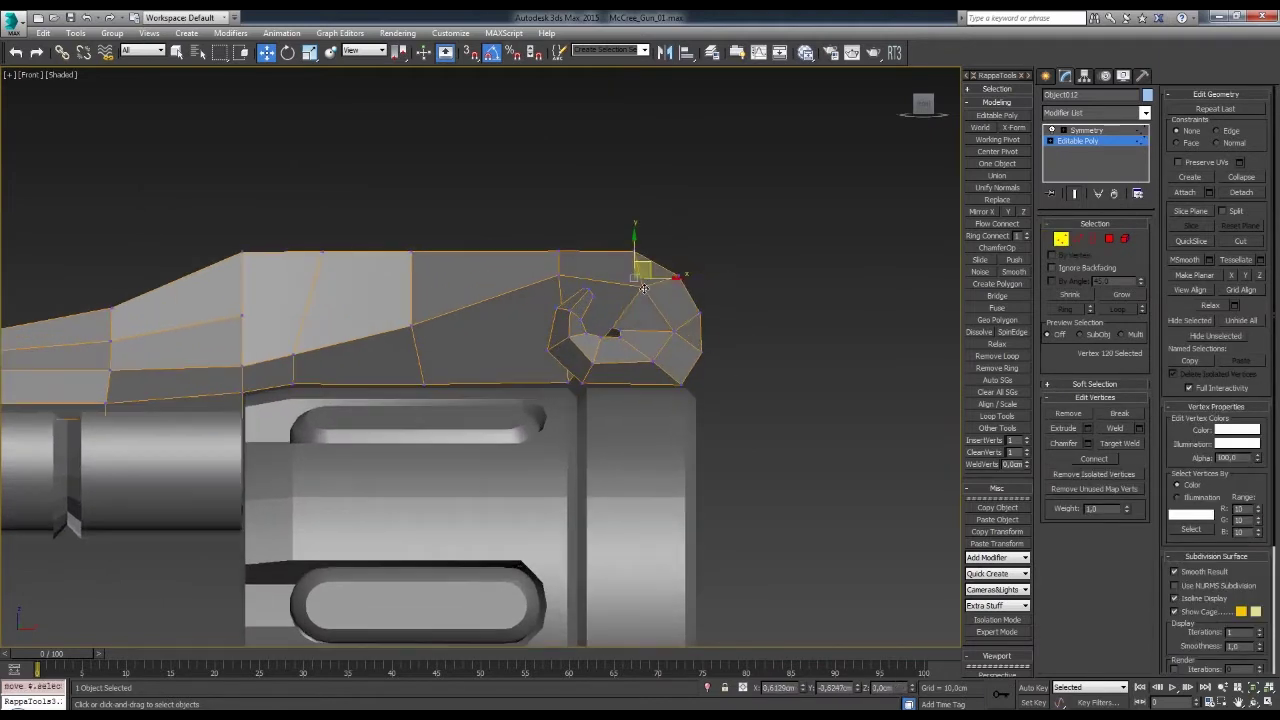
pyautogui.scroll(1, 617, 312)
pyautogui.scroll(1, 569, 305)
pyautogui.press('2')
pyautogui.scroll(1, 628, 297)
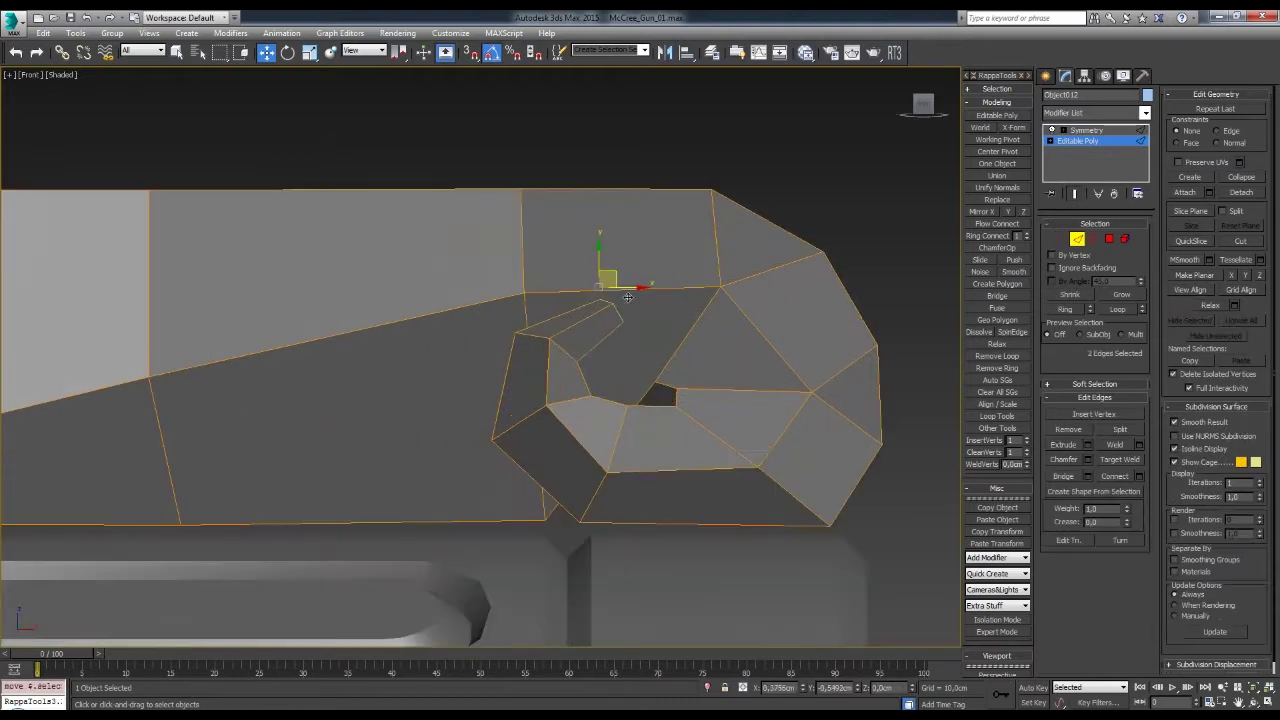
pyautogui.press('1')
# - Pick a vertex on the inner hook, then clear the selection to review the revolver
pyautogui.click(608, 388)
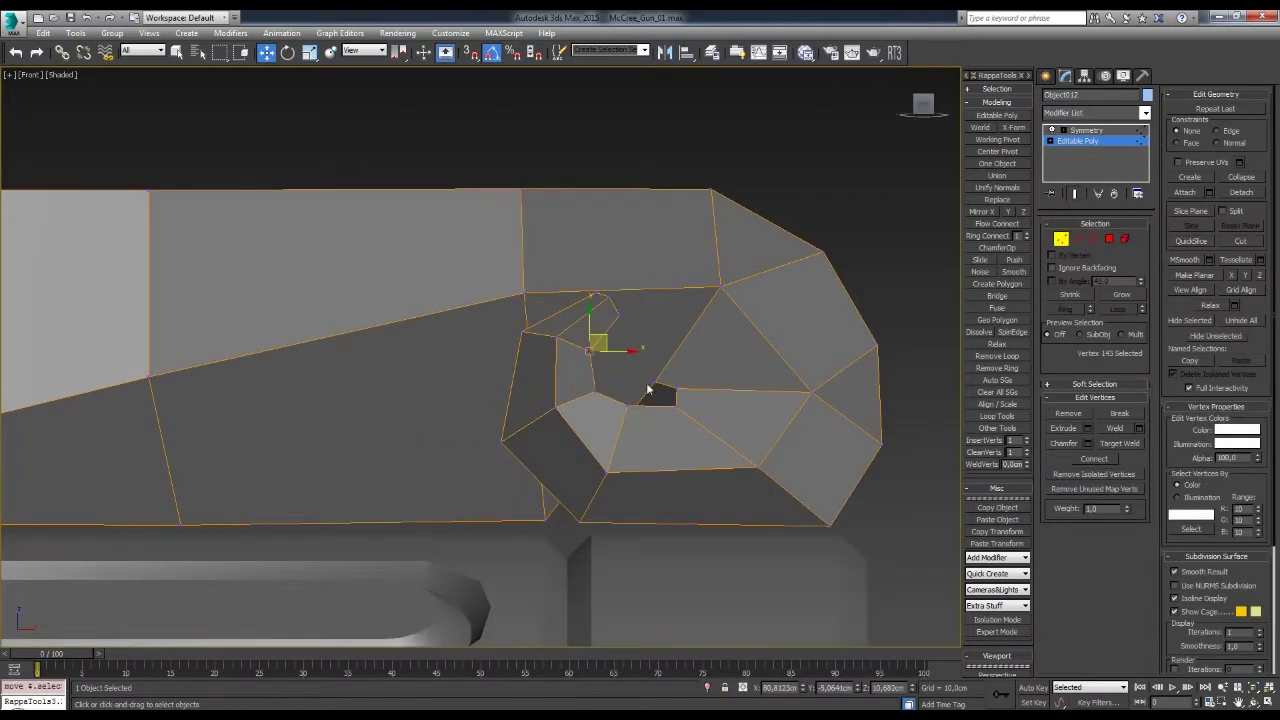
pyautogui.scroll(-3, 648, 389)
pyautogui.scroll(-2, 645, 378)
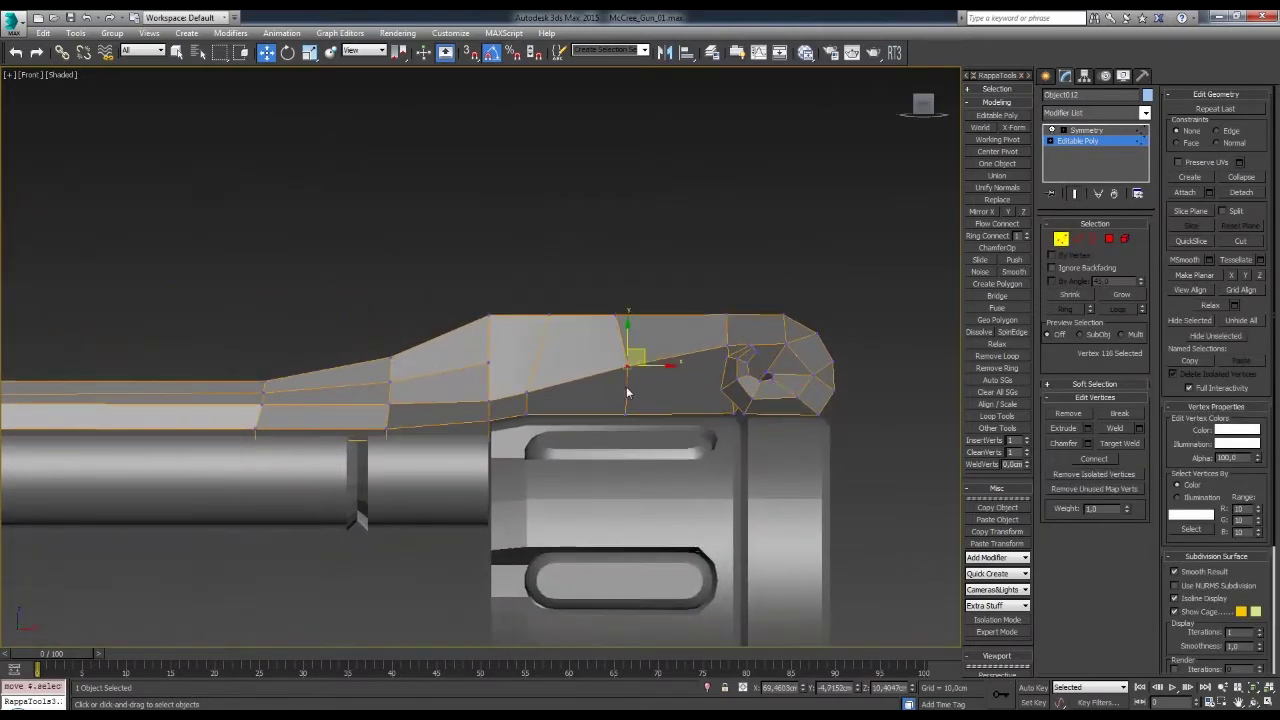
pyautogui.moveTo(731, 340)
pyautogui.keyDown('alt'); pyautogui.mouseDown(button='middle')
pyautogui.moveTo(621, 420)
pyautogui.moveTo(607, 391)
pyautogui.moveTo(519, 339)
pyautogui.mouseUp(button='middle'); pyautogui.keyUp('alt')
pyautogui.hotkey('ctrl', 'd')
# - Select the top rib in the perspective view and examine the hooked tail over the drum from the side
pyautogui.press('p')
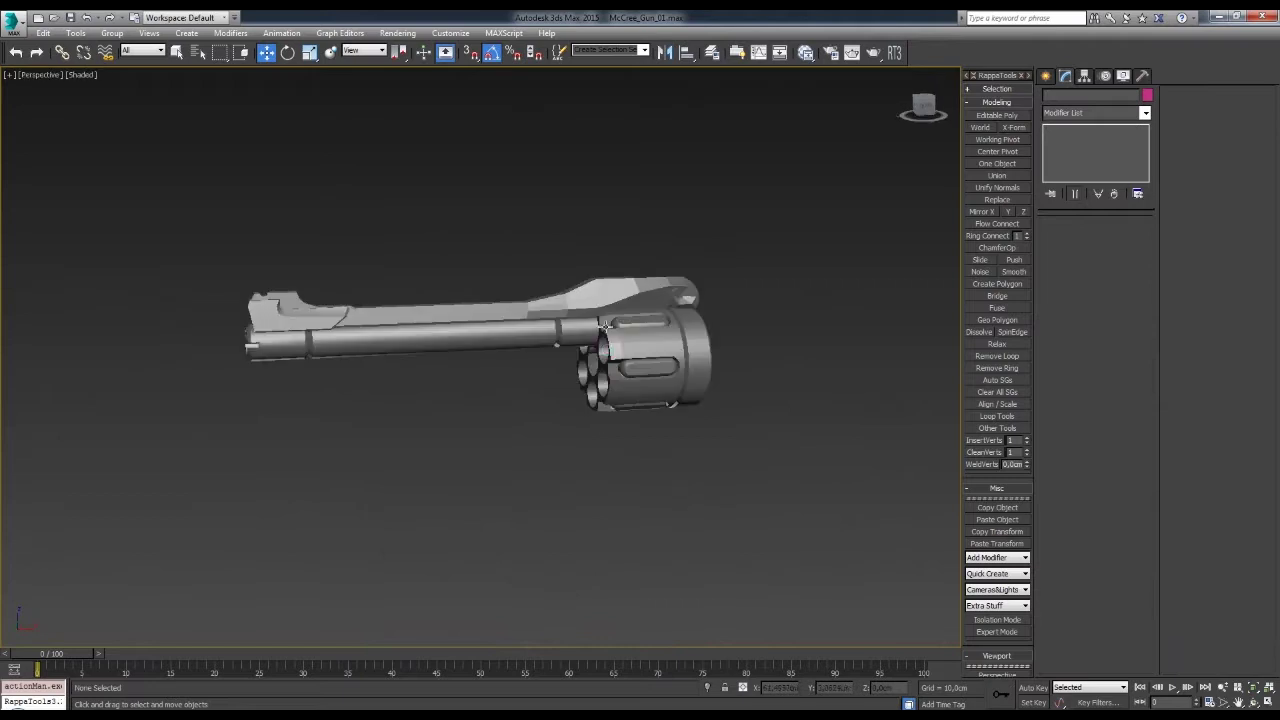
pyautogui.scroll(2, 635, 293)
pyautogui.click(635, 293)
pyautogui.moveTo(635, 293)
pyautogui.keyDown('alt'); pyautogui.mouseDown(button='middle')
pyautogui.moveTo(640, 260)
pyautogui.moveTo(708, 355)
pyautogui.moveTo(670, 327)
pyautogui.mouseUp(button='middle'); pyautogui.keyUp('alt')
pyautogui.scroll(3, 640, 260)
pyautogui.press('2')
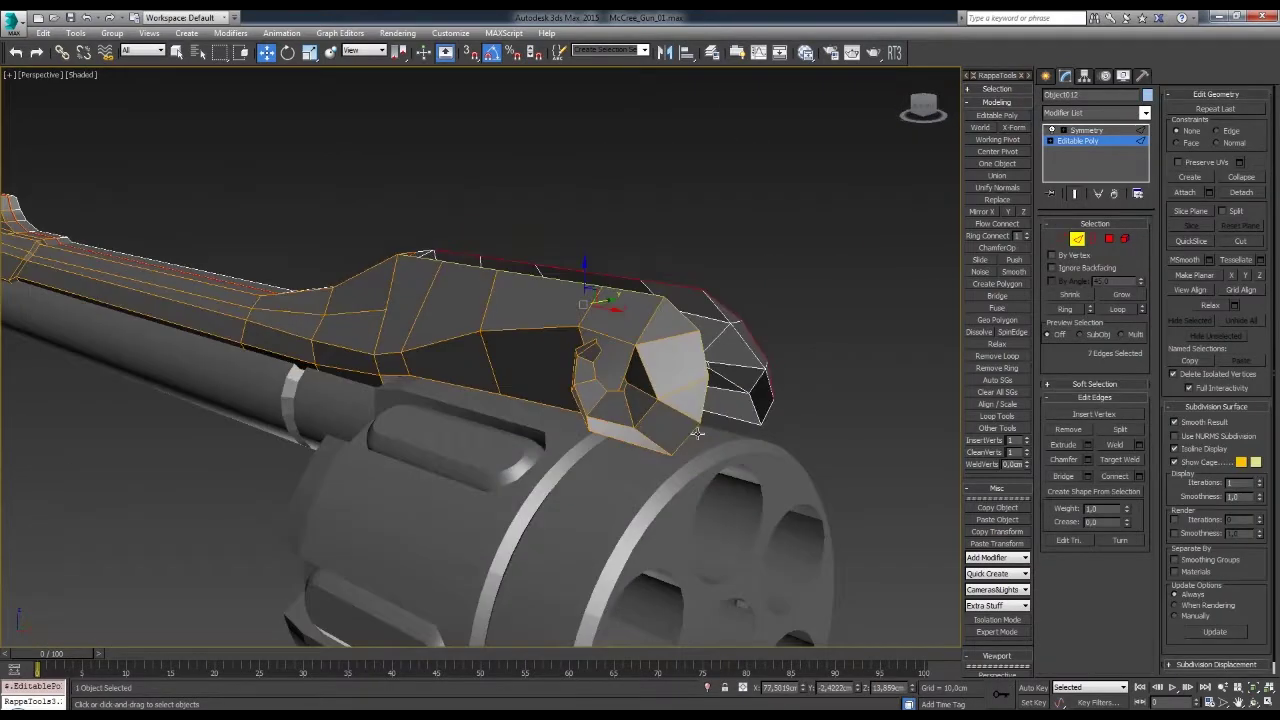
pyautogui.keyDown('alt'); pyautogui.moveTo(794, 336); pyautogui.dragTo(640, 330, button='middle'); pyautogui.keyUp('alt')
pyautogui.scroll(3, 640, 330)
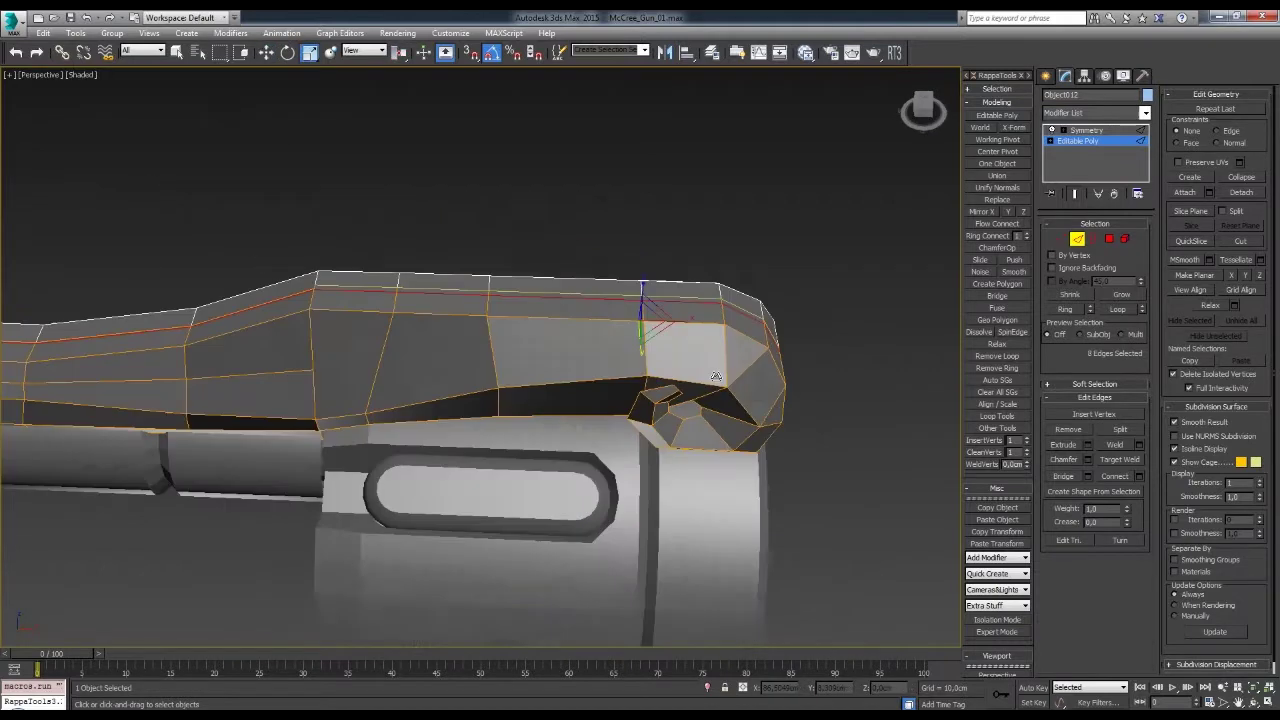
# - Reselect the top rib and bring its stepped section into an angled left-side view
pyautogui.press('1')
pyautogui.scroll(-5, 583, 360)
pyautogui.keyDown('alt'); pyautogui.moveTo(583, 360); pyautogui.dragTo(780, 307, button='middle'); pyautogui.keyUp('alt')
pyautogui.click(780, 307)
pyautogui.hotkey('ctrl', 'z')
pyautogui.press('w')
pyautogui.keyDown('alt'); pyautogui.moveTo(594, 325); pyautogui.dragTo(677, 343, button='middle'); pyautogui.keyUp('alt')
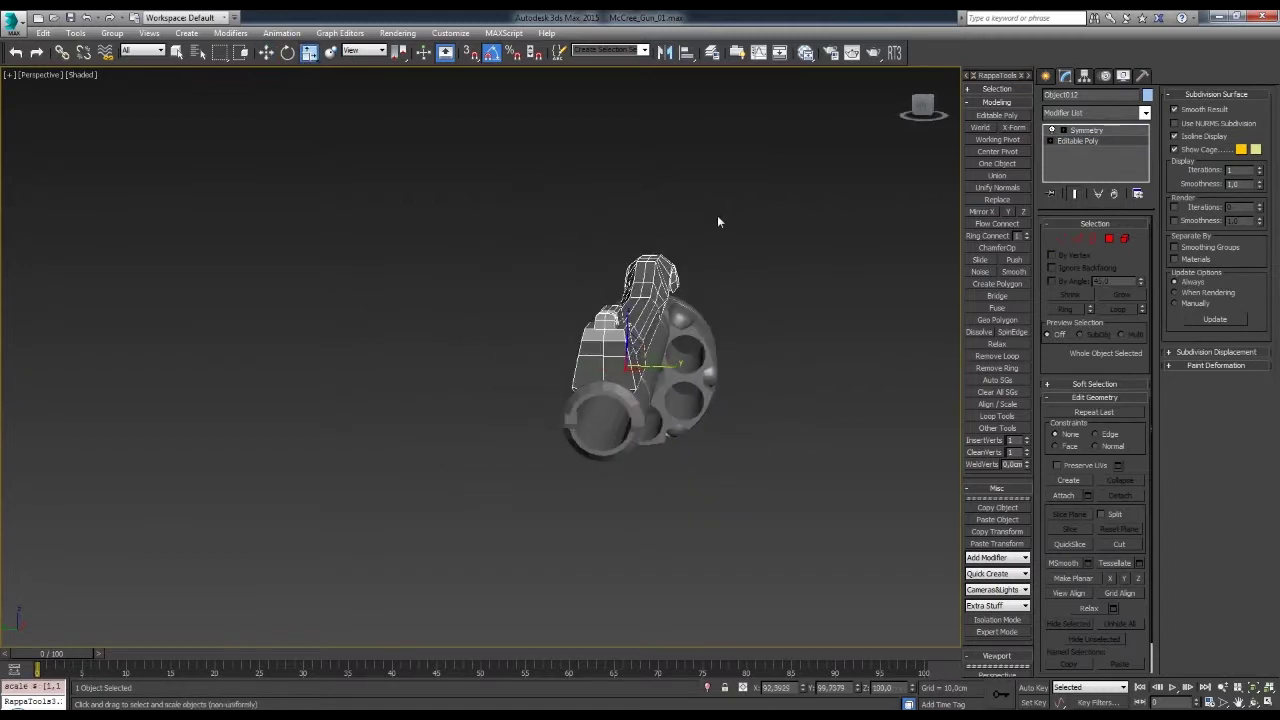
pyautogui.press('l')
pyautogui.scroll(3, 567, 367)
pyautogui.moveTo(510, 306)
pyautogui.keyDown('alt'); pyautogui.mouseDown(button='middle')
pyautogui.moveTo(696, 372)
pyautogui.moveTo(596, 364)
pyautogui.moveTo(652, 361)
pyautogui.mouseUp(button='middle'); pyautogui.keyUp('alt')
# - Pick an edge on the stepped rib and the faces beside the gap
pyautogui.press('2')
pyautogui.click(612, 367)
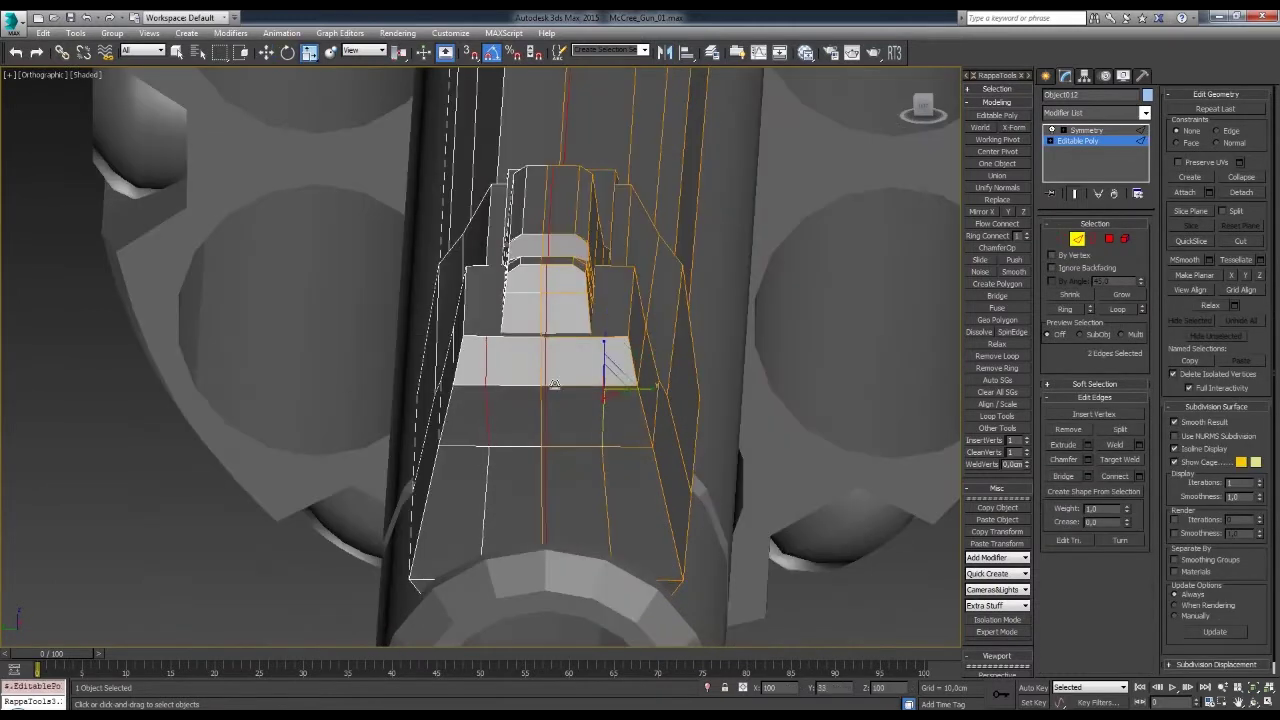
pyautogui.moveTo(560, 420)
pyautogui.keyDown('alt'); pyautogui.mouseDown(button='middle')
pyautogui.moveTo(589, 431)
pyautogui.moveTo(640, 400)
pyautogui.mouseUp(button='middle'); pyautogui.keyUp('alt')
pyautogui.press('4')
pyautogui.click(586, 409)
pyautogui.press('w')
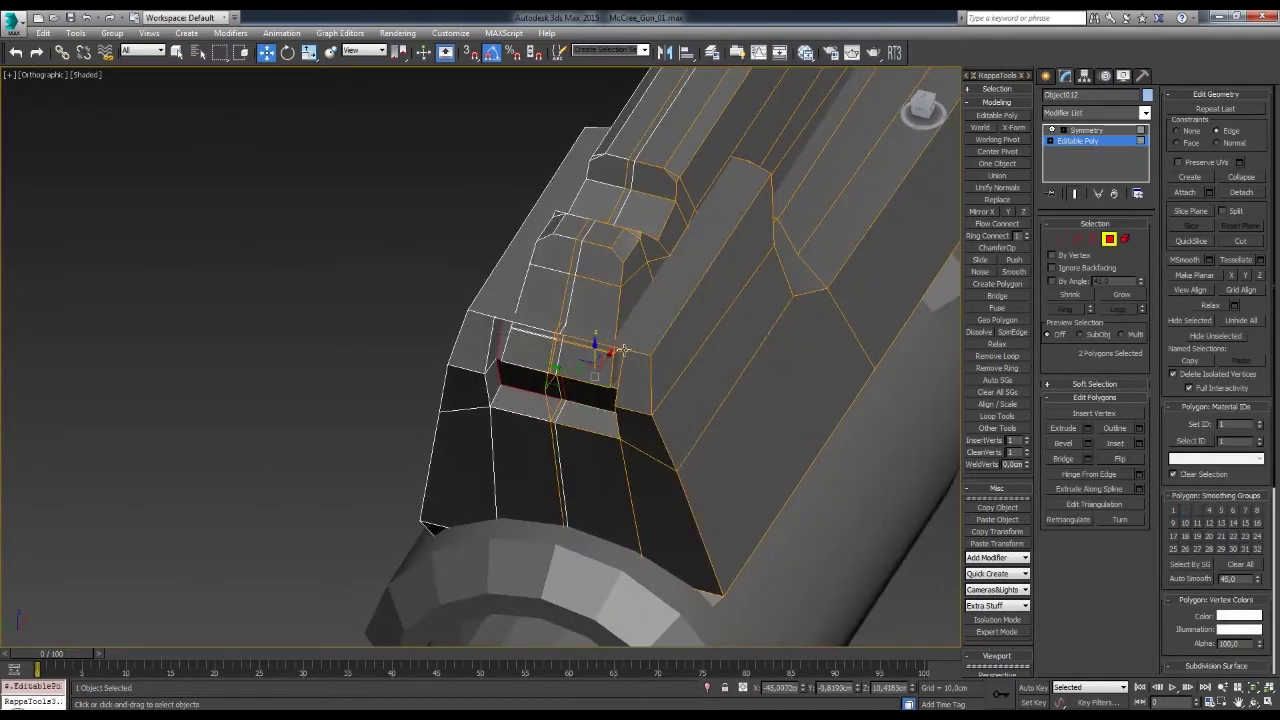
# - Select the open border edge at the gap in the rib step
pyautogui.click(1078, 239)
pyautogui.scroll(-5, 777, 300)
pyautogui.scroll(6, 651, 428)
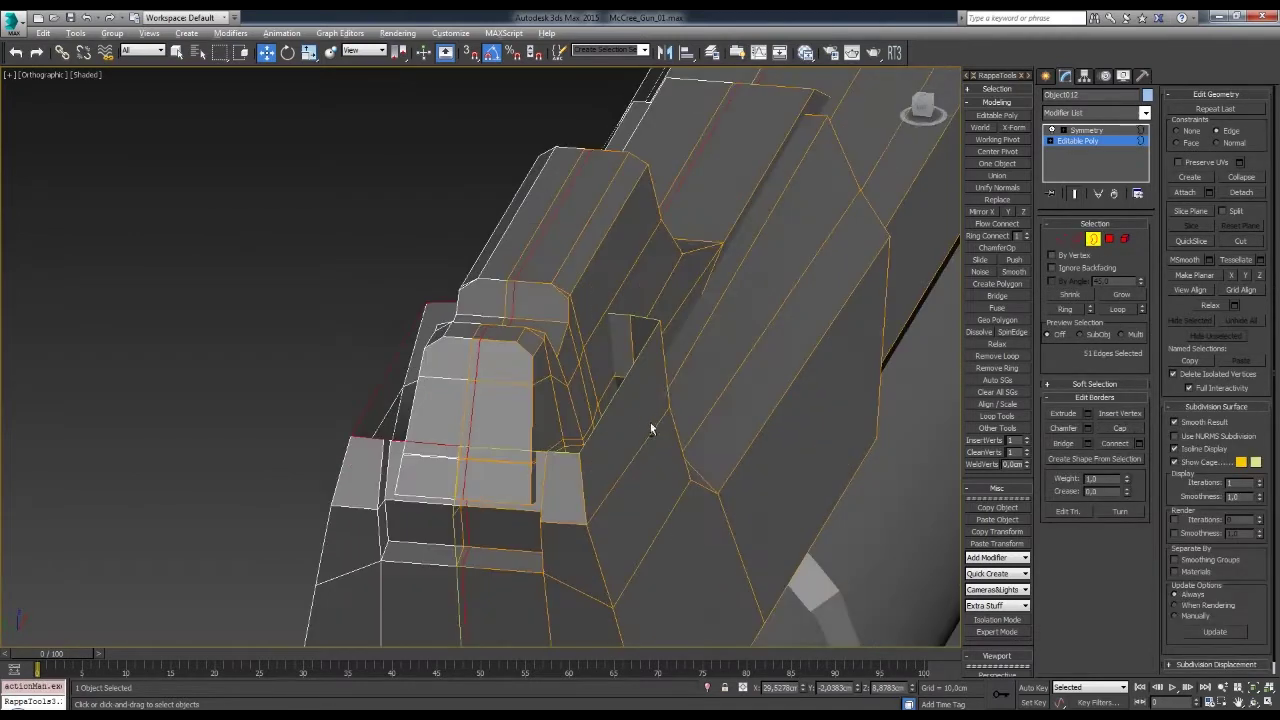
pyautogui.scroll(2, 625, 412)
pyautogui.click(624, 412)
pyautogui.moveTo(624, 412)
pyautogui.keyDown('alt'); pyautogui.mouseDown(button='middle')
pyautogui.moveTo(548, 402)
pyautogui.moveTo(600, 380)
pyautogui.moveTo(558, 357)
pyautogui.mouseUp(button='middle'); pyautogui.keyUp('alt')
# - Scale and move the new cap face closing the gap and the adjoining step face
pyautogui.press('4')
pyautogui.click(645, 340)
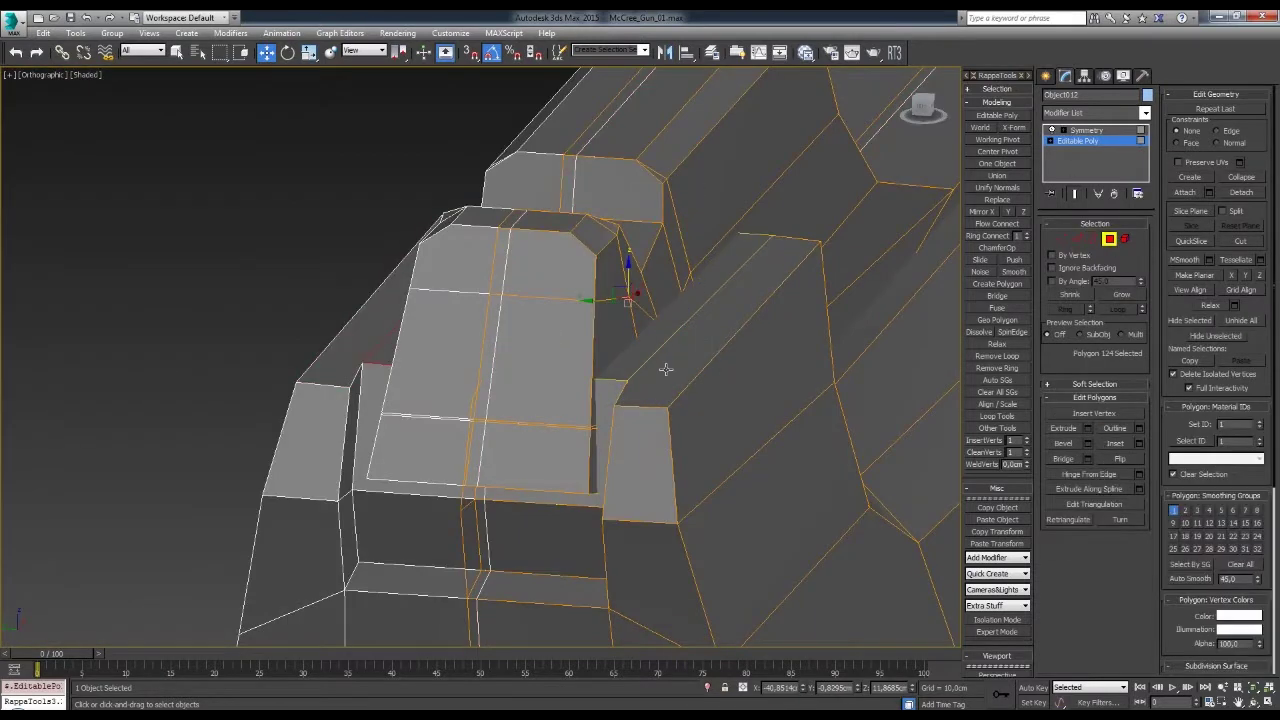
pyautogui.keyDown('alt'); pyautogui.moveTo(666, 366); pyautogui.dragTo(628, 262, button='middle'); pyautogui.keyUp('alt')
pyautogui.press('r')
pyautogui.moveTo(700, 300)
pyautogui.keyDown('alt'); pyautogui.mouseDown(button='middle')
pyautogui.moveTo(674, 251)
pyautogui.moveTo(743, 467)
pyautogui.moveTo(700, 450)
pyautogui.mouseUp(button='middle'); pyautogui.keyUp('alt')
pyautogui.press('w')
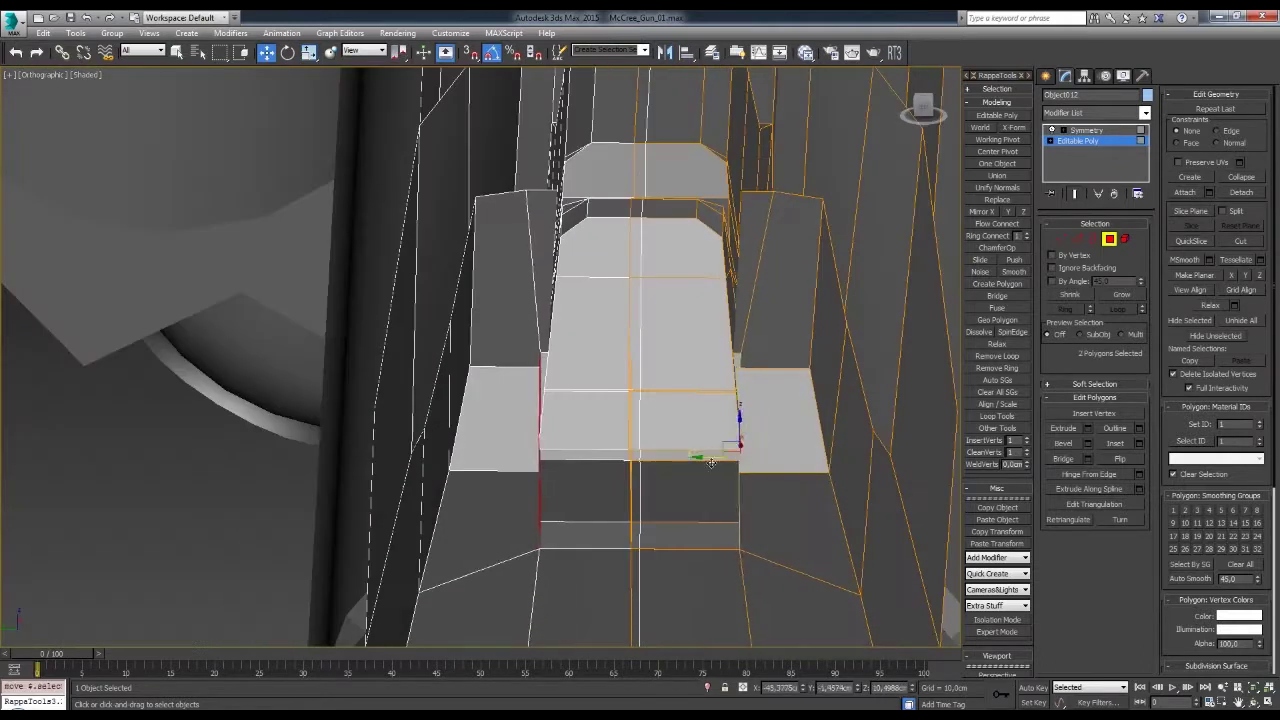
pyautogui.click(655, 490)
pyautogui.moveTo(655, 490)
pyautogui.keyDown('alt'); pyautogui.mouseDown(button='middle')
pyautogui.moveTo(645, 502)
pyautogui.moveTo(643, 457)
pyautogui.moveTo(663, 509)
pyautogui.moveTo(628, 385)
pyautogui.moveTo(664, 441)
pyautogui.mouseUp(button='middle'); pyautogui.keyUp('alt')
# - Review the capped rib from several angles, then clear and reselect the top rib
pyautogui.press('2')
pyautogui.moveTo(636, 397)
pyautogui.keyDown('alt'); pyautogui.mouseDown(button='middle')
pyautogui.moveTo(580, 386)
pyautogui.moveTo(758, 375)
pyautogui.moveTo(760, 350)
pyautogui.moveTo(700, 340)
pyautogui.moveTo(740, 300)
pyautogui.moveTo(760, 230)
pyautogui.mouseUp(button='middle'); pyautogui.keyUp('alt')
pyautogui.scroll(-3, 758, 375)
pyautogui.scroll(-3, 760, 350)
pyautogui.scroll(2, 760, 331)
pyautogui.hotkey('ctrl', 'd')
pyautogui.click(760, 230)
pyautogui.scroll(3, 862, 260)
# - Check the revolver from the side with scaling active, then clear the selection
pyautogui.moveTo(862, 260)
pyautogui.keyDown('alt'); pyautogui.mouseDown(button='middle')
pyautogui.moveTo(625, 344)
pyautogui.moveTo(613, 264)
pyautogui.mouseUp(button='middle'); pyautogui.keyUp('alt')
pyautogui.press('r')
pyautogui.scroll(-3, 620, 338)
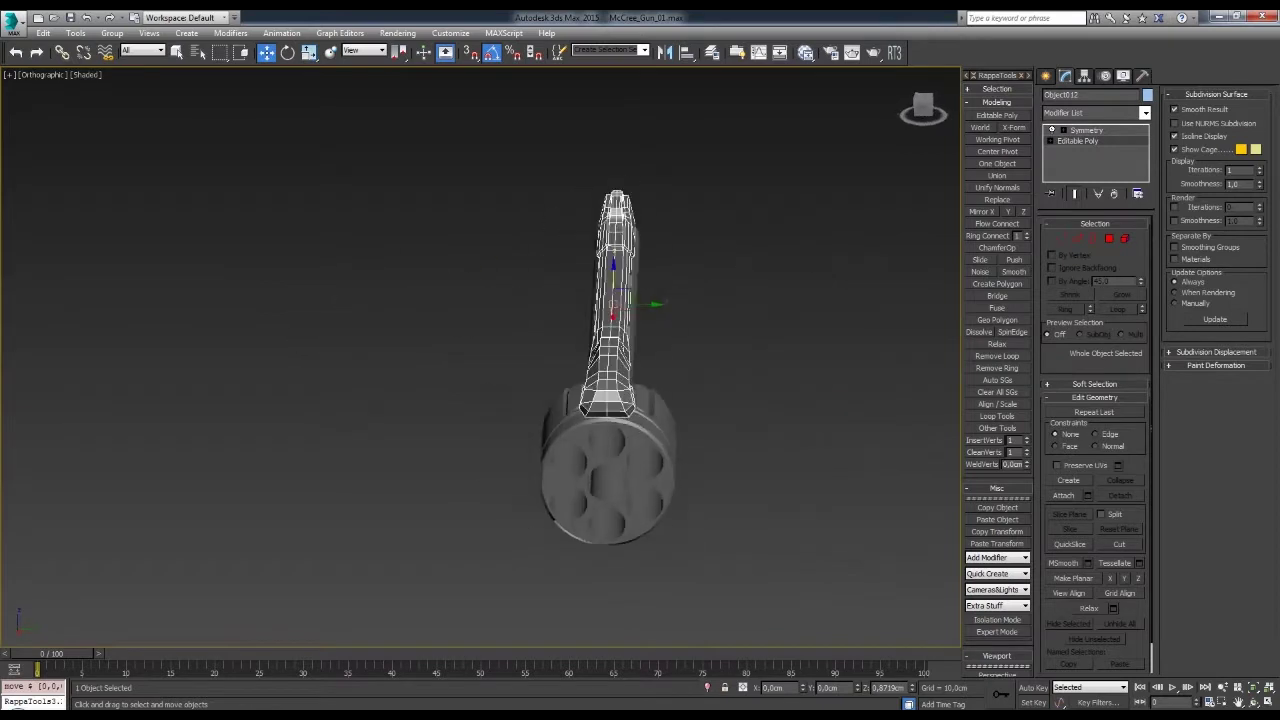
pyautogui.moveTo(653, 306)
pyautogui.keyDown('alt'); pyautogui.mouseDown(button='middle')
pyautogui.moveTo(676, 336)
pyautogui.moveTo(570, 409)
pyautogui.moveTo(626, 343)
pyautogui.moveTo(643, 406)
pyautogui.mouseUp(button='middle'); pyautogui.keyUp('alt')
pyautogui.scroll(3, 570, 409)
pyautogui.scroll(-3, 571, 336)
pyautogui.click(634, 423)
# - In the Front view wireframe, select the vertices at the front sight's tip on the top rib
pyautogui.press('p')
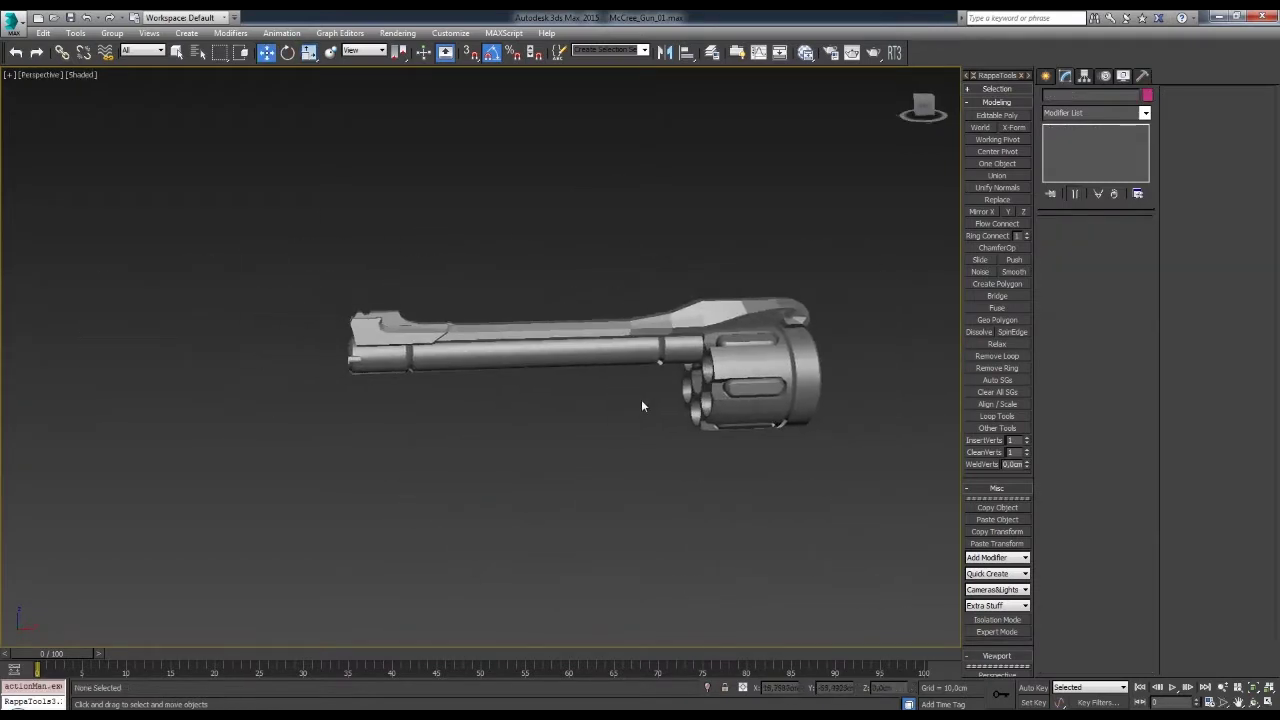
pyautogui.click(660, 360)
pyautogui.scroll(5, 660, 360)
pyautogui.press('f')
pyautogui.press('1')
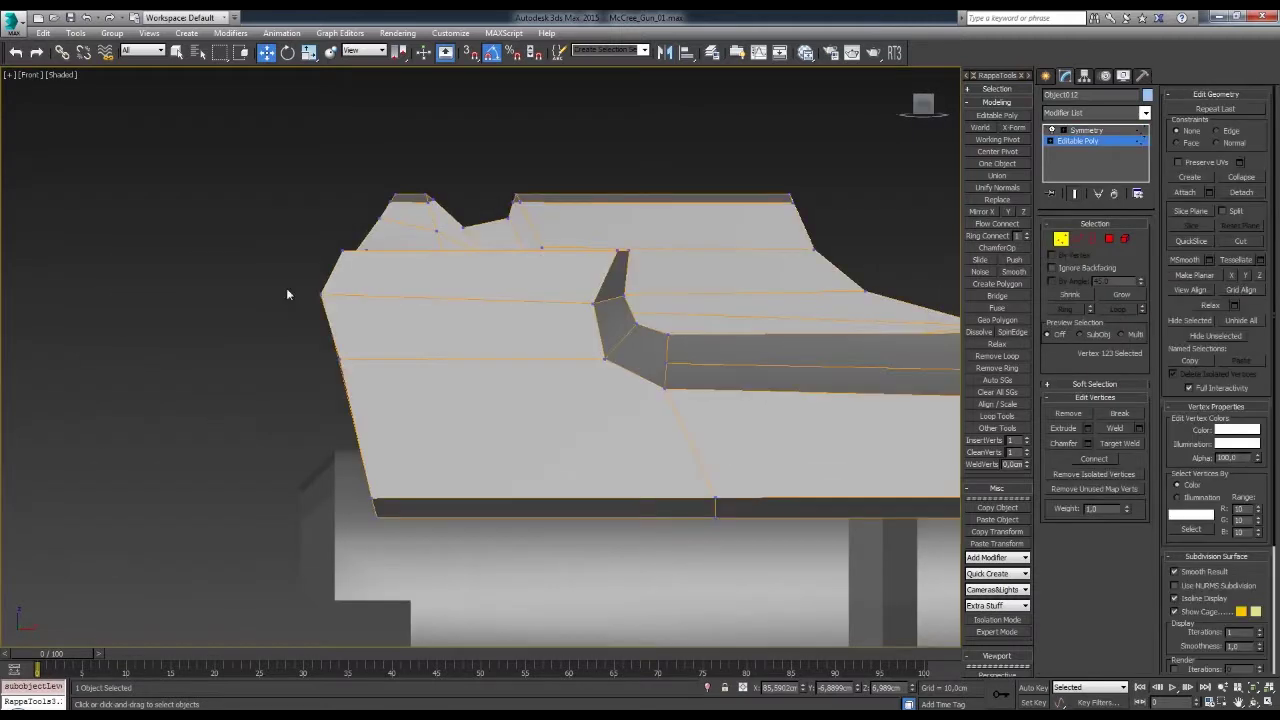
pyautogui.press('F3')
pyautogui.moveTo(287, 294); pyautogui.dragTo(336, 342)
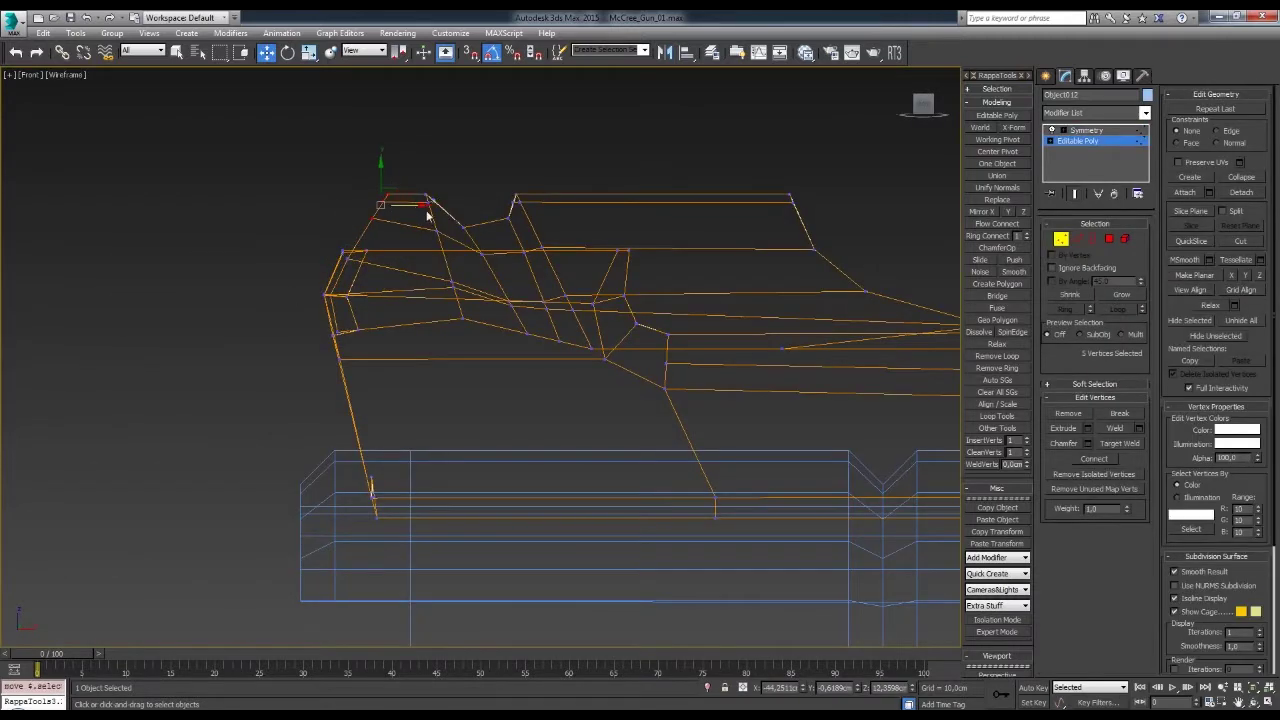
pyautogui.press('F3')
# - Zoom out to the whole revolver and select the barrel and rib object
pyautogui.scroll(-3, 640, 403)
pyautogui.scroll(-3, 640, 403)
pyautogui.scroll(-2, 612, 384)
pyautogui.moveTo(612, 384); pyautogui.dragTo(598, 340, button='middle')
pyautogui.click(1046, 77)
pyautogui.click(605, 269)
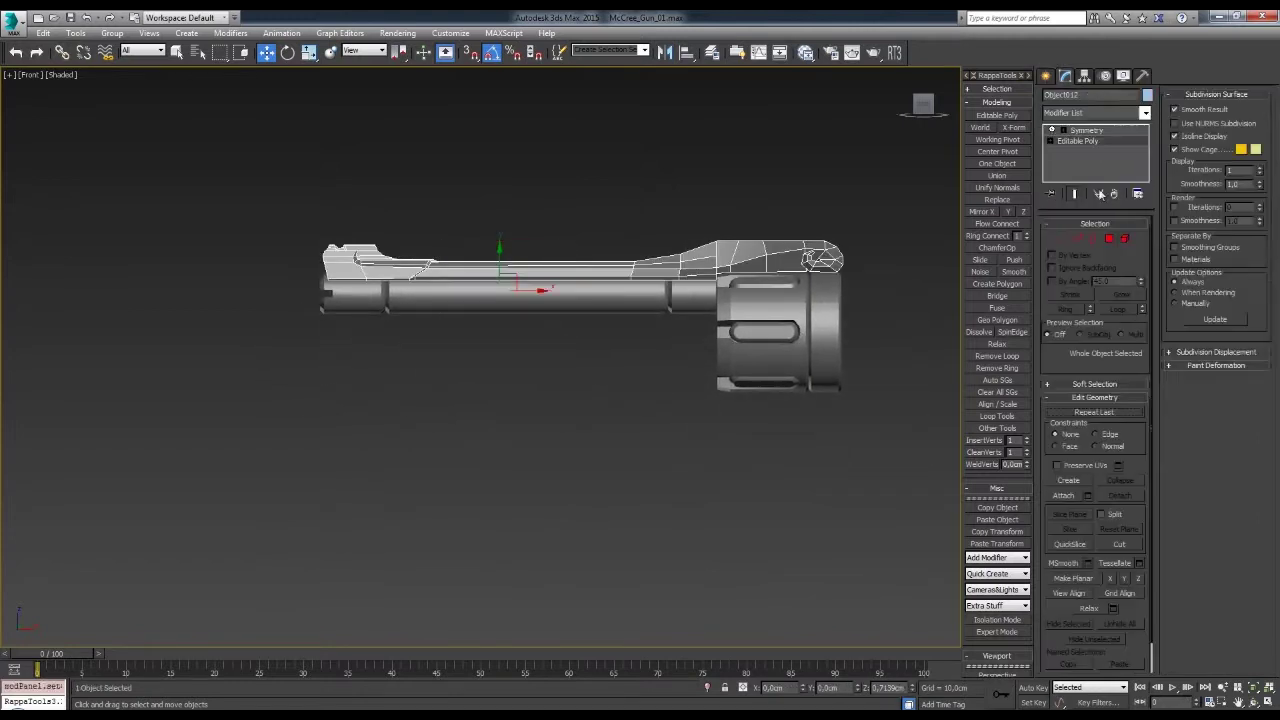
pyautogui.keyDown('alt'); pyautogui.moveTo(524, 298); pyautogui.dragTo(556, 346, button='middle'); pyautogui.keyUp('alt')
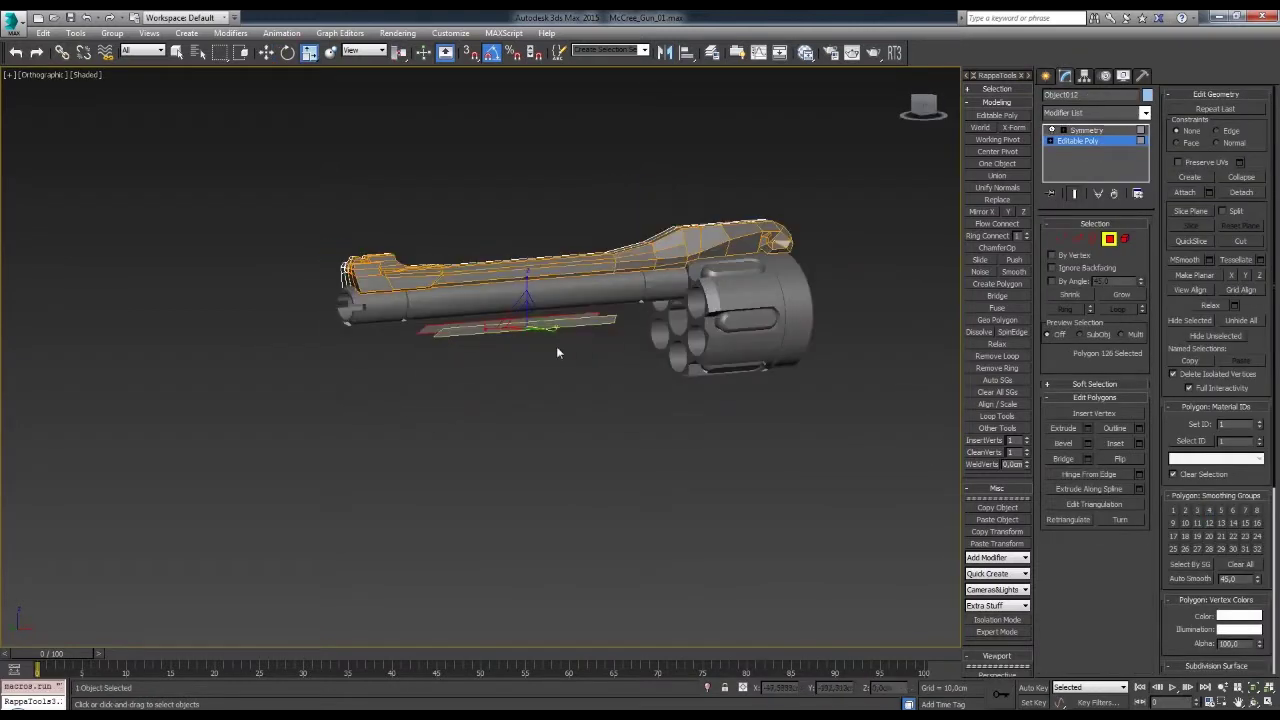
# - Inspect the barrel in the Front view wireframe, panning along its length
pyautogui.press('f')
pyautogui.moveTo(602, 389); pyautogui.dragTo(617, 378, button='middle')
pyautogui.press('2')
pyautogui.press('r')
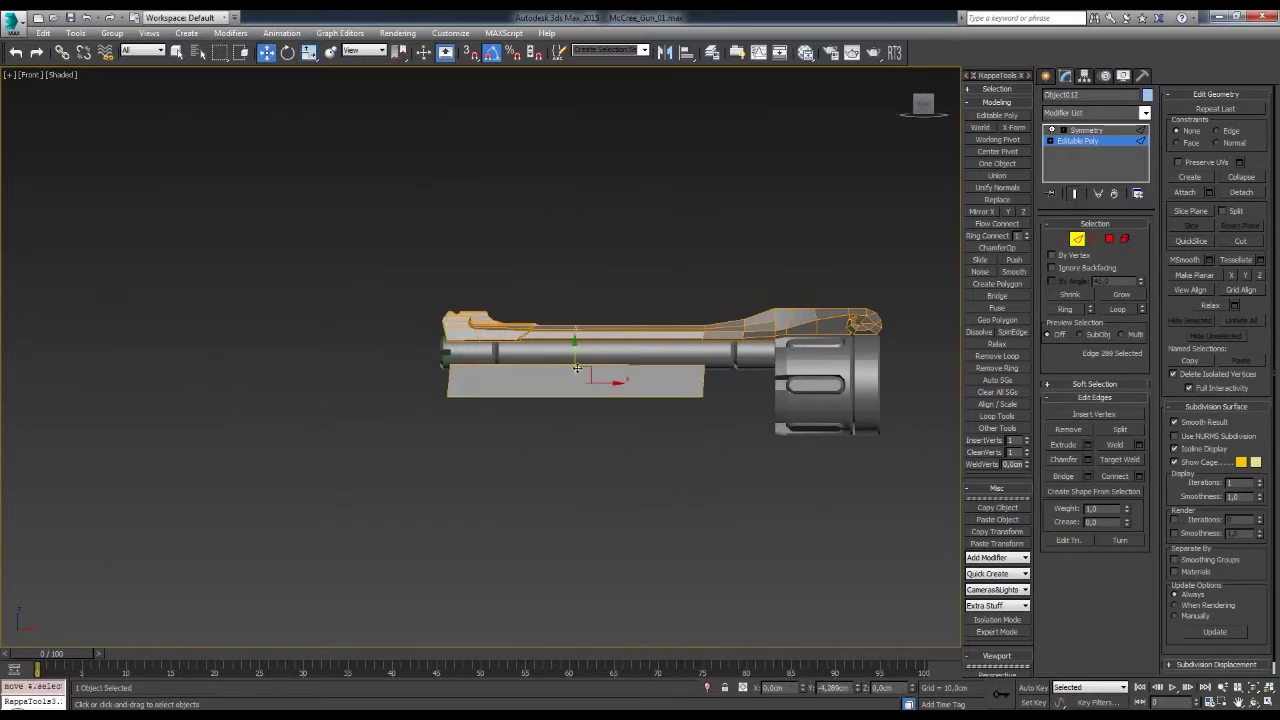
pyautogui.press('F3')
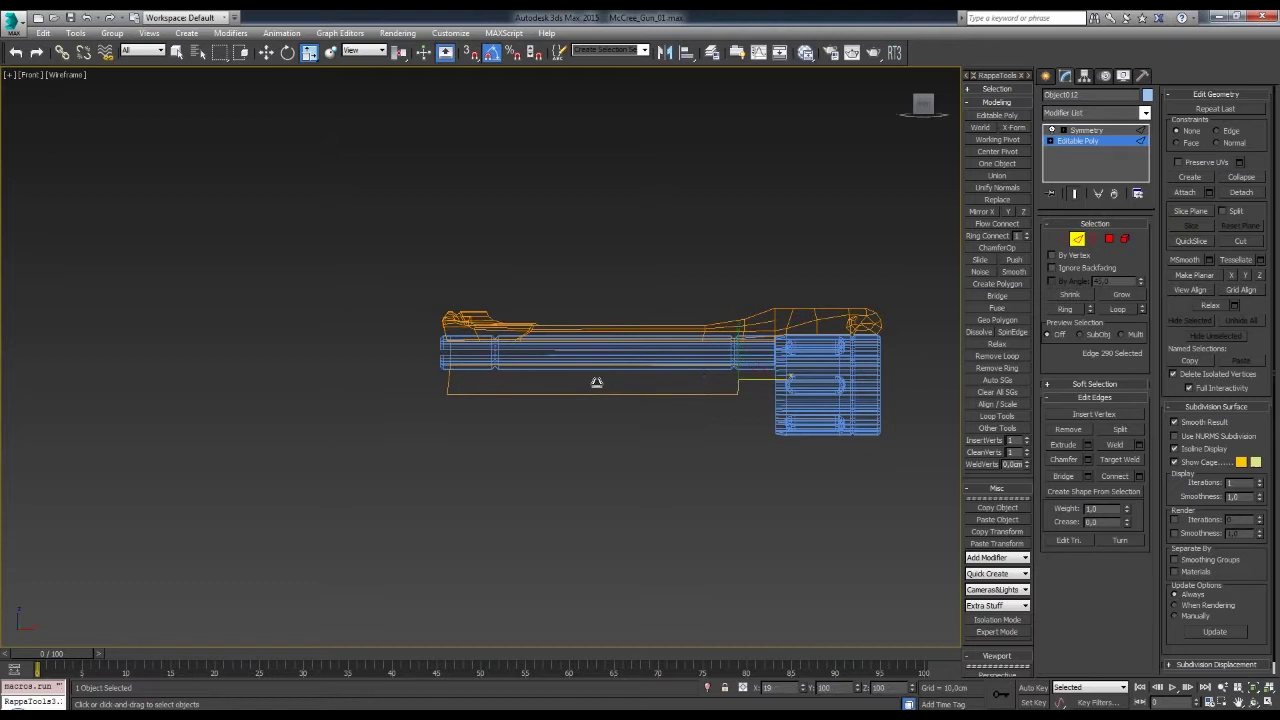
pyautogui.press('F3')
pyautogui.moveTo(664, 426); pyautogui.dragTo(688, 432, button='middle')
pyautogui.press('1')
# - Box-select the vertices of the front barrel section in the Front view
pyautogui.press('1')
pyautogui.scroll(5, 688, 432)
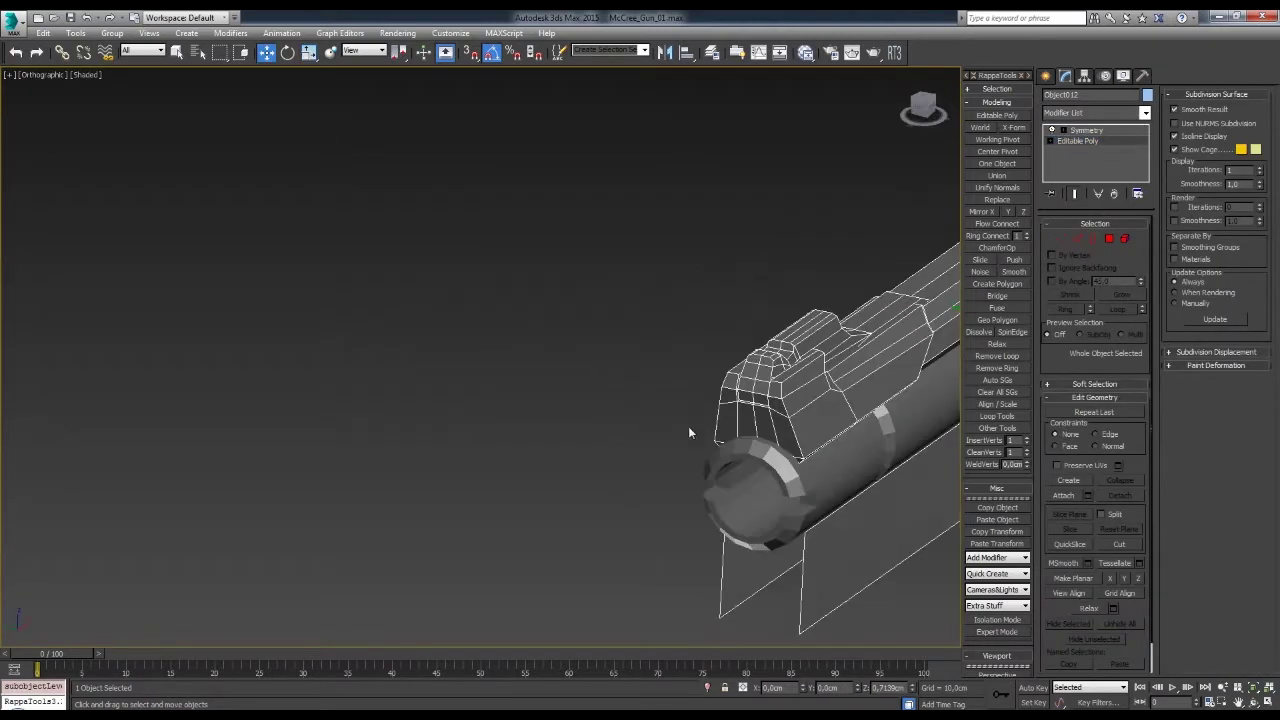
pyautogui.press('f')
pyautogui.press('1')
pyautogui.moveTo(567, 241); pyautogui.dragTo(407, 406)
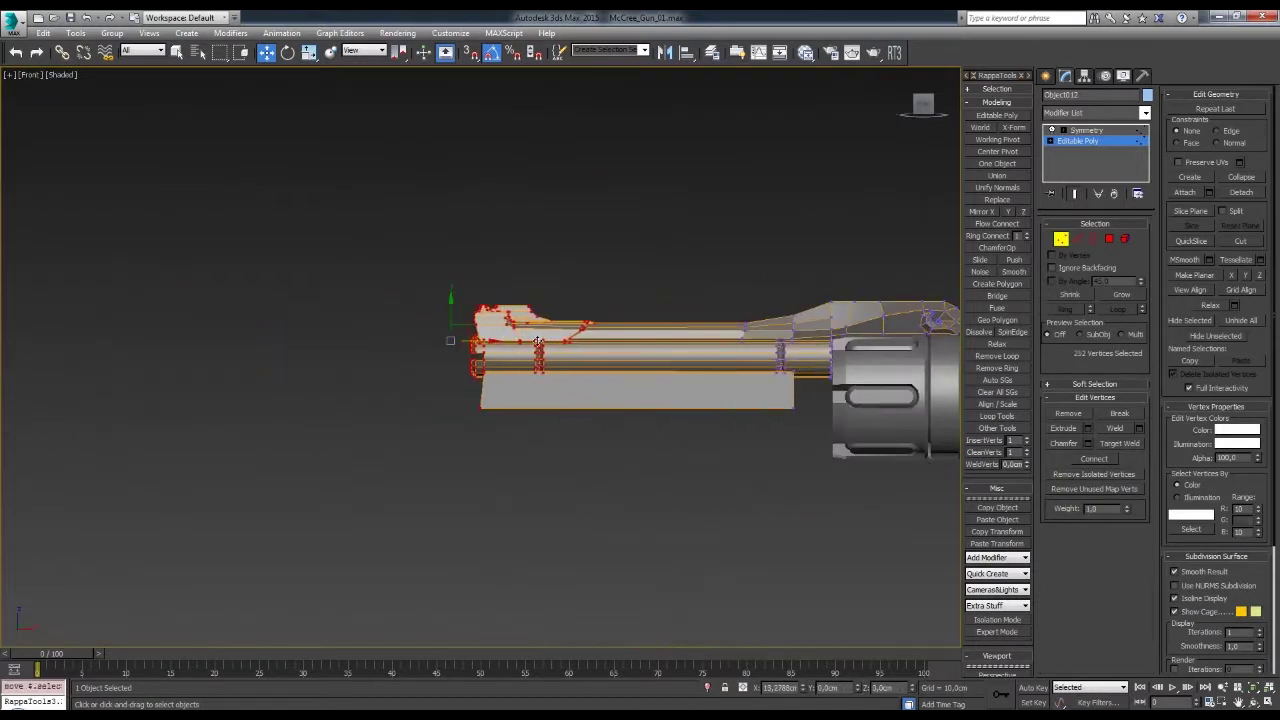
pyautogui.scroll(-2, 634, 406)
pyautogui.scroll(3, 701, 364)
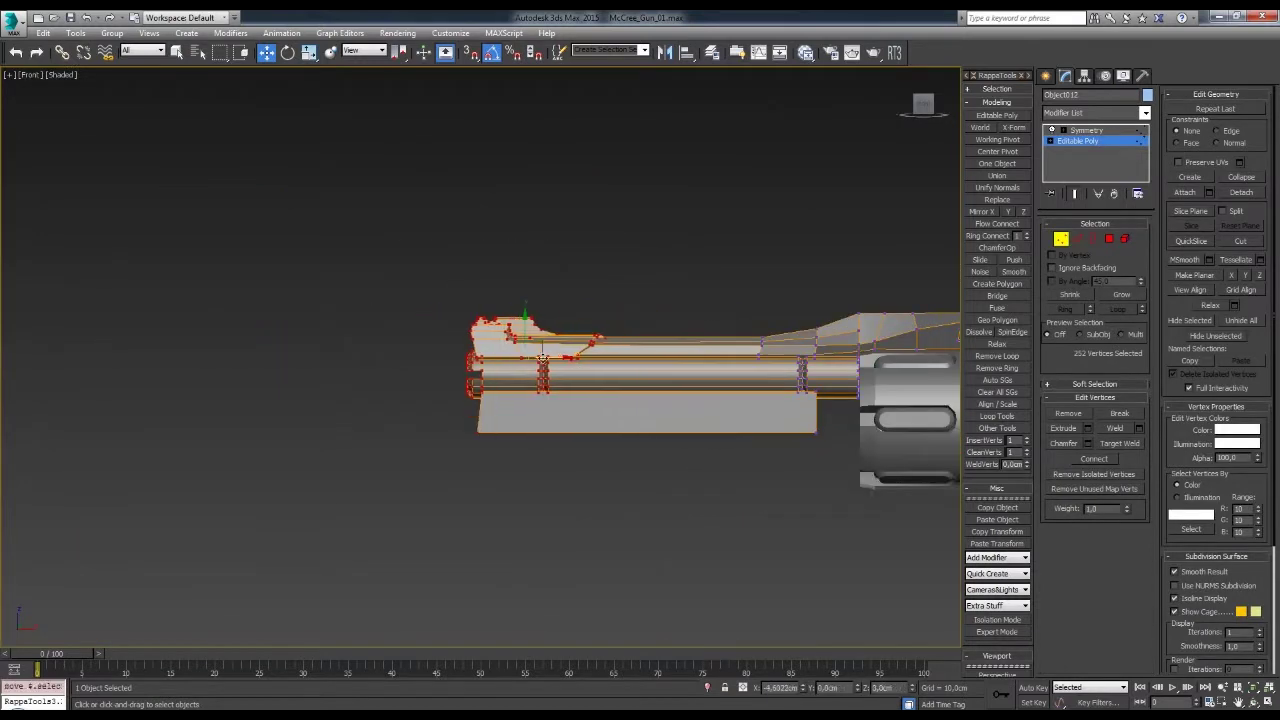
pyautogui.moveTo(541, 358); pyautogui.dragTo(485, 342, button='middle')
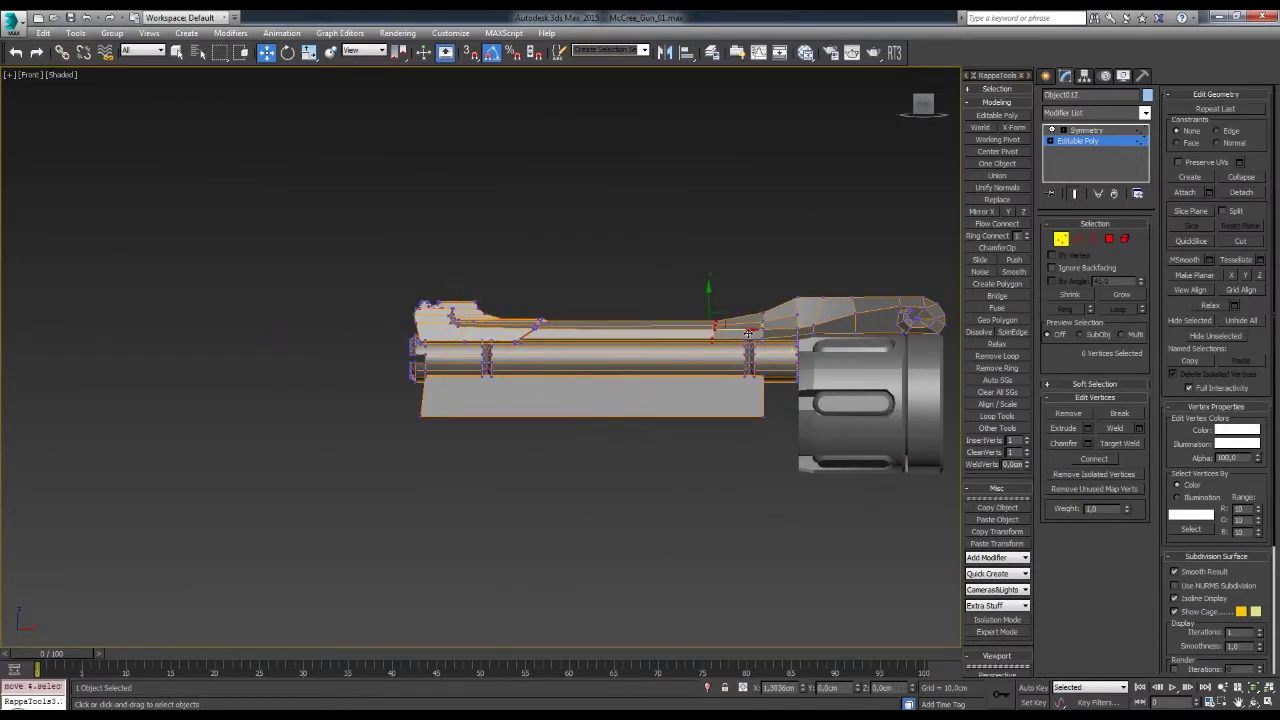
pyautogui.scroll(4, 748, 333)
pyautogui.scroll(-1, 758, 334)
# - Set the scale pivot centre for polygons and examine the muzzle end before returning to Front view
pyautogui.press('2')
pyautogui.scroll(-5, 705, 349)
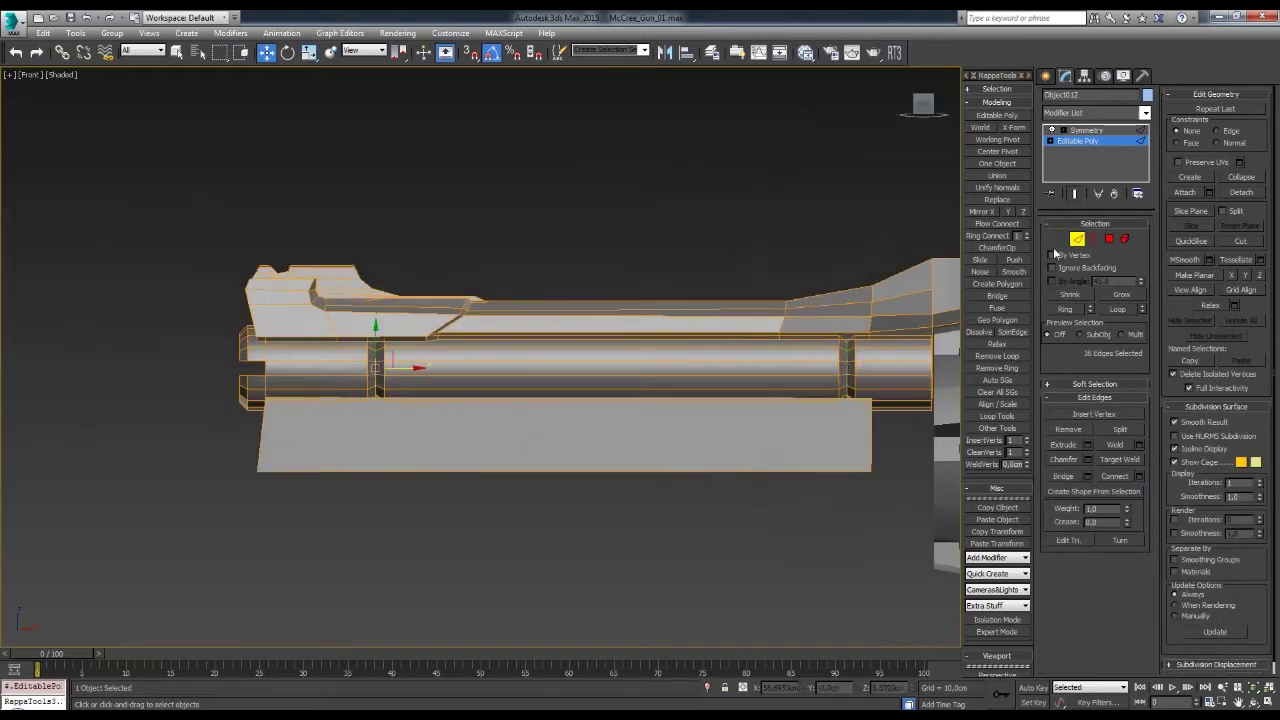
pyautogui.press('4')
pyautogui.press('r')
pyautogui.click(399, 52)
pyautogui.press('2')
pyautogui.scroll(5, 407, 374)
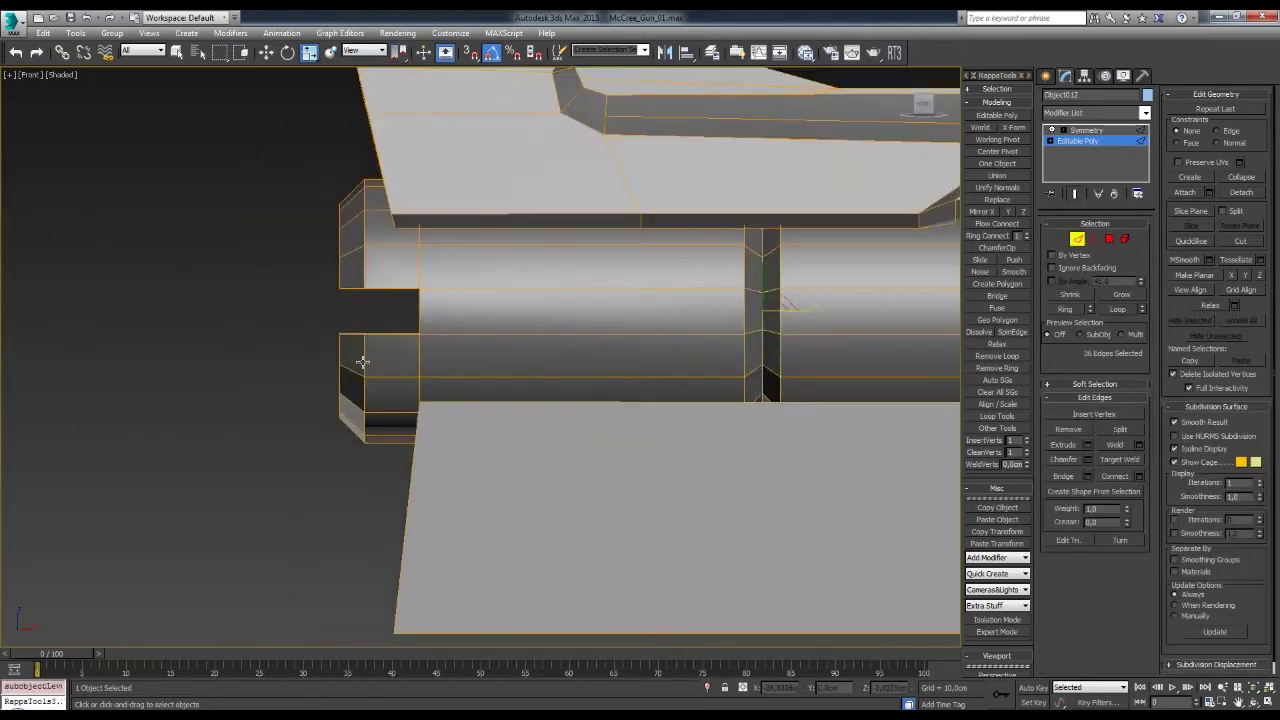
pyautogui.keyDown('alt'); pyautogui.moveTo(380, 241); pyautogui.dragTo(443, 409, button='middle'); pyautogui.keyUp('alt')
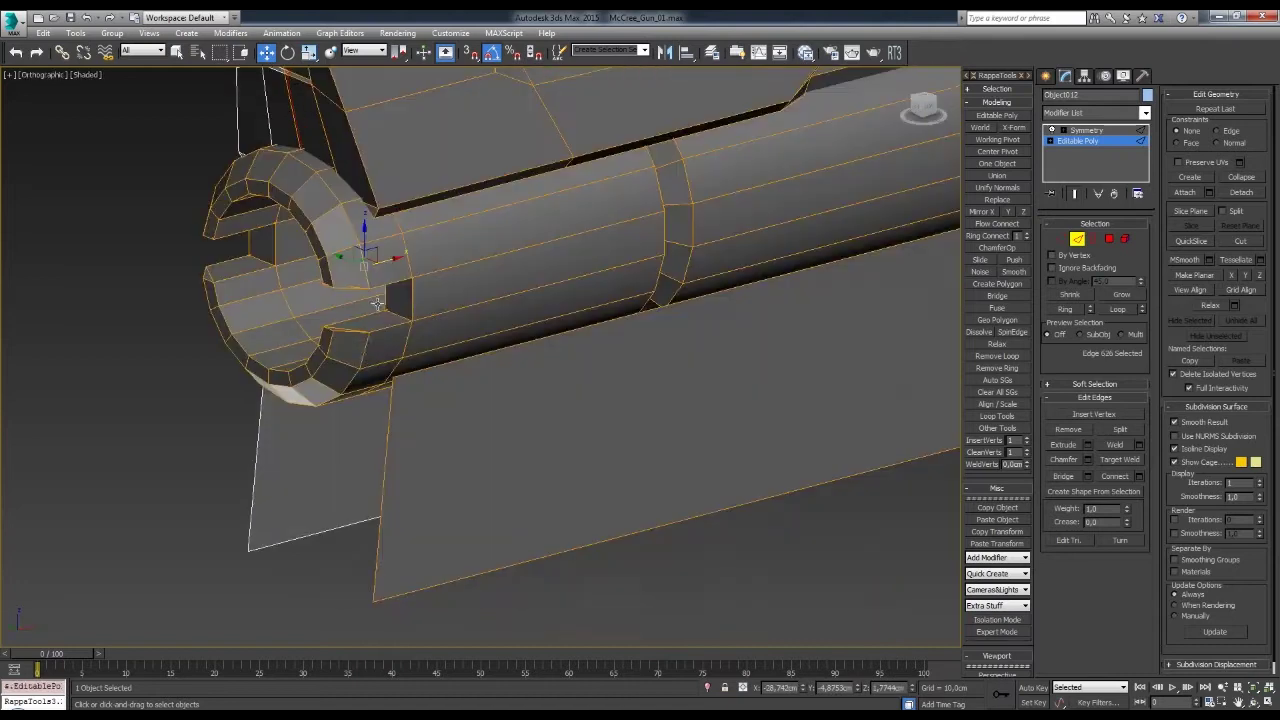
pyautogui.press('f')
pyautogui.scroll(3, 494, 381)
# - Look at the barrel end at an angle, then check the Front view mesh in wireframe
pyautogui.press('1')
pyautogui.scroll(-3, 494, 381)
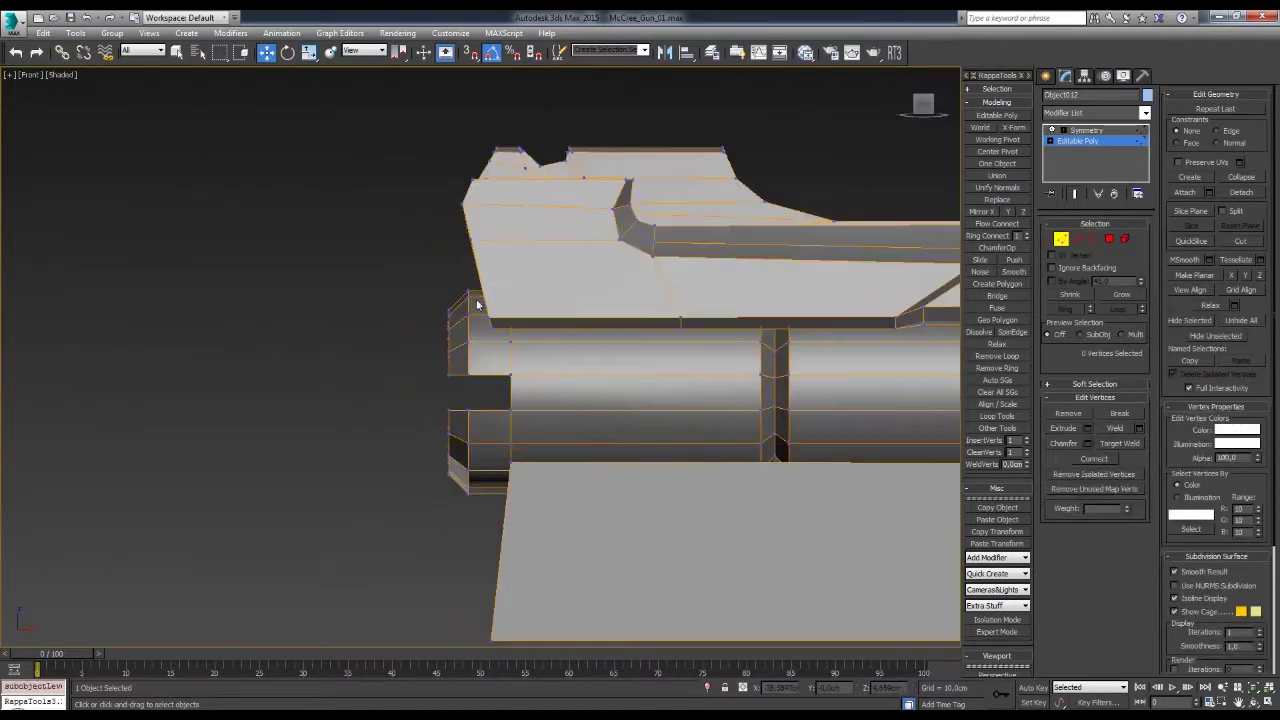
pyautogui.keyDown('alt'); pyautogui.moveTo(495, 397); pyautogui.dragTo(441, 322, button='middle'); pyautogui.keyUp('alt')
pyautogui.press('2')
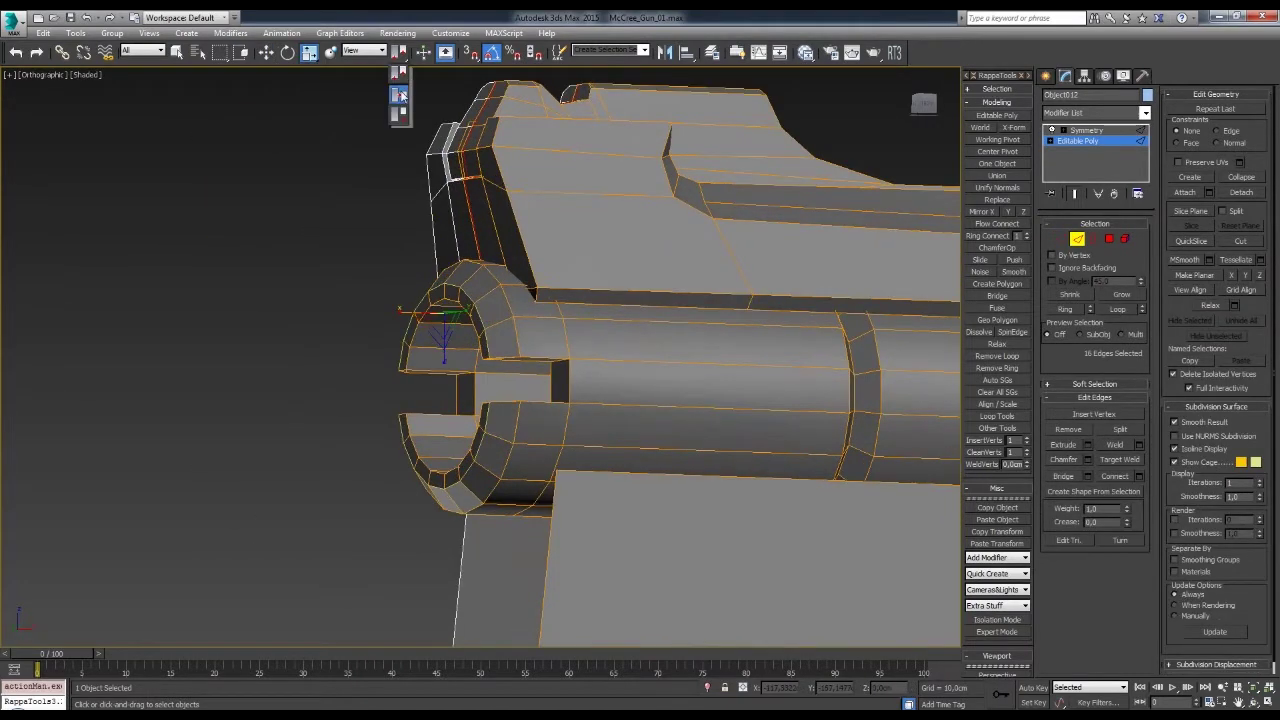
pyautogui.press('f')
pyautogui.press('F3')
pyautogui.press('1')
pyautogui.scroll(5, 439, 365)
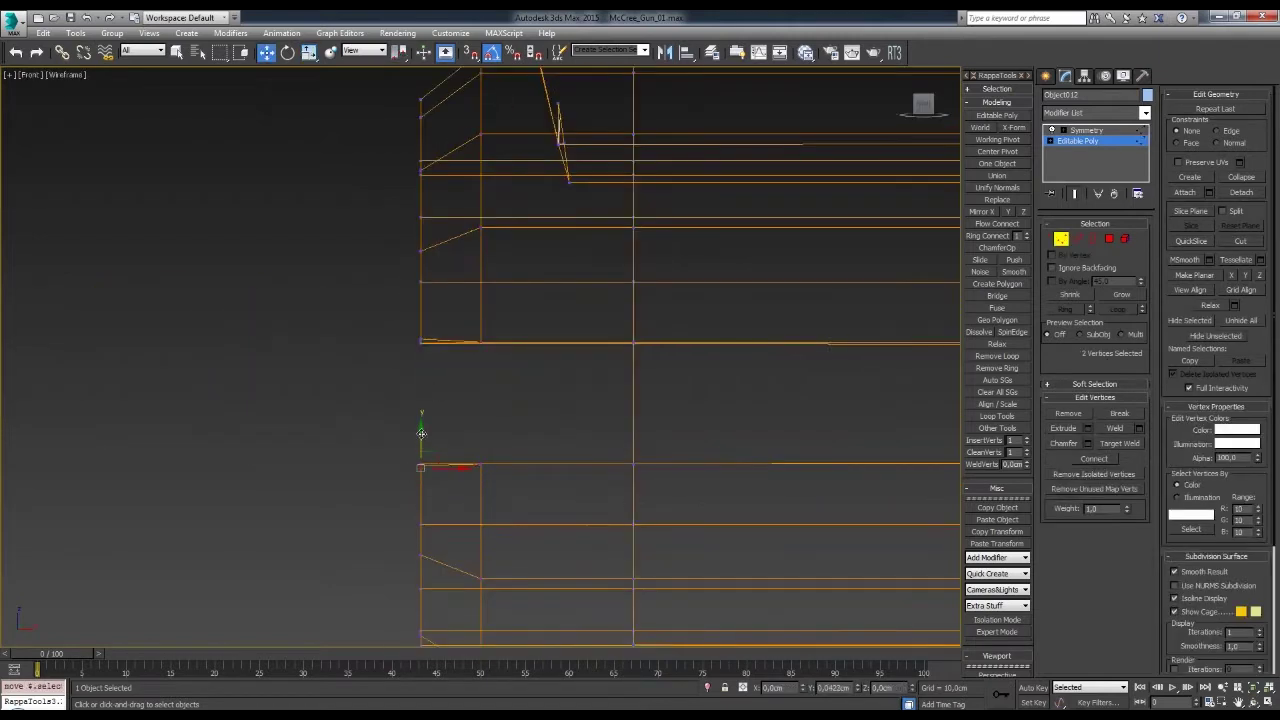
pyautogui.press('F3')
pyautogui.scroll(-4, 422, 320)
# - Select the two vertices at the rib step, then clear the selection
pyautogui.press('4')
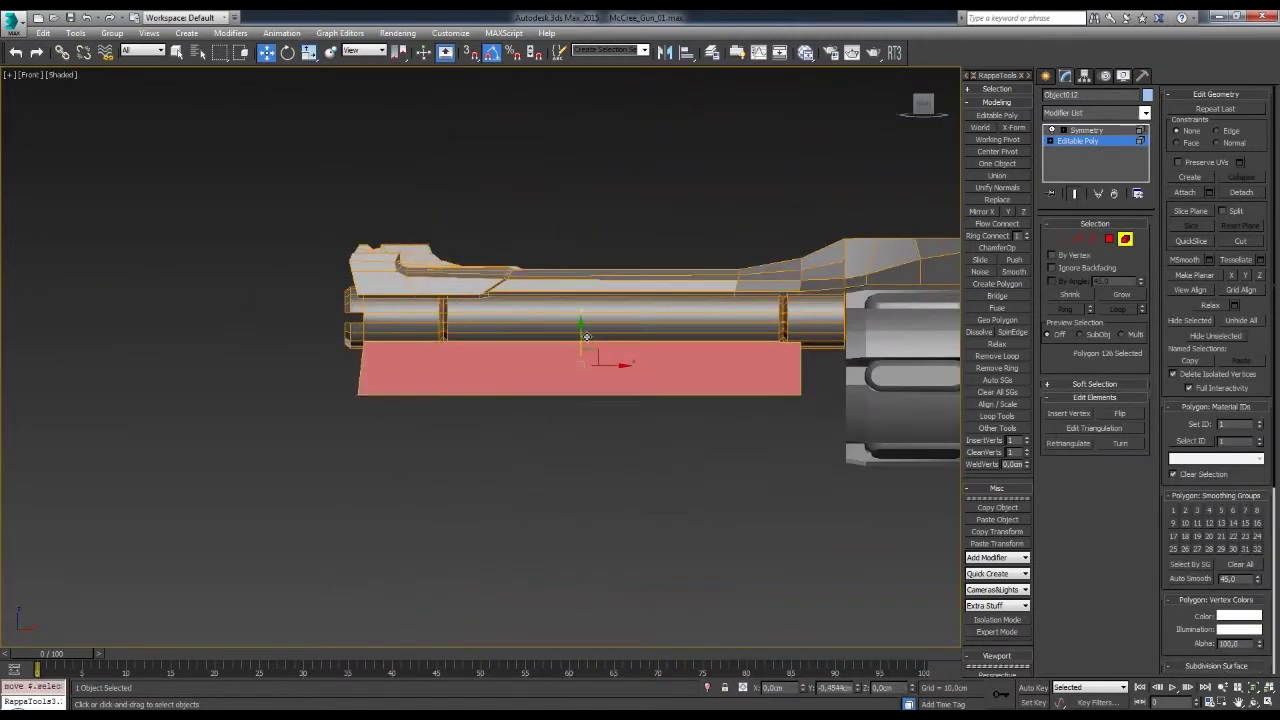
pyautogui.press('1')
pyautogui.scroll(3, 677, 286)
pyautogui.moveTo(713, 280); pyautogui.dragTo(639, 325)
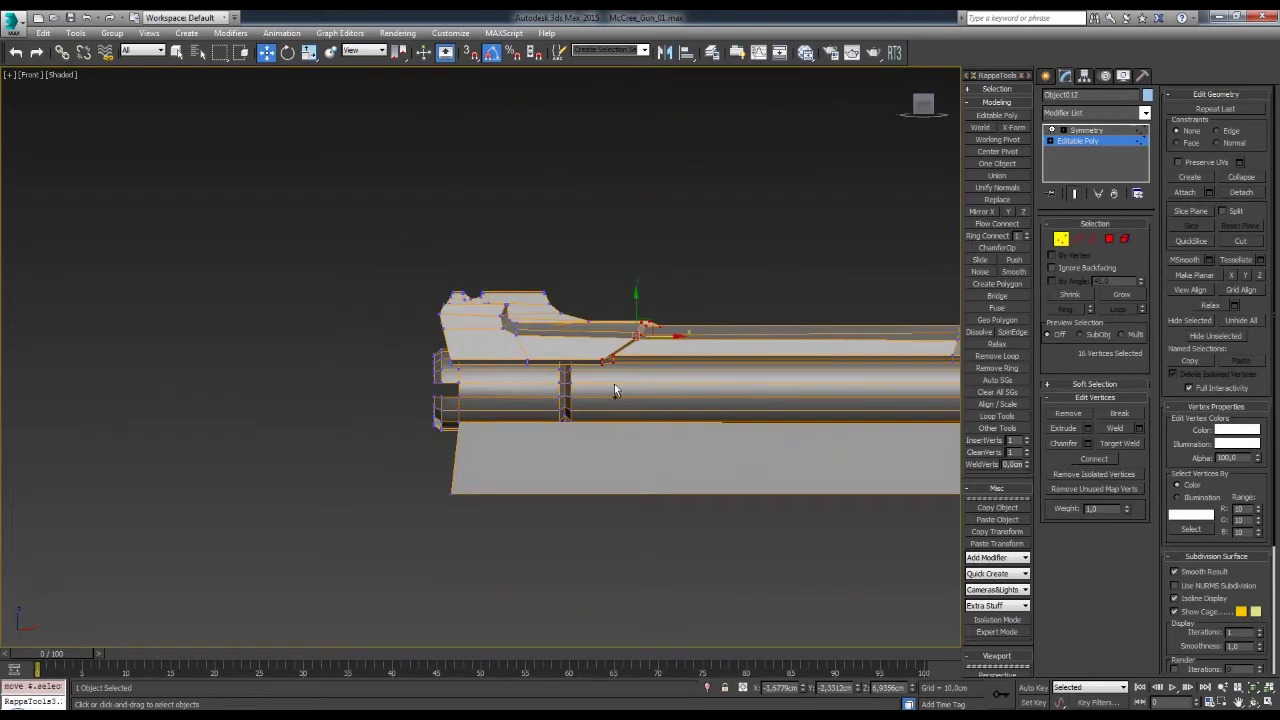
pyautogui.scroll(2, 614, 390)
pyautogui.scroll(2, 623, 323)
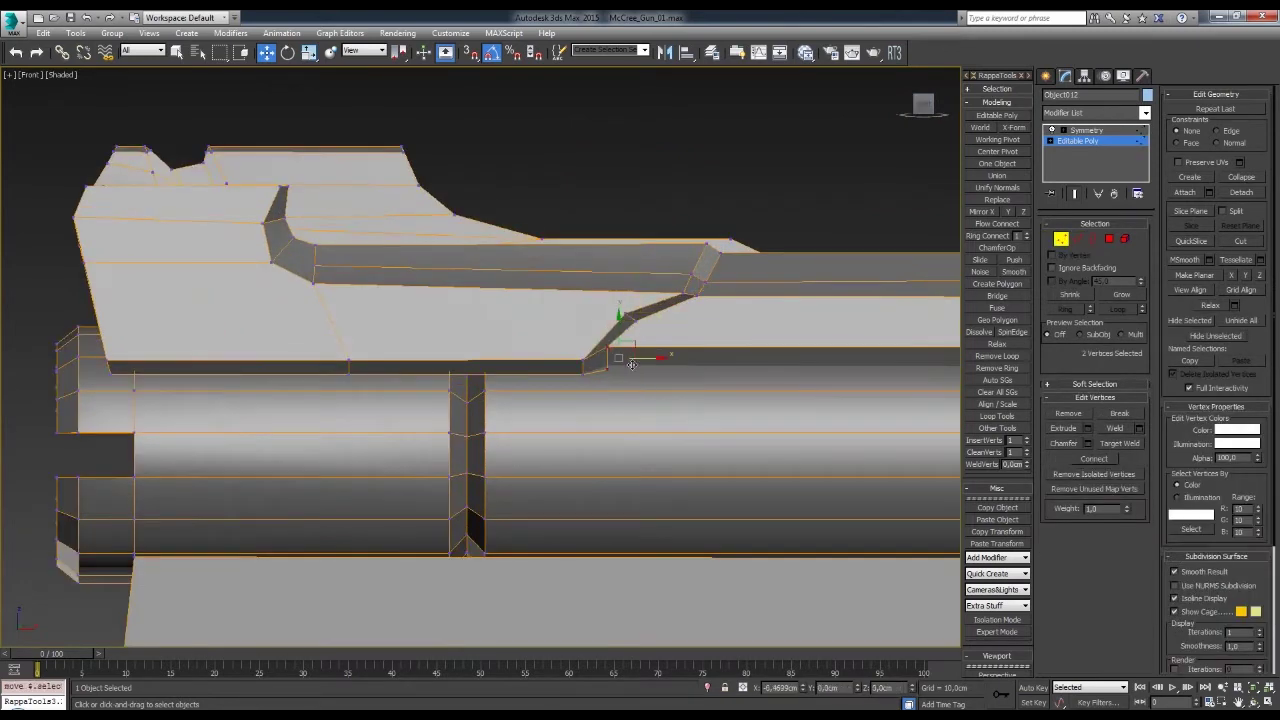
pyautogui.click(631, 364)
# - Box-select the vertices where the rib step meets the barrel
pyautogui.moveTo(614, 379); pyautogui.dragTo(640, 382, button='middle')
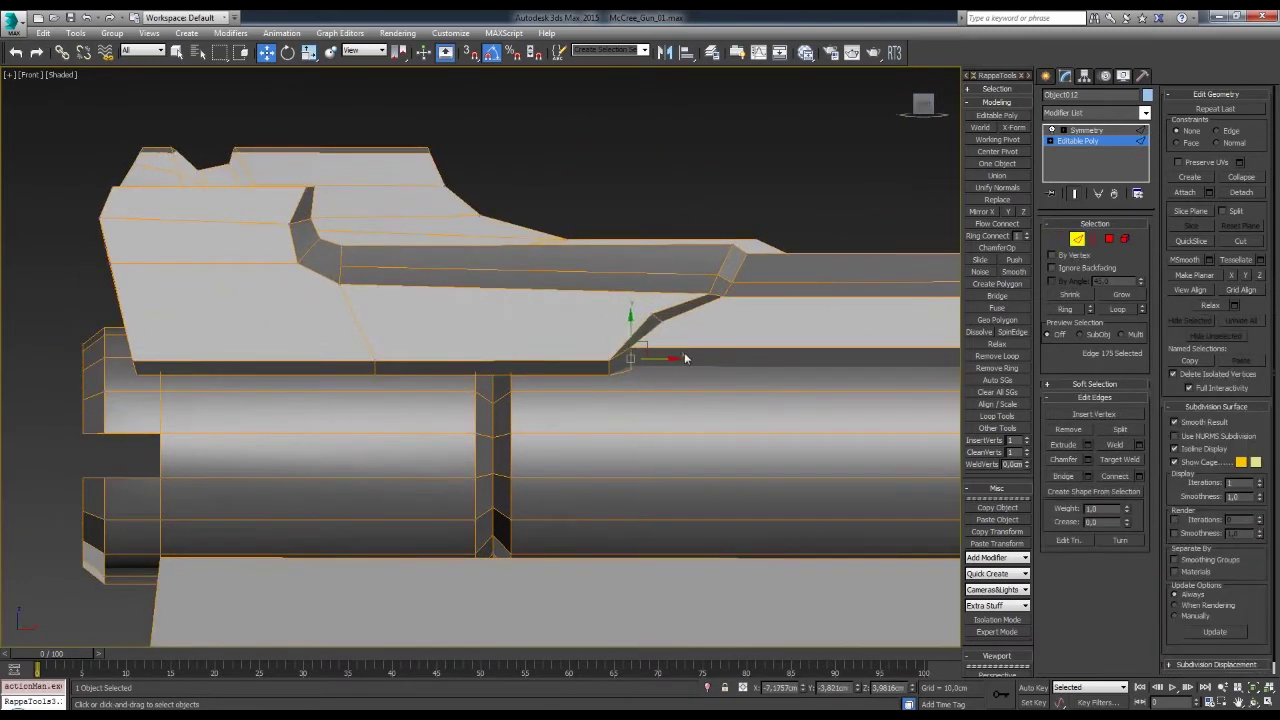
pyautogui.scroll(-2, 685, 358)
pyautogui.press('1')
pyautogui.scroll(3, 686, 343)
pyautogui.moveTo(250, 264); pyautogui.dragTo(283, 281)
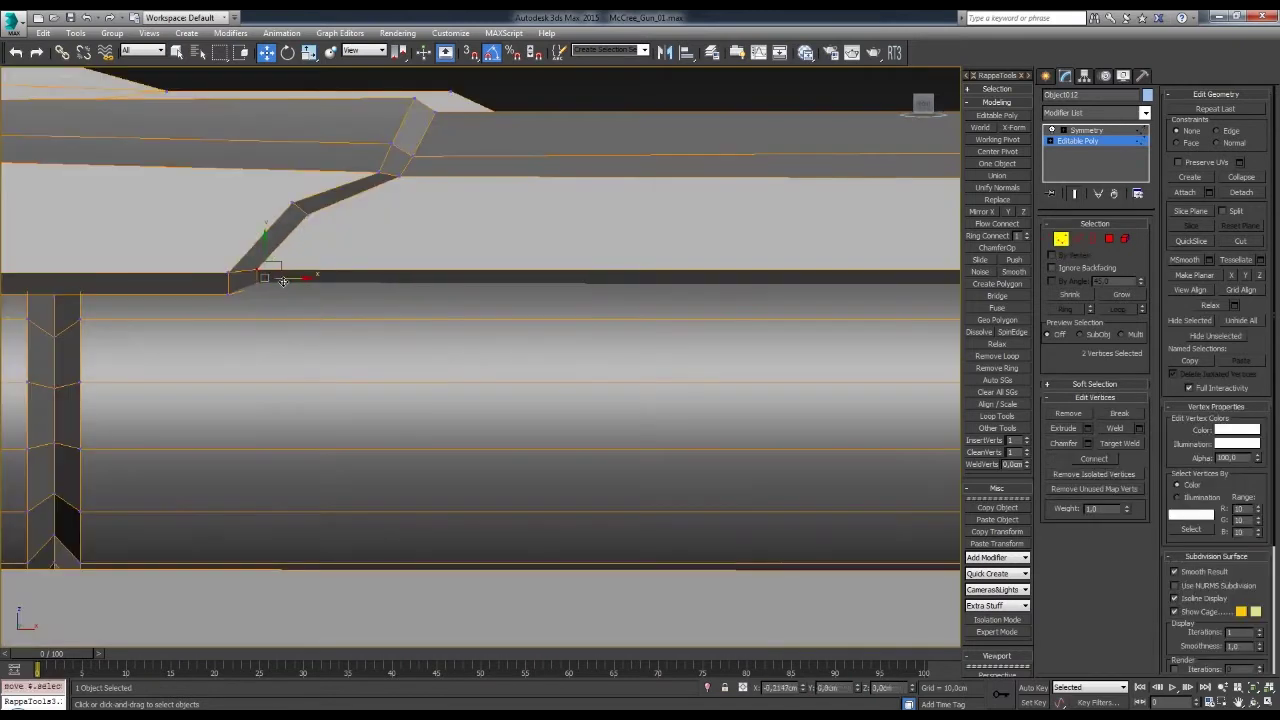
pyautogui.scroll(-2, 283, 281)
pyautogui.press('2')
pyautogui.scroll(-2, 400, 300)
pyautogui.scroll(3, 470, 325)
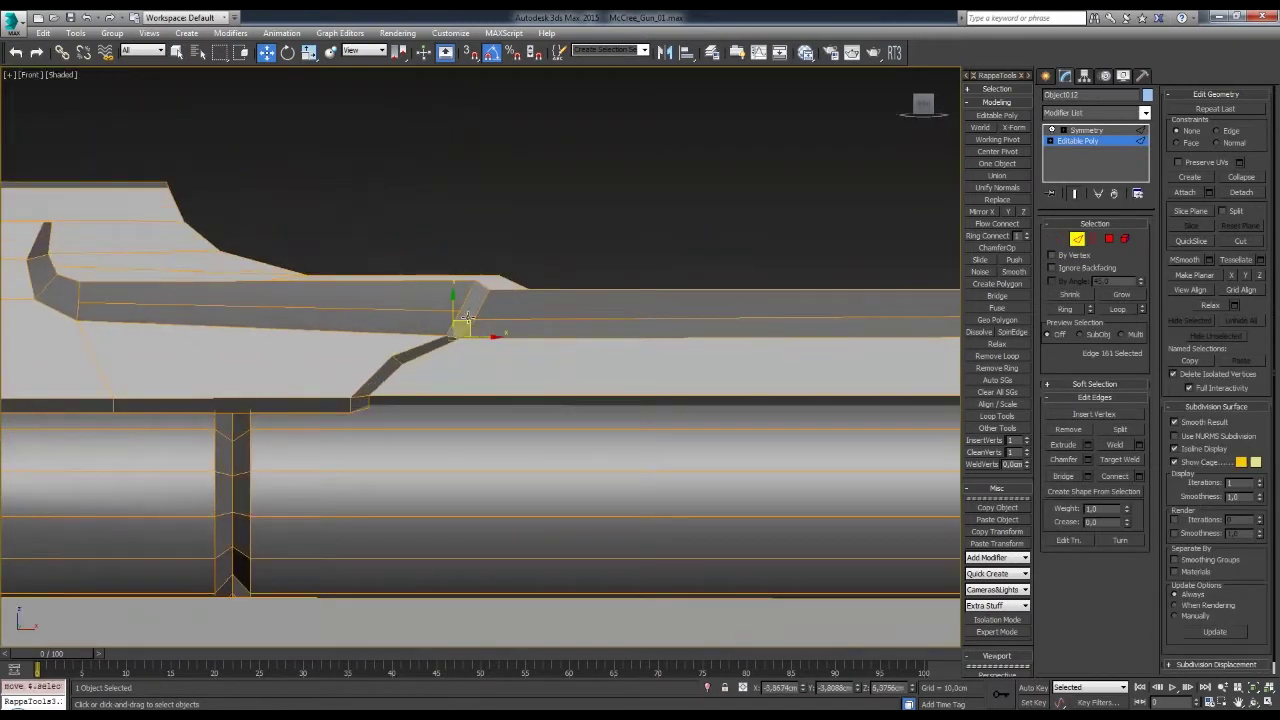
pyautogui.scroll(-2, 430, 345)
# - Select and move the vertices around the sight to form the sloped step, then deselect
pyautogui.moveTo(377, 341); pyautogui.dragTo(424, 376, button='middle')
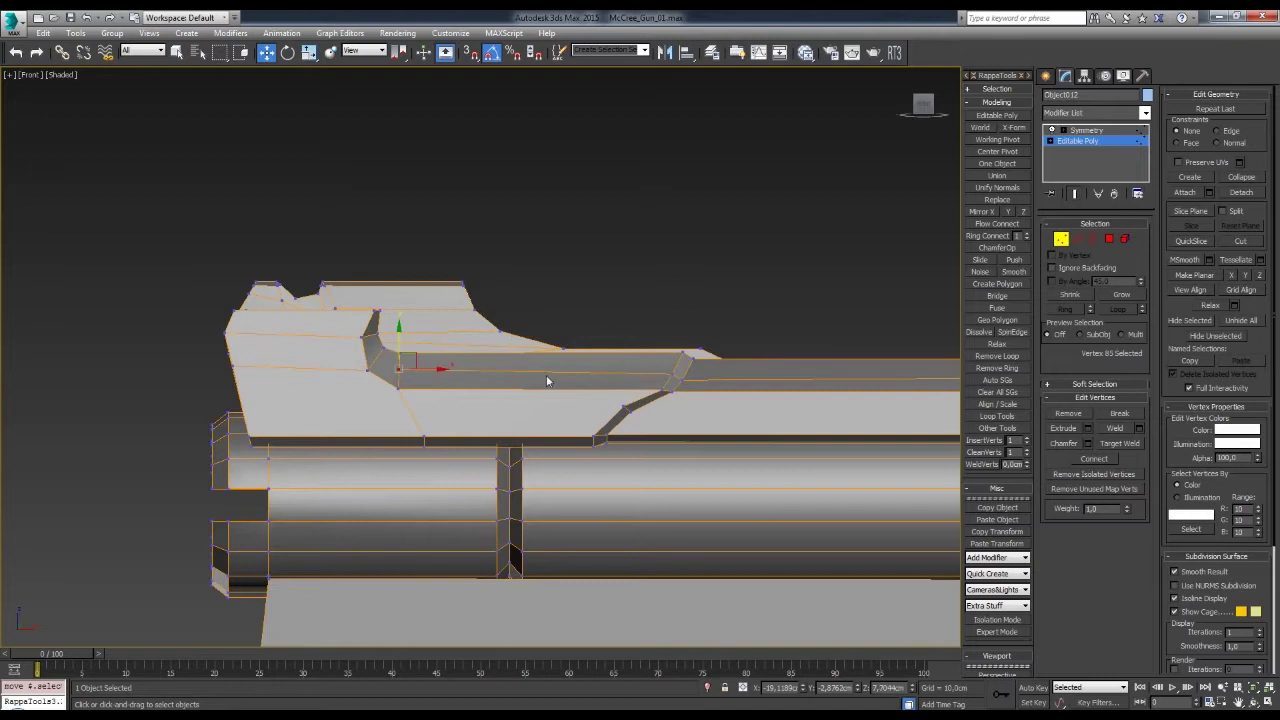
pyautogui.scroll(-3, 547, 380)
pyautogui.scroll(5, 500, 330)
pyautogui.moveTo(479, 288); pyautogui.dragTo(382, 352)
pyautogui.press('w')
pyautogui.moveTo(466, 337)
pyautogui.keyDown('alt'); pyautogui.mouseDown(button='middle')
pyautogui.moveTo(574, 386)
pyautogui.moveTo(546, 354)
pyautogui.moveTo(550, 370)
pyautogui.moveTo(590, 340)
pyautogui.moveTo(617, 413)
pyautogui.mouseUp(button='middle'); pyautogui.keyUp('alt')
pyautogui.press('4')
pyautogui.click(546, 354)
pyautogui.press('1')
pyautogui.scroll(-5, 590, 340)
pyautogui.hotkey('ctrl', 'd')
# - Select the gun body and zoom in on the rear of the top rib
pyautogui.scroll(3, 617, 413)
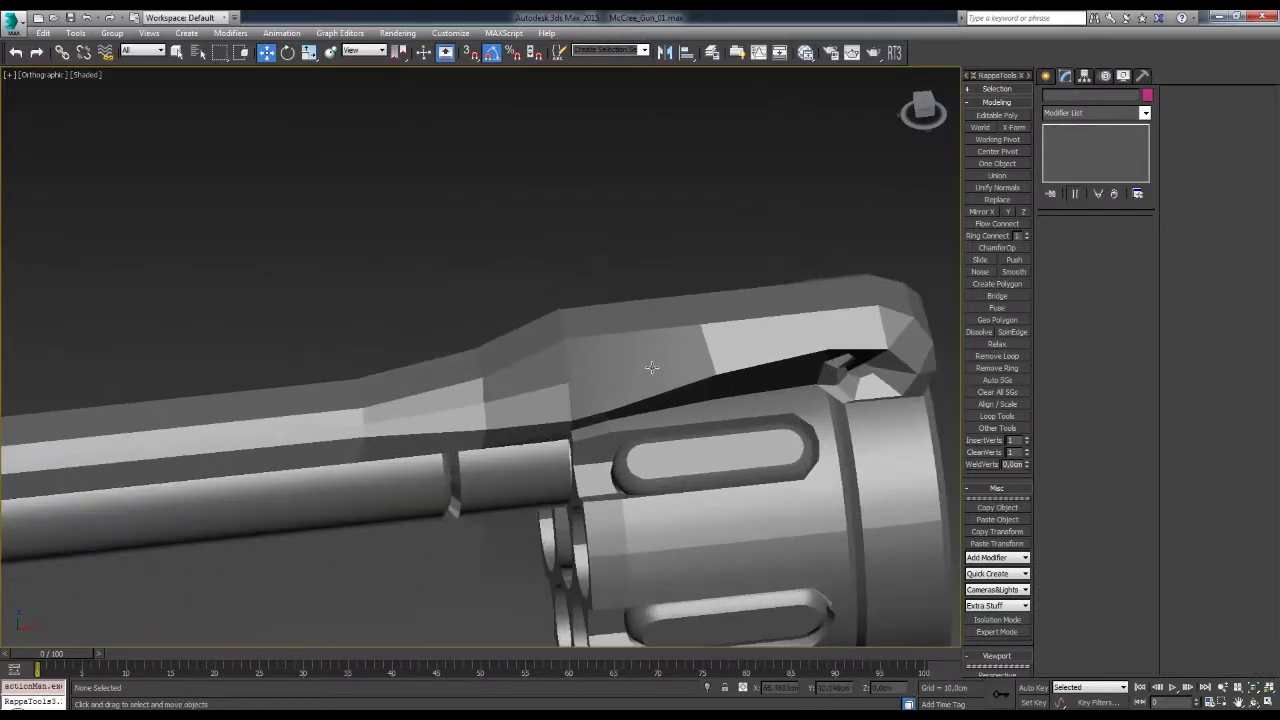
pyautogui.click(650, 310)
pyautogui.press('4')
pyautogui.click(651, 306)
pyautogui.moveTo(651, 306)
pyautogui.keyDown('alt'); pyautogui.mouseDown(button='middle')
pyautogui.moveTo(658, 296)
pyautogui.moveTo(634, 306)
pyautogui.mouseUp(button='middle'); pyautogui.keyUp('alt')
pyautogui.press('2')
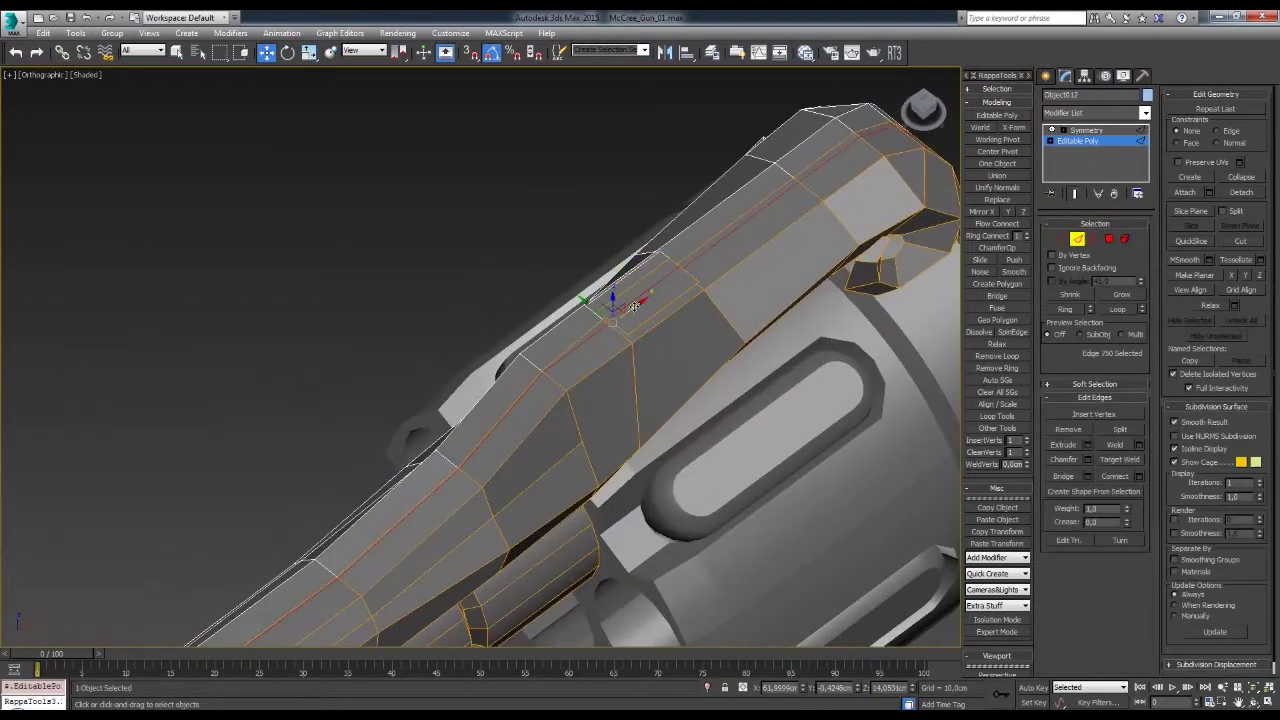
pyautogui.press('1')
pyautogui.moveTo(579, 347)
pyautogui.keyDown('alt'); pyautogui.mouseDown(button='middle')
pyautogui.moveTo(566, 362)
pyautogui.moveTo(624, 361)
pyautogui.mouseUp(button='middle'); pyautogui.keyUp('alt')
pyautogui.scroll(2, 560, 340)
# - Select the rib's rear seam edges and chamfer them
pyautogui.press('4')
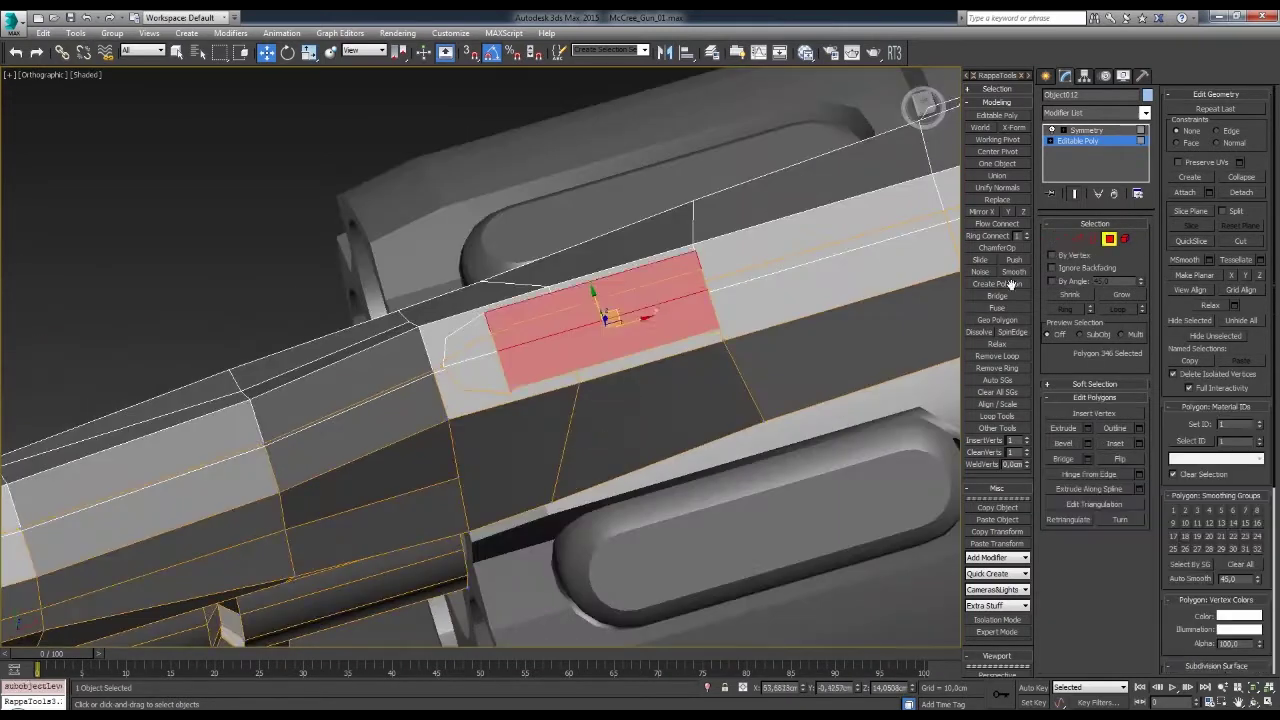
pyautogui.moveTo(604, 305)
pyautogui.keyDown('alt'); pyautogui.mouseDown(button='middle')
pyautogui.moveTo(590, 320)
pyautogui.moveTo(633, 314)
pyautogui.mouseUp(button='middle'); pyautogui.keyUp('alt')
pyautogui.press('2')
pyautogui.scroll(-2, 590, 320)
pyautogui.scroll(2, 620, 310)
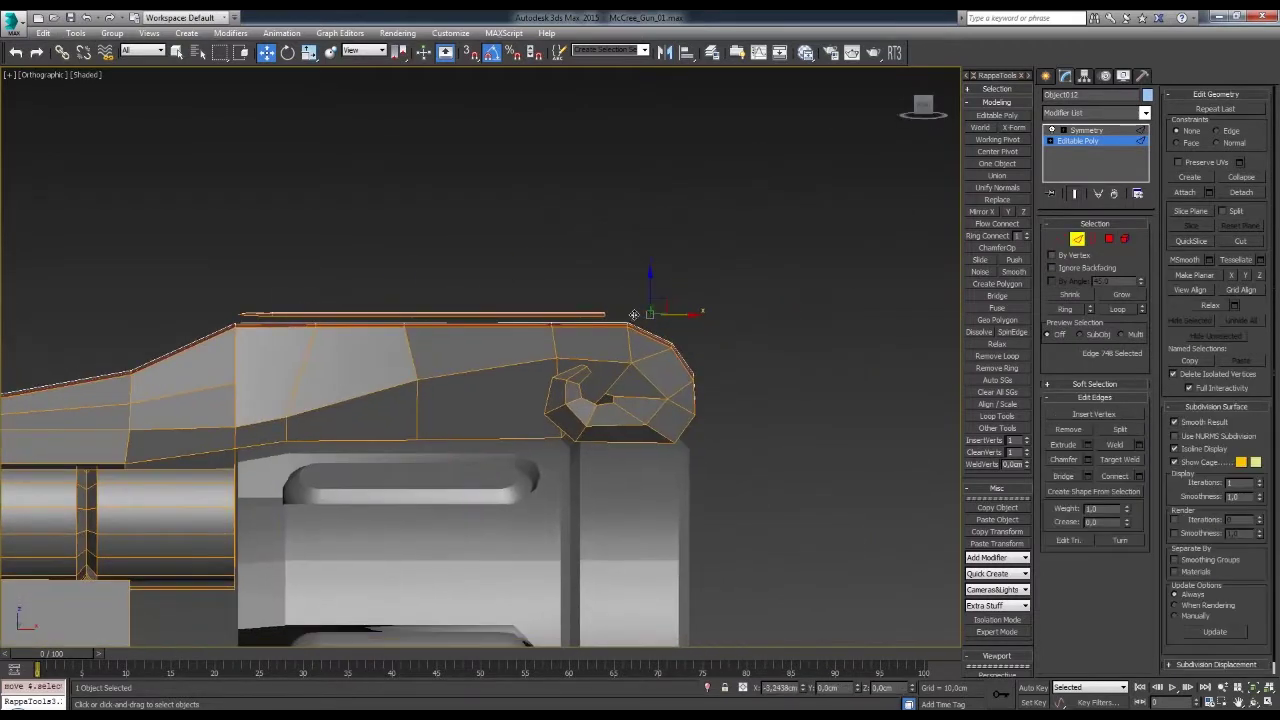
pyautogui.moveTo(815, 259)
pyautogui.keyDown('alt'); pyautogui.mouseDown(button='middle')
pyautogui.moveTo(546, 284)
pyautogui.moveTo(837, 251)
pyautogui.moveTo(783, 292)
pyautogui.mouseUp(button='middle'); pyautogui.keyUp('alt')
pyautogui.press('3')
pyautogui.press('2')
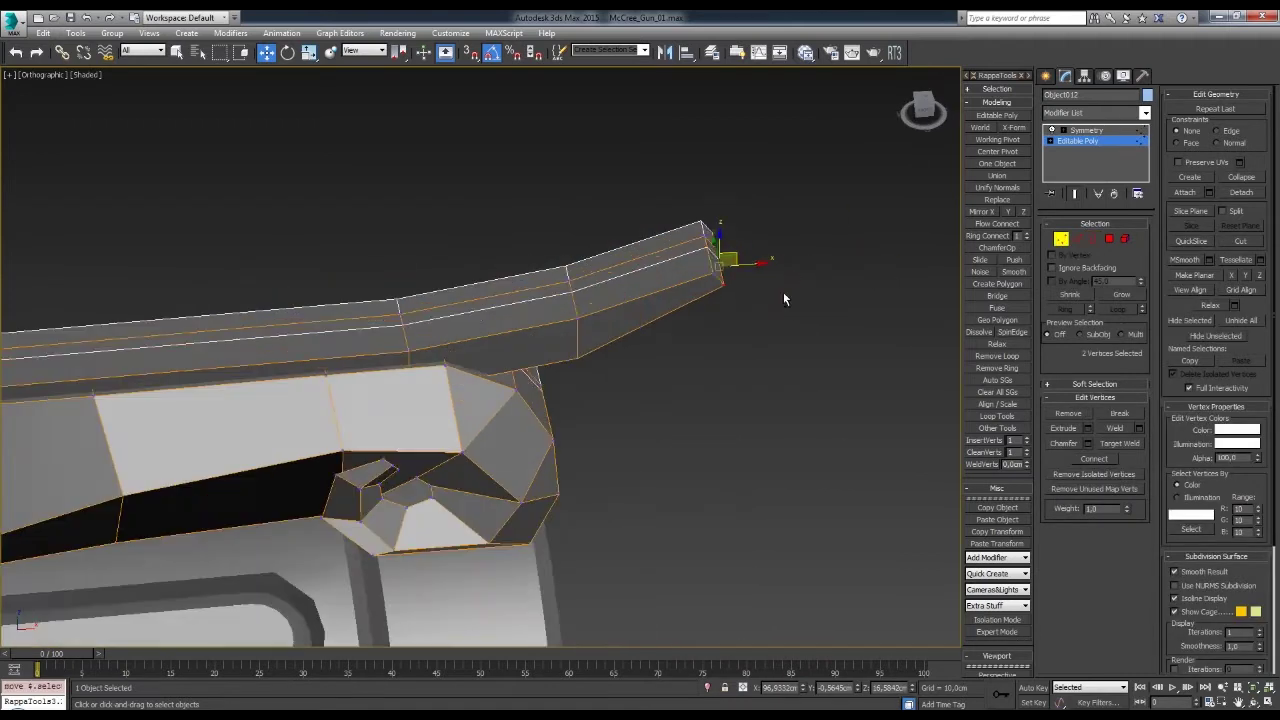
pyautogui.click(1089, 459)
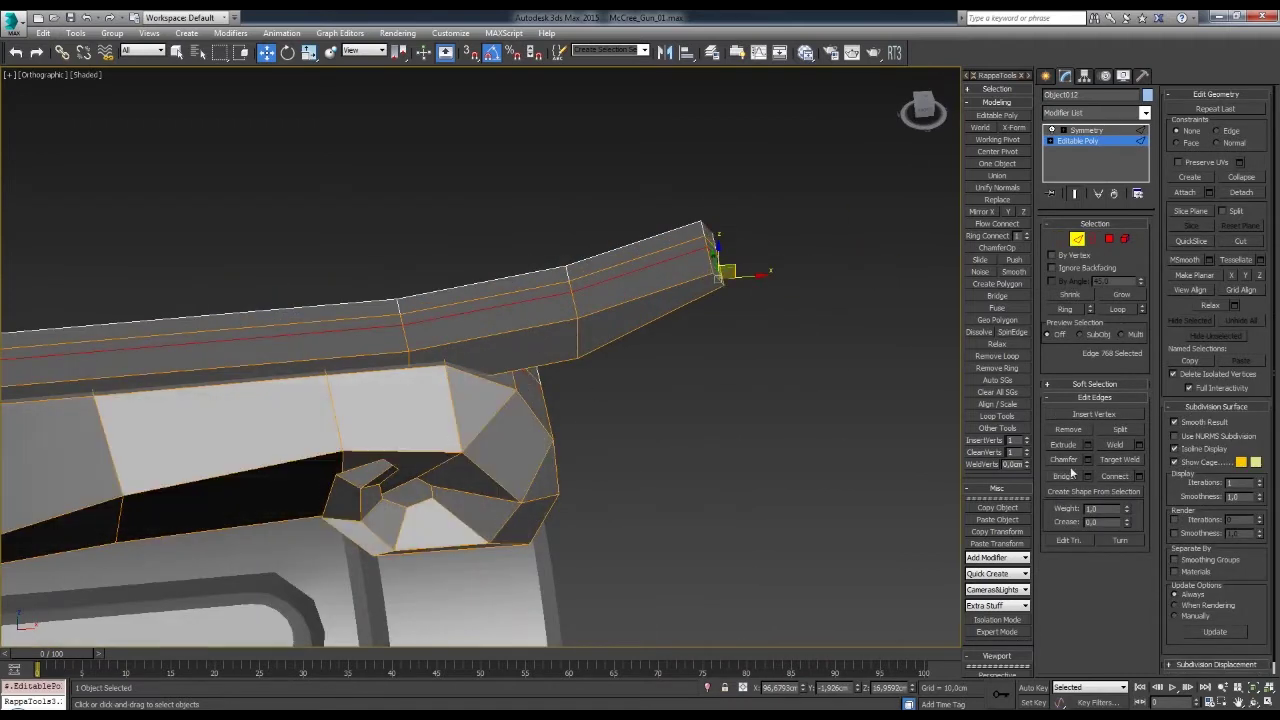
# - In the Front view, move the tail-tip vertices up and back so the tail rises over the drum
pyautogui.press('f')
pyautogui.scroll(-3, 686, 315)
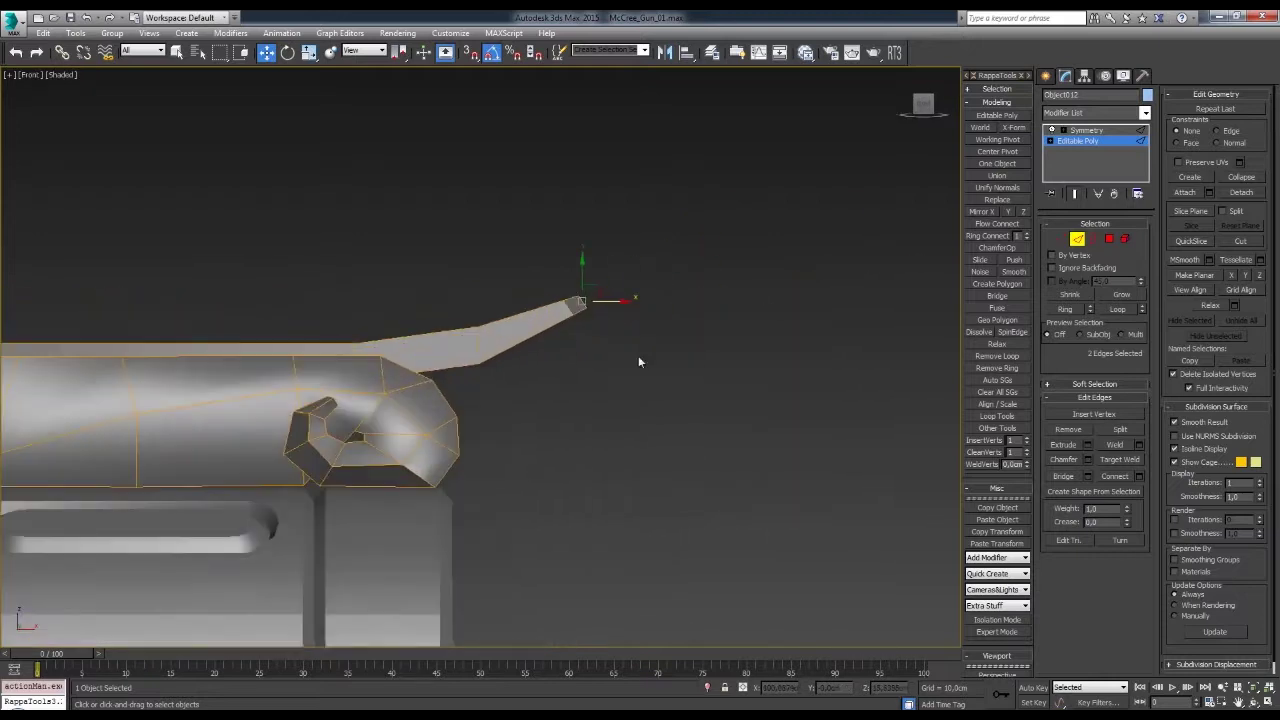
pyautogui.press('F3')
pyautogui.press('1')
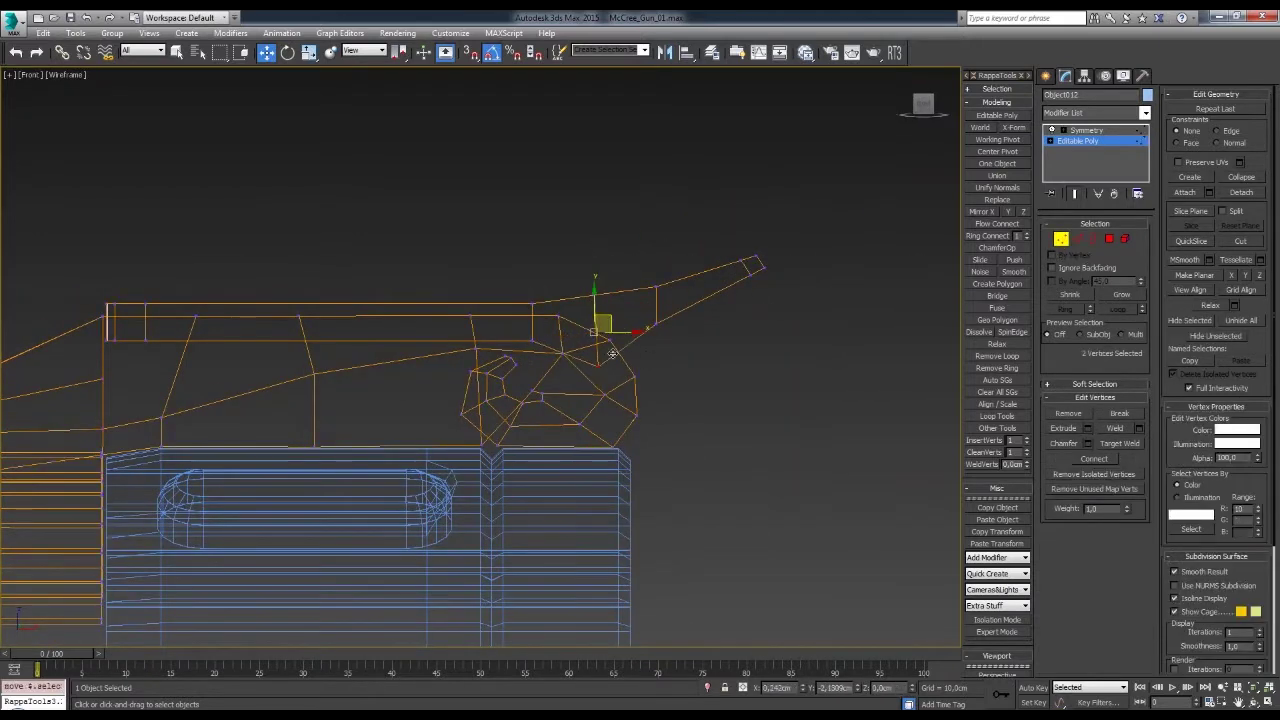
pyautogui.press('F3')
pyautogui.press('2')
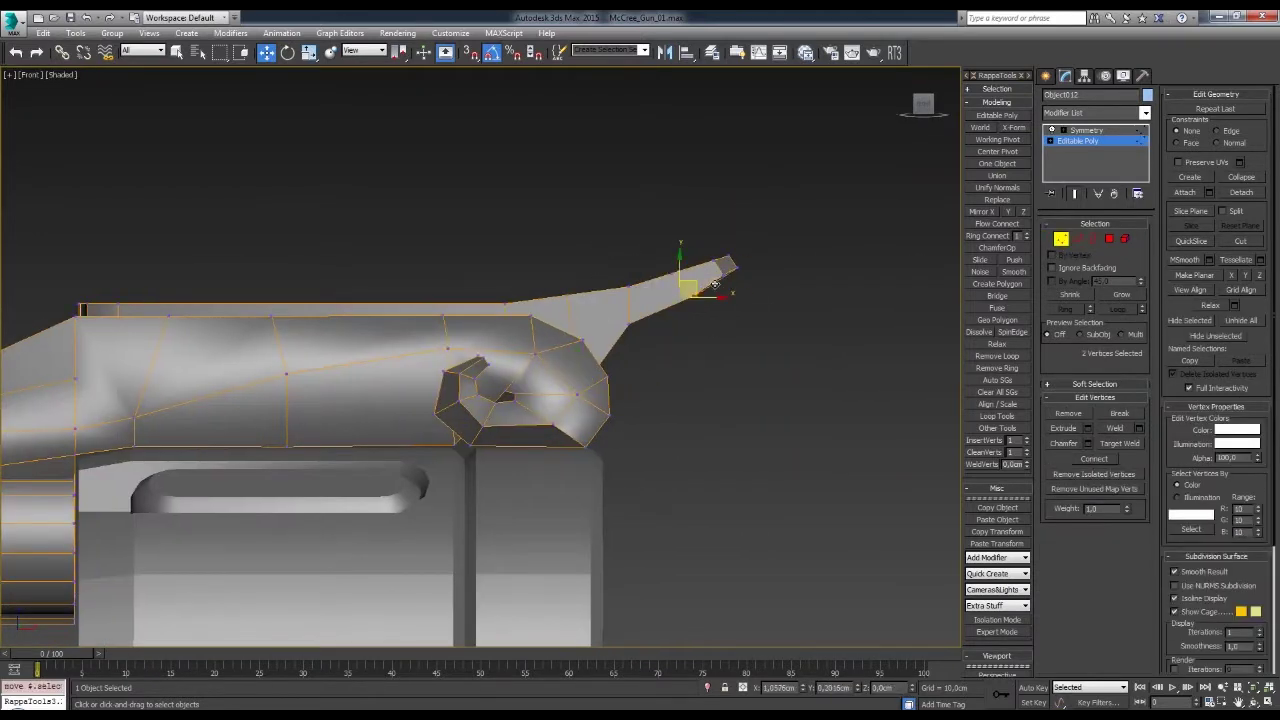
pyautogui.keyDown('alt'); pyautogui.moveTo(705, 287); pyautogui.dragTo(690, 345, button='middle'); pyautogui.keyUp('alt')
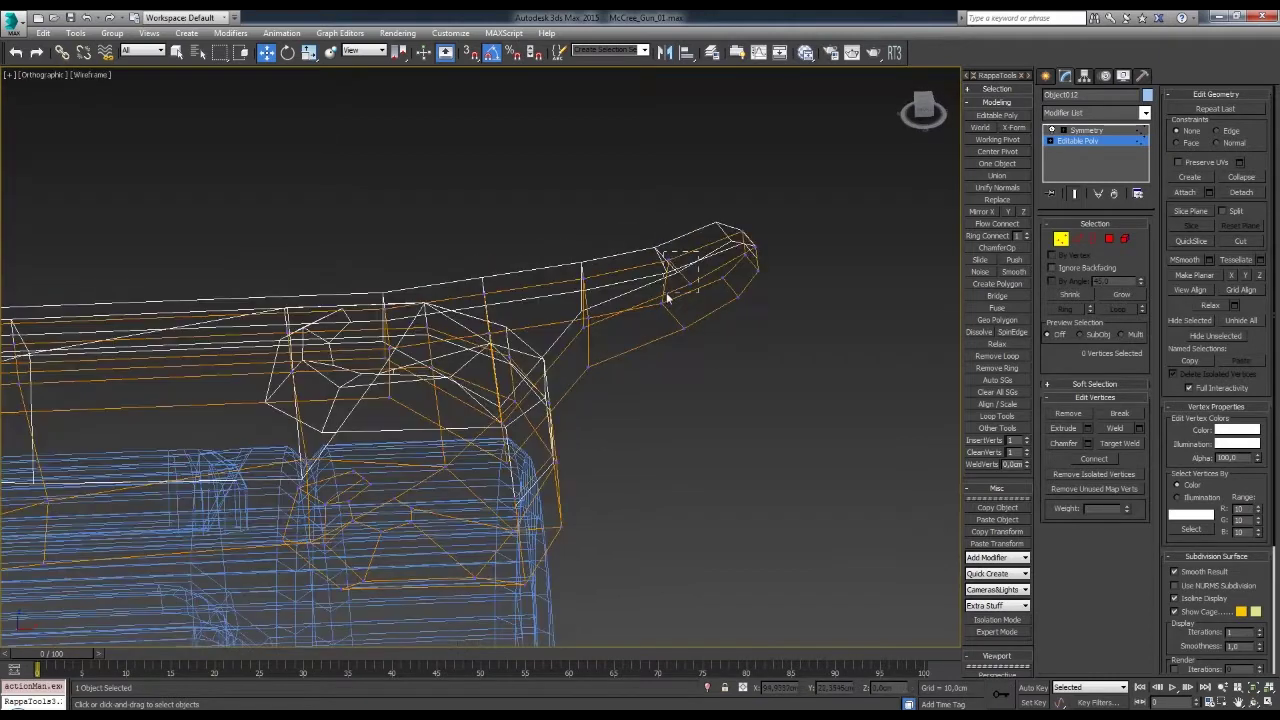
pyautogui.press('f')
pyautogui.scroll(3, 765, 289)
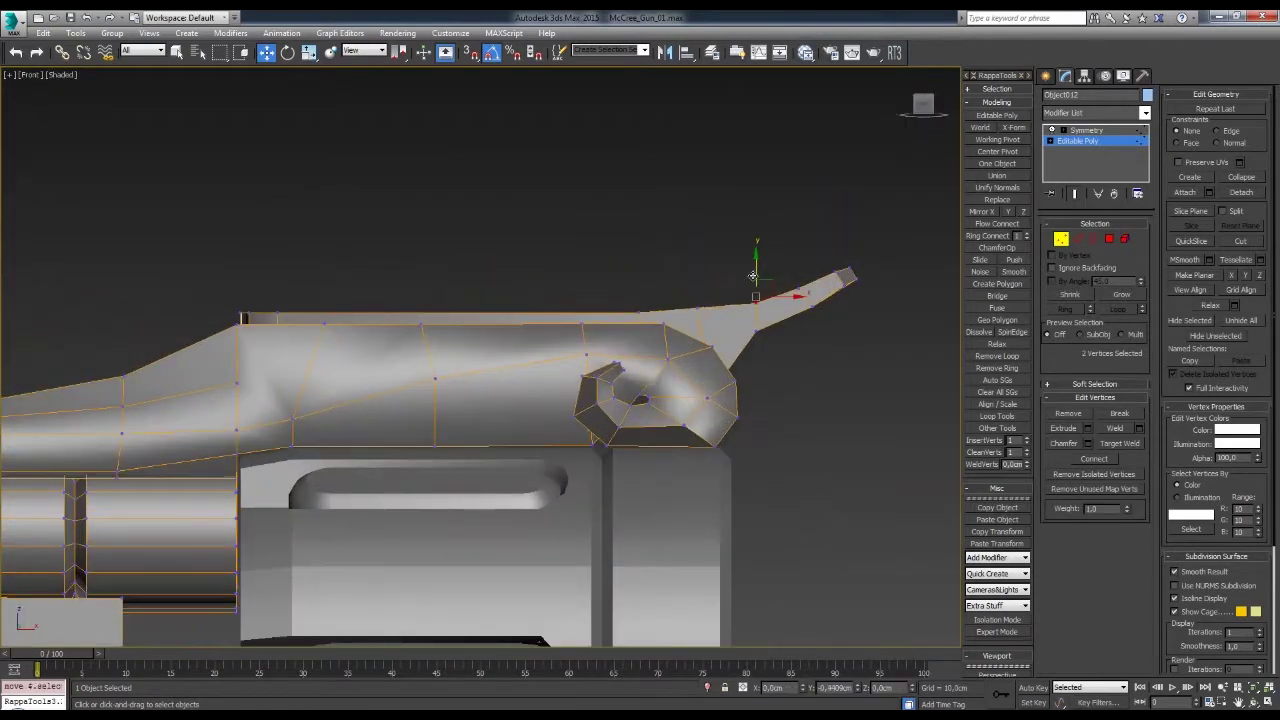
pyautogui.moveTo(753, 276); pyautogui.dragTo(711, 258, button='middle')
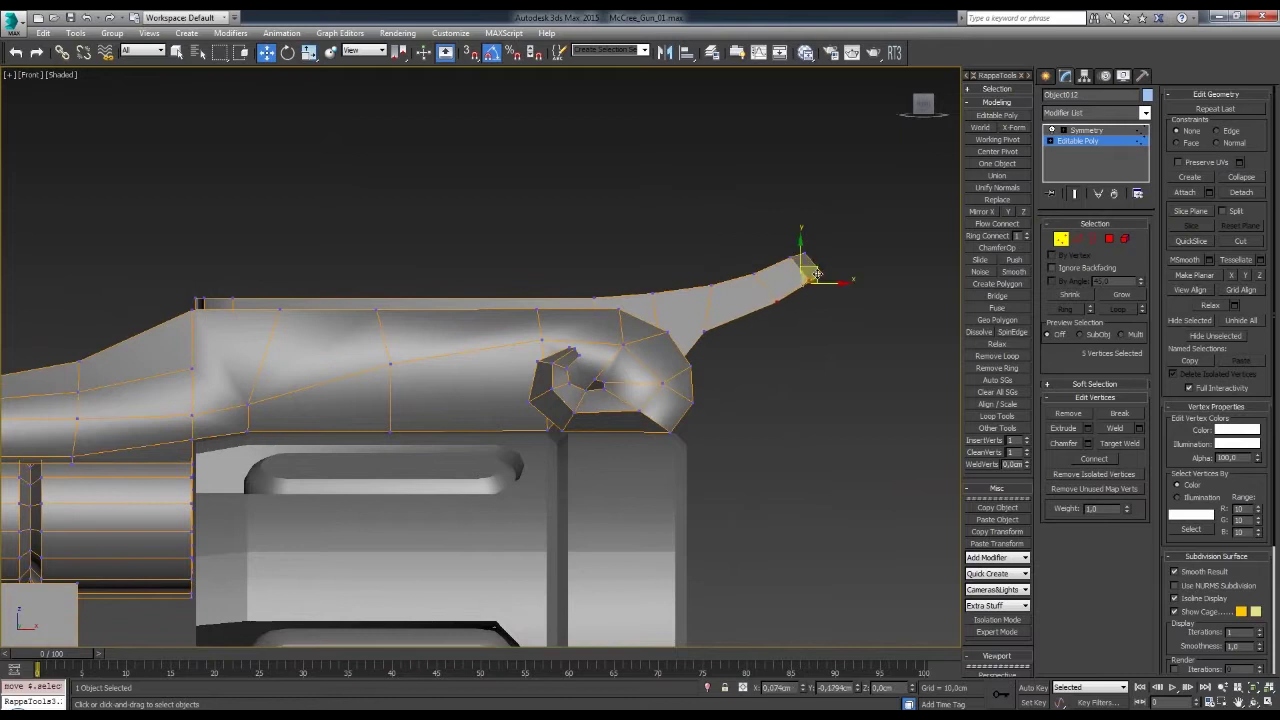
pyautogui.moveTo(825, 240); pyautogui.dragTo(829, 224, button='middle')
pyautogui.moveTo(737, 323); pyautogui.dragTo(695, 300)
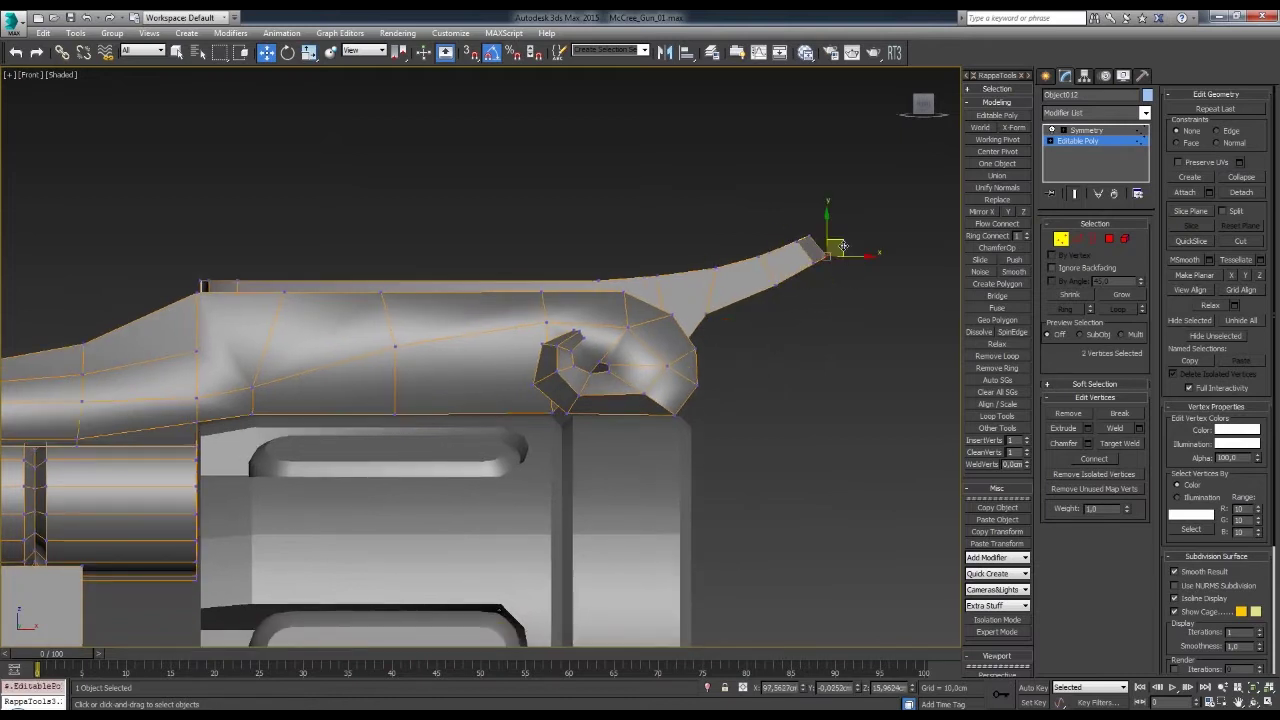
pyautogui.keyDown('alt'); pyautogui.moveTo(727, 298); pyautogui.dragTo(701, 298, button='middle'); pyautogui.keyUp('alt')
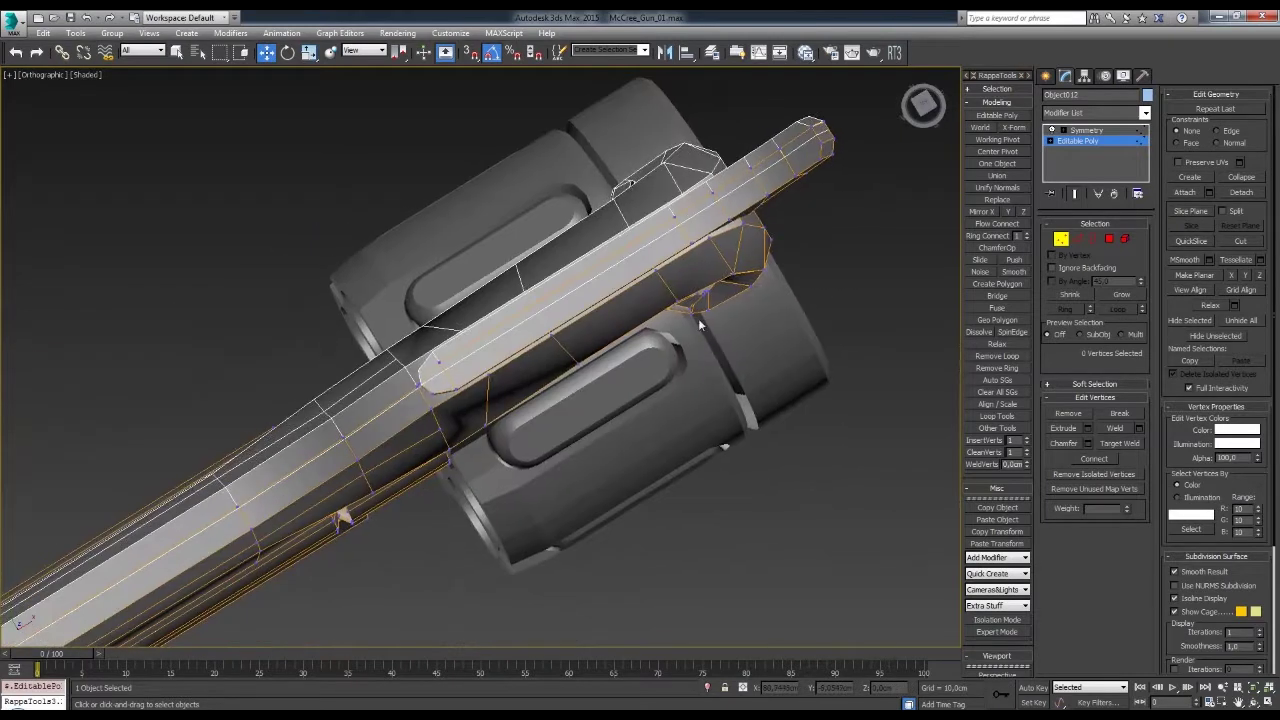
# - Select the tail's end faces and inspect them from the Left view
pyautogui.press('4')
pyautogui.click(580, 365)
pyautogui.moveTo(580, 365)
pyautogui.keyDown('alt'); pyautogui.mouseDown(button='middle')
pyautogui.moveTo(523, 380)
pyautogui.moveTo(620, 395)
pyautogui.moveTo(584, 401)
pyautogui.moveTo(577, 508)
pyautogui.mouseUp(button='middle'); pyautogui.keyUp('alt')
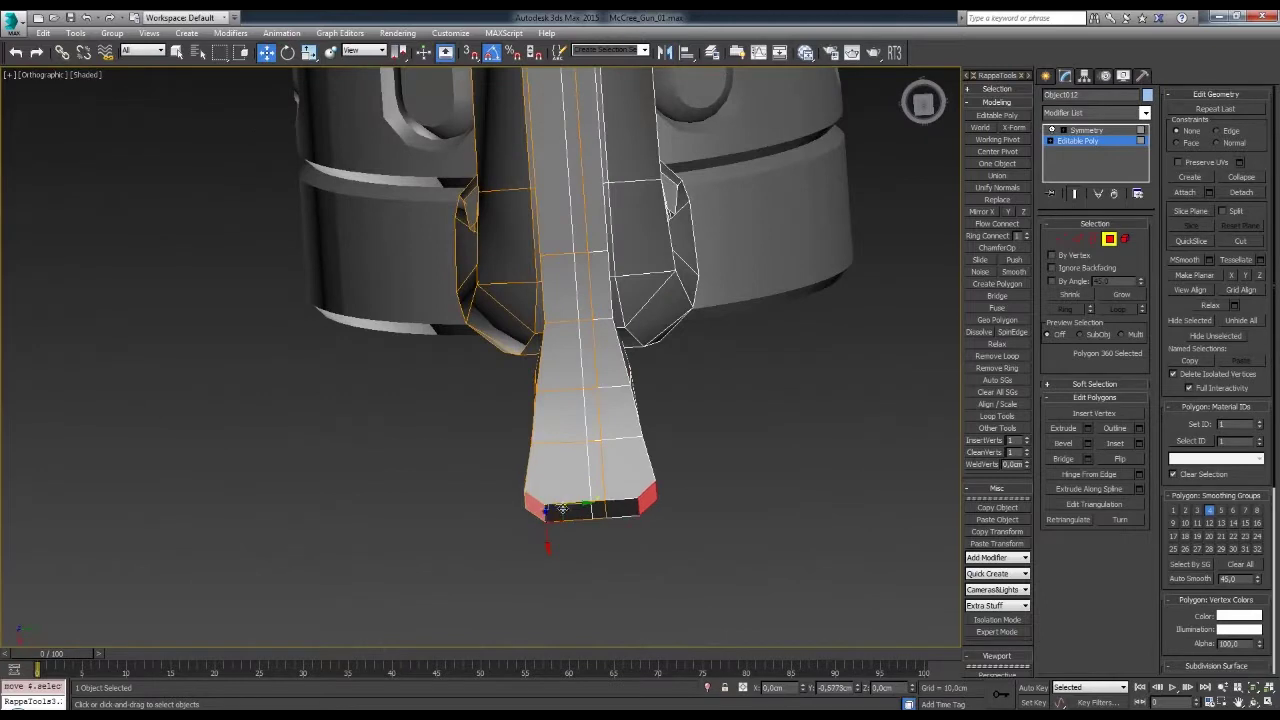
pyautogui.press('l')
pyautogui.press('z')
pyautogui.press('F3')
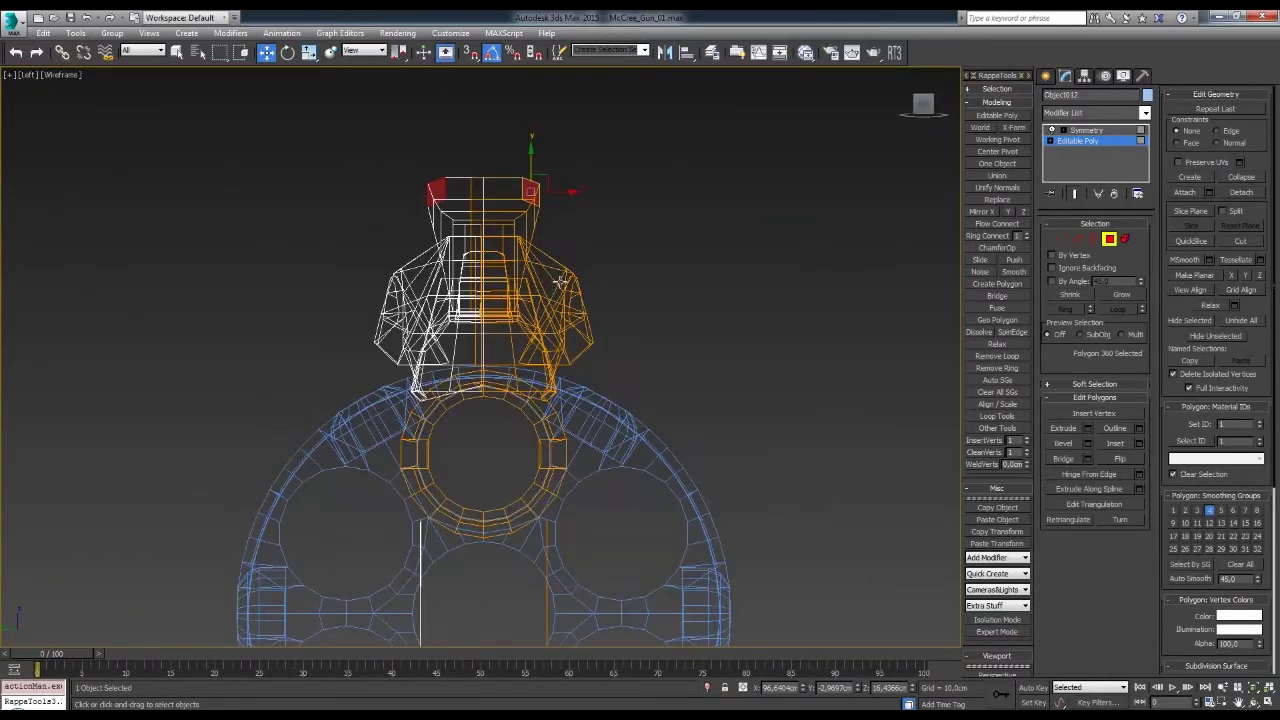
pyautogui.press('F3')
pyautogui.moveTo(605, 297); pyautogui.dragTo(649, 357, button='middle')
# - Select the front sight element and view it head-on from the Left viewport
pyautogui.press('5')
pyautogui.click(550, 257)
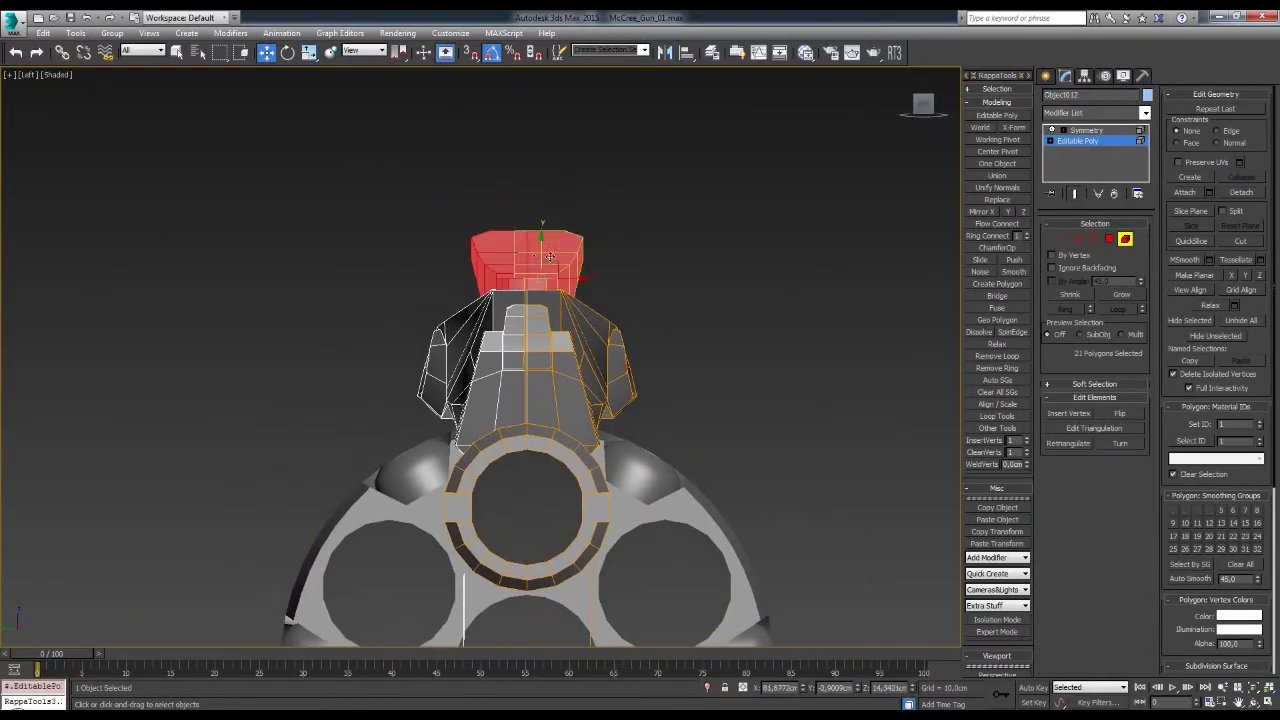
pyautogui.keyDown('alt'); pyautogui.moveTo(534, 263); pyautogui.dragTo(629, 338, button='middle'); pyautogui.keyUp('alt')
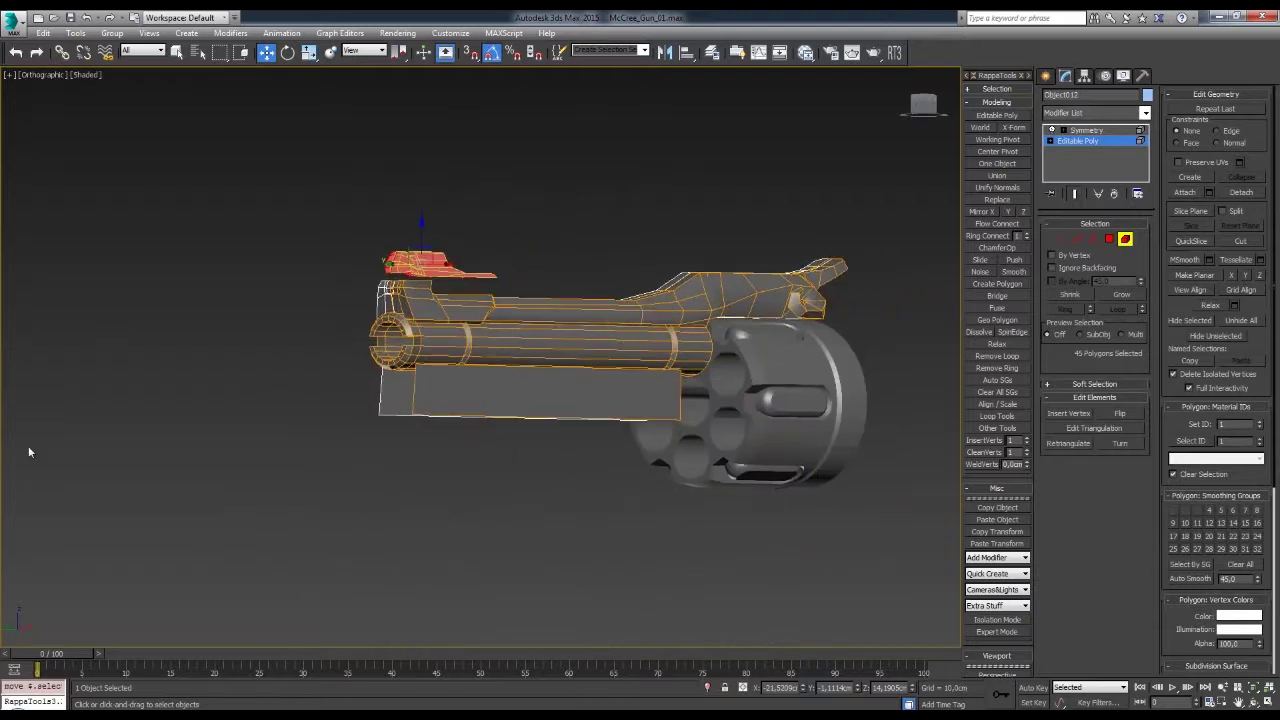
pyautogui.press('f')
pyautogui.press('1')
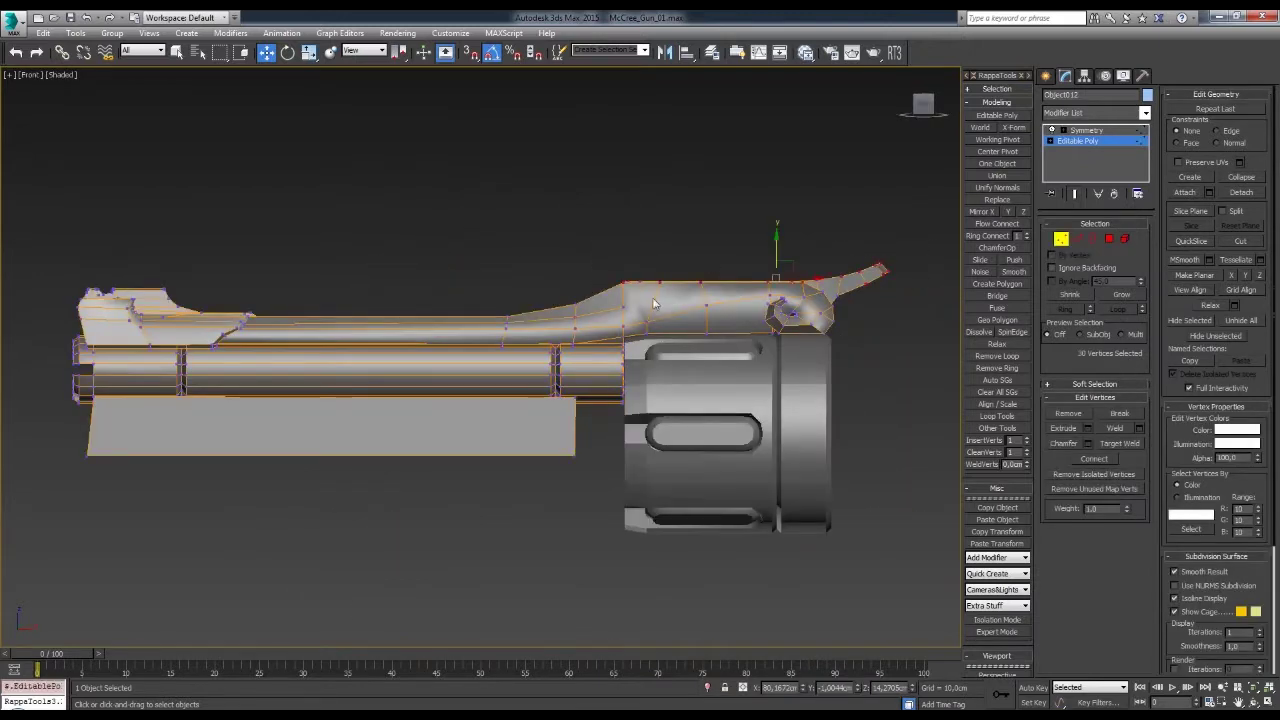
pyautogui.moveTo(774, 248); pyautogui.dragTo(700, 300, button='middle')
pyautogui.scroll(2, 607, 355)
pyautogui.scroll(2, 468, 291)
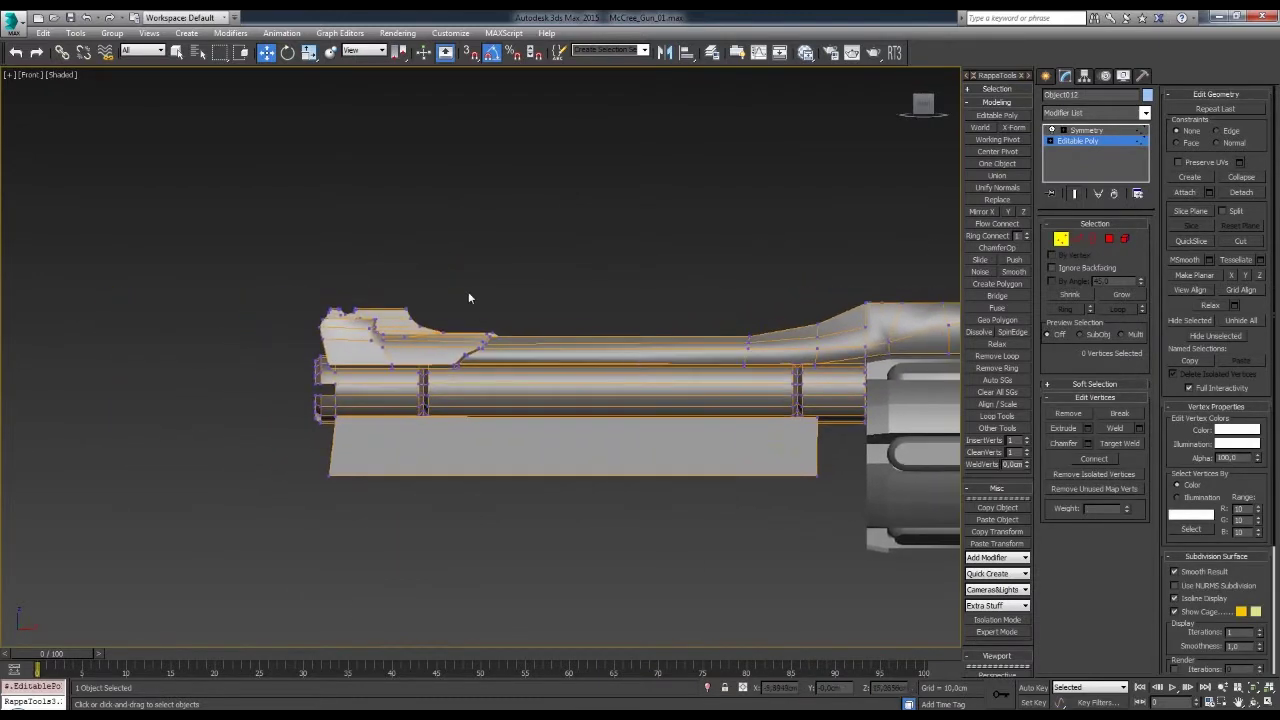
pyautogui.scroll(-4, 690, 293)
pyautogui.press('l')
pyautogui.press('4')
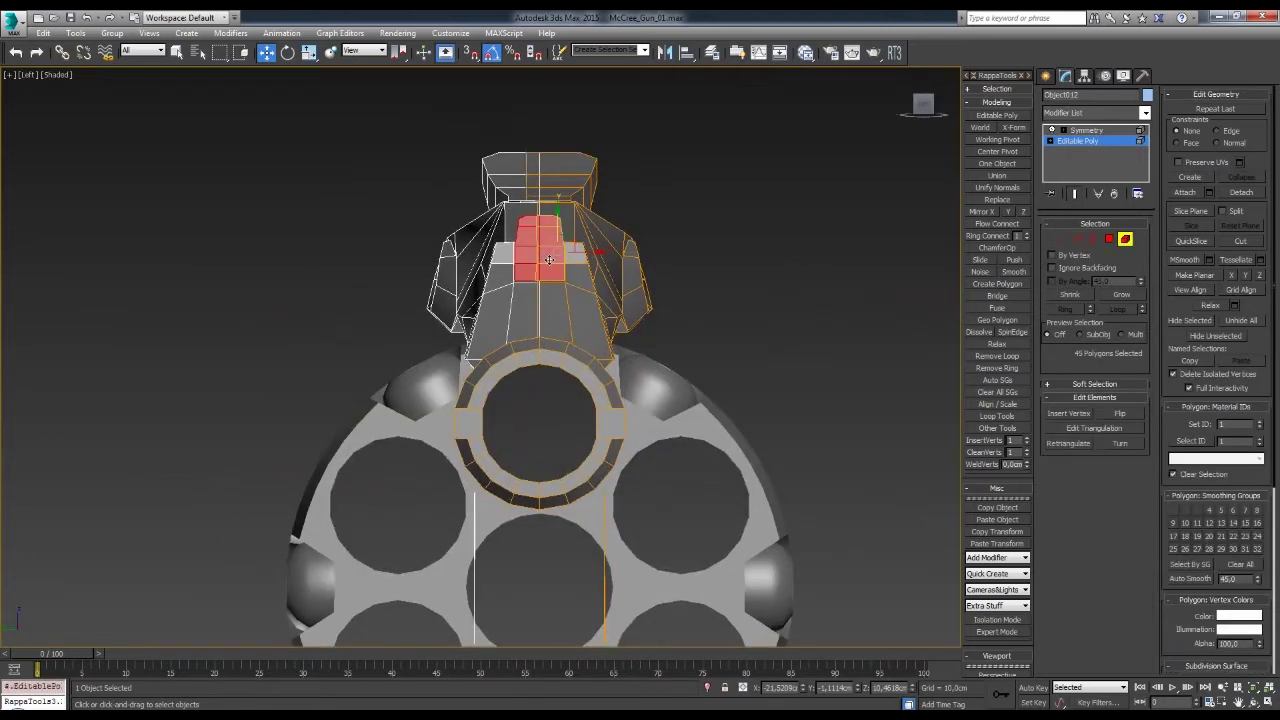
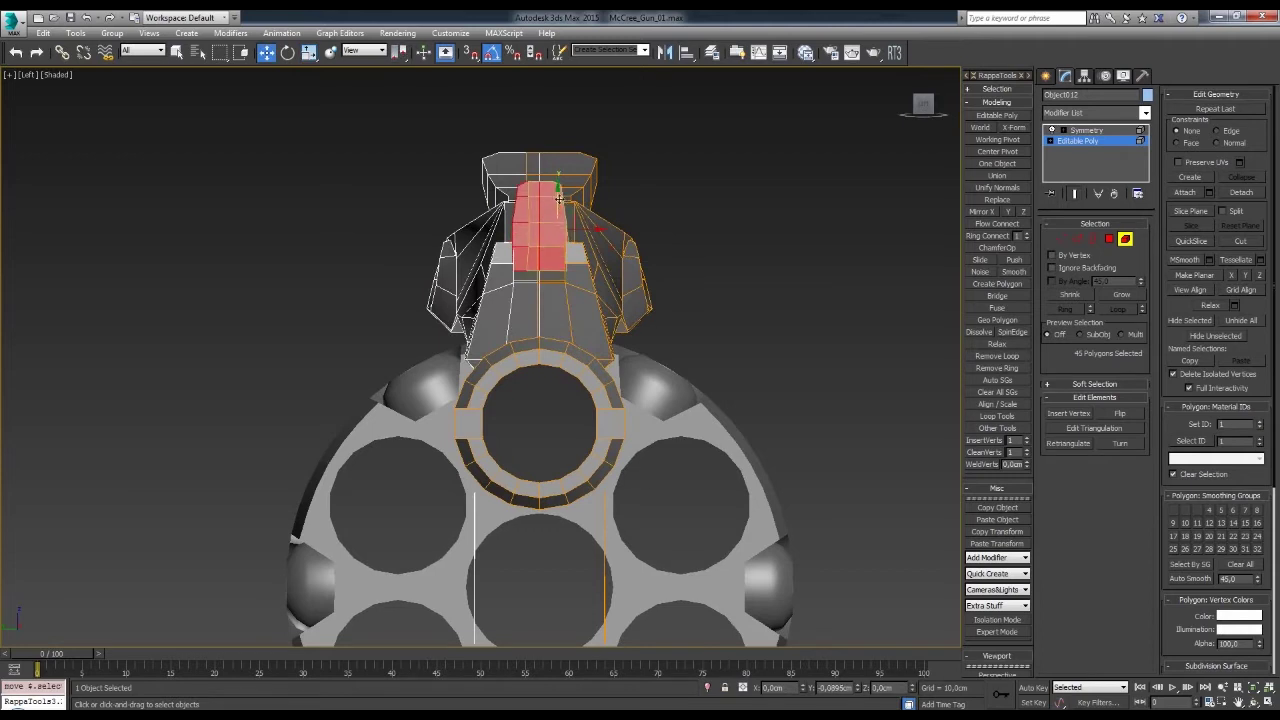
# - Scale the selected top frame vertices to 118/100/118 to widen the raised section
pyautogui.keyDown('alt'); pyautogui.moveTo(558, 197); pyautogui.dragTo(540, 220, button='middle'); pyautogui.keyUp('alt')
pyautogui.scroll(-2, 540, 220)
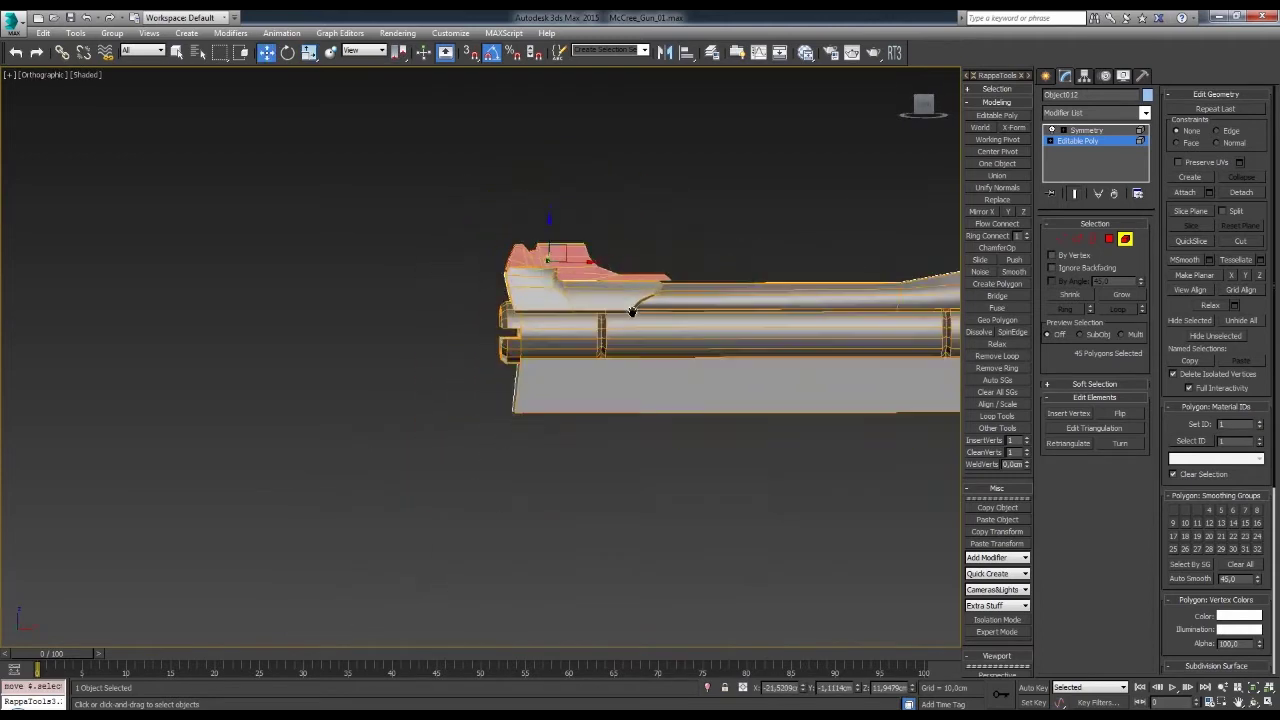
pyautogui.scroll(1, 510, 237)
pyautogui.scroll(2, 510, 237)
pyautogui.scroll(-1, 510, 237)
pyautogui.press('r')
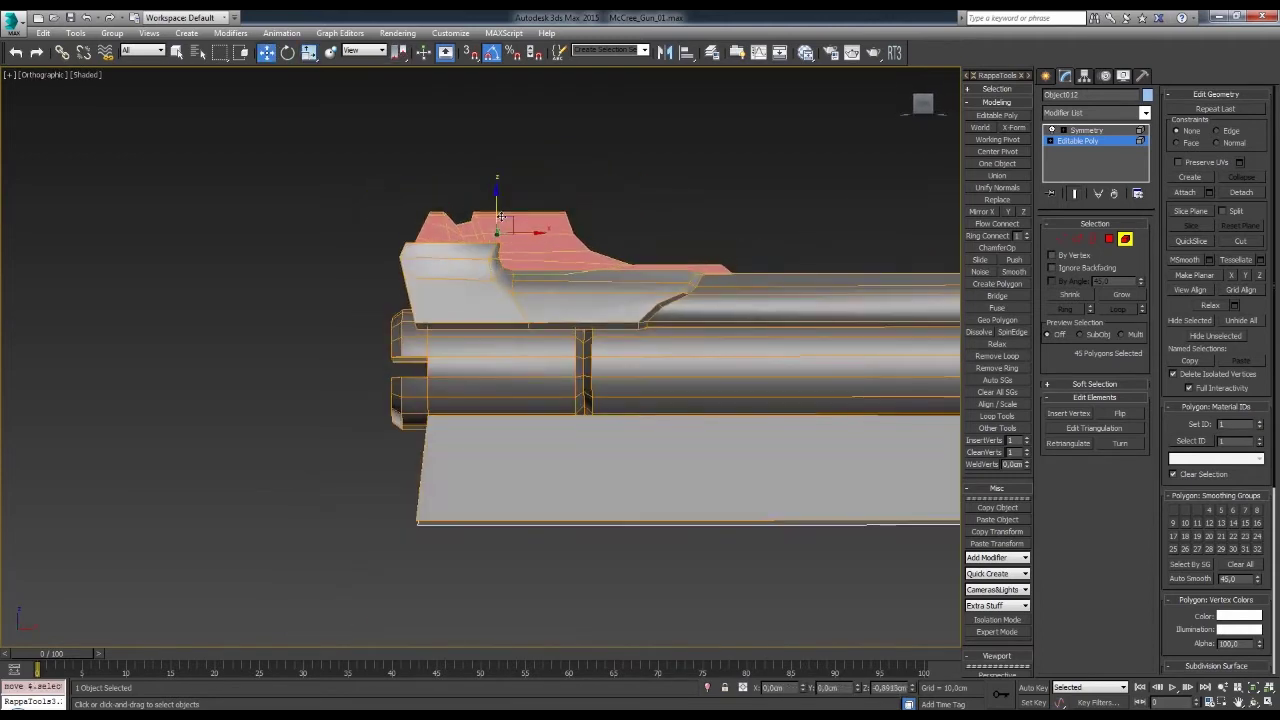
pyautogui.scroll(2, 500, 216)
pyautogui.press('1')
pyautogui.press('r')
pyautogui.moveTo(503, 249); pyautogui.dragTo(508, 257)
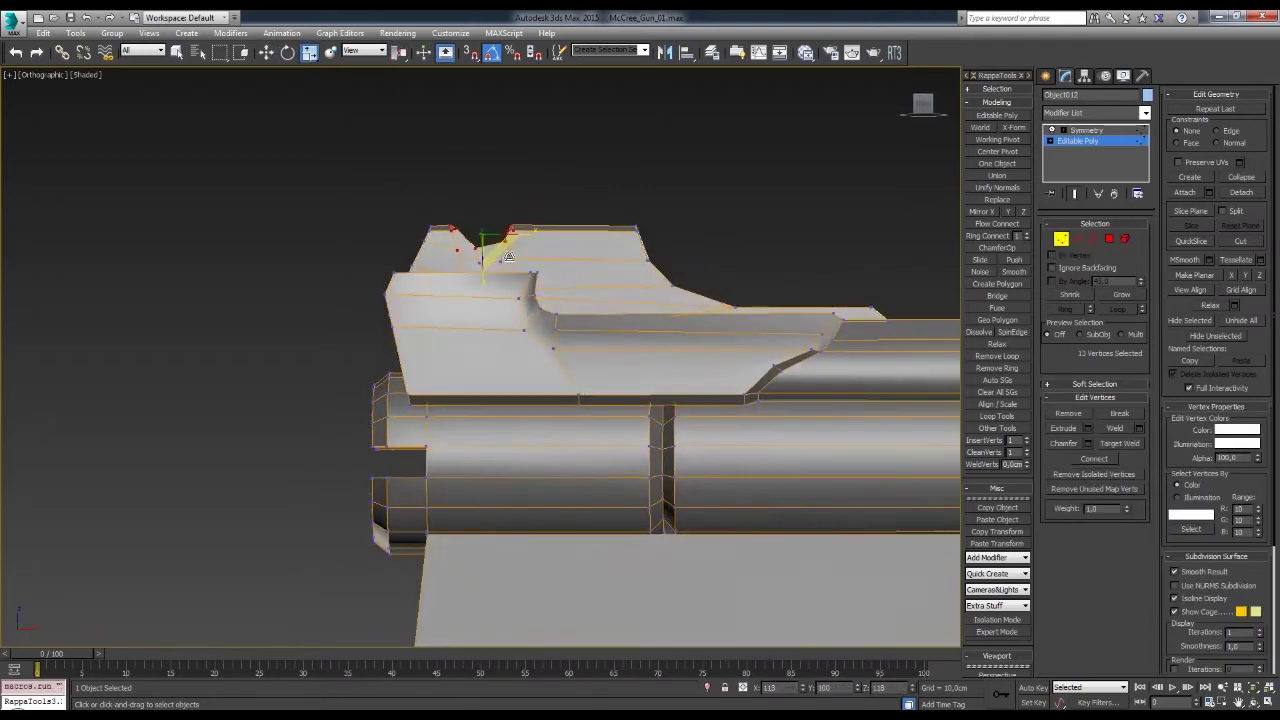
# - Inspect the widened frame from the left and front views, briefly in wireframe
pyautogui.keyDown('alt'); pyautogui.moveTo(517, 237); pyautogui.dragTo(682, 302, button='middle'); pyautogui.keyUp('alt')
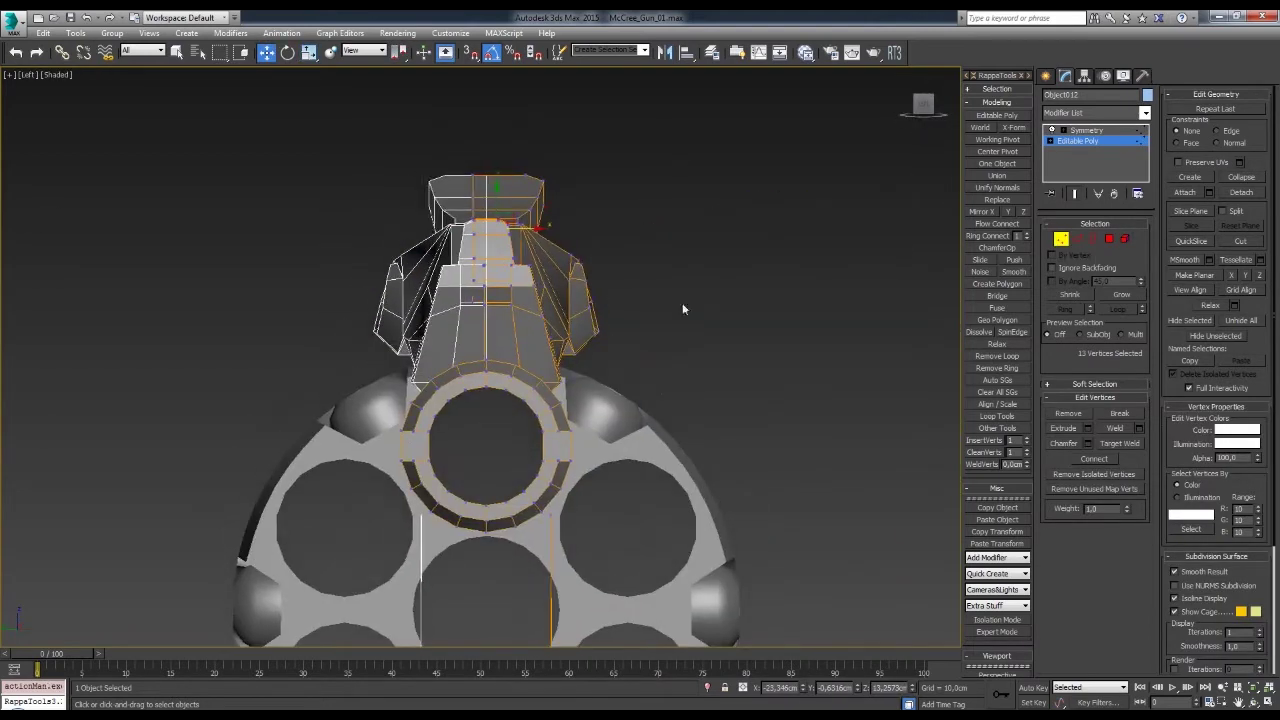
pyautogui.press('l')
pyautogui.press('4')
pyautogui.press('r')
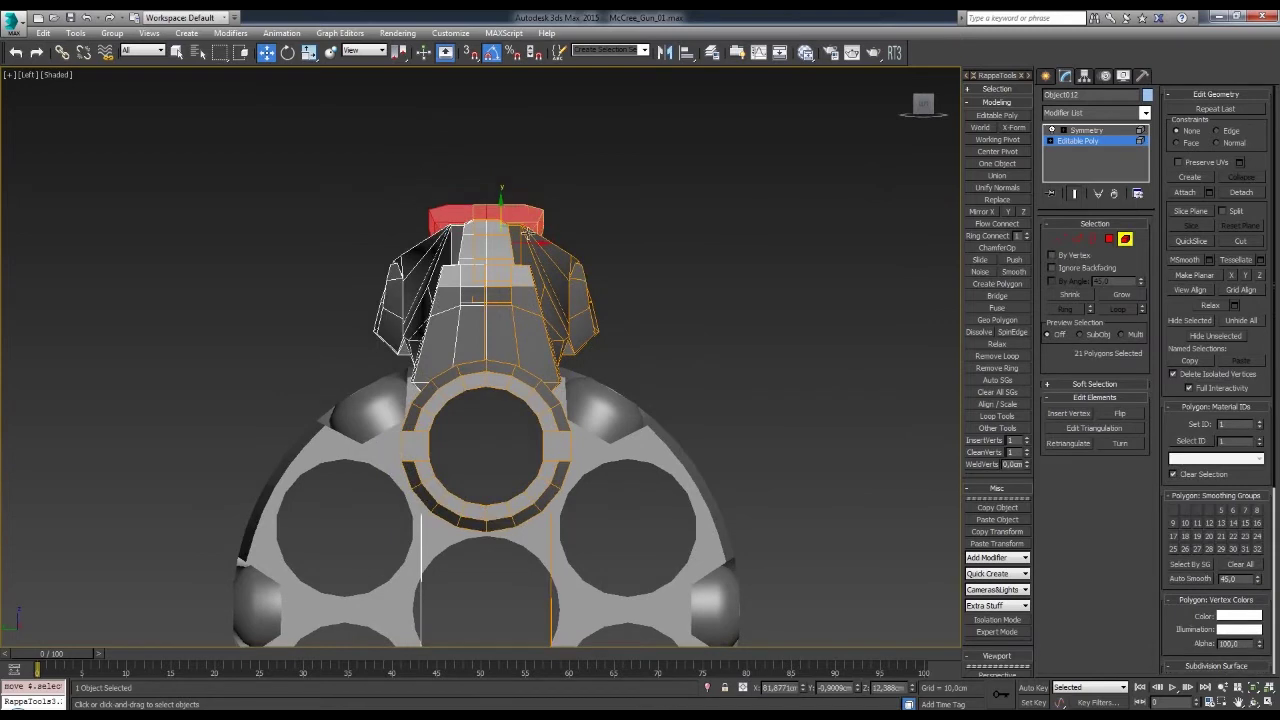
pyautogui.keyDown('alt'); pyautogui.moveTo(503, 211); pyautogui.dragTo(612, 284, button='middle'); pyautogui.keyUp('alt')
pyautogui.press('f')
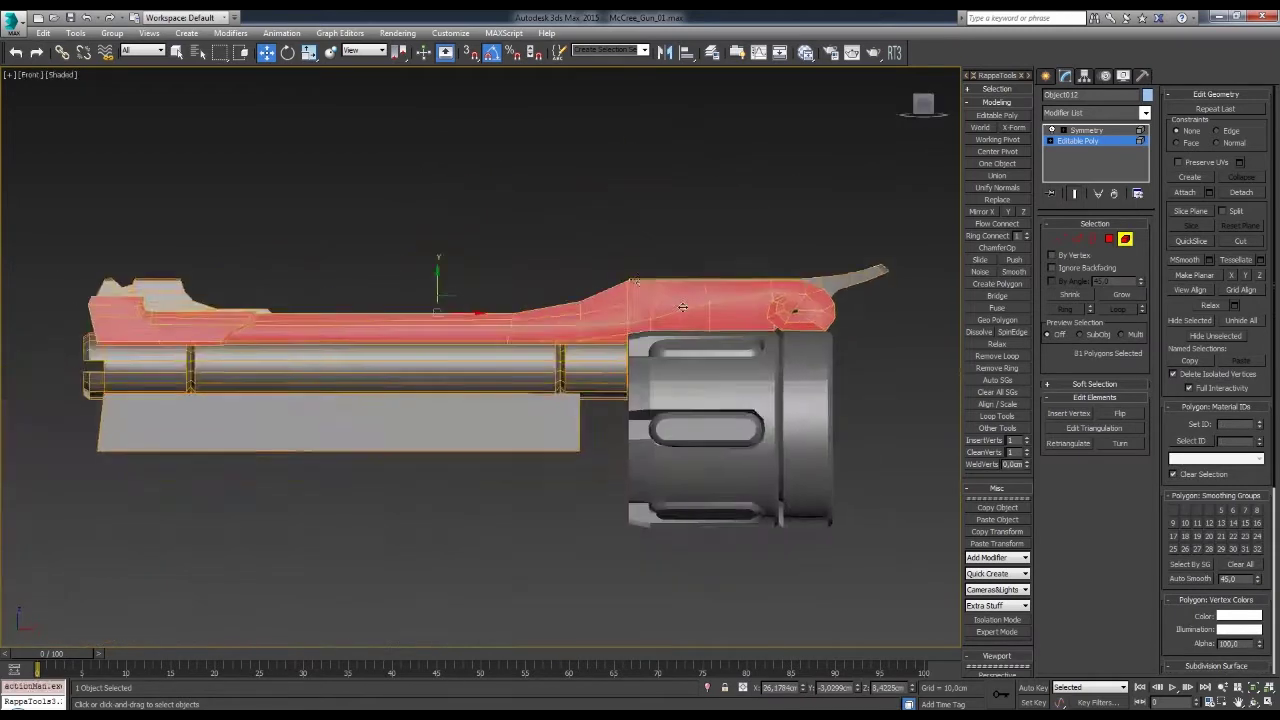
pyautogui.press('F3')
pyautogui.press('1')
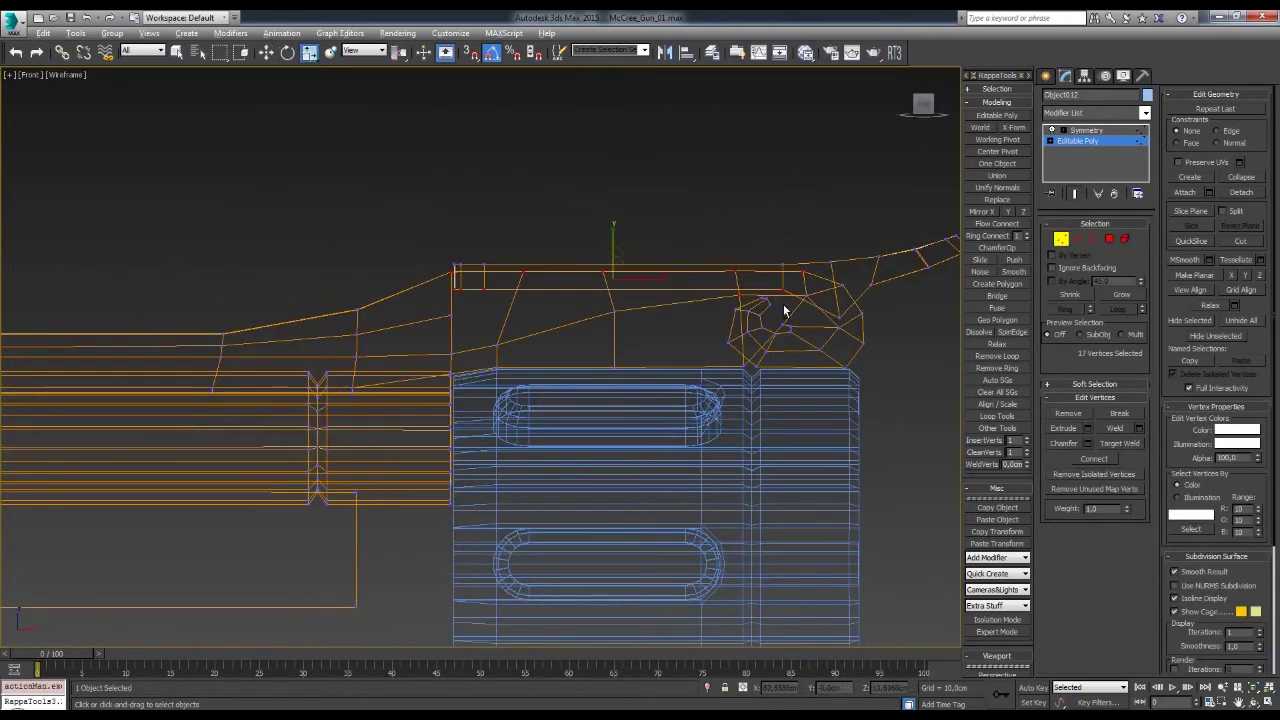
pyautogui.press('F3')
pyautogui.keyDown('alt'); pyautogui.moveTo(631, 257); pyautogui.dragTo(658, 313, button='middle'); pyautogui.keyUp('alt')
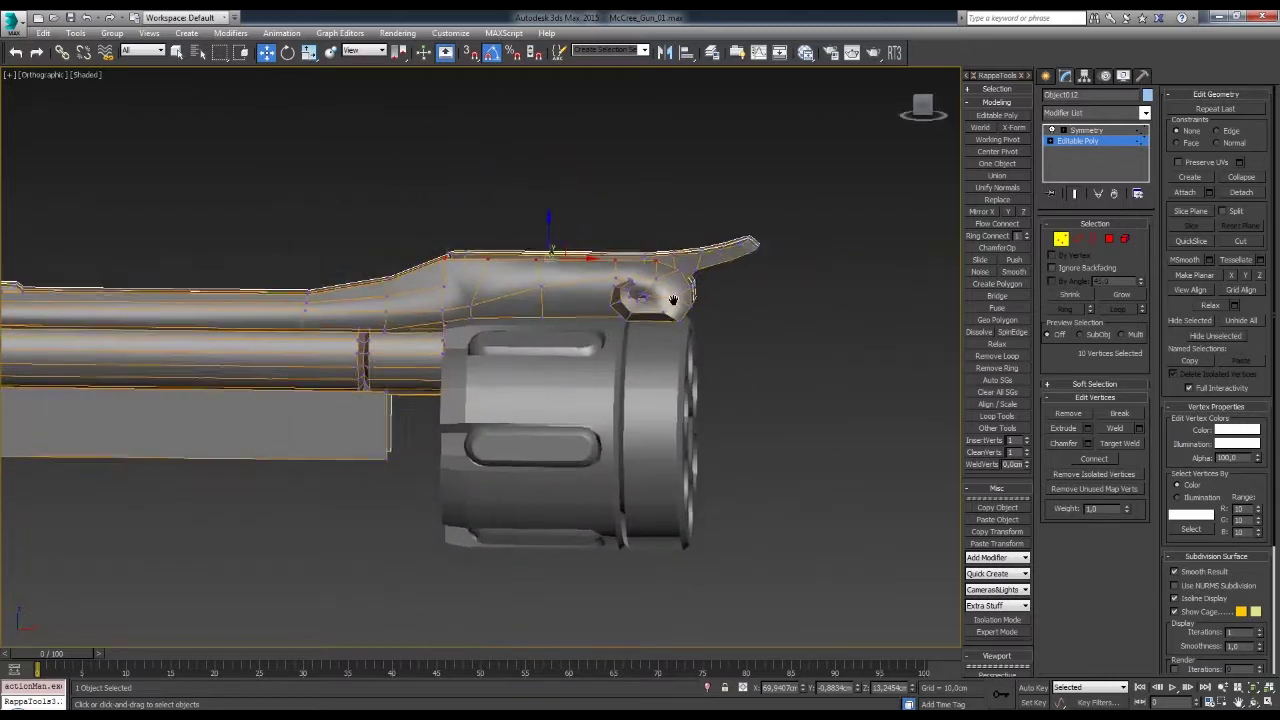
# - Create a small sphere and attach it to the frame mesh Object012
pyautogui.press('f')
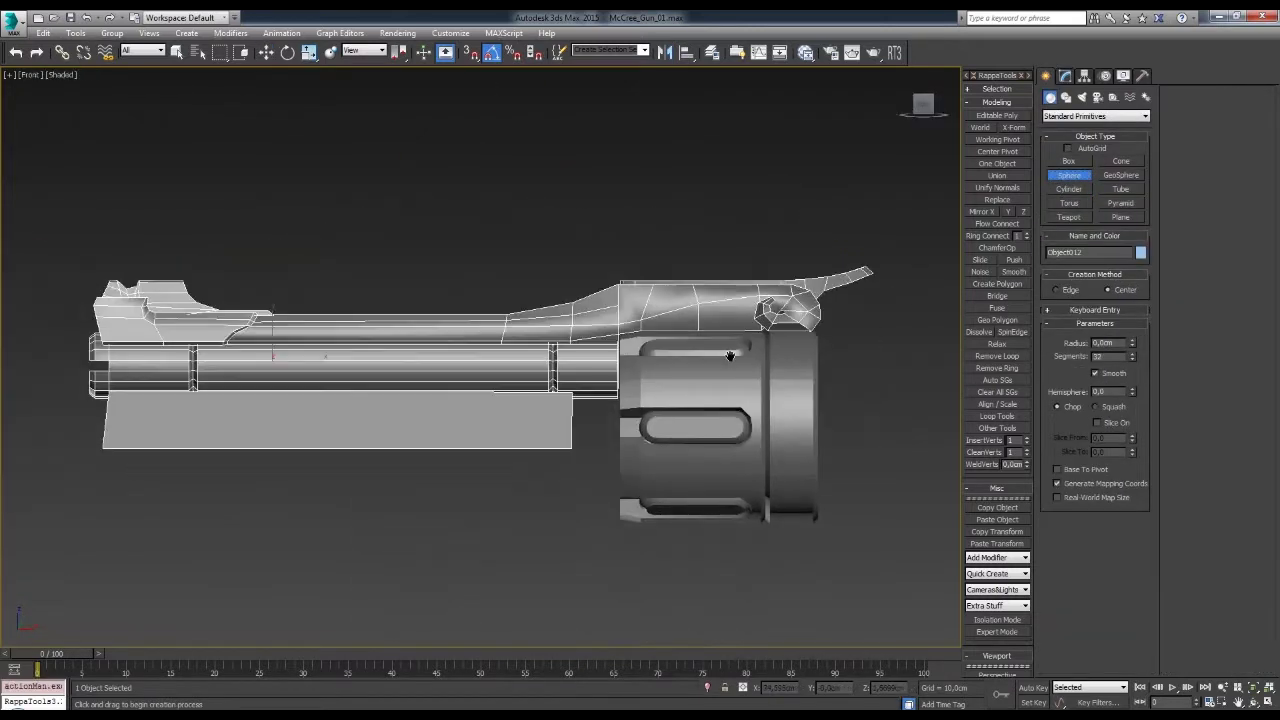
pyautogui.scroll(3, 728, 287)
pyautogui.scroll(2, 728, 285)
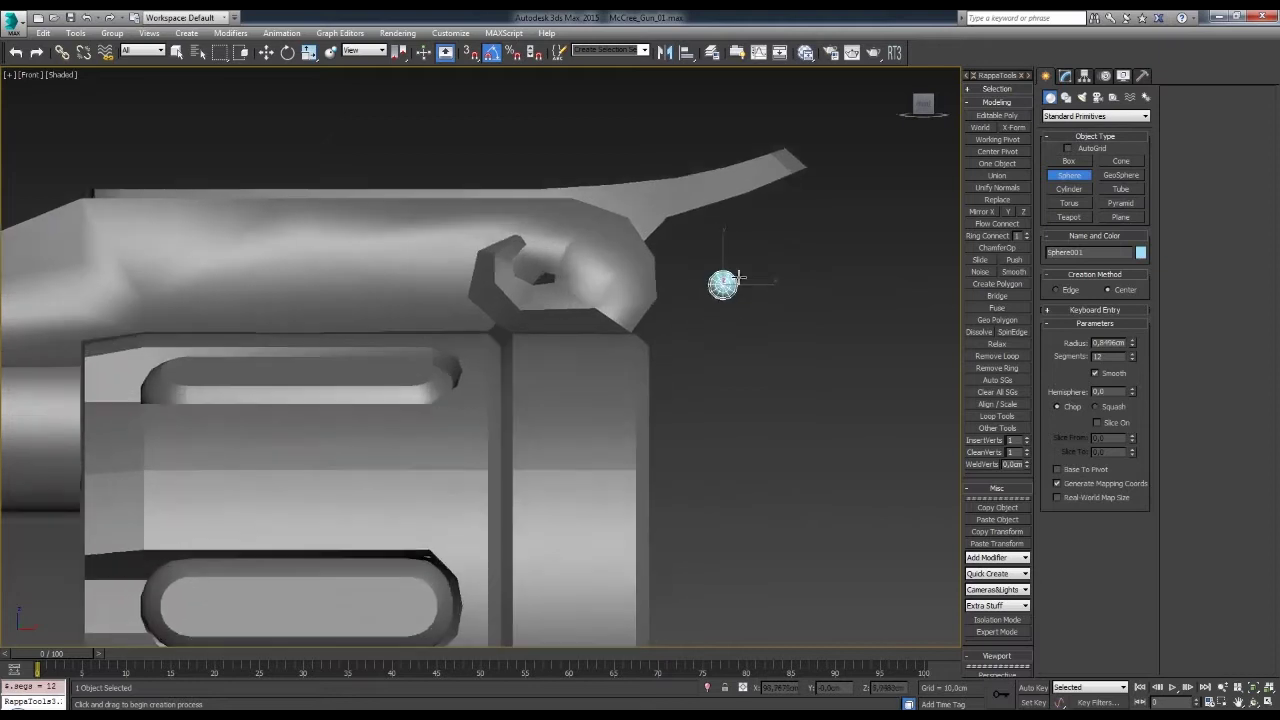
pyautogui.rightClick(725, 287)
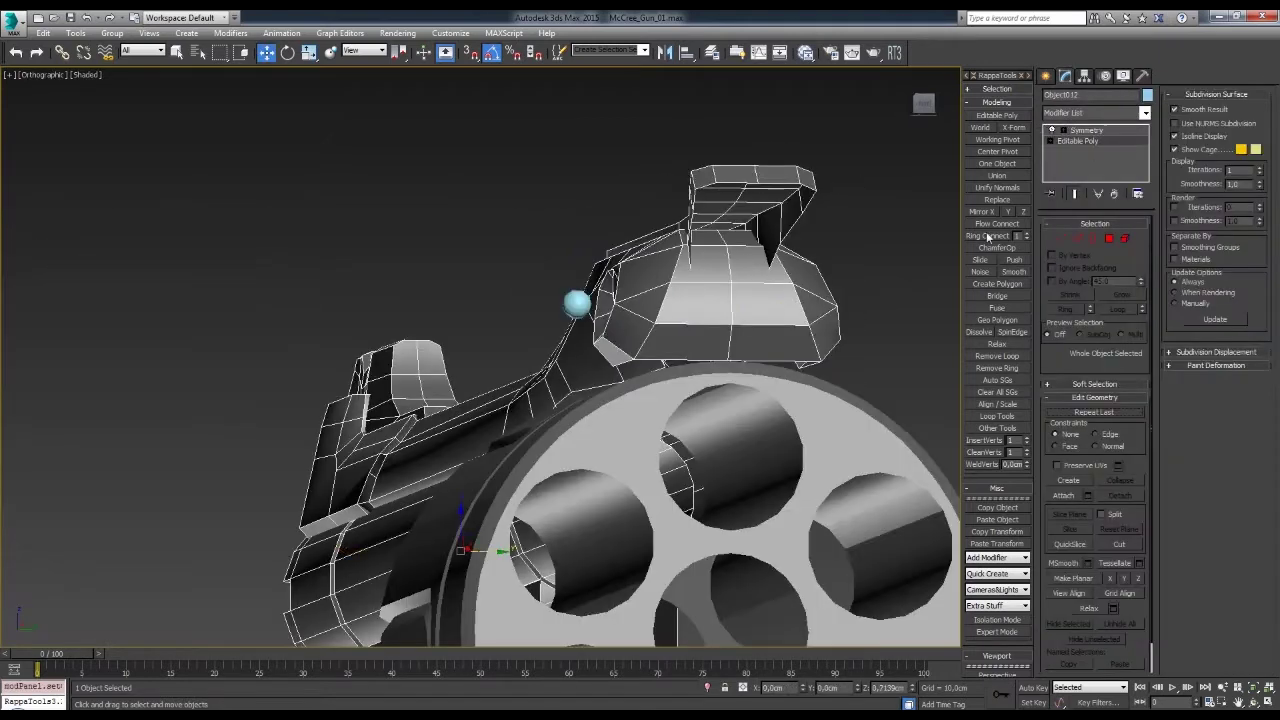
pyautogui.click(1125, 239)
# - Select the attached sphere as an element near the hammer
pyautogui.moveTo(1080, 246); pyautogui.dragTo(791, 320, button='middle')
pyautogui.click(514, 314)
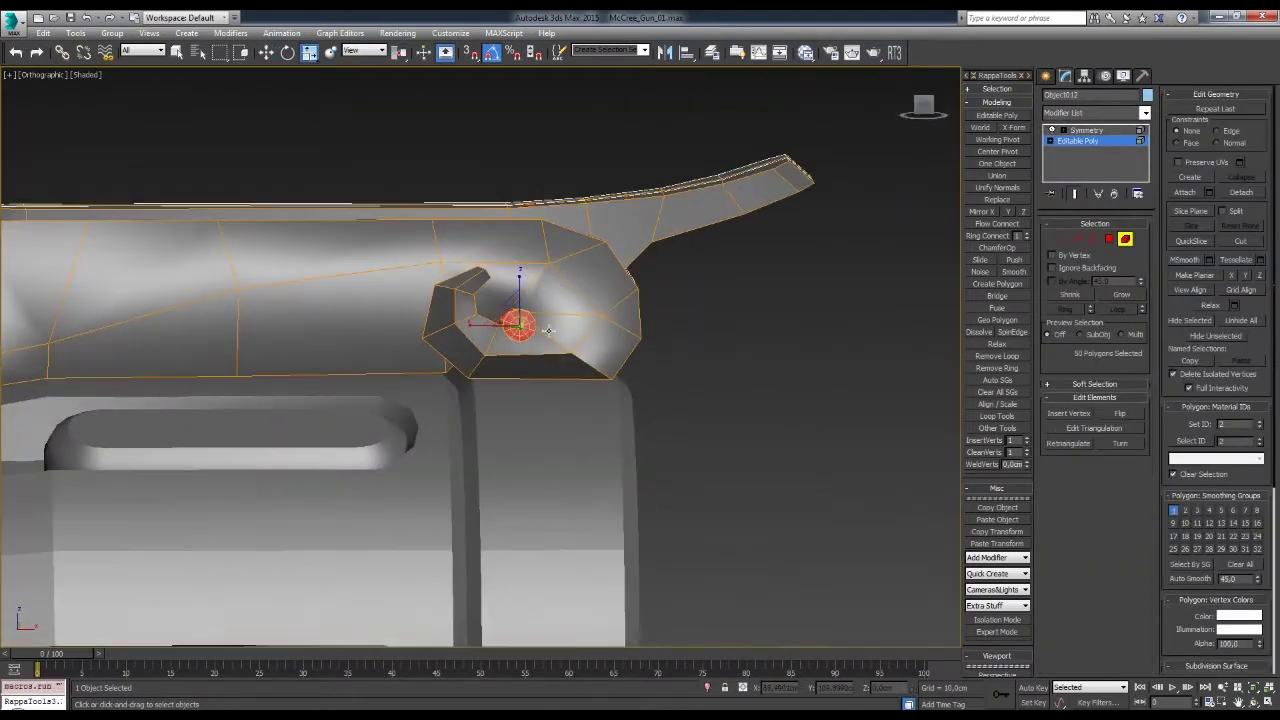
pyautogui.scroll(3, 518, 300)
pyautogui.scroll(-1, 518, 282)
pyautogui.moveTo(518, 282)
pyautogui.keyDown('alt'); pyautogui.mouseDown(button='middle')
pyautogui.moveTo(813, 343)
pyautogui.moveTo(838, 320)
pyautogui.moveTo(725, 292)
pyautogui.mouseUp(button='middle'); pyautogui.keyUp('alt')
pyautogui.press('1')
pyautogui.press('5')
# - Move the sphere element into the hammer socket using the front view
pyautogui.press('w')
pyautogui.scroll(2, 729, 298)
pyautogui.press('w')
pyautogui.press('f')
pyautogui.scroll(4, 662, 272)
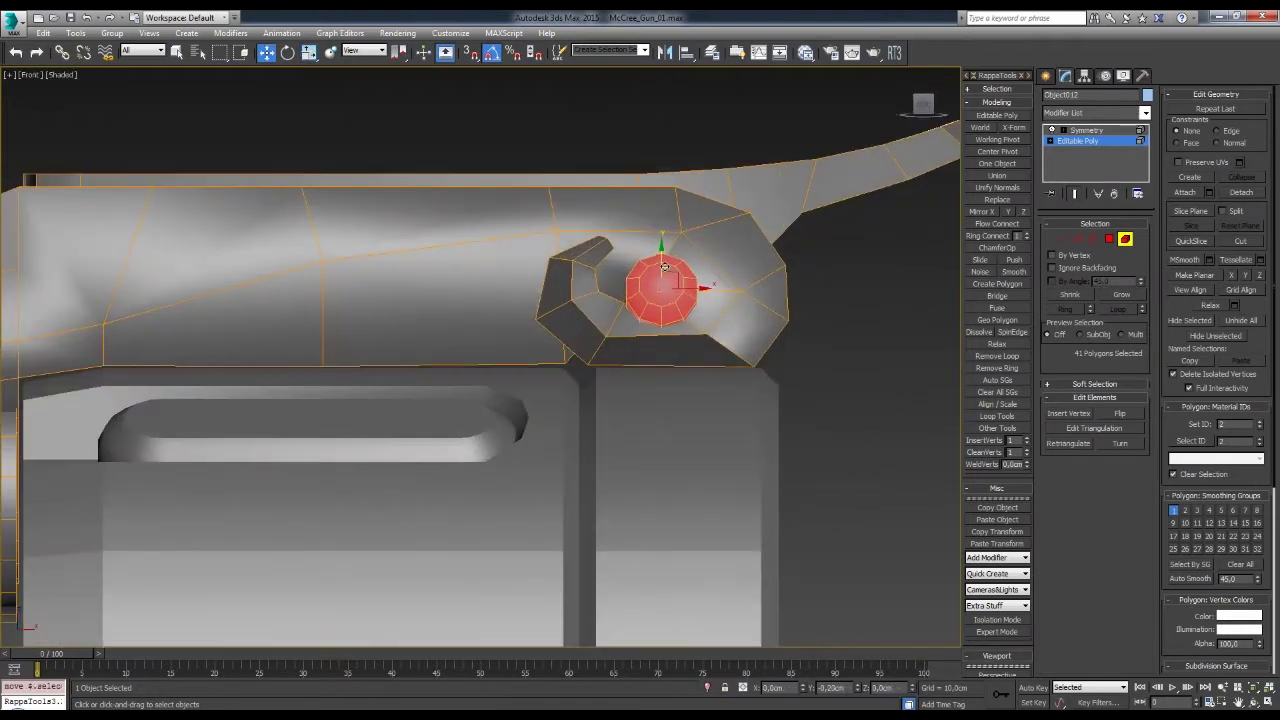
pyautogui.press('1')
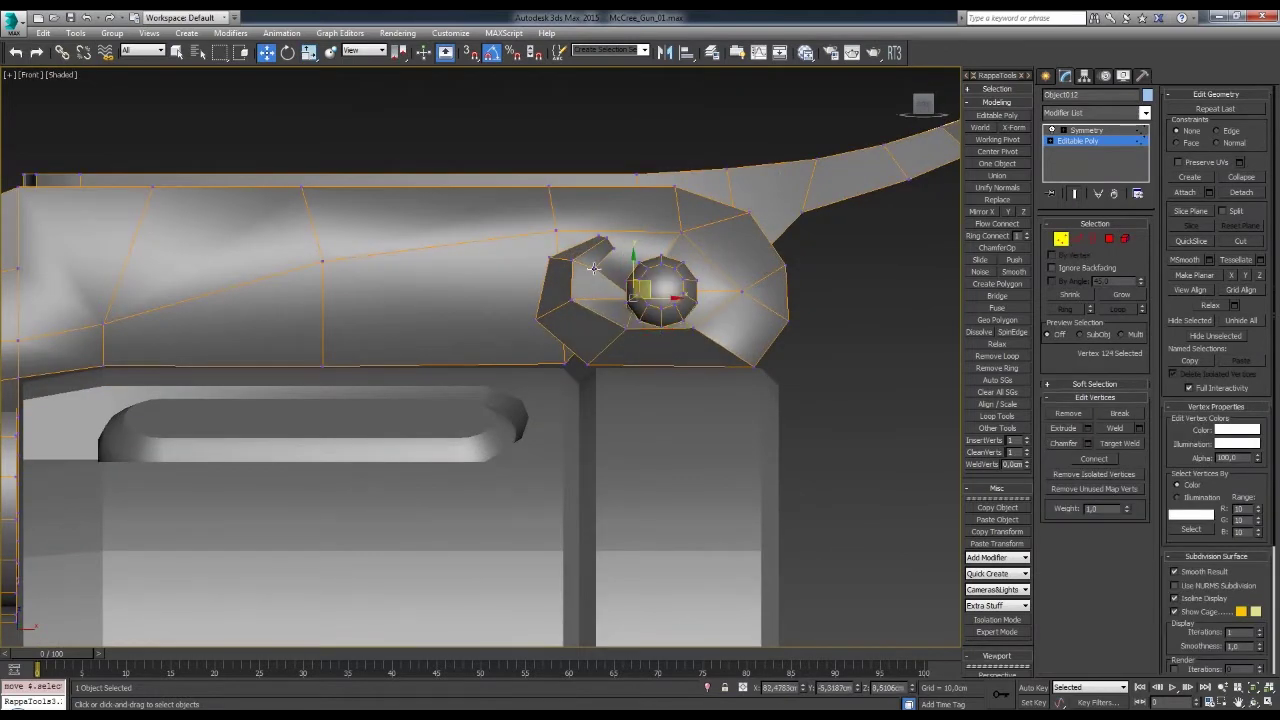
pyautogui.moveTo(629, 252); pyautogui.dragTo(630, 276, button='middle')
# - Check the seated sphere from an angled view, then deselect the vertices
pyautogui.press('2')
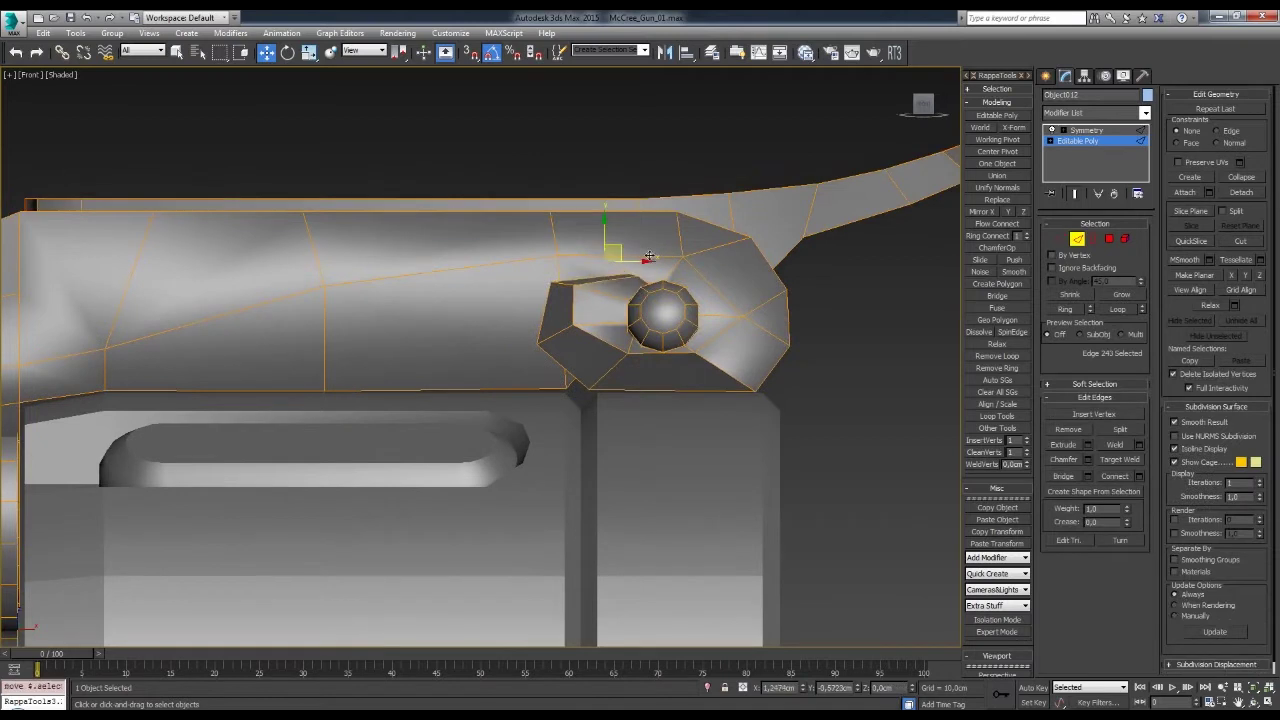
pyautogui.press('1')
pyautogui.moveTo(597, 392)
pyautogui.keyDown('alt'); pyautogui.mouseDown(button='middle')
pyautogui.moveTo(671, 369)
pyautogui.moveTo(611, 409)
pyautogui.moveTo(590, 370)
pyautogui.moveTo(555, 355)
pyautogui.moveTo(600, 378)
pyautogui.moveTo(545, 305)
pyautogui.moveTo(463, 387)
pyautogui.moveTo(704, 347)
pyautogui.moveTo(657, 487)
pyautogui.mouseUp(button='middle'); pyautogui.keyUp('alt')
pyautogui.press('2')
pyautogui.press('1')
pyautogui.scroll(-3, 545, 305)
pyautogui.click(704, 347)
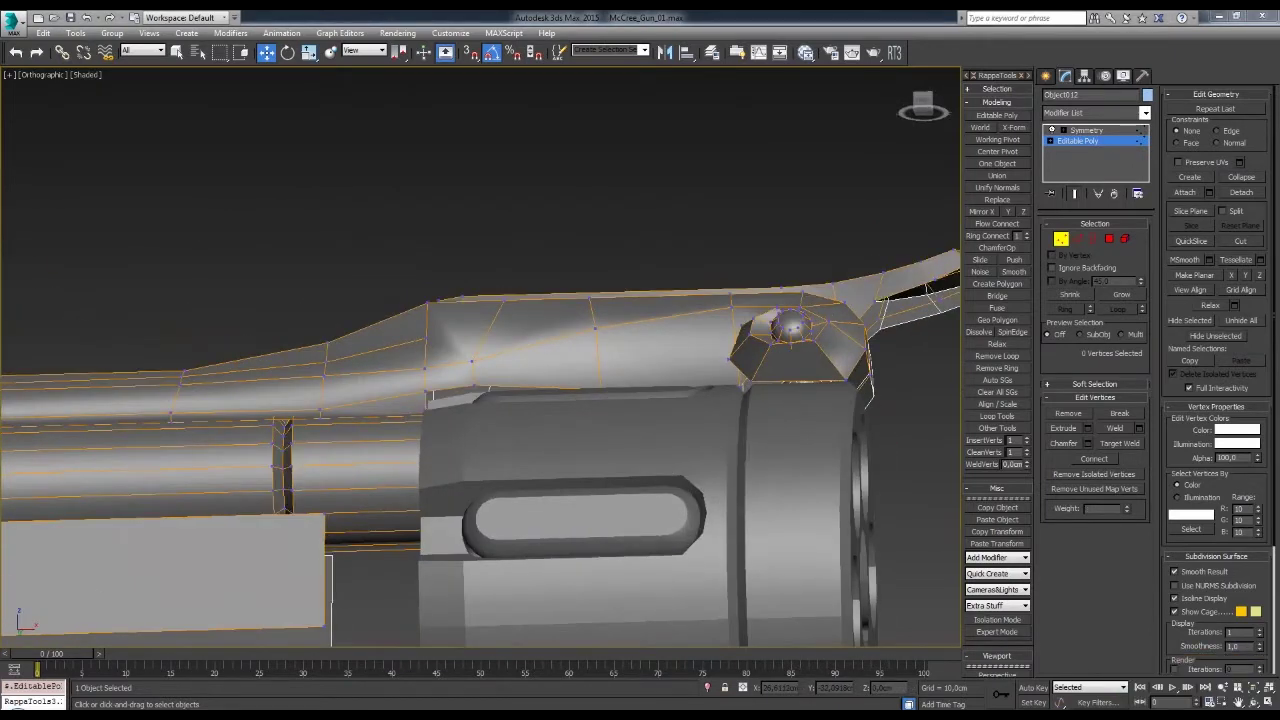
# - Exit vertex editing to the Symmetry modifier and inspect the revolver cylinder parts
pyautogui.click(1061, 238)
pyautogui.click(1087, 130)
pyautogui.press('f')
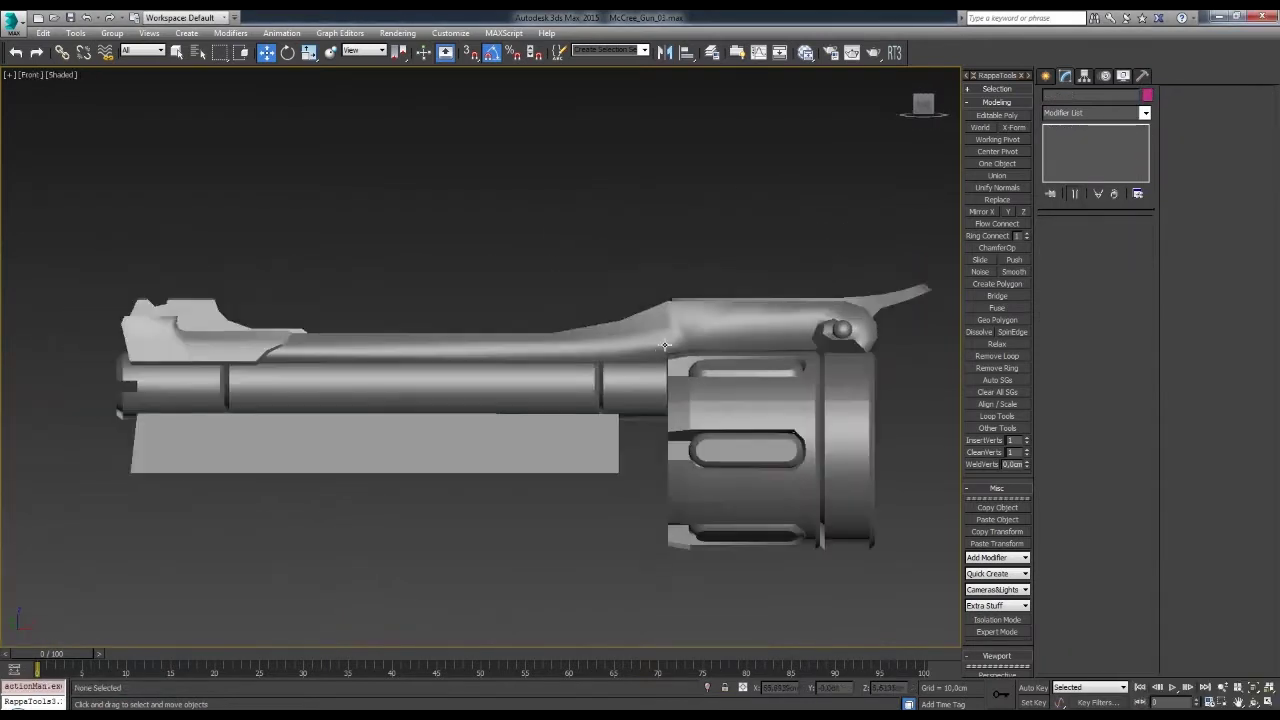
pyautogui.scroll(3, 600, 400)
pyautogui.scroll(-5, 508, 334)
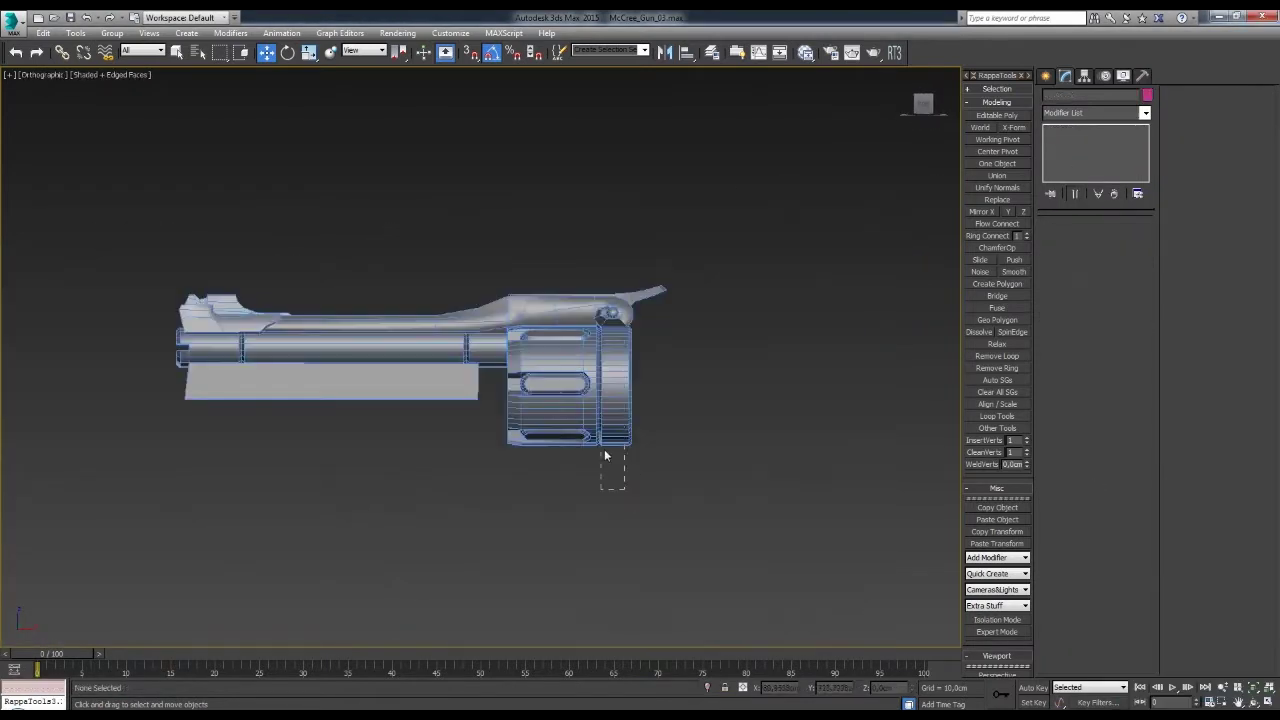
pyautogui.click(578, 392)
pyautogui.press('r')
pyautogui.moveTo(575, 368)
pyautogui.keyDown('alt'); pyautogui.mouseDown(button='middle')
pyautogui.moveTo(495, 365)
pyautogui.moveTo(611, 373)
pyautogui.mouseUp(button='middle'); pyautogui.keyUp('alt')
pyautogui.press('f')
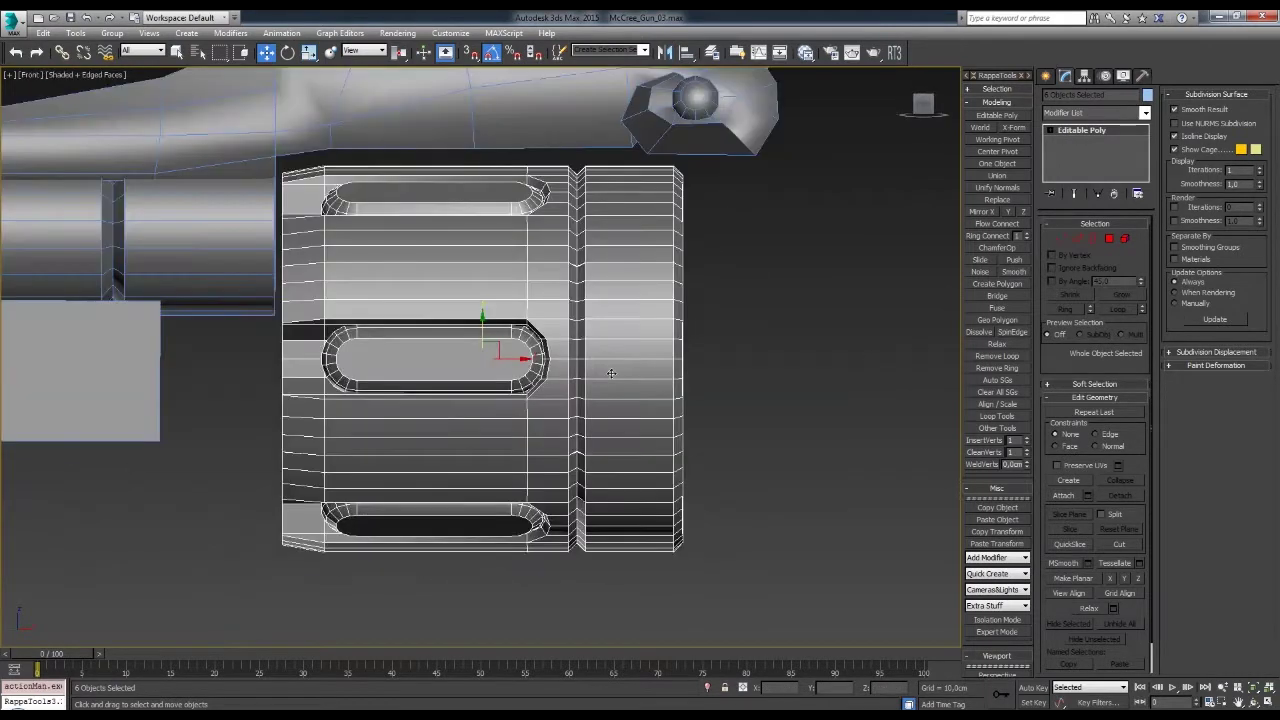
pyautogui.scroll(-3, 611, 373)
# - Select Object012 and lower its top frame vertices slightly over the cylinder
pyautogui.click(735, 245)
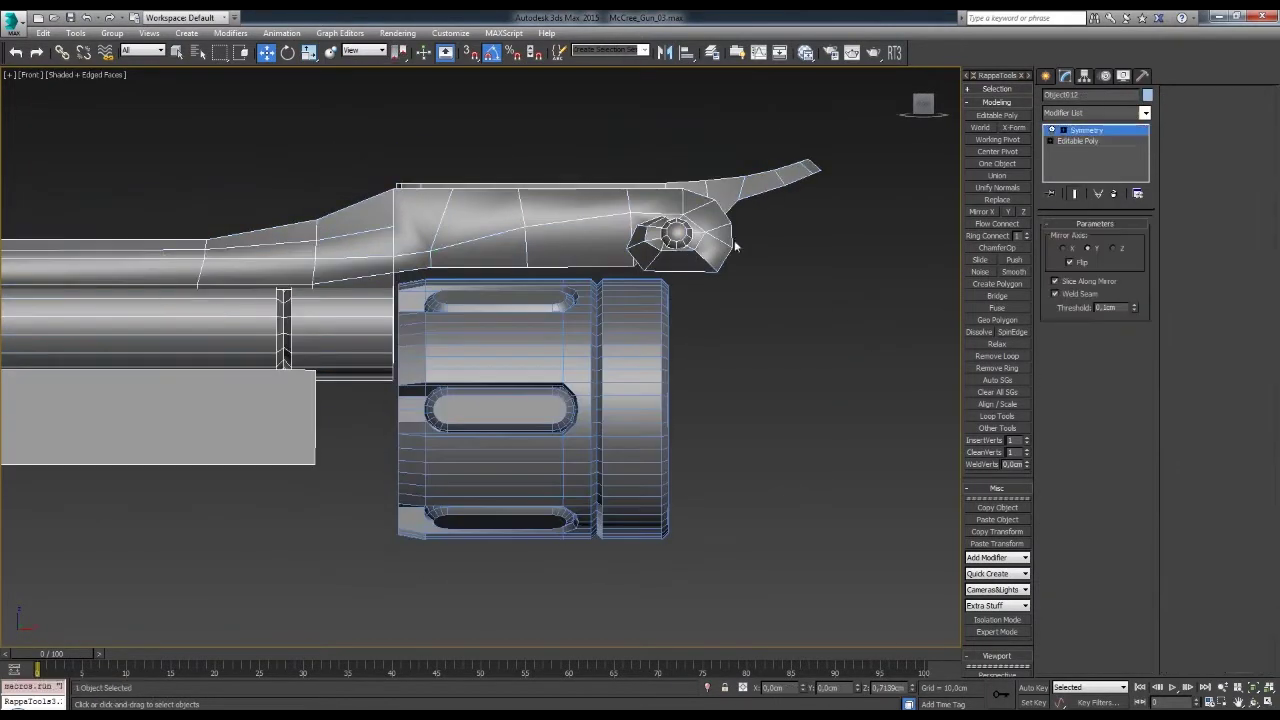
pyautogui.press('1')
pyautogui.moveTo(637, 192); pyautogui.dragTo(639, 193)
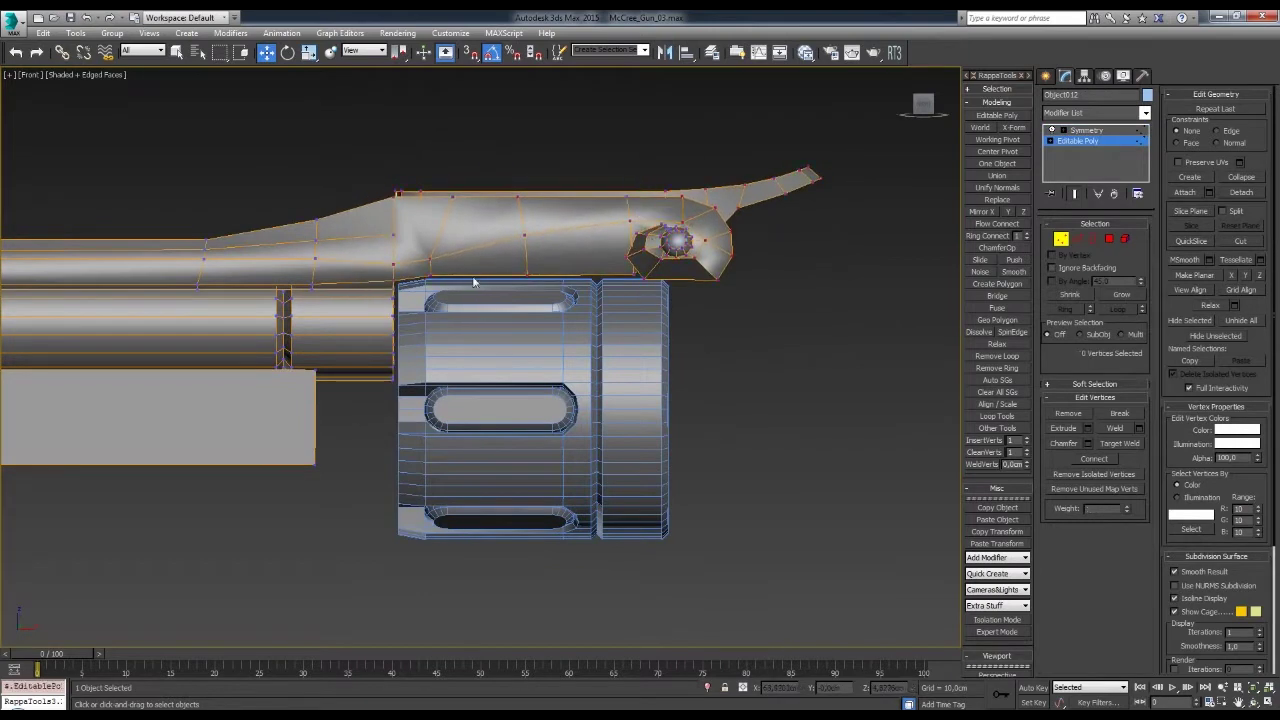
pyautogui.moveTo(475, 283); pyautogui.dragTo(573, 338, button='middle')
pyautogui.moveTo(573, 338); pyautogui.dragTo(476, 323)
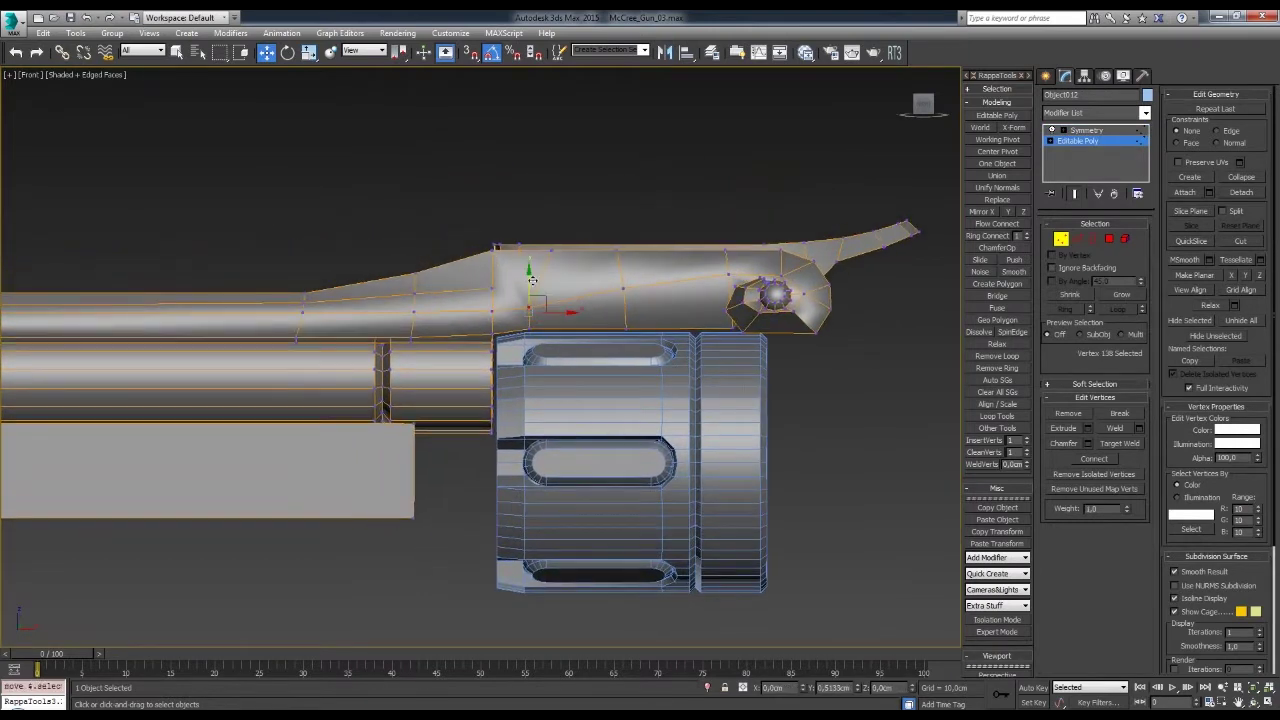
# - Select vertices around the hammer socket and on the lower plate
pyautogui.moveTo(654, 291); pyautogui.dragTo(543, 291, button='middle')
pyautogui.moveTo(833, 200); pyautogui.dragTo(583, 370)
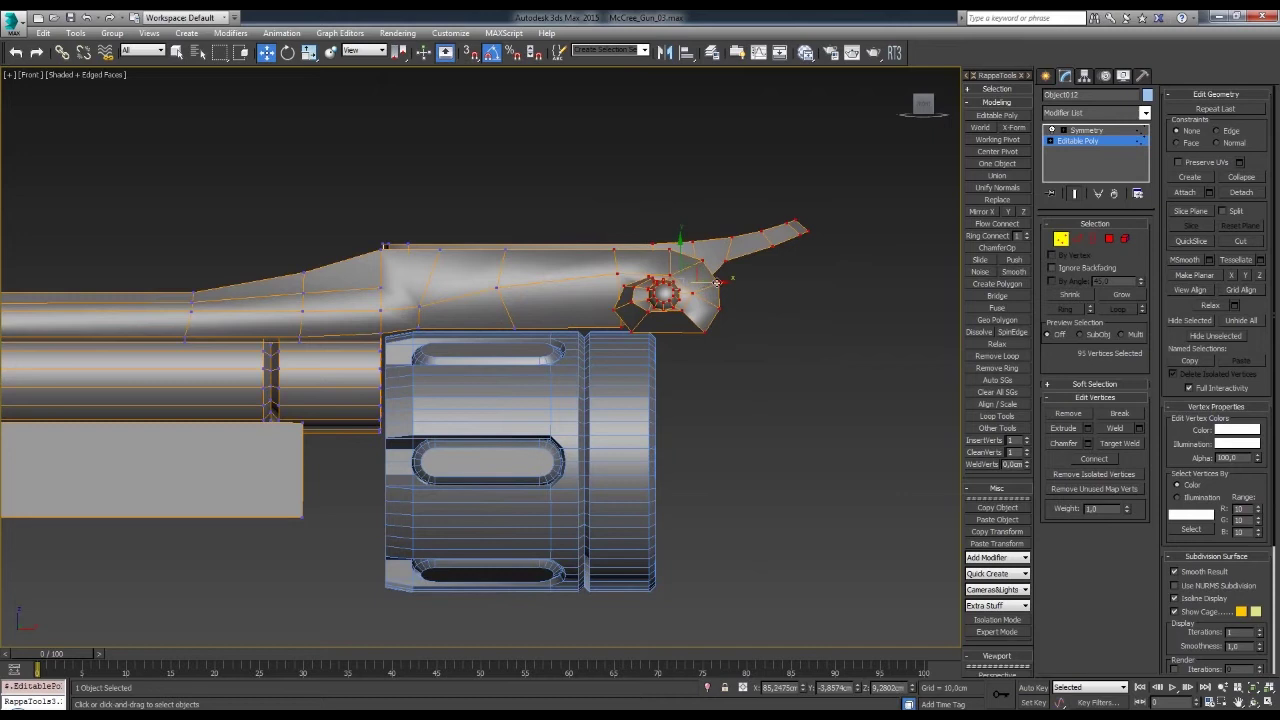
pyautogui.scroll(-3, 623, 355)
pyautogui.scroll(-1, 600, 330)
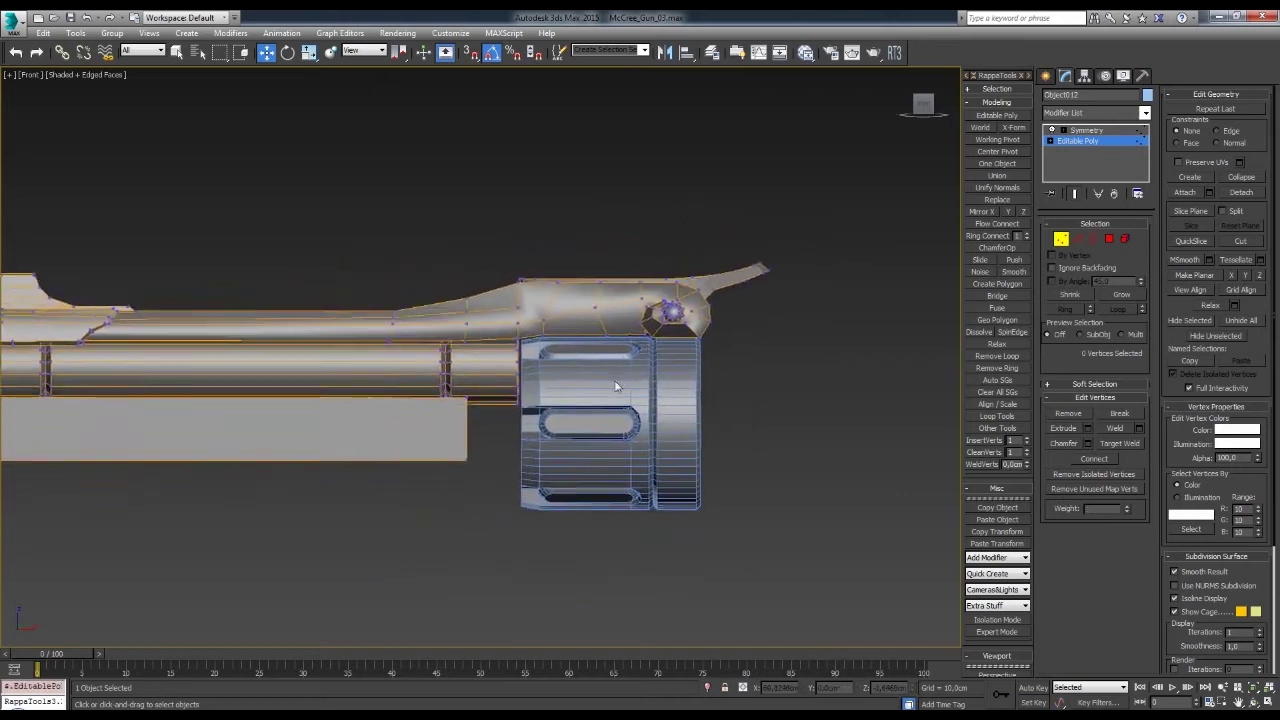
pyautogui.scroll(-4, 510, 285)
pyautogui.click(423, 356)
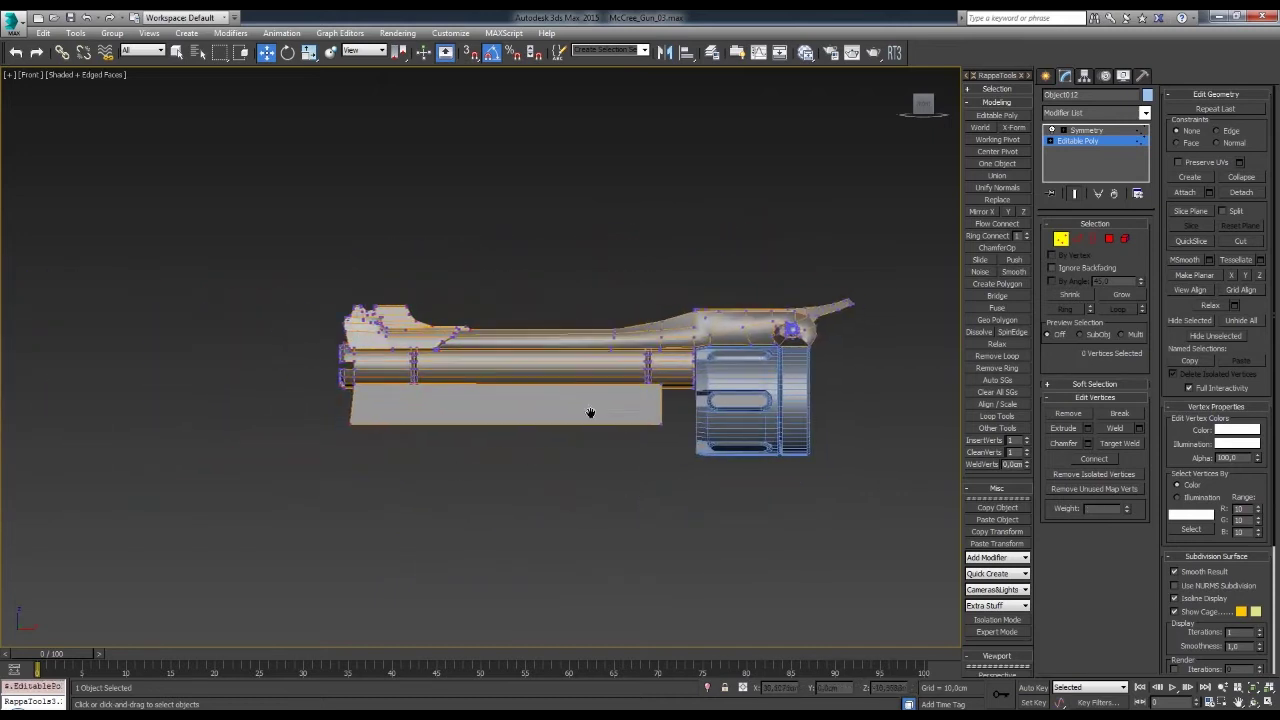
pyautogui.moveTo(592, 411); pyautogui.dragTo(464, 401, button='middle')
pyautogui.moveTo(564, 403); pyautogui.dragTo(520, 430)
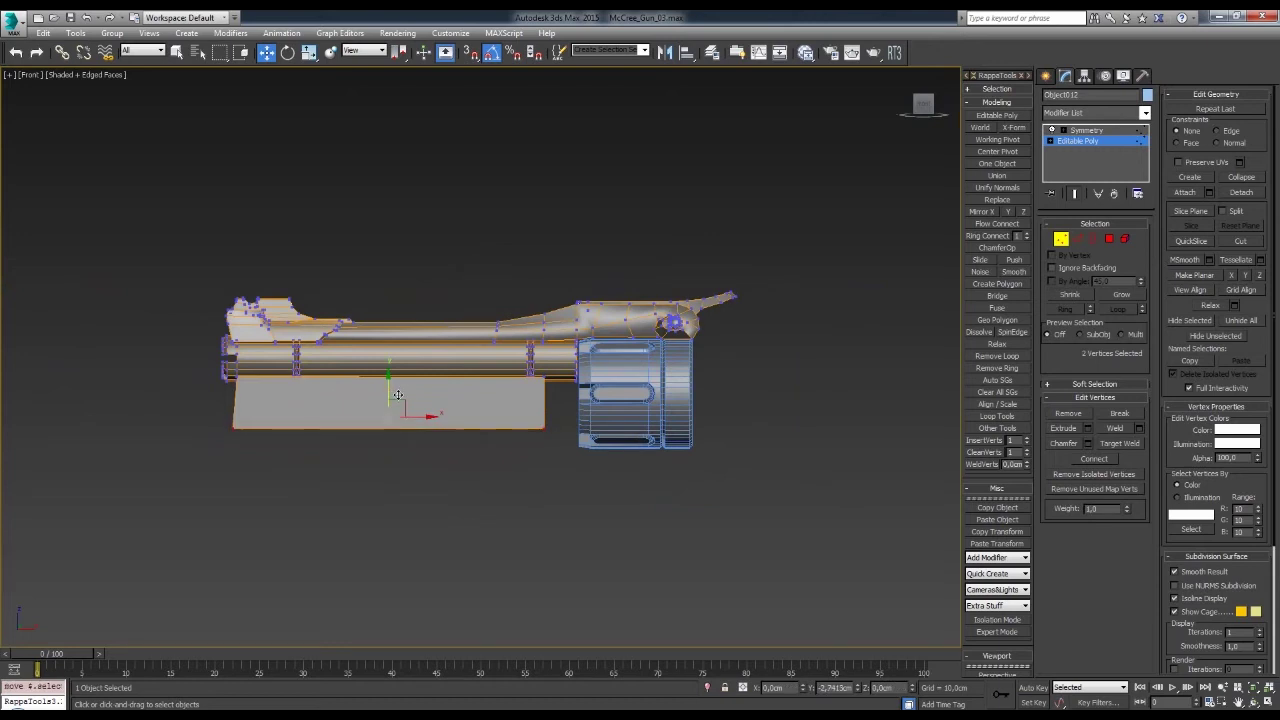
# - Switch to edge mode and select an edge loop on the frame
pyautogui.keyDown('alt'); pyautogui.moveTo(424, 455); pyautogui.dragTo(543, 403, button='middle'); pyautogui.keyUp('alt')
pyautogui.press('2')
pyautogui.moveTo(457, 360)
pyautogui.keyDown('alt'); pyautogui.mouseDown(button='middle')
pyautogui.moveTo(441, 396)
pyautogui.moveTo(506, 358)
pyautogui.mouseUp(button='middle'); pyautogui.keyUp('alt')
pyautogui.scroll(3, 464, 374)
pyautogui.click(435, 365)
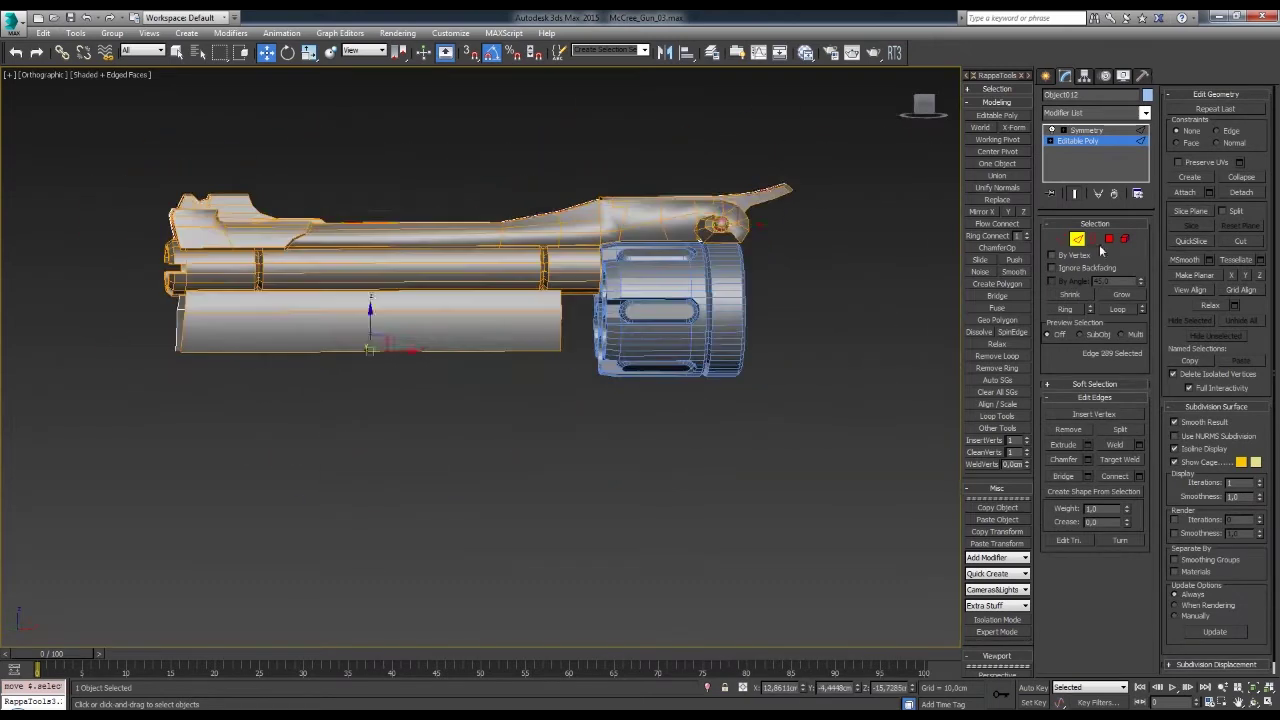
# - Add polygons along the frame's side strip at the rear of the gun
pyautogui.press('1')
pyautogui.scroll(3, 860, 445)
pyautogui.moveTo(860, 445)
pyautogui.keyDown('alt'); pyautogui.mouseDown(button='middle')
pyautogui.moveTo(607, 340)
pyautogui.moveTo(463, 341)
pyautogui.mouseUp(button='middle'); pyautogui.keyUp('alt')
pyautogui.press('4')
pyautogui.keyDown('alt'); pyautogui.moveTo(619, 288); pyautogui.dragTo(660, 300, button='middle'); pyautogui.keyUp('alt')
pyautogui.scroll(2, 680, 305)
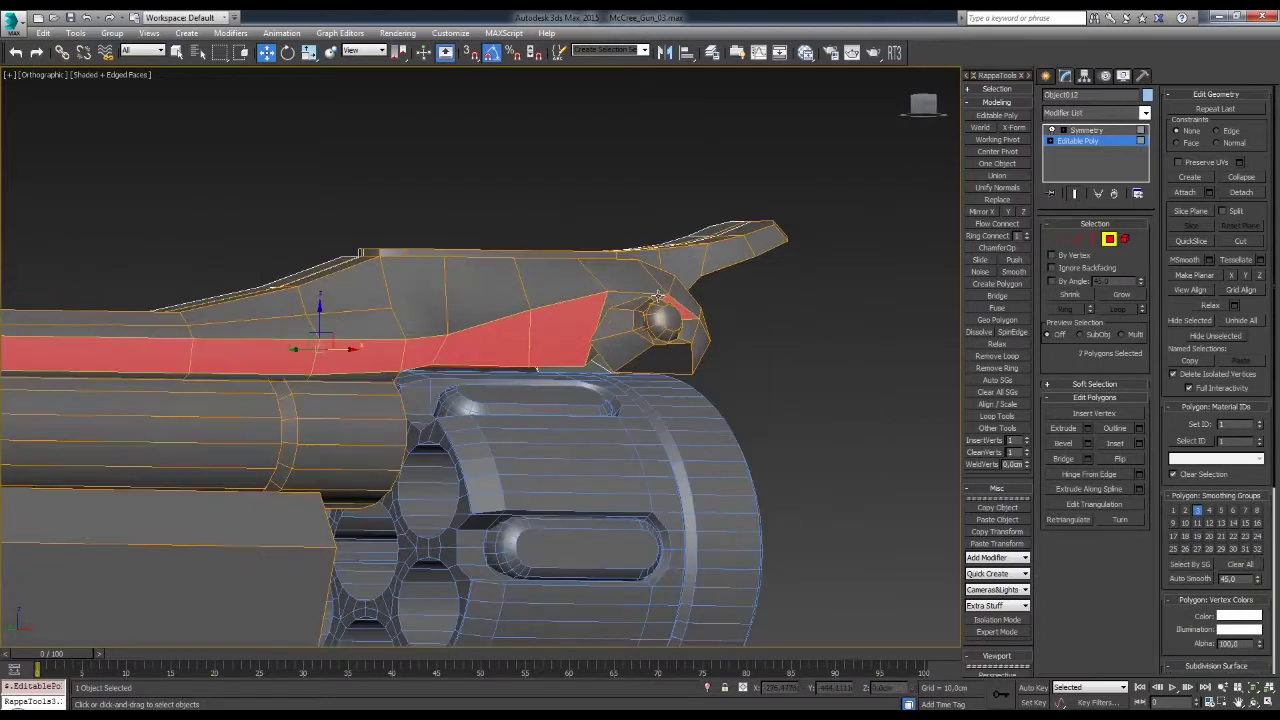
pyautogui.keyDown('ctrl'); pyautogui.click(690, 318); pyautogui.keyUp('ctrl')
pyautogui.scroll(2, 700, 320)
pyautogui.scroll(-2, 685, 295)
pyautogui.hotkey('ctrl', 'd')
pyautogui.scroll(-3, 690, 300)
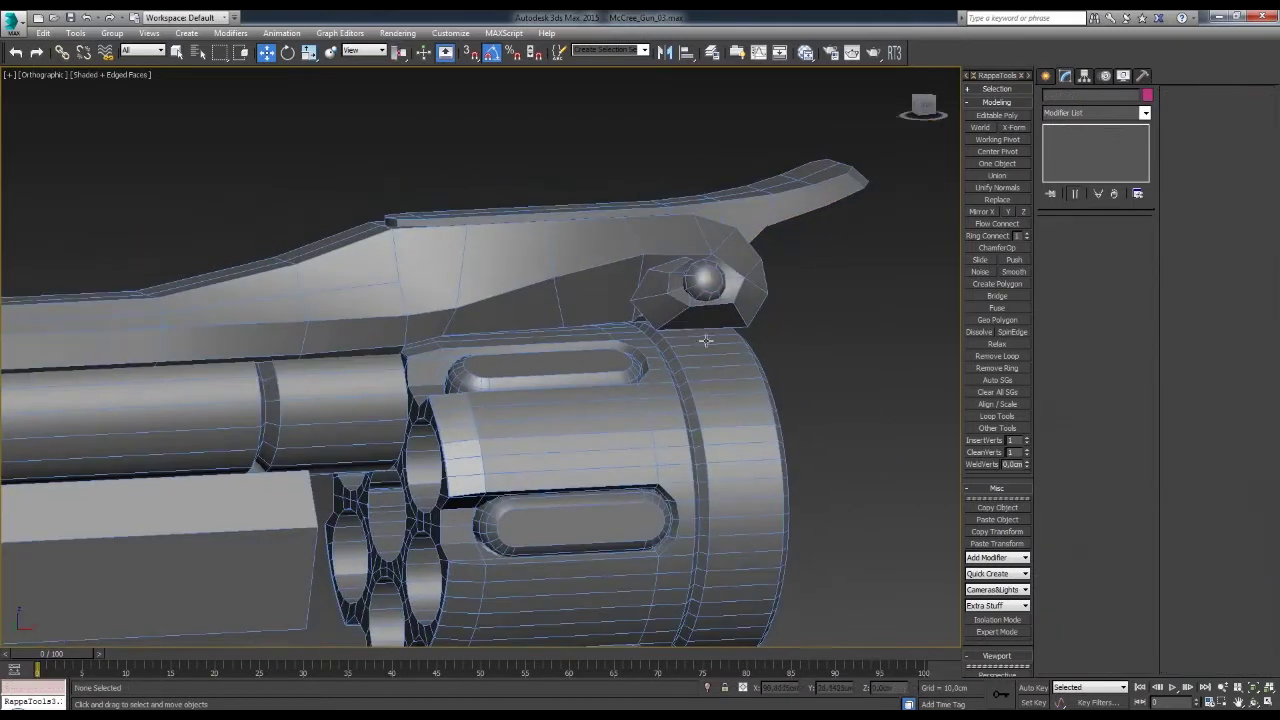
# - Select the frame's rear polygons and check them from front and side views
pyautogui.press('F4')
pyautogui.scroll(-3, 697, 285)
pyautogui.moveTo(699, 328); pyautogui.dragTo(827, 330, button='middle')
pyautogui.scroll(4, 480, 300)
pyautogui.click(426, 305)
pyautogui.press('4')
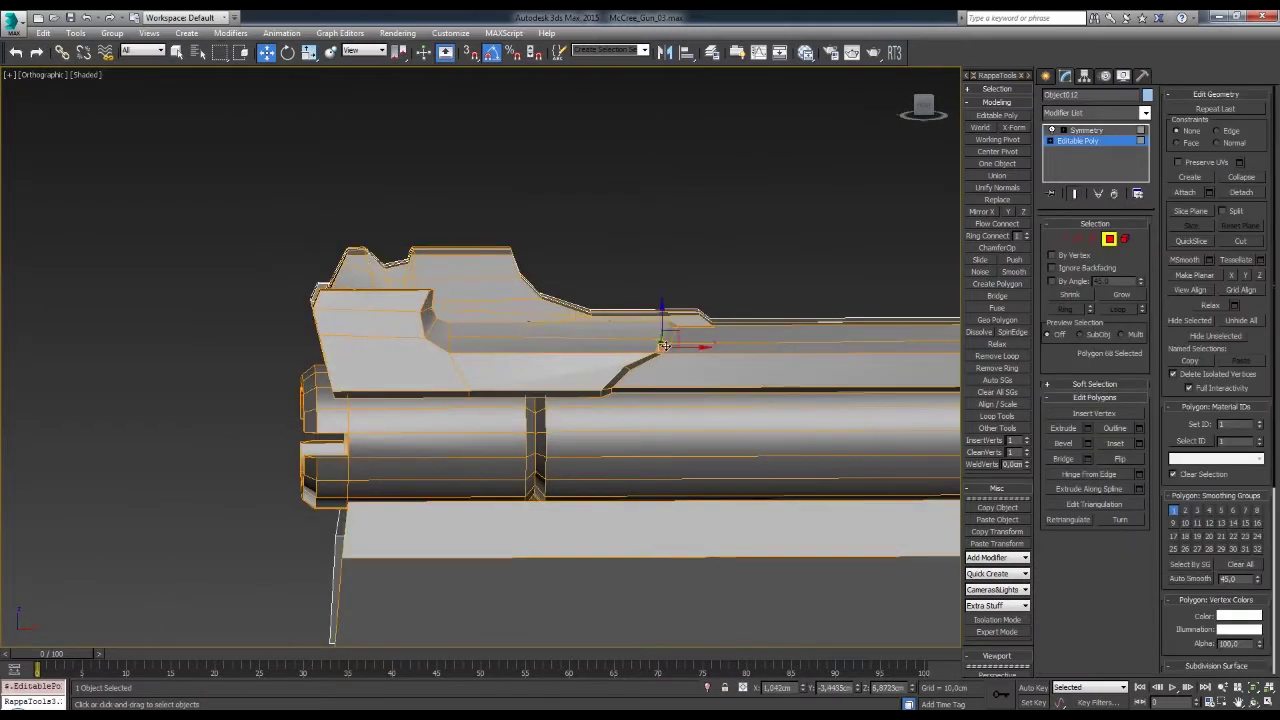
pyautogui.hotkey('ctrl', 'd')
pyautogui.scroll(-3, 664, 340)
pyautogui.scroll(-2, 700, 335)
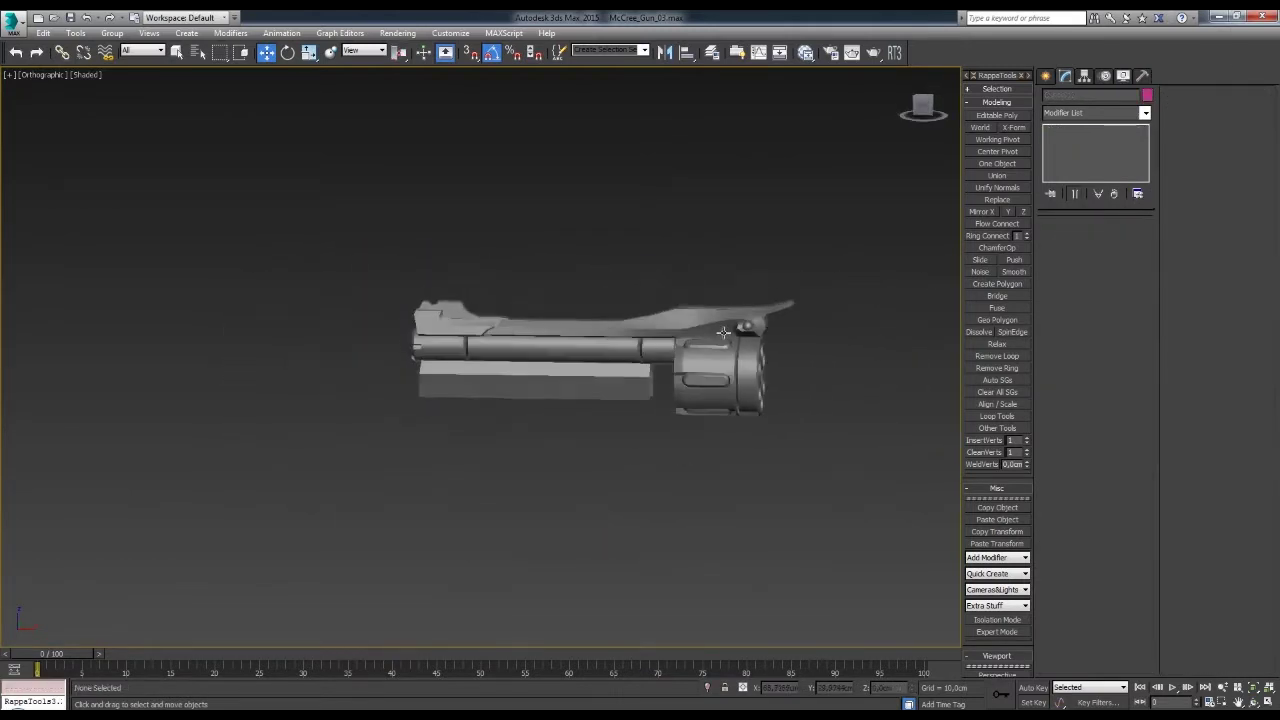
pyautogui.press('f')
pyautogui.scroll(3, 725, 331)
pyautogui.press('1')
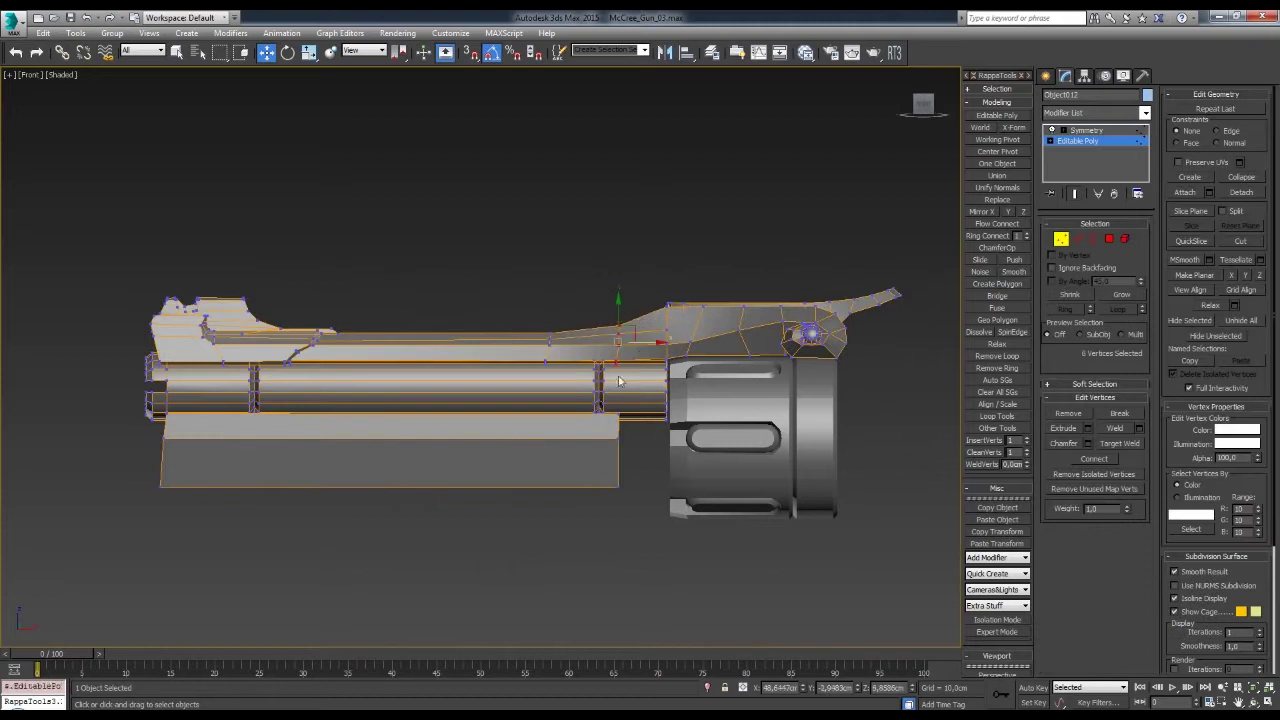
pyautogui.scroll(2, 618, 381)
pyautogui.press('l')
# - Select the rear sight as an element and refine its polygon selection
pyautogui.press('5')
pyautogui.click(527, 292)
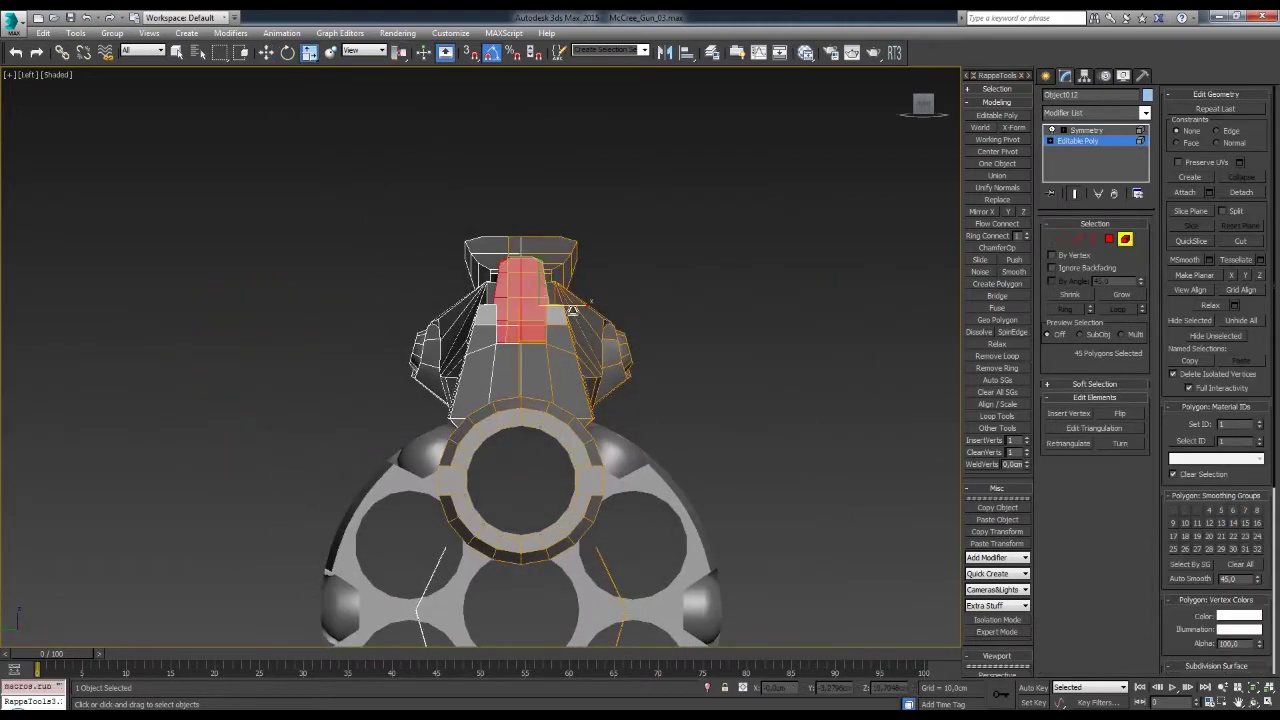
pyautogui.press('4')
pyautogui.scroll(3, 540, 273)
pyautogui.moveTo(623, 334)
pyautogui.keyDown('alt'); pyautogui.mouseDown(button='middle')
pyautogui.moveTo(539, 339)
pyautogui.moveTo(603, 337)
pyautogui.mouseUp(button='middle'); pyautogui.keyUp('alt')
pyautogui.click(539, 339)
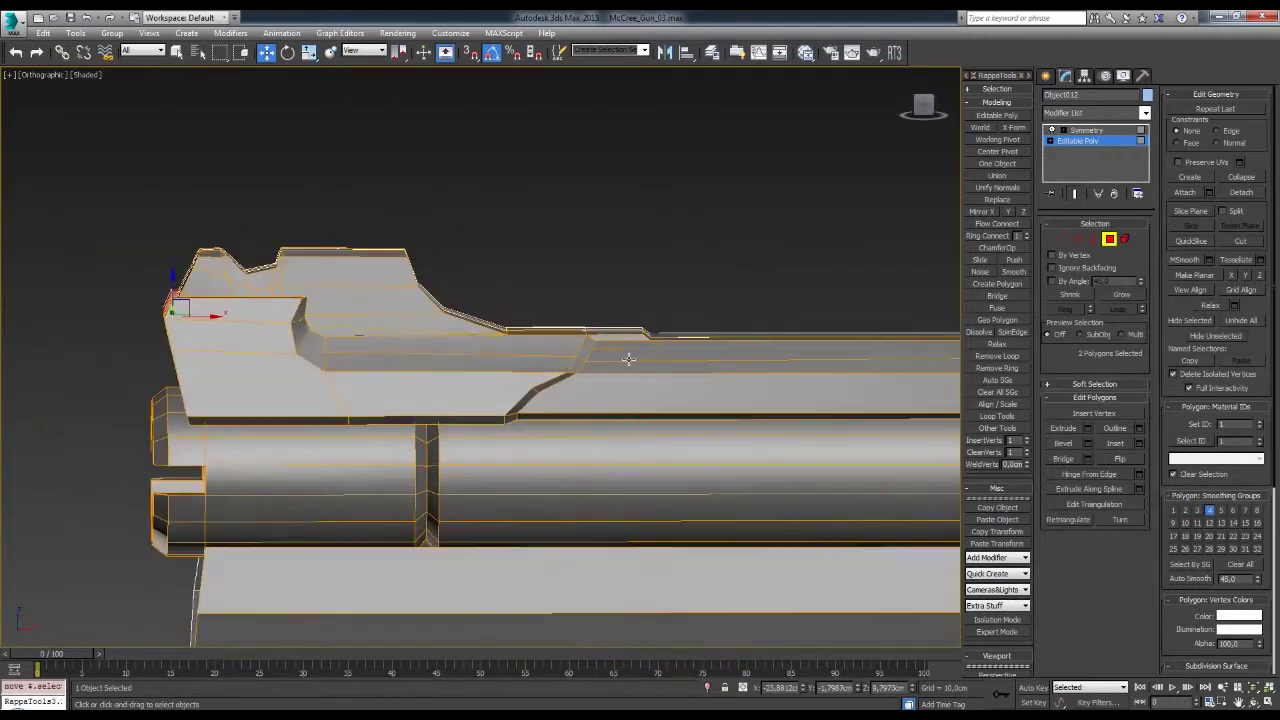
pyautogui.press('5')
pyautogui.scroll(-2, 633, 341)
pyautogui.click(577, 282)
pyautogui.scroll(-2, 669, 291)
pyautogui.click(669, 291)
# - Select two edges along the frame beside the rear sight and scale them
pyautogui.keyDown('alt'); pyautogui.moveTo(669, 291); pyautogui.dragTo(666, 184, button='middle'); pyautogui.keyUp('alt')
pyautogui.click(591, 280)
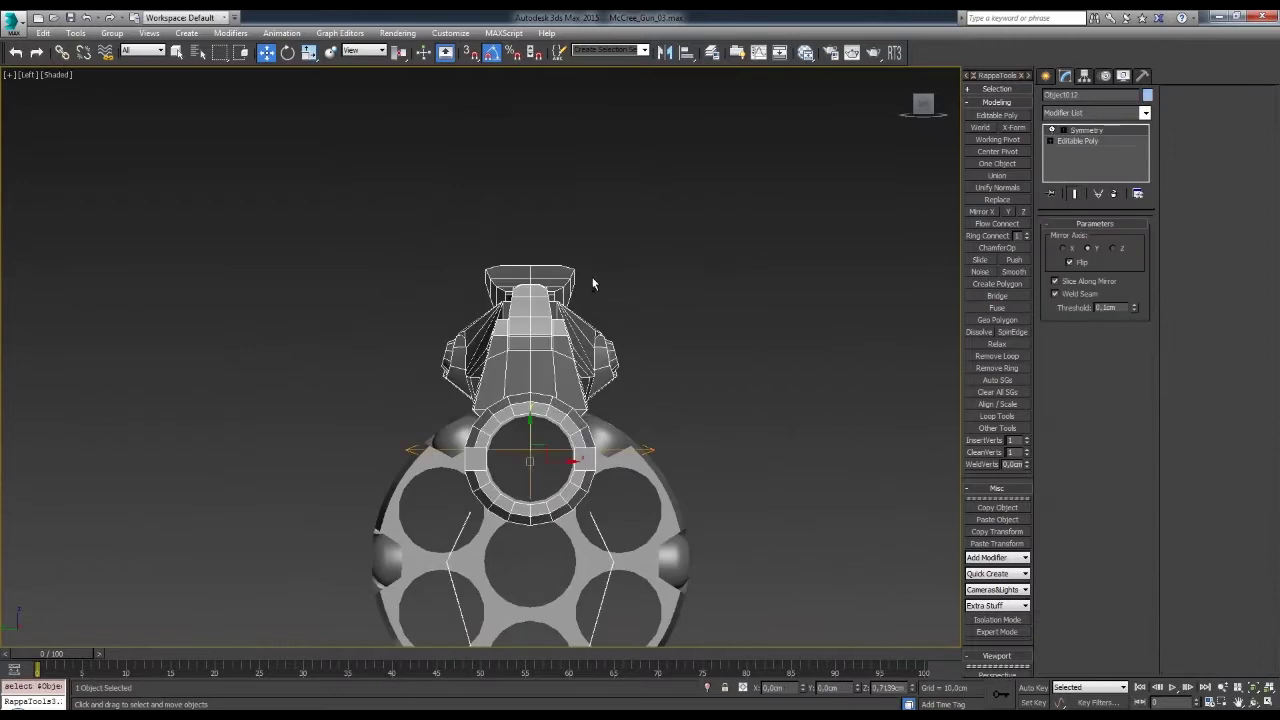
pyautogui.press('4')
pyautogui.keyDown('alt'); pyautogui.moveTo(528, 277); pyautogui.dragTo(634, 194, button='middle'); pyautogui.keyUp('alt')
pyautogui.click(545, 268)
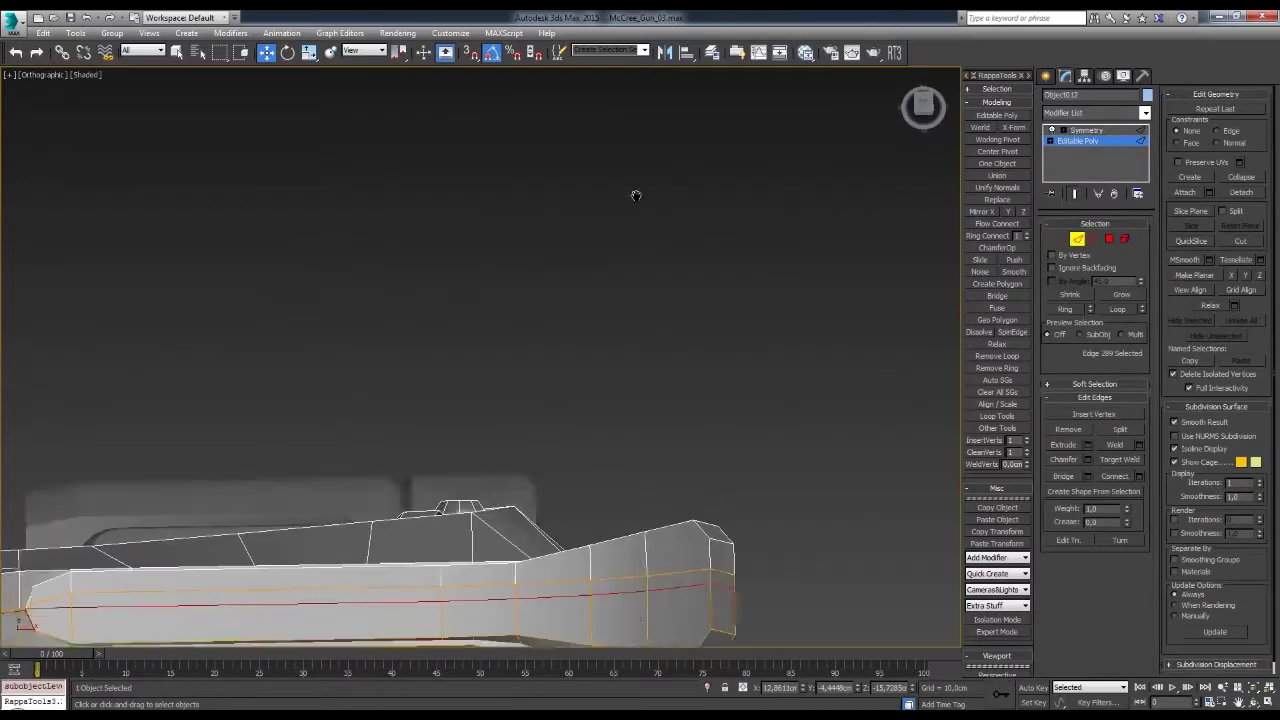
pyautogui.press('2')
pyautogui.click(684, 420)
pyautogui.press('r')
pyautogui.moveTo(677, 427)
pyautogui.keyDown('alt'); pyautogui.mouseDown(button='middle')
pyautogui.moveTo(608, 314)
pyautogui.moveTo(575, 364)
pyautogui.moveTo(590, 318)
pyautogui.mouseUp(button='middle'); pyautogui.keyUp('alt')
# - Select the vertices around the hammer pivot and move them
pyautogui.press('4')
pyautogui.press('5')
pyautogui.moveTo(639, 352)
pyautogui.keyDown('alt'); pyautogui.mouseDown(button='middle')
pyautogui.moveTo(723, 363)
pyautogui.moveTo(683, 323)
pyautogui.moveTo(723, 360)
pyautogui.mouseUp(button='middle'); pyautogui.keyUp('alt')
pyautogui.press('f')
pyautogui.press('1')
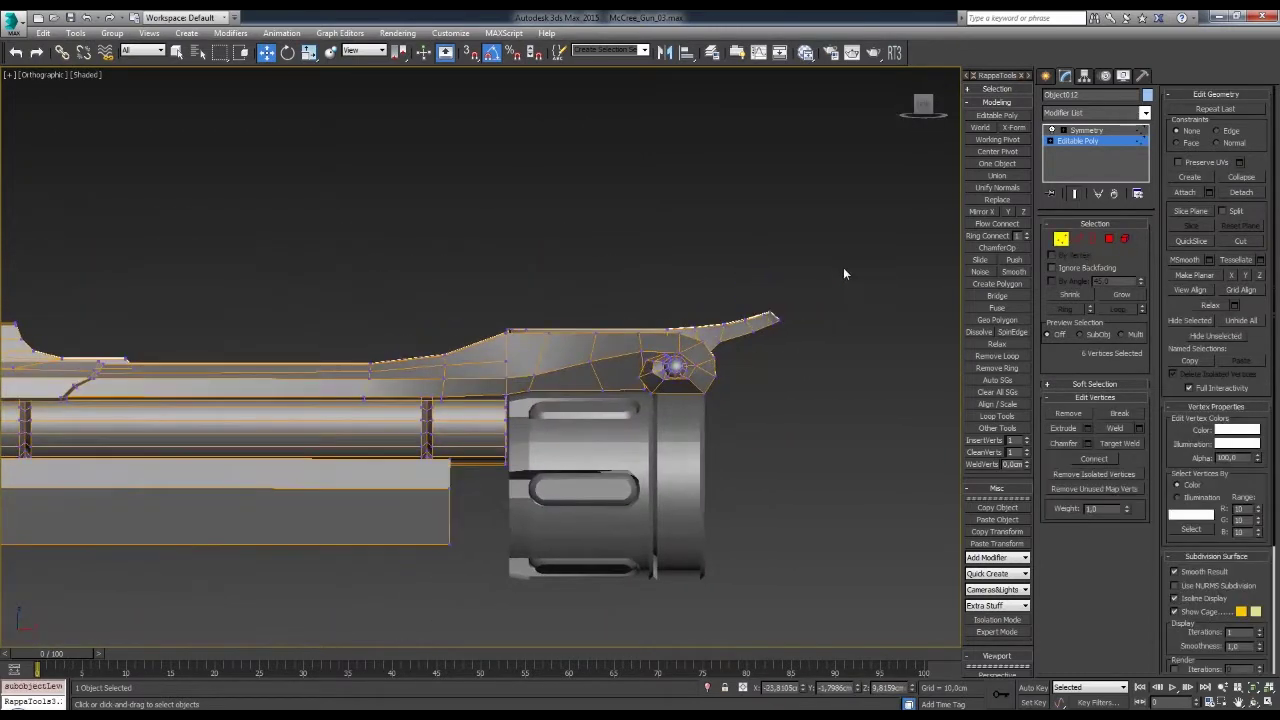
pyautogui.moveTo(913, 228); pyautogui.dragTo(625, 280)
pyautogui.press('w')
pyautogui.scroll(3, 780, 234)
pyautogui.press('l')
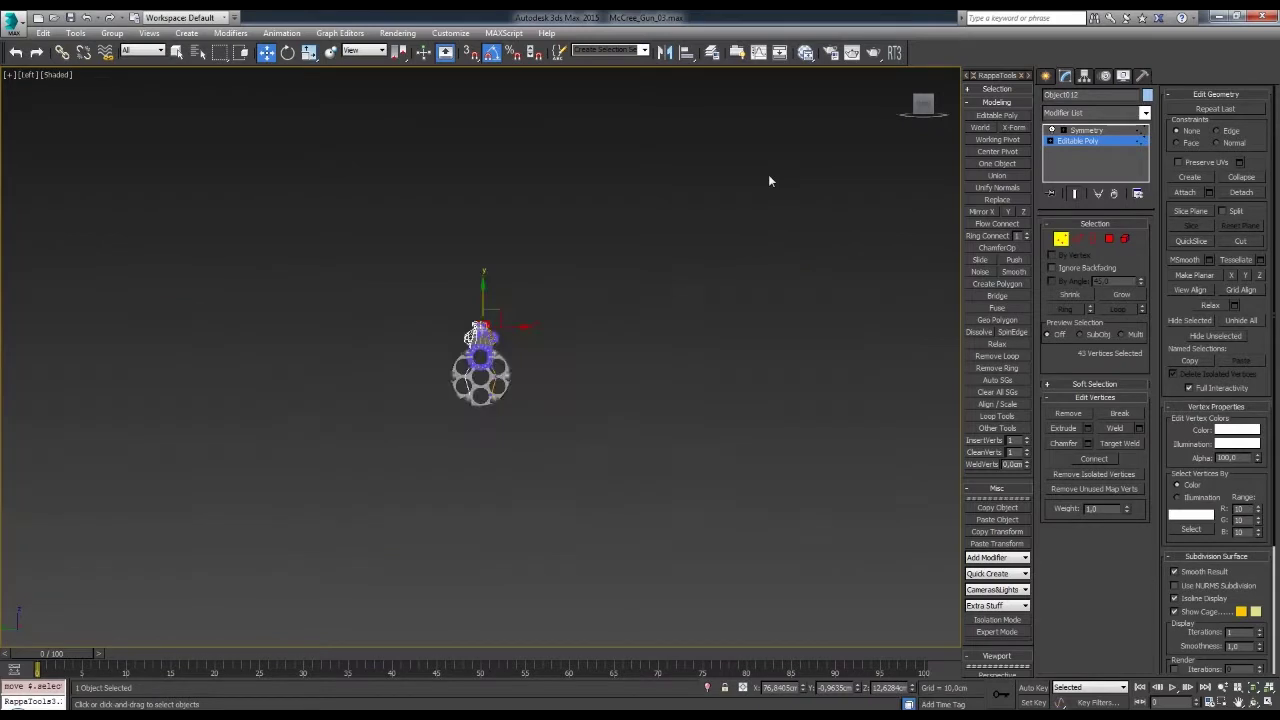
pyautogui.scroll(5, 549, 279)
pyautogui.press('4')
# - Pick an edge on the frame's top strap to shape the sloped groove
pyautogui.moveTo(629, 283)
pyautogui.keyDown('alt'); pyautogui.mouseDown(button='middle')
pyautogui.moveTo(557, 229)
pyautogui.moveTo(652, 321)
pyautogui.mouseUp(button='middle'); pyautogui.keyUp('alt')
pyautogui.press('1')
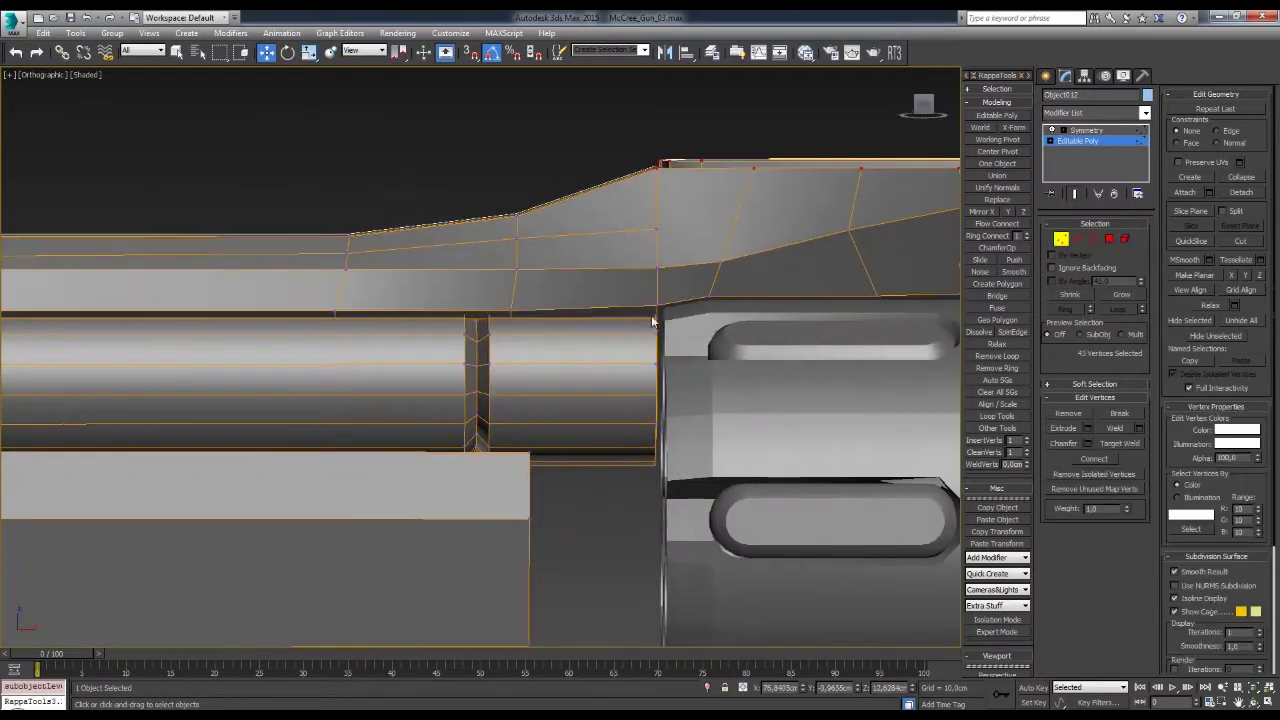
pyautogui.press('2')
pyautogui.moveTo(501, 315); pyautogui.dragTo(557, 323, button='middle')
pyautogui.click(557, 323)
pyautogui.scroll(-3, 476, 308)
pyautogui.press('f')
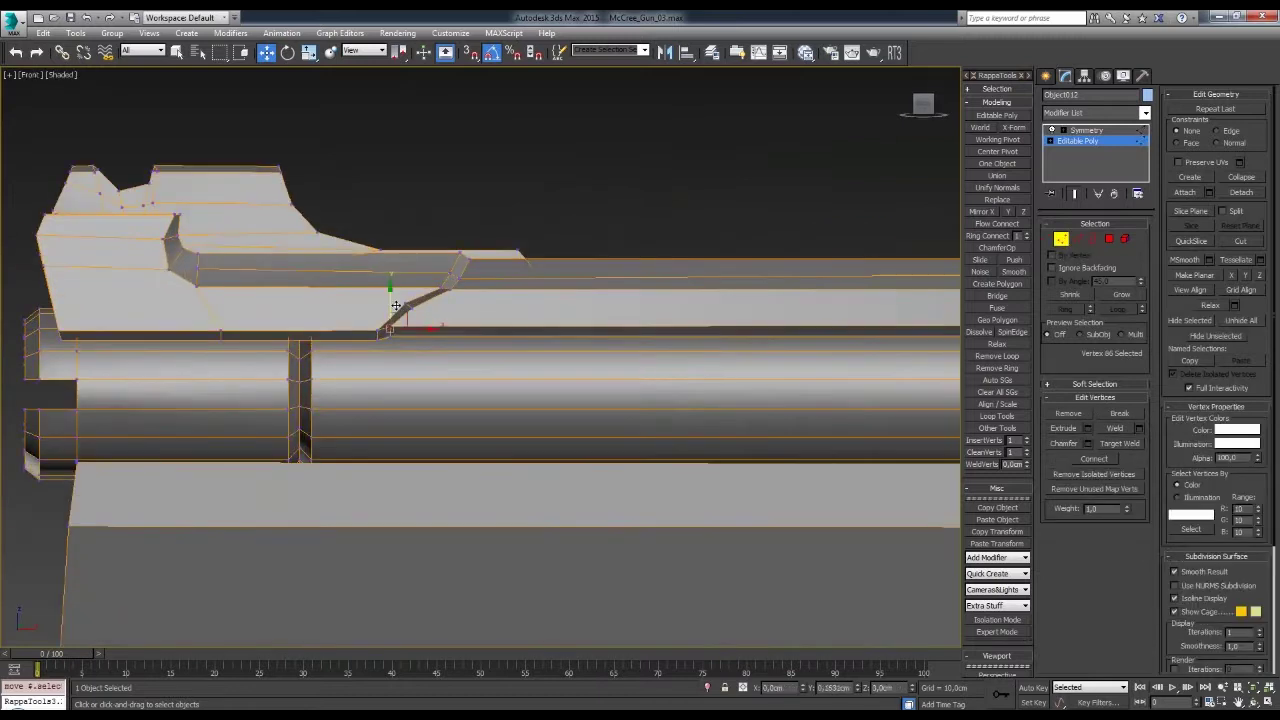
pyautogui.scroll(3, 622, 307)
pyautogui.hotkey('ctrl', 'd')
pyautogui.scroll(-4, 622, 307)
pyautogui.scroll(5, 573, 375)
# - Reselect the frame in vertex mode and view the whole gun at an angle
pyautogui.click(573, 375)
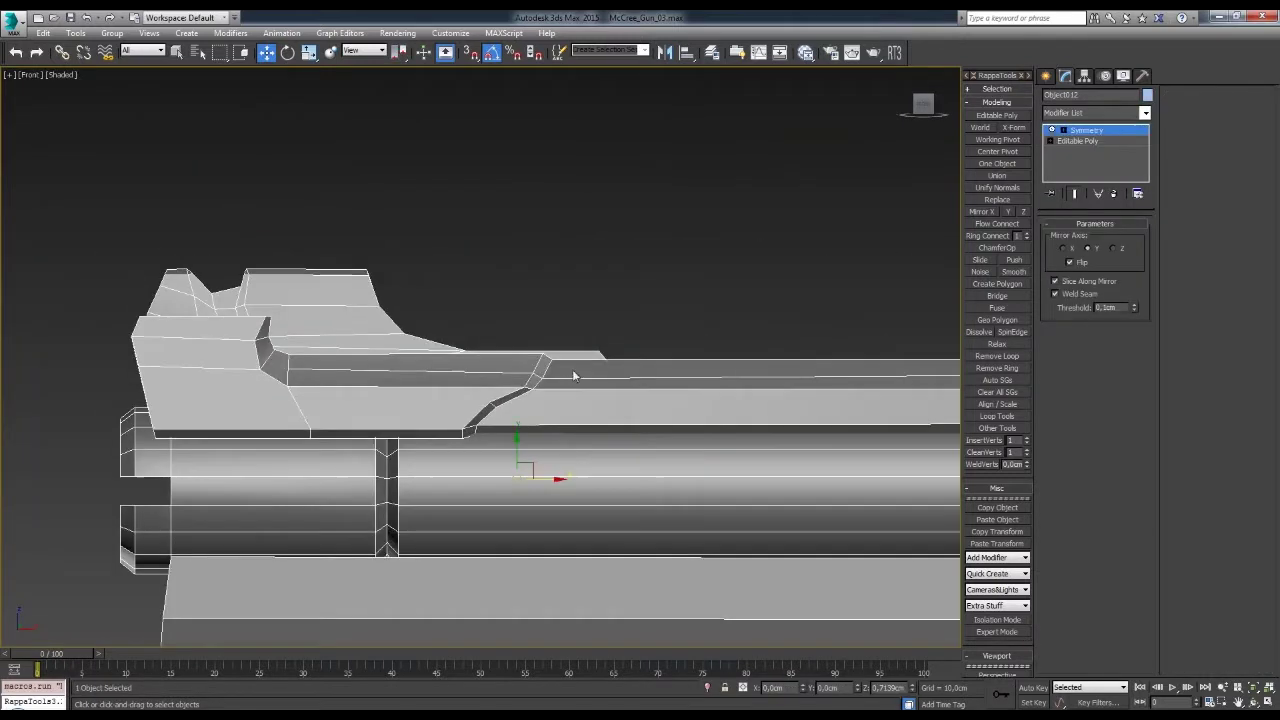
pyautogui.press('1')
pyautogui.scroll(2, 590, 355)
pyautogui.scroll(2, 583, 330)
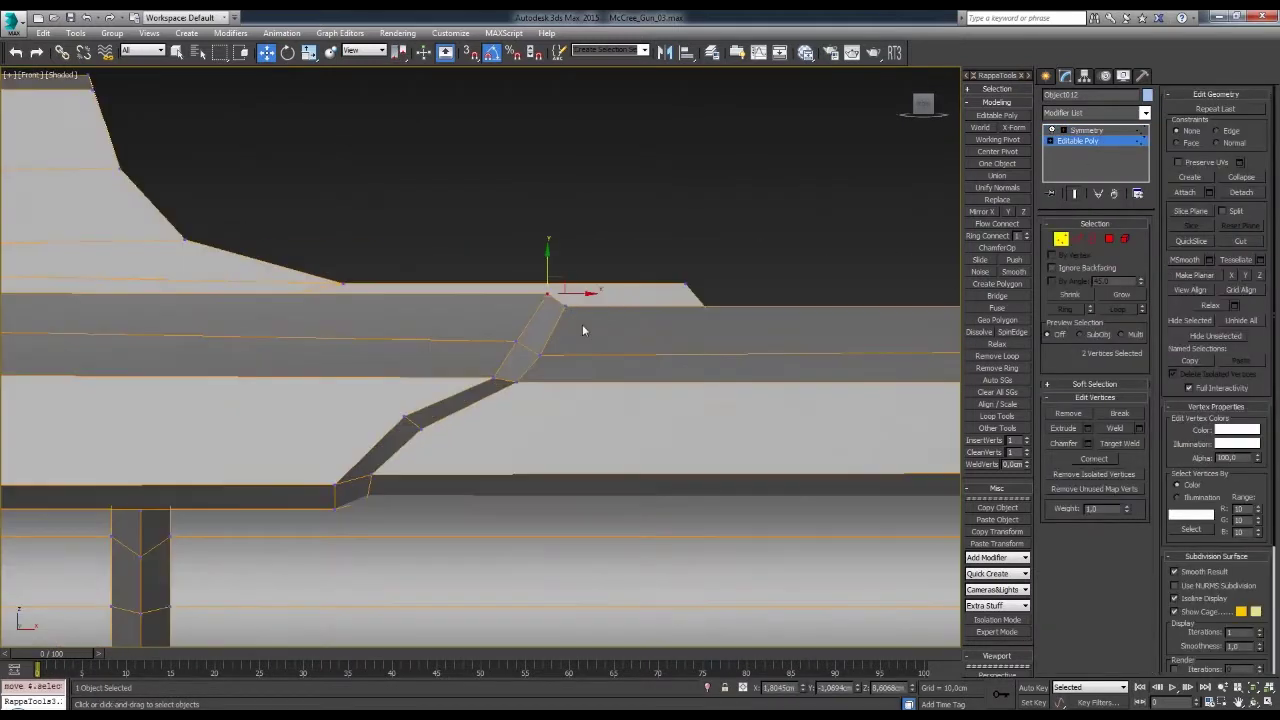
pyautogui.scroll(-5, 834, 354)
pyautogui.scroll(3, 629, 337)
pyautogui.moveTo(629, 337)
pyautogui.keyDown('alt'); pyautogui.mouseDown(button='middle')
pyautogui.moveTo(706, 327)
pyautogui.moveTo(640, 360)
pyautogui.mouseUp(button='middle'); pyautogui.keyUp('alt')
pyautogui.scroll(3, 632, 370)
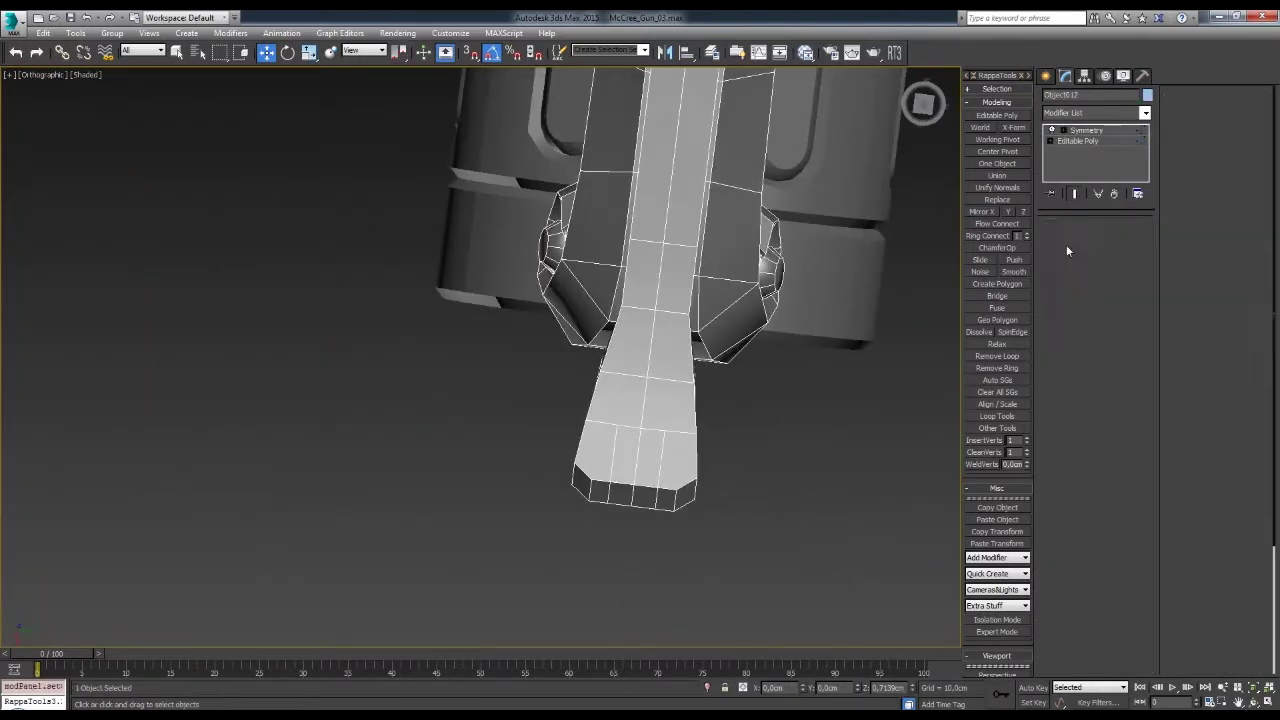
# - Select the hammer spur's edge loop and taper the spur tip narrower
pyautogui.click(1077, 140)
pyautogui.press('1')
pyautogui.click(601, 364)
pyautogui.moveTo(640, 432)
pyautogui.keyDown('alt'); pyautogui.mouseDown(button='middle')
pyautogui.moveTo(683, 346)
pyautogui.moveTo(538, 356)
pyautogui.moveTo(571, 357)
pyautogui.moveTo(614, 290)
pyautogui.moveTo(610, 318)
pyautogui.moveTo(633, 316)
pyautogui.mouseUp(button='middle'); pyautogui.keyUp('alt')
pyautogui.scroll(2, 683, 346)
pyautogui.press('2')
pyautogui.scroll(2, 538, 356)
pyautogui.doubleClick(610, 318)
pyautogui.scroll(-3, 700, 380)
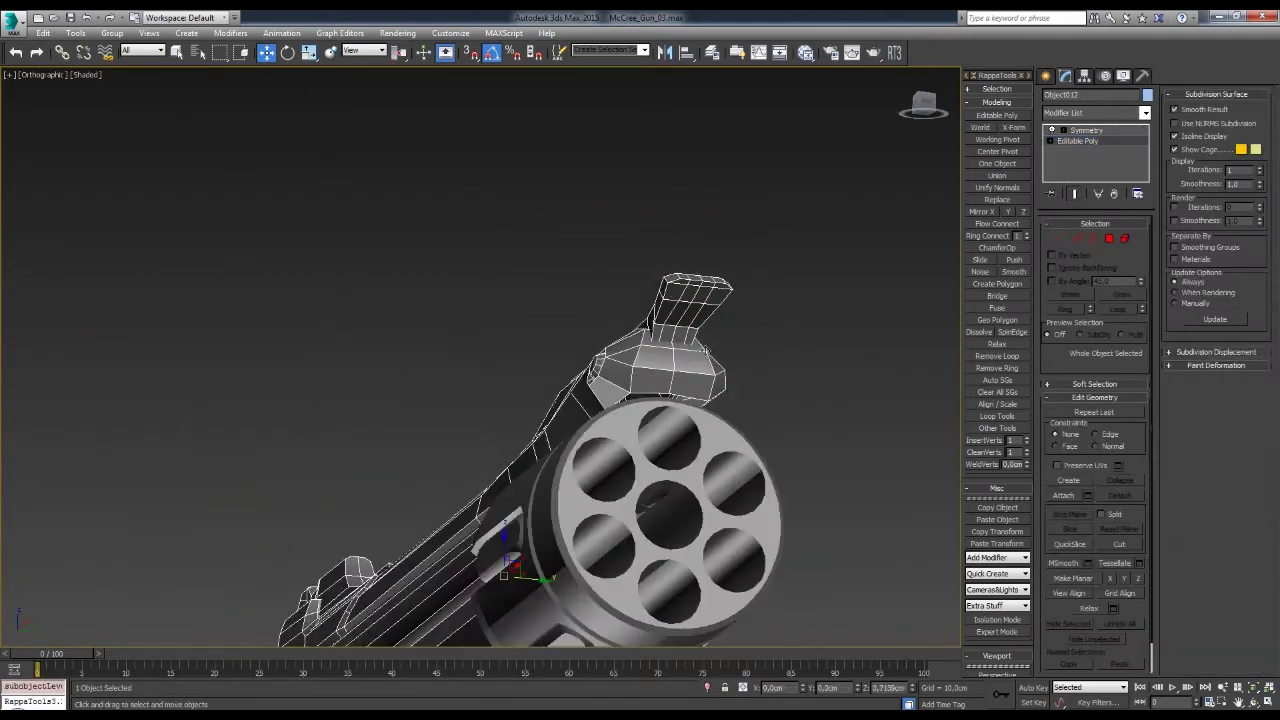
pyautogui.keyDown('alt'); pyautogui.moveTo(700, 380); pyautogui.dragTo(829, 343, button='middle'); pyautogui.keyUp('alt')
pyautogui.click(829, 343)
pyautogui.scroll(3, 785, 363)
# - Select two frame polygons beside the hammer, above the cylinder
pyautogui.click(635, 413)
pyautogui.scroll(4, 818, 292)
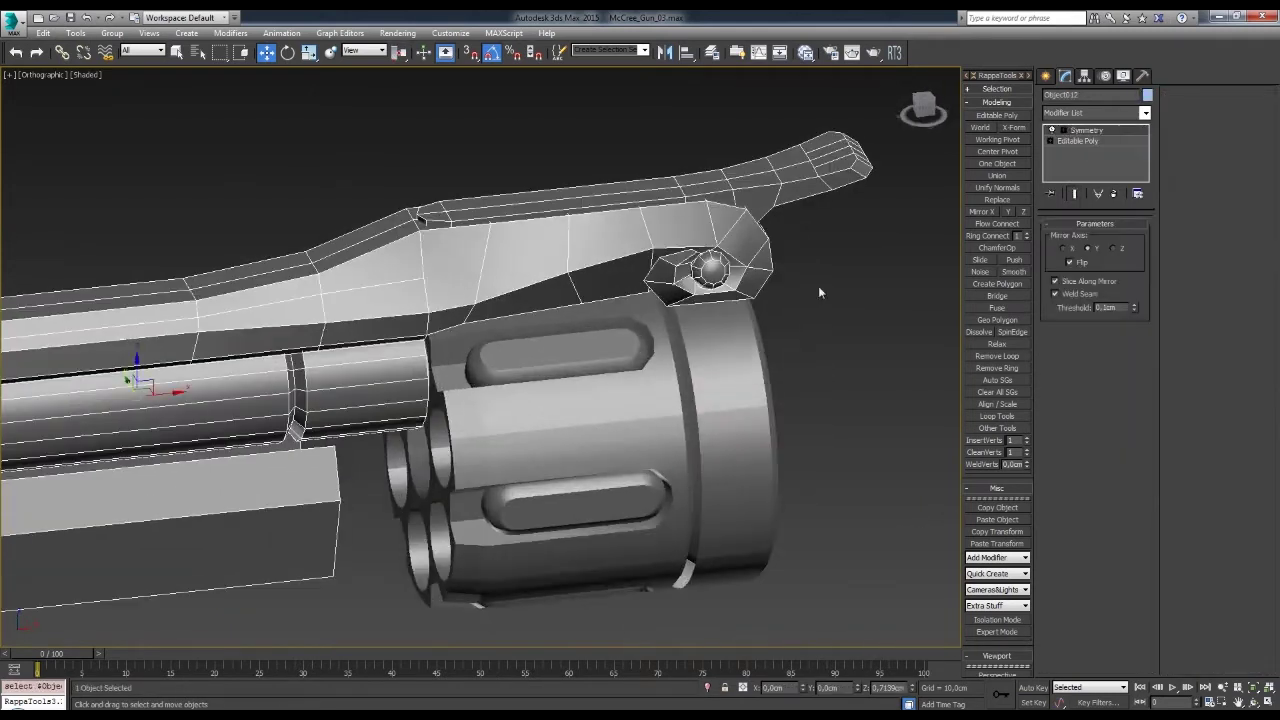
pyautogui.click(1109, 238)
pyautogui.click(671, 280)
pyautogui.scroll(3, 448, 330)
pyautogui.keyDown('ctrl'); pyautogui.click(420, 300); pyautogui.keyUp('ctrl')
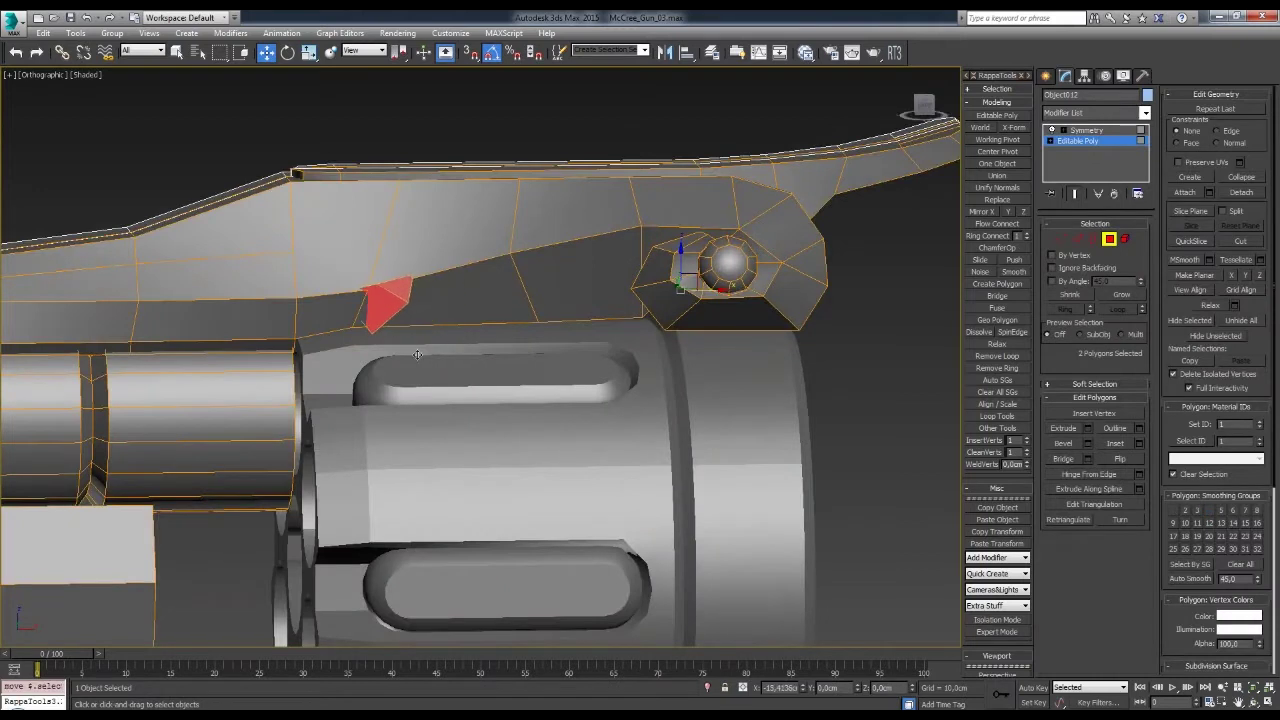
pyautogui.scroll(2, 418, 354)
pyautogui.press('2')
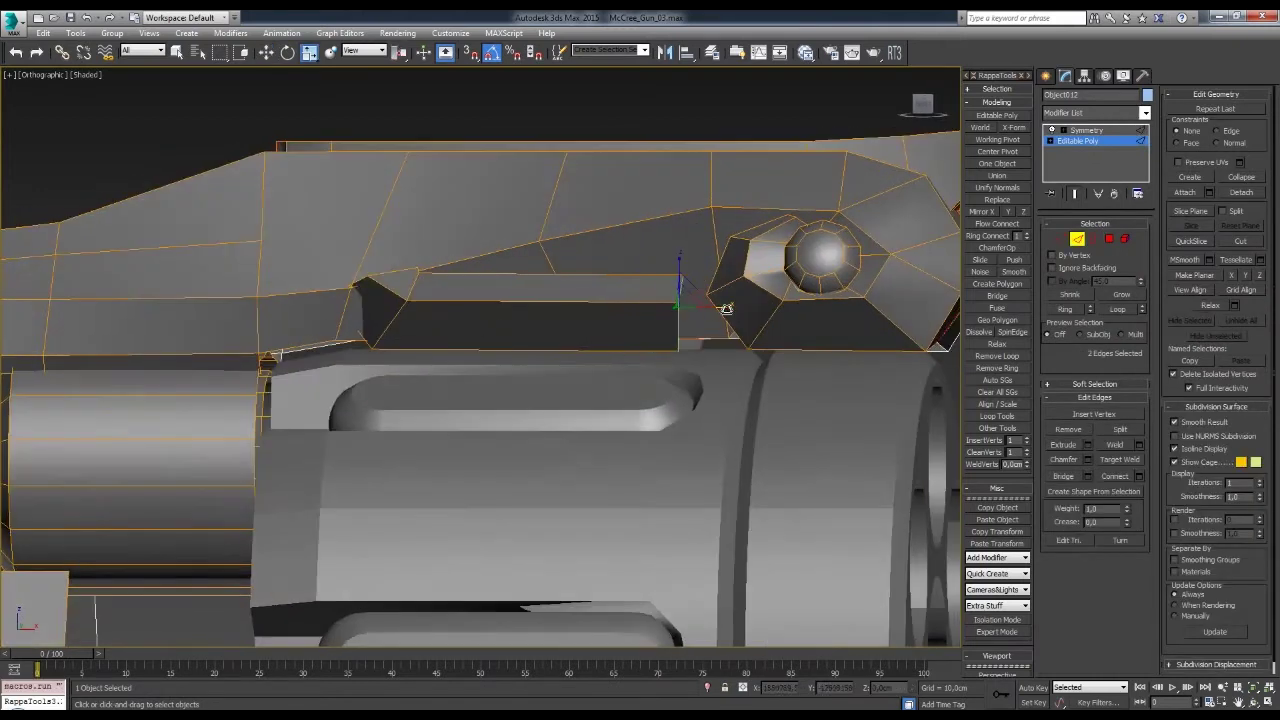
pyautogui.press('1')
pyautogui.moveTo(701, 289)
pyautogui.keyDown('alt'); pyautogui.mouseDown(button='middle')
pyautogui.moveTo(924, 313)
pyautogui.moveTo(650, 340)
pyautogui.moveTo(717, 386)
pyautogui.moveTo(671, 361)
pyautogui.moveTo(499, 414)
pyautogui.mouseUp(button='middle'); pyautogui.keyUp('alt')
# - Move the slot's two edges inward and rotate the edge at its front
pyautogui.press('w')
pyautogui.press('2')
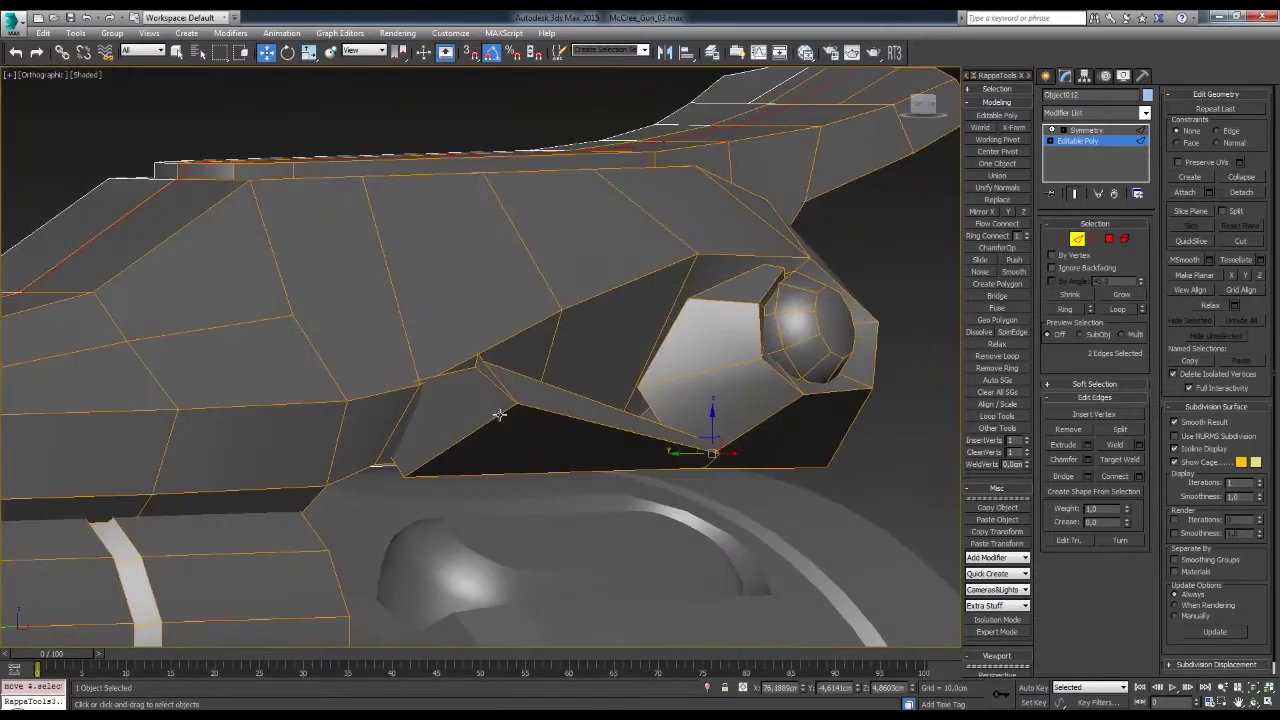
pyautogui.click(477, 358)
pyautogui.moveTo(477, 358)
pyautogui.keyDown('alt'); pyautogui.mouseDown(button='middle')
pyautogui.moveTo(500, 386)
pyautogui.moveTo(449, 443)
pyautogui.moveTo(509, 371)
pyautogui.moveTo(430, 418)
pyautogui.moveTo(414, 366)
pyautogui.moveTo(417, 461)
pyautogui.mouseUp(button='middle'); pyautogui.keyUp('alt')
pyautogui.press('1')
pyautogui.keyDown('alt'); pyautogui.moveTo(412, 407); pyautogui.dragTo(443, 400, button='middle'); pyautogui.keyUp('alt')
pyautogui.press('2')
pyautogui.click(488, 413)
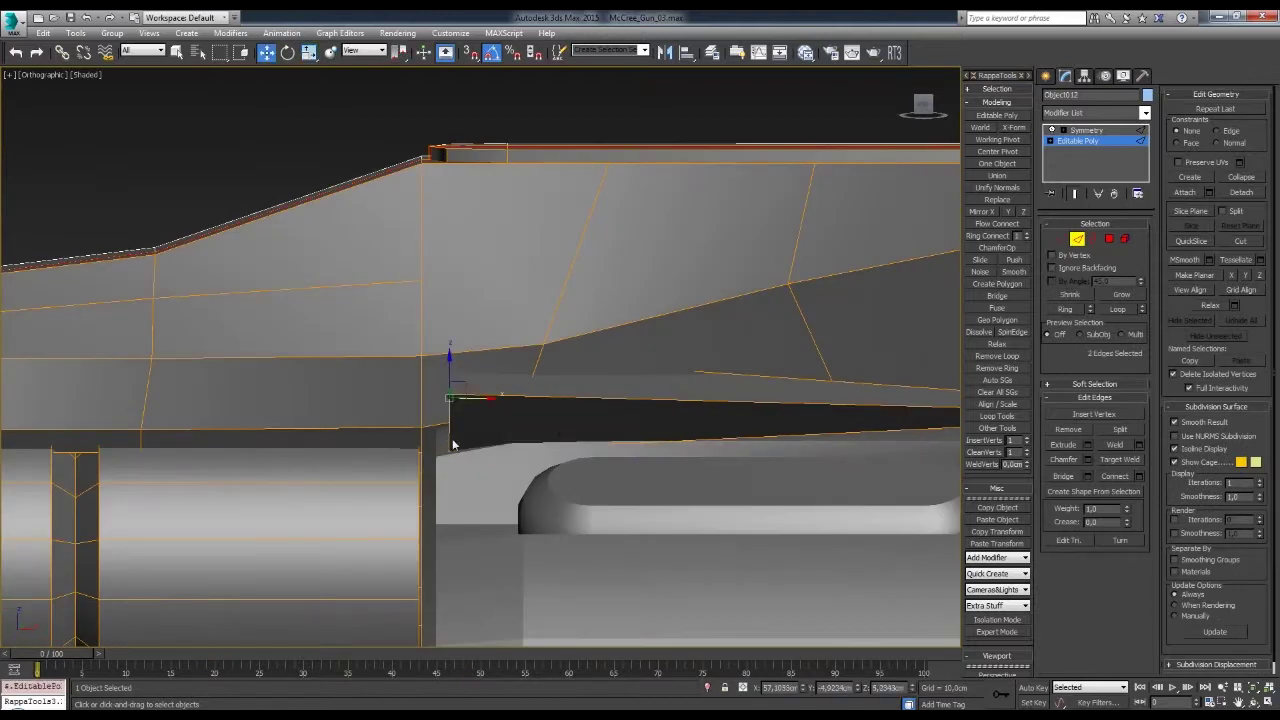
pyautogui.moveTo(652, 400)
pyautogui.keyDown('alt'); pyautogui.mouseDown(button='middle')
pyautogui.moveTo(514, 394)
pyautogui.moveTo(607, 372)
pyautogui.moveTo(604, 394)
pyautogui.mouseUp(button='middle'); pyautogui.keyUp('alt')
pyautogui.press('e')
pyautogui.moveTo(463, 372)
pyautogui.keyDown('alt'); pyautogui.mouseDown(button='middle')
pyautogui.moveTo(591, 378)
pyautogui.moveTo(563, 370)
pyautogui.mouseUp(button='middle'); pyautogui.keyUp('alt')
pyautogui.keyDown('alt'); pyautogui.moveTo(468, 407); pyautogui.dragTo(470, 417, button='middle'); pyautogui.keyUp('alt')
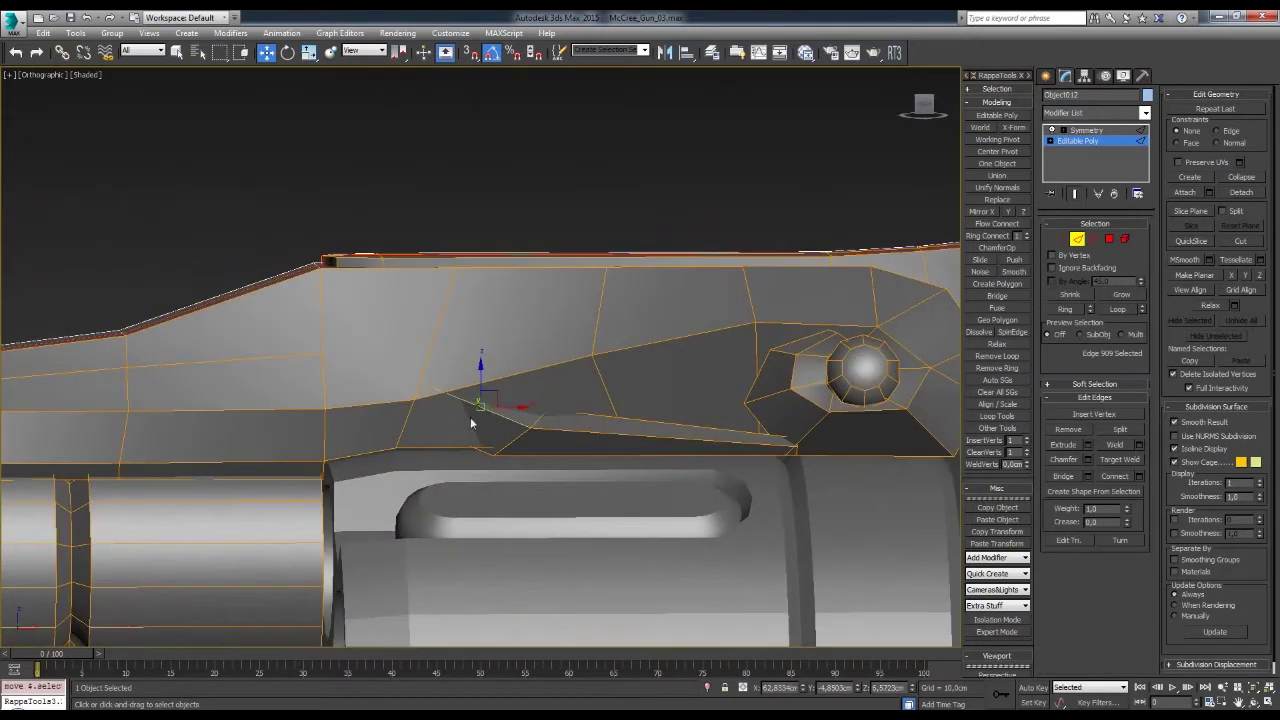
# - Move the edges inside the slot and Target Weld its vertices to close the recess
pyautogui.press('1')
pyautogui.moveTo(578, 337)
pyautogui.keyDown('alt'); pyautogui.mouseDown(button='middle')
pyautogui.moveTo(576, 384)
pyautogui.moveTo(540, 360)
pyautogui.moveTo(569, 289)
pyautogui.moveTo(606, 362)
pyautogui.mouseUp(button='middle'); pyautogui.keyUp('alt')
pyautogui.press('2')
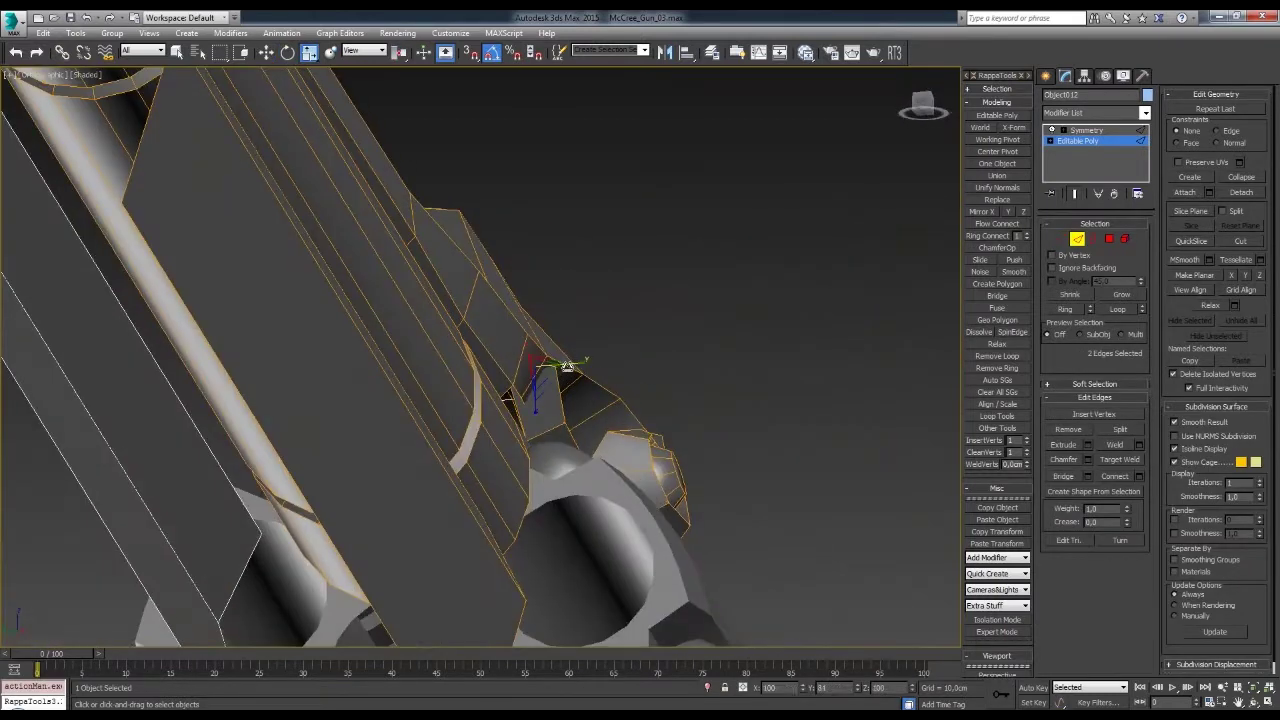
pyautogui.hotkey('shift', 'z')
pyautogui.press('w')
pyautogui.moveTo(555, 417)
pyautogui.keyDown('alt'); pyautogui.mouseDown(button='middle')
pyautogui.moveTo(550, 347)
pyautogui.moveTo(484, 398)
pyautogui.moveTo(737, 338)
pyautogui.mouseUp(button='middle'); pyautogui.keyUp('alt')
pyautogui.press('2')
pyautogui.click(537, 322)
pyautogui.keyDown('ctrl'); pyautogui.click(484, 398); pyautogui.keyUp('ctrl')
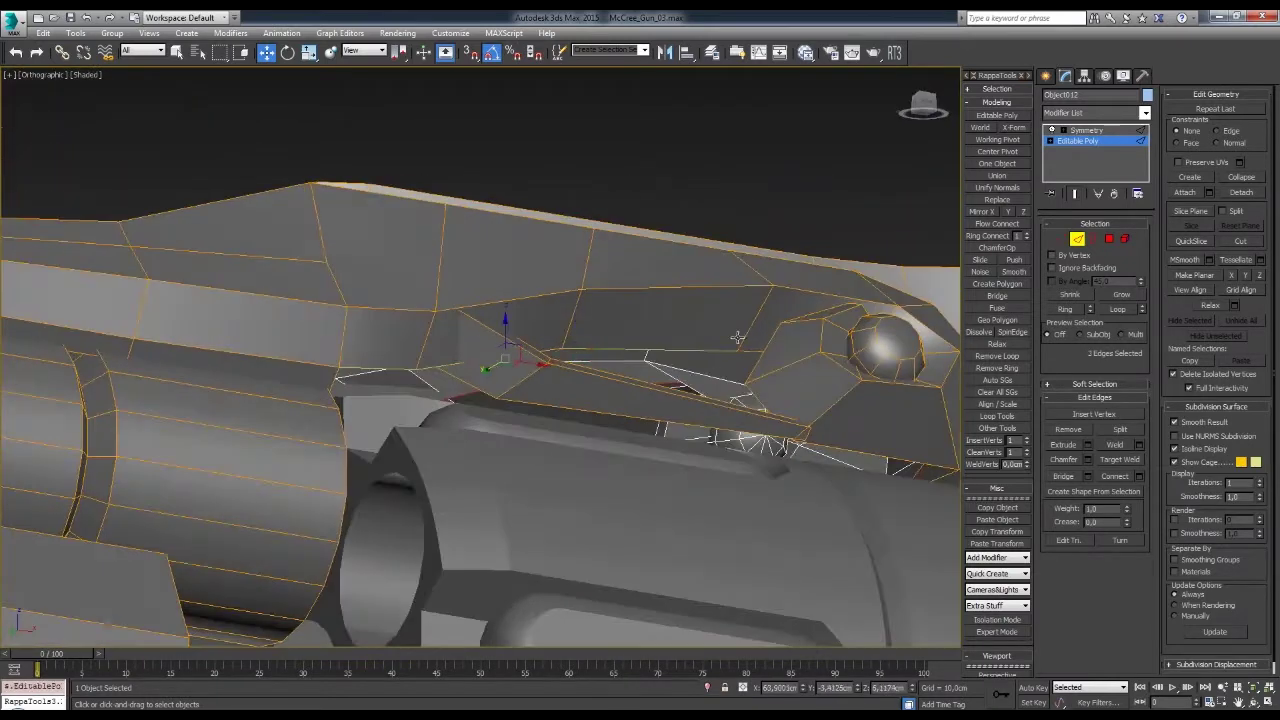
pyautogui.keyDown('alt'); pyautogui.moveTo(541, 387); pyautogui.dragTo(364, 463, button='middle'); pyautogui.keyUp('alt')
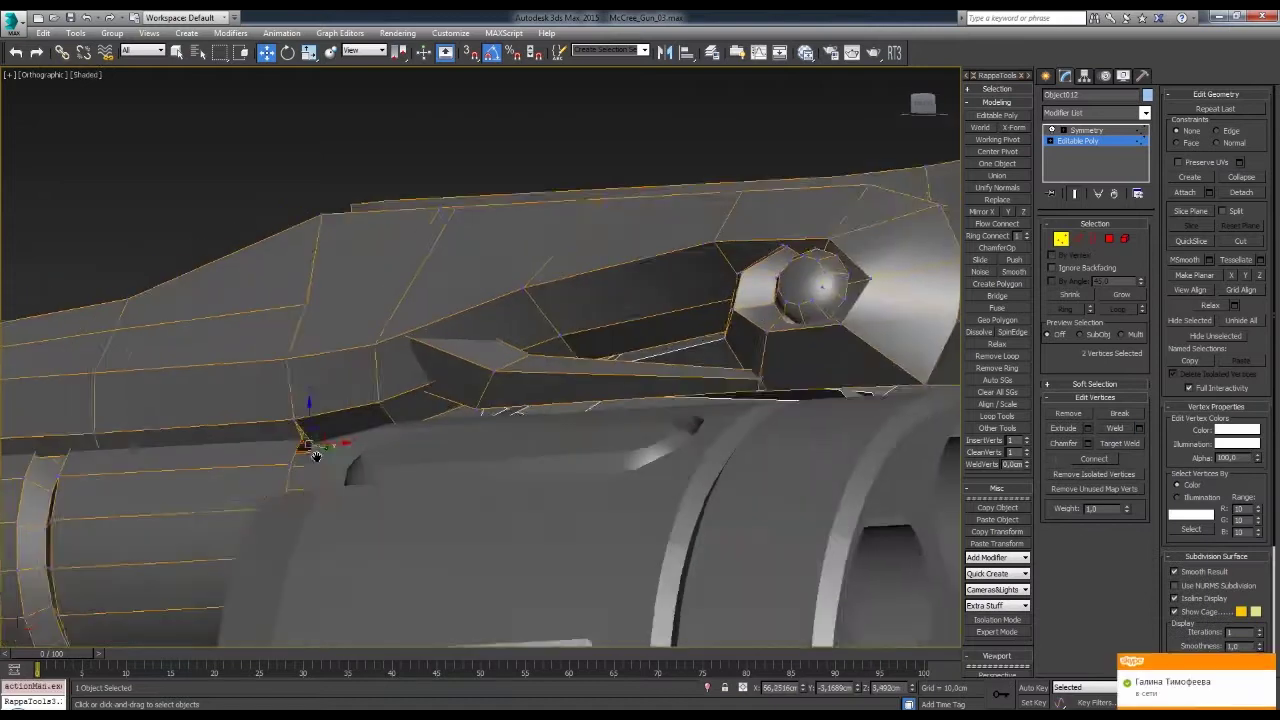
pyautogui.press('1')
pyautogui.scroll(3, 364, 463)
pyautogui.press('F3')
pyautogui.press('F3')
# - Show edged faces, clear the selection and pick vertices at the slot beside the hammer
pyautogui.hotkey('ctrl', 'd')
pyautogui.press('F4')
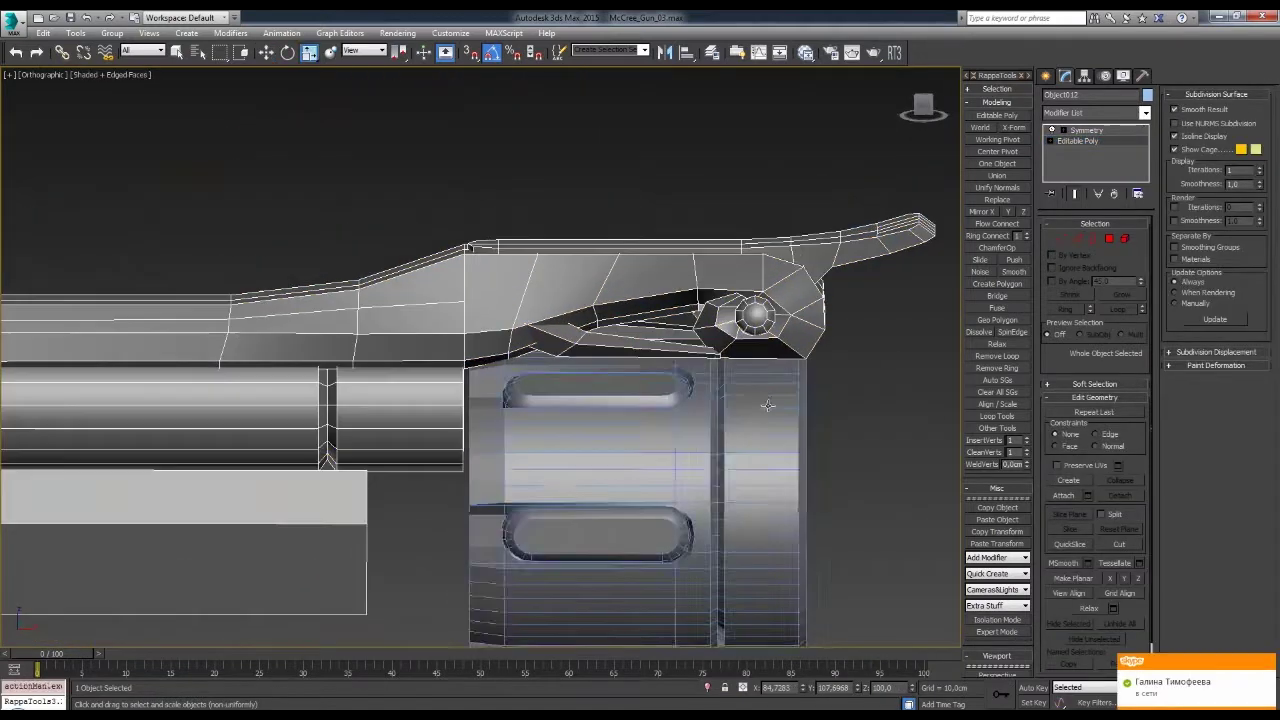
pyautogui.scroll(3, 542, 310)
pyautogui.press('1')
pyautogui.keyDown('ctrl'); pyautogui.click(700, 277); pyautogui.keyUp('ctrl')
pyautogui.moveTo(700, 277)
pyautogui.keyDown('alt'); pyautogui.mouseDown(button='middle')
pyautogui.moveTo(663, 229)
pyautogui.moveTo(462, 328)
pyautogui.mouseUp(button='middle'); pyautogui.keyUp('alt')
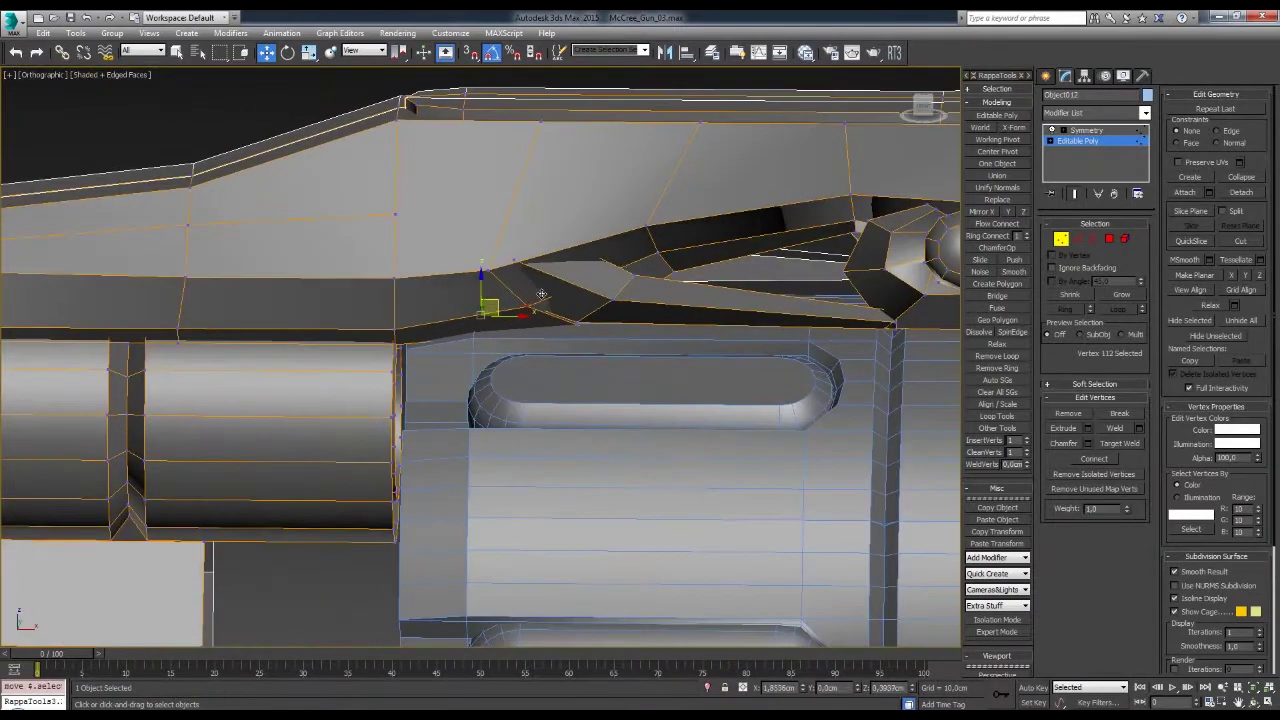
pyautogui.moveTo(545, 311)
pyautogui.keyDown('alt'); pyautogui.mouseDown(button='middle')
pyautogui.moveTo(614, 350)
pyautogui.moveTo(550, 362)
pyautogui.moveTo(557, 383)
pyautogui.mouseUp(button='middle'); pyautogui.keyUp('alt')
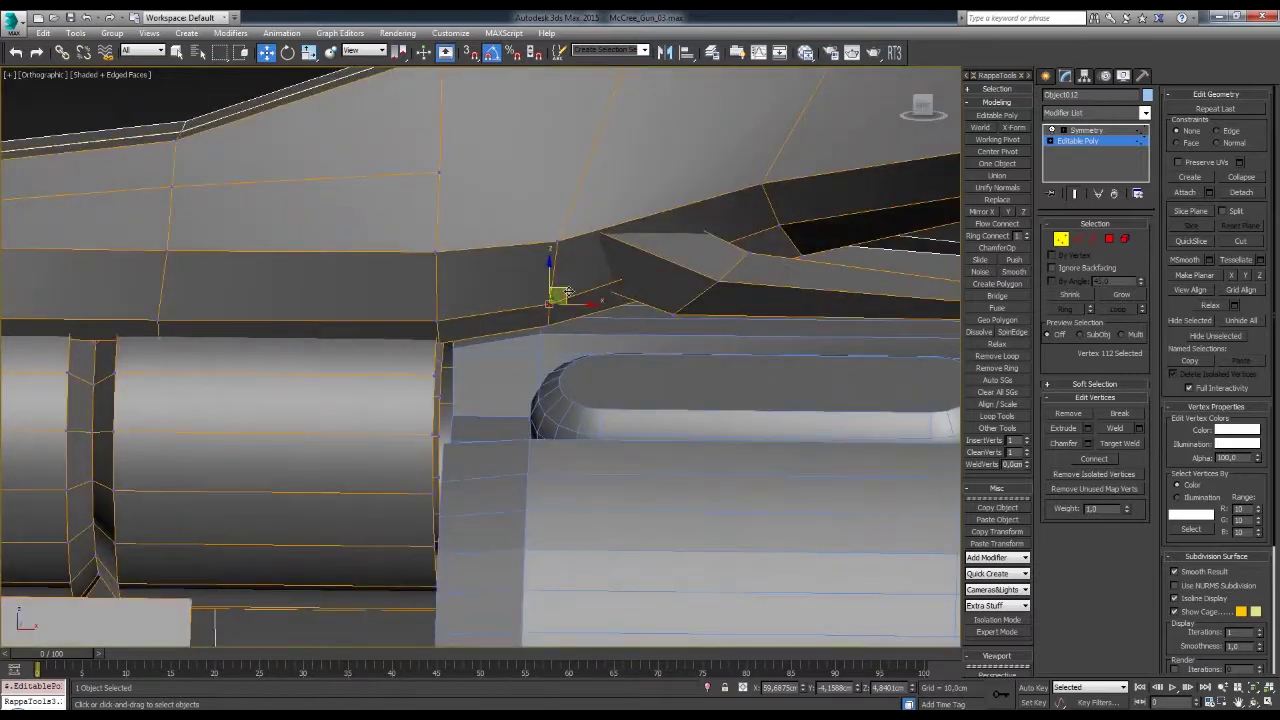
pyautogui.moveTo(550, 285)
pyautogui.keyDown('alt'); pyautogui.mouseDown(button='middle')
pyautogui.moveTo(646, 338)
pyautogui.moveTo(578, 349)
pyautogui.moveTo(648, 331)
pyautogui.moveTo(614, 333)
pyautogui.moveTo(614, 348)
pyautogui.mouseUp(button='middle'); pyautogui.keyUp('alt')
# - Switch to edges and inspect the slot on the Symmetry result from below and the side
pyautogui.press('2')
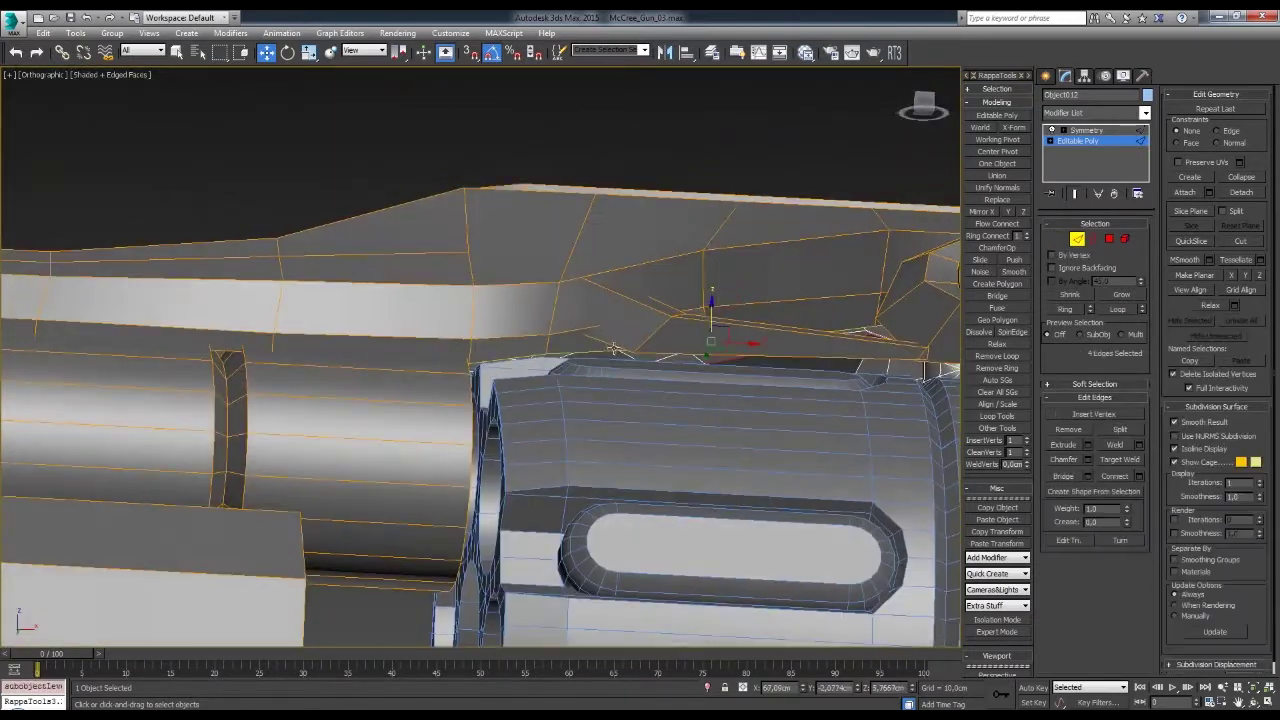
pyautogui.moveTo(724, 331)
pyautogui.keyDown('alt'); pyautogui.mouseDown(button='middle')
pyautogui.moveTo(543, 277)
pyautogui.moveTo(751, 314)
pyautogui.moveTo(666, 334)
pyautogui.moveTo(619, 291)
pyautogui.moveTo(690, 290)
pyautogui.mouseUp(button='middle'); pyautogui.keyUp('alt')
pyautogui.keyDown('alt'); pyautogui.moveTo(600, 290); pyautogui.dragTo(641, 316, button='middle'); pyautogui.keyUp('alt')
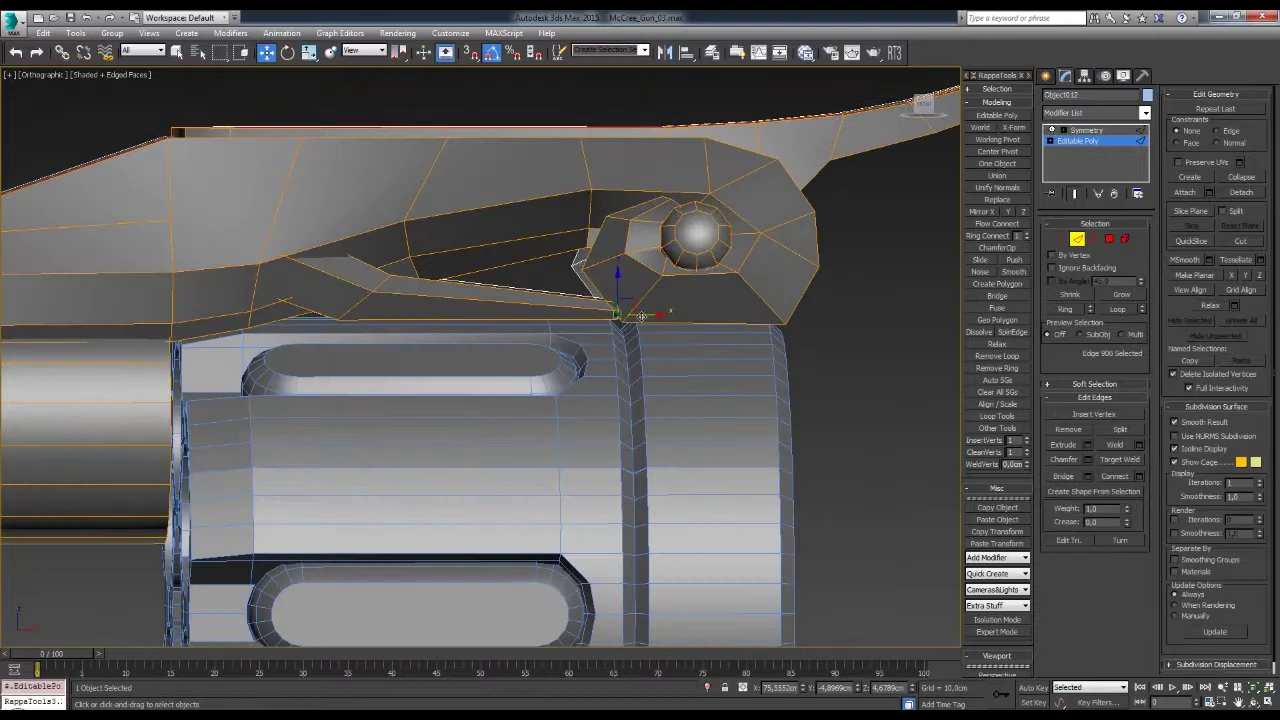
pyautogui.scroll(-3, 641, 316)
pyautogui.scroll(4, 597, 314)
pyautogui.click(1080, 163)
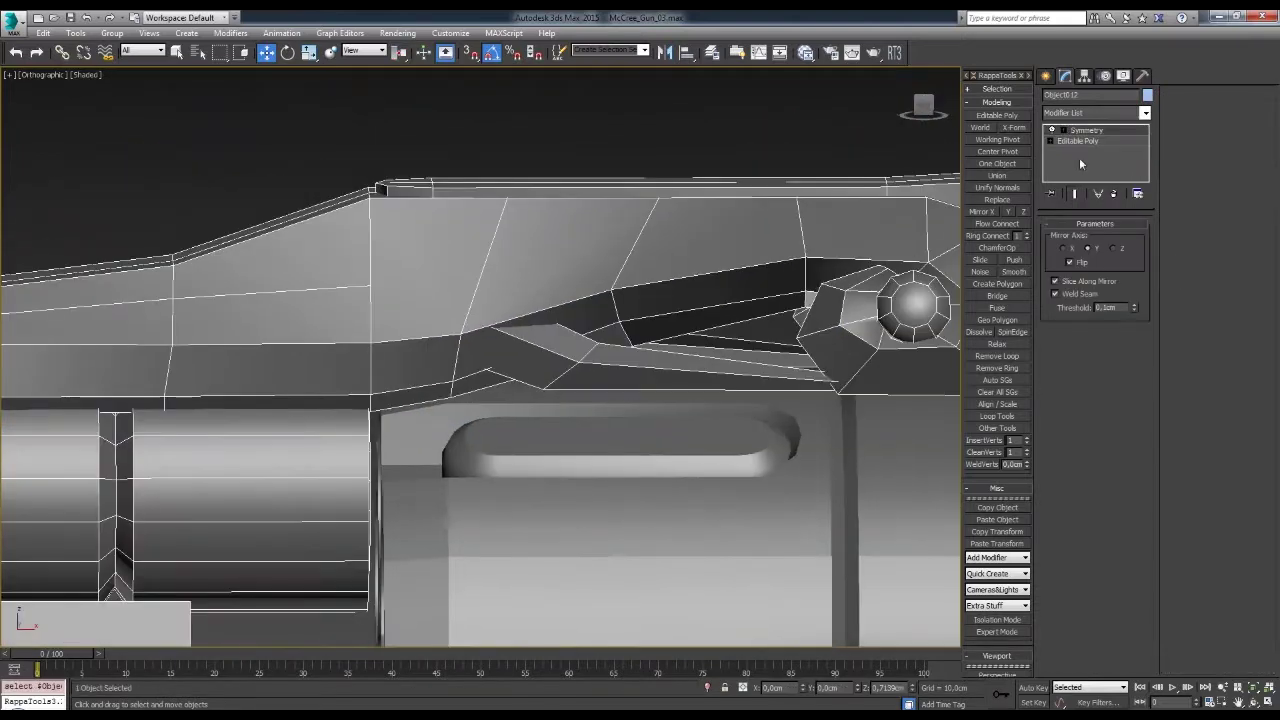
pyautogui.moveTo(569, 365)
pyautogui.keyDown('alt'); pyautogui.mouseDown(button='middle')
pyautogui.moveTo(556, 328)
pyautogui.moveTo(470, 350)
pyautogui.moveTo(631, 389)
pyautogui.moveTo(633, 325)
pyautogui.moveTo(684, 351)
pyautogui.mouseUp(button='middle'); pyautogui.keyUp('alt')
# - Select a vertex at the slot's edge and reshape the slot's front into an angled, tapering wedge
pyautogui.press('1')
pyautogui.press('2')
pyautogui.scroll(3, 648, 384)
pyautogui.click(633, 325)
pyautogui.press('2')
pyautogui.moveTo(564, 393); pyautogui.dragTo(595, 388, button='middle')
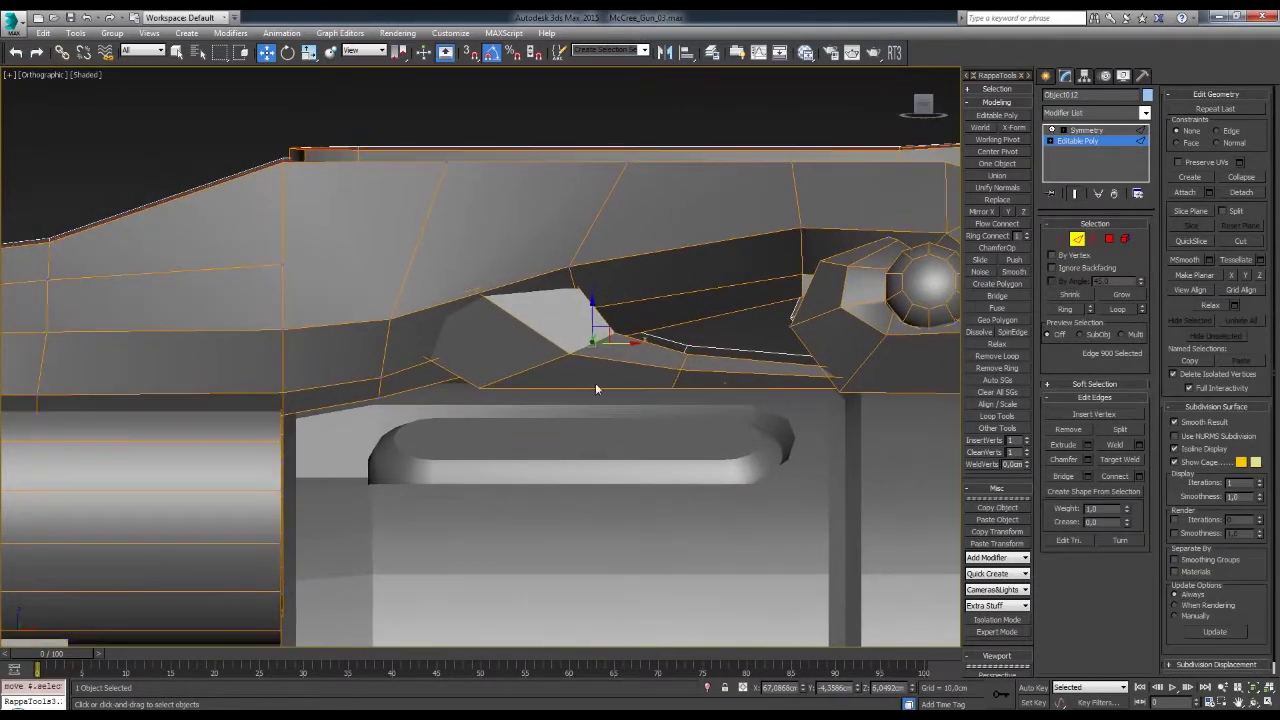
pyautogui.moveTo(510, 387)
pyautogui.keyDown('alt'); pyautogui.mouseDown(button='middle')
pyautogui.moveTo(653, 434)
pyautogui.moveTo(575, 460)
pyautogui.mouseUp(button='middle'); pyautogui.keyUp('alt')
# - Select vertices on the frame's side recess, including its upper corner near the pivot
pyautogui.scroll(-5, 575, 460)
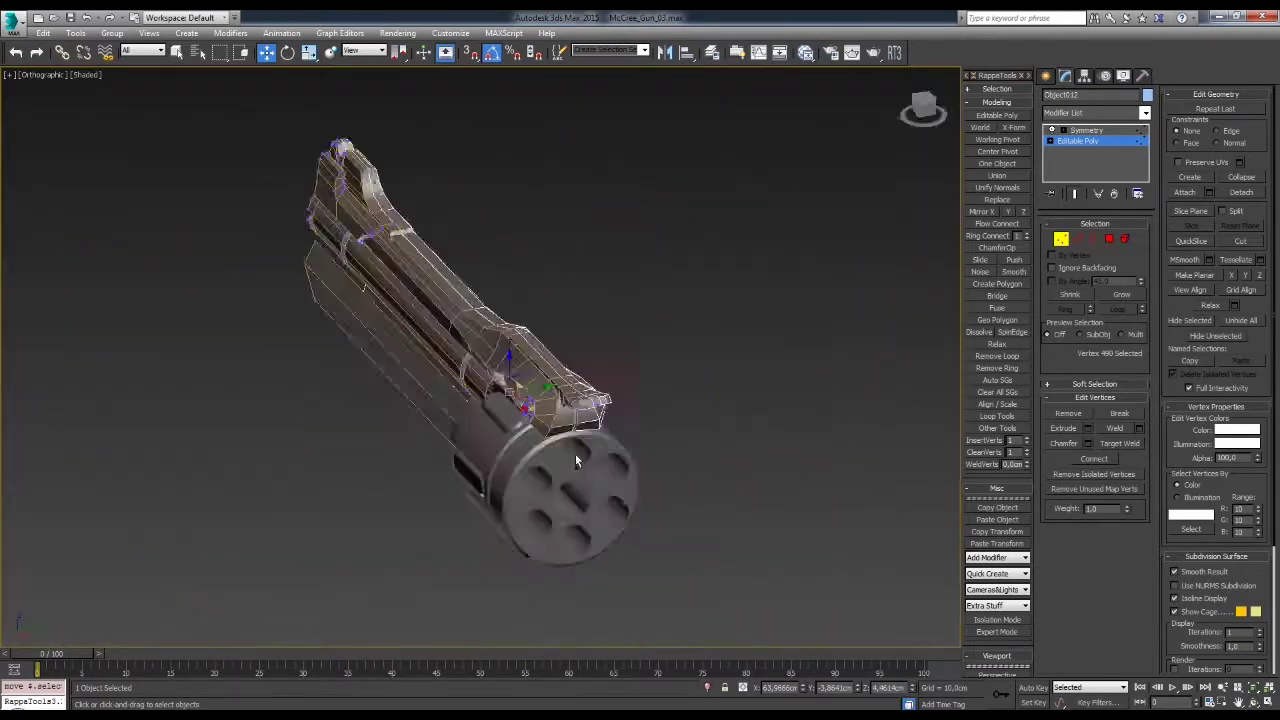
pyautogui.scroll(3, 617, 403)
pyautogui.press('6')
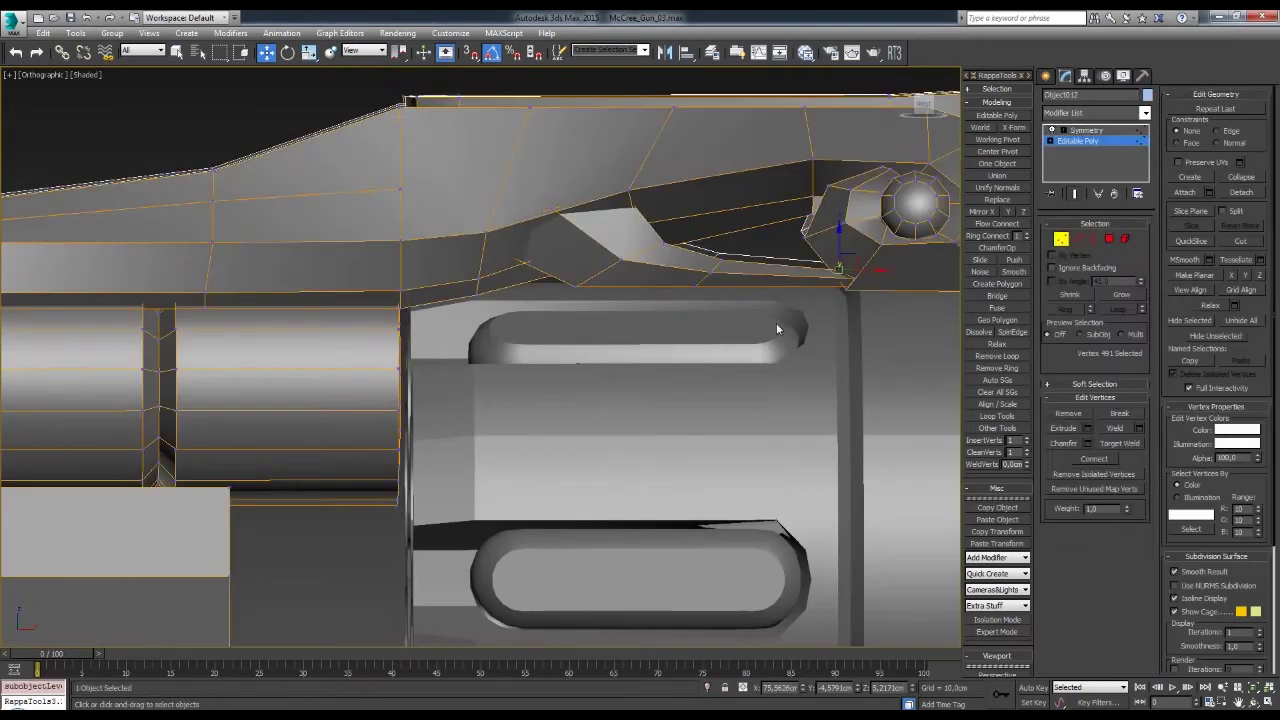
pyautogui.click(466, 234)
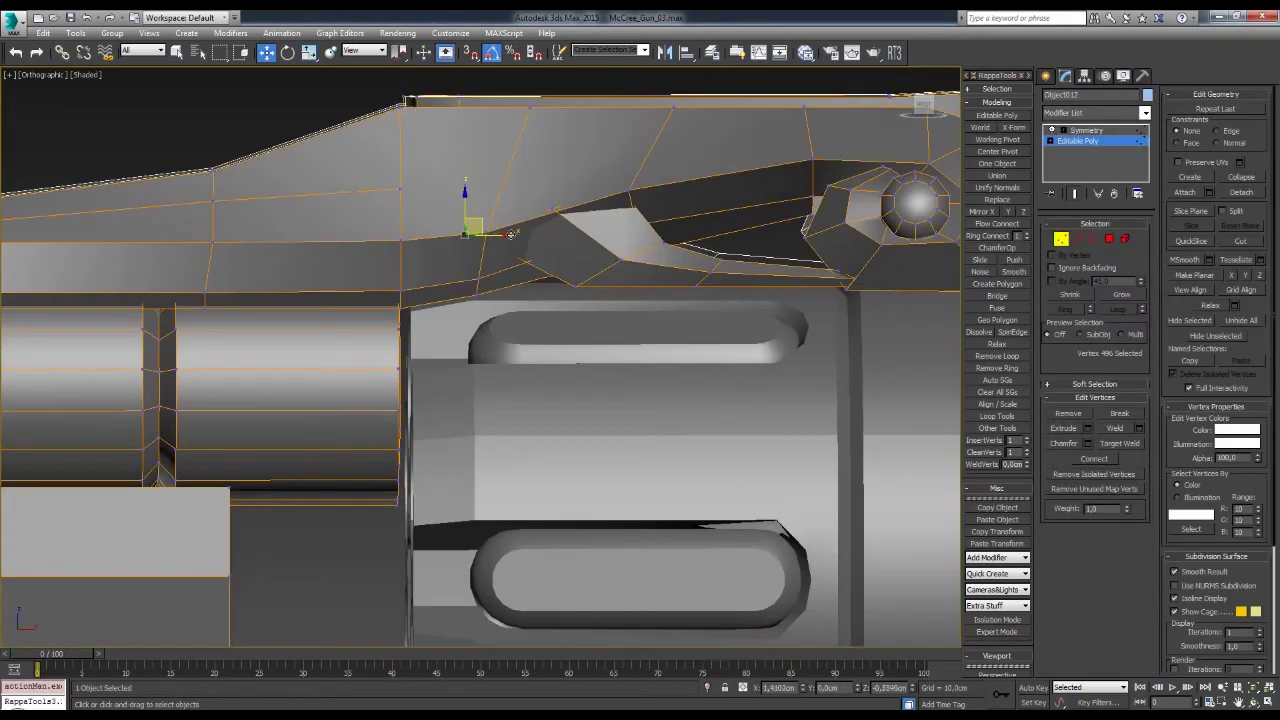
pyautogui.click(629, 190)
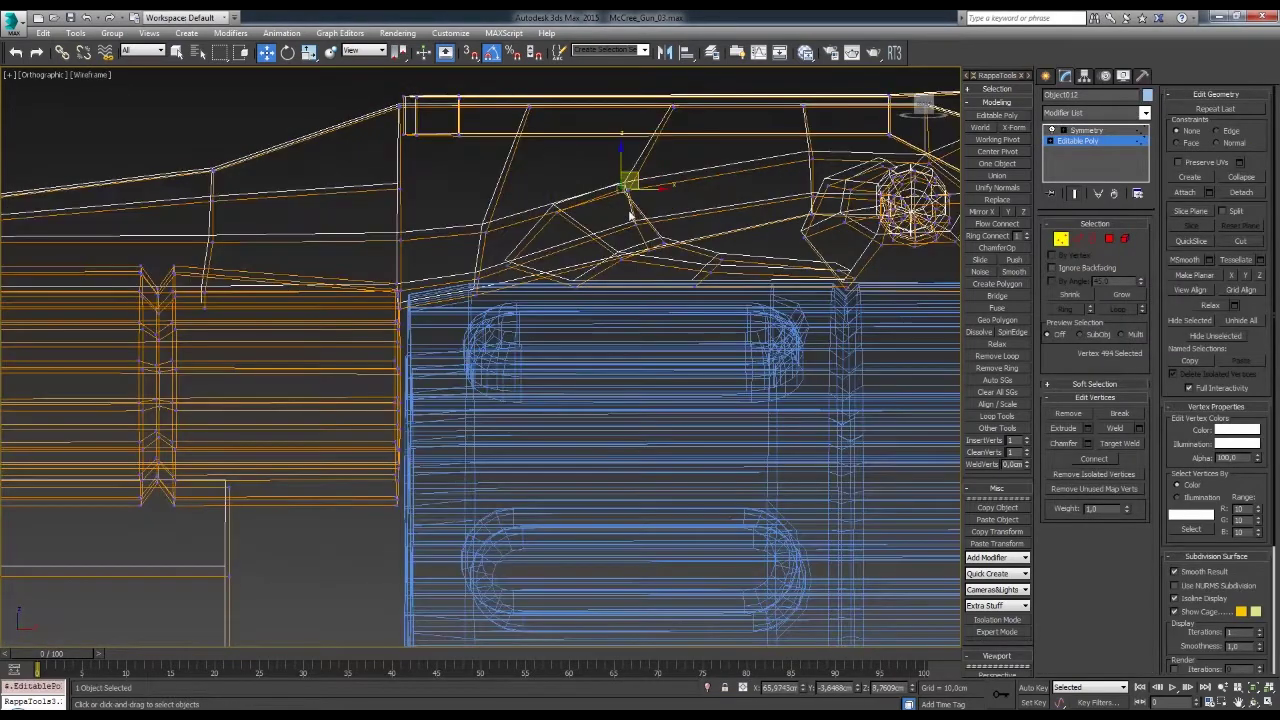
pyautogui.scroll(2, 568, 268)
pyautogui.click(568, 268)
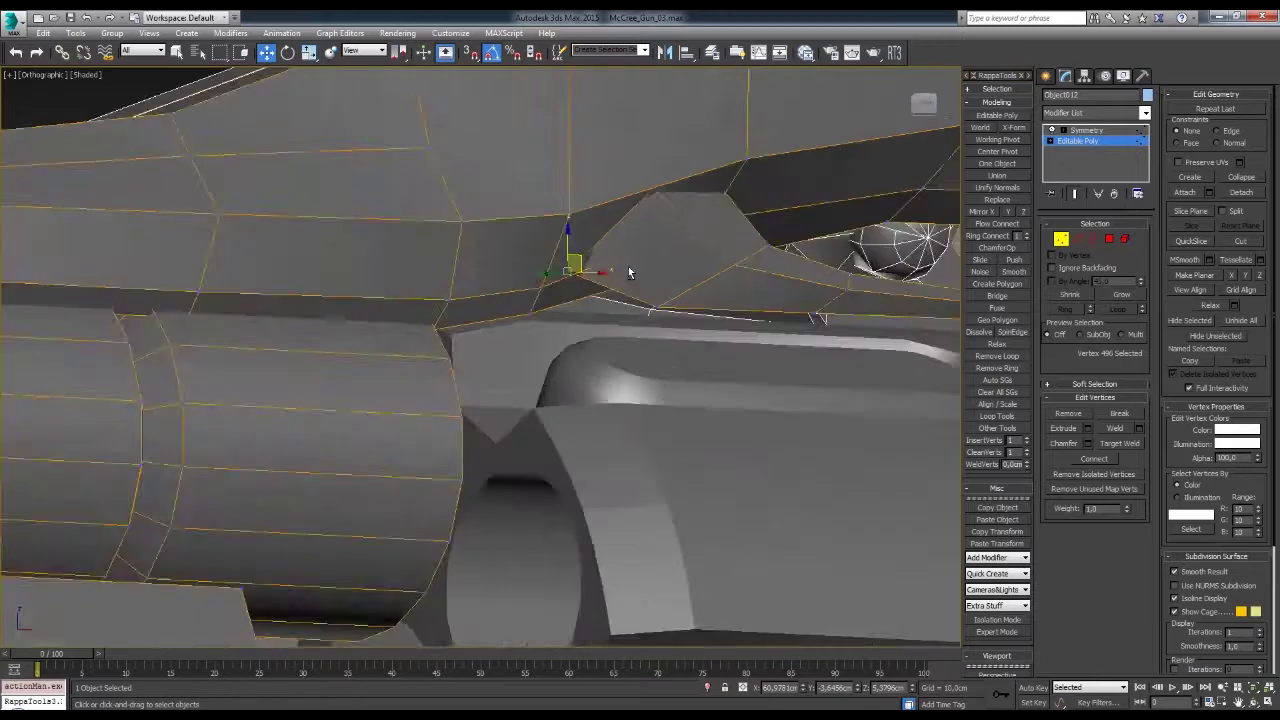
pyautogui.scroll(3, 571, 265)
pyautogui.scroll(-3, 671, 225)
pyautogui.keyDown('alt'); pyautogui.moveTo(638, 247); pyautogui.dragTo(589, 252, button='middle'); pyautogui.keyUp('alt')
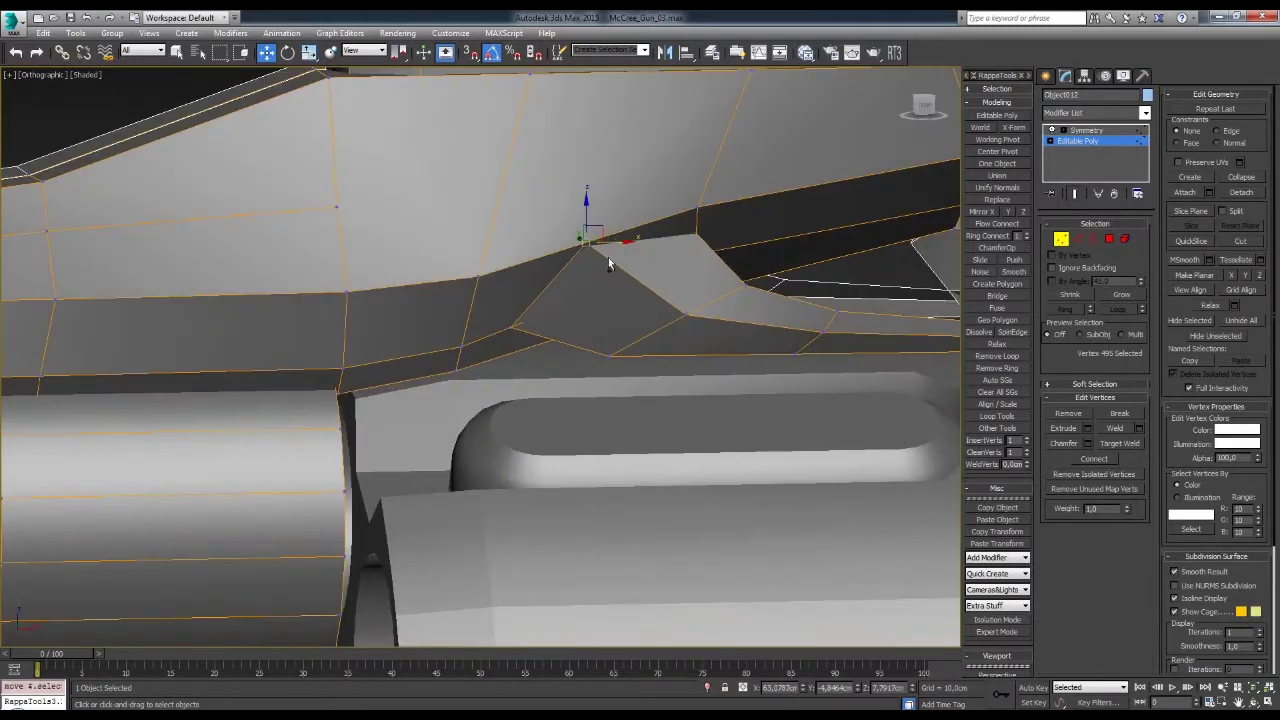
pyautogui.scroll(-3, 608, 257)
pyautogui.moveTo(650, 303)
pyautogui.keyDown('alt'); pyautogui.mouseDown(button='middle')
pyautogui.moveTo(600, 312)
pyautogui.moveTo(846, 278)
pyautogui.moveTo(745, 292)
pyautogui.mouseUp(button='middle'); pyautogui.keyUp('alt')
# - Select edges along the side recess and move them, checking the result in wireframe
pyautogui.press('2')
pyautogui.click(600, 312)
pyautogui.press('F3')
pyautogui.press('1')
pyautogui.press('F3')
pyautogui.press('w')
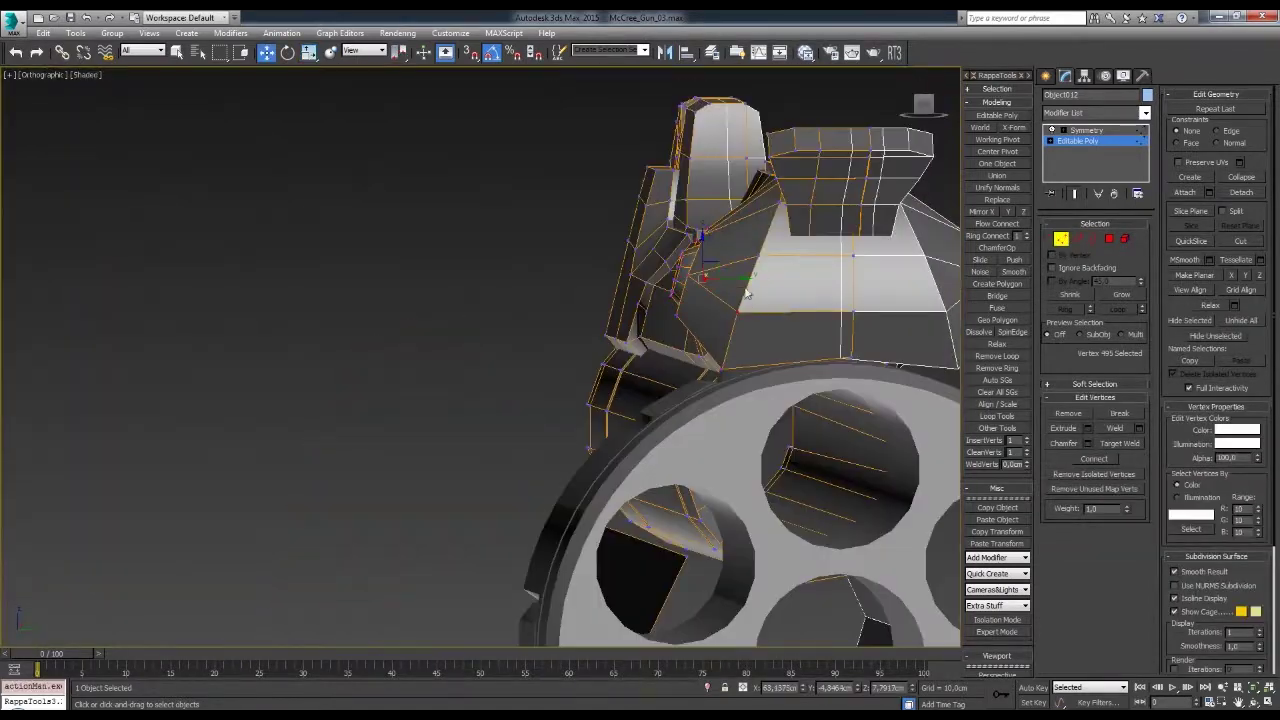
pyautogui.moveTo(726, 272)
pyautogui.keyDown('alt'); pyautogui.mouseDown(button='middle')
pyautogui.moveTo(762, 262)
pyautogui.moveTo(707, 321)
pyautogui.moveTo(676, 241)
pyautogui.moveTo(620, 256)
pyautogui.moveTo(647, 285)
pyautogui.moveTo(745, 288)
pyautogui.mouseUp(button='middle'); pyautogui.keyUp('alt')
pyautogui.press('5')
pyautogui.press('2')
pyautogui.moveTo(710, 327)
pyautogui.keyDown('alt'); pyautogui.mouseDown(button='middle')
pyautogui.moveTo(593, 330)
pyautogui.moveTo(696, 346)
pyautogui.moveTo(797, 296)
pyautogui.moveTo(723, 323)
pyautogui.moveTo(714, 274)
pyautogui.moveTo(923, 266)
pyautogui.moveTo(721, 330)
pyautogui.moveTo(640, 312)
pyautogui.moveTo(577, 322)
pyautogui.moveTo(636, 356)
pyautogui.mouseUp(button='middle'); pyautogui.keyUp('alt')
pyautogui.press('w')
# - Pull another recess vertex and a pair of edges closer around the pivot sphere
pyautogui.press('1')
pyautogui.press('F3')
pyautogui.press('F3')
pyautogui.moveTo(599, 301)
pyautogui.keyDown('alt'); pyautogui.mouseDown(button='middle')
pyautogui.moveTo(586, 300)
pyautogui.moveTo(667, 288)
pyautogui.moveTo(620, 297)
pyautogui.moveTo(599, 258)
pyautogui.moveTo(517, 323)
pyautogui.moveTo(661, 334)
pyautogui.moveTo(651, 299)
pyautogui.moveTo(731, 280)
pyautogui.moveTo(710, 295)
pyautogui.mouseUp(button='middle'); pyautogui.keyUp('alt')
pyautogui.click(585, 300)
pyautogui.press('F3')
pyautogui.press('2')
pyautogui.press('F3')
pyautogui.keyDown('ctrl'); pyautogui.click(605, 270); pyautogui.keyUp('ctrl')
pyautogui.press('F3')
pyautogui.press('F3')
pyautogui.press('w')
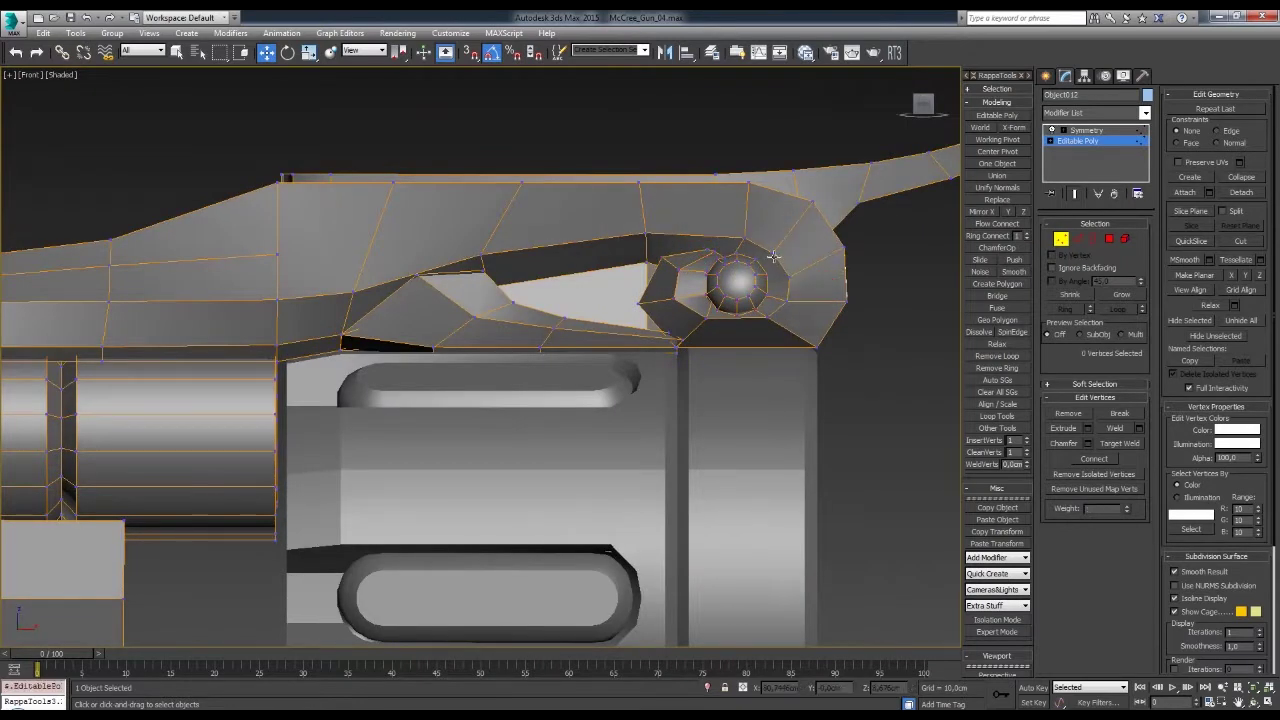
# - Select vertices beside the pivot sphere and around its socket
pyautogui.moveTo(775, 258); pyautogui.dragTo(795, 262, button='middle')
pyautogui.click(670, 238)
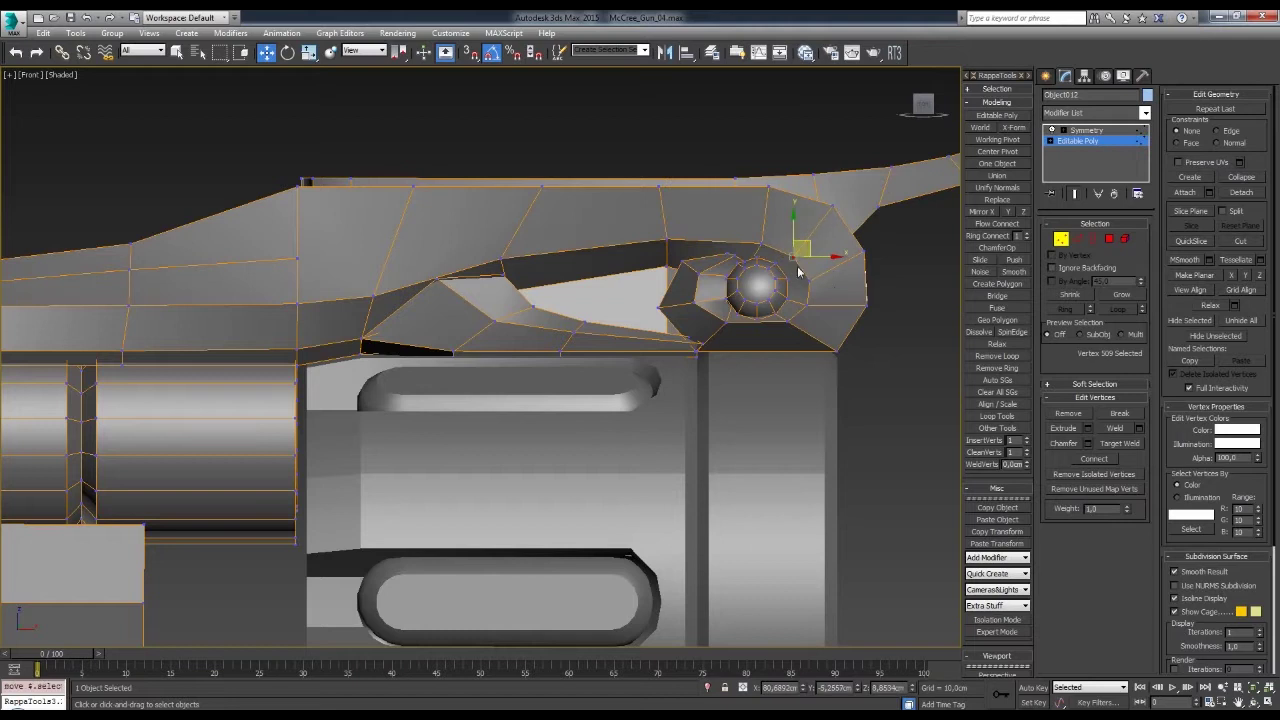
pyautogui.scroll(5, 745, 262)
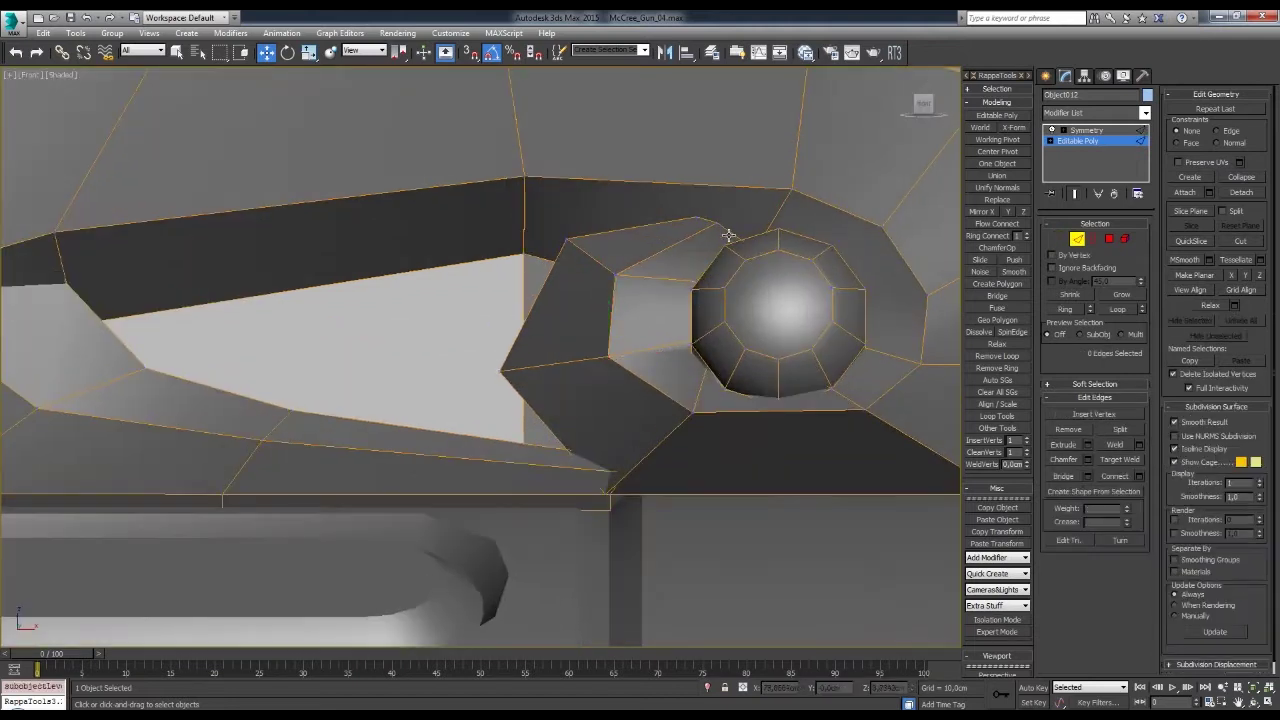
pyautogui.keyDown('alt'); pyautogui.moveTo(763, 181); pyautogui.dragTo(766, 200, button='middle'); pyautogui.keyUp('alt')
pyautogui.press('1')
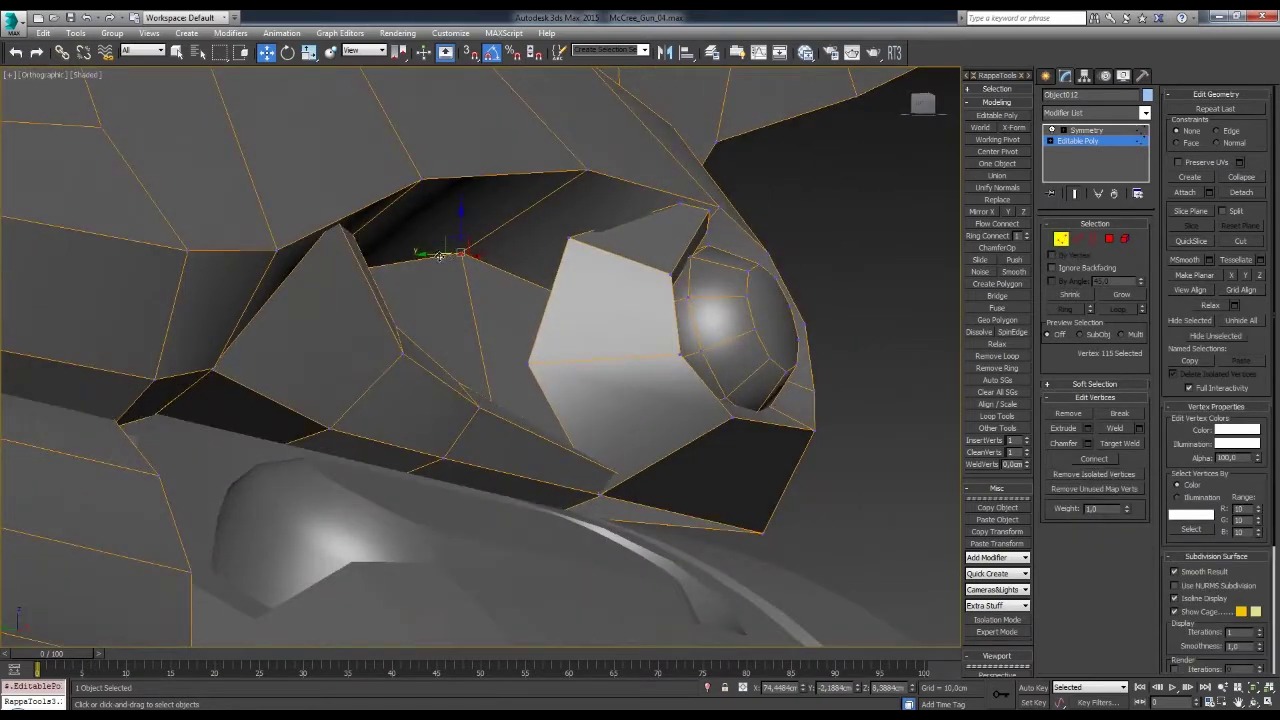
pyautogui.keyDown('alt'); pyautogui.moveTo(466, 257); pyautogui.dragTo(513, 267, button='middle'); pyautogui.keyUp('alt')
pyautogui.scroll(-3, 513, 267)
pyautogui.moveTo(331, 303)
pyautogui.keyDown('alt'); pyautogui.mouseDown(button='middle')
pyautogui.moveTo(622, 301)
pyautogui.moveTo(652, 274)
pyautogui.moveTo(649, 240)
pyautogui.moveTo(608, 216)
pyautogui.moveTo(638, 248)
pyautogui.moveTo(612, 218)
pyautogui.moveTo(686, 222)
pyautogui.moveTo(589, 237)
pyautogui.mouseUp(button='middle'); pyautogui.keyUp('alt')
# - Select the pivot sphere's polygons, then the angled fin piece on the frame side
pyautogui.press('4')
pyautogui.click(686, 314)
pyautogui.scroll(-5, 686, 314)
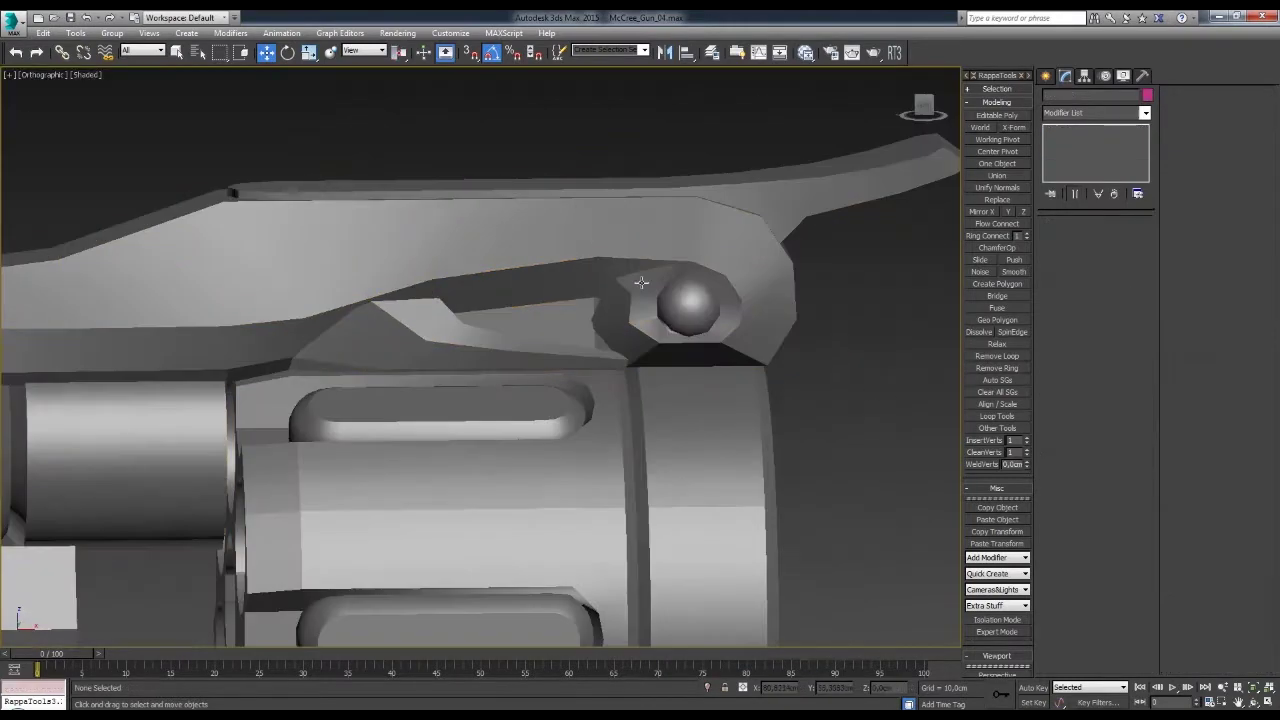
pyautogui.keyDown('alt'); pyautogui.moveTo(686, 314); pyautogui.dragTo(760, 260, button='middle'); pyautogui.keyUp('alt')
pyautogui.scroll(2, 651, 339)
pyautogui.click(527, 255)
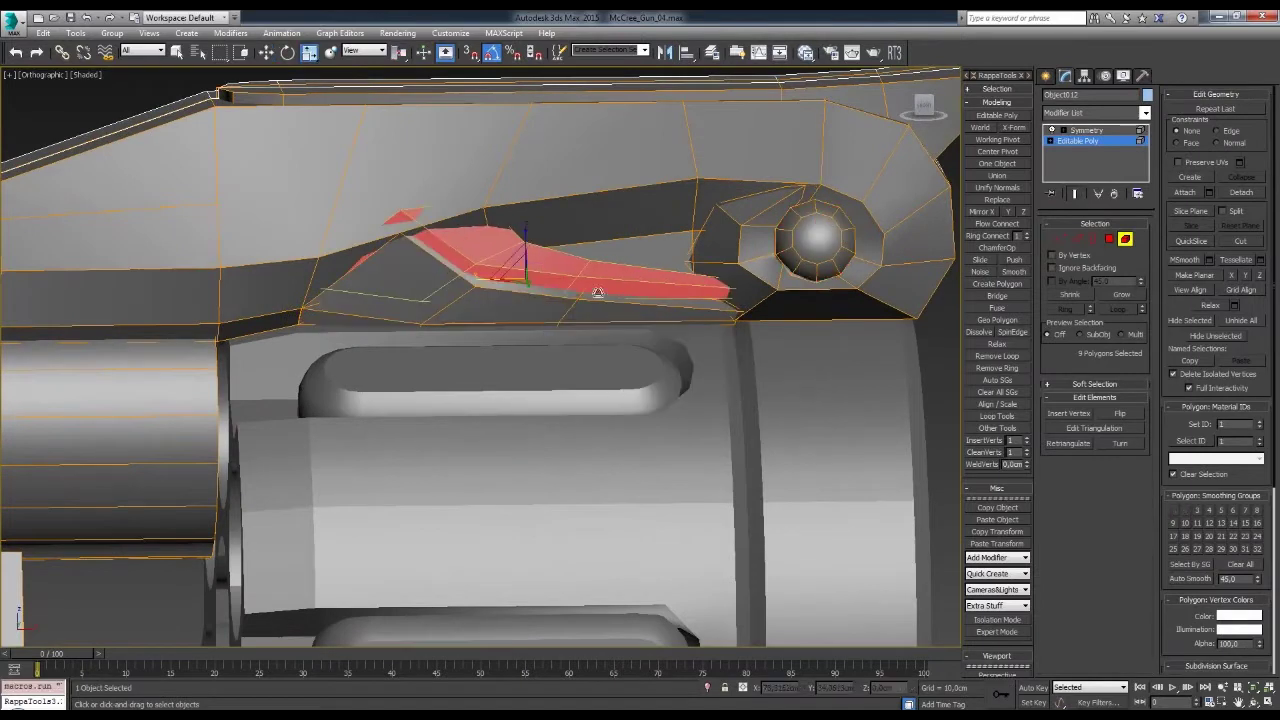
pyautogui.scroll(2, 611, 283)
pyautogui.moveTo(560, 250)
pyautogui.keyDown('alt'); pyautogui.mouseDown(button='middle')
pyautogui.moveTo(706, 252)
pyautogui.moveTo(596, 268)
pyautogui.mouseUp(button='middle'); pyautogui.keyUp('alt')
# - Move an edge and added polygons of the fin piece into shape
pyautogui.press('2')
pyautogui.click(596, 268)
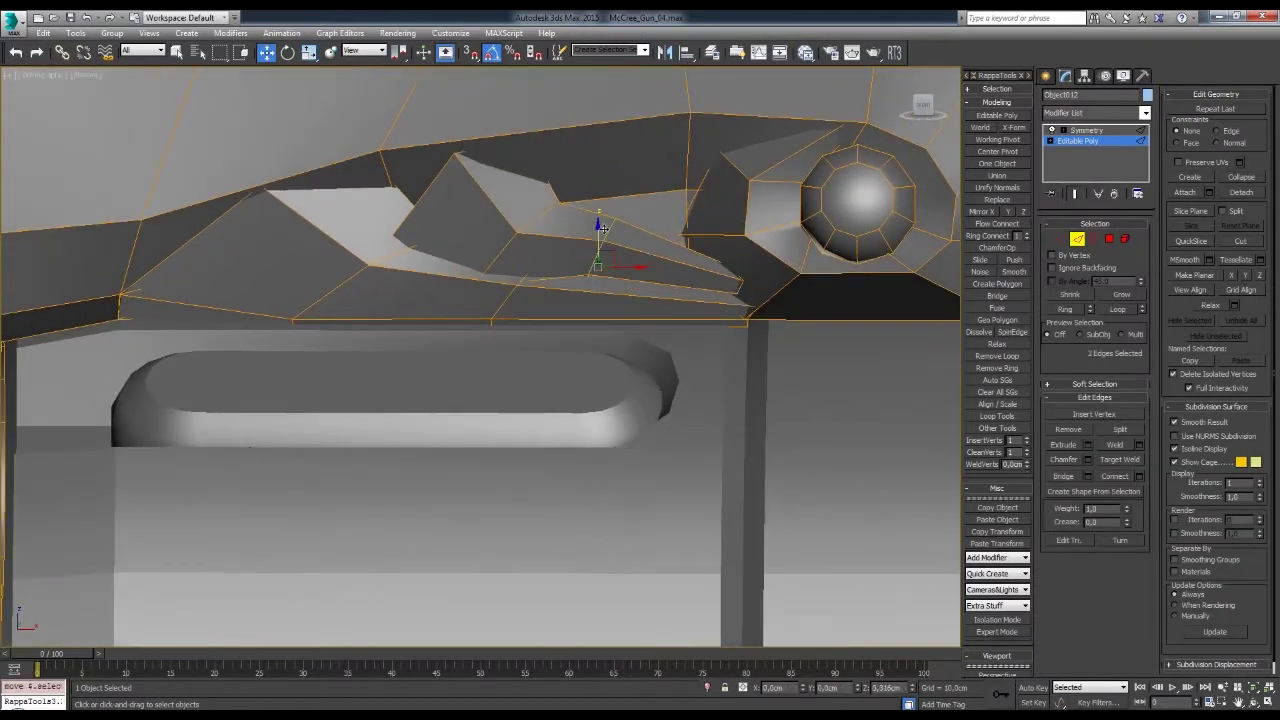
pyautogui.press('w')
pyautogui.keyDown('ctrl'); pyautogui.click(491, 194); pyautogui.keyUp('ctrl')
pyautogui.keyDown('alt'); pyautogui.moveTo(491, 194); pyautogui.dragTo(497, 230, button='middle'); pyautogui.keyUp('alt')
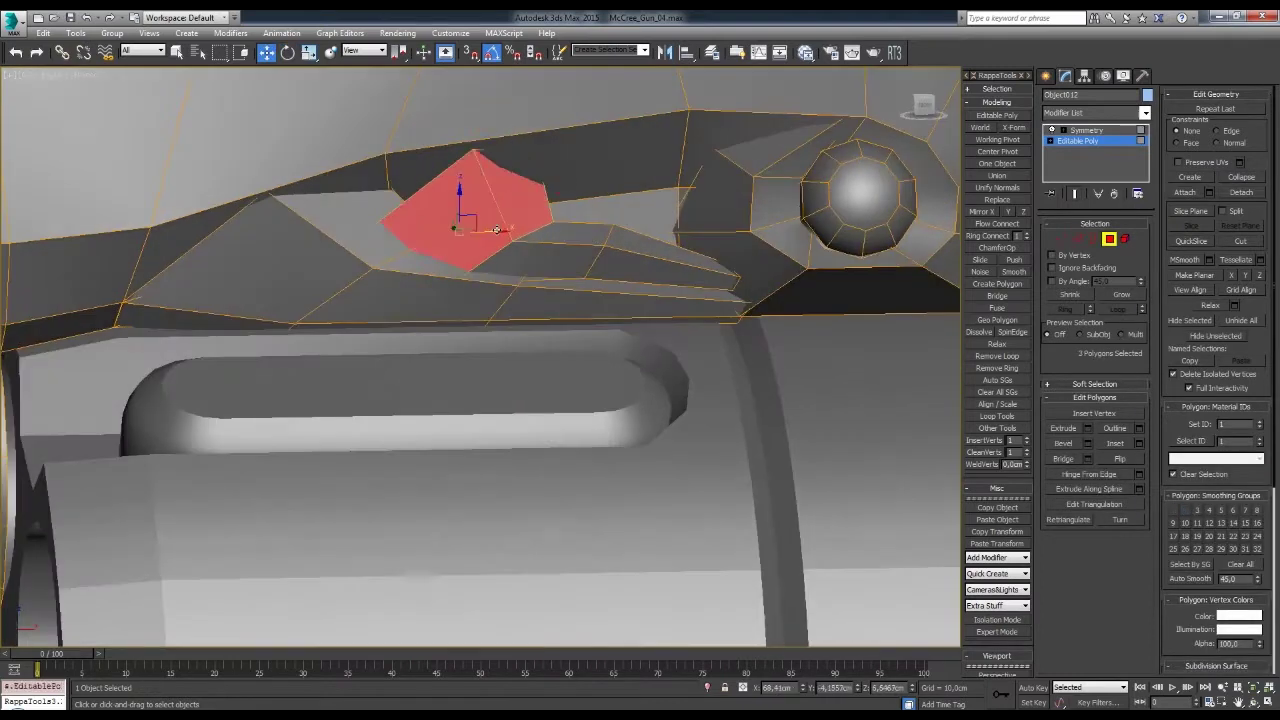
pyautogui.moveTo(503, 186)
pyautogui.keyDown('alt'); pyautogui.mouseDown(button='middle')
pyautogui.moveTo(533, 213)
pyautogui.moveTo(606, 230)
pyautogui.moveTo(552, 211)
pyautogui.moveTo(546, 185)
pyautogui.moveTo(595, 305)
pyautogui.moveTo(580, 286)
pyautogui.moveTo(586, 171)
pyautogui.mouseUp(button='middle'); pyautogui.keyUp('alt')
pyautogui.press('w')
pyautogui.press('2')
pyautogui.click(552, 211)
pyautogui.click(595, 305)
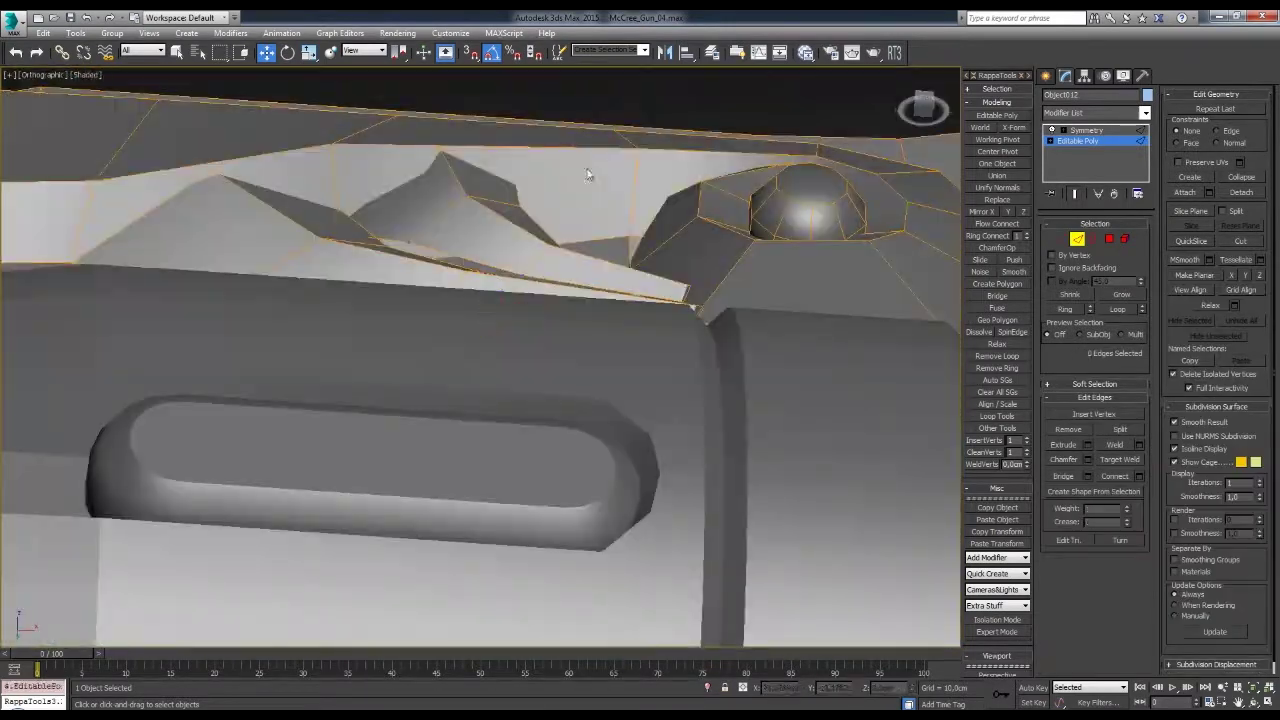
# - Adjust vertices along the fin and its left end, checking the mesh in wireframe
pyautogui.press('1')
pyautogui.click(380, 251)
pyautogui.moveTo(380, 251)
pyautogui.keyDown('alt'); pyautogui.mouseDown(button='middle')
pyautogui.moveTo(400, 205)
pyautogui.moveTo(480, 180)
pyautogui.moveTo(565, 255)
pyautogui.moveTo(446, 317)
pyautogui.mouseUp(button='middle'); pyautogui.keyUp('alt')
pyautogui.press('F3')
pyautogui.press('F3')
pyautogui.click(565, 255)
pyautogui.click(326, 302)
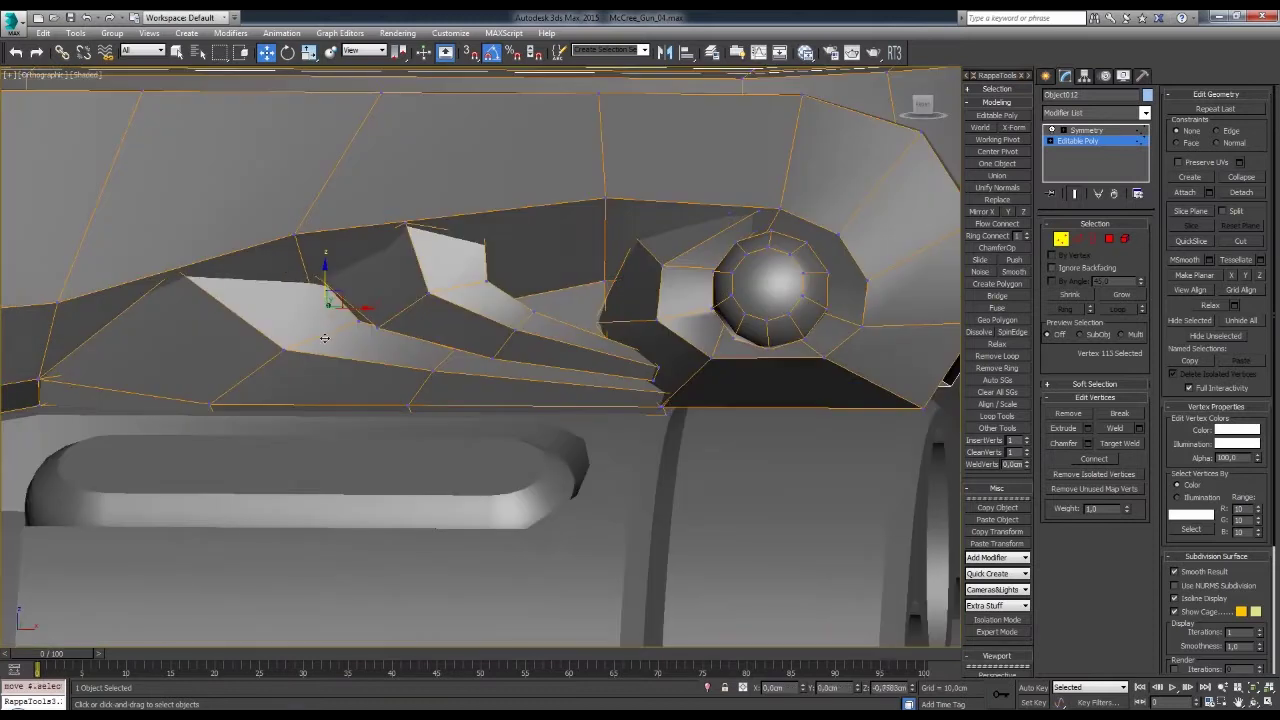
pyautogui.keyDown('alt'); pyautogui.moveTo(362, 322); pyautogui.dragTo(447, 193, button='middle'); pyautogui.keyUp('alt')
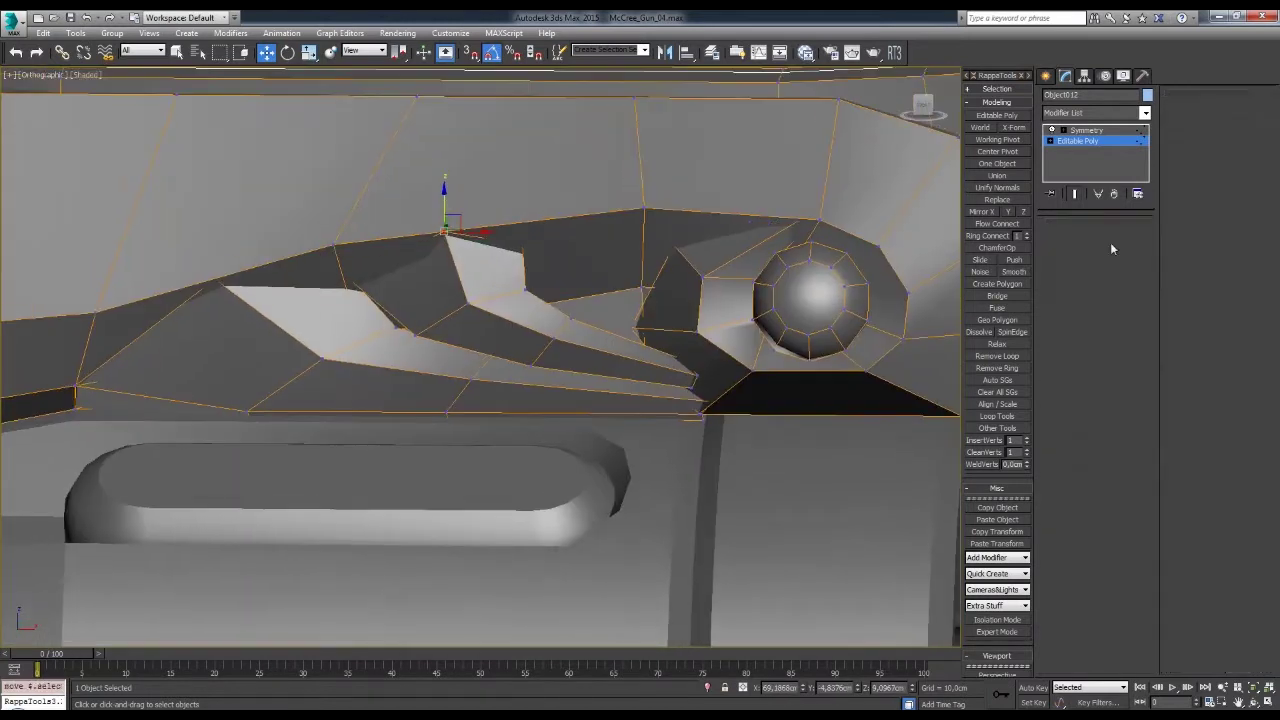
pyautogui.scroll(-3, 700, 300)
pyautogui.press('1')
pyautogui.scroll(5, 645, 303)
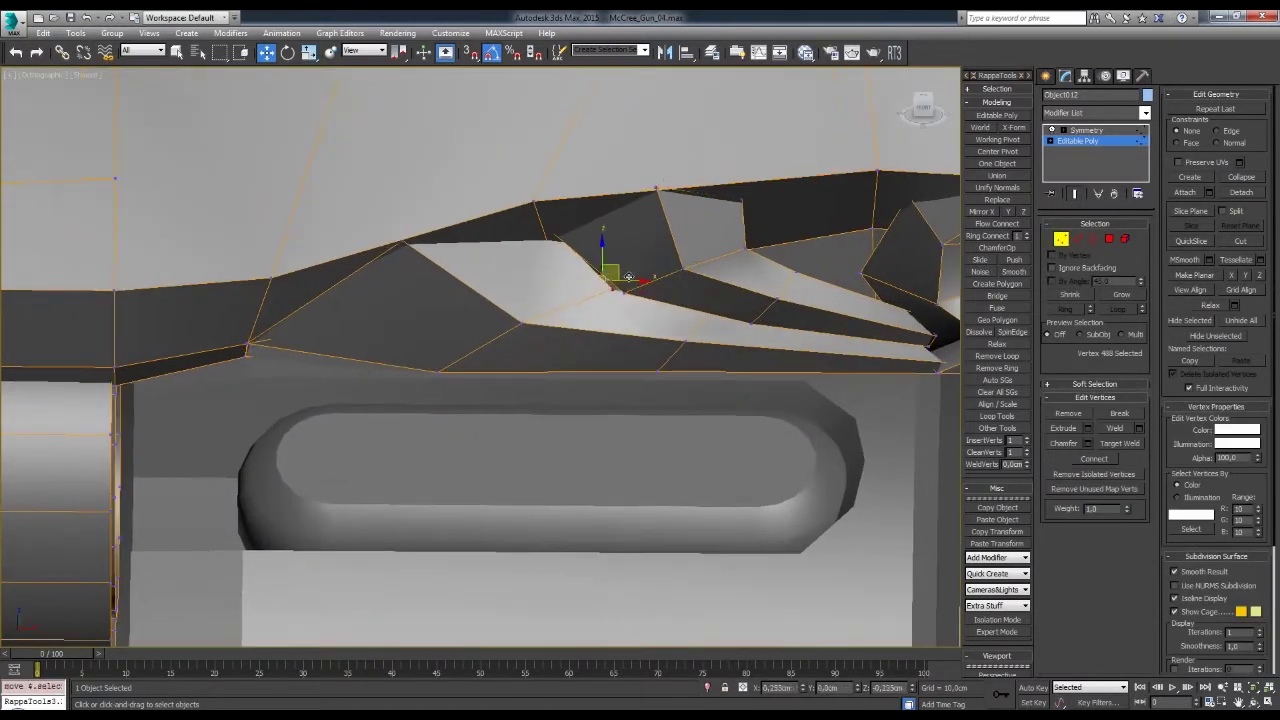
pyautogui.keyDown('alt'); pyautogui.moveTo(628, 276); pyautogui.dragTo(636, 240, button='middle'); pyautogui.keyUp('alt')
pyautogui.keyDown('alt'); pyautogui.moveTo(604, 328); pyautogui.dragTo(657, 263, button='middle'); pyautogui.keyUp('alt')
pyautogui.moveTo(660, 215)
pyautogui.keyDown('alt'); pyautogui.mouseDown(button='middle')
pyautogui.moveTo(689, 271)
pyautogui.moveTo(724, 274)
pyautogui.moveTo(412, 290)
pyautogui.mouseUp(button='middle'); pyautogui.keyUp('alt')
# - Move a ridge polygon, then individual ridge vertices, to fan out the layered ridges
pyautogui.press('4')
pyautogui.click(412, 290)
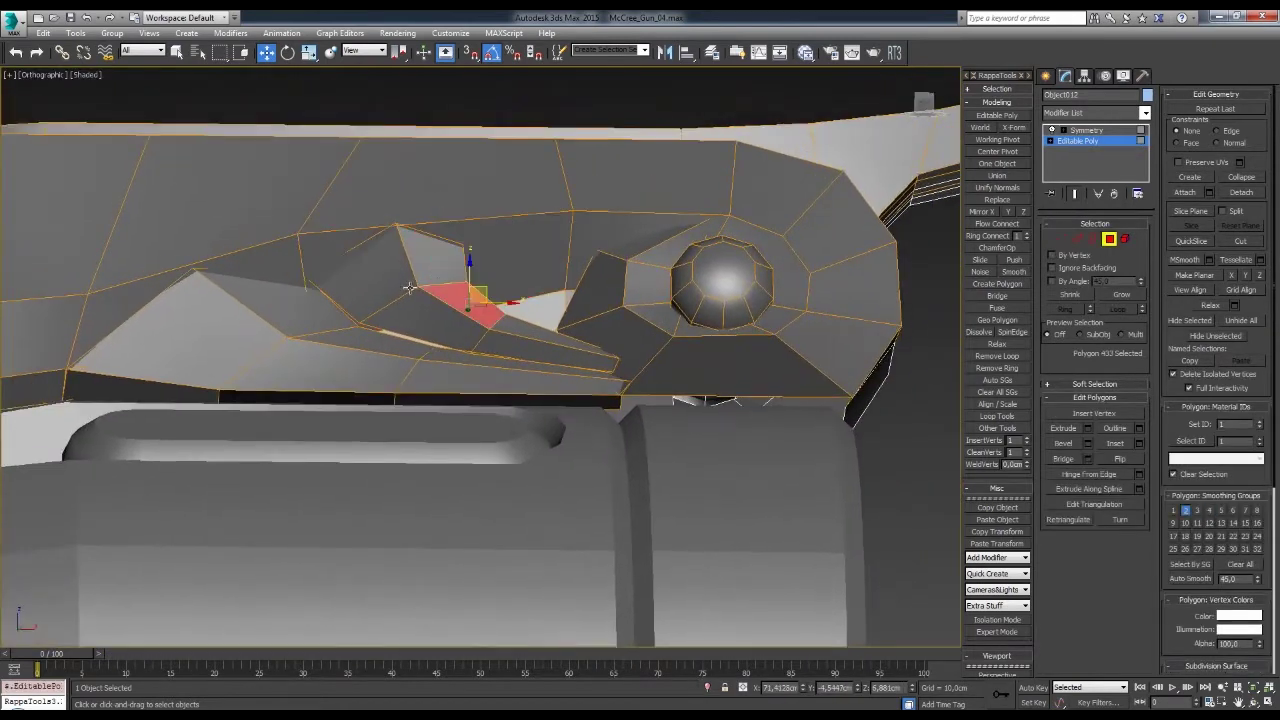
pyautogui.press('w')
pyautogui.moveTo(617, 317)
pyautogui.keyDown('alt'); pyautogui.mouseDown(button='middle')
pyautogui.moveTo(600, 250)
pyautogui.moveTo(586, 319)
pyautogui.moveTo(546, 289)
pyautogui.moveTo(503, 340)
pyautogui.moveTo(485, 320)
pyautogui.moveTo(520, 307)
pyautogui.moveTo(561, 372)
pyautogui.mouseUp(button='middle'); pyautogui.keyUp('alt')
pyautogui.press('1')
pyautogui.moveTo(526, 246)
pyautogui.keyDown('alt'); pyautogui.mouseDown(button='middle')
pyautogui.moveTo(600, 280)
pyautogui.moveTo(571, 280)
pyautogui.moveTo(600, 343)
pyautogui.moveTo(552, 283)
pyautogui.moveTo(540, 334)
pyautogui.moveTo(440, 280)
pyautogui.moveTo(453, 284)
pyautogui.moveTo(481, 218)
pyautogui.moveTo(517, 279)
pyautogui.mouseUp(button='middle'); pyautogui.keyUp('alt')
pyautogui.press('2')
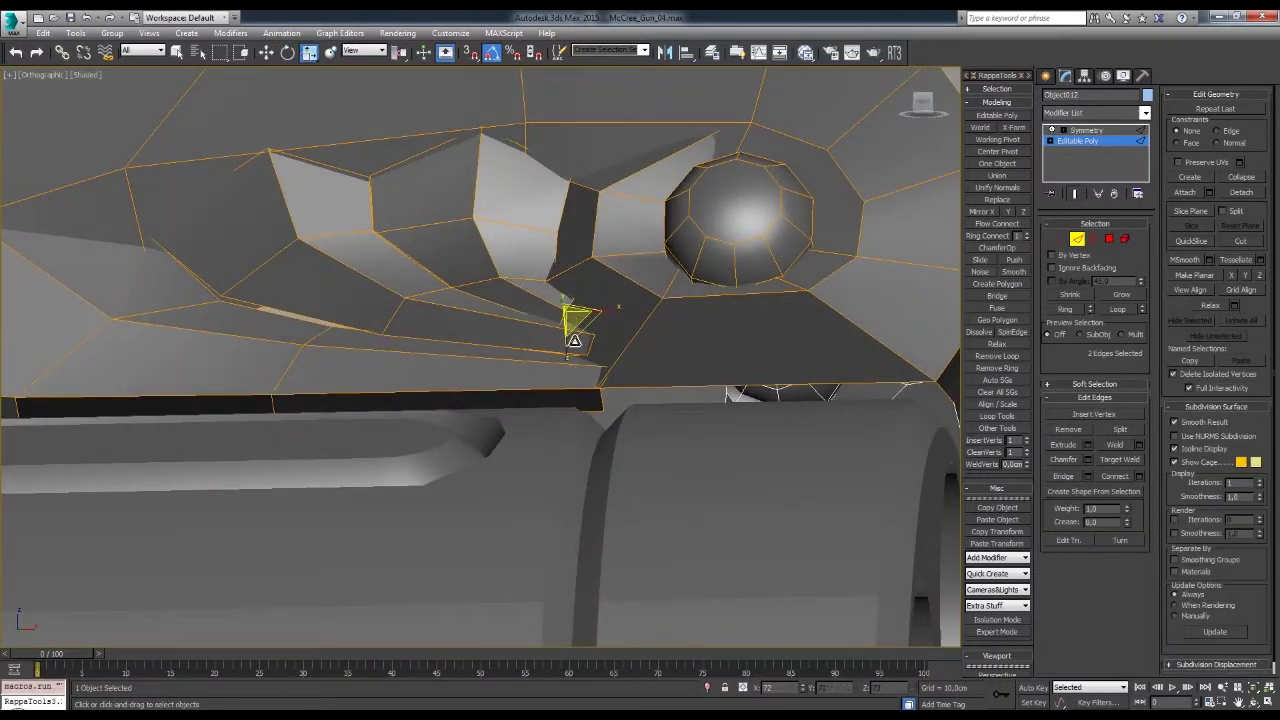
pyautogui.press('w')
pyautogui.press('1')
pyautogui.moveTo(574, 341)
pyautogui.keyDown('alt'); pyautogui.mouseDown(button='middle')
pyautogui.moveTo(568, 205)
pyautogui.moveTo(491, 283)
pyautogui.moveTo(545, 275)
pyautogui.moveTo(545, 232)
pyautogui.moveTo(600, 330)
pyautogui.moveTo(512, 310)
pyautogui.mouseUp(button='middle'); pyautogui.keyUp('alt')
pyautogui.click(491, 283)
pyautogui.click(607, 336)
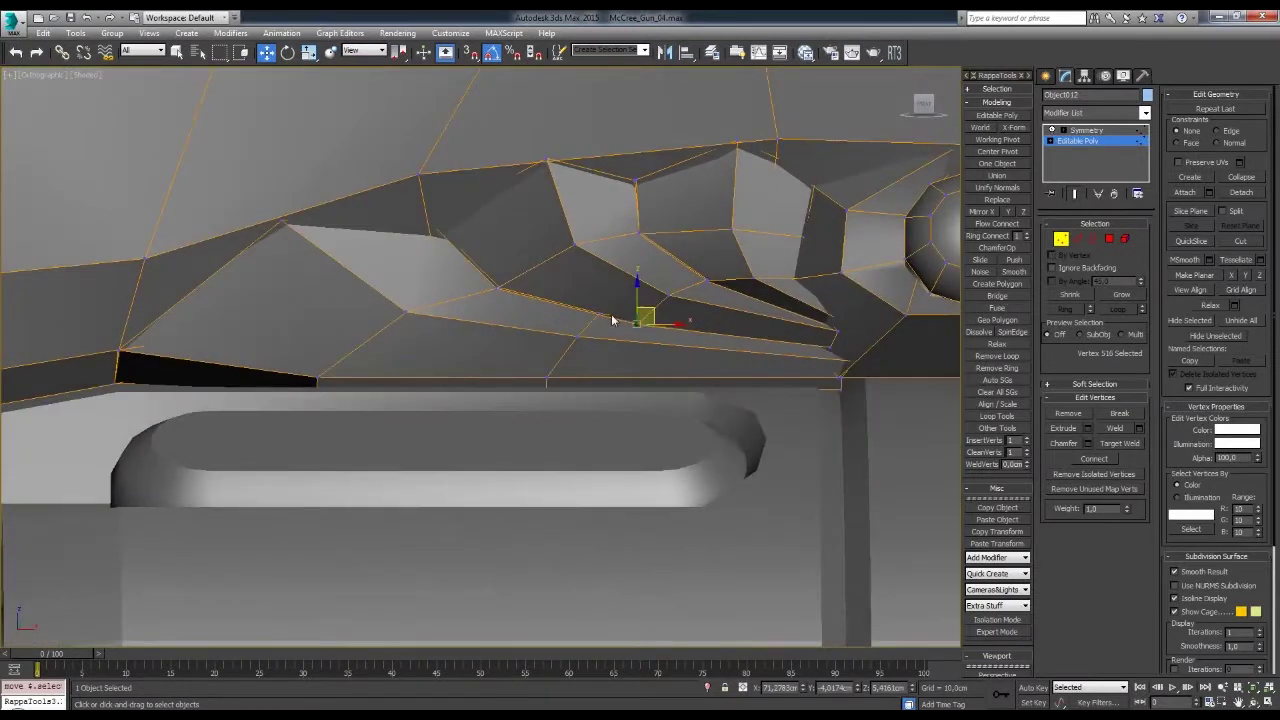
# - Compare the mirrored Symmetry result with the base mesh and tweak a ridge vertex
pyautogui.scroll(-3, 613, 320)
pyautogui.click(1085, 130)
pyautogui.scroll(5, 480, 360)
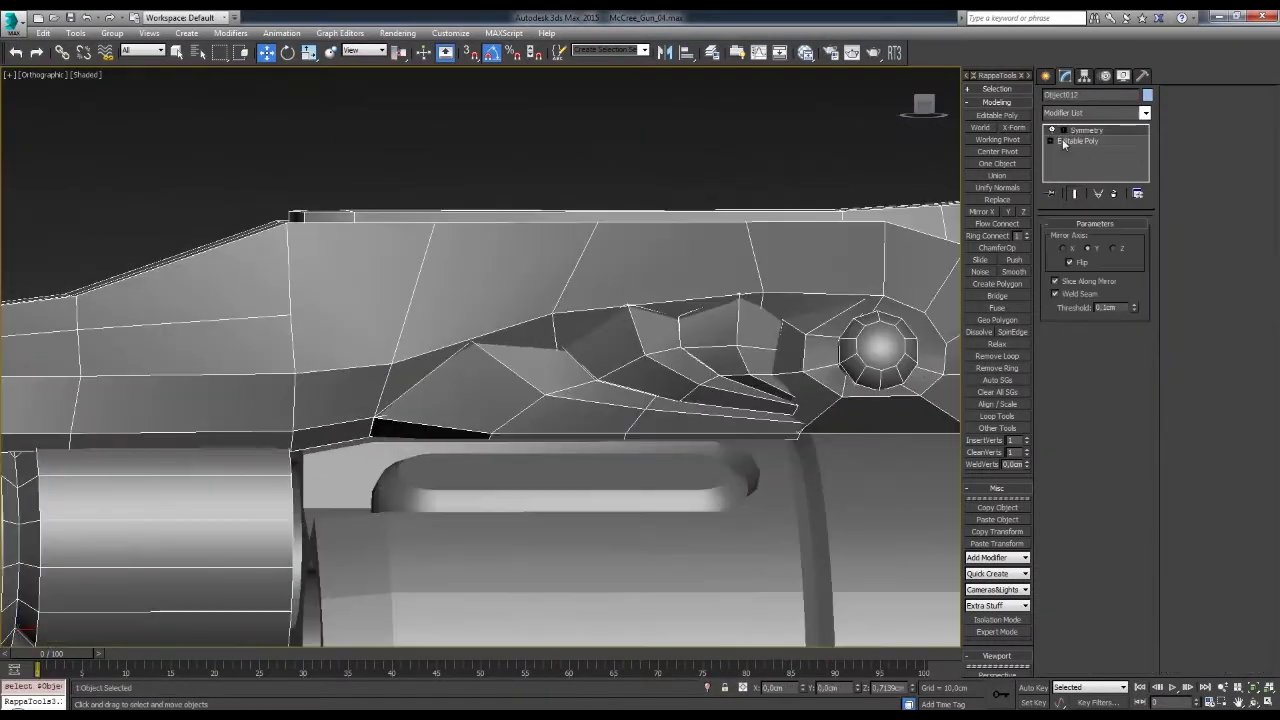
pyautogui.click(1063, 141)
pyautogui.scroll(3, 606, 325)
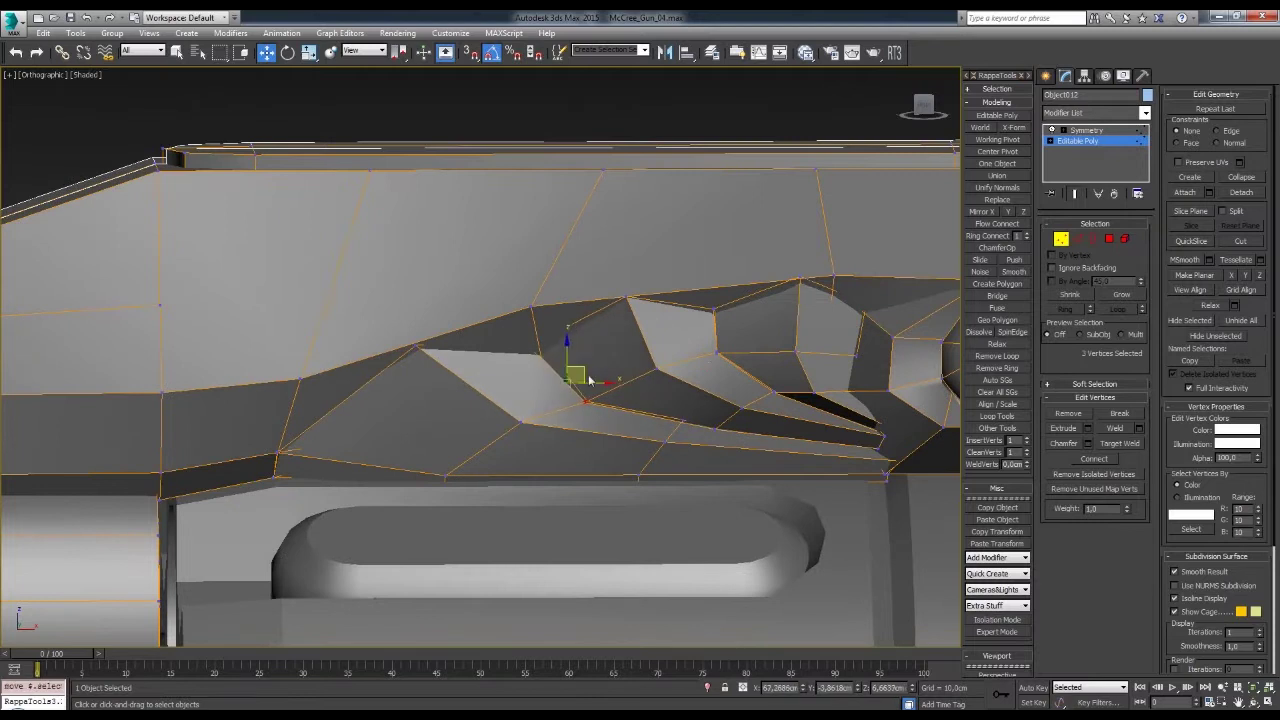
pyautogui.scroll(-3, 790, 200)
pyautogui.click(1085, 130)
pyautogui.scroll(3, 655, 380)
pyautogui.scroll(2, 655, 380)
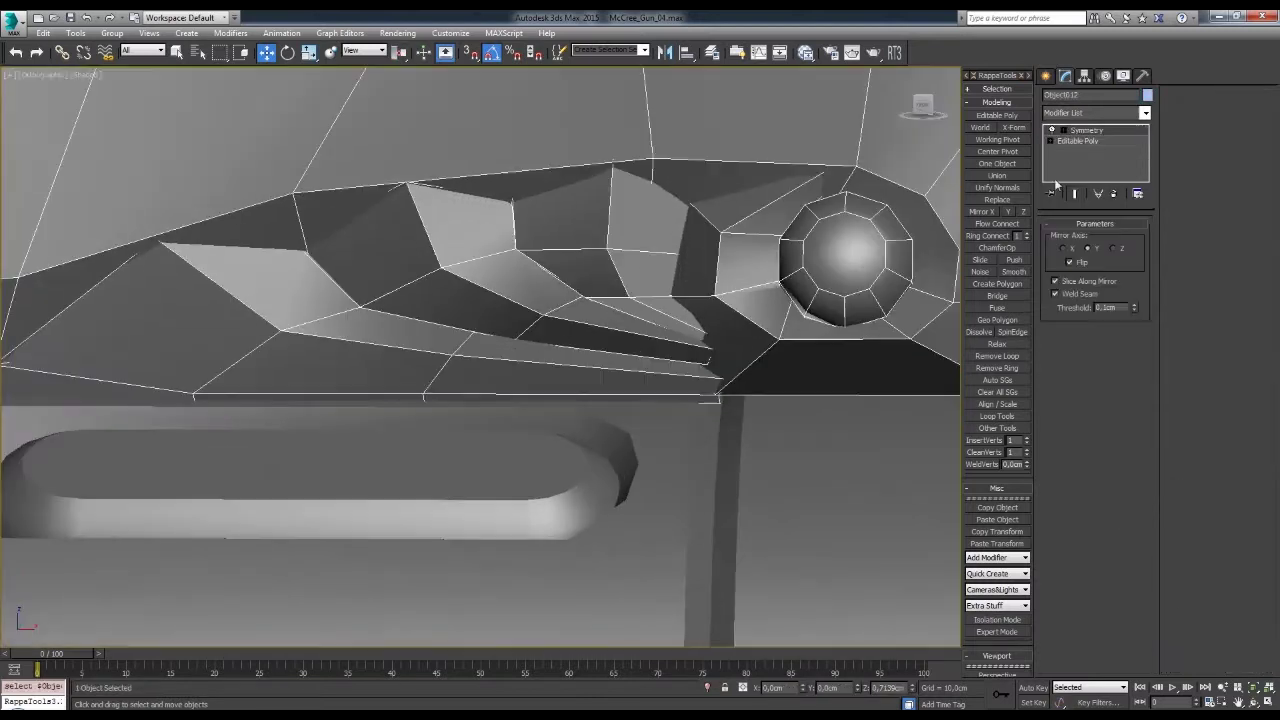
pyautogui.click(1078, 141)
pyautogui.moveTo(718, 325)
pyautogui.keyDown('alt'); pyautogui.mouseDown(button='middle')
pyautogui.moveTo(720, 311)
pyautogui.moveTo(614, 326)
pyautogui.mouseUp(button='middle'); pyautogui.keyUp('alt')
pyautogui.click(722, 318)
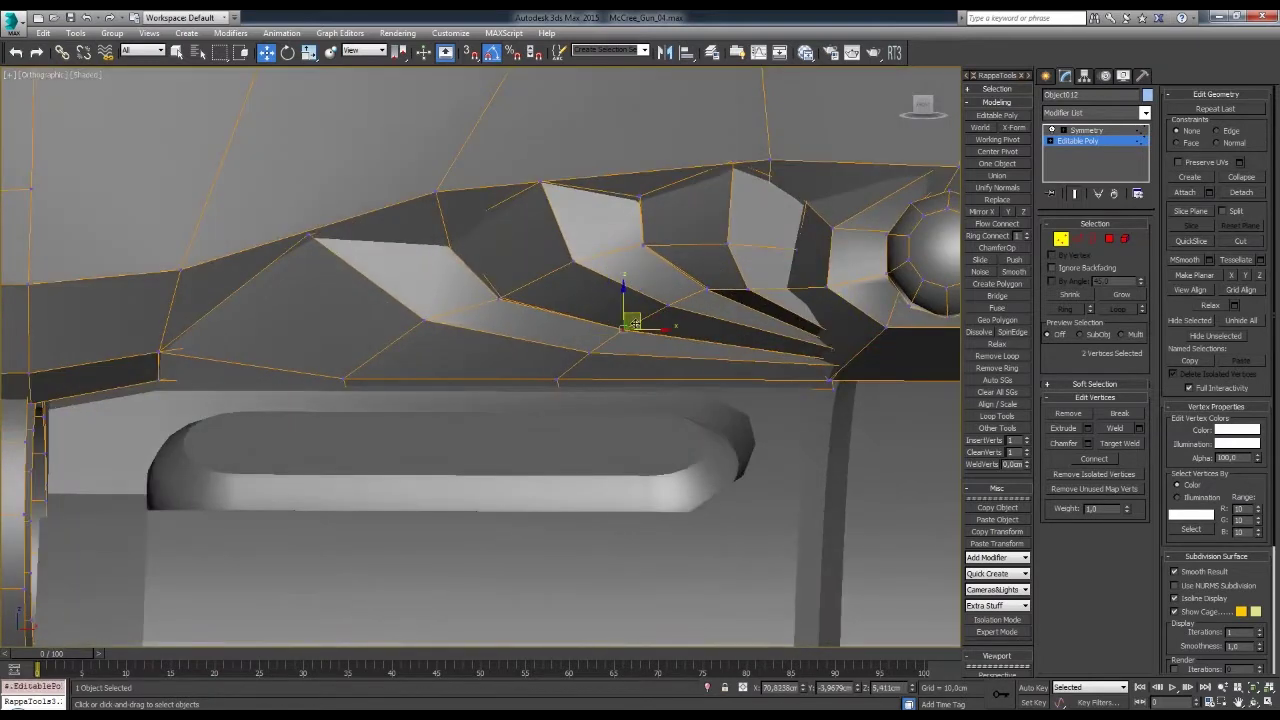
# - Deselect the frame to review the whole gun from the side, then reselect it
pyautogui.scroll(-3, 633, 323)
pyautogui.scroll(-4, 663, 366)
pyautogui.click(820, 366)
pyautogui.scroll(-2, 722, 325)
pyautogui.moveTo(662, 297)
pyautogui.keyDown('alt'); pyautogui.mouseDown(button='middle')
pyautogui.moveTo(747, 255)
pyautogui.moveTo(786, 334)
pyautogui.mouseUp(button='middle'); pyautogui.keyUp('alt')
pyautogui.click(786, 334)
pyautogui.keyDown('alt'); pyautogui.moveTo(661, 347); pyautogui.dragTo(641, 383, button='middle'); pyautogui.keyUp('alt')
pyautogui.scroll(3, 641, 383)
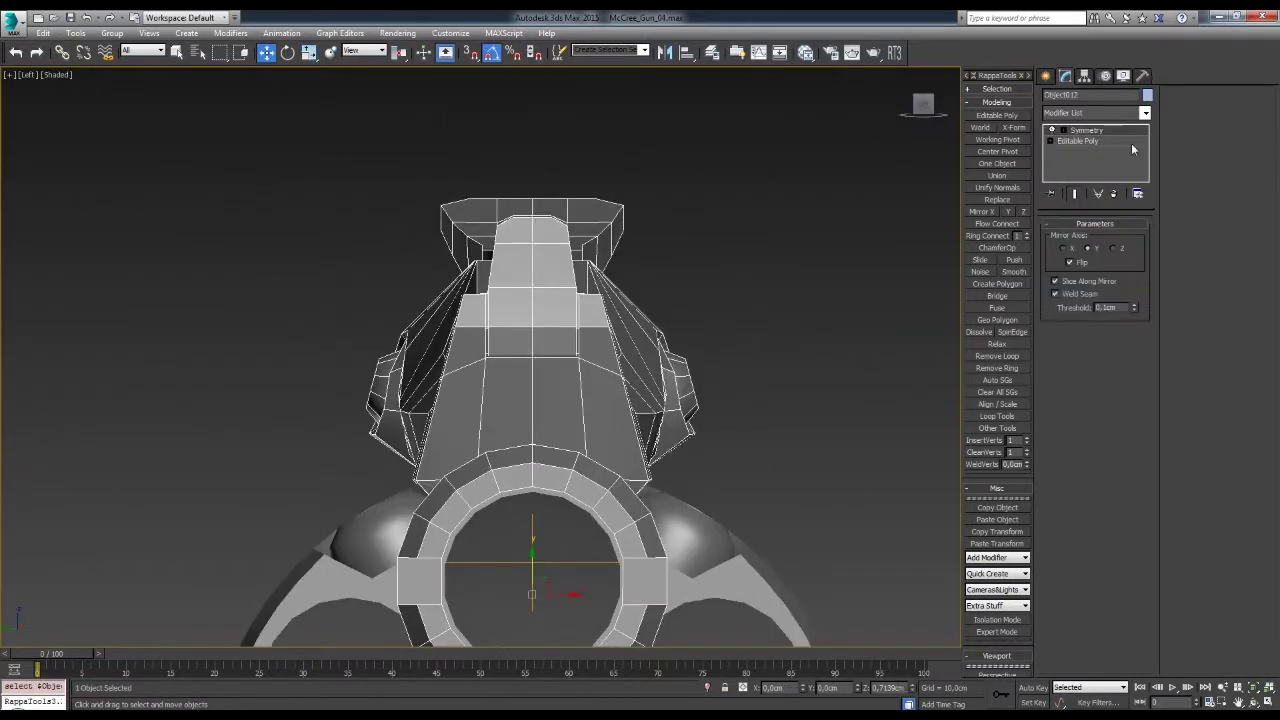
# - Adjust the front sight block's vertices and front edges at the muzzle end of the frame
pyautogui.click(1077, 140)
pyautogui.press('1')
pyautogui.moveTo(466, 287); pyautogui.dragTo(247, 360)
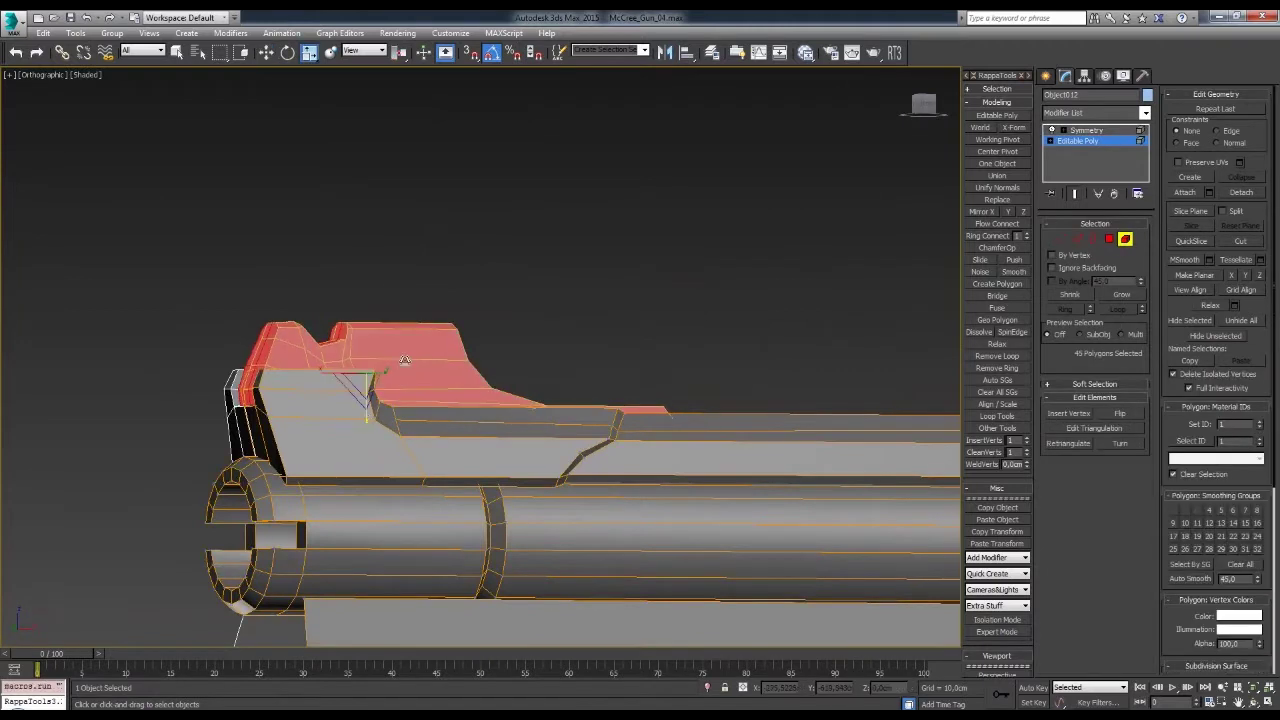
pyautogui.press('l')
pyautogui.press('w')
pyautogui.moveTo(520, 220)
pyautogui.keyDown('alt'); pyautogui.mouseDown(button='middle')
pyautogui.moveTo(600, 260)
pyautogui.moveTo(878, 280)
pyautogui.mouseUp(button='middle'); pyautogui.keyUp('alt')
pyautogui.press('2')
pyautogui.click(586, 300)
pyautogui.scroll(2, 600, 283)
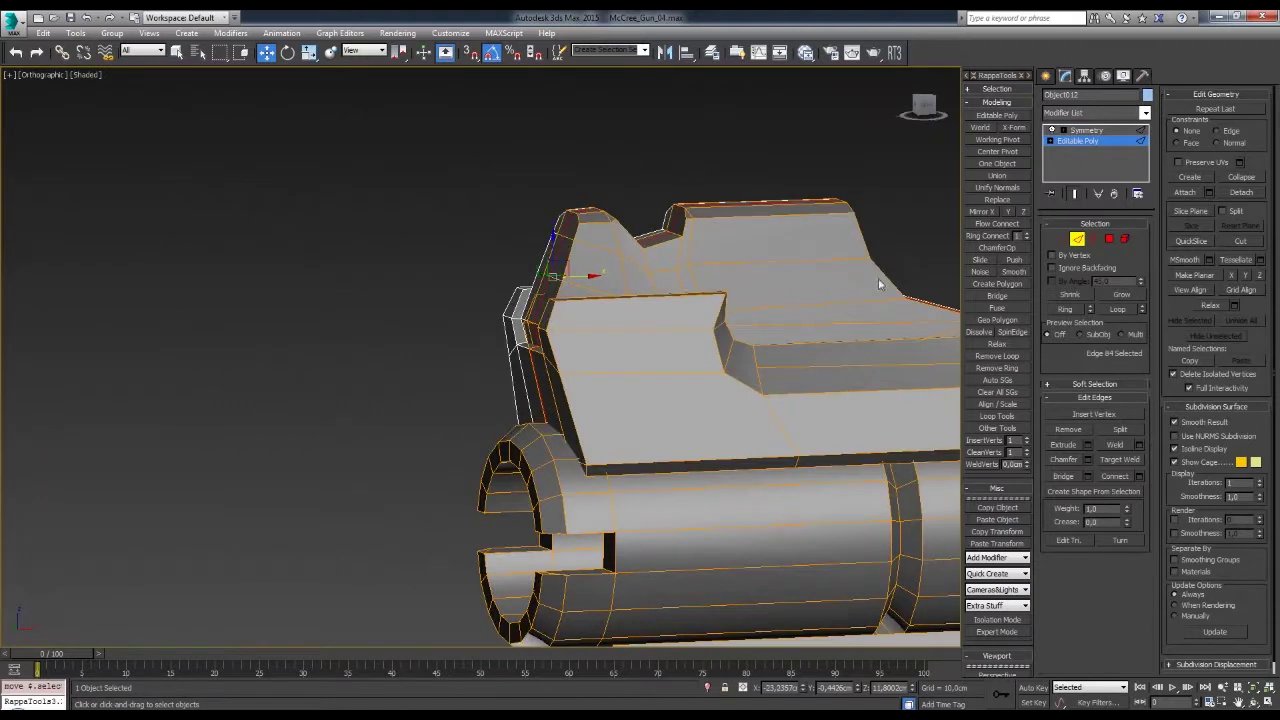
pyautogui.click(878, 280)
pyautogui.scroll(3, 655, 340)
pyautogui.click(655, 340)
# - Select the front sight vertices on the frame top from the front view
pyautogui.keyDown('alt'); pyautogui.moveTo(669, 308); pyautogui.dragTo(559, 336, button='middle'); pyautogui.keyUp('alt')
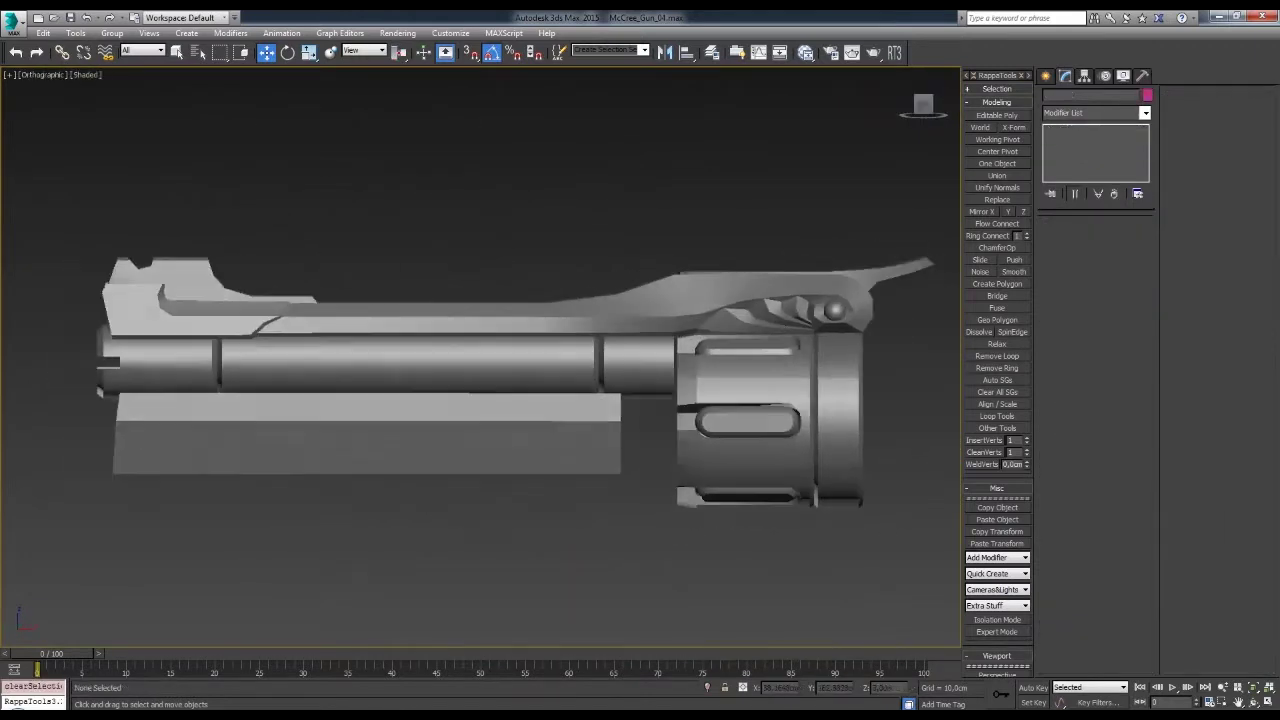
pyautogui.scroll(5, 559, 336)
pyautogui.press('1')
pyautogui.keyDown('alt'); pyautogui.moveTo(780, 301); pyautogui.dragTo(682, 385, button='middle'); pyautogui.keyUp('alt')
pyautogui.press('f')
pyautogui.moveTo(540, 288); pyautogui.dragTo(334, 323)
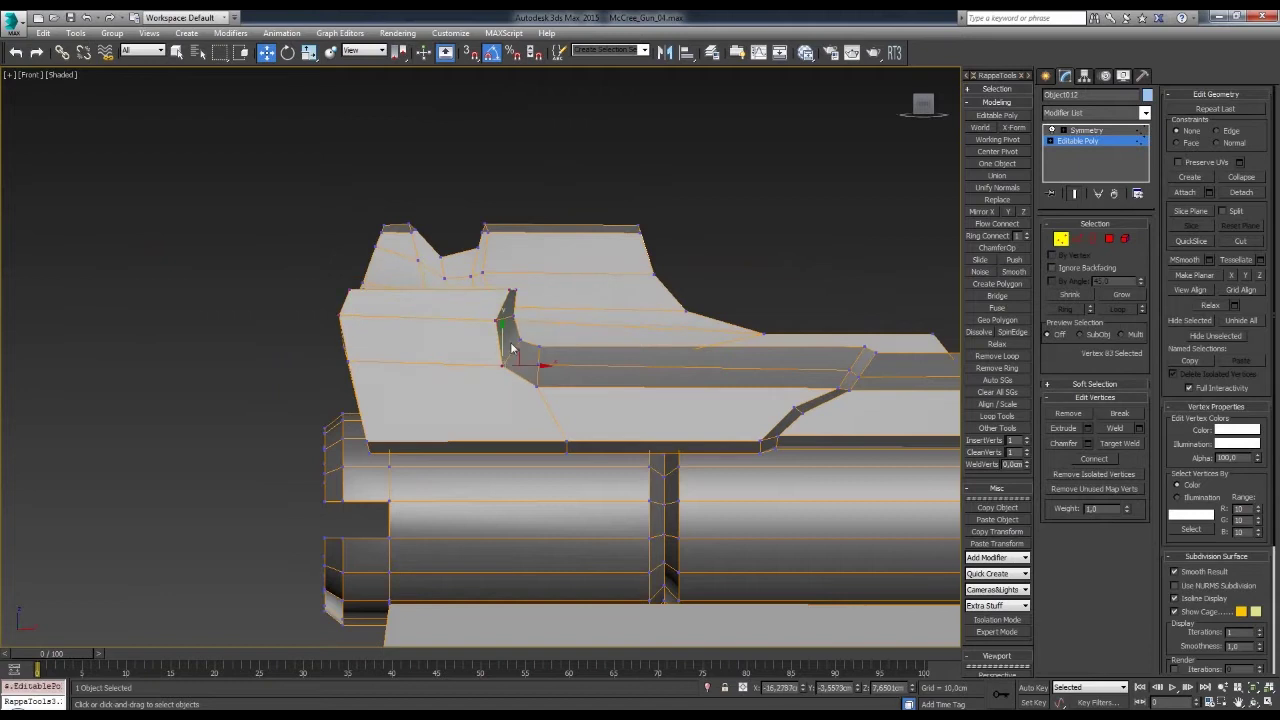
pyautogui.moveTo(535, 347)
pyautogui.mouseDown(button='middle')
pyautogui.moveTo(519, 354)
pyautogui.moveTo(685, 343)
pyautogui.moveTo(606, 322)
pyautogui.moveTo(500, 330)
pyautogui.moveTo(372, 296)
pyautogui.mouseUp(button='middle')
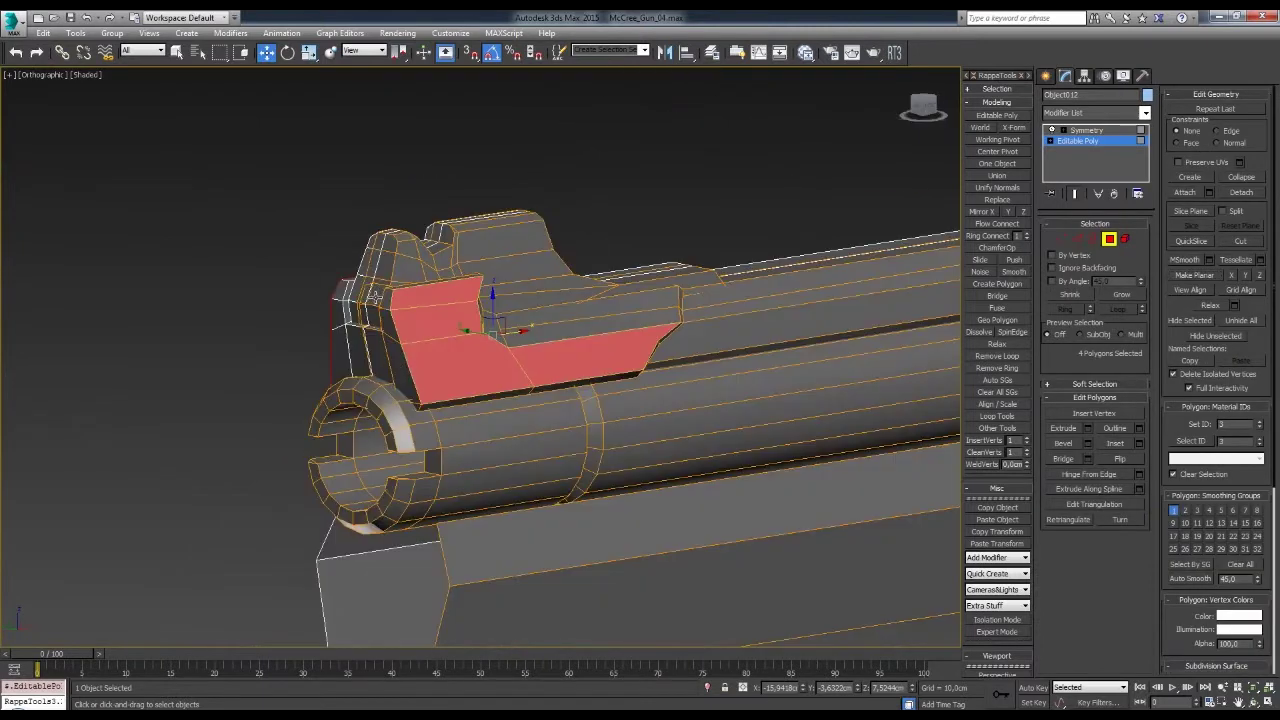
pyautogui.keyDown('alt'); pyautogui.moveTo(493, 321); pyautogui.dragTo(452, 265, button='middle'); pyautogui.keyUp('alt')
# - Add more frame-top vertices to the selection in the Left side view
pyautogui.press('1')
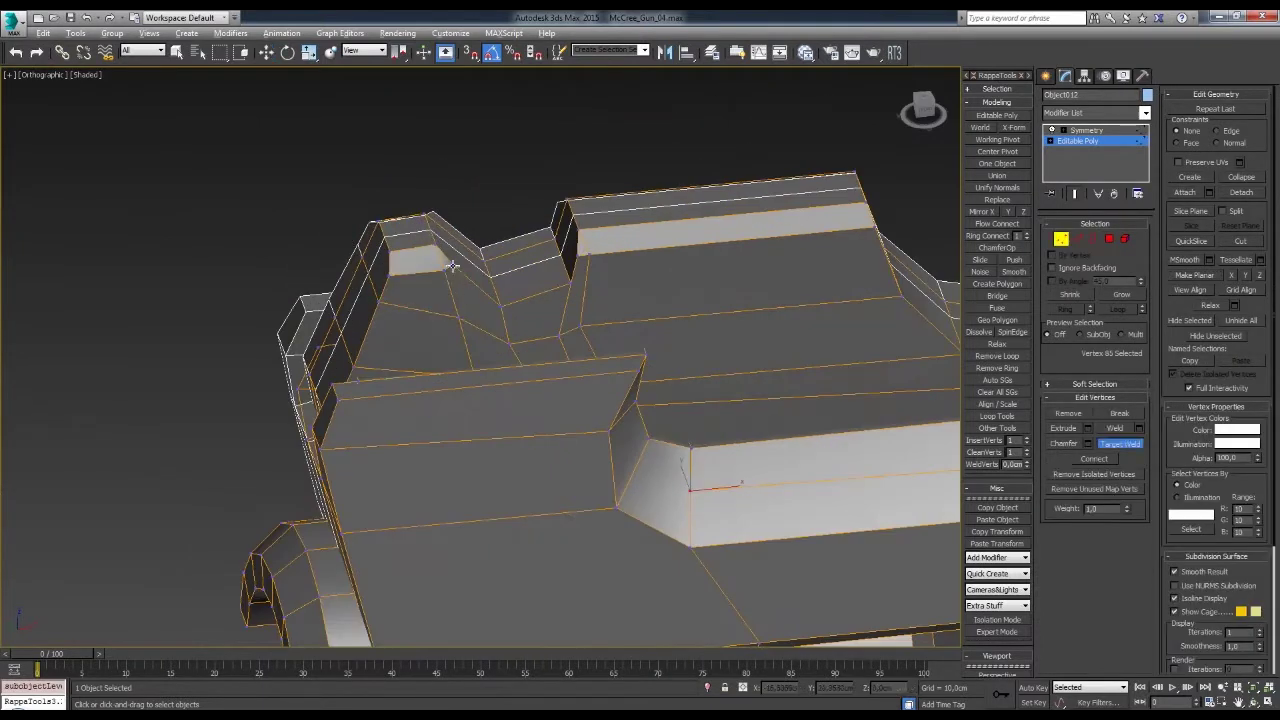
pyautogui.press('l')
pyautogui.scroll(5, 520, 236)
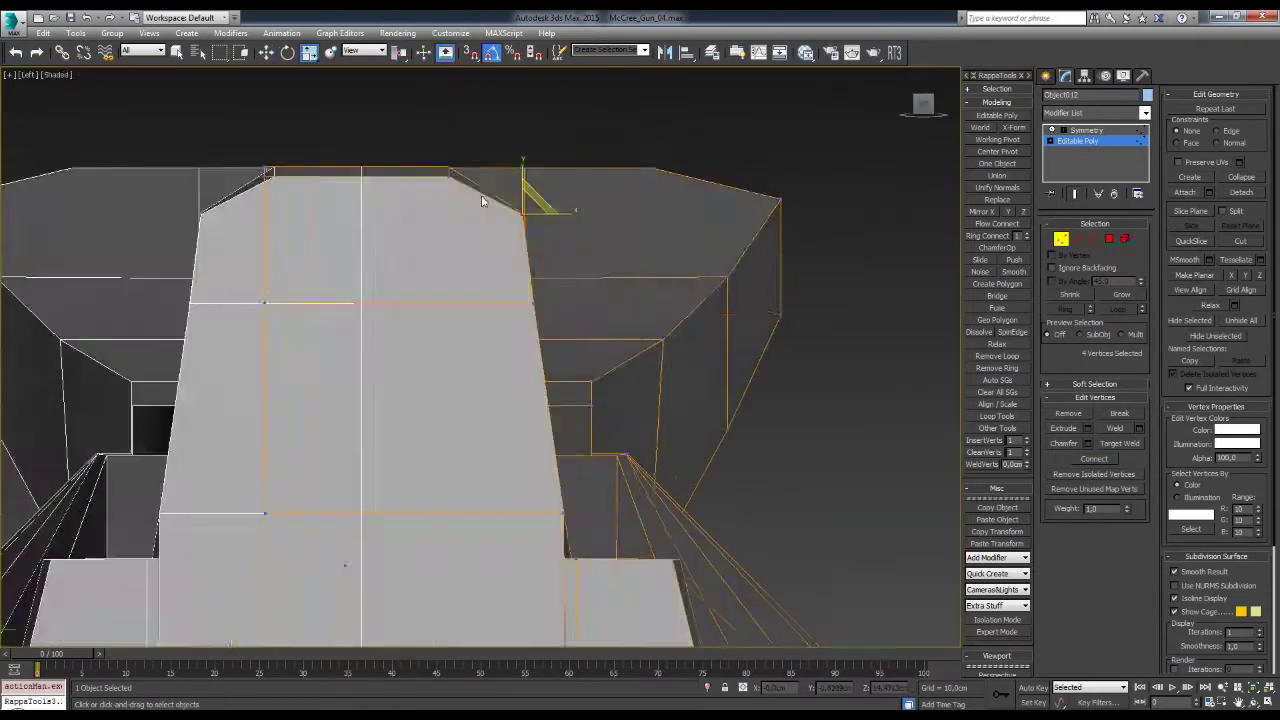
pyautogui.moveTo(481, 195)
pyautogui.keyDown('alt'); pyautogui.mouseDown(button='middle')
pyautogui.moveTo(470, 210)
pyautogui.moveTo(490, 260)
pyautogui.moveTo(545, 335)
pyautogui.mouseUp(button='middle'); pyautogui.keyUp('alt')
pyautogui.press('l')
pyautogui.scroll(3, 490, 292)
pyautogui.scroll(-3, 526, 297)
pyautogui.keyDown('alt'); pyautogui.moveTo(739, 363); pyautogui.dragTo(716, 380, button='middle'); pyautogui.keyUp('alt')
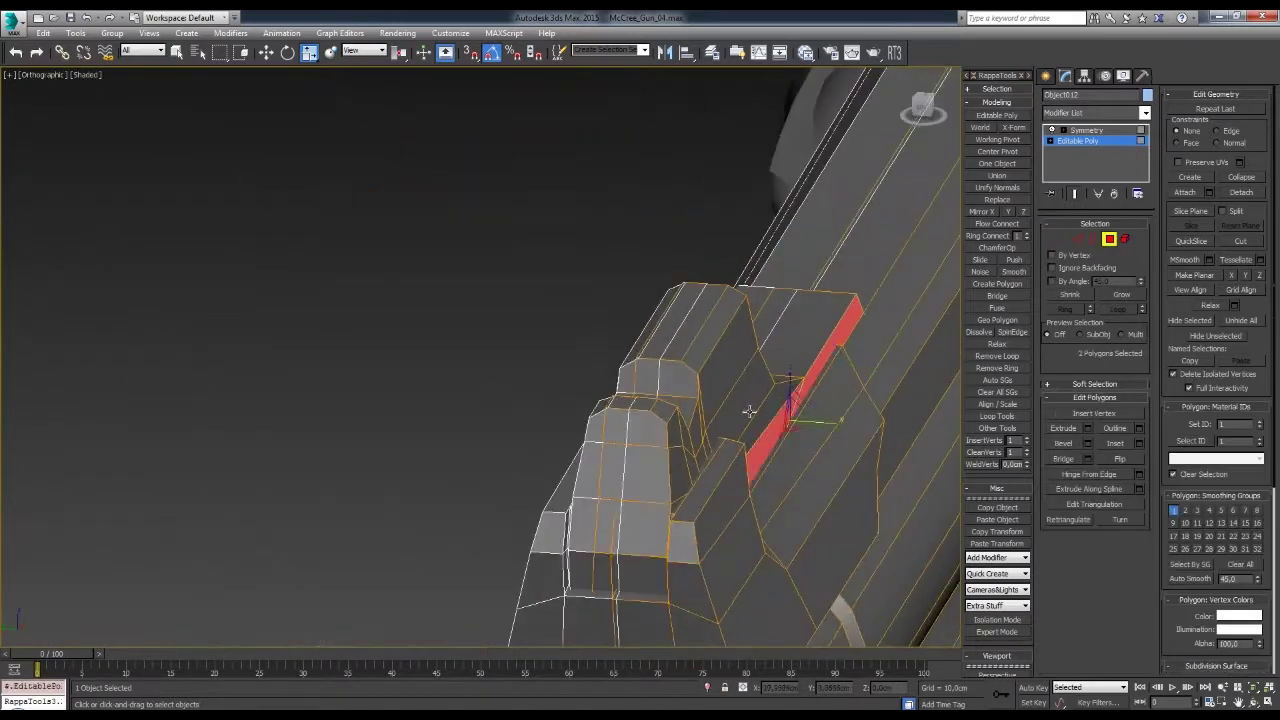
# - Select the channel faces along the frame top and check them in perspective
pyautogui.press('w')
pyautogui.click(716, 380)
pyautogui.keyDown('ctrl'); pyautogui.click(706, 478); pyautogui.keyUp('ctrl')
pyautogui.keyDown('alt'); pyautogui.moveTo(706, 478); pyautogui.dragTo(649, 405, button='middle'); pyautogui.keyUp('alt')
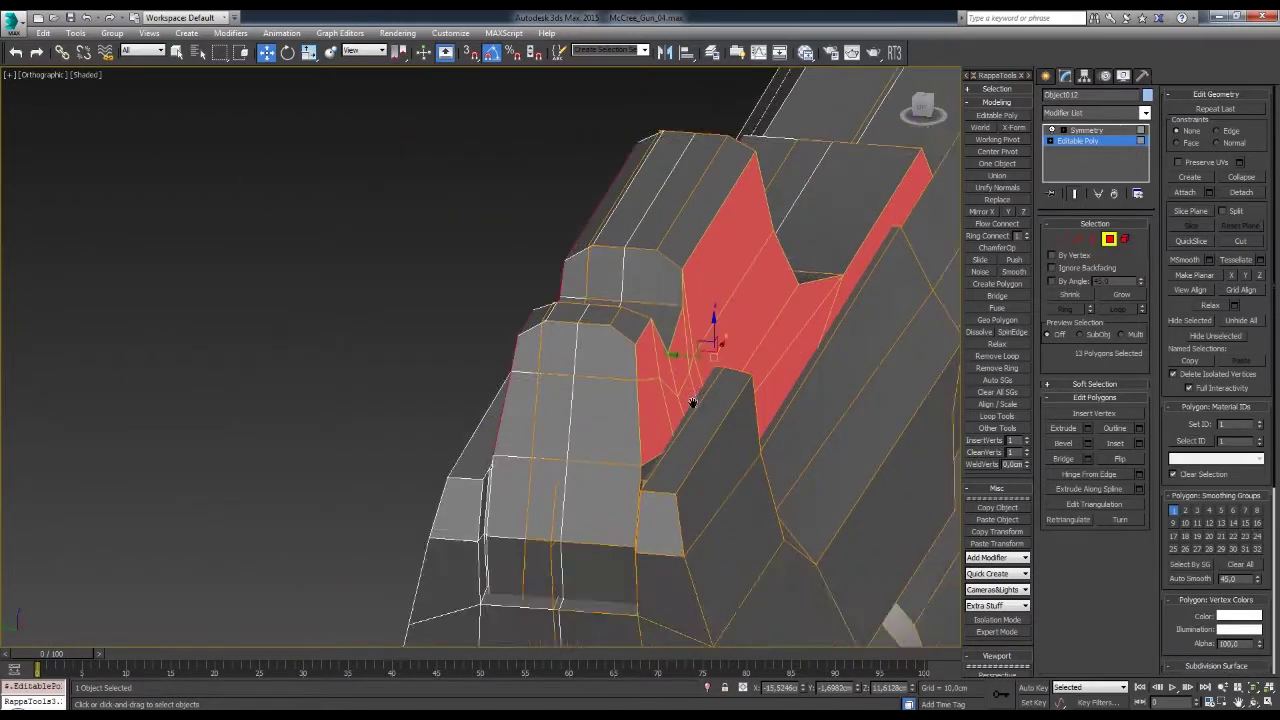
pyautogui.keyDown('alt'); pyautogui.moveTo(940, 365); pyautogui.dragTo(700, 329, button='middle'); pyautogui.keyUp('alt')
pyautogui.scroll(-5, 700, 329)
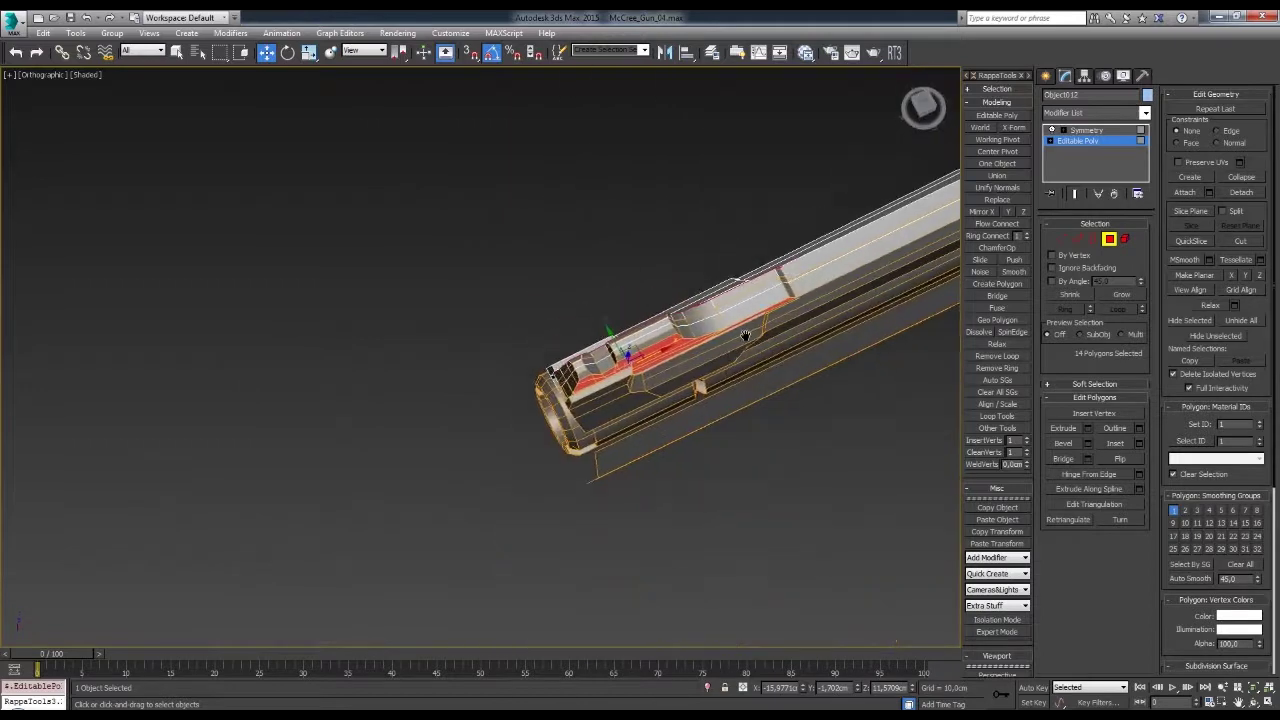
pyautogui.click(934, 388)
pyautogui.moveTo(934, 388)
pyautogui.keyDown('alt'); pyautogui.mouseDown(button='middle')
pyautogui.moveTo(747, 344)
pyautogui.moveTo(692, 361)
pyautogui.moveTo(781, 331)
pyautogui.mouseUp(button='middle'); pyautogui.keyUp('alt')
pyautogui.press('p')
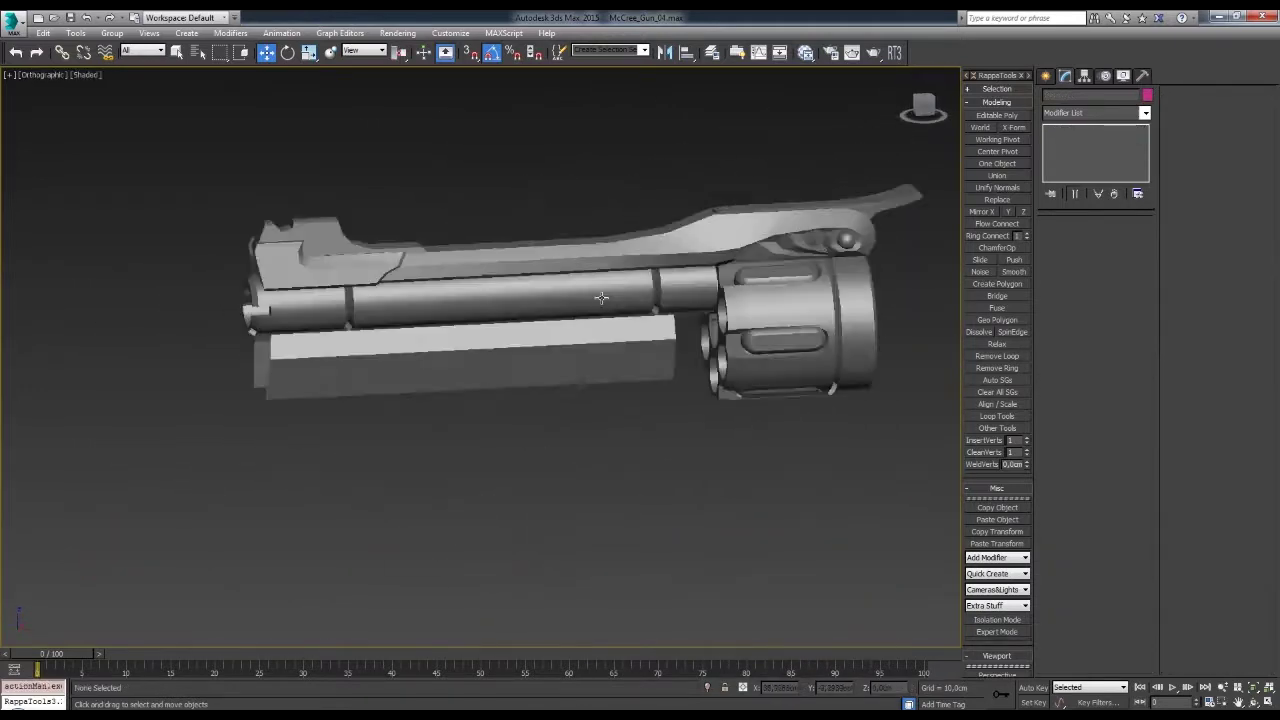
pyautogui.scroll(5, 781, 331)
# - Extrude the selected frame-top faces inward by -0.3162 cm to form a shallow groove
pyautogui.press('2')
pyautogui.keyDown('alt'); pyautogui.moveTo(1016, 307); pyautogui.dragTo(783, 383, button='middle'); pyautogui.keyUp('alt')
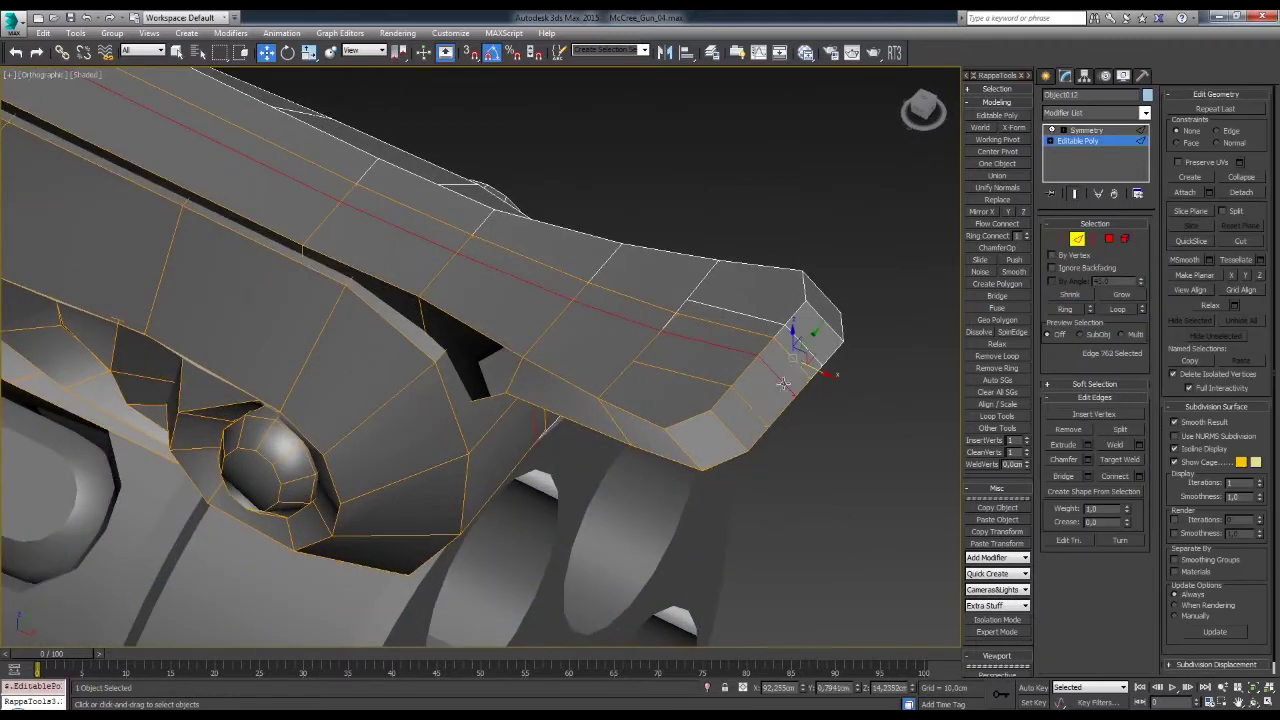
pyautogui.click(1112, 241)
pyautogui.hotkey('shift', 'e')
pyautogui.moveTo(700, 380)
pyautogui.keyDown('alt'); pyautogui.mouseDown(button='middle')
pyautogui.moveTo(527, 400)
pyautogui.moveTo(600, 350)
pyautogui.mouseUp(button='middle'); pyautogui.keyUp('alt')
pyautogui.click(487, 402)
pyautogui.hotkey('ctrl', 'd')
pyautogui.scroll(5, 640, 360)
pyautogui.scroll(-5, 600, 300)
# - Select a barrel-top vertex on the gun body, then clear the selection to review the revolver
pyautogui.keyDown('alt'); pyautogui.moveTo(601, 229); pyautogui.dragTo(649, 328, button='middle'); pyautogui.keyUp('alt')
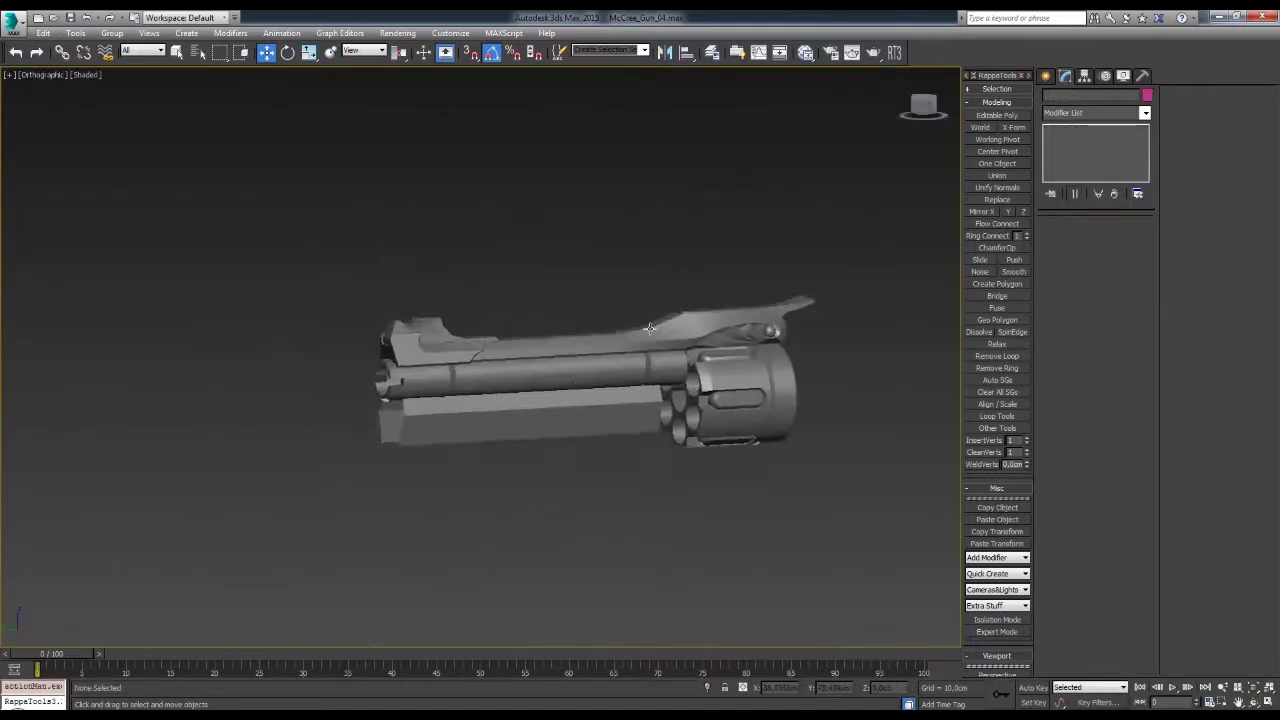
pyautogui.scroll(5, 649, 328)
pyautogui.click(600, 380)
pyautogui.keyDown('alt'); pyautogui.moveTo(600, 380); pyautogui.dragTo(560, 430, button='middle'); pyautogui.keyUp('alt')
pyautogui.press('1')
pyautogui.scroll(2, 540, 470)
pyautogui.click(525, 458)
pyautogui.moveTo(540, 474)
pyautogui.keyDown('alt'); pyautogui.mouseDown(button='middle')
pyautogui.moveTo(489, 457)
pyautogui.moveTo(543, 409)
pyautogui.moveTo(967, 253)
pyautogui.moveTo(600, 350)
pyautogui.mouseUp(button='middle'); pyautogui.keyUp('alt')
pyautogui.press('4')
pyautogui.scroll(-5, 600, 350)
pyautogui.scroll(4, 520, 360)
pyautogui.moveTo(520, 360)
pyautogui.keyDown('alt'); pyautogui.mouseDown(button='middle')
pyautogui.moveTo(666, 308)
pyautogui.moveTo(638, 339)
pyautogui.moveTo(600, 340)
pyautogui.mouseUp(button='middle'); pyautogui.keyUp('alt')
pyautogui.hotkey('ctrl', 'd')
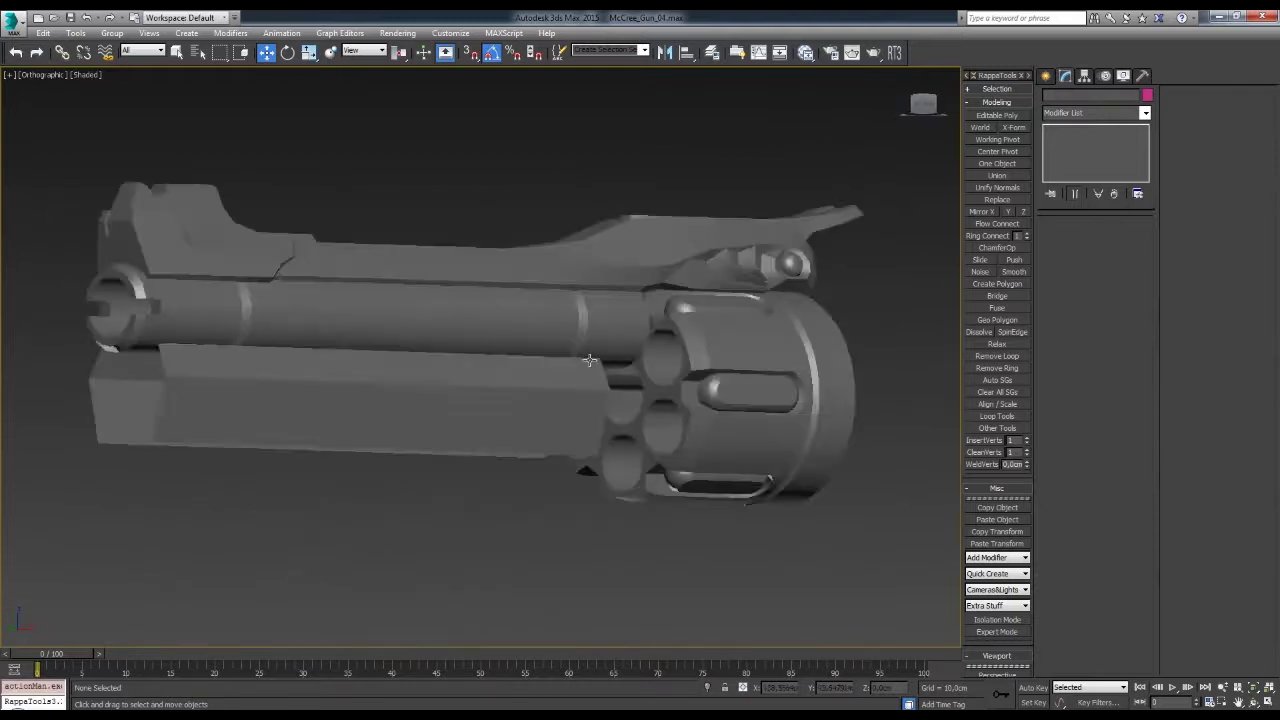
# - Reselect the gun body and enter edge editing around the block under the barrel
pyautogui.click(500, 330)
pyautogui.click(1078, 140)
pyautogui.press('2')
pyautogui.scroll(-2, 573, 415)
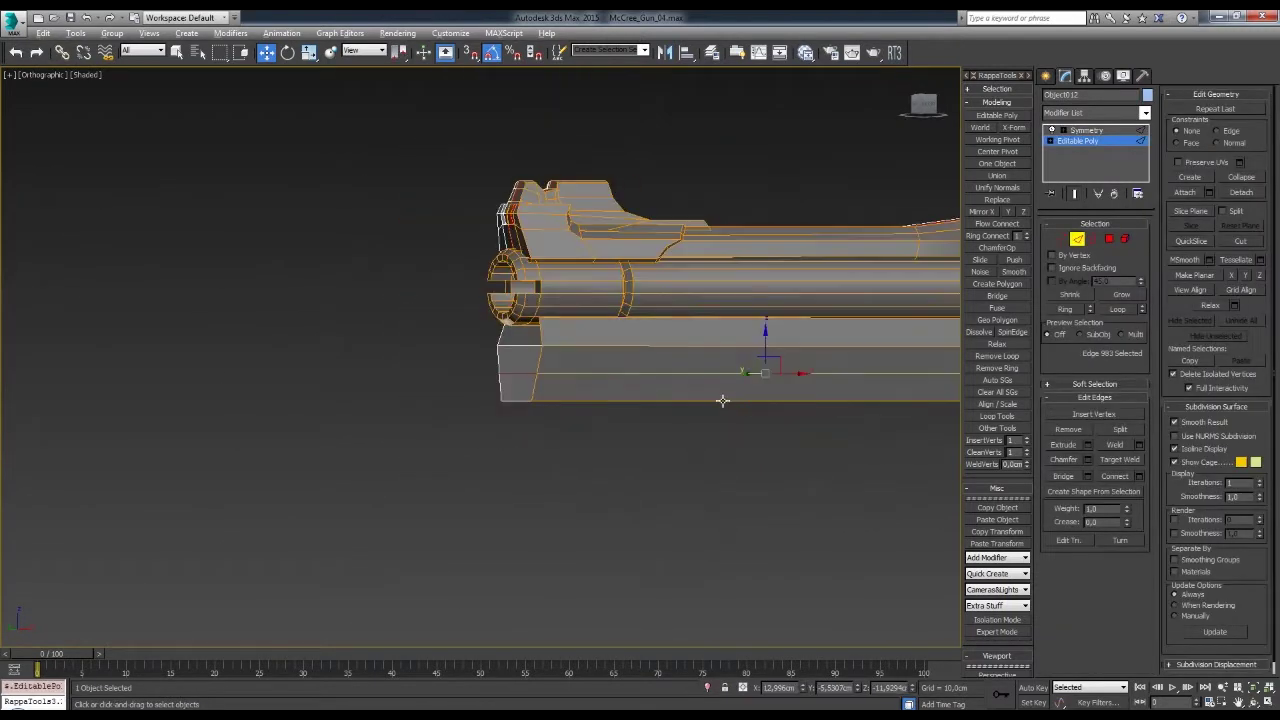
pyautogui.press('2')
pyautogui.moveTo(503, 343)
pyautogui.keyDown('alt'); pyautogui.mouseDown(button='middle')
pyautogui.moveTo(563, 286)
pyautogui.moveTo(409, 323)
pyautogui.moveTo(709, 343)
pyautogui.mouseUp(button='middle'); pyautogui.keyUp('alt')
pyautogui.press('4')
pyautogui.press('w')
pyautogui.moveTo(600, 343)
pyautogui.keyDown('alt'); pyautogui.mouseDown(button='middle')
pyautogui.moveTo(651, 337)
pyautogui.moveTo(621, 359)
pyautogui.mouseUp(button='middle'); pyautogui.keyUp('alt')
pyautogui.press('2')
pyautogui.scroll(-2, 650, 295)
# - Select the vertices at the lower block's end and inspect its underside from the front
pyautogui.press('1')
pyautogui.moveTo(512, 371)
pyautogui.keyDown('alt'); pyautogui.mouseDown(button='middle')
pyautogui.moveTo(670, 367)
pyautogui.moveTo(662, 335)
pyautogui.moveTo(645, 394)
pyautogui.moveTo(700, 380)
pyautogui.mouseUp(button='middle'); pyautogui.keyUp('alt')
pyautogui.press('2')
pyautogui.press('1')
pyautogui.moveTo(735, 397); pyautogui.dragTo(674, 435)
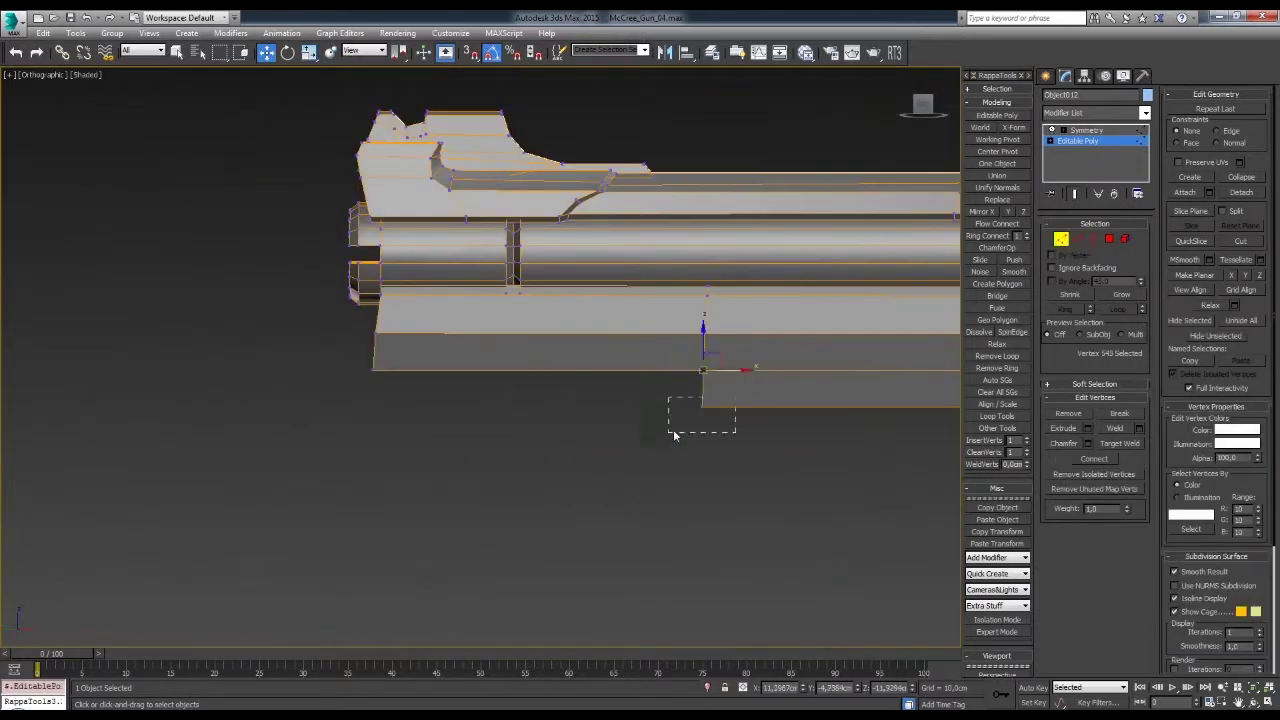
pyautogui.moveTo(780, 417)
pyautogui.keyDown('alt'); pyautogui.mouseDown(button='middle')
pyautogui.moveTo(519, 428)
pyautogui.moveTo(598, 266)
pyautogui.mouseUp(button='middle'); pyautogui.keyUp('alt')
pyautogui.press('4')
pyautogui.keyDown('alt'); pyautogui.moveTo(650, 420); pyautogui.dragTo(560, 390, button='middle'); pyautogui.keyUp('alt')
pyautogui.press('f')
pyautogui.moveTo(476, 380)
pyautogui.keyDown('alt'); pyautogui.mouseDown(button='middle')
pyautogui.moveTo(614, 365)
pyautogui.moveTo(670, 377)
pyautogui.mouseUp(button='middle'); pyautogui.keyUp('alt')
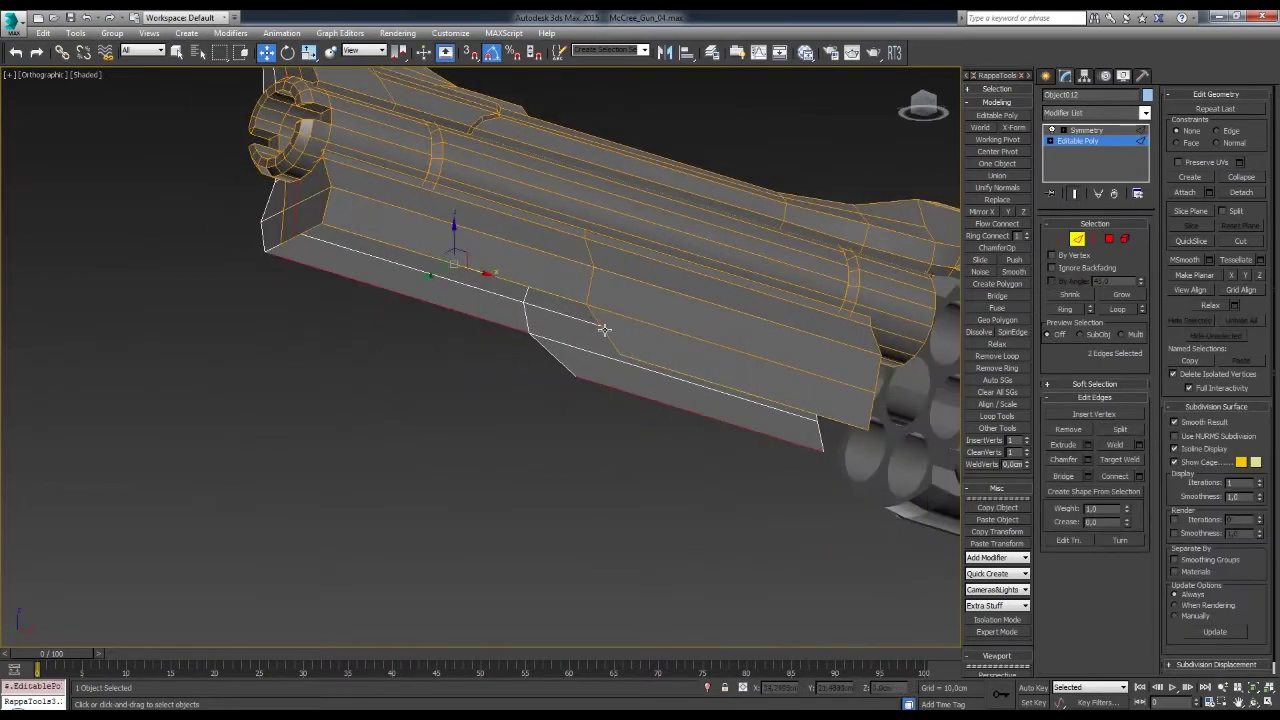
pyautogui.keyDown('alt'); pyautogui.moveTo(604, 330); pyautogui.dragTo(601, 327, button='middle'); pyautogui.keyUp('alt')
# - Clone a single face of the lower block as a new element
pyautogui.press('r')
pyautogui.moveTo(472, 335)
pyautogui.keyDown('alt'); pyautogui.mouseDown(button='middle')
pyautogui.moveTo(560, 378)
pyautogui.moveTo(742, 356)
pyautogui.mouseUp(button='middle'); pyautogui.keyUp('alt')
pyautogui.press('w')
pyautogui.keyDown('alt'); pyautogui.moveTo(611, 386); pyautogui.dragTo(576, 397, button='middle'); pyautogui.keyUp('alt')
pyautogui.scroll(2, 616, 381)
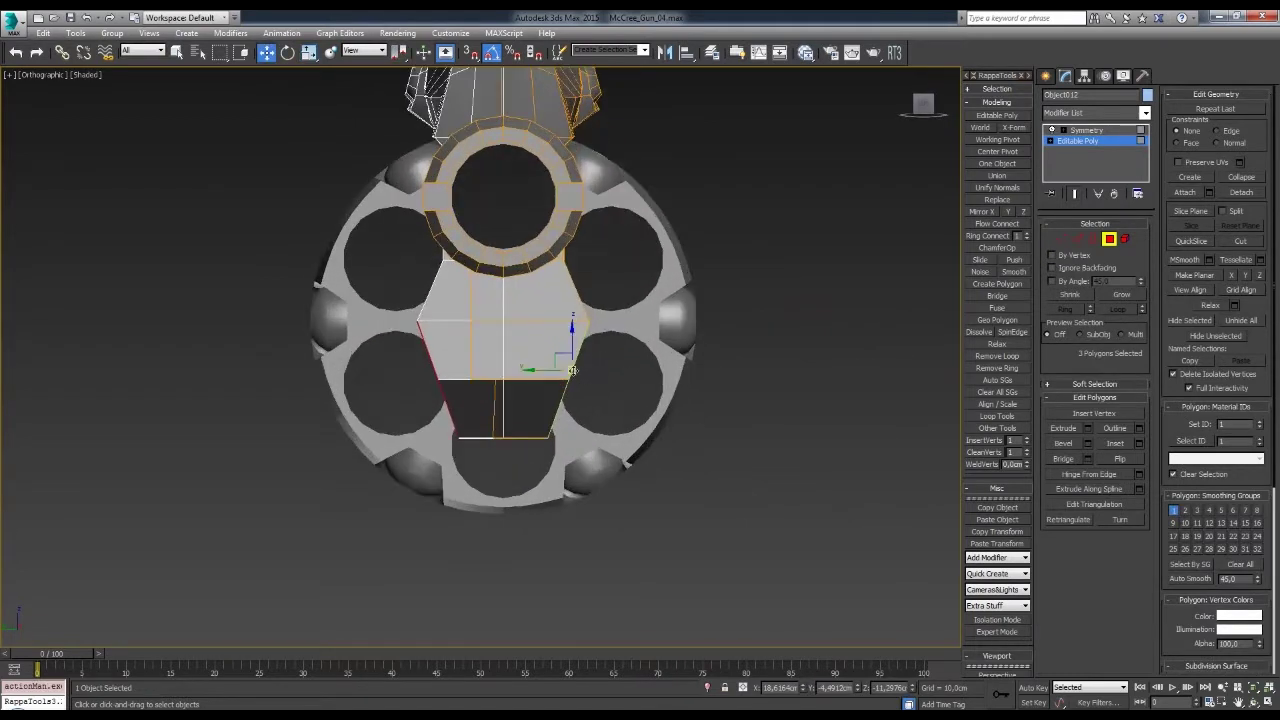
pyautogui.press('w')
pyautogui.scroll(-2, 544, 389)
pyautogui.moveTo(523, 371)
pyautogui.keyDown('alt'); pyautogui.mouseDown(button='middle')
pyautogui.moveTo(580, 350)
pyautogui.moveTo(759, 381)
pyautogui.moveTo(546, 366)
pyautogui.mouseUp(button='middle'); pyautogui.keyUp('alt')
pyautogui.click(610, 330)
pyautogui.click(697, 378)
# - Move two edges on the lower block, then select the vertices along the lower strip
pyautogui.press('2')
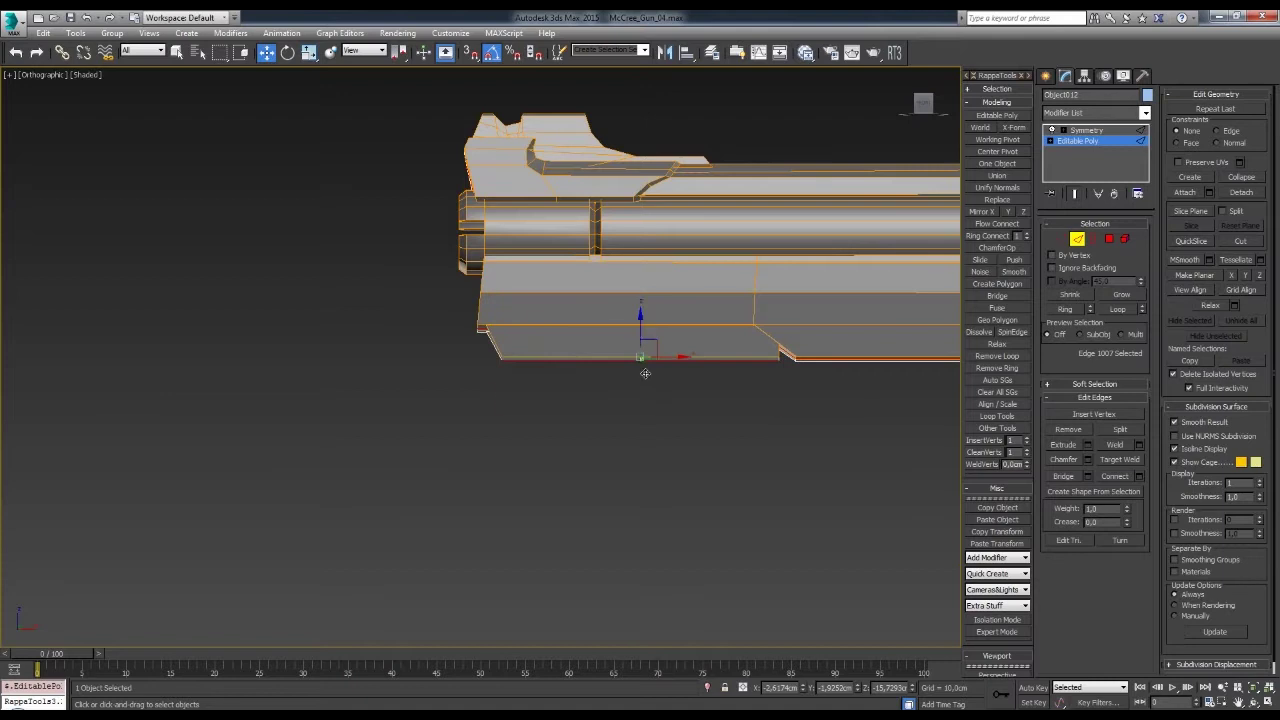
pyautogui.press('f')
pyautogui.keyDown('alt'); pyautogui.moveTo(397, 420); pyautogui.dragTo(511, 402, button='middle'); pyautogui.keyUp('alt')
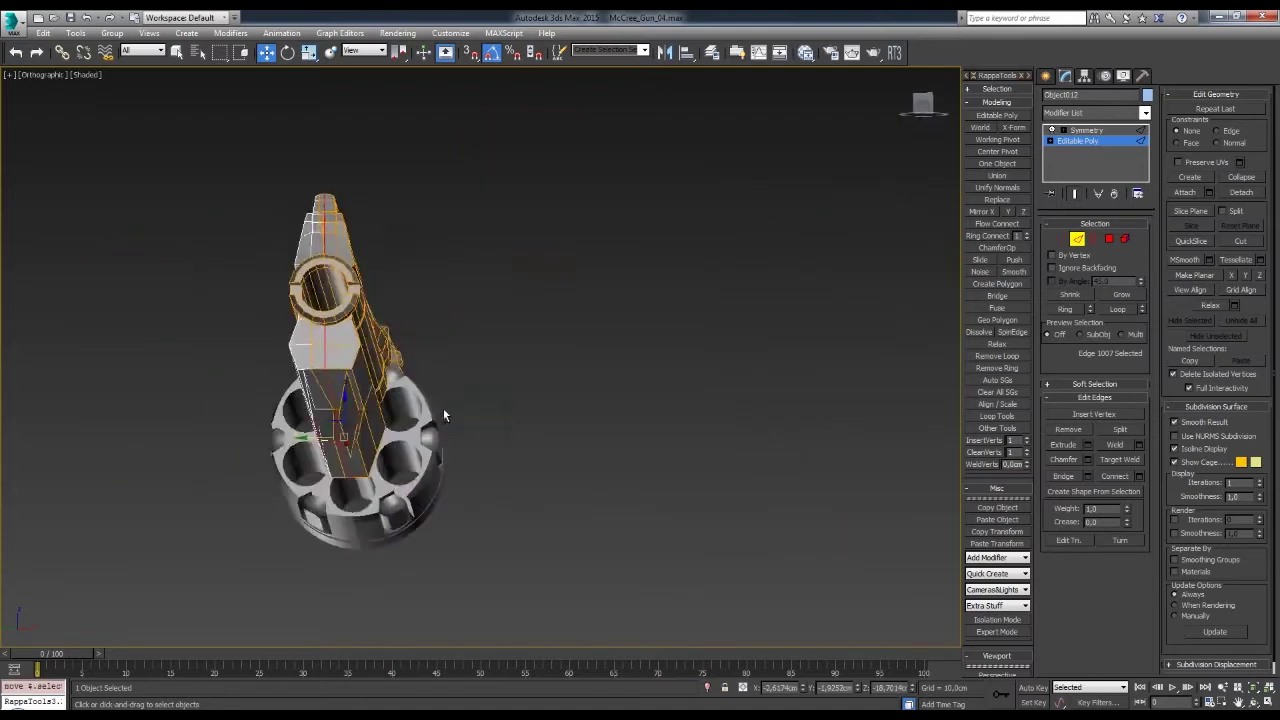
pyautogui.click(660, 395)
pyautogui.moveTo(660, 395)
pyautogui.keyDown('alt'); pyautogui.mouseDown(button='middle')
pyautogui.moveTo(626, 430)
pyautogui.moveTo(598, 358)
pyautogui.mouseUp(button='middle'); pyautogui.keyUp('alt')
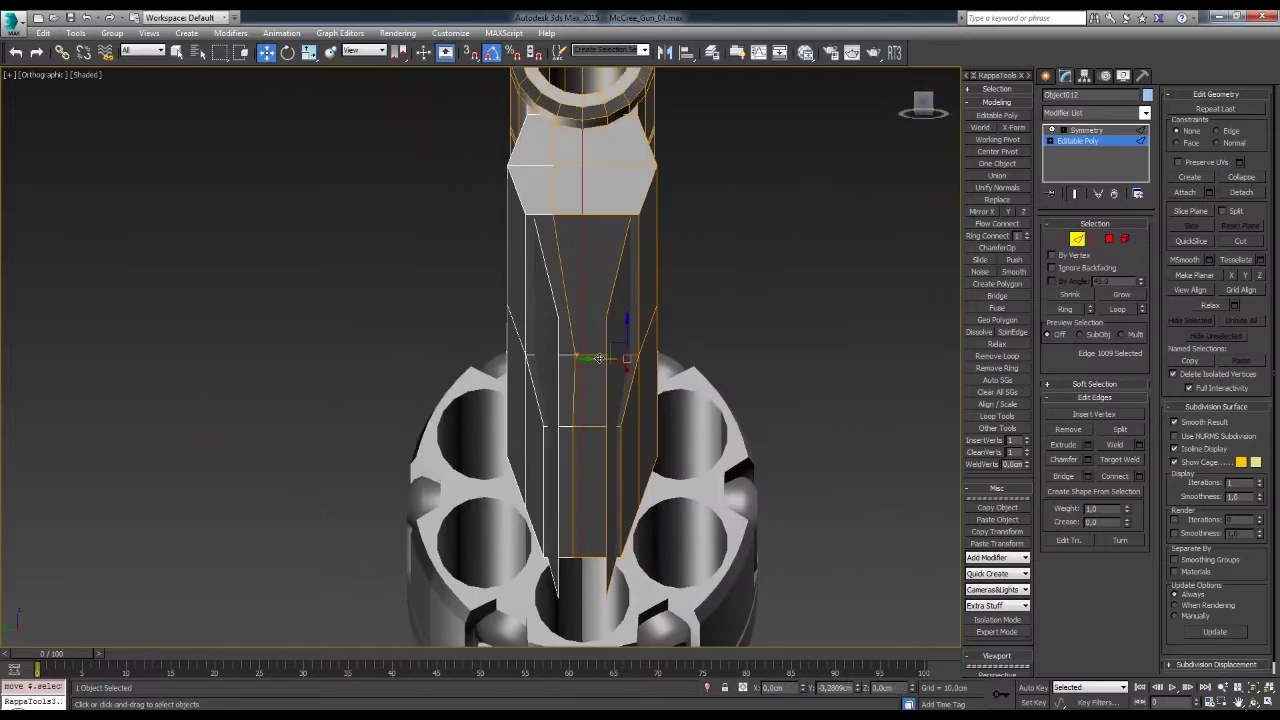
pyautogui.keyDown('ctrl'); pyautogui.click(616, 400); pyautogui.keyUp('ctrl')
pyautogui.keyDown('alt'); pyautogui.moveTo(616, 400); pyautogui.dragTo(565, 418, button='middle'); pyautogui.keyUp('alt')
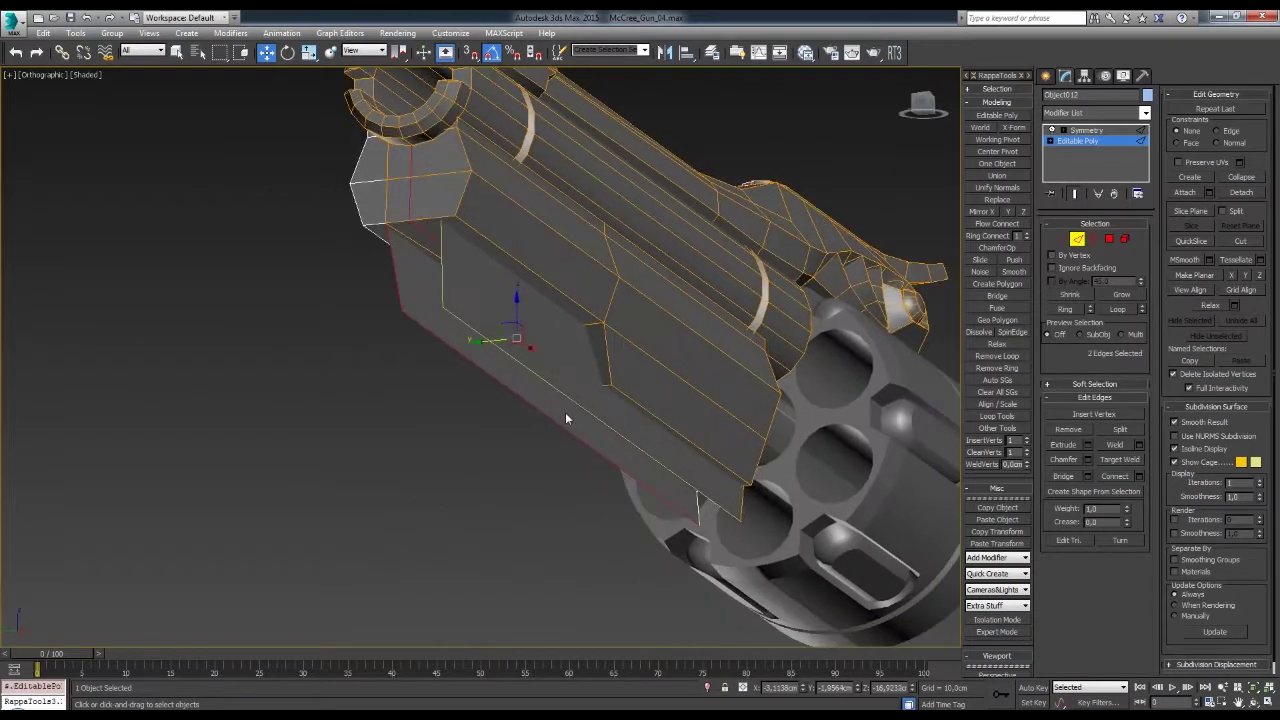
pyautogui.press('w')
pyautogui.moveTo(536, 337)
pyautogui.keyDown('alt'); pyautogui.mouseDown(button='middle')
pyautogui.moveTo(580, 397)
pyautogui.moveTo(433, 342)
pyautogui.mouseUp(button='middle'); pyautogui.keyUp('alt')
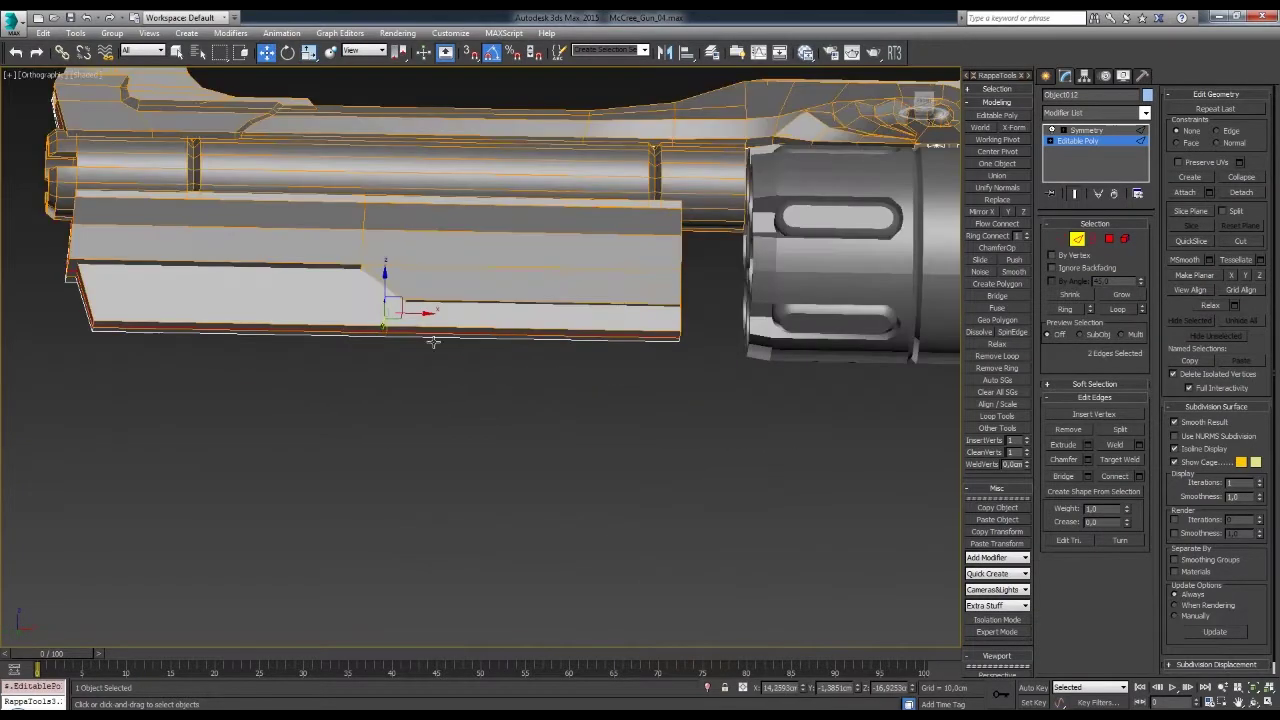
pyautogui.press('1')
pyautogui.scroll(-3, 597, 328)
pyautogui.moveTo(670, 333); pyautogui.dragTo(441, 388)
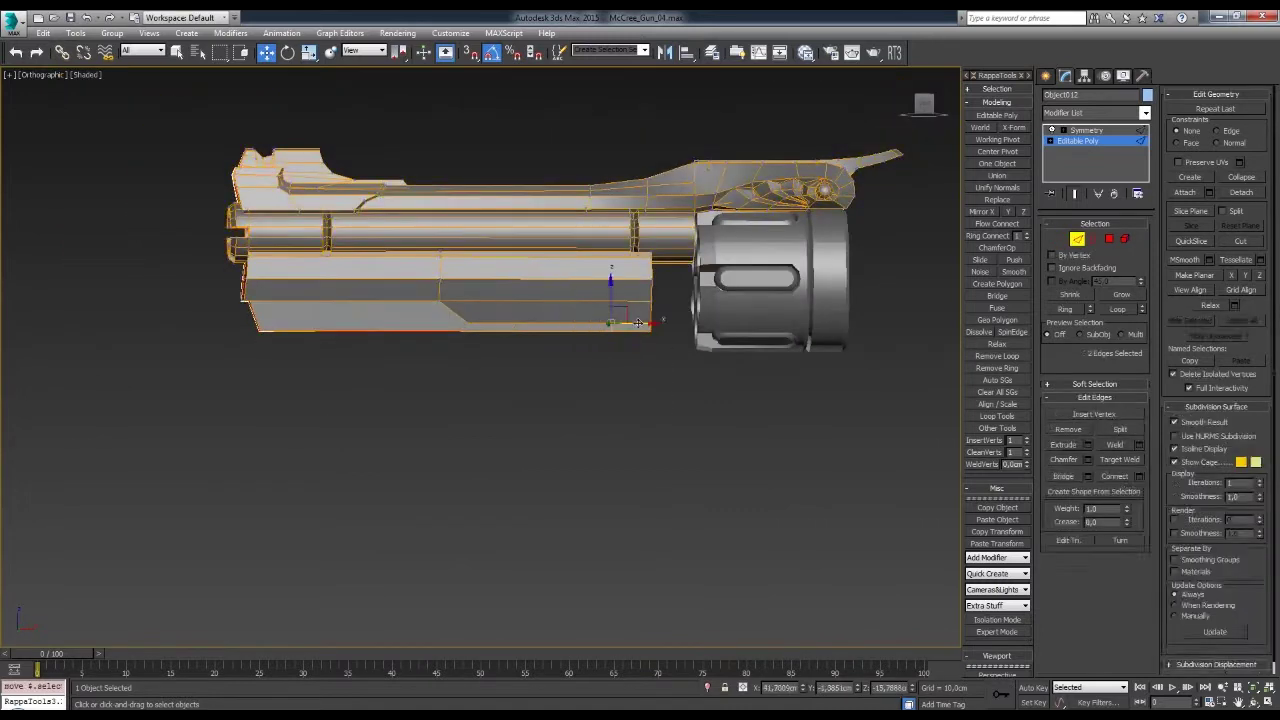
pyautogui.keyDown('alt'); pyautogui.moveTo(656, 329); pyautogui.dragTo(1098, 252, button='middle'); pyautogui.keyUp('alt')
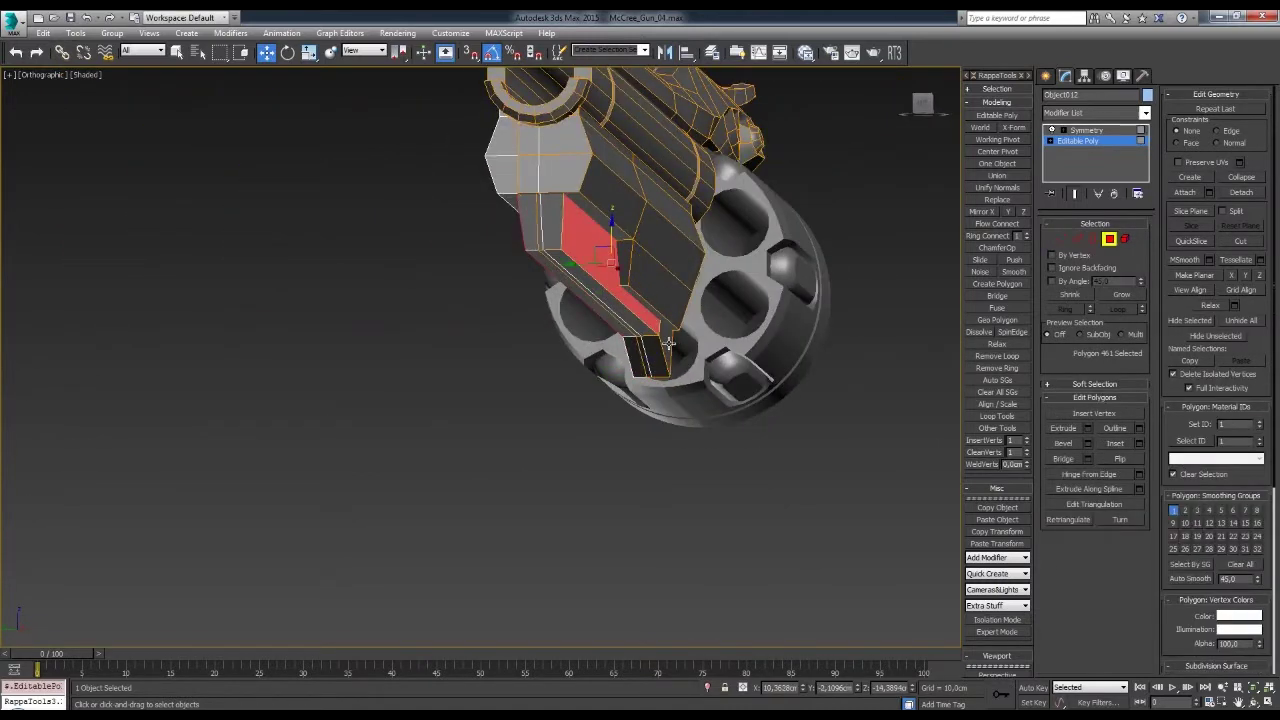
# - Inspect the underlug from the left side in wireframe and clear the vertex selection
pyautogui.keyDown('alt'); pyautogui.moveTo(668, 343); pyautogui.dragTo(715, 177, button='middle'); pyautogui.keyUp('alt')
pyautogui.press('l')
pyautogui.press('F3')
pyautogui.press('1')
pyautogui.scroll(3, 485, 467)
pyautogui.press('F3')
pyautogui.moveTo(498, 333)
pyautogui.keyDown('alt'); pyautogui.mouseDown(button='middle')
pyautogui.moveTo(555, 363)
pyautogui.moveTo(575, 418)
pyautogui.moveTo(727, 428)
pyautogui.moveTo(646, 397)
pyautogui.mouseUp(button='middle'); pyautogui.keyUp('alt')
pyautogui.scroll(-3, 727, 428)
pyautogui.scroll(3, 646, 397)
pyautogui.scroll(1, 603, 354)
pyautogui.scroll(1, 575, 360)
pyautogui.press('F3')
pyautogui.press('F3')
pyautogui.scroll(-3, 598, 358)
pyautogui.click(608, 416)
pyautogui.moveTo(608, 416)
pyautogui.keyDown('alt'); pyautogui.mouseDown(button='middle')
pyautogui.moveTo(617, 374)
pyautogui.moveTo(651, 352)
pyautogui.moveTo(540, 258)
pyautogui.mouseUp(button='middle'); pyautogui.keyUp('alt')
# - Clone another lower-block face as a new element and select one of its vertices
pyautogui.press('4')
pyautogui.click(535, 258)
pyautogui.click(692, 377)
pyautogui.moveTo(692, 377)
pyautogui.keyDown('alt'); pyautogui.mouseDown(button='middle')
pyautogui.moveTo(491, 309)
pyautogui.moveTo(577, 292)
pyautogui.moveTo(574, 320)
pyautogui.moveTo(557, 287)
pyautogui.moveTo(1041, 259)
pyautogui.mouseUp(button='middle'); pyautogui.keyUp('alt')
pyautogui.press('w')
pyautogui.press('1')
pyautogui.click(557, 287)
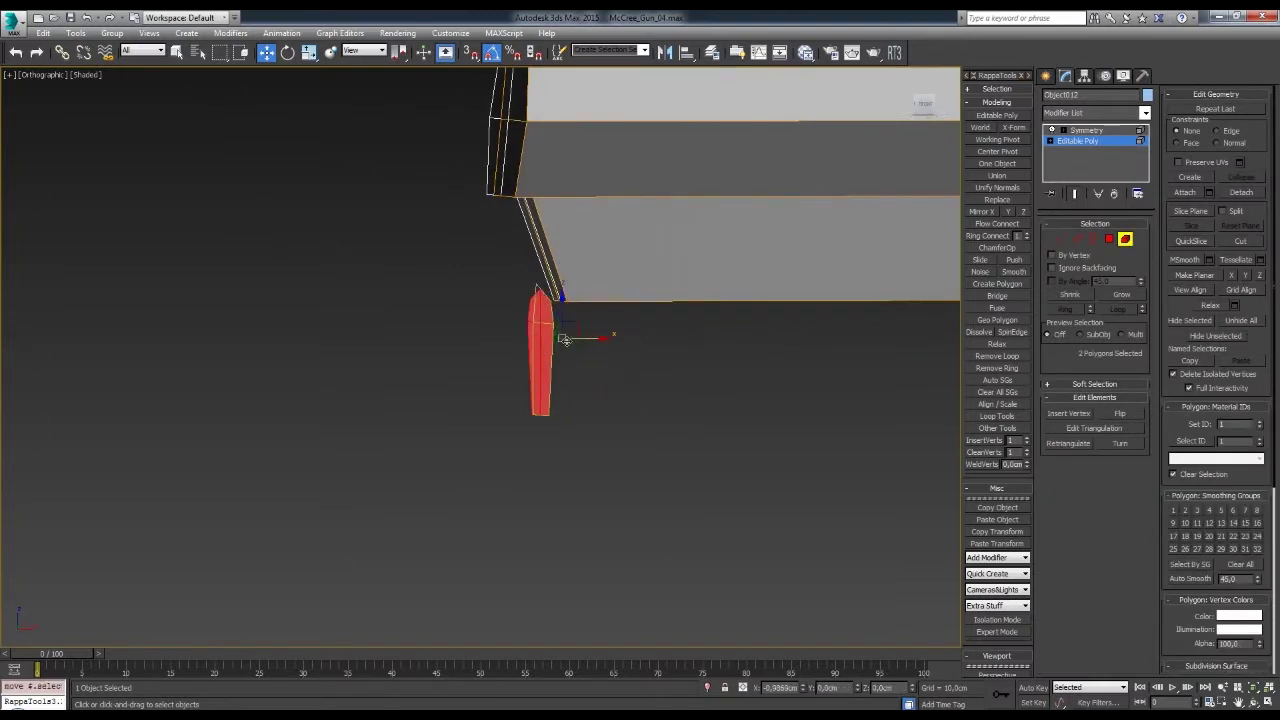
pyautogui.moveTo(528, 357)
pyautogui.keyDown('alt'); pyautogui.mouseDown(button='middle')
pyautogui.moveTo(508, 414)
pyautogui.moveTo(666, 400)
pyautogui.mouseUp(button='middle'); pyautogui.keyUp('alt')
# - Select the strip's two end vertices and rotate its faces to angle the front end
pyautogui.press('1')
pyautogui.moveTo(690, 355); pyautogui.dragTo(745, 378)
pyautogui.keyDown('alt'); pyautogui.moveTo(646, 387); pyautogui.dragTo(657, 342, button='middle'); pyautogui.keyUp('alt')
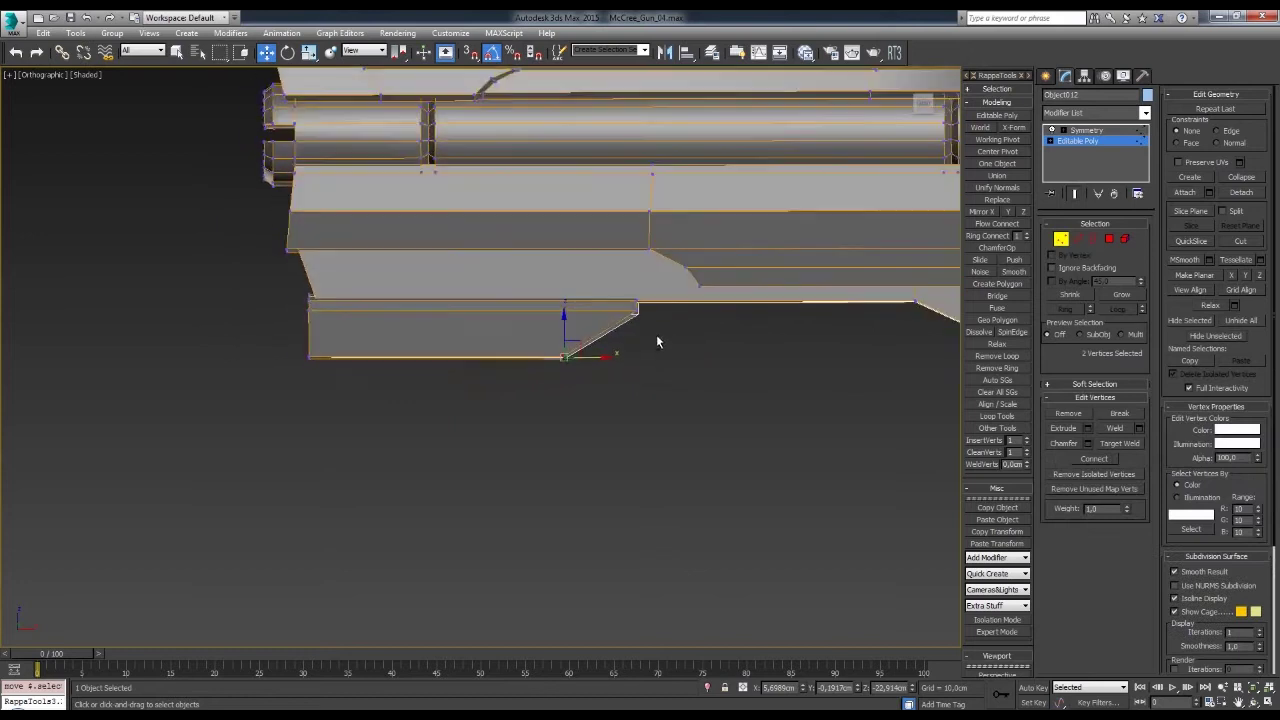
pyautogui.moveTo(659, 386)
pyautogui.keyDown('alt'); pyautogui.mouseDown(button='middle')
pyautogui.moveTo(571, 391)
pyautogui.moveTo(516, 250)
pyautogui.mouseUp(button='middle'); pyautogui.keyUp('alt')
pyautogui.press('4')
pyautogui.press('e')
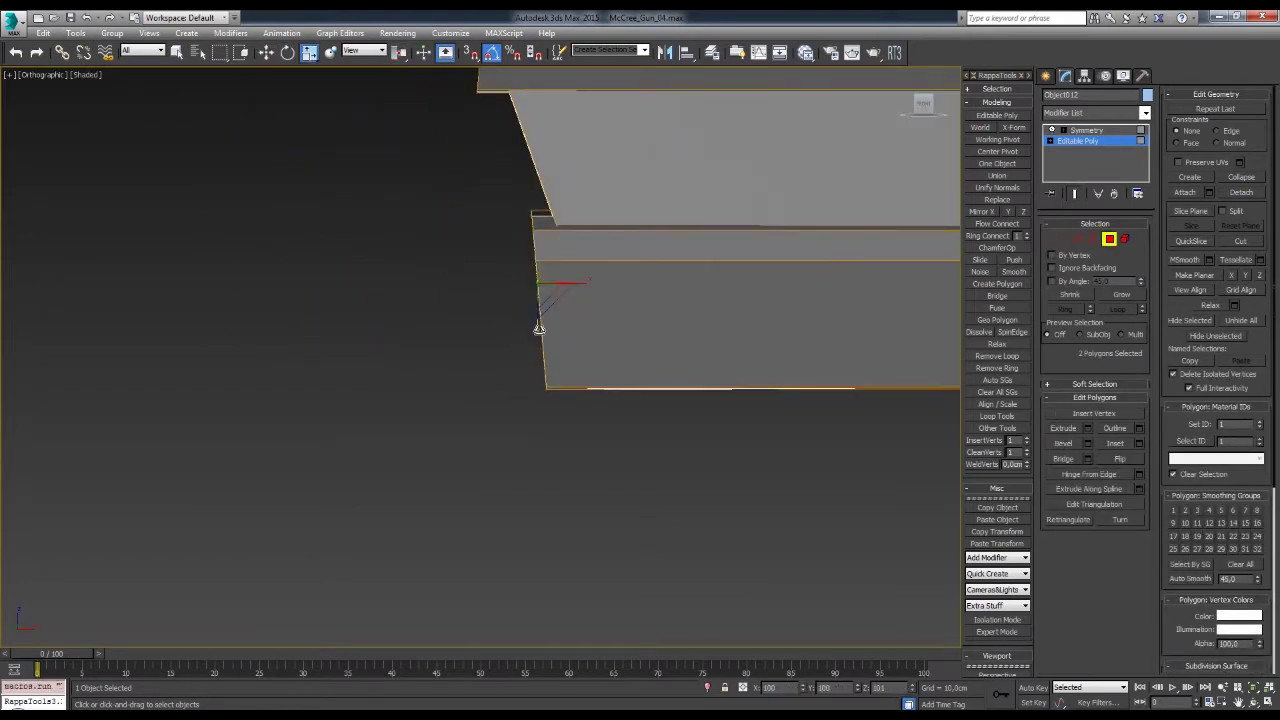
pyautogui.press('f')
pyautogui.moveTo(309, 390)
pyautogui.keyDown('alt'); pyautogui.mouseDown(button='middle')
pyautogui.moveTo(580, 371)
pyautogui.moveTo(593, 297)
pyautogui.mouseUp(button='middle'); pyautogui.keyUp('alt')
# - Select the new strip element with the hexagonal block and position it under the underlug
pyautogui.press('5')
pyautogui.click(590, 300)
pyautogui.click(576, 367)
pyautogui.keyDown('alt'); pyautogui.moveTo(576, 367); pyautogui.dragTo(608, 379, button='middle'); pyautogui.keyUp('alt')
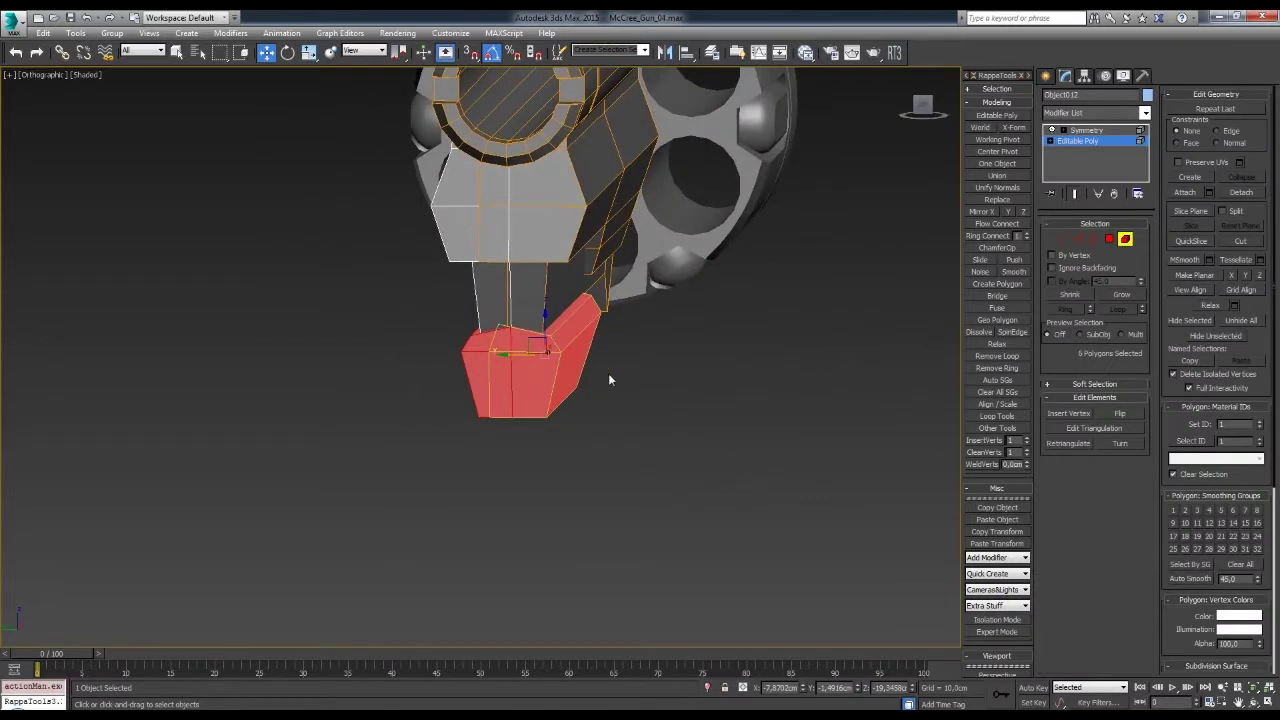
pyautogui.keyDown('alt'); pyautogui.moveTo(545, 318); pyautogui.dragTo(632, 289, button='middle'); pyautogui.keyUp('alt')
pyautogui.press('2')
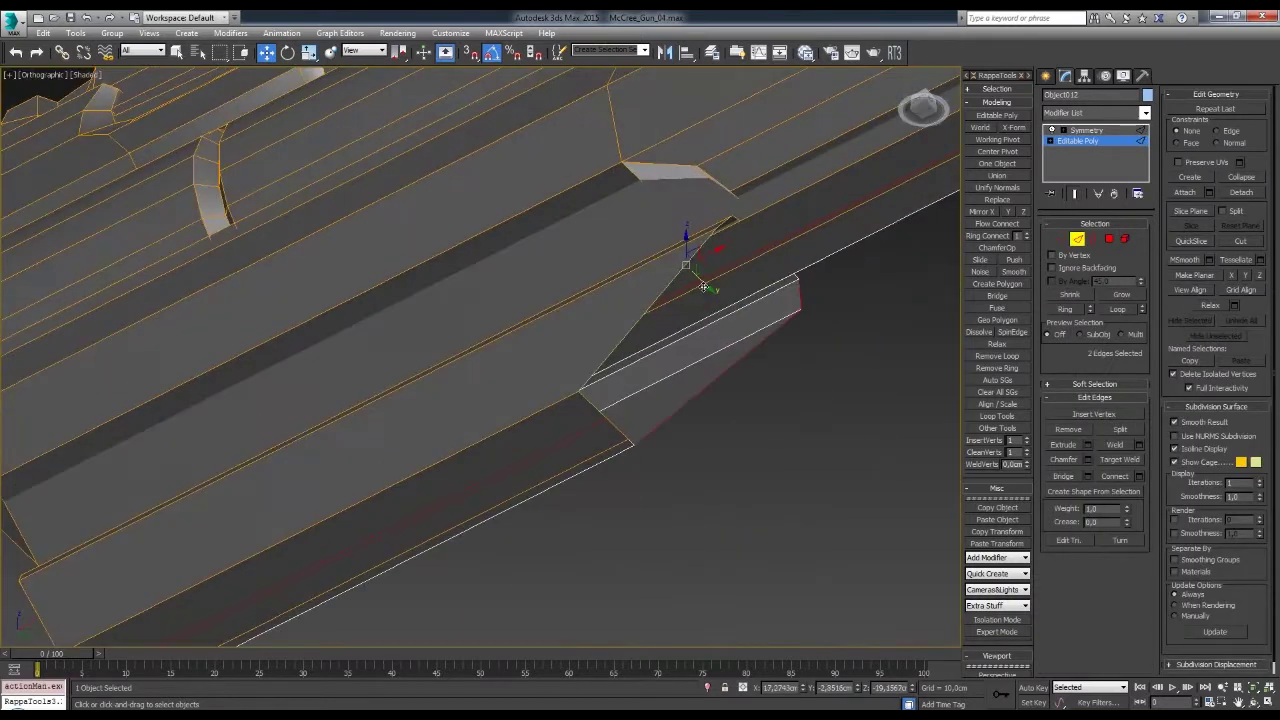
pyautogui.scroll(-5, 742, 357)
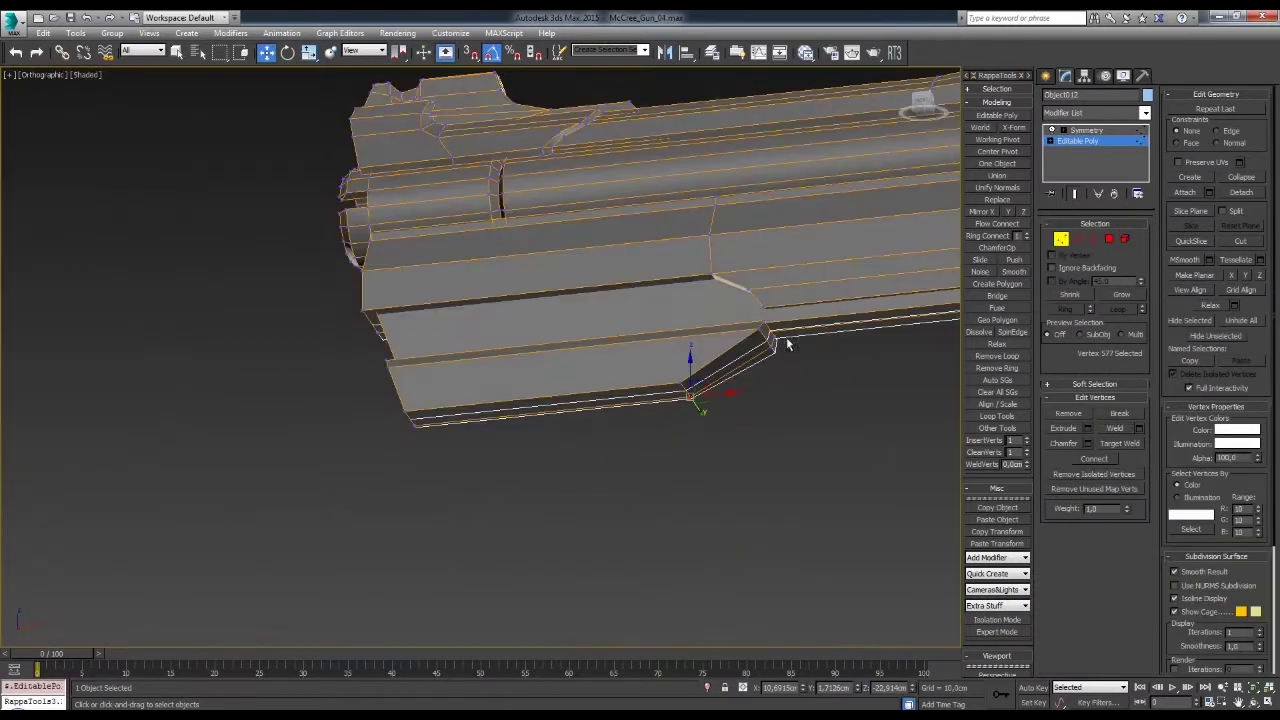
pyautogui.keyDown('alt'); pyautogui.moveTo(742, 357); pyautogui.dragTo(742, 357, button='middle'); pyautogui.keyUp('alt')
pyautogui.click(742, 357)
# - Copy a face on the underlug's lower strip as a new element
pyautogui.scroll(5, 626, 403)
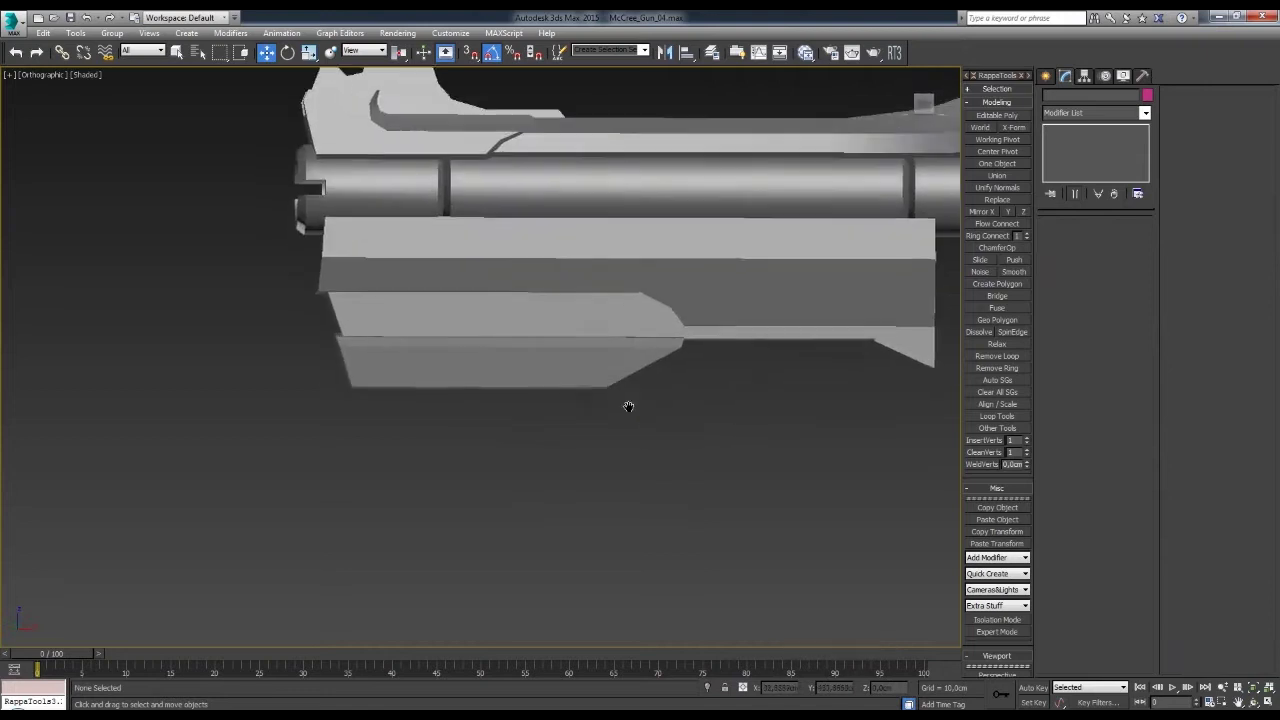
pyautogui.scroll(3, 600, 360)
pyautogui.click(576, 318)
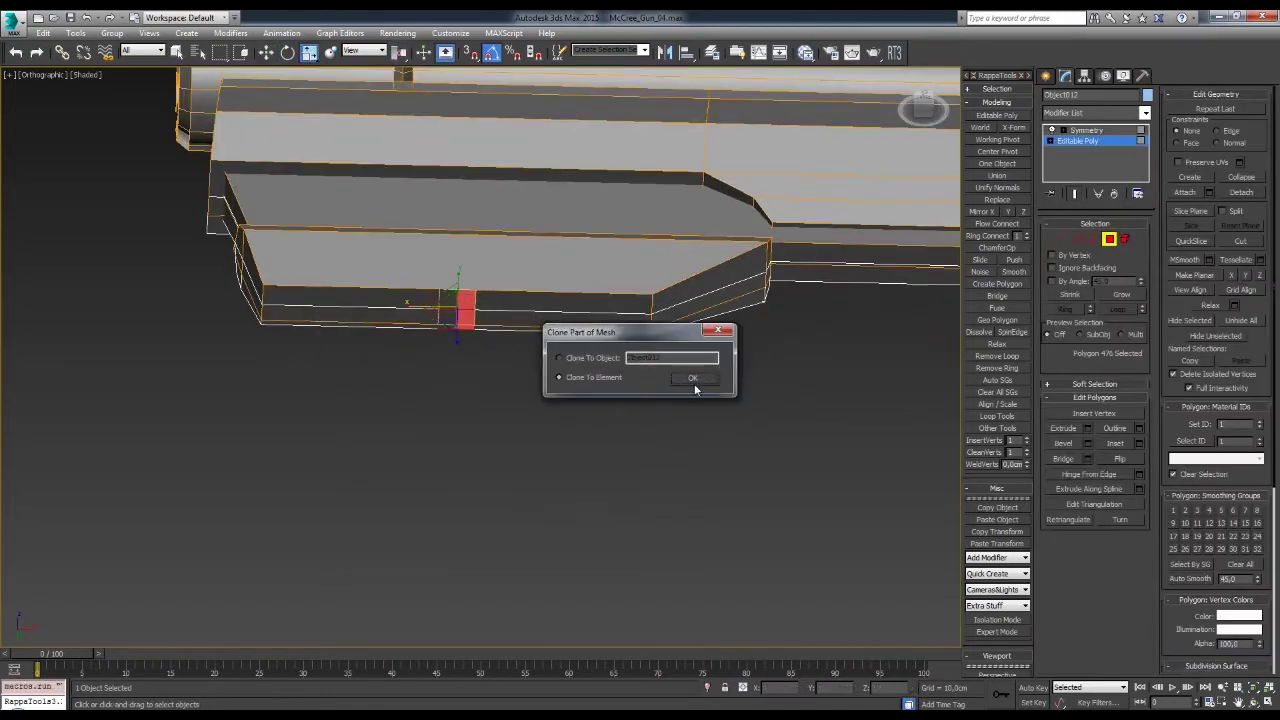
pyautogui.click(692, 378)
pyautogui.press('w')
pyautogui.press('2')
# - Pick a polygon on the lower frame and adjust it with rotate and move
pyautogui.keyDown('alt'); pyautogui.moveTo(600, 300); pyautogui.dragTo(1008, 265, button='middle'); pyautogui.keyUp('alt')
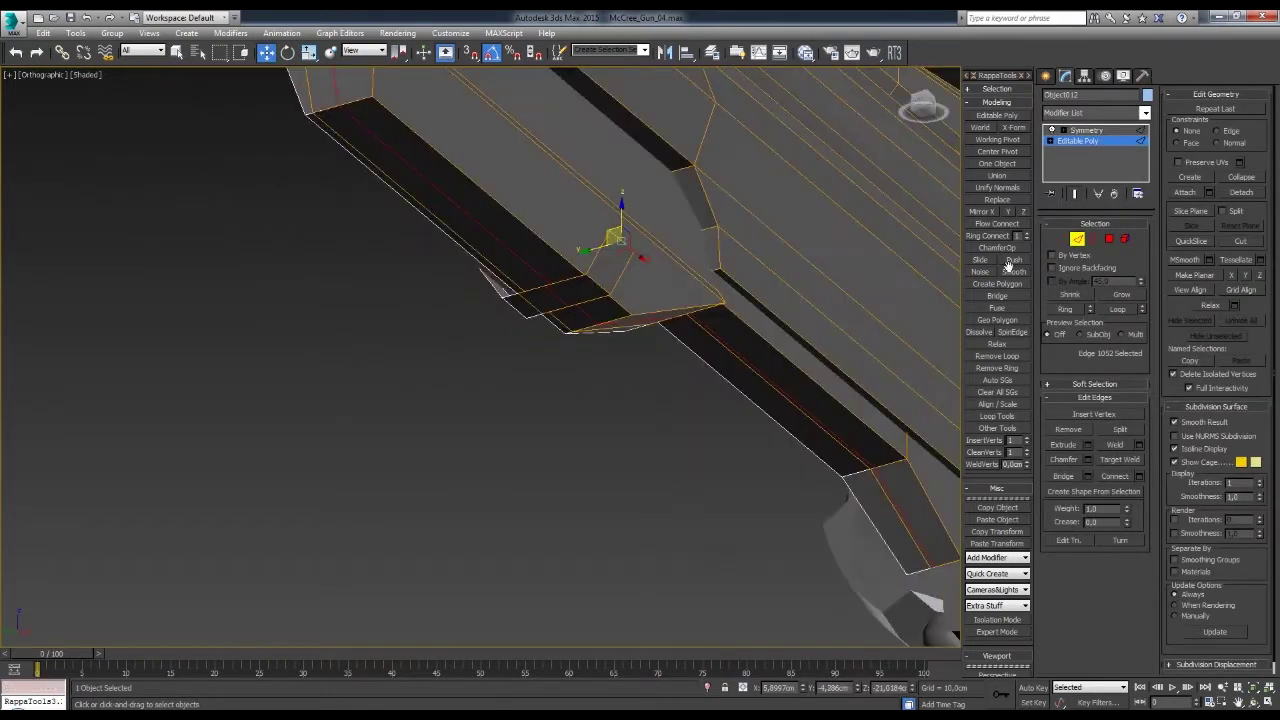
pyautogui.moveTo(583, 235)
pyautogui.keyDown('alt'); pyautogui.mouseDown(button='middle')
pyautogui.moveTo(580, 262)
pyautogui.moveTo(649, 265)
pyautogui.moveTo(600, 286)
pyautogui.mouseUp(button='middle'); pyautogui.keyUp('alt')
pyautogui.press('4')
pyautogui.press('4')
pyautogui.click(600, 270)
pyautogui.press('e')
pyautogui.moveTo(586, 243)
pyautogui.keyDown('alt'); pyautogui.mouseDown(button='middle')
pyautogui.moveTo(625, 237)
pyautogui.moveTo(639, 249)
pyautogui.mouseUp(button='middle'); pyautogui.keyUp('alt')
pyautogui.moveTo(613, 190)
pyautogui.keyDown('alt'); pyautogui.mouseDown(button='middle')
pyautogui.moveTo(625, 316)
pyautogui.moveTo(595, 305)
pyautogui.moveTo(622, 299)
pyautogui.moveTo(611, 330)
pyautogui.mouseUp(button='middle'); pyautogui.keyUp('alt')
pyautogui.press('4')
pyautogui.press('w')
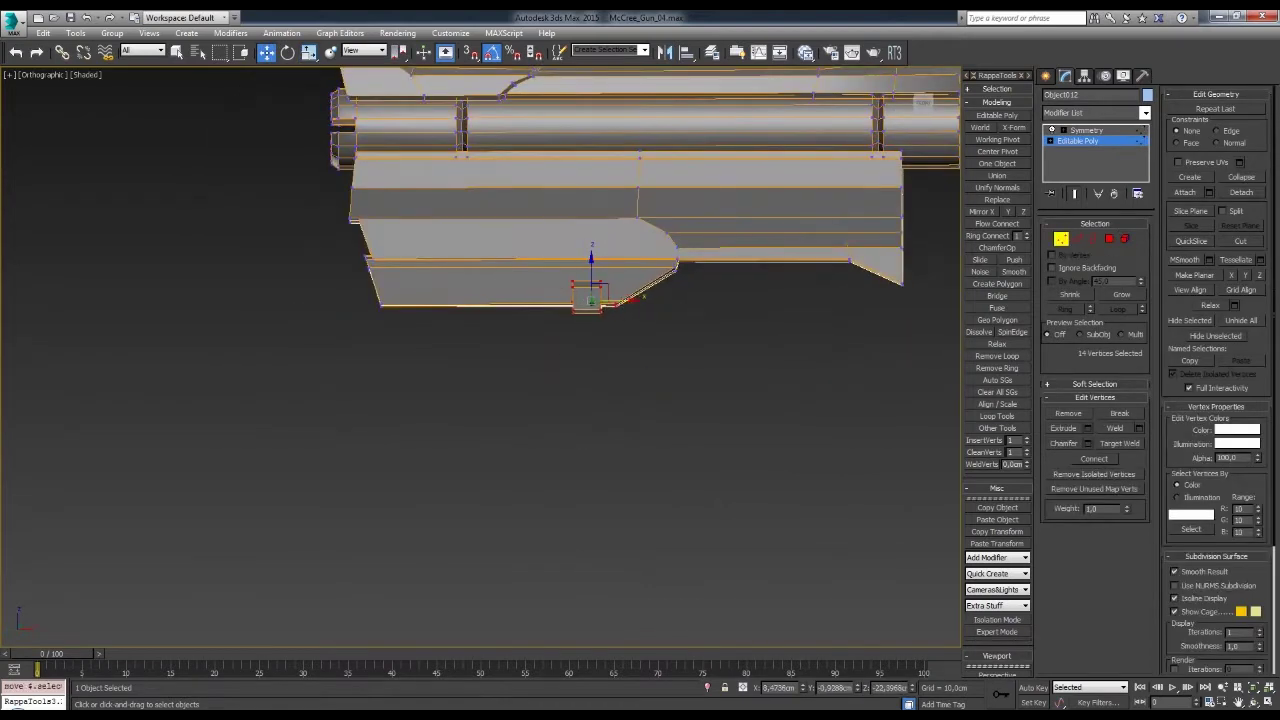
pyautogui.scroll(2, 632, 420)
pyautogui.press('2')
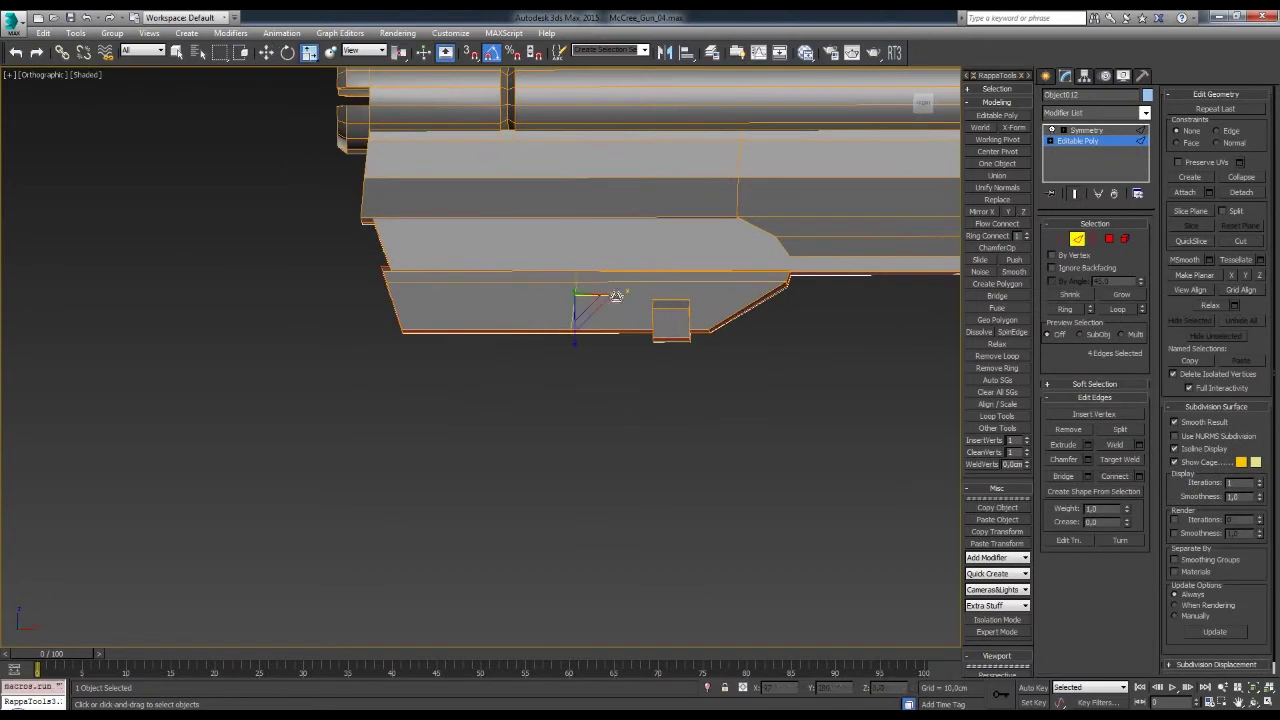
# - Select the lower block's edge loop and bottom edge, with angle snapping on
pyautogui.doubleClick(575, 311)
pyautogui.keyDown('alt'); pyautogui.moveTo(575, 311); pyautogui.dragTo(544, 331, button='middle'); pyautogui.keyUp('alt')
pyautogui.keyDown('alt'); pyautogui.moveTo(508, 283); pyautogui.dragTo(524, 348, button='middle'); pyautogui.keyUp('alt')
pyautogui.press('e')
pyautogui.press('a')
pyautogui.press('w')
pyautogui.keyDown('alt'); pyautogui.moveTo(766, 377); pyautogui.dragTo(657, 392, button='middle'); pyautogui.keyUp('alt')
pyautogui.click(657, 392)
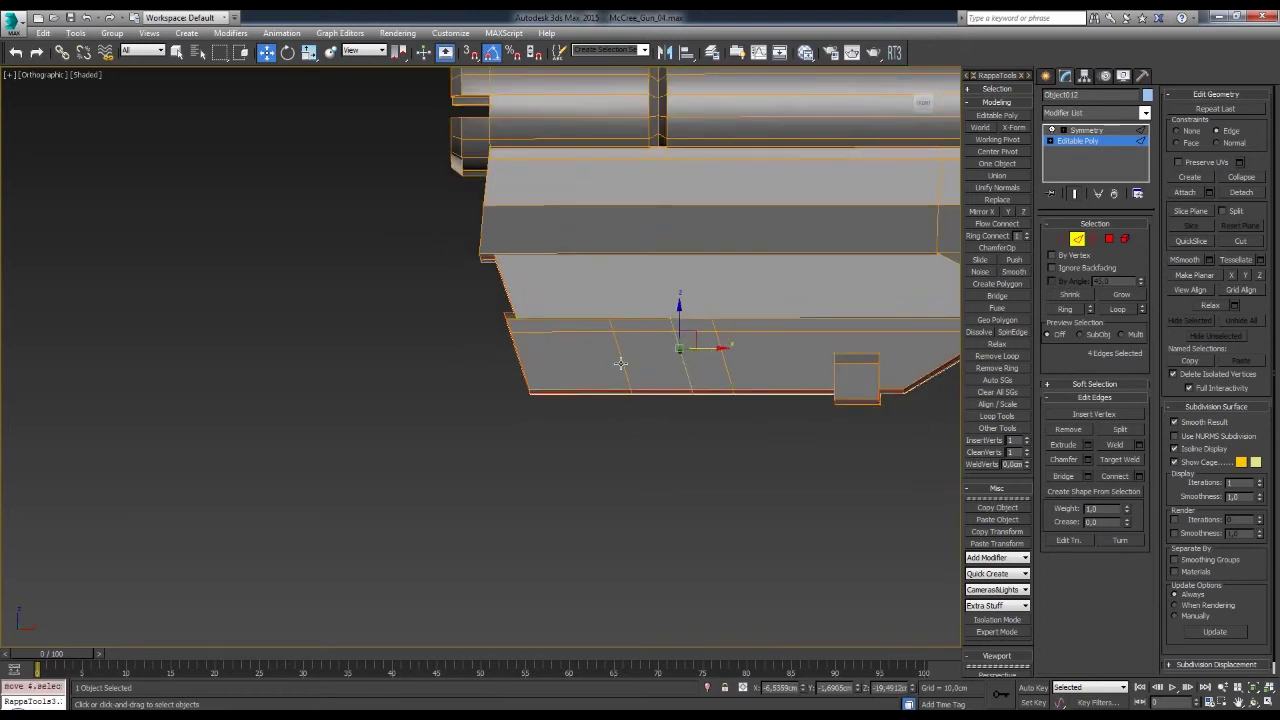
# - Bevel the two underside slot faces inward with a negative outline to form recesses
pyautogui.moveTo(589, 460)
pyautogui.keyDown('alt'); pyautogui.mouseDown(button='middle')
pyautogui.moveTo(680, 380)
pyautogui.moveTo(760, 400)
pyautogui.mouseUp(button='middle'); pyautogui.keyUp('alt')
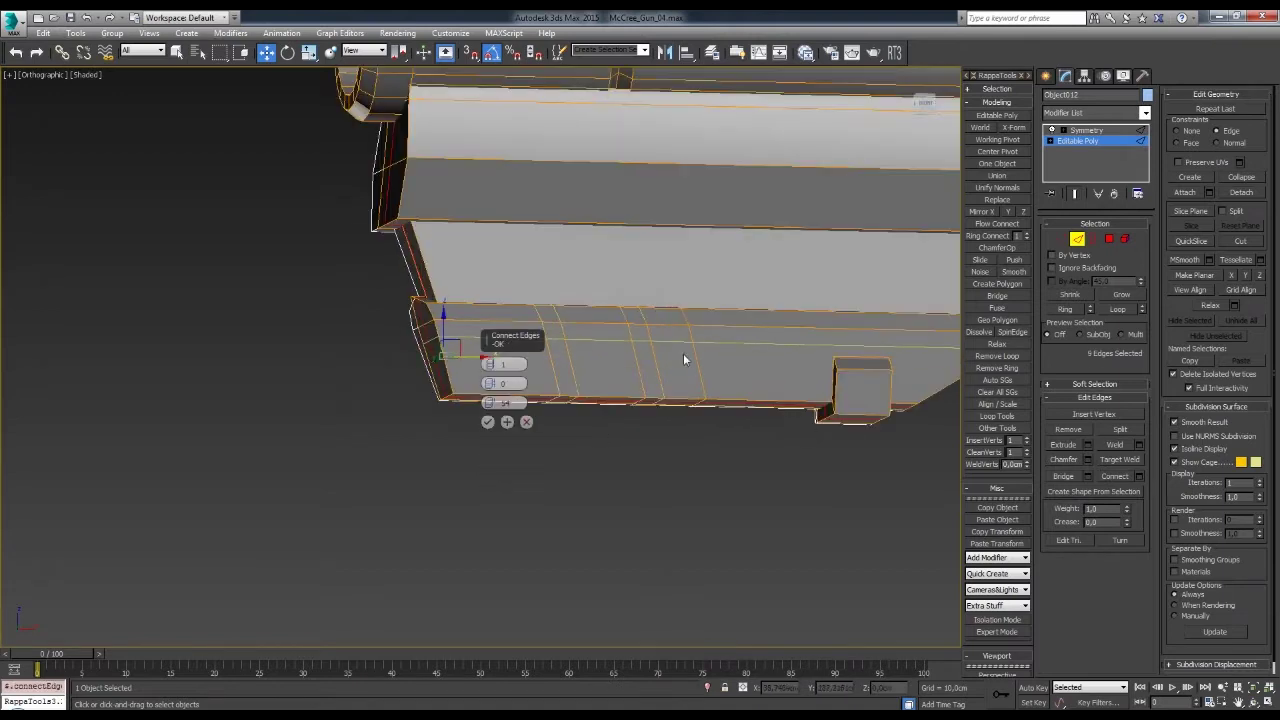
pyautogui.click(1108, 238)
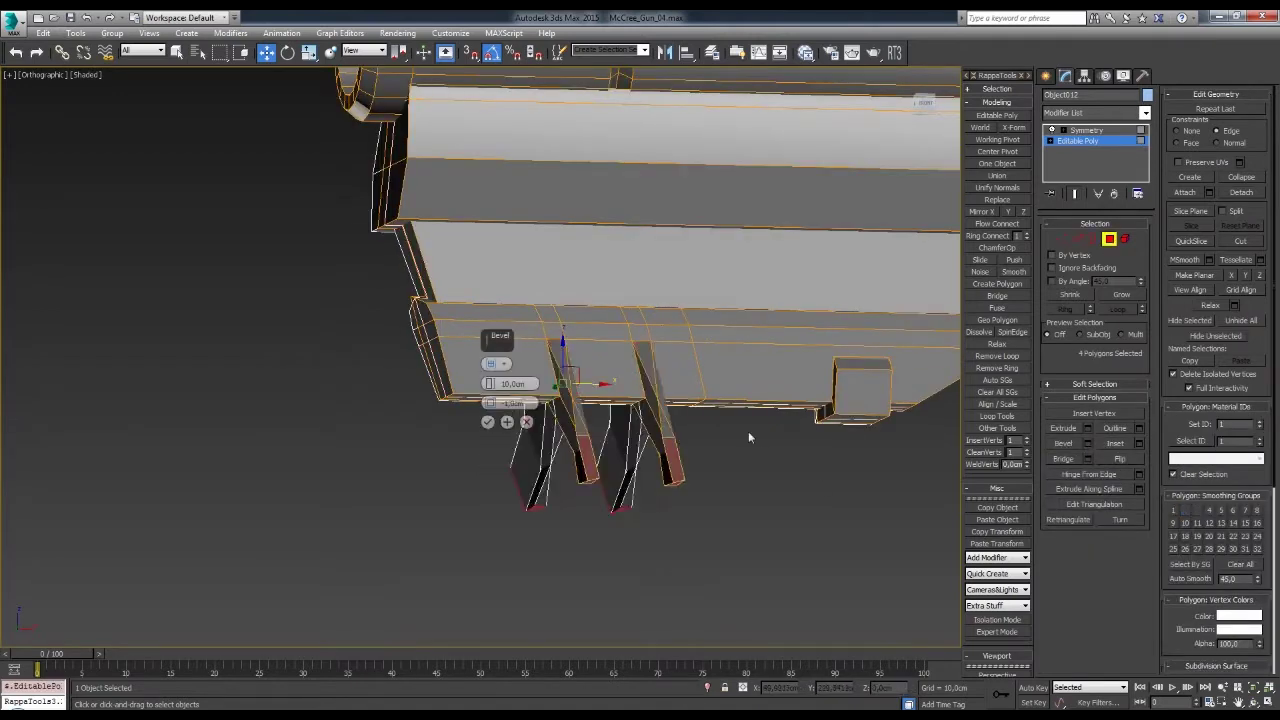
pyautogui.moveTo(496, 403); pyautogui.dragTo(496, 410)
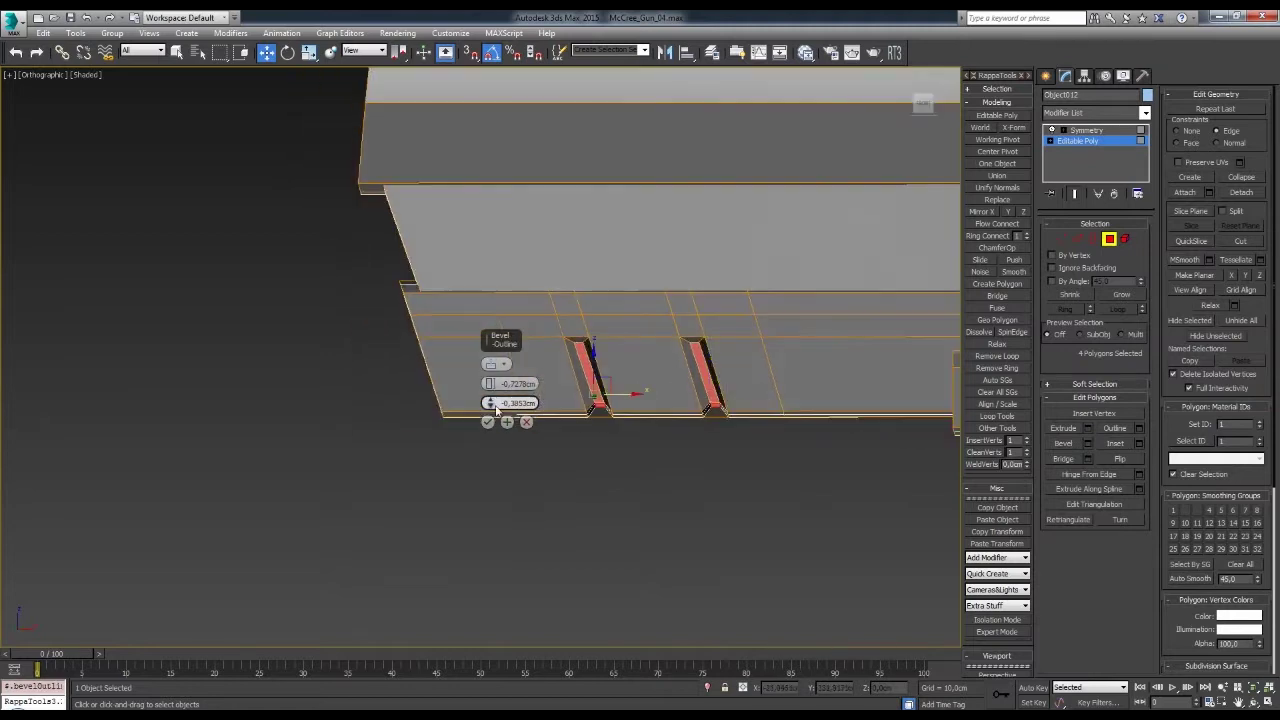
pyautogui.moveTo(565, 432)
pyautogui.keyDown('alt'); pyautogui.mouseDown(button='middle')
pyautogui.moveTo(595, 352)
pyautogui.moveTo(622, 398)
pyautogui.moveTo(688, 434)
pyautogui.mouseUp(button='middle'); pyautogui.keyUp('alt')
# - Tidy the vertices around the slot corners and along the slot row in front view
pyautogui.press('1')
pyautogui.press('f')
pyautogui.scroll(5, 496, 405)
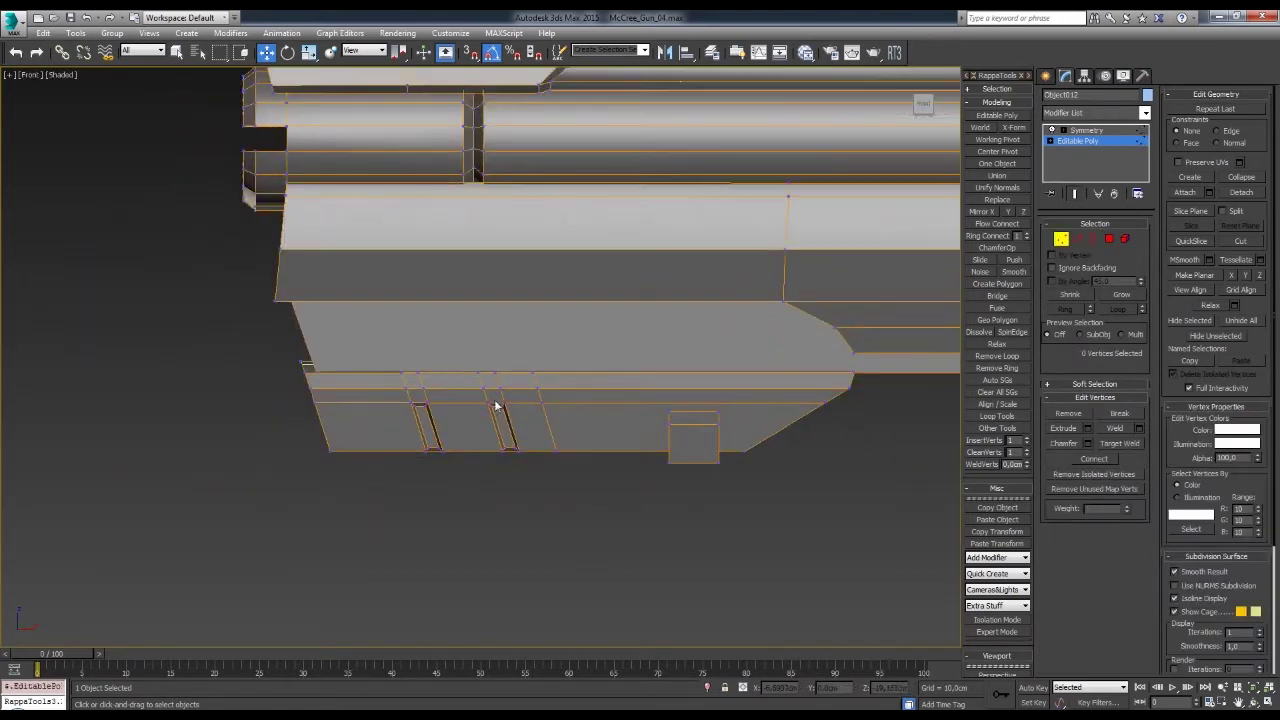
pyautogui.moveTo(390, 362); pyautogui.dragTo(410, 381)
pyautogui.press('F3')
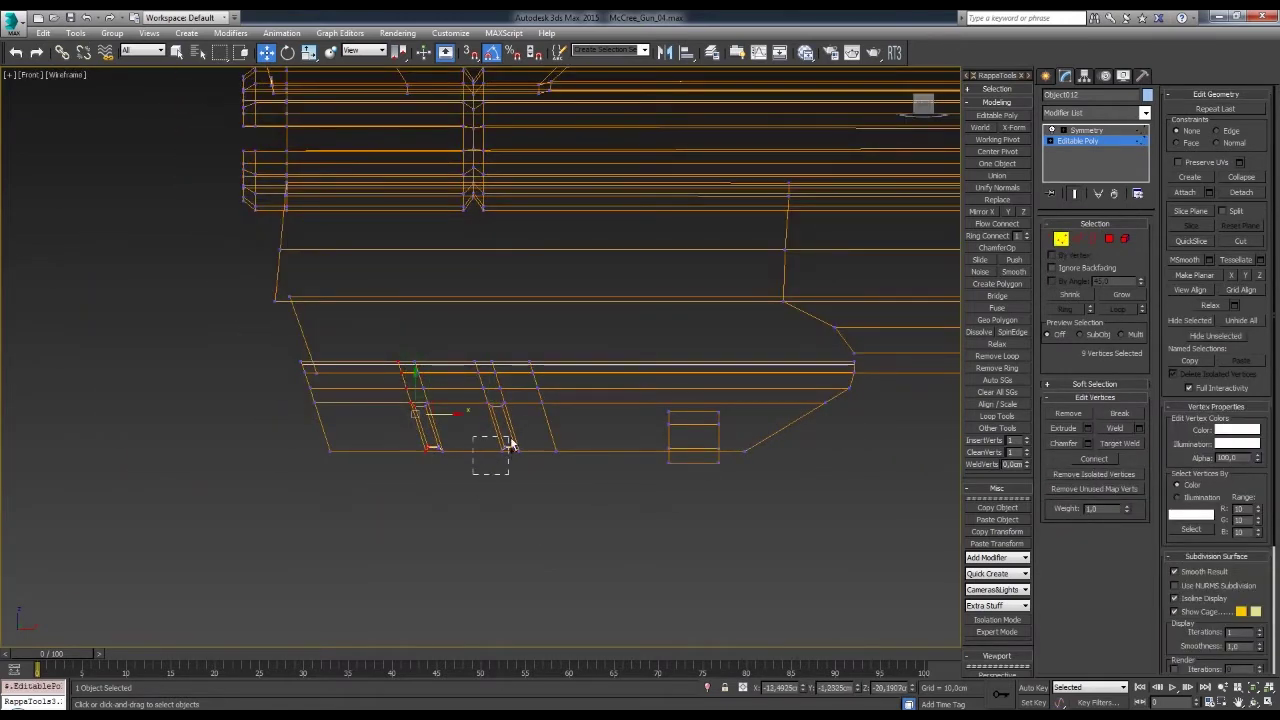
pyautogui.press('F3')
pyautogui.moveTo(478, 415); pyautogui.dragTo(520, 411, button='middle')
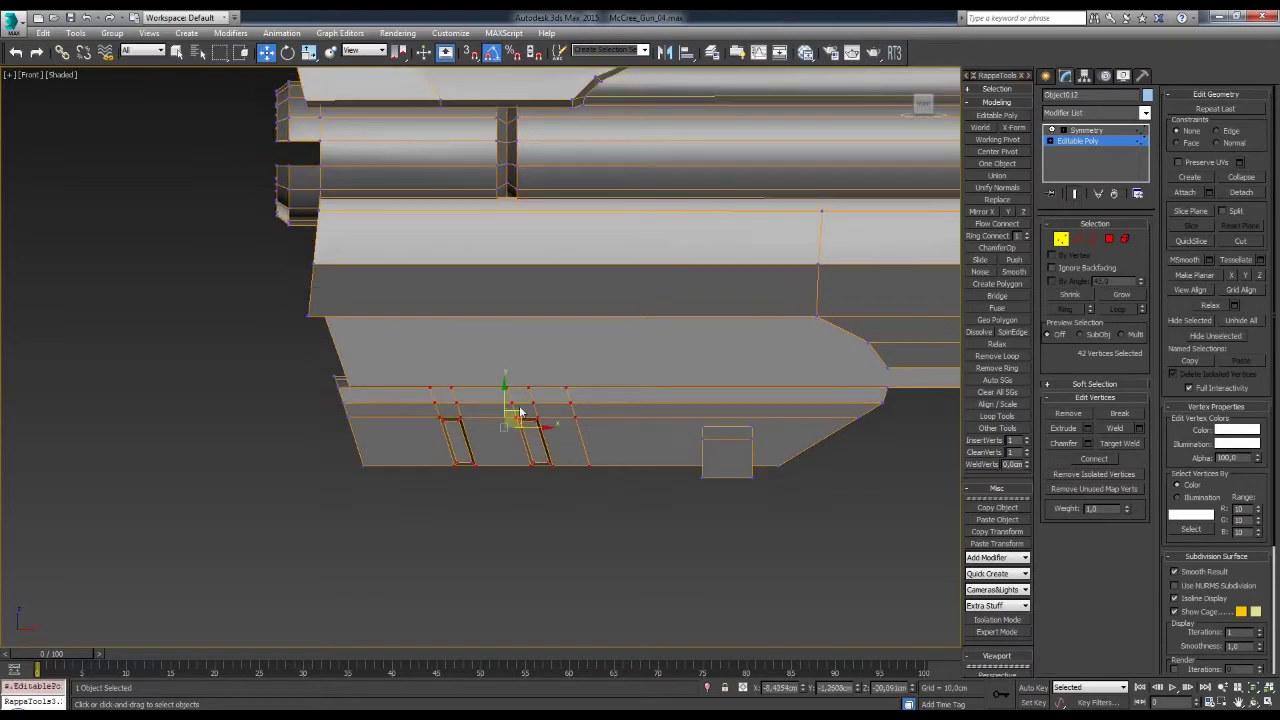
pyautogui.scroll(-3, 548, 426)
pyautogui.moveTo(783, 235); pyautogui.dragTo(607, 478)
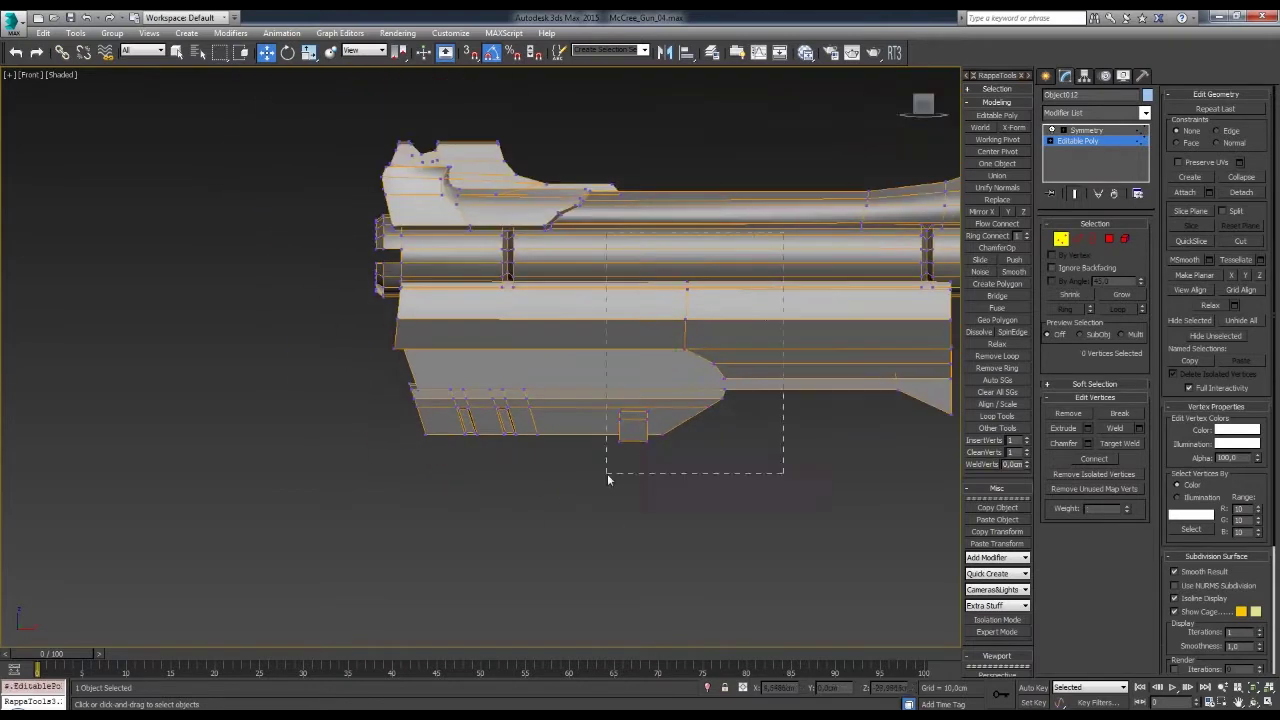
pyautogui.scroll(-2, 574, 505)
# - Review the whole gun from the front, then pick the face at the frame's front end
pyautogui.click(864, 426)
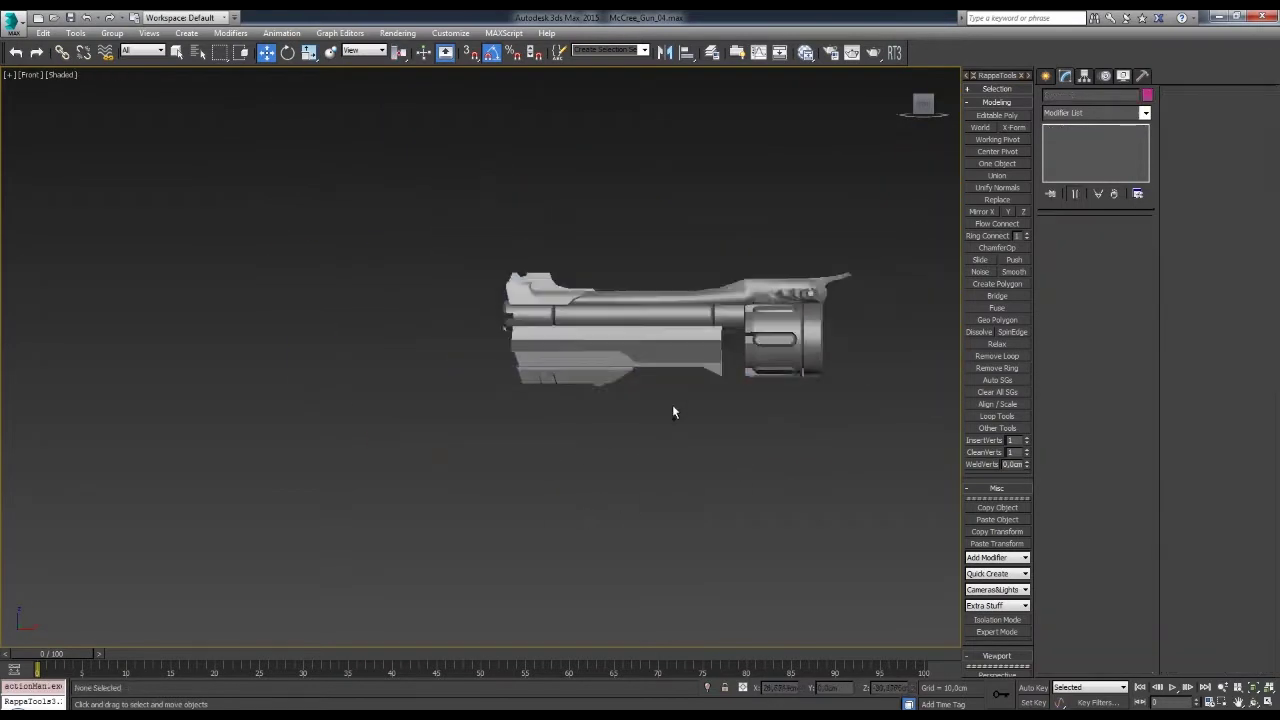
pyautogui.keyDown('alt'); pyautogui.moveTo(672, 404); pyautogui.dragTo(640, 395, button='middle'); pyautogui.keyUp('alt')
pyautogui.scroll(3, 626, 392)
pyautogui.scroll(-2, 640, 390)
pyautogui.press('f')
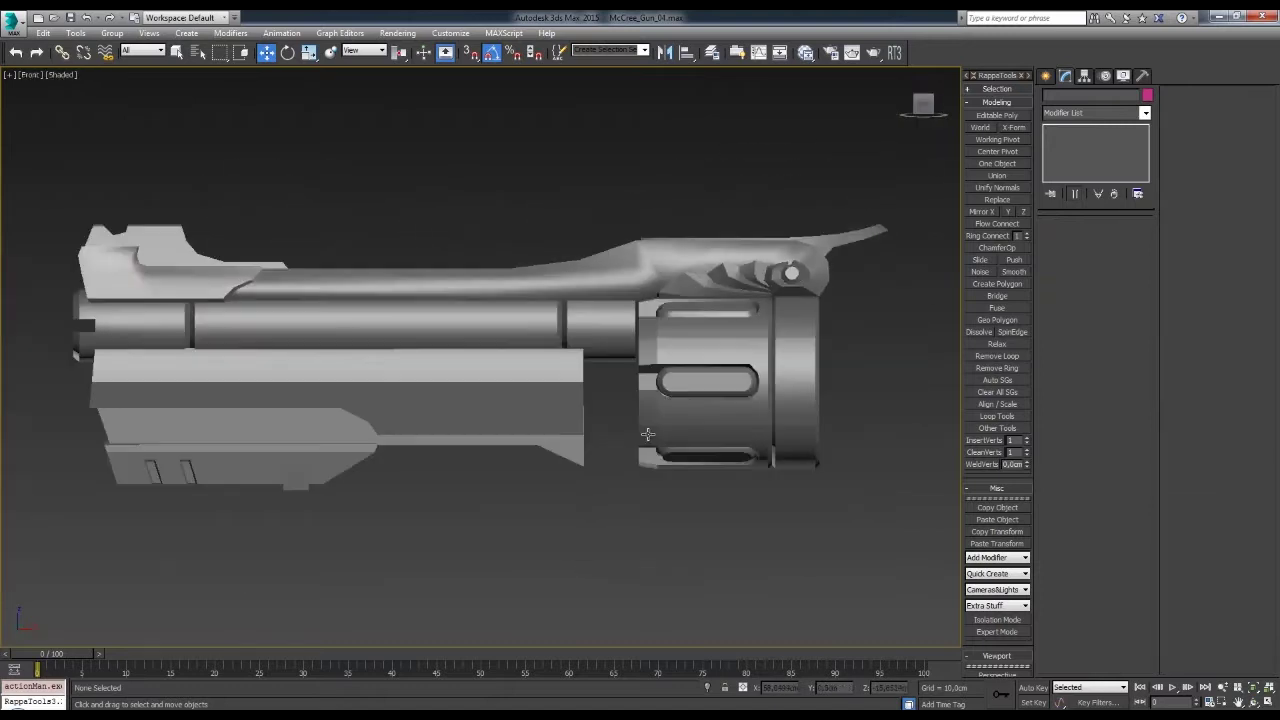
pyautogui.scroll(-1, 650, 395)
pyautogui.scroll(2, 655, 380)
pyautogui.scroll(-1, 637, 393)
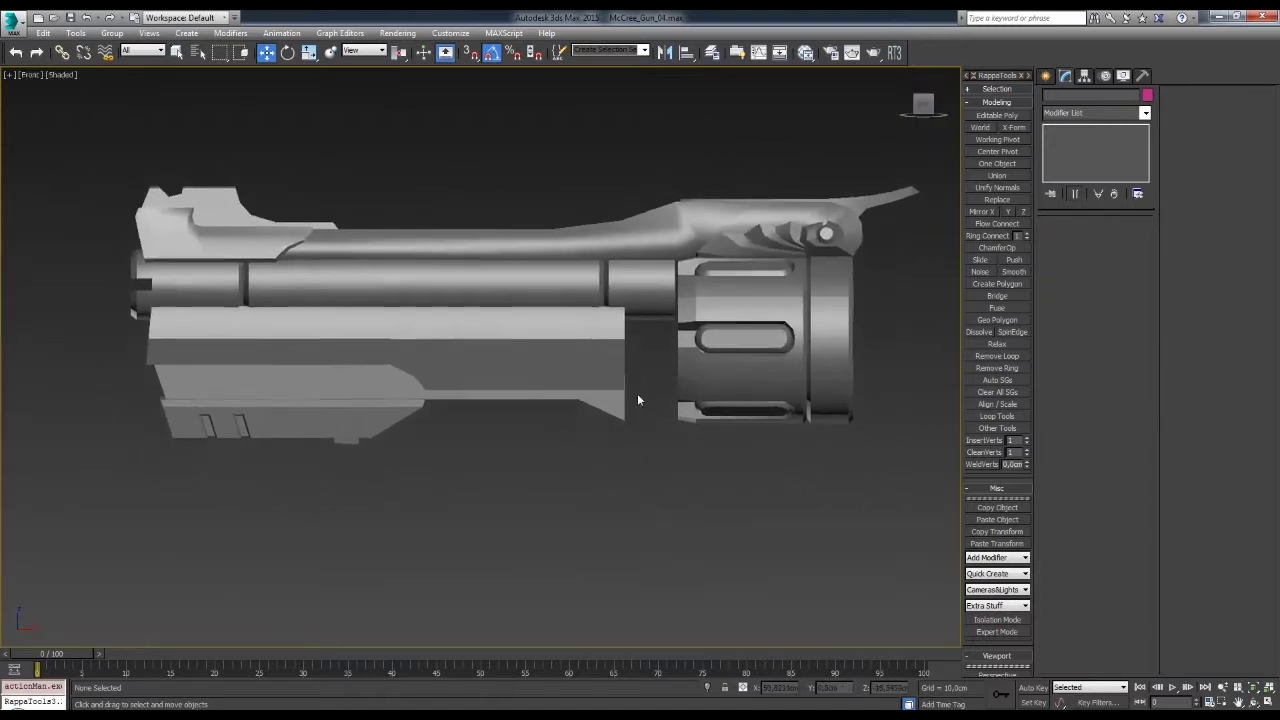
pyautogui.scroll(2, 634, 391)
pyautogui.scroll(1, 613, 352)
pyautogui.click(470, 325)
# - Shift-drag the frame face toward the cylinder as a new plate and select its edges
pyautogui.keyDown('shift'); pyautogui.moveTo(470, 325); pyautogui.dragTo(627, 360); pyautogui.keyUp('shift')
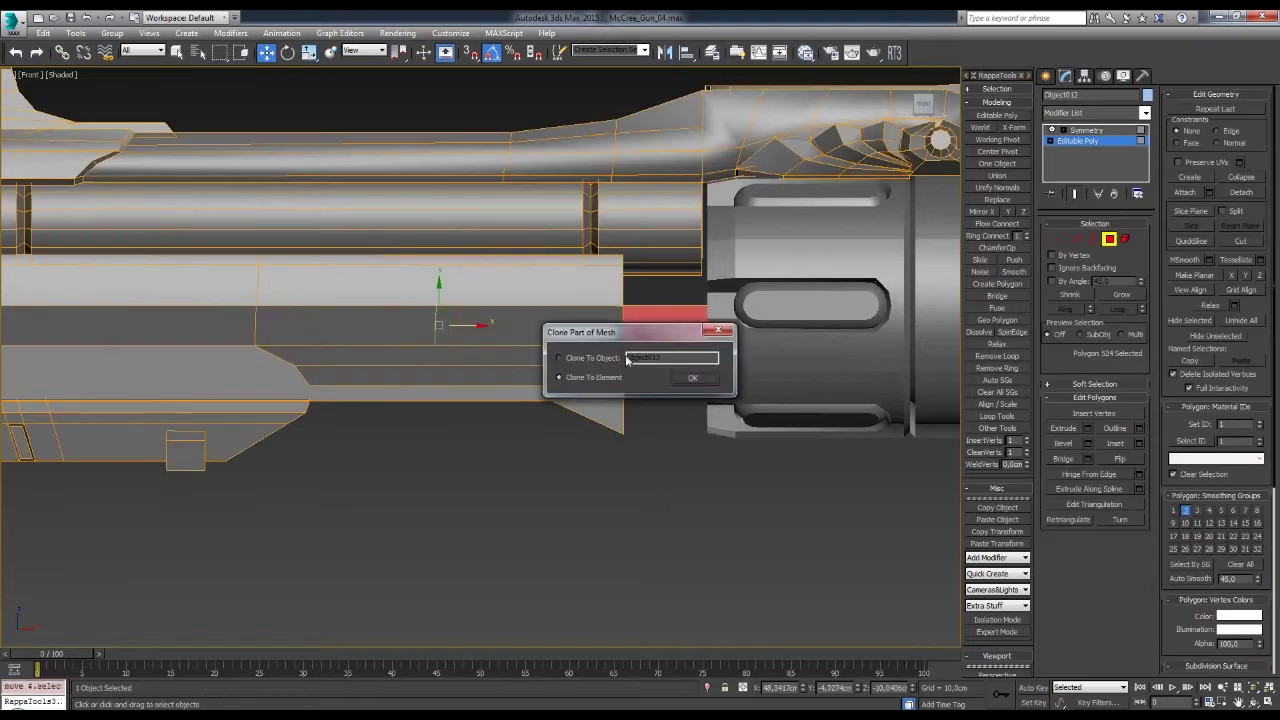
pyautogui.moveTo(666, 379)
pyautogui.keyDown('alt'); pyautogui.mouseDown(button='middle')
pyautogui.moveTo(637, 166)
pyautogui.moveTo(680, 349)
pyautogui.moveTo(652, 360)
pyautogui.moveTo(660, 438)
pyautogui.moveTo(654, 398)
pyautogui.mouseUp(button='middle'); pyautogui.keyUp('alt')
pyautogui.press('2')
pyautogui.press('4')
pyautogui.press('2')
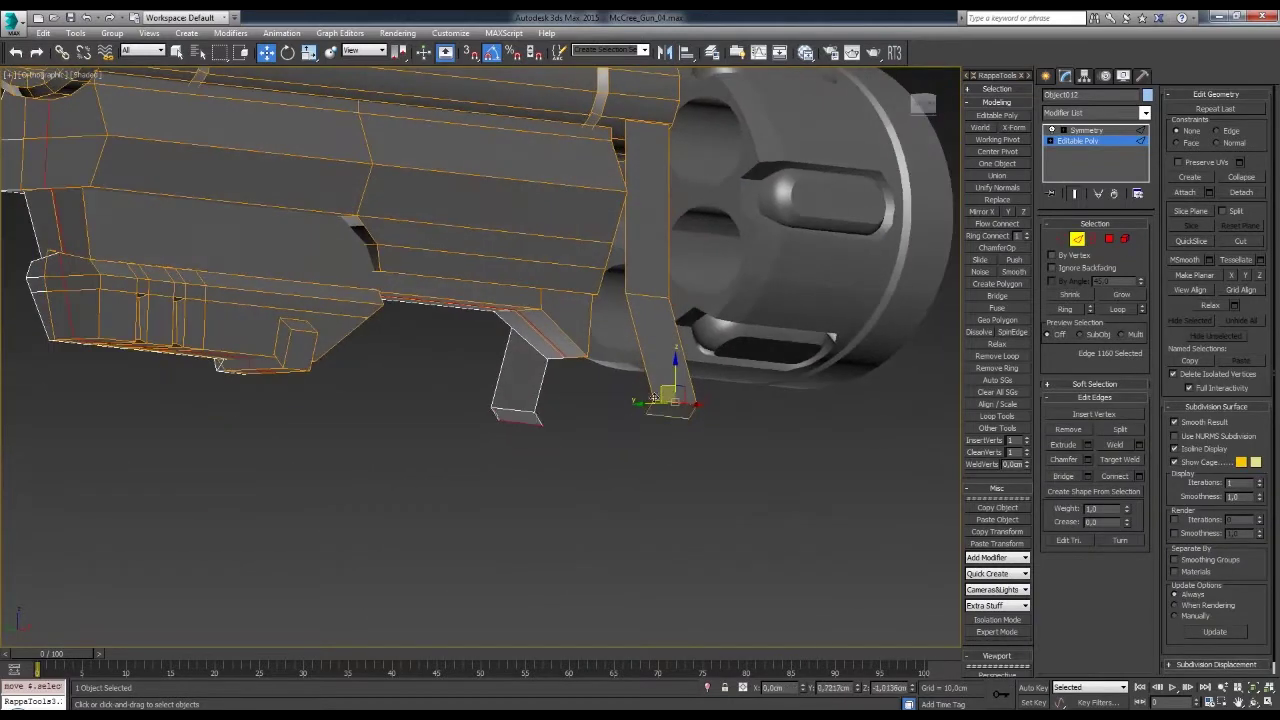
pyautogui.moveTo(496, 347)
pyautogui.keyDown('alt'); pyautogui.mouseDown(button='middle')
pyautogui.moveTo(541, 362)
pyautogui.moveTo(730, 343)
pyautogui.moveTo(638, 375)
pyautogui.moveTo(603, 300)
pyautogui.moveTo(642, 286)
pyautogui.moveTo(560, 370)
pyautogui.moveTo(562, 433)
pyautogui.moveTo(586, 423)
pyautogui.moveTo(606, 357)
pyautogui.moveTo(620, 360)
pyautogui.mouseUp(button='middle'); pyautogui.keyUp('alt')
pyautogui.keyDown('ctrl'); pyautogui.click(603, 300); pyautogui.keyUp('ctrl')
pyautogui.press('w')
pyautogui.click(569, 420)
# - Align the new plate's vertices in front of the cylinder
pyautogui.keyDown('ctrl'); pyautogui.click(1124, 239); pyautogui.keyUp('ctrl')
pyautogui.scroll(-5, 600, 350)
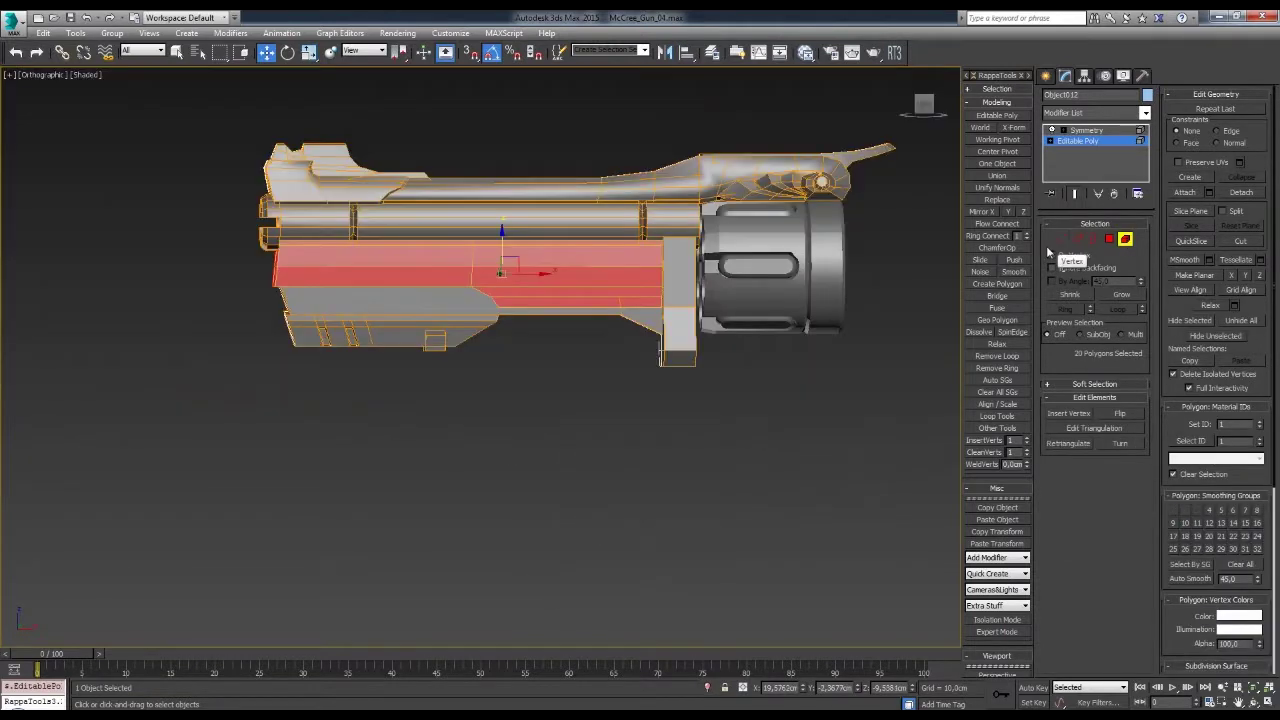
pyautogui.keyDown('ctrl'); pyautogui.click(1061, 239); pyautogui.keyUp('ctrl')
pyautogui.scroll(6, 585, 284)
pyautogui.scroll(-2, 671, 288)
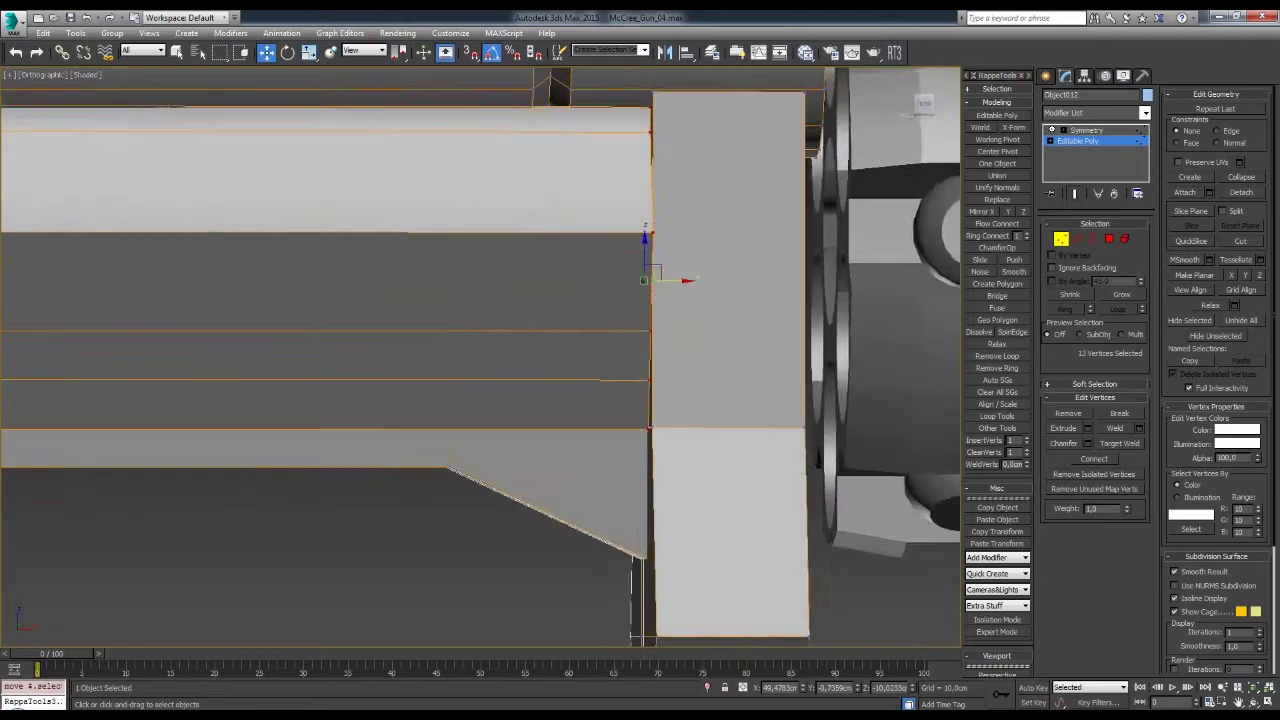
pyautogui.scroll(-2, 563, 397)
pyautogui.scroll(5, 545, 417)
pyautogui.scroll(-5, 546, 415)
pyautogui.moveTo(660, 387)
pyautogui.keyDown('alt'); pyautogui.mouseDown(button='middle')
pyautogui.moveTo(607, 390)
pyautogui.moveTo(690, 350)
pyautogui.moveTo(715, 314)
pyautogui.moveTo(608, 391)
pyautogui.mouseUp(button='middle'); pyautogui.keyUp('alt')
pyautogui.scroll(-5, 665, 396)
pyautogui.click(718, 309)
pyautogui.scroll(-2, 718, 309)
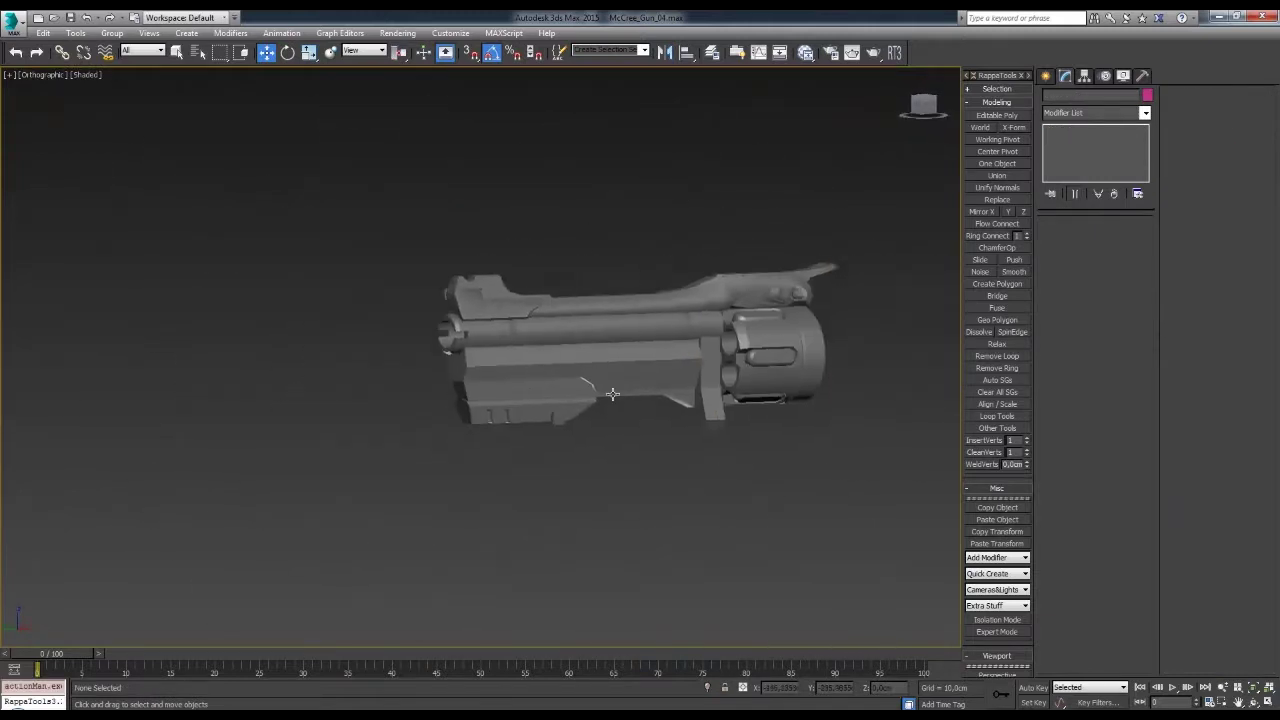
# - Reapply the Symmetry modifier above Editable Poly so the plate is mirrored
pyautogui.click(608, 391)
pyautogui.scroll(3, 703, 366)
pyautogui.keyDown('alt'); pyautogui.moveTo(703, 366); pyautogui.dragTo(714, 434, button='middle'); pyautogui.keyUp('alt')
pyautogui.scroll(3, 714, 434)
pyautogui.click(1078, 140)
pyautogui.press('4')
pyautogui.moveTo(420, 420)
pyautogui.keyDown('alt'); pyautogui.mouseDown(button='middle')
pyautogui.moveTo(367, 477)
pyautogui.moveTo(745, 298)
pyautogui.moveTo(551, 414)
pyautogui.moveTo(749, 371)
pyautogui.moveTo(586, 357)
pyautogui.moveTo(514, 386)
pyautogui.moveTo(523, 366)
pyautogui.mouseUp(button='middle'); pyautogui.keyUp('alt')
pyautogui.press('4')
pyautogui.press('1')
pyautogui.press('4')
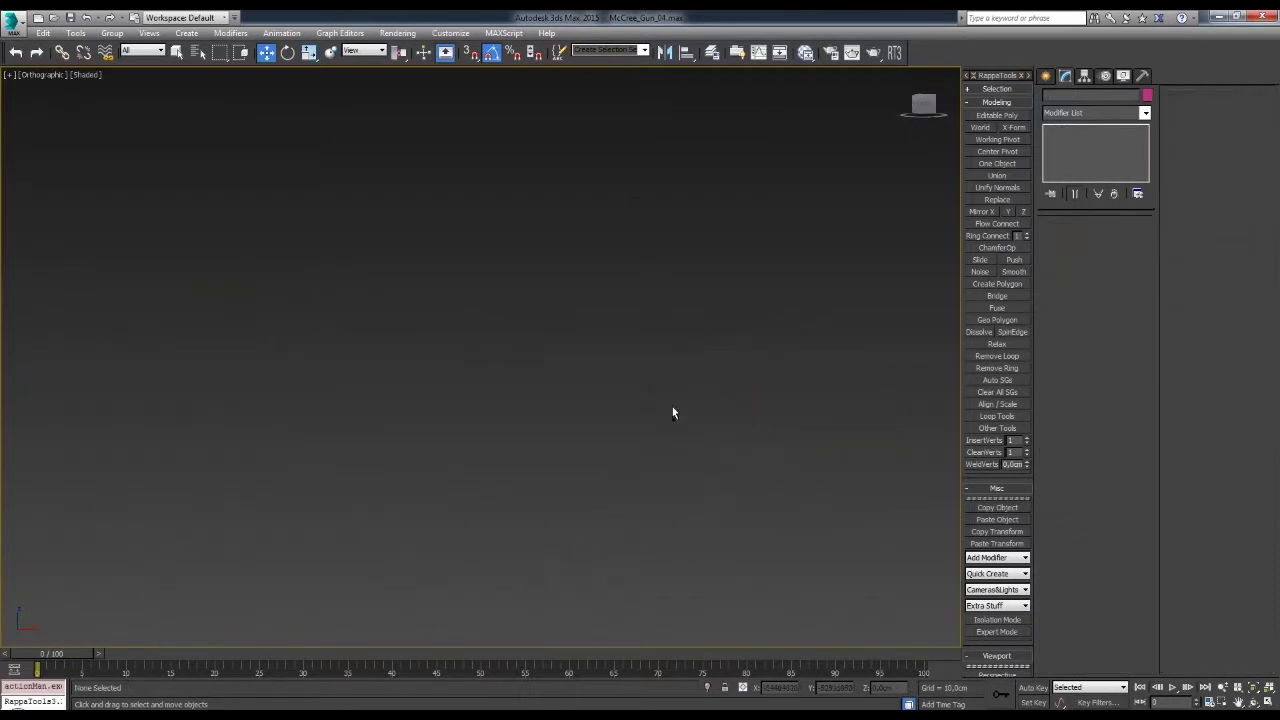
pyautogui.click(590, 312)
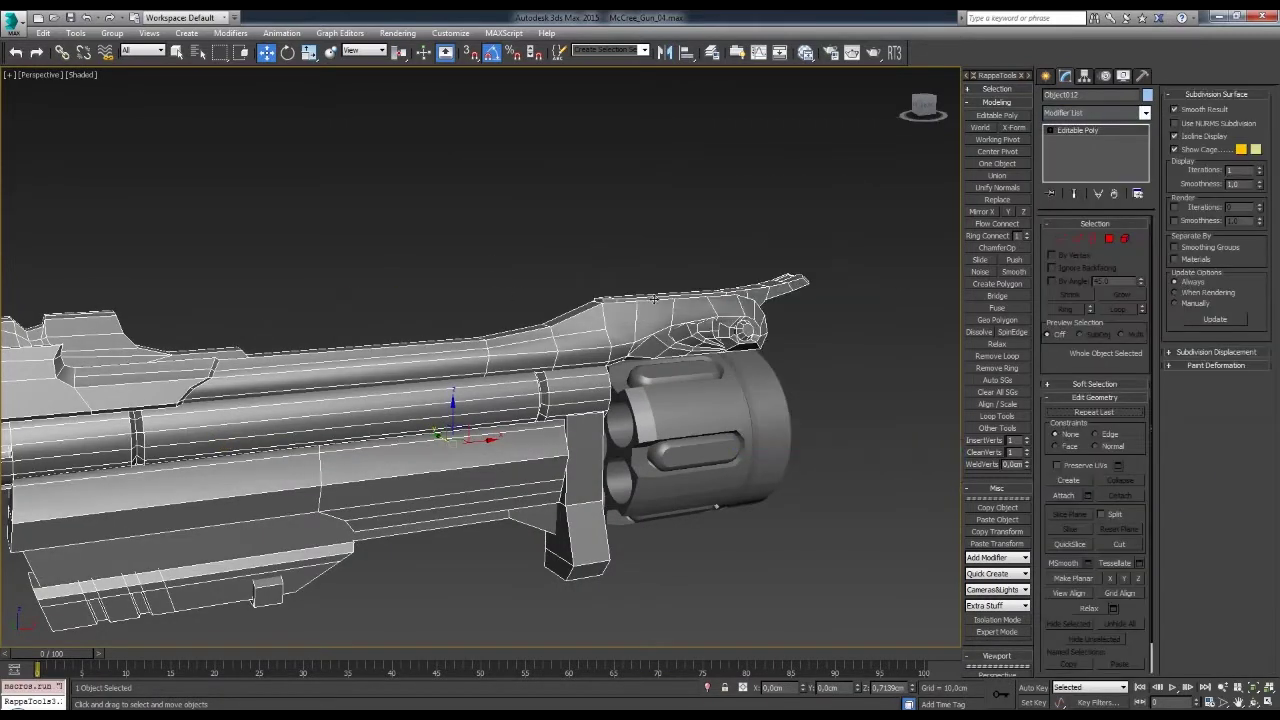
pyautogui.click(1129, 154)
pyautogui.click(1110, 239)
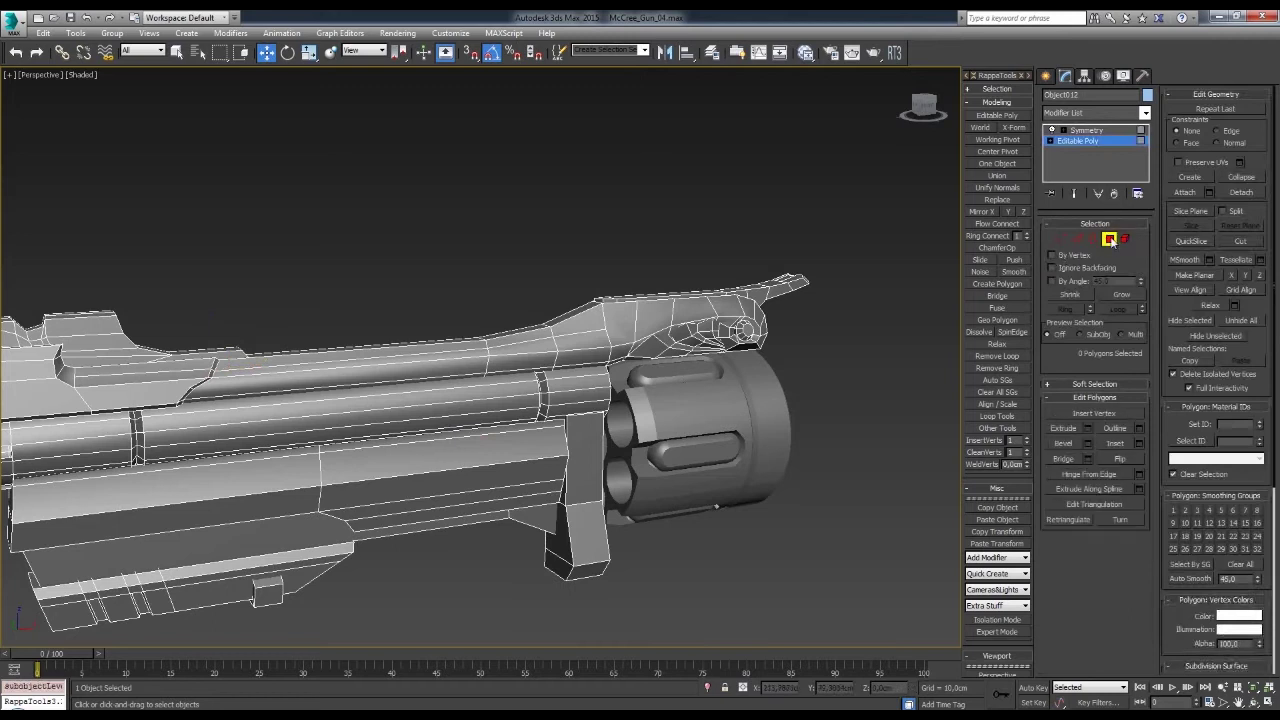
# - Select the long faces along the barrel's curved top rail
pyautogui.click(356, 375)
pyautogui.scroll(3, 663, 356)
pyautogui.keyDown('ctrl'); pyautogui.click(818, 326); pyautogui.keyUp('ctrl')
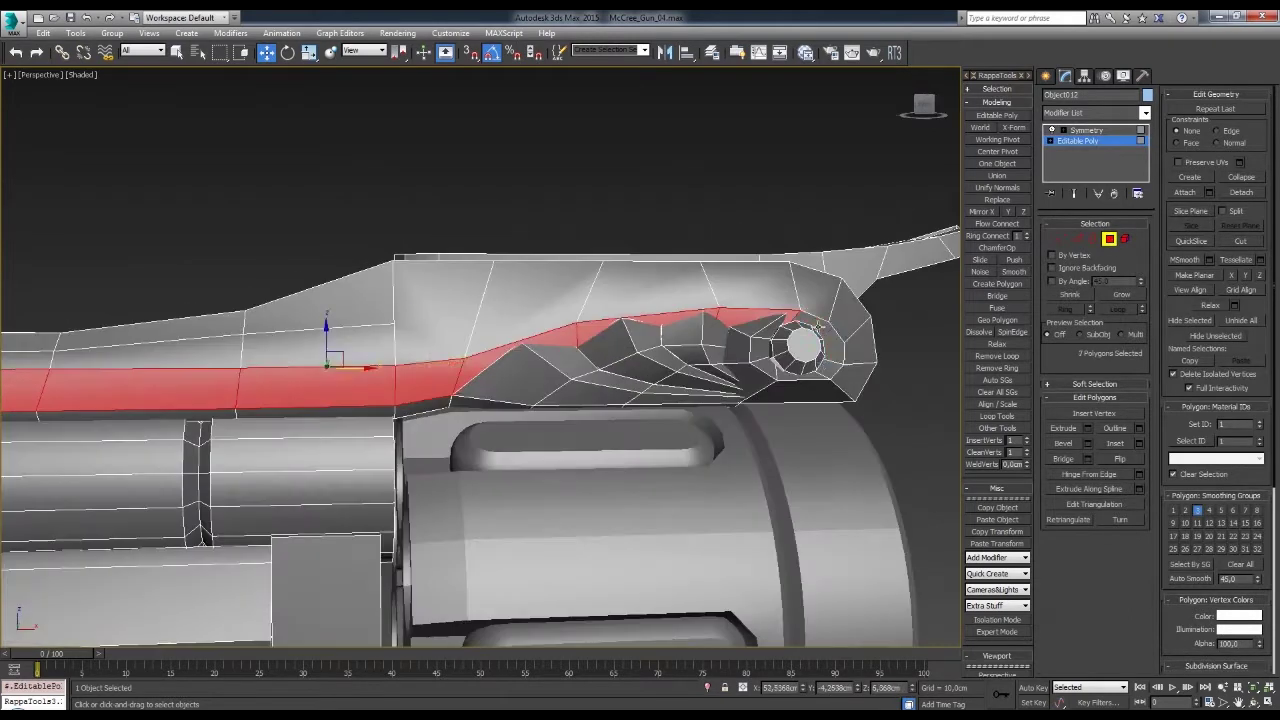
pyautogui.scroll(-4, 600, 350)
pyautogui.moveTo(600, 350)
pyautogui.keyDown('alt'); pyautogui.mouseDown(button='middle')
pyautogui.moveTo(732, 299)
pyautogui.moveTo(701, 353)
pyautogui.mouseUp(button='middle'); pyautogui.keyUp('alt')
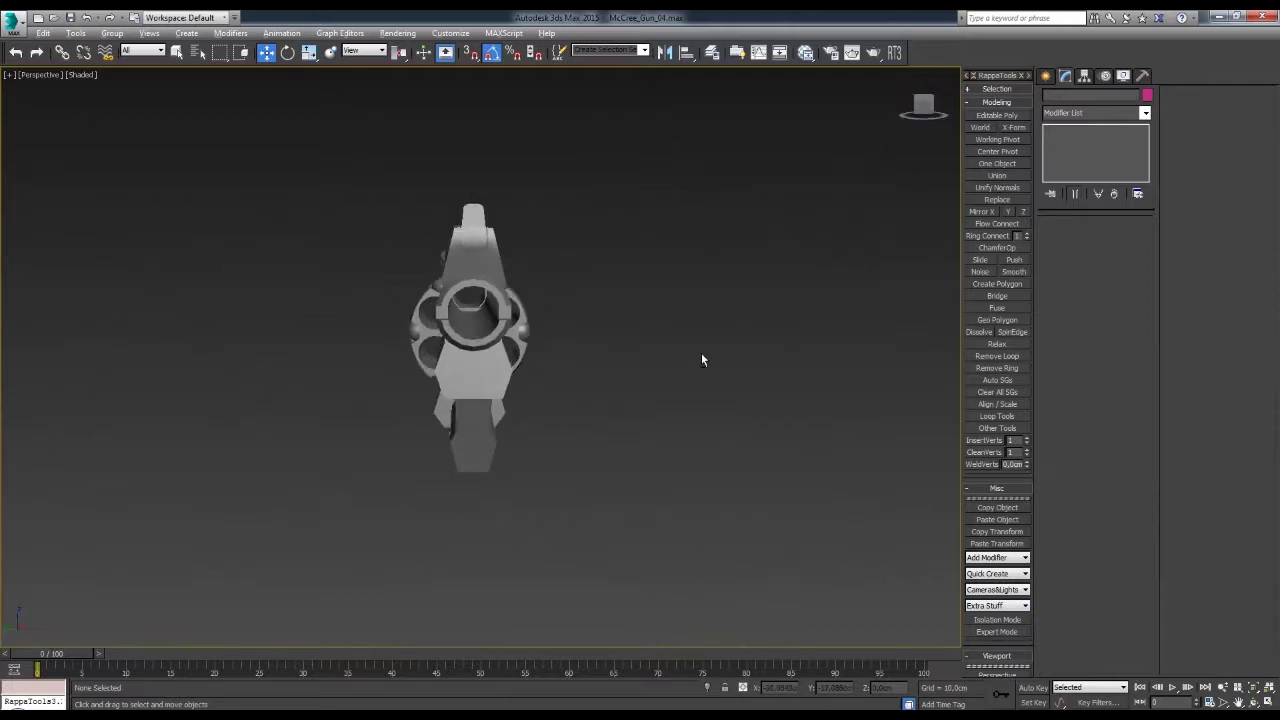
pyautogui.scroll(5, 483, 280)
pyautogui.click(483, 280)
pyautogui.scroll(4, 483, 250)
pyautogui.click(1077, 238)
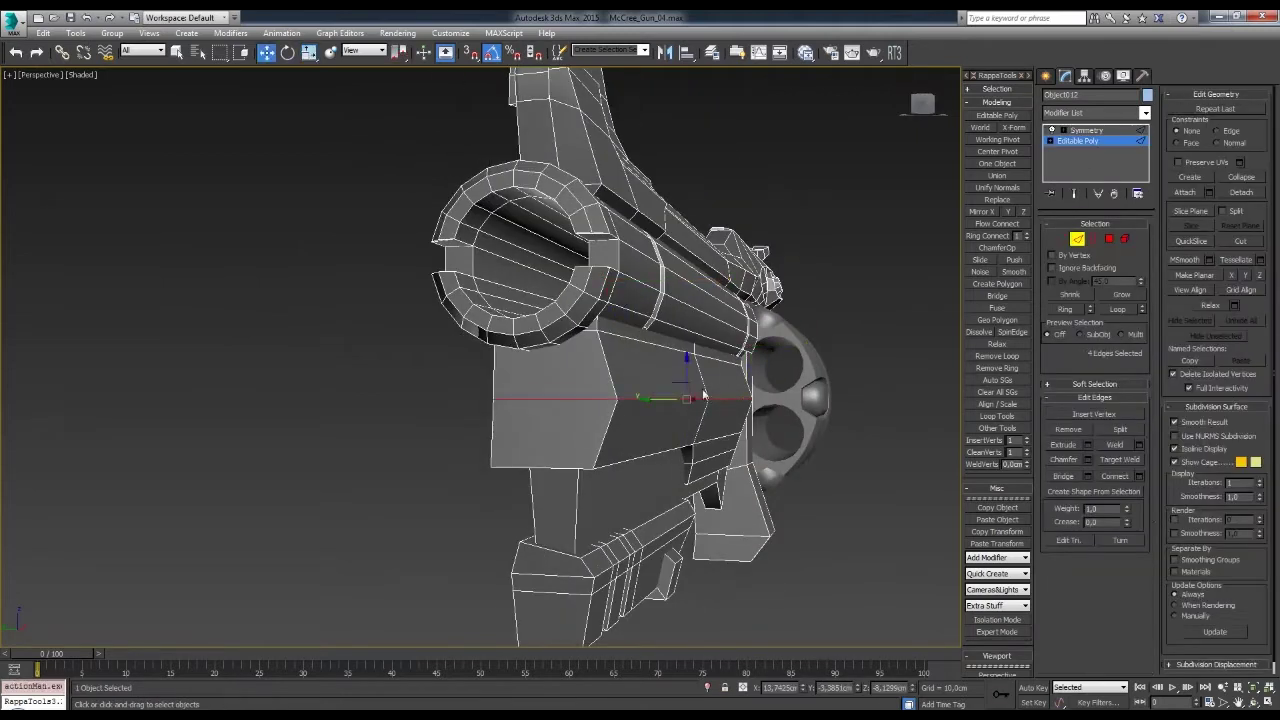
# - Extrude the front block's selected edges with Shift+E at 0,3 to form grooves
pyautogui.press('4')
pyautogui.click(703, 453)
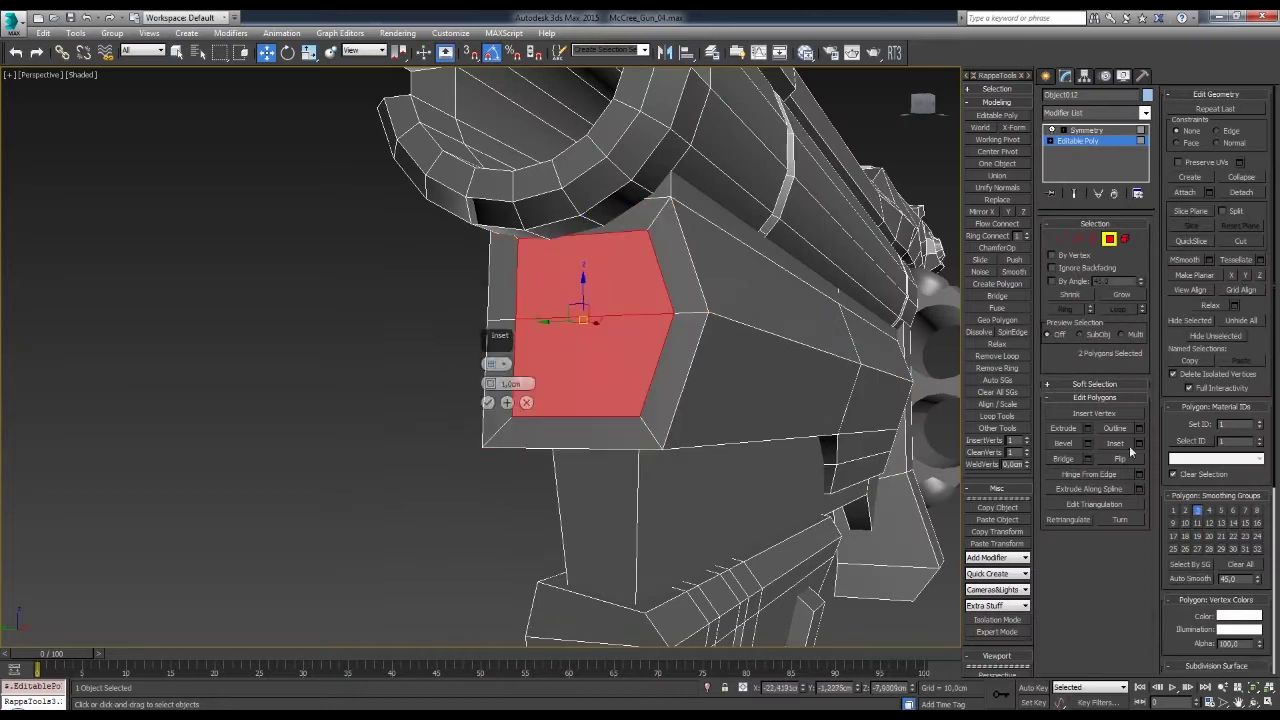
pyautogui.press('2')
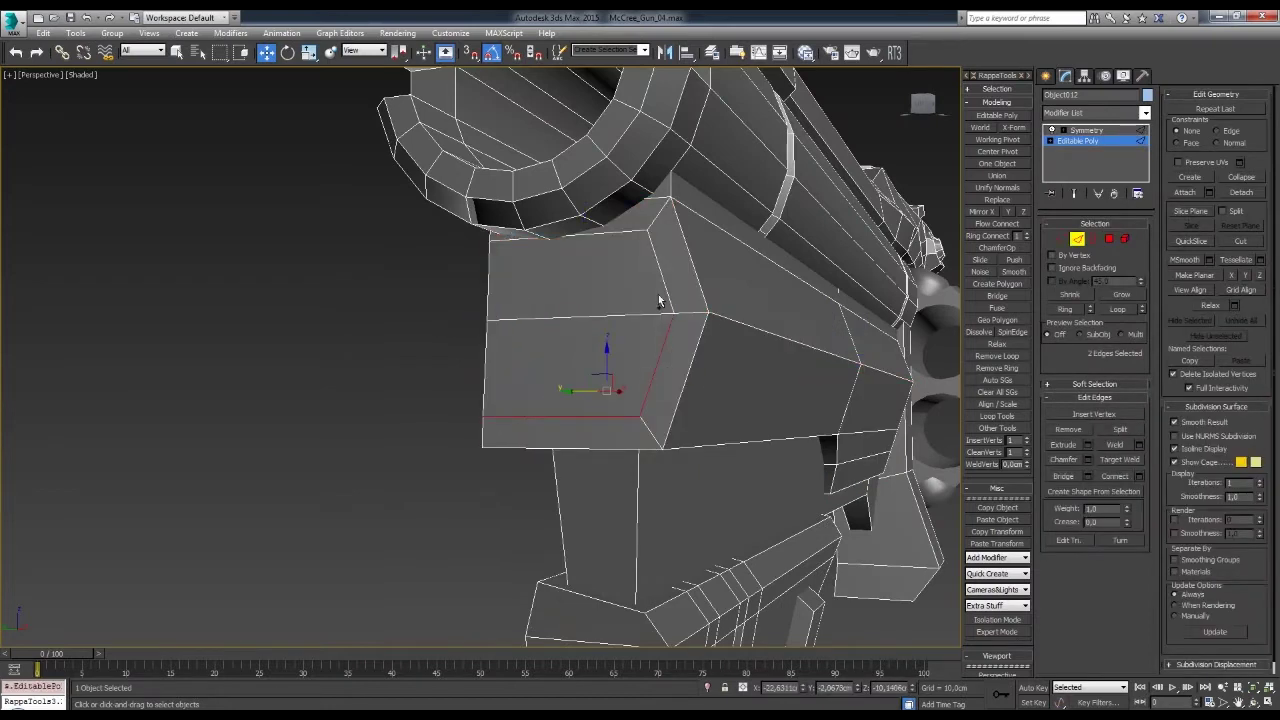
pyautogui.keyDown('ctrl'); pyautogui.click(659, 301); pyautogui.keyUp('ctrl')
pyautogui.scroll(2, 644, 211)
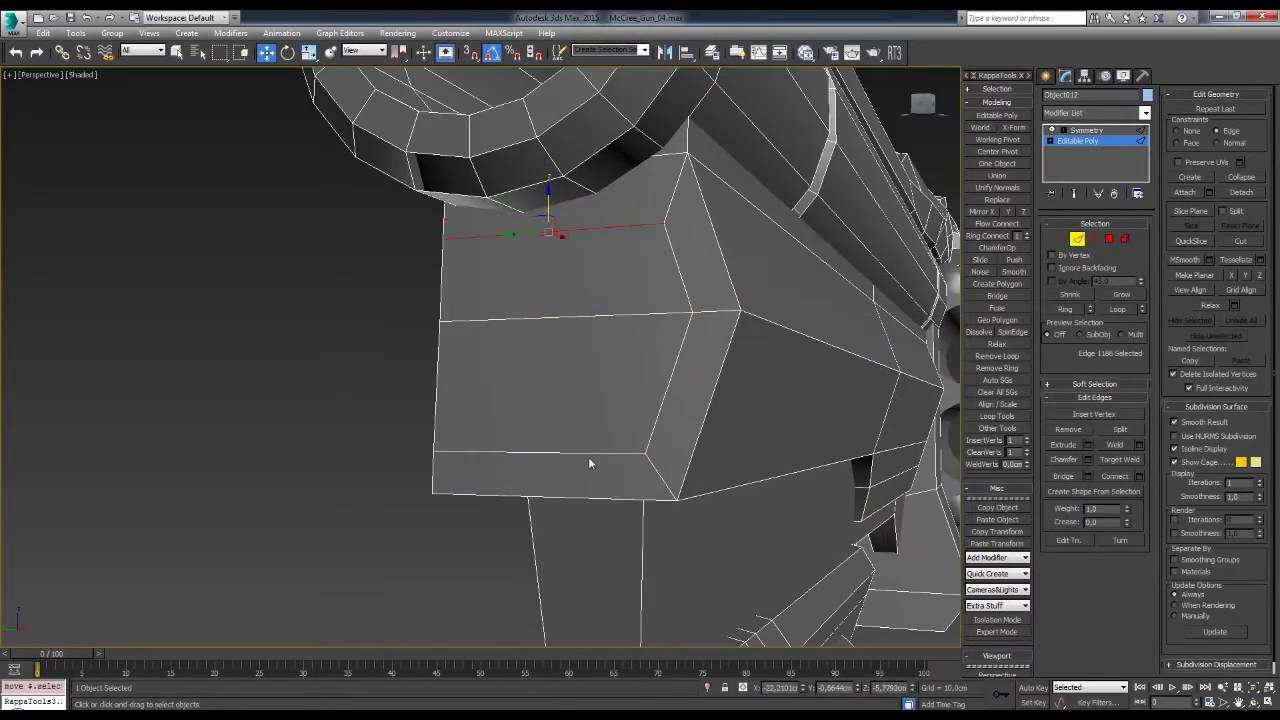
pyautogui.moveTo(590, 463); pyautogui.dragTo(588, 451, button='middle')
pyautogui.keyDown('ctrl'); pyautogui.click(647, 425); pyautogui.keyUp('ctrl')
pyautogui.hotkey('shift', 'e')
pyautogui.moveTo(489, 384); pyautogui.dragTo(489, 363)
pyautogui.write('0,3')
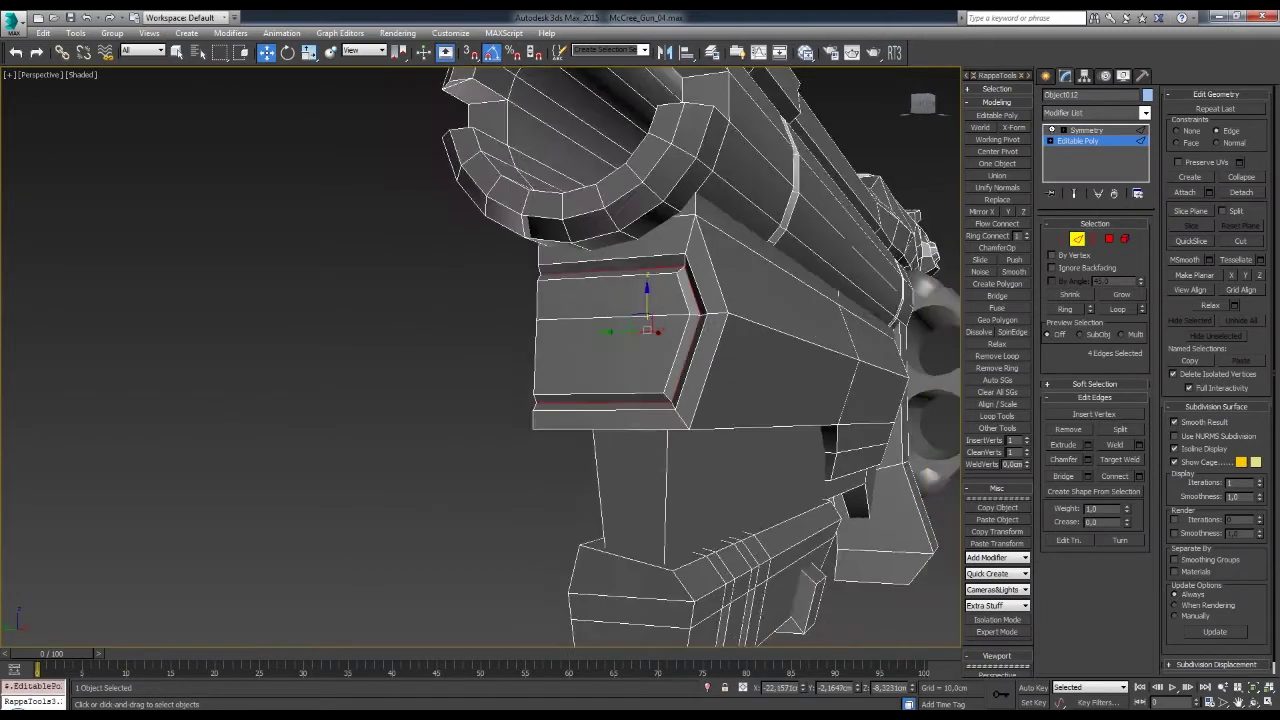
# - Deselect and orbit around both sides to review the full revolver body
pyautogui.moveTo(779, 372)
pyautogui.keyDown('alt'); pyautogui.mouseDown(button='middle')
pyautogui.moveTo(719, 416)
pyautogui.moveTo(652, 383)
pyautogui.moveTo(674, 409)
pyautogui.moveTo(666, 378)
pyautogui.moveTo(623, 400)
pyautogui.moveTo(643, 460)
pyautogui.moveTo(643, 383)
pyautogui.moveTo(746, 432)
pyautogui.moveTo(599, 430)
pyautogui.moveTo(590, 392)
pyautogui.moveTo(691, 471)
pyautogui.moveTo(709, 443)
pyautogui.mouseUp(button='middle'); pyautogui.keyUp('alt')
pyautogui.press('F4')
pyautogui.click(590, 392)
pyautogui.press('F4')
pyautogui.scroll(3, 598, 368)
pyautogui.press('1')
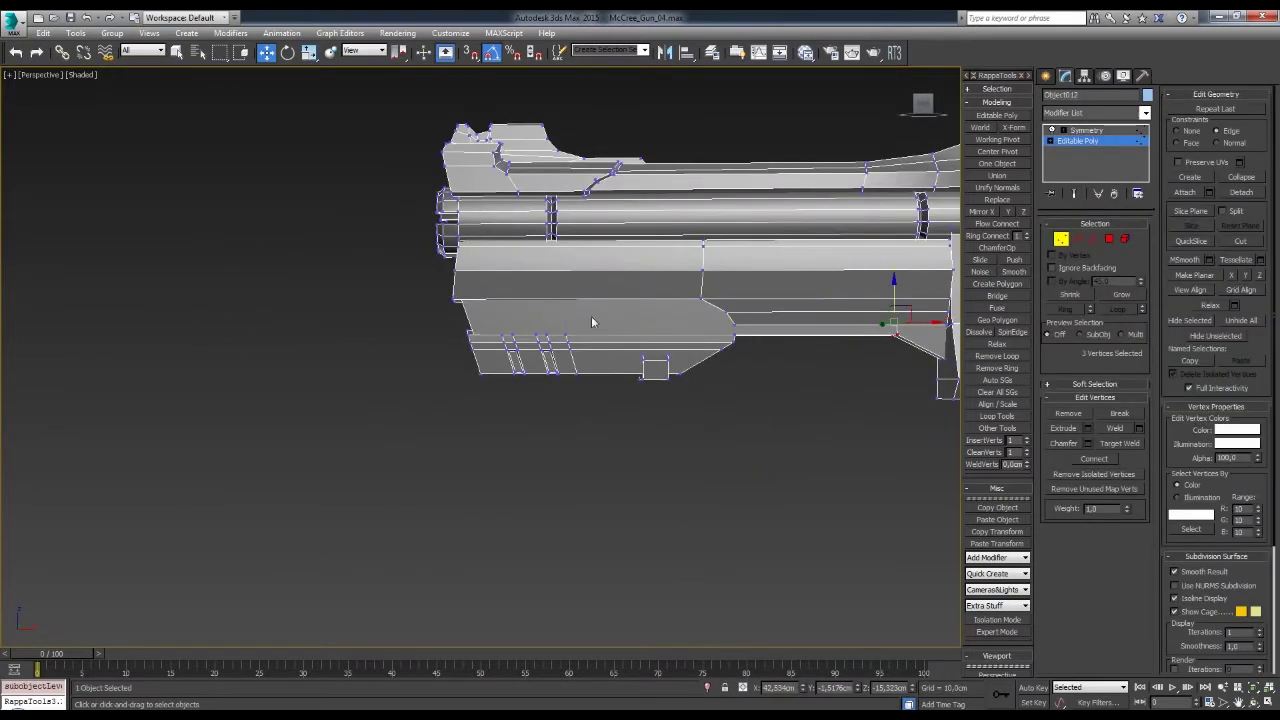
pyautogui.click(615, 436)
pyautogui.keyDown('alt'); pyautogui.moveTo(615, 436); pyautogui.dragTo(700, 428, button='middle'); pyautogui.keyUp('alt')
pyautogui.scroll(-3, 683, 439)
pyautogui.scroll(2, 688, 418)
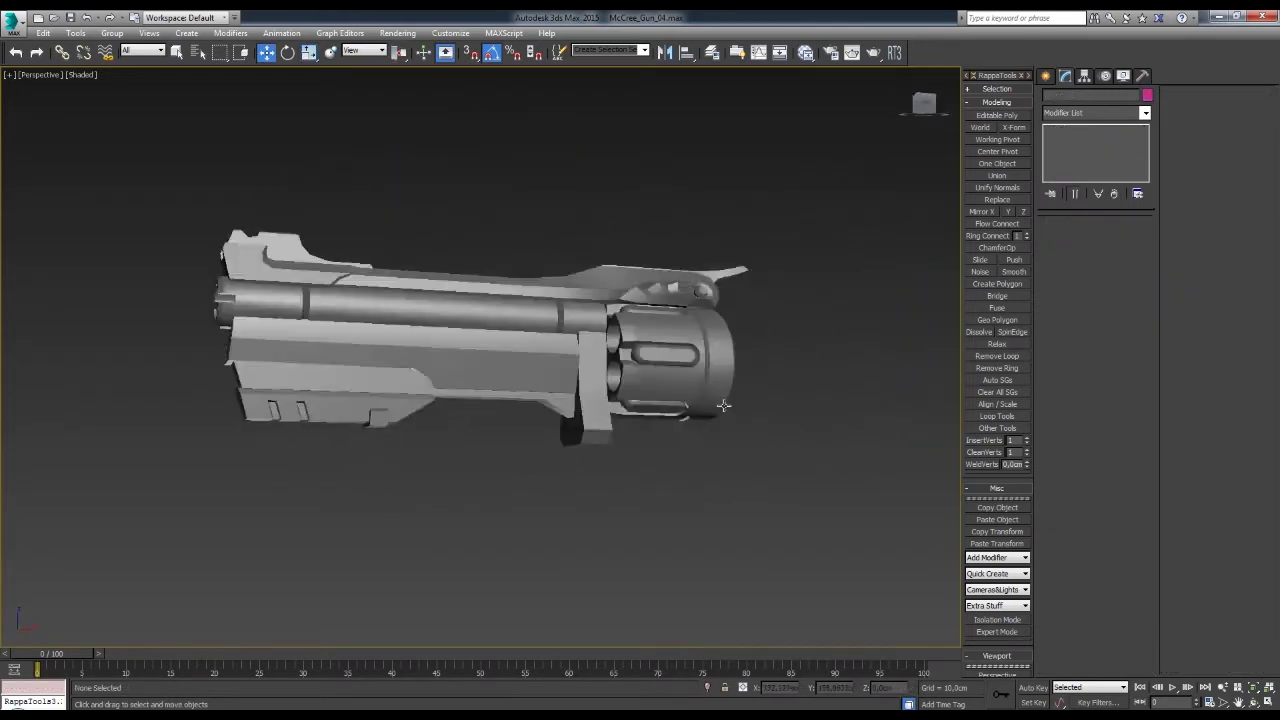
pyautogui.scroll(3, 700, 428)
pyautogui.scroll(2, 700, 428)
pyautogui.click(700, 428)
# - Select the full ring of bore polygons inside the barrel and frame them for inspection
pyautogui.click(1107, 146)
pyautogui.moveTo(600, 400)
pyautogui.keyDown('alt'); pyautogui.mouseDown(button='middle')
pyautogui.moveTo(355, 519)
pyautogui.moveTo(600, 420)
pyautogui.mouseUp(button='middle'); pyautogui.keyUp('alt')
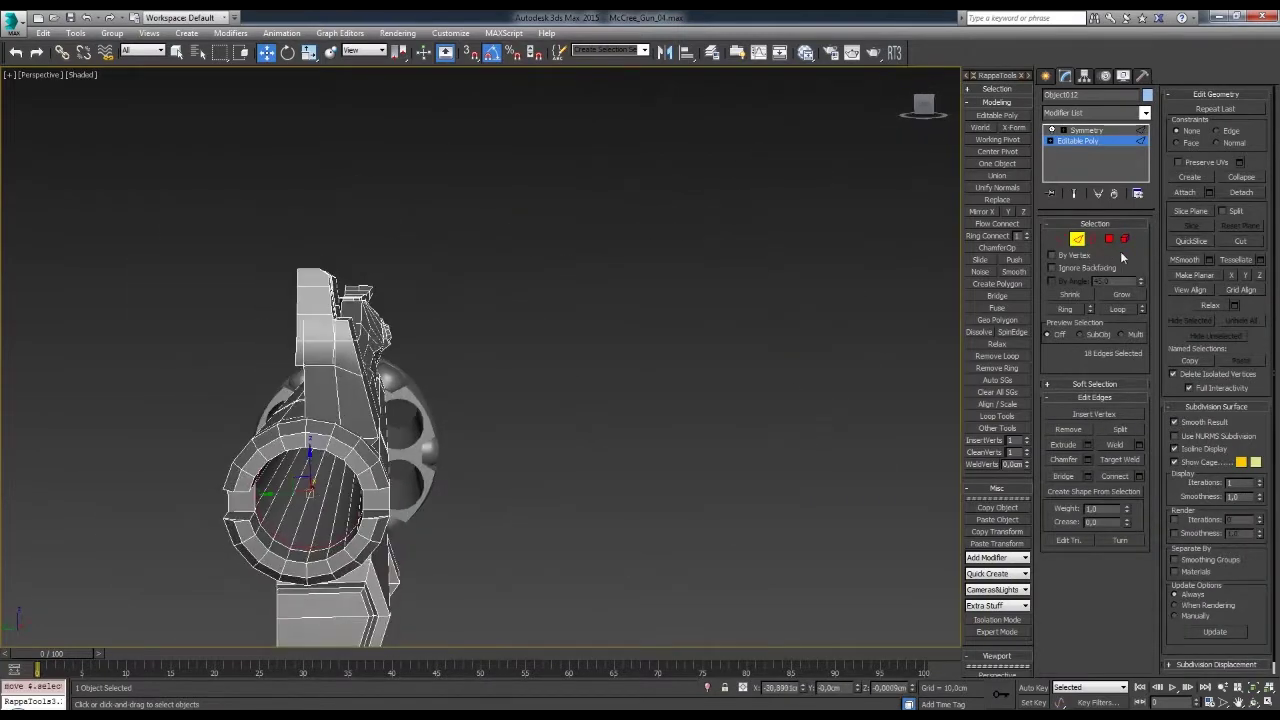
pyautogui.keyDown('shift'); pyautogui.click(310, 527); pyautogui.keyUp('shift')
pyautogui.keyDown('alt'); pyautogui.moveTo(310, 527); pyautogui.dragTo(506, 372, button='middle'); pyautogui.keyUp('alt')
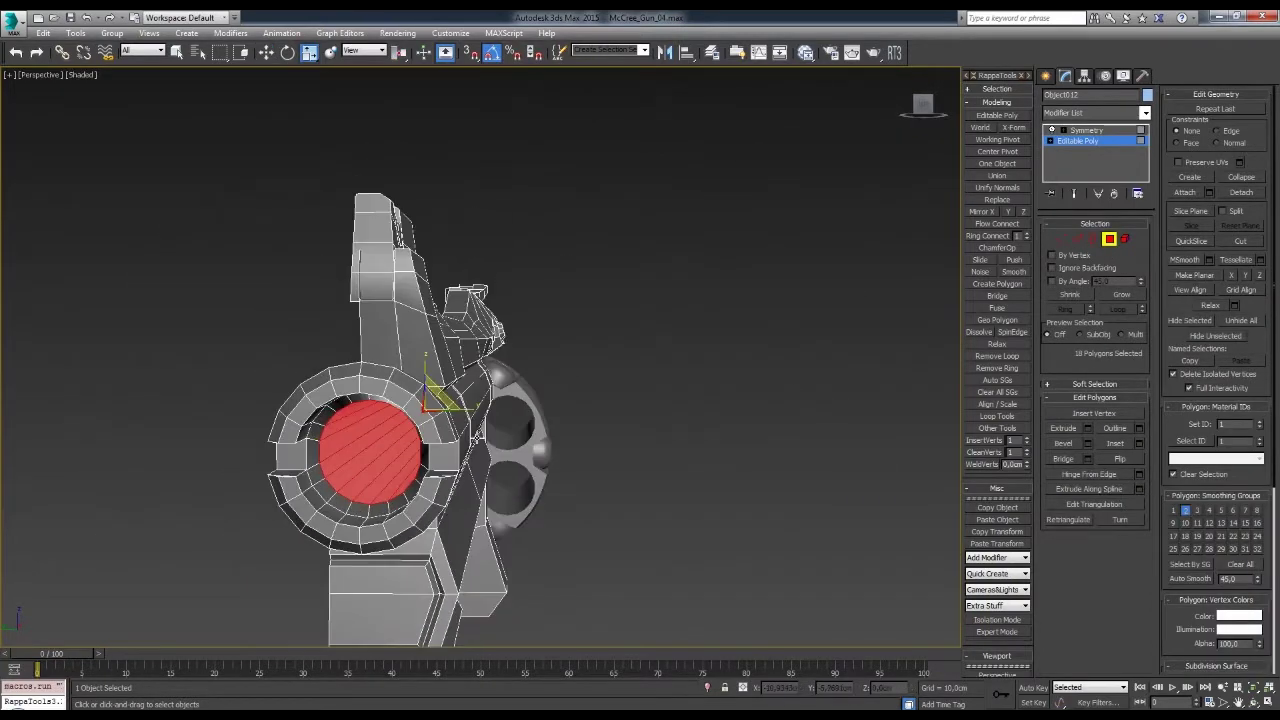
pyautogui.press('l')
pyautogui.press('z')
pyautogui.scroll(-5, 518, 352)
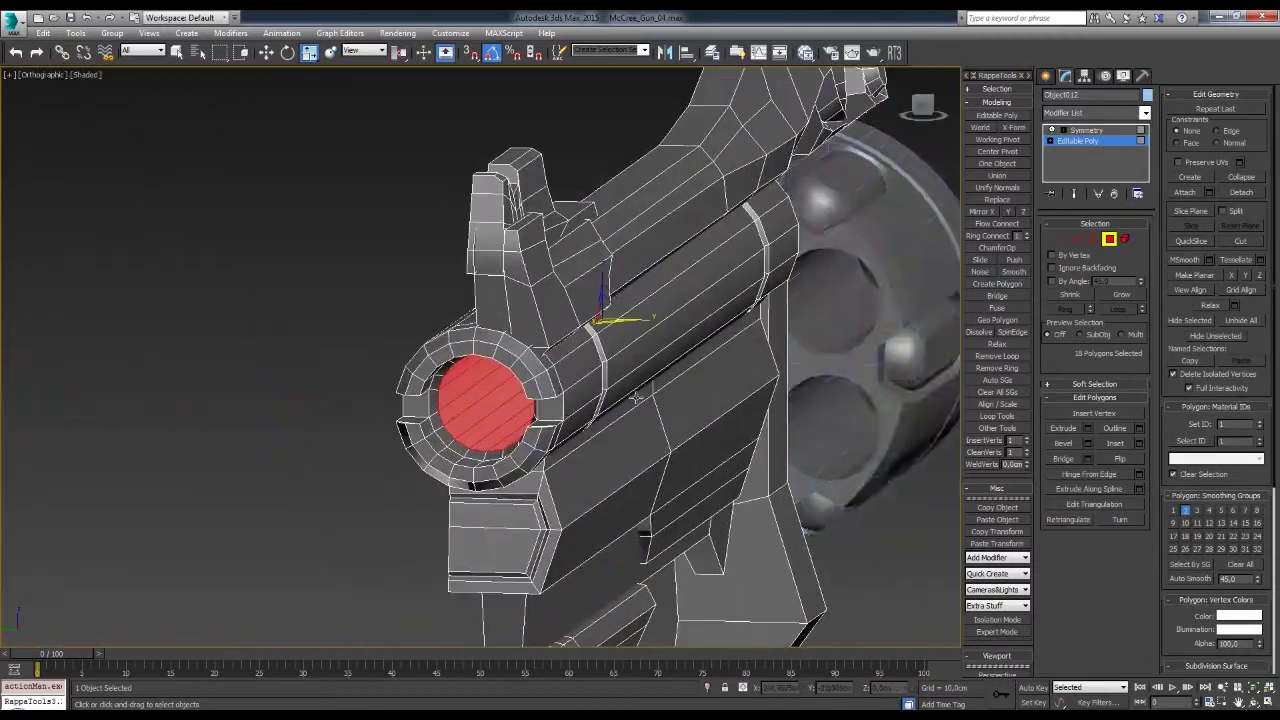
pyautogui.keyDown('alt'); pyautogui.moveTo(518, 352); pyautogui.dragTo(477, 467, button='middle'); pyautogui.keyUp('alt')
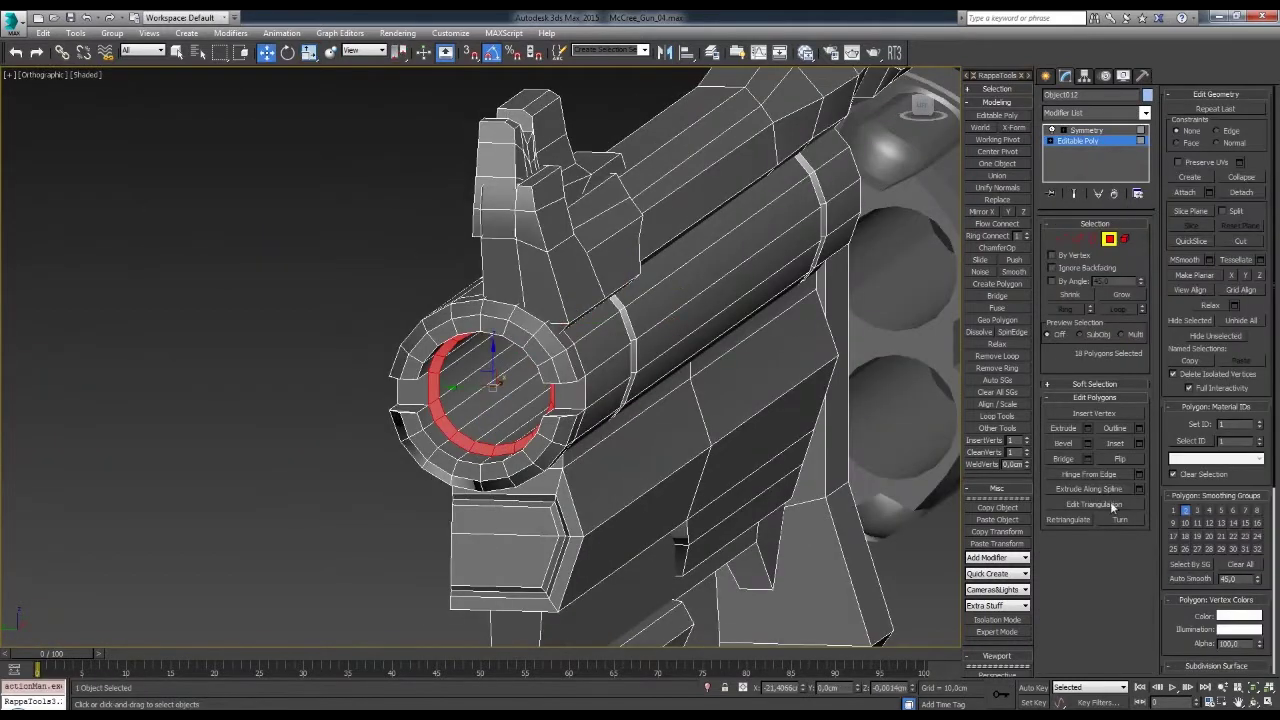
# - Inspect the front sight faces from several angles, then save the revolver file
pyautogui.click(383, 558)
pyautogui.scroll(-5, 383, 558)
pyautogui.moveTo(383, 558)
pyautogui.keyDown('alt'); pyautogui.mouseDown(button='middle')
pyautogui.moveTo(665, 481)
pyautogui.moveTo(615, 438)
pyautogui.mouseUp(button='middle'); pyautogui.keyUp('alt')
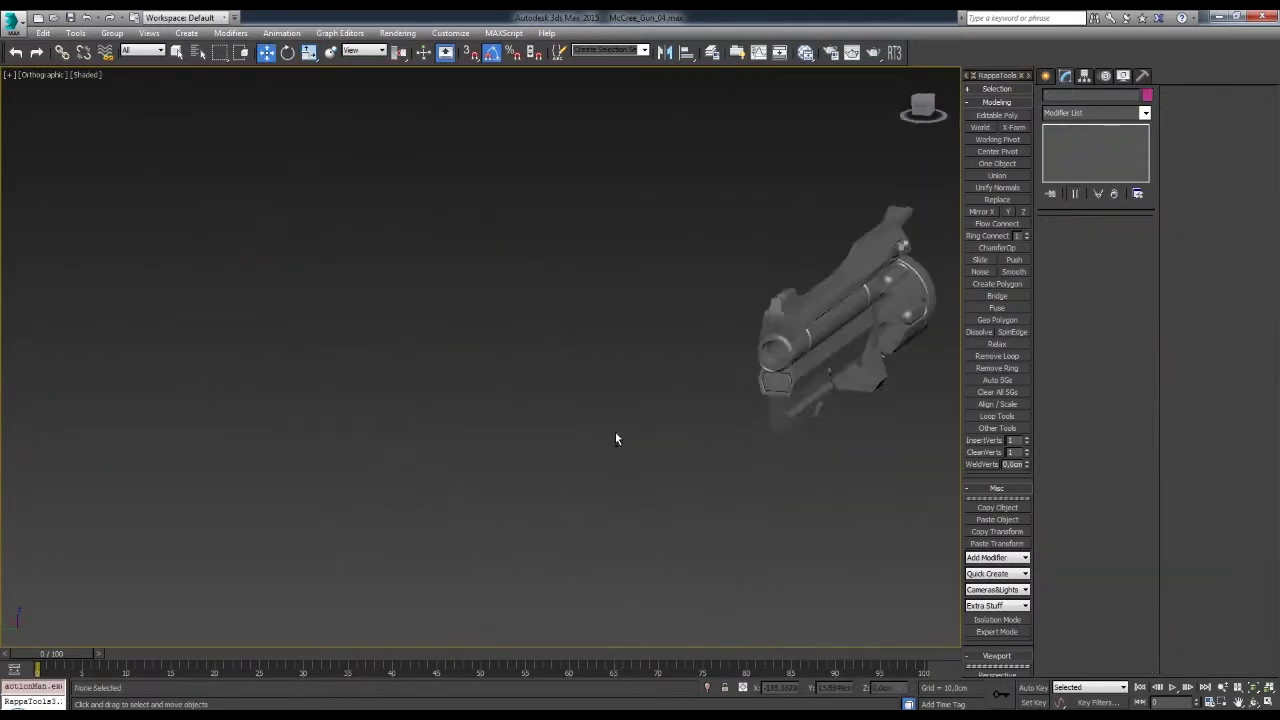
pyautogui.scroll(5, 615, 438)
pyautogui.click(600, 380)
pyautogui.click(530, 290)
pyautogui.click(760, 243)
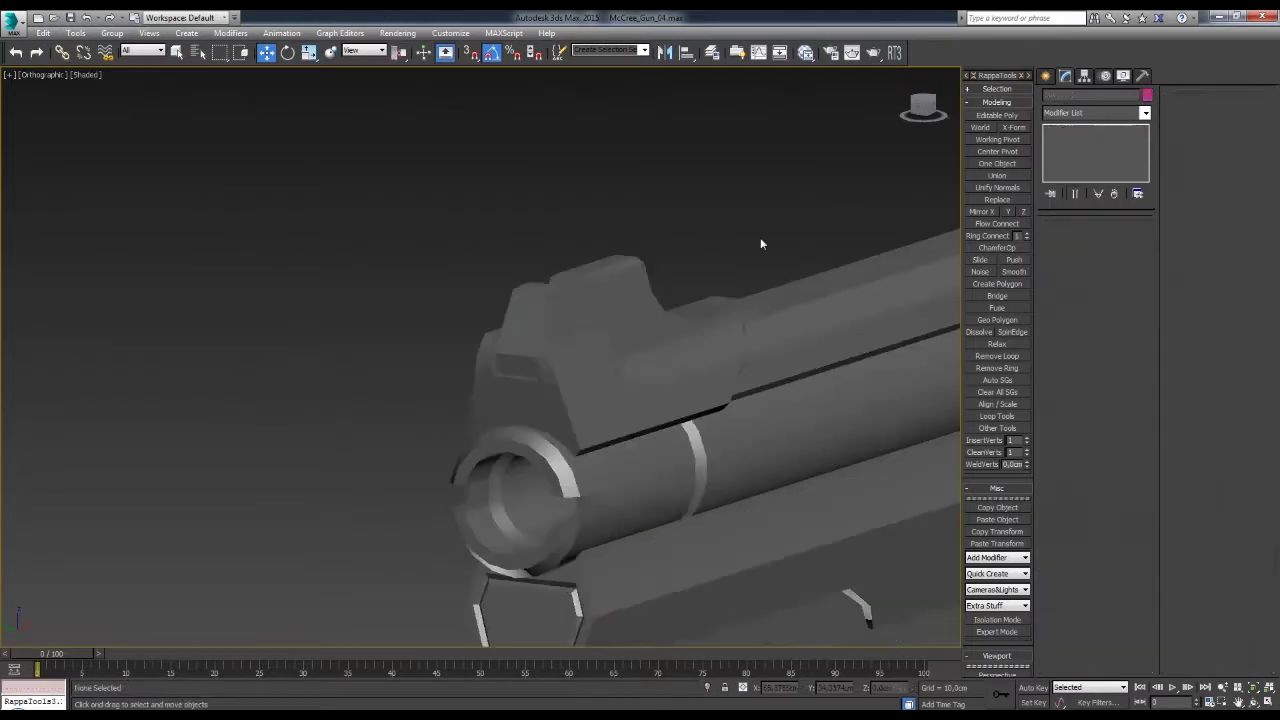
pyautogui.keyDown('alt'); pyautogui.moveTo(760, 243); pyautogui.dragTo(652, 320, button='middle'); pyautogui.keyUp('alt')
pyautogui.click(652, 320)
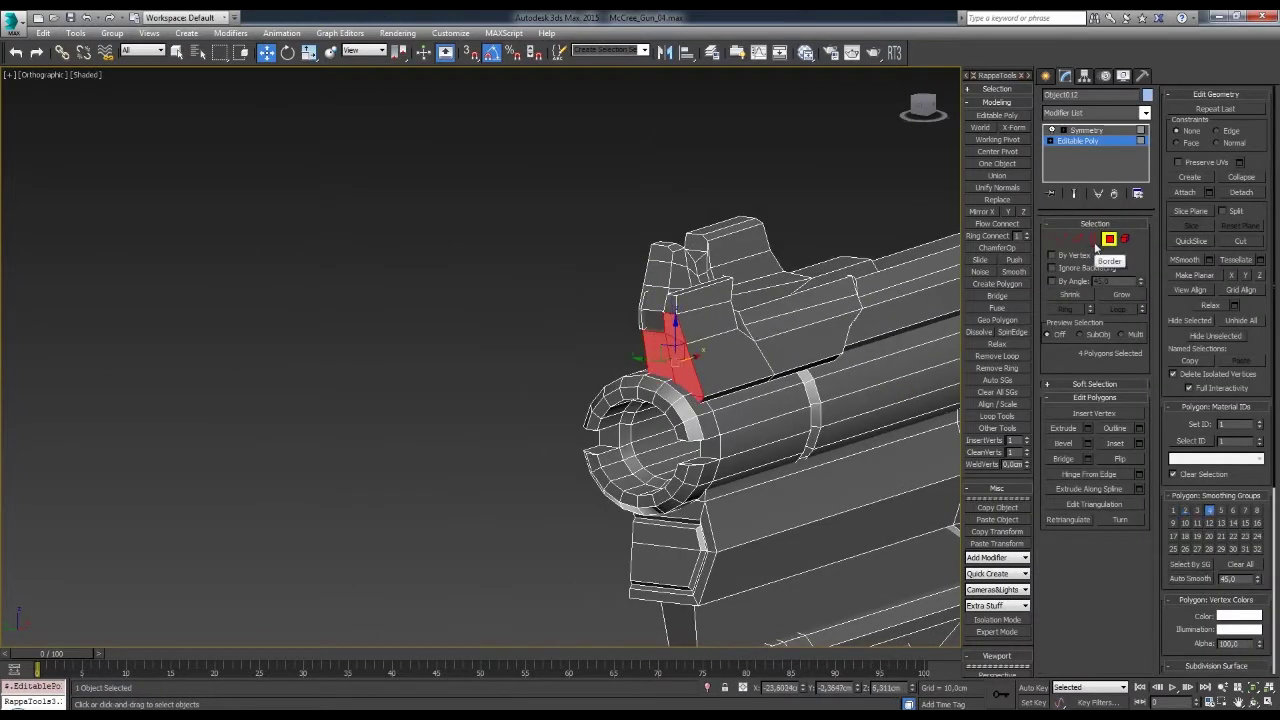
pyautogui.click(763, 383)
pyautogui.moveTo(763, 383)
pyautogui.keyDown('alt'); pyautogui.mouseDown(button='middle')
pyautogui.moveTo(757, 463)
pyautogui.moveTo(769, 411)
pyautogui.moveTo(700, 411)
pyautogui.moveTo(663, 390)
pyautogui.mouseUp(button='middle'); pyautogui.keyUp('alt')
pyautogui.scroll(-3, 757, 463)
pyautogui.hotkey('ctrl', 's')
# - Return to Polygon level in Front view and pick polygons near the hammer and cylinder
pyautogui.scroll(5, 745, 399)
pyautogui.click(663, 390)
pyautogui.press('4')
pyautogui.press('f')
pyautogui.scroll(-3, 680, 400)
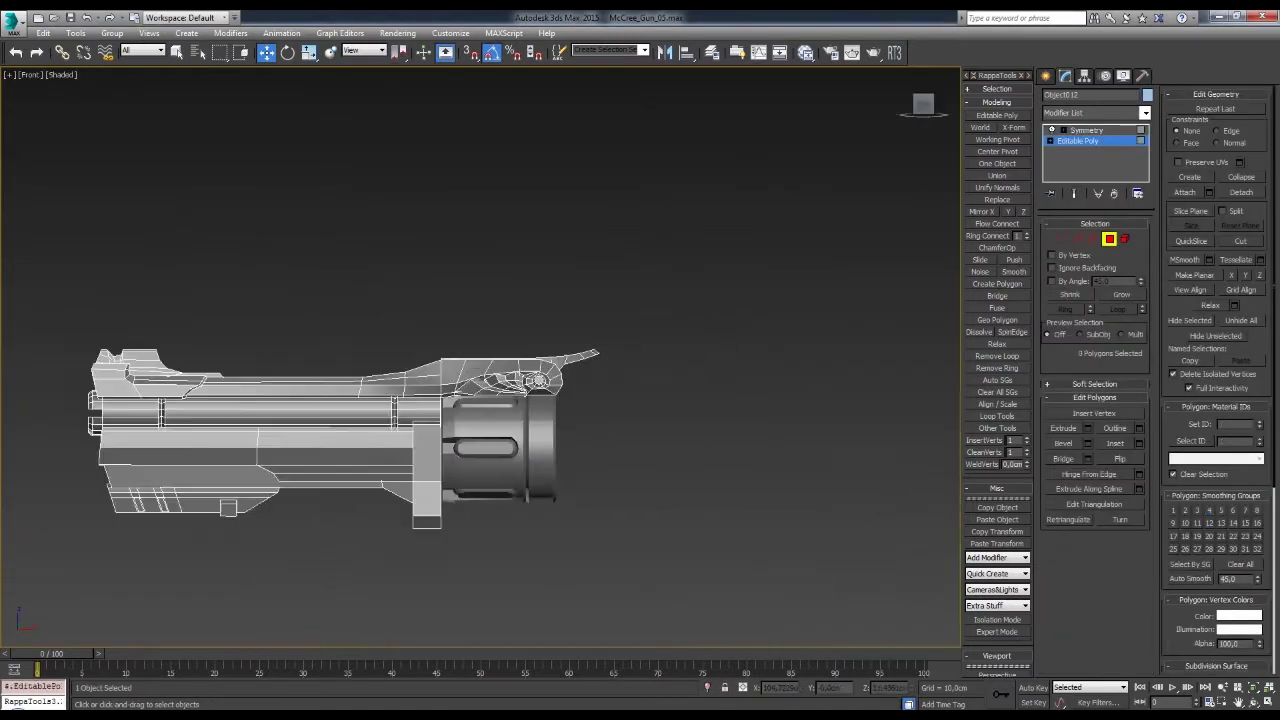
pyautogui.scroll(4, 644, 415)
pyautogui.click(620, 355)
pyautogui.click(650, 356)
pyautogui.keyDown('alt'); pyautogui.moveTo(650, 356); pyautogui.dragTo(632, 363, button='middle'); pyautogui.keyUp('alt')
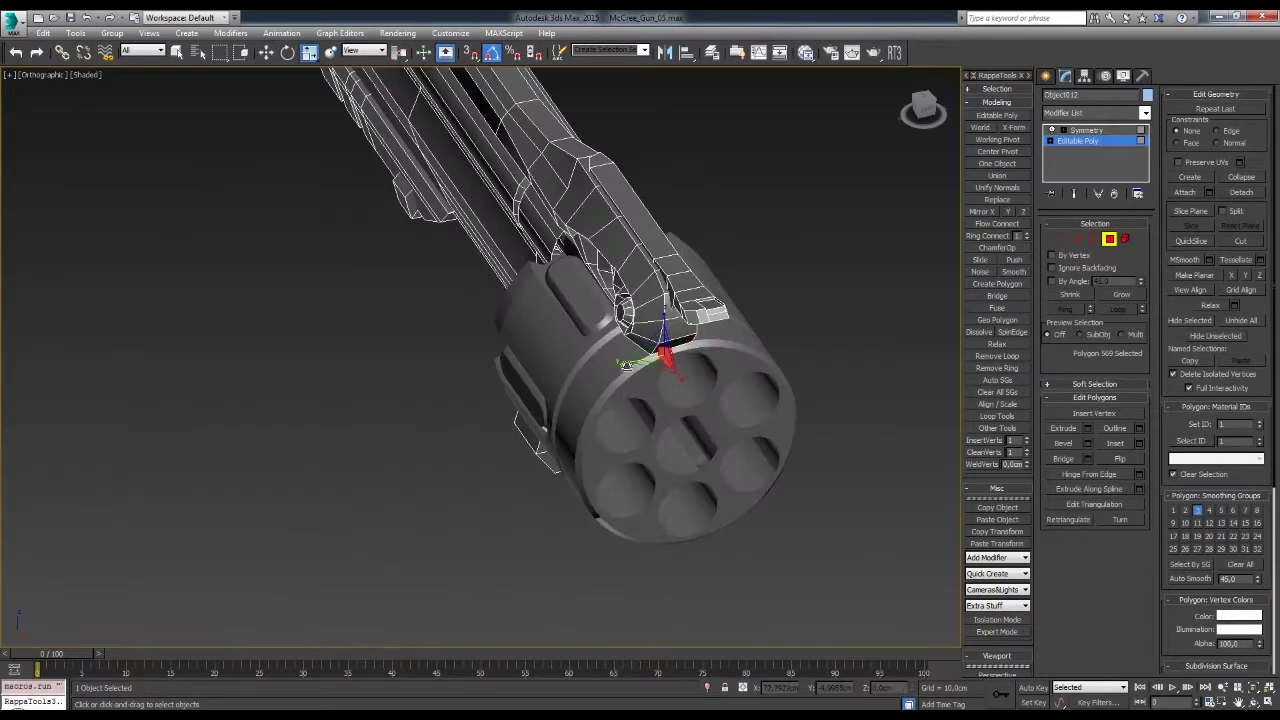
# - In Front view, select a vertex on the frame's top edge and zoom out to show the lower frame
pyautogui.press('f')
pyautogui.press('1')
pyautogui.press('w')
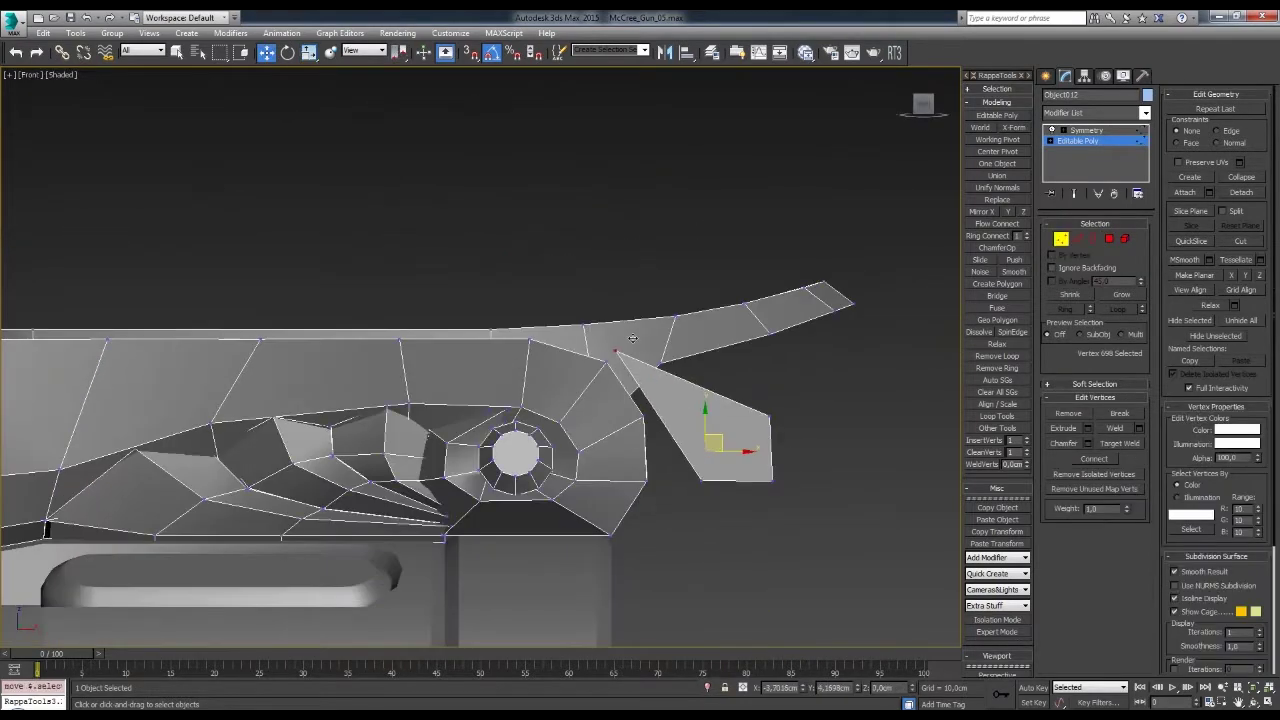
pyautogui.click(615, 324)
pyautogui.scroll(2, 700, 420)
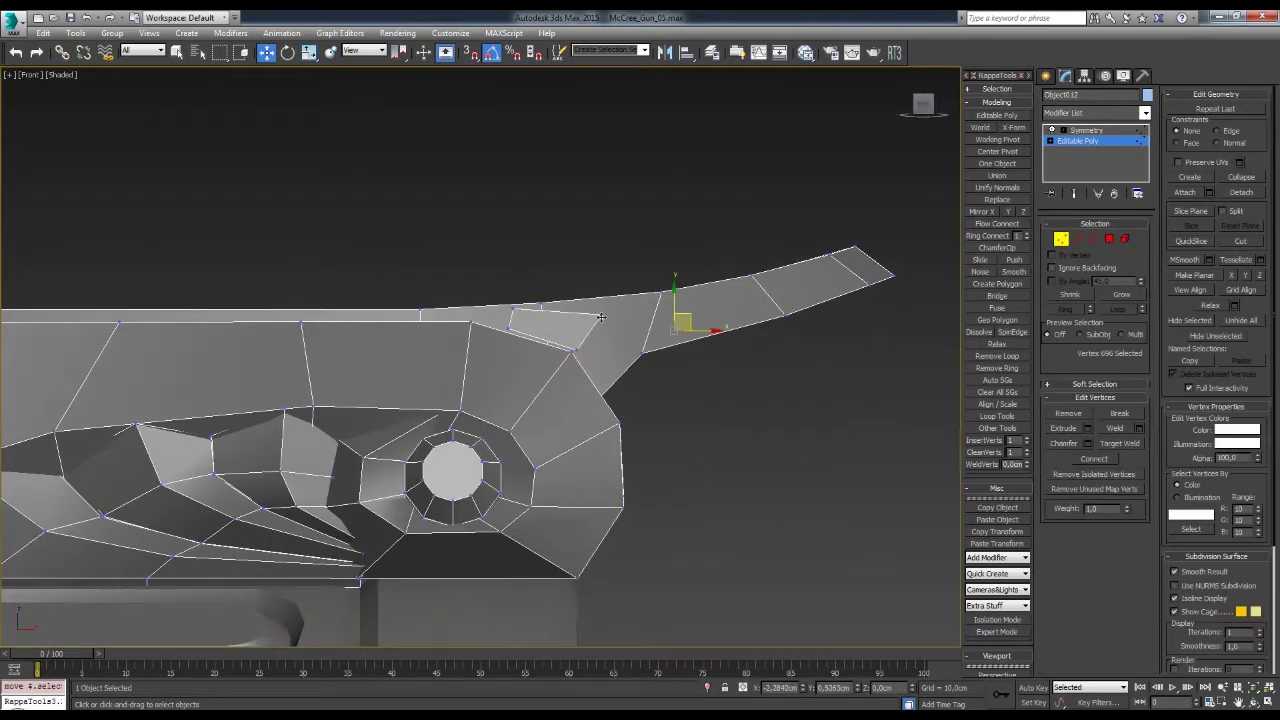
pyautogui.press('2')
pyautogui.press('2')
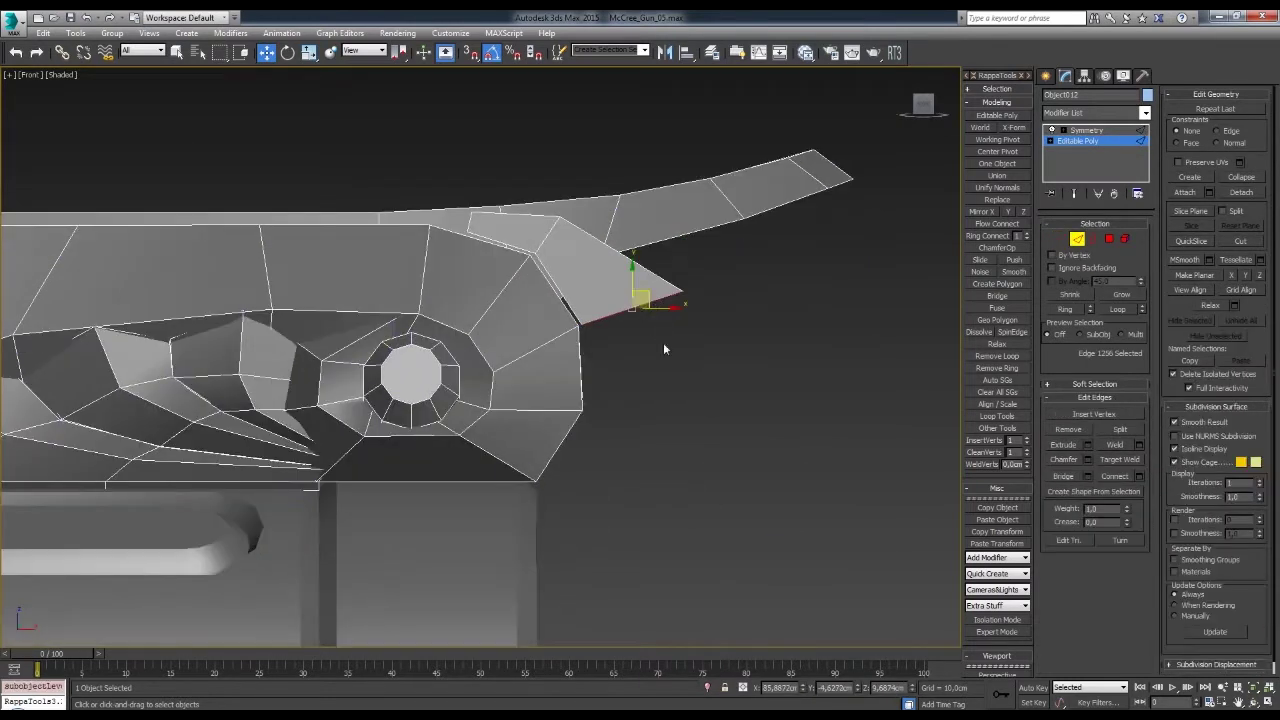
pyautogui.scroll(-2, 746, 351)
pyautogui.scroll(-2, 717, 337)
pyautogui.scroll(-2, 700, 340)
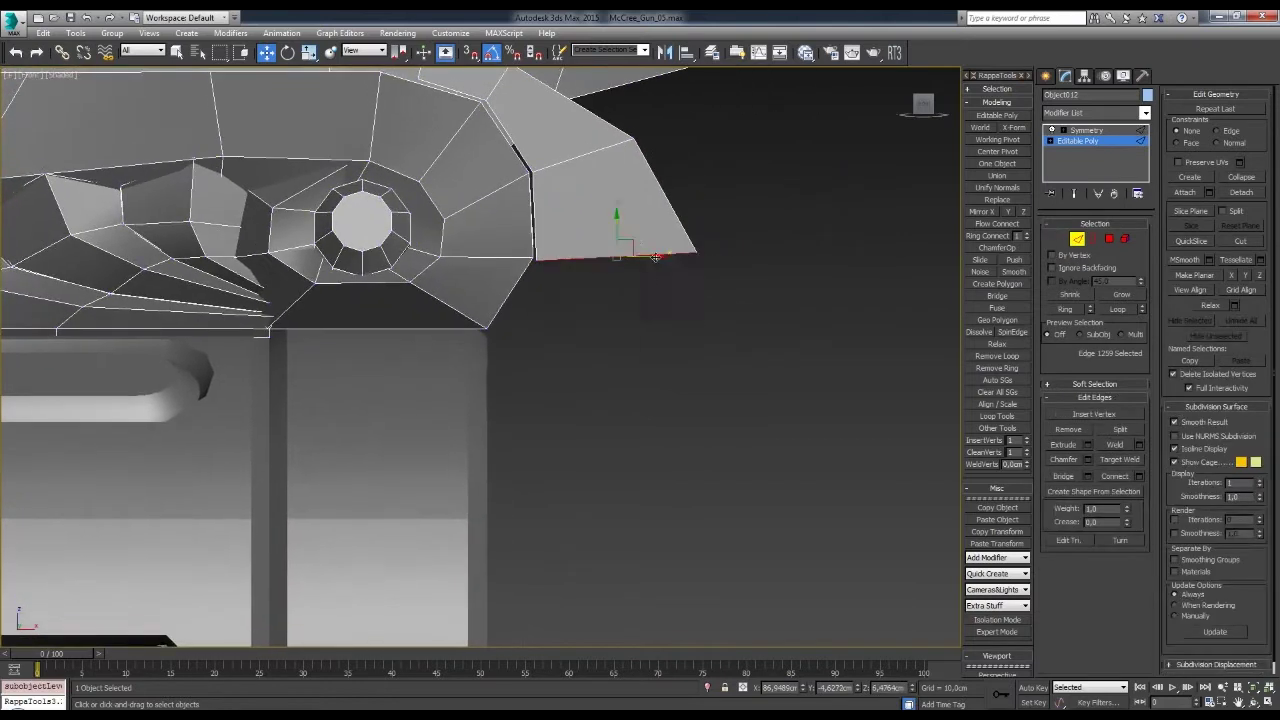
pyautogui.scroll(-2, 633, 352)
pyautogui.moveTo(636, 242)
pyautogui.mouseDown(button='middle')
pyautogui.moveTo(677, 320)
pyautogui.moveTo(594, 386)
pyautogui.moveTo(670, 410)
pyautogui.moveTo(678, 392)
pyautogui.mouseUp(button='middle')
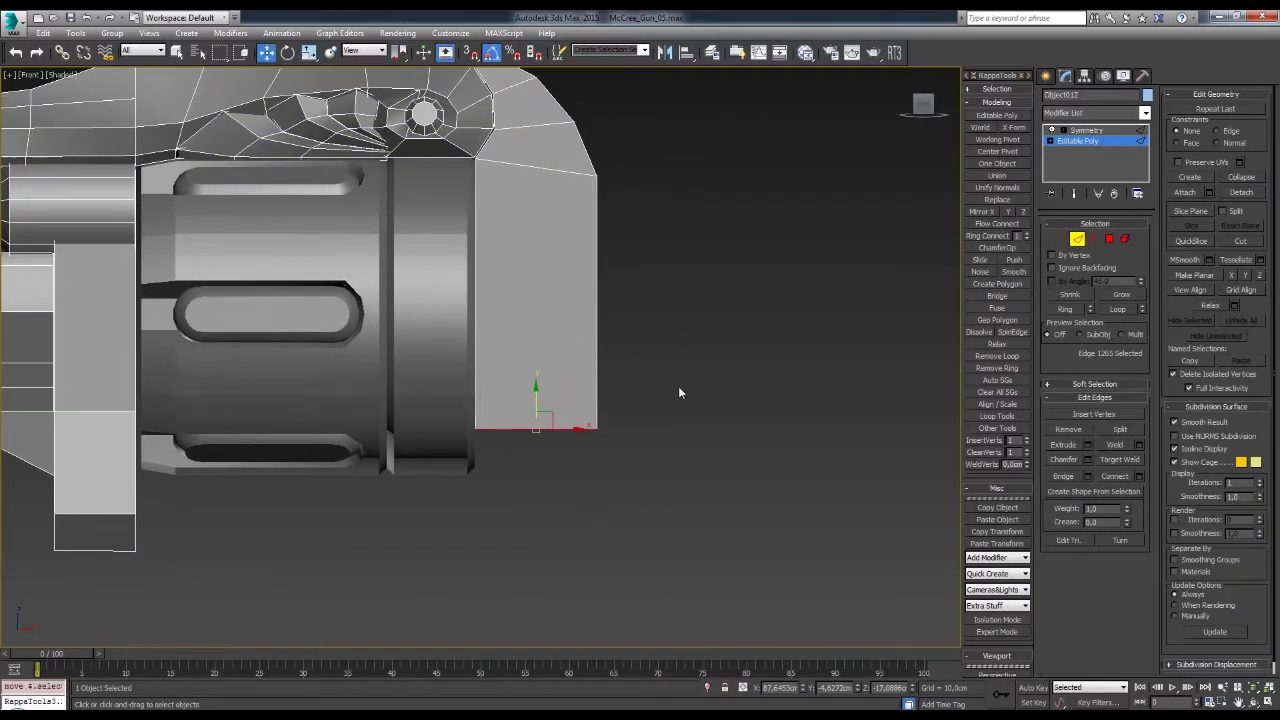
# - Select the lower front frame vertices and plate corner, then pick frame edges to extend downward
pyautogui.press('1')
pyautogui.moveTo(626, 254); pyautogui.dragTo(624, 210, button='middle')
pyautogui.moveTo(555, 310); pyautogui.dragTo(612, 330)
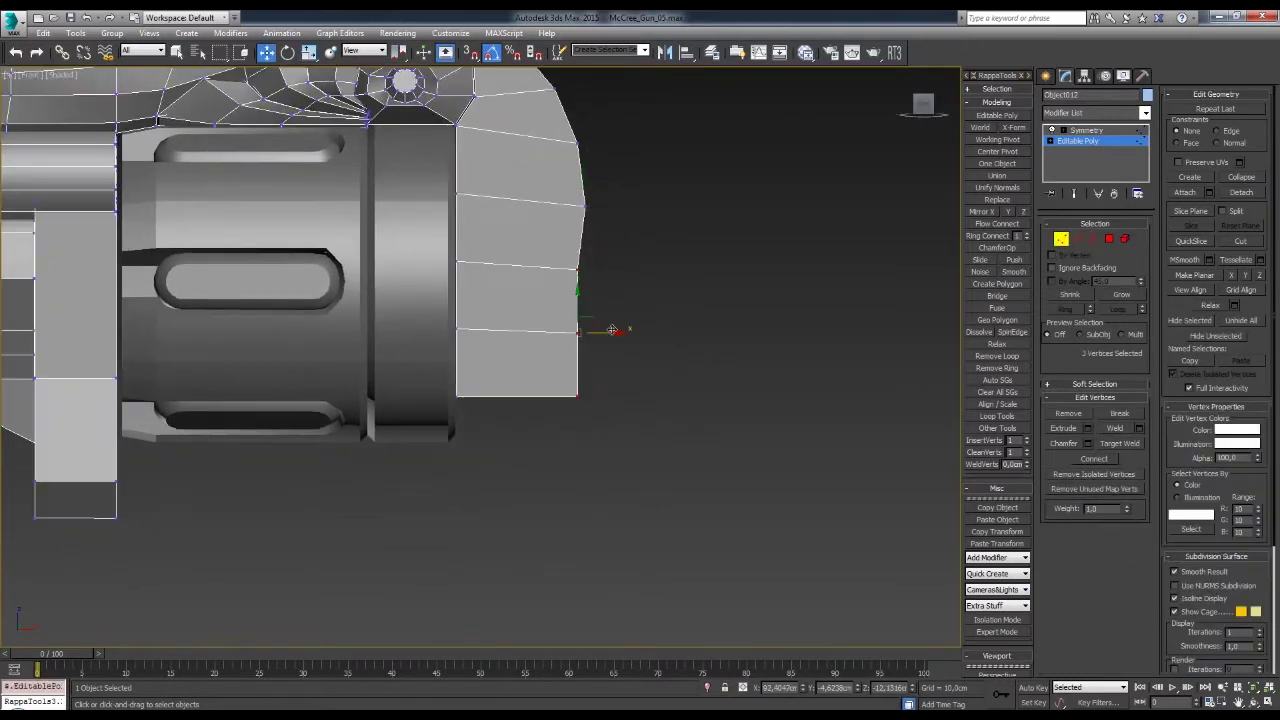
pyautogui.click(731, 396)
pyautogui.scroll(-2, 715, 399)
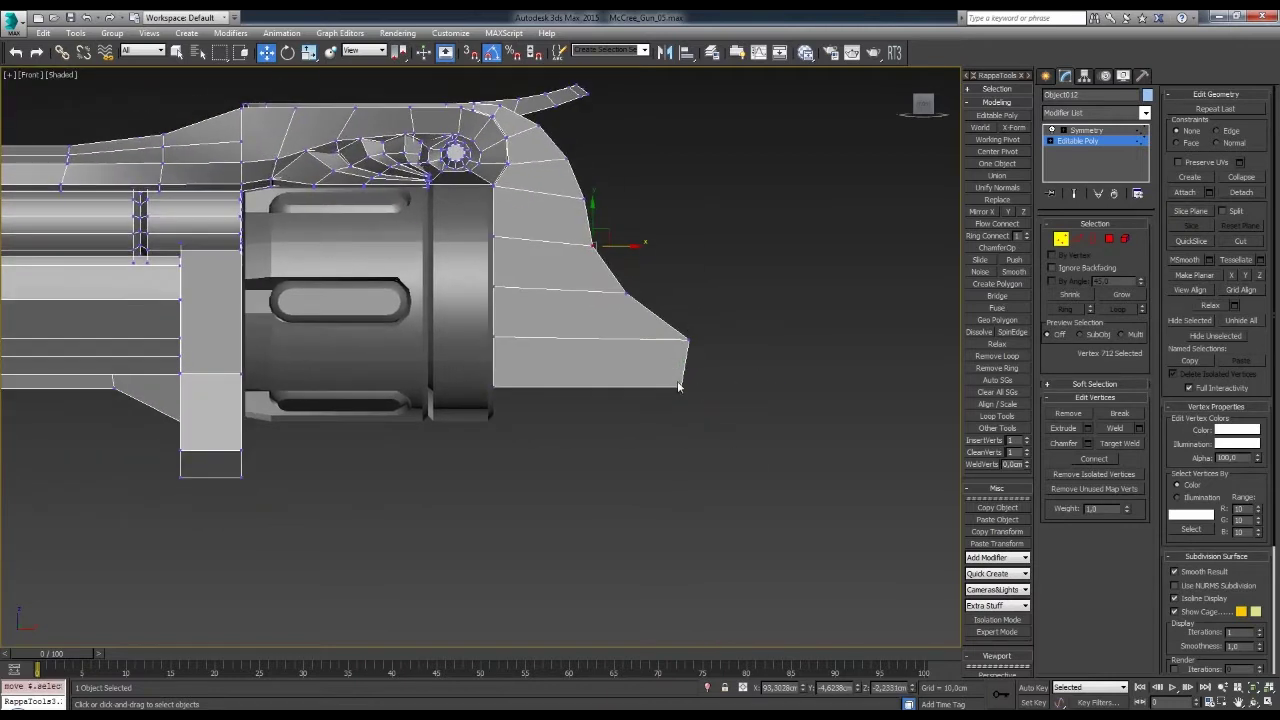
pyautogui.keyDown('alt'); pyautogui.moveTo(706, 348); pyautogui.dragTo(594, 366, button='middle'); pyautogui.keyUp('alt')
pyautogui.moveTo(592, 322)
pyautogui.keyDown('alt'); pyautogui.mouseDown(button='middle')
pyautogui.moveTo(625, 327)
pyautogui.moveTo(597, 395)
pyautogui.moveTo(593, 348)
pyautogui.moveTo(641, 373)
pyautogui.mouseUp(button='middle'); pyautogui.keyUp('alt')
pyautogui.press('2')
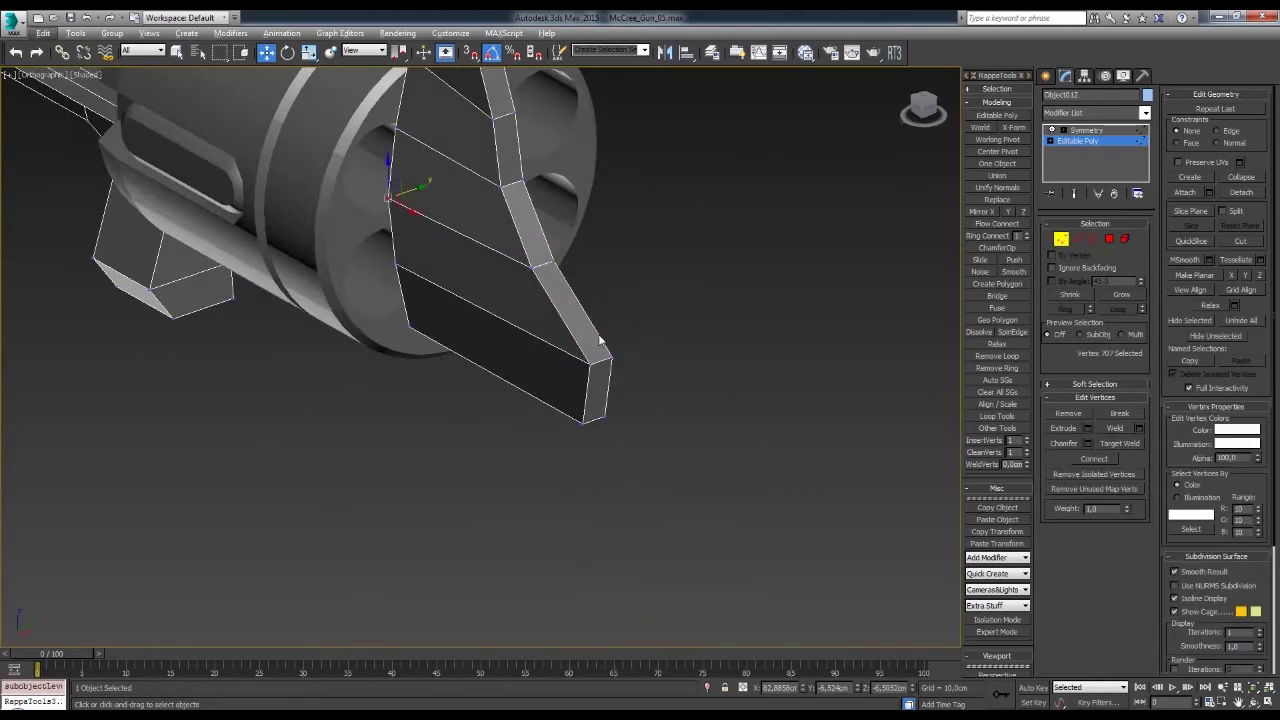
pyautogui.keyDown('ctrl'); pyautogui.click(590, 382); pyautogui.keyUp('ctrl')
pyautogui.moveTo(590, 382)
pyautogui.keyDown('alt'); pyautogui.mouseDown(button='middle')
pyautogui.moveTo(643, 379)
pyautogui.moveTo(751, 334)
pyautogui.moveTo(646, 405)
pyautogui.moveTo(646, 371)
pyautogui.moveTo(560, 336)
pyautogui.moveTo(610, 320)
pyautogui.moveTo(631, 354)
pyautogui.moveTo(538, 375)
pyautogui.mouseUp(button='middle'); pyautogui.keyUp('alt')
pyautogui.press('w')
# - Select all vertices, view the cylinder end-on, and select an edge on the frame plate
pyautogui.press('1')
pyautogui.hotkey('ctrl', 'a')
pyautogui.press('f')
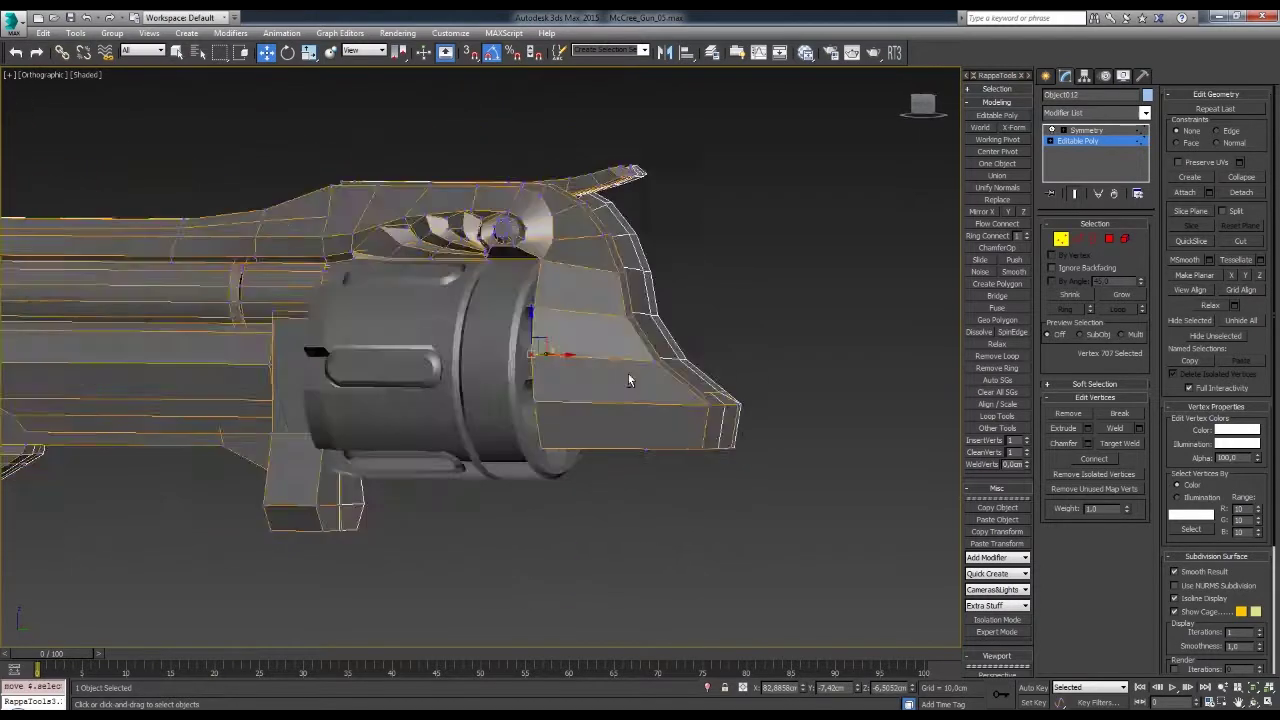
pyautogui.scroll(3, 620, 360)
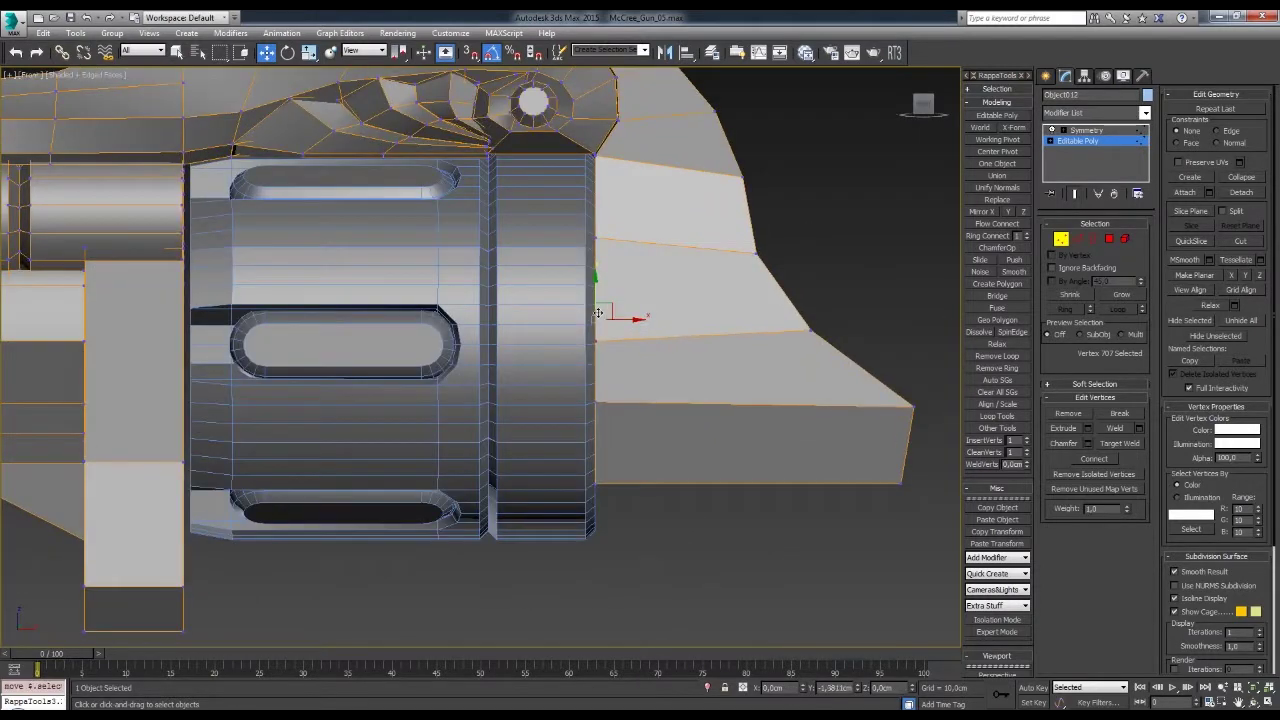
pyautogui.hotkey('ctrl', 'a')
pyautogui.moveTo(567, 428)
pyautogui.keyDown('alt'); pyautogui.mouseDown(button='middle')
pyautogui.moveTo(623, 177)
pyautogui.moveTo(574, 218)
pyautogui.mouseUp(button='middle'); pyautogui.keyUp('alt')
pyautogui.scroll(-2, 574, 218)
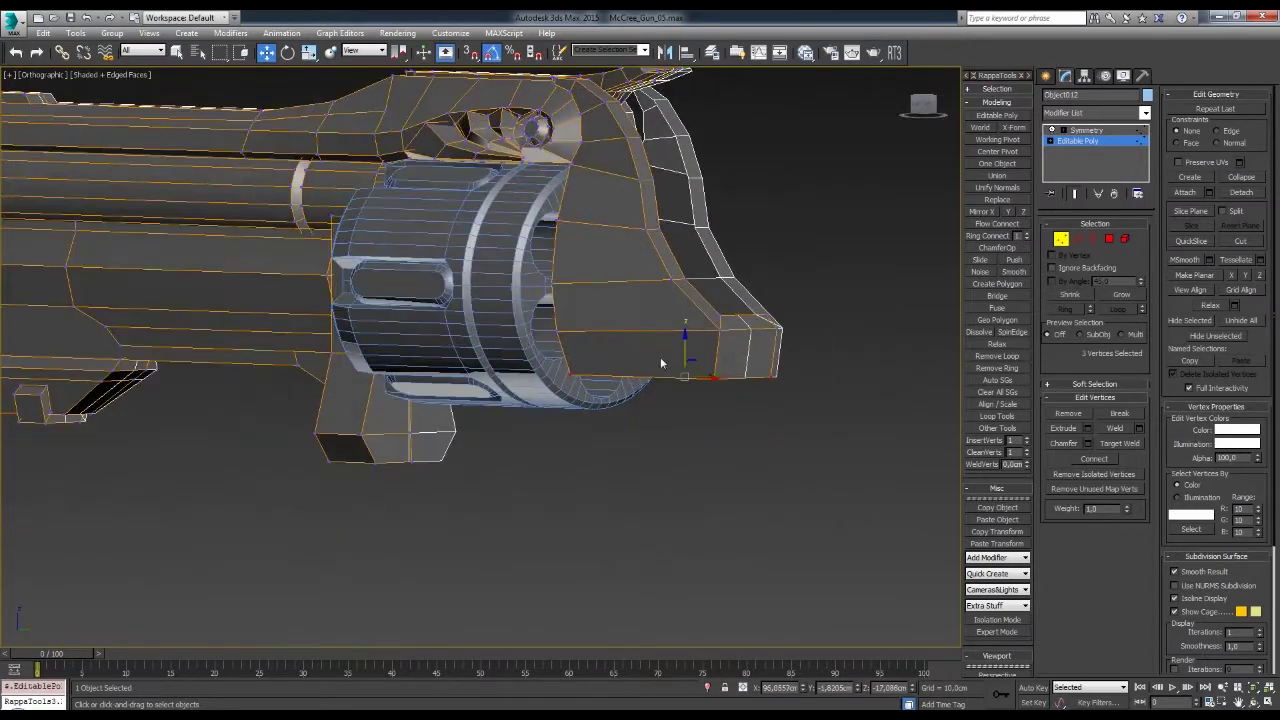
pyautogui.scroll(2, 718, 191)
pyautogui.moveTo(718, 191)
pyautogui.keyDown('alt'); pyautogui.mouseDown(button='middle')
pyautogui.moveTo(597, 372)
pyautogui.moveTo(680, 414)
pyautogui.moveTo(640, 330)
pyautogui.moveTo(606, 380)
pyautogui.moveTo(625, 363)
pyautogui.mouseUp(button='middle'); pyautogui.keyUp('alt')
pyautogui.scroll(3, 640, 330)
pyautogui.press('2')
pyautogui.click(625, 363)
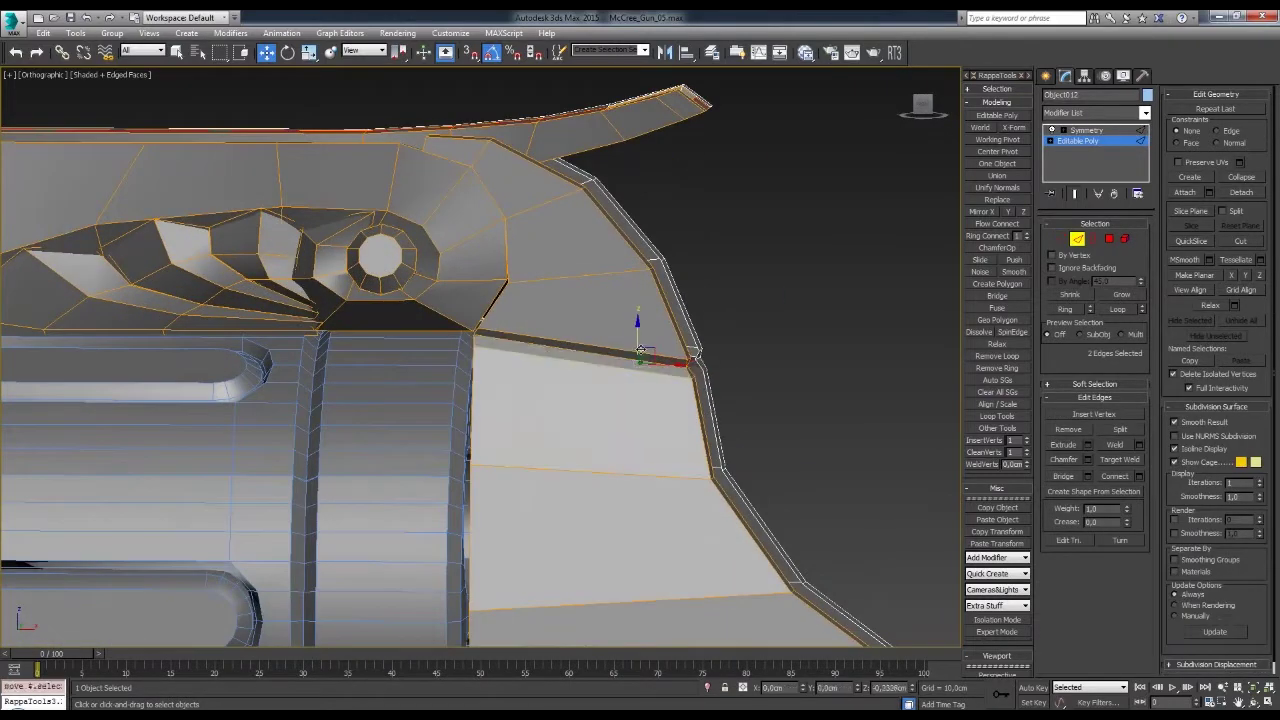
# - Adjust frame vertices and front edges to shape the angled plate ahead of the cylinder
pyautogui.moveTo(635, 318)
pyautogui.keyDown('alt'); pyautogui.mouseDown(button='middle')
pyautogui.moveTo(500, 290)
pyautogui.moveTo(500, 330)
pyautogui.moveTo(533, 407)
pyautogui.moveTo(571, 400)
pyautogui.moveTo(528, 386)
pyautogui.moveTo(603, 382)
pyautogui.moveTo(580, 382)
pyautogui.moveTo(606, 438)
pyautogui.moveTo(567, 239)
pyautogui.moveTo(668, 328)
pyautogui.moveTo(686, 393)
pyautogui.mouseUp(button='middle'); pyautogui.keyUp('alt')
pyautogui.scroll(2, 500, 290)
pyautogui.press('1')
pyautogui.click(467, 293)
pyautogui.press('2')
pyautogui.click(414, 300)
pyautogui.press('1')
pyautogui.click(528, 386)
pyautogui.press('2')
pyautogui.moveTo(544, 479)
pyautogui.keyDown('alt'); pyautogui.mouseDown(button='middle')
pyautogui.moveTo(565, 345)
pyautogui.moveTo(500, 366)
pyautogui.moveTo(620, 420)
pyautogui.moveTo(613, 368)
pyautogui.moveTo(594, 400)
pyautogui.moveTo(600, 351)
pyautogui.moveTo(619, 401)
pyautogui.moveTo(496, 318)
pyautogui.mouseUp(button='middle'); pyautogui.keyUp('alt')
pyautogui.press('1')
pyautogui.press('2')
pyautogui.moveTo(1036, 430)
pyautogui.keyDown('alt'); pyautogui.mouseDown(button='middle')
pyautogui.moveTo(600, 318)
pyautogui.moveTo(639, 371)
pyautogui.moveTo(687, 370)
pyautogui.moveTo(577, 353)
pyautogui.moveTo(587, 326)
pyautogui.moveTo(515, 350)
pyautogui.moveTo(525, 340)
pyautogui.moveTo(480, 313)
pyautogui.moveTo(631, 312)
pyautogui.moveTo(646, 344)
pyautogui.moveTo(495, 362)
pyautogui.moveTo(570, 325)
pyautogui.moveTo(545, 316)
pyautogui.mouseUp(button='middle'); pyautogui.keyUp('alt')
# - Select the four polygons of the side plate next to the cylinder
pyautogui.press('2')
pyautogui.press('w')
pyautogui.keyDown('alt'); pyautogui.moveTo(619, 361); pyautogui.dragTo(560, 330, button='middle'); pyautogui.keyUp('alt')
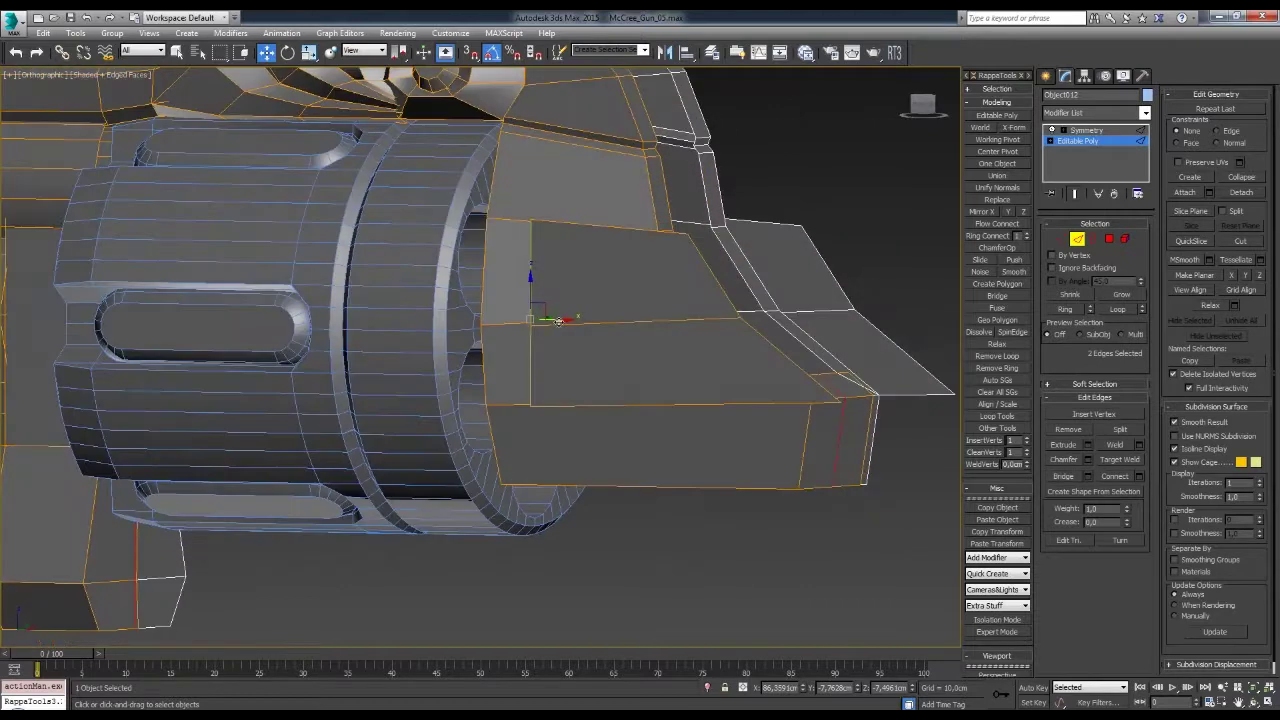
pyautogui.click(531, 285)
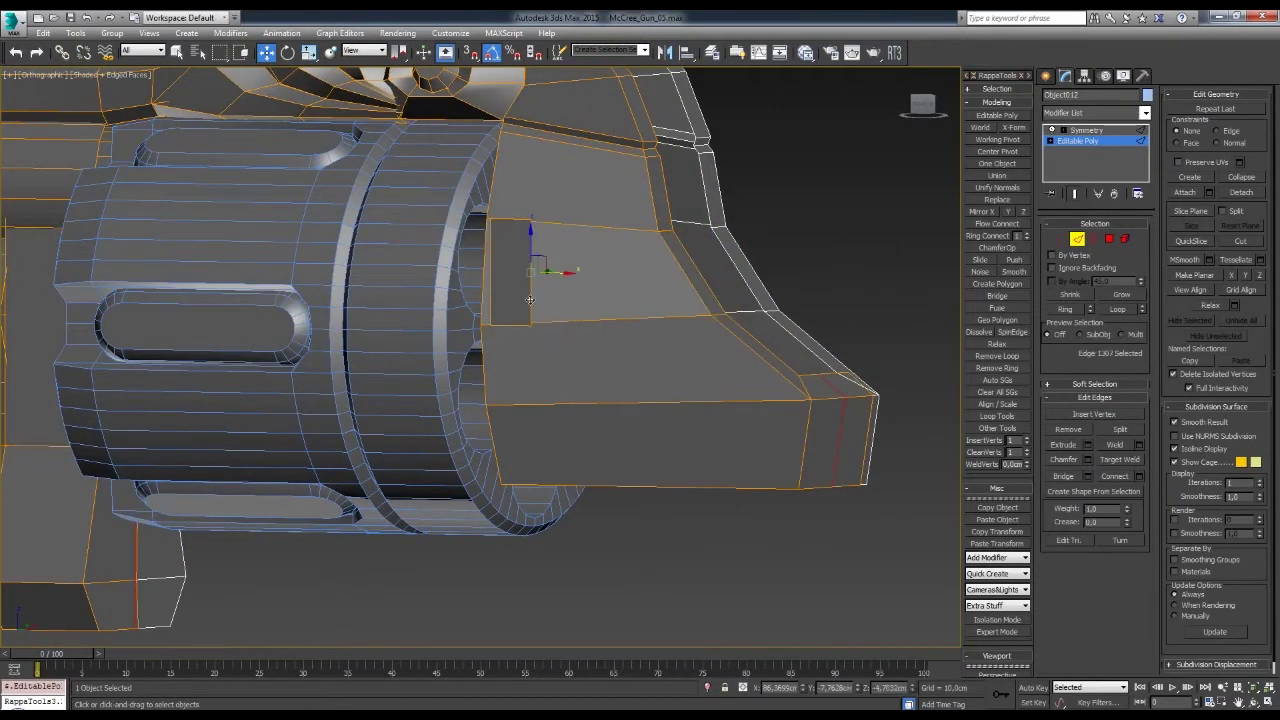
pyautogui.press('4')
pyautogui.keyDown('alt'); pyautogui.moveTo(538, 331); pyautogui.dragTo(543, 333, button='middle'); pyautogui.keyUp('alt')
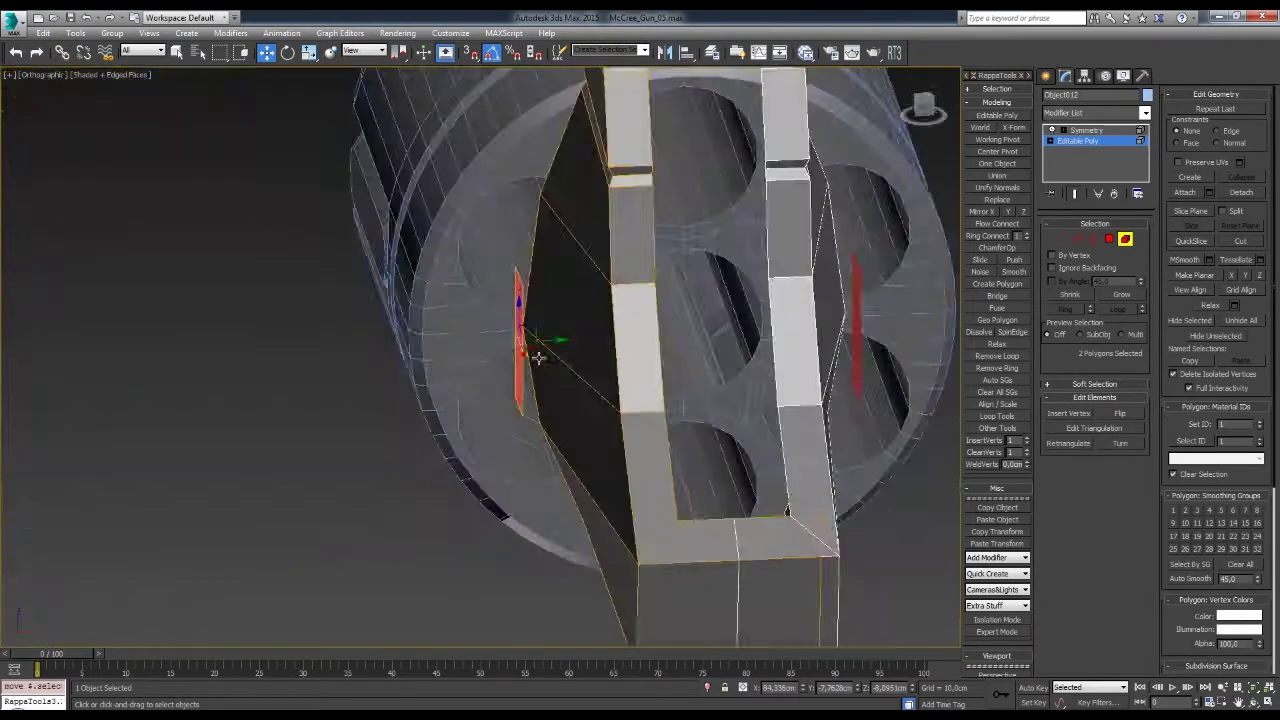
pyautogui.press('2')
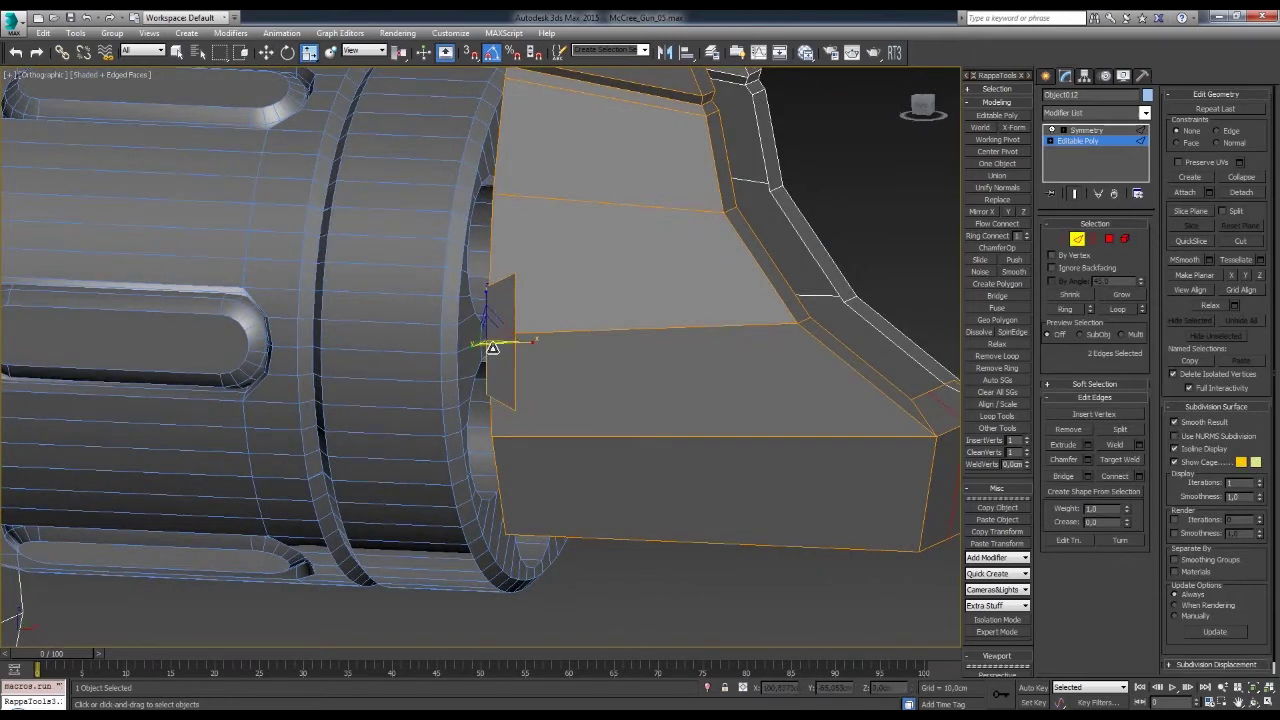
pyautogui.moveTo(665, 395)
pyautogui.keyDown('alt'); pyautogui.mouseDown(button='middle')
pyautogui.moveTo(691, 379)
pyautogui.moveTo(628, 337)
pyautogui.moveTo(620, 380)
pyautogui.moveTo(657, 393)
pyautogui.mouseUp(button='middle'); pyautogui.keyUp('alt')
pyautogui.press('5')
pyautogui.press('w')
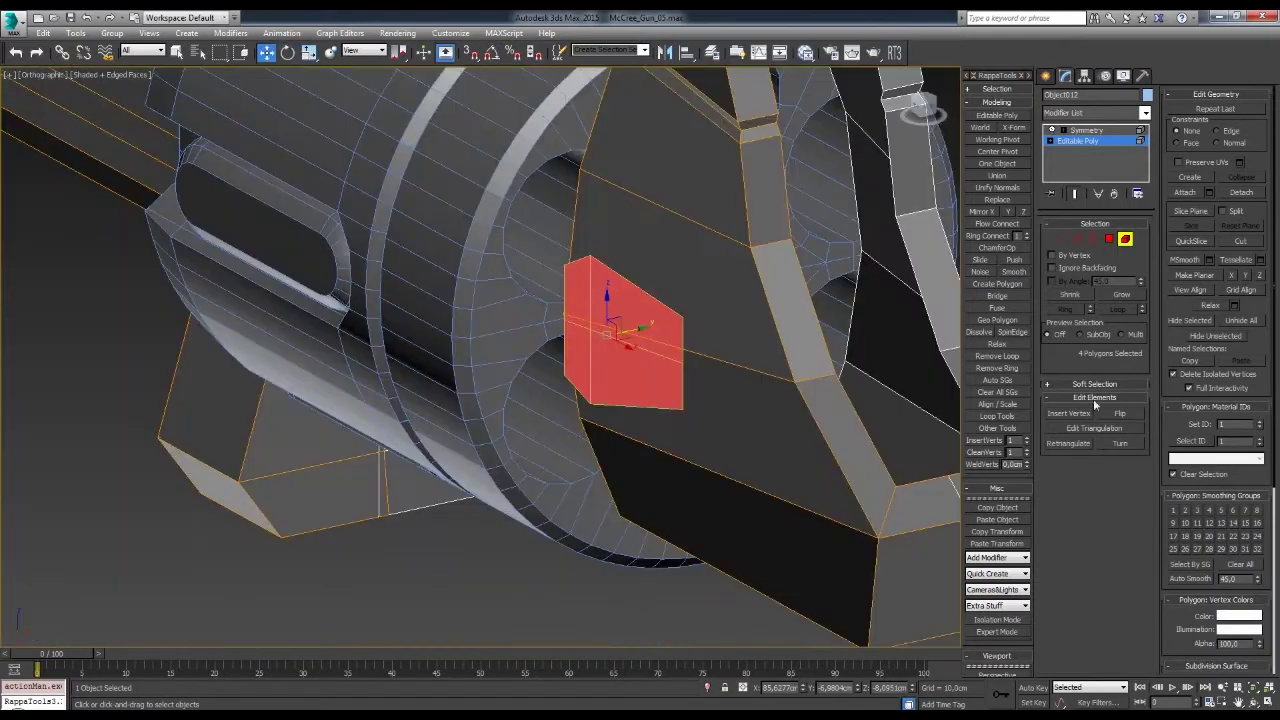
pyautogui.press('4')
# - Bevel the selected polygons outward with an inward outline to form a raised boss
pyautogui.hotkey('shift', 'ctrl', 'b')
pyautogui.keyDown('alt'); pyautogui.moveTo(628, 349); pyautogui.dragTo(560, 370, button='middle'); pyautogui.keyUp('alt')
pyautogui.moveTo(489, 402); pyautogui.dragTo(489, 395)
pyautogui.moveTo(489, 395)
pyautogui.keyDown('alt'); pyautogui.mouseDown(button='middle')
pyautogui.moveTo(632, 260)
pyautogui.moveTo(487, 398)
pyautogui.moveTo(646, 366)
pyautogui.moveTo(624, 357)
pyautogui.moveTo(715, 295)
pyautogui.mouseUp(button='middle'); pyautogui.keyUp('alt')
pyautogui.click(487, 421)
pyautogui.scroll(-5, 487, 421)
# - Draw a small 8-sided cylinder below the frame
pyautogui.press('5')
pyautogui.press('3')
pyautogui.hotkey('alt', 'c')
pyautogui.moveTo(530, 465); pyautogui.dragTo(556, 466)
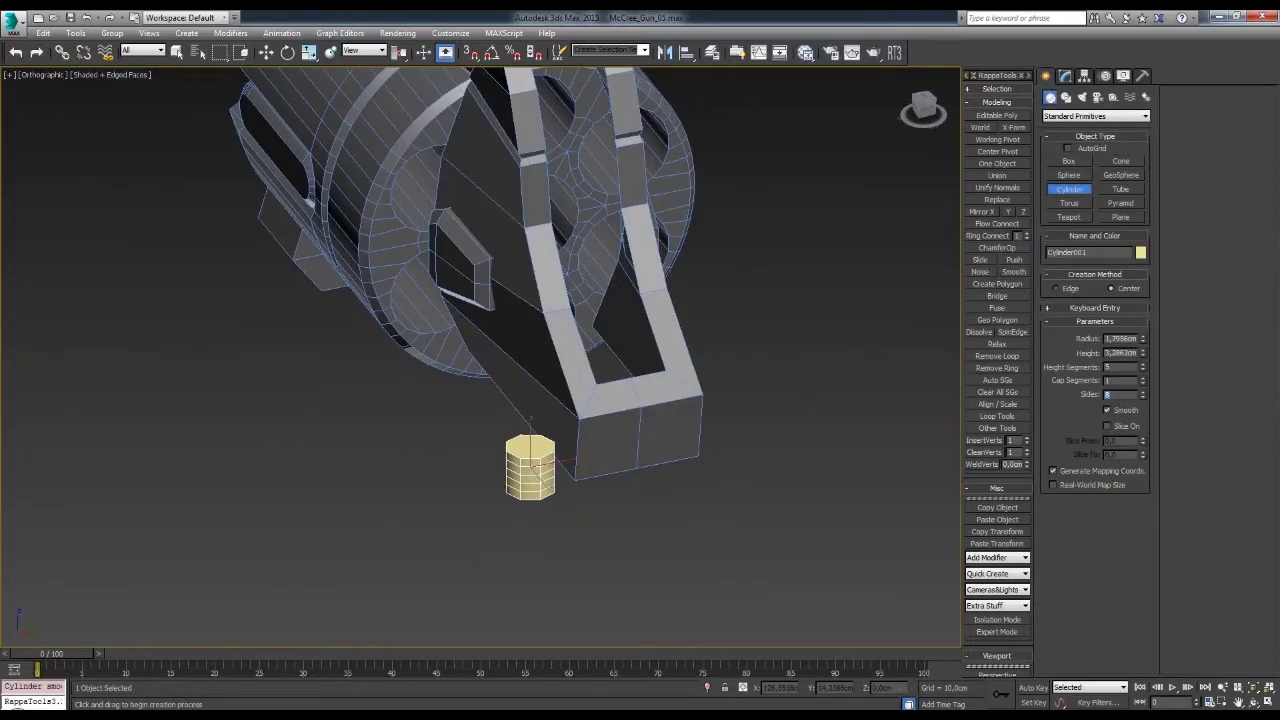
# - Finish the new cylinder and return to the revolver's Polygon level
pyautogui.scroll(-3, 601, 486)
pyautogui.press('w')
pyautogui.keyDown('alt'); pyautogui.moveTo(601, 486); pyautogui.dragTo(560, 460, button='middle'); pyautogui.keyUp('alt')
pyautogui.press('4')
pyautogui.keyDown('alt'); pyautogui.moveTo(820, 329); pyautogui.dragTo(700, 330, button='middle'); pyautogui.keyUp('alt')
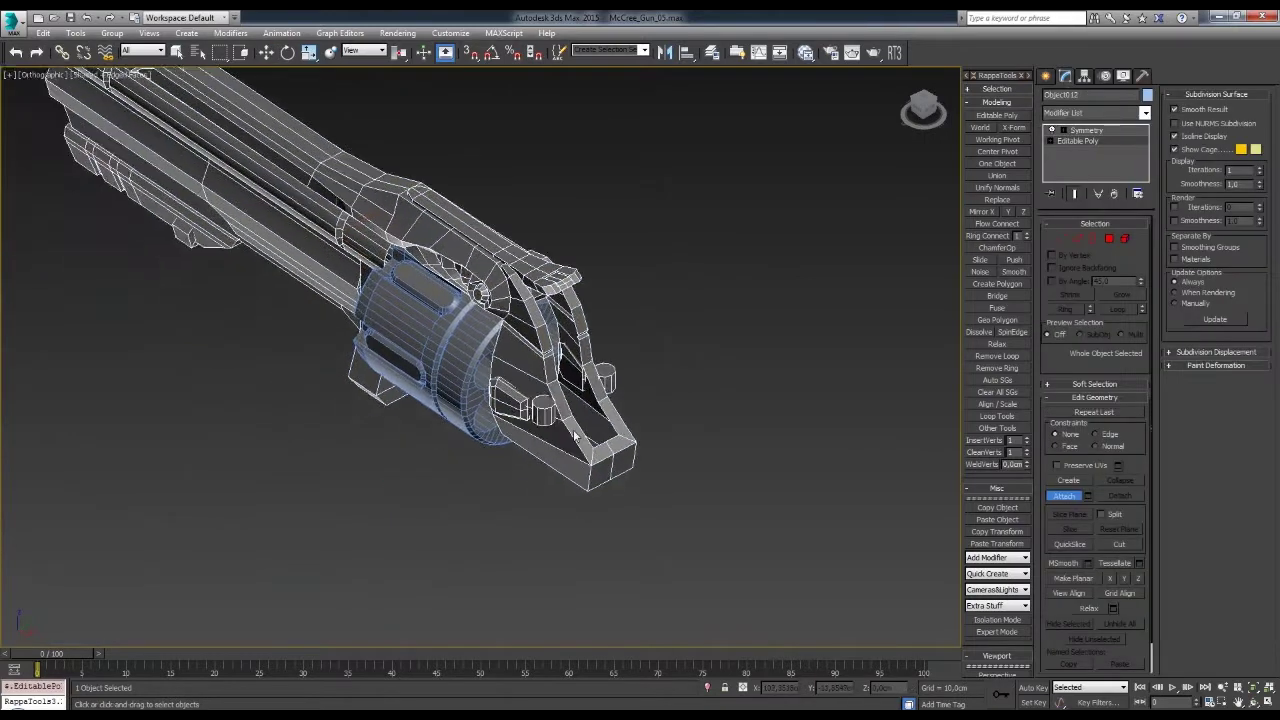
pyautogui.scroll(3, 641, 324)
pyautogui.scroll(2, 641, 324)
# - Adjust the selected rear frame polygons with rotate, scale and move, and hide edged faces
pyautogui.press('e')
pyautogui.press('r')
pyautogui.moveTo(680, 383)
pyautogui.keyDown('alt'); pyautogui.mouseDown(button='middle')
pyautogui.moveTo(622, 352)
pyautogui.moveTo(669, 350)
pyautogui.moveTo(697, 317)
pyautogui.moveTo(622, 377)
pyautogui.moveTo(660, 340)
pyautogui.moveTo(640, 350)
pyautogui.mouseUp(button='middle'); pyautogui.keyUp('alt')
pyautogui.press('e')
pyautogui.press('w')
pyautogui.press('F4')
pyautogui.moveTo(752, 403)
pyautogui.keyDown('alt'); pyautogui.mouseDown(button='middle')
pyautogui.moveTo(657, 392)
pyautogui.moveTo(995, 340)
pyautogui.mouseUp(button='middle'); pyautogui.keyUp('alt')
# - Clear the polygon selection and select the red wedge element on the frame side
pyautogui.hotkey('ctrl', 'd')
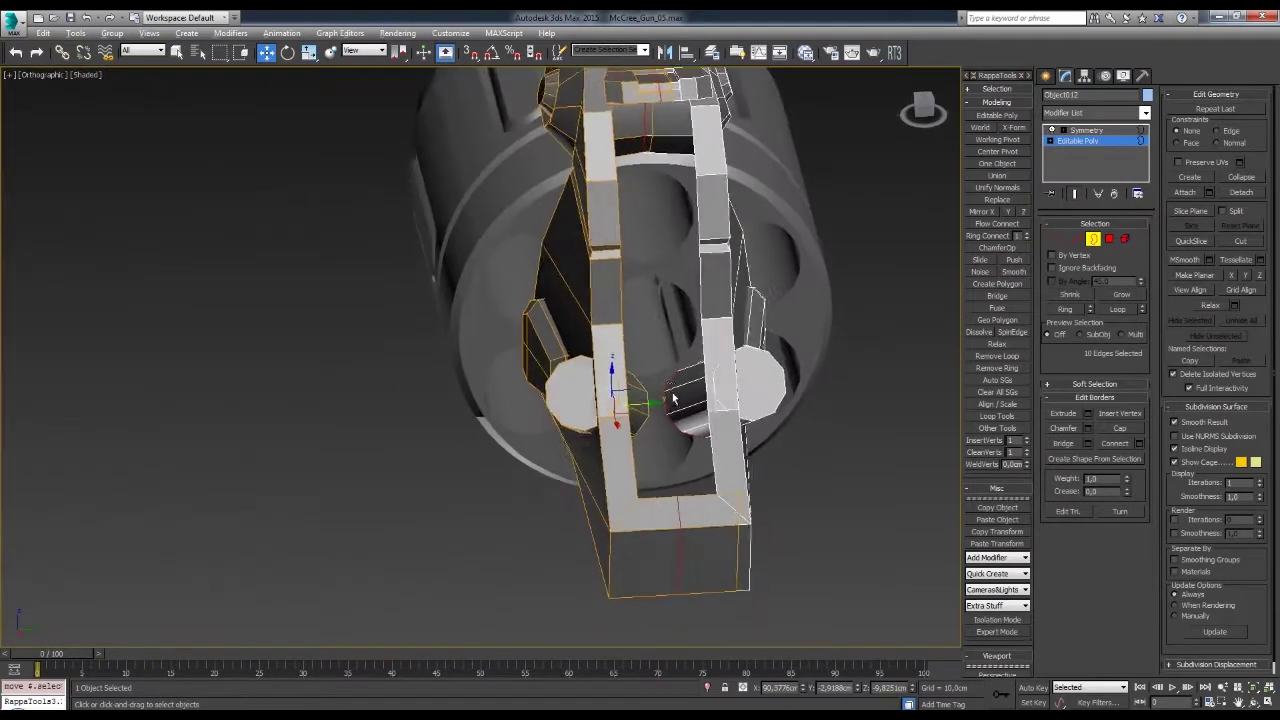
pyautogui.moveTo(630, 397)
pyautogui.keyDown('alt'); pyautogui.mouseDown(button='middle')
pyautogui.moveTo(671, 360)
pyautogui.moveTo(680, 410)
pyautogui.moveTo(677, 363)
pyautogui.moveTo(723, 277)
pyautogui.moveTo(686, 373)
pyautogui.moveTo(700, 370)
pyautogui.moveTo(628, 360)
pyautogui.moveTo(650, 340)
pyautogui.moveTo(609, 363)
pyautogui.moveTo(625, 350)
pyautogui.mouseUp(button='middle'); pyautogui.keyUp('alt')
pyautogui.press('2')
pyautogui.press('1')
pyautogui.press('5')
pyautogui.click(615, 335)
pyautogui.scroll(-3, 611, 354)
pyautogui.moveTo(709, 326)
pyautogui.keyDown('alt'); pyautogui.mouseDown(button='middle')
pyautogui.moveTo(800, 354)
pyautogui.moveTo(580, 308)
pyautogui.moveTo(642, 382)
pyautogui.moveTo(773, 337)
pyautogui.mouseUp(button='middle'); pyautogui.keyUp('alt')
# - Select a 20-polygon frame element, then clear it and view the gun from an angle
pyautogui.press('1')
pyautogui.scroll(3, 580, 308)
pyautogui.scroll(-3, 642, 382)
pyautogui.click(773, 337)
pyautogui.scroll(2, 647, 415)
pyautogui.click(600, 414)
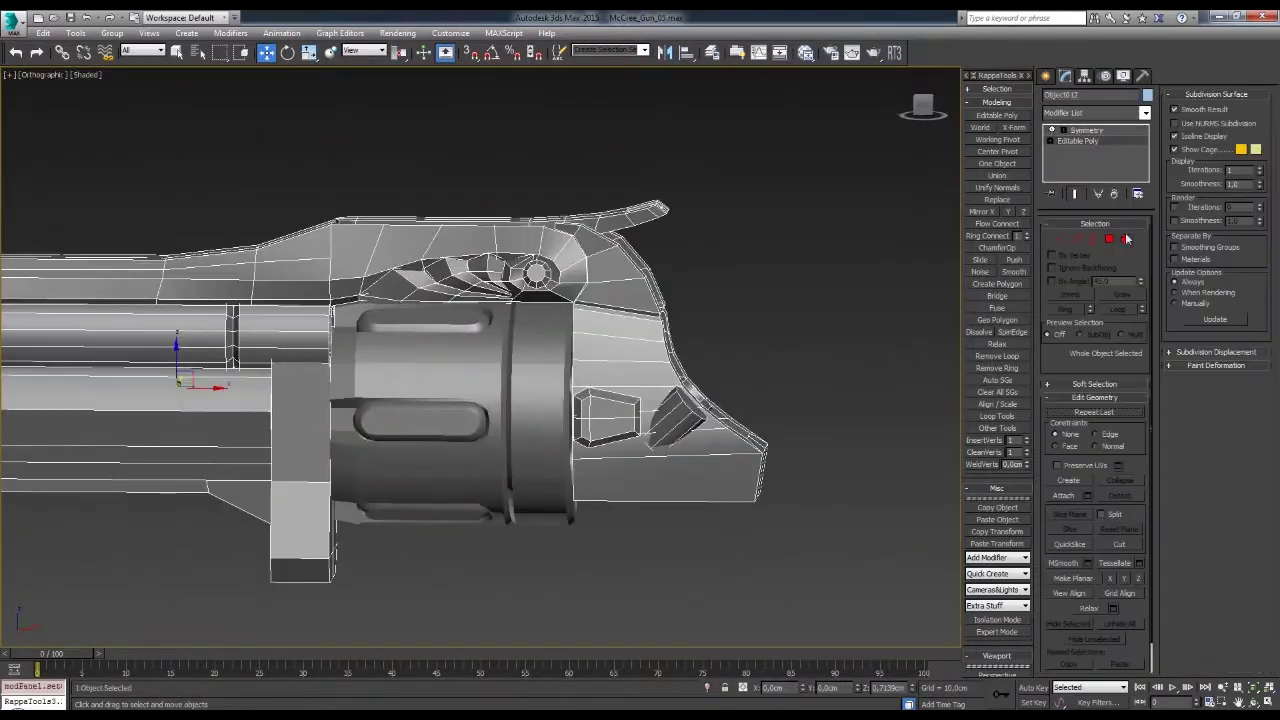
pyautogui.press('5')
pyautogui.click(600, 414)
pyautogui.scroll(-1, 685, 382)
pyautogui.keyDown('alt'); pyautogui.moveTo(685, 382); pyautogui.dragTo(812, 340, button='middle'); pyautogui.keyUp('alt')
pyautogui.click(812, 340)
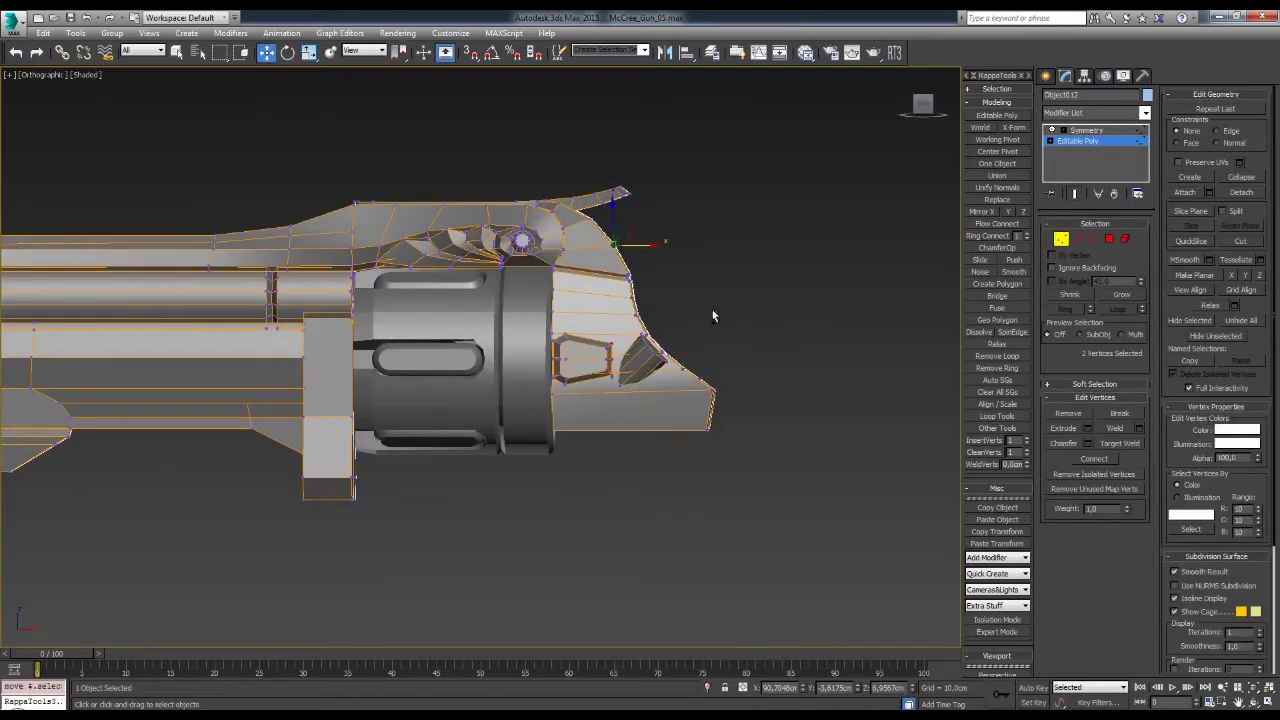
pyautogui.moveTo(681, 352)
pyautogui.keyDown('alt'); pyautogui.mouseDown(button='middle')
pyautogui.moveTo(714, 341)
pyautogui.moveTo(644, 346)
pyautogui.moveTo(781, 390)
pyautogui.mouseUp(button='middle'); pyautogui.keyUp('alt')
# - Frame the top rear of the gun frame in Front view, ready for editing
pyautogui.scroll(-2, 716, 363)
pyautogui.press('p')
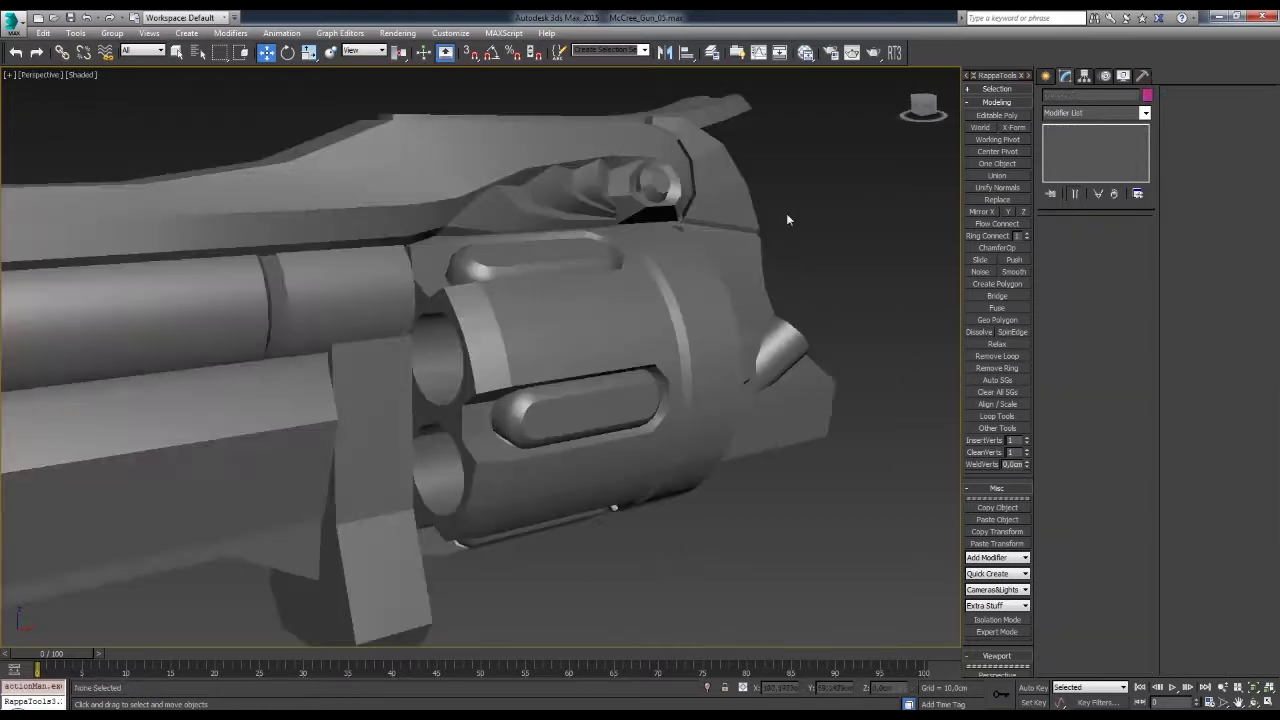
pyautogui.scroll(-3, 658, 325)
pyautogui.scroll(5, 666, 330)
pyautogui.scroll(-4, 660, 340)
pyautogui.scroll(2, 649, 340)
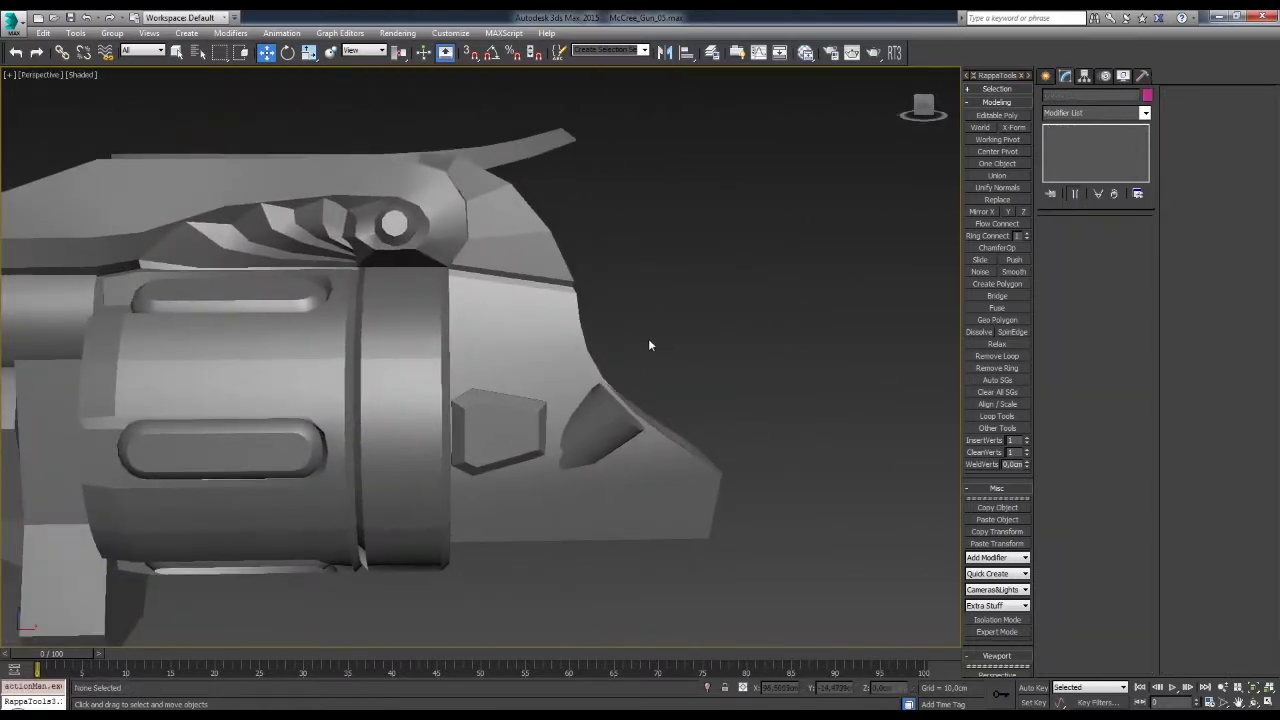
pyautogui.press('4')
pyautogui.moveTo(566, 320)
pyautogui.keyDown('alt'); pyautogui.mouseDown(button='middle')
pyautogui.moveTo(650, 265)
pyautogui.moveTo(630, 300)
pyautogui.mouseUp(button='middle'); pyautogui.keyUp('alt')
pyautogui.press('w')
pyautogui.press('f')
pyautogui.scroll(3, 592, 354)
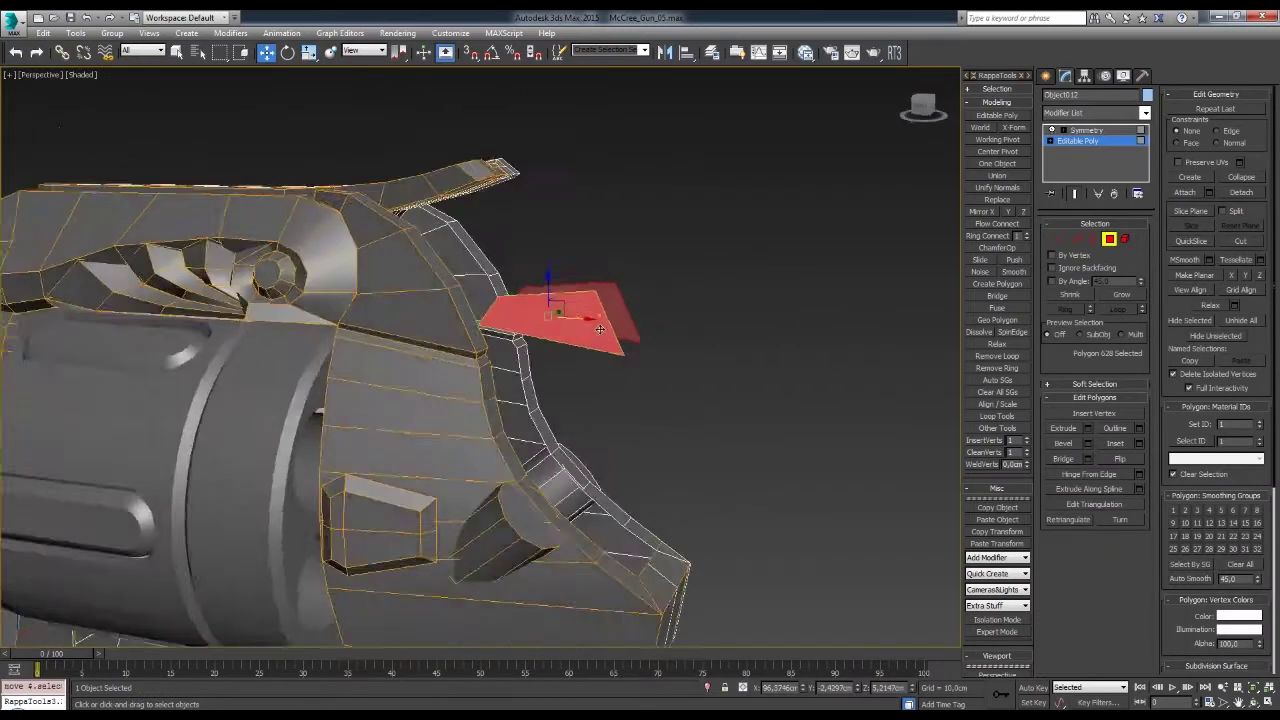
pyautogui.scroll(3, 592, 354)
pyautogui.press('1')
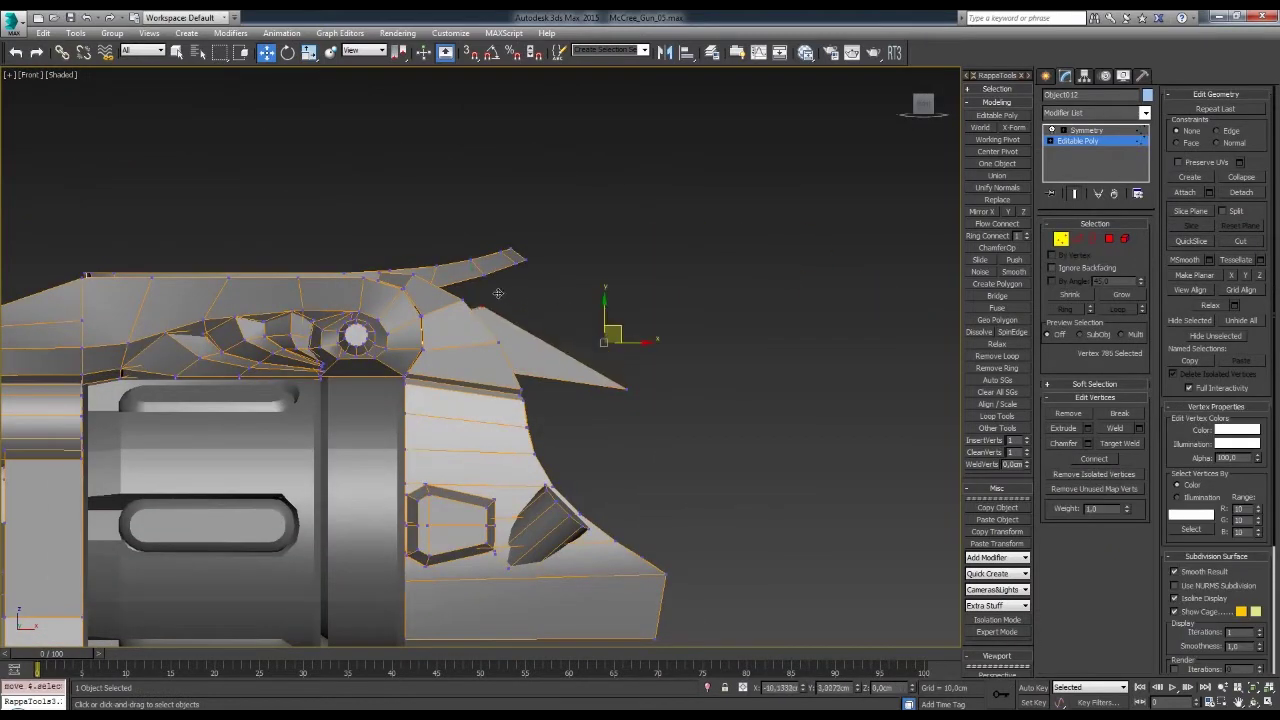
pyautogui.scroll(-1, 523, 337)
# - Select the rear spur vertices and drag the spur backward into a longer point
pyautogui.click(512, 322)
pyautogui.press('F3')
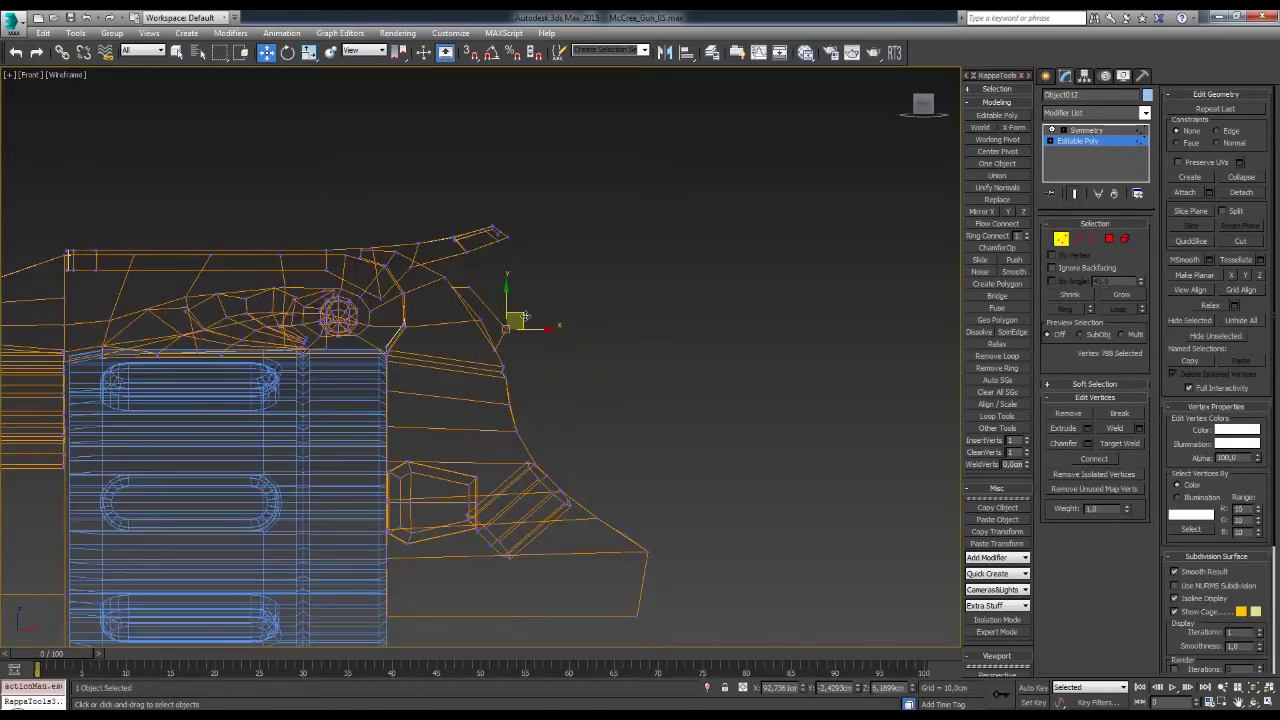
pyautogui.press('F3')
pyautogui.click(508, 325)
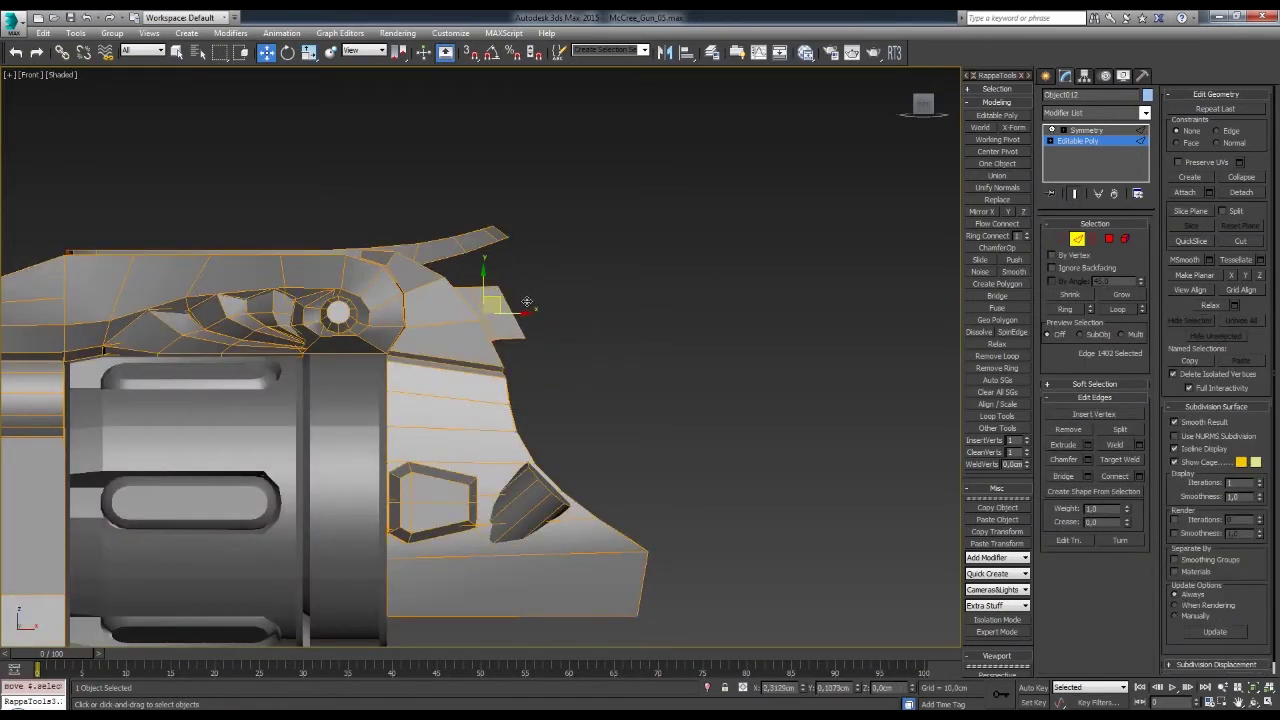
pyautogui.press('1')
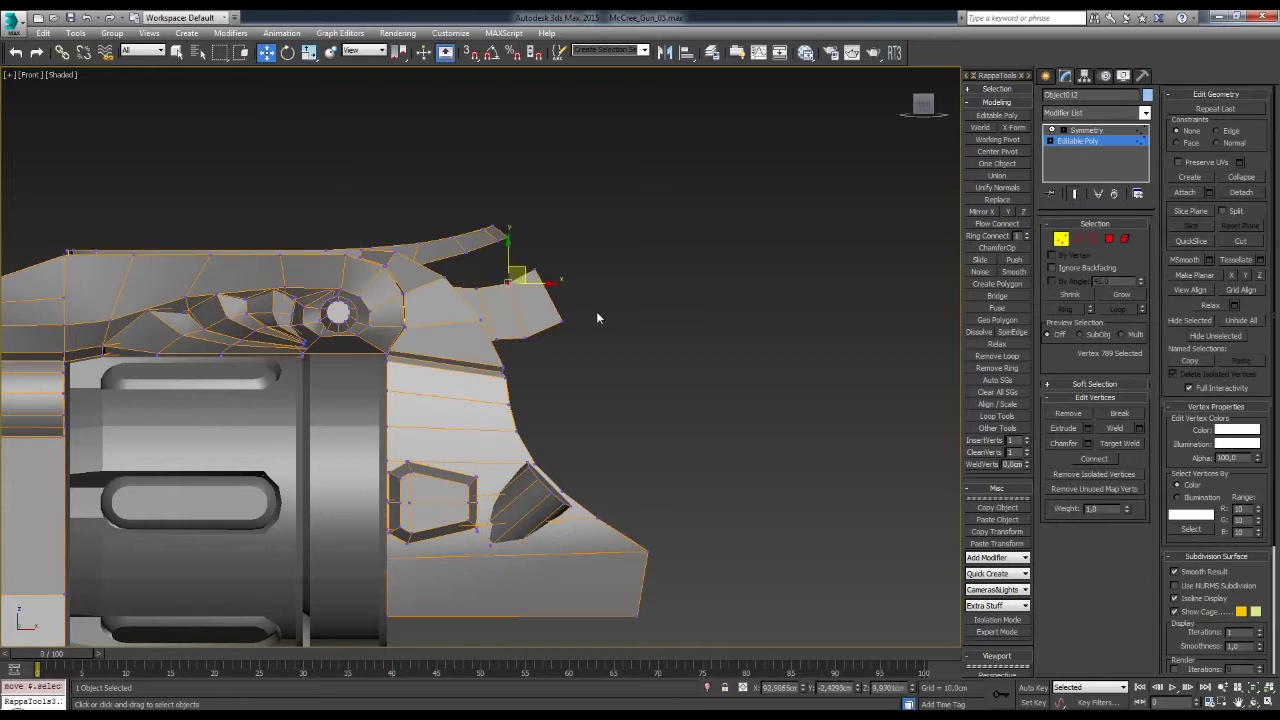
pyautogui.press('2')
pyautogui.moveTo(555, 322); pyautogui.dragTo(535, 304, button='middle')
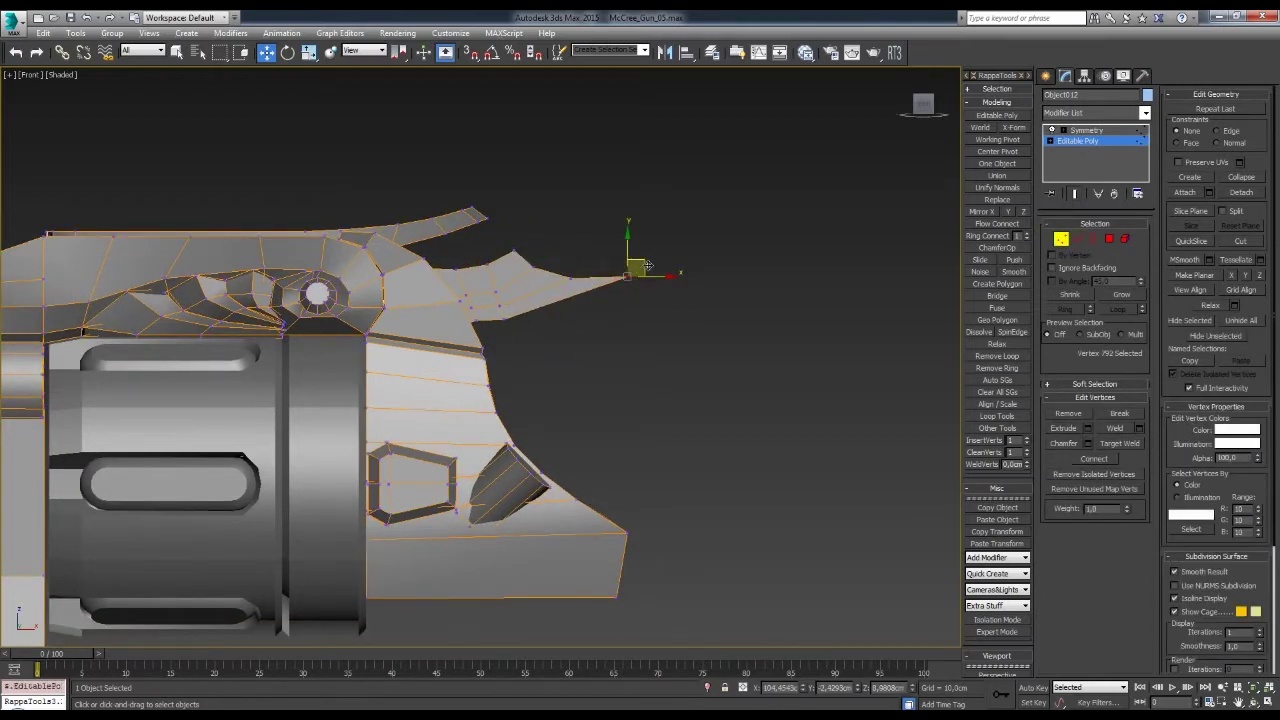
pyautogui.press('2')
pyautogui.scroll(5, 485, 256)
pyautogui.press('1')
pyautogui.scroll(-2, 545, 290)
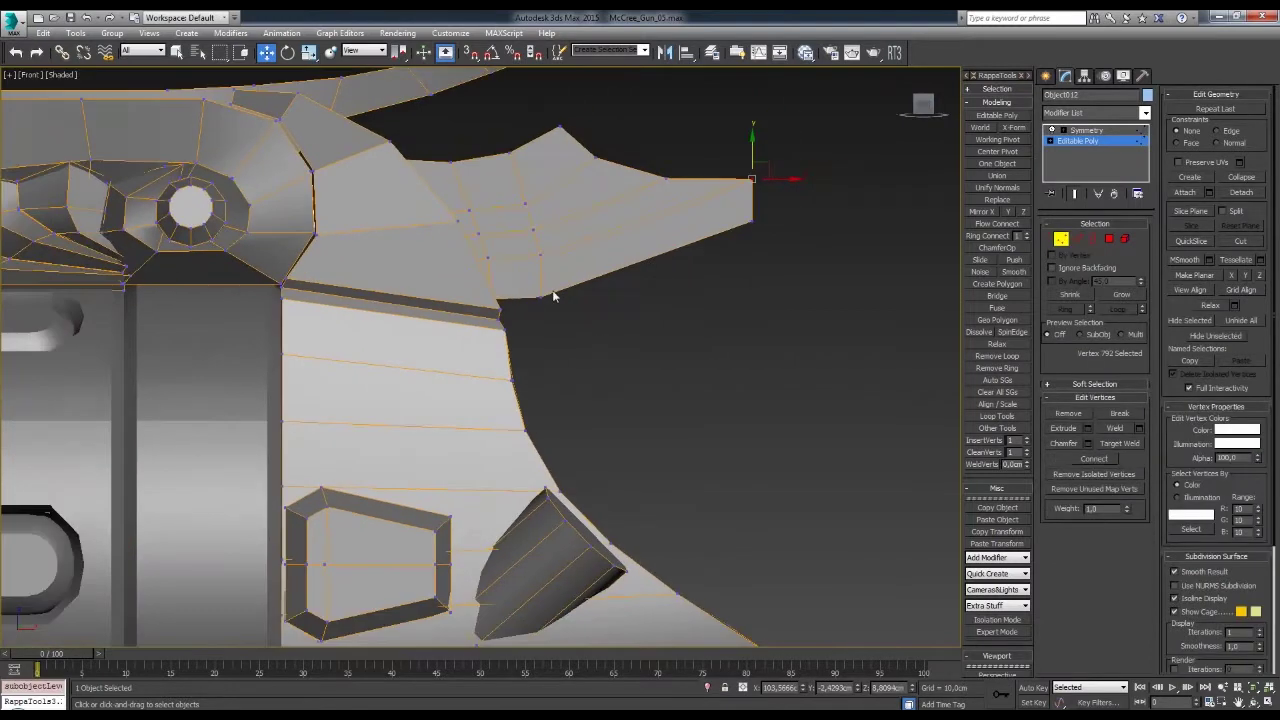
pyautogui.moveTo(651, 245); pyautogui.dragTo(640, 236, button='middle')
pyautogui.click(567, 301)
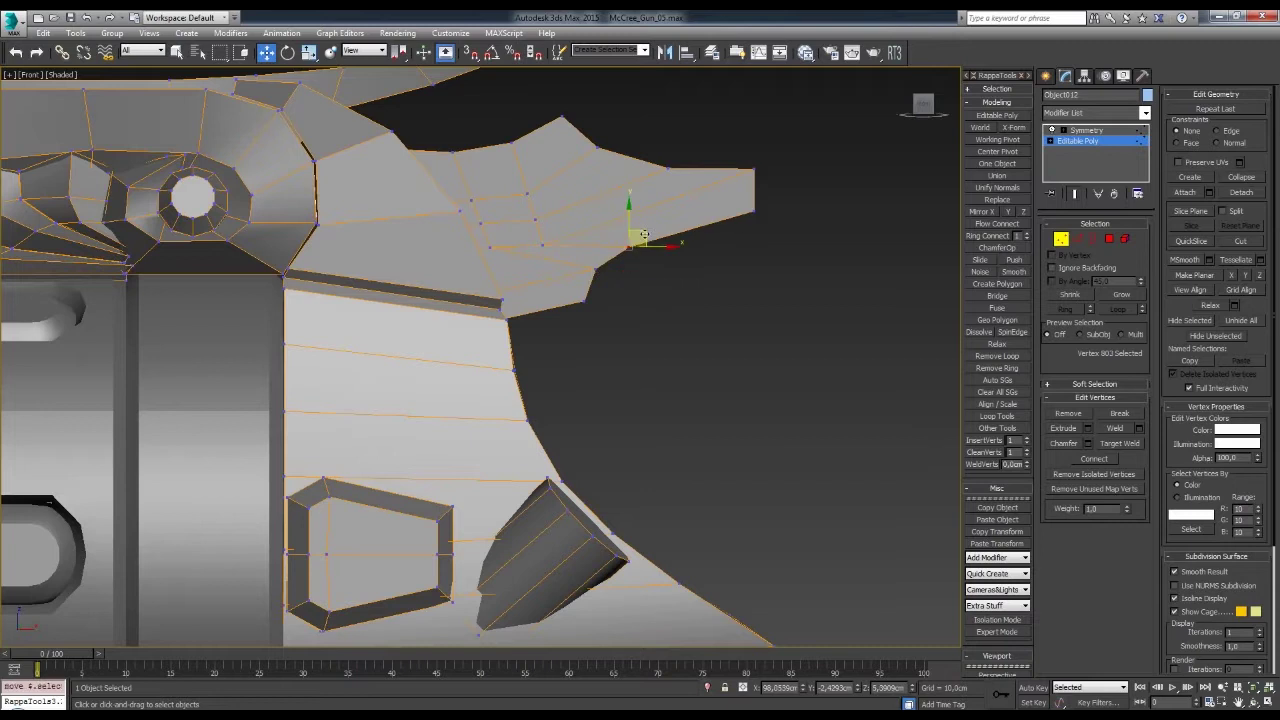
# - Select an edge on the spur, then recentre the view on the cylinder drum
pyautogui.press('2')
pyautogui.moveTo(644, 235); pyautogui.dragTo(621, 160, button='middle')
pyautogui.click(483, 236)
pyautogui.moveTo(574, 246); pyautogui.dragTo(582, 181, button='middle')
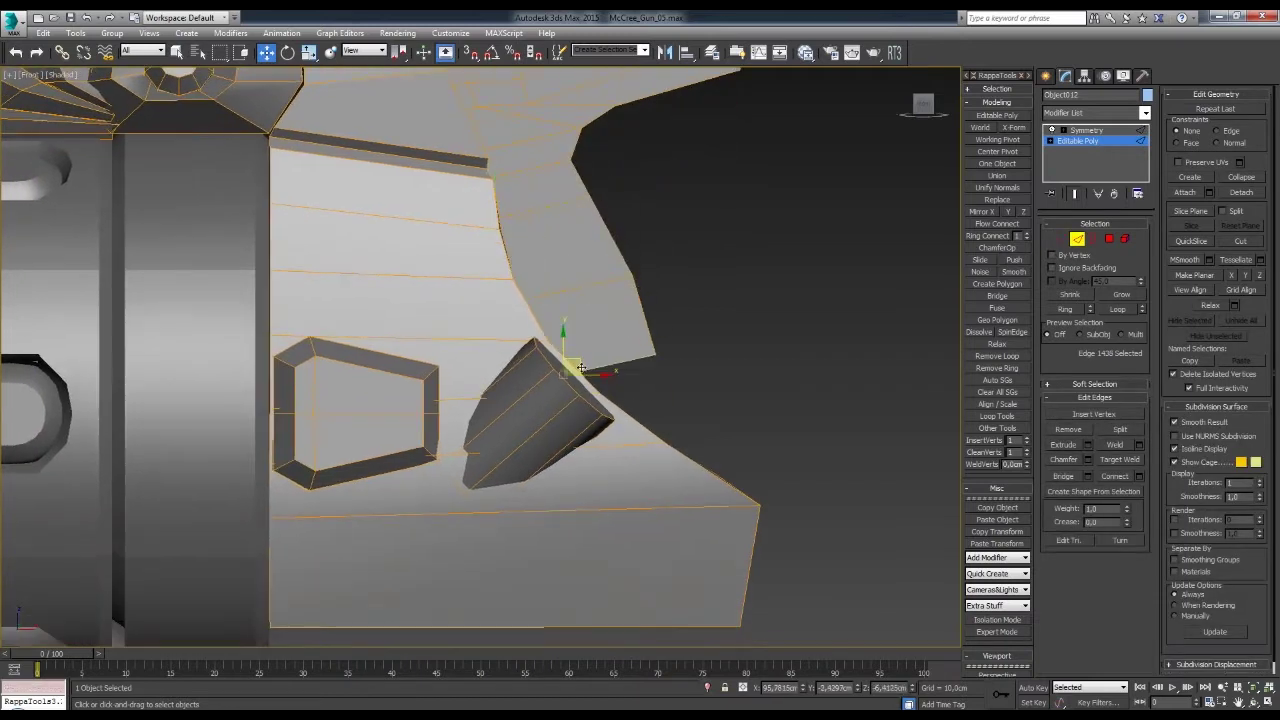
pyautogui.press('1')
pyautogui.scroll(-4, 620, 355)
pyautogui.moveTo(650, 340); pyautogui.dragTo(800, 320, button='middle')
pyautogui.scroll(4, 700, 305)
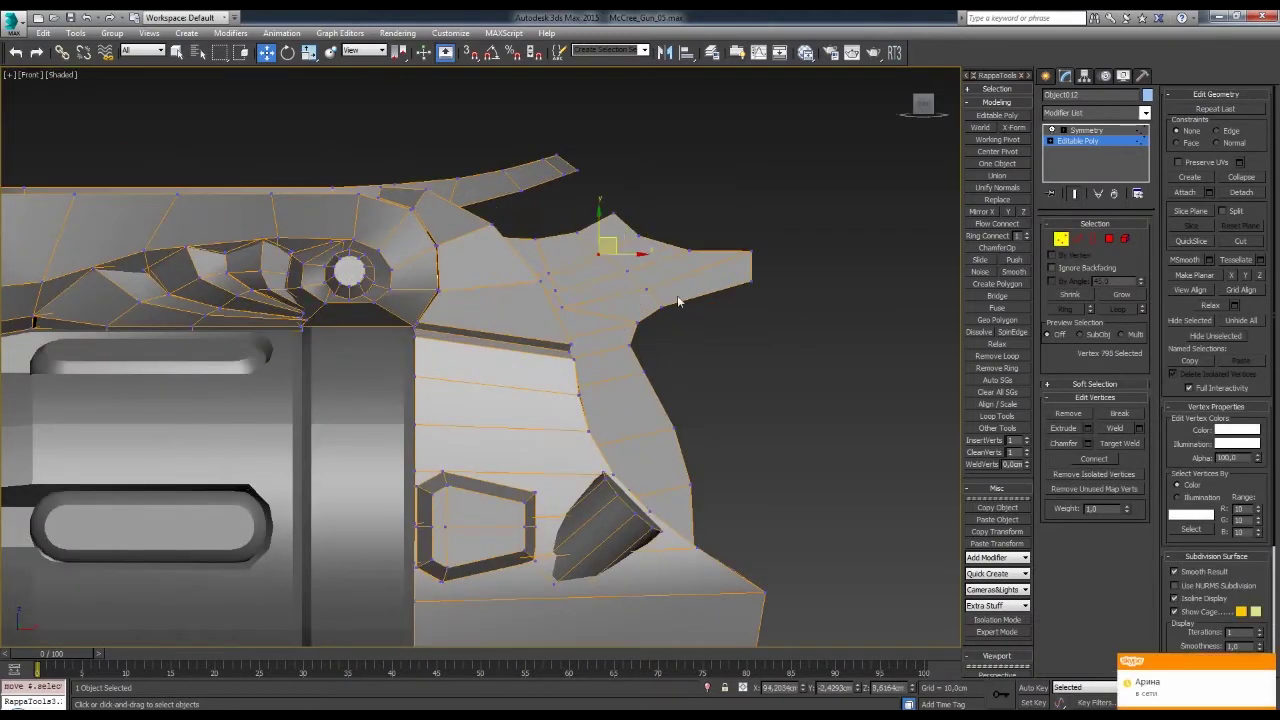
pyautogui.scroll(-1, 587, 288)
pyautogui.moveTo(666, 334); pyautogui.dragTo(850, 380, button='middle')
# - Draw a large Circle spline as a guide around the rear of the frame
pyautogui.click(1046, 75)
pyautogui.click(1072, 190)
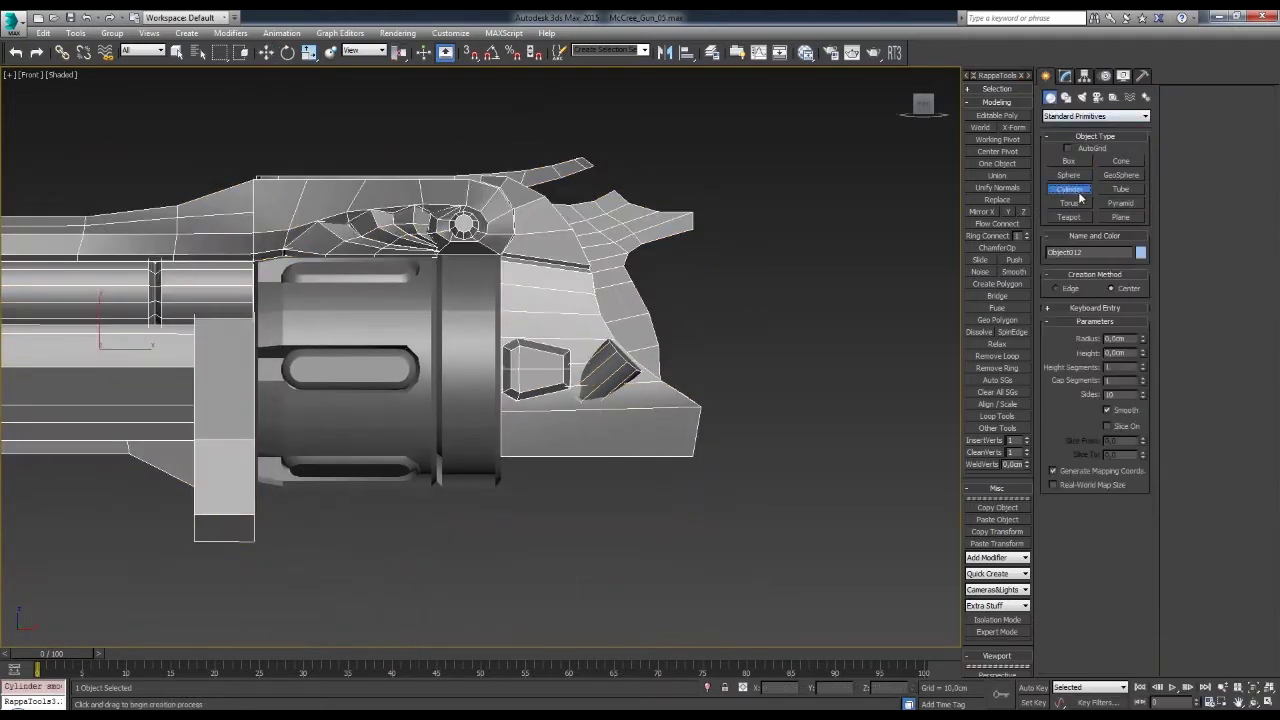
pyautogui.moveTo(551, 438); pyautogui.dragTo(548, 440)
pyautogui.press('F3')
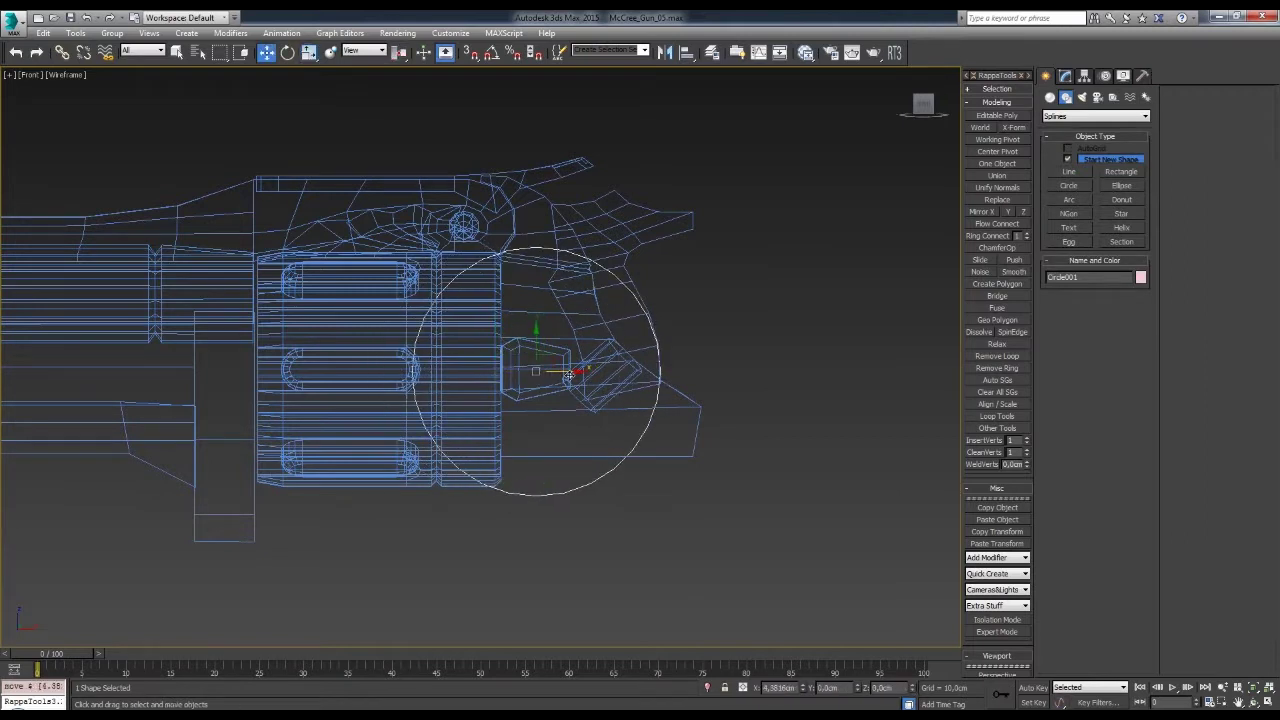
# - Select two edges on the rear frame that will follow the guide circle
pyautogui.click(668, 328)
pyautogui.press('1')
pyautogui.scroll(3, 653, 410)
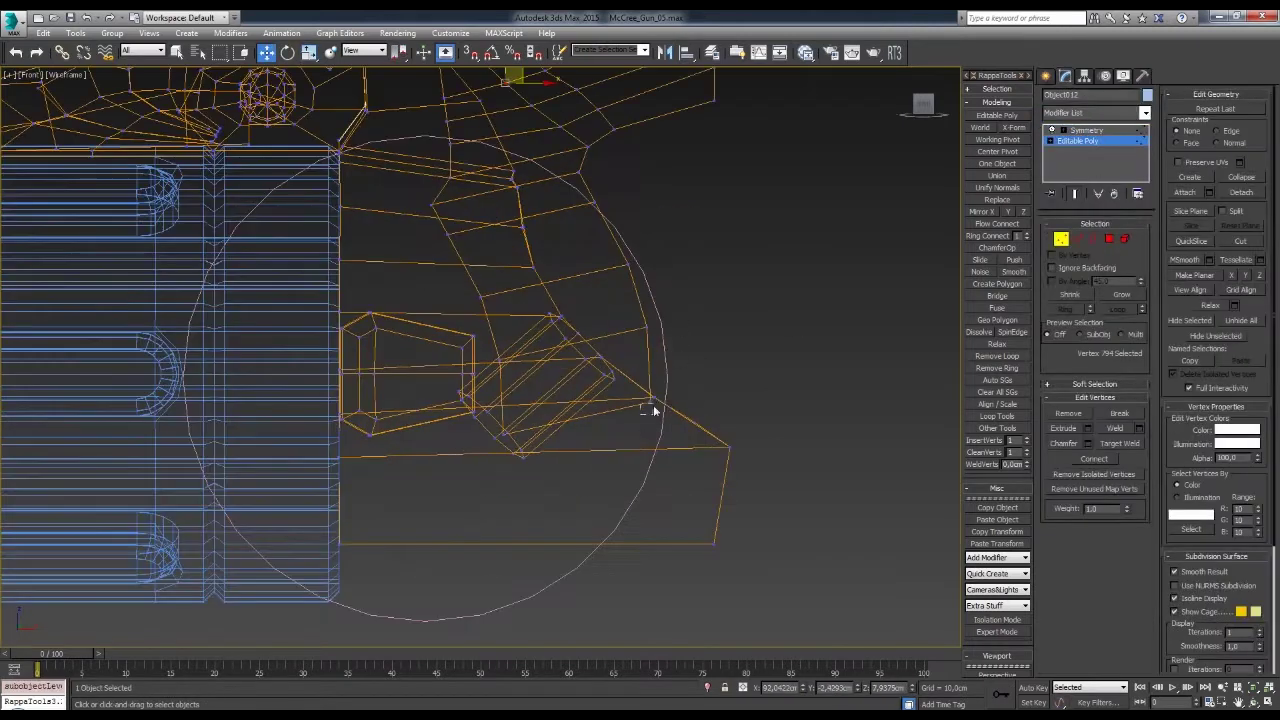
pyautogui.scroll(2, 662, 300)
pyautogui.scroll(2, 670, 380)
pyautogui.press('2')
pyautogui.click(657, 434)
pyautogui.scroll(1, 701, 418)
pyautogui.moveTo(663, 329); pyautogui.dragTo(683, 355, button='middle')
pyautogui.keyDown('ctrl'); pyautogui.click(683, 355); pyautogui.keyUp('ctrl')
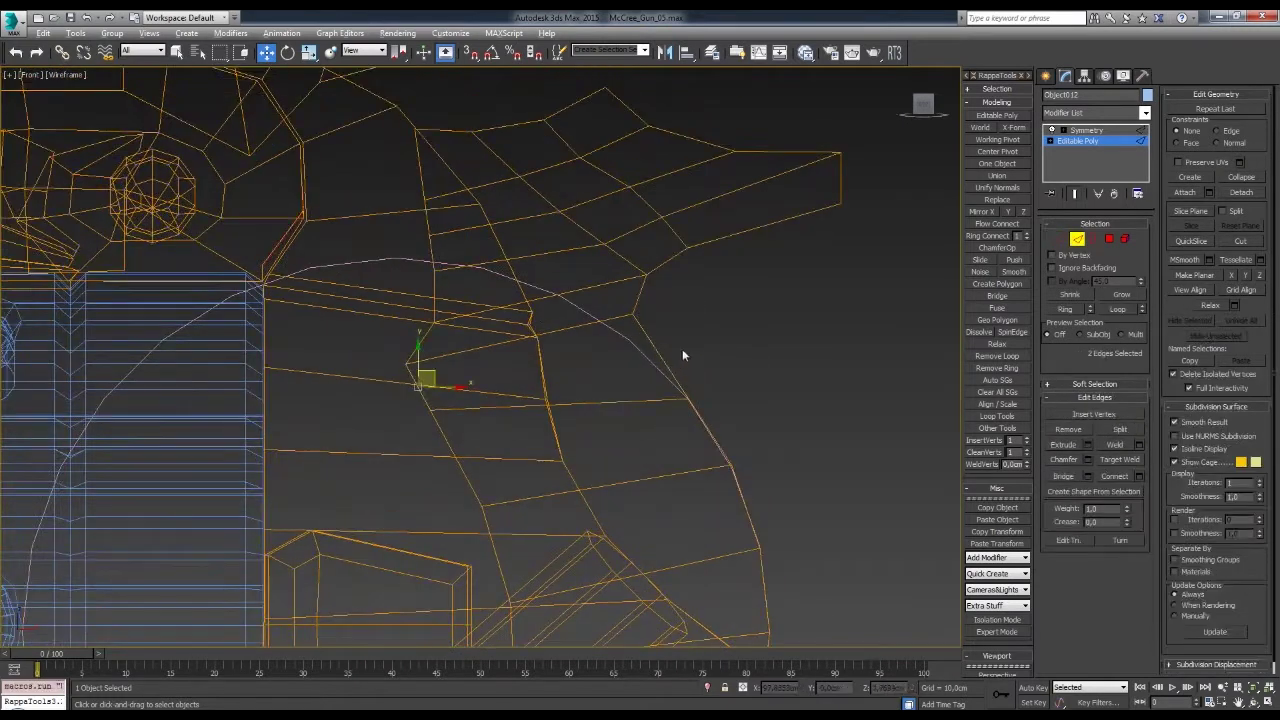
pyautogui.scroll(-1, 648, 330)
pyautogui.scroll(-2, 736, 297)
pyautogui.scroll(-2, 863, 320)
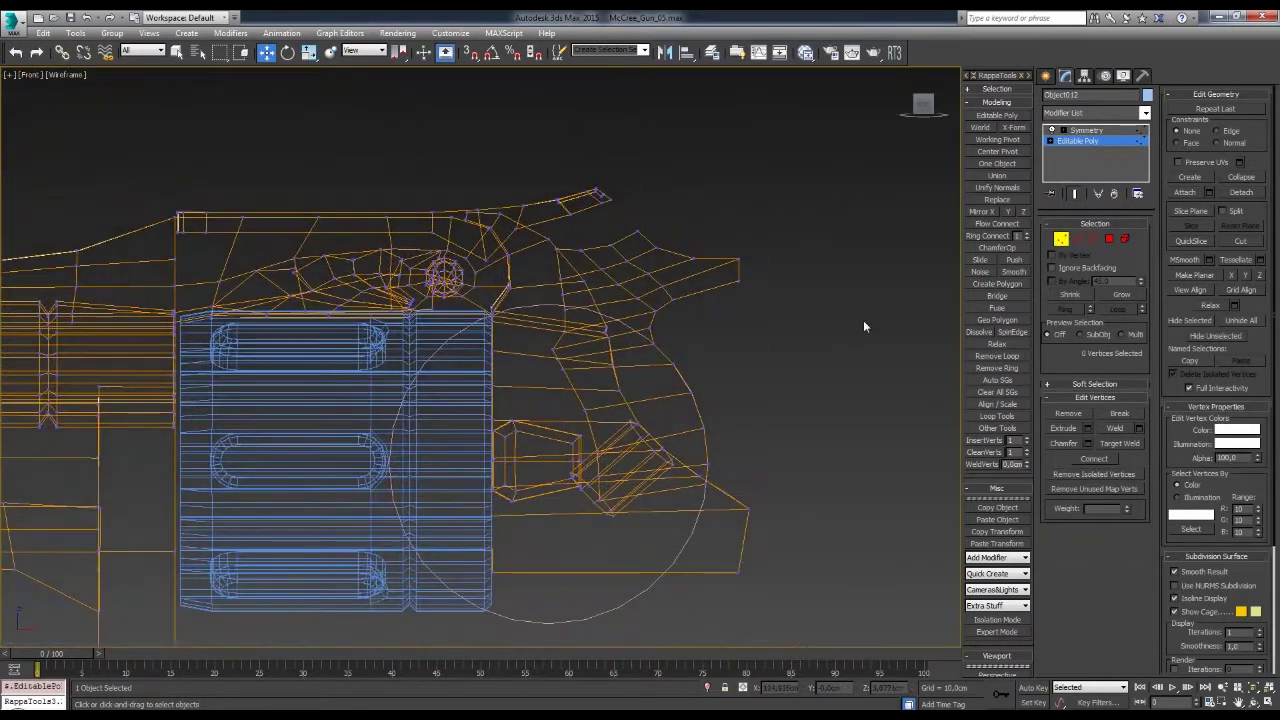
# - Select the guide circle, then pick a spur tip vertex to match its curve
pyautogui.click(621, 607)
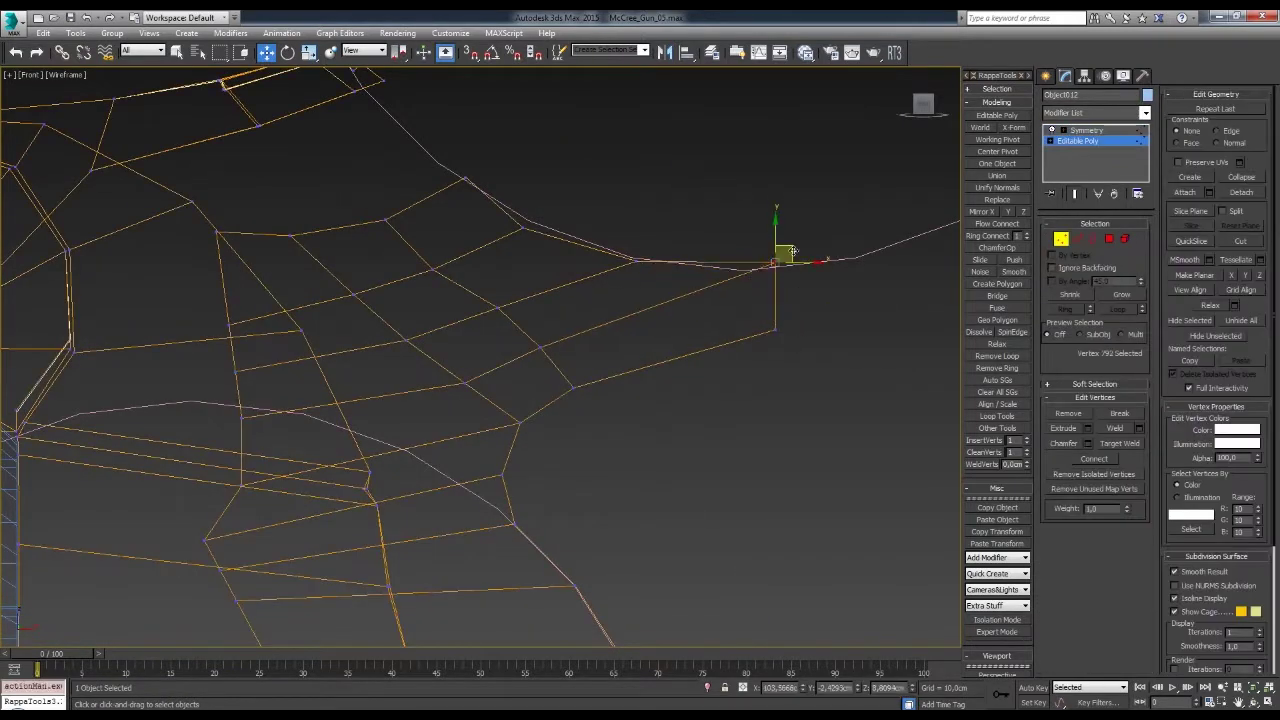
pyautogui.scroll(-2, 785, 320)
pyautogui.scroll(2, 683, 357)
pyautogui.moveTo(640, 330); pyautogui.dragTo(575, 355, button='middle')
pyautogui.click(572, 362)
pyautogui.scroll(-3, 706, 431)
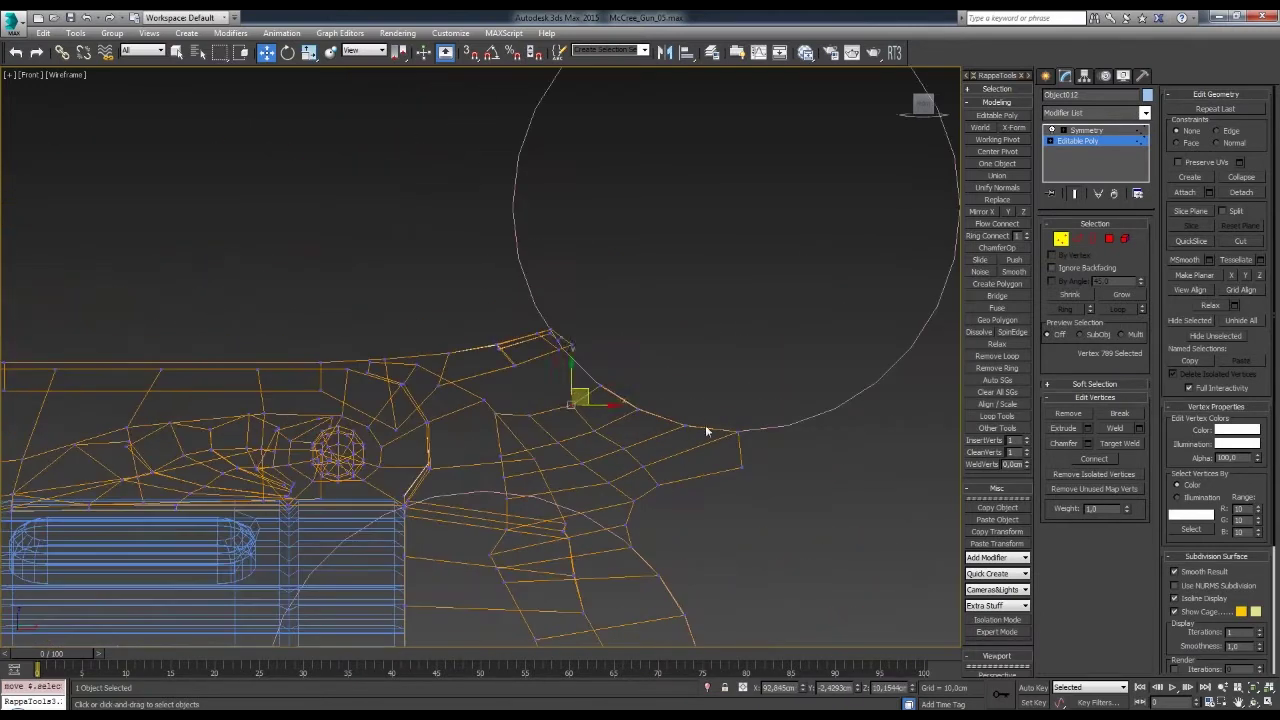
pyautogui.press('F3')
pyautogui.click(727, 325)
pyautogui.scroll(3, 727, 325)
# - Box-select the spur tip vertices on the gun body to fit the curve
pyautogui.click(700, 250)
pyautogui.moveTo(741, 262); pyautogui.dragTo(709, 287)
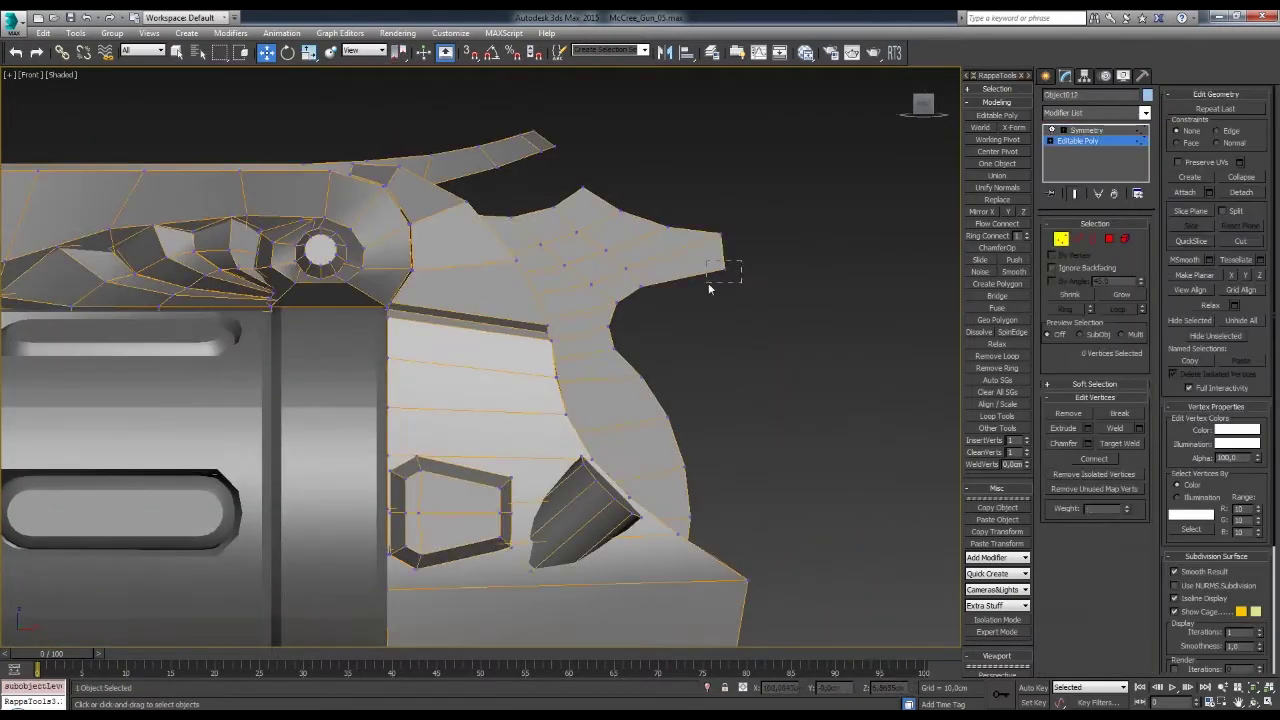
pyautogui.scroll(-3, 714, 240)
pyautogui.click(770, 335)
pyautogui.scroll(2, 717, 352)
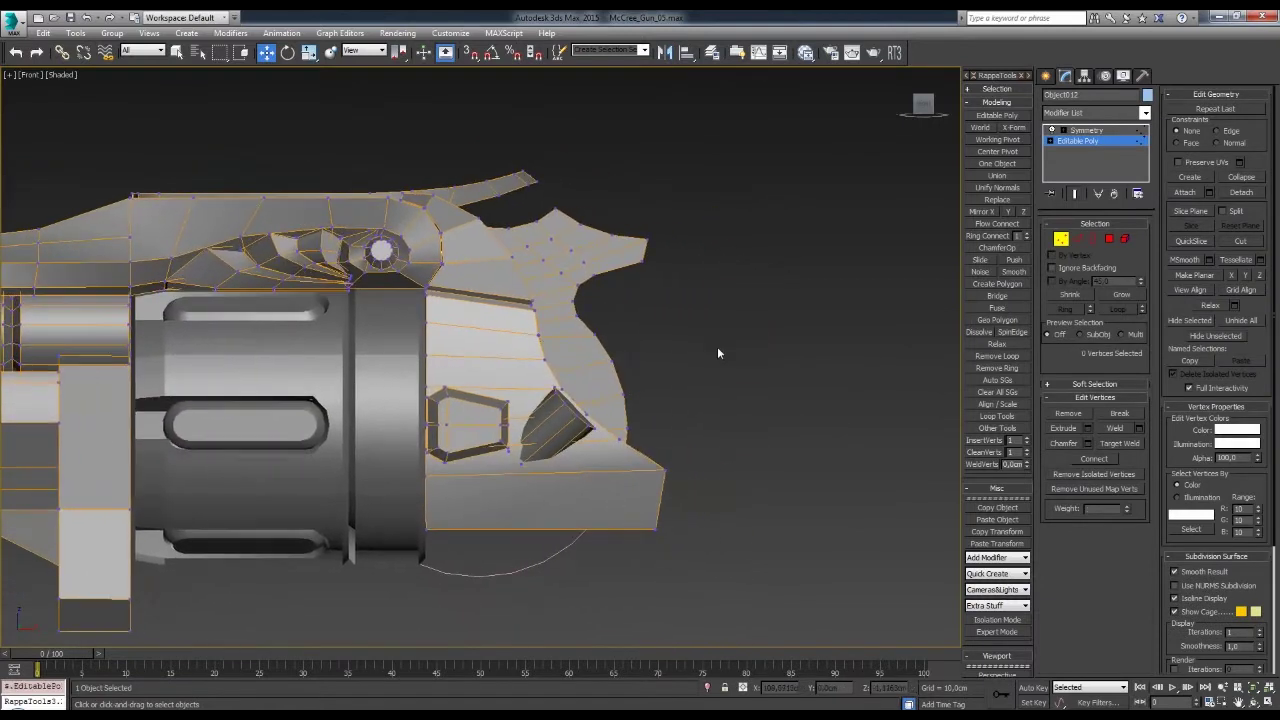
pyautogui.moveTo(681, 320)
pyautogui.mouseDown(button='middle')
pyautogui.moveTo(714, 253)
pyautogui.moveTo(712, 299)
pyautogui.mouseUp(button='middle')
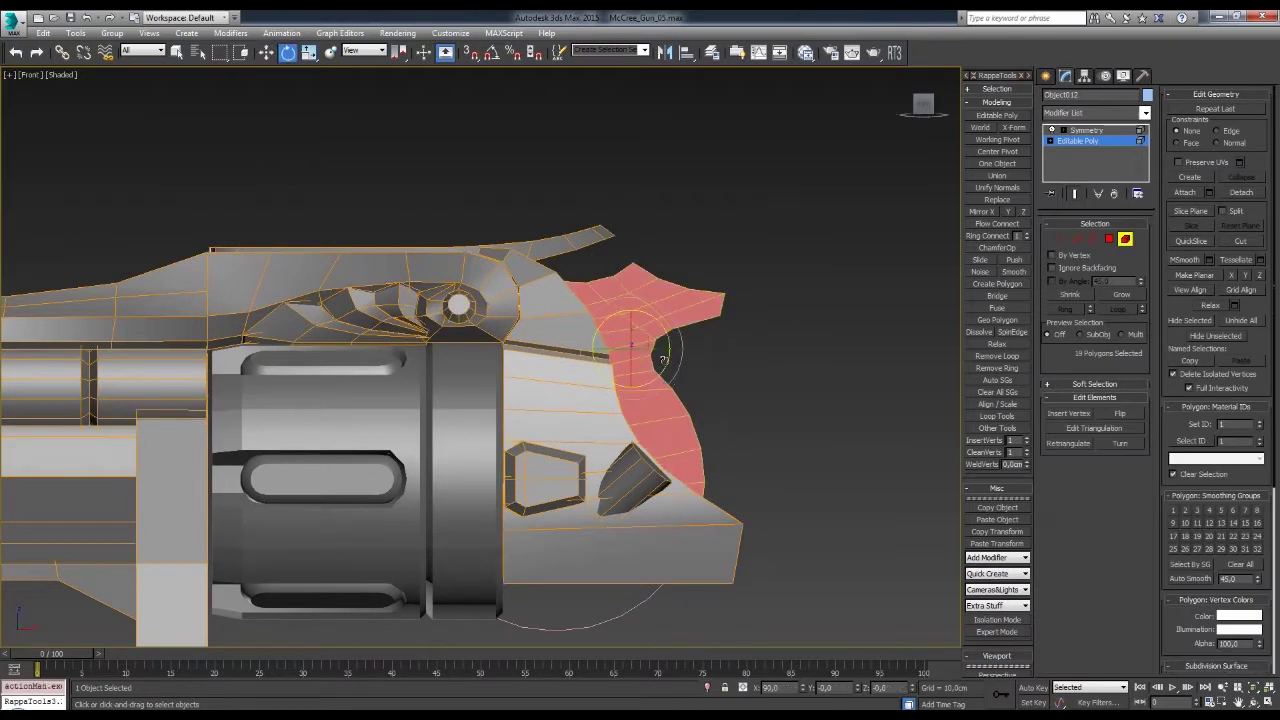
# - Scale the guide circle down into a small ring over the rear spur in Front view
pyautogui.press('1')
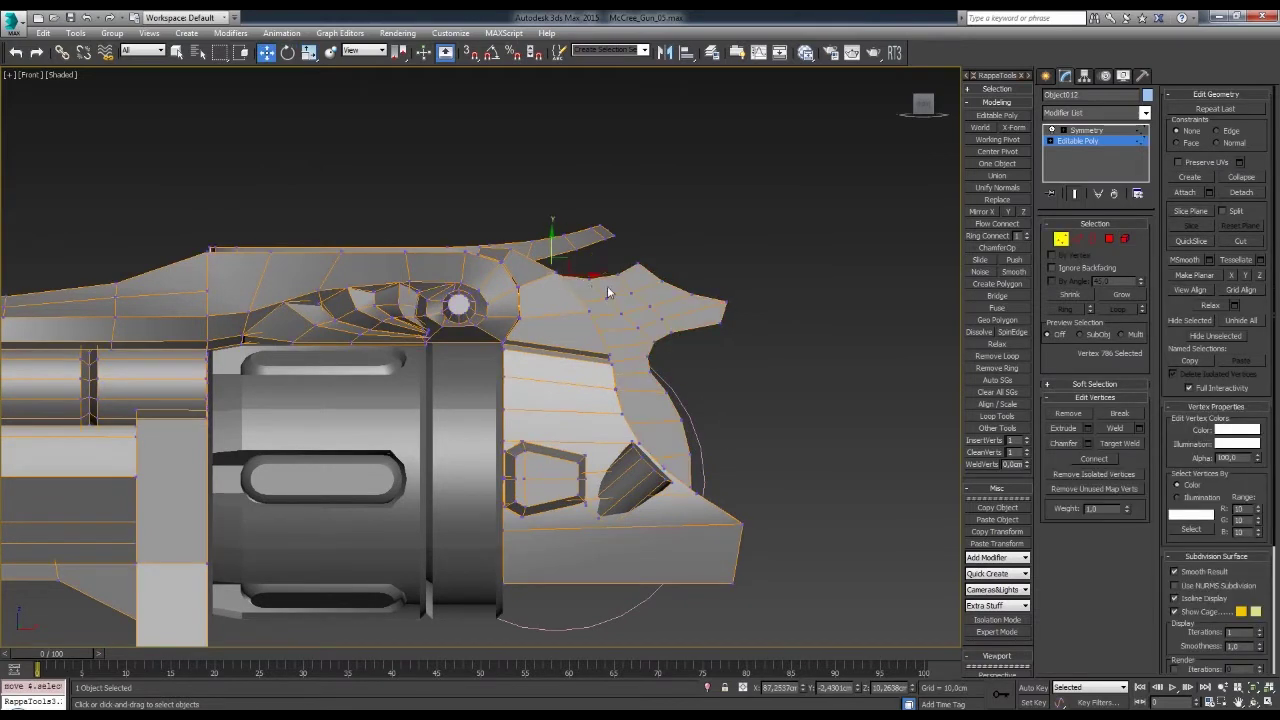
pyautogui.press('4')
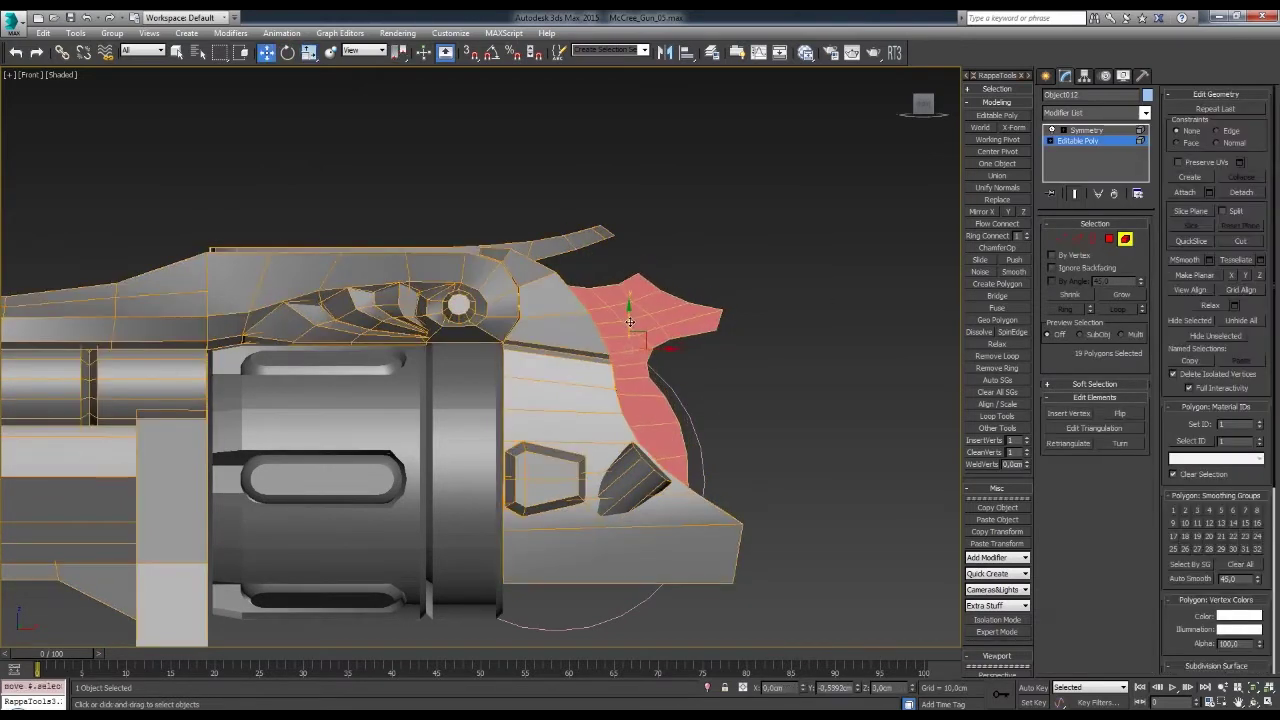
pyautogui.keyDown('alt'); pyautogui.moveTo(631, 320); pyautogui.dragTo(764, 350, button='middle'); pyautogui.keyUp('alt')
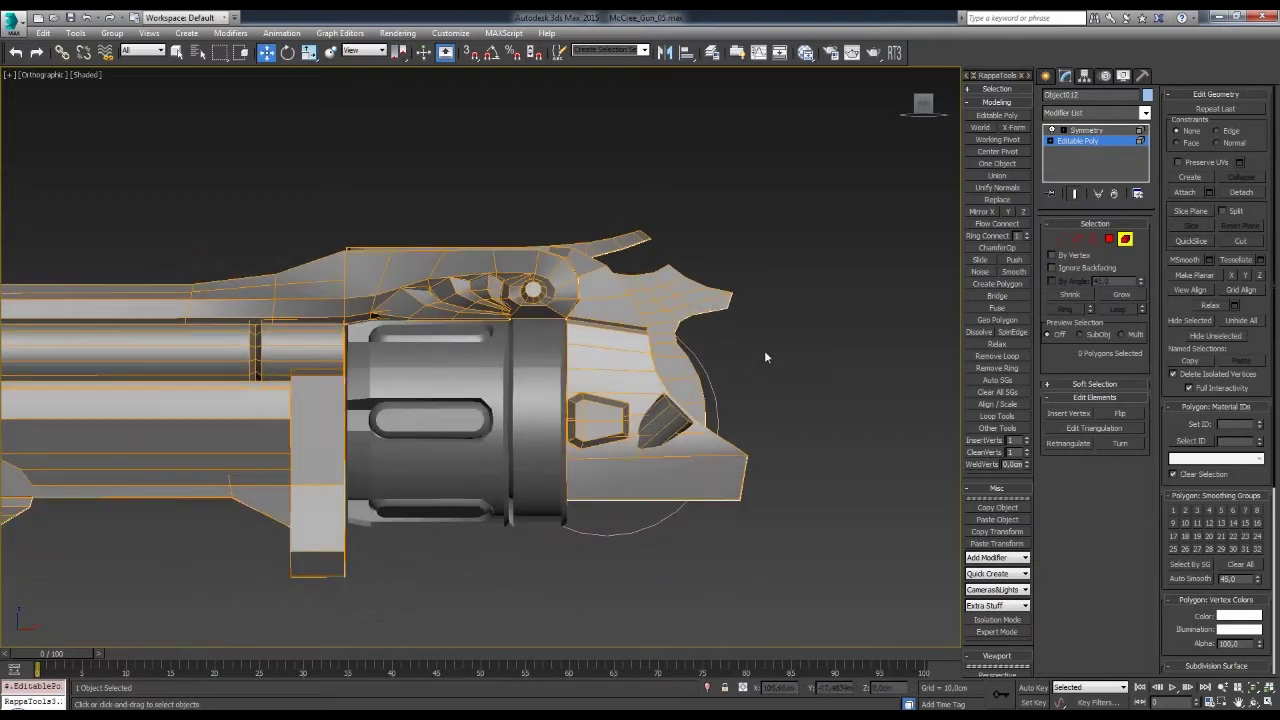
pyautogui.click(728, 398)
pyautogui.press('r')
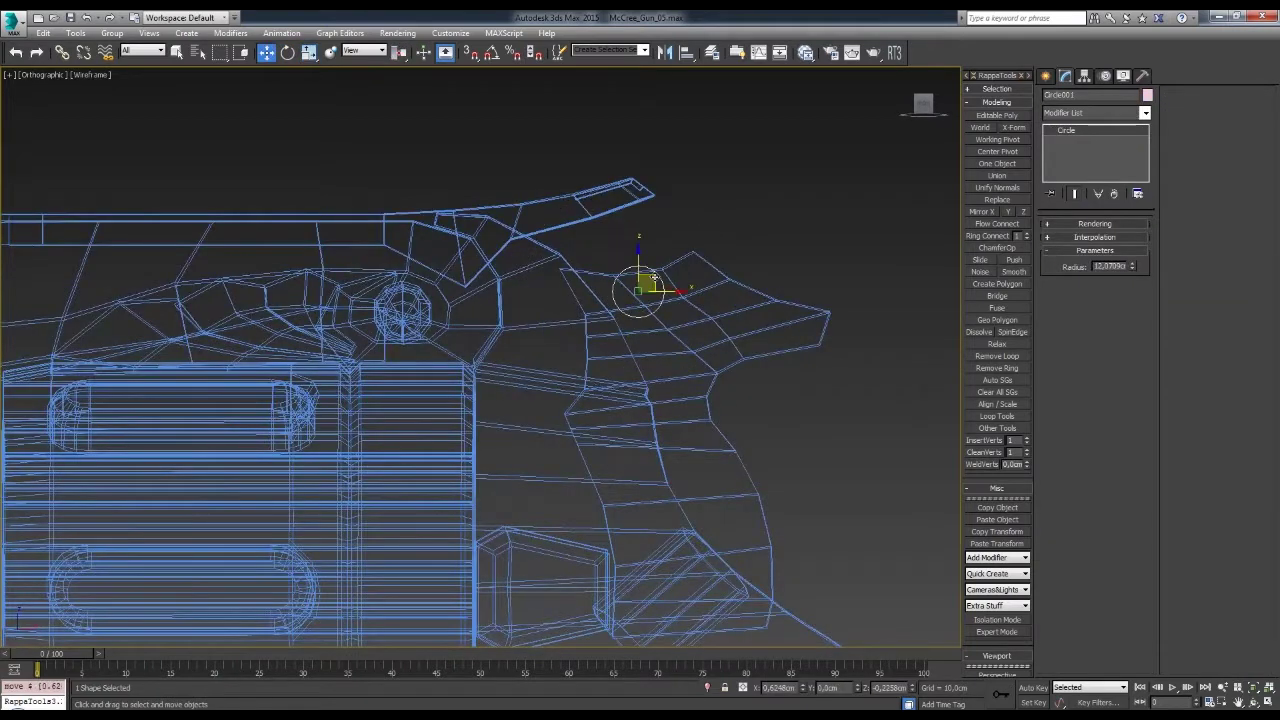
pyautogui.press('f')
pyautogui.scroll(5, 663, 390)
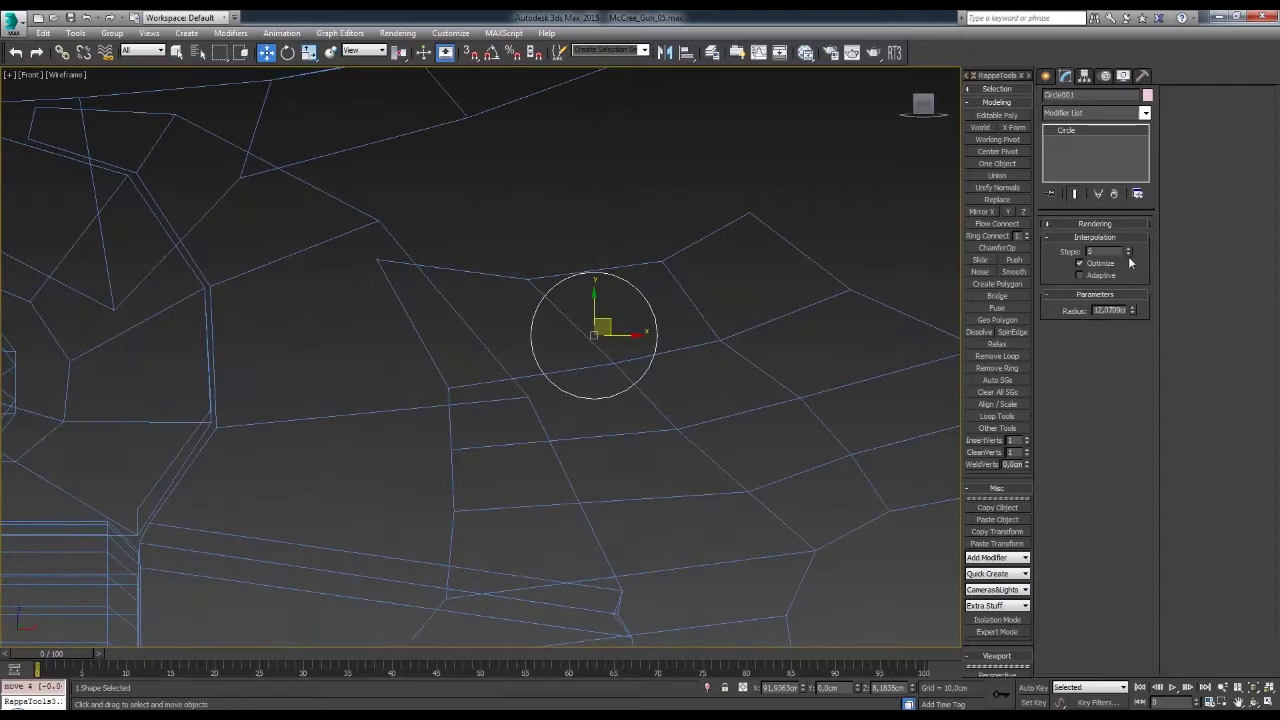
pyautogui.moveTo(632, 327); pyautogui.dragTo(633, 326)
pyautogui.scroll(-3, 645, 350)
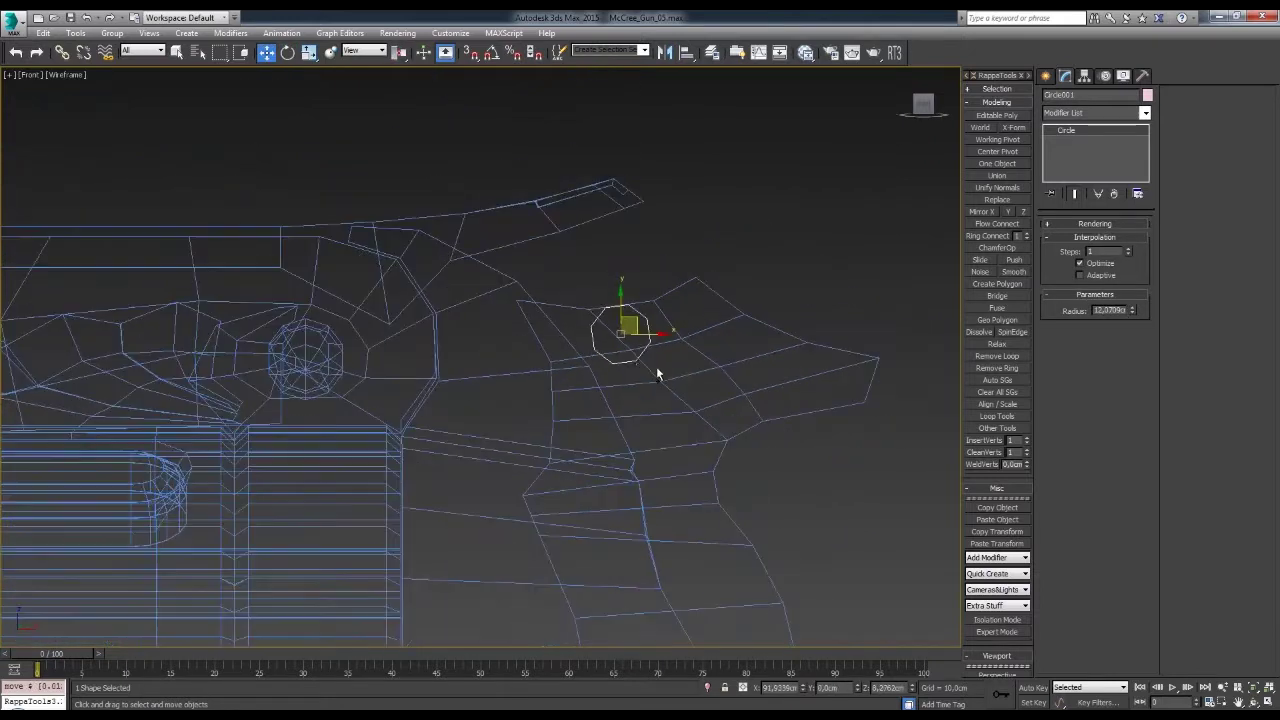
# - Cut new edges into the frame along the octagon outline
pyautogui.scroll(3, 637, 332)
pyautogui.click(760, 292)
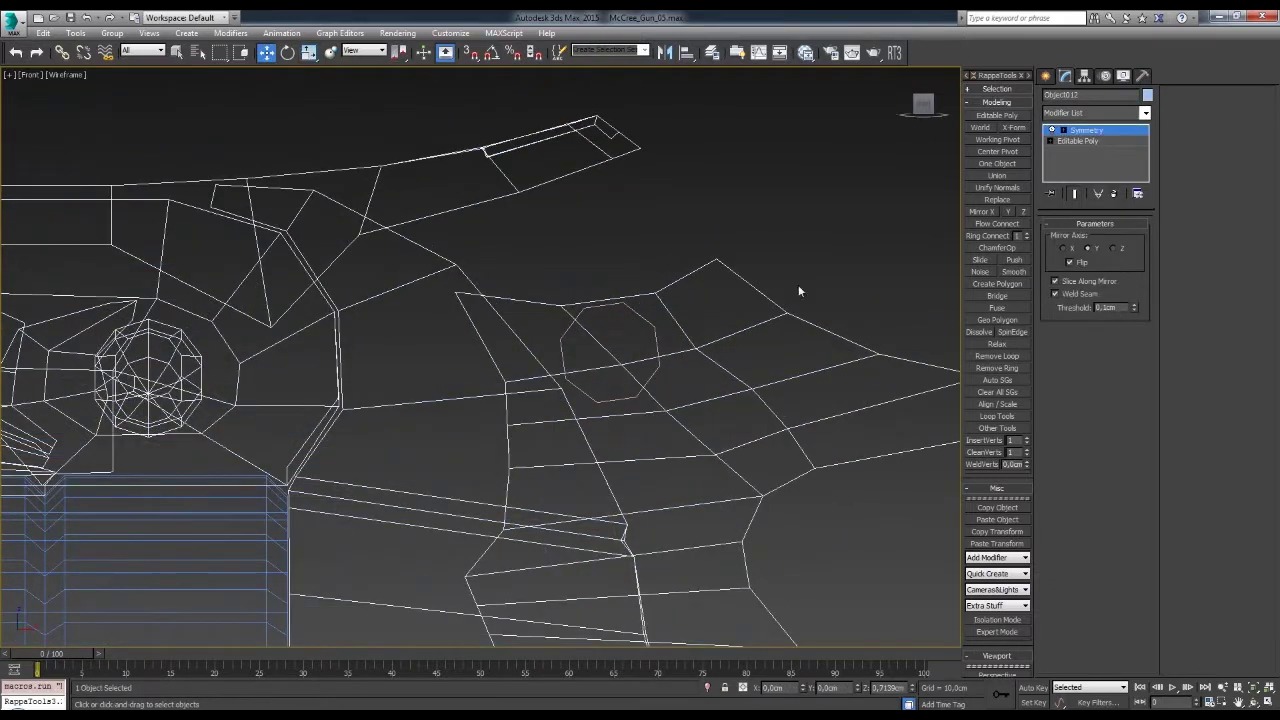
pyautogui.press('1')
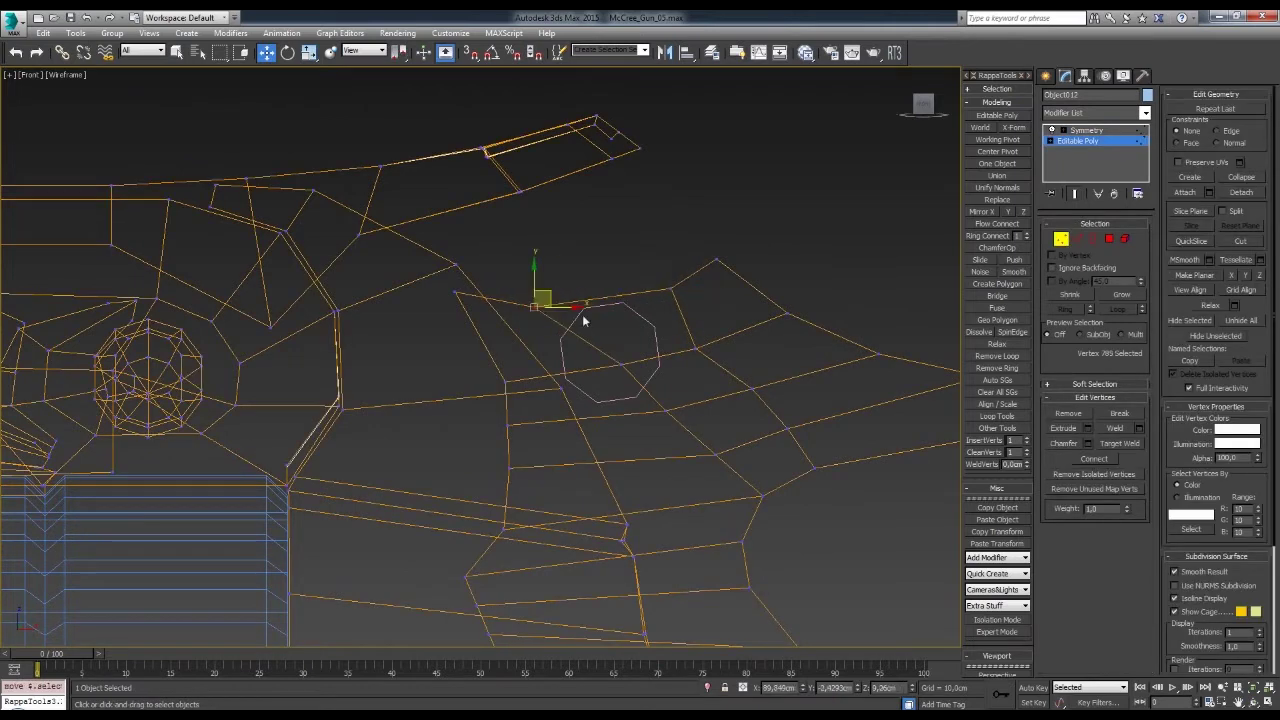
pyautogui.press('2')
pyautogui.scroll(3, 605, 300)
pyautogui.moveTo(645, 301); pyautogui.dragTo(640, 266, button='middle')
pyautogui.hotkey('alt', 'c')
pyautogui.click(636, 252)
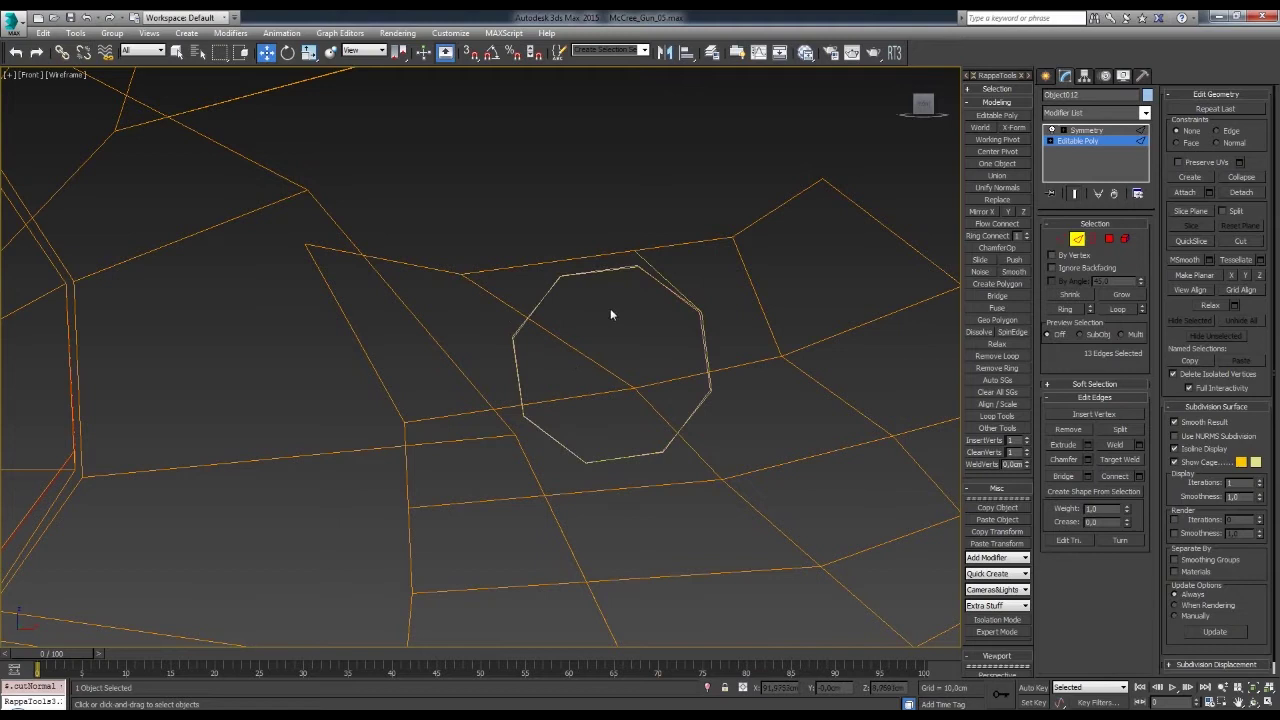
pyautogui.press('1')
pyautogui.click(681, 304)
pyautogui.keyDown('alt'); pyautogui.moveTo(681, 304); pyautogui.dragTo(674, 349, button='middle'); pyautogui.keyUp('alt')
# - Target Weld the pair of stray vertices left by the cut
pyautogui.press('1')
pyautogui.press('F3')
pyautogui.press('2')
pyautogui.scroll(-3, 674, 338)
pyautogui.scroll(3, 674, 338)
pyautogui.press('1')
pyautogui.moveTo(783, 377); pyautogui.dragTo(787, 324, button='middle')
pyautogui.hotkey('ctrl', 'w')
pyautogui.moveTo(741, 384); pyautogui.dragTo(771, 394, button='middle')
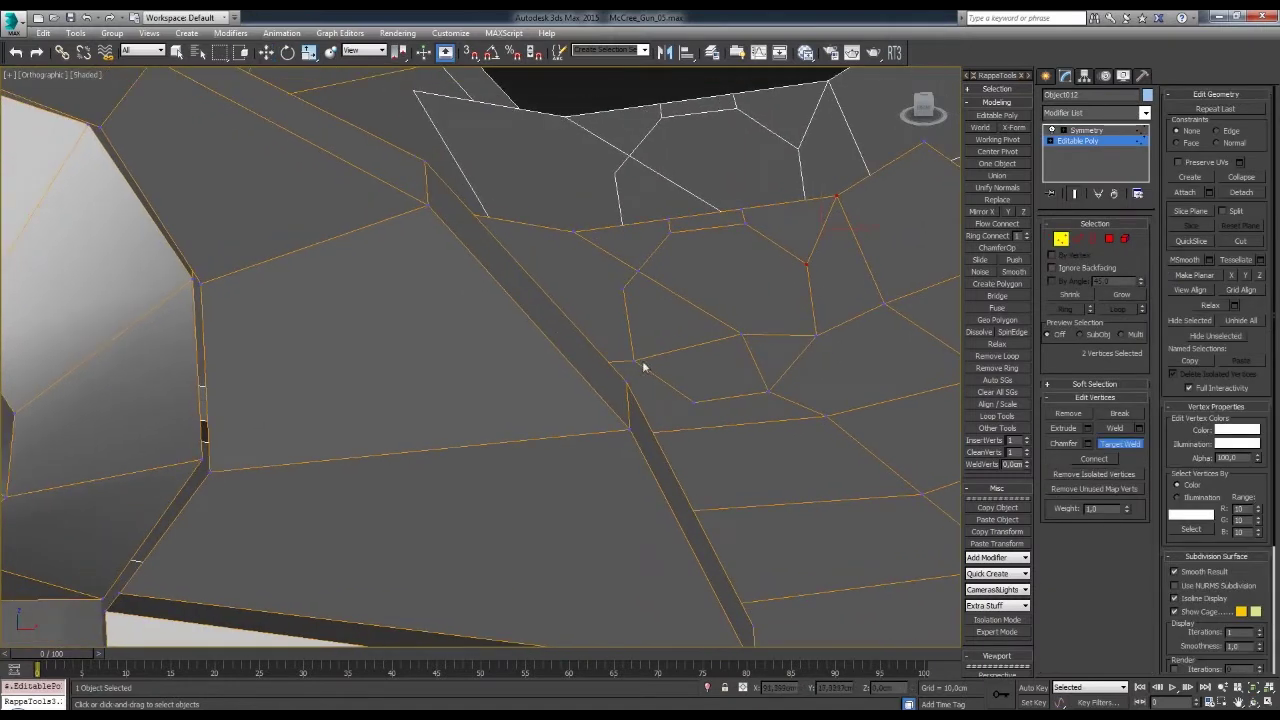
# - Delete the face inside the octagon to open a round hole in the rear frame
pyautogui.press('4')
pyautogui.click(753, 337)
pyautogui.press('Delete')
pyautogui.press('f')
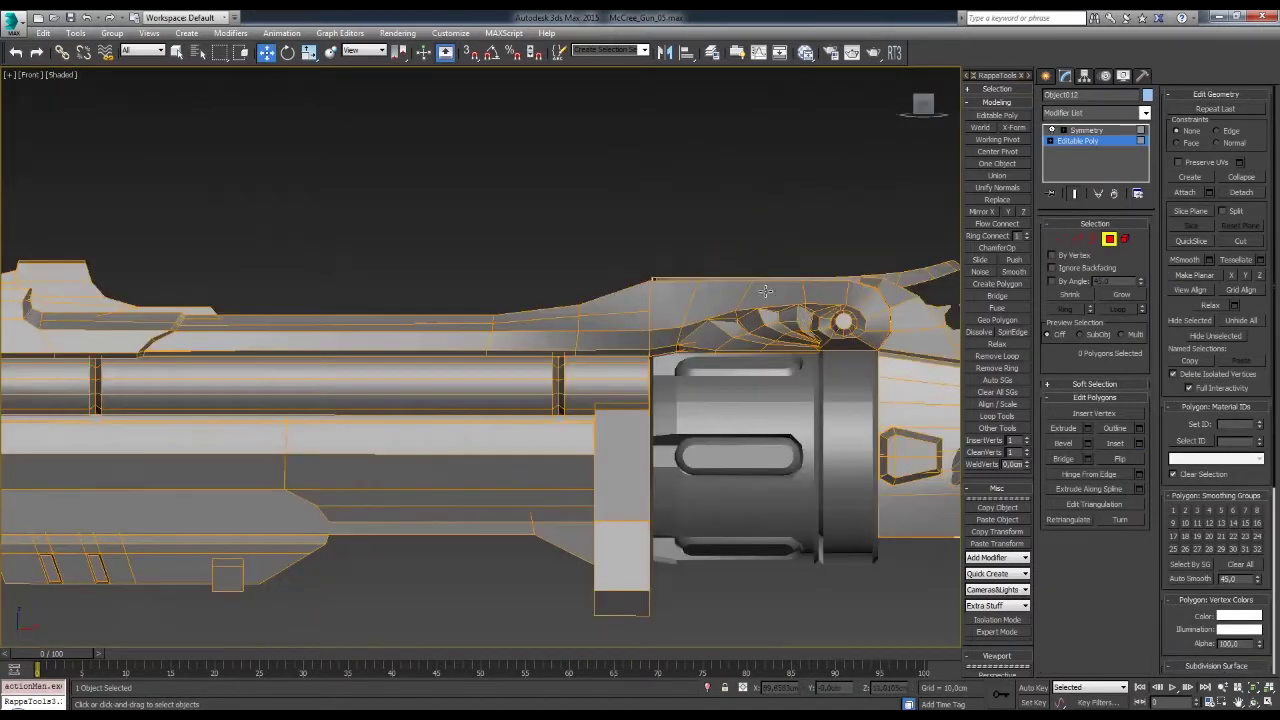
pyautogui.scroll(5, 736, 278)
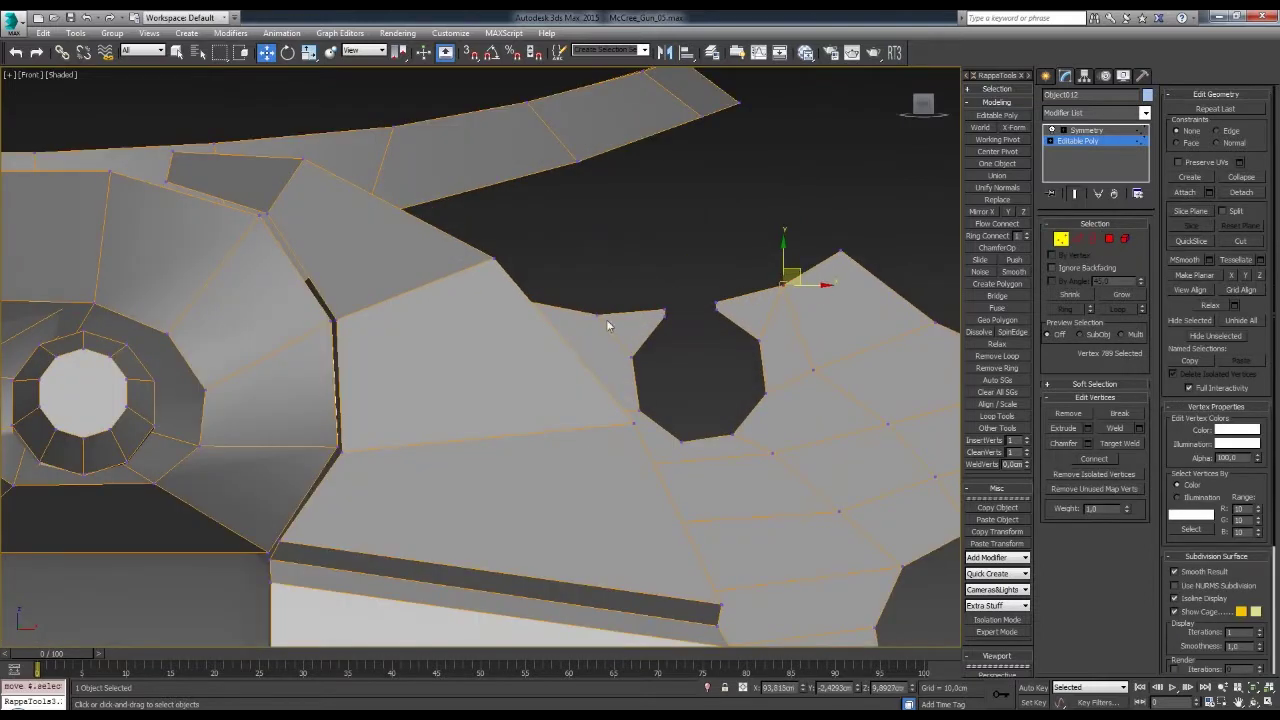
pyautogui.scroll(-3, 770, 307)
pyautogui.scroll(-3, 769, 392)
# - Cut the rear tip's top edge and delete a face to form the first square notch
pyautogui.click(671, 234)
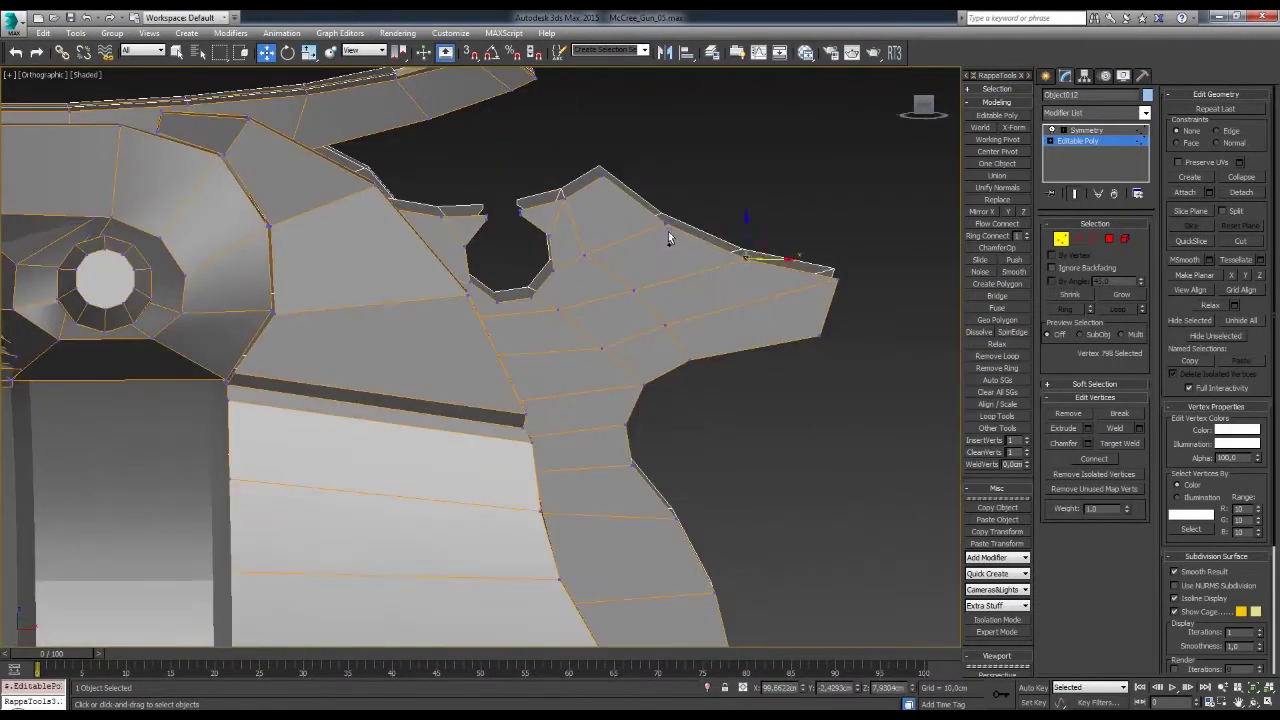
pyautogui.scroll(-4, 671, 234)
pyautogui.scroll(6, 777, 348)
pyautogui.press('2')
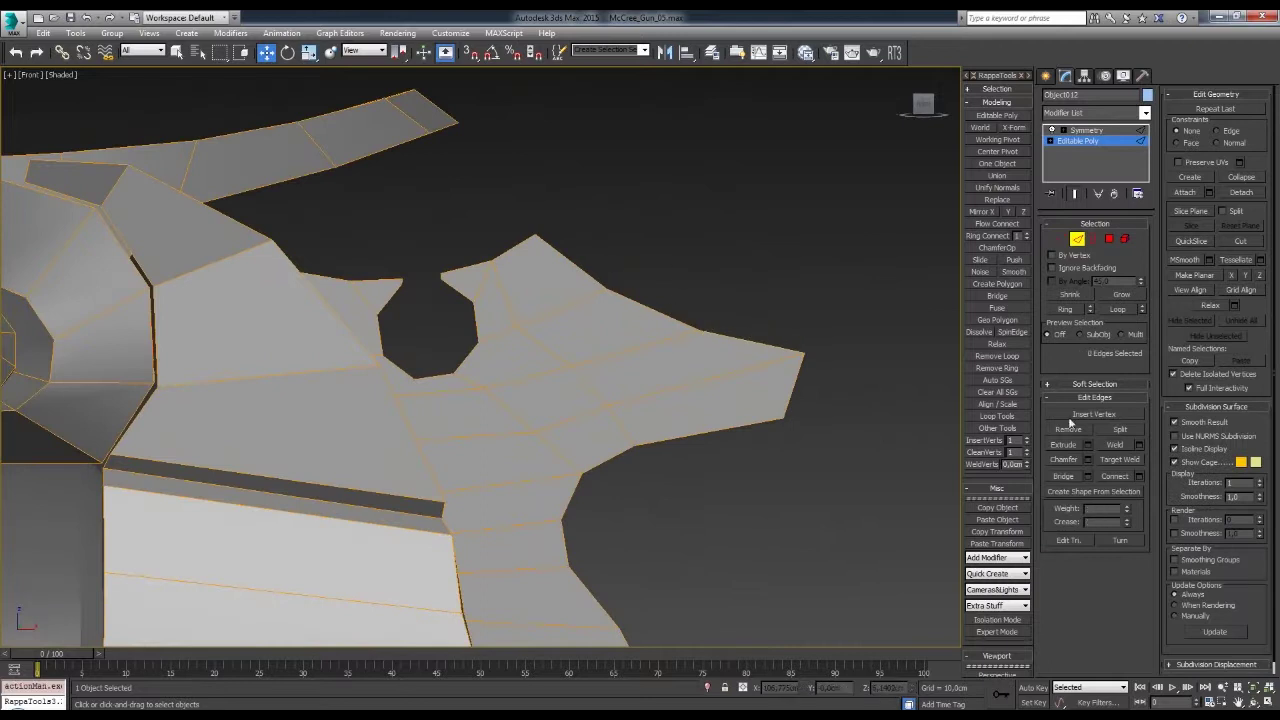
pyautogui.press('1')
pyautogui.press('w')
pyautogui.press('F3')
pyautogui.press('F3')
pyautogui.hotkey('alt', 'c')
pyautogui.press('F3')
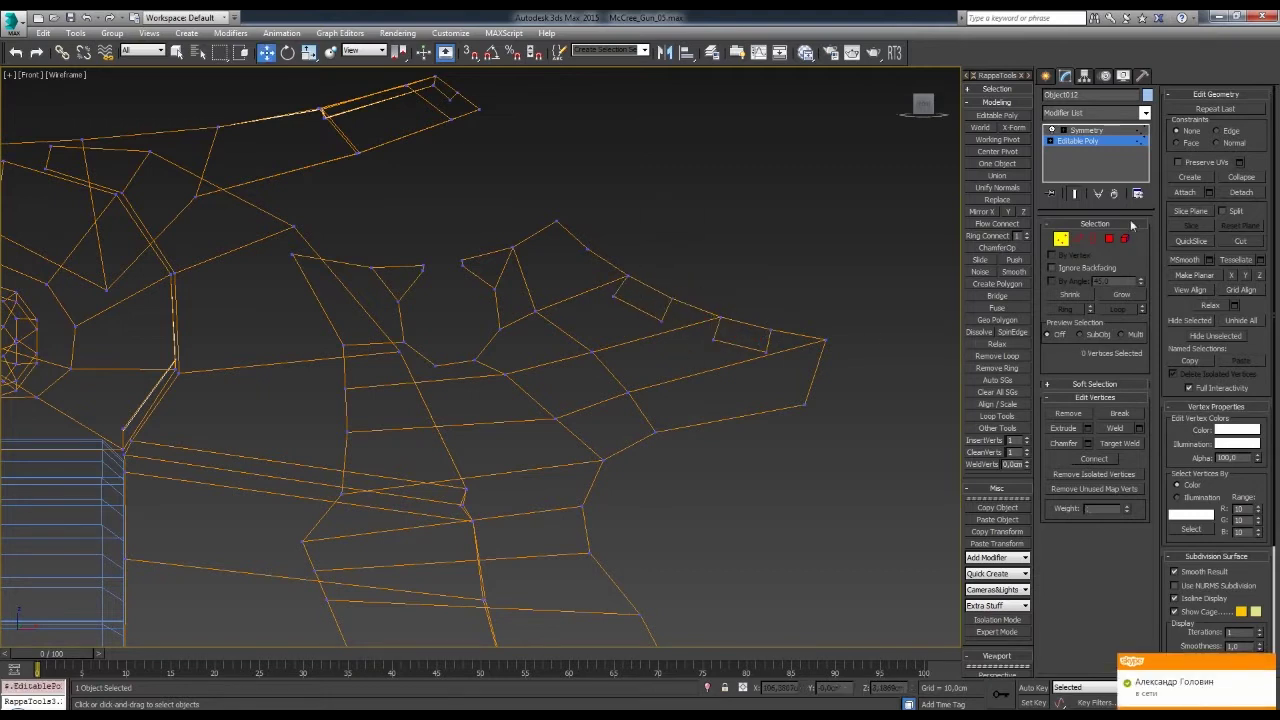
pyautogui.press('Delete')
pyautogui.press('F3')
pyautogui.press('1')
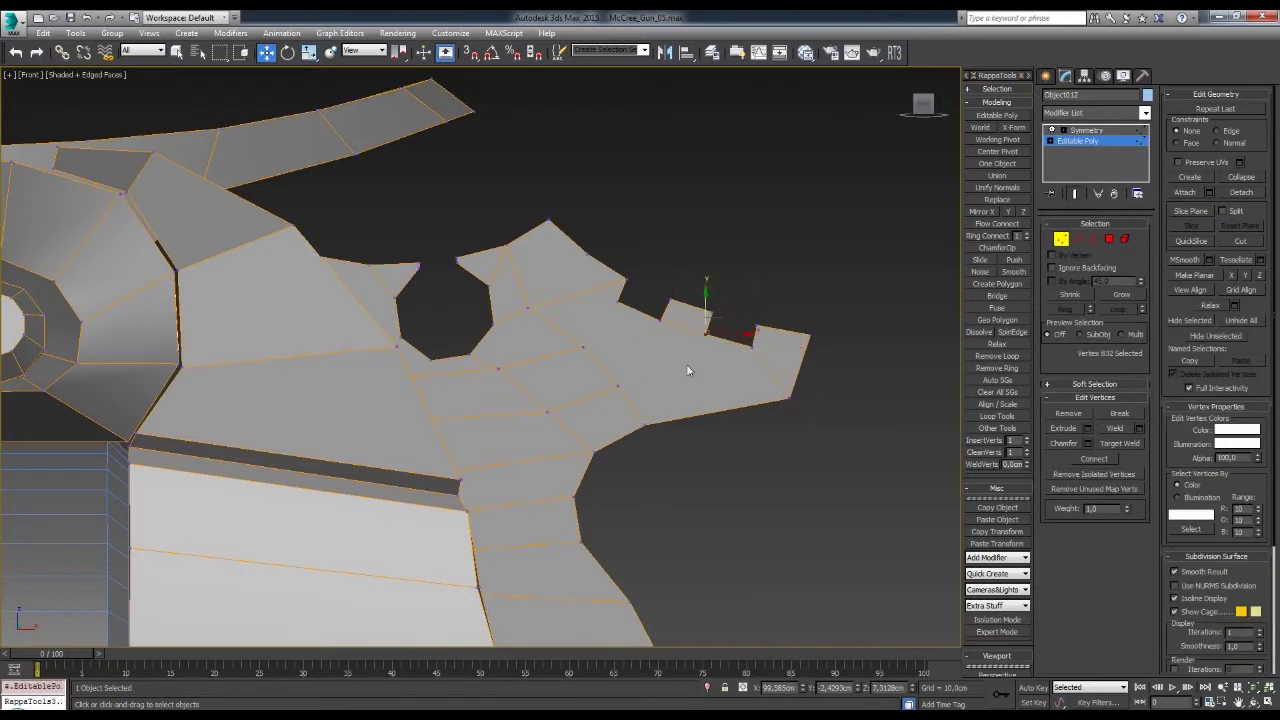
# - Move a notch-corner vertex to square off the notch, then inspect the frame from the side
pyautogui.moveTo(628, 460); pyautogui.dragTo(645, 476, button='middle')
pyautogui.click(731, 329)
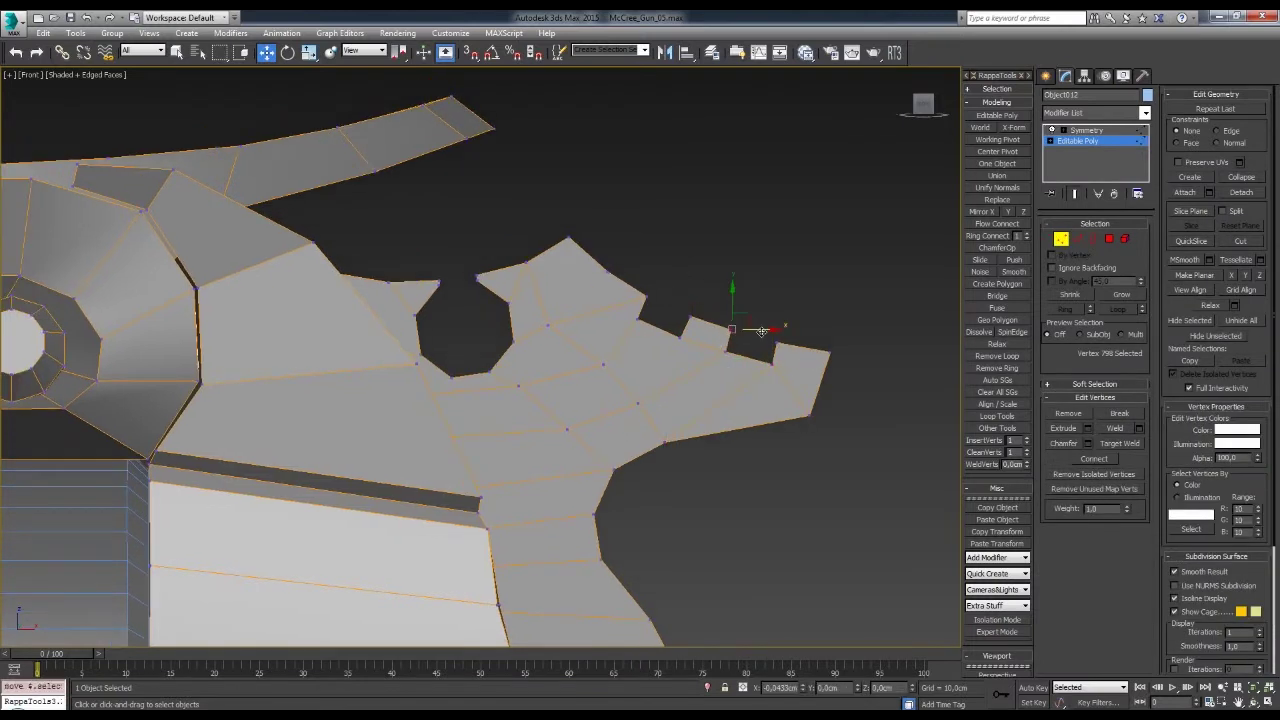
pyautogui.scroll(-3, 600, 337)
pyautogui.press('3')
pyautogui.moveTo(783, 369)
pyautogui.keyDown('alt'); pyautogui.mouseDown(button='middle')
pyautogui.moveTo(661, 312)
pyautogui.moveTo(784, 364)
pyautogui.mouseUp(button='middle'); pyautogui.keyUp('alt')
pyautogui.press('4')
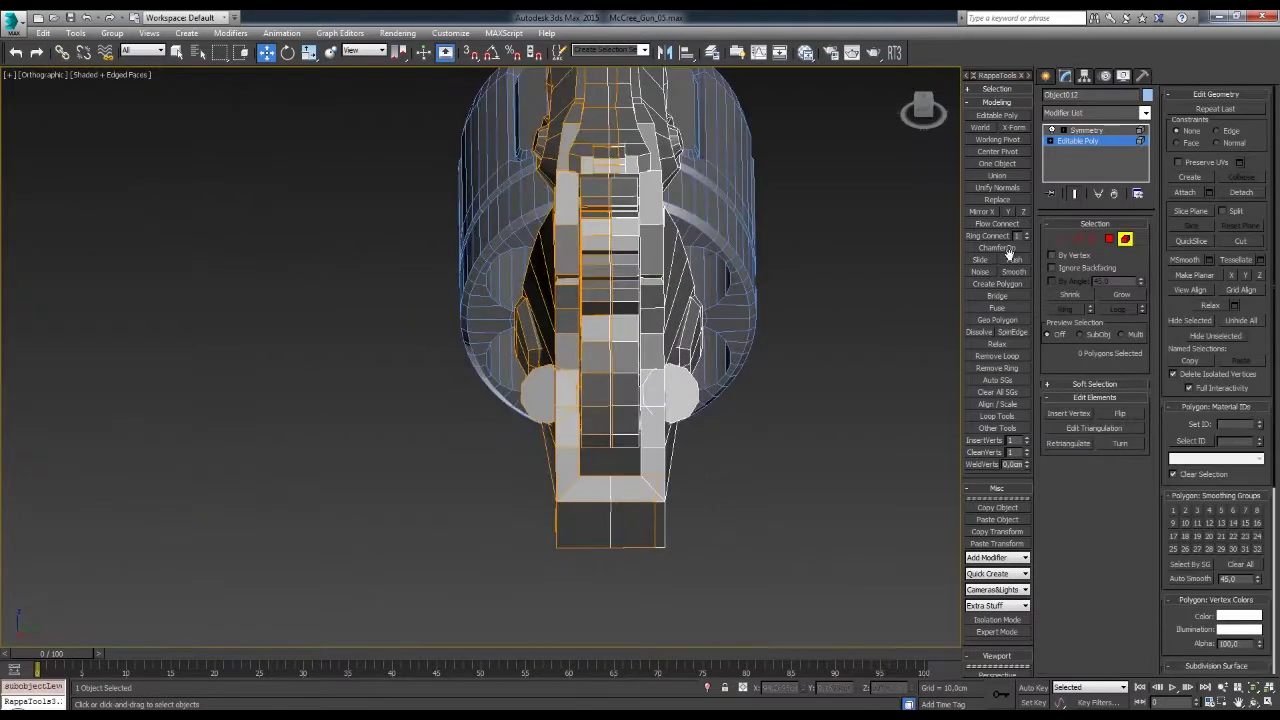
pyautogui.moveTo(628, 276)
pyautogui.keyDown('alt'); pyautogui.mouseDown(button='middle')
pyautogui.moveTo(665, 313)
pyautogui.moveTo(654, 330)
pyautogui.moveTo(715, 250)
pyautogui.moveTo(653, 253)
pyautogui.moveTo(650, 270)
pyautogui.moveTo(690, 292)
pyautogui.moveTo(718, 241)
pyautogui.moveTo(750, 327)
pyautogui.moveTo(657, 260)
pyautogui.moveTo(758, 268)
pyautogui.mouseUp(button='middle'); pyautogui.keyUp('alt')
# - Select edges and vertices on the rear tip to refine the remaining notches
pyautogui.press('2')
pyautogui.click(722, 238)
pyautogui.press('1')
pyautogui.press('F3')
pyautogui.press('F3')
pyautogui.press('F3')
pyautogui.press('F3')
pyautogui.click(668, 282)
pyautogui.press('F3')
pyautogui.press('F3')
pyautogui.press('2')
pyautogui.press('1')
# - Cut further edges into the tip, then preview the finished gun from a wider view
pyautogui.hotkey('alt', 'c')
pyautogui.moveTo(670, 277)
pyautogui.keyDown('alt'); pyautogui.mouseDown(button='middle')
pyautogui.moveTo(763, 286)
pyautogui.moveTo(730, 325)
pyautogui.moveTo(799, 296)
pyautogui.mouseUp(button='middle'); pyautogui.keyUp('alt')
pyautogui.press('F4')
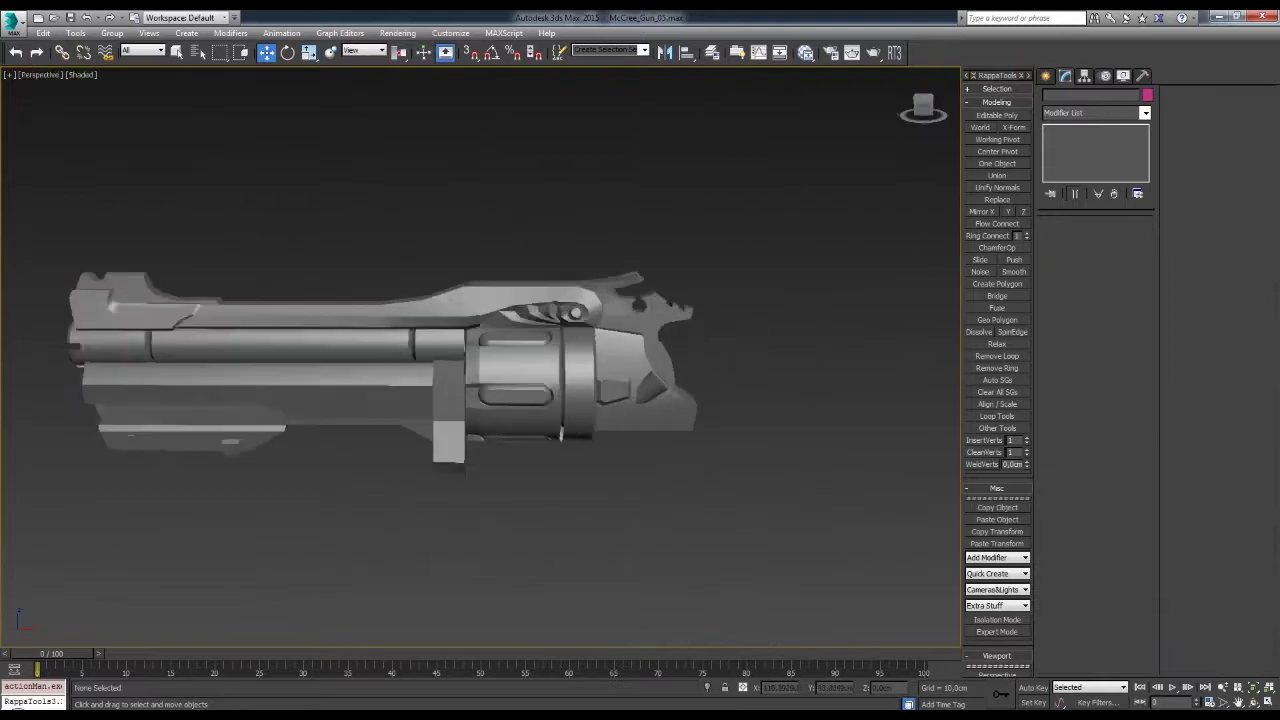
pyautogui.scroll(4, 650, 305)
pyautogui.click(632, 281)
# - Box-select the rear frame's vertices in the front view, then orbit the gun to review it
pyautogui.click(1078, 140)
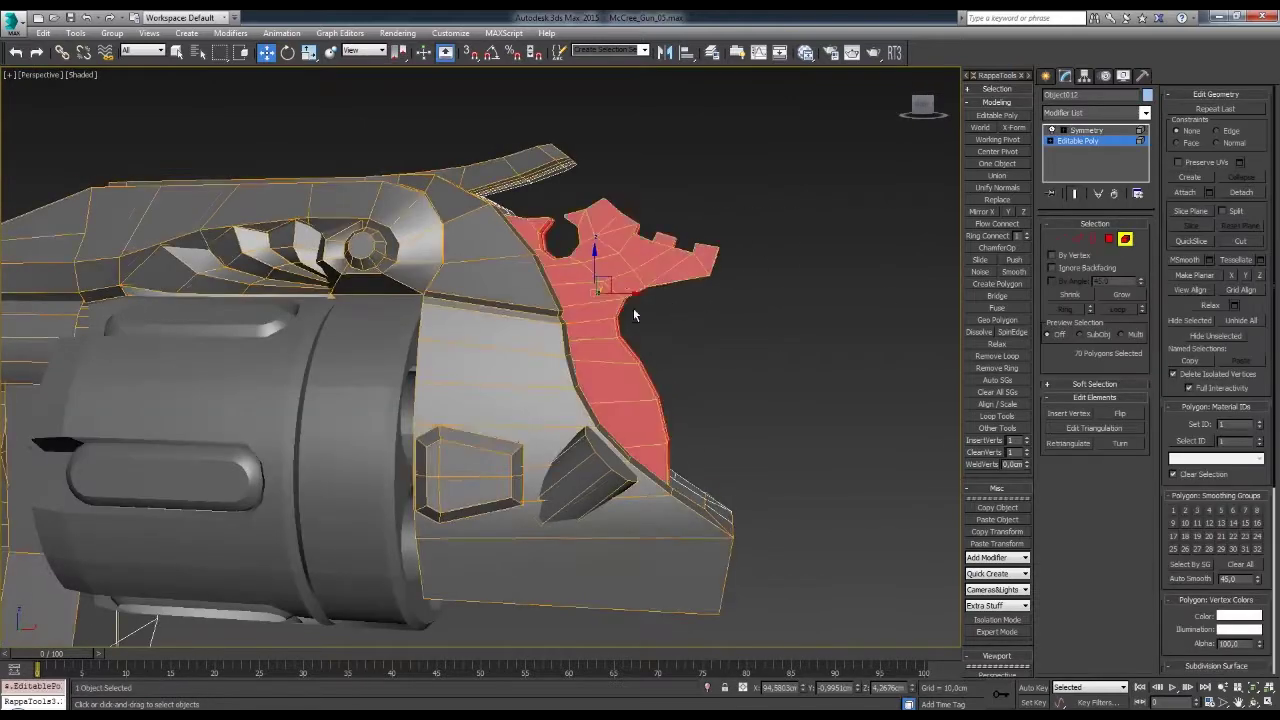
pyautogui.moveTo(633, 308)
pyautogui.keyDown('alt'); pyautogui.mouseDown(button='middle')
pyautogui.moveTo(845, 366)
pyautogui.moveTo(765, 312)
pyautogui.mouseUp(button='middle'); pyautogui.keyUp('alt')
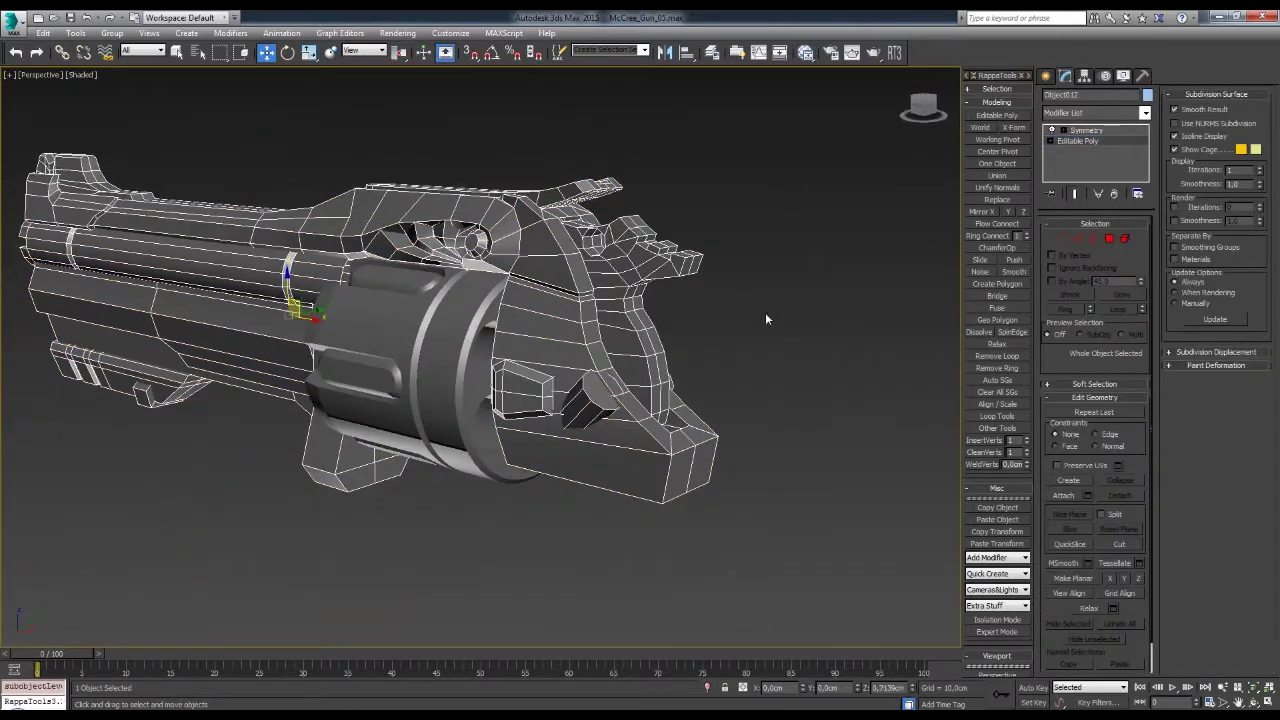
pyautogui.scroll(3, 696, 293)
pyautogui.press('2')
pyautogui.keyDown('alt'); pyautogui.moveTo(685, 356); pyautogui.dragTo(700, 360, button='middle'); pyautogui.keyUp('alt')
pyautogui.press('f')
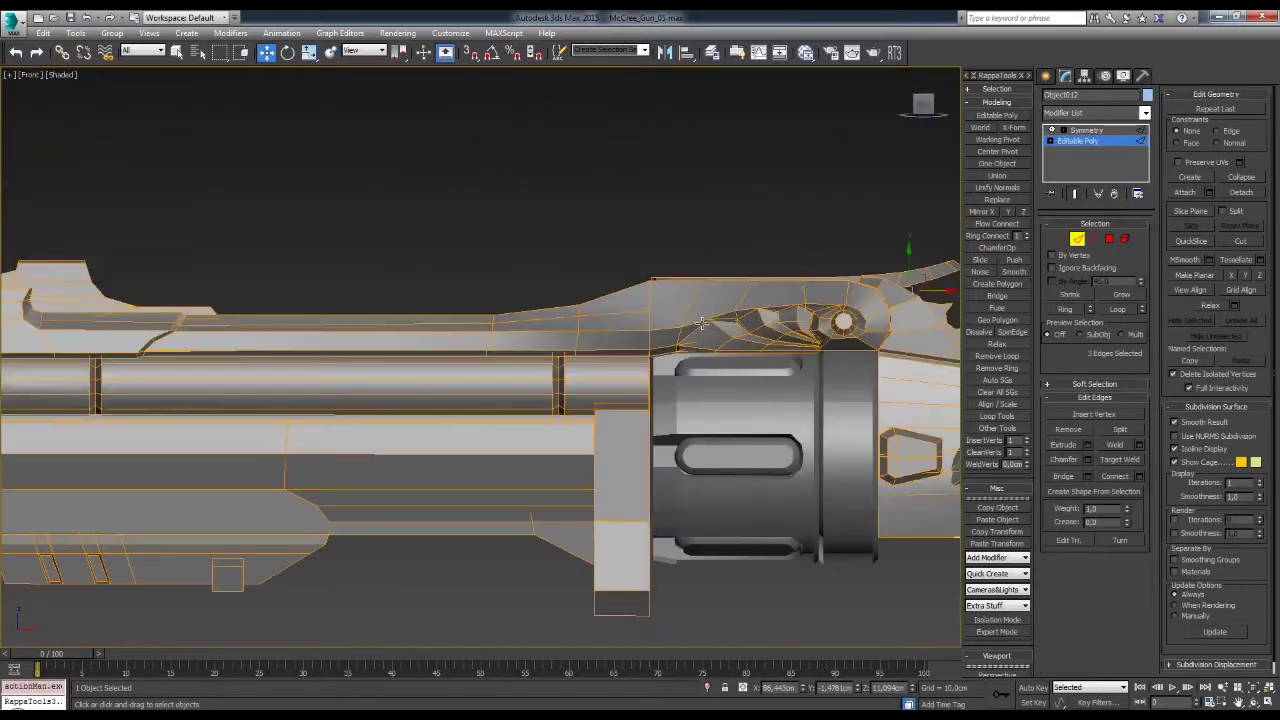
pyautogui.scroll(2, 600, 300)
pyautogui.press('1')
pyautogui.moveTo(843, 175); pyautogui.dragTo(535, 312)
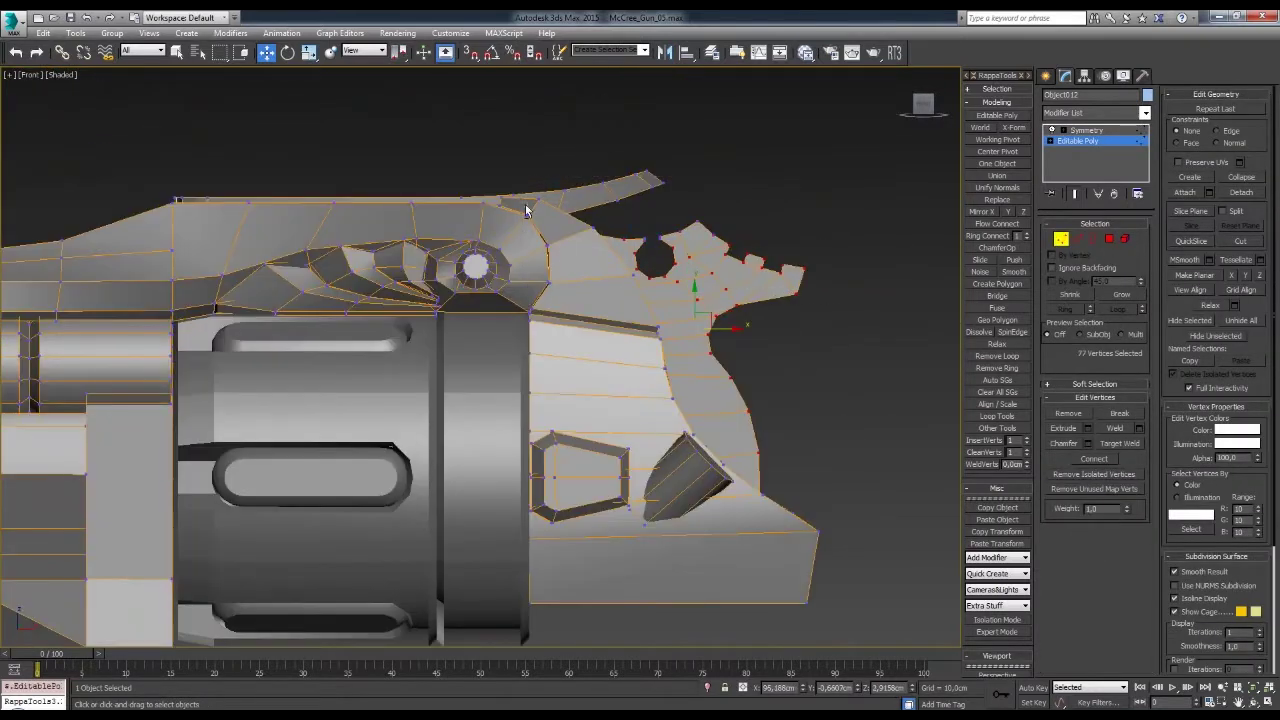
pyautogui.press('1')
pyautogui.click(746, 231)
pyautogui.scroll(-2, 750, 260)
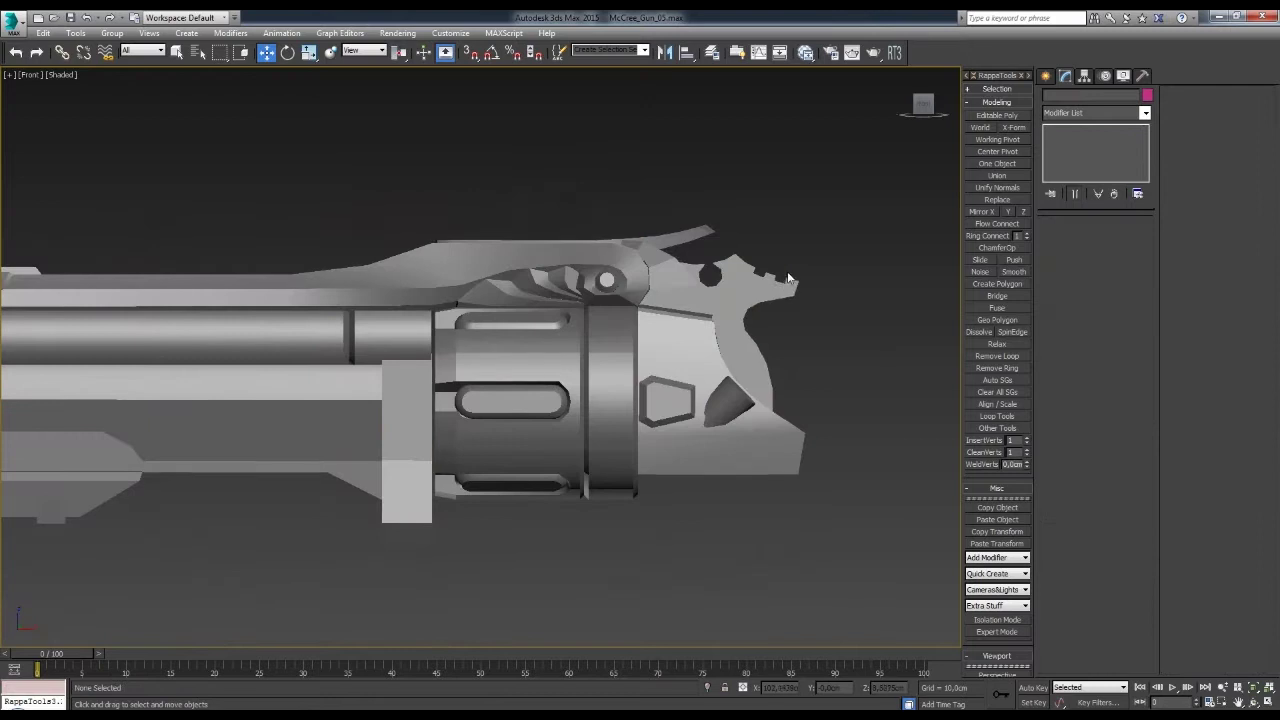
pyautogui.scroll(-2, 770, 310)
pyautogui.scroll(-2, 776, 327)
pyautogui.keyDown('alt'); pyautogui.moveTo(777, 327); pyautogui.dragTo(692, 311, button='middle'); pyautogui.keyUp('alt')
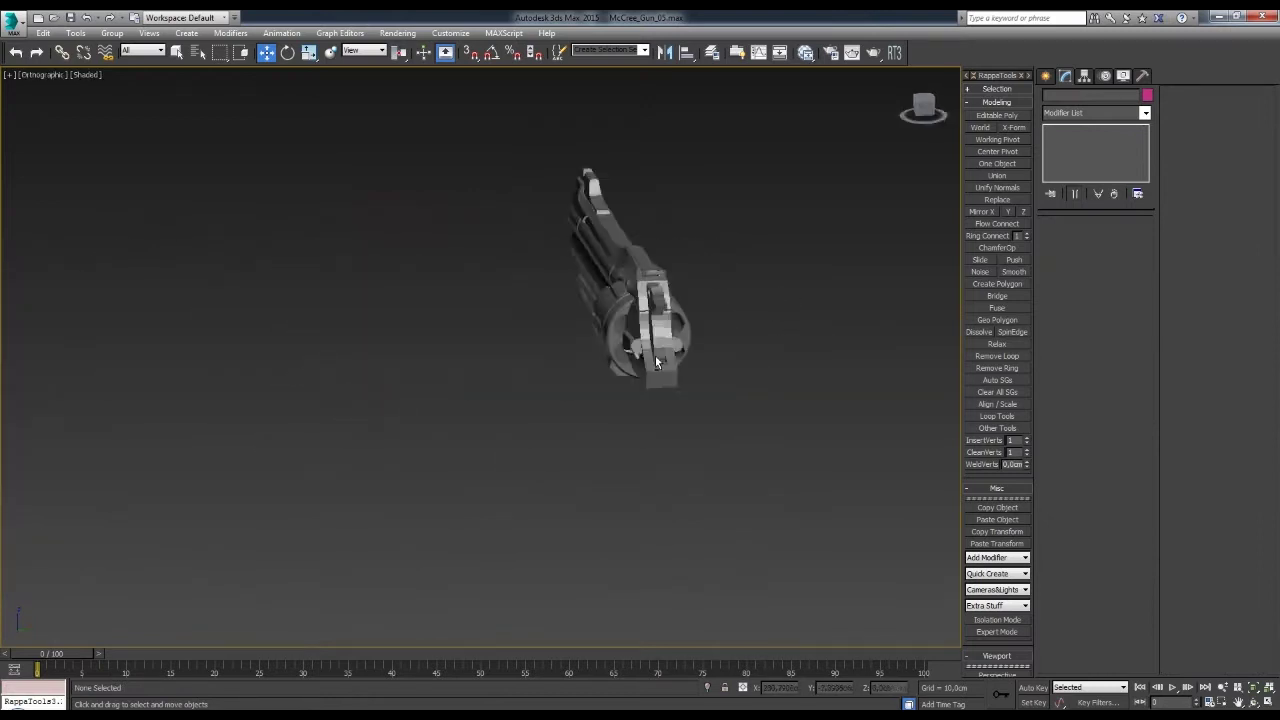
pyautogui.keyDown('alt'); pyautogui.moveTo(657, 363); pyautogui.dragTo(740, 320, button='middle'); pyautogui.keyUp('alt')
pyautogui.scroll(4, 769, 308)
# - Adjust the vertices and edges inside the frame's lower opening
pyautogui.click(1077, 140)
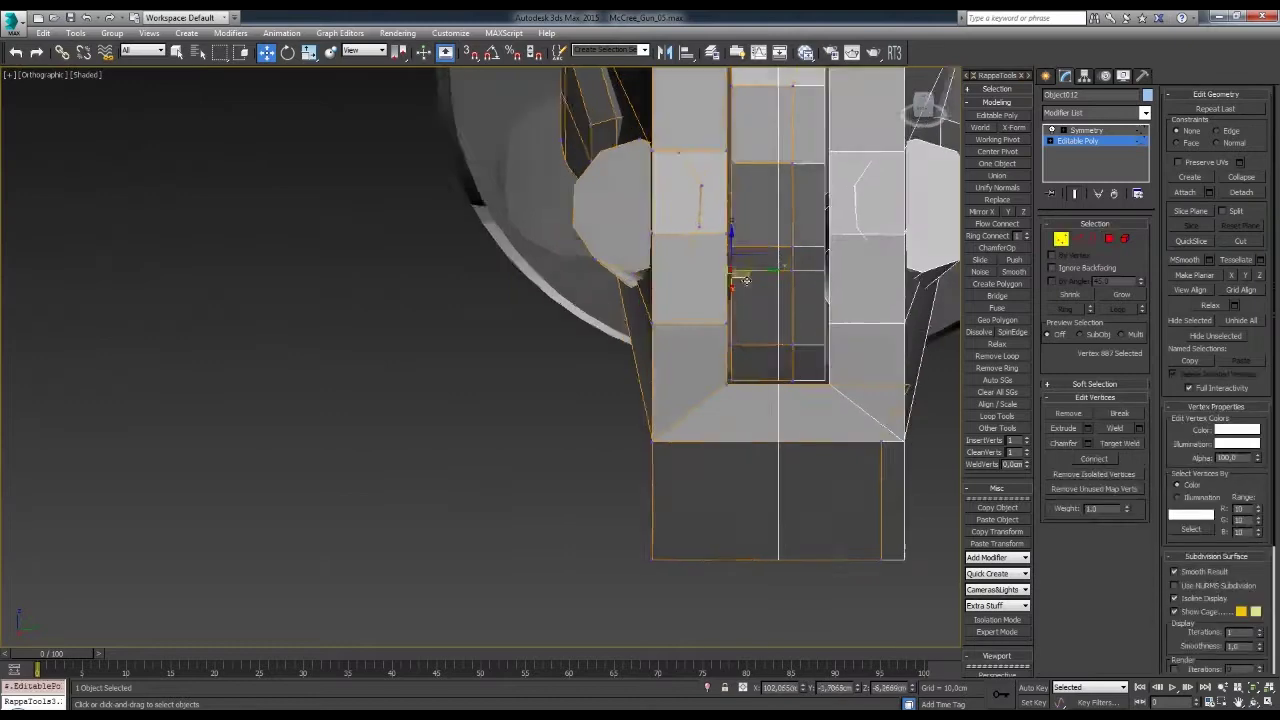
pyautogui.press('1')
pyautogui.click(771, 347)
pyautogui.moveTo(771, 347)
pyautogui.keyDown('alt'); pyautogui.mouseDown(button='middle')
pyautogui.moveTo(760, 325)
pyautogui.moveTo(776, 277)
pyautogui.moveTo(686, 346)
pyautogui.mouseUp(button='middle'); pyautogui.keyUp('alt')
pyautogui.press('2')
pyautogui.click(760, 325)
pyautogui.scroll(2, 776, 277)
pyautogui.click(630, 495)
pyautogui.scroll(2, 632, 500)
pyautogui.keyDown('alt'); pyautogui.moveTo(632, 500); pyautogui.dragTo(604, 444, button='middle'); pyautogui.keyUp('alt')
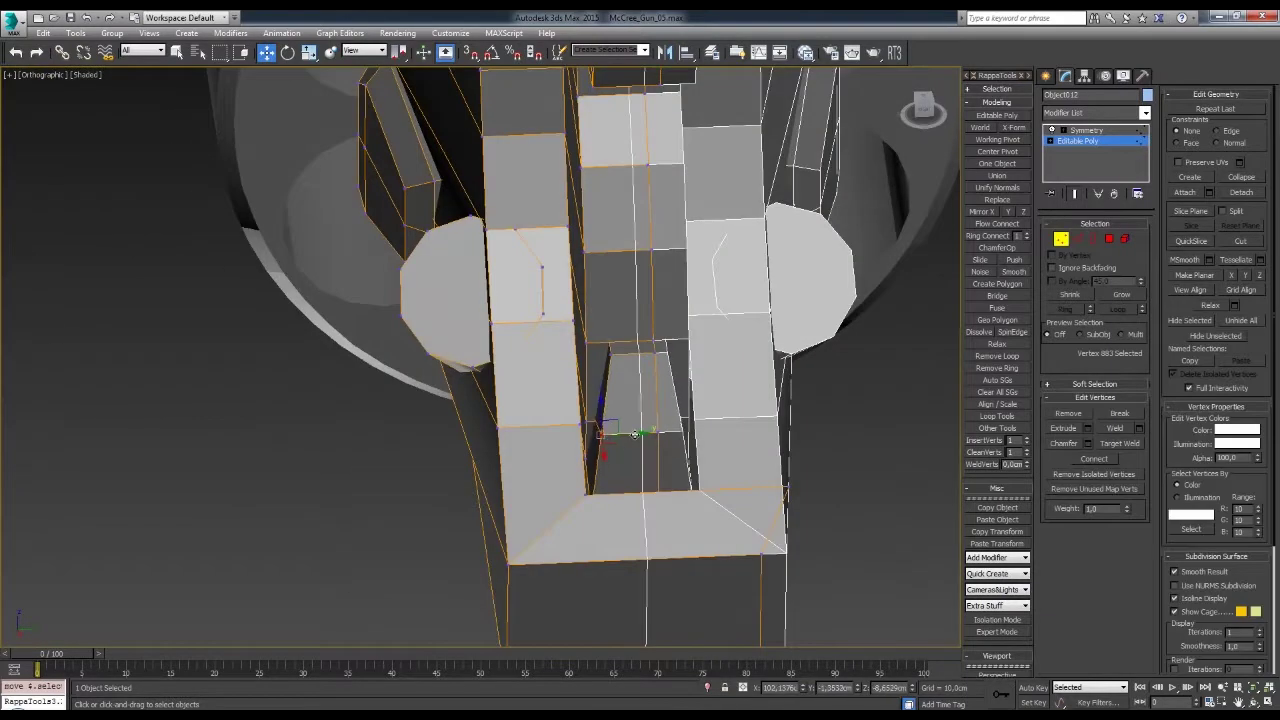
pyautogui.scroll(-5, 604, 444)
pyautogui.hotkey('ctrl', 'd')
pyautogui.moveTo(604, 444)
pyautogui.keyDown('alt'); pyautogui.mouseDown(button='middle')
pyautogui.moveTo(700, 357)
pyautogui.moveTo(805, 308)
pyautogui.moveTo(789, 296)
pyautogui.moveTo(714, 374)
pyautogui.mouseUp(button='middle'); pyautogui.keyUp('alt')
pyautogui.scroll(5, 714, 374)
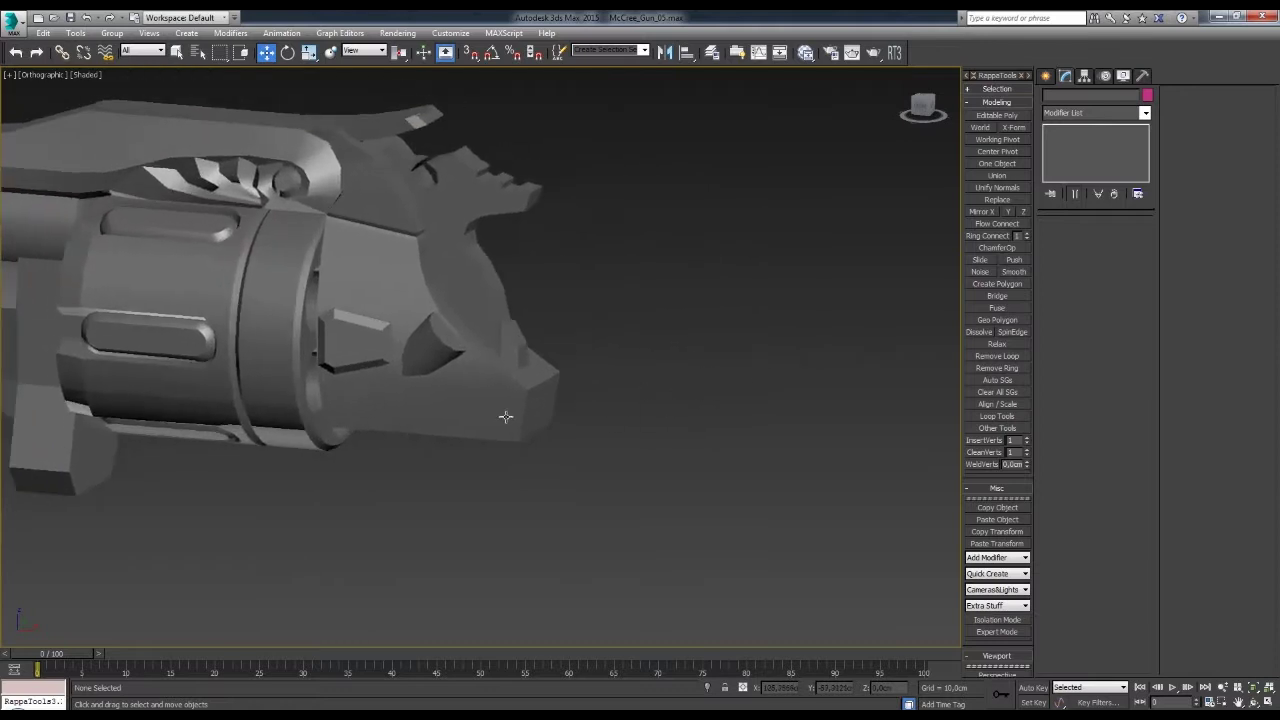
# - Scale the face on the frame's underside into a pointed rear tip
pyautogui.click(503, 417)
pyautogui.click(1115, 141)
pyautogui.press('4')
pyautogui.moveTo(508, 386)
pyautogui.keyDown('alt'); pyautogui.mouseDown(button='middle')
pyautogui.moveTo(583, 445)
pyautogui.moveTo(660, 457)
pyautogui.moveTo(563, 455)
pyautogui.moveTo(525, 527)
pyautogui.mouseUp(button='middle'); pyautogui.keyUp('alt')
pyautogui.press('r')
pyautogui.press('w')
pyautogui.press('2')
pyautogui.press('1')
pyautogui.press('4')
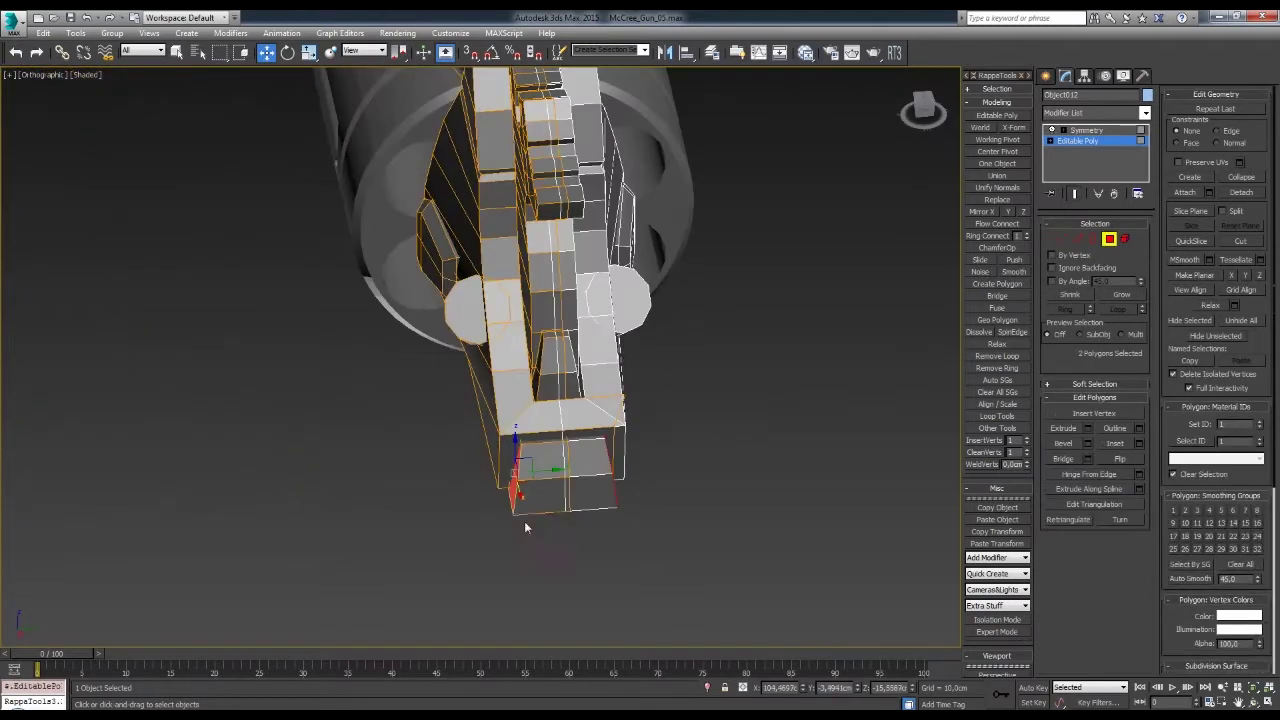
pyautogui.moveTo(531, 483)
pyautogui.keyDown('alt'); pyautogui.mouseDown(button='middle')
pyautogui.moveTo(556, 492)
pyautogui.moveTo(571, 466)
pyautogui.moveTo(690, 430)
pyautogui.moveTo(733, 396)
pyautogui.moveTo(663, 401)
pyautogui.moveTo(656, 371)
pyautogui.mouseUp(button='middle'); pyautogui.keyUp('alt')
pyautogui.press('w')
# - Select the faces beside the hammer and review the frame from side and front views
pyautogui.click(706, 420)
pyautogui.scroll(4, 656, 371)
pyautogui.click(597, 346)
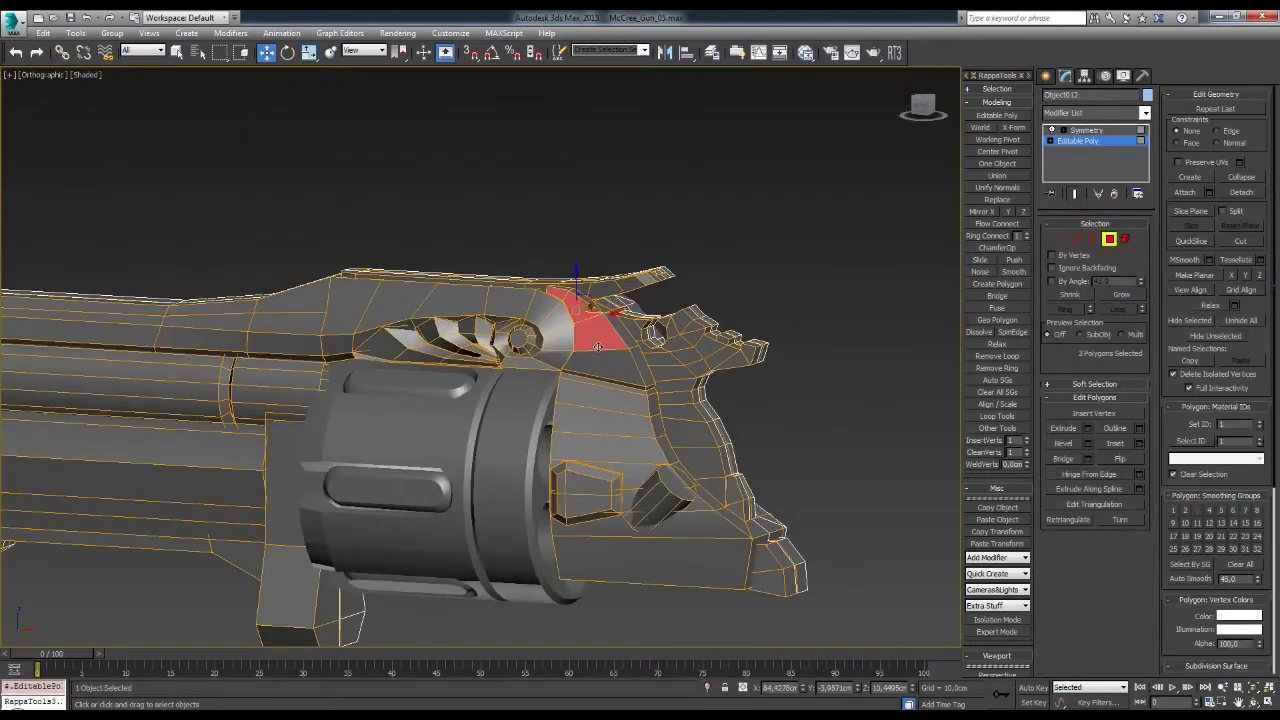
pyautogui.click(754, 343)
pyautogui.scroll(-3, 754, 343)
pyautogui.moveTo(754, 343)
pyautogui.keyDown('alt'); pyautogui.mouseDown(button='middle')
pyautogui.moveTo(746, 334)
pyautogui.moveTo(752, 396)
pyautogui.mouseUp(button='middle'); pyautogui.keyUp('alt')
pyautogui.press('f')
pyautogui.scroll(2, 752, 396)
pyautogui.scroll(2, 732, 382)
pyautogui.scroll(2, 751, 423)
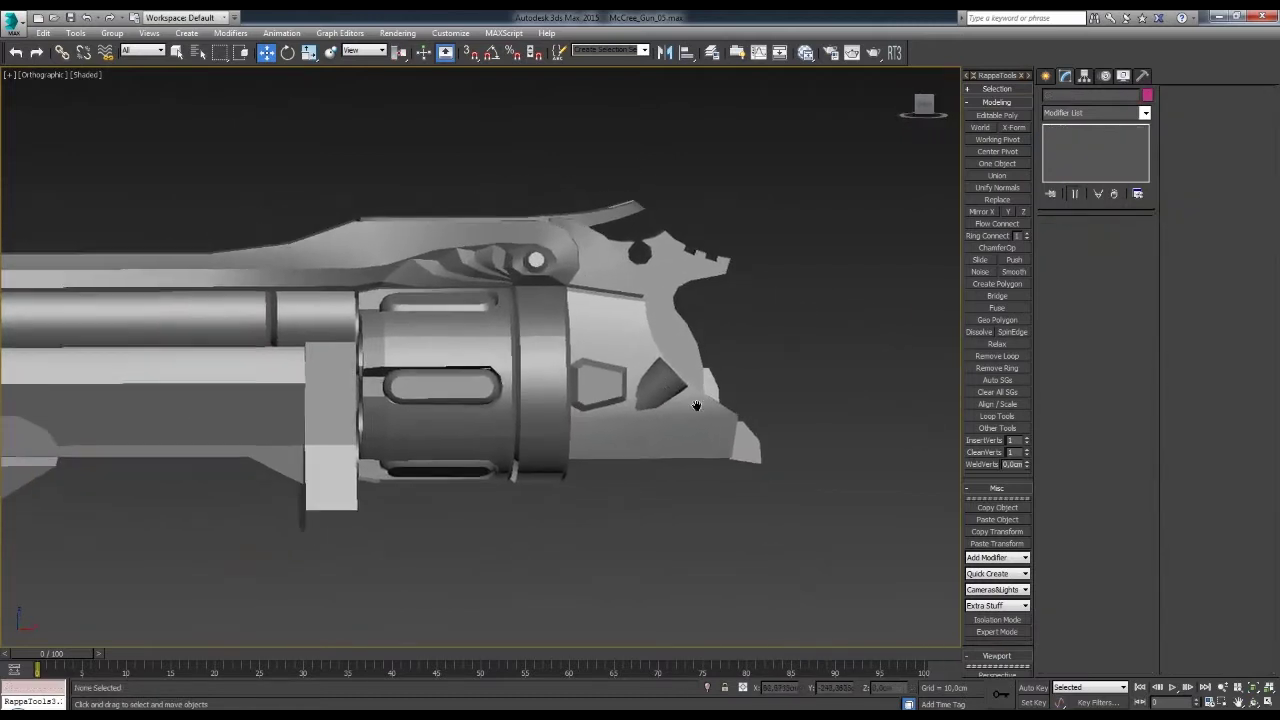
pyautogui.scroll(2, 697, 410)
# - Rotate the small loose octagon piece below the frame upright and select all its faces
pyautogui.scroll(2, 697, 432)
pyautogui.click(749, 343)
pyautogui.press('e')
pyautogui.moveTo(760, 350); pyautogui.dragTo(747, 481)
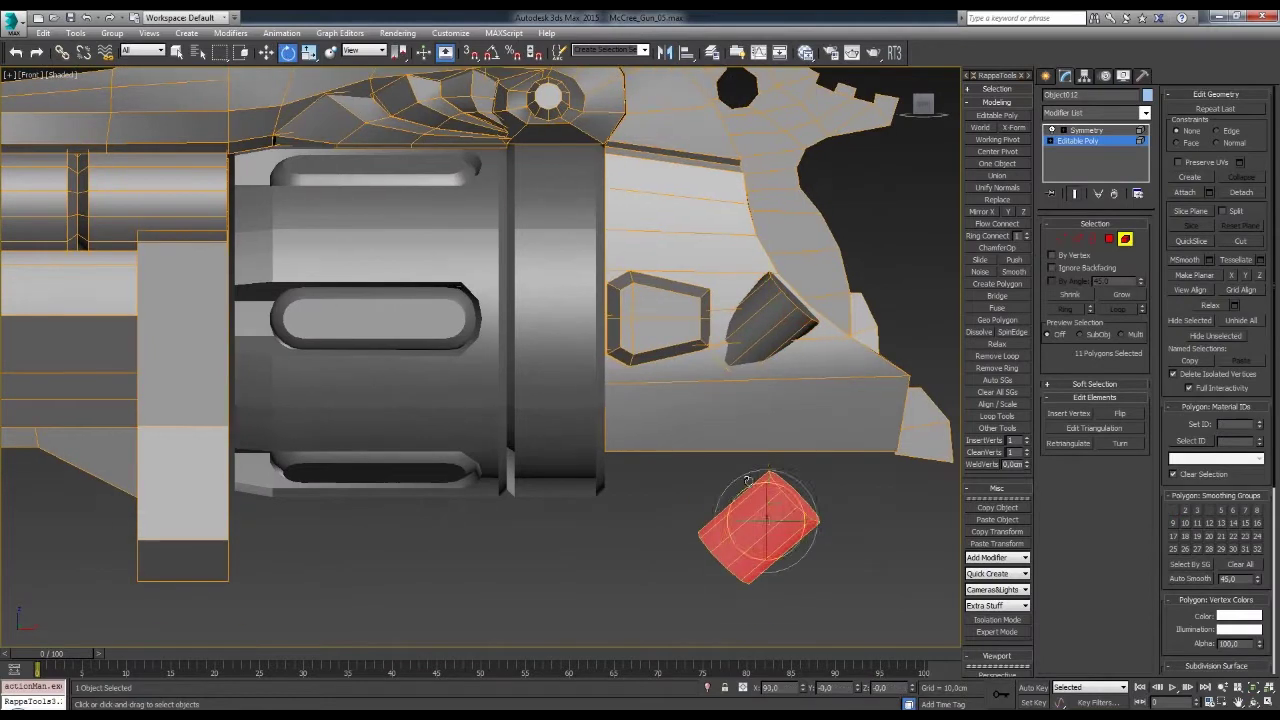
pyautogui.press('w')
pyautogui.press('z')
pyautogui.press('4')
pyautogui.hotkey('ctrl', 'a')
# - Delete the octagon's lower half and move the half-octagon lug left under the frame
pyautogui.scroll(-3, 713, 440)
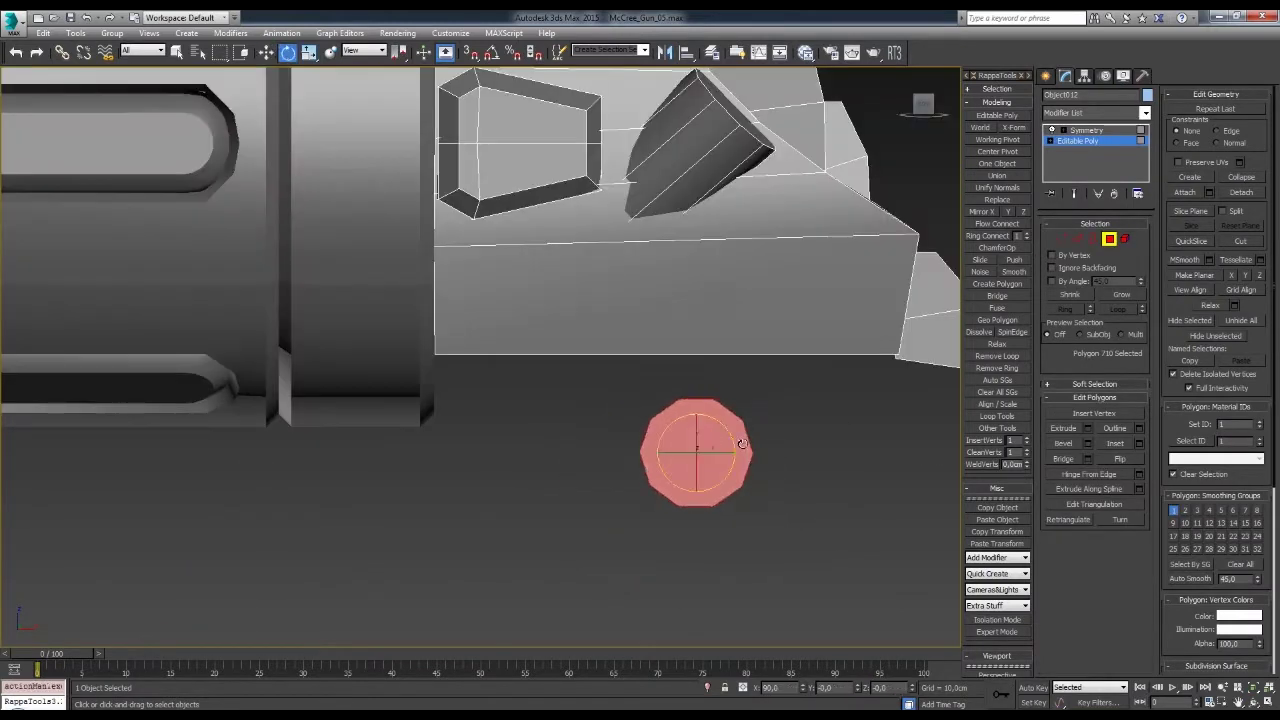
pyautogui.press('1')
pyautogui.press('2')
pyautogui.press('Delete')
pyautogui.press('e')
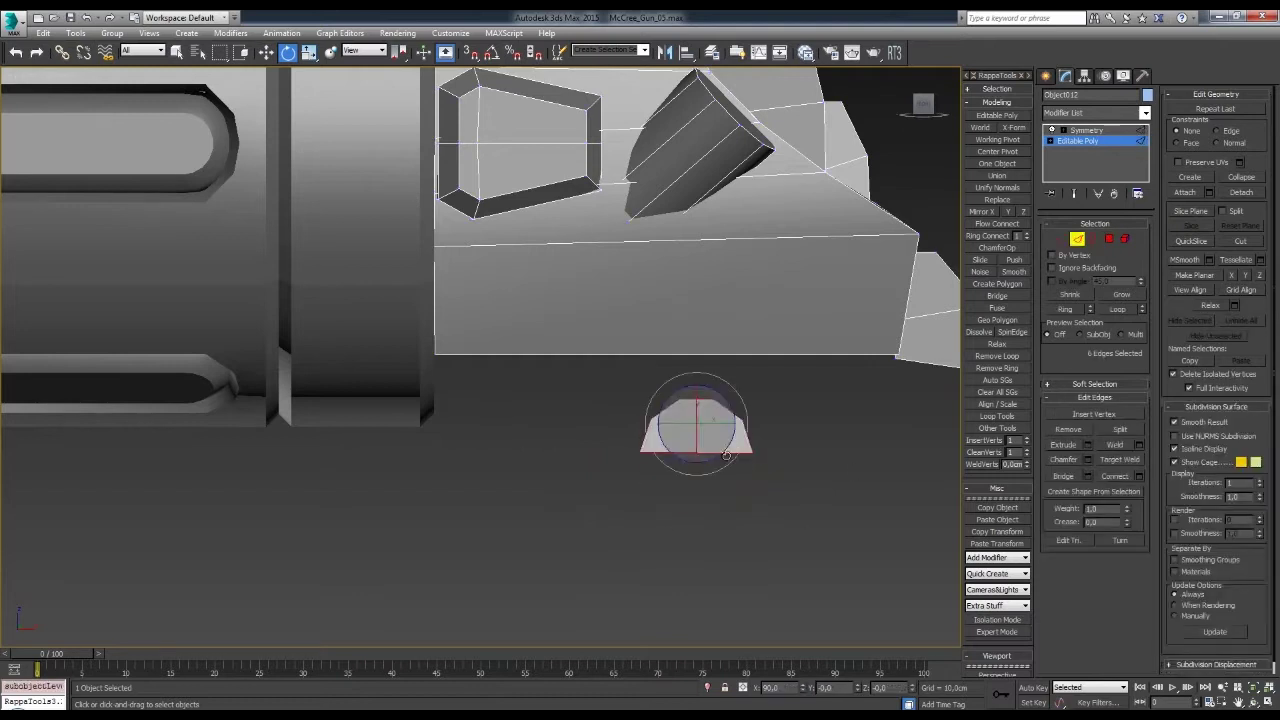
pyautogui.press('4')
pyautogui.keyDown('alt'); pyautogui.moveTo(700, 466); pyautogui.dragTo(696, 507, button='middle'); pyautogui.keyUp('alt')
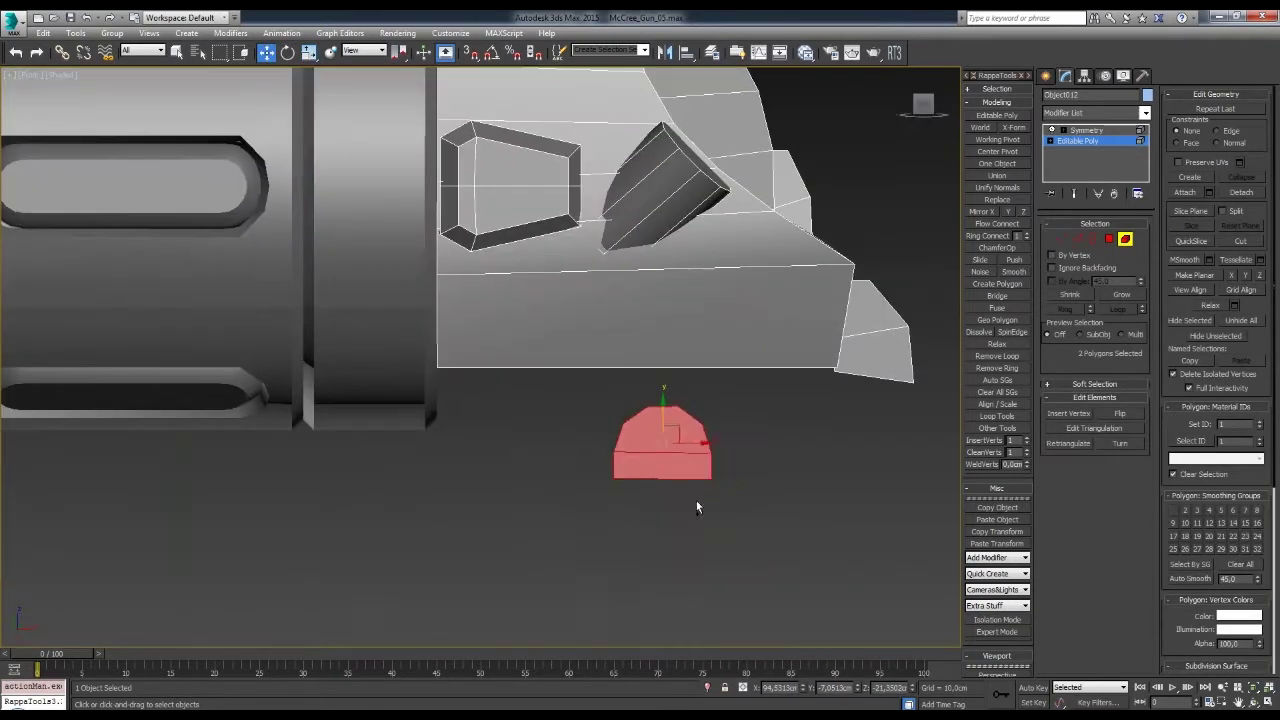
pyautogui.moveTo(798, 342); pyautogui.dragTo(520, 345)
pyautogui.press('r')
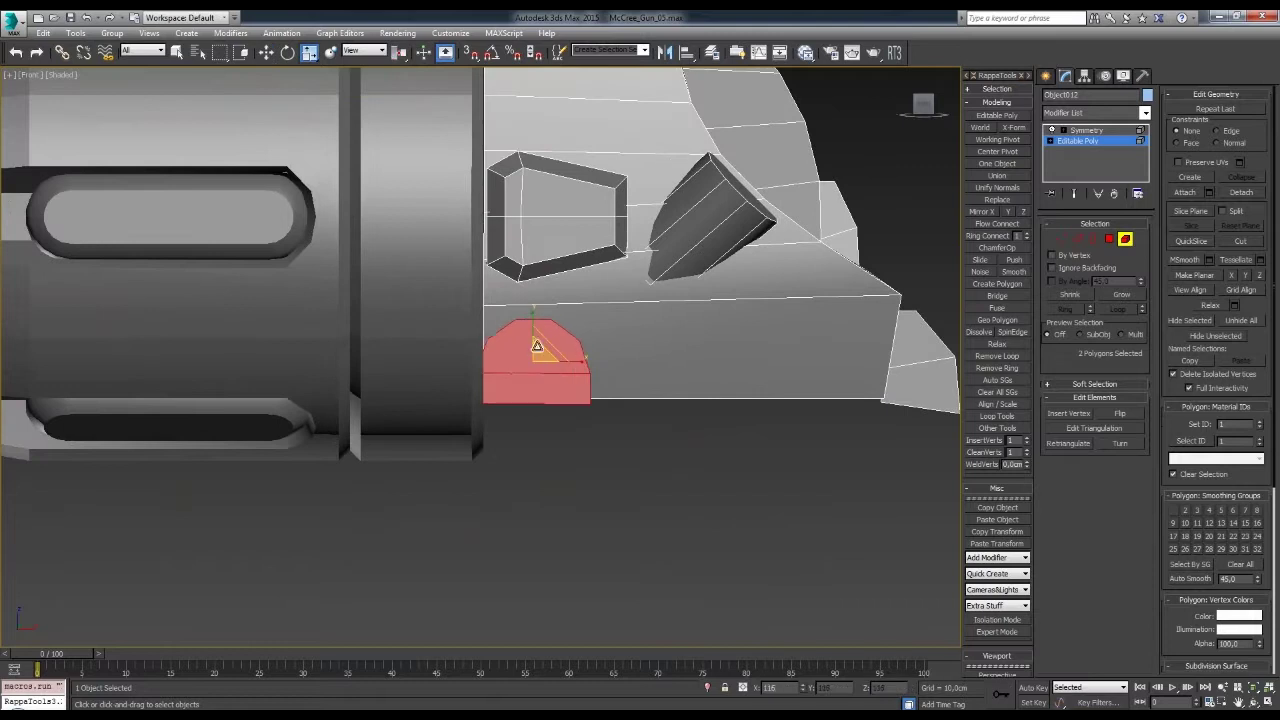
pyautogui.press('w')
pyautogui.scroll(-2, 553, 367)
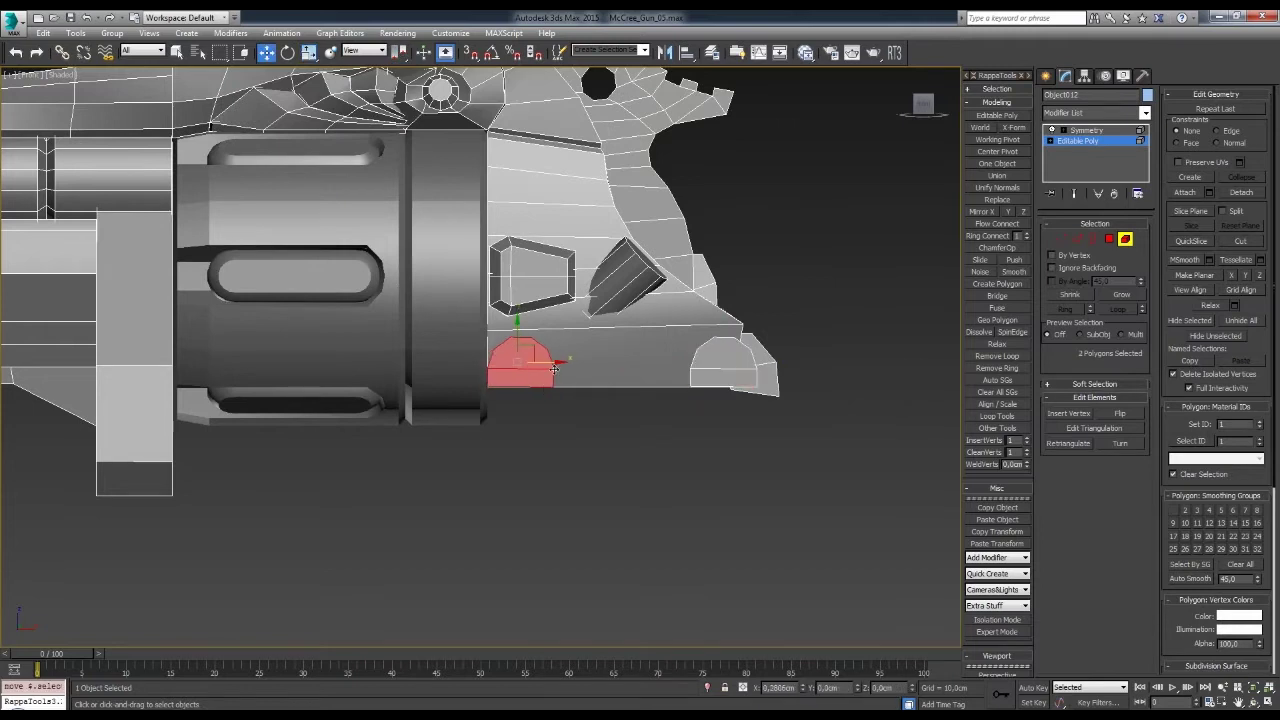
# - Orbit around the revolver's underside to check the two rounded lugs
pyautogui.keyDown('alt'); pyautogui.moveTo(553, 367); pyautogui.dragTo(644, 287, button='middle'); pyautogui.keyUp('alt')
pyautogui.press('2')
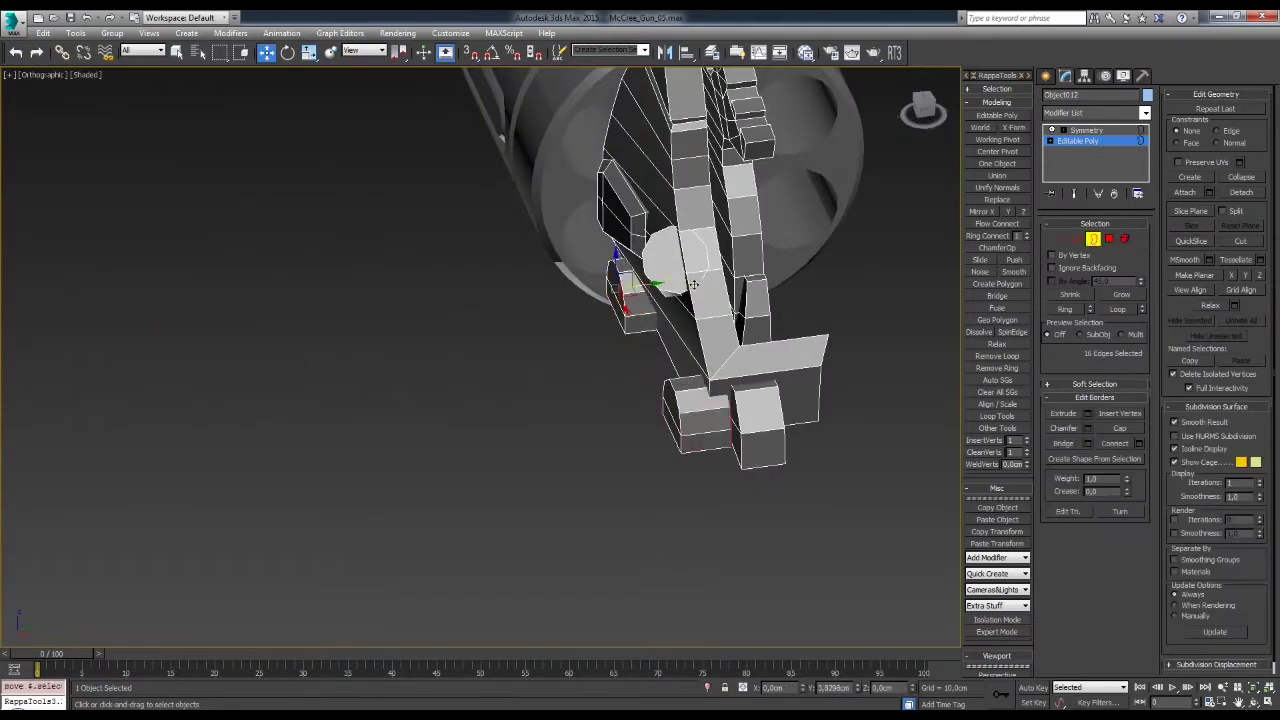
pyautogui.press('4')
pyautogui.keyDown('alt'); pyautogui.moveTo(671, 285); pyautogui.dragTo(671, 376, button='middle'); pyautogui.keyUp('alt')
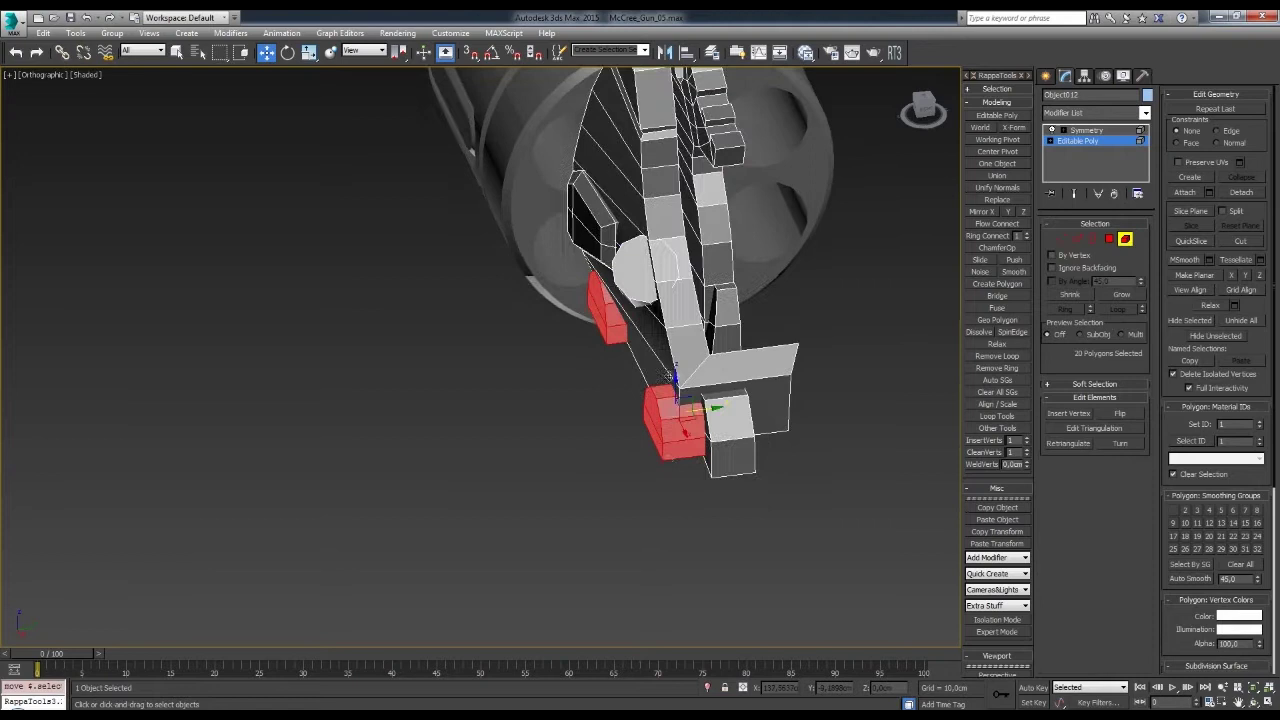
pyautogui.moveTo(661, 452)
pyautogui.keyDown('alt'); pyautogui.mouseDown(button='middle')
pyautogui.moveTo(657, 424)
pyautogui.moveTo(720, 380)
pyautogui.moveTo(792, 360)
pyautogui.moveTo(743, 364)
pyautogui.moveTo(782, 369)
pyautogui.mouseUp(button='middle'); pyautogui.keyUp('alt')
pyautogui.click(747, 357)
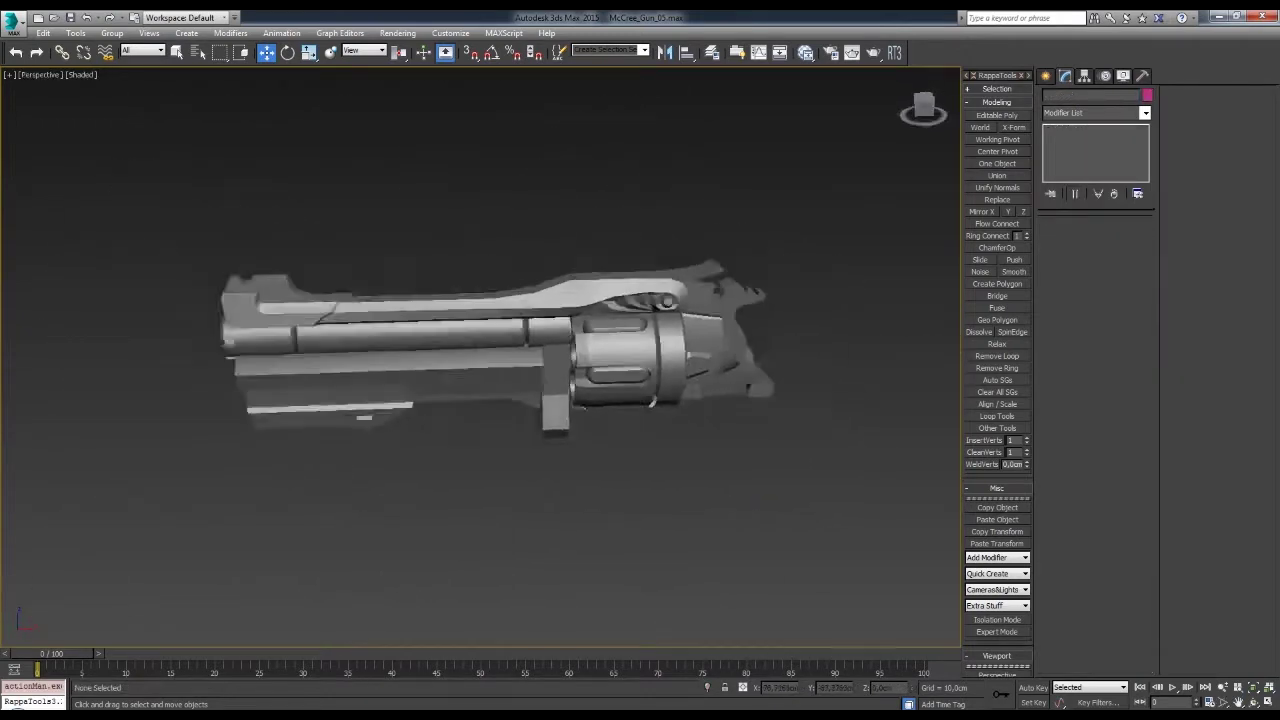
pyautogui.keyDown('alt'); pyautogui.moveTo(670, 342); pyautogui.dragTo(683, 394, button='middle'); pyautogui.keyUp('alt')
pyautogui.scroll(3, 583, 397)
# - Reselect the revolver mesh in edge mode and orbit to a side view of the barrel
pyautogui.scroll(5, 731, 334)
pyautogui.click(731, 334)
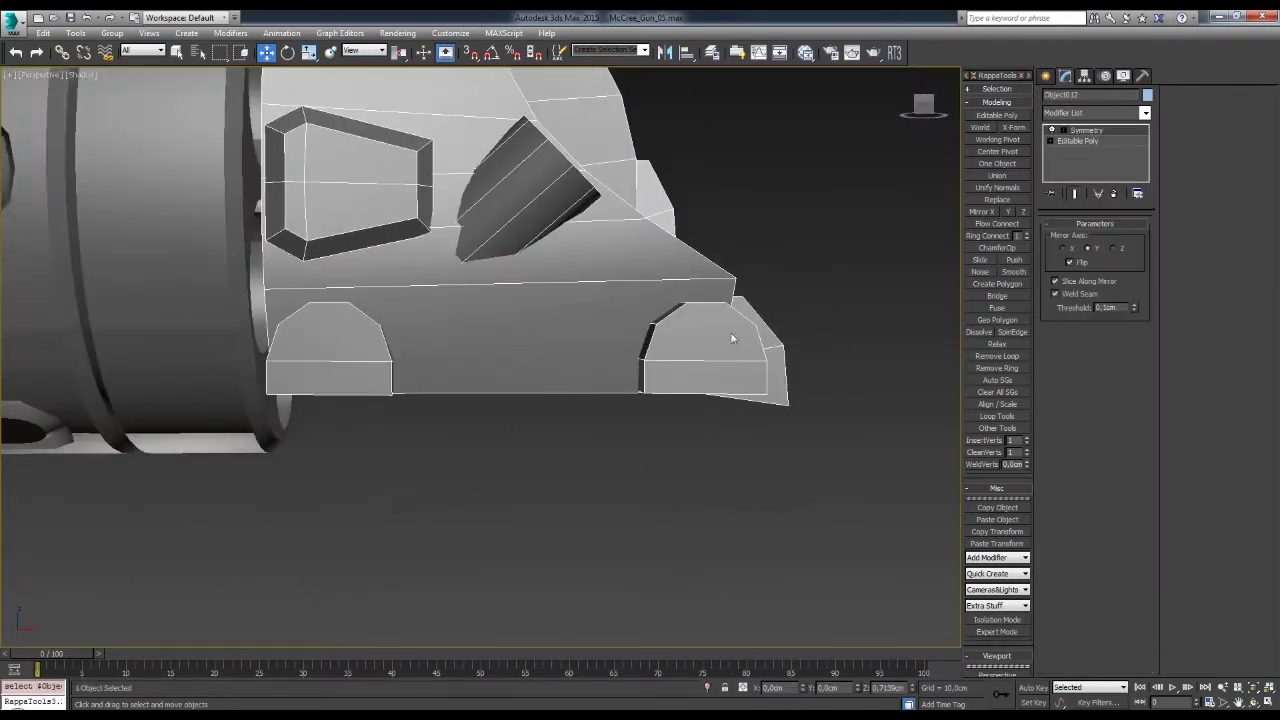
pyautogui.press('4')
pyautogui.moveTo(314, 352)
pyautogui.keyDown('alt'); pyautogui.mouseDown(button='middle')
pyautogui.moveTo(406, 349)
pyautogui.moveTo(337, 343)
pyautogui.moveTo(531, 391)
pyautogui.moveTo(578, 370)
pyautogui.moveTo(628, 466)
pyautogui.mouseUp(button='middle'); pyautogui.keyUp('alt')
pyautogui.press('2')
pyautogui.press('w')
pyautogui.moveTo(611, 388)
pyautogui.keyDown('alt'); pyautogui.mouseDown(button='middle')
pyautogui.moveTo(925, 351)
pyautogui.moveTo(789, 408)
pyautogui.moveTo(700, 401)
pyautogui.moveTo(693, 368)
pyautogui.mouseUp(button='middle'); pyautogui.keyUp('alt')
pyautogui.click(789, 408)
pyautogui.scroll(5, 557, 364)
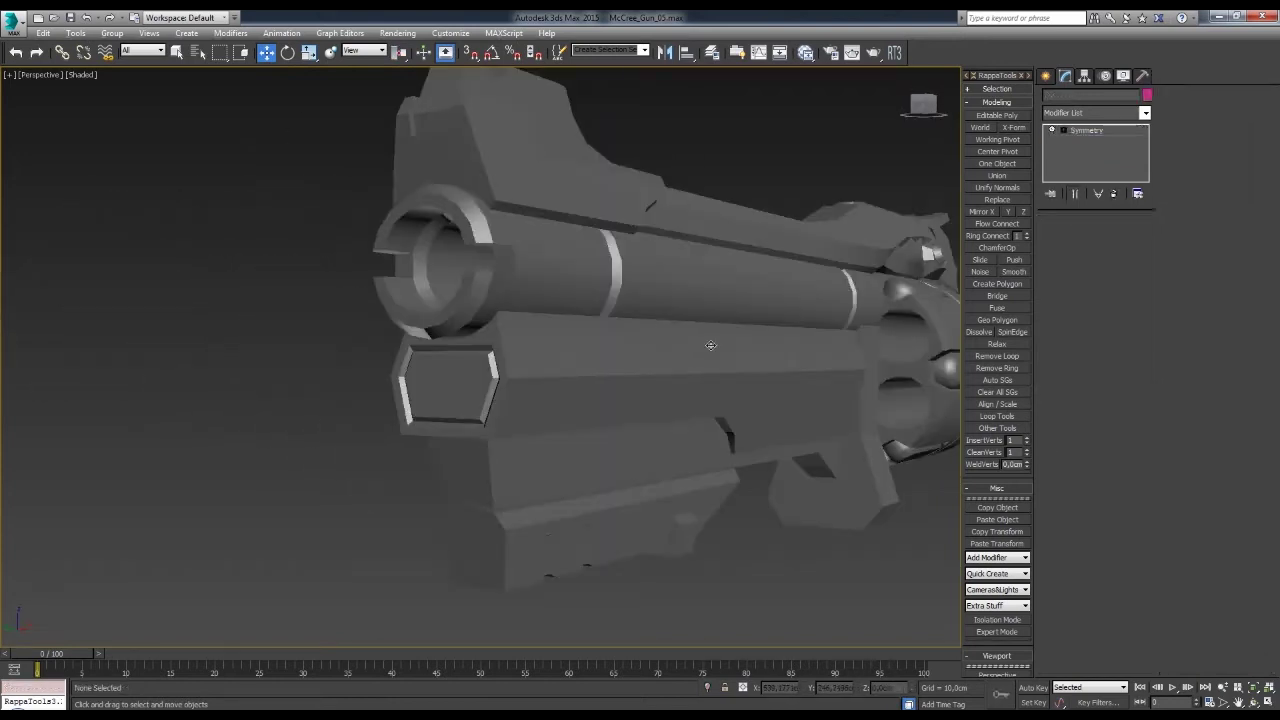
pyautogui.click(683, 328)
pyautogui.click(815, 164)
pyautogui.moveTo(815, 164)
pyautogui.keyDown('alt'); pyautogui.mouseDown(button='middle')
pyautogui.moveTo(654, 391)
pyautogui.moveTo(686, 400)
pyautogui.moveTo(726, 353)
pyautogui.moveTo(680, 365)
pyautogui.mouseUp(button='middle'); pyautogui.keyUp('alt')
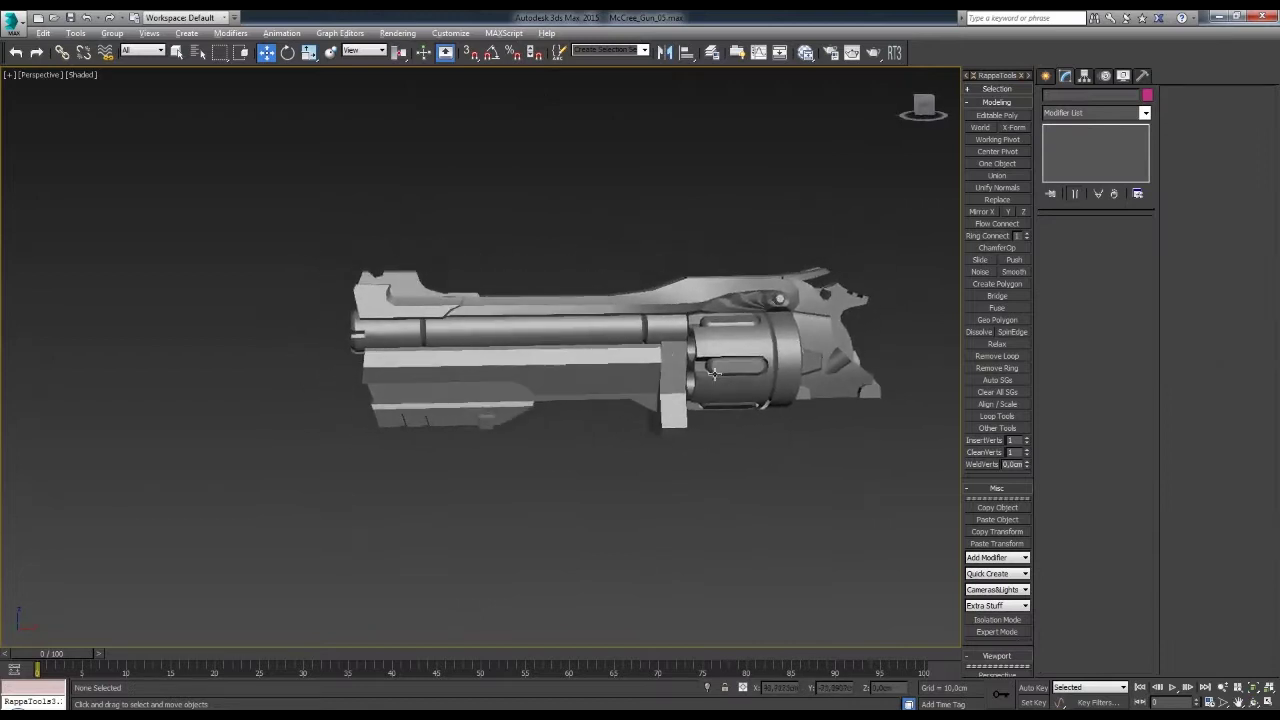
pyautogui.scroll(5, 680, 365)
# - Scale the ring of edges around the barrel
pyautogui.click(680, 365)
pyautogui.keyDown('alt'); pyautogui.moveTo(600, 360); pyautogui.dragTo(450, 350, button='middle'); pyautogui.keyUp('alt')
pyautogui.press('r')
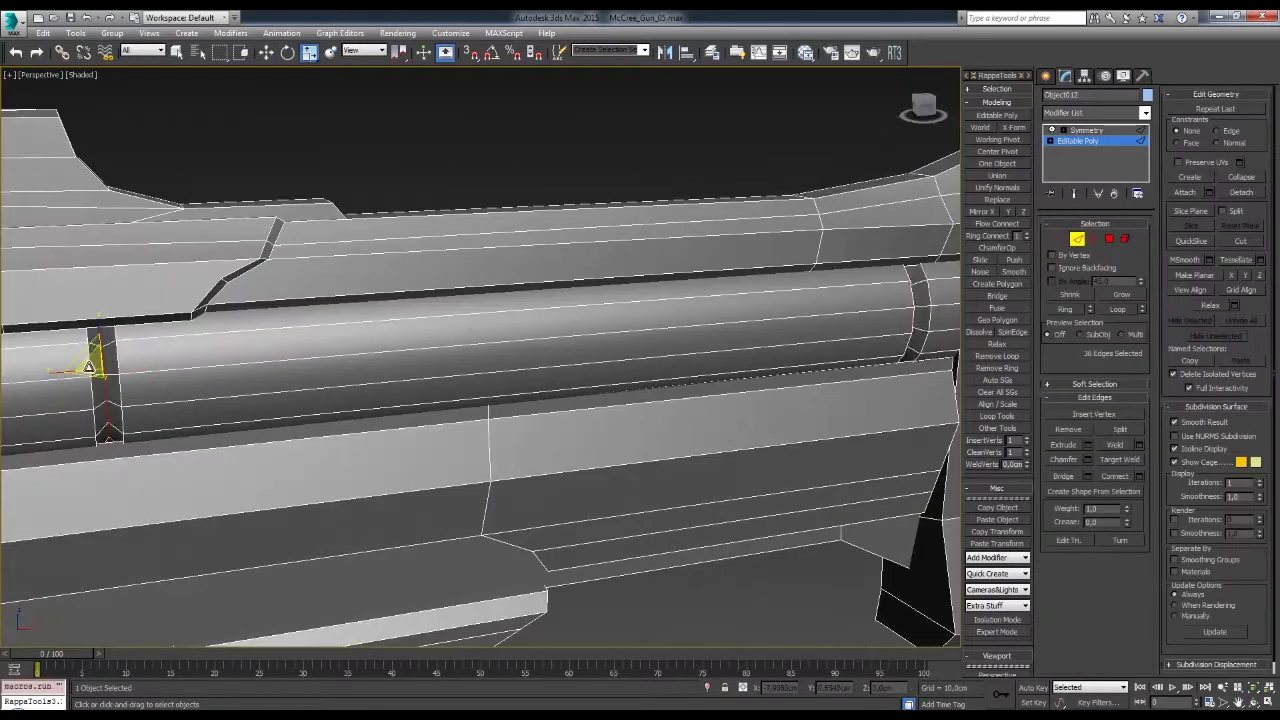
pyautogui.keyDown('alt'); pyautogui.moveTo(300, 350); pyautogui.dragTo(226, 352, button='middle'); pyautogui.keyUp('alt')
pyautogui.scroll(-5, 226, 352)
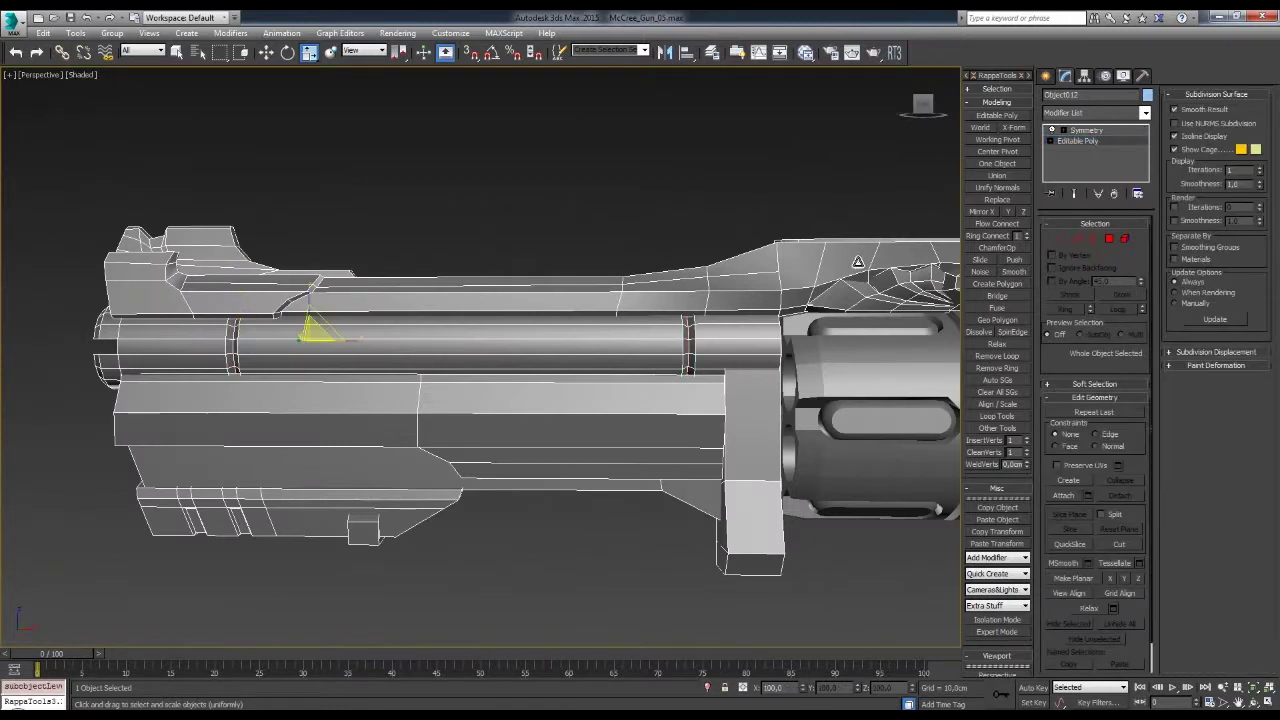
pyautogui.click(738, 461)
pyautogui.scroll(3, 676, 392)
# - Adjust the rear tip of the frame in the front view and orbit to review it
pyautogui.press('f')
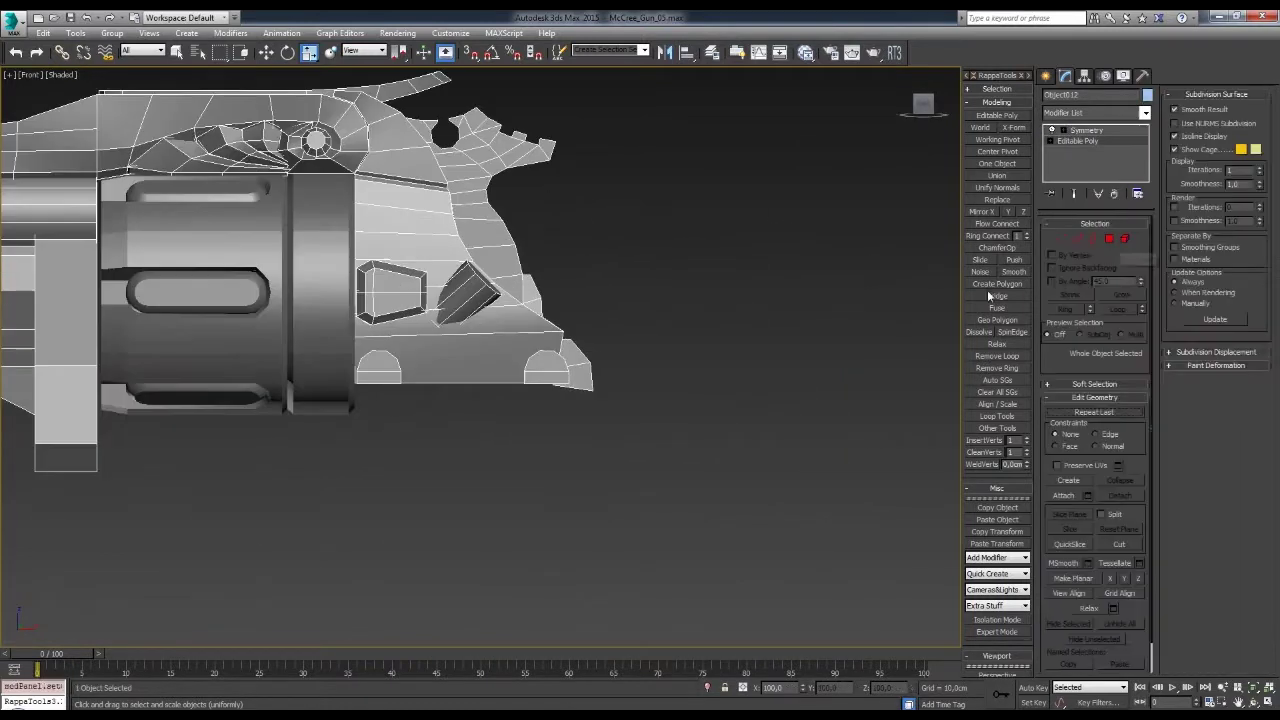
pyautogui.moveTo(545, 335); pyautogui.dragTo(609, 378)
pyautogui.press('1')
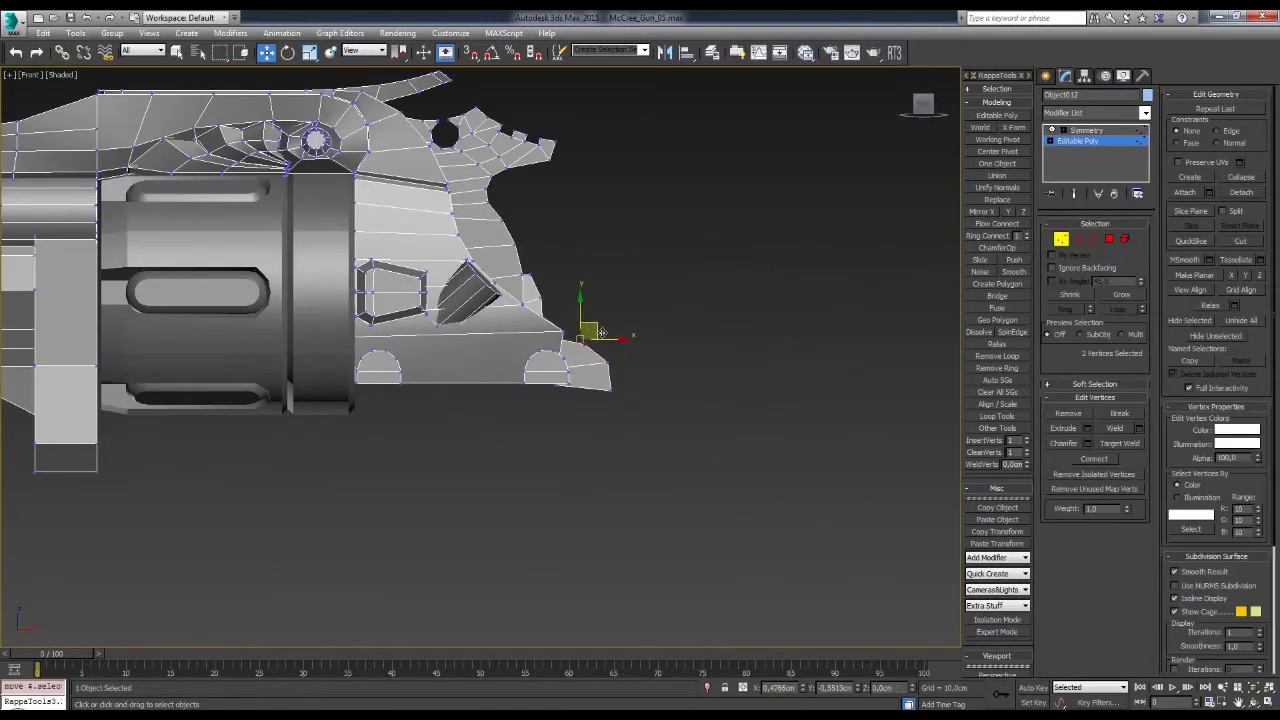
pyautogui.press('2')
pyautogui.scroll(3, 612, 356)
pyautogui.scroll(-1, 660, 366)
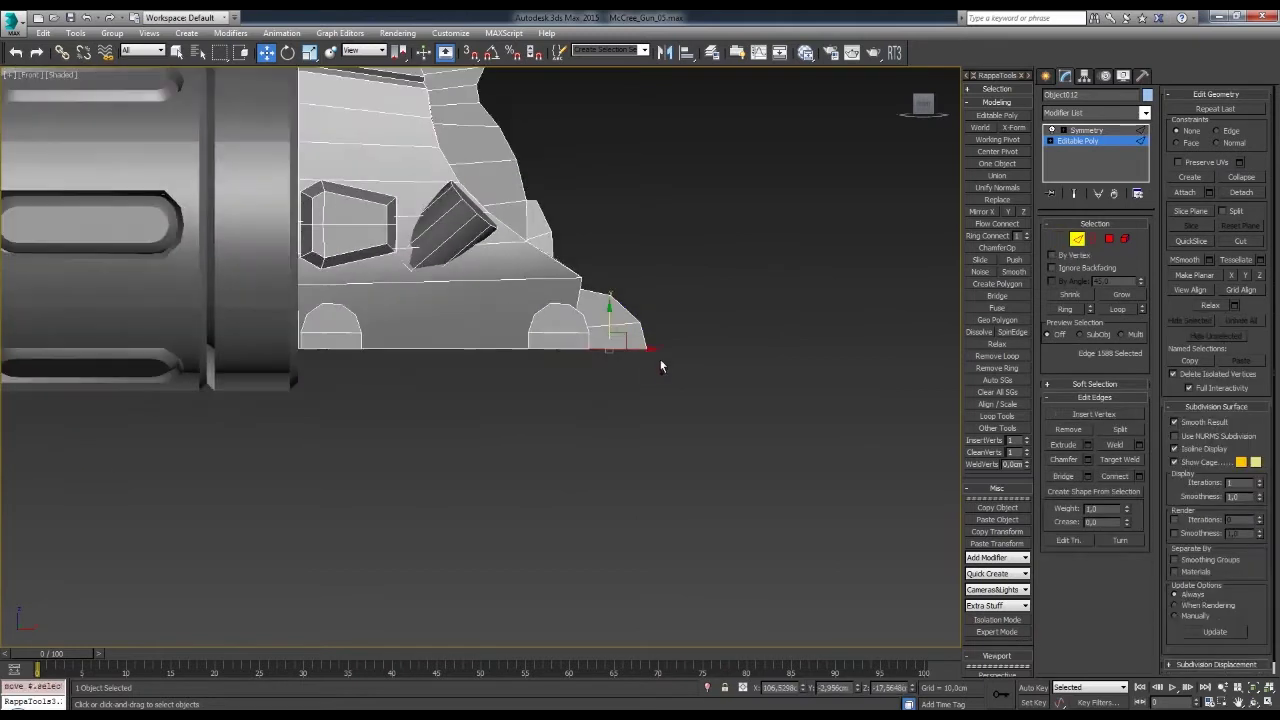
pyautogui.scroll(3, 672, 348)
pyautogui.click(802, 309)
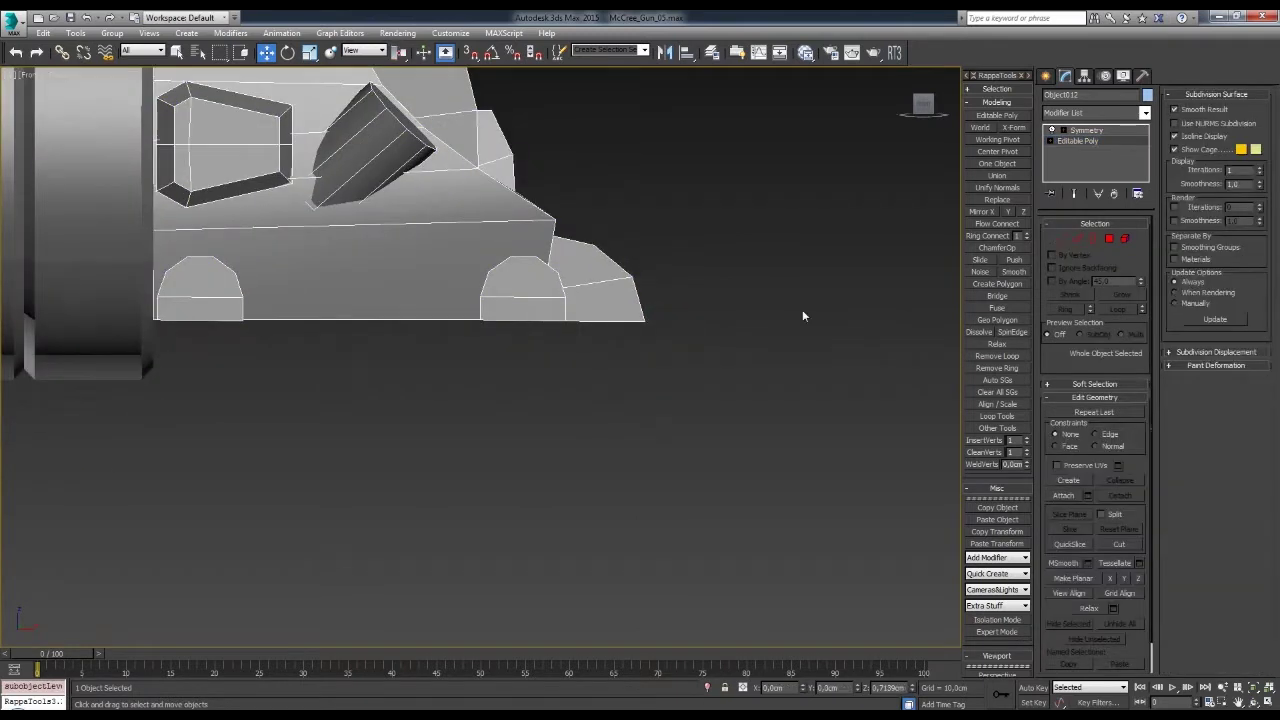
pyautogui.scroll(-5, 802, 309)
pyautogui.keyDown('alt'); pyautogui.moveTo(802, 309); pyautogui.dragTo(702, 319, button='middle'); pyautogui.keyUp('alt')
pyautogui.moveTo(840, 372)
pyautogui.keyDown('alt'); pyautogui.mouseDown(button='middle')
pyautogui.moveTo(730, 325)
pyautogui.moveTo(766, 428)
pyautogui.mouseUp(button='middle'); pyautogui.keyUp('alt')
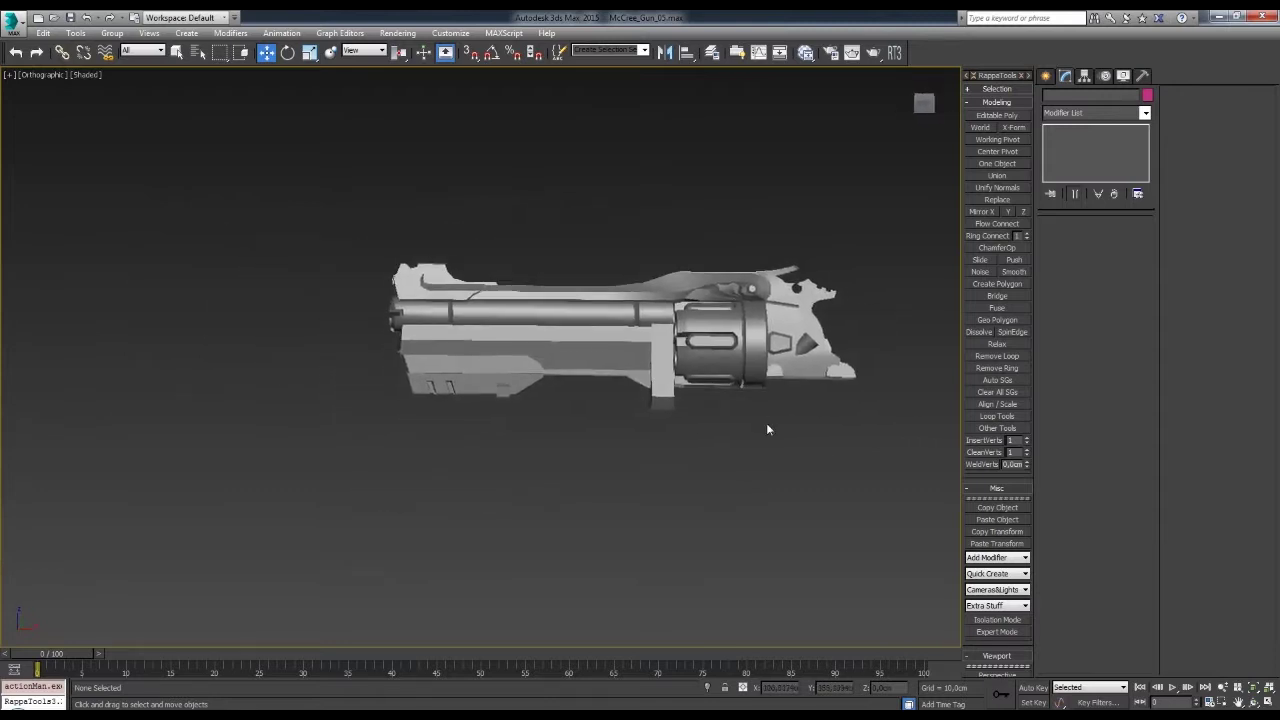
pyautogui.press('f')
pyautogui.scroll(4, 766, 428)
# - Move the small block's bottom vertices down to lengthen it below the barrel
pyautogui.click(753, 414)
pyautogui.press('1')
pyautogui.moveTo(525, 455); pyautogui.dragTo(615, 420)
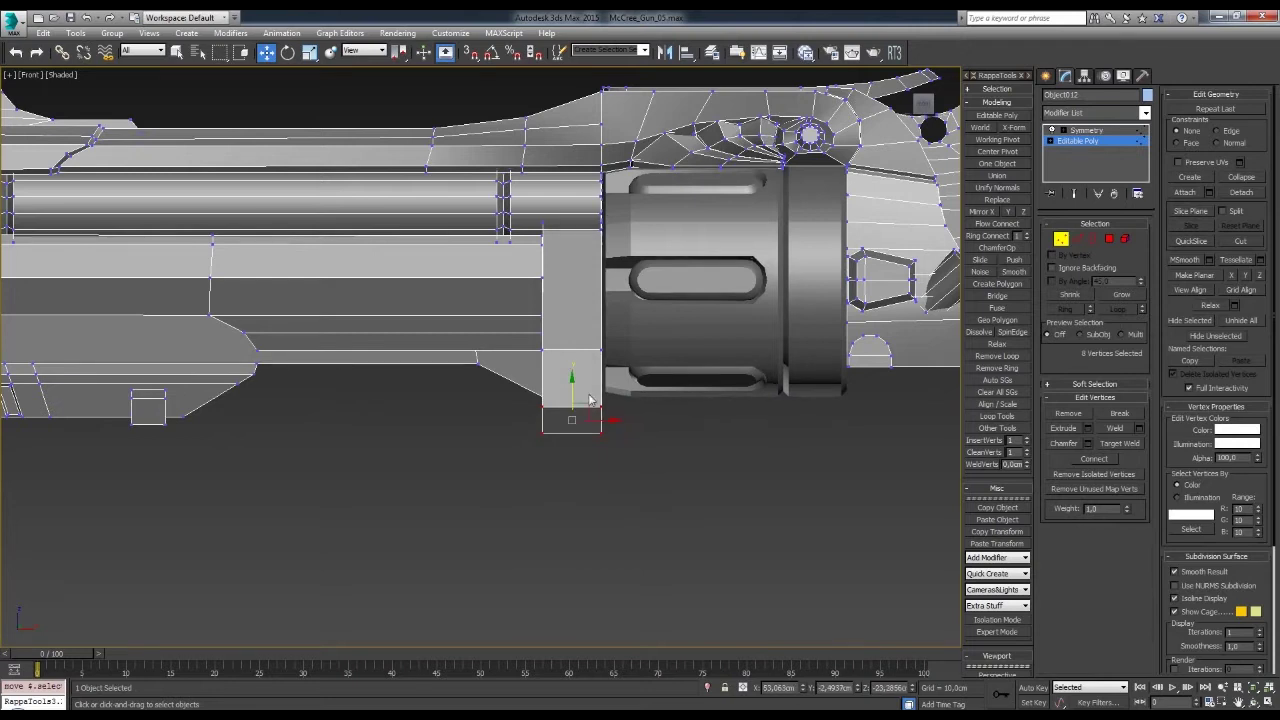
pyautogui.scroll(-3, 575, 415)
pyautogui.moveTo(575, 415)
pyautogui.keyDown('alt'); pyautogui.mouseDown(button='middle')
pyautogui.moveTo(634, 380)
pyautogui.moveTo(617, 353)
pyautogui.mouseUp(button='middle'); pyautogui.keyUp('alt')
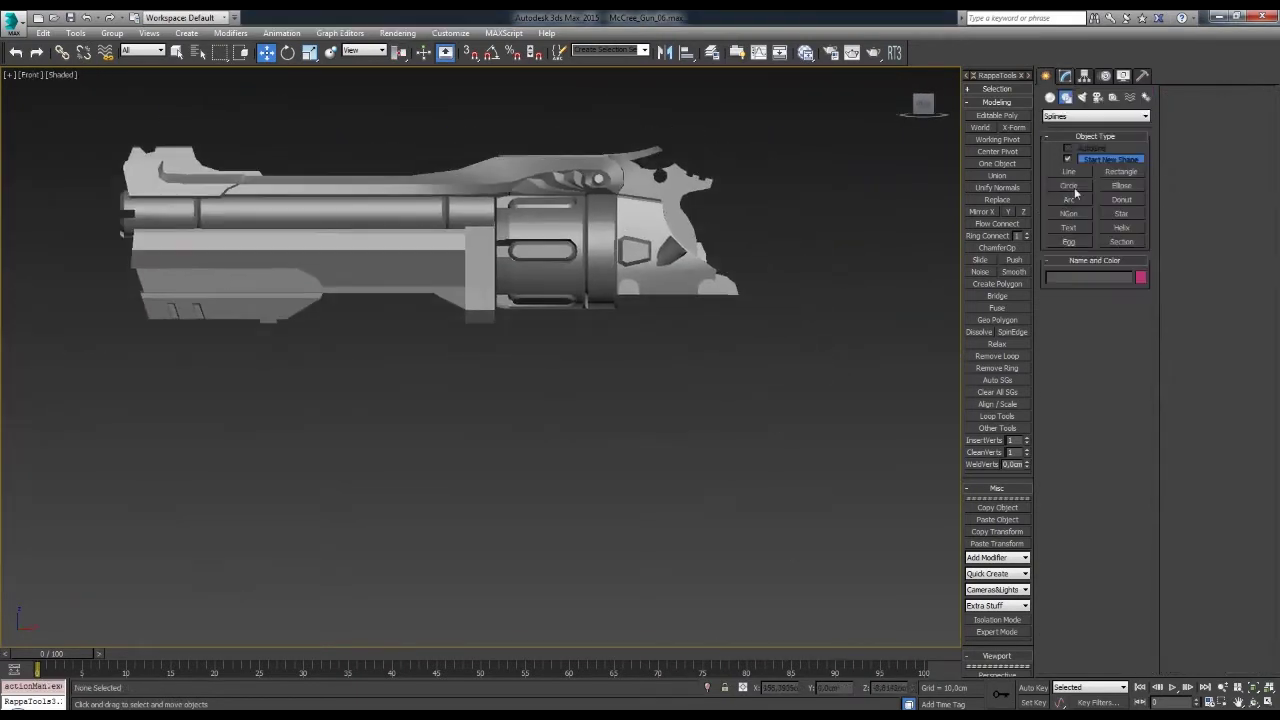
# - Draw a curved guide line beneath the frame and reshape its curve
pyautogui.click(1069, 172)
pyautogui.rightClick(718, 545)
pyautogui.click(460, 370)
pyautogui.press('e')
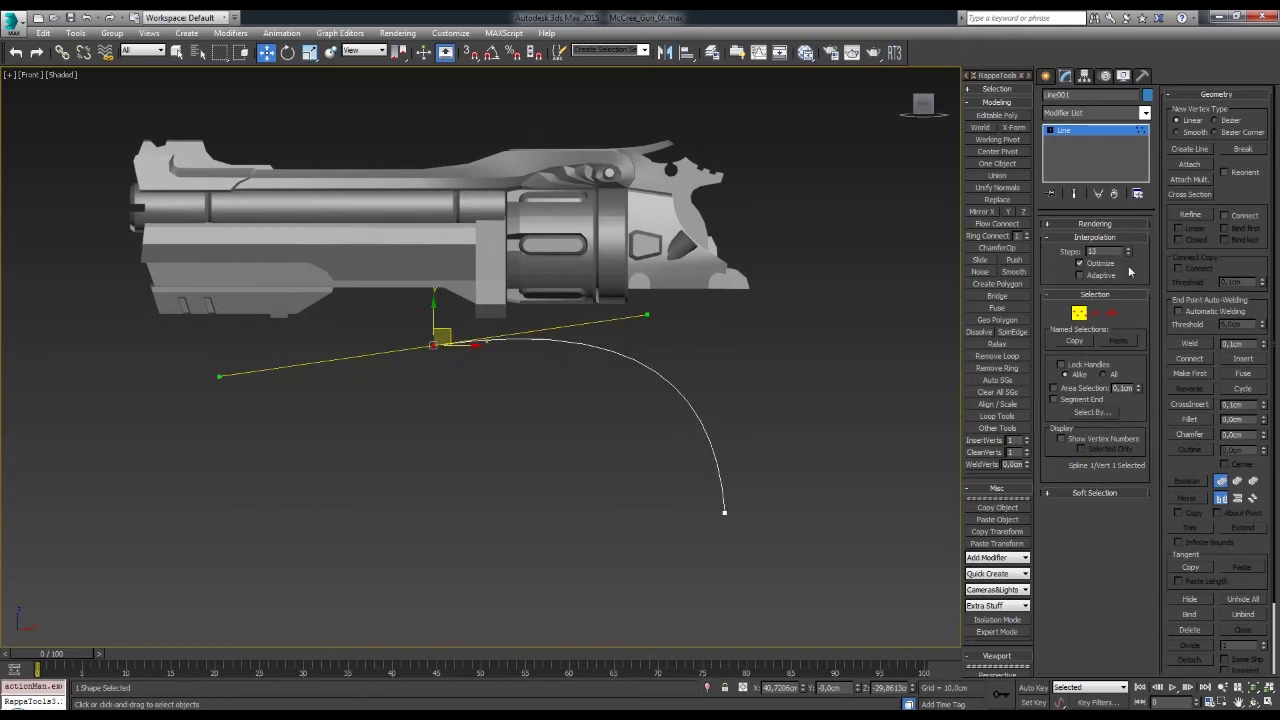
pyautogui.moveTo(724, 509); pyautogui.dragTo(680, 472, button='middle')
pyautogui.click(680, 472)
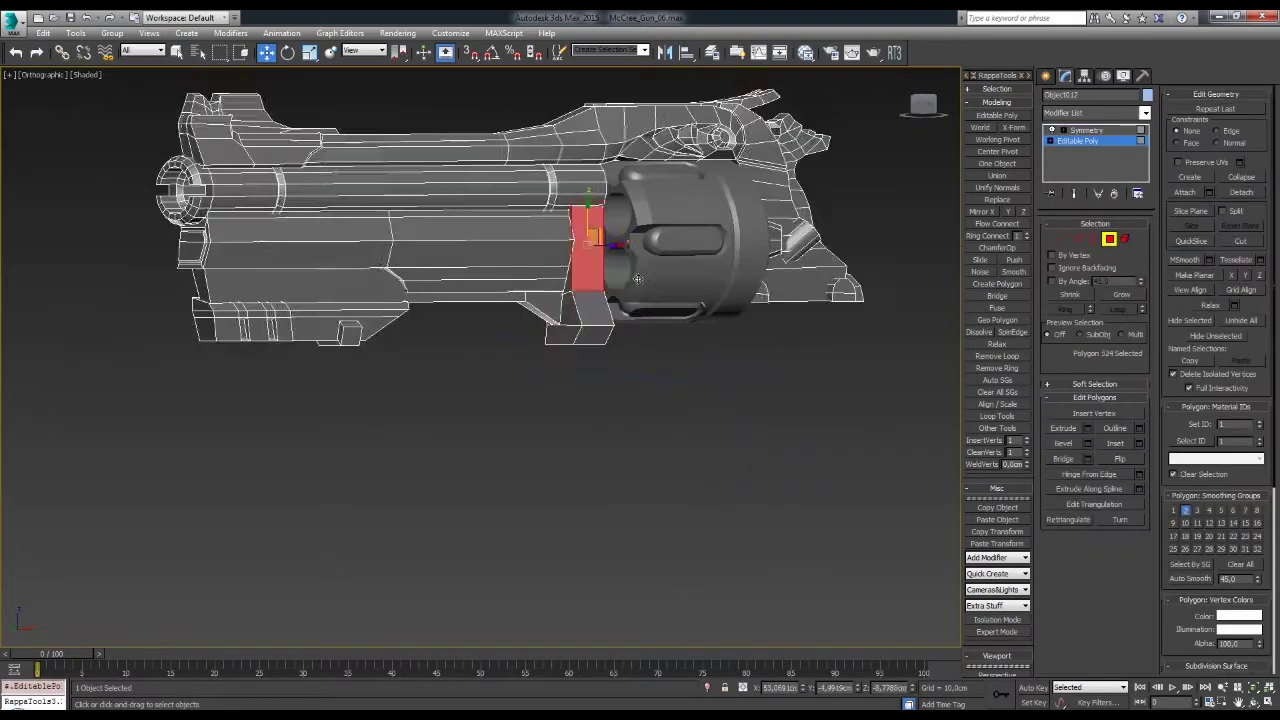
# - Clone the block's bottom face downward as a separate mesh part
pyautogui.keyDown('shift'); pyautogui.moveTo(637, 279); pyautogui.dragTo(637, 450); pyautogui.keyUp('shift')
pyautogui.click(700, 355)
pyautogui.keyDown('alt'); pyautogui.moveTo(700, 355); pyautogui.dragTo(529, 370, button='middle'); pyautogui.keyUp('alt')
# - In Front view, slant the left end of the copied face by moving its vertices
pyautogui.press('f')
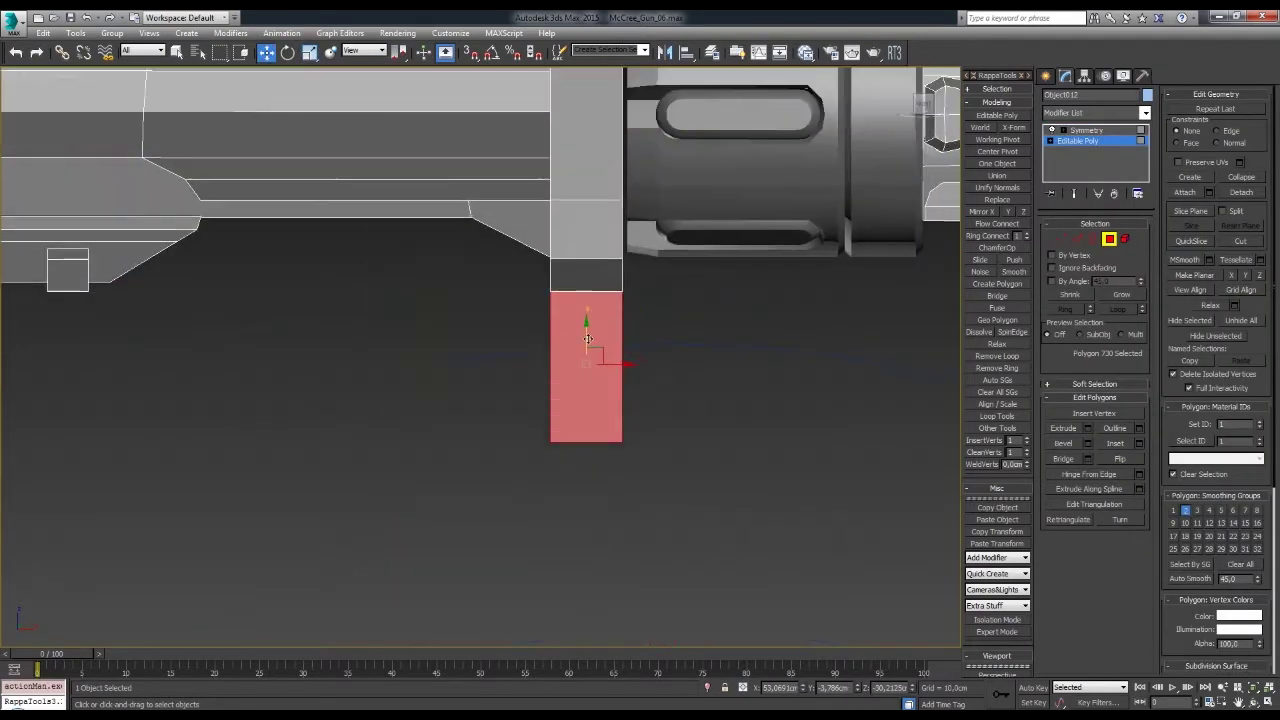
pyautogui.press('2')
pyautogui.scroll(5, 671, 288)
pyautogui.scroll(-2, 494, 372)
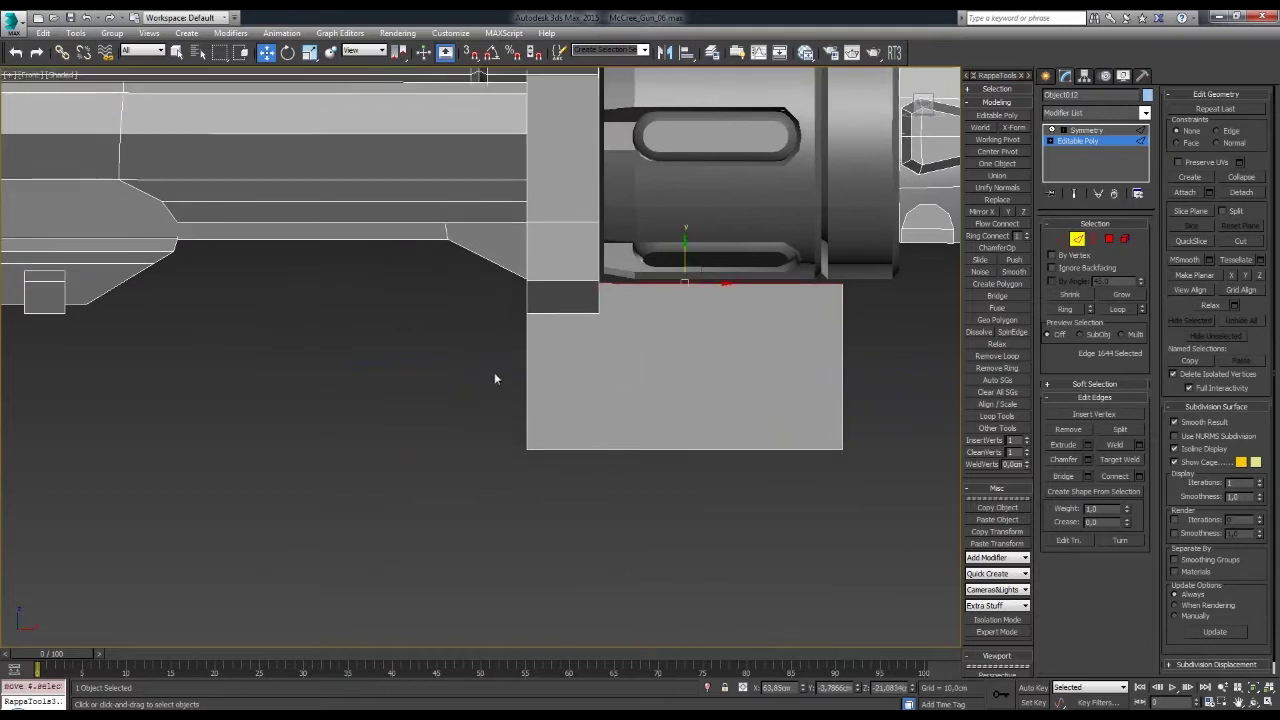
pyautogui.click(526, 360)
pyautogui.scroll(-2, 538, 407)
pyautogui.press('1')
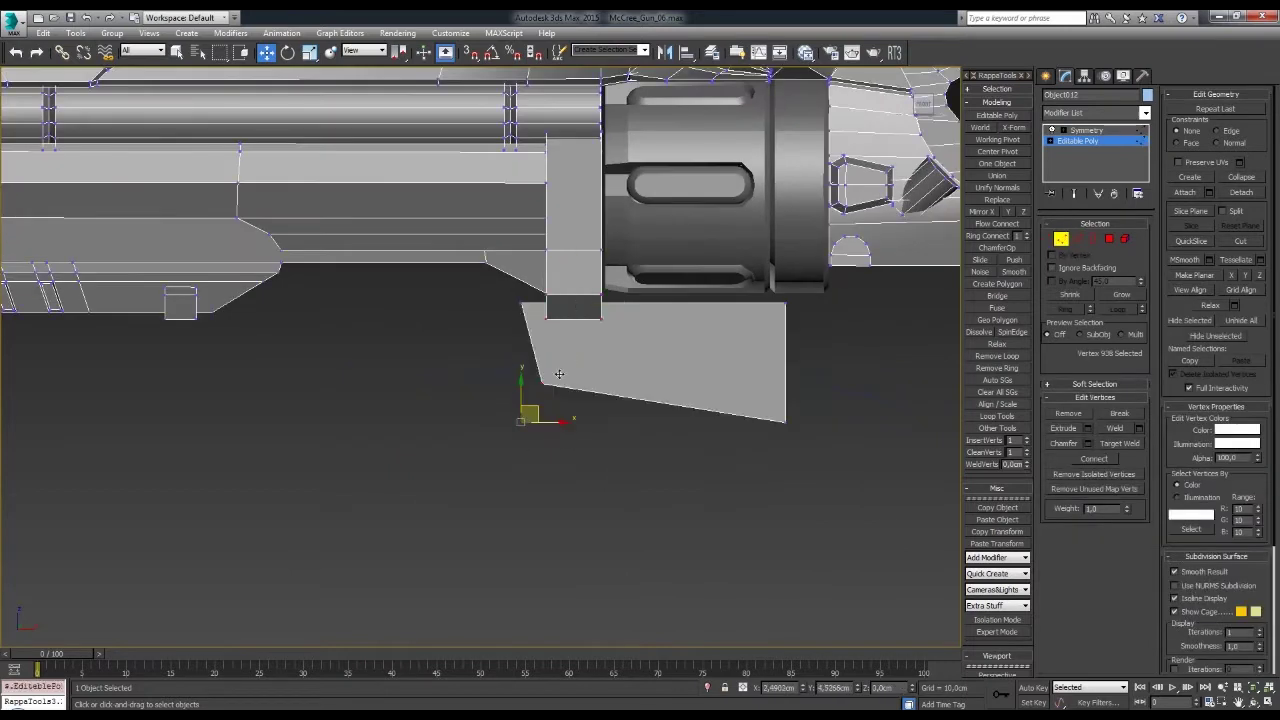
pyautogui.moveTo(707, 410); pyautogui.dragTo(637, 380, button='middle')
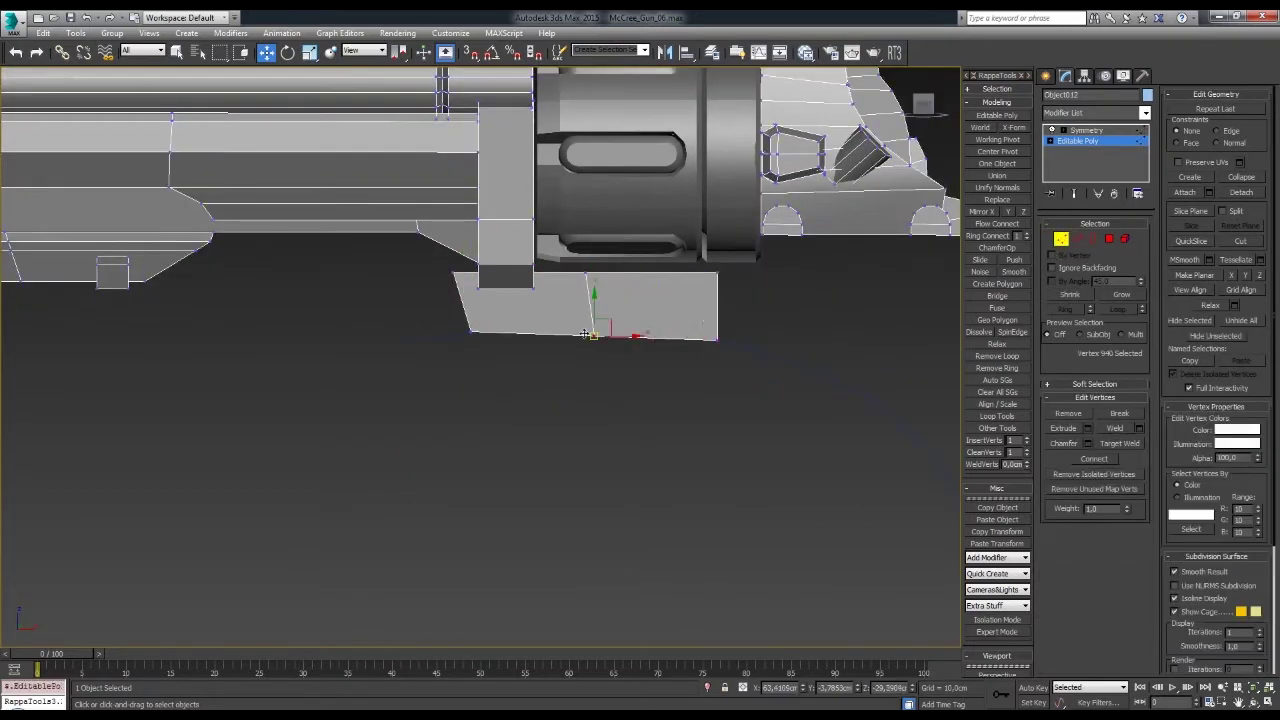
# - Extrude four new segments from the piece's right-end edge along the curve
pyautogui.scroll(2, 542, 359)
pyautogui.scroll(1, 707, 363)
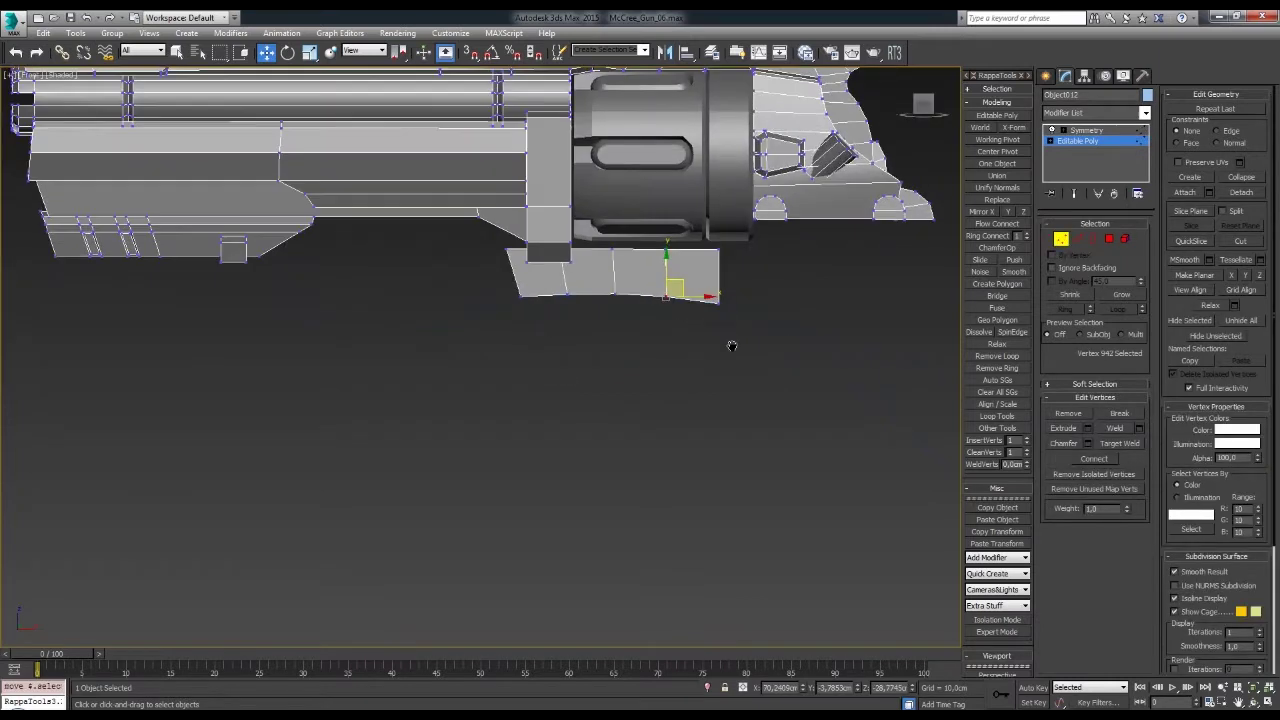
pyautogui.scroll(-2, 707, 363)
pyautogui.scroll(2, 731, 343)
pyautogui.press('2')
pyautogui.click(646, 275)
pyautogui.moveTo(663, 277); pyautogui.dragTo(663, 240, button='middle')
pyautogui.keyDown('shift'); pyautogui.moveTo(663, 240); pyautogui.dragTo(668, 262); pyautogui.keyUp('shift')
pyautogui.moveTo(668, 262); pyautogui.dragTo(630, 232, button='middle')
pyautogui.moveTo(668, 252)
pyautogui.keyDown('shift'); pyautogui.mouseDown()
pyautogui.moveTo(688, 345)
pyautogui.moveTo(668, 258)
pyautogui.mouseUp(); pyautogui.keyUp('shift')
# - Move two strip vertices so the strip bends along the guide line
pyautogui.press('1')
pyautogui.click(665, 258)
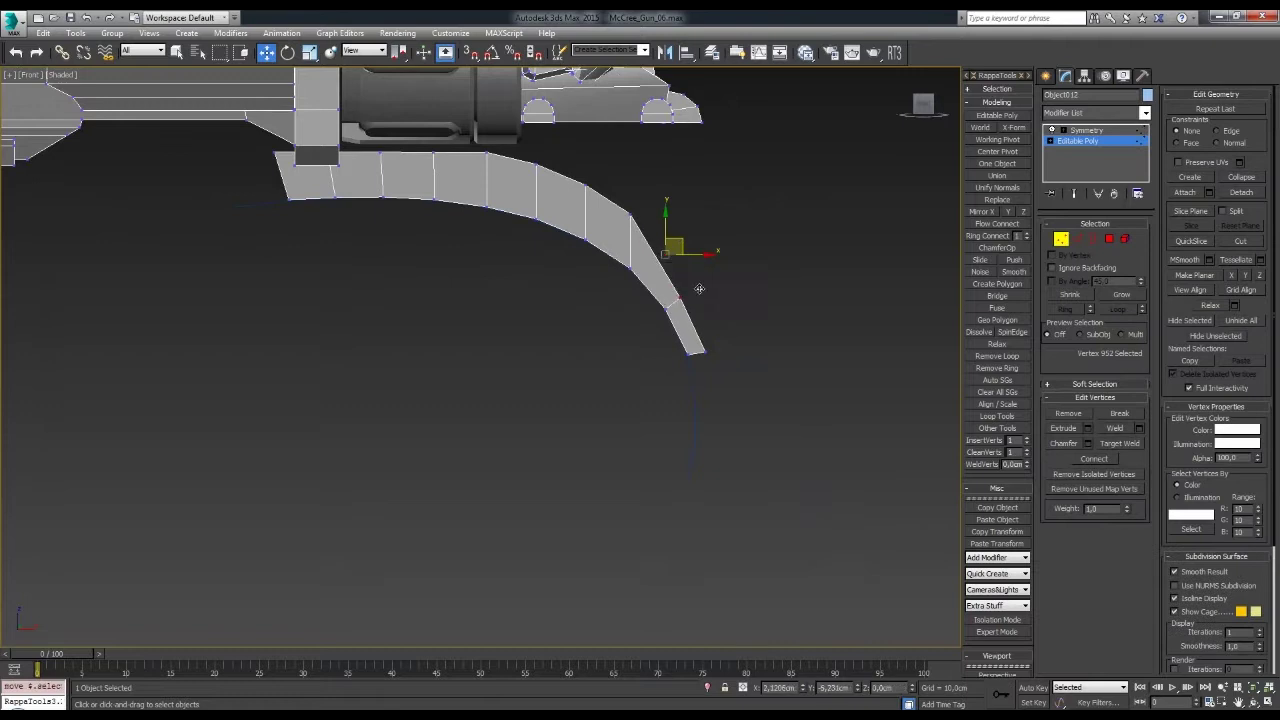
pyautogui.moveTo(700, 286); pyautogui.dragTo(716, 338, button='middle')
pyautogui.click(660, 295)
pyautogui.moveTo(631, 321); pyautogui.dragTo(645, 337, button='middle')
# - In wireframe, move the guide line's left-end point to reshape its curve
pyautogui.press('5')
pyautogui.click(776, 440)
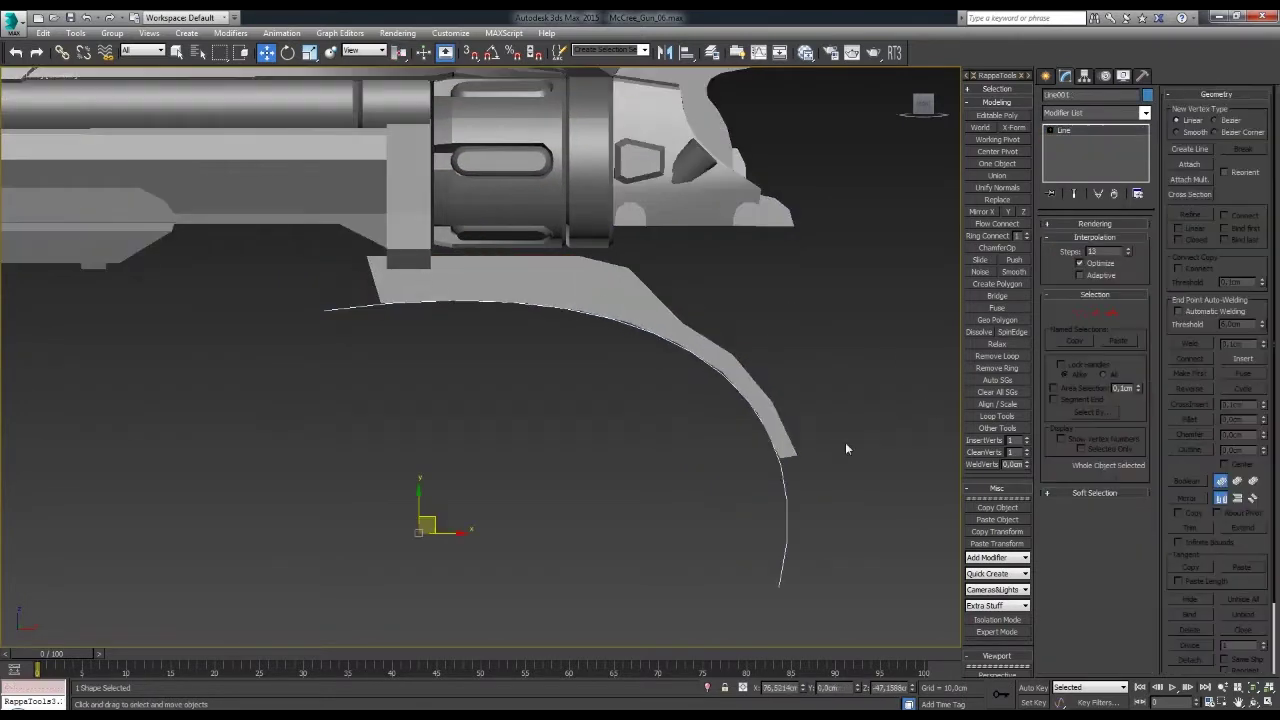
pyautogui.press('F3')
pyautogui.click(324, 310)
pyautogui.press('w')
pyautogui.moveTo(324, 306); pyautogui.dragTo(360, 305)
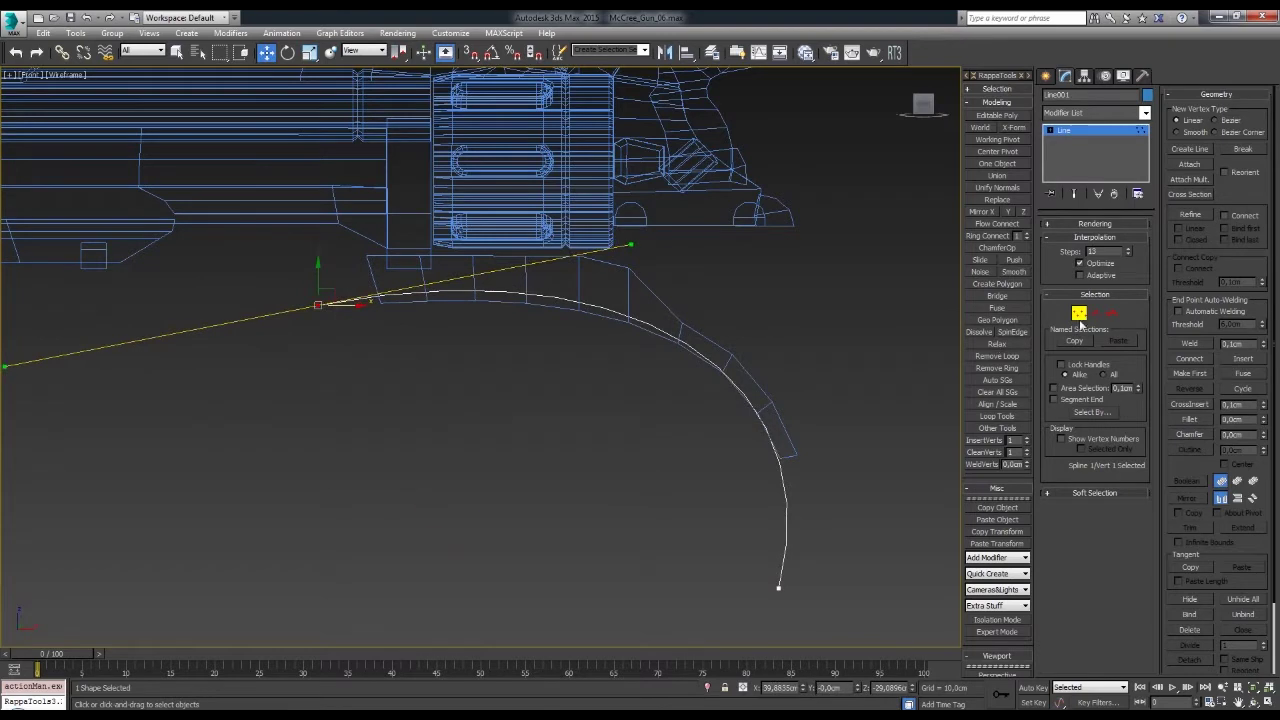
# - Pull a lower vertex of the curved strip up and left toward the frame
pyautogui.click(434, 301)
pyautogui.click(471, 275)
pyautogui.scroll(2, 633, 305)
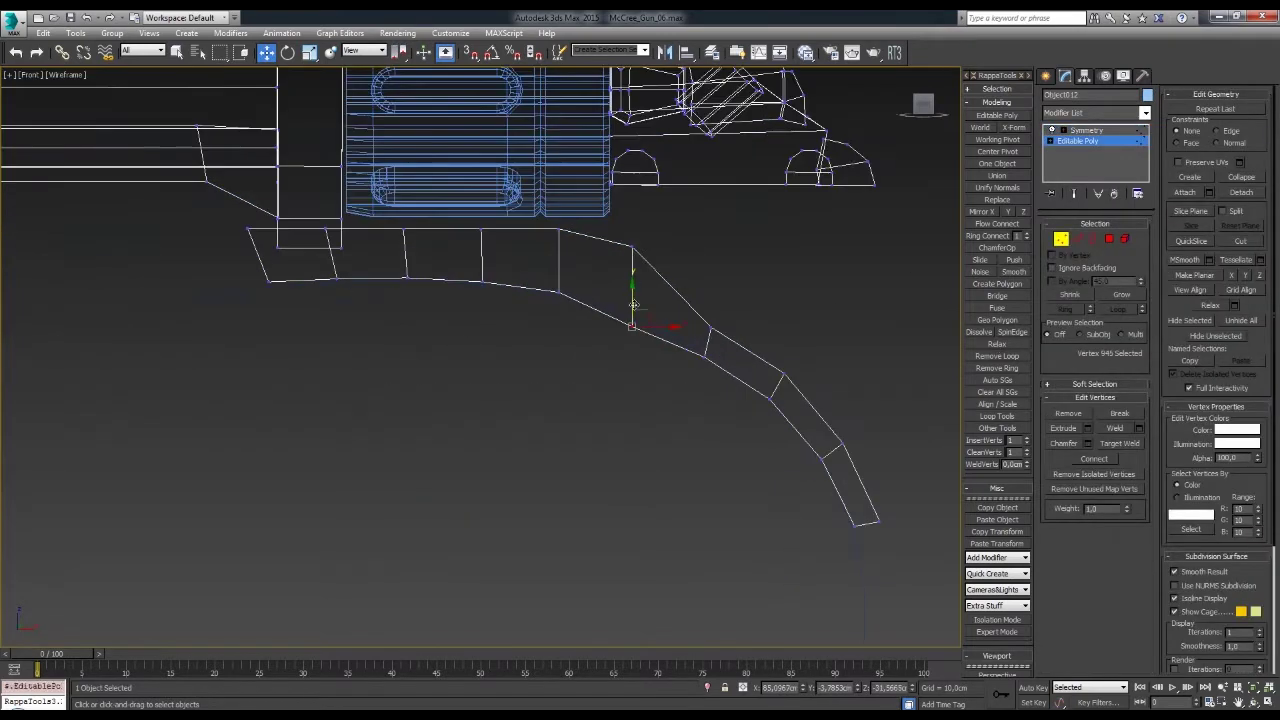
pyautogui.click(482, 281)
pyautogui.moveTo(604, 258); pyautogui.dragTo(594, 258, button='middle')
pyautogui.moveTo(195, 247); pyautogui.dragTo(196, 248)
pyautogui.moveTo(718, 324)
pyautogui.mouseDown(button='middle')
pyautogui.moveTo(675, 296)
pyautogui.moveTo(698, 298)
pyautogui.mouseUp(button='middle')
pyautogui.moveTo(698, 298); pyautogui.dragTo(630, 265)
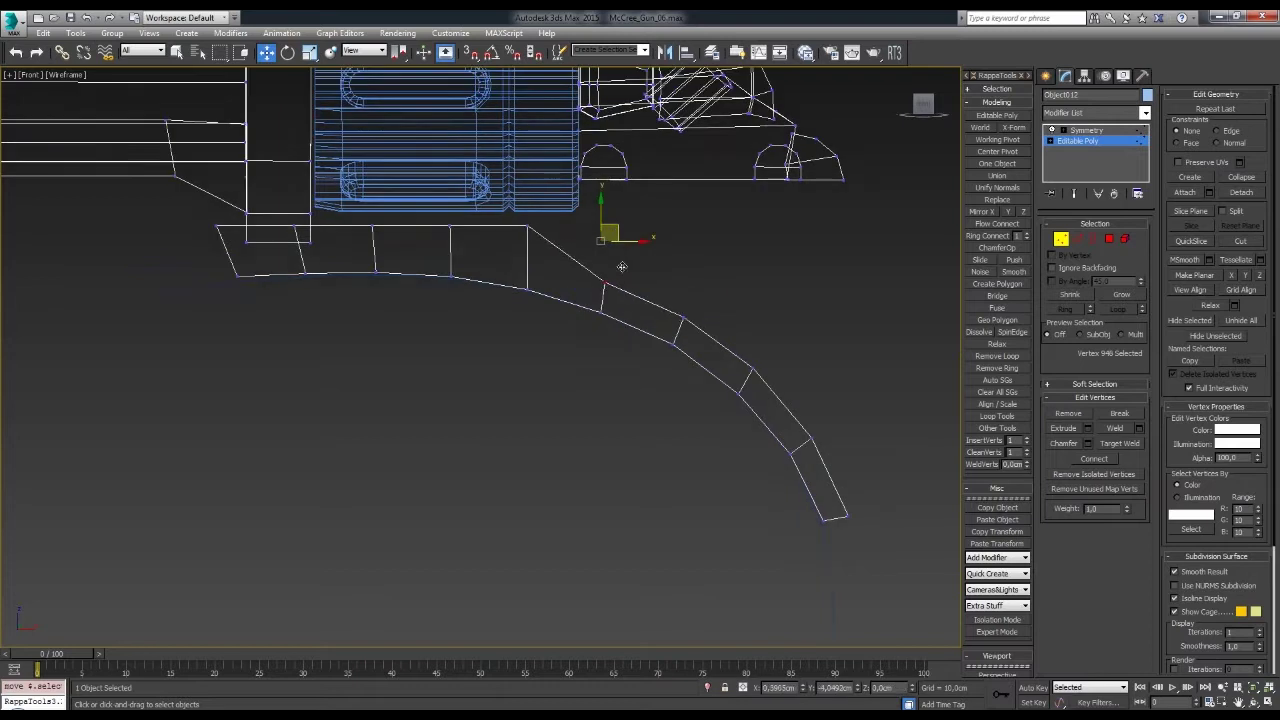
pyautogui.moveTo(622, 267); pyautogui.dragTo(657, 299, button='middle')
pyautogui.moveTo(649, 306); pyautogui.dragTo(634, 266)
# - Select edges near the strip's upper corner and a pair of guard vertices
pyautogui.press('2')
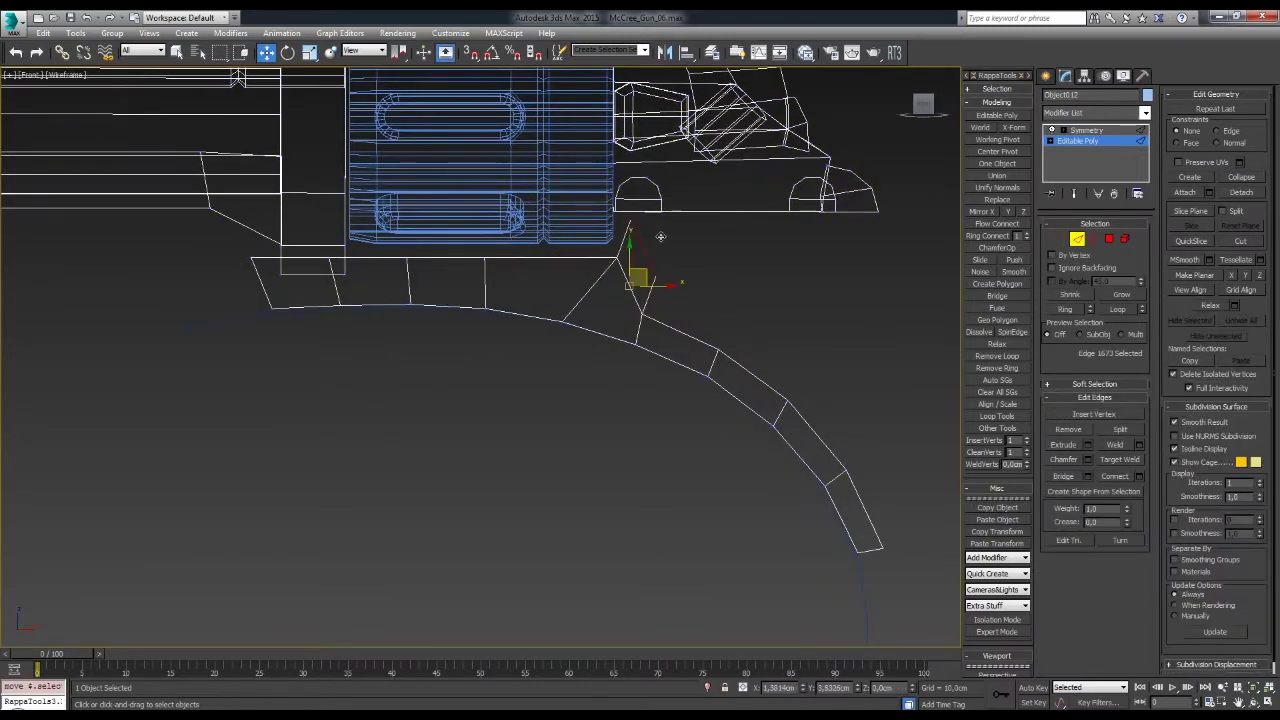
pyautogui.moveTo(660, 236); pyautogui.dragTo(618, 236, button='middle')
pyautogui.moveTo(590, 218); pyautogui.dragTo(926, 248)
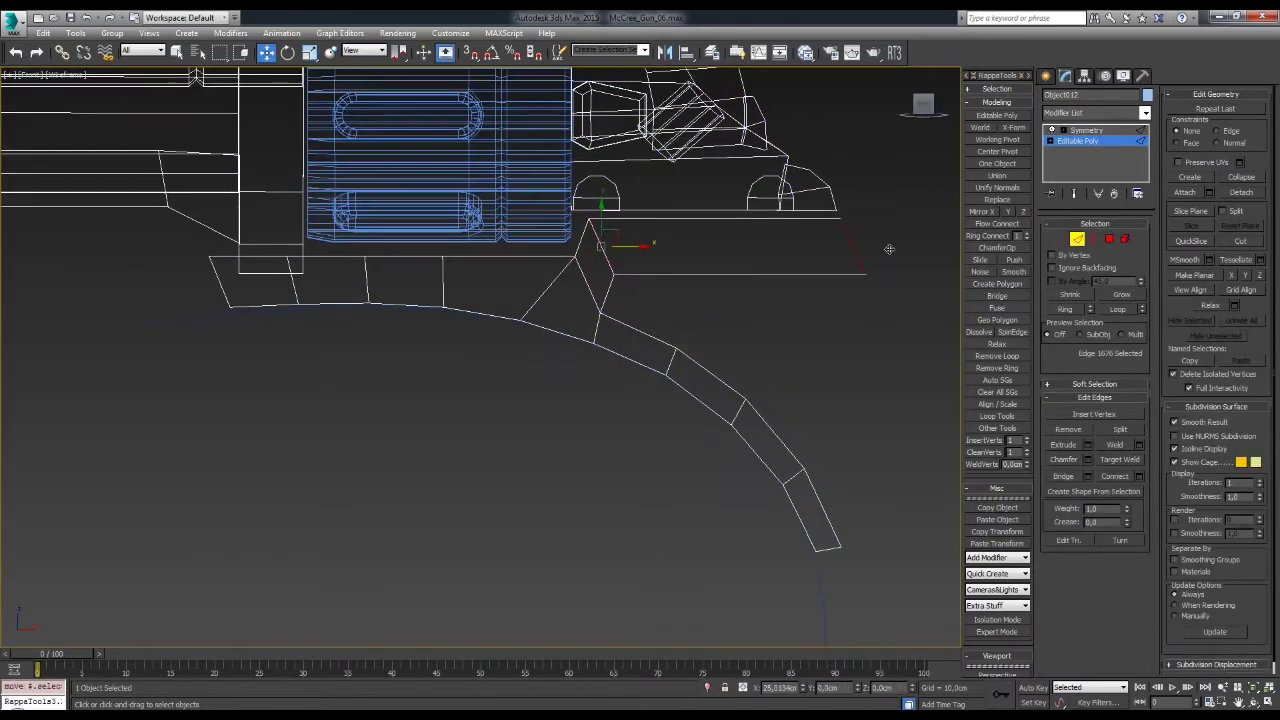
pyautogui.press('1')
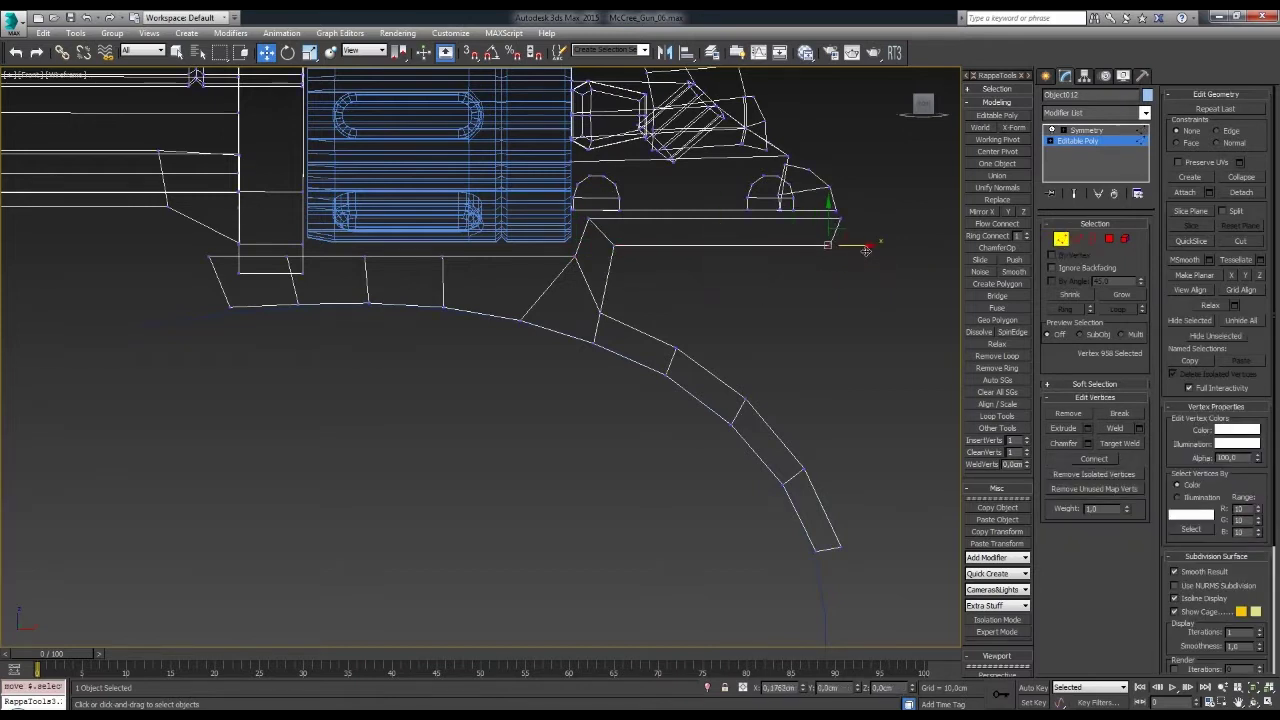
pyautogui.click(600, 310)
pyautogui.moveTo(611, 283); pyautogui.dragTo(640, 297, button='middle')
pyautogui.click(640, 254)
# - Select the row of edges along the frame's lower side above the guard
pyautogui.moveTo(267, 286); pyautogui.dragTo(353, 333, button='middle')
pyautogui.press('2')
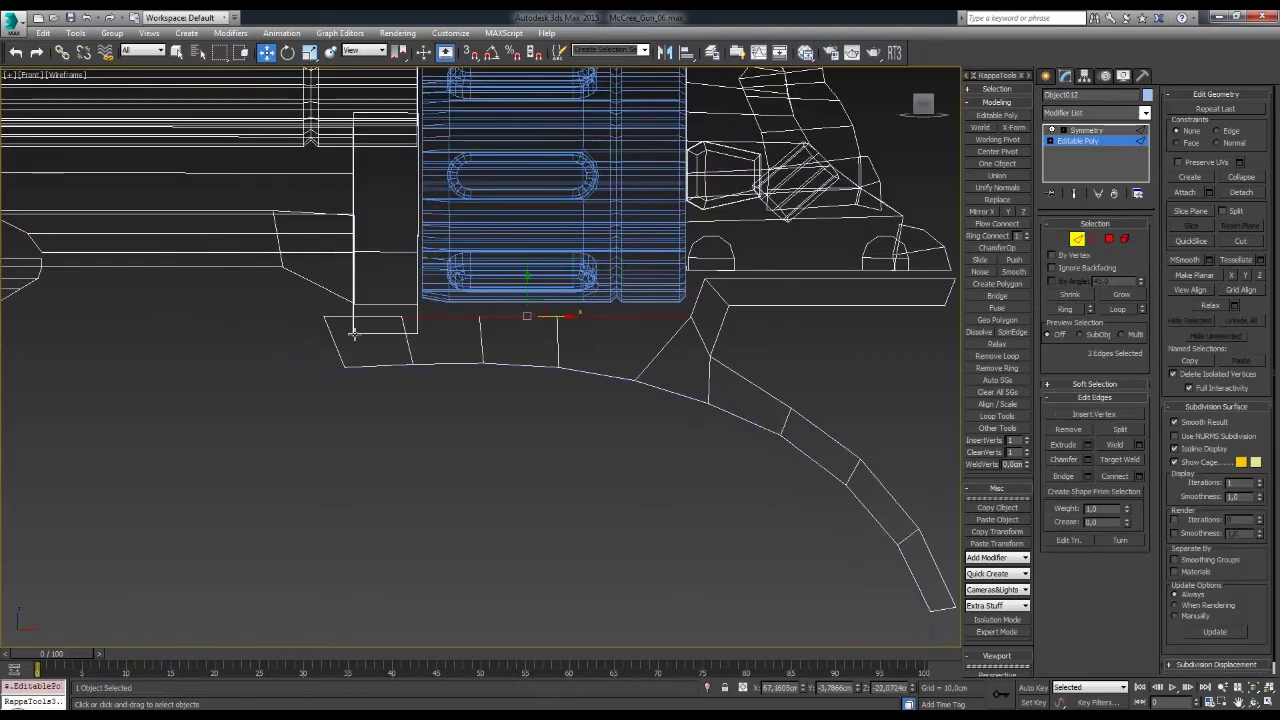
pyautogui.keyDown('alt'); pyautogui.moveTo(633, 323); pyautogui.dragTo(700, 330, button='middle'); pyautogui.keyUp('alt')
pyautogui.press('f')
pyautogui.press('F3')
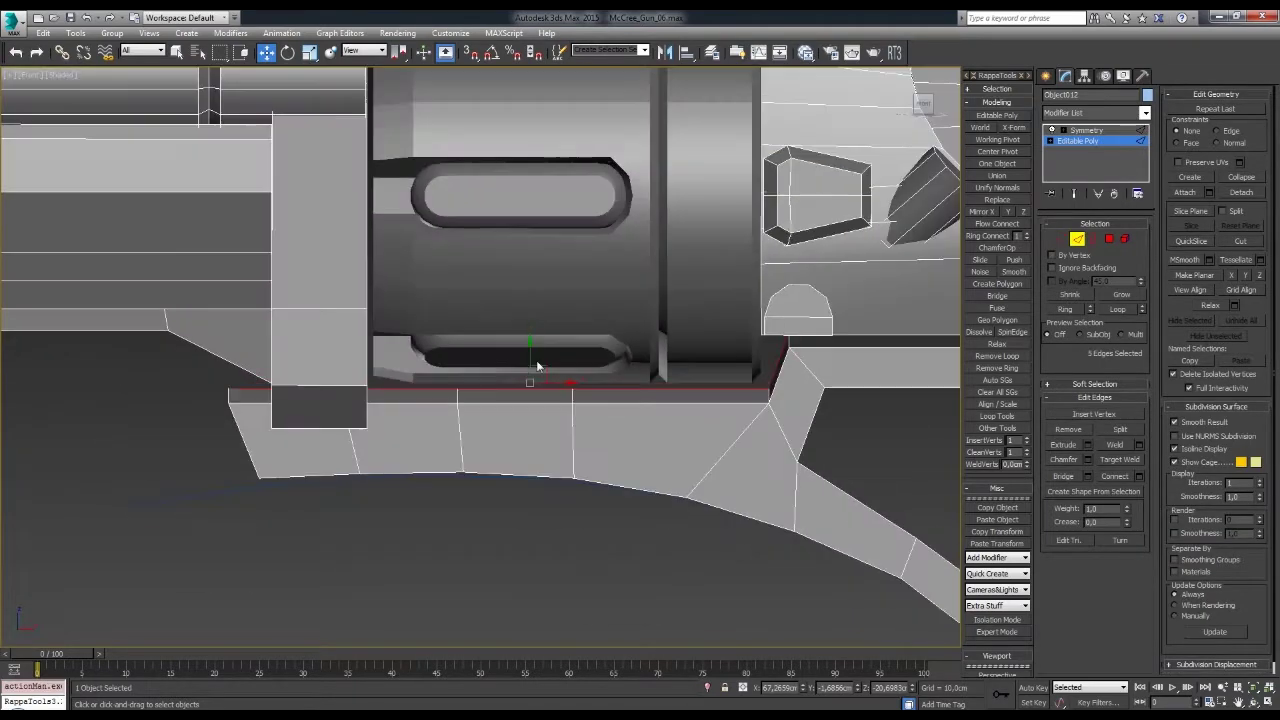
pyautogui.keyDown('ctrl'); pyautogui.click(761, 341); pyautogui.keyUp('ctrl')
pyautogui.click(761, 341)
pyautogui.scroll(-2, 740, 320)
pyautogui.keyDown('alt'); pyautogui.moveTo(740, 309); pyautogui.dragTo(744, 285, button='middle'); pyautogui.keyUp('alt')
pyautogui.scroll(3, 700, 306)
pyautogui.press('1')
pyautogui.scroll(-3, 586, 300)
pyautogui.moveTo(586, 300)
pyautogui.keyDown('alt'); pyautogui.mouseDown(button='middle')
pyautogui.moveTo(640, 320)
pyautogui.moveTo(663, 218)
pyautogui.moveTo(677, 253)
pyautogui.moveTo(591, 305)
pyautogui.moveTo(583, 329)
pyautogui.moveTo(645, 330)
pyautogui.moveTo(674, 393)
pyautogui.moveTo(604, 392)
pyautogui.moveTo(470, 350)
pyautogui.mouseUp(button='middle'); pyautogui.keyUp('alt')
pyautogui.press('4')
pyautogui.scroll(3, 583, 329)
pyautogui.keyDown('ctrl'); pyautogui.click(611, 255); pyautogui.keyUp('ctrl')
pyautogui.scroll(2, 632, 303)
pyautogui.hotkey('ctrl', 'z')
pyautogui.hotkey('ctrl', 'y')
pyautogui.scroll(5, 430, 340)
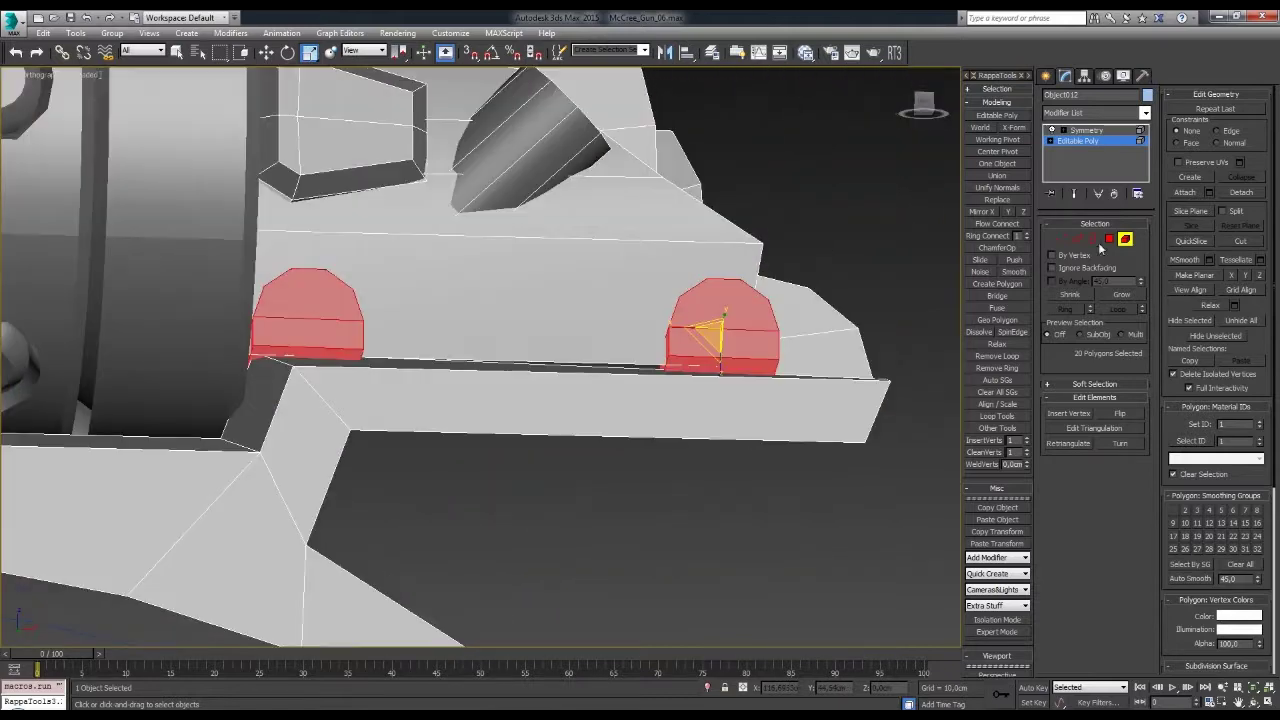
pyautogui.press('4')
pyautogui.click(391, 340)
pyautogui.scroll(-4, 391, 340)
pyautogui.press('w')
pyautogui.keyDown('alt'); pyautogui.moveTo(391, 340); pyautogui.dragTo(492, 398, button='middle'); pyautogui.keyUp('alt')
pyautogui.scroll(2, 398, 352)
# - Back on the base mesh, pull the guard's front edge forward and down
pyautogui.scroll(-3, 393, 337)
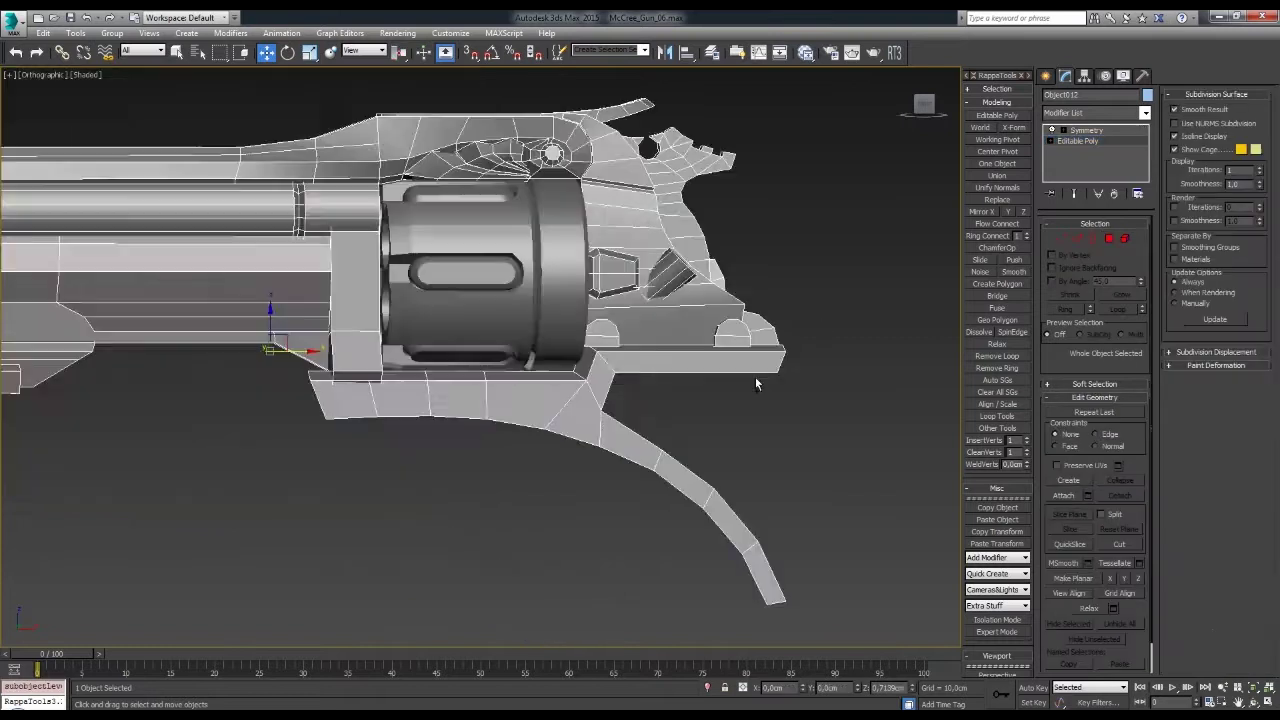
pyautogui.scroll(3, 589, 305)
pyautogui.scroll(-2, 589, 305)
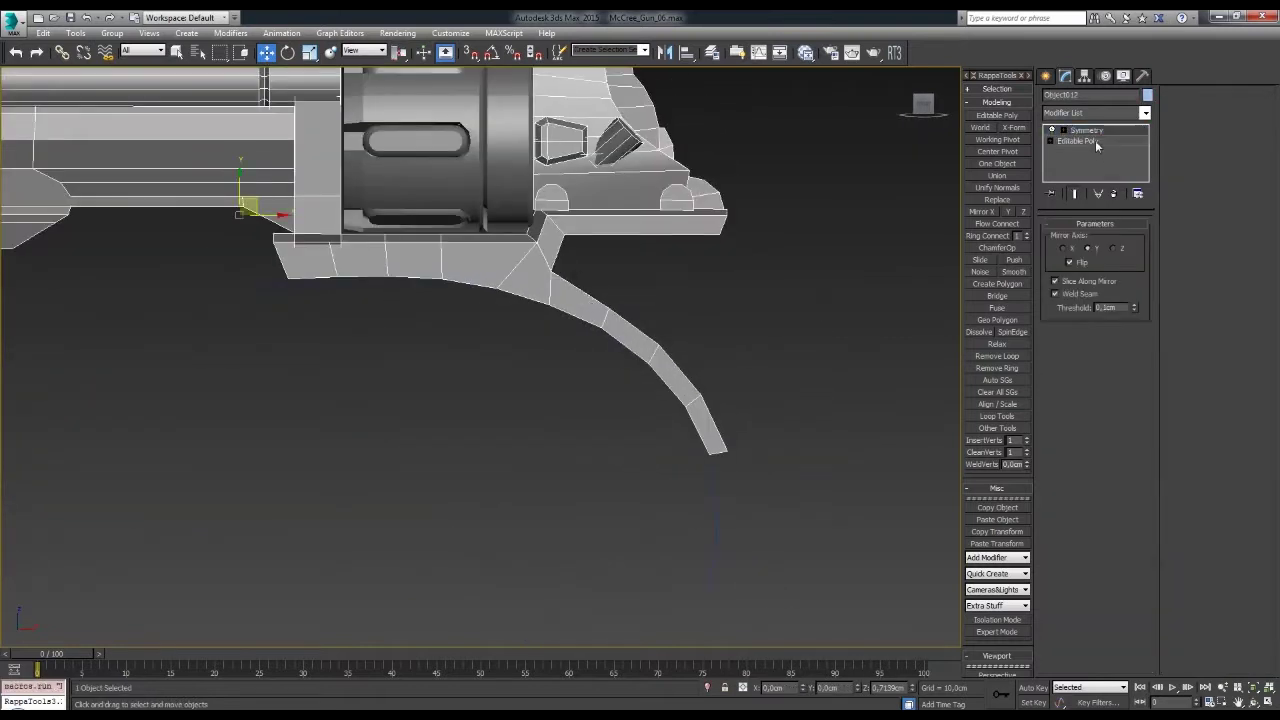
pyautogui.click(1077, 140)
pyautogui.click(556, 255)
pyautogui.scroll(2, 569, 356)
pyautogui.scroll(2, 509, 315)
pyautogui.moveTo(509, 315); pyautogui.dragTo(420, 362)
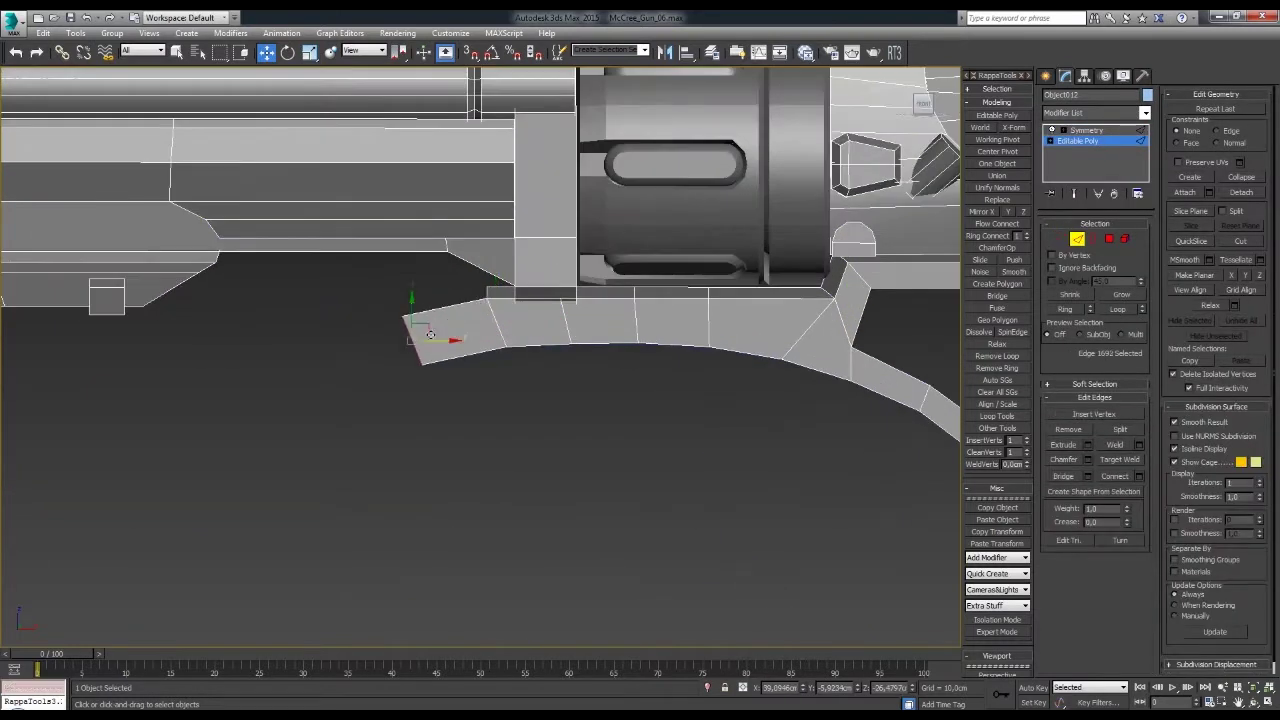
# - Pick a vertex on the guard's underside, then clear the selection and undo
pyautogui.press('1')
pyautogui.click(570, 344)
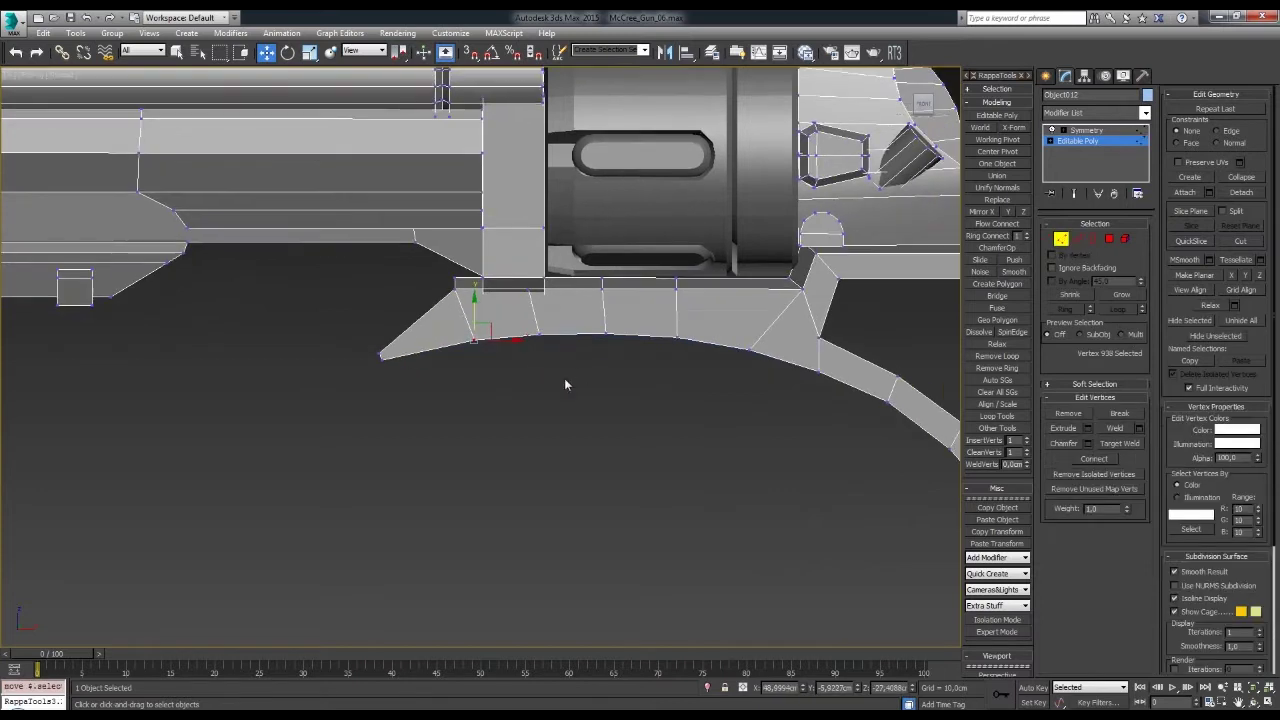
pyautogui.moveTo(720, 354); pyautogui.dragTo(620, 319, button='middle')
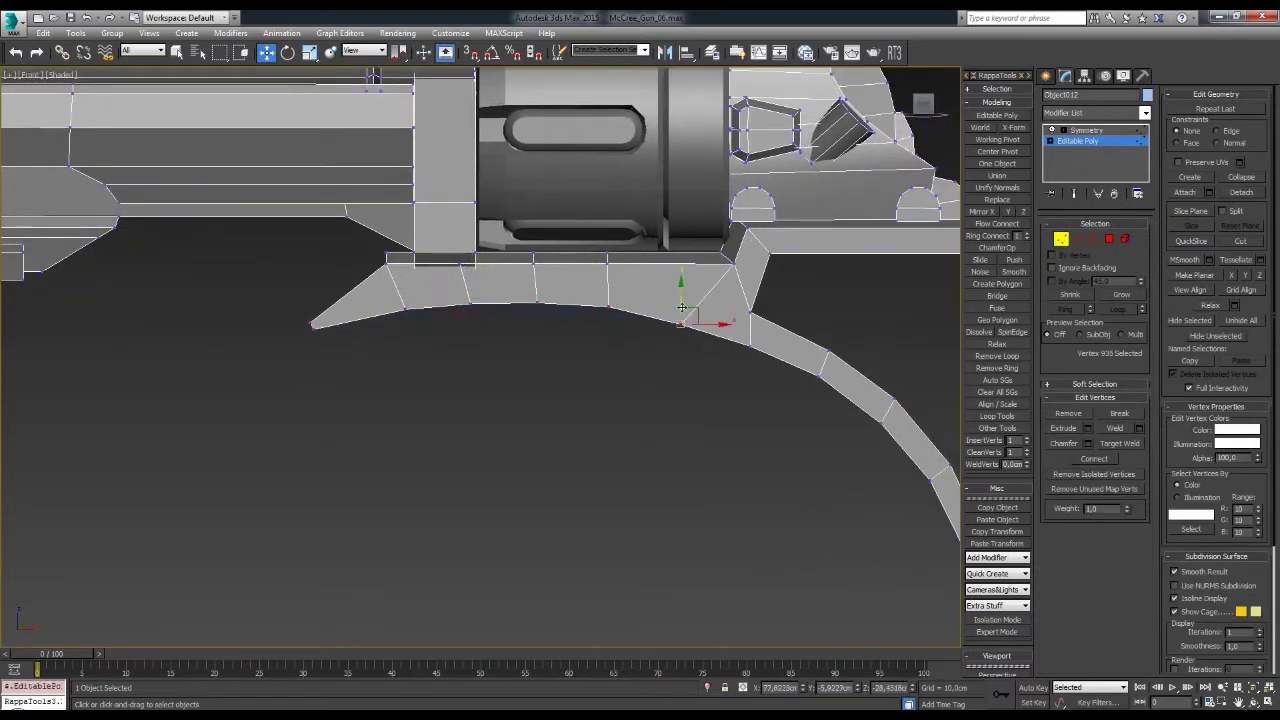
pyautogui.scroll(-3, 570, 290)
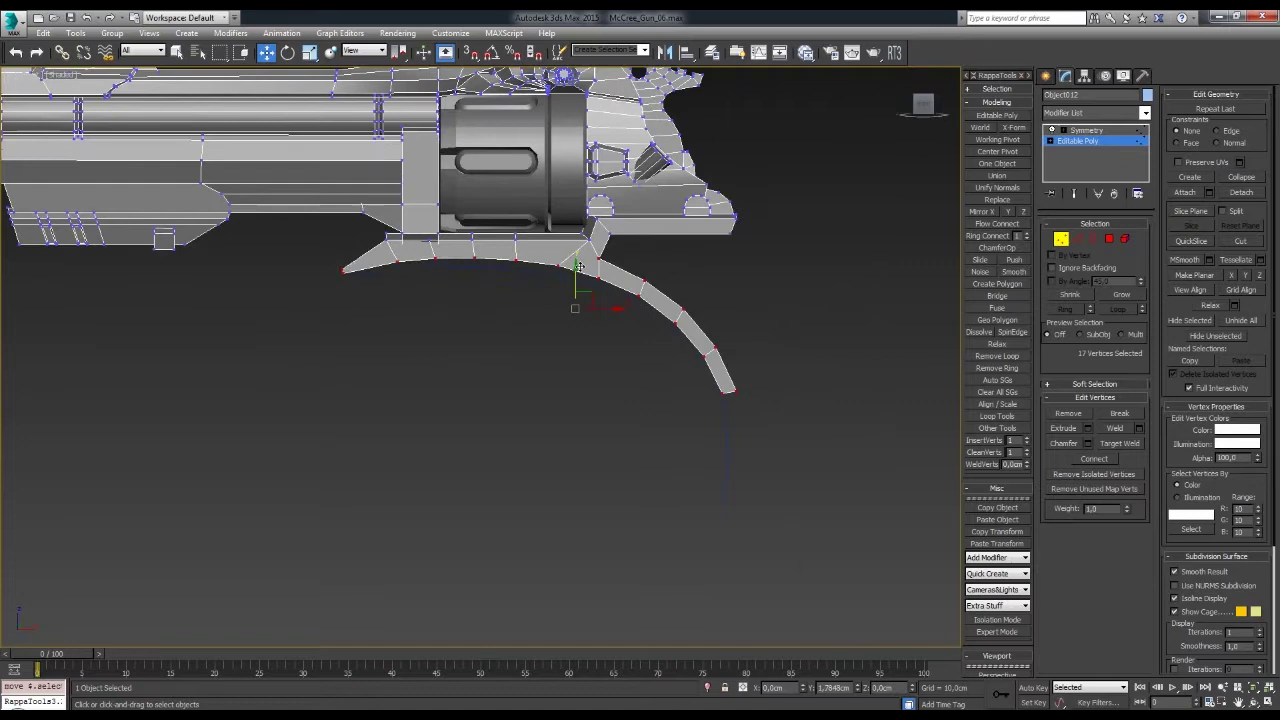
pyautogui.press('1')
pyautogui.click(470, 370)
pyautogui.moveTo(470, 370); pyautogui.dragTo(554, 408, button='middle')
pyautogui.hotkey('ctrl', 'z')
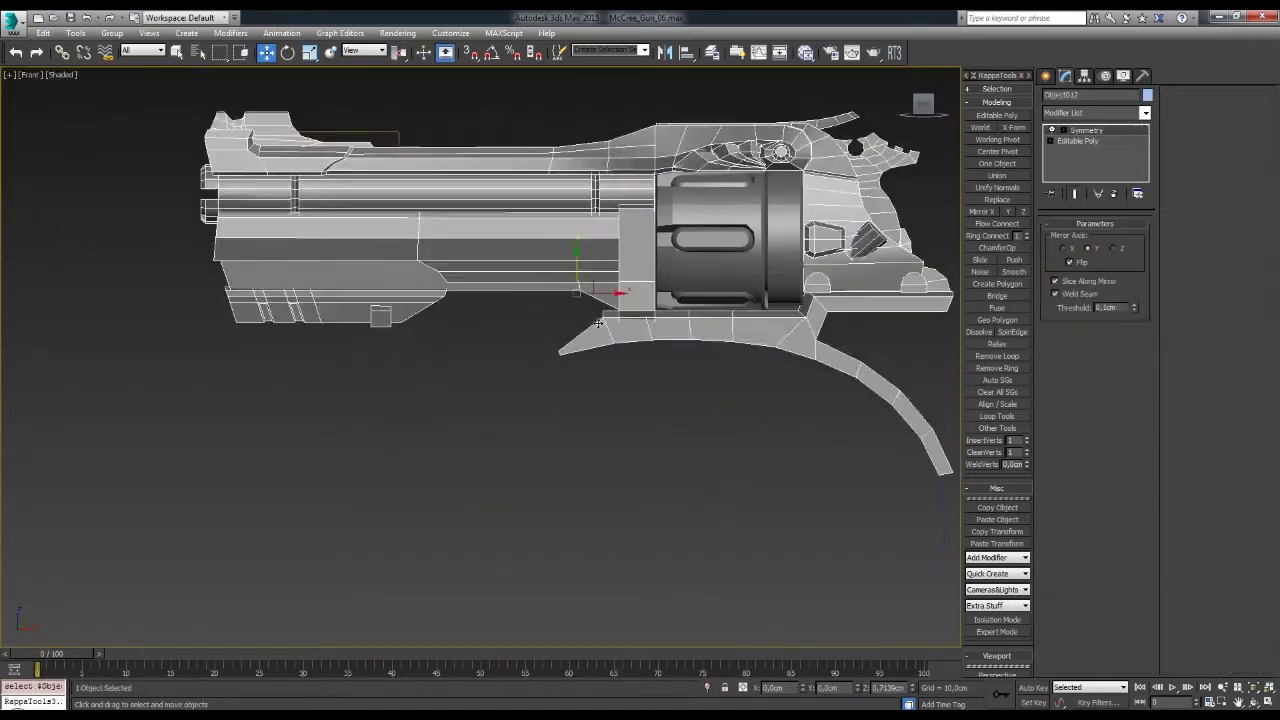
pyautogui.hotkey('shift', 'z')
pyautogui.hotkey('shift', 'z')
pyautogui.hotkey('shift', 'z')
# - Target-weld the stray vertex onto the vertex at the guard's front tip
pyautogui.scroll(-2, 610, 298)
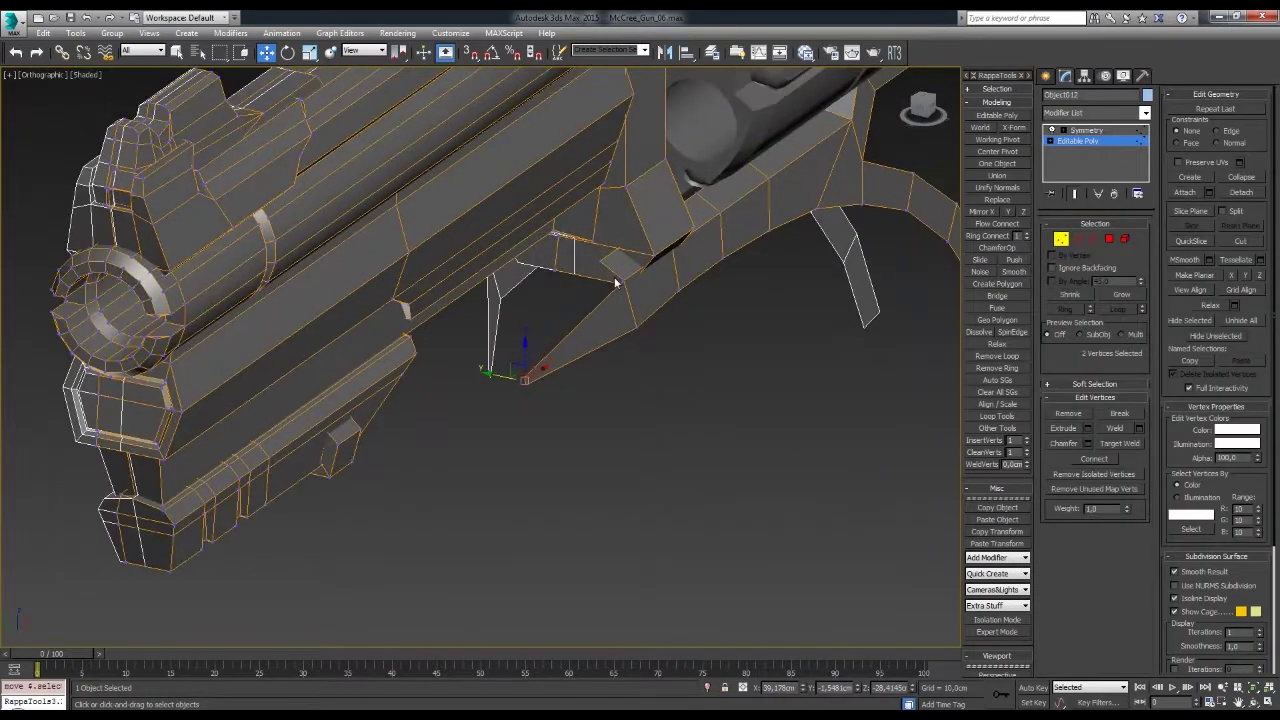
pyautogui.click(611, 277)
pyautogui.moveTo(611, 277)
pyautogui.keyDown('alt'); pyautogui.mouseDown(button='middle')
pyautogui.moveTo(528, 371)
pyautogui.moveTo(471, 371)
pyautogui.moveTo(546, 284)
pyautogui.mouseUp(button='middle'); pyautogui.keyUp('alt')
pyautogui.scroll(3, 560, 340)
pyautogui.click(1119, 443)
pyautogui.click(537, 352)
pyautogui.click(548, 377)
pyautogui.press('w')
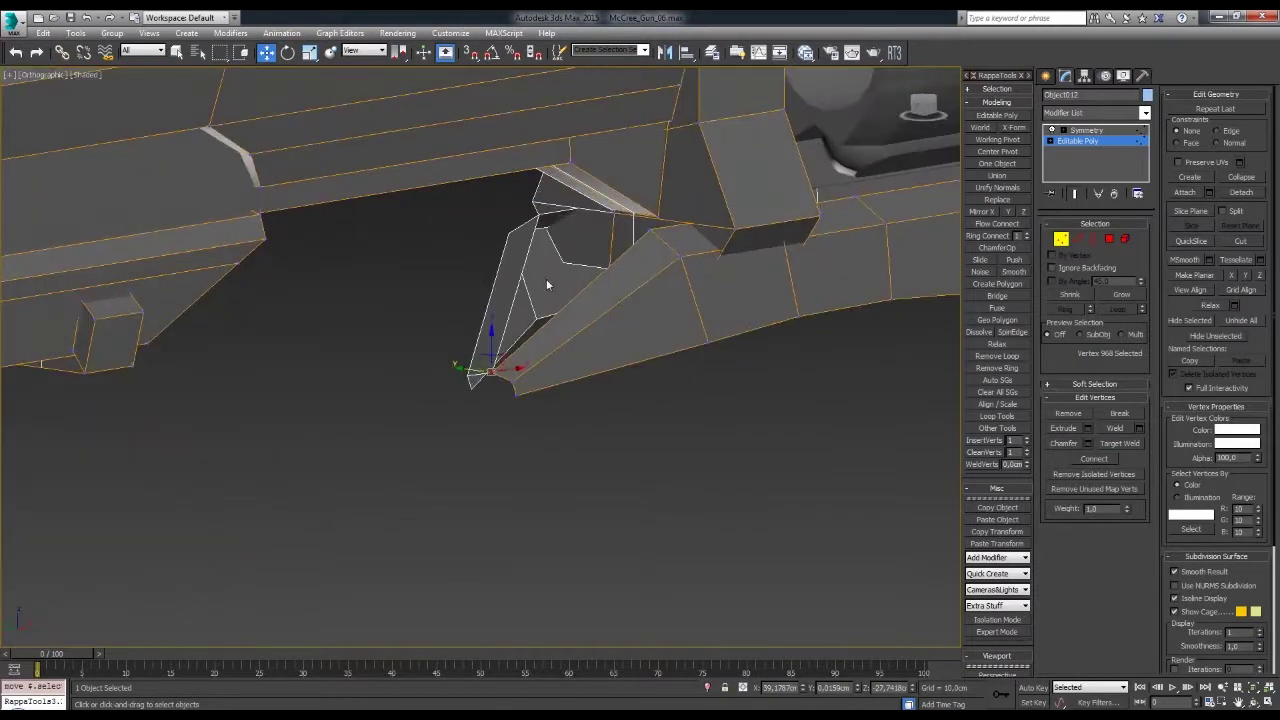
# - From below, select edges near the guard's front and the trigger area
pyautogui.moveTo(683, 378)
pyautogui.keyDown('alt'); pyautogui.mouseDown(button='middle')
pyautogui.moveTo(640, 337)
pyautogui.moveTo(705, 327)
pyautogui.moveTo(686, 366)
pyautogui.moveTo(620, 330)
pyautogui.mouseUp(button='middle'); pyautogui.keyUp('alt')
pyautogui.press('4')
pyautogui.press('2')
pyautogui.moveTo(586, 286)
pyautogui.keyDown('alt'); pyautogui.mouseDown(button='middle')
pyautogui.moveTo(586, 308)
pyautogui.moveTo(563, 316)
pyautogui.moveTo(674, 346)
pyautogui.moveTo(600, 271)
pyautogui.moveTo(630, 265)
pyautogui.moveTo(608, 206)
pyautogui.moveTo(622, 222)
pyautogui.moveTo(612, 234)
pyautogui.moveTo(610, 222)
pyautogui.moveTo(623, 320)
pyautogui.moveTo(600, 350)
pyautogui.mouseUp(button='middle'); pyautogui.keyUp('alt')
pyautogui.keyDown('ctrl'); pyautogui.click(563, 316); pyautogui.keyUp('ctrl')
pyautogui.click(591, 289)
pyautogui.click(631, 265)
# - Select the face at the guard's front, then add edges along the front
pyautogui.press('r')
pyautogui.press('4')
pyautogui.click(594, 350)
pyautogui.moveTo(477, 284)
pyautogui.keyDown('alt'); pyautogui.mouseDown(button='middle')
pyautogui.moveTo(526, 332)
pyautogui.moveTo(662, 300)
pyautogui.moveTo(600, 271)
pyautogui.moveTo(603, 223)
pyautogui.moveTo(594, 278)
pyautogui.mouseUp(button='middle'); pyautogui.keyUp('alt')
pyautogui.press('2')
pyautogui.press('w')
pyautogui.click(605, 222)
pyautogui.moveTo(605, 222)
pyautogui.keyDown('alt'); pyautogui.mouseDown(button='middle')
pyautogui.moveTo(600, 250)
pyautogui.moveTo(695, 375)
pyautogui.moveTo(629, 340)
pyautogui.moveTo(574, 286)
pyautogui.moveTo(650, 370)
pyautogui.mouseUp(button='middle'); pyautogui.keyUp('alt')
# - Select edges beneath the cylinder from an angled view of the frame
pyautogui.scroll(5, 670, 385)
pyautogui.click(670, 385)
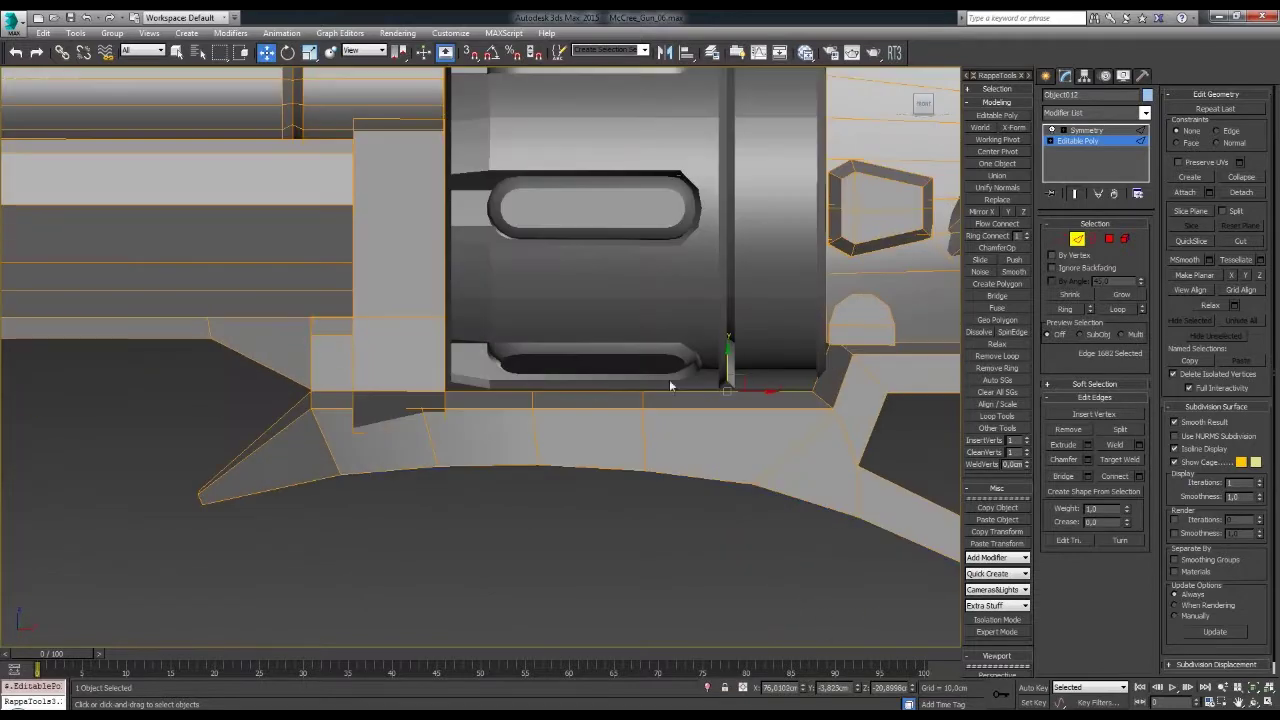
pyautogui.moveTo(542, 365)
pyautogui.keyDown('alt'); pyautogui.mouseDown(button='middle')
pyautogui.moveTo(597, 385)
pyautogui.moveTo(565, 396)
pyautogui.moveTo(560, 414)
pyautogui.moveTo(466, 400)
pyautogui.moveTo(616, 349)
pyautogui.moveTo(640, 360)
pyautogui.moveTo(628, 354)
pyautogui.moveTo(638, 380)
pyautogui.mouseUp(button='middle'); pyautogui.keyUp('alt')
pyautogui.keyDown('ctrl'); pyautogui.click(523, 398); pyautogui.keyUp('ctrl')
pyautogui.scroll(2, 616, 349)
pyautogui.scroll(-4, 640, 355)
pyautogui.press('1')
pyautogui.scroll(-2, 666, 362)
pyautogui.press('2')
pyautogui.scroll(4, 496, 368)
pyautogui.moveTo(496, 372)
pyautogui.keyDown('alt'); pyautogui.mouseDown(button='middle')
pyautogui.moveTo(459, 397)
pyautogui.moveTo(471, 379)
pyautogui.mouseUp(button='middle'); pyautogui.keyUp('alt')
# - Select the cluster of vertices at the guard's front tip
pyautogui.press('1')
pyautogui.moveTo(471, 379); pyautogui.dragTo(468, 372)
pyautogui.scroll(-5, 480, 360)
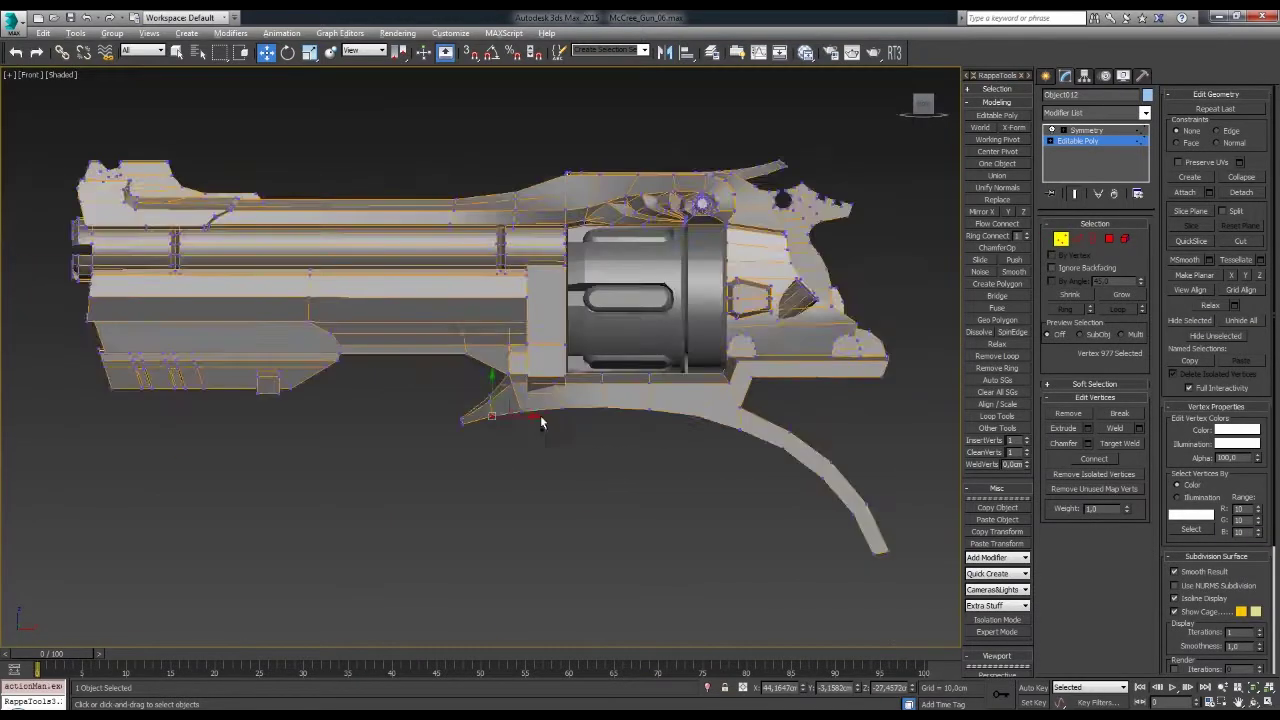
pyautogui.scroll(6, 537, 420)
pyautogui.scroll(1, 610, 395)
pyautogui.scroll(3, 500, 412)
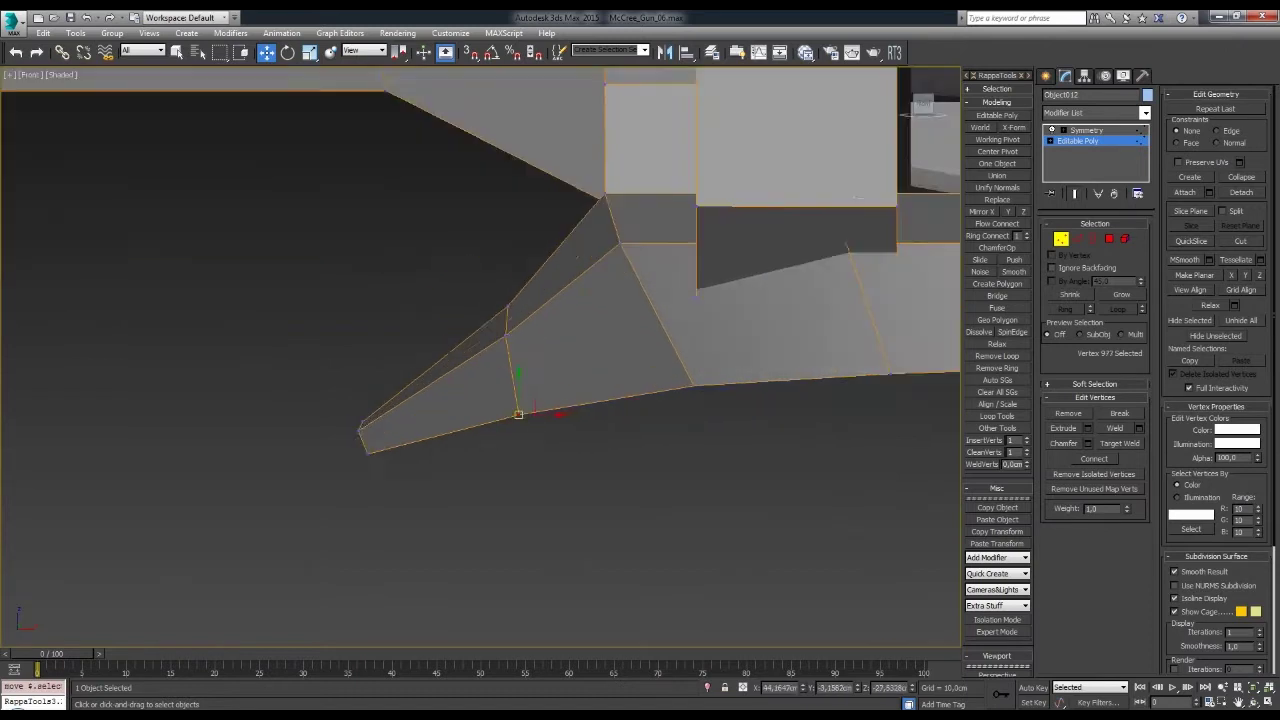
pyautogui.scroll(2, 400, 425)
pyautogui.click(386, 428)
pyautogui.keyDown('ctrl'); pyautogui.click(394, 440); pyautogui.keyUp('ctrl')
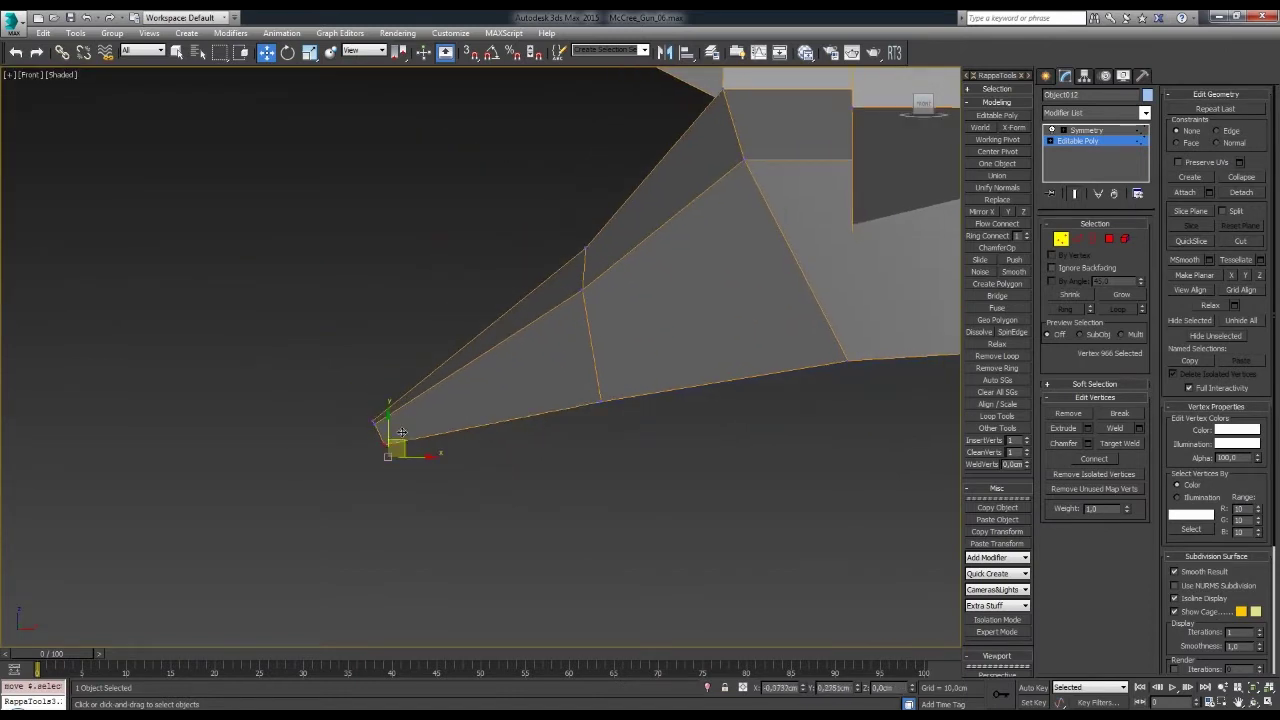
pyautogui.scroll(-3, 400, 430)
pyautogui.scroll(2, 415, 393)
pyautogui.scroll(-2, 500, 405)
# - Shift-drag the guard's lower end edge downward to extend it
pyautogui.moveTo(607, 416); pyautogui.dragTo(660, 340, button='middle')
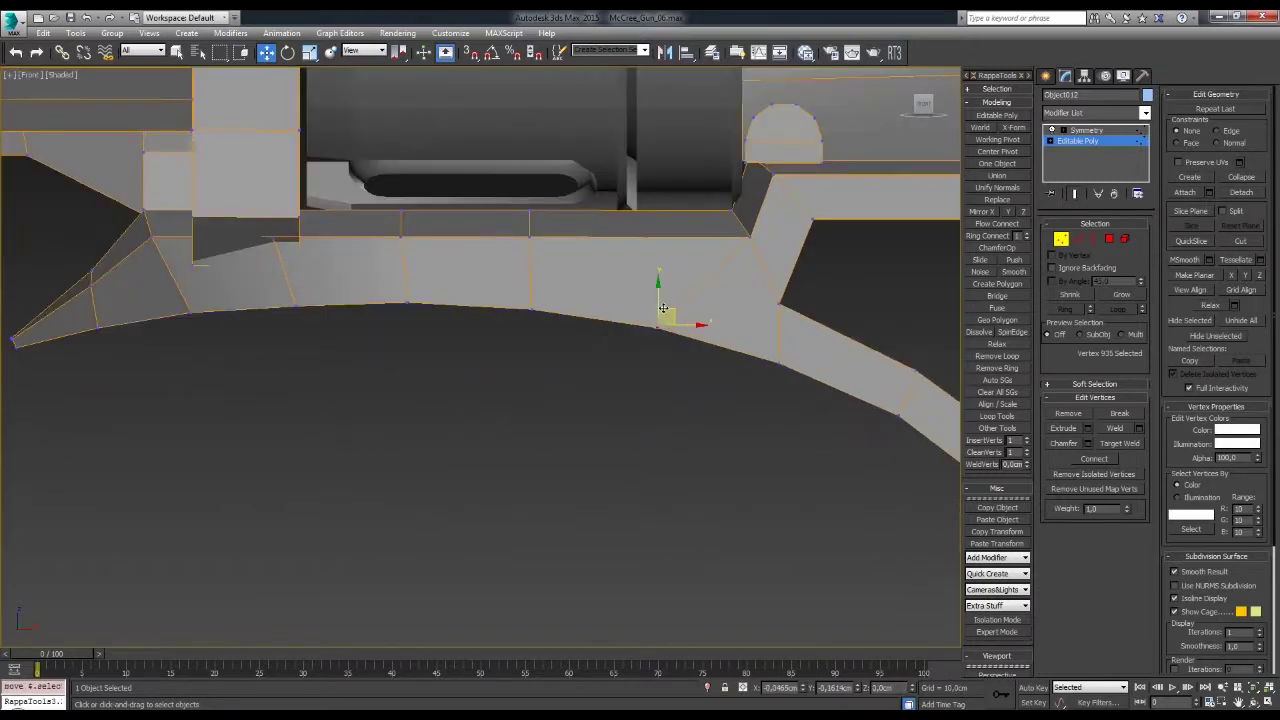
pyautogui.scroll(-2, 700, 394)
pyautogui.scroll(3, 690, 272)
pyautogui.press('2')
pyautogui.keyDown('shift'); pyautogui.moveTo(690, 272); pyautogui.dragTo(665, 465); pyautogui.keyUp('shift')
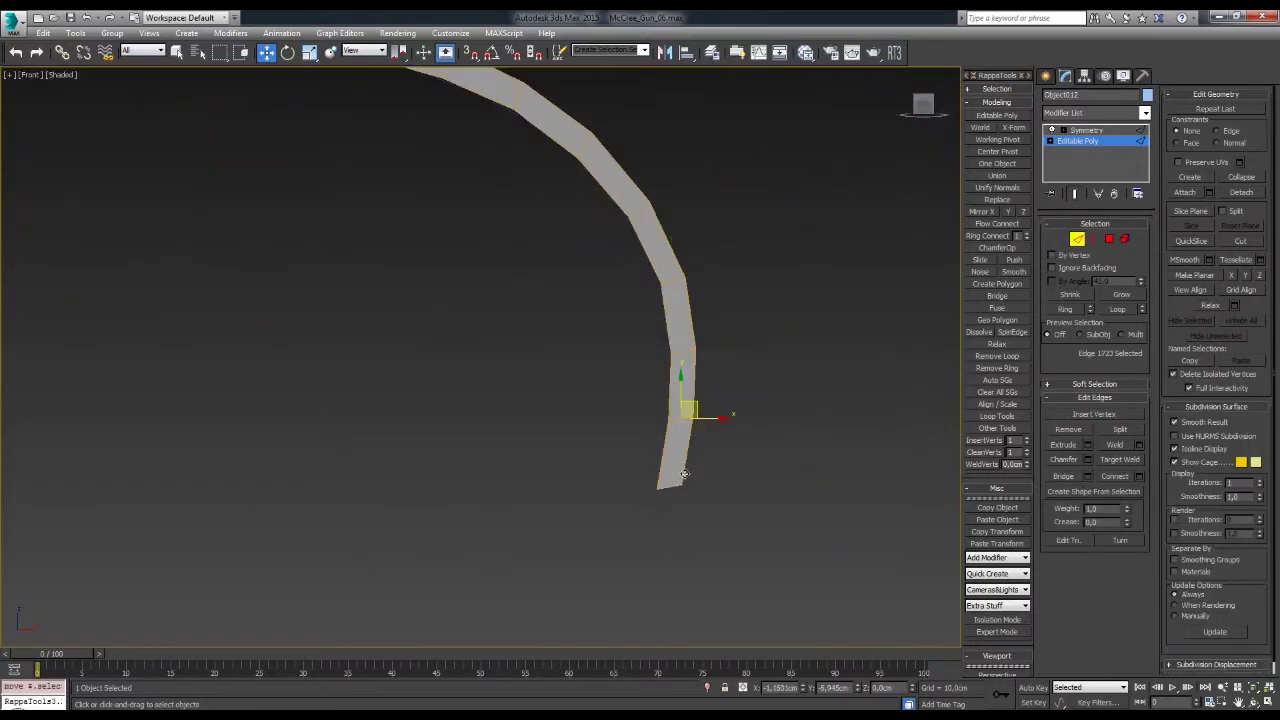
# - Move and rotate two mid-curve vertices to smooth the guard's sweep
pyautogui.press('1')
pyautogui.scroll(-2, 677, 449)
pyautogui.moveTo(645, 330); pyautogui.dragTo(675, 360)
pyautogui.scroll(2, 690, 300)
pyautogui.press('e')
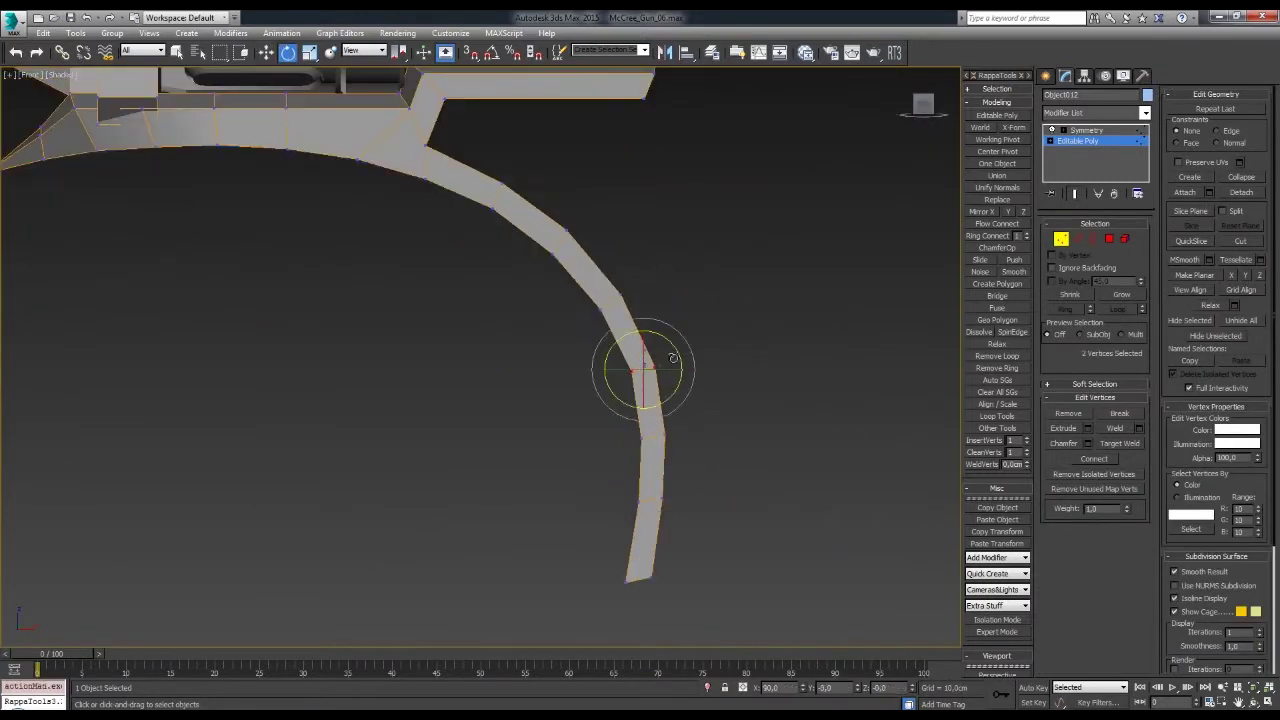
pyautogui.press('w')
pyautogui.scroll(-2, 670, 360)
pyautogui.press('e')
pyautogui.press('w')
pyautogui.scroll(-2, 634, 323)
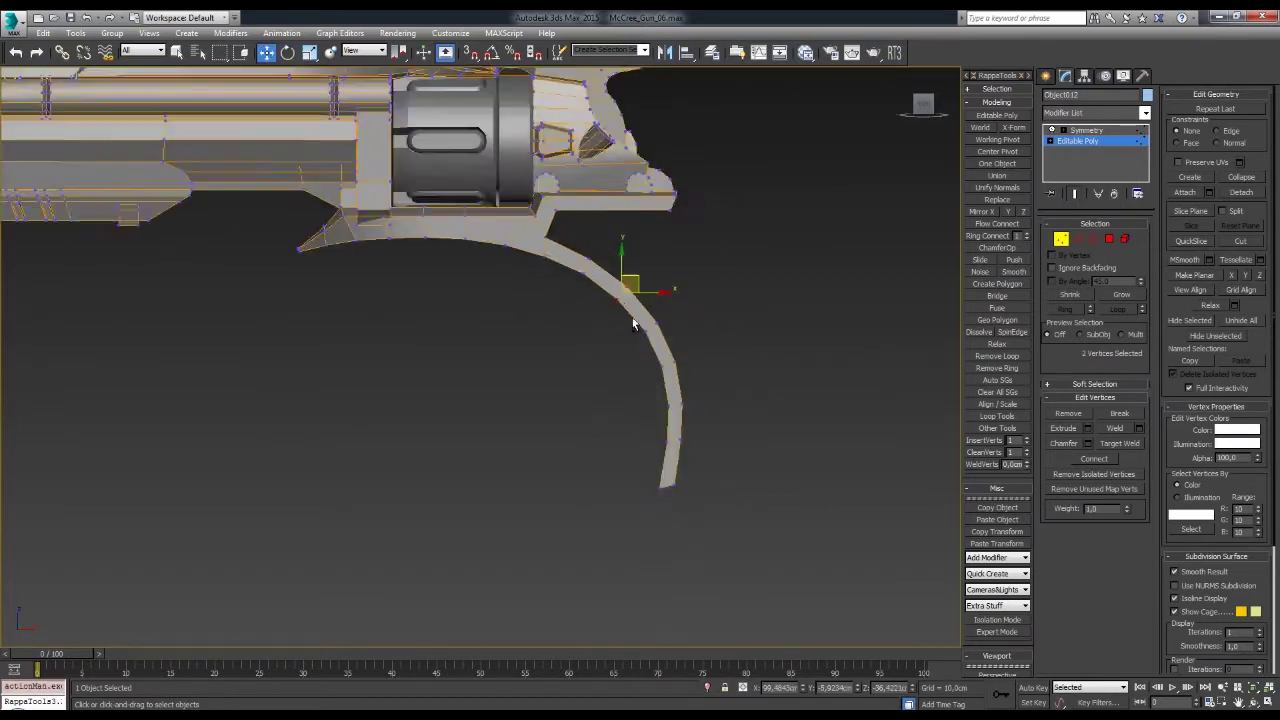
pyautogui.scroll(-1, 607, 337)
pyautogui.scroll(2, 607, 337)
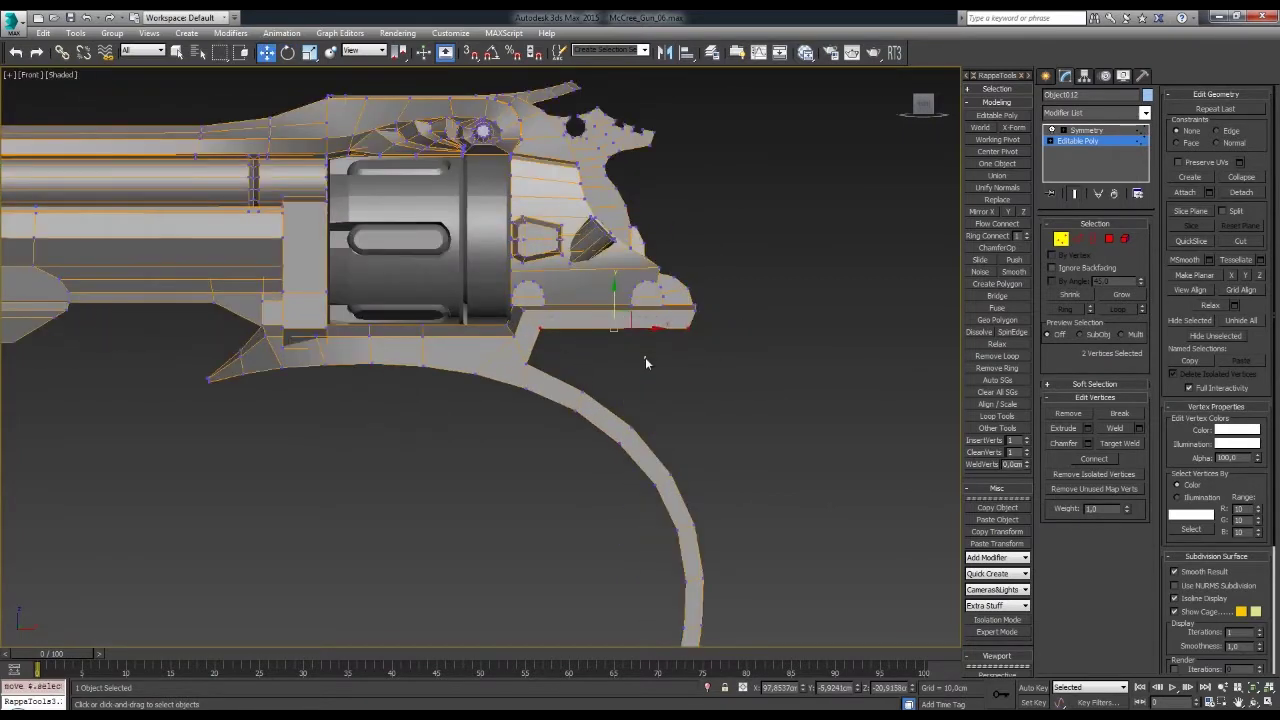
pyautogui.scroll(-1, 645, 363)
# - Select the lower curve's vertices, then deselect and return to front view
pyautogui.moveTo(699, 337); pyautogui.dragTo(400, 521)
pyautogui.scroll(1, 482, 300)
pyautogui.click(332, 352)
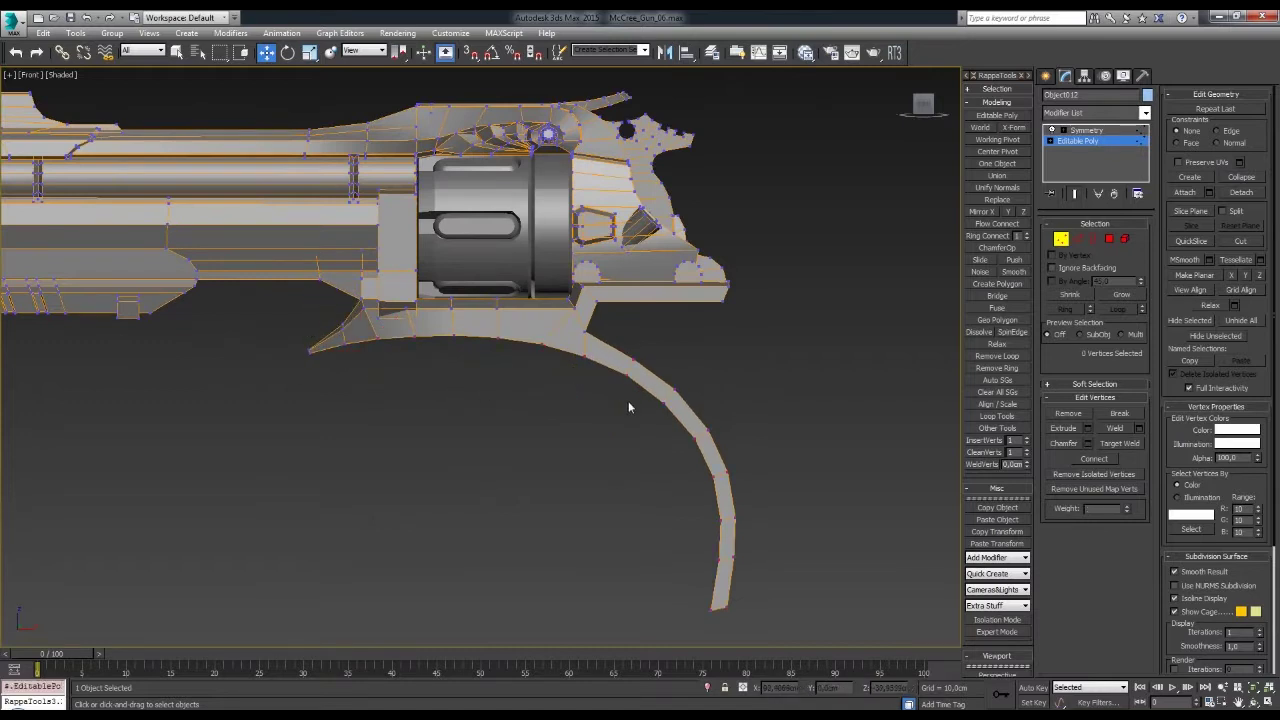
pyautogui.keyDown('alt'); pyautogui.moveTo(628, 407); pyautogui.dragTo(621, 362, button='middle'); pyautogui.keyUp('alt')
pyautogui.scroll(1, 621, 370)
pyautogui.press('f')
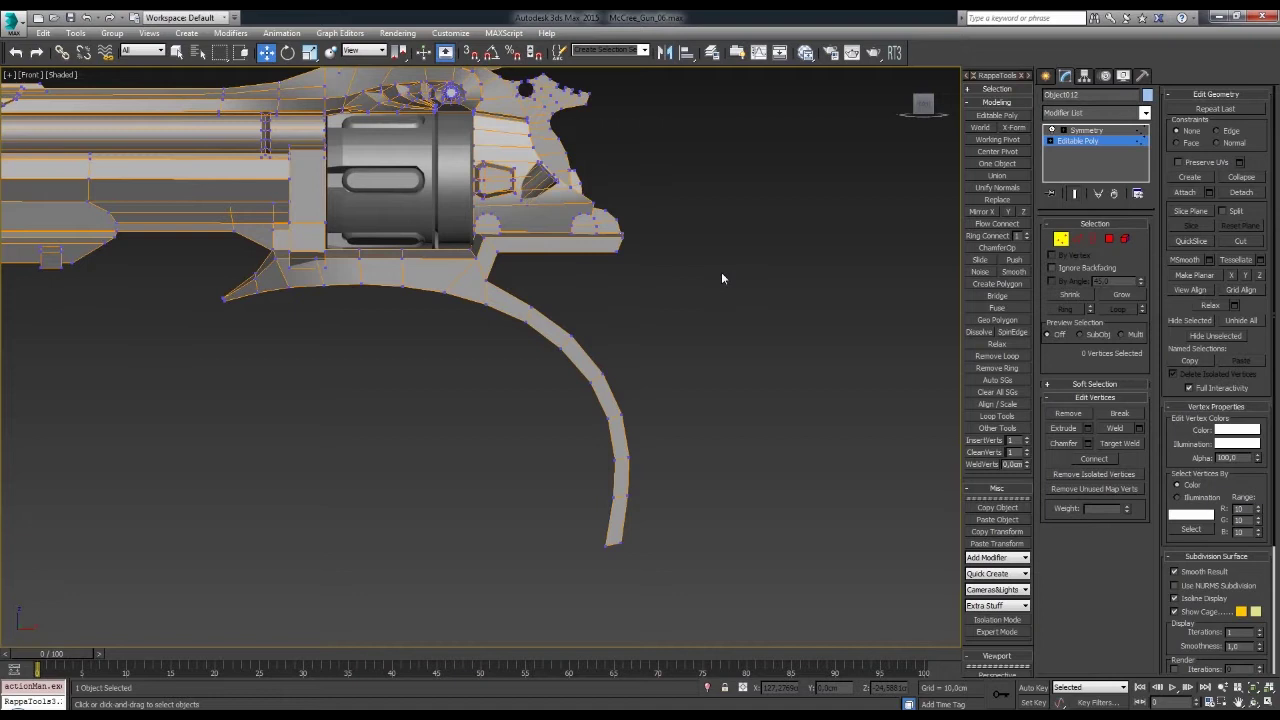
# - Clone the selected guard polygons as a copy to start a second strip
pyautogui.keyDown('alt'); pyautogui.moveTo(721, 278); pyautogui.dragTo(905, 325, button='middle'); pyautogui.keyUp('alt')
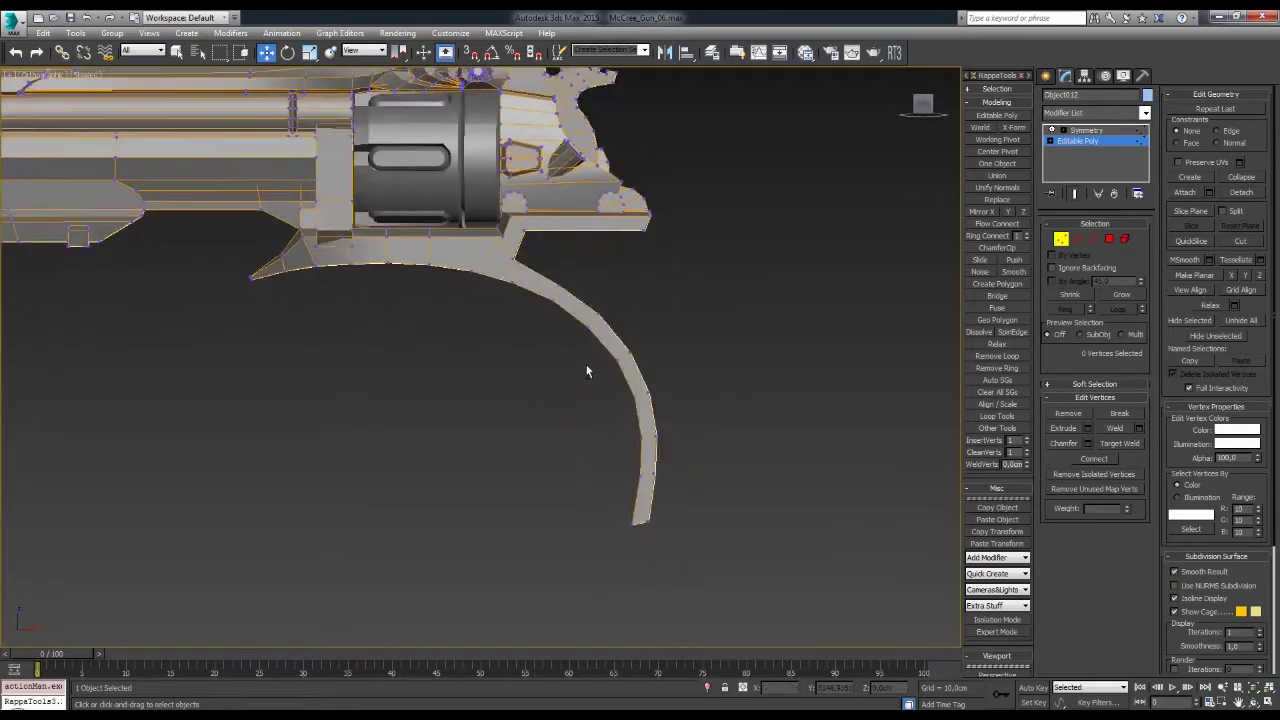
pyautogui.press('4')
pyautogui.press('f')
pyautogui.keyDown('shift'); pyautogui.moveTo(549, 376); pyautogui.dragTo(657, 330); pyautogui.keyUp('shift')
pyautogui.click(688, 380)
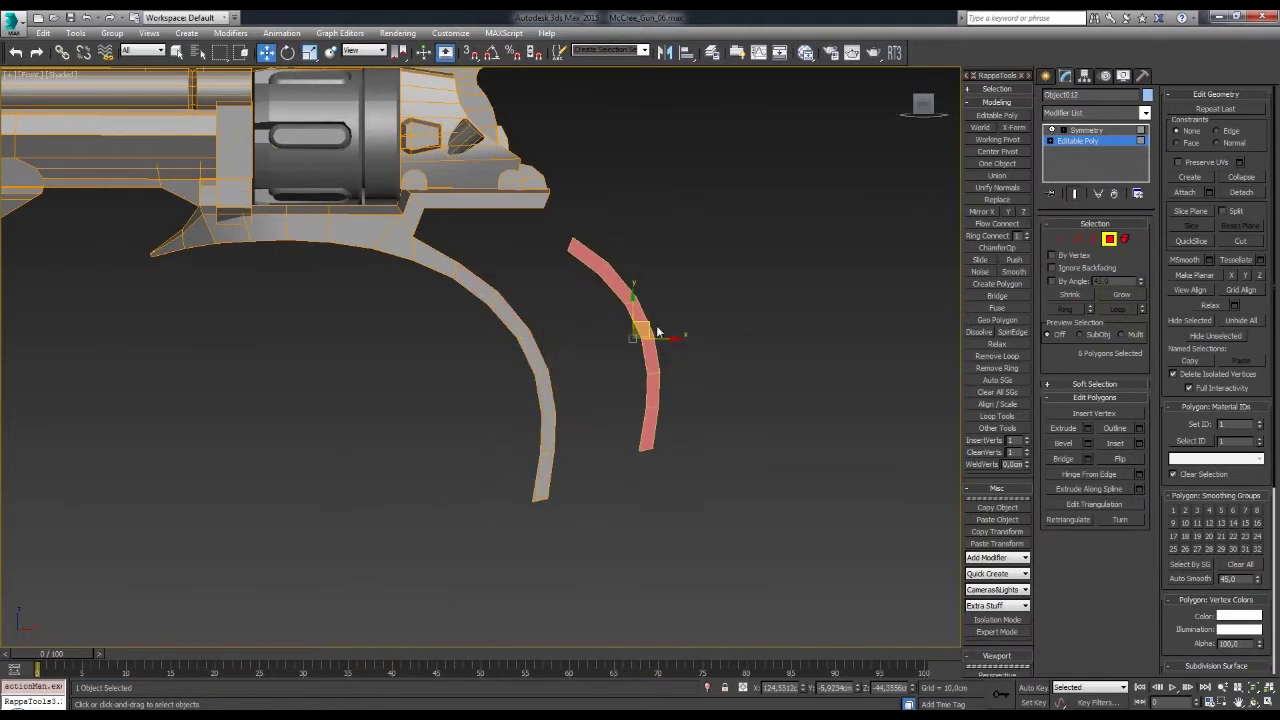
# - Select the copied piece's top edge and the edge loop around the strip
pyautogui.press('2')
pyautogui.click(557, 240)
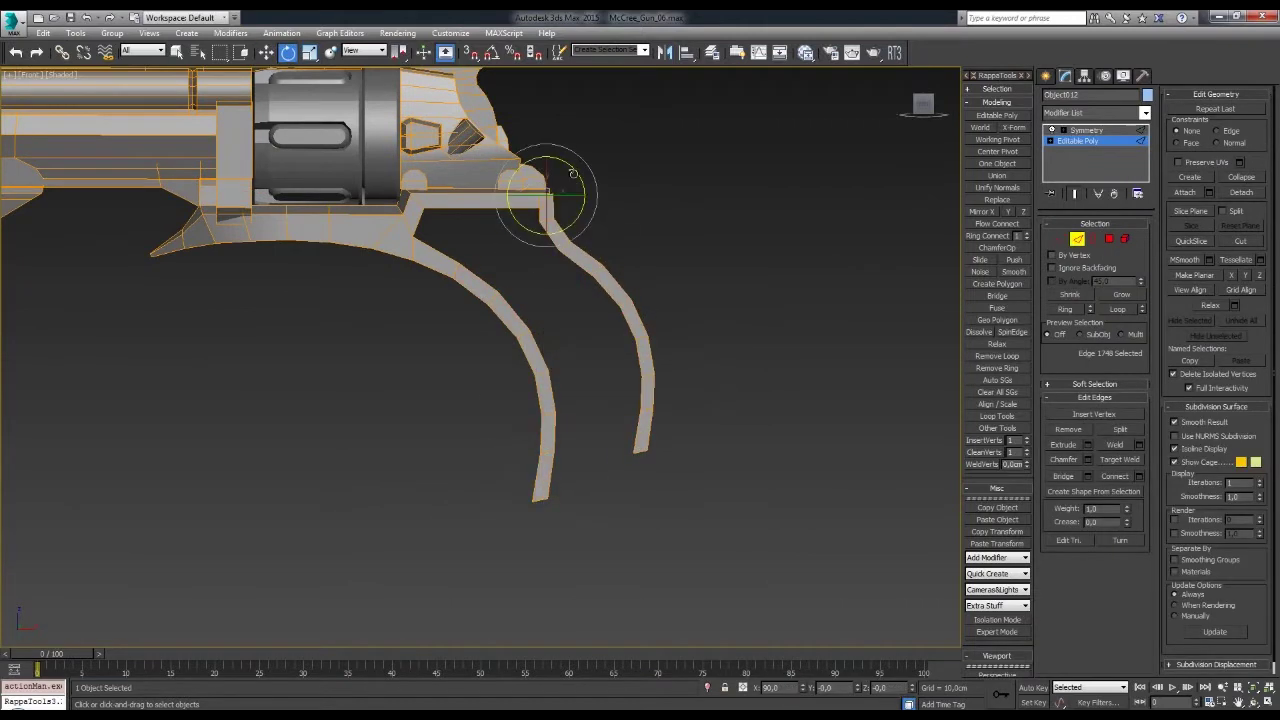
pyautogui.press('w')
pyautogui.scroll(1, 573, 173)
pyautogui.press('5')
pyautogui.press('2')
pyautogui.moveTo(560, 210)
pyautogui.keyDown('alt'); pyautogui.mouseDown(button='middle')
pyautogui.moveTo(597, 183)
pyautogui.moveTo(650, 300)
pyautogui.moveTo(680, 315)
pyautogui.mouseUp(button='middle'); pyautogui.keyUp('alt')
pyautogui.press('1')
pyautogui.press('2')
pyautogui.doubleClick(650, 307)
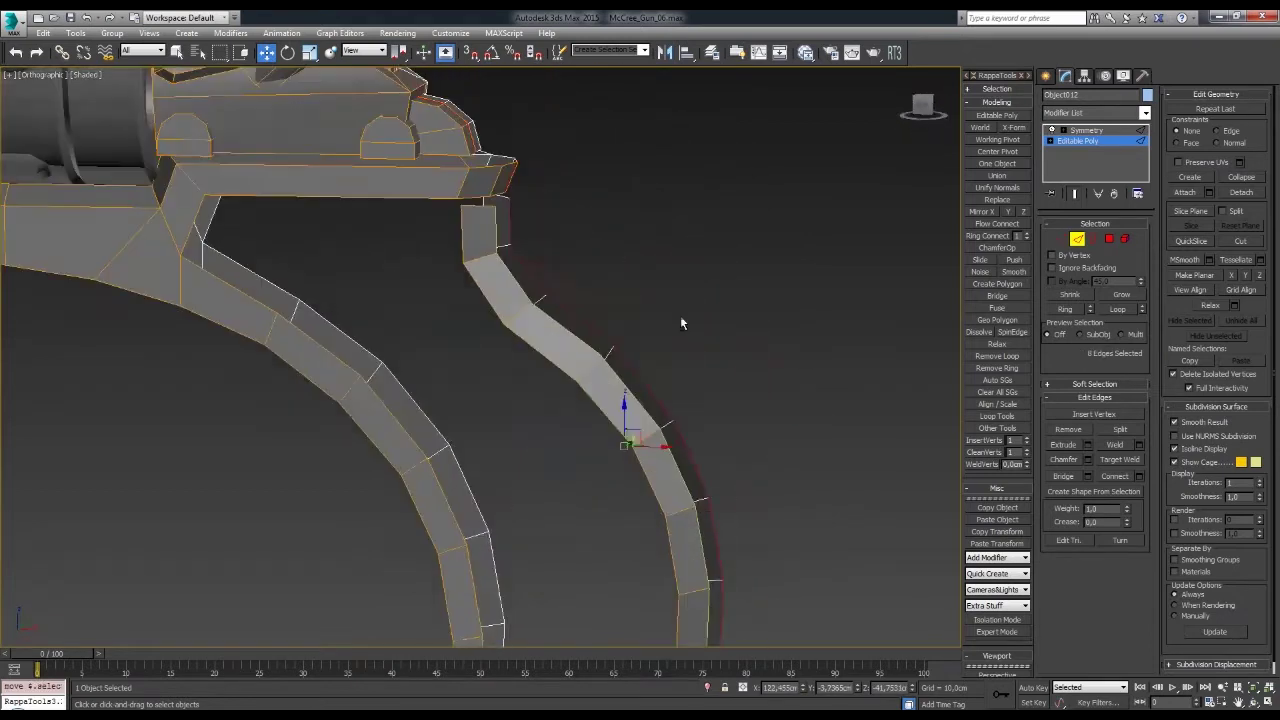
# - In Front view, move and rotate the copy's vertices to bend it parallel to the guard
pyautogui.press('1')
pyautogui.press('f')
pyautogui.scroll(3, 600, 260)
pyautogui.press('w')
pyautogui.moveTo(645, 165); pyautogui.dragTo(587, 254)
pyautogui.moveTo(652, 264); pyautogui.dragTo(689, 232, button='middle')
pyautogui.press('e')
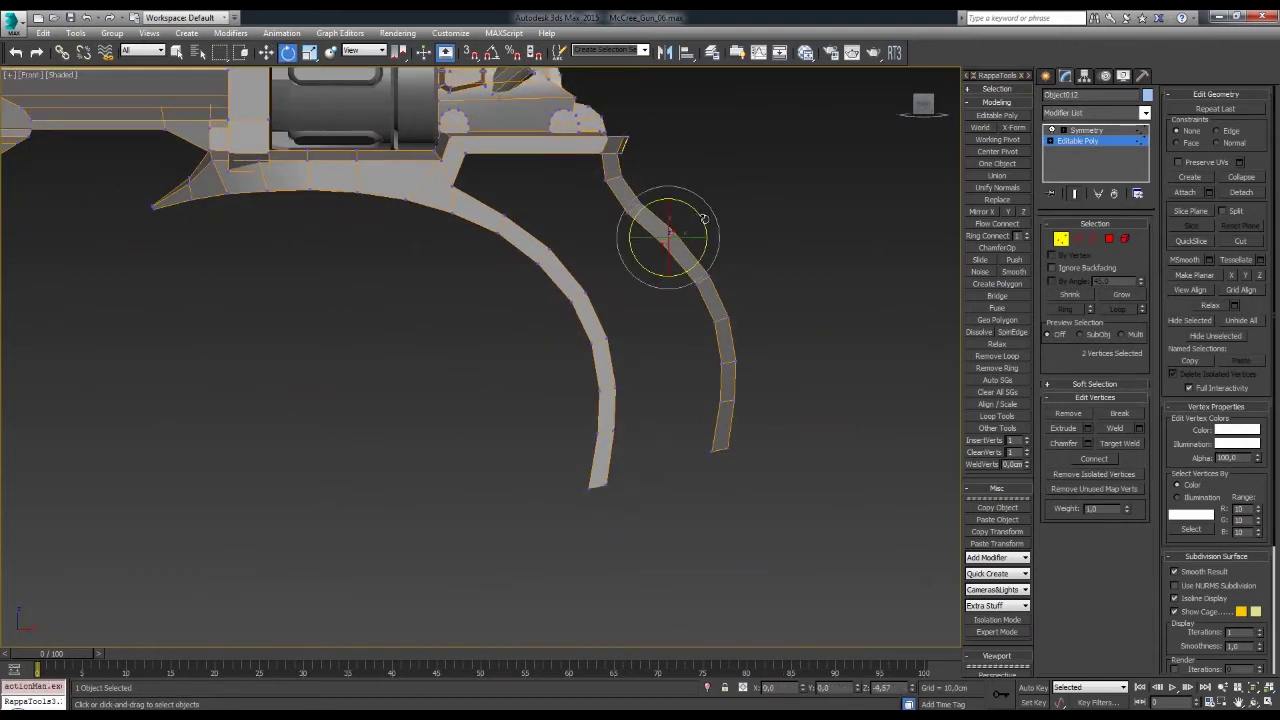
pyautogui.moveTo(745, 307); pyautogui.dragTo(697, 338)
pyautogui.moveTo(750, 391); pyautogui.dragTo(720, 341, button='middle')
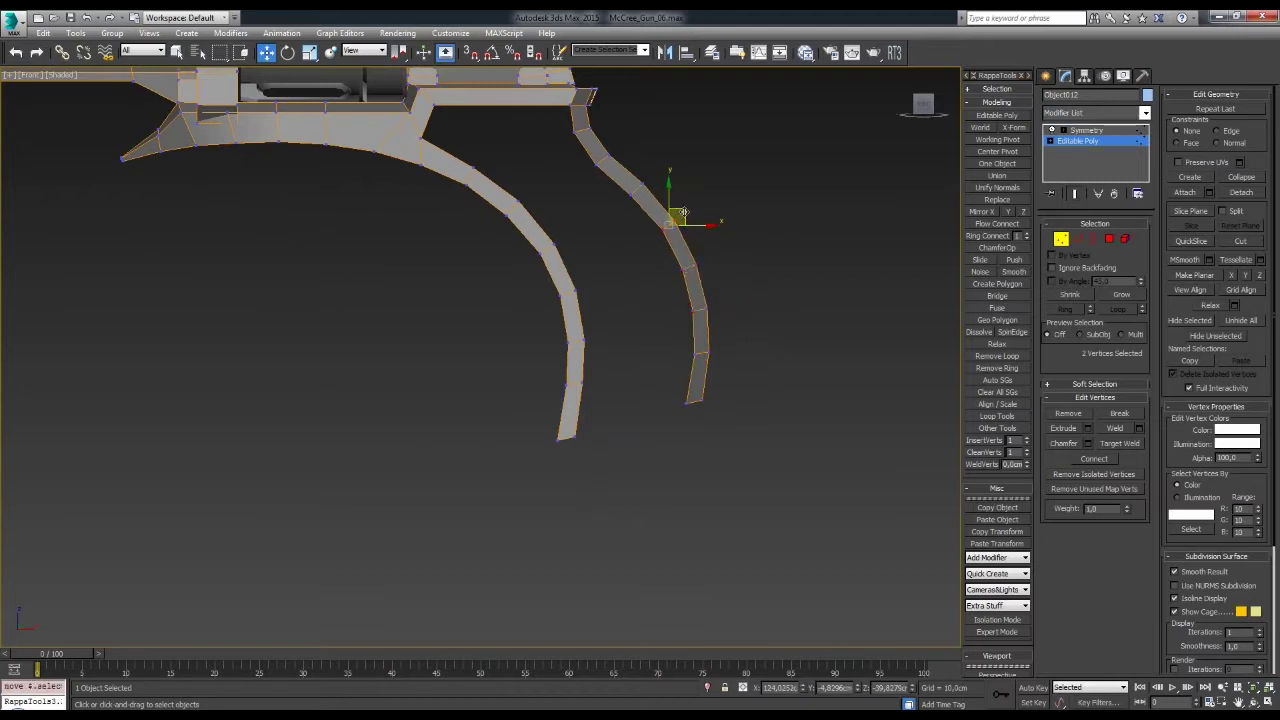
pyautogui.click(737, 371)
# - Select the polygons of the new strip
pyautogui.moveTo(599, 397); pyautogui.dragTo(654, 407, button='middle')
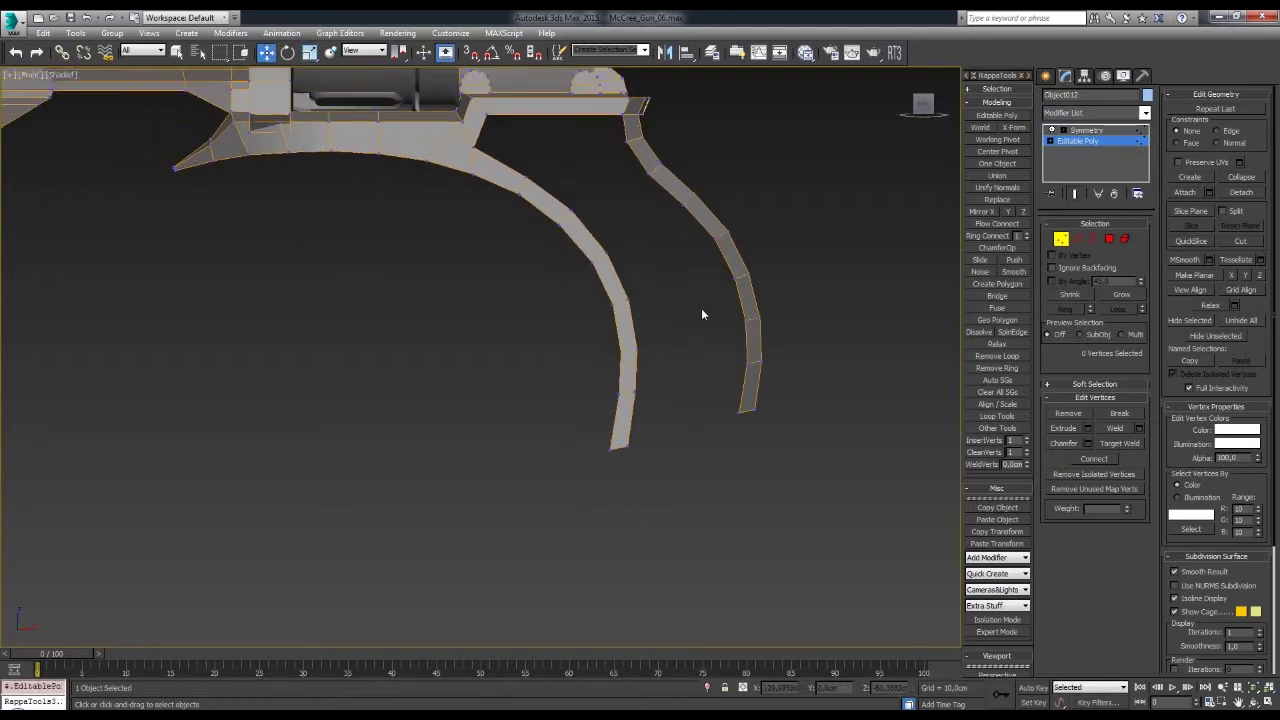
pyautogui.moveTo(701, 314); pyautogui.dragTo(706, 268, button='middle')
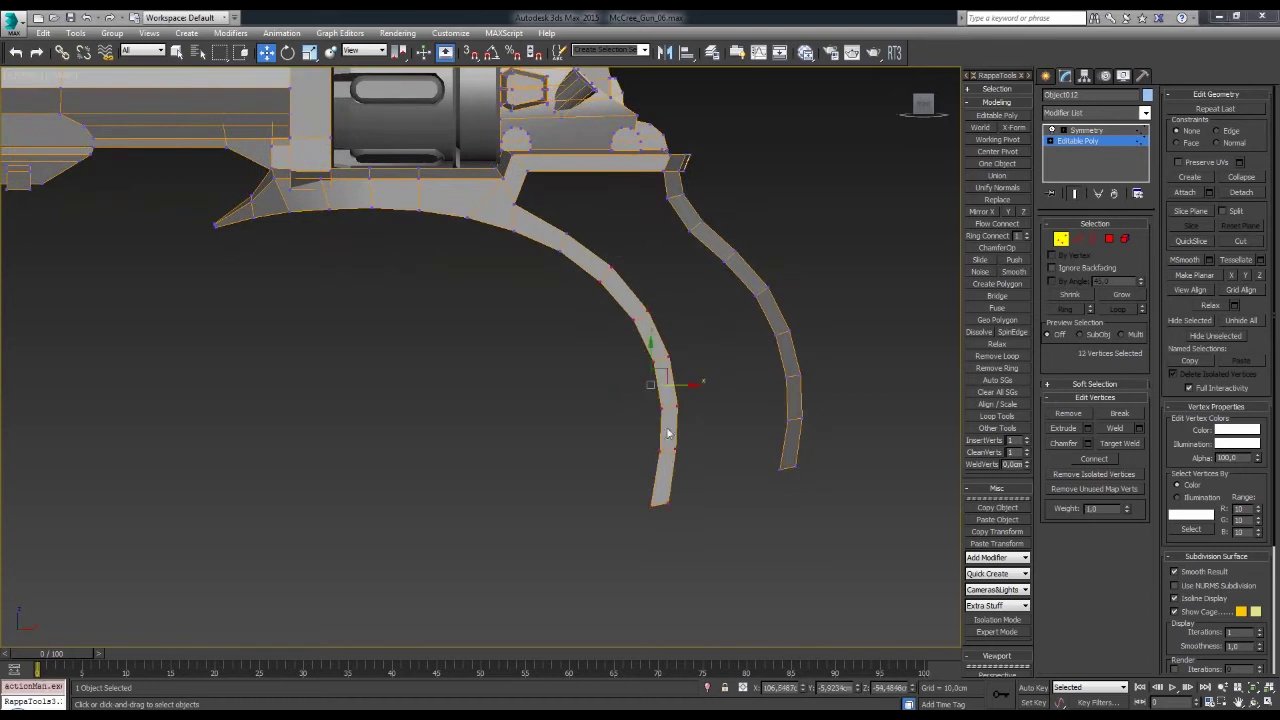
pyautogui.moveTo(645, 355)
pyautogui.mouseDown(button='middle')
pyautogui.moveTo(712, 359)
pyautogui.moveTo(684, 403)
pyautogui.mouseUp(button='middle')
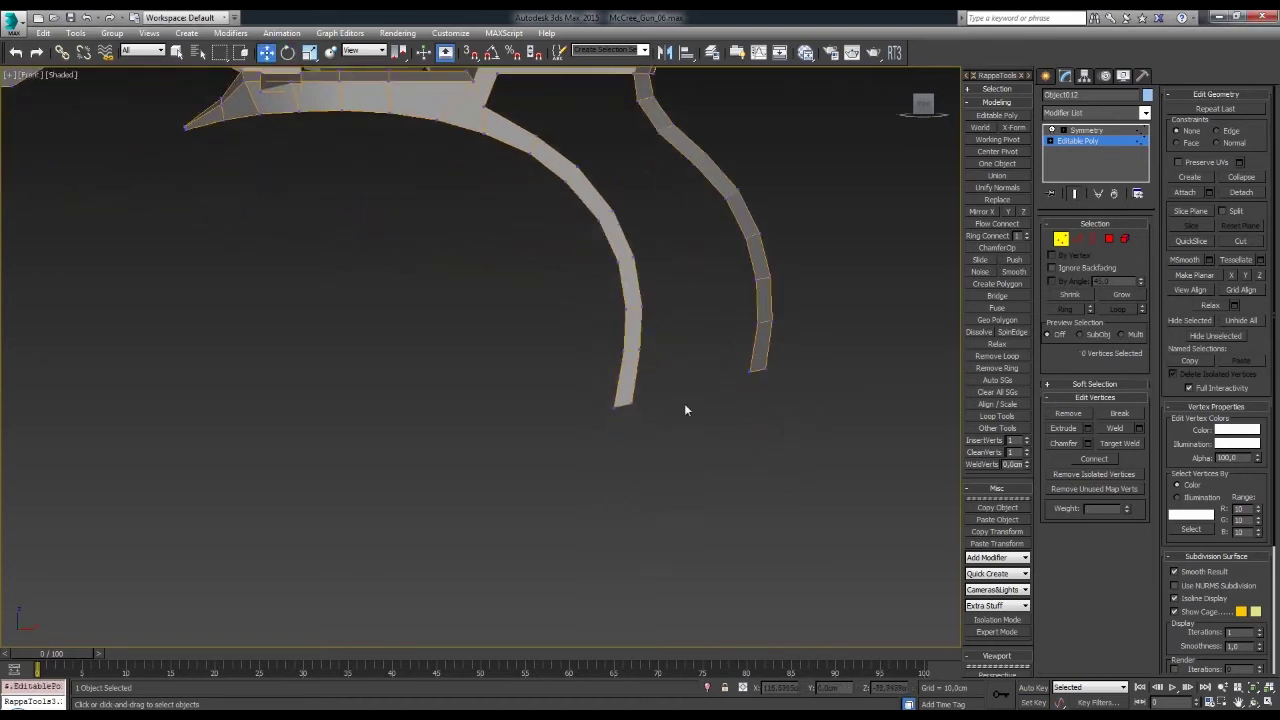
pyautogui.press('4')
pyautogui.click(726, 372)
# - Pull the guard's end into a spike and extend a new section from an edge near its tip
pyautogui.press('2')
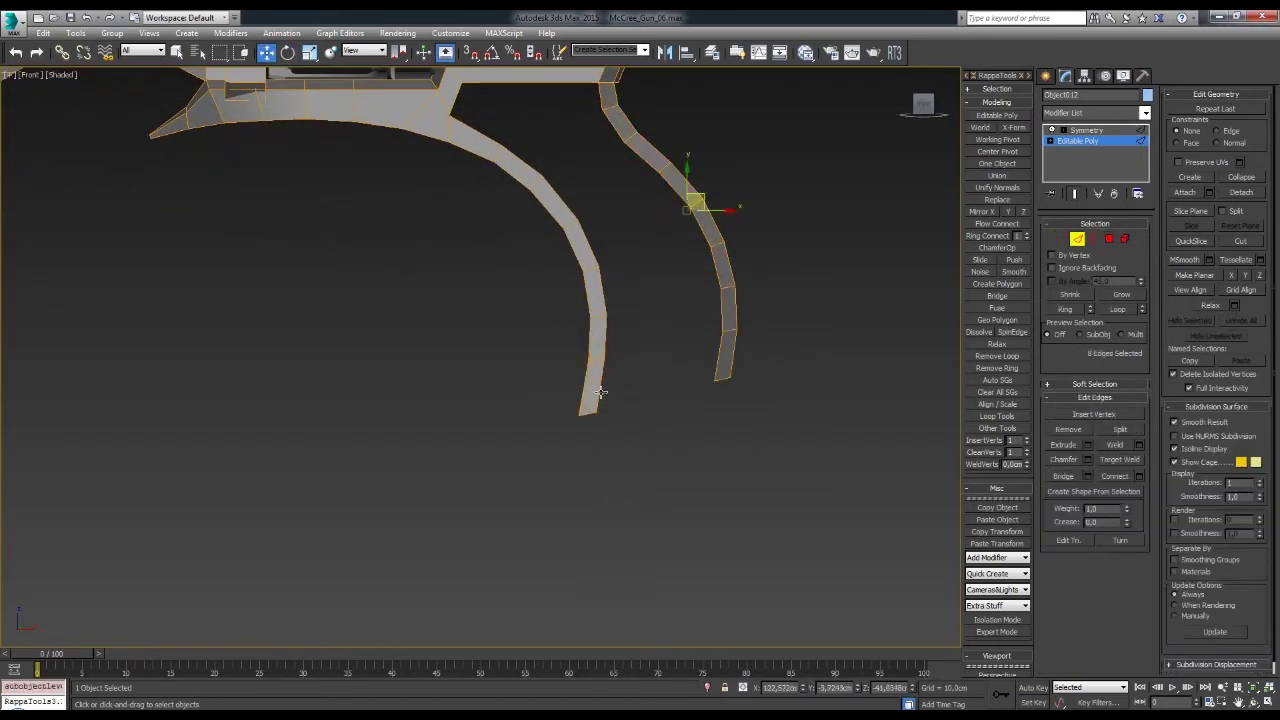
pyautogui.press('1')
pyautogui.moveTo(640, 345); pyautogui.dragTo(678, 266)
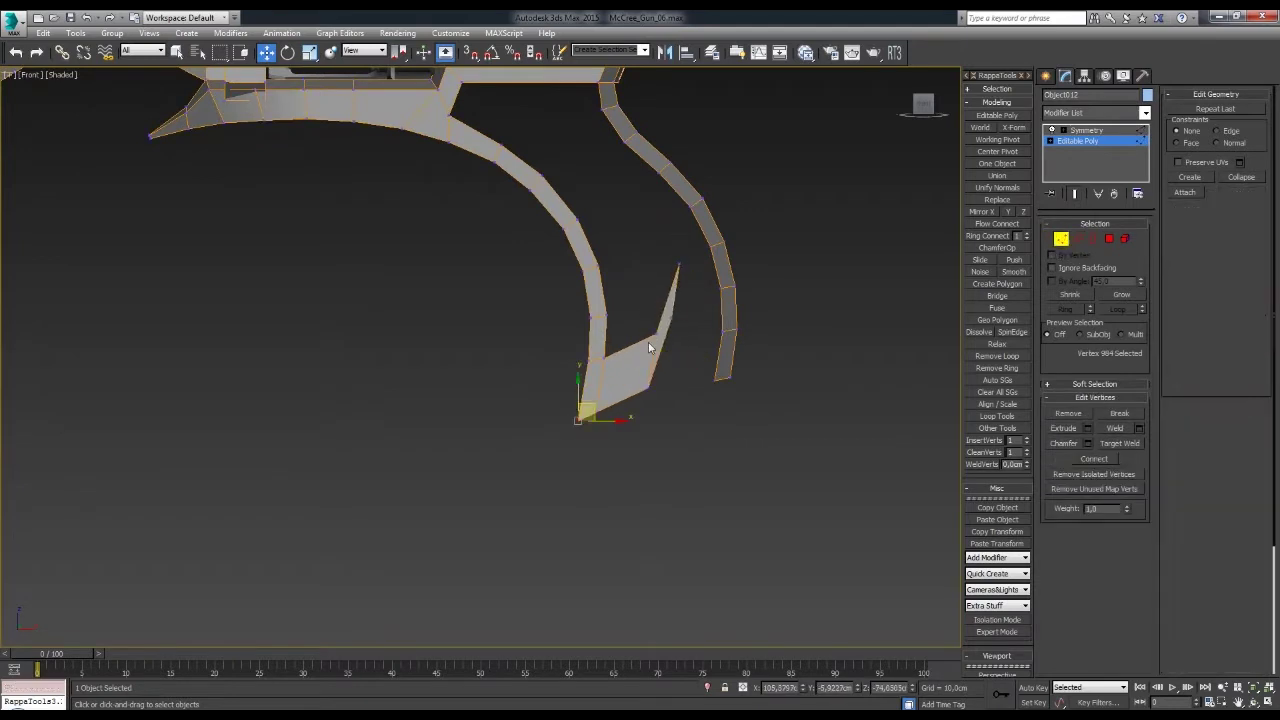
pyautogui.press('2')
pyautogui.click(668, 300)
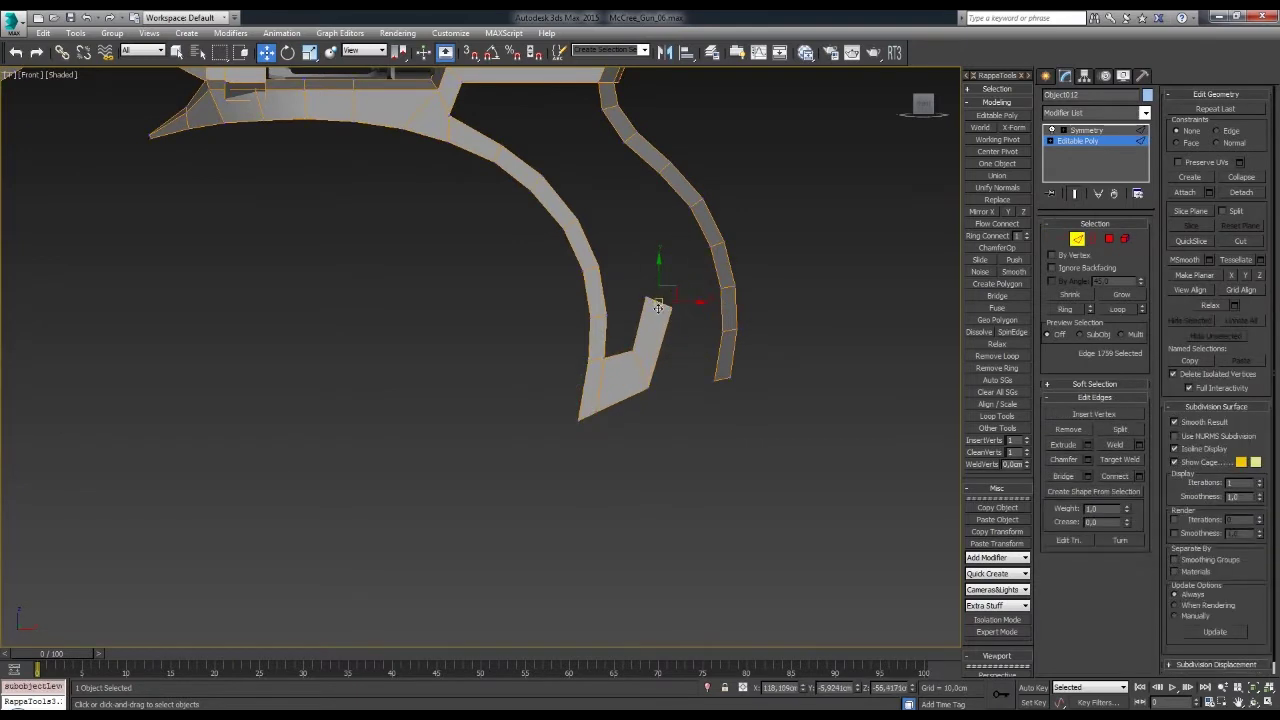
pyautogui.moveTo(680, 296); pyautogui.dragTo(686, 295)
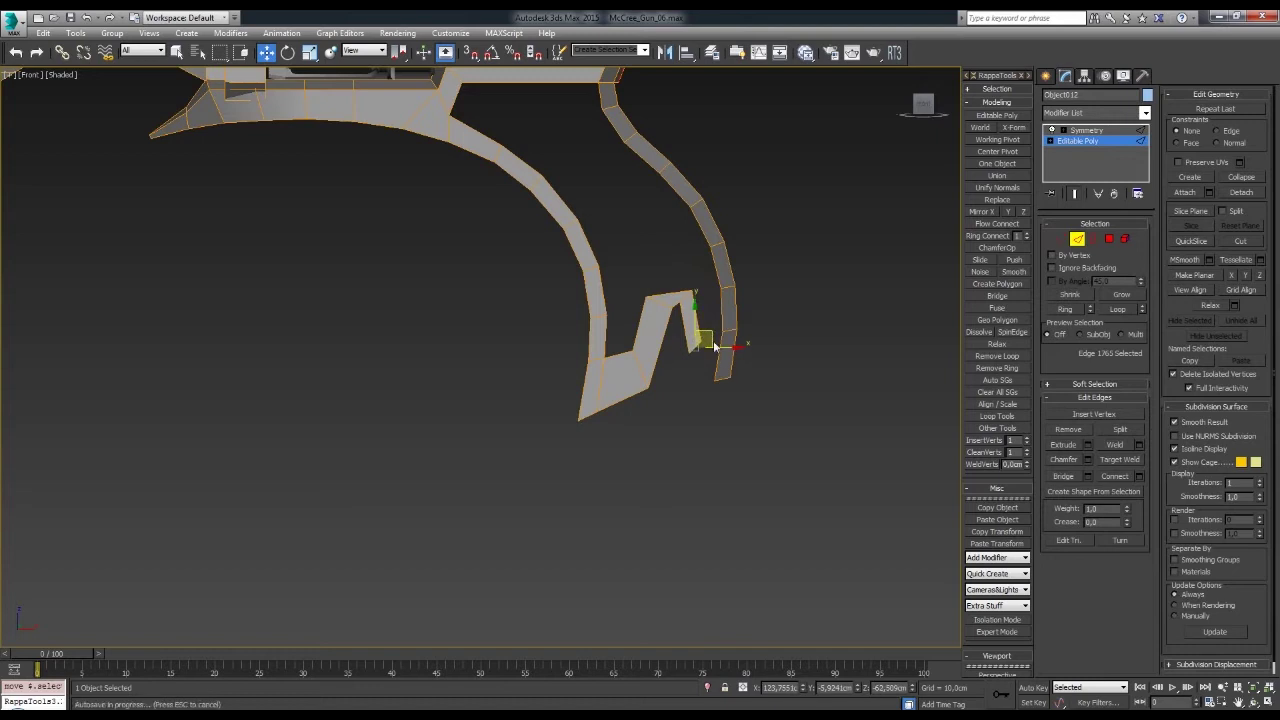
pyautogui.press('1')
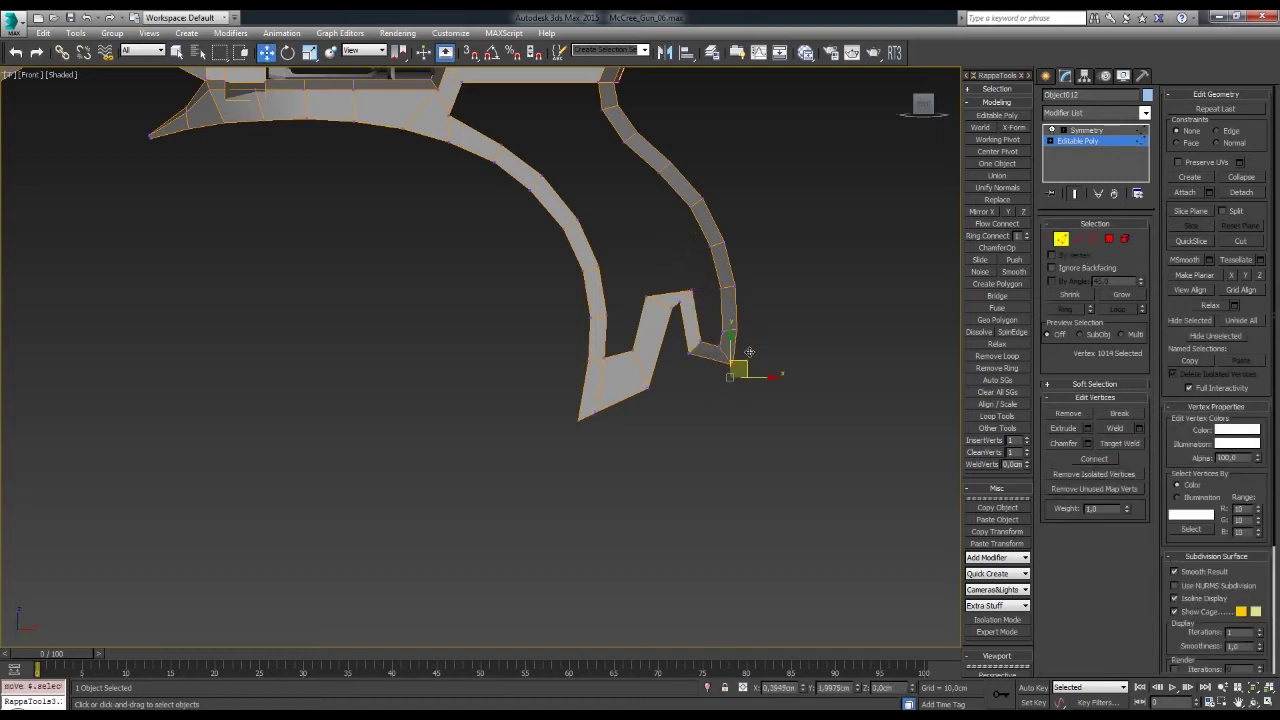
# - Undo the recent edits to the hooked end of the guard
pyautogui.moveTo(632, 397); pyautogui.dragTo(640, 419, button='middle')
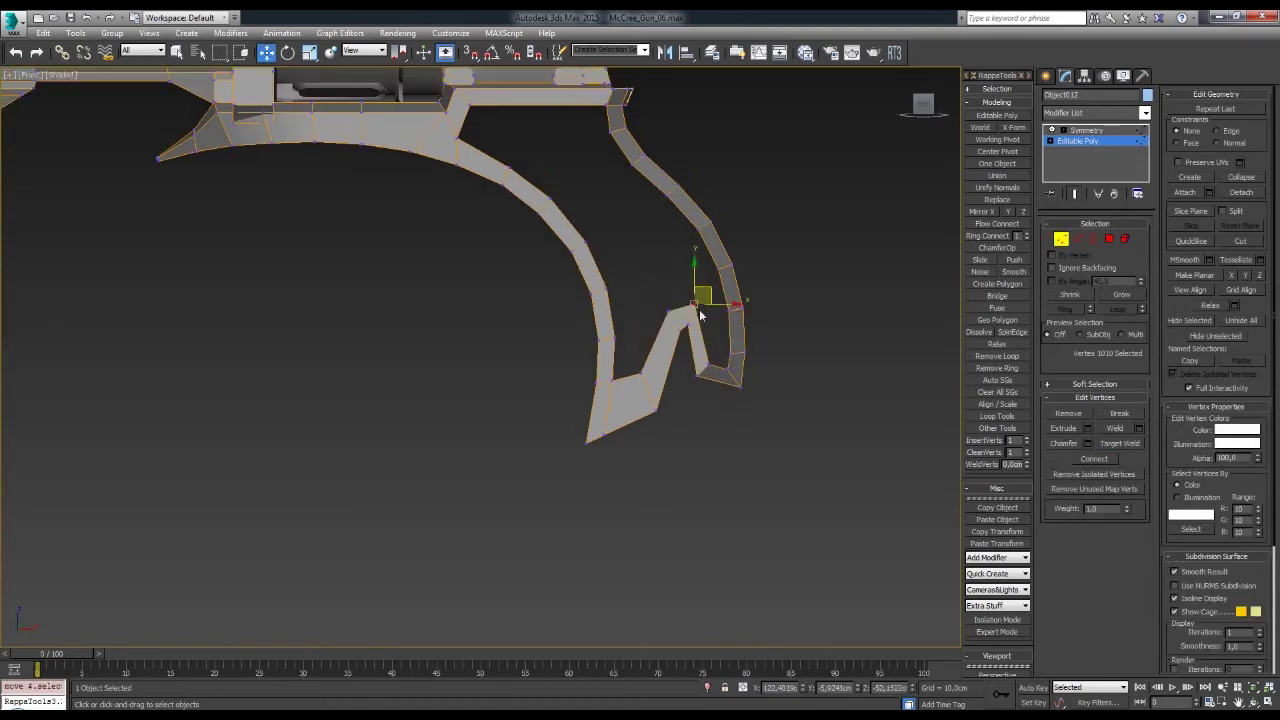
pyautogui.hotkey('shift', 'z')
pyautogui.press('2')
pyautogui.click(1087, 460)
pyautogui.click(712, 328)
pyautogui.hotkey('ctrl', 'z')
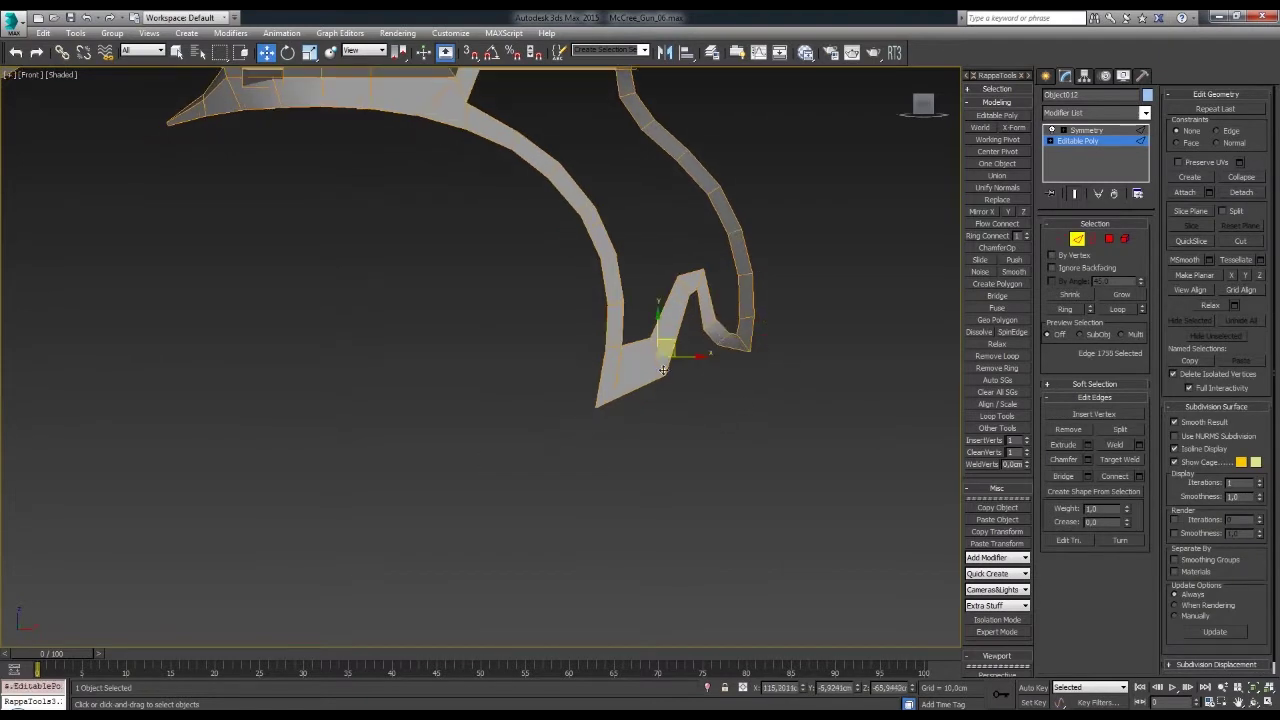
pyautogui.hotkey('ctrl', 'z')
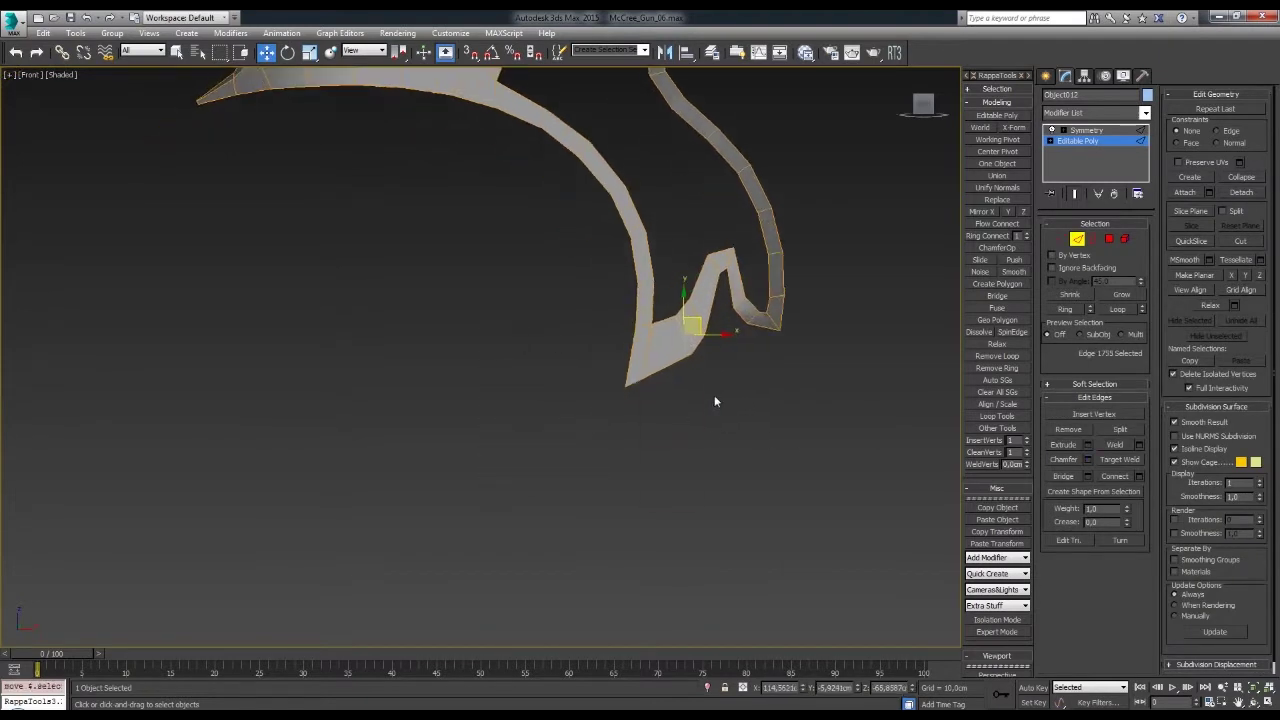
pyautogui.hotkey('ctrl', 'z')
pyautogui.hotkey('ctrl', 'z')
pyautogui.hotkey('ctrl', 'z')
pyautogui.hotkey('ctrl', 'z')
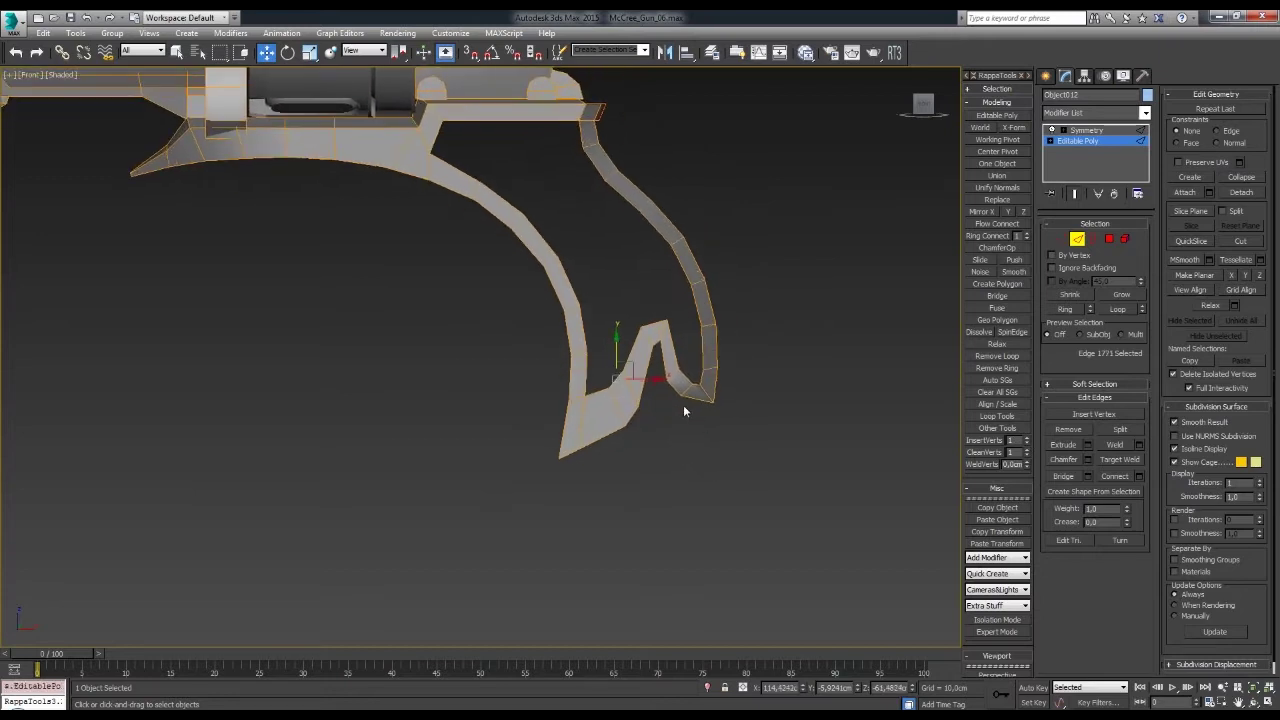
pyautogui.press('1')
pyautogui.hotkey('ctrl', 'z')
pyautogui.hotkey('ctrl', 'z')
pyautogui.hotkey('ctrl', 'z')
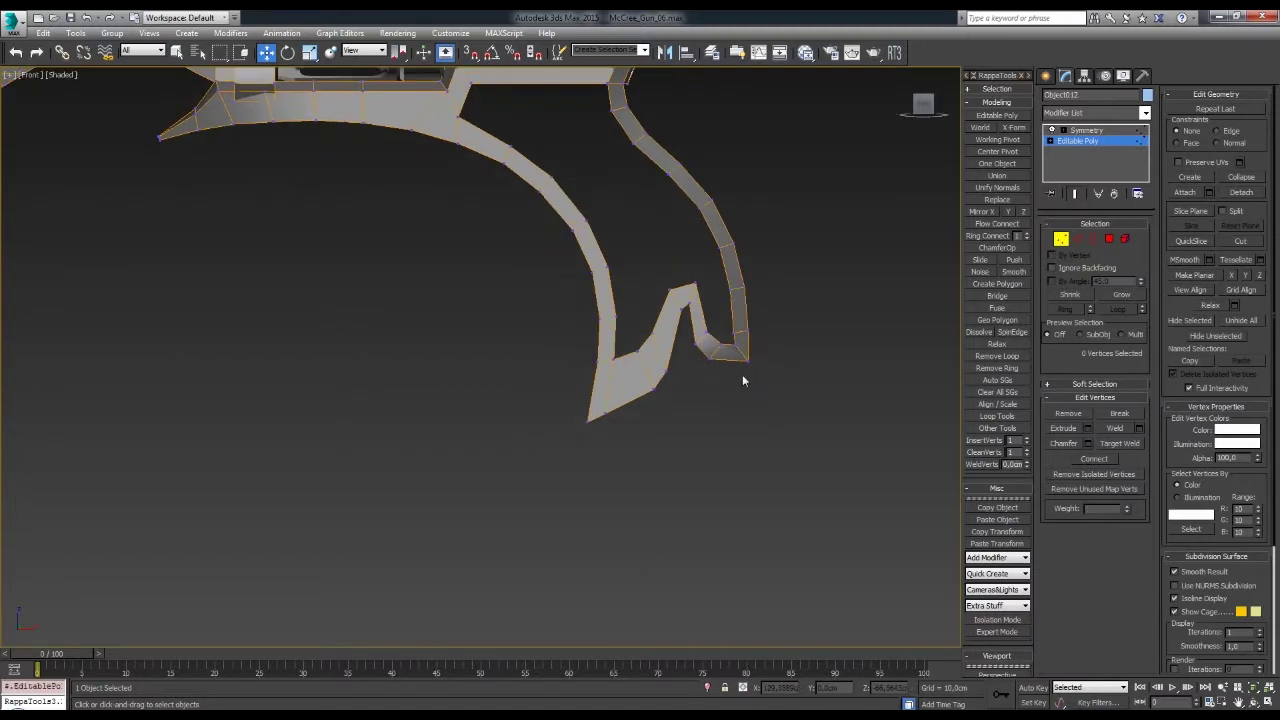
pyautogui.hotkey('ctrl', 'z')
pyautogui.hotkey('ctrl', 'z')
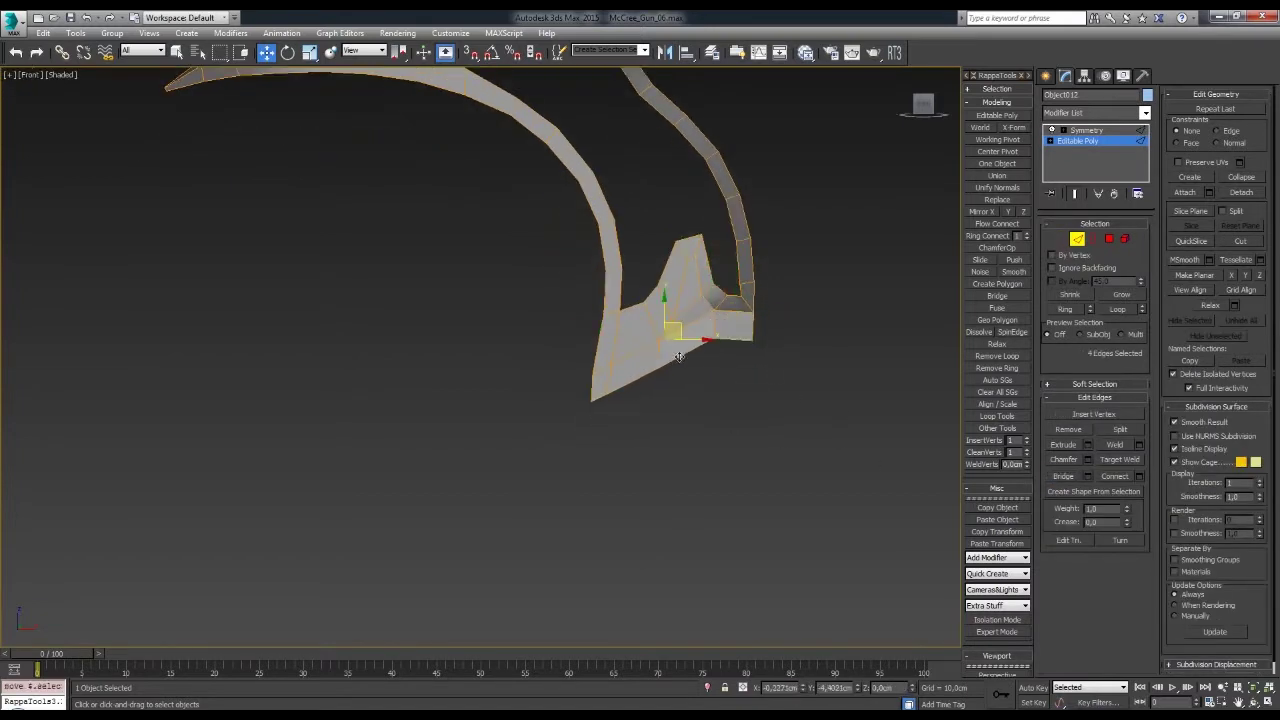
pyautogui.hotkey('ctrl', 'z')
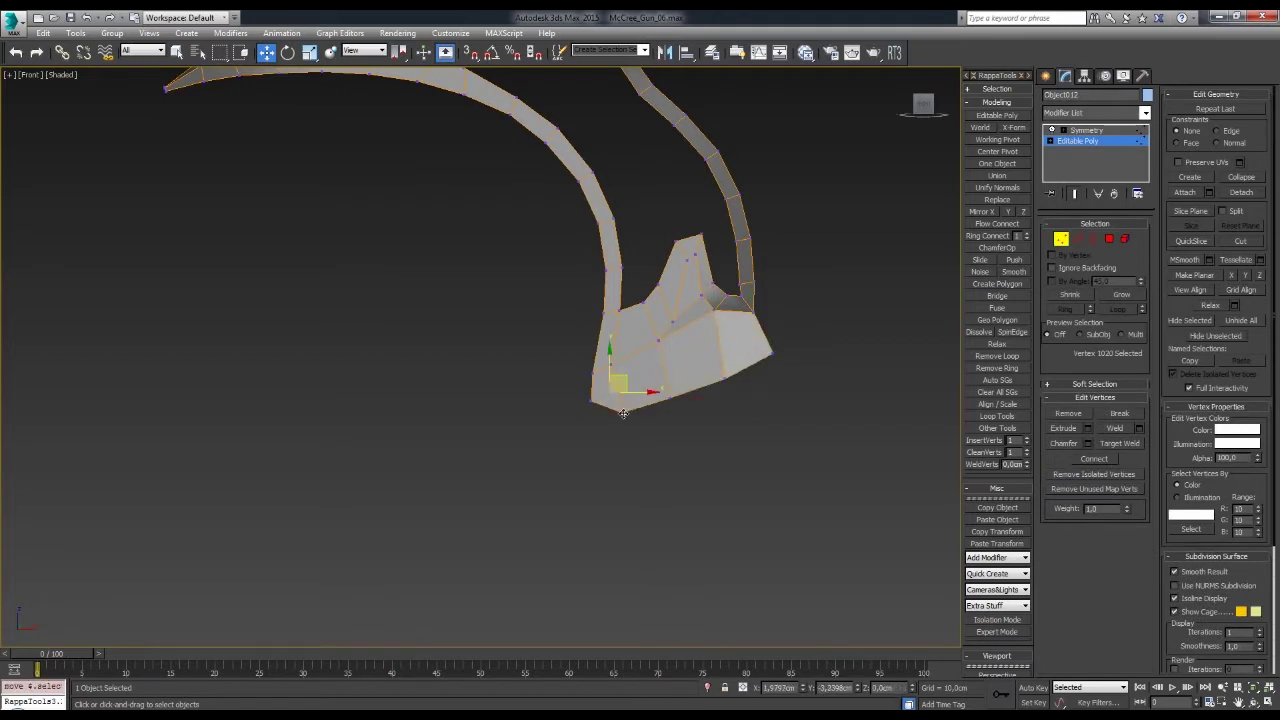
pyautogui.hotkey('ctrl', 'z')
pyautogui.hotkey('ctrl', 'z')
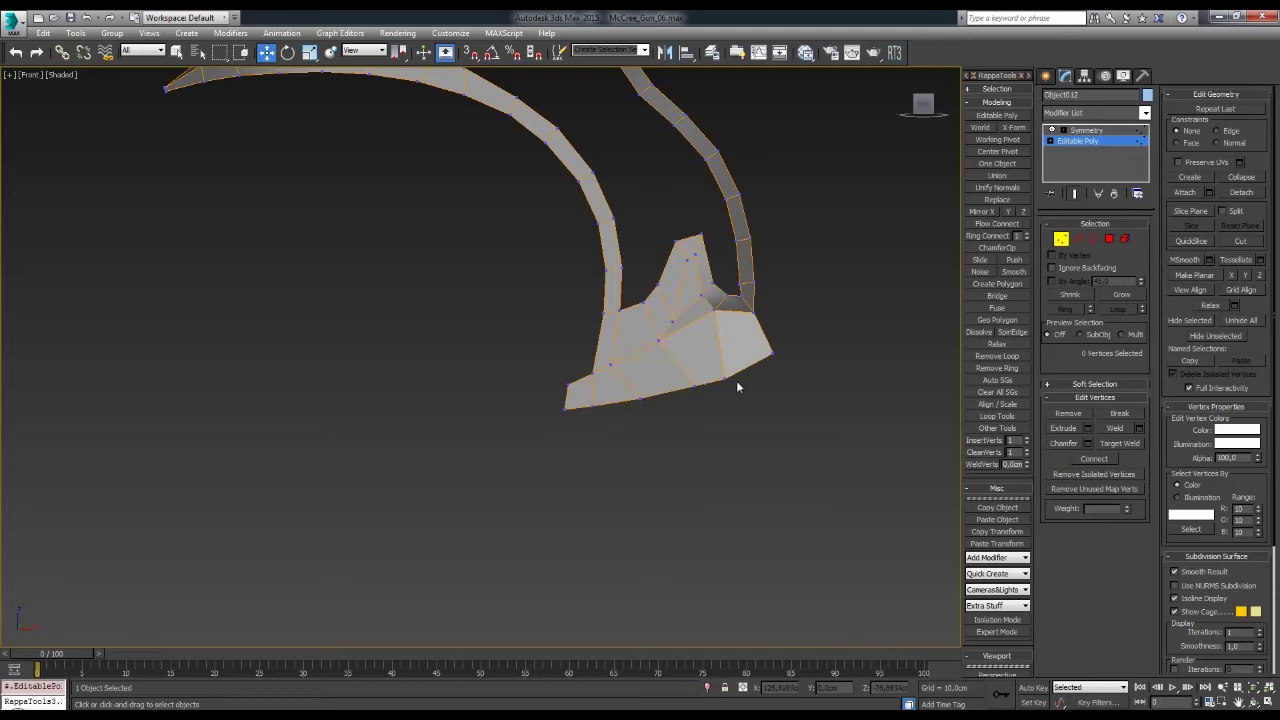
# - Select the four tip vertices and the vertex at the spike base
pyautogui.moveTo(797, 353); pyautogui.dragTo(809, 383, button='middle')
pyautogui.hotkey('ctrl', 'z')
pyautogui.hotkey('ctrl', 'z')
pyautogui.hotkey('ctrl', 'z')
pyautogui.hotkey('ctrl', 'z')
pyautogui.hotkey('ctrl', 'z')
pyautogui.hotkey('ctrl', 'z')
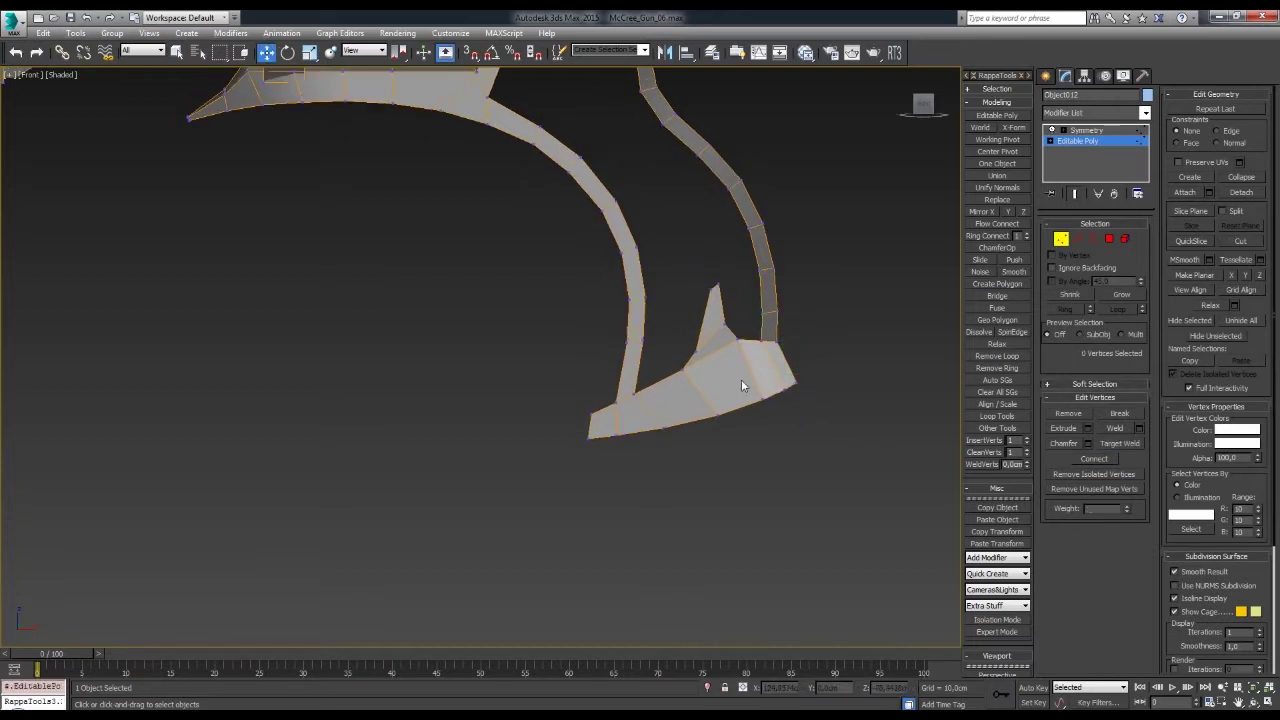
pyautogui.scroll(2, 741, 379)
pyautogui.click(737, 314)
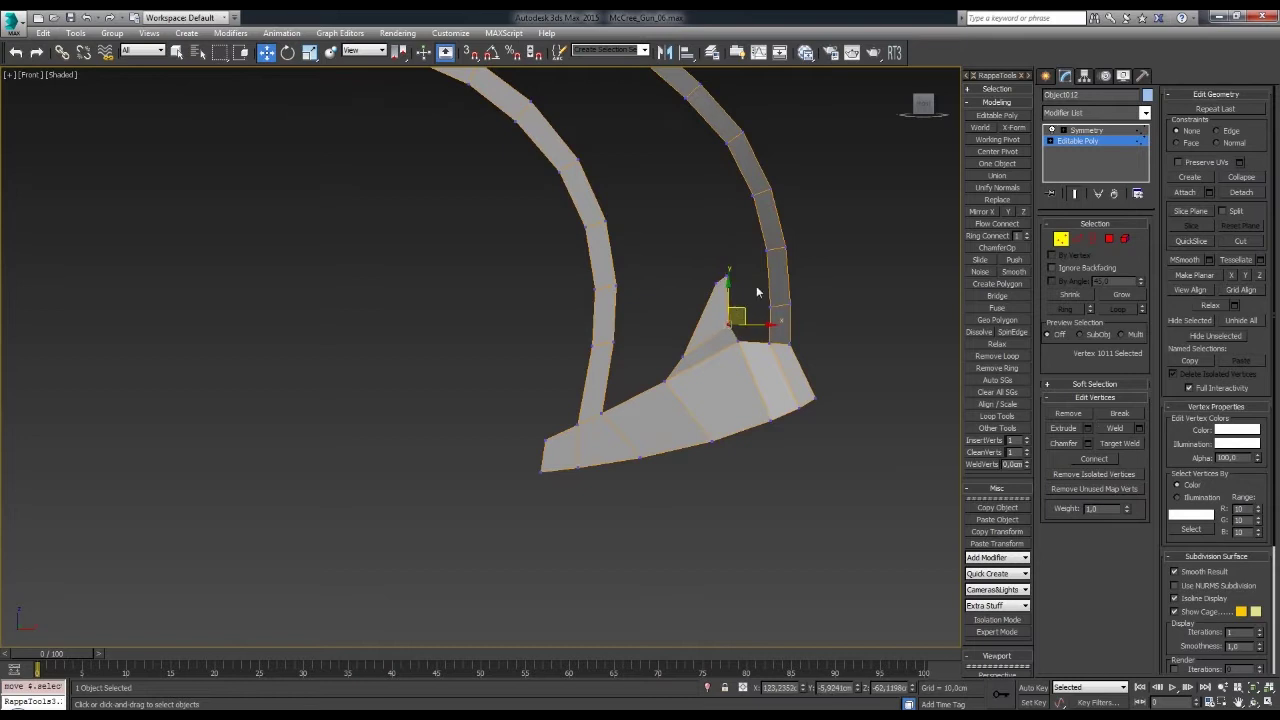
# - Select an edge loop on the blade and its open border edges for scaling
pyautogui.keyDown('alt'); pyautogui.moveTo(753, 347); pyautogui.dragTo(785, 303, button='middle'); pyautogui.keyUp('alt')
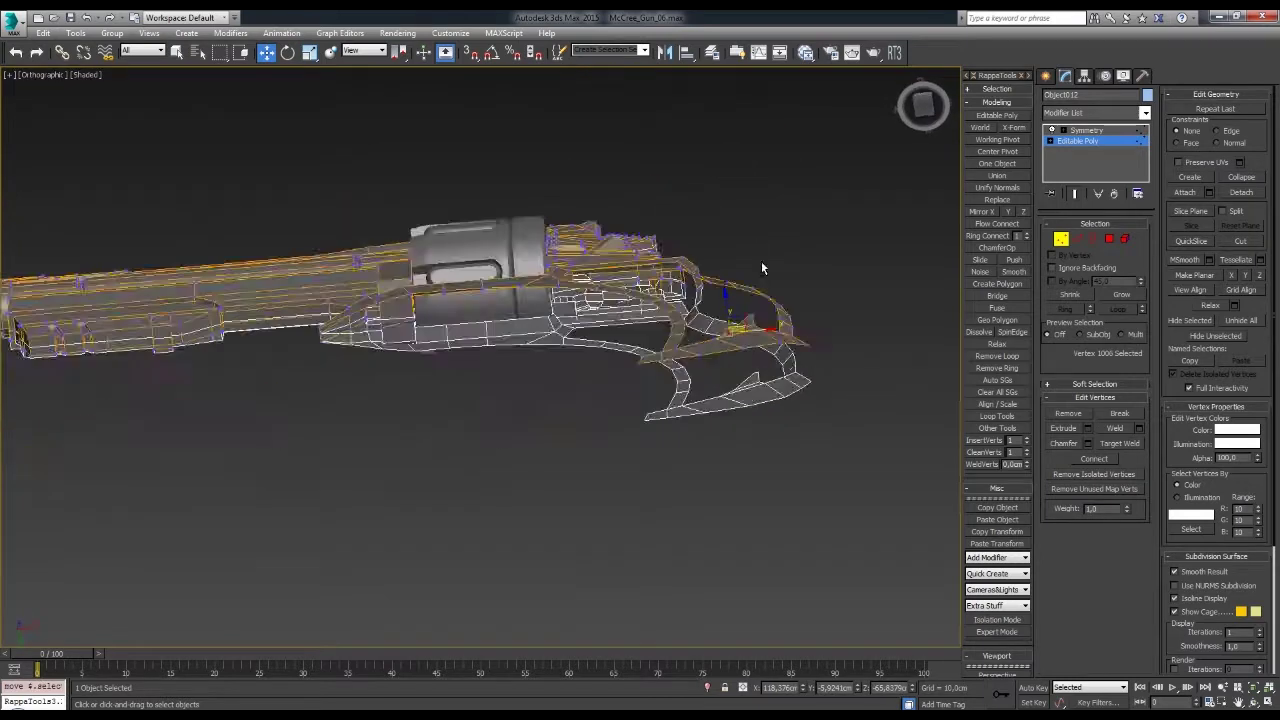
pyautogui.press('f')
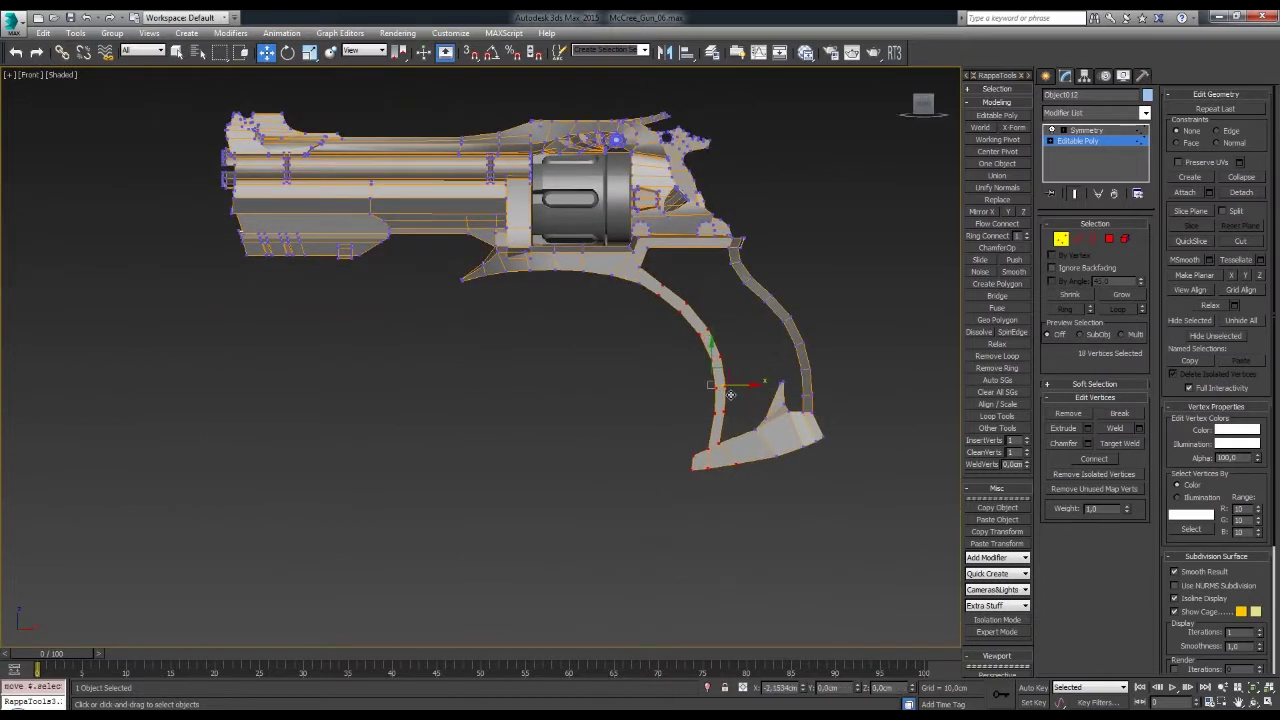
pyautogui.scroll(-3, 824, 542)
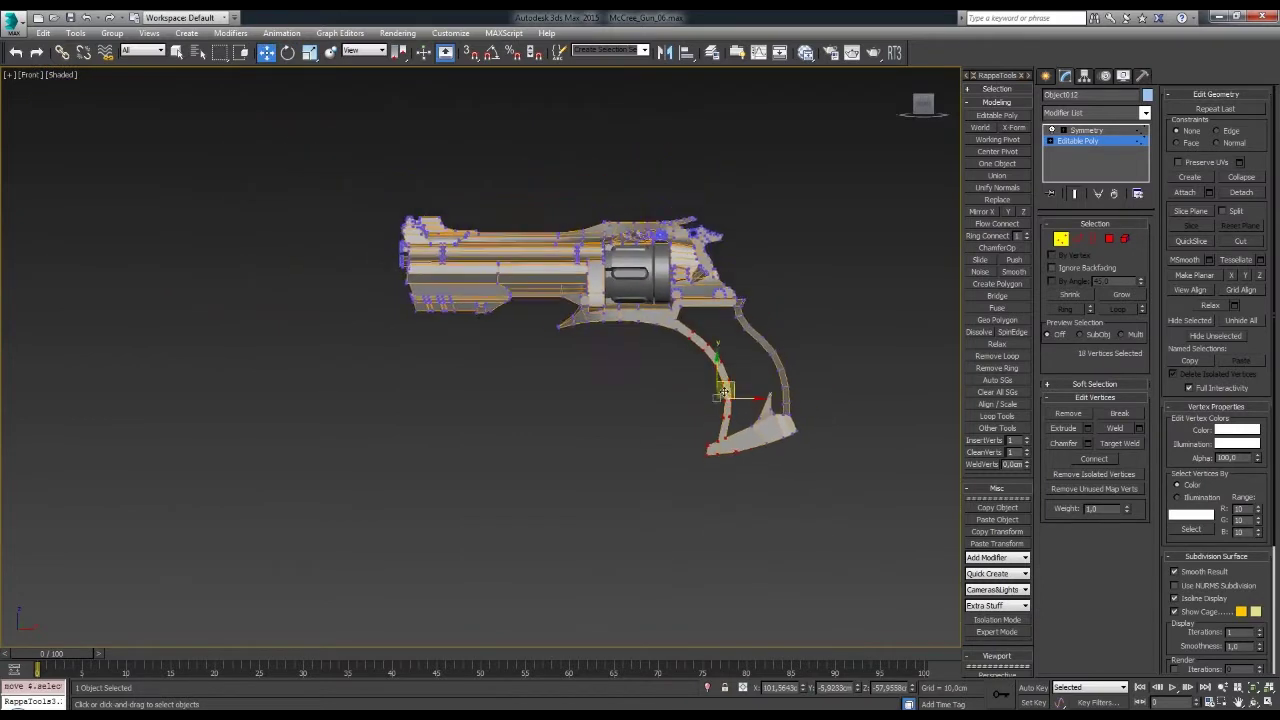
pyautogui.scroll(-1, 824, 542)
pyautogui.moveTo(715, 408)
pyautogui.keyDown('alt'); pyautogui.mouseDown(button='middle')
pyautogui.moveTo(760, 365)
pyautogui.moveTo(651, 320)
pyautogui.moveTo(673, 403)
pyautogui.moveTo(751, 311)
pyautogui.moveTo(714, 434)
pyautogui.moveTo(686, 243)
pyautogui.moveTo(758, 432)
pyautogui.moveTo(734, 329)
pyautogui.moveTo(797, 306)
pyautogui.moveTo(737, 343)
pyautogui.moveTo(730, 382)
pyautogui.moveTo(700, 350)
pyautogui.moveTo(1000, 260)
pyautogui.mouseUp(button='middle'); pyautogui.keyUp('alt')
pyautogui.scroll(5, 717, 390)
pyautogui.press('2')
pyautogui.doubleClick(663, 337)
pyautogui.click(1087, 240)
pyautogui.press('r')
pyautogui.moveTo(686, 380)
pyautogui.keyDown('alt'); pyautogui.mouseDown(button='middle')
pyautogui.moveTo(671, 334)
pyautogui.moveTo(720, 333)
pyautogui.moveTo(740, 390)
pyautogui.moveTo(695, 355)
pyautogui.moveTo(735, 366)
pyautogui.moveTo(748, 300)
pyautogui.moveTo(1092, 240)
pyautogui.mouseUp(button='middle'); pyautogui.keyUp('alt')
# - Select a region of polygons on the trigger guard and detach them
pyautogui.press('1')
pyautogui.click(692, 345)
pyautogui.press('w')
pyautogui.press('2')
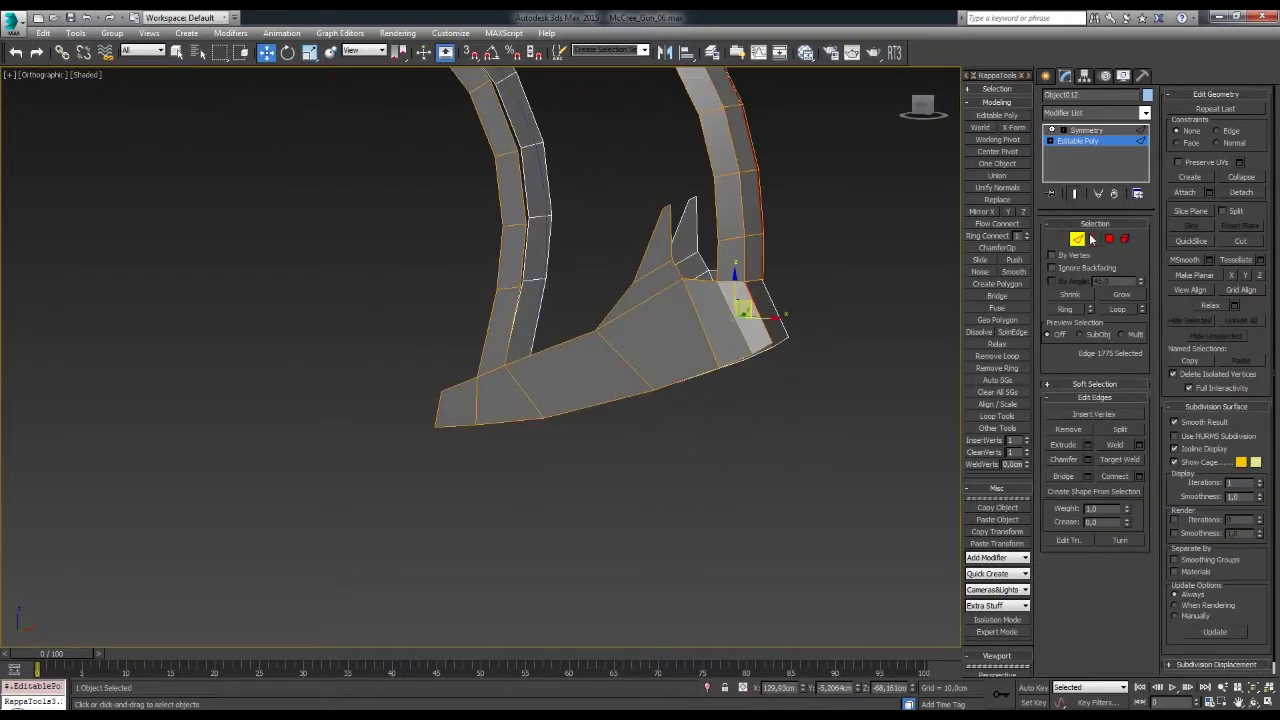
pyautogui.press('4')
pyautogui.click(687, 178)
pyautogui.keyDown('alt'); pyautogui.moveTo(687, 178); pyautogui.dragTo(730, 300, button='middle'); pyautogui.keyUp('alt')
pyautogui.click(712, 252)
pyautogui.click(1241, 192)
pyautogui.press('Return')
# - Select the detached piece as an element, then pick a guard edge in Front view
pyautogui.moveTo(655, 362)
pyautogui.keyDown('alt'); pyautogui.mouseDown(button='middle')
pyautogui.moveTo(812, 409)
pyautogui.moveTo(714, 366)
pyautogui.moveTo(799, 380)
pyautogui.moveTo(735, 378)
pyautogui.moveTo(714, 340)
pyautogui.moveTo(674, 391)
pyautogui.moveTo(663, 337)
pyautogui.moveTo(700, 400)
pyautogui.mouseUp(button='middle'); pyautogui.keyUp('alt')
pyautogui.click(735, 378)
pyautogui.press('5')
pyautogui.scroll(-3, 689, 388)
pyautogui.click(689, 388)
pyautogui.press('2')
pyautogui.moveTo(720, 445)
pyautogui.keyDown('alt'); pyautogui.mouseDown(button='middle')
pyautogui.moveTo(775, 414)
pyautogui.moveTo(766, 300)
pyautogui.mouseUp(button='middle'); pyautogui.keyUp('alt')
pyautogui.click(775, 414)
pyautogui.press('f')
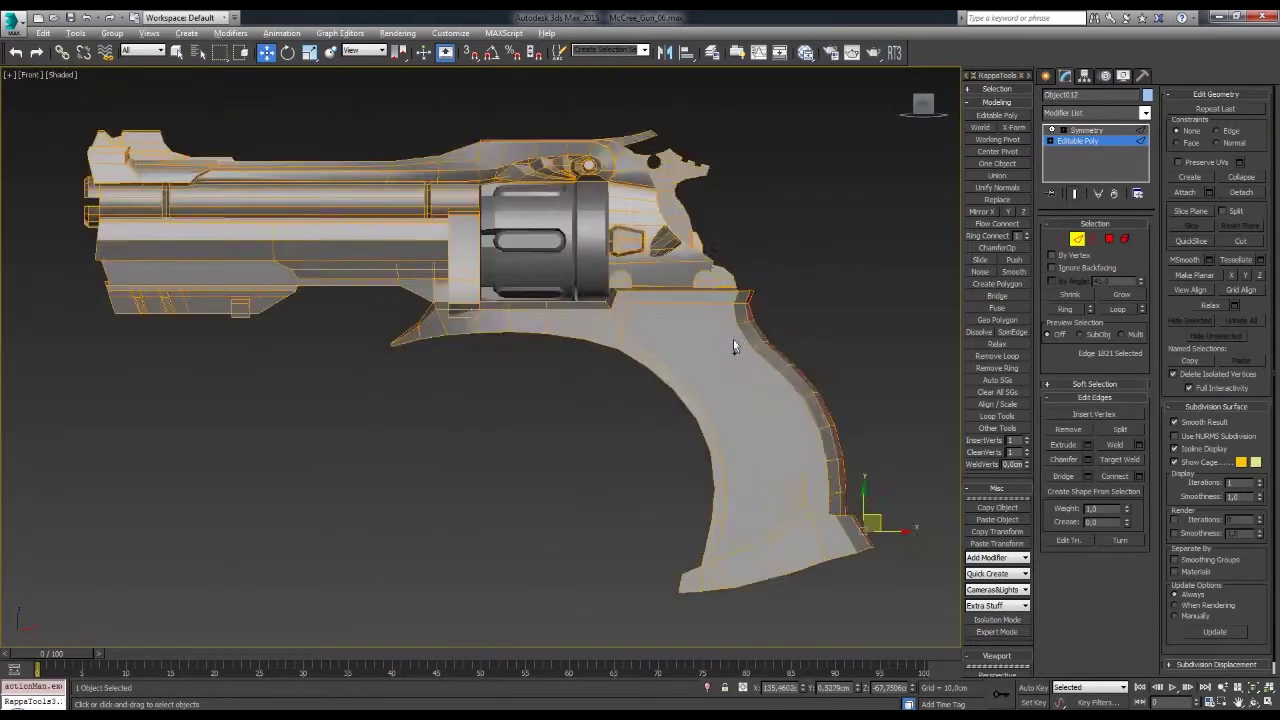
pyautogui.scroll(5, 734, 346)
# - Draw the guide line beneath the grip and show the scene in wireframe
pyautogui.press('2')
pyautogui.click(434, 457)
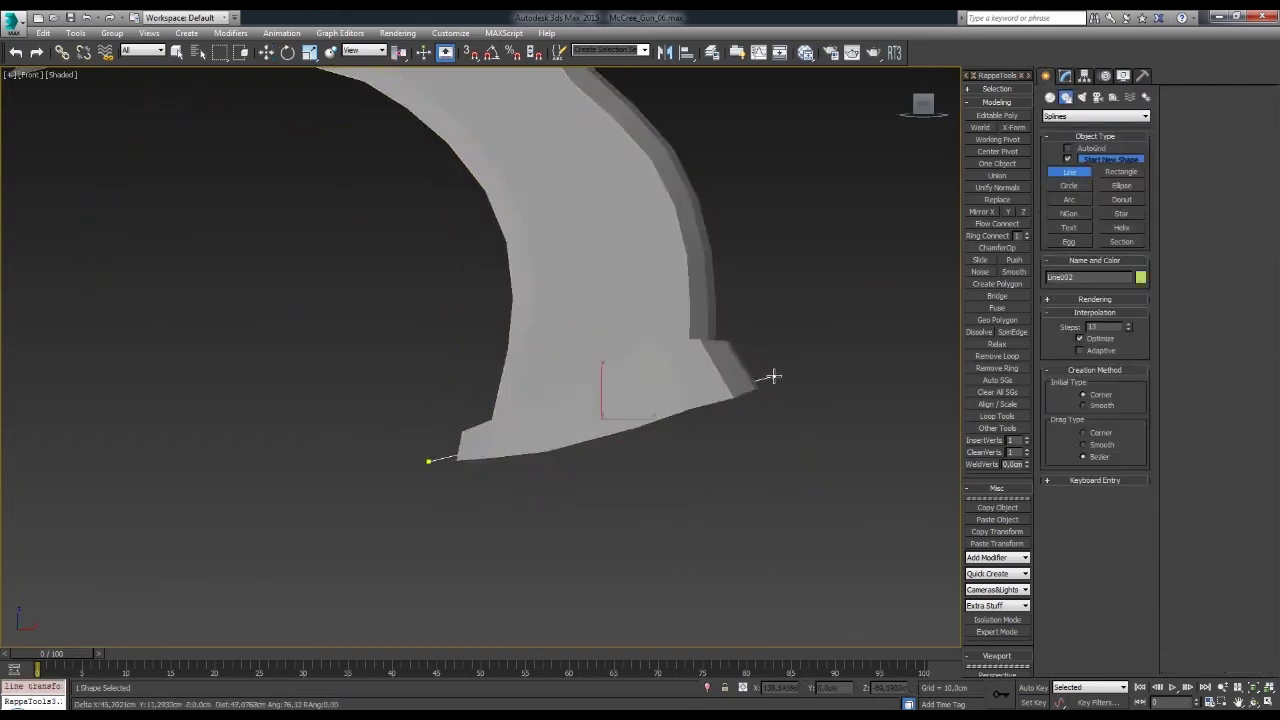
pyautogui.click(771, 374)
pyautogui.rightClick(771, 374)
pyautogui.press('F3')
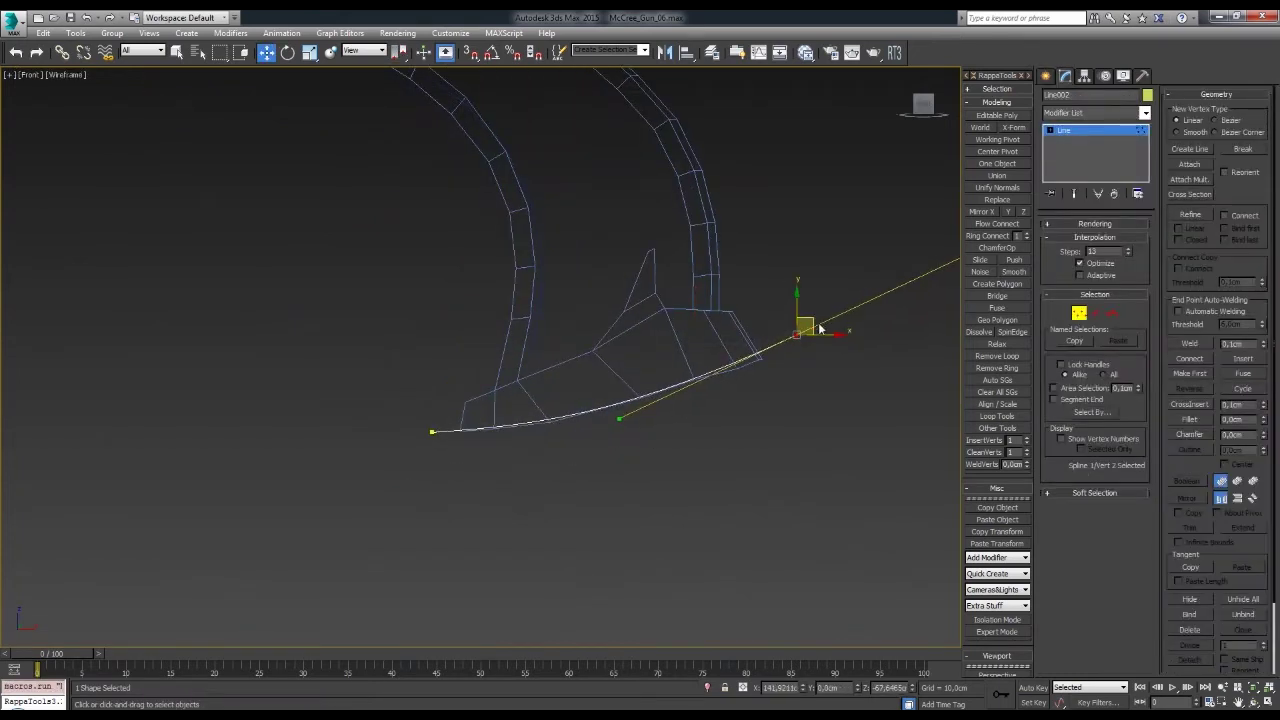
# - Select the revolver mesh and pick a vertex on the grip's lower edge
pyautogui.moveTo(813, 335); pyautogui.dragTo(840, 298, button='middle')
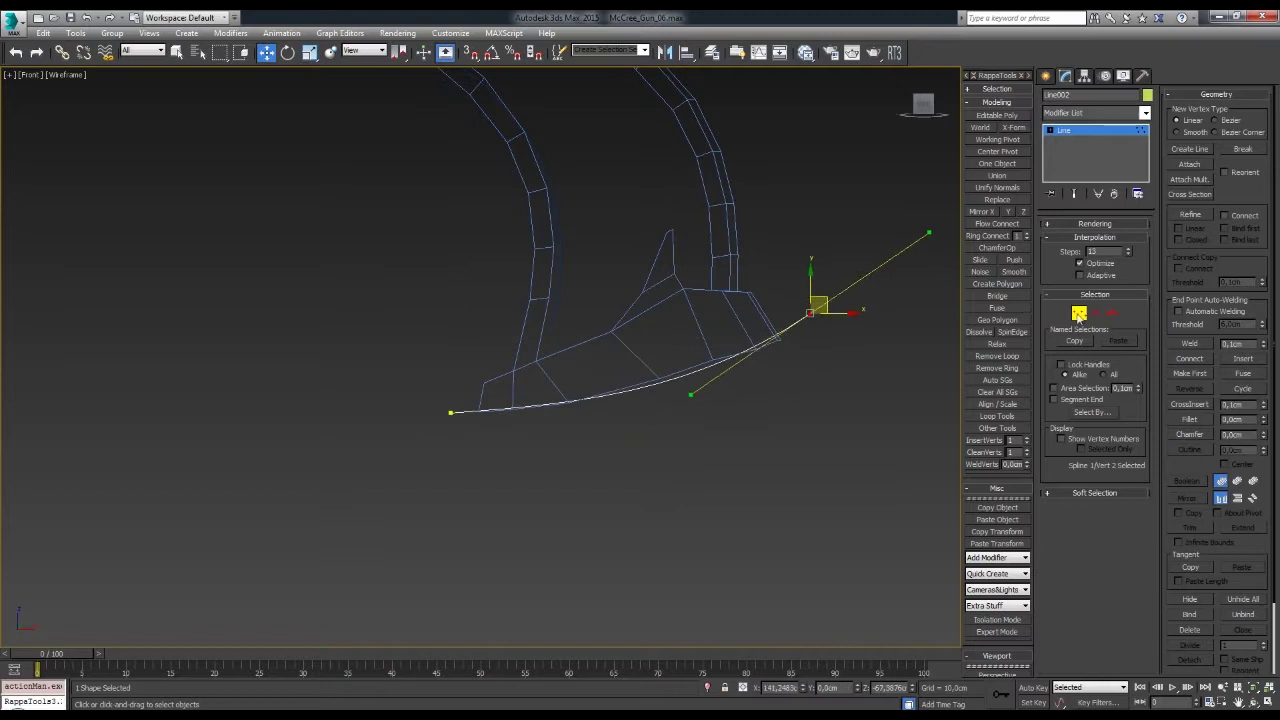
pyautogui.scroll(2, 797, 350)
pyautogui.click(797, 350)
pyautogui.press('1')
pyautogui.scroll(2, 798, 324)
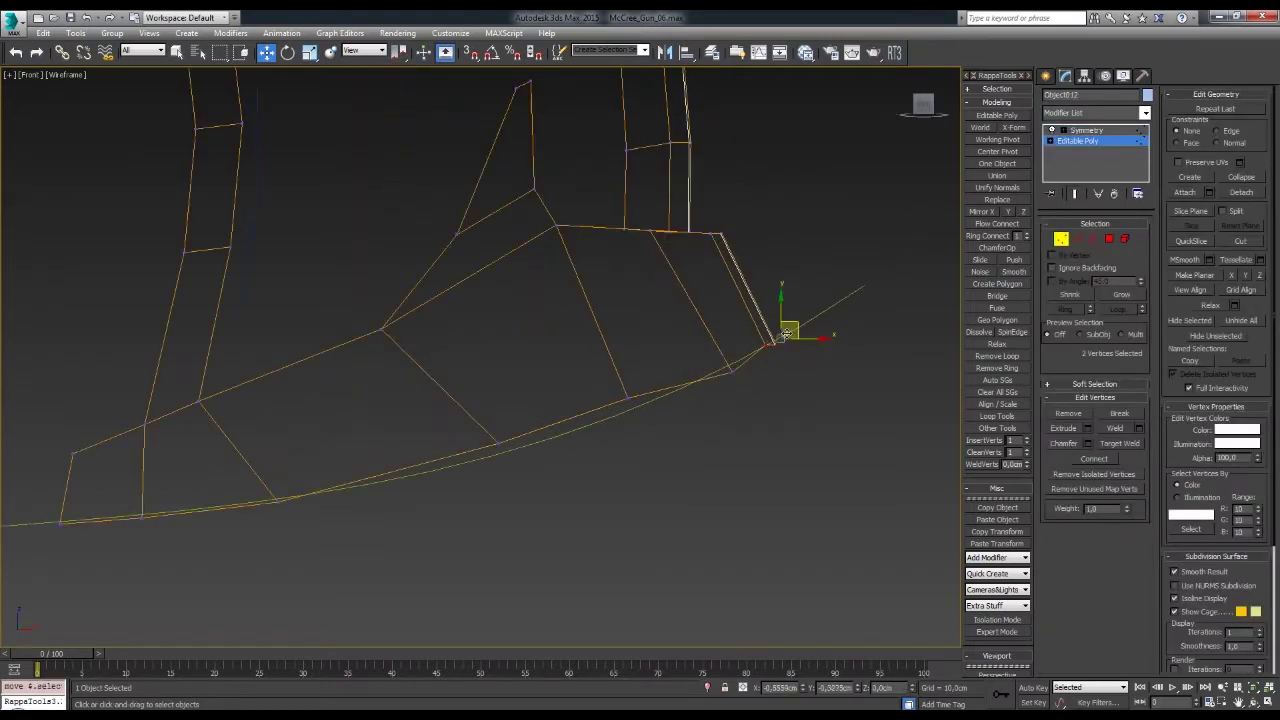
pyautogui.moveTo(745, 390)
pyautogui.mouseDown(button='middle')
pyautogui.moveTo(529, 494)
pyautogui.moveTo(657, 503)
pyautogui.mouseUp(button='middle')
pyautogui.click(529, 494)
pyautogui.click(507, 495)
pyautogui.press('F3')
pyautogui.moveTo(722, 407)
pyautogui.keyDown('alt'); pyautogui.mouseDown(button='middle')
pyautogui.moveTo(788, 392)
pyautogui.moveTo(801, 332)
pyautogui.moveTo(817, 367)
pyautogui.moveTo(763, 346)
pyautogui.moveTo(571, 380)
pyautogui.mouseUp(button='middle'); pyautogui.keyUp('alt')
# - Select the edges at the grip's lower corner near the groove notch
pyautogui.press('2')
pyautogui.click(527, 405)
pyautogui.scroll(3, 597, 351)
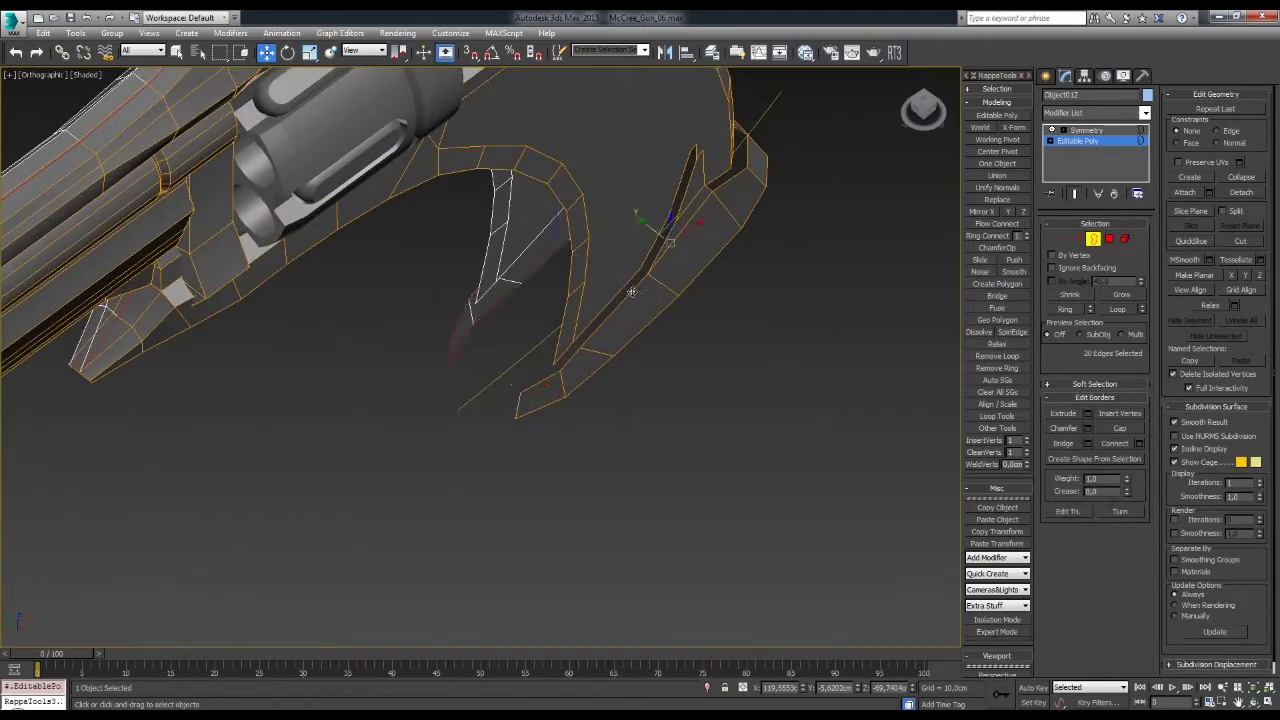
pyautogui.press('z')
pyautogui.moveTo(794, 323)
pyautogui.keyDown('alt'); pyautogui.mouseDown(button='middle')
pyautogui.moveTo(836, 326)
pyautogui.moveTo(771, 292)
pyautogui.moveTo(720, 206)
pyautogui.mouseUp(button='middle'); pyautogui.keyUp('alt')
pyautogui.press('1')
pyautogui.scroll(3, 771, 292)
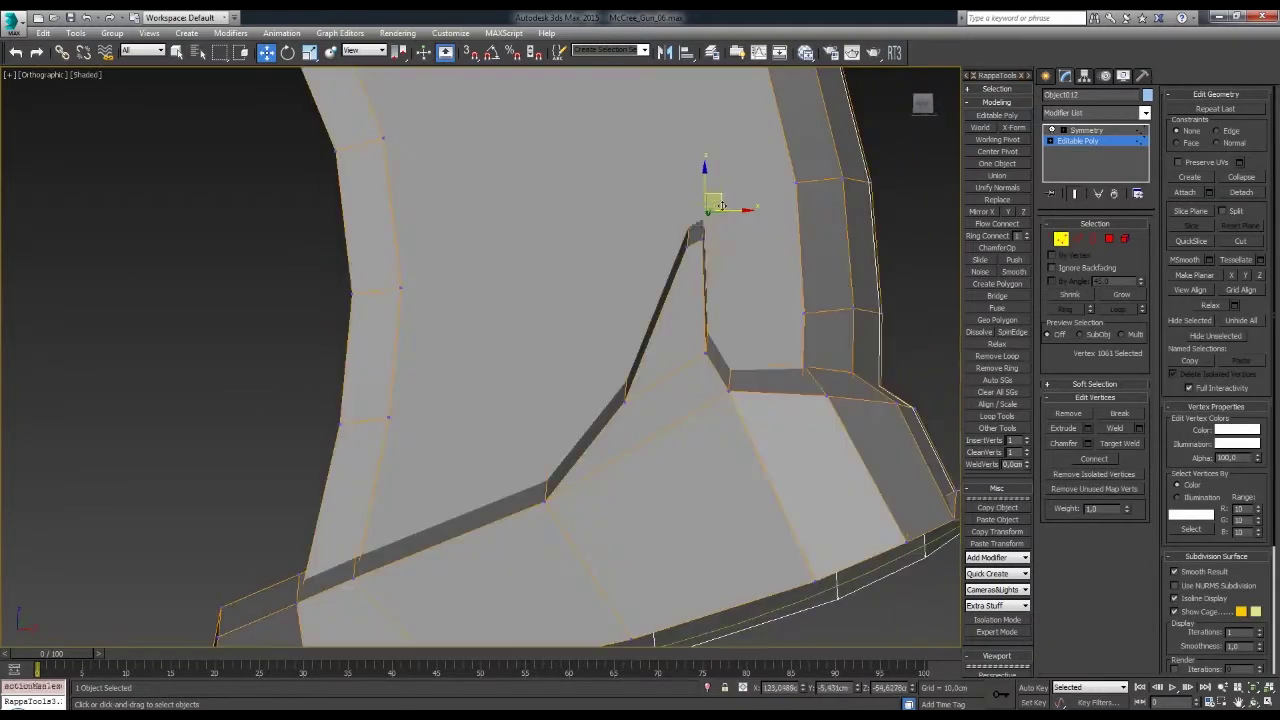
pyautogui.moveTo(722, 336)
pyautogui.keyDown('alt'); pyautogui.mouseDown(button='middle')
pyautogui.moveTo(695, 405)
pyautogui.moveTo(674, 354)
pyautogui.moveTo(703, 363)
pyautogui.moveTo(462, 333)
pyautogui.moveTo(728, 314)
pyautogui.moveTo(786, 177)
pyautogui.moveTo(800, 214)
pyautogui.moveTo(770, 200)
pyautogui.moveTo(783, 217)
pyautogui.mouseUp(button='middle'); pyautogui.keyUp('alt')
pyautogui.press('2')
pyautogui.press('F3')
pyautogui.press('F3')
pyautogui.click(783, 217)
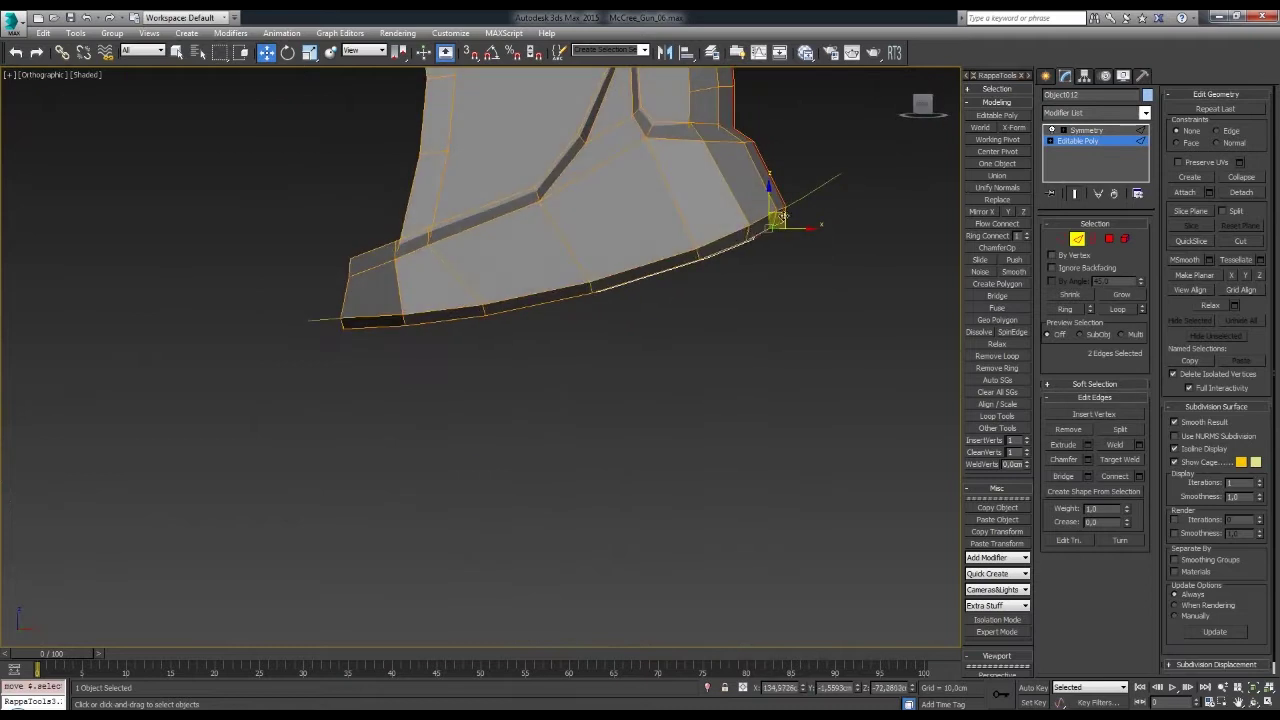
# - In Front view, raise the grip's bottom vertex row onto the guide curve
pyautogui.press('f')
pyautogui.scroll(-3, 783, 217)
pyautogui.press('1')
pyautogui.scroll(3, 935, 323)
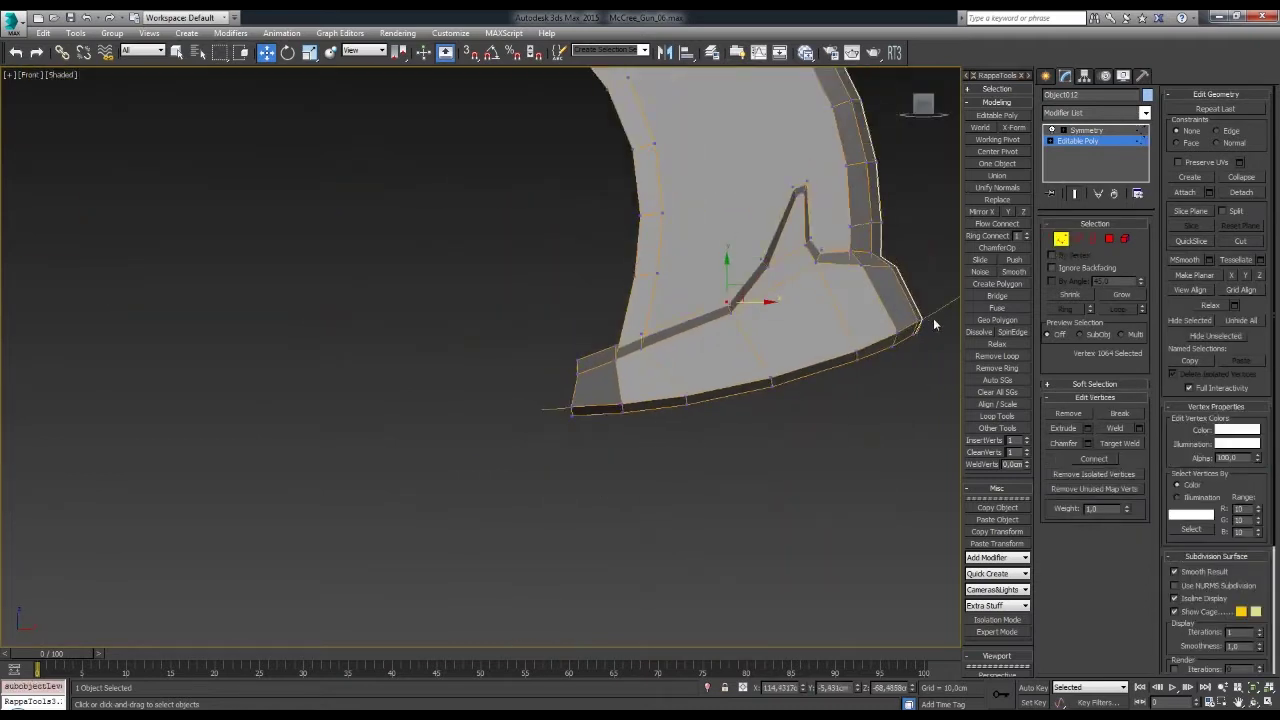
pyautogui.press('w')
pyautogui.moveTo(809, 341); pyautogui.dragTo(802, 336)
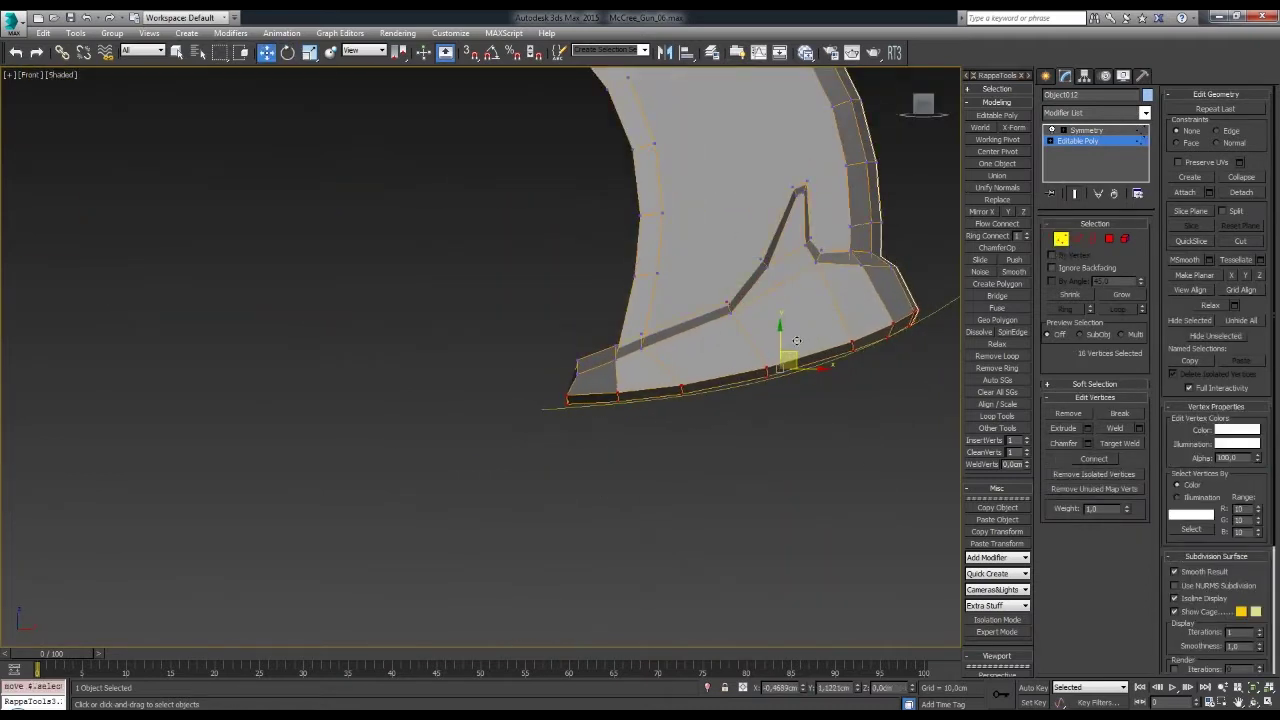
pyautogui.scroll(2, 599, 371)
pyautogui.click(599, 371)
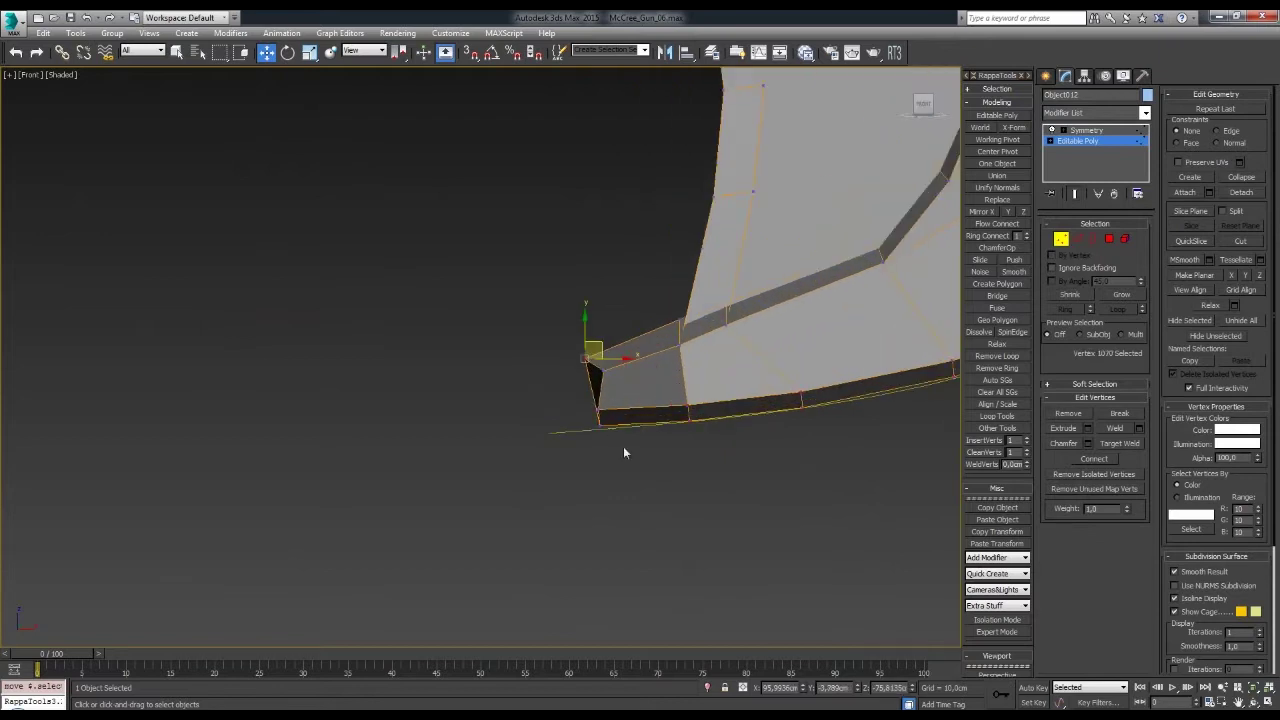
# - Inspect the grip corner, then reselect the revolver's base mesh in element mode
pyautogui.moveTo(639, 398)
pyautogui.keyDown('alt'); pyautogui.mouseDown(button='middle')
pyautogui.moveTo(763, 331)
pyautogui.moveTo(721, 218)
pyautogui.moveTo(727, 295)
pyautogui.moveTo(680, 350)
pyautogui.moveTo(620, 330)
pyautogui.mouseUp(button='middle'); pyautogui.keyUp('alt')
pyautogui.press('2')
pyautogui.press('F3')
pyautogui.press('F3')
pyautogui.press('w')
pyautogui.click(727, 295)
pyautogui.scroll(-5, 727, 295)
pyautogui.scroll(-3, 664, 371)
pyautogui.click(600, 275)
pyautogui.press('f')
pyautogui.click(1078, 141)
pyautogui.click(1125, 239)
# - Select the curved guide line beside the grip and delete it
pyautogui.doubleClick(760, 380)
pyautogui.scroll(2, 711, 326)
pyautogui.press('w')
pyautogui.scroll(2, 687, 291)
pyautogui.scroll(1, 687, 293)
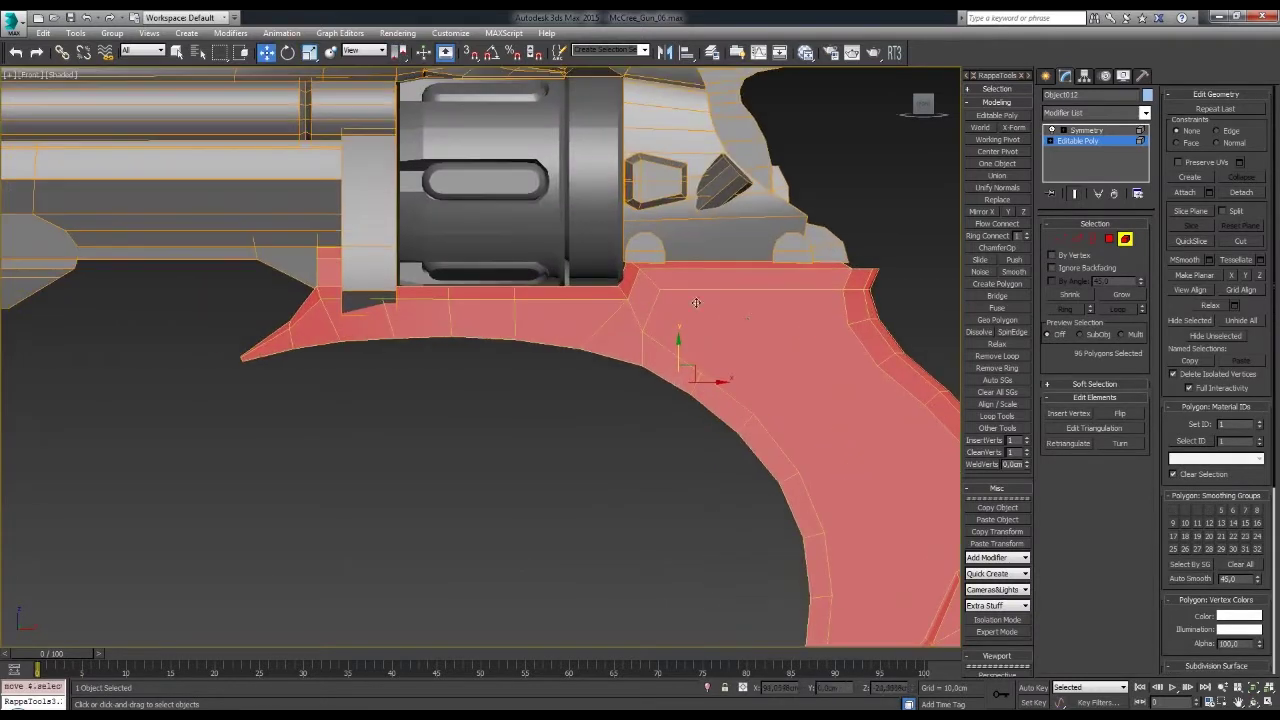
pyautogui.click(799, 344)
pyautogui.scroll(-4, 799, 344)
pyautogui.scroll(-1, 797, 319)
pyautogui.scroll(1, 797, 319)
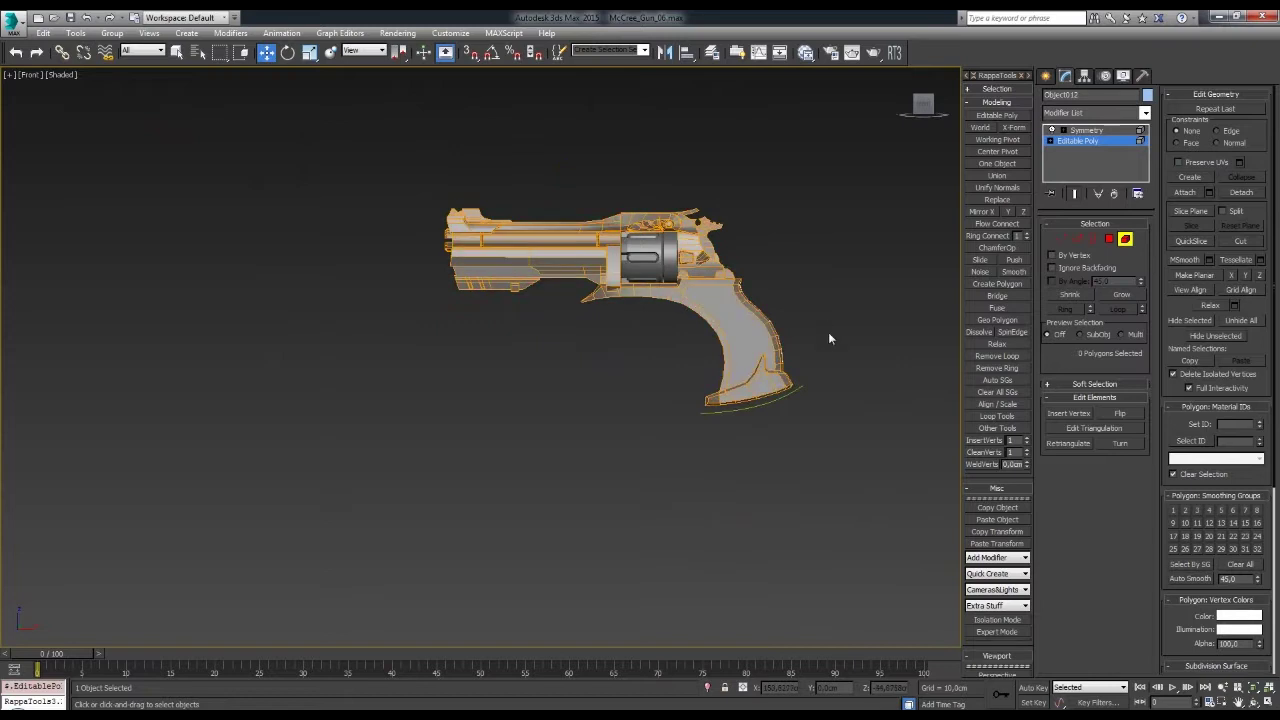
pyautogui.scroll(2, 831, 337)
pyautogui.doubleClick(742, 303)
pyautogui.press('r')
pyautogui.scroll(2, 677, 256)
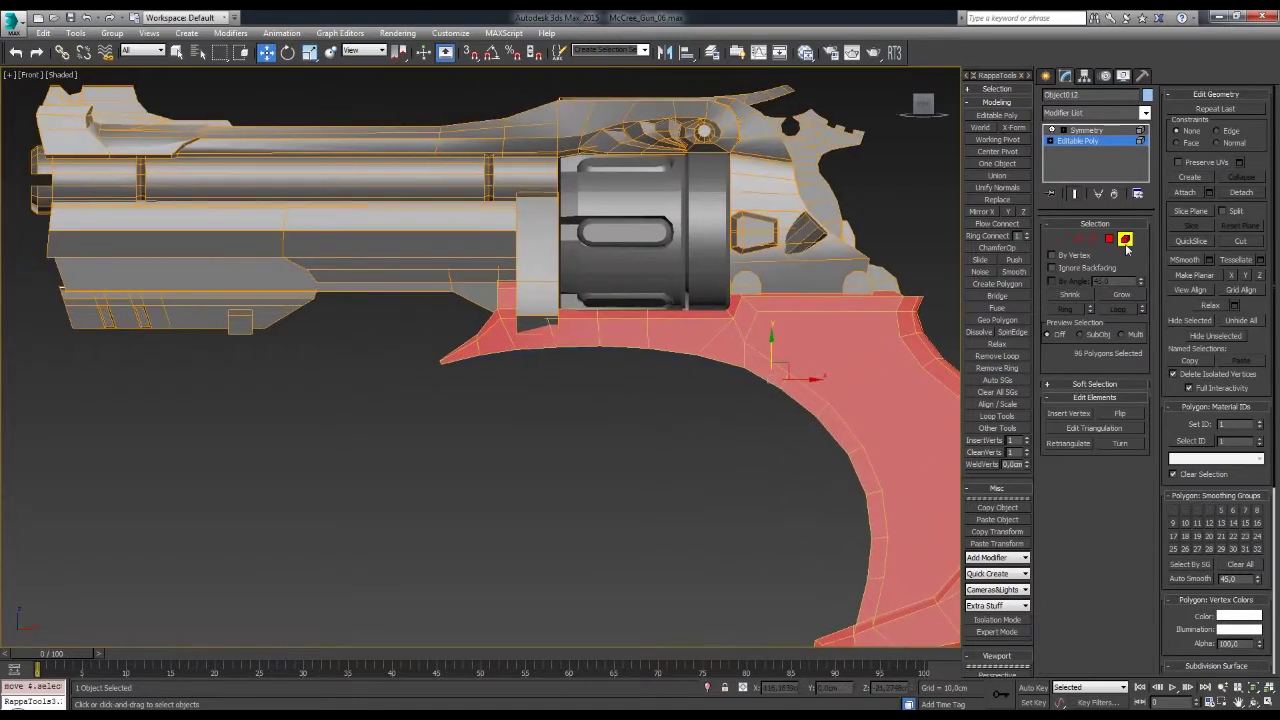
pyautogui.press('Delete')
# - Select the revolver mesh and box-select vertices along the grip in vertex mode
pyautogui.scroll(-3, 748, 365)
pyautogui.click(748, 365)
pyautogui.scroll(2, 746, 236)
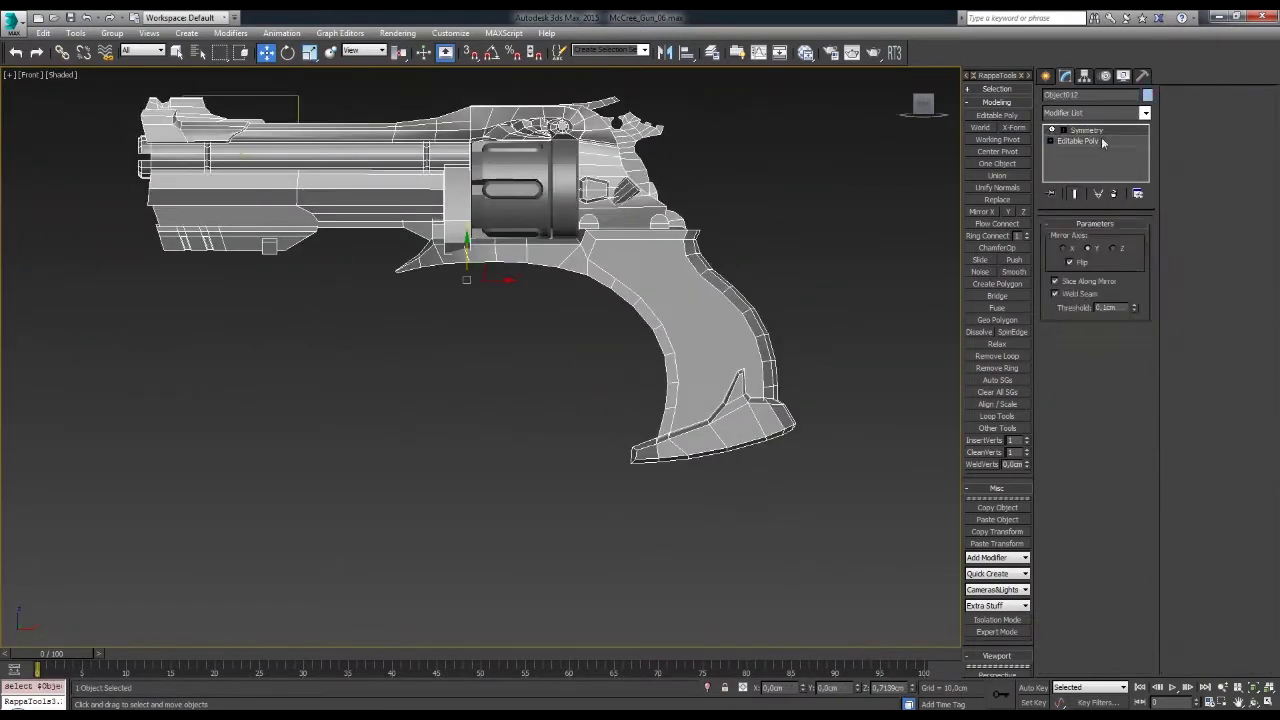
pyautogui.press('1')
pyautogui.moveTo(698, 492); pyautogui.dragTo(624, 353)
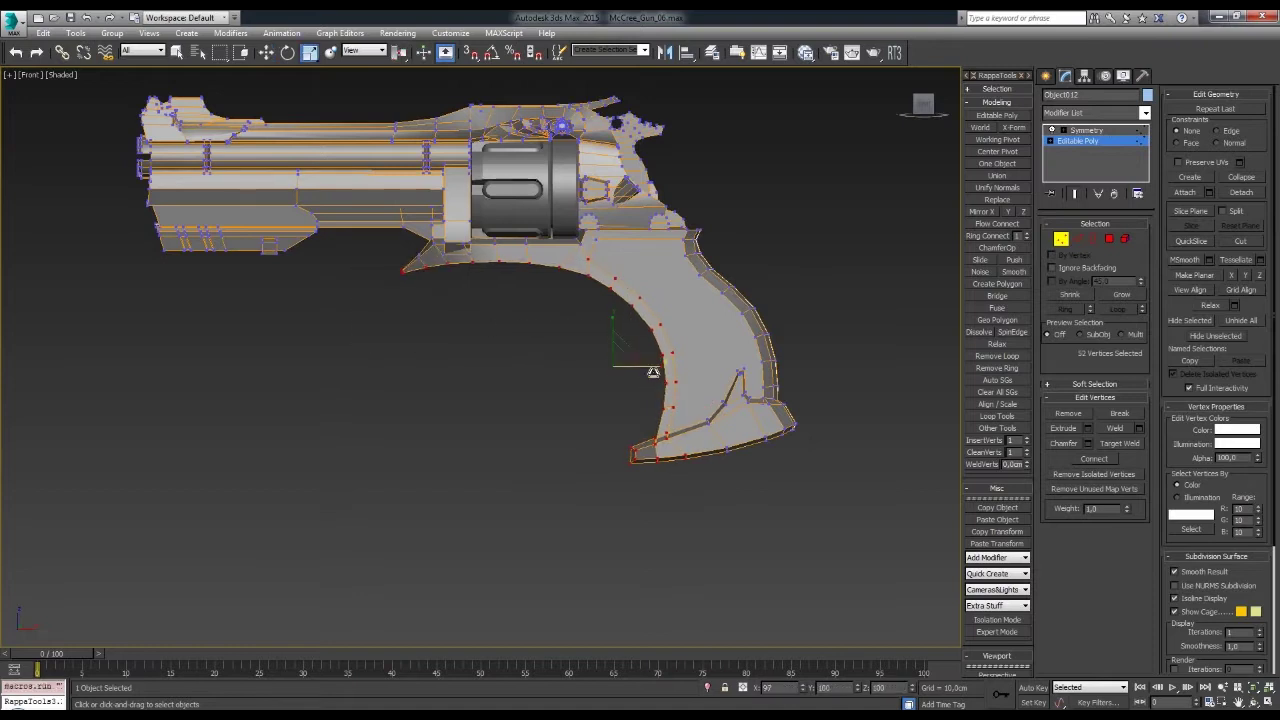
pyautogui.scroll(3, 656, 272)
pyautogui.scroll(-4, 882, 285)
pyautogui.press('1')
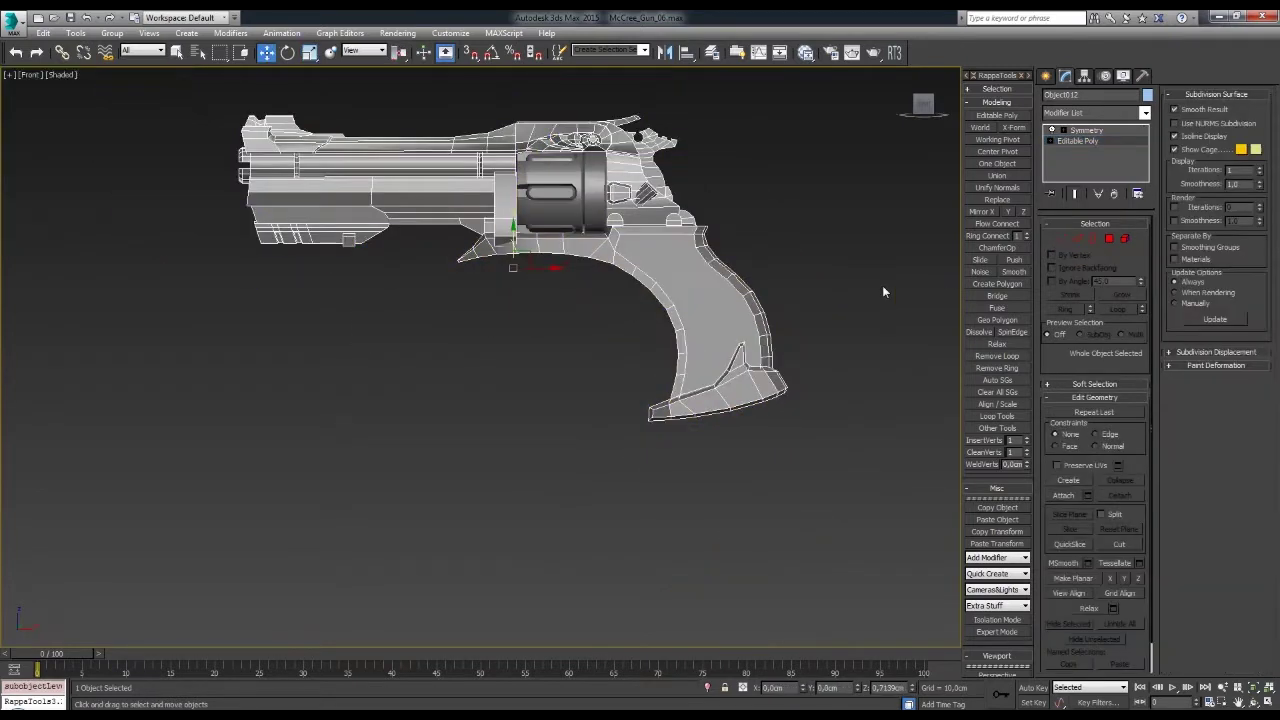
pyautogui.scroll(-1, 800, 300)
pyautogui.scroll(4, 751, 310)
pyautogui.scroll(1, 745, 315)
pyautogui.scroll(2, 700, 345)
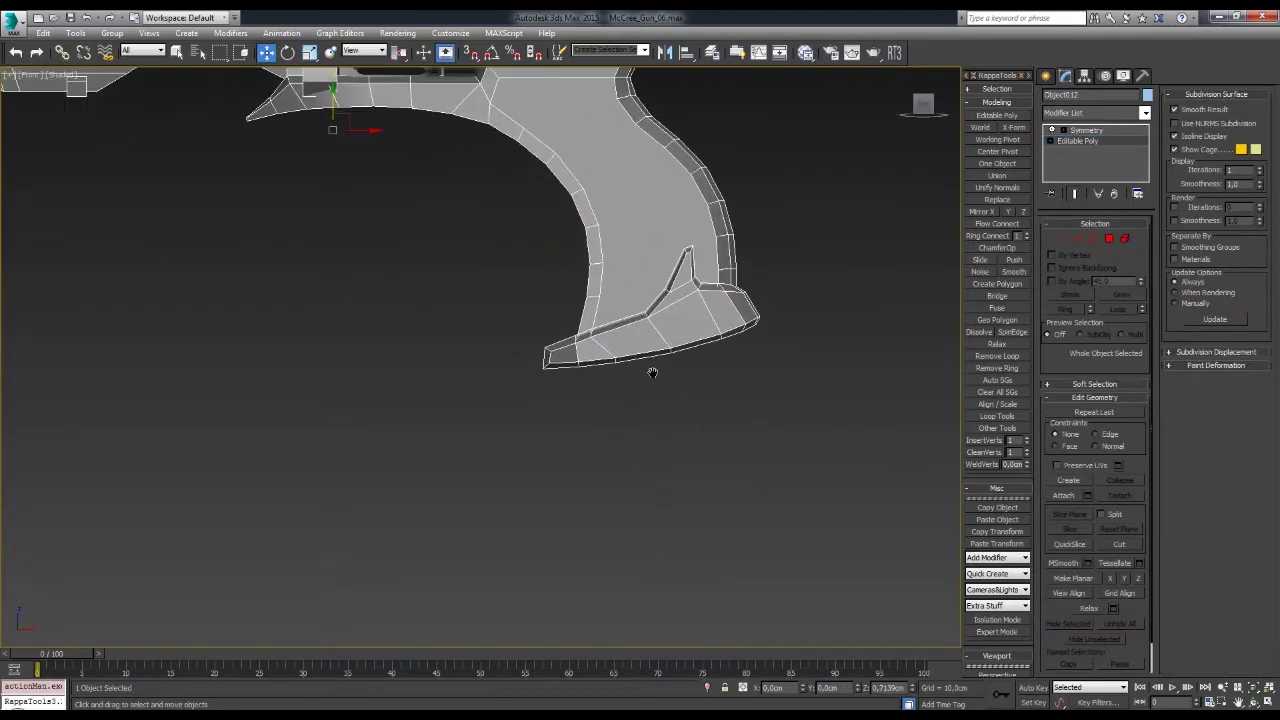
pyautogui.scroll(2, 620, 360)
# - Select three vertices on the grip's lower base edge for refinement
pyautogui.press('1')
pyautogui.moveTo(664, 305); pyautogui.dragTo(654, 315, button='middle')
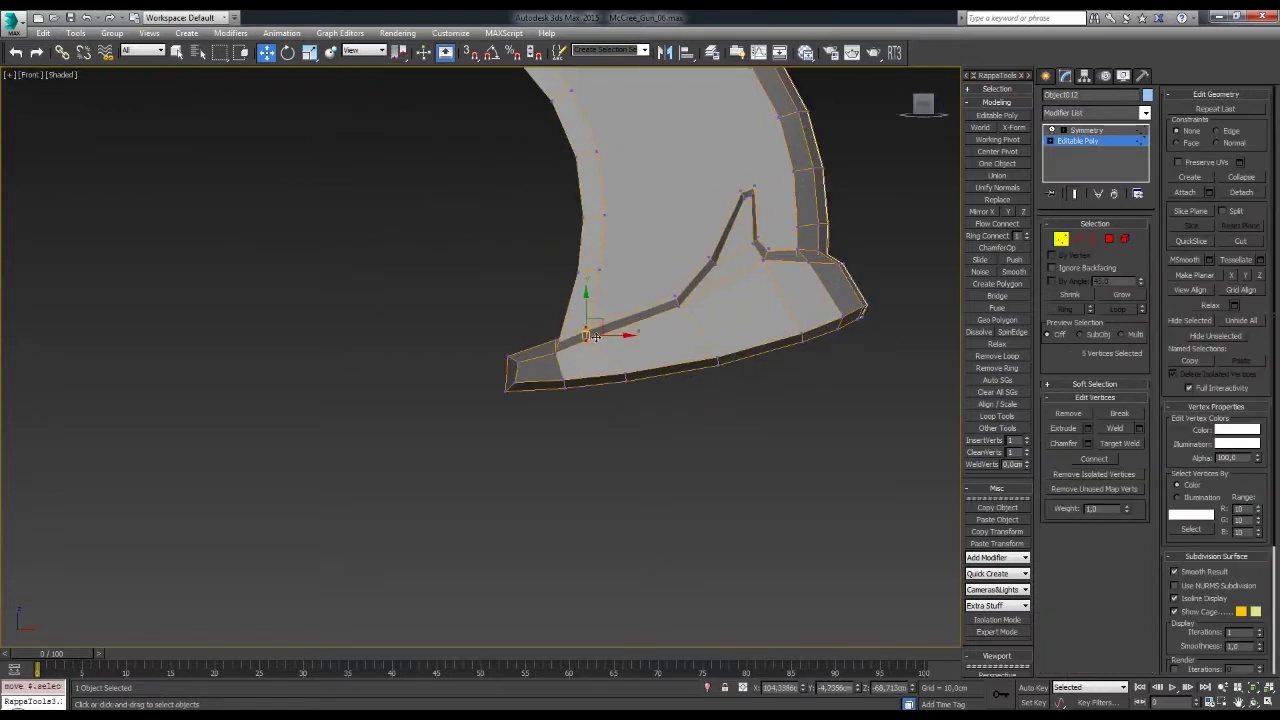
pyautogui.click(642, 365)
pyautogui.moveTo(782, 330); pyautogui.dragTo(715, 343, button='middle')
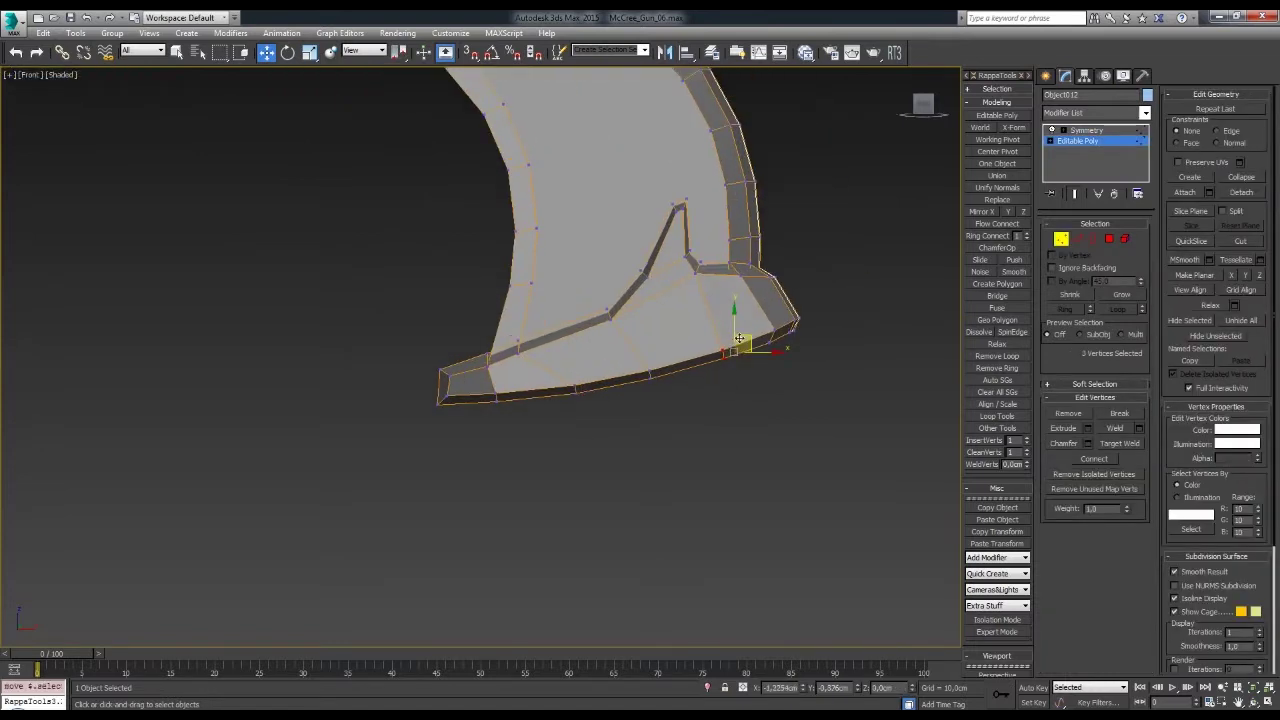
pyautogui.moveTo(739, 333); pyautogui.dragTo(705, 367)
pyautogui.scroll(2, 738, 367)
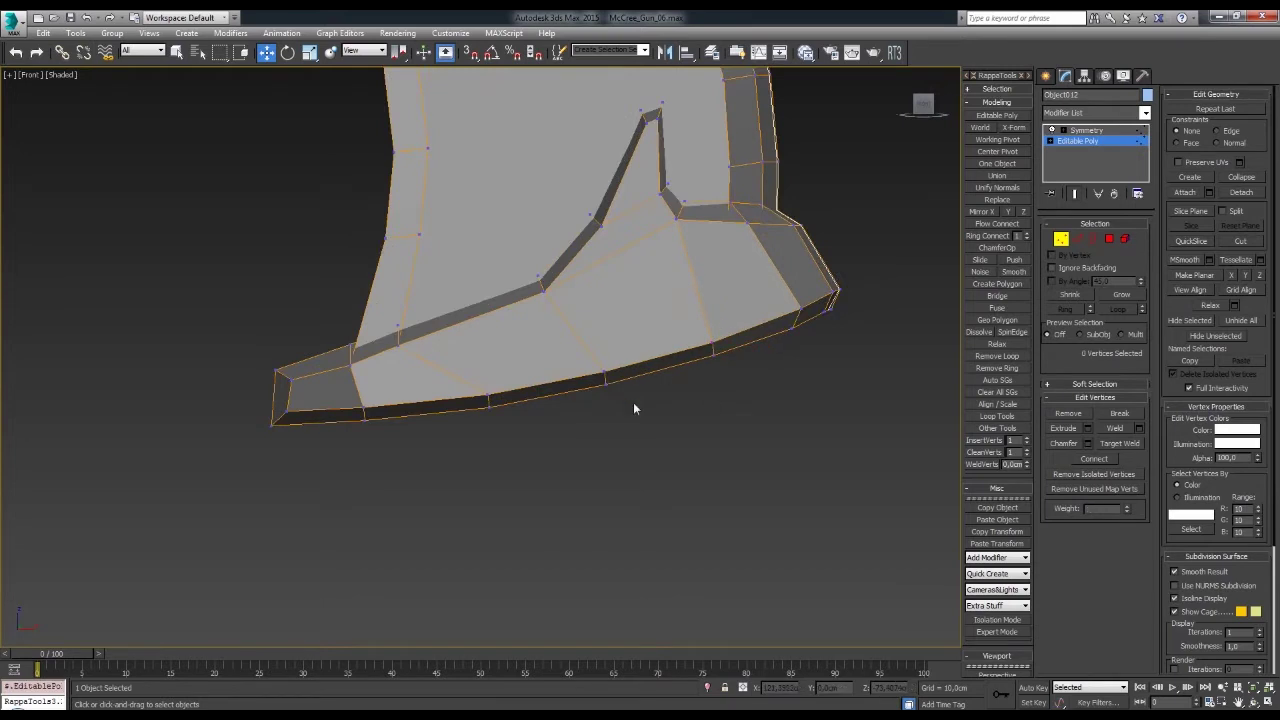
pyautogui.scroll(-5, 633, 408)
# - Toggle Symmetry to check the mirrored grip, then view the revolver in perspective
pyautogui.click(1080, 130)
pyautogui.scroll(5, 700, 310)
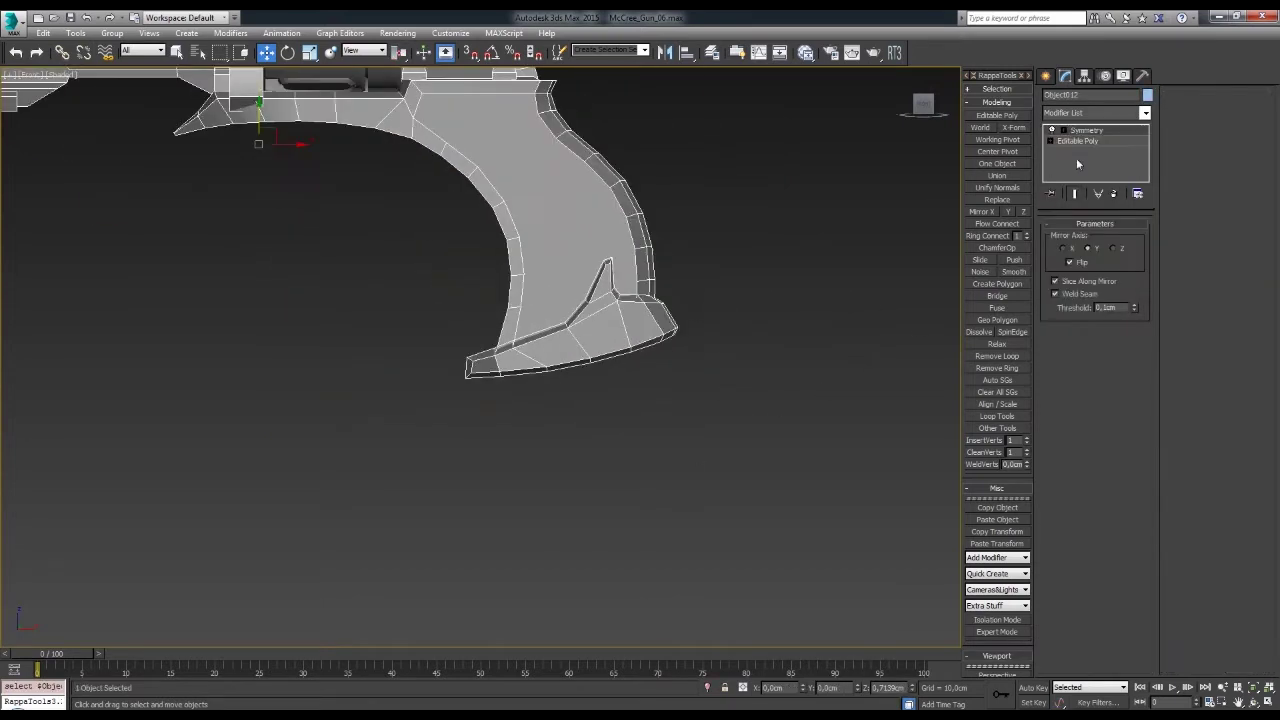
pyautogui.click(1077, 140)
pyautogui.click(675, 331)
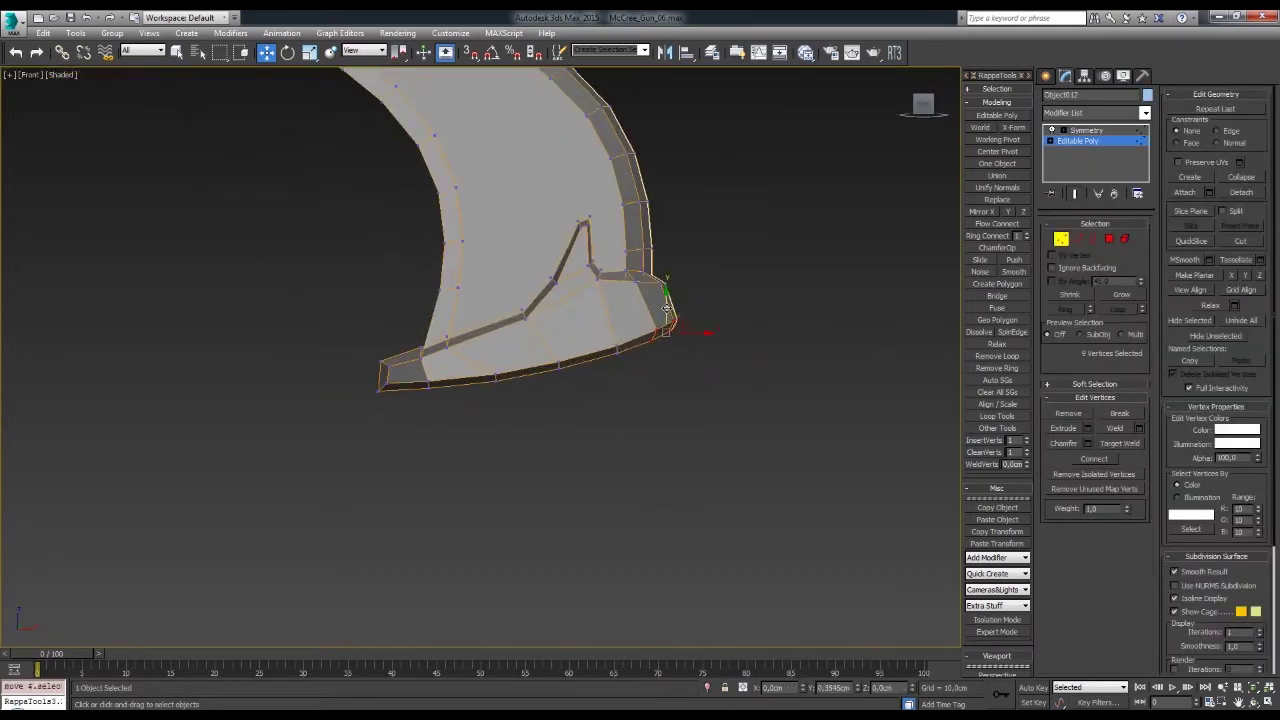
pyautogui.scroll(-3, 667, 308)
pyautogui.click(774, 337)
pyautogui.moveTo(774, 337)
pyautogui.keyDown('alt'); pyautogui.mouseDown(button='middle')
pyautogui.moveTo(724, 329)
pyautogui.moveTo(705, 232)
pyautogui.moveTo(874, 300)
pyautogui.moveTo(706, 360)
pyautogui.moveTo(670, 325)
pyautogui.moveTo(688, 377)
pyautogui.moveTo(687, 308)
pyautogui.mouseUp(button='middle'); pyautogui.keyUp('alt')
pyautogui.press('p')
# - In the Front view, select the grip element and shift it to the right
pyautogui.press('f')
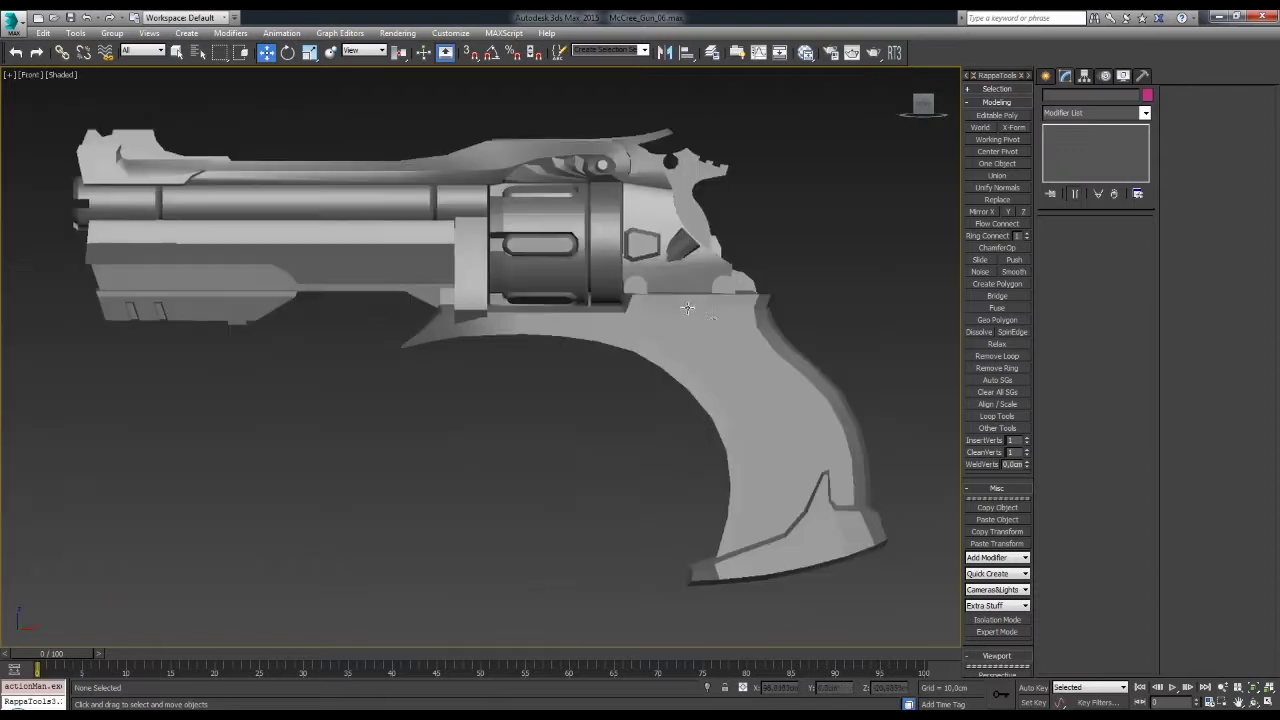
pyautogui.click(687, 308)
pyautogui.press('5')
pyautogui.click(687, 308)
pyautogui.scroll(3, 667, 249)
pyautogui.click(640, 235)
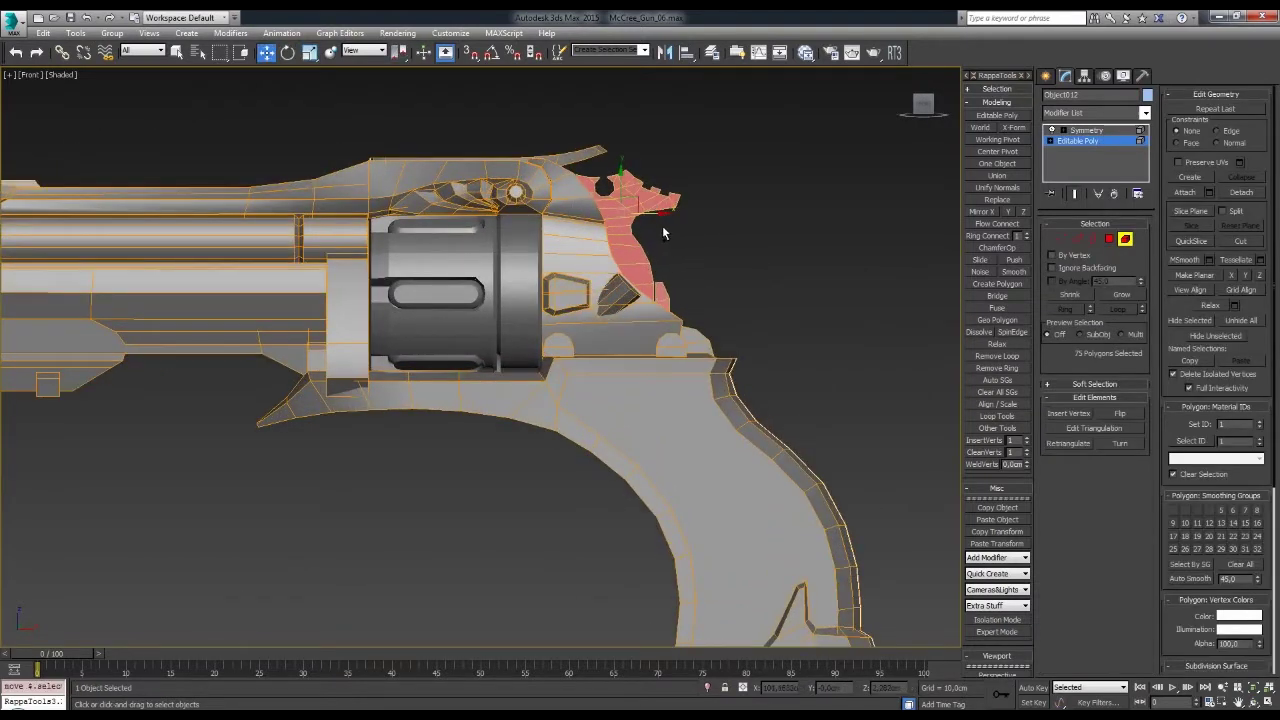
pyautogui.scroll(-4, 740, 293)
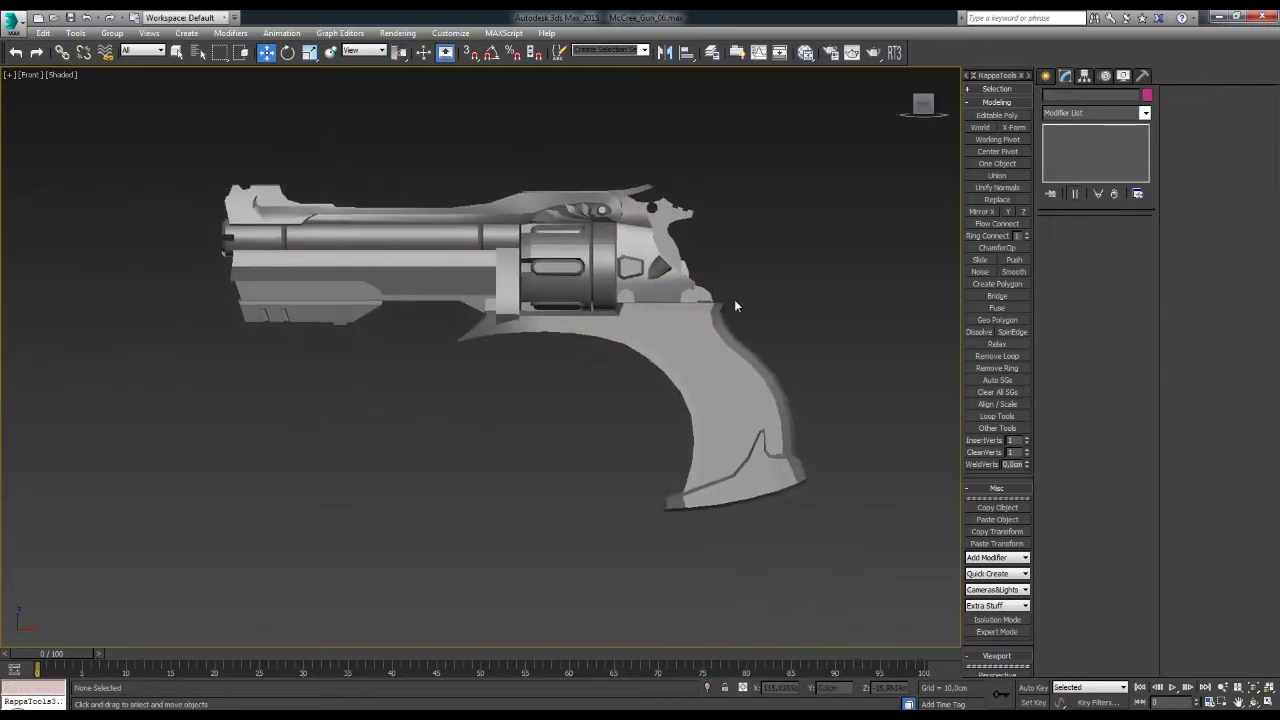
pyautogui.click(724, 398)
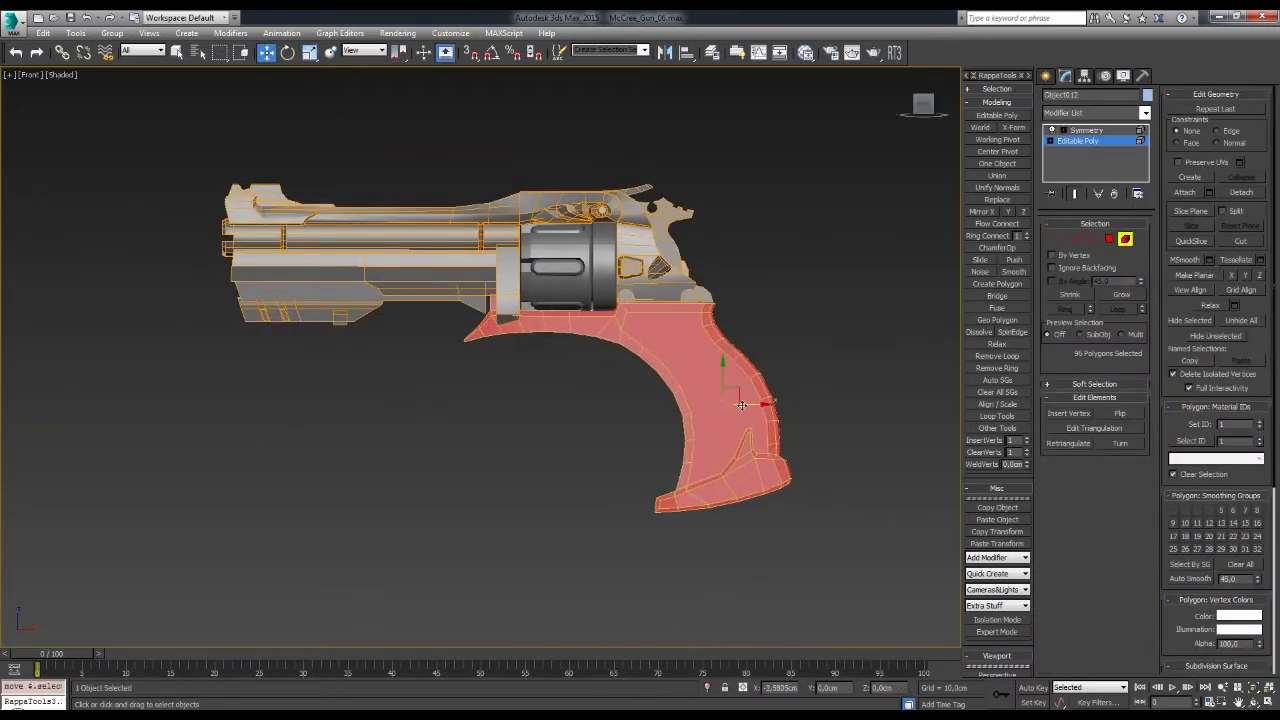
pyautogui.scroll(2, 722, 403)
pyautogui.moveTo(745, 414); pyautogui.dragTo(779, 392)
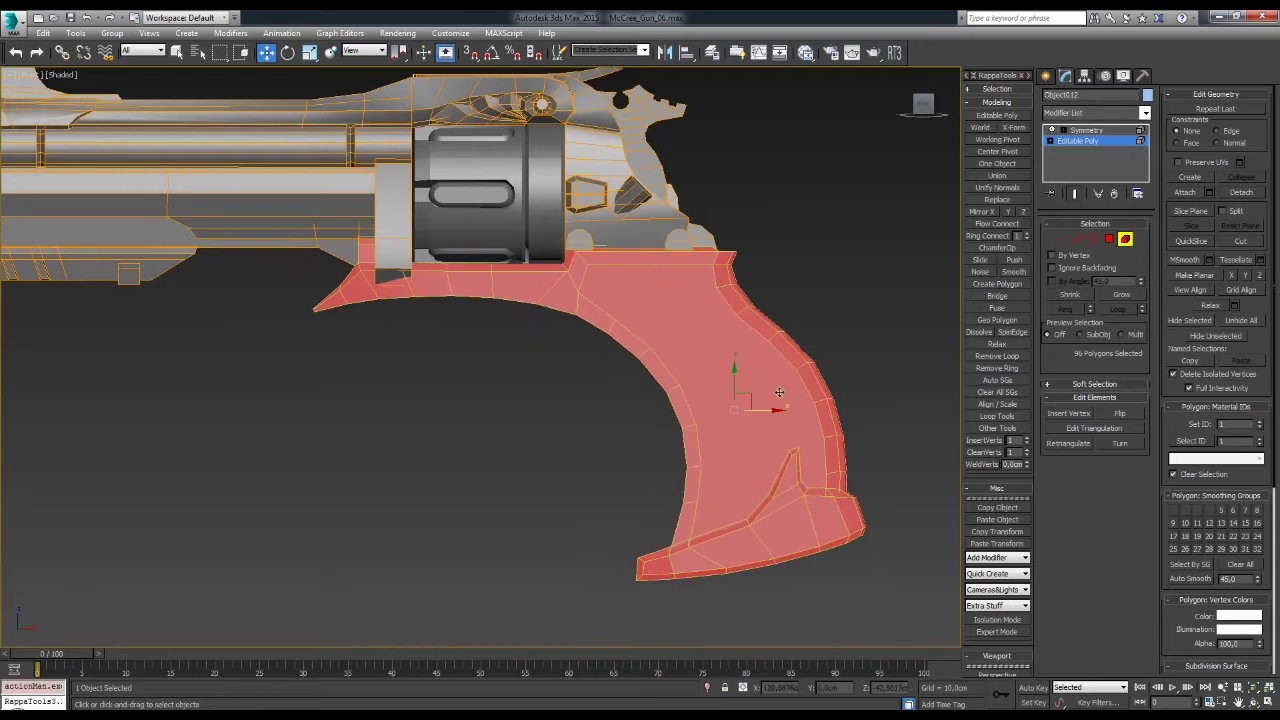
# - Select the faces at the top of the hammer spur
pyautogui.scroll(-2, 729, 277)
pyautogui.scroll(1, 691, 271)
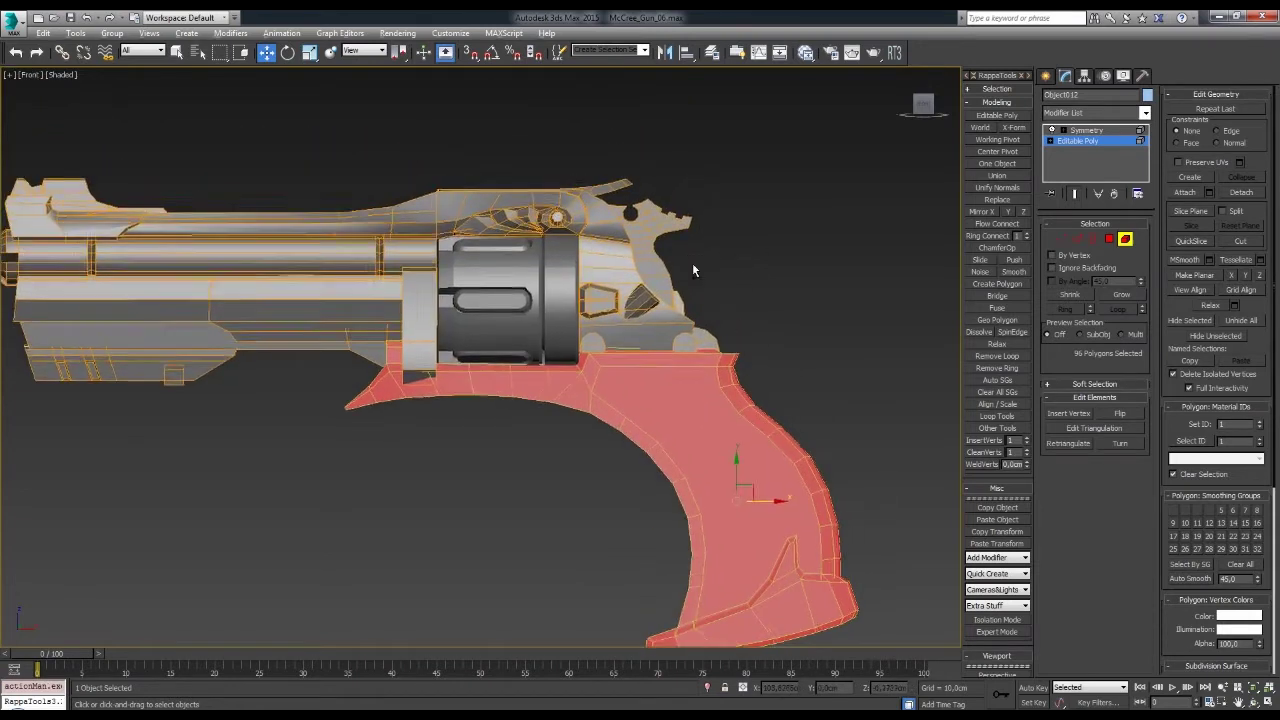
pyautogui.scroll(2, 720, 306)
pyautogui.click(648, 234)
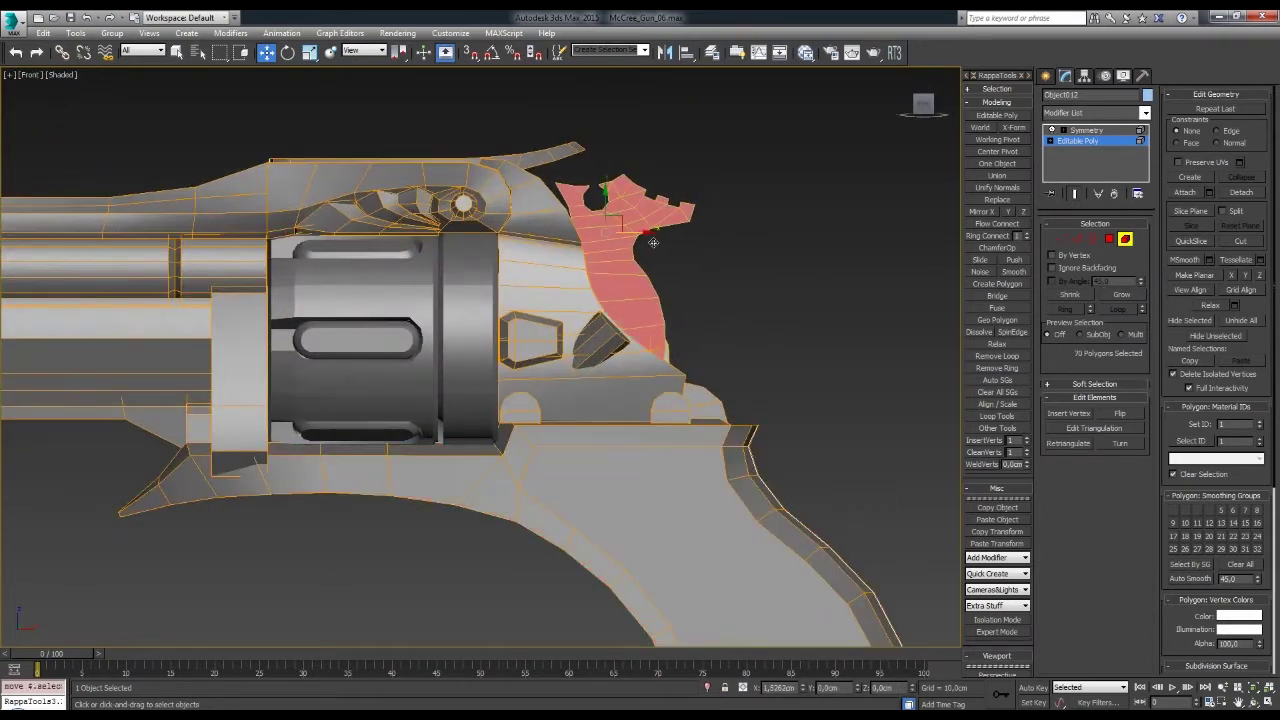
pyautogui.moveTo(653, 242); pyautogui.dragTo(665, 254, button='middle')
pyautogui.moveTo(716, 275); pyautogui.dragTo(587, 415)
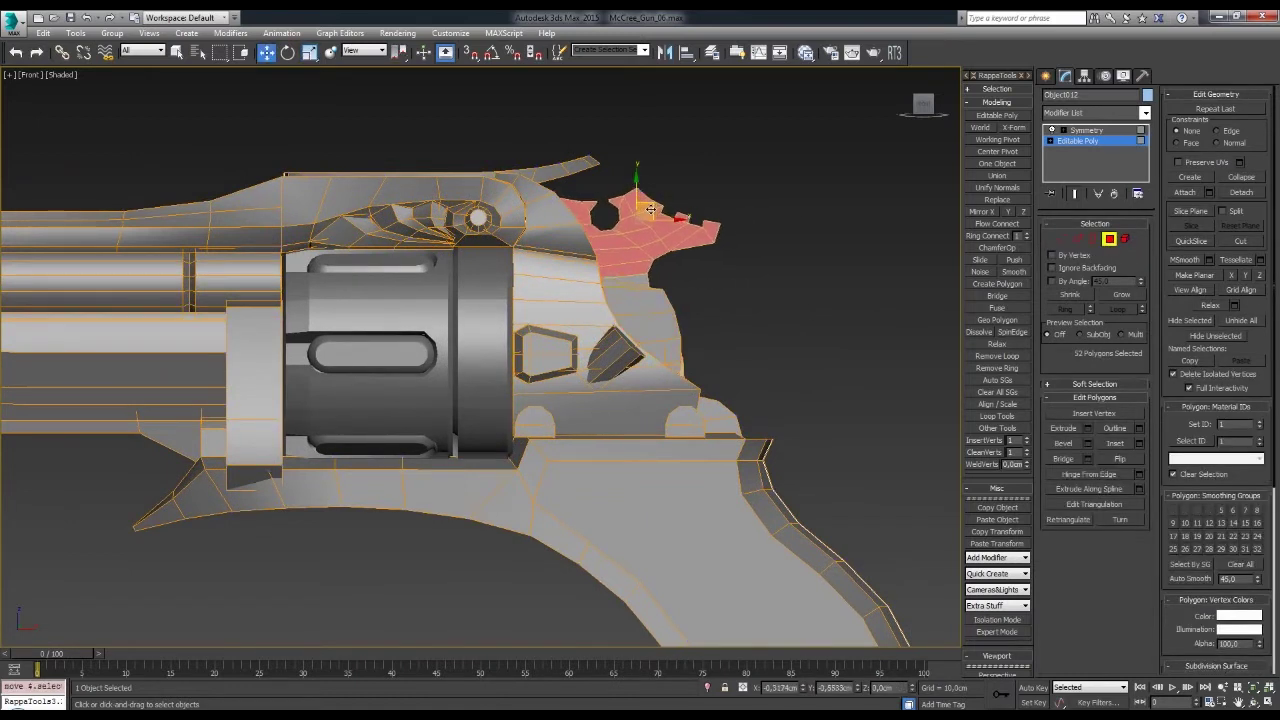
pyautogui.scroll(2, 647, 215)
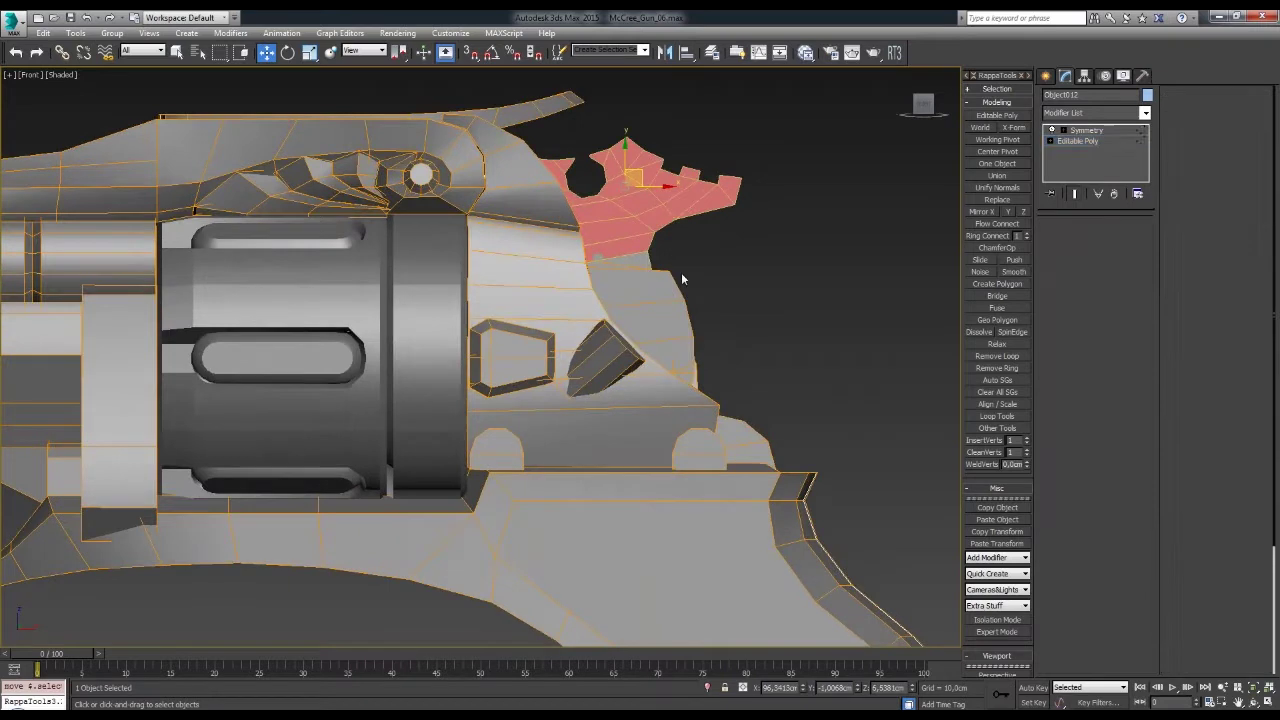
# - Inspect the spur faces in wireframe and by orbiting, then return to Front view
pyautogui.press('1')
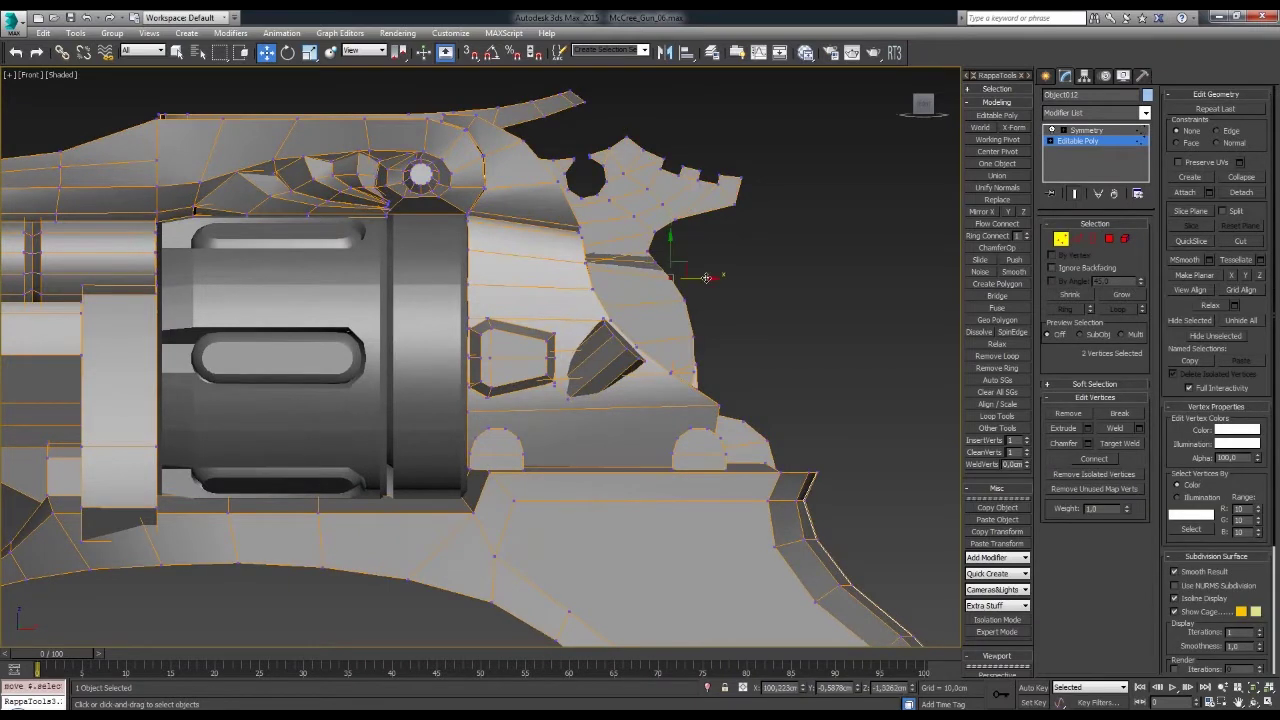
pyautogui.press('F3')
pyautogui.click(572, 279)
pyautogui.press('F3')
pyautogui.press('4')
pyautogui.moveTo(857, 324)
pyautogui.keyDown('alt'); pyautogui.mouseDown(button='middle')
pyautogui.moveTo(650, 384)
pyautogui.moveTo(727, 347)
pyautogui.mouseUp(button='middle'); pyautogui.keyUp('alt')
pyautogui.moveTo(693, 305)
pyautogui.keyDown('alt'); pyautogui.mouseDown(button='middle')
pyautogui.moveTo(716, 327)
pyautogui.moveTo(690, 320)
pyautogui.moveTo(692, 300)
pyautogui.mouseUp(button='middle'); pyautogui.keyUp('alt')
pyautogui.press('e')
pyautogui.scroll(3, 692, 300)
pyautogui.click(680, 305)
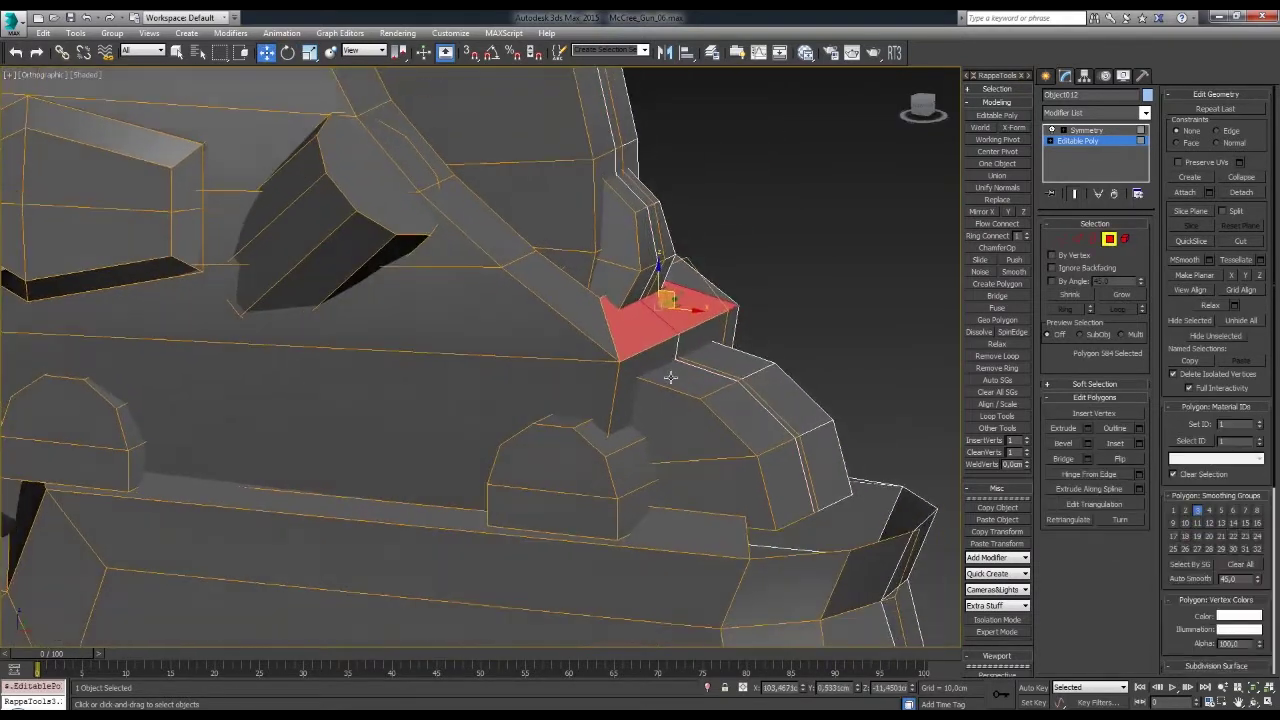
pyautogui.scroll(-3, 670, 377)
pyautogui.scroll(-2, 670, 377)
pyautogui.keyDown('alt'); pyautogui.moveTo(670, 377); pyautogui.dragTo(733, 284, button='middle'); pyautogui.keyUp('alt')
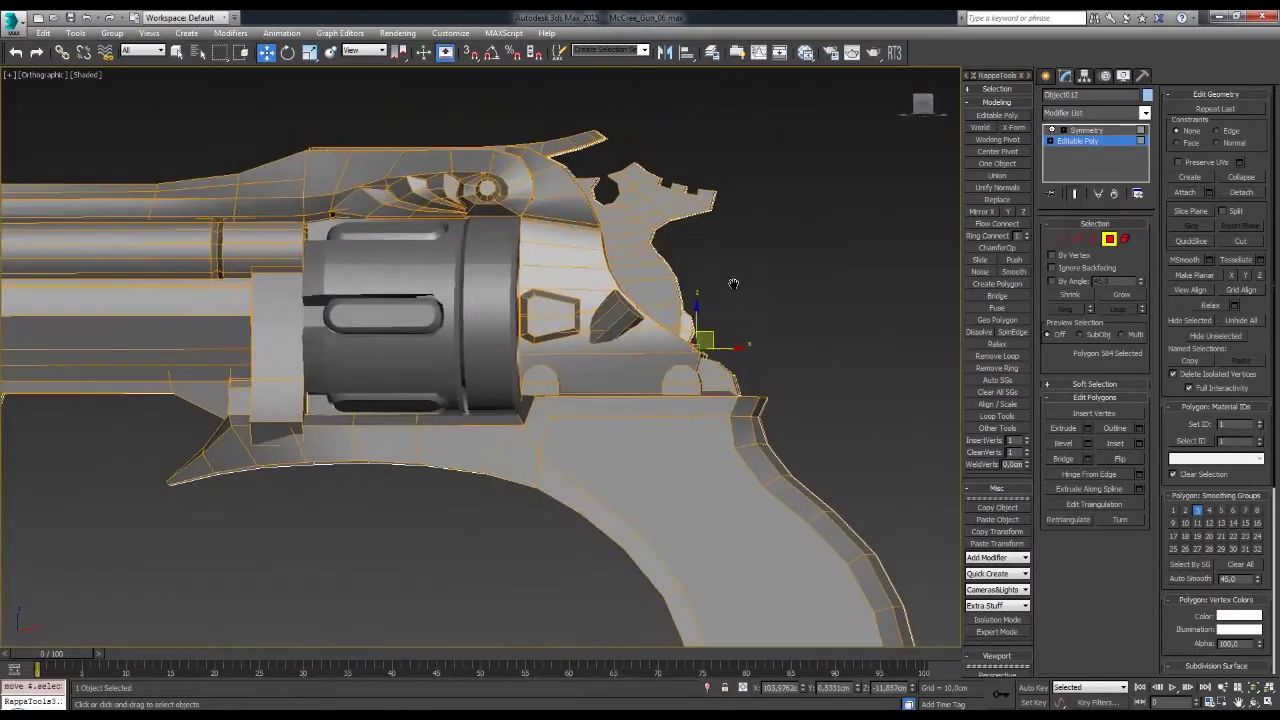
pyautogui.press('f')
pyautogui.scroll(5, 671, 307)
# - Box-select the hammer spur's top-right vertices and move them up and to the left
pyautogui.press('1')
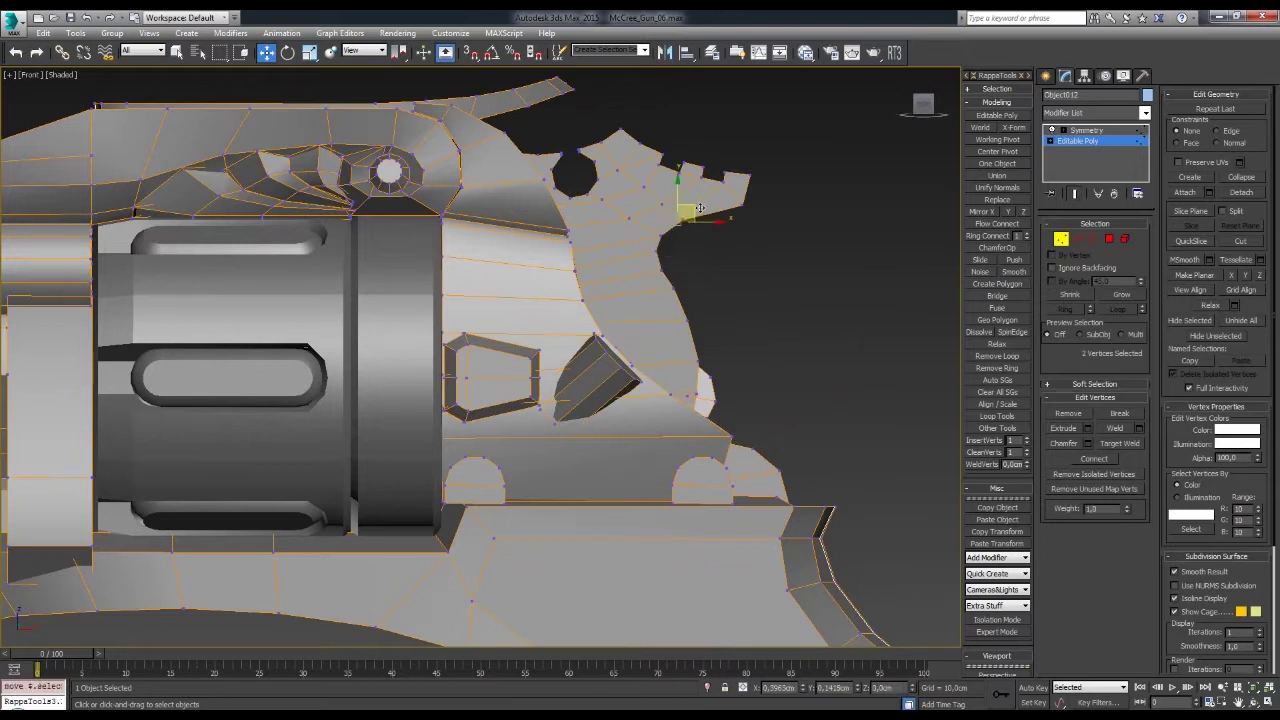
pyautogui.moveTo(795, 243); pyautogui.dragTo(791, 257, button='middle')
pyautogui.moveTo(776, 155); pyautogui.dragTo(753, 182)
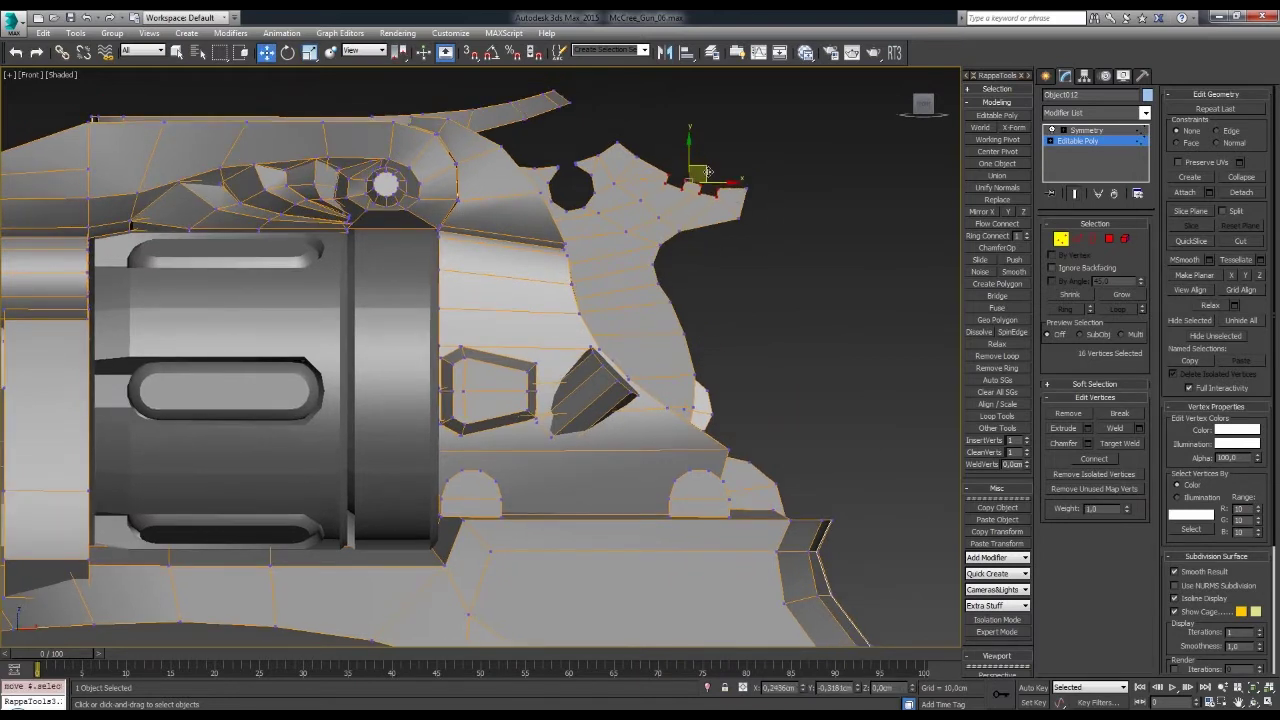
pyautogui.moveTo(656, 146); pyautogui.dragTo(638, 131)
pyautogui.moveTo(638, 131); pyautogui.dragTo(638, 171, button='middle')
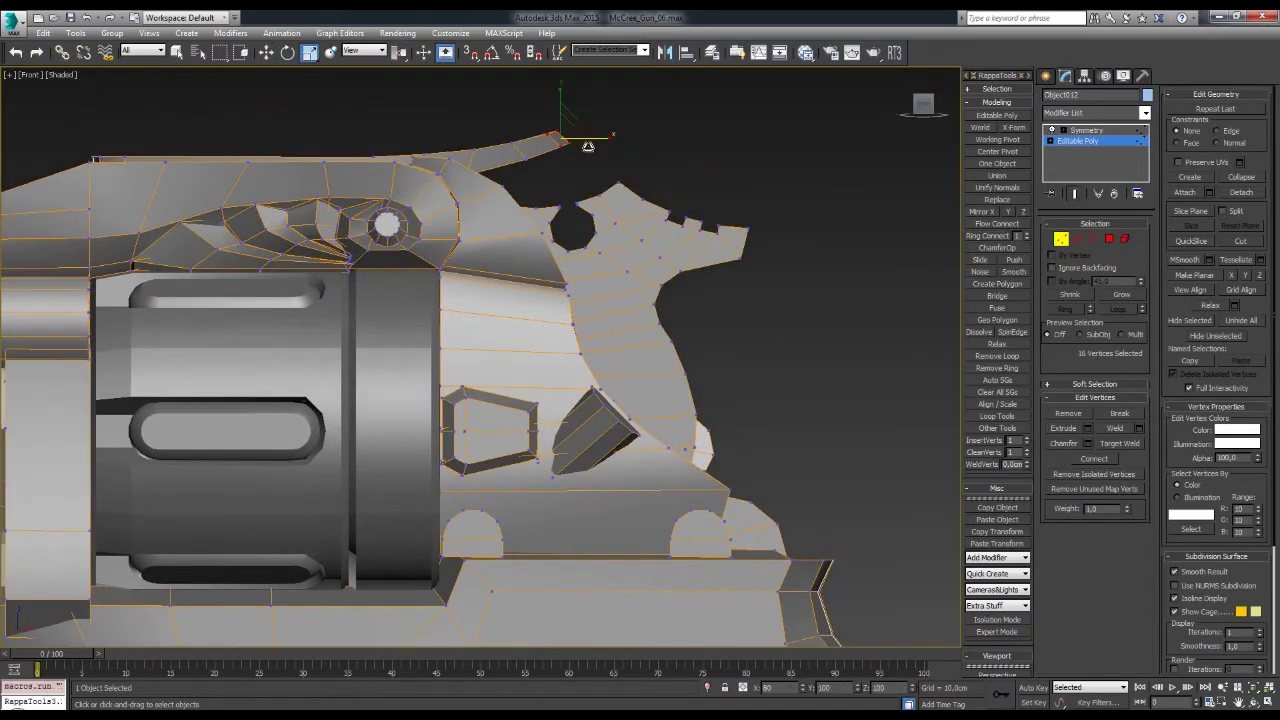
pyautogui.click(596, 136)
# - Check the reshaped spur by picking a pair of hammer vertices, then deselect everything
pyautogui.scroll(-2, 695, 241)
pyautogui.click(740, 276)
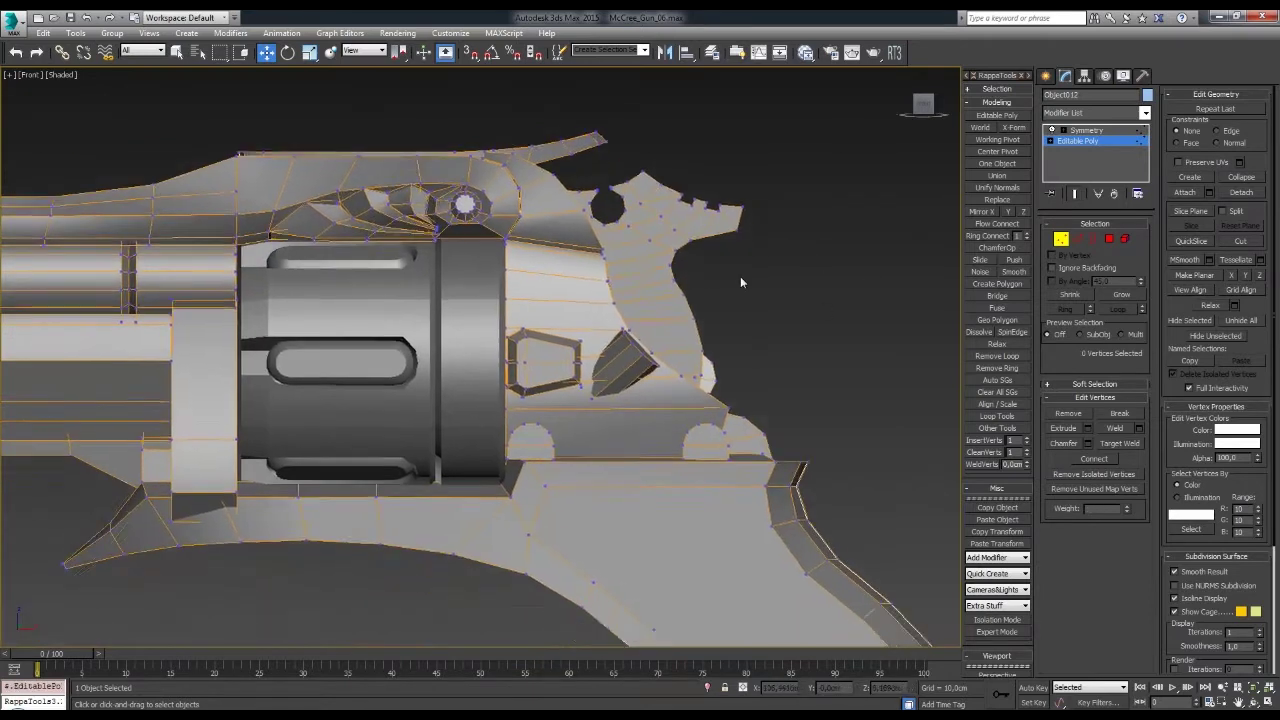
pyautogui.scroll(-2, 804, 302)
pyautogui.scroll(-4, 780, 280)
pyautogui.scroll(3, 727, 225)
pyautogui.scroll(2, 727, 225)
pyautogui.click(715, 205)
pyautogui.click(728, 180)
pyautogui.click(748, 240)
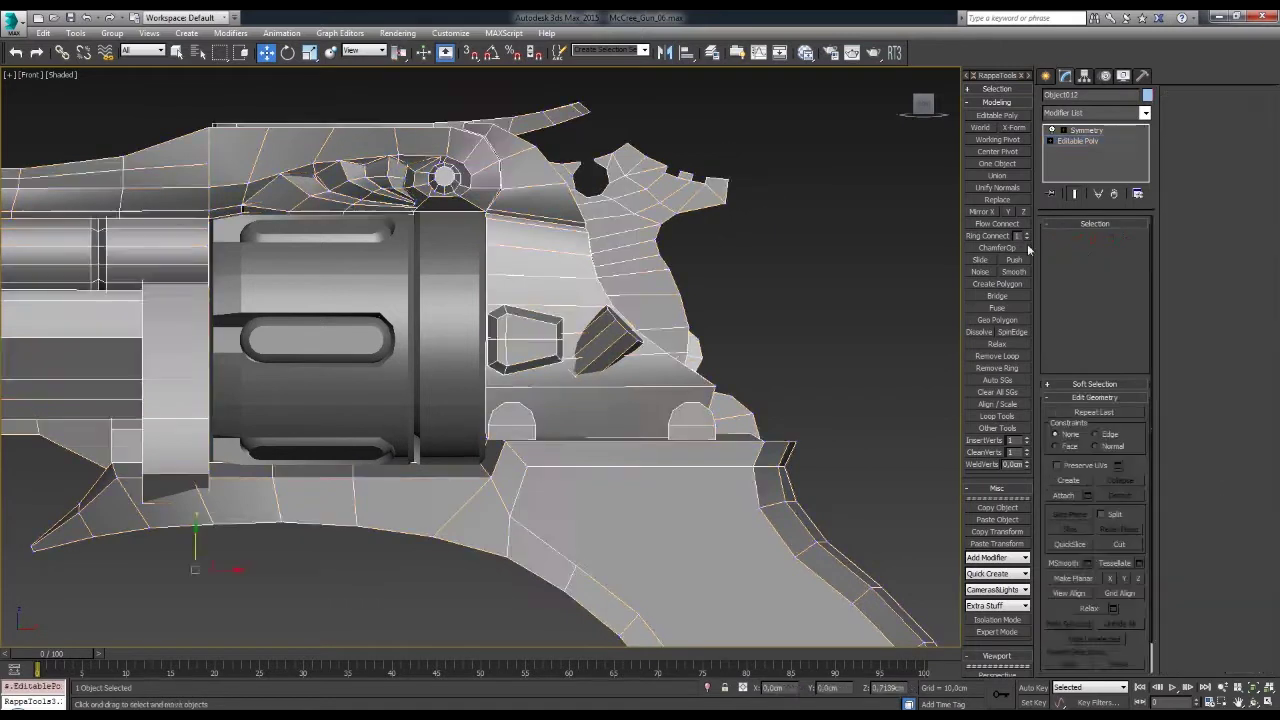
pyautogui.scroll(-3, 744, 255)
pyautogui.keyDown('alt'); pyautogui.moveTo(744, 255); pyautogui.dragTo(711, 322, button='middle'); pyautogui.keyUp('alt')
# - Box-select the vertices along the grip's upper curve and move them left along X
pyautogui.click(711, 322)
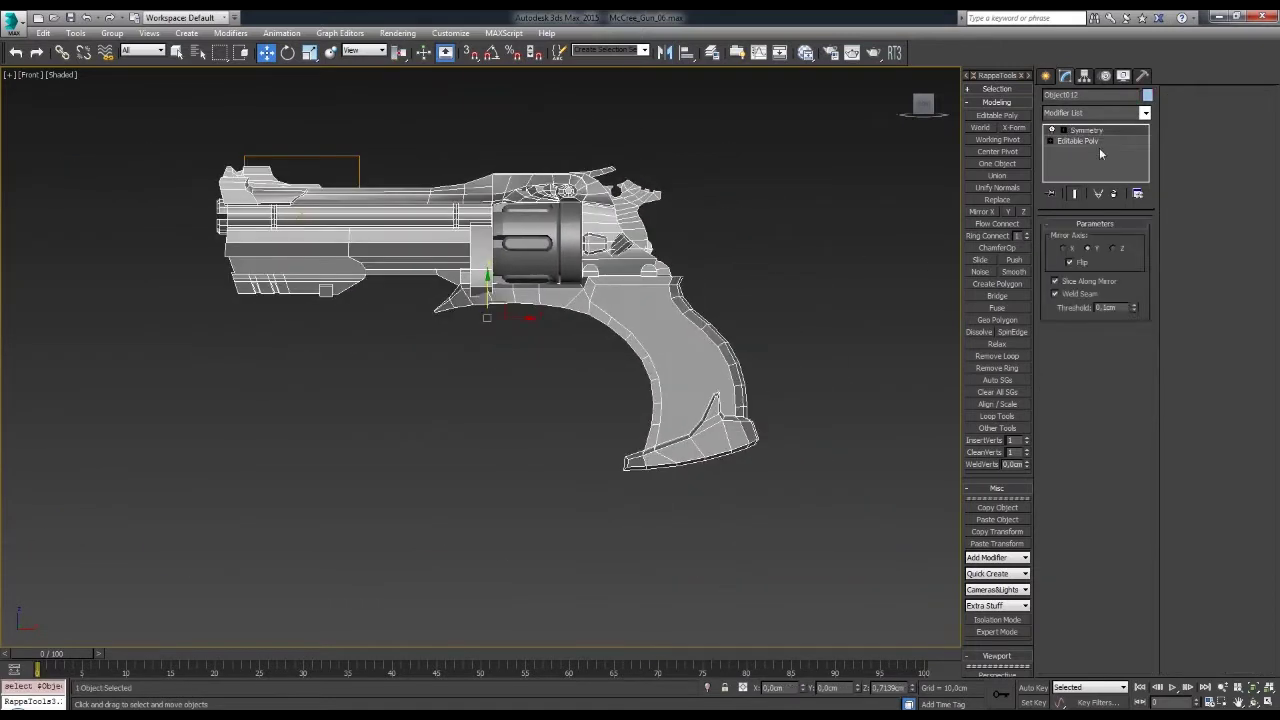
pyautogui.press('4')
pyautogui.scroll(3, 702, 380)
pyautogui.moveTo(702, 380); pyautogui.dragTo(736, 380, button='middle')
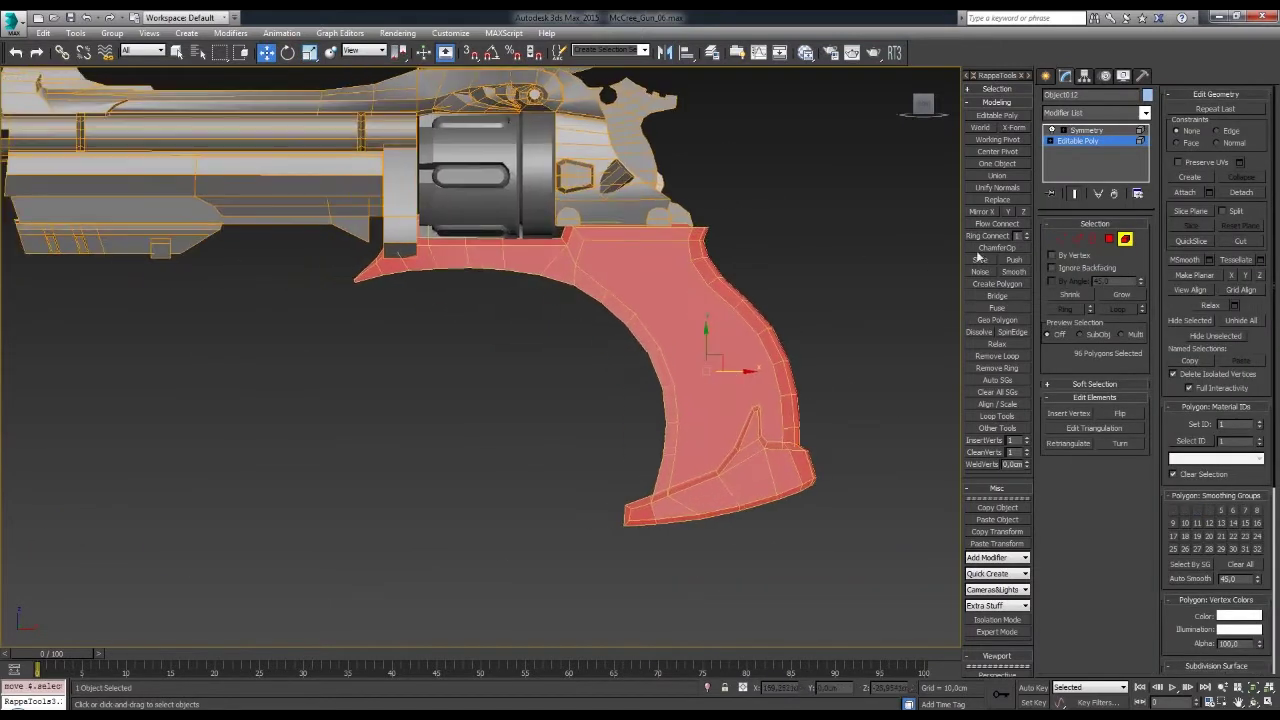
pyautogui.press('1')
pyautogui.moveTo(872, 529); pyautogui.dragTo(629, 294)
pyautogui.keyDown('alt'); pyautogui.moveTo(629, 294); pyautogui.dragTo(672, 319, button='middle'); pyautogui.keyUp('alt')
pyautogui.press('w')
pyautogui.moveTo(468, 271)
pyautogui.mouseDown()
pyautogui.moveTo(455, 273)
pyautogui.moveTo(477, 288)
pyautogui.mouseUp()
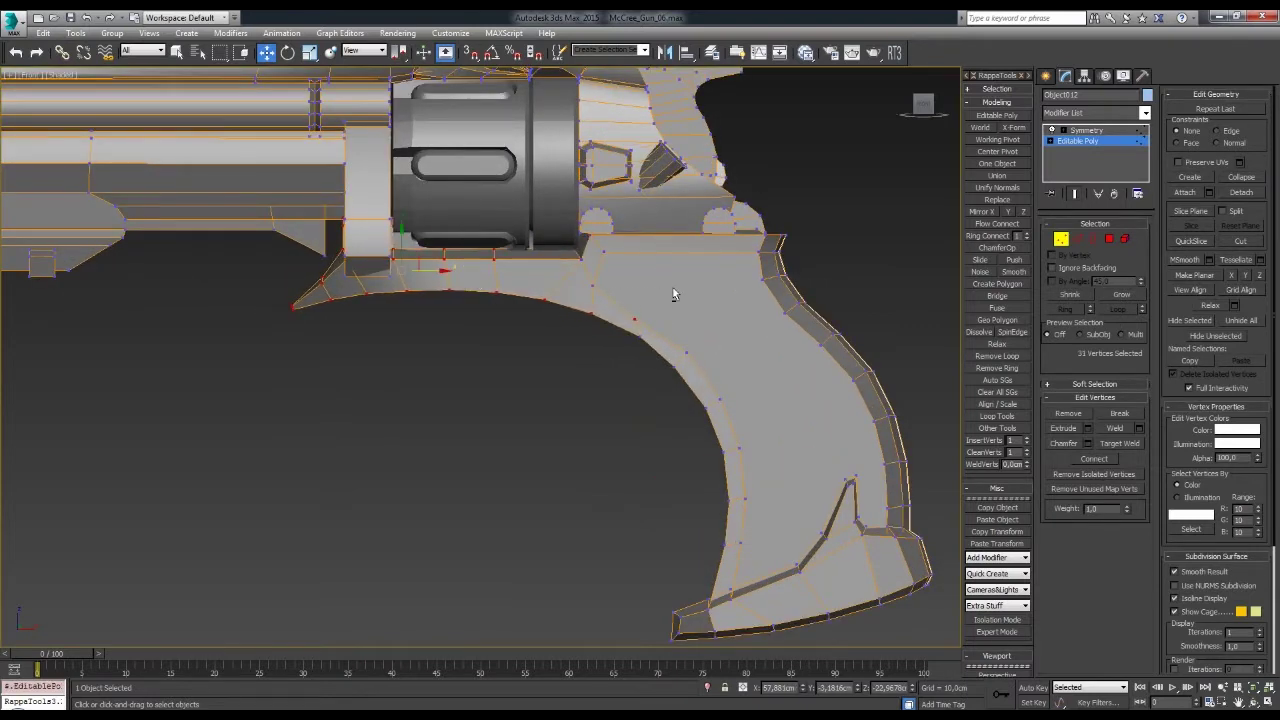
# - Pan across the grip, then deselect and reselect the gun
pyautogui.moveTo(412, 280); pyautogui.dragTo(490, 286, button='middle')
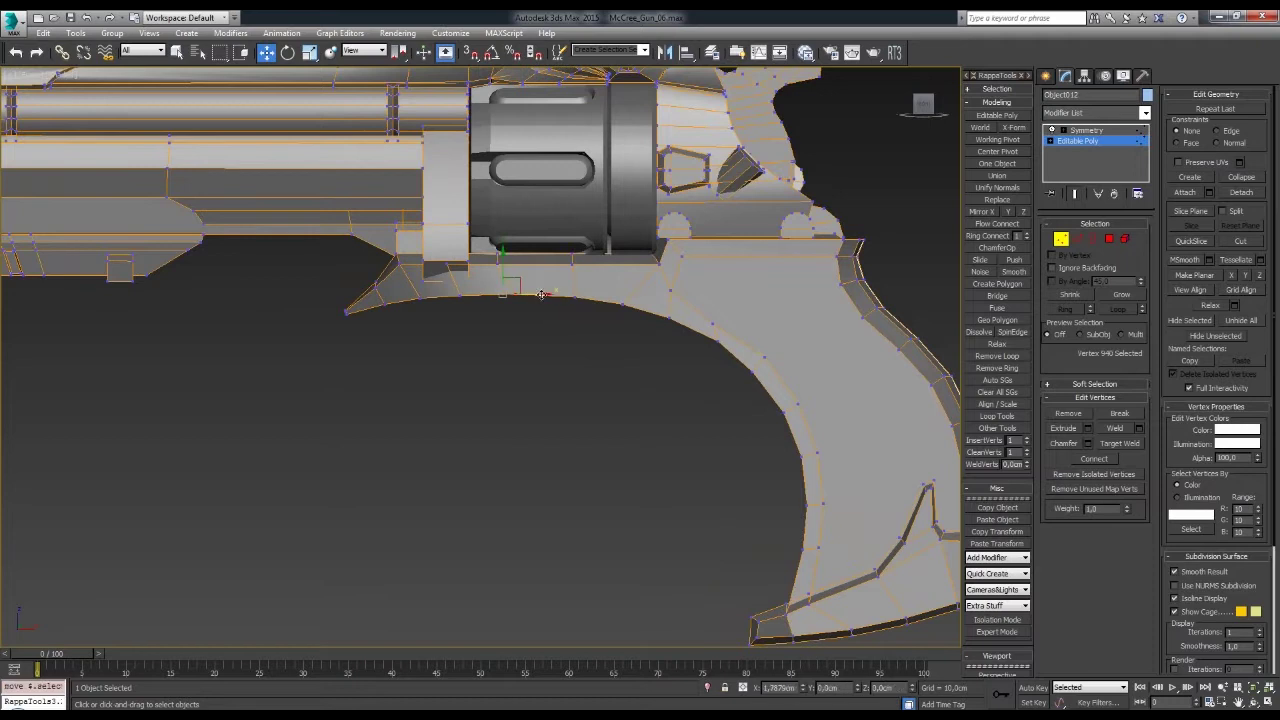
pyautogui.scroll(-5, 752, 346)
pyautogui.click(752, 346)
pyautogui.scroll(-3, 752, 346)
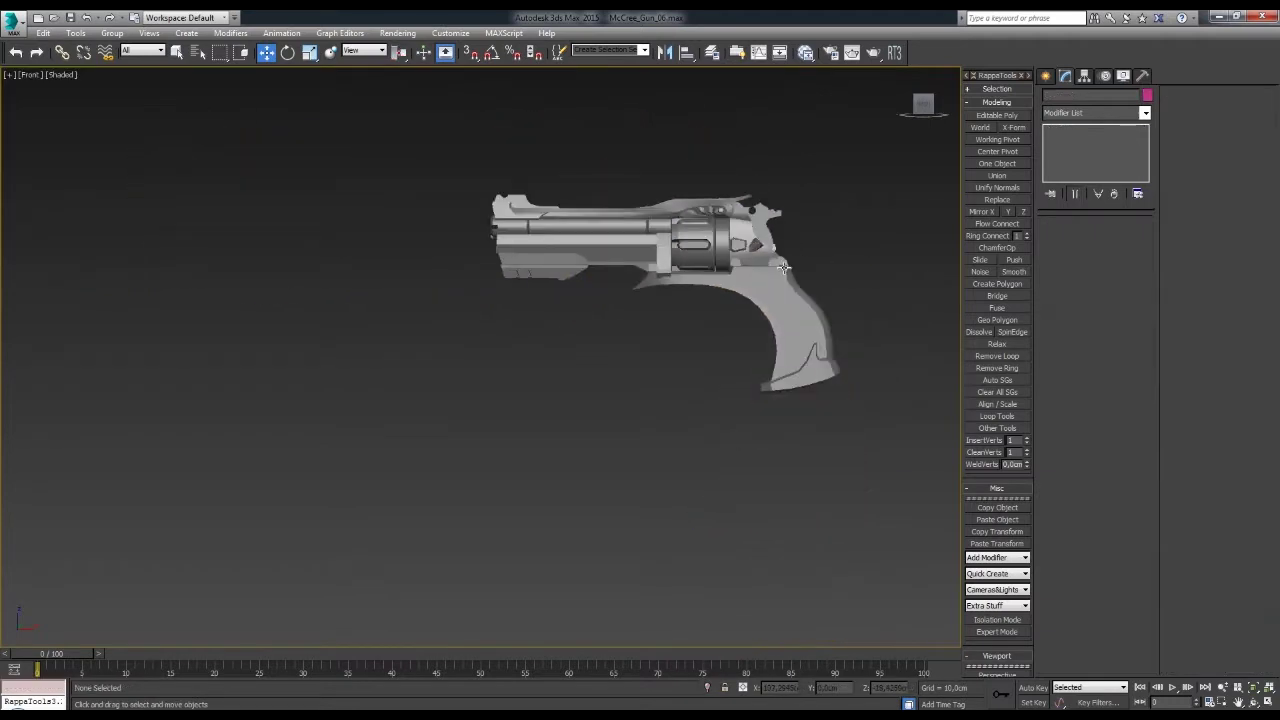
pyautogui.scroll(5, 734, 289)
pyautogui.click(691, 257)
pyautogui.scroll(3, 691, 257)
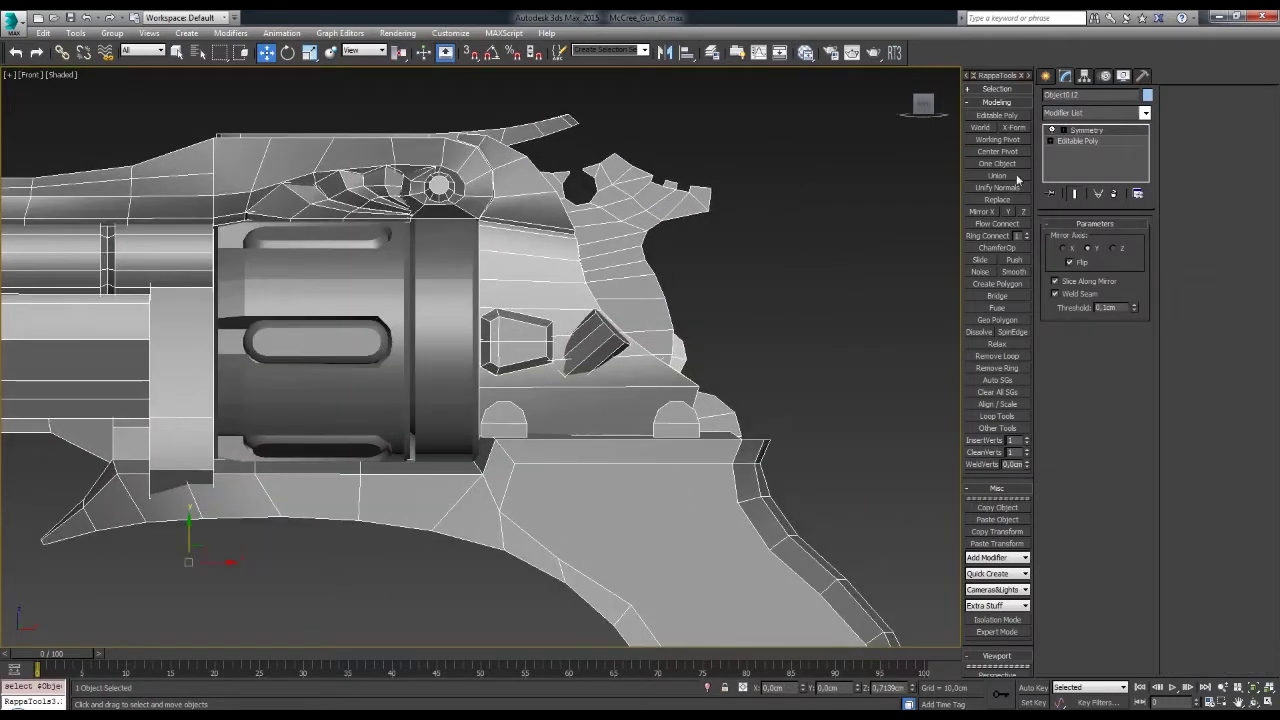
pyautogui.scroll(3, 670, 213)
# - Show mesh edges on the shaded model with F4 and return to vertex editing
pyautogui.press('1')
pyautogui.scroll(-2, 729, 193)
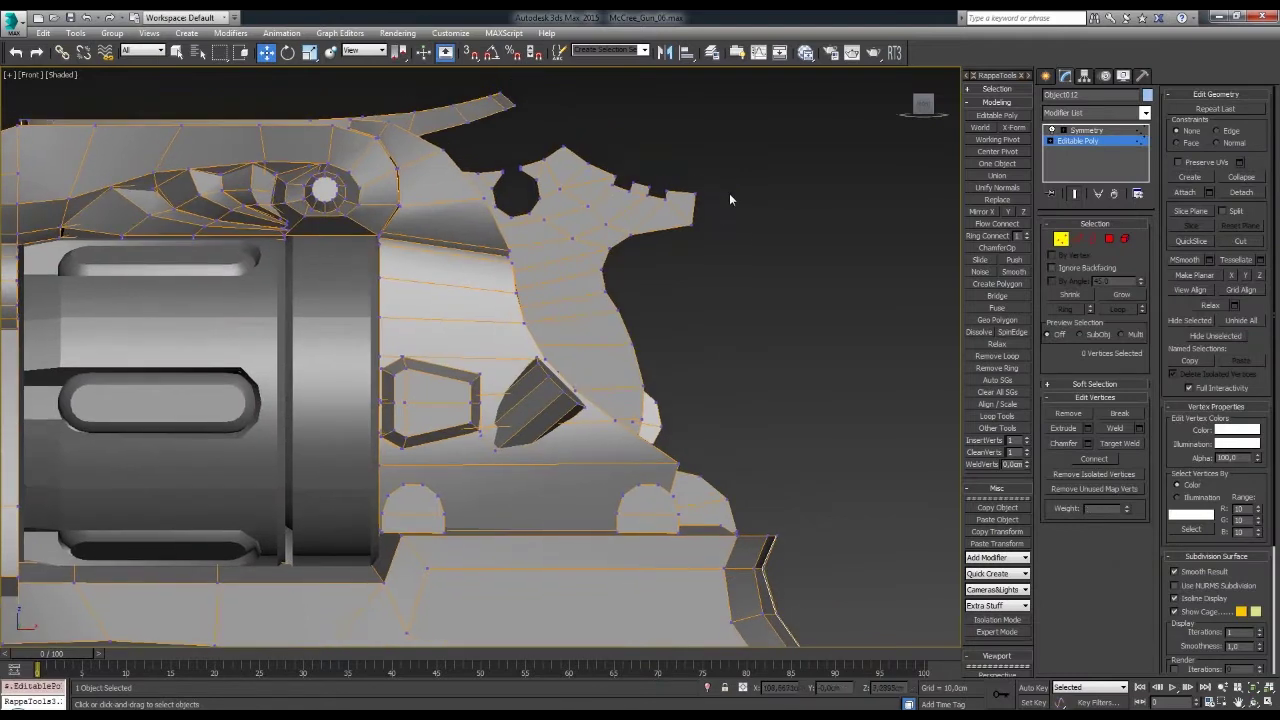
pyautogui.scroll(-4, 763, 274)
pyautogui.press('F4')
pyautogui.scroll(5, 684, 301)
pyautogui.press('1')
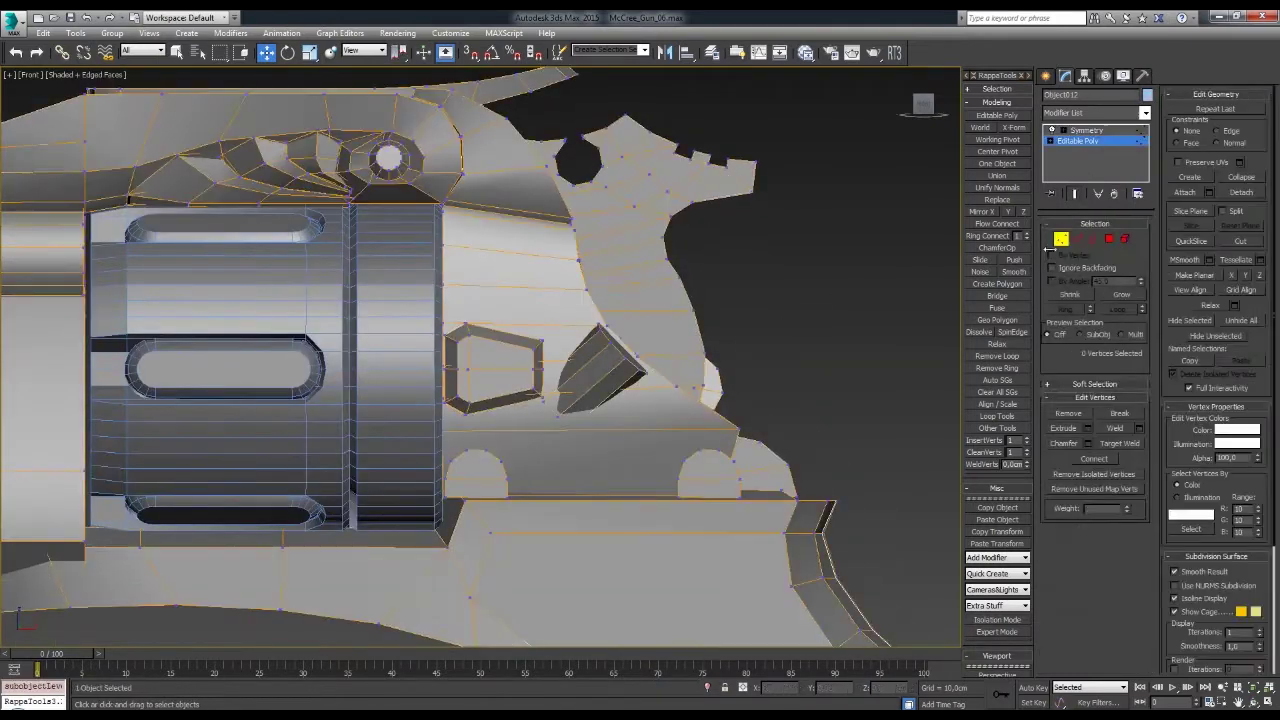
pyautogui.scroll(-3, 700, 322)
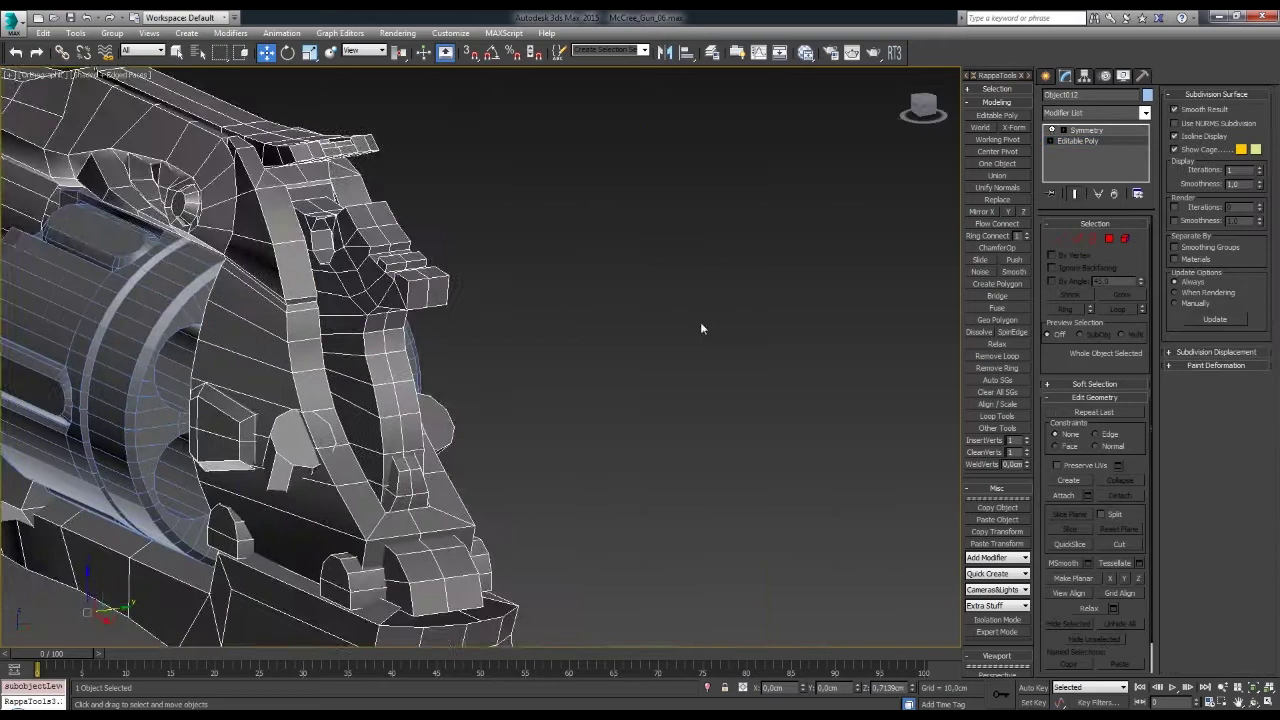
# - Select a single face beside the hammer, then deselect and hide the mesh edges
pyautogui.keyDown('alt'); pyautogui.moveTo(700, 322); pyautogui.dragTo(1101, 239, button='middle'); pyautogui.keyUp('alt')
pyautogui.click(1109, 238)
pyautogui.click(394, 366)
pyautogui.scroll(2, 430, 360)
pyautogui.keyDown('alt'); pyautogui.moveTo(430, 362); pyautogui.dragTo(600, 330, button='middle'); pyautogui.keyUp('alt')
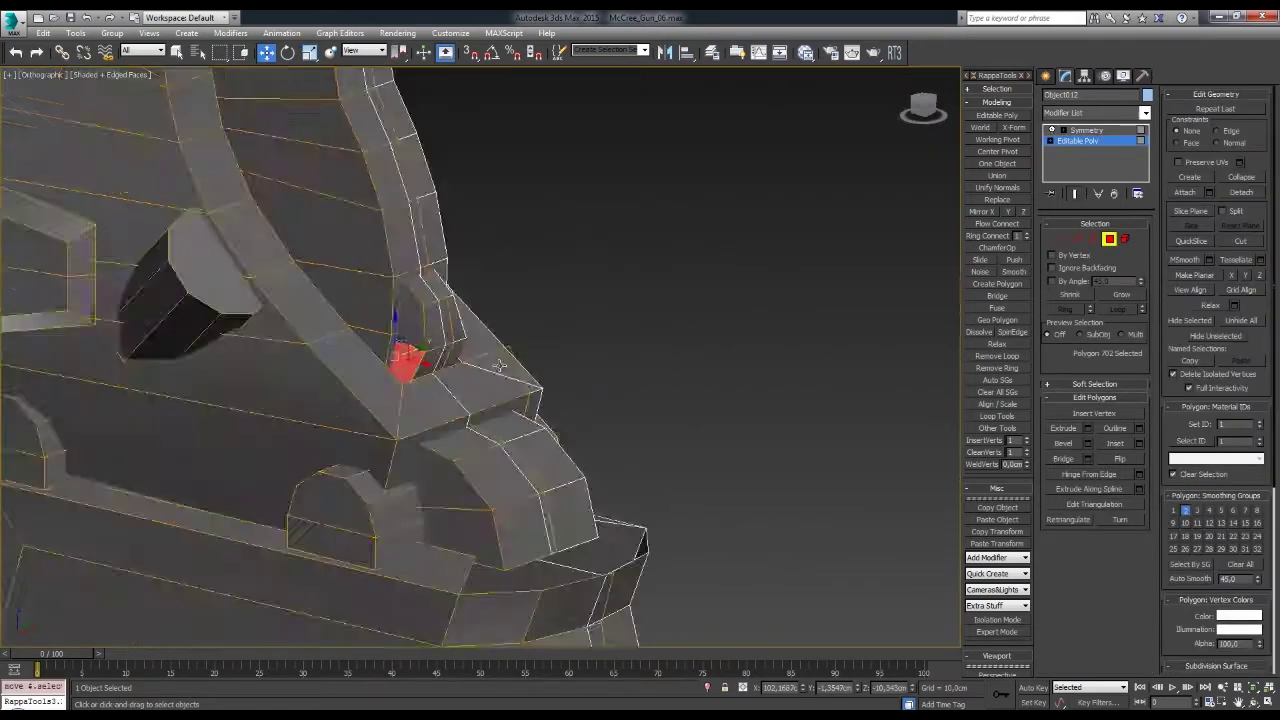
pyautogui.scroll(-5, 945, 320)
pyautogui.click(676, 315)
pyautogui.press('F4')
# - Orbit along the grip to a side view and switch to the front view
pyautogui.keyDown('alt'); pyautogui.moveTo(676, 315); pyautogui.dragTo(721, 310, button='middle'); pyautogui.keyUp('alt')
pyautogui.scroll(3, 721, 310)
pyautogui.click(721, 310)
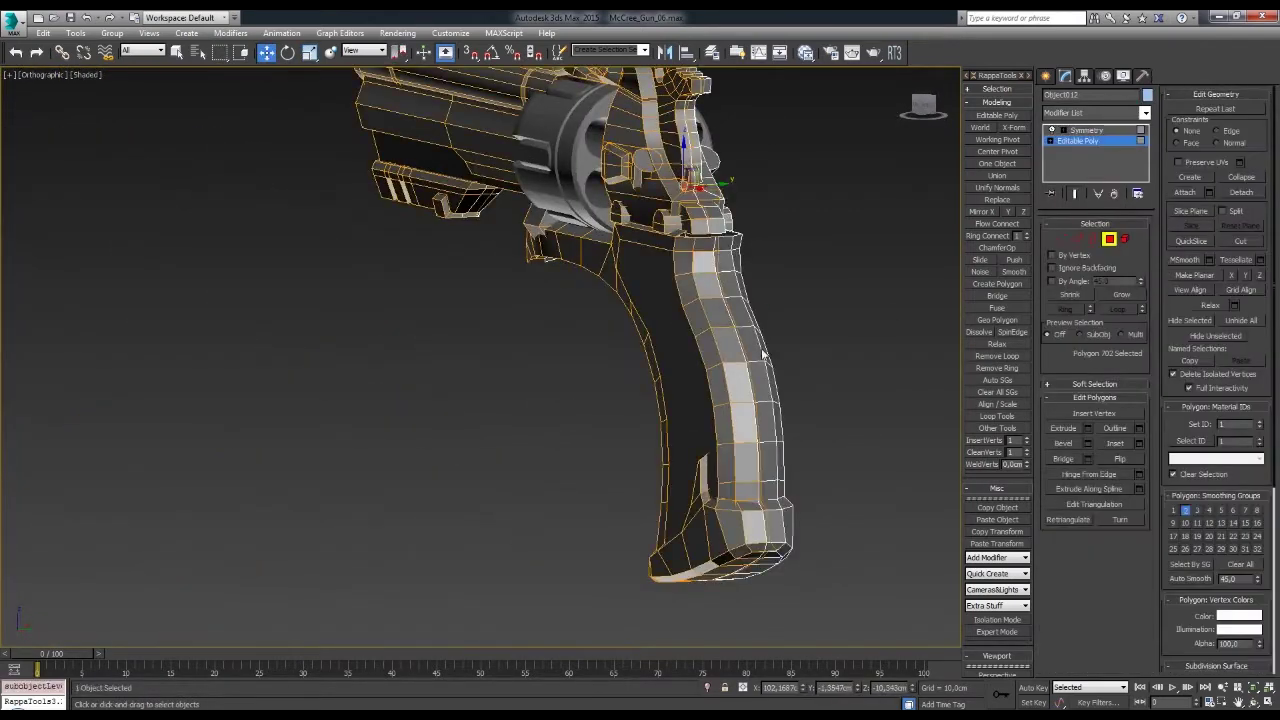
pyautogui.click(786, 346)
pyautogui.scroll(-3, 786, 346)
pyautogui.moveTo(786, 346)
pyautogui.keyDown('alt'); pyautogui.mouseDown(button='middle')
pyautogui.moveTo(707, 342)
pyautogui.moveTo(680, 370)
pyautogui.mouseUp(button='middle'); pyautogui.keyUp('alt')
pyautogui.scroll(2, 707, 342)
pyautogui.press('f')
pyautogui.scroll(3, 646, 326)
pyautogui.scroll(-3, 734, 409)
# - Box-select the hammer spur's faces with the scale tool active, then orbit out to the whole gun
pyautogui.click(734, 409)
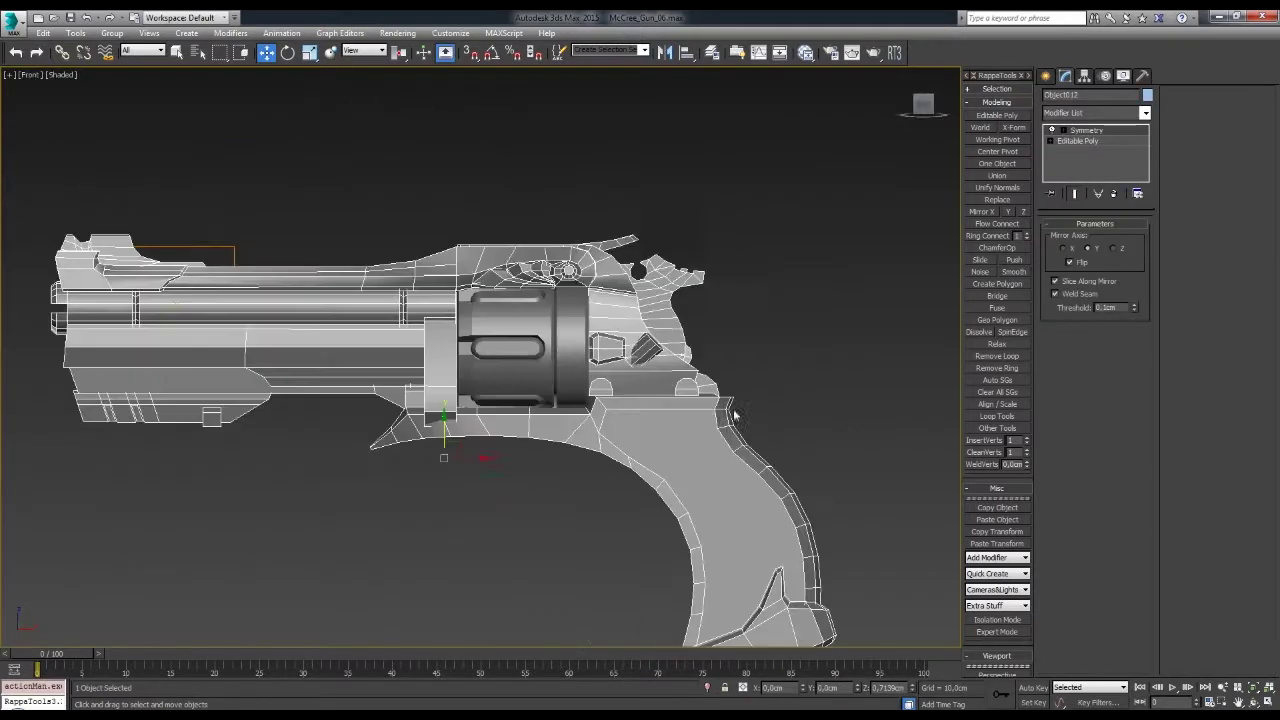
pyautogui.scroll(1, 723, 262)
pyautogui.moveTo(723, 262); pyautogui.dragTo(618, 317)
pyautogui.press('r')
pyautogui.scroll(3, 650, 280)
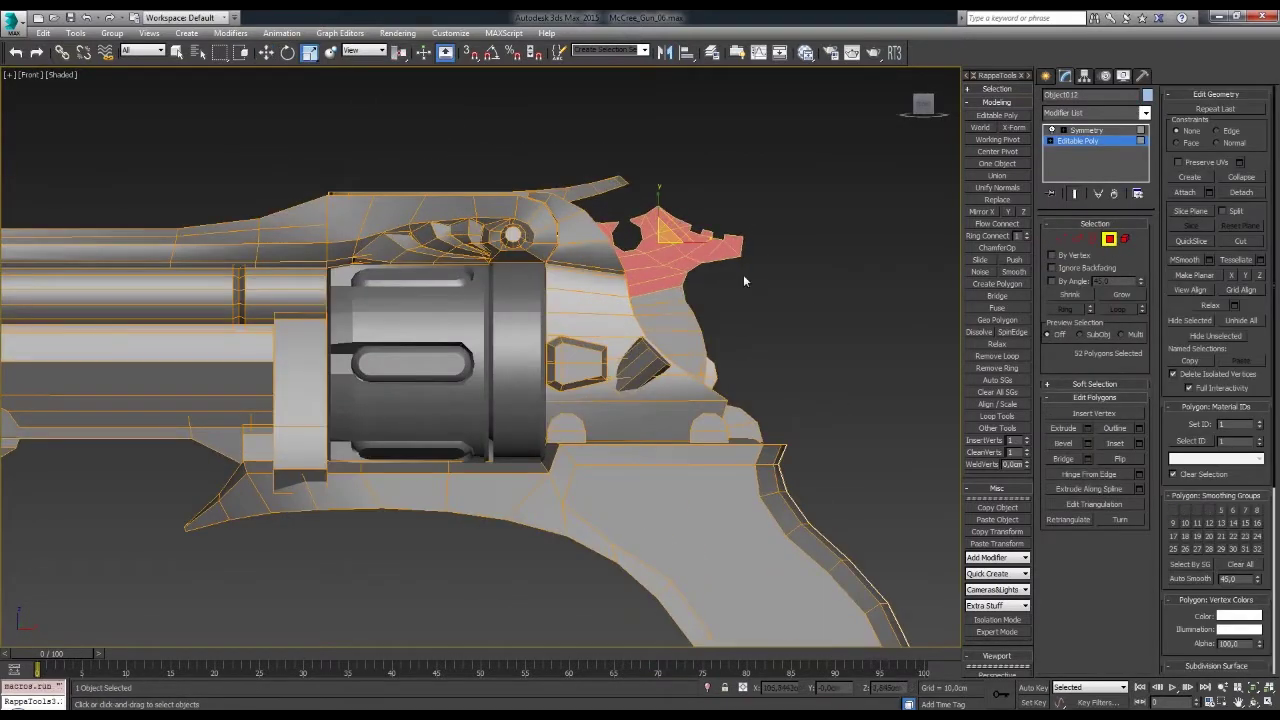
pyautogui.moveTo(760, 272)
pyautogui.keyDown('alt'); pyautogui.mouseDown(button='middle')
pyautogui.moveTo(669, 277)
pyautogui.moveTo(787, 332)
pyautogui.moveTo(686, 297)
pyautogui.moveTo(689, 347)
pyautogui.mouseUp(button='middle'); pyautogui.keyUp('alt')
pyautogui.click(669, 277)
pyautogui.scroll(-3, 787, 332)
# - In the front view, select a pair of grip vertices, then orbit to a three-quarter view
pyautogui.press('p')
pyautogui.scroll(3, 714, 337)
pyautogui.press('f')
pyautogui.scroll(3, 689, 347)
pyautogui.click(657, 277)
pyautogui.press('1')
pyautogui.moveTo(645, 270); pyautogui.dragTo(615, 300)
pyautogui.keyDown('alt'); pyautogui.moveTo(657, 277); pyautogui.dragTo(752, 342, button='middle'); pyautogui.keyUp('alt')
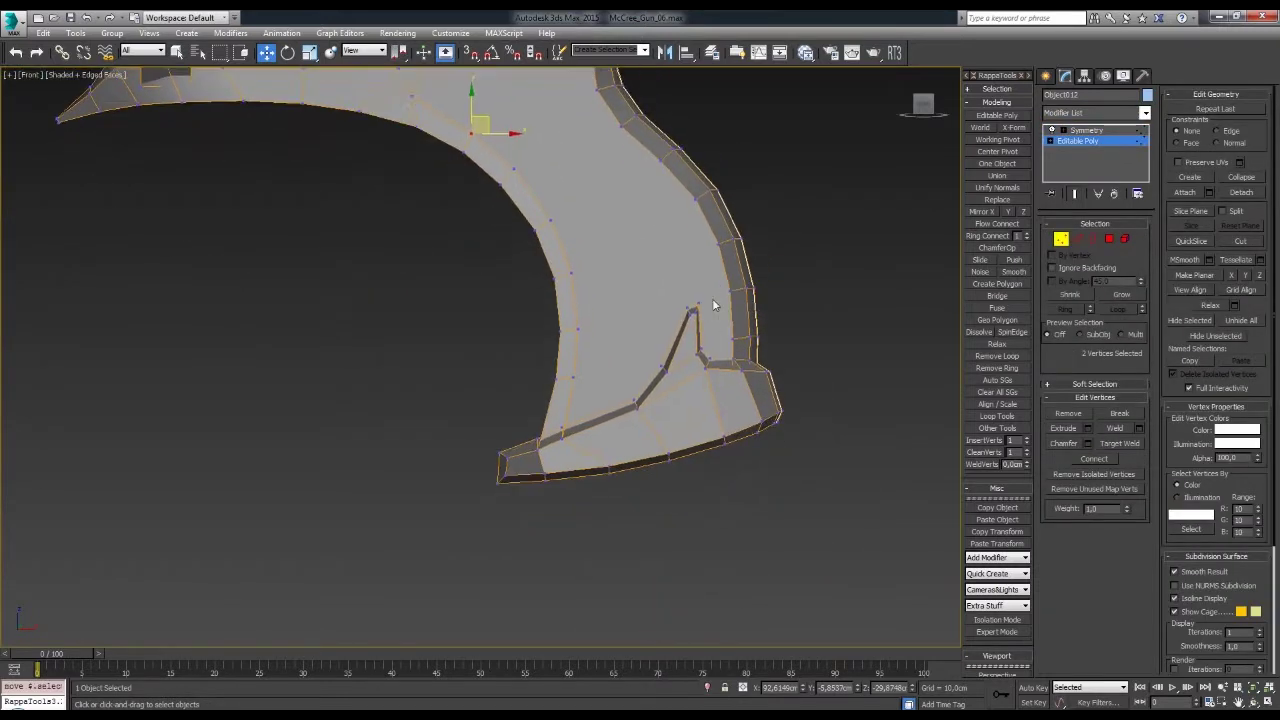
pyautogui.scroll(4, 752, 342)
pyautogui.moveTo(683, 374)
pyautogui.keyDown('alt'); pyautogui.mouseDown(button='middle')
pyautogui.moveTo(698, 337)
pyautogui.moveTo(693, 376)
pyautogui.moveTo(612, 353)
pyautogui.moveTo(643, 534)
pyautogui.mouseUp(button='middle'); pyautogui.keyUp('alt')
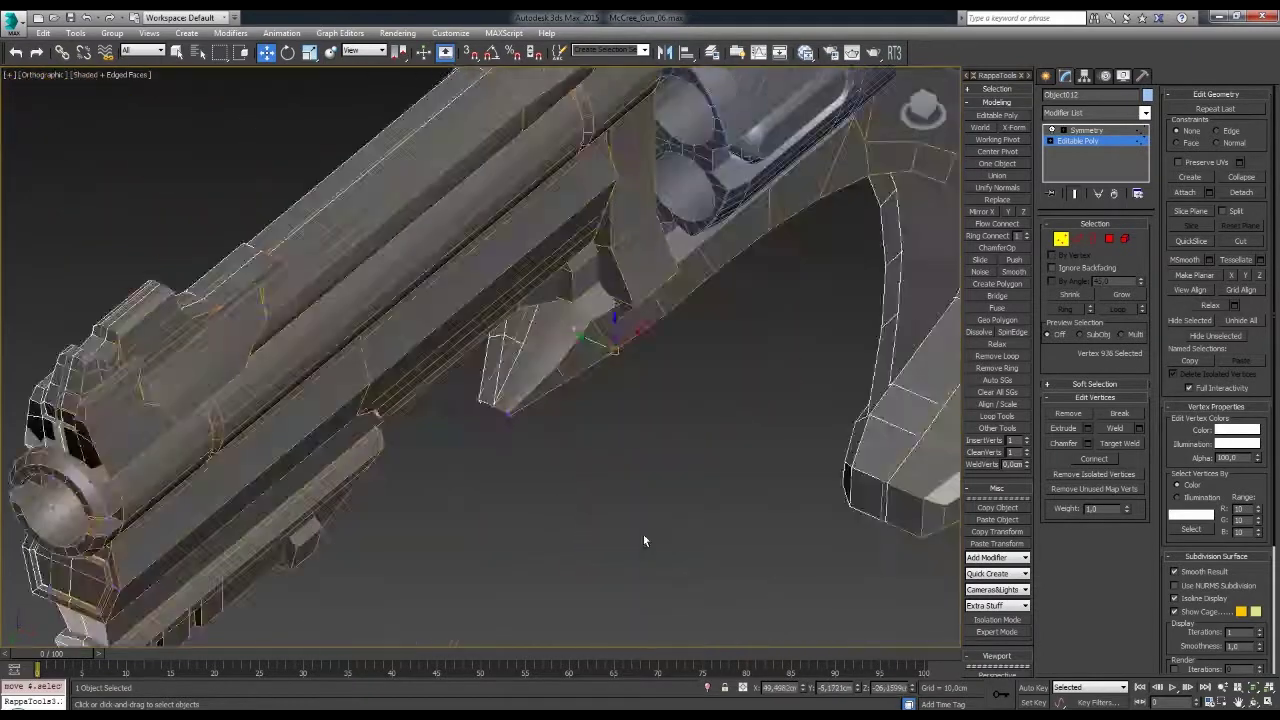
pyautogui.scroll(5, 643, 534)
pyautogui.moveTo(545, 345); pyautogui.dragTo(590, 390)
pyautogui.scroll(2, 651, 447)
pyautogui.click(651, 447)
pyautogui.keyDown('alt'); pyautogui.moveTo(651, 447); pyautogui.dragTo(562, 340, button='middle'); pyautogui.keyUp('alt')
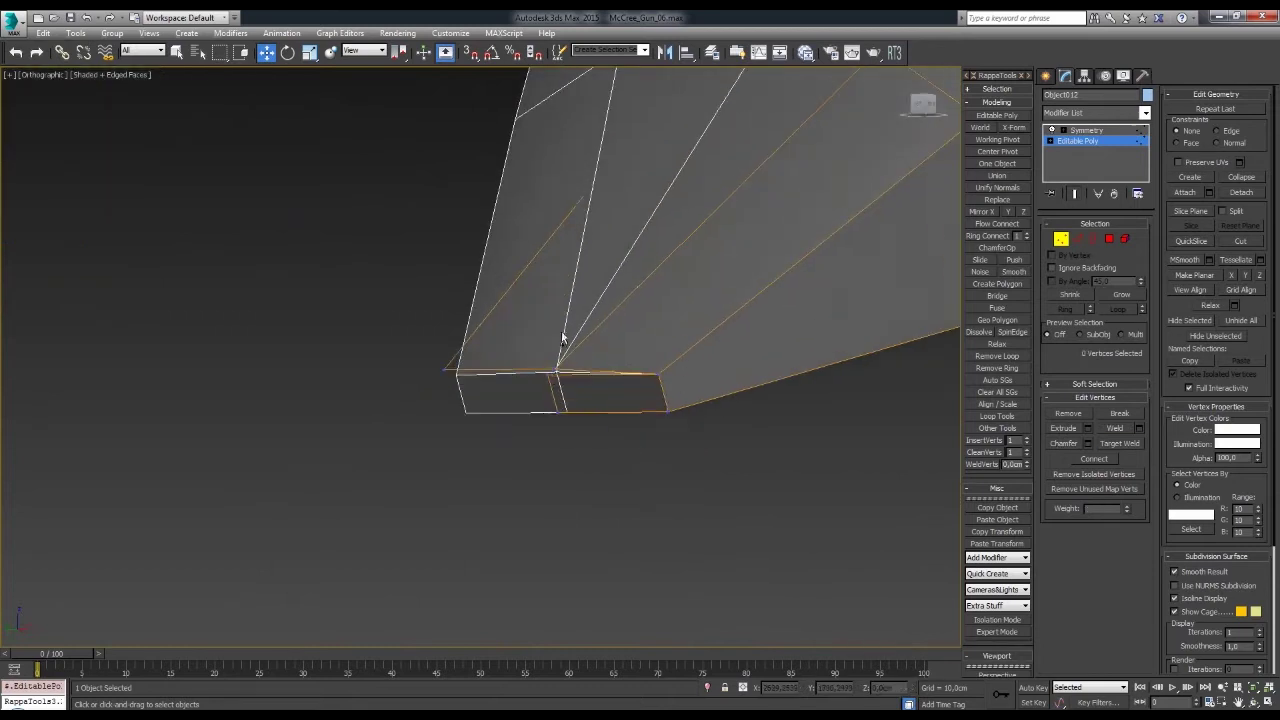
pyautogui.scroll(-5, 587, 372)
pyautogui.moveTo(757, 243)
pyautogui.keyDown('alt'); pyautogui.mouseDown(button='middle')
pyautogui.moveTo(779, 323)
pyautogui.moveTo(722, 310)
pyautogui.moveTo(713, 294)
pyautogui.moveTo(740, 283)
pyautogui.moveTo(574, 306)
pyautogui.moveTo(693, 345)
pyautogui.moveTo(900, 520)
pyautogui.mouseUp(button='middle'); pyautogui.keyUp('alt')
pyautogui.press('F4')
pyautogui.scroll(6, 660, 400)
pyautogui.press('F4')
pyautogui.click(546, 603)
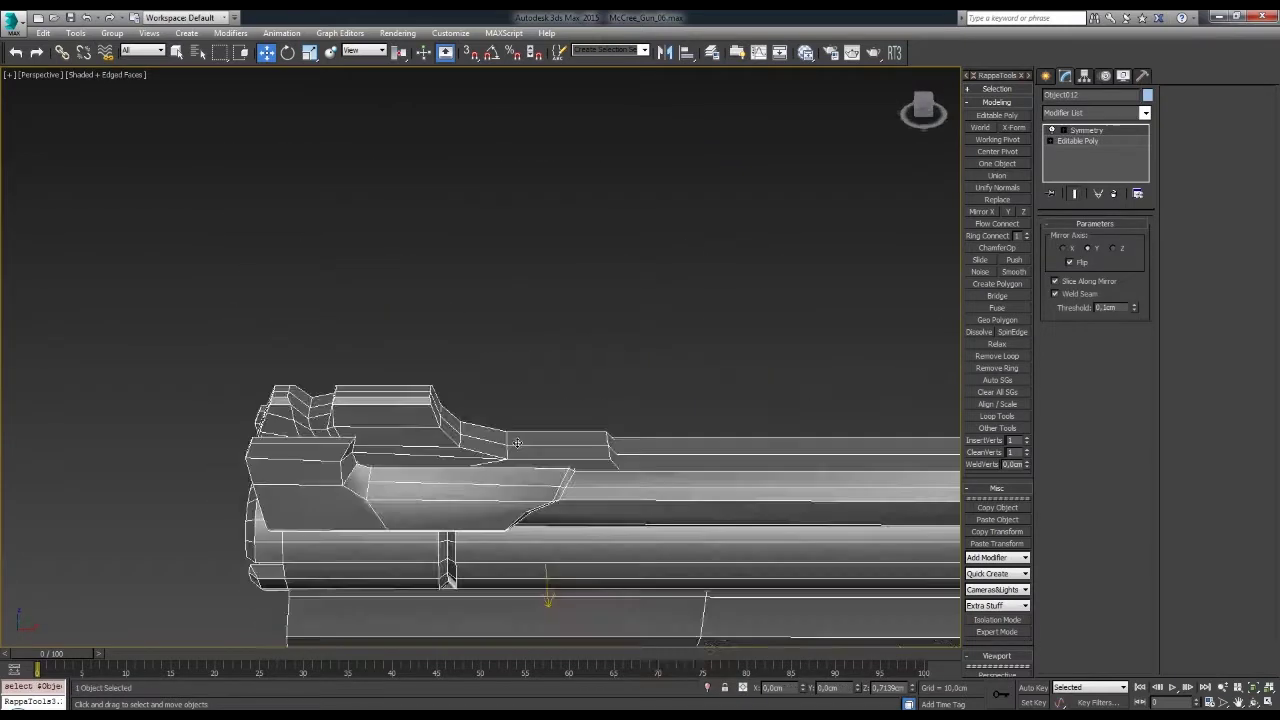
pyautogui.click(1108, 237)
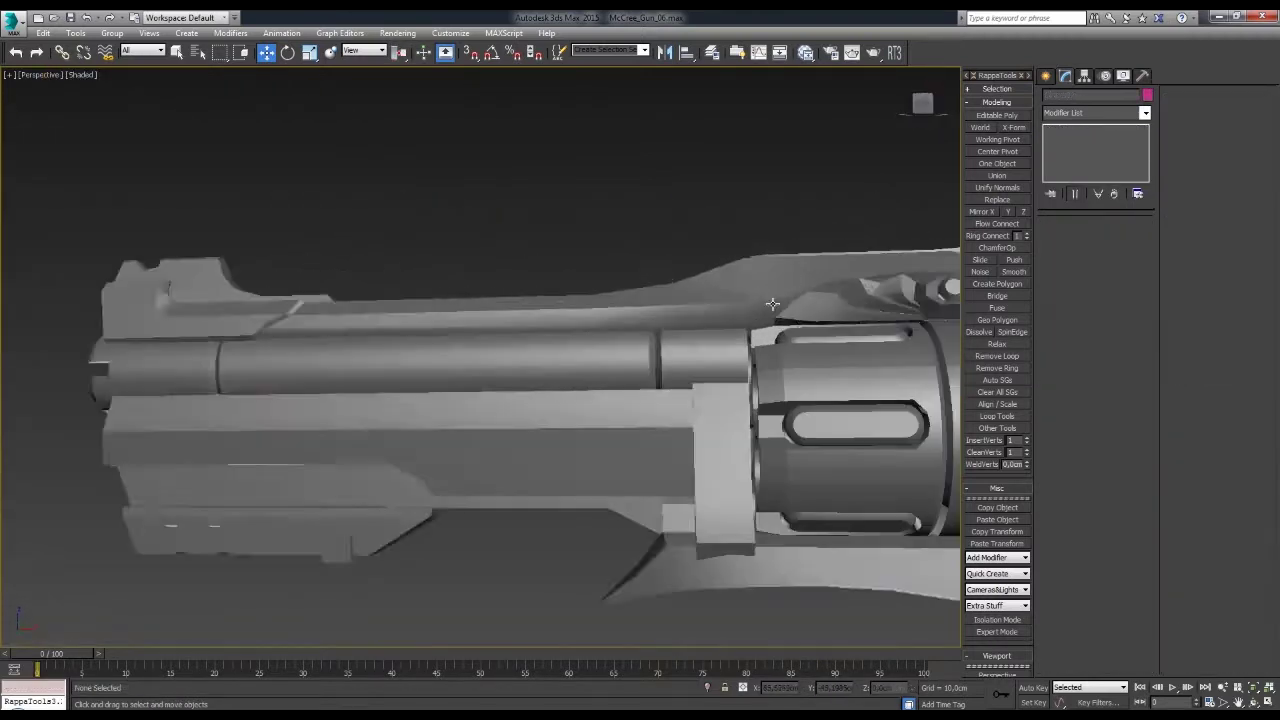
# - Select a face of the disc behind the cylinder in polygon mode
pyautogui.click(727, 330)
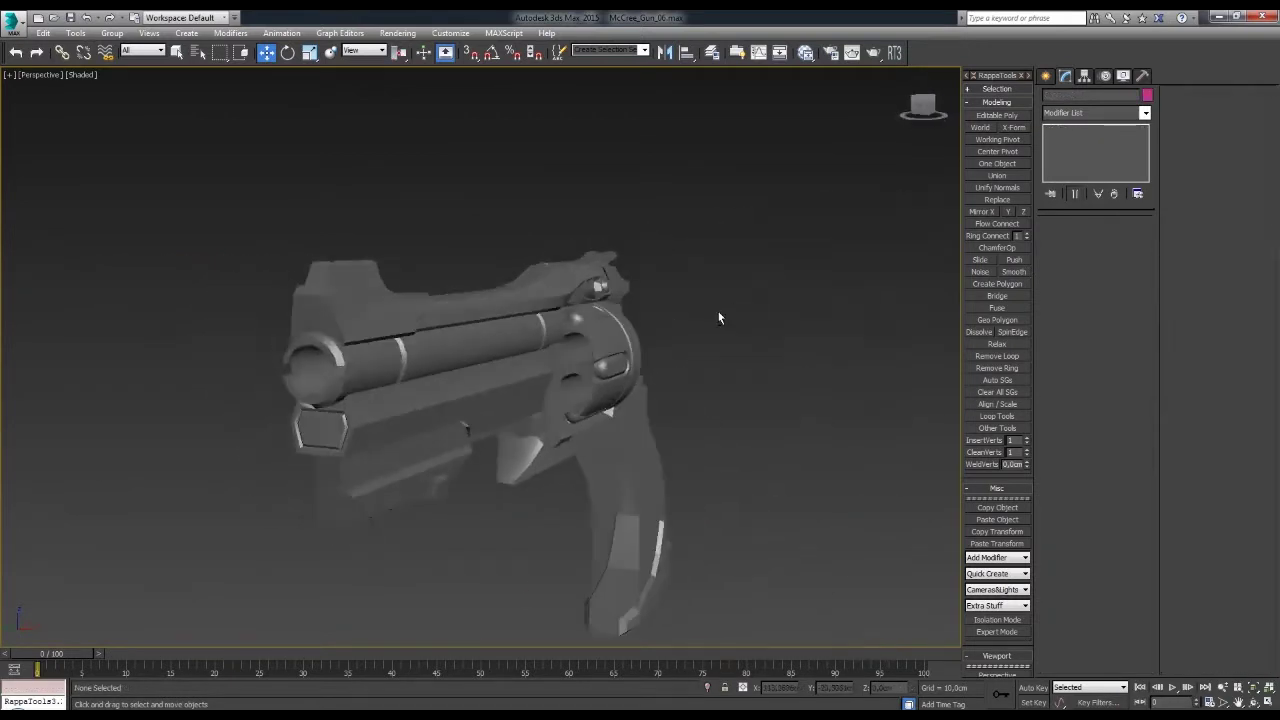
pyautogui.moveTo(688, 290)
pyautogui.keyDown('alt'); pyautogui.mouseDown(button='middle')
pyautogui.moveTo(737, 343)
pyautogui.moveTo(717, 351)
pyautogui.moveTo(737, 306)
pyautogui.moveTo(716, 259)
pyautogui.moveTo(760, 300)
pyautogui.moveTo(800, 260)
pyautogui.mouseUp(button='middle'); pyautogui.keyUp('alt')
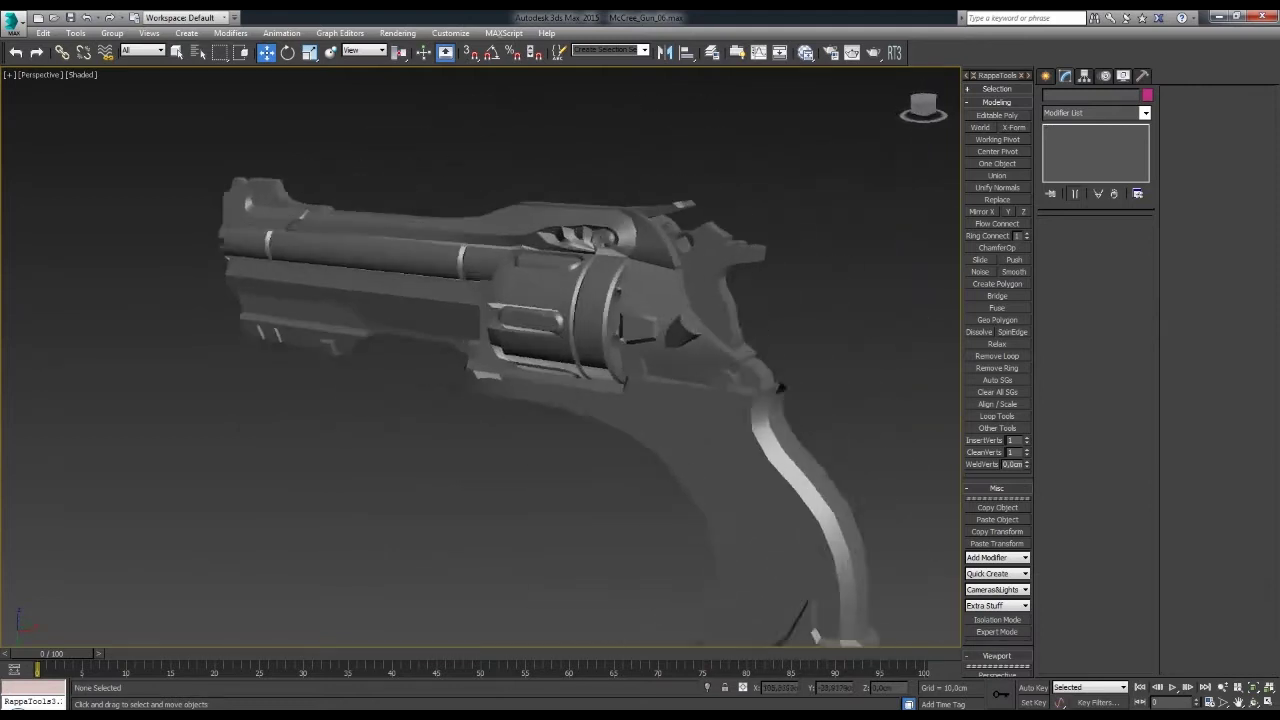
pyautogui.click(900, 250)
pyautogui.scroll(5, 918, 253)
pyautogui.click(1077, 140)
pyautogui.press('4')
pyautogui.click(765, 512)
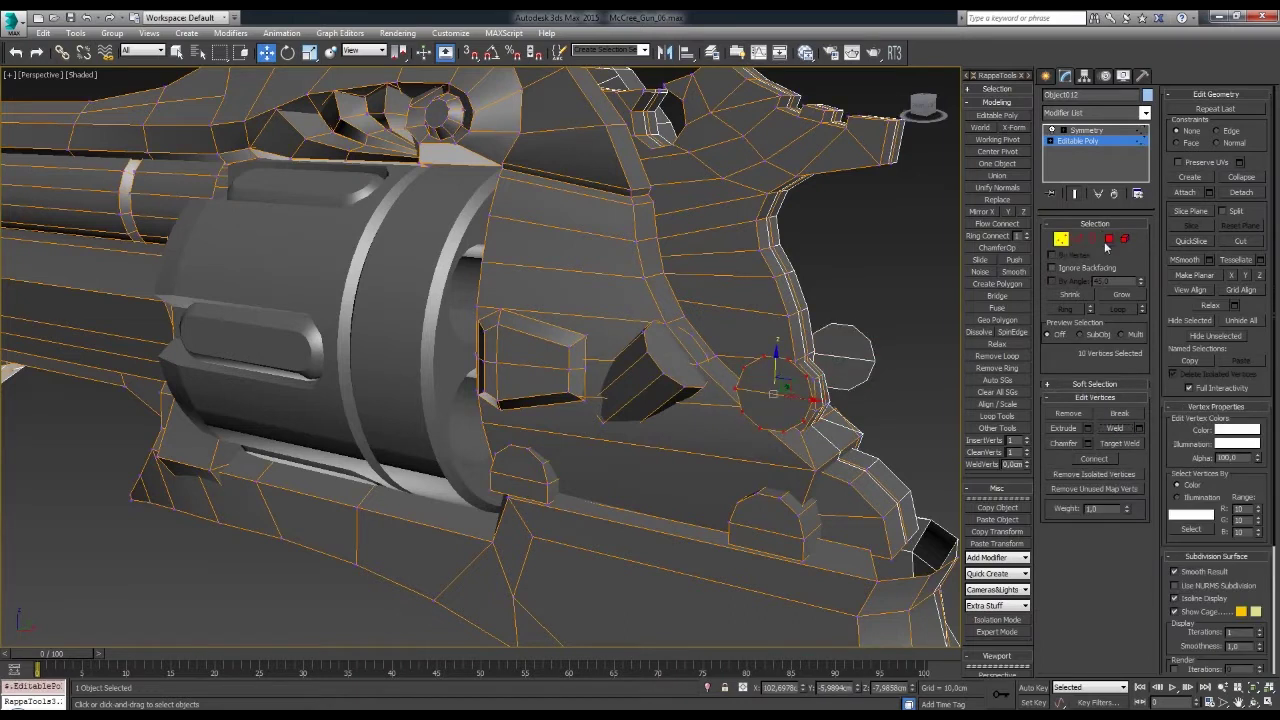
# - In the front view, grow the selection to the whole disc element and cap its border
pyautogui.press('f')
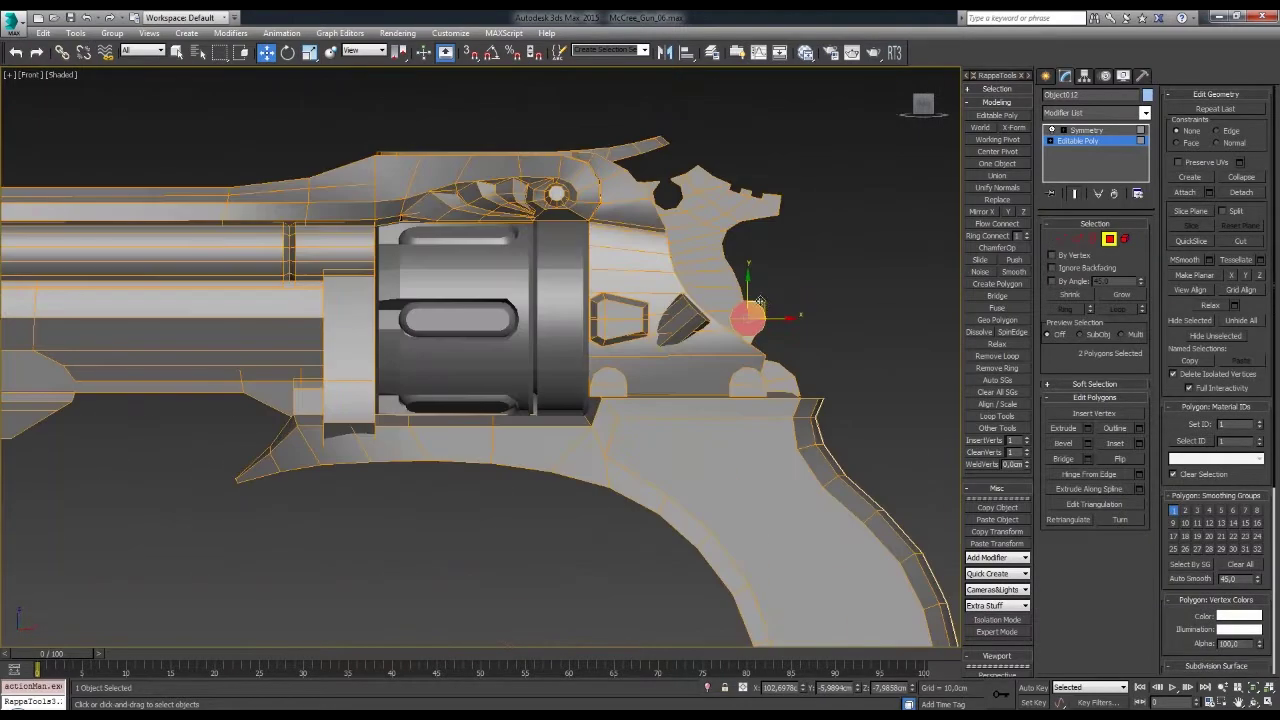
pyautogui.scroll(2, 694, 199)
pyautogui.press('w')
pyautogui.hotkey('ctrl', 'z')
pyautogui.press('w')
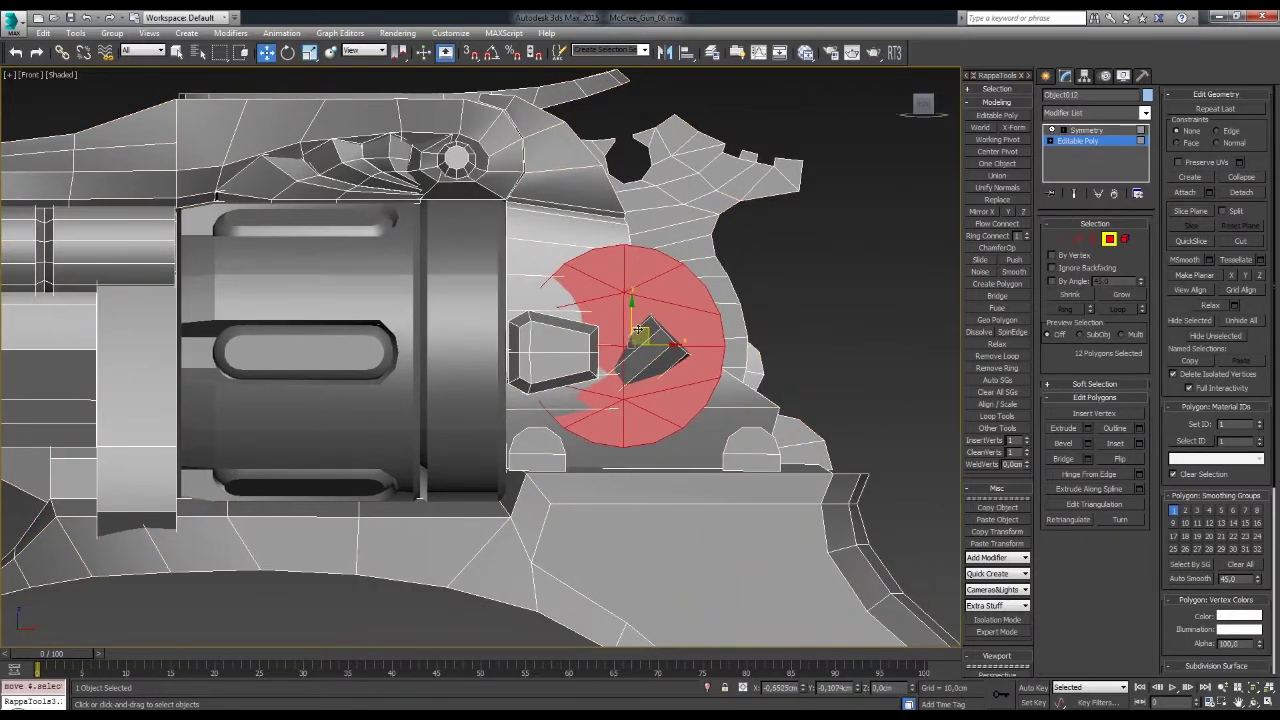
pyautogui.moveTo(640, 330)
pyautogui.keyDown('alt'); pyautogui.mouseDown(button='middle')
pyautogui.moveTo(632, 318)
pyautogui.moveTo(645, 338)
pyautogui.moveTo(692, 330)
pyautogui.moveTo(760, 295)
pyautogui.mouseUp(button='middle'); pyautogui.keyUp('alt')
pyautogui.press('3')
pyautogui.press('5')
pyautogui.press('r')
pyautogui.press('2')
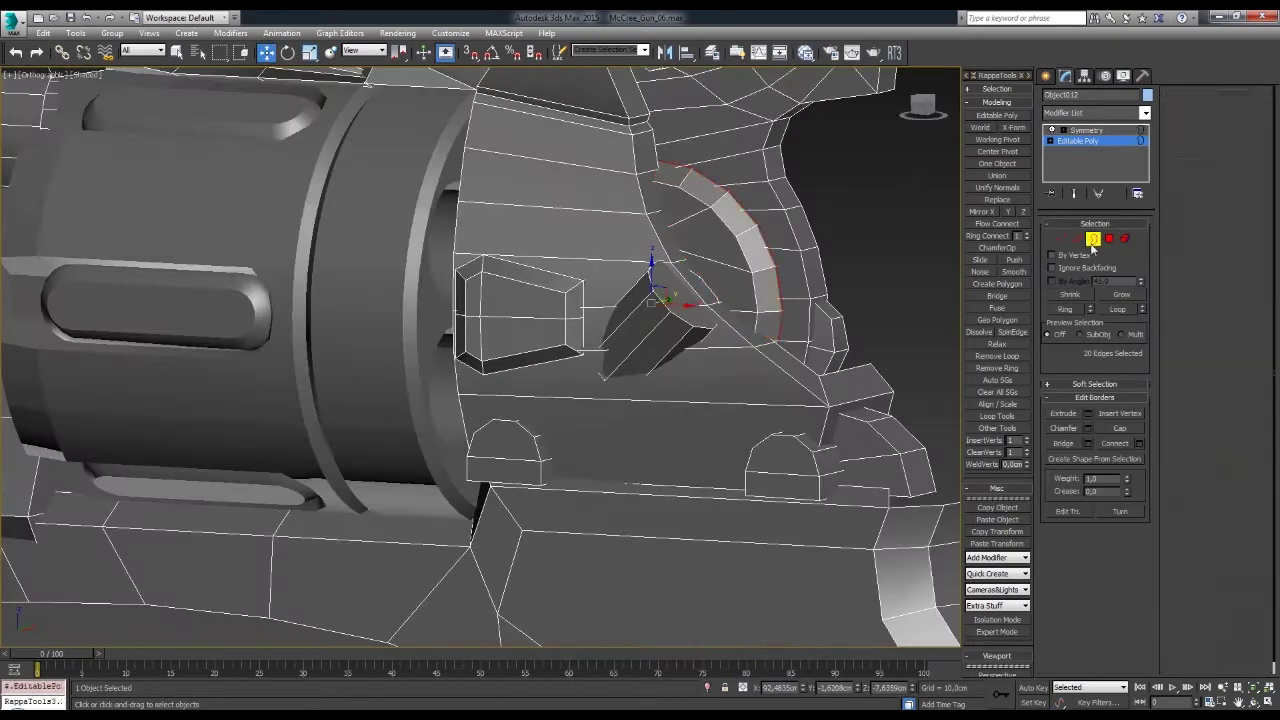
pyautogui.press('4')
# - Select the disc's rim edges and adjust their chamfer in the Chamfer caddy
pyautogui.moveTo(860, 296)
pyautogui.keyDown('alt'); pyautogui.mouseDown(button='middle')
pyautogui.moveTo(883, 297)
pyautogui.moveTo(648, 300)
pyautogui.mouseUp(button='middle'); pyautogui.keyUp('alt')
pyautogui.press('1')
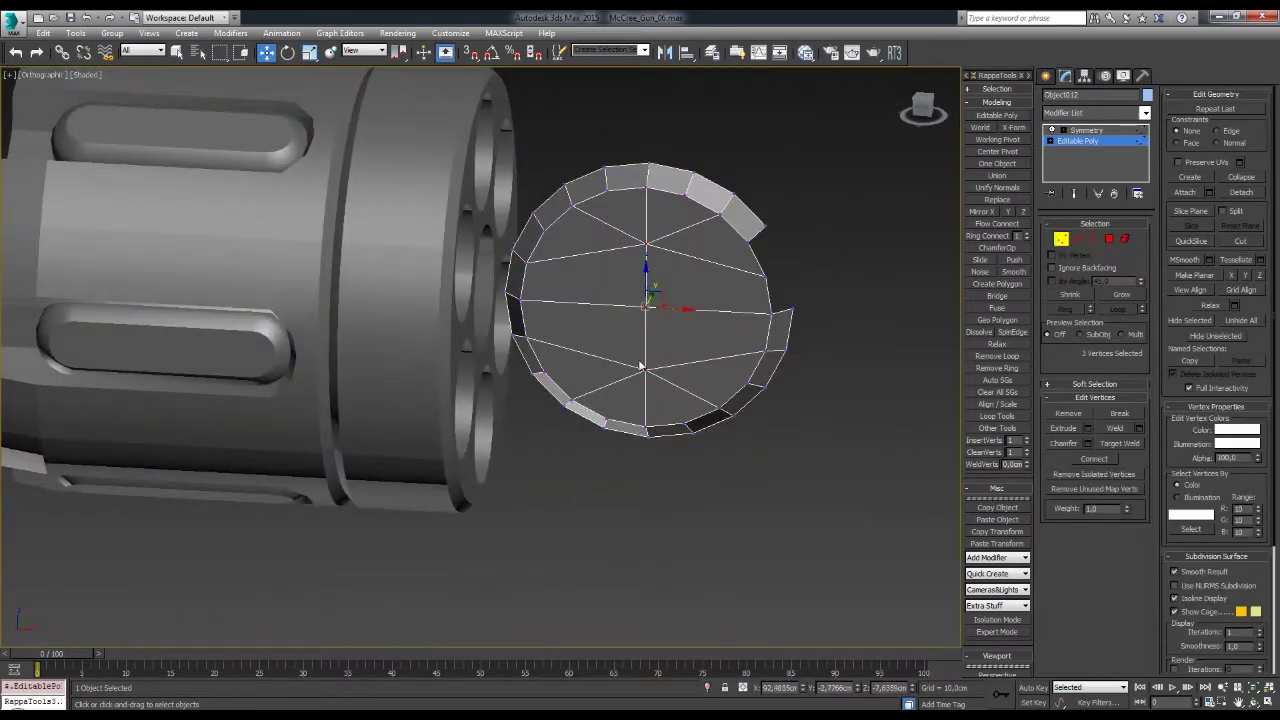
pyautogui.press('4')
pyautogui.keyDown('alt'); pyautogui.moveTo(700, 350); pyautogui.dragTo(930, 300, button='middle'); pyautogui.keyUp('alt')
pyautogui.keyDown('alt'); pyautogui.moveTo(772, 267); pyautogui.dragTo(648, 280, button='middle'); pyautogui.keyUp('alt')
pyautogui.press('3')
pyautogui.press('4')
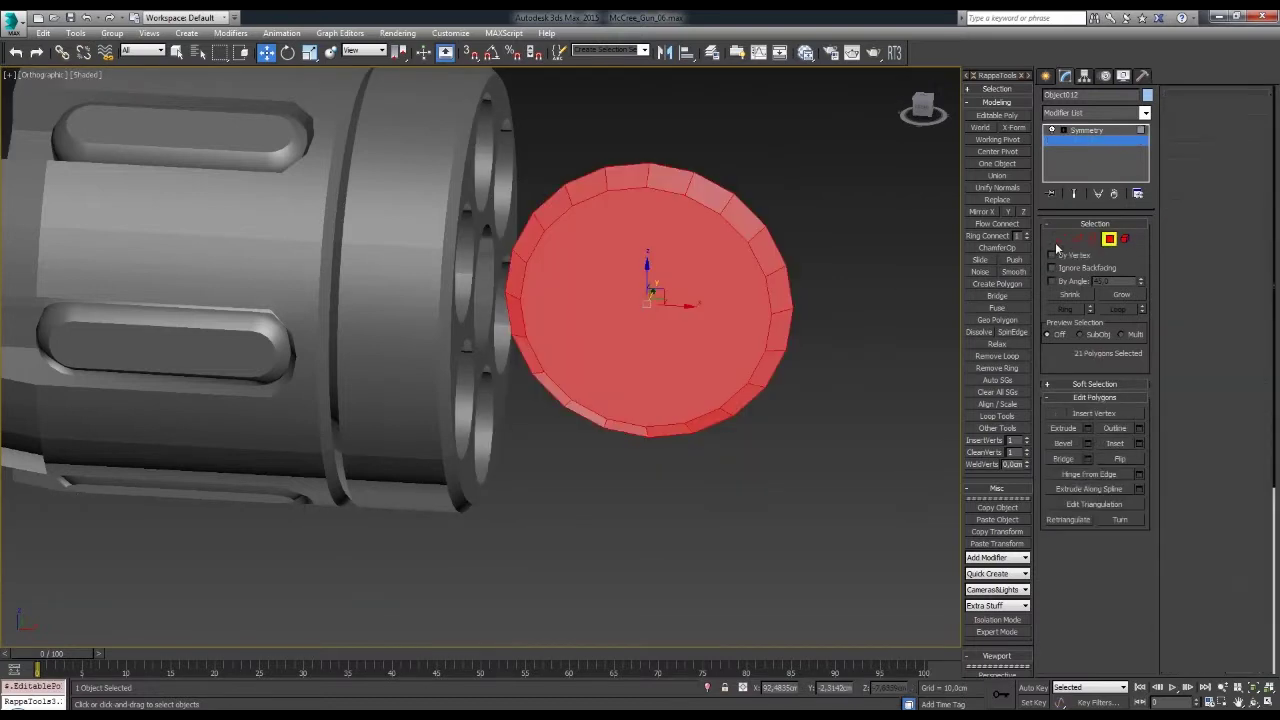
pyautogui.press('2')
pyautogui.hotkey('ctrl', 'shift', 'c')
# - Confirm the disc rim chamfer and orbit to view the whole gun
pyautogui.click(488, 480)
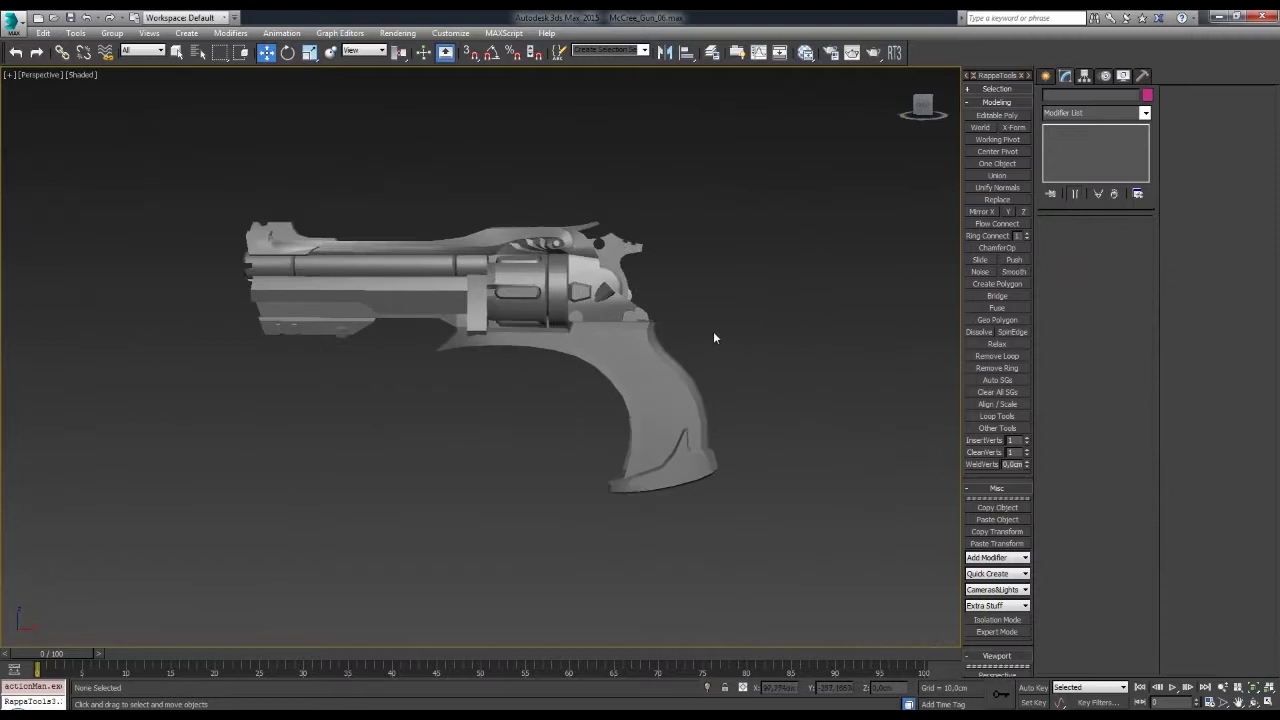
pyautogui.keyDown('alt'); pyautogui.moveTo(583, 435); pyautogui.dragTo(614, 380, button='middle'); pyautogui.keyUp('alt')
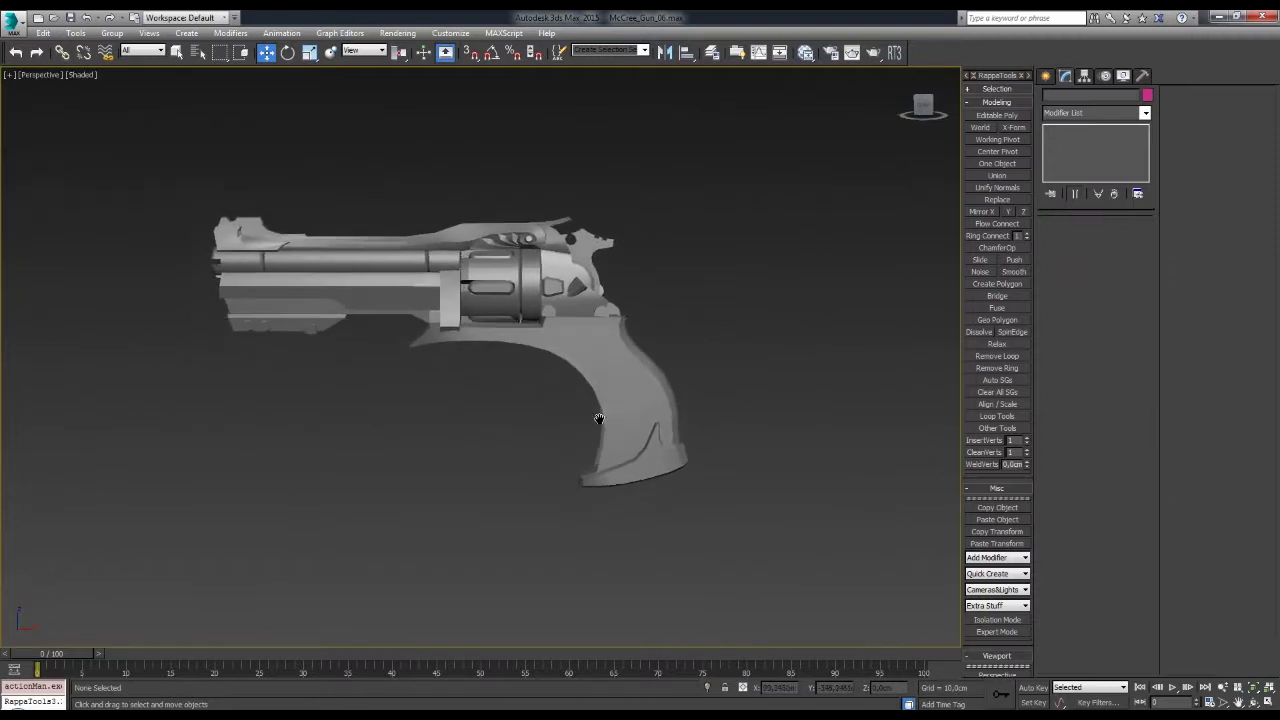
pyautogui.scroll(5, 673, 312)
pyautogui.scroll(-2, 673, 312)
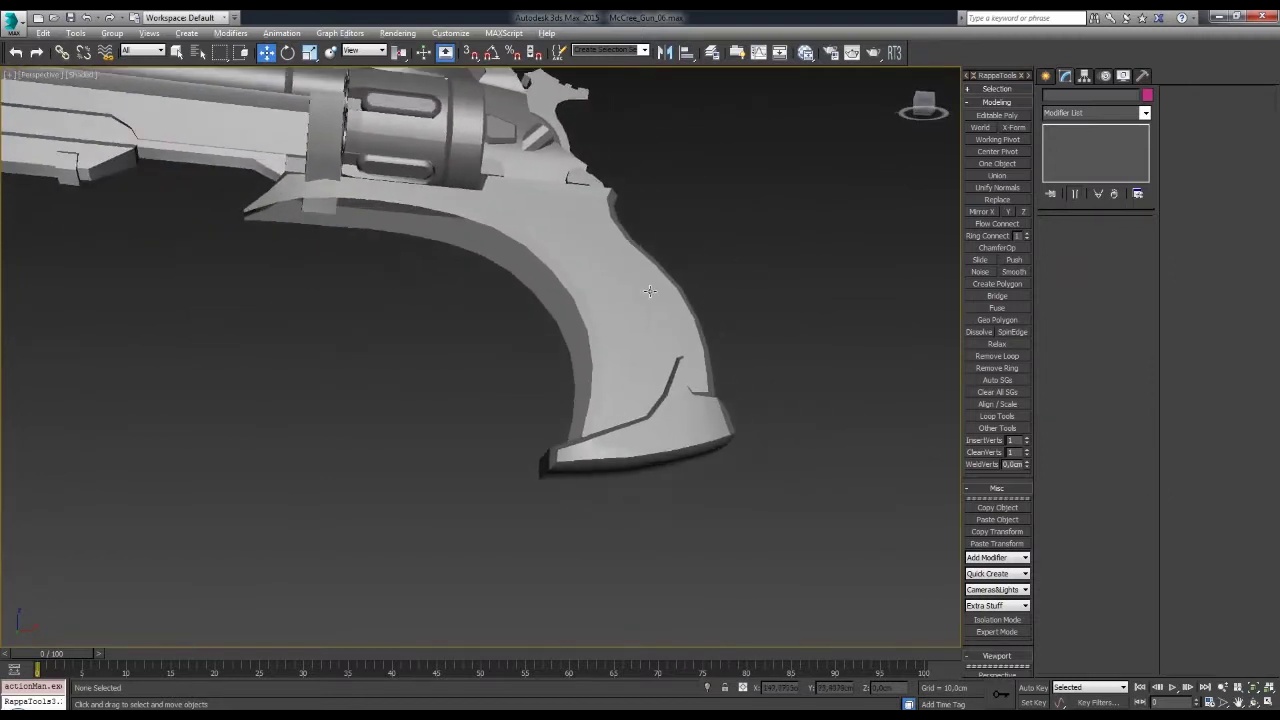
# - Select the edge loop along the frame's inner curve and zoom in on it
pyautogui.click(640, 380)
pyautogui.press('2')
pyautogui.doubleClick(751, 423)
pyautogui.moveTo(751, 423)
pyautogui.keyDown('alt'); pyautogui.mouseDown(button='middle')
pyautogui.moveTo(602, 335)
pyautogui.moveTo(623, 294)
pyautogui.moveTo(586, 256)
pyautogui.moveTo(742, 440)
pyautogui.moveTo(640, 305)
pyautogui.moveTo(640, 240)
pyautogui.mouseUp(button='middle'); pyautogui.keyUp('alt')
pyautogui.scroll(2, 660, 250)
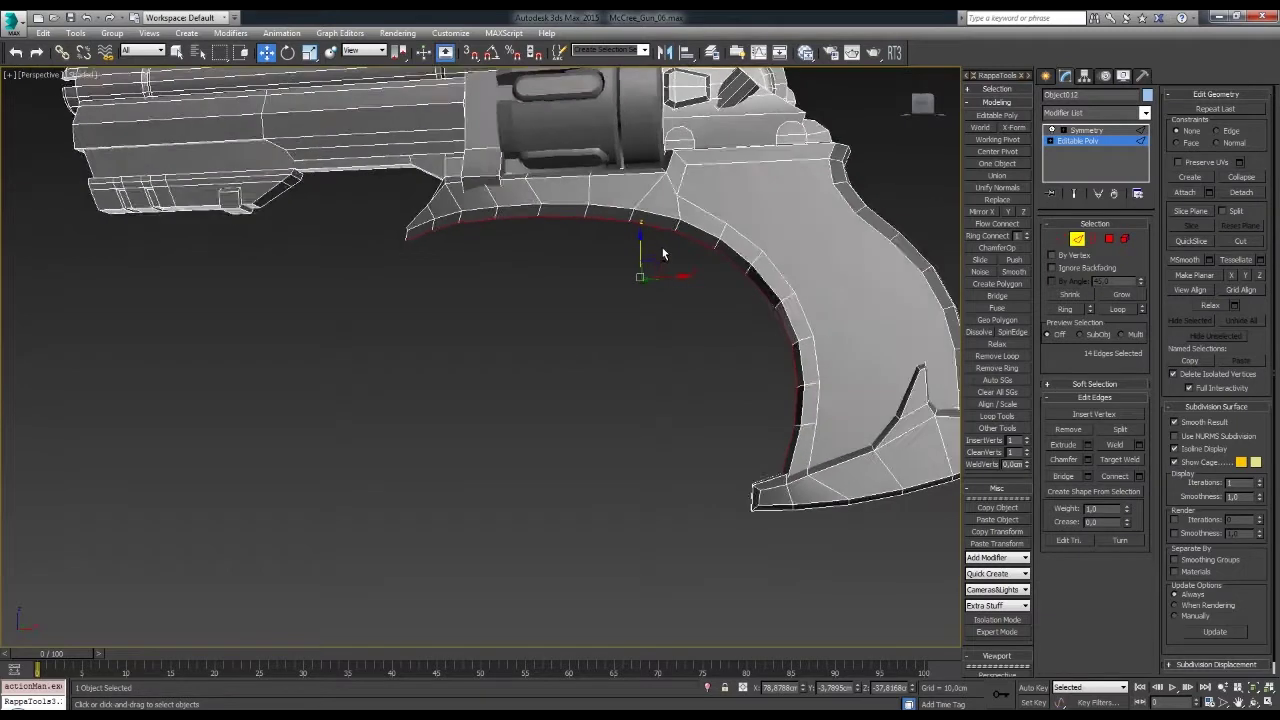
pyautogui.scroll(3, 800, 365)
# - Select vertices at the top and front tip of the curve for moving
pyautogui.press('1')
pyautogui.click(500, 300)
pyautogui.press('w')
pyautogui.scroll(2, 565, 285)
pyautogui.scroll(-1, 565, 285)
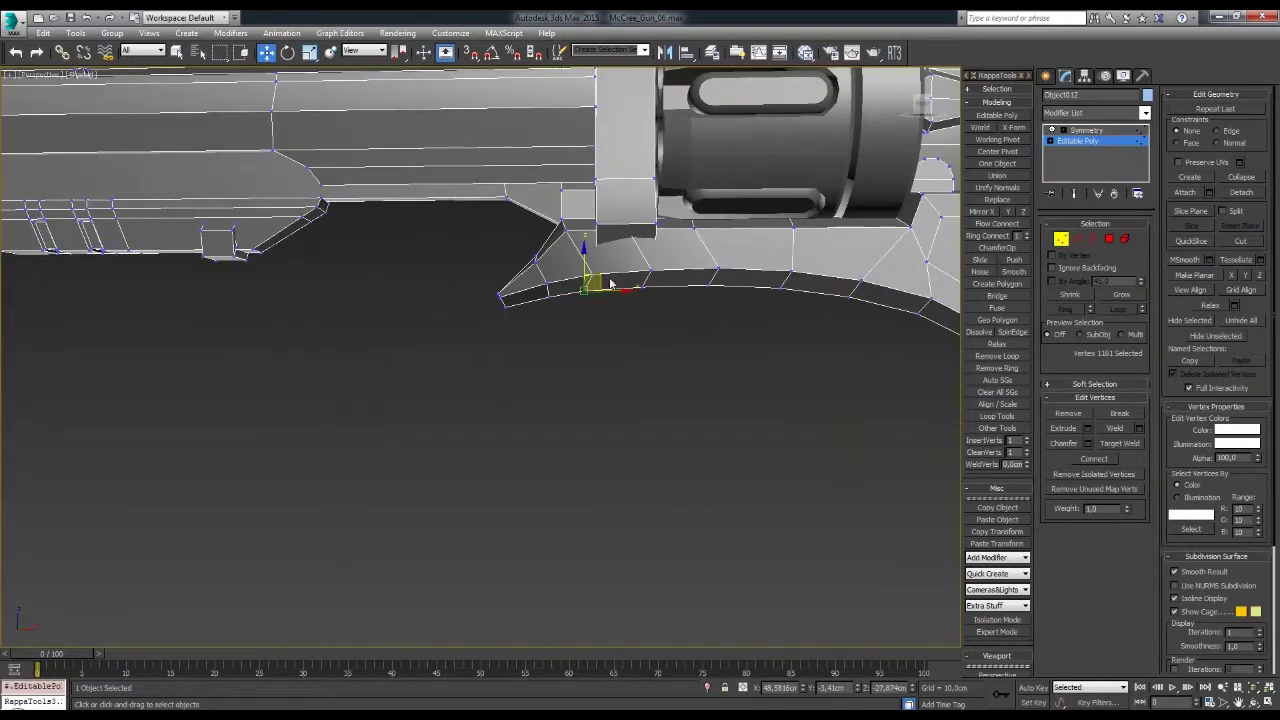
pyautogui.keyDown('alt'); pyautogui.moveTo(565, 285); pyautogui.dragTo(600, 350, button='middle'); pyautogui.keyUp('alt')
pyautogui.click(612, 360)
pyautogui.scroll(2, 507, 380)
pyautogui.moveTo(613, 408)
pyautogui.keyDown('alt'); pyautogui.mouseDown(button='middle')
pyautogui.moveTo(662, 312)
pyautogui.moveTo(640, 340)
pyautogui.moveTo(643, 368)
pyautogui.moveTo(616, 354)
pyautogui.mouseUp(button='middle'); pyautogui.keyUp('alt')
# - Reselect the full inner-curve edge loop from a view around the grip
pyautogui.press('2')
pyautogui.moveTo(502, 353)
pyautogui.keyDown('alt'); pyautogui.mouseDown(button='middle')
pyautogui.moveTo(592, 287)
pyautogui.moveTo(888, 287)
pyautogui.moveTo(591, 300)
pyautogui.moveTo(593, 285)
pyautogui.moveTo(662, 335)
pyautogui.mouseUp(button='middle'); pyautogui.keyUp('alt')
pyautogui.press('w')
pyautogui.scroll(5, 593, 285)
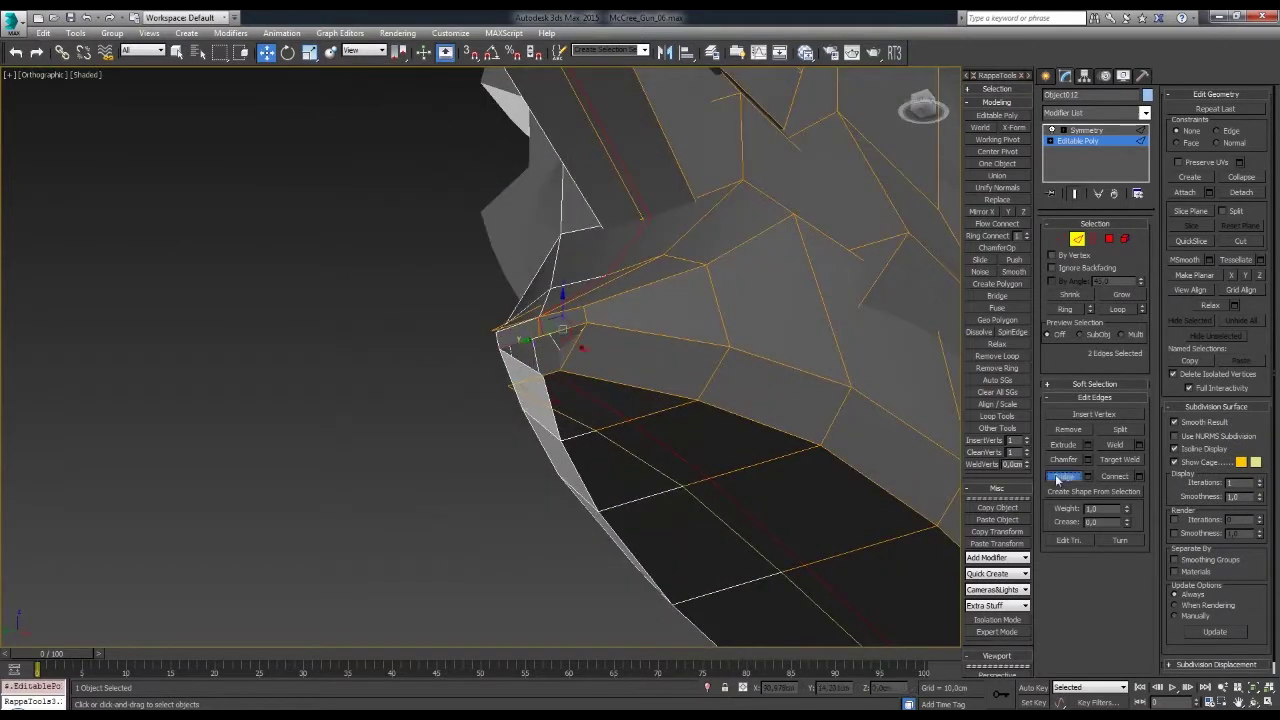
pyautogui.scroll(-5, 616, 410)
pyautogui.scroll(-3, 703, 402)
pyautogui.moveTo(703, 402)
pyautogui.keyDown('alt'); pyautogui.mouseDown(button='middle')
pyautogui.moveTo(698, 366)
pyautogui.moveTo(680, 370)
pyautogui.moveTo(713, 364)
pyautogui.moveTo(674, 314)
pyautogui.moveTo(660, 440)
pyautogui.moveTo(694, 223)
pyautogui.mouseUp(button='middle'); pyautogui.keyUp('alt')
pyautogui.scroll(3, 747, 385)
pyautogui.doubleClick(747, 385)
# - Return to perspective with plain object selection and reselect the gun at the grip
pyautogui.click(899, 240)
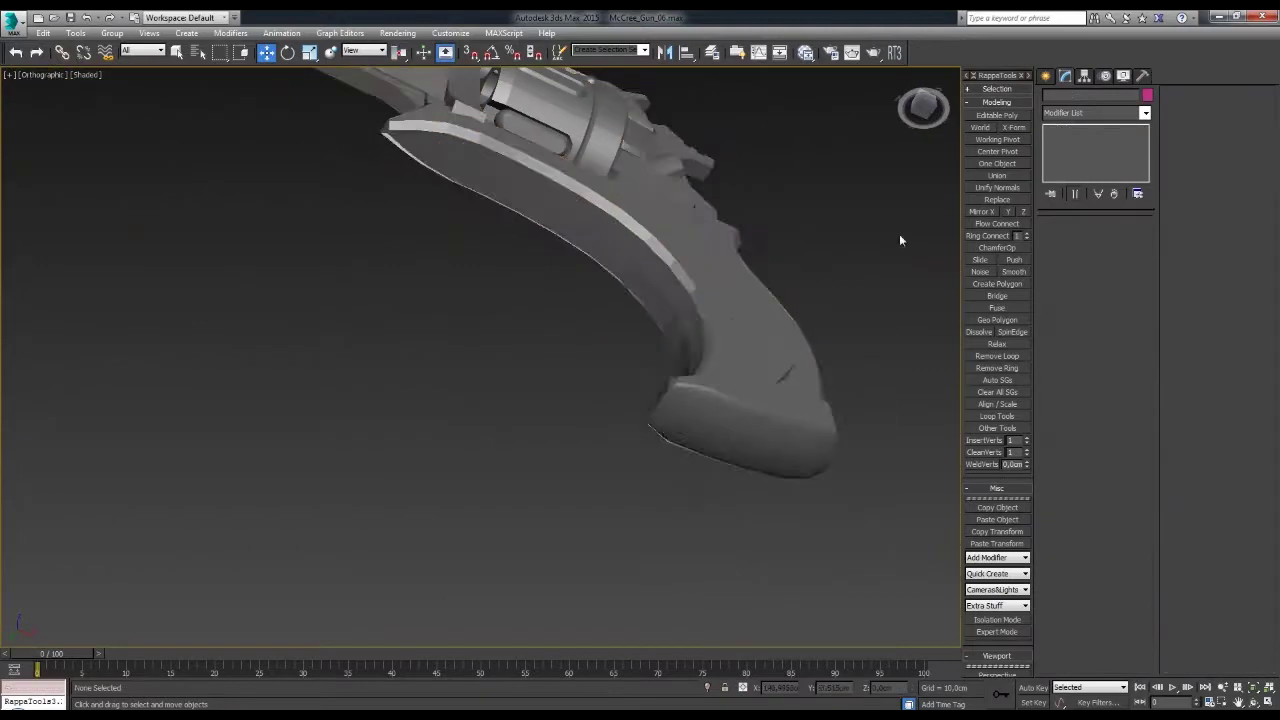
pyautogui.scroll(-4, 776, 328)
pyautogui.keyDown('alt'); pyautogui.moveTo(776, 328); pyautogui.dragTo(799, 321, button='middle'); pyautogui.keyUp('alt')
pyautogui.press('p')
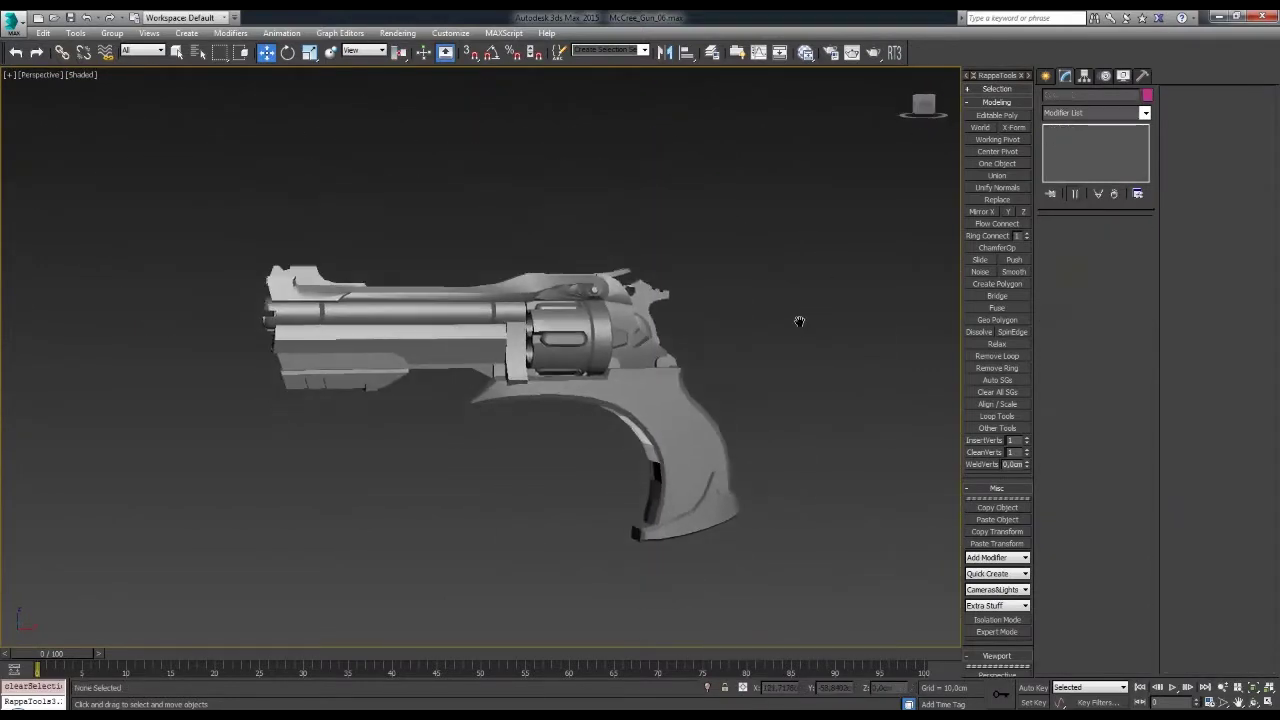
pyautogui.scroll(2, 799, 321)
pyautogui.press('q')
pyautogui.keyDown('alt'); pyautogui.moveTo(840, 420); pyautogui.dragTo(641, 428, button='middle'); pyautogui.keyUp('alt')
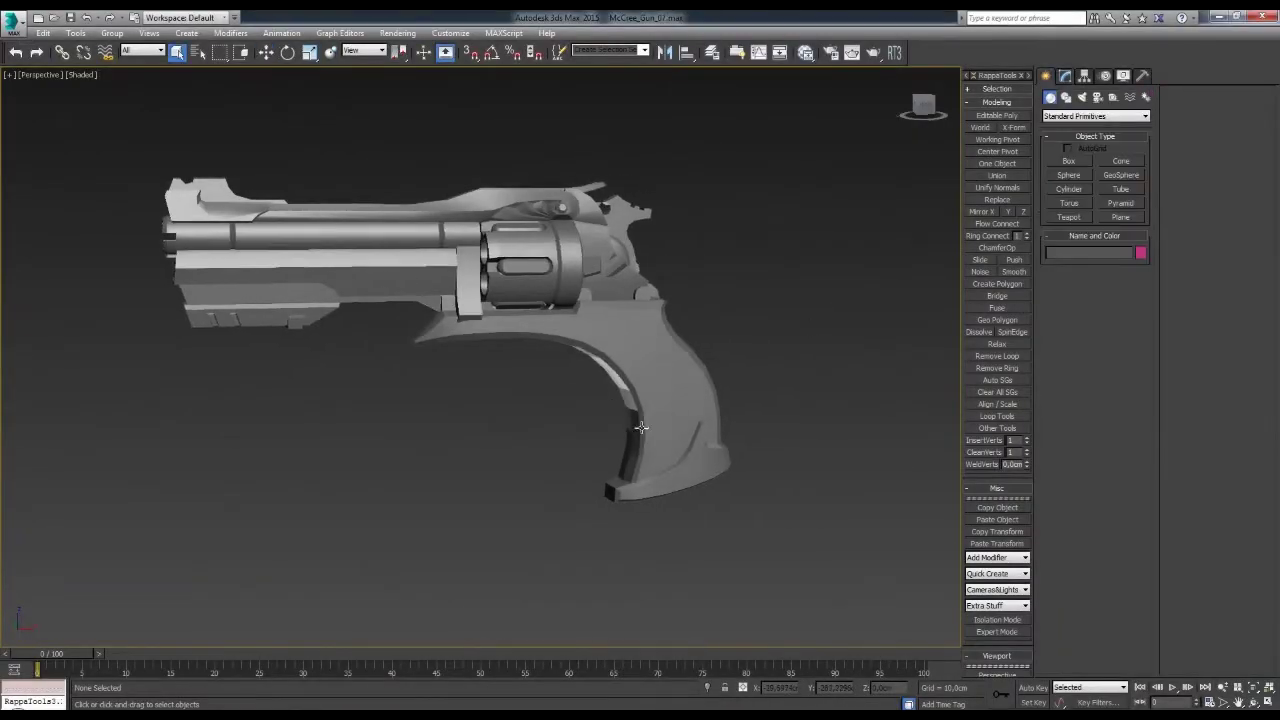
pyautogui.scroll(3, 650, 380)
pyautogui.scroll(1, 658, 340)
pyautogui.click(658, 345)
# - Extrude a new face down from an edge on the underside of the frame's inner curve
pyautogui.press('4')
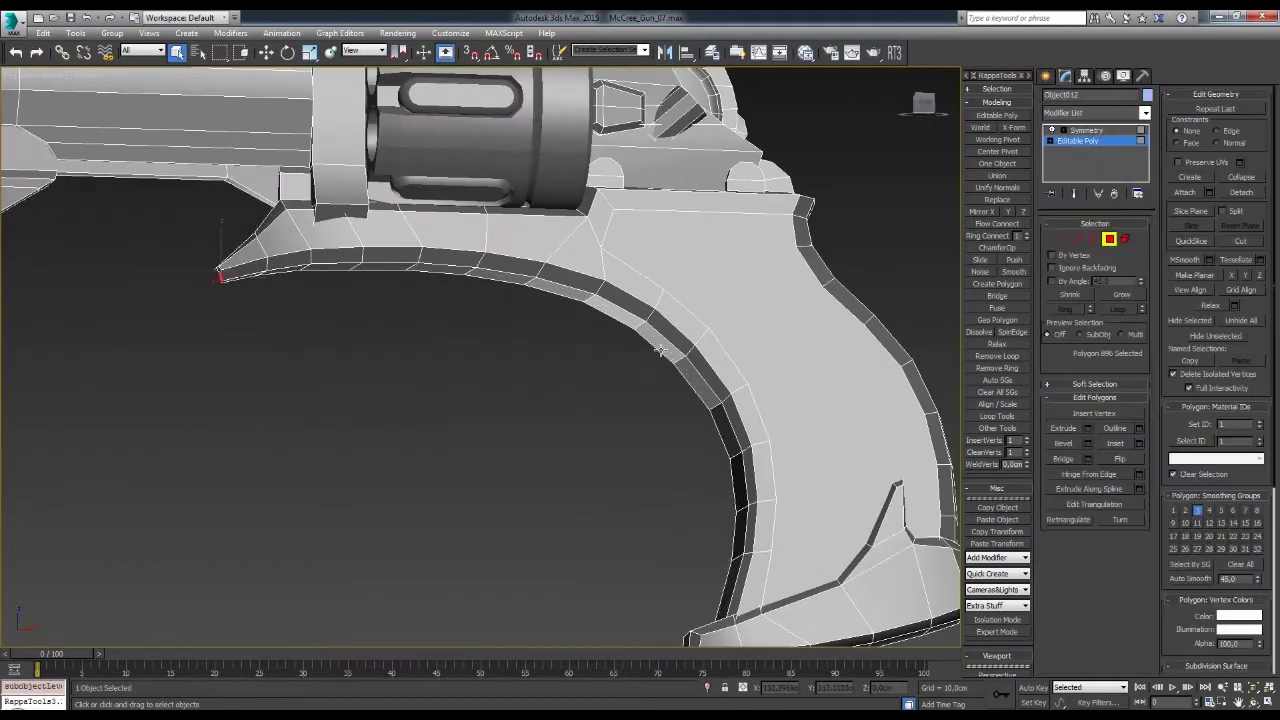
pyautogui.scroll(-2, 594, 332)
pyautogui.press('2')
pyautogui.scroll(1, 594, 332)
pyautogui.moveTo(594, 332)
pyautogui.mouseDown(button='middle')
pyautogui.moveTo(538, 374)
pyautogui.moveTo(546, 382)
pyautogui.moveTo(520, 348)
pyautogui.mouseUp(button='middle')
pyautogui.press('w')
pyautogui.click(527, 358)
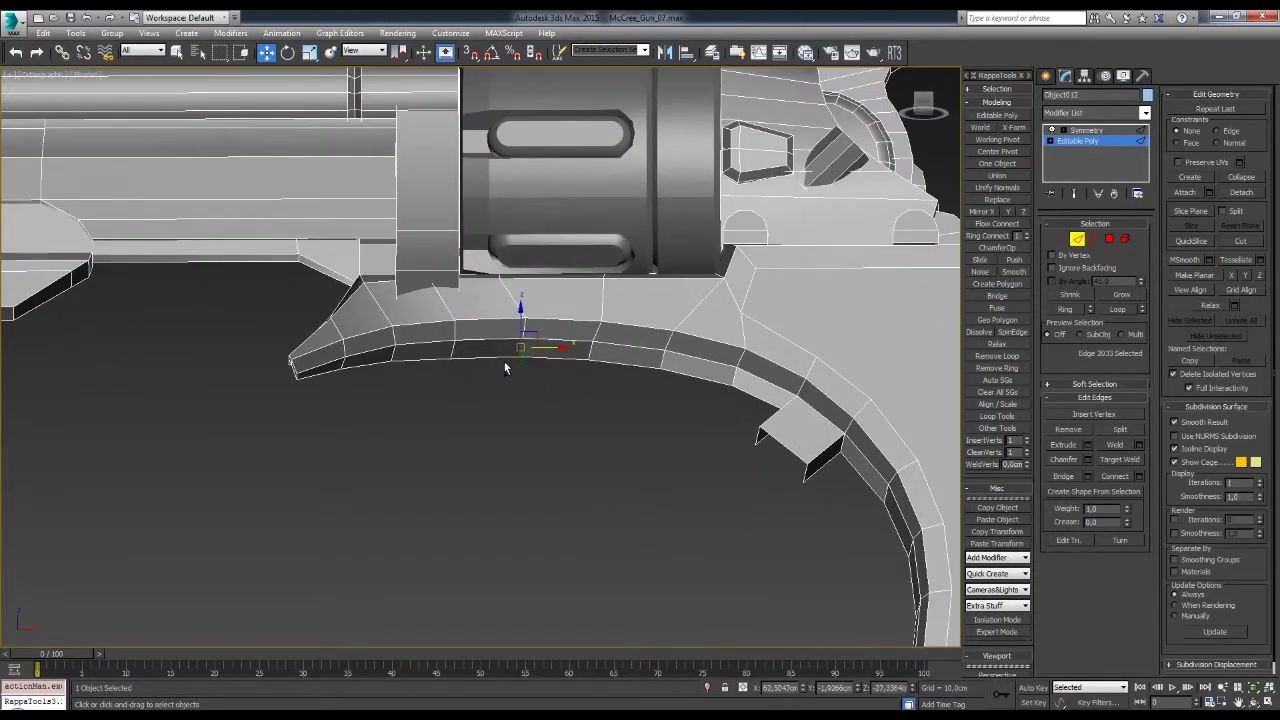
pyautogui.press('1')
pyautogui.keyDown('alt'); pyautogui.moveTo(506, 363); pyautogui.dragTo(520, 374, button='middle'); pyautogui.keyUp('alt')
pyautogui.click(545, 343)
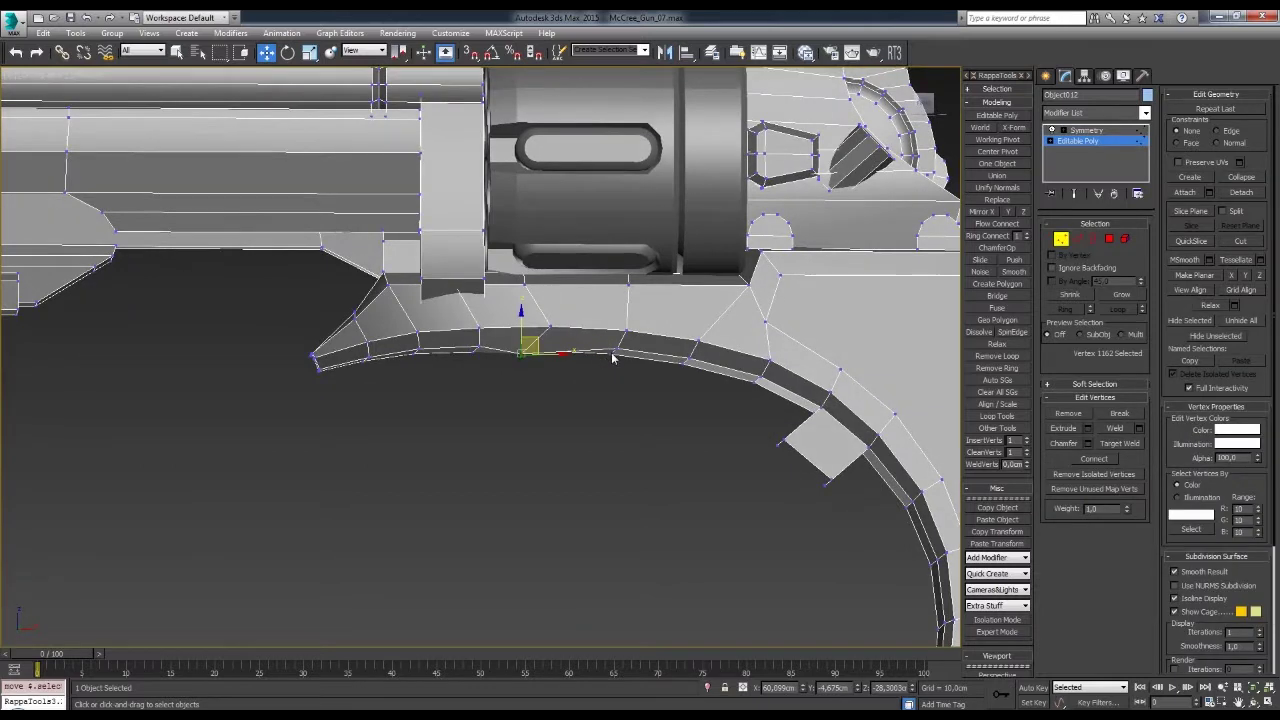
pyautogui.keyDown('alt'); pyautogui.moveTo(671, 383); pyautogui.dragTo(548, 374, button='middle'); pyautogui.keyUp('alt')
pyautogui.press('2')
pyautogui.click(528, 357)
pyautogui.keyDown('shift'); pyautogui.moveTo(528, 357); pyautogui.dragTo(577, 392); pyautogui.keyUp('shift')
# - In front view, move the new face's corner vertices to reshape it
pyautogui.keyDown('alt'); pyautogui.moveTo(617, 408); pyautogui.dragTo(570, 360, button='middle'); pyautogui.keyUp('alt')
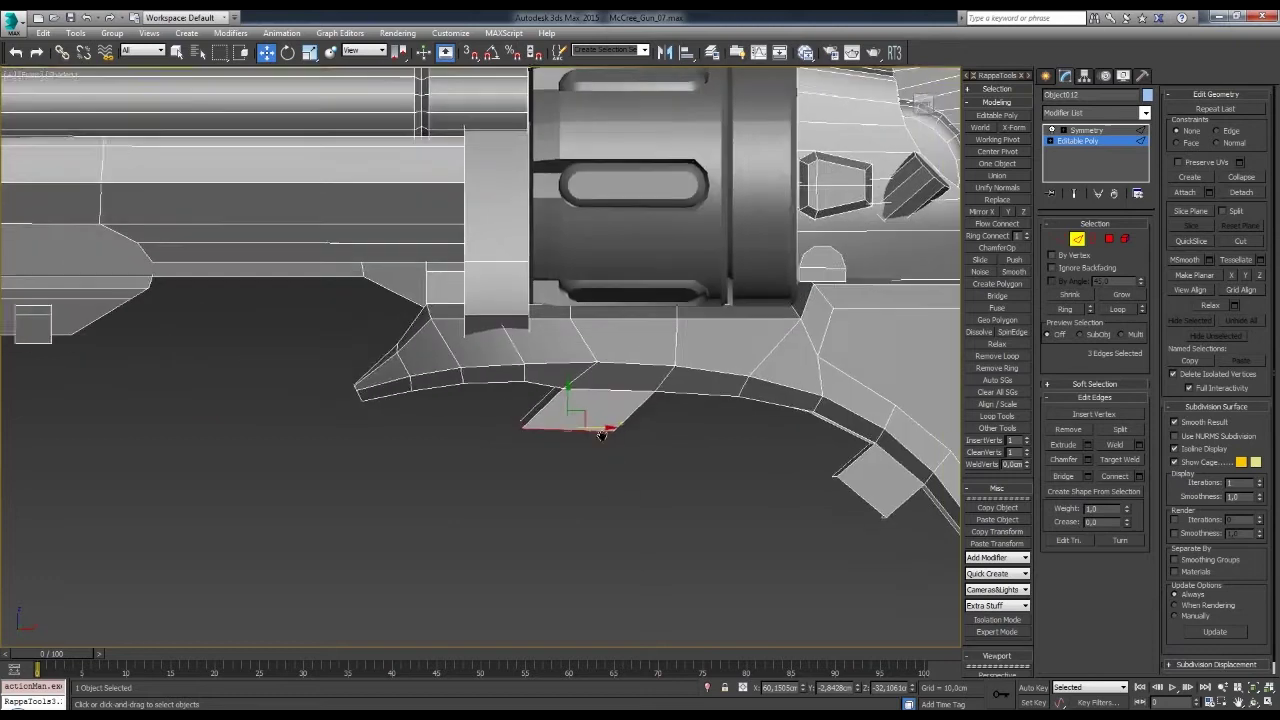
pyautogui.press('f')
pyautogui.press('F3')
pyautogui.press('1')
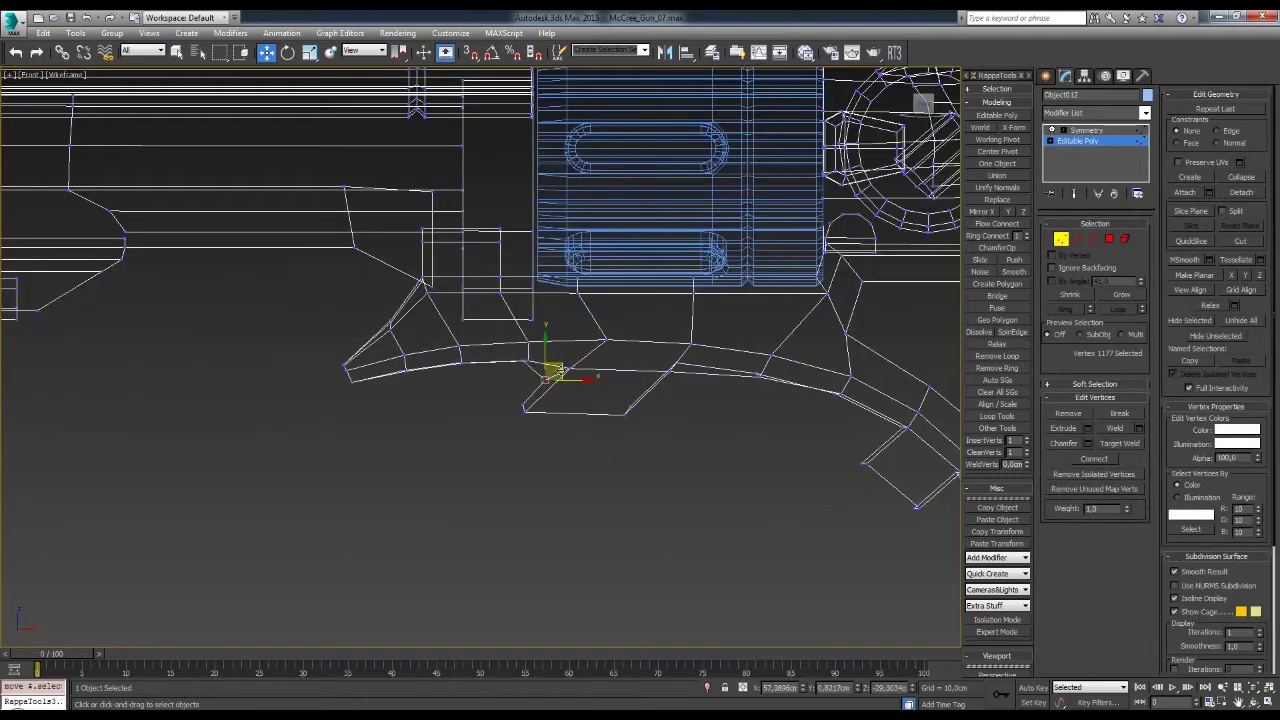
pyautogui.scroll(-2, 626, 386)
pyautogui.press('F3')
pyautogui.moveTo(626, 386)
pyautogui.keyDown('alt'); pyautogui.mouseDown(button='middle')
pyautogui.moveTo(637, 364)
pyautogui.moveTo(603, 354)
pyautogui.mouseUp(button='middle'); pyautogui.keyUp('alt')
pyautogui.press('f')
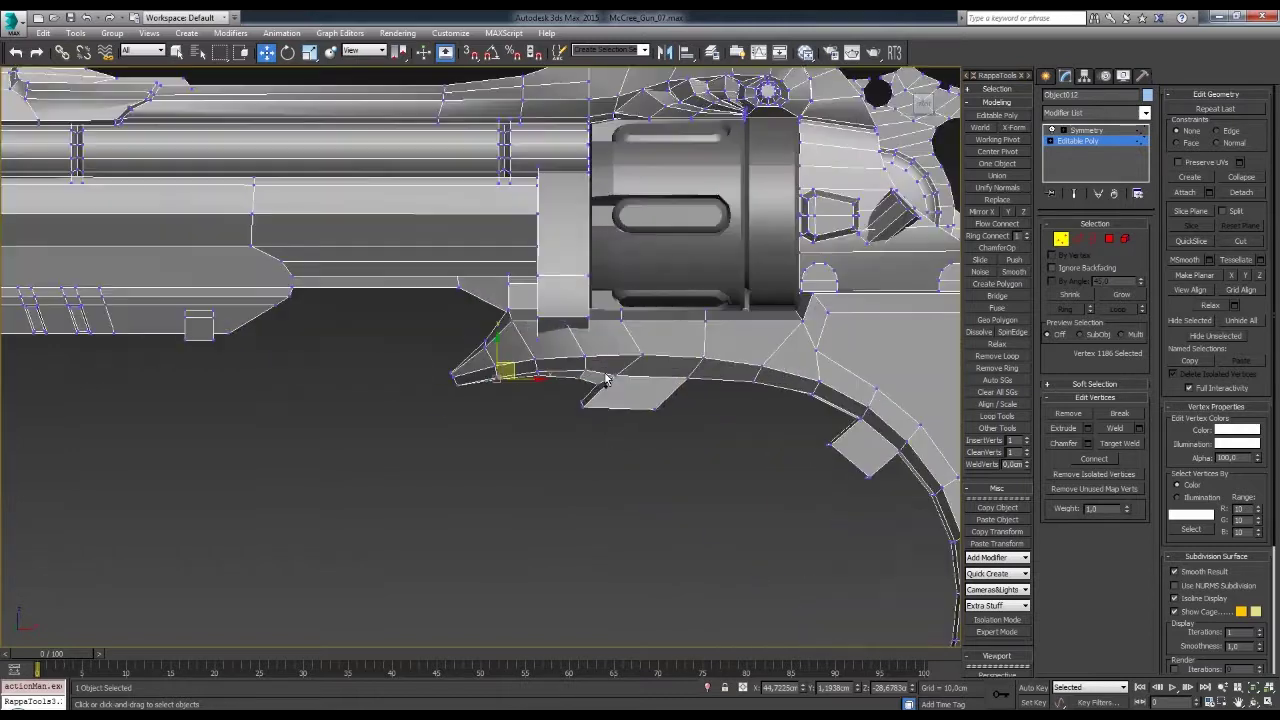
pyautogui.scroll(3, 566, 364)
pyautogui.press('w')
pyautogui.scroll(-2, 594, 329)
pyautogui.moveTo(330, 290); pyautogui.dragTo(512, 397)
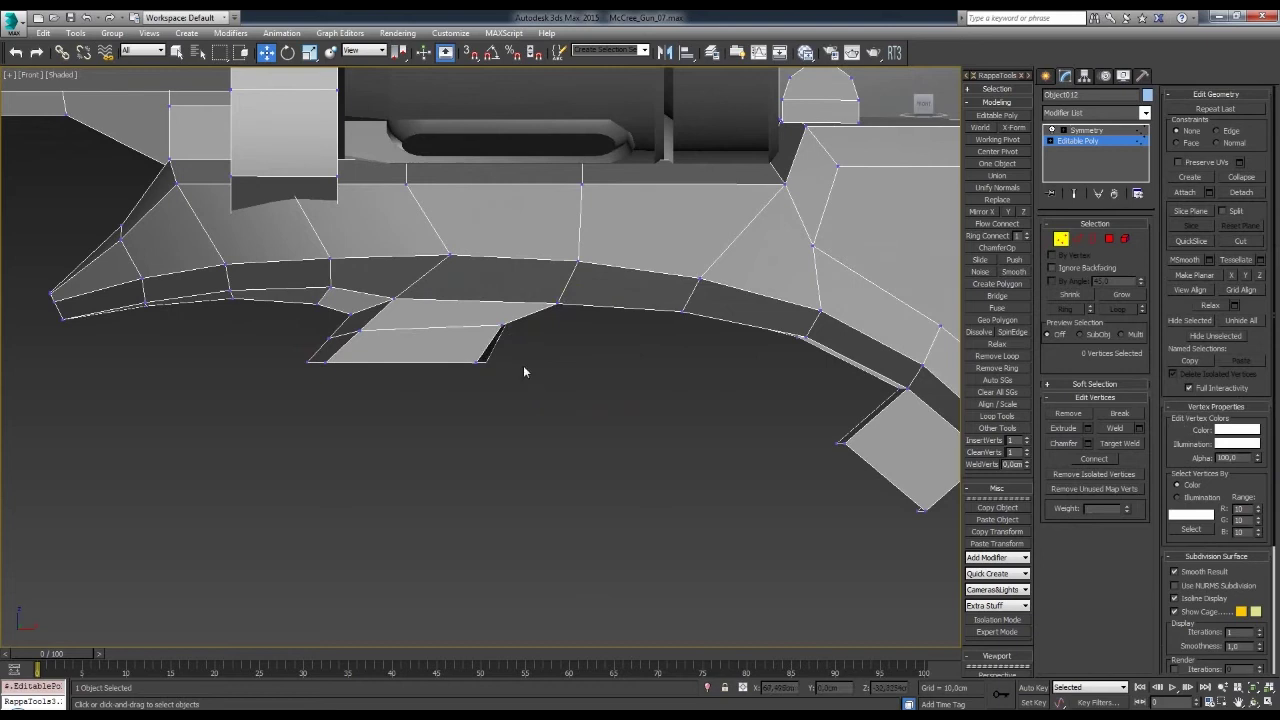
pyautogui.click(562, 308)
pyautogui.keyDown('alt'); pyautogui.moveTo(587, 354); pyautogui.dragTo(566, 343, button='middle'); pyautogui.keyUp('alt')
pyautogui.moveTo(691, 349)
pyautogui.keyDown('alt'); pyautogui.mouseDown(button='middle')
pyautogui.moveTo(629, 360)
pyautogui.moveTo(685, 342)
pyautogui.moveTo(629, 374)
pyautogui.mouseUp(button='middle'); pyautogui.keyUp('alt')
# - In wireframe, slide two vertices of the new face further along the curve
pyautogui.press('F3')
pyautogui.keyDown('alt'); pyautogui.moveTo(580, 285); pyautogui.dragTo(539, 362, button='middle'); pyautogui.keyUp('alt')
pyautogui.moveTo(550, 372); pyautogui.dragTo(548, 323)
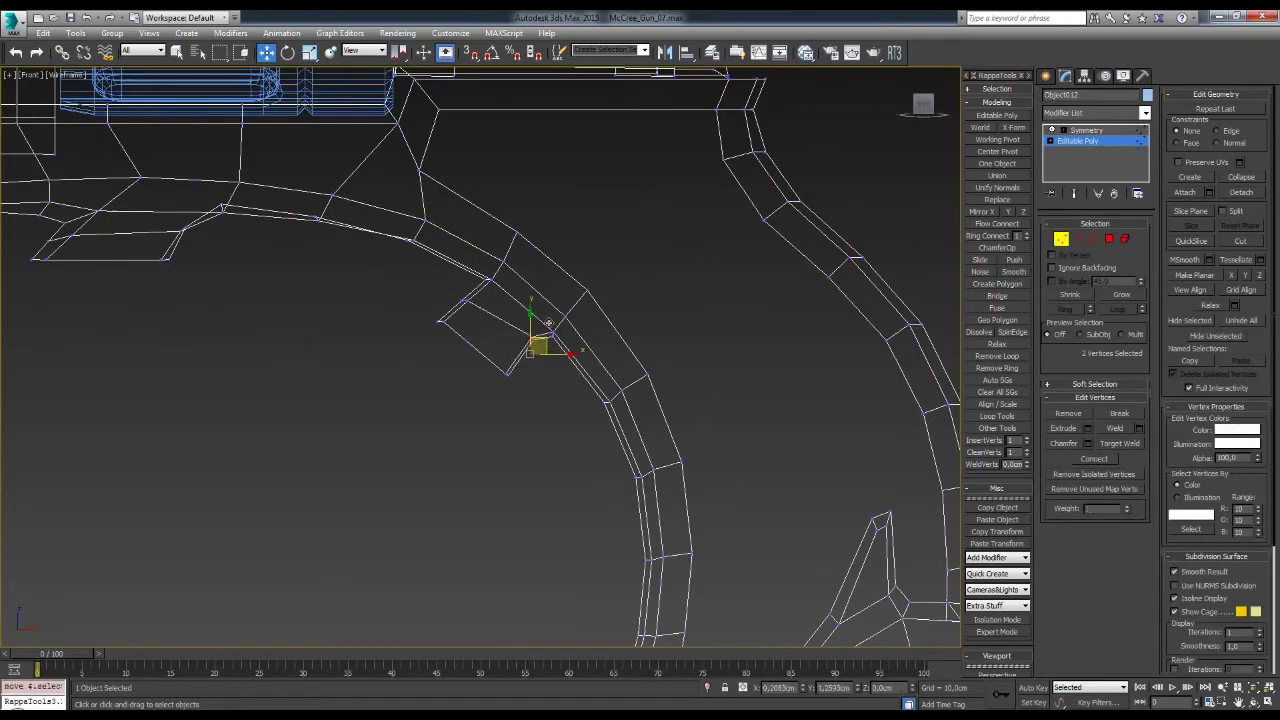
pyautogui.moveTo(540, 332)
pyautogui.keyDown('alt'); pyautogui.mouseDown(button='middle')
pyautogui.moveTo(472, 336)
pyautogui.moveTo(500, 316)
pyautogui.mouseUp(button='middle'); pyautogui.keyUp('alt')
# - Extrude another band from the edges and stretch it into a hooked loop inside the guard
pyautogui.press('F3')
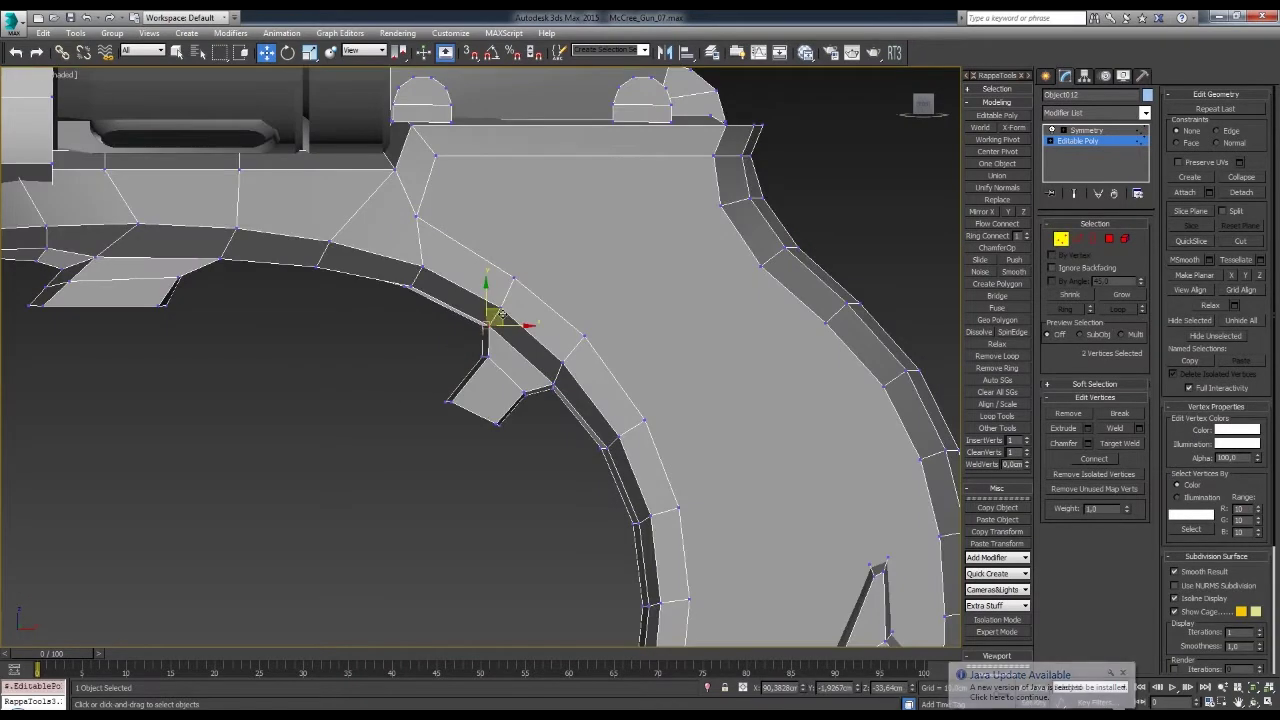
pyautogui.press('2')
pyautogui.moveTo(567, 412)
pyautogui.keyDown('alt'); pyautogui.mouseDown(button='middle')
pyautogui.moveTo(568, 431)
pyautogui.moveTo(585, 358)
pyautogui.mouseUp(button='middle'); pyautogui.keyUp('alt')
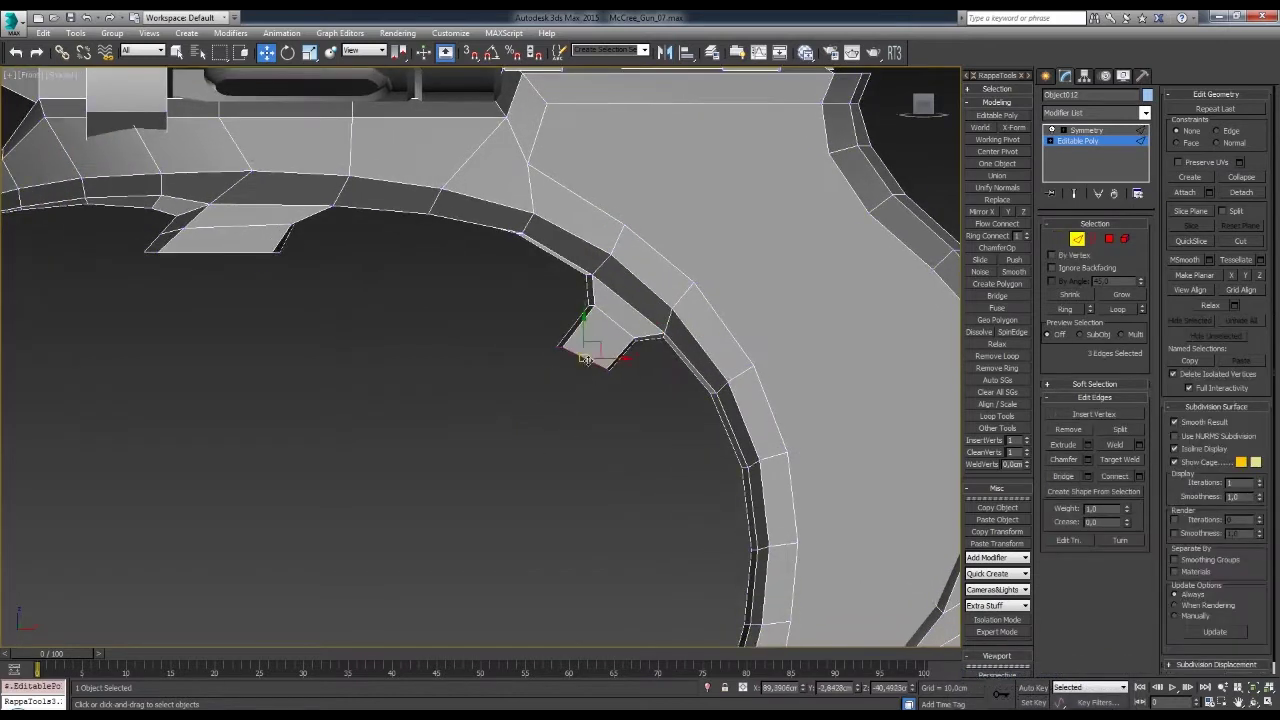
pyautogui.moveTo(565, 470)
pyautogui.keyDown('alt'); pyautogui.mouseDown(button='middle')
pyautogui.moveTo(567, 428)
pyautogui.moveTo(567, 459)
pyautogui.mouseUp(button='middle'); pyautogui.keyUp('alt')
pyautogui.press('w')
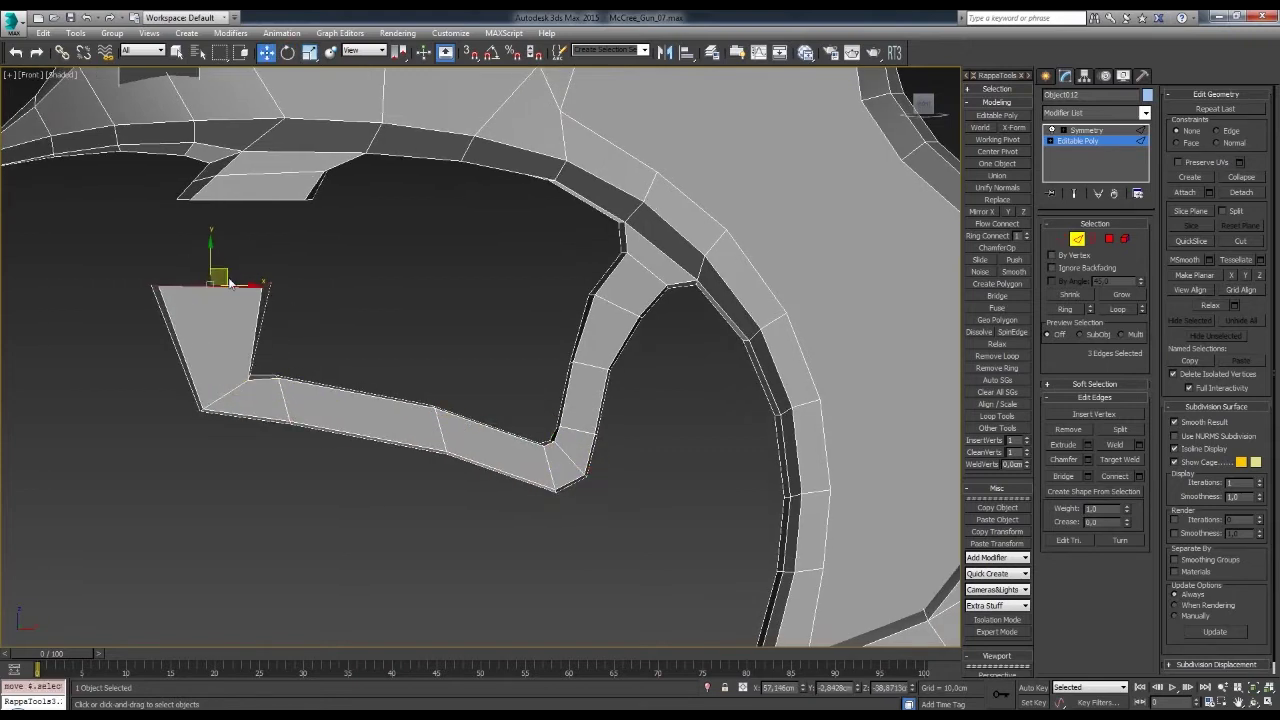
pyautogui.moveTo(233, 289); pyautogui.dragTo(257, 186)
pyautogui.scroll(-2, 450, 369)
pyautogui.press('1')
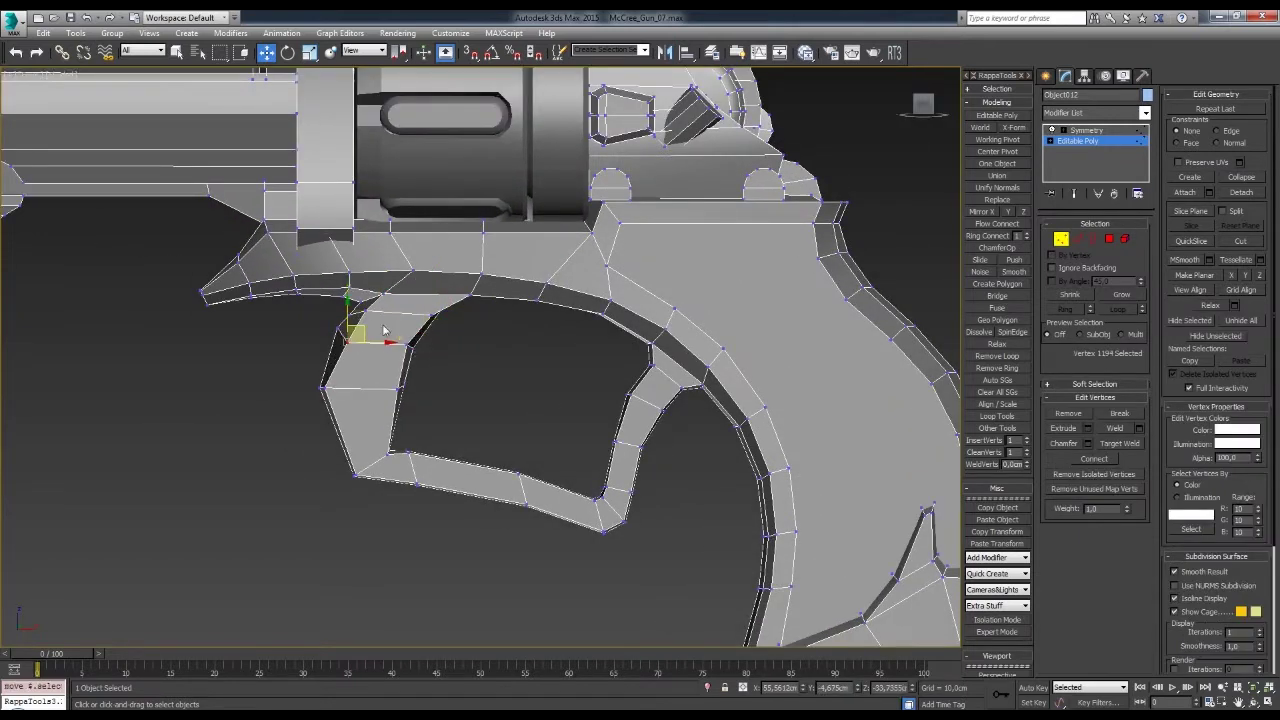
# - Select the trigger guard's polygon loop and inspect it from the front view
pyautogui.scroll(-3, 334, 521)
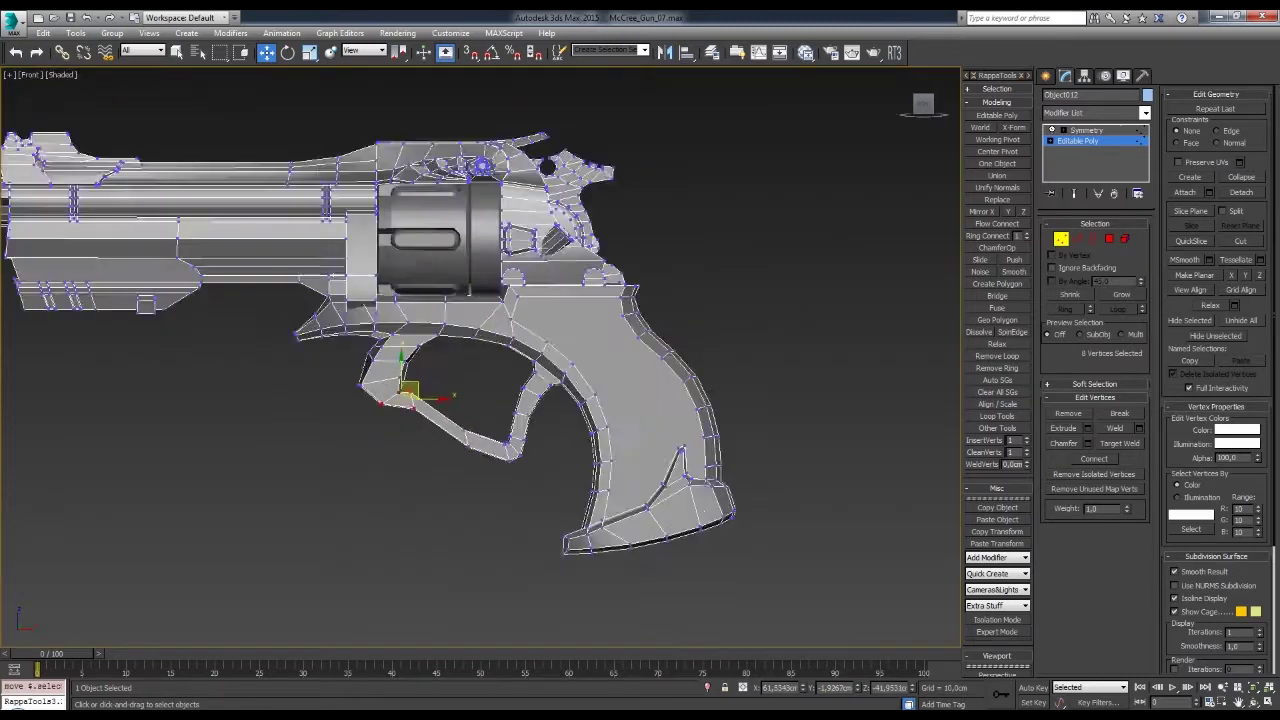
pyautogui.scroll(4, 450, 400)
pyautogui.keyDown('alt'); pyautogui.moveTo(450, 400); pyautogui.dragTo(547, 396, button='middle'); pyautogui.keyUp('alt')
pyautogui.press('4')
pyautogui.click(550, 340)
pyautogui.hotkey('alt', 'l')
pyautogui.moveTo(456, 459)
pyautogui.keyDown('alt'); pyautogui.mouseDown(button='middle')
pyautogui.moveTo(366, 355)
pyautogui.moveTo(508, 313)
pyautogui.moveTo(503, 338)
pyautogui.mouseUp(button='middle'); pyautogui.keyUp('alt')
pyautogui.press('f')
pyautogui.scroll(-3, 510, 317)
pyautogui.scroll(5, 510, 317)
pyautogui.press('1')
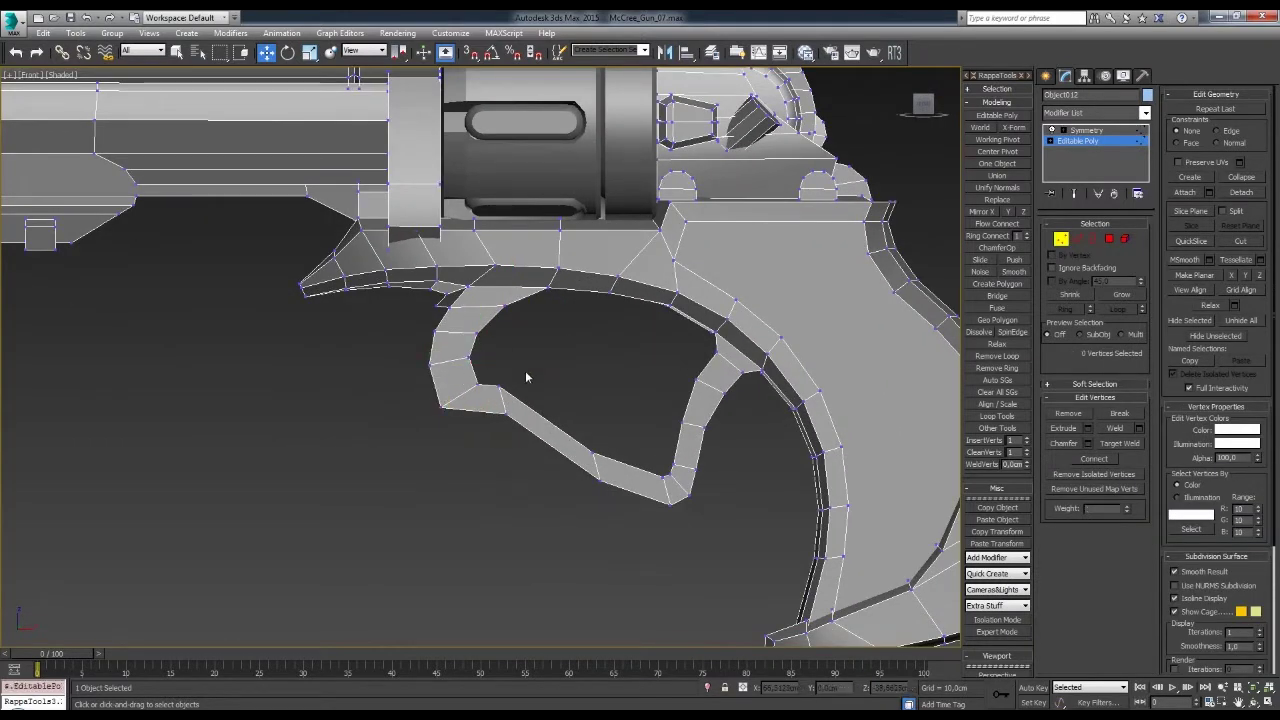
pyautogui.scroll(-2, 507, 415)
pyautogui.press('2')
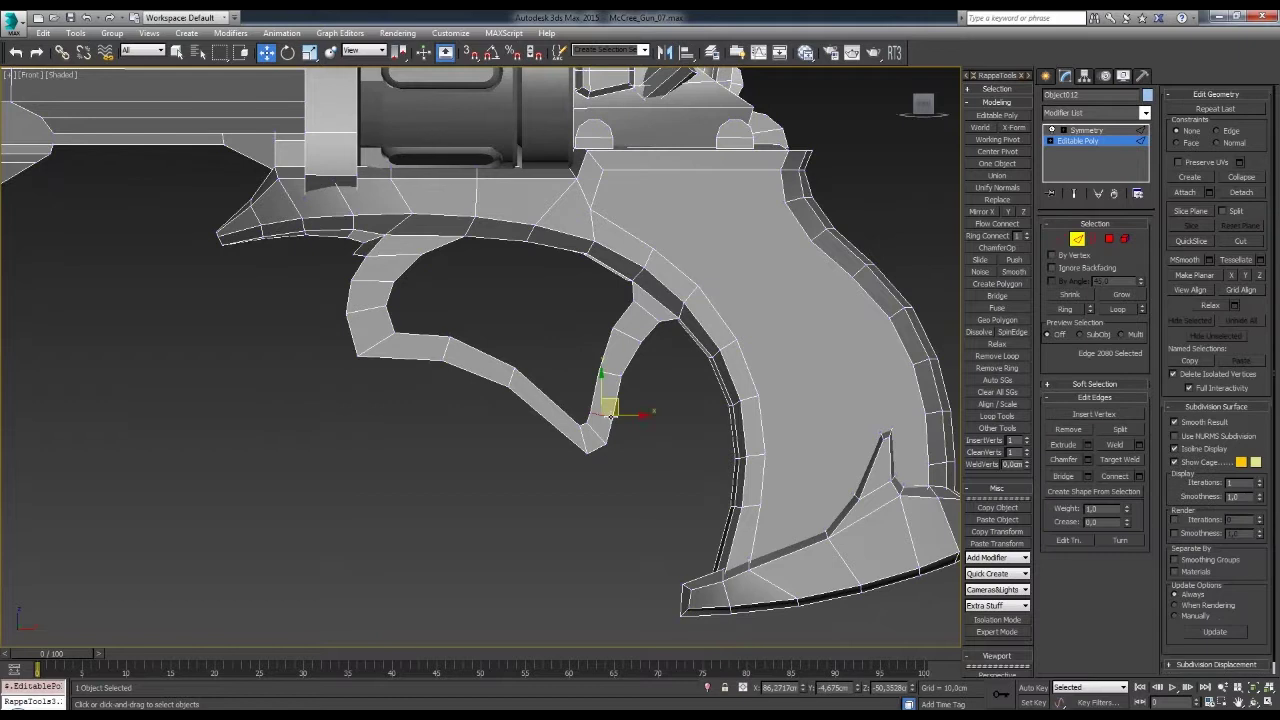
pyautogui.press('1')
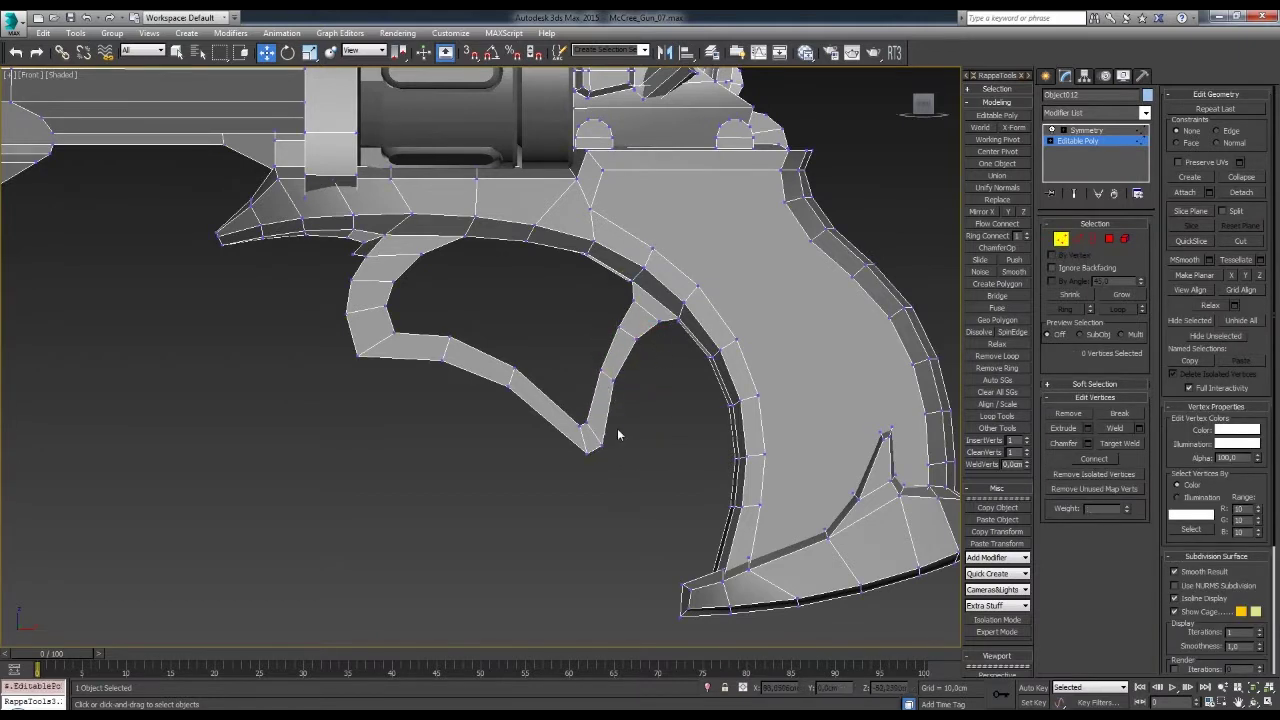
# - Move the guard's lower point vertex and adjust the vertices at its tip
pyautogui.moveTo(615, 406); pyautogui.dragTo(631, 415, button='middle')
pyautogui.click(532, 373)
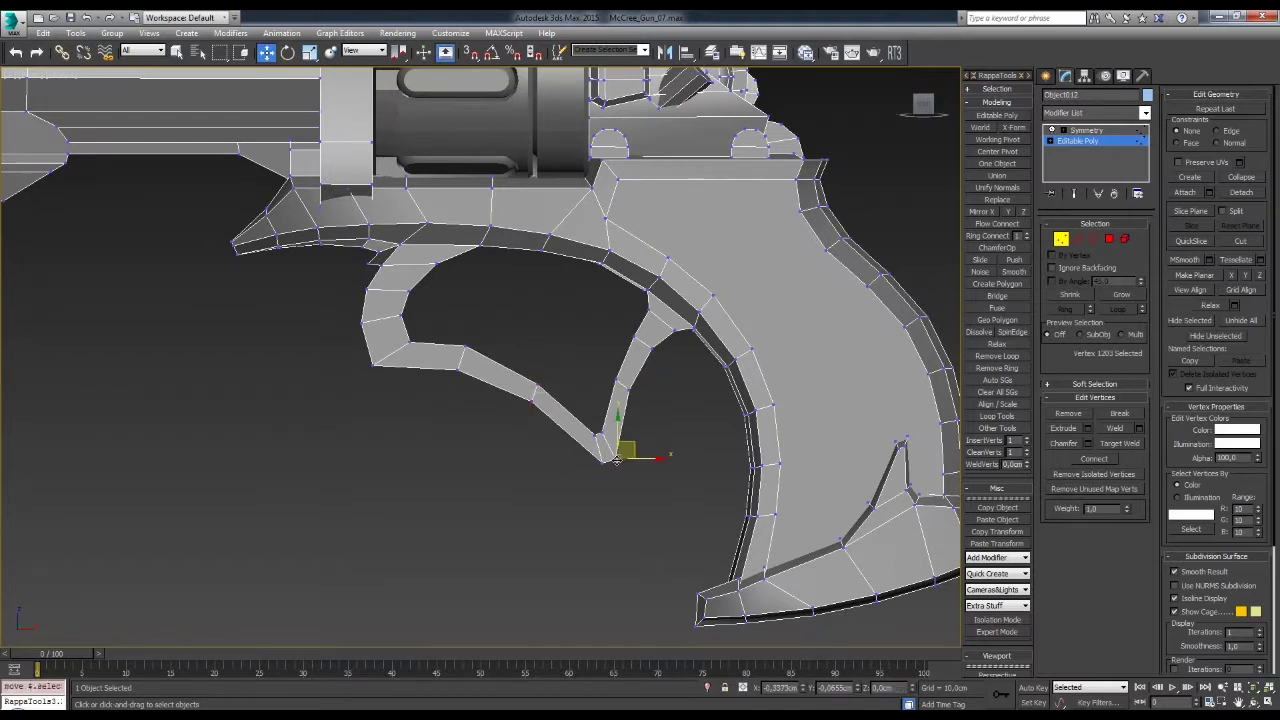
pyautogui.scroll(-3, 617, 458)
pyautogui.scroll(3, 474, 353)
pyautogui.click(494, 318)
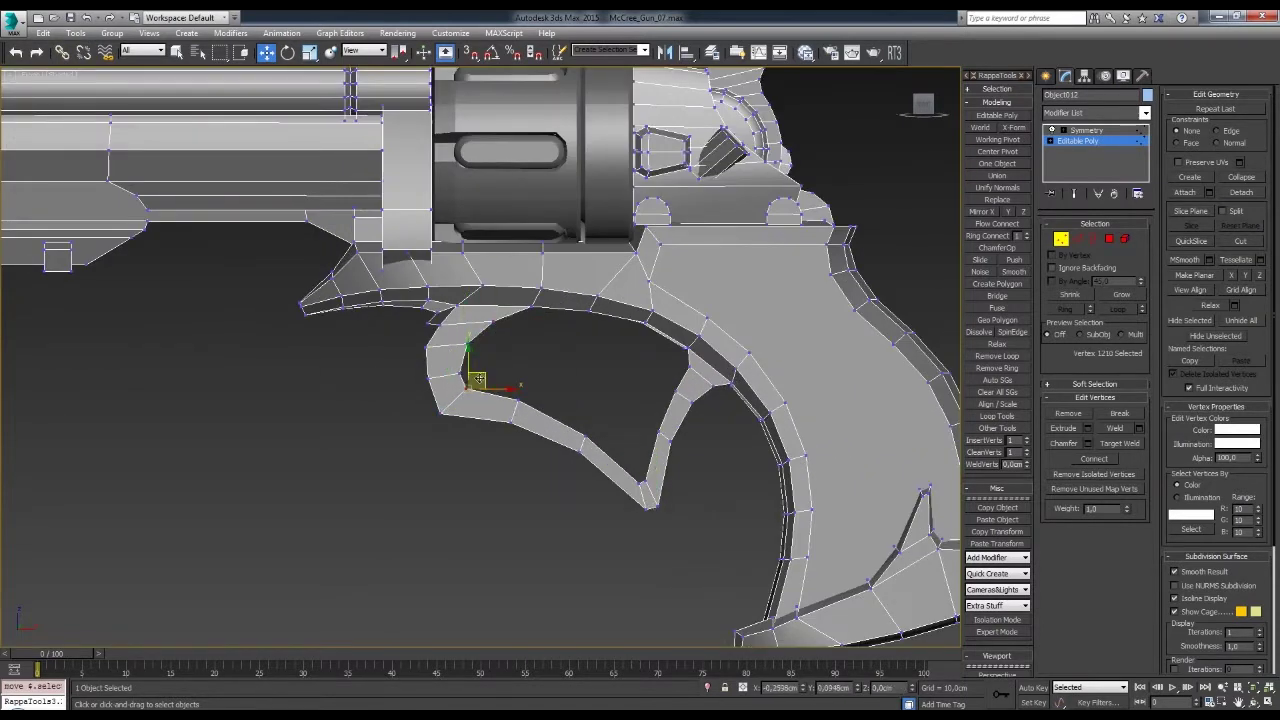
pyautogui.scroll(-4, 425, 345)
pyautogui.scroll(3, 571, 466)
pyautogui.click(543, 377)
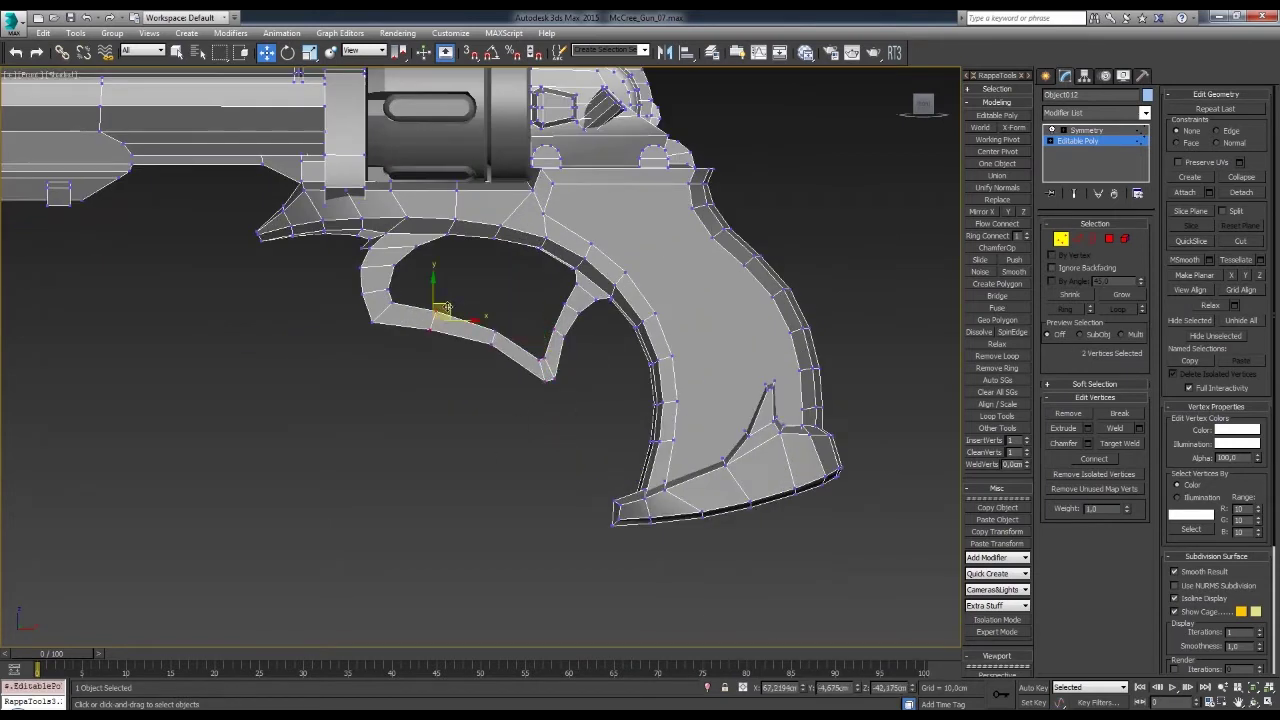
pyautogui.click(480, 355)
pyautogui.scroll(1, 480, 355)
pyautogui.scroll(-3, 612, 366)
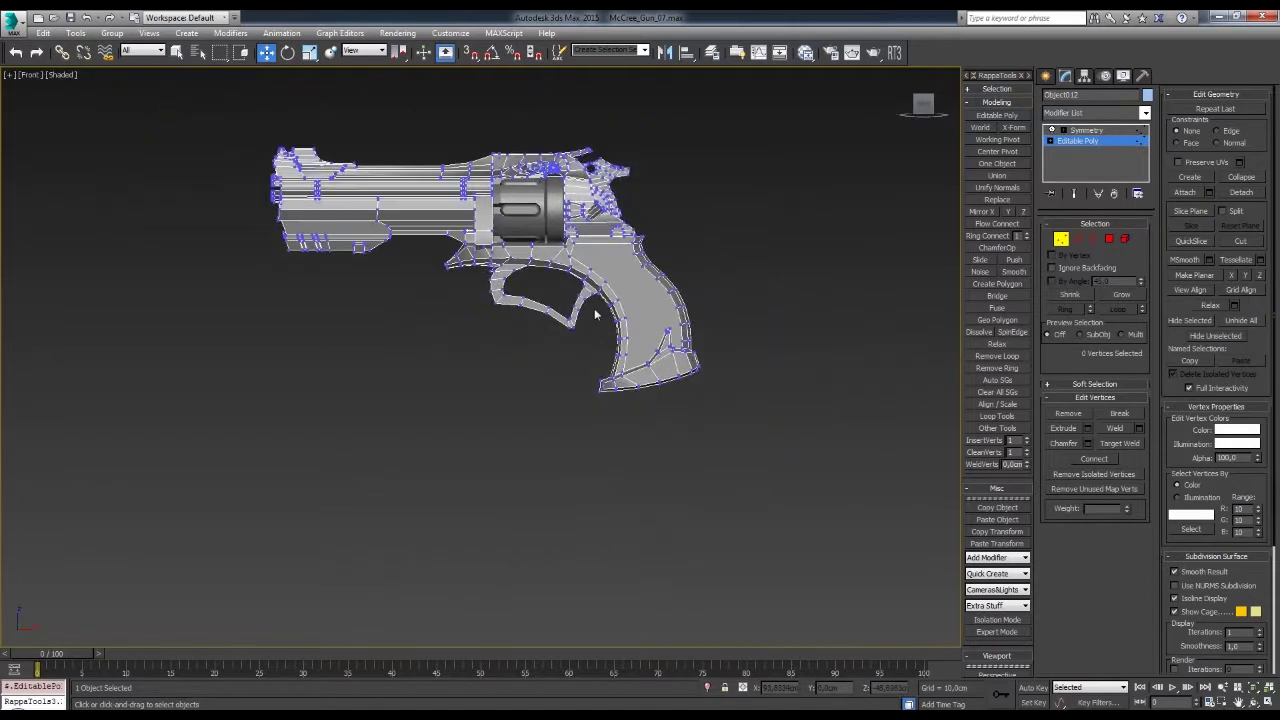
pyautogui.scroll(4, 583, 358)
# - Select the small stray polygon below the trigger guard
pyautogui.moveTo(620, 350)
pyautogui.mouseDown(button='middle')
pyautogui.moveTo(631, 434)
pyautogui.moveTo(600, 380)
pyautogui.mouseUp(button='middle')
pyautogui.scroll(1, 631, 434)
pyautogui.press('4')
pyautogui.scroll(2, 540, 460)
pyautogui.click(528, 463)
# - Move the small polygon up under the guard and pull a vertex down to lengthen the trigger
pyautogui.moveTo(528, 463); pyautogui.dragTo(560, 408)
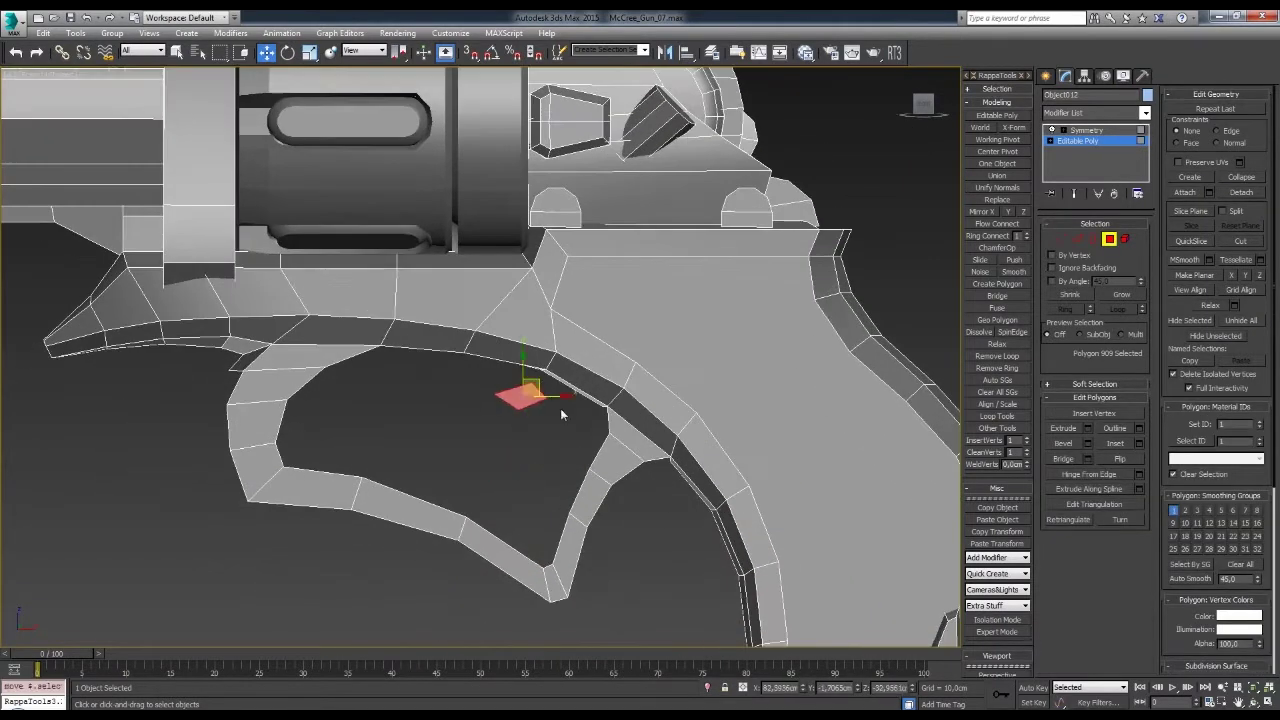
pyautogui.press('1')
pyautogui.moveTo(508, 442); pyautogui.dragTo(557, 420)
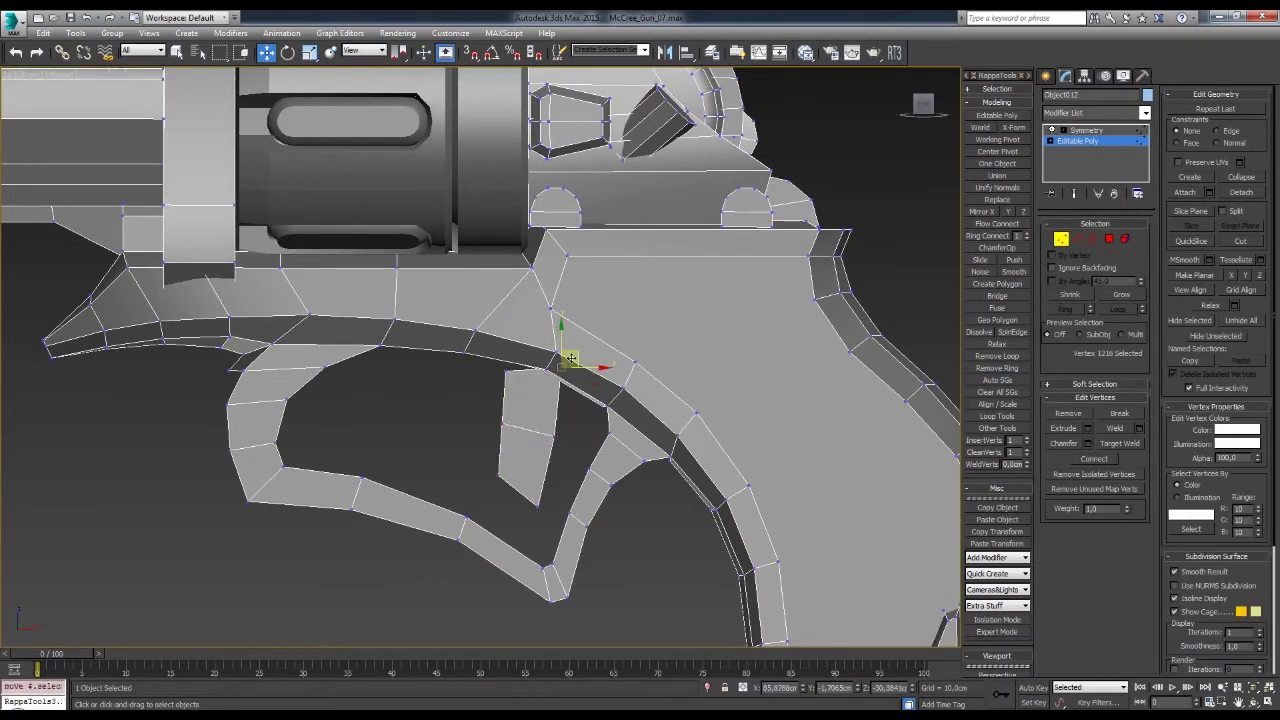
pyautogui.click(512, 434)
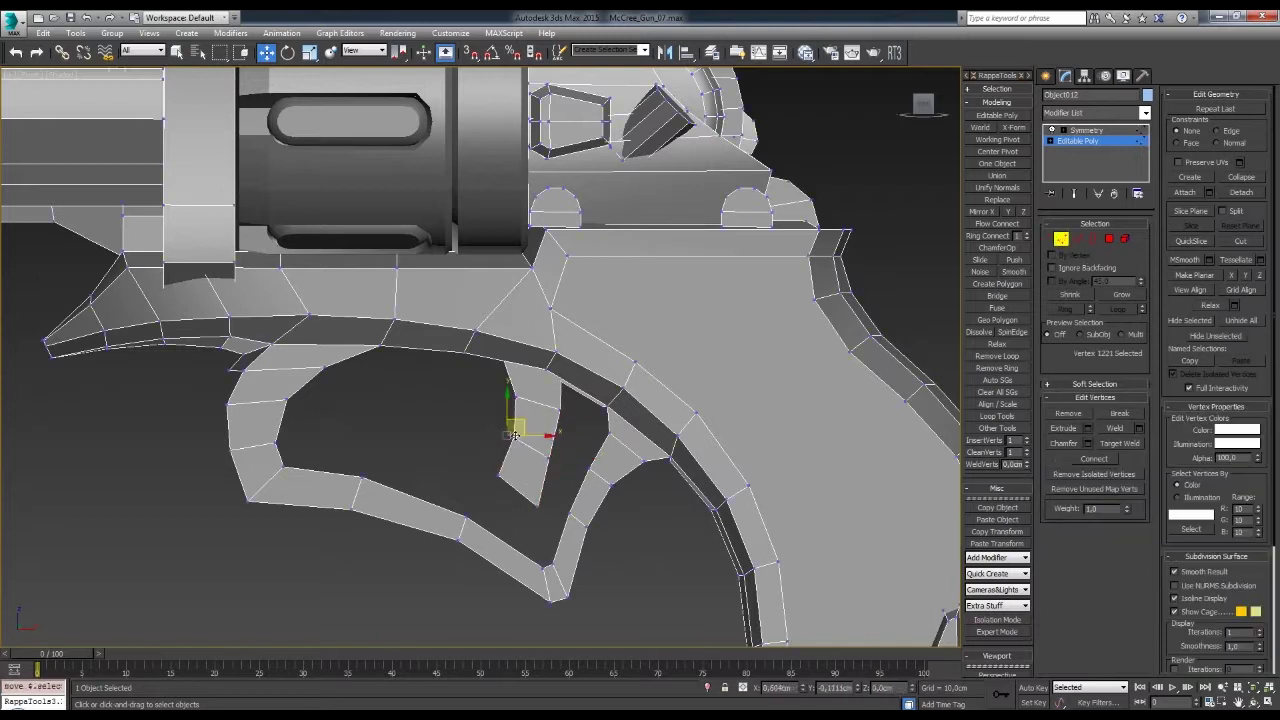
pyautogui.click(490, 450)
pyautogui.click(520, 430)
pyautogui.moveTo(500, 466); pyautogui.dragTo(455, 468)
pyautogui.click(510, 510)
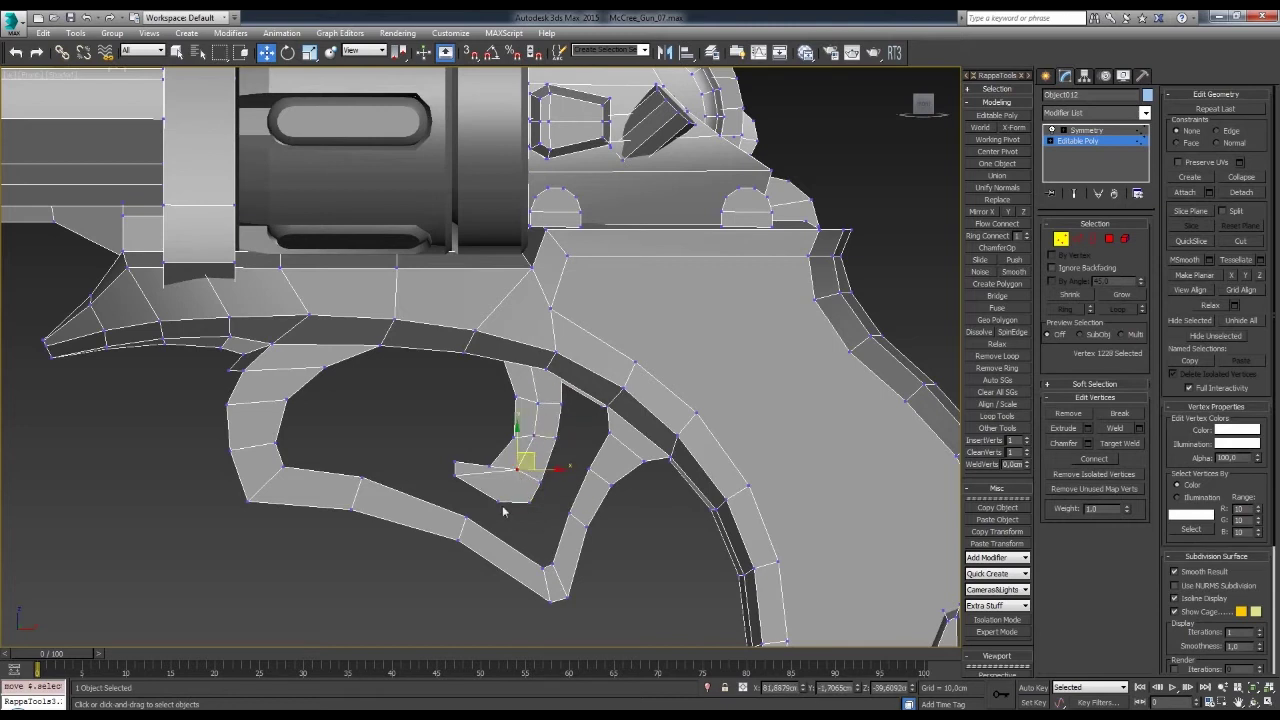
# - Pull the trigger tip vertex right to form the hook
pyautogui.scroll(-2, 540, 483)
pyautogui.click(540, 414)
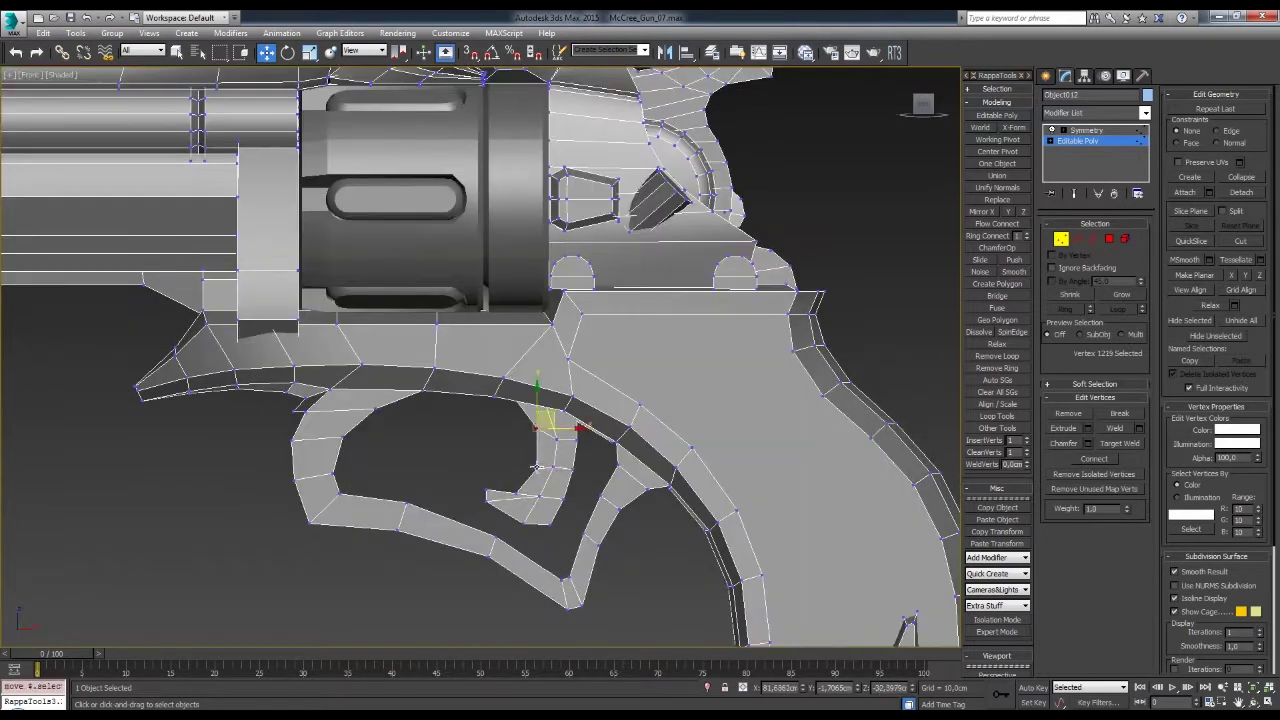
pyautogui.scroll(2, 655, 462)
pyautogui.moveTo(503, 455); pyautogui.dragTo(522, 452)
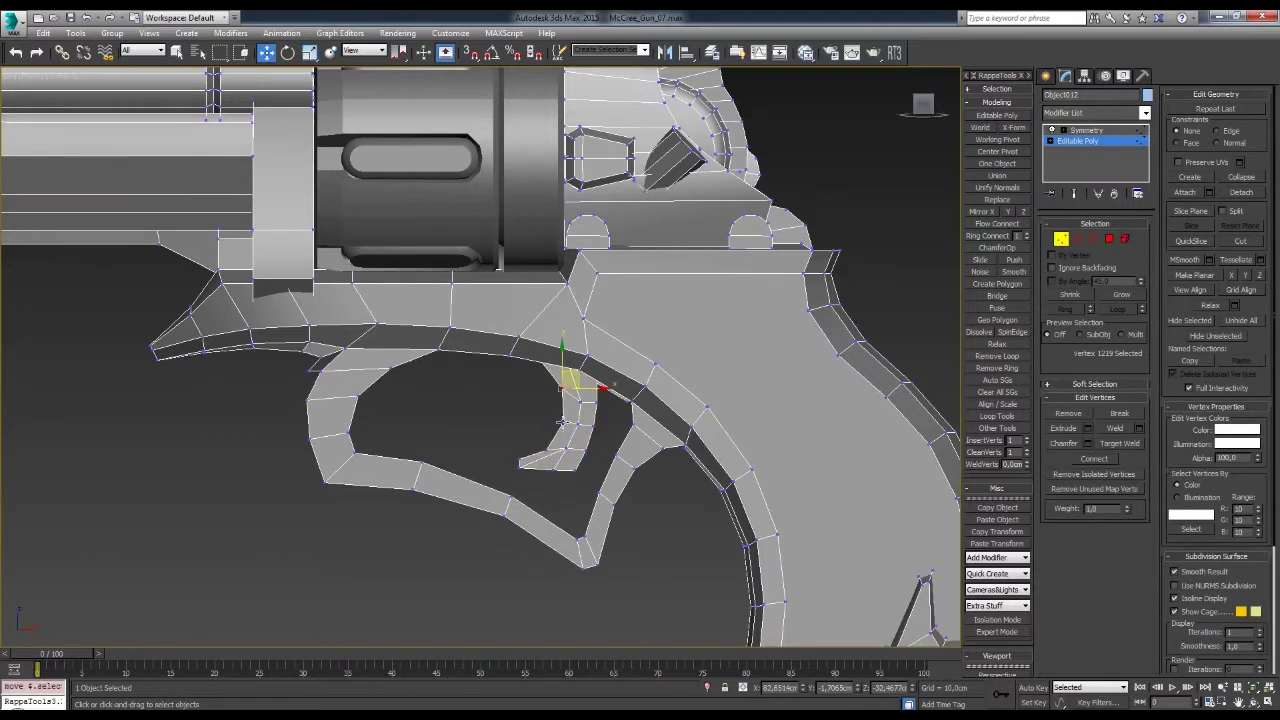
pyautogui.click(578, 393)
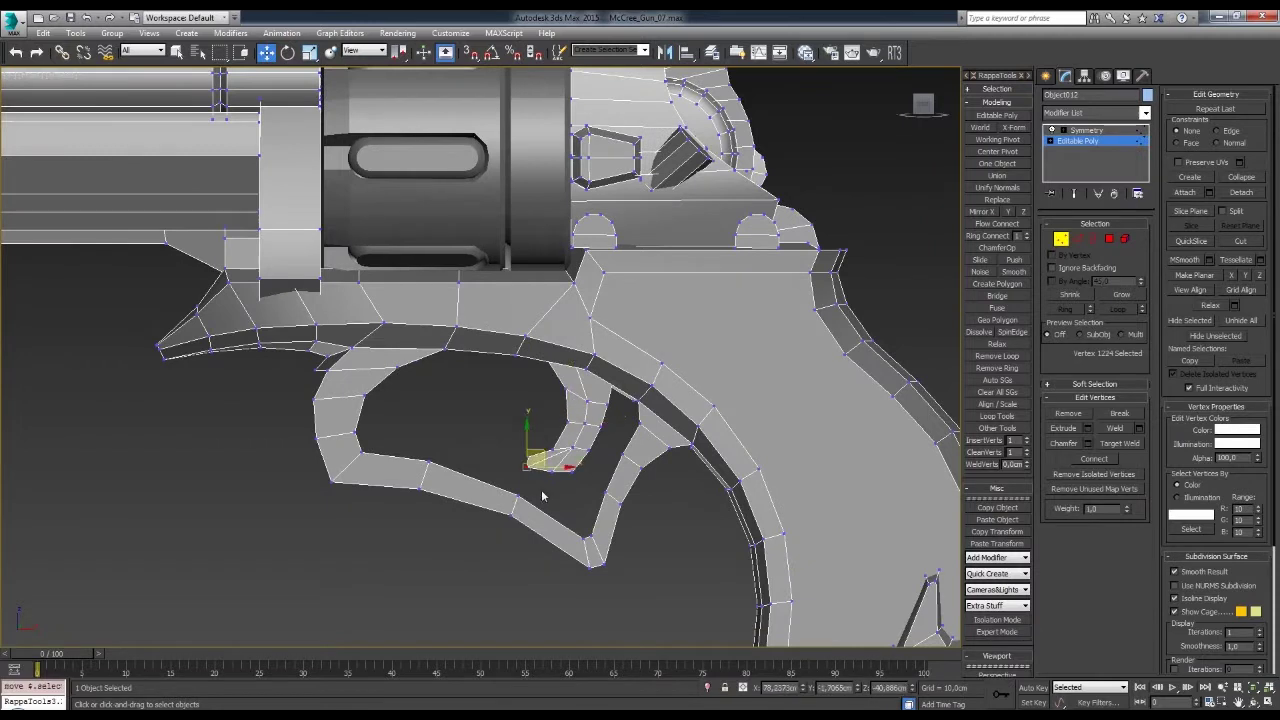
pyautogui.press('4')
pyautogui.press('w')
pyautogui.press('1')
pyautogui.press('f')
pyautogui.press('F3')
pyautogui.press('F3')
pyautogui.scroll(3, 562, 428)
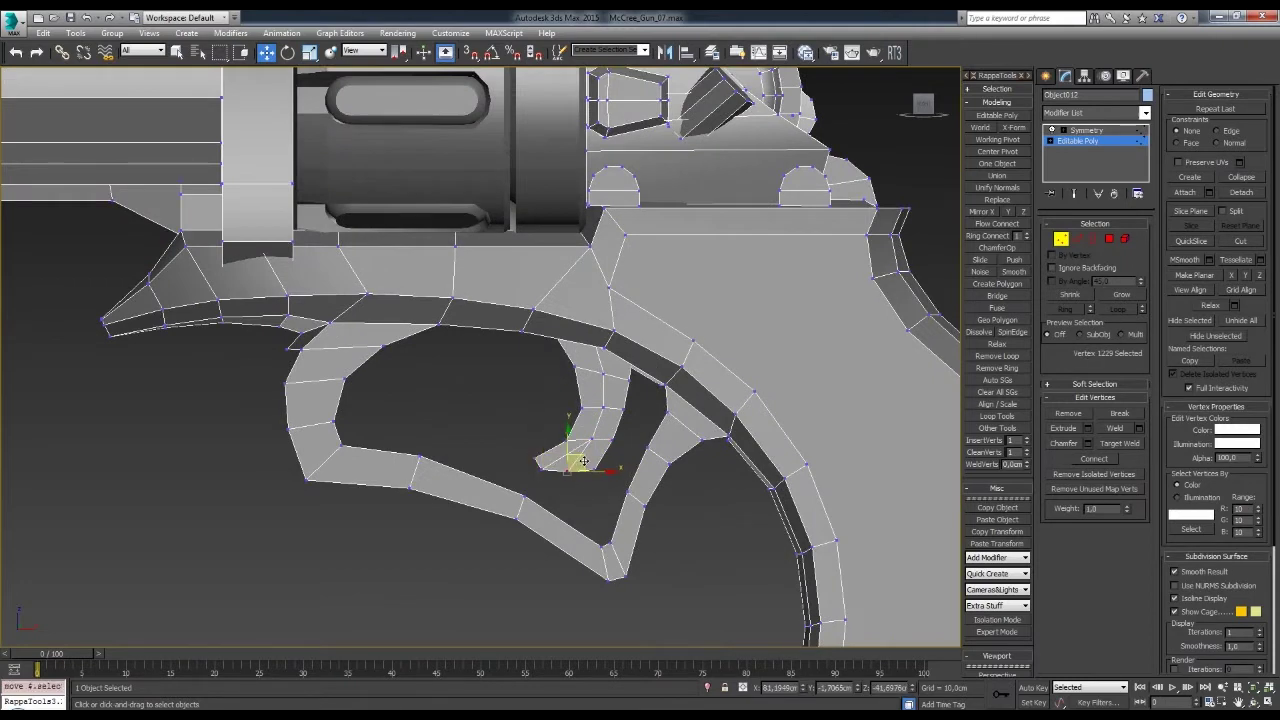
# - Nudge the trigger polygons right and down, then scale the selection slightly smaller
pyautogui.press('4')
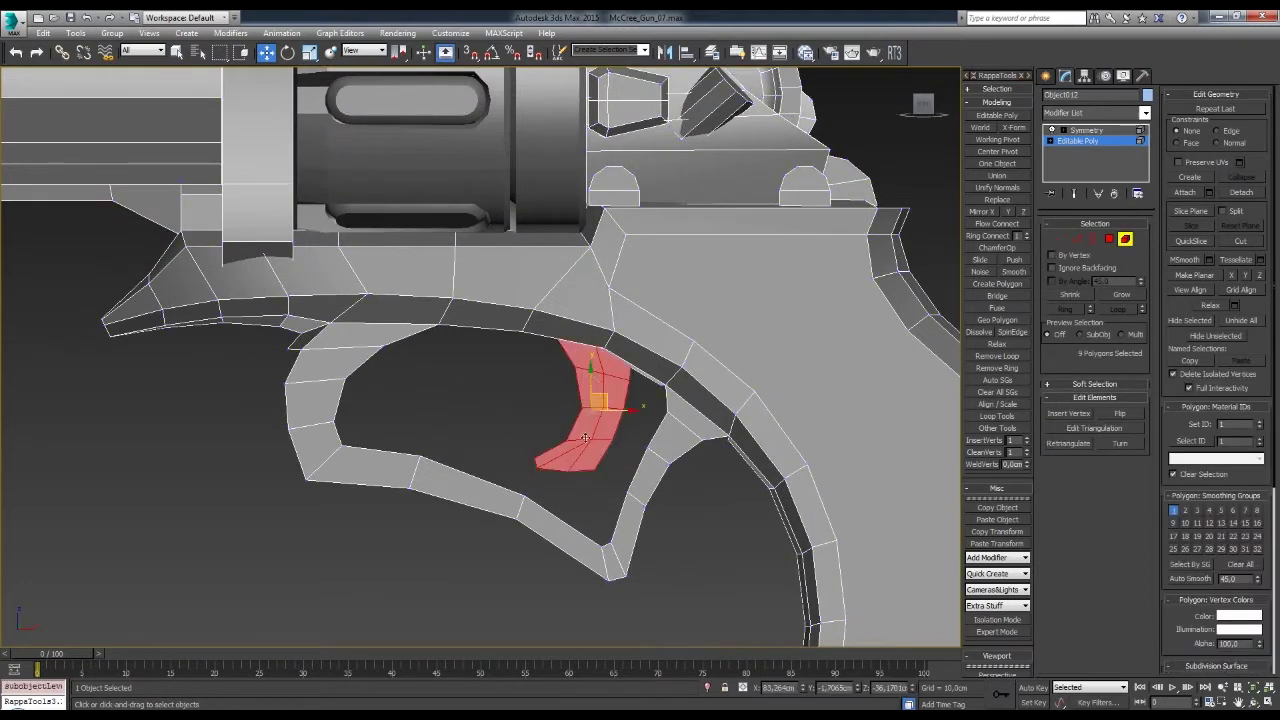
pyautogui.press('w')
pyautogui.moveTo(608, 397); pyautogui.dragTo(616, 403)
pyautogui.press('1')
pyautogui.scroll(-2, 590, 397)
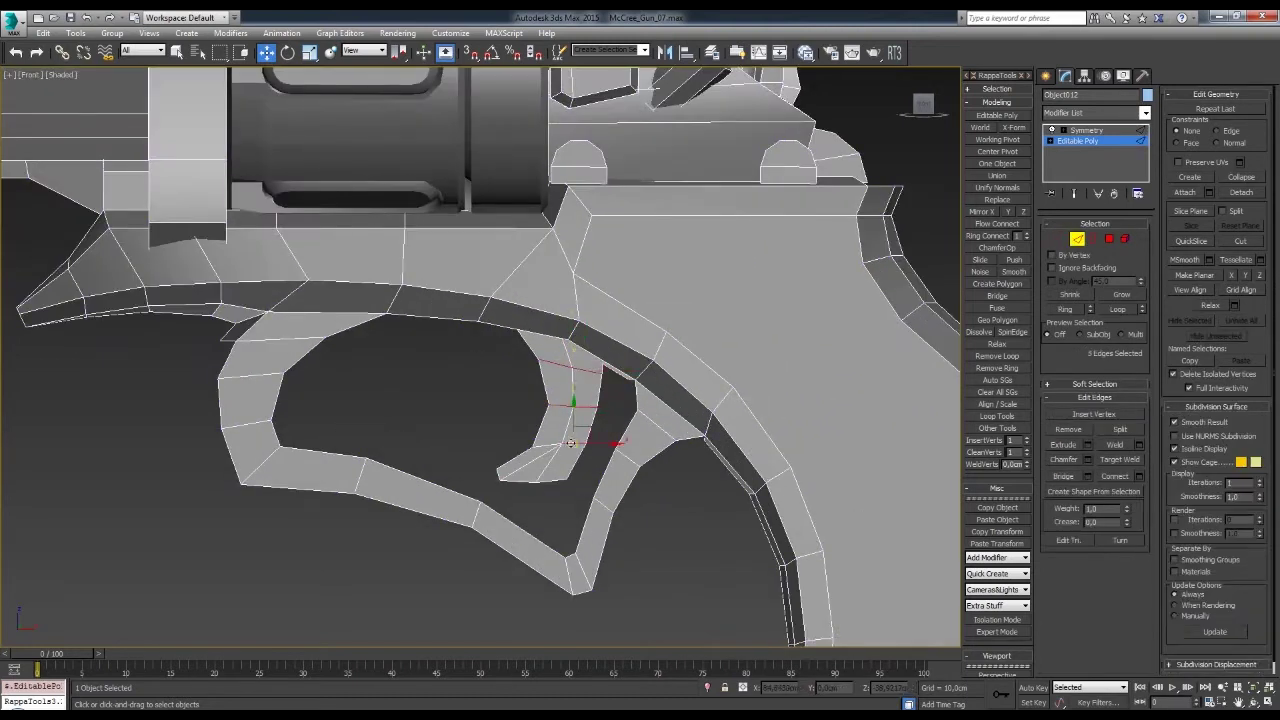
pyautogui.click(575, 402)
pyautogui.press('r')
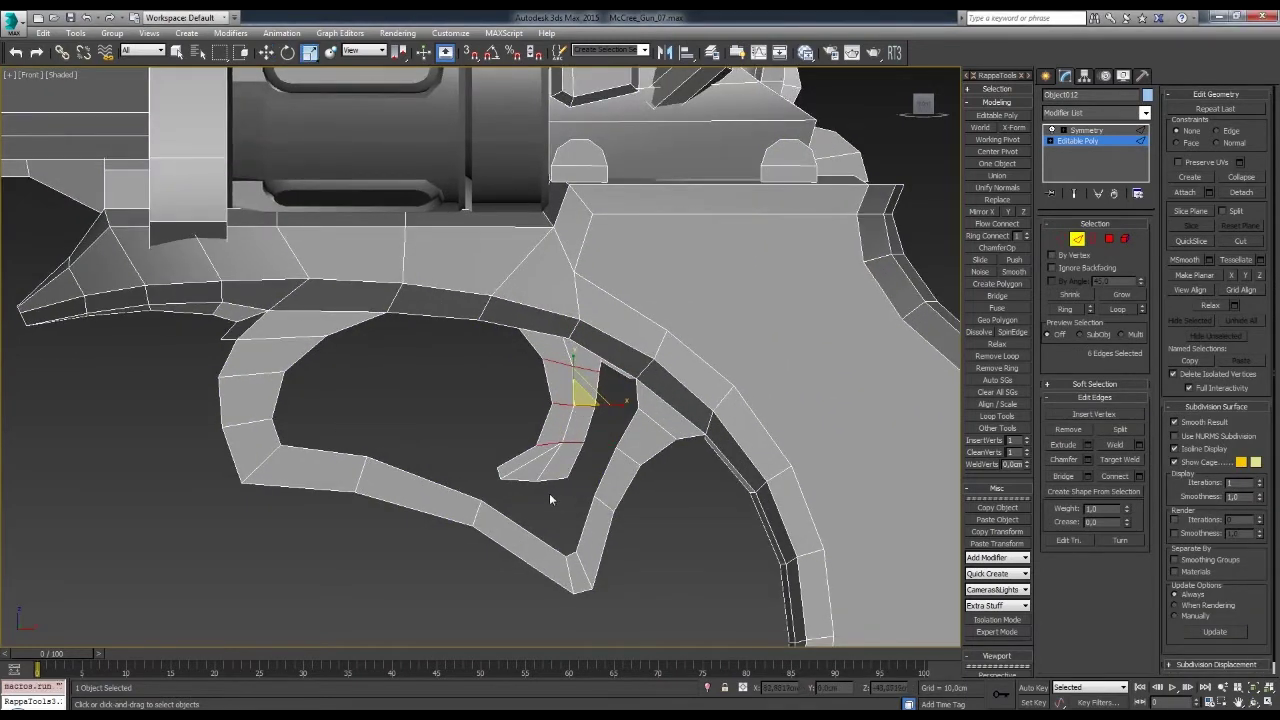
pyautogui.press('1')
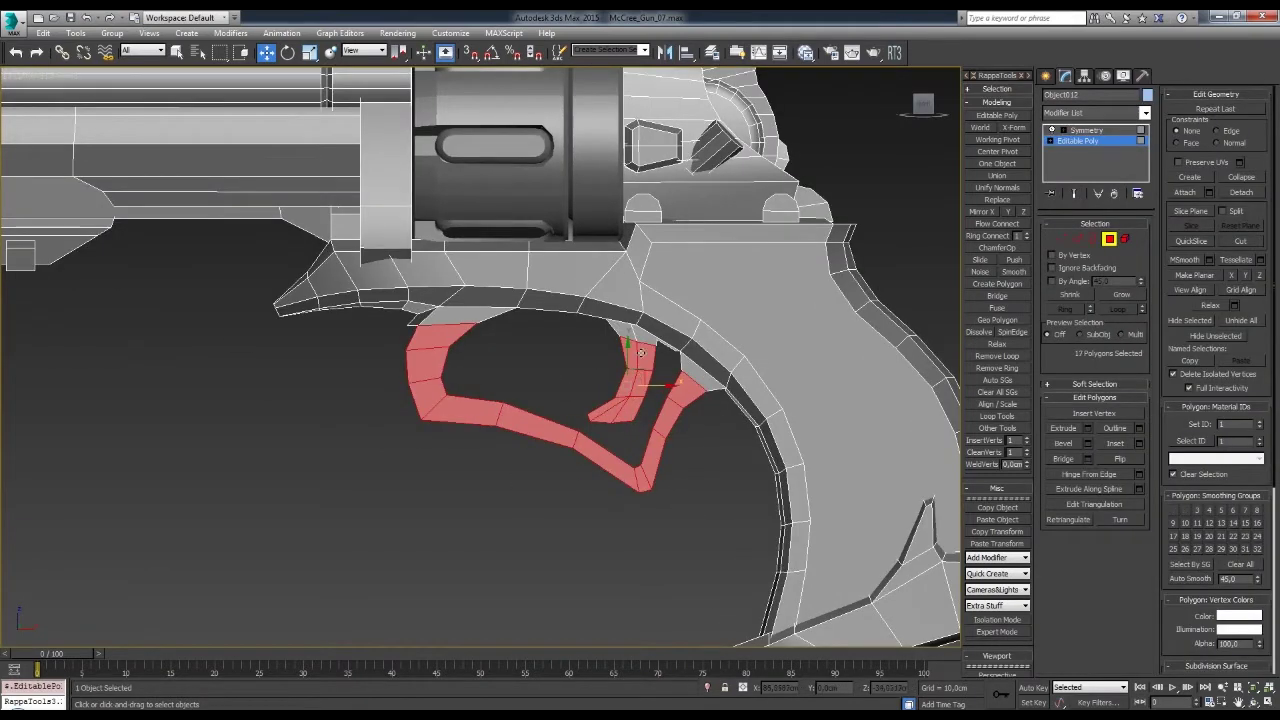
pyautogui.moveTo(631, 364); pyautogui.dragTo(625, 372)
pyautogui.press('w')
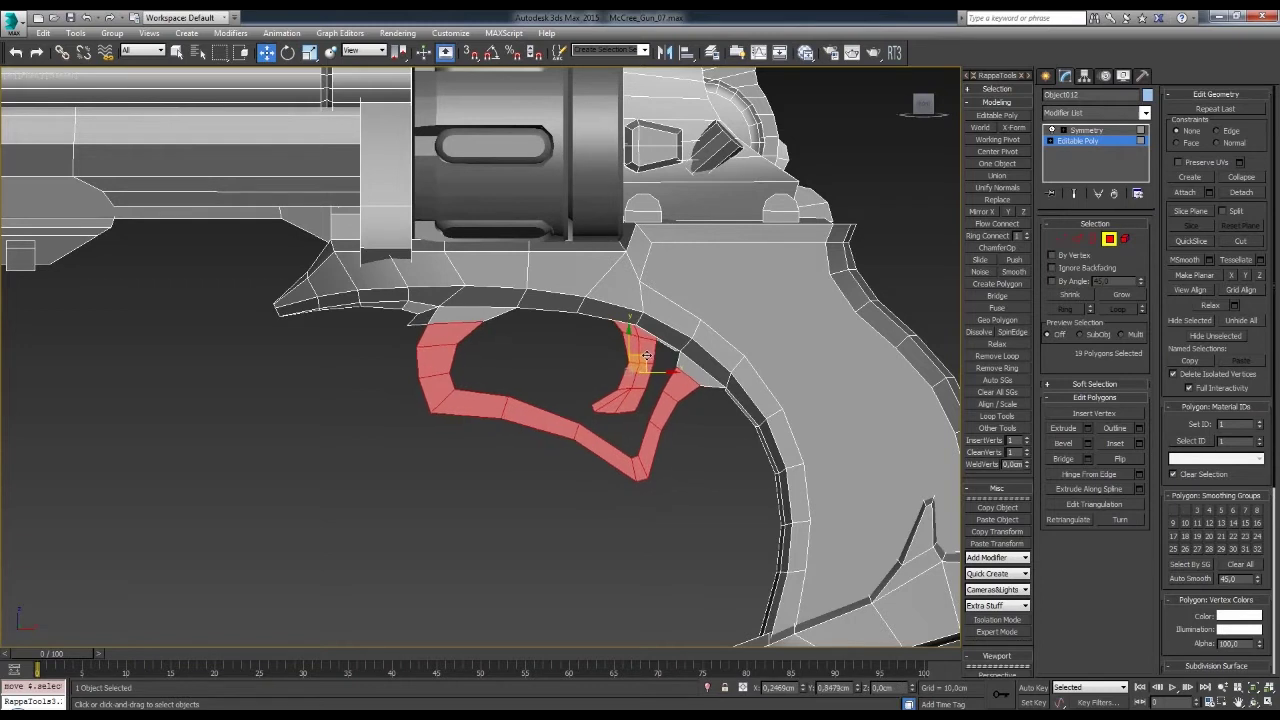
pyautogui.click(663, 445)
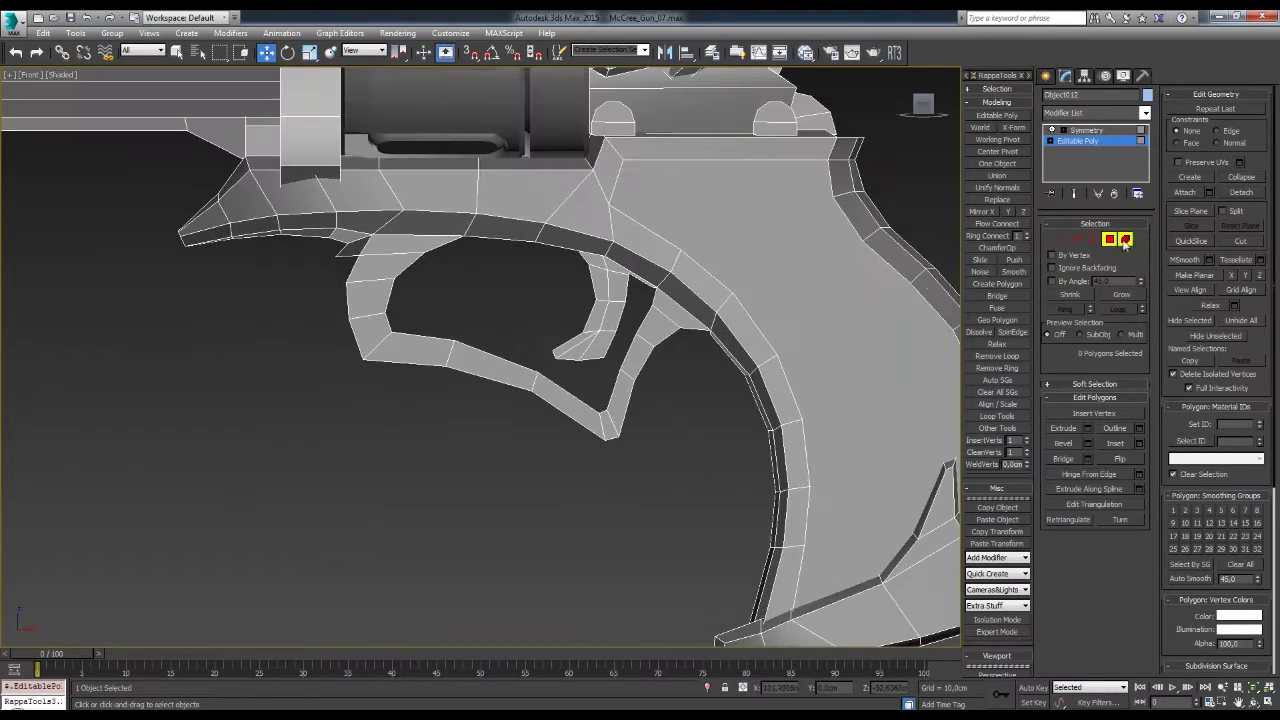
# - In Front view, pull the trigger guard's bottom vertex down and to the left
pyautogui.press('1')
pyautogui.scroll(3, 651, 351)
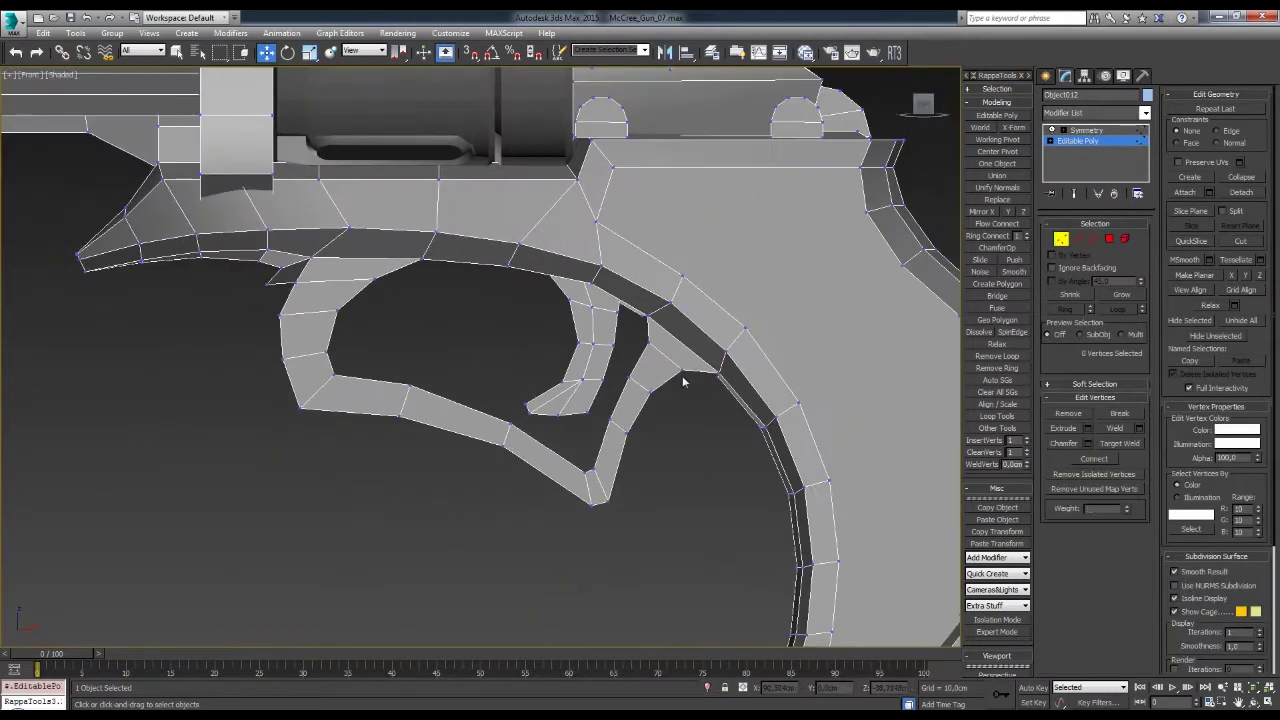
pyautogui.scroll(-3, 643, 378)
pyautogui.moveTo(643, 378)
pyautogui.keyDown('alt'); pyautogui.mouseDown(button='middle')
pyautogui.moveTo(613, 432)
pyautogui.moveTo(662, 424)
pyautogui.mouseUp(button='middle'); pyautogui.keyUp('alt')
pyautogui.scroll(3, 613, 432)
pyautogui.press('2')
pyautogui.scroll(-2, 613, 432)
pyautogui.scroll(2, 662, 424)
pyautogui.scroll(-2, 662, 424)
pyautogui.scroll(2, 651, 410)
pyautogui.press('1')
pyautogui.press('F3')
pyautogui.press('f')
pyautogui.press('w')
pyautogui.scroll(2, 526, 400)
pyautogui.press('F3')
pyautogui.click(518, 343)
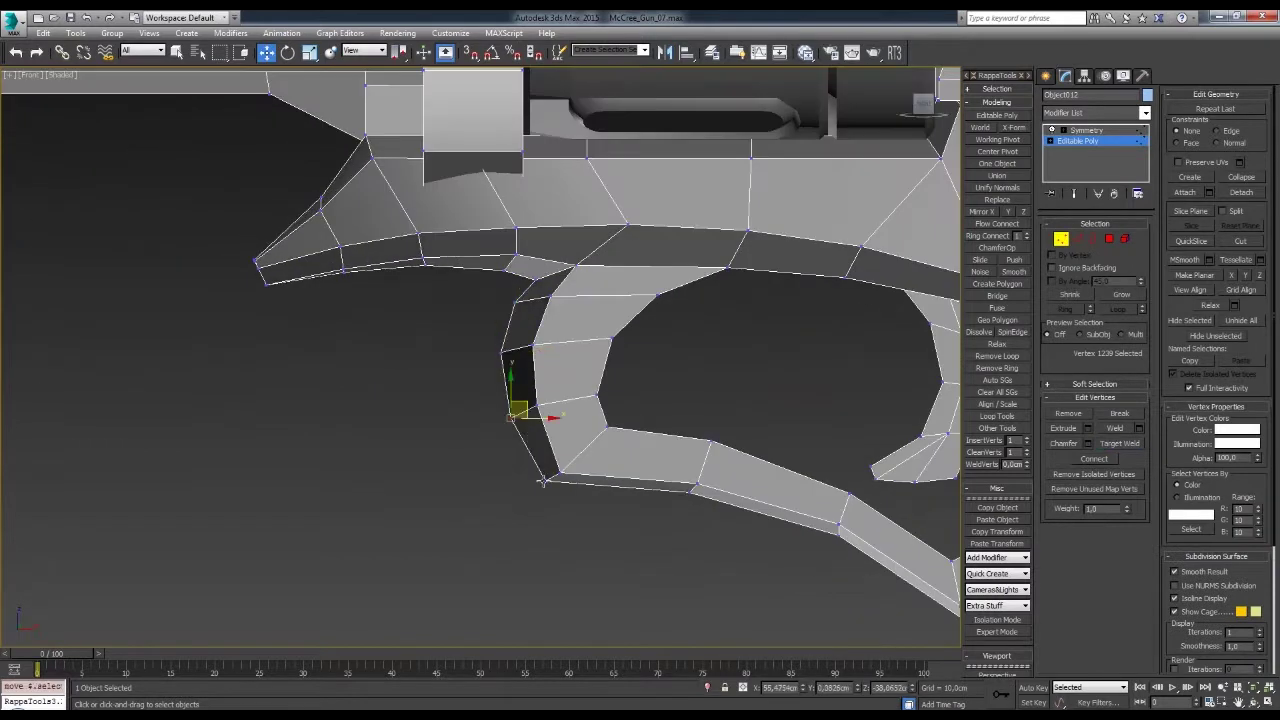
pyautogui.moveTo(541, 481); pyautogui.dragTo(536, 497)
# - Zoom in on the trigger guard and select another guard vertex
pyautogui.moveTo(556, 391); pyautogui.dragTo(420, 260, button='middle')
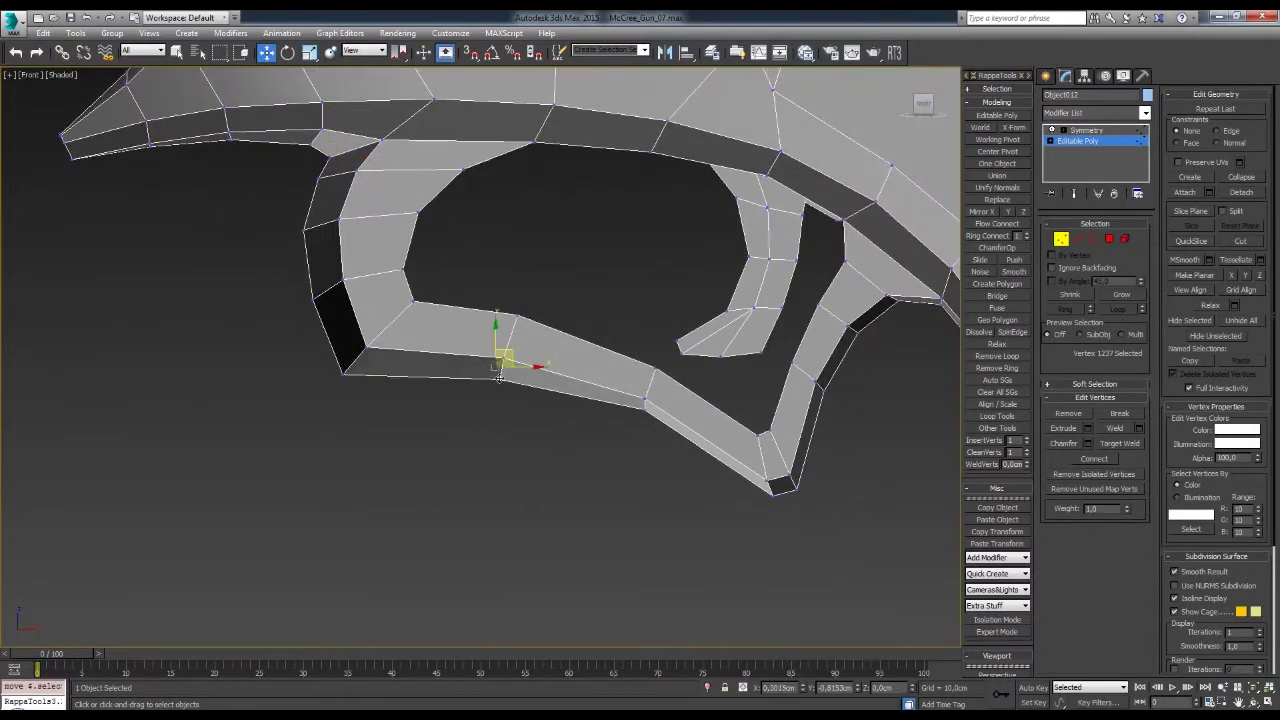
pyautogui.scroll(2, 609, 457)
pyautogui.scroll(1, 674, 389)
pyautogui.click(596, 322)
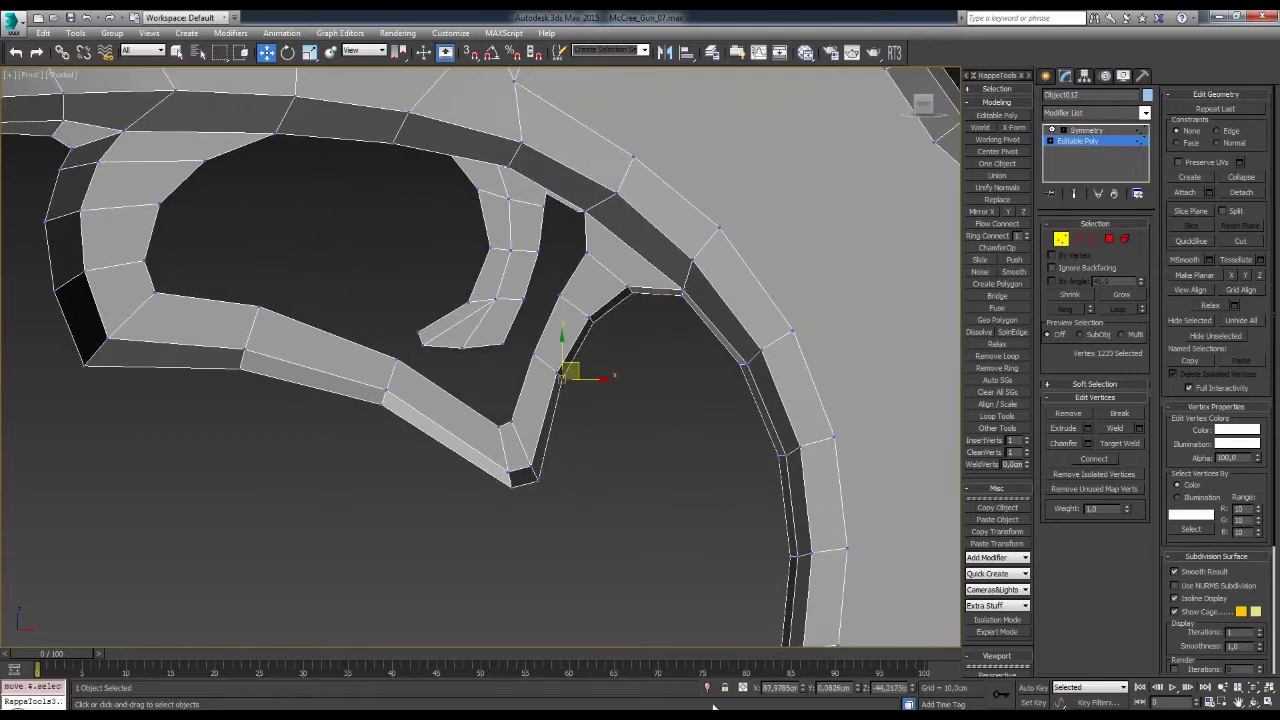
pyautogui.scroll(-1, 606, 437)
pyautogui.scroll(-2, 606, 437)
pyautogui.scroll(-1, 600, 420)
pyautogui.scroll(1, 624, 384)
pyautogui.press('2')
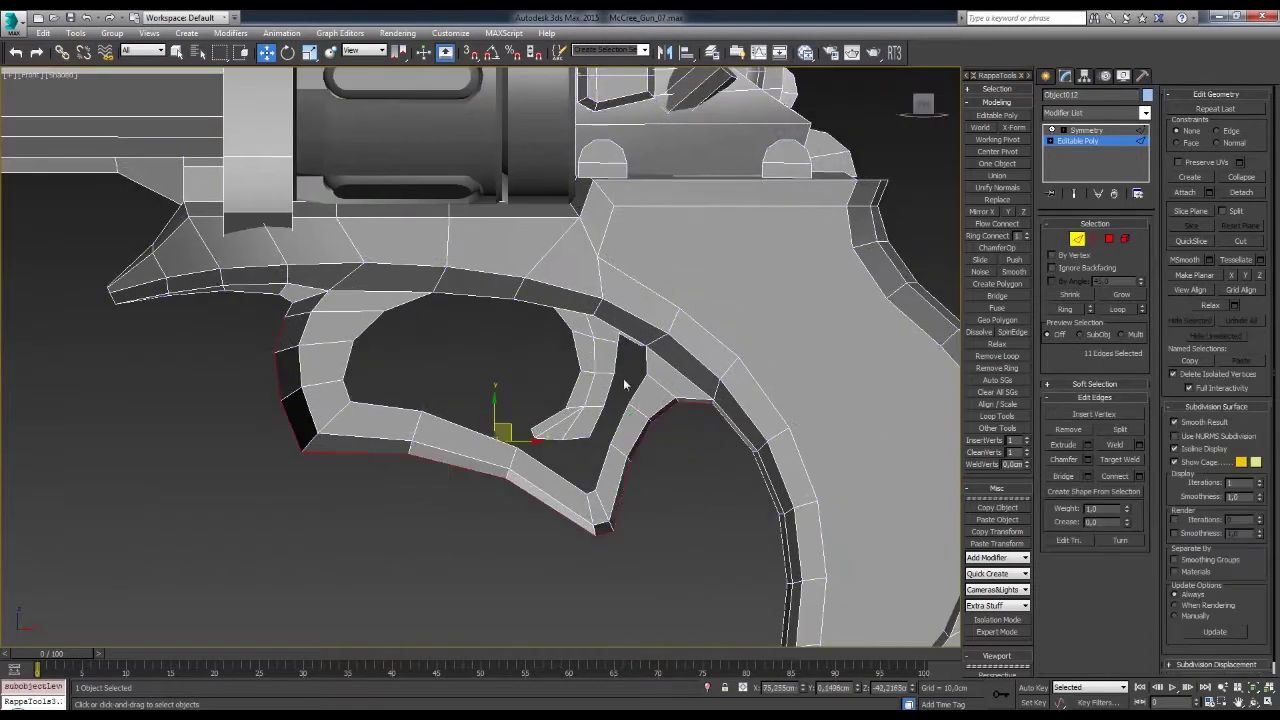
pyautogui.press('1')
pyautogui.press('F3')
pyautogui.scroll(1, 428, 296)
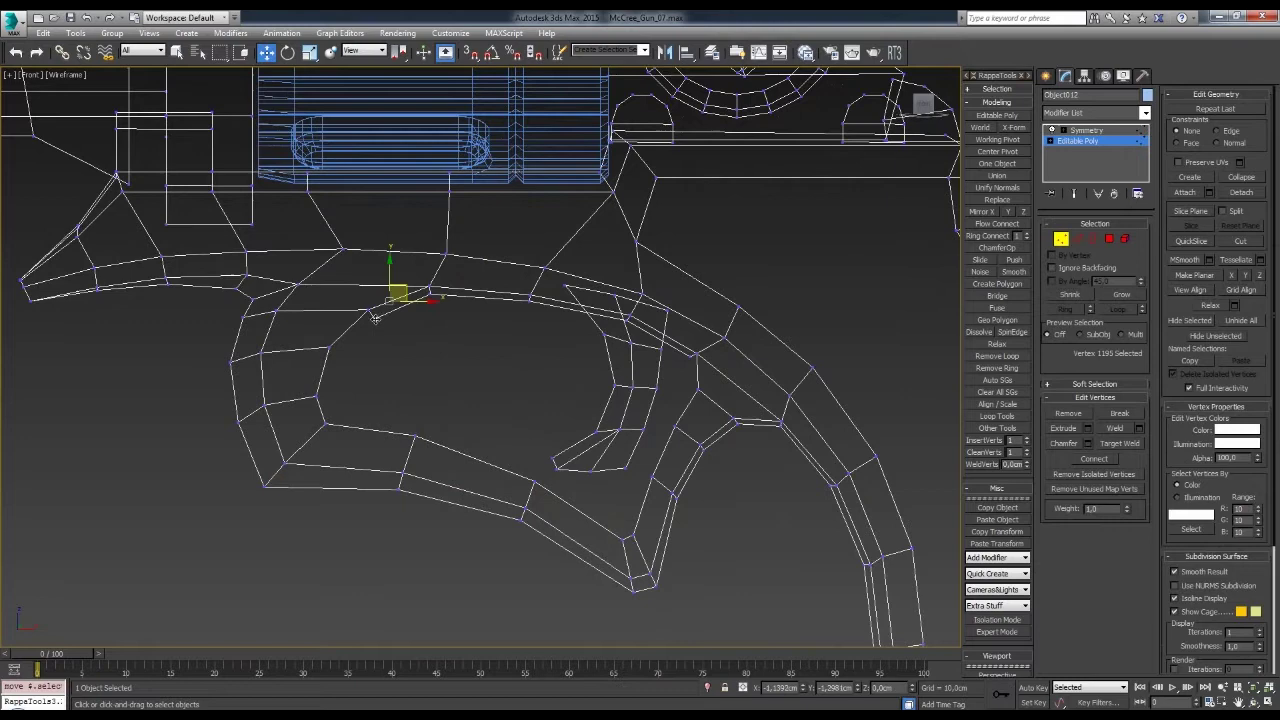
# - In Front wireframe, pick more trigger guard vertices to adjust, then clear the selection
pyautogui.press('2')
pyautogui.moveTo(408, 361)
pyautogui.keyDown('alt'); pyautogui.mouseDown(button='middle')
pyautogui.moveTo(620, 420)
pyautogui.moveTo(480, 420)
pyautogui.moveTo(462, 394)
pyautogui.mouseUp(button='middle'); pyautogui.keyUp('alt')
pyautogui.press('F3')
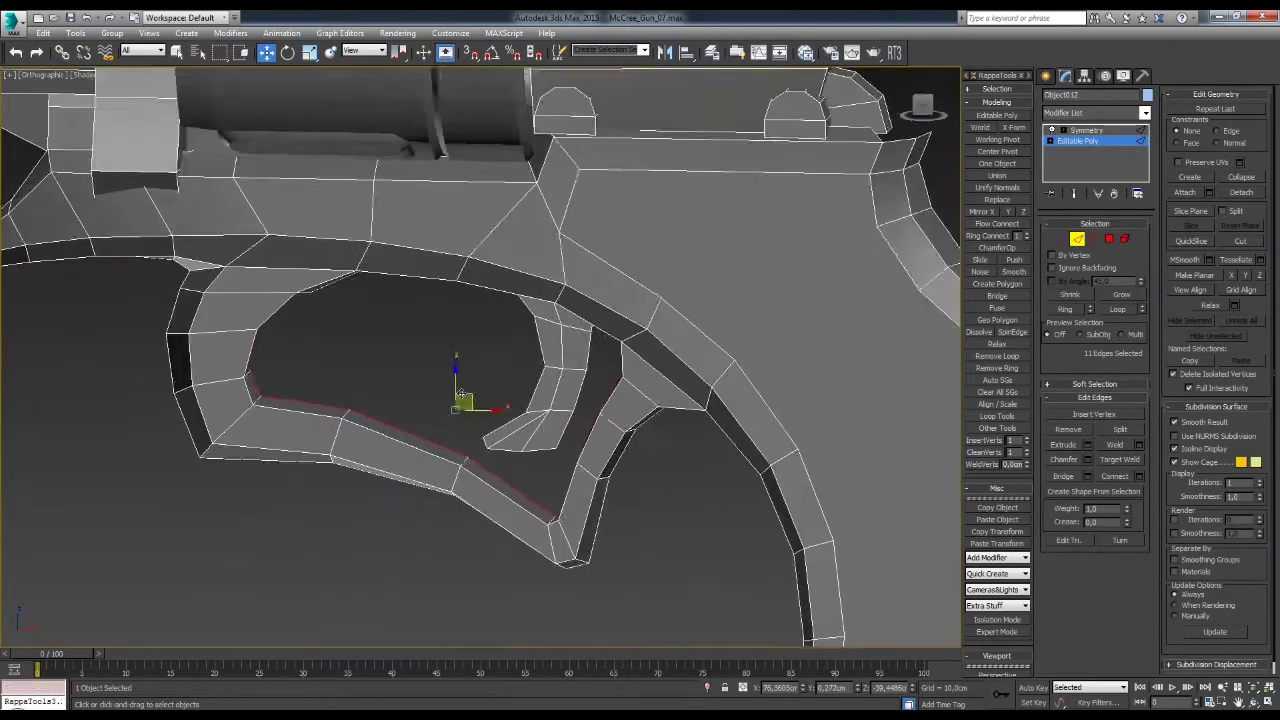
pyautogui.scroll(2, 462, 394)
pyautogui.press('1')
pyautogui.press('f')
pyautogui.press('F3')
pyautogui.click(427, 367)
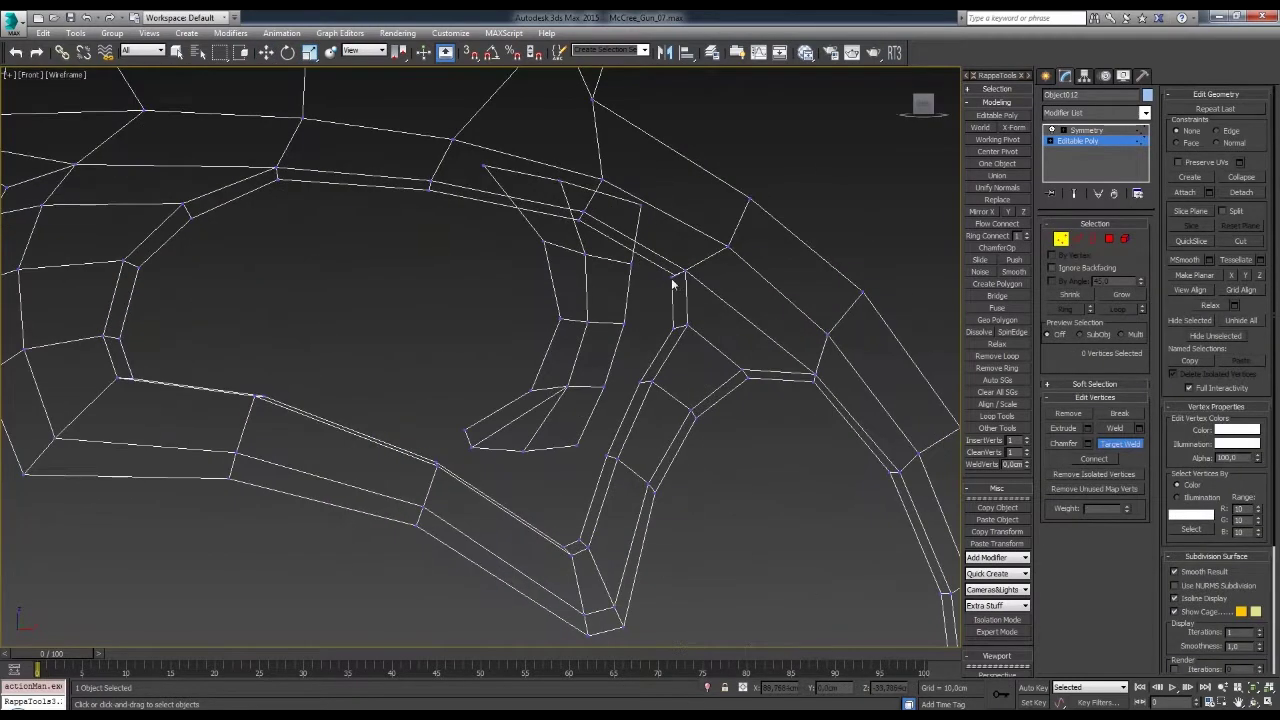
pyautogui.press('w')
pyautogui.scroll(-1, 672, 284)
pyautogui.moveTo(672, 327); pyautogui.dragTo(586, 471, button='middle')
pyautogui.click(586, 469)
pyautogui.scroll(2, 700, 531)
pyautogui.click(459, 431)
pyautogui.scroll(-1, 459, 431)
pyautogui.scroll(1, 503, 315)
pyautogui.click(503, 315)
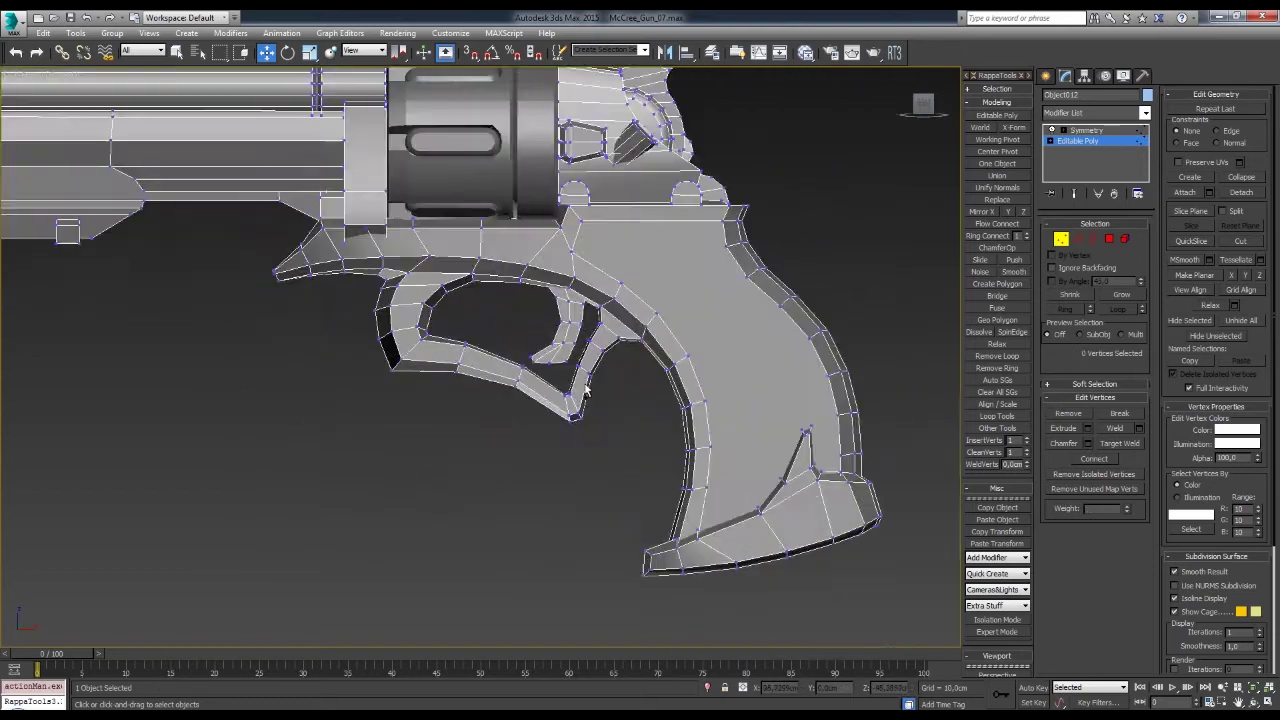
# - Select the polygon loop around the trigger guard to check it, then deselect
pyautogui.moveTo(640, 360)
pyautogui.keyDown('alt'); pyautogui.mouseDown(button='middle')
pyautogui.moveTo(709, 360)
pyautogui.moveTo(485, 331)
pyautogui.moveTo(585, 330)
pyautogui.mouseUp(button='middle'); pyautogui.keyUp('alt')
pyautogui.scroll(2, 709, 360)
pyautogui.click(709, 360)
pyautogui.press('4')
pyautogui.click(493, 341)
pyautogui.keyDown('shift'); pyautogui.click(493, 341); pyautogui.keyUp('shift')
pyautogui.press('1')
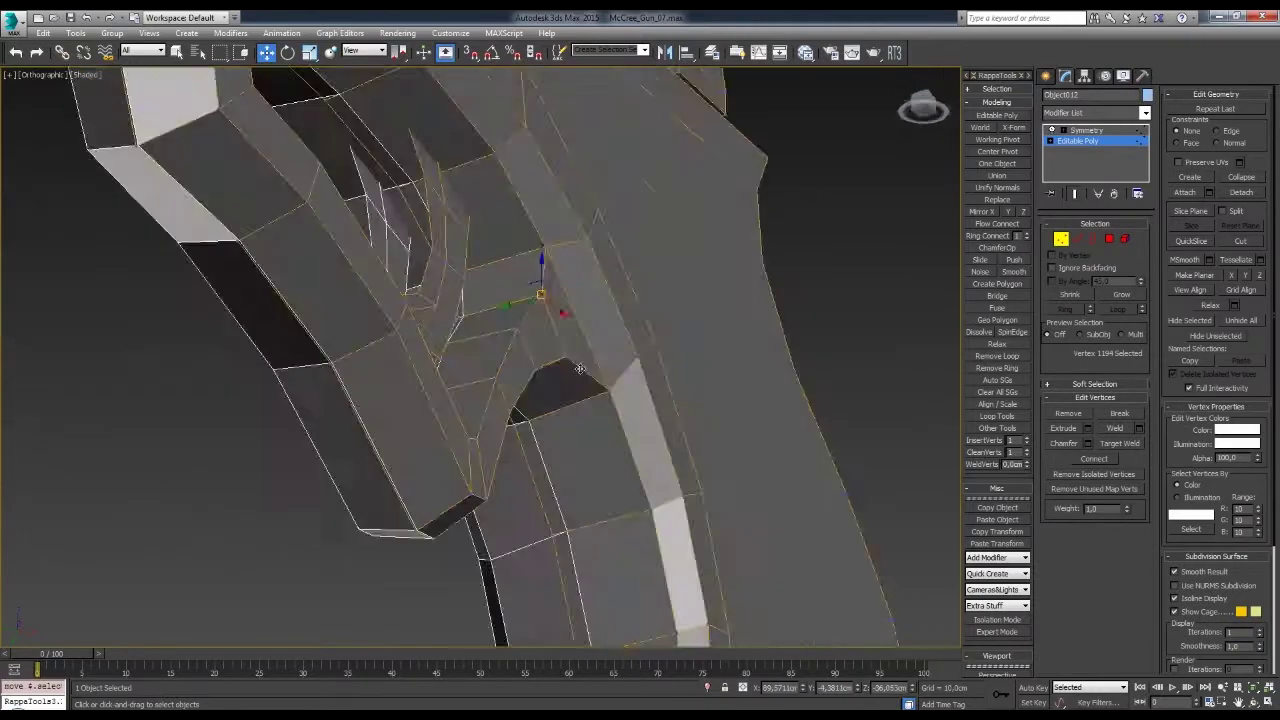
pyautogui.moveTo(576, 350)
pyautogui.keyDown('alt'); pyautogui.mouseDown(button='middle')
pyautogui.moveTo(628, 307)
pyautogui.moveTo(737, 360)
pyautogui.moveTo(569, 371)
pyautogui.moveTo(509, 360)
pyautogui.moveTo(564, 413)
pyautogui.moveTo(528, 294)
pyautogui.moveTo(534, 243)
pyautogui.moveTo(543, 371)
pyautogui.moveTo(572, 323)
pyautogui.moveTo(640, 360)
pyautogui.mouseUp(button='middle'); pyautogui.keyUp('alt')
pyautogui.press('4')
pyautogui.click(640, 560)
pyautogui.scroll(-5, 640, 400)
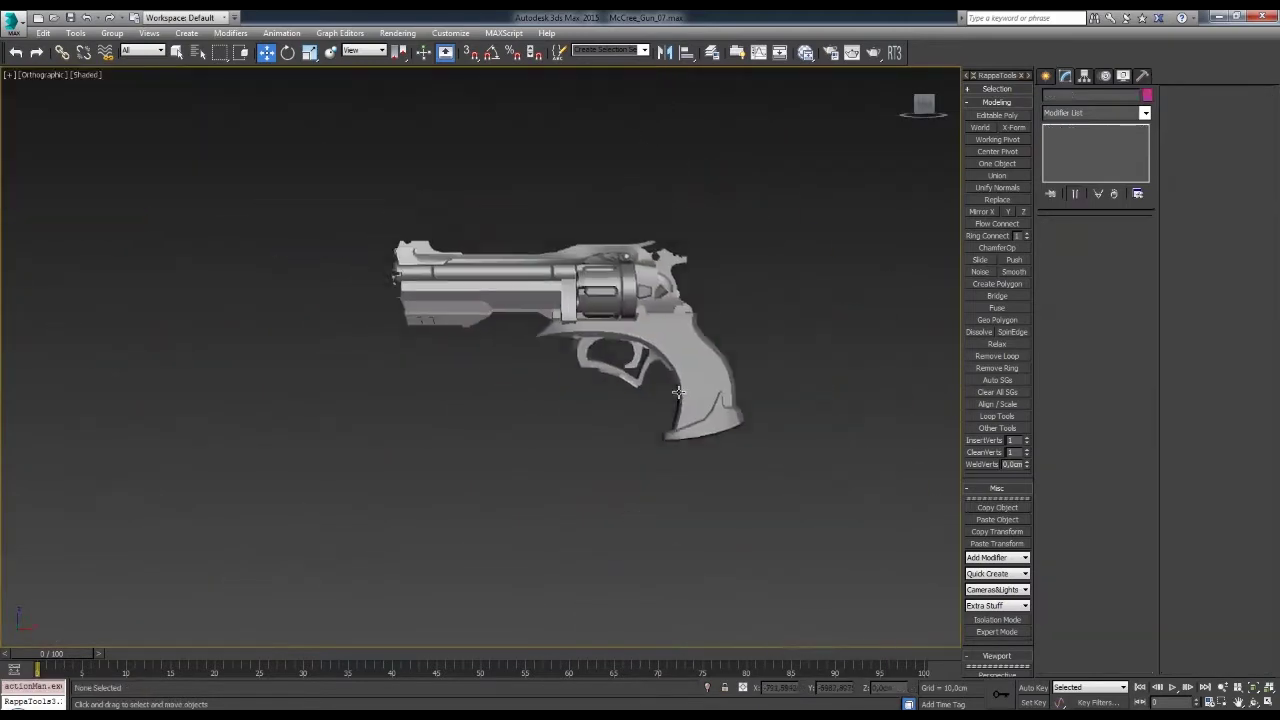
pyautogui.scroll(3, 678, 380)
pyautogui.scroll(3, 678, 380)
pyautogui.click(600, 360)
pyautogui.scroll(3, 600, 360)
pyautogui.press('4')
pyautogui.click(600, 357)
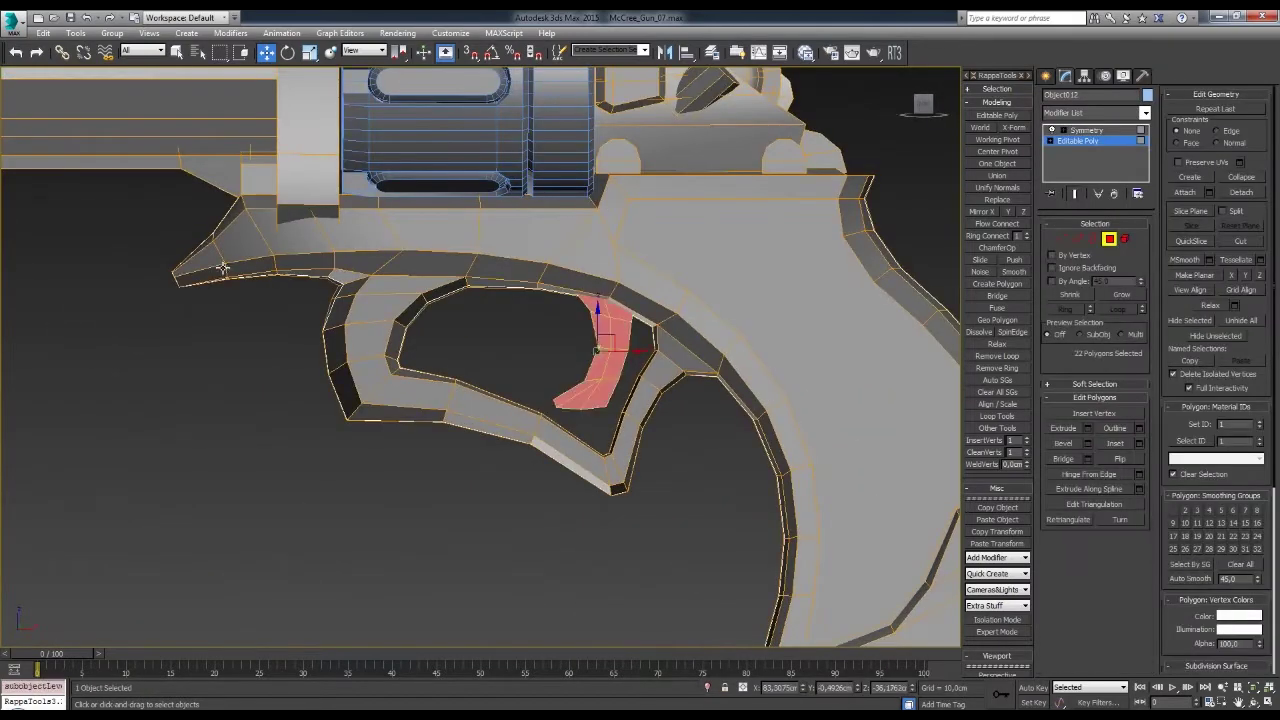
pyautogui.scroll(3, 497, 320)
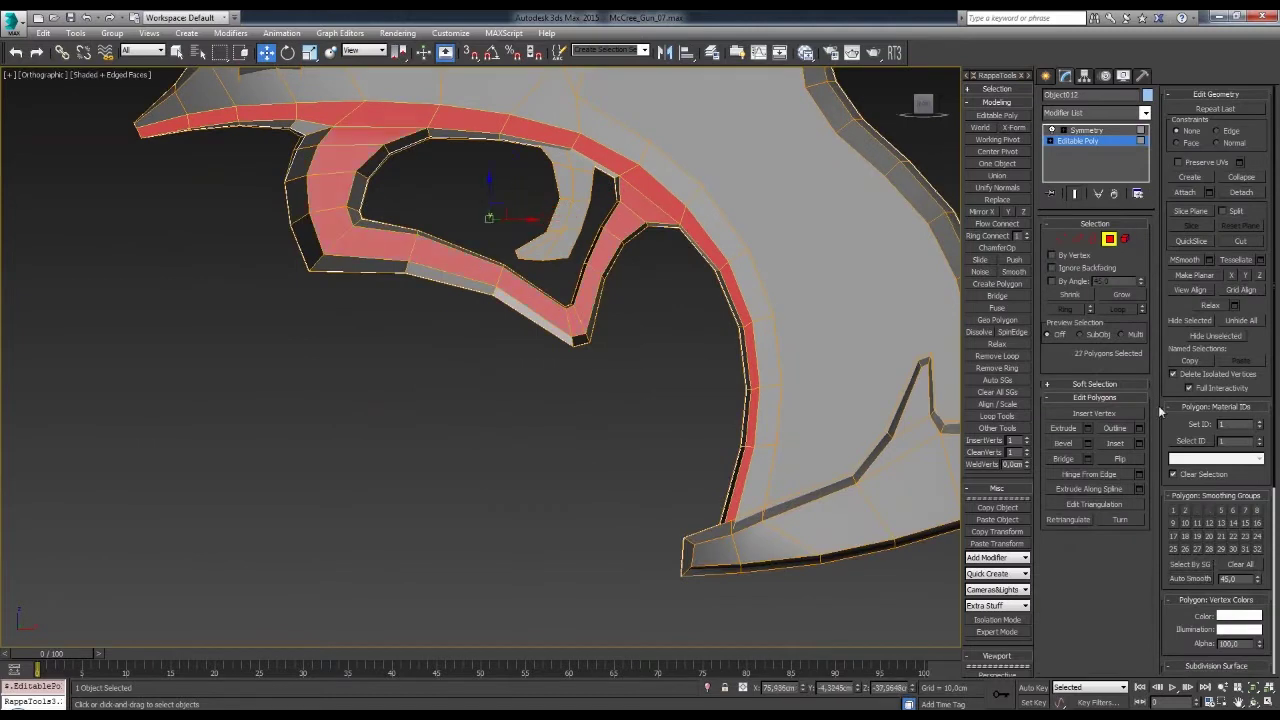
pyautogui.click(577, 467)
# - Frame the whole revolver in Perspective and orbit to inspect it from front and side
pyautogui.press('p')
pyautogui.press('F4')
pyautogui.press('z')
pyautogui.scroll(-2, 609, 342)
pyautogui.scroll(-2, 615, 381)
pyautogui.keyDown('alt'); pyautogui.moveTo(615, 381); pyautogui.dragTo(737, 373, button='middle'); pyautogui.keyUp('alt')
pyautogui.scroll(5, 737, 373)
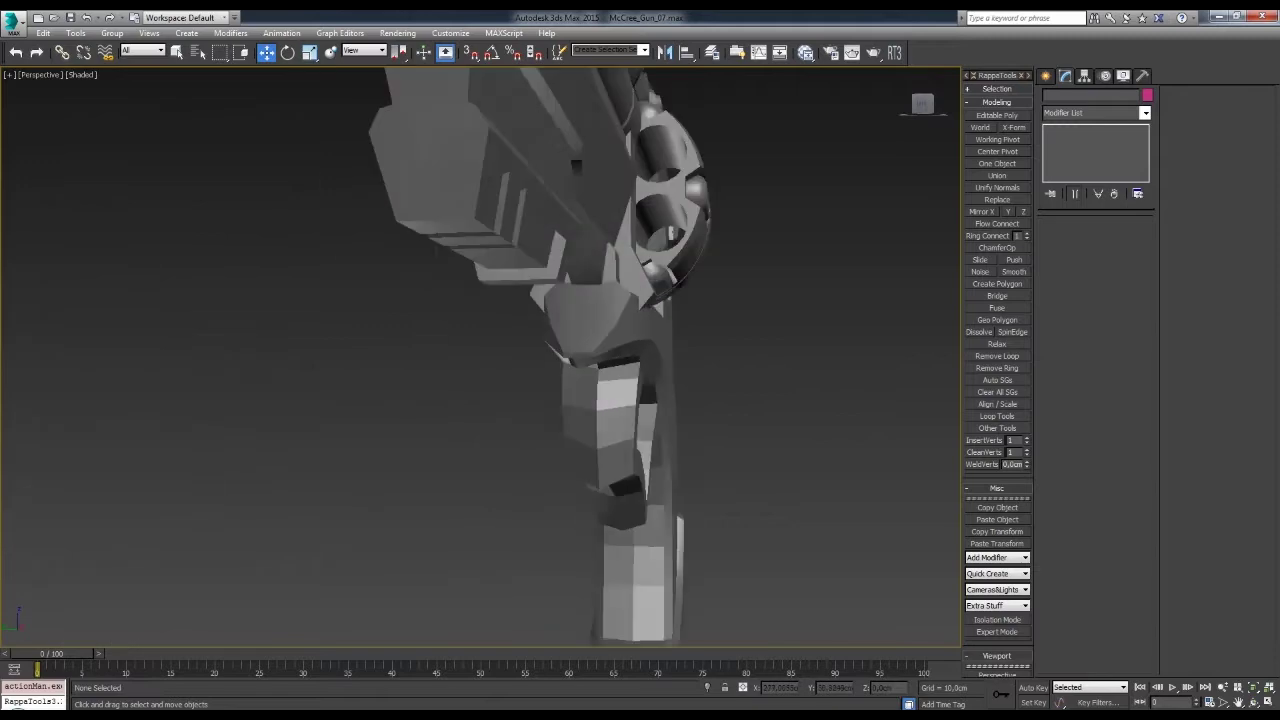
pyautogui.press('F4')
pyautogui.moveTo(600, 350)
pyautogui.keyDown('alt'); pyautogui.mouseDown(button='middle')
pyautogui.moveTo(633, 255)
pyautogui.moveTo(663, 343)
pyautogui.mouseUp(button='middle'); pyautogui.keyUp('alt')
pyautogui.scroll(3, 633, 255)
pyautogui.scroll(-3, 633, 255)
pyautogui.scroll(3, 650, 330)
pyautogui.scroll(2, 663, 343)
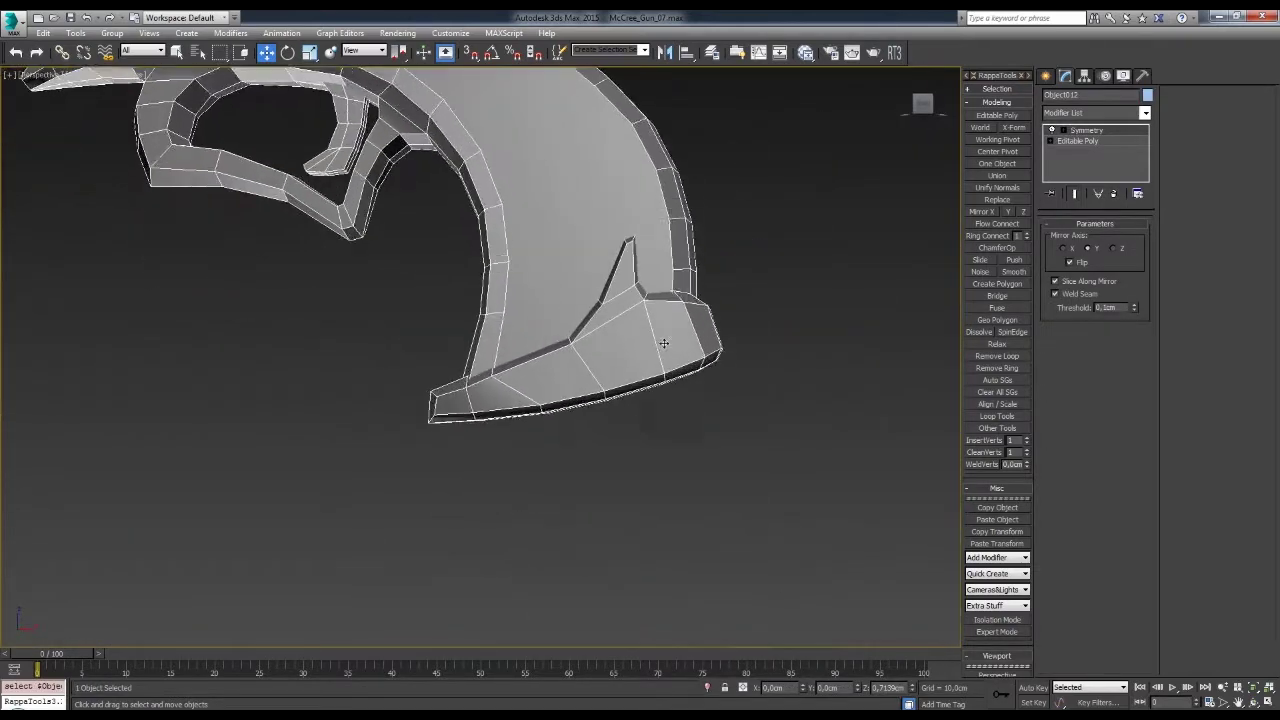
# - In Front view, select the grip heel edges that start the spur strip
pyautogui.press('f')
pyautogui.scroll(3, 663, 343)
pyautogui.click(1077, 140)
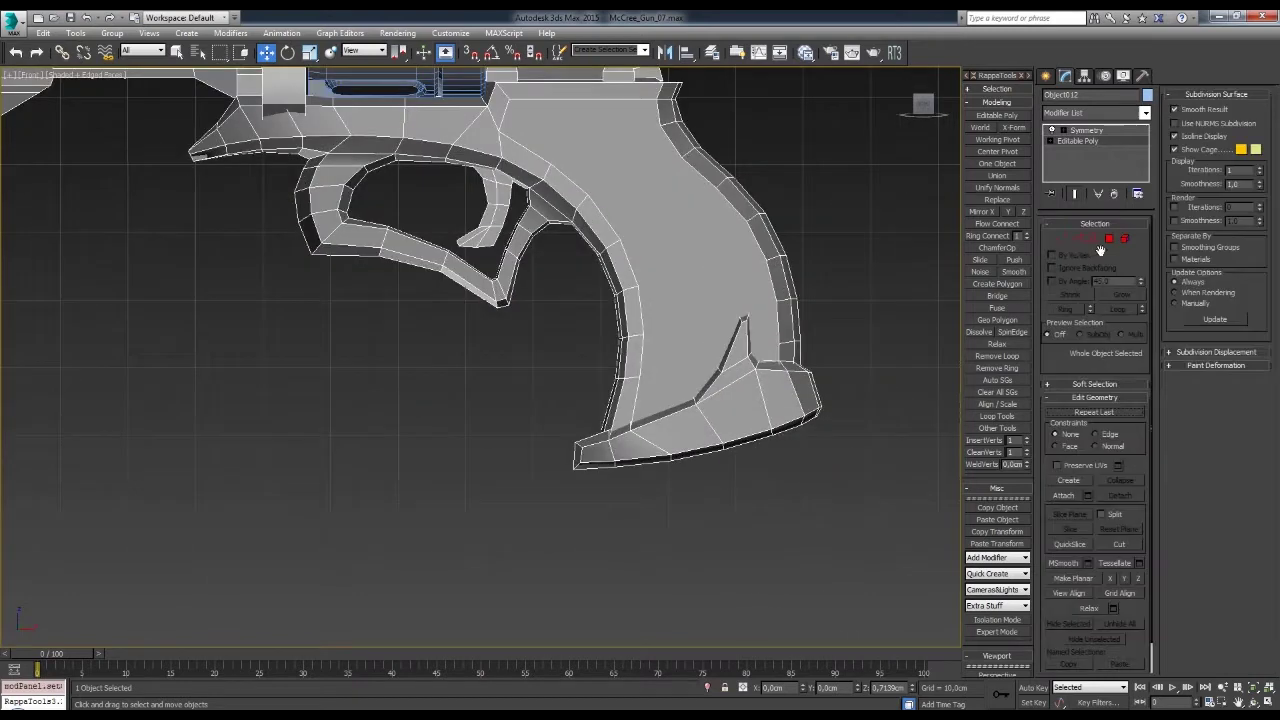
pyautogui.click(1109, 238)
pyautogui.scroll(5, 505, 338)
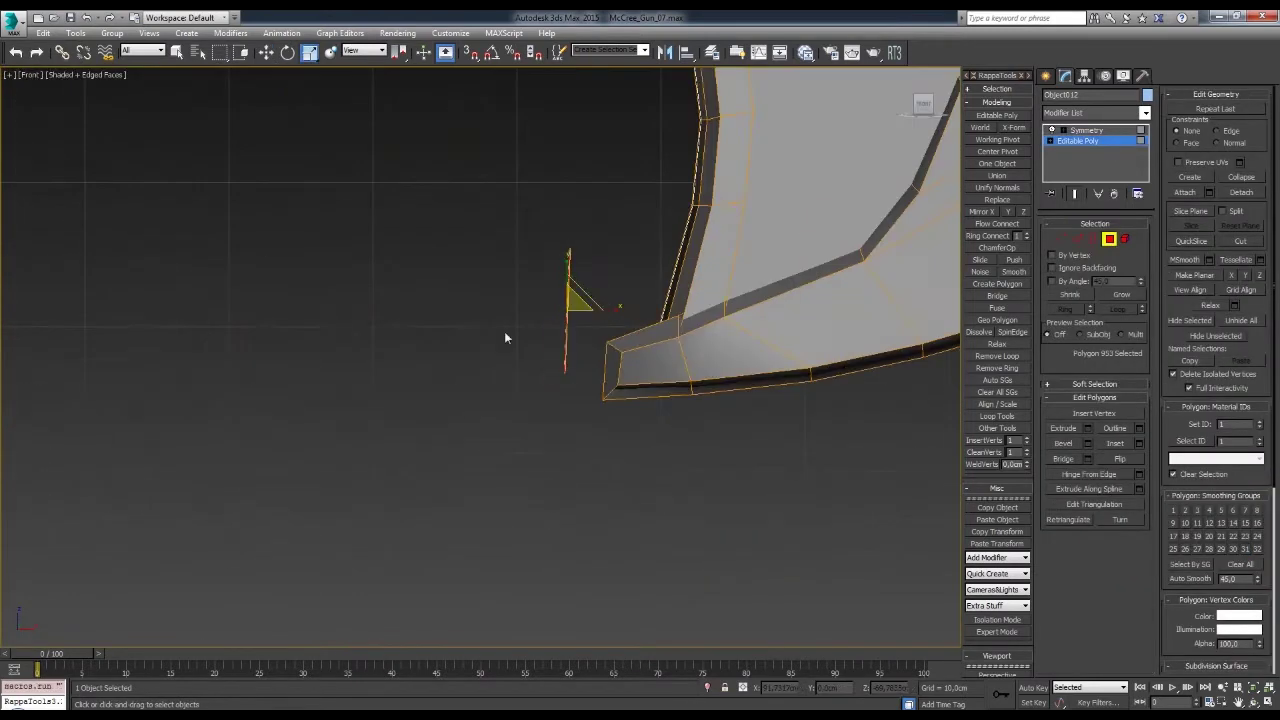
pyautogui.press('2')
pyautogui.keyDown('alt'); pyautogui.moveTo(539, 313); pyautogui.dragTo(503, 303, button='middle'); pyautogui.keyUp('alt')
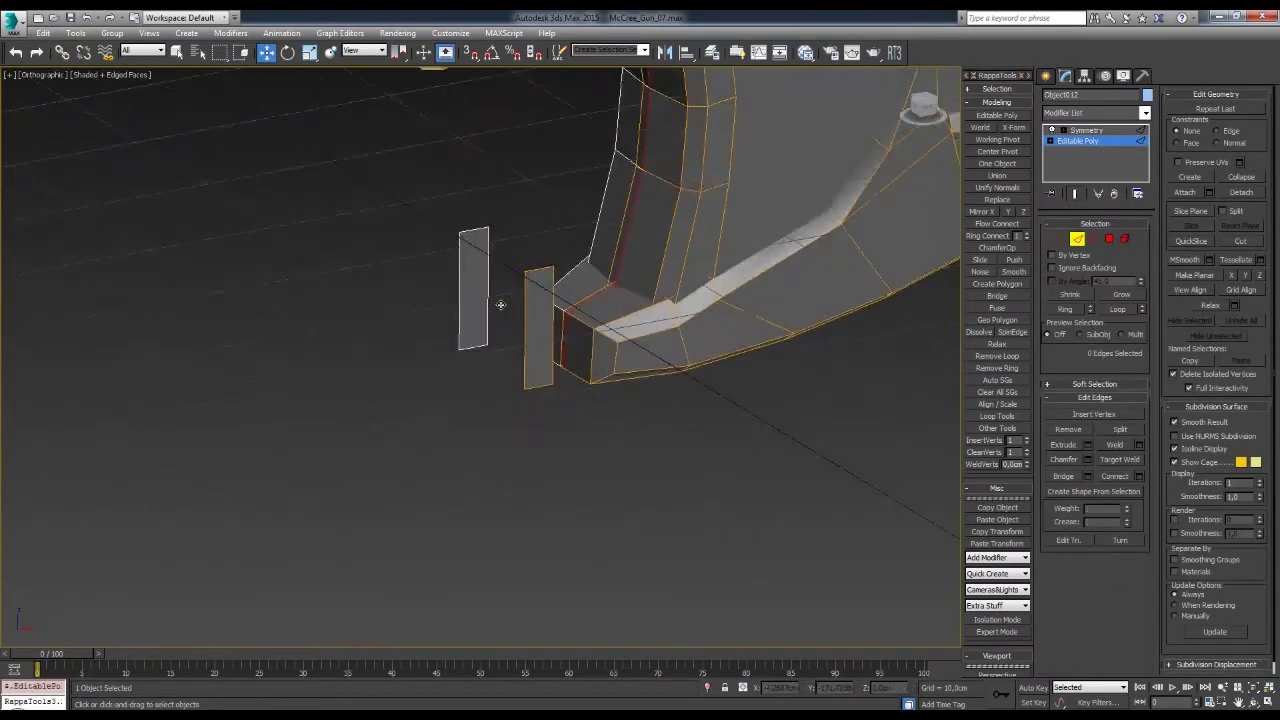
pyautogui.press('f')
pyautogui.scroll(-3, 631, 397)
pyautogui.click(631, 287)
pyautogui.click(625, 330)
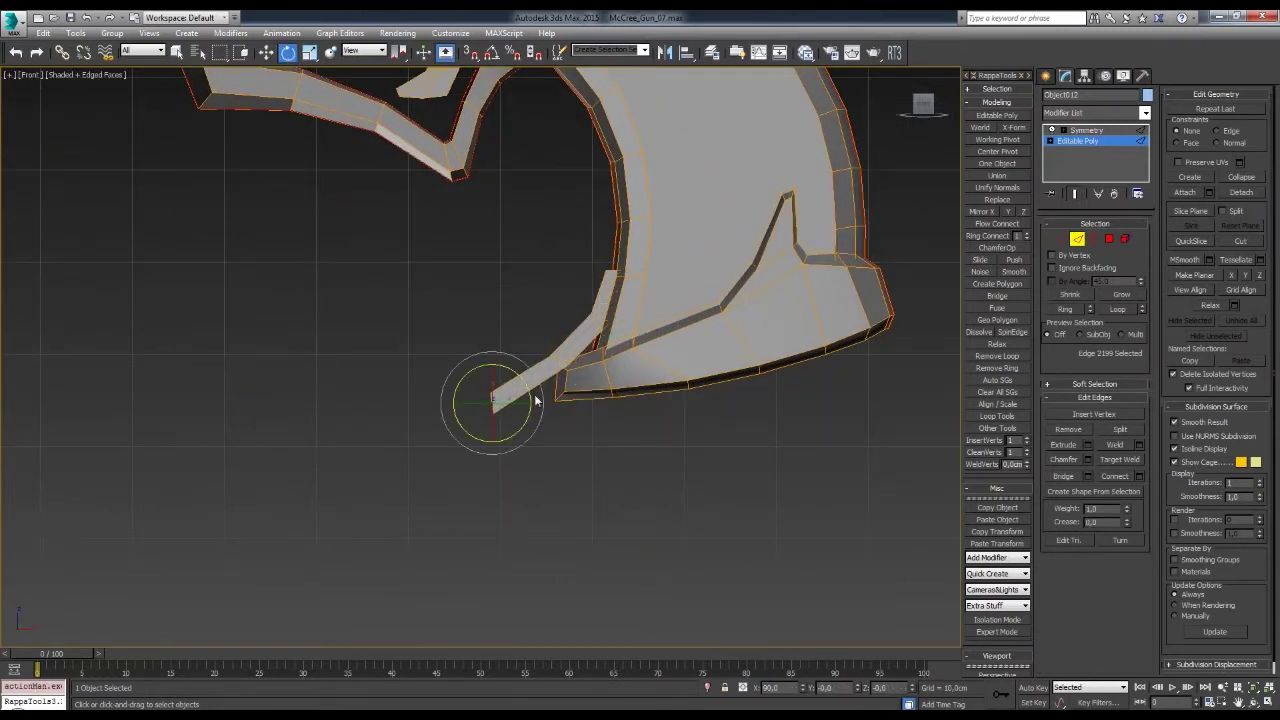
# - Move the strip's edges and end vertex out along the grip base
pyautogui.press('w')
pyautogui.press('1')
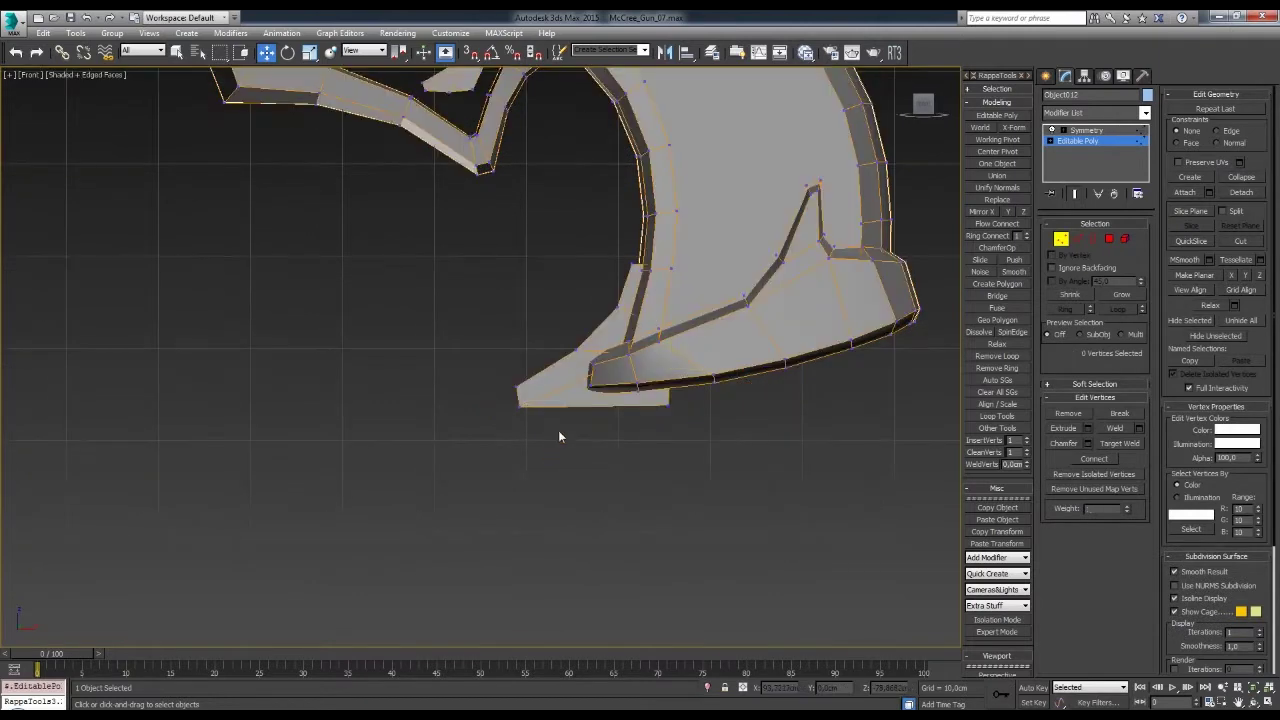
pyautogui.press('2')
pyautogui.click(577, 358)
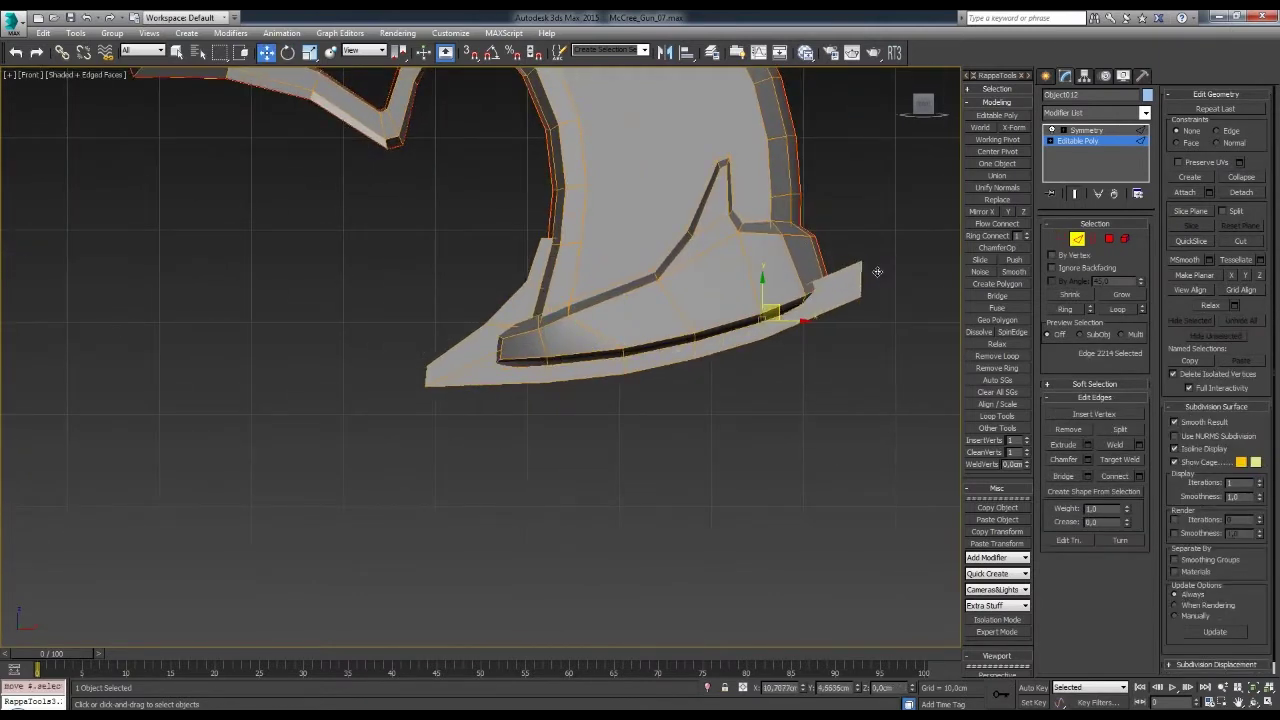
pyautogui.press('F3')
pyautogui.press('1')
pyautogui.click(735, 304)
pyautogui.press('F3')
pyautogui.scroll(3, 518, 343)
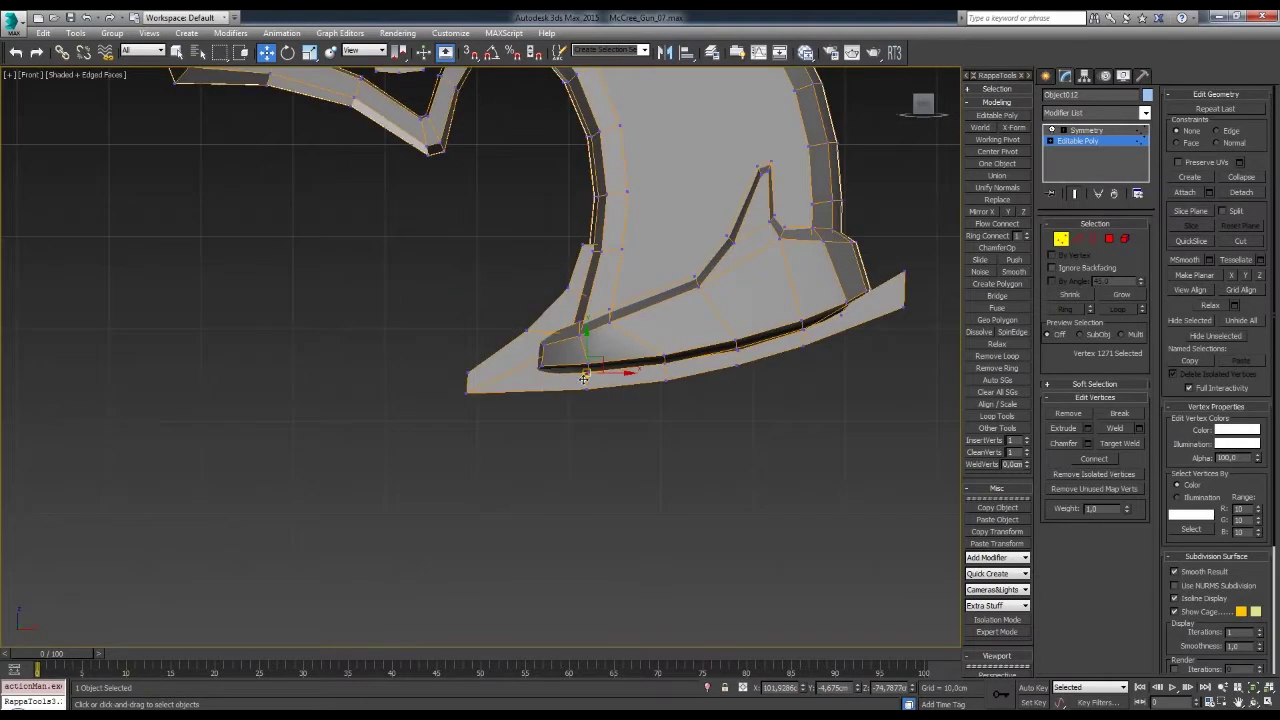
pyautogui.scroll(-3, 620, 397)
# - Select the edge loop along the spur and adjust a vertex on the strip
pyautogui.press('2')
pyautogui.doubleClick(430, 388)
pyautogui.scroll(1, 557, 480)
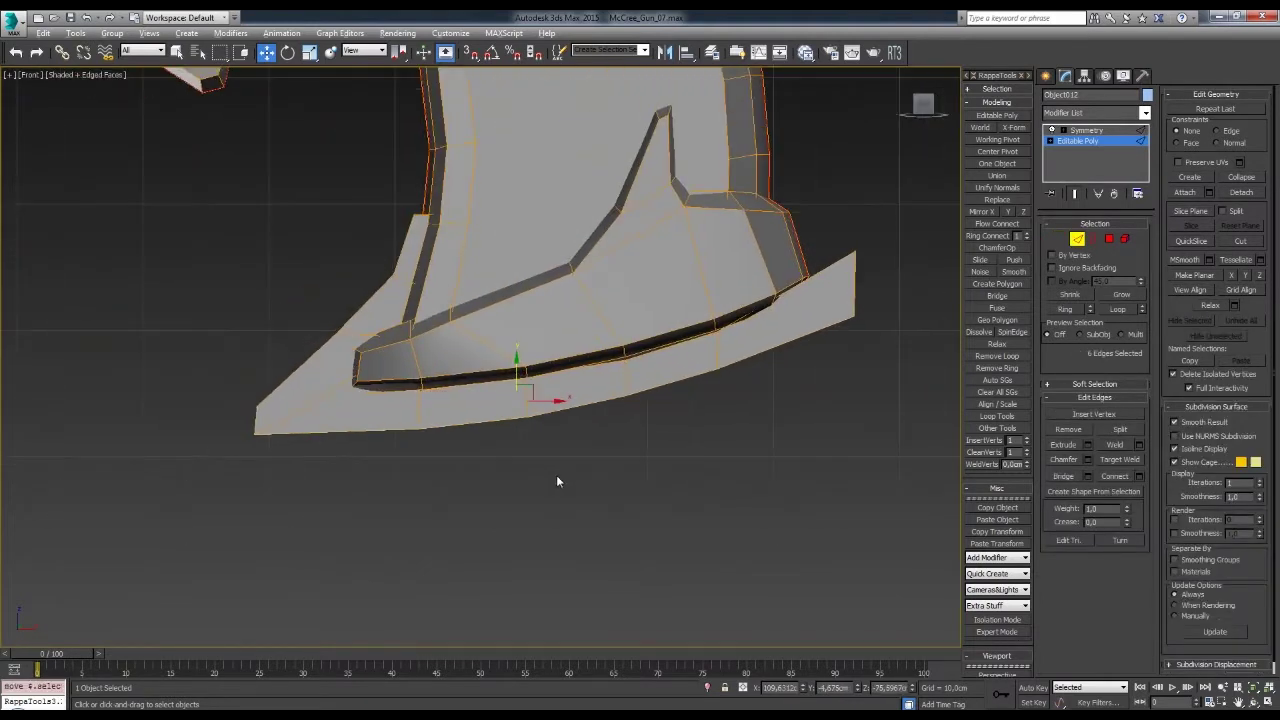
pyautogui.scroll(-2, 557, 480)
pyautogui.press('1')
pyautogui.click(683, 352)
pyautogui.scroll(2, 744, 328)
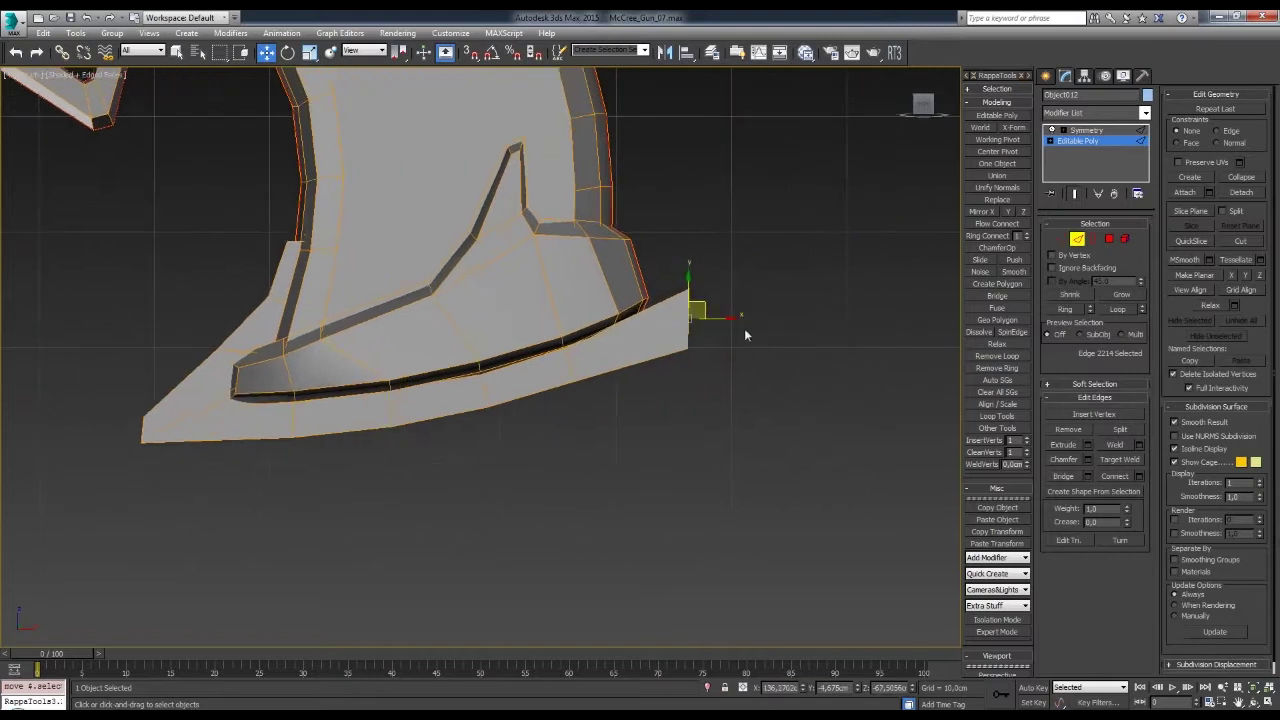
# - Select the octagonal end polygon and nudge it into place at the spur's tip
pyautogui.press('4')
pyautogui.click(720, 300)
pyautogui.scroll(1, 700, 300)
pyautogui.keyDown('alt'); pyautogui.moveTo(600, 350); pyautogui.dragTo(686, 290, button='middle'); pyautogui.keyUp('alt')
pyautogui.moveTo(686, 290); pyautogui.dragTo(669, 316)
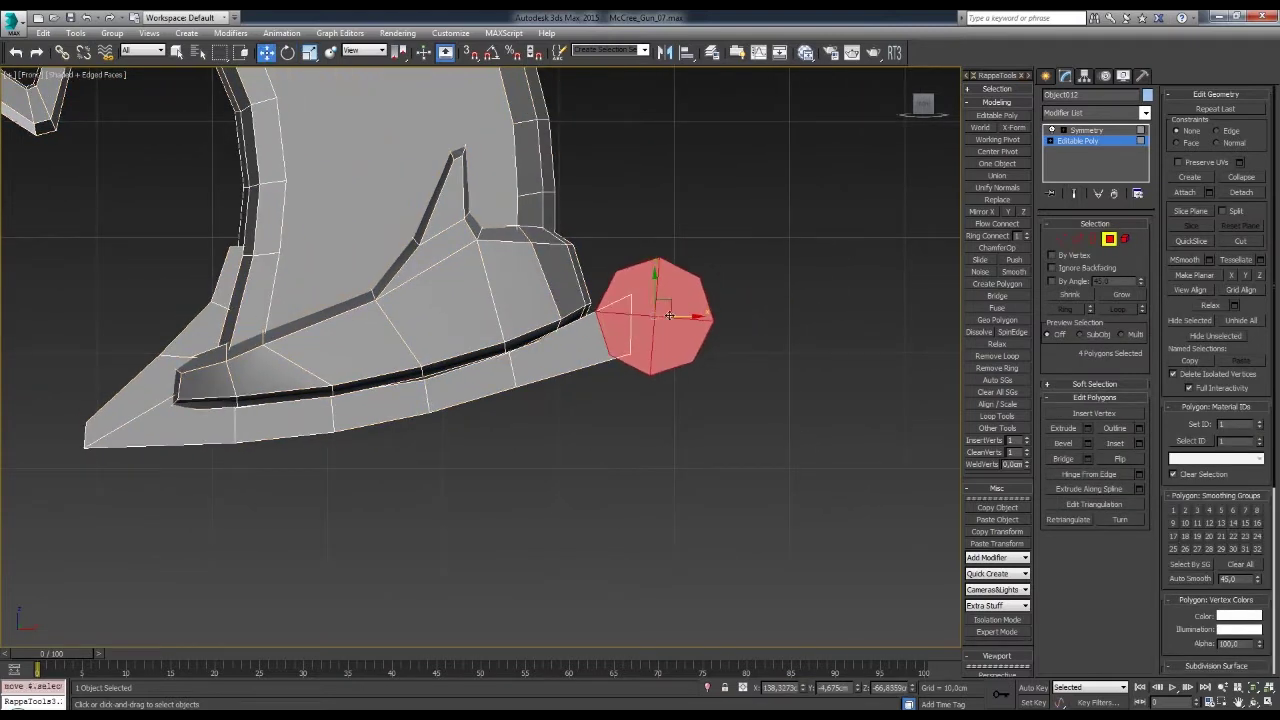
# - Rotate the spur's octagon polygons so they face the front
pyautogui.press('1')
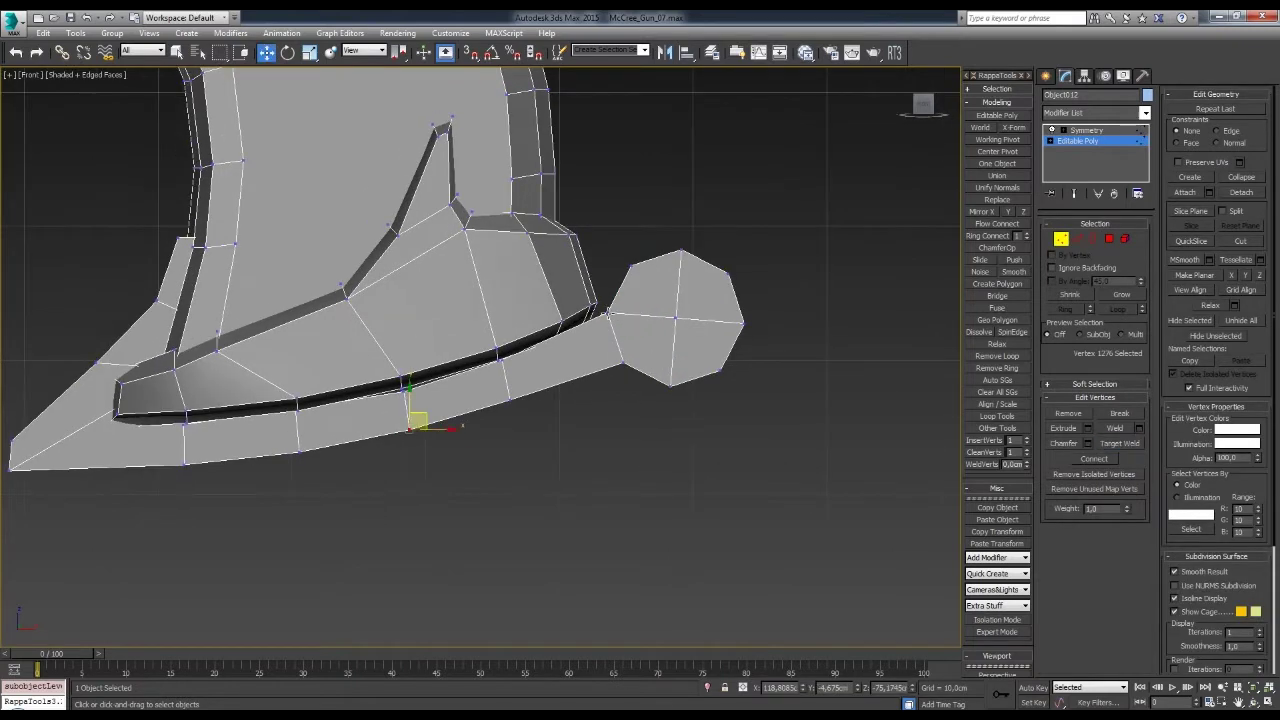
pyautogui.keyDown('alt'); pyautogui.moveTo(600, 330); pyautogui.dragTo(688, 310, button='middle'); pyautogui.keyUp('alt')
pyautogui.click(686, 307)
pyautogui.press('4')
pyautogui.press('e')
pyautogui.moveTo(760, 300); pyautogui.dragTo(745, 321)
pyautogui.press('w')
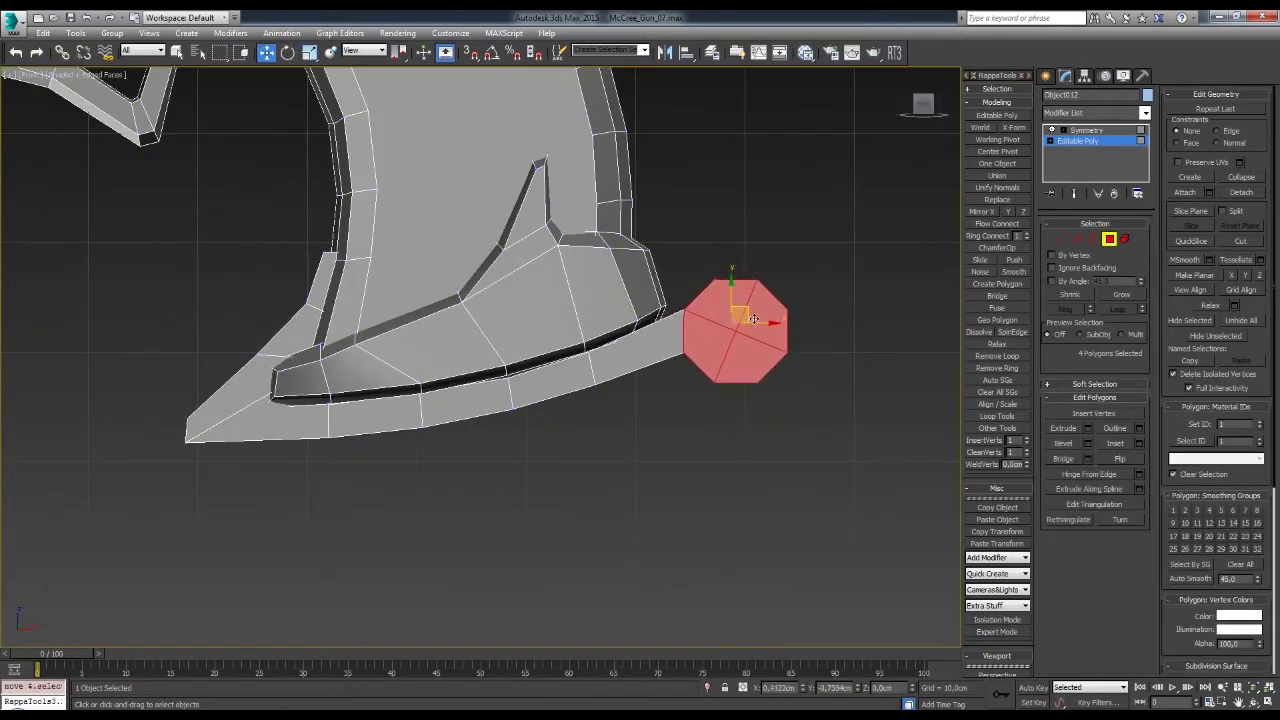
# - In Front view, move the spur's corner vertex up and right where it joins the octagon
pyautogui.press('1')
pyautogui.click(664, 314)
pyautogui.moveTo(664, 314)
pyautogui.keyDown('alt'); pyautogui.mouseDown(button='middle')
pyautogui.moveTo(697, 316)
pyautogui.moveTo(700, 414)
pyautogui.mouseUp(button='middle'); pyautogui.keyUp('alt')
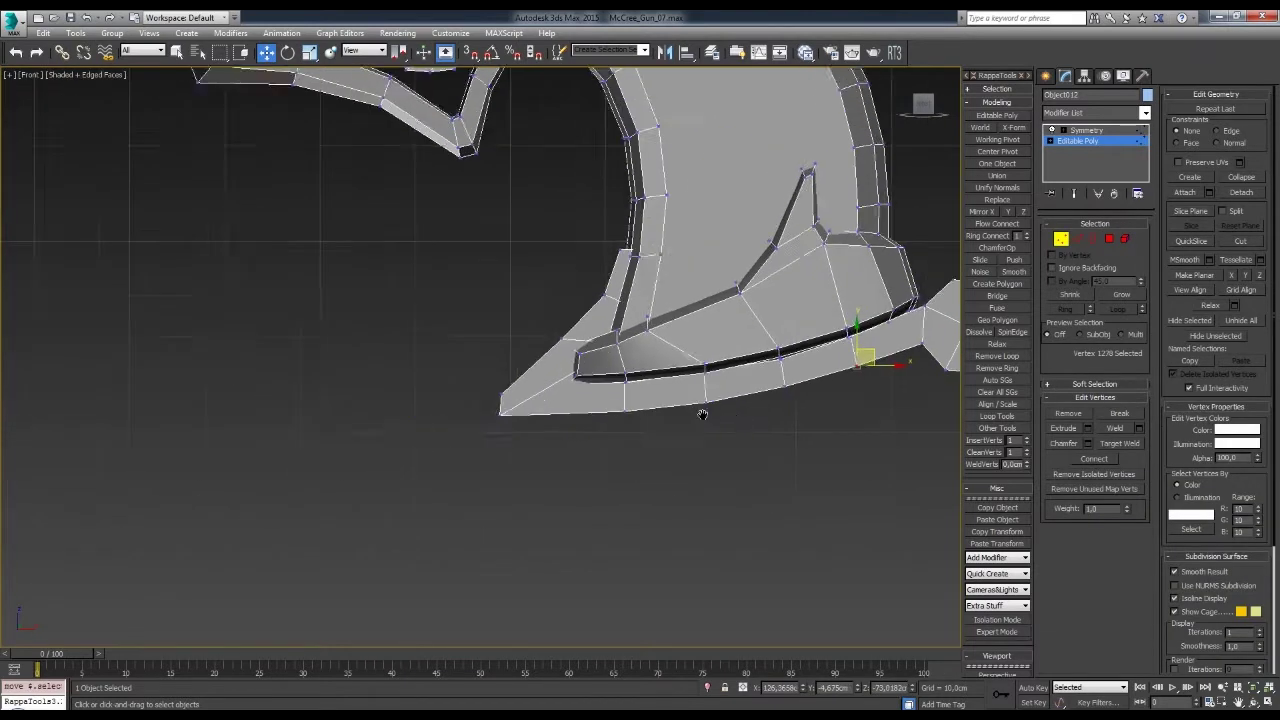
pyautogui.press('f')
pyautogui.press('F3')
pyautogui.press('F3')
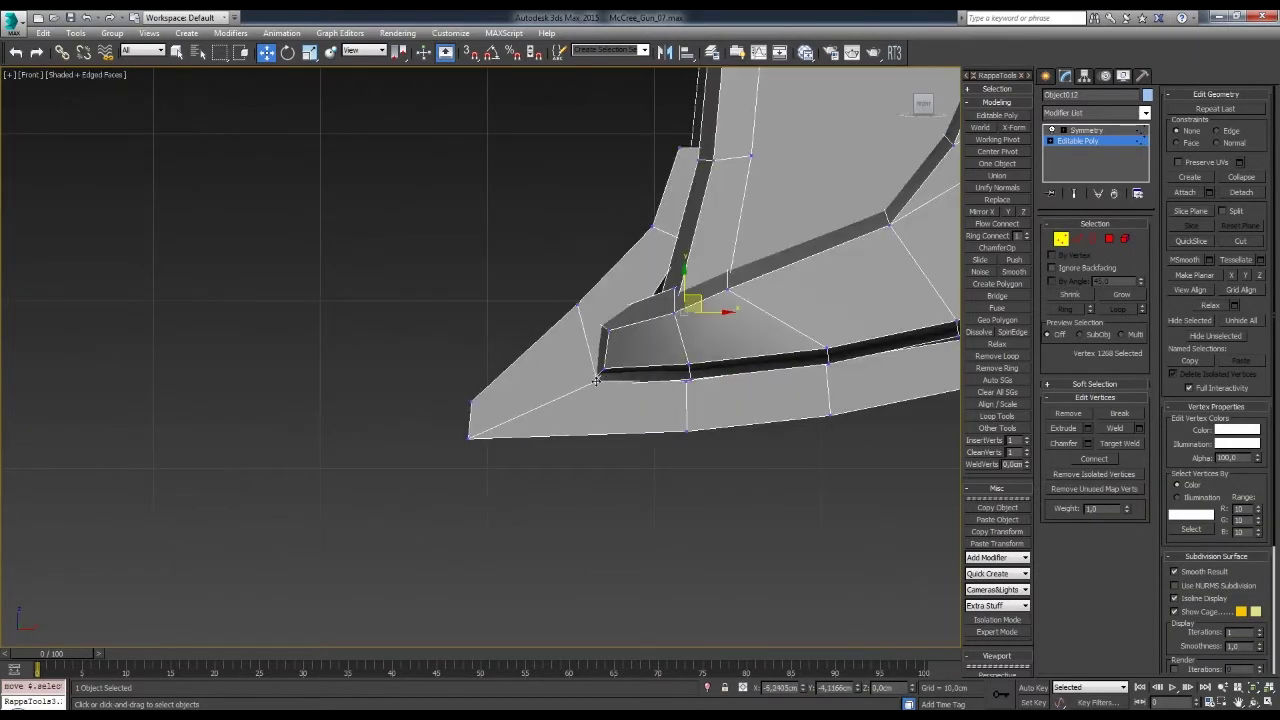
pyautogui.click(588, 382)
pyautogui.moveTo(588, 382); pyautogui.dragTo(634, 415, button='middle')
pyautogui.moveTo(576, 404); pyautogui.dragTo(657, 363)
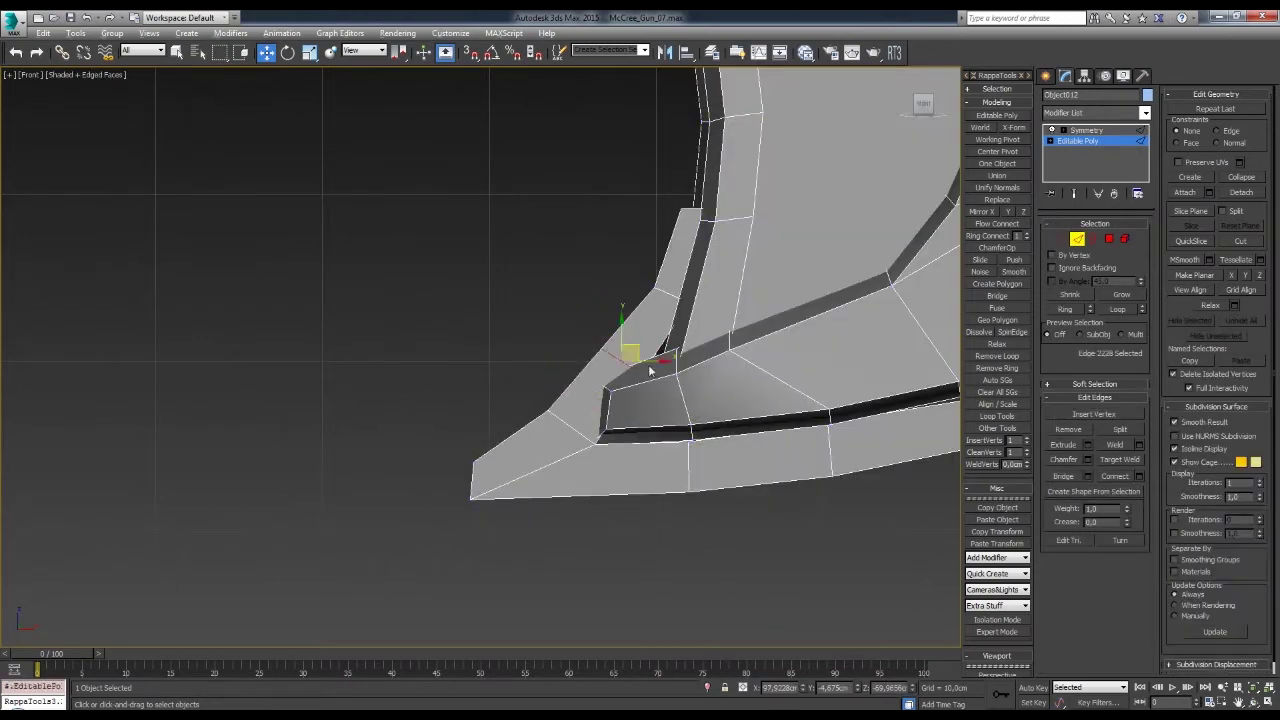
pyautogui.press('F3')
pyautogui.moveTo(606, 313); pyautogui.dragTo(606, 357, button='middle')
pyautogui.press('F3')
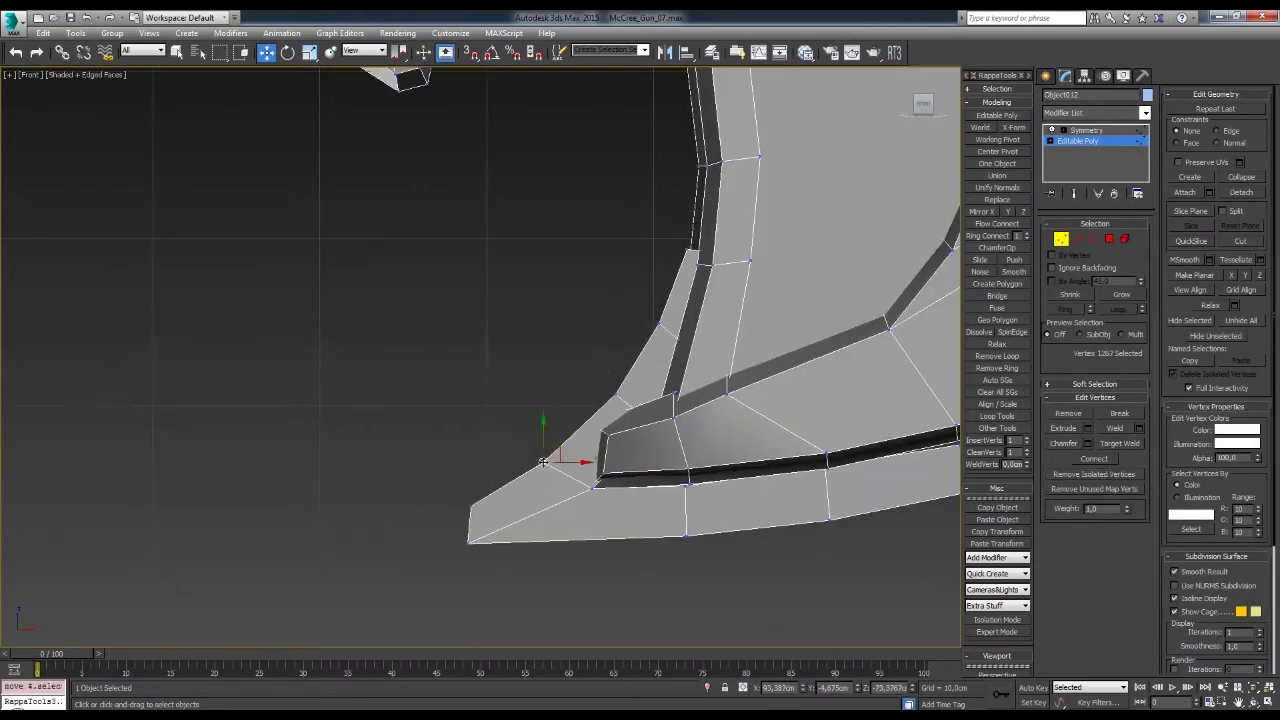
# - Frame the whole grip, select the octagonal end piece, then pick an edge at the grip's lower back
pyautogui.scroll(-3, 586, 514)
pyautogui.moveTo(680, 500); pyautogui.dragTo(667, 451, button='middle')
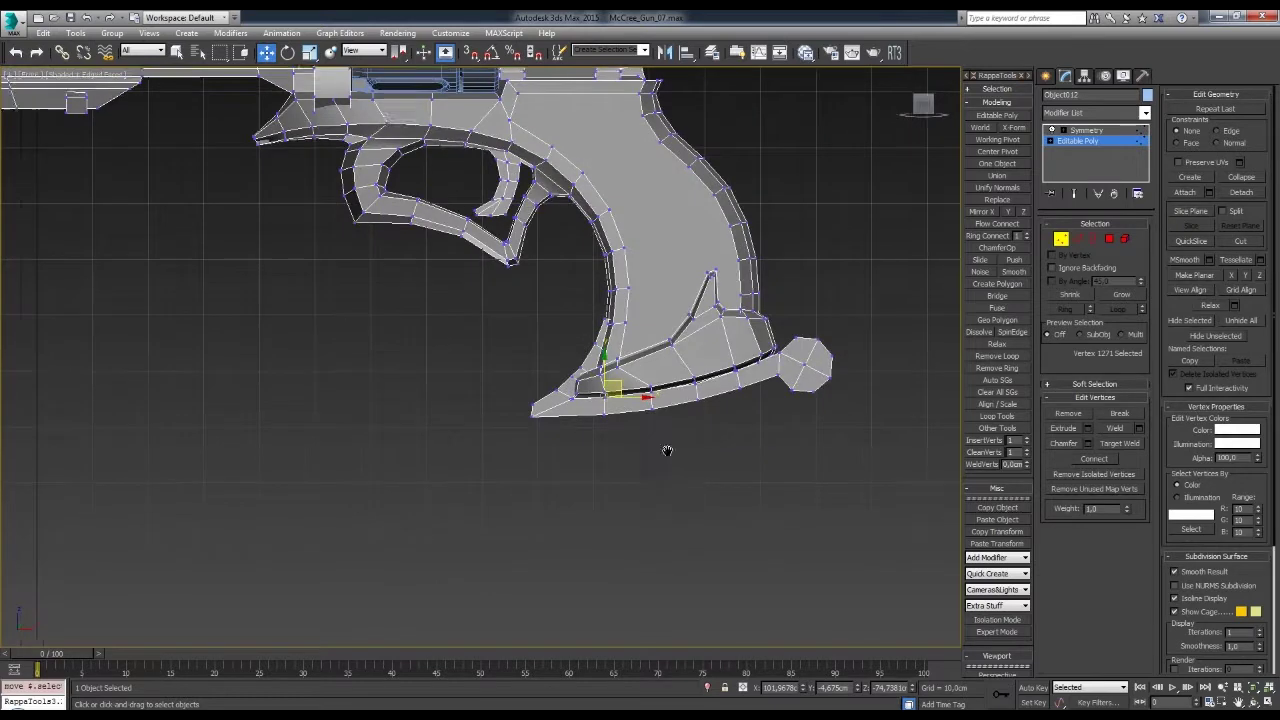
pyautogui.scroll(-4, 667, 451)
pyautogui.scroll(5, 700, 400)
pyautogui.press('4')
pyautogui.click(762, 348)
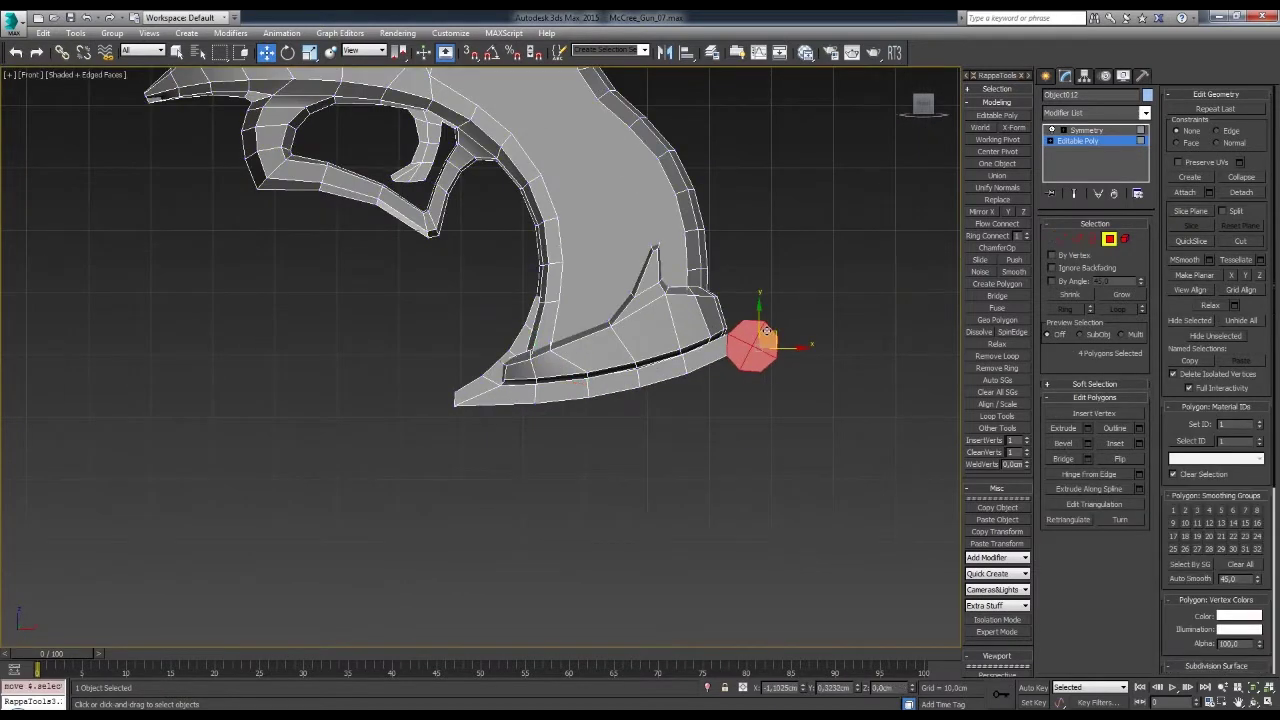
pyautogui.press('1')
pyautogui.scroll(2, 728, 383)
pyautogui.scroll(-3, 731, 376)
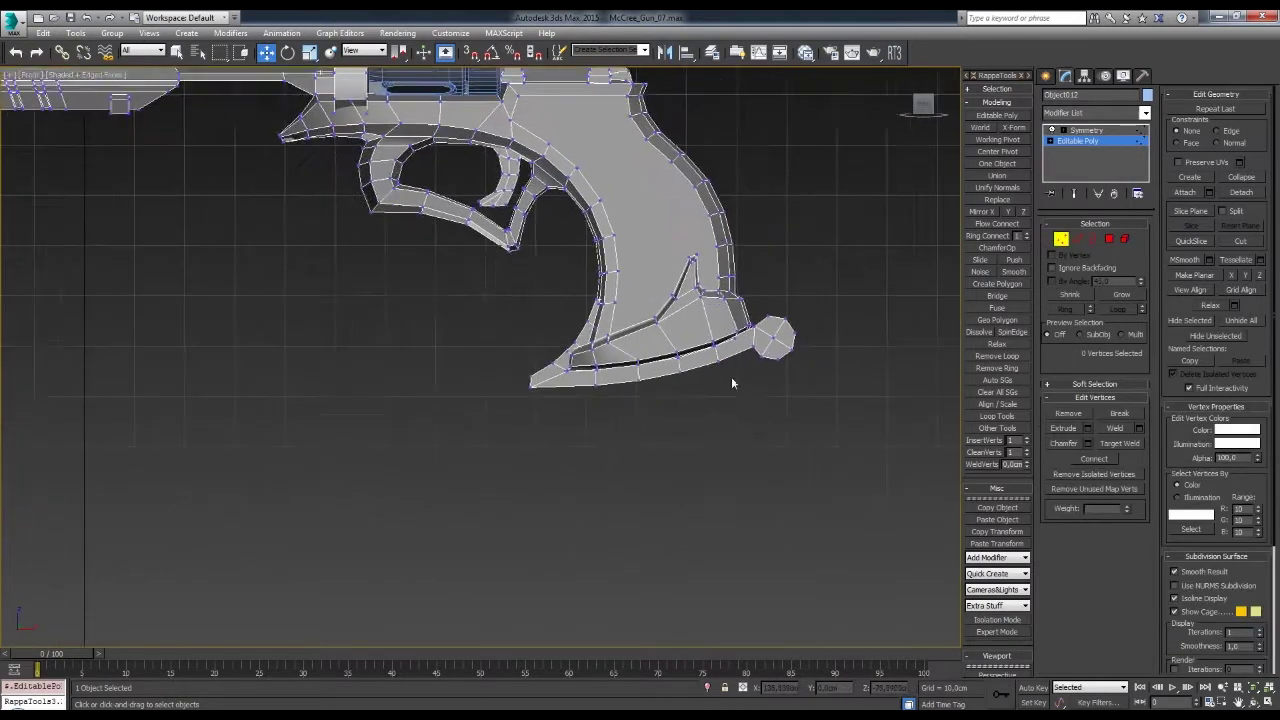
pyautogui.scroll(2, 709, 390)
pyautogui.scroll(2, 620, 360)
pyautogui.press('2')
pyautogui.click(655, 290)
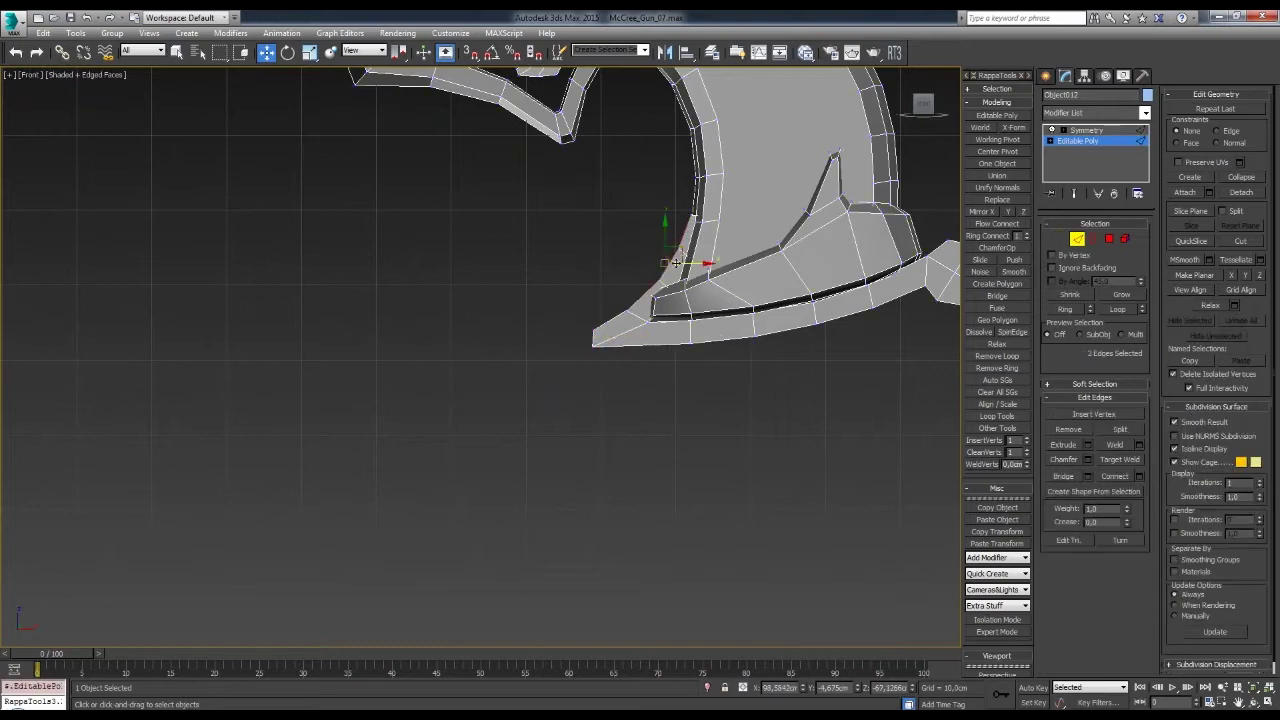
# - Select the edge loop along the grip's lower strip and the vertices around the knob end
pyautogui.press('4')
pyautogui.keyDown('alt'); pyautogui.moveTo(693, 253); pyautogui.dragTo(692, 290, button='middle'); pyautogui.keyUp('alt')
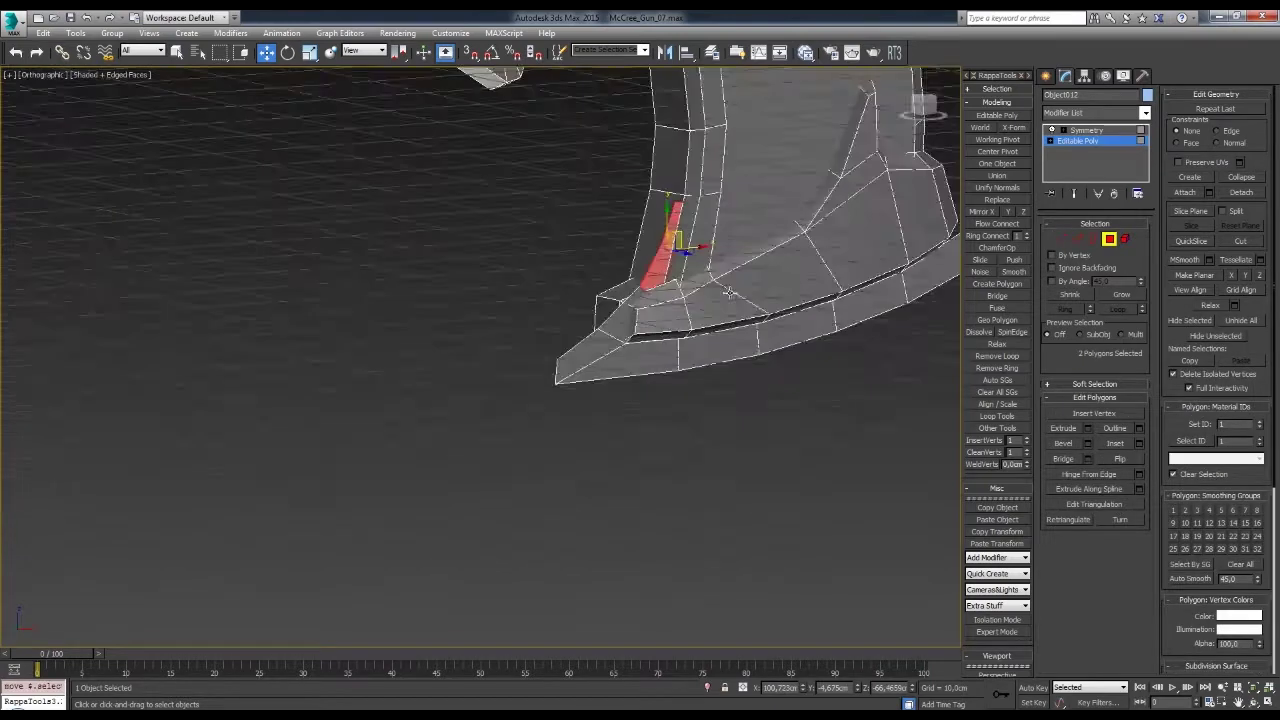
pyautogui.press('3')
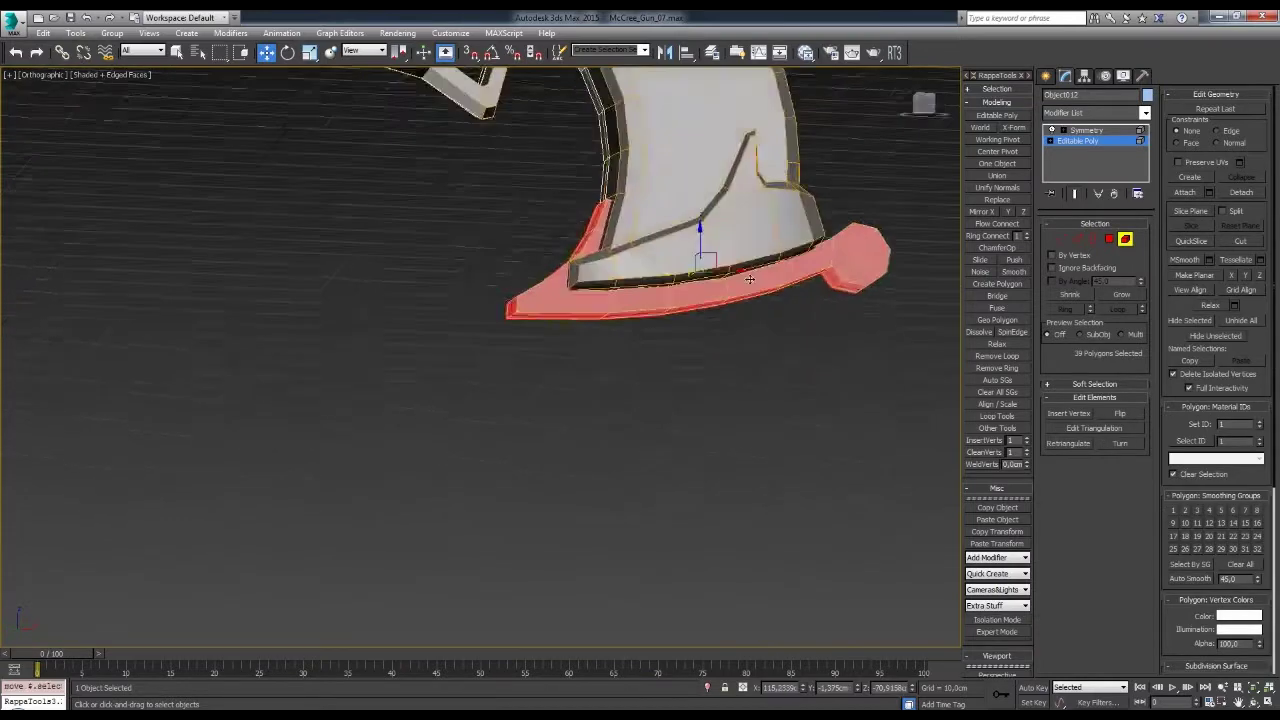
pyautogui.doubleClick(594, 338)
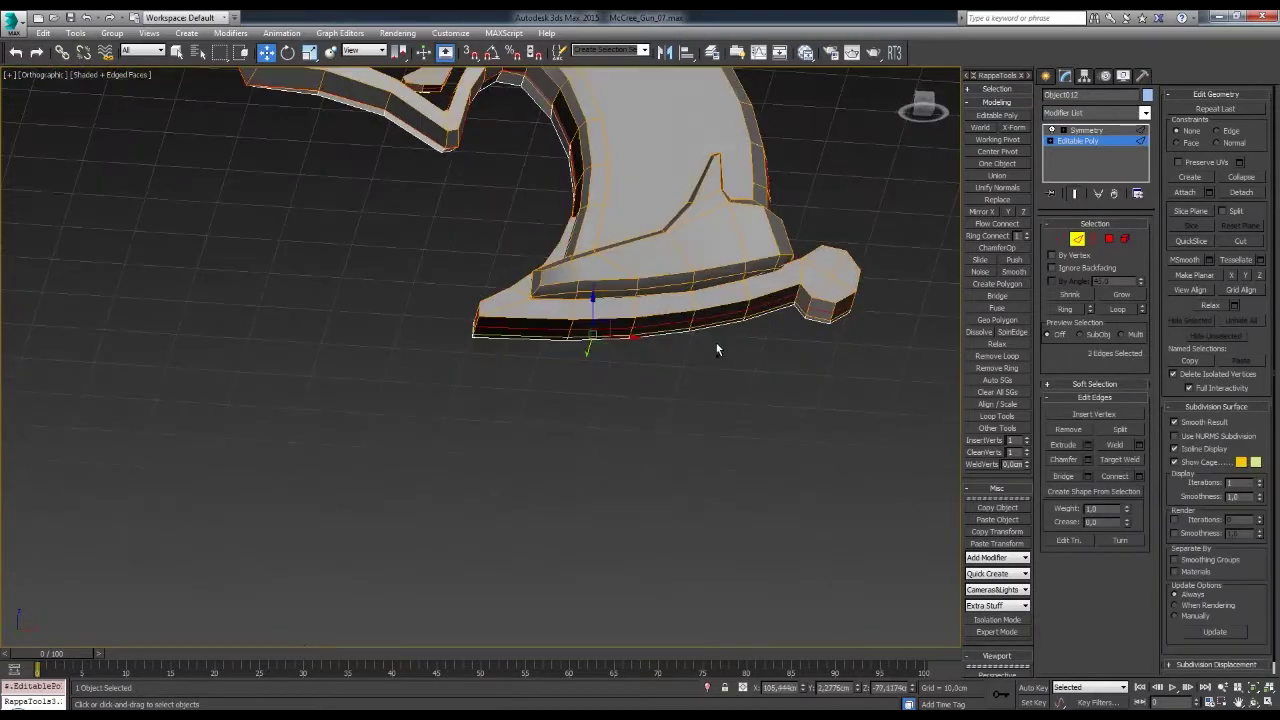
pyautogui.press('f')
pyautogui.scroll(5, 708, 345)
pyautogui.scroll(4, 708, 345)
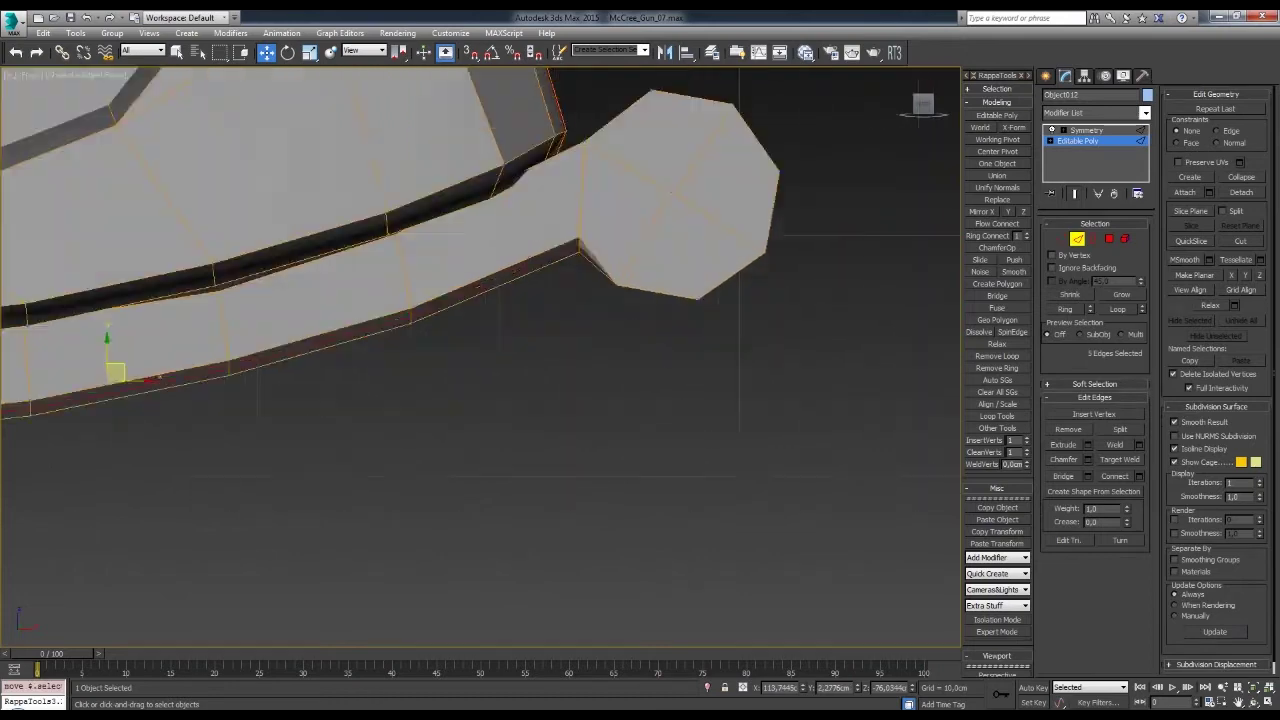
pyautogui.press('1')
pyautogui.press('F3')
pyautogui.moveTo(700, 327)
pyautogui.keyDown('alt'); pyautogui.mouseDown(button='middle')
pyautogui.moveTo(730, 467)
pyautogui.moveTo(500, 430)
pyautogui.moveTo(600, 330)
pyautogui.moveTo(819, 186)
pyautogui.moveTo(541, 341)
pyautogui.moveTo(742, 330)
pyautogui.moveTo(671, 314)
pyautogui.mouseUp(button='middle'); pyautogui.keyUp('alt')
pyautogui.press('F3')
# - Pick edges on the grip, then select and release a small group of knob vertices
pyautogui.scroll(-5, 500, 430)
pyautogui.press('4')
pyautogui.press('F3')
pyautogui.press('F3')
pyautogui.press('2')
pyautogui.click(541, 345)
pyautogui.press('1')
pyautogui.press('2')
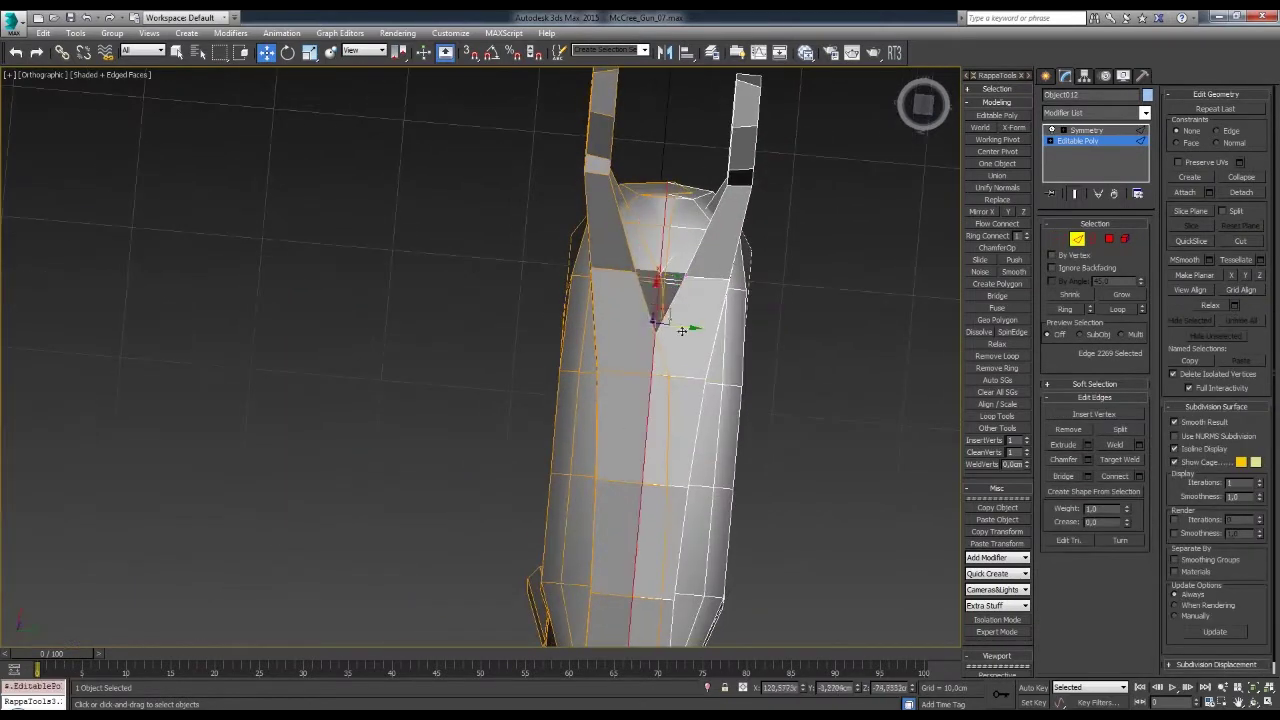
pyautogui.moveTo(718, 388)
pyautogui.keyDown('alt'); pyautogui.mouseDown(button='middle')
pyautogui.moveTo(557, 320)
pyautogui.moveTo(597, 357)
pyautogui.moveTo(695, 390)
pyautogui.moveTo(640, 330)
pyautogui.mouseUp(button='middle'); pyautogui.keyUp('alt')
pyautogui.press('2')
pyautogui.moveTo(686, 170); pyautogui.dragTo(615, 300)
pyautogui.moveTo(615, 300)
pyautogui.keyDown('alt'); pyautogui.mouseDown(button='middle')
pyautogui.moveTo(660, 367)
pyautogui.moveTo(703, 294)
pyautogui.mouseUp(button='middle'); pyautogui.keyUp('alt')
pyautogui.click(703, 294)
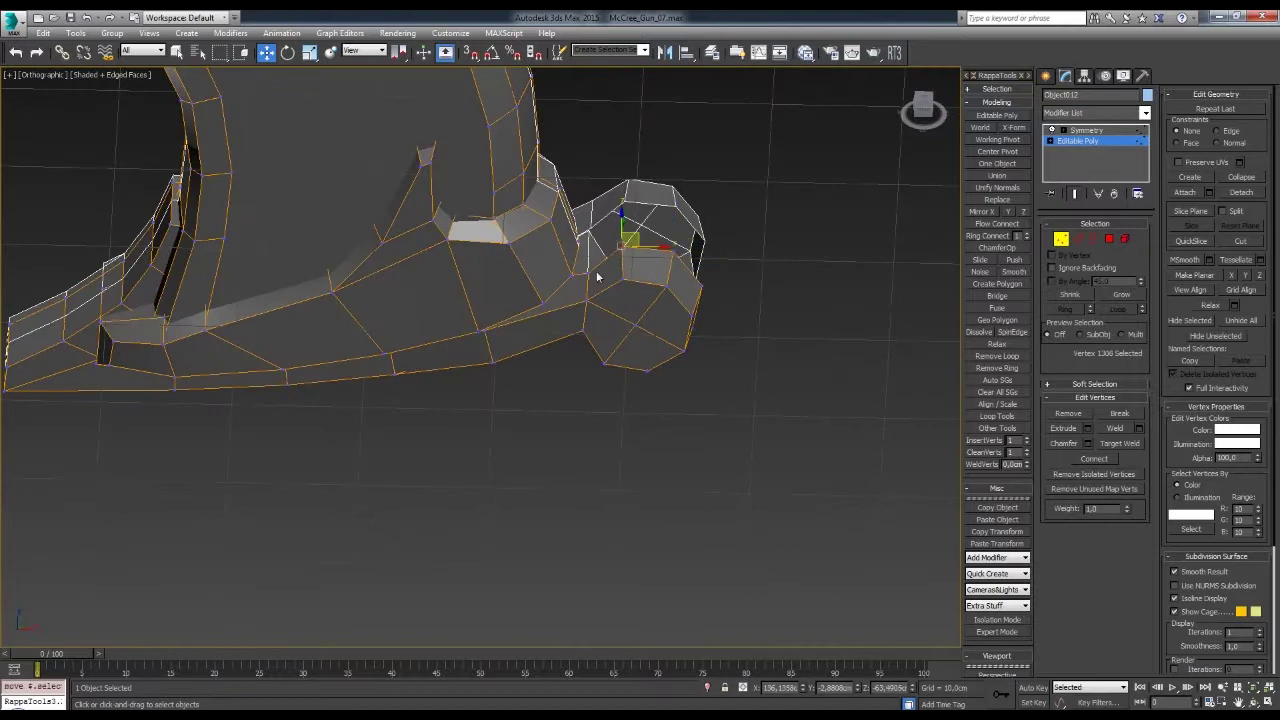
# - Select a vertex near the knob and a few edges along the grip groove
pyautogui.scroll(3, 597, 277)
pyautogui.scroll(2, 597, 277)
pyautogui.keyDown('alt'); pyautogui.moveTo(597, 277); pyautogui.dragTo(640, 370, button='middle'); pyautogui.keyUp('alt')
pyautogui.press('F3')
pyautogui.scroll(-5, 651, 398)
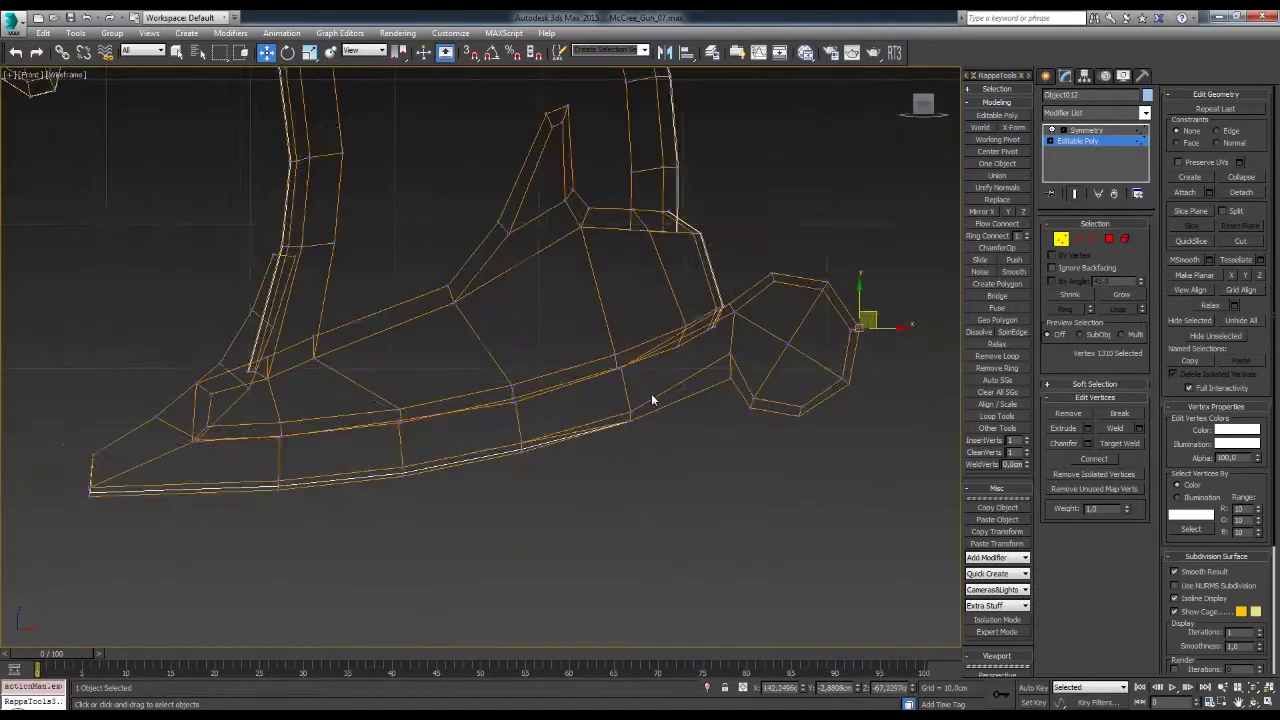
pyautogui.press('F3')
pyautogui.click(1124, 239)
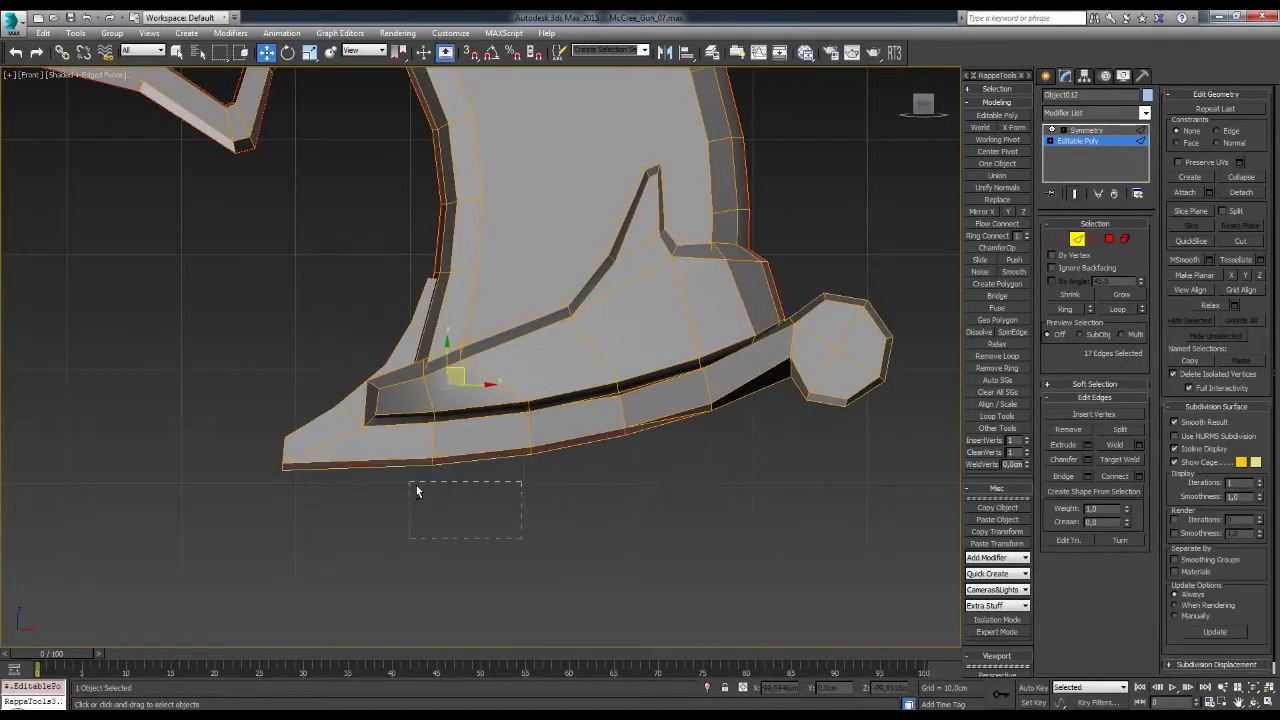
pyautogui.moveTo(417, 490); pyautogui.dragTo(457, 251)
pyautogui.press('F3')
pyautogui.scroll(3, 591, 378)
pyautogui.press('F3')
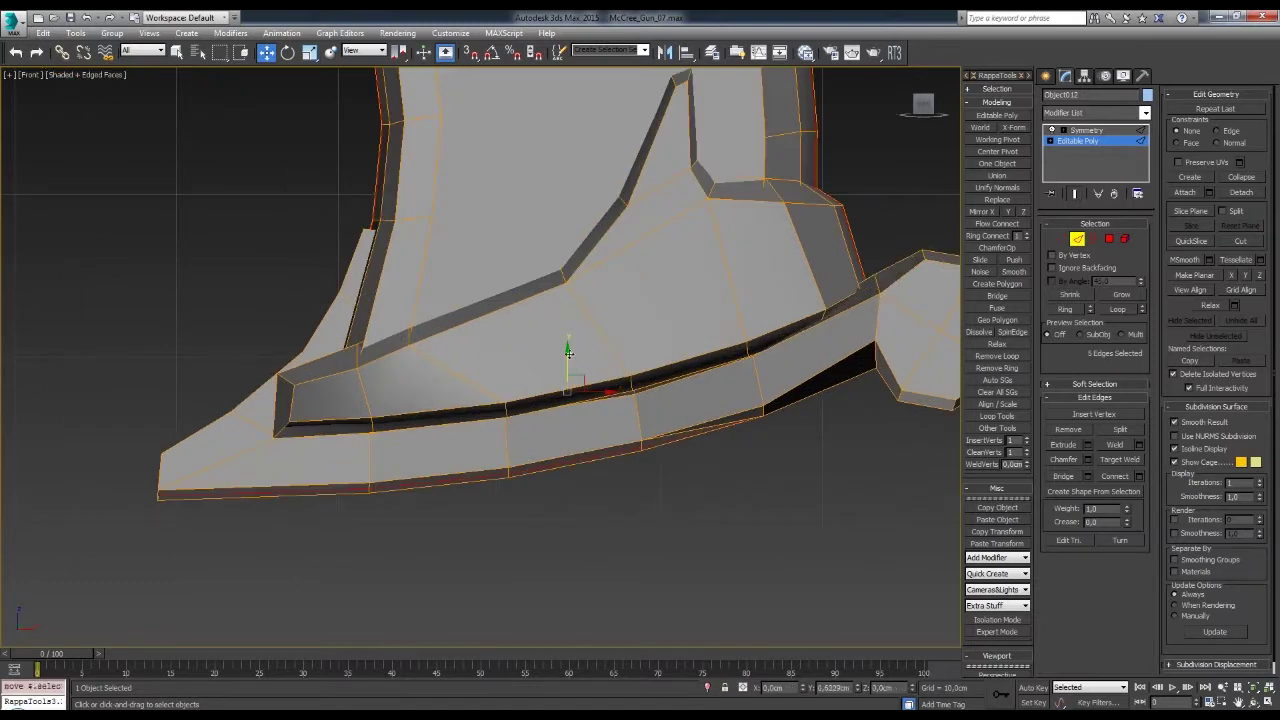
pyautogui.press('F3')
pyautogui.scroll(-2, 567, 353)
pyautogui.scroll(3, 560, 380)
pyautogui.scroll(2, 548, 422)
pyautogui.press('1')
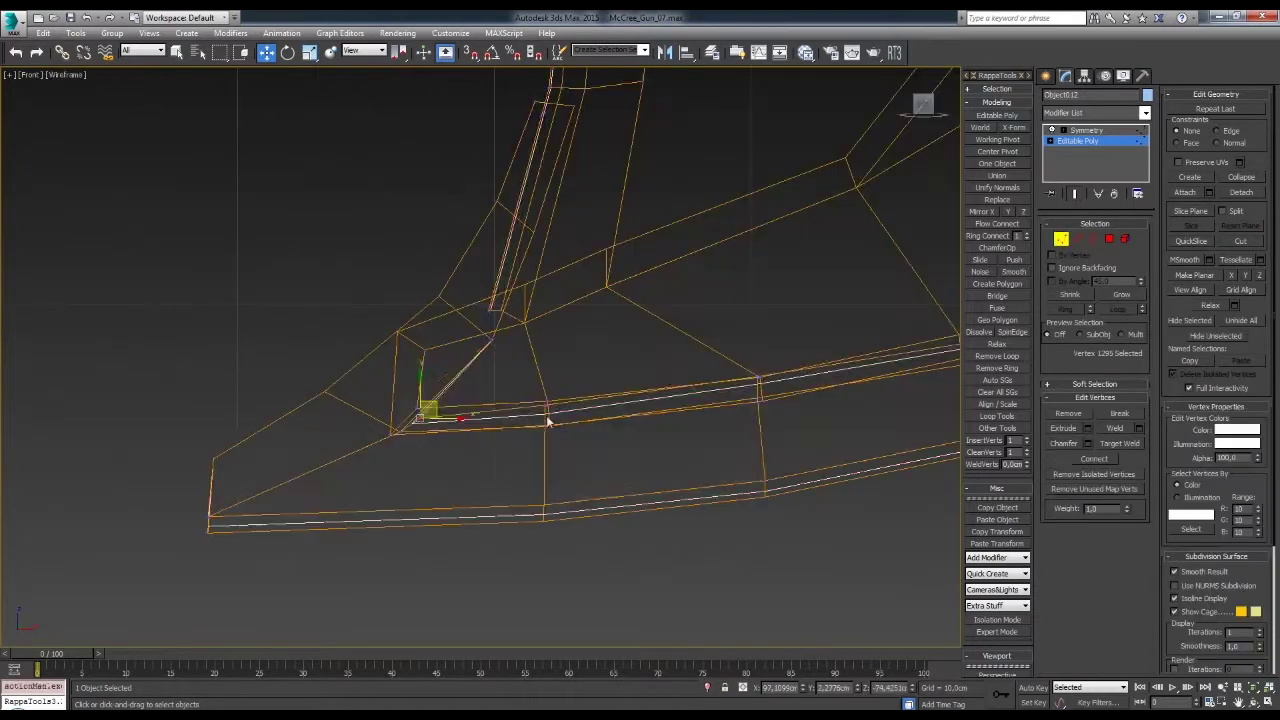
pyautogui.press('F3')
pyautogui.scroll(-2, 548, 422)
pyautogui.scroll(3, 560, 400)
# - In Front view, select a vertex along the groove and one on the grip's lower edge
pyautogui.click(575, 358)
pyautogui.scroll(1, 540, 390)
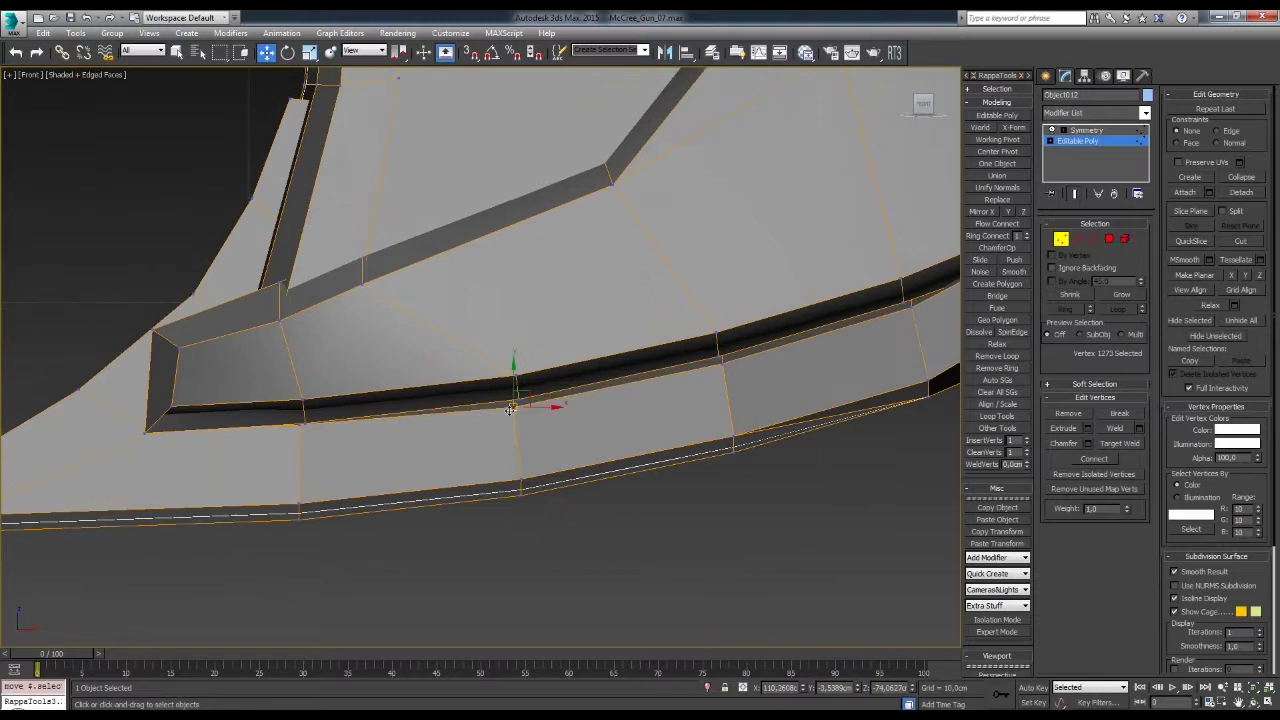
pyautogui.scroll(-3, 505, 415)
pyautogui.keyDown('alt'); pyautogui.moveTo(480, 449); pyautogui.dragTo(560, 445, button='middle'); pyautogui.keyUp('alt')
pyautogui.press('F3')
pyautogui.press('2')
pyautogui.moveTo(646, 451)
pyautogui.keyDown('alt'); pyautogui.mouseDown(button='middle')
pyautogui.moveTo(467, 438)
pyautogui.moveTo(560, 420)
pyautogui.mouseUp(button='middle'); pyautogui.keyUp('alt')
pyautogui.press('F3')
pyautogui.press('f')
pyautogui.scroll(2, 640, 371)
pyautogui.press('1')
pyautogui.click(634, 308)
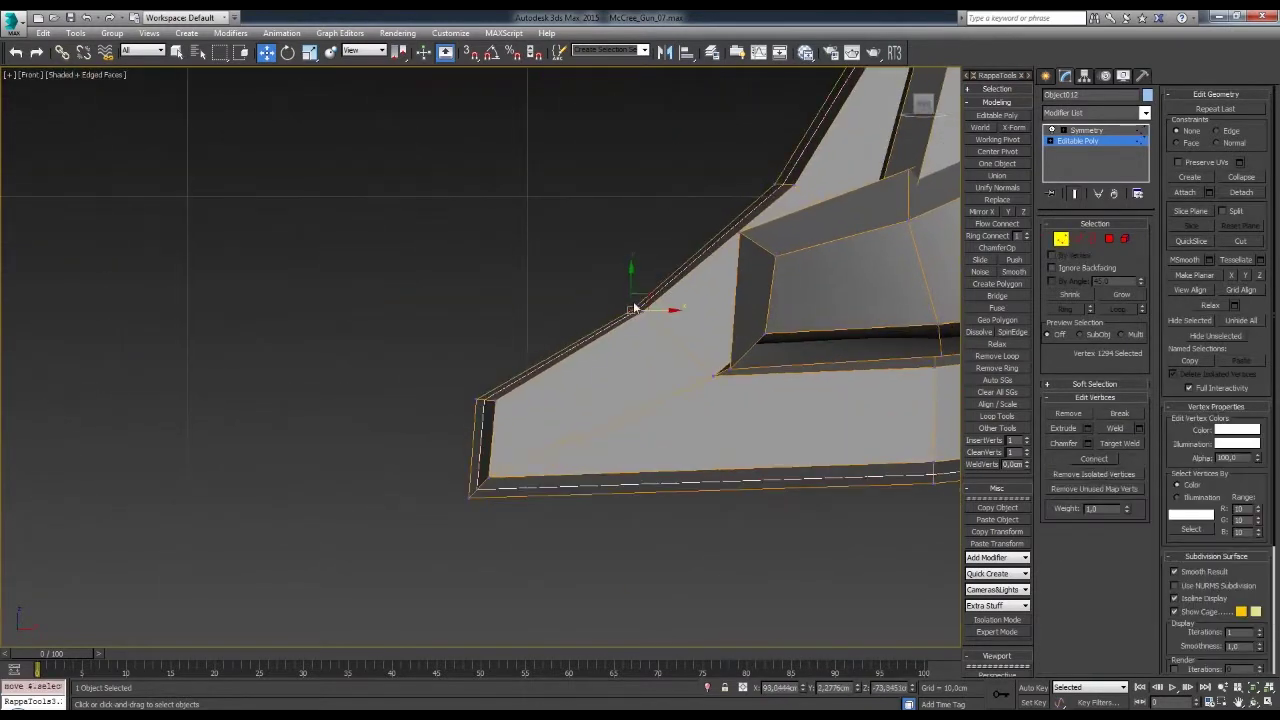
pyautogui.moveTo(634, 308); pyautogui.dragTo(611, 351, button='middle')
pyautogui.scroll(2, 614, 371)
# - Move the grip's corner vertex into place
pyautogui.press('2')
pyautogui.click(752, 140)
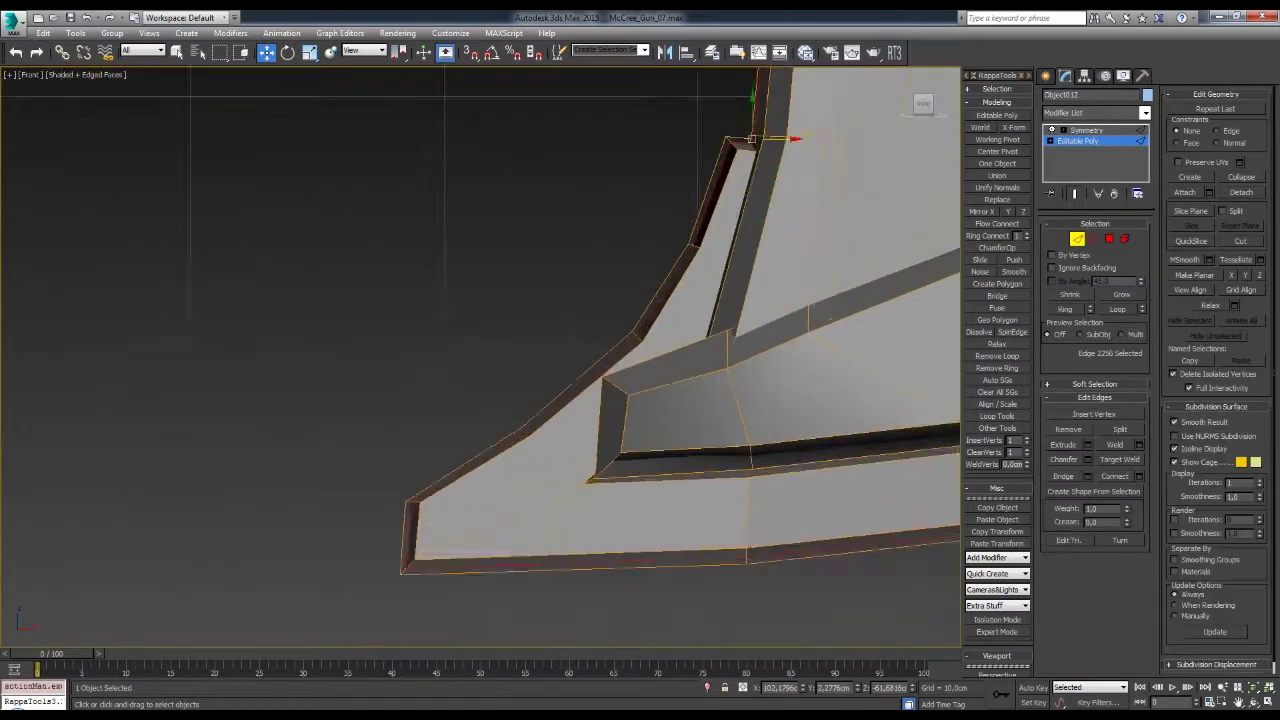
pyautogui.press('1')
pyautogui.click(407, 570)
pyautogui.moveTo(407, 570); pyautogui.dragTo(502, 415, button='middle')
pyautogui.scroll(2, 634, 463)
pyautogui.scroll(4, 662, 343)
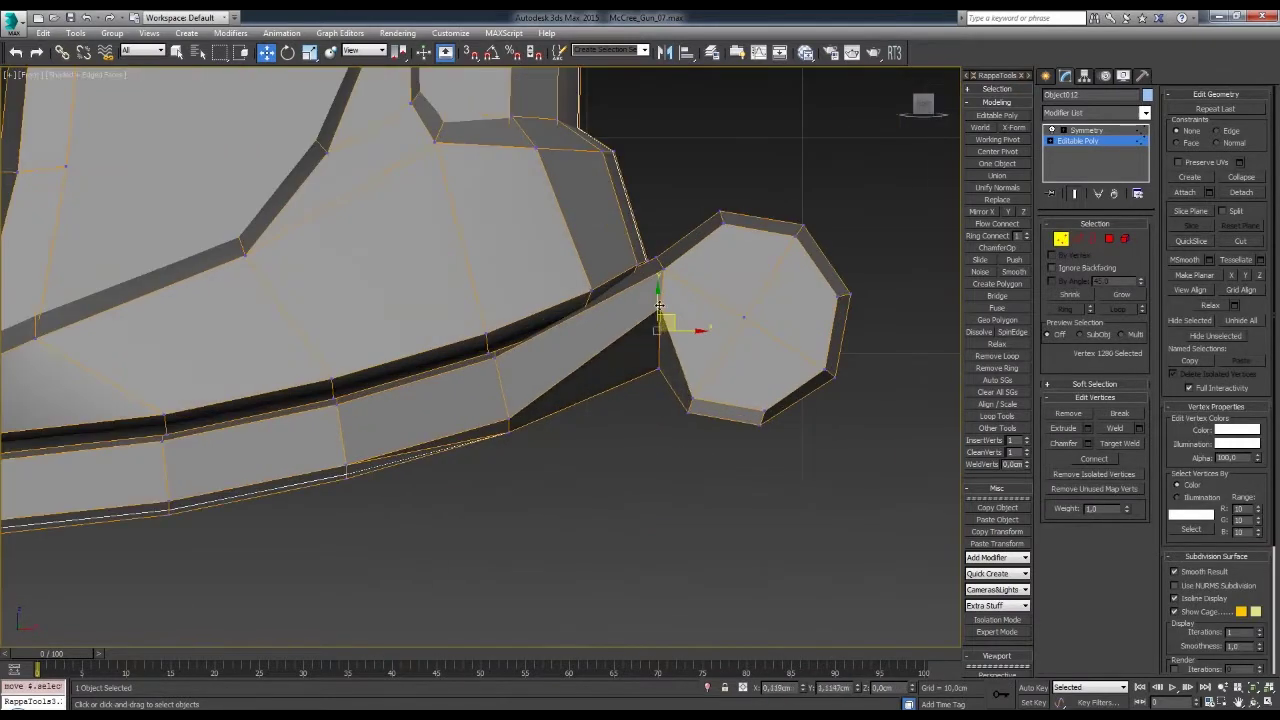
pyautogui.scroll(-2, 647, 370)
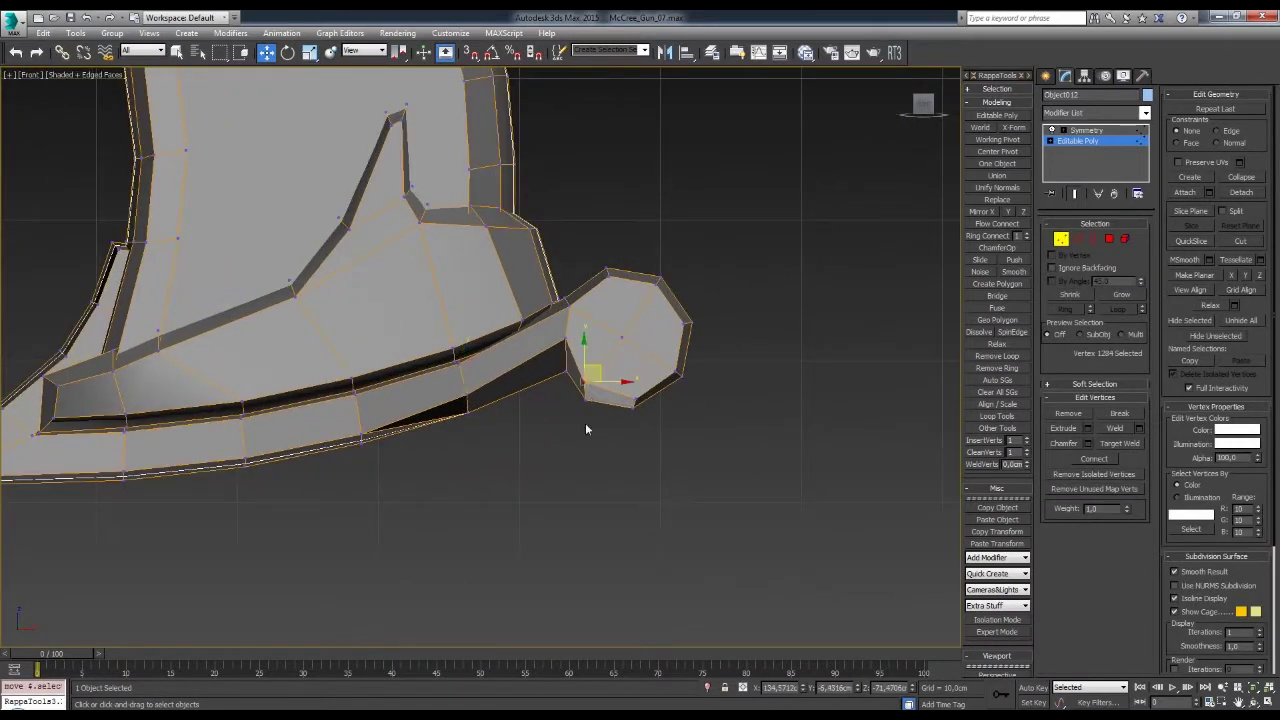
# - Select the knob-to-grip and bottom-tip vertex pairs, check the Symmetry result, then zoom out
pyautogui.moveTo(642, 441); pyautogui.dragTo(692, 347)
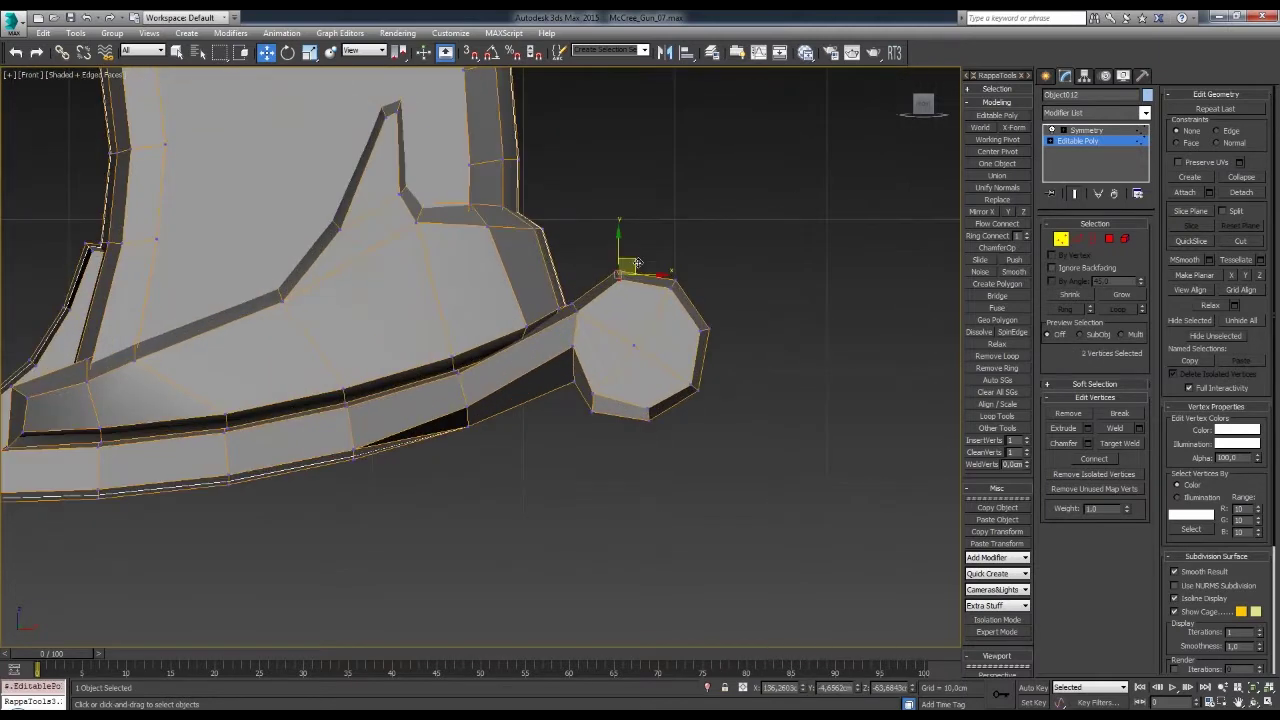
pyautogui.scroll(2, 651, 409)
pyautogui.click(1087, 130)
pyautogui.scroll(-4, 646, 356)
pyautogui.scroll(4, 646, 356)
pyautogui.press('1')
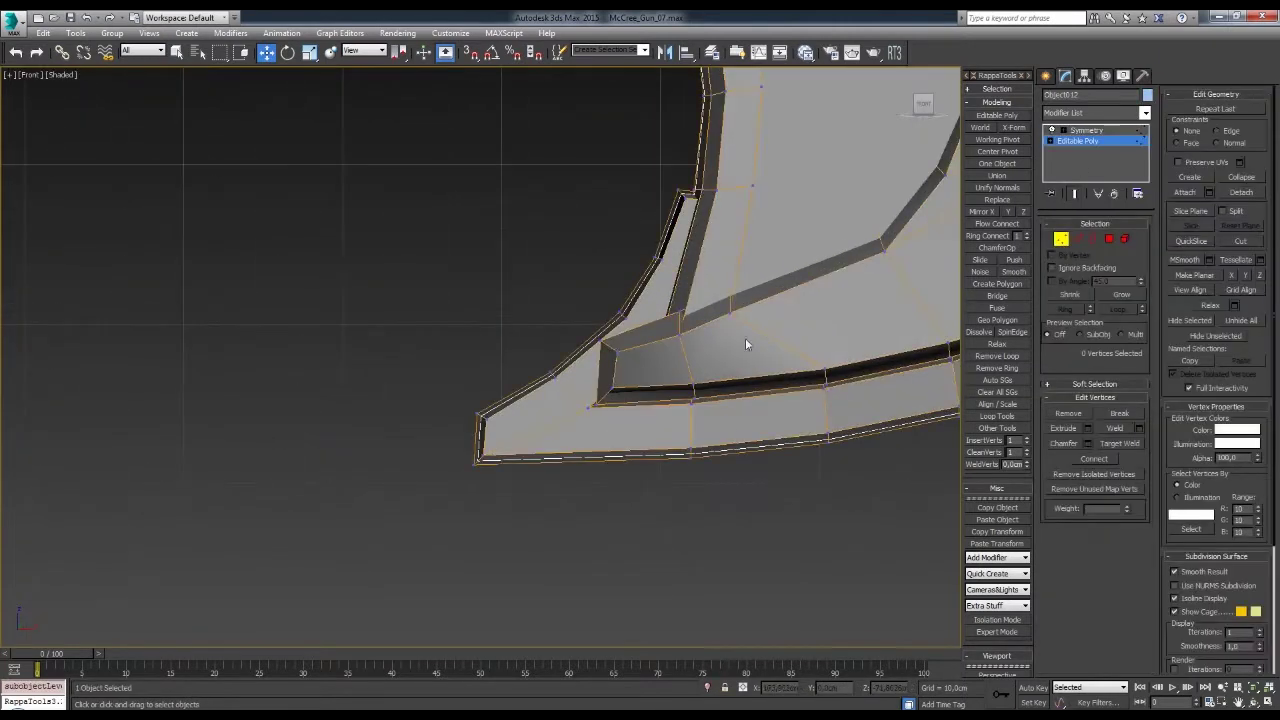
pyautogui.moveTo(625, 338); pyautogui.dragTo(634, 363, button='middle')
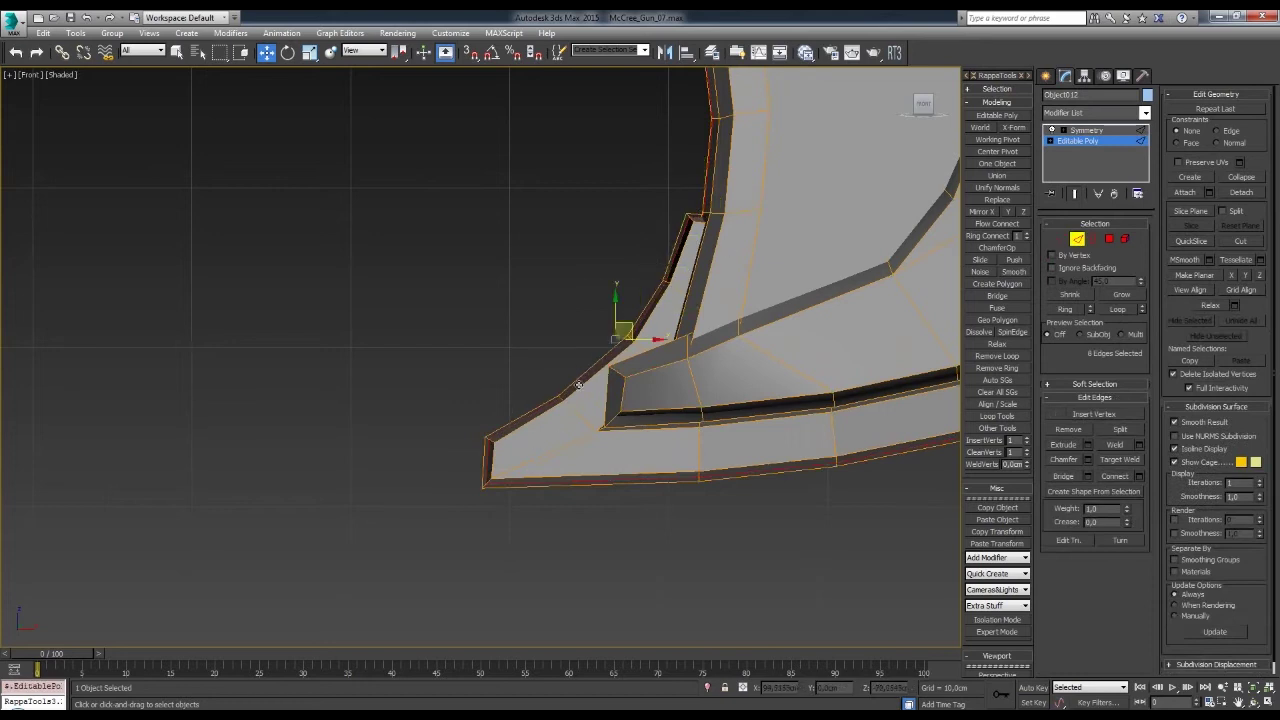
pyautogui.press('1')
pyautogui.click(514, 464)
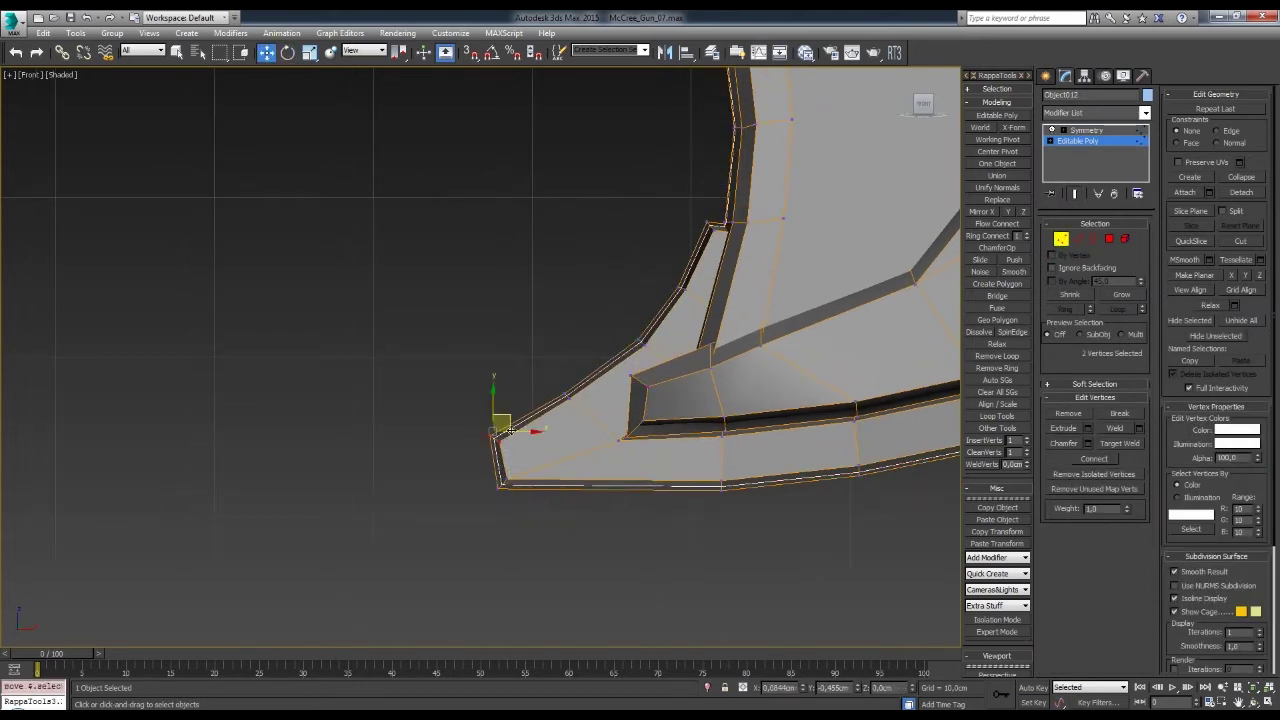
pyautogui.scroll(-3, 650, 337)
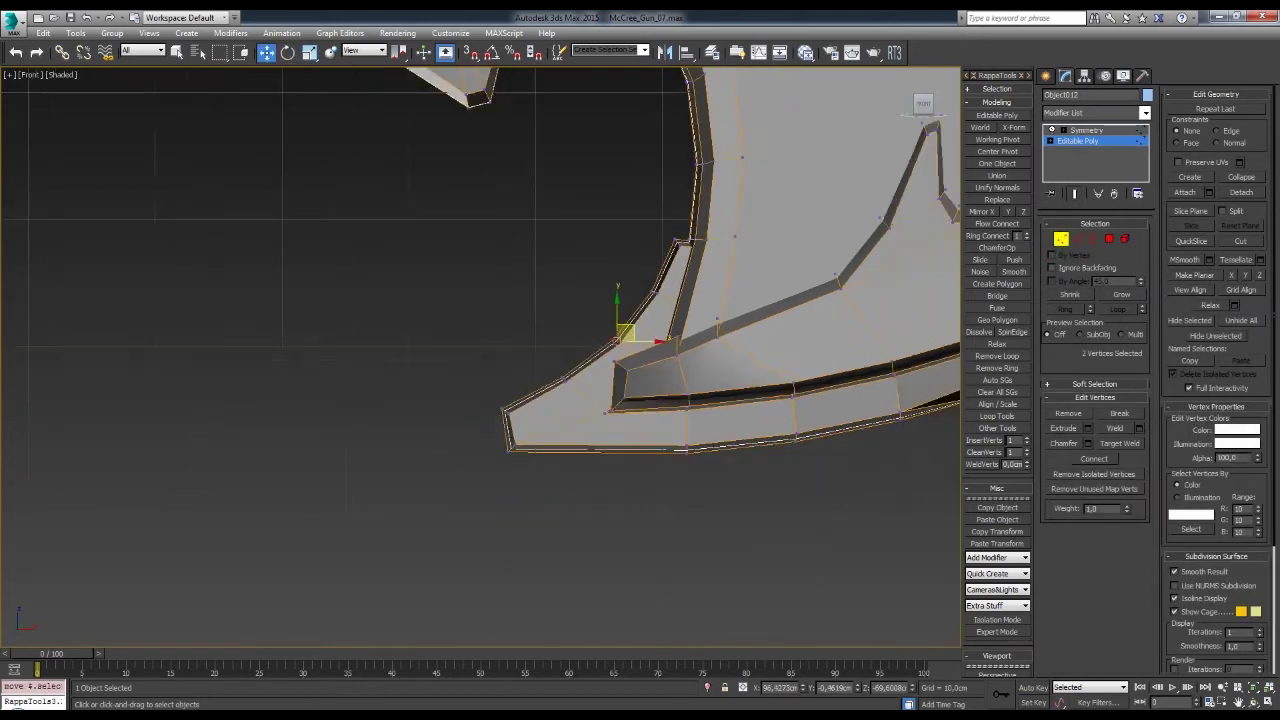
pyautogui.scroll(-5, 680, 360)
pyautogui.scroll(-2, 716, 388)
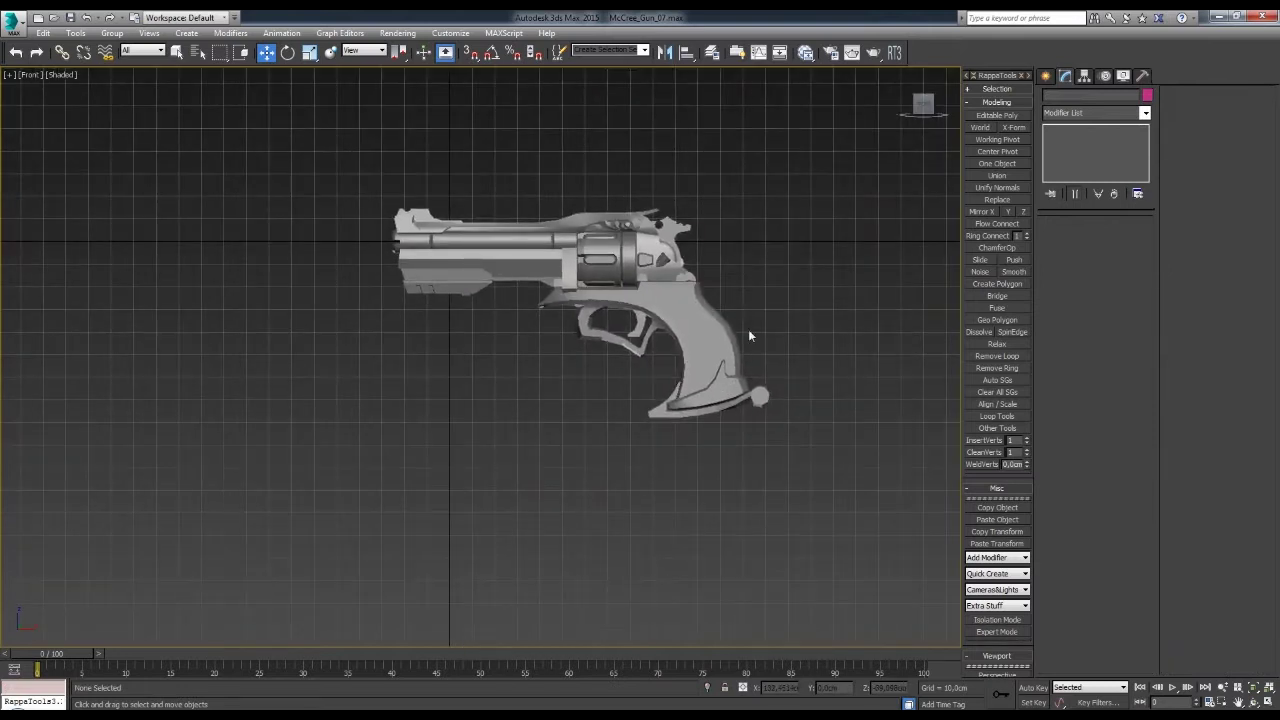
# - Convert the new cylinder to an editable mesh and scale its rim edges into spikes
pyautogui.scroll(4, 640, 420)
pyautogui.scroll(-4, 650, 405)
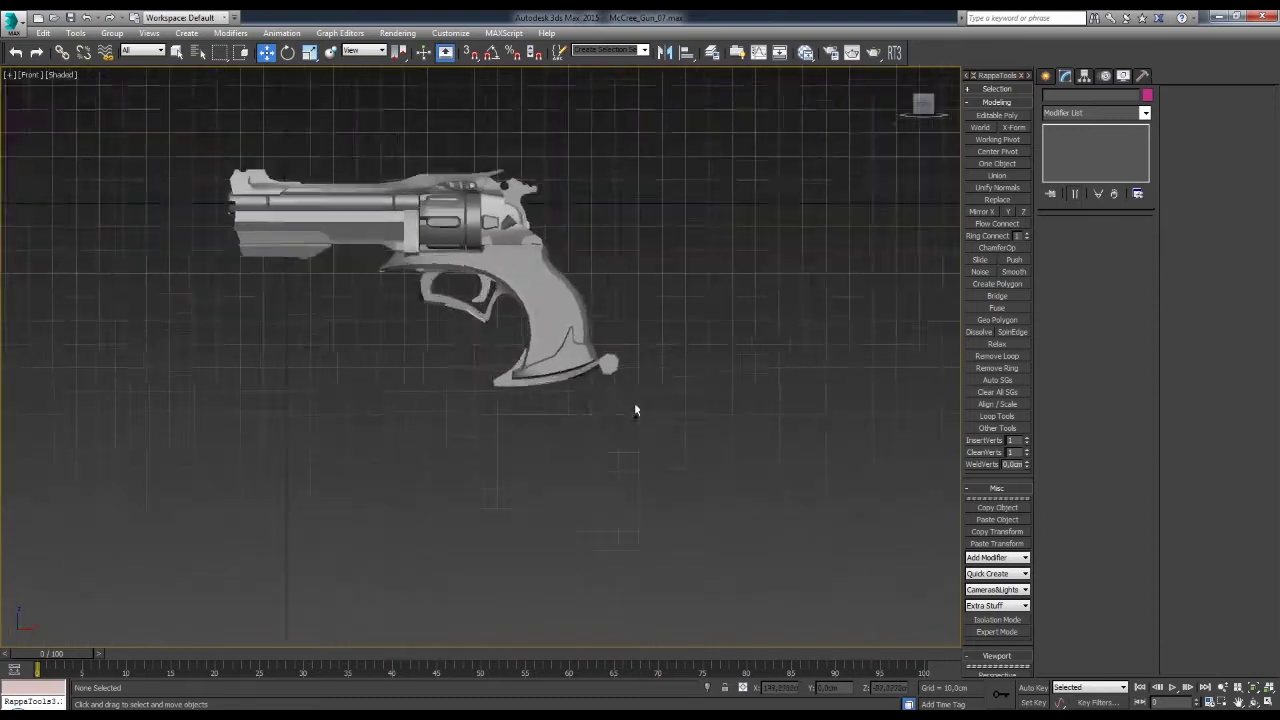
pyautogui.scroll(3, 720, 360)
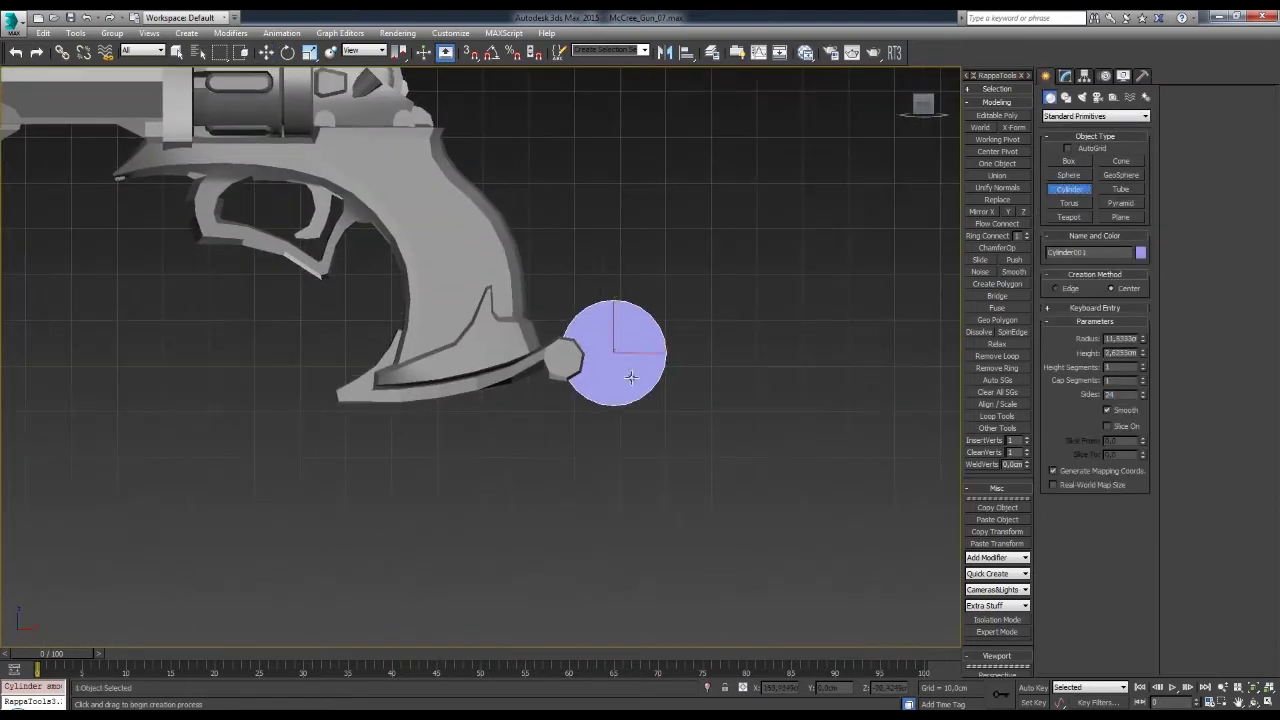
pyautogui.press('w')
pyautogui.click(997, 115)
pyautogui.scroll(3, 595, 312)
pyautogui.scroll(1, 650, 370)
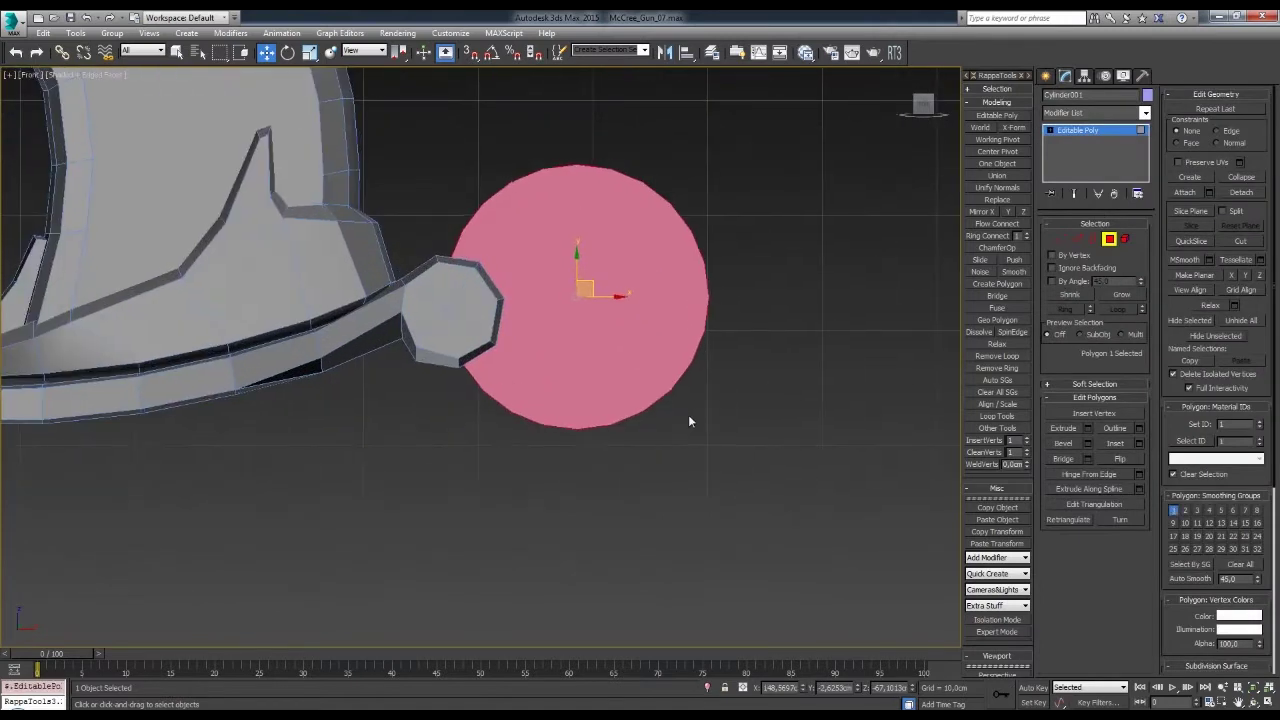
pyautogui.press('2')
pyautogui.click(663, 391)
pyautogui.press('F3')
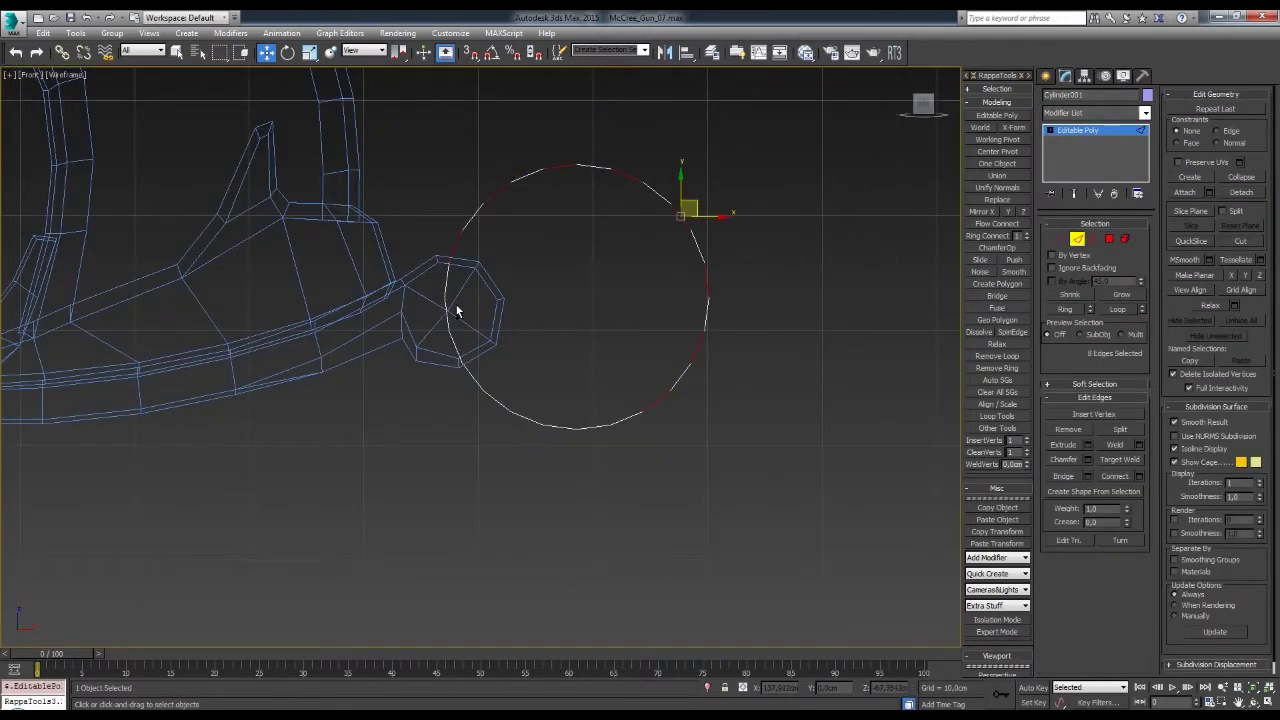
pyautogui.press('r')
pyautogui.moveTo(399, 52); pyautogui.dragTo(399, 80)
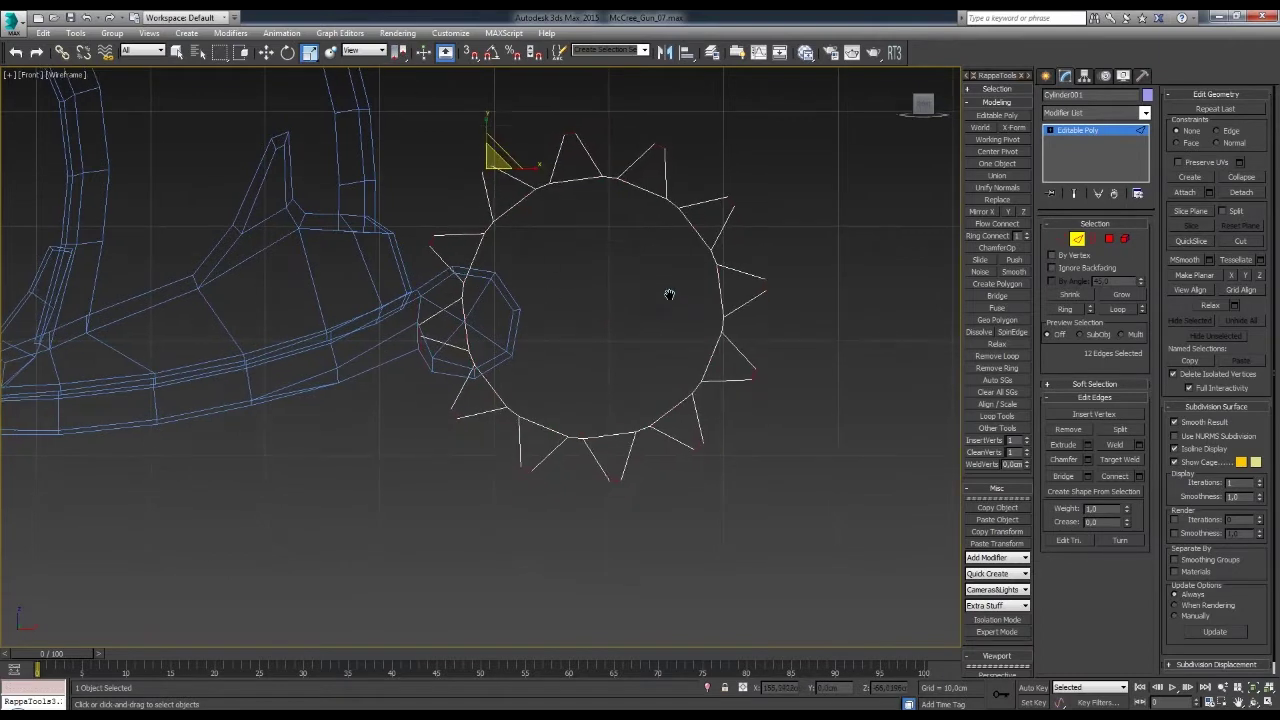
# - Select the cylinder's centre cap face, then select the gun grip object
pyautogui.press('4')
pyautogui.click(604, 311)
pyautogui.press('F3')
pyautogui.moveTo(604, 311)
pyautogui.keyDown('alt'); pyautogui.mouseDown(button='middle')
pyautogui.moveTo(666, 334)
pyautogui.moveTo(456, 298)
pyautogui.mouseUp(button='middle'); pyautogui.keyUp('alt')
pyautogui.click(456, 298)
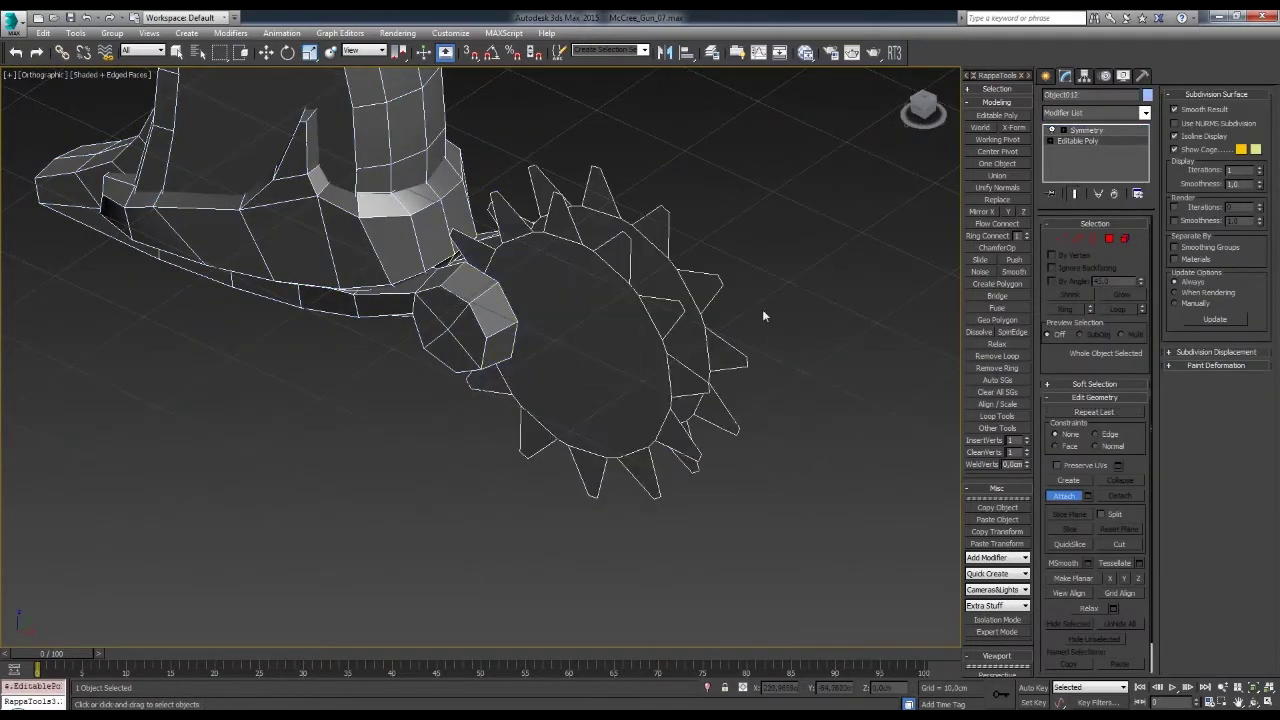
# - Attach the spiked gear to Object012 and cap the open border at its centre
pyautogui.click(634, 363)
pyautogui.press('w')
pyautogui.moveTo(678, 368)
pyautogui.keyDown('alt'); pyautogui.mouseDown(button='middle')
pyautogui.moveTo(619, 371)
pyautogui.moveTo(729, 289)
pyautogui.mouseUp(button='middle'); pyautogui.keyUp('alt')
pyautogui.press('3')
pyautogui.press('3')
pyautogui.click(729, 289)
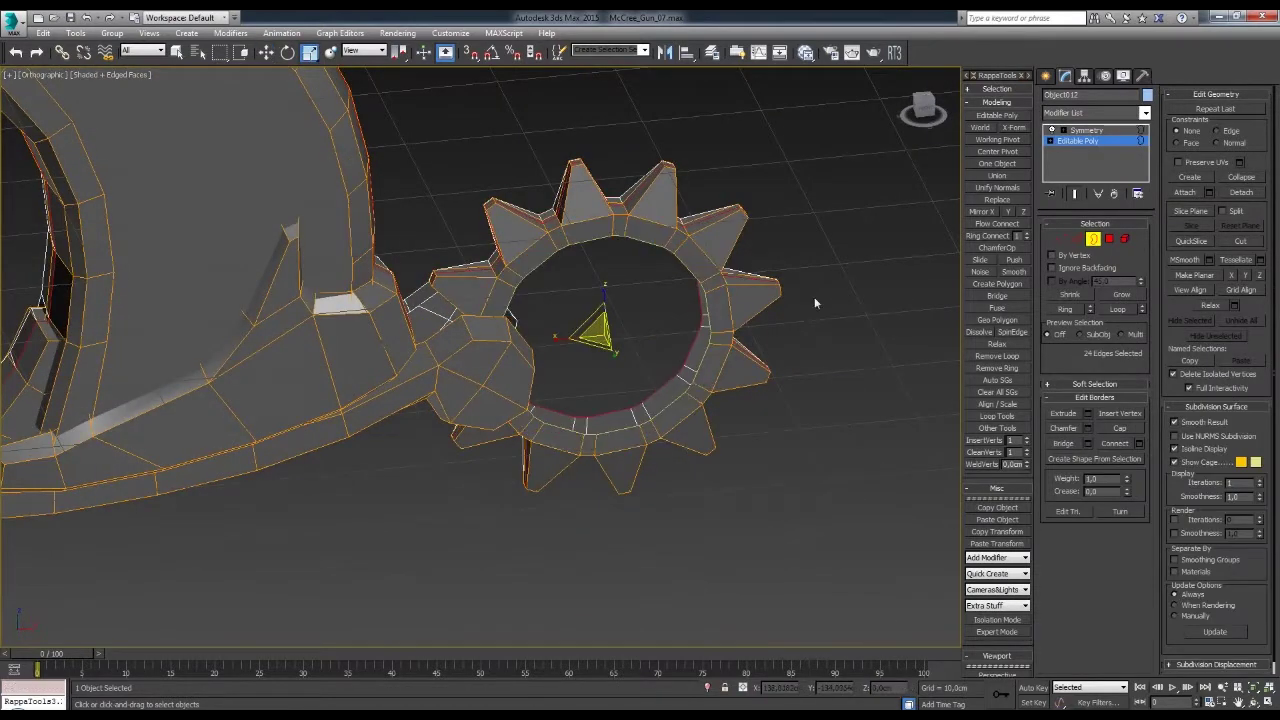
pyautogui.press('w')
pyautogui.moveTo(600, 335)
pyautogui.keyDown('alt'); pyautogui.mouseDown(button='middle')
pyautogui.moveTo(656, 343)
pyautogui.moveTo(651, 363)
pyautogui.moveTo(767, 260)
pyautogui.mouseUp(button='middle'); pyautogui.keyUp('alt')
pyautogui.press('f')
pyautogui.scroll(-3, 807, 334)
# - Select the gear element, then scale and move it onto the tip of the grip's spur arm
pyautogui.press('4')
pyautogui.hotkey('ctrl', 'a')
pyautogui.scroll(3, 637, 303)
pyautogui.press('F3')
pyautogui.press('F3')
pyautogui.scroll(-5, 637, 303)
pyautogui.press('r')
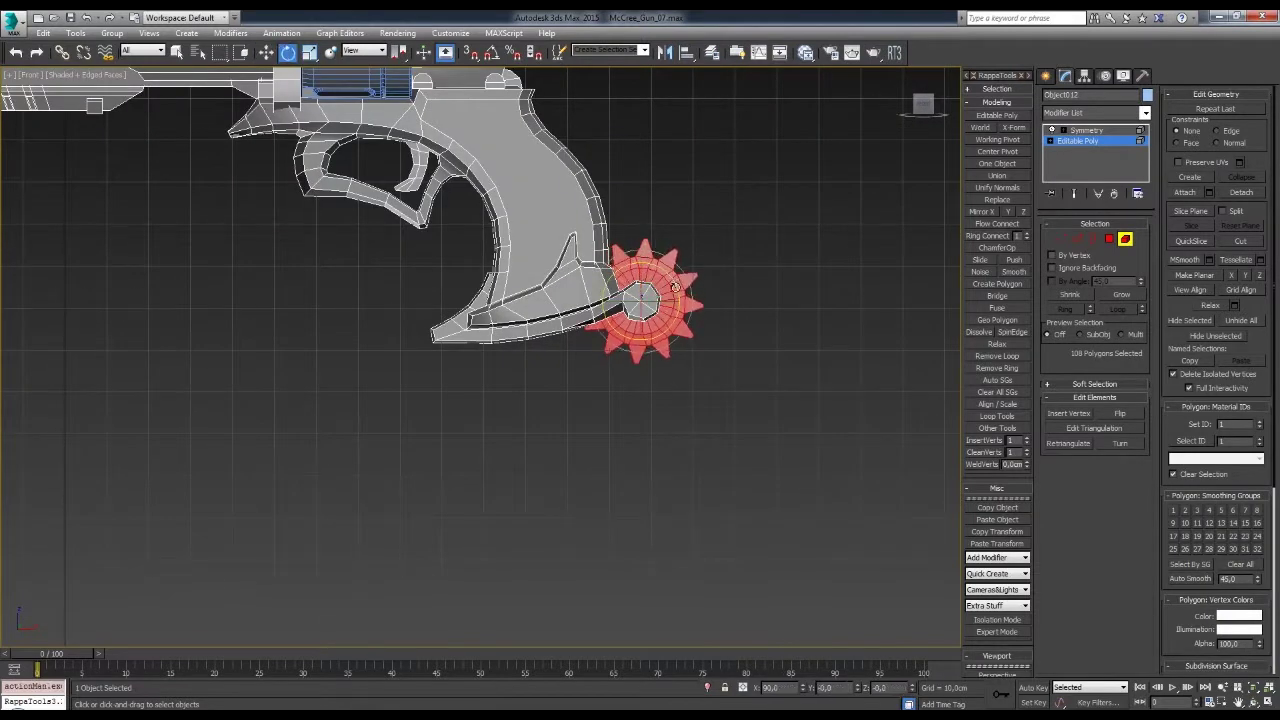
pyautogui.press('p')
pyautogui.press('w')
pyautogui.scroll(-3, 745, 325)
pyautogui.hotkey('ctrl', 'd')
pyautogui.scroll(6, 708, 326)
pyautogui.press('f')
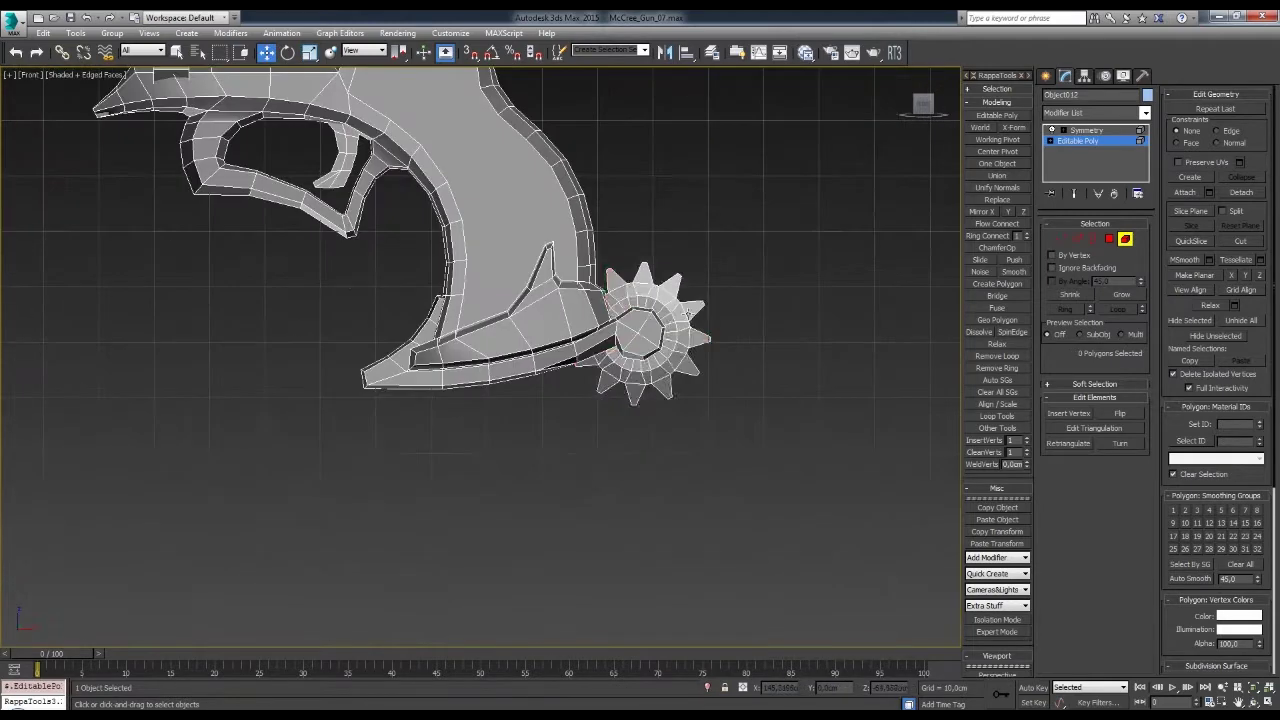
pyautogui.press('F3')
# - Scale the spur wheel selection, checking it from several angles in shaded display
pyautogui.press('w')
pyautogui.press('F3')
pyautogui.scroll(-5, 640, 330)
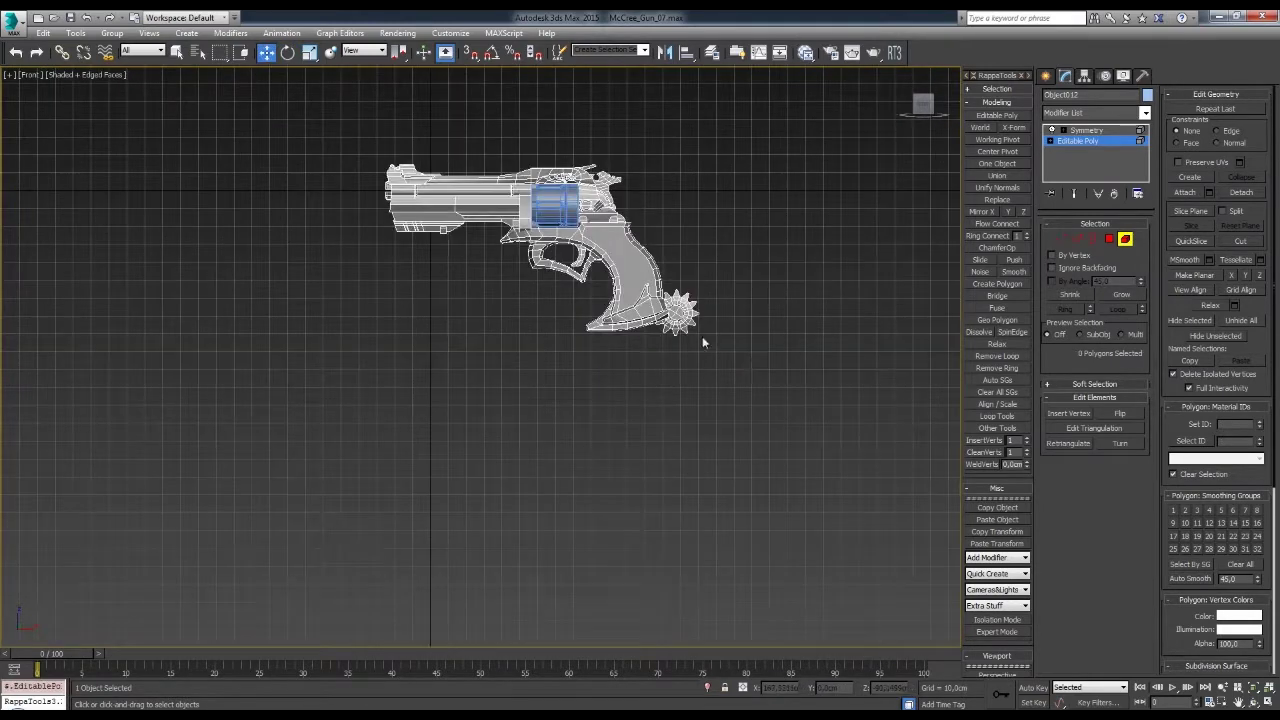
pyautogui.scroll(6, 624, 317)
pyautogui.press('r')
pyautogui.scroll(2, 649, 320)
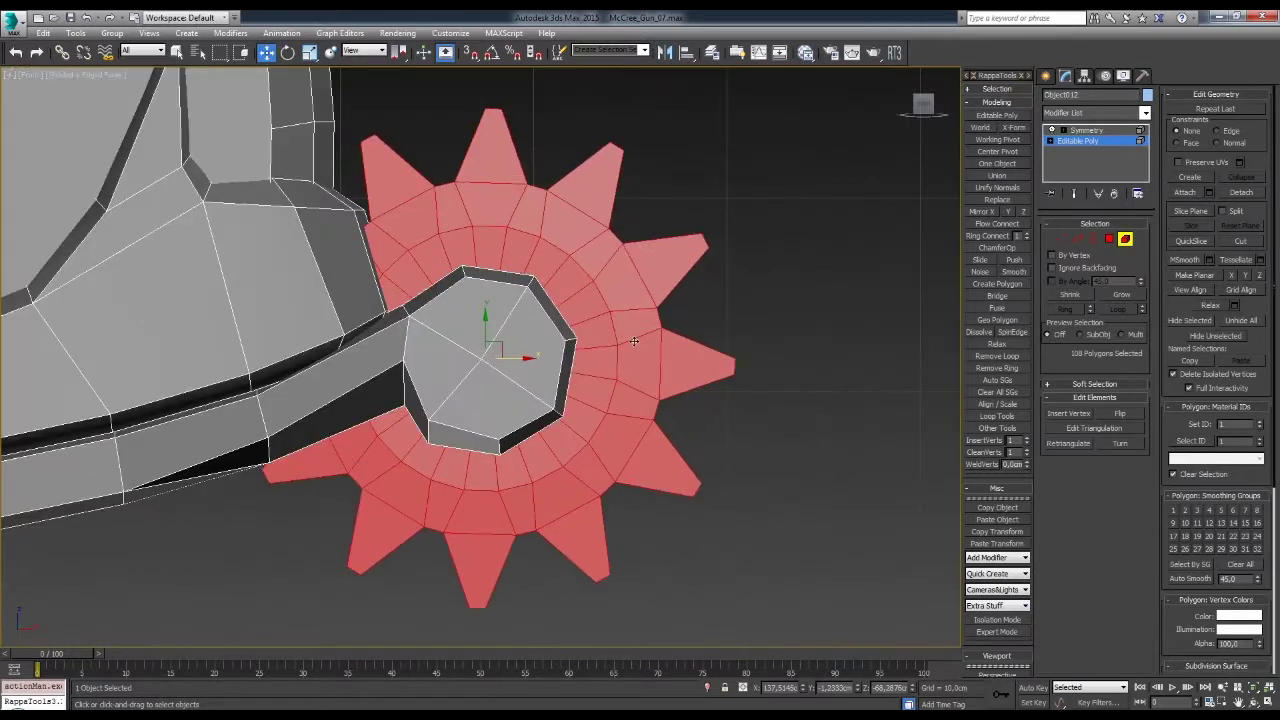
pyautogui.scroll(-3, 600, 320)
pyautogui.keyDown('alt'); pyautogui.moveTo(600, 320); pyautogui.dragTo(420, 288, button='middle'); pyautogui.keyUp('alt')
pyautogui.press('4')
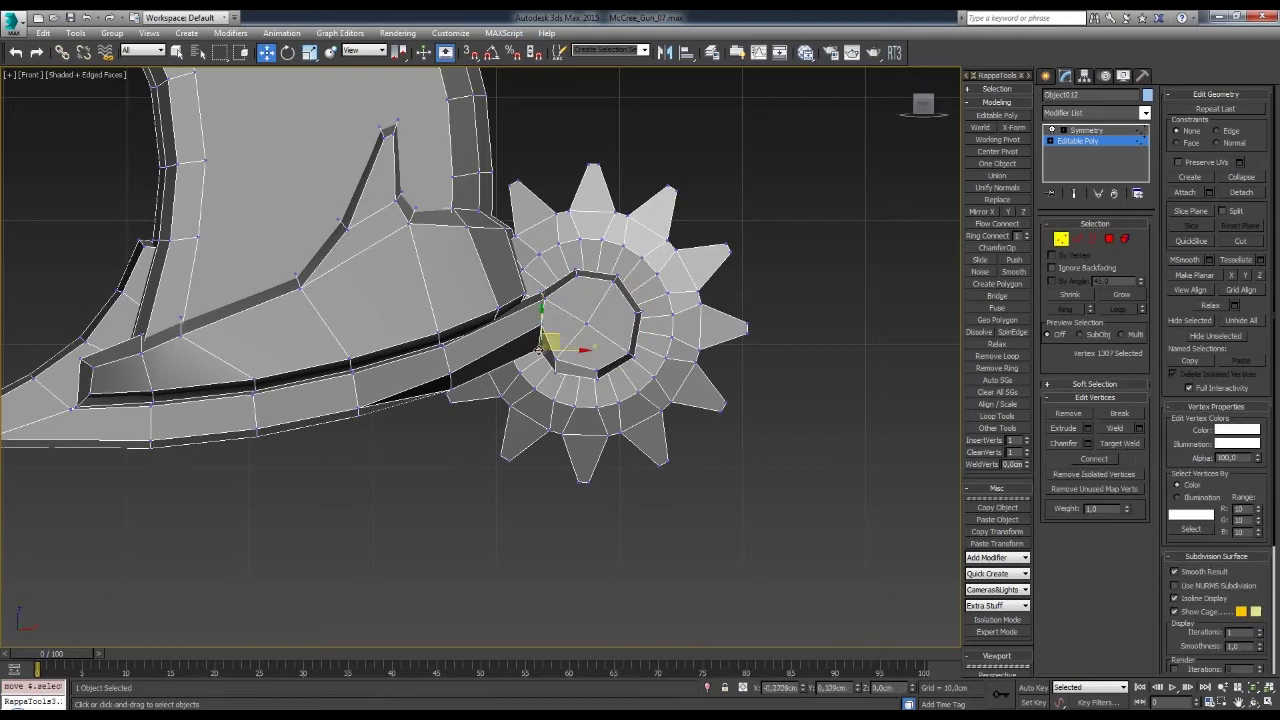
pyautogui.scroll(-3, 688, 393)
pyautogui.keyDown('alt'); pyautogui.moveTo(688, 393); pyautogui.dragTo(459, 428, button='middle'); pyautogui.keyUp('alt')
pyautogui.click(589, 404)
pyautogui.scroll(3, 565, 379)
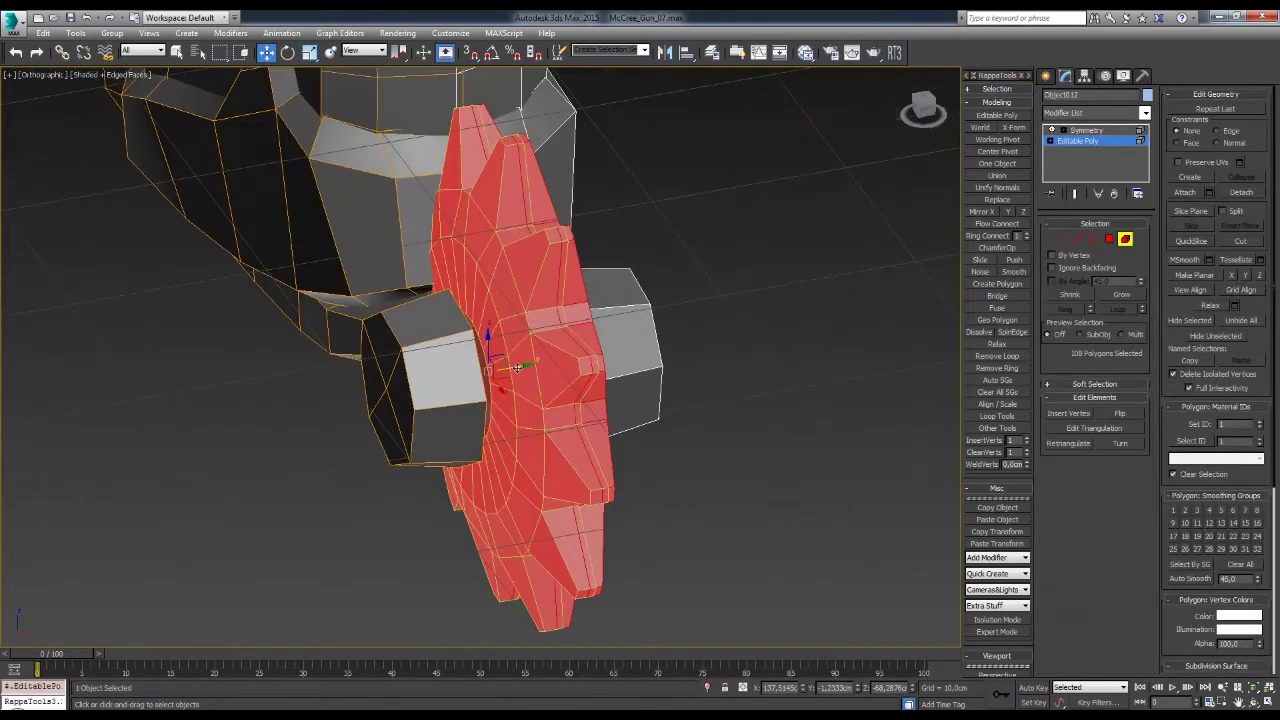
# - Move a vertex on the spur arm tip to wrap around the rowel's open centre
pyautogui.press('1')
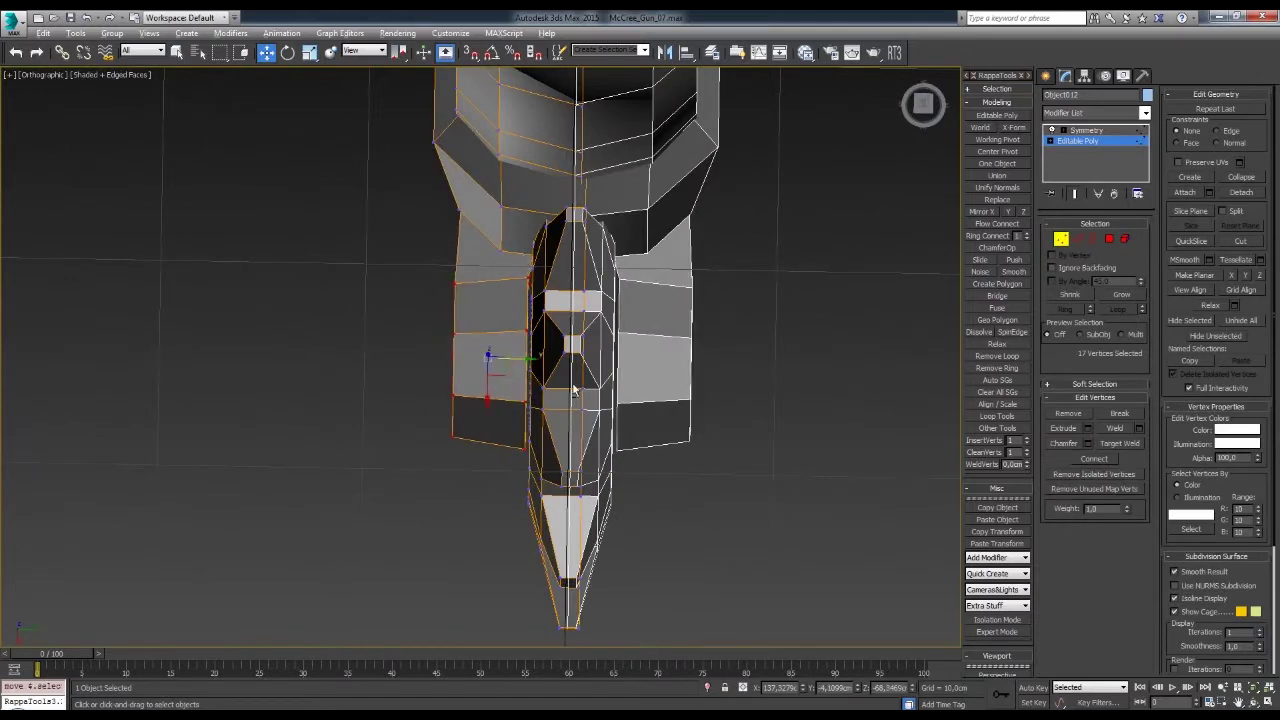
pyautogui.moveTo(574, 390)
pyautogui.keyDown('alt'); pyautogui.mouseDown(button='middle')
pyautogui.moveTo(630, 345)
pyautogui.moveTo(700, 420)
pyautogui.mouseUp(button='middle'); pyautogui.keyUp('alt')
pyautogui.click(630, 355)
pyautogui.scroll(3, 709, 443)
pyautogui.press('2')
pyautogui.scroll(-2, 741, 358)
pyautogui.press('1')
pyautogui.moveTo(715, 275)
pyautogui.keyDown('alt'); pyautogui.mouseDown(button='middle')
pyautogui.moveTo(745, 290)
pyautogui.moveTo(732, 440)
pyautogui.moveTo(665, 362)
pyautogui.mouseUp(button='middle'); pyautogui.keyUp('alt')
# - Adjust the joining vertices near the hammer so they fit the rowel
pyautogui.click(745, 288)
pyautogui.press('2')
pyautogui.scroll(3, 732, 440)
pyautogui.press('1')
pyautogui.click(665, 362)
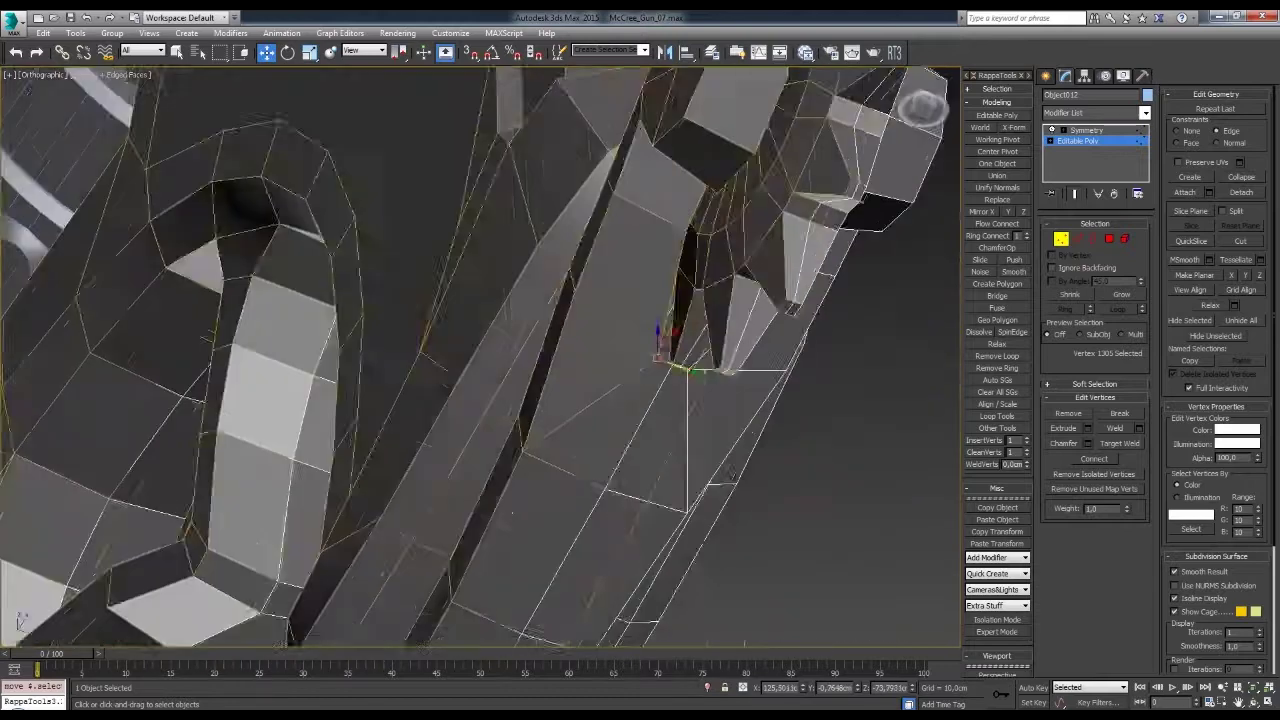
pyautogui.press('1')
pyautogui.scroll(-5, 700, 400)
pyautogui.scroll(3, 900, 560)
# - Delete the spur wheel's centre polygon to open a hole and work on its border
pyautogui.scroll(3, 910, 570)
pyautogui.press('4')
pyautogui.click(614, 310)
pyautogui.press('Delete')
pyautogui.press('3')
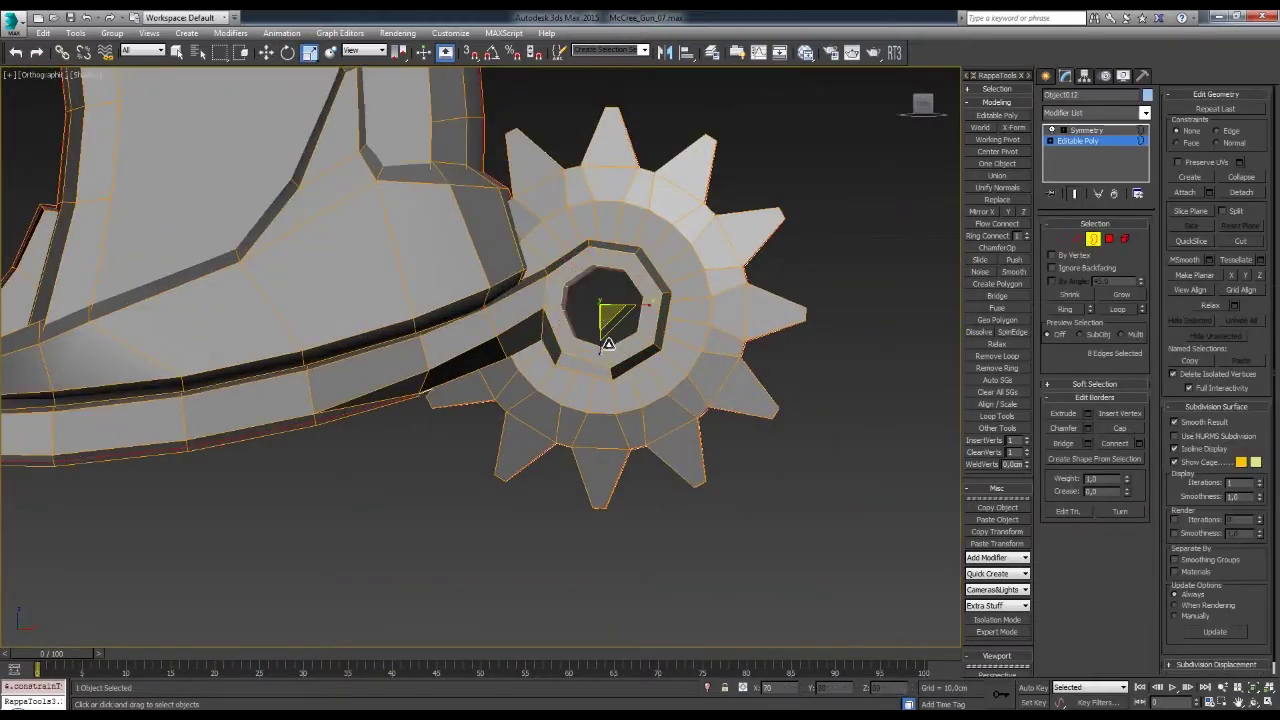
pyautogui.press('w')
pyautogui.moveTo(707, 404)
pyautogui.keyDown('alt'); pyautogui.mouseDown(button='middle')
pyautogui.moveTo(617, 289)
pyautogui.moveTo(640, 300)
pyautogui.moveTo(662, 341)
pyautogui.moveTo(586, 300)
pyautogui.mouseUp(button='middle'); pyautogui.keyUp('alt')
pyautogui.keyDown('alt'); pyautogui.moveTo(592, 366); pyautogui.dragTo(620, 340, button='middle'); pyautogui.keyUp('alt')
# - Move the hub vertices so the spur arm runs cleanly into the rowel
pyautogui.hotkey('ctrl', 'a')
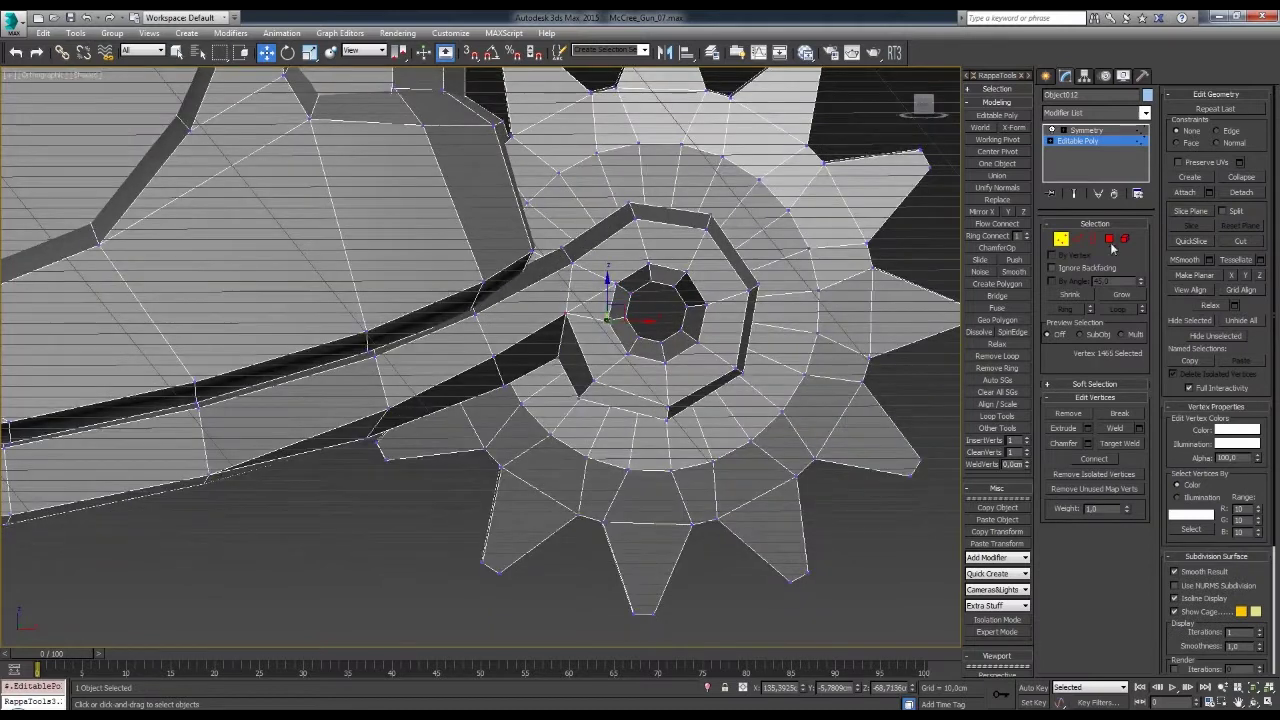
pyautogui.press('1')
pyautogui.moveTo(666, 308)
pyautogui.keyDown('alt'); pyautogui.mouseDown(button='middle')
pyautogui.moveTo(586, 320)
pyautogui.moveTo(606, 251)
pyautogui.moveTo(622, 250)
pyautogui.mouseUp(button='middle'); pyautogui.keyUp('alt')
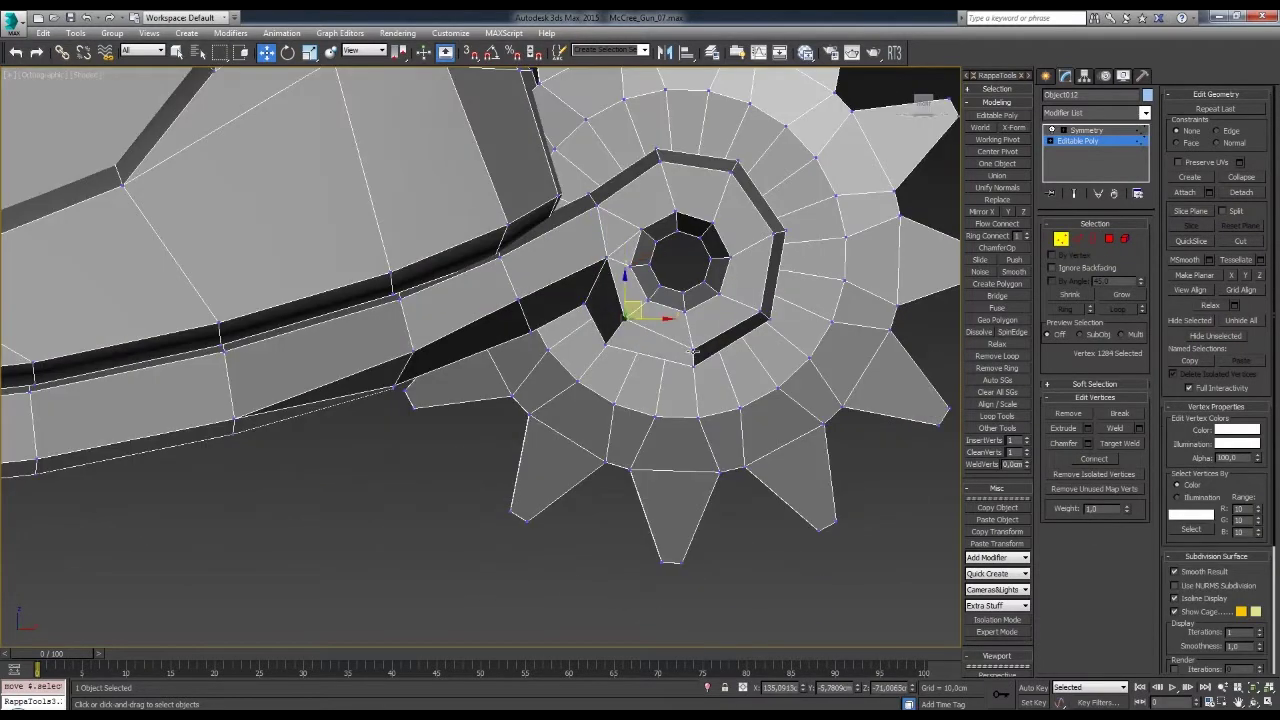
pyautogui.keyDown('alt'); pyautogui.moveTo(662, 301); pyautogui.dragTo(603, 261, button='middle'); pyautogui.keyUp('alt')
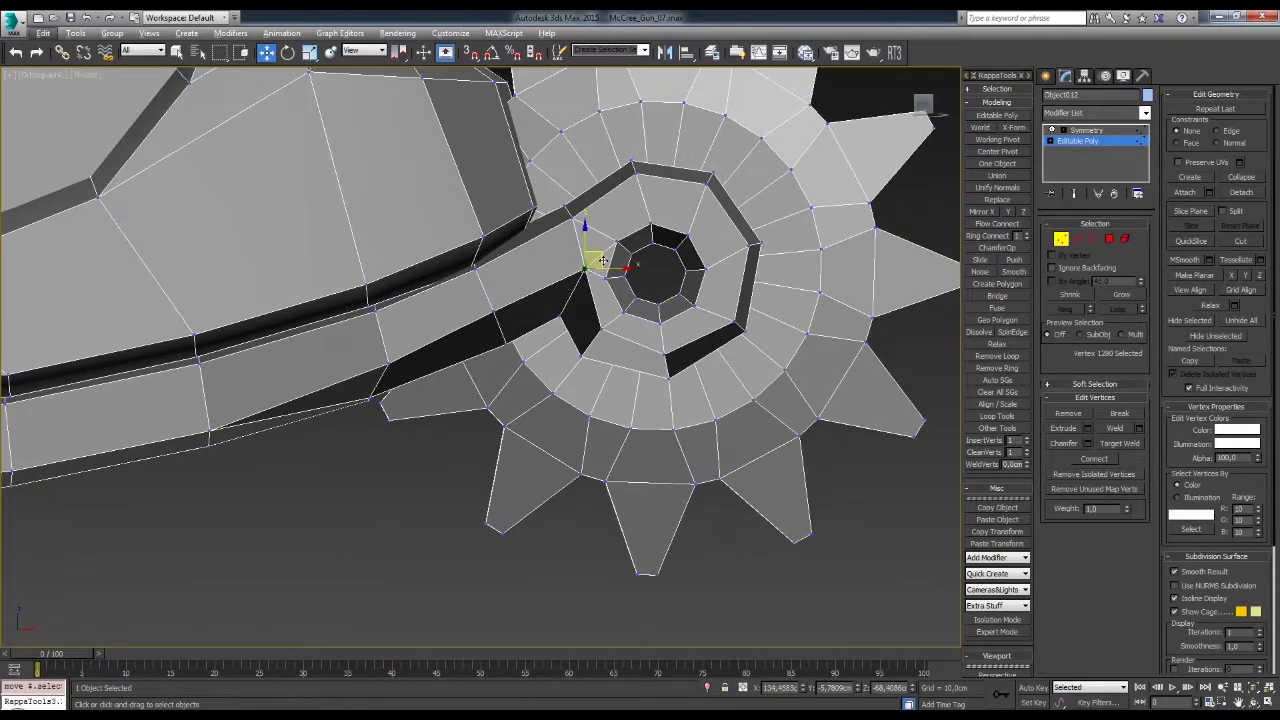
pyautogui.moveTo(697, 305)
pyautogui.keyDown('alt'); pyautogui.mouseDown(button='middle')
pyautogui.moveTo(688, 188)
pyautogui.moveTo(646, 257)
pyautogui.moveTo(645, 338)
pyautogui.moveTo(660, 300)
pyautogui.moveTo(586, 297)
pyautogui.moveTo(598, 361)
pyautogui.moveTo(790, 366)
pyautogui.mouseUp(button='middle'); pyautogui.keyUp('alt')
pyautogui.press('2')
pyautogui.press('1')
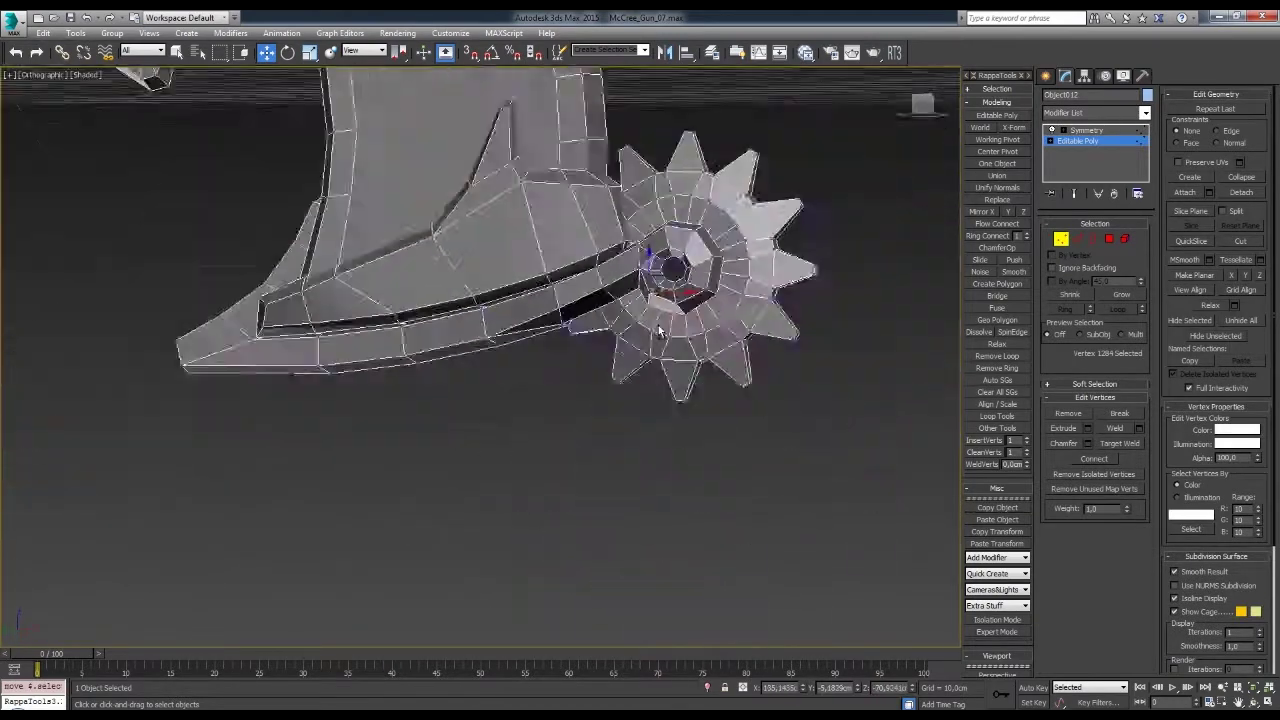
pyautogui.click(799, 367)
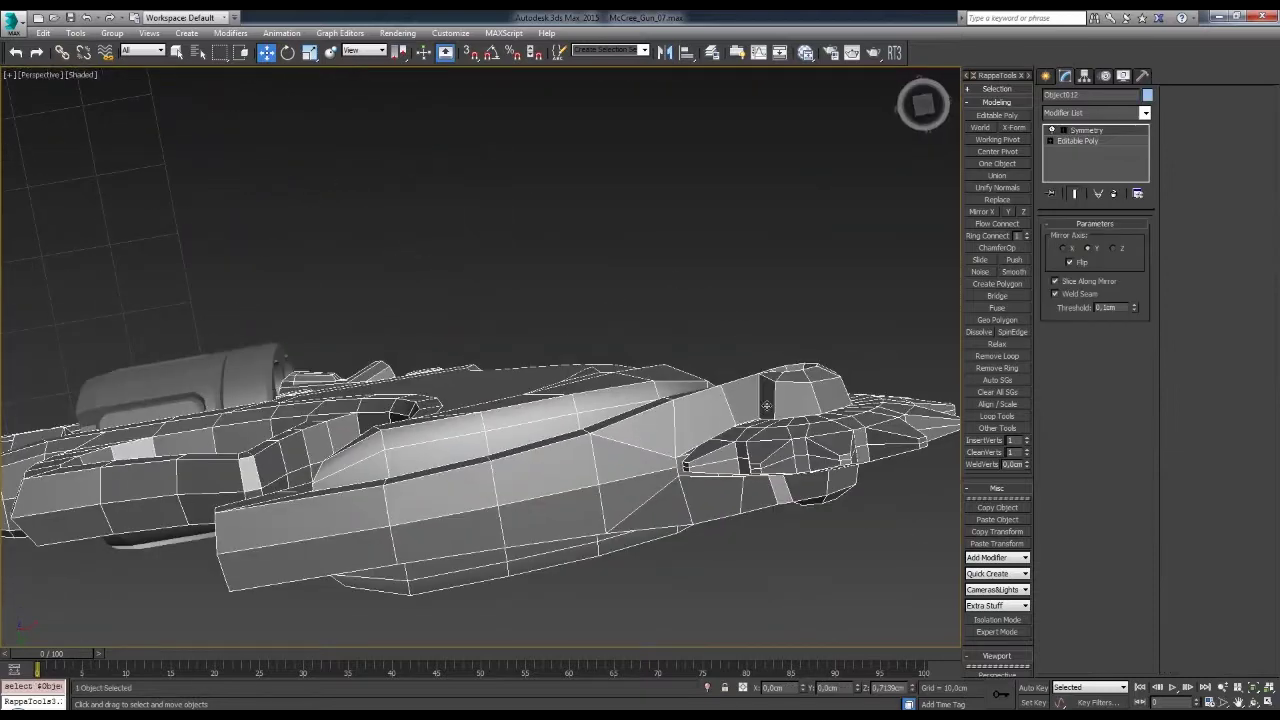
pyautogui.click(585, 430)
pyautogui.keyDown('alt'); pyautogui.moveTo(585, 430); pyautogui.dragTo(467, 425, button='middle'); pyautogui.keyUp('alt')
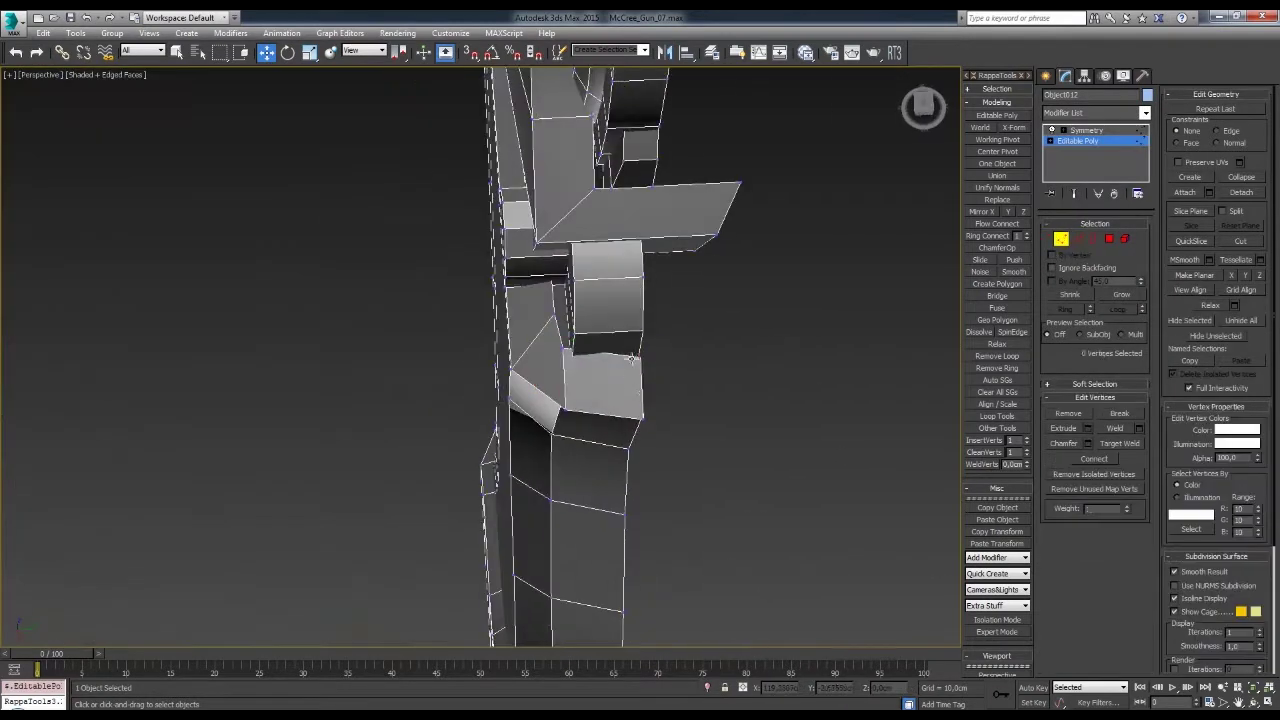
# - Orbit from the grip out to a full side view of the revolver
pyautogui.keyDown('alt'); pyautogui.moveTo(631, 358); pyautogui.dragTo(577, 451, button='middle'); pyautogui.keyUp('alt')
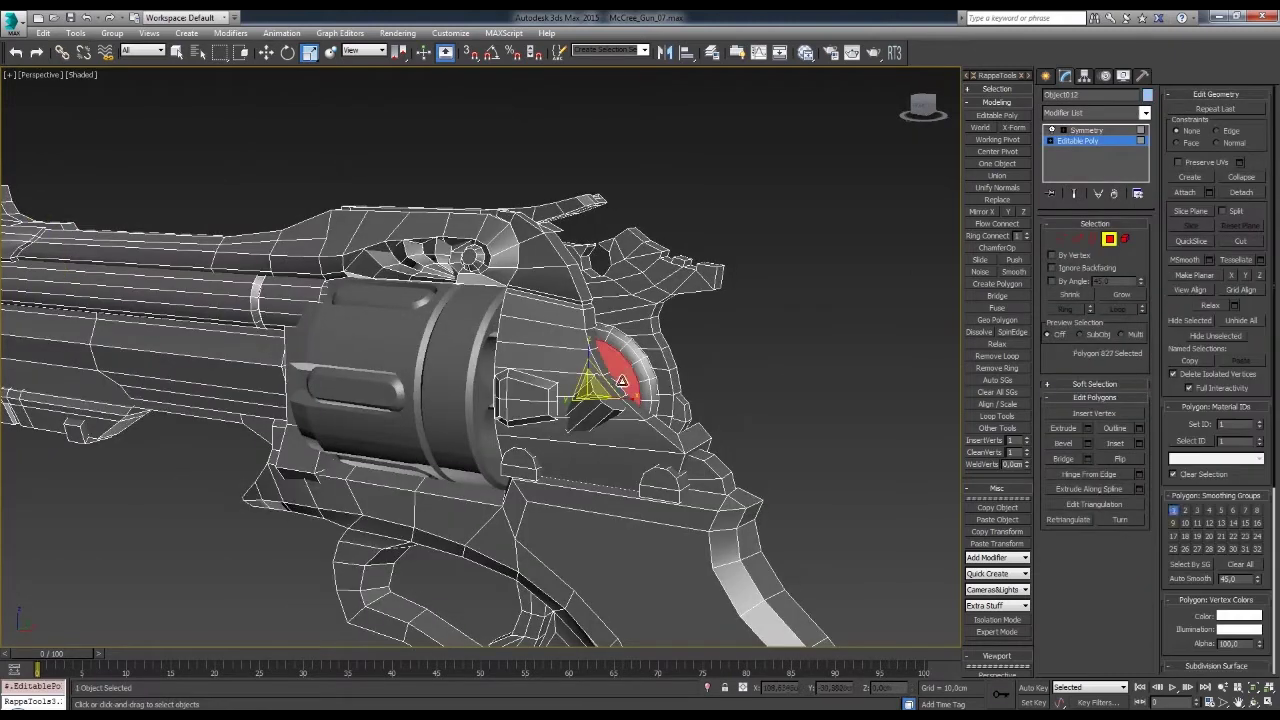
pyautogui.moveTo(770, 370)
pyautogui.keyDown('alt'); pyautogui.mouseDown(button='middle')
pyautogui.moveTo(691, 380)
pyautogui.moveTo(775, 356)
pyautogui.mouseUp(button='middle'); pyautogui.keyUp('alt')
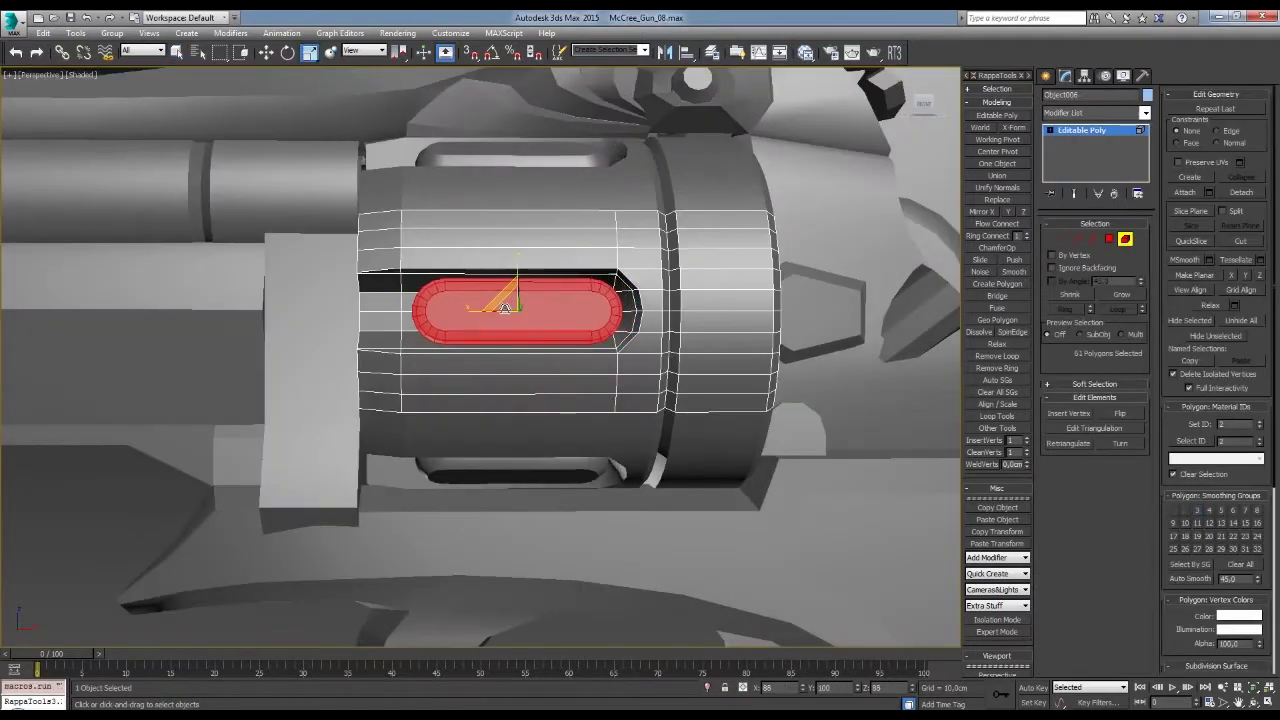
pyautogui.moveTo(454, 321)
pyautogui.keyDown('alt'); pyautogui.mouseDown(button='middle')
pyautogui.moveTo(939, 280)
pyautogui.moveTo(691, 295)
pyautogui.moveTo(593, 378)
pyautogui.moveTo(623, 380)
pyautogui.mouseUp(button='middle'); pyautogui.keyUp('alt')
pyautogui.click(939, 280)
pyautogui.scroll(5, 560, 230)
# - Isolate the cylinder's slot element to inspect it, then restore the whole revolver
pyautogui.click(500, 290)
pyautogui.press('5')
pyautogui.click(500, 286)
pyautogui.moveTo(532, 316)
pyautogui.keyDown('alt'); pyautogui.mouseDown(button='middle')
pyautogui.moveTo(668, 233)
pyautogui.moveTo(574, 326)
pyautogui.moveTo(600, 300)
pyautogui.mouseUp(button='middle'); pyautogui.keyUp('alt')
pyautogui.press('1')
pyautogui.scroll(-2, 600, 300)
pyautogui.press('4')
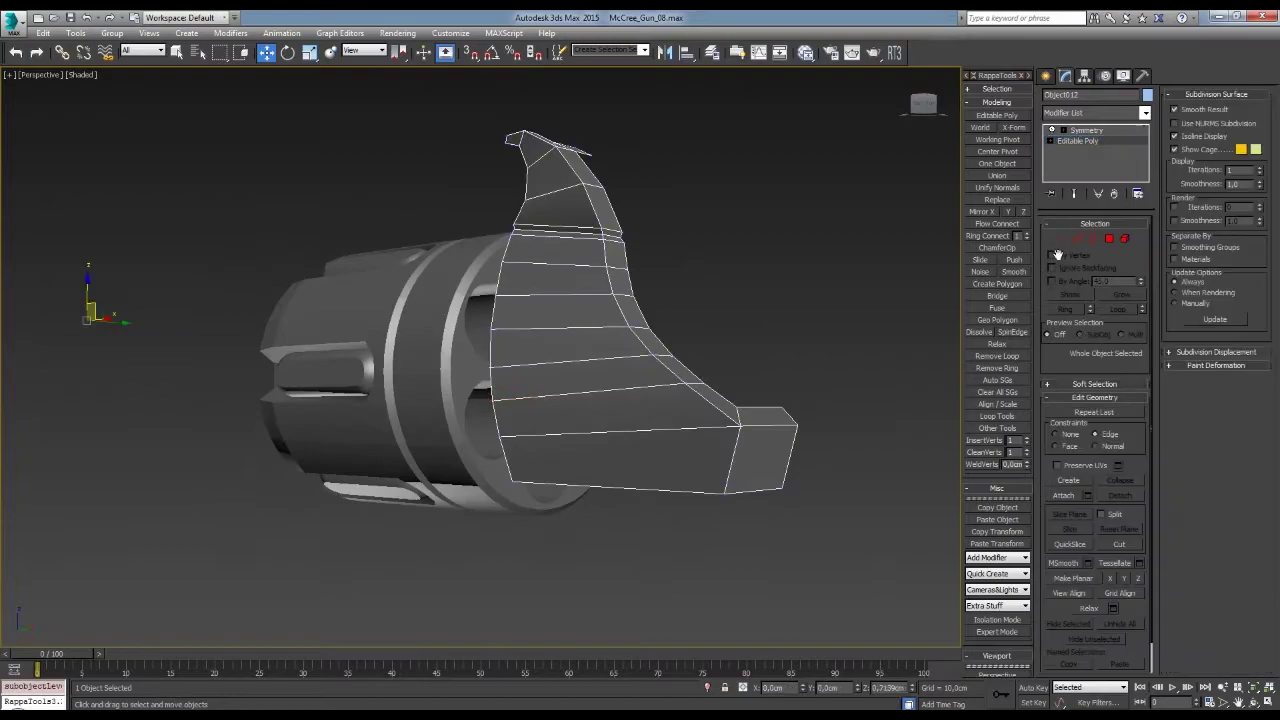
pyautogui.hotkey('alt', 'q')
# - Isolate the grip face polygon and weld the vertices along its border
pyautogui.scroll(3, 670, 402)
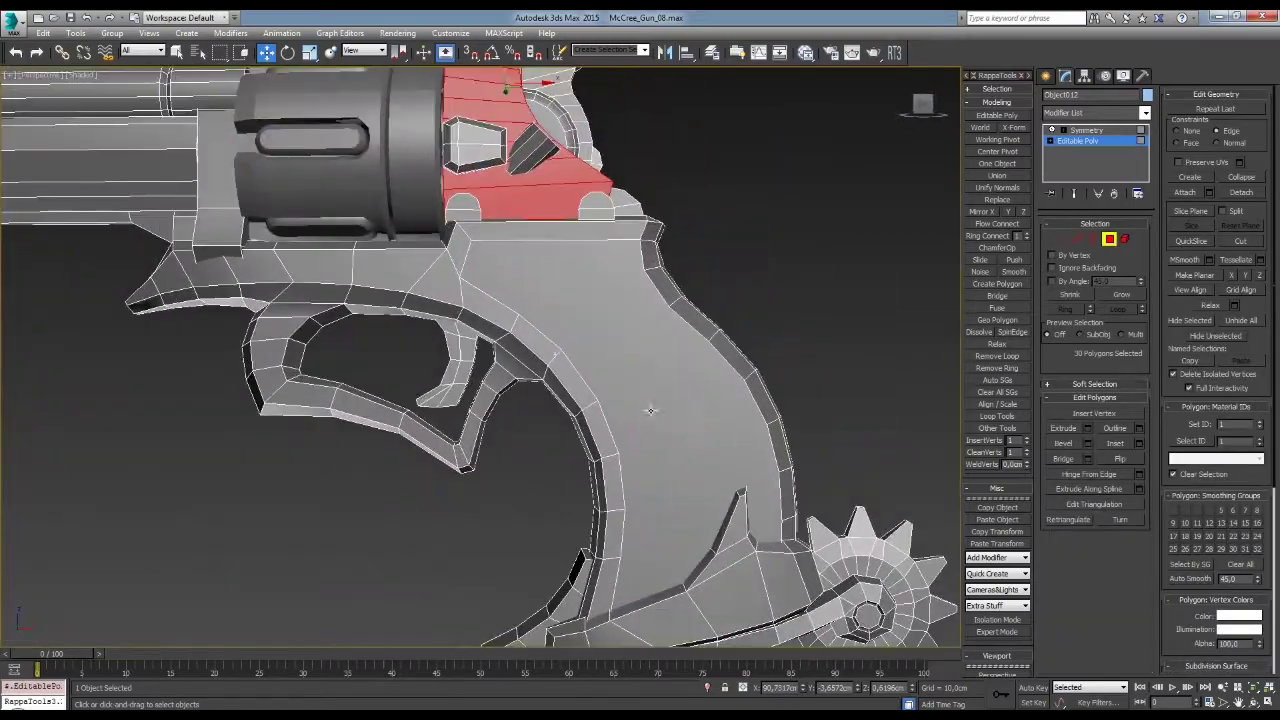
pyautogui.click(611, 363)
pyautogui.keyDown('alt'); pyautogui.moveTo(611, 363); pyautogui.dragTo(704, 390, button='middle'); pyautogui.keyUp('alt')
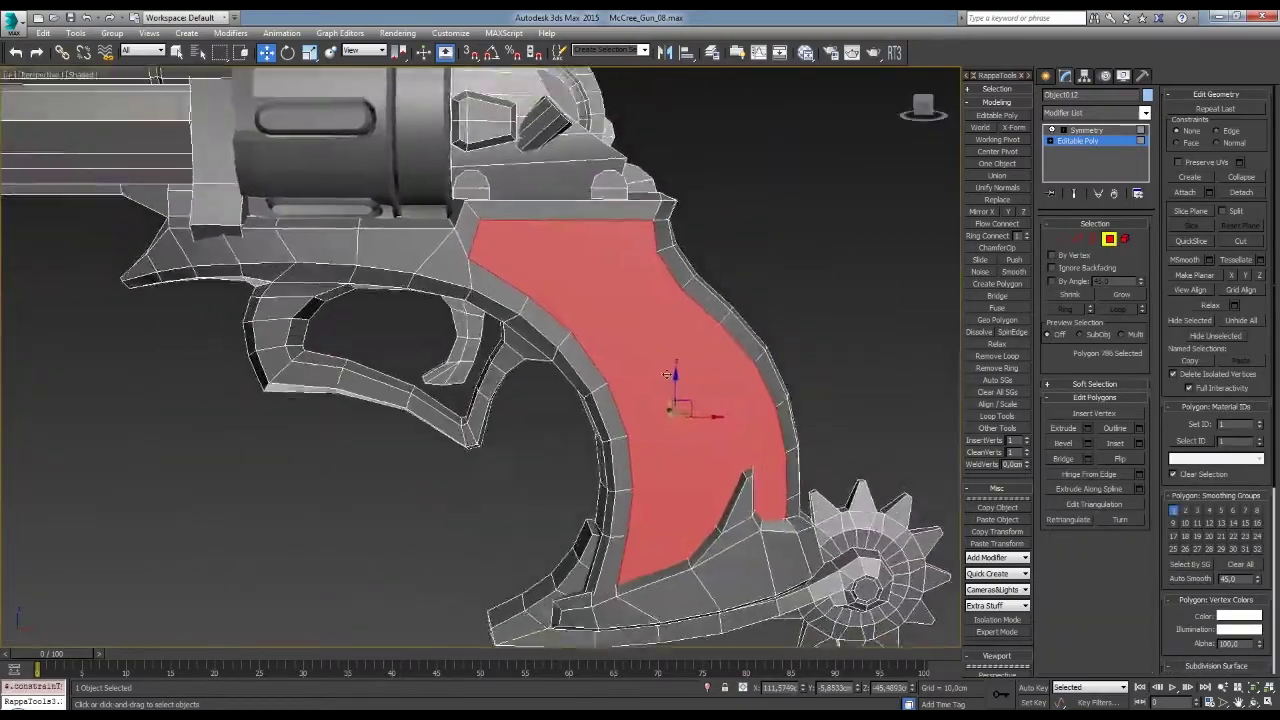
pyautogui.hotkey('alt', 'i')
pyautogui.moveTo(755, 295)
pyautogui.keyDown('alt'); pyautogui.mouseDown(button='middle')
pyautogui.moveTo(745, 430)
pyautogui.moveTo(760, 502)
pyautogui.mouseUp(button='middle'); pyautogui.keyUp('alt')
pyautogui.press('3')
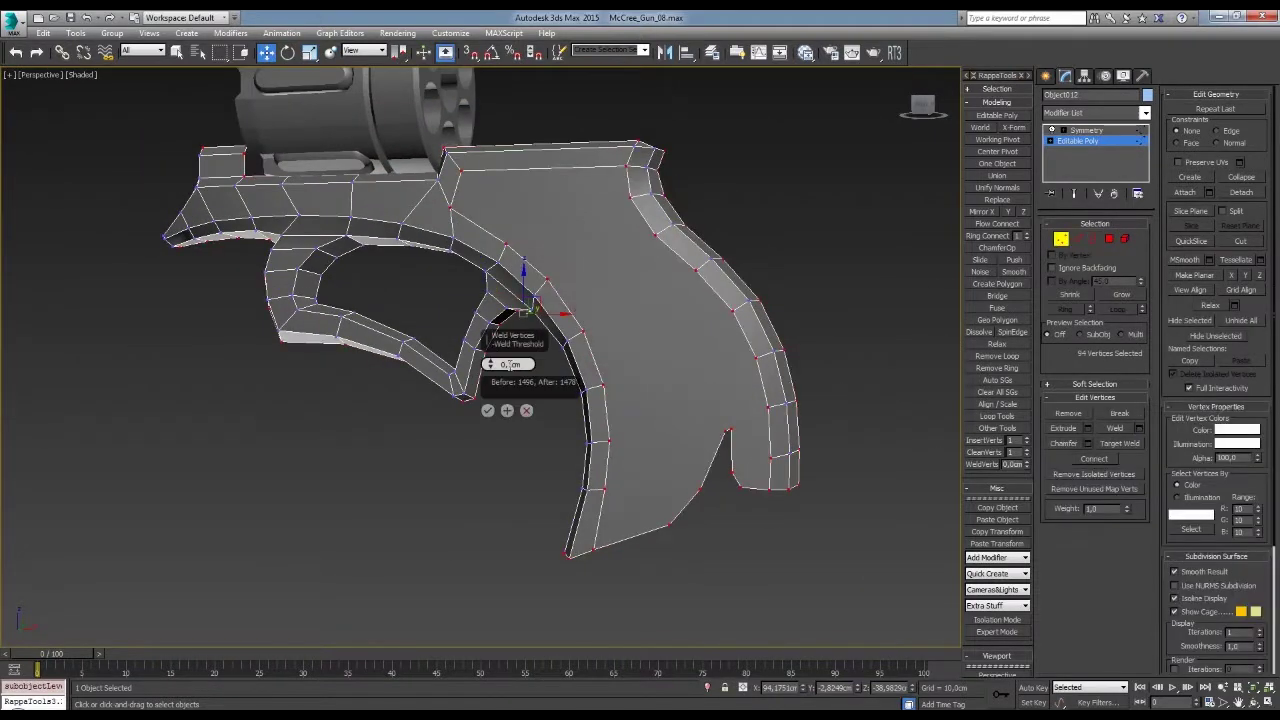
pyautogui.click(487, 410)
pyautogui.press('4')
pyautogui.hotkey('alt', 'u')
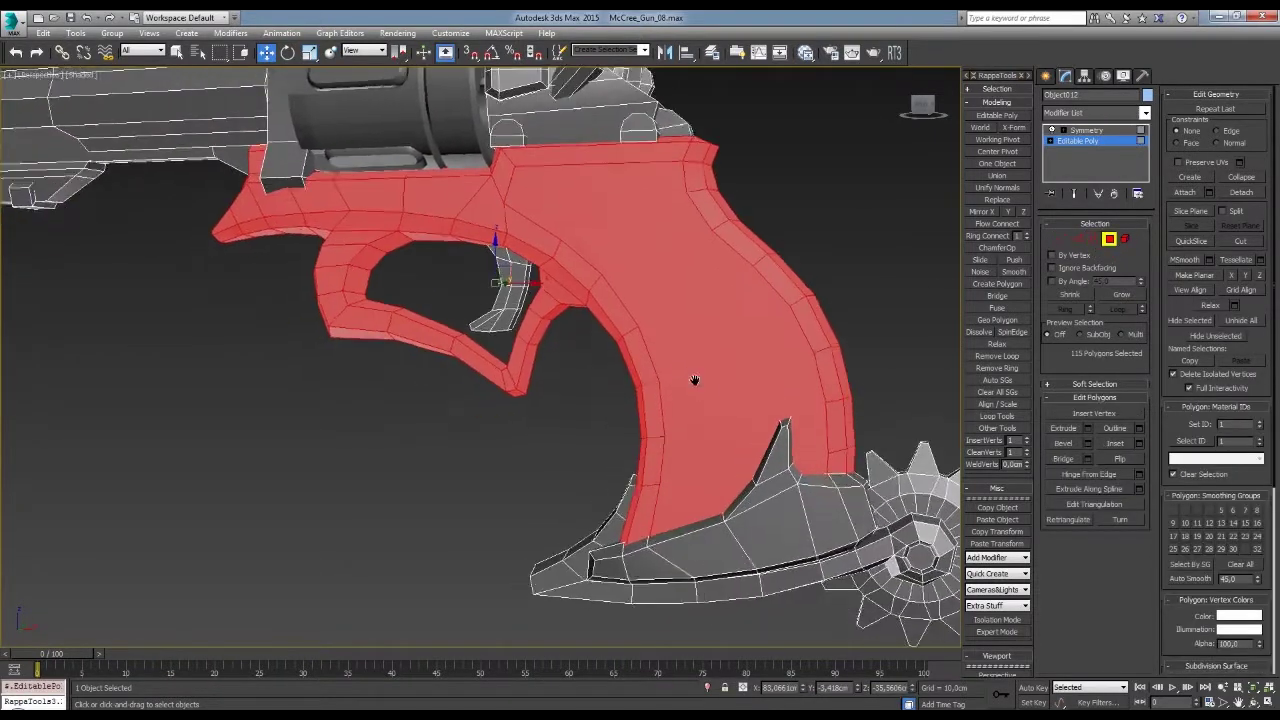
pyautogui.scroll(3, 688, 365)
pyautogui.scroll(-3, 684, 352)
# - Bevel the grip face inward about -0.35cm with a small outline, then check the result
pyautogui.click(684, 352)
pyautogui.moveTo(684, 352)
pyautogui.keyDown('alt'); pyautogui.mouseDown(button='middle')
pyautogui.moveTo(663, 368)
pyautogui.moveTo(703, 337)
pyautogui.mouseUp(button='middle'); pyautogui.keyUp('alt')
pyautogui.hotkey('shift', 'b')
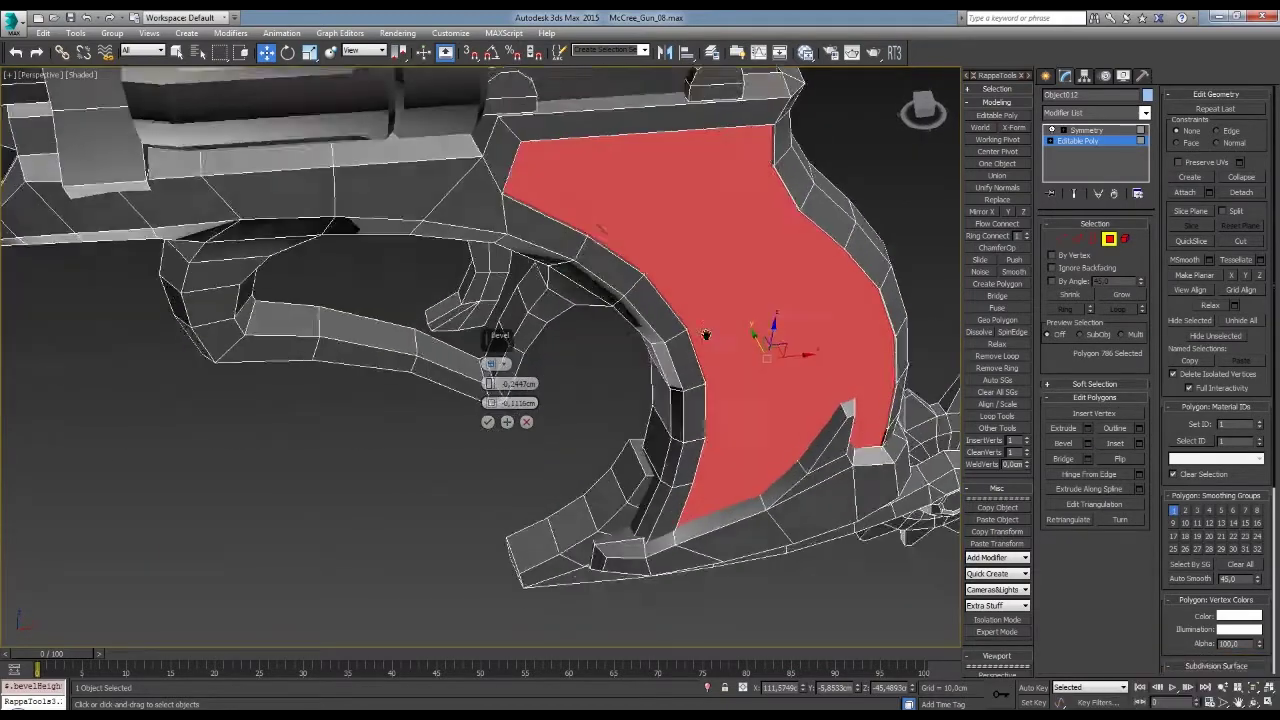
pyautogui.moveTo(490, 384); pyautogui.dragTo(490, 389)
pyautogui.scroll(-2, 716, 329)
pyautogui.moveTo(716, 329); pyautogui.dragTo(713, 245, button='middle')
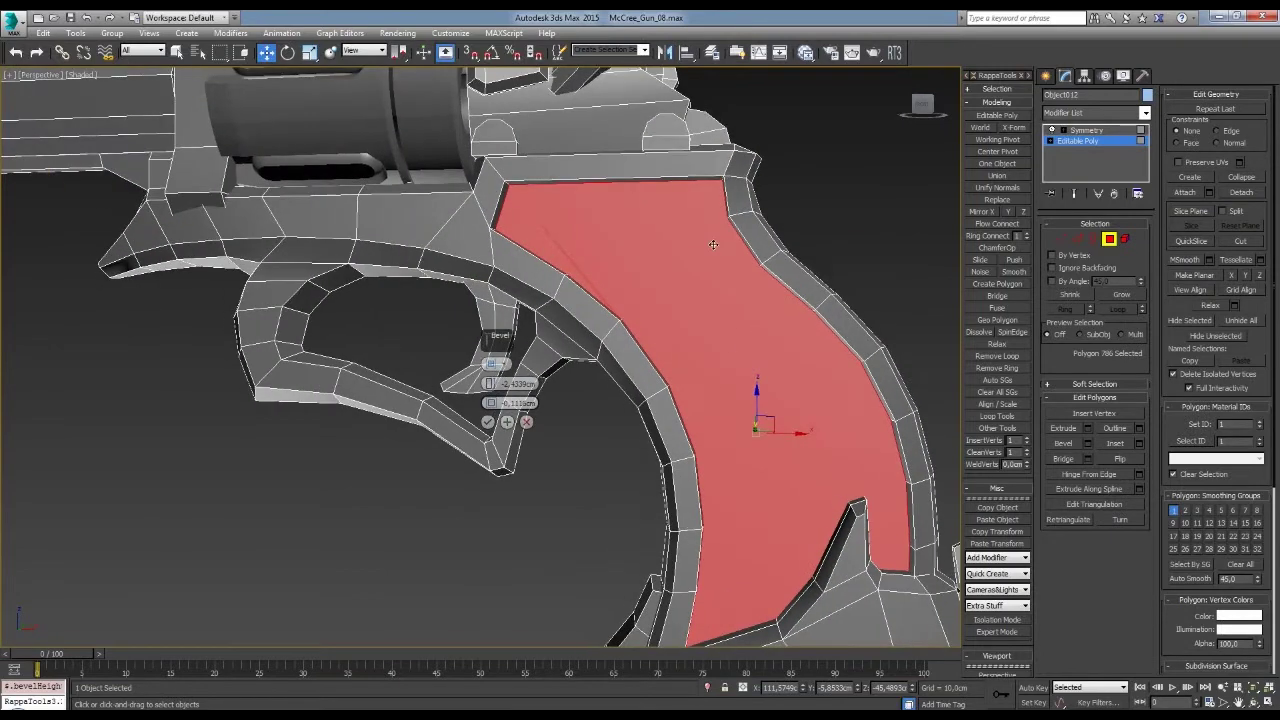
pyautogui.moveTo(754, 312)
pyautogui.keyDown('alt'); pyautogui.mouseDown(button='middle')
pyautogui.moveTo(810, 249)
pyautogui.moveTo(780, 270)
pyautogui.mouseUp(button='middle'); pyautogui.keyUp('alt')
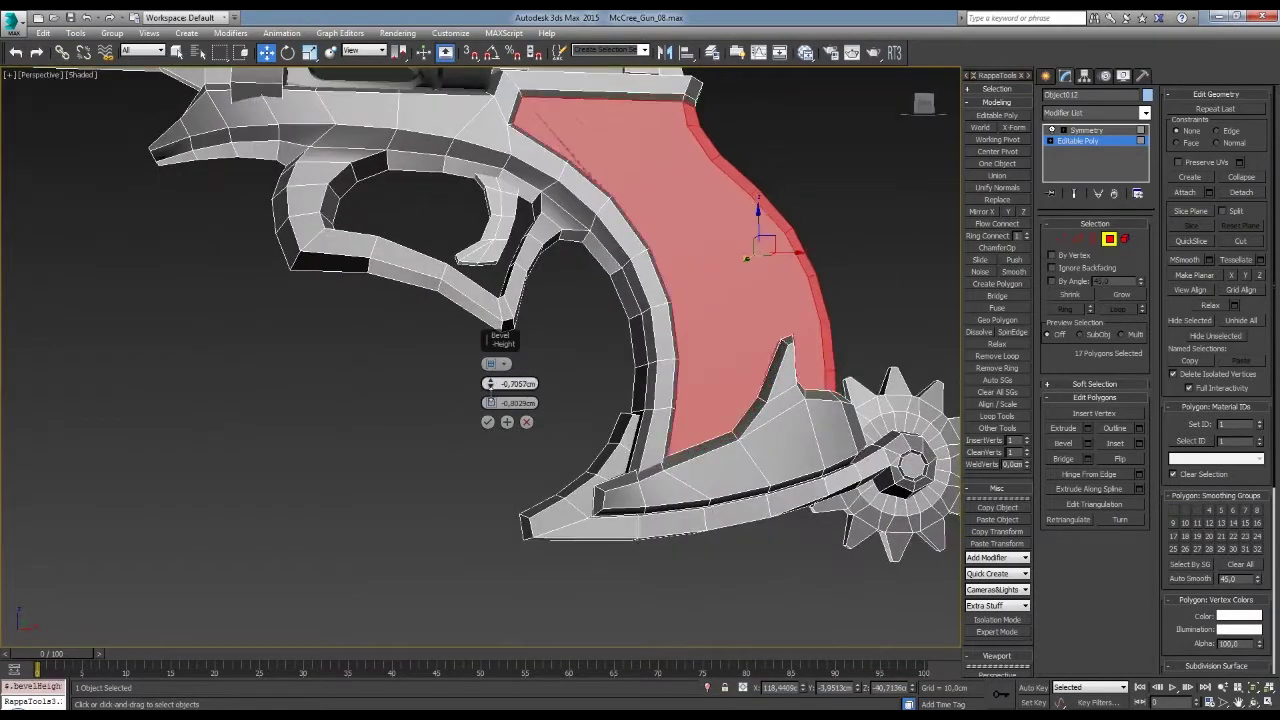
pyautogui.keyDown('alt'); pyautogui.moveTo(593, 433); pyautogui.dragTo(593, 433, button='middle'); pyautogui.keyUp('alt')
pyautogui.keyDown('alt'); pyautogui.moveTo(627, 267); pyautogui.dragTo(640, 290, button='middle'); pyautogui.keyUp('alt')
# - Extend the polygon selection down the grip's edge strip
pyautogui.press('2')
pyautogui.press('1')
pyautogui.scroll(3, 664, 336)
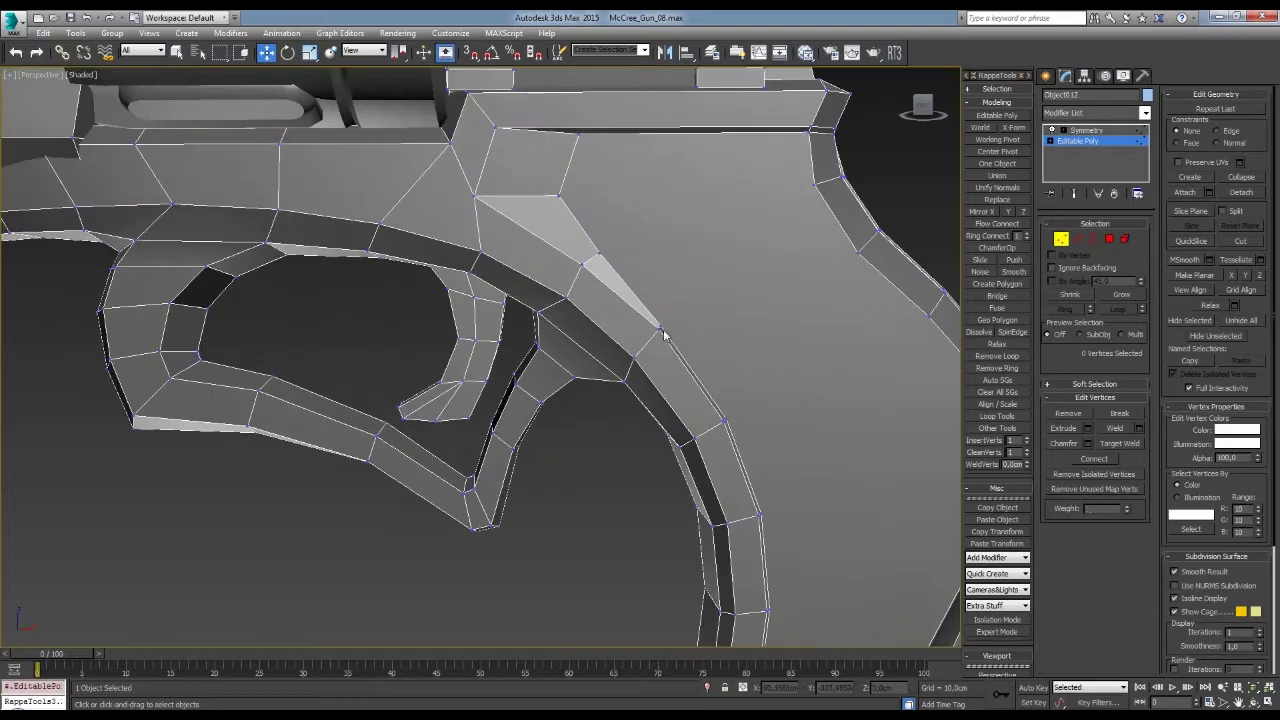
pyautogui.moveTo(601, 248); pyautogui.dragTo(607, 270, button='middle')
pyautogui.moveTo(572, 230)
pyautogui.keyDown('alt'); pyautogui.mouseDown(button='middle')
pyautogui.moveTo(694, 294)
pyautogui.moveTo(694, 277)
pyautogui.moveTo(756, 231)
pyautogui.mouseUp(button='middle'); pyautogui.keyUp('alt')
pyautogui.press('1')
pyautogui.press('4')
pyautogui.scroll(-3, 694, 277)
pyautogui.keyDown('ctrl'); pyautogui.click(783, 385); pyautogui.keyUp('ctrl')
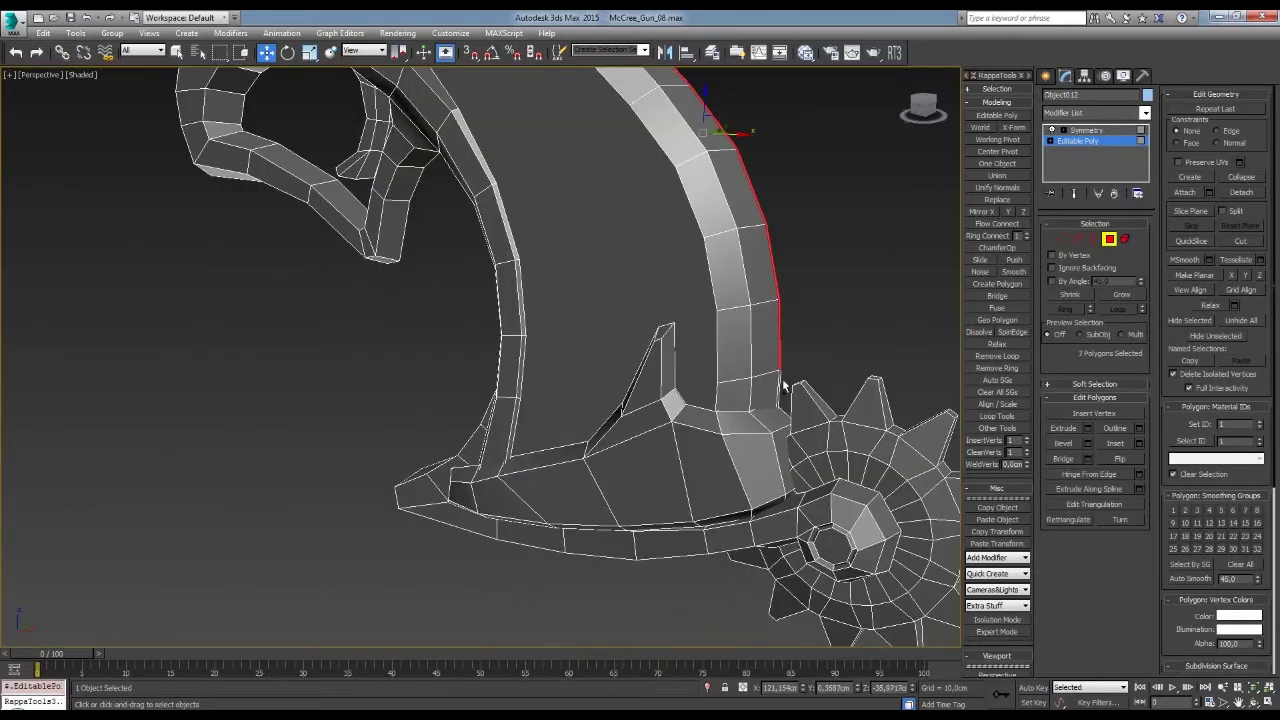
pyautogui.scroll(-3, 783, 350)
# - Select an edge on the grip in edge mode
pyautogui.press('2')
pyautogui.scroll(3, 700, 230)
pyautogui.click(705, 225)
pyautogui.keyDown('alt'); pyautogui.moveTo(705, 225); pyautogui.dragTo(726, 279, button='middle'); pyautogui.keyUp('alt')
pyautogui.scroll(-3, 726, 279)
pyautogui.scroll(4, 668, 339)
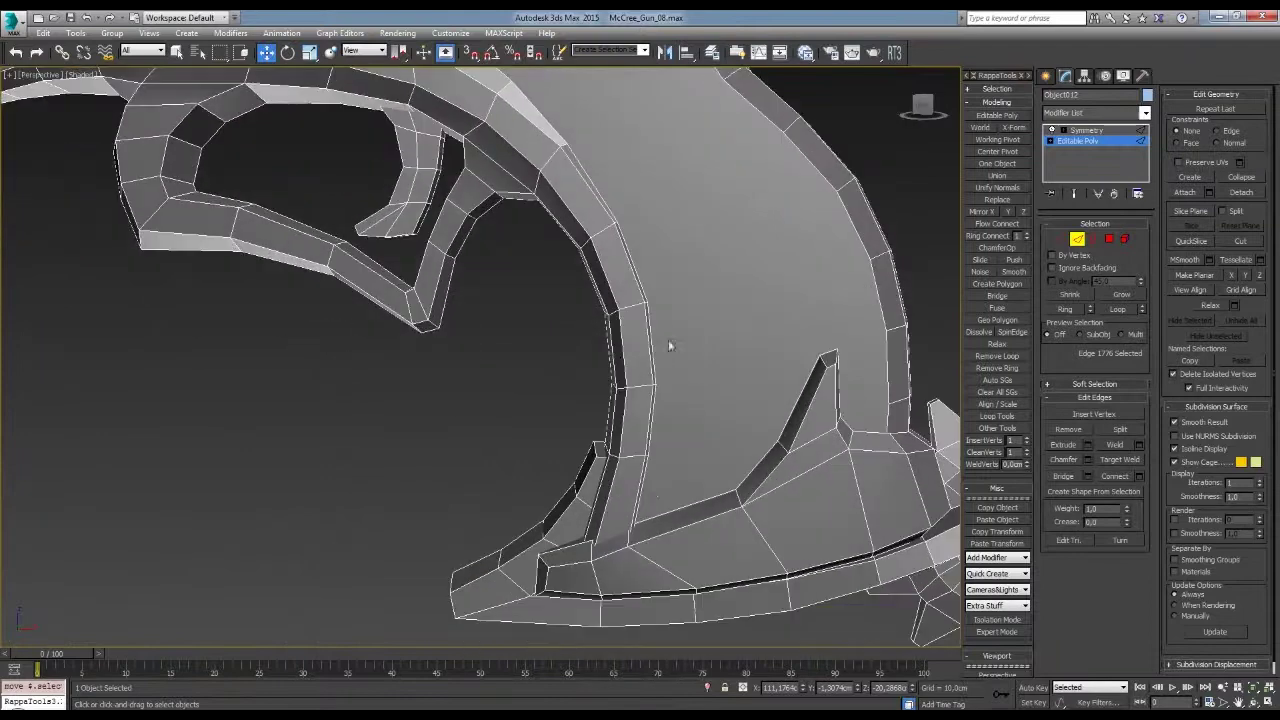
pyautogui.scroll(-2, 652, 358)
# - Pick the edge run along the top and curve of the grip
pyautogui.keyDown('ctrl'); pyautogui.click(651, 371); pyautogui.keyUp('ctrl')
pyautogui.scroll(-2, 651, 371)
pyautogui.keyDown('alt'); pyautogui.moveTo(651, 371); pyautogui.dragTo(697, 349, button='middle'); pyautogui.keyUp('alt')
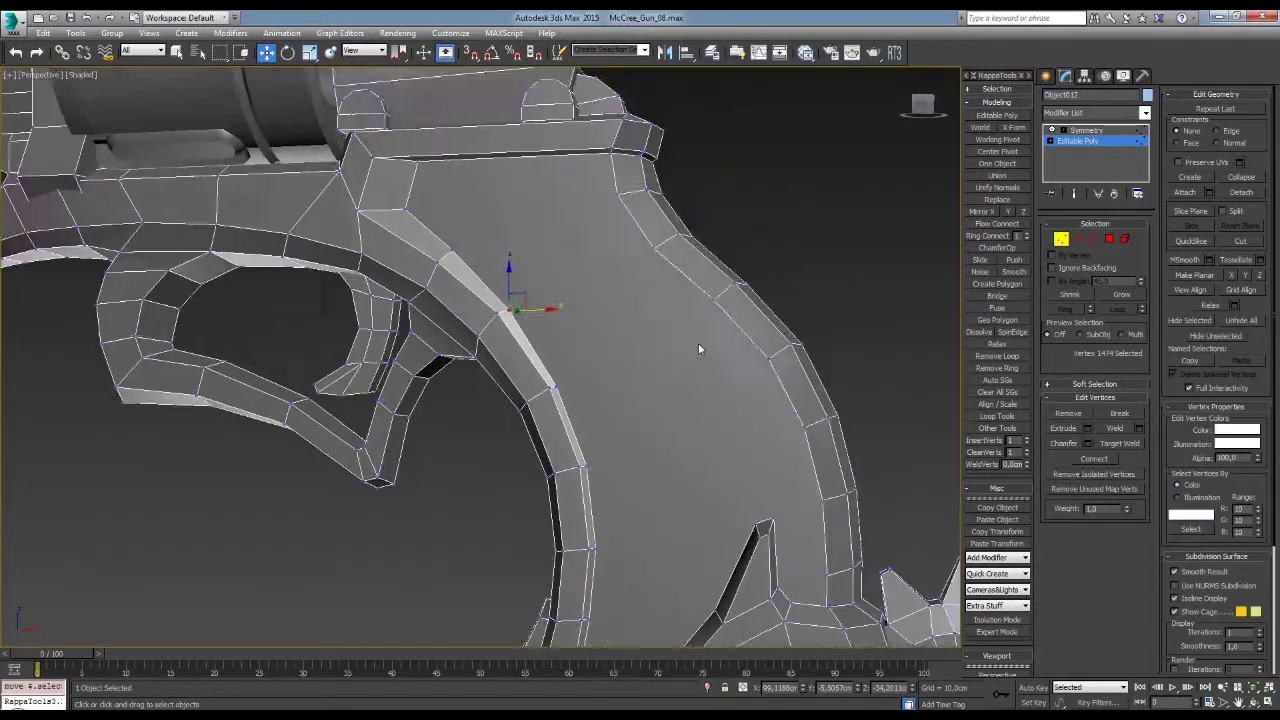
pyautogui.scroll(4, 697, 349)
pyautogui.keyDown('alt'); pyautogui.moveTo(665, 254); pyautogui.dragTo(688, 254, button='middle'); pyautogui.keyUp('alt')
pyautogui.click(688, 254)
pyautogui.moveTo(398, 338); pyautogui.dragTo(398, 80, button='middle')
pyautogui.keyDown('ctrl'); pyautogui.click(531, 286); pyautogui.keyUp('ctrl')
pyautogui.scroll(-3, 531, 286)
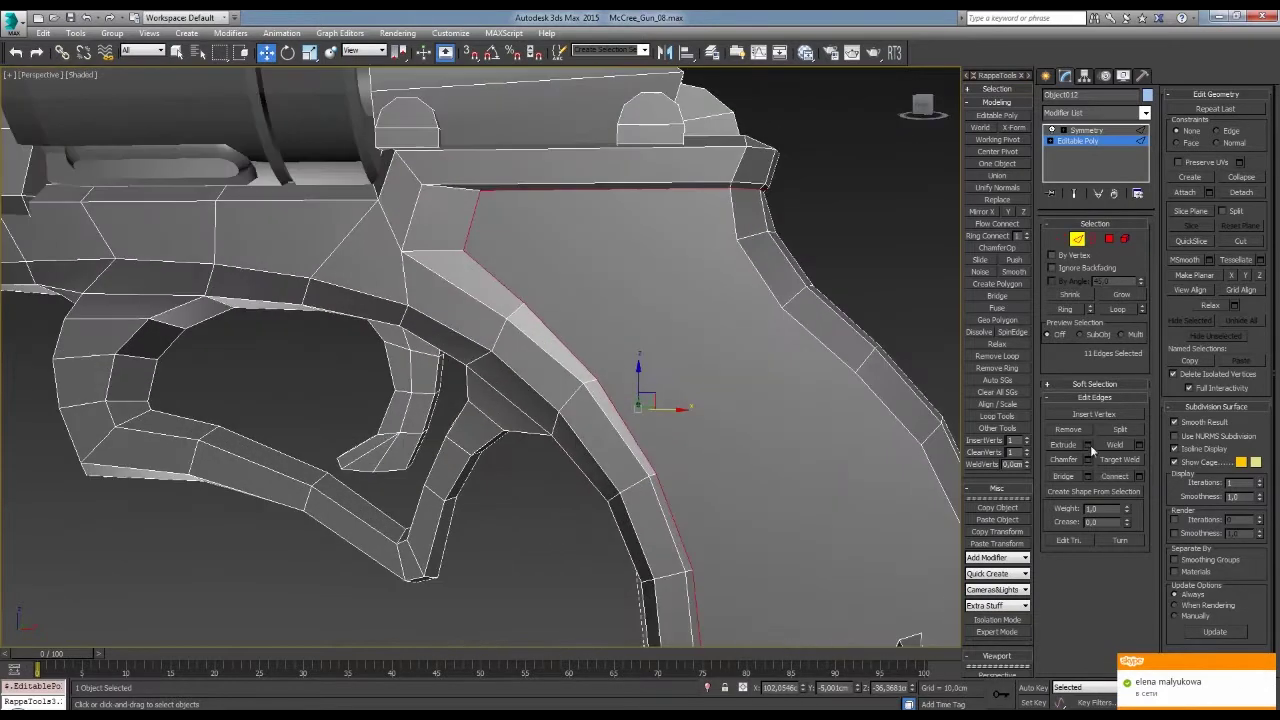
# - Connect two vertices across the grip face with Ctrl+Shift+E
pyautogui.click(1087, 445)
pyautogui.click(777, 449)
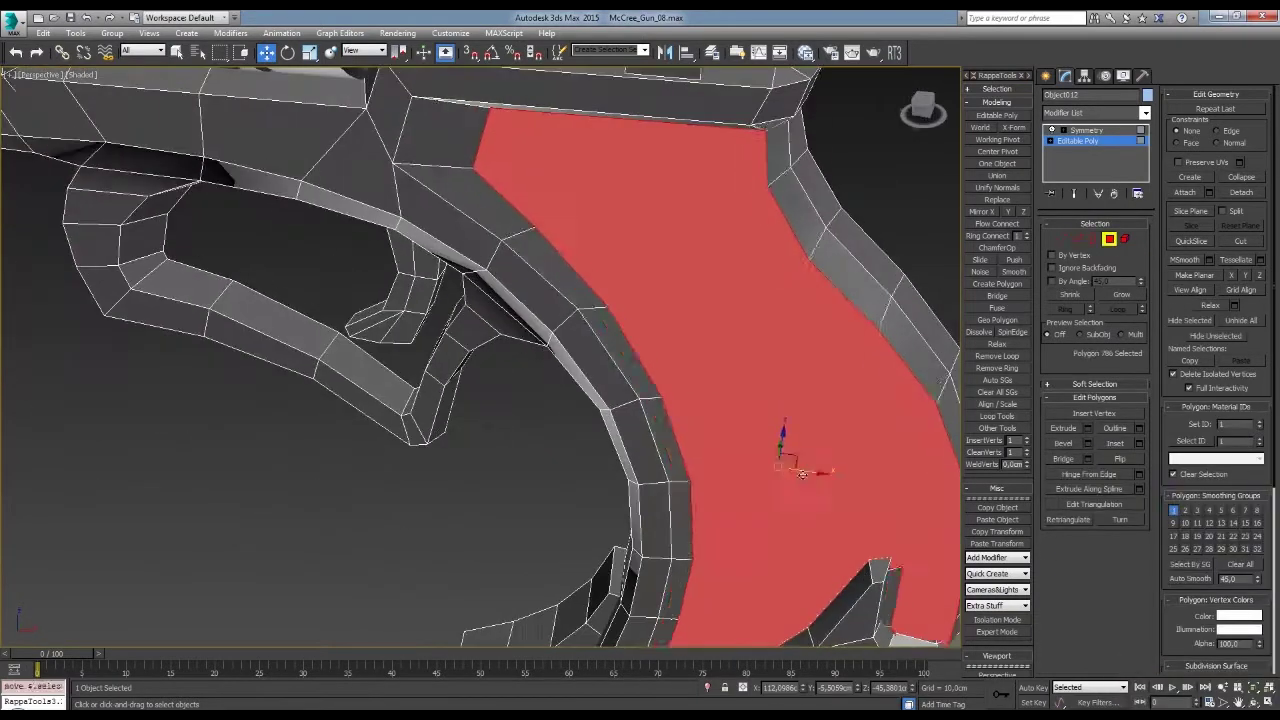
pyautogui.scroll(-2, 720, 434)
pyautogui.moveTo(699, 247); pyautogui.dragTo(735, 273, button='middle')
pyautogui.press('1')
pyautogui.hotkey('ctrl', 'shift', 'e')
pyautogui.scroll(1, 648, 350)
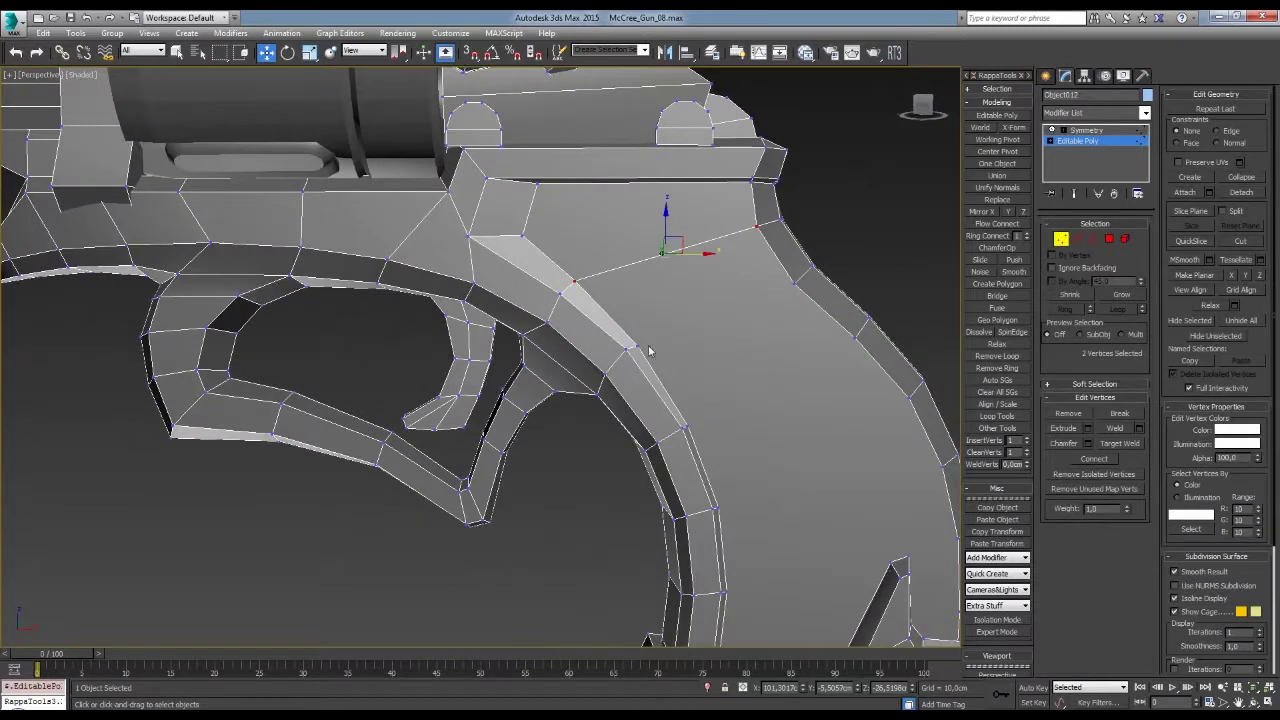
# - Select a vertex on the lower grip and its bottom edge
pyautogui.moveTo(723, 431); pyautogui.dragTo(660, 357, button='middle')
pyautogui.keyDown('alt'); pyautogui.moveTo(770, 364); pyautogui.dragTo(860, 250, button='middle'); pyautogui.keyUp('alt')
pyautogui.keyDown('alt'); pyautogui.click(842, 176); pyautogui.keyUp('alt')
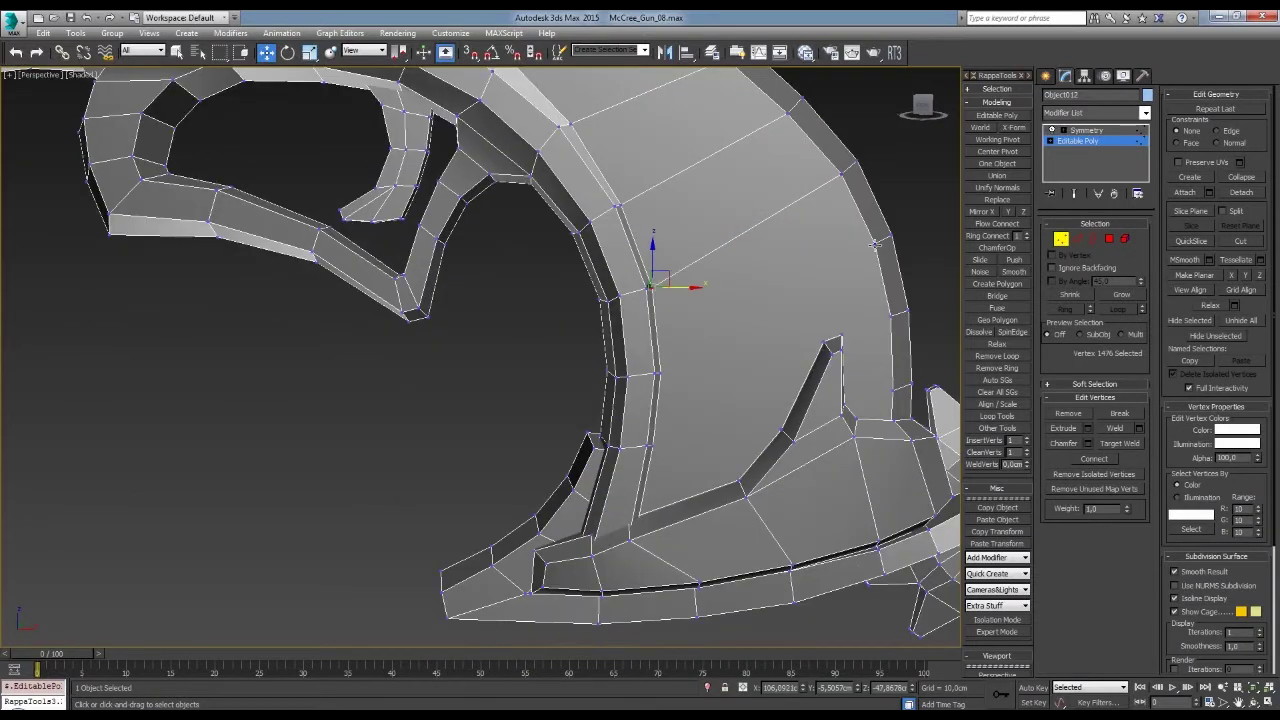
pyautogui.keyDown('alt'); pyautogui.moveTo(875, 331); pyautogui.dragTo(849, 411, button='middle'); pyautogui.keyUp('alt')
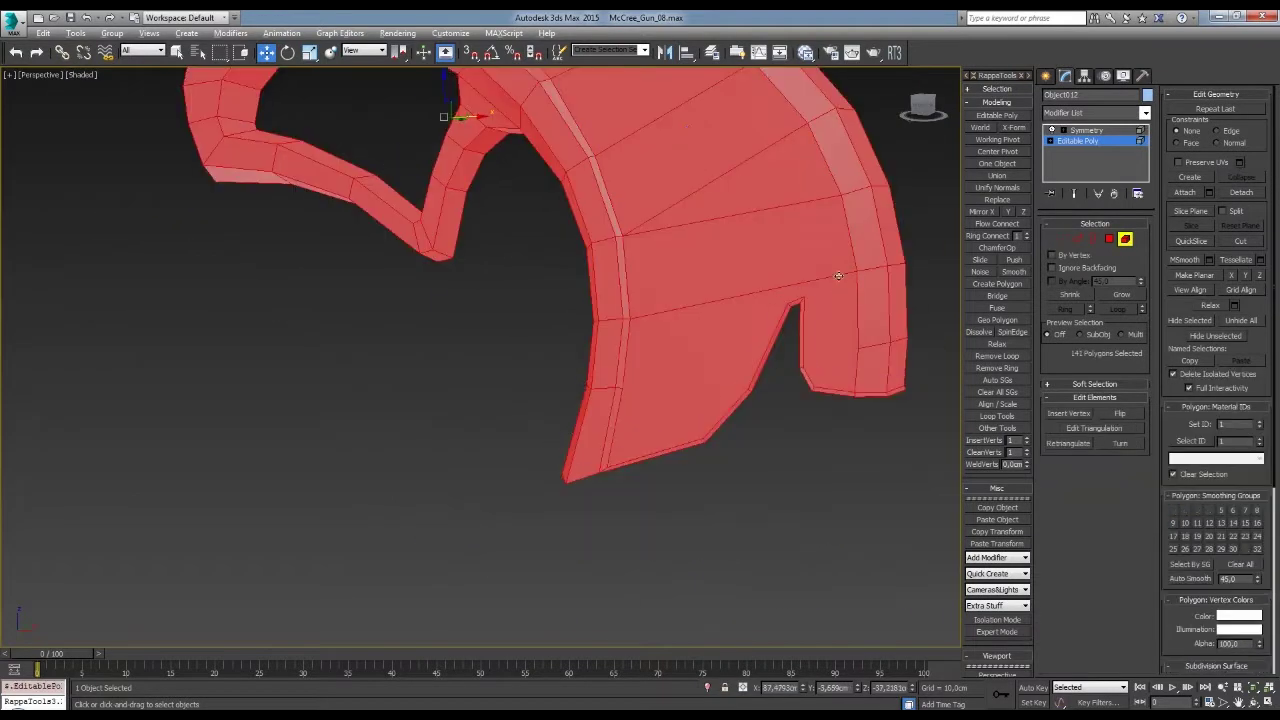
pyautogui.press('2')
pyautogui.click(598, 488)
pyautogui.keyDown('alt'); pyautogui.moveTo(598, 488); pyautogui.dragTo(606, 520, button='middle'); pyautogui.keyUp('alt')
# - Add the lower corner vertex near the grip notch to the selection
pyautogui.press('1')
pyautogui.keyDown('alt'); pyautogui.moveTo(692, 452); pyautogui.dragTo(730, 330, button='middle'); pyautogui.keyUp('alt')
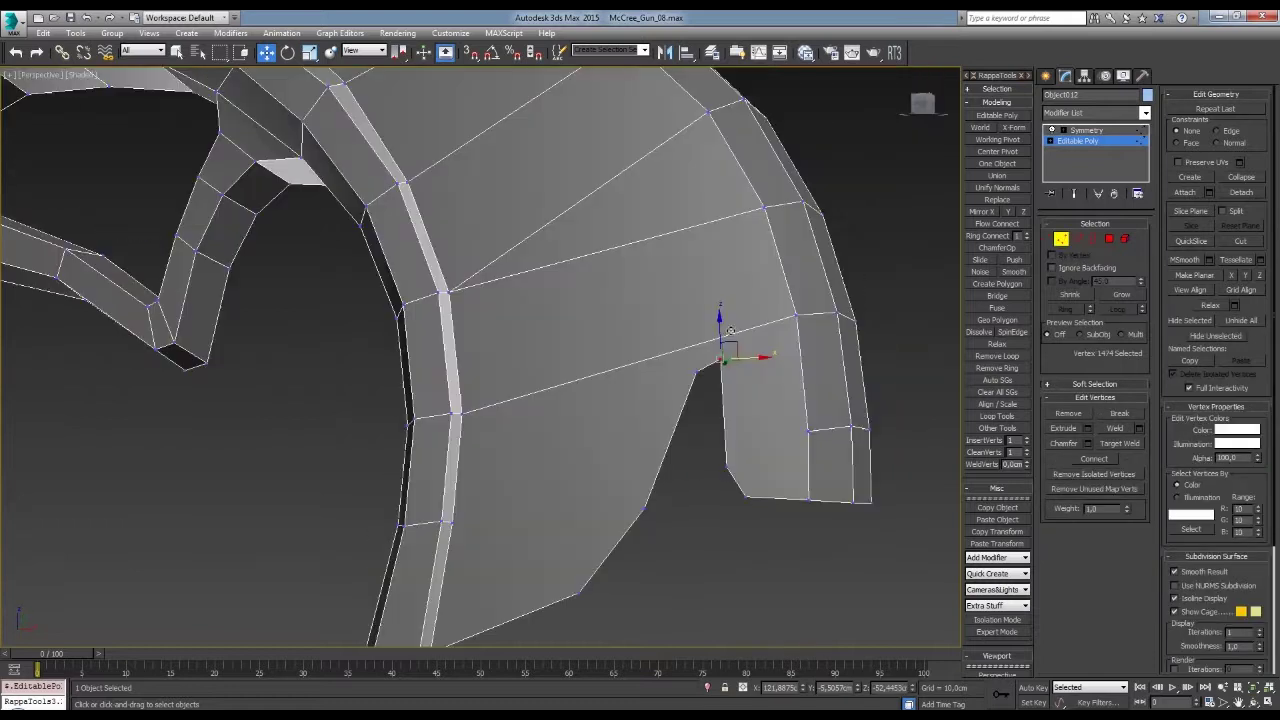
pyautogui.keyDown('ctrl'); pyautogui.click(727, 464); pyautogui.keyUp('ctrl')
pyautogui.keyDown('alt'); pyautogui.moveTo(727, 464); pyautogui.dragTo(617, 380, button='middle'); pyautogui.keyUp('alt')
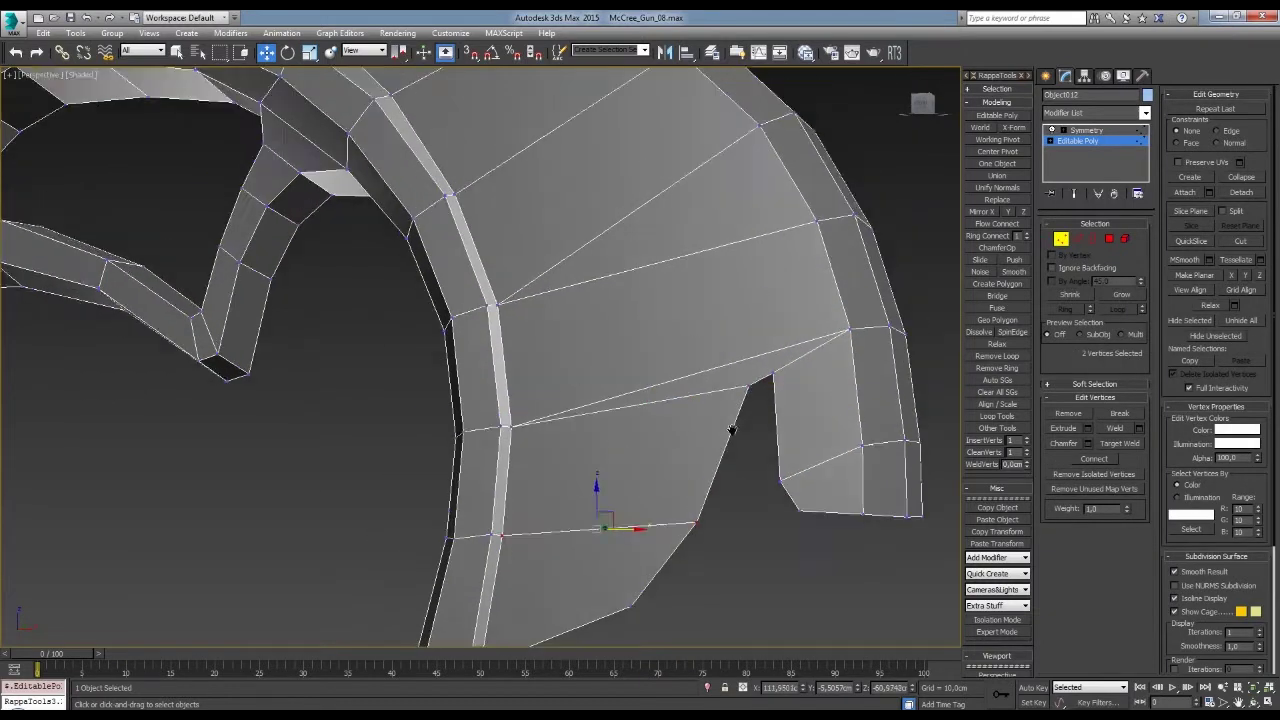
pyautogui.scroll(-3, 715, 477)
pyautogui.keyDown('alt'); pyautogui.moveTo(715, 477); pyautogui.dragTo(632, 342, button='middle'); pyautogui.keyUp('alt')
# - Extrude the grip's curved and upper edge loops into a 0.3cm groove
pyautogui.press('2')
pyautogui.doubleClick(650, 366)
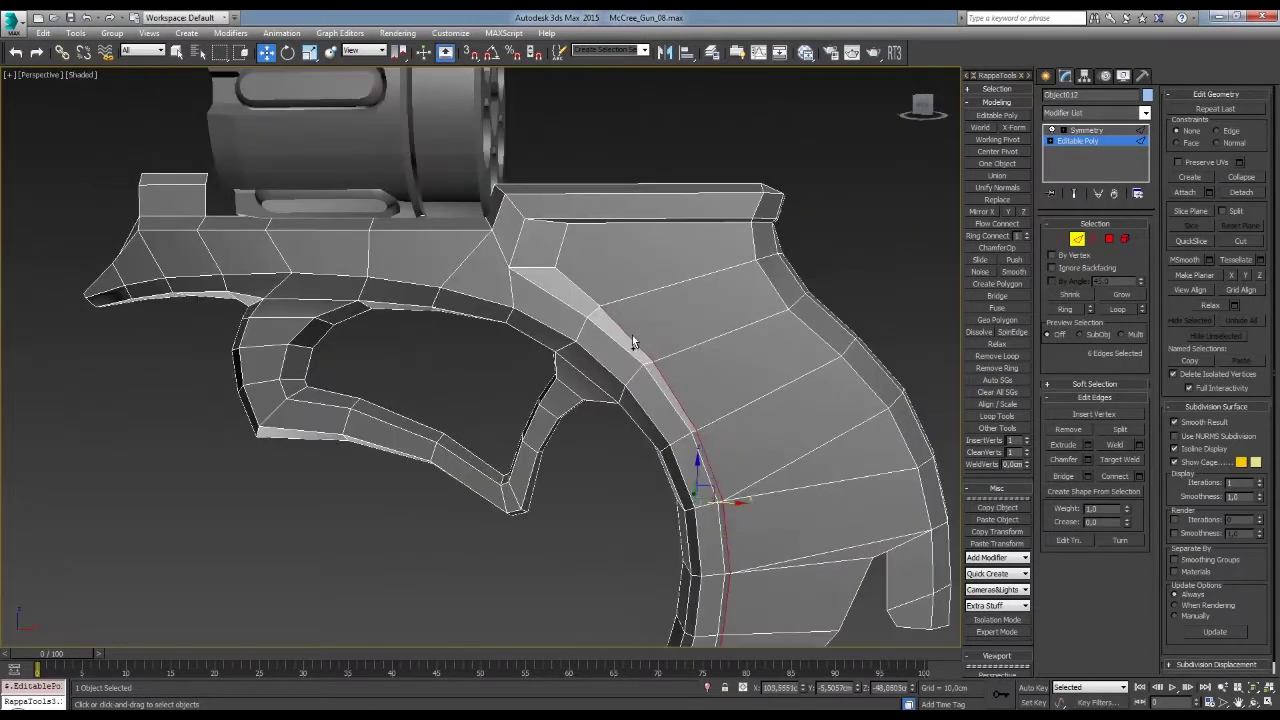
pyautogui.keyDown('ctrl'); pyautogui.doubleClick(611, 224); pyautogui.keyUp('ctrl')
pyautogui.click(1087, 444)
pyautogui.scroll(4, 762, 387)
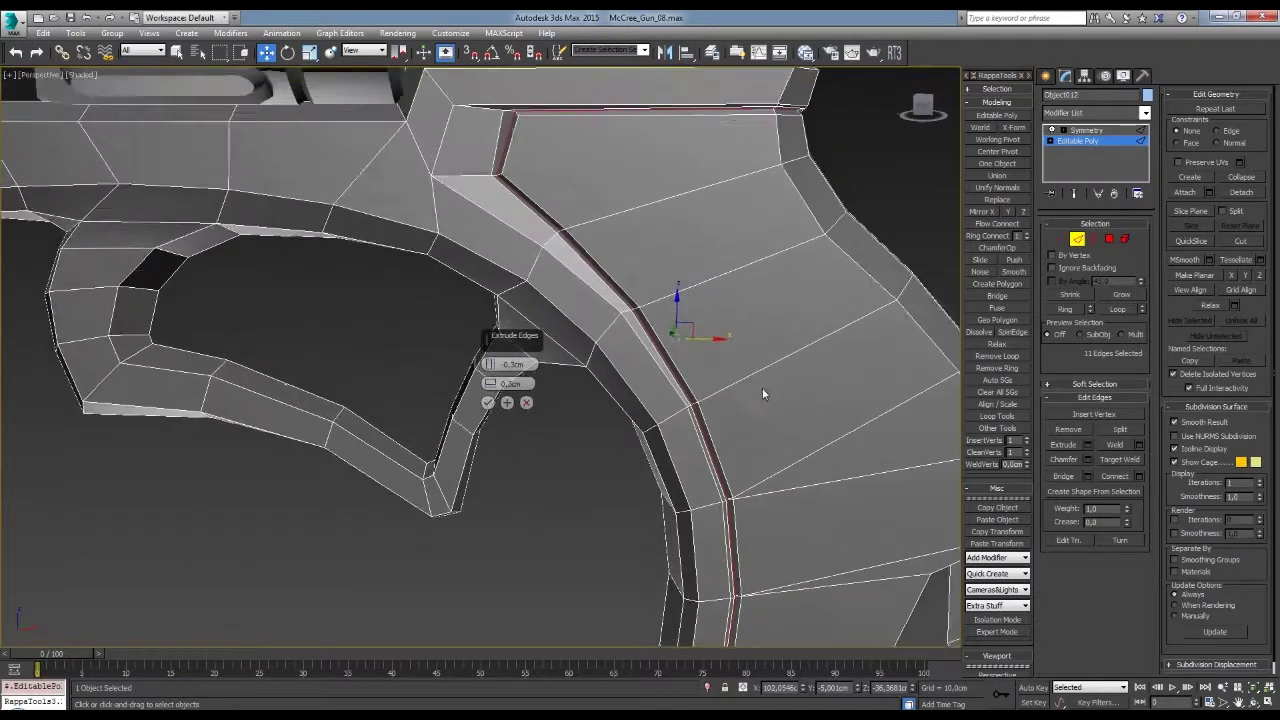
pyautogui.moveTo(490, 378)
pyautogui.keyDown('alt'); pyautogui.mouseDown(button='middle')
pyautogui.moveTo(480, 395)
pyautogui.moveTo(690, 277)
pyautogui.moveTo(750, 445)
pyautogui.mouseUp(button='middle'); pyautogui.keyUp('alt')
pyautogui.click(487, 402)
# - Add the second grip edge loop, inspect the groove, and clear the selection
pyautogui.keyDown('ctrl'); pyautogui.doubleClick(750, 450); pyautogui.keyUp('ctrl')
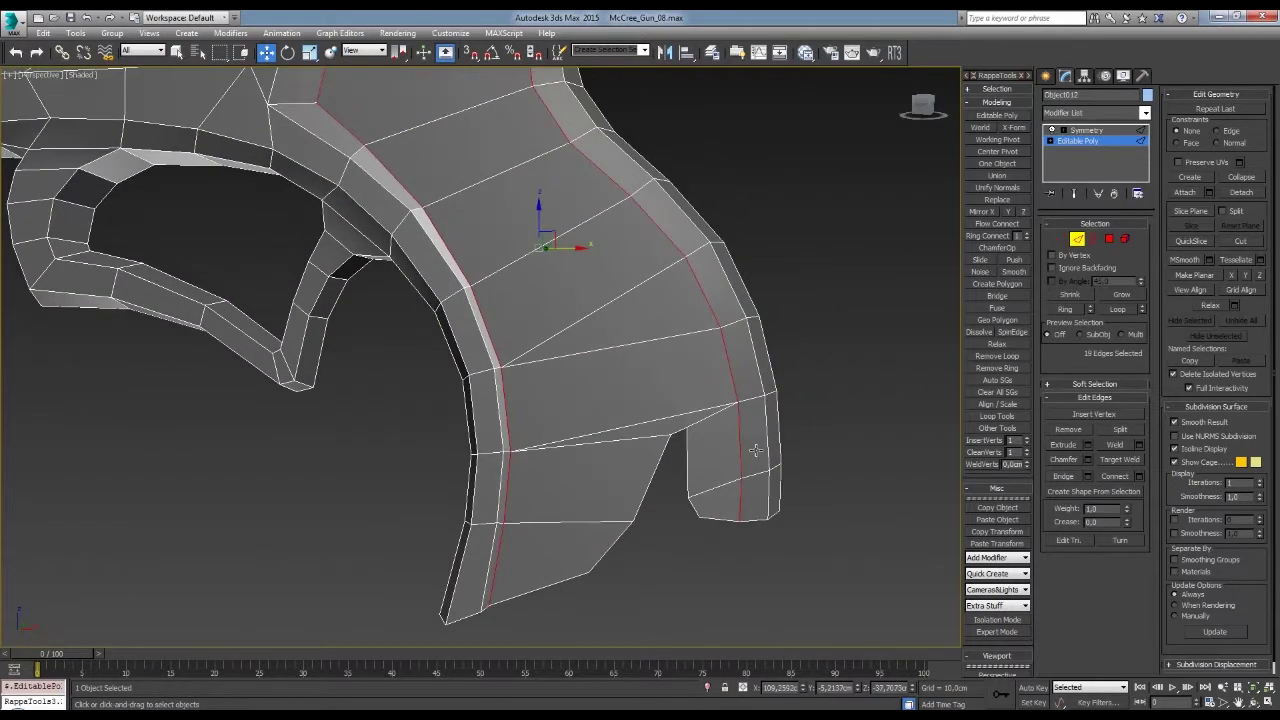
pyautogui.press('1')
pyautogui.scroll(5, 768, 370)
pyautogui.scroll(-5, 768, 370)
pyautogui.moveTo(757, 437)
pyautogui.keyDown('alt'); pyautogui.mouseDown(button='middle')
pyautogui.moveTo(737, 480)
pyautogui.moveTo(686, 380)
pyautogui.mouseUp(button='middle'); pyautogui.keyUp('alt')
pyautogui.scroll(4, 650, 287)
pyautogui.scroll(-5, 650, 287)
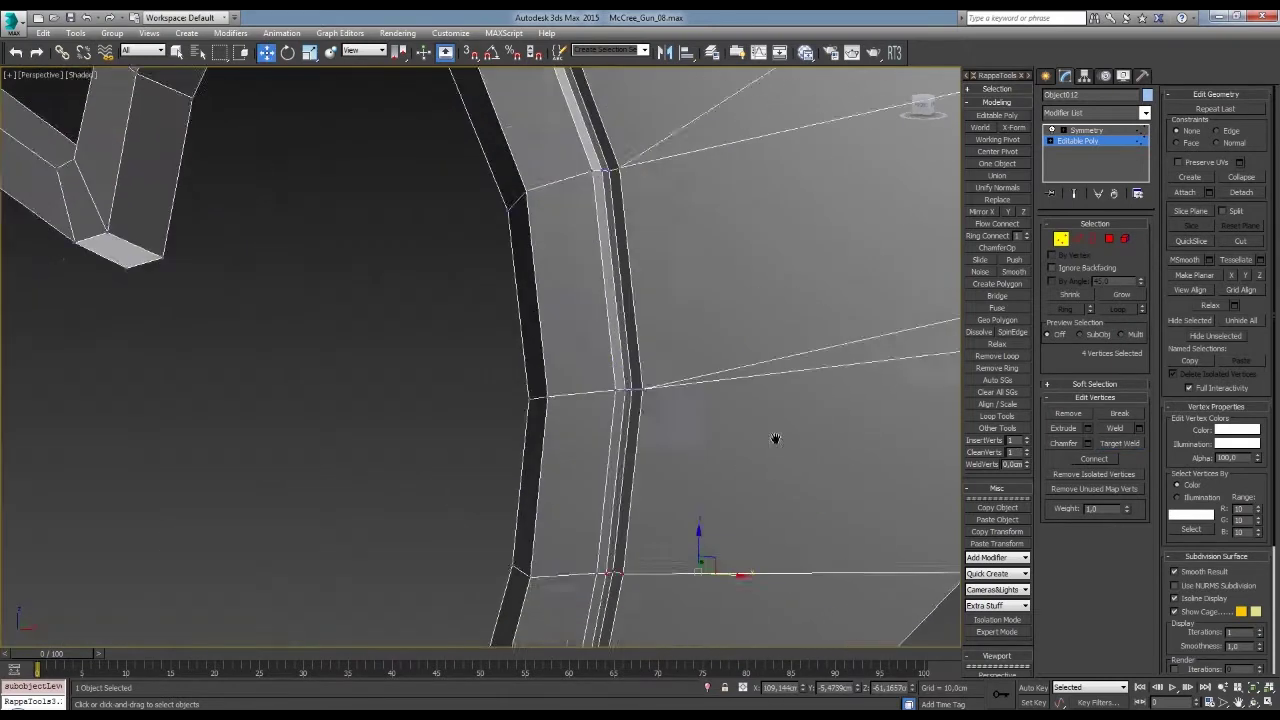
pyautogui.scroll(-3, 774, 440)
pyautogui.hotkey('ctrl', 'd')
pyautogui.press('w')
pyautogui.scroll(8, 671, 302)
# - Select the grip panel in polygon mode and frame it in the Front view
pyautogui.scroll(-5, 671, 302)
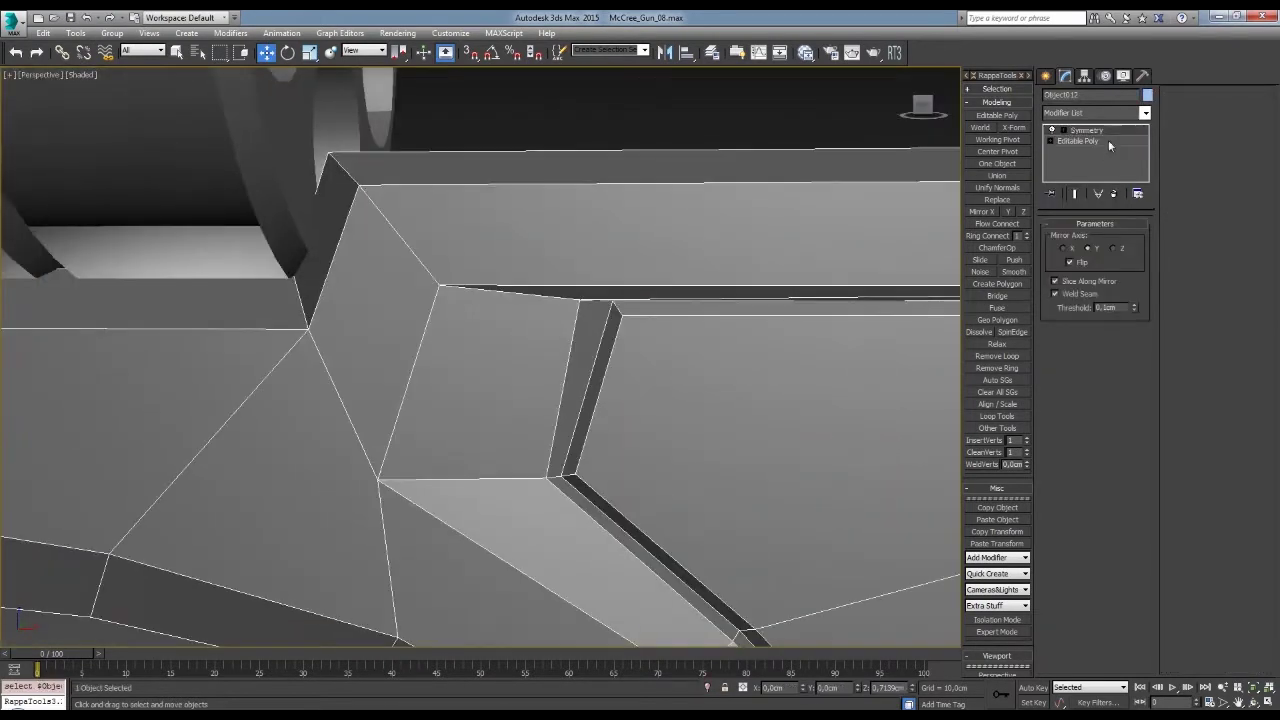
pyautogui.click(623, 300)
pyautogui.scroll(-3, 700, 330)
pyautogui.keyDown('alt'); pyautogui.moveTo(730, 363); pyautogui.dragTo(887, 509, button='middle'); pyautogui.keyUp('alt')
pyautogui.press('4')
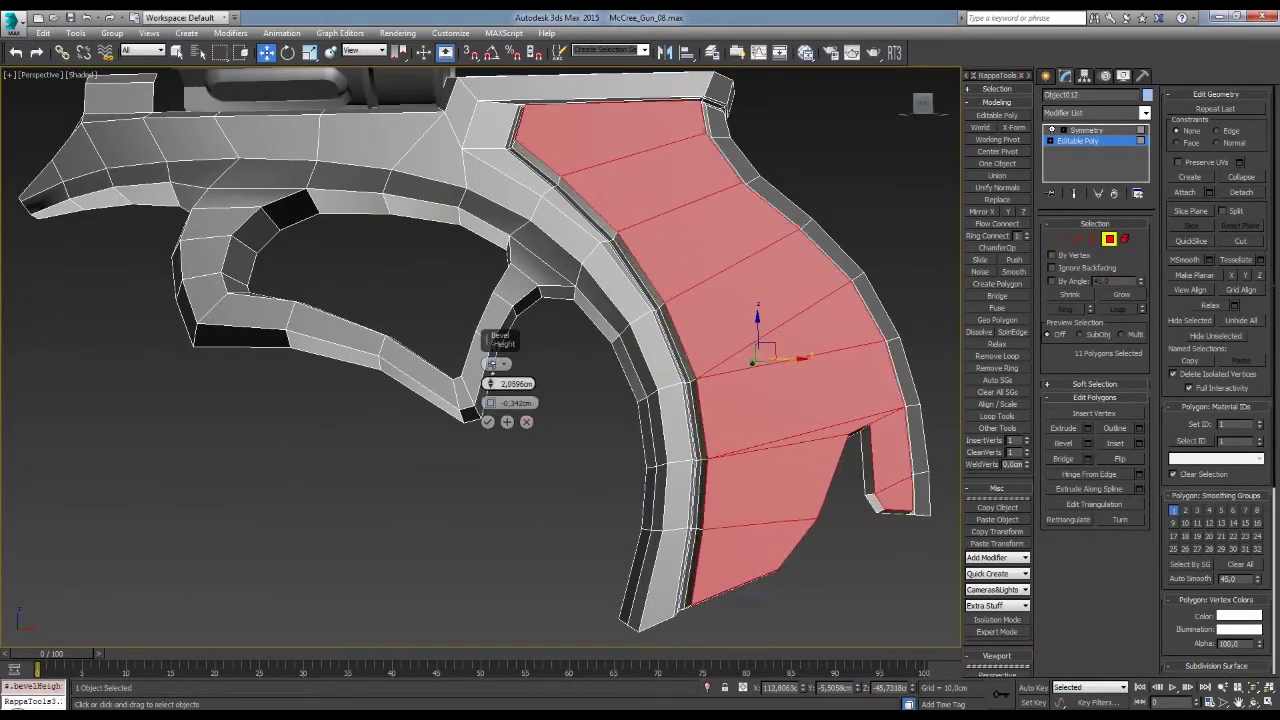
pyautogui.keyDown('alt'); pyautogui.moveTo(556, 434); pyautogui.dragTo(700, 400, button='middle'); pyautogui.keyUp('alt')
pyautogui.hotkey('shift', 'z')
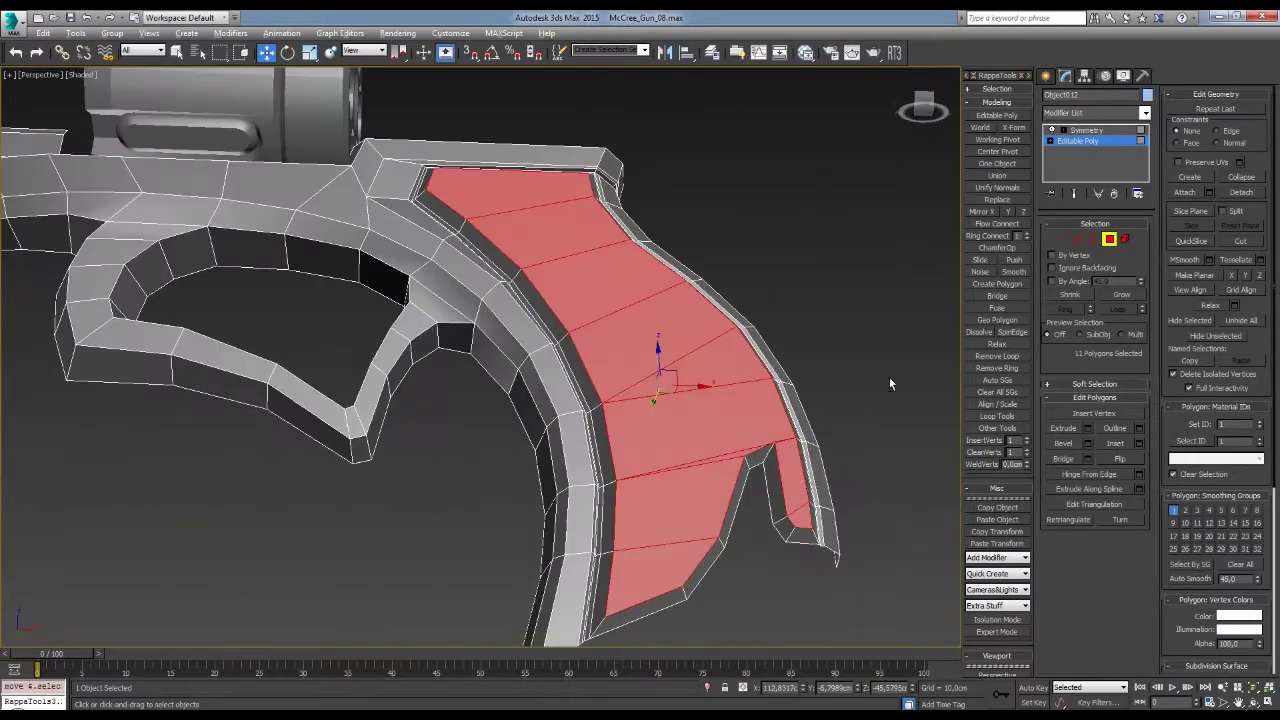
pyautogui.press('f')
pyautogui.scroll(5, 617, 400)
pyautogui.keyDown('alt'); pyautogui.moveTo(617, 400); pyautogui.dragTo(640, 420, button='middle'); pyautogui.keyUp('alt')
# - Select the vertices at the lower strip end and the notch
pyautogui.hotkey('shift', 'z')
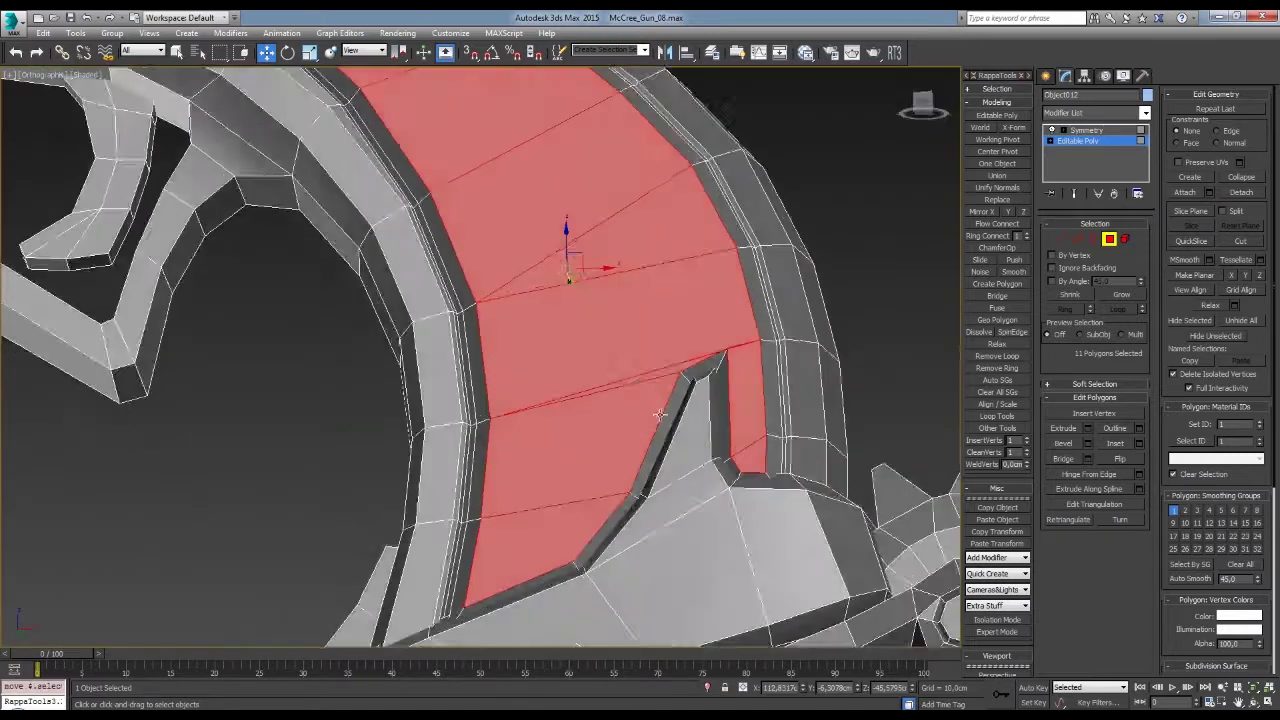
pyautogui.scroll(3, 640, 420)
pyautogui.press('2')
pyautogui.click(646, 424)
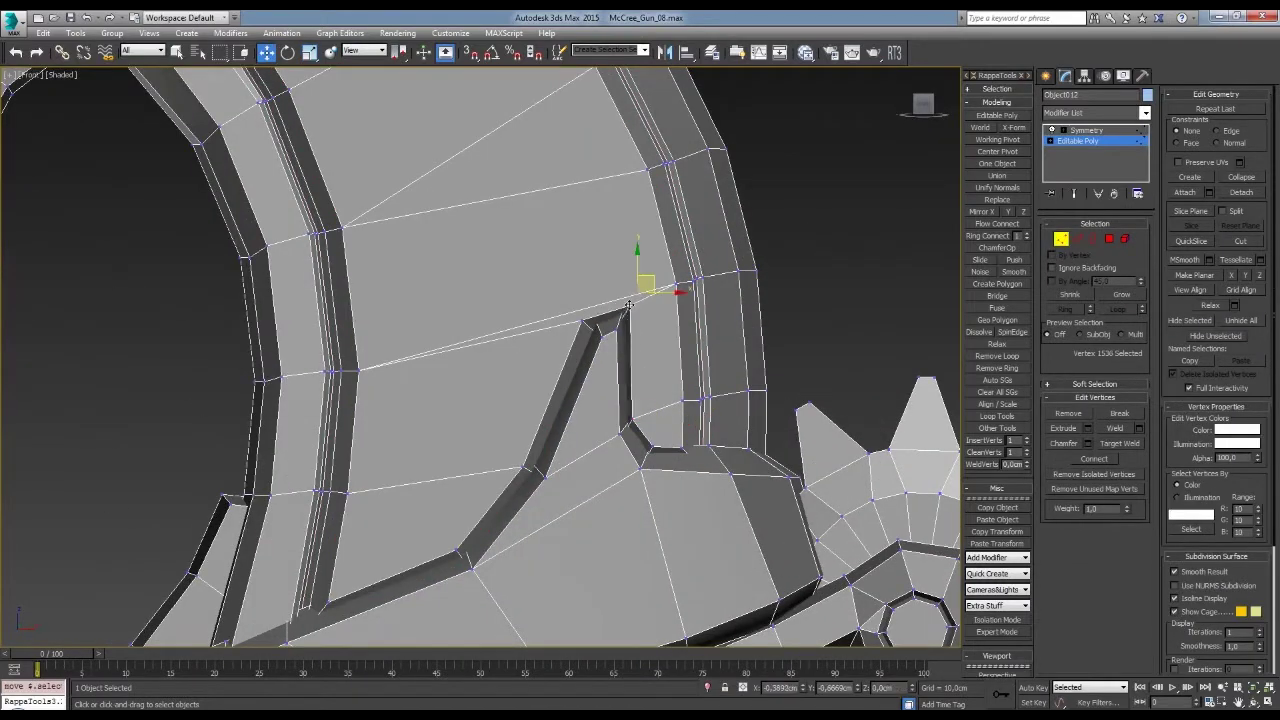
pyautogui.scroll(-3, 591, 342)
pyautogui.click(763, 351)
pyautogui.scroll(2, 670, 432)
pyautogui.scroll(2, 652, 425)
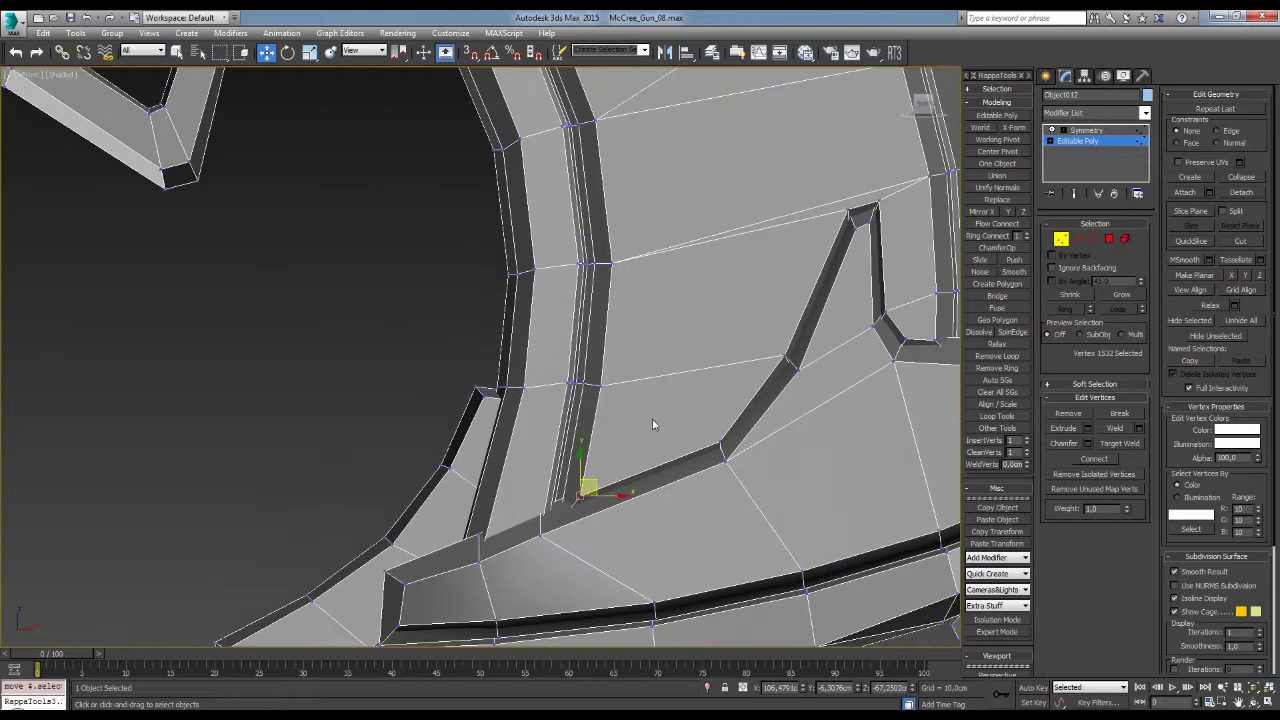
pyautogui.scroll(-3, 606, 385)
pyautogui.click(628, 428)
pyautogui.scroll(2, 673, 538)
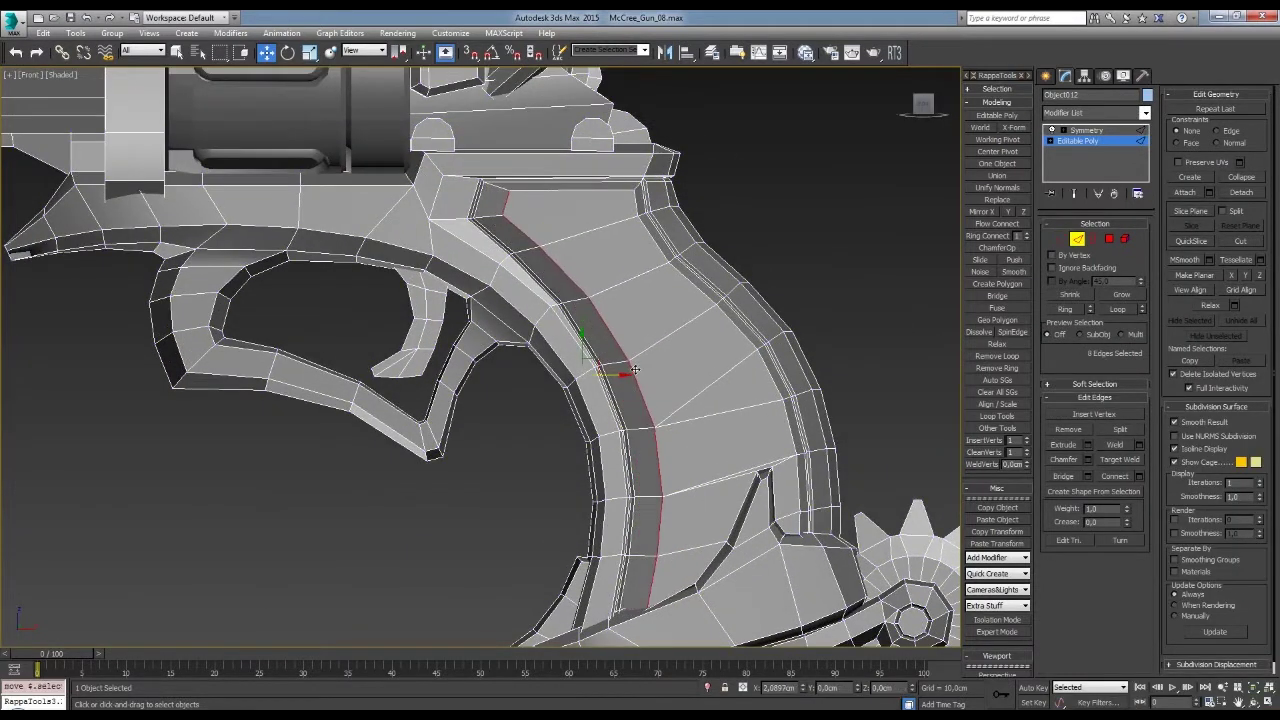
# - Tidy the notch vertices, checking the mesh from a new angle
pyautogui.keyDown('alt'); pyautogui.moveTo(635, 370); pyautogui.dragTo(624, 480, button='middle'); pyautogui.keyUp('alt')
pyautogui.scroll(-3, 632, 485)
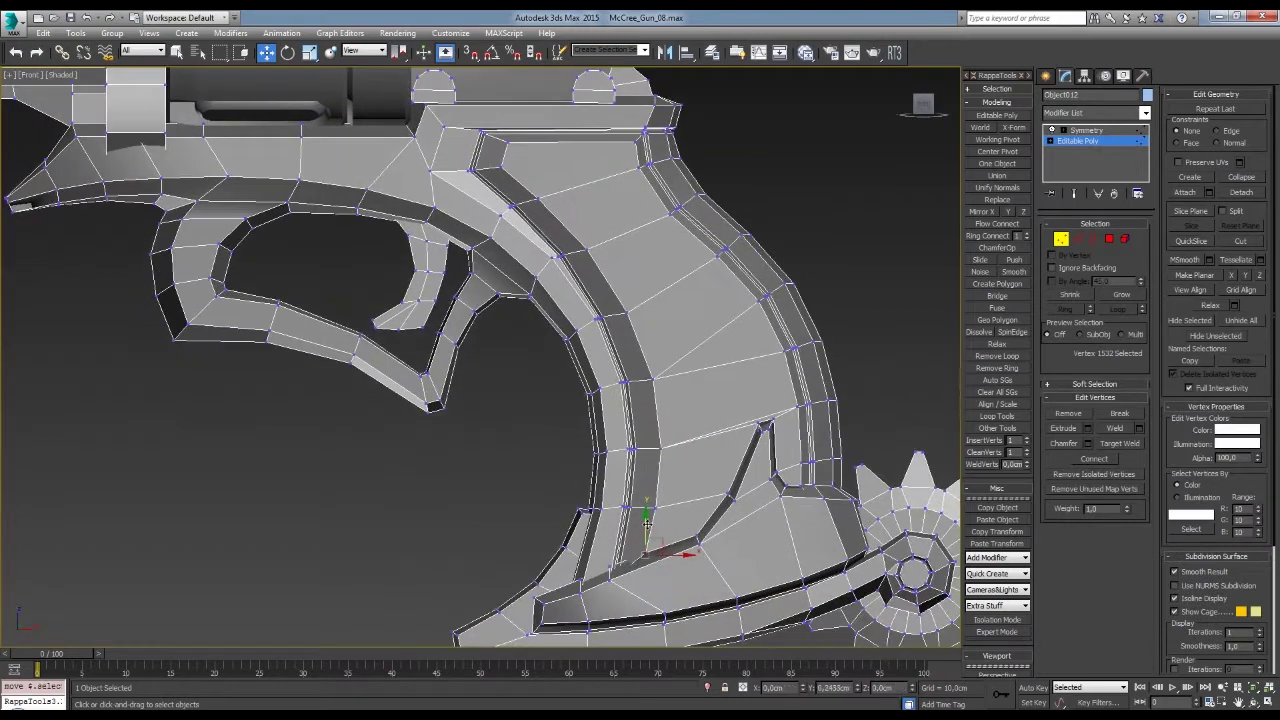
pyautogui.scroll(2, 548, 298)
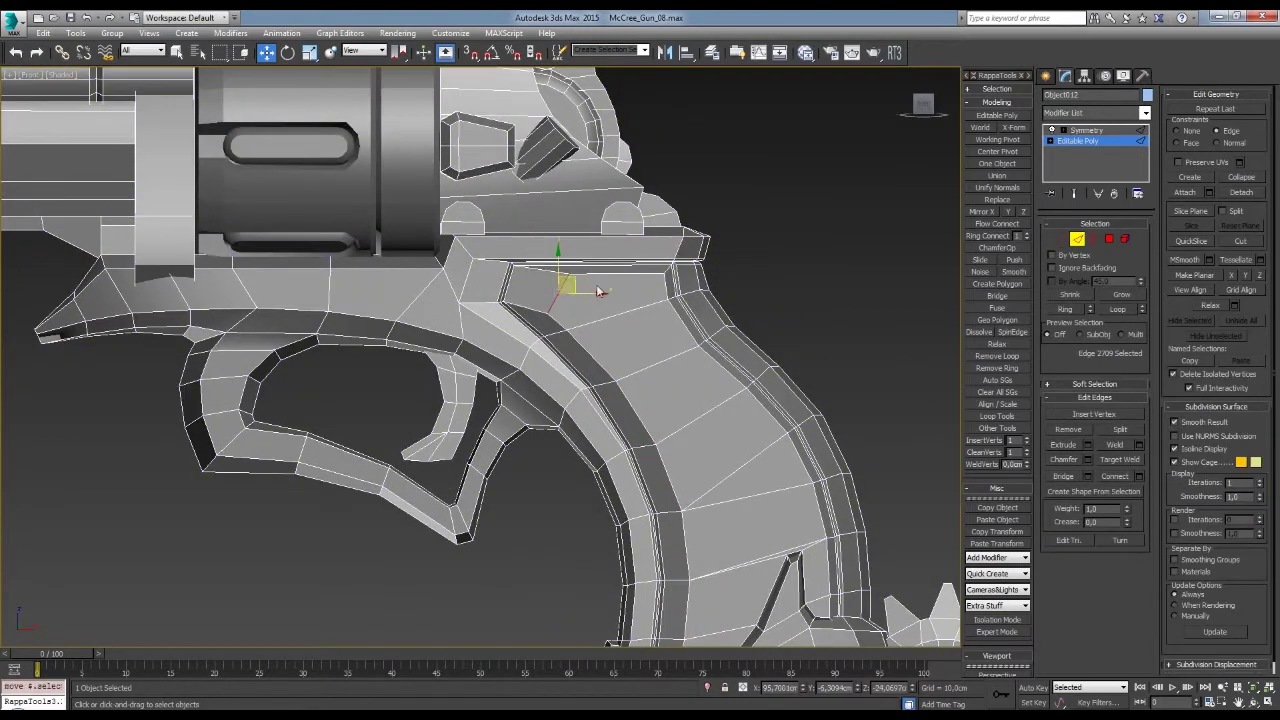
pyautogui.scroll(-2, 606, 273)
pyautogui.scroll(2, 712, 362)
pyautogui.press('2')
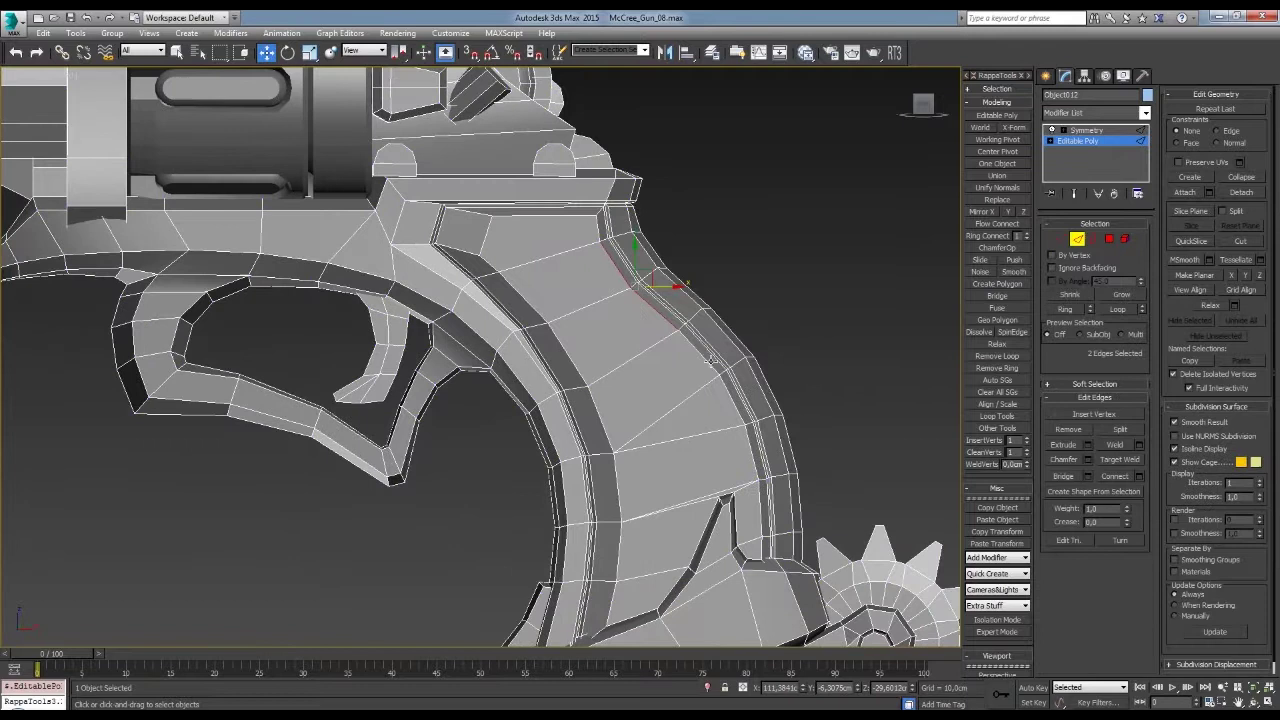
pyautogui.scroll(-2, 730, 405)
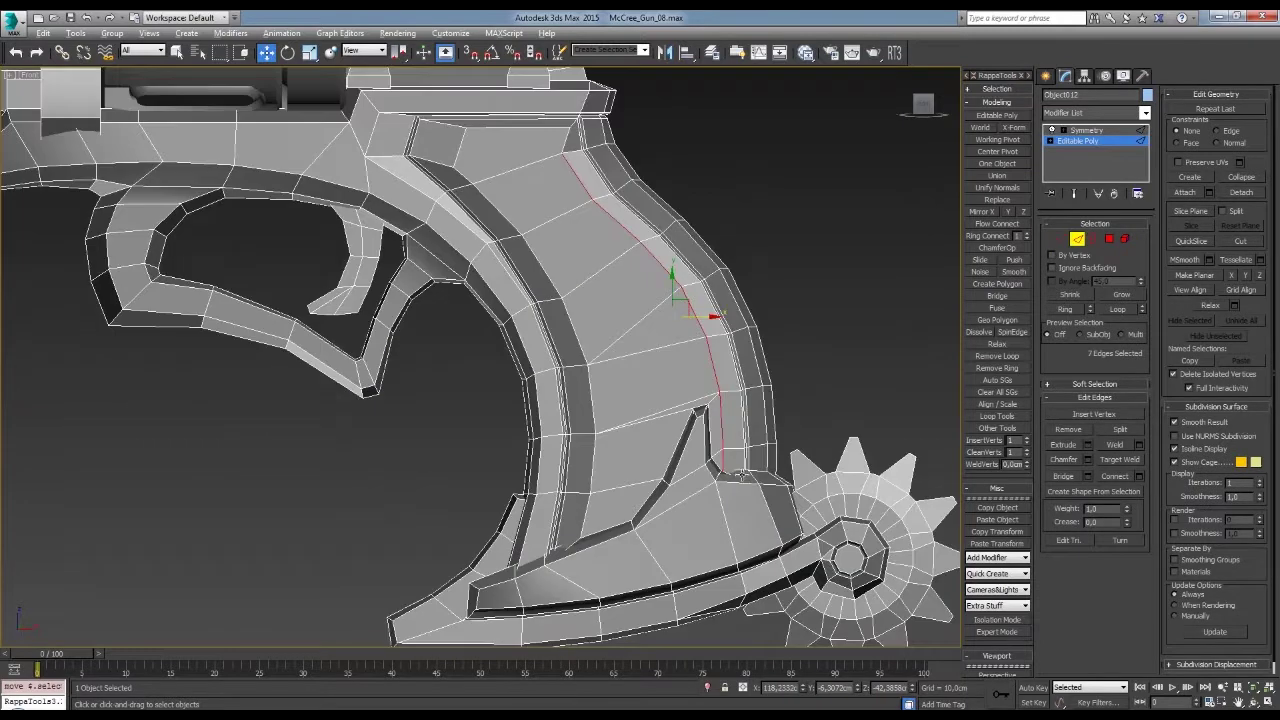
pyautogui.scroll(5, 740, 430)
pyautogui.press('1')
# - Review the full revolver's grooved grip panel and deselect the gun
pyautogui.scroll(-1, 705, 432)
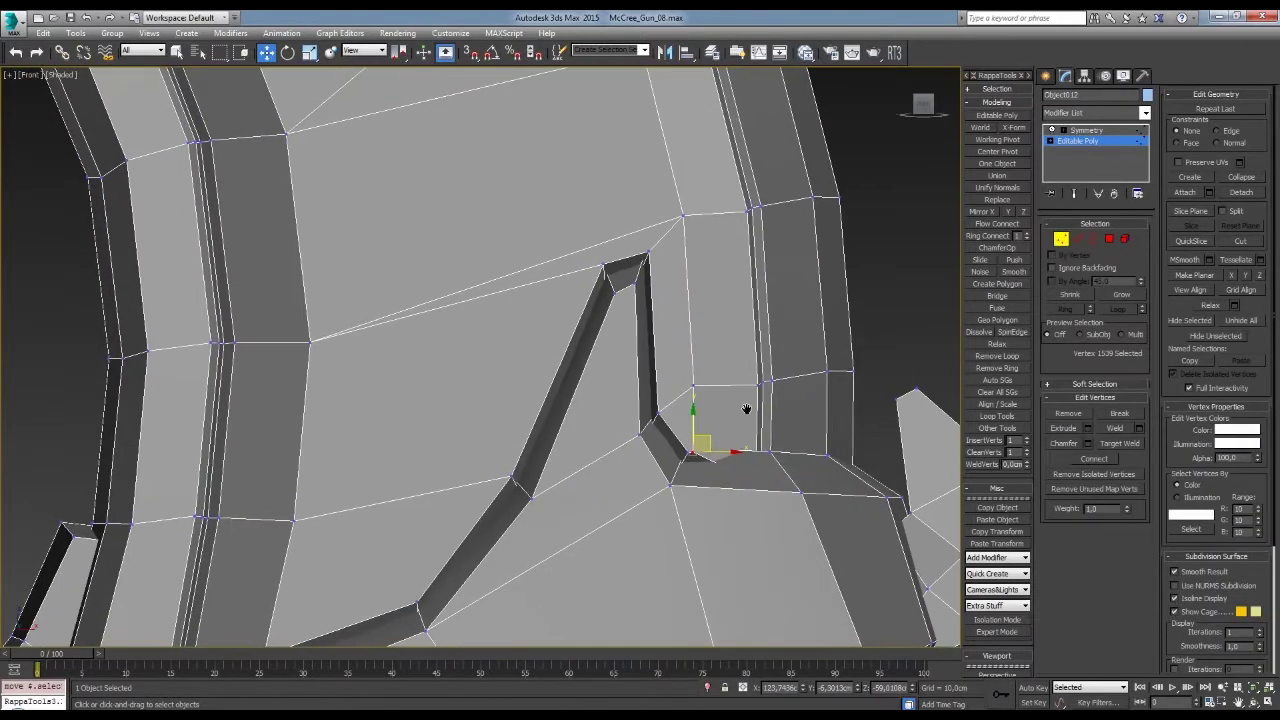
pyautogui.scroll(-1, 714, 450)
pyautogui.scroll(-3, 740, 445)
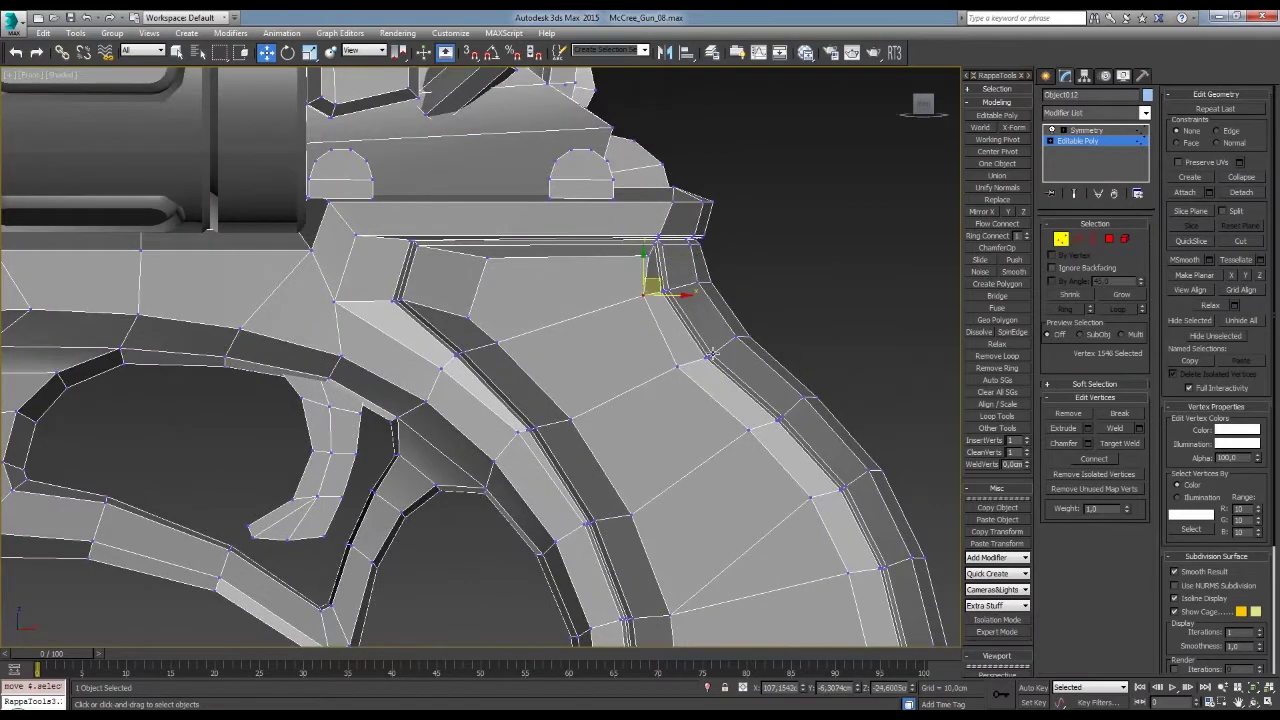
pyautogui.scroll(-3, 710, 355)
pyautogui.scroll(3, 760, 400)
pyautogui.scroll(2, 773, 364)
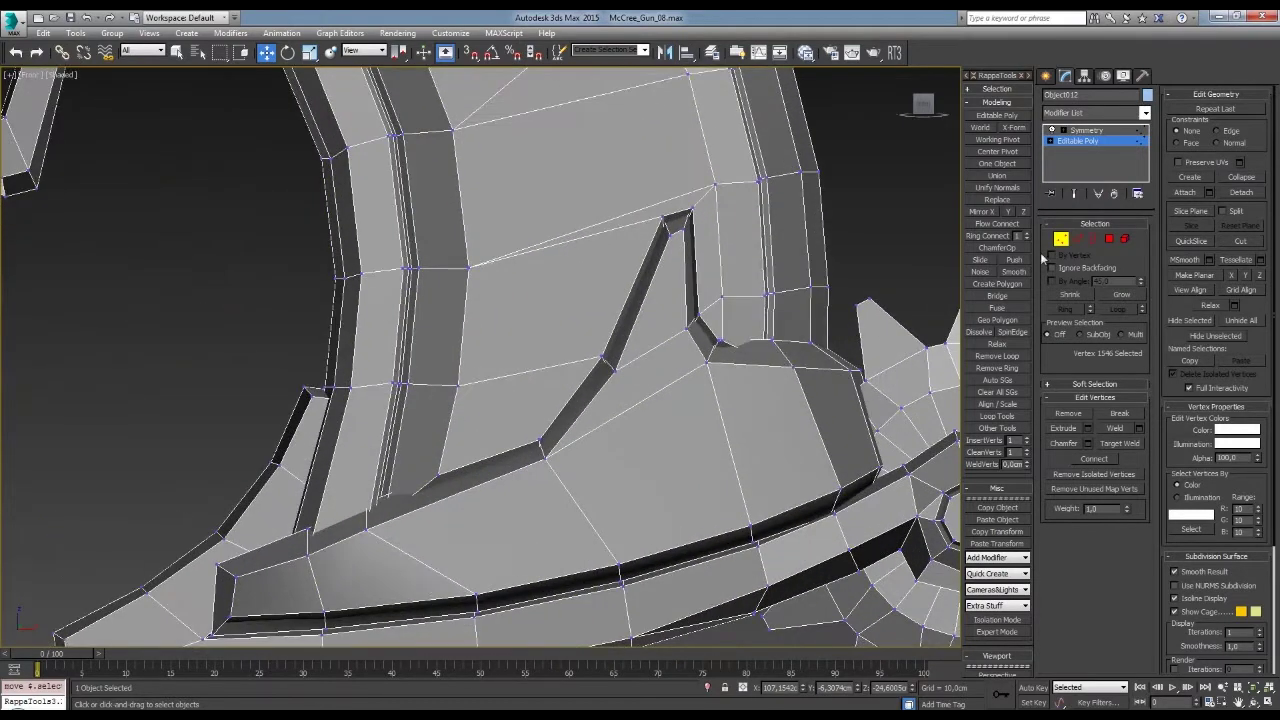
pyautogui.scroll(-2, 820, 340)
pyautogui.scroll(-2, 810, 335)
pyautogui.click(800, 330)
pyautogui.scroll(-4, 790, 328)
pyautogui.scroll(-2, 780, 325)
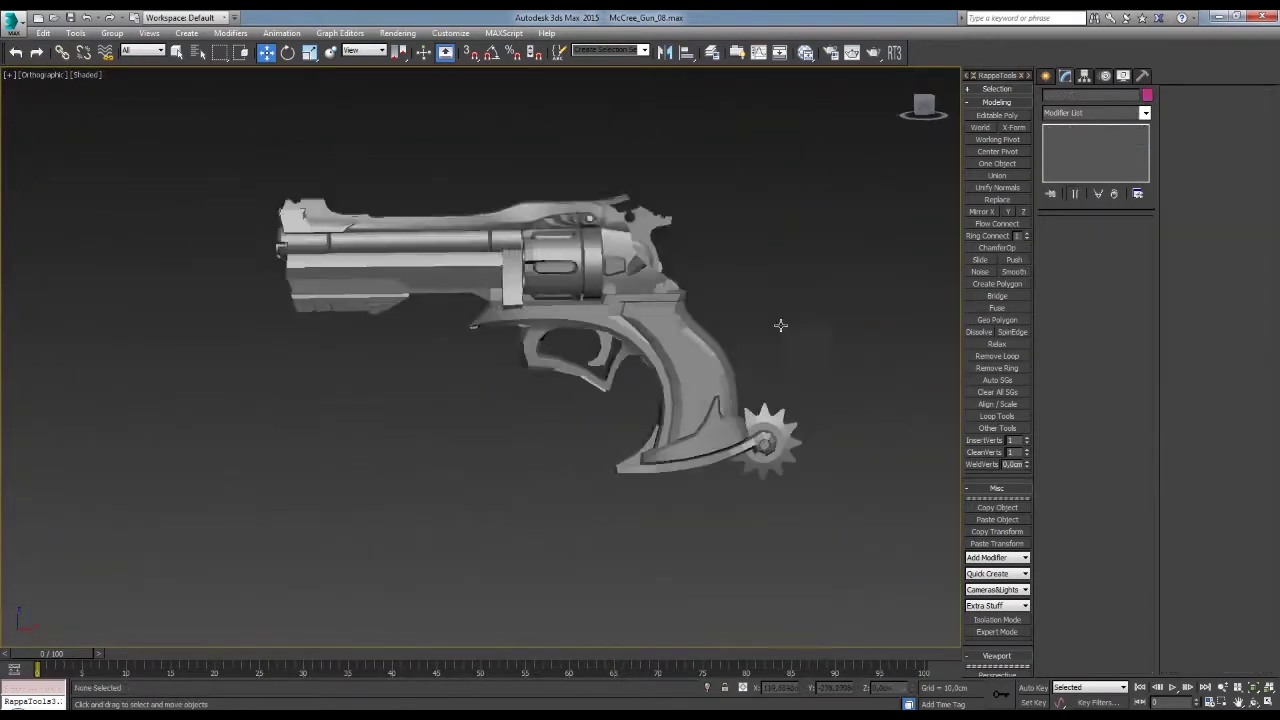
pyautogui.scroll(3, 780, 325)
pyautogui.scroll(2, 730, 355)
pyautogui.click(690, 388)
pyautogui.press('1')
pyautogui.press('2')
pyautogui.moveTo(684, 383)
pyautogui.keyDown('alt'); pyautogui.mouseDown(button='middle')
pyautogui.moveTo(700, 403)
pyautogui.moveTo(725, 397)
pyautogui.moveTo(686, 428)
pyautogui.moveTo(642, 383)
pyautogui.moveTo(760, 420)
pyautogui.moveTo(588, 408)
pyautogui.moveTo(816, 355)
pyautogui.mouseUp(button='middle'); pyautogui.keyUp('alt')
pyautogui.press('1')
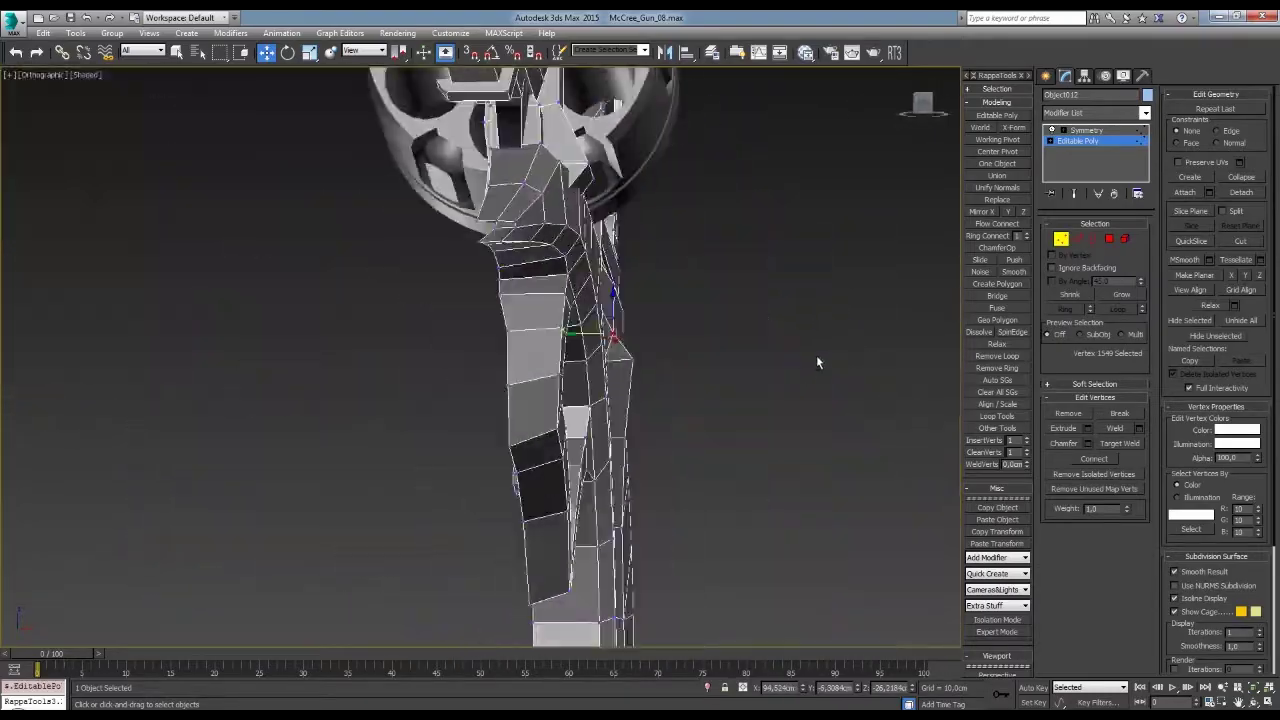
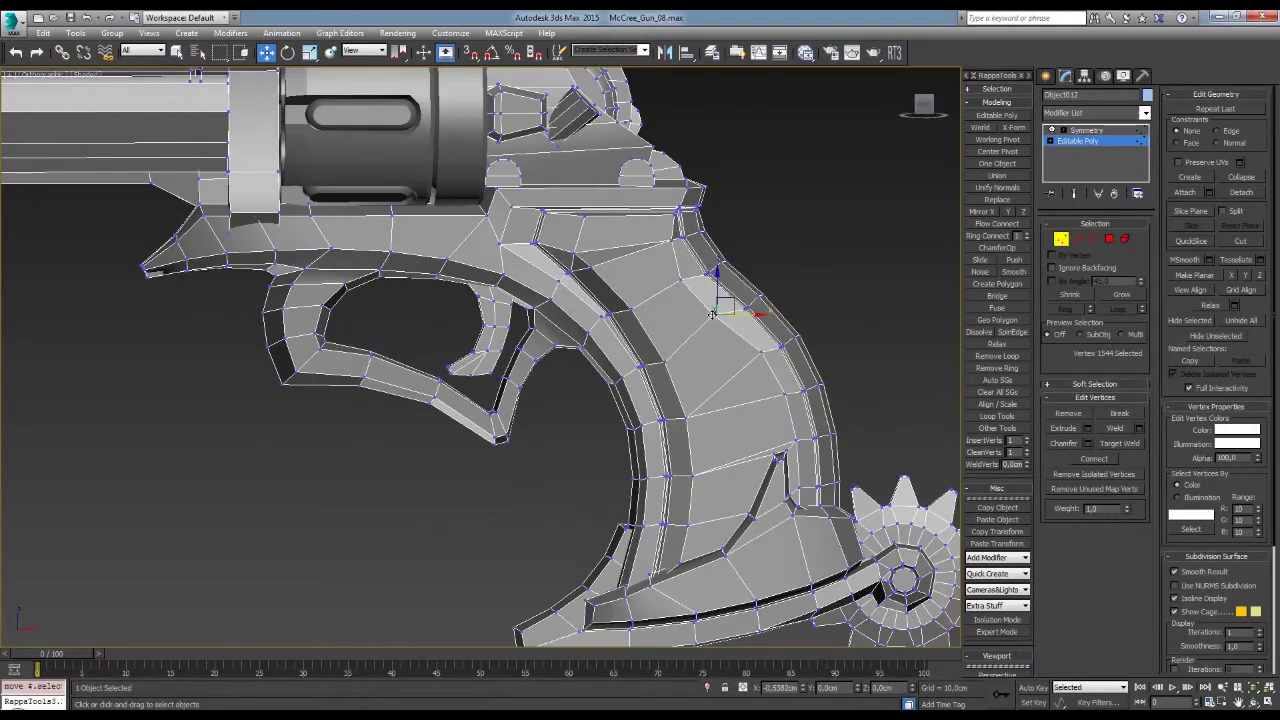
# - Move the next grip vertex into place along the frame edge
pyautogui.click(574, 190)
pyautogui.moveTo(712, 313)
pyautogui.mouseDown(button='middle')
pyautogui.moveTo(712, 249)
pyautogui.moveTo(621, 224)
pyautogui.mouseUp(button='middle')
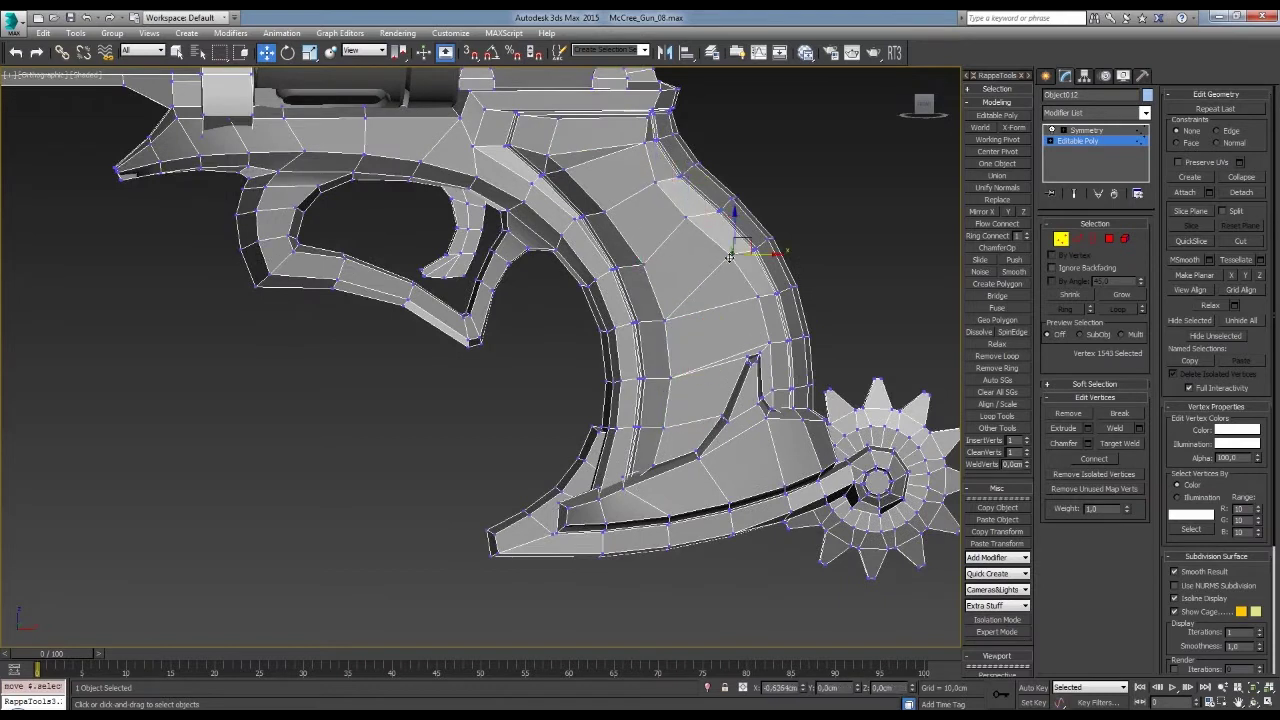
pyautogui.scroll(-3, 909, 266)
pyautogui.click(1091, 141)
pyautogui.scroll(4, 720, 500)
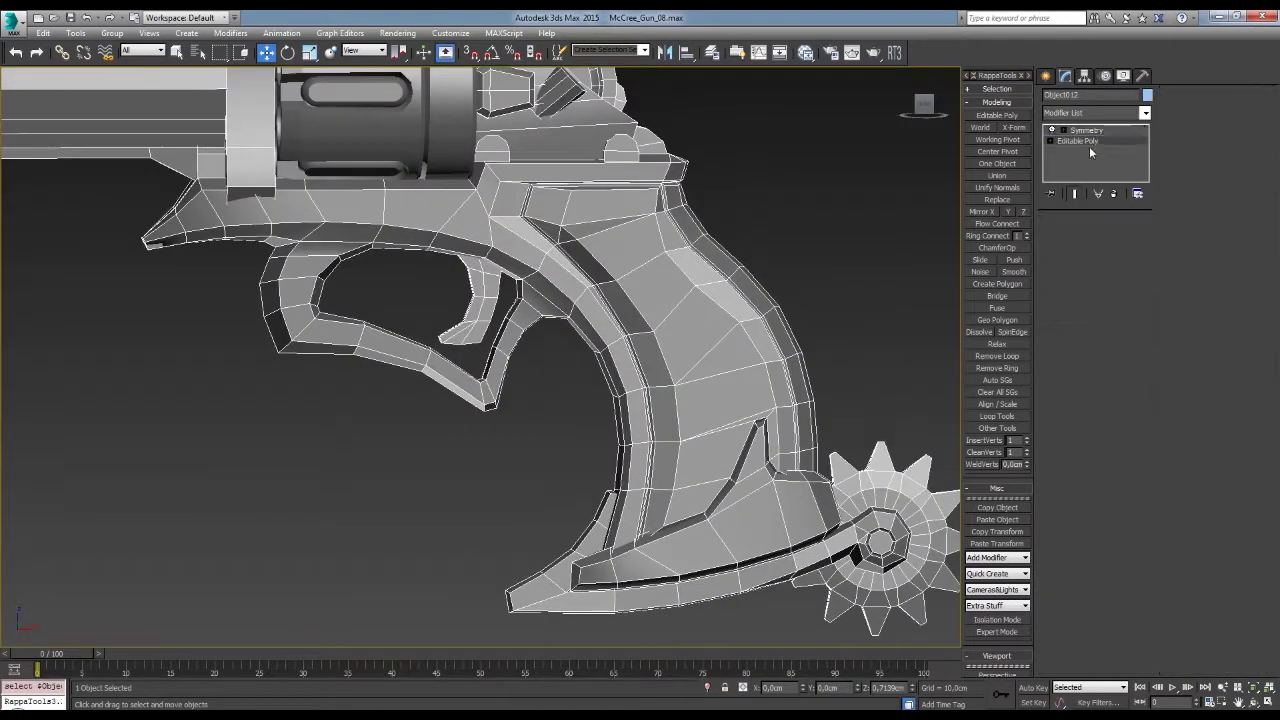
pyautogui.click(1091, 145)
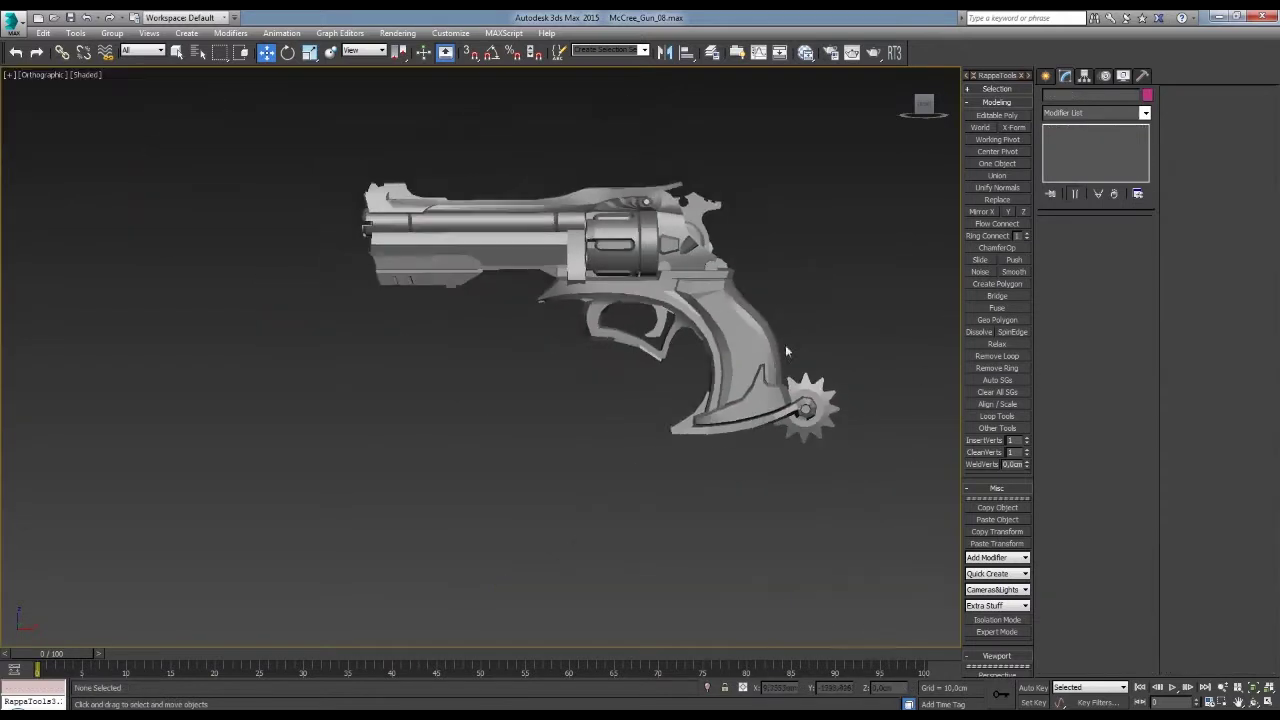
# - Select the spur polygons, deselect, and orbit to inspect the shaded revolver
pyautogui.keyDown('alt'); pyautogui.moveTo(785, 344); pyautogui.dragTo(792, 332, button='middle'); pyautogui.keyUp('alt')
pyautogui.scroll(2, 792, 332)
pyautogui.scroll(2, 704, 357)
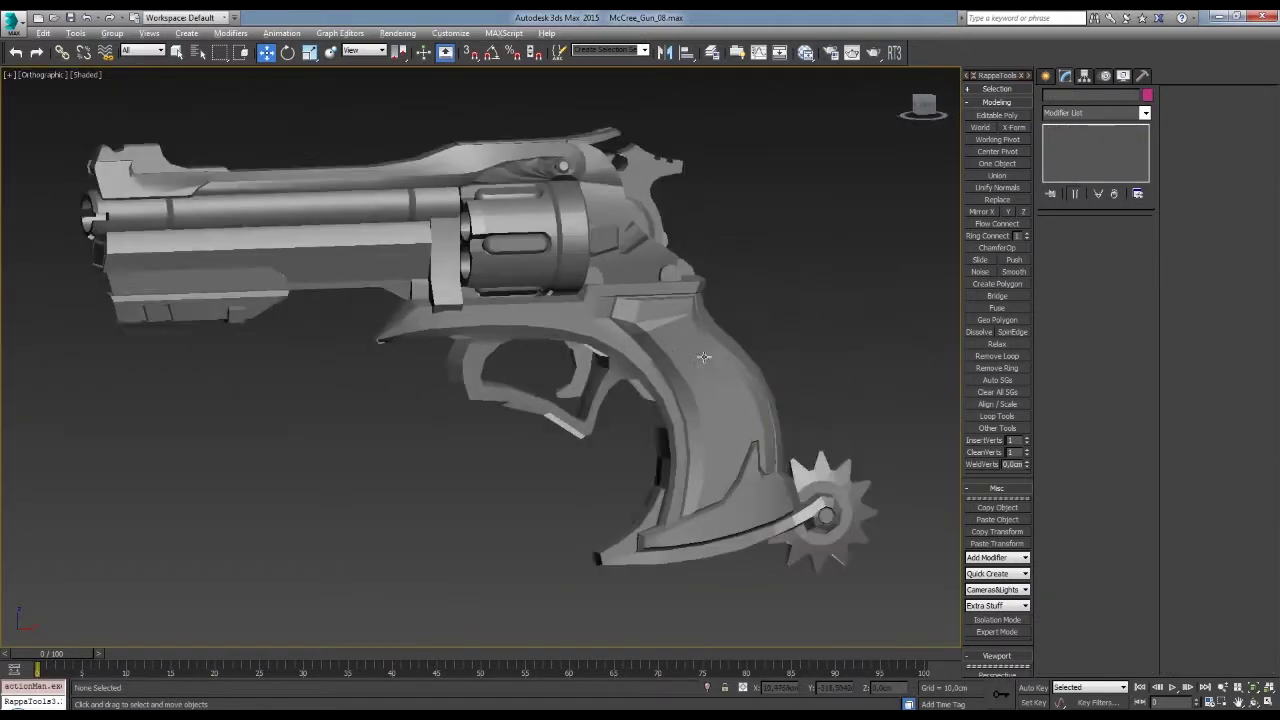
pyautogui.scroll(-2, 704, 357)
pyautogui.scroll(4, 708, 380)
pyautogui.click(668, 485)
pyautogui.click(668, 485)
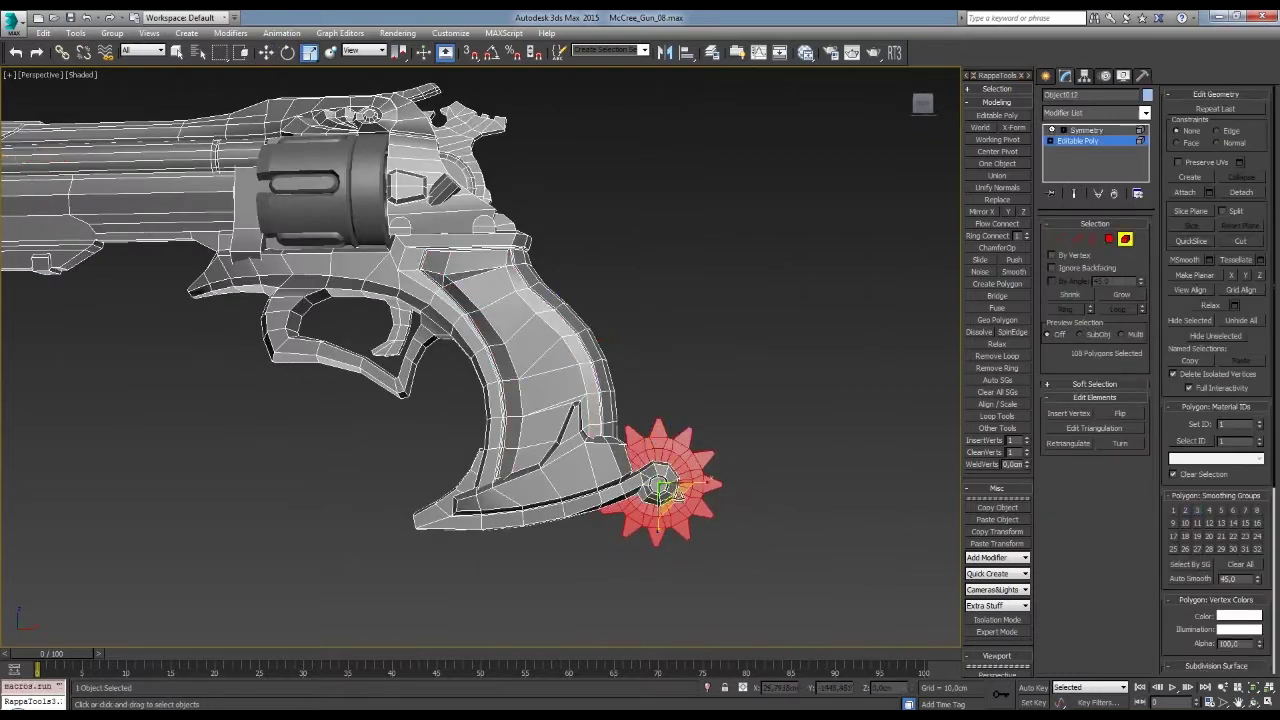
pyautogui.click(775, 393)
pyautogui.scroll(-4, 728, 390)
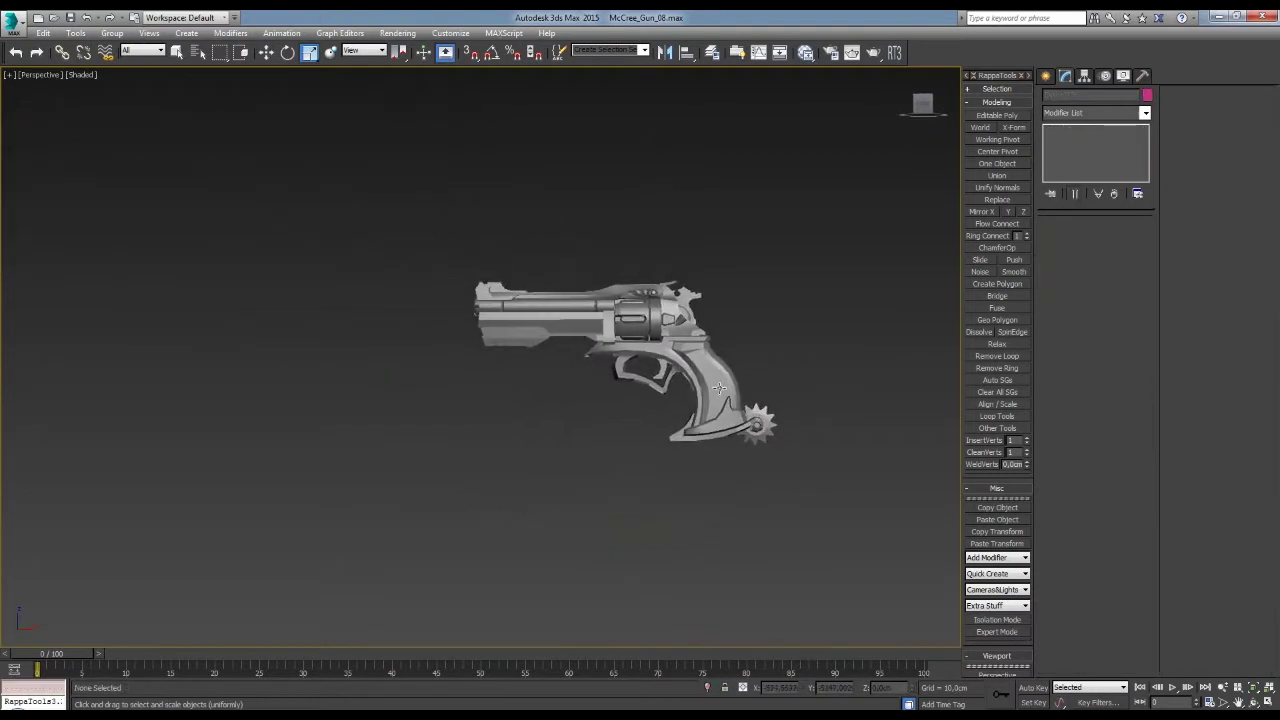
pyautogui.keyDown('alt'); pyautogui.moveTo(679, 380); pyautogui.dragTo(689, 391, button='middle'); pyautogui.keyUp('alt')
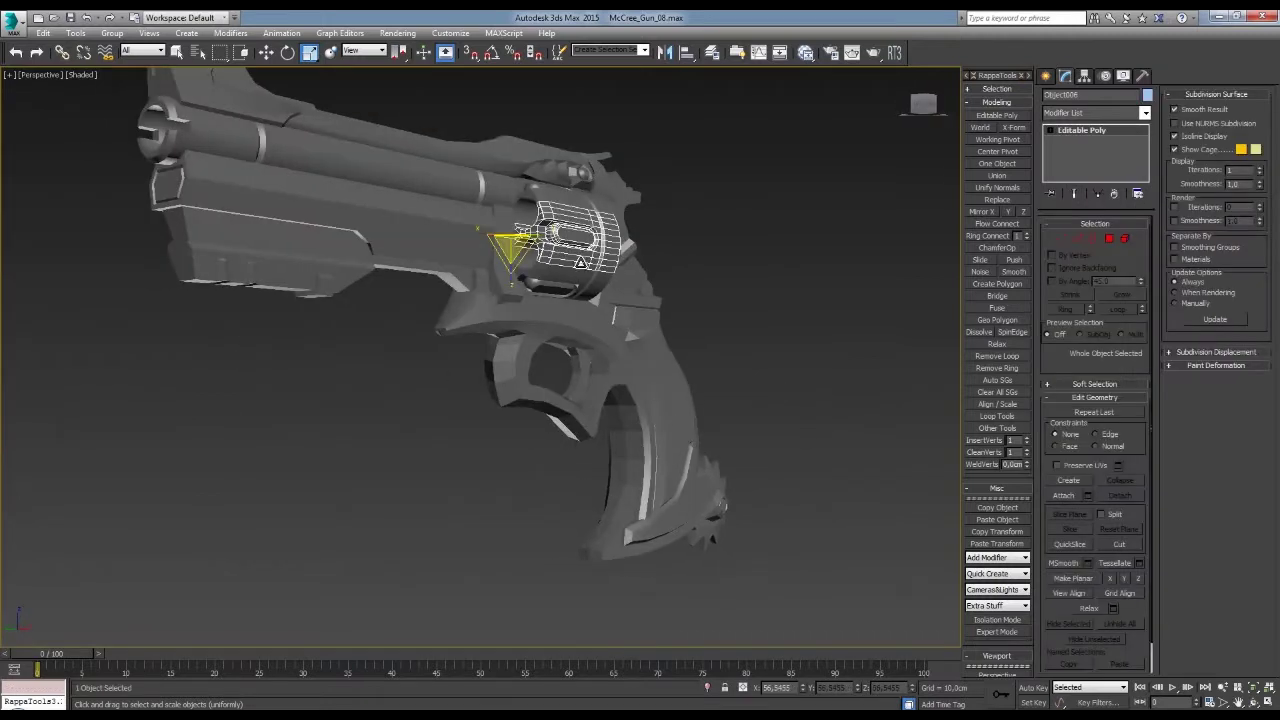
# - Attach the cylinder pieces and weld their overlapping vertices
pyautogui.press('f')
pyautogui.press('z')
pyautogui.press('l')
pyautogui.click(1098, 194)
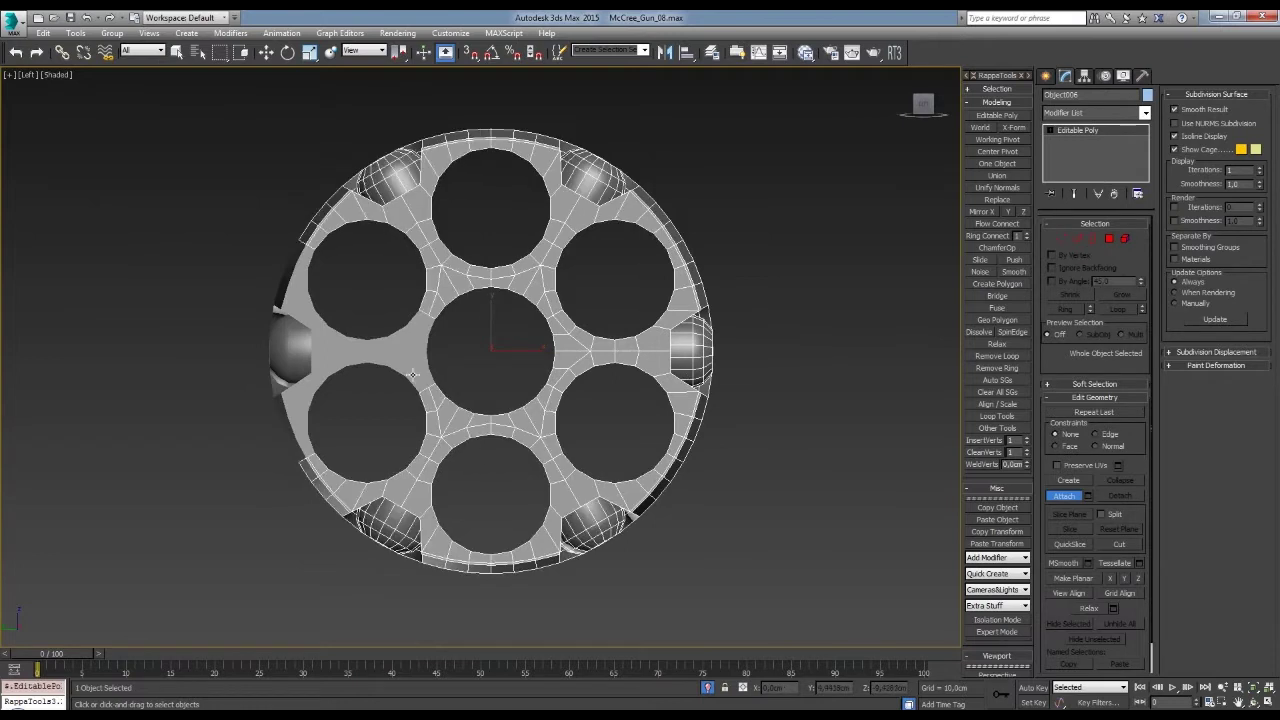
pyautogui.press('1')
pyautogui.hotkey('shift', 'z')
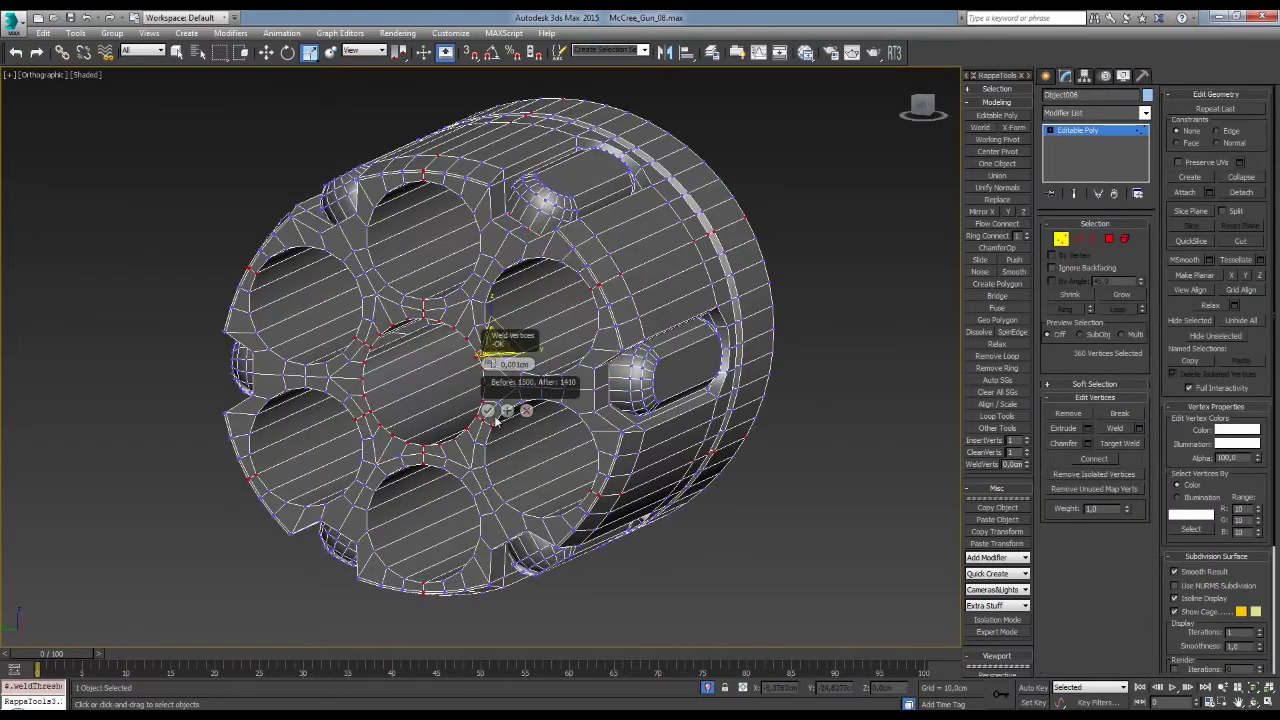
pyautogui.click(487, 410)
# - Bevel the chamber hole faces with a -1 cm outline
pyautogui.press('4')
pyautogui.press('w')
pyautogui.click(530, 465)
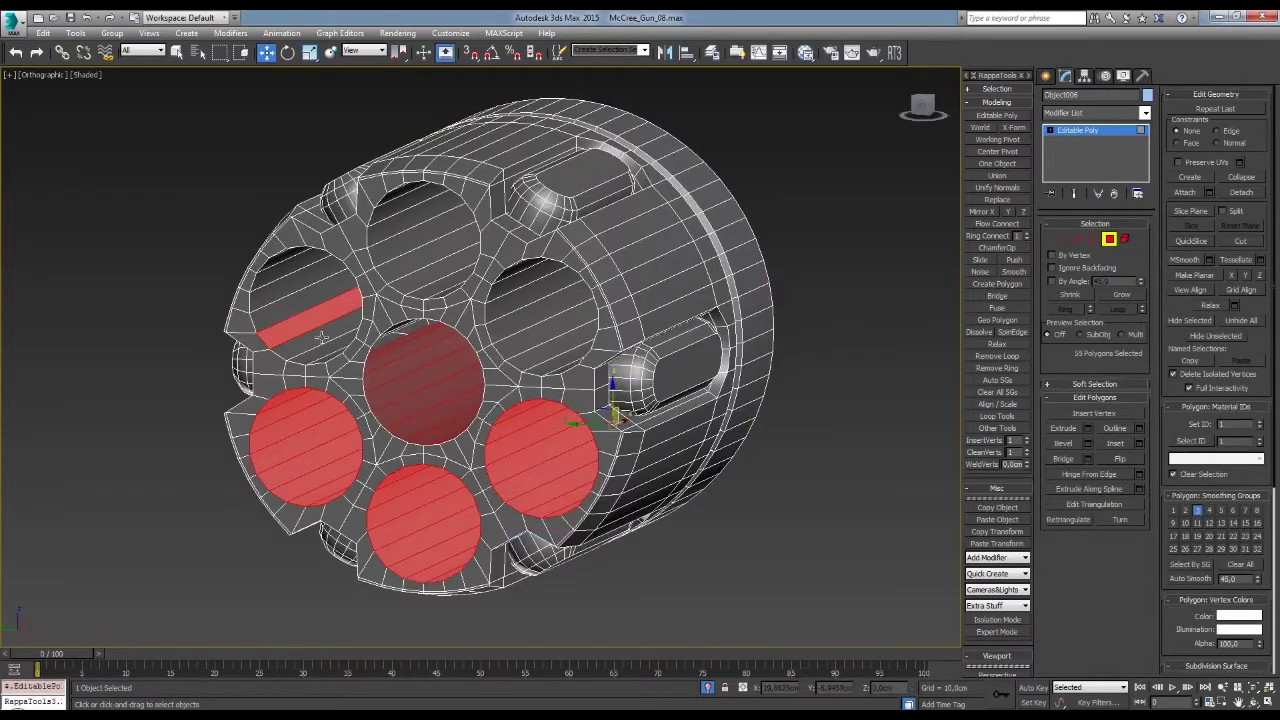
pyautogui.click(1087, 443)
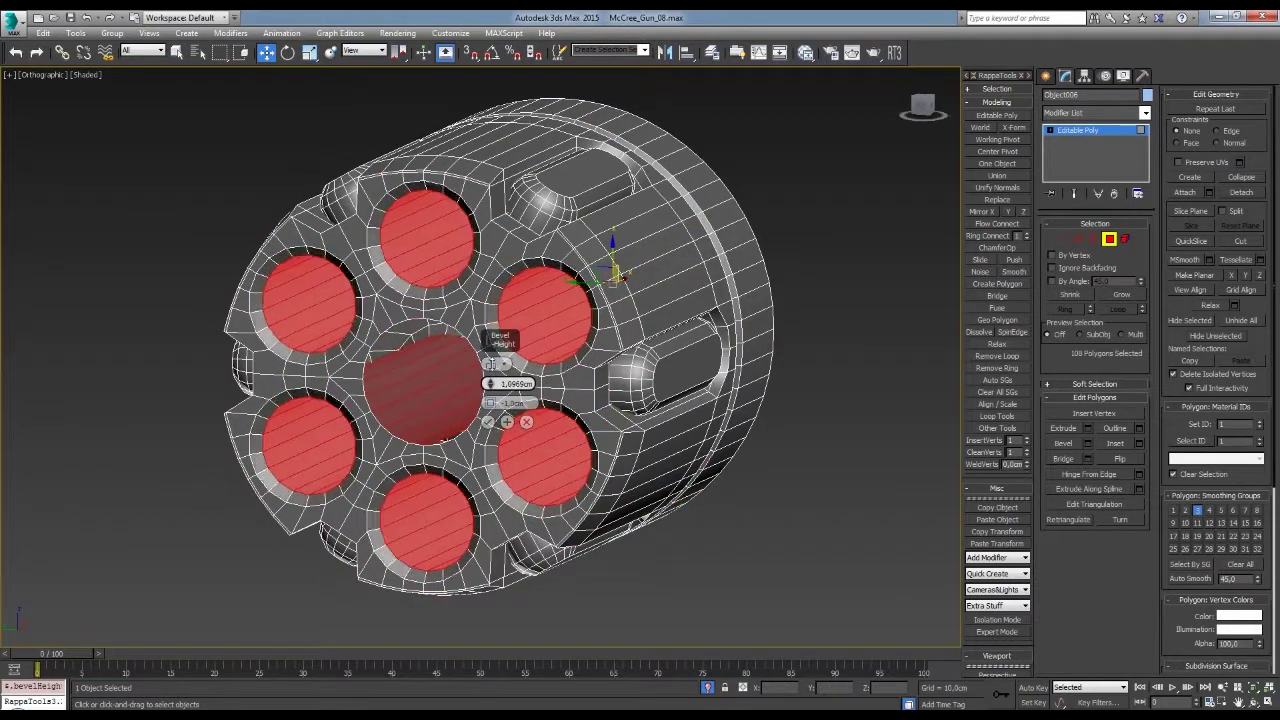
pyautogui.keyDown('alt'); pyautogui.moveTo(640, 400); pyautogui.dragTo(736, 393, button='middle'); pyautogui.keyUp('alt')
pyautogui.press('f')
pyautogui.press('l')
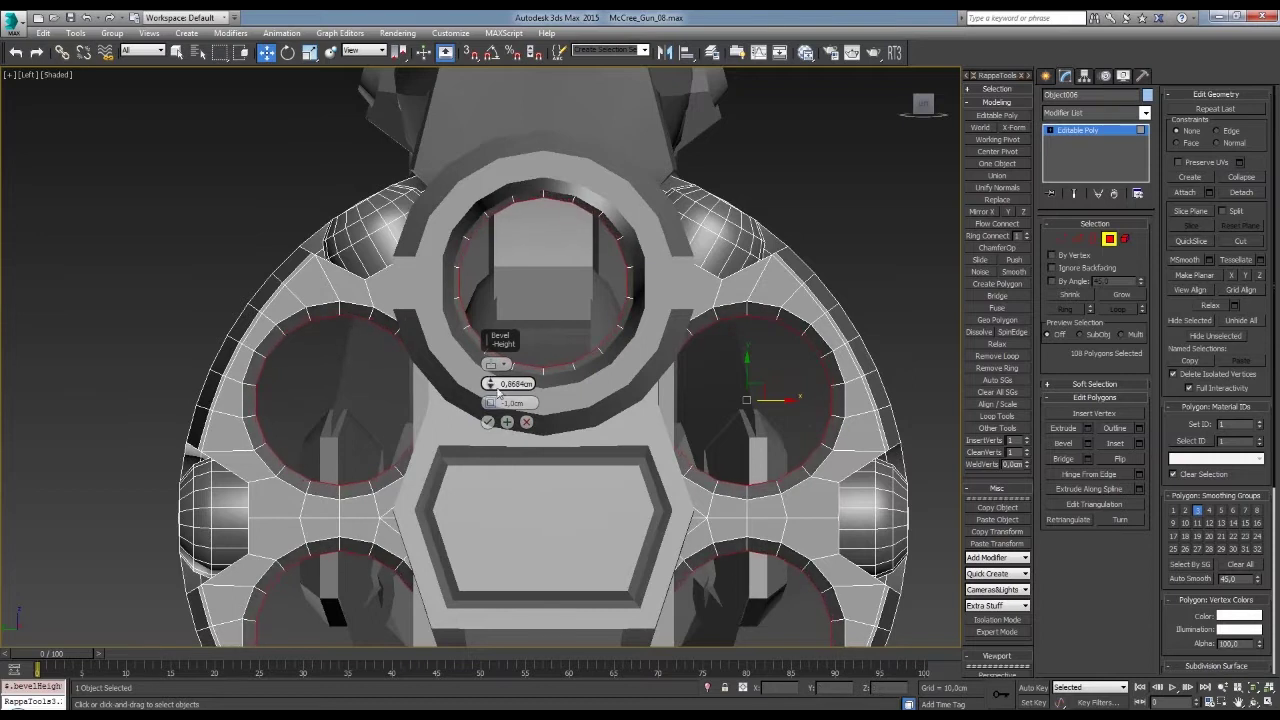
pyautogui.keyDown('alt'); pyautogui.moveTo(498, 390); pyautogui.dragTo(663, 358, button='middle'); pyautogui.keyUp('alt')
pyautogui.scroll(2, 663, 358)
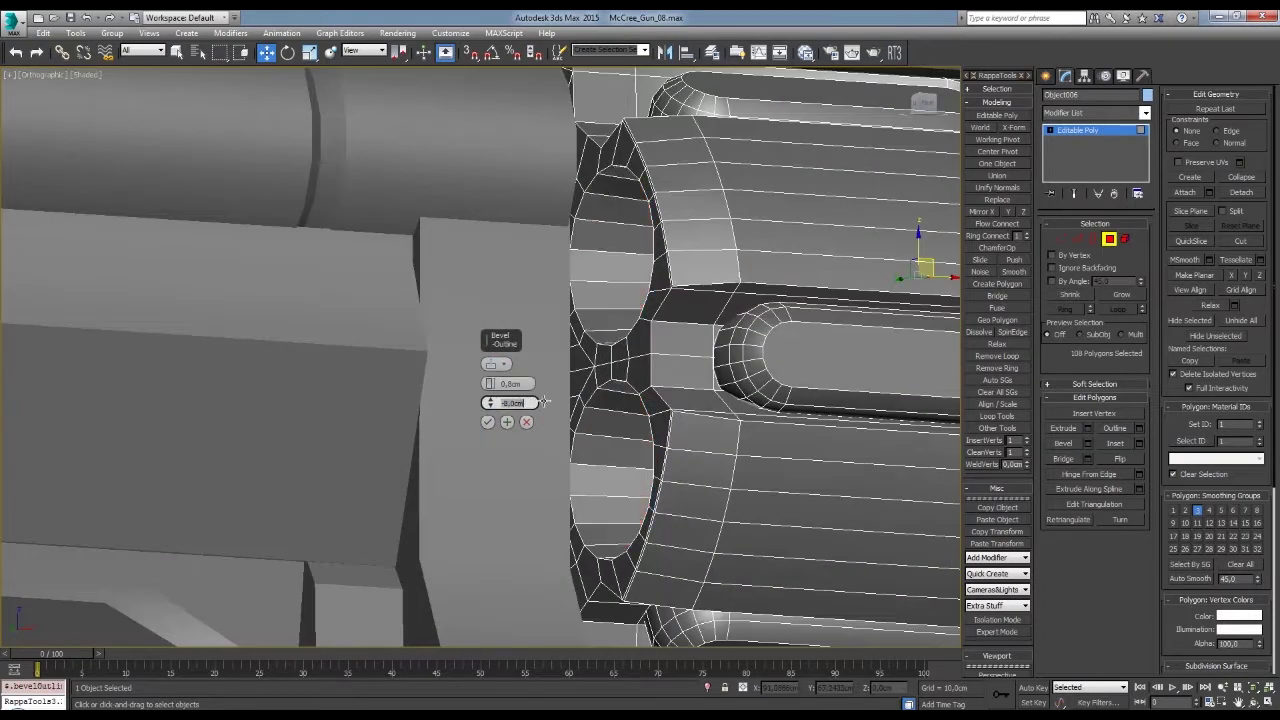
pyautogui.write('-1')
pyautogui.press('Return')
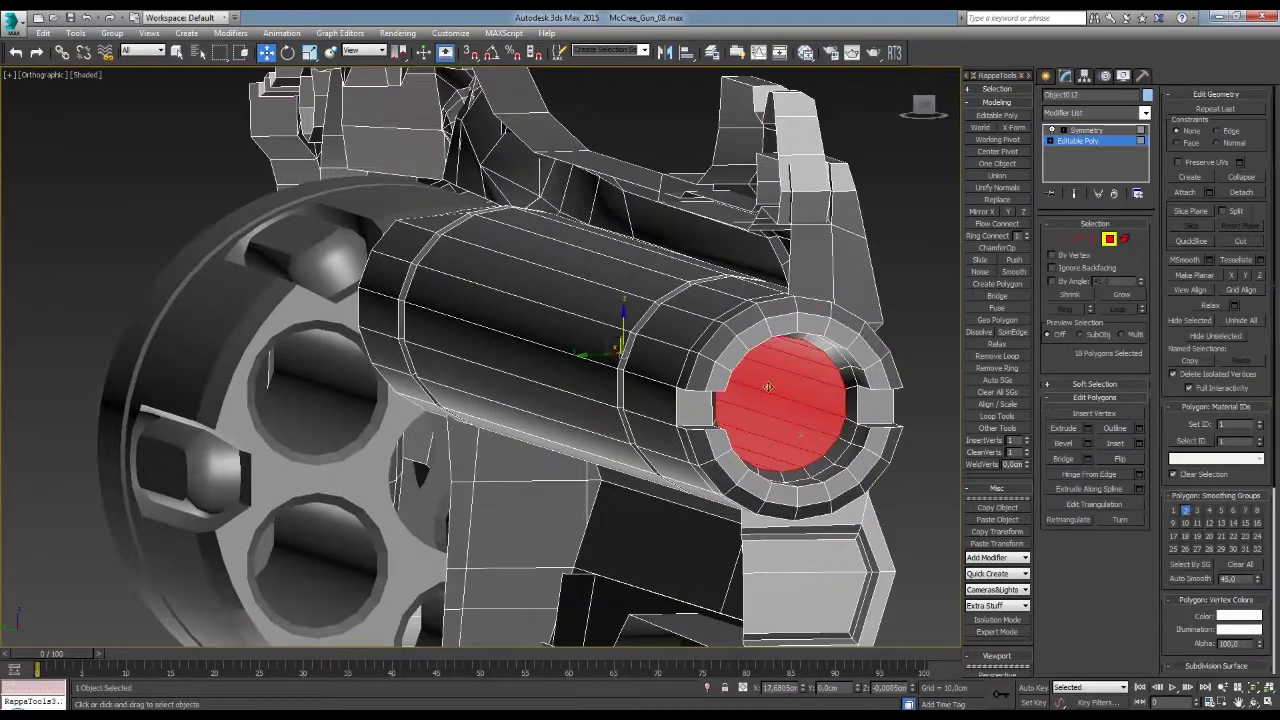
# - Deselect, return to perspective, and save the scene as McCree_Gun_09.max
pyautogui.press('l')
pyautogui.press('z')
pyautogui.press('r')
pyautogui.moveTo(520, 371)
pyautogui.keyDown('alt'); pyautogui.mouseDown(button='middle')
pyautogui.moveTo(562, 405)
pyautogui.moveTo(674, 297)
pyautogui.mouseUp(button='middle'); pyautogui.keyUp('alt')
pyautogui.hotkey('ctrl', 'd')
pyautogui.press('w')
pyautogui.scroll(-5, 562, 405)
pyautogui.press('p')
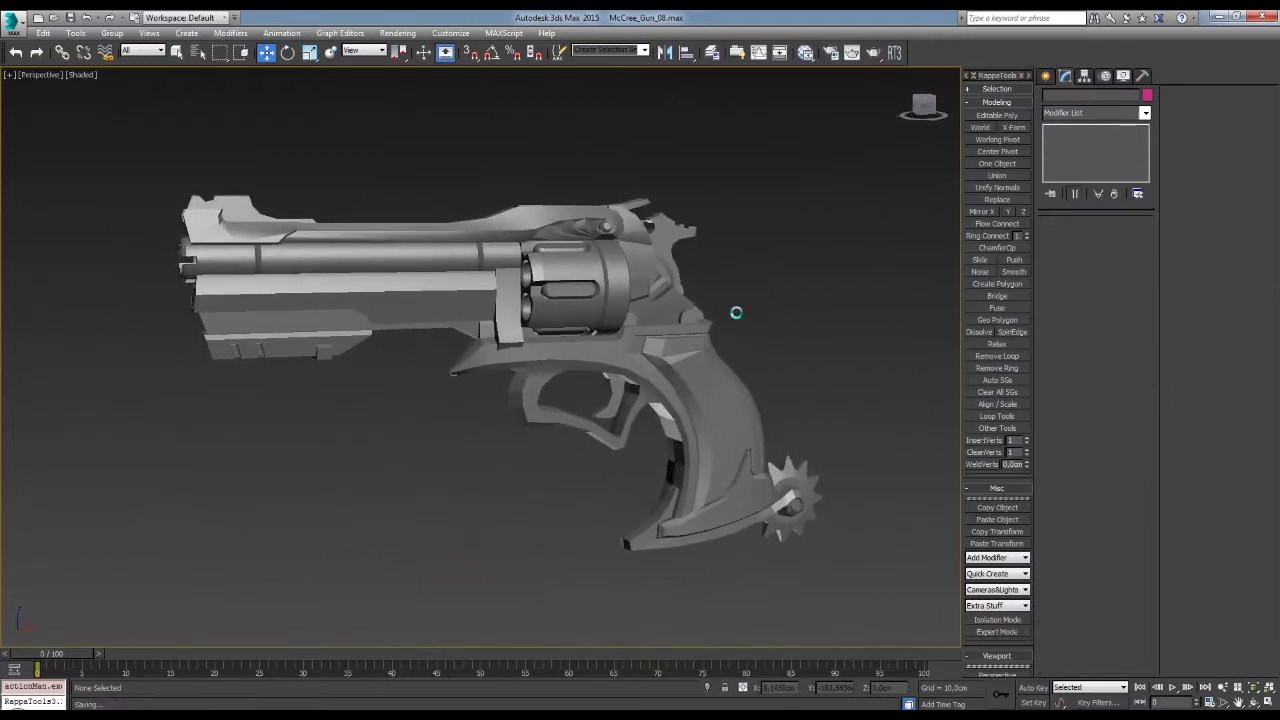
pyautogui.click(565, 290)
pyautogui.press('z')
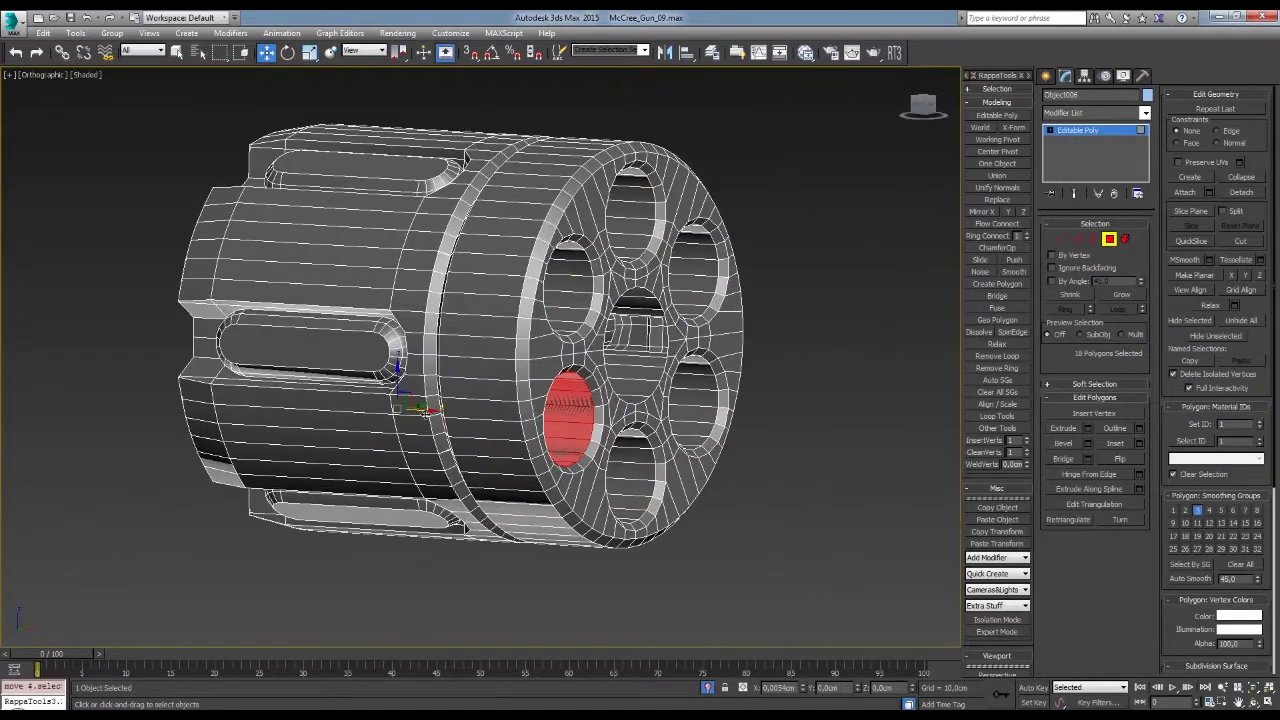
# - Chamfer the cylinder's chamber rim edges
pyautogui.press('4')
pyautogui.moveTo(560, 420)
pyautogui.keyDown('alt'); pyautogui.mouseDown(button='middle')
pyautogui.moveTo(503, 442)
pyautogui.moveTo(568, 469)
pyautogui.moveTo(480, 434)
pyautogui.moveTo(520, 450)
pyautogui.moveTo(600, 420)
pyautogui.mouseUp(button='middle'); pyautogui.keyUp('alt')
pyautogui.press('w')
pyautogui.press('2')
pyautogui.click(487, 480)
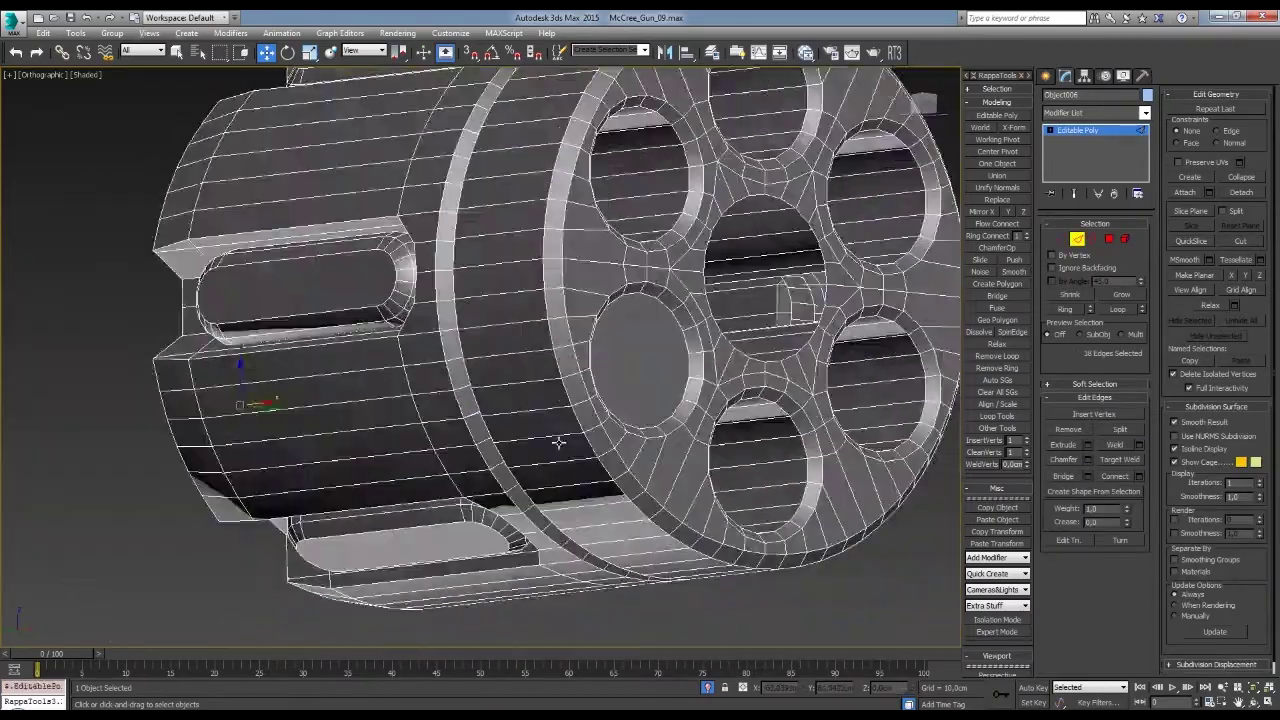
# - Select a chamber's end face and check the cylinder from front and left views
pyautogui.press('4')
pyautogui.click(614, 335)
pyautogui.moveTo(614, 335)
pyautogui.keyDown('alt'); pyautogui.mouseDown(button='middle')
pyautogui.moveTo(625, 320)
pyautogui.moveTo(640, 330)
pyautogui.mouseUp(button='middle'); pyautogui.keyUp('alt')
pyautogui.scroll(3, 640, 330)
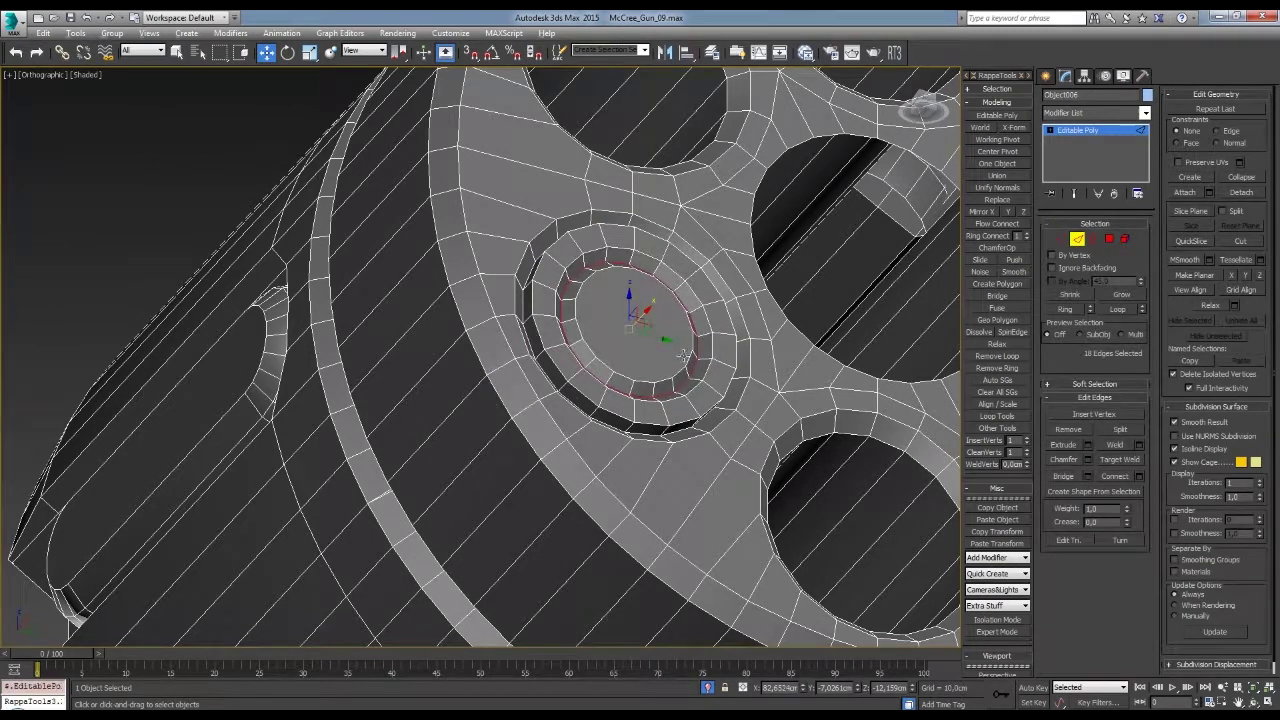
pyautogui.press('4')
pyautogui.scroll(-5, 683, 354)
pyautogui.moveTo(683, 354)
pyautogui.keyDown('alt'); pyautogui.mouseDown(button='middle')
pyautogui.moveTo(744, 363)
pyautogui.moveTo(620, 340)
pyautogui.moveTo(566, 354)
pyautogui.mouseUp(button='middle'); pyautogui.keyUp('alt')
pyautogui.press('f')
pyautogui.scroll(-1, 712, 331)
pyautogui.press('l')
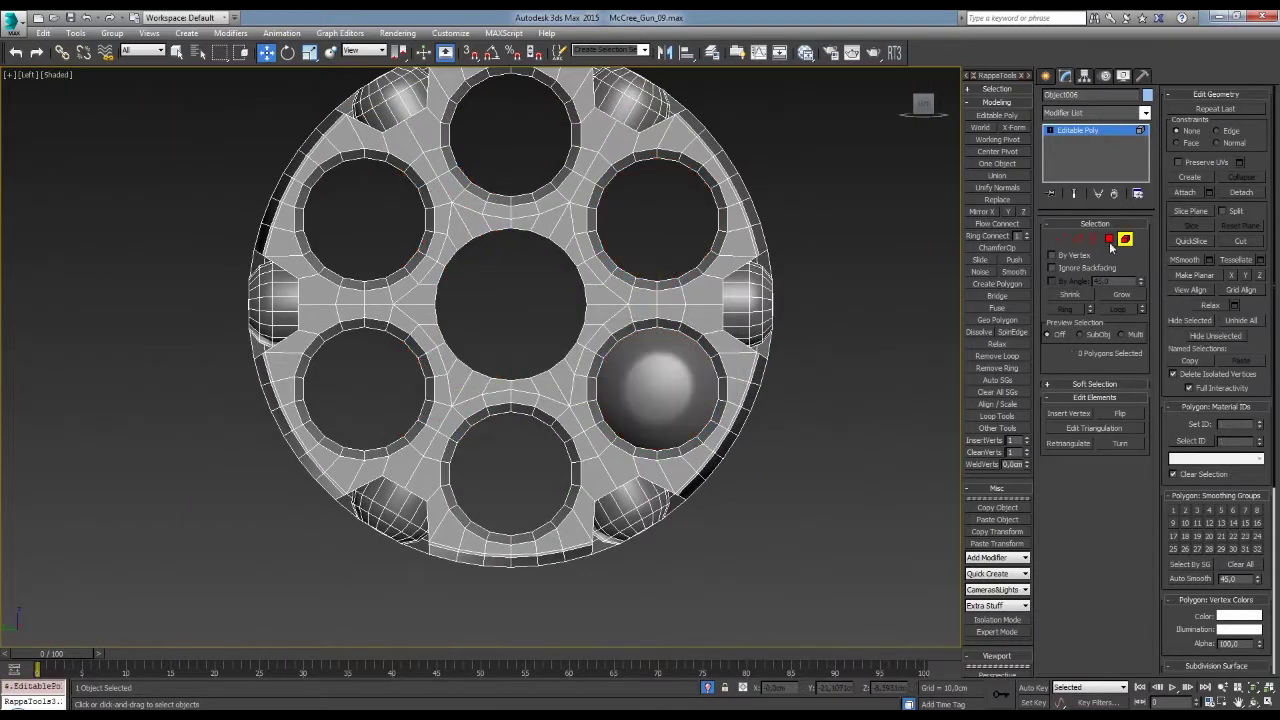
# - Shift-rotate the bullet sphere 60° to clone copies into the chambers
pyautogui.click(1109, 240)
pyautogui.click(650, 380)
pyautogui.press('e')
pyautogui.click(641, 423)
pyautogui.keyDown('shift'); pyautogui.moveTo(540, 300); pyautogui.dragTo(660, 380); pyautogui.keyUp('shift')
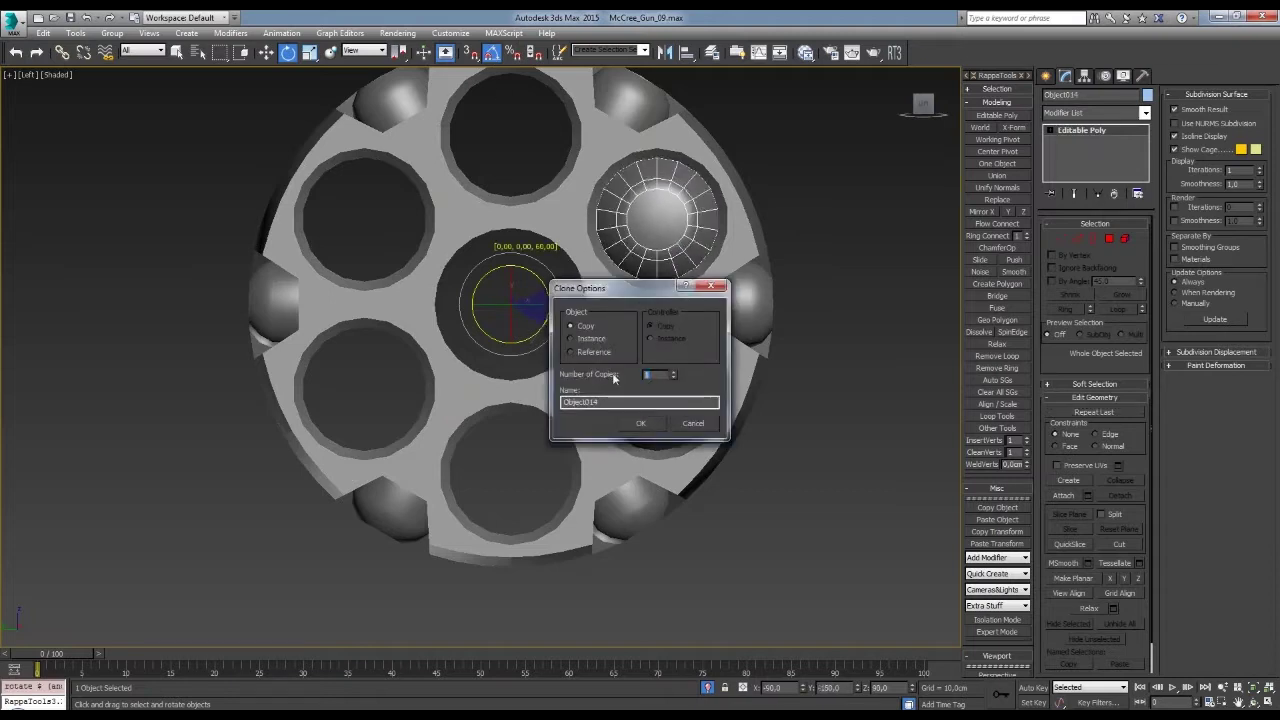
pyautogui.click(641, 423)
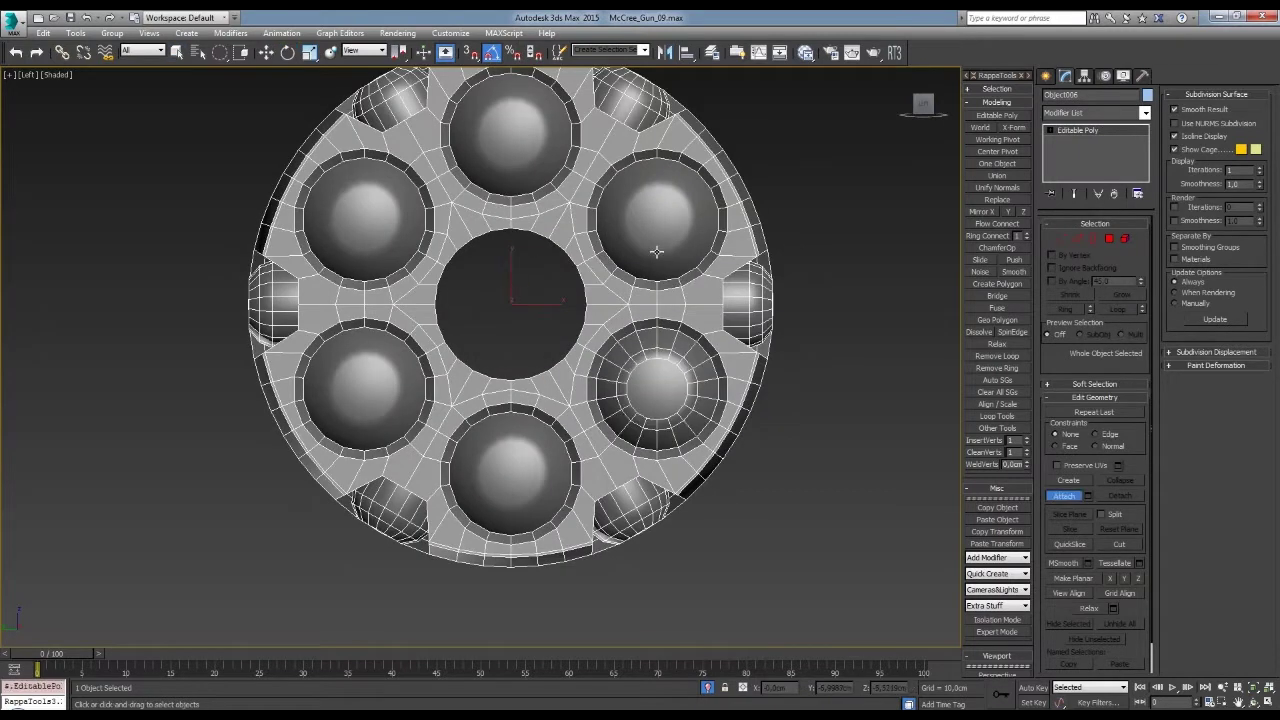
pyautogui.press('p')
pyautogui.moveTo(697, 375)
pyautogui.keyDown('alt'); pyautogui.mouseDown(button='middle')
pyautogui.moveTo(718, 351)
pyautogui.moveTo(706, 636)
pyautogui.moveTo(668, 377)
pyautogui.moveTo(721, 393)
pyautogui.moveTo(668, 396)
pyautogui.mouseUp(button='middle'); pyautogui.keyUp('alt')
pyautogui.scroll(5, 668, 396)
pyautogui.click(745, 487)
# - Select and adjust the vertices at the grip notch corner
pyautogui.hotkey('ctrl', 'd')
pyautogui.moveTo(824, 425)
pyautogui.keyDown('alt'); pyautogui.mouseDown(button='middle')
pyautogui.moveTo(820, 363)
pyautogui.moveTo(707, 364)
pyautogui.mouseUp(button='middle'); pyautogui.keyUp('alt')
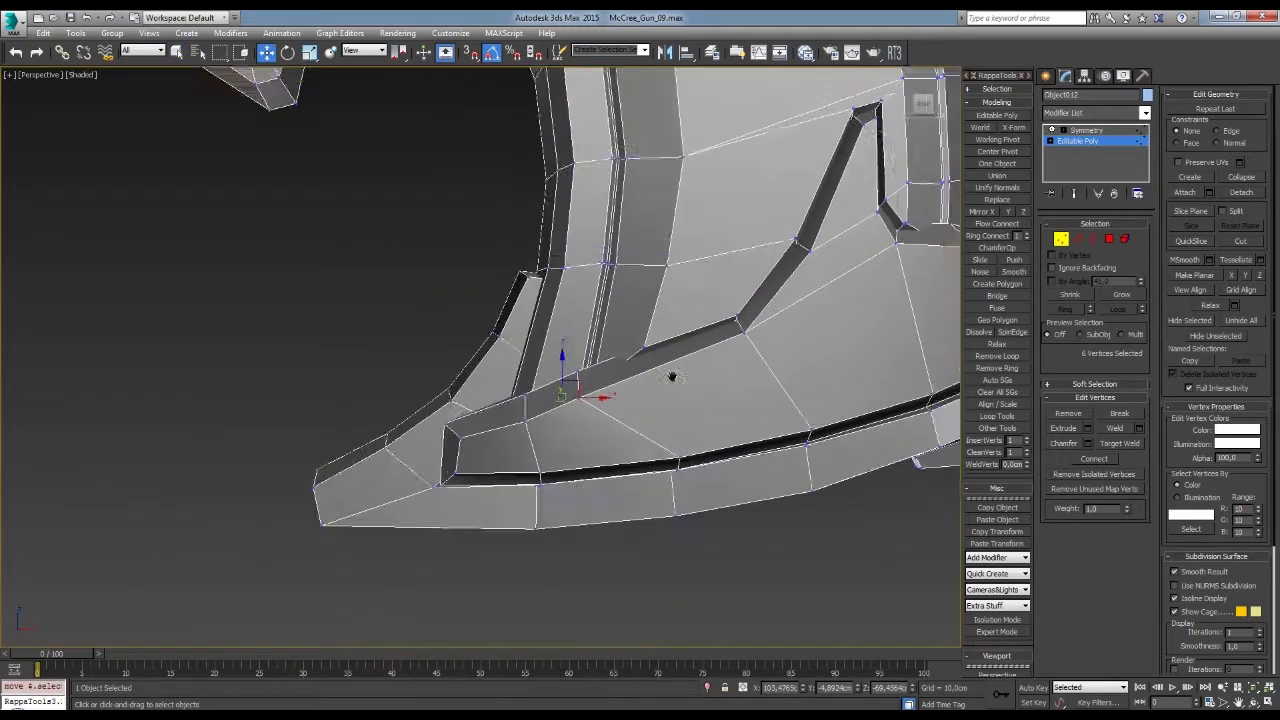
pyautogui.scroll(-2, 624, 367)
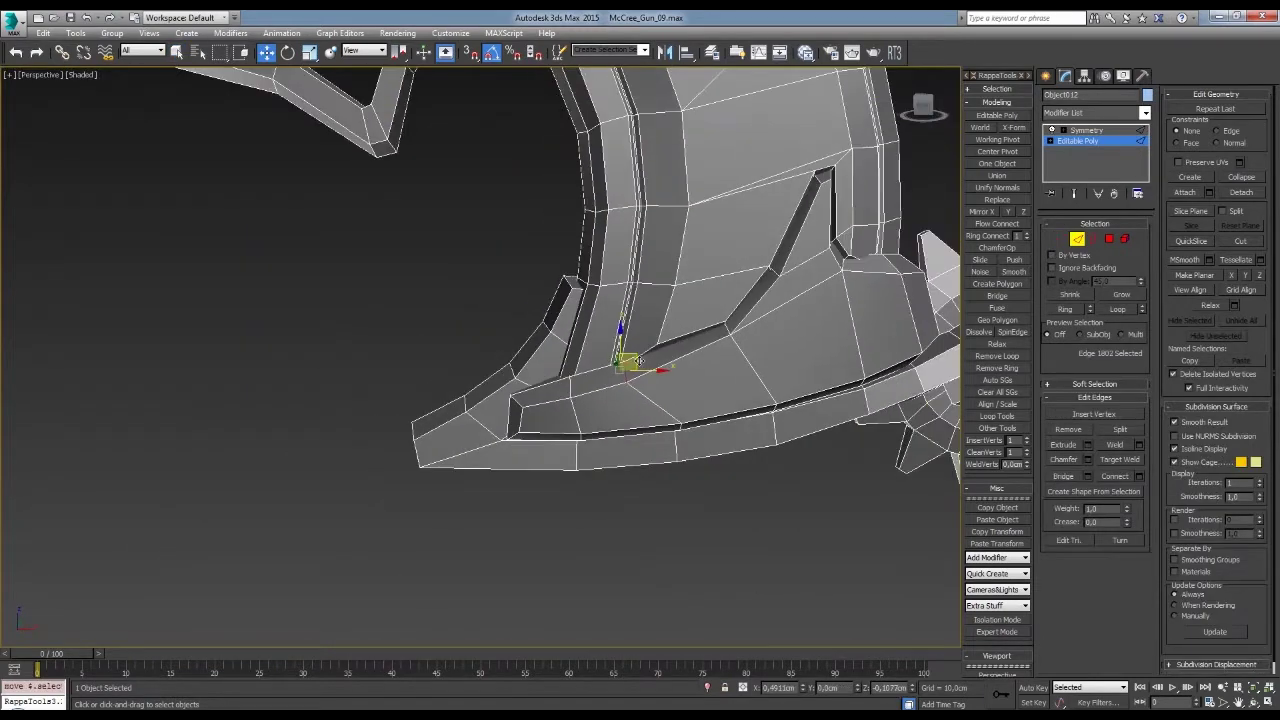
pyautogui.keyDown('alt'); pyautogui.moveTo(651, 357); pyautogui.dragTo(814, 323, button='middle'); pyautogui.keyUp('alt')
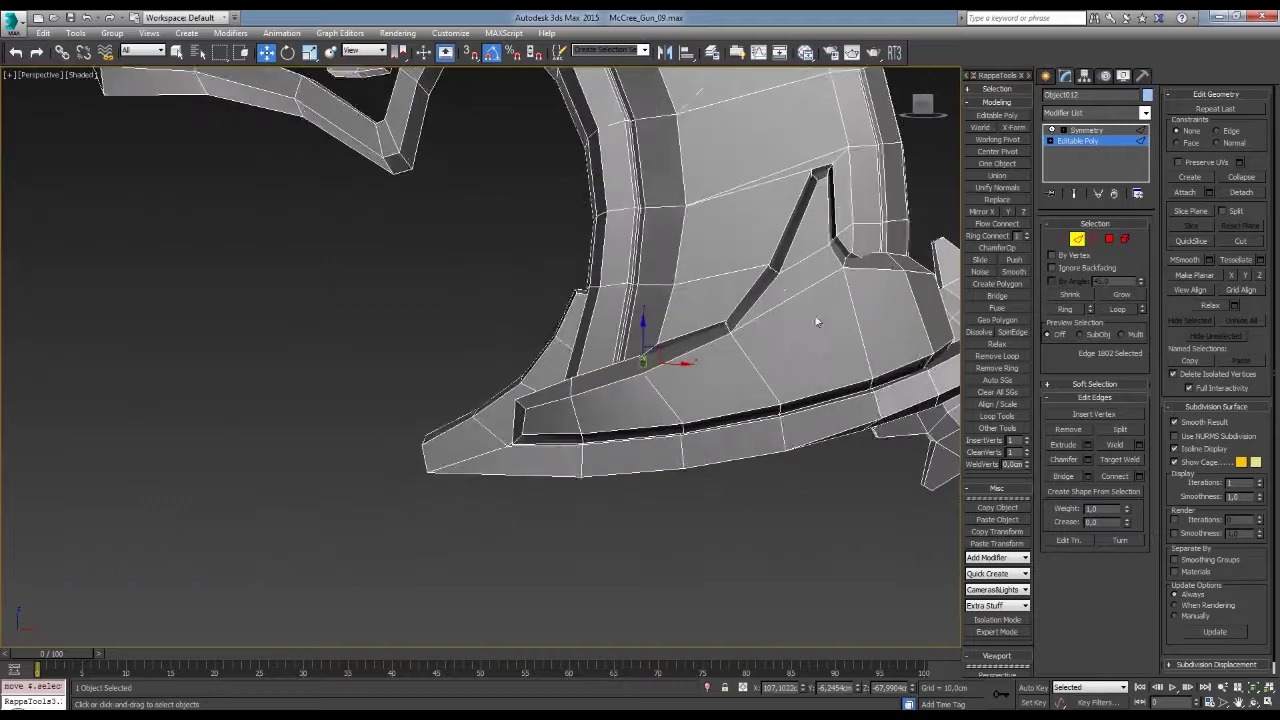
pyautogui.press('1')
pyautogui.moveTo(582, 370)
pyautogui.keyDown('alt'); pyautogui.mouseDown(button='middle')
pyautogui.moveTo(583, 409)
pyautogui.moveTo(608, 372)
pyautogui.moveTo(600, 390)
pyautogui.moveTo(627, 377)
pyautogui.moveTo(680, 420)
pyautogui.mouseUp(button='middle'); pyautogui.keyUp('alt')
pyautogui.click(608, 371)
pyautogui.click(600, 390)
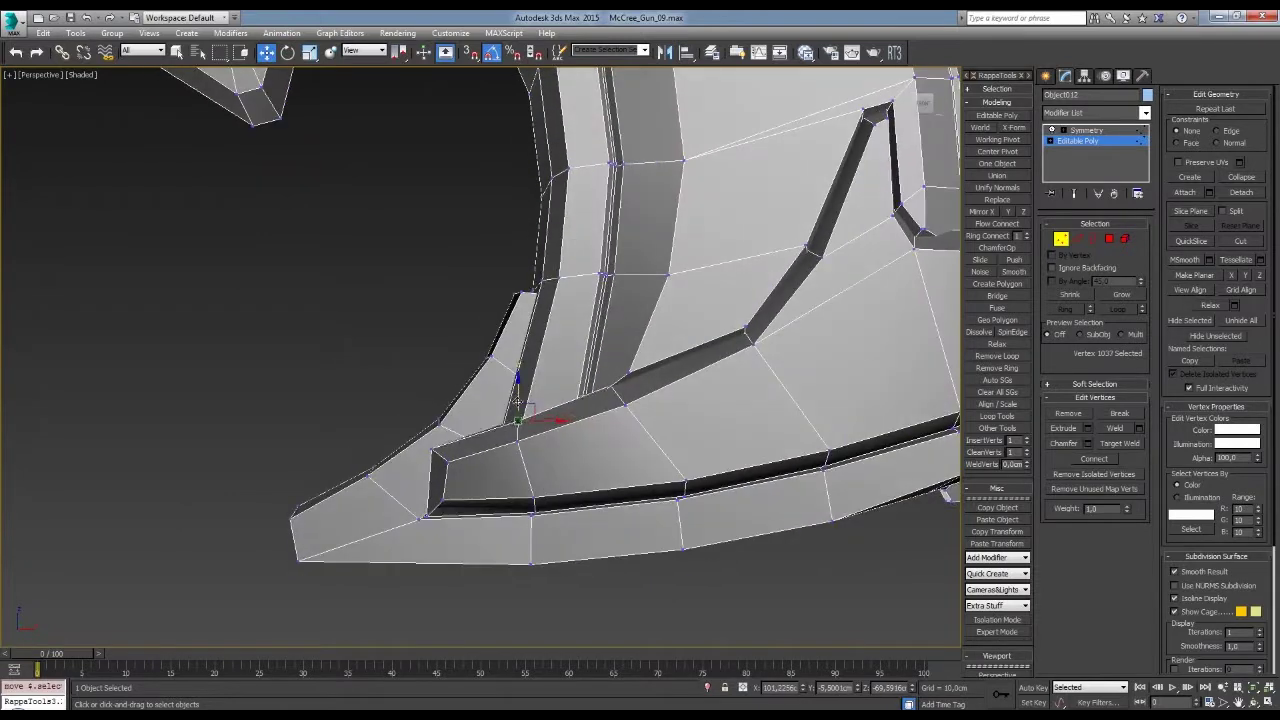
pyautogui.scroll(-3, 700, 450)
pyautogui.click(744, 494)
pyautogui.click(680, 371)
pyautogui.scroll(5, 824, 352)
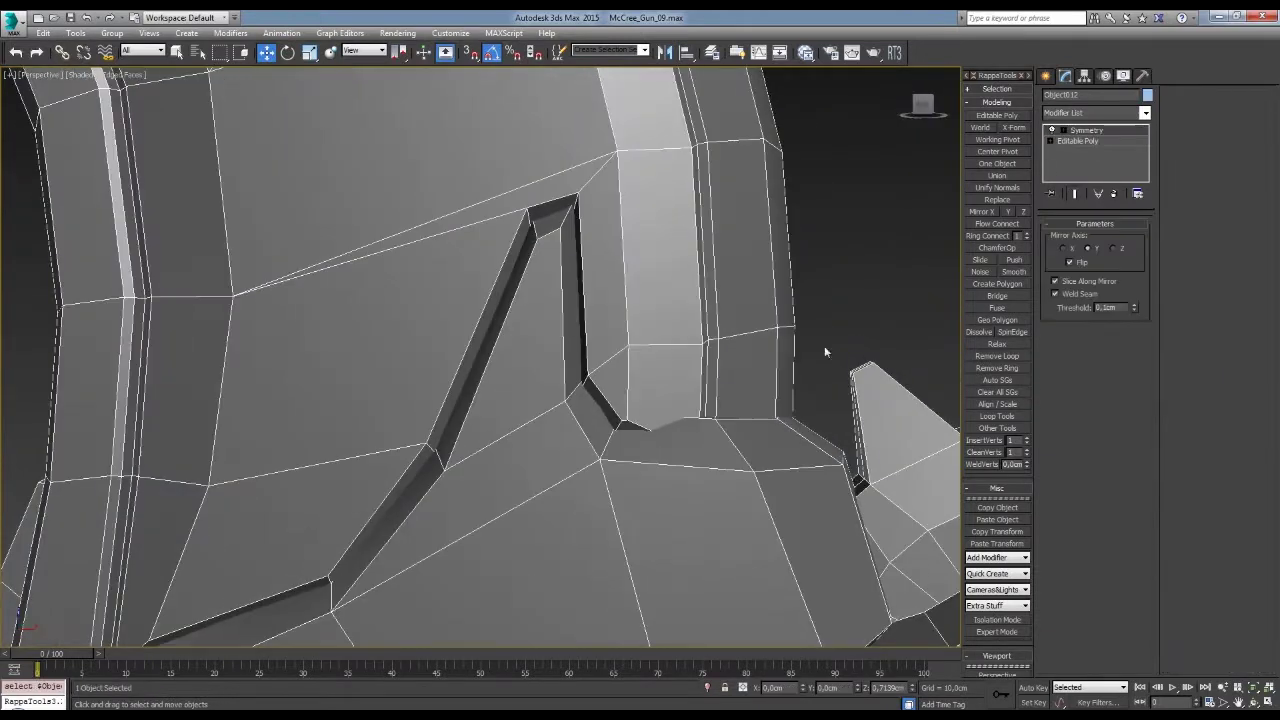
pyautogui.moveTo(735, 416)
pyautogui.keyDown('alt'); pyautogui.mouseDown(button='middle')
pyautogui.moveTo(654, 416)
pyautogui.moveTo(749, 391)
pyautogui.moveTo(747, 358)
pyautogui.mouseUp(button='middle'); pyautogui.keyUp('alt')
pyautogui.click(650, 417)
# - Select the notch edges and corner vertices, checking them in wireframe
pyautogui.press('2')
pyautogui.click(749, 391)
pyautogui.press('w')
pyautogui.press('F3')
pyautogui.keyDown('ctrl'); pyautogui.click(783, 367); pyautogui.keyUp('ctrl')
pyautogui.press('F3')
pyautogui.press('F3')
pyautogui.press('F3')
pyautogui.press('1')
pyautogui.moveTo(865, 352); pyautogui.dragTo(585, 275)
pyautogui.press('F3')
pyautogui.moveTo(877, 354)
pyautogui.keyDown('alt'); pyautogui.mouseDown(button='middle')
pyautogui.moveTo(857, 350)
pyautogui.moveTo(780, 400)
pyautogui.mouseUp(button='middle'); pyautogui.keyUp('alt')
pyautogui.press('F3')
pyautogui.press('F3')
pyautogui.press('F3')
pyautogui.press('F3')
pyautogui.press('F3')
pyautogui.click(775, 350)
pyautogui.moveTo(775, 350)
pyautogui.keyDown('alt'); pyautogui.mouseDown(button='middle')
pyautogui.moveTo(738, 430)
pyautogui.moveTo(672, 347)
pyautogui.moveTo(664, 367)
pyautogui.mouseUp(button='middle'); pyautogui.keyUp('alt')
pyautogui.press('F3')
pyautogui.click(672, 348)
pyautogui.press('F3')
pyautogui.press('2')
pyautogui.press('F3')
pyautogui.press('F3')
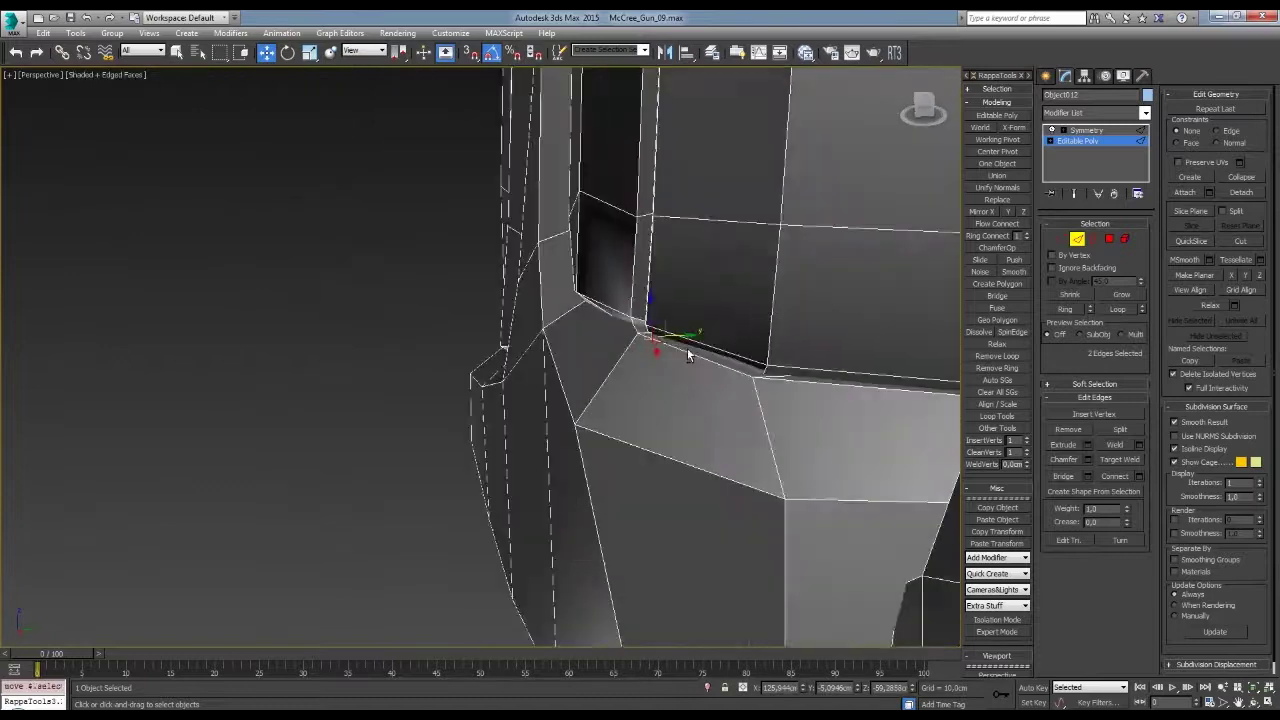
# - Check the Symmetry settings and narrow the grip-joint edge selection to two edges
pyautogui.scroll(3, 635, 357)
pyautogui.scroll(2, 640, 358)
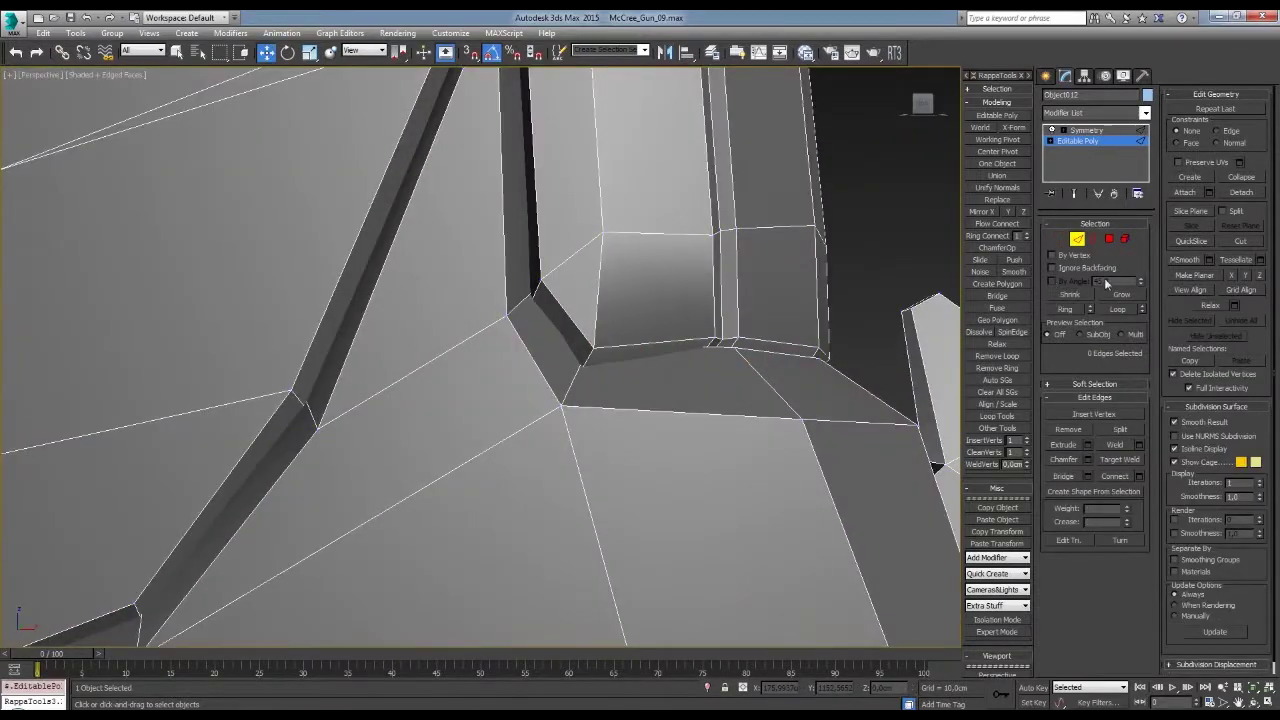
pyautogui.click(1086, 130)
pyautogui.keyDown('alt'); pyautogui.moveTo(731, 371); pyautogui.dragTo(758, 320, button='middle'); pyautogui.keyUp('alt')
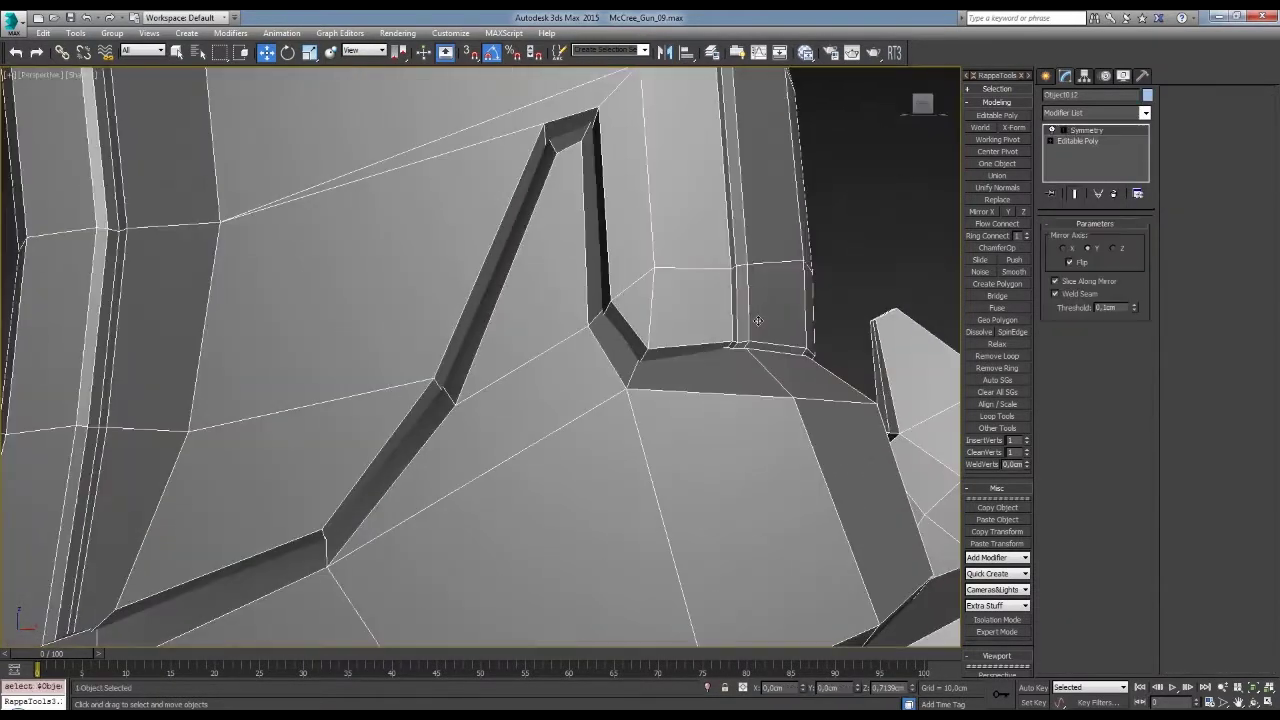
pyautogui.click(1069, 239)
pyautogui.moveTo(837, 306)
pyautogui.keyDown('alt'); pyautogui.mouseDown(button='middle')
pyautogui.moveTo(777, 306)
pyautogui.moveTo(791, 297)
pyautogui.moveTo(710, 337)
pyautogui.moveTo(730, 370)
pyautogui.moveTo(665, 240)
pyautogui.moveTo(672, 257)
pyautogui.moveTo(710, 245)
pyautogui.moveTo(663, 300)
pyautogui.mouseUp(button='middle'); pyautogui.keyUp('alt')
pyautogui.click(674, 258)
pyautogui.scroll(3, 728, 230)
pyautogui.scroll(-2, 715, 226)
pyautogui.click(615, 275)
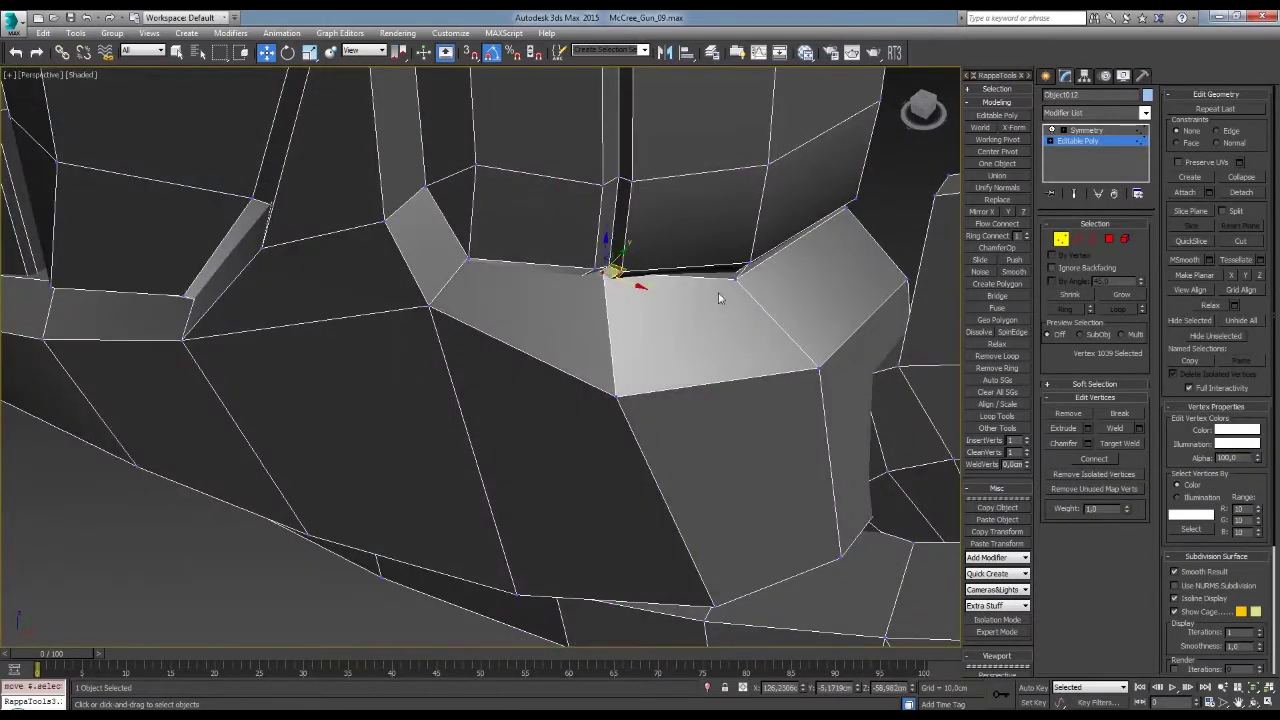
pyautogui.scroll(-2, 718, 297)
pyautogui.scroll(-3, 790, 280)
pyautogui.scroll(-3, 780, 300)
pyautogui.scroll(-4, 778, 353)
pyautogui.click(778, 353)
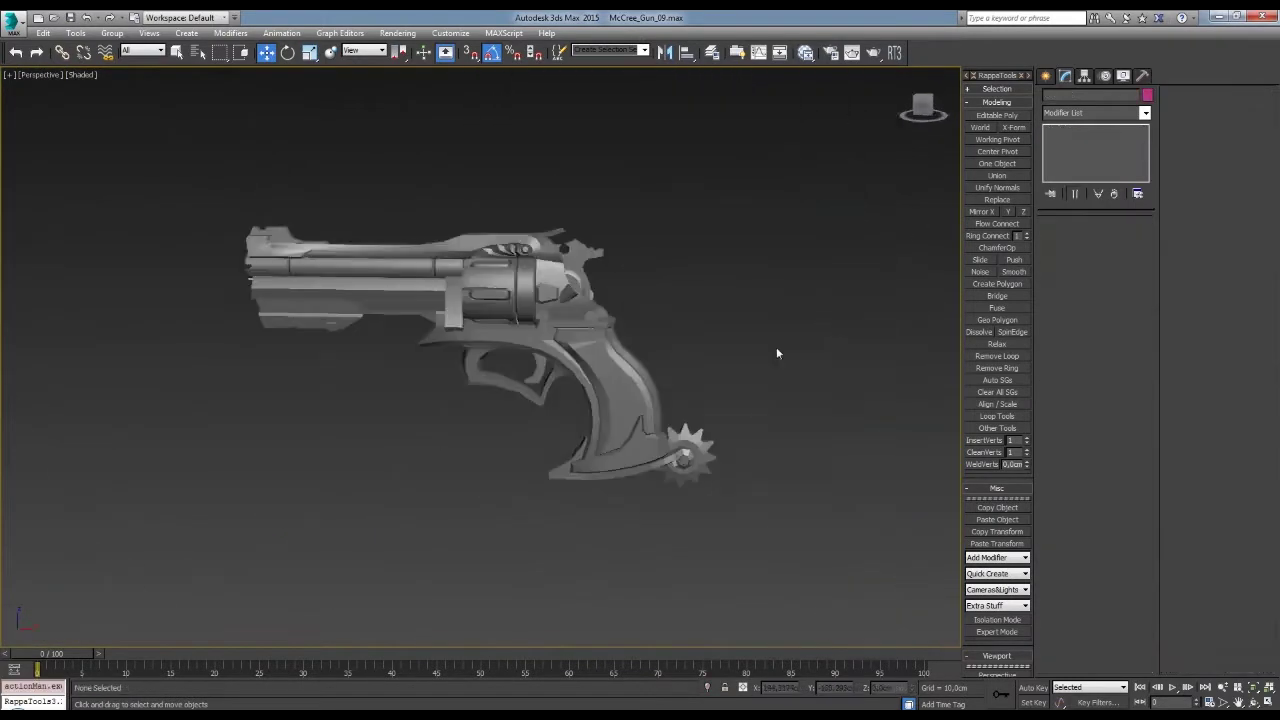
pyautogui.scroll(5, 778, 353)
pyautogui.moveTo(700, 350)
pyautogui.keyDown('alt'); pyautogui.mouseDown(button='middle')
pyautogui.moveTo(760, 330)
pyautogui.moveTo(800, 337)
pyautogui.moveTo(760, 340)
pyautogui.mouseUp(button='middle'); pyautogui.keyUp('alt')
pyautogui.click(600, 400)
# - Select three polygons on the grip side and a polygon of the spur gear
pyautogui.press('1')
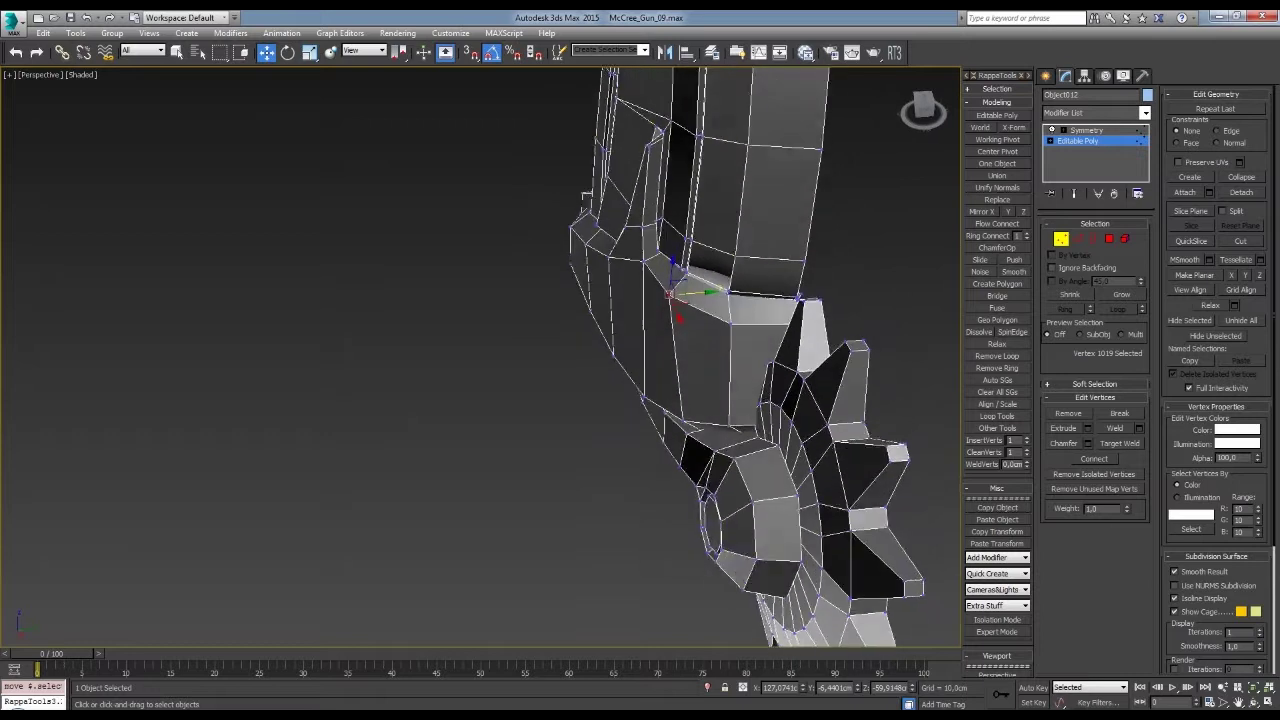
pyautogui.moveTo(749, 408)
pyautogui.keyDown('alt'); pyautogui.mouseDown(button='middle')
pyautogui.moveTo(772, 332)
pyautogui.moveTo(762, 304)
pyautogui.moveTo(823, 406)
pyautogui.moveTo(808, 150)
pyautogui.mouseUp(button='middle'); pyautogui.keyUp('alt')
pyautogui.press('4')
pyautogui.press('w')
pyautogui.click(826, 368)
pyautogui.moveTo(776, 295)
pyautogui.keyDown('alt'); pyautogui.mouseDown(button='middle')
pyautogui.moveTo(730, 271)
pyautogui.moveTo(816, 307)
pyautogui.mouseUp(button='middle'); pyautogui.keyUp('alt')
pyautogui.moveTo(808, 350)
pyautogui.keyDown('alt'); pyautogui.mouseDown(button='middle')
pyautogui.moveTo(748, 325)
pyautogui.moveTo(808, 323)
pyautogui.moveTo(840, 352)
pyautogui.moveTo(823, 309)
pyautogui.moveTo(709, 286)
pyautogui.moveTo(708, 345)
pyautogui.moveTo(723, 343)
pyautogui.moveTo(805, 494)
pyautogui.moveTo(752, 389)
pyautogui.moveTo(712, 374)
pyautogui.moveTo(628, 429)
pyautogui.moveTo(700, 274)
pyautogui.moveTo(692, 383)
pyautogui.moveTo(650, 395)
pyautogui.mouseUp(button='middle'); pyautogui.keyUp('alt')
pyautogui.press('4')
pyautogui.click(815, 300)
# - Rotate the spur gear element, then deselect everything
pyautogui.press('5')
pyautogui.press('e')
pyautogui.press('1')
pyautogui.press('q')
pyautogui.press('5')
pyautogui.press('e')
pyautogui.scroll(-2, 804, 494)
pyautogui.press('5')
pyautogui.click(752, 389)
# - Select the frame's barrel-top strip and front sight polygons for smoothing
pyautogui.scroll(3, 650, 395)
pyautogui.click(760, 420)
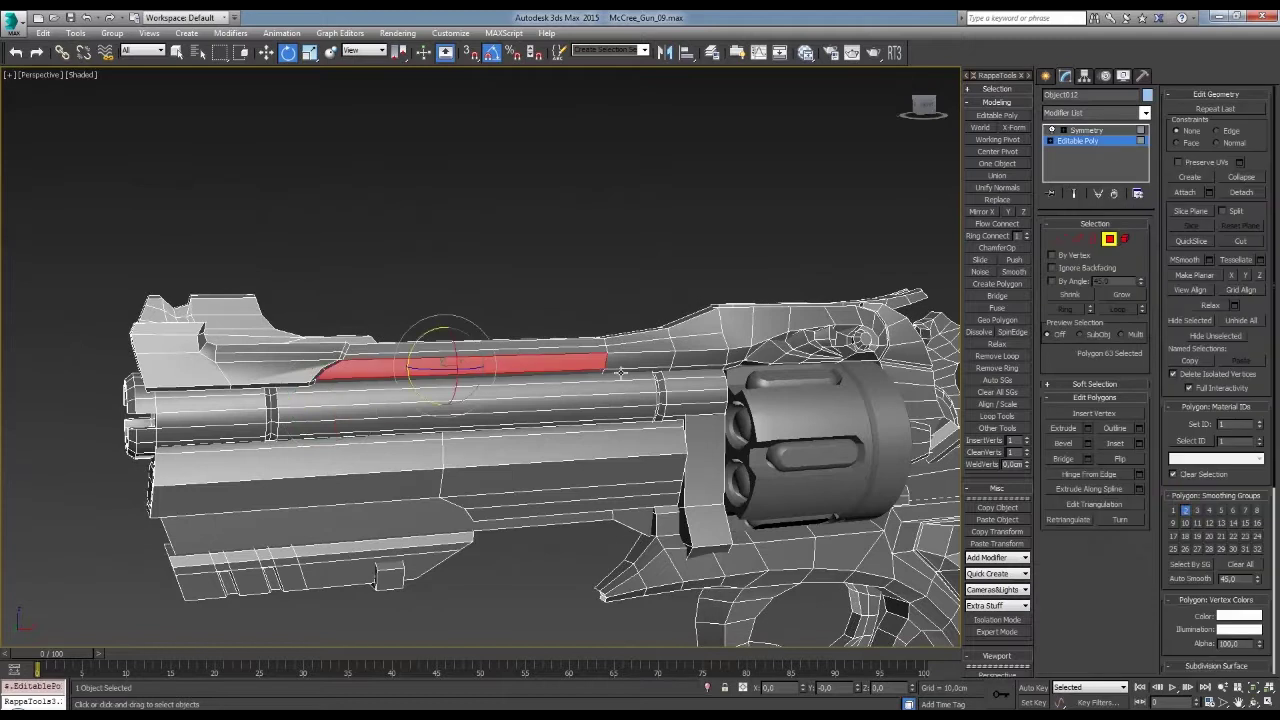
pyautogui.keyDown('shift'); pyautogui.click(700, 368); pyautogui.keyUp('shift')
pyautogui.scroll(2, 748, 328)
pyautogui.keyDown('alt'); pyautogui.moveTo(848, 340); pyautogui.dragTo(760, 352, button='middle'); pyautogui.keyUp('alt')
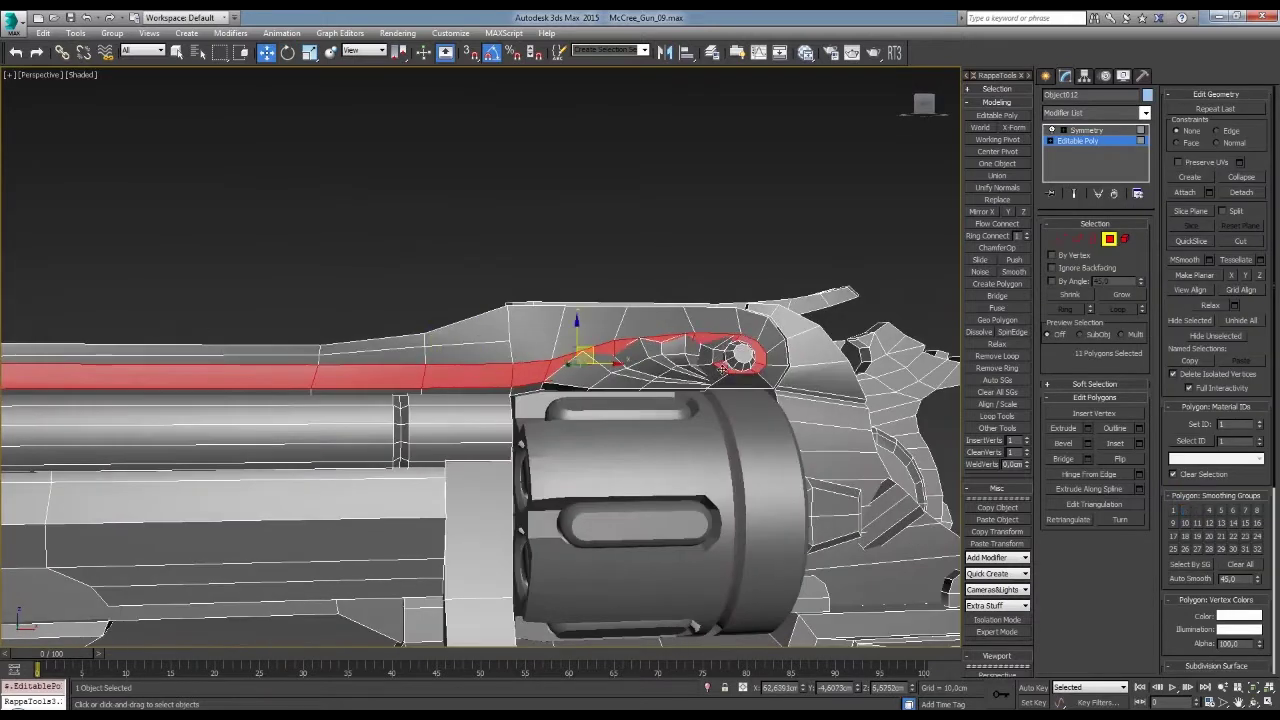
pyautogui.keyDown('alt'); pyautogui.moveTo(700, 400); pyautogui.dragTo(520, 410, button='middle'); pyautogui.keyUp('alt')
pyautogui.click(497, 410)
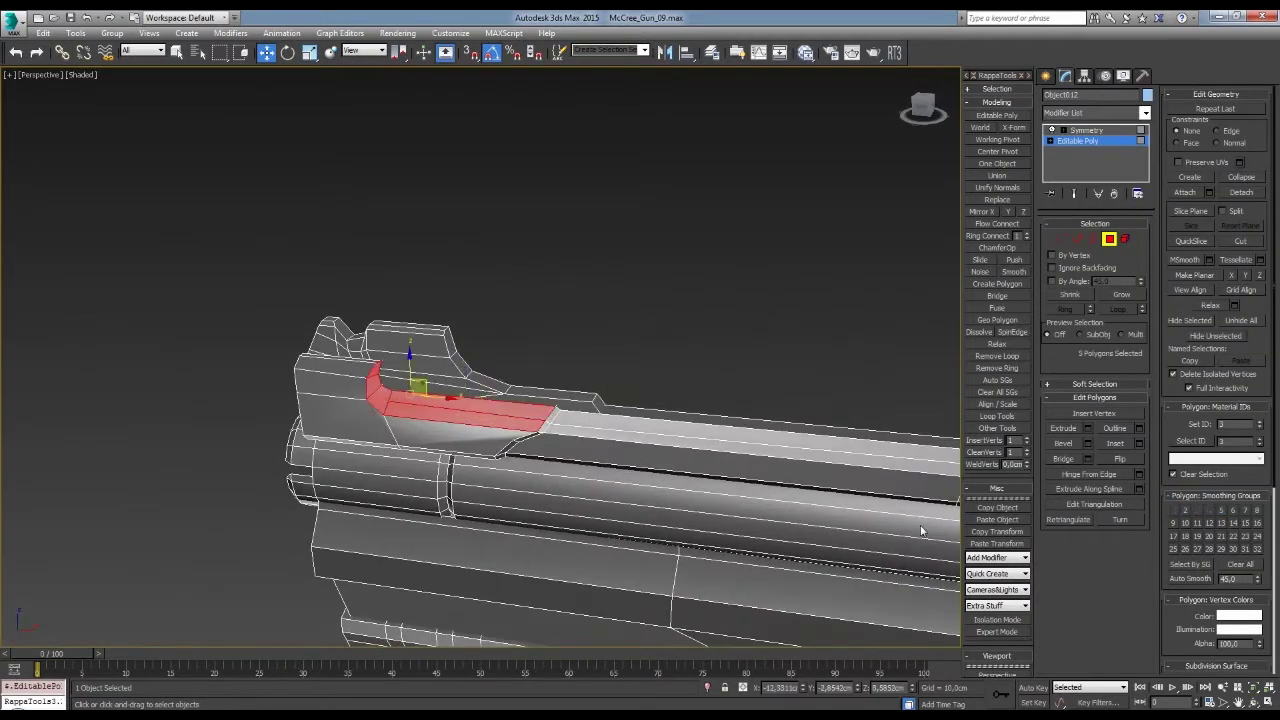
pyautogui.click(840, 273)
pyautogui.scroll(2, 636, 428)
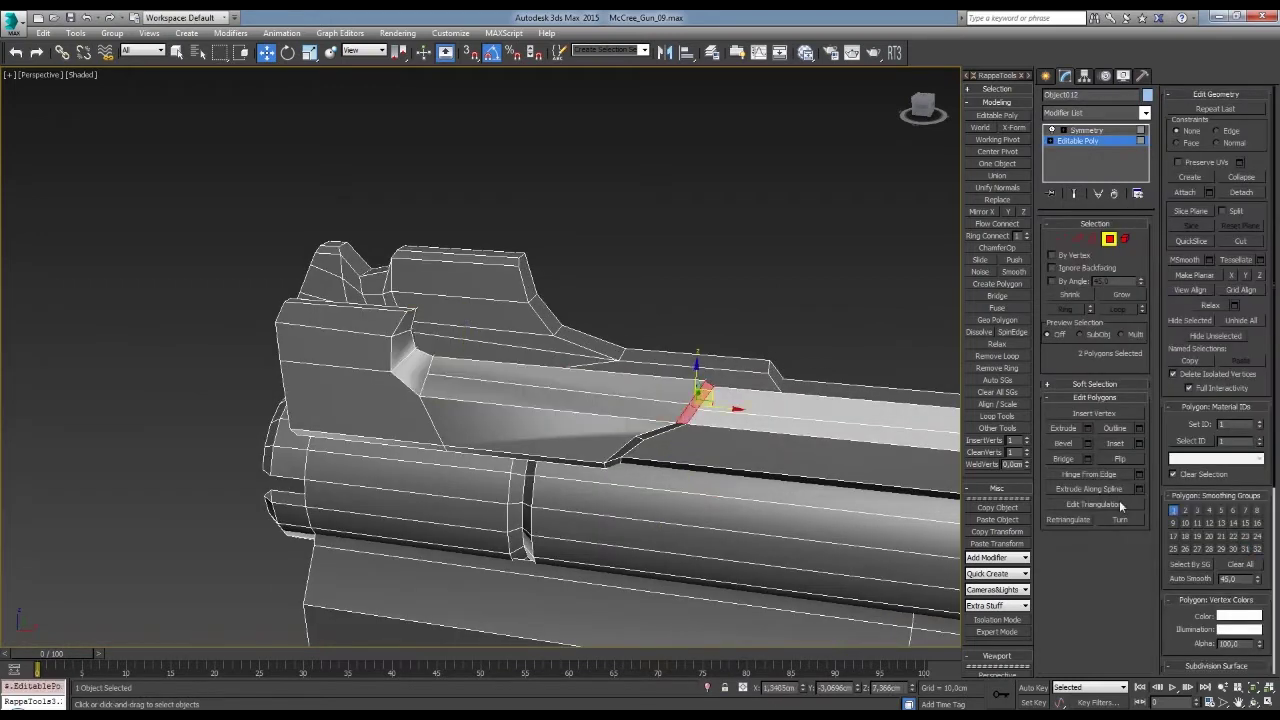
pyautogui.press('z')
# - Select the frame strip above the cylinder, then clear the selection and review the revolver
pyautogui.keyDown('alt'); pyautogui.moveTo(863, 313); pyautogui.dragTo(820, 330, button='middle'); pyautogui.keyUp('alt')
pyautogui.scroll(5, 692, 261)
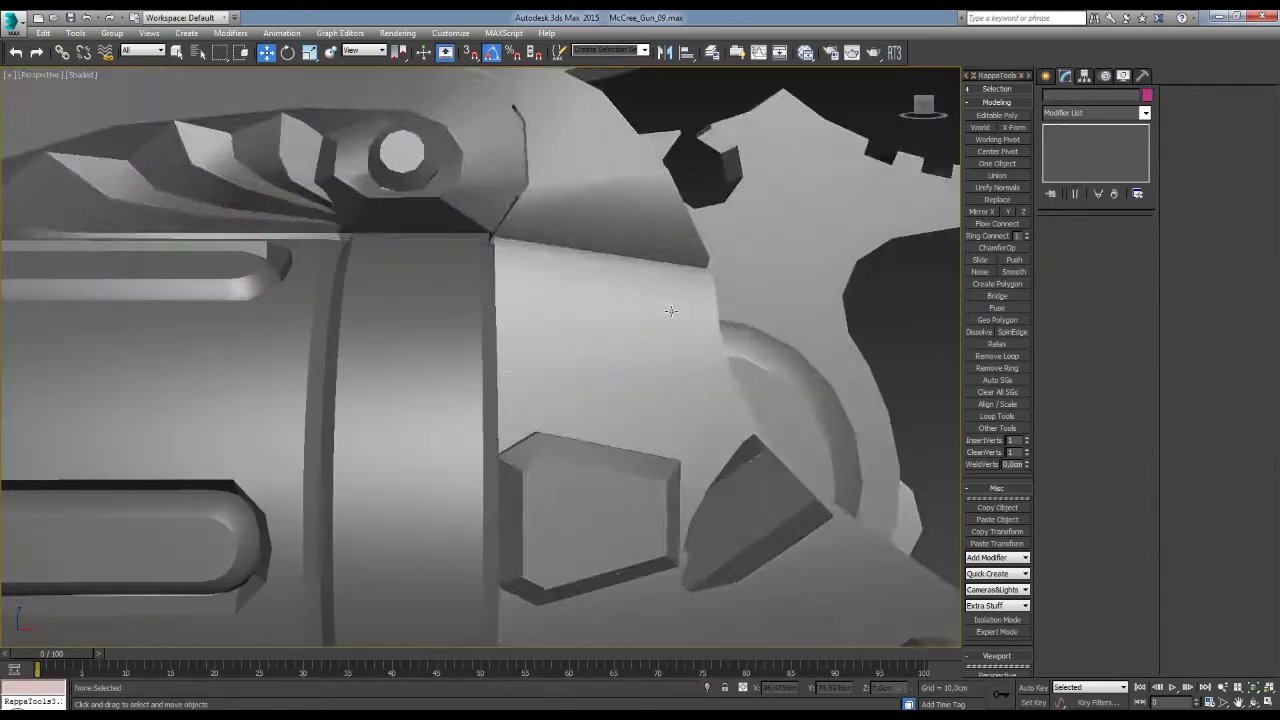
pyautogui.click(692, 261)
pyautogui.keyDown('alt'); pyautogui.moveTo(692, 261); pyautogui.dragTo(694, 276, button='middle'); pyautogui.keyUp('alt')
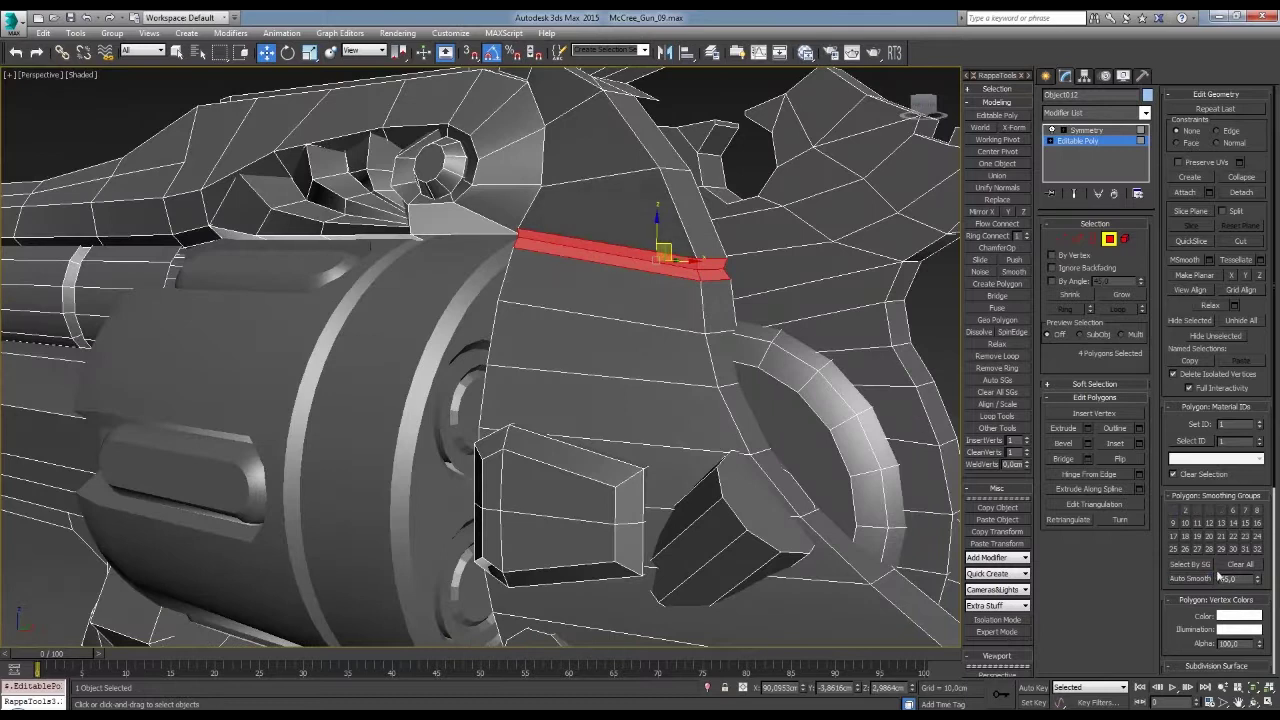
pyautogui.hotkey('ctrl', 'd')
pyautogui.scroll(-5, 753, 358)
pyautogui.scroll(-5, 753, 358)
pyautogui.keyDown('alt'); pyautogui.moveTo(740, 350); pyautogui.dragTo(777, 354, button='middle'); pyautogui.keyUp('alt')
pyautogui.scroll(5, 600, 540)
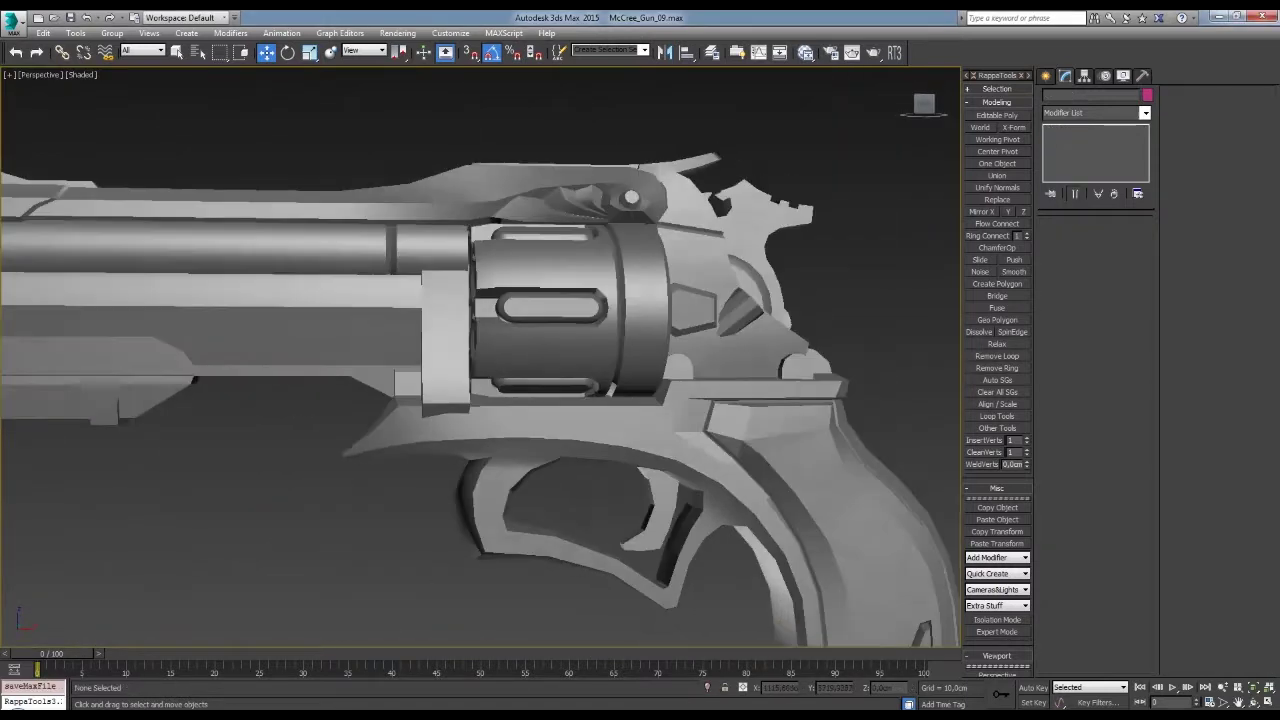
# - Isolate the revolver cylinder, add a Quad Chamfer modifier, and select its side-slot polygons
pyautogui.click(593, 343)
pyautogui.hotkey('alt', 'q')
pyautogui.press('4')
pyautogui.keyDown('alt'); pyautogui.moveTo(756, 360); pyautogui.dragTo(777, 366, button='middle'); pyautogui.keyUp('alt')
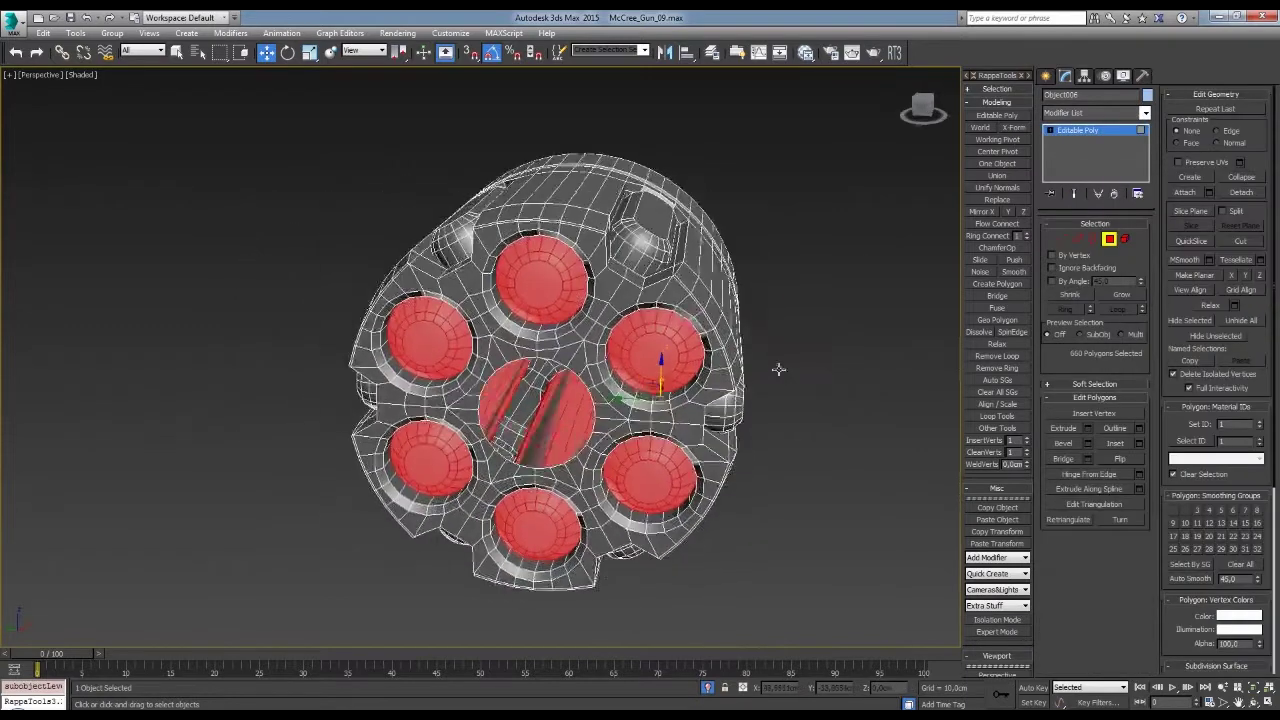
pyautogui.click(1145, 113)
pyautogui.click(1105, 244)
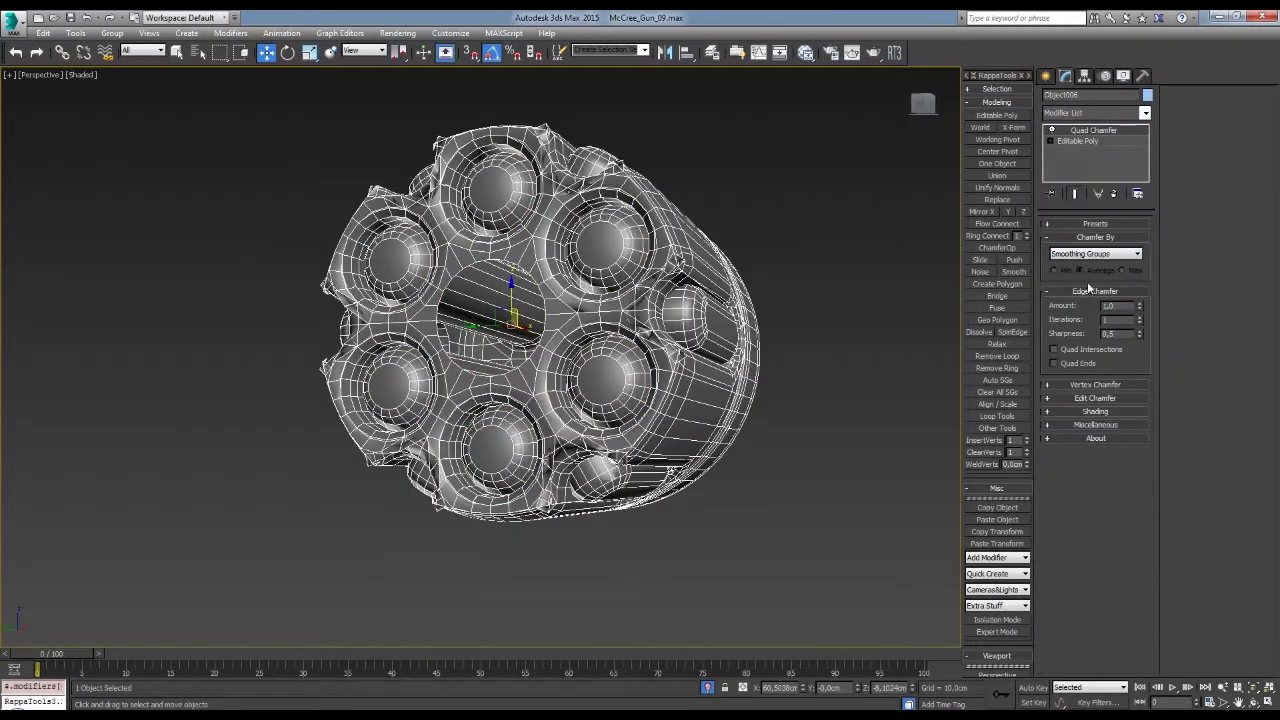
pyautogui.click(1077, 140)
pyautogui.hotkey('ctrl', 'a')
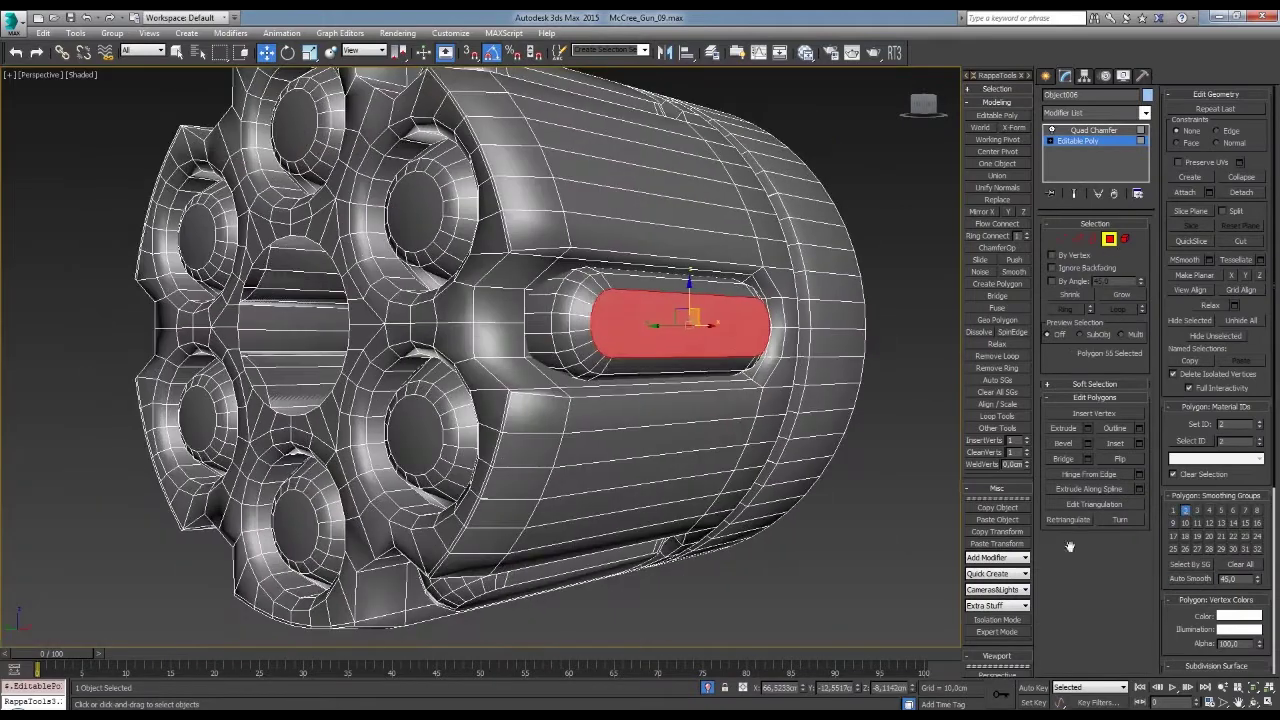
pyautogui.click(1075, 194)
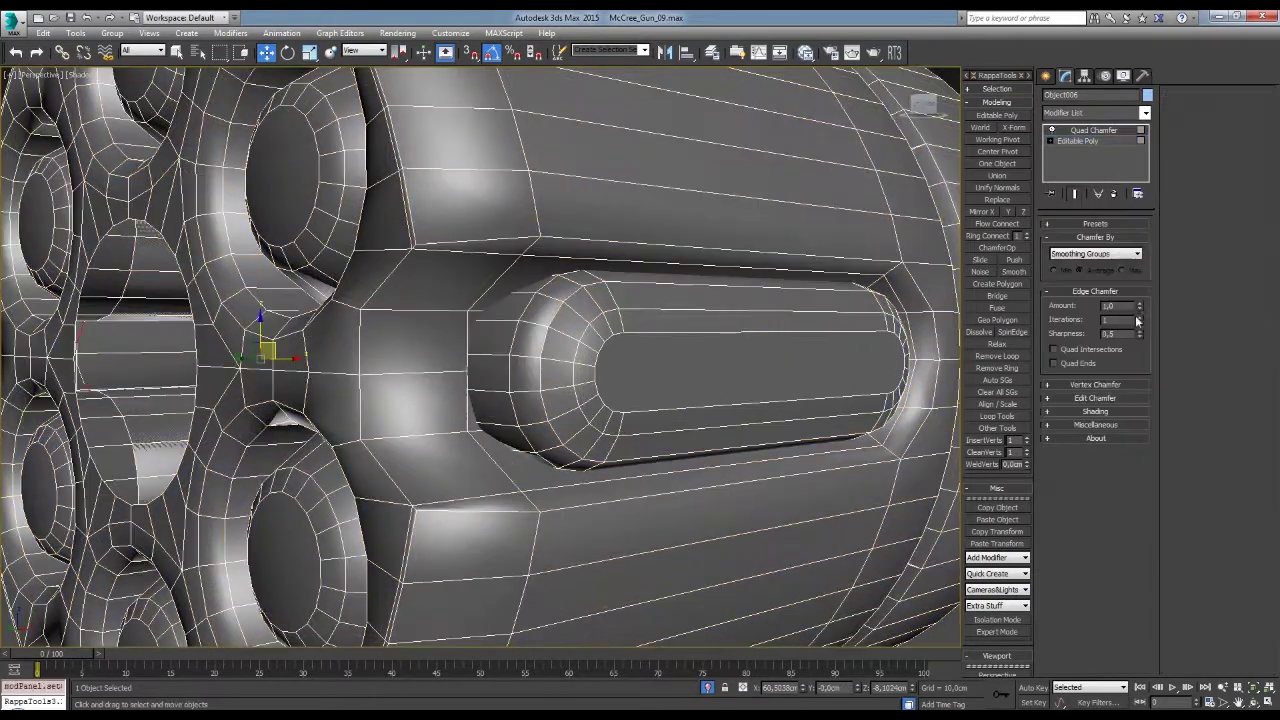
# - Add a TurboSmooth modifier to smooth the cylinder
pyautogui.click(1077, 140)
pyautogui.click(1095, 112)
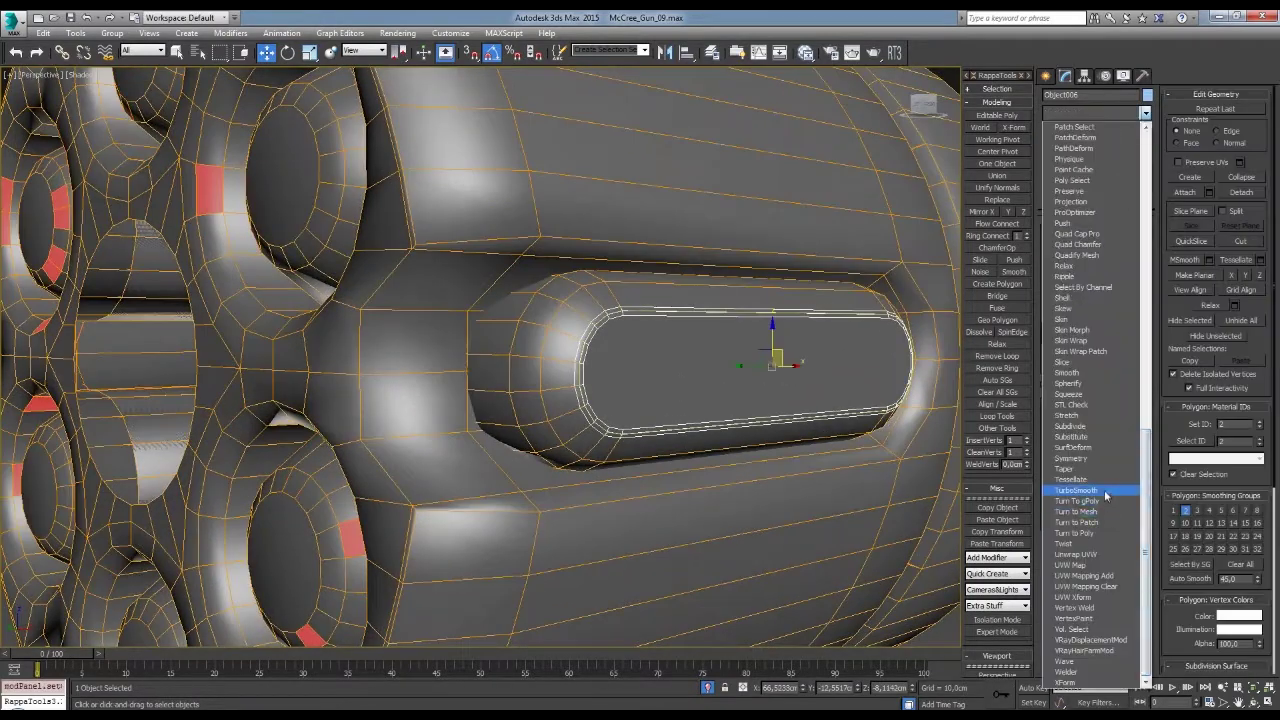
pyautogui.click(1095, 496)
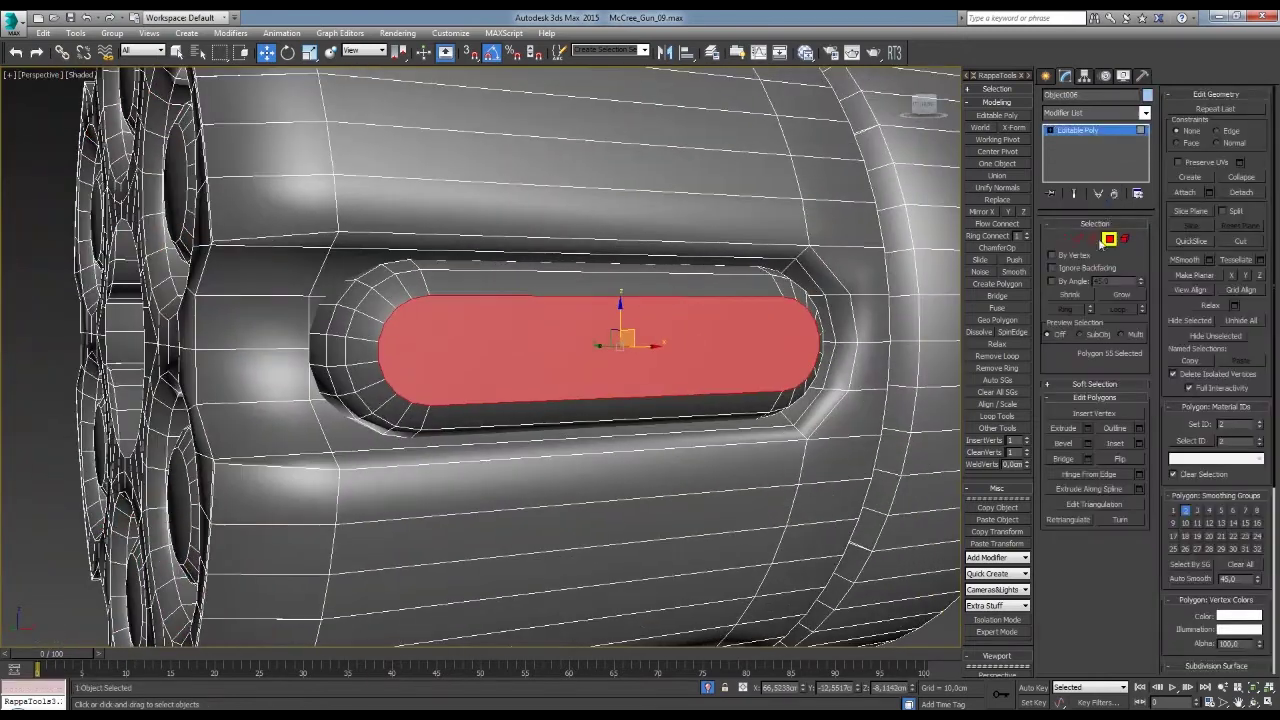
pyautogui.click(1108, 240)
# - Add a Quad Cap Pro modifier set to cap openings automatically
pyautogui.click(1145, 112)
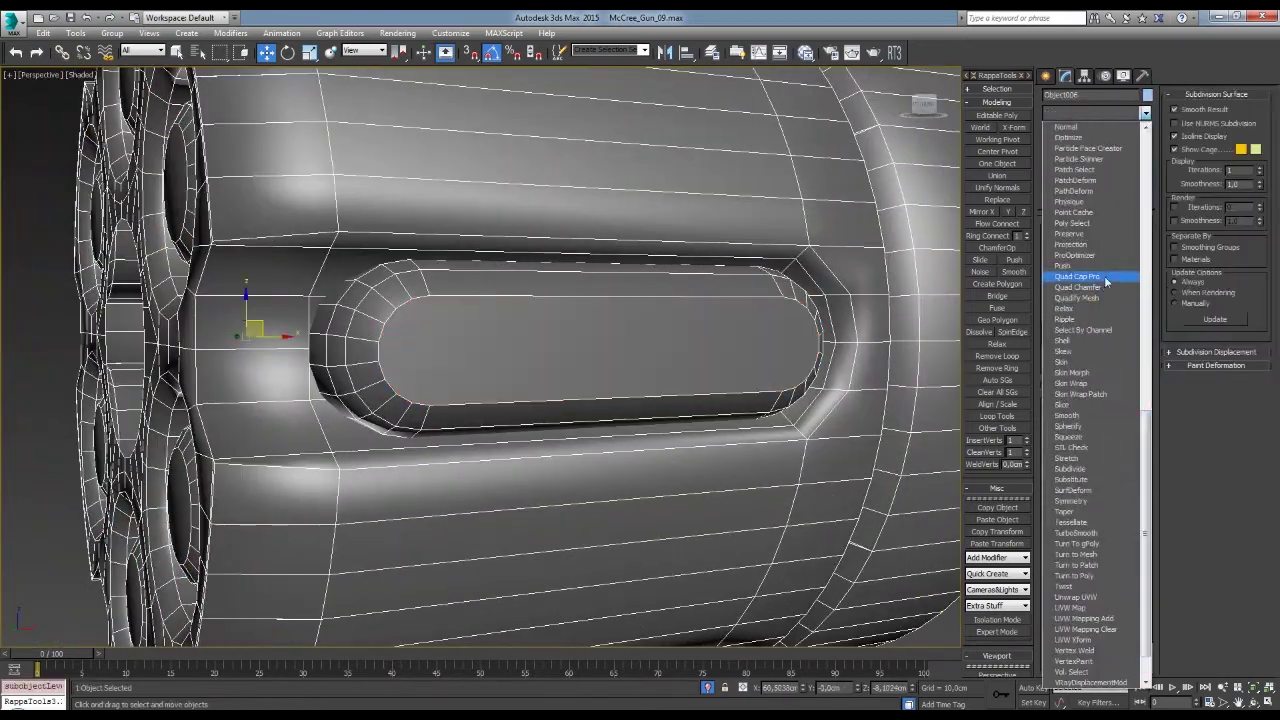
pyautogui.click(1105, 281)
pyautogui.click(1125, 250)
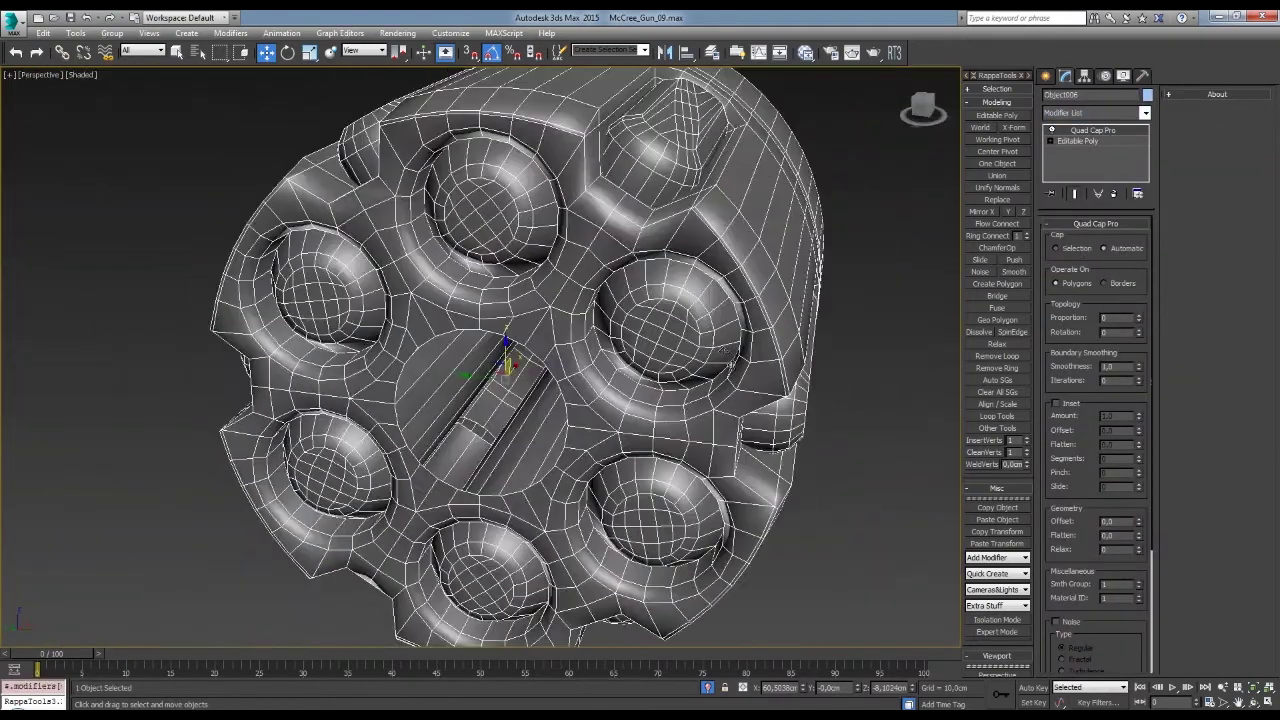
pyautogui.keyDown('alt'); pyautogui.moveTo(640, 350); pyautogui.dragTo(731, 351, button='middle'); pyautogui.keyUp('alt')
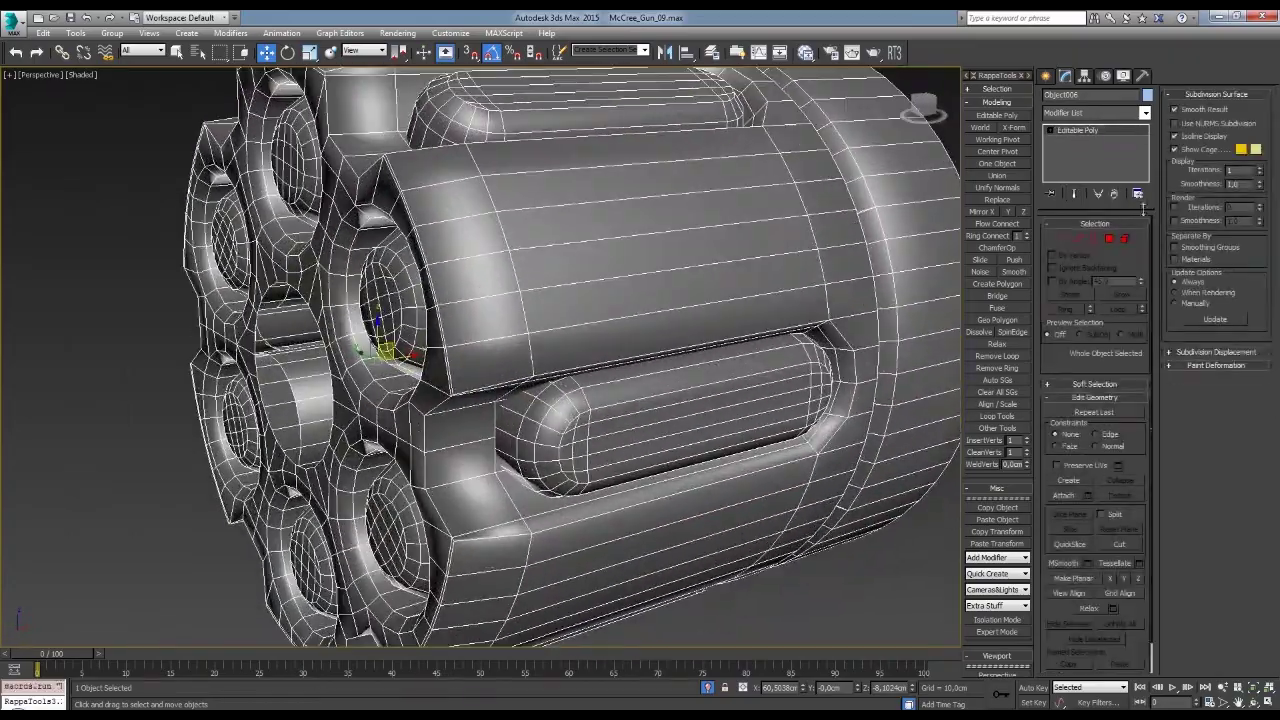
# - Add another Quad Chamfer, then select the recessed slot's polygons and the edge ring around it
pyautogui.click(1096, 112)
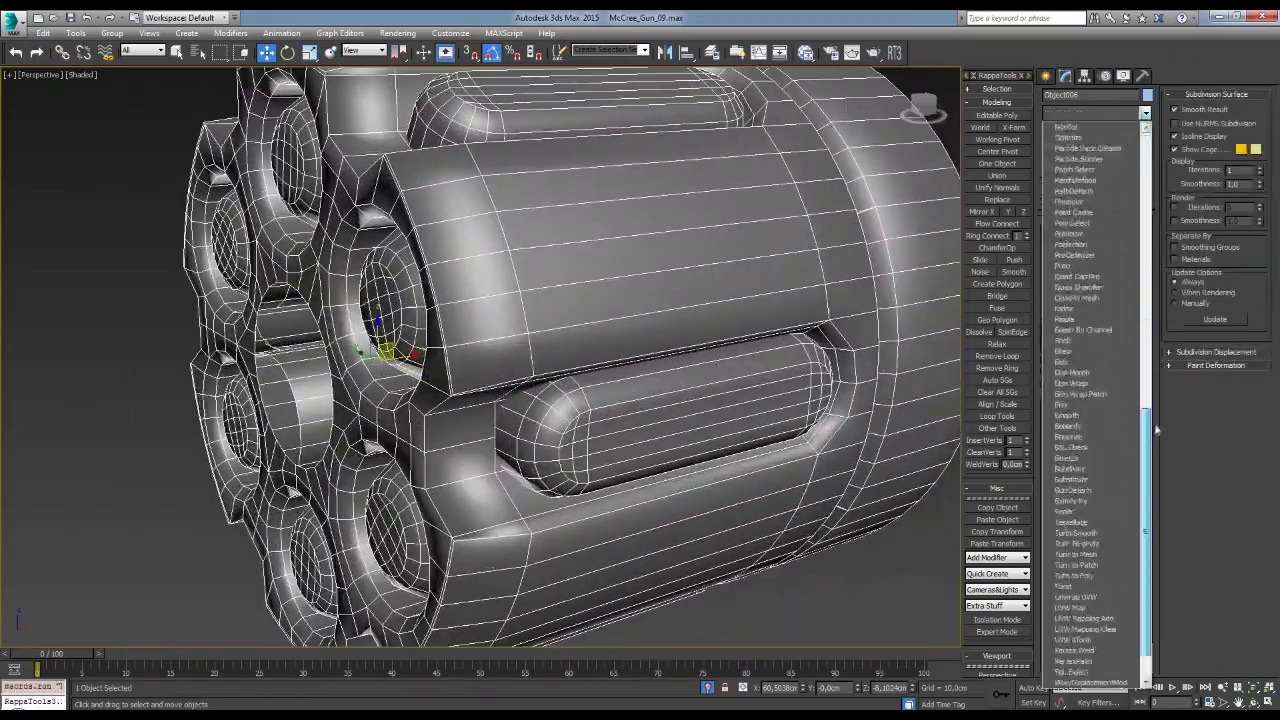
pyautogui.click(1092, 231)
pyautogui.click(1077, 140)
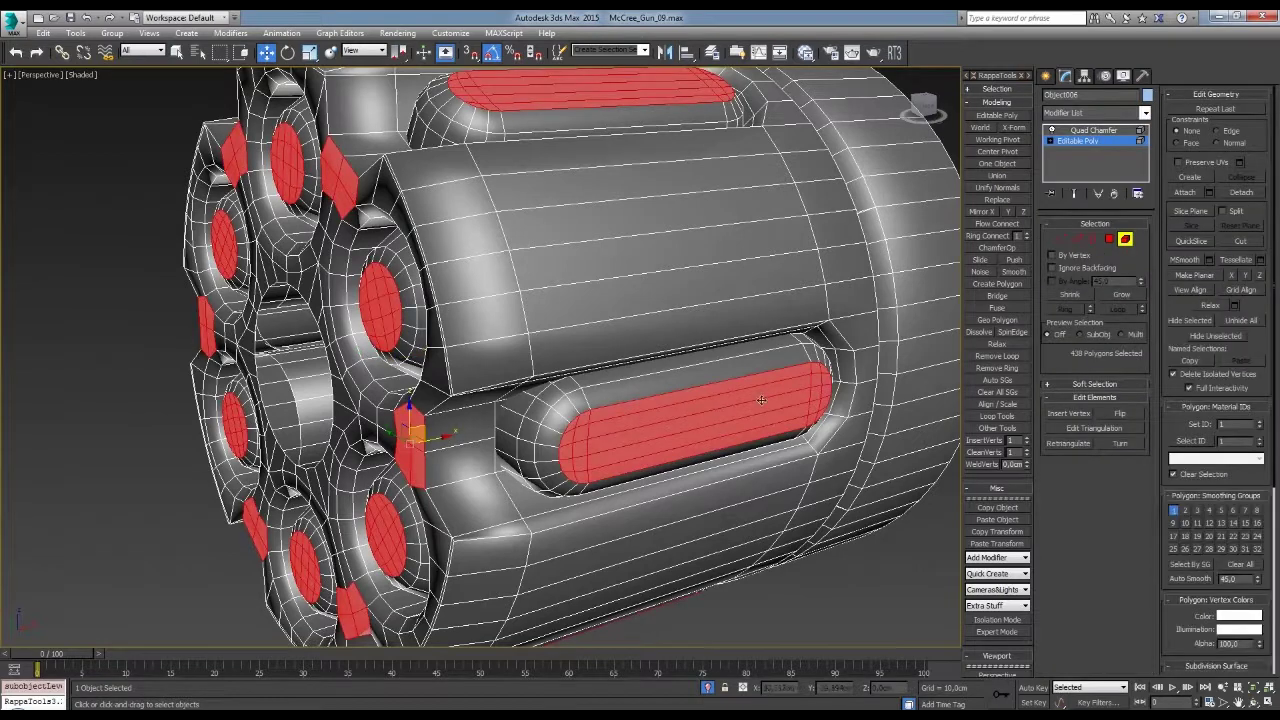
pyautogui.click(1070, 295)
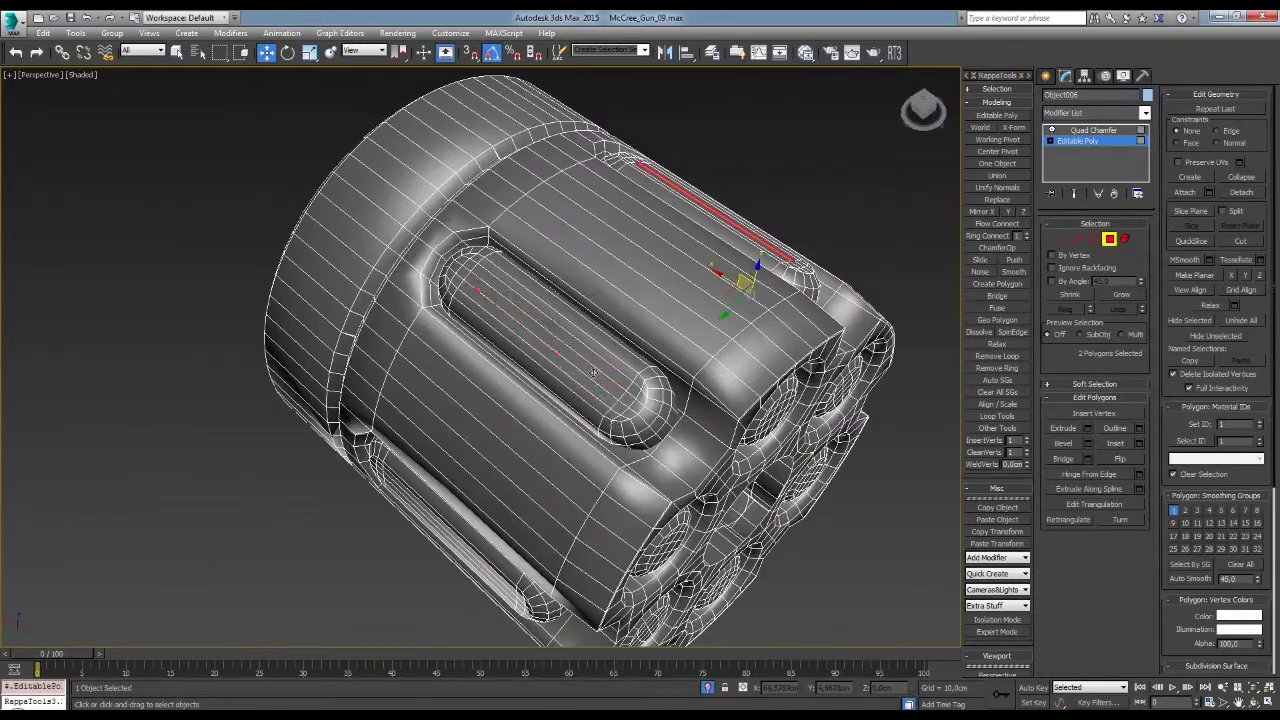
pyautogui.keyDown('alt'); pyautogui.moveTo(594, 372); pyautogui.dragTo(700, 349, button='middle'); pyautogui.keyUp('alt')
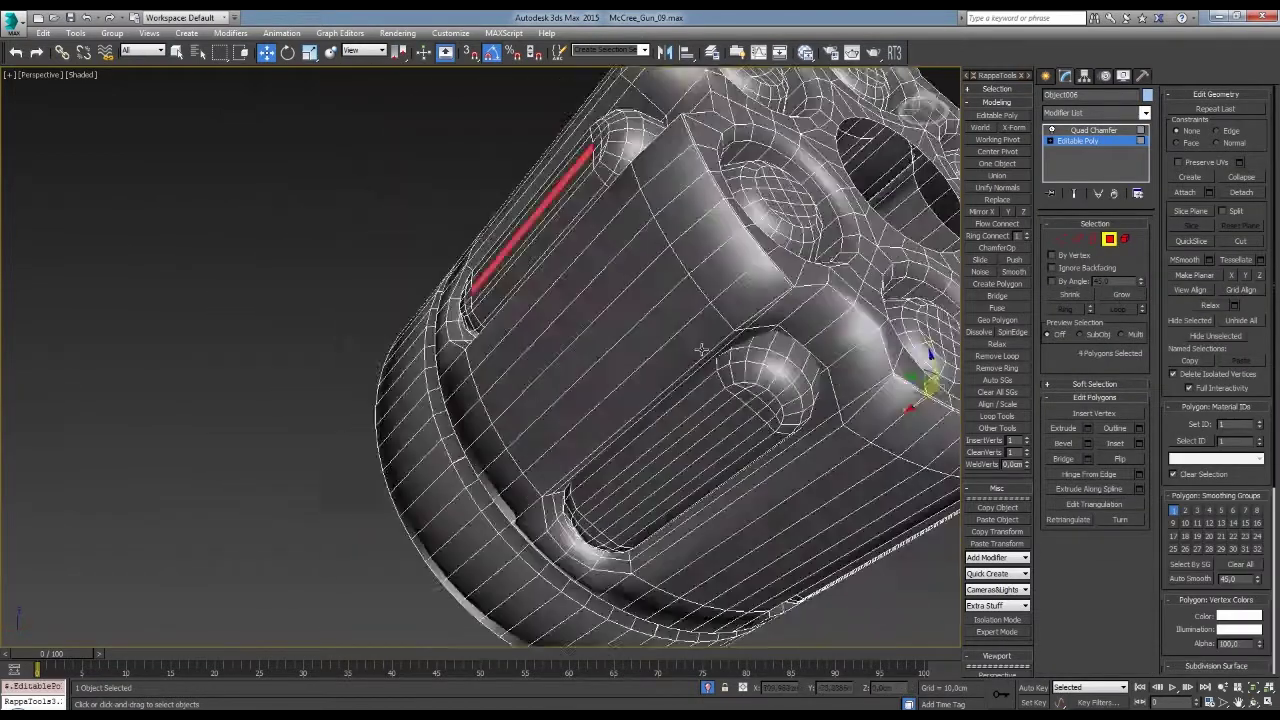
pyautogui.click(829, 222)
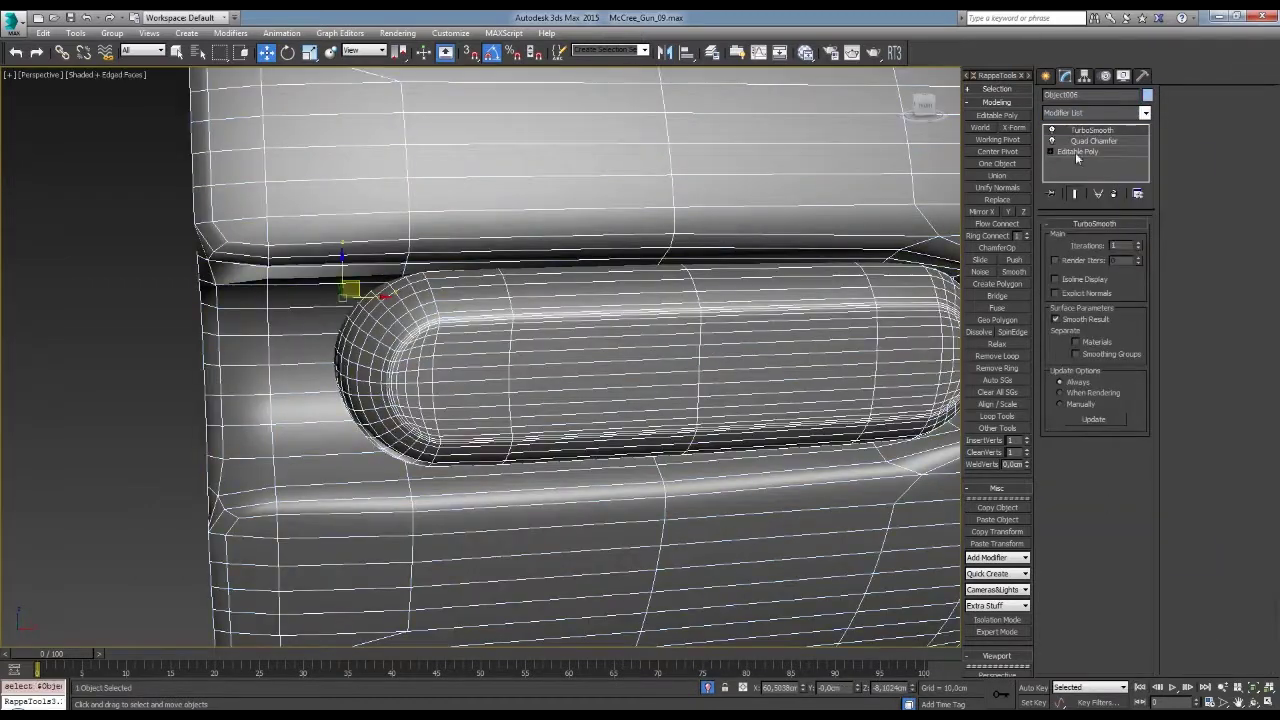
pyautogui.moveTo(774, 381)
pyautogui.keyDown('alt'); pyautogui.mouseDown(button='middle')
pyautogui.moveTo(505, 283)
pyautogui.moveTo(700, 300)
pyautogui.mouseUp(button='middle'); pyautogui.keyUp('alt')
pyautogui.click(1065, 308)
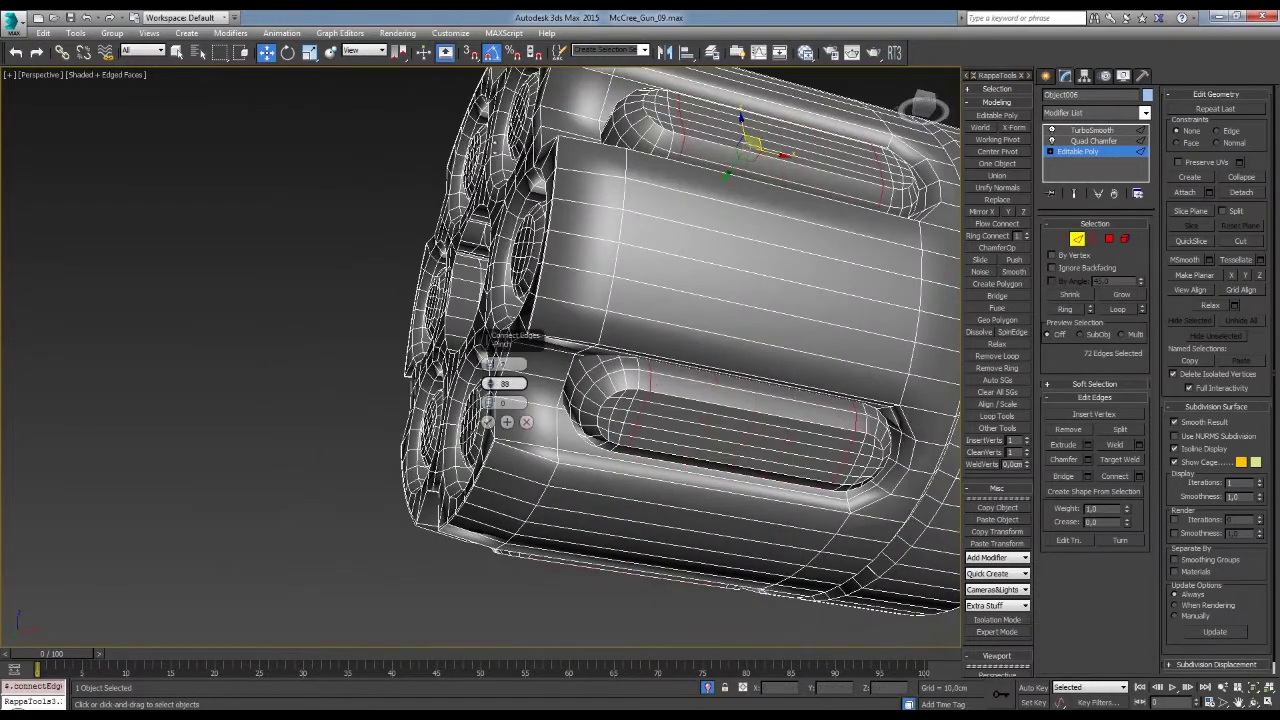
pyautogui.keyDown('alt'); pyautogui.moveTo(654, 403); pyautogui.dragTo(763, 371, button='middle'); pyautogui.keyUp('alt')
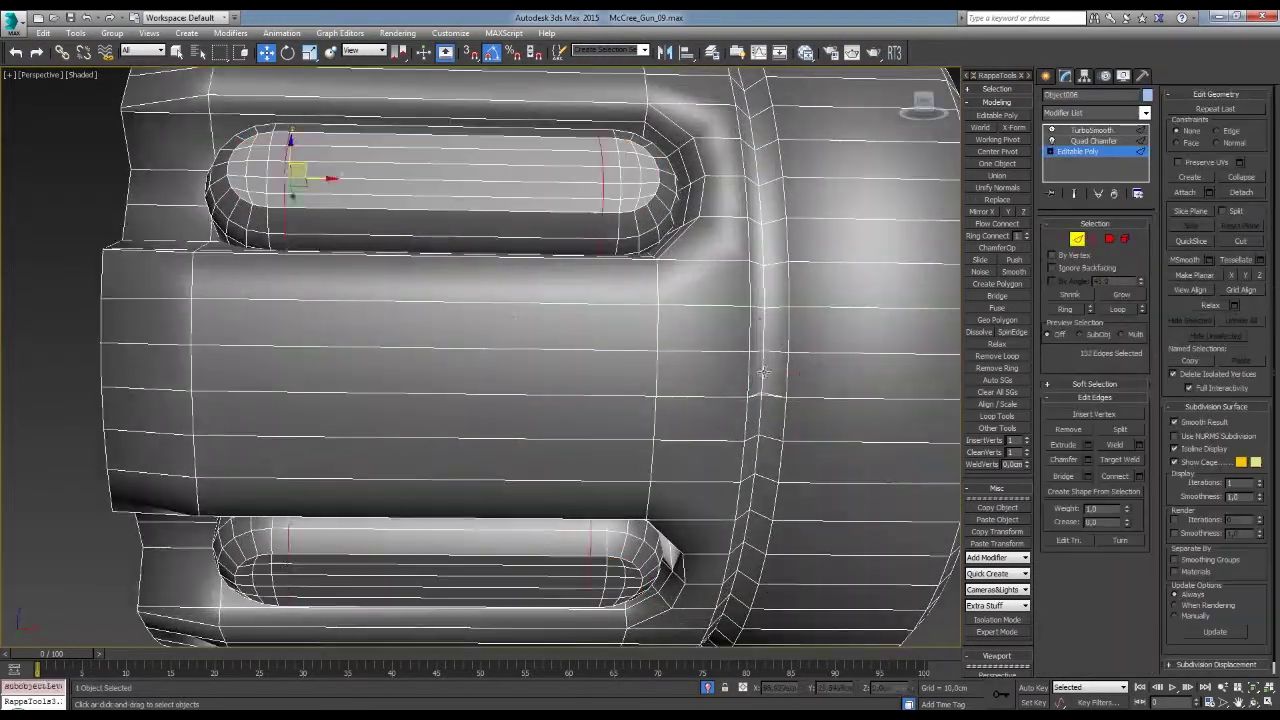
pyautogui.scroll(-3, 763, 371)
# - Select all the cylinder's vertices and weld them
pyautogui.press('1')
pyautogui.keyDown('alt'); pyautogui.moveTo(763, 394); pyautogui.dragTo(840, 373, button='middle'); pyautogui.keyUp('alt')
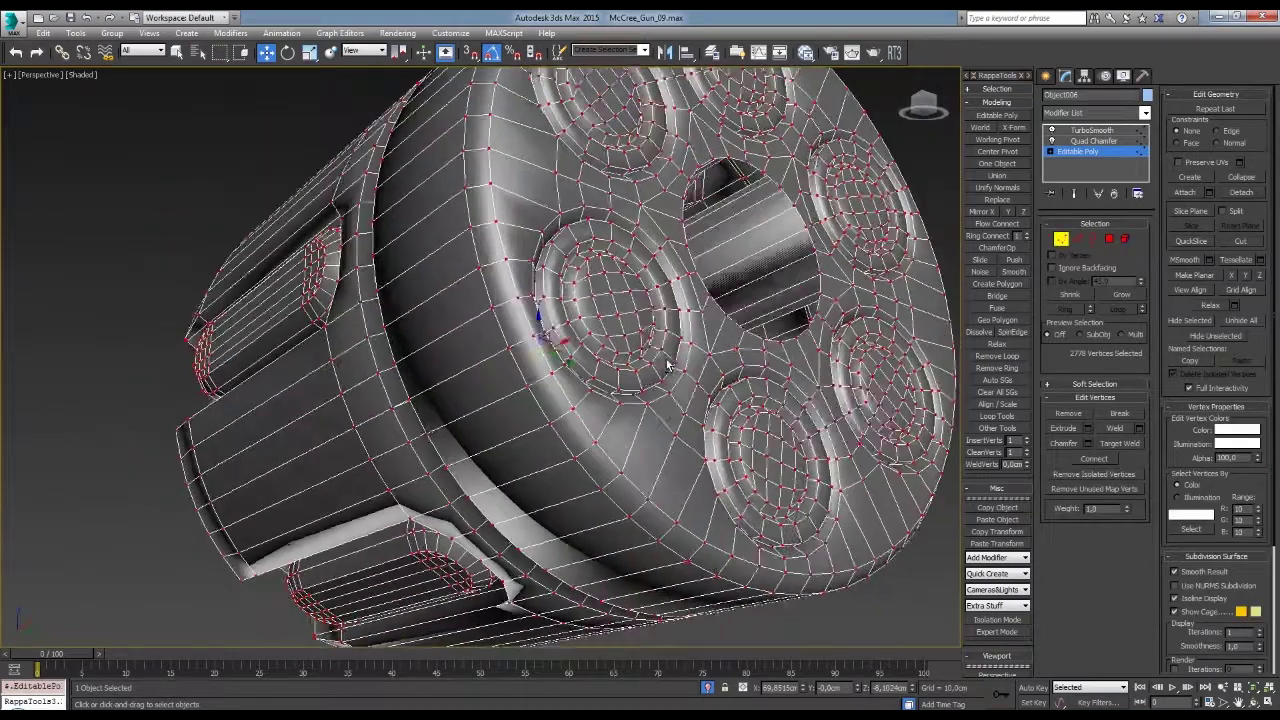
pyautogui.scroll(4, 840, 373)
pyautogui.write('001cm')
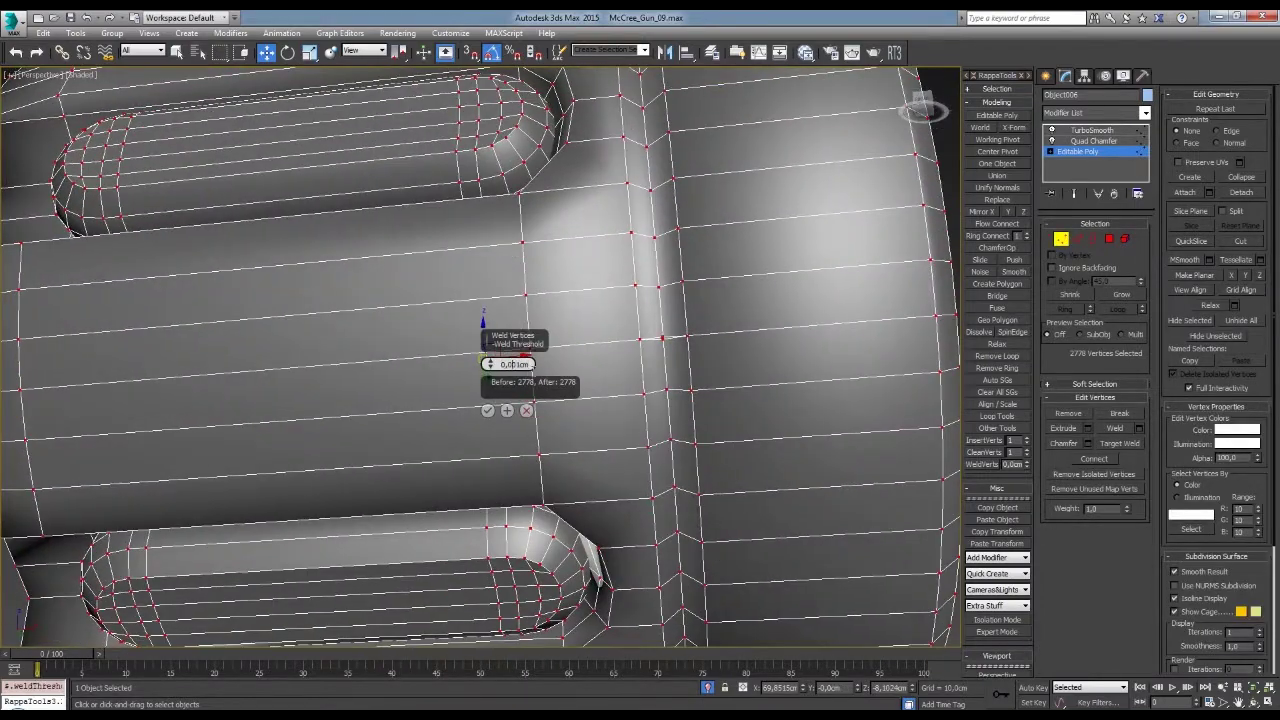
pyautogui.click(527, 411)
pyautogui.press('6')
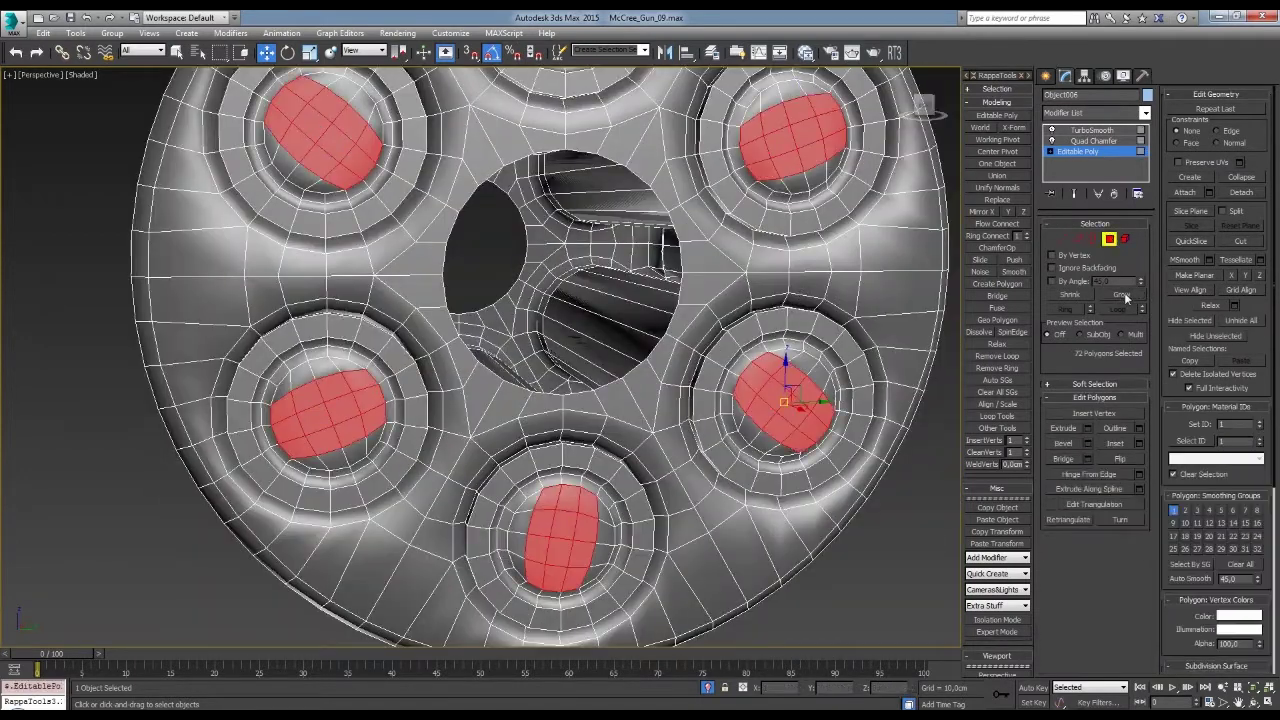
# - Select the strip polygons inside the drum's slots, including the top strip, and preview the smoothing
pyautogui.click(1125, 295)
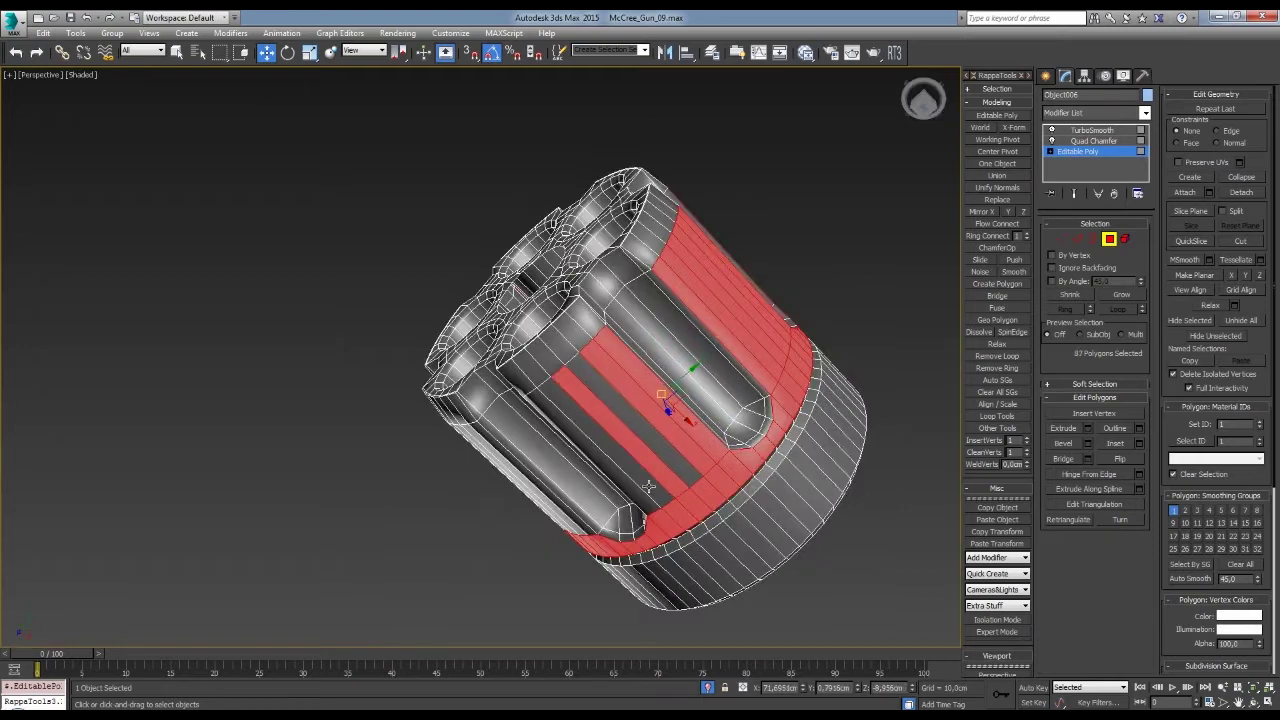
pyautogui.keyDown('alt'); pyautogui.moveTo(670, 455); pyautogui.dragTo(783, 362, button='middle'); pyautogui.keyUp('alt')
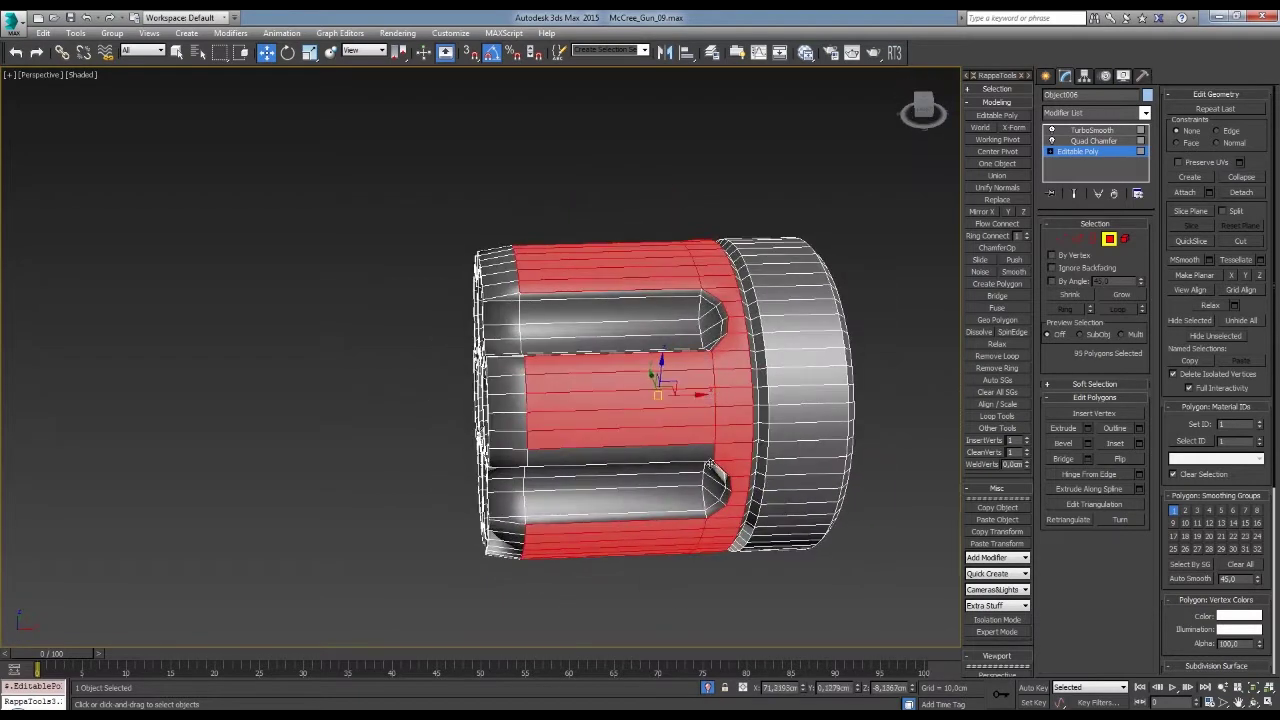
pyautogui.moveTo(733, 310)
pyautogui.keyDown('alt'); pyautogui.mouseDown(button='middle')
pyautogui.moveTo(700, 400)
pyautogui.moveTo(726, 373)
pyautogui.moveTo(700, 400)
pyautogui.moveTo(752, 220)
pyautogui.moveTo(846, 260)
pyautogui.moveTo(747, 343)
pyautogui.moveTo(760, 300)
pyautogui.moveTo(825, 298)
pyautogui.mouseUp(button='middle'); pyautogui.keyUp('alt')
pyautogui.click(666, 420)
pyautogui.click(760, 420)
pyautogui.keyDown('ctrl'); pyautogui.click(800, 292); pyautogui.keyUp('ctrl')
pyautogui.click(1092, 130)
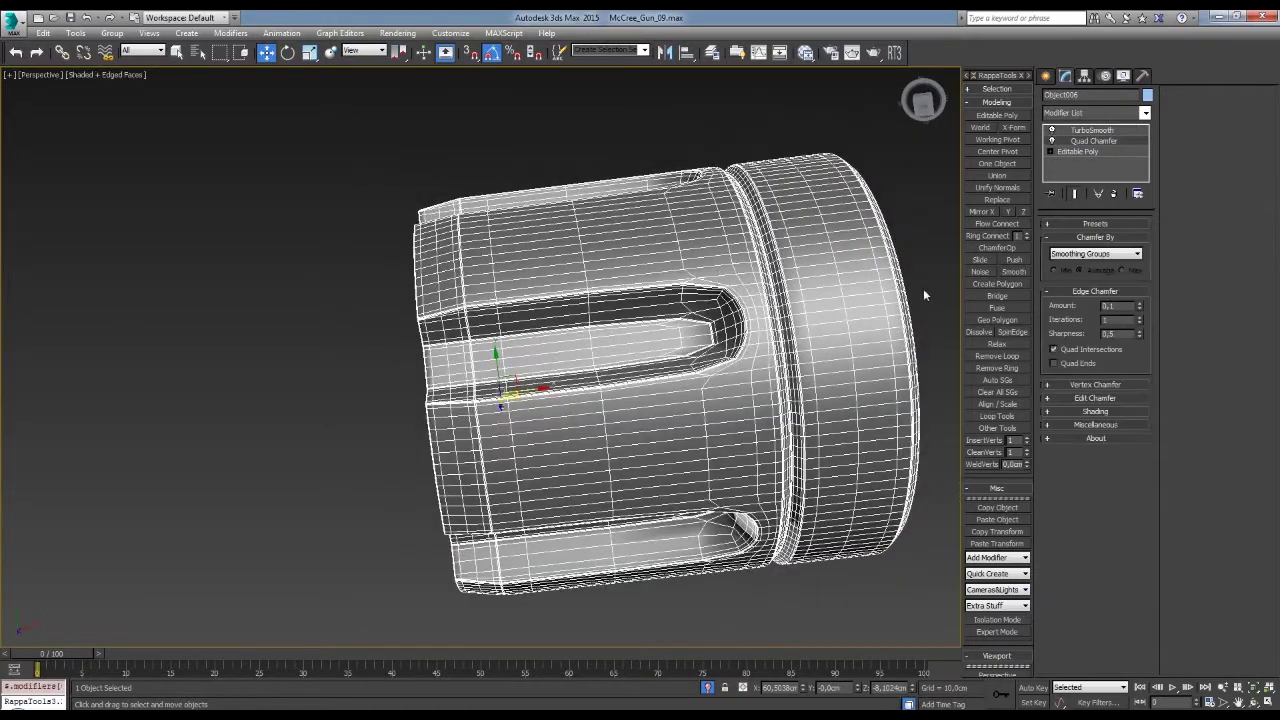
# - Connect new support edge loops across the slotted drum's edge rings
pyautogui.press('2')
pyautogui.keyDown('alt'); pyautogui.moveTo(924, 295); pyautogui.dragTo(742, 390, button='middle'); pyautogui.keyUp('alt')
pyautogui.press('F4')
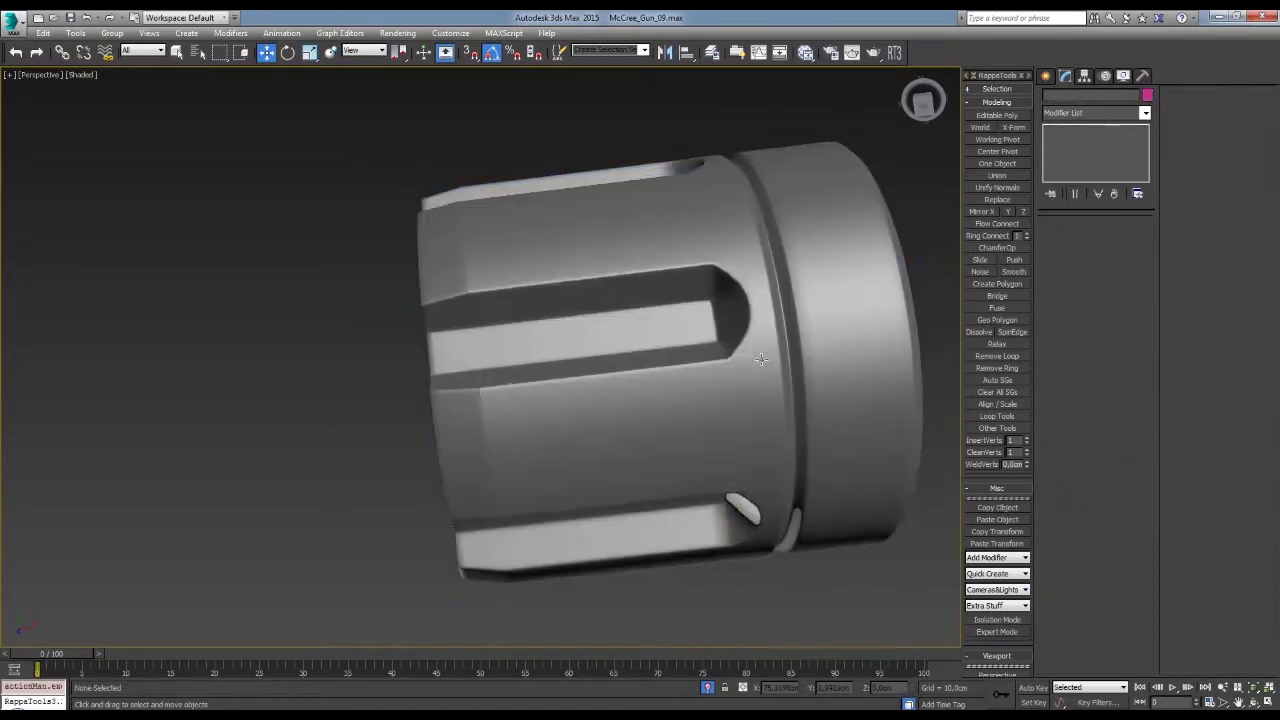
pyautogui.keyDown('alt'); pyautogui.moveTo(694, 314); pyautogui.dragTo(713, 316, button='middle'); pyautogui.keyUp('alt')
pyautogui.press('2')
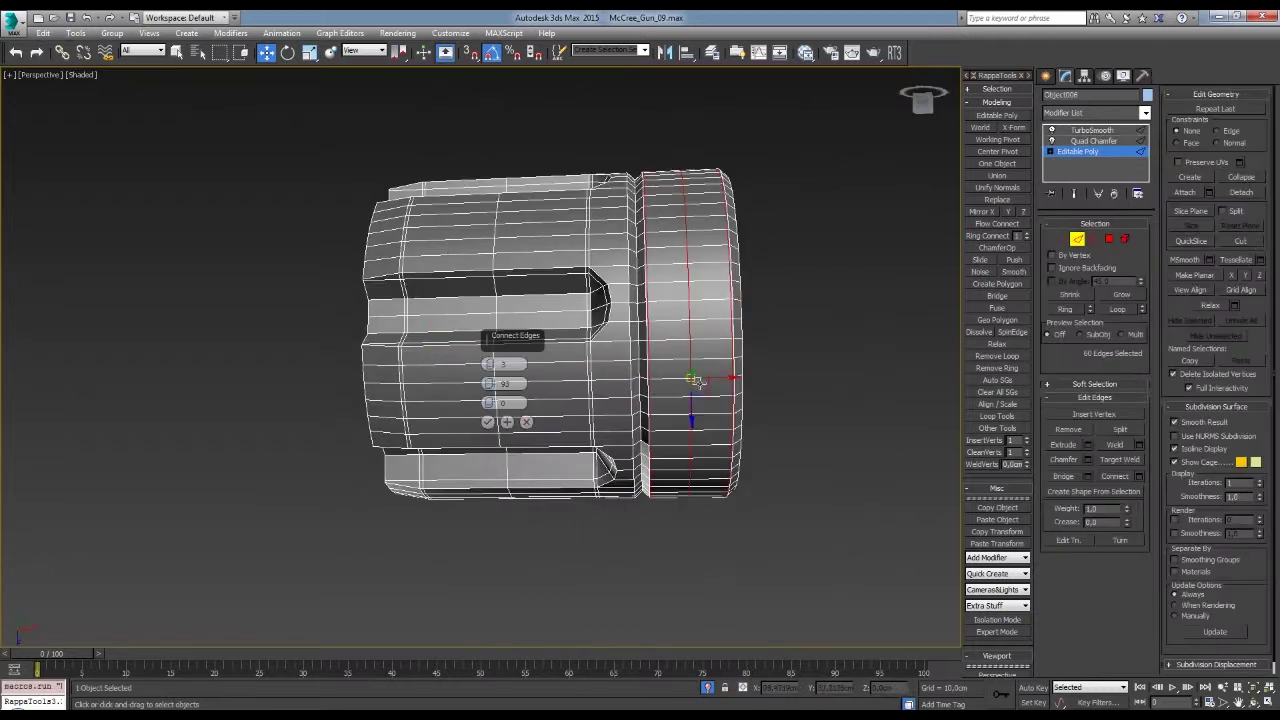
pyautogui.click(487, 421)
pyautogui.moveTo(633, 412); pyautogui.dragTo(718, 412, button='middle')
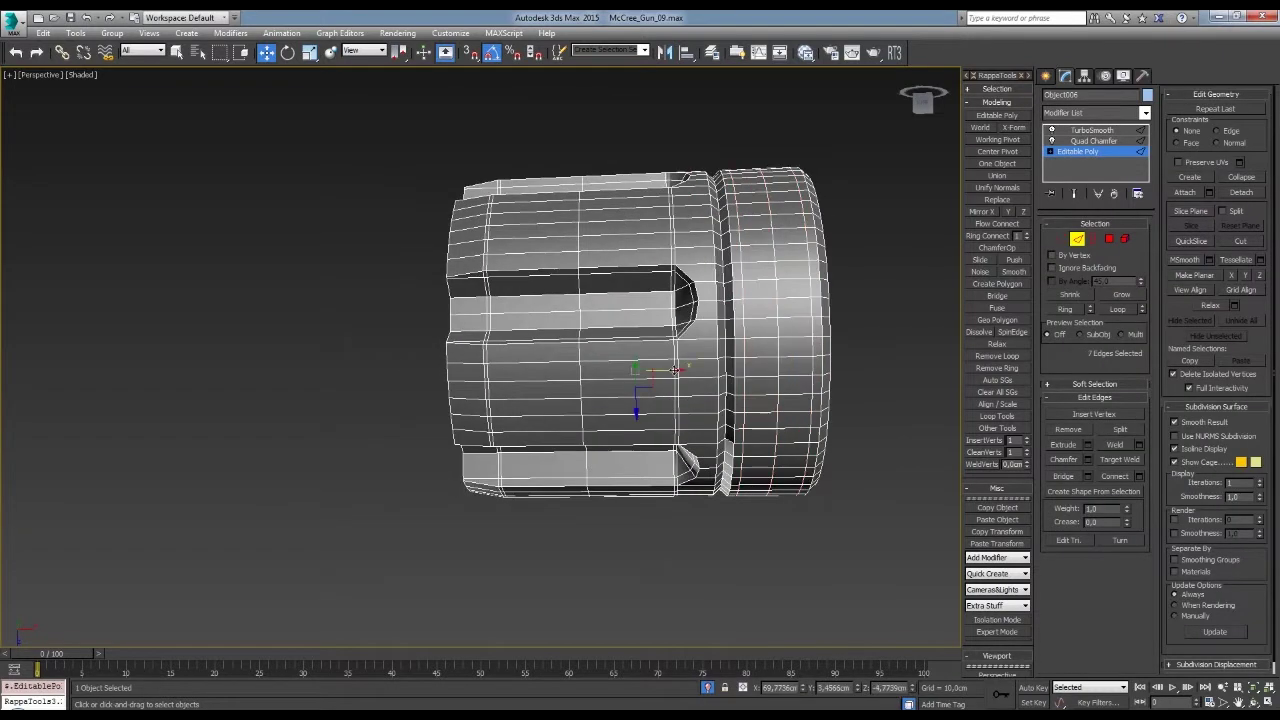
pyautogui.click(571, 374)
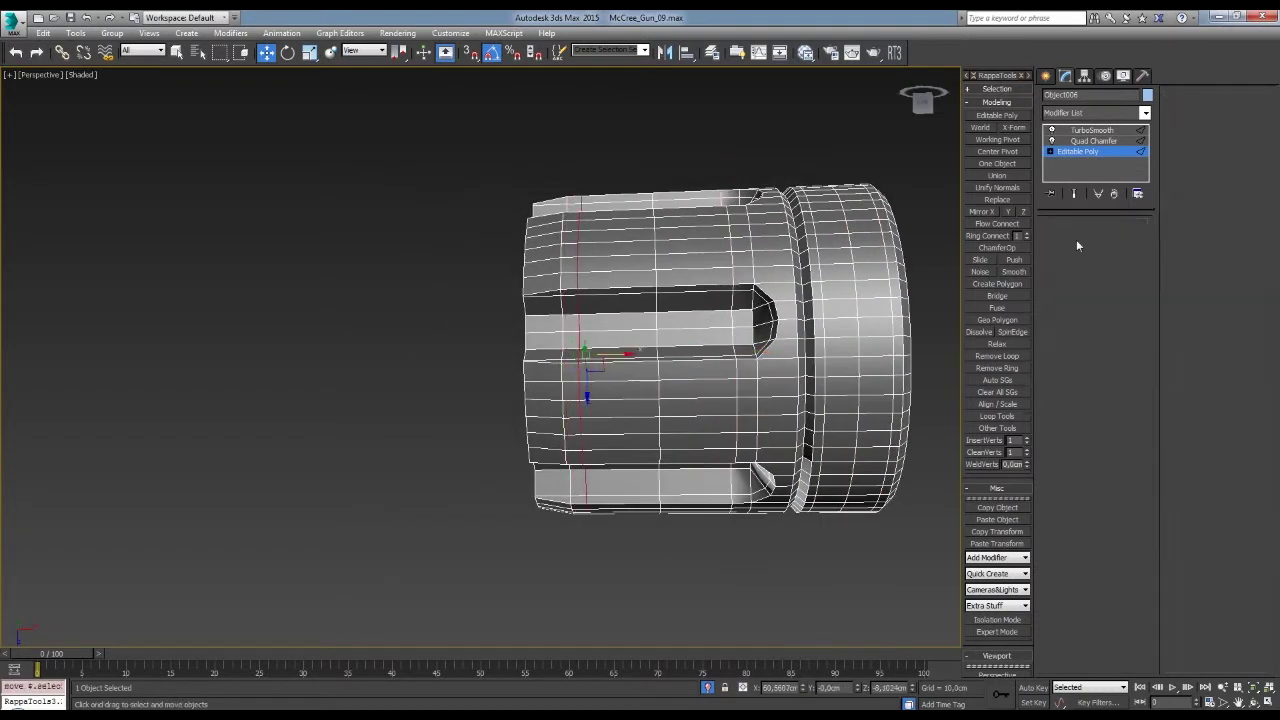
pyautogui.hotkey('ctrl', 'd')
# - Select the revolver cylinder's front chamber ring polygons
pyautogui.moveTo(941, 362)
pyautogui.keyDown('alt'); pyautogui.mouseDown(button='middle')
pyautogui.moveTo(753, 309)
pyautogui.moveTo(674, 349)
pyautogui.mouseUp(button='middle'); pyautogui.keyUp('alt')
pyautogui.click(674, 349)
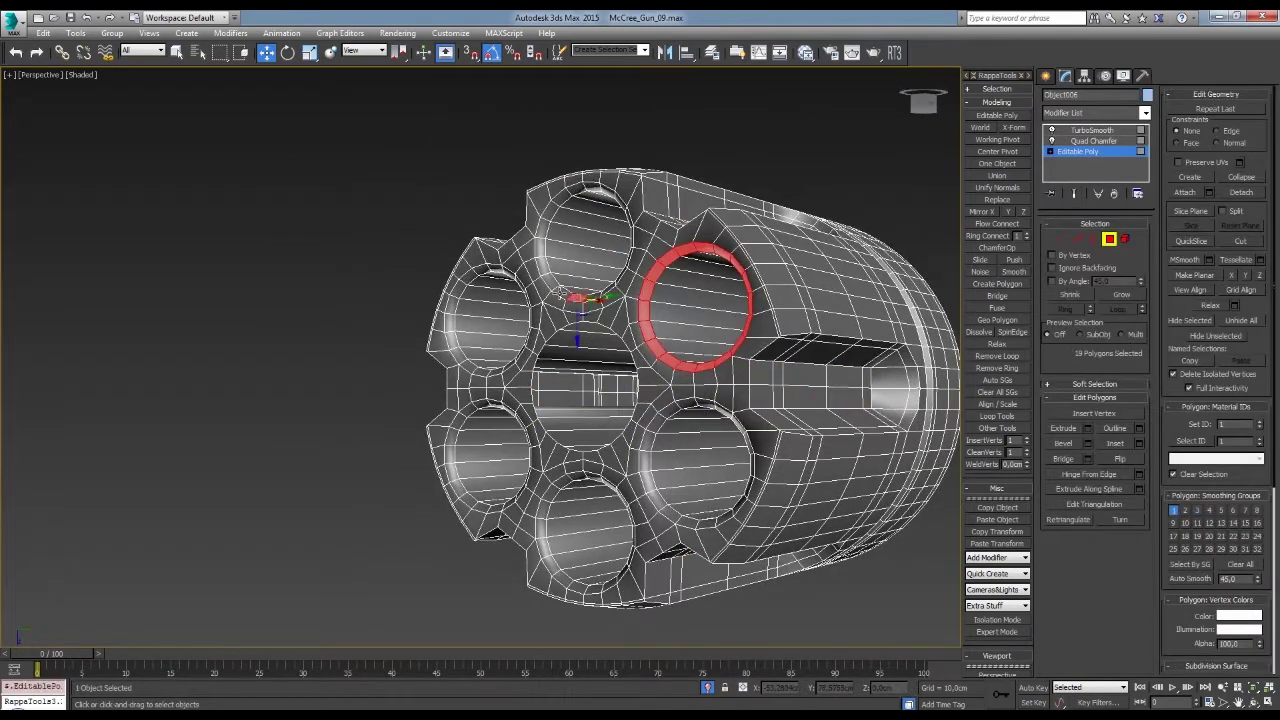
pyautogui.keyDown('shift'); pyautogui.click(455, 340); pyautogui.keyUp('shift')
pyautogui.keyDown('alt'); pyautogui.moveTo(455, 340); pyautogui.dragTo(462, 422, button='middle'); pyautogui.keyUp('alt')
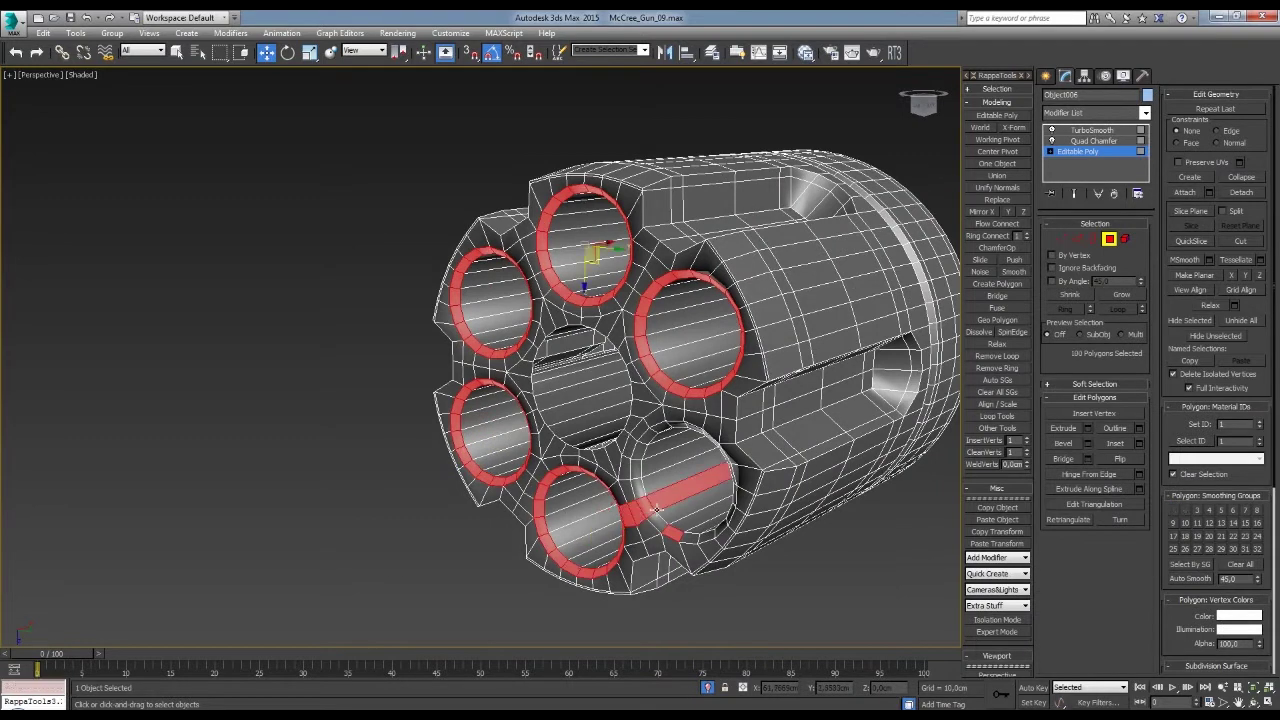
pyautogui.keyDown('alt'); pyautogui.moveTo(700, 400); pyautogui.dragTo(760, 360, button='middle'); pyautogui.keyUp('alt')
pyautogui.click(748, 342)
pyautogui.moveTo(690, 300)
pyautogui.keyDown('alt'); pyautogui.mouseDown(button='middle')
pyautogui.moveTo(707, 372)
pyautogui.moveTo(682, 372)
pyautogui.mouseUp(button='middle'); pyautogui.keyUp('alt')
pyautogui.press('2')
# - Select an edge loop and the edges across the cylinder's front face
pyautogui.doubleClick(740, 375)
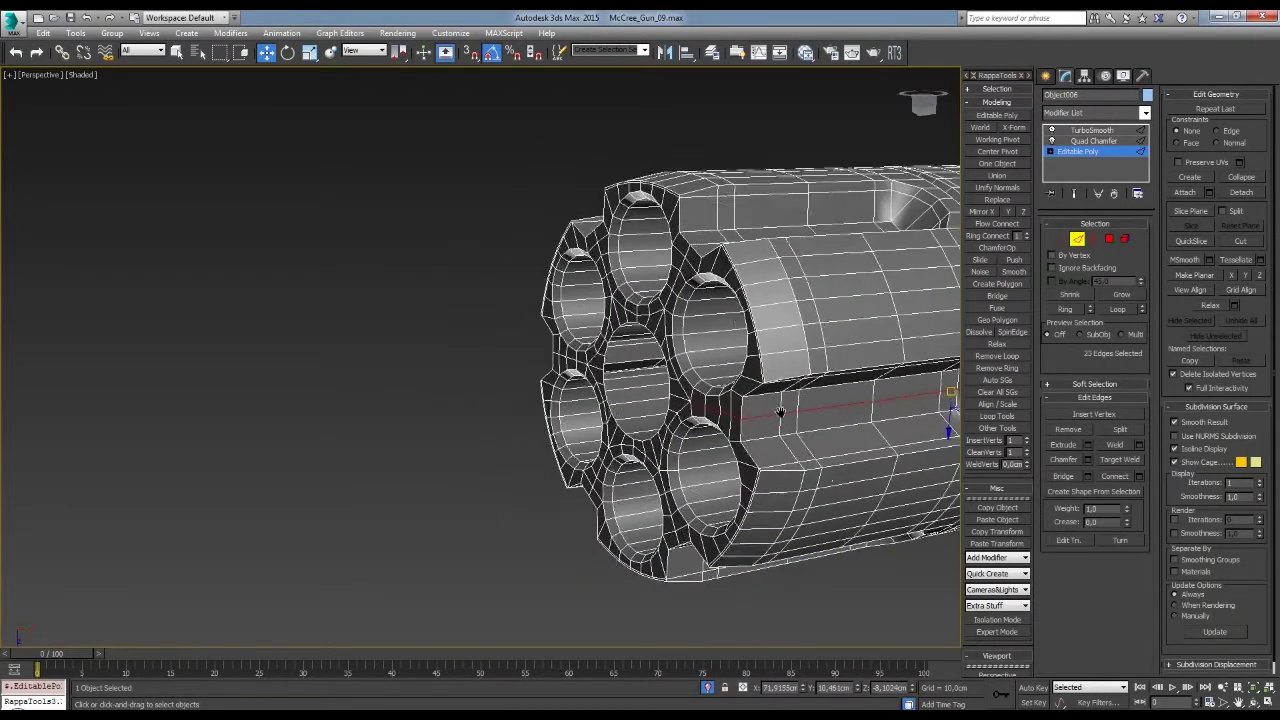
pyautogui.keyDown('alt'); pyautogui.moveTo(646, 428); pyautogui.dragTo(680, 380, button='middle'); pyautogui.keyUp('alt')
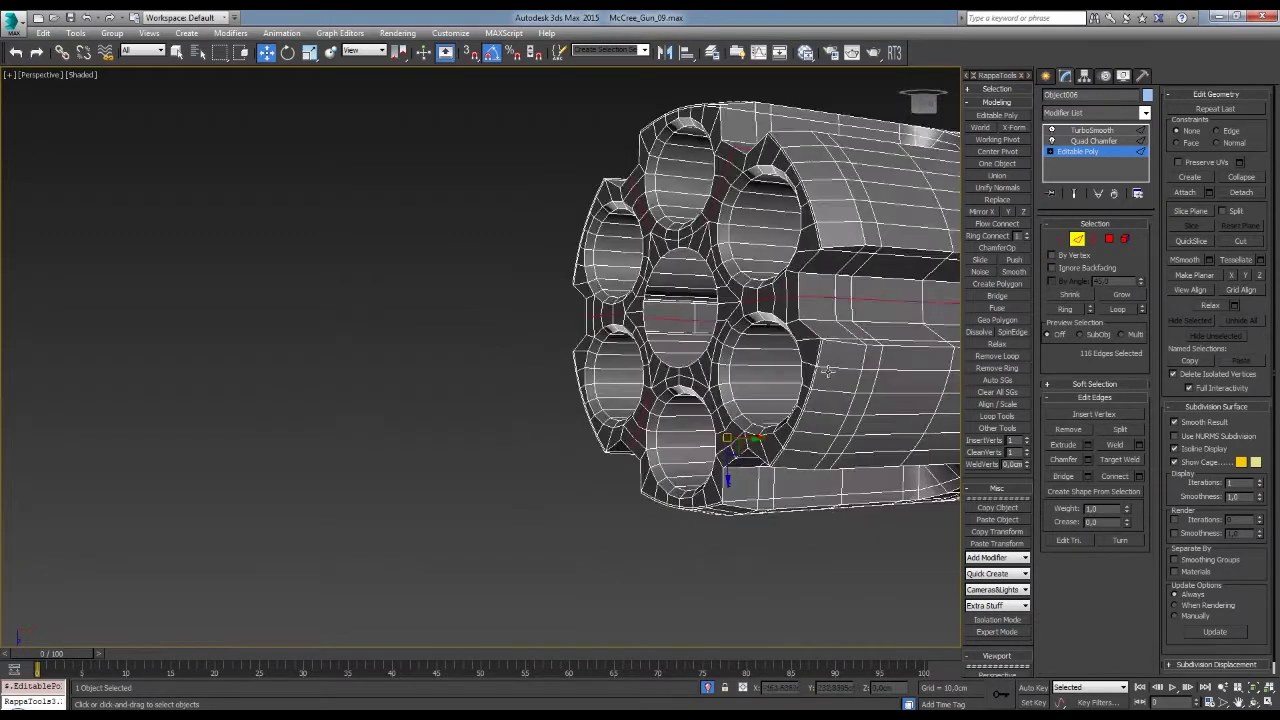
pyautogui.press('f')
pyautogui.press('F3')
pyautogui.scroll(-5, 700, 330)
pyautogui.moveTo(850, 195); pyautogui.dragTo(636, 452)
pyautogui.press('F3')
pyautogui.keyDown('alt'); pyautogui.moveTo(636, 452); pyautogui.dragTo(837, 389, button='middle'); pyautogui.keyUp('alt')
pyautogui.press('4')
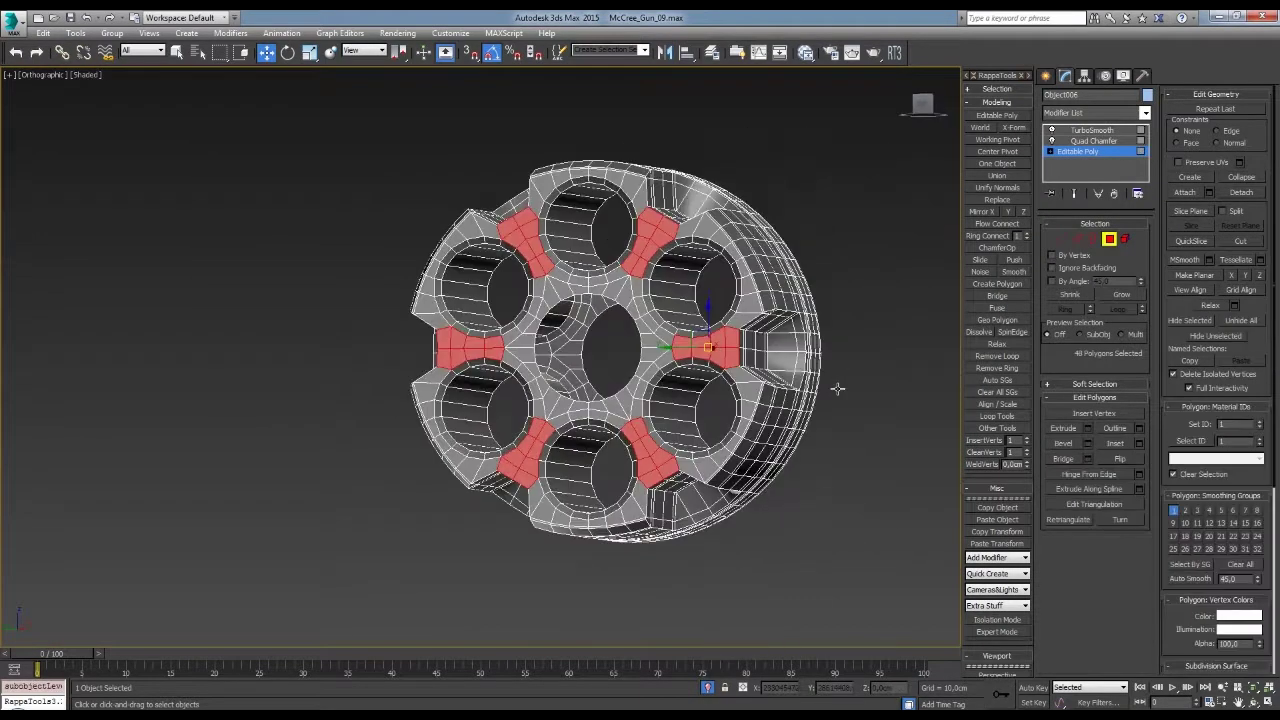
pyautogui.scroll(2, 800, 440)
# - Check the cylinder's smoothing, then add more front-face polygons to the selection
pyautogui.click(900, 420)
pyautogui.moveTo(900, 420)
pyautogui.keyDown('alt'); pyautogui.mouseDown(button='middle')
pyautogui.moveTo(808, 409)
pyautogui.moveTo(844, 373)
pyautogui.mouseUp(button='middle'); pyautogui.keyUp('alt')
pyautogui.scroll(3, 844, 373)
pyautogui.scroll(2, 831, 351)
pyautogui.scroll(3, 831, 351)
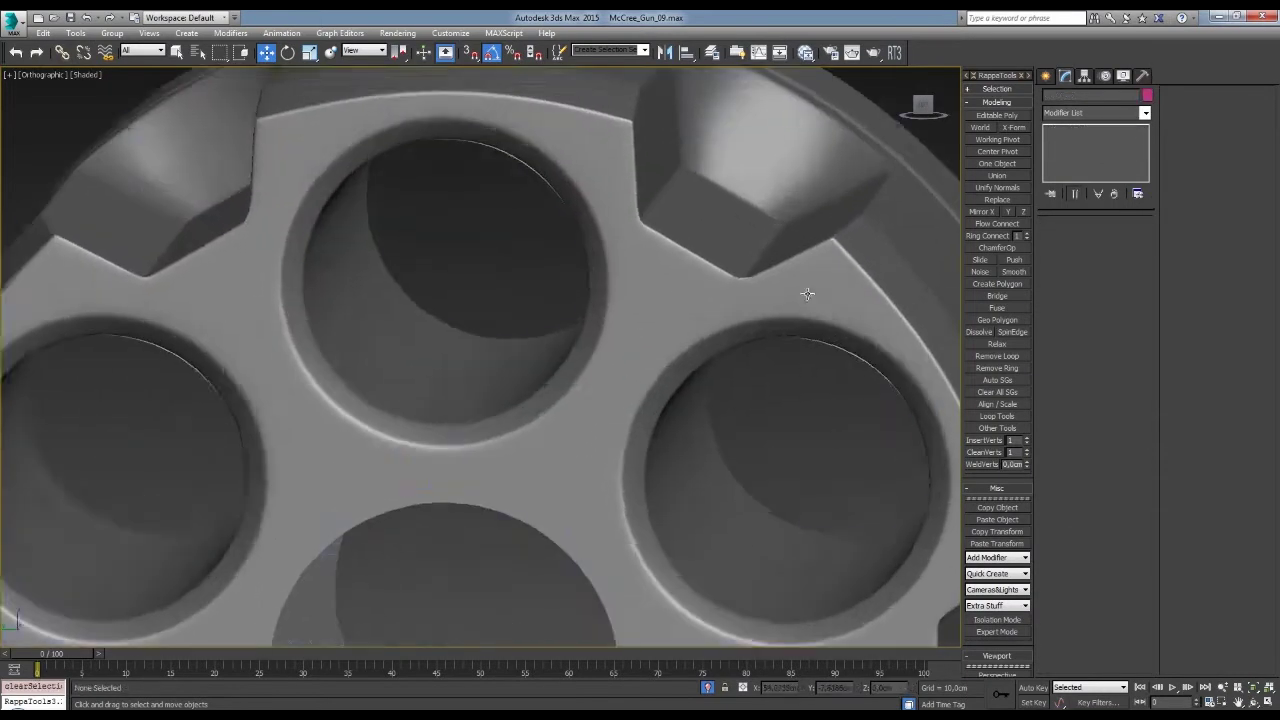
pyautogui.click(831, 351)
pyautogui.press('F4')
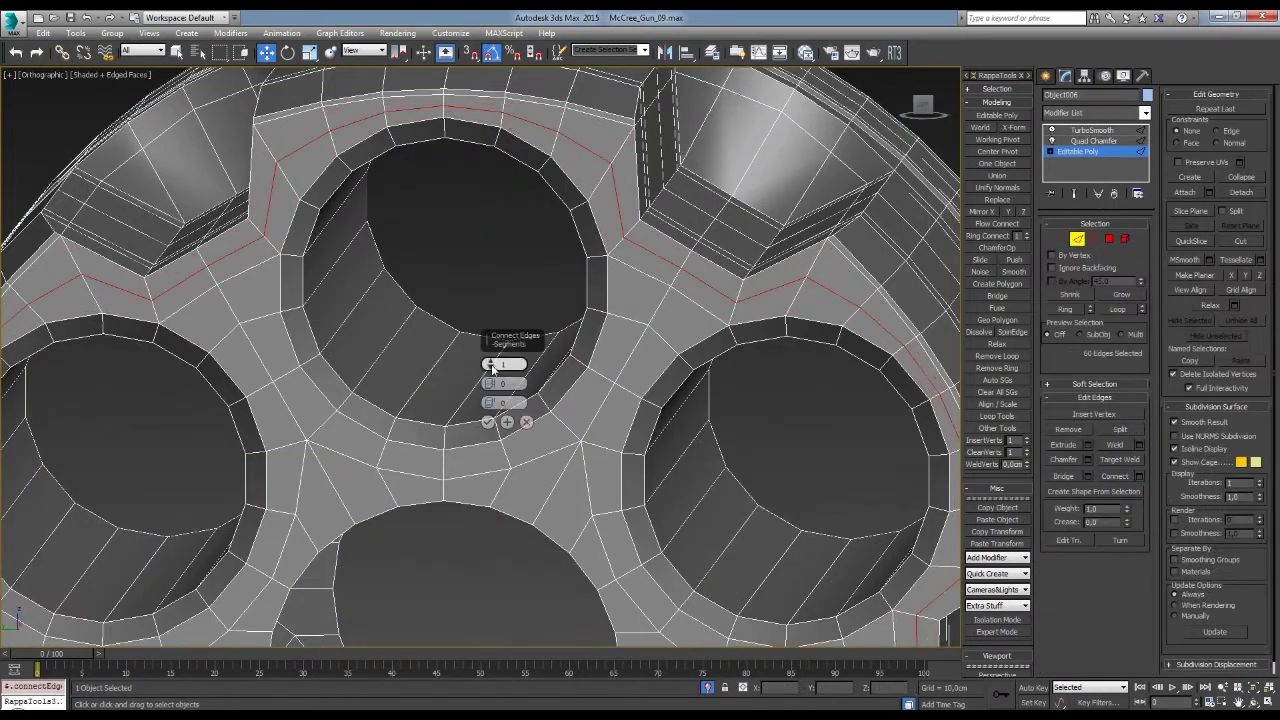
pyautogui.scroll(-3, 670, 258)
pyautogui.keyDown('alt'); pyautogui.moveTo(670, 258); pyautogui.dragTo(613, 502, button='middle'); pyautogui.keyUp('alt')
pyautogui.keyDown('ctrl'); pyautogui.click(745, 265); pyautogui.keyUp('ctrl')
pyautogui.moveTo(745, 438)
pyautogui.keyDown('alt'); pyautogui.mouseDown(button='middle')
pyautogui.moveTo(745, 300)
pyautogui.moveTo(700, 400)
pyautogui.mouseUp(button='middle'); pyautogui.keyUp('alt')
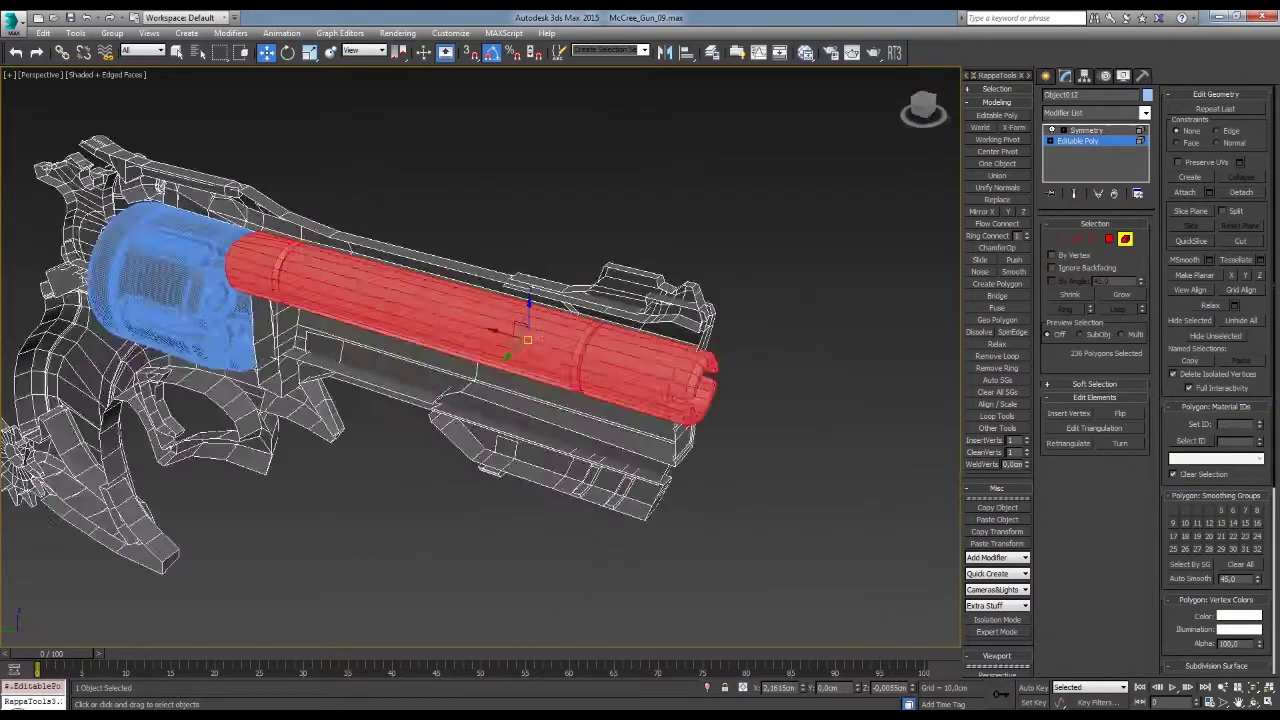
# - Detach the barrel as its own object and connect support edge loops near its end and muzzle
pyautogui.click(686, 386)
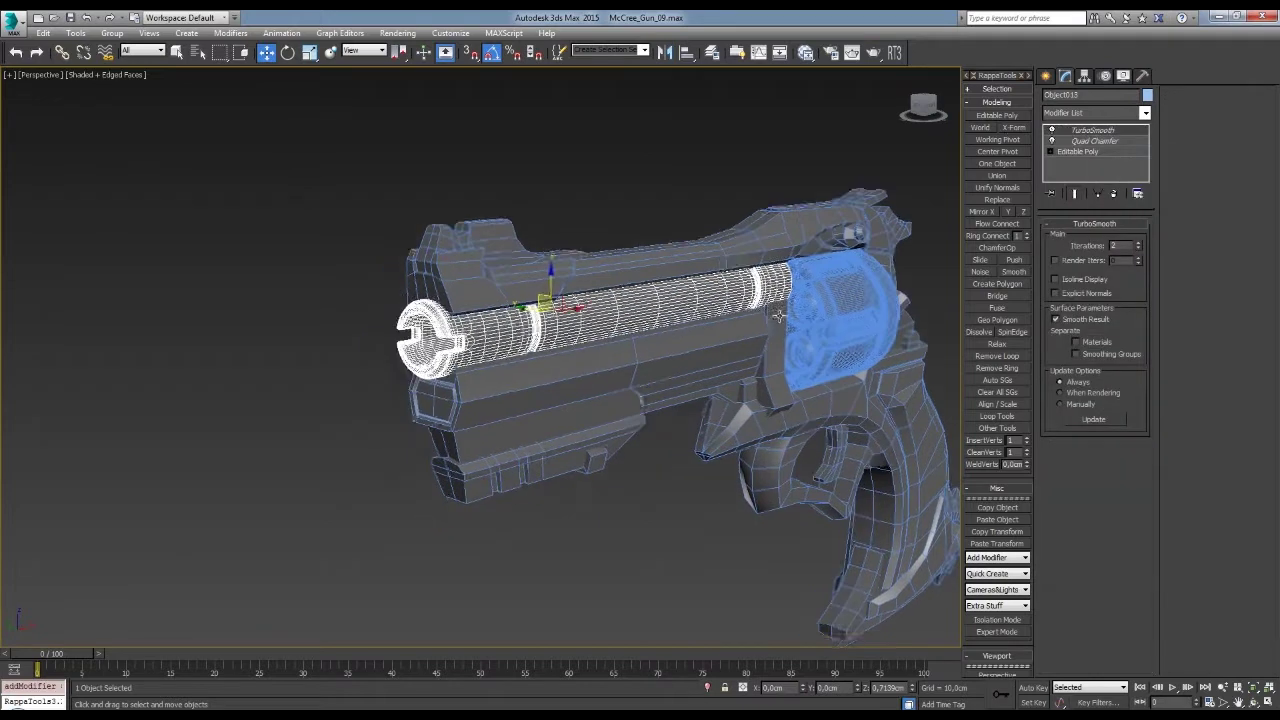
pyautogui.click(1107, 239)
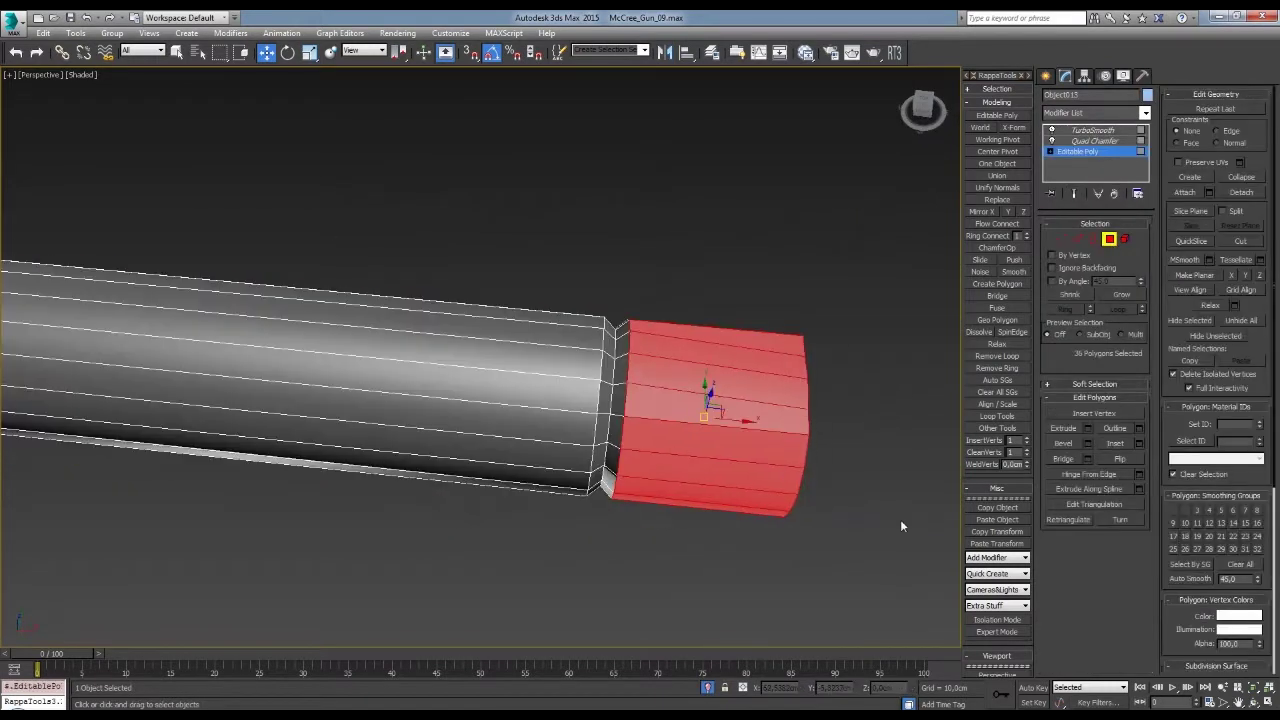
pyautogui.press('2')
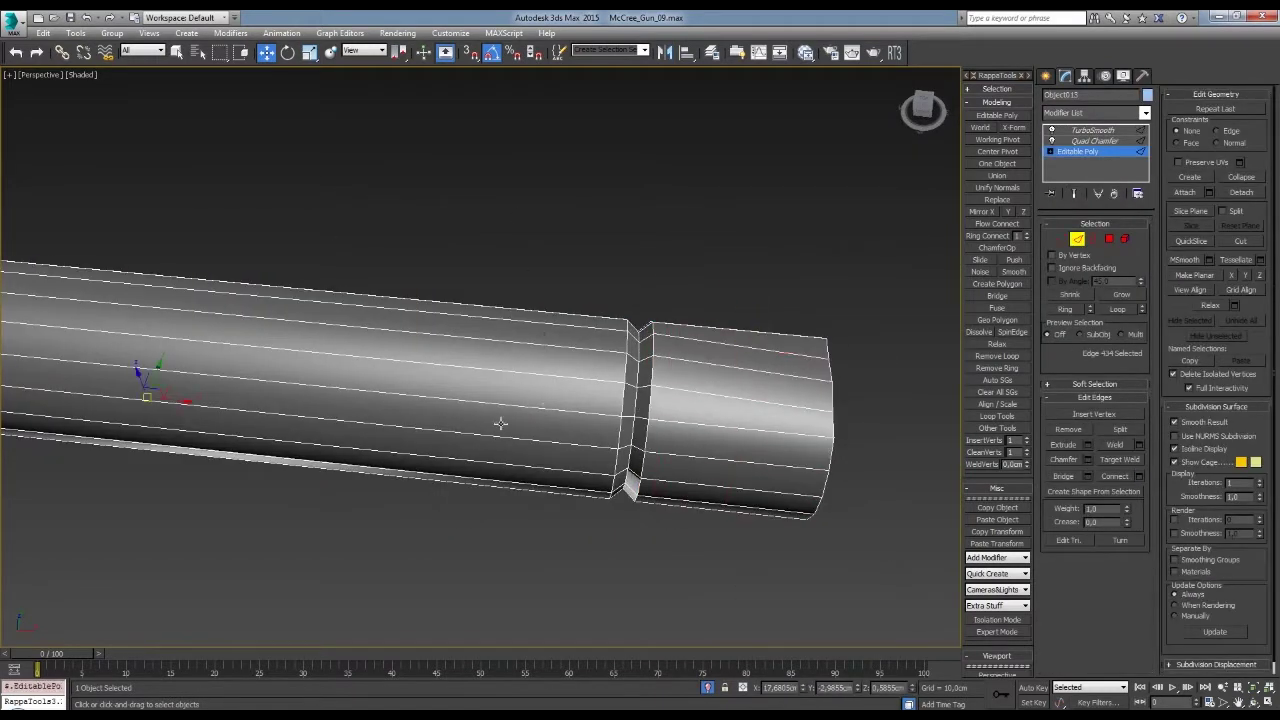
pyautogui.click(488, 422)
pyautogui.press('z')
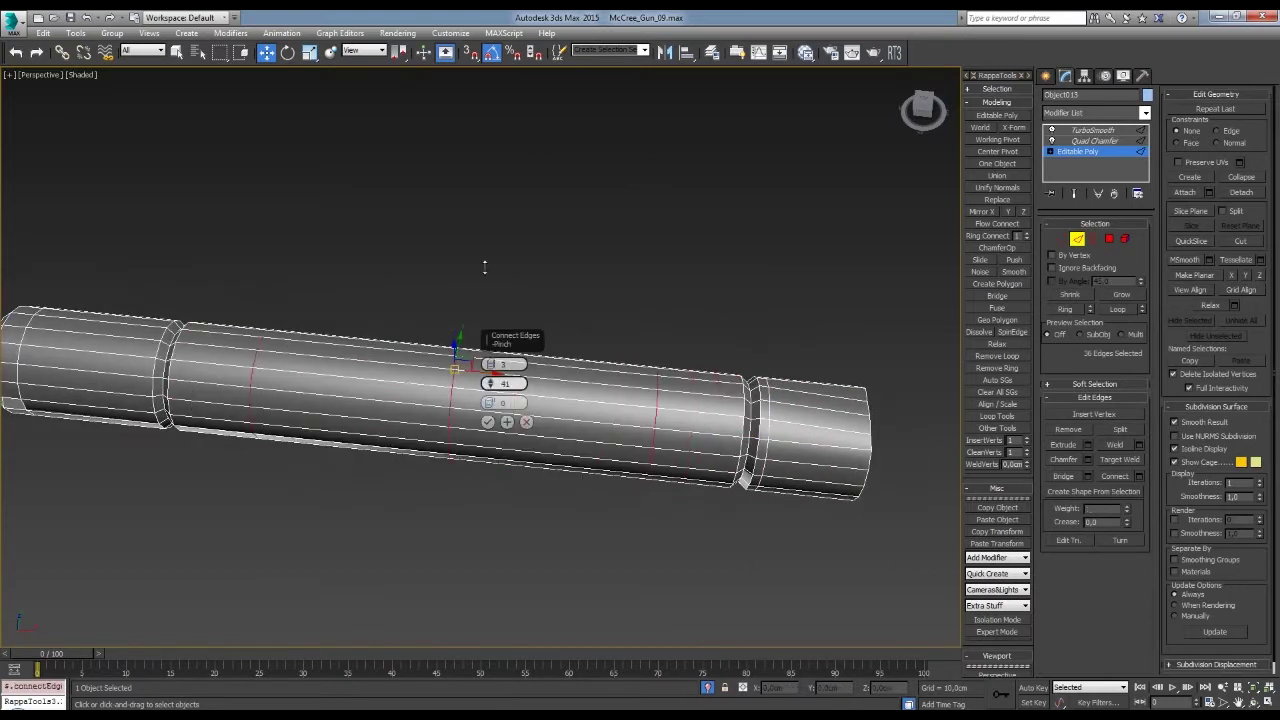
pyautogui.keyDown('alt'); pyautogui.moveTo(492, 428); pyautogui.dragTo(560, 400, button='middle'); pyautogui.keyUp('alt')
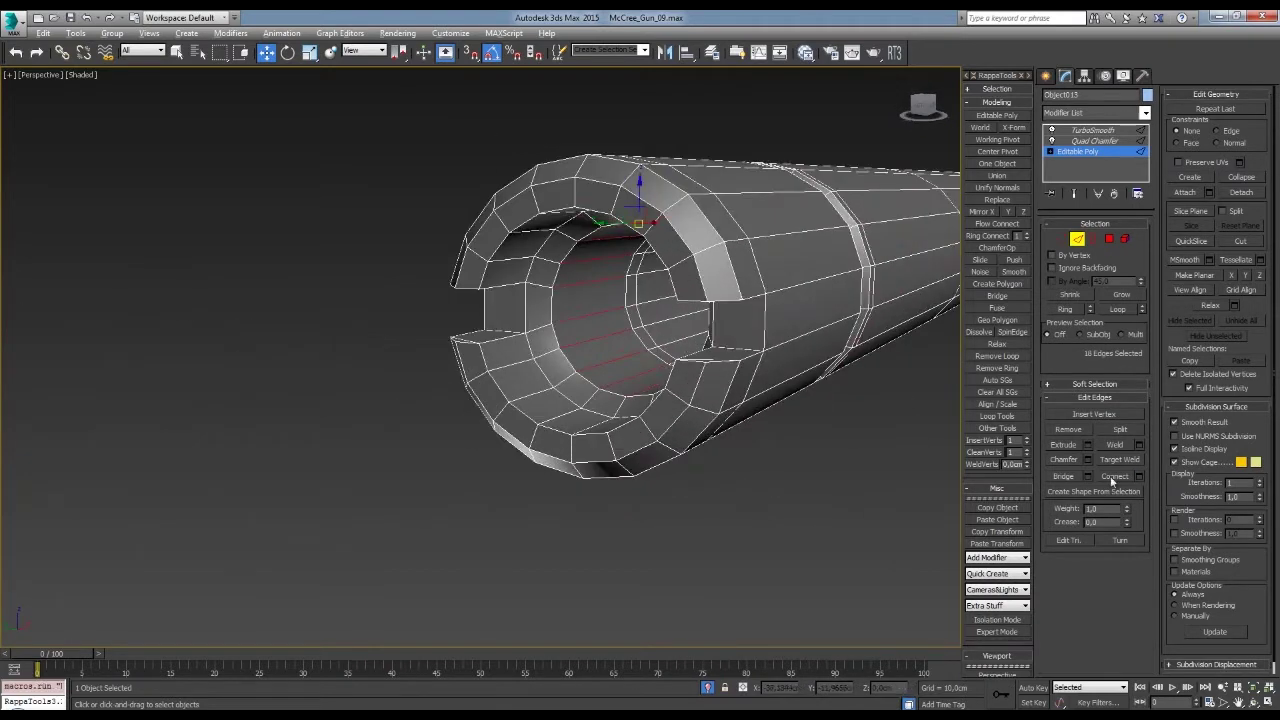
pyautogui.keyDown('alt'); pyautogui.moveTo(473, 560); pyautogui.dragTo(400, 560, button='middle'); pyautogui.keyUp('alt')
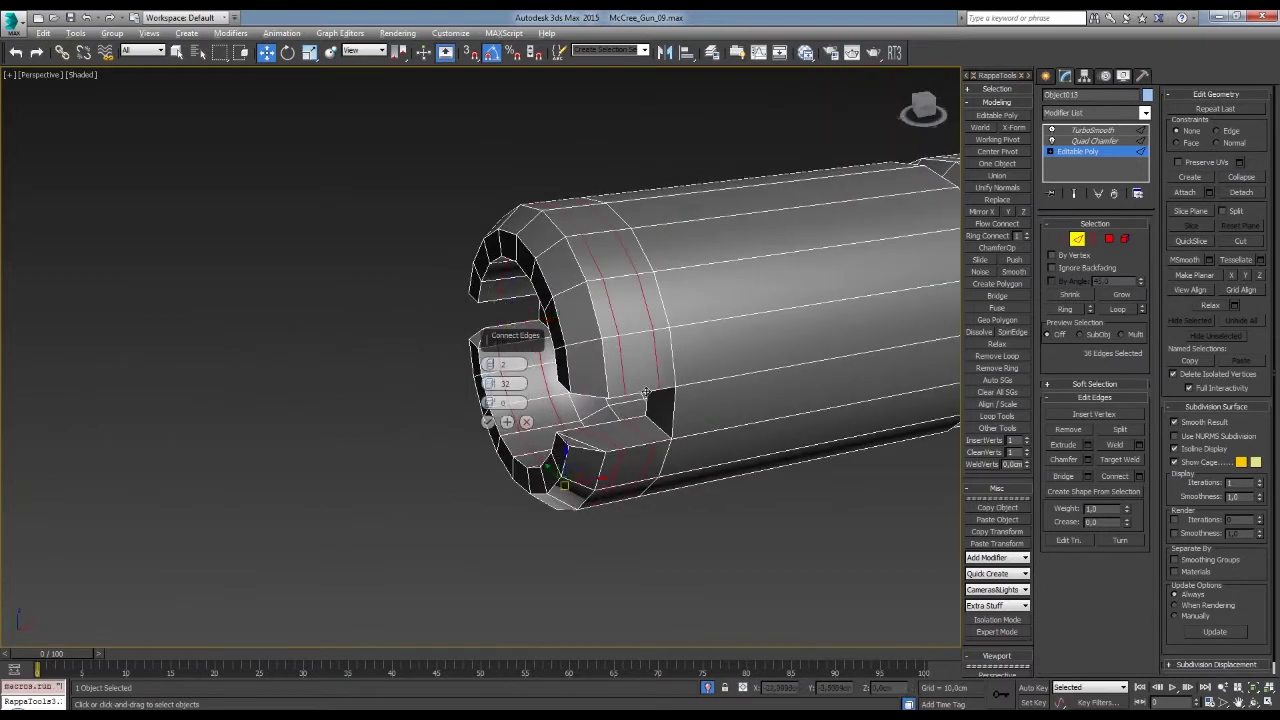
pyautogui.press('Escape')
pyautogui.hotkey('shift', 'z')
pyautogui.hotkey('shift', 'z')
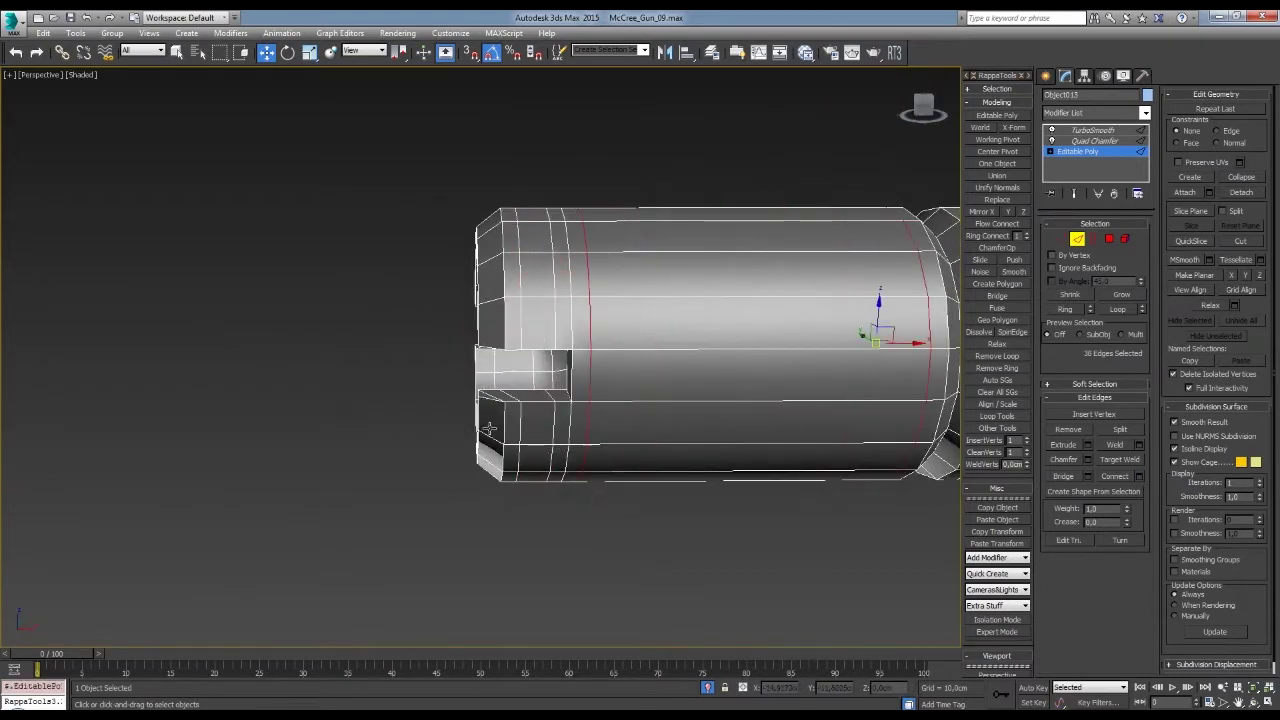
pyautogui.press('2')
# - Select the faces inside the barrel's slotted end, trimming the selection to the right polygons
pyautogui.hotkey('ctrl', 'd')
pyautogui.moveTo(700, 380)
pyautogui.keyDown('alt'); pyautogui.mouseDown(button='middle')
pyautogui.moveTo(750, 367)
pyautogui.moveTo(795, 411)
pyautogui.moveTo(663, 394)
pyautogui.mouseUp(button='middle'); pyautogui.keyUp('alt')
pyautogui.scroll(5, 660, 380)
pyautogui.click(654, 366)
pyautogui.press('4')
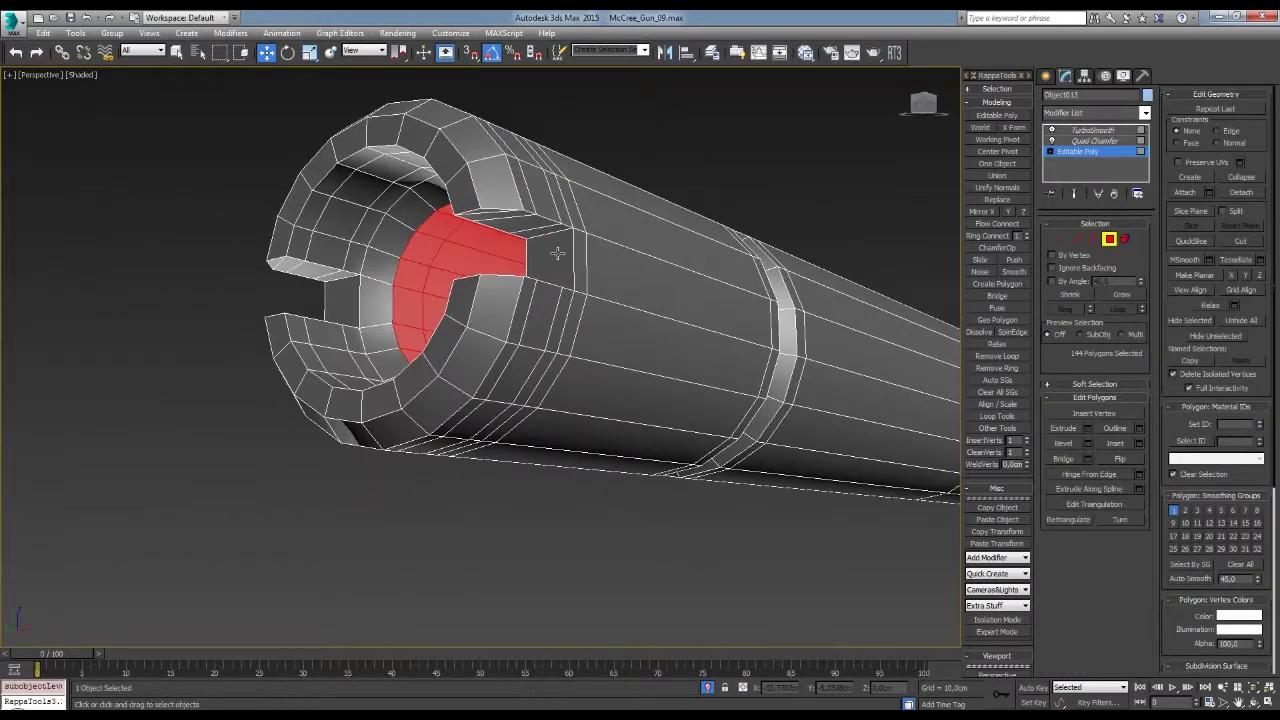
pyautogui.scroll(2, 533, 243)
pyautogui.moveTo(533, 243)
pyautogui.keyDown('alt'); pyautogui.mouseDown(button='middle')
pyautogui.moveTo(420, 360)
pyautogui.moveTo(477, 391)
pyautogui.mouseUp(button='middle'); pyautogui.keyUp('alt')
pyautogui.keyDown('ctrl'); pyautogui.click(436, 337); pyautogui.keyUp('ctrl')
pyautogui.keyDown('alt'); pyautogui.click(420, 365); pyautogui.keyUp('alt')
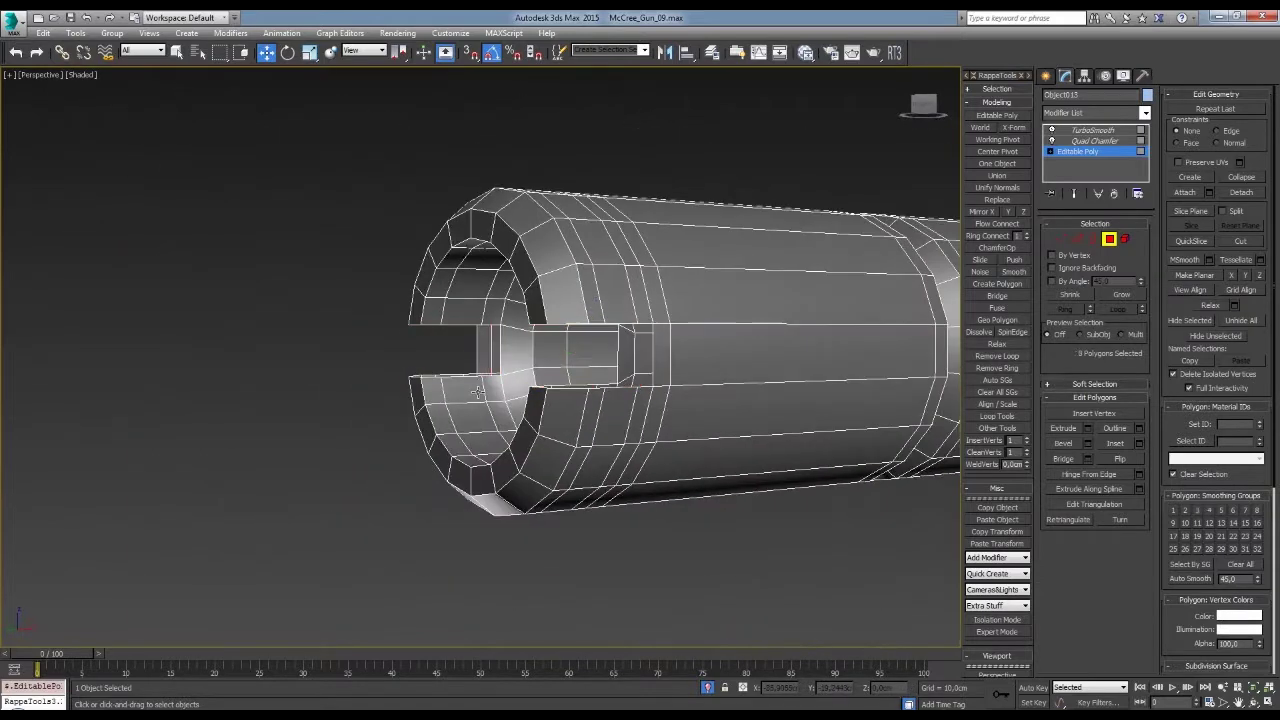
pyautogui.press('4')
# - Inspect the barrel's slotted open end and side profile with the new support loops
pyautogui.moveTo(657, 355)
pyautogui.keyDown('alt'); pyautogui.mouseDown(button='middle')
pyautogui.moveTo(600, 340)
pyautogui.moveTo(700, 380)
pyautogui.mouseUp(button='middle'); pyautogui.keyUp('alt')
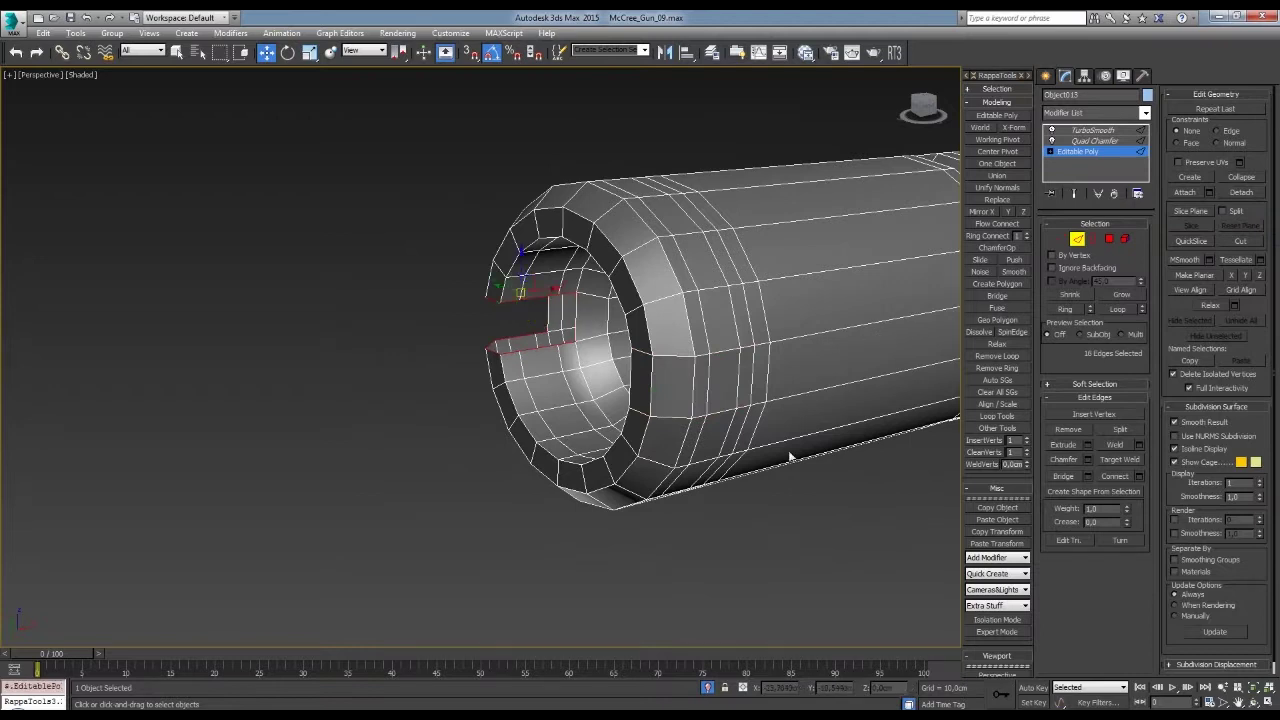
pyautogui.keyDown('alt'); pyautogui.moveTo(790, 457); pyautogui.dragTo(1052, 282, button='middle'); pyautogui.keyUp('alt')
pyautogui.press('6')
pyautogui.keyDown('alt'); pyautogui.moveTo(885, 334); pyautogui.dragTo(824, 333, button='middle'); pyautogui.keyUp('alt')
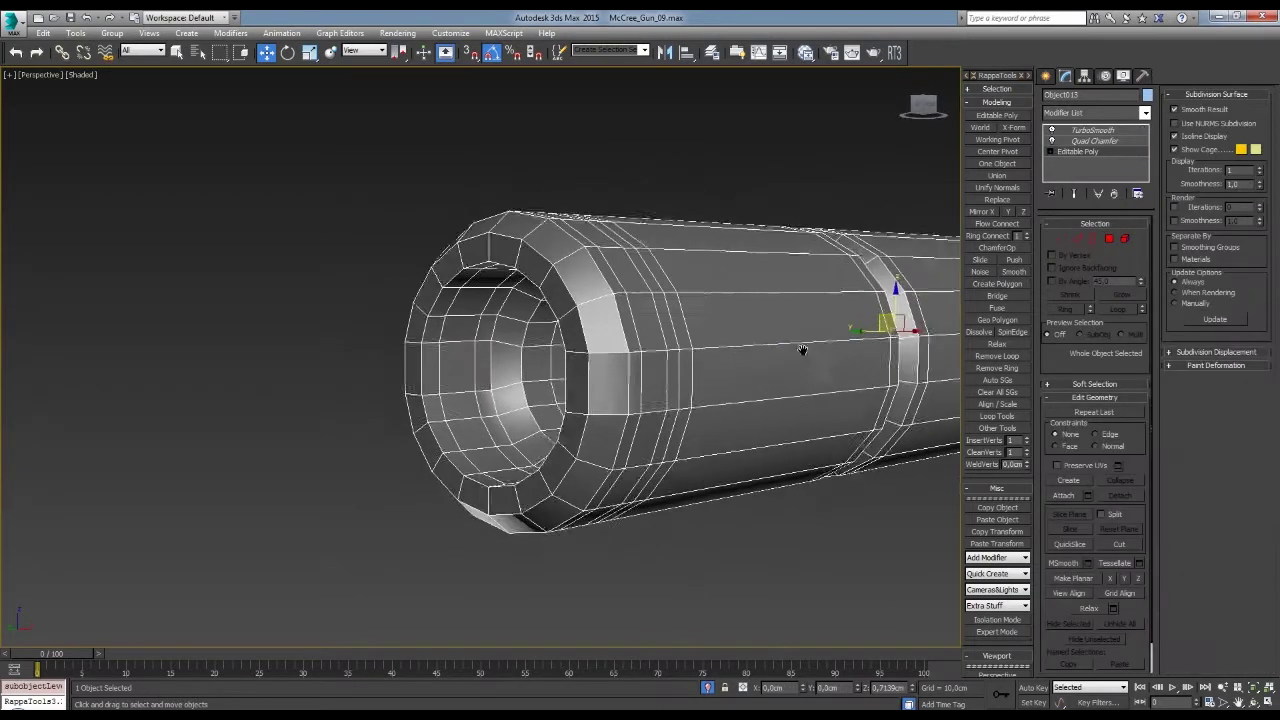
pyautogui.keyDown('alt'); pyautogui.moveTo(591, 366); pyautogui.dragTo(631, 374, button='middle'); pyautogui.keyUp('alt')
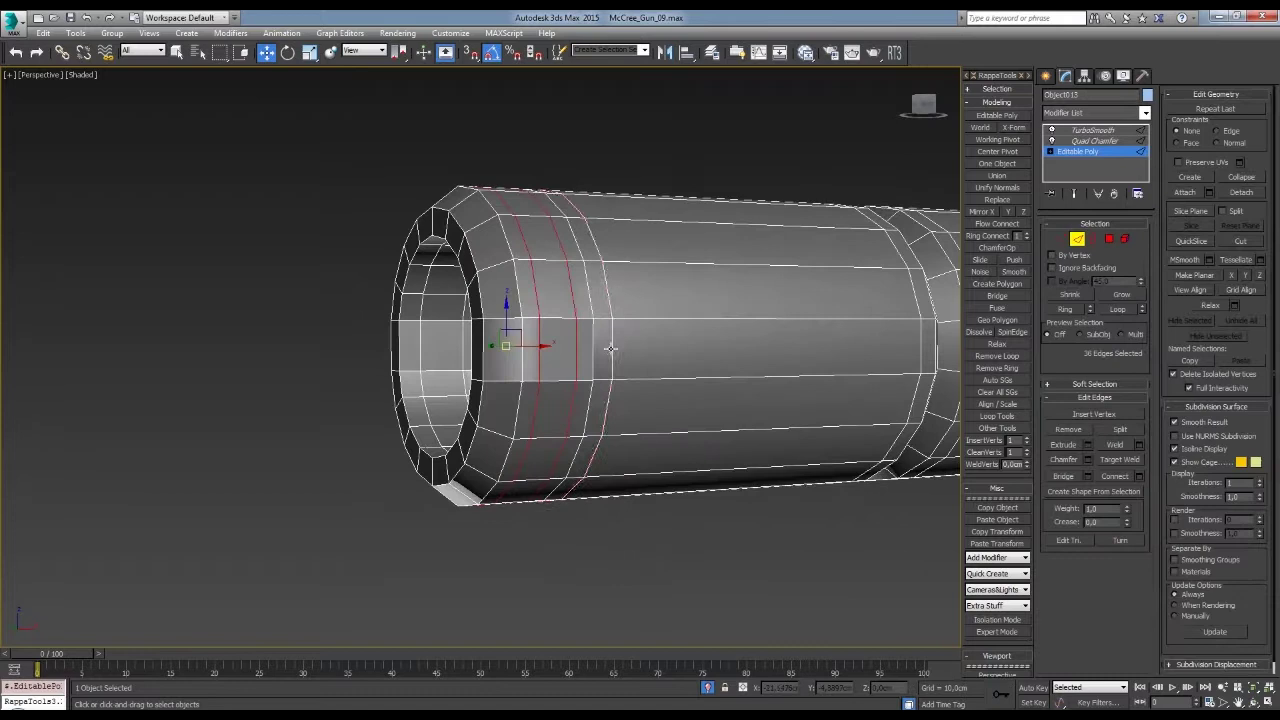
pyautogui.moveTo(491, 330)
pyautogui.keyDown('alt'); pyautogui.mouseDown(button='middle')
pyautogui.moveTo(699, 342)
pyautogui.moveTo(643, 434)
pyautogui.moveTo(514, 343)
pyautogui.moveTo(650, 398)
pyautogui.moveTo(601, 440)
pyautogui.mouseUp(button='middle'); pyautogui.keyUp('alt')
# - Add a TurboSmooth modifier to the barrel tube and review its base polygons in wireframe
pyautogui.scroll(3, 699, 342)
pyautogui.press('F3')
pyautogui.press('F3')
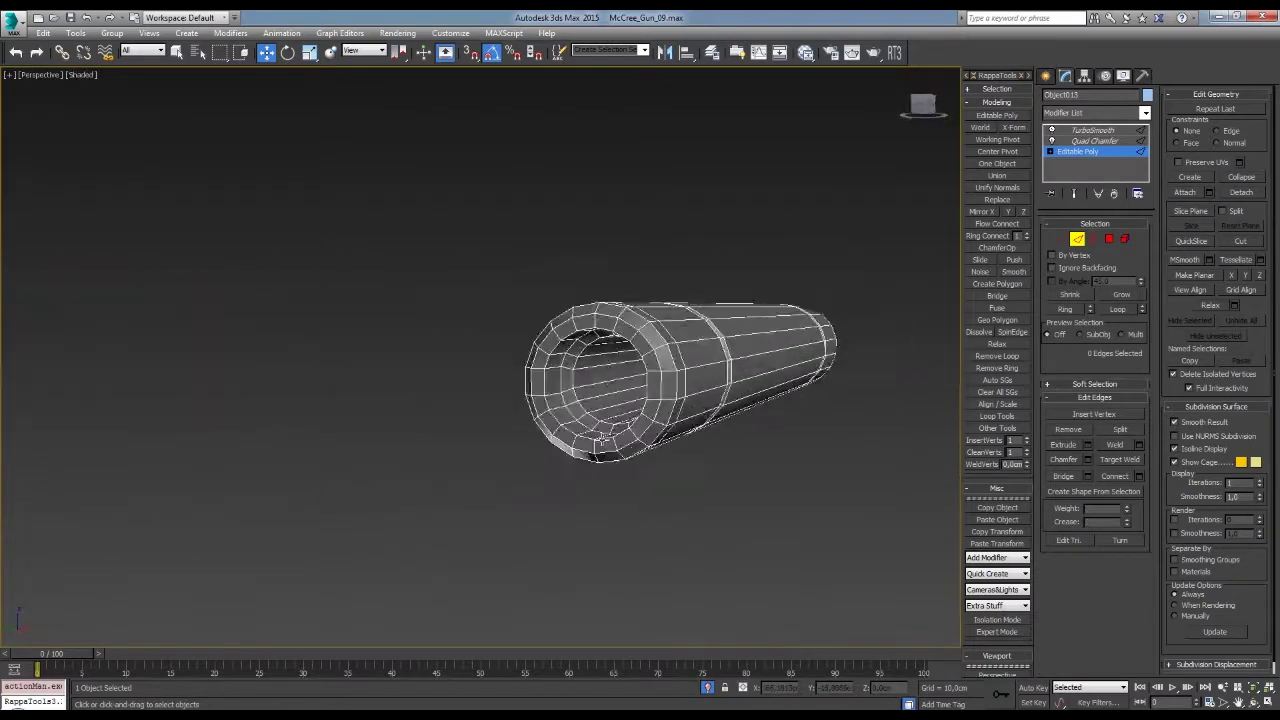
pyautogui.click(1109, 240)
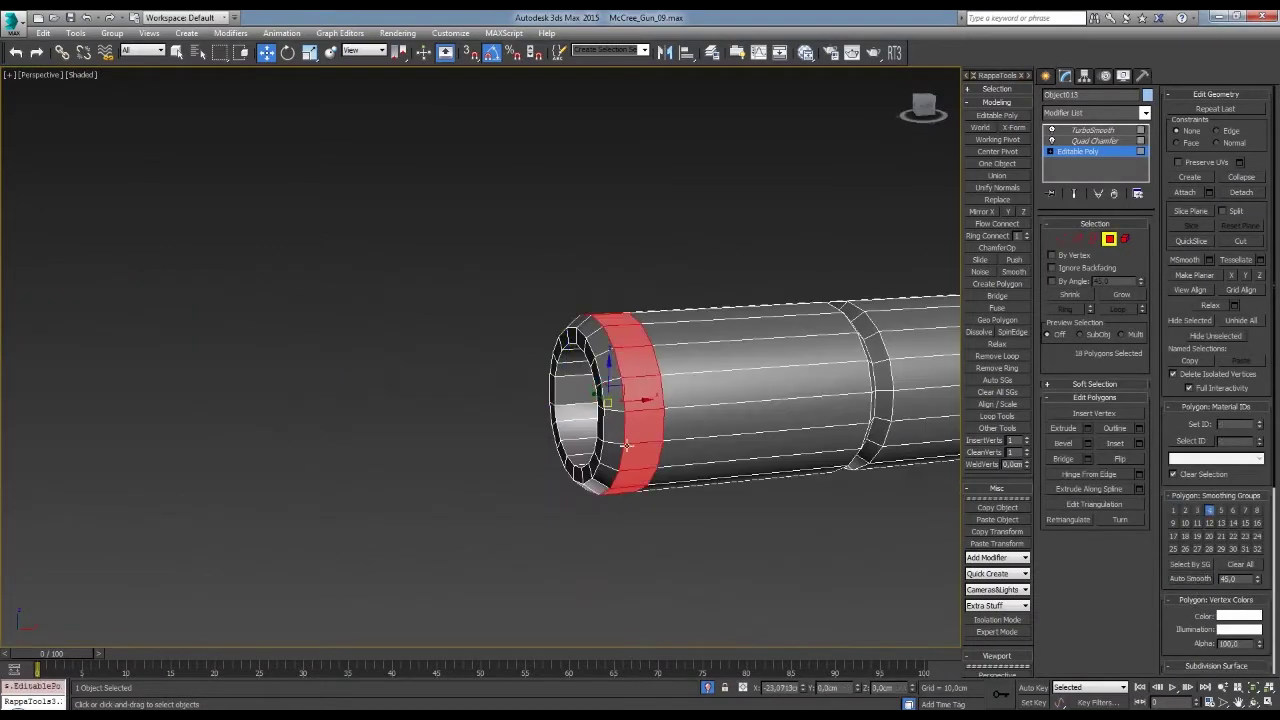
pyautogui.click(1078, 151)
pyautogui.click(1095, 112)
pyautogui.click(1112, 612)
pyautogui.scroll(2, 640, 440)
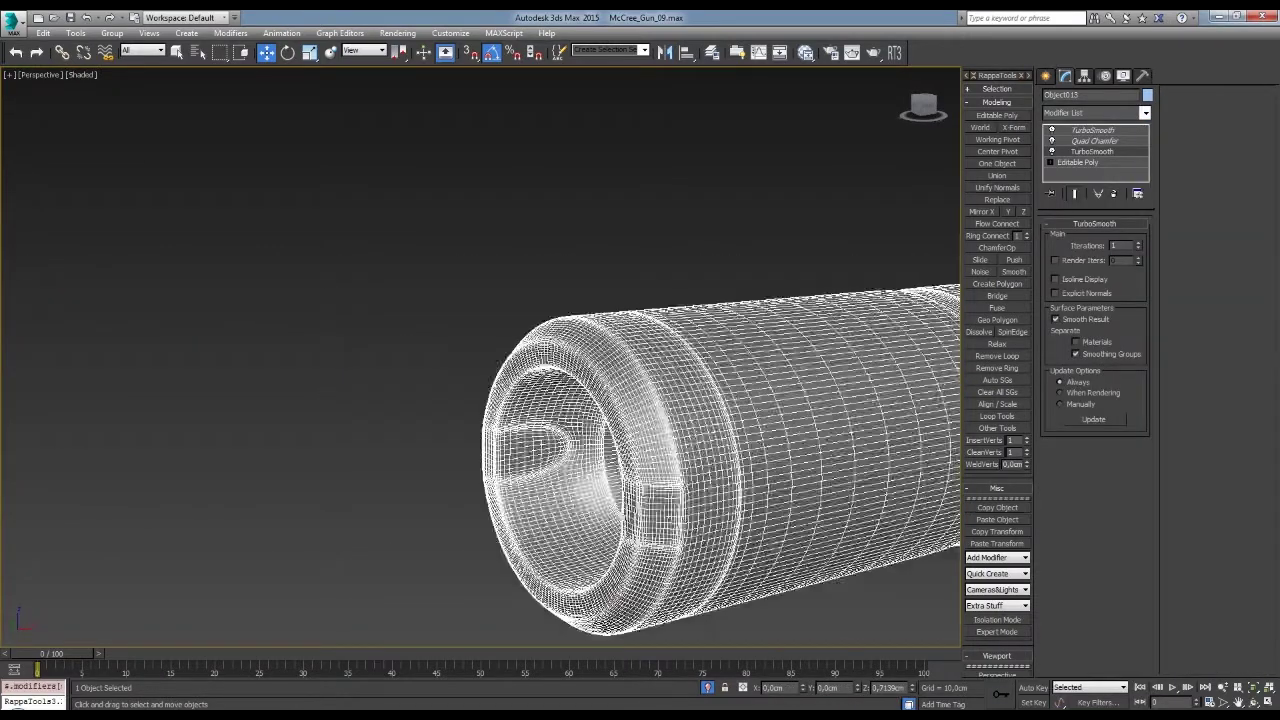
pyautogui.click(1078, 162)
pyautogui.press('4')
pyautogui.hotkey('ctrl', 'a')
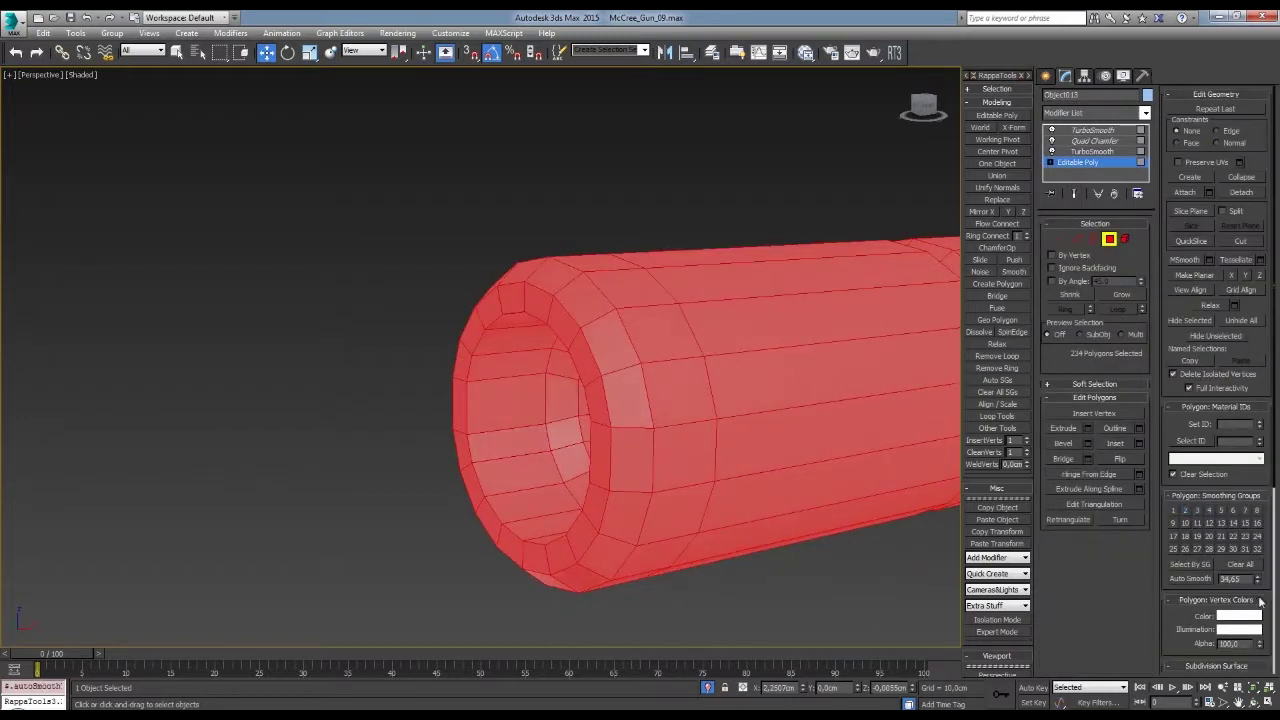
pyautogui.hotkey('ctrl', 'd')
pyautogui.keyDown('alt'); pyautogui.moveTo(565, 434); pyautogui.dragTo(583, 422, button='middle'); pyautogui.keyUp('alt')
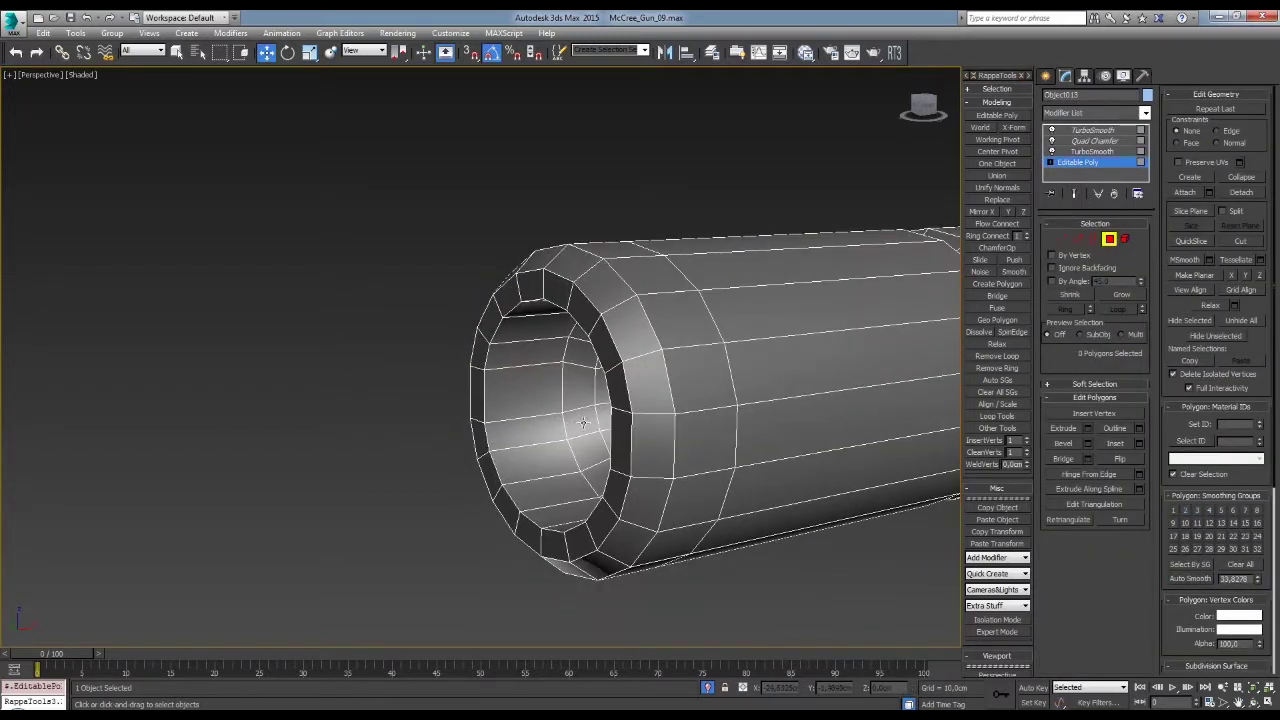
pyautogui.scroll(-3, 640, 400)
# - Collapse the stack up to the lower TurboSmooth into the tube's base mesh
pyautogui.click(1091, 151)
pyautogui.keyDown('alt'); pyautogui.moveTo(700, 380); pyautogui.dragTo(814, 398, button='middle'); pyautogui.keyUp('alt')
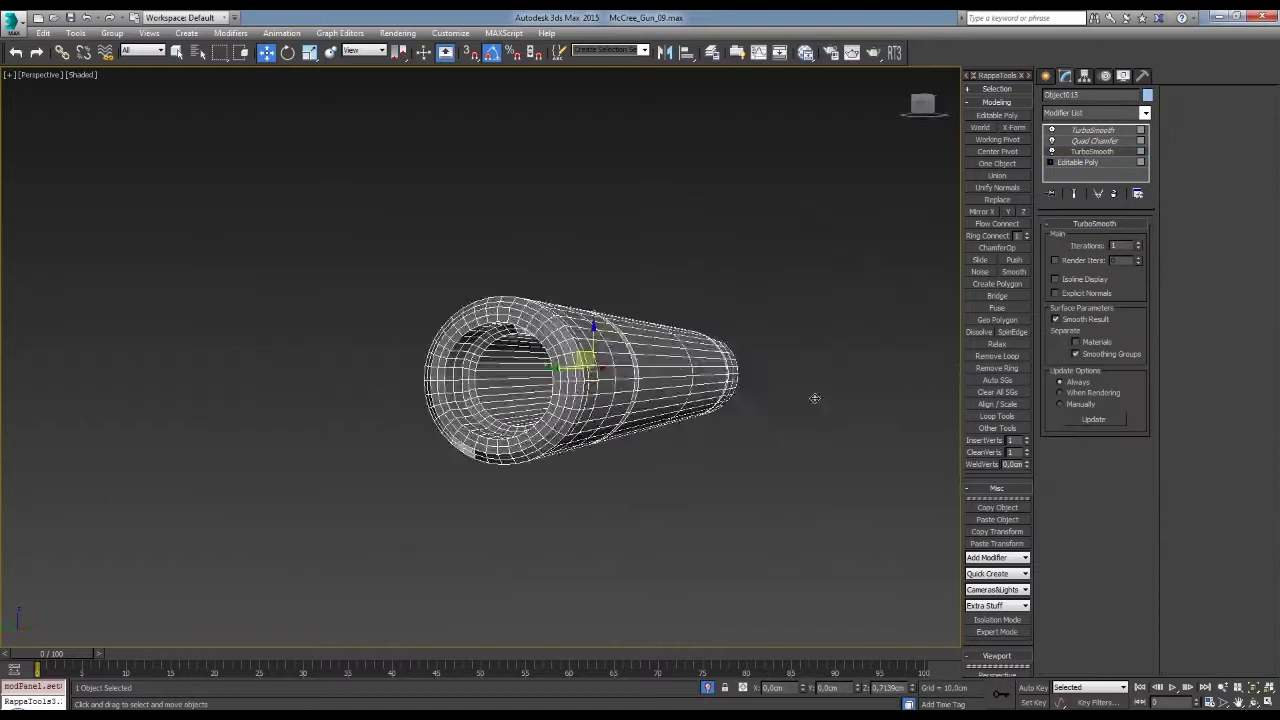
pyautogui.rightClick(1091, 151)
pyautogui.click(1130, 400)
pyautogui.click(700, 420)
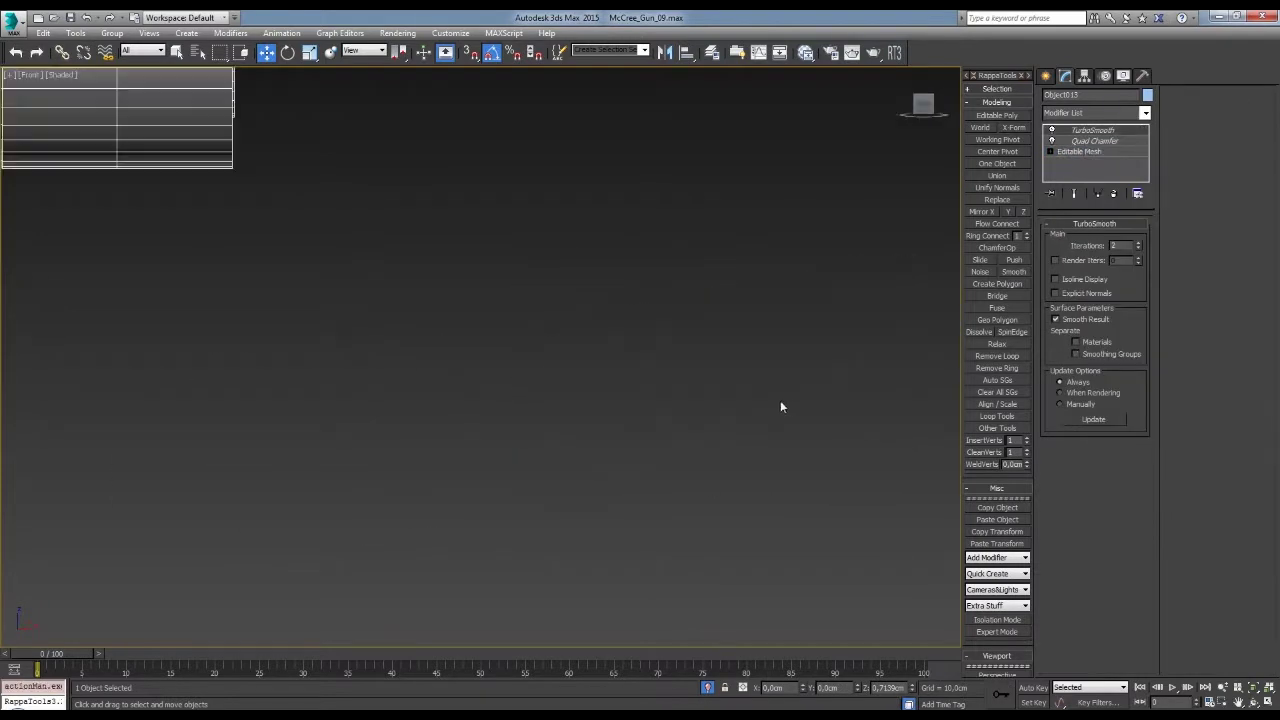
# - Confirm the collapse and convert the tube's base back to Editable Poly
pyautogui.press('f')
pyautogui.rightClick(1080, 151)
pyautogui.click(1150, 530)
pyautogui.press('4')
# - Zoom in on the tube end and show it in the front wireframe view
pyautogui.moveTo(547, 406)
pyautogui.keyDown('alt'); pyautogui.mouseDown(button='middle')
pyautogui.moveTo(737, 394)
pyautogui.moveTo(600, 366)
pyautogui.moveTo(636, 436)
pyautogui.mouseUp(button='middle'); pyautogui.keyUp('alt')
pyautogui.press('z')
pyautogui.press('2')
pyautogui.moveTo(725, 350)
pyautogui.keyDown('alt'); pyautogui.mouseDown(button='middle')
pyautogui.moveTo(640, 340)
pyautogui.moveTo(806, 323)
pyautogui.mouseUp(button='middle'); pyautogui.keyUp('alt')
pyautogui.press('4')
pyautogui.scroll(-3, 640, 340)
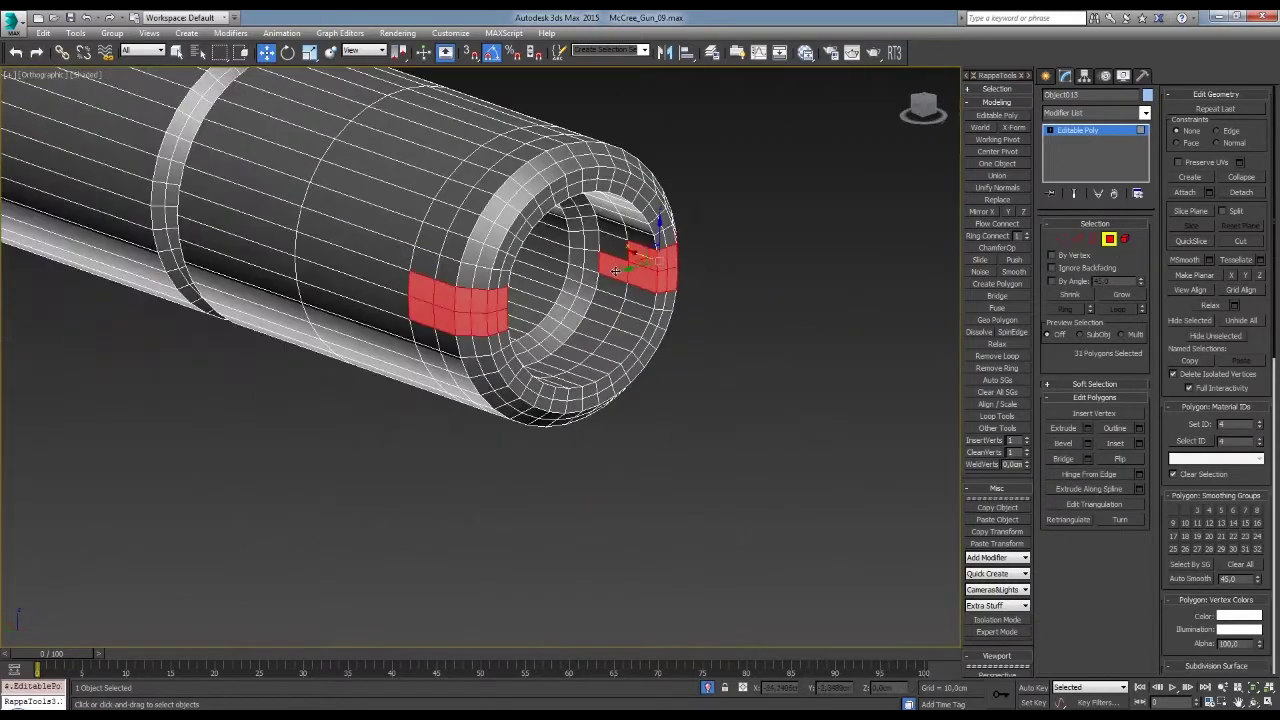
pyautogui.press('f')
pyautogui.press('F3')
# - Move the slot's vertices along the tube's length to adjust the slot length
pyautogui.press('1')
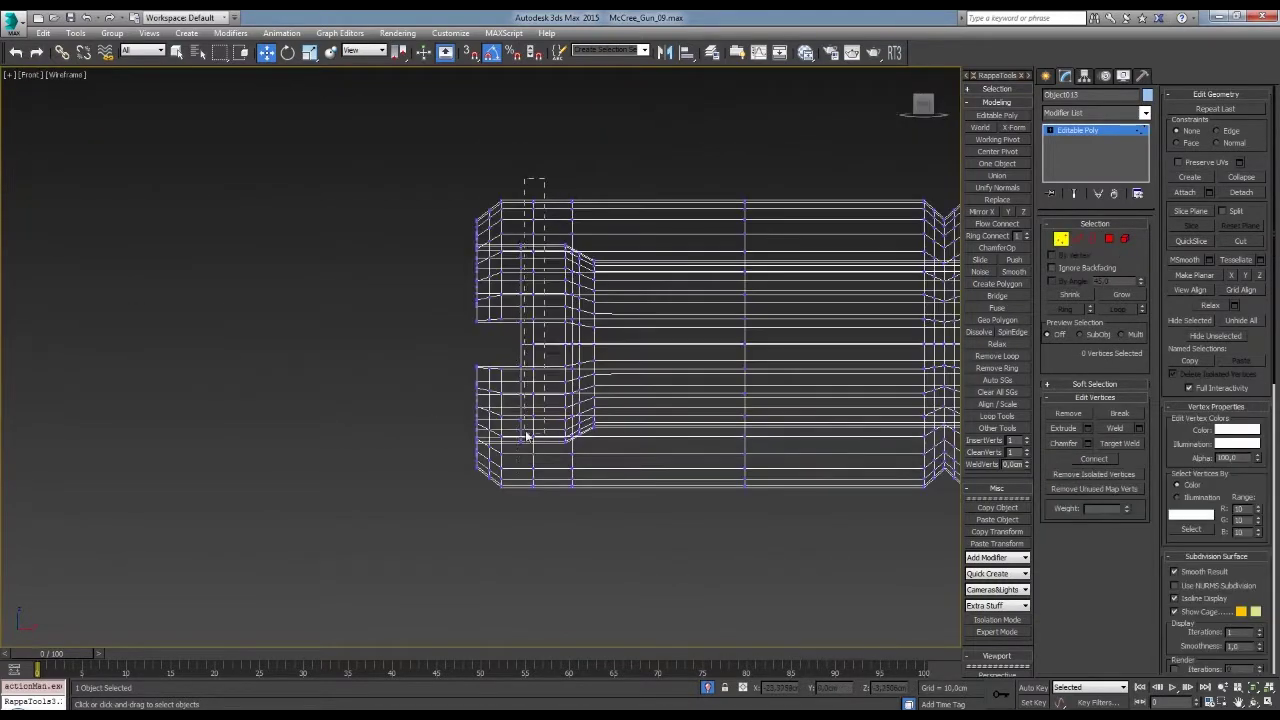
pyautogui.press('w')
pyautogui.press('F3')
pyautogui.scroll(-2, 640, 229)
pyautogui.moveTo(640, 229); pyautogui.dragTo(640, 364)
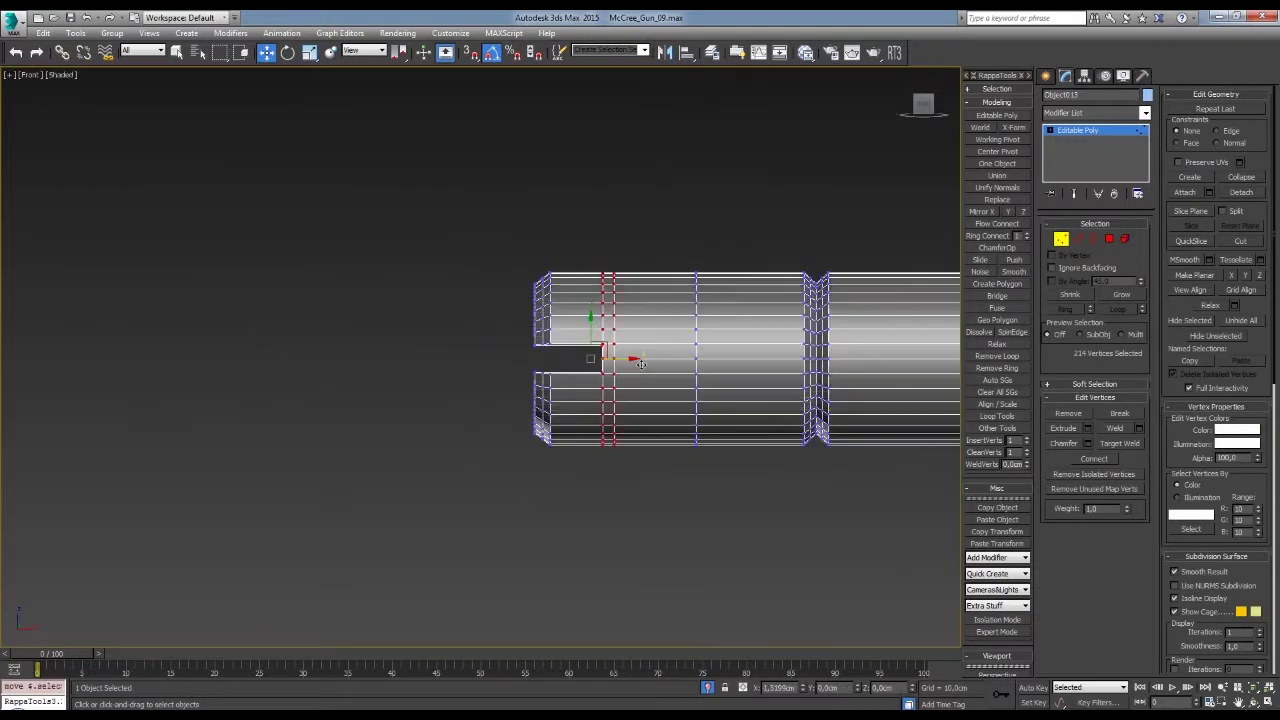
pyautogui.press('F3')
pyautogui.scroll(3, 640, 358)
pyautogui.click(653, 348)
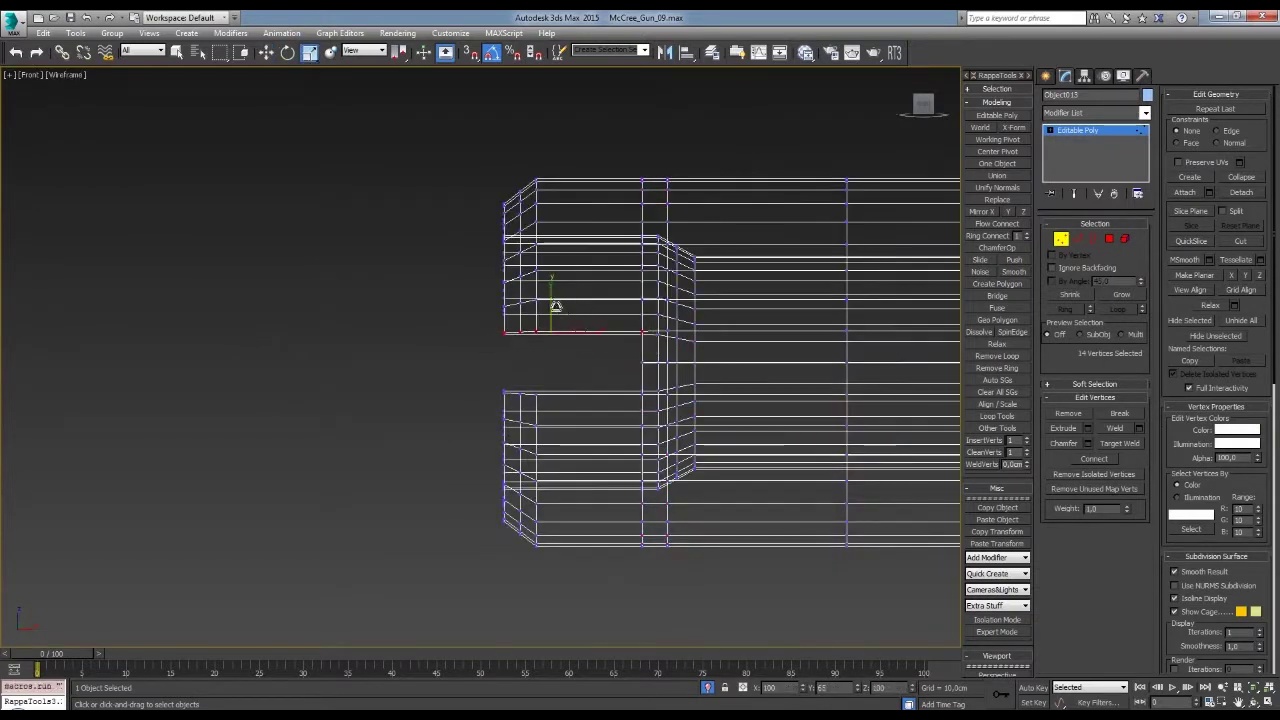
pyautogui.press('F3')
pyautogui.scroll(1, 545, 365)
pyautogui.press('w')
# - Check the slot's open border from several angles around the tube
pyautogui.keyDown('alt'); pyautogui.moveTo(543, 300); pyautogui.dragTo(584, 305, button='middle'); pyautogui.keyUp('alt')
pyautogui.press('3')
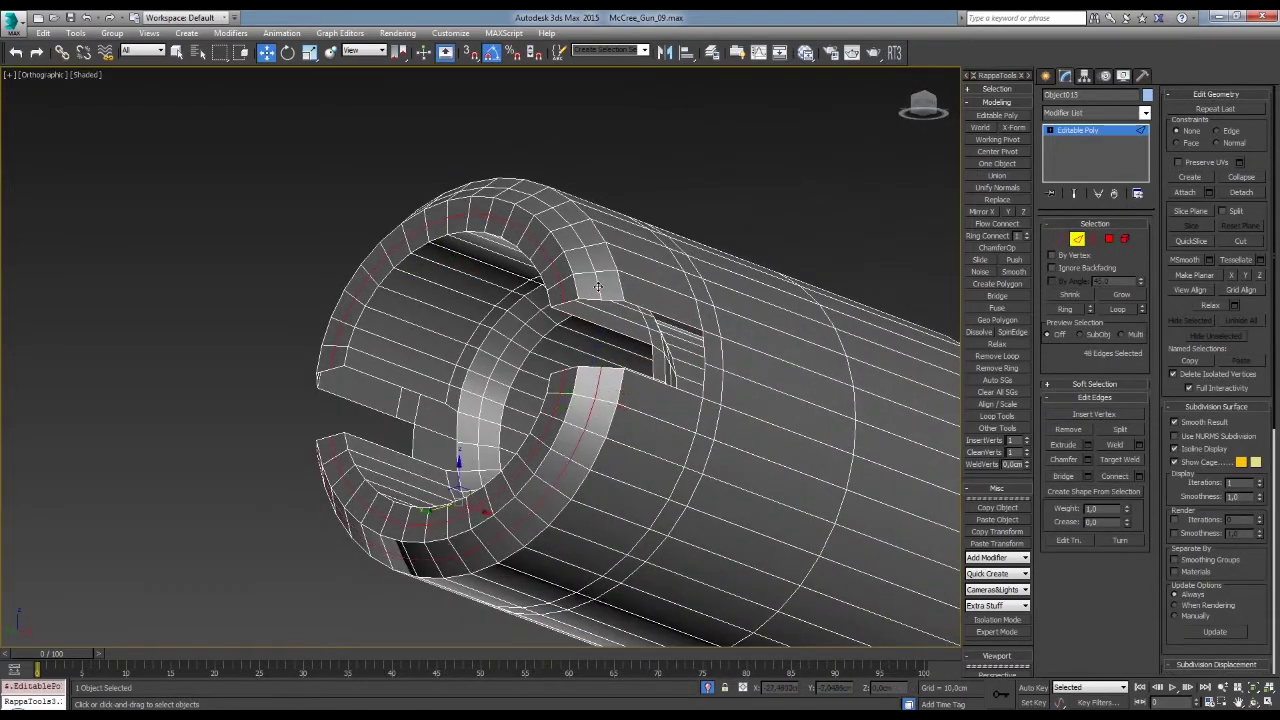
pyautogui.keyDown('alt'); pyautogui.moveTo(597, 287); pyautogui.dragTo(660, 300, button='middle'); pyautogui.keyUp('alt')
pyautogui.press('3')
pyautogui.moveTo(497, 402)
pyautogui.keyDown('alt'); pyautogui.mouseDown(button='middle')
pyautogui.moveTo(503, 382)
pyautogui.moveTo(560, 400)
pyautogui.moveTo(700, 468)
pyautogui.mouseUp(button='middle'); pyautogui.keyUp('alt')
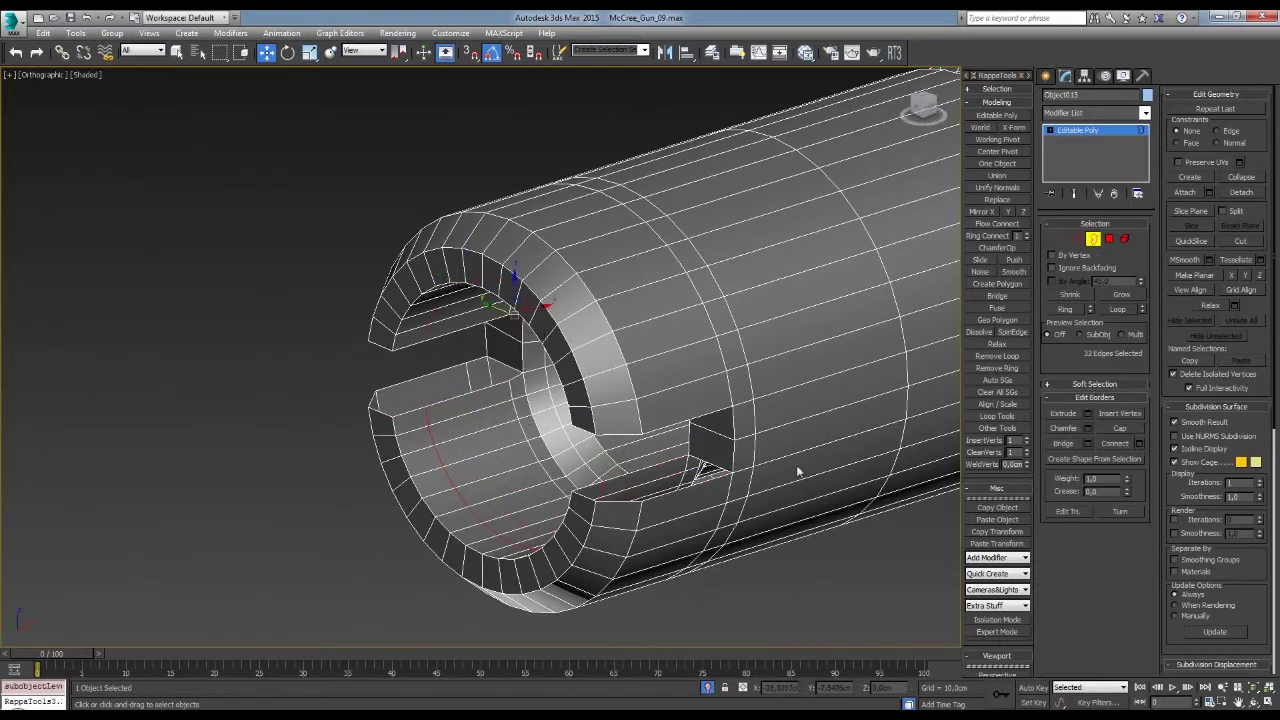
pyautogui.keyDown('alt'); pyautogui.moveTo(862, 493); pyautogui.dragTo(569, 397, button='middle'); pyautogui.keyUp('alt')
pyautogui.press('3')
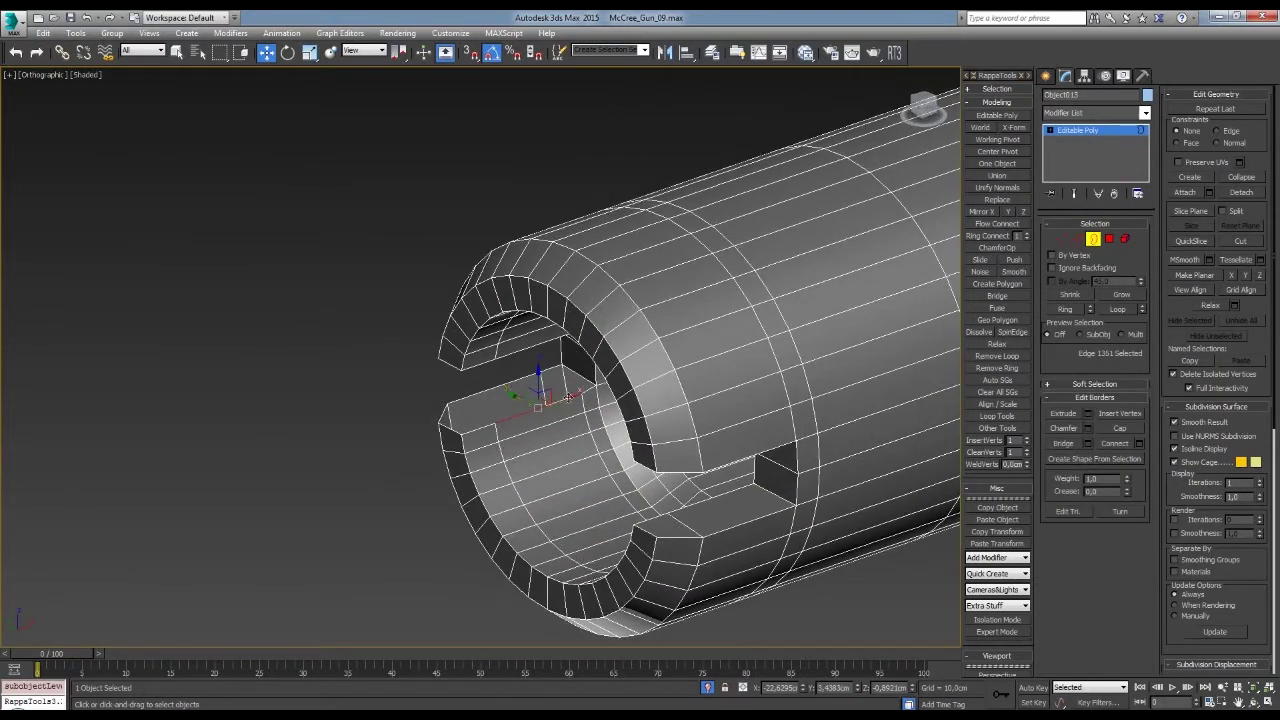
pyautogui.keyDown('alt'); pyautogui.moveTo(770, 482); pyautogui.dragTo(994, 254, button='middle'); pyautogui.keyUp('alt')
pyautogui.press('3')
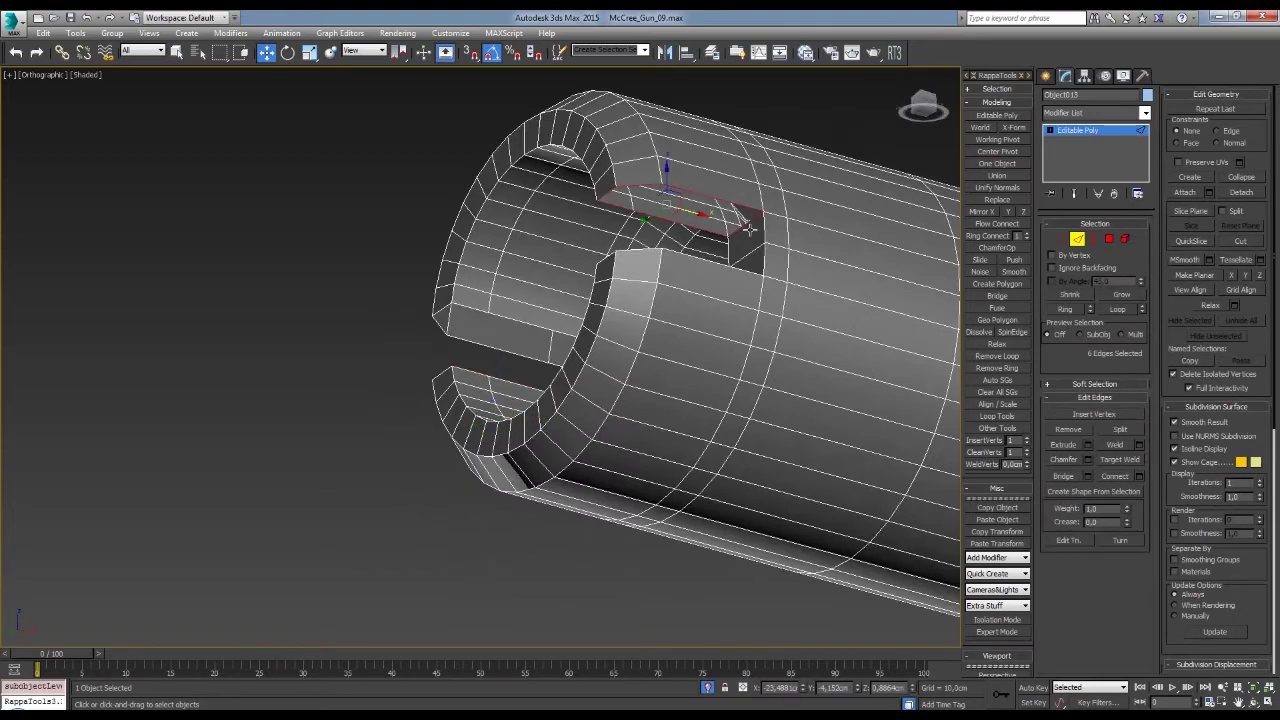
pyautogui.moveTo(836, 260)
pyautogui.keyDown('alt'); pyautogui.mouseDown(button='middle')
pyautogui.moveTo(929, 303)
pyautogui.moveTo(732, 357)
pyautogui.moveTo(814, 334)
pyautogui.moveTo(820, 366)
pyautogui.moveTo(869, 367)
pyautogui.moveTo(806, 369)
pyautogui.moveTo(848, 326)
pyautogui.moveTo(766, 357)
pyautogui.moveTo(760, 330)
pyautogui.moveTo(800, 287)
pyautogui.moveTo(716, 411)
pyautogui.mouseUp(button='middle'); pyautogui.keyUp('alt')
# - Select the slot's corner vertices and close in on the slot for edge editing
pyautogui.click(1061, 239)
pyautogui.press('4')
pyautogui.keyDown('alt'); pyautogui.moveTo(720, 340); pyautogui.dragTo(745, 330, button='middle'); pyautogui.keyUp('alt')
pyautogui.scroll(5, 745, 330)
pyautogui.press('2')
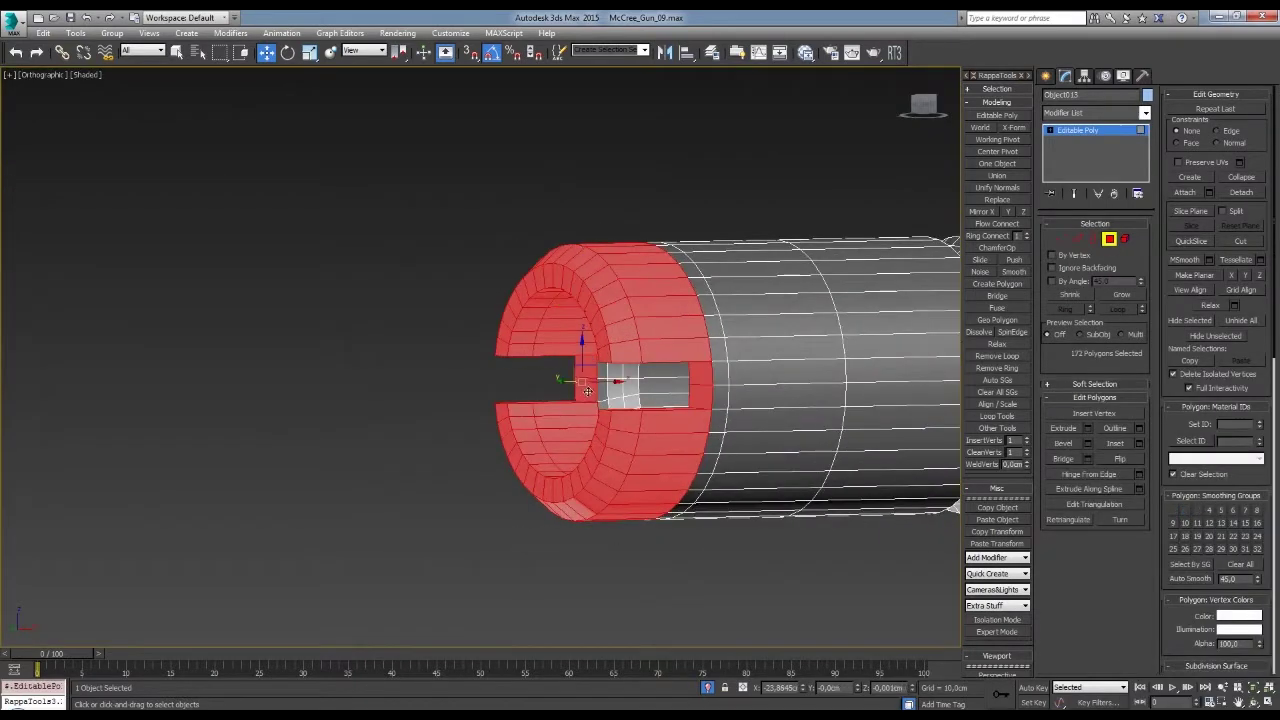
# - Preview the smoothed slotted end of the tube, then reselect it for editing
pyautogui.keyDown('alt'); pyautogui.moveTo(587, 390); pyautogui.dragTo(700, 480, button='middle'); pyautogui.keyUp('alt')
pyautogui.click(827, 556)
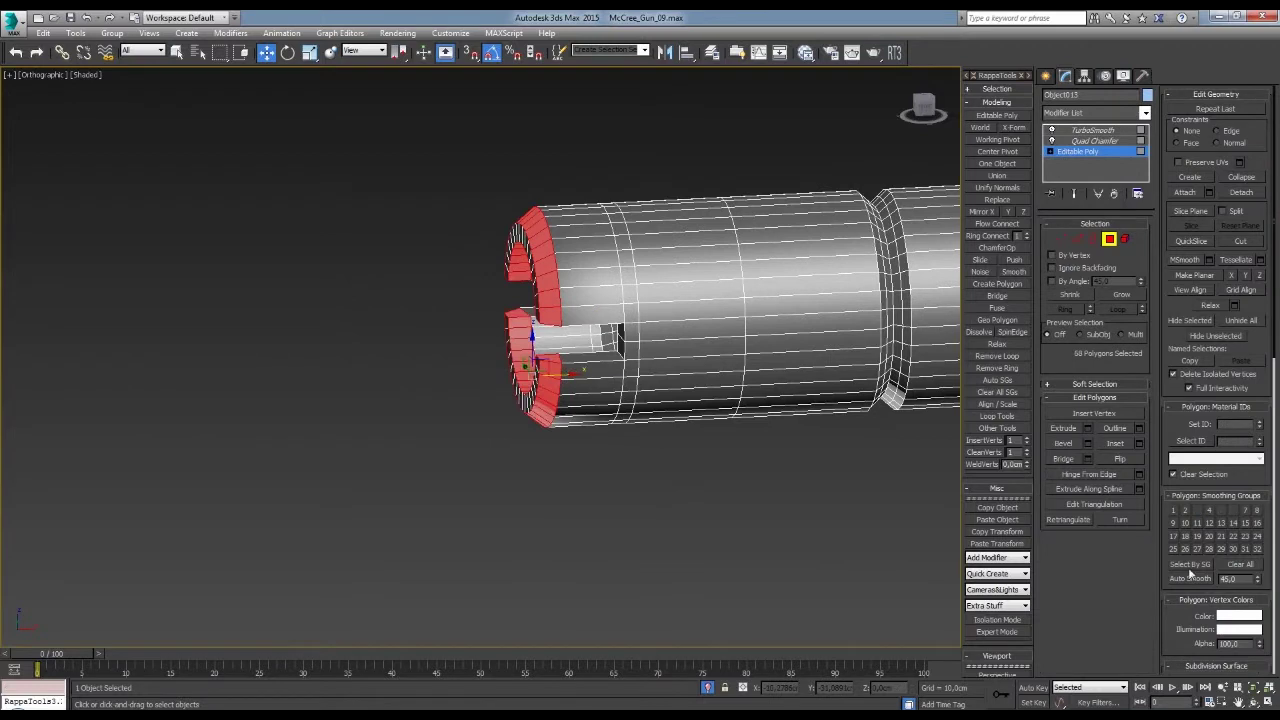
pyautogui.click(794, 426)
pyautogui.keyDown('alt'); pyautogui.moveTo(794, 426); pyautogui.dragTo(731, 272, button='middle'); pyautogui.keyUp('alt')
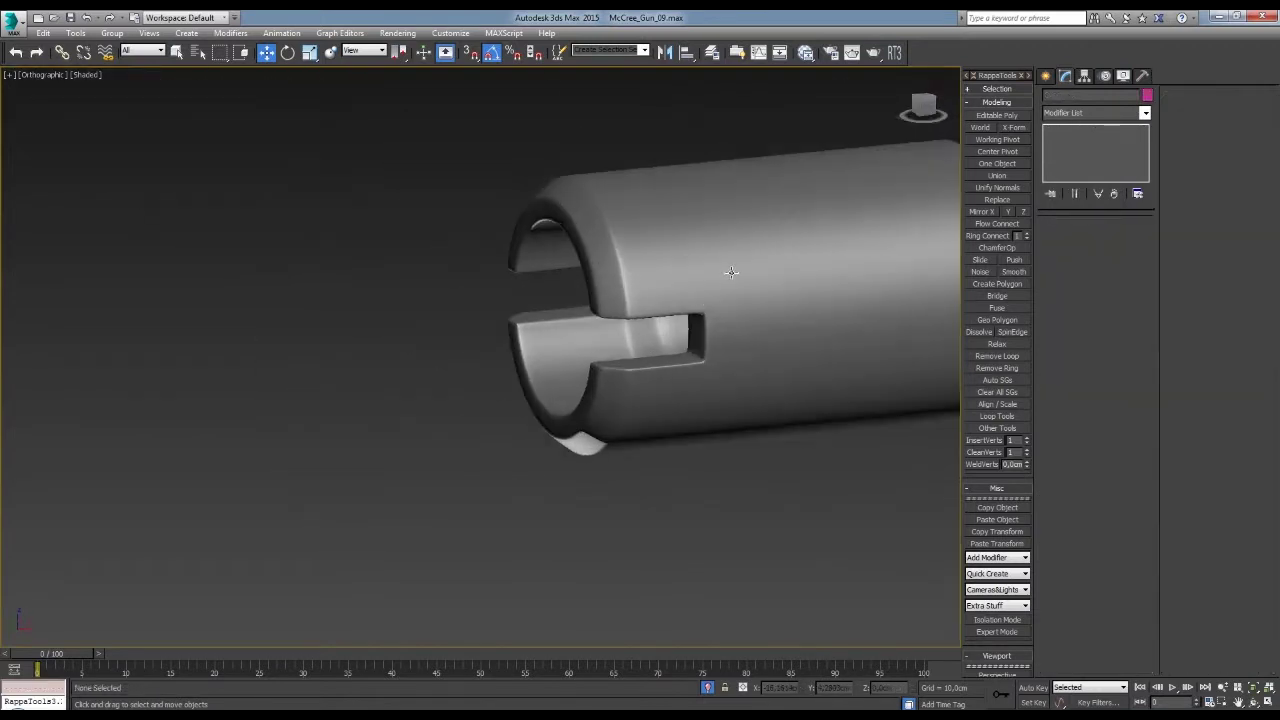
pyautogui.click(676, 314)
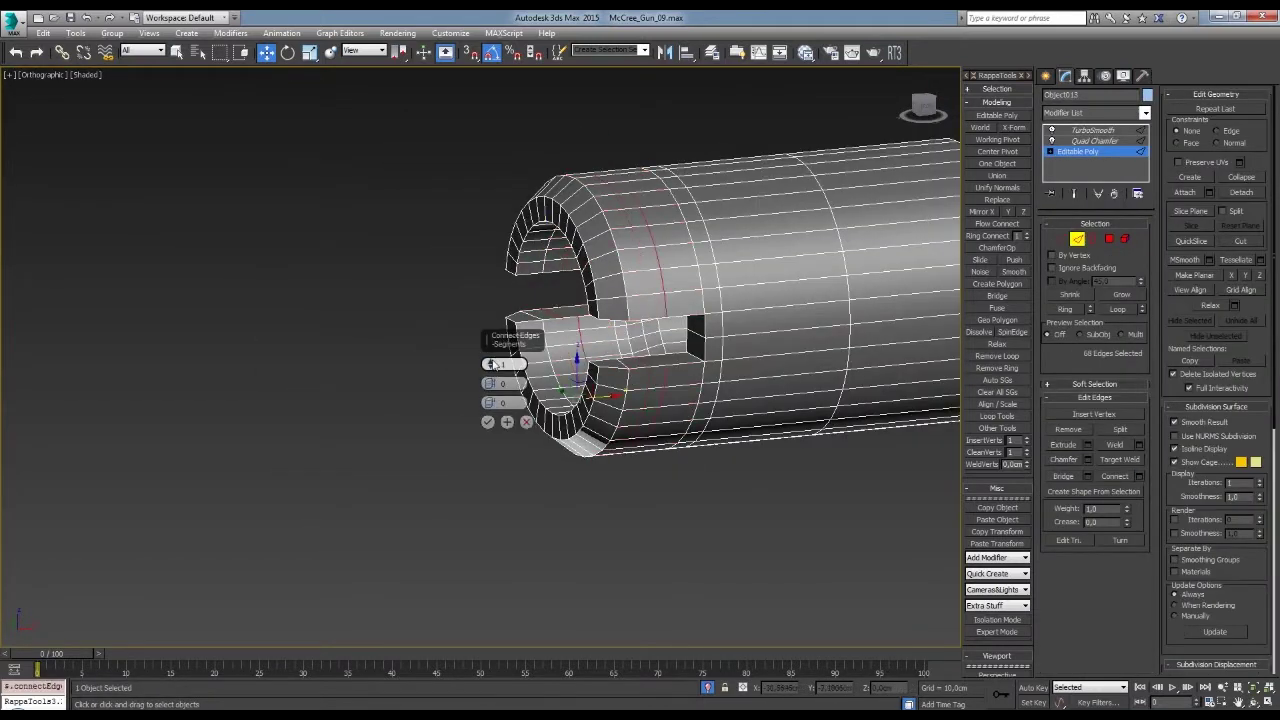
# - Add support edge loops near the slotted end and at the tube's far end
pyautogui.click(487, 423)
pyautogui.keyDown('alt'); pyautogui.moveTo(487, 423); pyautogui.dragTo(724, 358, button='middle'); pyautogui.keyUp('alt')
pyautogui.scroll(-3, 600, 365)
pyautogui.moveTo(829, 434); pyautogui.dragTo(609, 403, button='middle')
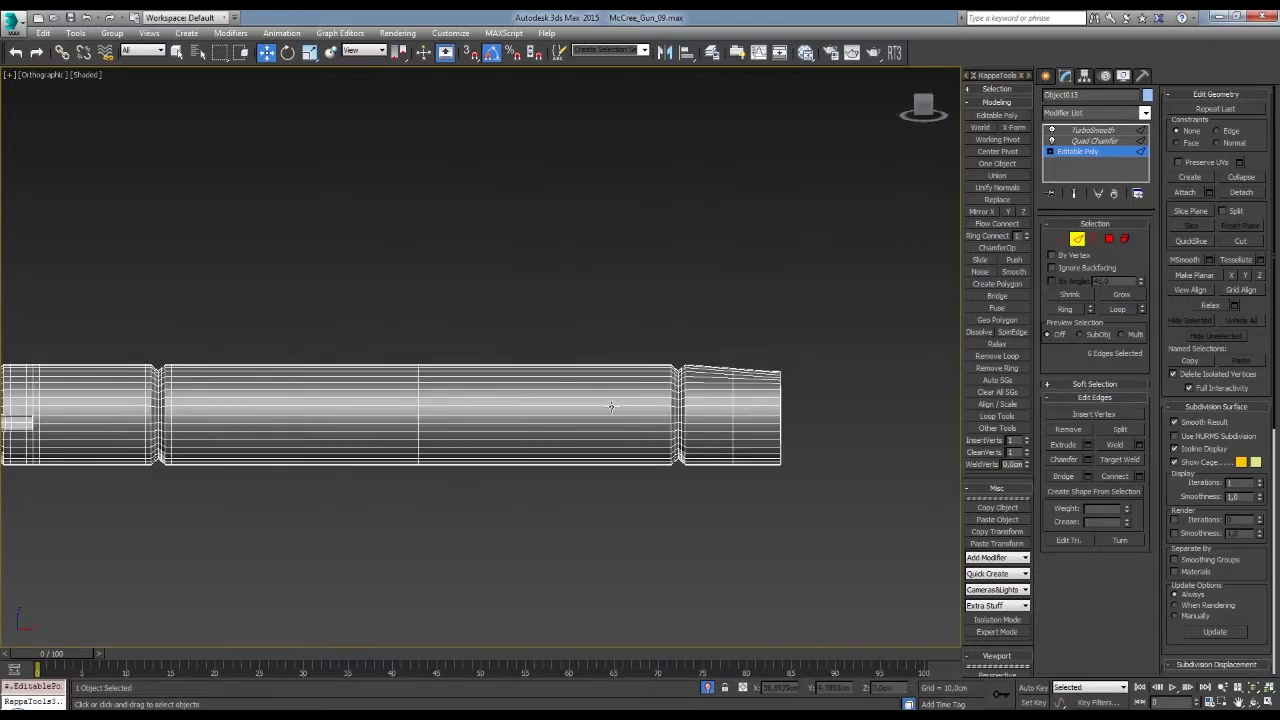
pyautogui.scroll(3, 609, 403)
pyautogui.keyDown('ctrl'); pyautogui.doubleClick(722, 422); pyautogui.keyUp('ctrl')
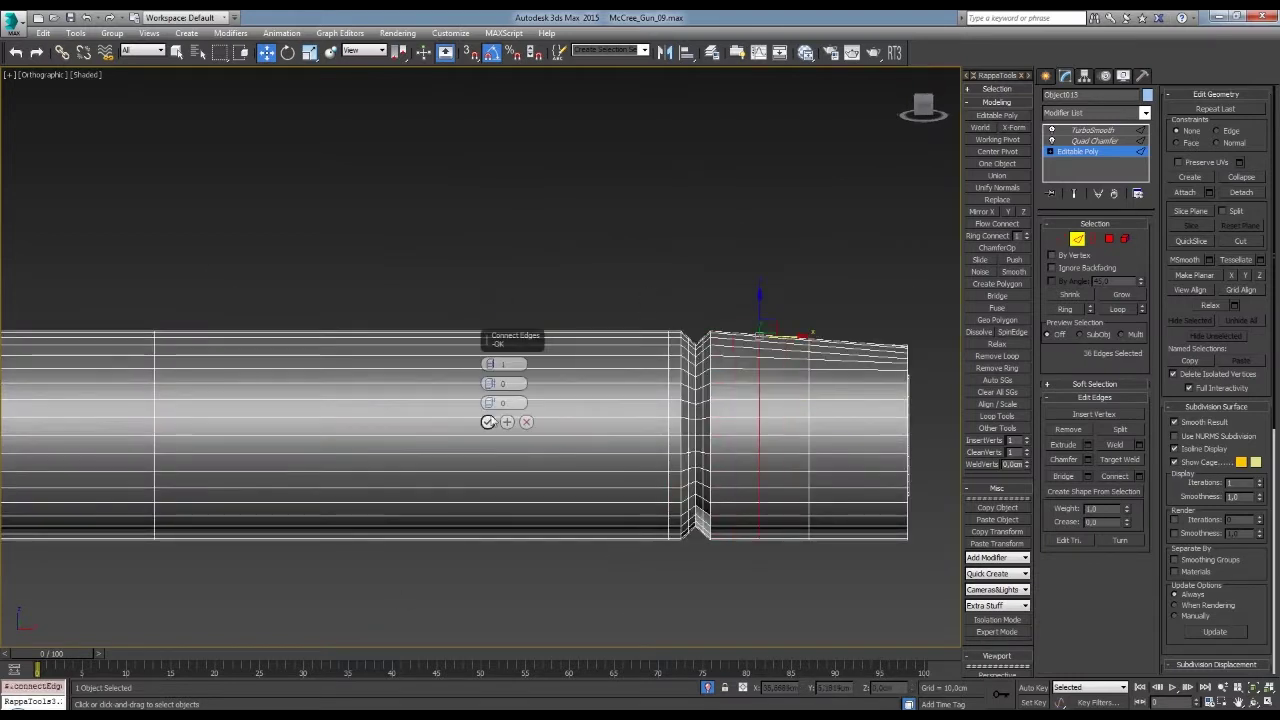
pyautogui.click(487, 422)
pyautogui.keyDown('alt'); pyautogui.moveTo(487, 422); pyautogui.dragTo(600, 400, button='middle'); pyautogui.keyUp('alt')
pyautogui.scroll(3, 560, 430)
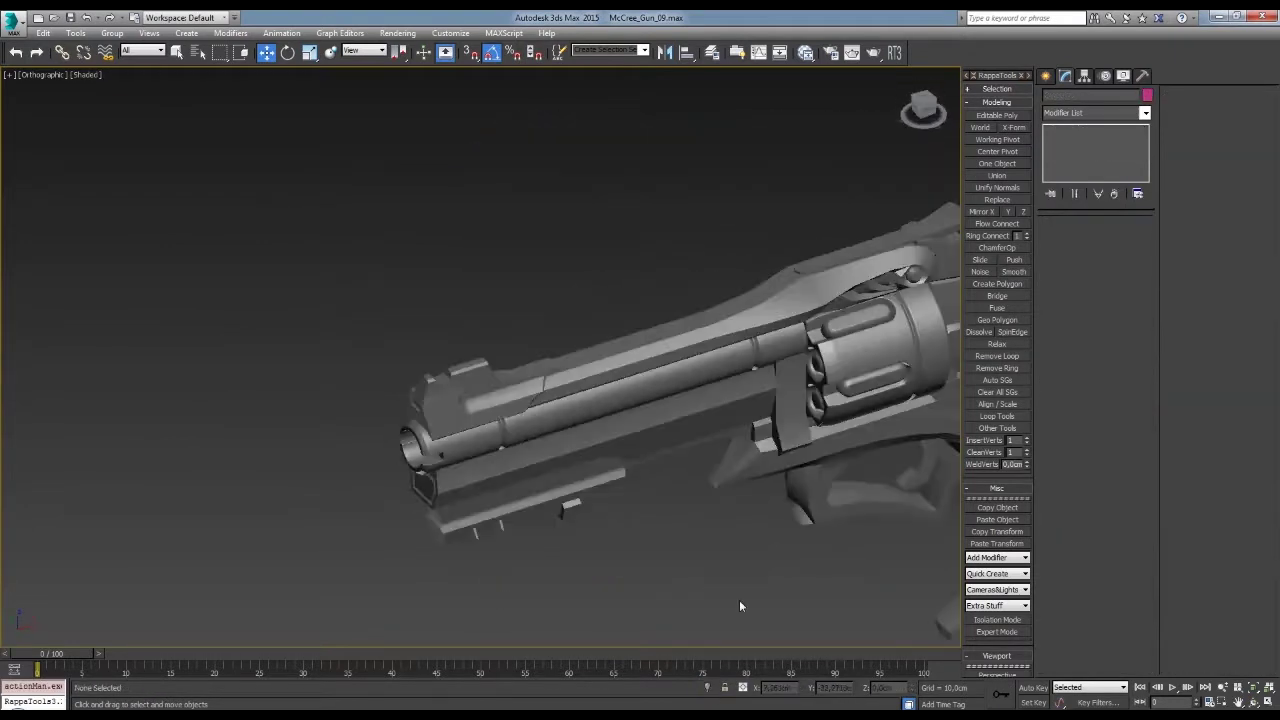
# - Select the whole top frame element and detach it as Object014
pyautogui.moveTo(740, 606)
pyautogui.keyDown('alt'); pyautogui.mouseDown(button='middle')
pyautogui.moveTo(684, 364)
pyautogui.moveTo(750, 382)
pyautogui.mouseUp(button='middle'); pyautogui.keyUp('alt')
pyautogui.scroll(5, 684, 364)
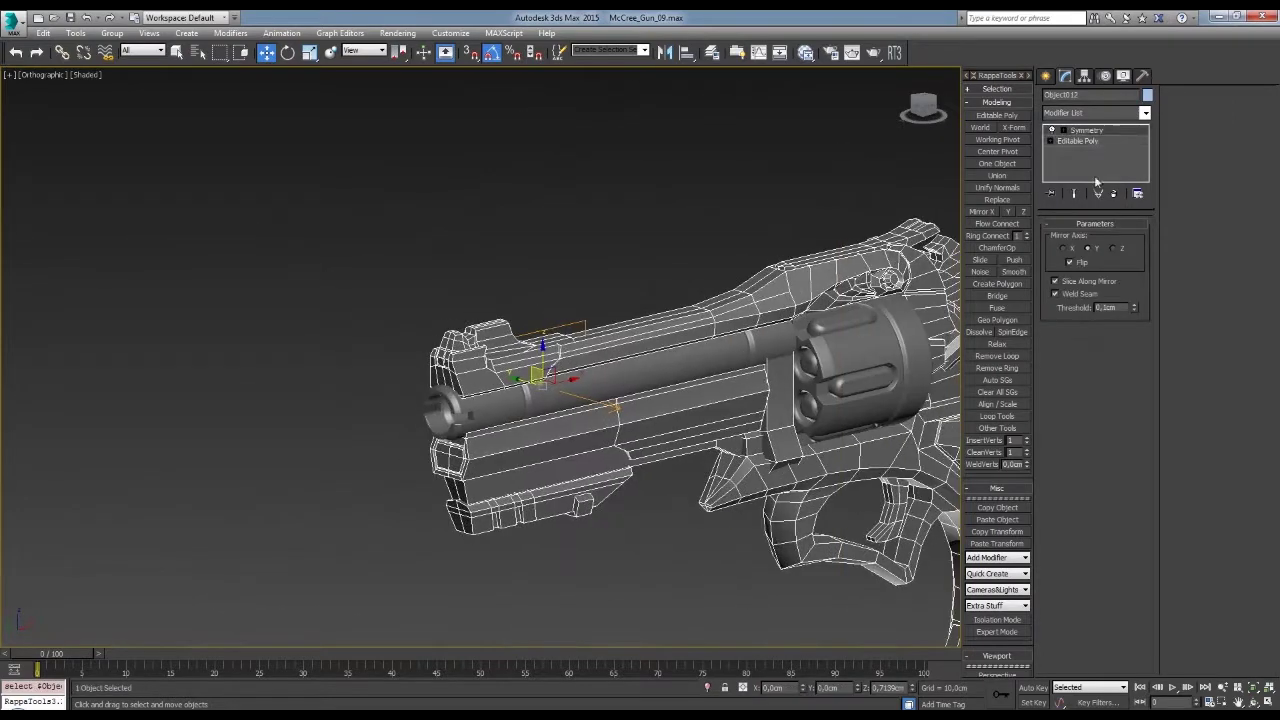
pyautogui.moveTo(341, 204); pyautogui.dragTo(380, 229)
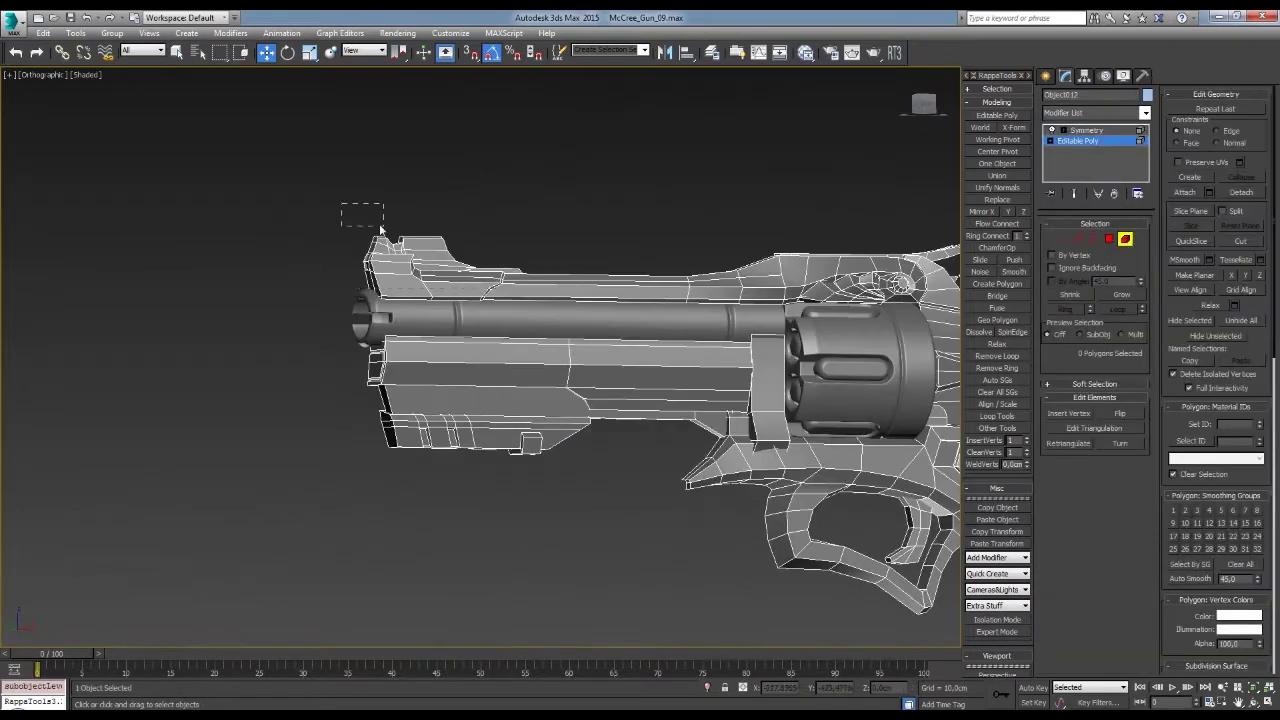
pyautogui.keyDown('alt'); pyautogui.moveTo(380, 229); pyautogui.dragTo(873, 345, button='middle'); pyautogui.keyUp('alt')
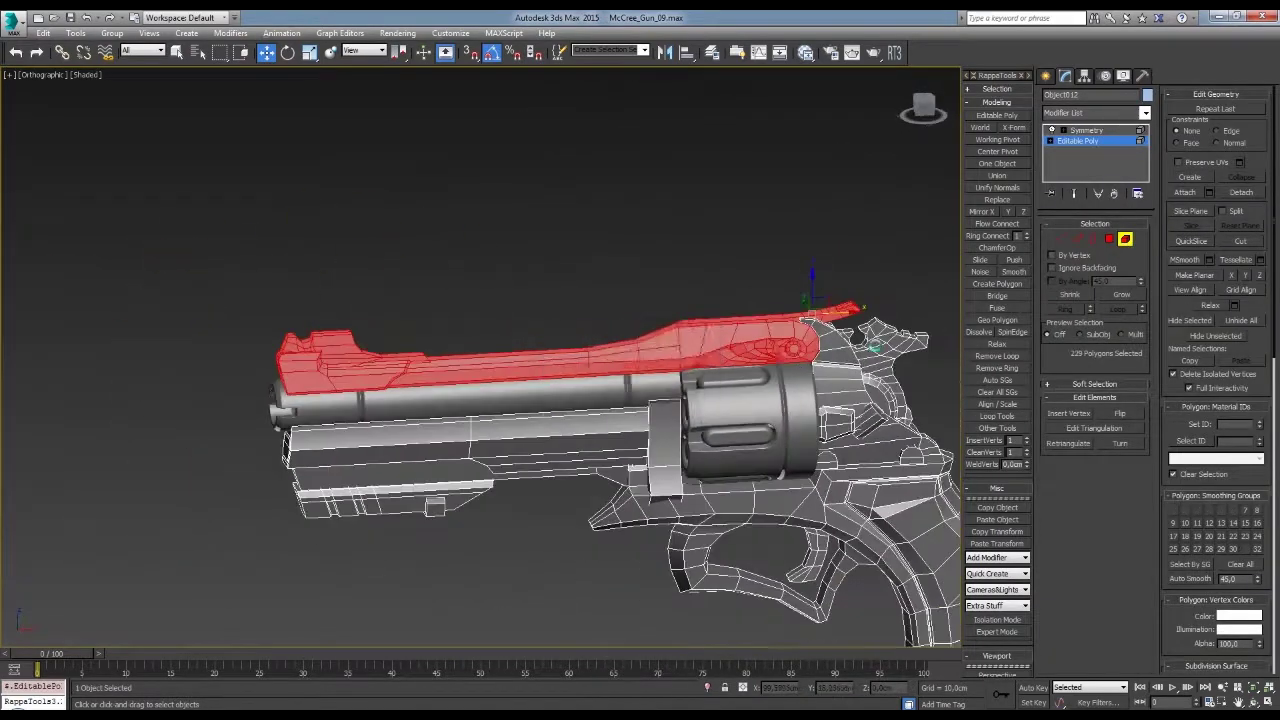
# - Paste Symmetry, Quad Chamfer and TurboSmooth onto the new top piece's modifier stack
pyautogui.rightClick(1095, 130)
pyautogui.rightClick(1095, 130)
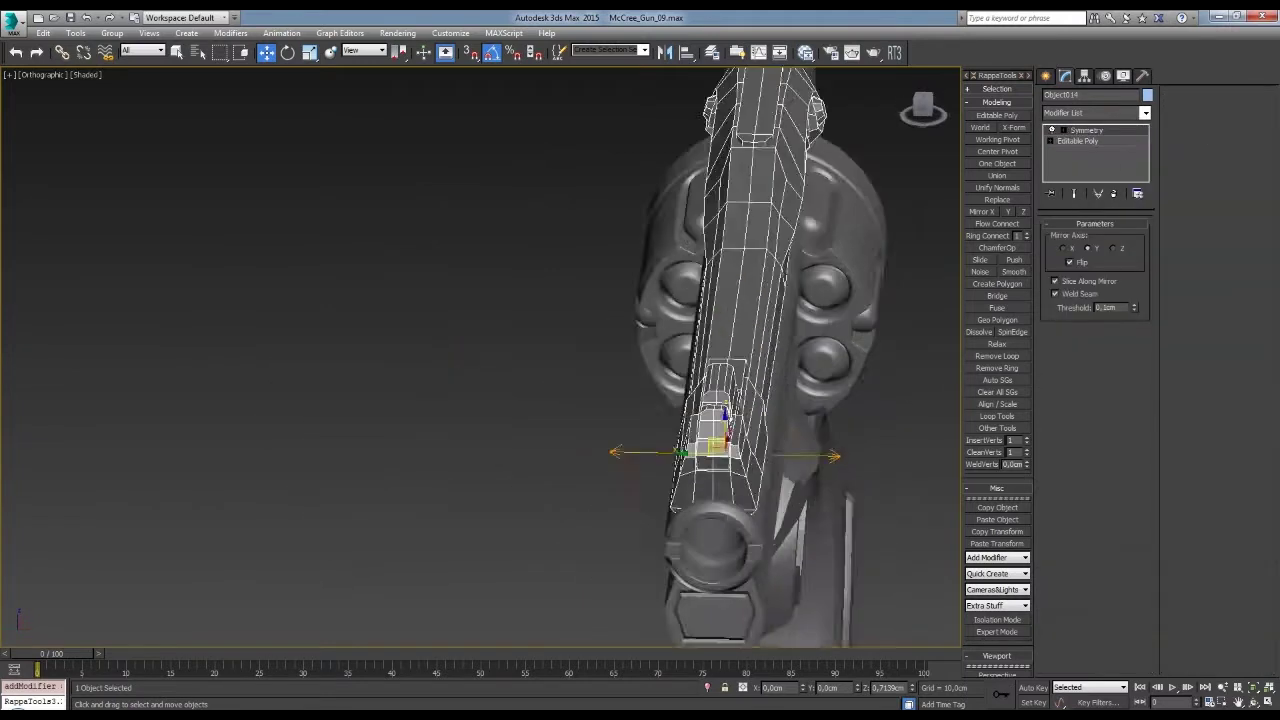
pyautogui.keyDown('alt'); pyautogui.moveTo(706, 413); pyautogui.dragTo(851, 381, button='middle'); pyautogui.keyUp('alt')
pyautogui.rightClick(1110, 130)
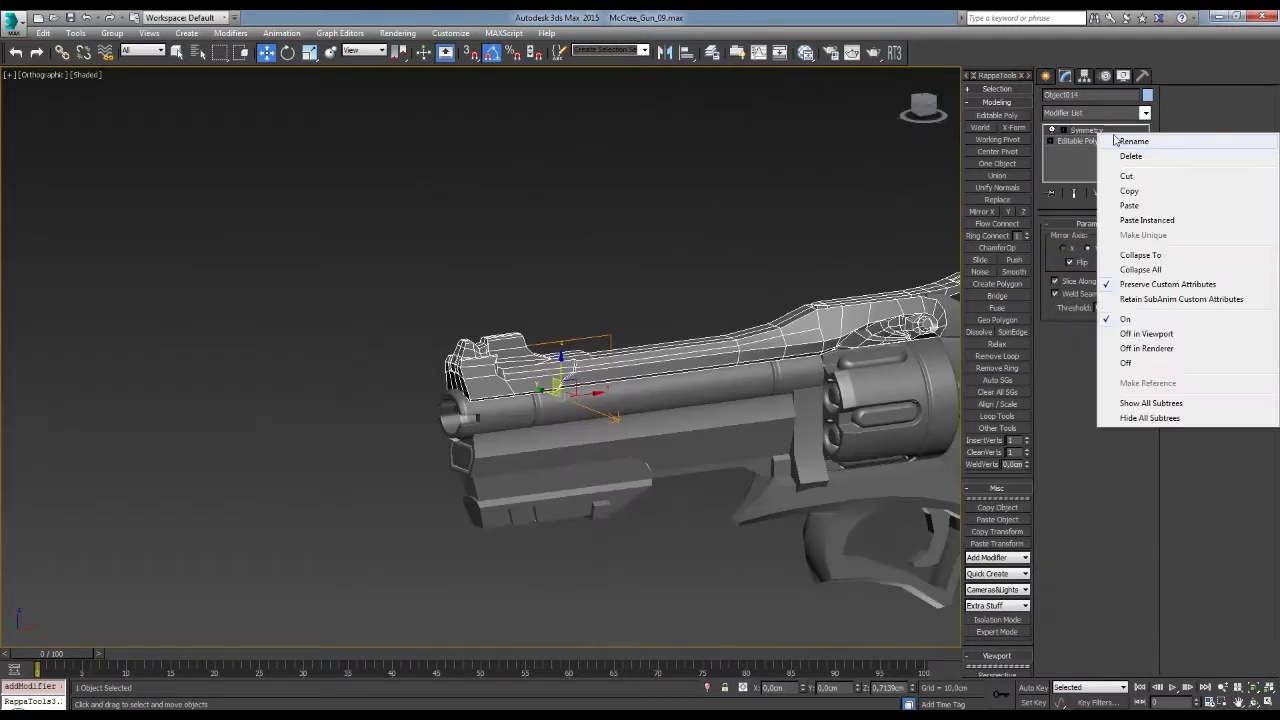
pyautogui.rightClick(1109, 145)
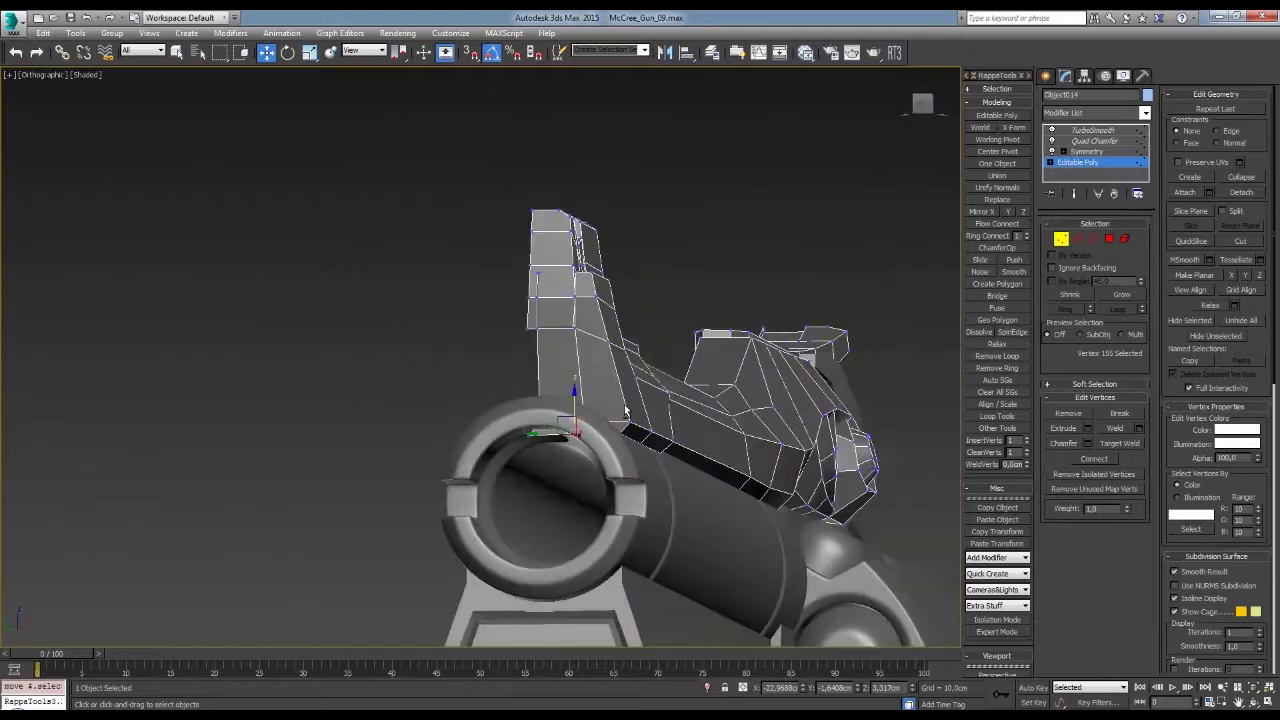
# - Cut new edges into the frame and select edges along its arc
pyautogui.scroll(4, 625, 410)
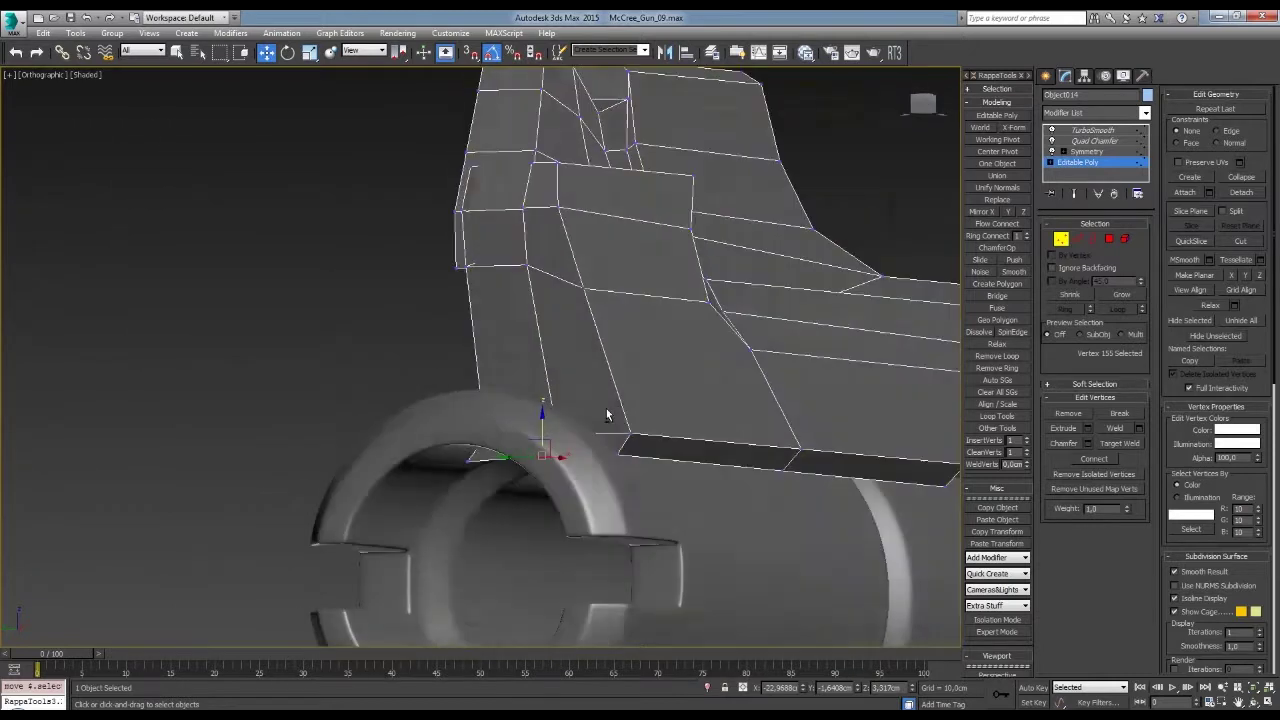
pyautogui.scroll(-1, 630, 420)
pyautogui.hotkey('alt', 'c')
pyautogui.rightClick(478, 370)
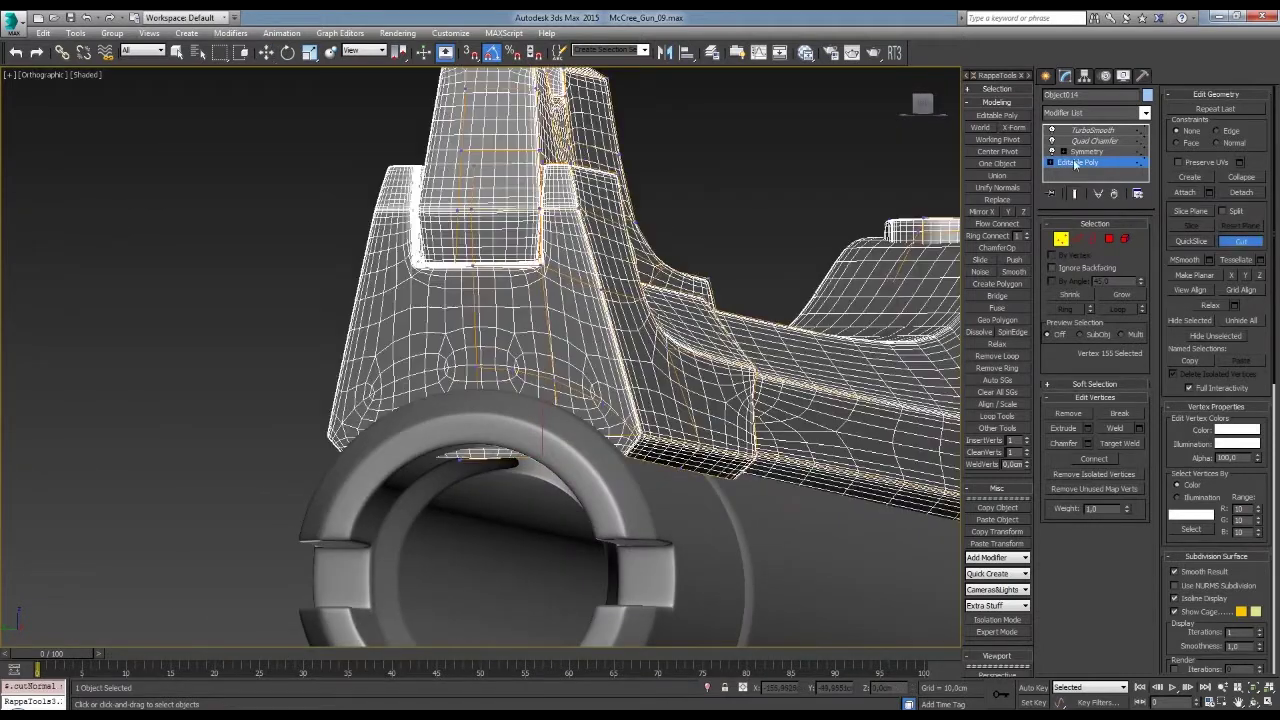
pyautogui.press('w')
pyautogui.moveTo(654, 420)
pyautogui.keyDown('alt'); pyautogui.mouseDown(button='middle')
pyautogui.moveTo(563, 380)
pyautogui.moveTo(625, 380)
pyautogui.moveTo(657, 418)
pyautogui.mouseUp(button='middle'); pyautogui.keyUp('alt')
pyautogui.press('2')
pyautogui.click(560, 378)
pyautogui.keyDown('ctrl'); pyautogui.click(640, 410); pyautogui.keyUp('ctrl')
pyautogui.press('1')
pyautogui.moveTo(577, 420)
pyautogui.keyDown('alt'); pyautogui.mouseDown(button='middle')
pyautogui.moveTo(689, 486)
pyautogui.moveTo(634, 471)
pyautogui.moveTo(727, 485)
pyautogui.moveTo(709, 417)
pyautogui.moveTo(598, 393)
pyautogui.moveTo(611, 337)
pyautogui.mouseUp(button='middle'); pyautogui.keyUp('alt')
# - Select the frame's front face polygons, the whole element and two vertices
pyautogui.press('4')
pyautogui.click(600, 360)
pyautogui.keyDown('alt'); pyautogui.moveTo(781, 361); pyautogui.dragTo(762, 391, button='middle'); pyautogui.keyUp('alt')
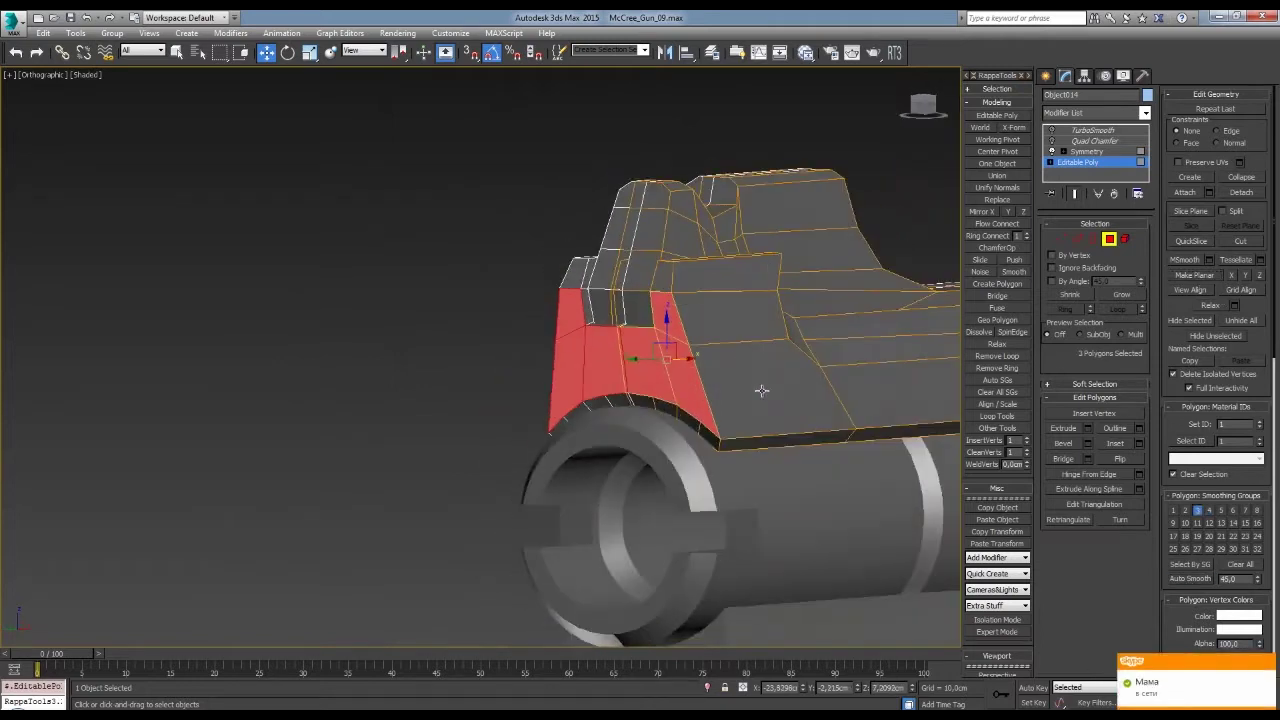
pyautogui.moveTo(780, 458)
pyautogui.keyDown('alt'); pyautogui.mouseDown(button='middle')
pyautogui.moveTo(700, 400)
pyautogui.moveTo(650, 340)
pyautogui.mouseUp(button='middle'); pyautogui.keyUp('alt')
pyautogui.press('5')
pyautogui.click(861, 246)
pyautogui.moveTo(861, 246)
pyautogui.keyDown('alt'); pyautogui.mouseDown(button='middle')
pyautogui.moveTo(723, 337)
pyautogui.moveTo(778, 512)
pyautogui.moveTo(821, 444)
pyautogui.moveTo(766, 403)
pyautogui.moveTo(797, 363)
pyautogui.moveTo(826, 460)
pyautogui.moveTo(844, 388)
pyautogui.moveTo(755, 388)
pyautogui.moveTo(739, 354)
pyautogui.moveTo(600, 310)
pyautogui.moveTo(650, 390)
pyautogui.mouseUp(button='middle'); pyautogui.keyUp('alt')
pyautogui.press('4')
pyautogui.click(778, 512)
pyautogui.press('1')
pyautogui.click(821, 461)
pyautogui.press('4')
pyautogui.scroll(-3, 844, 388)
# - Select the long top face behind the front block and check the Quad Chamfer result
pyautogui.click(560, 300)
pyautogui.keyDown('alt'); pyautogui.moveTo(780, 330); pyautogui.dragTo(709, 287, button='middle'); pyautogui.keyUp('alt')
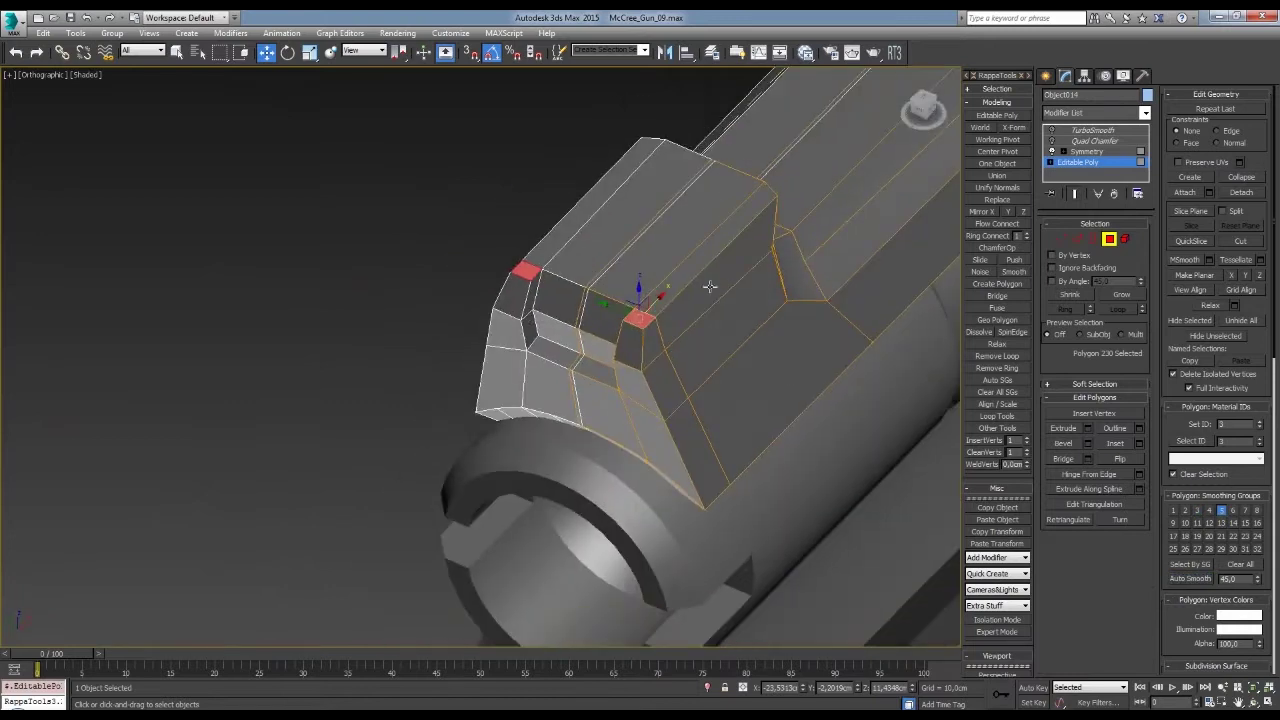
pyautogui.keyDown('alt'); pyautogui.moveTo(901, 285); pyautogui.dragTo(968, 463, button='middle'); pyautogui.keyUp('alt')
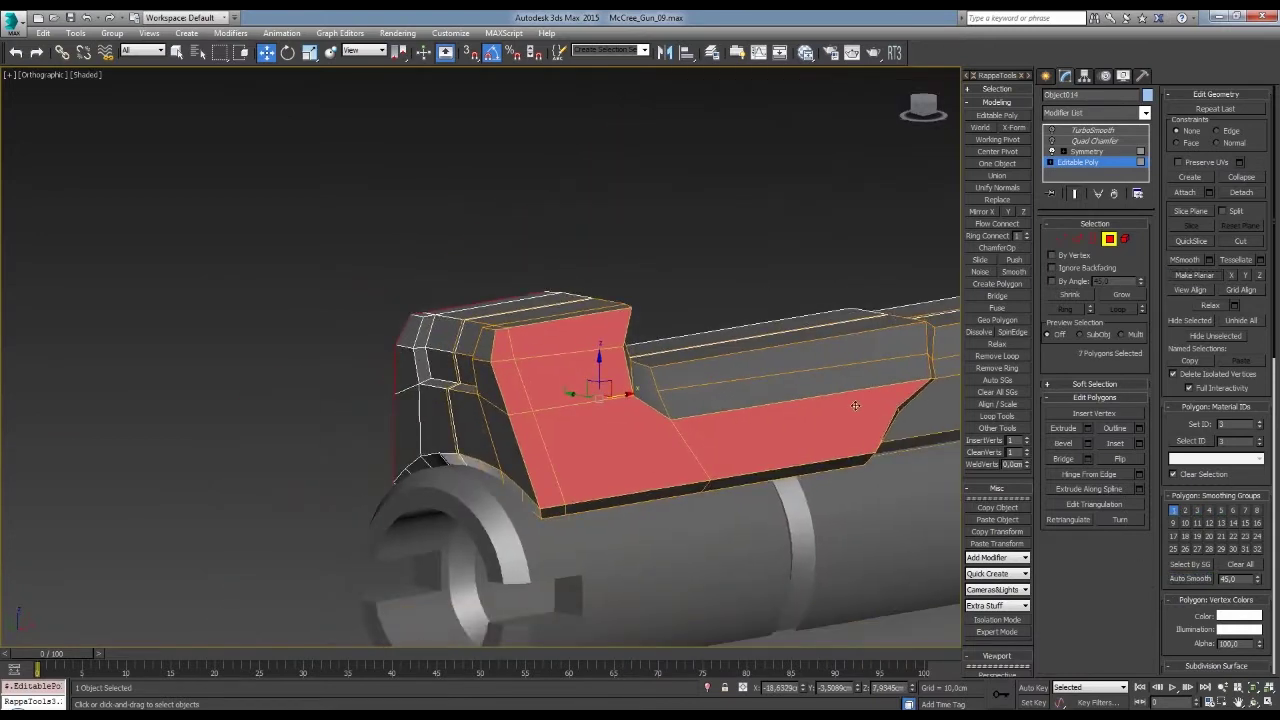
pyautogui.press('2')
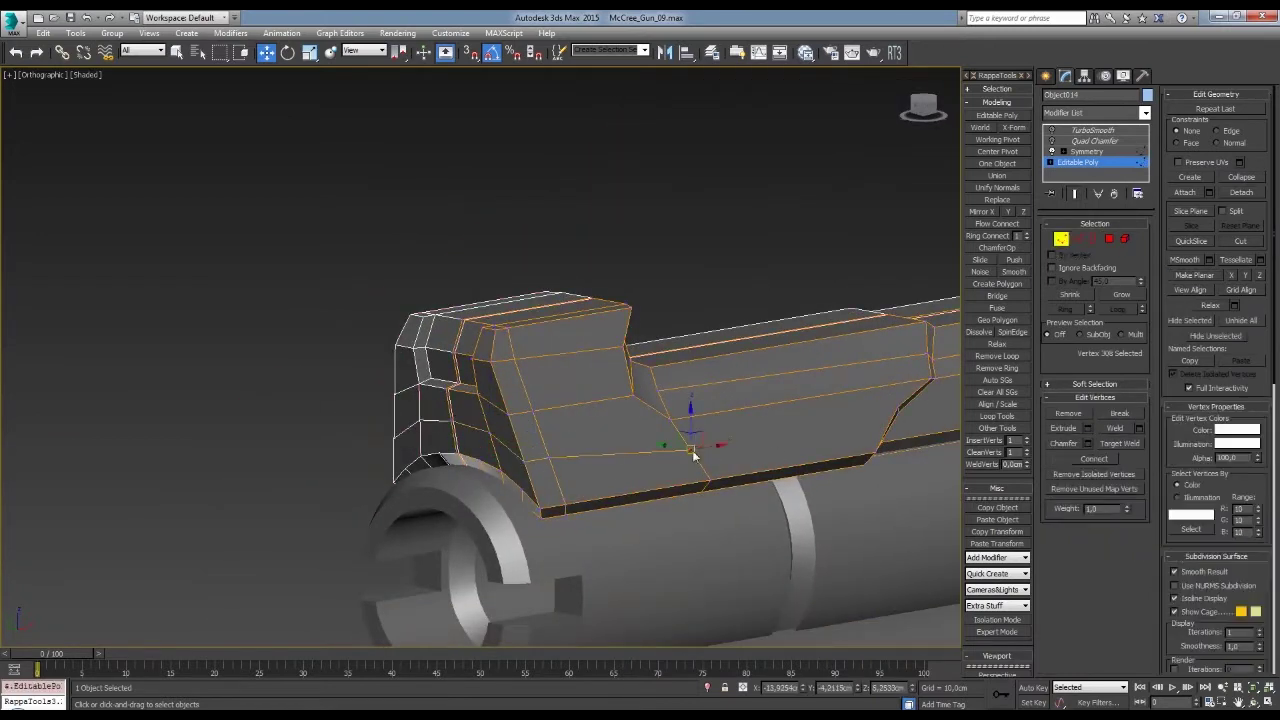
pyautogui.press('4')
pyautogui.keyDown('alt'); pyautogui.moveTo(693, 453); pyautogui.dragTo(605, 413, button='middle'); pyautogui.keyUp('alt')
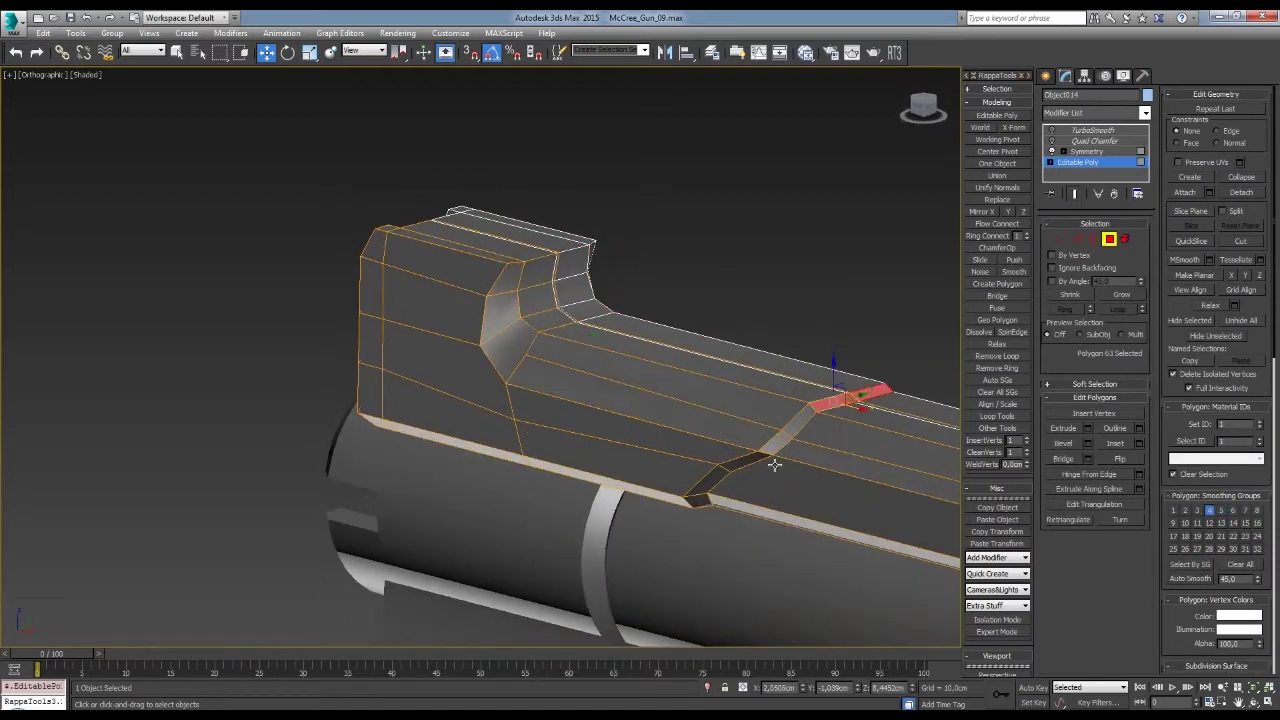
pyautogui.keyDown('alt'); pyautogui.moveTo(879, 573); pyautogui.dragTo(645, 486, button='middle'); pyautogui.keyUp('alt')
pyautogui.moveTo(508, 481)
pyautogui.keyDown('alt'); pyautogui.mouseDown(button='middle')
pyautogui.moveTo(474, 442)
pyautogui.moveTo(660, 420)
pyautogui.mouseUp(button='middle'); pyautogui.keyUp('alt')
pyautogui.click(680, 430)
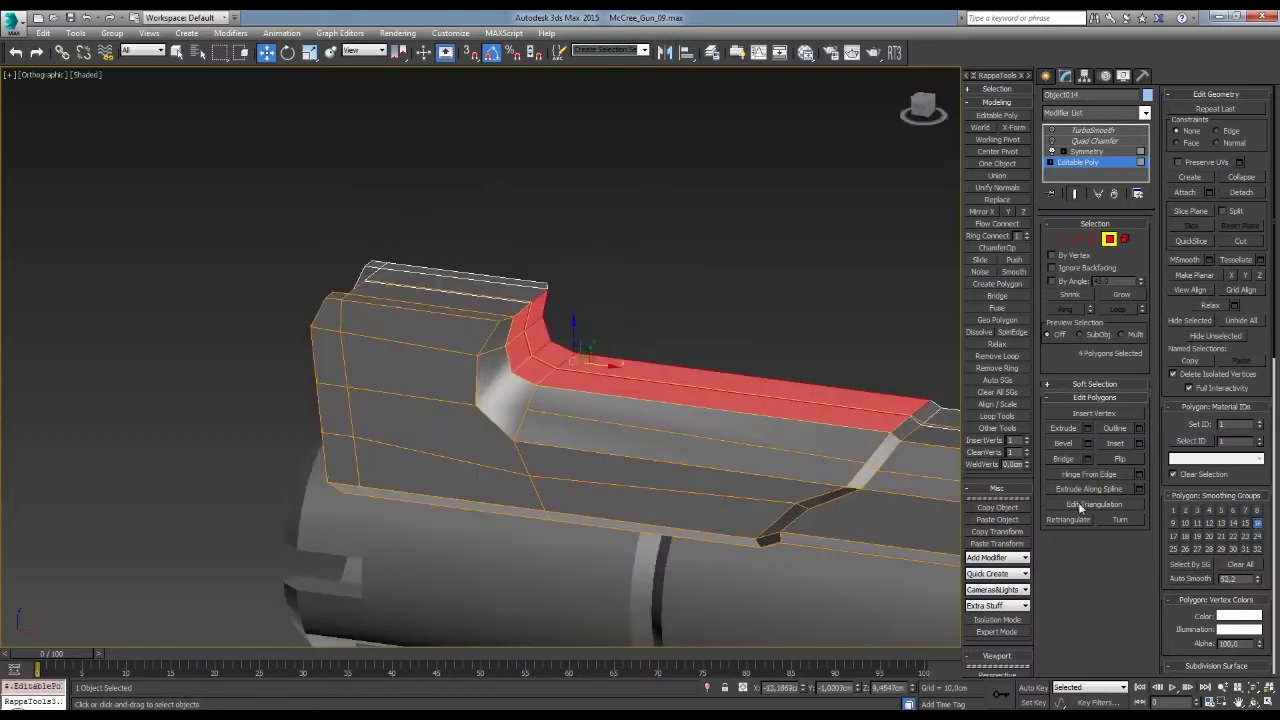
pyautogui.click(1094, 140)
pyautogui.moveTo(959, 280)
pyautogui.keyDown('alt'); pyautogui.mouseDown(button='middle')
pyautogui.moveTo(874, 449)
pyautogui.moveTo(840, 470)
pyautogui.moveTo(690, 430)
pyautogui.mouseUp(button='middle'); pyautogui.keyUp('alt')
# - Enable Quad Intersections on the Quad Chamfer modifier
pyautogui.press('z')
pyautogui.scroll(5, 690, 430)
pyautogui.click(1053, 349)
pyautogui.scroll(-2, 700, 400)
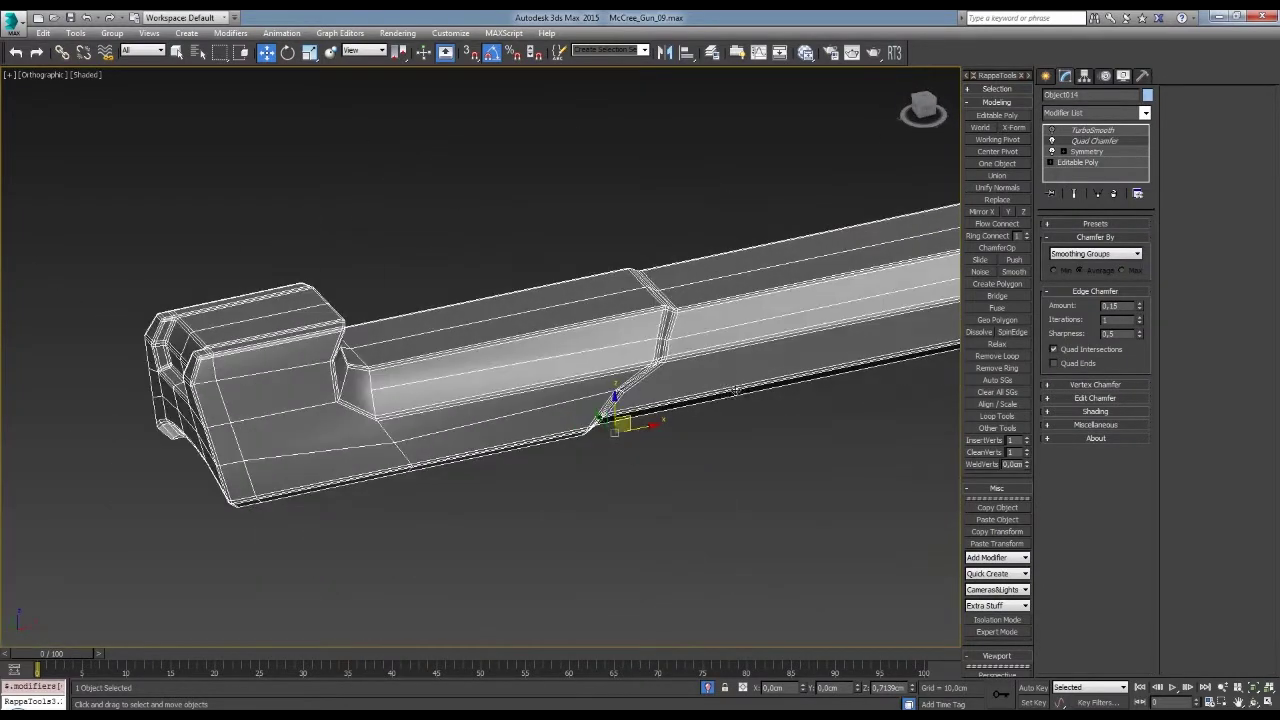
pyautogui.scroll(-3, 736, 390)
# - Connect the front block's selected edges to add a support edge loop across it
pyautogui.click(725, 374)
pyautogui.keyDown('alt'); pyautogui.moveTo(725, 374); pyautogui.dragTo(780, 465, button='middle'); pyautogui.keyUp('alt')
pyautogui.scroll(4, 729, 371)
pyautogui.click(729, 371)
pyautogui.press('2')
pyautogui.scroll(2, 840, 481)
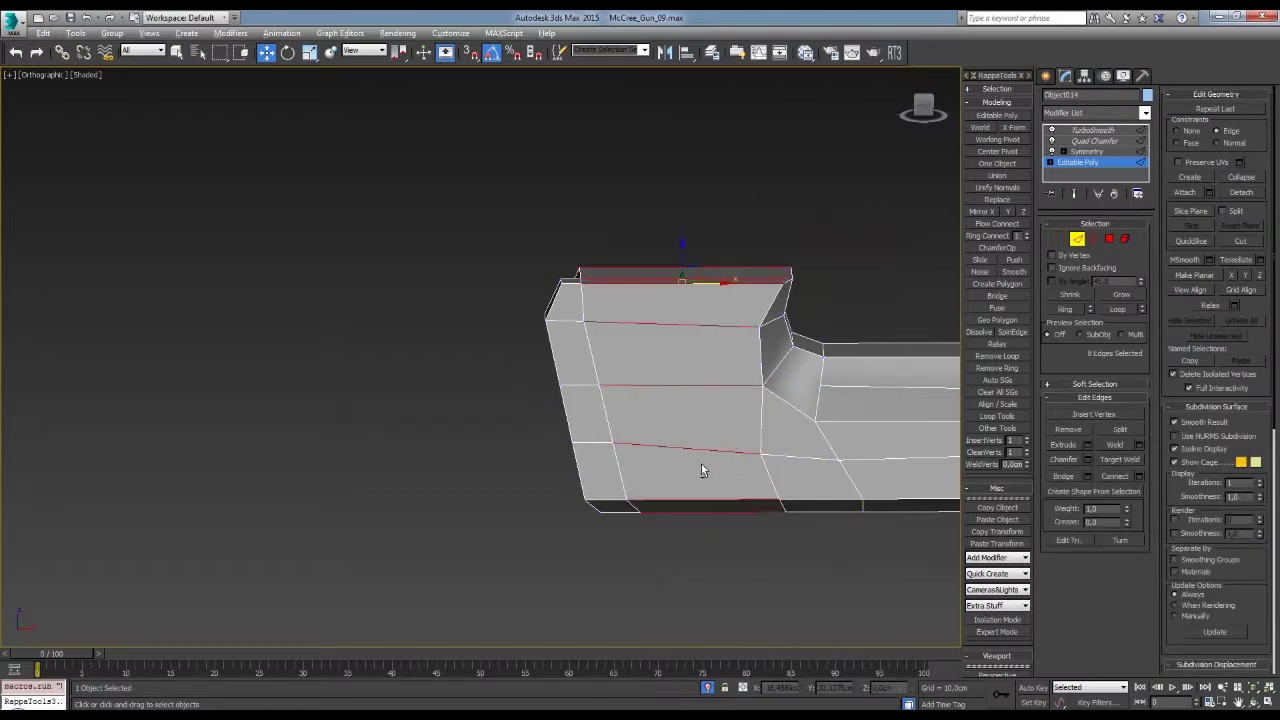
pyautogui.press('Return')
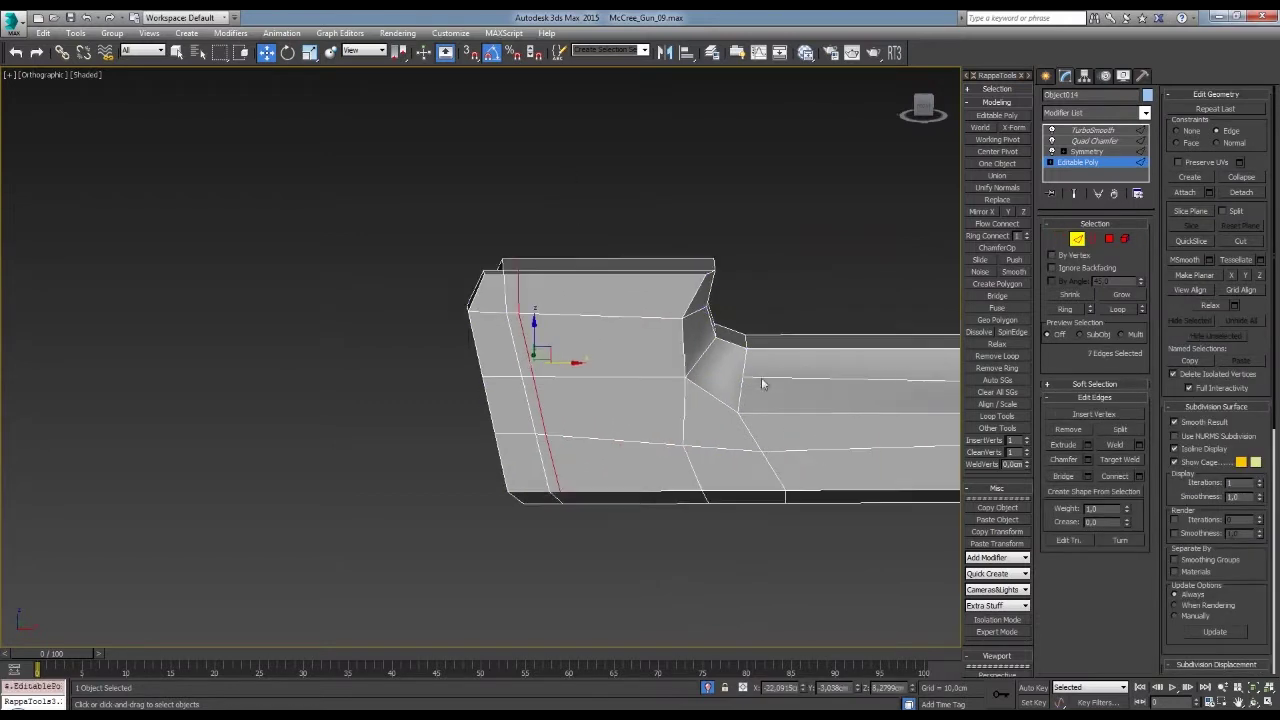
# - Preview the chamfered front block with the new loop, then return to the base mesh
pyautogui.click(1094, 140)
pyautogui.moveTo(760, 350)
pyautogui.keyDown('alt'); pyautogui.mouseDown(button='middle')
pyautogui.moveTo(808, 337)
pyautogui.moveTo(725, 401)
pyautogui.moveTo(760, 380)
pyautogui.mouseUp(button='middle'); pyautogui.keyUp('alt')
pyautogui.hotkey('ctrl', 'd')
pyautogui.click(808, 337)
pyautogui.hotkey('ctrl', 'd')
pyautogui.click(725, 401)
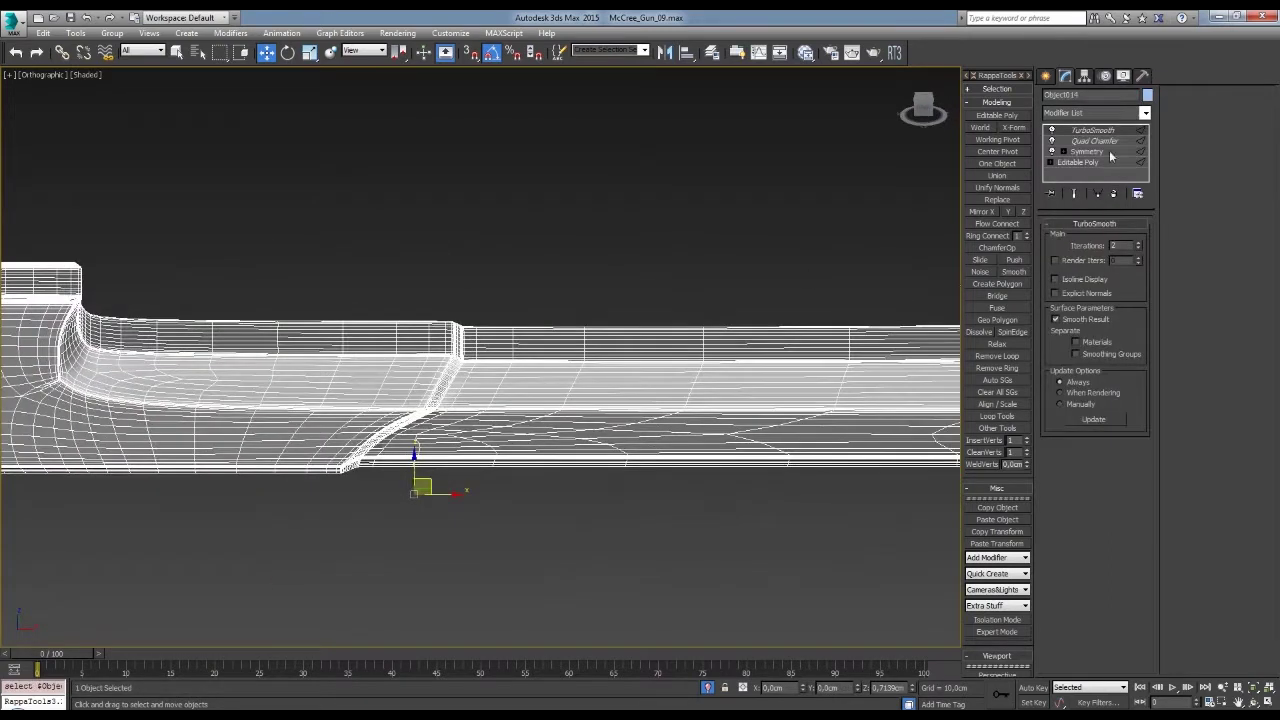
pyautogui.click(1099, 161)
# - Select and adjust the vertices at the rear end's hook
pyautogui.keyDown('alt'); pyautogui.moveTo(540, 370); pyautogui.dragTo(519, 390, button='middle'); pyautogui.keyUp('alt')
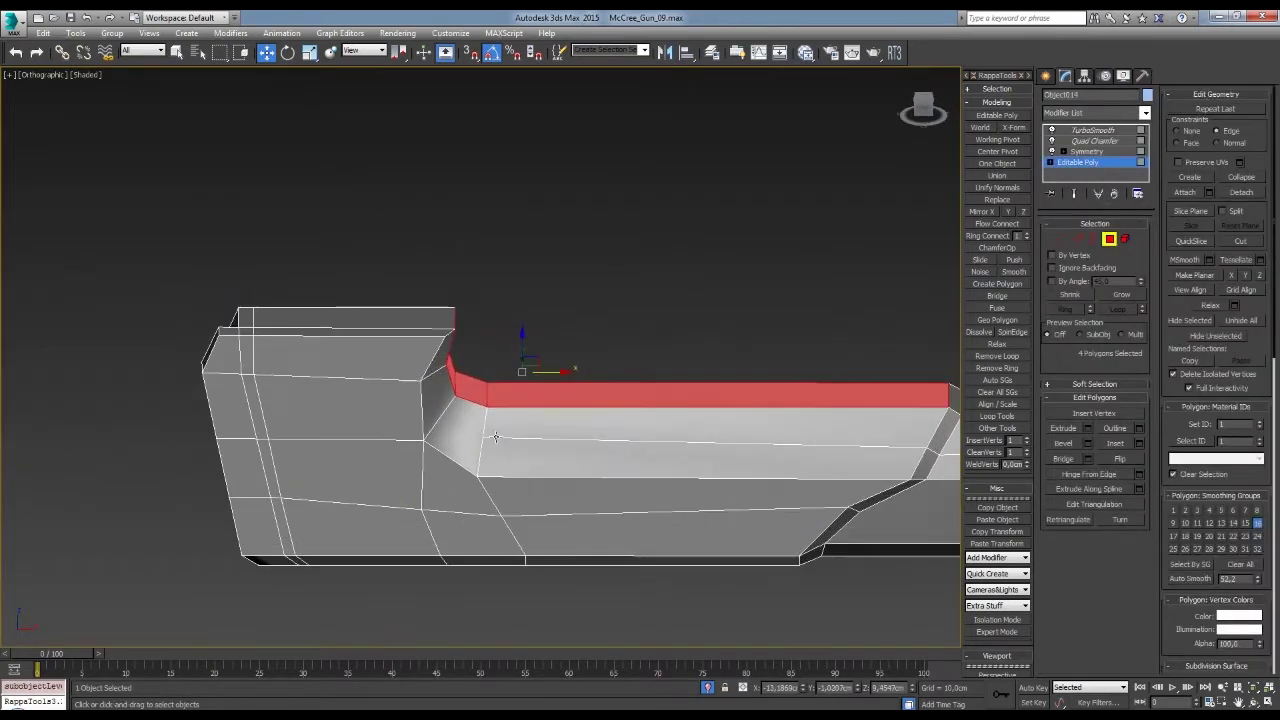
pyautogui.click(519, 390)
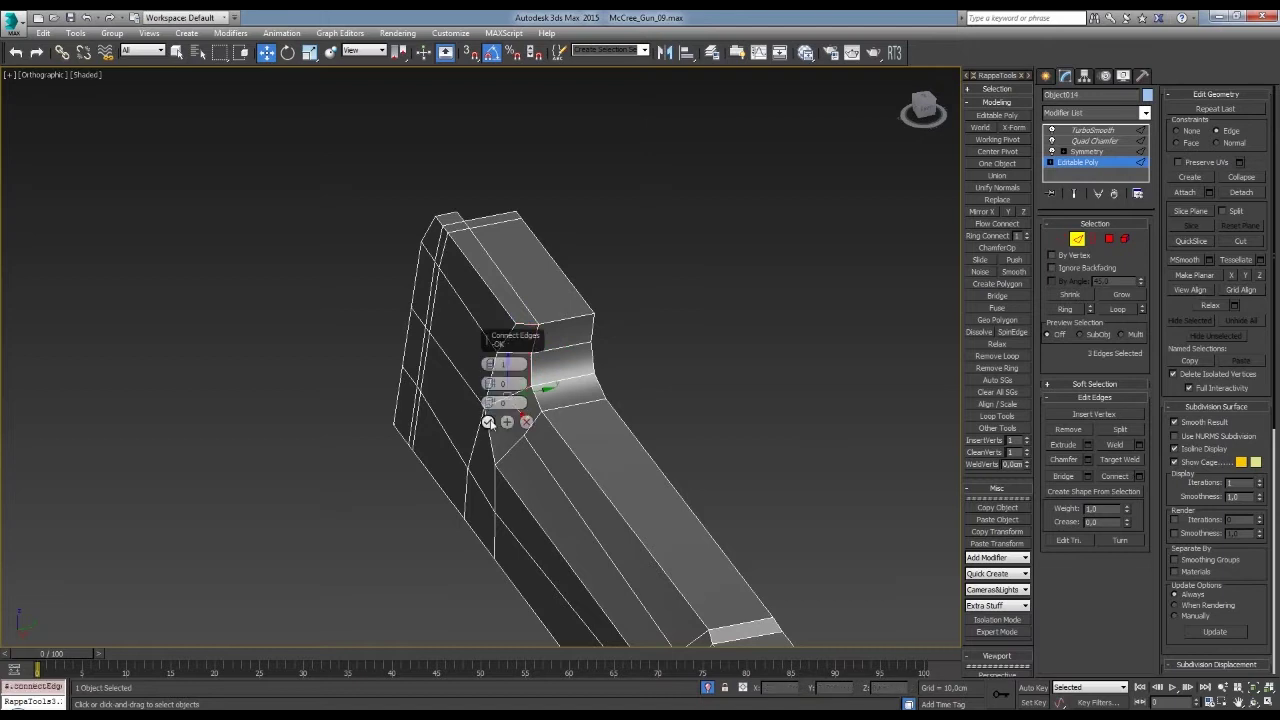
pyautogui.scroll(-5, 538, 457)
pyautogui.keyDown('alt'); pyautogui.moveTo(654, 420); pyautogui.dragTo(640, 420, button='middle'); pyautogui.keyUp('alt')
pyautogui.scroll(5, 640, 420)
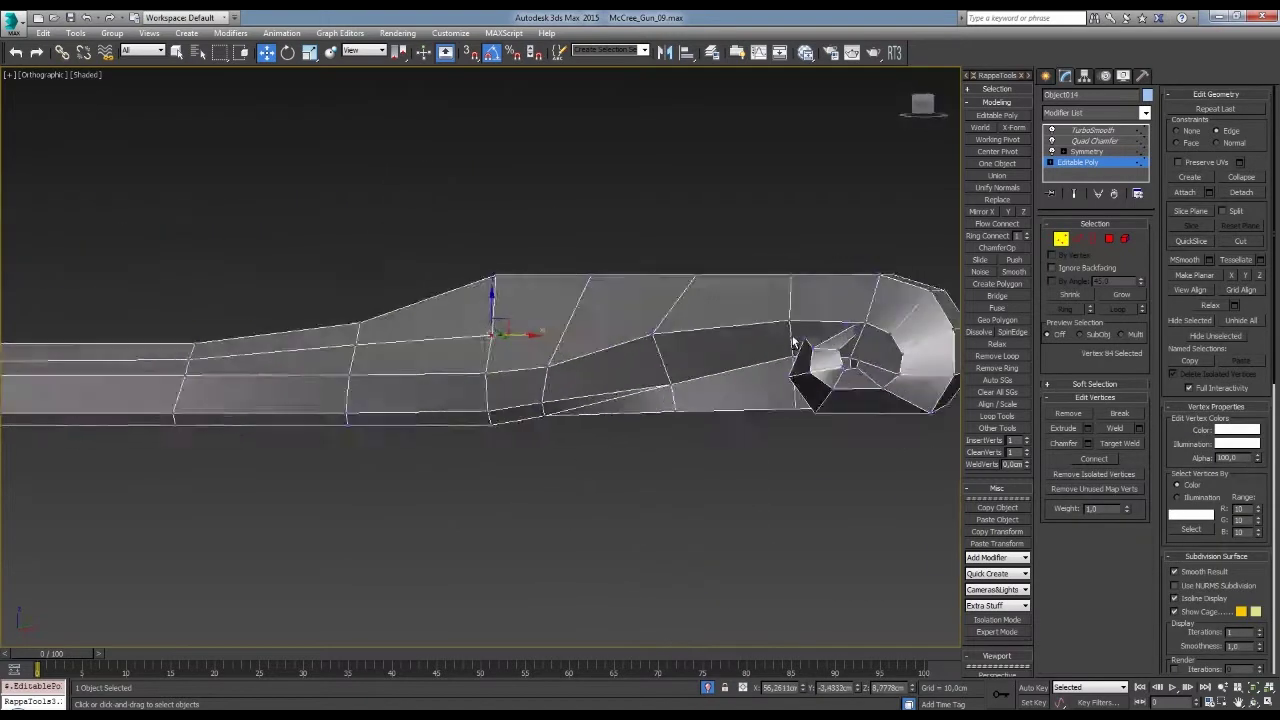
pyautogui.press('2')
pyautogui.moveTo(564, 369)
pyautogui.keyDown('alt'); pyautogui.mouseDown(button='middle')
pyautogui.moveTo(608, 370)
pyautogui.moveTo(543, 366)
pyautogui.moveTo(561, 395)
pyautogui.mouseUp(button='middle'); pyautogui.keyUp('alt')
pyautogui.press('1')
pyautogui.click(567, 383)
pyautogui.click(551, 339)
# - Assign the frame's top faces and the faces around the rear hook's hole to smoothing group 13
pyautogui.moveTo(573, 343)
pyautogui.keyDown('alt'); pyautogui.mouseDown(button='middle')
pyautogui.moveTo(540, 398)
pyautogui.moveTo(540, 251)
pyautogui.moveTo(580, 320)
pyautogui.moveTo(620, 334)
pyautogui.moveTo(658, 254)
pyautogui.mouseUp(button='middle'); pyautogui.keyUp('alt')
pyautogui.scroll(-2, 658, 254)
pyautogui.scroll(-2, 658, 254)
pyautogui.click(1108, 238)
pyautogui.scroll(-2, 509, 337)
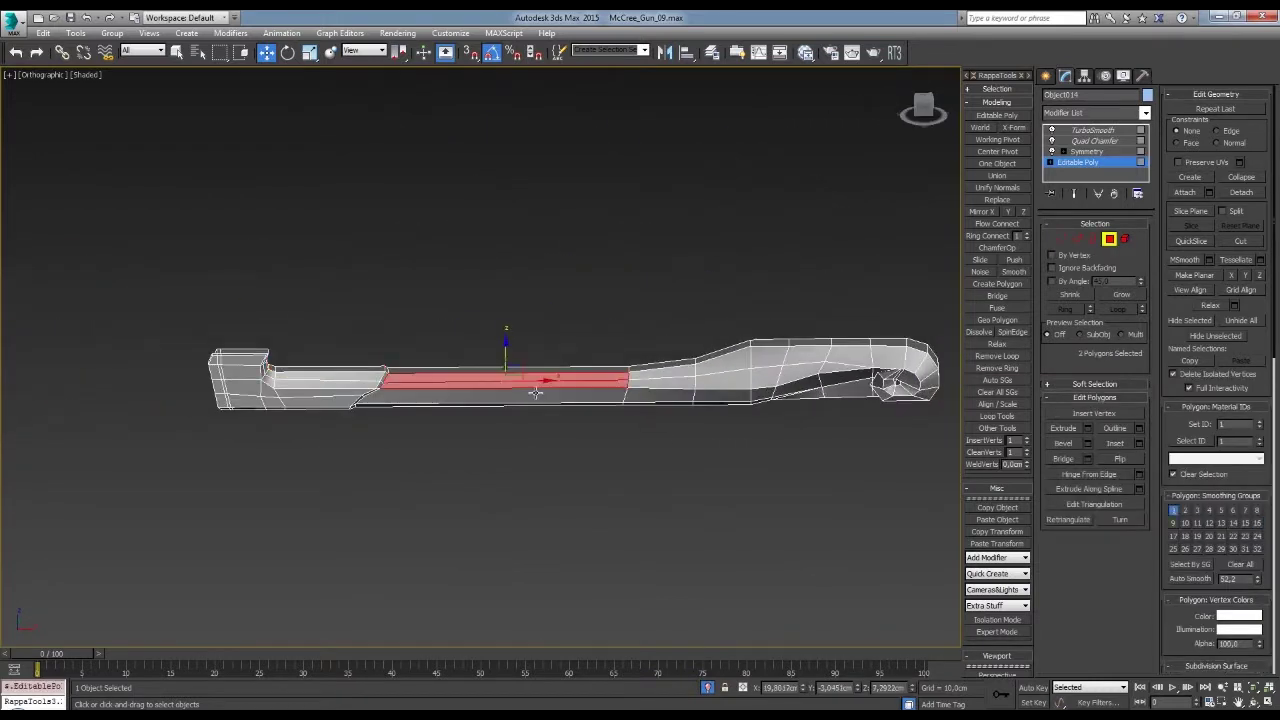
pyautogui.scroll(2, 507, 375)
pyautogui.keyDown('ctrl'); pyautogui.click(660, 370); pyautogui.keyUp('ctrl')
pyautogui.scroll(1, 688, 396)
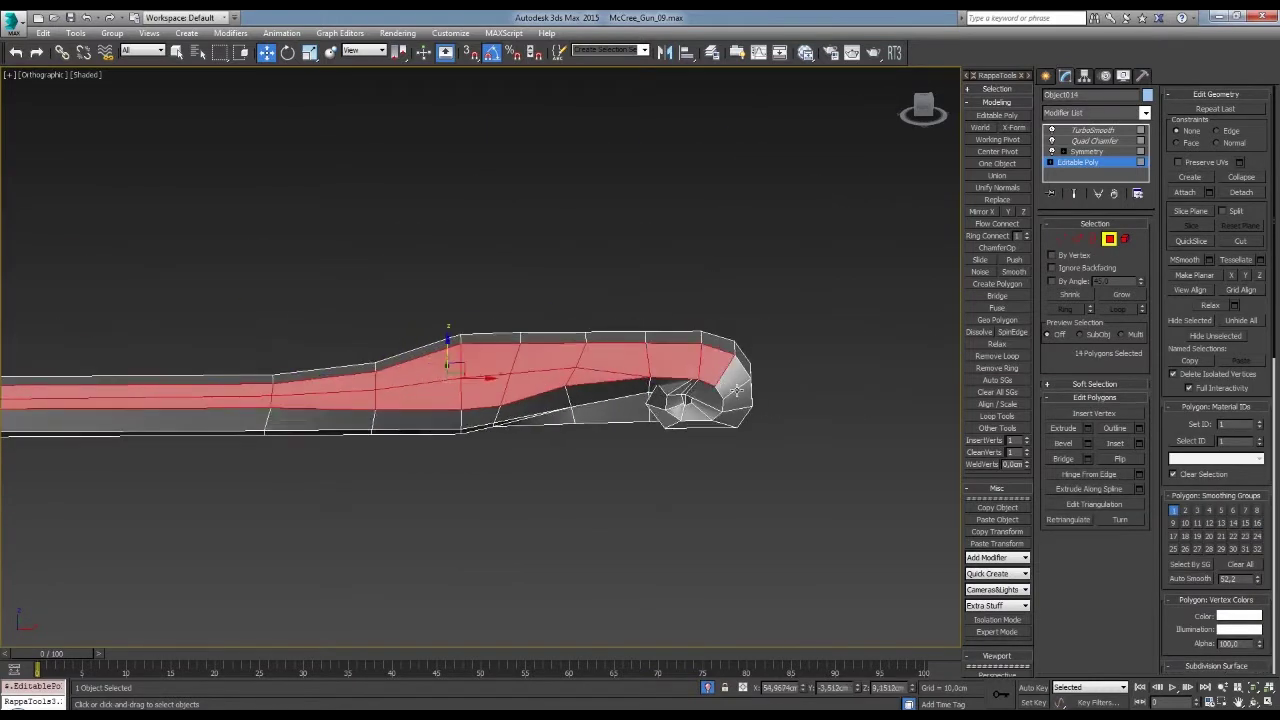
pyautogui.keyDown('alt'); pyautogui.moveTo(736, 390); pyautogui.dragTo(695, 428, button='middle'); pyautogui.keyUp('alt')
pyautogui.hotkey('shift', 'z')
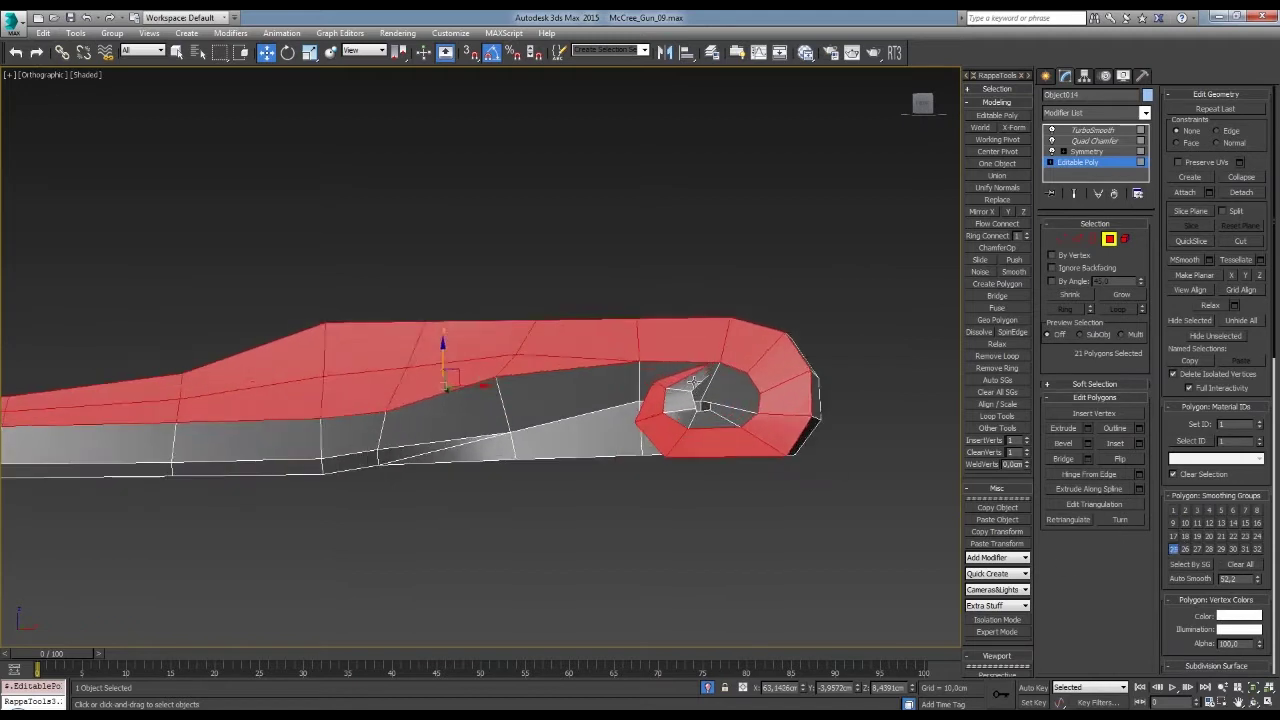
pyautogui.click(710, 425)
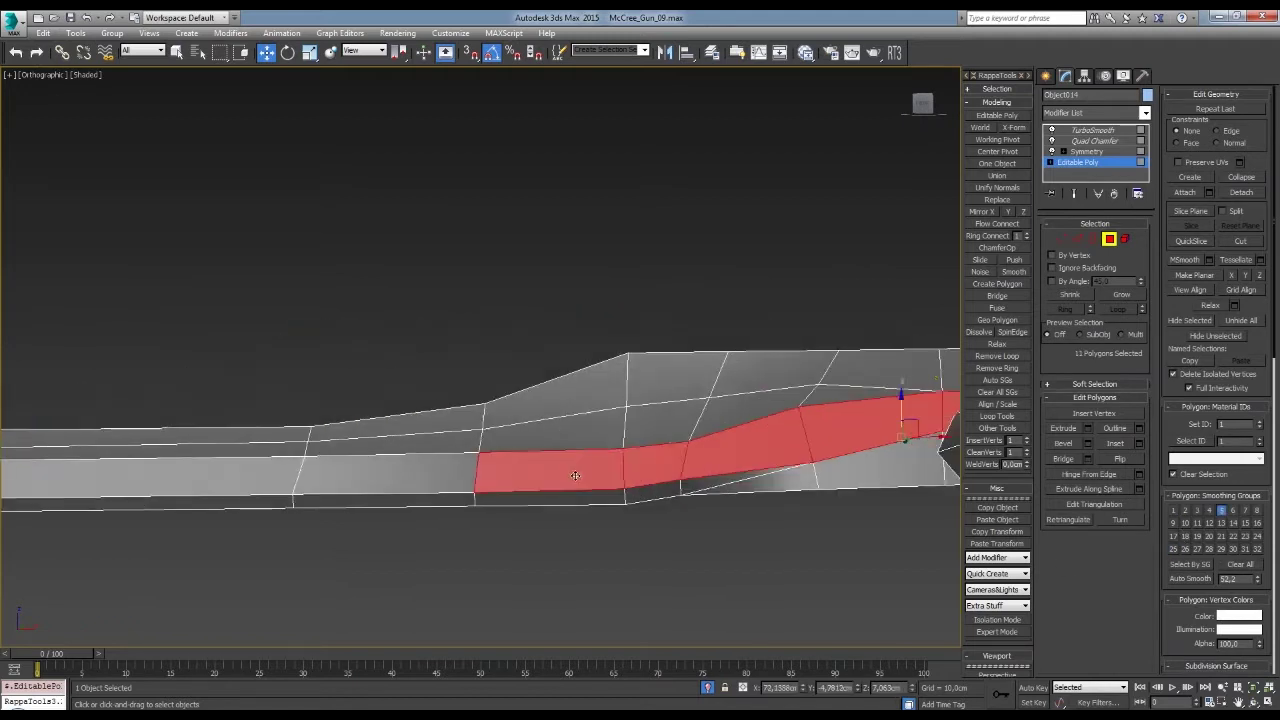
pyautogui.click(1224, 531)
# - Clear the face selection and pick the edges at the frame's diagonal step
pyautogui.moveTo(322, 551); pyautogui.dragTo(612, 501, button='middle')
pyautogui.moveTo(757, 461); pyautogui.dragTo(689, 446, button='middle')
pyautogui.keyDown('alt'); pyautogui.moveTo(628, 375); pyautogui.dragTo(812, 320, button='middle'); pyautogui.keyUp('alt')
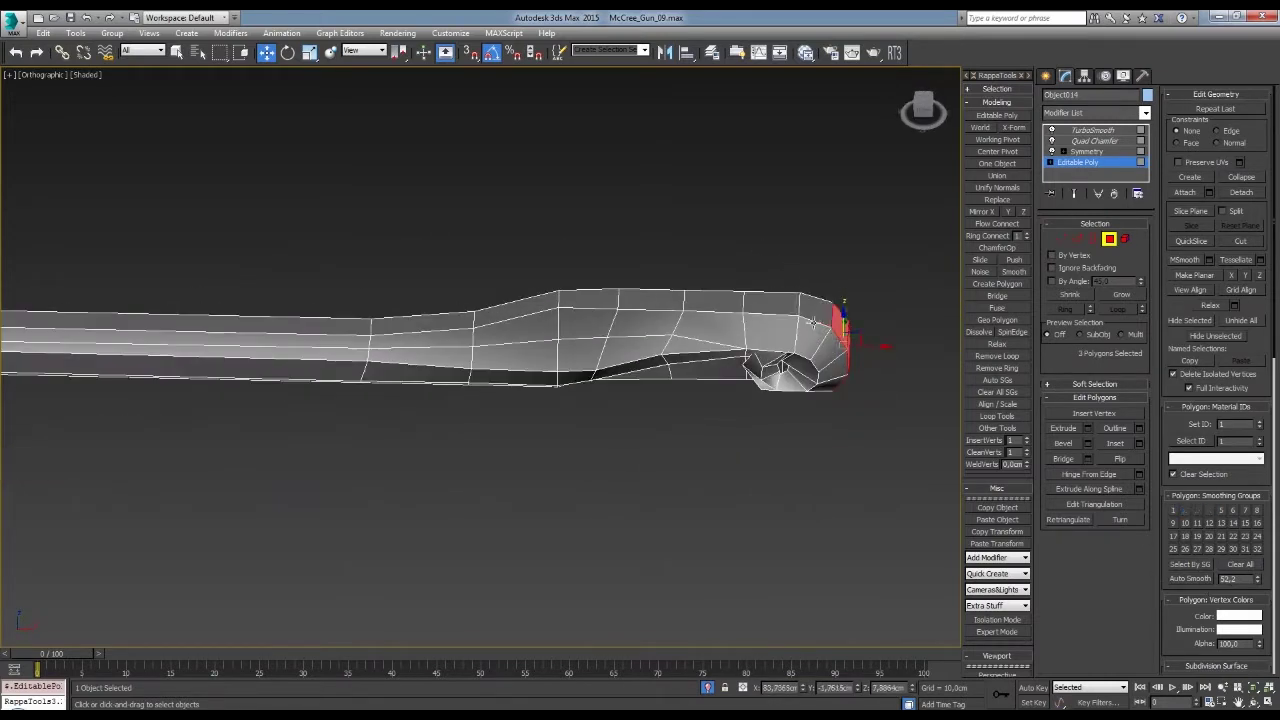
pyautogui.moveTo(605, 326)
pyautogui.keyDown('alt'); pyautogui.mouseDown(button='middle')
pyautogui.moveTo(681, 427)
pyautogui.moveTo(797, 388)
pyautogui.moveTo(506, 417)
pyautogui.mouseUp(button='middle'); pyautogui.keyUp('alt')
pyautogui.hotkey('ctrl', 'd')
pyautogui.click(506, 417)
pyautogui.moveTo(414, 443)
pyautogui.keyDown('alt'); pyautogui.mouseDown(button='middle')
pyautogui.moveTo(714, 427)
pyautogui.moveTo(667, 464)
pyautogui.moveTo(760, 468)
pyautogui.mouseUp(button='middle'); pyautogui.keyUp('alt')
pyautogui.keyDown('alt'); pyautogui.moveTo(538, 636); pyautogui.dragTo(534, 464, button='middle'); pyautogui.keyUp('alt')
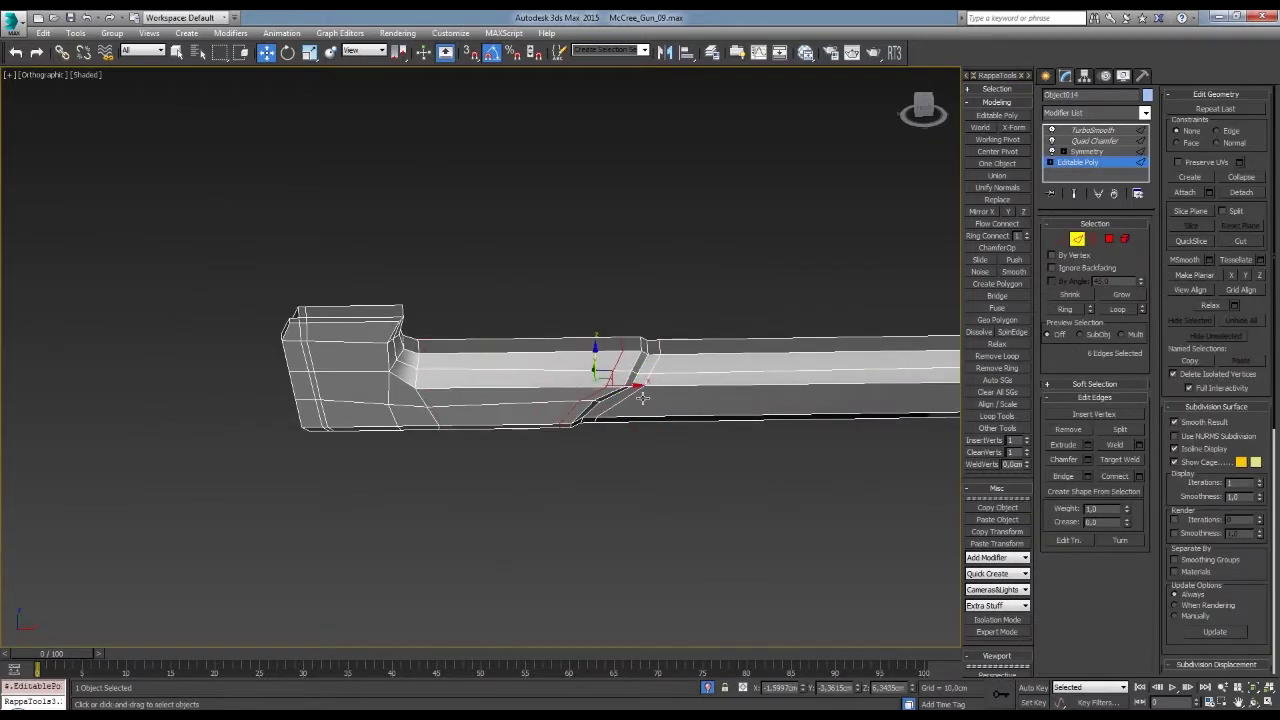
# - Select a vertex beside the diagonal cut in Vertex mode
pyautogui.press('1')
pyautogui.scroll(5, 756, 223)
pyautogui.moveTo(756, 223)
pyautogui.keyDown('alt'); pyautogui.mouseDown(button='middle')
pyautogui.moveTo(720, 286)
pyautogui.moveTo(500, 371)
pyautogui.moveTo(549, 314)
pyautogui.moveTo(646, 343)
pyautogui.mouseUp(button='middle'); pyautogui.keyUp('alt')
pyautogui.click(584, 291)
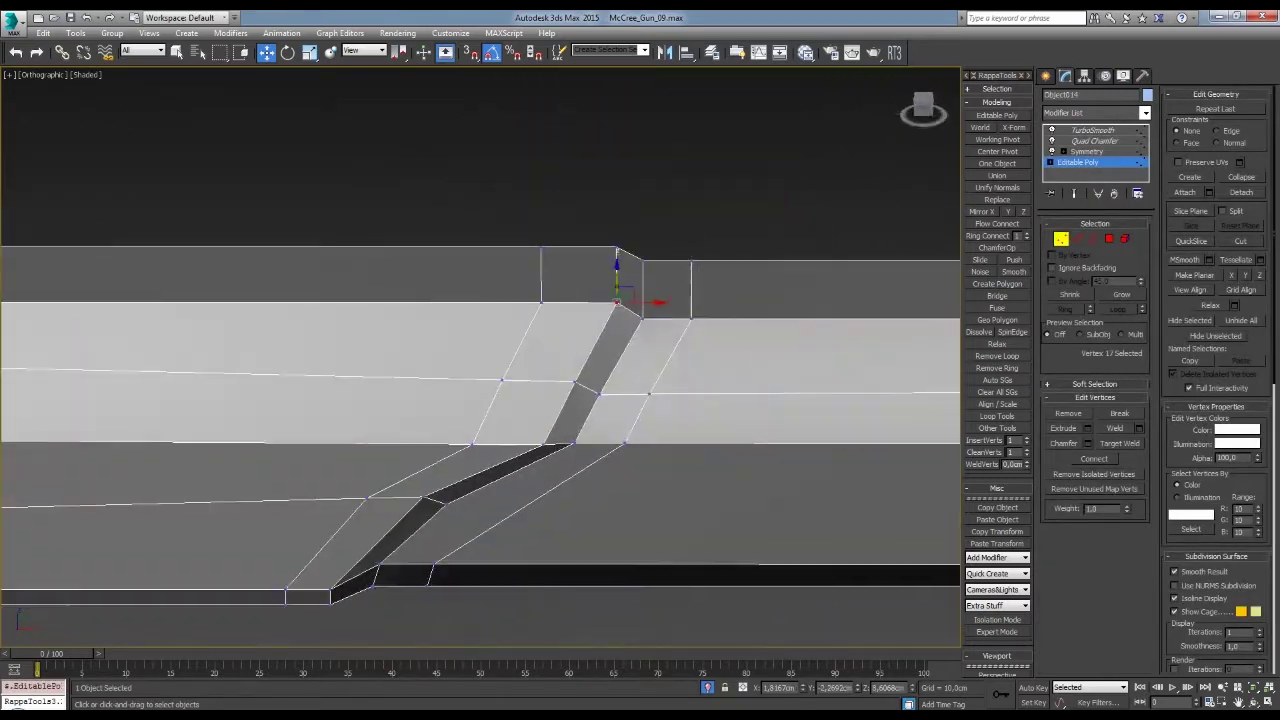
# - Check the cut with TurboSmooth and Edged Faces (F4), then return to the base mesh
pyautogui.click(1093, 130)
pyautogui.scroll(-5, 480, 350)
pyautogui.moveTo(480, 350)
pyautogui.keyDown('alt'); pyautogui.mouseDown(button='middle')
pyautogui.moveTo(560, 380)
pyautogui.moveTo(750, 233)
pyautogui.moveTo(690, 381)
pyautogui.mouseUp(button='middle'); pyautogui.keyUp('alt')
pyautogui.press('F4')
pyautogui.scroll(5, 560, 380)
pyautogui.scroll(-5, 750, 233)
pyautogui.scroll(4, 690, 381)
pyautogui.click(1078, 162)
# - Select edges near the diagonal cut in Edge mode
pyautogui.scroll(4, 608, 461)
pyautogui.moveTo(608, 461)
pyautogui.keyDown('alt'); pyautogui.mouseDown(button='middle')
pyautogui.moveTo(651, 323)
pyautogui.moveTo(536, 330)
pyautogui.moveTo(537, 306)
pyautogui.moveTo(620, 312)
pyautogui.mouseUp(button='middle'); pyautogui.keyUp('alt')
pyautogui.press('2')
pyautogui.click(620, 312)
pyautogui.moveTo(603, 401)
pyautogui.keyDown('alt'); pyautogui.mouseDown(button='middle')
pyautogui.moveTo(687, 329)
pyautogui.moveTo(601, 377)
pyautogui.moveTo(656, 379)
pyautogui.moveTo(666, 400)
pyautogui.moveTo(709, 354)
pyautogui.mouseUp(button='middle'); pyautogui.keyUp('alt')
pyautogui.press('2')
pyautogui.click(601, 377)
# - Hide the wireframe overlay, inspect the smoothed gun from the side, and reselect the frame part
pyautogui.hotkey('ctrl', 'd')
pyautogui.scroll(-10, 843, 261)
pyautogui.press('F4')
pyautogui.moveTo(740, 406)
pyautogui.keyDown('alt'); pyautogui.mouseDown(button='middle')
pyautogui.moveTo(806, 414)
pyautogui.moveTo(780, 389)
pyautogui.moveTo(775, 330)
pyautogui.moveTo(919, 313)
pyautogui.mouseUp(button='middle'); pyautogui.keyUp('alt')
pyautogui.click(919, 313)
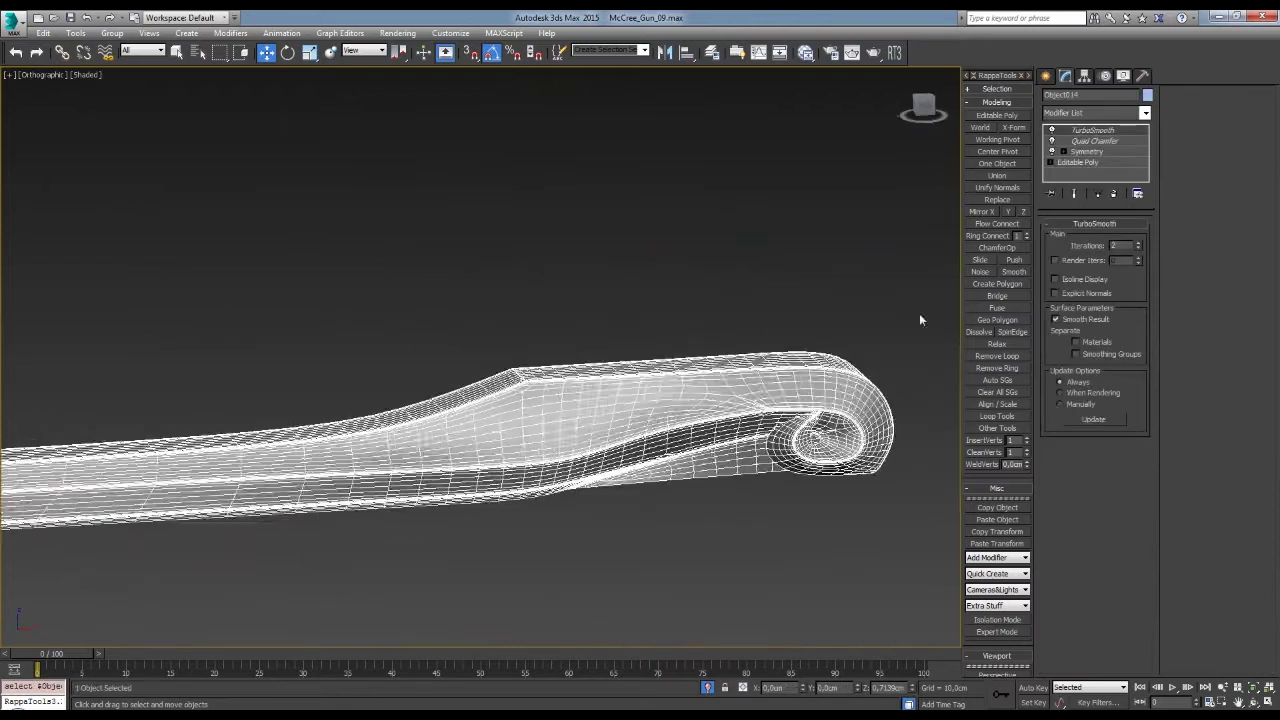
pyautogui.hotkey('ctrl', 'd')
pyautogui.scroll(5, 814, 437)
pyautogui.moveTo(814, 437); pyautogui.dragTo(729, 373, button='middle')
pyautogui.scroll(-8, 729, 373)
pyautogui.keyDown('alt'); pyautogui.moveTo(502, 444); pyautogui.dragTo(696, 358, button='middle'); pyautogui.keyUp('alt')
pyautogui.click(696, 358)
pyautogui.scroll(-8, 693, 221)
# - Return to the base mesh, briefly isolate the front block, then restore it and clear the selection
pyautogui.click(1092, 164)
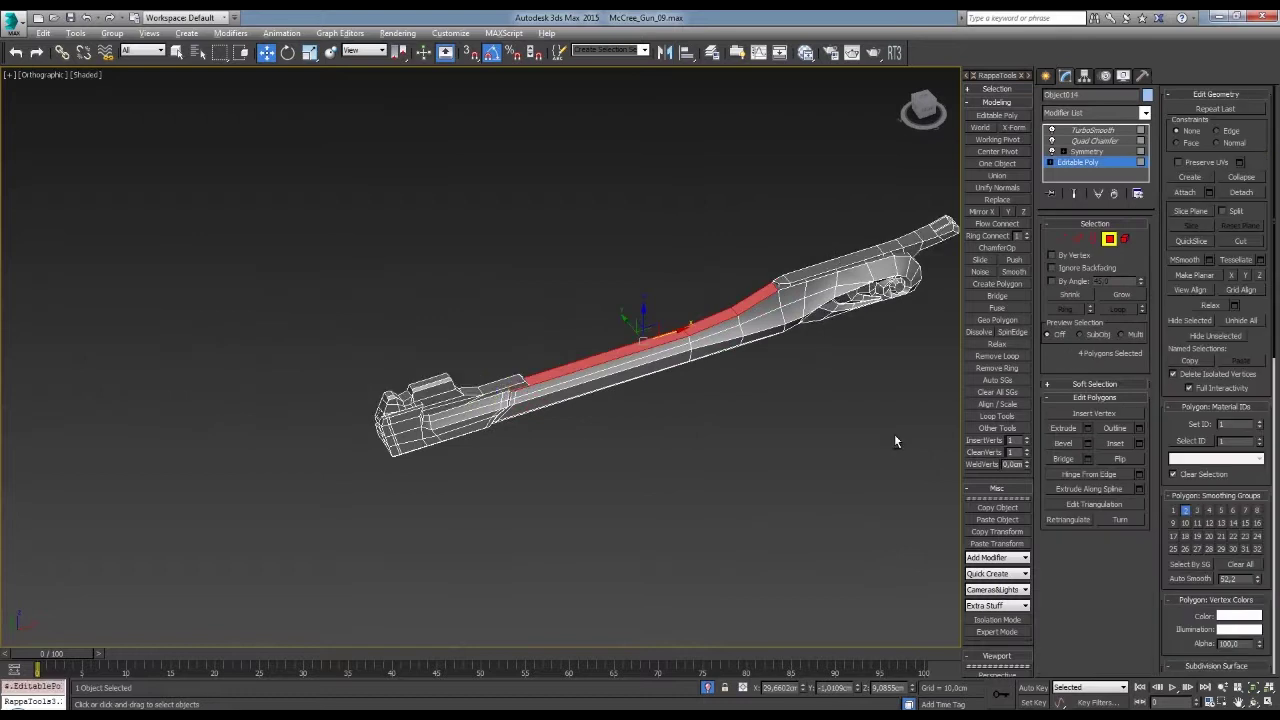
pyautogui.moveTo(600, 365)
pyautogui.keyDown('alt'); pyautogui.mouseDown(button='middle')
pyautogui.moveTo(543, 400)
pyautogui.moveTo(636, 390)
pyautogui.mouseUp(button='middle'); pyautogui.keyUp('alt')
pyautogui.hotkey('alt', 'i')
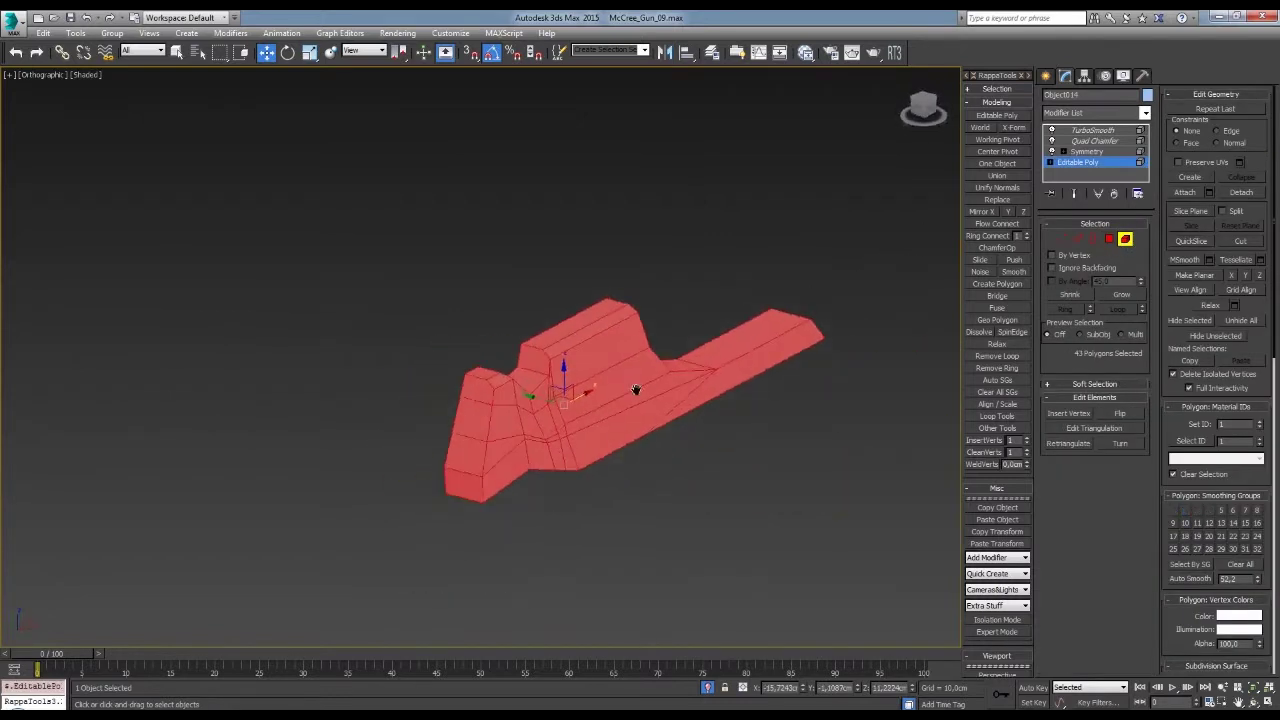
pyautogui.hotkey('ctrl', 'z')
pyautogui.moveTo(650, 450)
pyautogui.keyDown('alt'); pyautogui.mouseDown(button='middle')
pyautogui.moveTo(774, 512)
pyautogui.moveTo(603, 423)
pyautogui.mouseUp(button='middle'); pyautogui.keyUp('alt')
pyautogui.keyDown('alt'); pyautogui.moveTo(486, 495); pyautogui.dragTo(353, 436, button='middle'); pyautogui.keyUp('alt')
pyautogui.hotkey('ctrl', 'd')
pyautogui.keyDown('alt'); pyautogui.moveTo(1048, 573); pyautogui.dragTo(540, 422, button='middle'); pyautogui.keyUp('alt')
# - Select vertices where the front block's thin tail branches off
pyautogui.press('1')
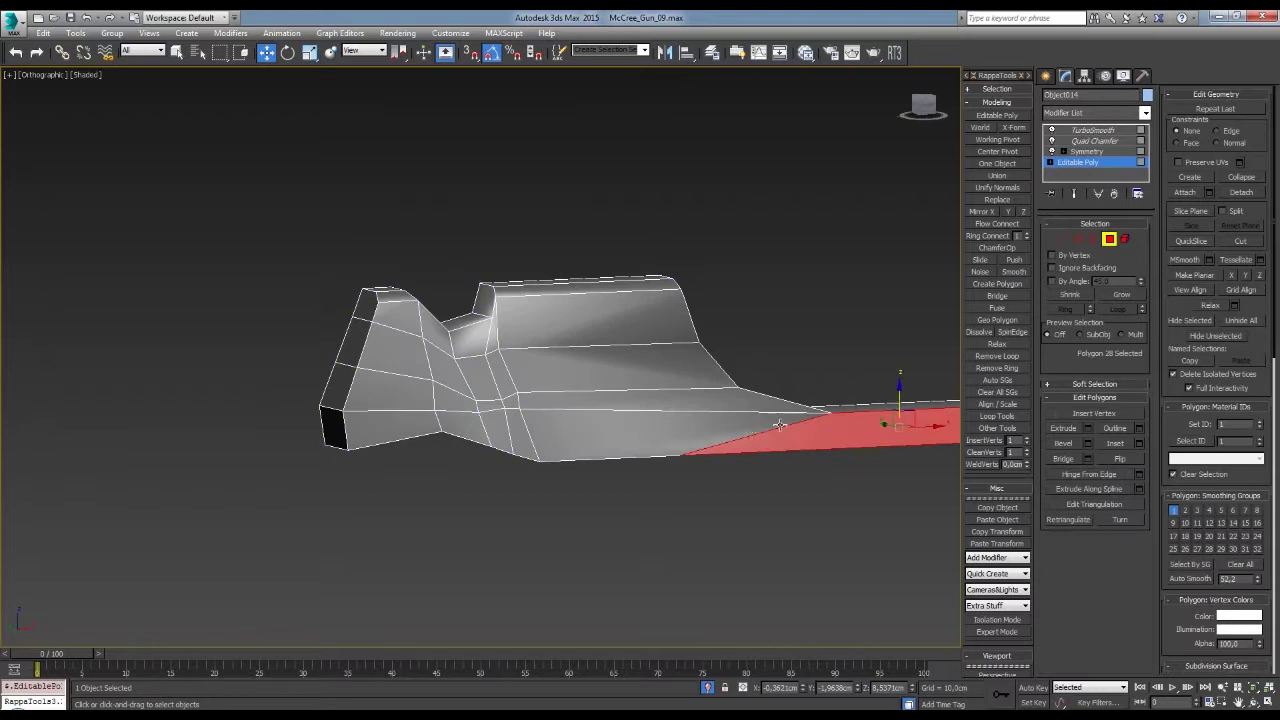
pyautogui.keyDown('ctrl'); pyautogui.click(510, 398); pyautogui.keyUp('ctrl')
pyautogui.keyDown('alt'); pyautogui.moveTo(510, 398); pyautogui.dragTo(842, 446, button='middle'); pyautogui.keyUp('alt')
pyautogui.keyDown('alt'); pyautogui.moveTo(726, 376); pyautogui.dragTo(560, 340, button='middle'); pyautogui.keyUp('alt')
pyautogui.click(575, 235)
pyautogui.keyDown('alt'); pyautogui.moveTo(700, 450); pyautogui.dragTo(873, 481, button='middle'); pyautogui.keyUp('alt')
pyautogui.moveTo(800, 360)
pyautogui.keyDown('alt'); pyautogui.mouseDown(button='middle')
pyautogui.moveTo(723, 370)
pyautogui.moveTo(608, 326)
pyautogui.mouseUp(button='middle'); pyautogui.keyUp('alt')
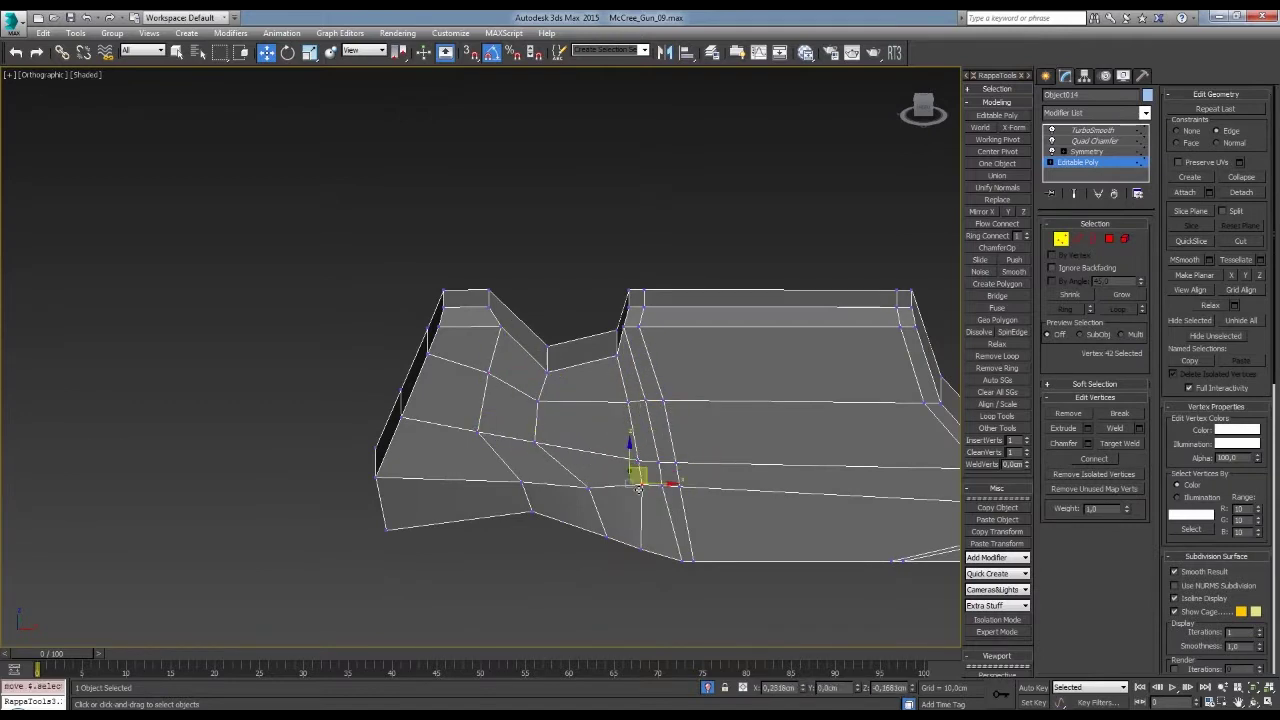
pyautogui.keyDown('alt'); pyautogui.moveTo(483, 483); pyautogui.dragTo(641, 420, button='middle'); pyautogui.keyUp('alt')
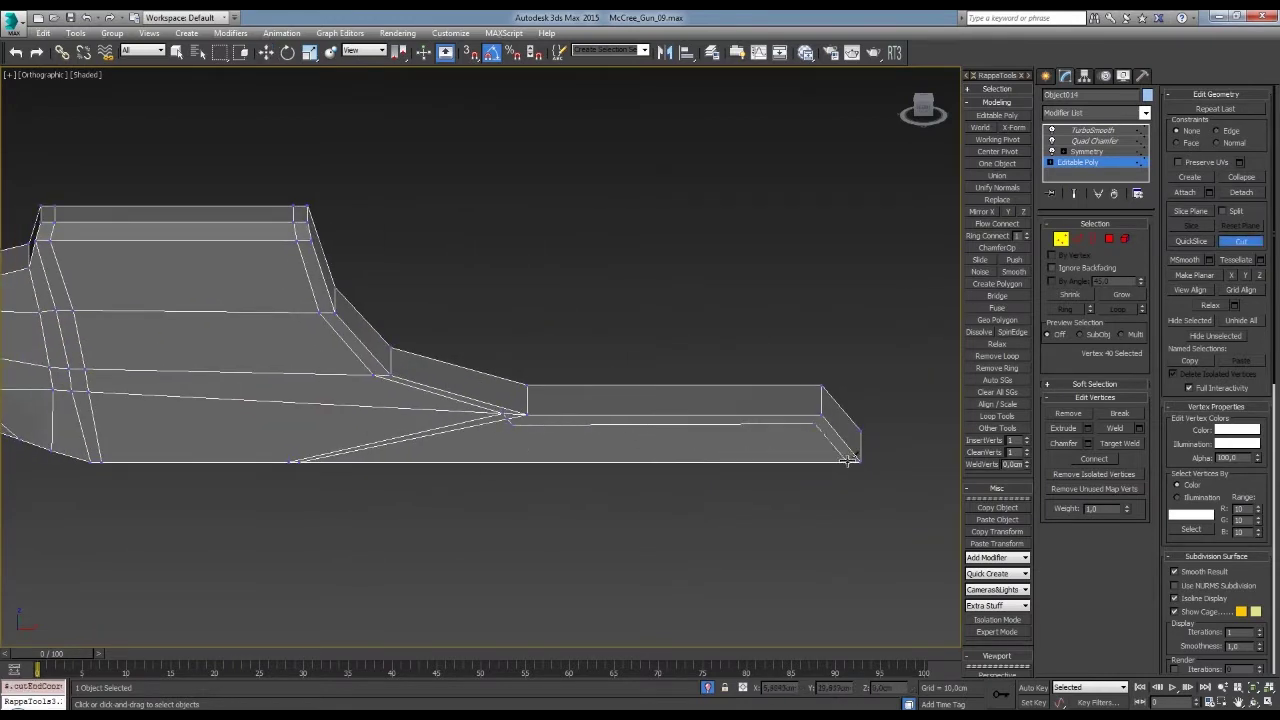
# - Target Weld the stray vertices on the block's tail
pyautogui.scroll(2, 510, 425)
pyautogui.hotkey('ctrl', 'alt', 'w')
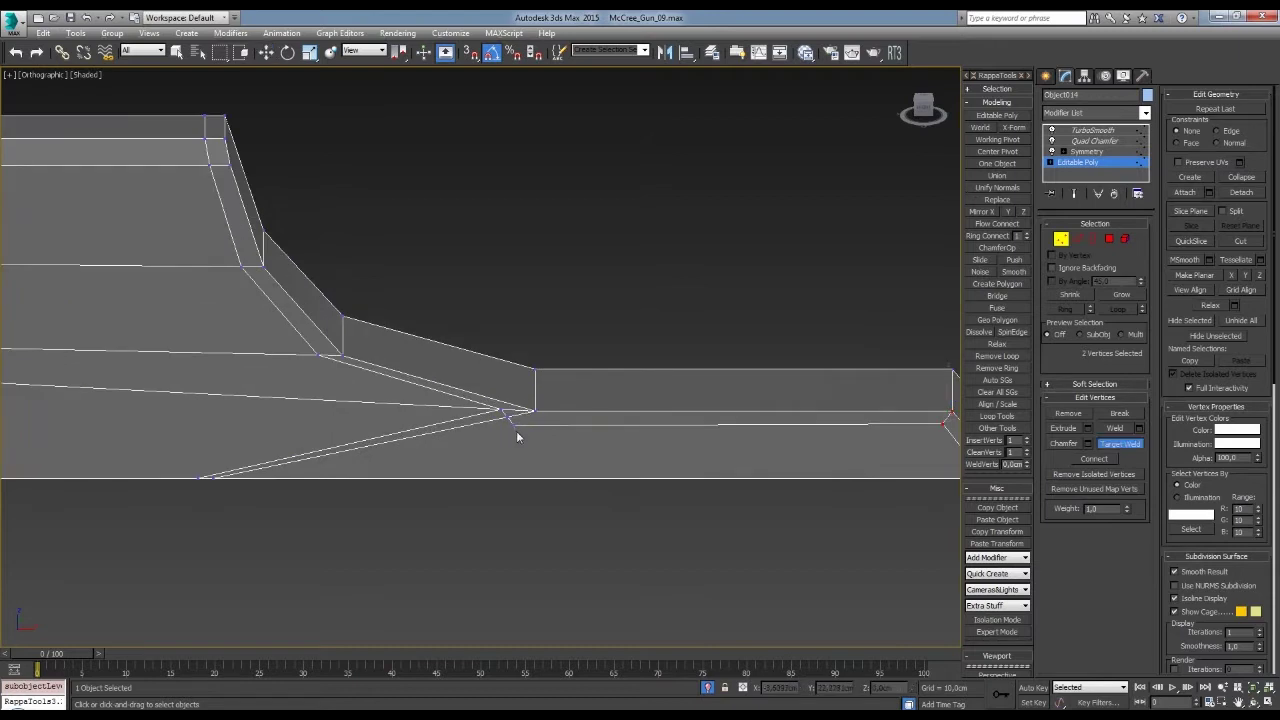
pyautogui.scroll(-2, 512, 424)
pyautogui.press('w')
pyautogui.scroll(-3, 512, 424)
pyautogui.moveTo(512, 424)
pyautogui.keyDown('alt'); pyautogui.mouseDown(button='middle')
pyautogui.moveTo(554, 370)
pyautogui.moveTo(495, 431)
pyautogui.mouseUp(button='middle'); pyautogui.keyUp('alt')
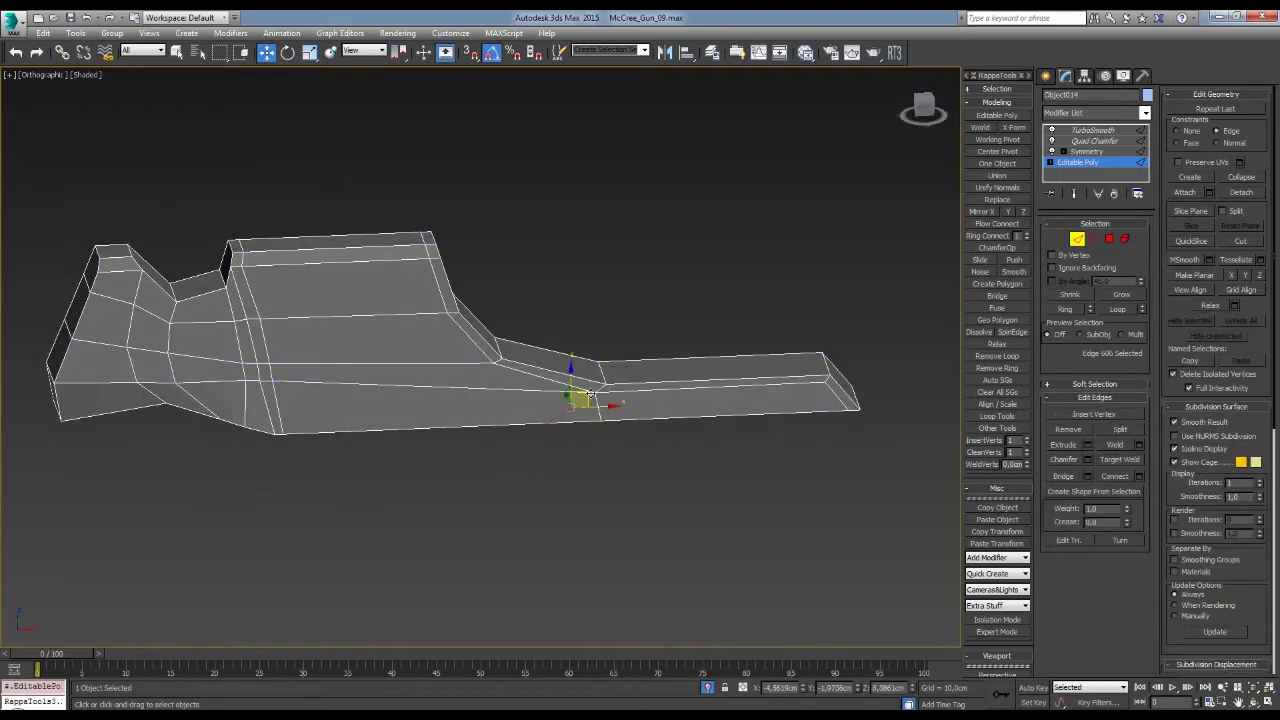
# - Preview the smoothed front block with TurboSmooth and reselect the frame part
pyautogui.click(1093, 130)
pyautogui.click(774, 303)
pyautogui.keyDown('alt'); pyautogui.moveTo(814, 351); pyautogui.dragTo(786, 357, button='middle'); pyautogui.keyUp('alt')
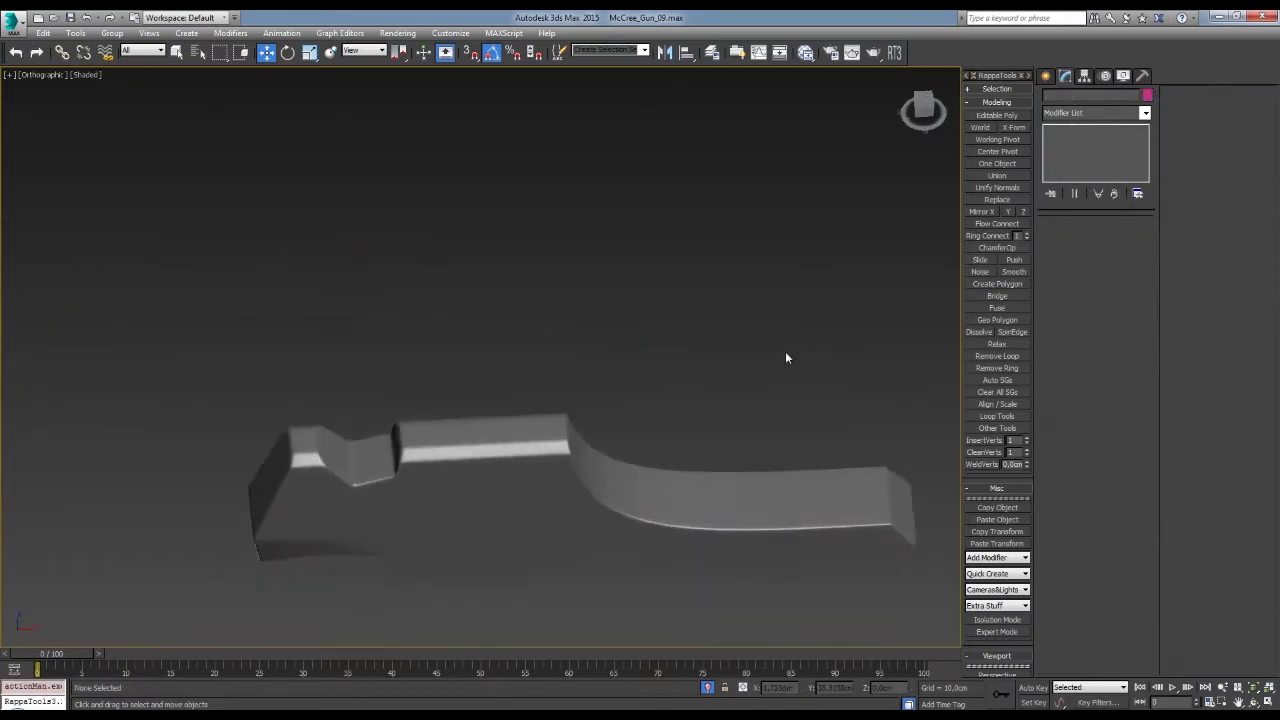
pyautogui.click(760, 470)
# - Inspect the cylinder area, selecting the round face inside the hole
pyautogui.scroll(3, 778, 407)
pyautogui.keyDown('alt'); pyautogui.moveTo(778, 407); pyautogui.dragTo(778, 407, button='middle'); pyautogui.keyUp('alt')
pyautogui.scroll(3, 778, 407)
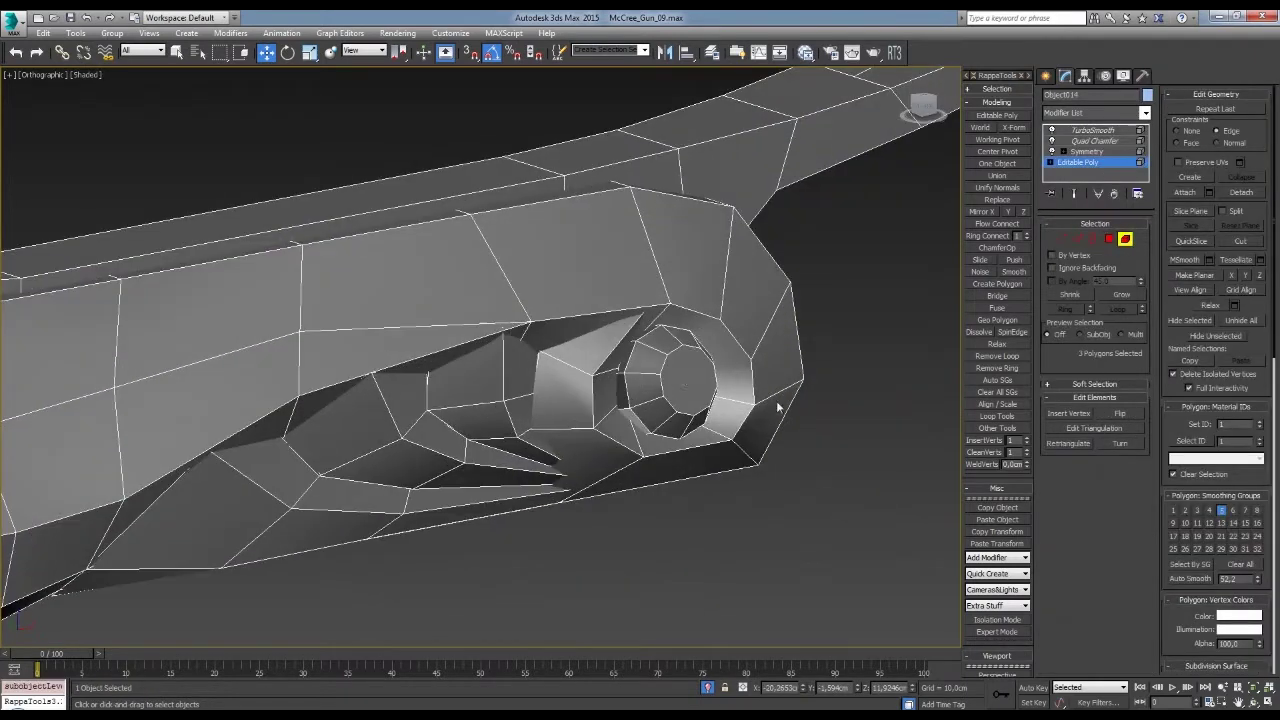
pyautogui.click(702, 384)
pyautogui.scroll(-2, 702, 384)
pyautogui.keyDown('alt'); pyautogui.moveTo(702, 384); pyautogui.dragTo(760, 370, button='middle'); pyautogui.keyUp('alt')
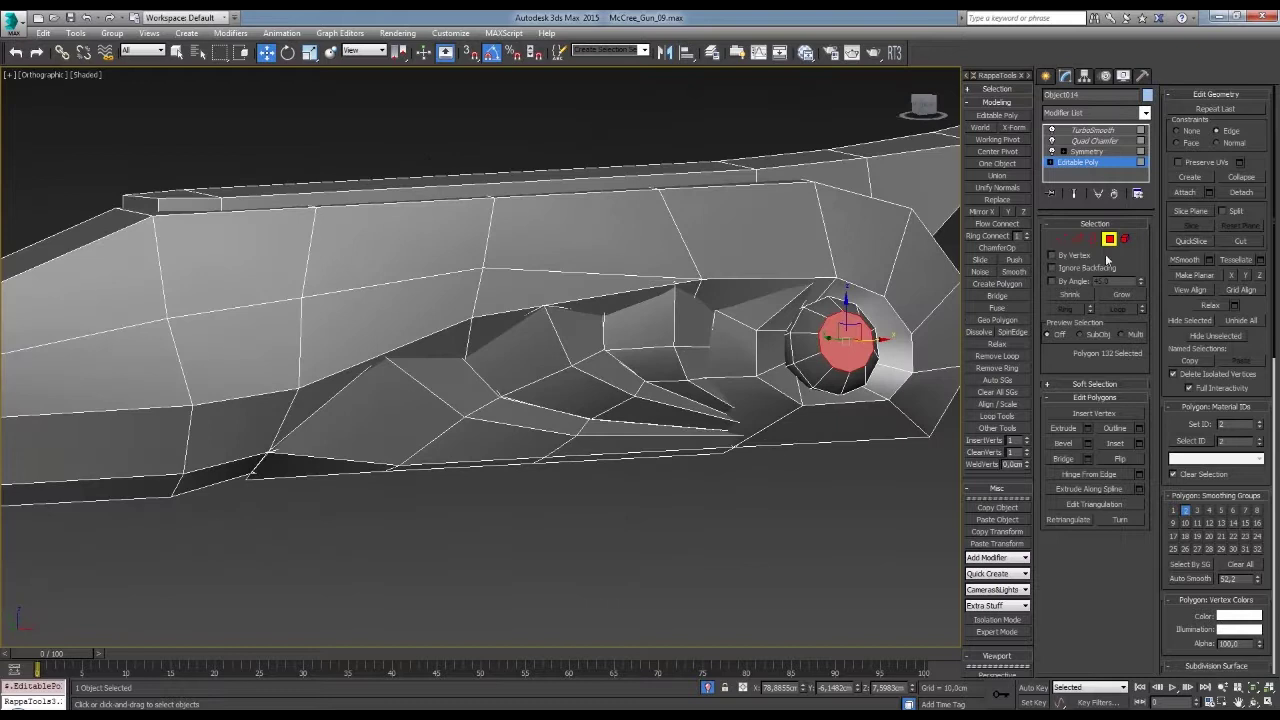
pyautogui.keyDown('alt'); pyautogui.moveTo(600, 400); pyautogui.dragTo(467, 420, button='middle'); pyautogui.keyUp('alt')
# - Select faces, edges and vertices of an engraved ridge around the pin hole
pyautogui.press('4')
pyautogui.click(712, 345)
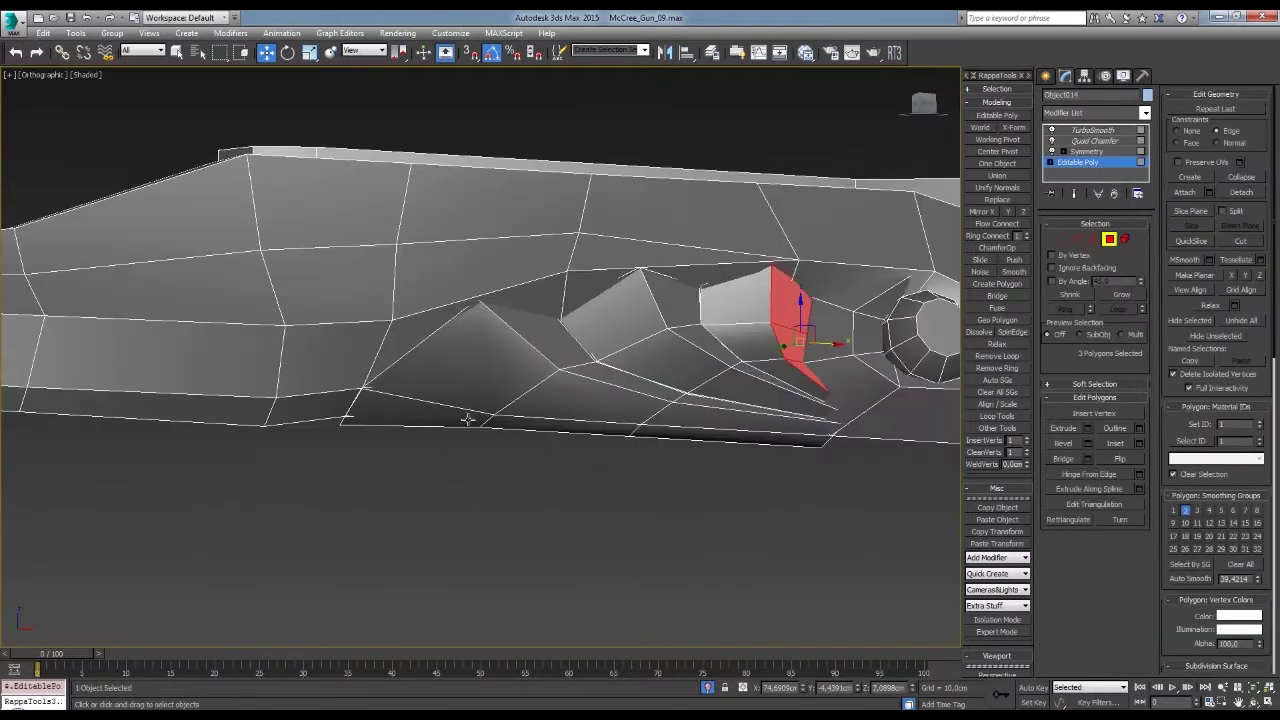
pyautogui.keyDown('alt'); pyautogui.moveTo(814, 503); pyautogui.dragTo(700, 400, button='middle'); pyautogui.keyUp('alt')
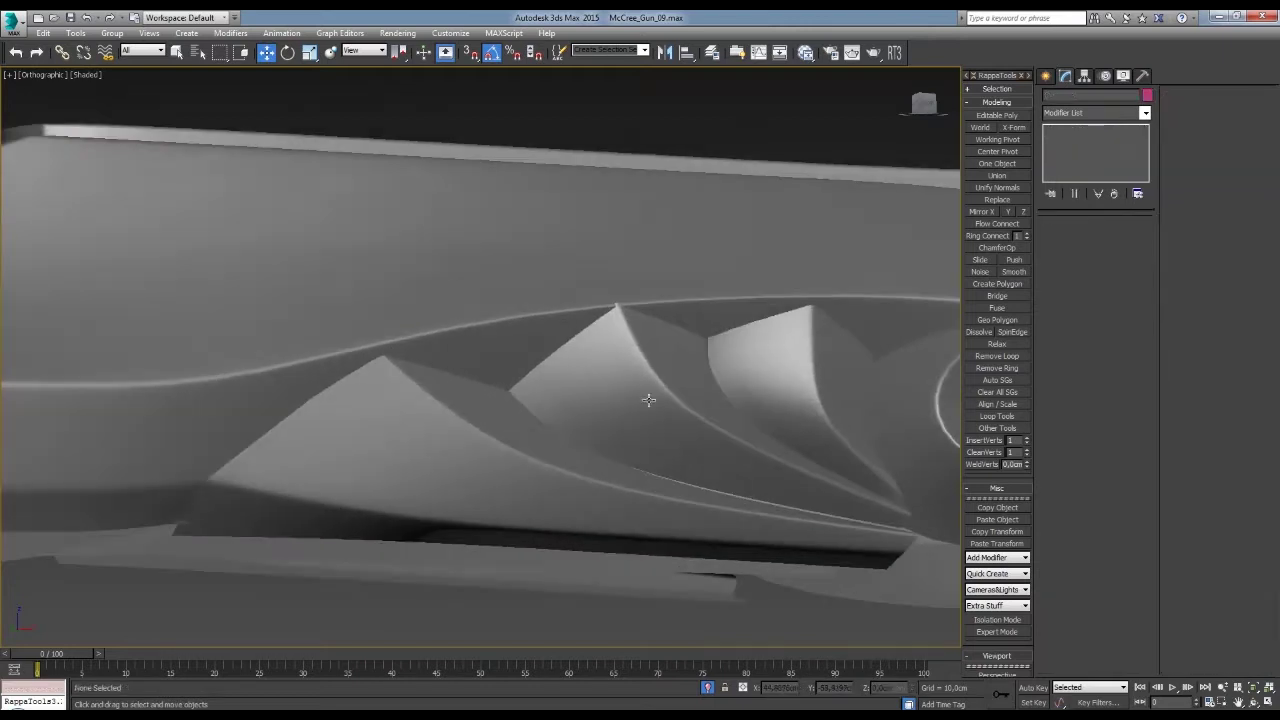
pyautogui.click(1077, 238)
pyautogui.press('1')
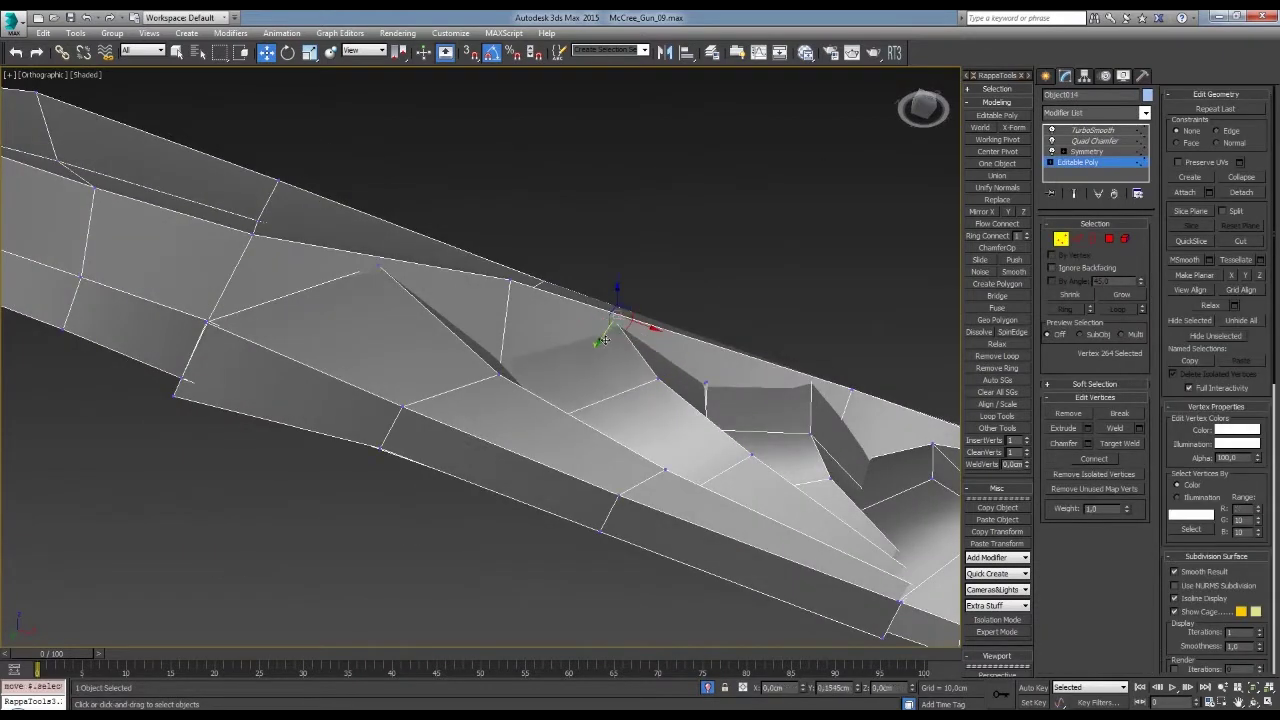
pyautogui.scroll(5, 865, 276)
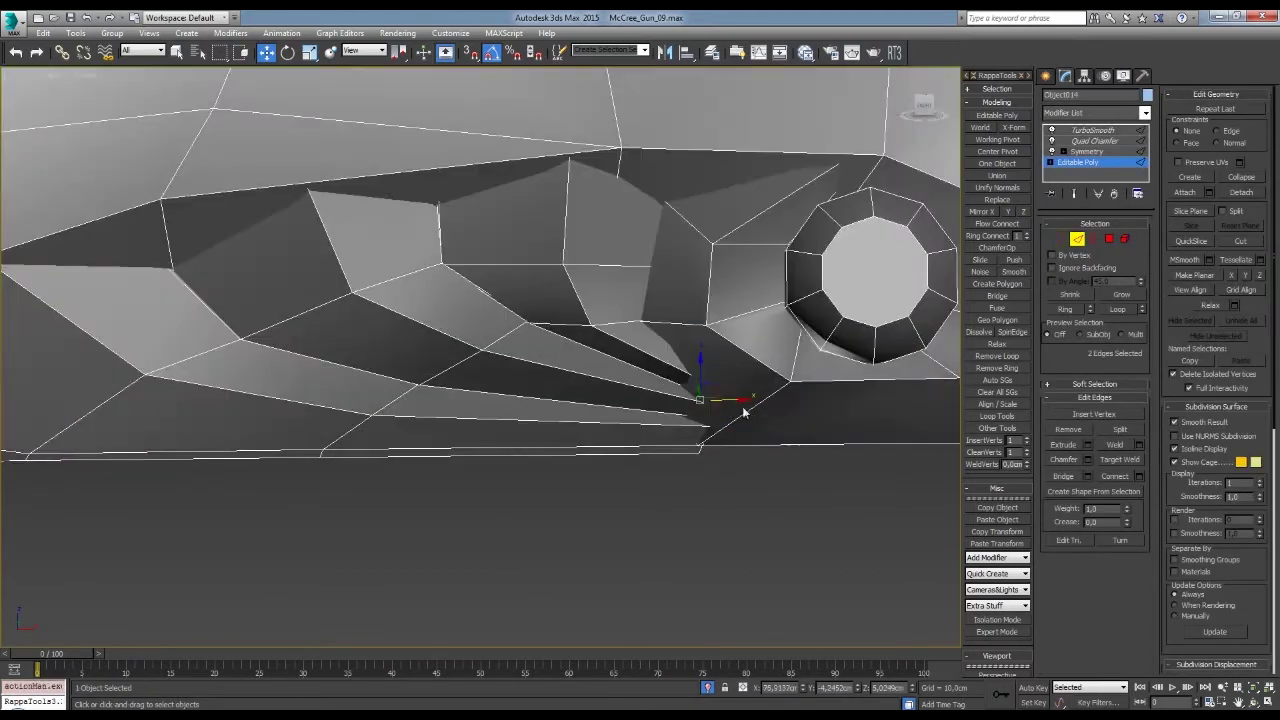
pyautogui.moveTo(744, 410)
pyautogui.keyDown('alt'); pyautogui.mouseDown(button='middle')
pyautogui.moveTo(840, 477)
pyautogui.moveTo(820, 363)
pyautogui.mouseUp(button='middle'); pyautogui.keyUp('alt')
pyautogui.press('4')
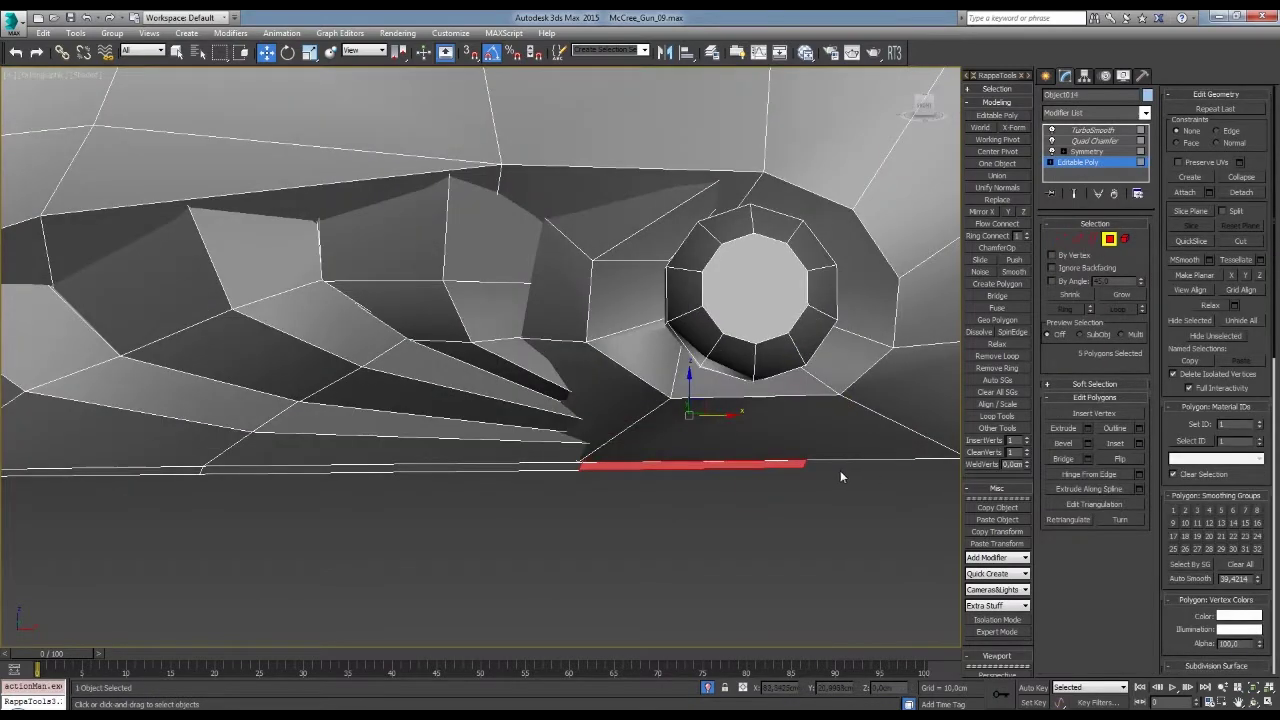
# - Select the plate's large fin element and preview the smoothed plate
pyautogui.press('5')
pyautogui.click(668, 466)
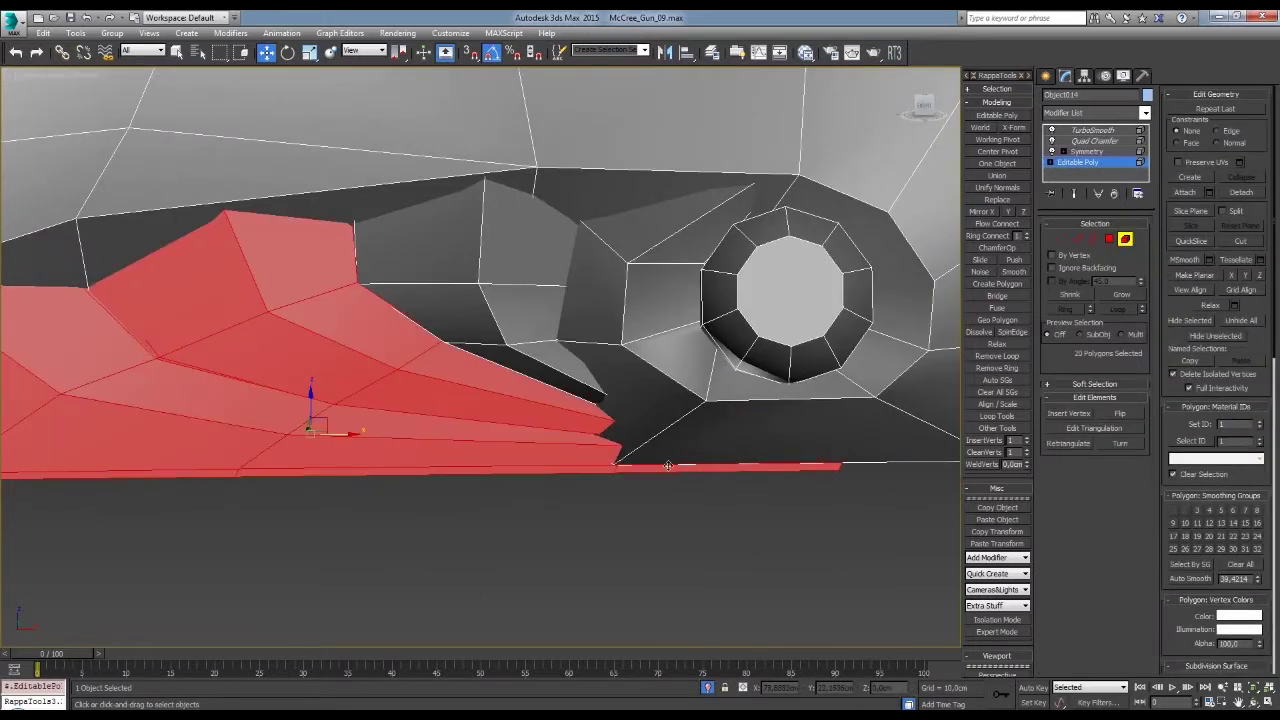
pyautogui.keyDown('alt'); pyautogui.moveTo(668, 466); pyautogui.dragTo(650, 499, button='middle'); pyautogui.keyUp('alt')
pyautogui.click(864, 490)
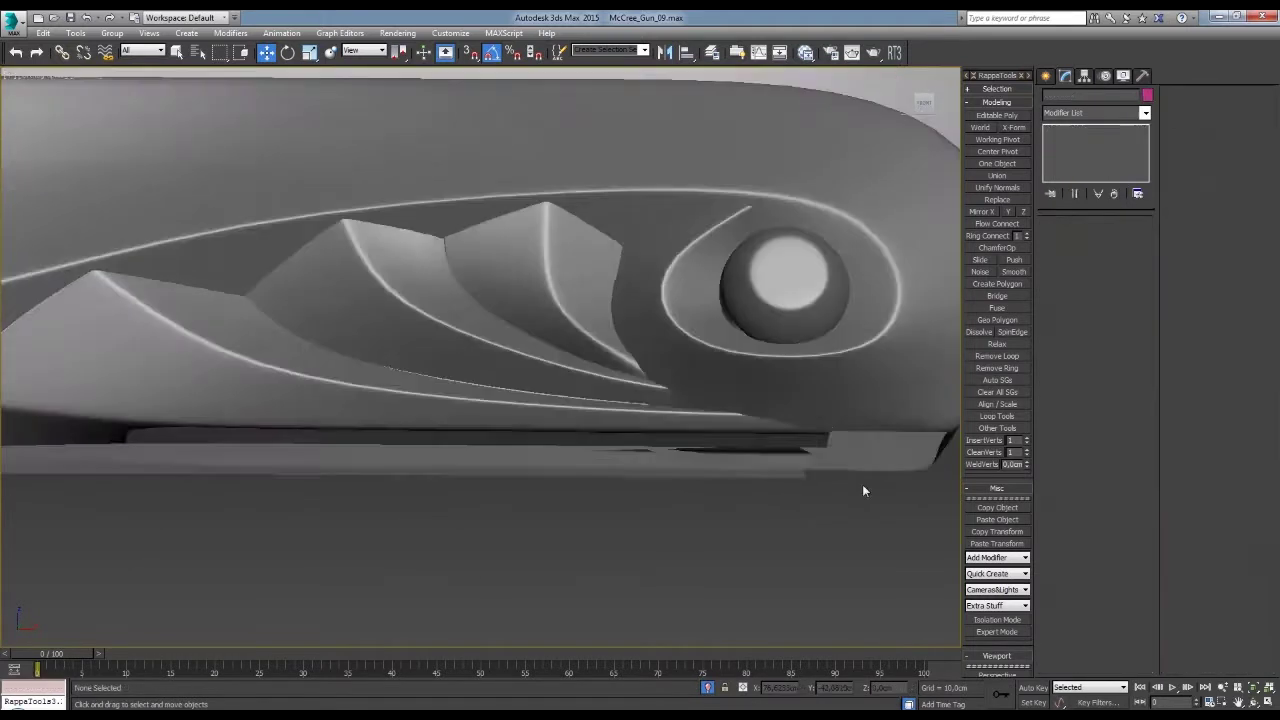
pyautogui.scroll(-5, 862, 484)
pyautogui.scroll(-5, 777, 451)
# - Select the long upper frame part and drop to its base Editable Poly
pyautogui.moveTo(777, 451)
pyautogui.keyDown('alt'); pyautogui.mouseDown(button='middle')
pyautogui.moveTo(767, 341)
pyautogui.moveTo(759, 407)
pyautogui.mouseUp(button='middle'); pyautogui.keyUp('alt')
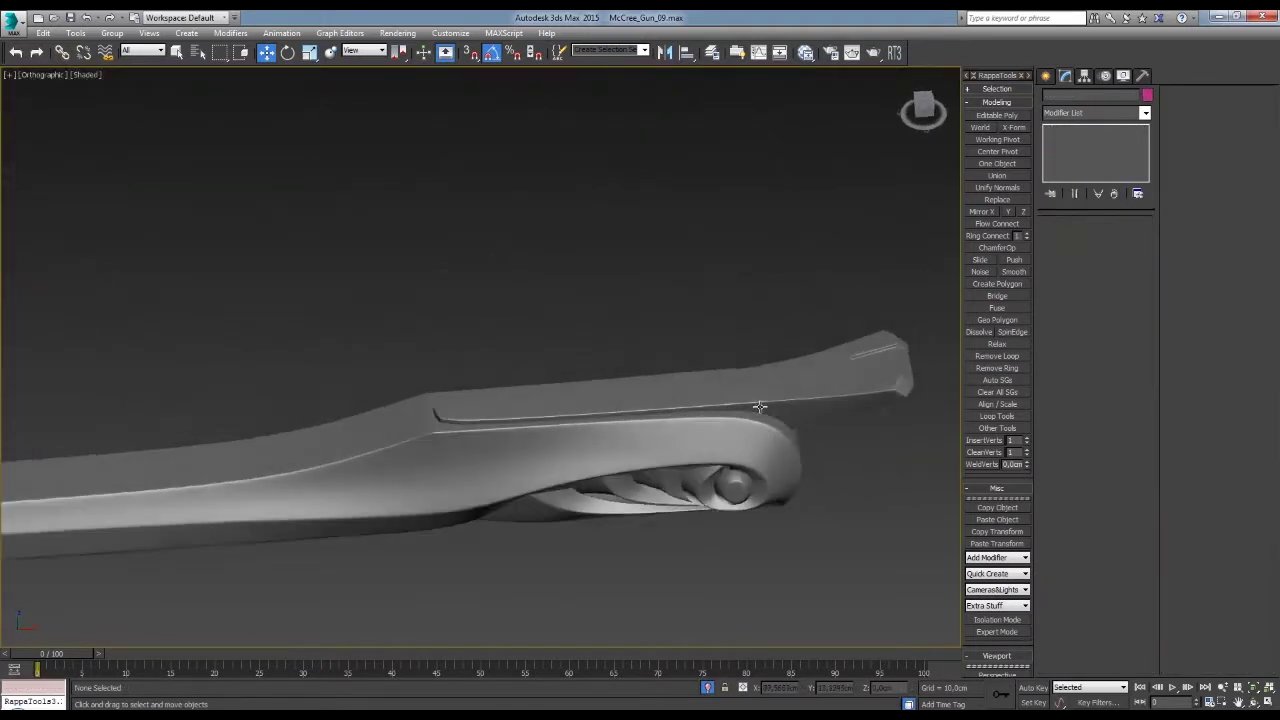
pyautogui.scroll(5, 759, 407)
pyautogui.click(775, 414)
pyautogui.click(1077, 162)
# - Select the end and top polygons at the far end of the curved frame part
pyautogui.press('4')
pyautogui.click(838, 322)
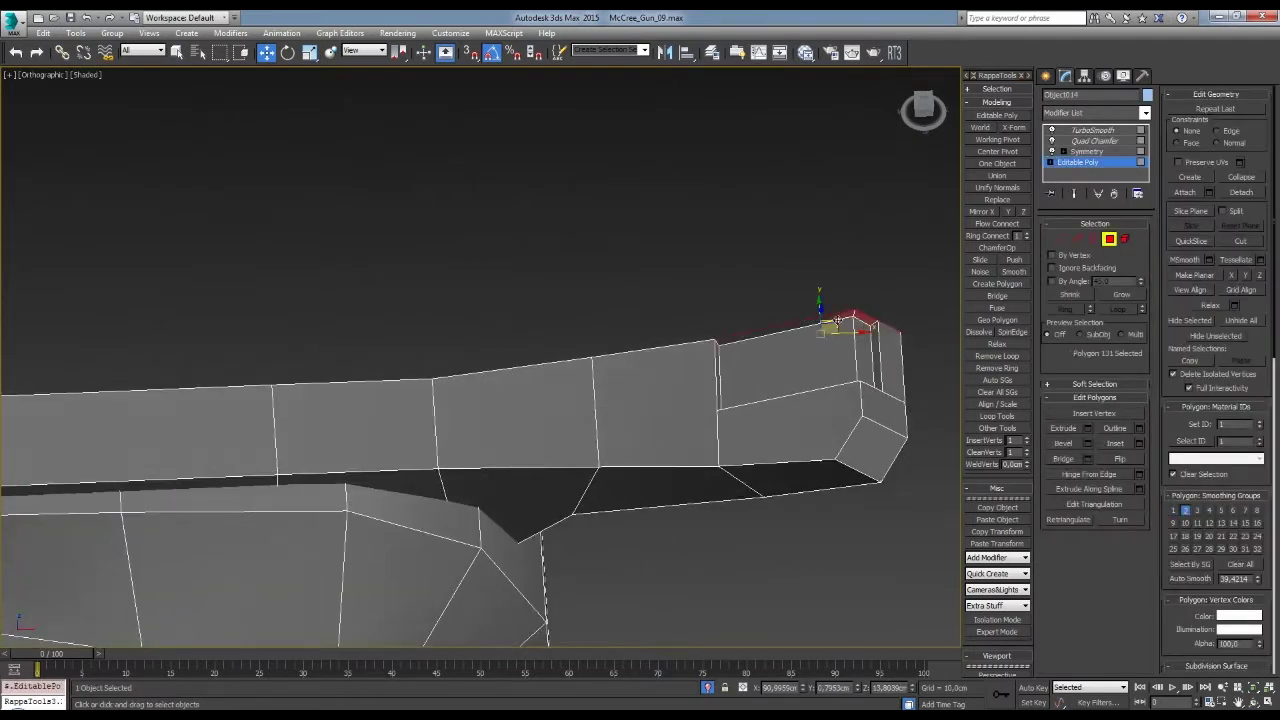
pyautogui.keyDown('alt'); pyautogui.moveTo(838, 322); pyautogui.dragTo(738, 325, button='middle'); pyautogui.keyUp('alt')
pyautogui.keyDown('alt'); pyautogui.moveTo(866, 186); pyautogui.dragTo(760, 330, button='middle'); pyautogui.keyUp('alt')
pyautogui.scroll(5, 714, 471)
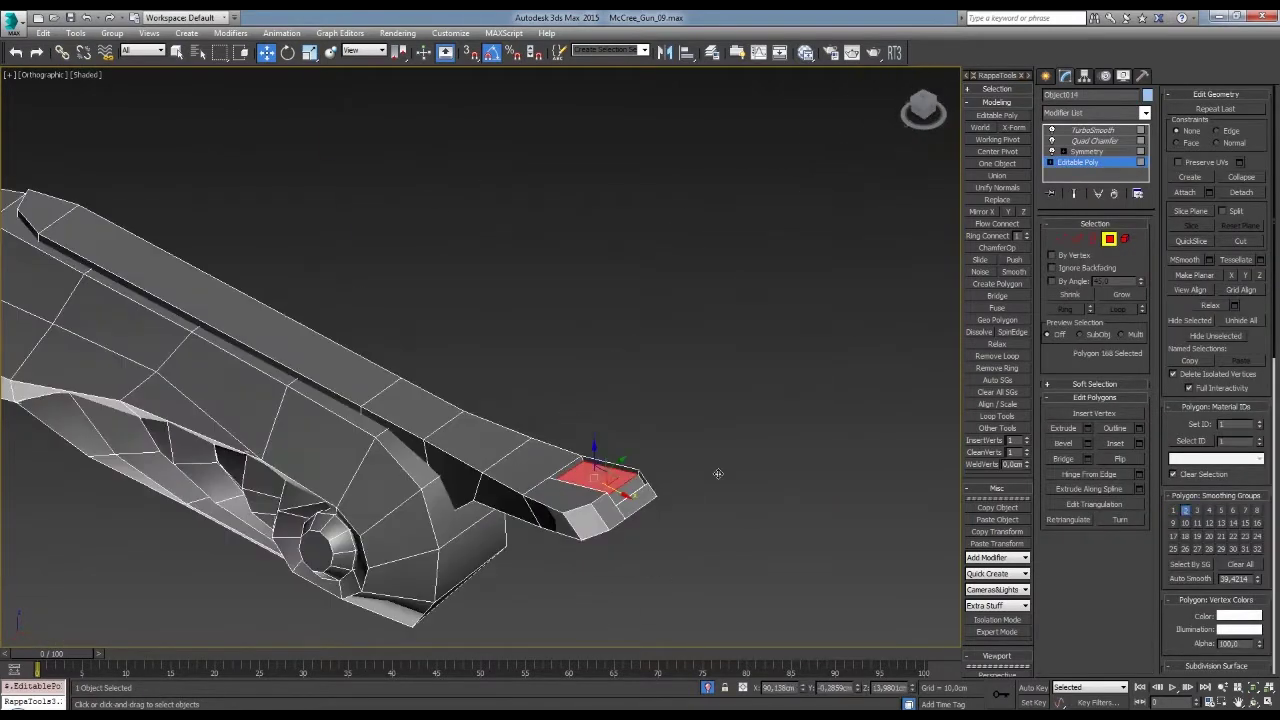
pyautogui.scroll(3, 714, 471)
pyautogui.click(672, 470)
# - Assign smoothing group 1 to the selected end faces
pyautogui.press('2')
pyautogui.scroll(-4, 672, 470)
pyautogui.keyDown('alt'); pyautogui.moveTo(672, 470); pyautogui.dragTo(563, 440, button='middle'); pyautogui.keyUp('alt')
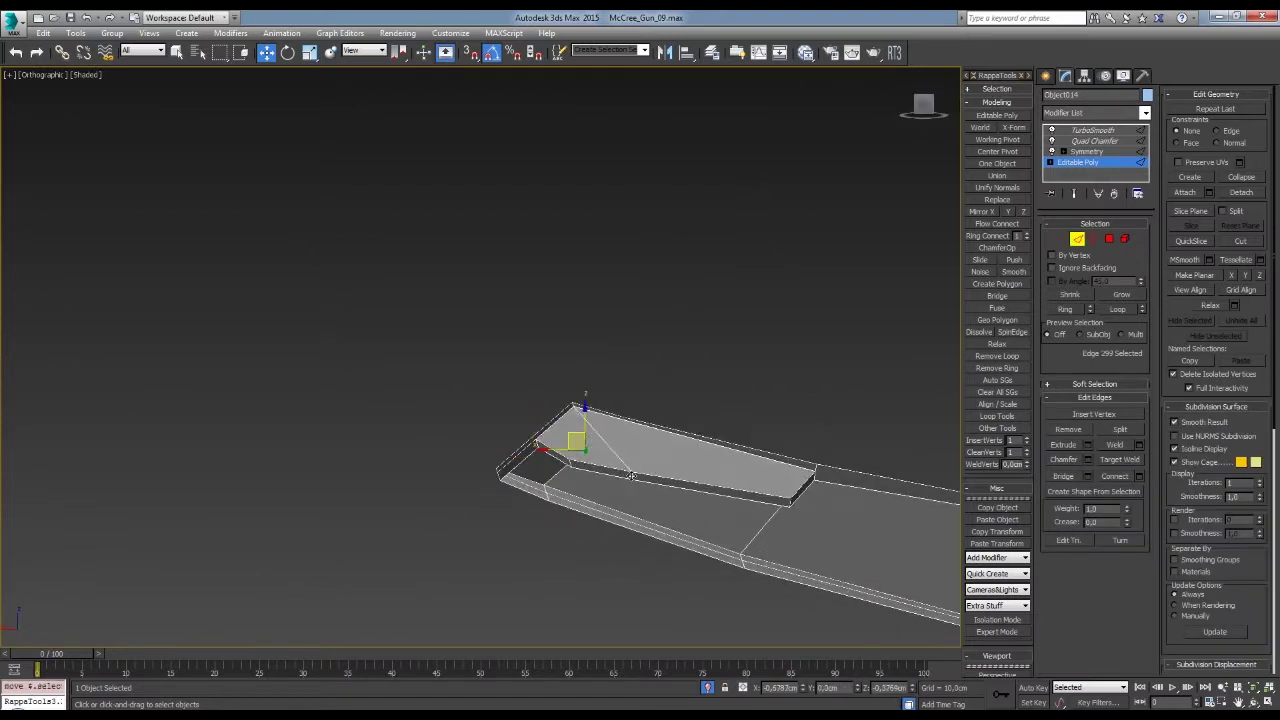
pyautogui.click(571, 450)
pyautogui.keyDown('alt'); pyautogui.moveTo(571, 450); pyautogui.dragTo(596, 455, button='middle'); pyautogui.keyUp('alt')
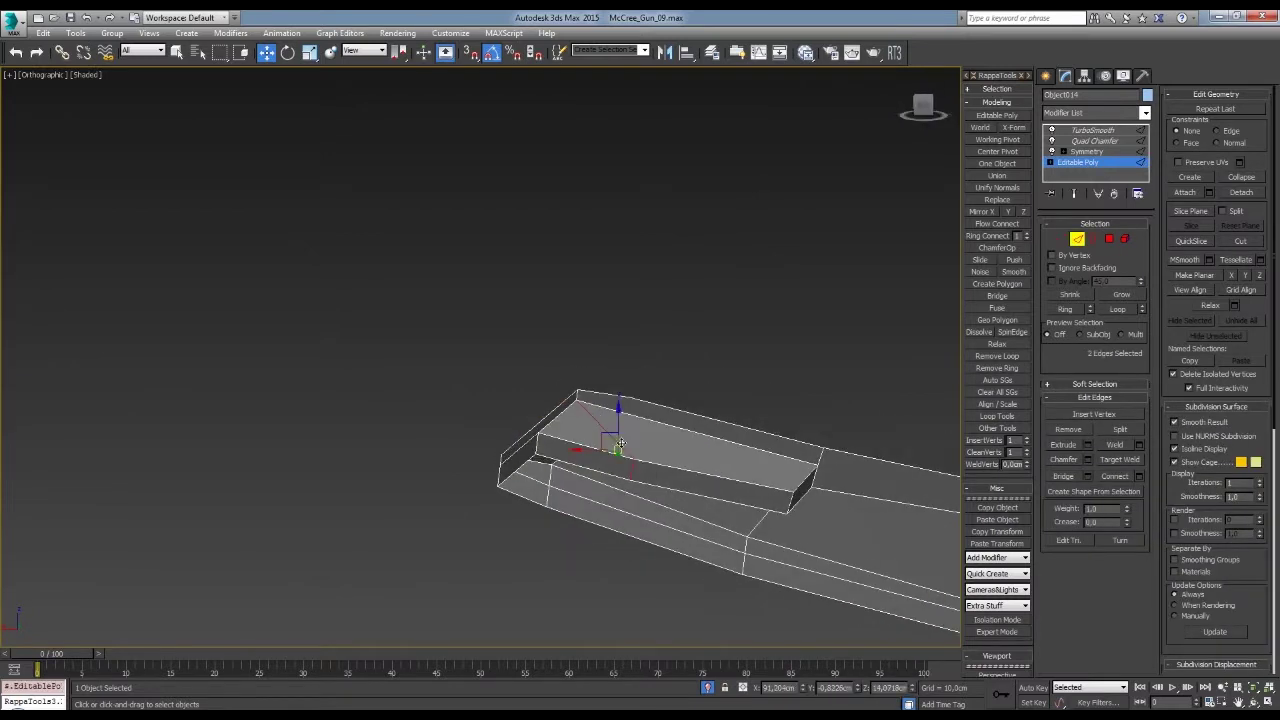
pyautogui.keyDown('alt'); pyautogui.moveTo(726, 438); pyautogui.dragTo(843, 413, button='middle'); pyautogui.keyUp('alt')
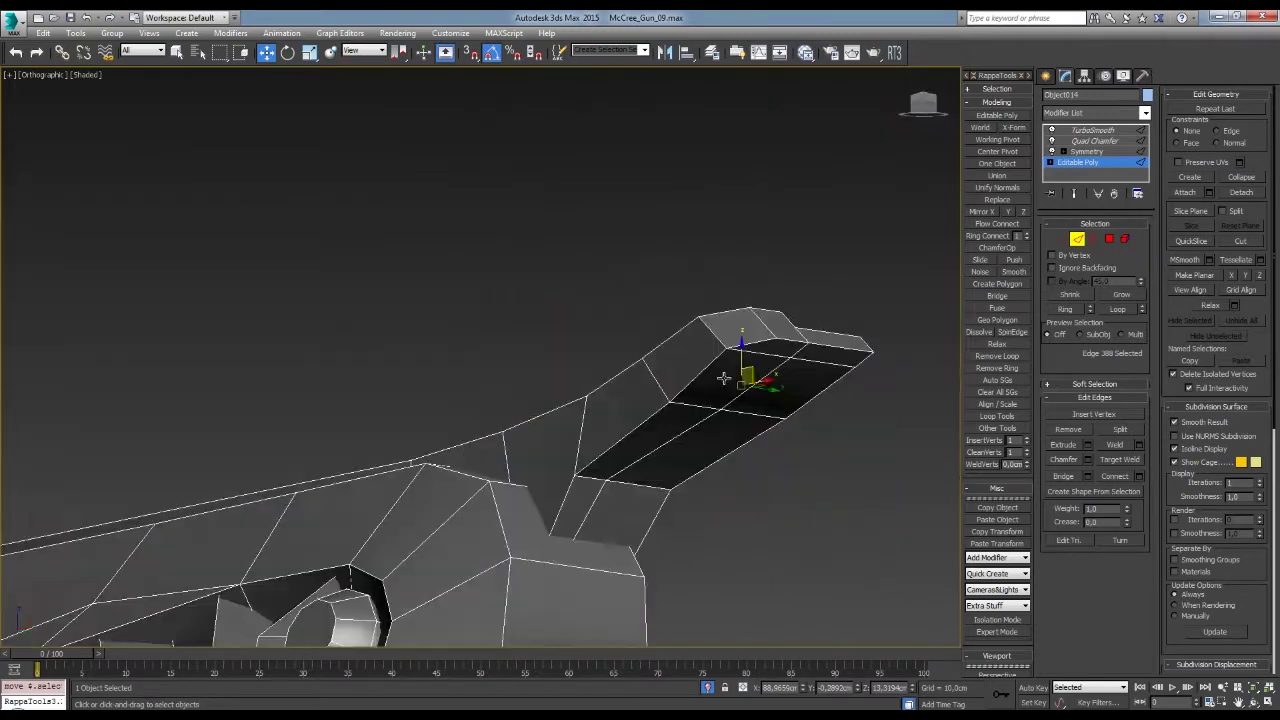
pyautogui.press('4')
pyautogui.keyDown('alt'); pyautogui.moveTo(760, 420); pyautogui.dragTo(811, 337, button='middle'); pyautogui.keyUp('alt')
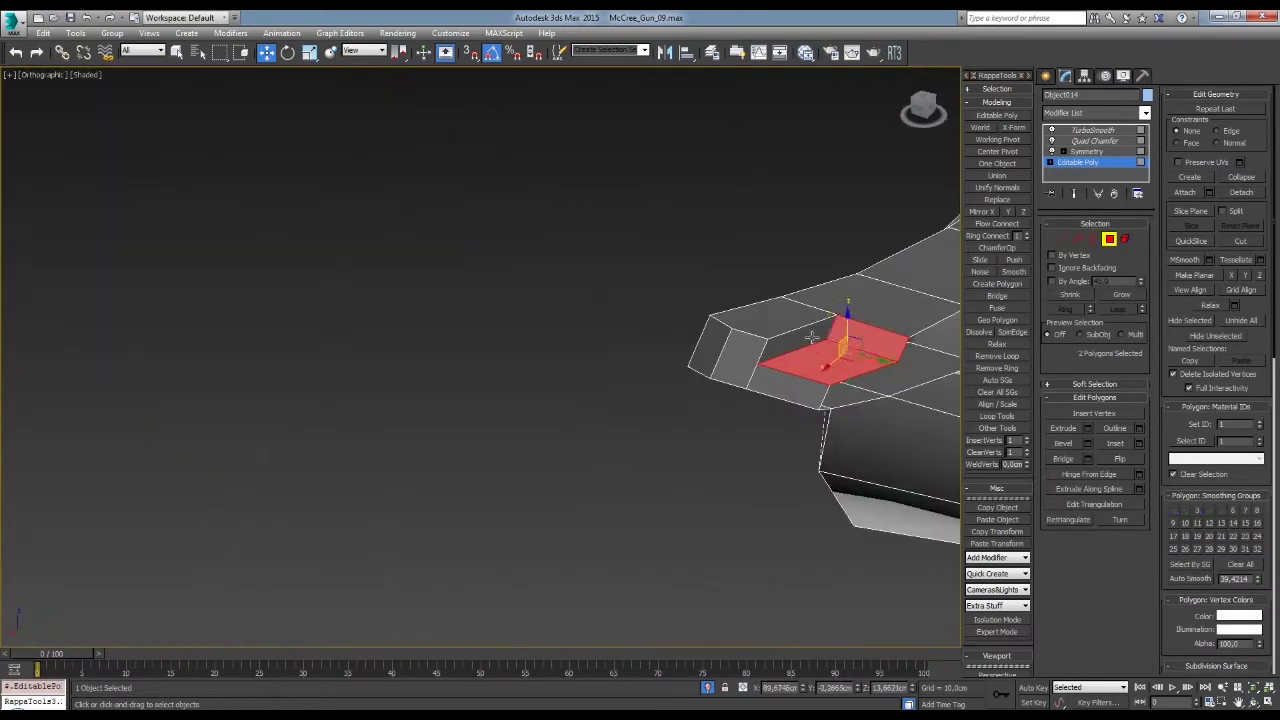
pyautogui.keyDown('alt'); pyautogui.moveTo(930, 525); pyautogui.dragTo(708, 473, button='middle'); pyautogui.keyUp('alt')
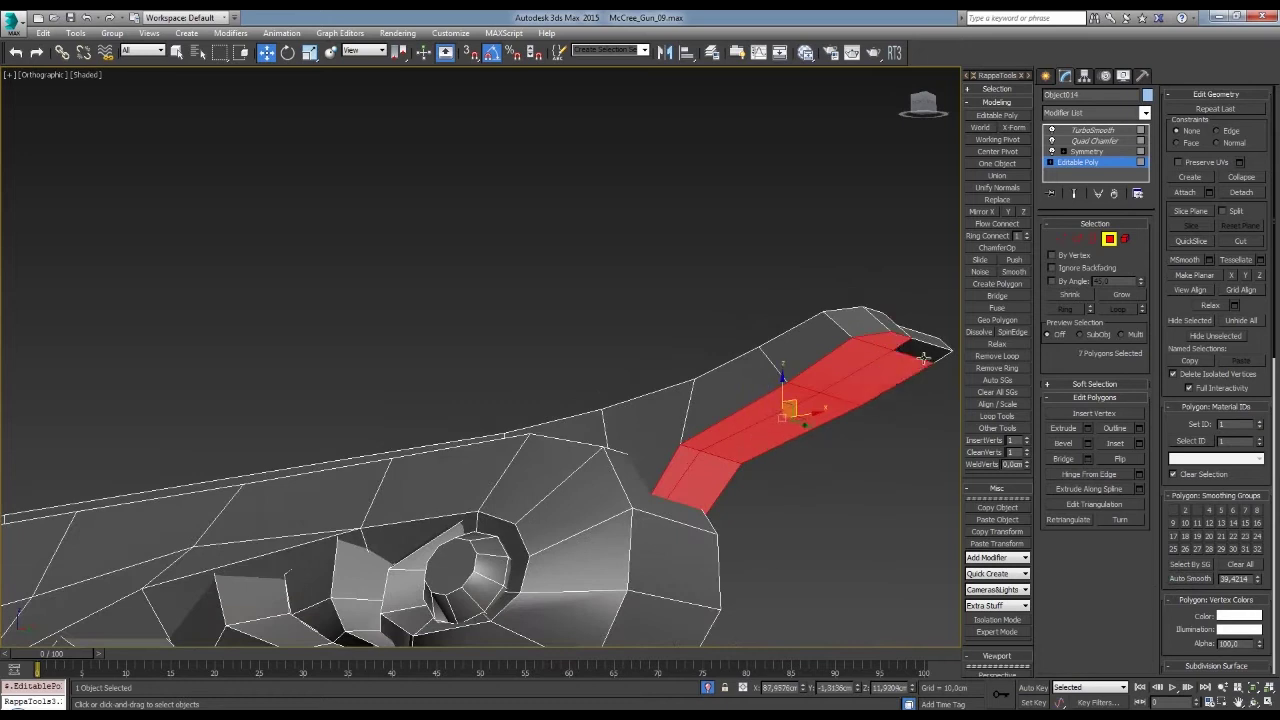
pyautogui.click(1174, 510)
# - Inspect the barrel-top strip in wireframe and in smoothed shading
pyautogui.keyDown('alt'); pyautogui.moveTo(840, 523); pyautogui.dragTo(503, 452, button='middle'); pyautogui.keyUp('alt')
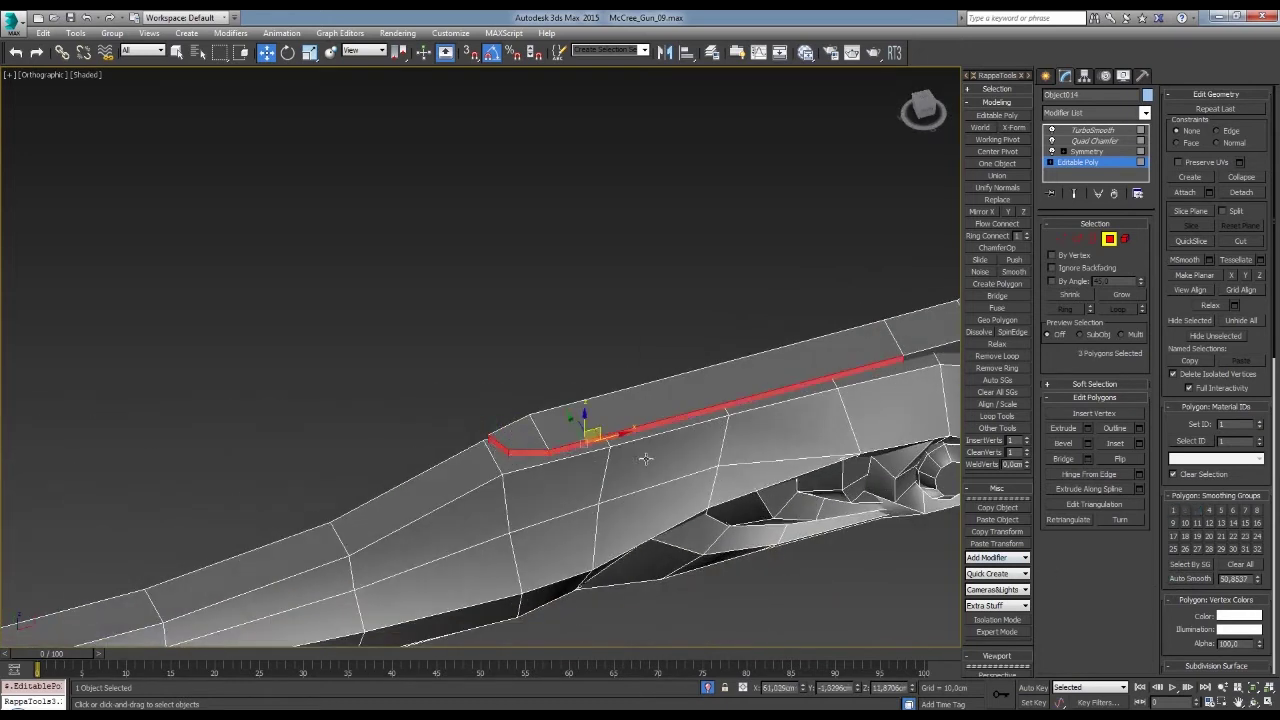
pyautogui.keyDown('alt'); pyautogui.moveTo(645, 458); pyautogui.dragTo(852, 360, button='middle'); pyautogui.keyUp('alt')
pyautogui.moveTo(387, 458); pyautogui.dragTo(547, 453, button='middle')
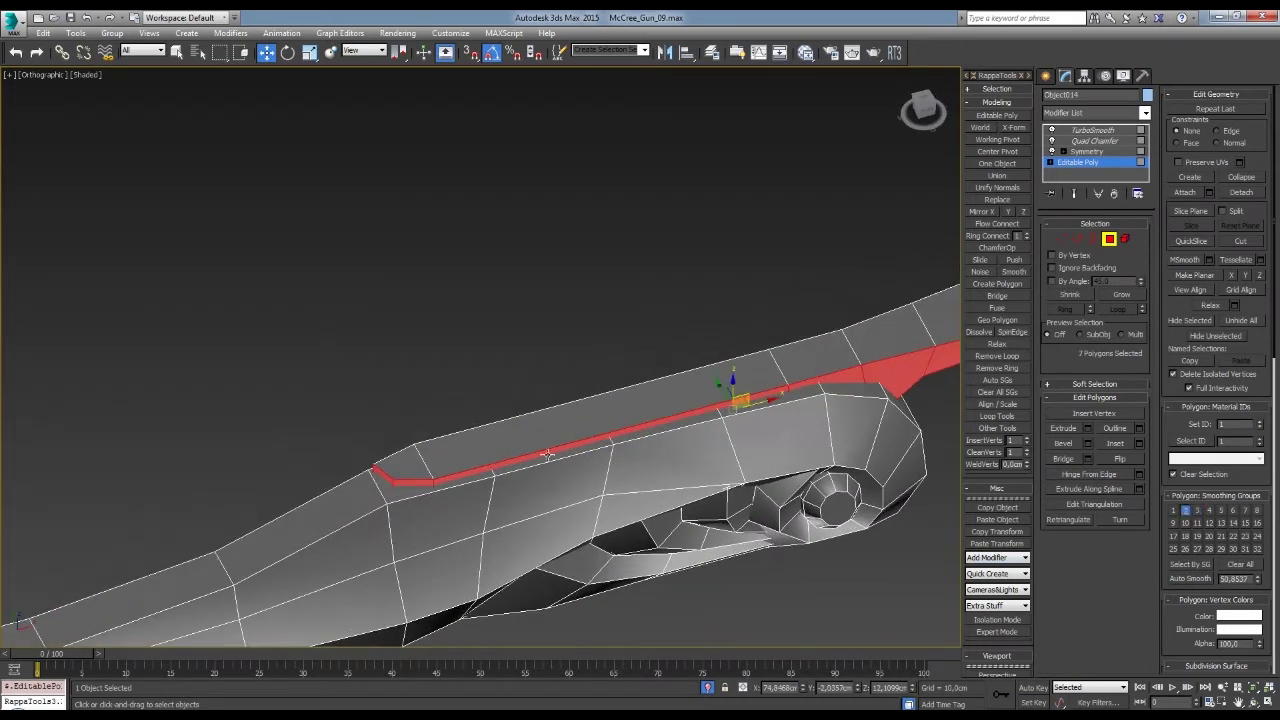
pyautogui.keyDown('alt'); pyautogui.moveTo(838, 356); pyautogui.dragTo(818, 335, button='middle'); pyautogui.keyUp('alt')
pyautogui.press('2')
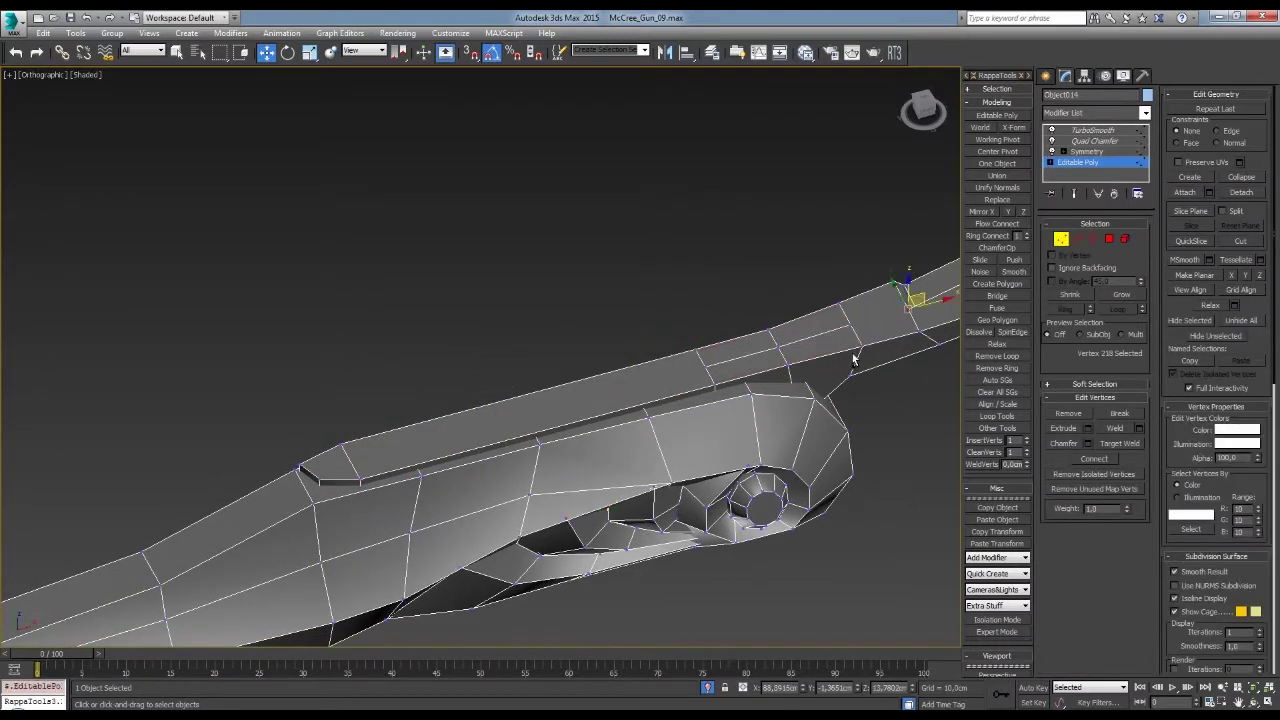
pyautogui.keyDown('alt'); pyautogui.moveTo(853, 360); pyautogui.dragTo(766, 397, button='middle'); pyautogui.keyUp('alt')
pyautogui.press('F3')
pyautogui.press('2')
pyautogui.press('F3')
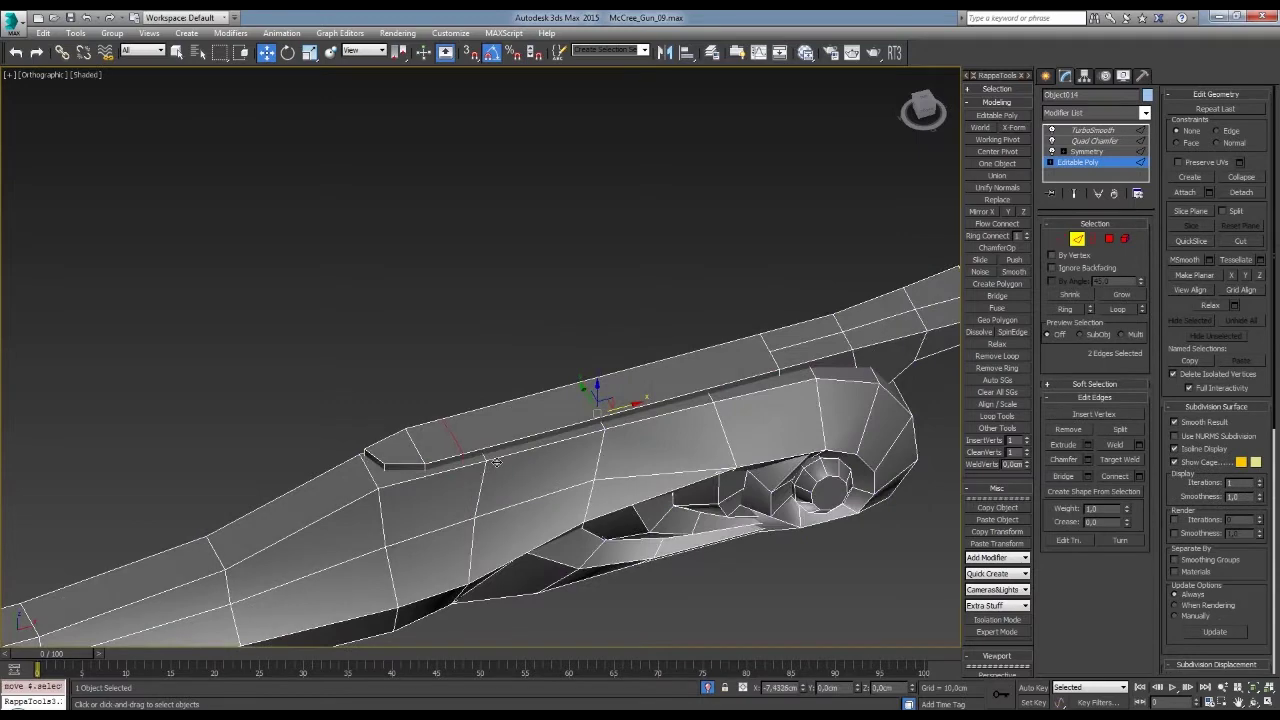
pyautogui.click(731, 332)
pyautogui.scroll(5, 818, 352)
# - Check the long frame part's smoothed surface and set moves to slide along edges
pyautogui.click(818, 352)
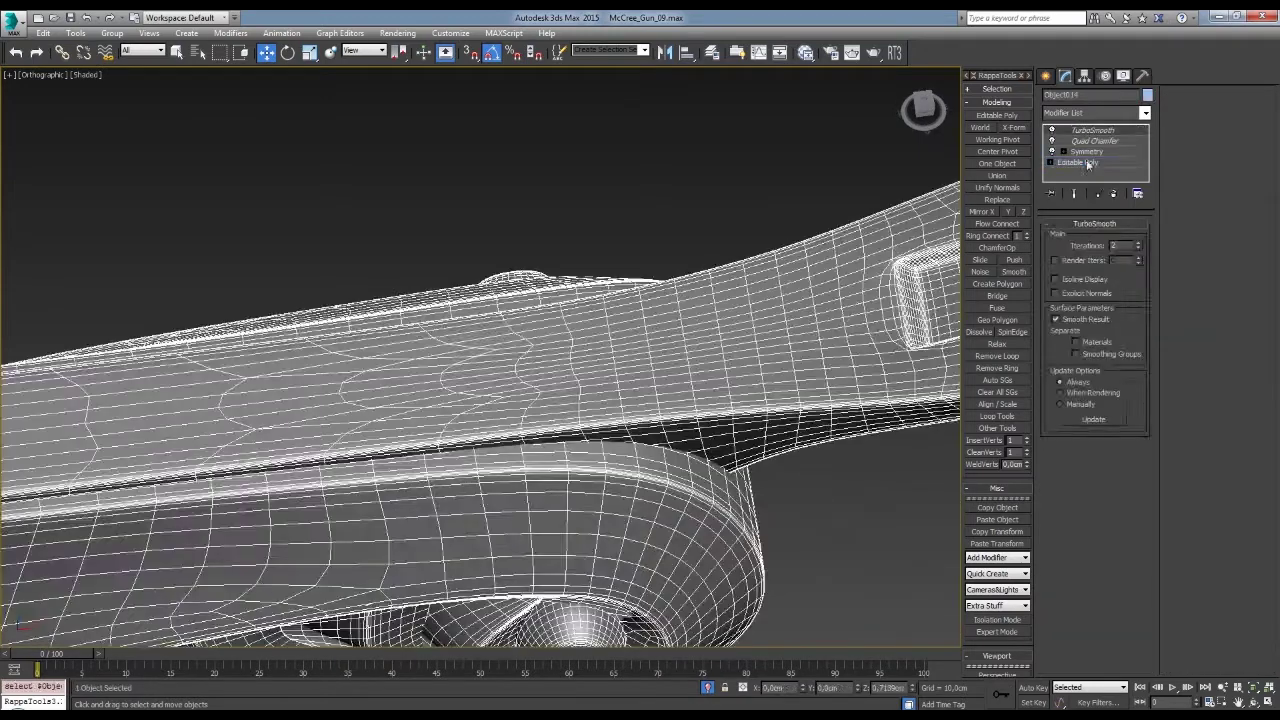
pyautogui.press('2')
pyautogui.scroll(-2, 316, 449)
pyautogui.scroll(-2, 316, 449)
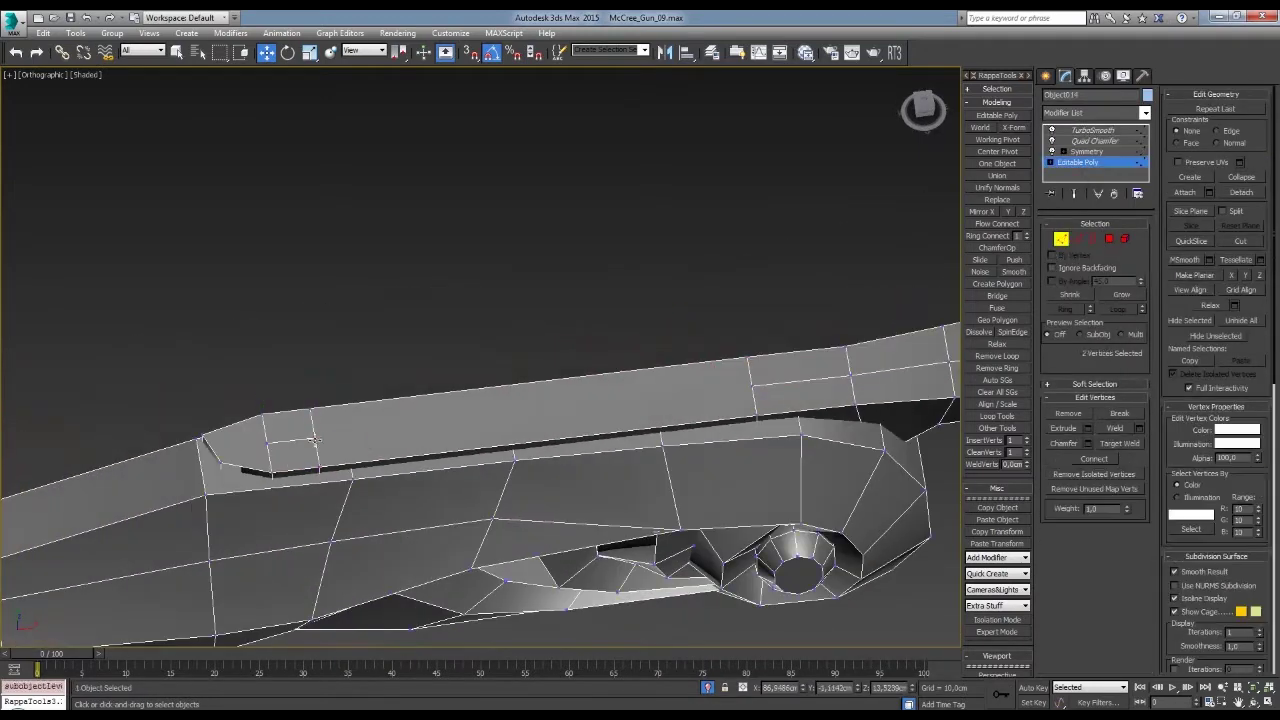
pyautogui.keyDown('alt'); pyautogui.moveTo(300, 433); pyautogui.dragTo(425, 392, button='middle'); pyautogui.keyUp('alt')
pyautogui.press('2')
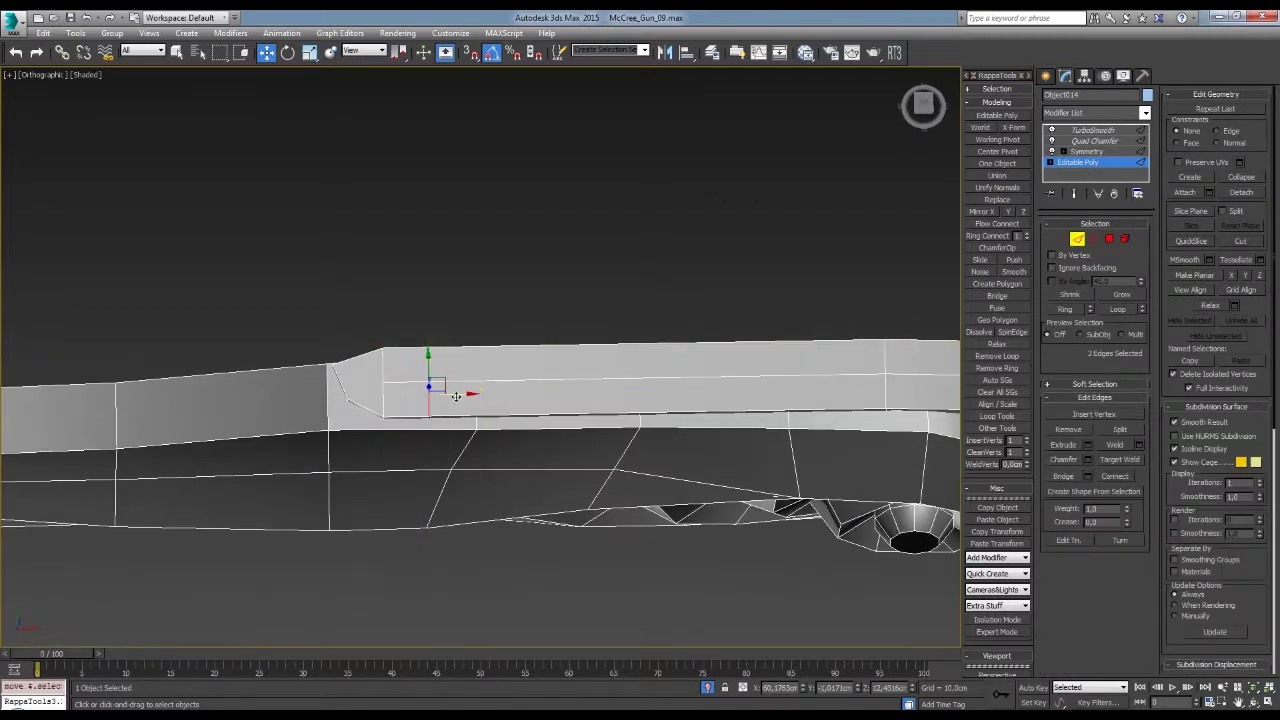
pyautogui.keyDown('alt'); pyautogui.moveTo(499, 413); pyautogui.dragTo(620, 380, button='middle'); pyautogui.keyUp('alt')
pyautogui.click(640, 200)
pyautogui.moveTo(640, 200)
pyautogui.keyDown('alt'); pyautogui.mouseDown(button='middle')
pyautogui.moveTo(770, 349)
pyautogui.moveTo(932, 318)
pyautogui.moveTo(866, 388)
pyautogui.mouseUp(button='middle'); pyautogui.keyUp('alt')
pyautogui.click(770, 349)
pyautogui.press('2')
pyautogui.keyDown('alt'); pyautogui.moveTo(793, 329); pyautogui.dragTo(802, 374, button='middle'); pyautogui.keyUp('alt')
pyautogui.hotkey('shift', 'x')
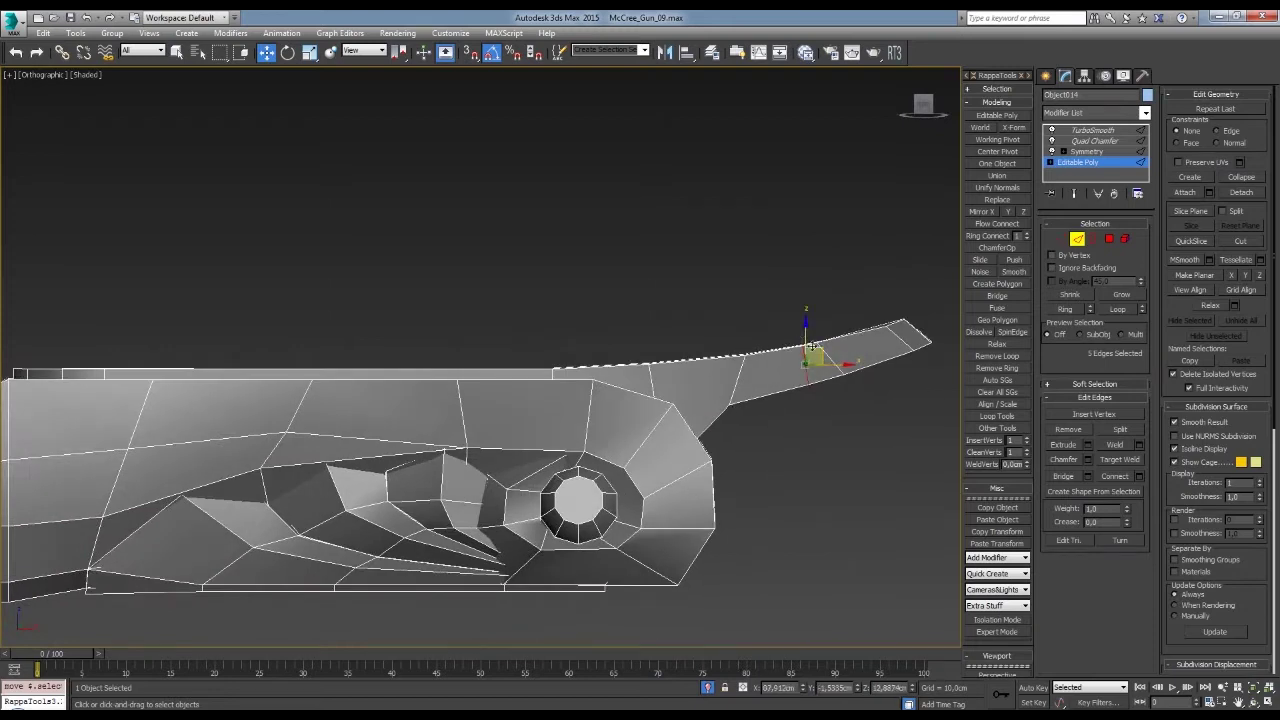
# - Compare the frame part's smoothed side against its base editable mesh at vertex level
pyautogui.press('1')
pyautogui.press('f')
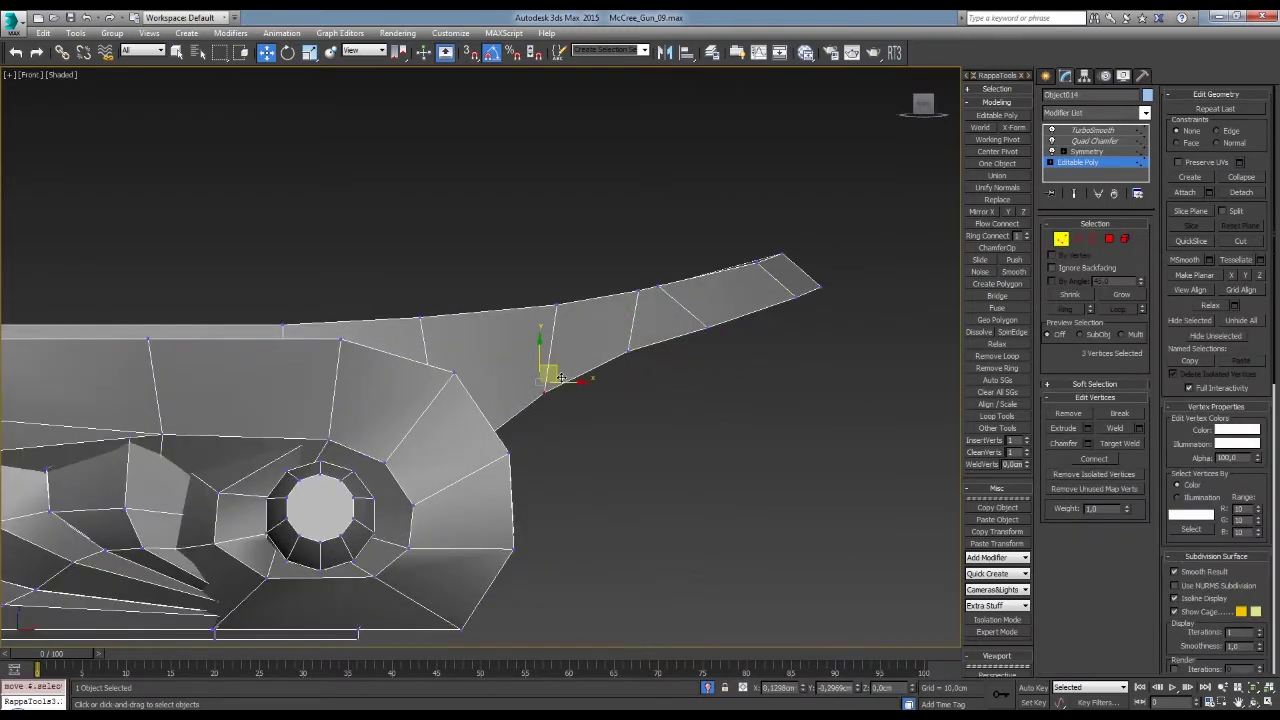
pyautogui.keyDown('alt'); pyautogui.moveTo(561, 377); pyautogui.dragTo(743, 420, button='middle'); pyautogui.keyUp('alt')
pyautogui.keyDown('alt'); pyautogui.moveTo(659, 245); pyautogui.dragTo(640, 300, button='middle'); pyautogui.keyUp('alt')
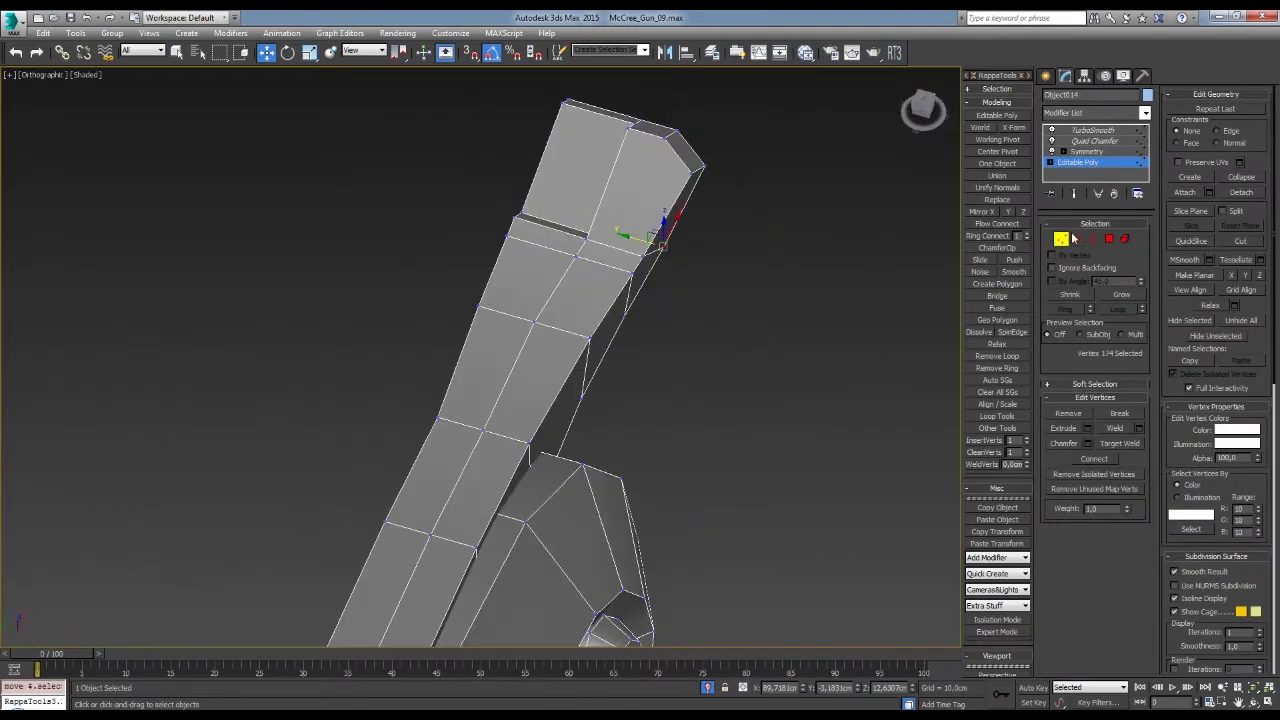
pyautogui.press('pageup')
pyautogui.keyDown('alt'); pyautogui.moveTo(686, 376); pyautogui.dragTo(600, 380, button='middle'); pyautogui.keyUp('alt')
pyautogui.scroll(4, 600, 370)
pyautogui.click(1078, 162)
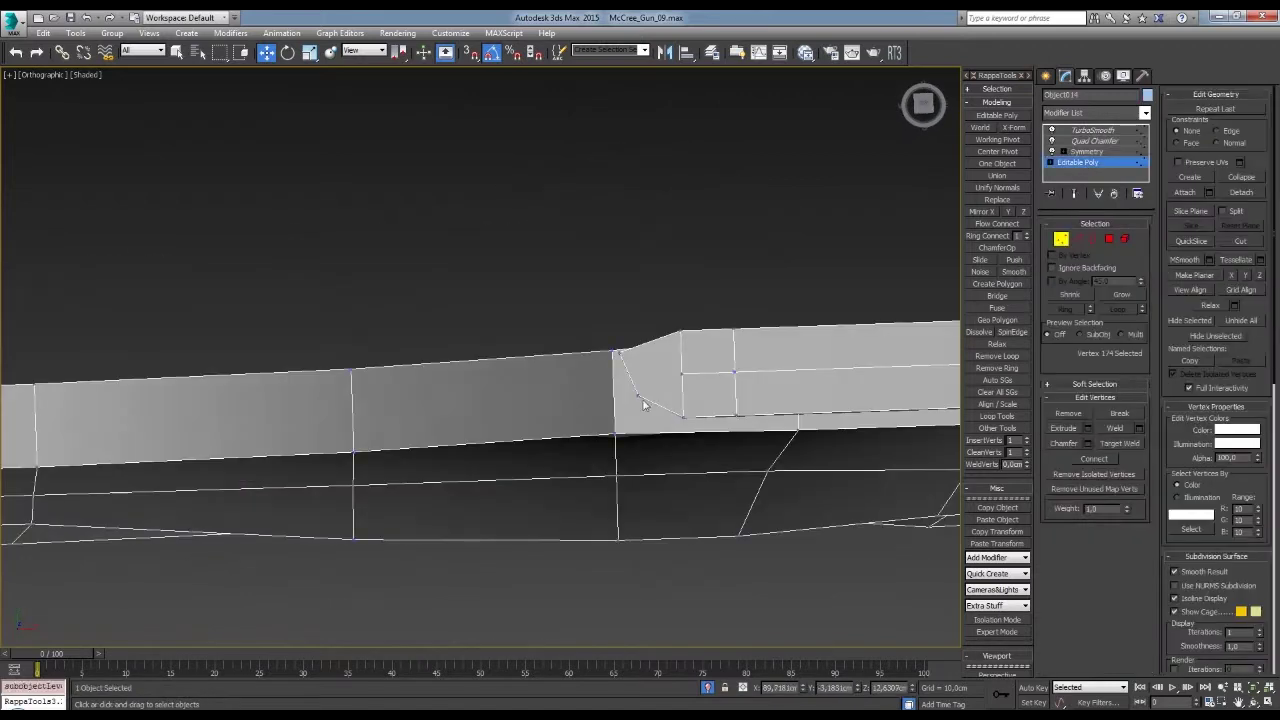
pyautogui.press('F3')
pyautogui.click(1074, 193)
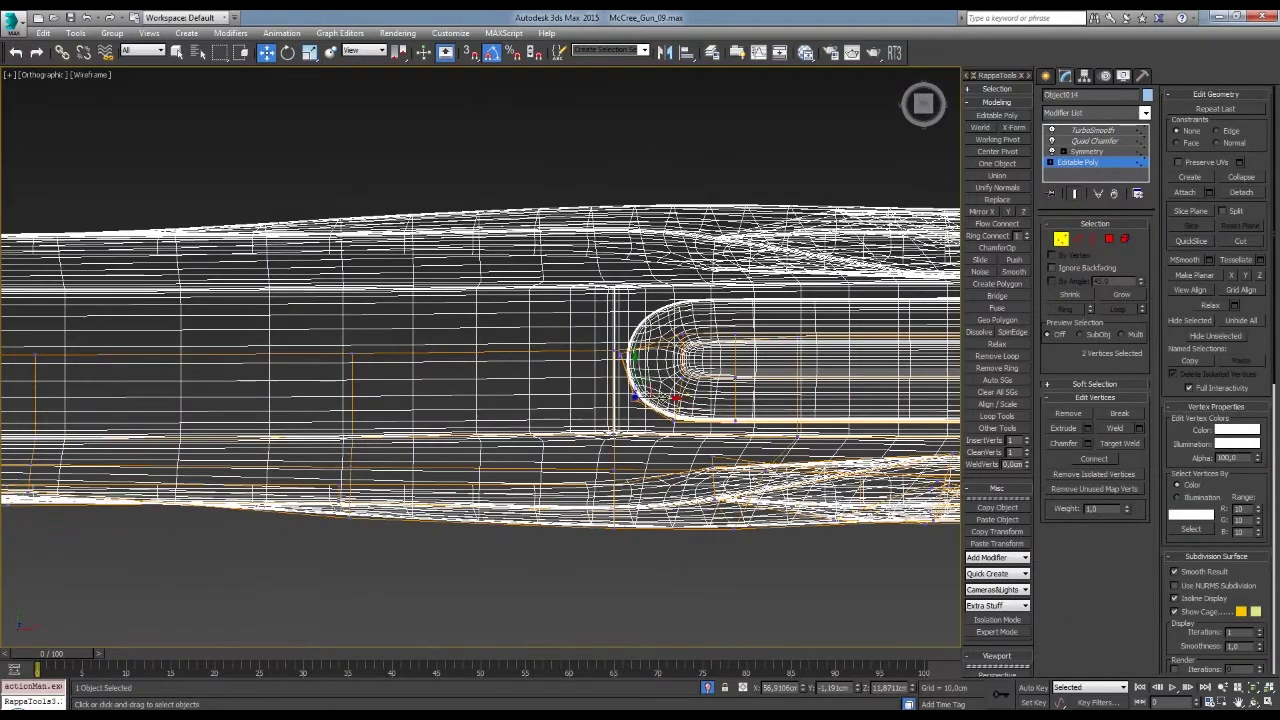
pyautogui.click(772, 543)
pyautogui.press('F3')
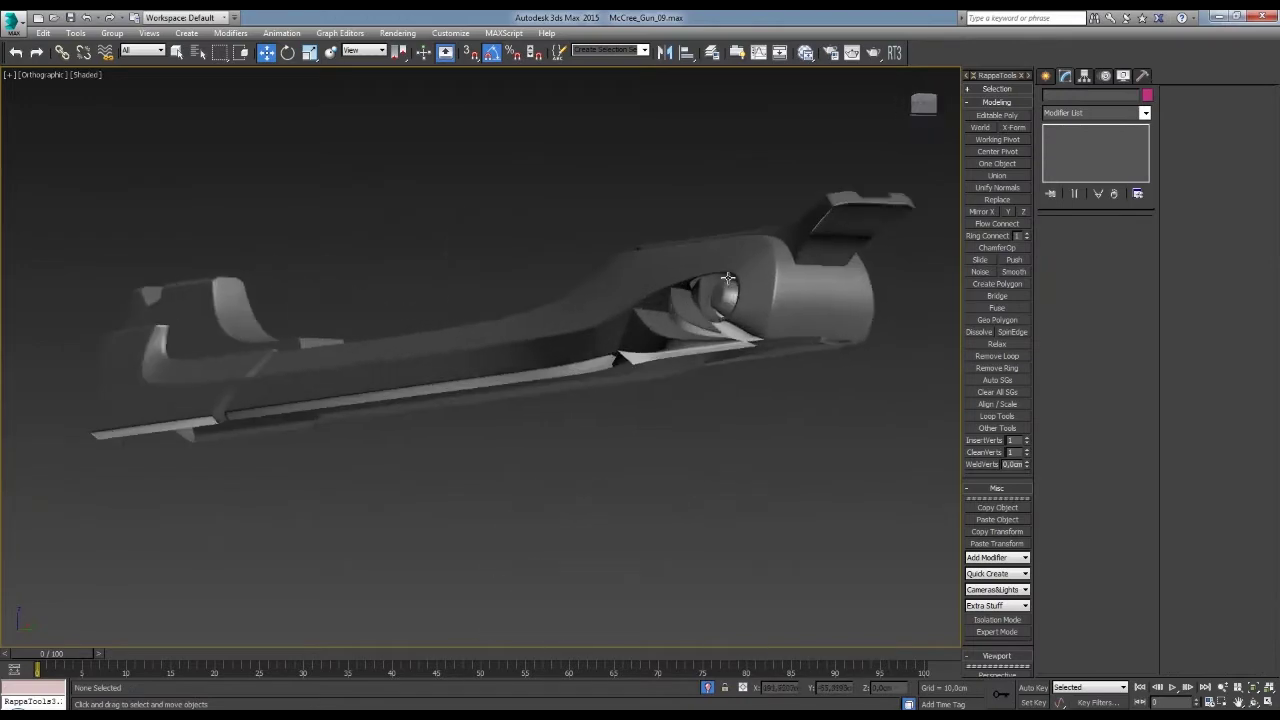
# - Isolate the rear frame part and select edges on its underside
pyautogui.scroll(4, 734, 410)
pyautogui.scroll(4, 734, 400)
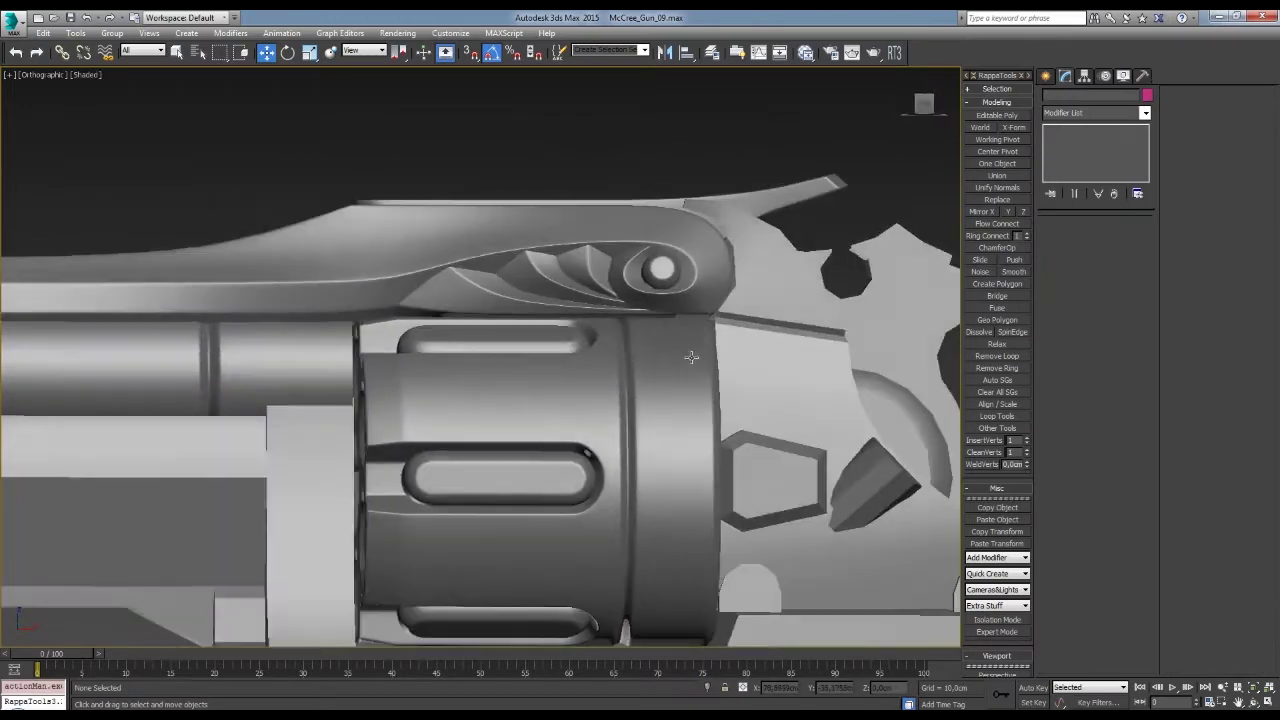
pyautogui.click(734, 380)
pyautogui.press('2')
pyautogui.hotkey('alt', 'q')
pyautogui.scroll(5, 686, 357)
pyautogui.click(686, 357)
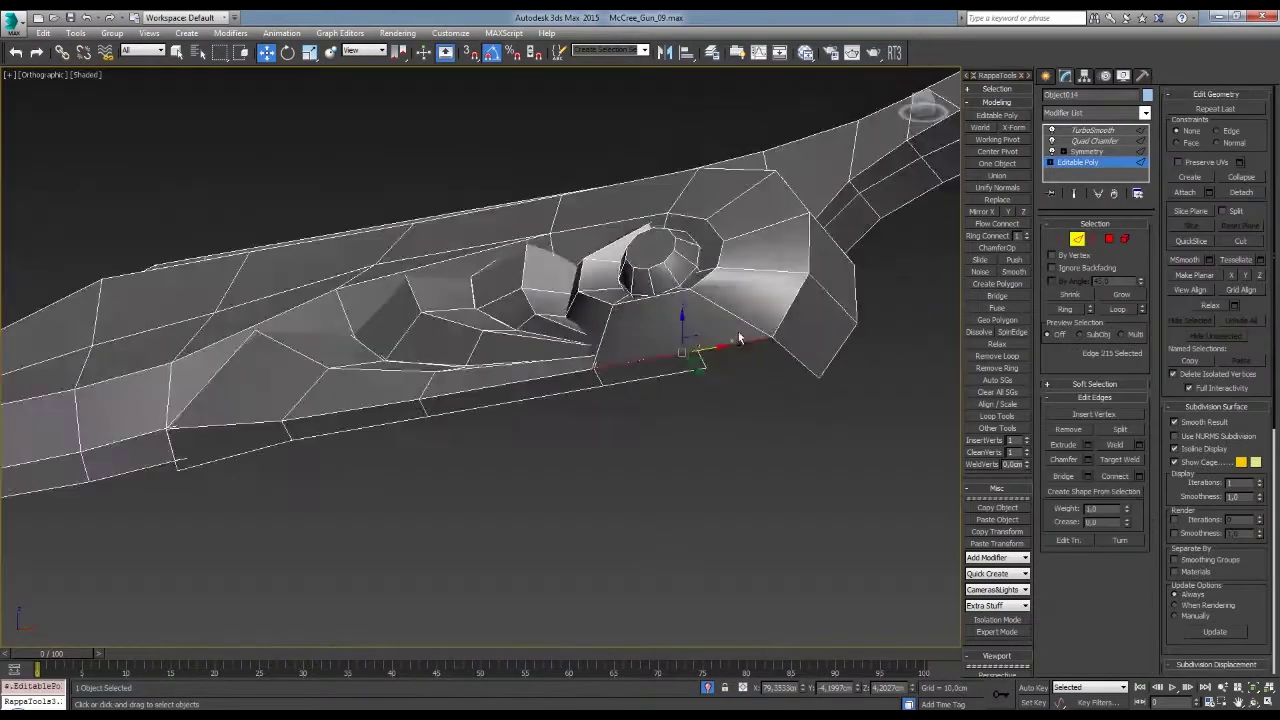
pyautogui.scroll(3, 685, 383)
pyautogui.click(720, 367)
pyautogui.keyDown('alt'); pyautogui.moveTo(720, 367); pyautogui.dragTo(684, 390, button='middle'); pyautogui.keyUp('alt')
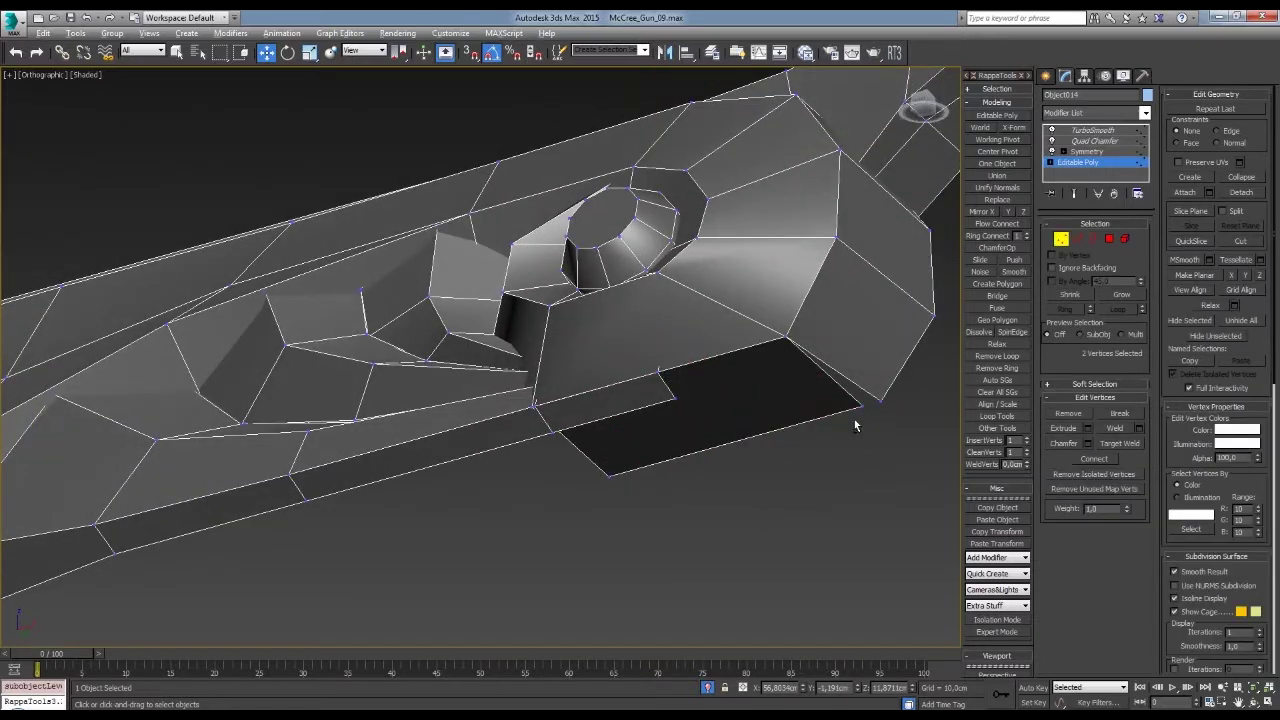
pyautogui.press('2')
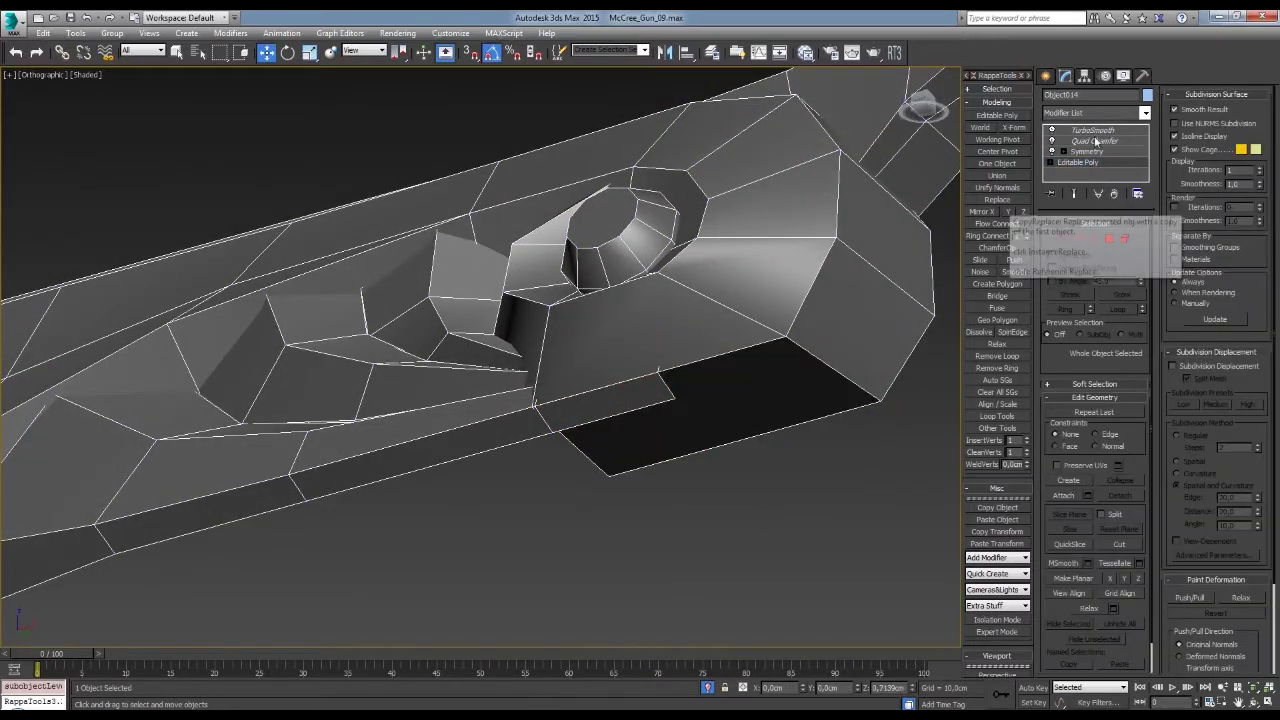
pyautogui.moveTo(700, 400)
pyautogui.keyDown('alt'); pyautogui.mouseDown(button='middle')
pyautogui.moveTo(687, 420)
pyautogui.moveTo(817, 377)
pyautogui.moveTo(720, 390)
pyautogui.moveTo(760, 420)
pyautogui.mouseUp(button='middle'); pyautogui.keyUp('alt')
# - Select the rear part's lower face, preview its smoothing, then restore the full revolver
pyautogui.press('2')
pyautogui.scroll(-4, 664, 324)
pyautogui.press('4')
pyautogui.click(817, 377)
pyautogui.click(700, 400)
pyautogui.click(1092, 130)
pyautogui.moveTo(871, 414)
pyautogui.keyDown('alt'); pyautogui.mouseDown(button='middle')
pyautogui.moveTo(831, 337)
pyautogui.moveTo(1015, 217)
pyautogui.mouseUp(button='middle'); pyautogui.keyUp('alt')
pyautogui.hotkey('alt', 'q')
pyautogui.moveTo(737, 391)
pyautogui.keyDown('alt'); pyautogui.mouseDown(button='middle')
pyautogui.moveTo(762, 366)
pyautogui.moveTo(846, 413)
pyautogui.mouseUp(button='middle'); pyautogui.keyUp('alt')
pyautogui.hotkey('ctrl', 'd')
# - Pick a vertex on the zoomed frame surface and orbit to review it
pyautogui.scroll(3, 762, 366)
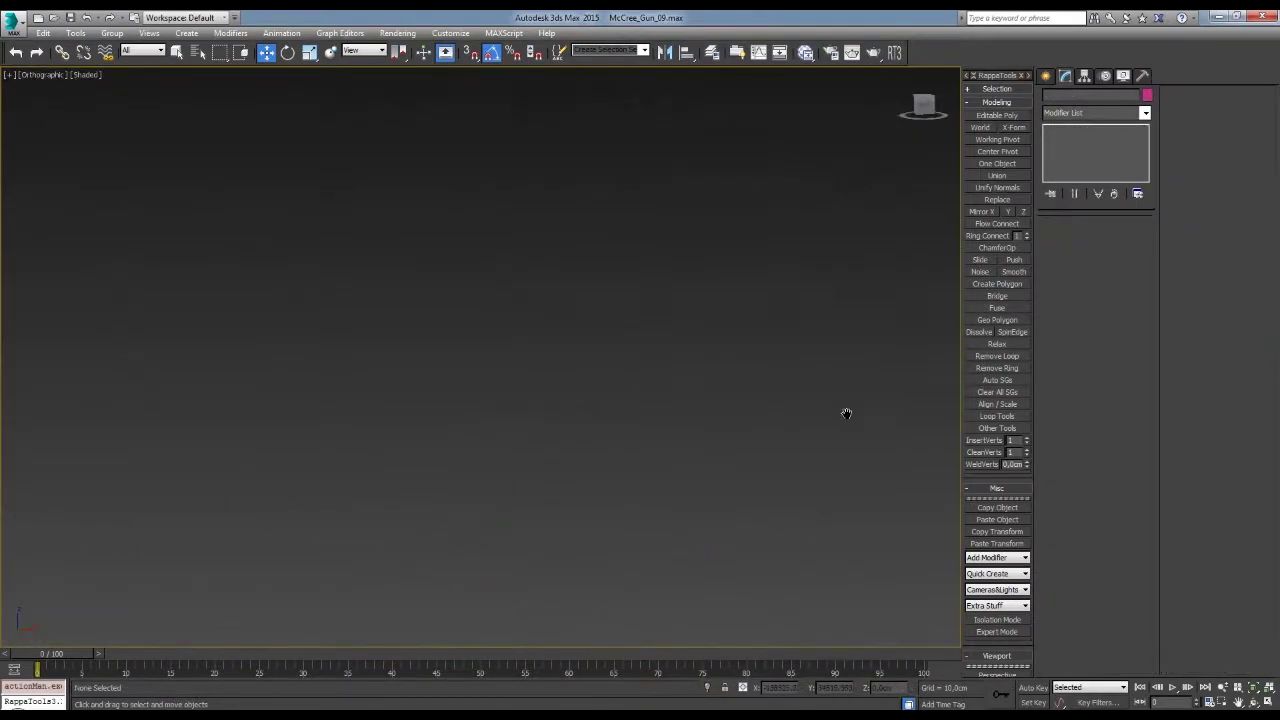
pyautogui.scroll(5, 637, 353)
pyautogui.click(920, 303)
pyautogui.press('1')
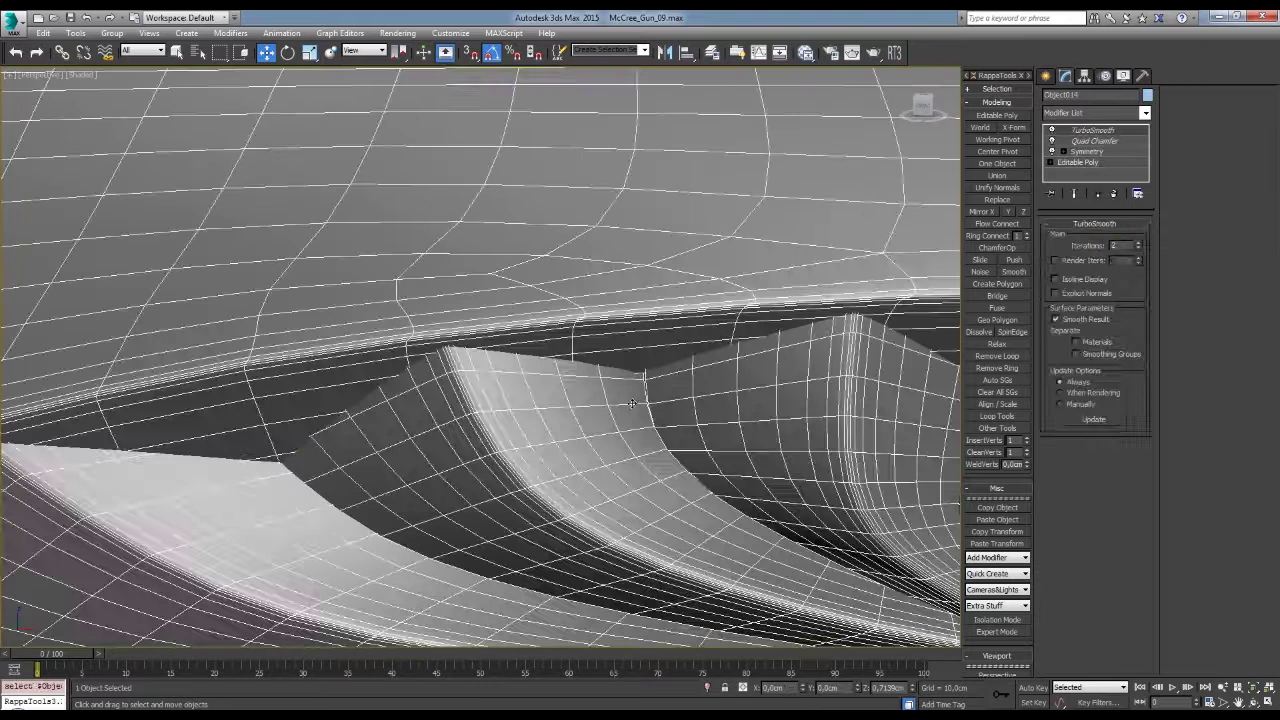
pyautogui.scroll(5, 920, 303)
pyautogui.click(642, 365)
pyautogui.keyDown('alt'); pyautogui.moveTo(642, 365); pyautogui.dragTo(634, 368, button='middle'); pyautogui.keyUp('alt')
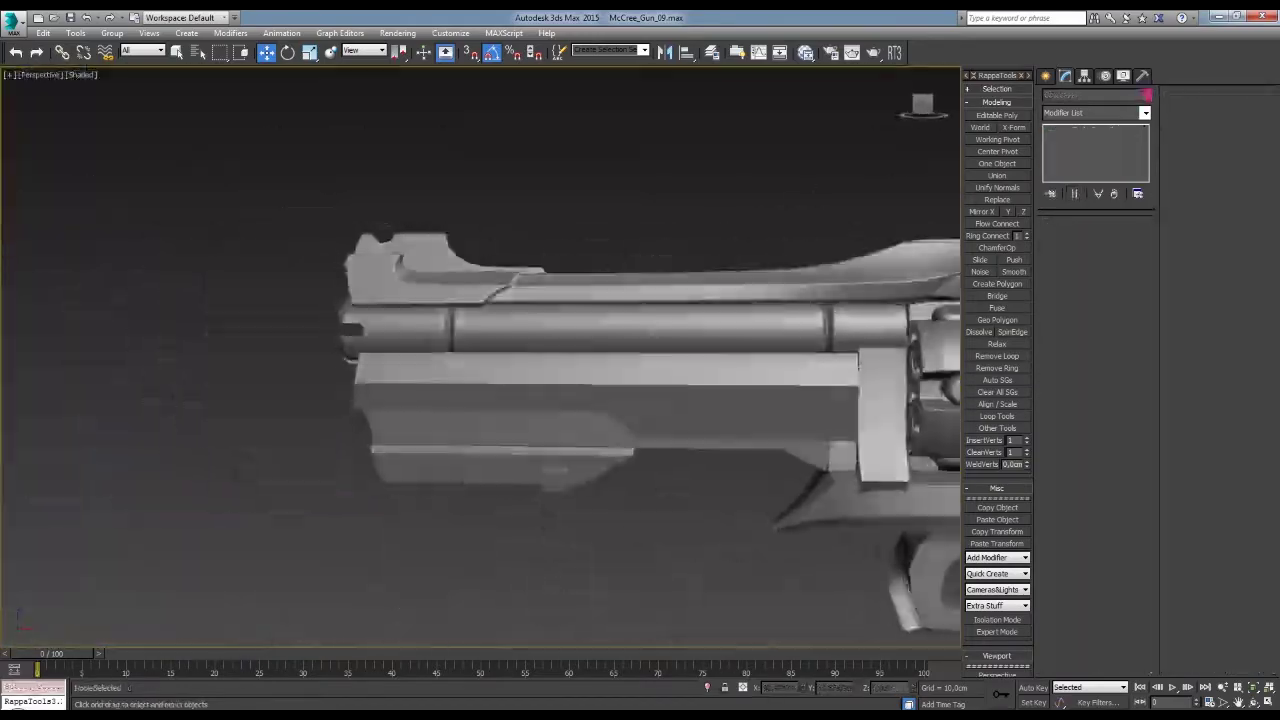
pyautogui.moveTo(693, 385)
pyautogui.keyDown('alt'); pyautogui.mouseDown(button='middle')
pyautogui.moveTo(694, 443)
pyautogui.moveTo(700, 382)
pyautogui.moveTo(811, 355)
pyautogui.mouseUp(button='middle'); pyautogui.keyUp('alt')
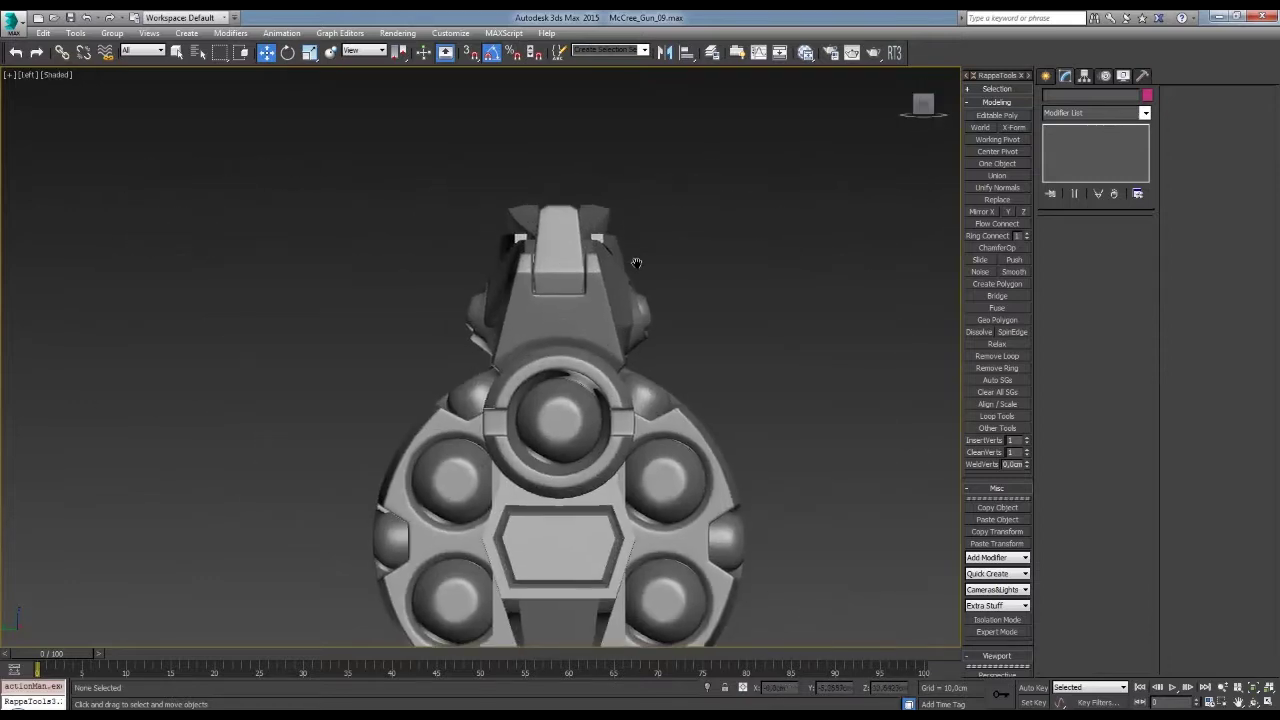
# - Inspect the rear sight part's base mesh at polygon level, then clear the selection
pyautogui.scroll(5, 636, 262)
pyautogui.click(597, 386)
pyautogui.click(1078, 162)
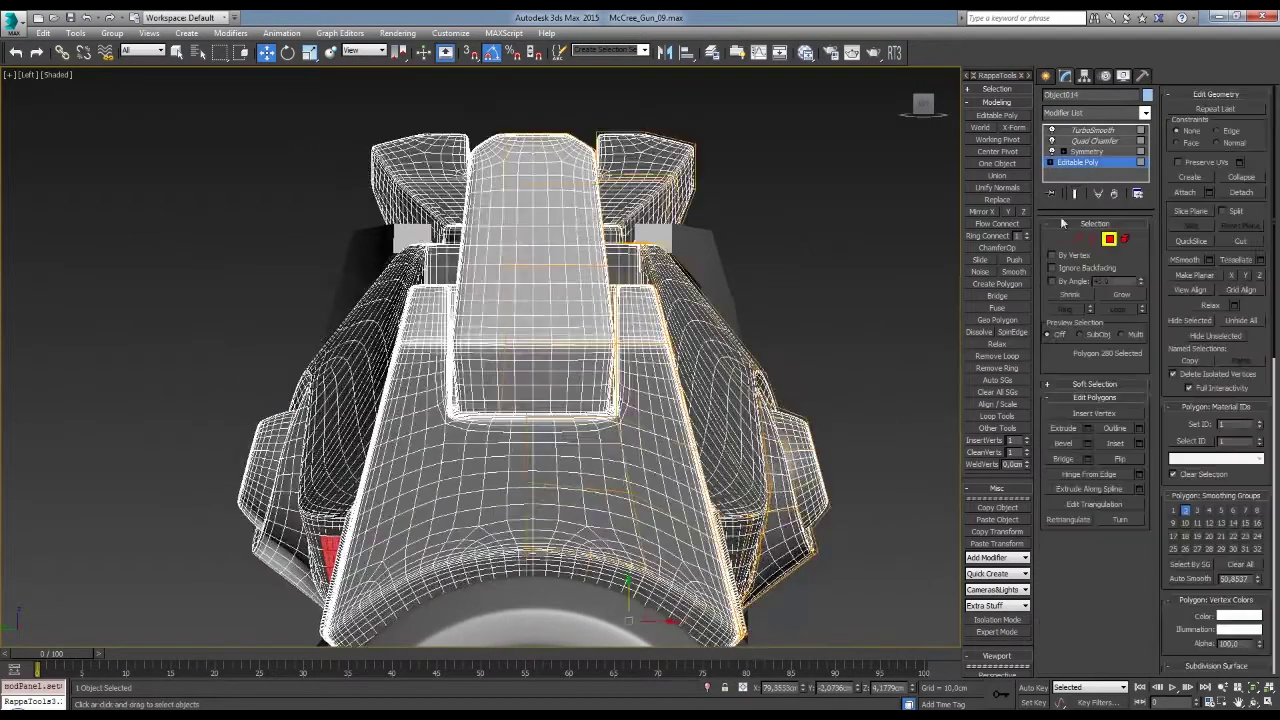
pyautogui.scroll(5, 718, 311)
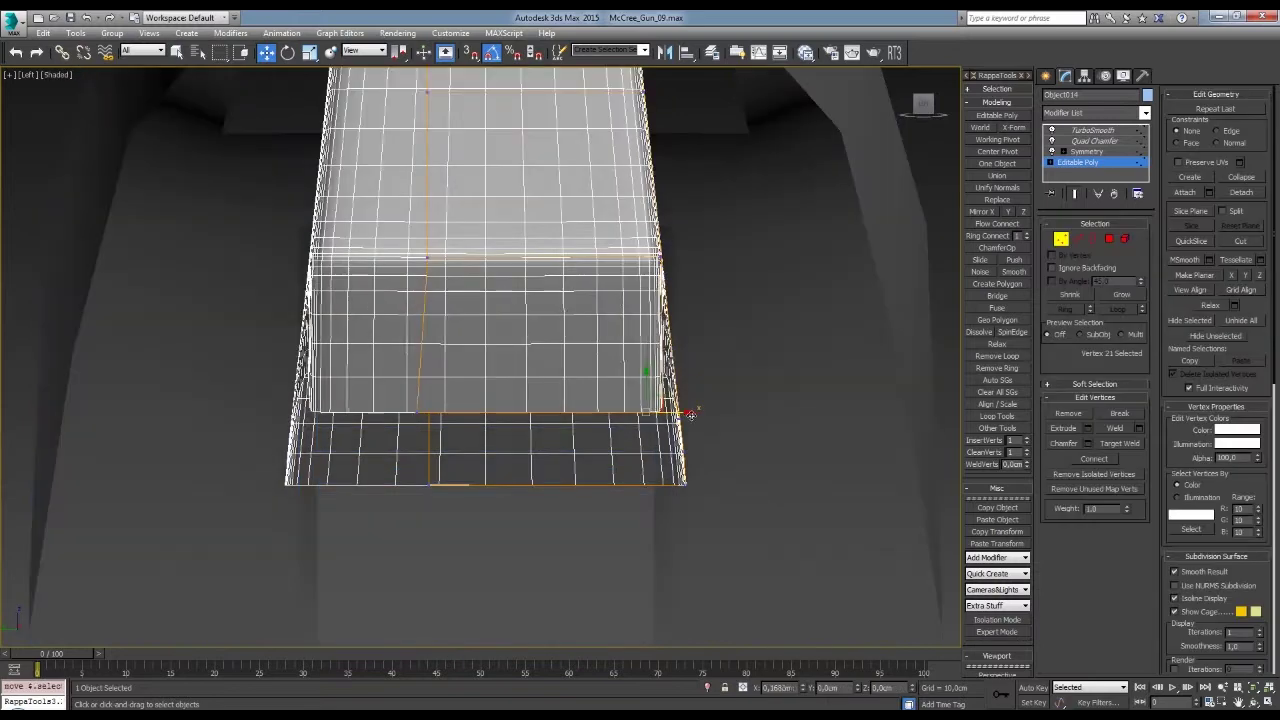
pyautogui.click(1109, 239)
pyautogui.keyDown('alt'); pyautogui.moveTo(870, 417); pyautogui.dragTo(667, 374, button='middle'); pyautogui.keyUp('alt')
pyautogui.hotkey('ctrl', 'd')
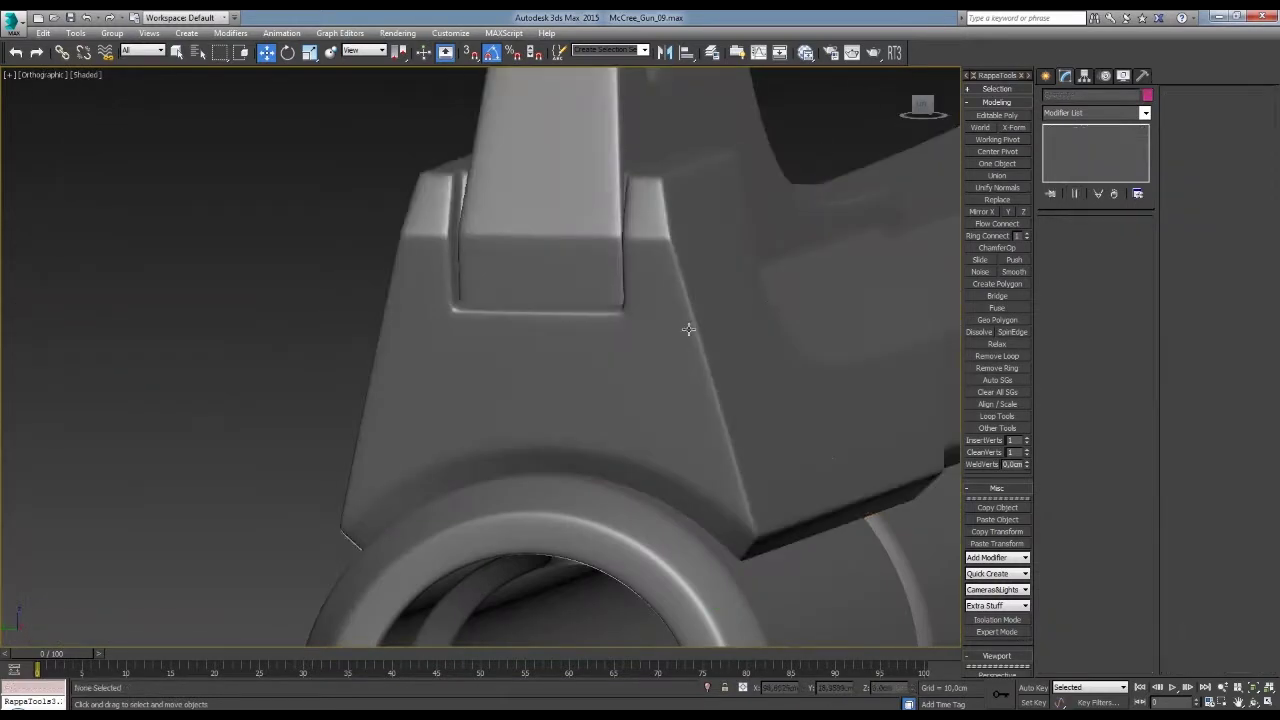
pyautogui.scroll(-5, 686, 334)
pyautogui.moveTo(737, 414)
pyautogui.keyDown('alt'); pyautogui.mouseDown(button='middle')
pyautogui.moveTo(751, 343)
pyautogui.moveTo(754, 427)
pyautogui.moveTo(766, 337)
pyautogui.moveTo(618, 362)
pyautogui.moveTo(614, 485)
pyautogui.mouseUp(button='middle'); pyautogui.keyUp('alt')
# - Switch to Perspective and save the scene incrementally as McCree_Gun_10.max
pyautogui.press('p')
pyautogui.press('q')
pyautogui.scroll(3, 614, 485)
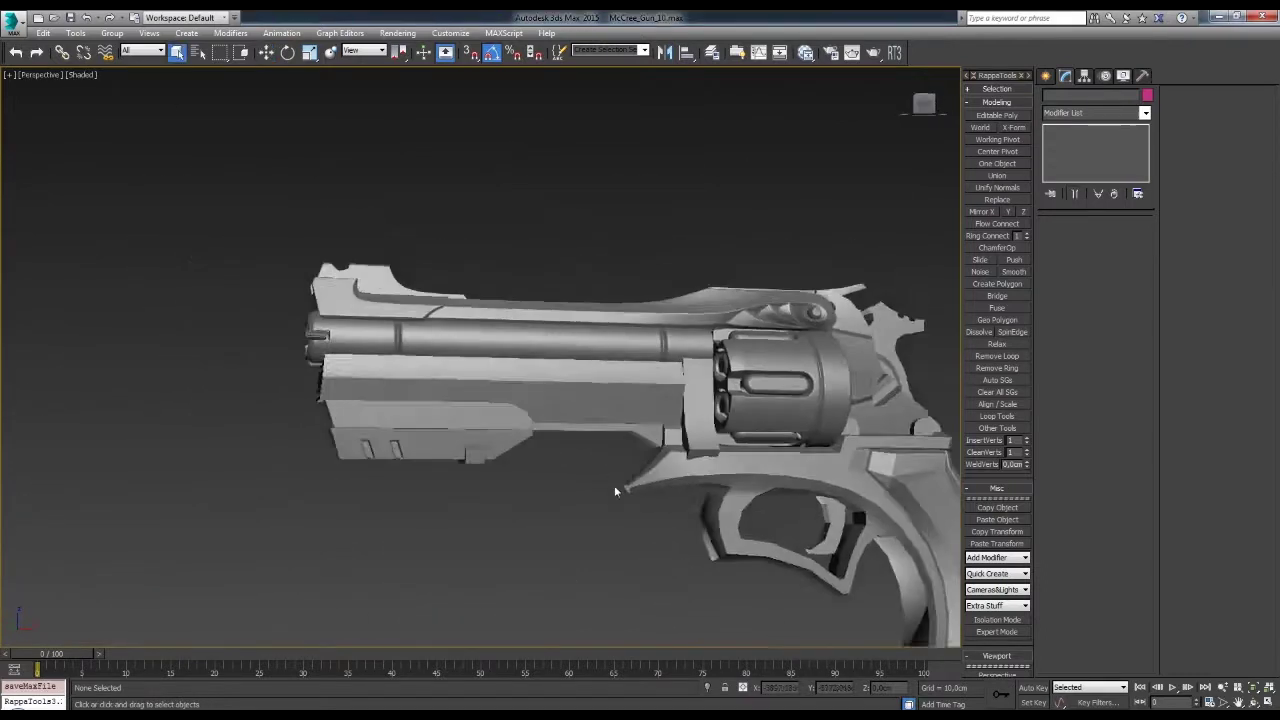
pyautogui.scroll(3, 629, 402)
pyautogui.keyDown('alt'); pyautogui.moveTo(620, 410); pyautogui.dragTo(732, 400, button='middle'); pyautogui.keyUp('alt')
# - Select the underbarrel block's polygons and detach them as a new object
pyautogui.press('4')
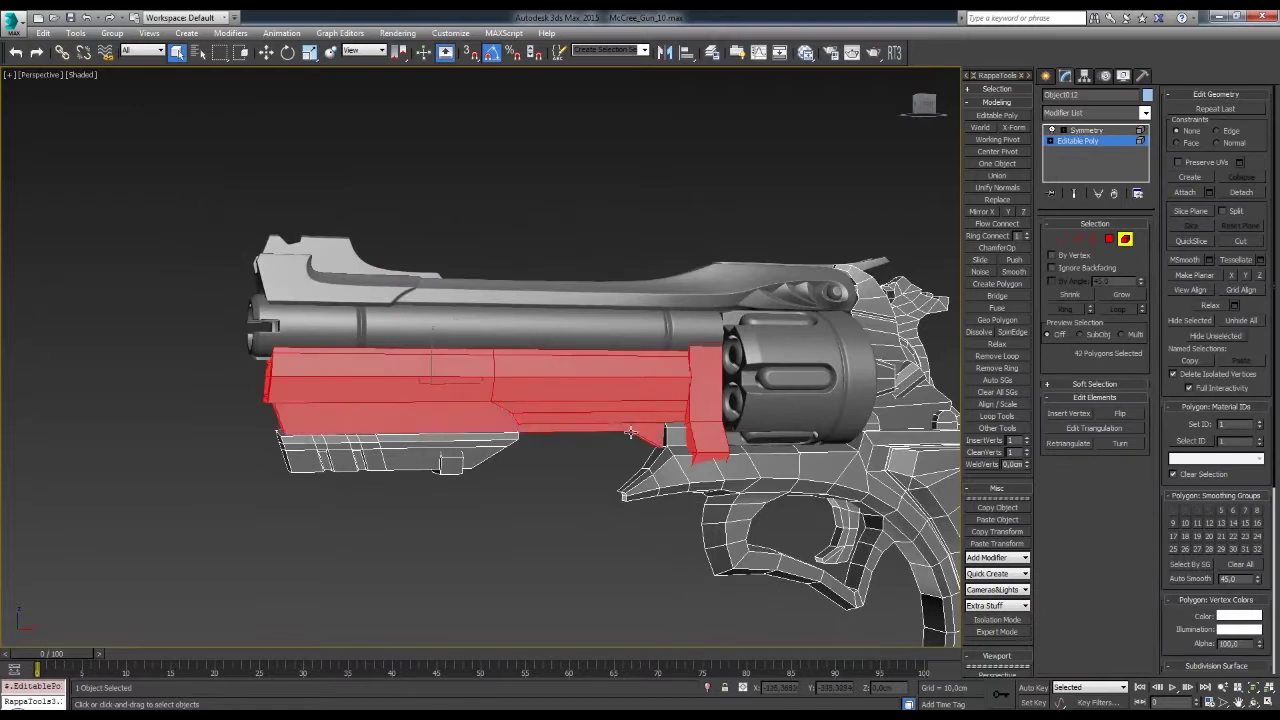
pyautogui.keyDown('ctrl'); pyautogui.click(630, 432); pyautogui.keyUp('ctrl')
pyautogui.keyDown('alt'); pyautogui.moveTo(630, 432); pyautogui.dragTo(878, 338, button='middle'); pyautogui.keyUp('alt')
pyautogui.hotkey('alt', 'd')
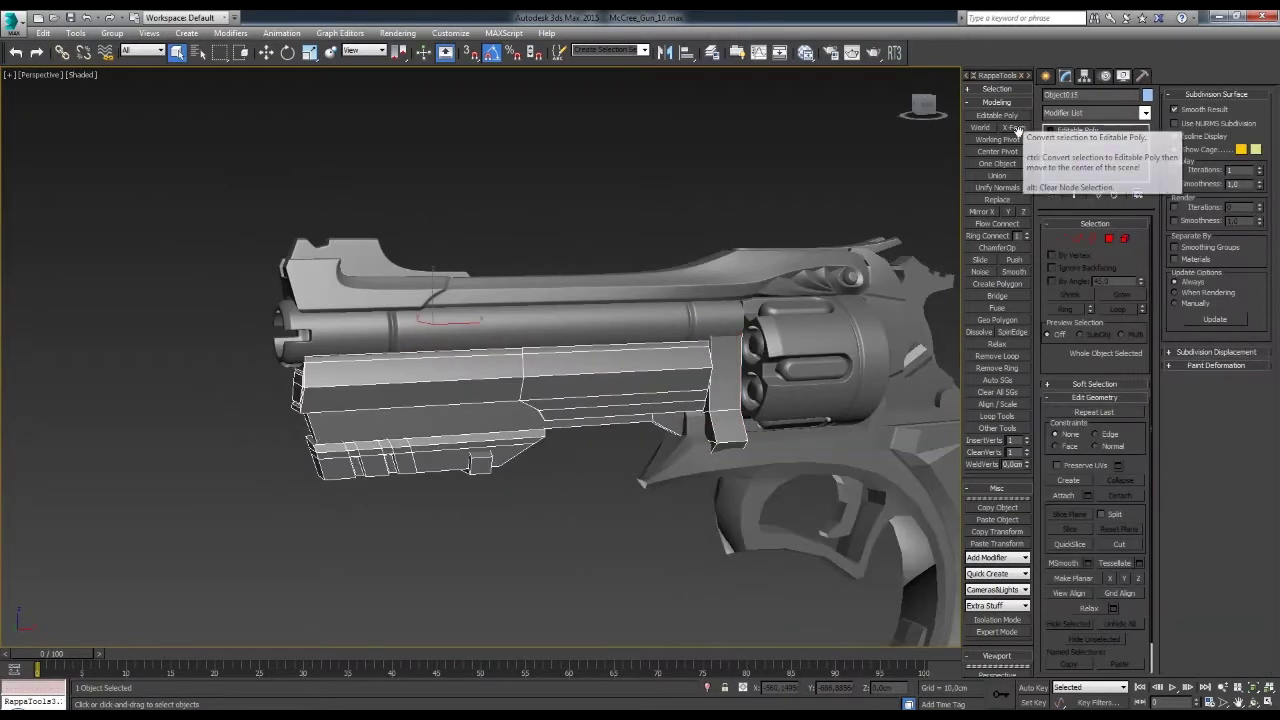
# - Give the detached block chamfer, symmetry and TurboSmooth modifiers, keeping its upper element selected
pyautogui.click(500, 390)
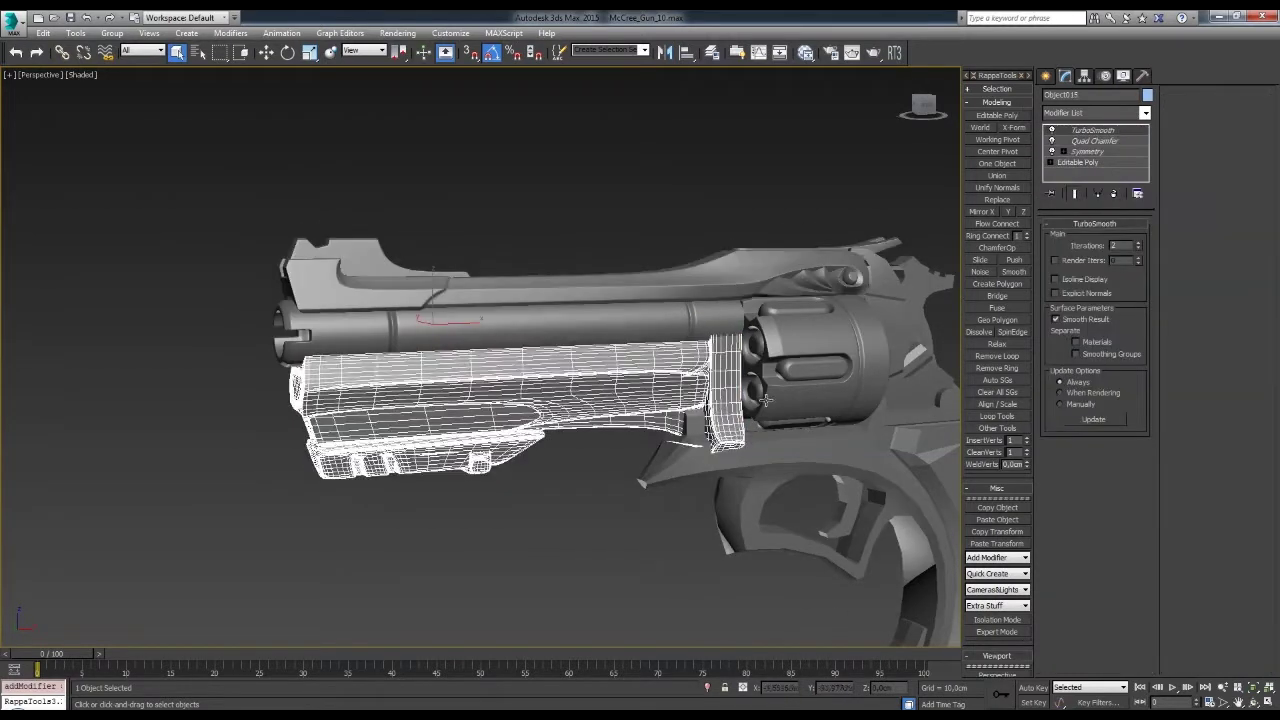
pyautogui.scroll(3, 746, 388)
pyautogui.press('4')
pyautogui.moveTo(746, 388)
pyautogui.keyDown('alt'); pyautogui.mouseDown(button='middle')
pyautogui.moveTo(729, 374)
pyautogui.moveTo(790, 360)
pyautogui.moveTo(779, 382)
pyautogui.moveTo(717, 277)
pyautogui.moveTo(680, 350)
pyautogui.moveTo(329, 371)
pyautogui.mouseUp(button='middle'); pyautogui.keyUp('alt')
pyautogui.press('5')
pyautogui.click(779, 382)
# - Inspect the block's edges and vertices in wireframe around the barrel
pyautogui.scroll(4, 670, 366)
pyautogui.press('2')
pyautogui.press('F3')
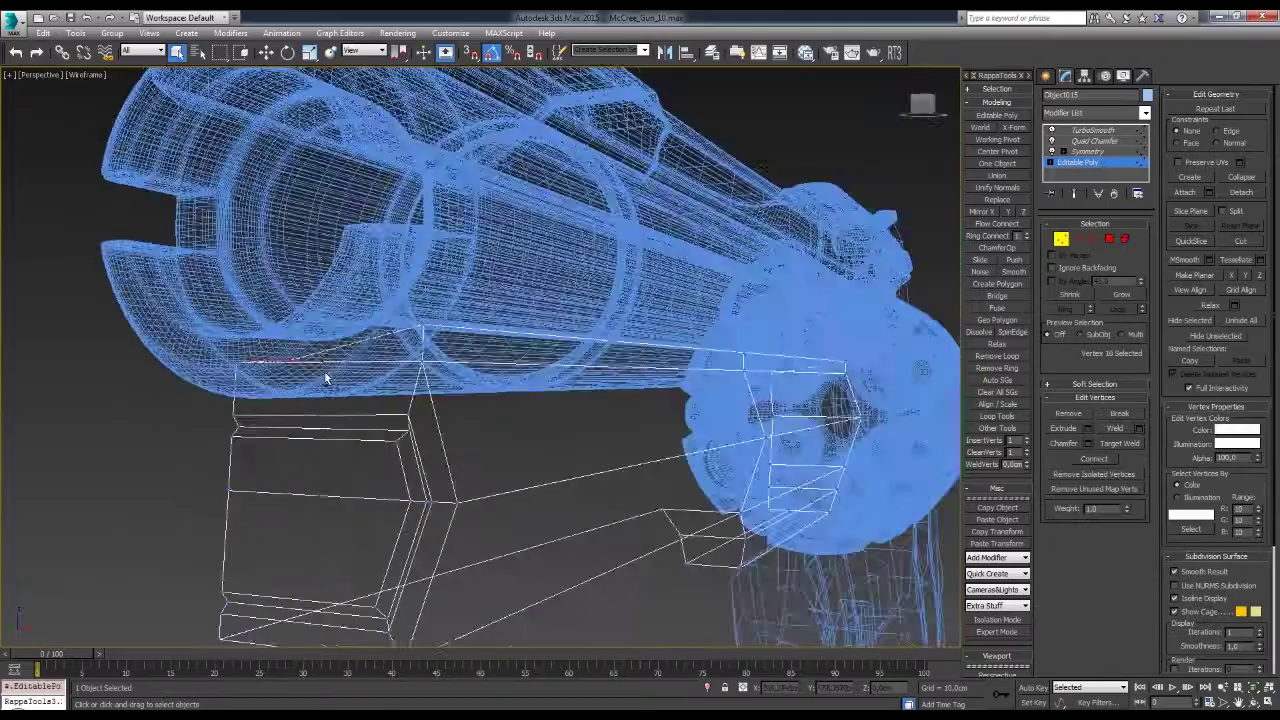
pyautogui.press('1')
pyautogui.press('w')
pyautogui.moveTo(233, 357)
pyautogui.keyDown('alt'); pyautogui.mouseDown(button='middle')
pyautogui.moveTo(657, 380)
pyautogui.moveTo(571, 317)
pyautogui.moveTo(560, 363)
pyautogui.moveTo(560, 351)
pyautogui.mouseUp(button='middle'); pyautogui.keyUp('alt')
pyautogui.scroll(5, 571, 317)
pyautogui.press('F3')
# - Compare the block's wireframe and shaded views from the side
pyautogui.press('2')
pyautogui.scroll(3, 545, 354)
pyautogui.press('F3')
pyautogui.scroll(-3, 545, 354)
pyautogui.press('1')
pyautogui.scroll(5, 560, 363)
pyautogui.press('F3')
pyautogui.scroll(-5, 560, 363)
pyautogui.press('2')
pyautogui.press('F3')
pyautogui.press('F3')
pyautogui.moveTo(640, 330)
pyautogui.keyDown('alt'); pyautogui.mouseDown(button='middle')
pyautogui.moveTo(620, 340)
pyautogui.moveTo(638, 352)
pyautogui.moveTo(528, 374)
pyautogui.mouseUp(button='middle'); pyautogui.keyUp('alt')
# - Select the block's top-strip polygons and review them with Symmetry and smoothing applied
pyautogui.press('4')
pyautogui.click(560, 370)
pyautogui.scroll(3, 512, 373)
pyautogui.click(528, 374)
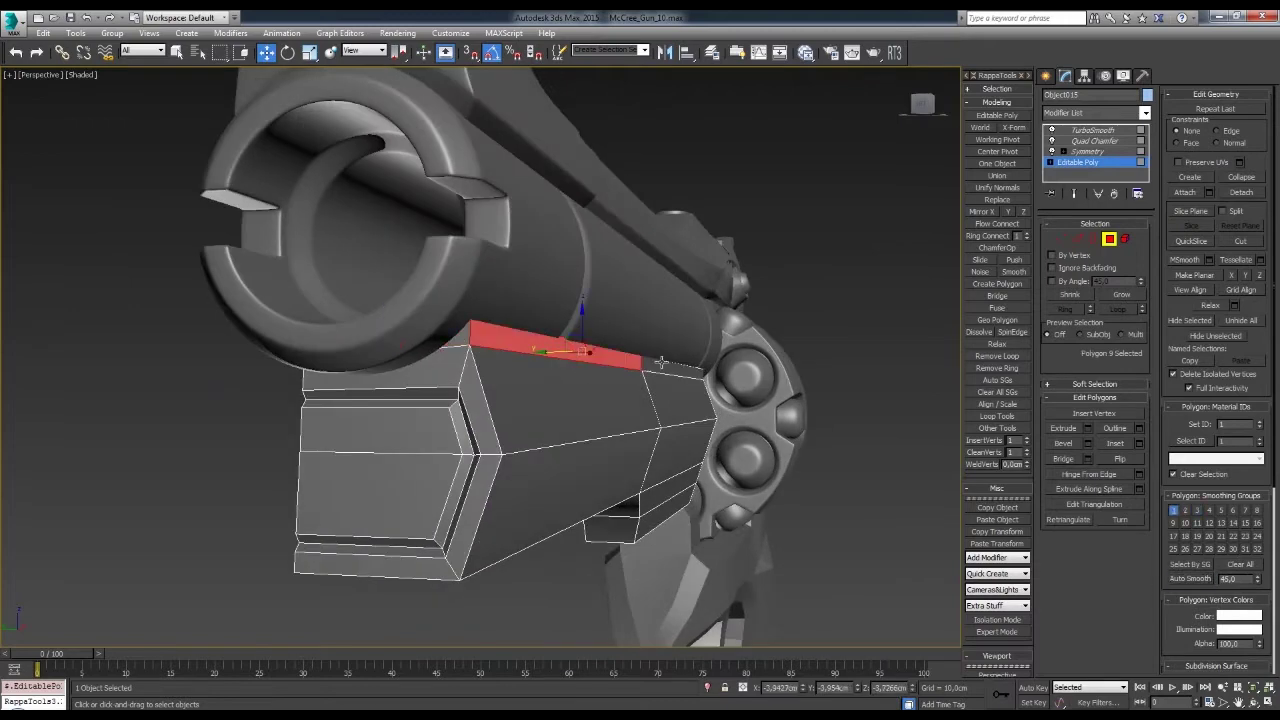
pyautogui.keyDown('alt'); pyautogui.moveTo(661, 362); pyautogui.dragTo(600, 330, button='middle'); pyautogui.keyUp('alt')
pyautogui.click(1090, 152)
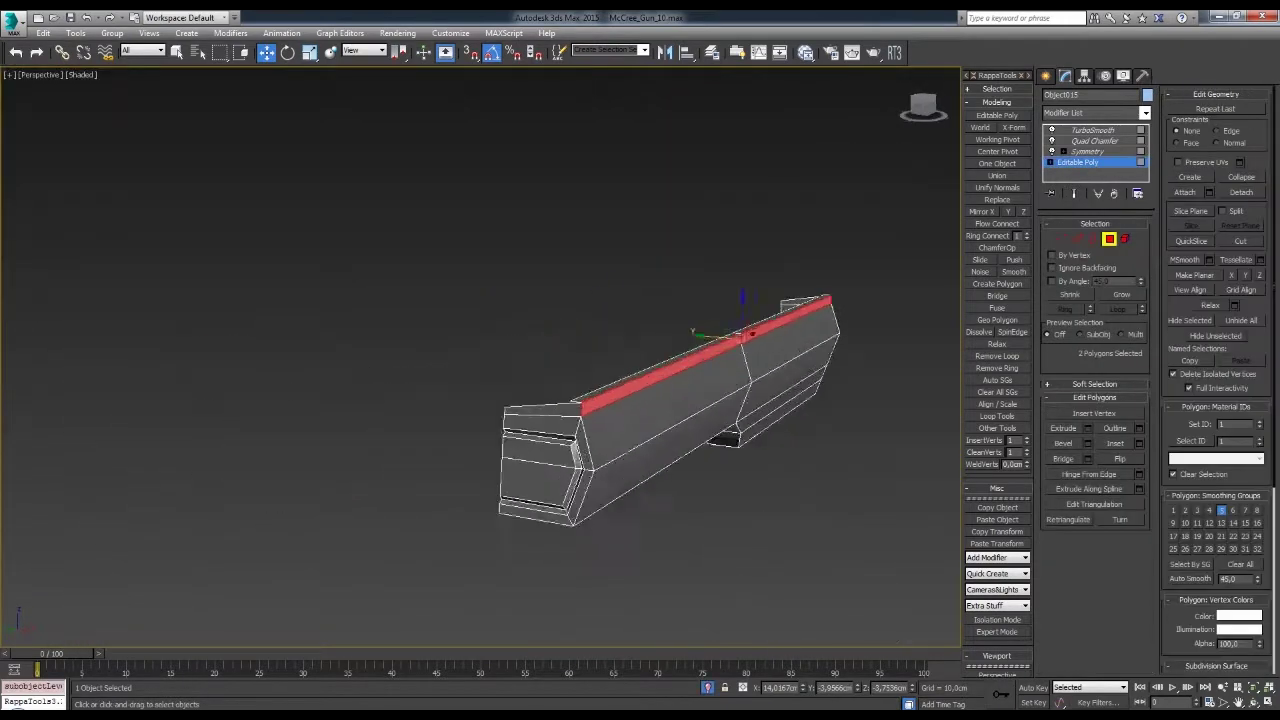
pyautogui.keyDown('alt'); pyautogui.moveTo(542, 376); pyautogui.dragTo(747, 288, button='middle'); pyautogui.keyUp('alt')
pyautogui.moveTo(652, 311)
pyautogui.keyDown('alt'); pyautogui.mouseDown(button='middle')
pyautogui.moveTo(591, 294)
pyautogui.moveTo(737, 429)
pyautogui.moveTo(744, 340)
pyautogui.mouseUp(button='middle'); pyautogui.keyUp('alt')
pyautogui.press('w')
pyautogui.moveTo(824, 325)
pyautogui.keyDown('alt'); pyautogui.mouseDown(button='middle')
pyautogui.moveTo(700, 320)
pyautogui.moveTo(690, 557)
pyautogui.mouseUp(button='middle'); pyautogui.keyUp('alt')
pyautogui.scroll(5, 700, 320)
pyautogui.scroll(5, 686, 318)
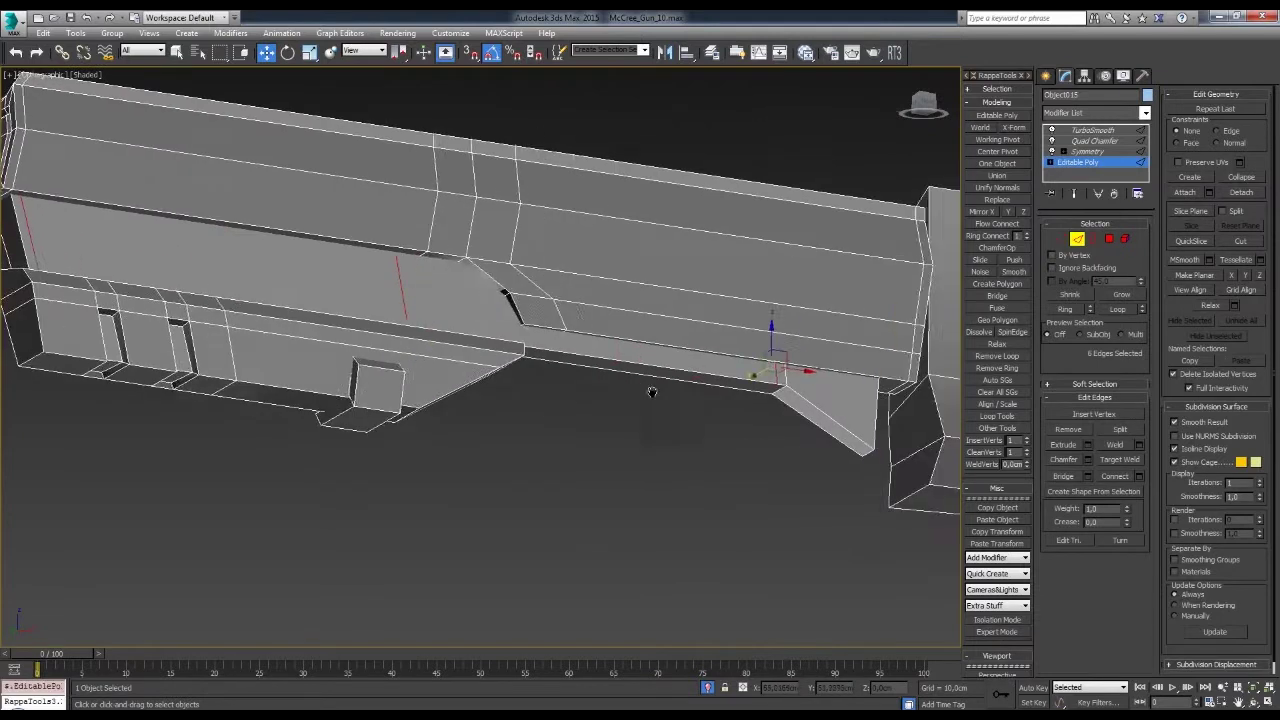
# - Exit sub-object level and inspect the two underbarrel slots as crisp TurboSmoothed notches
pyautogui.moveTo(795, 497)
pyautogui.keyDown('alt'); pyautogui.mouseDown(button='middle')
pyautogui.moveTo(795, 402)
pyautogui.moveTo(672, 411)
pyautogui.mouseUp(button='middle'); pyautogui.keyUp('alt')
pyautogui.scroll(5, 672, 411)
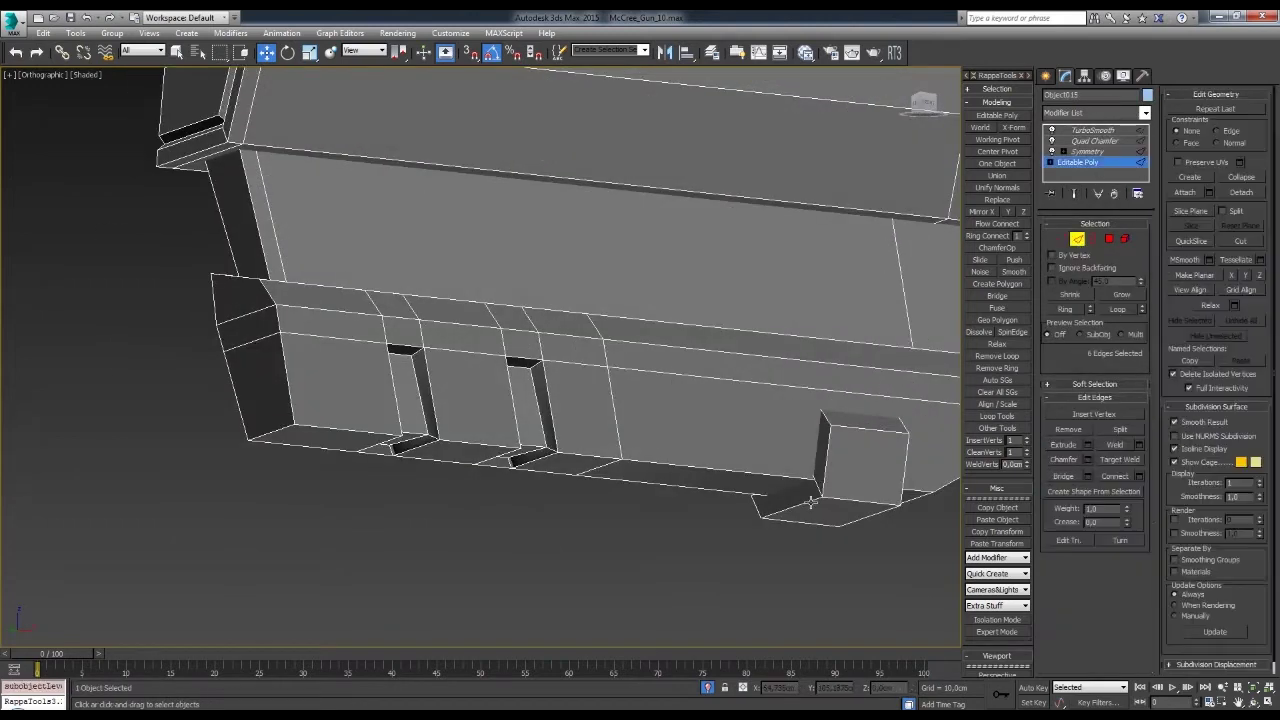
pyautogui.keyDown('alt'); pyautogui.moveTo(812, 502); pyautogui.dragTo(1093, 397, button='middle'); pyautogui.keyUp('alt')
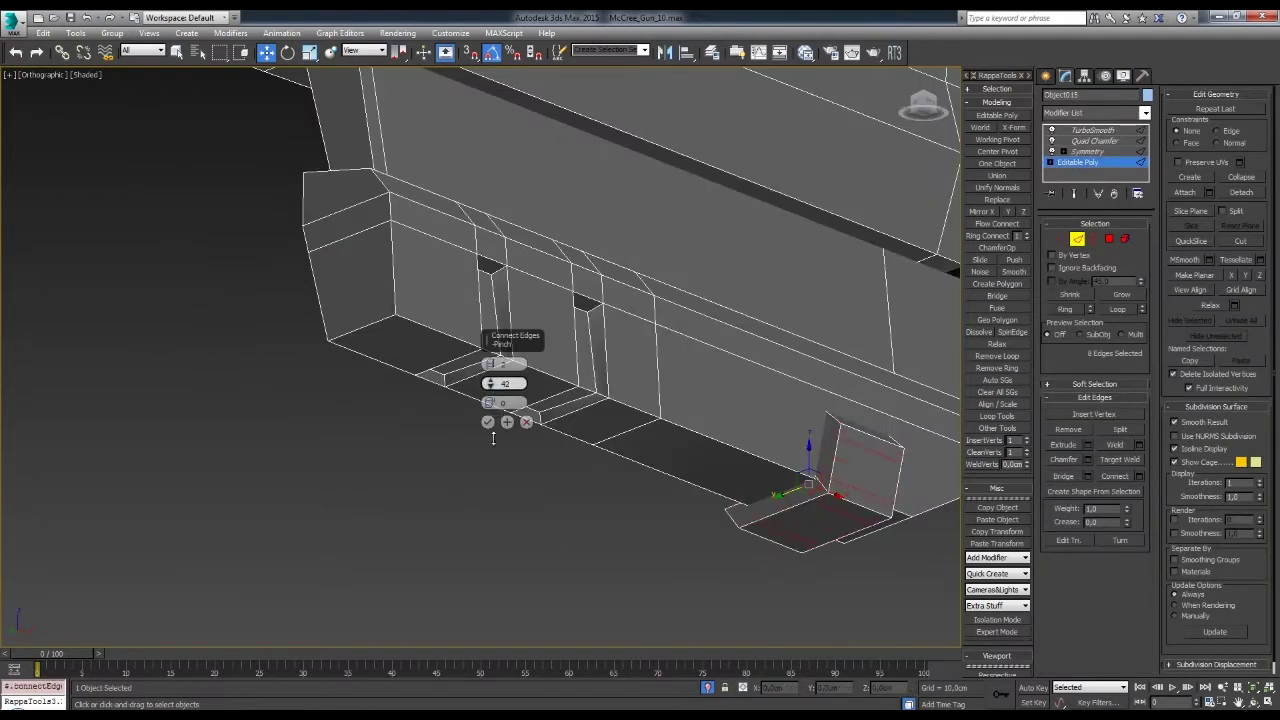
pyautogui.moveTo(662, 416)
pyautogui.keyDown('alt'); pyautogui.mouseDown(button='middle')
pyautogui.moveTo(652, 437)
pyautogui.moveTo(575, 370)
pyautogui.mouseUp(button='middle'); pyautogui.keyUp('alt')
pyautogui.press('4')
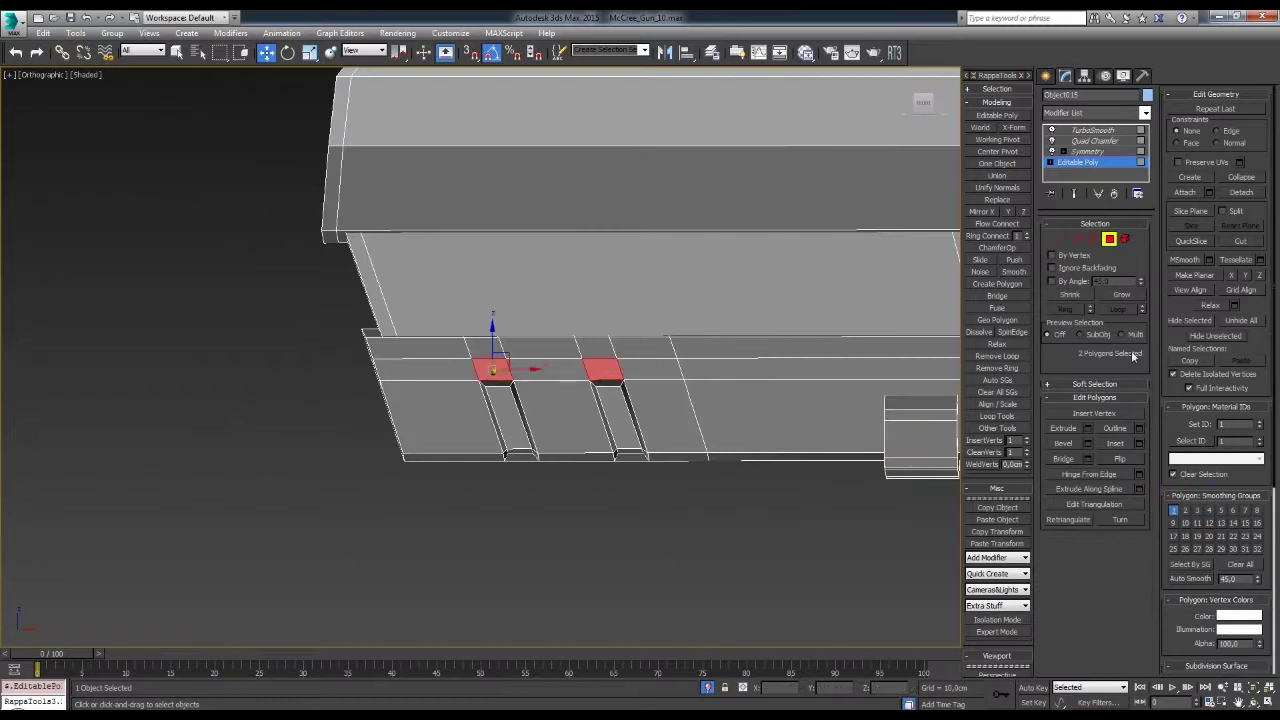
pyautogui.click(1109, 239)
pyautogui.keyDown('alt'); pyautogui.moveTo(660, 380); pyautogui.dragTo(720, 355, button='middle'); pyautogui.keyUp('alt')
pyautogui.scroll(5, 720, 355)
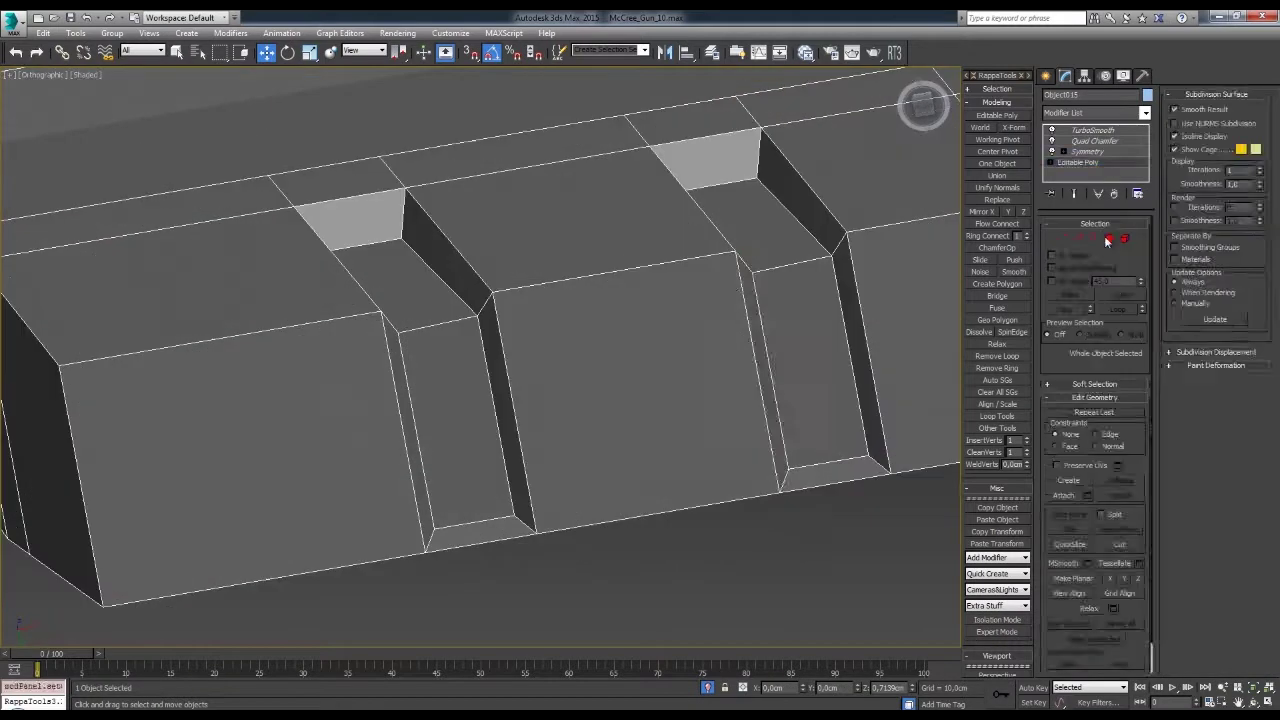
pyautogui.hotkey('ctrl', 'd')
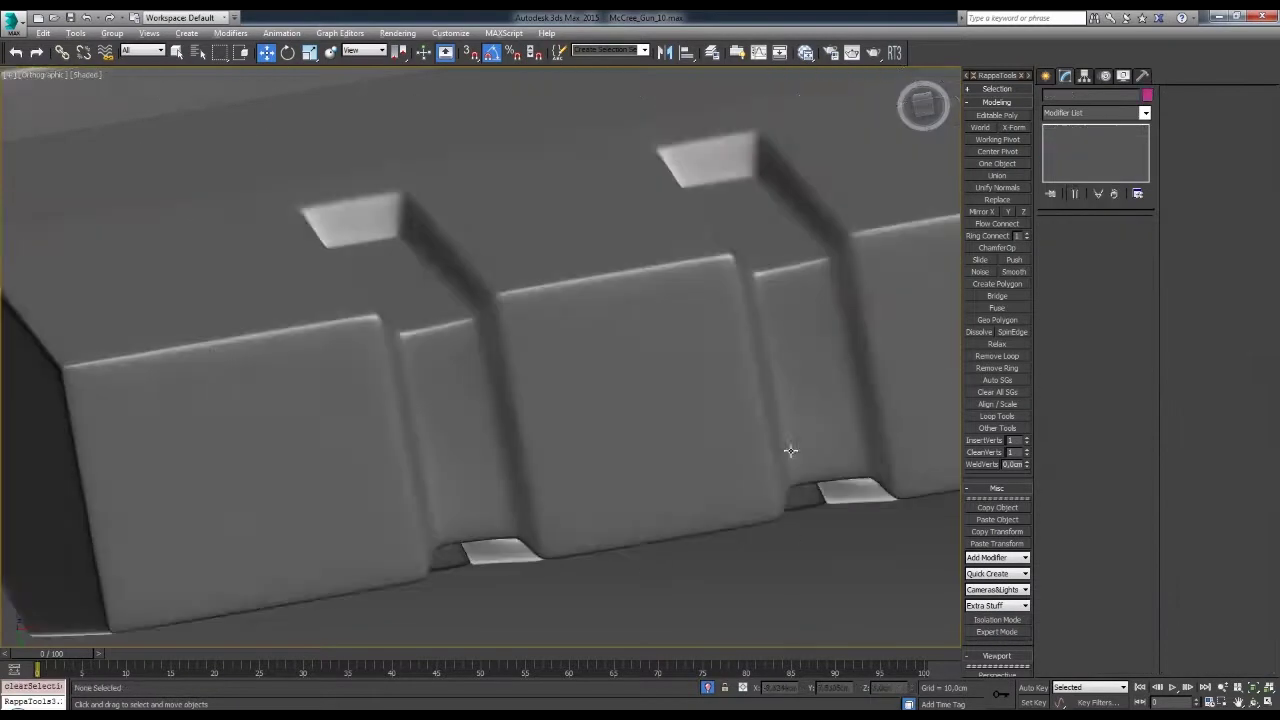
pyautogui.scroll(-5, 817, 403)
pyautogui.keyDown('alt'); pyautogui.moveTo(760, 380); pyautogui.dragTo(670, 447, button='middle'); pyautogui.keyUp('alt')
# - Undo the recent view changes and edits back to the frame part's earlier polygon selection
pyautogui.hotkey('shift', 'z')
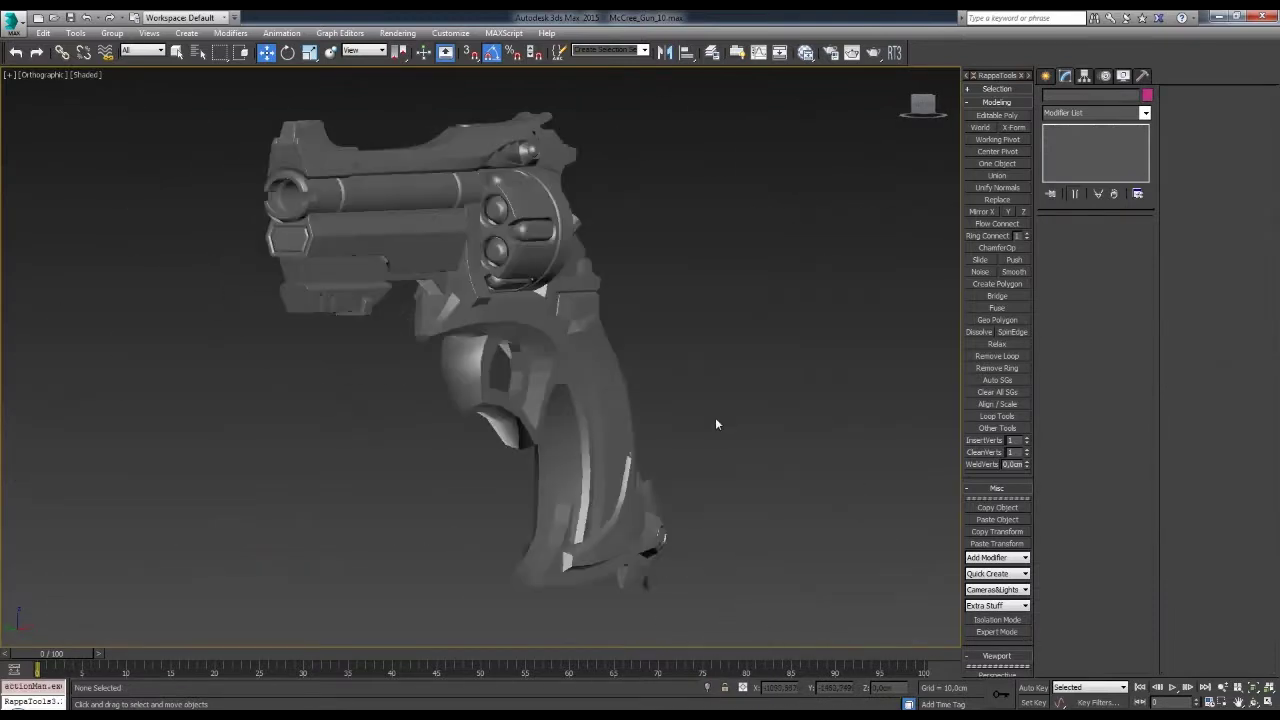
pyautogui.hotkey('shift', 'z')
pyautogui.hotkey('shift', 'z')
pyautogui.hotkey('shift', 'z')
pyautogui.hotkey('shift', 'z')
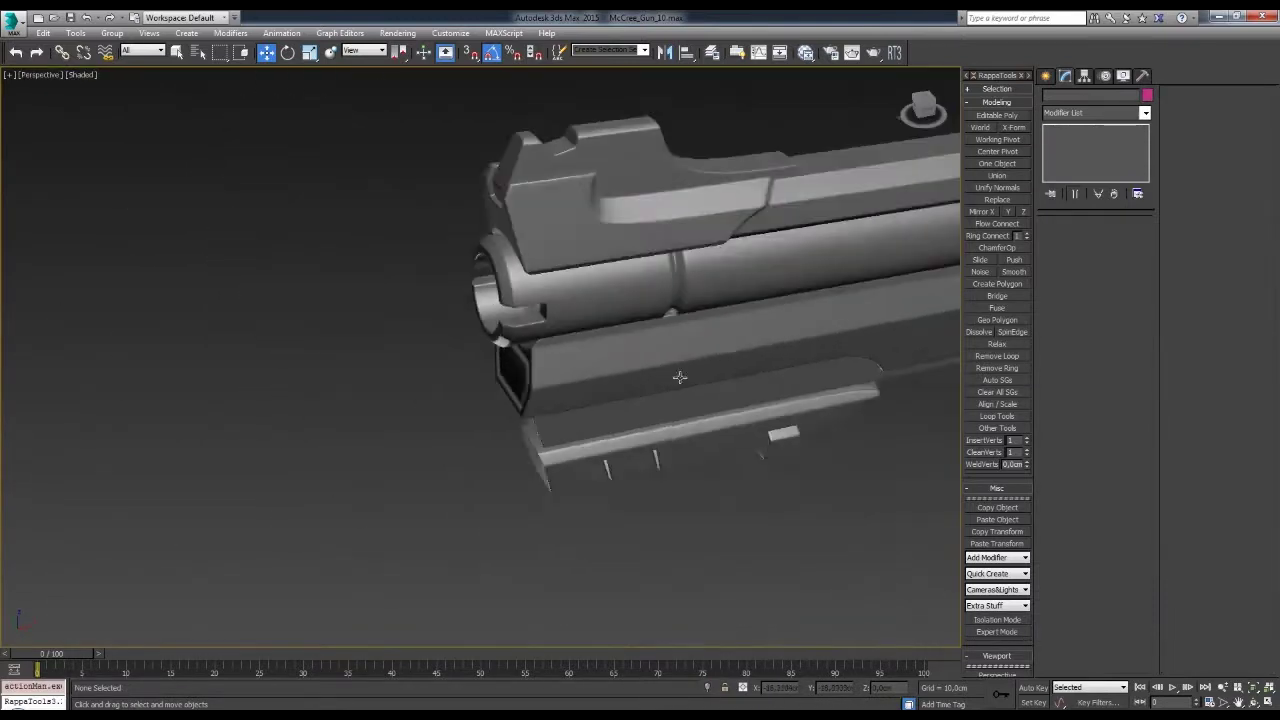
pyautogui.hotkey('ctrl', 'z')
pyautogui.hotkey('ctrl', 'z')
pyautogui.hotkey('shift', 'z')
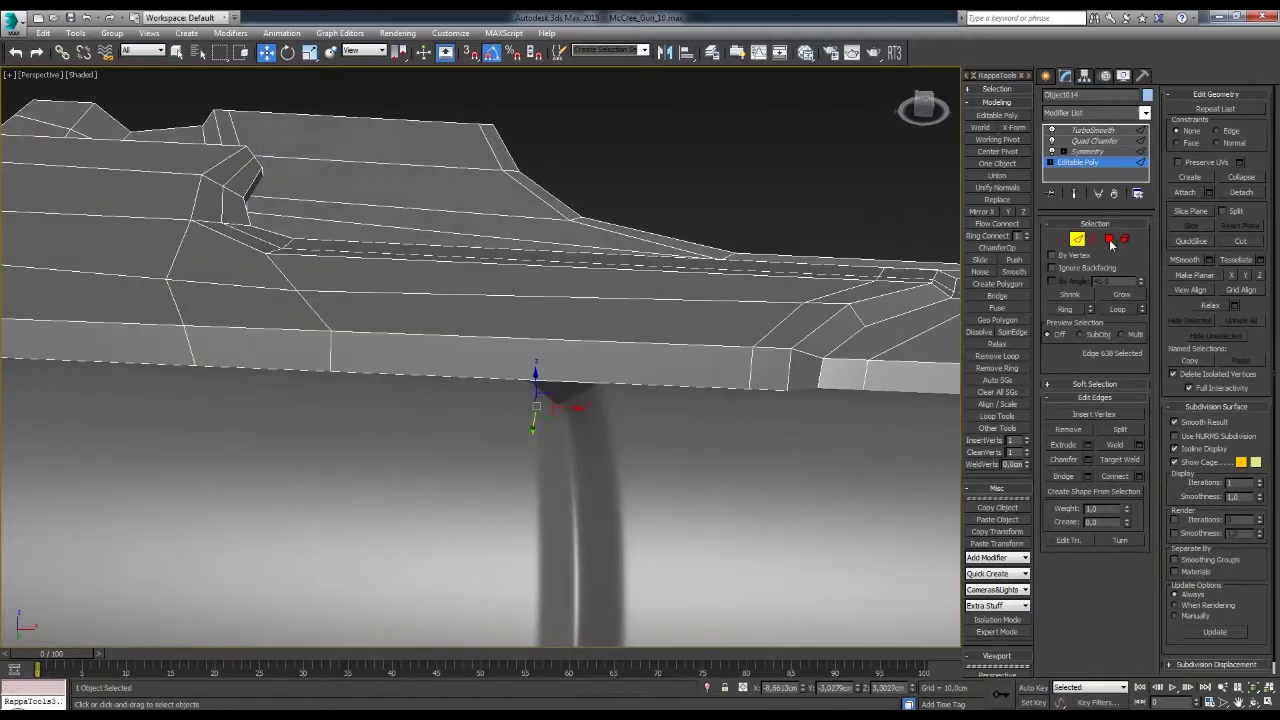
pyautogui.hotkey('shift', 'z')
pyautogui.hotkey('shift', 'z')
pyautogui.hotkey('ctrl', 'z')
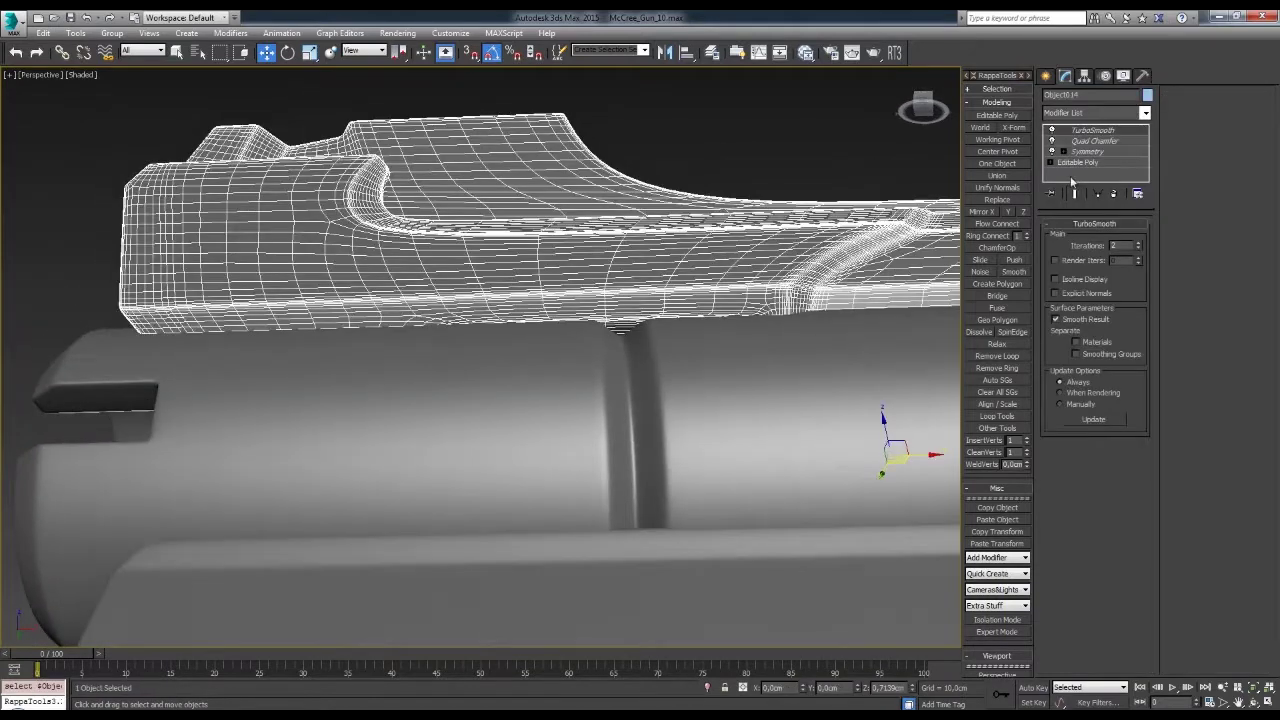
pyautogui.hotkey('ctrl', 'z')
pyautogui.hotkey('shift', 'z')
pyautogui.hotkey('shift', 'z')
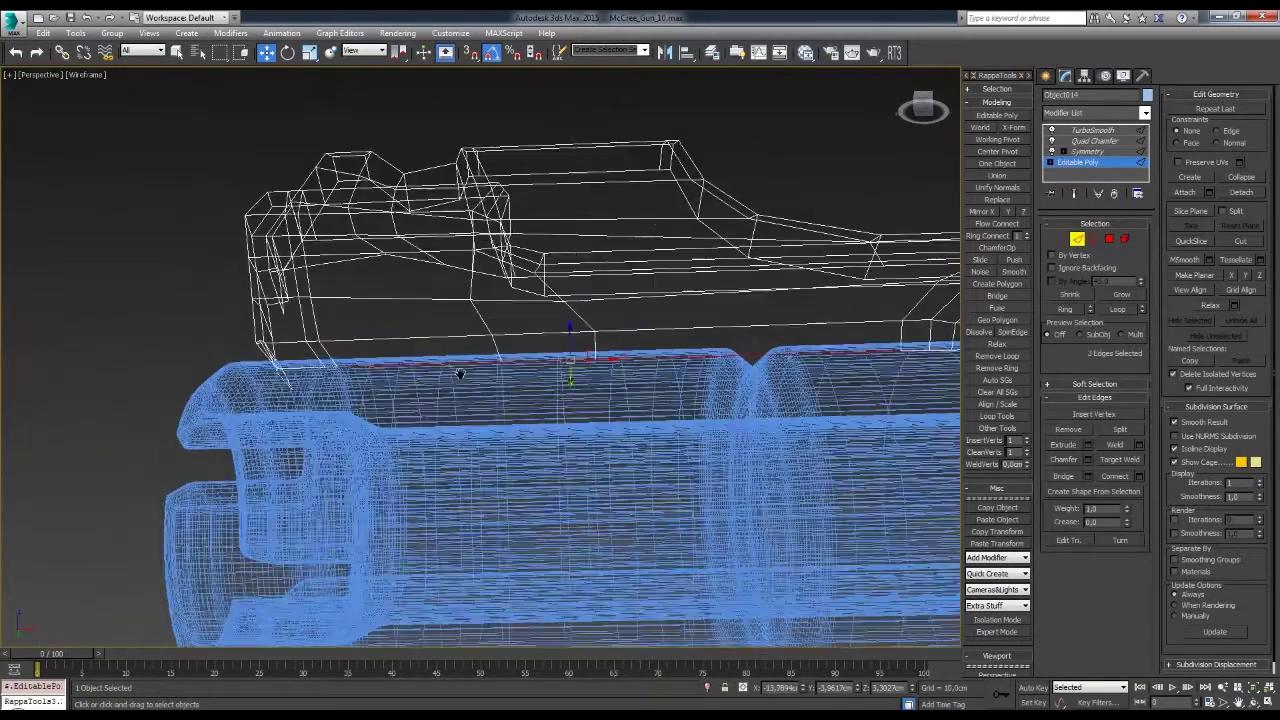
pyautogui.hotkey('shift', 'z')
pyautogui.hotkey('ctrl', 'z')
pyautogui.hotkey('shift', 'z')
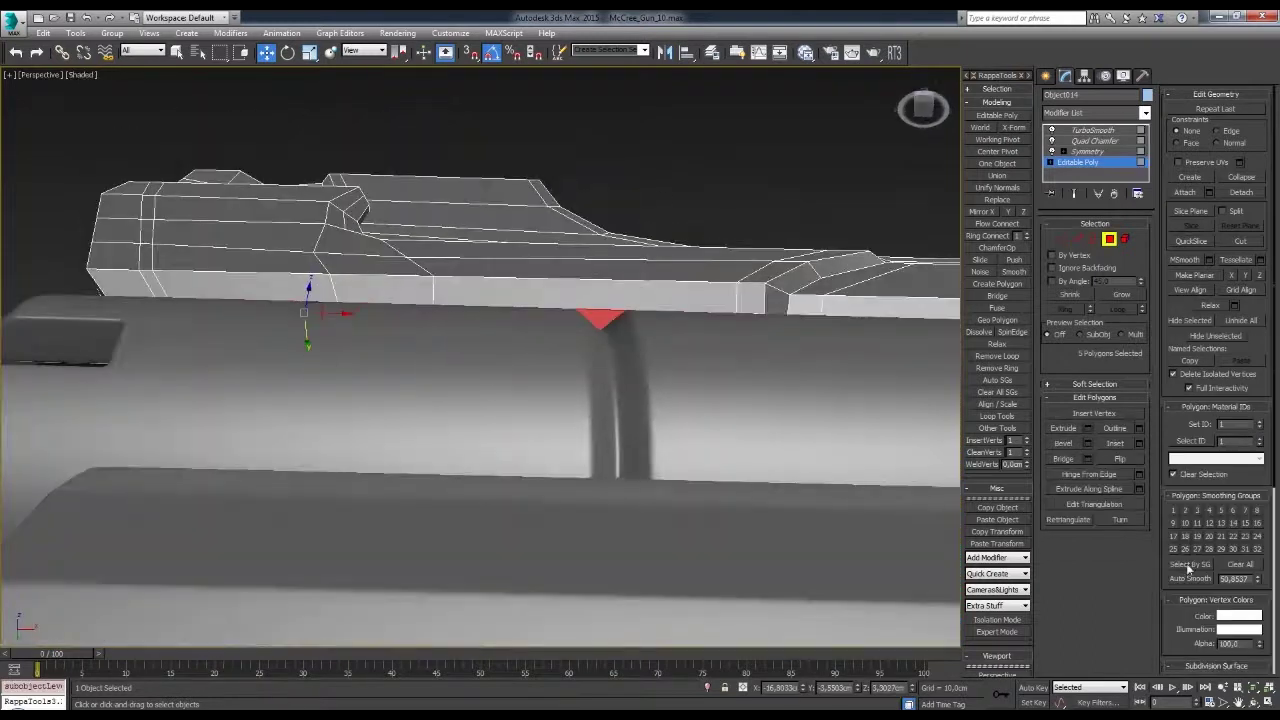
pyautogui.hotkey('shift', 'z')
pyautogui.hotkey('shift', 'z')
pyautogui.hotkey('shift', 'z')
pyautogui.hotkey('shift', 'z')
pyautogui.hotkey('ctrl', 'z')
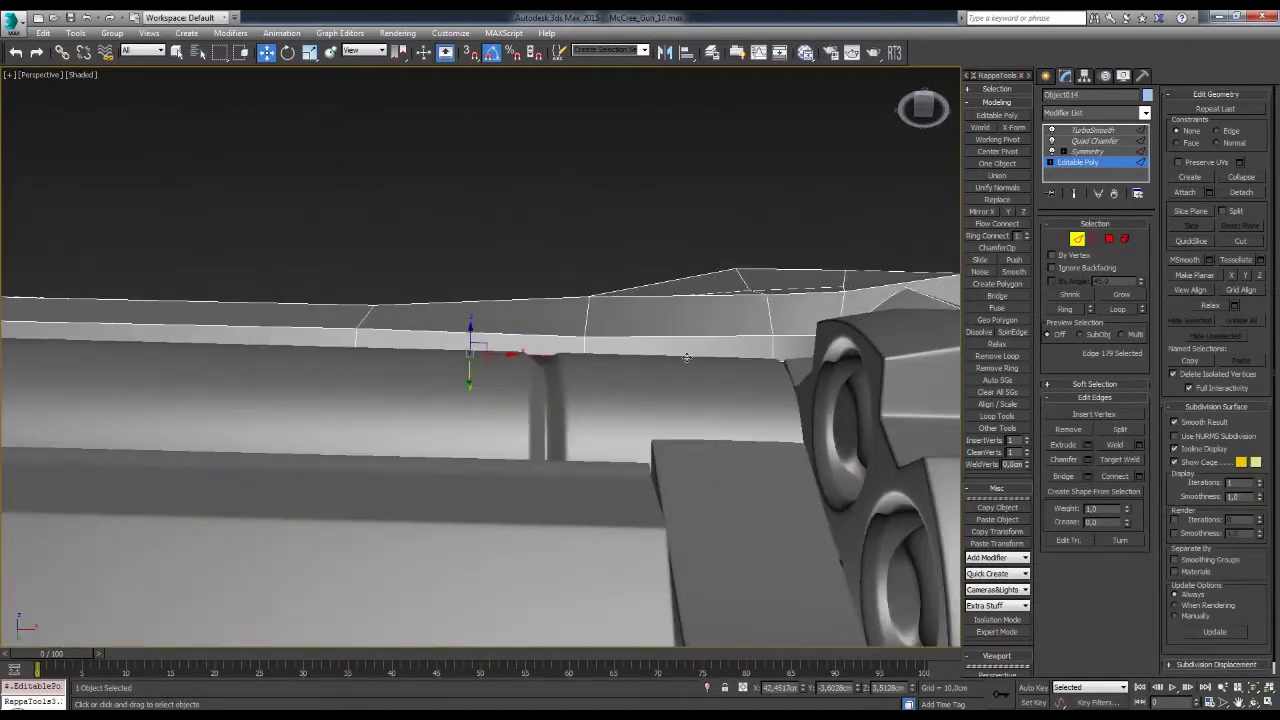
pyautogui.hotkey('shift', 'z')
pyautogui.hotkey('shift', 'z')
pyautogui.hotkey('ctrl', 'z')
pyautogui.hotkey('ctrl', 'z')
pyautogui.hotkey('shift', 'z')
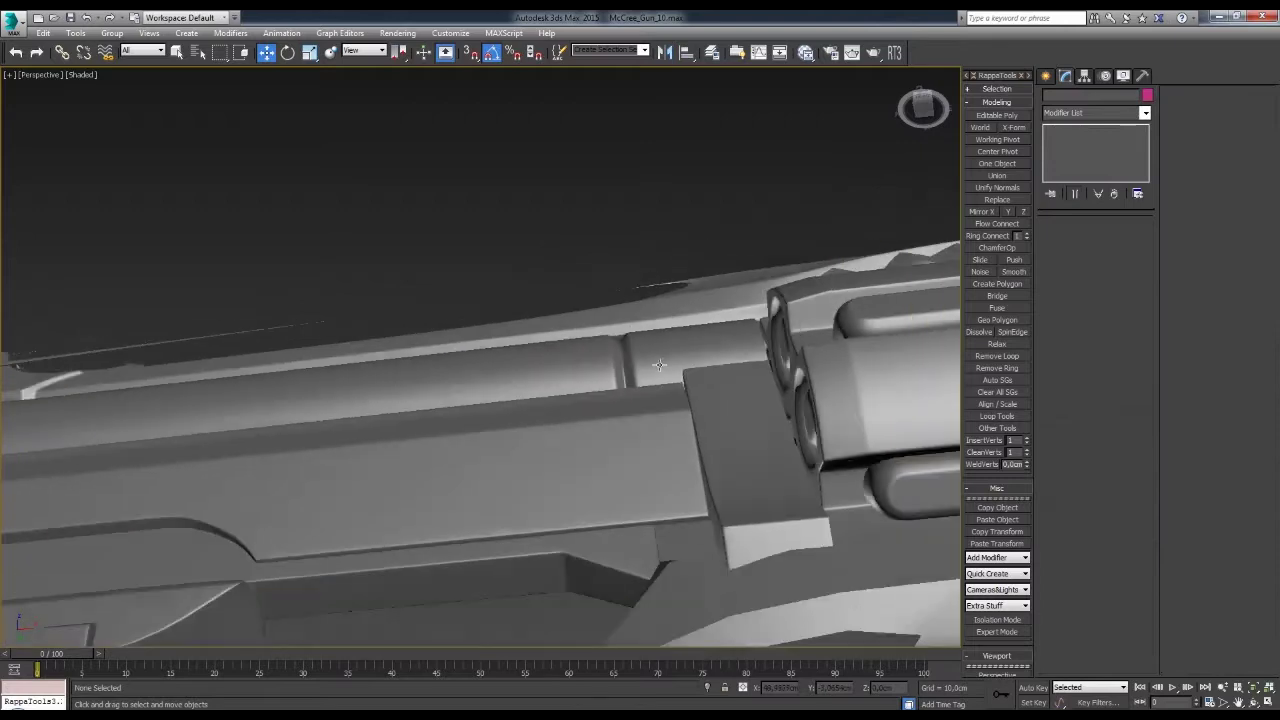
pyautogui.hotkey('shift', 'z')
pyautogui.hotkey('shift', 'z')
pyautogui.hotkey('shift', 'z')
pyautogui.hotkey('shift', 'z')
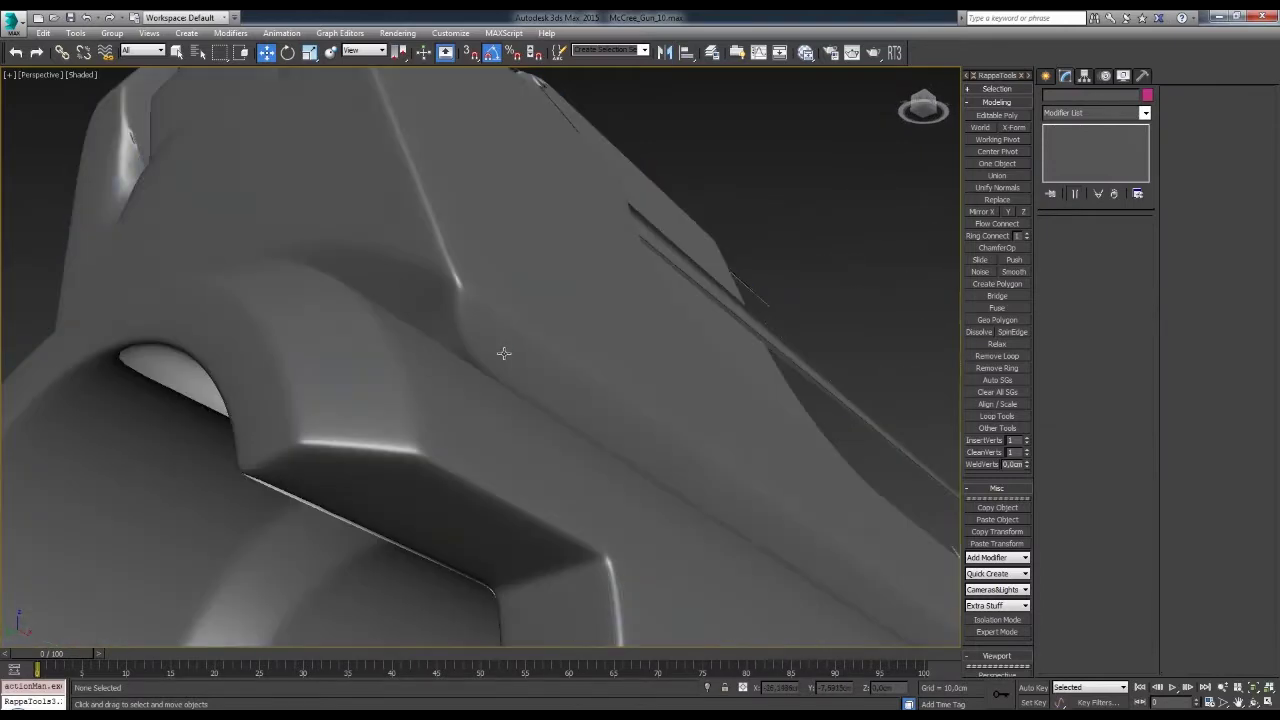
pyautogui.hotkey('shift', 'z')
pyautogui.hotkey('ctrl', 'z')
pyautogui.hotkey('shift', 'z')
pyautogui.hotkey('shift', 'z')
pyautogui.hotkey('ctrl', 'z')
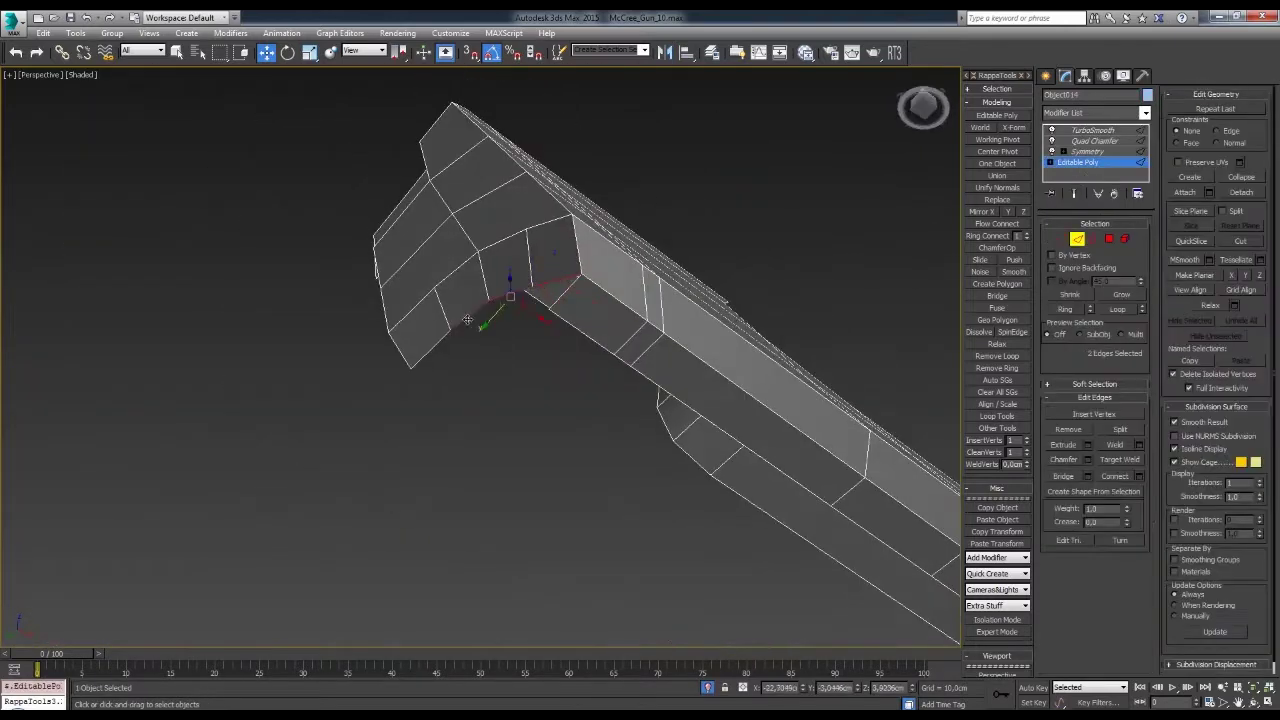
pyautogui.hotkey('ctrl', 'z')
pyautogui.press('F3')
pyautogui.press('F3')
pyautogui.press('F3')
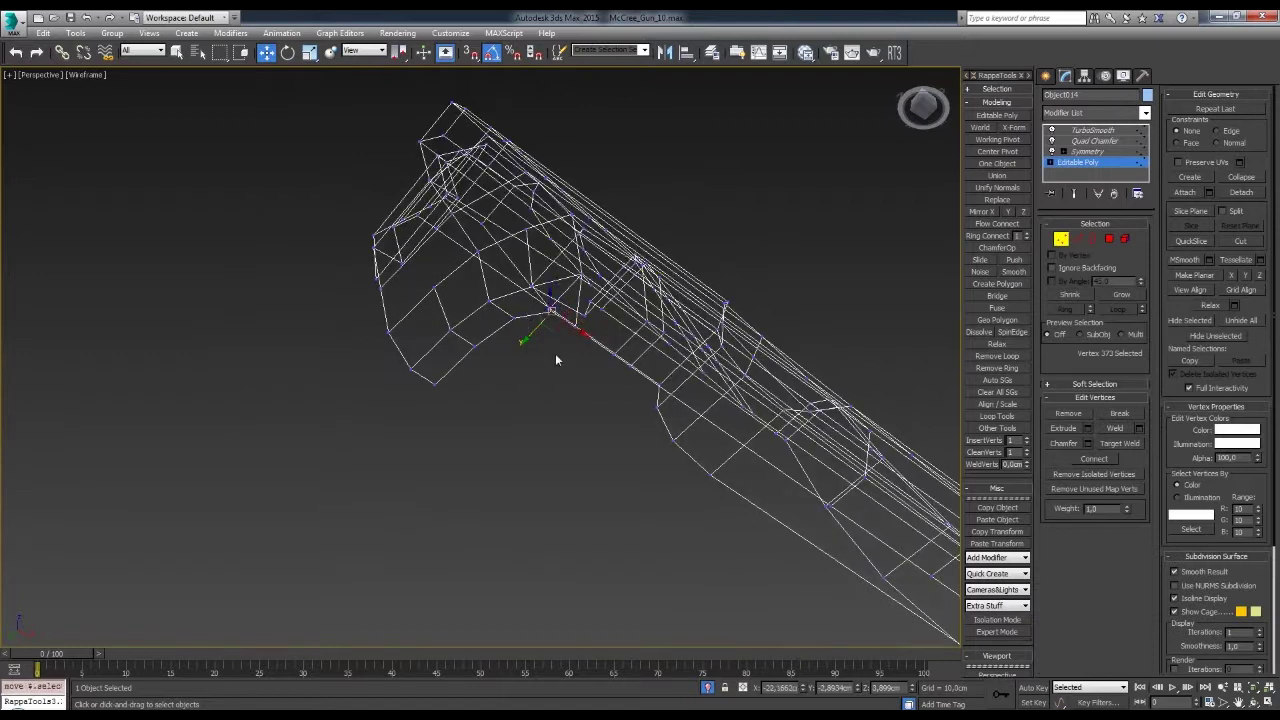
pyautogui.hotkey('shift', 'z')
pyautogui.press('F3')
pyautogui.hotkey('ctrl', 'z')
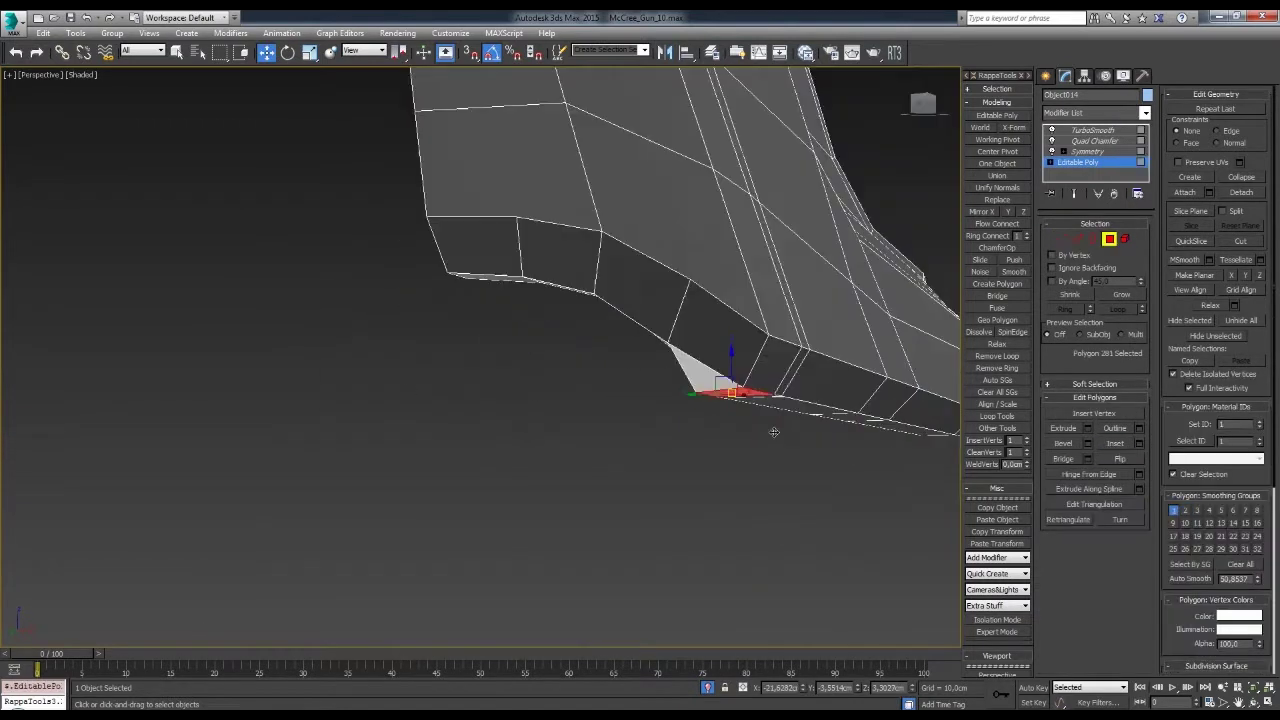
pyautogui.hotkey('shift', 'z')
# - Toggle TurboSmooth on the long top frame piece to inspect its smoothed result
pyautogui.keyDown('alt'); pyautogui.moveTo(717, 358); pyautogui.dragTo(684, 375, button='middle'); pyautogui.keyUp('alt')
pyautogui.moveTo(1200, 562)
pyautogui.keyDown('alt'); pyautogui.mouseDown(button='middle')
pyautogui.moveTo(789, 423)
pyautogui.moveTo(680, 449)
pyautogui.mouseUp(button='middle'); pyautogui.keyUp('alt')
pyautogui.click(1093, 130)
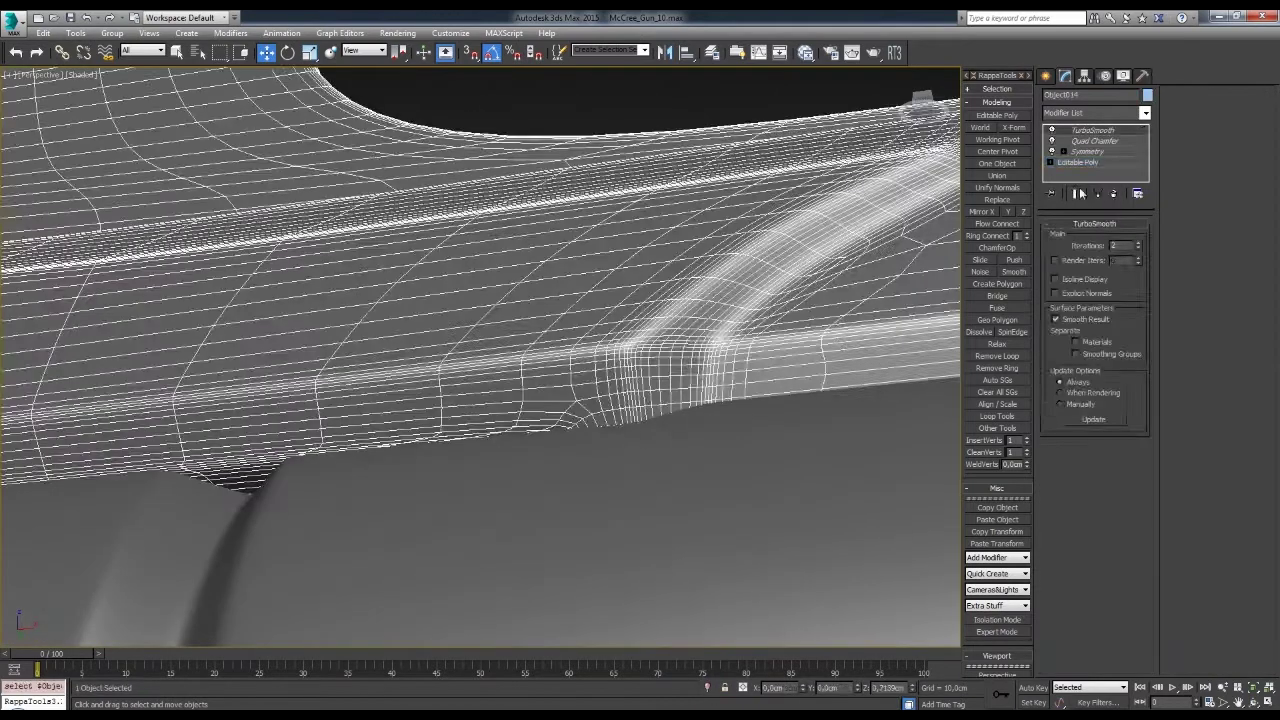
pyautogui.click(1078, 162)
pyautogui.scroll(-5, 778, 418)
pyautogui.scroll(5, 639, 304)
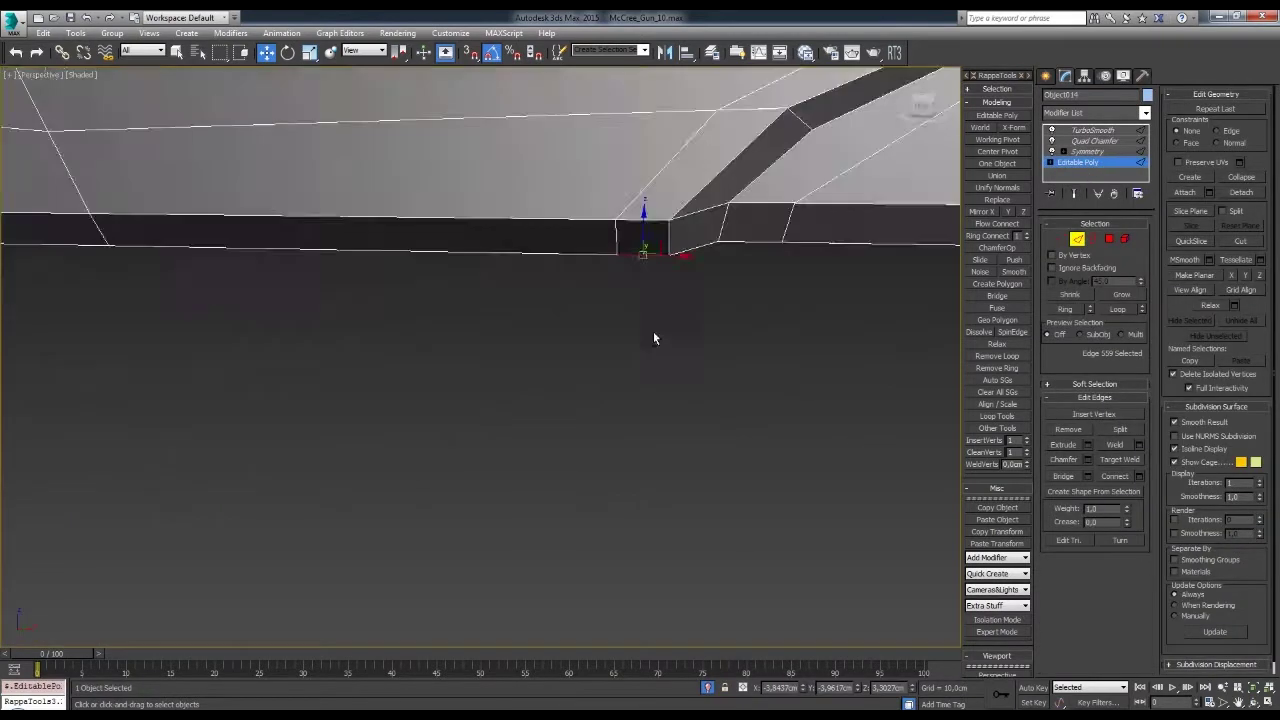
pyautogui.keyDown('alt'); pyautogui.moveTo(653, 338); pyautogui.dragTo(689, 316, button='middle'); pyautogui.keyUp('alt')
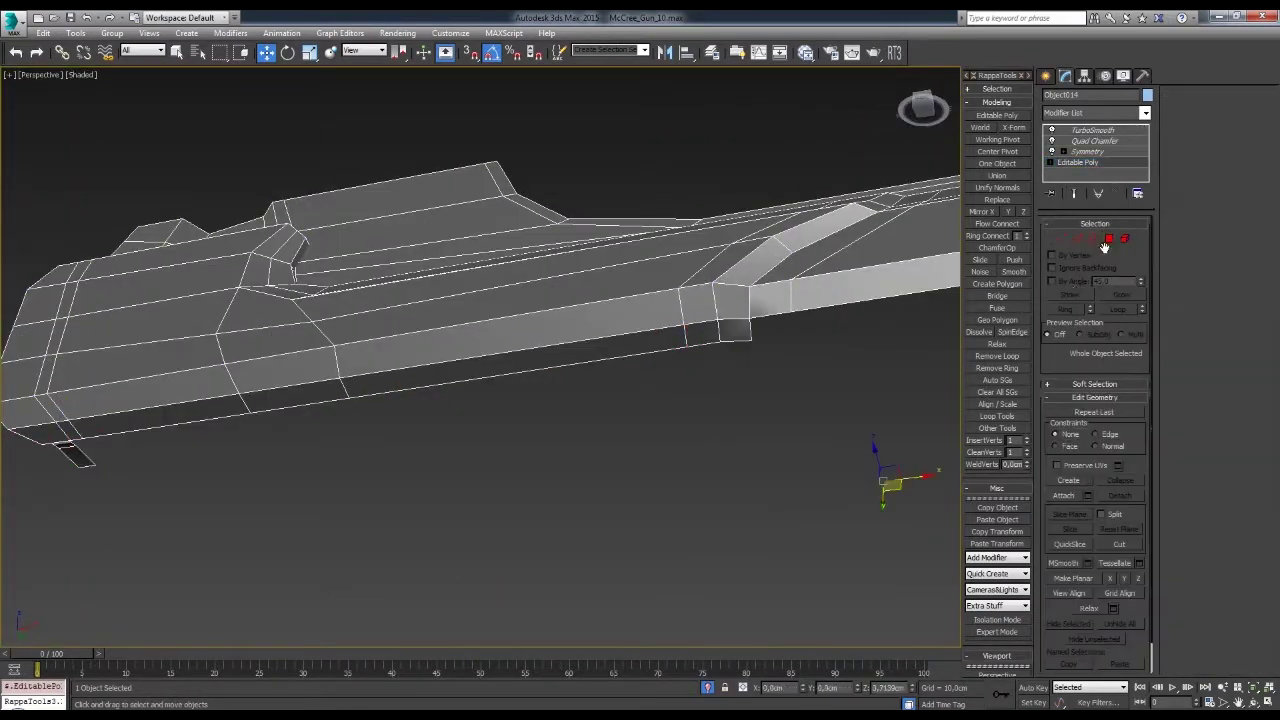
# - Select the long strip of bottom polygons on the frame piece and check its shading
pyautogui.click(1108, 239)
pyautogui.click(650, 360)
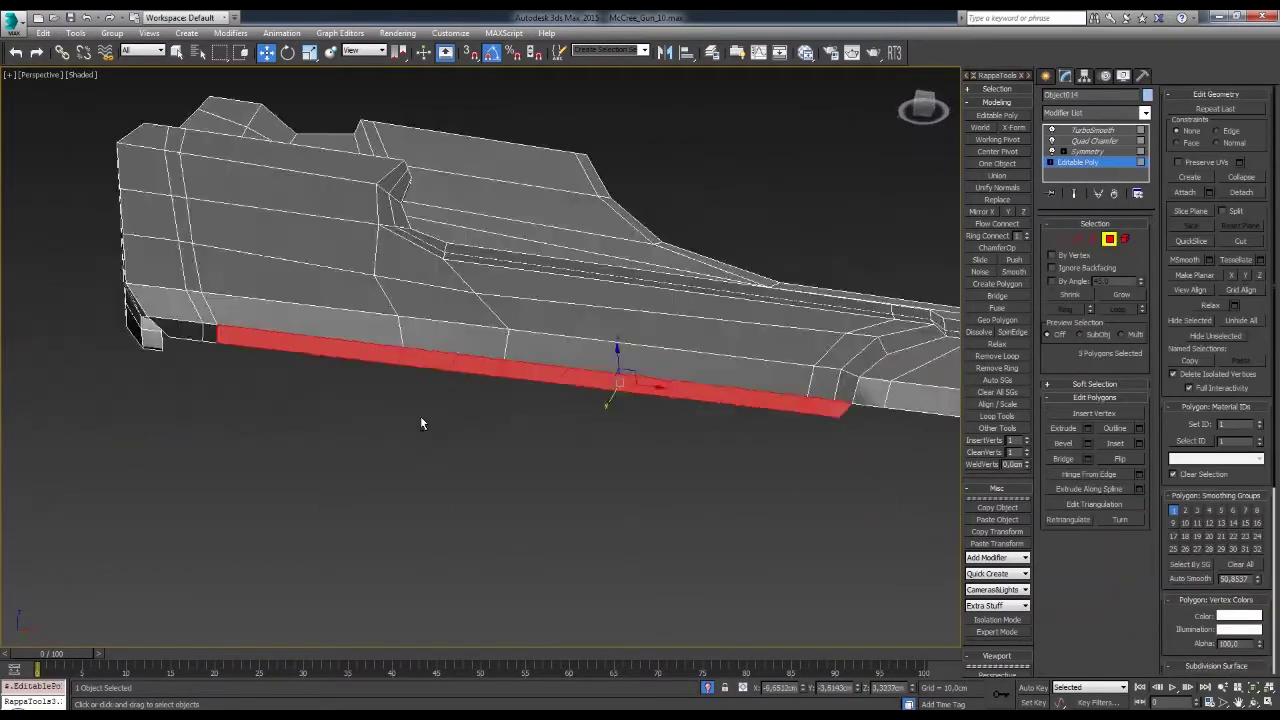
pyautogui.keyDown('alt'); pyautogui.moveTo(420, 423); pyautogui.dragTo(560, 460, button='middle'); pyautogui.keyUp('alt')
pyautogui.click(600, 500)
pyautogui.scroll(5, 677, 483)
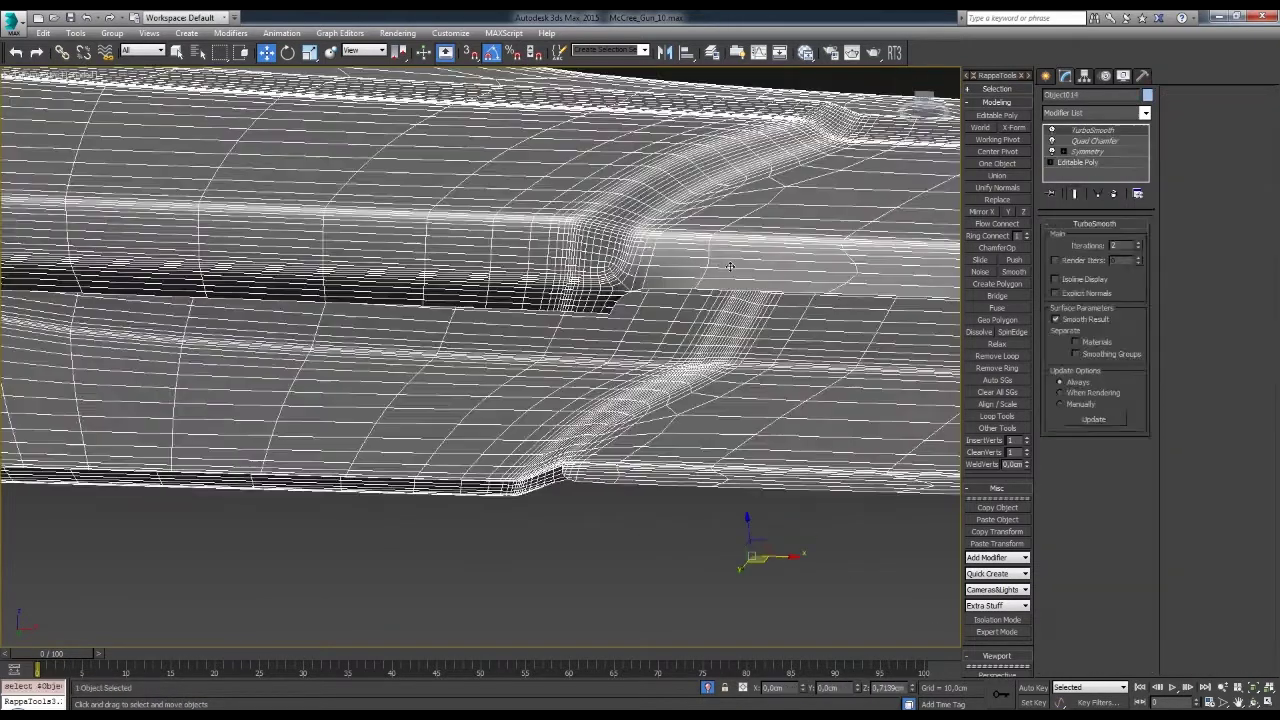
pyautogui.click(1078, 162)
pyautogui.click(1108, 239)
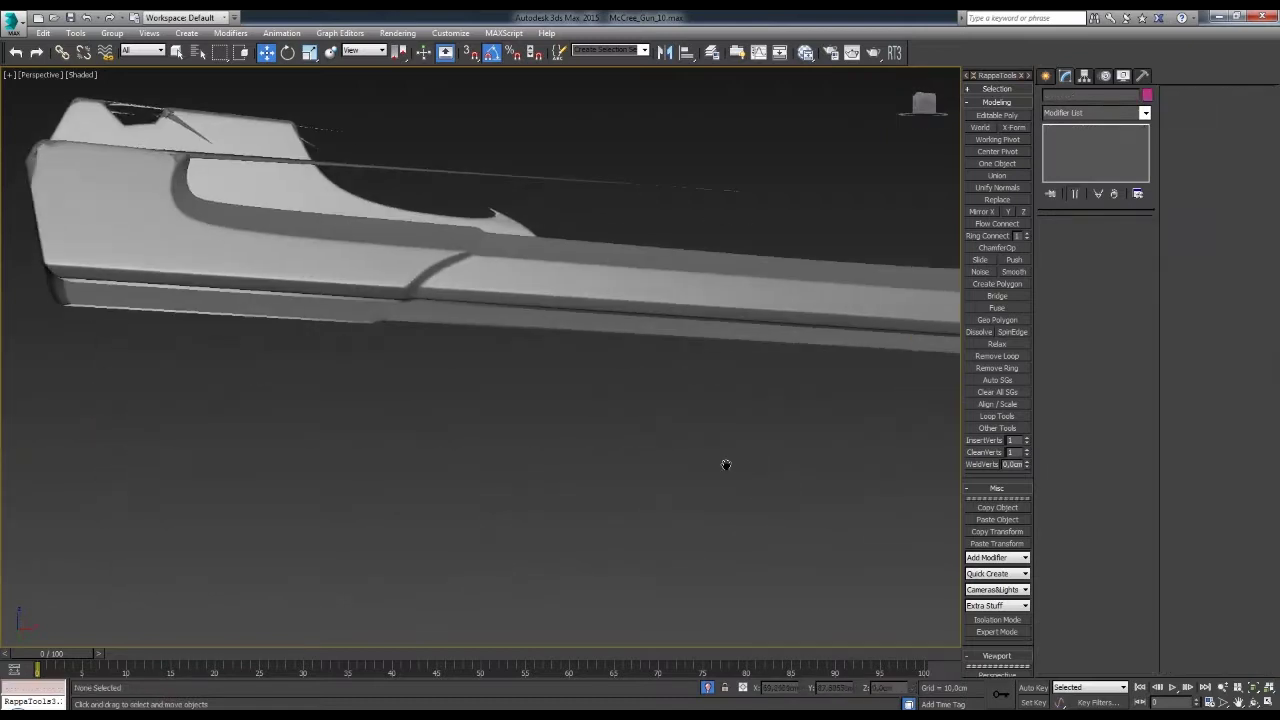
# - Select the frame piece's faces by smoothing group, then return to object level
pyautogui.click(1054, 144)
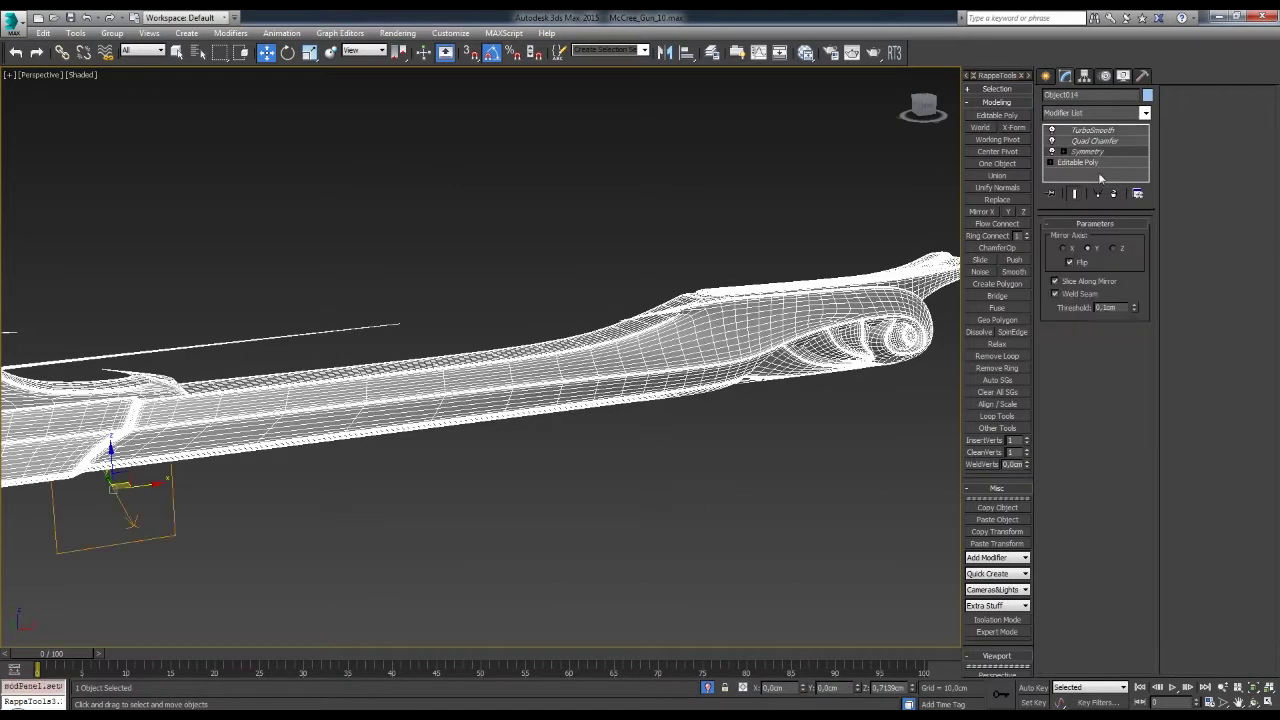
pyautogui.click(1078, 162)
pyautogui.click(1190, 441)
pyautogui.keyDown('alt'); pyautogui.moveTo(856, 421); pyautogui.dragTo(782, 443, button='middle'); pyautogui.keyUp('alt')
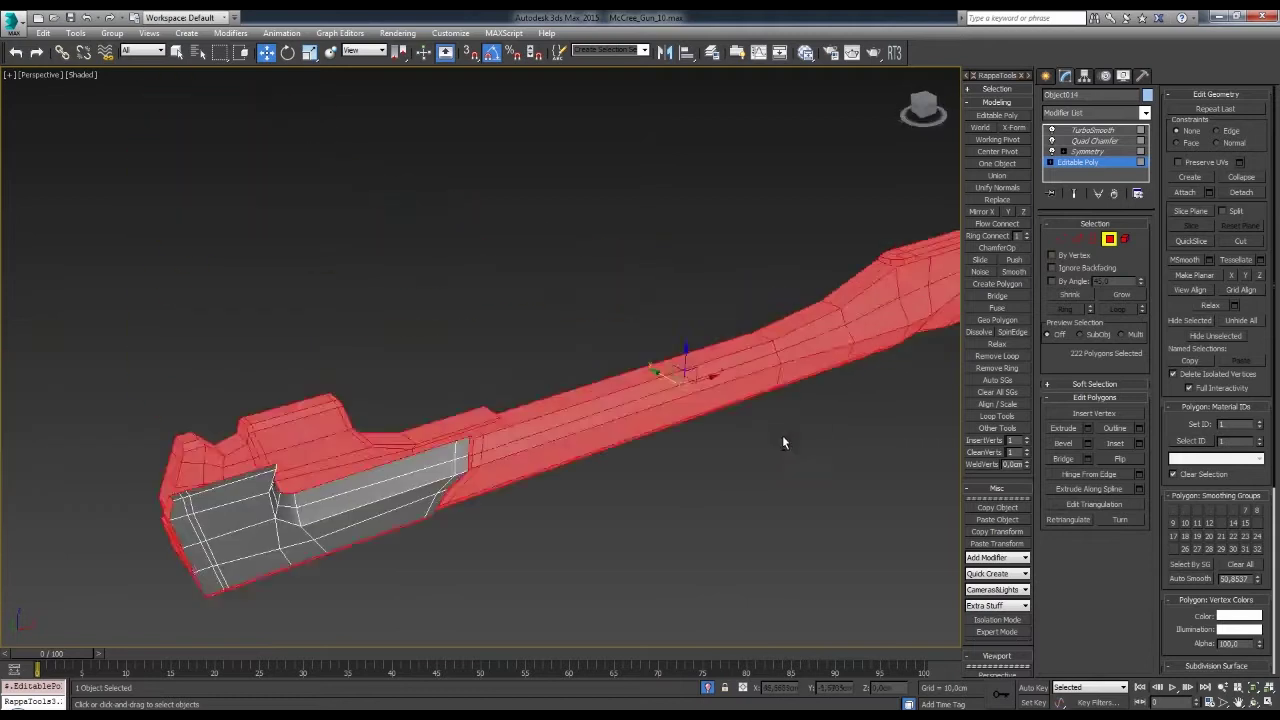
pyautogui.click(692, 367)
pyautogui.keyDown('alt'); pyautogui.moveTo(692, 367); pyautogui.dragTo(713, 374, button='middle'); pyautogui.keyUp('alt')
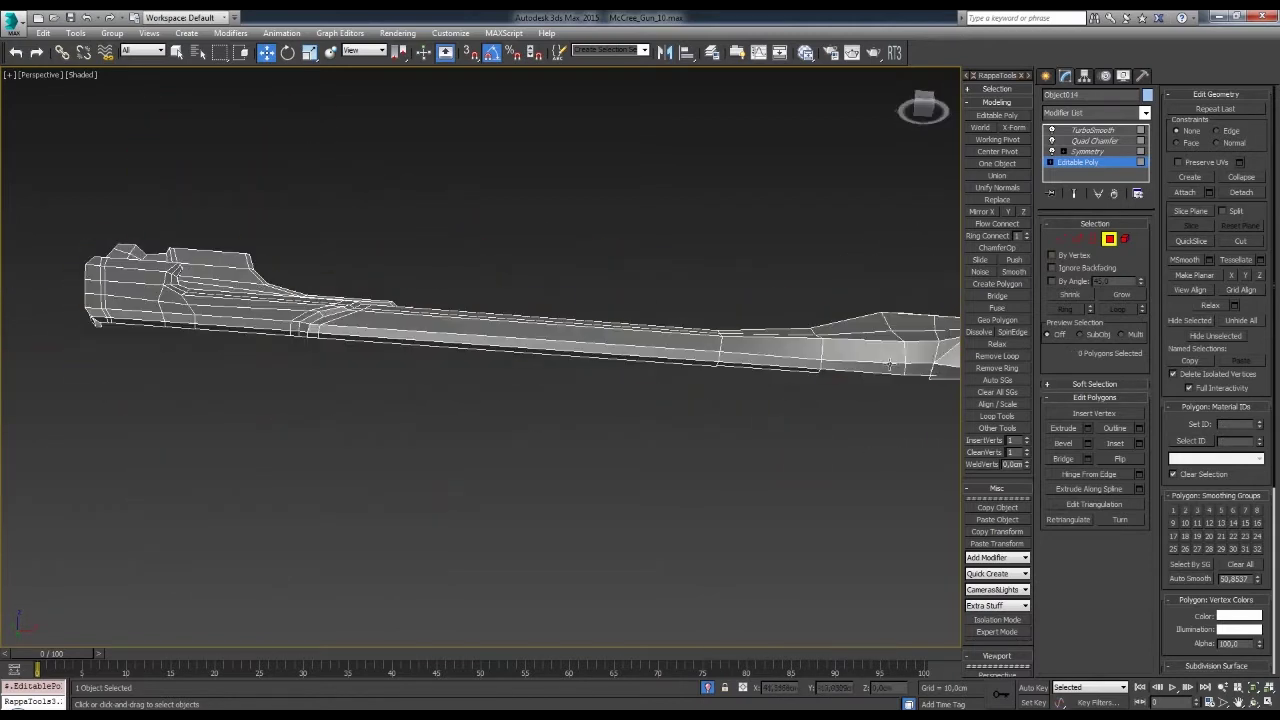
pyautogui.moveTo(849, 471); pyautogui.dragTo(813, 392)
pyautogui.hotkey('alt', 'q')
pyautogui.keyDown('alt'); pyautogui.moveTo(599, 566); pyautogui.dragTo(660, 520, button='middle'); pyautogui.keyUp('alt')
pyautogui.scroll(2, 763, 349)
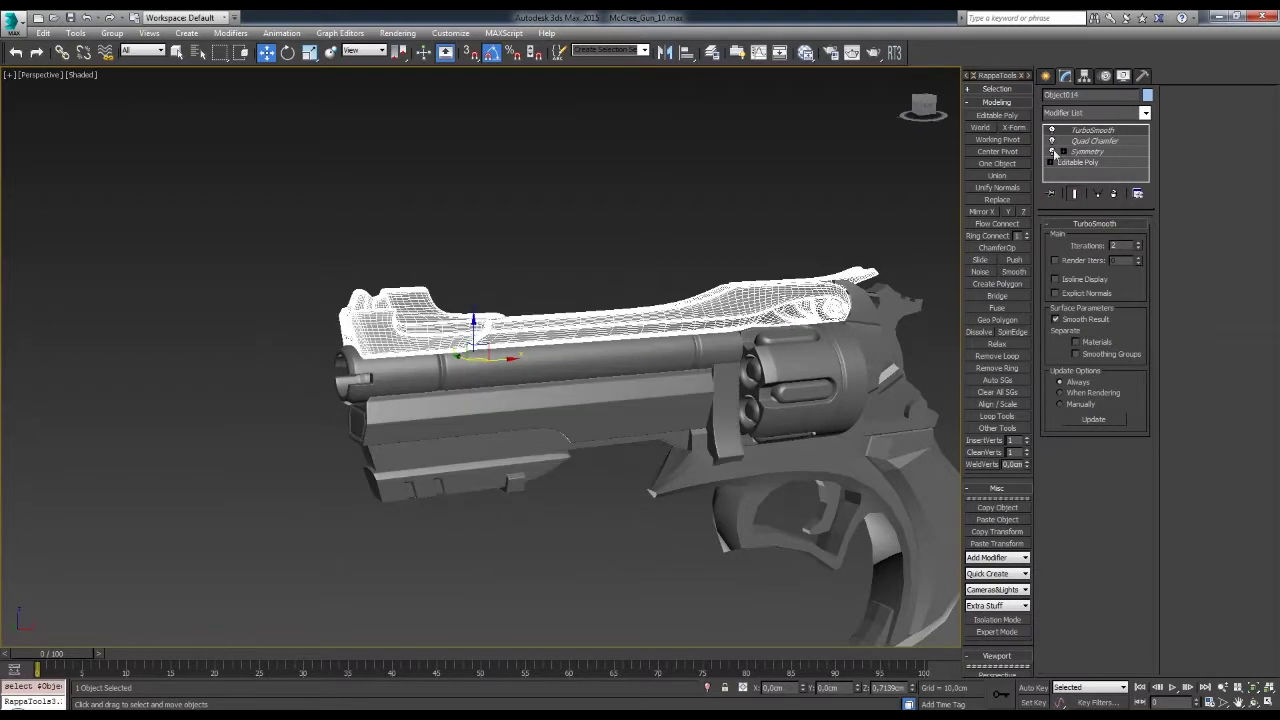
# - Select the underbarrel block and isolate it
pyautogui.click(700, 220)
pyautogui.keyDown('alt'); pyautogui.moveTo(700, 220); pyautogui.dragTo(737, 309, button='middle'); pyautogui.keyUp('alt')
pyautogui.scroll(2, 737, 309)
pyautogui.scroll(3, 680, 412)
pyautogui.scroll(1, 669, 411)
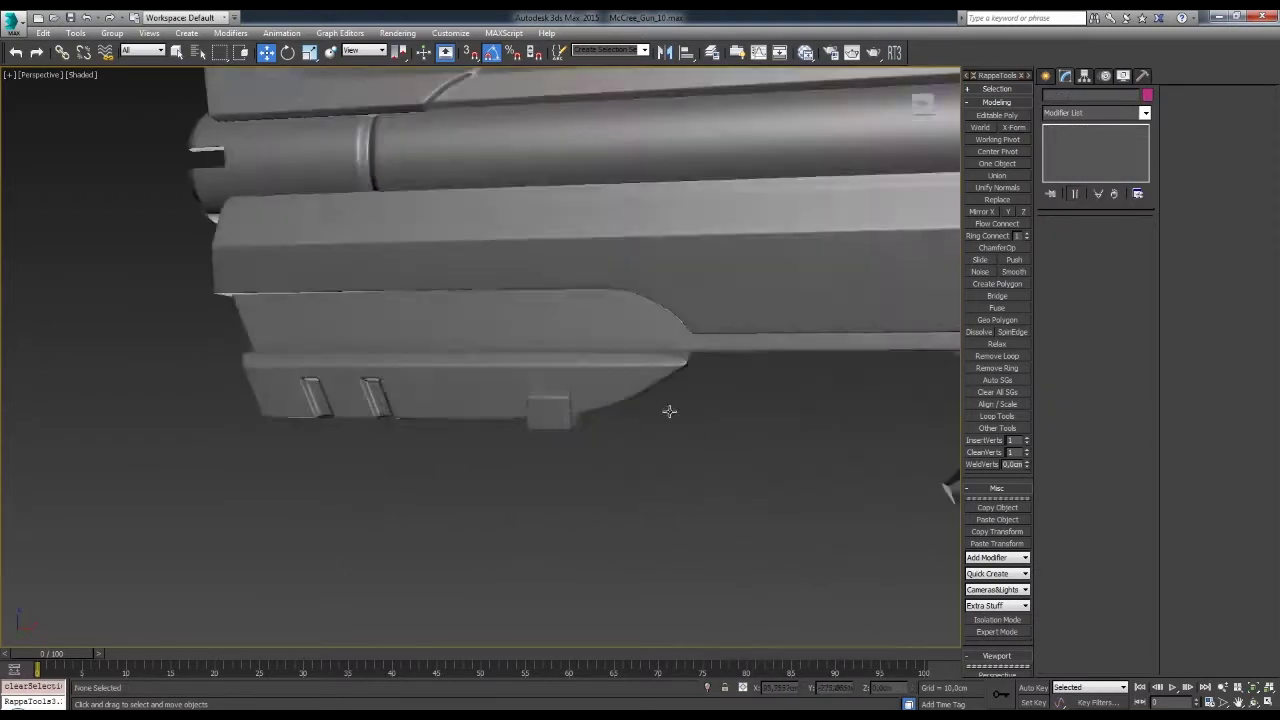
pyautogui.scroll(-3, 669, 411)
pyautogui.keyDown('alt'); pyautogui.moveTo(723, 428); pyautogui.dragTo(698, 432, button='middle'); pyautogui.keyUp('alt')
pyautogui.scroll(-1, 690, 430)
pyautogui.scroll(2, 698, 432)
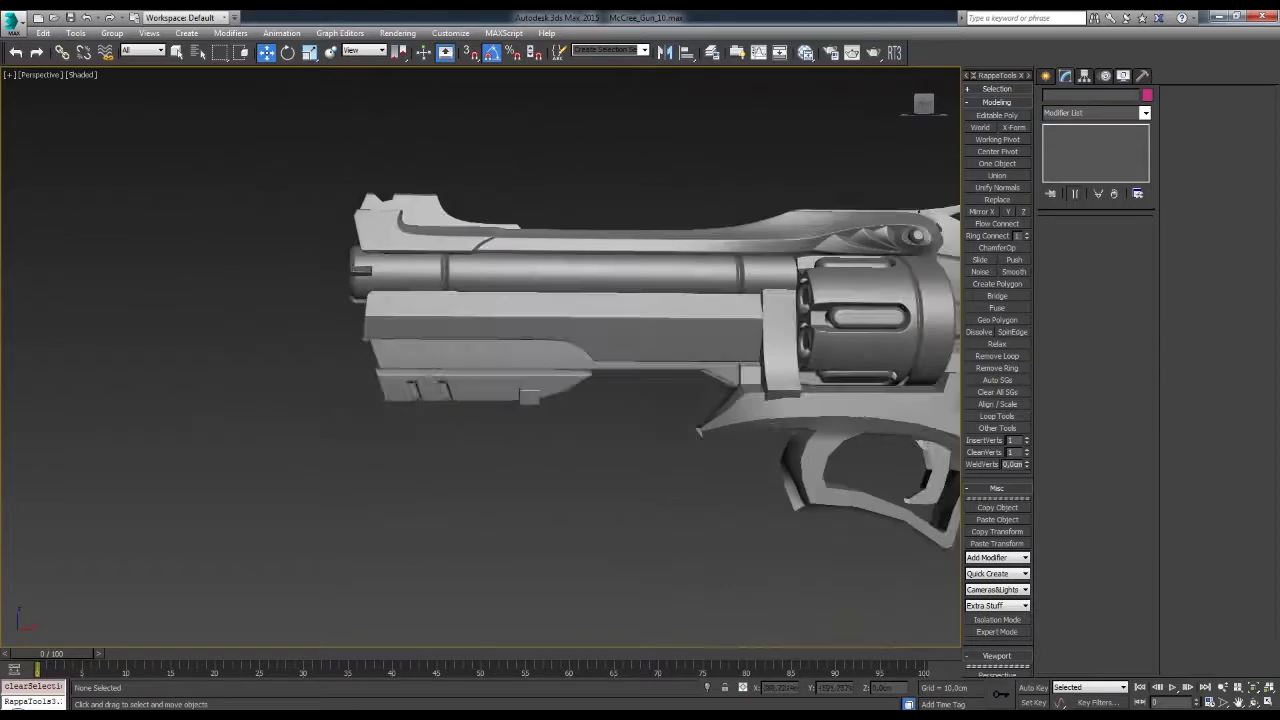
pyautogui.click(698, 432)
pyautogui.hotkey('alt', 'q')
pyautogui.scroll(3, 733, 369)
# - Select polygon 27 on the block's underside and move it
pyautogui.press('4')
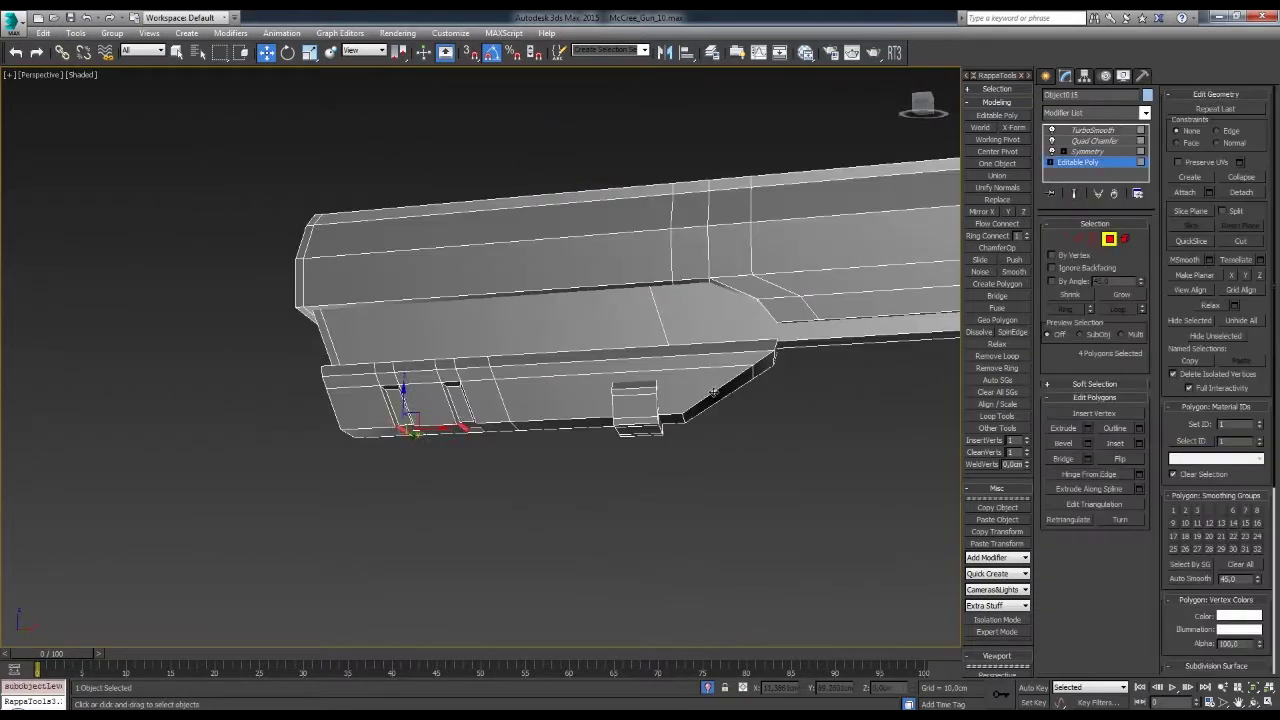
pyautogui.click(713, 393)
pyautogui.scroll(3, 713, 393)
pyautogui.moveTo(714, 357)
pyautogui.keyDown('alt'); pyautogui.mouseDown(button='middle')
pyautogui.moveTo(720, 300)
pyautogui.moveTo(690, 320)
pyautogui.moveTo(700, 340)
pyautogui.moveTo(593, 318)
pyautogui.mouseUp(button='middle'); pyautogui.keyUp('alt')
pyautogui.press('1')
pyautogui.press('4')
pyautogui.moveTo(557, 273)
pyautogui.keyDown('alt'); pyautogui.mouseDown(button='middle')
pyautogui.moveTo(657, 423)
pyautogui.moveTo(814, 334)
pyautogui.moveTo(763, 334)
pyautogui.moveTo(796, 376)
pyautogui.mouseUp(button='middle'); pyautogui.keyUp('alt')
pyautogui.press('w')
pyautogui.scroll(3, 796, 376)
# - Toggle TurboSmooth to check the underbarrel block's smoothed shape
pyautogui.click(1092, 130)
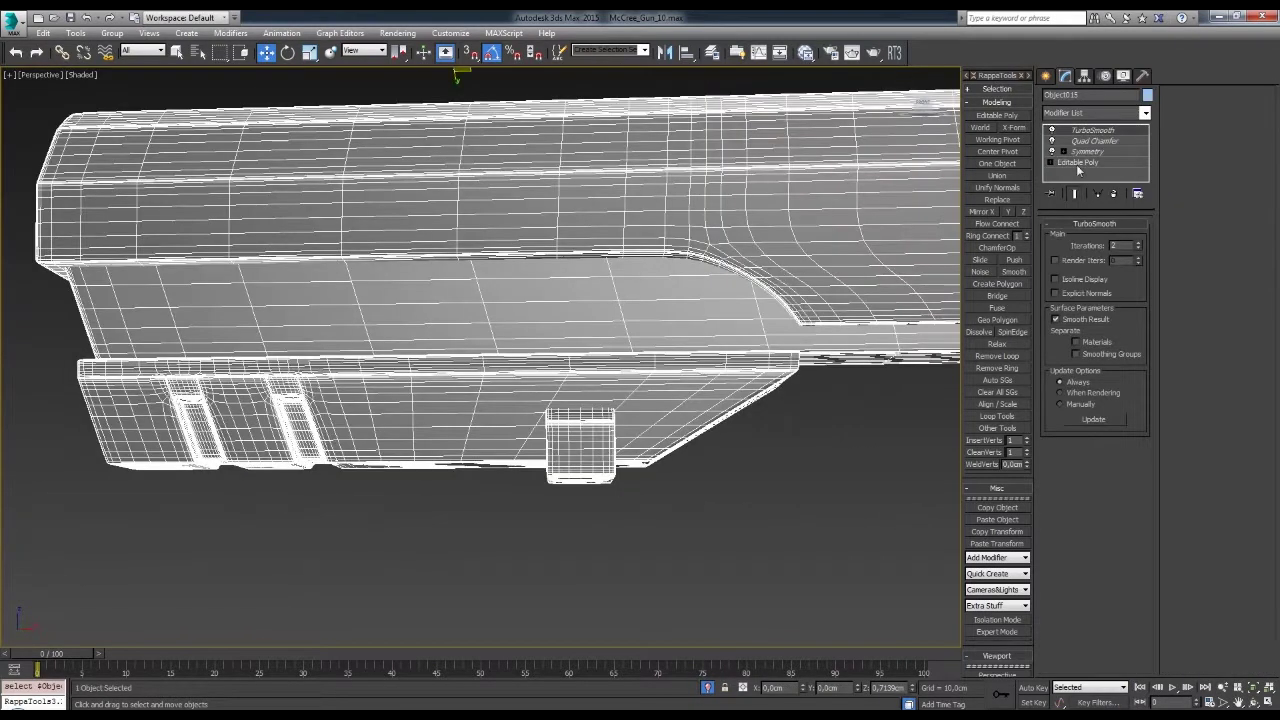
pyautogui.click(1077, 163)
pyautogui.click(791, 428)
pyautogui.moveTo(791, 428)
pyautogui.keyDown('alt'); pyautogui.mouseDown(button='middle')
pyautogui.moveTo(814, 466)
pyautogui.moveTo(677, 334)
pyautogui.moveTo(636, 477)
pyautogui.moveTo(691, 585)
pyautogui.mouseUp(button='middle'); pyautogui.keyUp('alt')
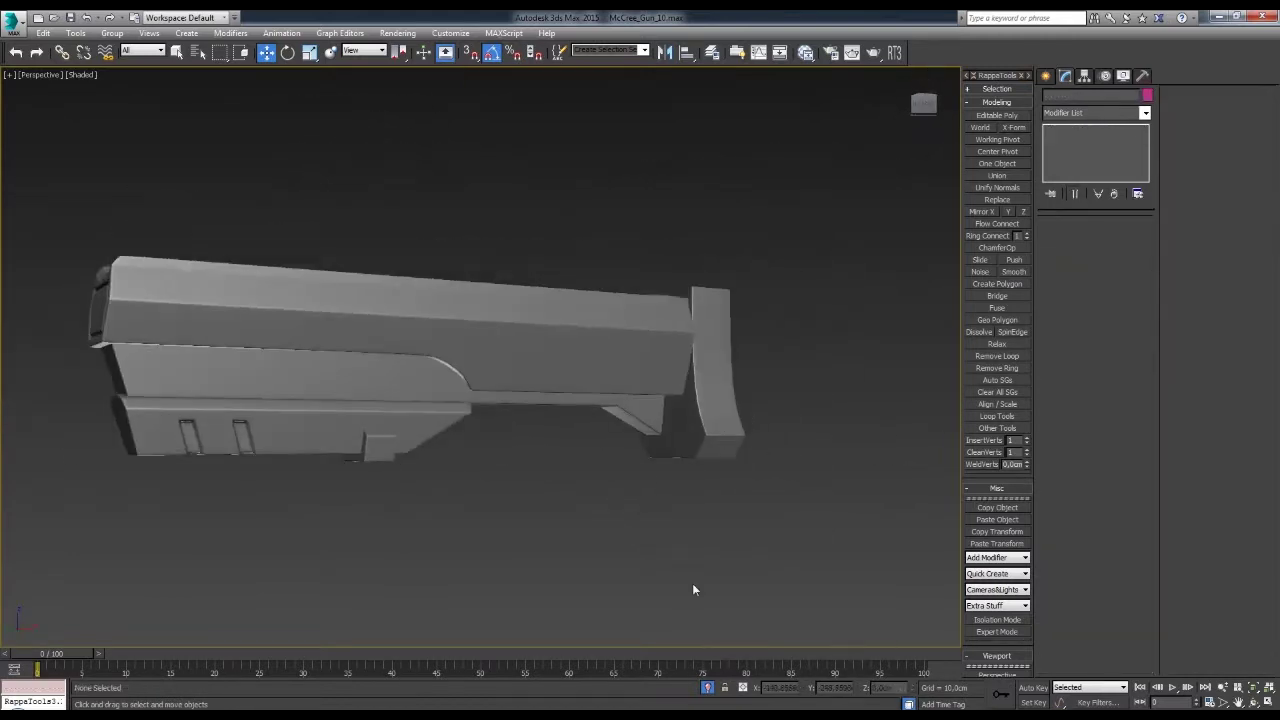
pyautogui.scroll(-3, 727, 491)
pyautogui.scroll(5, 688, 432)
# - Select the border edges of the frame plate beside the cylinder, then save incrementally
pyautogui.click(666, 406)
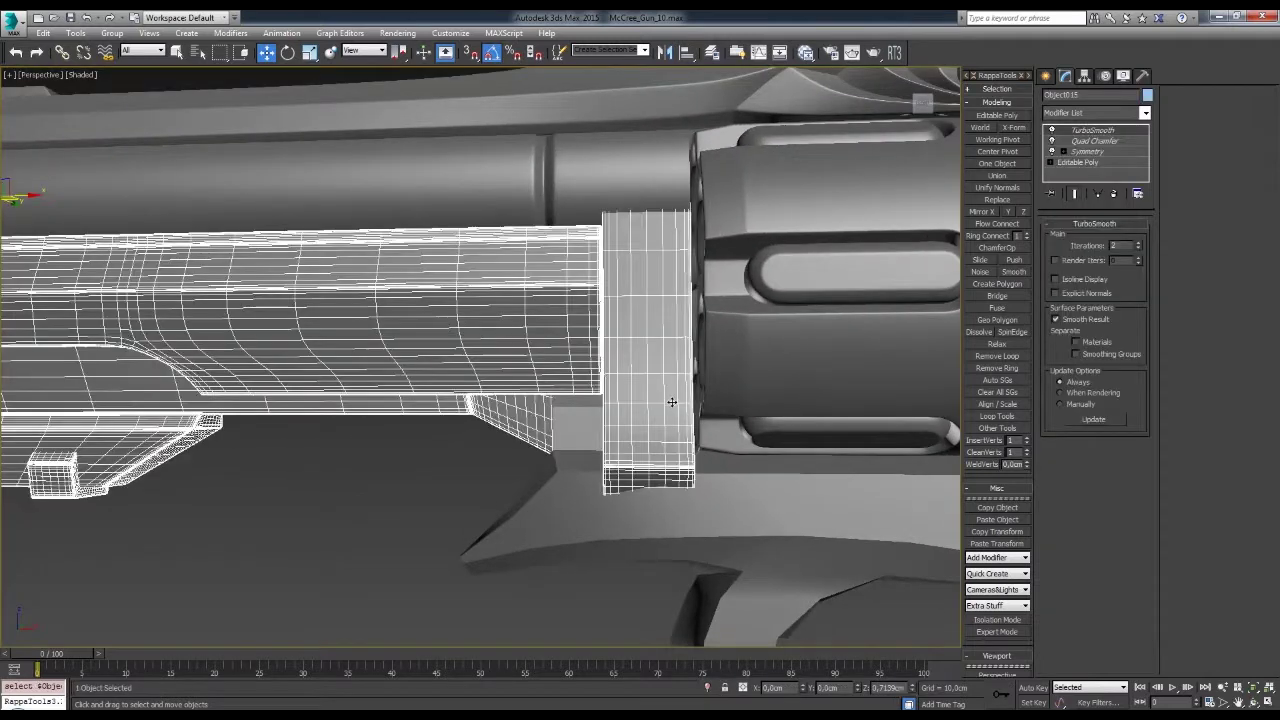
pyautogui.scroll(3, 666, 406)
pyautogui.scroll(2, 614, 212)
pyautogui.press('2')
pyautogui.scroll(3, 632, 257)
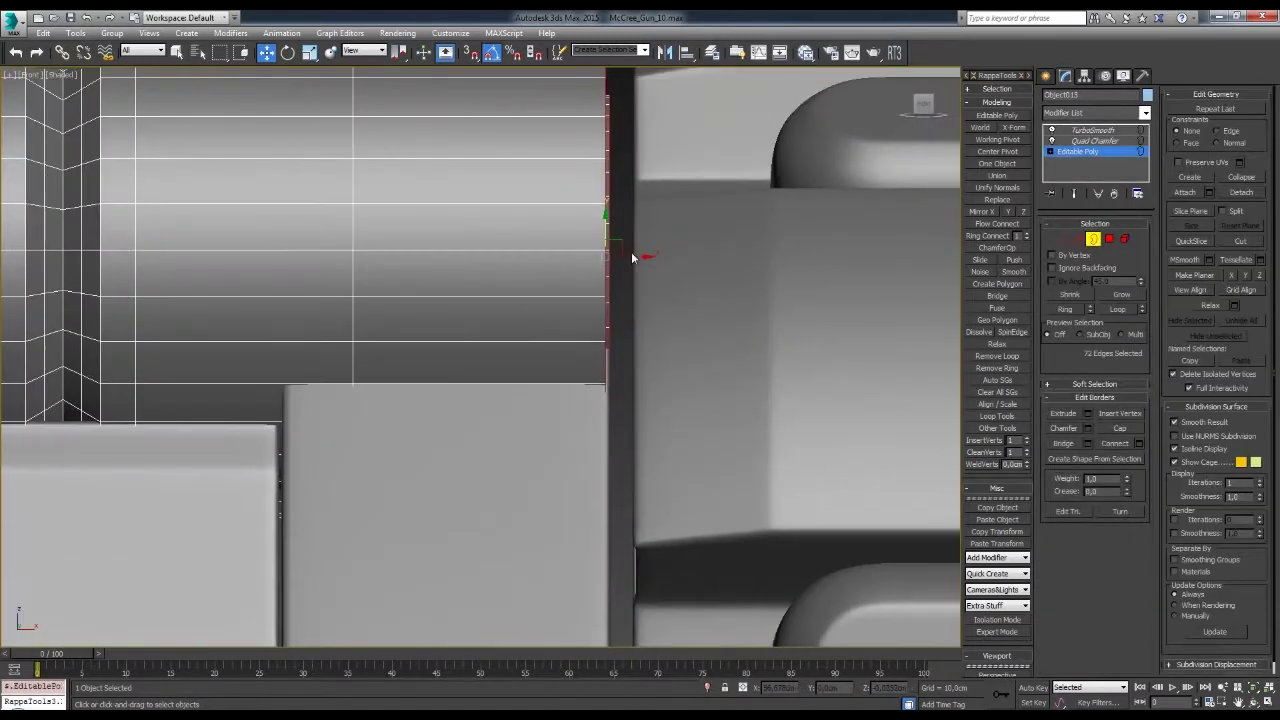
pyautogui.scroll(-3, 617, 283)
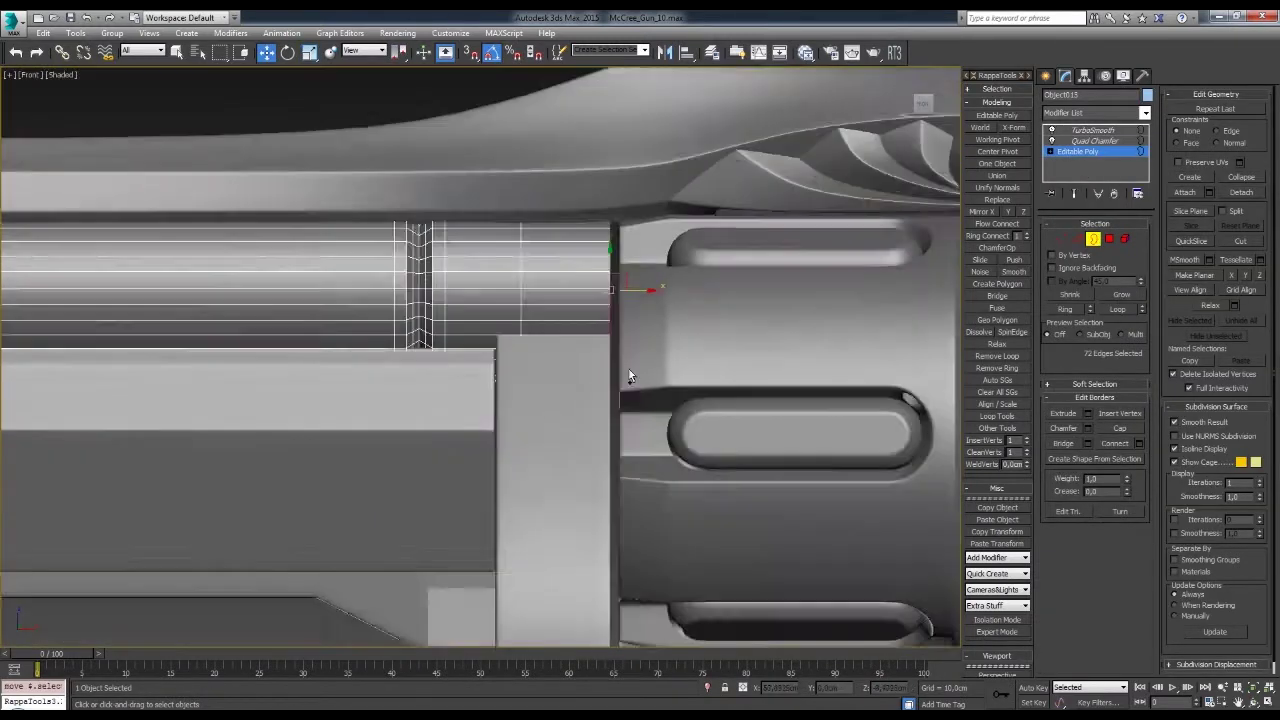
pyautogui.scroll(-3, 629, 369)
pyautogui.moveTo(629, 369)
pyautogui.keyDown('alt'); pyautogui.mouseDown(button='middle')
pyautogui.moveTo(619, 376)
pyautogui.moveTo(723, 386)
pyautogui.mouseUp(button='middle'); pyautogui.keyUp('alt')
pyautogui.press('p')
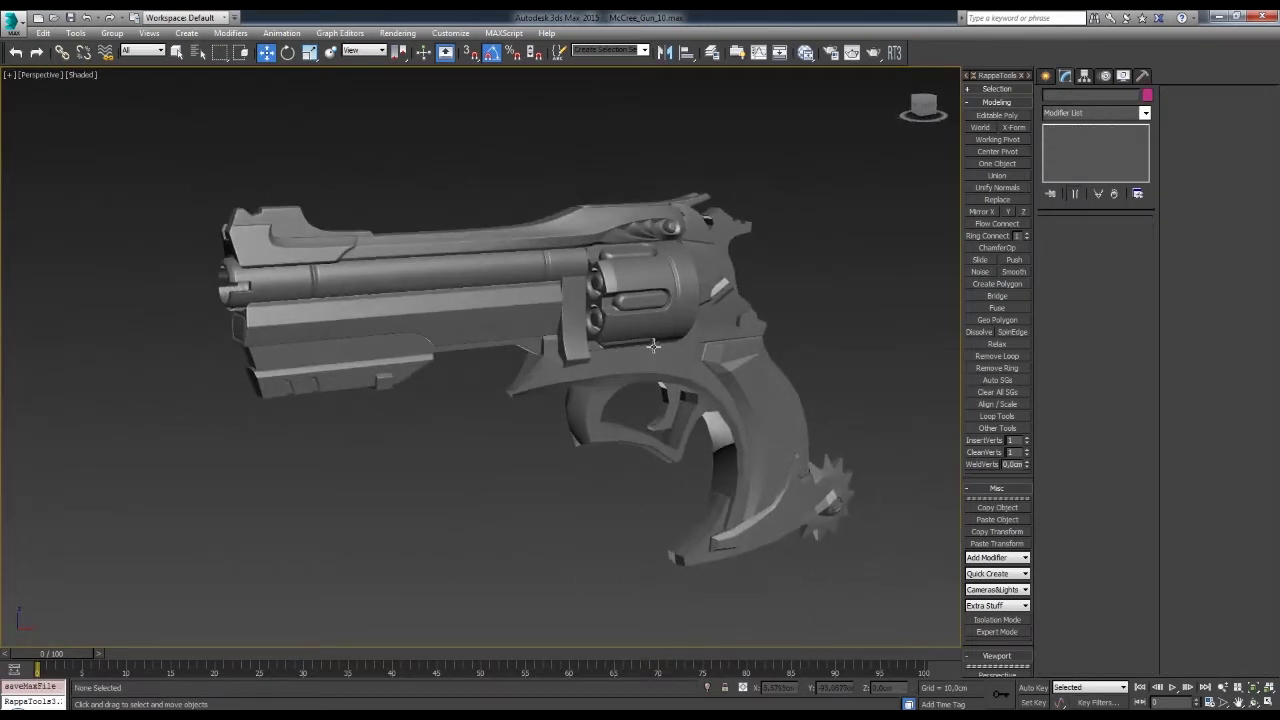
# - Inset and bevel the rear frame top's polygons into a small round recess
pyautogui.press('2')
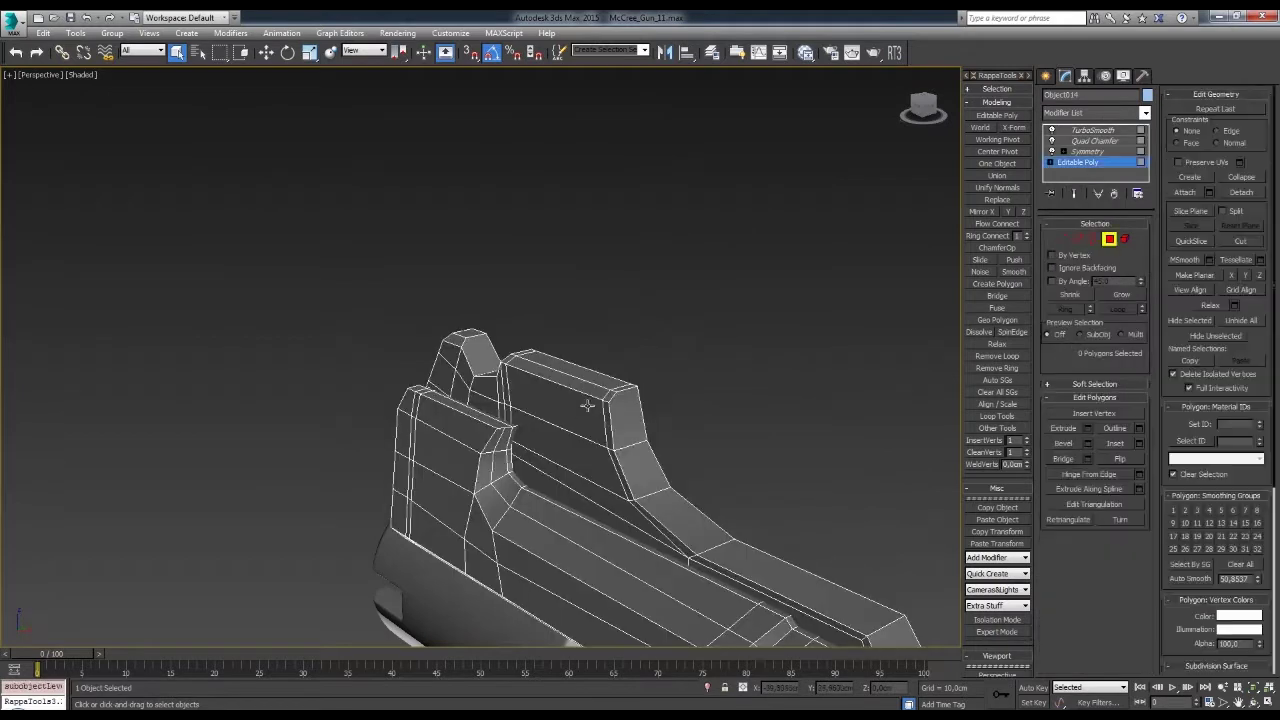
pyautogui.press('w')
pyautogui.keyDown('alt'); pyautogui.moveTo(605, 447); pyautogui.dragTo(602, 434, button='middle'); pyautogui.keyUp('alt')
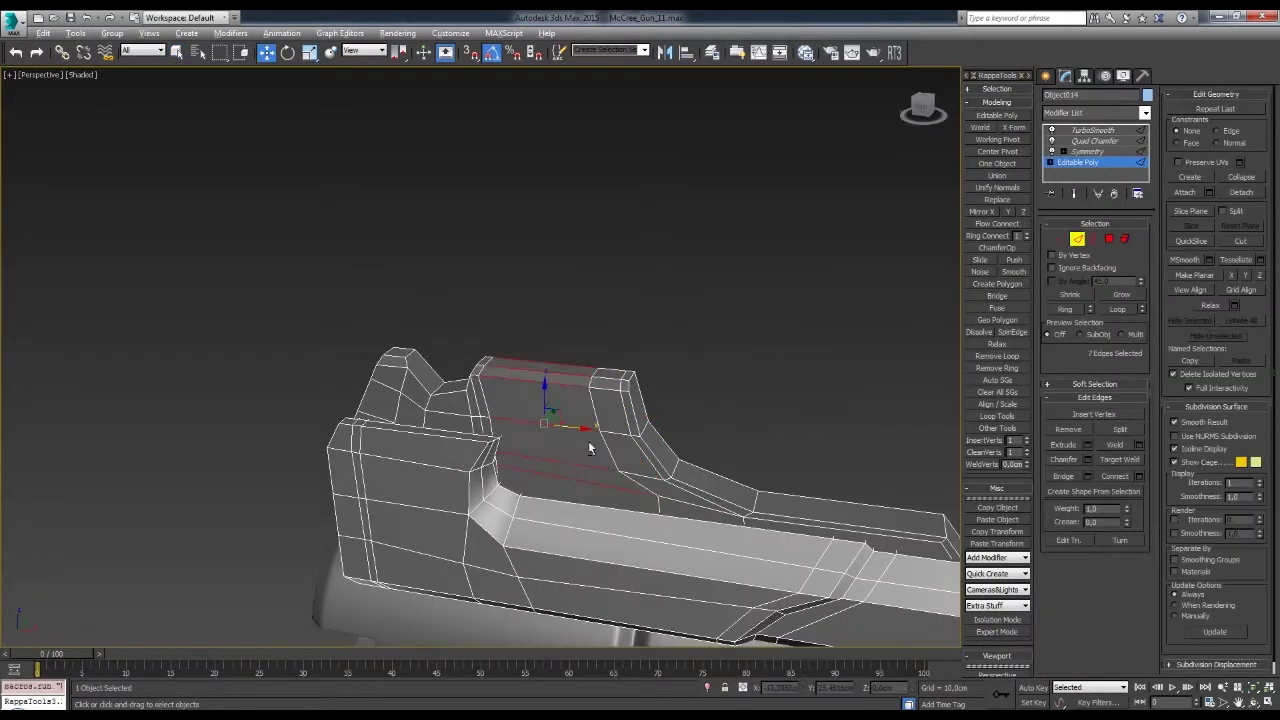
pyautogui.keyDown('ctrl'); pyautogui.click(594, 452); pyautogui.keyUp('ctrl')
pyautogui.scroll(2, 594, 452)
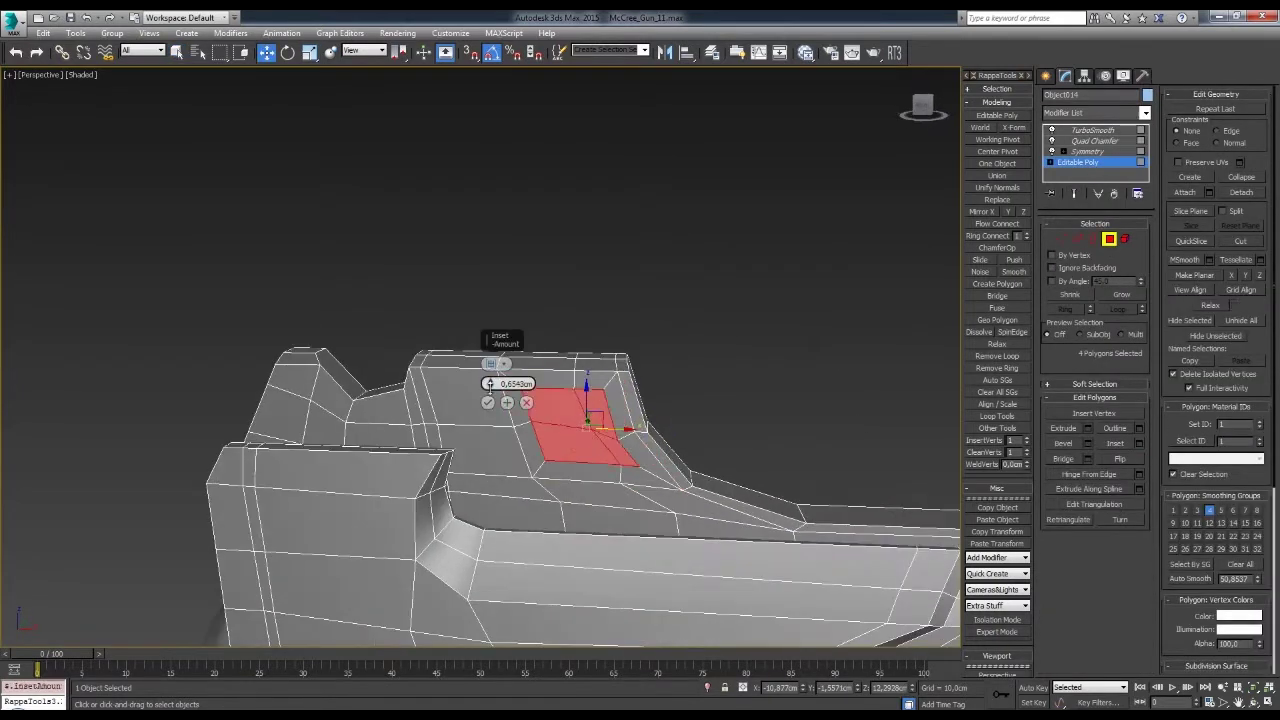
pyautogui.keyDown('alt'); pyautogui.moveTo(586, 427); pyautogui.dragTo(988, 525, button='middle'); pyautogui.keyUp('alt')
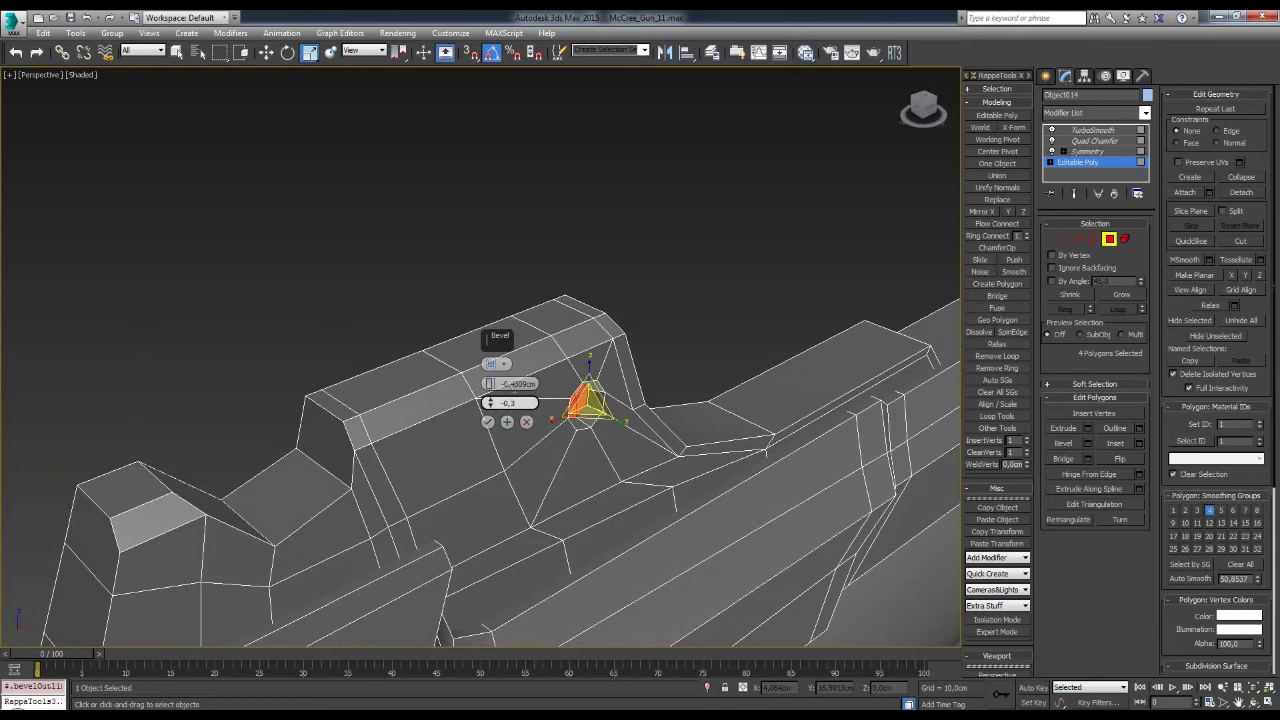
pyautogui.keyDown('alt'); pyautogui.moveTo(675, 403); pyautogui.dragTo(1213, 563, button='middle'); pyautogui.keyUp('alt')
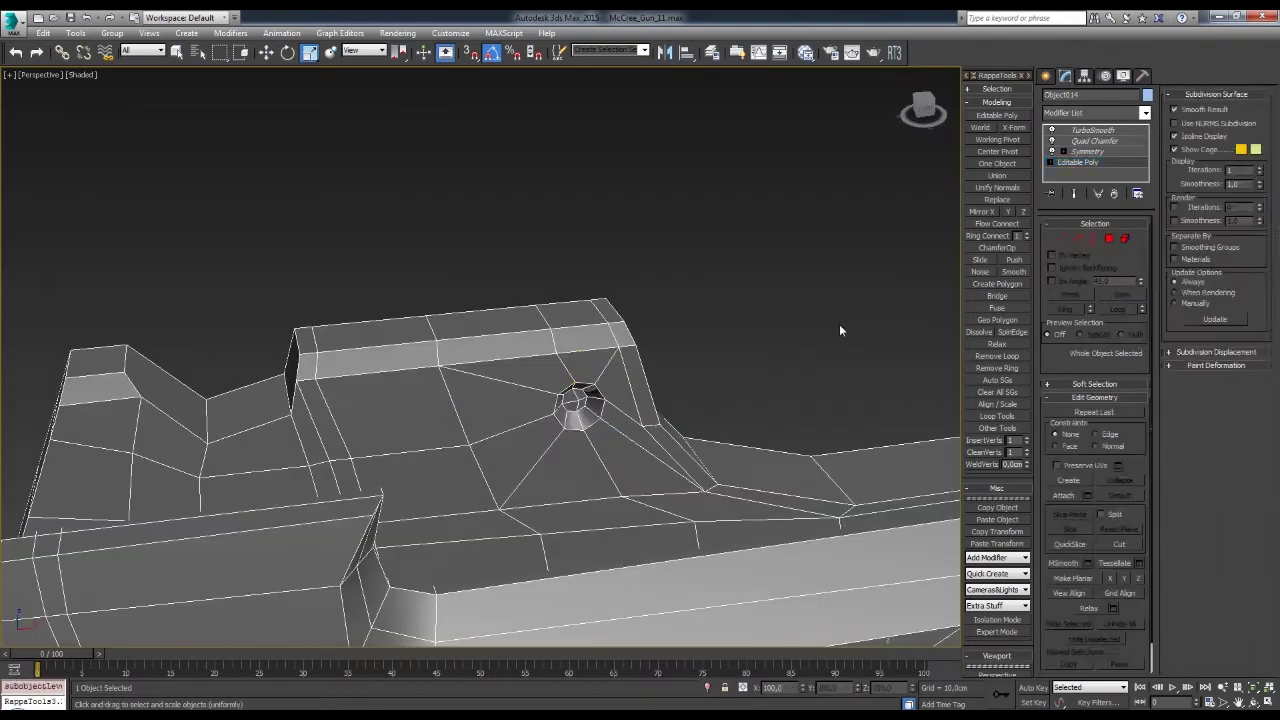
pyautogui.click(839, 330)
pyautogui.moveTo(666, 366)
pyautogui.keyDown('alt'); pyautogui.mouseDown(button='middle')
pyautogui.moveTo(734, 460)
pyautogui.moveTo(689, 440)
pyautogui.moveTo(740, 356)
pyautogui.mouseUp(button='middle'); pyautogui.keyUp('alt')
# - Connect edges on the underbarrel block's side face to outline four faces for a recess
pyautogui.click(696, 437)
pyautogui.scroll(3, 740, 356)
pyautogui.scroll(3, 740, 356)
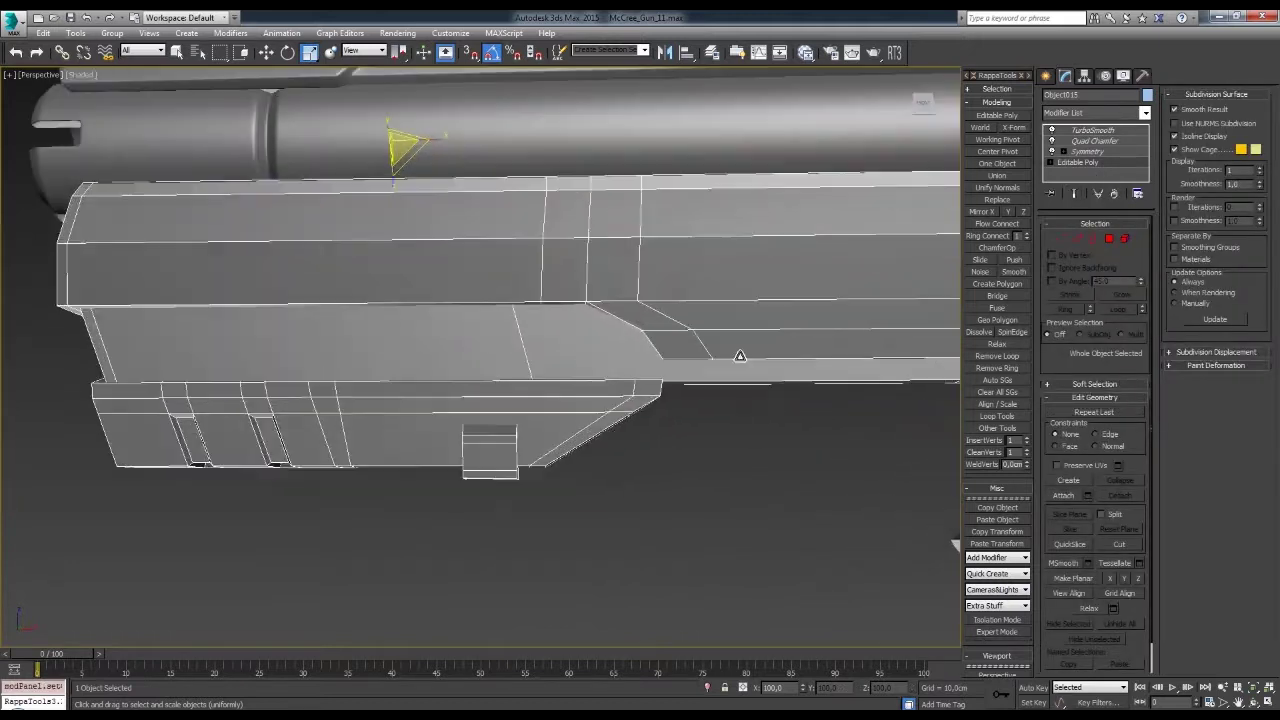
pyautogui.keyDown('alt'); pyautogui.moveTo(753, 408); pyautogui.dragTo(1069, 492, button='middle'); pyautogui.keyUp('alt')
pyautogui.hotkey('ctrl', 'shift', 'e')
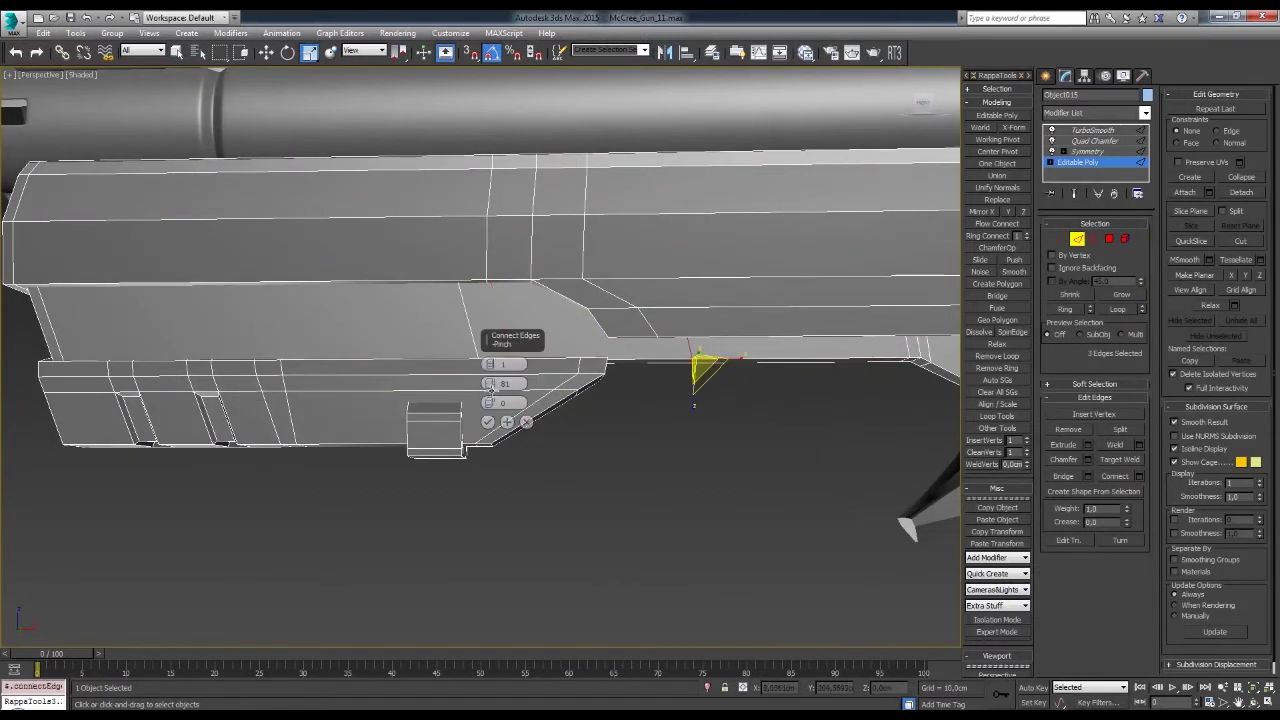
pyautogui.moveTo(578, 366); pyautogui.dragTo(660, 380, button='middle')
pyautogui.hotkey('ctrl', 'shift', 'e')
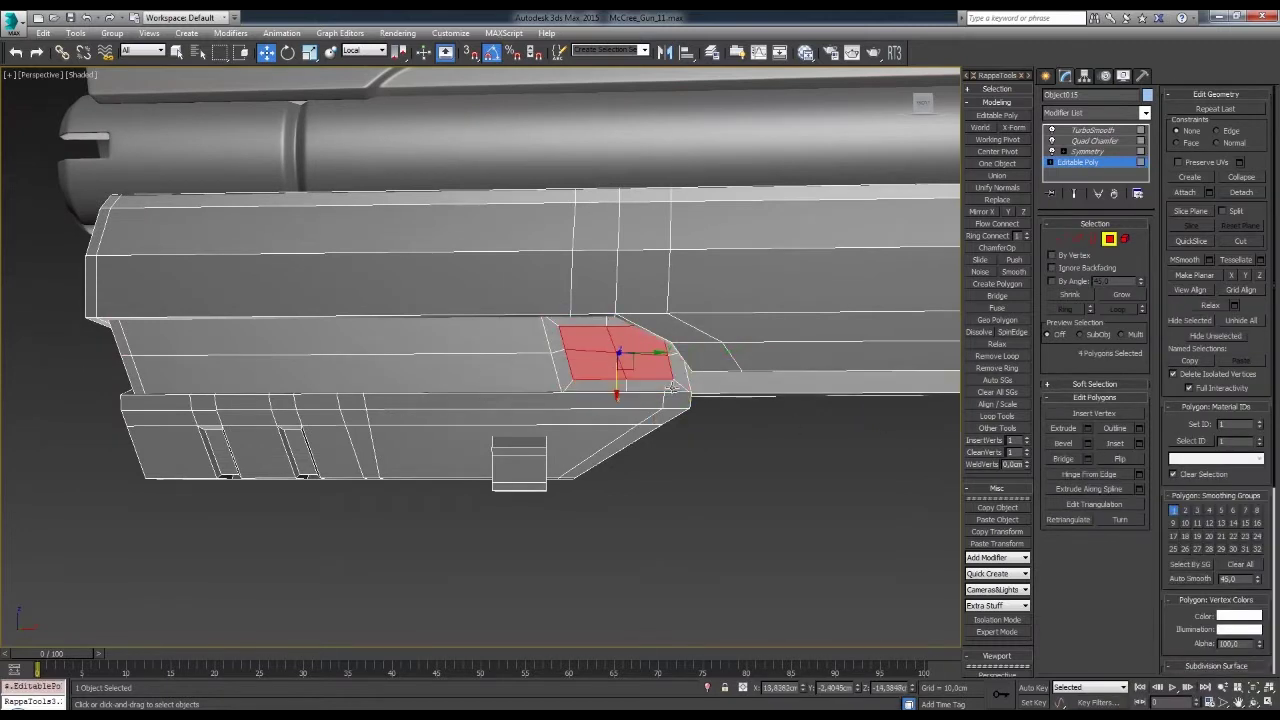
pyautogui.moveTo(624, 383)
pyautogui.keyDown('alt'); pyautogui.mouseDown(button='middle')
pyautogui.moveTo(623, 366)
pyautogui.moveTo(636, 441)
pyautogui.mouseUp(button='middle'); pyautogui.keyUp('alt')
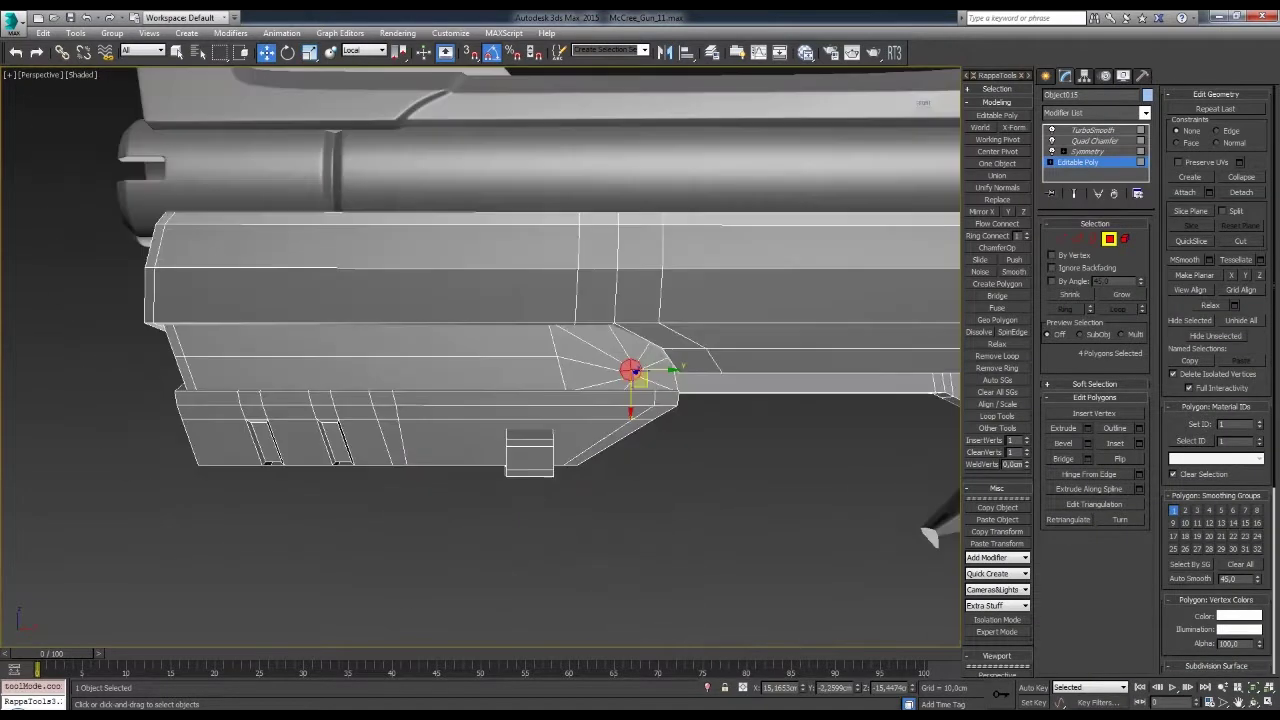
pyautogui.scroll(4, 643, 447)
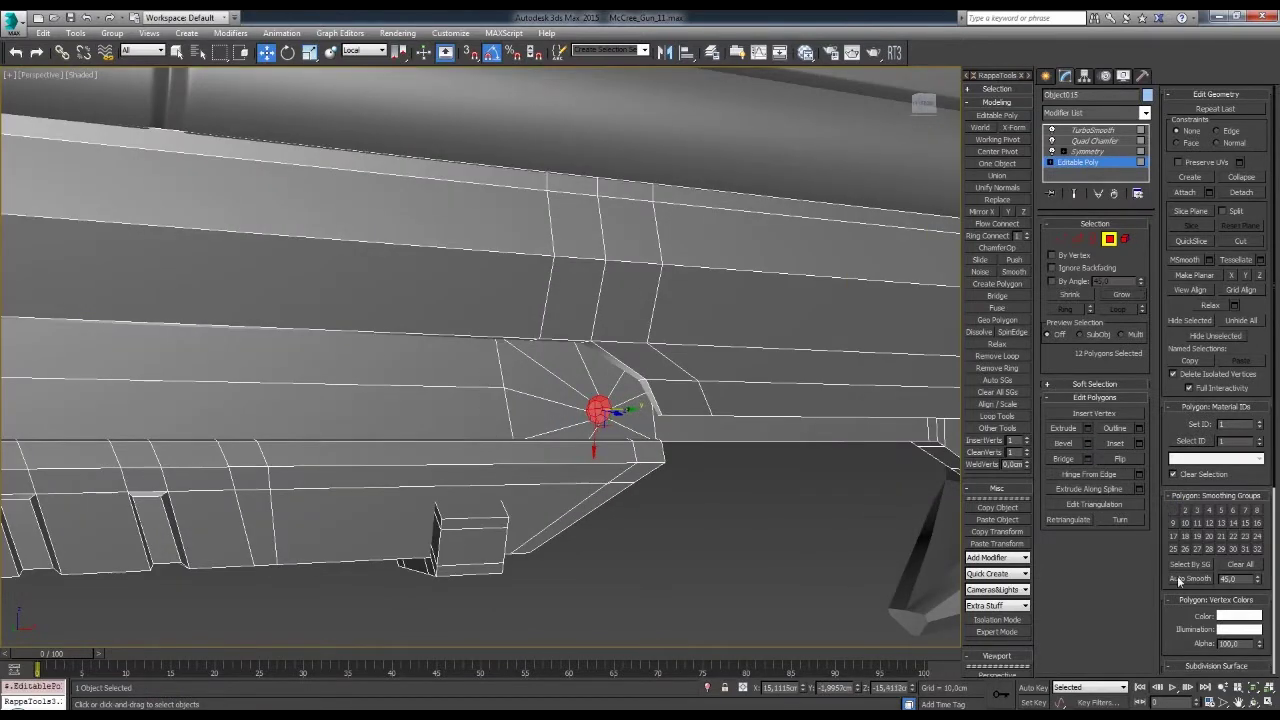
pyautogui.scroll(-3, 705, 428)
pyautogui.keyDown('alt'); pyautogui.moveTo(705, 428); pyautogui.dragTo(747, 430, button='middle'); pyautogui.keyUp('alt')
pyautogui.click(705, 428)
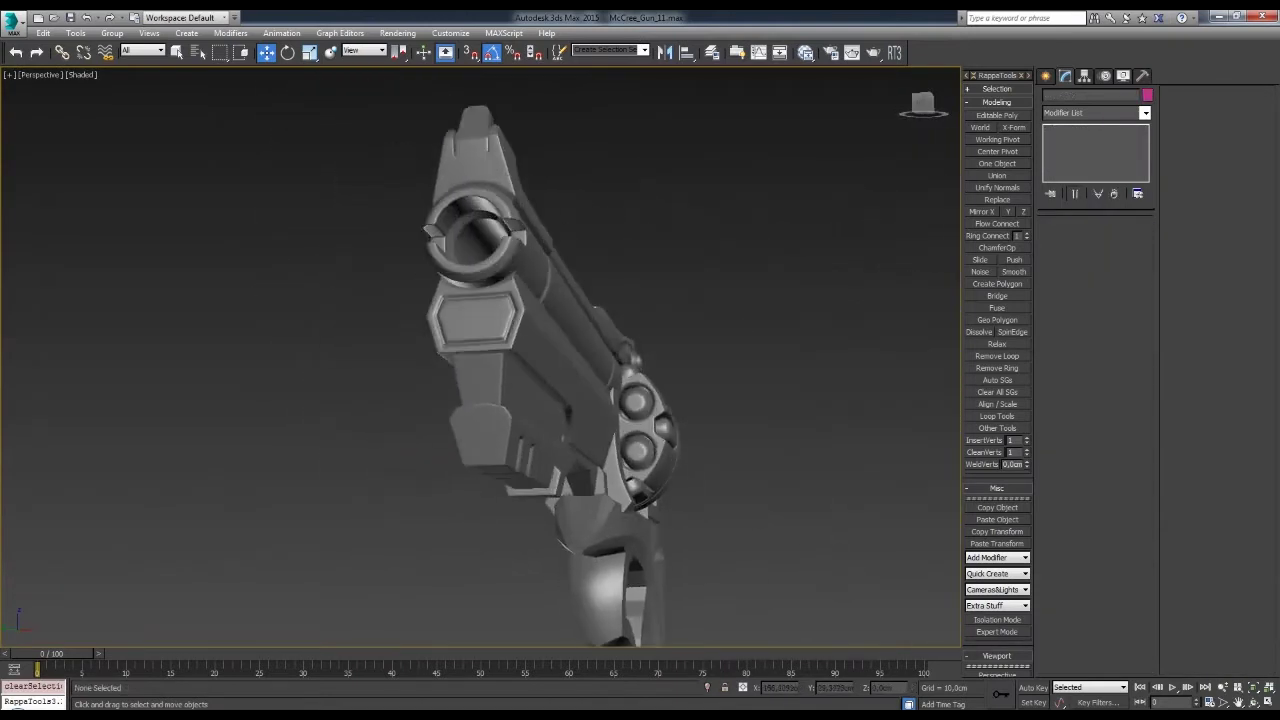
# - Collapse the underbarrel block's Symmetry modifier into its Editable Poly base mesh
pyautogui.rightClick(1088, 151)
pyautogui.click(1130, 300)
pyautogui.click(657, 409)
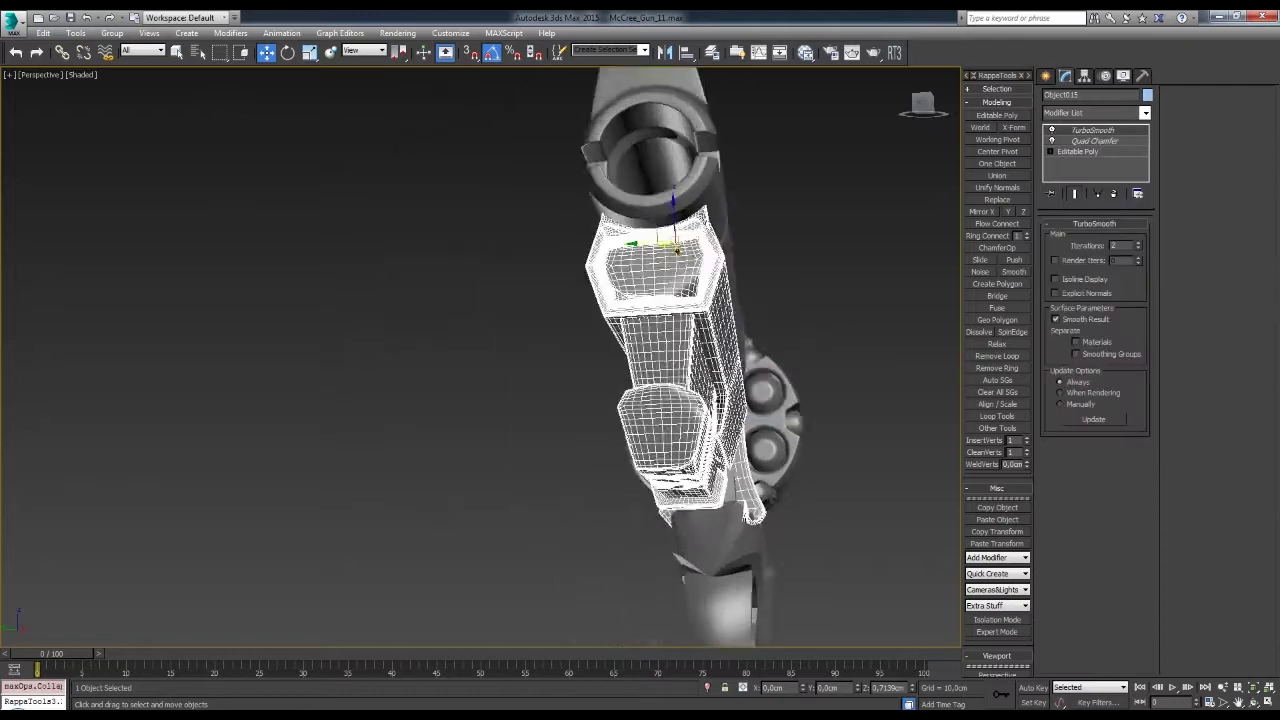
pyautogui.click(1098, 150)
pyautogui.moveTo(560, 400)
pyautogui.keyDown('alt'); pyautogui.mouseDown(button='middle')
pyautogui.moveTo(516, 416)
pyautogui.moveTo(535, 380)
pyautogui.mouseUp(button='middle'); pyautogui.keyUp('alt')
pyautogui.keyDown('alt'); pyautogui.moveTo(488, 428); pyautogui.dragTo(834, 378, button='middle'); pyautogui.keyUp('alt')
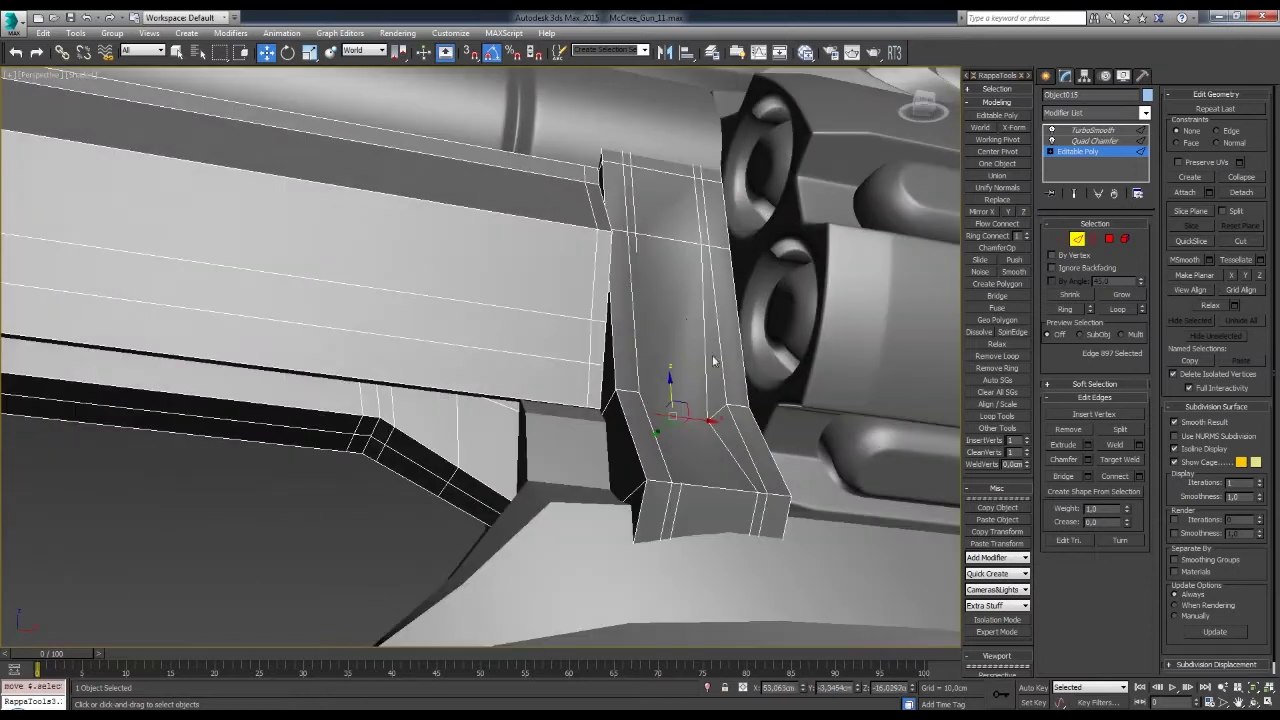
# - Enter Vertex mode on the front plate, framed face-on for cleanup
pyautogui.keyDown('alt'); pyautogui.moveTo(713, 360); pyautogui.dragTo(692, 355, button='middle'); pyautogui.keyUp('alt')
pyautogui.keyDown('alt'); pyautogui.moveTo(675, 465); pyautogui.dragTo(666, 390, button='middle'); pyautogui.keyUp('alt')
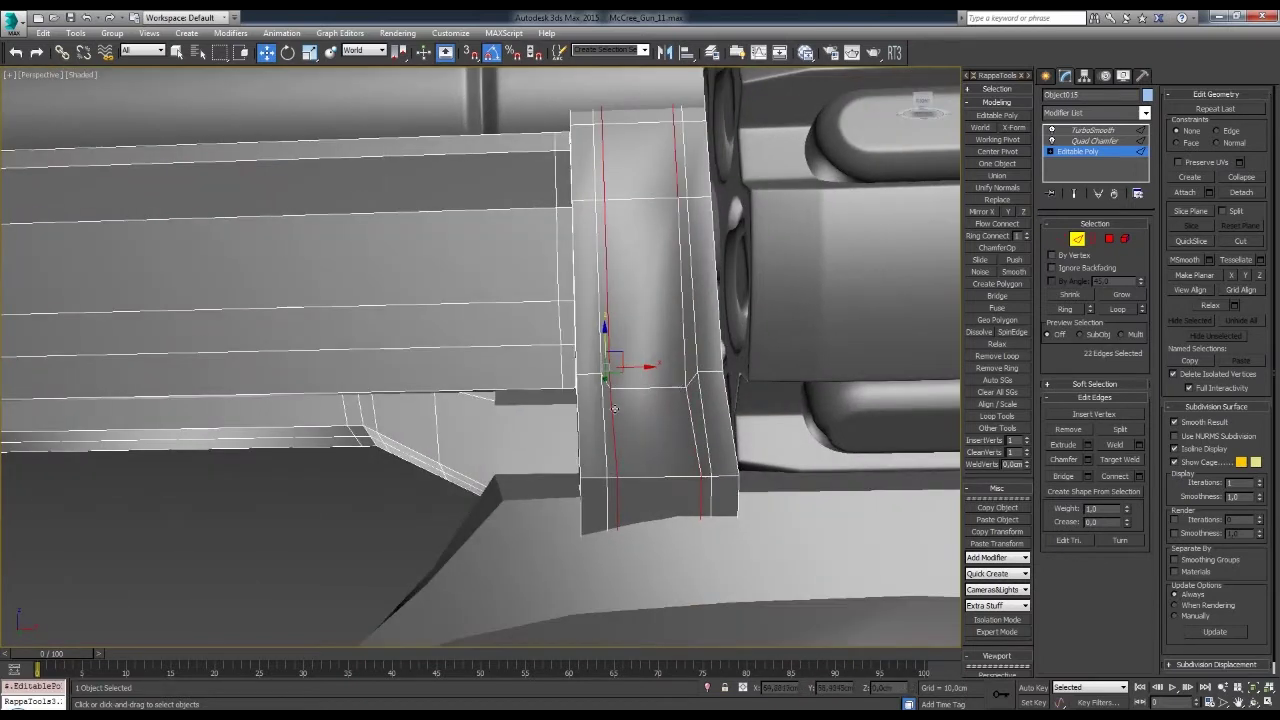
pyautogui.press('1')
pyautogui.keyDown('alt'); pyautogui.moveTo(697, 483); pyautogui.dragTo(680, 258, button='middle'); pyautogui.keyUp('alt')
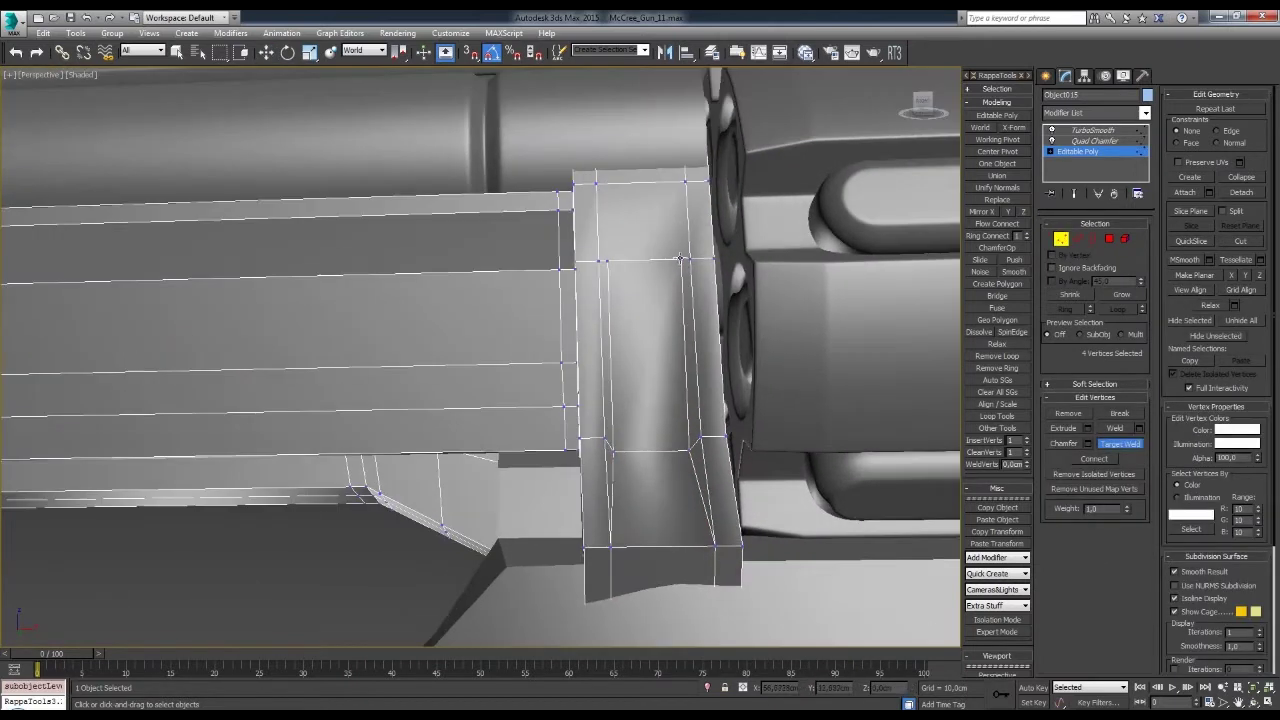
pyautogui.keyDown('alt'); pyautogui.moveTo(760, 300); pyautogui.dragTo(737, 290, button='middle'); pyautogui.keyUp('alt')
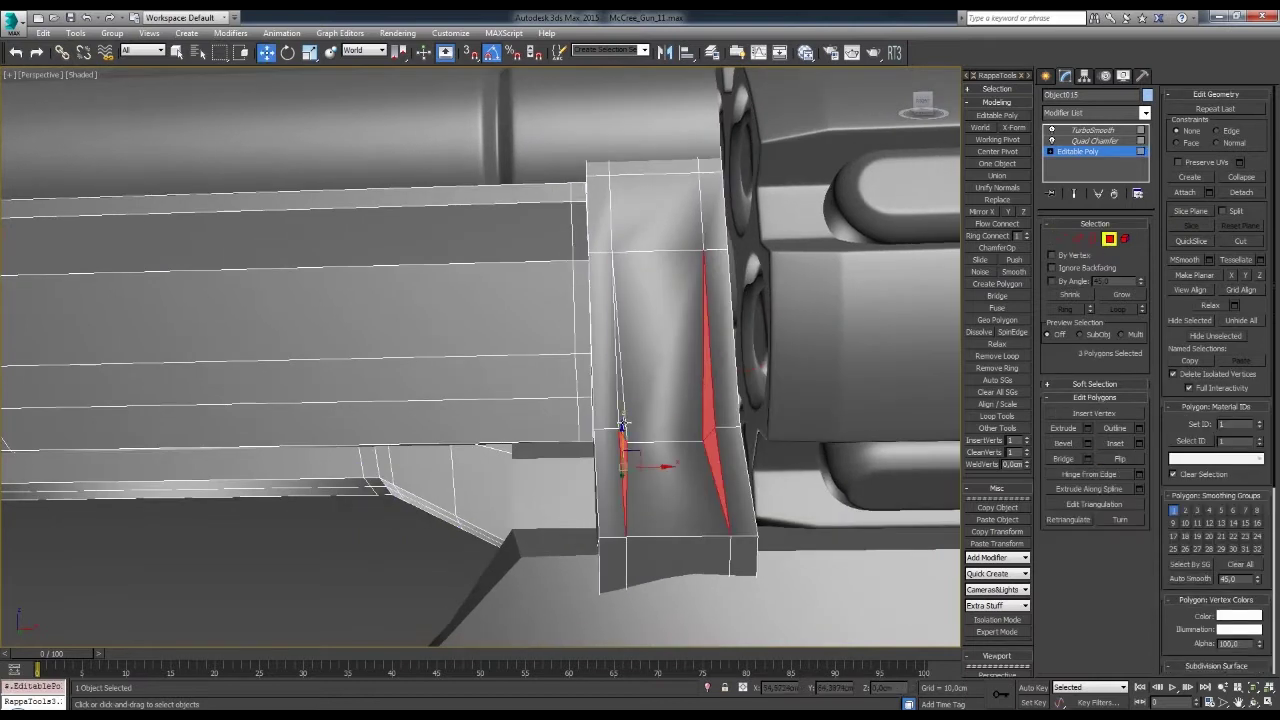
# - Leave sub-object level, deselect to preview the smoothed plate, then reselect it
pyautogui.press('4')
pyautogui.hotkey('ctrl', 'd')
pyautogui.scroll(-3, 684, 369)
pyautogui.scroll(3, 684, 369)
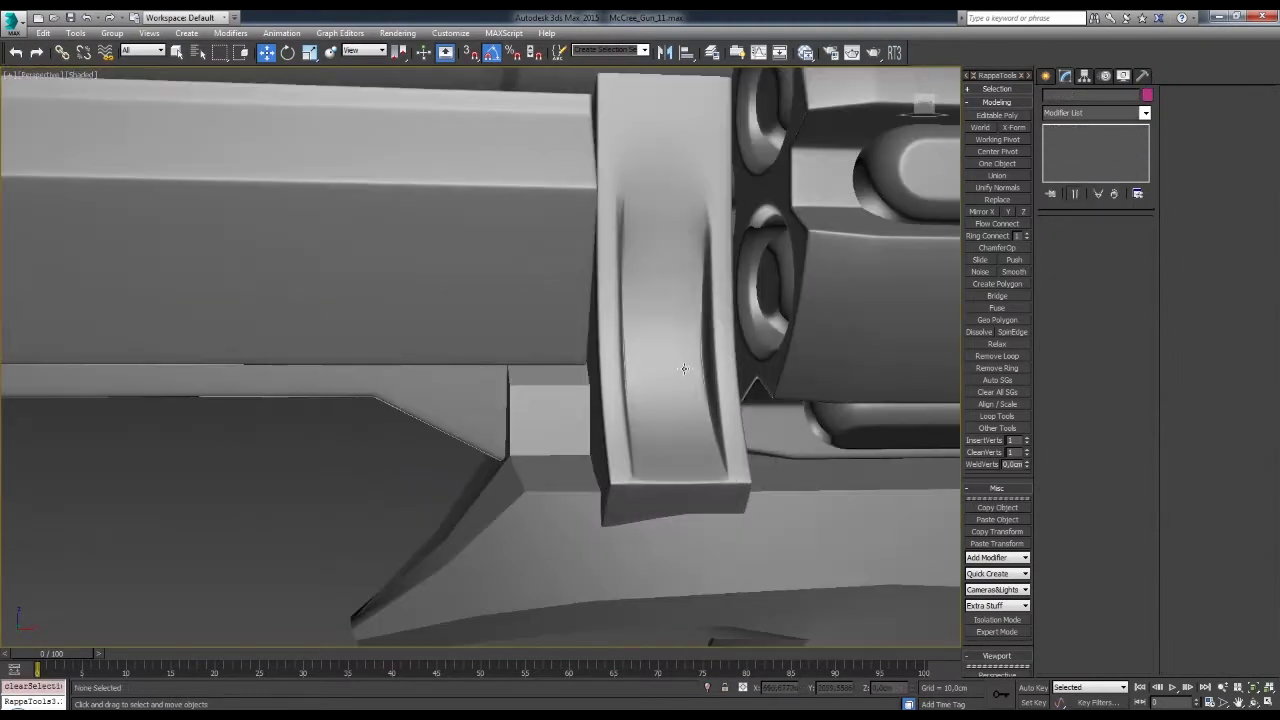
pyautogui.click(684, 369)
pyautogui.keyDown('alt'); pyautogui.moveTo(684, 369); pyautogui.dragTo(760, 400, button='middle'); pyautogui.keyUp('alt')
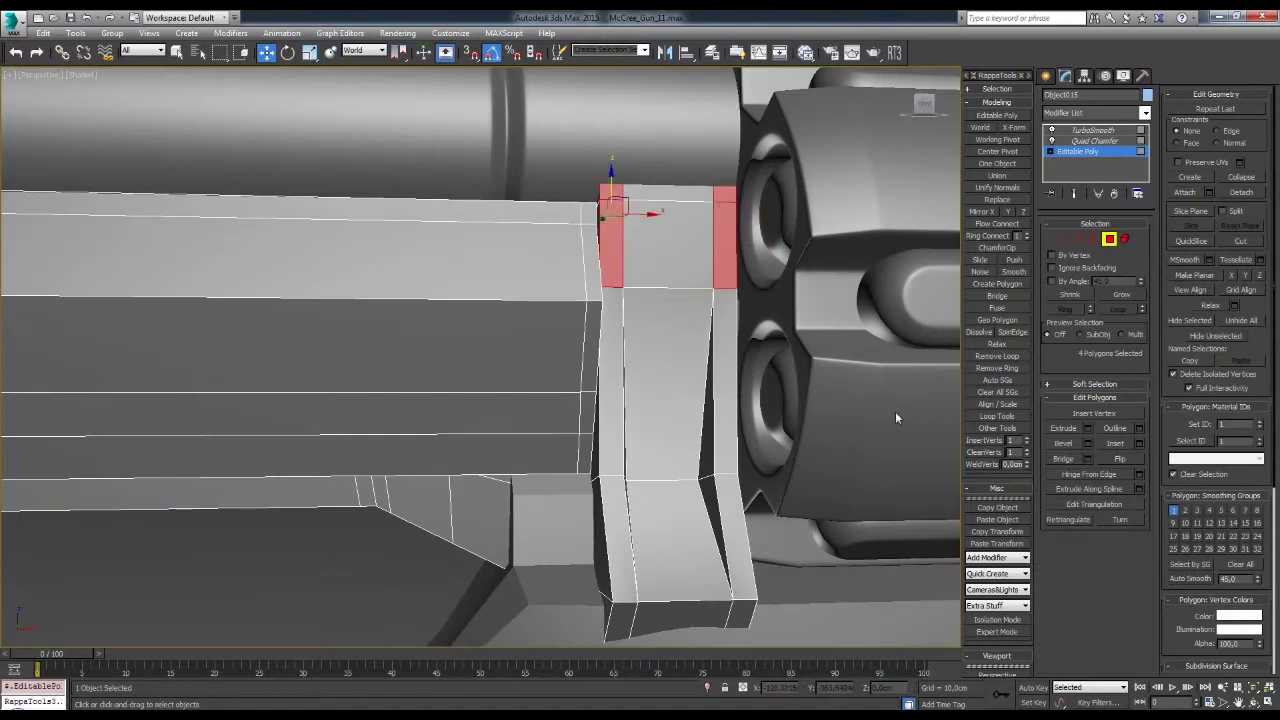
# - Return to the plate's base-mesh edges and toggle between cage and smoothed preview
pyautogui.click(1078, 151)
pyautogui.scroll(-3, 648, 300)
pyautogui.keyDown('alt'); pyautogui.moveTo(648, 300); pyautogui.dragTo(600, 320, button='middle'); pyautogui.keyUp('alt')
pyautogui.press('2')
pyautogui.scroll(4, 648, 300)
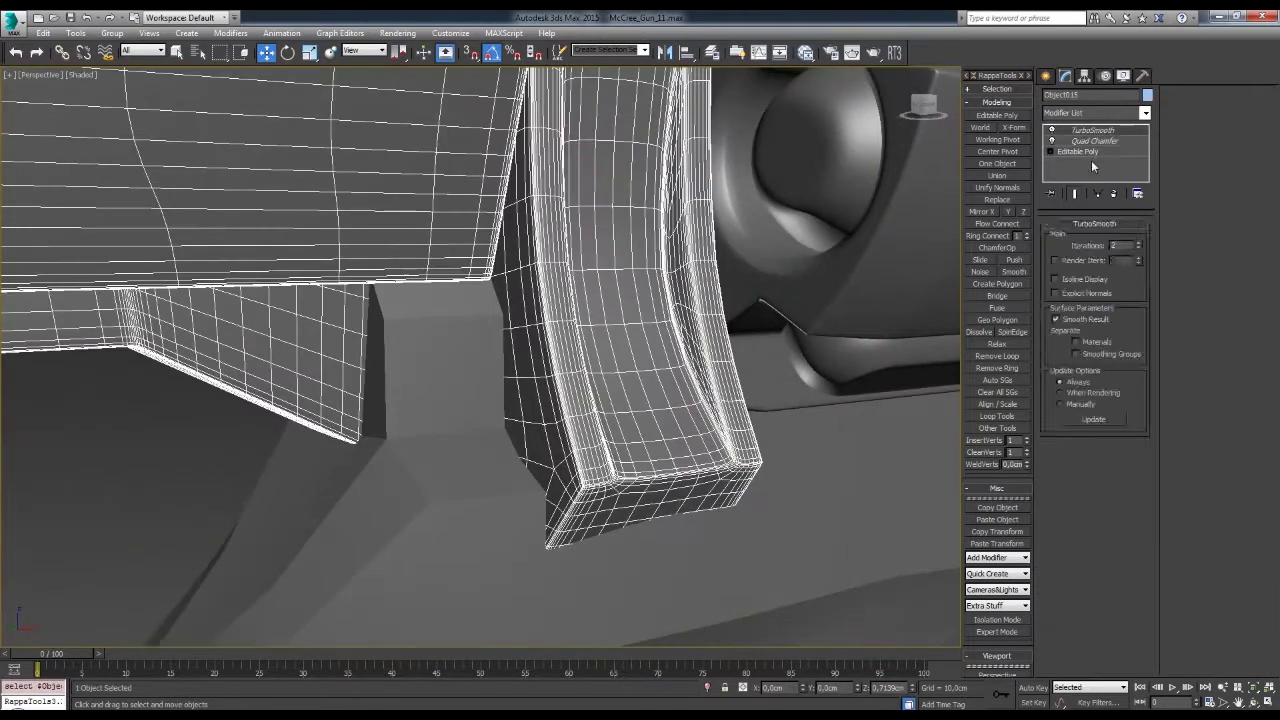
pyautogui.press('2')
# - Deselect and zoom in and out to inspect the smoothed plate's groove
pyautogui.hotkey('ctrl', 'd')
pyautogui.scroll(-3, 613, 262)
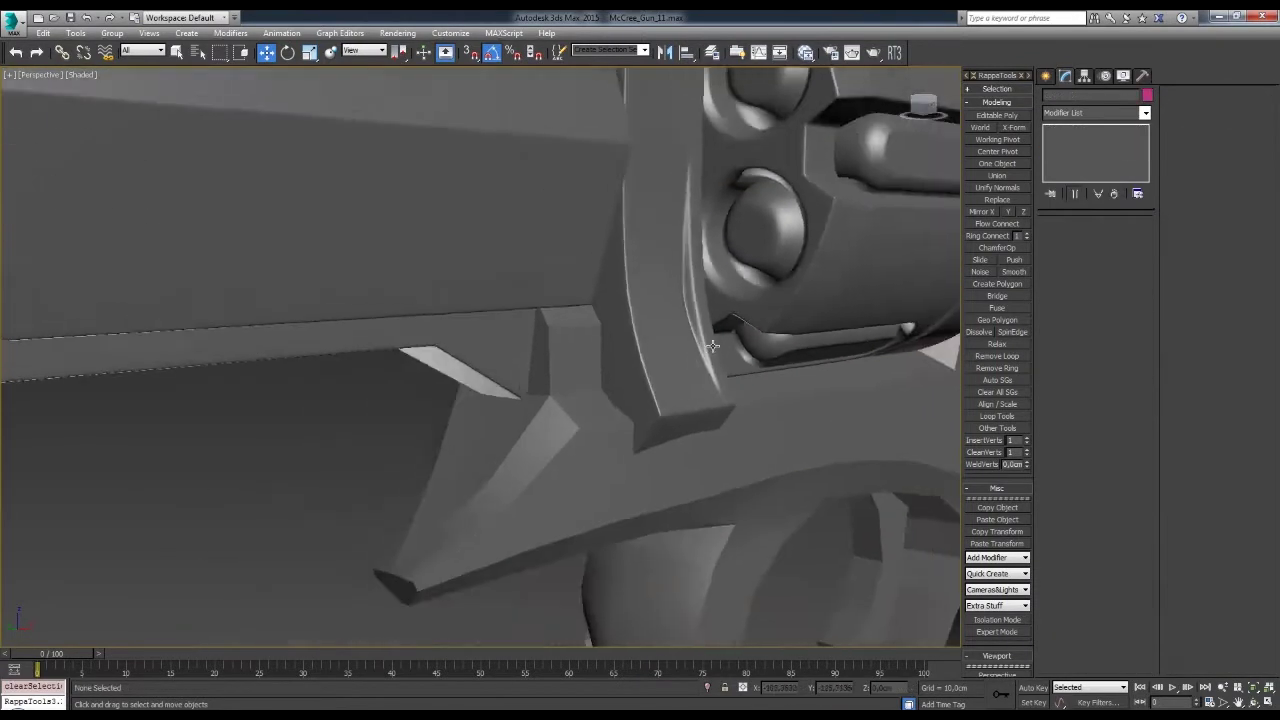
pyautogui.scroll(4, 609, 314)
pyautogui.scroll(2, 657, 344)
pyautogui.scroll(-1, 657, 344)
pyautogui.scroll(-4, 670, 340)
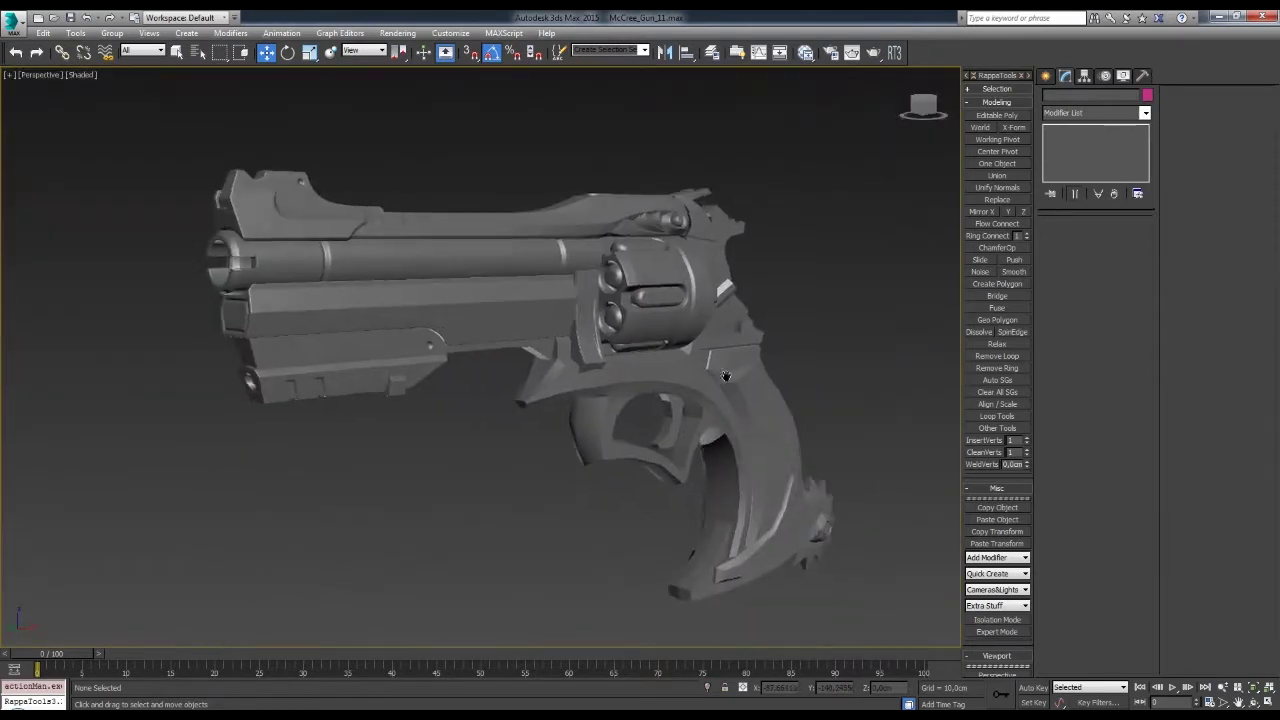
pyautogui.scroll(2, 700, 330)
pyautogui.scroll(3, 722, 319)
# - Reselect the plate in Edge mode, then deselect and display Edged Faces (F4)
pyautogui.click(722, 319)
pyautogui.press('2')
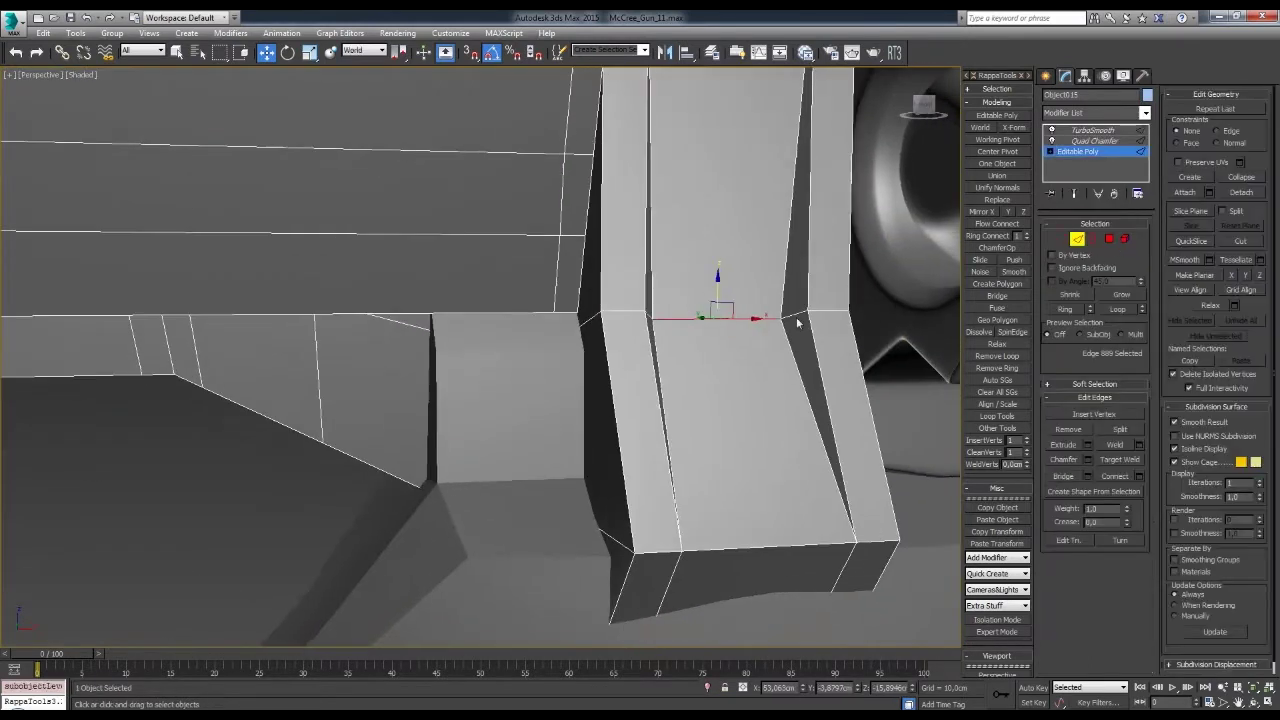
pyautogui.hotkey('ctrl', 'd')
pyautogui.scroll(-4, 681, 303)
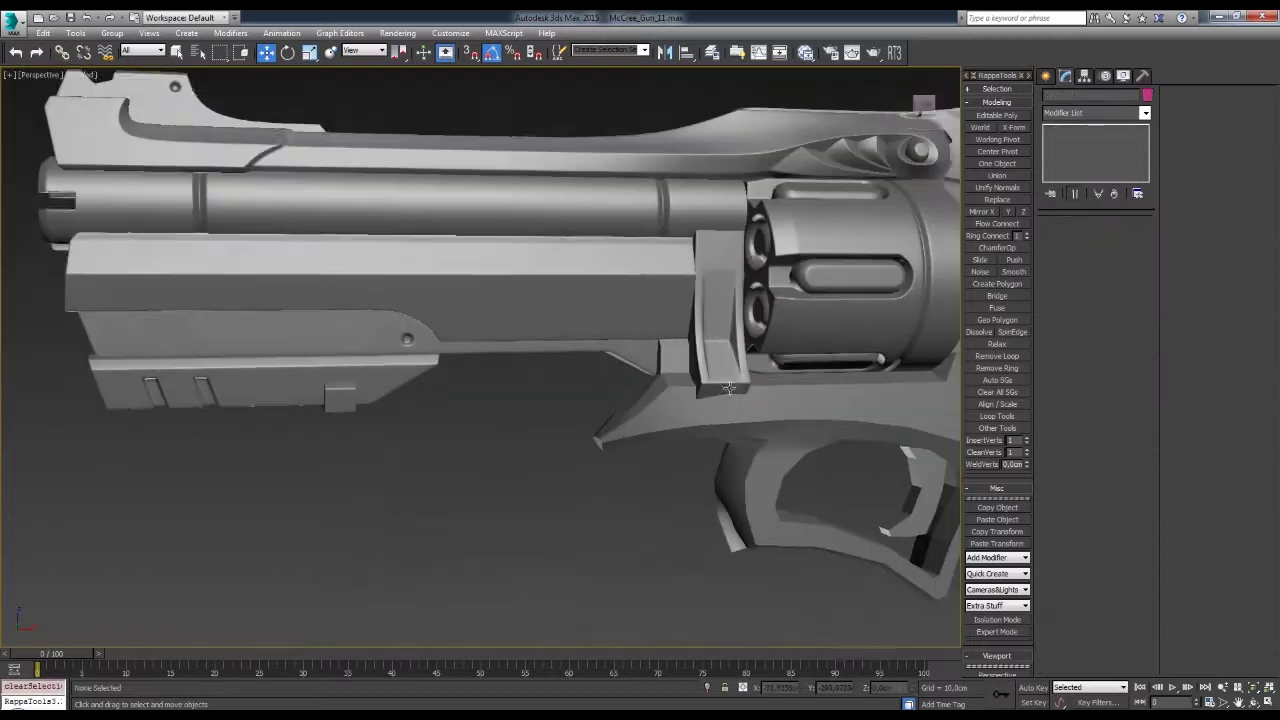
pyautogui.scroll(5, 681, 303)
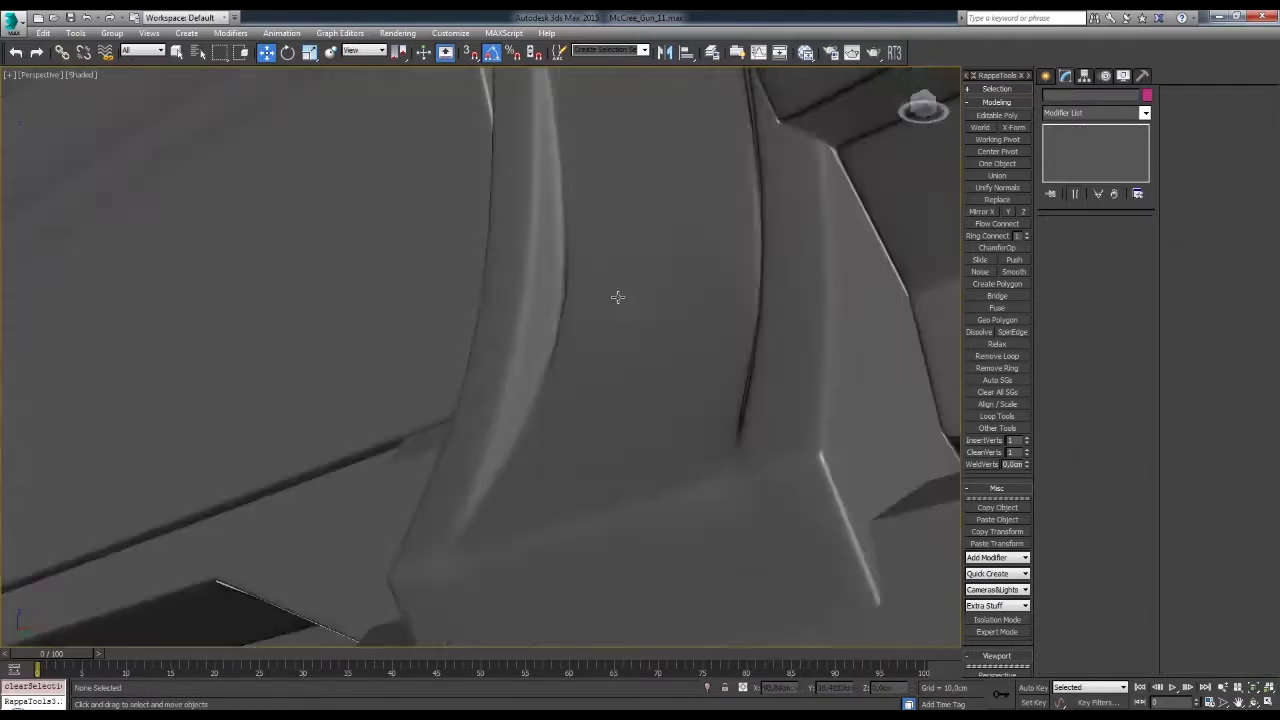
pyautogui.press('F4')
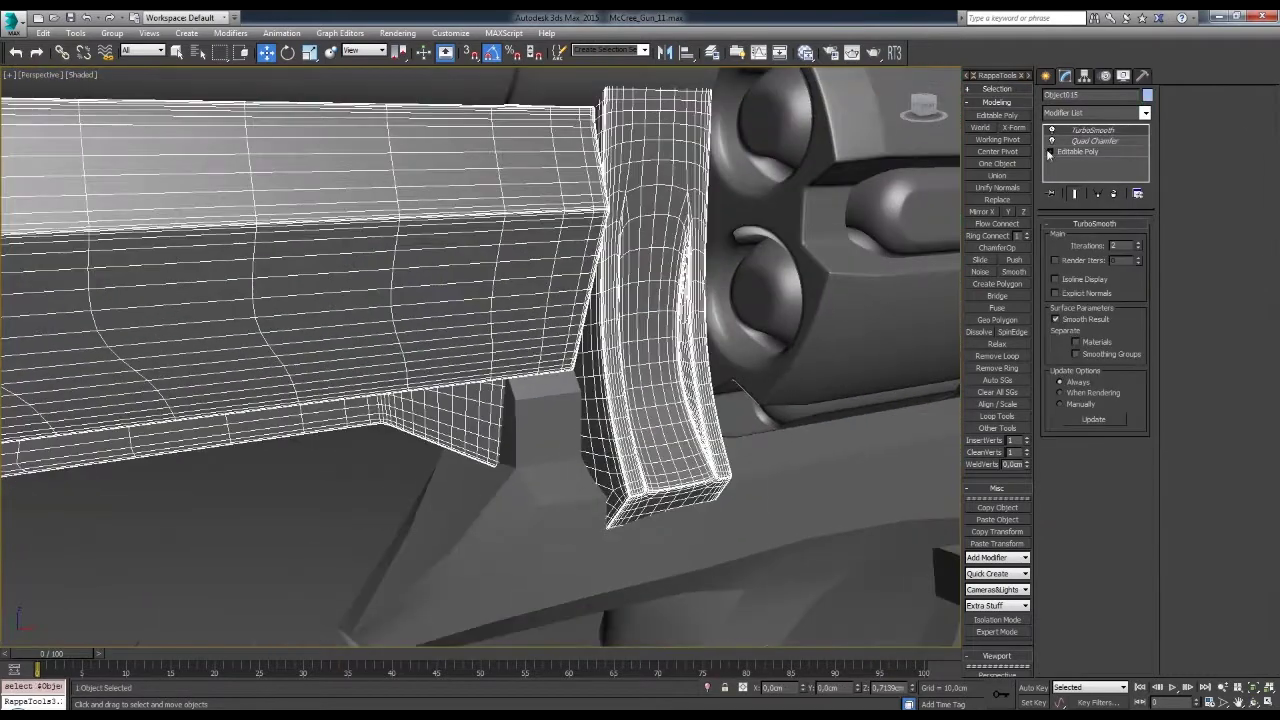
# - Finish polygon editing on the plate's base mesh and view the whole revolver
pyautogui.click(1048, 153)
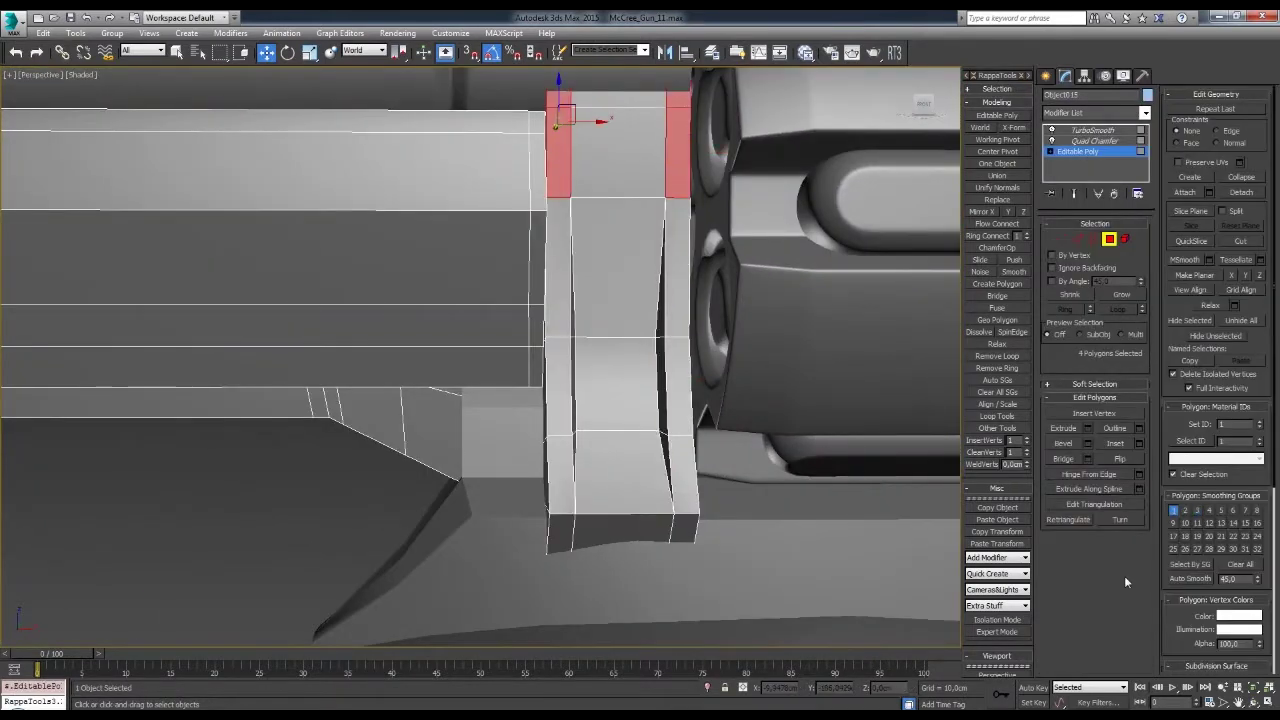
pyautogui.click(1109, 239)
pyautogui.click(271, 528)
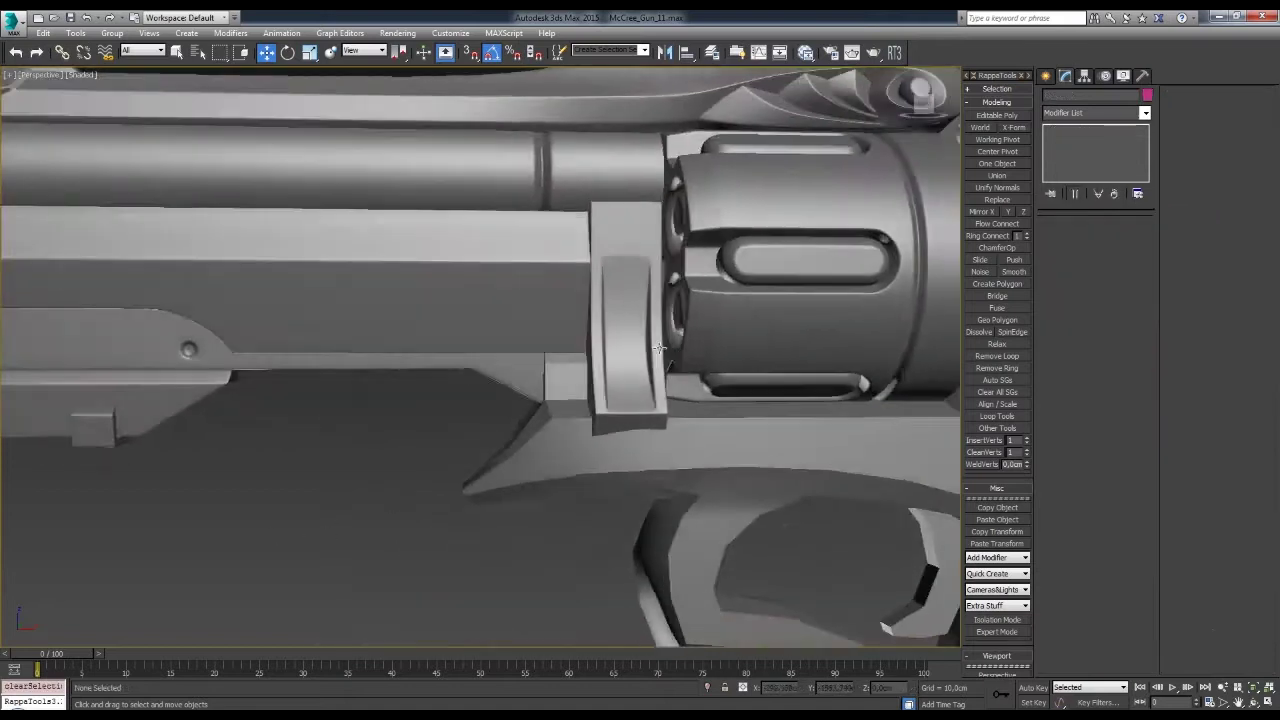
pyautogui.scroll(-5, 271, 528)
pyautogui.moveTo(271, 528)
pyautogui.keyDown('alt'); pyautogui.mouseDown(button='middle')
pyautogui.moveTo(707, 361)
pyautogui.moveTo(900, 365)
pyautogui.mouseUp(button='middle'); pyautogui.keyUp('alt')
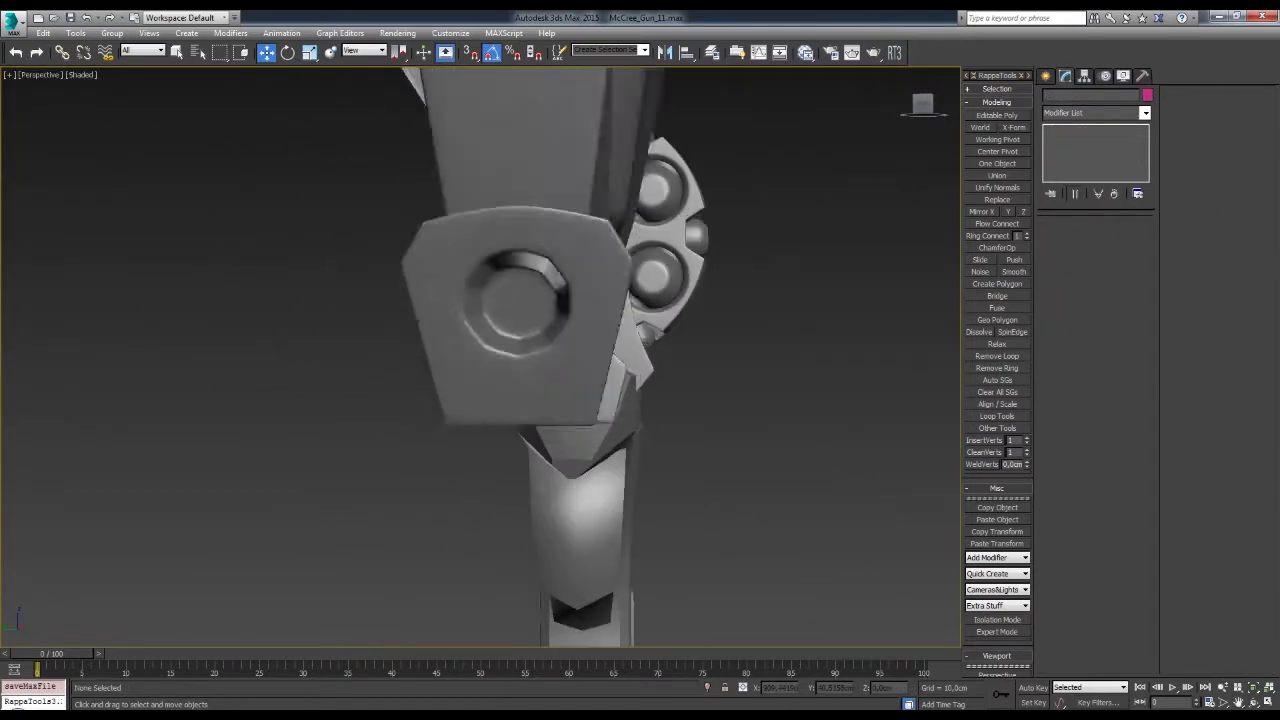
# - Open the block's base mesh with the smoothed result hidden to show the cage
pyautogui.click(800, 300)
pyautogui.keyDown('alt'); pyautogui.moveTo(800, 300); pyautogui.dragTo(637, 311, button='middle'); pyautogui.keyUp('alt')
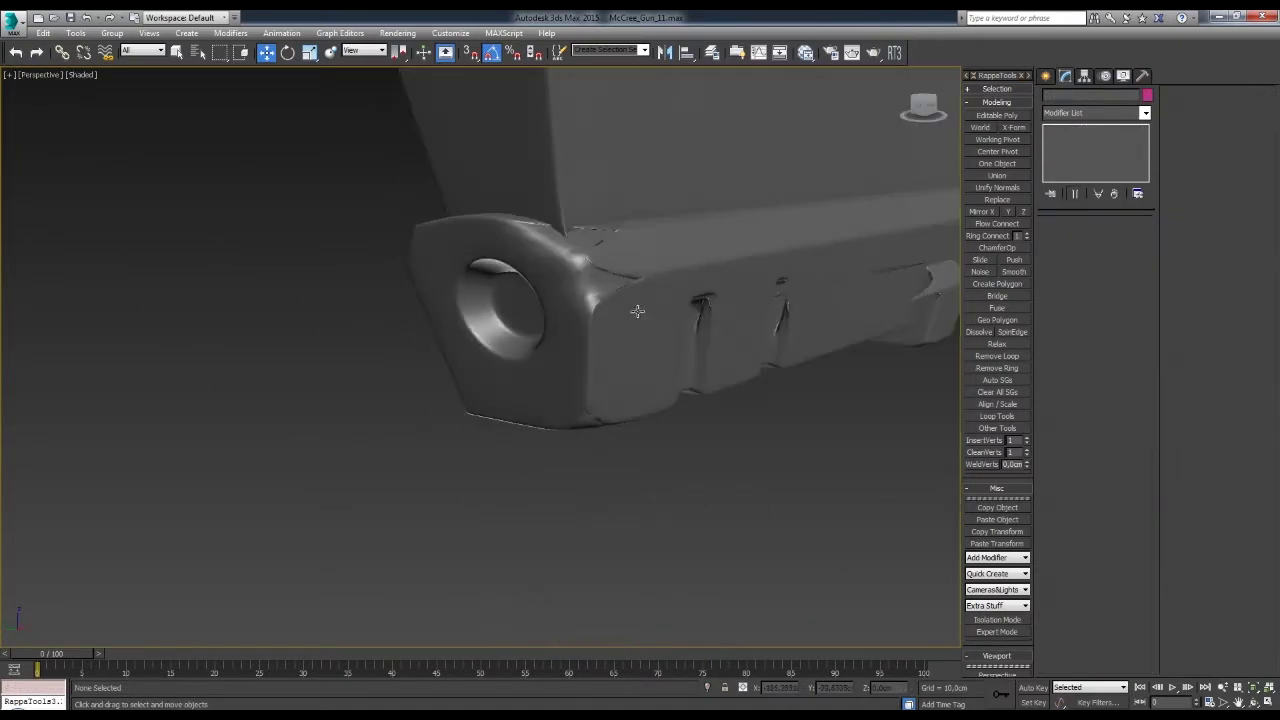
pyautogui.click(1078, 151)
pyautogui.moveTo(740, 358)
pyautogui.keyDown('alt'); pyautogui.mouseDown(button='middle')
pyautogui.moveTo(820, 330)
pyautogui.moveTo(866, 237)
pyautogui.moveTo(1073, 505)
pyautogui.mouseUp(button='middle'); pyautogui.keyUp('alt')
pyautogui.click(1074, 193)
# - Re-enable the smoothed result and select a front panel polygon on the underbarrel block
pyautogui.click(1093, 130)
pyautogui.click(691, 378)
pyautogui.keyDown('alt'); pyautogui.moveTo(691, 378); pyautogui.dragTo(717, 372, button='middle'); pyautogui.keyUp('alt')
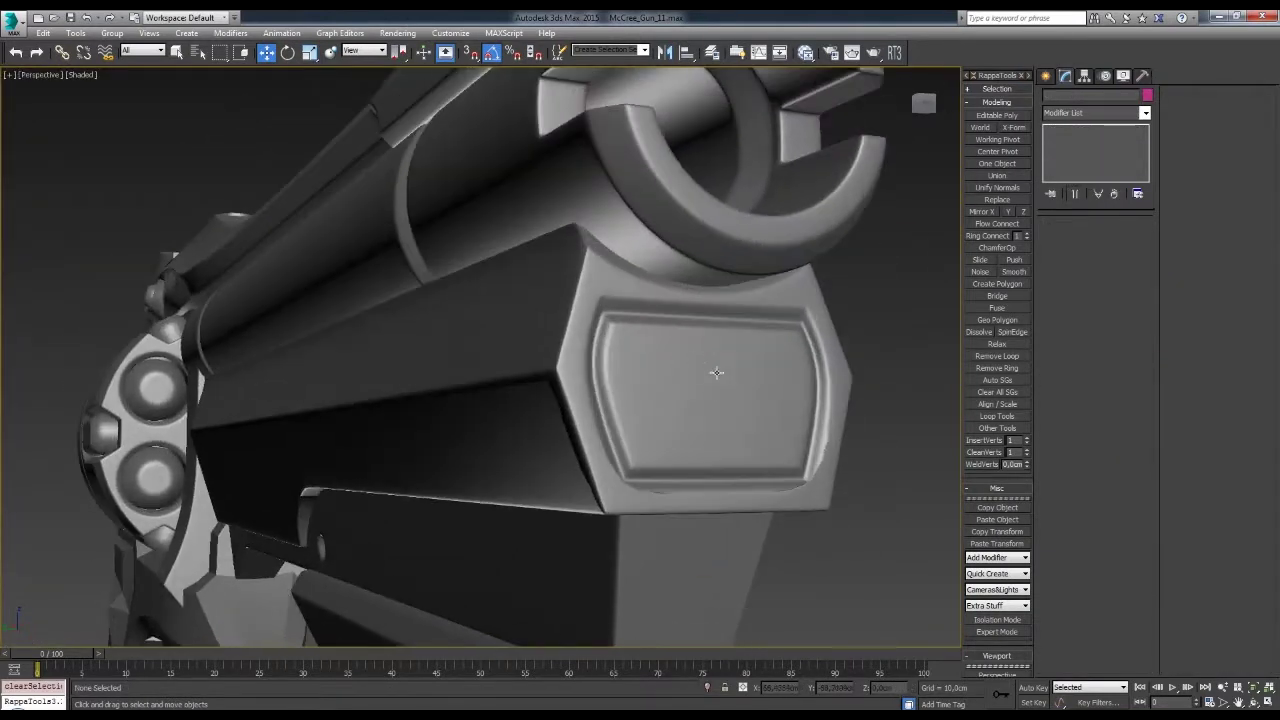
pyautogui.click(717, 372)
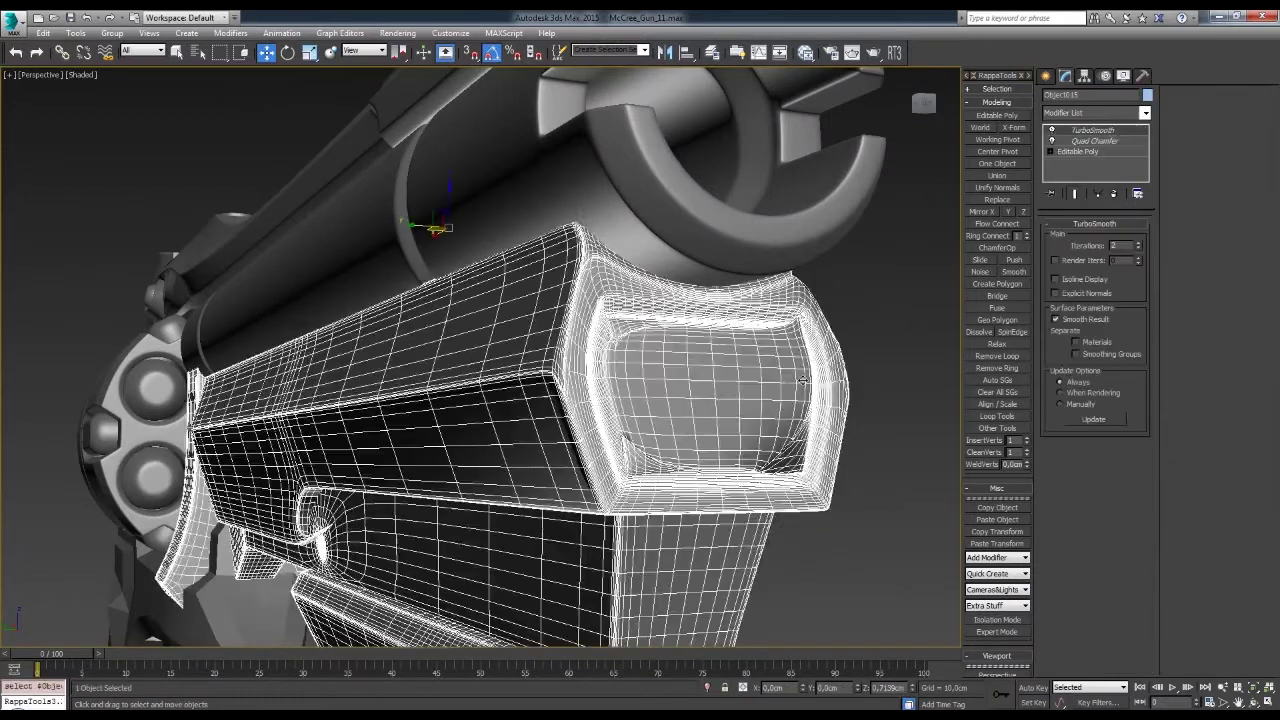
pyautogui.click(1078, 151)
pyautogui.press('4')
pyautogui.click(684, 303)
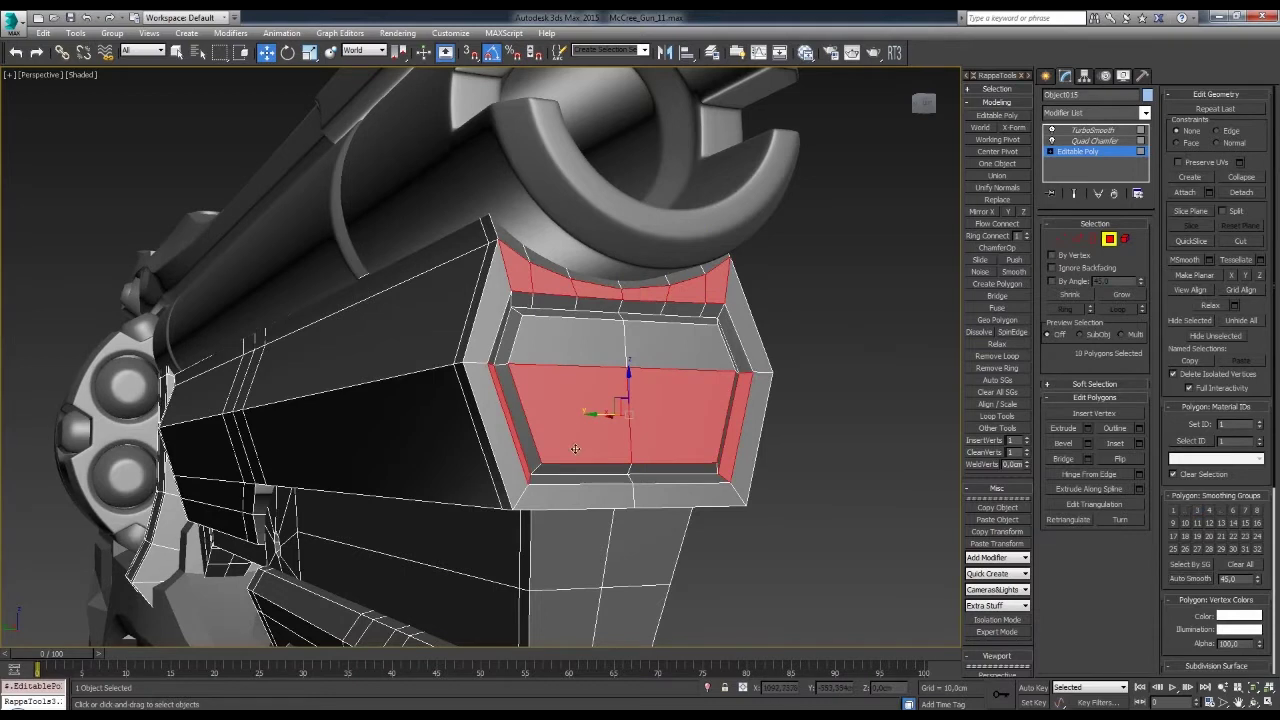
# - Select the panel's left bevel strip, then the top rib piece in the recovered scene
pyautogui.click(512, 420)
pyautogui.keyDown('alt'); pyautogui.moveTo(512, 420); pyautogui.dragTo(746, 444, button='middle'); pyautogui.keyUp('alt')
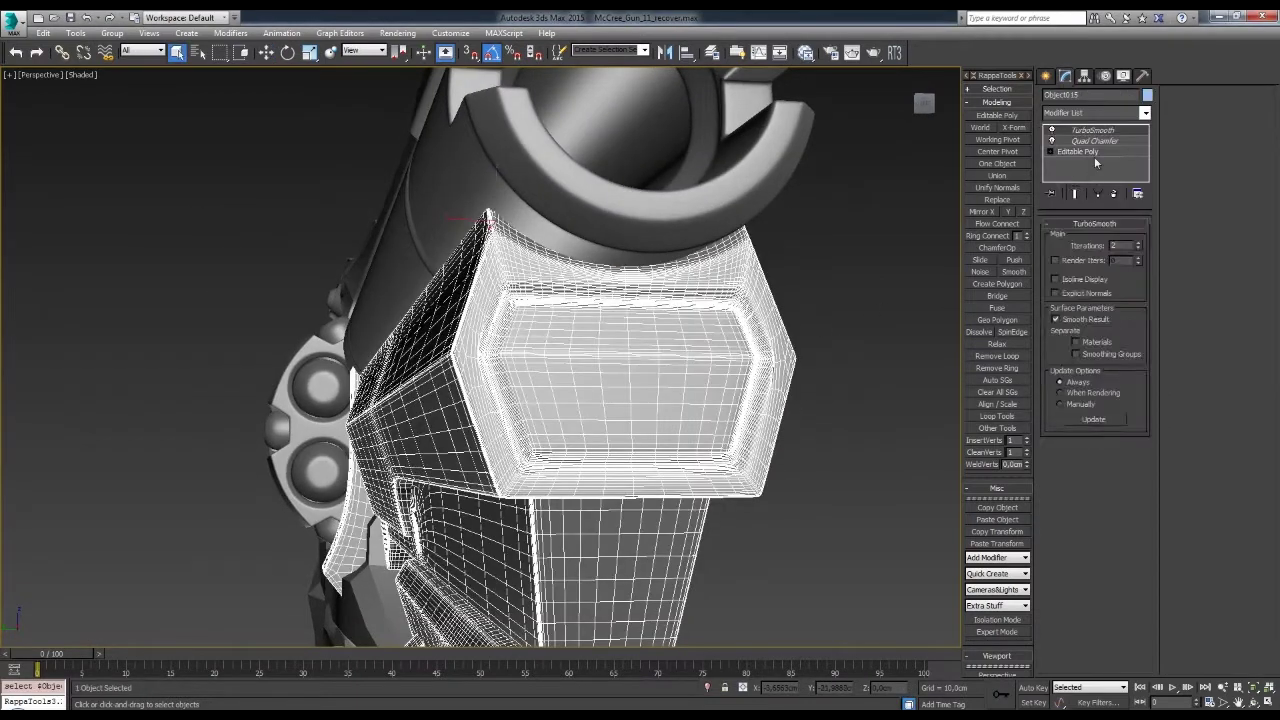
pyautogui.click(1085, 152)
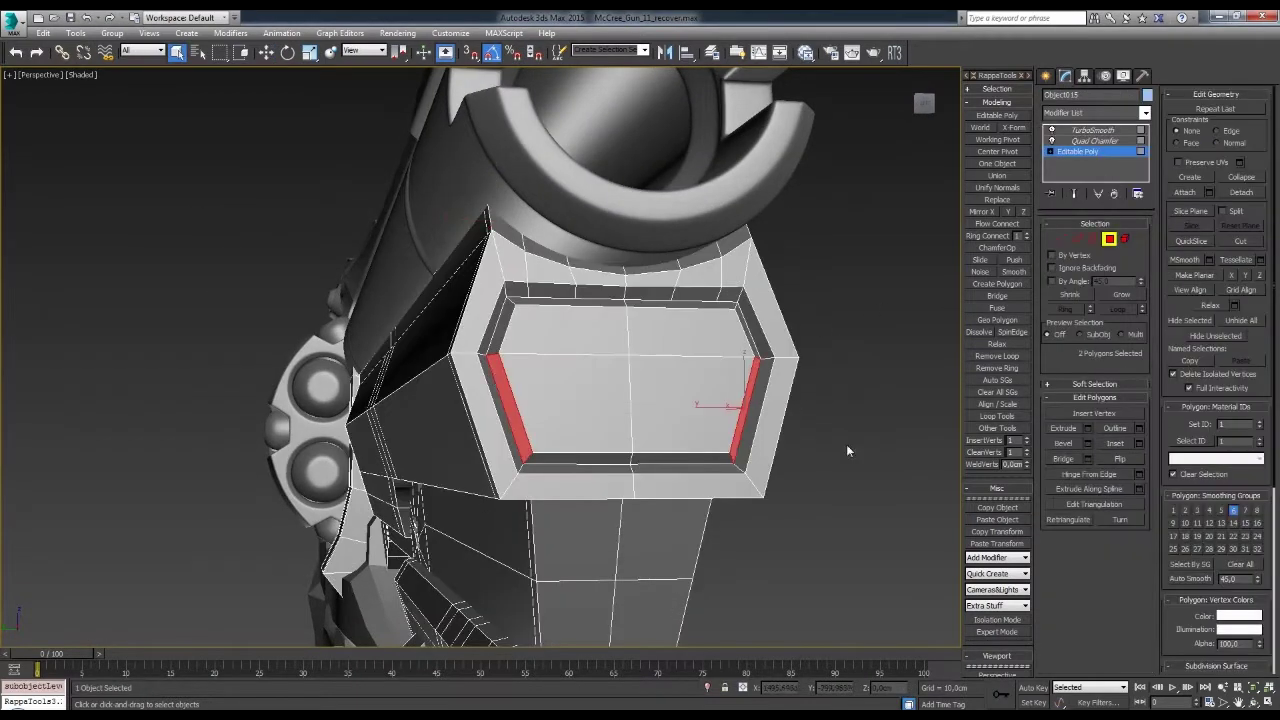
pyautogui.scroll(-5, 704, 293)
pyautogui.moveTo(704, 293)
pyautogui.keyDown('alt'); pyautogui.mouseDown(button='middle')
pyautogui.moveTo(743, 359)
pyautogui.moveTo(770, 250)
pyautogui.mouseUp(button='middle'); pyautogui.keyUp('alt')
pyautogui.scroll(5, 774, 245)
pyautogui.click(774, 245)
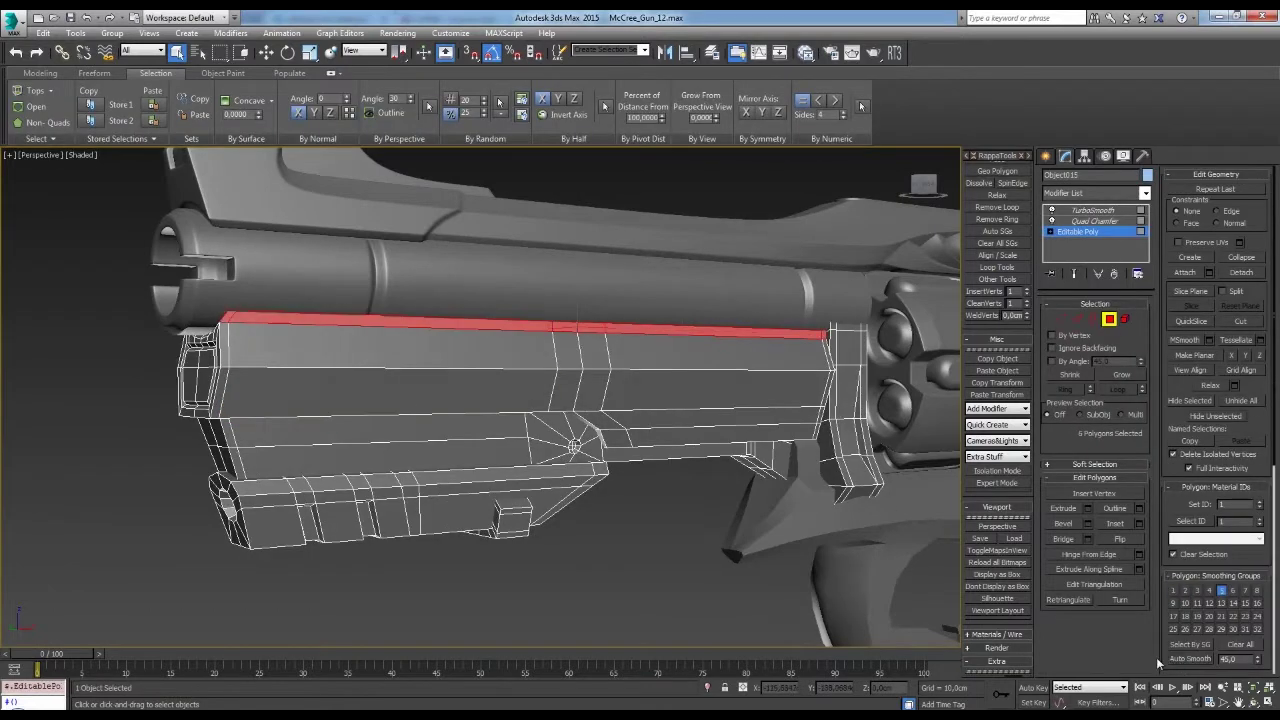
# - Select the front panel's right angled strip, then exit polygon editing on the block
pyautogui.click(1109, 318)
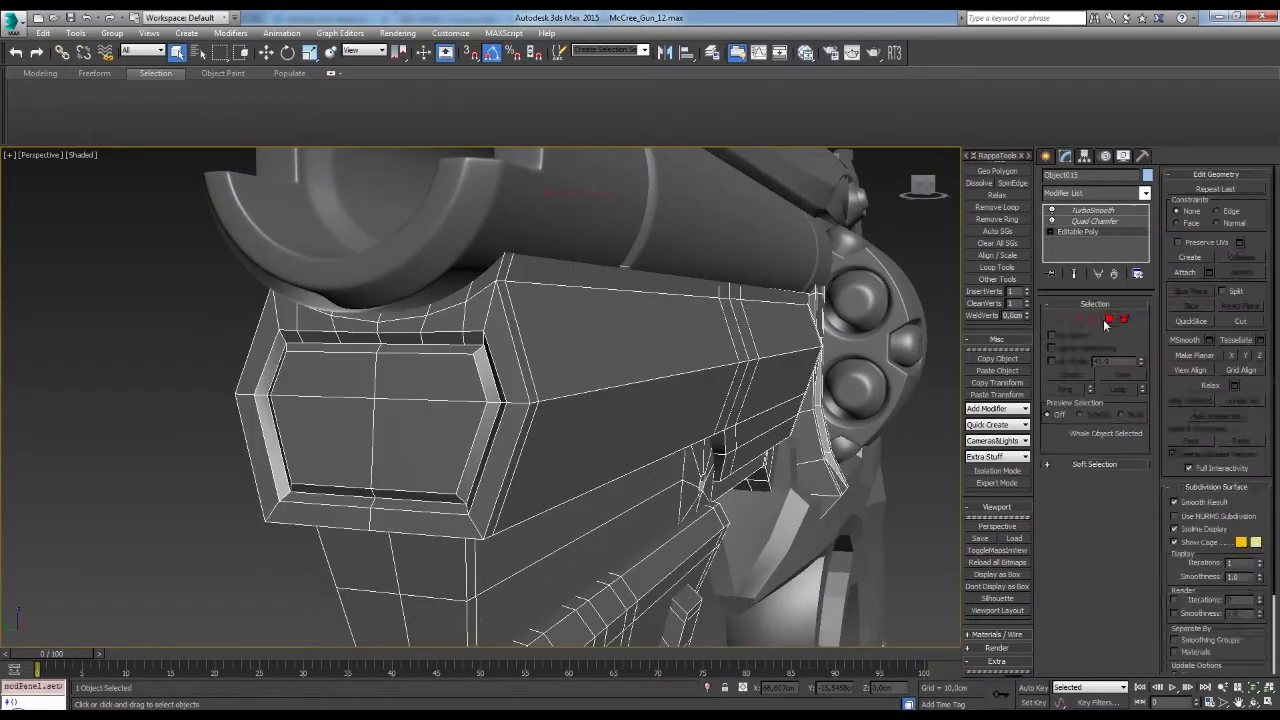
pyautogui.click(1108, 319)
pyautogui.click(492, 380)
pyautogui.keyDown('alt'); pyautogui.moveTo(492, 380); pyautogui.dragTo(484, 440, button='middle'); pyautogui.keyUp('alt')
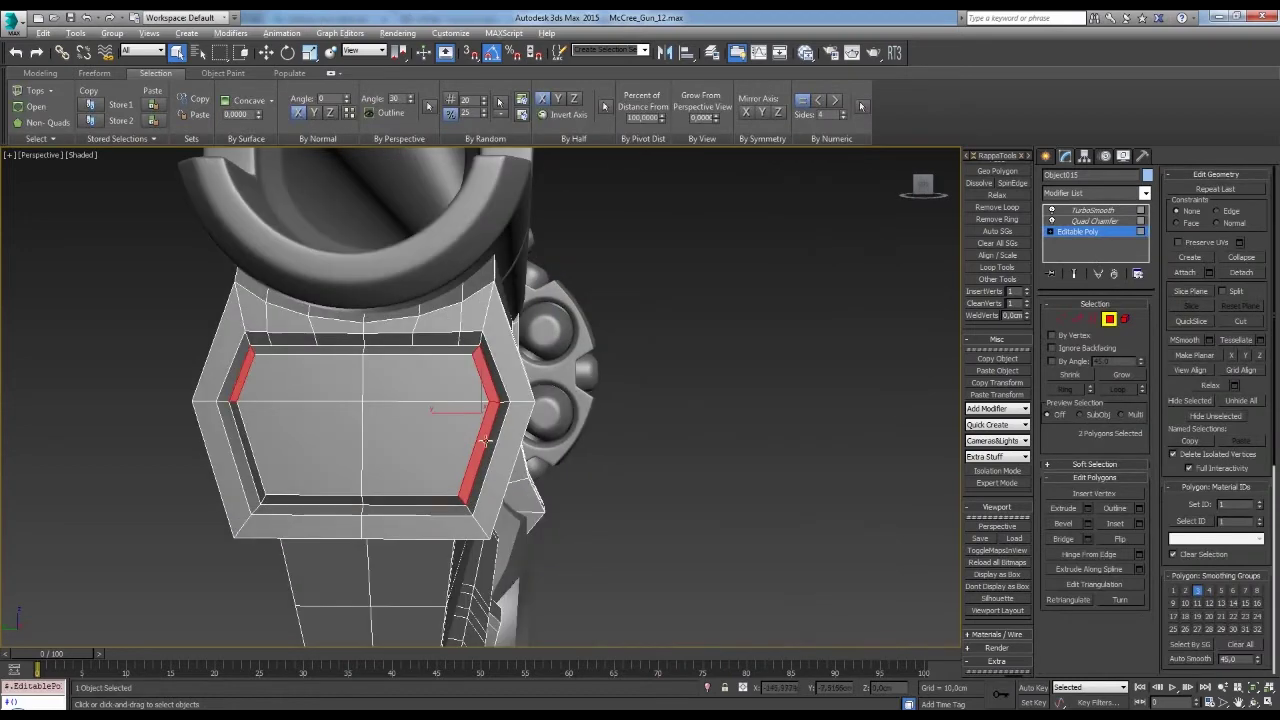
pyautogui.click(1109, 318)
pyautogui.moveTo(640, 470)
pyautogui.keyDown('alt'); pyautogui.mouseDown(button='middle')
pyautogui.moveTo(867, 516)
pyautogui.moveTo(689, 415)
pyautogui.moveTo(700, 449)
pyautogui.moveTo(595, 413)
pyautogui.mouseUp(button='middle'); pyautogui.keyUp('alt')
pyautogui.click(595, 413)
pyautogui.press('4')
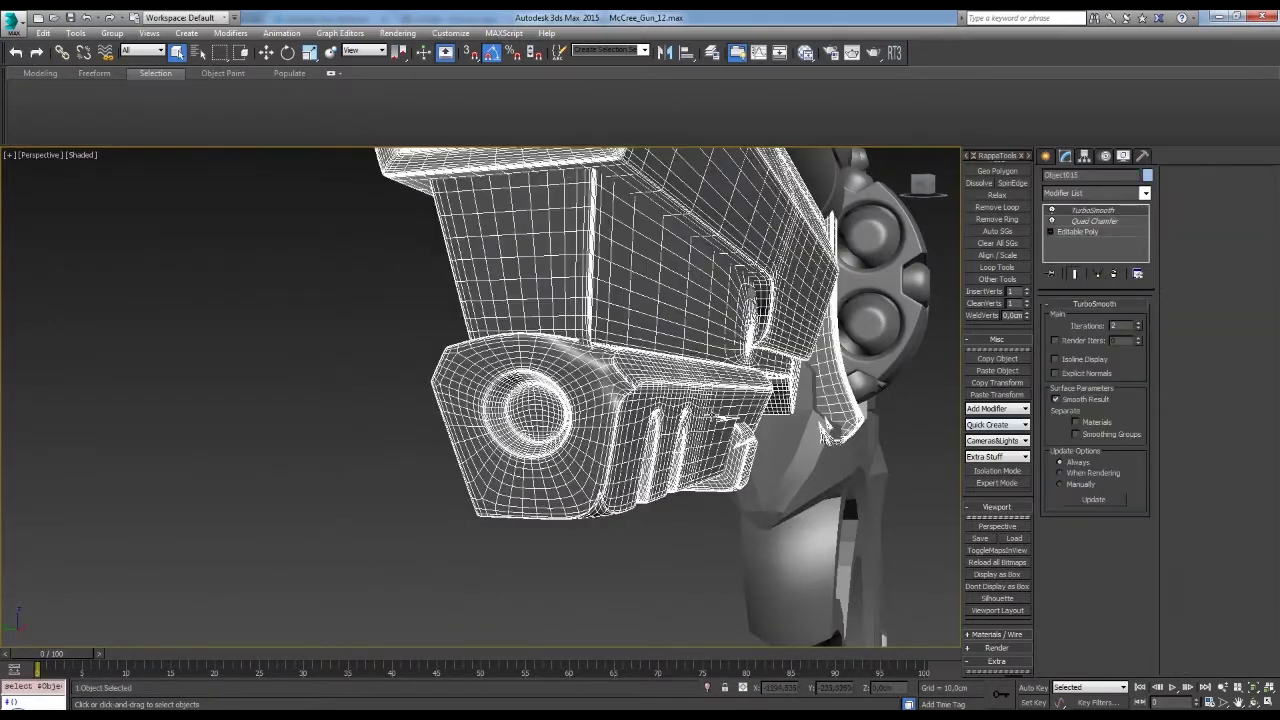
# - Clear the selection around the barrel sight and save the scene with Ctrl+S
pyautogui.moveTo(640, 400)
pyautogui.keyDown('alt'); pyautogui.mouseDown(button='middle')
pyautogui.moveTo(700, 420)
pyautogui.moveTo(620, 440)
pyautogui.mouseUp(button='middle'); pyautogui.keyUp('alt')
pyautogui.click(450, 330)
pyautogui.hotkey('ctrl', 'd')
pyautogui.moveTo(780, 395)
pyautogui.keyDown('alt'); pyautogui.mouseDown(button='middle')
pyautogui.moveTo(716, 418)
pyautogui.moveTo(792, 426)
pyautogui.mouseUp(button='middle'); pyautogui.keyUp('alt')
pyautogui.hotkey('ctrl', 'd')
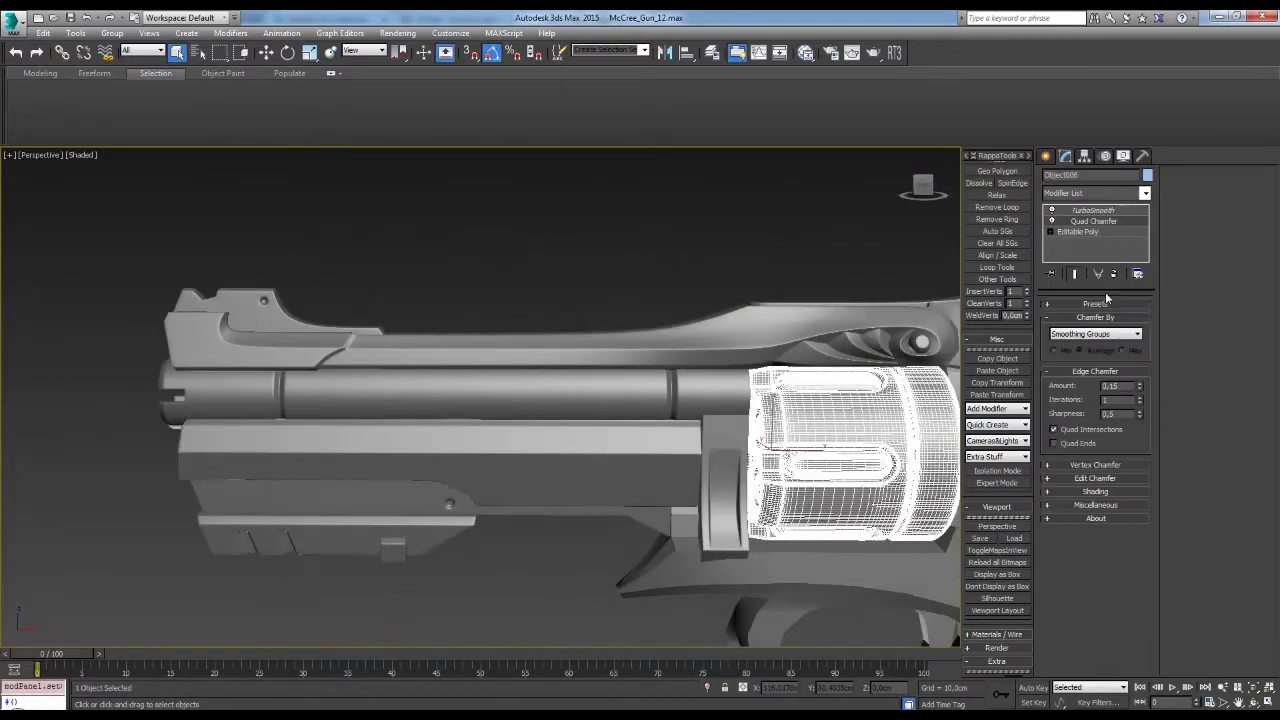
pyautogui.hotkey('ctrl', 's')
# - Detach the selected rear frame polygons behind the cylinder into a new object
pyautogui.moveTo(822, 282)
pyautogui.keyDown('alt'); pyautogui.mouseDown(button='middle')
pyautogui.moveTo(658, 469)
pyautogui.moveTo(703, 423)
pyautogui.moveTo(680, 440)
pyautogui.moveTo(724, 433)
pyautogui.mouseUp(button='middle'); pyautogui.keyUp('alt')
pyautogui.click(1099, 221)
pyautogui.click(1241, 272)
pyautogui.press('Return')
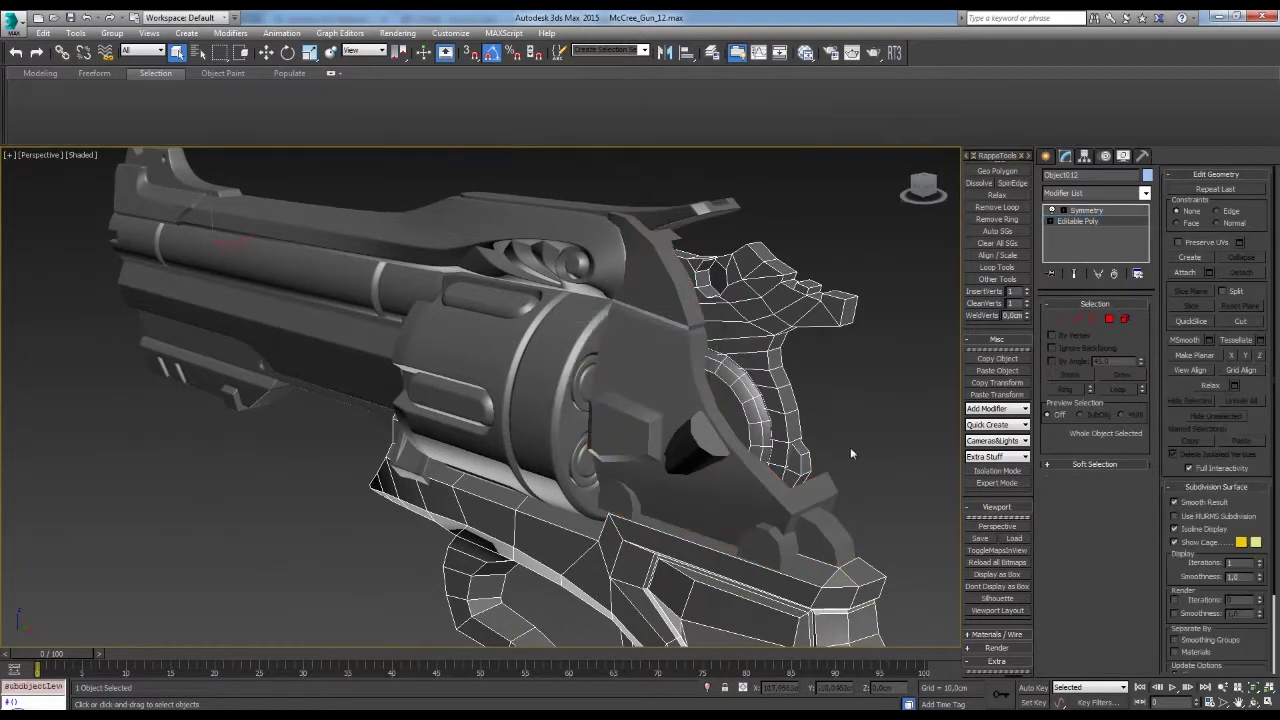
pyautogui.keyDown('alt'); pyautogui.moveTo(850, 447); pyautogui.dragTo(431, 410, button='middle'); pyautogui.keyUp('alt')
pyautogui.keyDown('alt'); pyautogui.moveTo(760, 330); pyautogui.dragTo(707, 298, button='middle'); pyautogui.keyUp('alt')
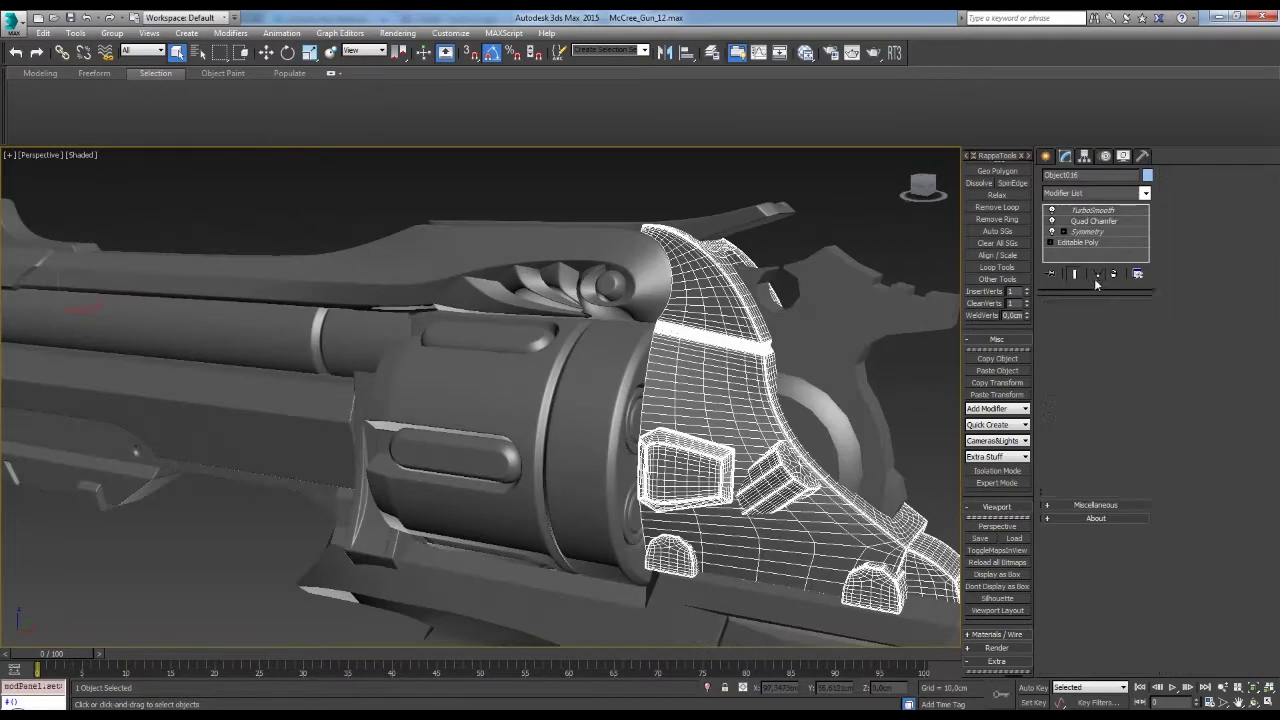
# - Pick two edges on the fin's base mesh and view it in wireframe (F3)
pyautogui.scroll(5, 600, 400)
pyautogui.click(1077, 242)
pyautogui.press('2')
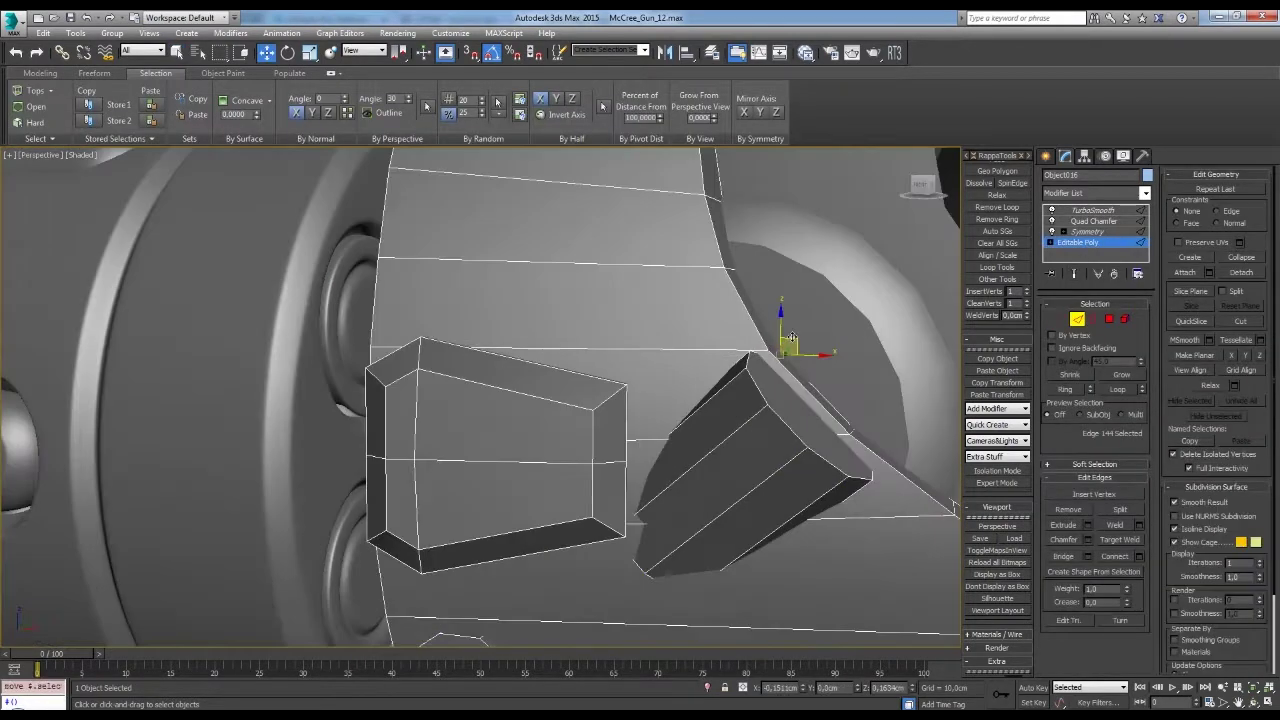
pyautogui.click(780, 378)
pyautogui.moveTo(780, 378)
pyautogui.keyDown('alt'); pyautogui.mouseDown(button='middle')
pyautogui.moveTo(770, 393)
pyautogui.moveTo(757, 365)
pyautogui.moveTo(800, 393)
pyautogui.moveTo(766, 373)
pyautogui.moveTo(886, 390)
pyautogui.mouseUp(button='middle'); pyautogui.keyUp('alt')
pyautogui.press('F3')
pyautogui.press('F3')
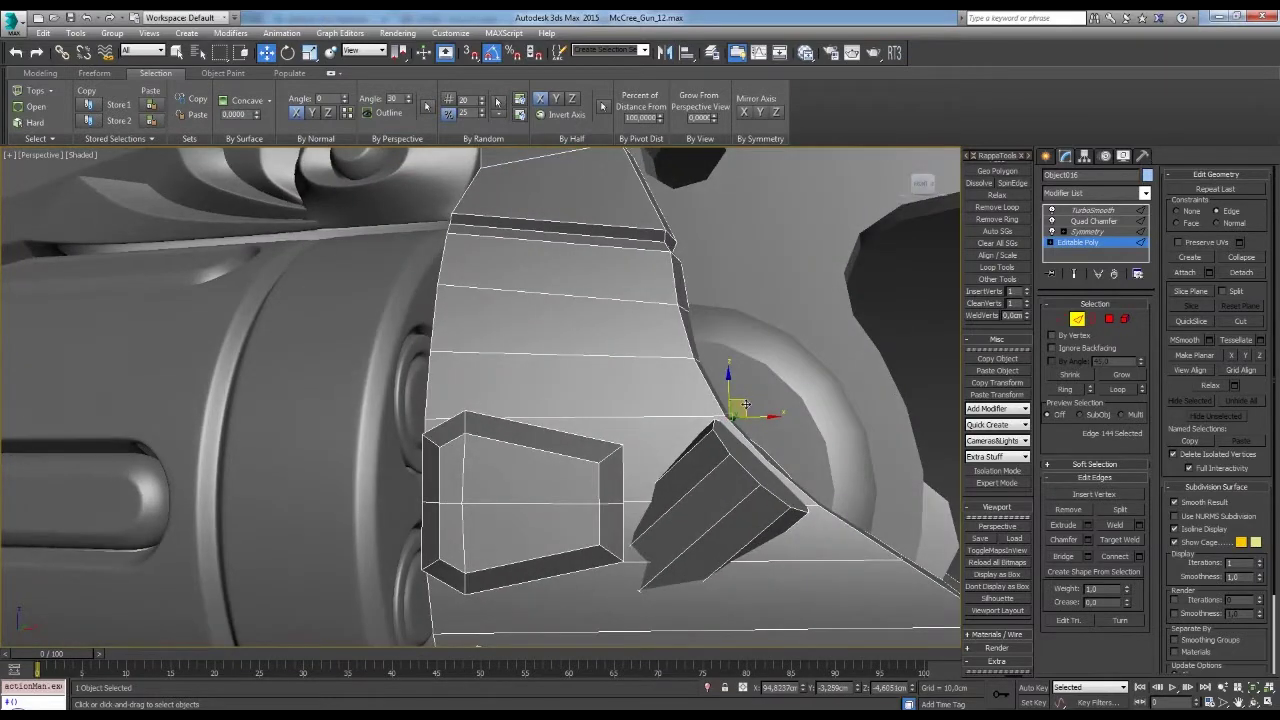
pyautogui.keyDown('alt'); pyautogui.moveTo(745, 405); pyautogui.dragTo(742, 440, button='middle'); pyautogui.keyUp('alt')
# - Inspect the fin's vertices, polygons and edges, then select a fin polygon
pyautogui.press('1')
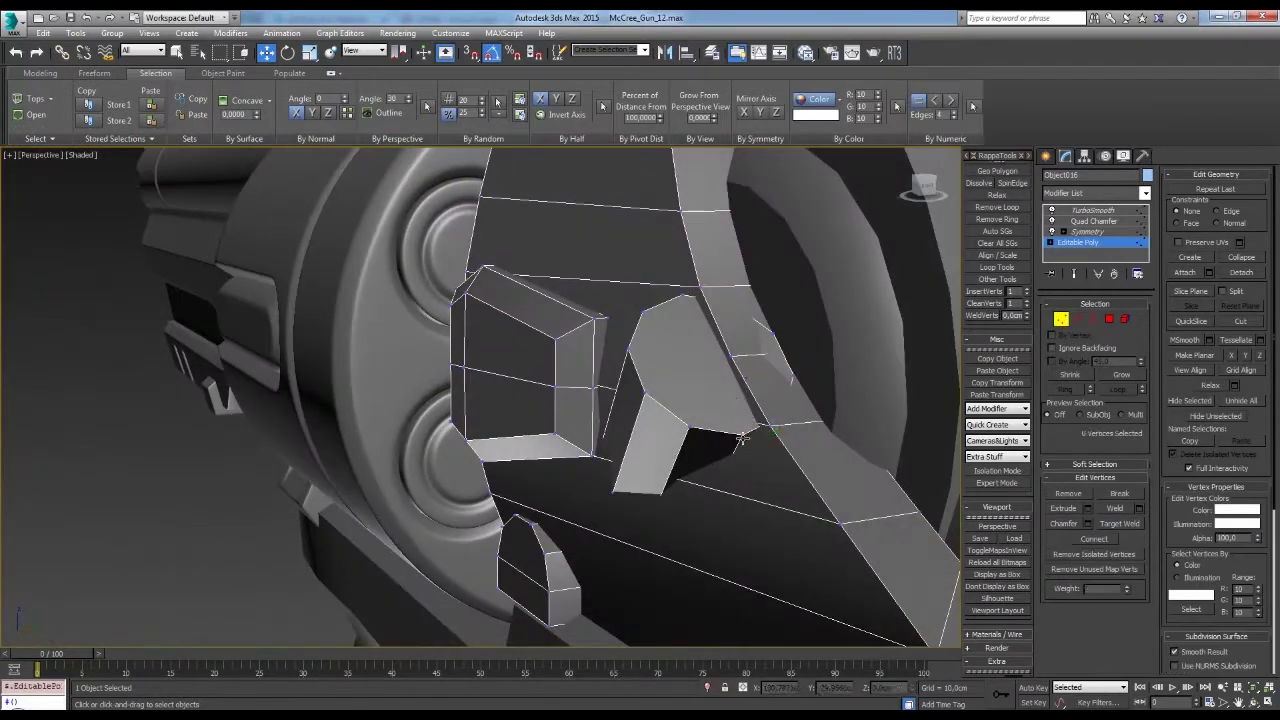
pyautogui.moveTo(731, 385)
pyautogui.keyDown('alt'); pyautogui.mouseDown(button='middle')
pyautogui.moveTo(750, 358)
pyautogui.moveTo(790, 345)
pyautogui.mouseUp(button='middle'); pyautogui.keyUp('alt')
pyautogui.press('4')
pyautogui.moveTo(760, 455)
pyautogui.keyDown('alt'); pyautogui.mouseDown(button='middle')
pyautogui.moveTo(728, 514)
pyautogui.moveTo(743, 463)
pyautogui.moveTo(730, 450)
pyautogui.mouseUp(button='middle'); pyautogui.keyUp('alt')
pyautogui.moveTo(686, 386)
pyautogui.keyDown('alt'); pyautogui.mouseDown(button='middle')
pyautogui.moveTo(700, 357)
pyautogui.moveTo(677, 334)
pyautogui.moveTo(693, 350)
pyautogui.moveTo(680, 310)
pyautogui.moveTo(760, 327)
pyautogui.moveTo(619, 375)
pyautogui.mouseUp(button='middle'); pyautogui.keyUp('alt')
pyautogui.press('2')
pyautogui.press('4')
pyautogui.click(680, 310)
pyautogui.scroll(3, 693, 316)
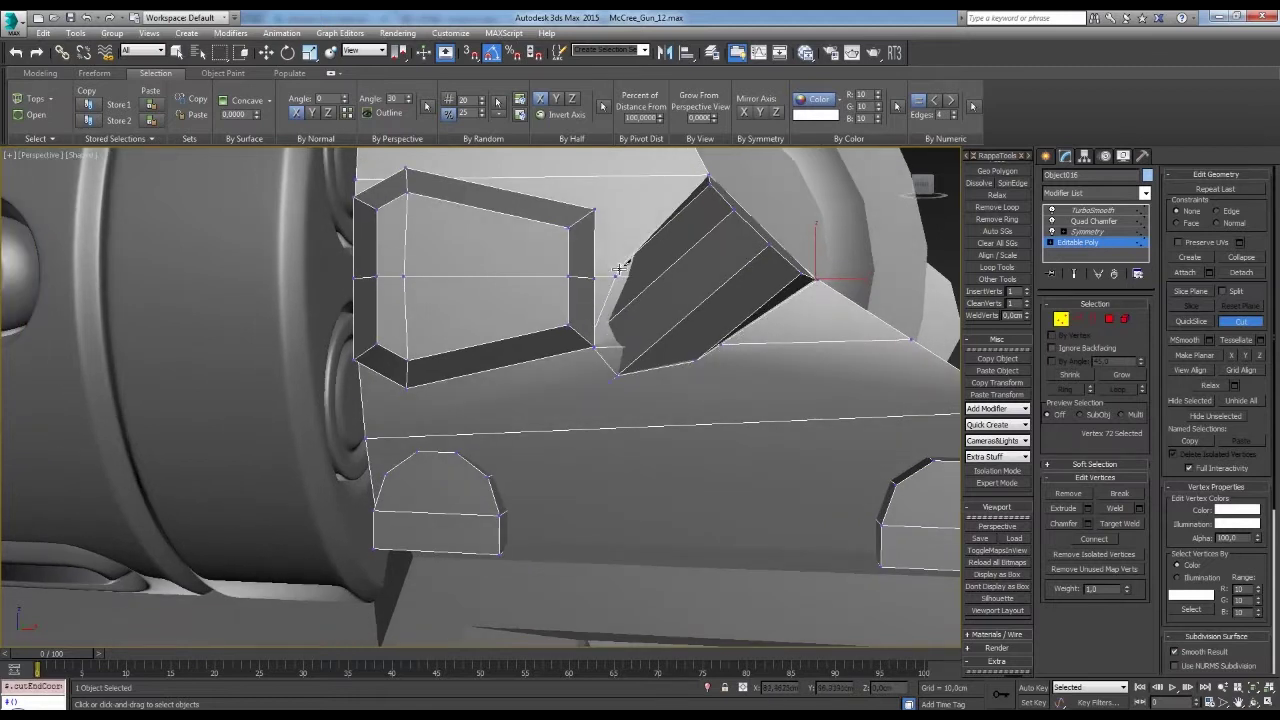
pyautogui.keyDown('alt'); pyautogui.moveTo(675, 212); pyautogui.dragTo(700, 240, button='middle'); pyautogui.keyUp('alt')
# - Select the edge at the wedge cutout's base
pyautogui.press('w')
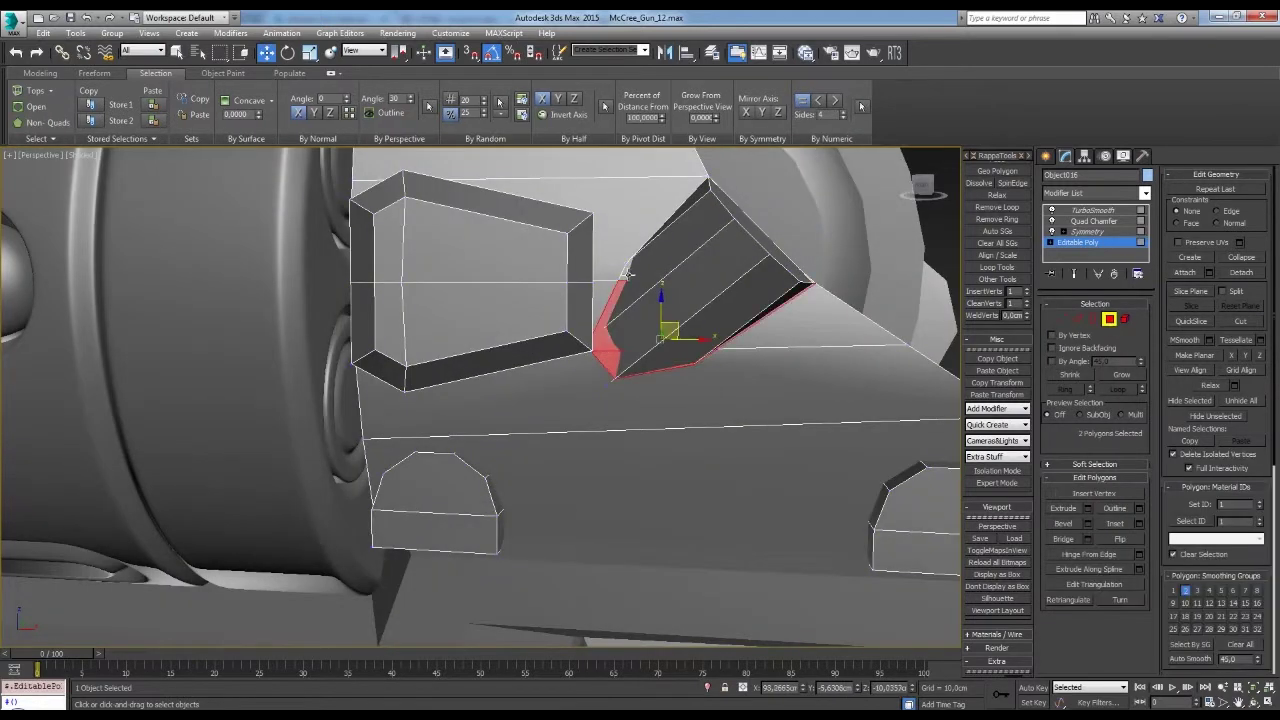
pyautogui.keyDown('alt'); pyautogui.moveTo(628, 272); pyautogui.dragTo(928, 323, button='middle'); pyautogui.keyUp('alt')
pyautogui.press('5')
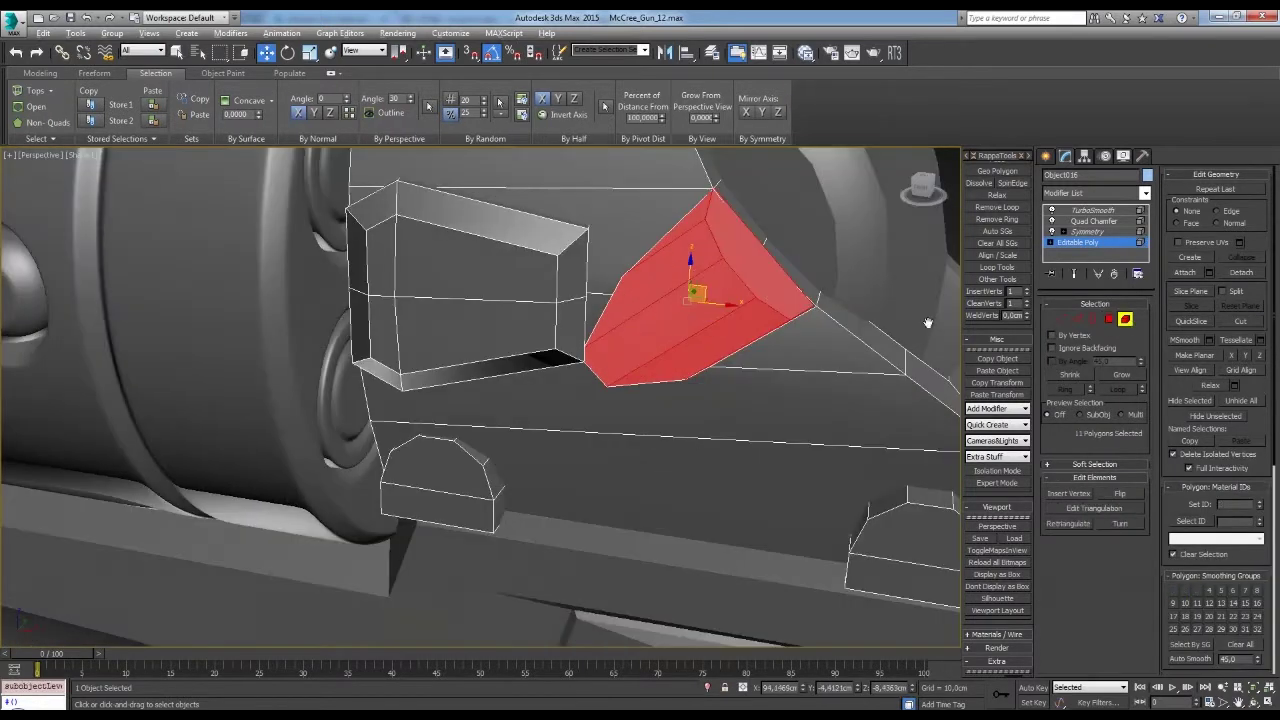
pyautogui.press('2')
pyautogui.keyDown('alt'); pyautogui.moveTo(760, 349); pyautogui.dragTo(603, 376, button='middle'); pyautogui.keyUp('alt')
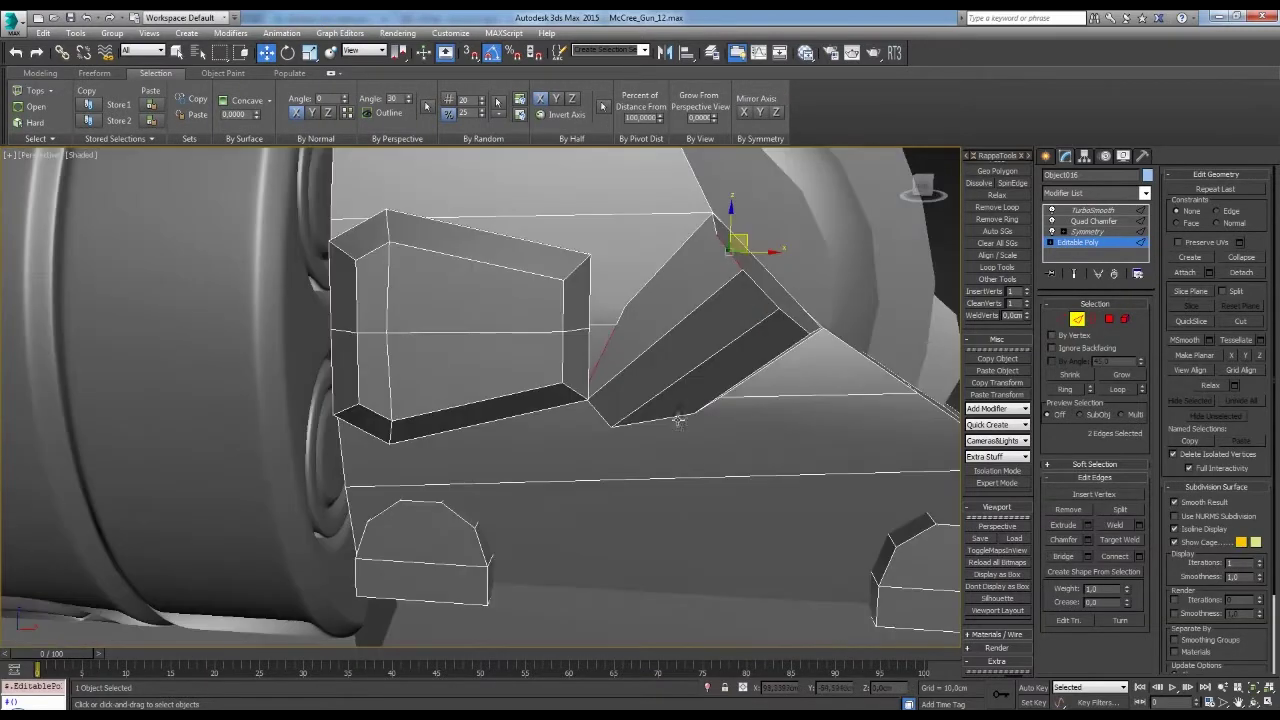
pyautogui.click(603, 376)
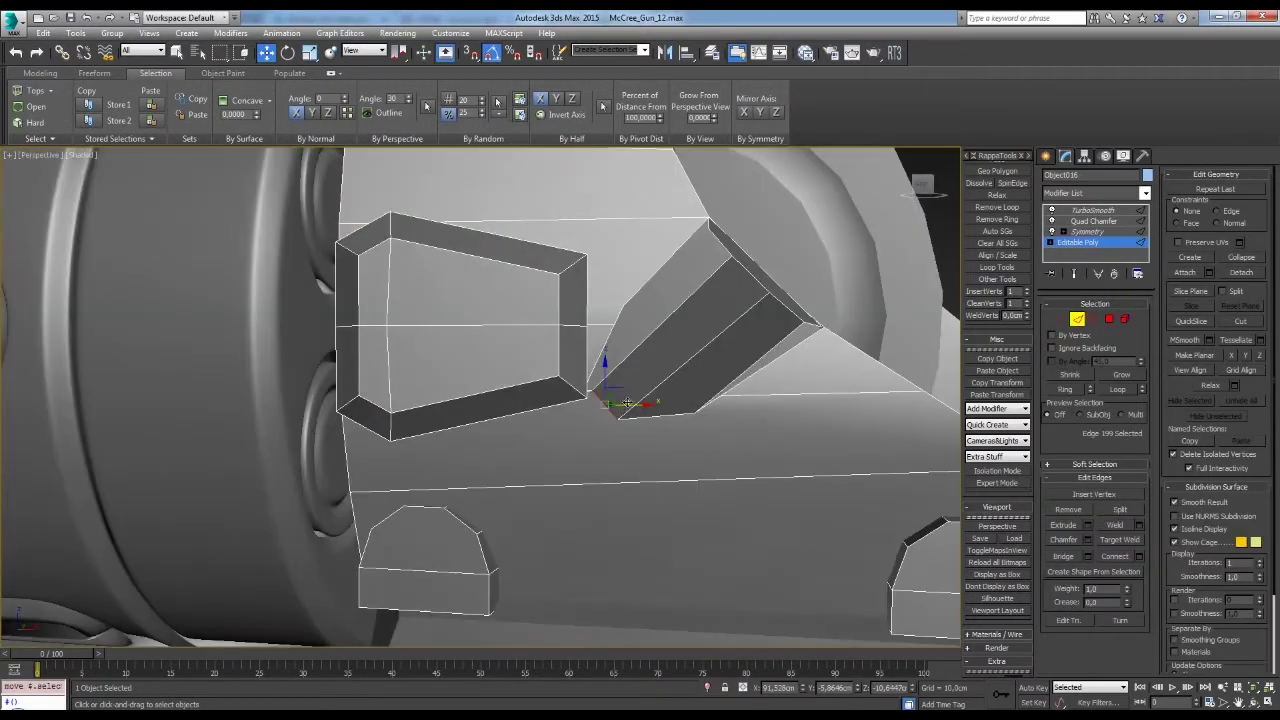
pyautogui.press('5')
pyautogui.press('1')
pyautogui.moveTo(865, 257)
pyautogui.keyDown('alt'); pyautogui.mouseDown(button='middle')
pyautogui.moveTo(627, 331)
pyautogui.moveTo(532, 383)
pyautogui.moveTo(637, 335)
pyautogui.moveTo(589, 428)
pyautogui.moveTo(600, 400)
pyautogui.moveTo(529, 403)
pyautogui.moveTo(629, 349)
pyautogui.moveTo(678, 367)
pyautogui.moveTo(698, 349)
pyautogui.mouseUp(button='middle'); pyautogui.keyUp('alt')
# - Weld the stray vertices at the wedge corner together
pyautogui.press('2')
pyautogui.press('1')
pyautogui.press('w')
pyautogui.press('2')
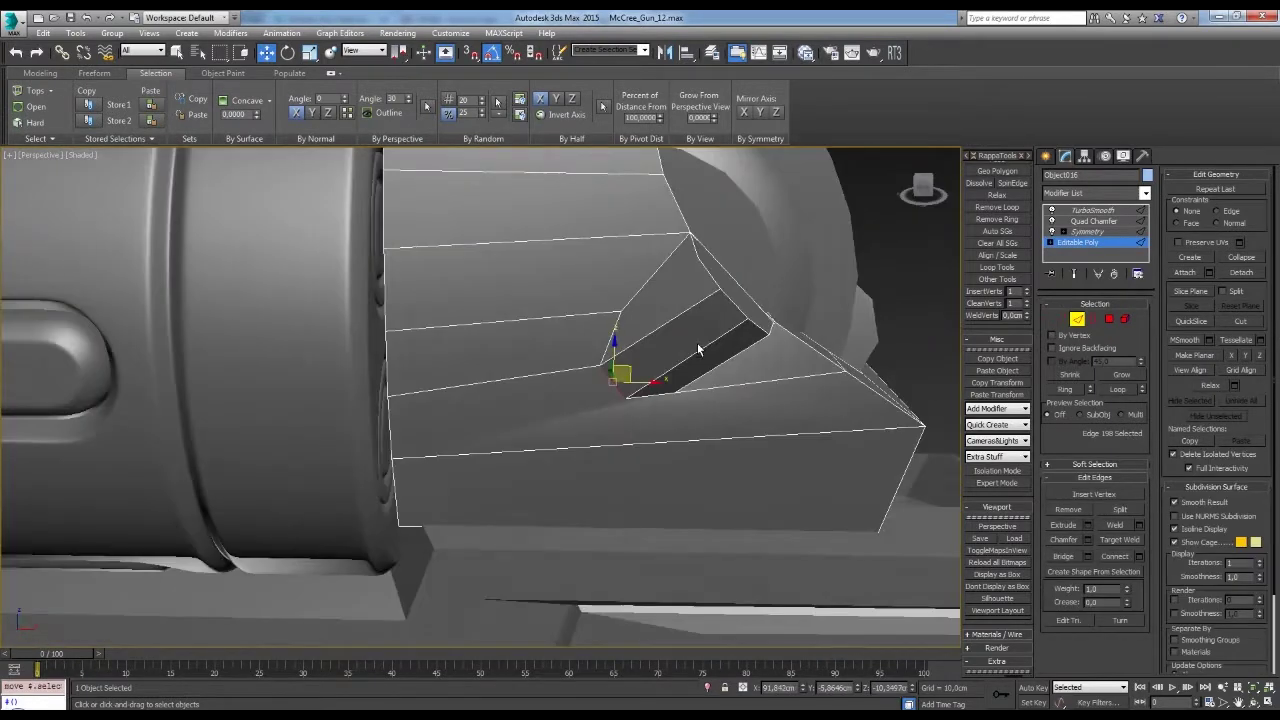
pyautogui.moveTo(698, 272)
pyautogui.keyDown('alt'); pyautogui.mouseDown(button='middle')
pyautogui.moveTo(753, 295)
pyautogui.moveTo(748, 338)
pyautogui.mouseUp(button='middle'); pyautogui.keyUp('alt')
pyautogui.press('2')
pyautogui.click(745, 273)
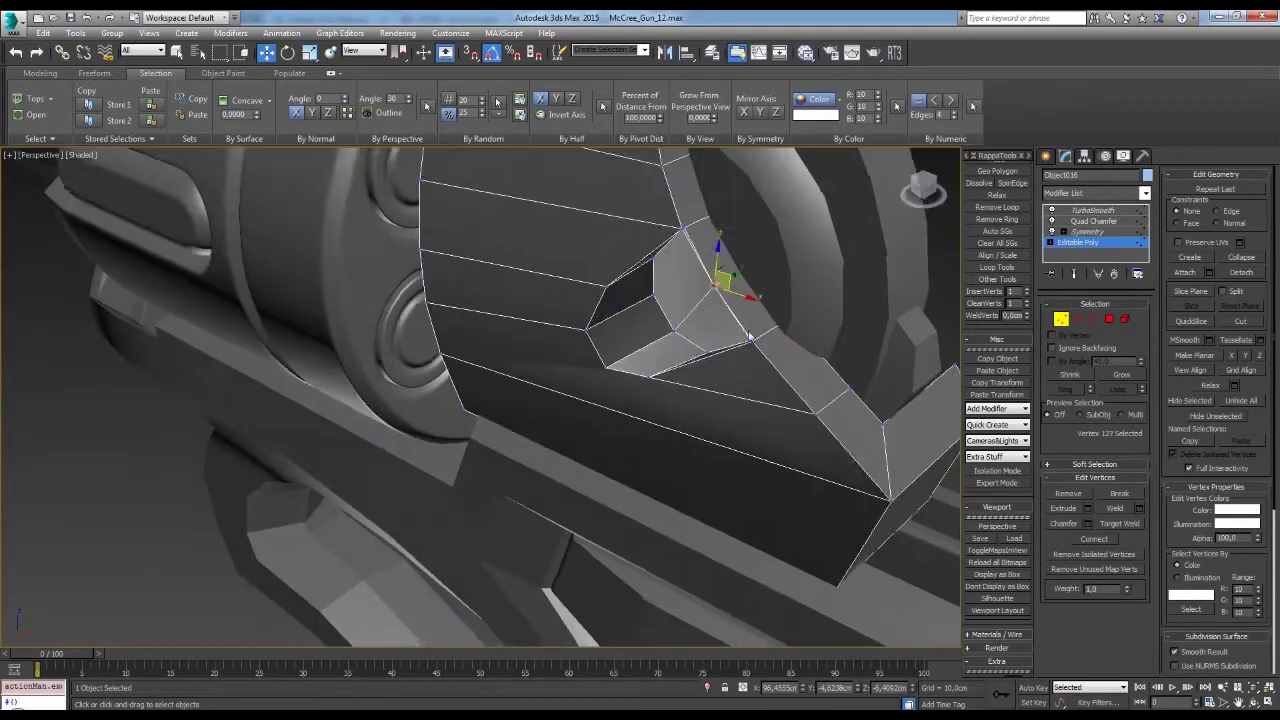
pyautogui.click(487, 450)
pyautogui.moveTo(487, 450)
pyautogui.keyDown('alt'); pyautogui.mouseDown(button='middle')
pyautogui.moveTo(754, 392)
pyautogui.moveTo(900, 380)
pyautogui.mouseUp(button='middle'); pyautogui.keyUp('alt')
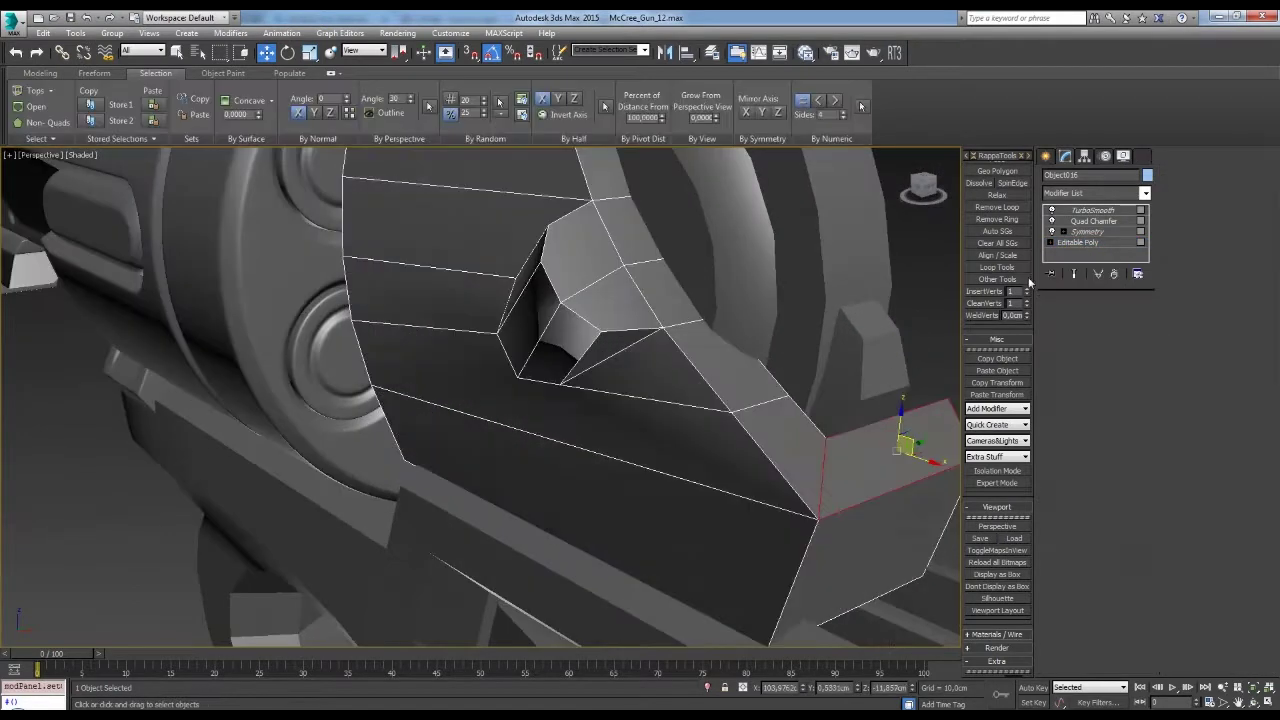
# - Select the edge loop around the wedge opening and a frame polygon, then deselect
pyautogui.keyDown('alt'); pyautogui.moveTo(760, 360); pyautogui.dragTo(720, 386, button='middle'); pyautogui.keyUp('alt')
pyautogui.scroll(2, 720, 386)
pyautogui.hotkey('alt', 'l')
pyautogui.keyDown('alt'); pyautogui.moveTo(896, 348); pyautogui.dragTo(673, 316, button='middle'); pyautogui.keyUp('alt')
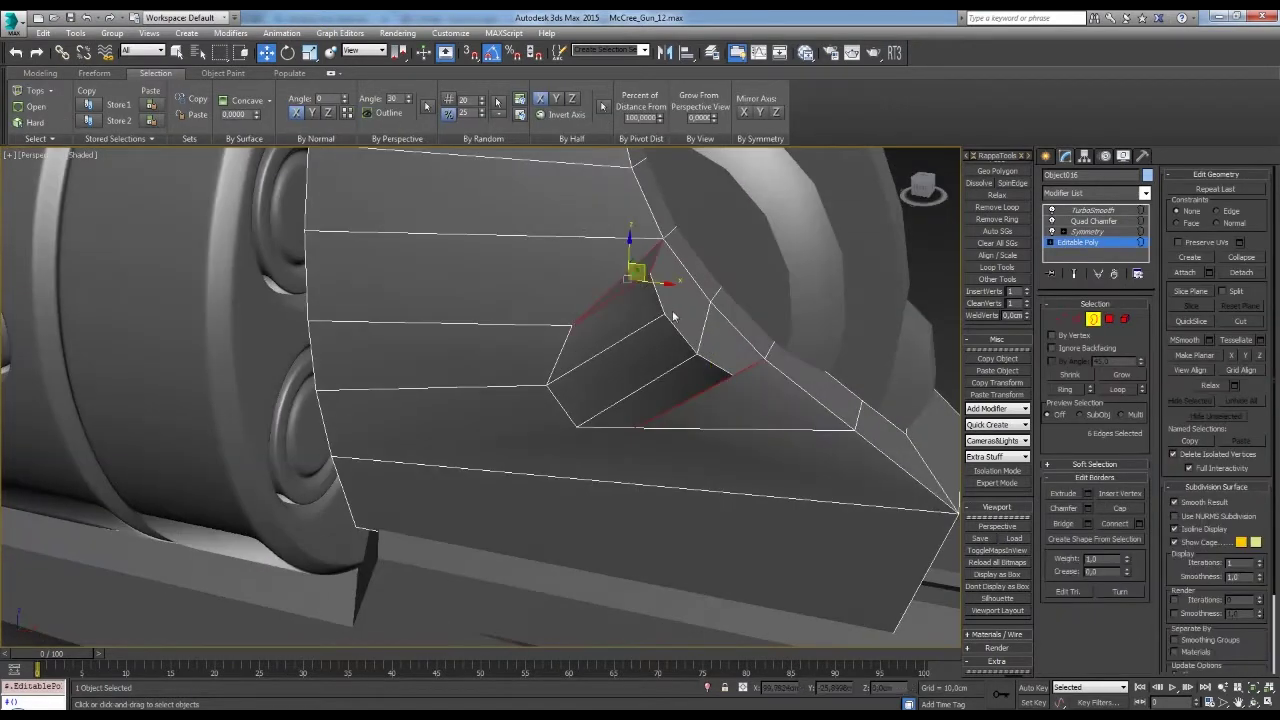
pyautogui.press('4')
pyautogui.scroll(-2, 808, 363)
pyautogui.moveTo(808, 363)
pyautogui.keyDown('alt'); pyautogui.mouseDown(button='middle')
pyautogui.moveTo(853, 402)
pyautogui.moveTo(858, 465)
pyautogui.mouseUp(button='middle'); pyautogui.keyUp('alt')
pyautogui.click(853, 402)
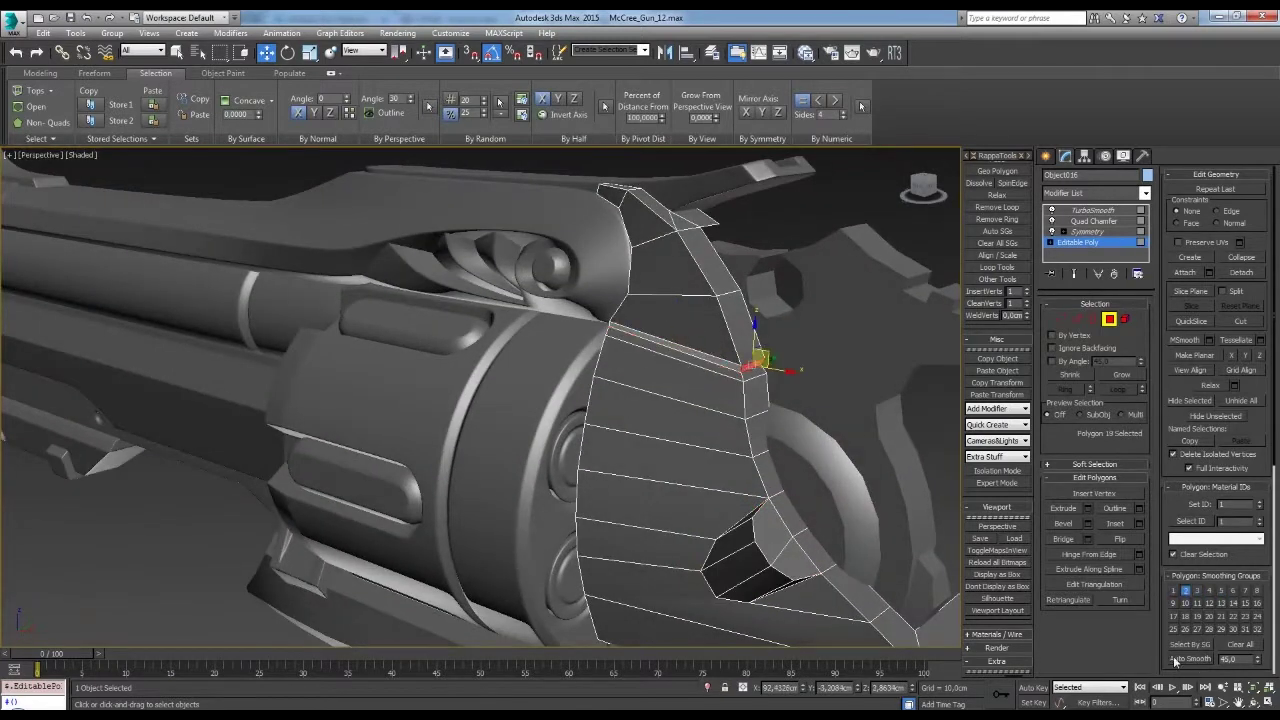
pyautogui.keyDown('alt'); pyautogui.moveTo(760, 360); pyautogui.dragTo(806, 381, button='middle'); pyautogui.keyUp('alt')
pyautogui.click(806, 381)
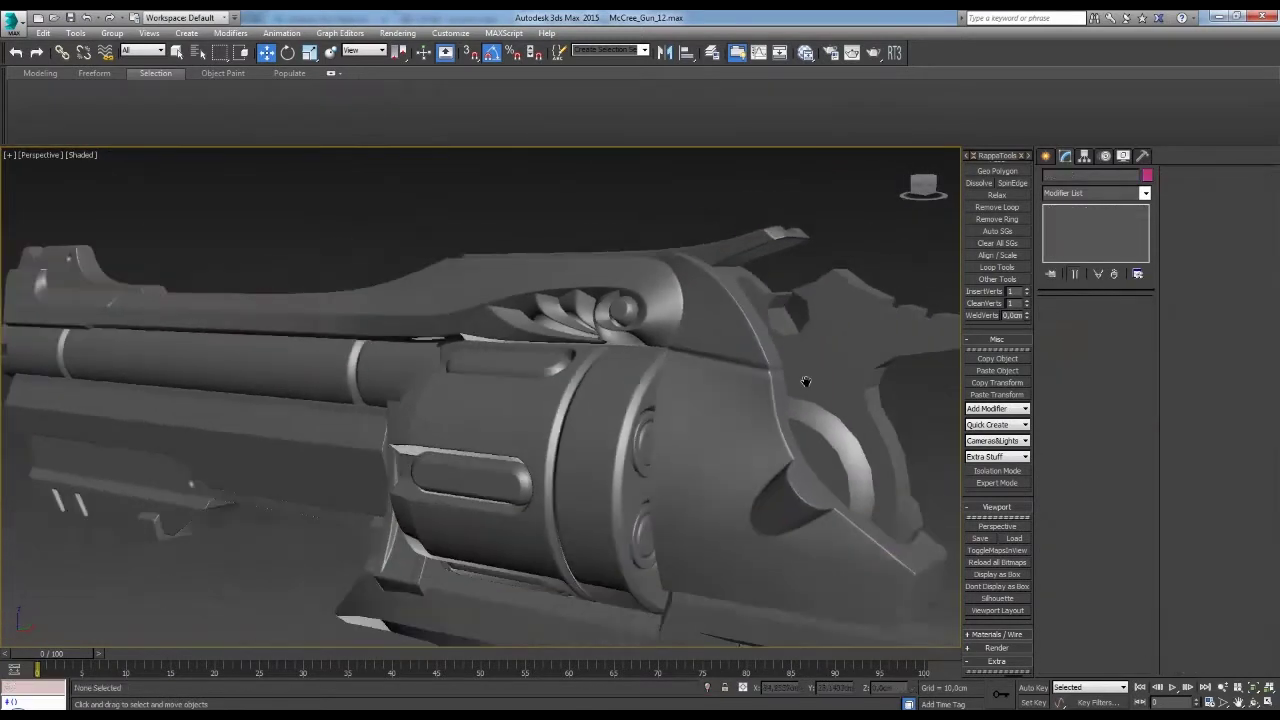
# - Check the smoothed wedge with Edged Faces, then leave sub-object editing
pyautogui.press('F4')
pyautogui.scroll(5, 753, 353)
pyautogui.click(1078, 242)
pyautogui.press('1')
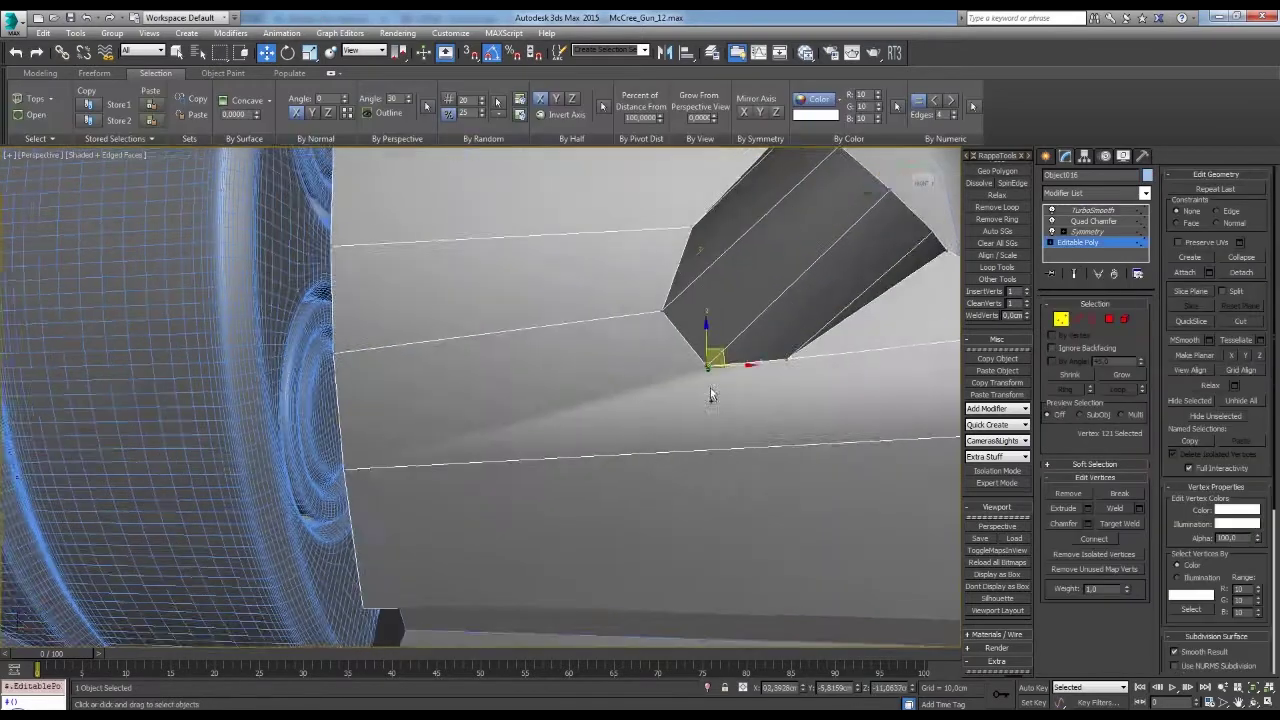
pyautogui.press('1')
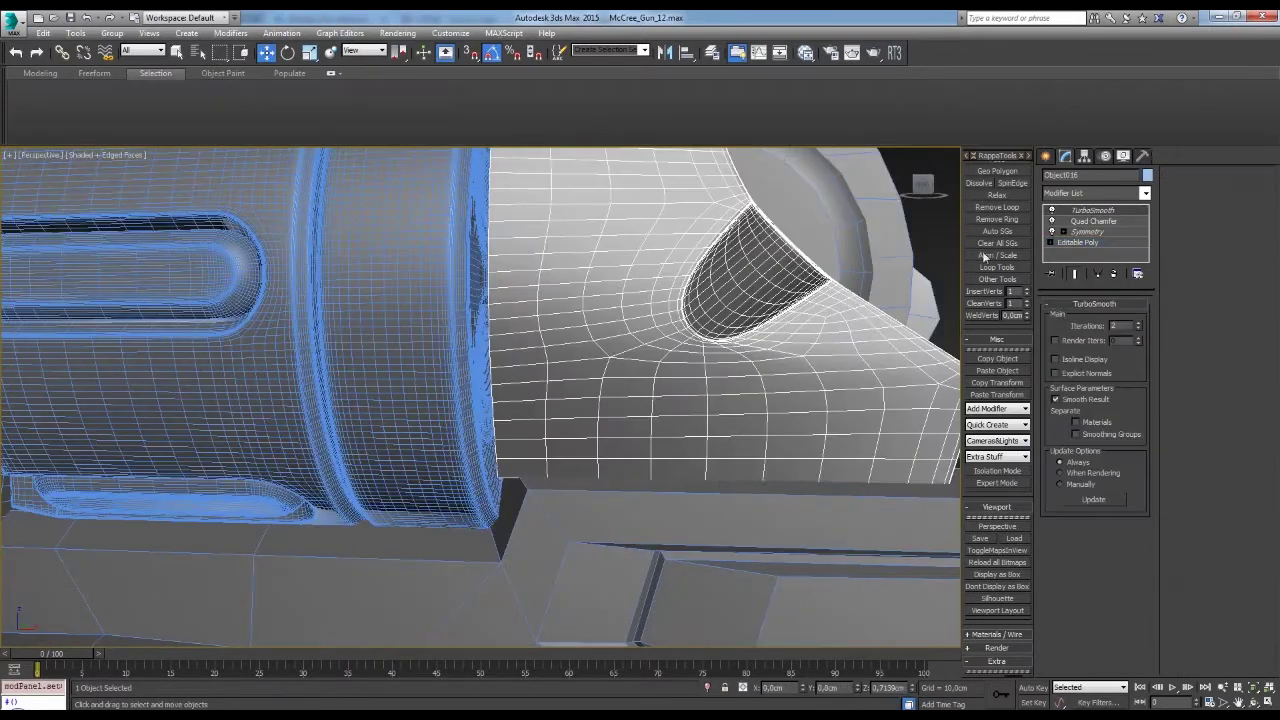
pyautogui.press('F4')
# - Select two polygons on the rear frame bracket
pyautogui.moveTo(914, 354)
pyautogui.keyDown('alt'); pyautogui.mouseDown(button='middle')
pyautogui.moveTo(766, 329)
pyautogui.moveTo(726, 417)
pyautogui.moveTo(721, 396)
pyautogui.moveTo(710, 410)
pyautogui.mouseUp(button='middle'); pyautogui.keyUp('alt')
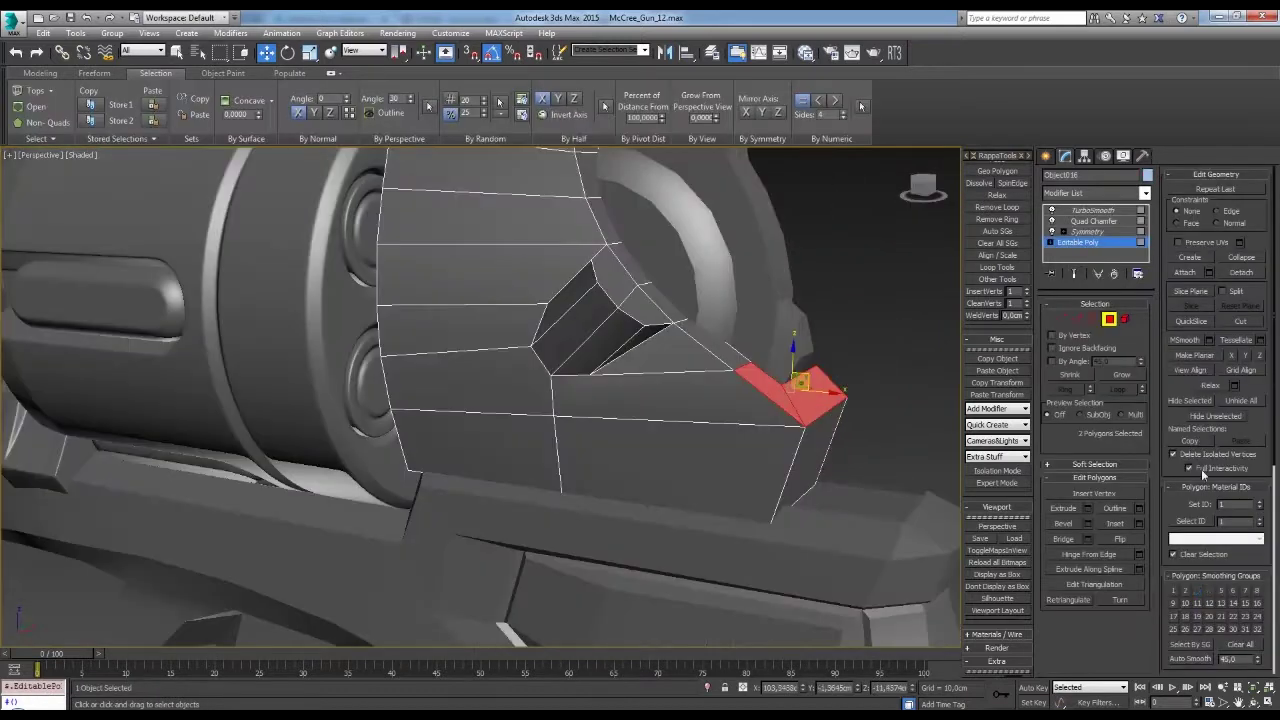
pyautogui.moveTo(800, 372)
pyautogui.keyDown('alt'); pyautogui.mouseDown(button='middle')
pyautogui.moveTo(785, 358)
pyautogui.moveTo(802, 342)
pyautogui.moveTo(743, 398)
pyautogui.moveTo(694, 386)
pyautogui.moveTo(693, 431)
pyautogui.moveTo(702, 390)
pyautogui.moveTo(720, 380)
pyautogui.moveTo(1111, 241)
pyautogui.mouseUp(button='middle'); pyautogui.keyUp('alt')
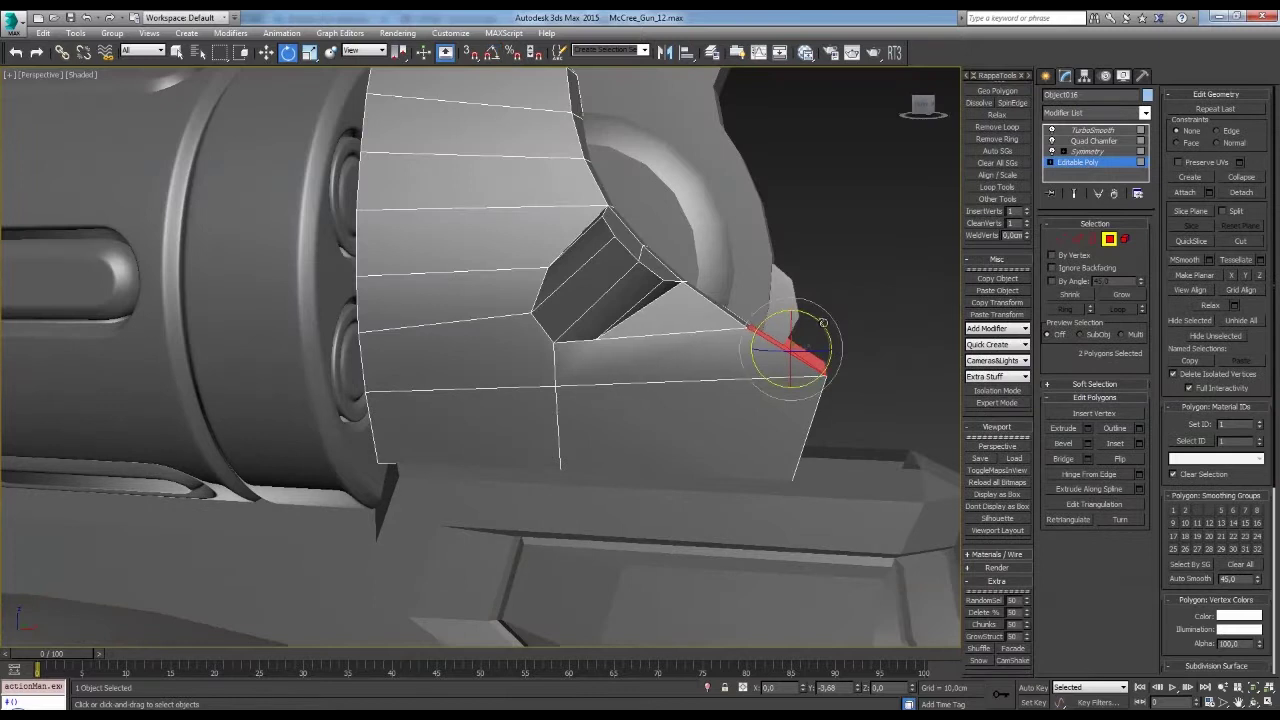
pyautogui.press('w')
pyautogui.press('1')
pyautogui.keyDown('alt'); pyautogui.moveTo(648, 318); pyautogui.dragTo(659, 296, button='middle'); pyautogui.keyUp('alt')
pyautogui.press('1')
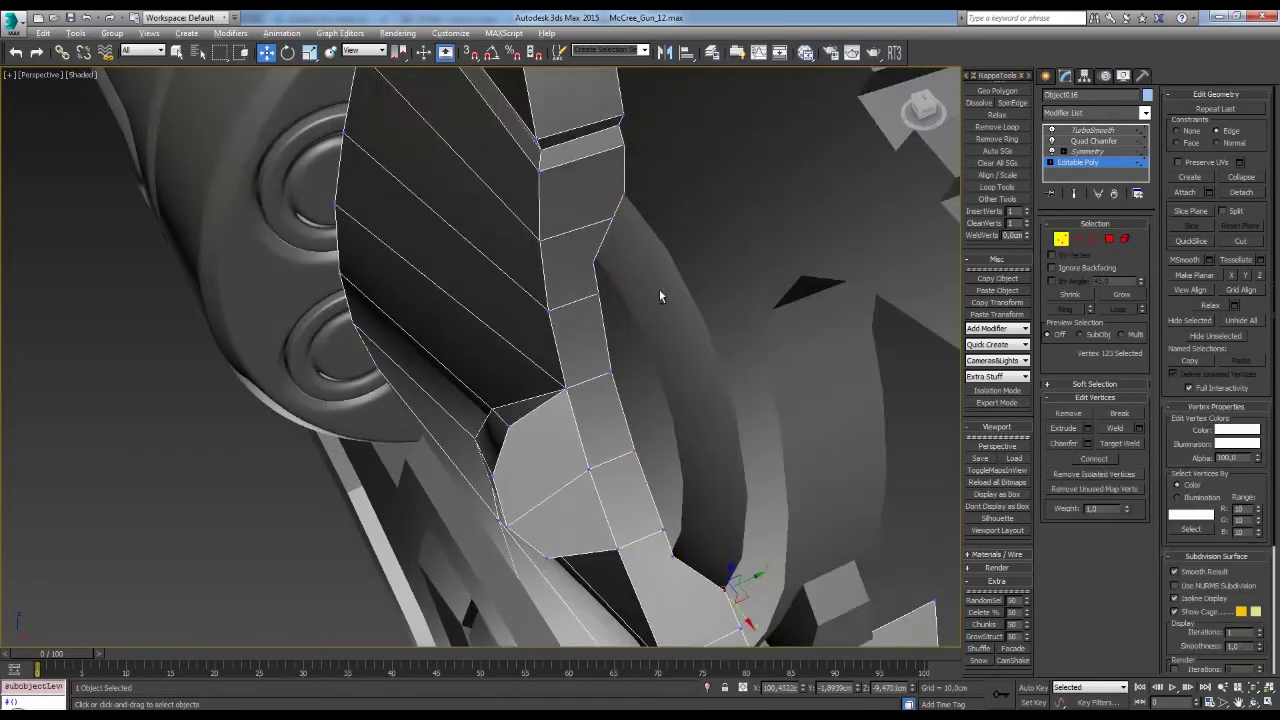
pyautogui.moveTo(624, 196)
pyautogui.keyDown('alt'); pyautogui.mouseDown(button='middle')
pyautogui.moveTo(663, 319)
pyautogui.moveTo(586, 343)
pyautogui.moveTo(724, 340)
pyautogui.moveTo(705, 305)
pyautogui.moveTo(703, 355)
pyautogui.mouseUp(button='middle'); pyautogui.keyUp('alt')
pyautogui.press('2')
pyautogui.press('4')
pyautogui.click(754, 388)
# - Inspect the selected bracket polygon strip in wireframe from a near-front angle
pyautogui.keyDown('alt'); pyautogui.moveTo(754, 388); pyautogui.dragTo(760, 380, button='middle'); pyautogui.keyUp('alt')
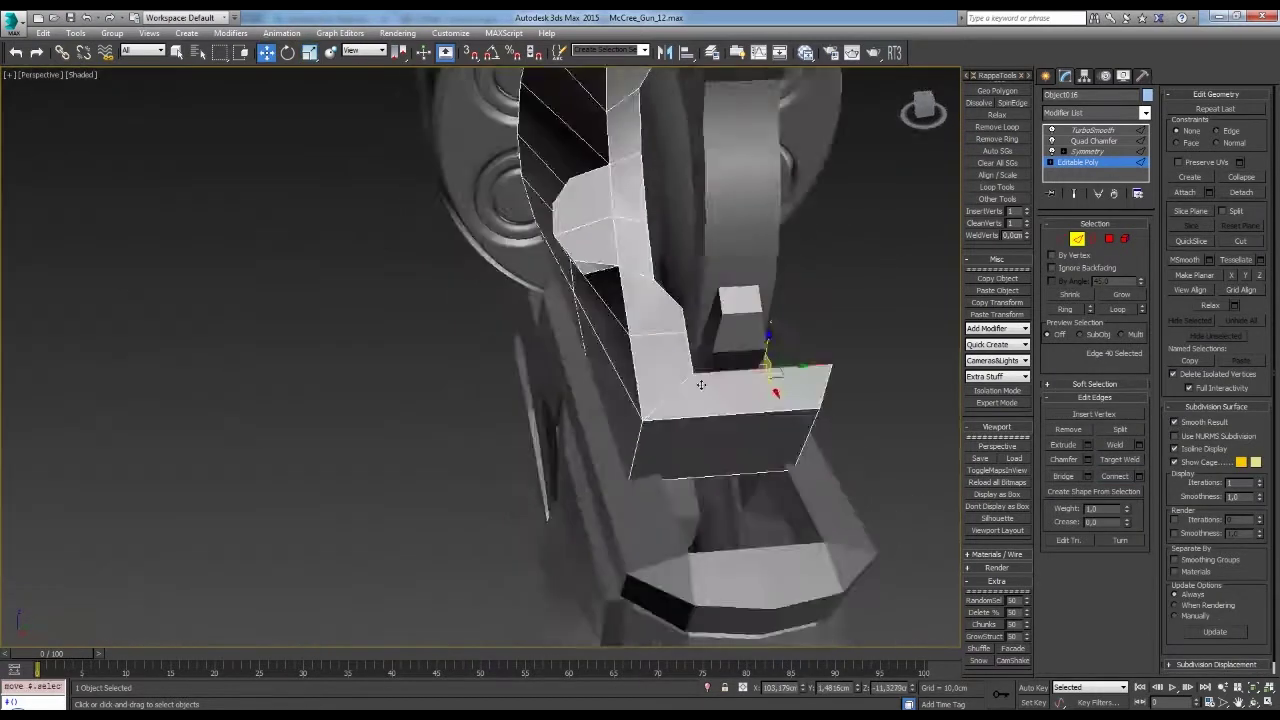
pyautogui.press('w')
pyautogui.moveTo(886, 310)
pyautogui.keyDown('alt'); pyautogui.mouseDown(button='middle')
pyautogui.moveTo(708, 349)
pyautogui.moveTo(659, 331)
pyautogui.moveTo(664, 278)
pyautogui.moveTo(749, 323)
pyautogui.mouseUp(button='middle'); pyautogui.keyUp('alt')
pyautogui.press('4')
pyautogui.press('2')
pyautogui.moveTo(828, 563)
pyautogui.keyDown('alt'); pyautogui.mouseDown(button='middle')
pyautogui.moveTo(770, 420)
pyautogui.moveTo(762, 305)
pyautogui.moveTo(678, 336)
pyautogui.moveTo(740, 320)
pyautogui.mouseUp(button='middle'); pyautogui.keyUp('alt')
pyautogui.press('F3')
pyautogui.press('F3')
pyautogui.press('F3')
pyautogui.press('F3')
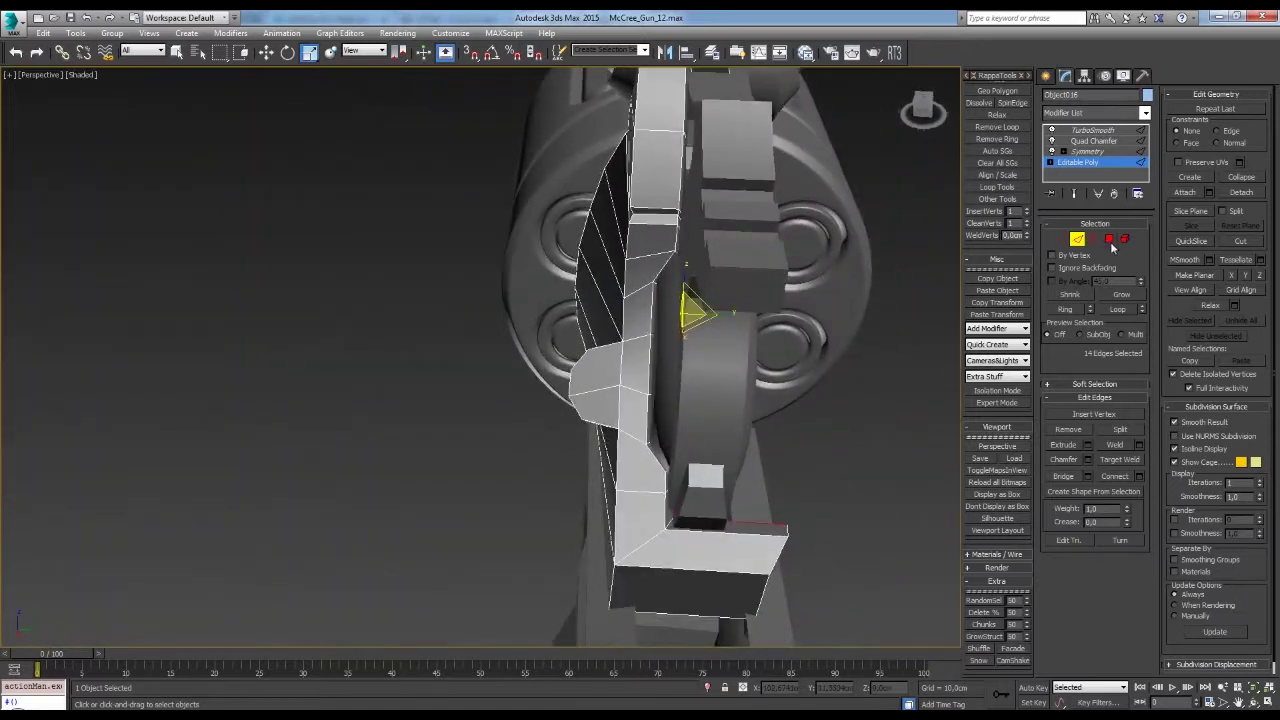
pyautogui.keyDown('alt'); pyautogui.moveTo(823, 447); pyautogui.dragTo(774, 500, button='middle'); pyautogui.keyUp('alt')
pyautogui.keyDown('alt'); pyautogui.moveTo(700, 470); pyautogui.dragTo(790, 400, button='middle'); pyautogui.keyUp('alt')
pyautogui.scroll(5, 790, 400)
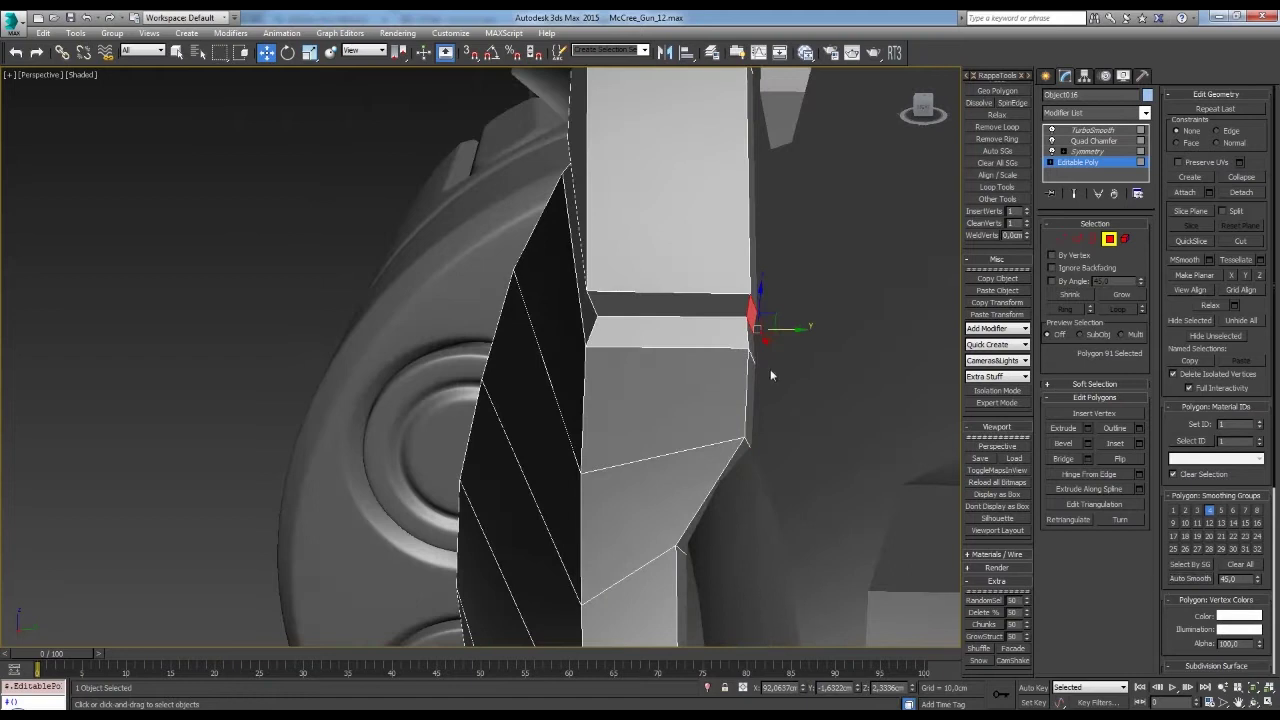
# - Preview the TurboSmooth result on the rear frame, then return to the base mesh
pyautogui.click(1093, 130)
pyautogui.scroll(-3, 640, 360)
pyautogui.moveTo(640, 350)
pyautogui.keyDown('alt'); pyautogui.mouseDown(button='middle')
pyautogui.moveTo(610, 345)
pyautogui.moveTo(643, 349)
pyautogui.moveTo(680, 330)
pyautogui.mouseUp(button='middle'); pyautogui.keyUp('alt')
pyautogui.click(1108, 163)
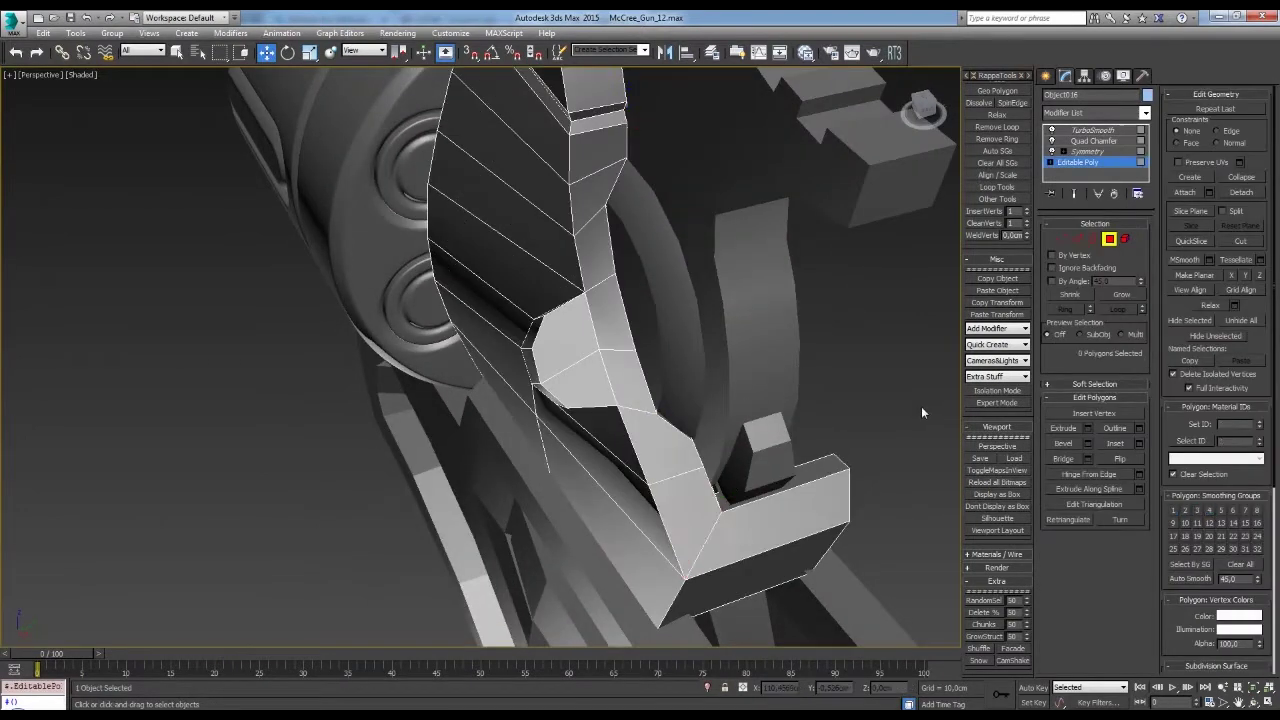
pyautogui.scroll(-3, 788, 362)
pyautogui.scroll(5, 700, 290)
# - With edged faces shown, pick the rear frame's thin edge strip and the bracket's front polygon
pyautogui.moveTo(700, 290)
pyautogui.keyDown('alt'); pyautogui.mouseDown(button='middle')
pyautogui.moveTo(737, 500)
pyautogui.moveTo(692, 416)
pyautogui.mouseUp(button='middle'); pyautogui.keyUp('alt')
pyautogui.click(703, 286)
pyautogui.press('F4')
pyautogui.click(706, 284)
pyautogui.keyDown('ctrl'); pyautogui.click(692, 416); pyautogui.keyUp('ctrl')
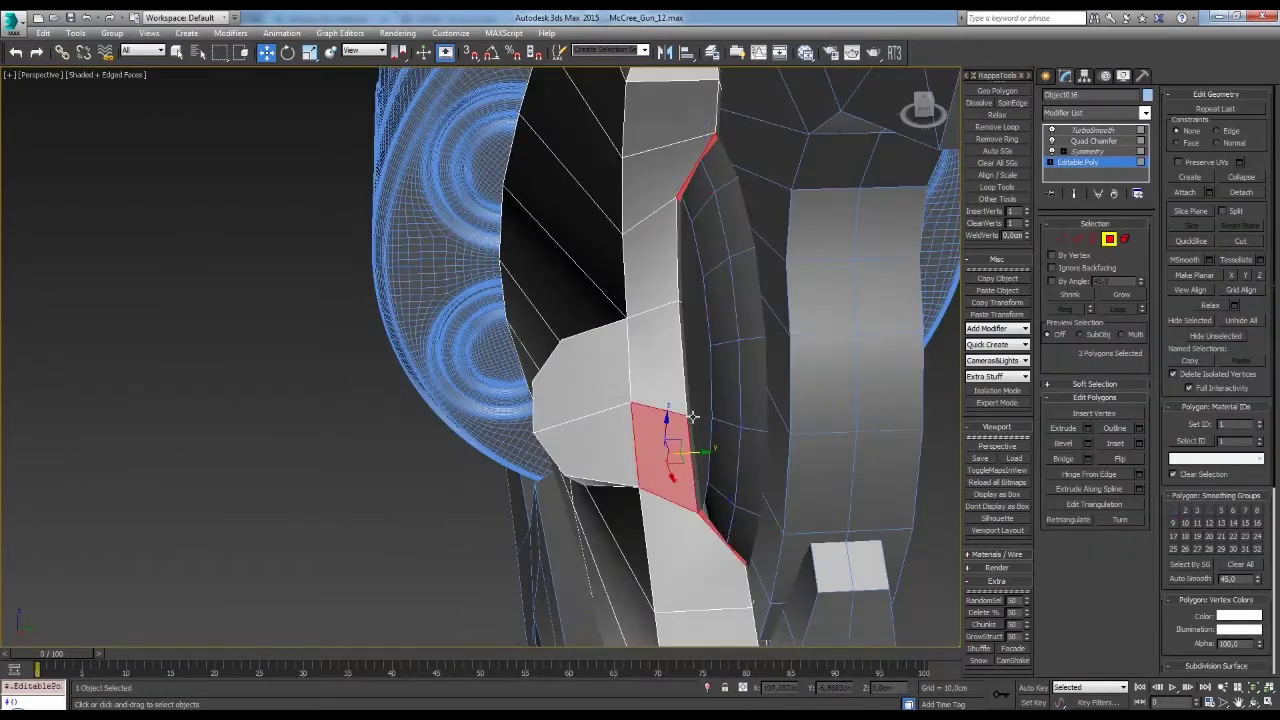
pyautogui.scroll(-5, 869, 443)
pyautogui.click(869, 443)
pyautogui.press('F4')
pyautogui.keyDown('alt'); pyautogui.moveTo(869, 443); pyautogui.dragTo(749, 369, button='middle'); pyautogui.keyUp('alt')
pyautogui.scroll(5, 749, 369)
# - Select an edge loop and a few edges along the top of the rear frame
pyautogui.click(700, 300)
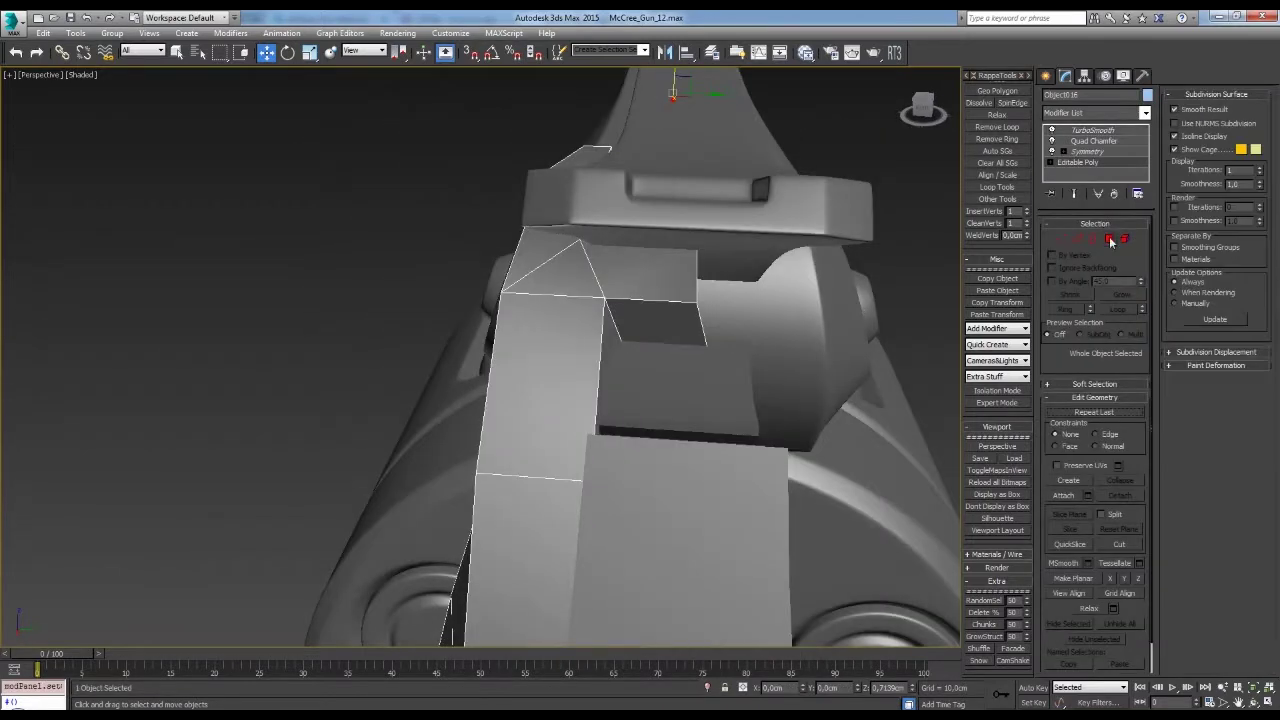
pyautogui.click(650, 270)
pyautogui.moveTo(897, 325)
pyautogui.keyDown('alt'); pyautogui.mouseDown(button='middle')
pyautogui.moveTo(700, 340)
pyautogui.moveTo(660, 358)
pyautogui.moveTo(677, 410)
pyautogui.mouseUp(button='middle'); pyautogui.keyUp('alt')
pyautogui.scroll(3, 700, 340)
pyautogui.press('2')
pyautogui.doubleClick(675, 358)
pyautogui.press('F3')
pyautogui.click(675, 358)
# - Adjust the vertices at the frame tip in the Front viewport
pyautogui.click(637, 366)
pyautogui.press('f')
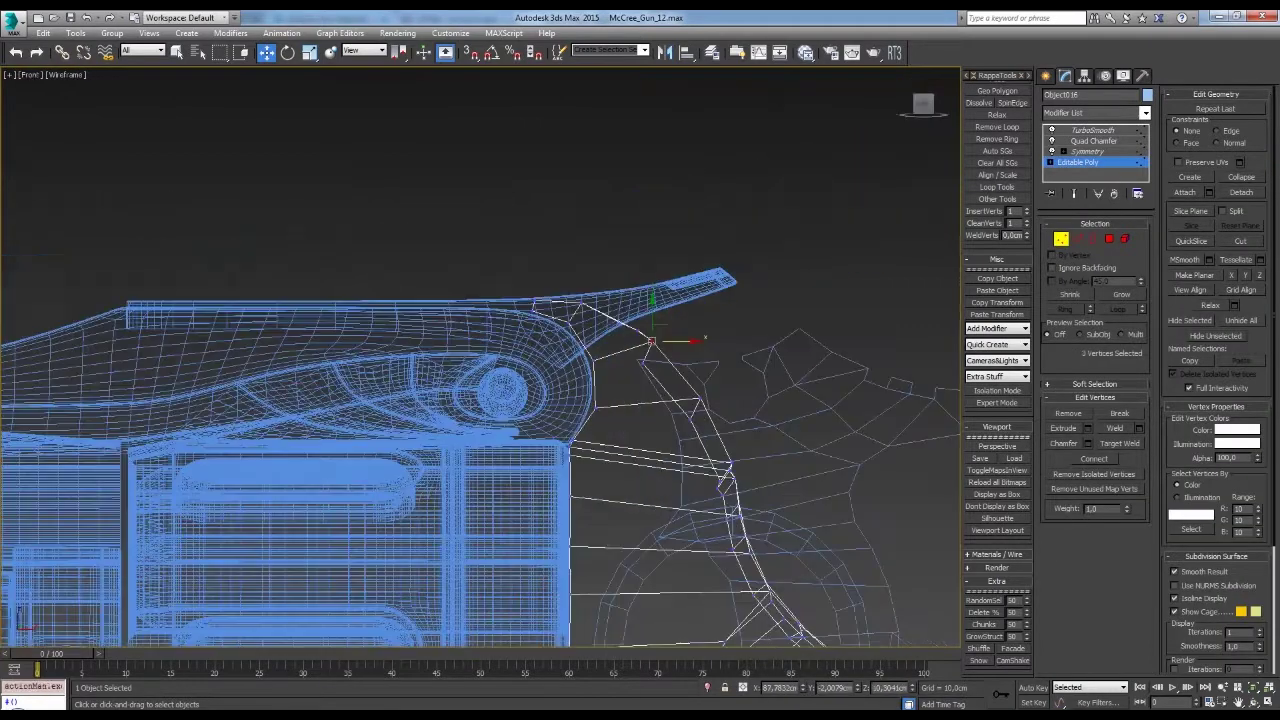
pyautogui.scroll(3, 651, 362)
pyautogui.press('F3')
pyautogui.click(716, 370)
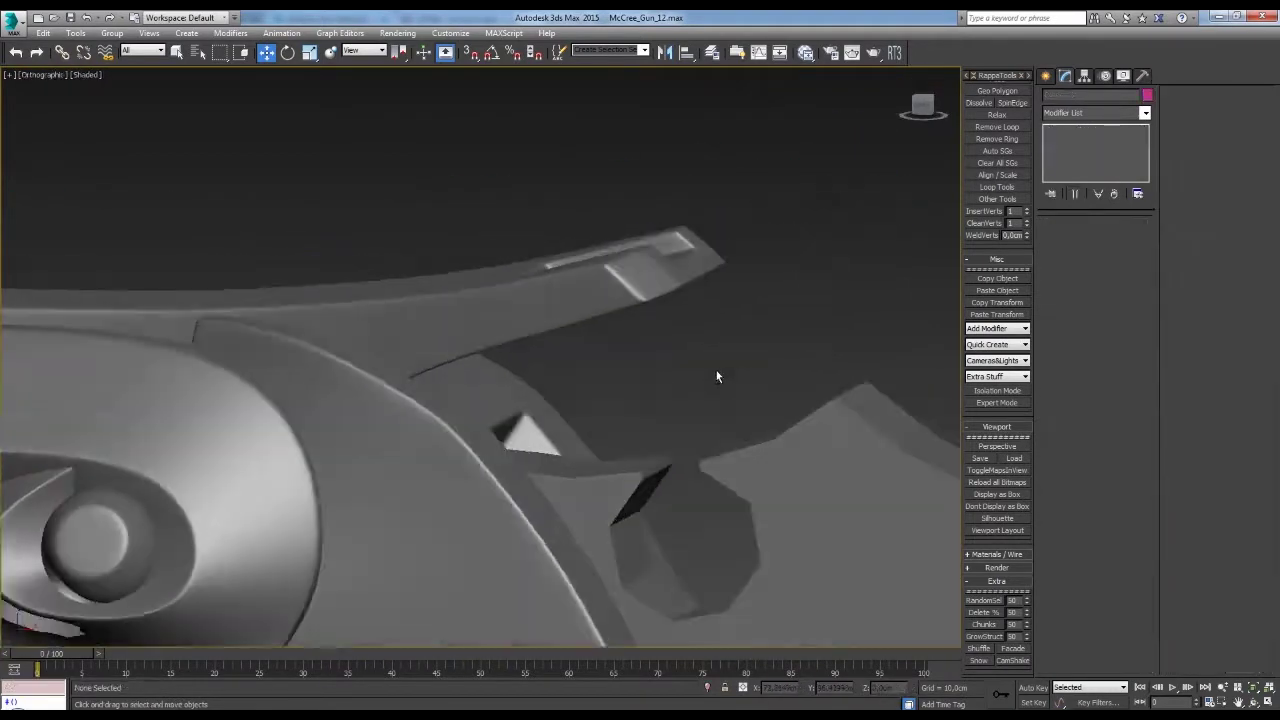
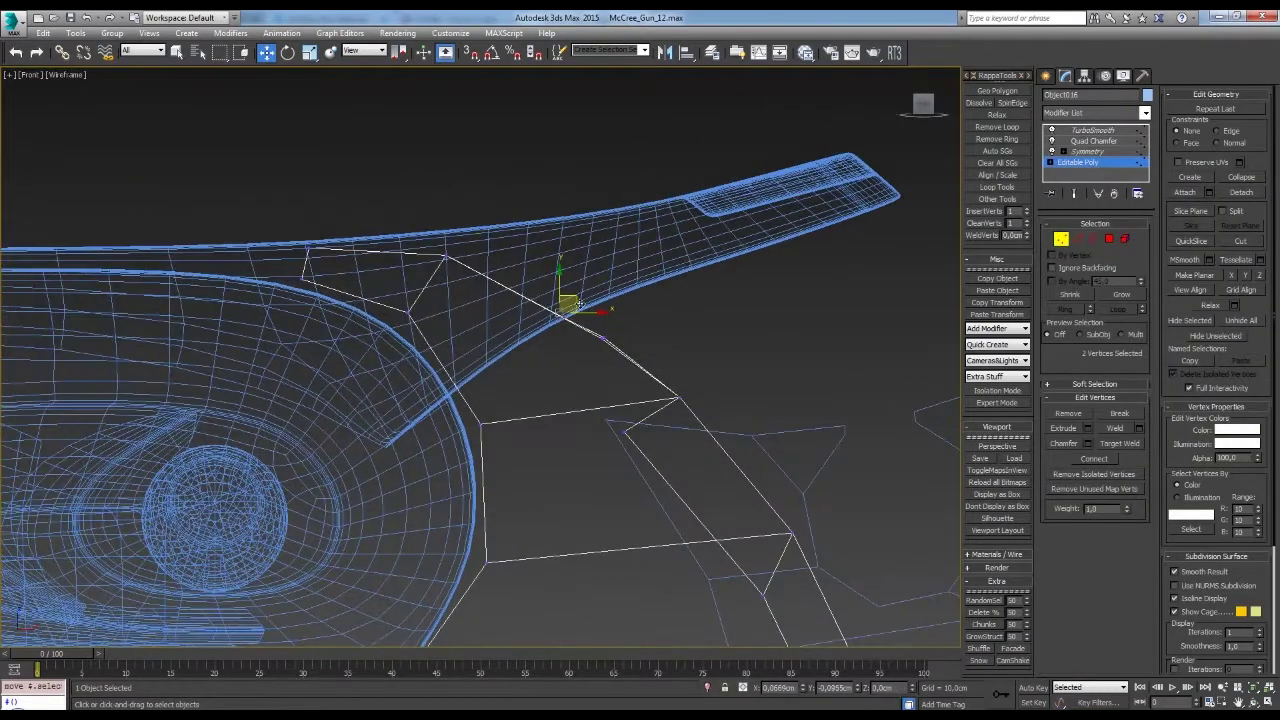
# - Enter polygon editing on the hammer, preview its TurboSmooth result, and isolate it with Alt+Q
pyautogui.press('F3')
pyautogui.click(720, 372)
pyautogui.moveTo(797, 348)
pyautogui.keyDown('alt'); pyautogui.mouseDown(button='middle')
pyautogui.moveTo(721, 355)
pyautogui.moveTo(729, 420)
pyautogui.moveTo(740, 390)
pyautogui.moveTo(707, 372)
pyautogui.moveTo(752, 369)
pyautogui.mouseUp(button='middle'); pyautogui.keyUp('alt')
pyautogui.click(730, 420)
pyautogui.press('F4')
pyautogui.press('4')
pyautogui.click(1093, 130)
pyautogui.press('F4')
pyautogui.moveTo(946, 306)
pyautogui.keyDown('alt'); pyautogui.mouseDown(button='middle')
pyautogui.moveTo(712, 393)
pyautogui.moveTo(668, 390)
pyautogui.mouseUp(button='middle'); pyautogui.keyUp('alt')
pyautogui.click(1078, 162)
pyautogui.hotkey('alt', 'q')
pyautogui.moveTo(888, 297)
pyautogui.keyDown('alt'); pyautogui.mouseDown(button='middle')
pyautogui.moveTo(588, 366)
pyautogui.moveTo(599, 390)
pyautogui.mouseUp(button='middle'); pyautogui.keyUp('alt')
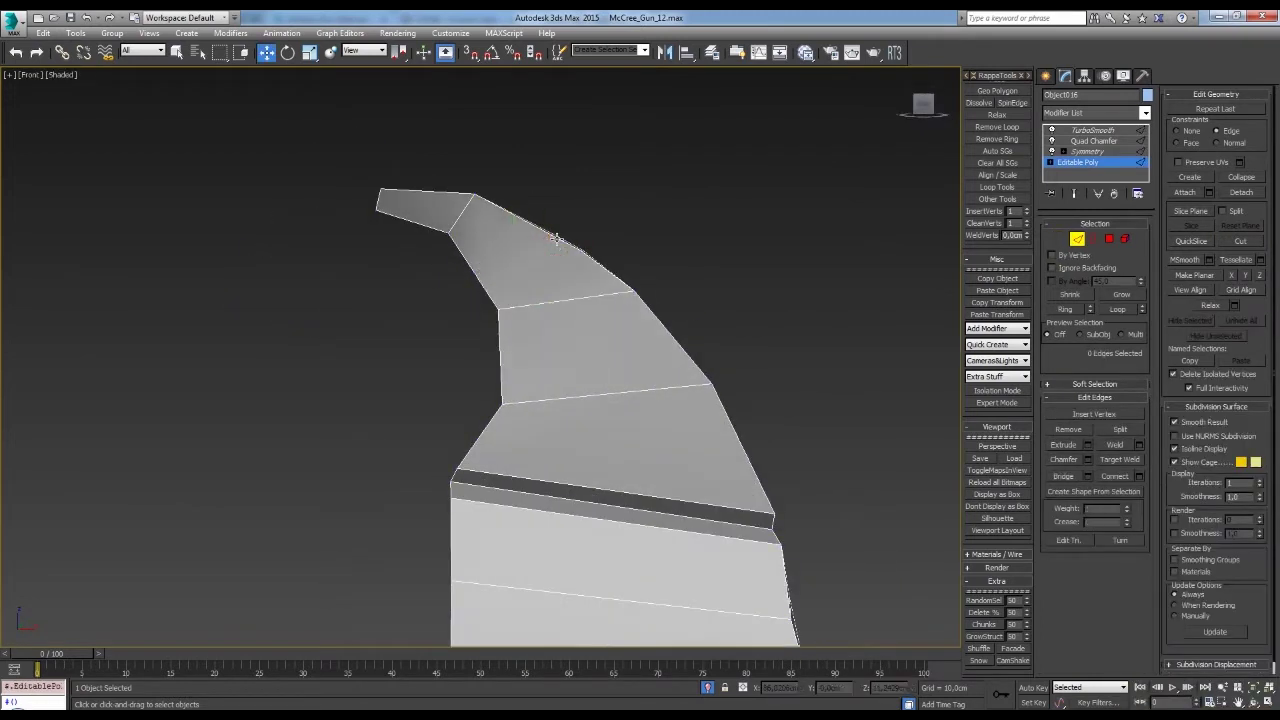
# - Select the top polygon of the hammer spur, check the smoothed spur, and return to the cage
pyautogui.click(657, 297)
pyautogui.moveTo(657, 297)
pyautogui.keyDown('alt'); pyautogui.mouseDown(button='middle')
pyautogui.moveTo(729, 260)
pyautogui.moveTo(643, 354)
pyautogui.moveTo(594, 294)
pyautogui.mouseUp(button='middle'); pyautogui.keyUp('alt')
pyautogui.scroll(3, 645, 319)
pyautogui.click(645, 319)
pyautogui.click(695, 274)
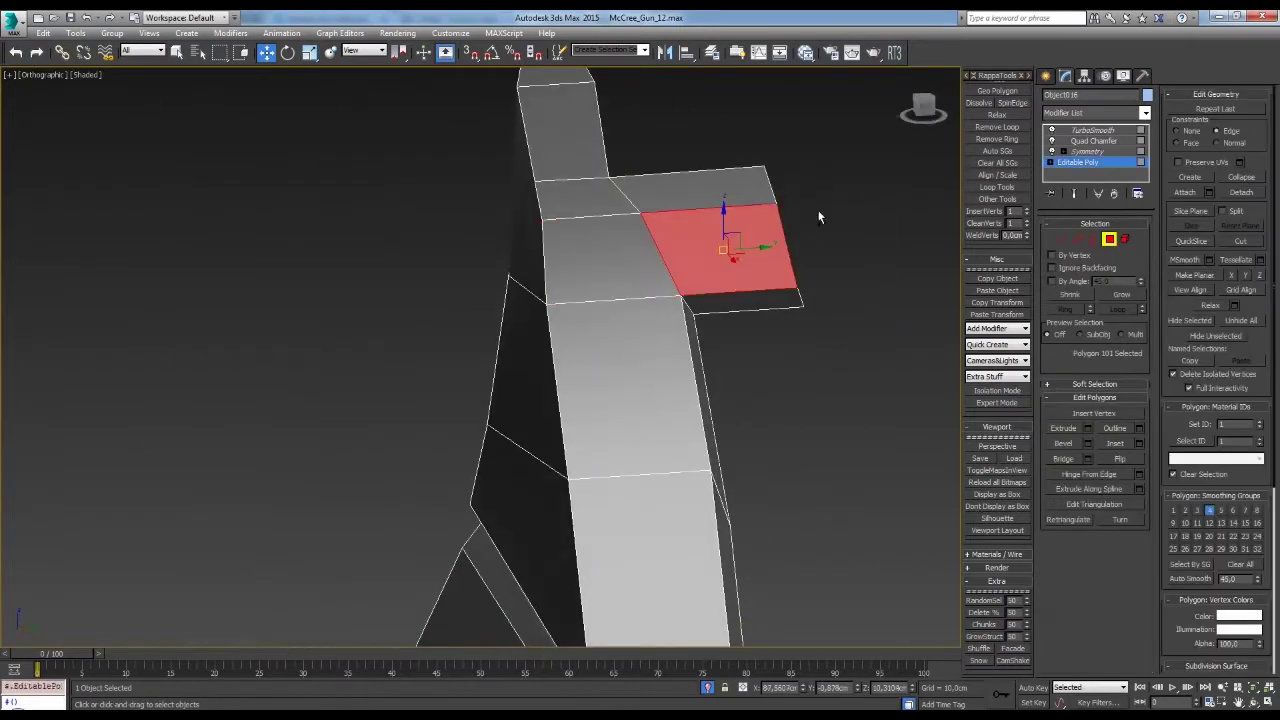
pyautogui.scroll(3, 886, 389)
pyautogui.keyDown('alt'); pyautogui.moveTo(886, 389); pyautogui.dragTo(743, 363, button='middle'); pyautogui.keyUp('alt')
pyautogui.scroll(3, 711, 305)
pyautogui.click(1092, 130)
pyautogui.click(1078, 162)
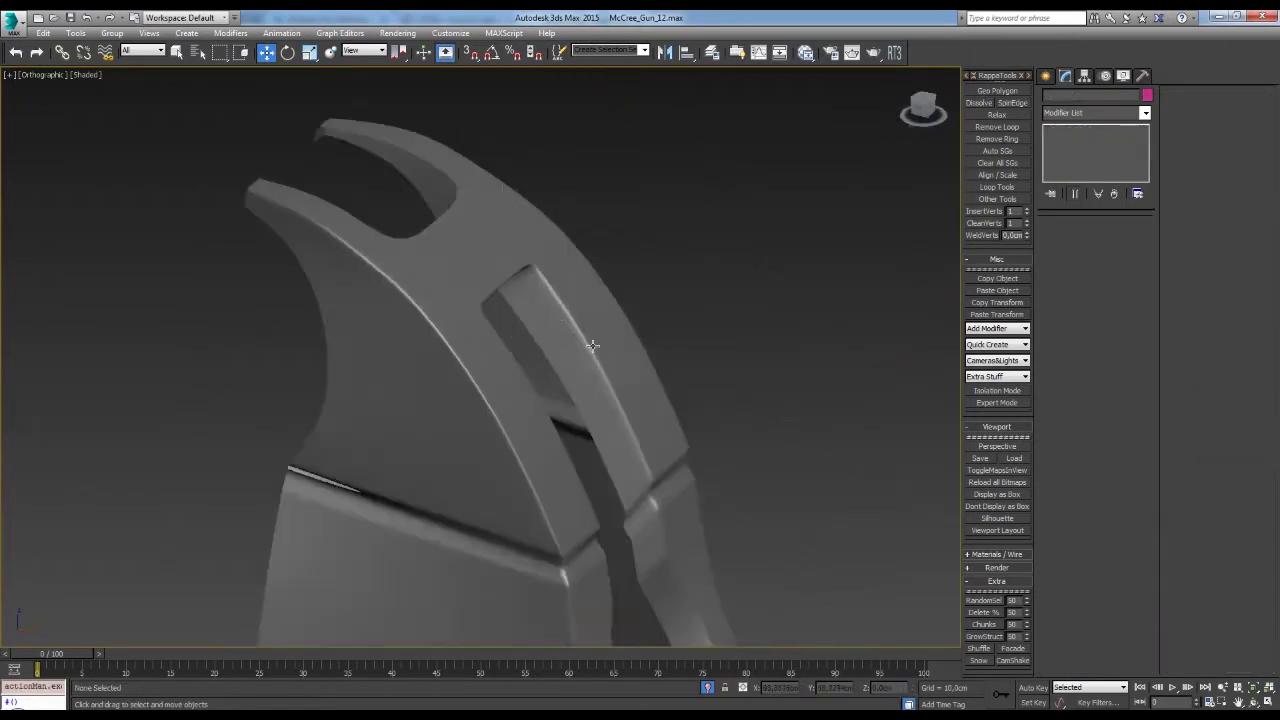
# - Inspect the hammer's curved joint in wireframe and refine the vertex selection there
pyautogui.press('f')
pyautogui.scroll(10, 581, 362)
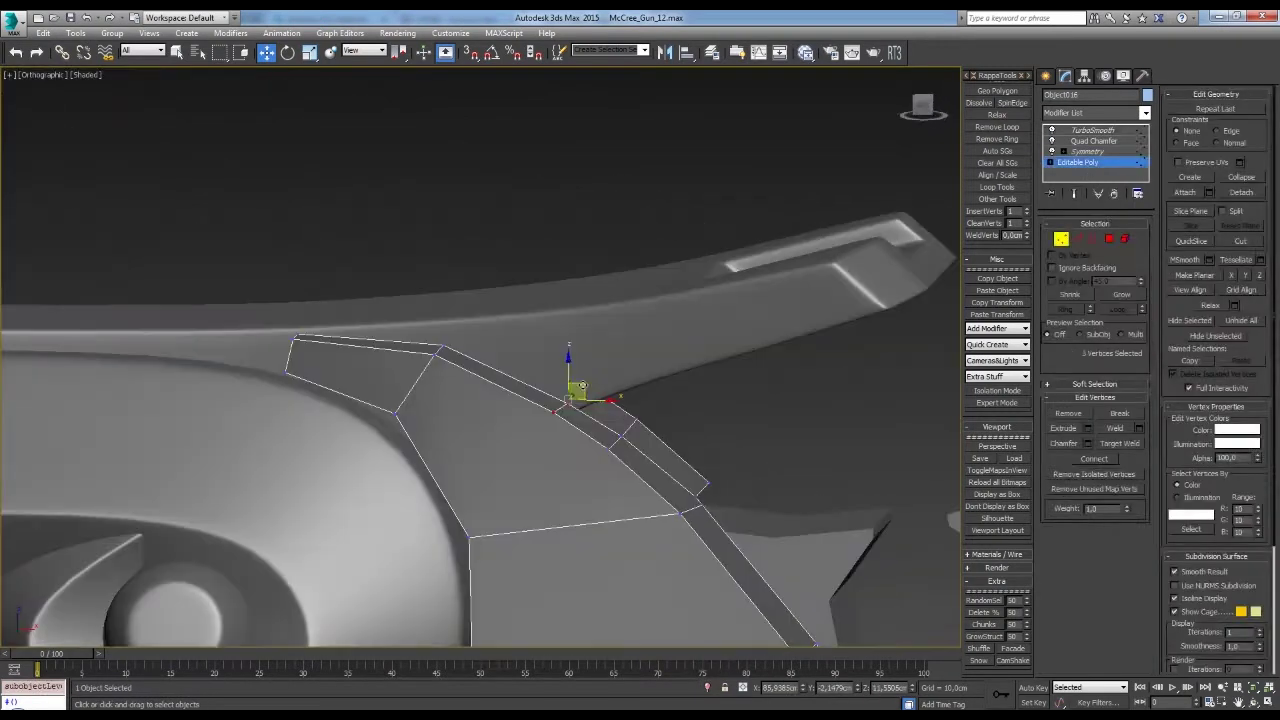
pyautogui.keyDown('alt'); pyautogui.moveTo(671, 417); pyautogui.dragTo(628, 390, button='middle'); pyautogui.keyUp('alt')
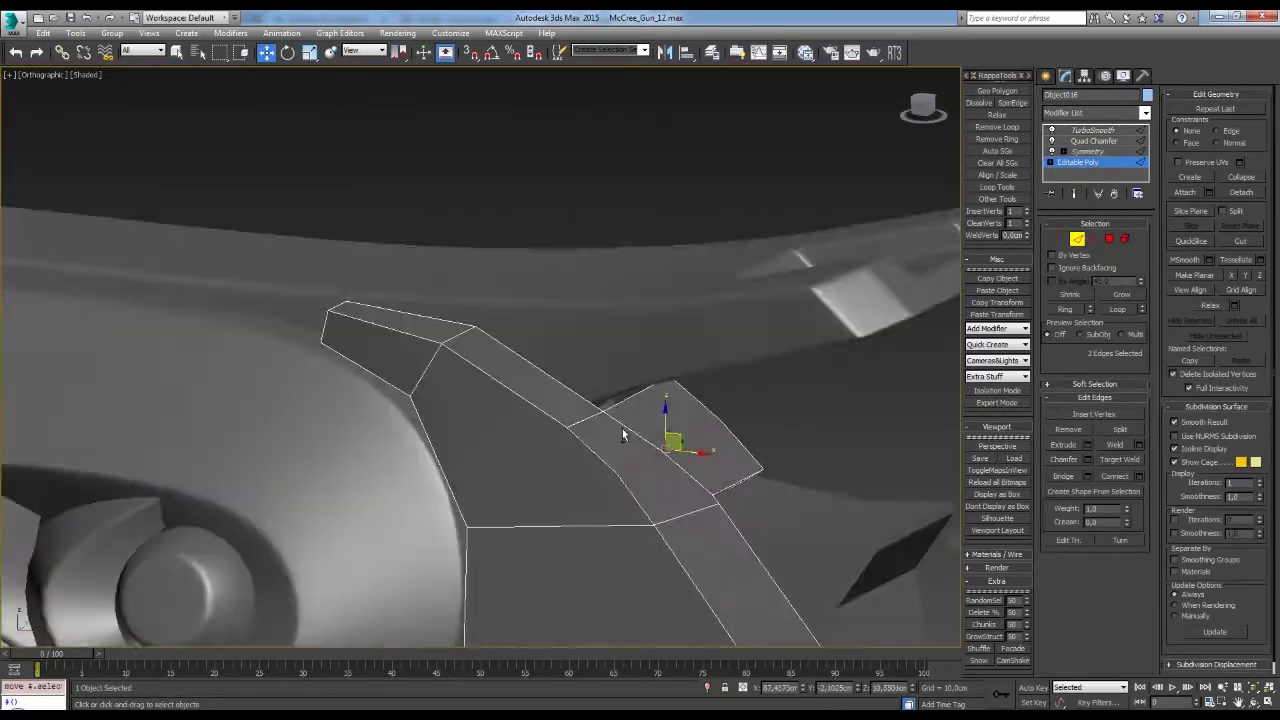
pyautogui.press('1')
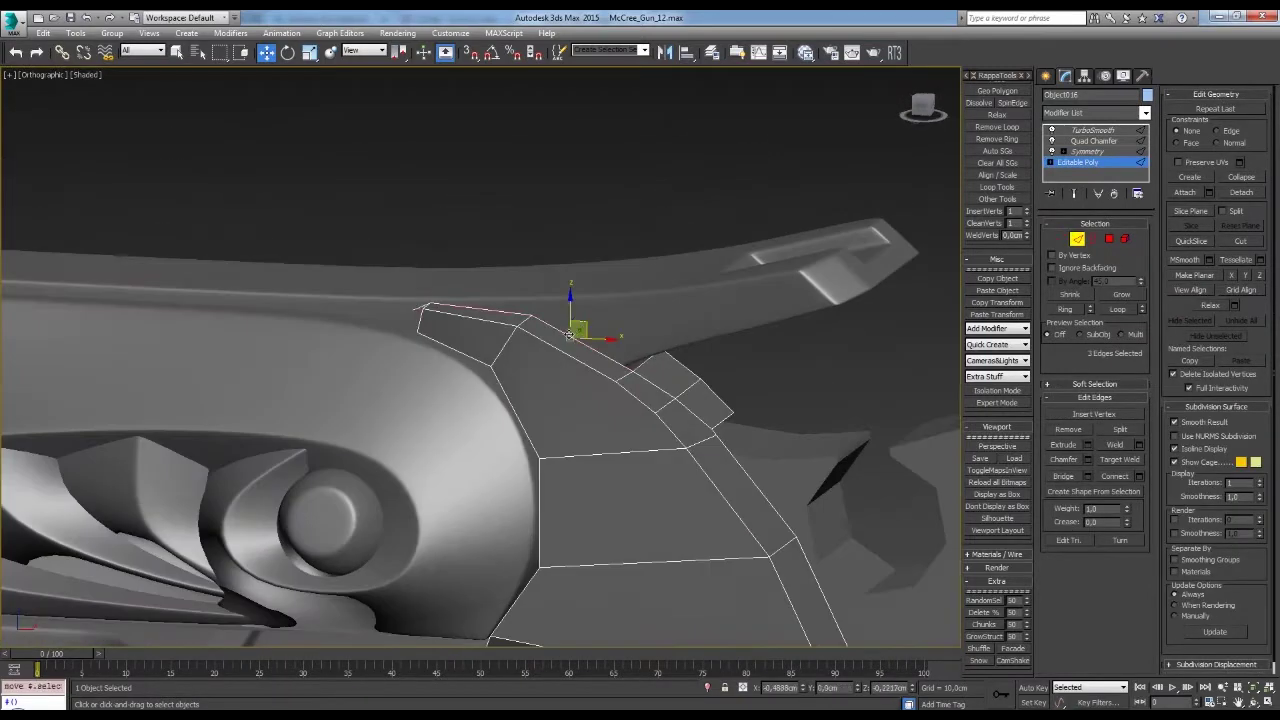
pyautogui.press('F3')
pyautogui.moveTo(506, 311)
pyautogui.keyDown('alt'); pyautogui.mouseDown(button='middle')
pyautogui.moveTo(516, 393)
pyautogui.moveTo(960, 290)
pyautogui.mouseUp(button='middle'); pyautogui.keyUp('alt')
pyautogui.keyDown('alt'); pyautogui.click(610, 370); pyautogui.keyUp('alt')
pyautogui.press('2')
pyautogui.press('4')
pyautogui.press('F3')
pyautogui.keyDown('alt'); pyautogui.moveTo(803, 337); pyautogui.dragTo(985, 250, button='middle'); pyautogui.keyUp('alt')
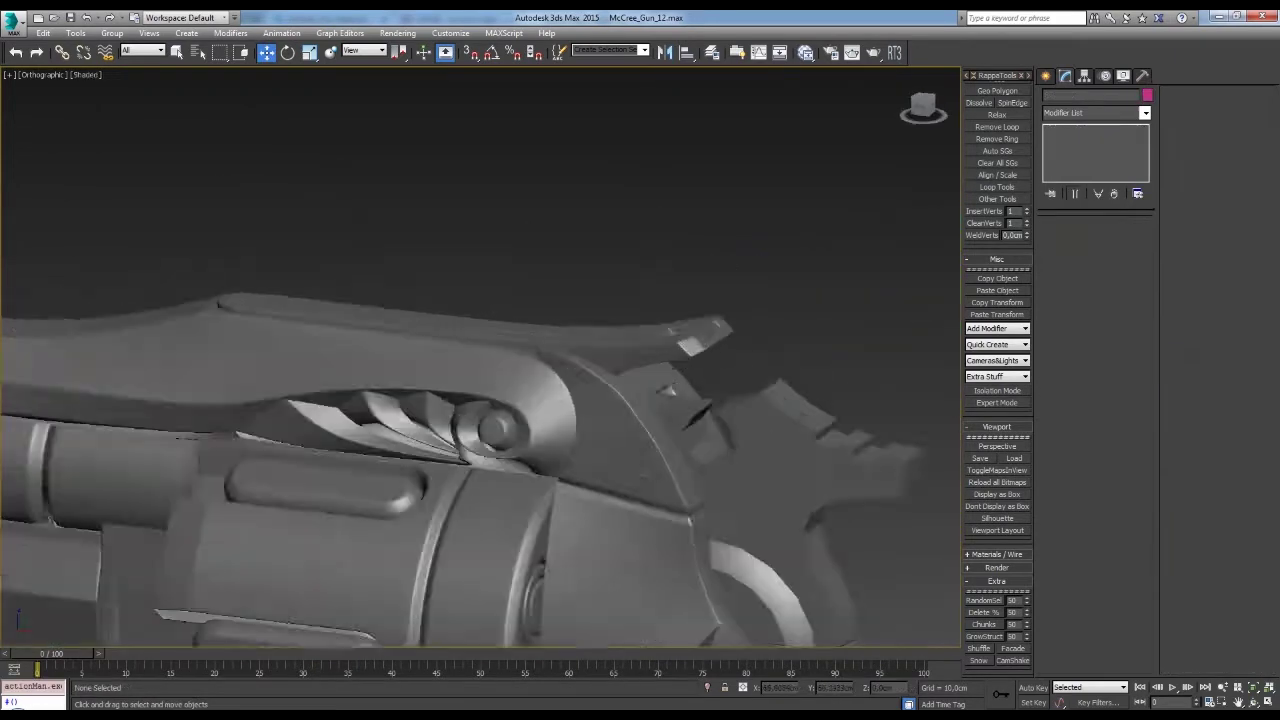
pyautogui.press('4')
pyautogui.press('z')
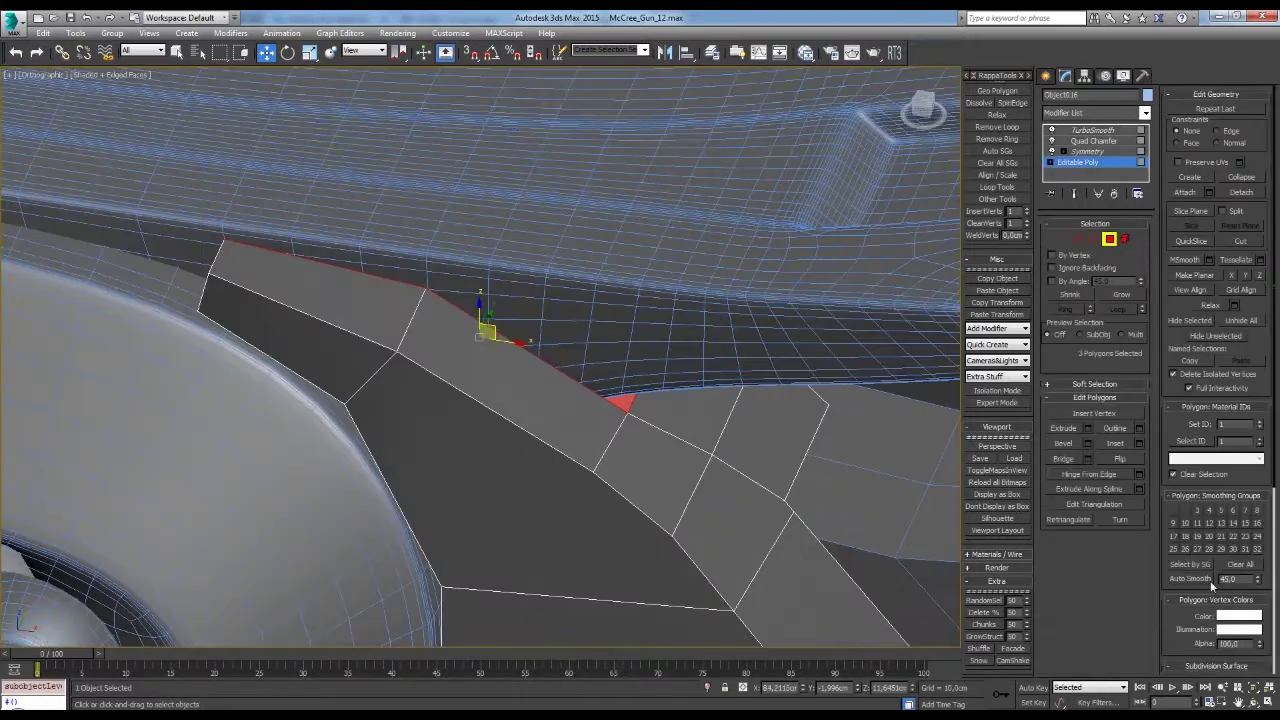
# - Connect the two selected joint edges with a new edge, then clear the selection
pyautogui.press('2')
pyautogui.moveTo(613, 408)
pyautogui.keyDown('alt'); pyautogui.mouseDown(button='middle')
pyautogui.moveTo(634, 380)
pyautogui.moveTo(583, 371)
pyautogui.mouseUp(button='middle'); pyautogui.keyUp('alt')
pyautogui.press('F3')
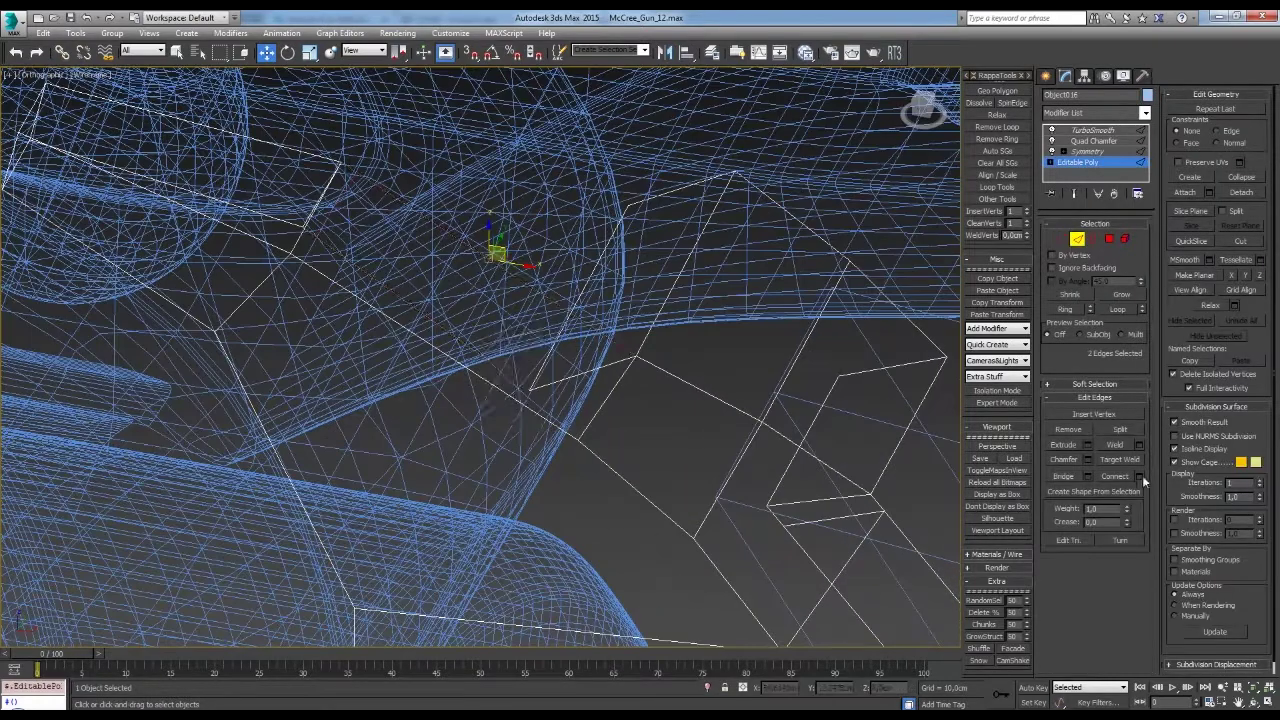
pyautogui.press('1')
pyautogui.press('F3')
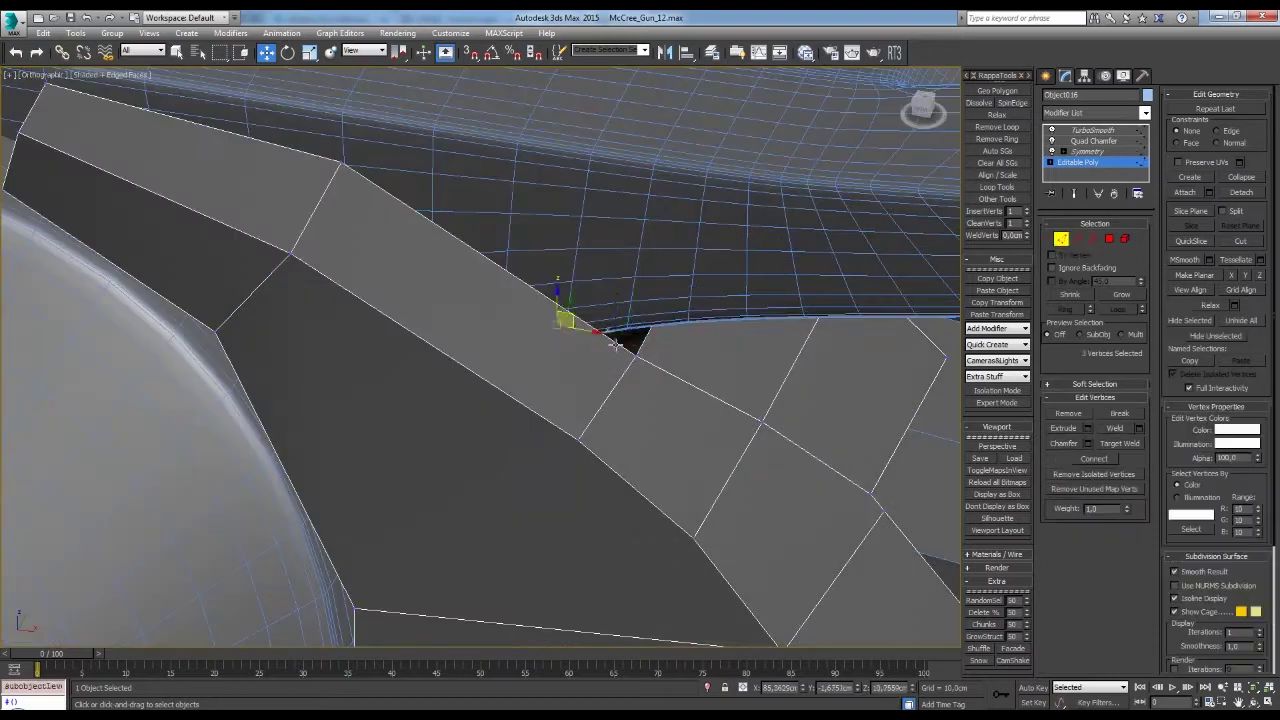
pyautogui.scroll(-5, 627, 380)
pyautogui.hotkey('ctrl', 'd')
pyautogui.press('F4')
pyautogui.moveTo(640, 380)
pyautogui.keyDown('alt'); pyautogui.mouseDown(button='middle')
pyautogui.moveTo(686, 371)
pyautogui.moveTo(627, 380)
pyautogui.moveTo(700, 360)
pyautogui.moveTo(853, 262)
pyautogui.moveTo(716, 316)
pyautogui.moveTo(740, 300)
pyautogui.moveTo(760, 330)
pyautogui.moveTo(855, 289)
pyautogui.moveTo(763, 302)
pyautogui.moveTo(780, 318)
pyautogui.mouseUp(button='middle'); pyautogui.keyUp('alt')
pyautogui.hotkey('ctrl', 'd')
pyautogui.scroll(5, 716, 316)
# - Select the edges along the hammer's curved front in edge mode
pyautogui.press('F4')
pyautogui.scroll(-3, 855, 289)
pyautogui.press('F4')
pyautogui.hotkey('ctrl', 'd')
pyautogui.scroll(5, 784, 323)
pyautogui.scroll(-5, 784, 323)
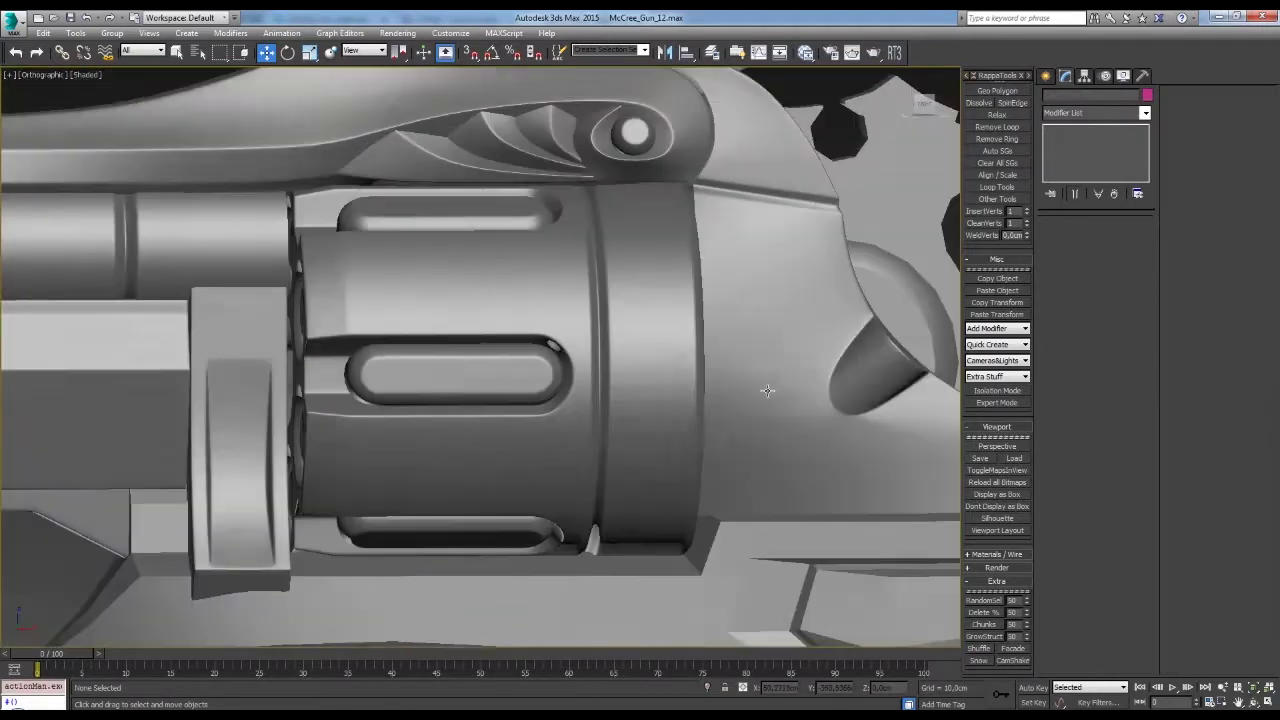
pyautogui.keyDown('alt'); pyautogui.moveTo(766, 380); pyautogui.dragTo(743, 320, button='middle'); pyautogui.keyUp('alt')
pyautogui.scroll(5, 600, 393)
pyautogui.click(628, 398)
pyautogui.moveTo(628, 398)
pyautogui.keyDown('alt'); pyautogui.mouseDown(button='middle')
pyautogui.moveTo(622, 330)
pyautogui.moveTo(585, 234)
pyautogui.mouseUp(button='middle'); pyautogui.keyUp('alt')
pyautogui.press('2')
pyautogui.scroll(3, 622, 325)
pyautogui.scroll(-4, 622, 325)
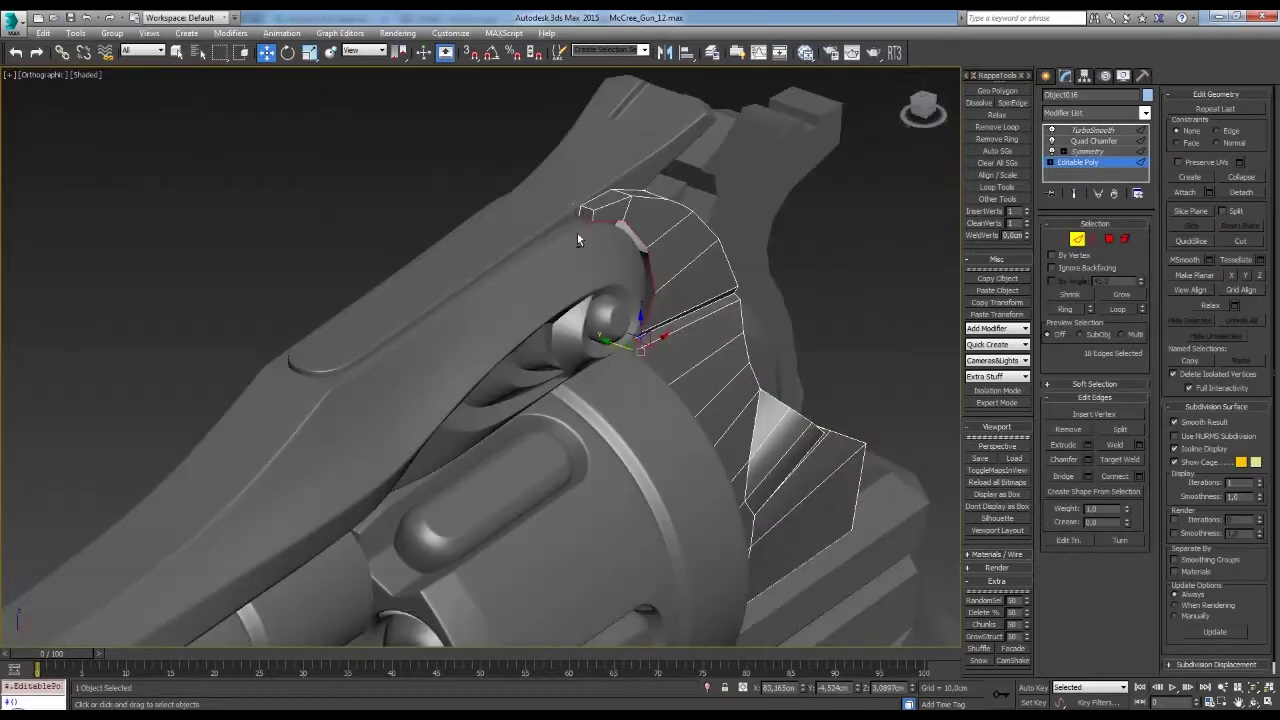
pyautogui.scroll(4, 637, 424)
# - Preview the TurboSmooth result, then pick a small polygon near the hammer base
pyautogui.keyDown('alt'); pyautogui.moveTo(621, 415); pyautogui.dragTo(650, 360, button='middle'); pyautogui.keyUp('alt')
pyautogui.scroll(1, 659, 333)
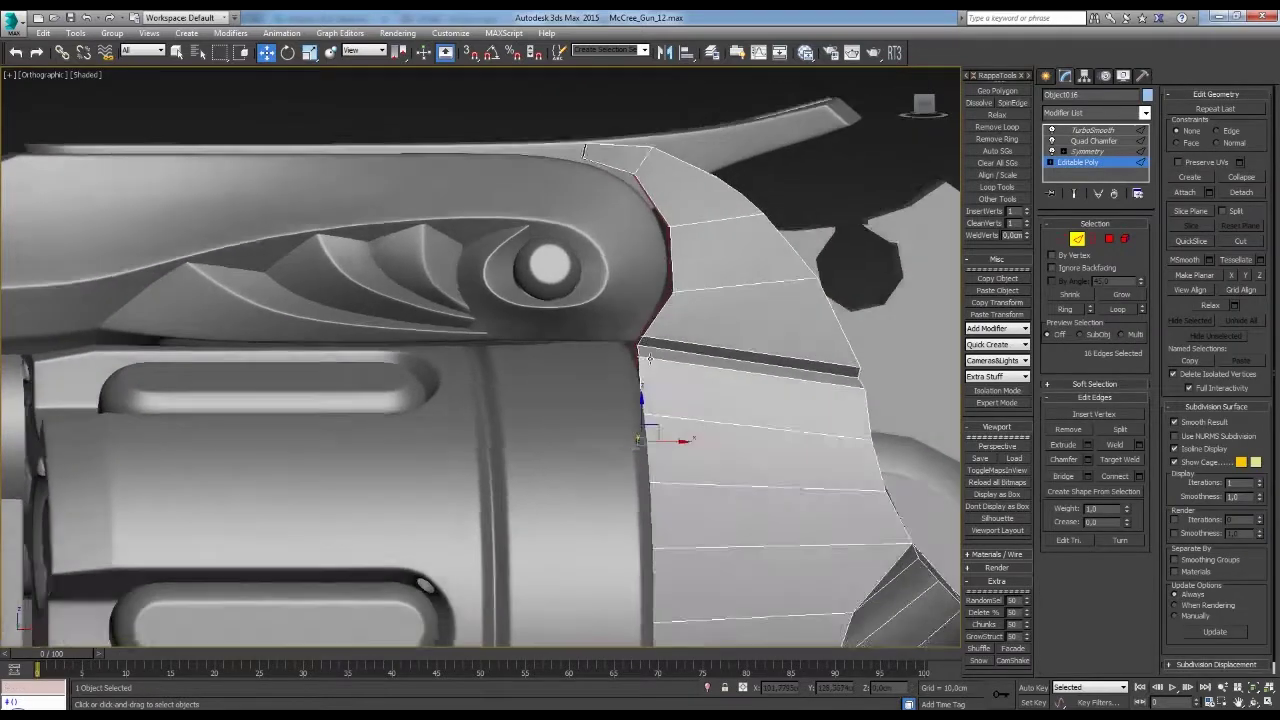
pyautogui.scroll(3, 659, 333)
pyautogui.scroll(2, 659, 333)
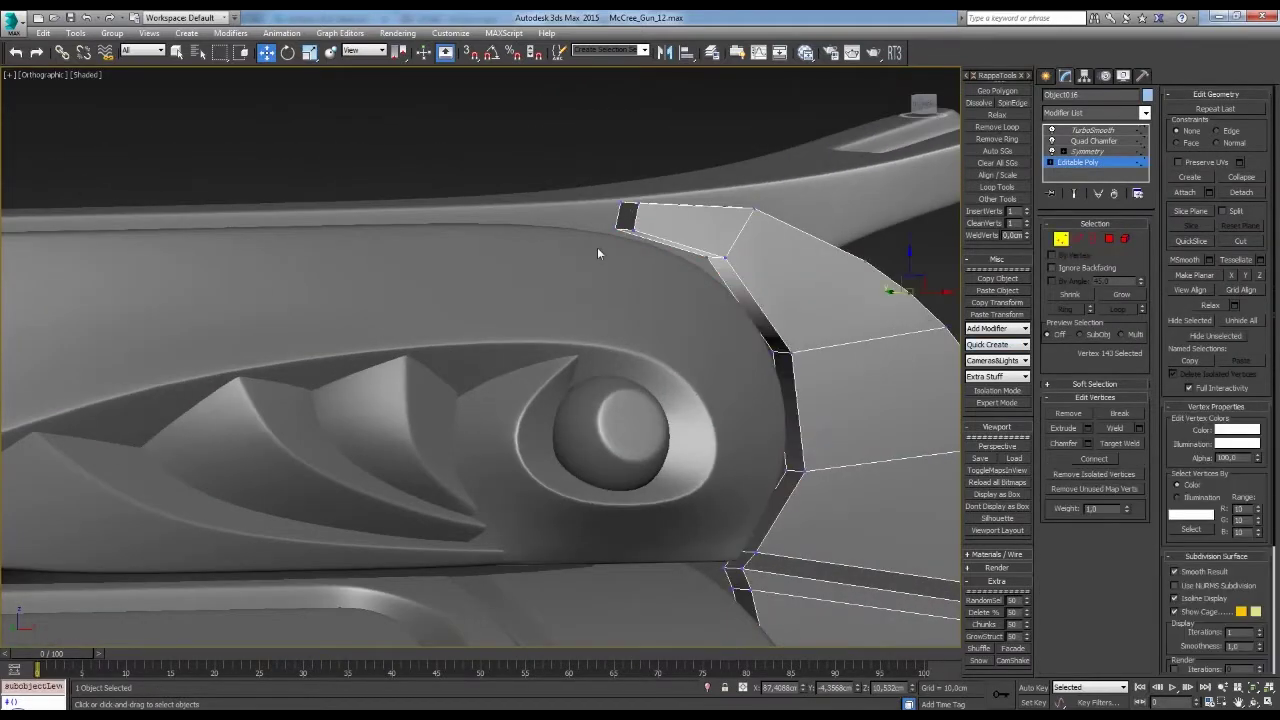
pyautogui.click(1095, 131)
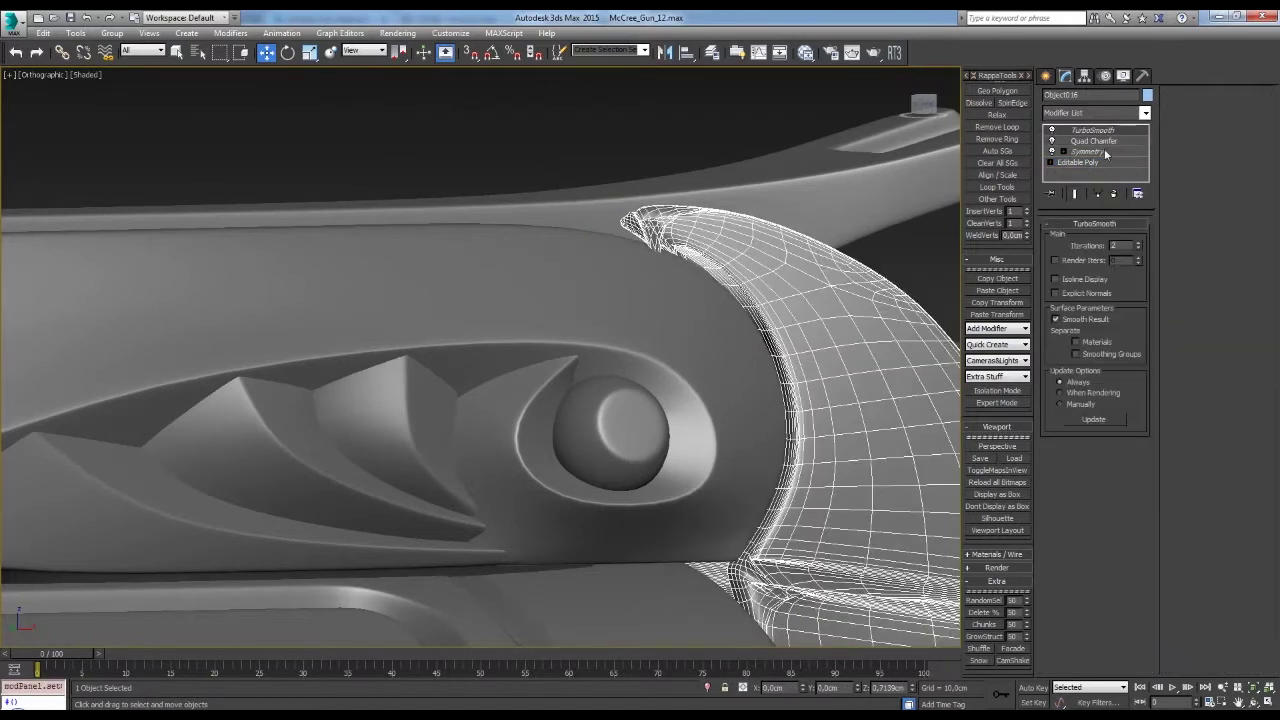
pyautogui.click(1108, 238)
pyautogui.moveTo(790, 507); pyautogui.dragTo(811, 357, button='middle')
pyautogui.click(748, 402)
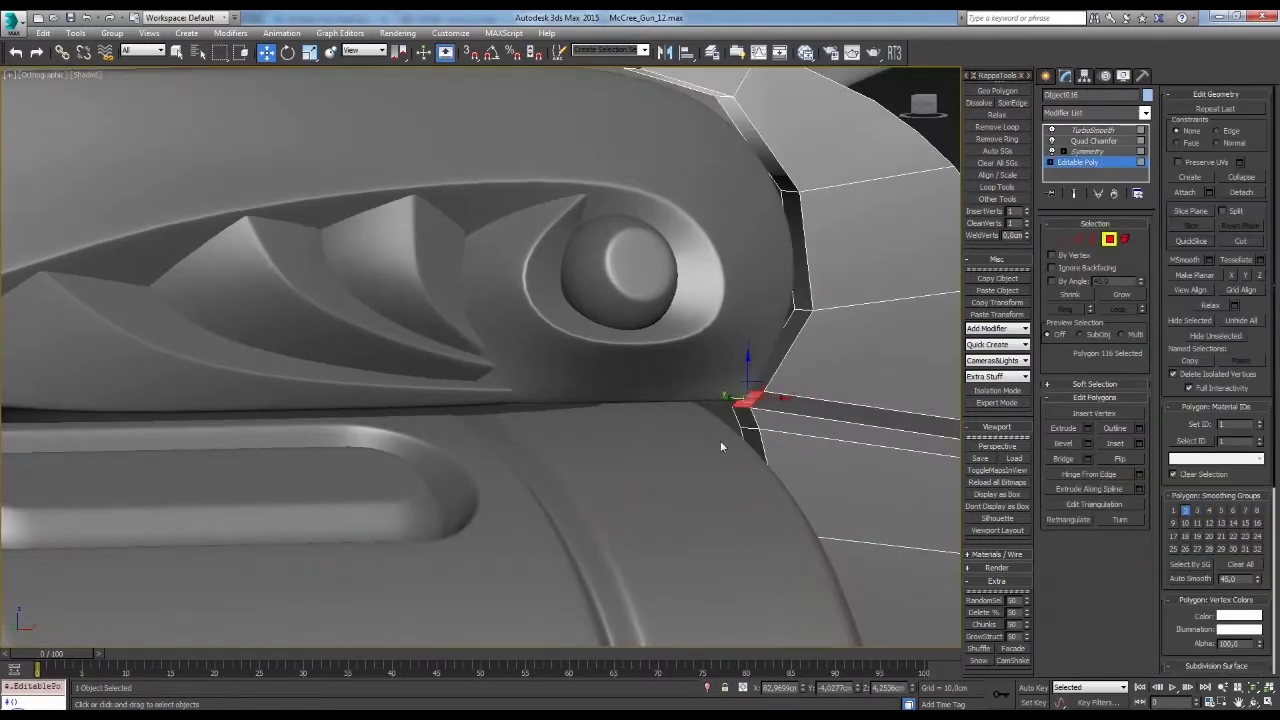
pyautogui.scroll(-3, 829, 314)
pyautogui.keyDown('alt'); pyautogui.moveTo(829, 314); pyautogui.dragTo(814, 433, button='middle'); pyautogui.keyUp('alt')
pyautogui.click(814, 433)
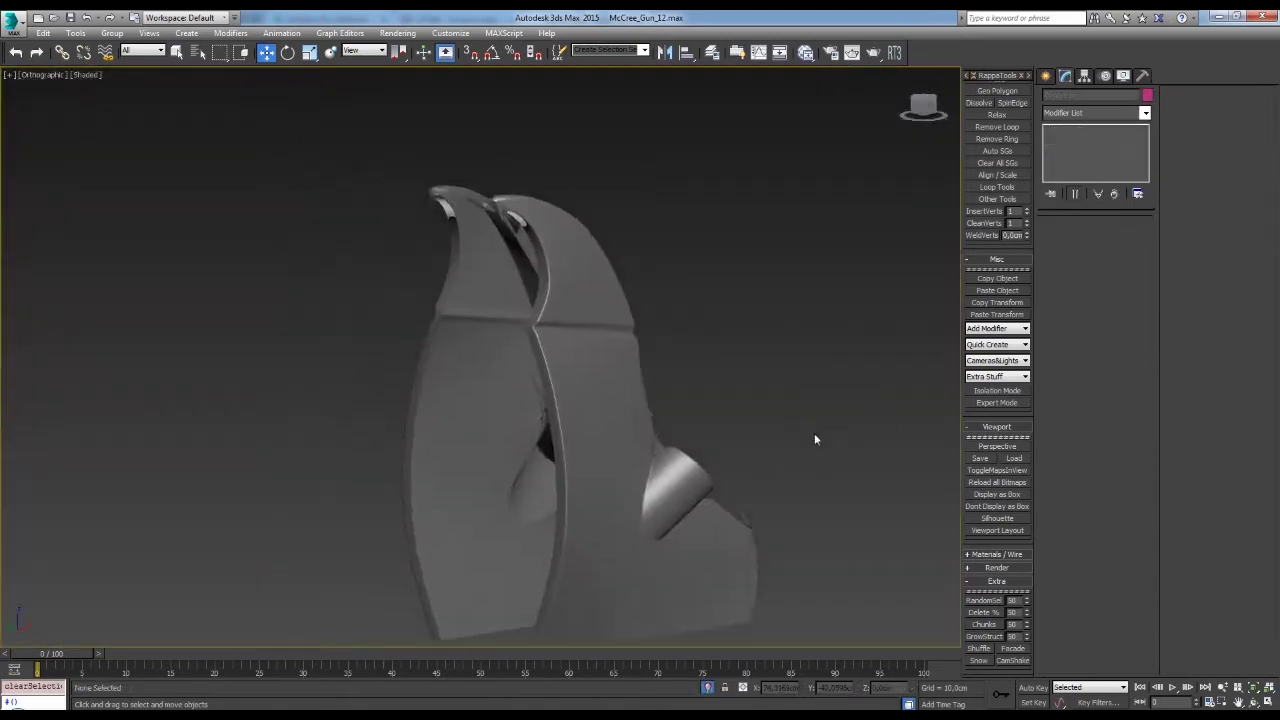
pyautogui.scroll(4, 778, 337)
pyautogui.click(778, 337)
# - Set move constraints to Edge and pick an edge on the hammer's curved back
pyautogui.click(543, 64)
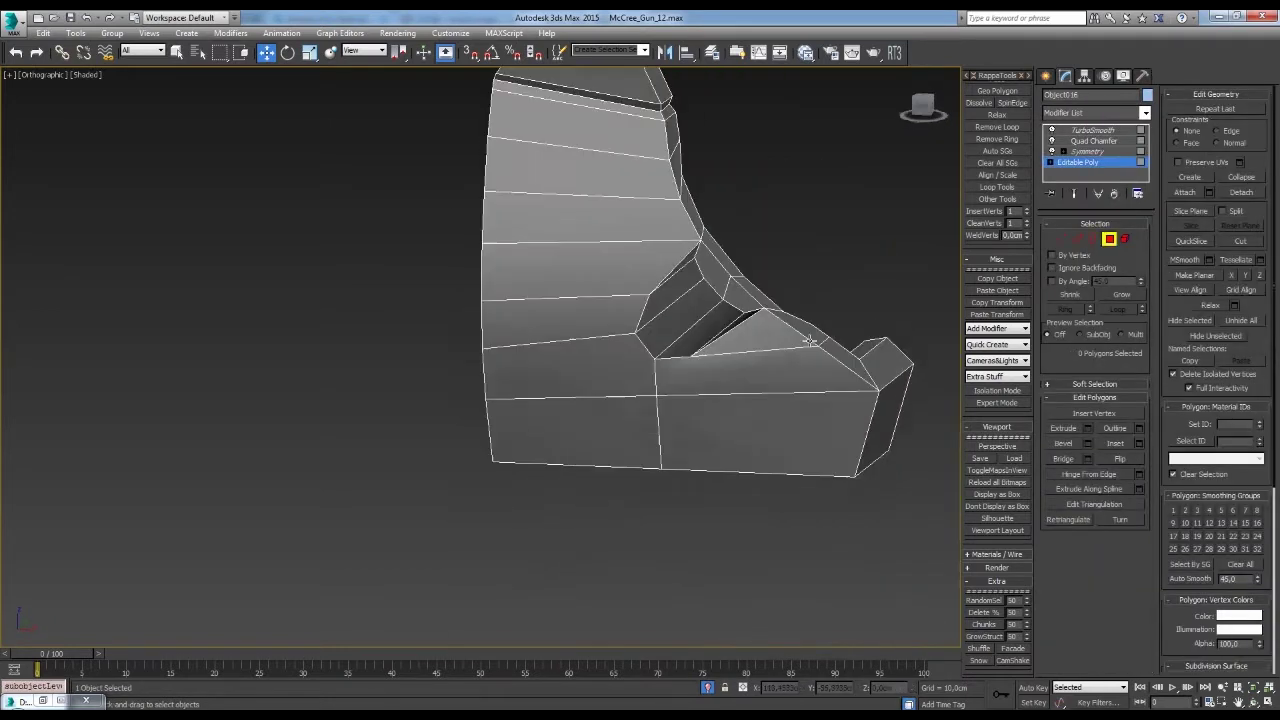
pyautogui.moveTo(729, 368)
pyautogui.keyDown('alt'); pyautogui.mouseDown(button='middle')
pyautogui.moveTo(586, 380)
pyautogui.moveTo(604, 432)
pyautogui.mouseUp(button='middle'); pyautogui.keyUp('alt')
pyautogui.press('2')
pyautogui.click(1218, 131)
pyautogui.keyDown('alt'); pyautogui.moveTo(640, 370); pyautogui.dragTo(588, 376, button='middle'); pyautogui.keyUp('alt')
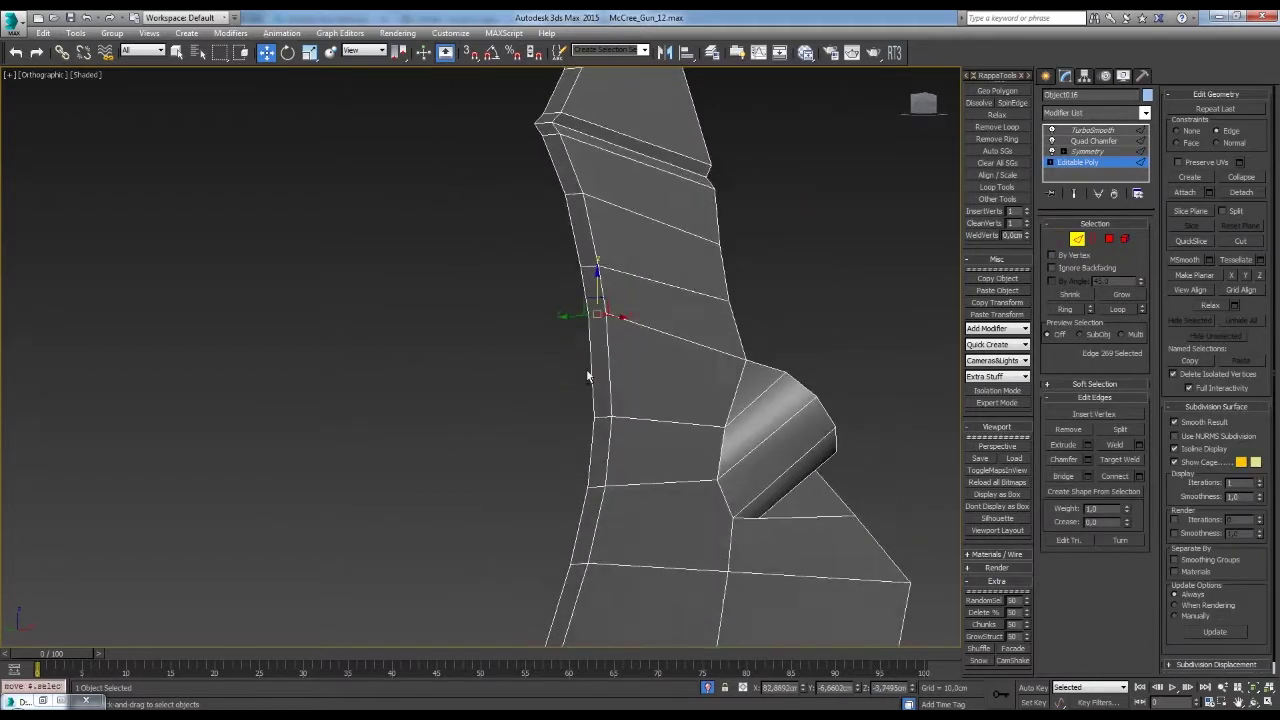
pyautogui.keyDown('alt'); pyautogui.moveTo(605, 430); pyautogui.dragTo(594, 474, button='middle'); pyautogui.keyUp('alt')
pyautogui.click(594, 474)
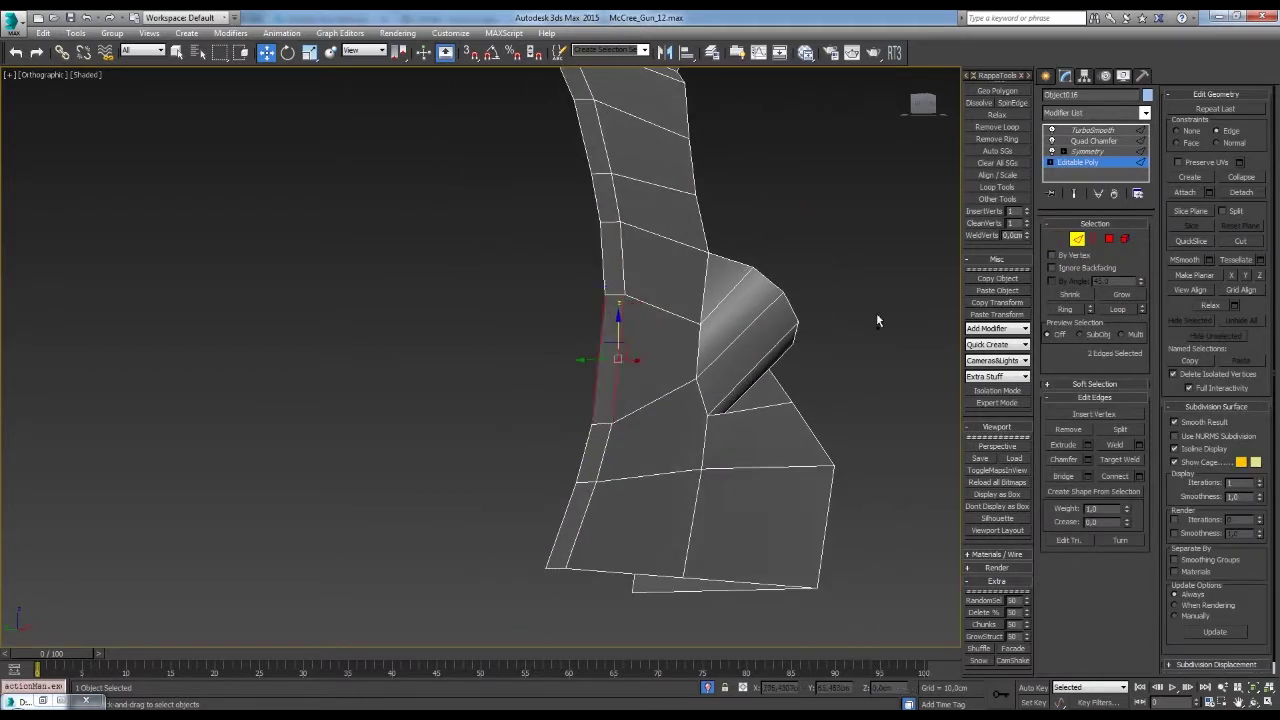
# - Check the smoothed side shape, then reselect the hammer for vertex editing
pyautogui.moveTo(606, 384)
pyautogui.keyDown('alt'); pyautogui.mouseDown(button='middle')
pyautogui.moveTo(602, 372)
pyautogui.moveTo(622, 366)
pyautogui.mouseUp(button='middle'); pyautogui.keyUp('alt')
pyautogui.press('1')
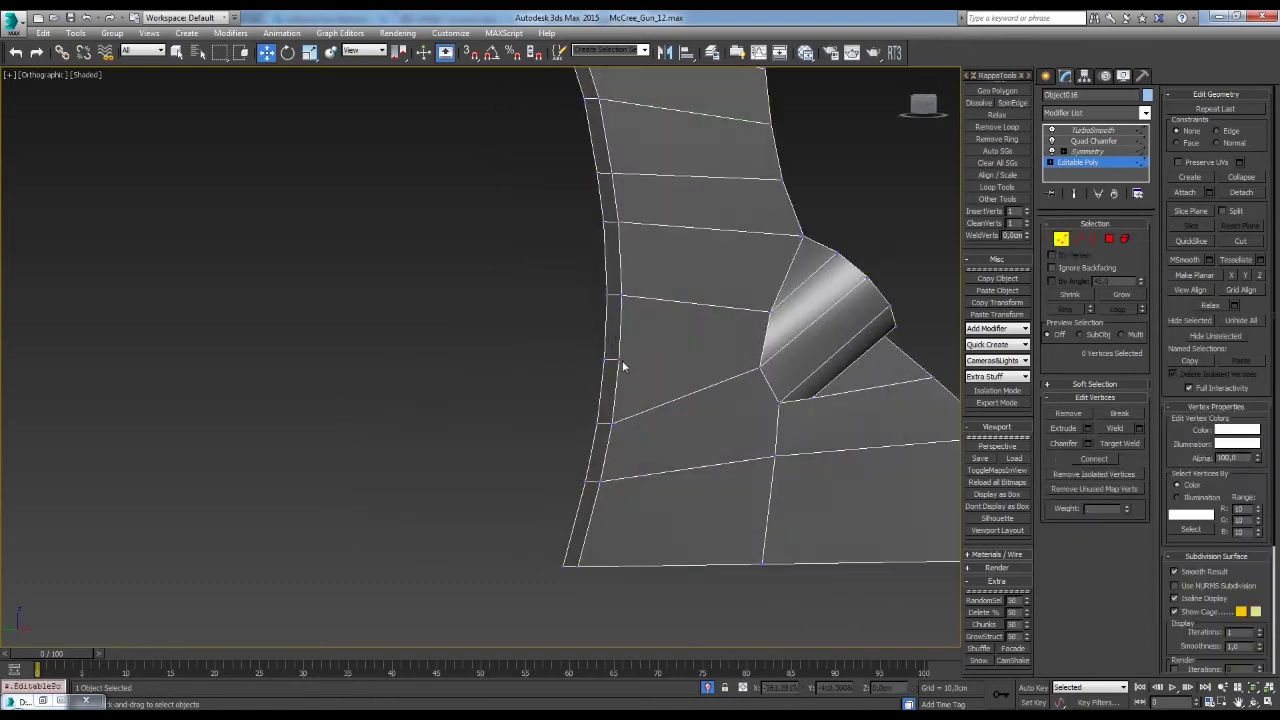
pyautogui.moveTo(722, 393)
pyautogui.keyDown('alt'); pyautogui.mouseDown(button='middle')
pyautogui.moveTo(831, 294)
pyautogui.moveTo(640, 400)
pyautogui.mouseUp(button='middle'); pyautogui.keyUp('alt')
pyautogui.click(831, 294)
pyautogui.click(640, 400)
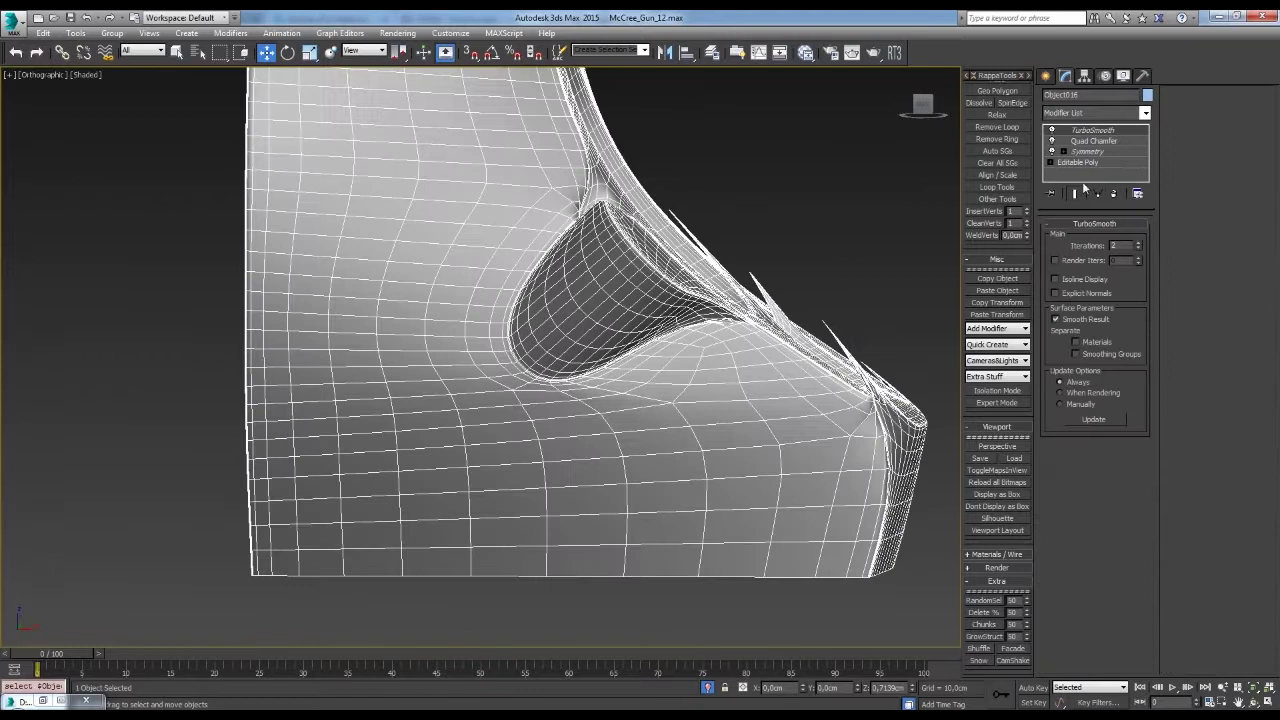
pyautogui.press('1')
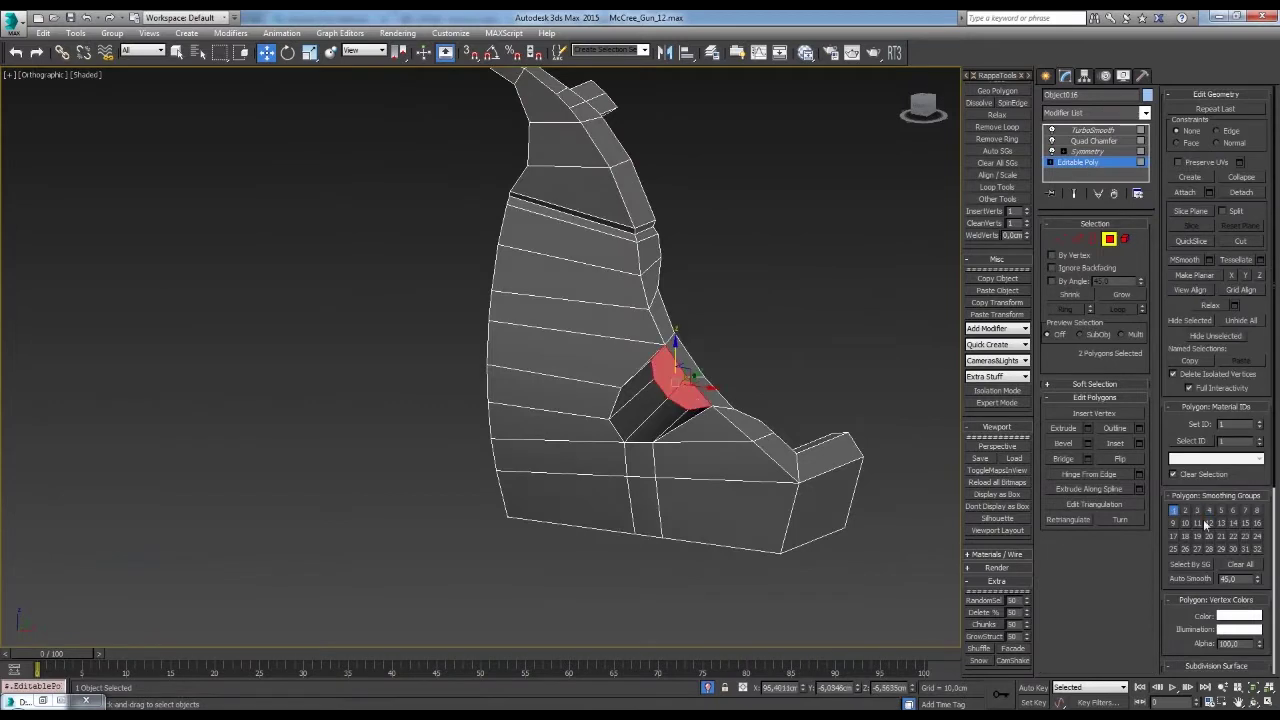
pyautogui.click(794, 354)
pyautogui.keyDown('alt'); pyautogui.moveTo(794, 354); pyautogui.dragTo(724, 381, button='middle'); pyautogui.keyUp('alt')
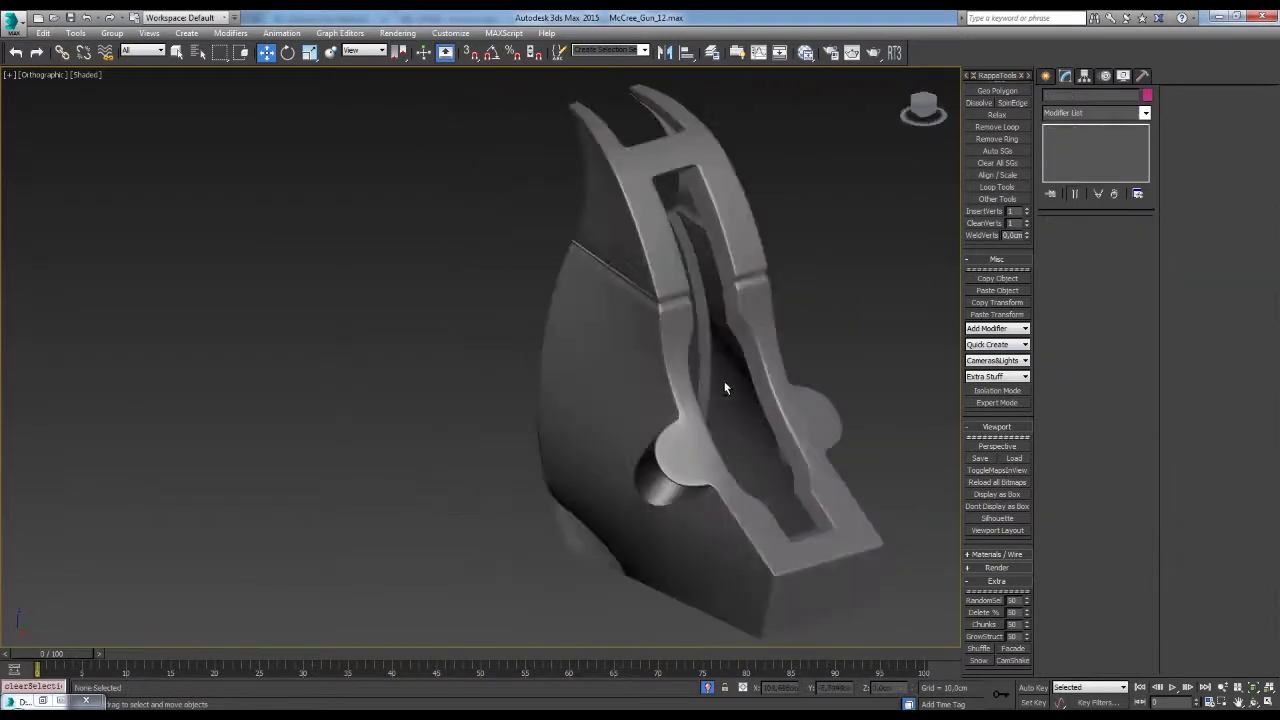
pyautogui.scroll(5, 715, 405)
pyautogui.click(715, 405)
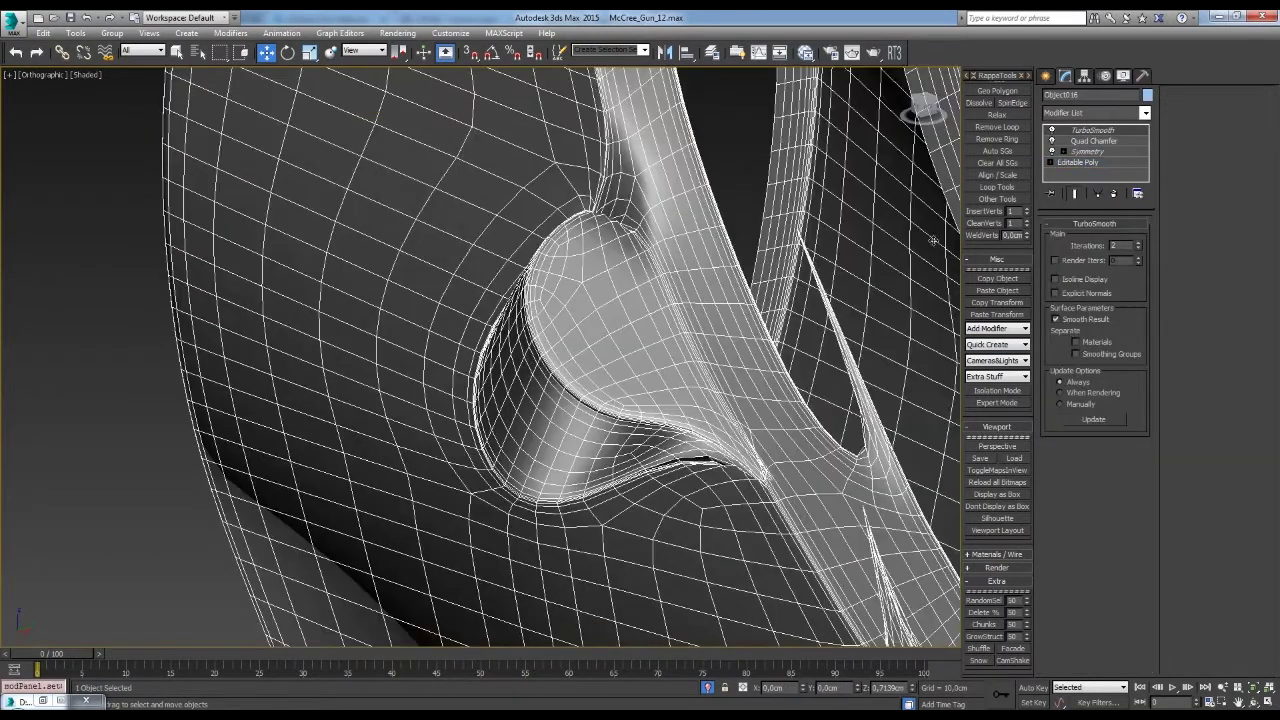
pyautogui.keyDown('alt'); pyautogui.moveTo(675, 353); pyautogui.dragTo(754, 385, button='middle'); pyautogui.keyUp('alt')
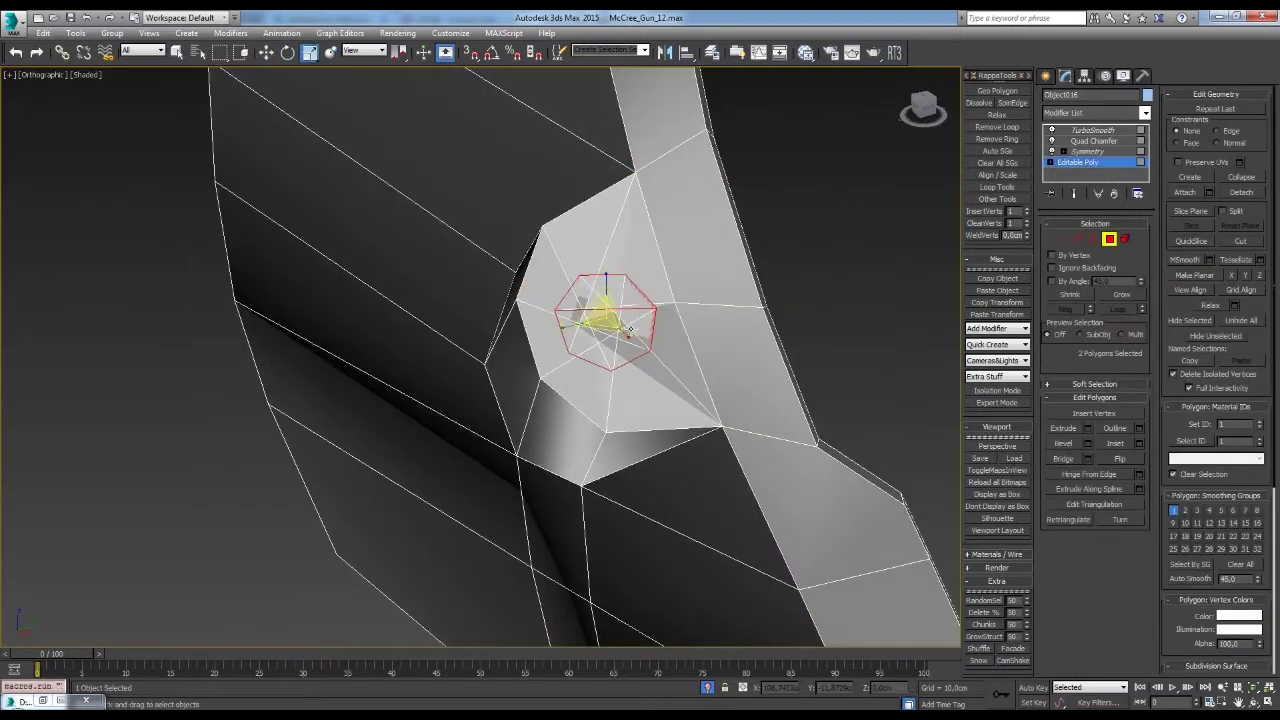
pyautogui.keyDown('alt'); pyautogui.moveTo(634, 343); pyautogui.dragTo(504, 422, button='middle'); pyautogui.keyUp('alt')
pyautogui.moveTo(579, 399)
pyautogui.keyDown('alt'); pyautogui.mouseDown(button='middle')
pyautogui.moveTo(714, 223)
pyautogui.moveTo(648, 320)
pyautogui.mouseUp(button='middle'); pyautogui.keyUp('alt')
pyautogui.press('w')
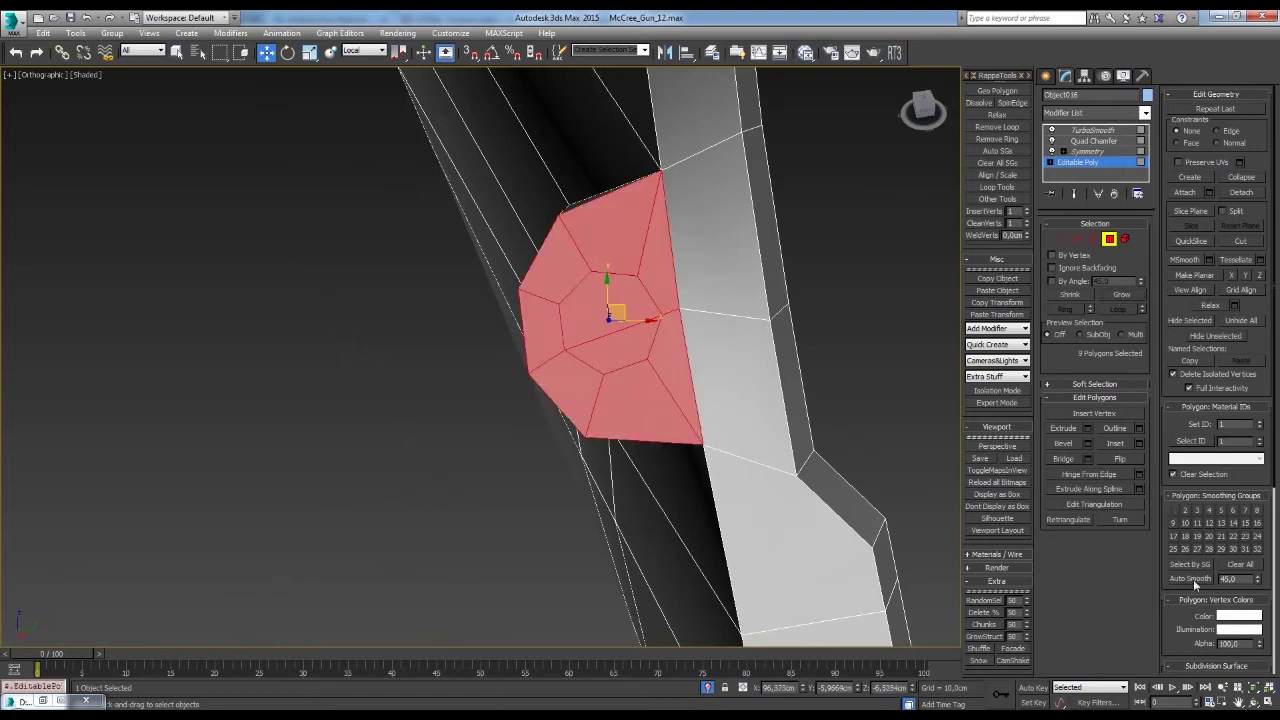
pyautogui.click(1193, 579)
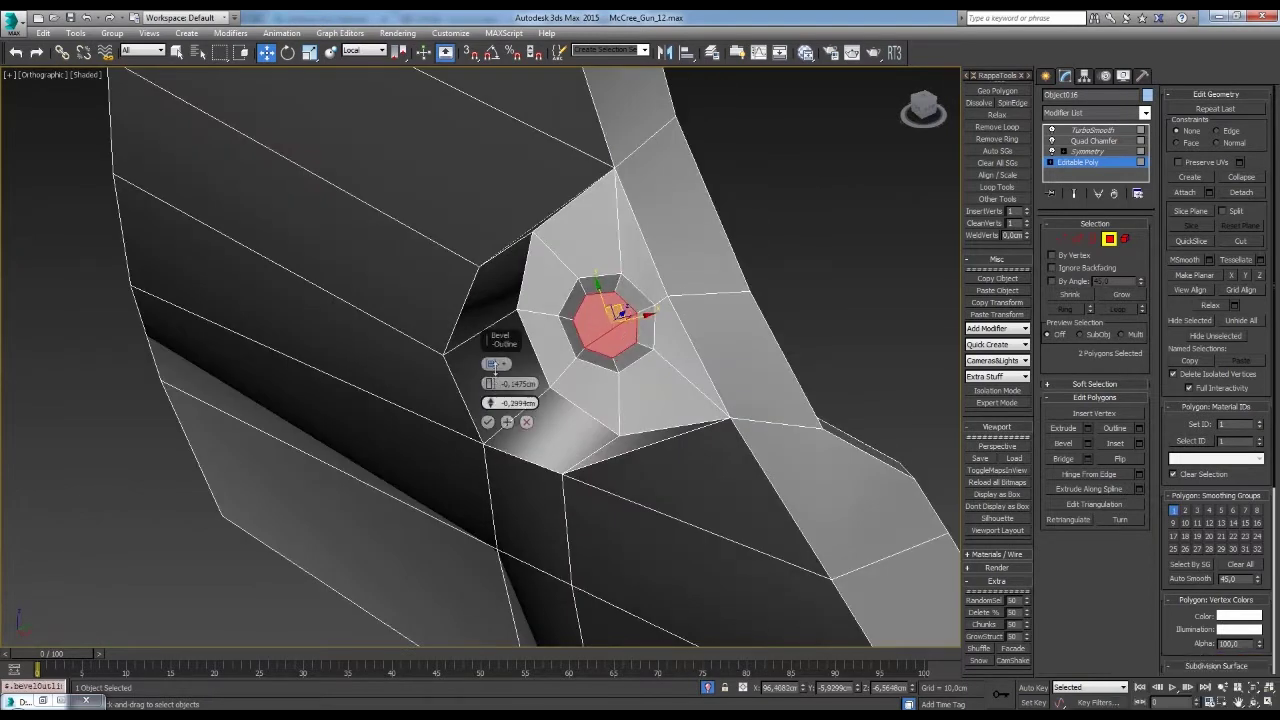
pyautogui.keyDown('alt'); pyautogui.moveTo(600, 330); pyautogui.dragTo(700, 330, button='middle'); pyautogui.keyUp('alt')
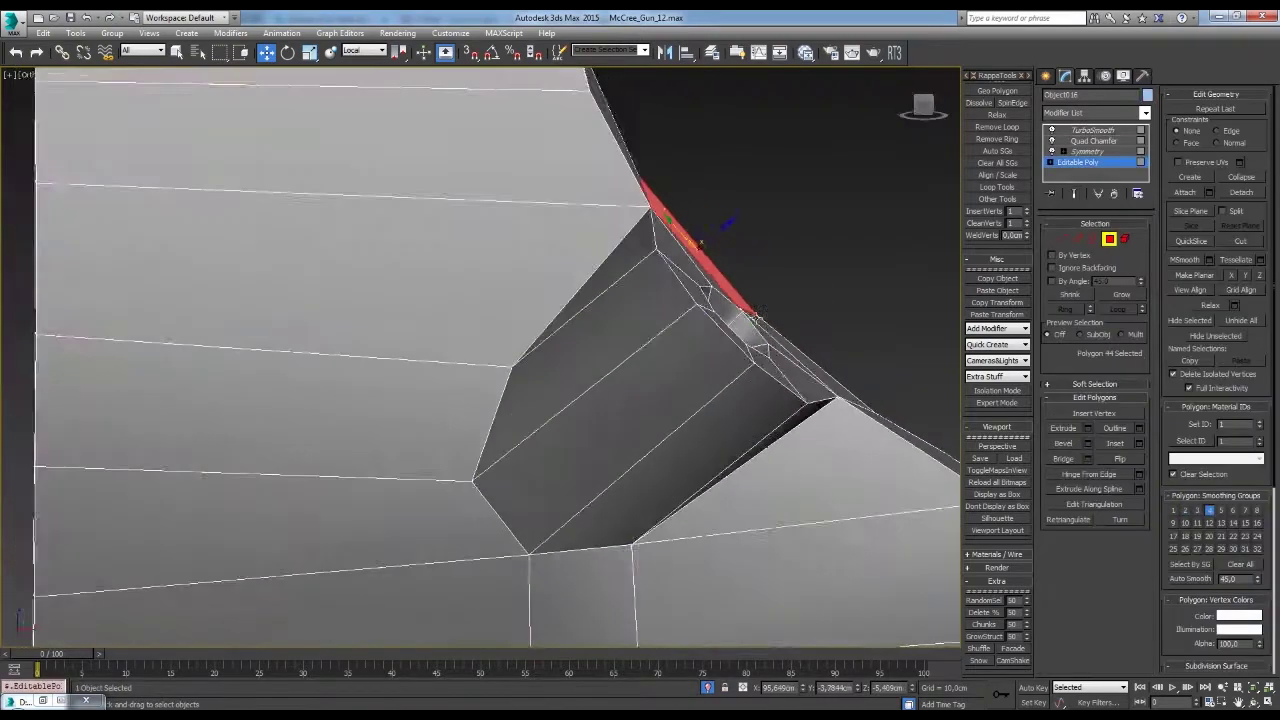
pyautogui.press('1')
pyautogui.moveTo(714, 307)
pyautogui.keyDown('alt'); pyautogui.mouseDown(button='middle')
pyautogui.moveTo(779, 268)
pyautogui.moveTo(828, 353)
pyautogui.mouseUp(button='middle'); pyautogui.keyUp('alt')
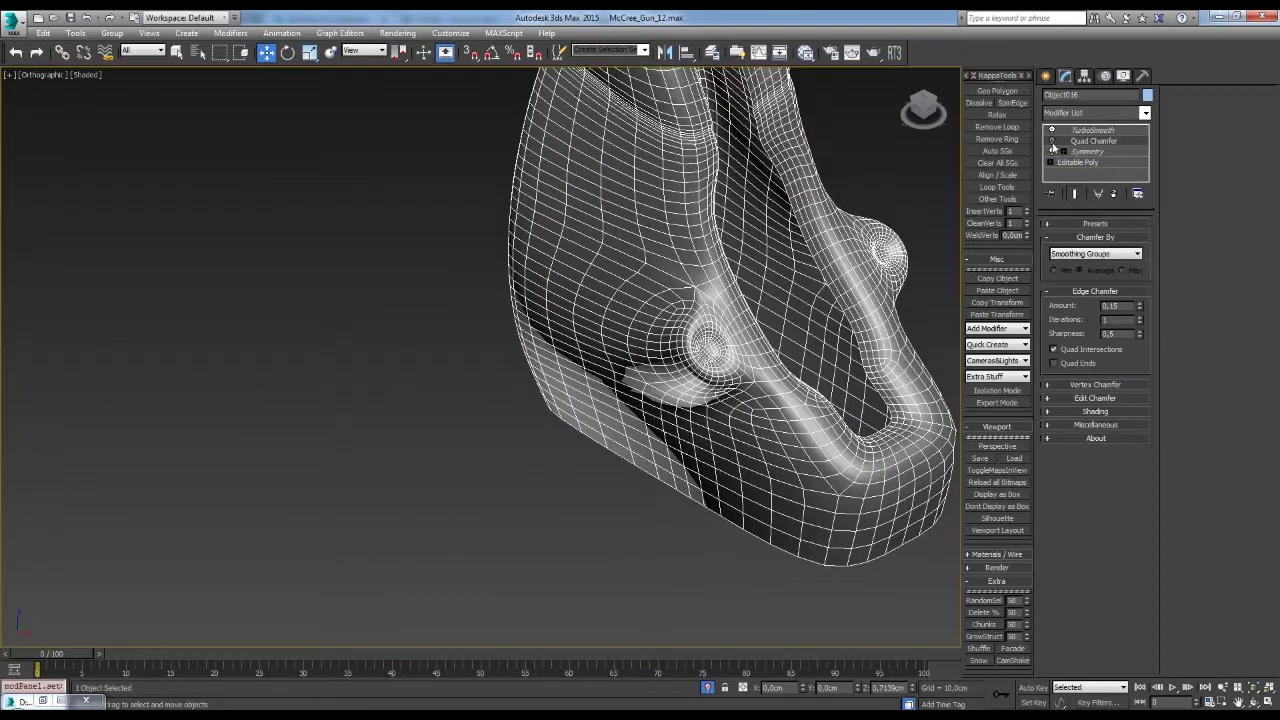
pyautogui.scroll(5, 735, 416)
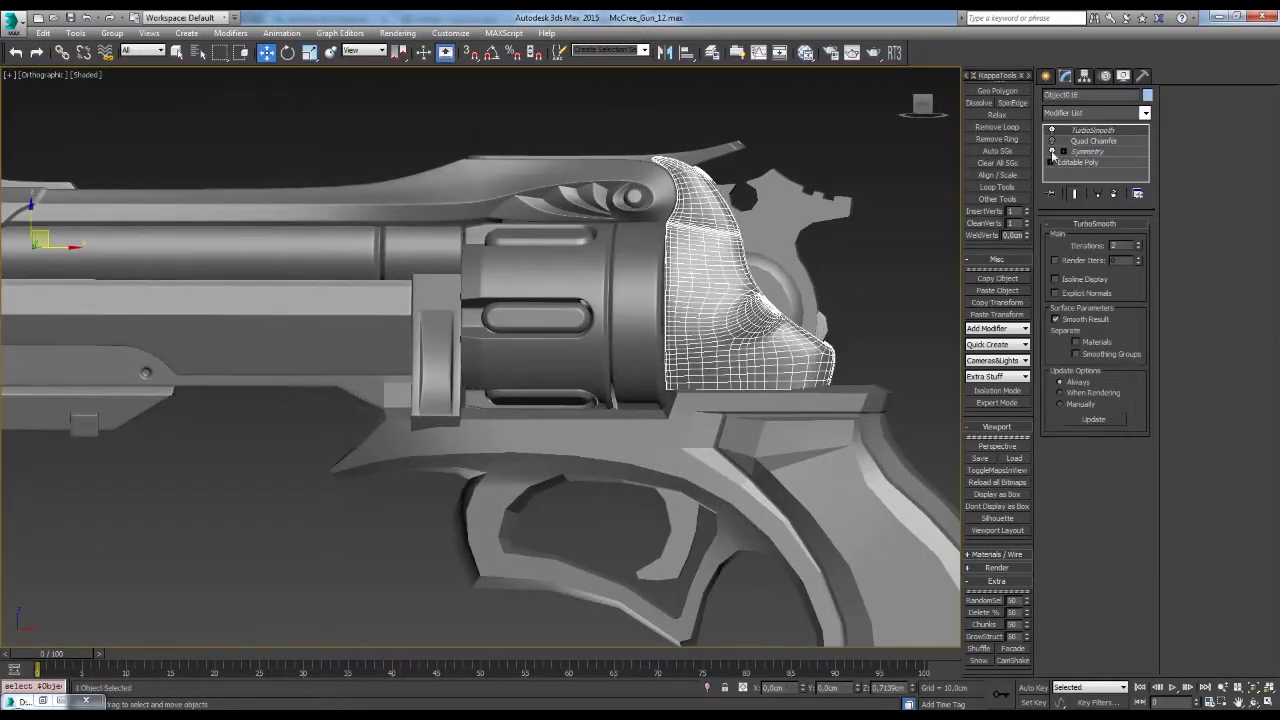
pyautogui.keyDown('alt'); pyautogui.moveTo(818, 326); pyautogui.dragTo(760, 300, button='middle'); pyautogui.keyUp('alt')
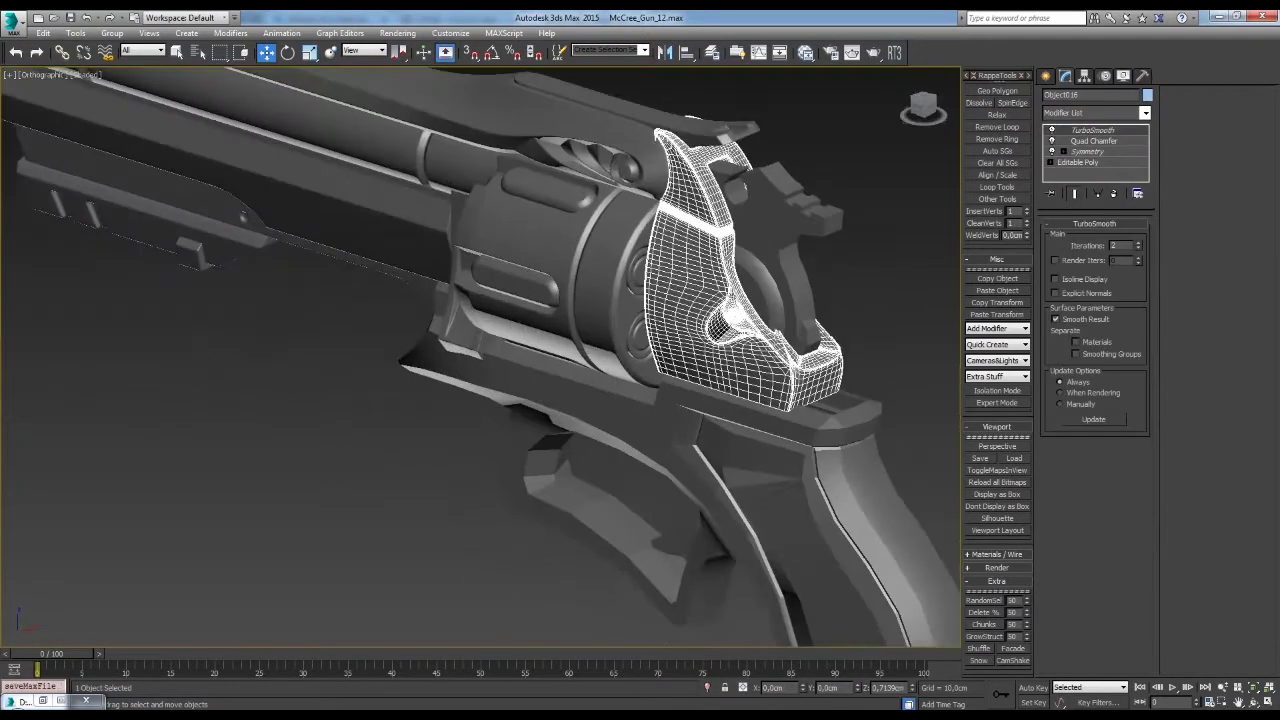
pyautogui.click(1051, 141)
pyautogui.keyDown('alt'); pyautogui.moveTo(886, 285); pyautogui.dragTo(800, 330, button='middle'); pyautogui.keyUp('alt')
pyautogui.scroll(5, 760, 390)
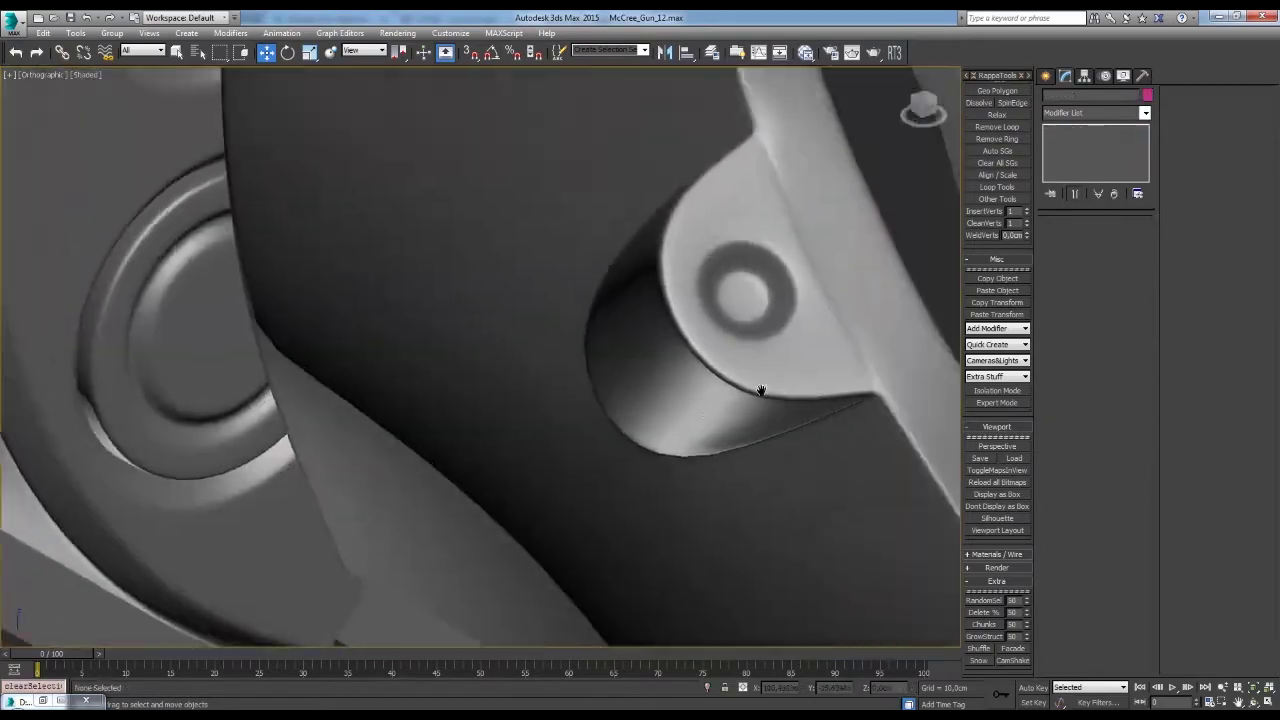
pyautogui.click(762, 391)
pyautogui.moveTo(762, 391)
pyautogui.keyDown('alt'); pyautogui.mouseDown(button='middle')
pyautogui.moveTo(855, 355)
pyautogui.moveTo(790, 330)
pyautogui.moveTo(769, 368)
pyautogui.mouseUp(button='middle'); pyautogui.keyUp('alt')
pyautogui.scroll(-5, 855, 355)
pyautogui.click(855, 355)
pyautogui.scroll(5, 786, 314)
pyautogui.scroll(2, 793, 359)
pyautogui.click(793, 359)
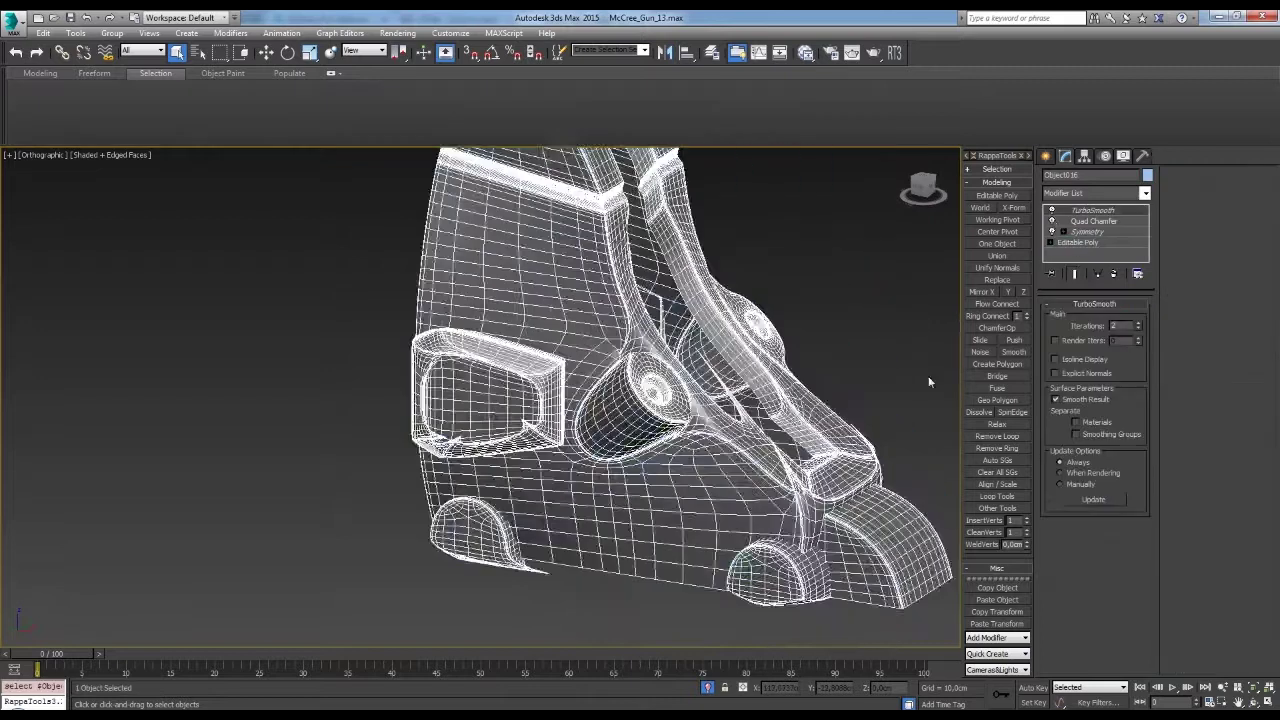
# - Clear the selection and view the shaded hammer panel without the edge overlay
pyautogui.click(928, 381)
pyautogui.press('F4')
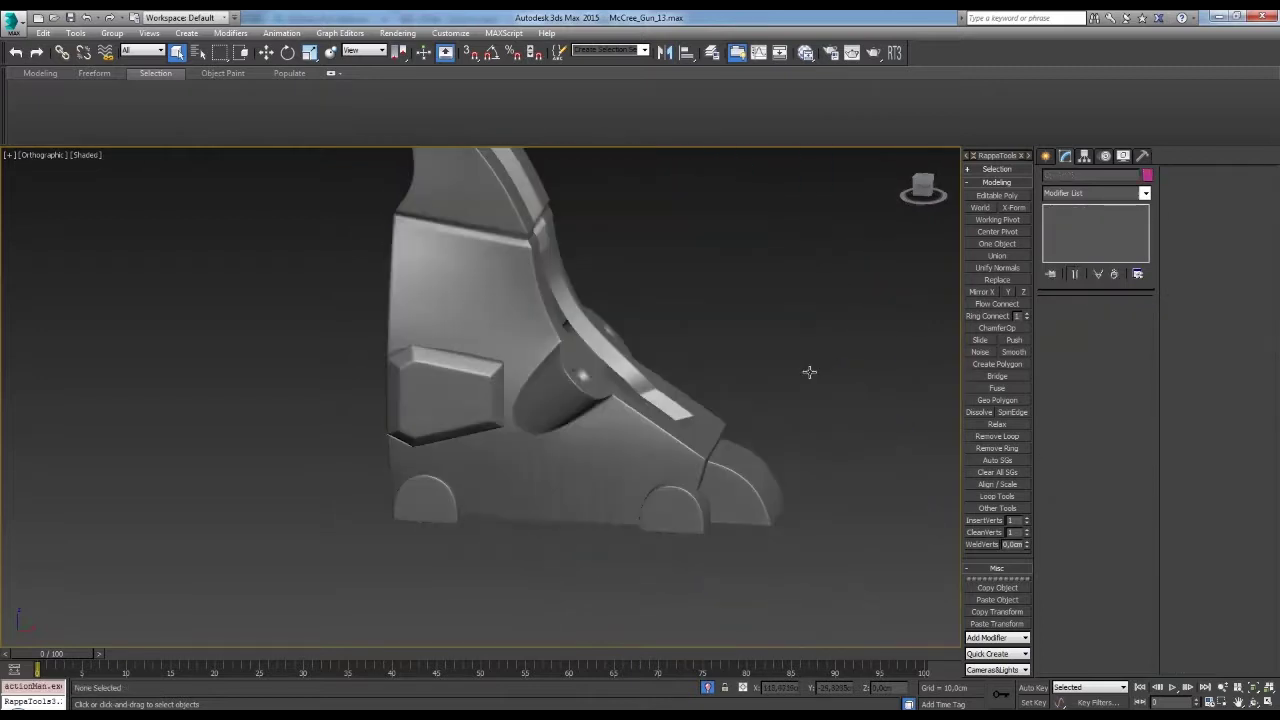
pyautogui.scroll(-5, 768, 418)
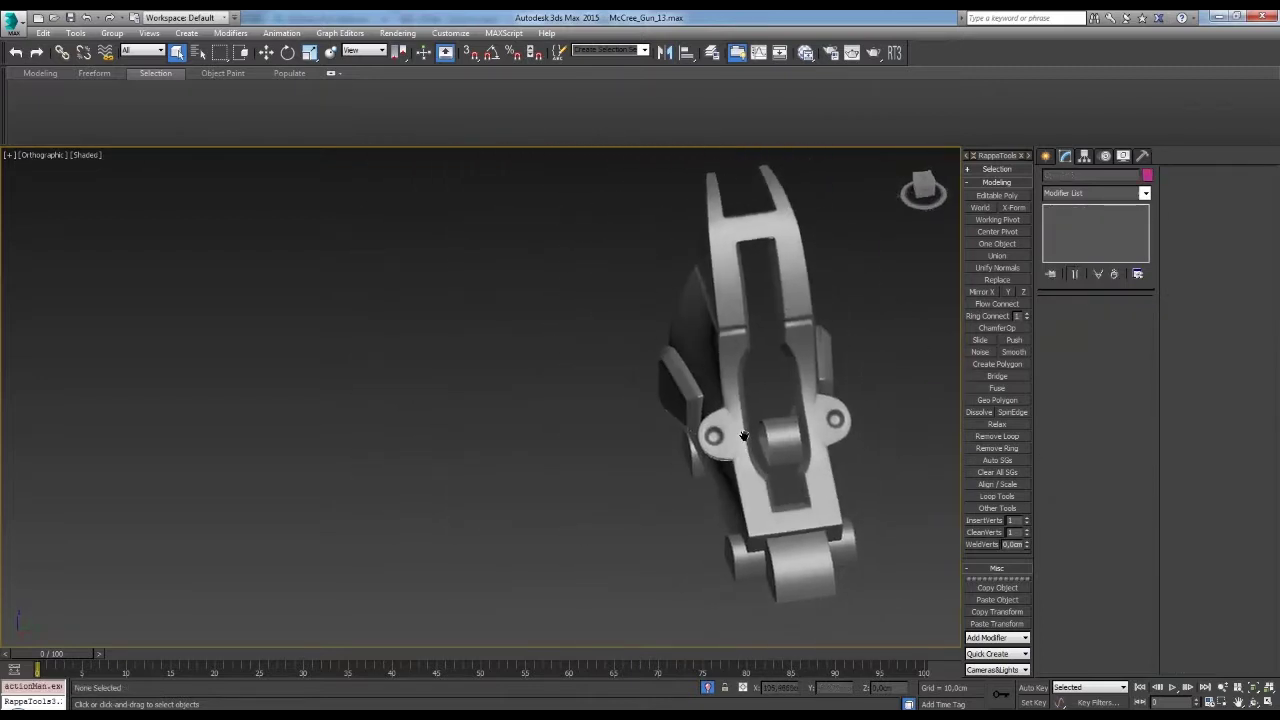
pyautogui.scroll(3, 743, 435)
pyautogui.scroll(2, 760, 400)
pyautogui.scroll(-4, 750, 420)
pyautogui.scroll(5, 747, 415)
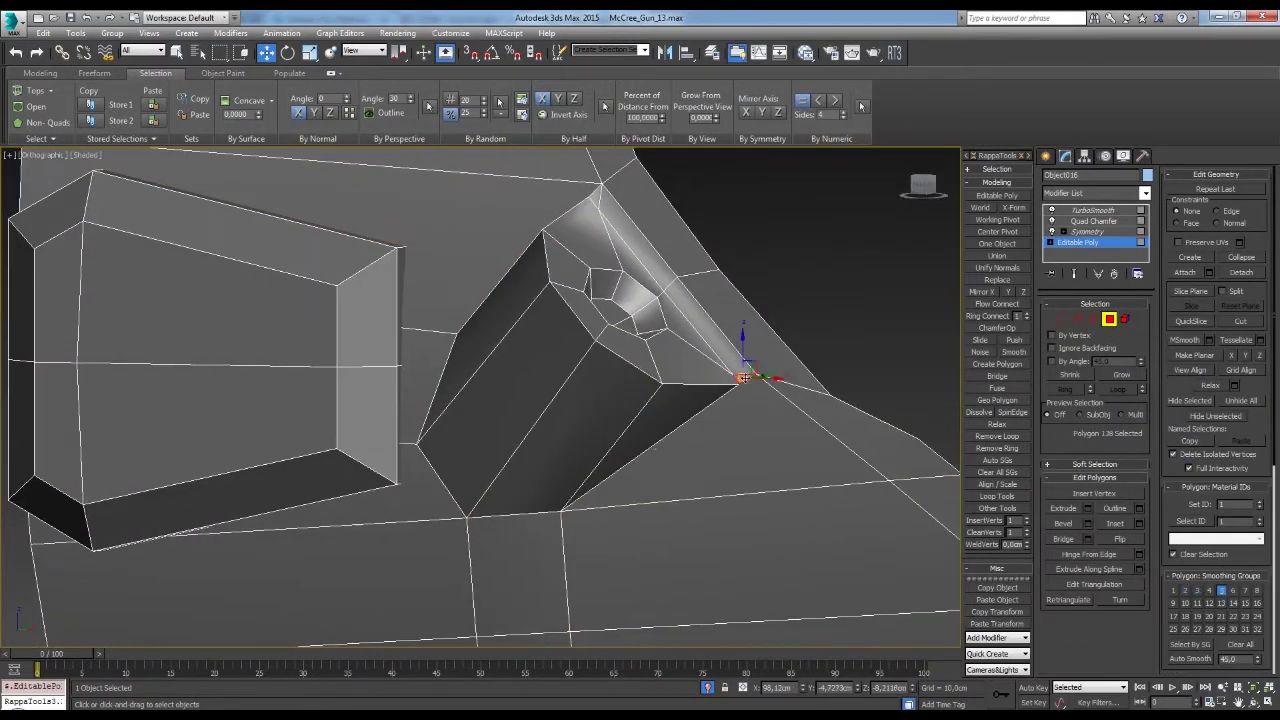
# - Bring the hammer's pivot face into view and switch between vertex and polygon editing
pyautogui.keyDown('alt'); pyautogui.moveTo(743, 378); pyautogui.dragTo(720, 420, button='middle'); pyautogui.keyUp('alt')
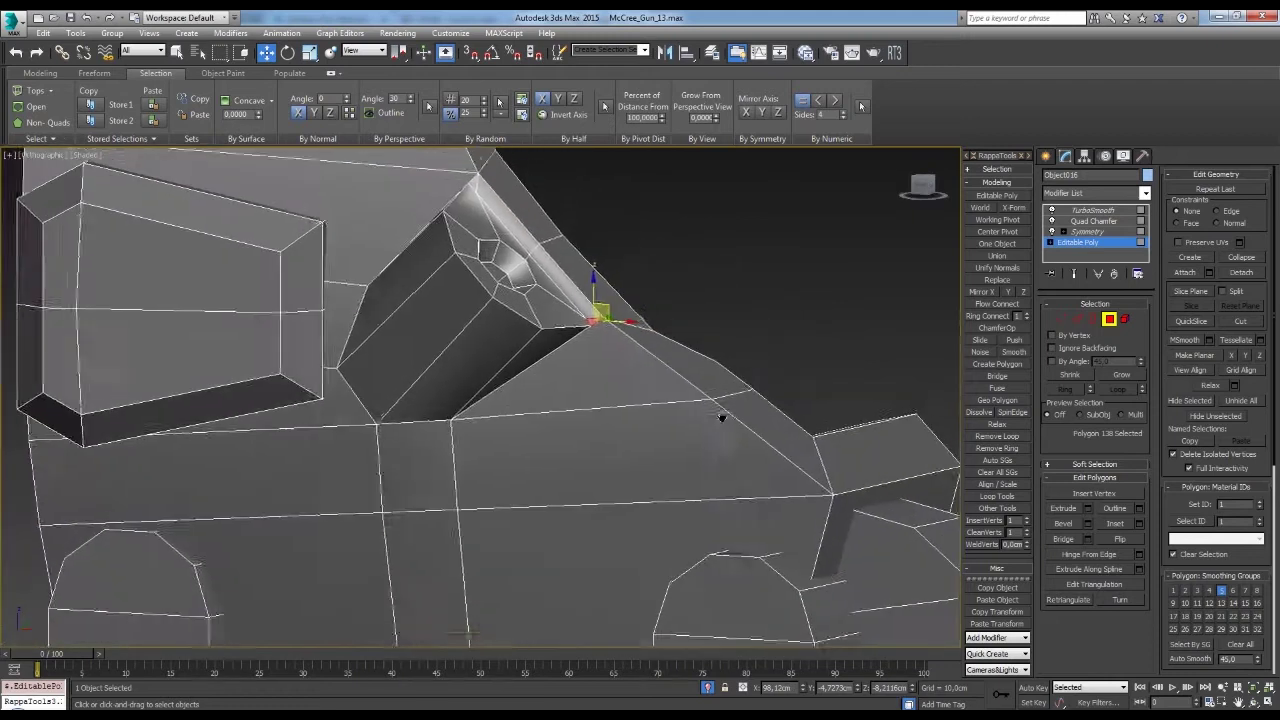
pyautogui.press('1')
pyautogui.keyDown('alt'); pyautogui.moveTo(759, 470); pyautogui.dragTo(735, 484, button='middle'); pyautogui.keyUp('alt')
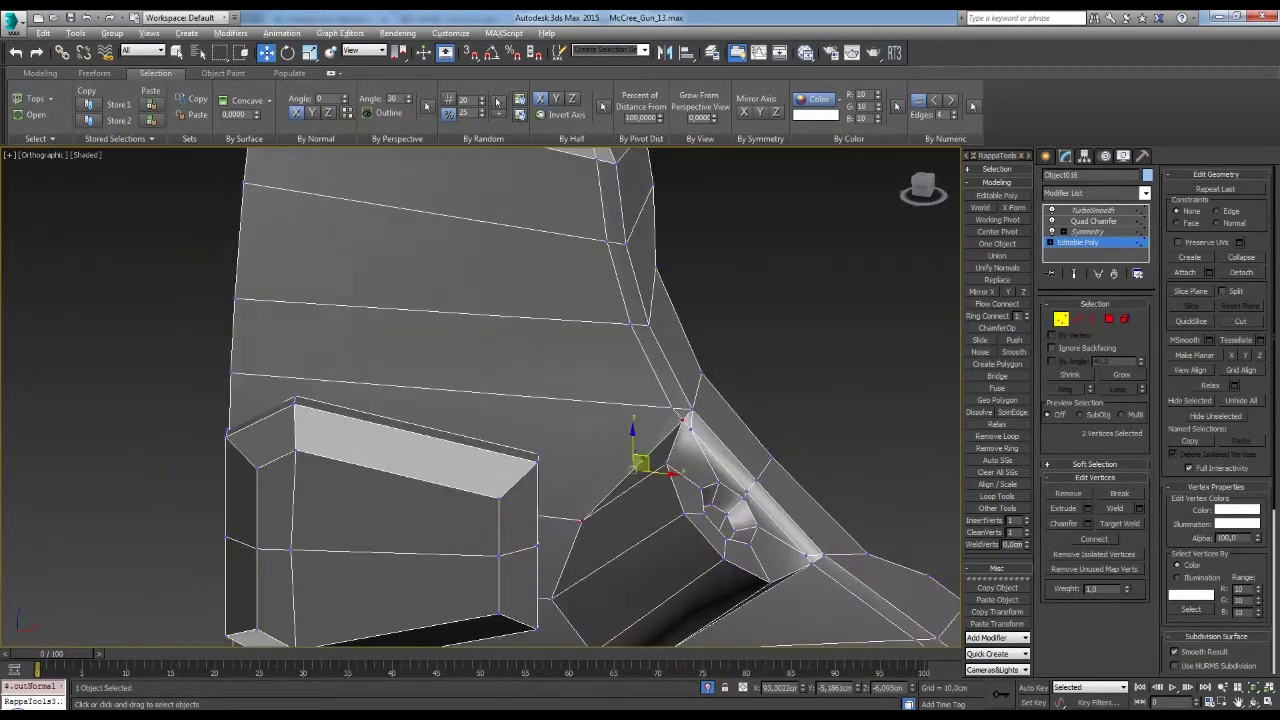
pyautogui.hotkey('shift', 'z')
pyautogui.hotkey('shift', 'z')
pyautogui.hotkey('shift', 'z')
pyautogui.hotkey('shift', 'z')
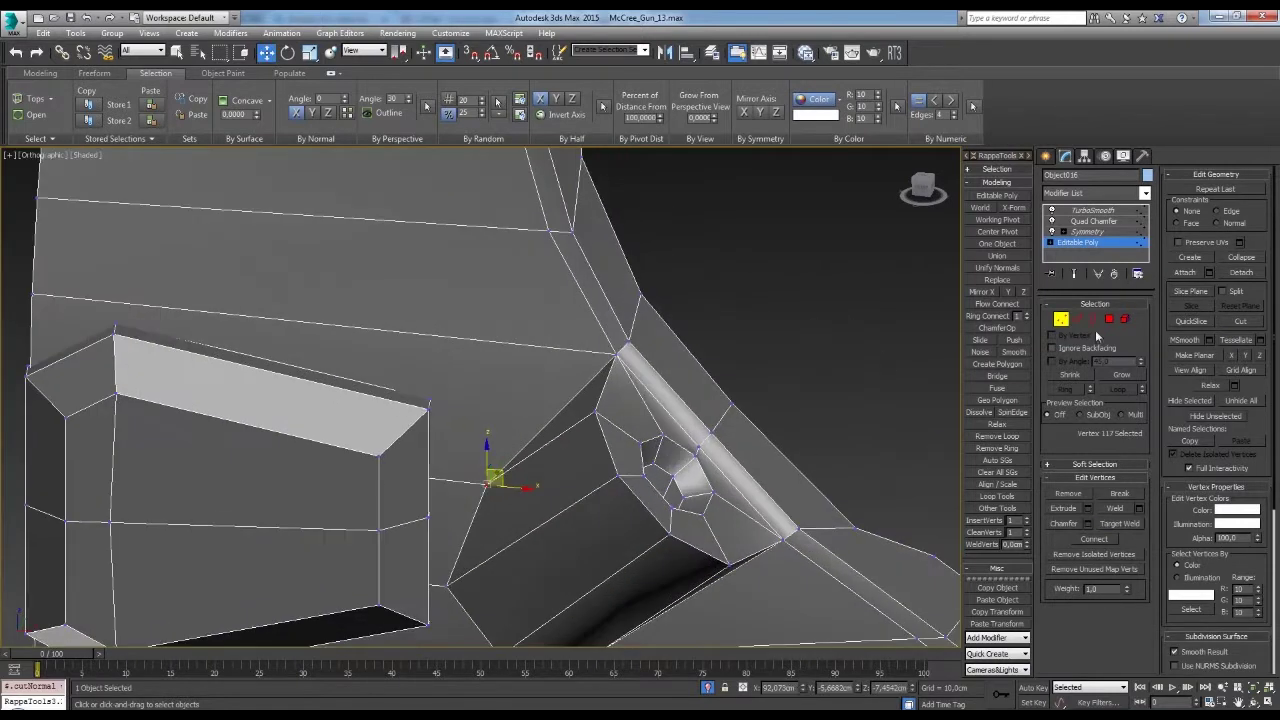
pyautogui.click(1109, 318)
pyautogui.hotkey('shift', 'z')
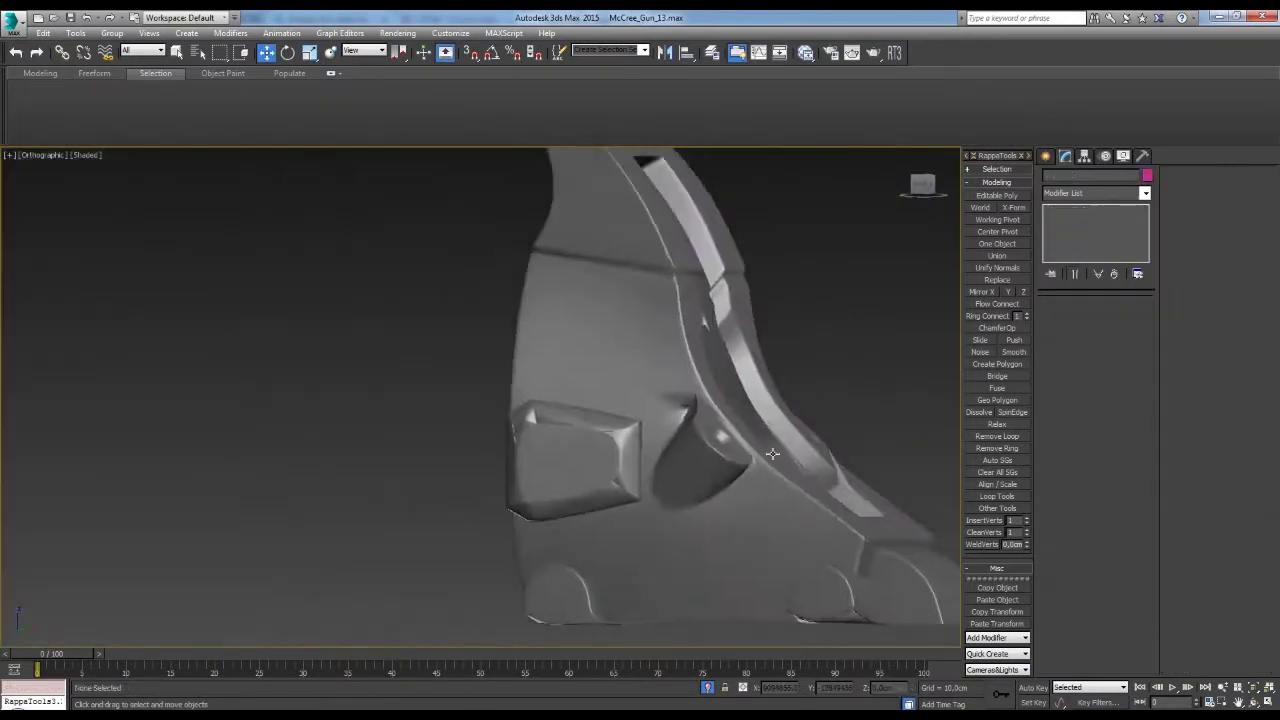
pyautogui.keyDown('alt'); pyautogui.moveTo(553, 372); pyautogui.dragTo(632, 405, button='middle'); pyautogui.keyUp('alt')
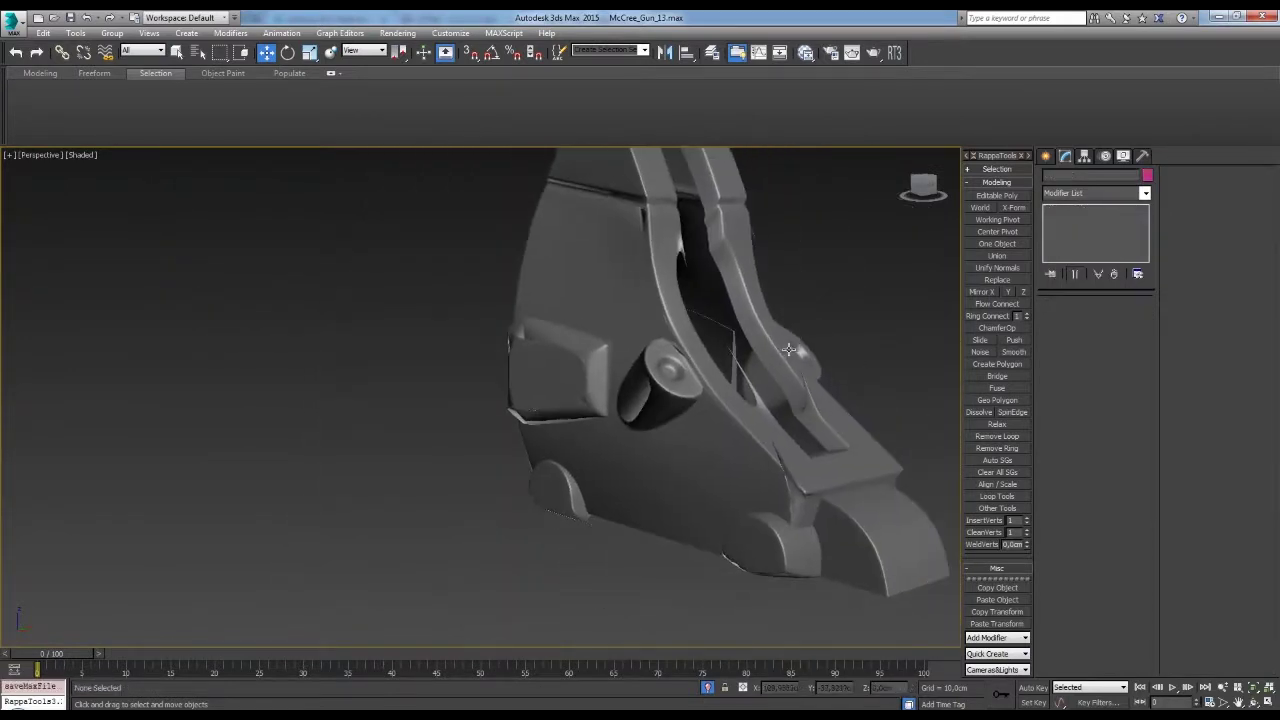
# - Preview the hammer with Quad Chamfer and TurboSmooth, then return to the base polygons
pyautogui.click(1080, 242)
pyautogui.scroll(3, 640, 374)
pyautogui.keyDown('alt'); pyautogui.moveTo(620, 360); pyautogui.dragTo(638, 376, button='middle'); pyautogui.keyUp('alt')
pyautogui.scroll(-2, 640, 374)
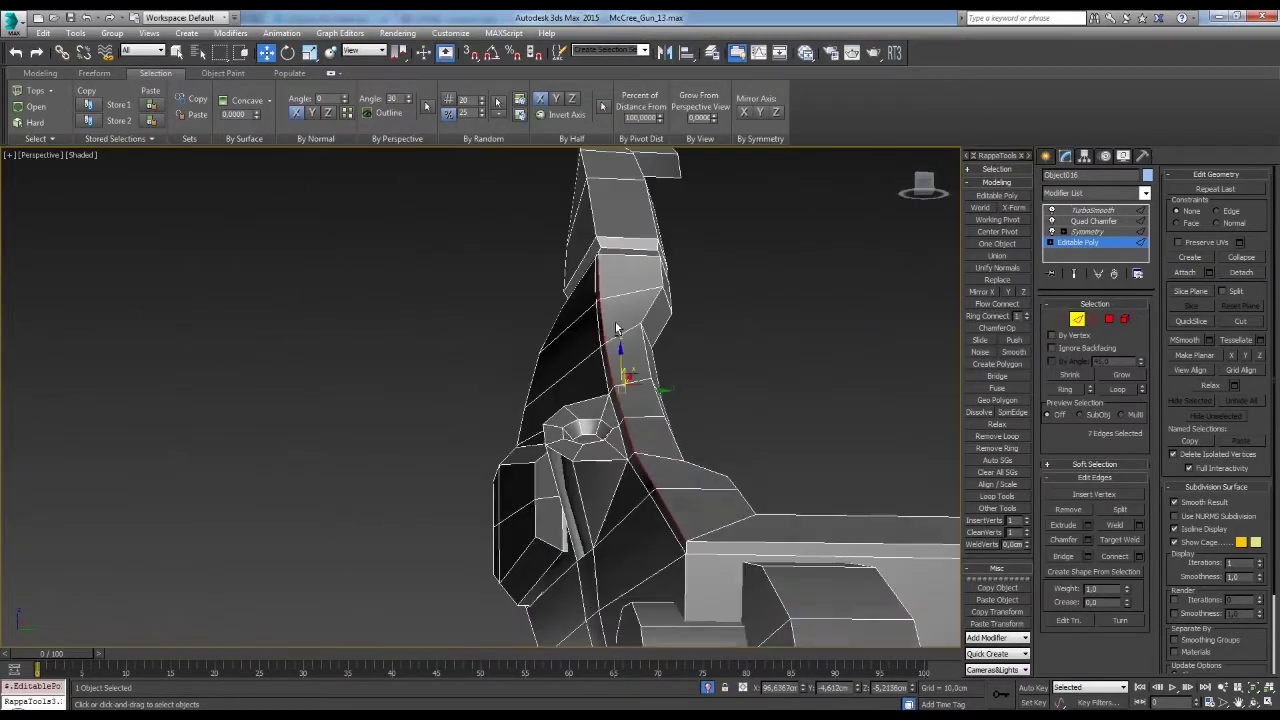
pyautogui.scroll(5, 616, 328)
pyautogui.moveTo(616, 328); pyautogui.dragTo(670, 430, button='middle')
pyautogui.click(1093, 221)
pyautogui.click(1052, 275)
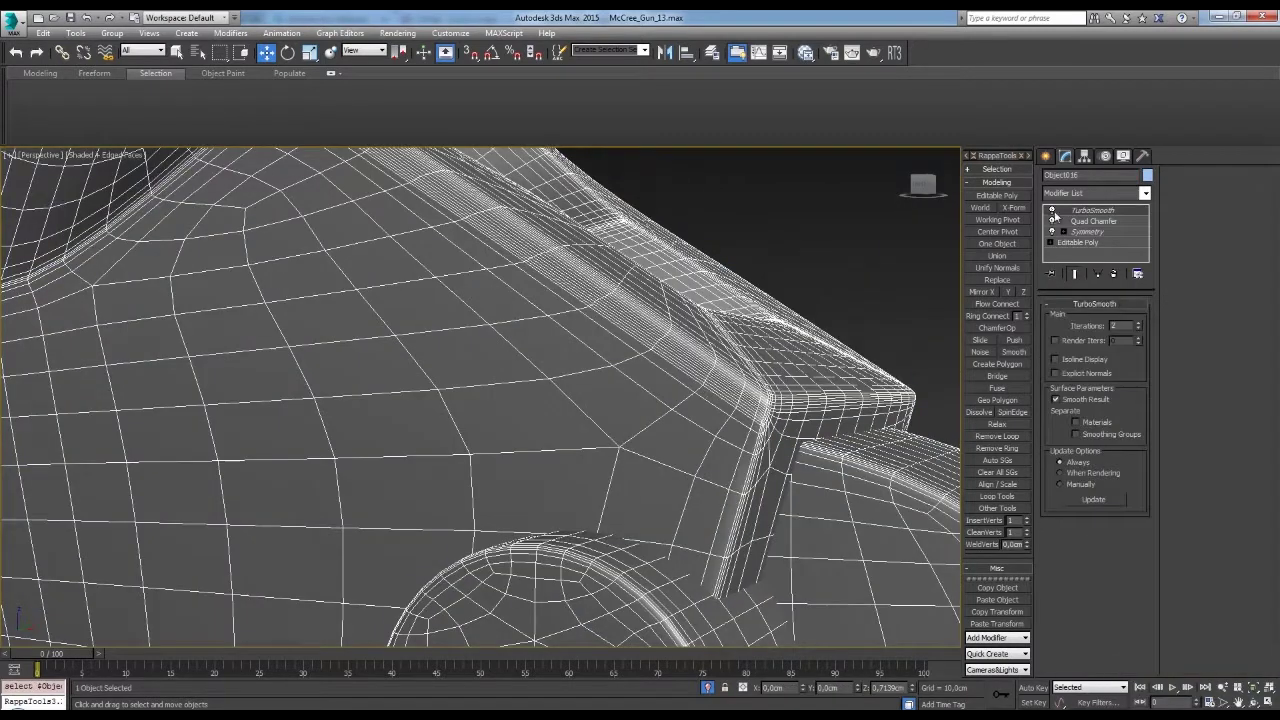
pyautogui.click(1077, 242)
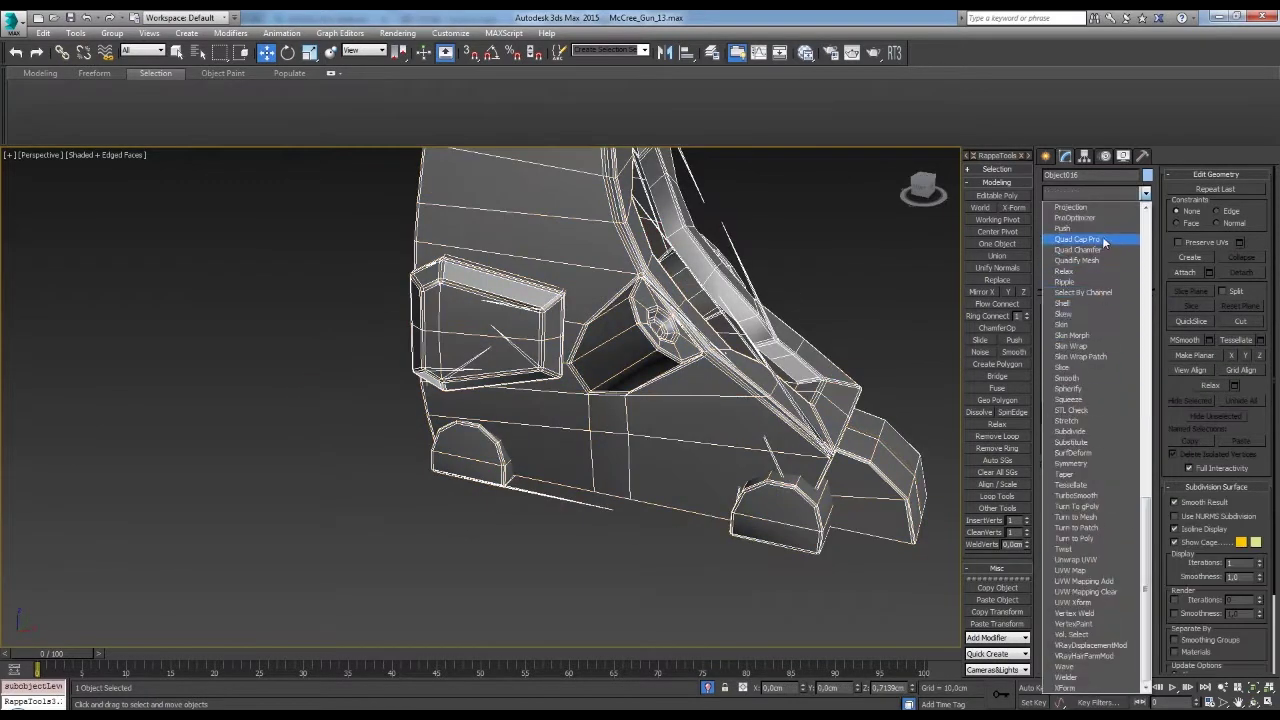
# - Try a Quad Cap Pro modifier on the hammer and remove it again
pyautogui.click(1104, 243)
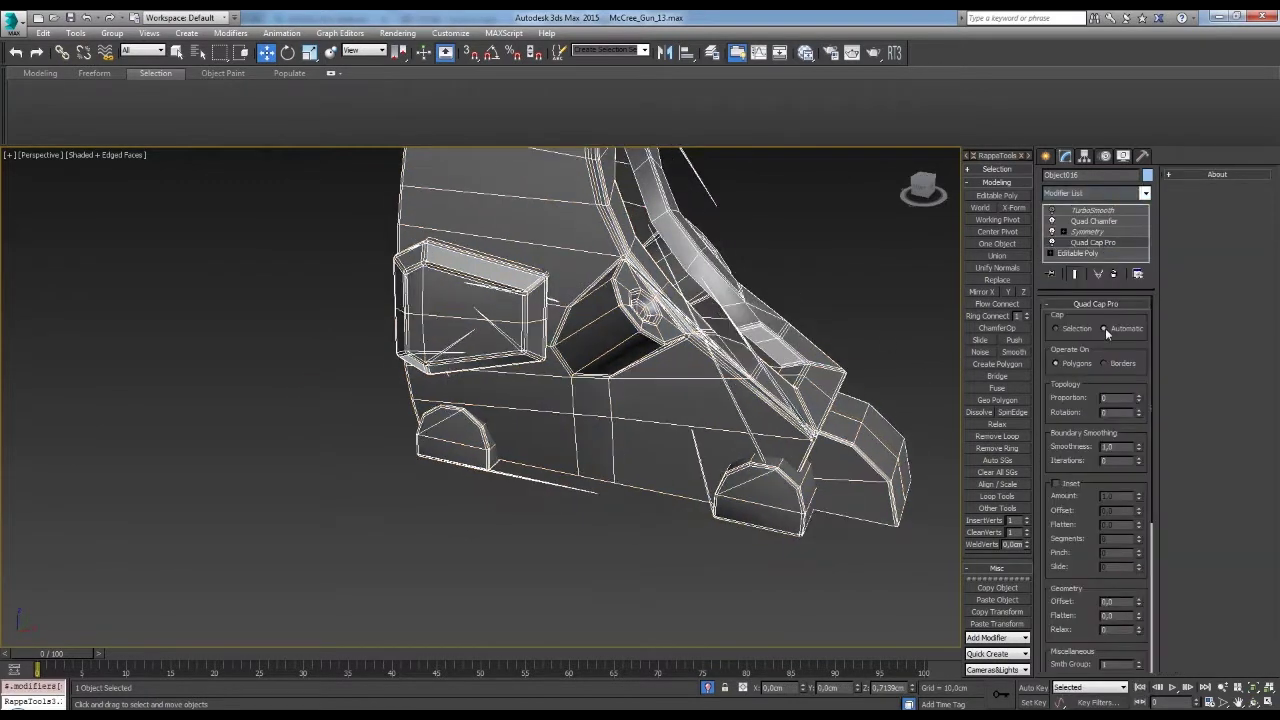
pyautogui.moveTo(940, 378)
pyautogui.keyDown('alt'); pyautogui.mouseDown(button='middle')
pyautogui.moveTo(851, 384)
pyautogui.moveTo(681, 503)
pyautogui.mouseUp(button='middle'); pyautogui.keyUp('alt')
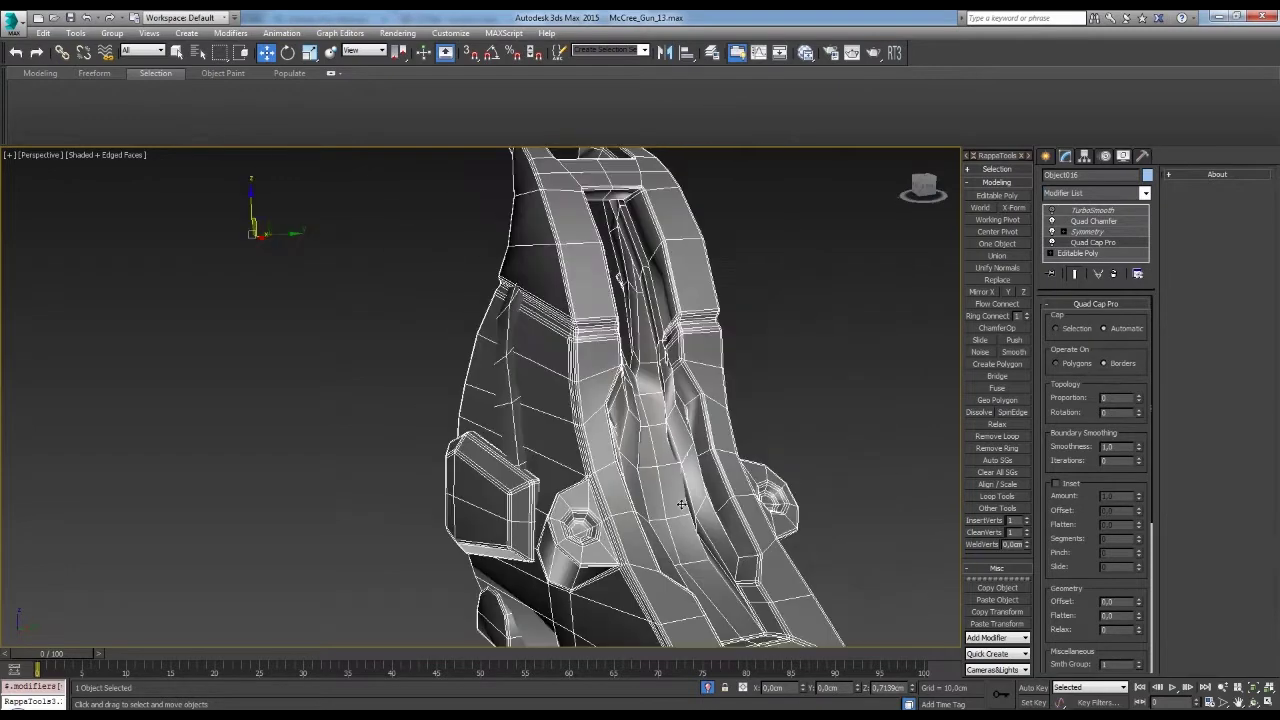
pyautogui.click(1116, 277)
pyautogui.moveTo(660, 420)
pyautogui.keyDown('alt'); pyautogui.mouseDown(button='middle')
pyautogui.moveTo(686, 388)
pyautogui.moveTo(700, 400)
pyautogui.mouseUp(button='middle'); pyautogui.keyUp('alt')
# - Toggle the hammer's Symmetry modifier and inspect the mesh on the revolver
pyautogui.scroll(3, 700, 400)
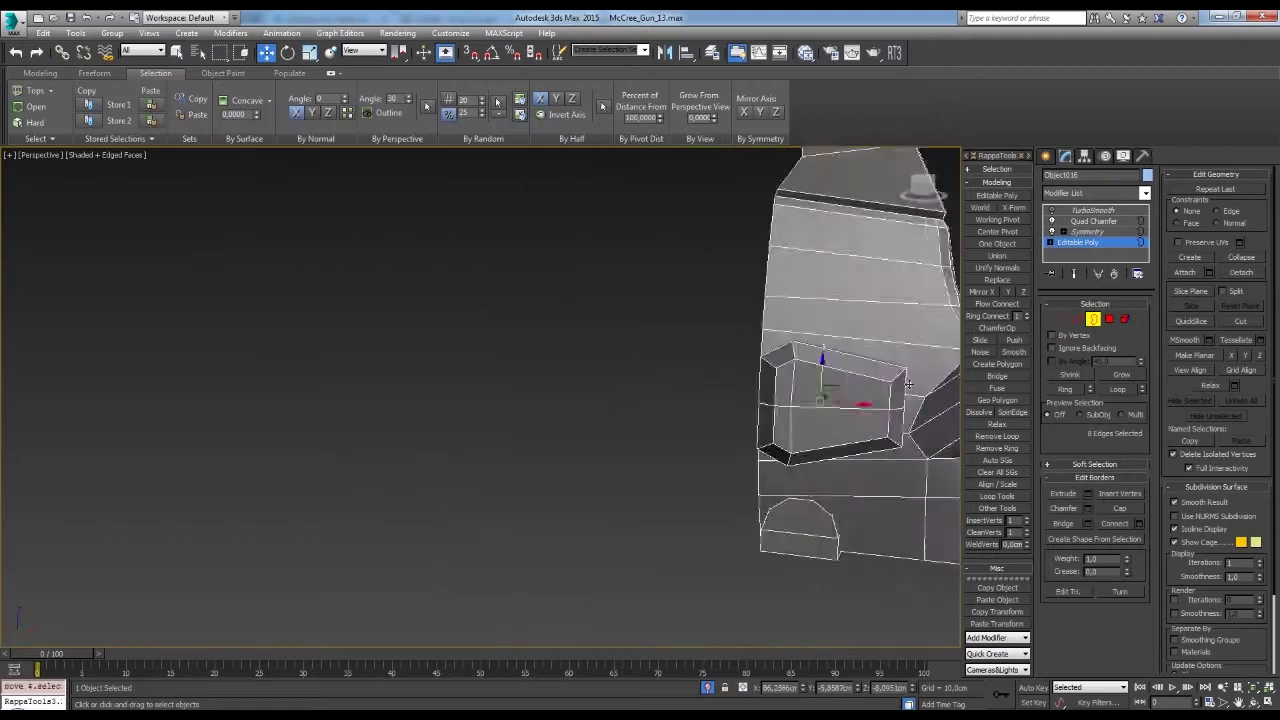
pyautogui.click(1088, 231)
pyautogui.click(1052, 231)
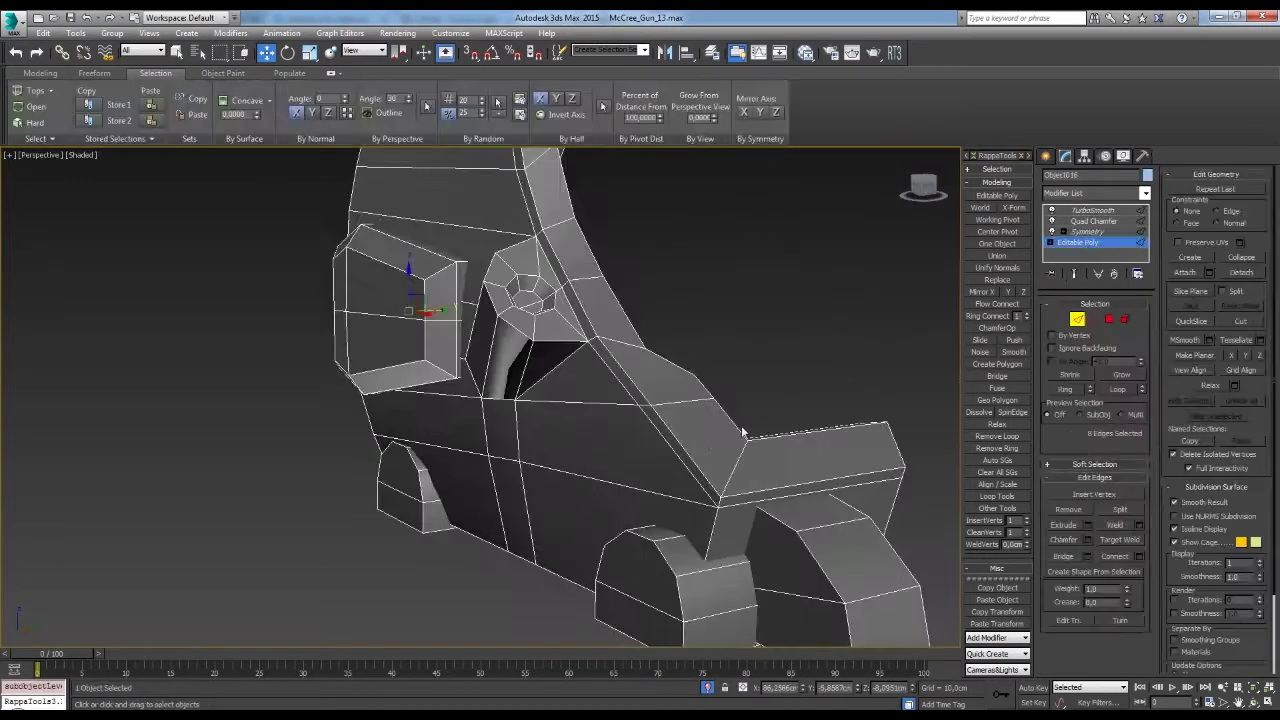
pyautogui.keyDown('alt'); pyautogui.moveTo(742, 432); pyautogui.dragTo(620, 368, button='middle'); pyautogui.keyUp('alt')
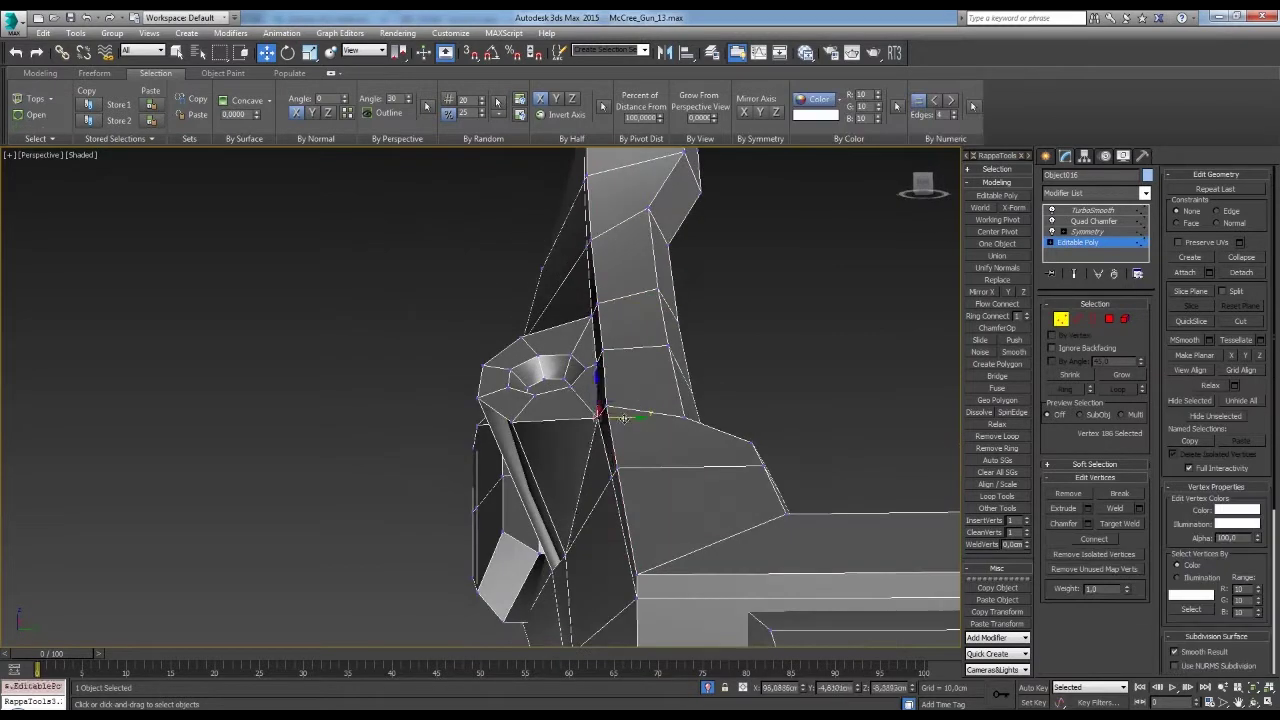
pyautogui.keyDown('alt'); pyautogui.moveTo(648, 387); pyautogui.dragTo(646, 365, button='middle'); pyautogui.keyUp('alt')
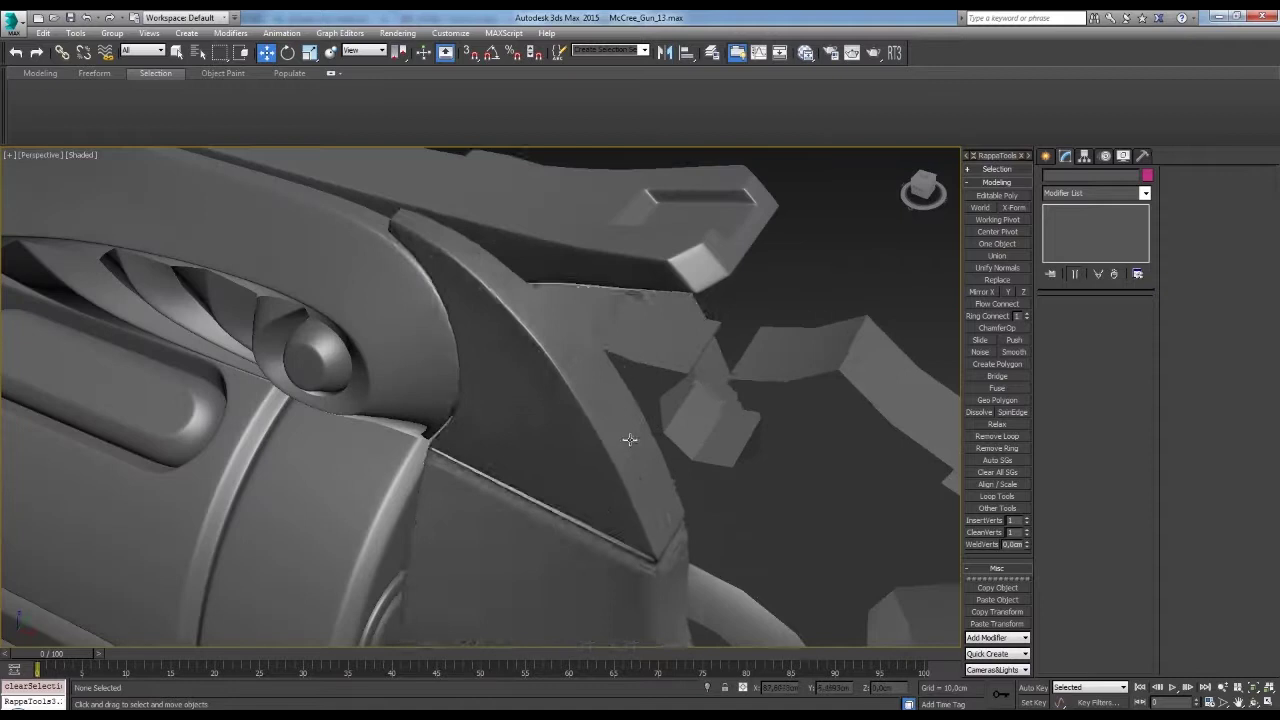
# - Select two top-ridge edges of the hammer spur and preview the TurboSmooth result
pyautogui.click(427, 212)
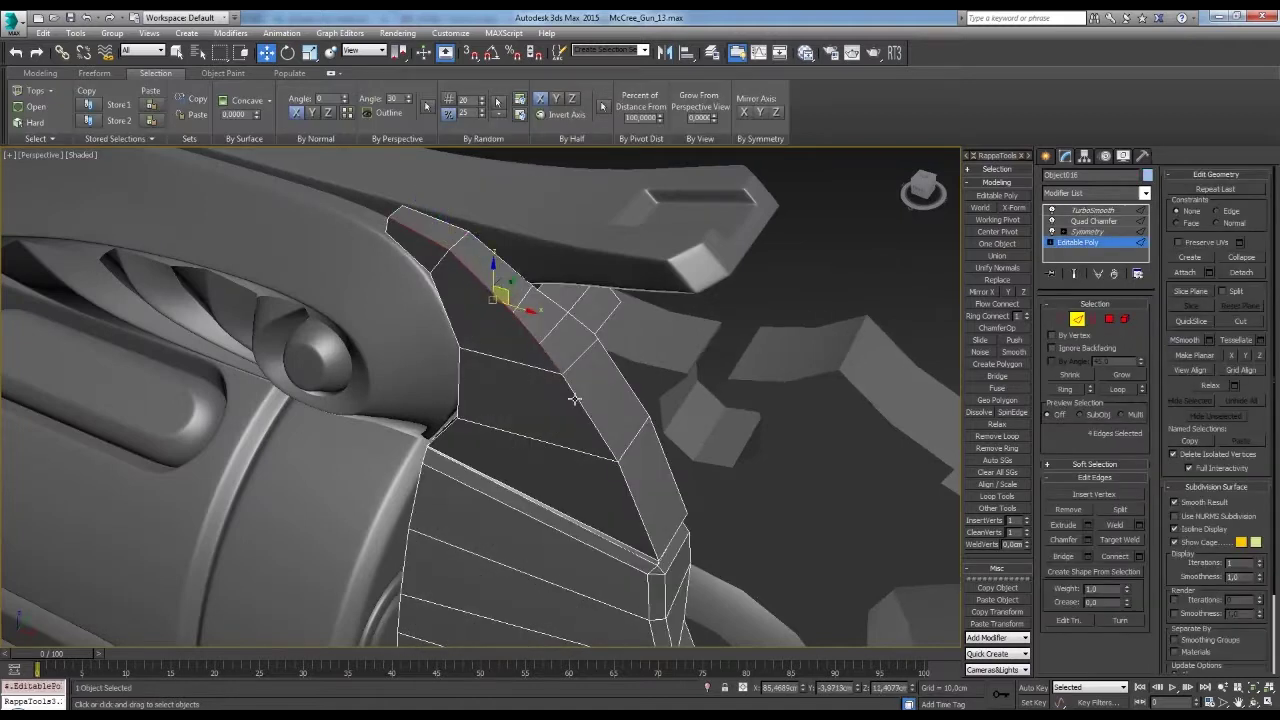
pyautogui.keyDown('ctrl'); pyautogui.click(574, 399); pyautogui.keyUp('ctrl')
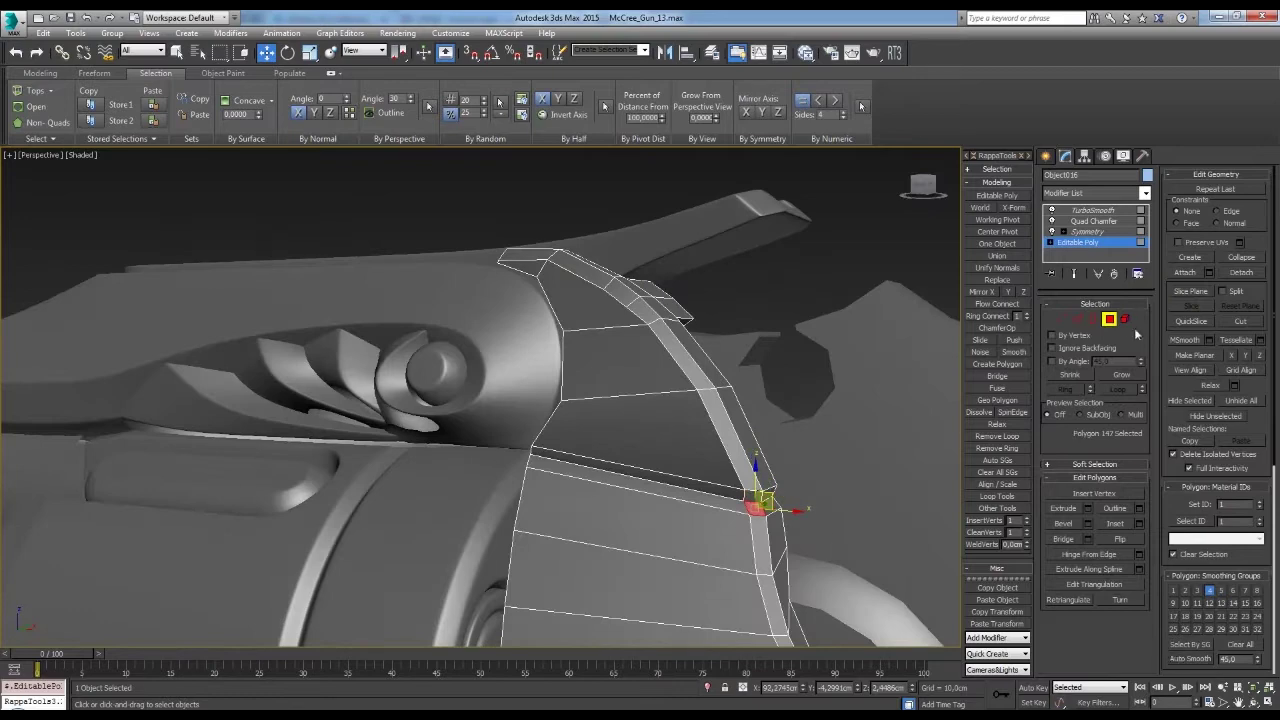
pyautogui.click(1093, 210)
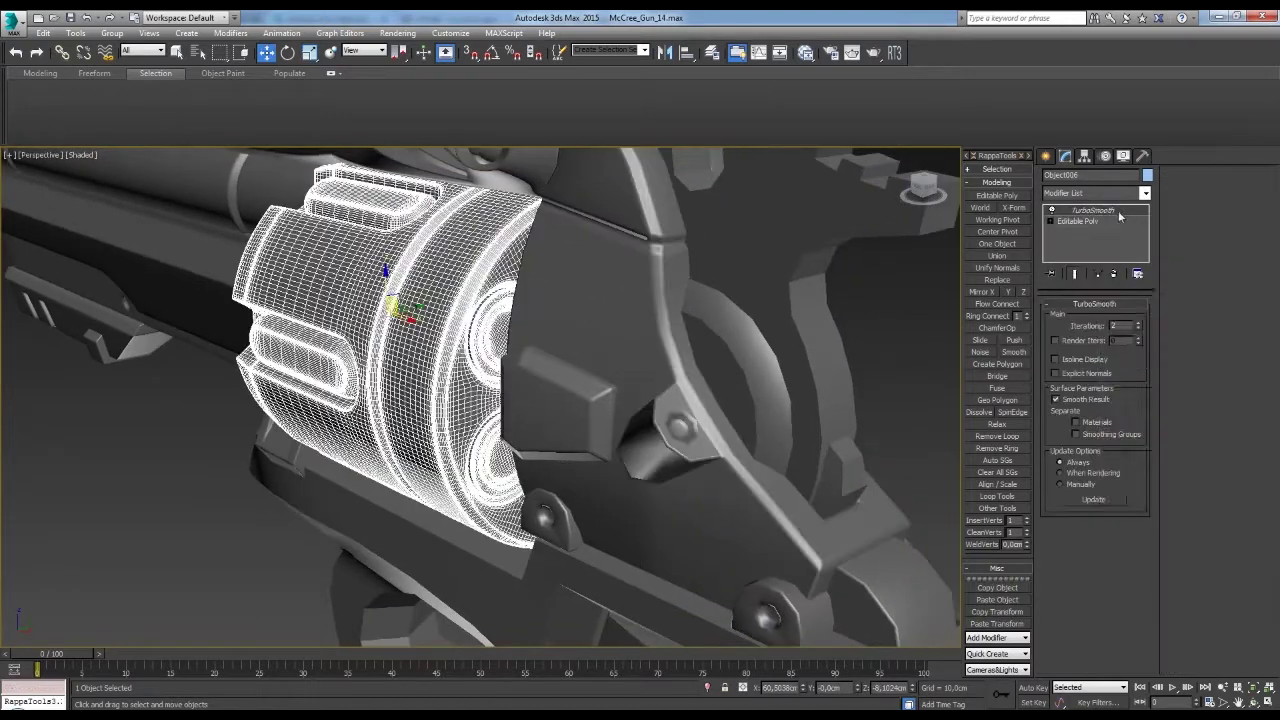
# - Cut a diagonal edge from the inner corner vertex to the outer corner of the base face
pyautogui.click(1119, 212)
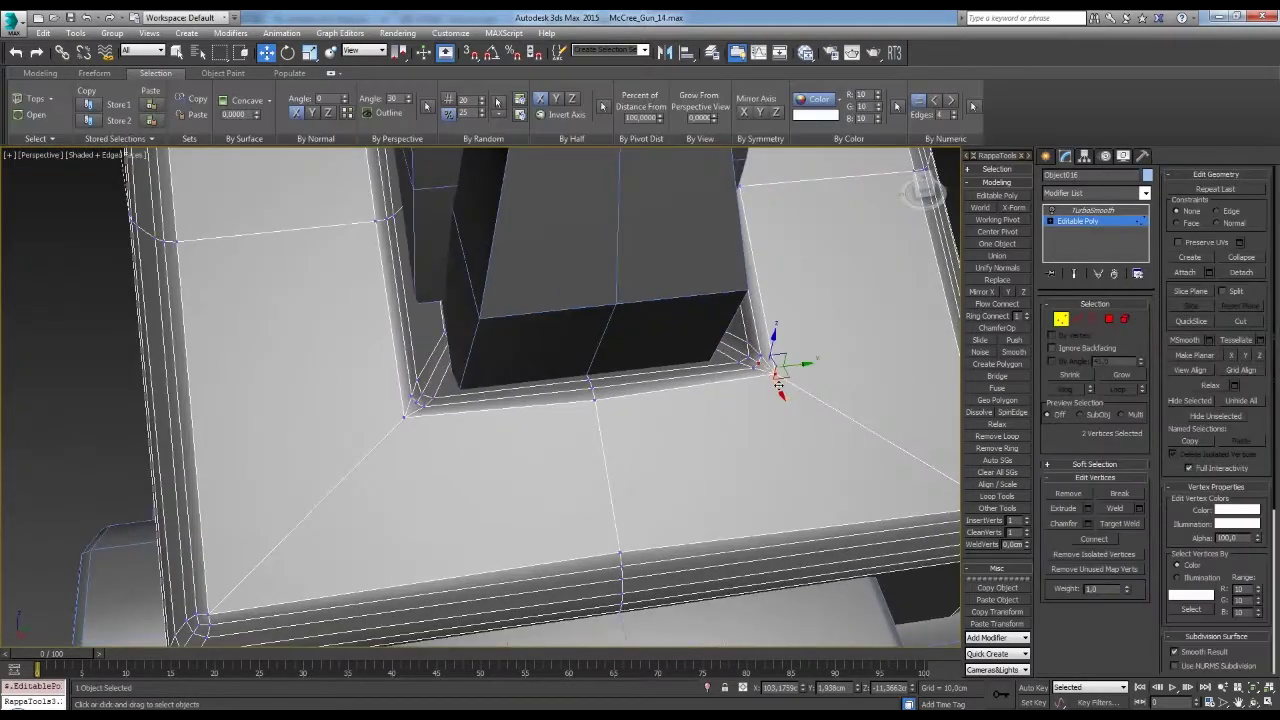
pyautogui.moveTo(435, 438); pyautogui.dragTo(519, 393, button='middle')
pyautogui.moveTo(467, 463)
pyautogui.mouseDown(button='middle')
pyautogui.moveTo(435, 515)
pyautogui.moveTo(447, 546)
pyautogui.mouseUp(button='middle')
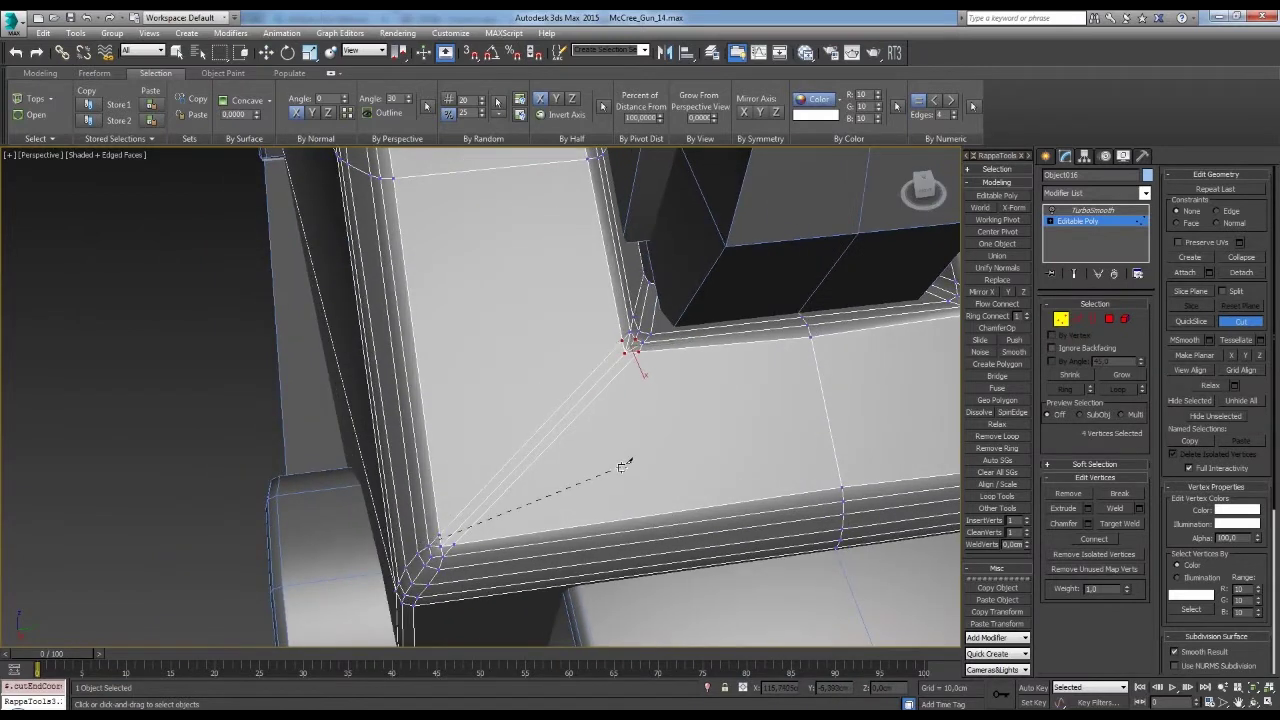
pyautogui.keyDown('alt'); pyautogui.moveTo(622, 467); pyautogui.dragTo(603, 365, button='middle'); pyautogui.keyUp('alt')
pyautogui.press('2')
pyautogui.moveTo(810, 447)
pyautogui.keyDown('alt'); pyautogui.mouseDown(button='middle')
pyautogui.moveTo(345, 519)
pyautogui.moveTo(848, 391)
pyautogui.moveTo(739, 483)
pyautogui.mouseUp(button='middle'); pyautogui.keyUp('alt')
# - Exit sub-object editing, restore shaded display, and deselect to view the whole revolver
pyautogui.hotkey('ctrl', 'd')
pyautogui.press('F4')
pyautogui.click(739, 483)
pyautogui.press('F4')
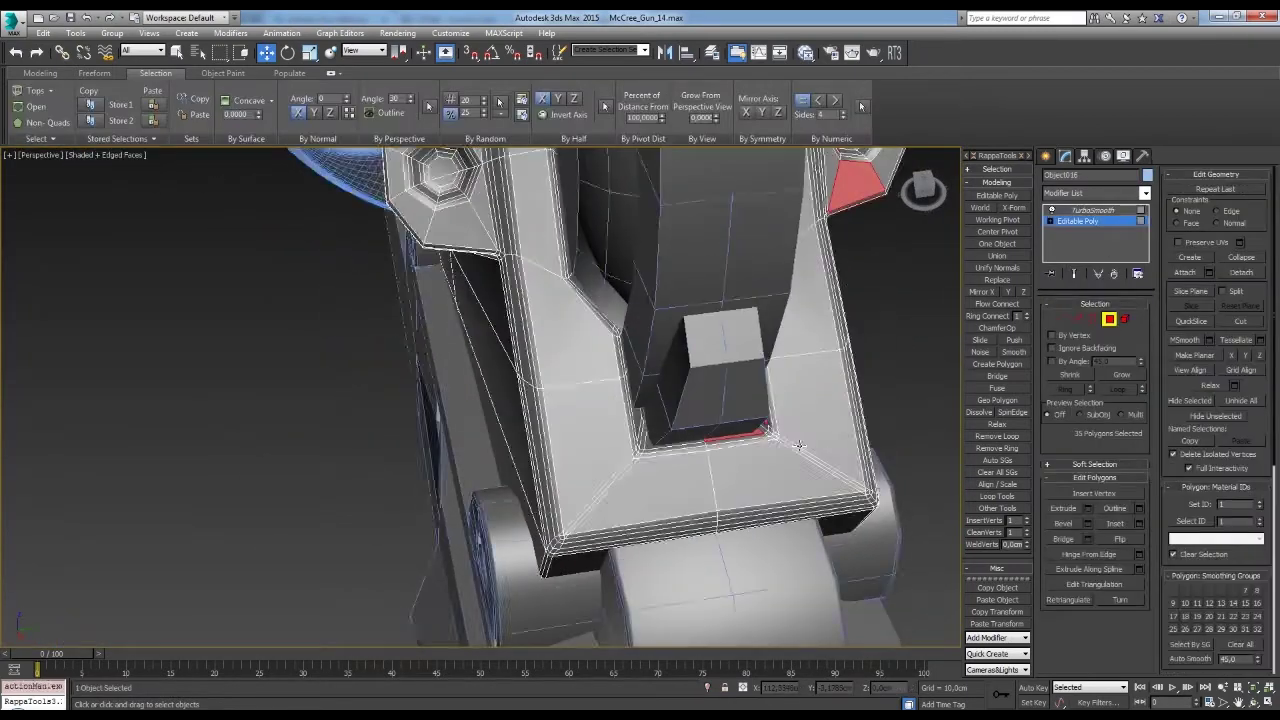
pyautogui.scroll(2, 739, 483)
pyautogui.keyDown('alt'); pyautogui.moveTo(686, 437); pyautogui.dragTo(699, 420, button='middle'); pyautogui.keyUp('alt')
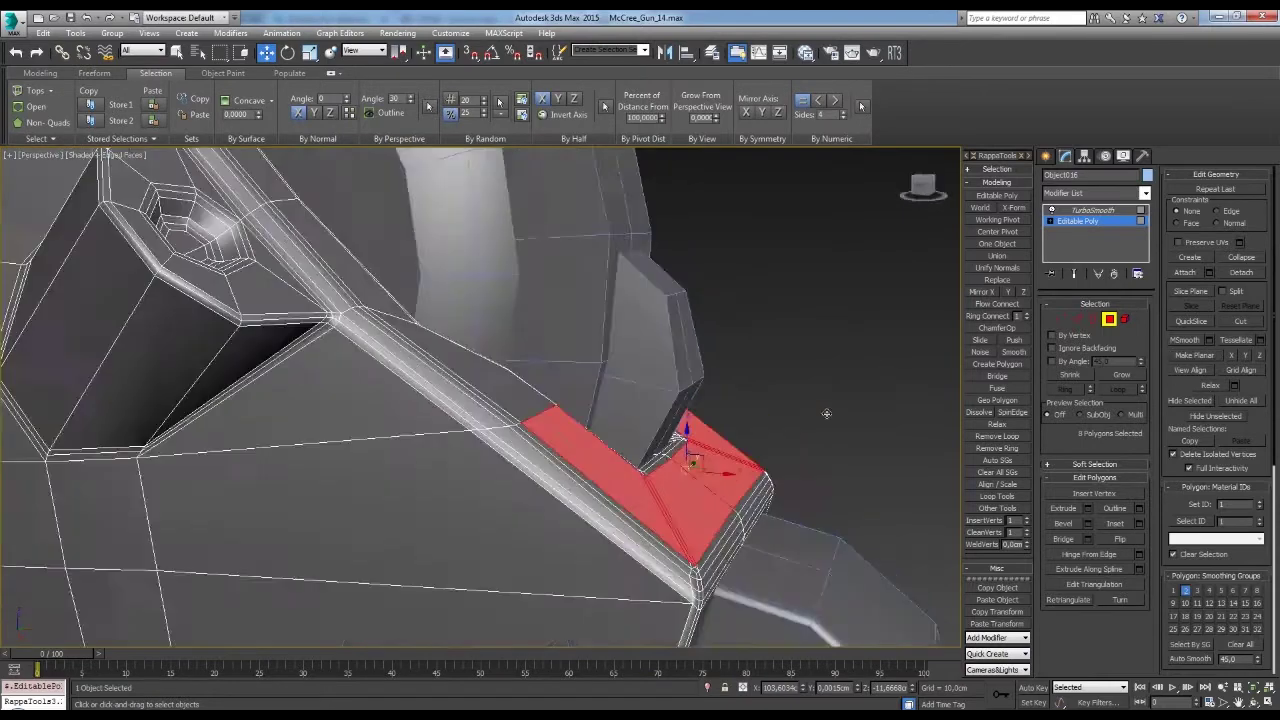
pyautogui.press('6')
pyautogui.press('F3')
pyautogui.press('F3')
pyautogui.hotkey('ctrl', 'd')
pyautogui.press('F4')
pyautogui.keyDown('alt'); pyautogui.moveTo(846, 420); pyautogui.dragTo(645, 388, button='middle'); pyautogui.keyUp('alt')
# - Select Object017 near the cylinder and paste the instanced Quad Chamfer modifier onto it
pyautogui.press('F4')
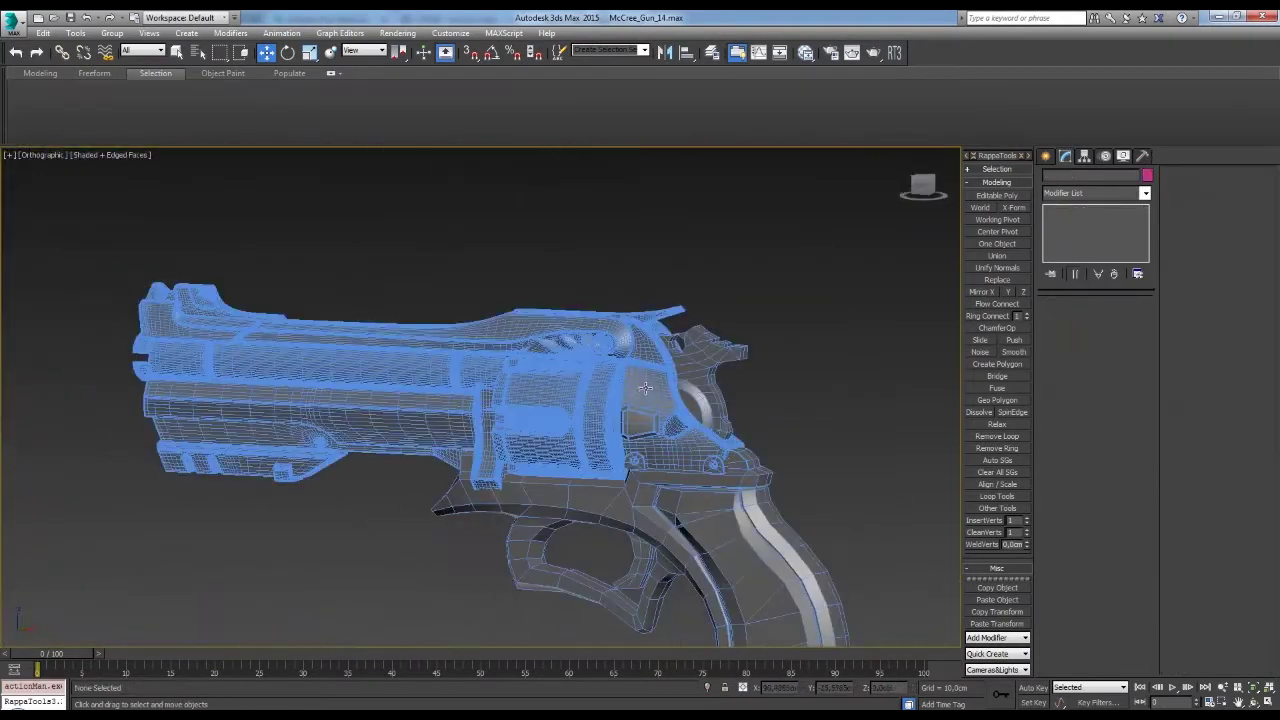
pyautogui.scroll(3, 676, 521)
pyautogui.keyDown('alt'); pyautogui.moveTo(676, 521); pyautogui.dragTo(840, 494, button='middle'); pyautogui.keyUp('alt')
pyautogui.press('5')
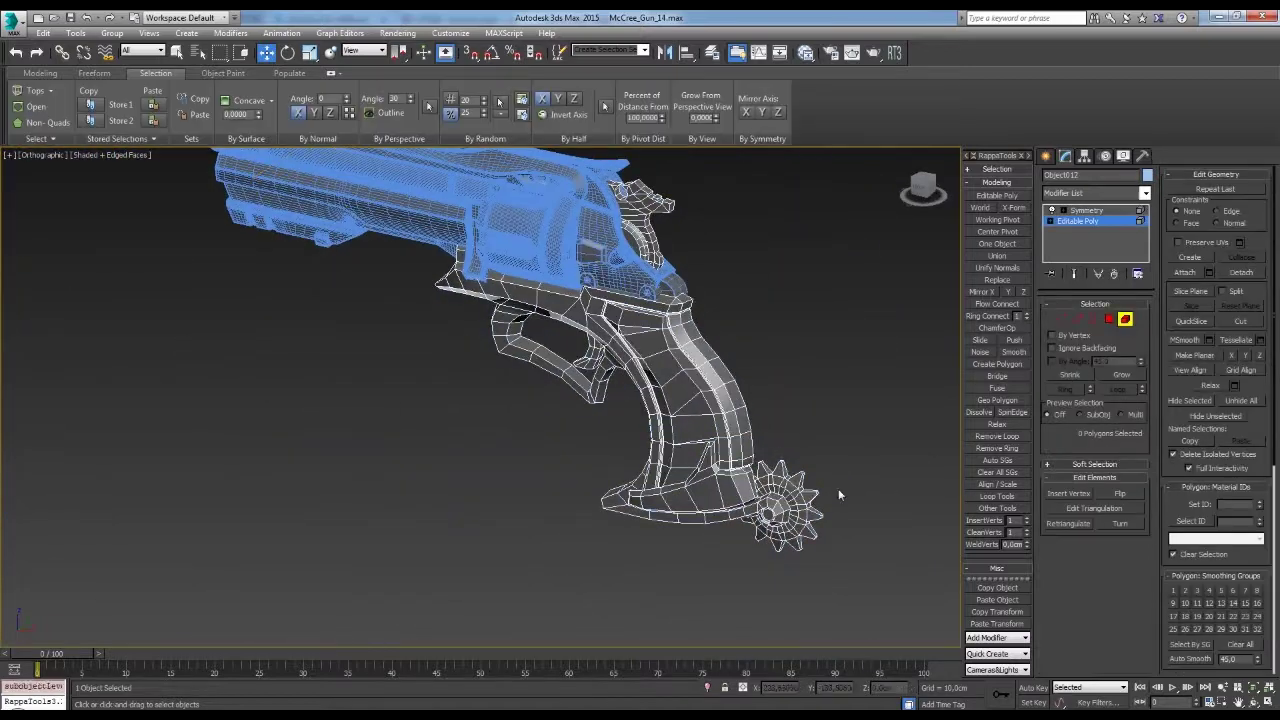
pyautogui.keyDown('alt'); pyautogui.moveTo(726, 523); pyautogui.dragTo(786, 407, button='middle'); pyautogui.keyUp('alt')
pyautogui.hotkey('ctrl', 'd')
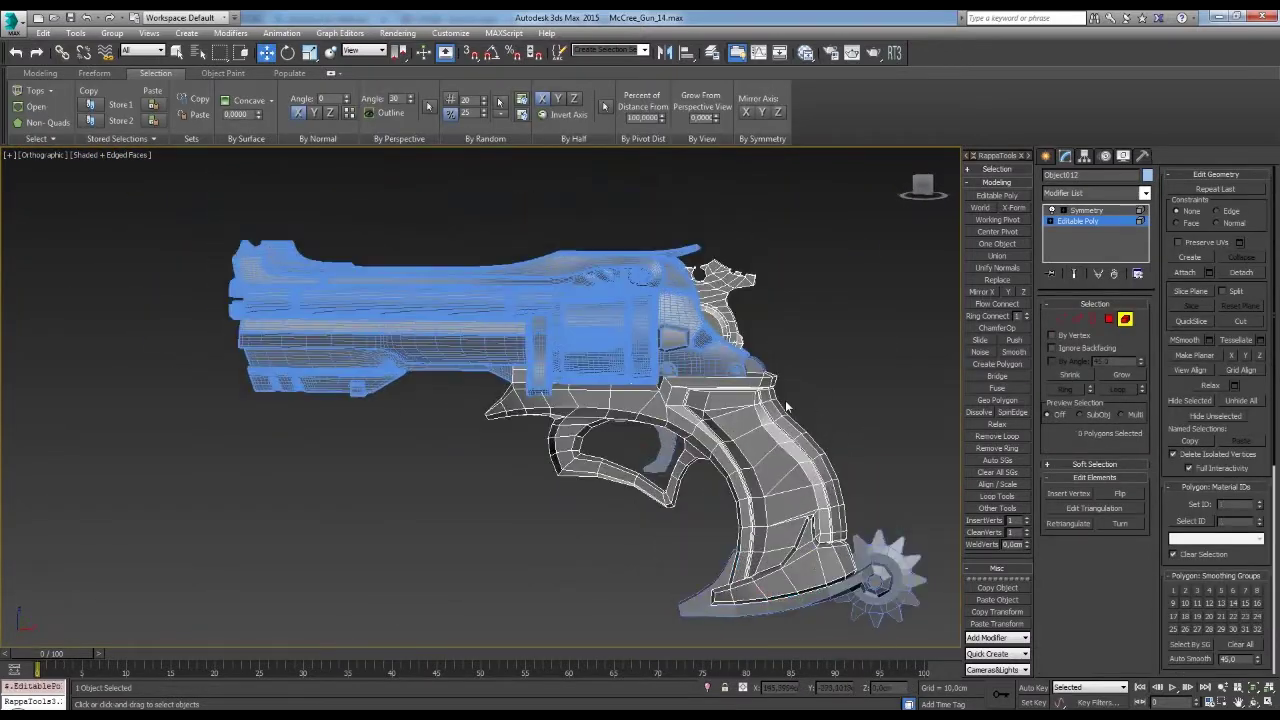
pyautogui.click(682, 372)
pyautogui.click(852, 399)
pyautogui.keyDown('alt'); pyautogui.moveTo(852, 399); pyautogui.dragTo(634, 467, button='middle'); pyautogui.keyUp('alt')
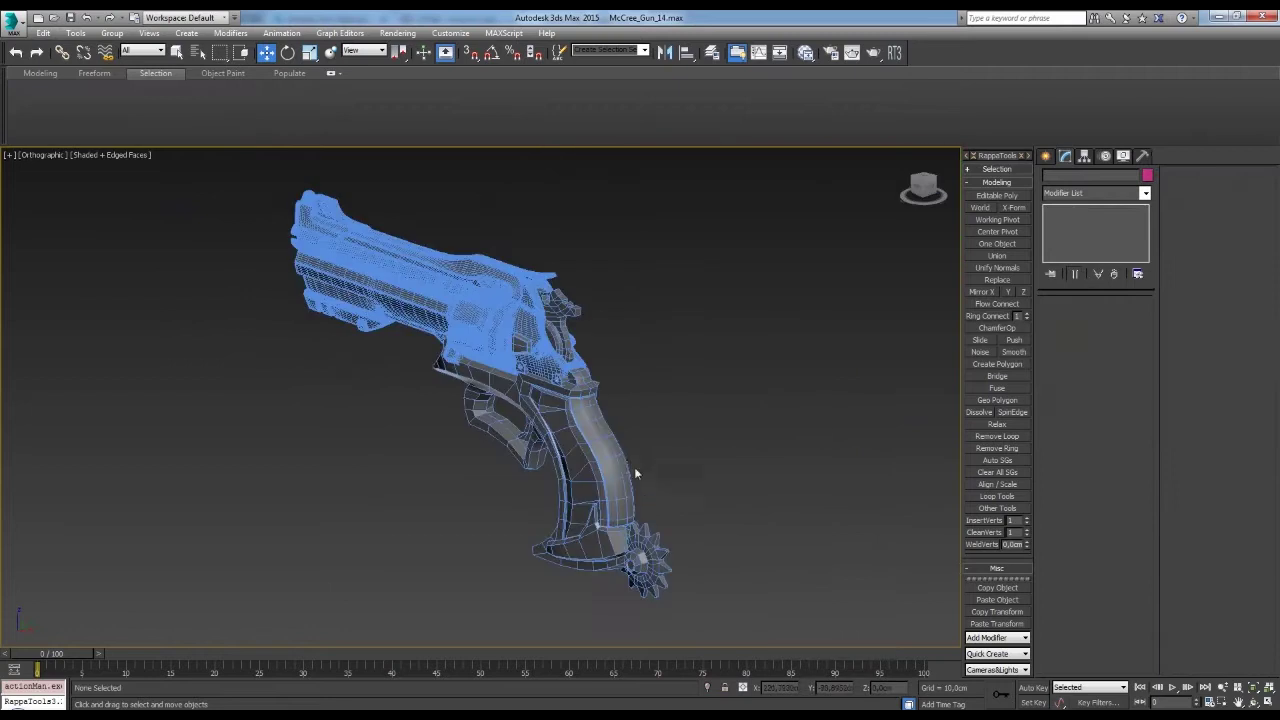
pyautogui.keyDown('alt'); pyautogui.moveTo(731, 467); pyautogui.dragTo(700, 400, button='middle'); pyautogui.keyUp('alt')
pyautogui.scroll(3, 700, 400)
pyautogui.click(594, 355)
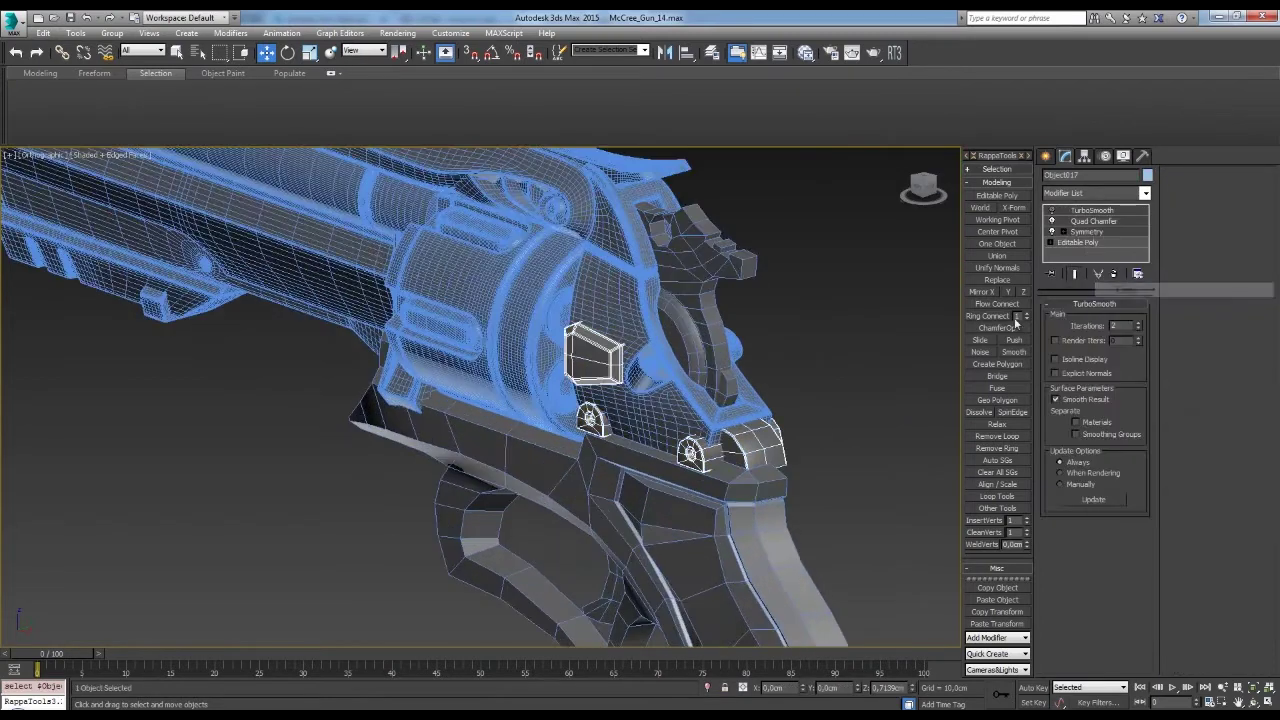
pyautogui.click(1147, 233)
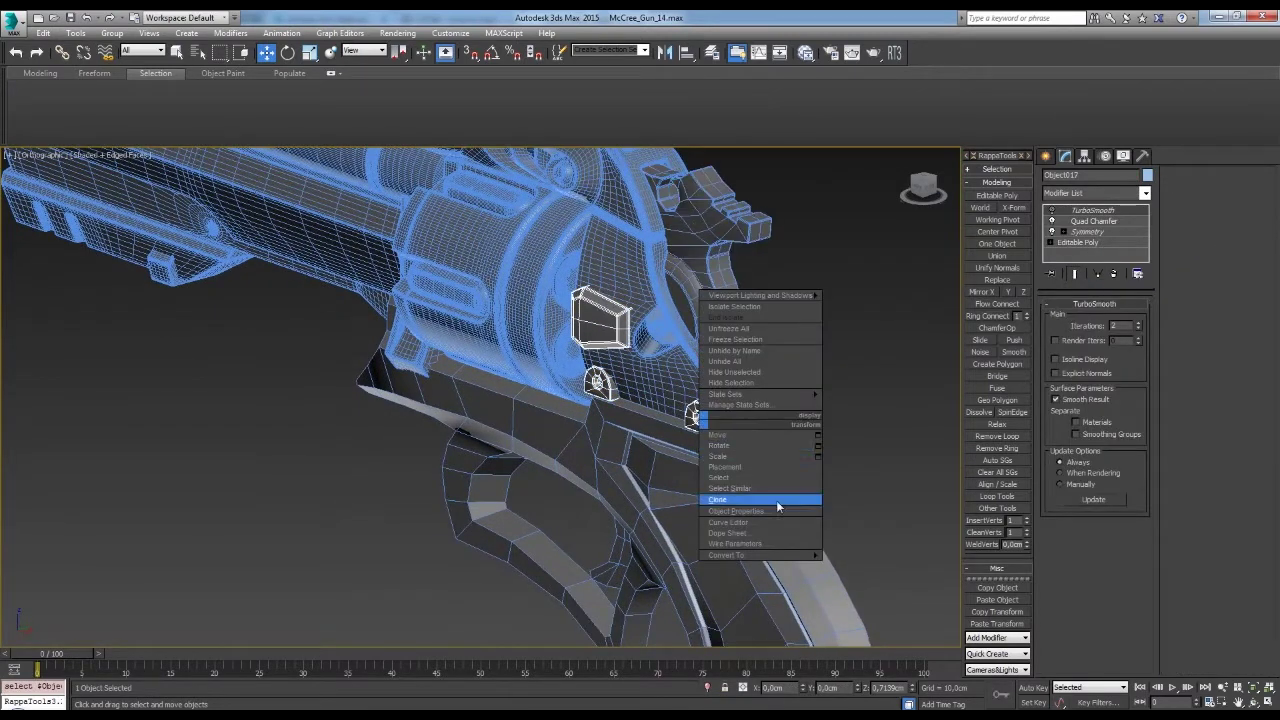
pyautogui.press('Escape')
pyautogui.moveTo(776, 500); pyautogui.dragTo(831, 532, button='middle')
# - Check the modifier stack options and select the hammer object
pyautogui.rightClick(1094, 210)
pyautogui.rightClick(1092, 214)
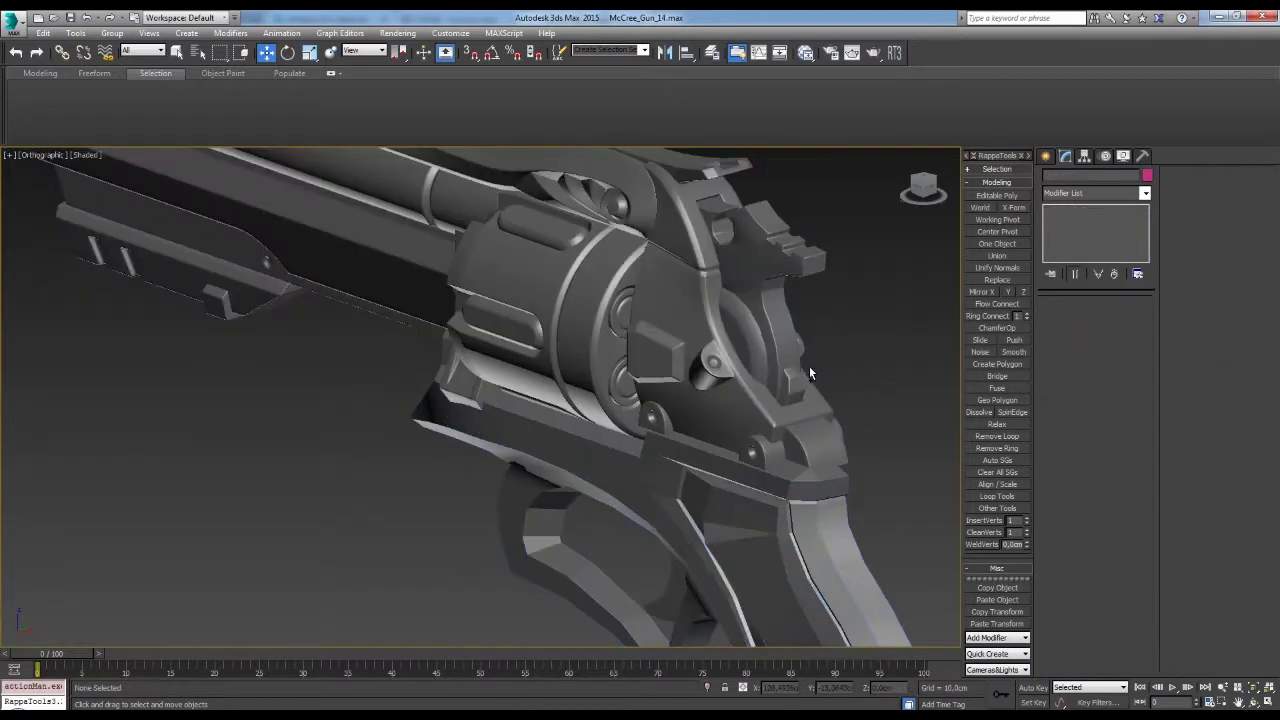
pyautogui.scroll(-3, 809, 373)
pyautogui.scroll(-3, 824, 376)
pyautogui.scroll(4, 654, 360)
pyautogui.scroll(3, 668, 330)
pyautogui.click(668, 330)
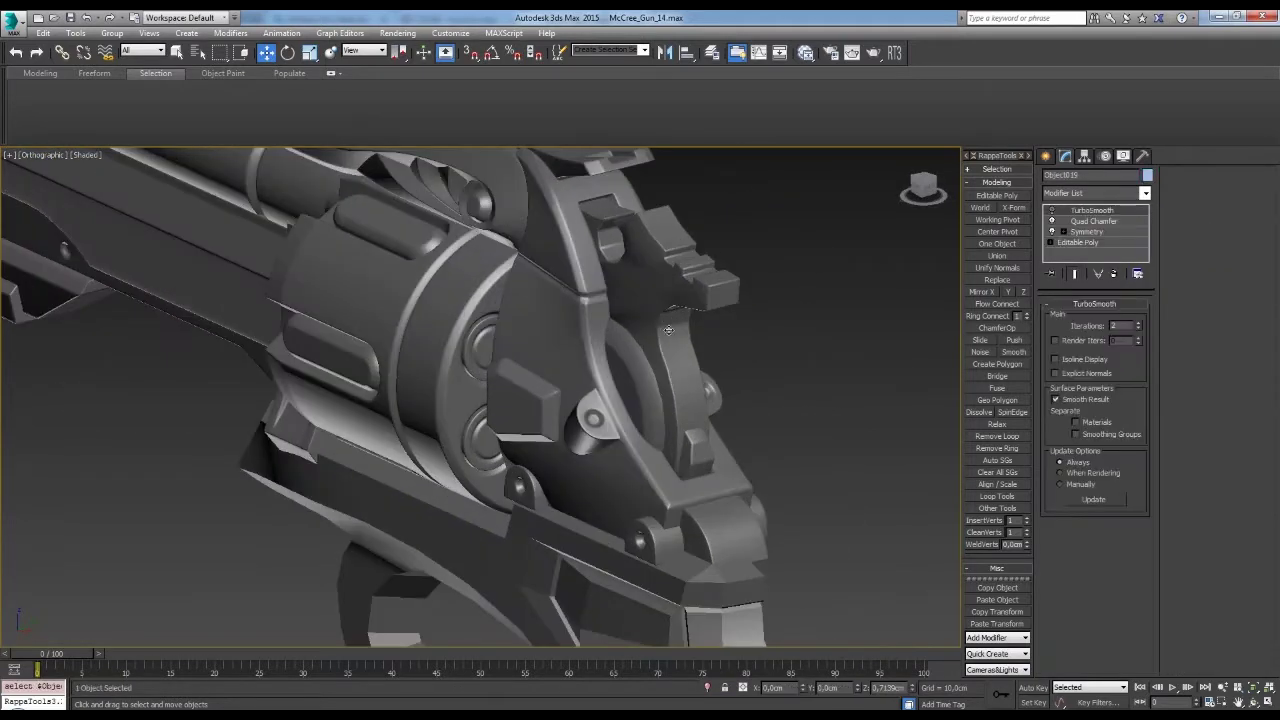
pyautogui.scroll(3, 668, 330)
pyautogui.moveTo(668, 330)
pyautogui.keyDown('alt'); pyautogui.mouseDown(button='middle')
pyautogui.moveTo(691, 349)
pyautogui.moveTo(753, 286)
pyautogui.moveTo(640, 330)
pyautogui.moveTo(600, 330)
pyautogui.mouseUp(button='middle'); pyautogui.keyUp('alt')
pyautogui.click(691, 349)
# - Marquee-select the hammer's outer rim polygons and assign them to smoothing group 28
pyautogui.click(1094, 243)
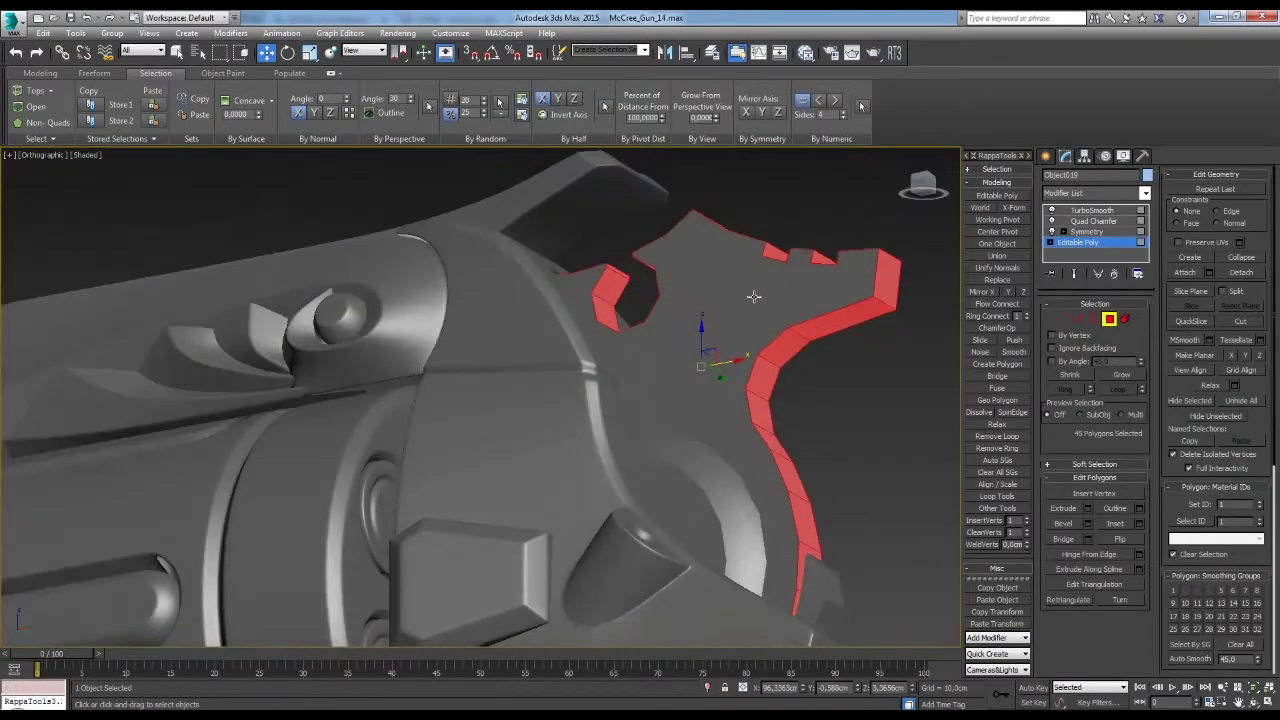
pyautogui.keyDown('ctrl'); pyautogui.moveTo(763, 190); pyautogui.dragTo(517, 323); pyautogui.keyUp('ctrl')
pyautogui.scroll(3, 640, 286)
pyautogui.keyDown('alt'); pyautogui.moveTo(640, 286); pyautogui.dragTo(634, 211, button='middle'); pyautogui.keyUp('alt')
pyautogui.moveTo(634, 211); pyautogui.dragTo(628, 235)
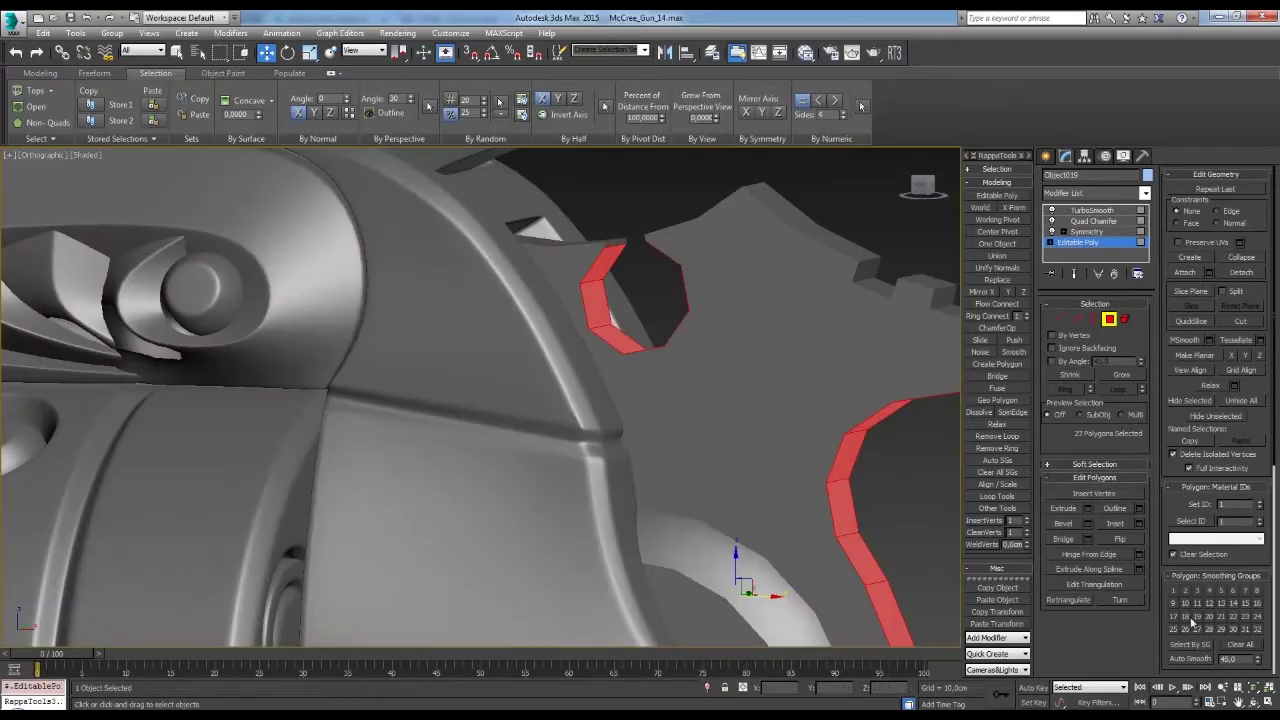
pyautogui.click(1209, 629)
# - Check the hammer's new shading in wireframe and shaded views, then switch to vertex level
pyautogui.keyDown('alt'); pyautogui.moveTo(760, 400); pyautogui.dragTo(894, 266, button='middle'); pyautogui.keyUp('alt')
pyautogui.press('F3')
pyautogui.moveTo(766, 510)
pyautogui.keyDown('alt'); pyautogui.mouseDown(button='middle')
pyautogui.moveTo(640, 395)
pyautogui.moveTo(780, 385)
pyautogui.mouseUp(button='middle'); pyautogui.keyUp('alt')
pyautogui.press('F3')
pyautogui.click(795, 383)
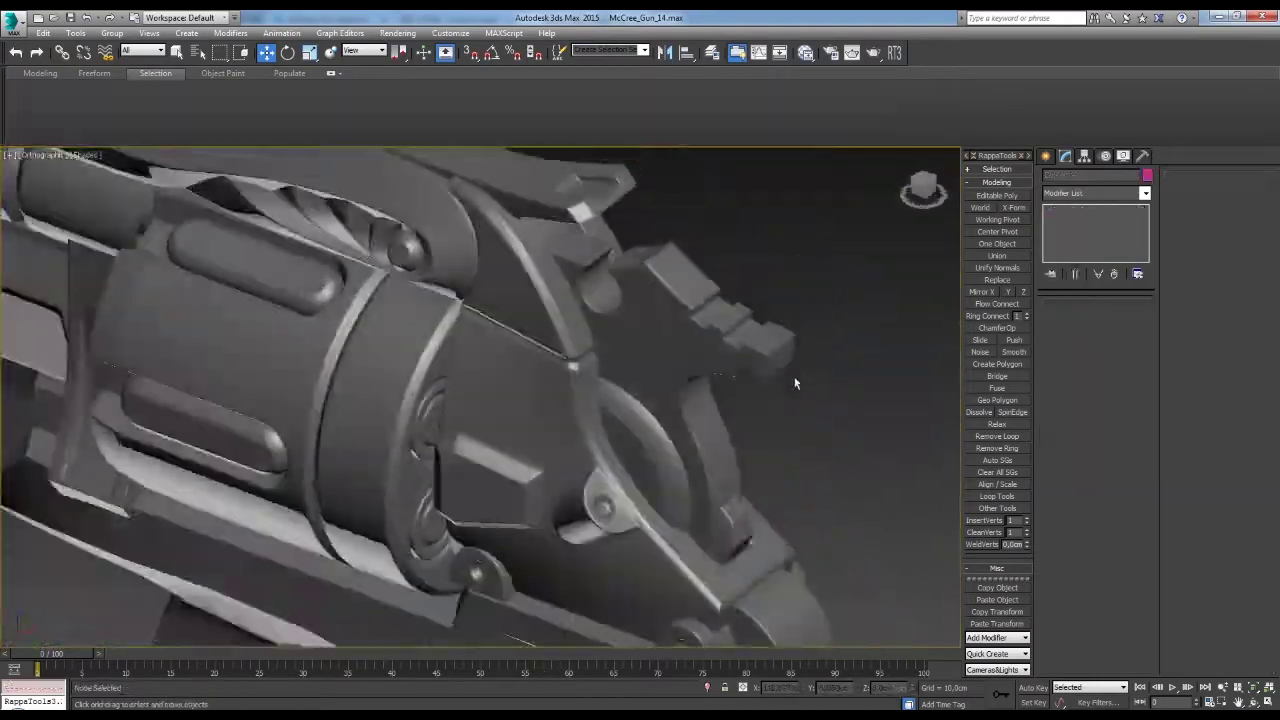
pyautogui.scroll(5, 795, 383)
pyautogui.press('1')
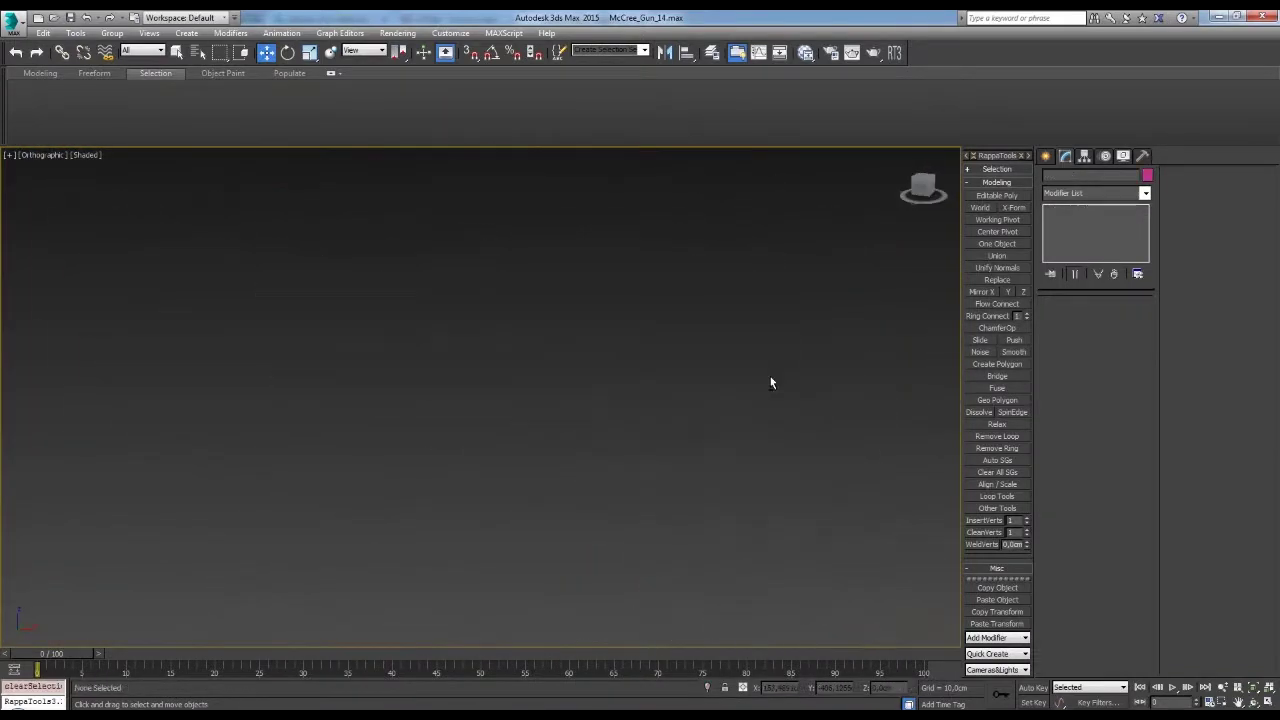
# - Select the trigger's polygons and add the arm's side faces on Object018
pyautogui.keyDown('alt'); pyautogui.moveTo(638, 314); pyautogui.dragTo(670, 326, button='middle'); pyautogui.keyUp('alt')
pyautogui.scroll(5, 678, 324)
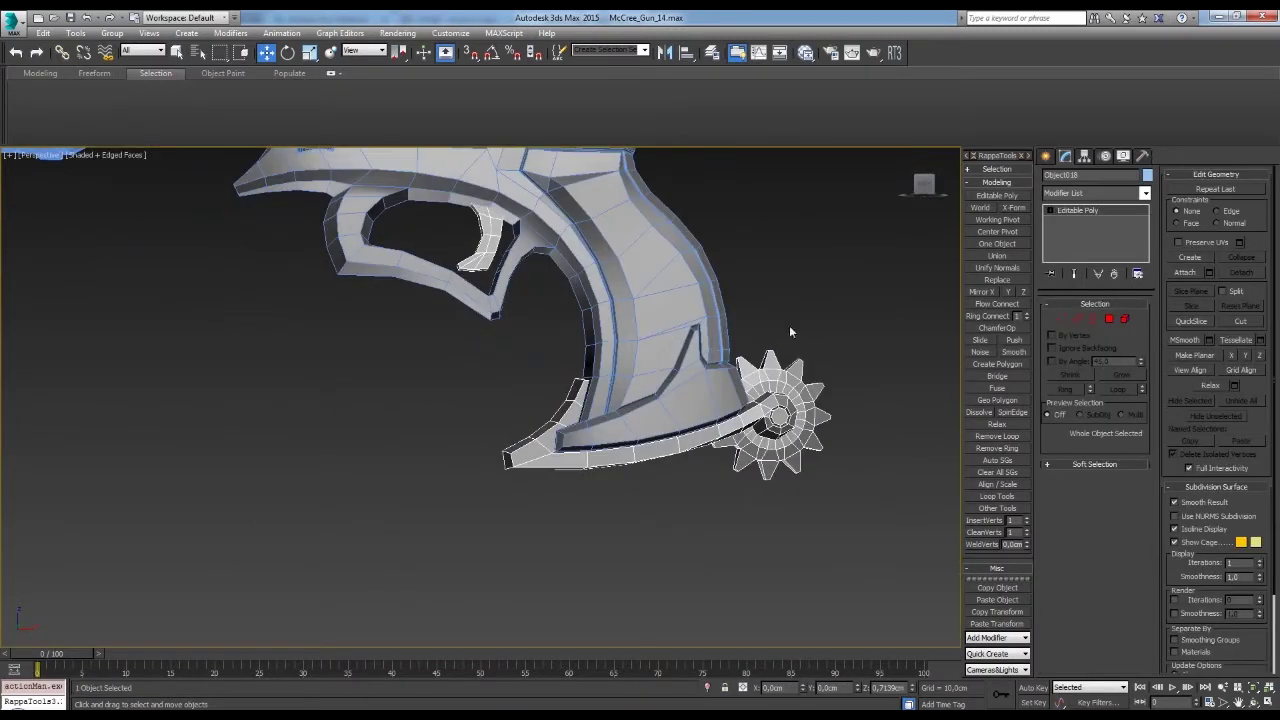
pyautogui.scroll(5, 460, 220)
pyautogui.click(580, 236)
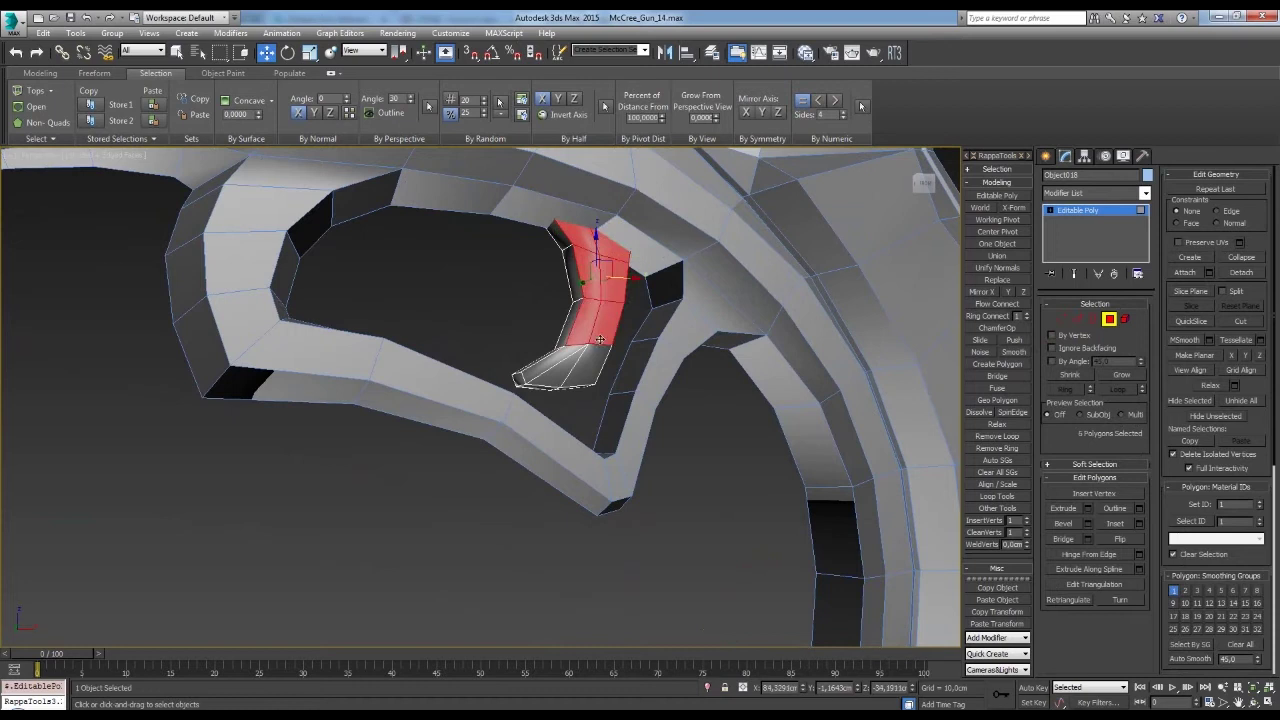
pyautogui.keyDown('alt'); pyautogui.moveTo(560, 400); pyautogui.dragTo(561, 394, button='middle'); pyautogui.keyUp('alt')
pyautogui.click(561, 394)
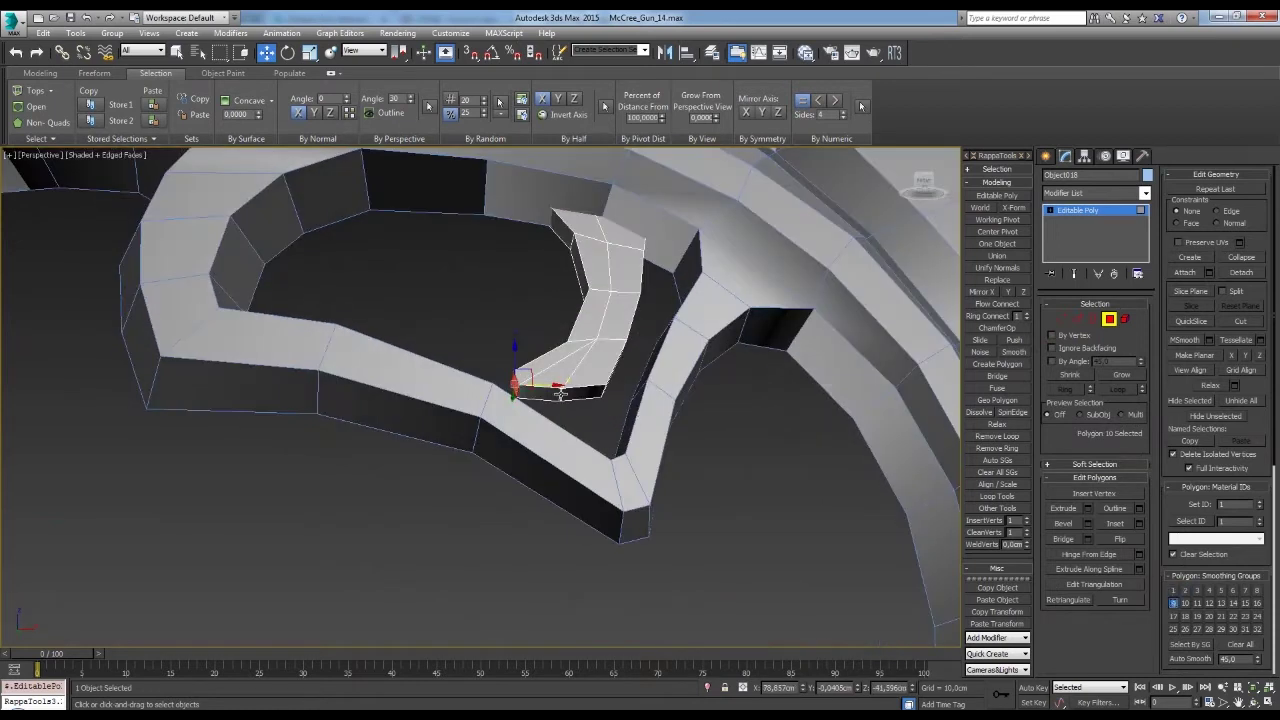
pyautogui.press('z')
pyautogui.scroll(-5, 699, 473)
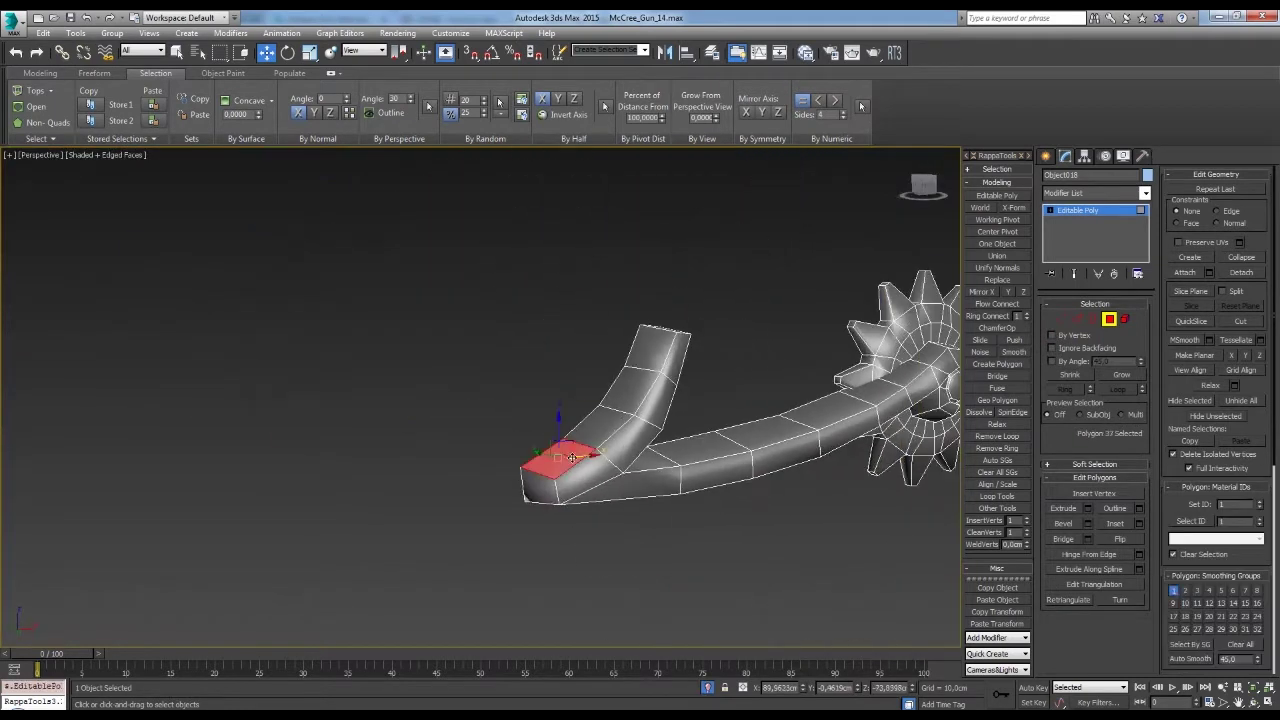
pyautogui.moveTo(813, 487); pyautogui.dragTo(686, 475, button='middle')
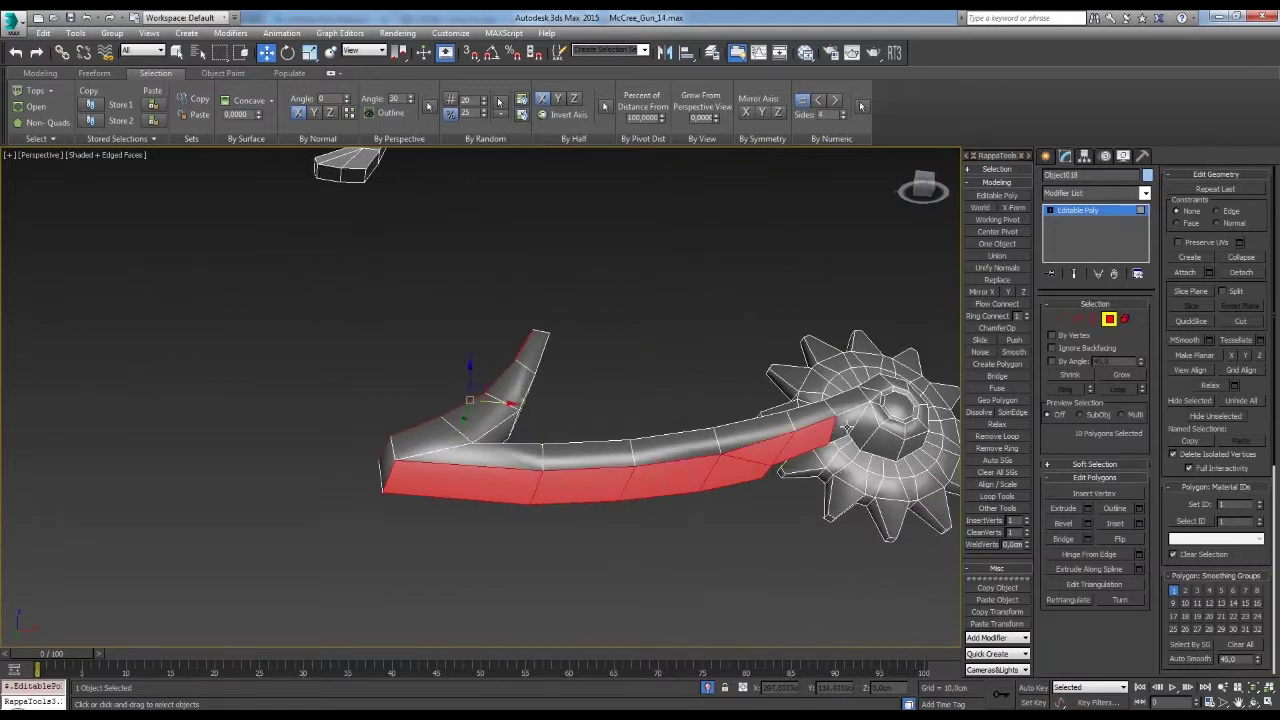
pyautogui.keyDown('alt'); pyautogui.moveTo(560, 460); pyautogui.dragTo(535, 447, button='middle'); pyautogui.keyUp('alt')
pyautogui.keyDown('ctrl'); pyautogui.click(535, 447); pyautogui.keyUp('ctrl')
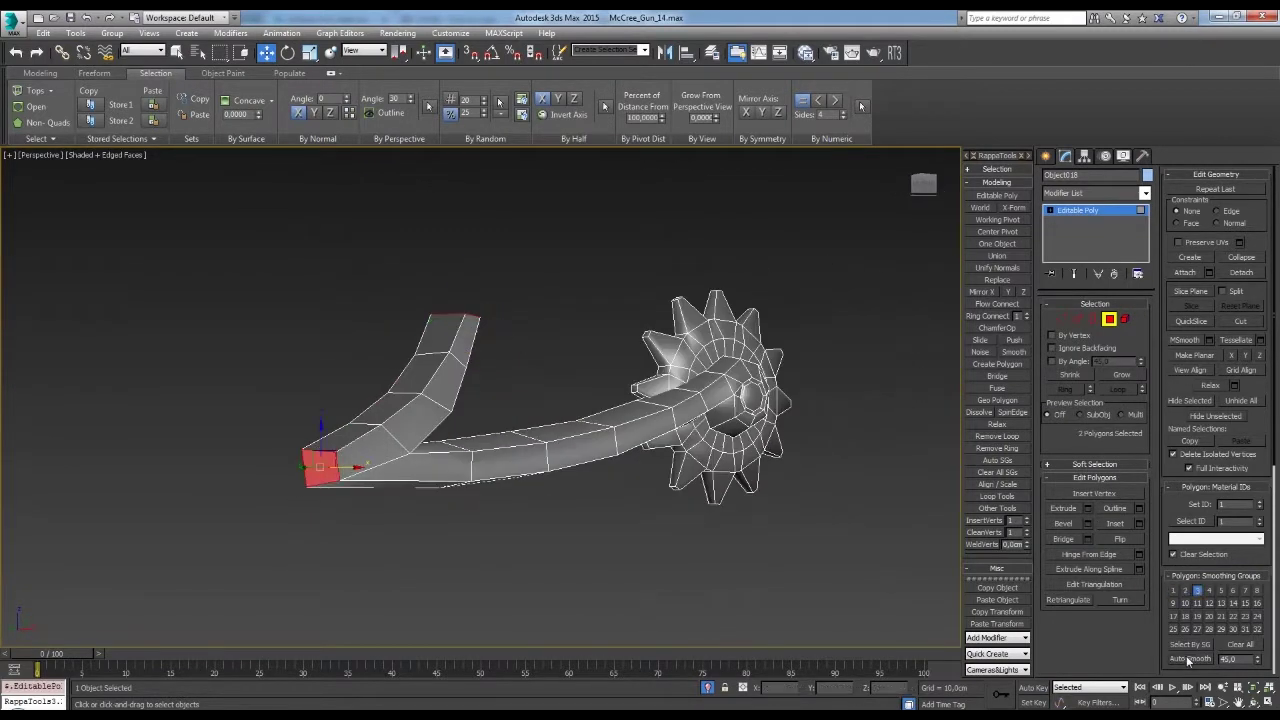
# - Extend the polygon selection around the gear hub, including an inner hub polygon
pyautogui.keyDown('alt'); pyautogui.moveTo(740, 430); pyautogui.dragTo(775, 437, button='middle'); pyautogui.keyUp('alt')
pyautogui.keyDown('alt'); pyautogui.moveTo(364, 462); pyautogui.dragTo(600, 400, button='middle'); pyautogui.keyUp('alt')
pyautogui.click(771, 428)
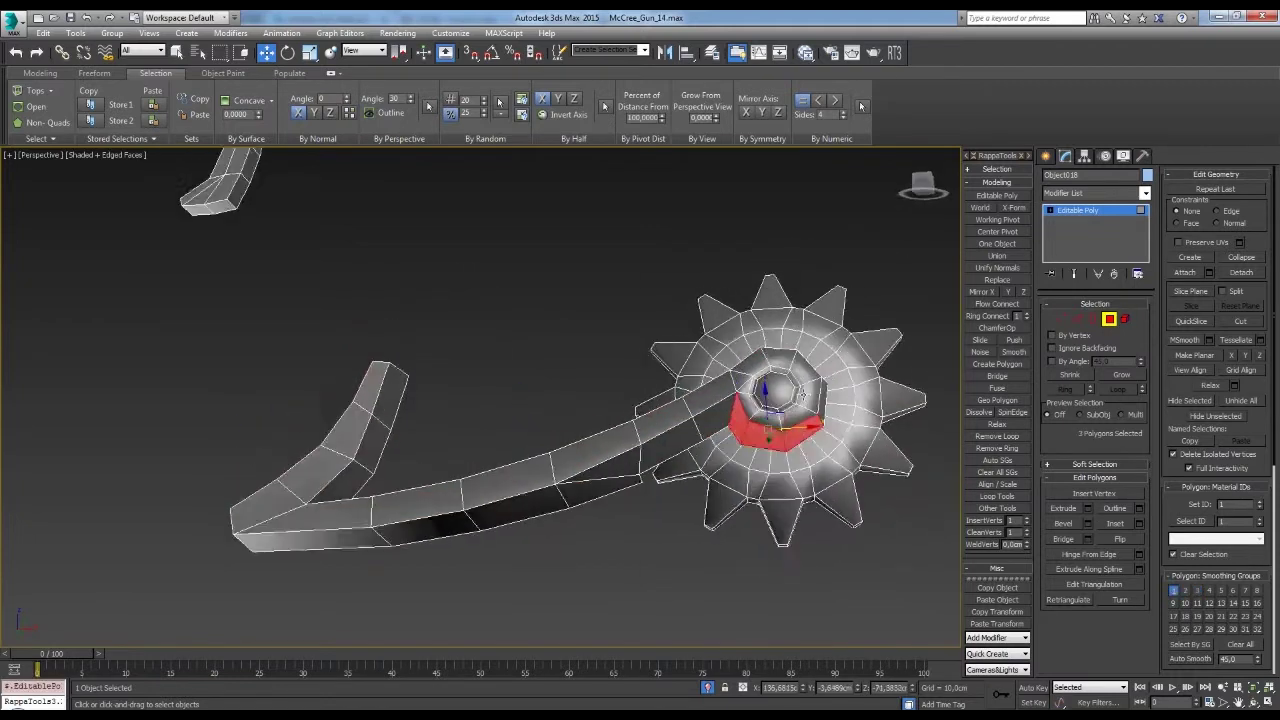
pyautogui.keyDown('shift'); pyautogui.click(779, 346); pyautogui.keyUp('shift')
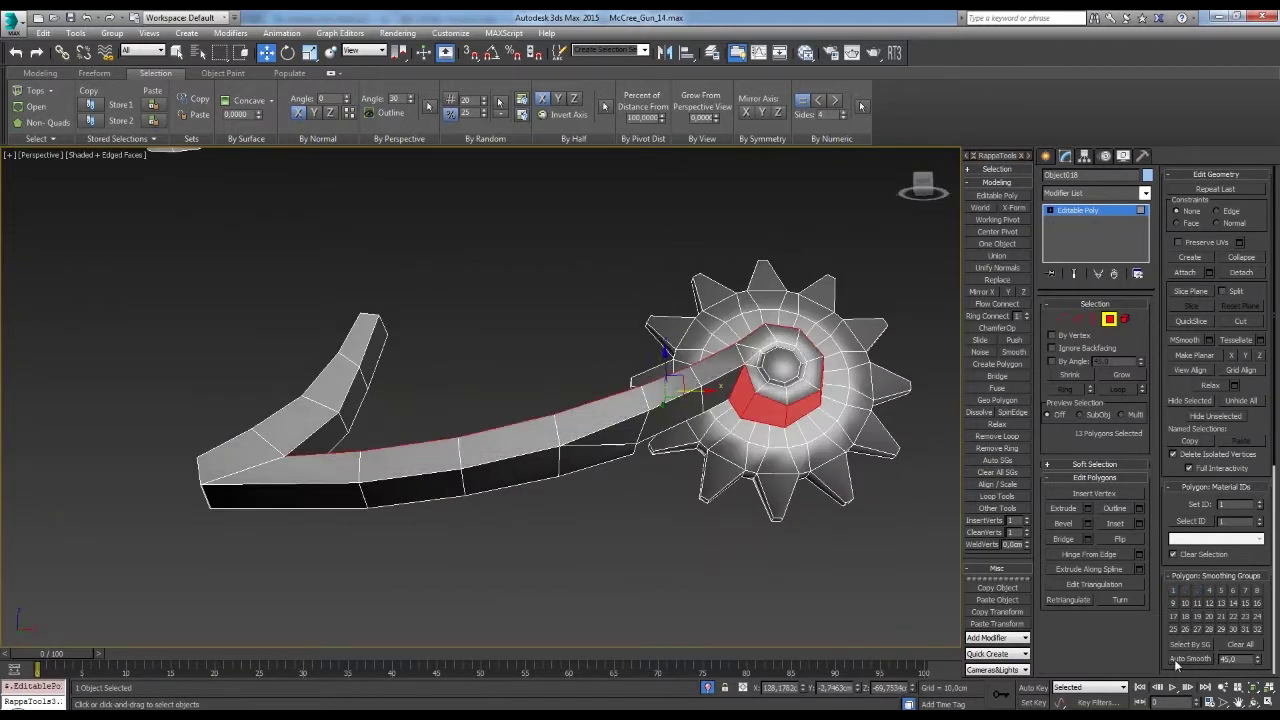
pyautogui.keyDown('alt'); pyautogui.moveTo(444, 402); pyautogui.dragTo(769, 409, button='middle'); pyautogui.keyUp('alt')
pyautogui.scroll(5, 769, 409)
pyautogui.keyDown('alt'); pyautogui.moveTo(690, 390); pyautogui.dragTo(675, 463, button='middle'); pyautogui.keyUp('alt')
pyautogui.click(622, 425)
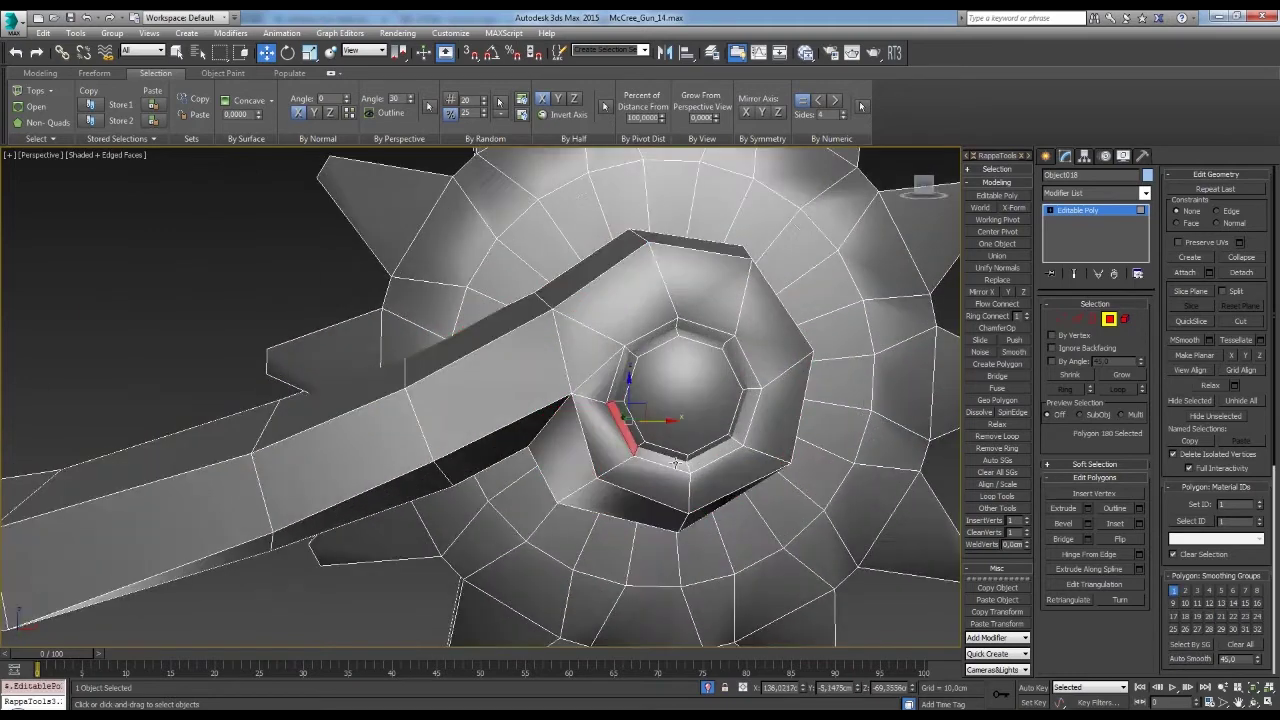
pyautogui.scroll(-5, 700, 400)
pyautogui.keyDown('alt'); pyautogui.moveTo(700, 400); pyautogui.dragTo(500, 400, button='middle'); pyautogui.keyUp('alt')
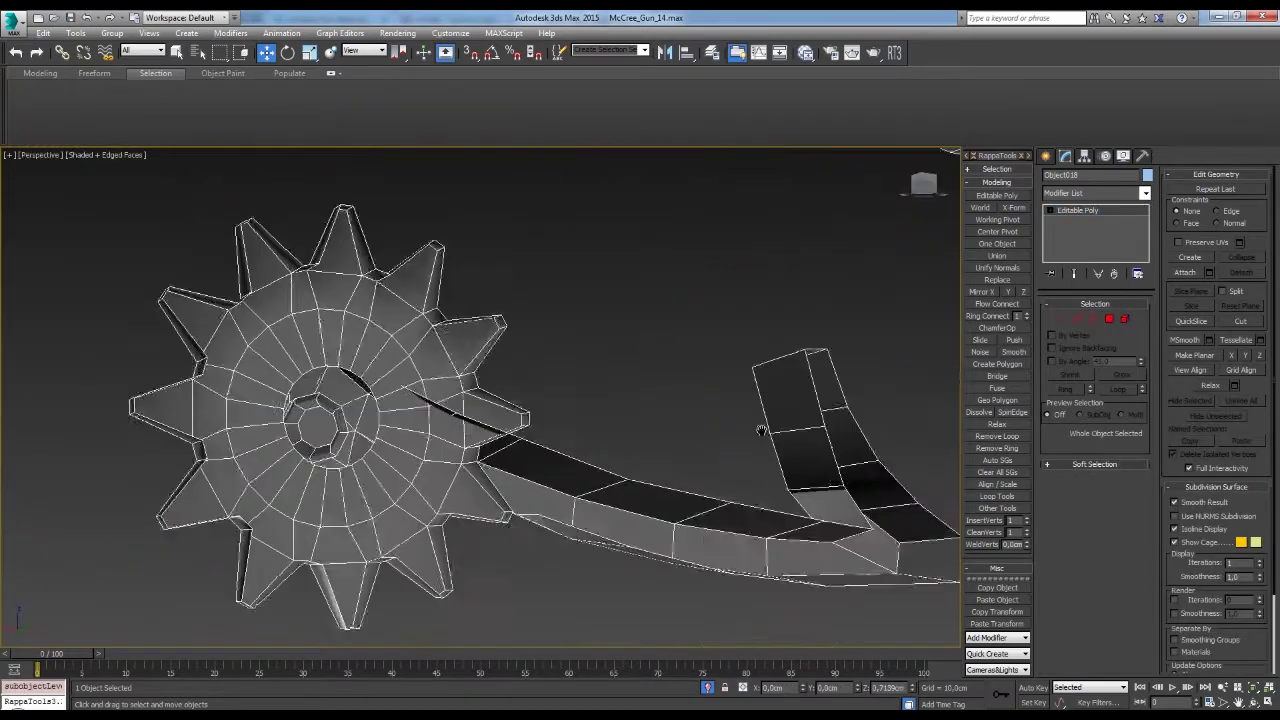
# - Select edges along the arm, then inspect the whole gun in wireframe
pyautogui.press('2')
pyautogui.scroll(6, 786, 390)
pyautogui.click(786, 390)
pyautogui.keyDown('alt'); pyautogui.moveTo(786, 390); pyautogui.dragTo(822, 365, button='middle'); pyautogui.keyUp('alt')
pyautogui.keyDown('ctrl'); pyautogui.click(822, 365); pyautogui.keyUp('ctrl')
pyautogui.press('F3')
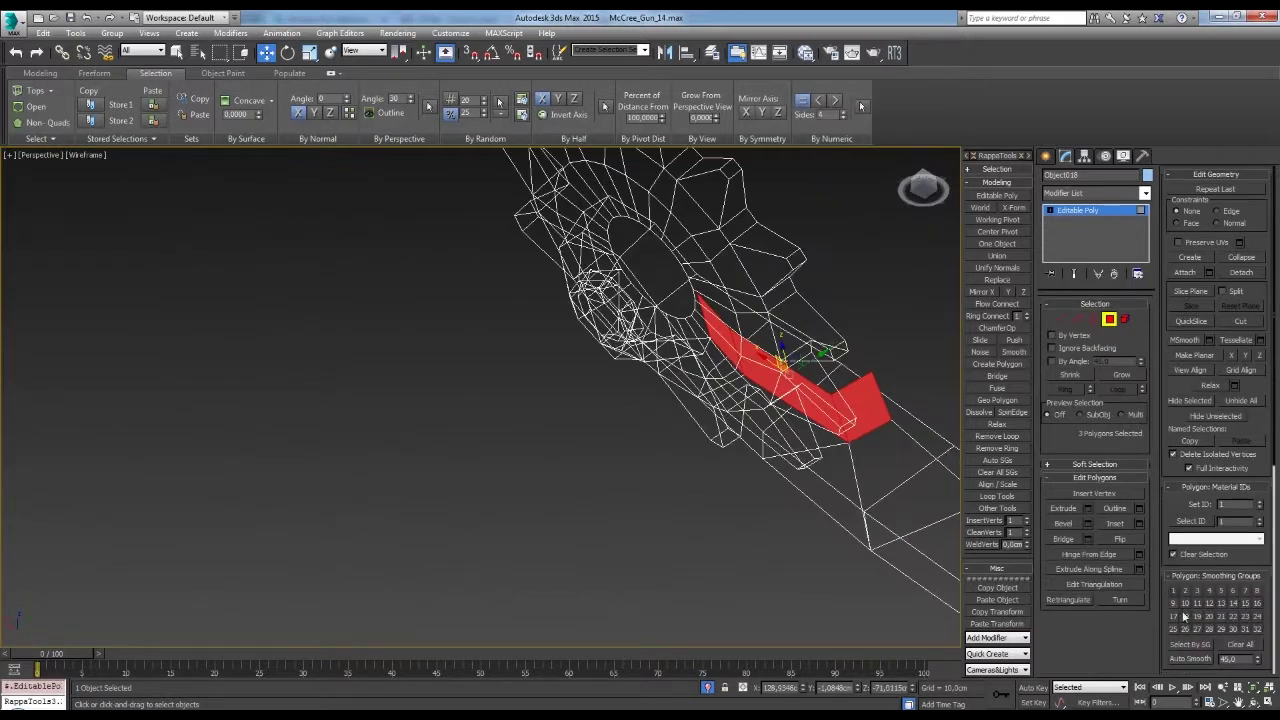
pyautogui.moveTo(805, 453)
pyautogui.keyDown('alt'); pyautogui.mouseDown(button='middle')
pyautogui.moveTo(760, 440)
pyautogui.moveTo(705, 277)
pyautogui.mouseUp(button='middle'); pyautogui.keyUp('alt')
pyautogui.press('4')
pyautogui.scroll(-4, 716, 419)
pyautogui.click(924, 553)
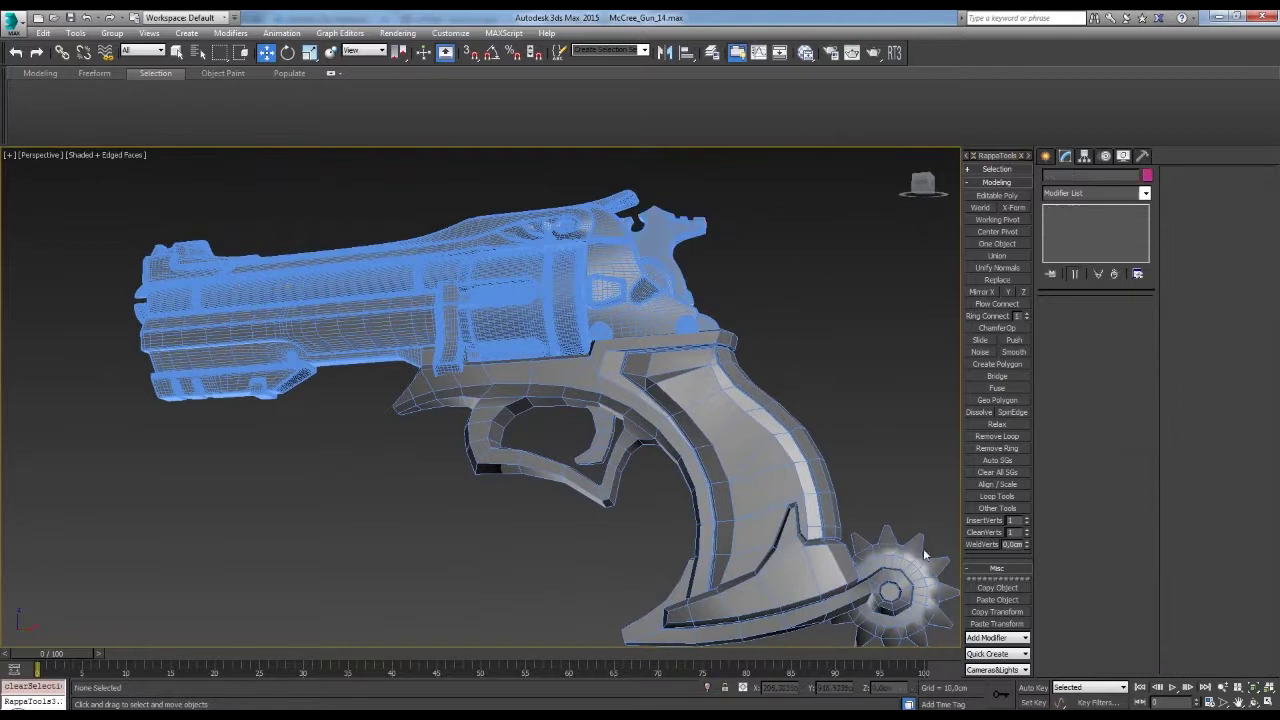
# - Isolate the spur part and review its Quad Chamfer and TurboSmooth settings
pyautogui.click(886, 416)
pyautogui.hotkey('alt', 'q')
pyautogui.press('F3')
pyautogui.press('F3')
pyautogui.moveTo(770, 370); pyautogui.dragTo(686, 441, button='middle')
pyautogui.scroll(5, 686, 441)
pyautogui.click(823, 318)
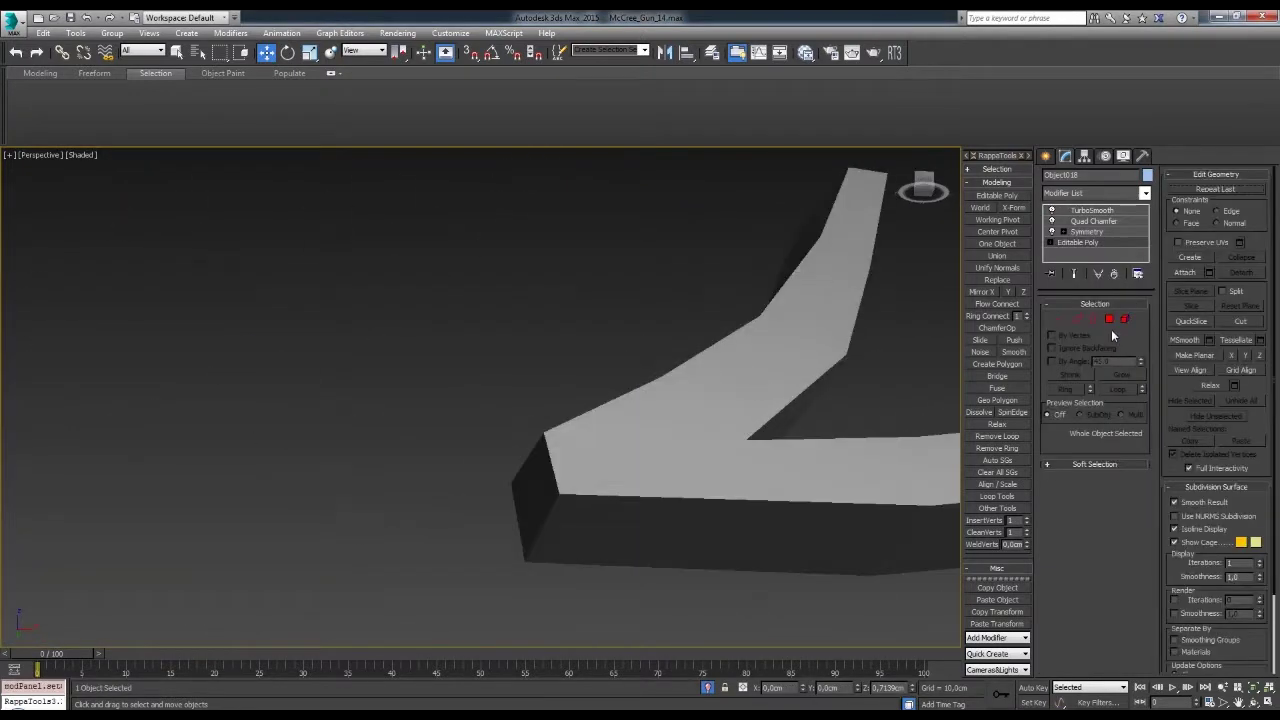
pyautogui.press('4')
pyautogui.press('F4')
pyautogui.press('4')
pyautogui.scroll(-5, 894, 377)
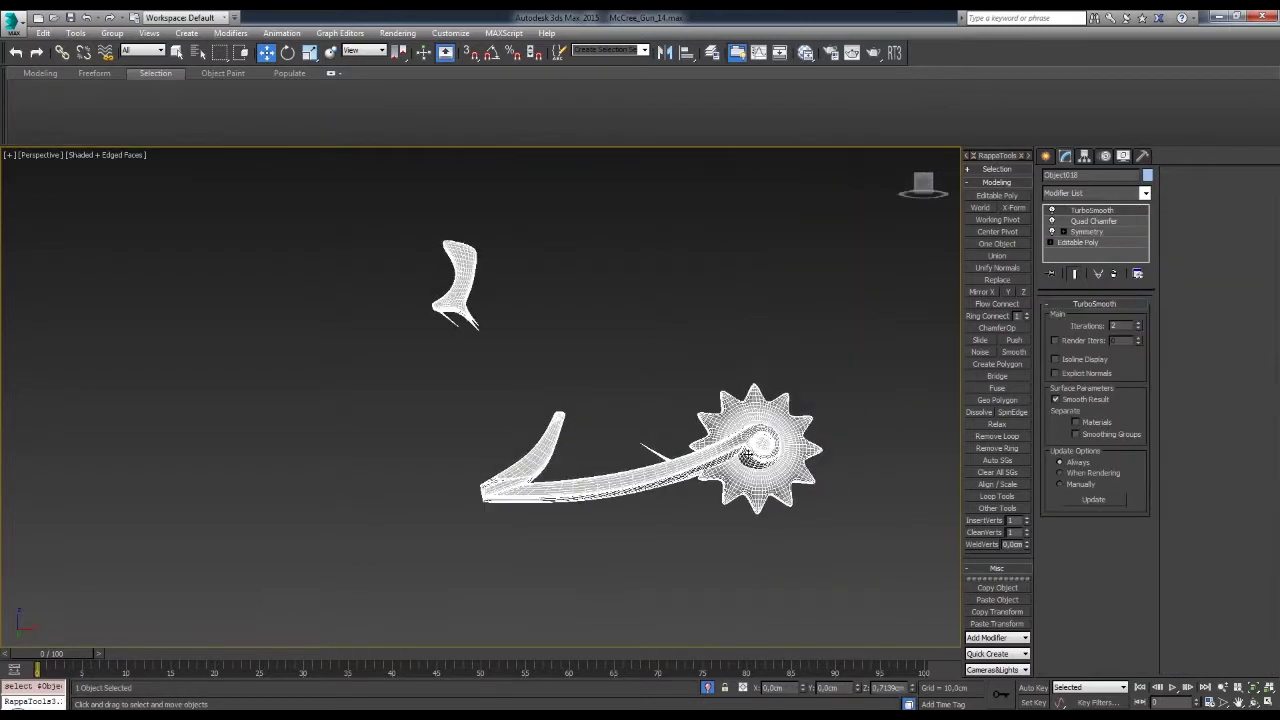
pyautogui.click(1114, 274)
pyautogui.click(1114, 275)
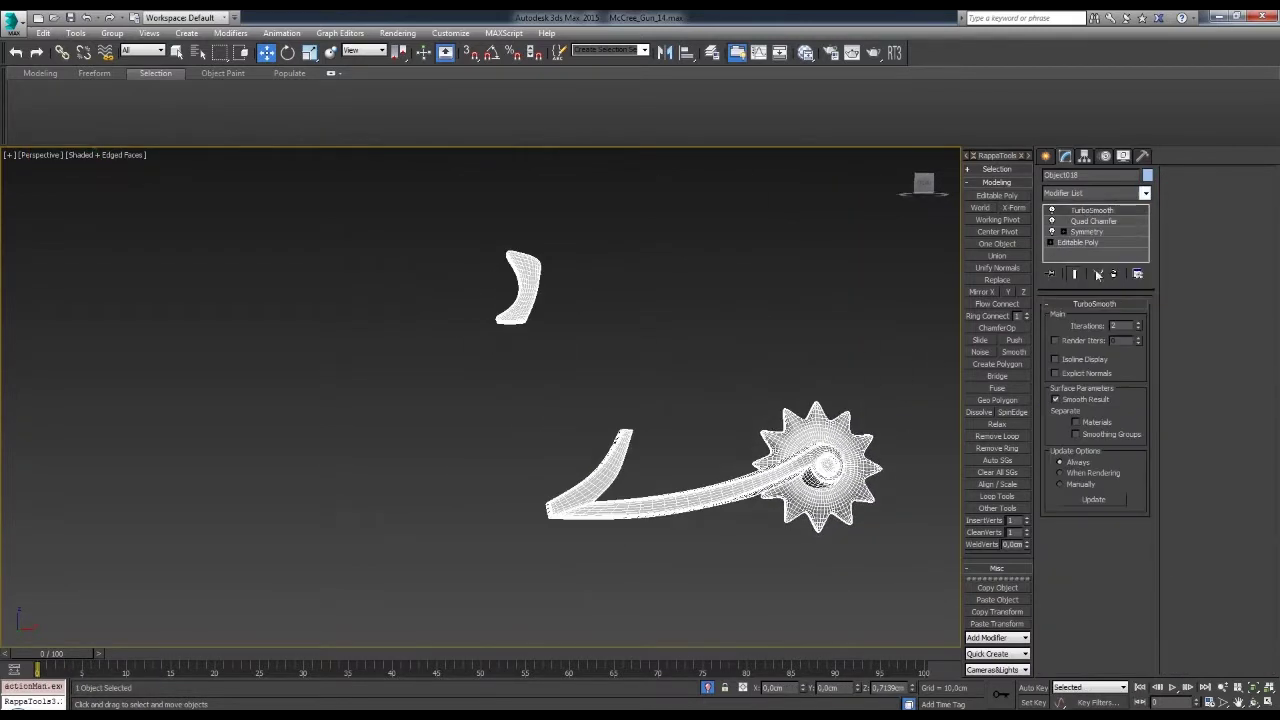
pyautogui.scroll(5, 682, 453)
# - Select the edges at the spur arm's bend and compare them against the smoothed result
pyautogui.click(731, 428)
pyautogui.press('2')
pyautogui.press('F4')
pyautogui.click(679, 458)
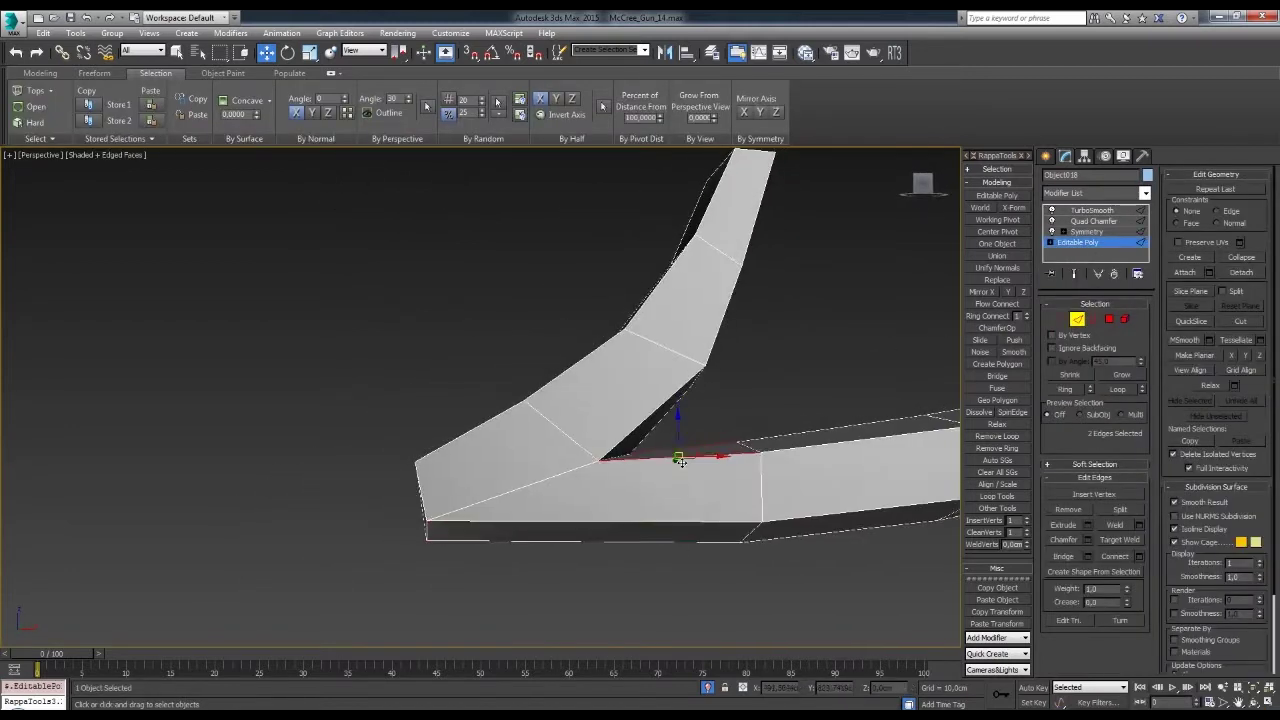
pyautogui.moveTo(509, 522)
pyautogui.keyDown('alt'); pyautogui.mouseDown(button='middle')
pyautogui.moveTo(818, 409)
pyautogui.moveTo(666, 471)
pyautogui.mouseUp(button='middle'); pyautogui.keyUp('alt')
pyautogui.click(806, 408)
pyautogui.press('F4')
pyautogui.click(666, 471)
pyautogui.press('F4')
pyautogui.press('f')
pyautogui.click(1060, 320)
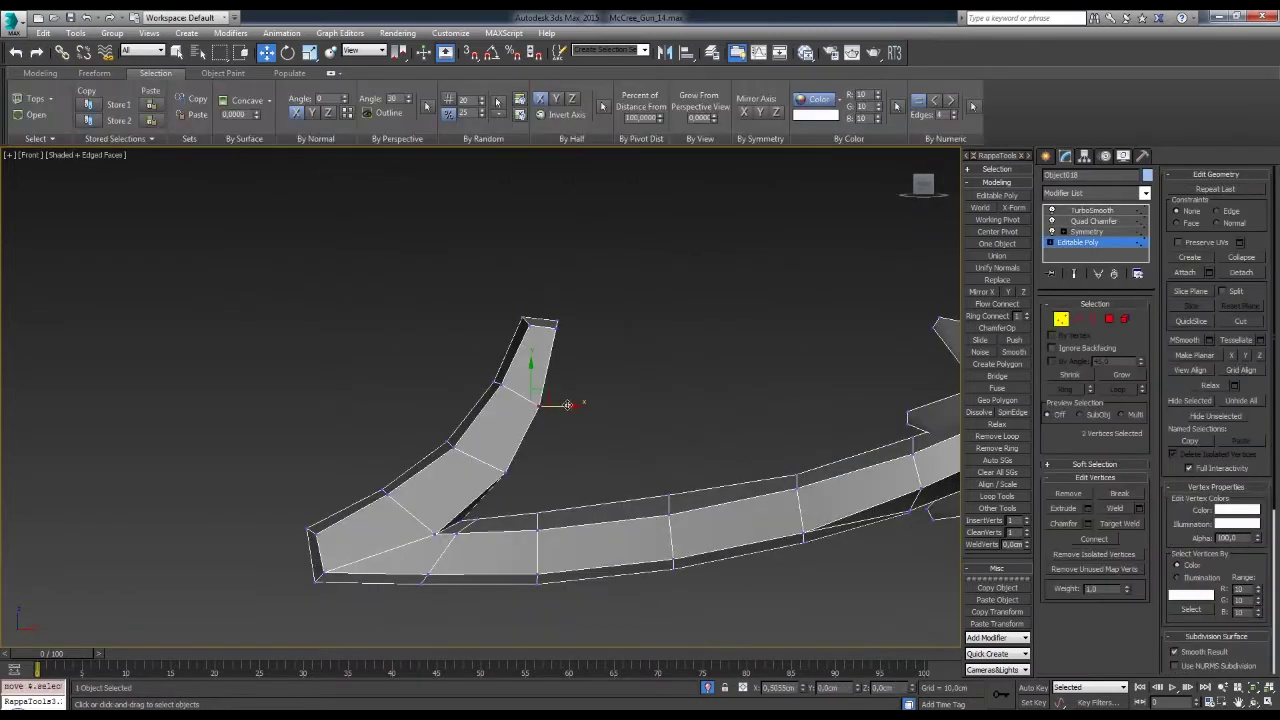
pyautogui.click(1092, 210)
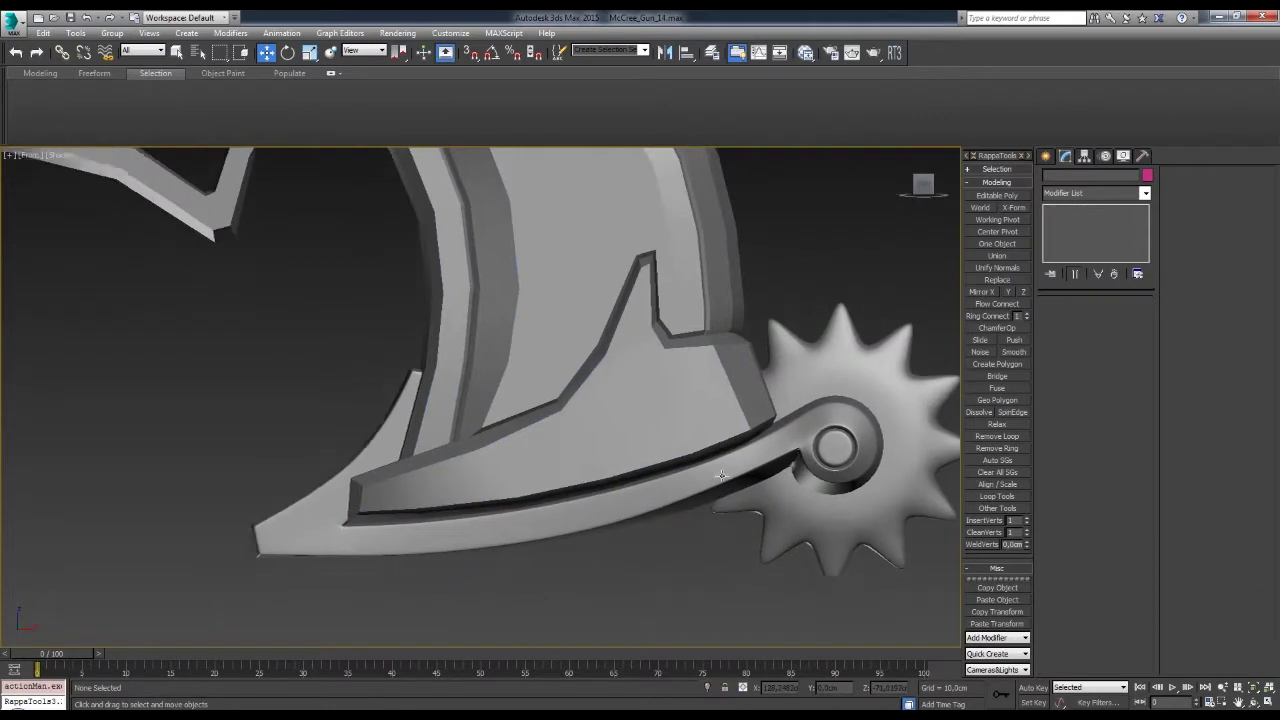
# - Move the vertex where the spur arm meets the gear hub
pyautogui.scroll(5, 800, 400)
pyautogui.click(1077, 242)
pyautogui.press('4')
pyautogui.click(800, 345)
pyautogui.moveTo(820, 297)
pyautogui.keyDown('alt'); pyautogui.mouseDown(button='middle')
pyautogui.moveTo(792, 366)
pyautogui.moveTo(747, 361)
pyautogui.moveTo(725, 405)
pyautogui.moveTo(714, 357)
pyautogui.mouseUp(button='middle'); pyautogui.keyUp('alt')
pyautogui.press('1')
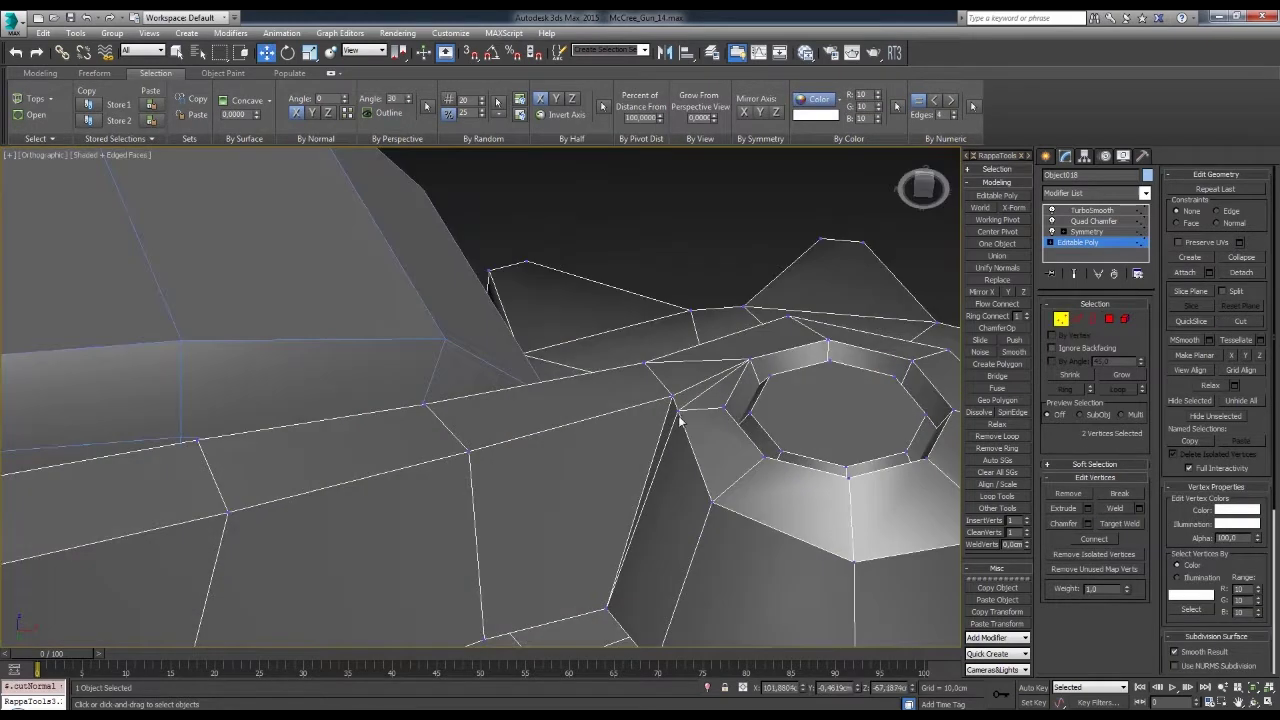
pyautogui.moveTo(658, 411)
pyautogui.keyDown('alt'); pyautogui.mouseDown(button='middle')
pyautogui.moveTo(682, 319)
pyautogui.moveTo(674, 415)
pyautogui.mouseUp(button='middle'); pyautogui.keyUp('alt')
pyautogui.press('w')
pyautogui.press('4')
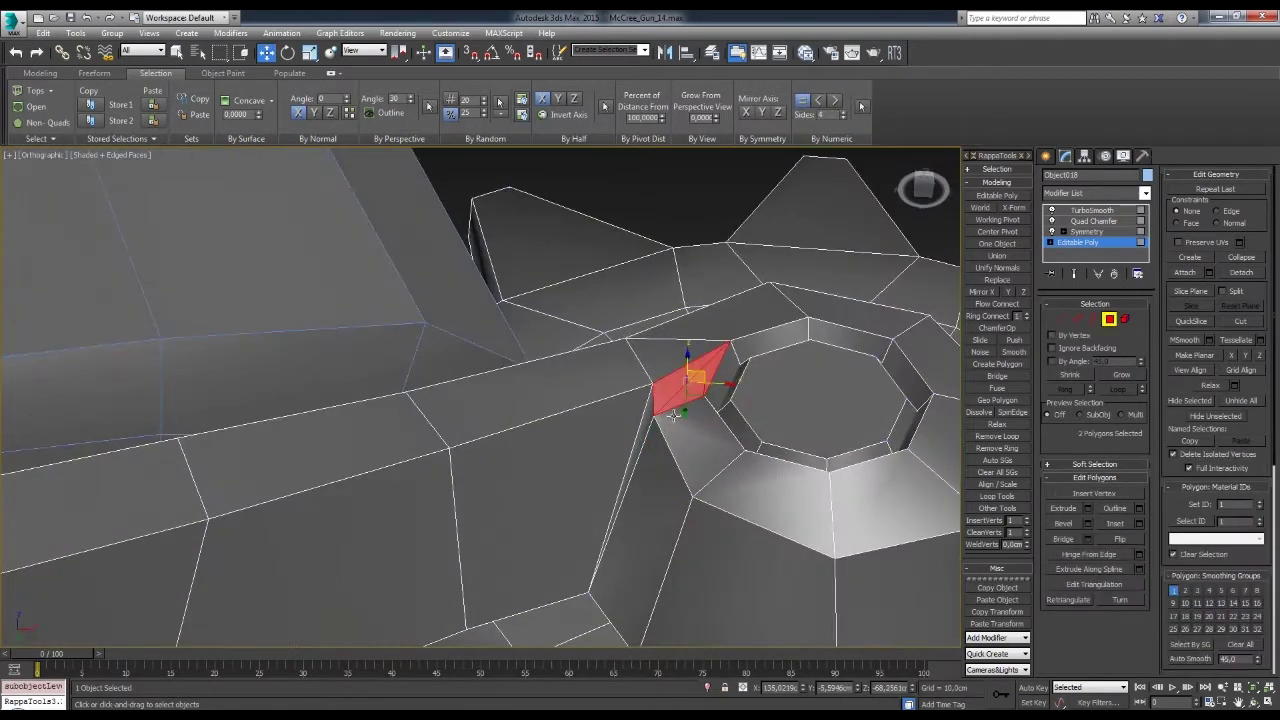
pyautogui.click(1109, 319)
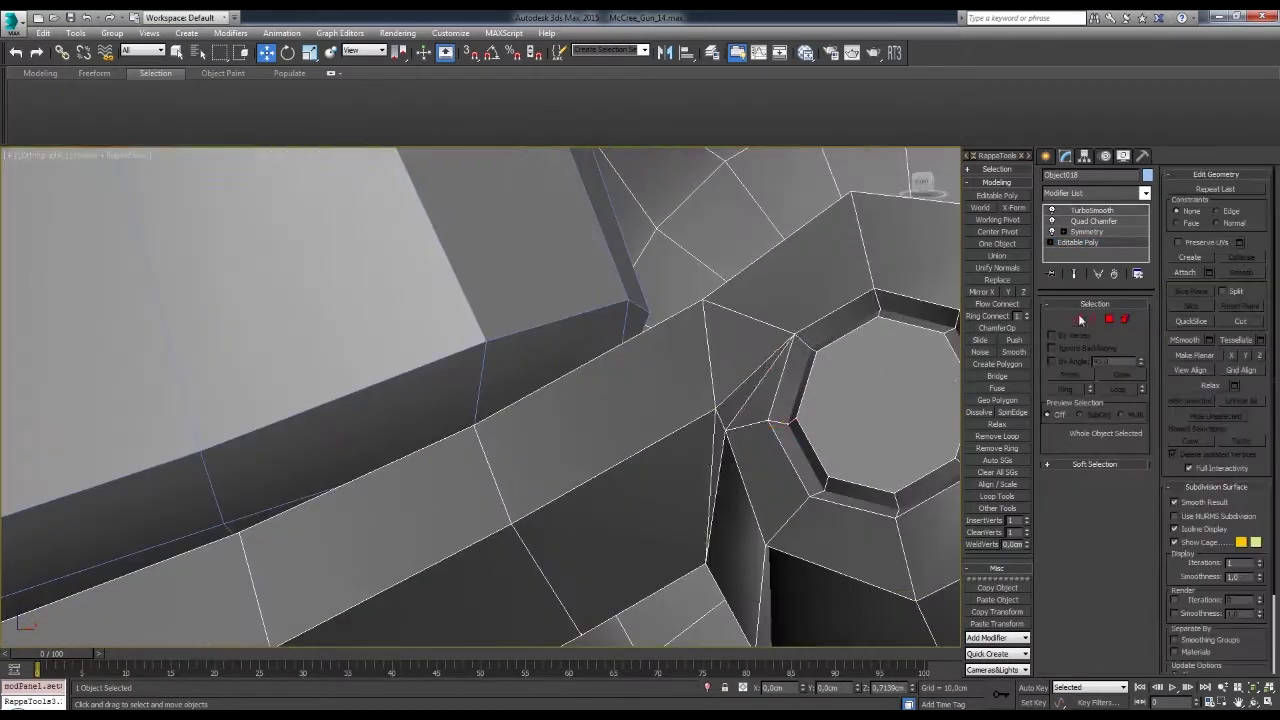
# - Select the spur part's open border edges and check the TurboSmooth result
pyautogui.press('4')
pyautogui.moveTo(709, 451)
pyautogui.keyDown('alt'); pyautogui.mouseDown(button='middle')
pyautogui.moveTo(748, 457)
pyautogui.moveTo(748, 371)
pyautogui.moveTo(760, 420)
pyautogui.moveTo(770, 390)
pyautogui.moveTo(707, 407)
pyautogui.mouseUp(button='middle'); pyautogui.keyUp('alt')
pyautogui.scroll(-3, 780, 375)
pyautogui.press('2')
pyautogui.click(1092, 318)
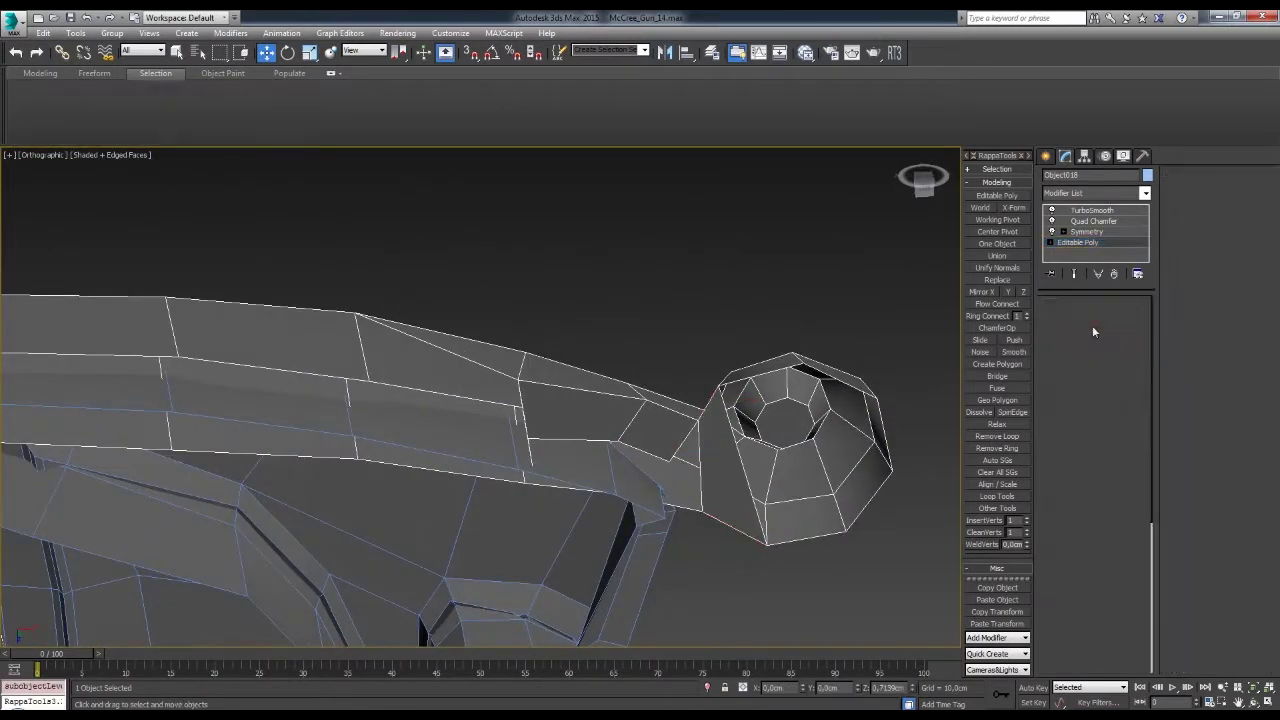
pyautogui.keyDown('alt'); pyautogui.moveTo(950, 400); pyautogui.dragTo(968, 408, button='middle'); pyautogui.keyUp('alt')
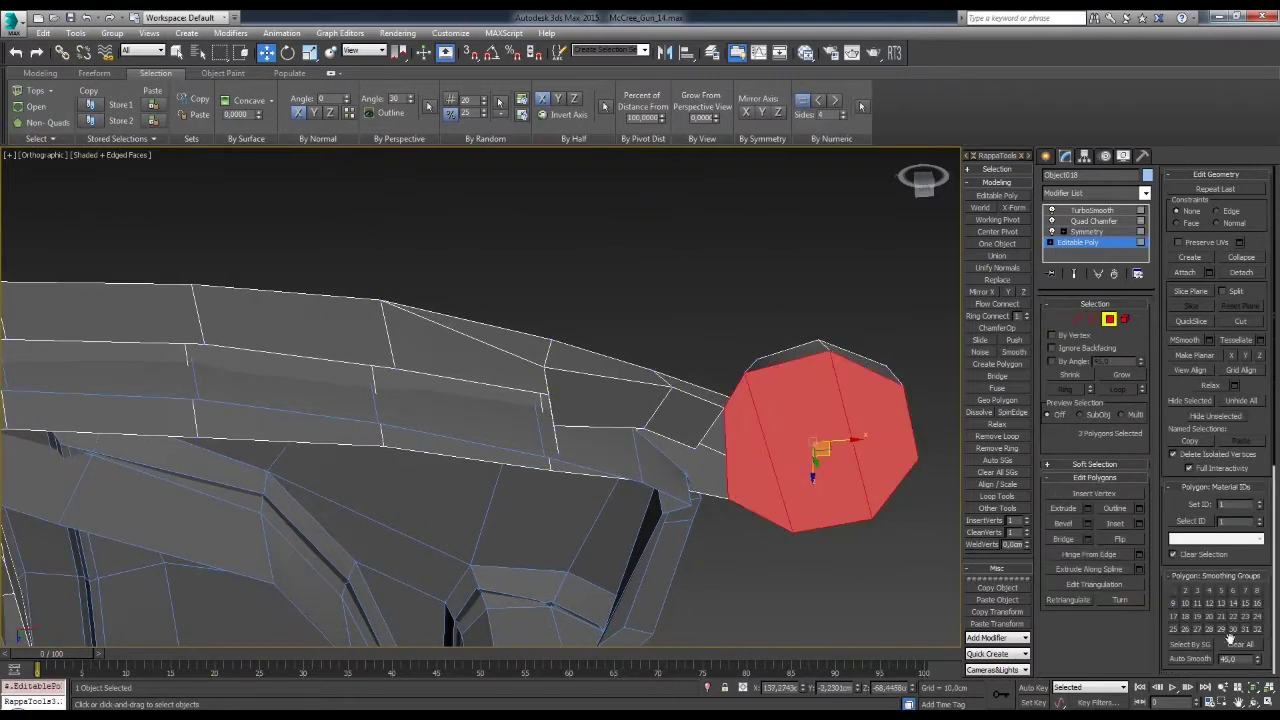
pyautogui.click(1092, 210)
pyautogui.press('F4')
# - Refine the spur arm's vertices while checking the smoothed grip
pyautogui.keyDown('alt'); pyautogui.moveTo(793, 431); pyautogui.dragTo(700, 450, button='middle'); pyautogui.keyUp('alt')
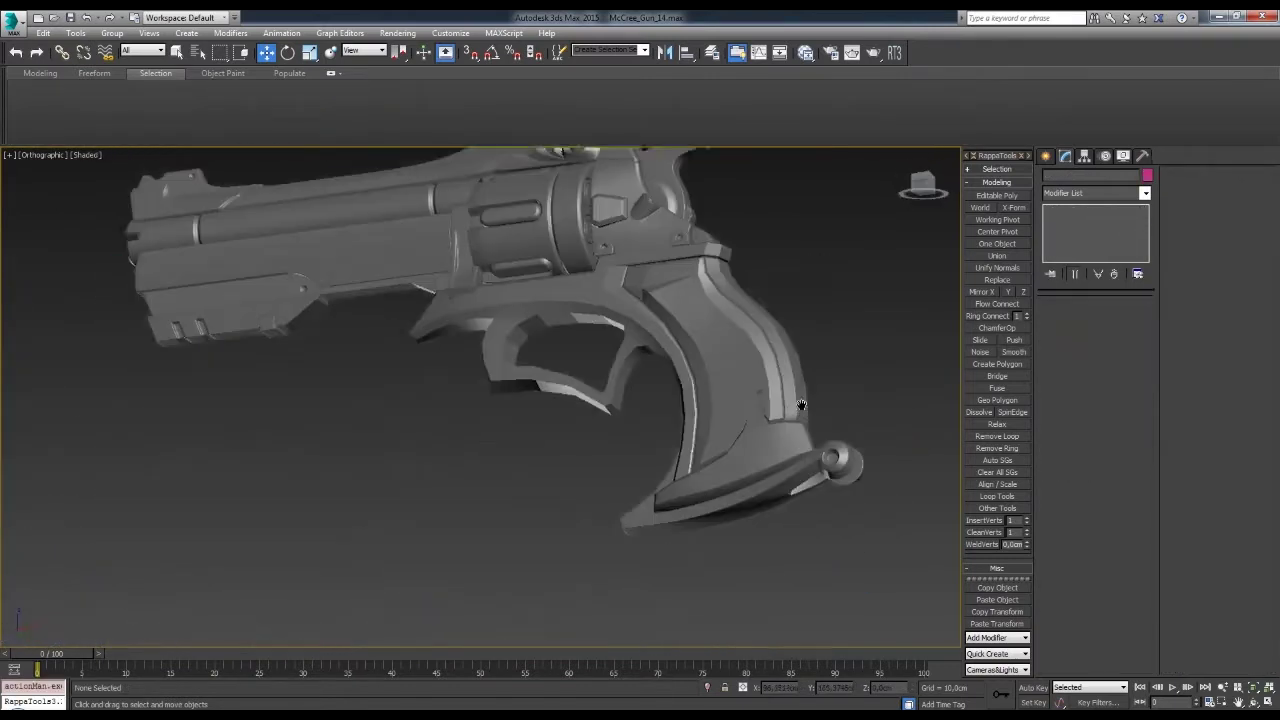
pyautogui.scroll(5, 600, 450)
pyautogui.click(1078, 242)
pyautogui.press('F4')
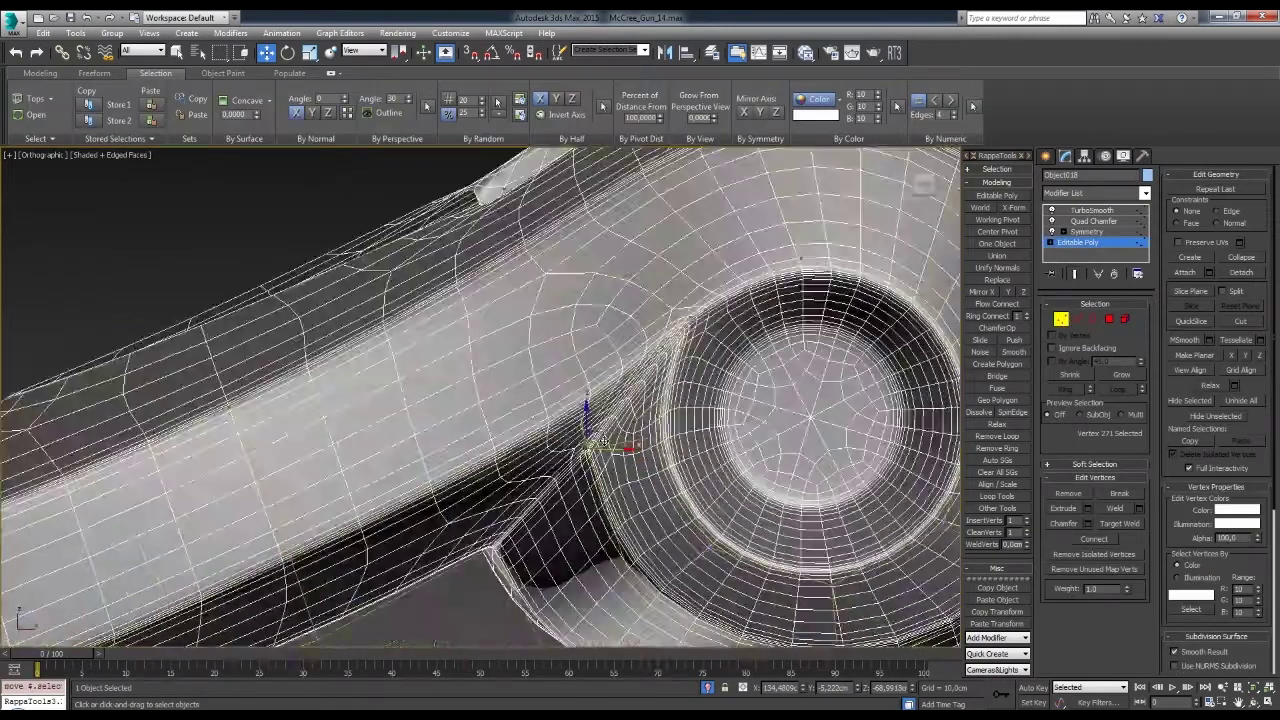
pyautogui.moveTo(596, 433)
pyautogui.keyDown('alt'); pyautogui.mouseDown(button='middle')
pyautogui.moveTo(628, 467)
pyautogui.moveTo(888, 425)
pyautogui.mouseUp(button='middle'); pyautogui.keyUp('alt')
pyautogui.press('F4')
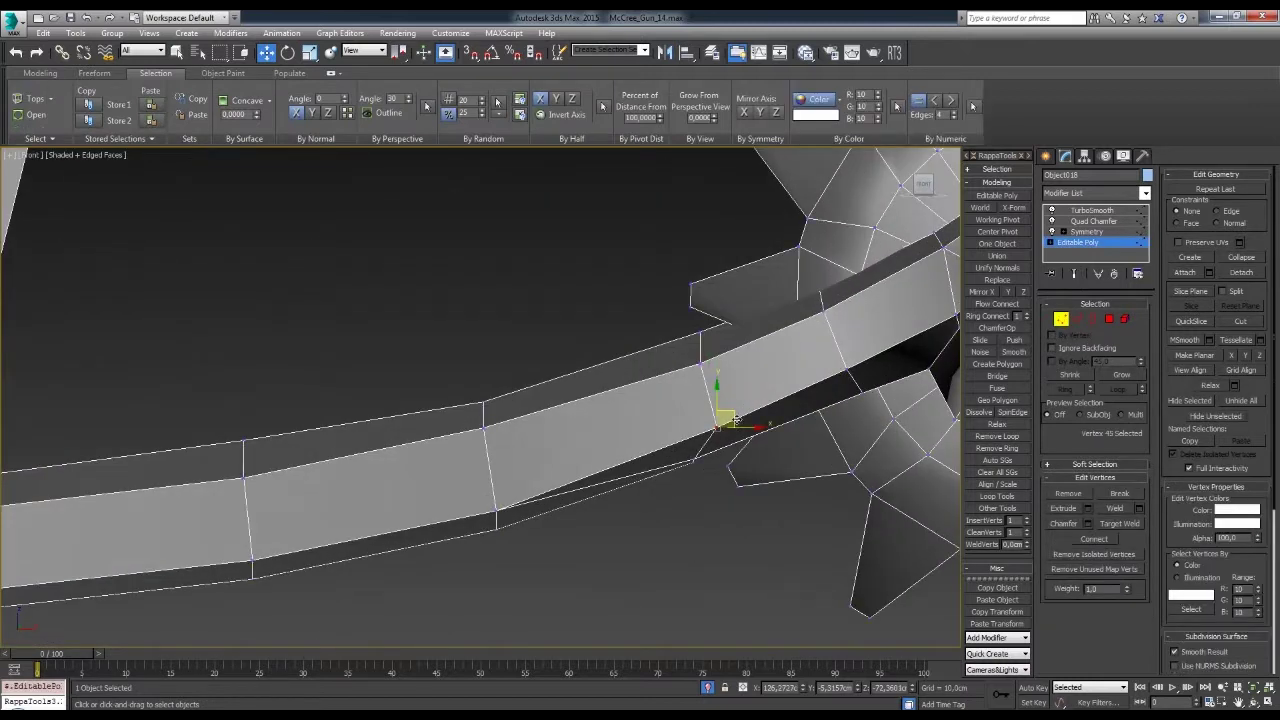
pyautogui.click(660, 440)
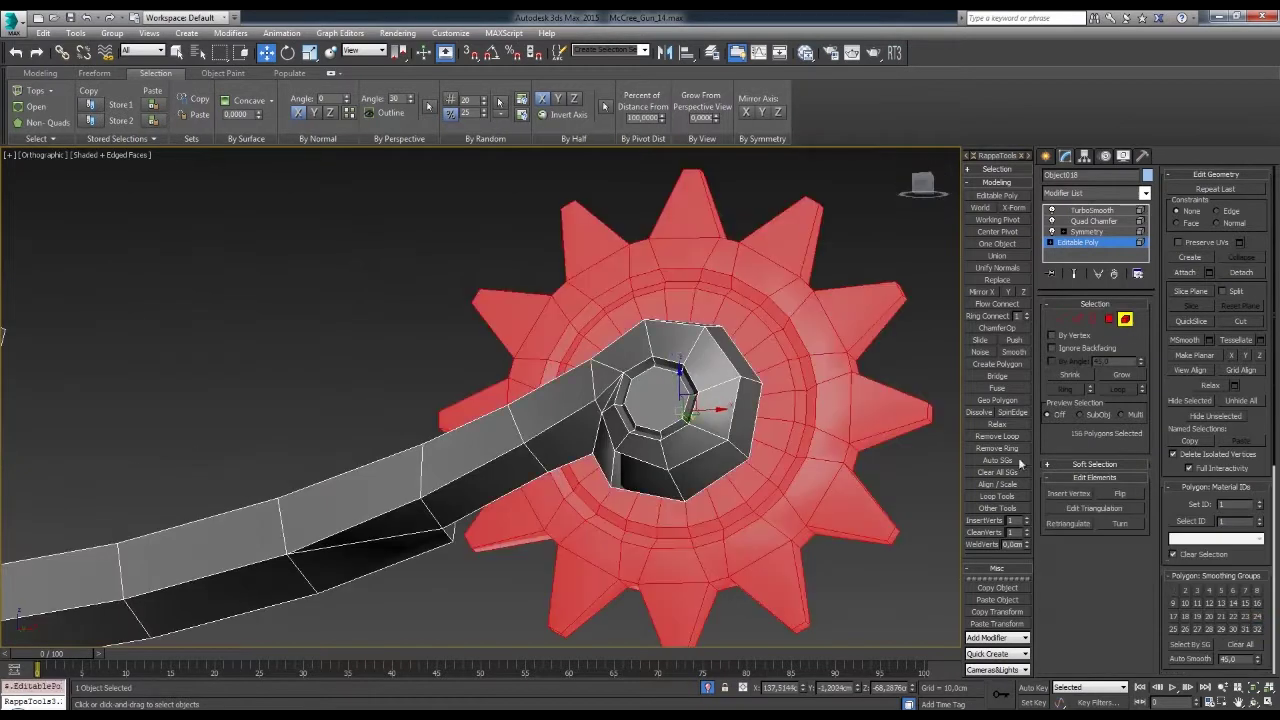
# - Select a polygon ring around the gear and orbit out to the whole revolver
pyautogui.doubleClick(800, 407)
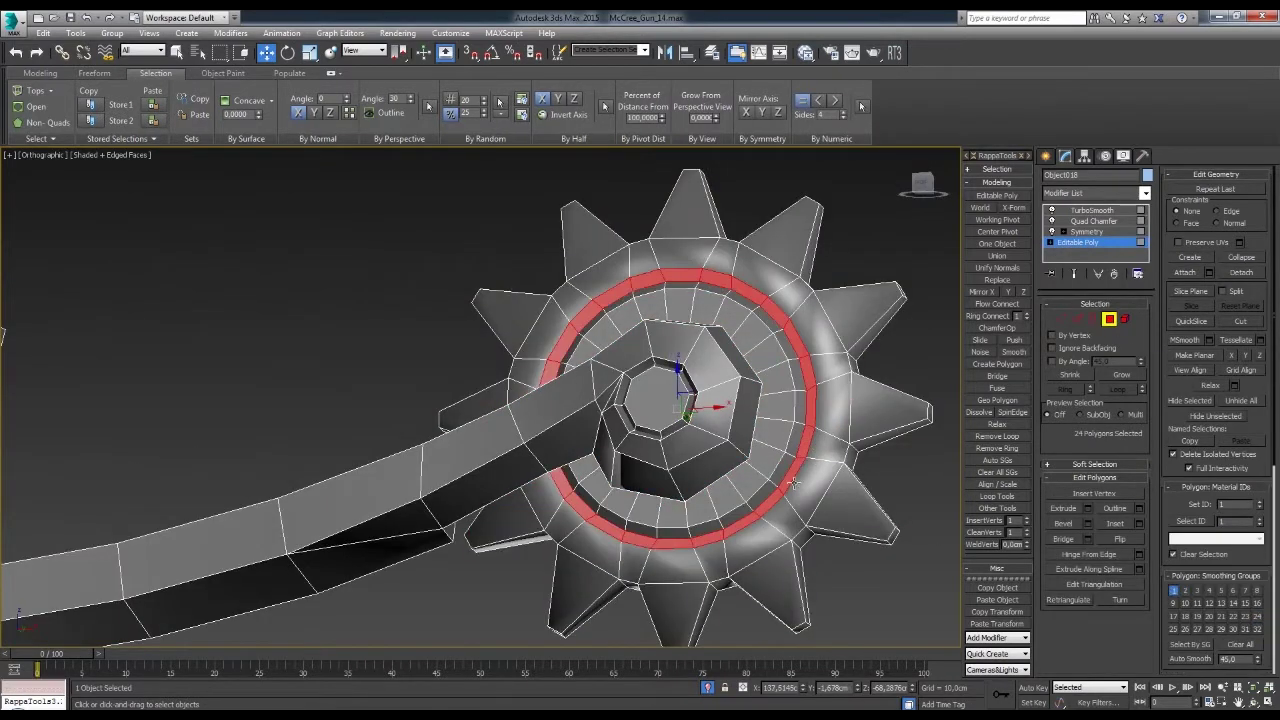
pyautogui.keyDown('alt'); pyautogui.moveTo(790, 483); pyautogui.dragTo(853, 420, button='middle'); pyautogui.keyUp('alt')
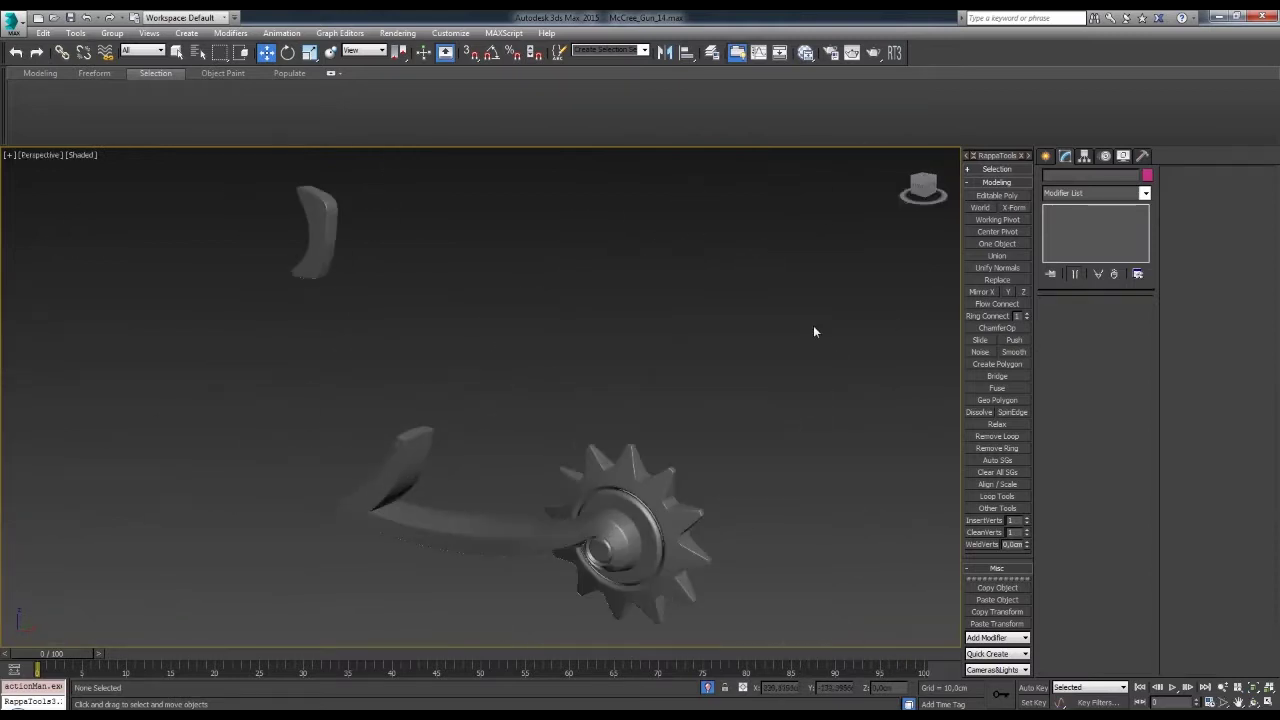
pyautogui.keyDown('alt'); pyautogui.moveTo(670, 553); pyautogui.dragTo(660, 424, button='middle'); pyautogui.keyUp('alt')
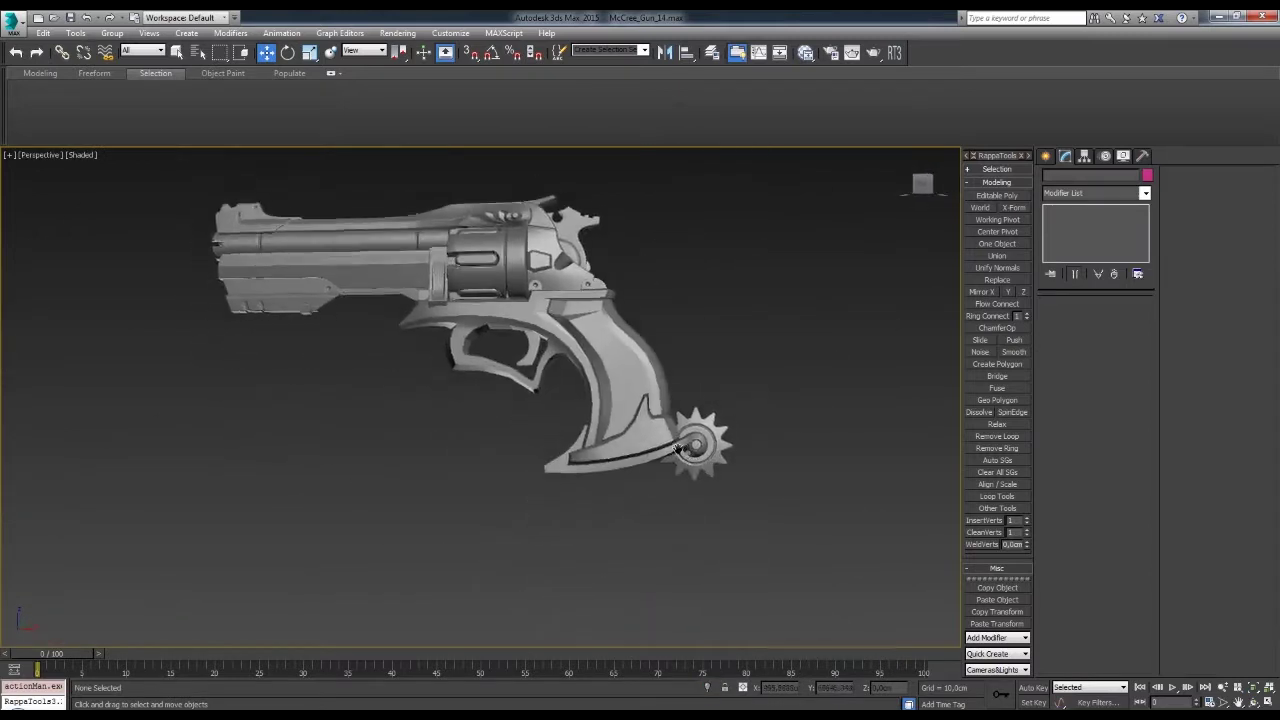
# - Inset the trigger's front faces by 0.7696 and bevel them with outline -0.3457
pyautogui.scroll(5, 660, 424)
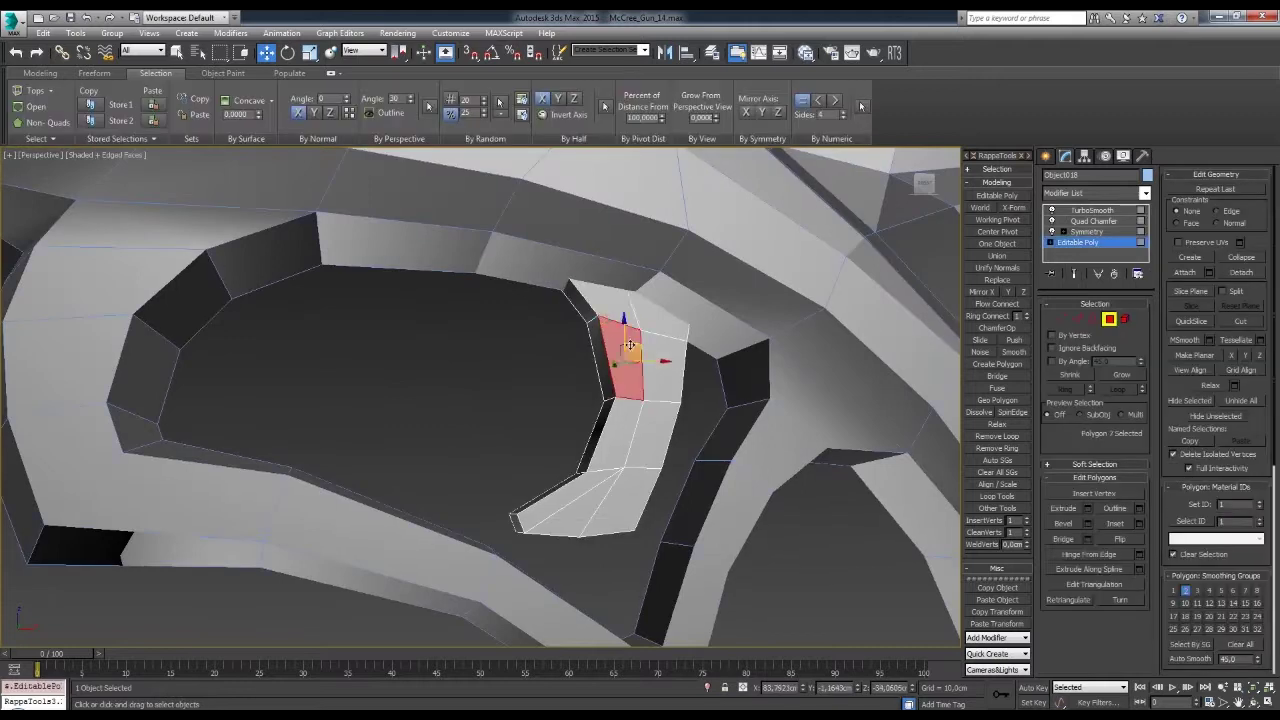
pyautogui.keyDown('alt'); pyautogui.moveTo(617, 446); pyautogui.dragTo(913, 407, button='middle'); pyautogui.keyUp('alt')
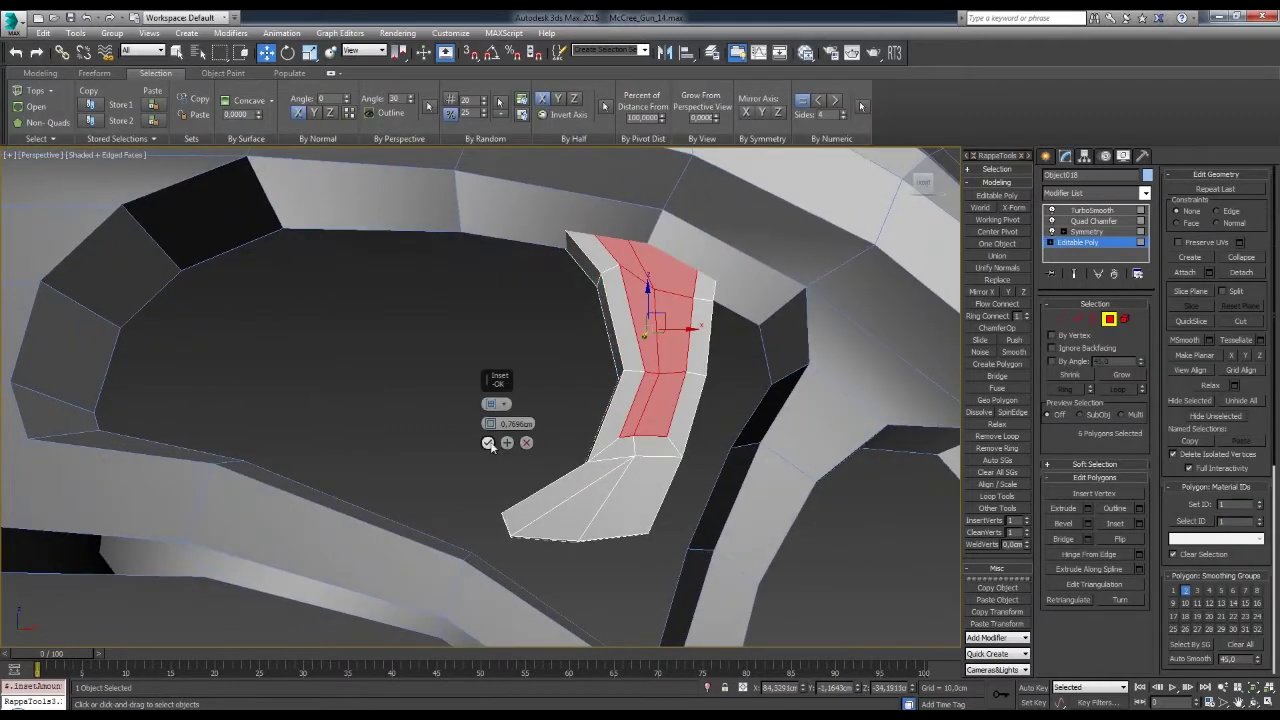
pyautogui.press('2')
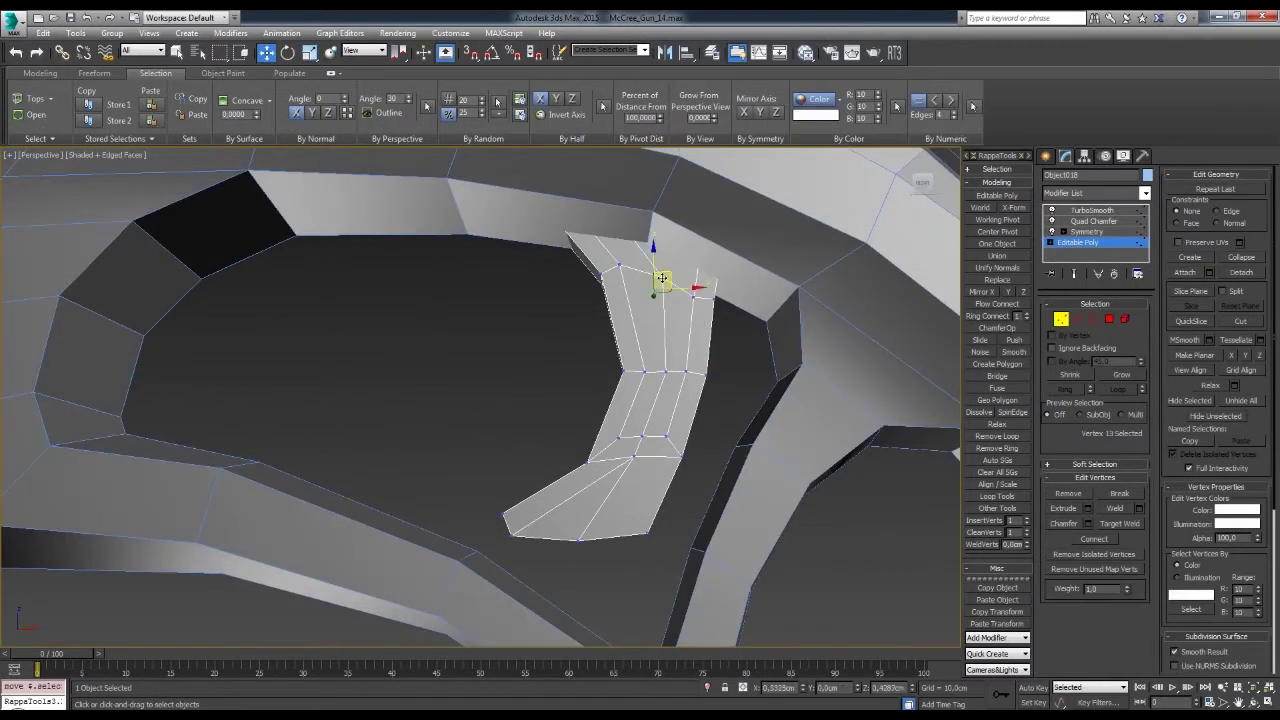
pyautogui.press('4')
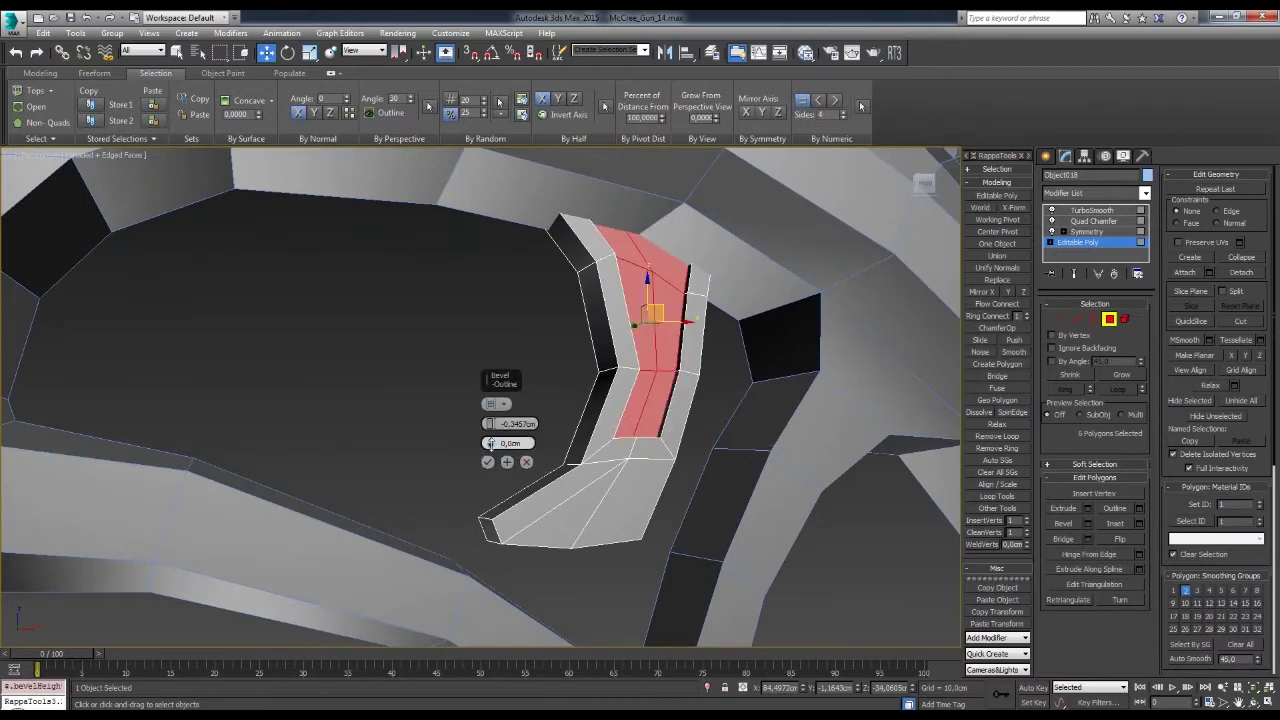
pyautogui.press('Escape')
pyautogui.keyDown('alt'); pyautogui.moveTo(702, 444); pyautogui.dragTo(679, 456, button='middle'); pyautogui.keyUp('alt')
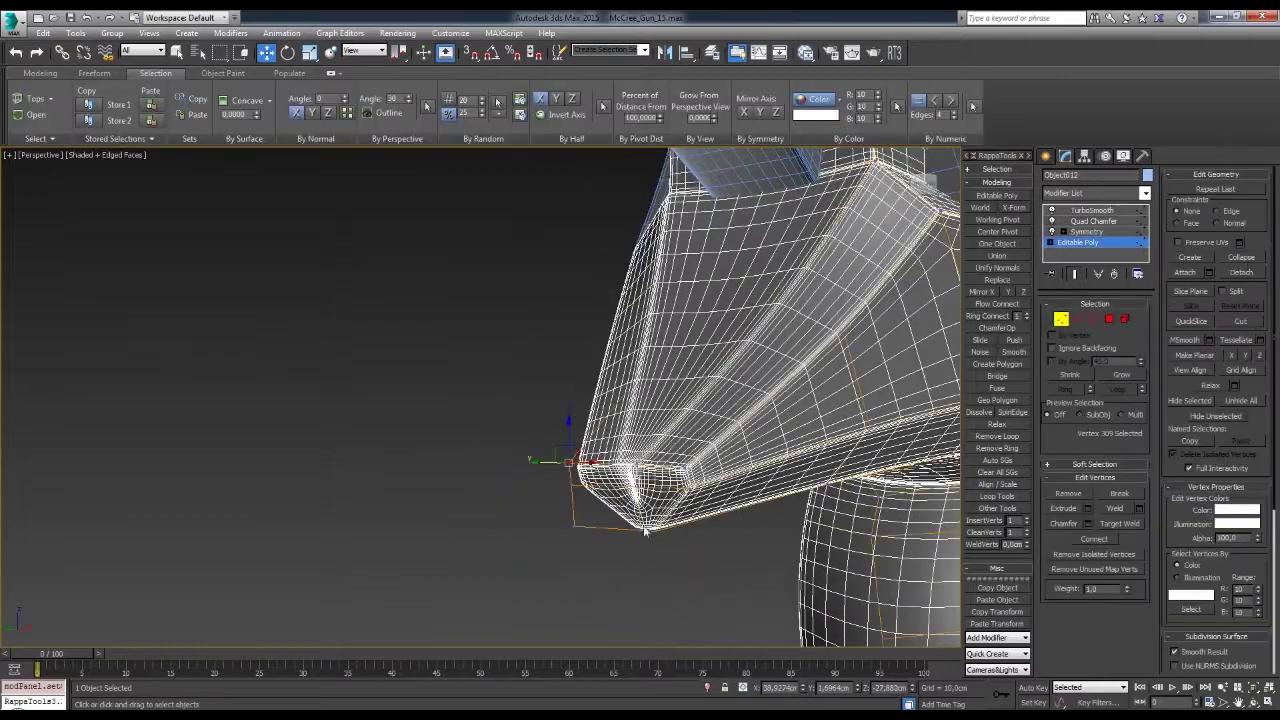
# - Grow the trigger-guard polygon selection, zoom onto it, then deselect and view the whole grip
pyautogui.click(637, 470)
pyautogui.moveTo(615, 445)
pyautogui.keyDown('alt'); pyautogui.mouseDown(button='middle')
pyautogui.moveTo(645, 398)
pyautogui.moveTo(586, 409)
pyautogui.moveTo(674, 446)
pyautogui.moveTo(737, 380)
pyautogui.moveTo(720, 383)
pyautogui.moveTo(671, 345)
pyautogui.moveTo(619, 384)
pyautogui.mouseUp(button='middle'); pyautogui.keyUp('alt')
pyautogui.press('F4')
pyautogui.press('4')
pyautogui.hotkey('ctrl', 'z')
pyautogui.press('z')
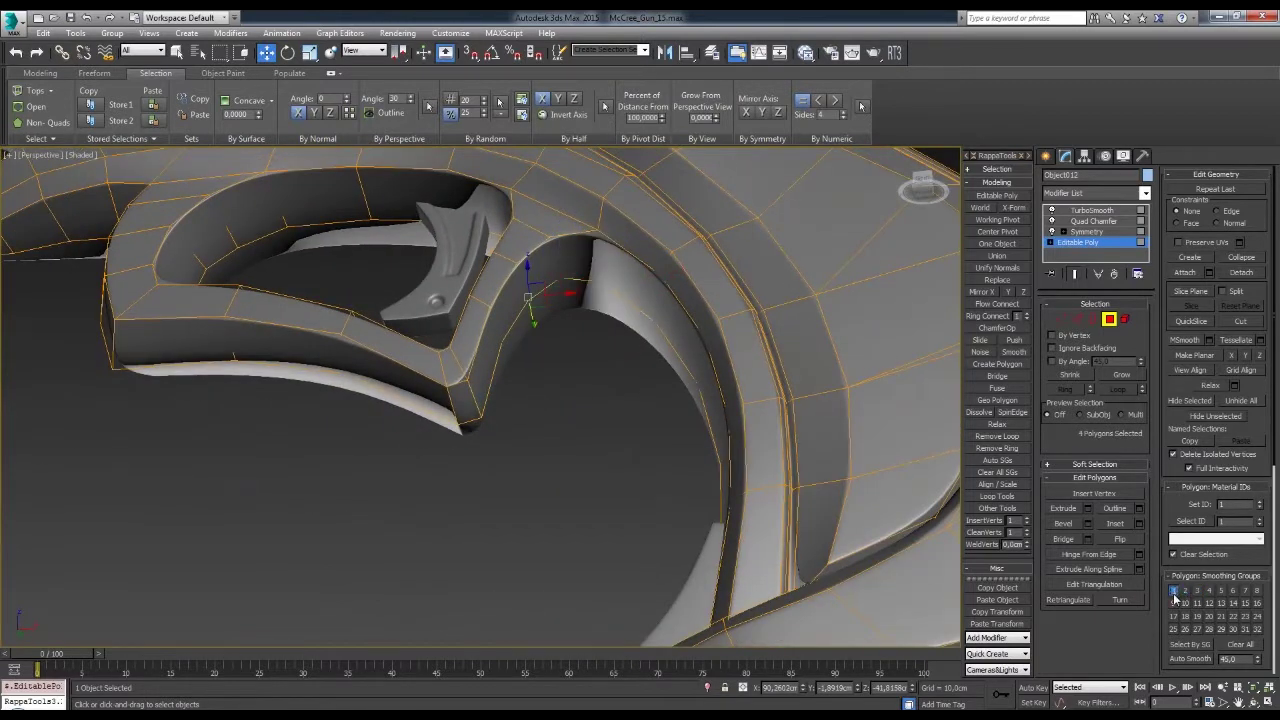
pyautogui.moveTo(604, 491)
pyautogui.keyDown('alt'); pyautogui.mouseDown(button='middle')
pyautogui.moveTo(736, 423)
pyautogui.moveTo(700, 429)
pyautogui.moveTo(722, 412)
pyautogui.moveTo(695, 382)
pyautogui.moveTo(657, 424)
pyautogui.mouseUp(button='middle'); pyautogui.keyUp('alt')
pyautogui.hotkey('ctrl', 'd')
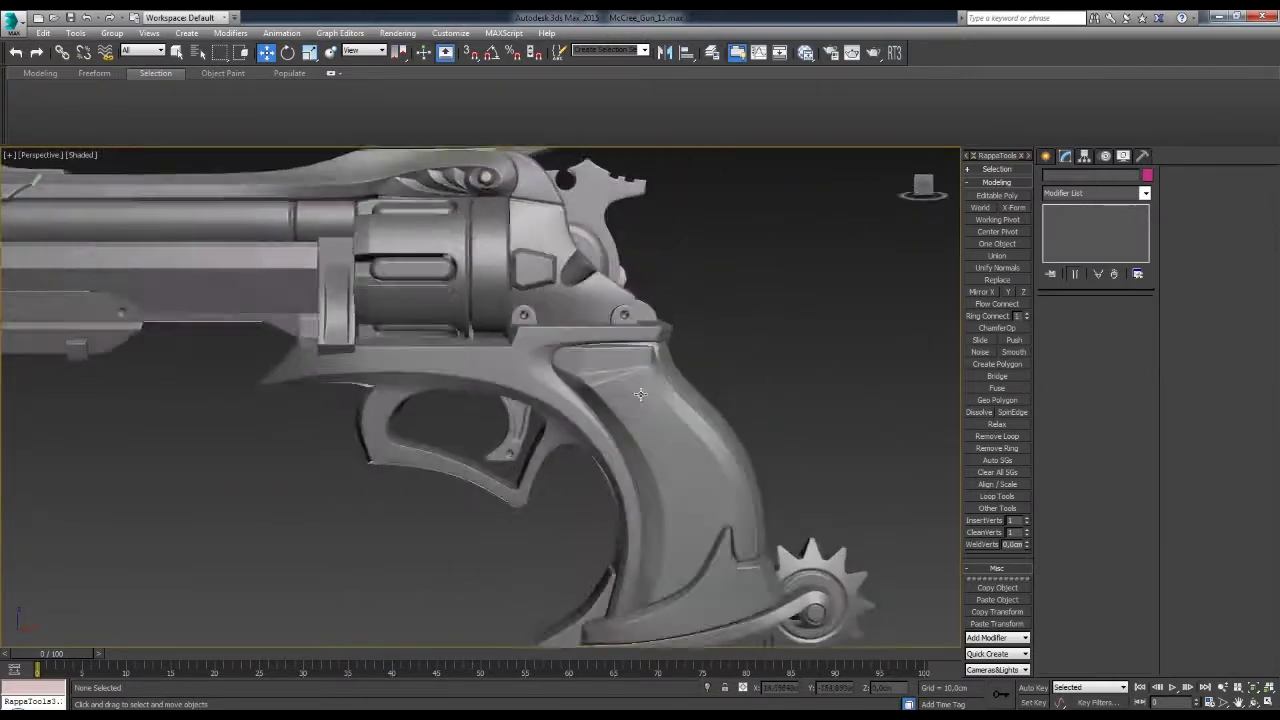
# - Edit the gun frame's polygons and inspect its faceted shading with edges shown
pyautogui.scroll(5, 657, 424)
pyautogui.click(1078, 242)
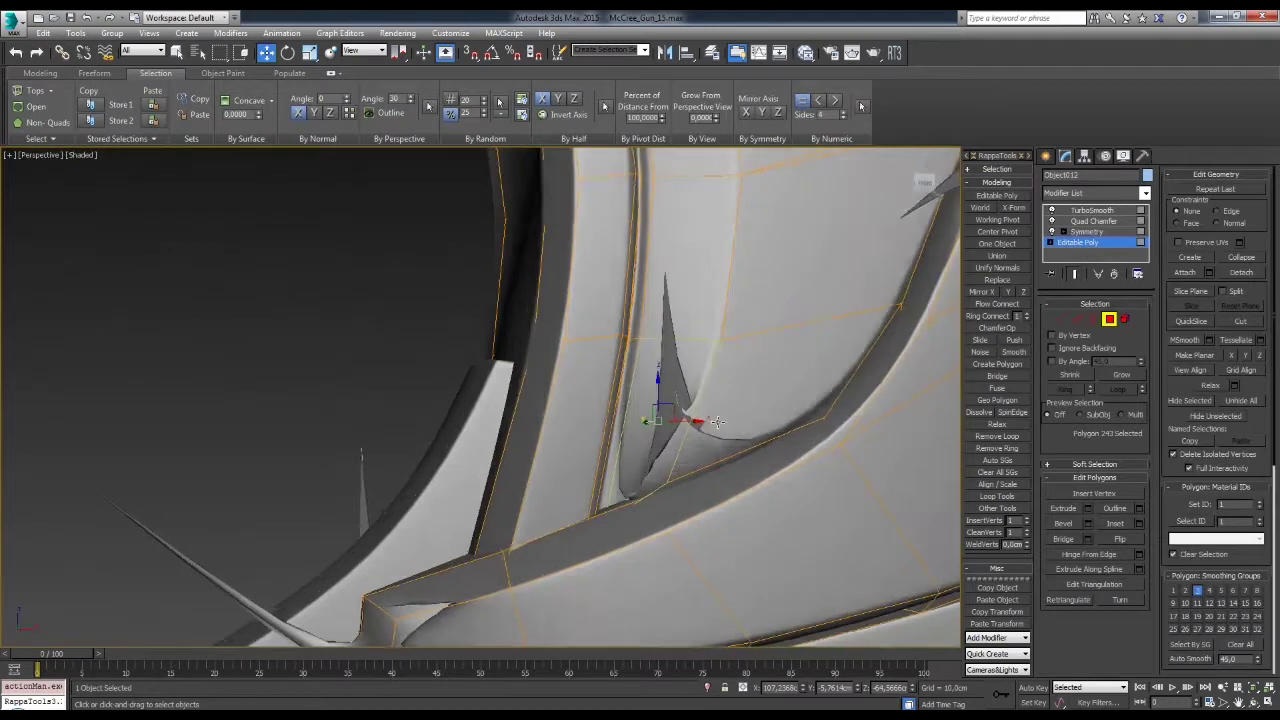
pyautogui.scroll(-5, 691, 400)
pyautogui.keyDown('alt'); pyautogui.moveTo(691, 400); pyautogui.dragTo(700, 423, button='middle'); pyautogui.keyUp('alt')
pyautogui.scroll(5, 700, 423)
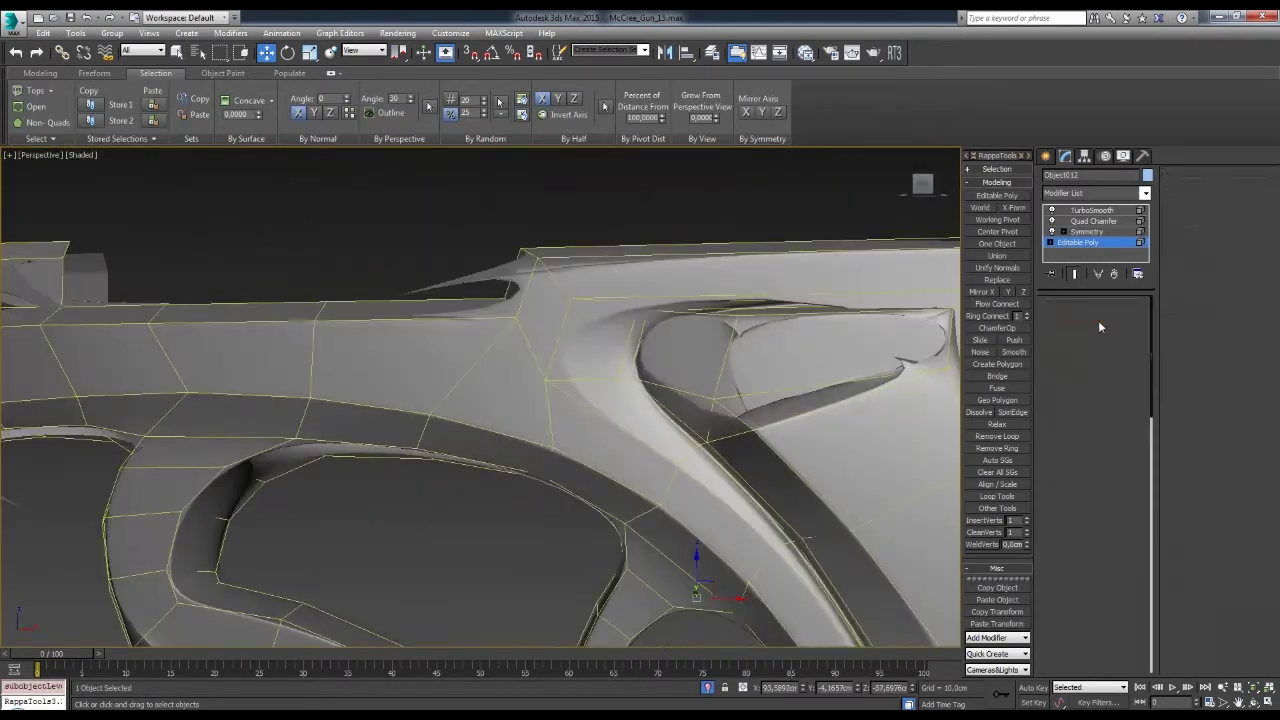
pyautogui.press('4')
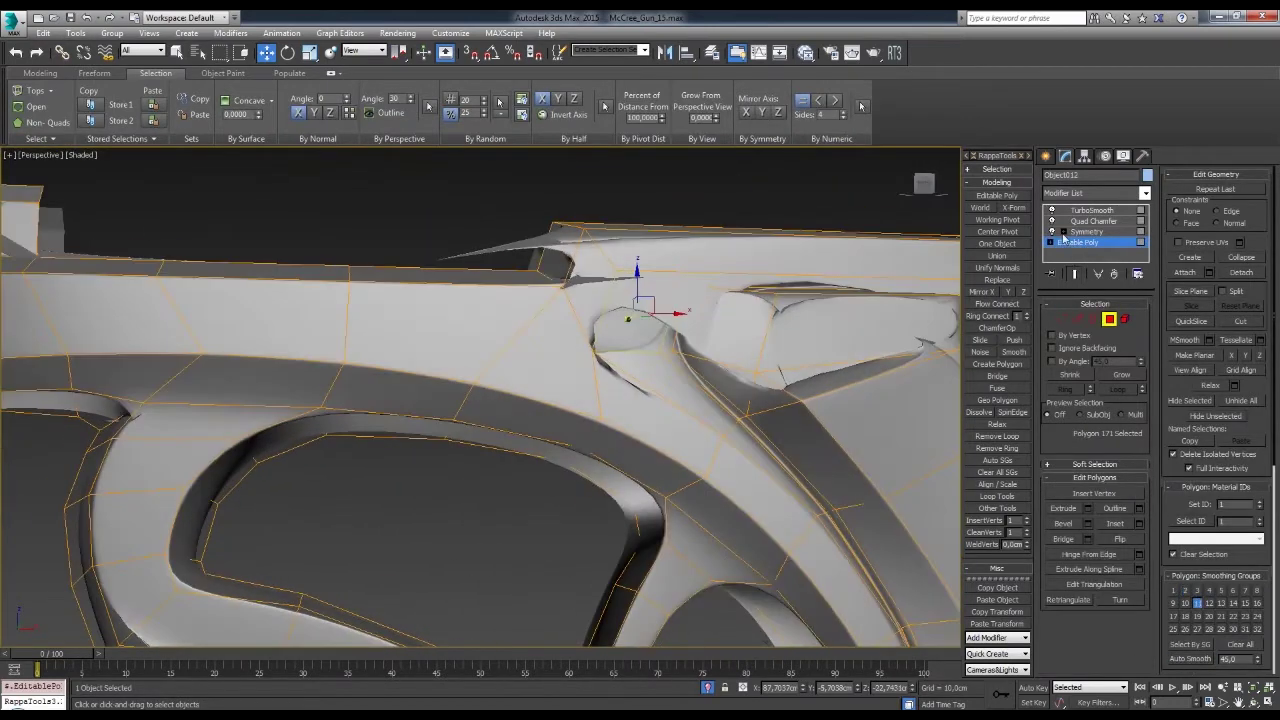
pyautogui.scroll(-3, 628, 314)
pyautogui.keyDown('alt'); pyautogui.moveTo(628, 314); pyautogui.dragTo(763, 372, button='middle'); pyautogui.keyUp('alt')
pyautogui.scroll(-3, 763, 372)
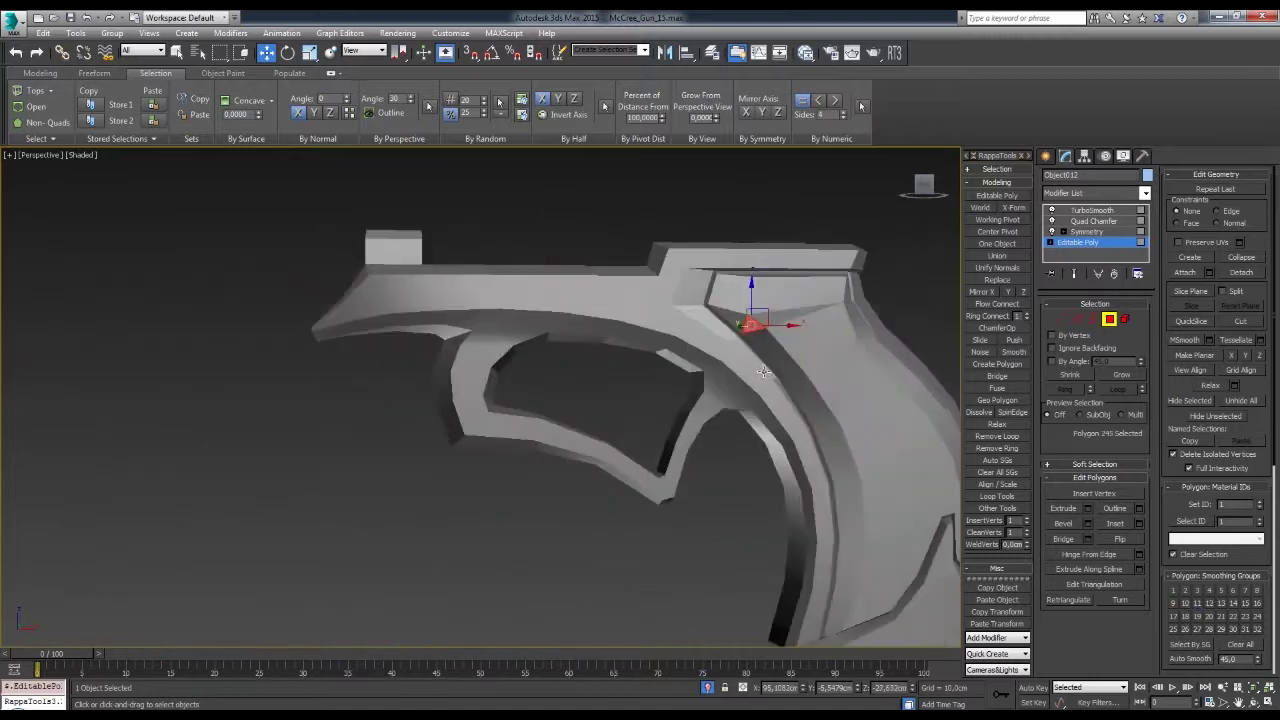
pyautogui.hotkey('ctrl', 'a')
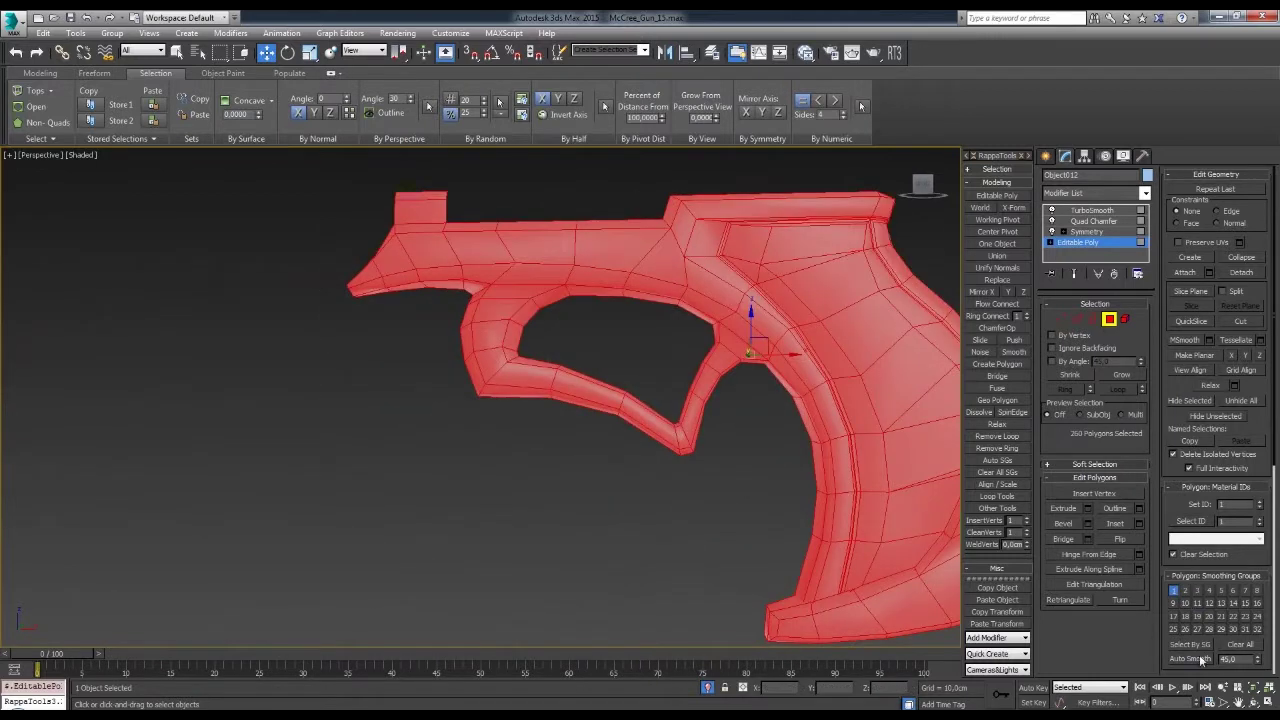
pyautogui.scroll(3, 826, 456)
pyautogui.click(826, 456)
pyautogui.press('F4')
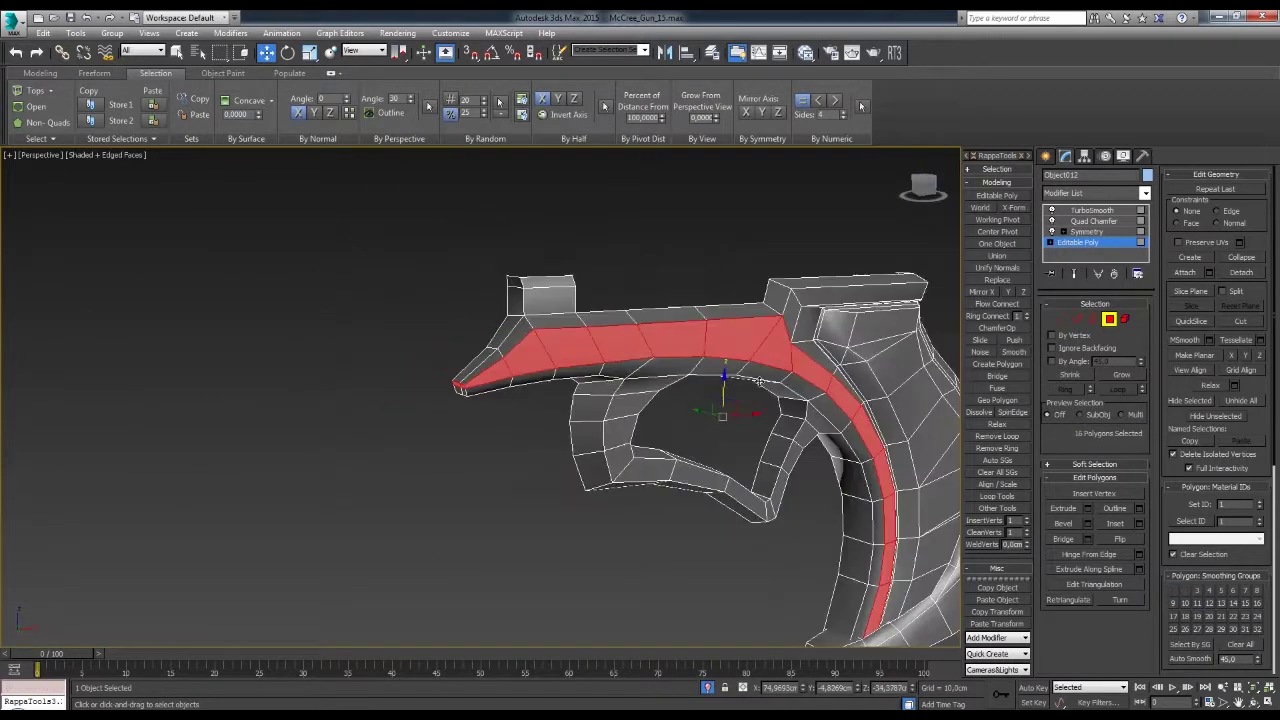
# - Select polygons on the frame's front and along the trigger guard
pyautogui.keyDown('alt'); pyautogui.moveTo(826, 456); pyautogui.dragTo(540, 428, button='middle'); pyautogui.keyUp('alt')
pyautogui.moveTo(627, 368)
pyautogui.keyDown('alt'); pyautogui.mouseDown(button='middle')
pyautogui.moveTo(671, 400)
pyautogui.moveTo(1121, 594)
pyautogui.mouseUp(button='middle'); pyautogui.keyUp('alt')
pyautogui.press('F4')
pyautogui.scroll(2, 671, 400)
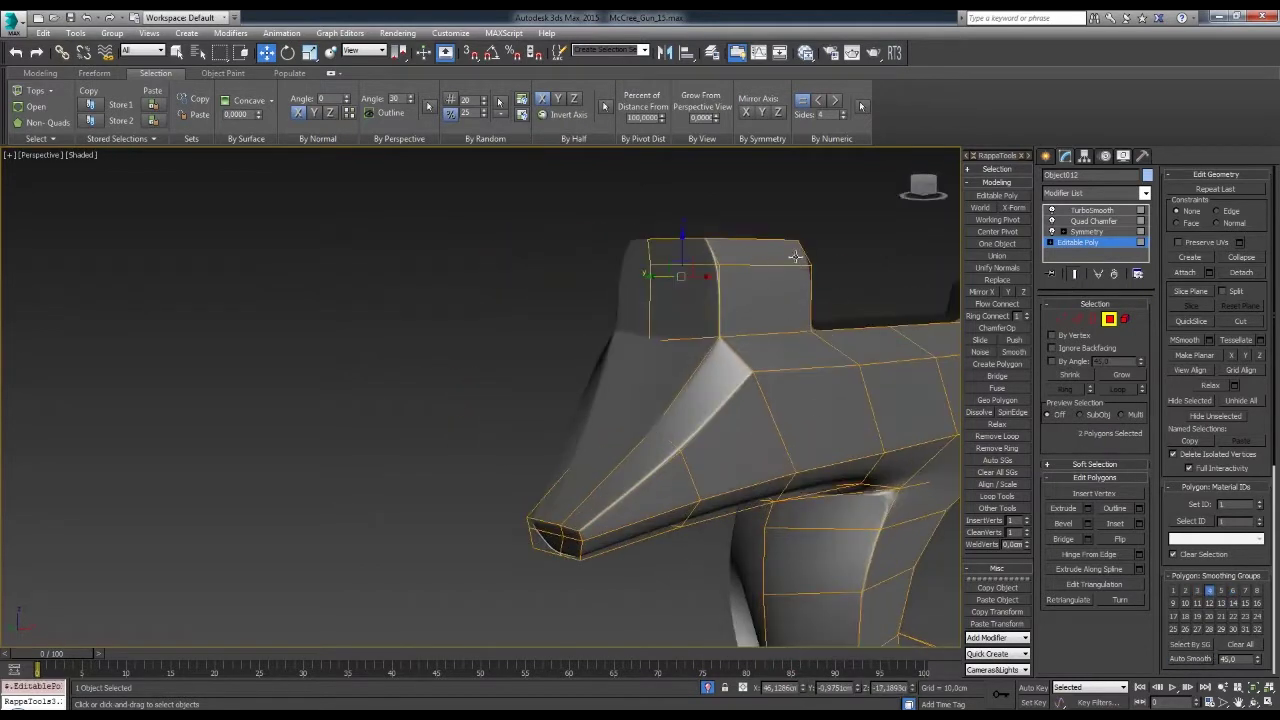
pyautogui.keyDown('ctrl'); pyautogui.click(795, 257); pyautogui.keyUp('ctrl')
pyautogui.keyDown('alt'); pyautogui.moveTo(795, 257); pyautogui.dragTo(768, 394, button='middle'); pyautogui.keyUp('alt')
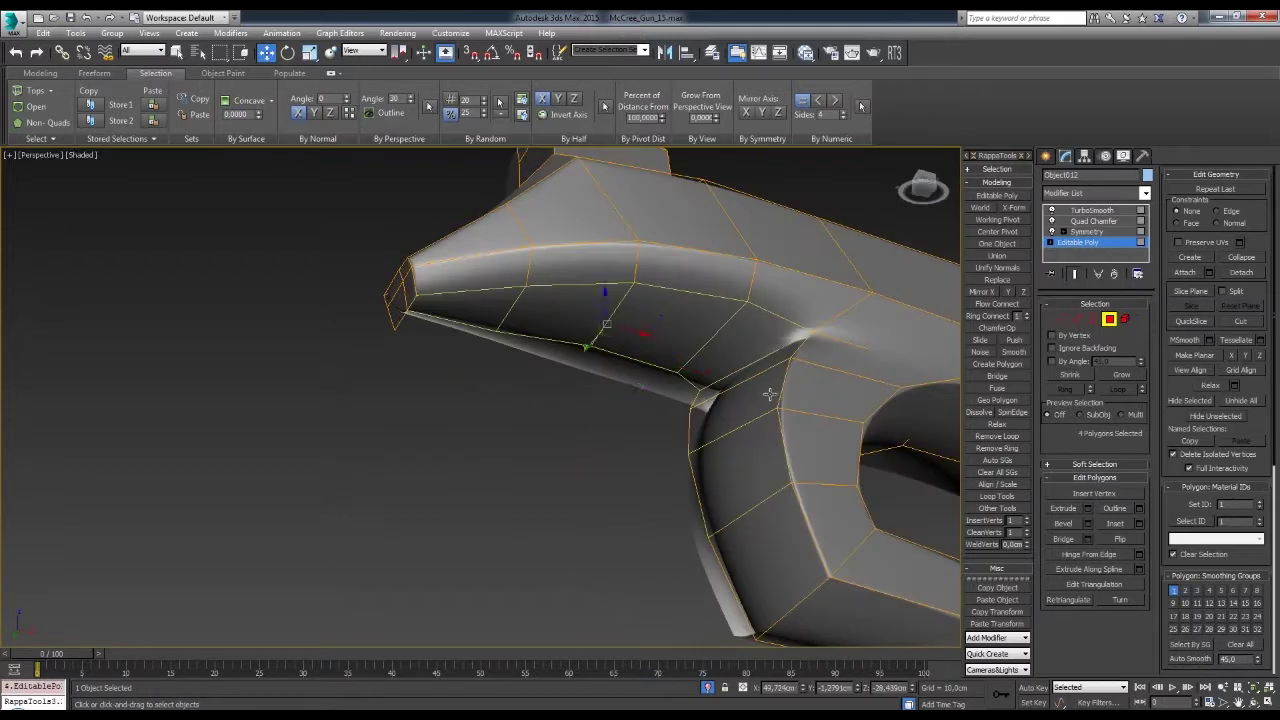
pyautogui.moveTo(831, 584)
pyautogui.keyDown('alt'); pyautogui.mouseDown(button='middle')
pyautogui.moveTo(780, 366)
pyautogui.moveTo(712, 443)
pyautogui.moveTo(808, 332)
pyautogui.mouseUp(button='middle'); pyautogui.keyUp('alt')
pyautogui.click(808, 332)
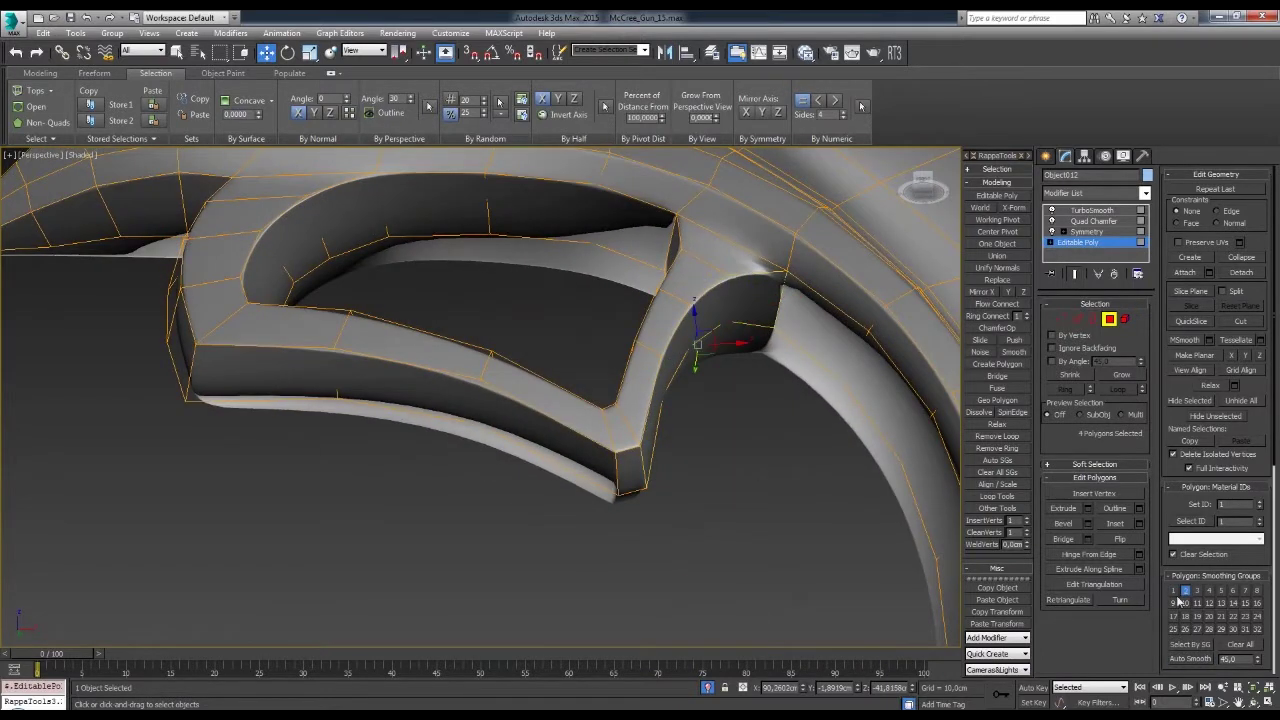
pyautogui.moveTo(706, 311)
pyautogui.keyDown('alt'); pyautogui.mouseDown(button='middle')
pyautogui.moveTo(711, 366)
pyautogui.moveTo(786, 506)
pyautogui.moveTo(657, 374)
pyautogui.mouseUp(button='middle'); pyautogui.keyUp('alt')
pyautogui.keyDown('shift'); pyautogui.click(740, 380); pyautogui.keyUp('shift')
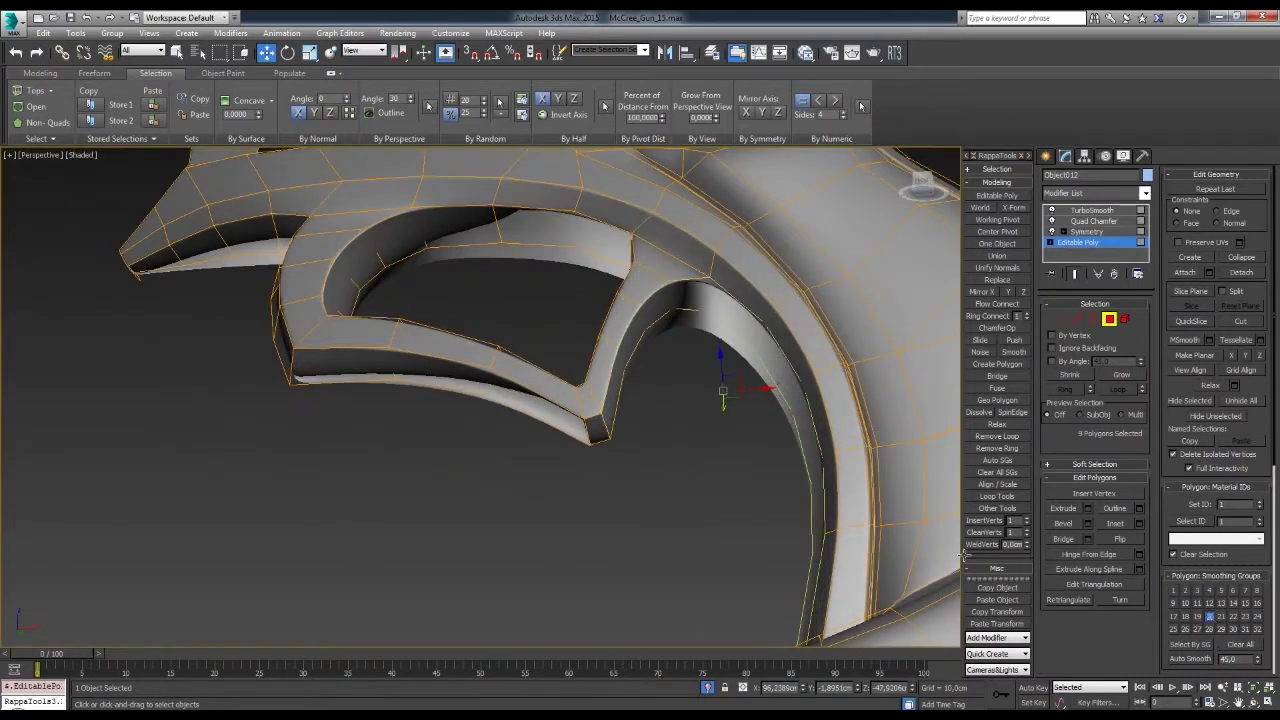
pyautogui.keyDown('alt'); pyautogui.moveTo(700, 420); pyautogui.dragTo(723, 510, button='middle'); pyautogui.keyUp('alt')
pyautogui.click(723, 510)
# - Reselect the gun frame and return to Polygon mode with the cage shown
pyautogui.scroll(-5, 723, 510)
pyautogui.scroll(5, 706, 447)
pyautogui.moveTo(706, 447)
pyautogui.keyDown('alt'); pyautogui.mouseDown(button='middle')
pyautogui.moveTo(683, 391)
pyautogui.moveTo(700, 420)
pyautogui.moveTo(1147, 583)
pyautogui.mouseUp(button='middle'); pyautogui.keyUp('alt')
pyautogui.click(700, 420)
pyautogui.press('4')
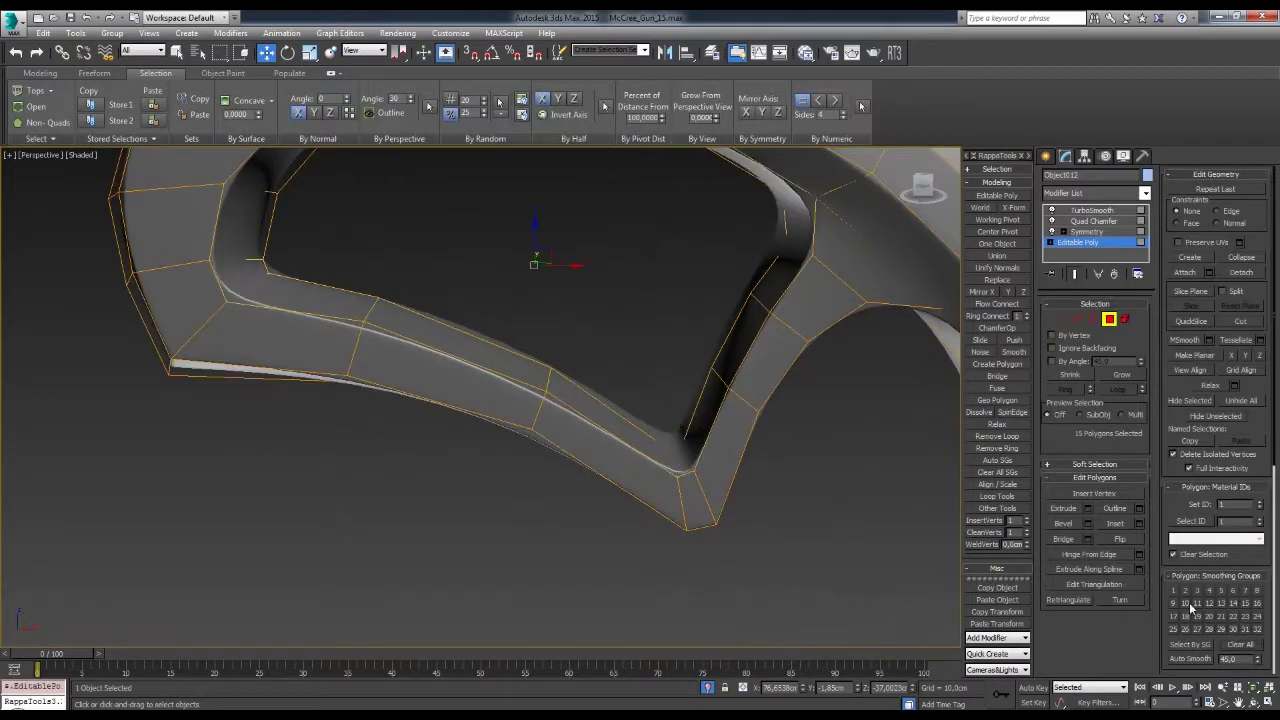
pyautogui.click(853, 484)
pyautogui.moveTo(853, 484)
pyautogui.keyDown('alt'); pyautogui.mouseDown(button='middle')
pyautogui.moveTo(746, 455)
pyautogui.moveTo(826, 371)
pyautogui.moveTo(766, 415)
pyautogui.moveTo(850, 380)
pyautogui.mouseUp(button='middle'); pyautogui.keyUp('alt')
pyautogui.scroll(3, 766, 415)
pyautogui.click(766, 415)
pyautogui.scroll(2, 766, 415)
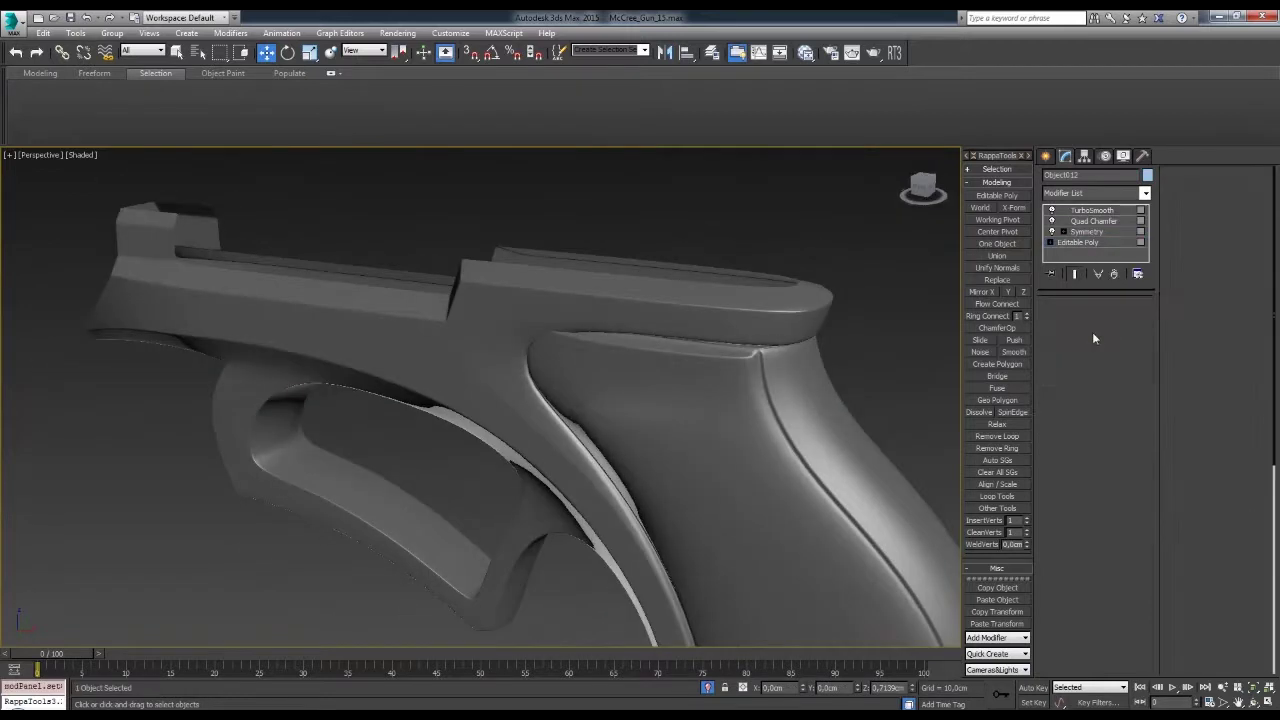
pyautogui.press('4')
# - Select the polygons around the notch at the top of the grip
pyautogui.keyDown('alt'); pyautogui.moveTo(1093, 338); pyautogui.dragTo(737, 290, button='middle'); pyautogui.keyUp('alt')
pyautogui.scroll(2, 803, 270)
pyautogui.scroll(3, 788, 296)
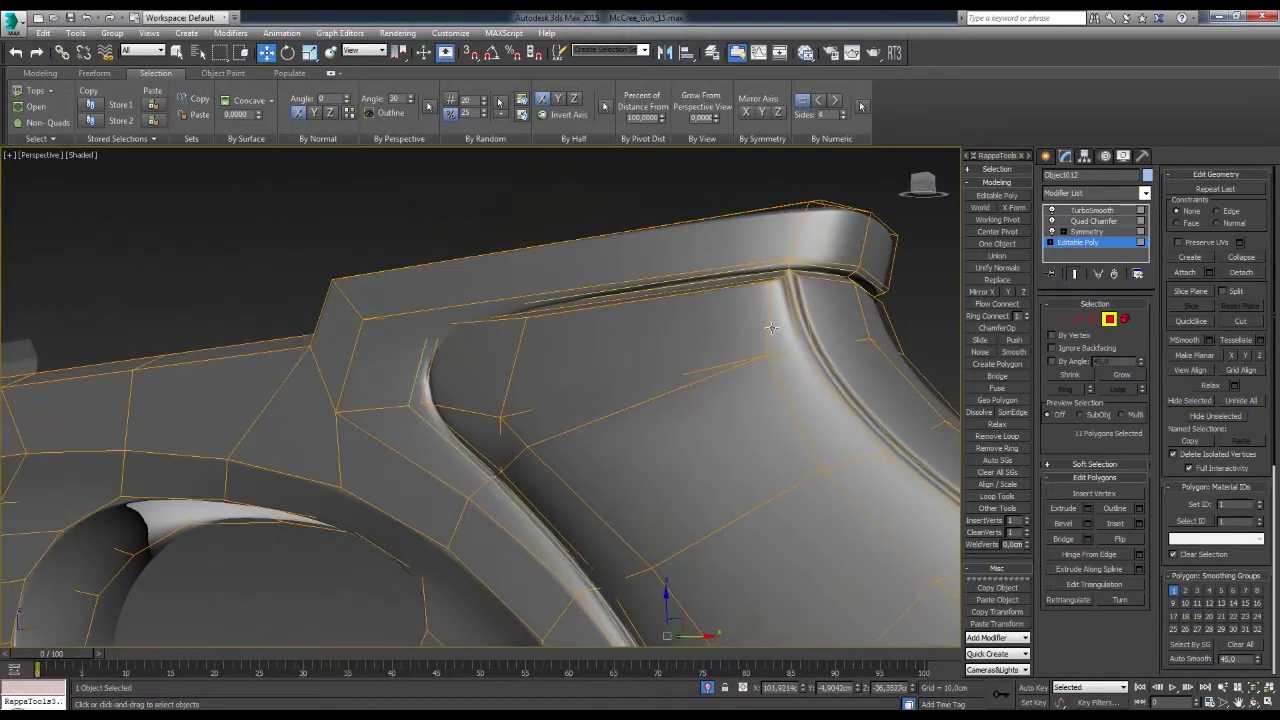
pyautogui.keyDown('alt'); pyautogui.moveTo(788, 296); pyautogui.dragTo(700, 400, button='middle'); pyautogui.keyUp('alt')
pyautogui.click(520, 292)
pyautogui.moveTo(835, 504)
pyautogui.mouseDown(button='middle')
pyautogui.moveTo(847, 512)
pyautogui.moveTo(680, 372)
pyautogui.mouseUp(button='middle')
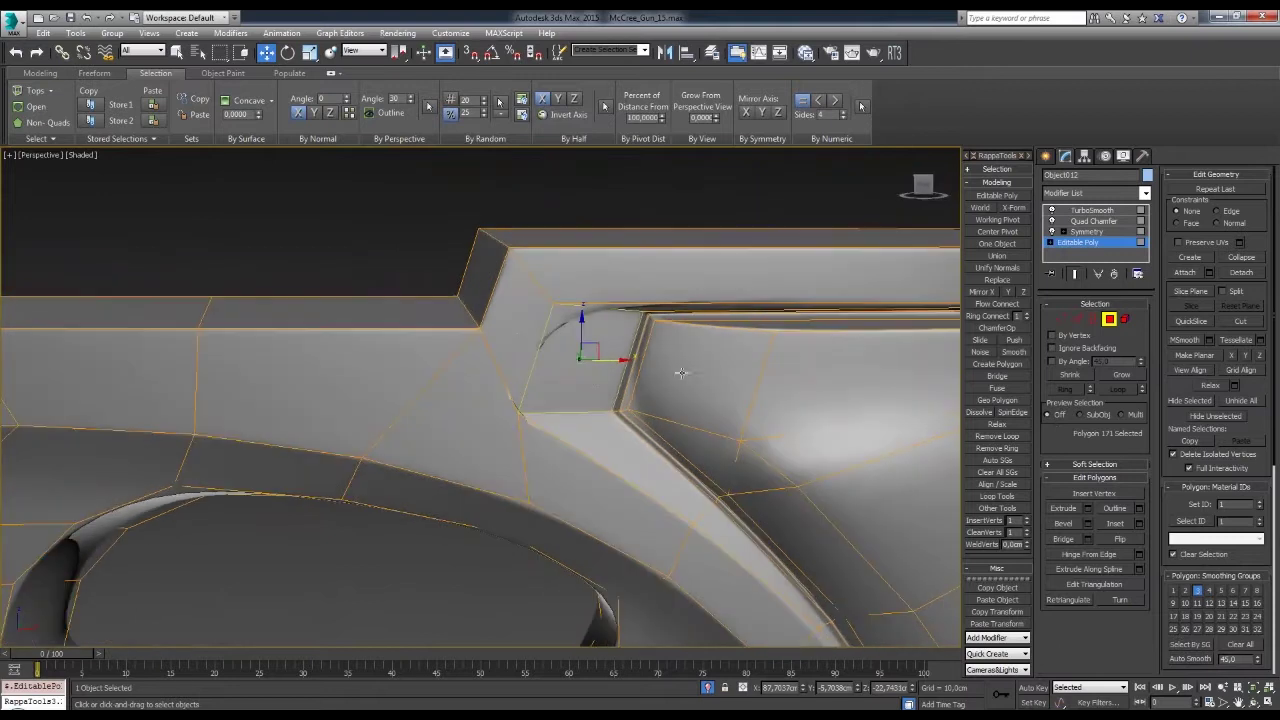
pyautogui.keyDown('alt'); pyautogui.moveTo(847, 504); pyautogui.dragTo(700, 430, button='middle'); pyautogui.keyUp('alt')
pyautogui.click(600, 410)
pyautogui.keyDown('alt'); pyautogui.moveTo(600, 410); pyautogui.dragTo(631, 412, button='middle'); pyautogui.keyUp('alt')
# - Assign smoothing group 5 to the selected faces and preview the smoothed grip
pyautogui.press('1')
pyautogui.scroll(-5, 631, 412)
pyautogui.scroll(5, 654, 446)
pyautogui.moveTo(654, 466)
pyautogui.keyDown('alt'); pyautogui.mouseDown(button='middle')
pyautogui.moveTo(642, 393)
pyautogui.moveTo(690, 370)
pyautogui.moveTo(813, 374)
pyautogui.mouseUp(button='middle'); pyautogui.keyUp('alt')
pyautogui.press('w')
pyautogui.click(1218, 595)
pyautogui.scroll(-5, 700, 400)
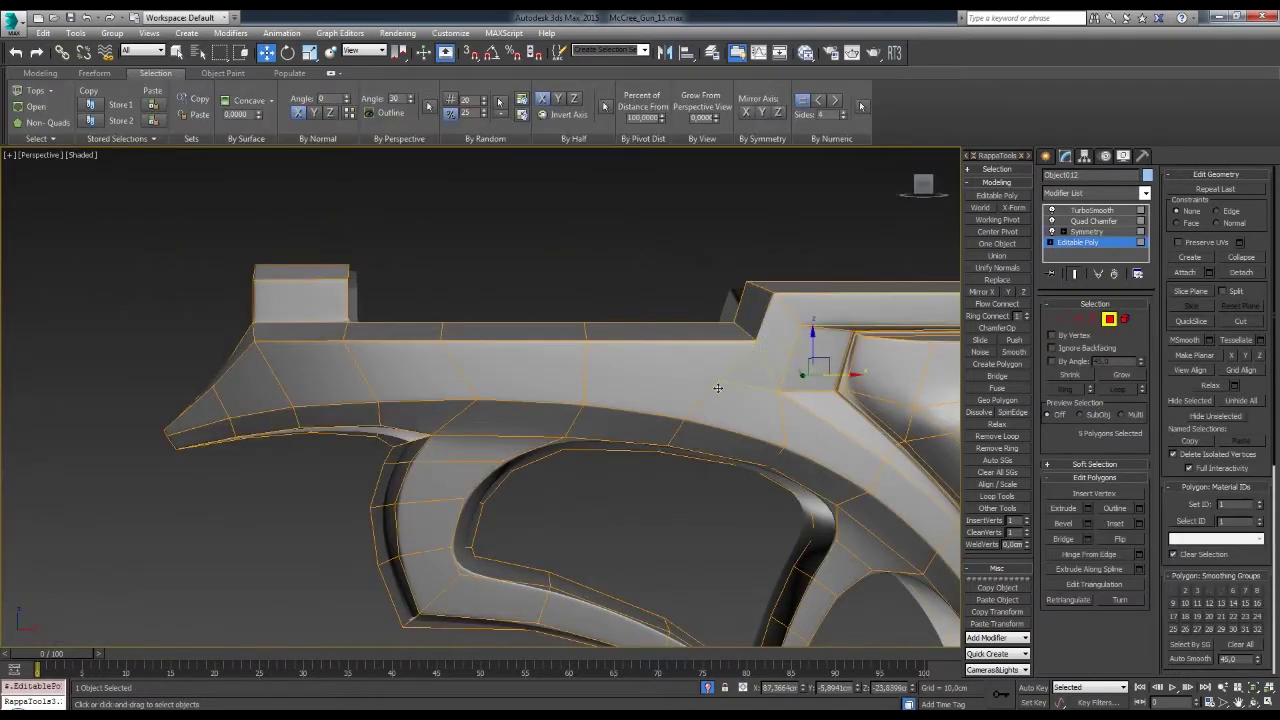
pyautogui.moveTo(700, 400)
pyautogui.keyDown('alt'); pyautogui.mouseDown(button='middle')
pyautogui.moveTo(760, 380)
pyautogui.moveTo(823, 244)
pyautogui.moveTo(760, 360)
pyautogui.moveTo(749, 271)
pyautogui.moveTo(709, 300)
pyautogui.mouseUp(button='middle'); pyautogui.keyUp('alt')
pyautogui.press('4')
pyautogui.scroll(-3, 752, 362)
pyautogui.scroll(5, 709, 300)
pyautogui.press('4')
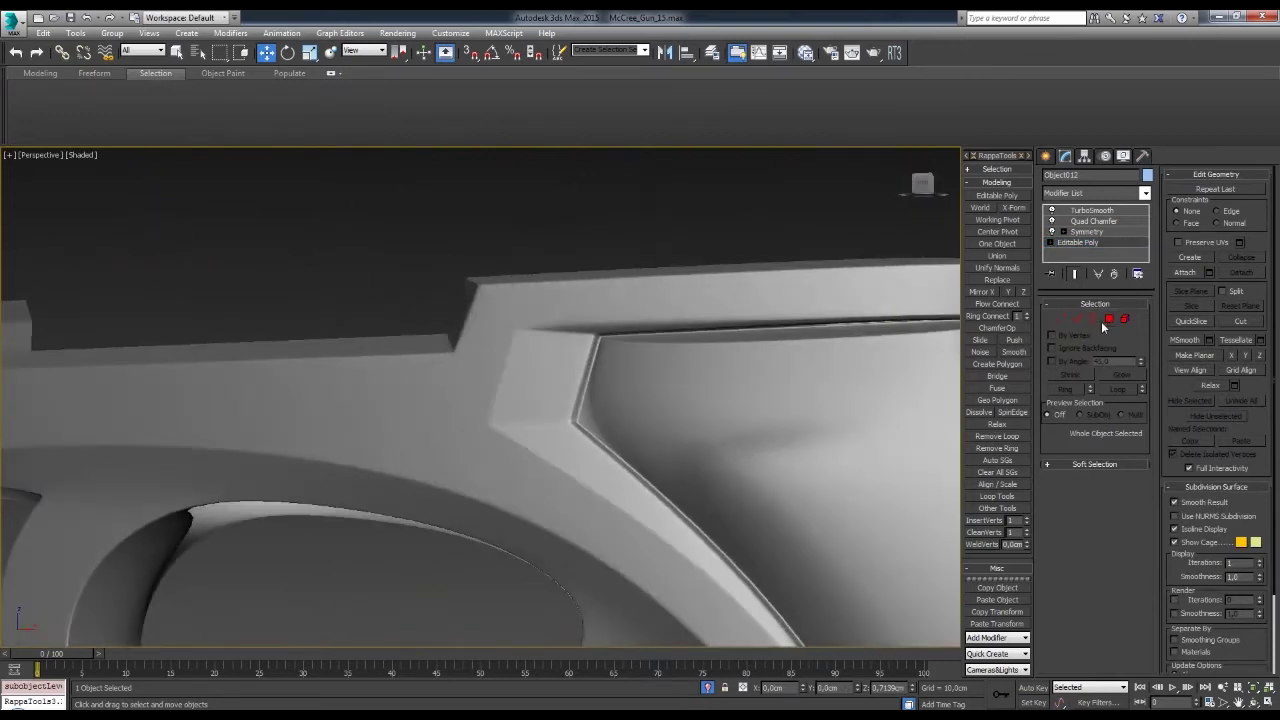
pyautogui.click(621, 327)
pyautogui.keyDown('alt'); pyautogui.moveTo(621, 327); pyautogui.dragTo(815, 289, button='middle'); pyautogui.keyUp('alt')
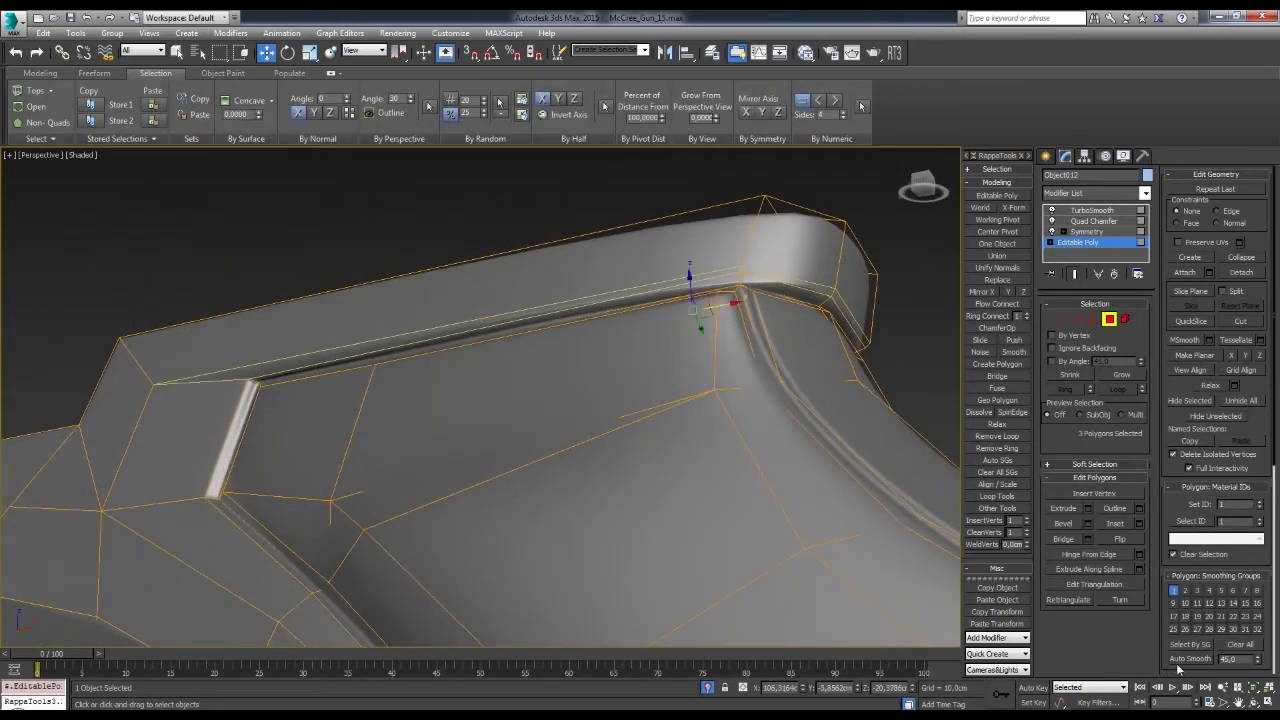
pyautogui.click(1180, 664)
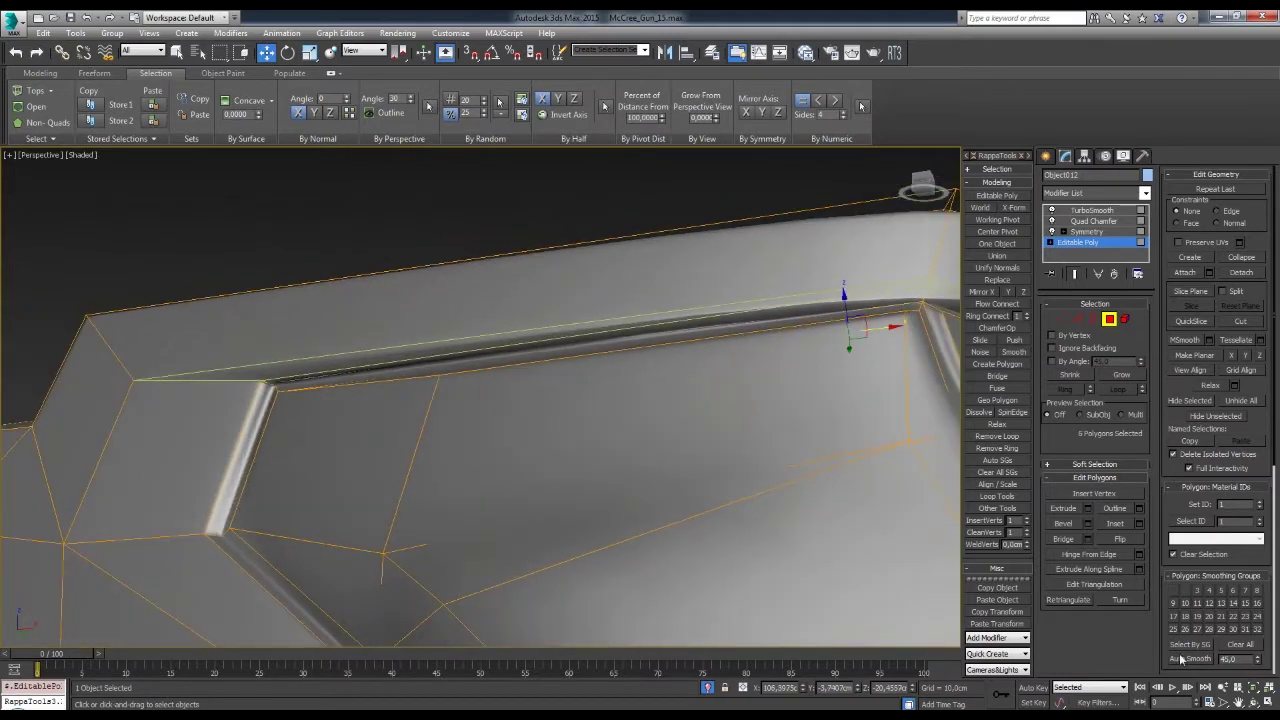
pyautogui.moveTo(850, 380)
pyautogui.keyDown('alt'); pyautogui.mouseDown(button='middle')
pyautogui.moveTo(785, 324)
pyautogui.moveTo(870, 392)
pyautogui.moveTo(852, 319)
pyautogui.moveTo(870, 292)
pyautogui.moveTo(814, 360)
pyautogui.mouseUp(button='middle'); pyautogui.keyUp('alt')
pyautogui.click(785, 324)
pyautogui.press('1')
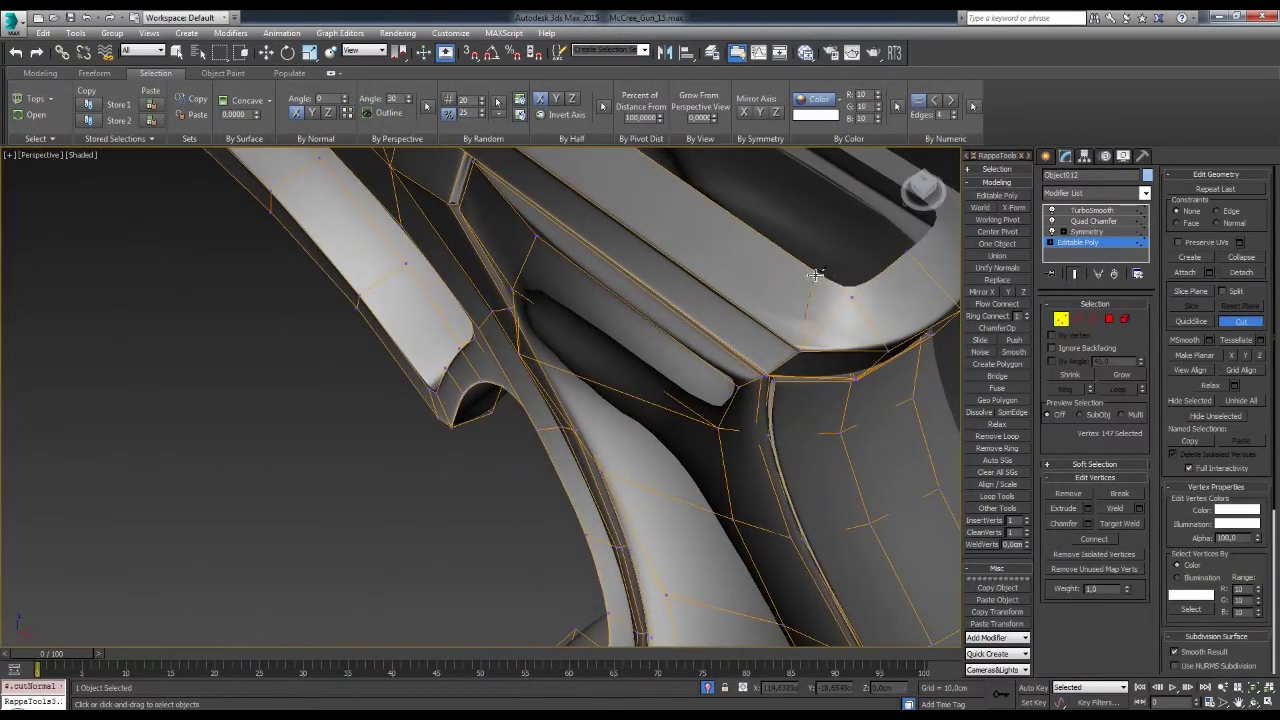
pyautogui.moveTo(843, 302)
pyautogui.keyDown('alt'); pyautogui.mouseDown(button='middle')
pyautogui.moveTo(757, 478)
pyautogui.moveTo(744, 402)
pyautogui.moveTo(836, 437)
pyautogui.moveTo(790, 443)
pyautogui.mouseUp(button='middle'); pyautogui.keyUp('alt')
pyautogui.press('1')
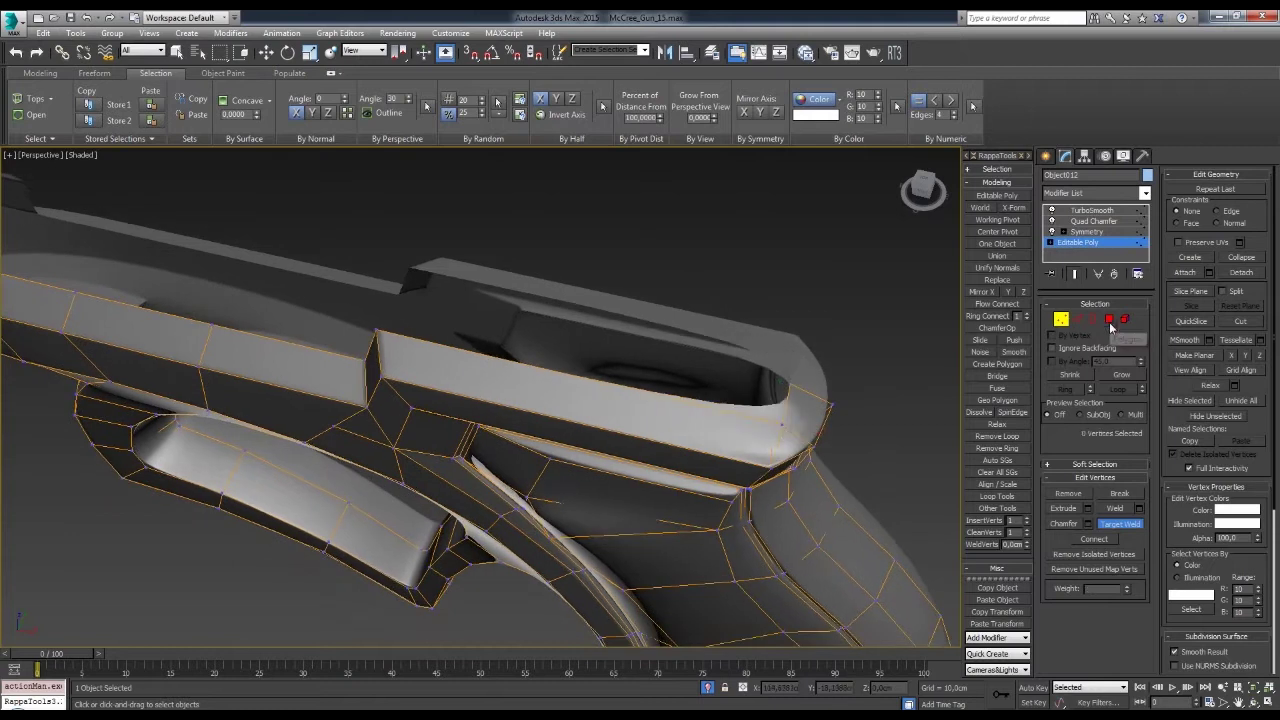
pyautogui.moveTo(918, 515)
pyautogui.keyDown('alt'); pyautogui.mouseDown(button='middle')
pyautogui.moveTo(814, 447)
pyautogui.moveTo(763, 335)
pyautogui.mouseUp(button='middle'); pyautogui.keyUp('alt')
pyautogui.press('1')
pyautogui.hotkey('ctrl', 'd')
pyautogui.click(1078, 242)
pyautogui.moveTo(600, 330)
pyautogui.keyDown('alt'); pyautogui.mouseDown(button='middle')
pyautogui.moveTo(621, 325)
pyautogui.moveTo(638, 346)
pyautogui.moveTo(605, 340)
pyautogui.moveTo(537, 386)
pyautogui.mouseUp(button='middle'); pyautogui.keyUp('alt')
pyautogui.press('4')
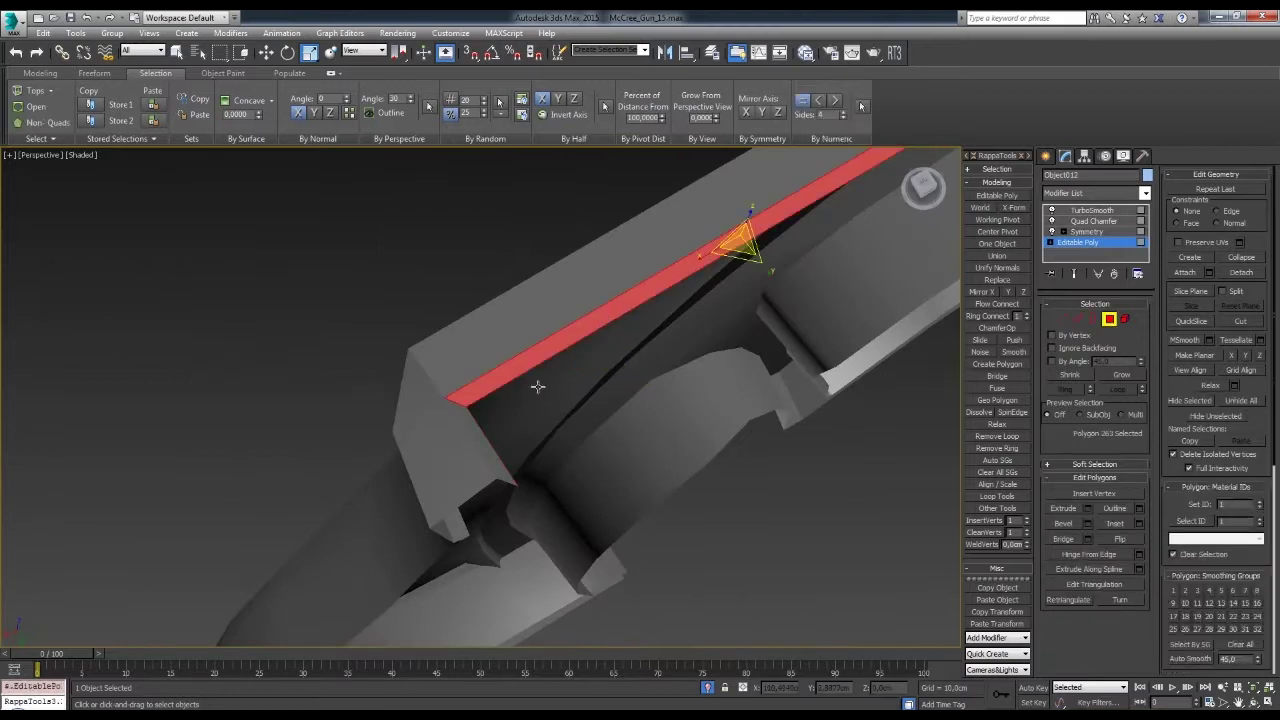
pyautogui.click(1092, 210)
pyautogui.keyDown('alt'); pyautogui.moveTo(886, 343); pyautogui.dragTo(950, 281, button='middle'); pyautogui.keyUp('alt')
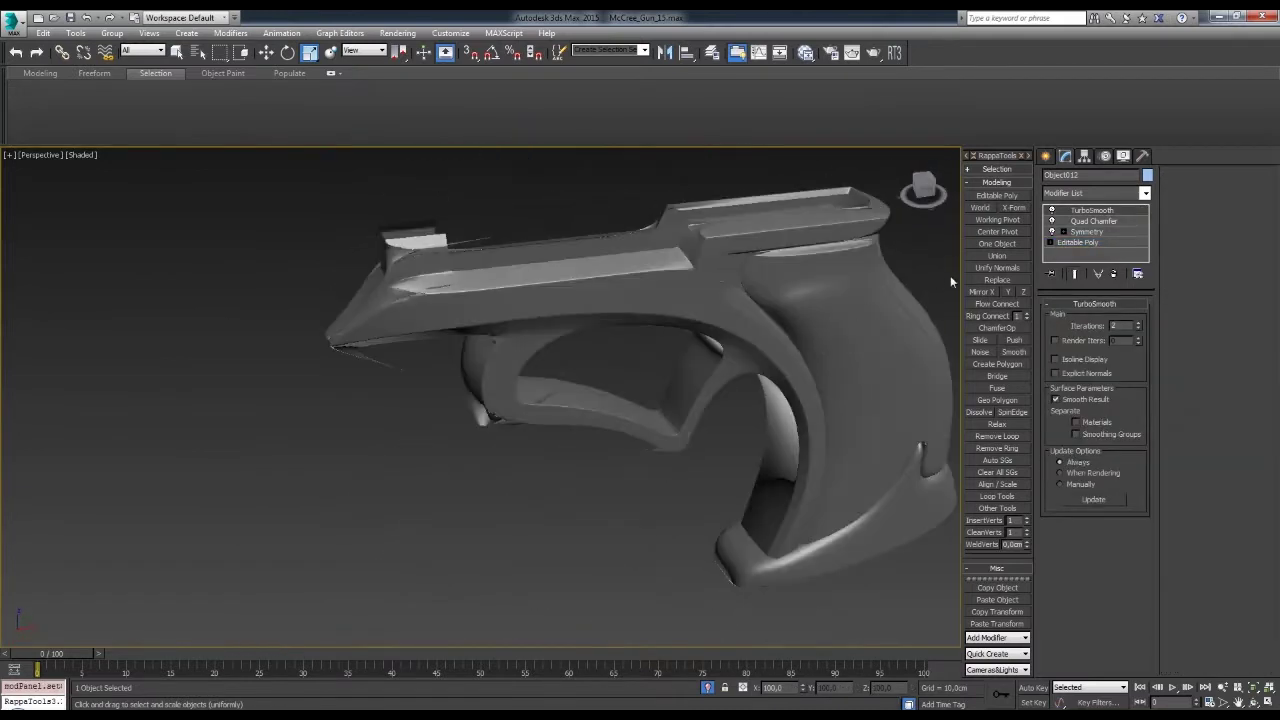
pyautogui.moveTo(900, 400)
pyautogui.keyDown('alt'); pyautogui.mouseDown(button='middle')
pyautogui.moveTo(786, 468)
pyautogui.moveTo(743, 317)
pyautogui.mouseUp(button='middle'); pyautogui.keyUp('alt')
pyautogui.click(1078, 242)
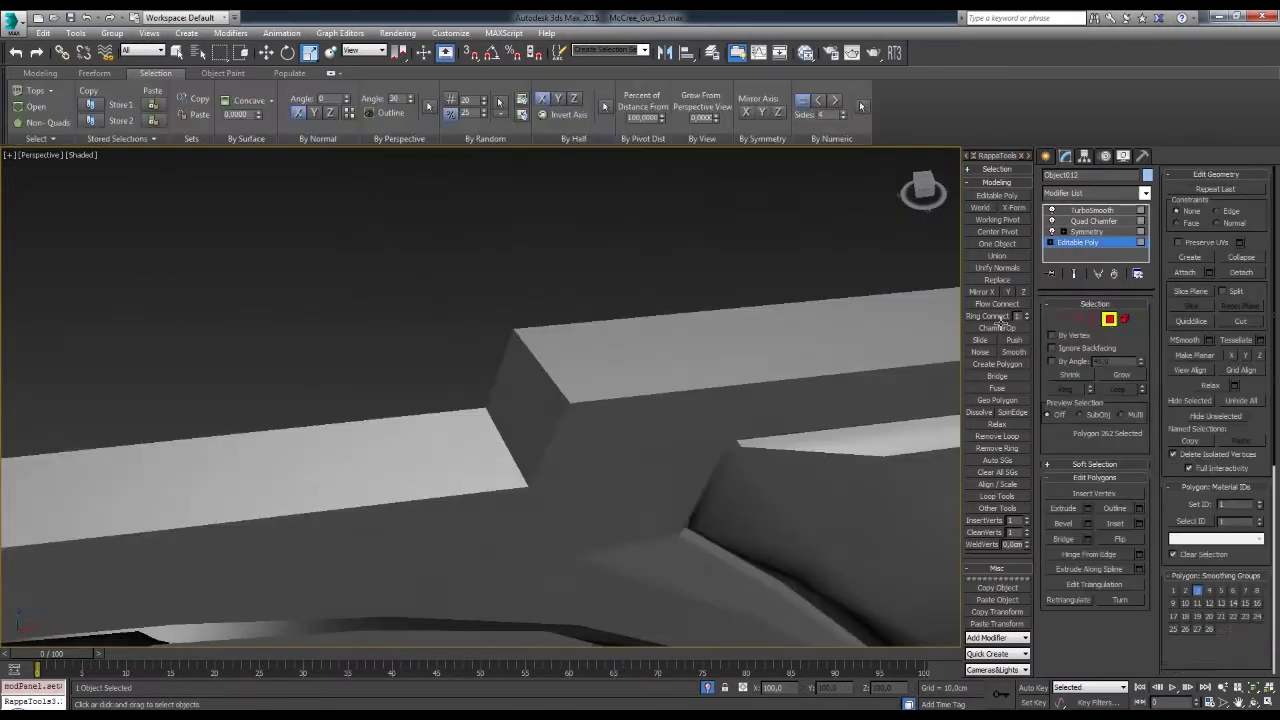
pyautogui.click(1093, 220)
pyautogui.keyDown('alt'); pyautogui.moveTo(900, 340); pyautogui.dragTo(778, 386, button='middle'); pyautogui.keyUp('alt')
pyautogui.moveTo(824, 328)
pyautogui.keyDown('alt'); pyautogui.mouseDown(button='middle')
pyautogui.moveTo(731, 318)
pyautogui.moveTo(663, 400)
pyautogui.moveTo(700, 371)
pyautogui.moveTo(640, 380)
pyautogui.mouseUp(button='middle'); pyautogui.keyUp('alt')
pyautogui.click(700, 371)
pyautogui.scroll(2, 814, 357)
pyautogui.click(1078, 242)
pyautogui.click(1109, 318)
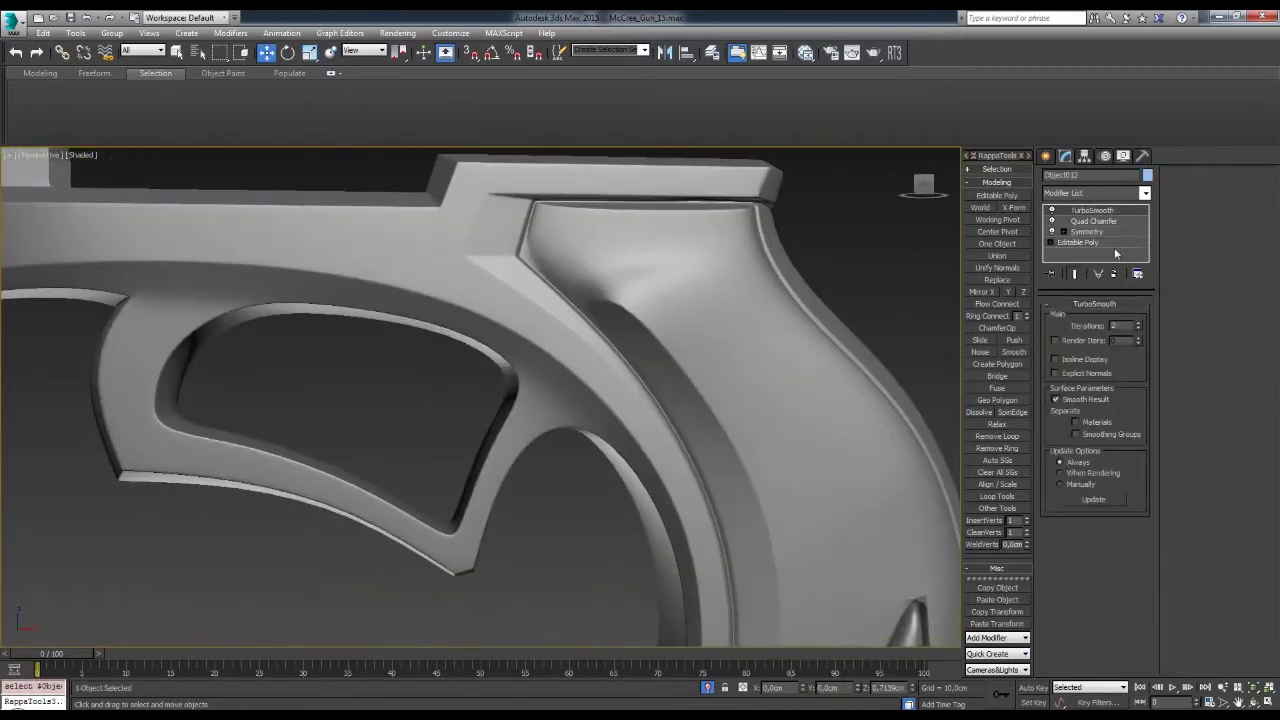
pyautogui.click(1100, 242)
pyautogui.click(629, 303)
pyautogui.scroll(2, 686, 311)
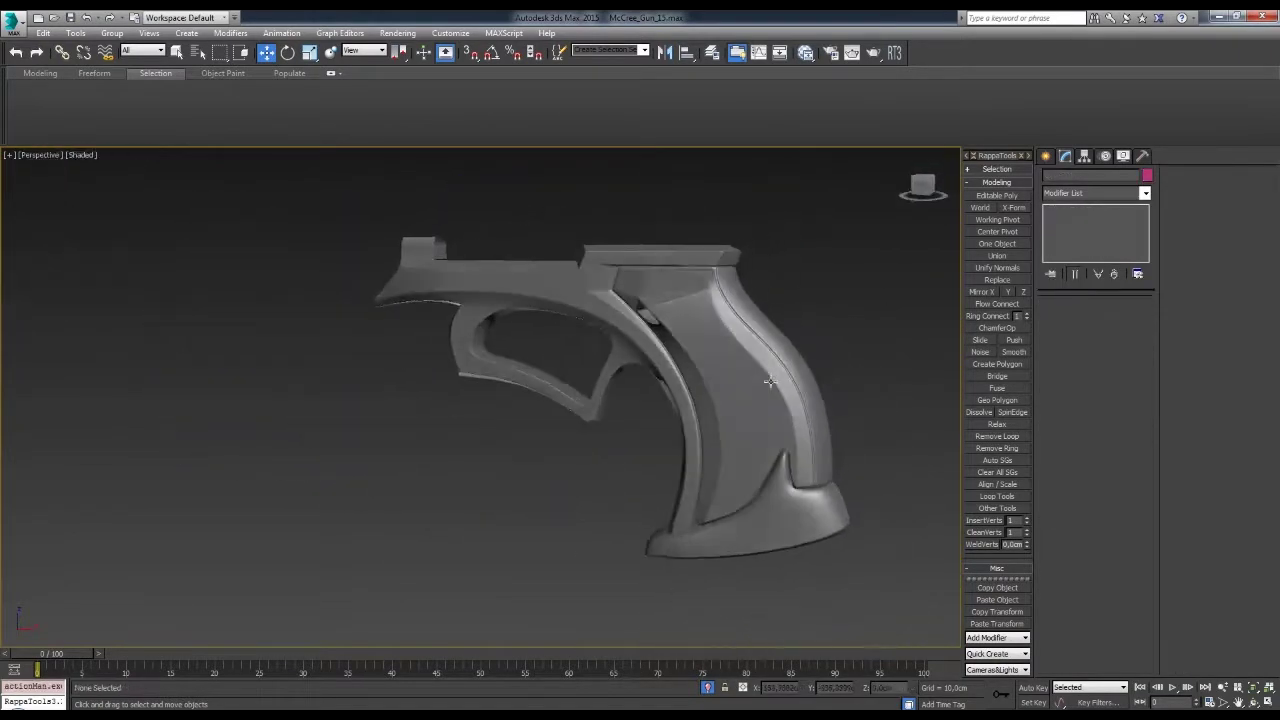
# - Select the gun frame and all its polygons in Editable Poly
pyautogui.moveTo(797, 346)
pyautogui.keyDown('alt'); pyautogui.mouseDown(button='middle')
pyautogui.moveTo(786, 334)
pyautogui.moveTo(787, 385)
pyautogui.mouseUp(button='middle'); pyautogui.keyUp('alt')
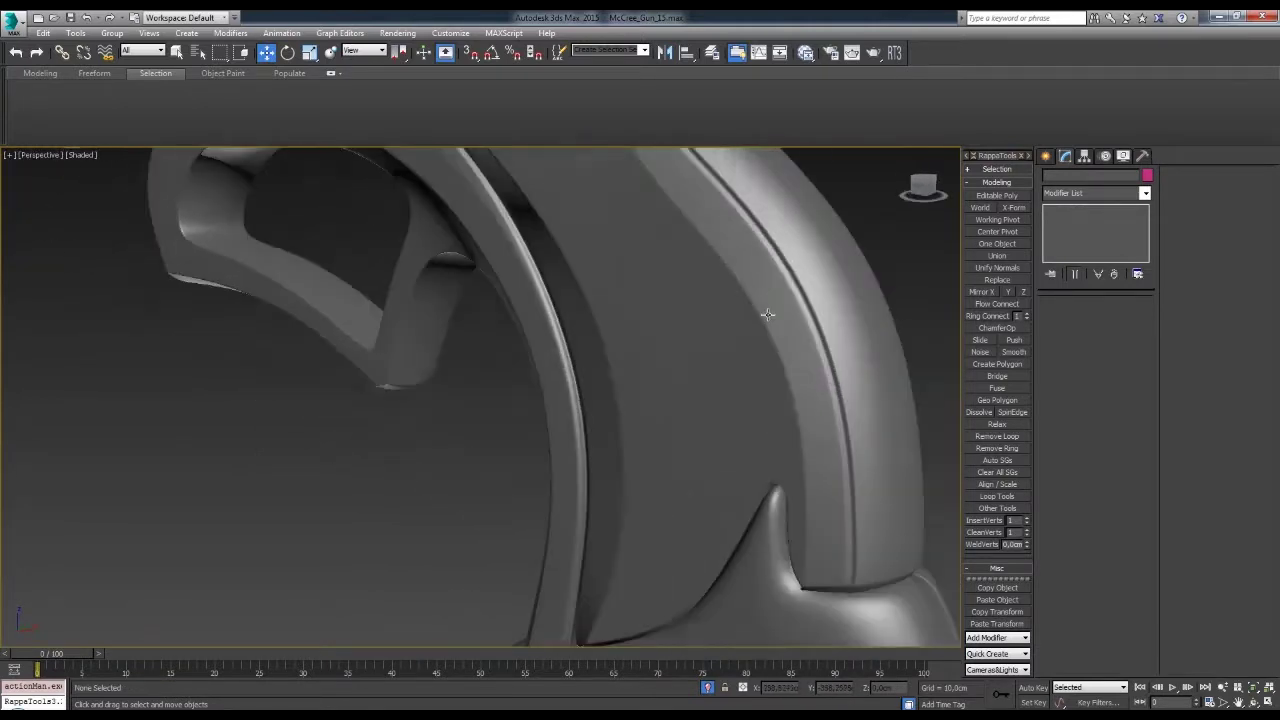
pyautogui.scroll(5, 818, 364)
pyautogui.scroll(-3, 818, 364)
pyautogui.scroll(3, 800, 370)
pyautogui.scroll(-5, 790, 380)
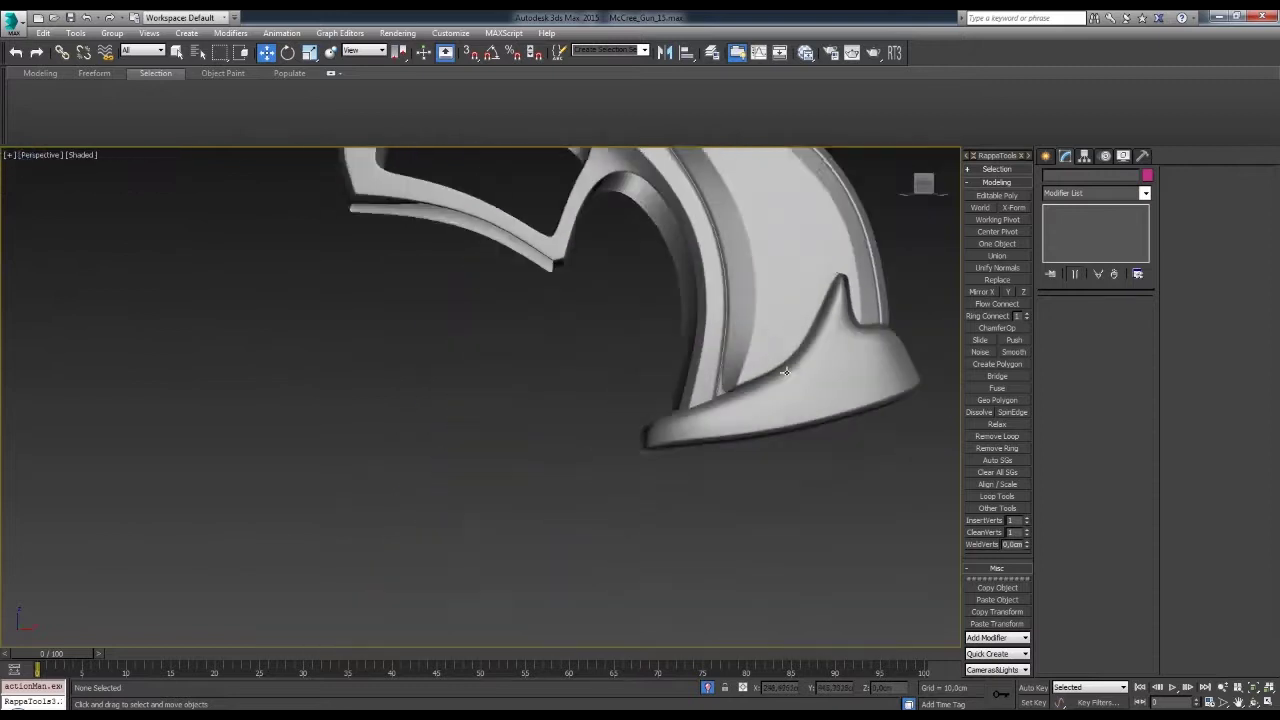
pyautogui.scroll(3, 784, 384)
pyautogui.click(740, 360)
pyautogui.press('4')
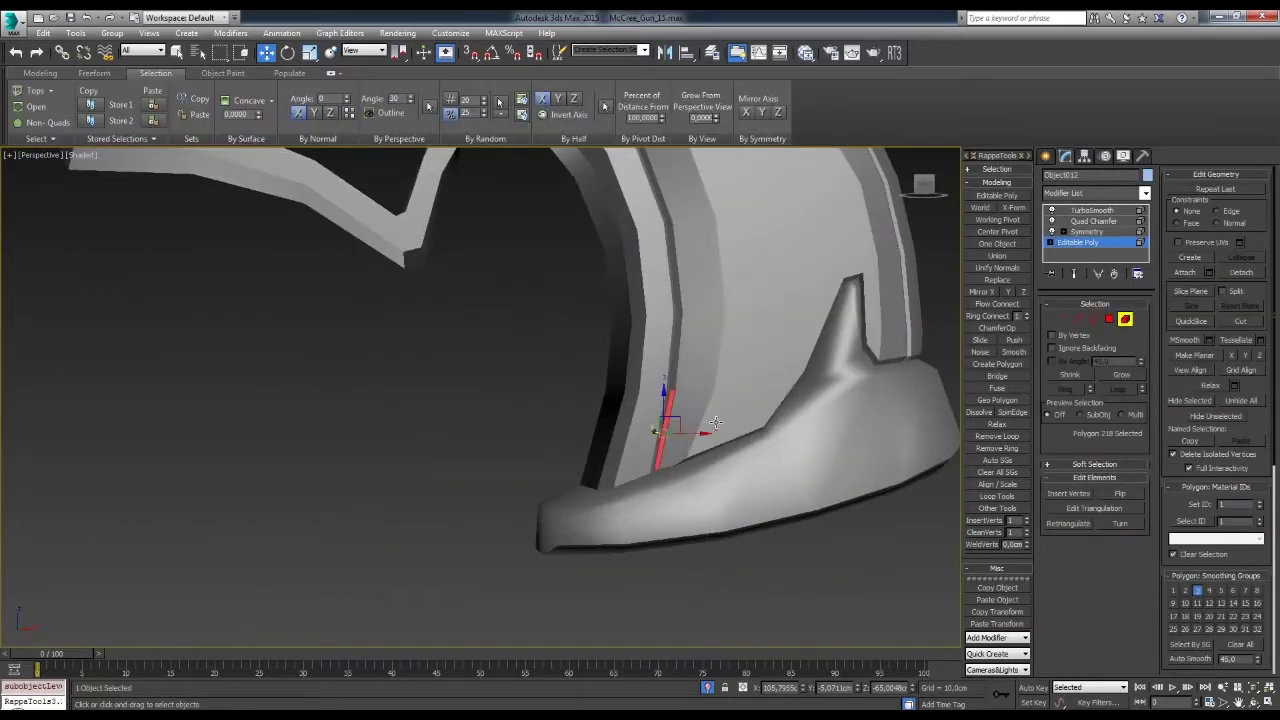
pyautogui.hotkey('ctrl', 'a')
pyautogui.scroll(1, 705, 324)
pyautogui.press('2')
# - Turn off Quad Intersections in the Quad Chamfer near the grip's spike
pyautogui.keyDown('alt'); pyautogui.moveTo(663, 451); pyautogui.dragTo(741, 441, button='middle'); pyautogui.keyUp('alt')
pyautogui.scroll(3, 741, 441)
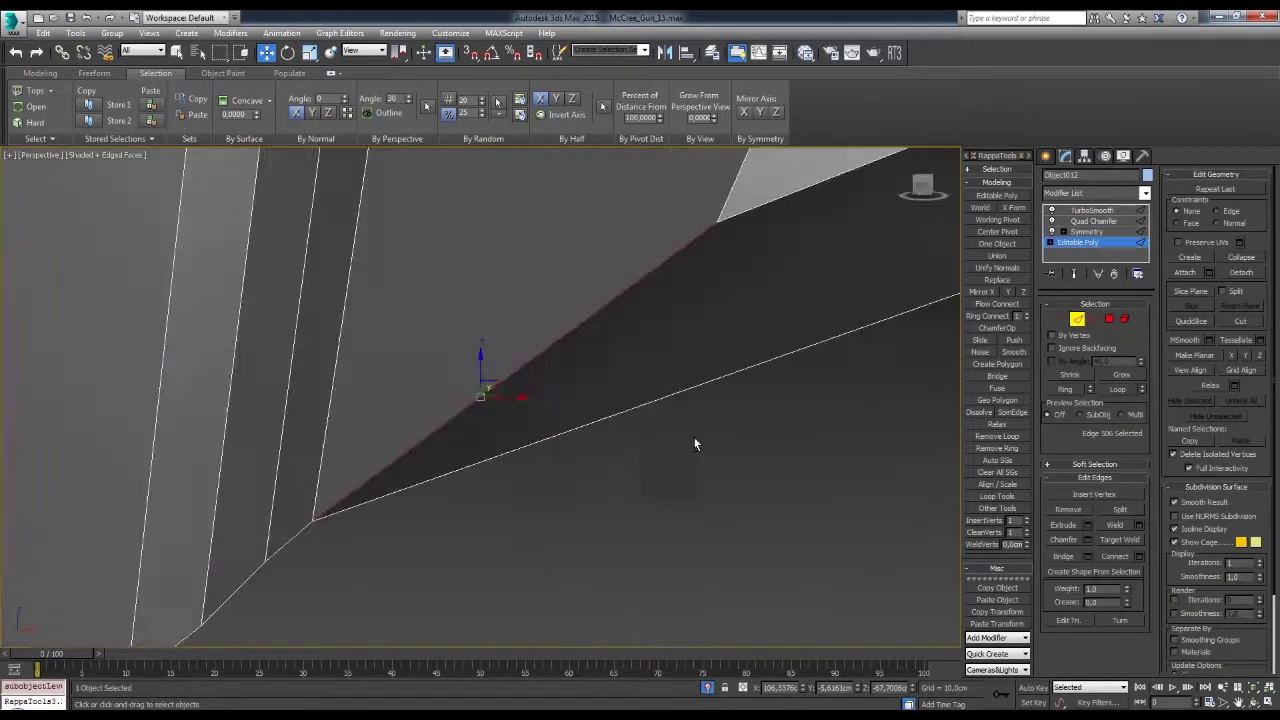
pyautogui.scroll(-2, 694, 443)
pyautogui.press('4')
pyautogui.click(862, 334)
pyautogui.click(1093, 221)
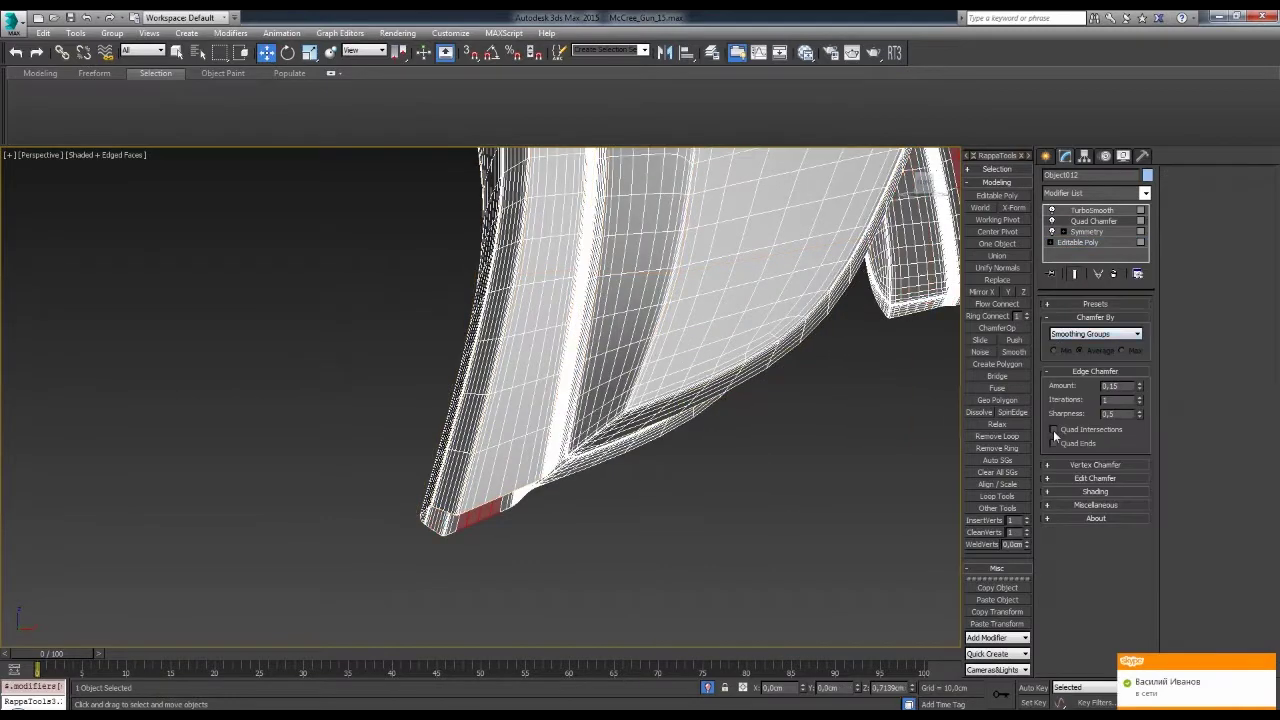
pyautogui.keyDown('alt'); pyautogui.moveTo(760, 400); pyautogui.dragTo(802, 374, button='middle'); pyautogui.keyUp('alt')
pyautogui.click(1054, 429)
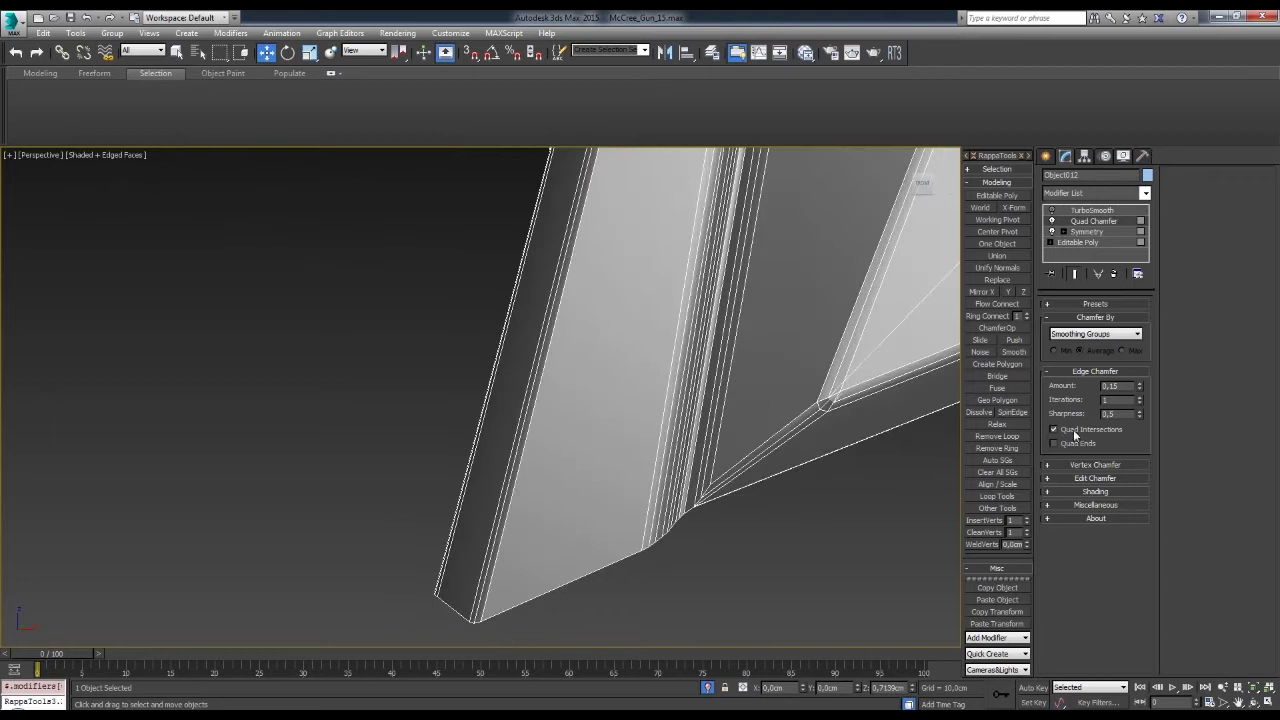
# - Compare the TurboSmooth result against the base mesh at the spike's base corner
pyautogui.click(1077, 242)
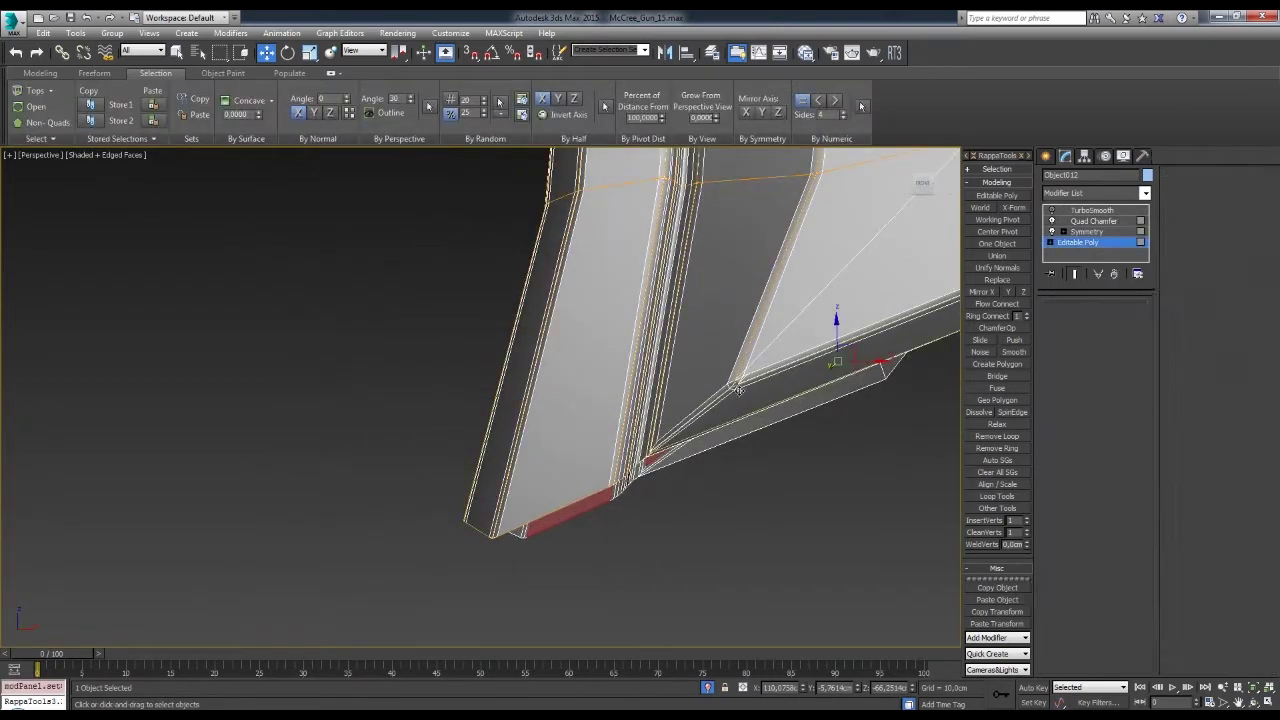
pyautogui.keyDown('alt'); pyautogui.moveTo(673, 456); pyautogui.dragTo(831, 338, button='middle'); pyautogui.keyUp('alt')
pyautogui.press('2')
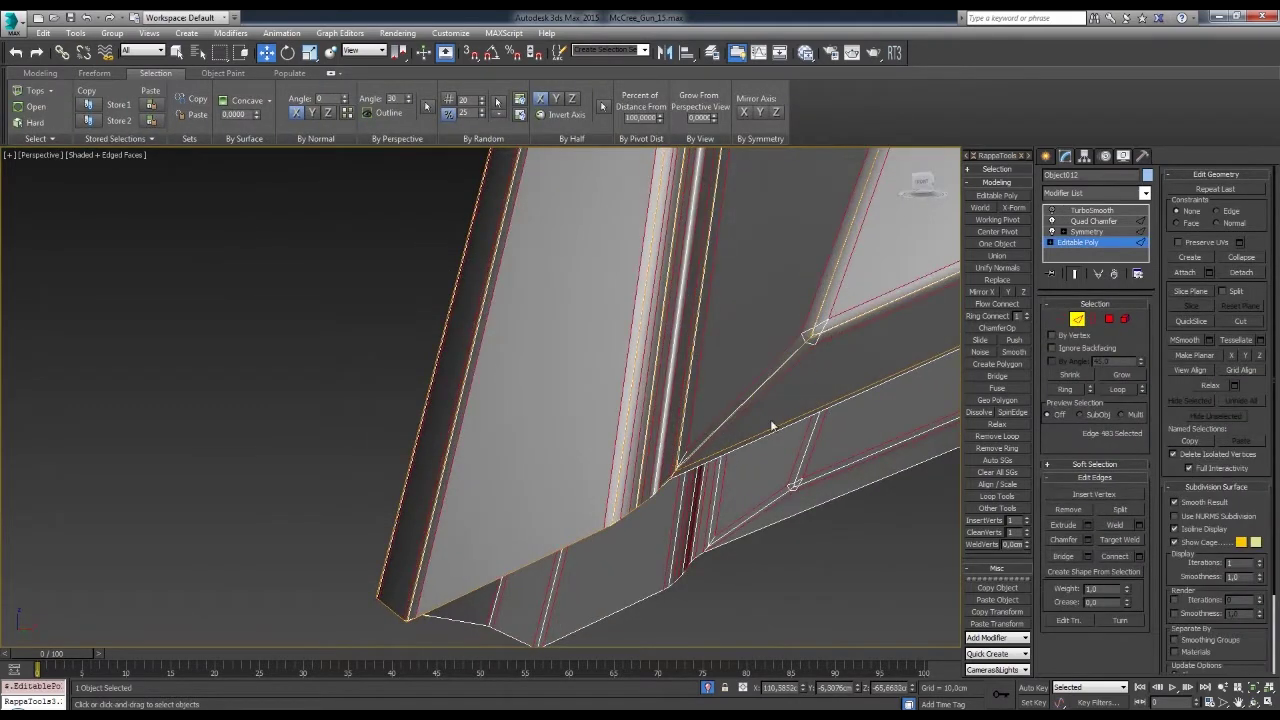
pyautogui.click(1053, 210)
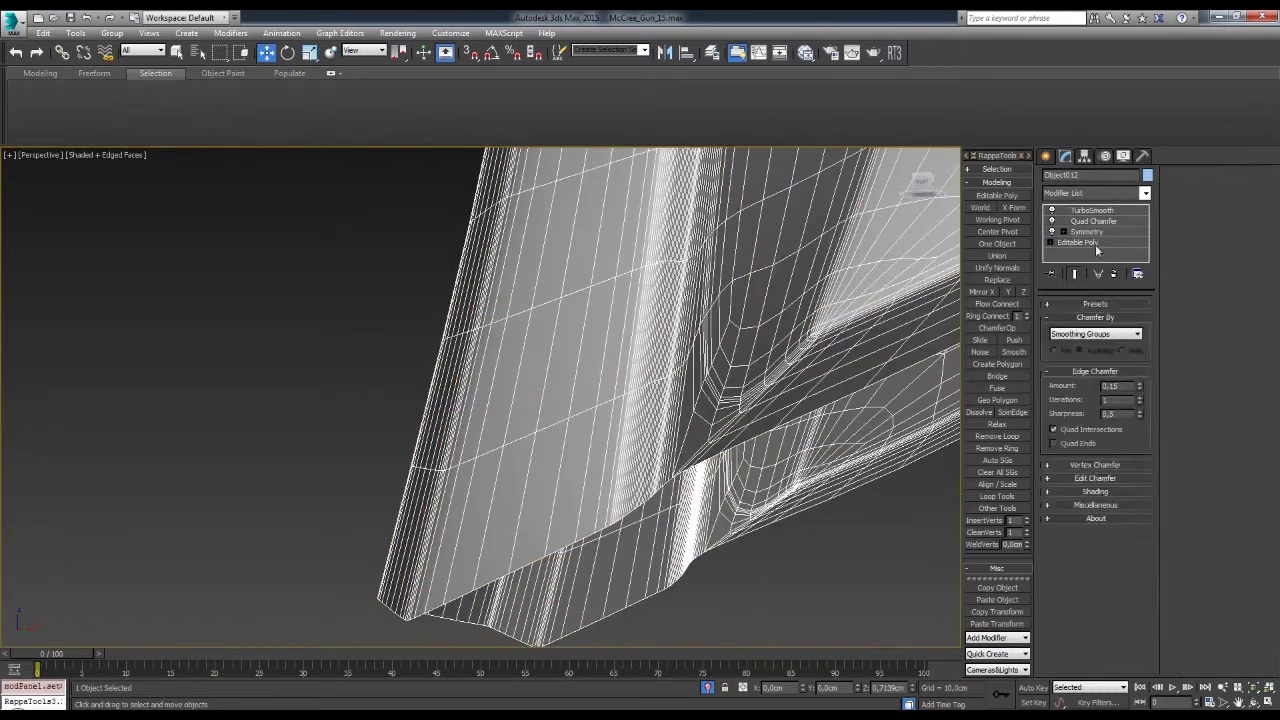
pyautogui.click(1085, 242)
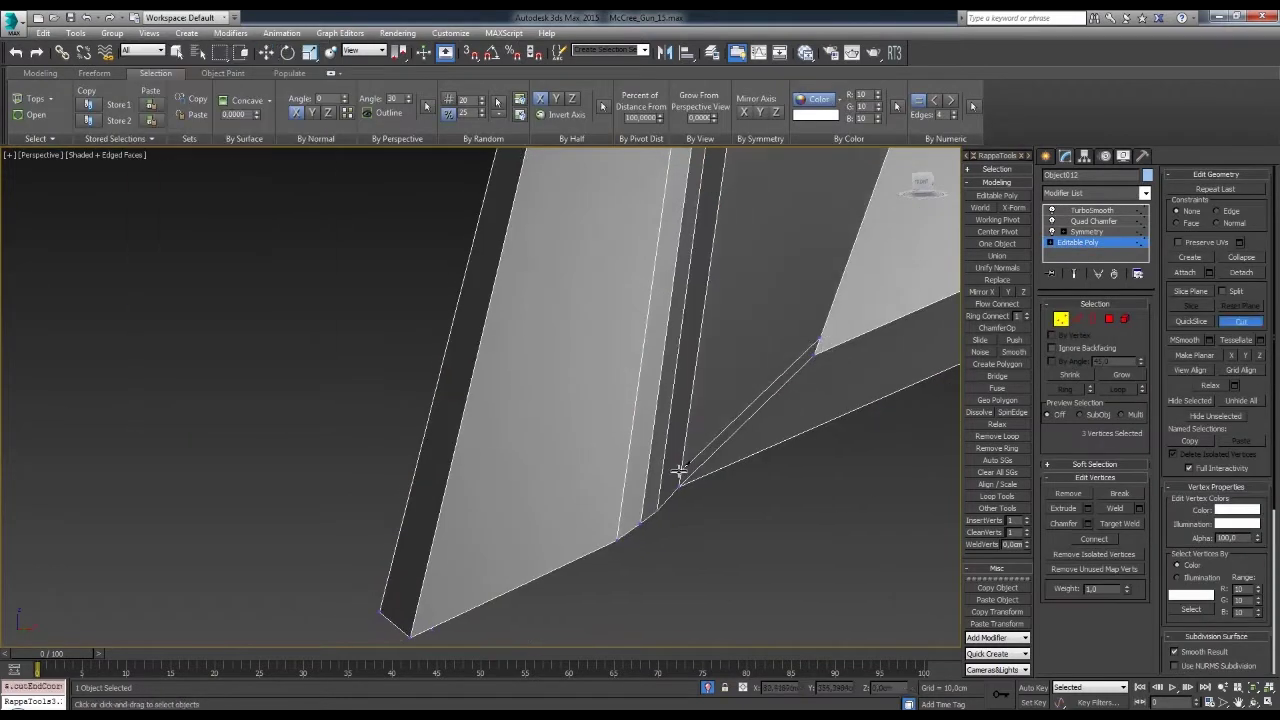
pyautogui.click(1091, 210)
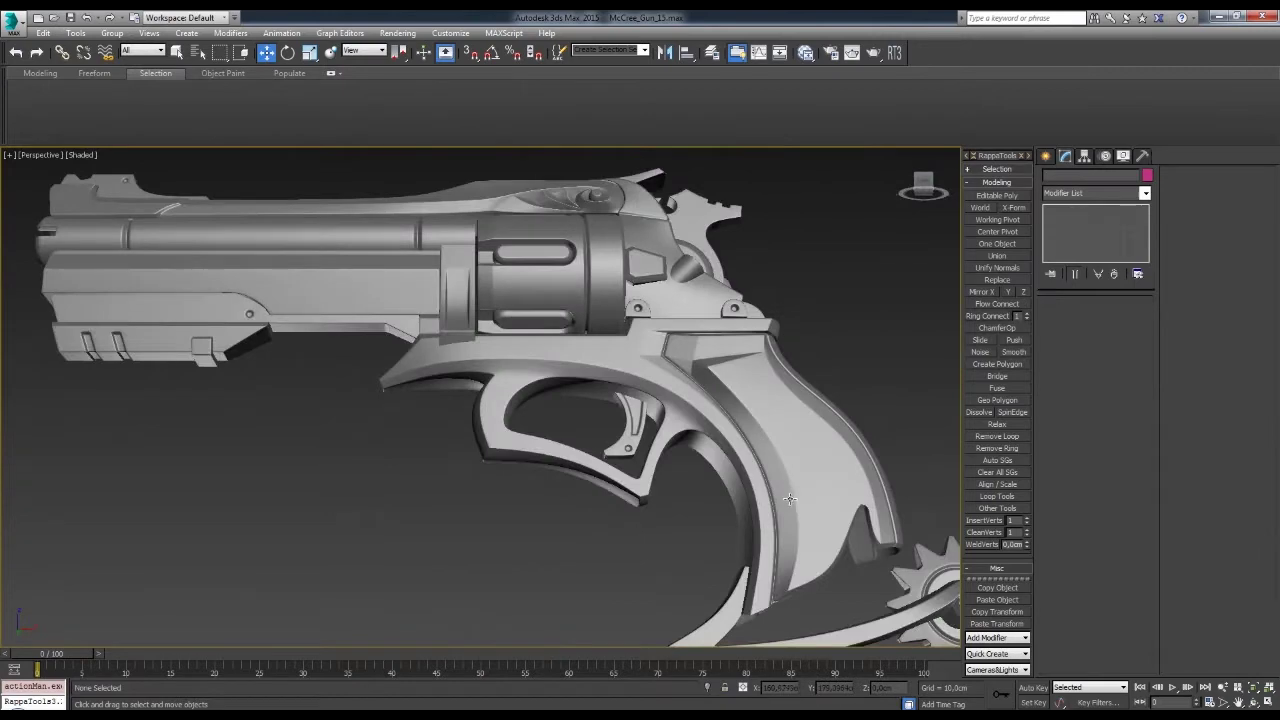
pyautogui.click(1085, 242)
# - Cut a new edge at the spike base and select the junction vertex in wireframe
pyautogui.scroll(5, 914, 405)
pyautogui.scroll(5, 805, 408)
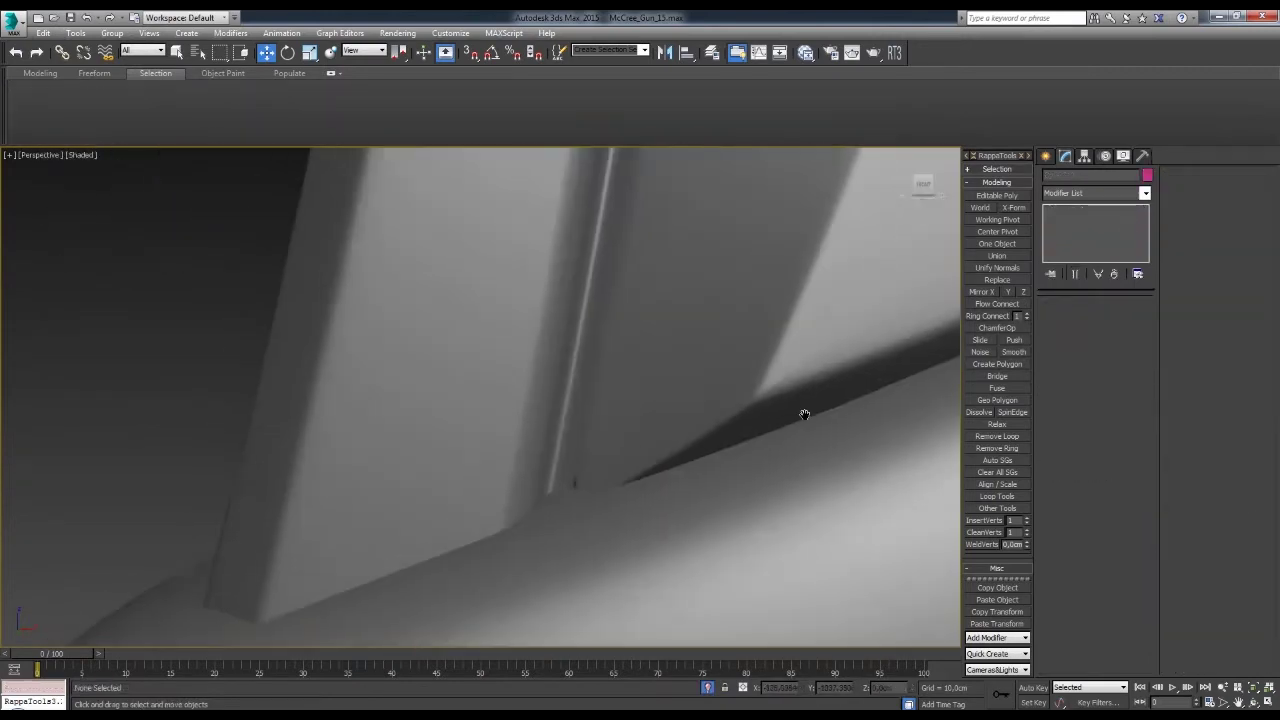
pyautogui.press('1')
pyautogui.press('F3')
pyautogui.rightClick(614, 497)
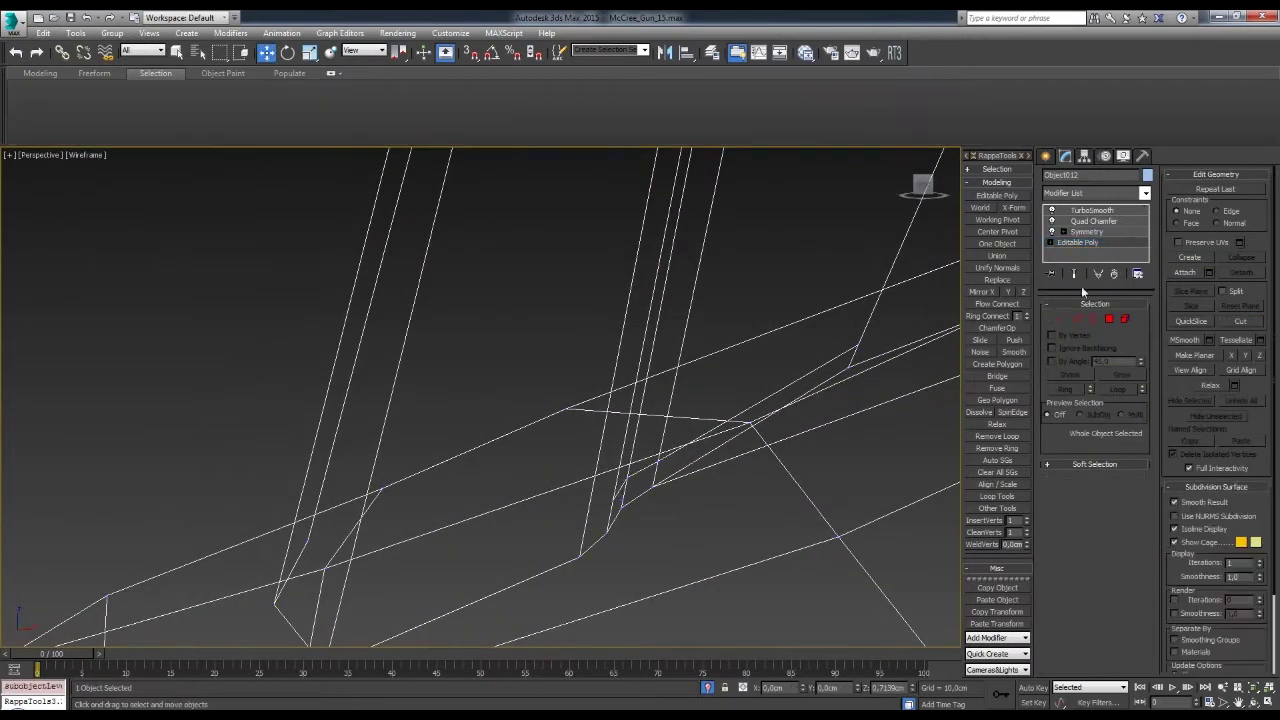
pyautogui.press('w')
pyautogui.press('F3')
pyautogui.scroll(-2, 684, 459)
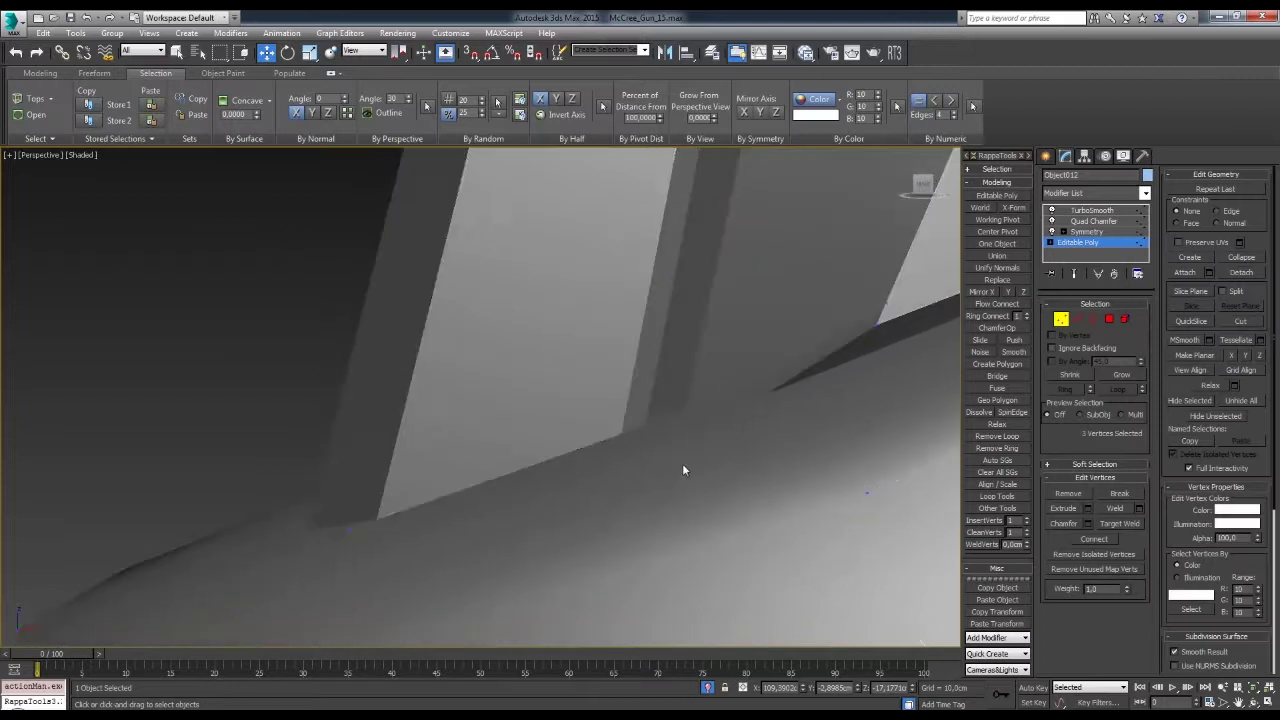
pyautogui.press('F3')
pyautogui.click(678, 443)
# - Check the smoothed grip and adjust the vertex near the spike corner
pyautogui.click(1092, 210)
pyautogui.press('F3')
pyautogui.moveTo(600, 400)
pyautogui.keyDown('alt'); pyautogui.mouseDown(button='middle')
pyautogui.moveTo(650, 420)
pyautogui.moveTo(785, 416)
pyautogui.moveTo(932, 317)
pyautogui.mouseUp(button='middle'); pyautogui.keyUp('alt')
pyautogui.click(1078, 242)
pyautogui.click(670, 404)
pyautogui.press('F3')
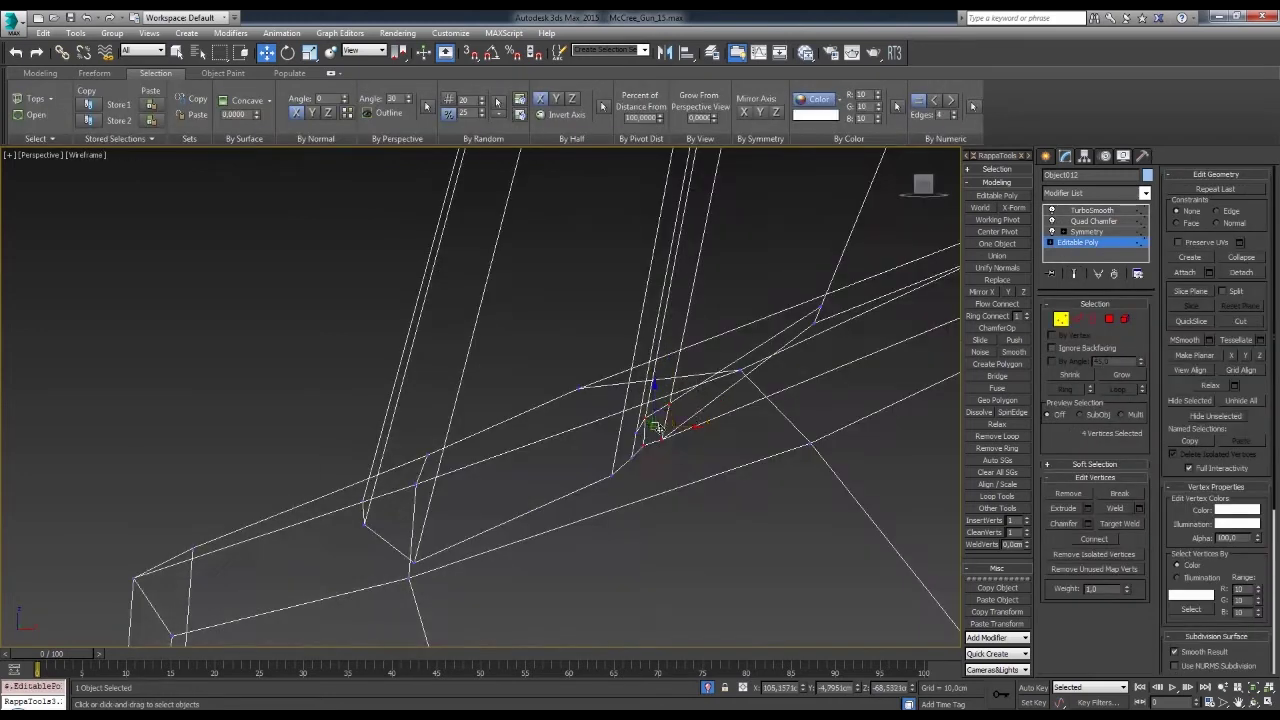
pyautogui.press('F4')
pyautogui.click(1092, 210)
pyautogui.press('F4')
pyautogui.click(1078, 242)
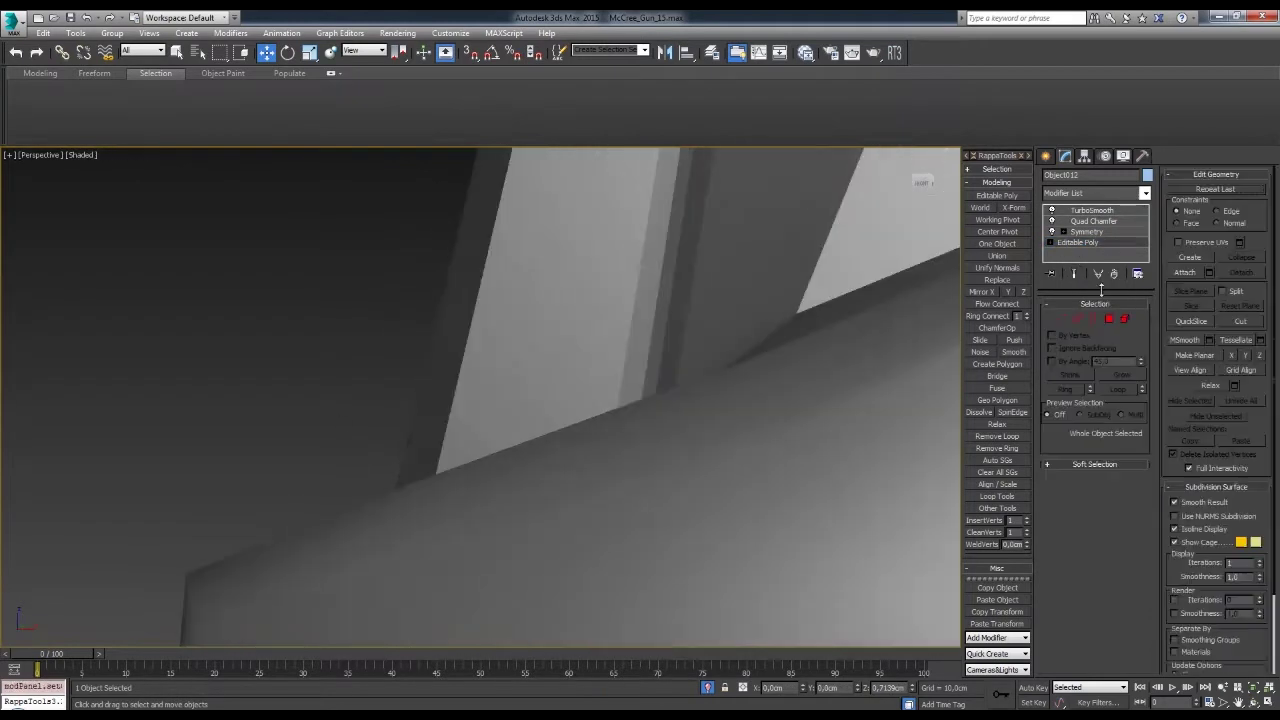
# - Move the vertex at the spike's base, then clear the selection to check the corner
pyautogui.press('4')
pyautogui.click(686, 391)
pyautogui.press('F3')
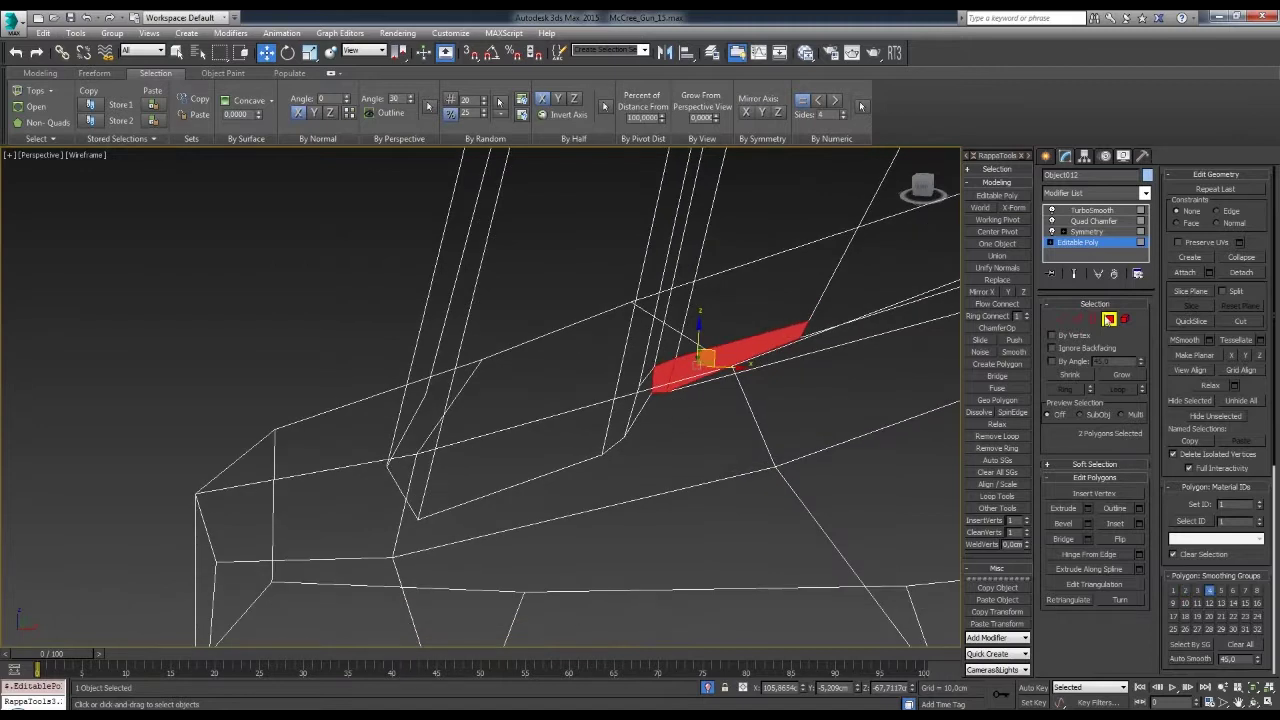
pyautogui.press('F3')
pyautogui.keyDown('alt'); pyautogui.moveTo(700, 400); pyautogui.dragTo(718, 383, button='middle'); pyautogui.keyUp('alt')
pyautogui.press('1')
pyautogui.click(718, 393)
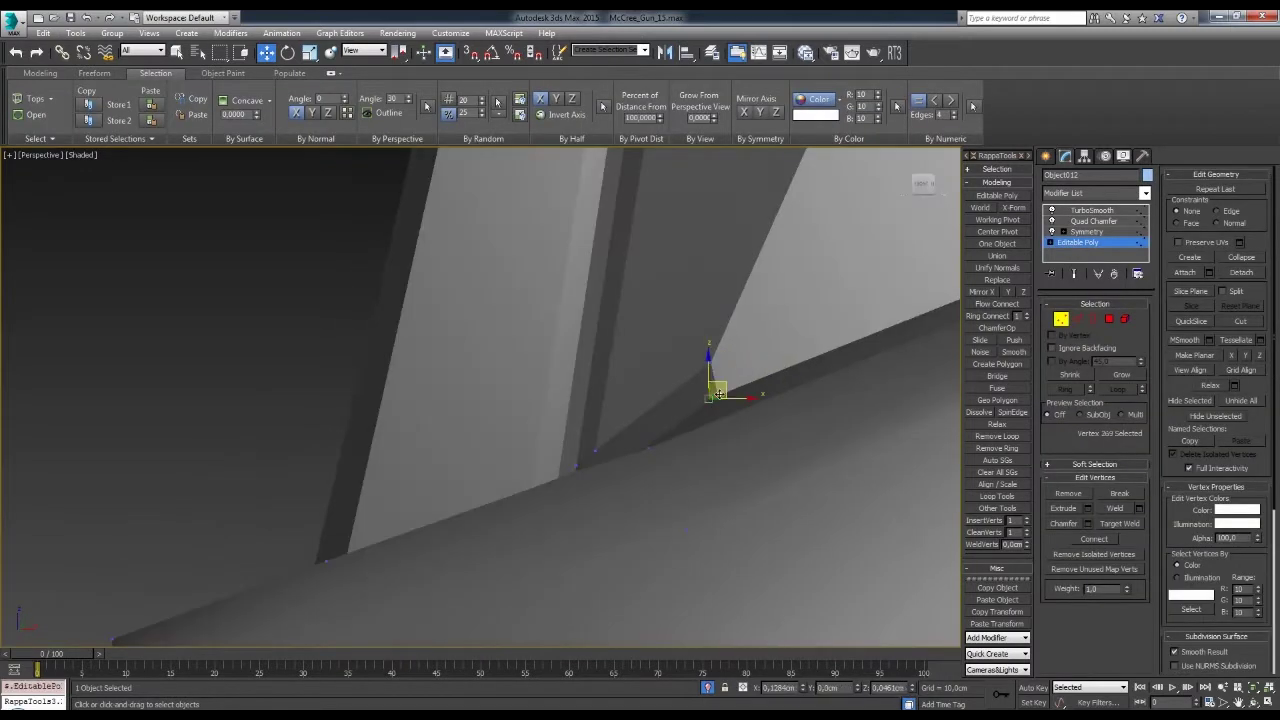
pyautogui.hotkey('ctrl', 'd')
pyautogui.scroll(-5, 720, 480)
pyautogui.scroll(-3, 722, 566)
pyautogui.scroll(-3, 800, 430)
pyautogui.keyDown('alt'); pyautogui.moveTo(813, 417); pyautogui.dragTo(795, 457, button='middle'); pyautogui.keyUp('alt')
pyautogui.scroll(5, 743, 441)
# - Select a face on the gun frame's grip in polygon mode, then clear the selection
pyautogui.scroll(4, 743, 441)
pyautogui.click(748, 410)
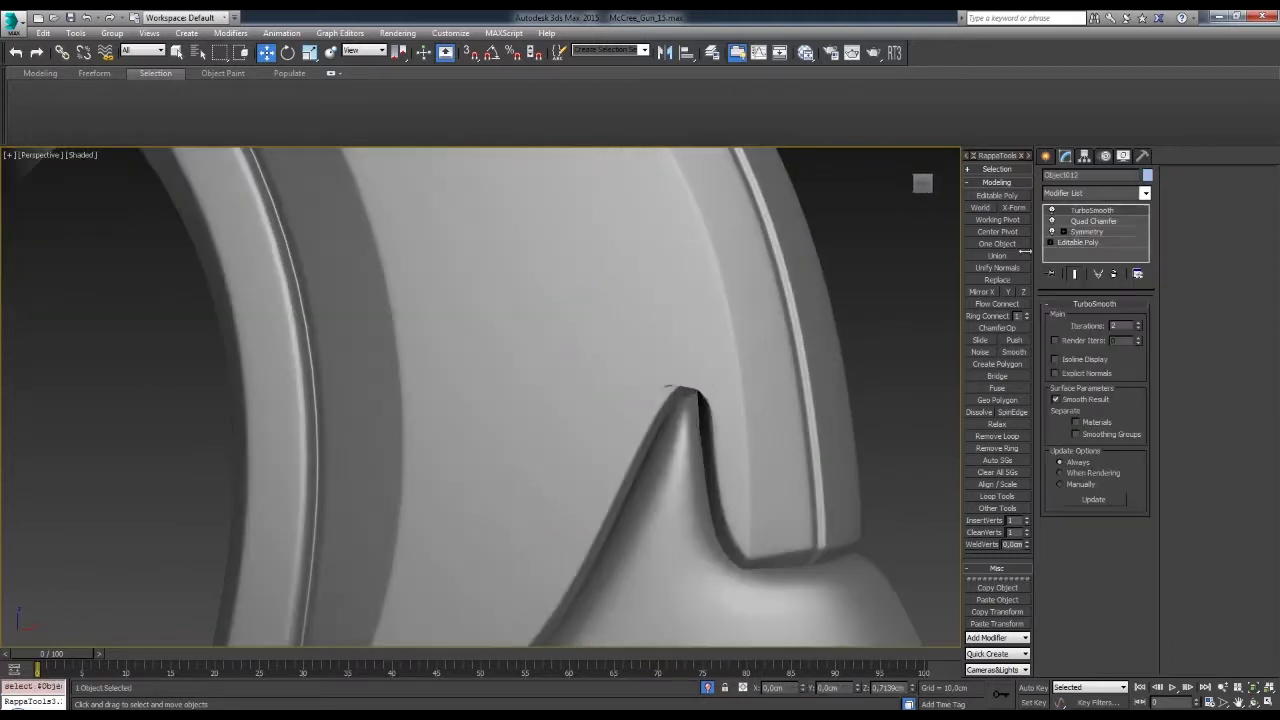
pyautogui.press('F4')
pyautogui.press('4')
pyautogui.click(752, 394)
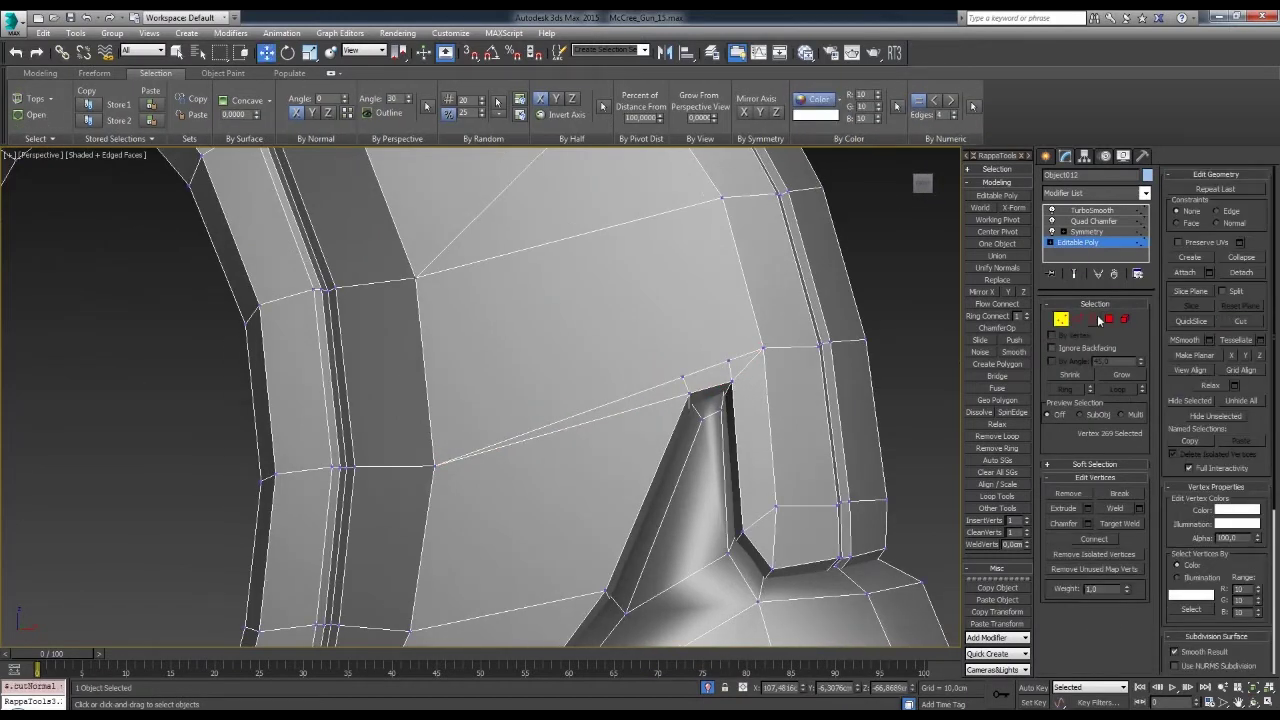
pyautogui.hotkey('ctrl', 'd')
pyautogui.press('F4')
# - Select a spike-tip polygon, orbit around the grip to inspect it, then deselect
pyautogui.scroll(-6, 799, 390)
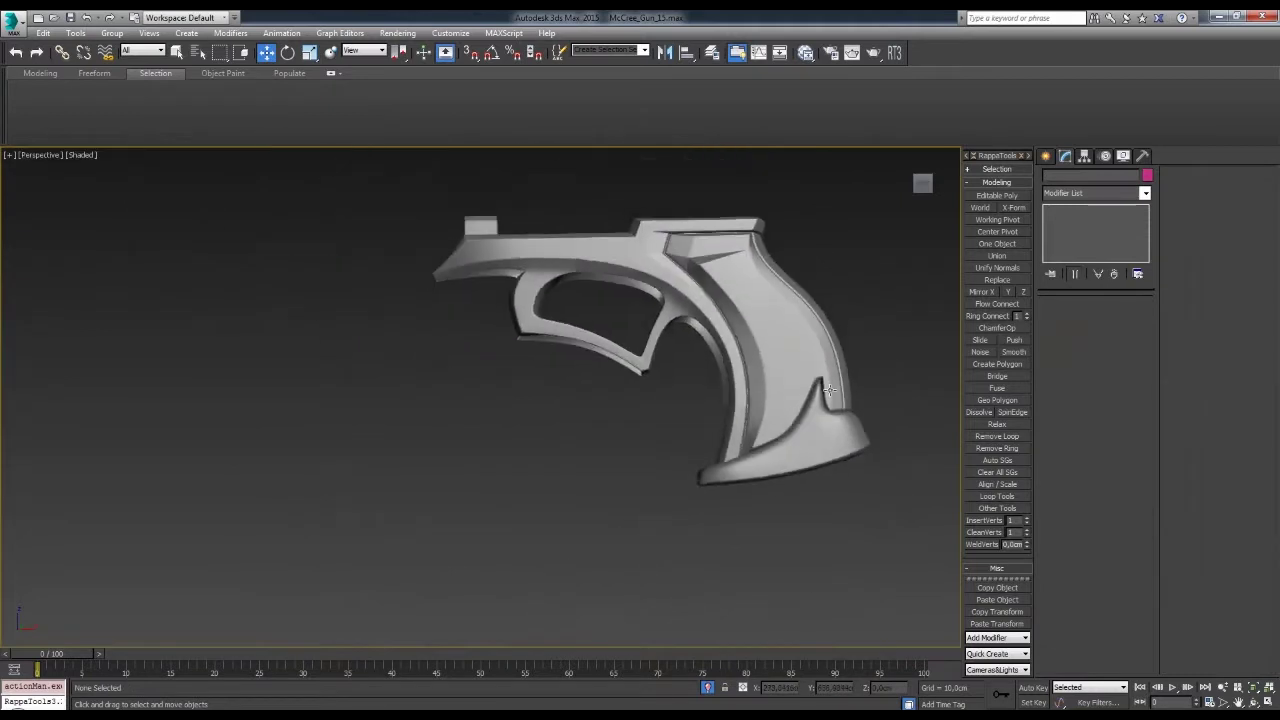
pyautogui.scroll(8, 799, 390)
pyautogui.click(1085, 242)
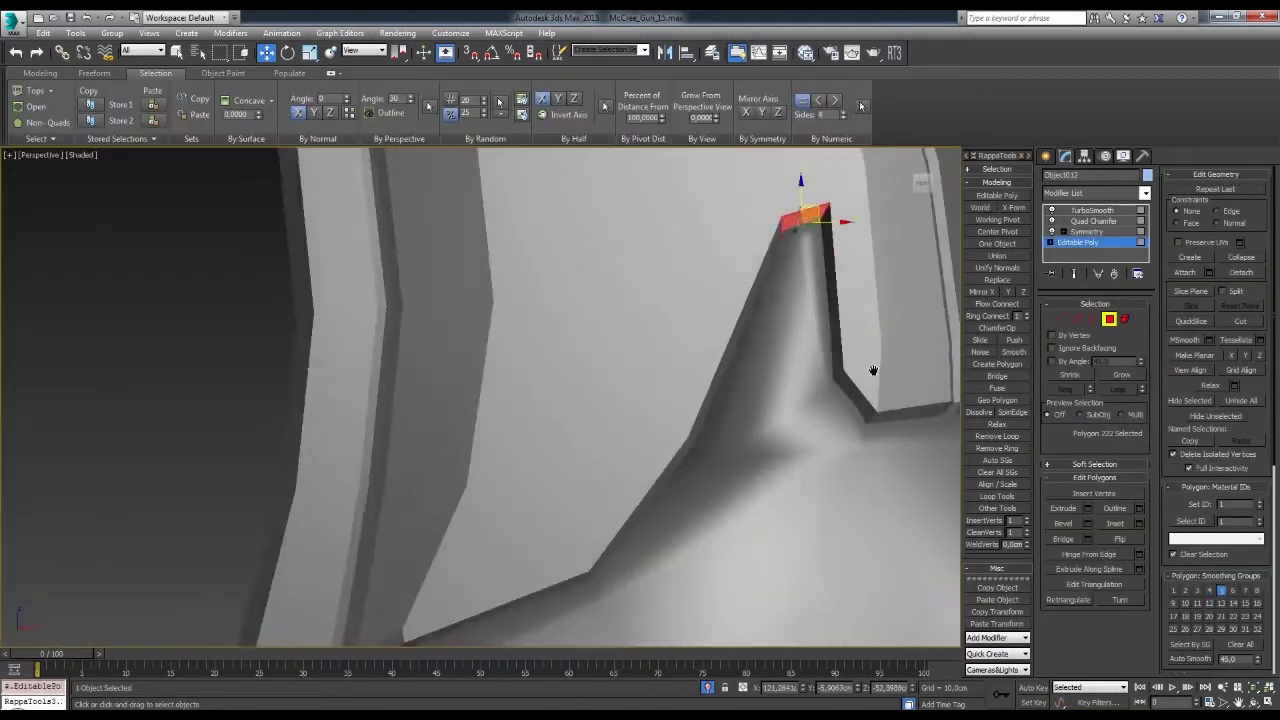
pyautogui.press('4')
pyautogui.keyDown('alt'); pyautogui.moveTo(908, 478); pyautogui.dragTo(721, 443, button='middle'); pyautogui.keyUp('alt')
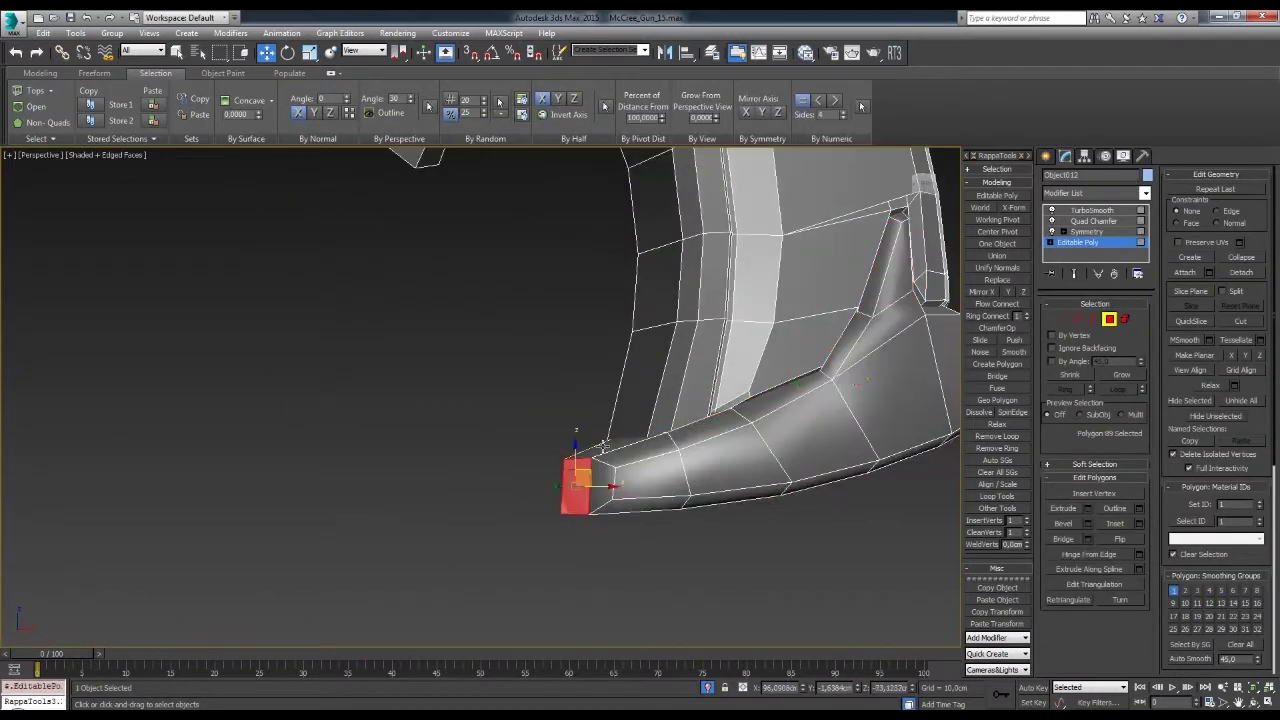
pyautogui.keyDown('alt'); pyautogui.moveTo(795, 474); pyautogui.dragTo(855, 405, button='middle'); pyautogui.keyUp('alt')
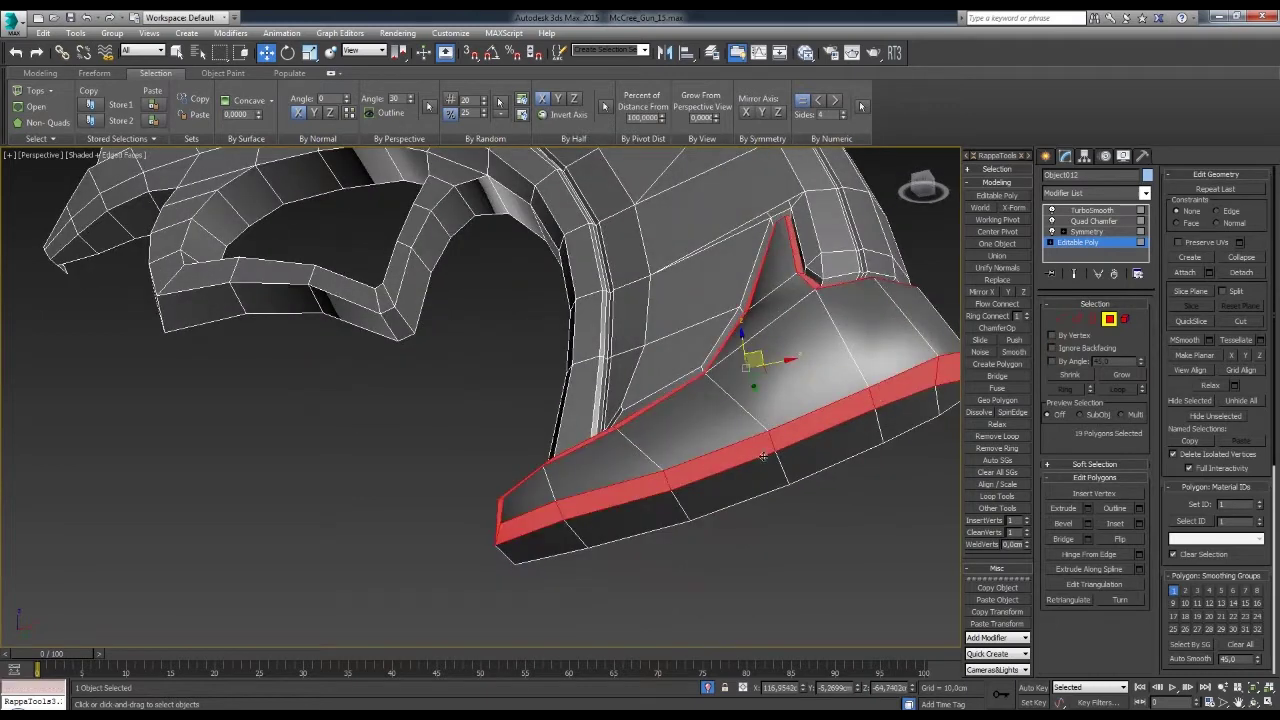
pyautogui.keyDown('alt'); pyautogui.moveTo(764, 456); pyautogui.dragTo(820, 420, button='middle'); pyautogui.keyUp('alt')
pyautogui.click(866, 378)
pyautogui.moveTo(866, 378)
pyautogui.keyDown('alt'); pyautogui.mouseDown(button='middle')
pyautogui.moveTo(863, 414)
pyautogui.moveTo(806, 451)
pyautogui.moveTo(693, 474)
pyautogui.moveTo(762, 353)
pyautogui.mouseUp(button='middle'); pyautogui.keyUp('alt')
# - Auto-smooth a strip of polygons on the grip base and check the new shading
pyautogui.click(700, 470)
pyautogui.press('4')
pyautogui.click(640, 470)
pyautogui.keyDown('shift'); pyautogui.click(693, 474); pyautogui.keyUp('shift')
pyautogui.click(1192, 658)
pyautogui.keyDown('alt'); pyautogui.moveTo(740, 480); pyautogui.dragTo(684, 483, button='middle'); pyautogui.keyUp('alt')
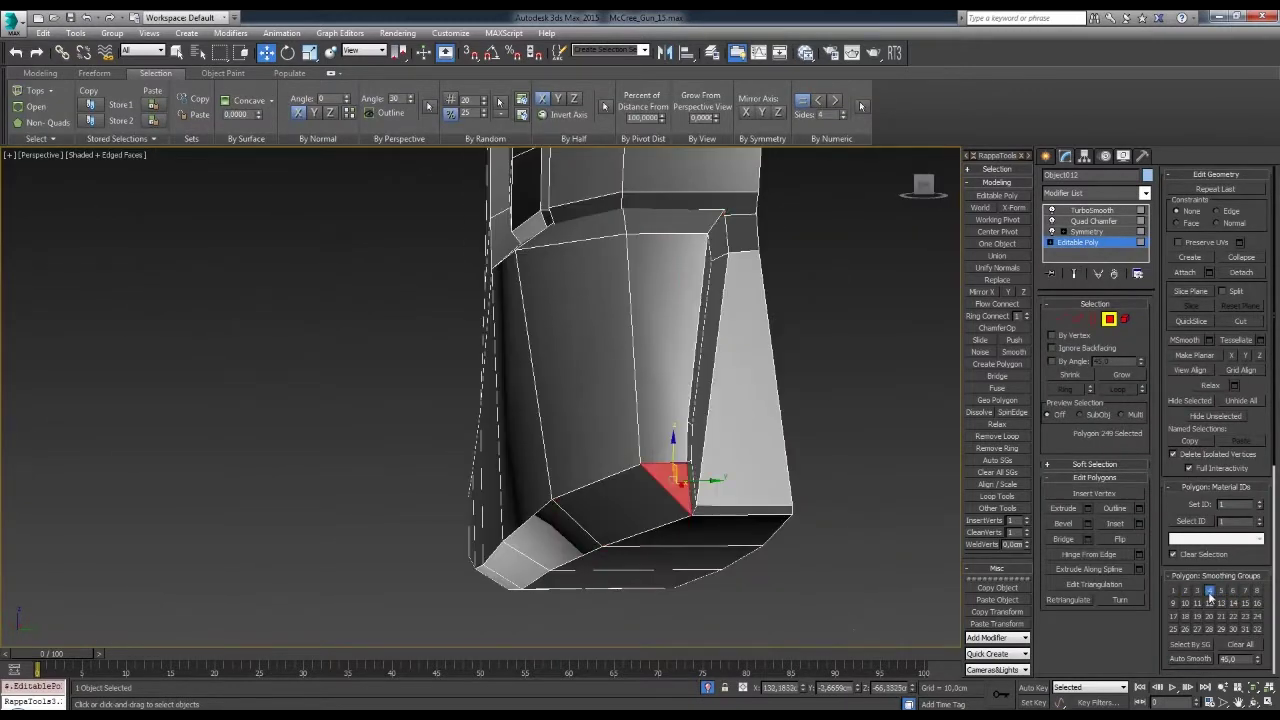
pyautogui.click(721, 503)
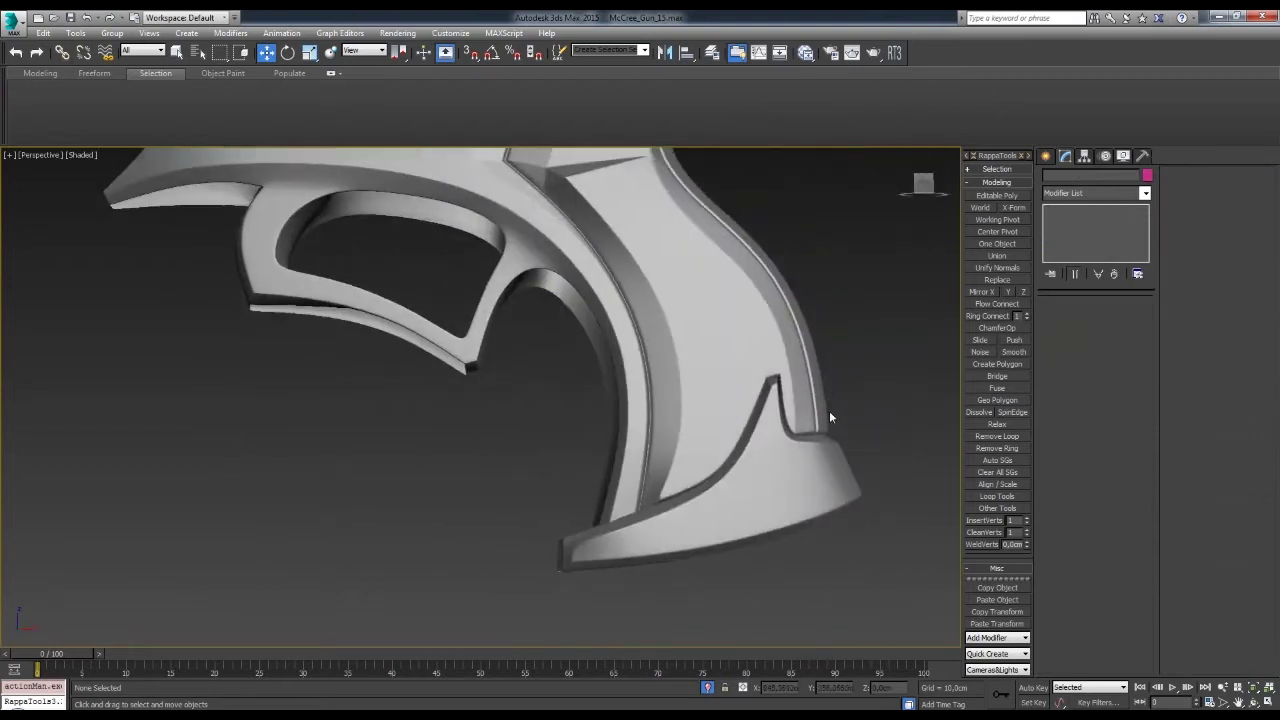
pyautogui.keyDown('alt'); pyautogui.moveTo(721, 503); pyautogui.dragTo(752, 478, button='middle'); pyautogui.keyUp('alt')
# - Inspect polygons on the grip and its end face, then clear the selection
pyautogui.click(752, 478)
pyautogui.scroll(3, 752, 478)
pyautogui.click(846, 583)
pyautogui.scroll(-3, 826, 490)
pyautogui.scroll(-3, 826, 490)
pyautogui.scroll(4, 781, 464)
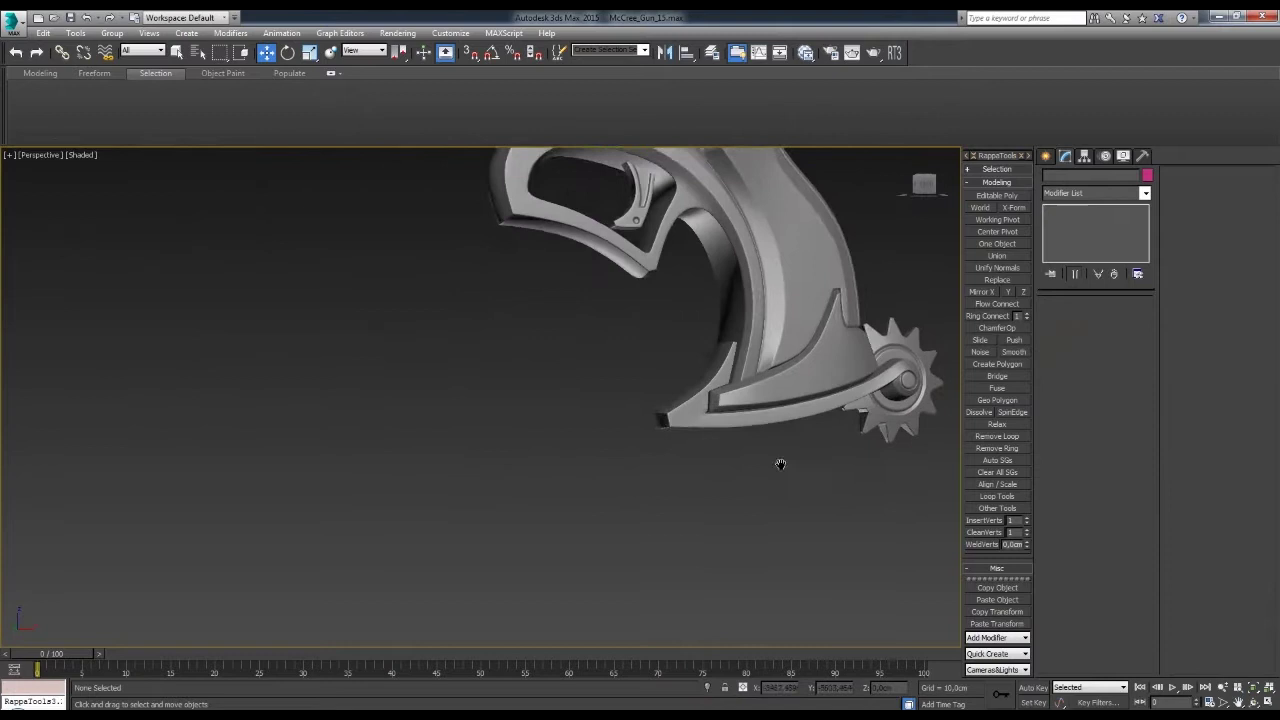
pyautogui.scroll(4, 781, 464)
pyautogui.click(764, 431)
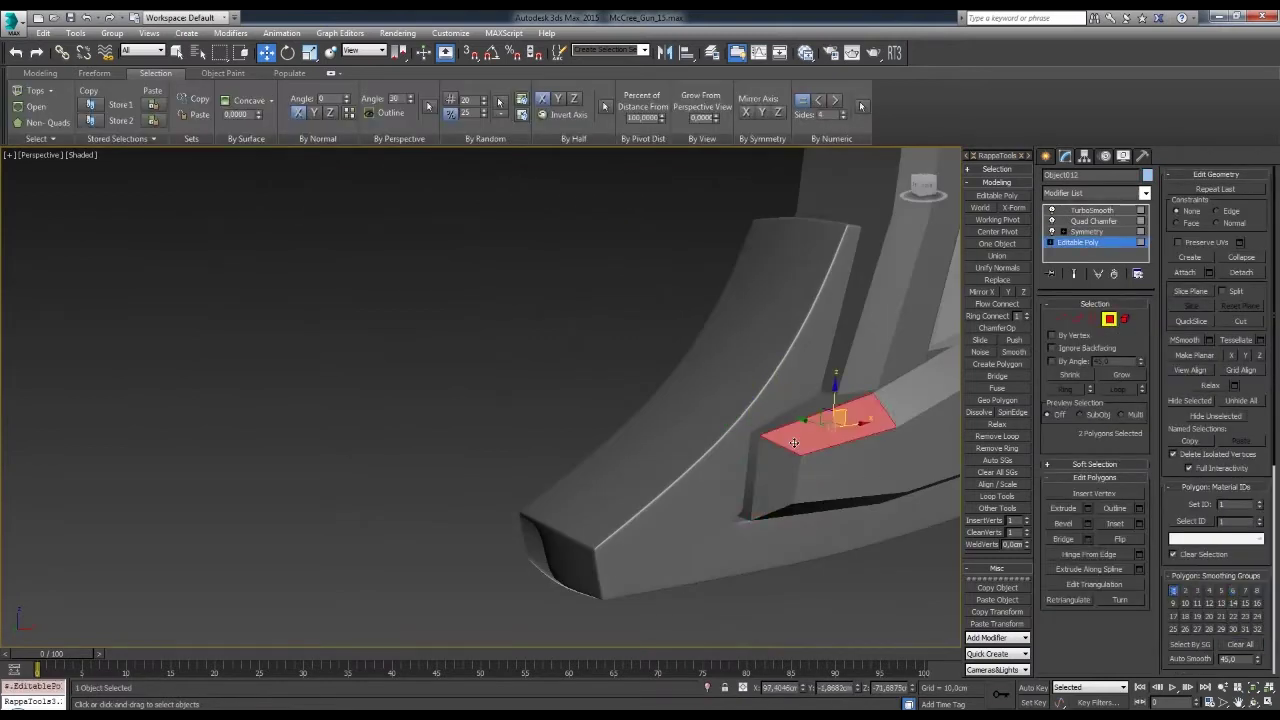
pyautogui.click(877, 506)
pyautogui.keyDown('alt'); pyautogui.moveTo(877, 506); pyautogui.dragTo(700, 450, button='middle'); pyautogui.keyUp('alt')
pyautogui.click(643, 537)
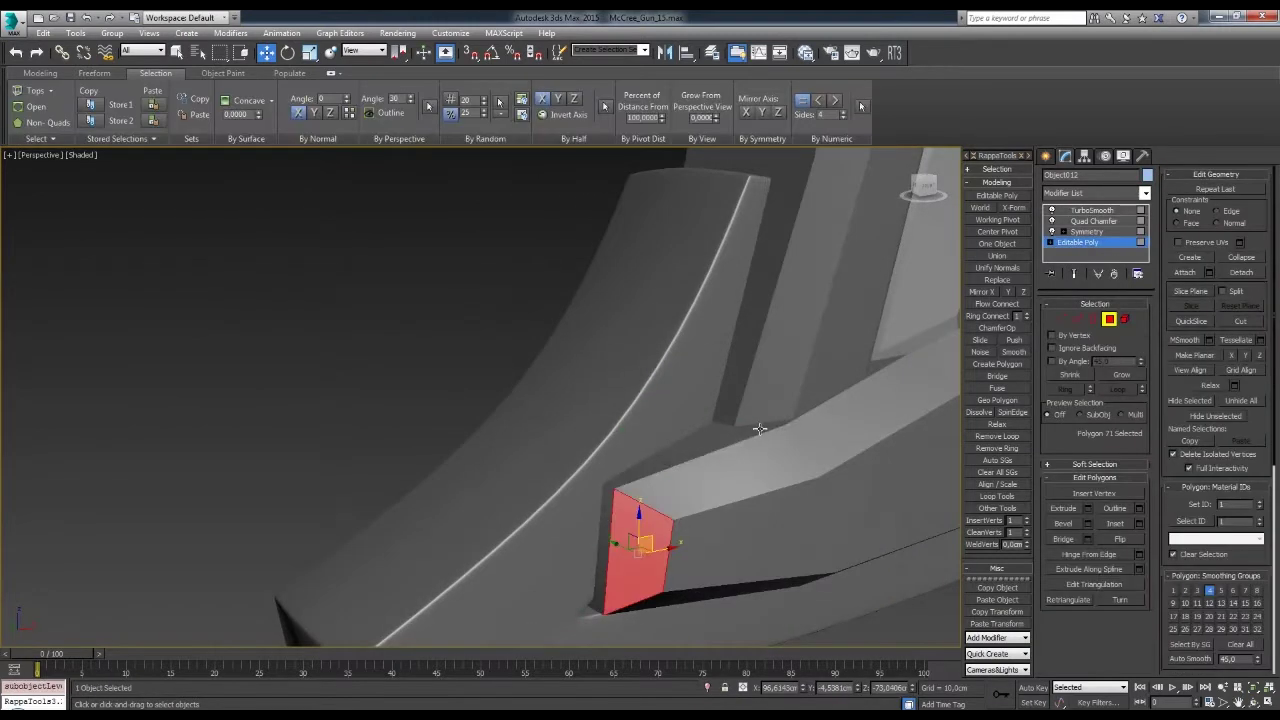
pyautogui.keyDown('alt'); pyautogui.moveTo(643, 537); pyautogui.dragTo(878, 429, button='middle'); pyautogui.keyUp('alt')
pyautogui.click(878, 429)
pyautogui.click(800, 470)
# - Zoom out and orbit to show the whole revolver
pyautogui.scroll(-3, 800, 470)
pyautogui.scroll(-3, 792, 470)
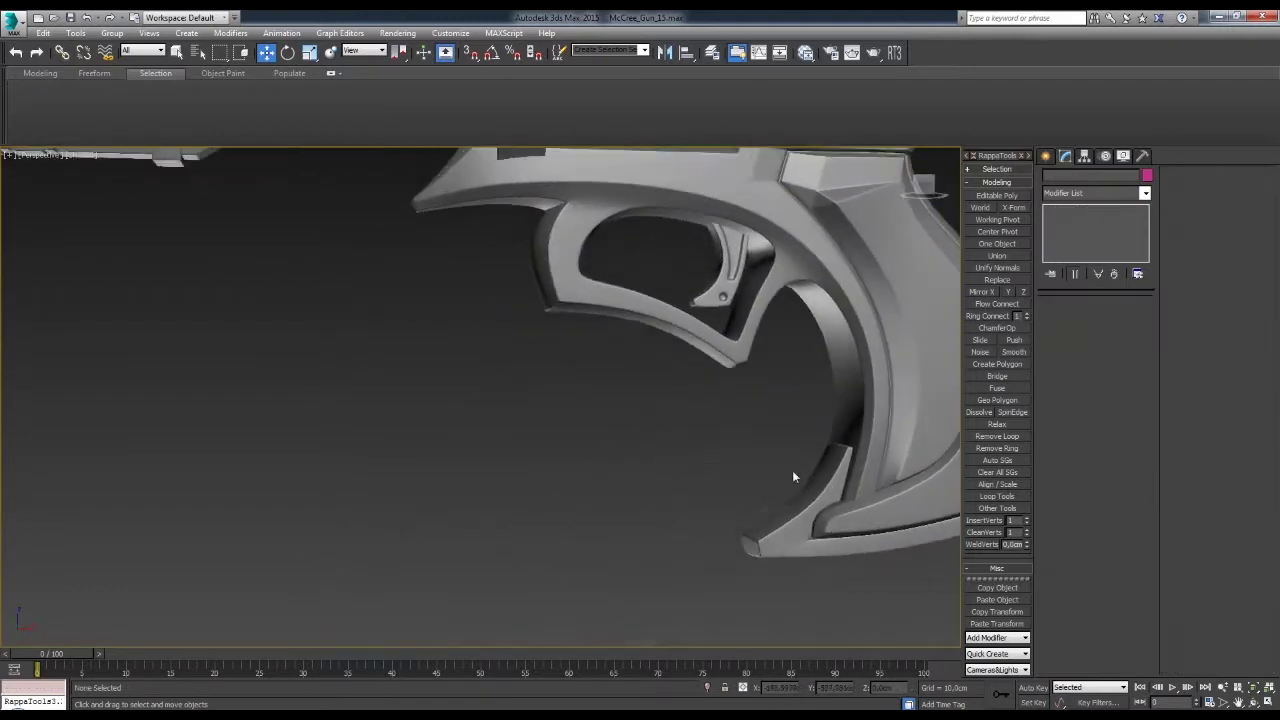
pyautogui.scroll(-3, 792, 470)
pyautogui.scroll(-2, 812, 466)
pyautogui.moveTo(812, 466)
pyautogui.keyDown('alt'); pyautogui.mouseDown(button='middle')
pyautogui.moveTo(823, 554)
pyautogui.moveTo(808, 414)
pyautogui.mouseUp(button='middle'); pyautogui.keyUp('alt')
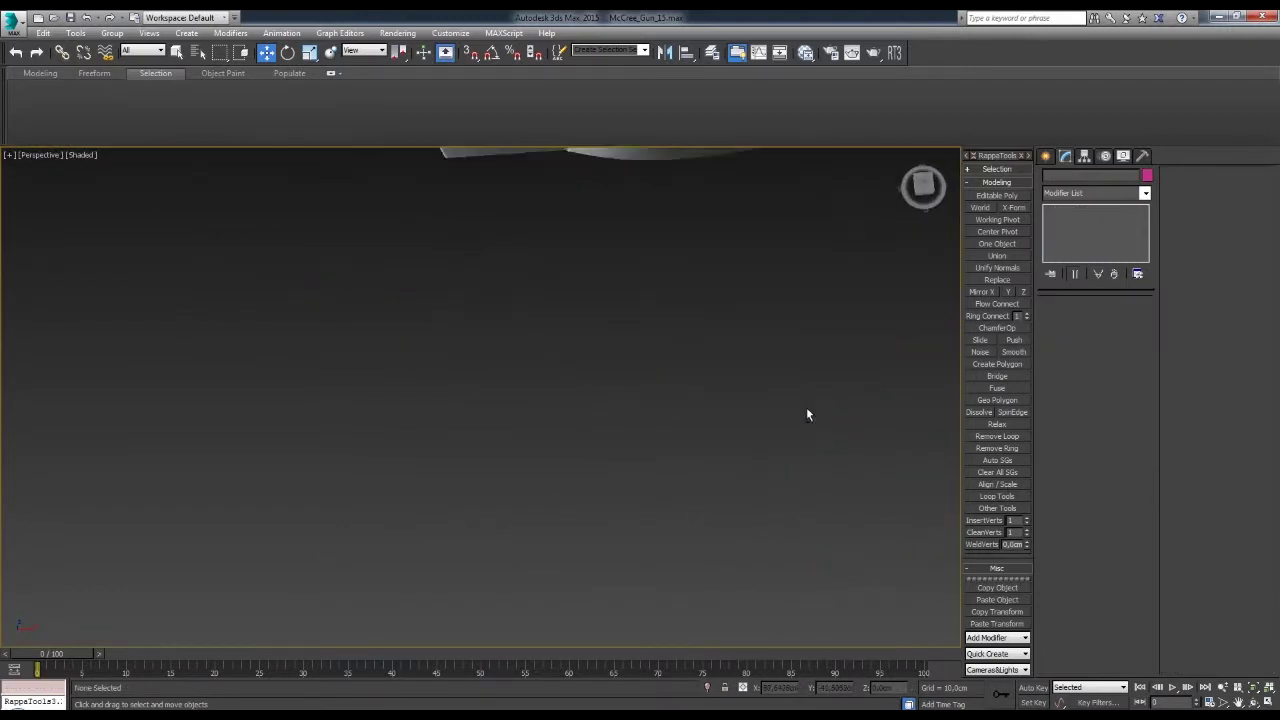
pyautogui.scroll(3, 781, 468)
pyautogui.scroll(-3, 840, 374)
# - Select the grip, briefly toggle polygon editing, then orbit around the revolver
pyautogui.scroll(1, 862, 431)
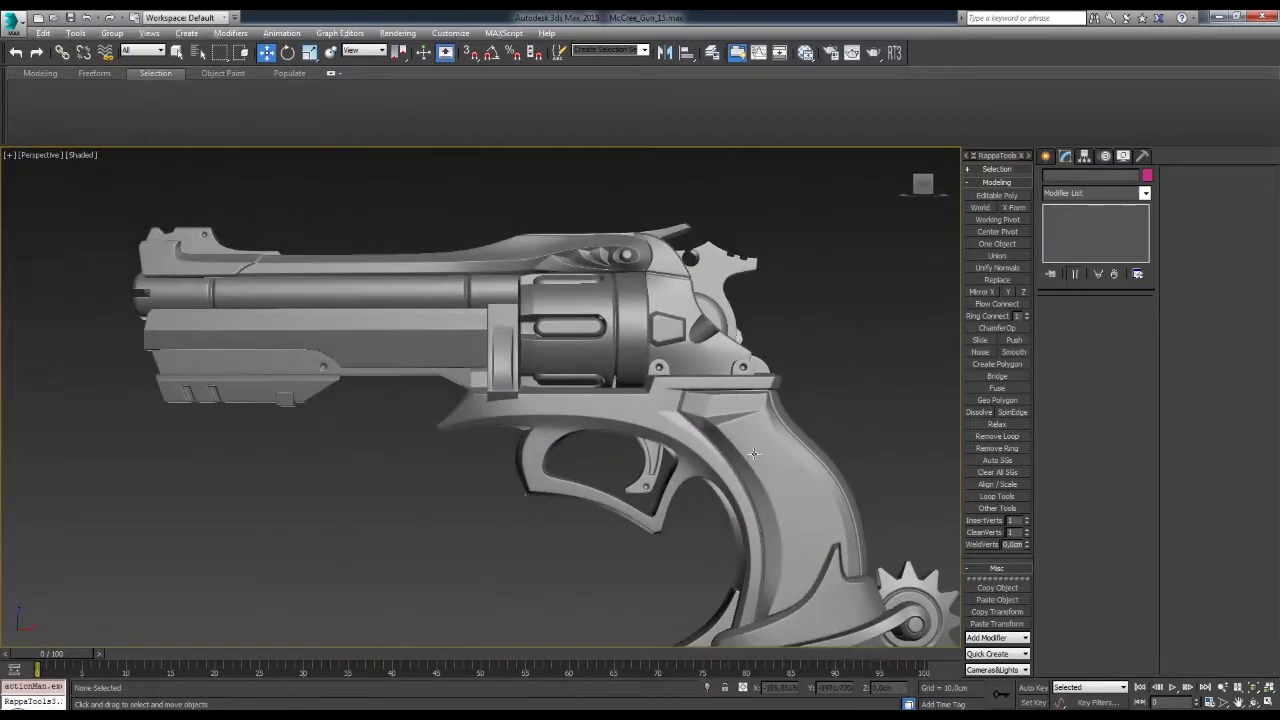
pyautogui.scroll(5, 862, 431)
pyautogui.click(862, 431)
pyautogui.click(1108, 318)
pyautogui.click(1108, 318)
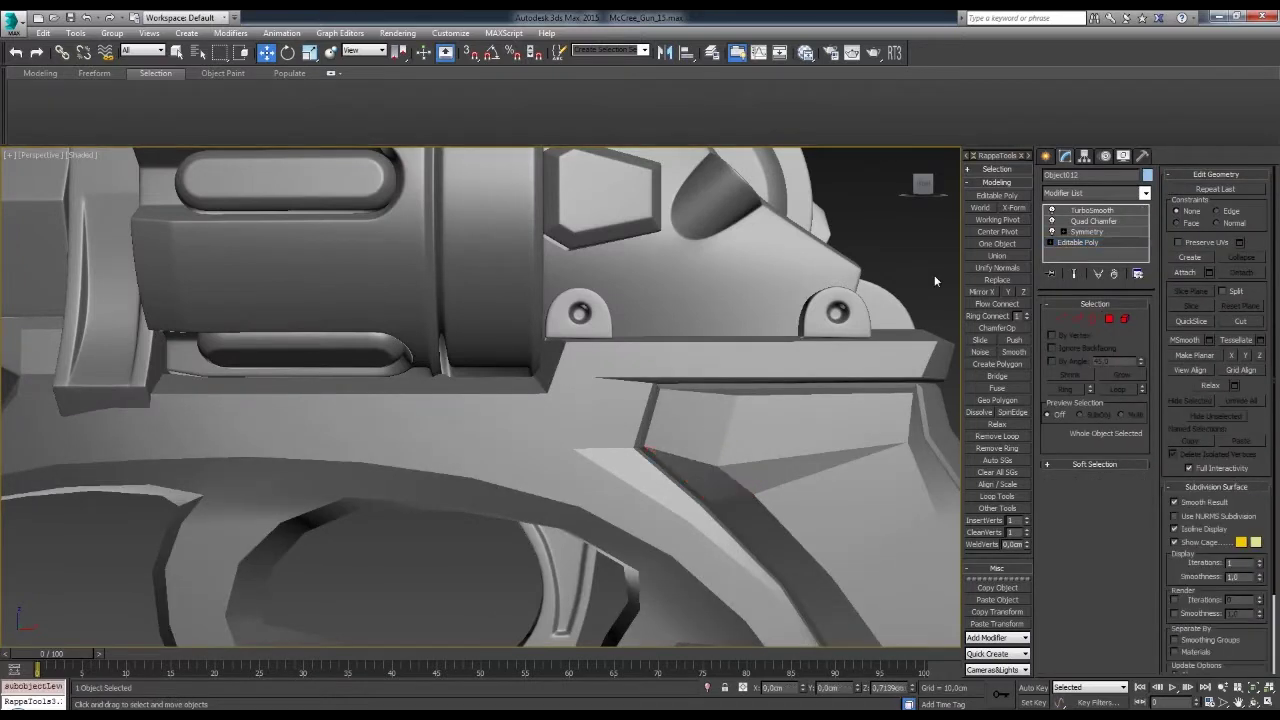
pyautogui.click(937, 277)
pyautogui.scroll(-3, 889, 481)
pyautogui.scroll(-3, 889, 481)
pyautogui.moveTo(889, 481)
pyautogui.keyDown('alt'); pyautogui.mouseDown(button='middle')
pyautogui.moveTo(796, 421)
pyautogui.moveTo(802, 433)
pyautogui.moveTo(729, 444)
pyautogui.moveTo(760, 409)
pyautogui.moveTo(768, 440)
pyautogui.moveTo(766, 429)
pyautogui.moveTo(783, 440)
pyautogui.mouseUp(button='middle'); pyautogui.keyUp('alt')
pyautogui.moveTo(739, 513)
pyautogui.keyDown('alt'); pyautogui.mouseDown(button='middle')
pyautogui.moveTo(763, 405)
pyautogui.moveTo(786, 419)
pyautogui.mouseUp(button='middle'); pyautogui.keyUp('alt')
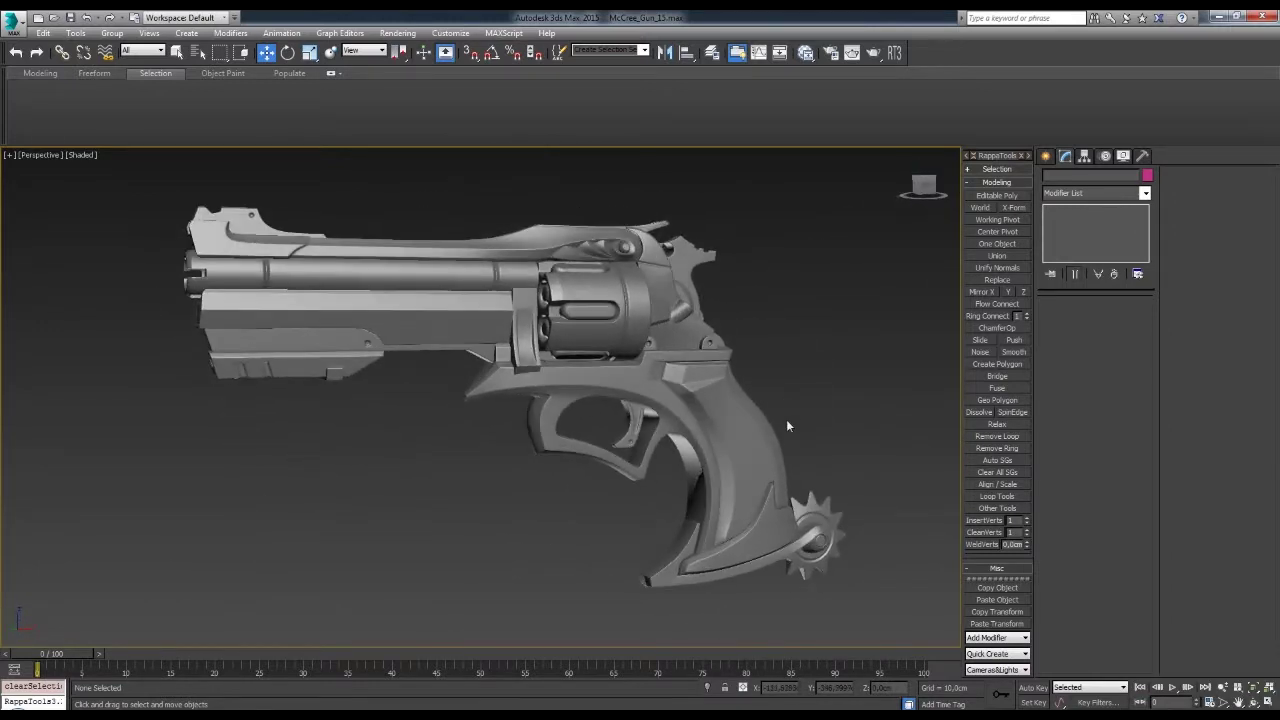
pyautogui.scroll(3, 684, 480)
pyautogui.scroll(3, 684, 480)
# - Select a grip polygon and the top-ridge edge loop and move them
pyautogui.click(684, 480)
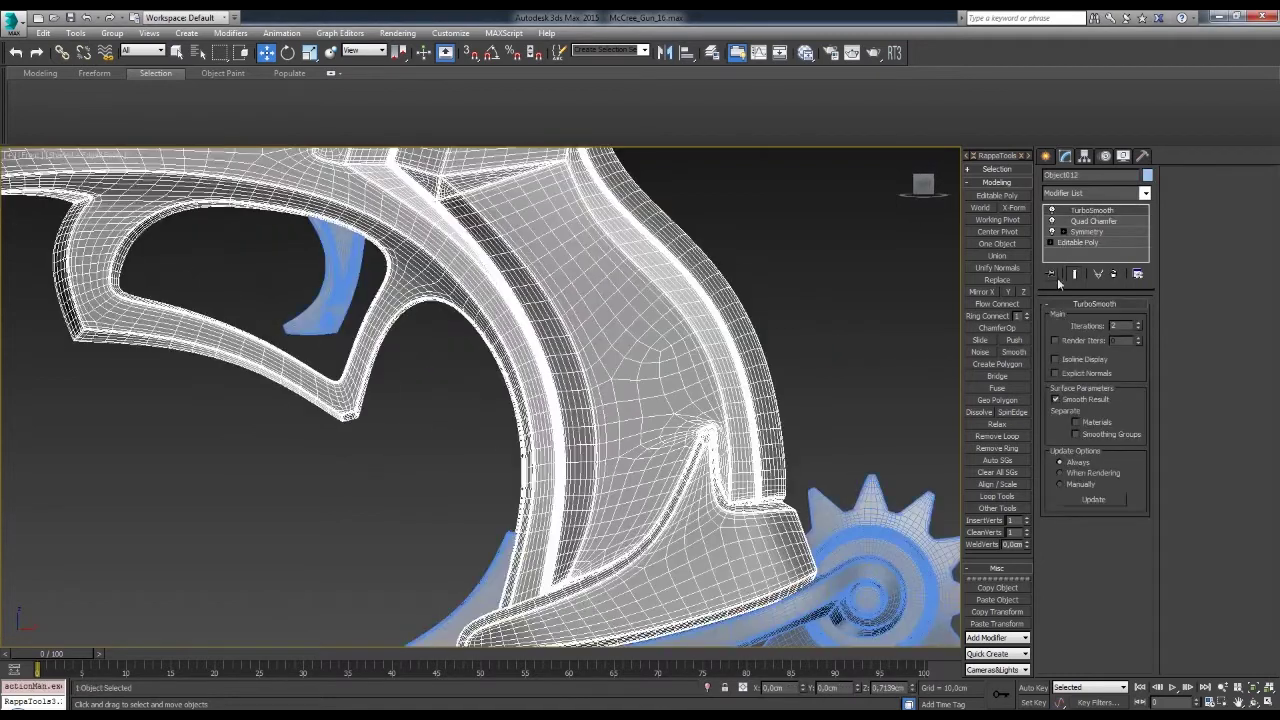
pyautogui.click(1078, 242)
pyautogui.press('4')
pyautogui.click(705, 485)
pyautogui.scroll(2, 705, 485)
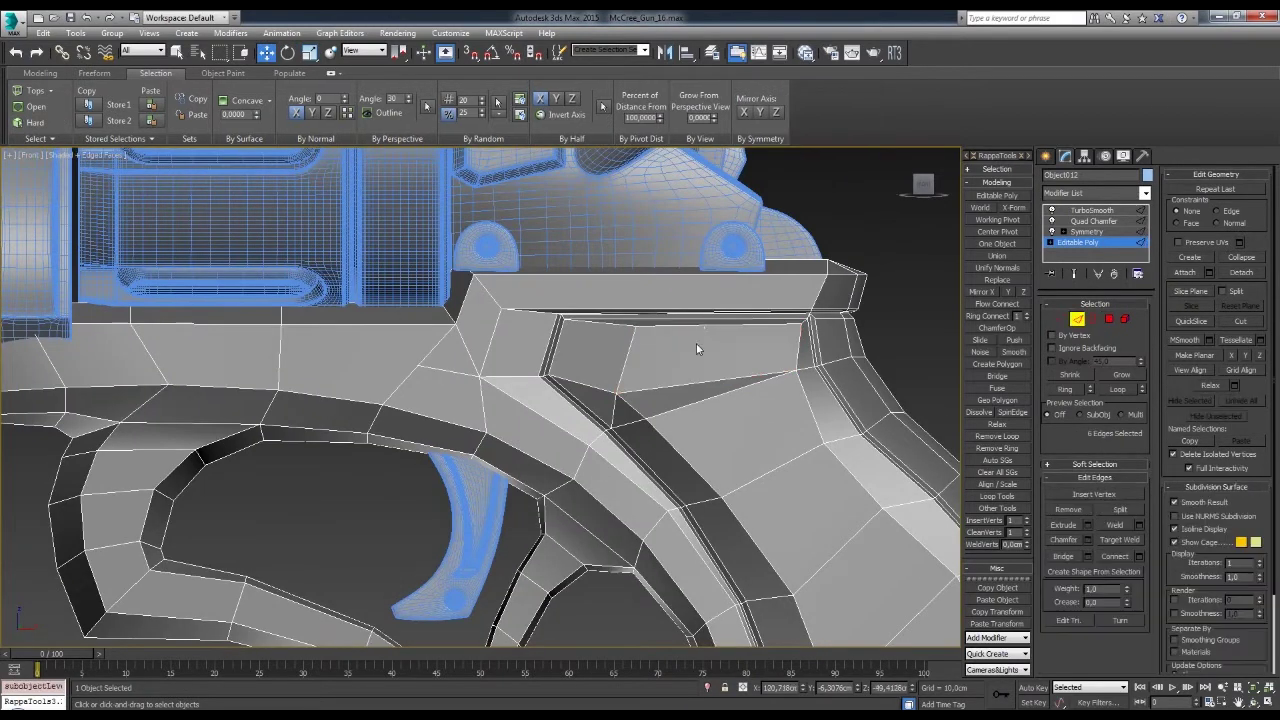
pyautogui.doubleClick(697, 348)
pyautogui.scroll(-2, 700, 360)
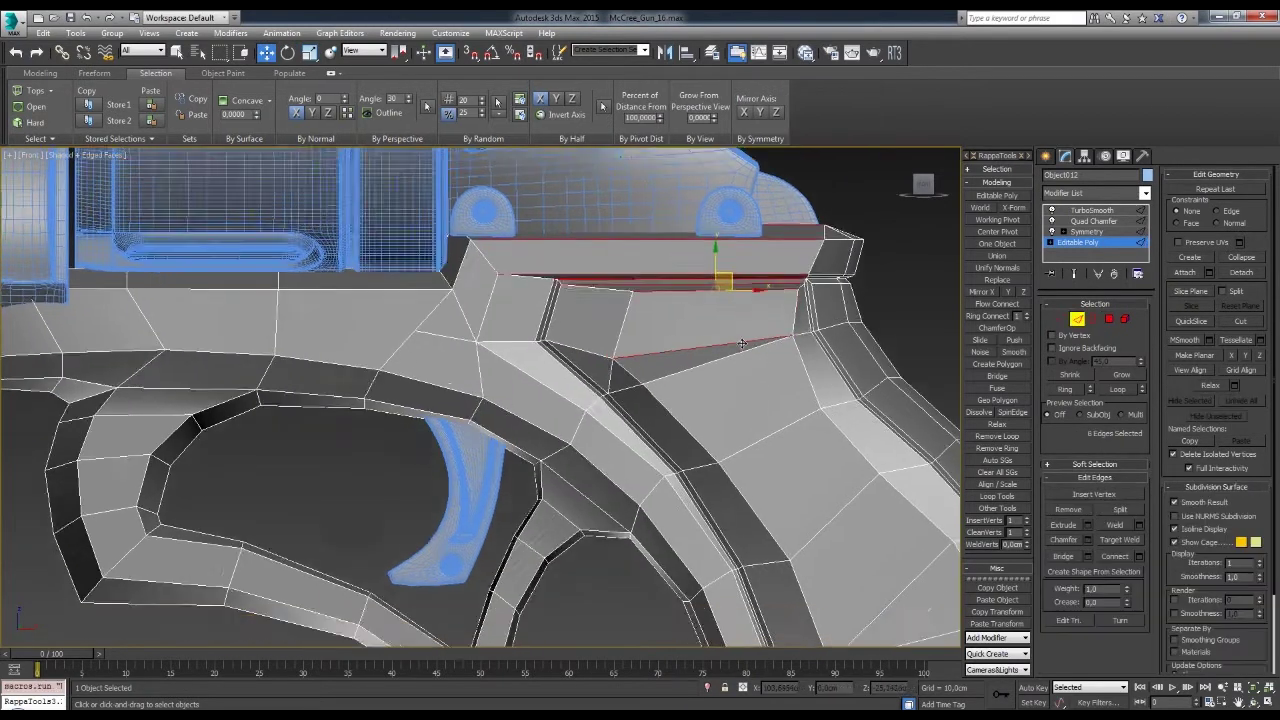
pyautogui.scroll(-2, 803, 498)
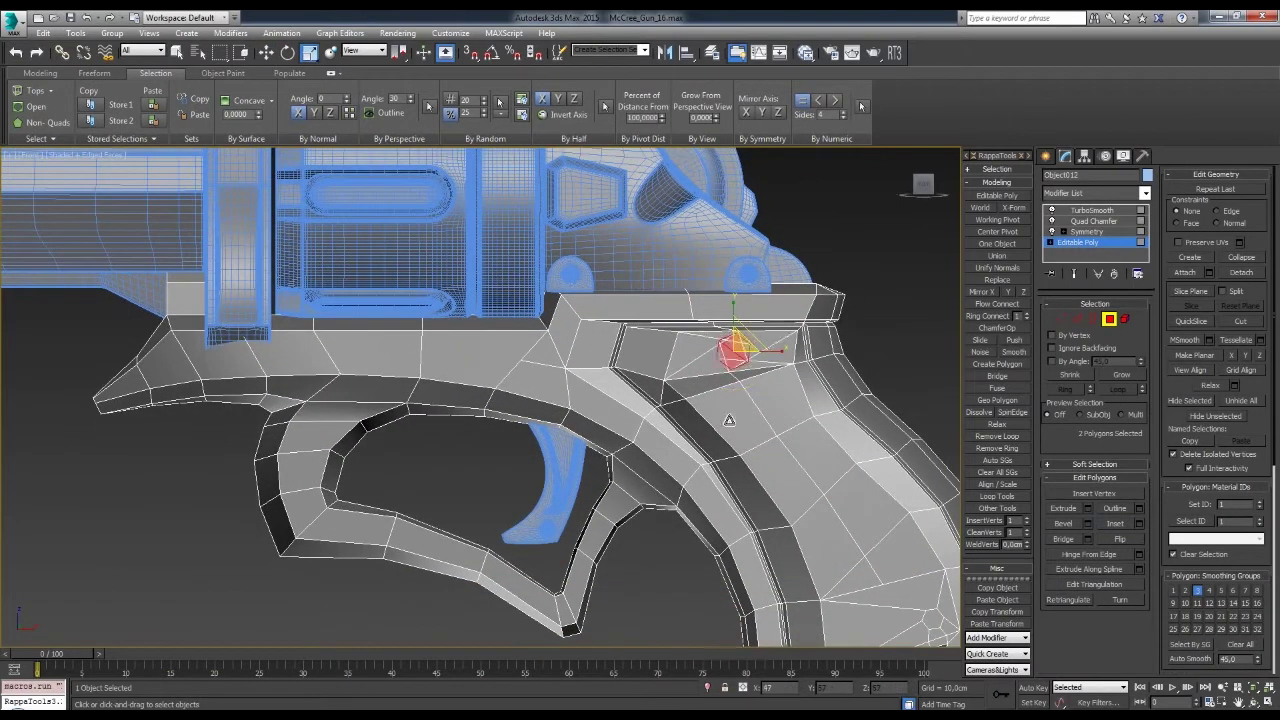
pyautogui.press('w')
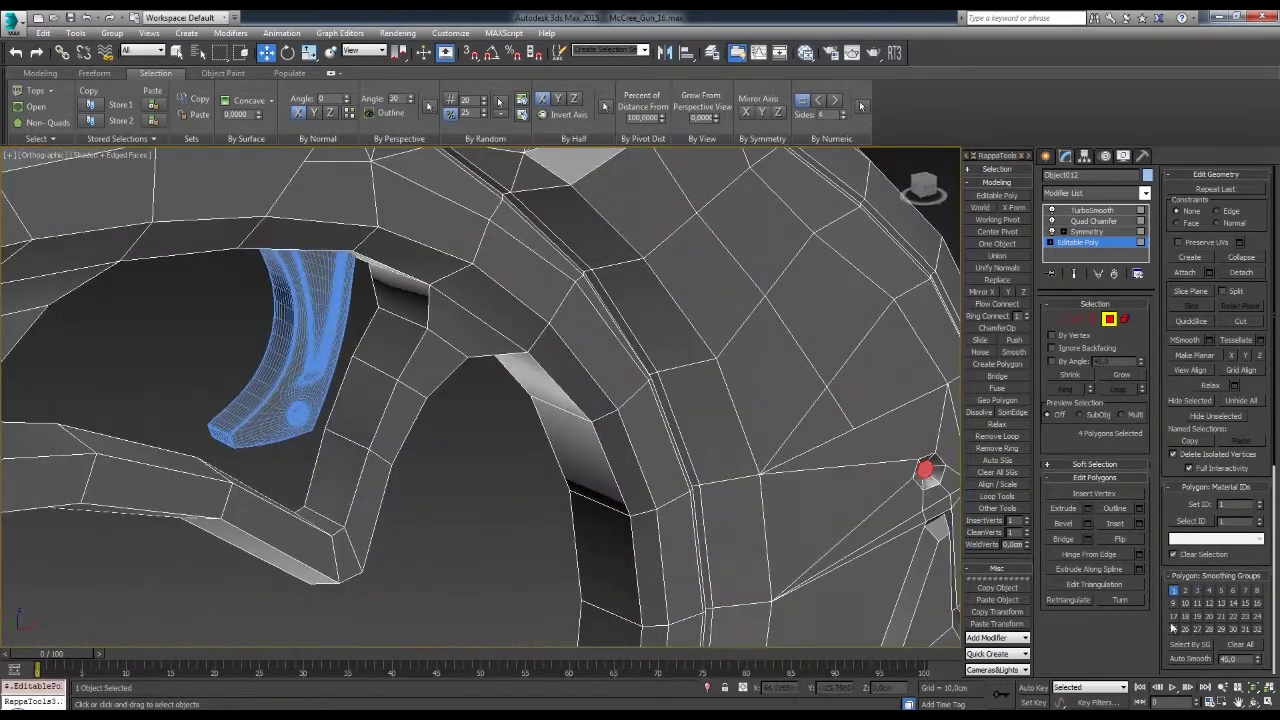
pyautogui.scroll(-5, 862, 418)
pyautogui.scroll(8, 829, 446)
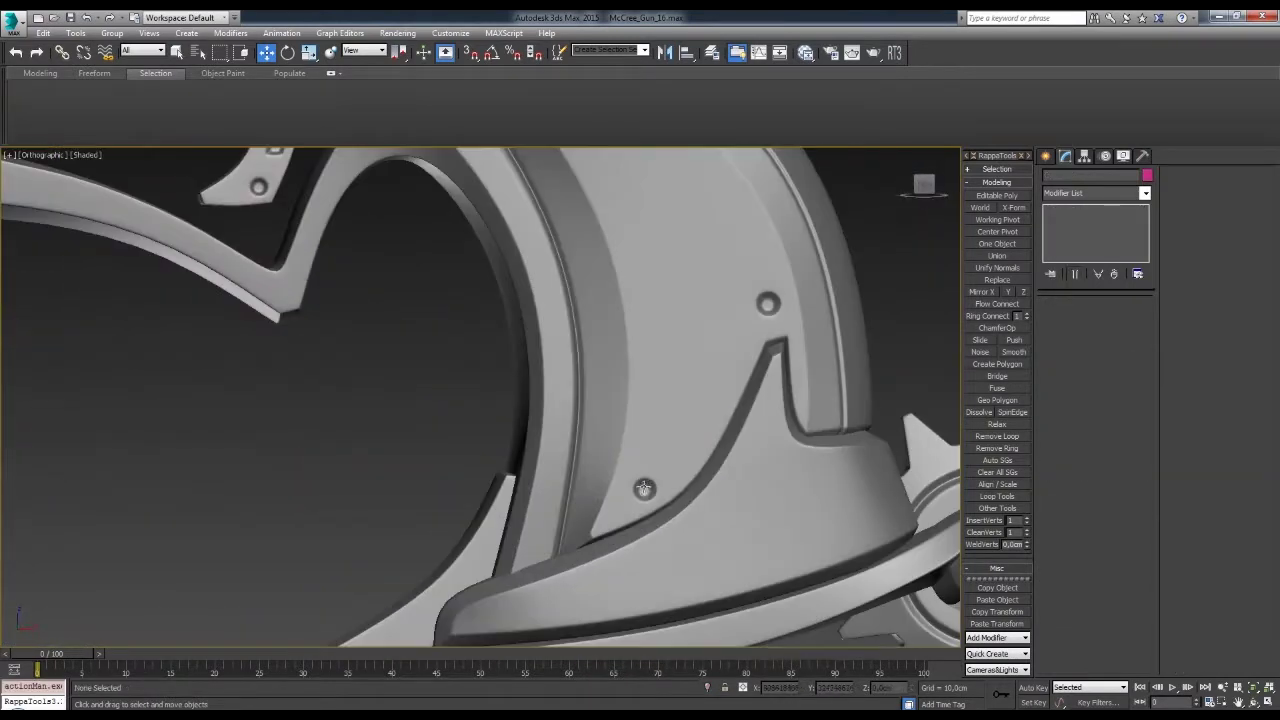
# - Undo the recent grip edits and clear the selection
pyautogui.click(1108, 320)
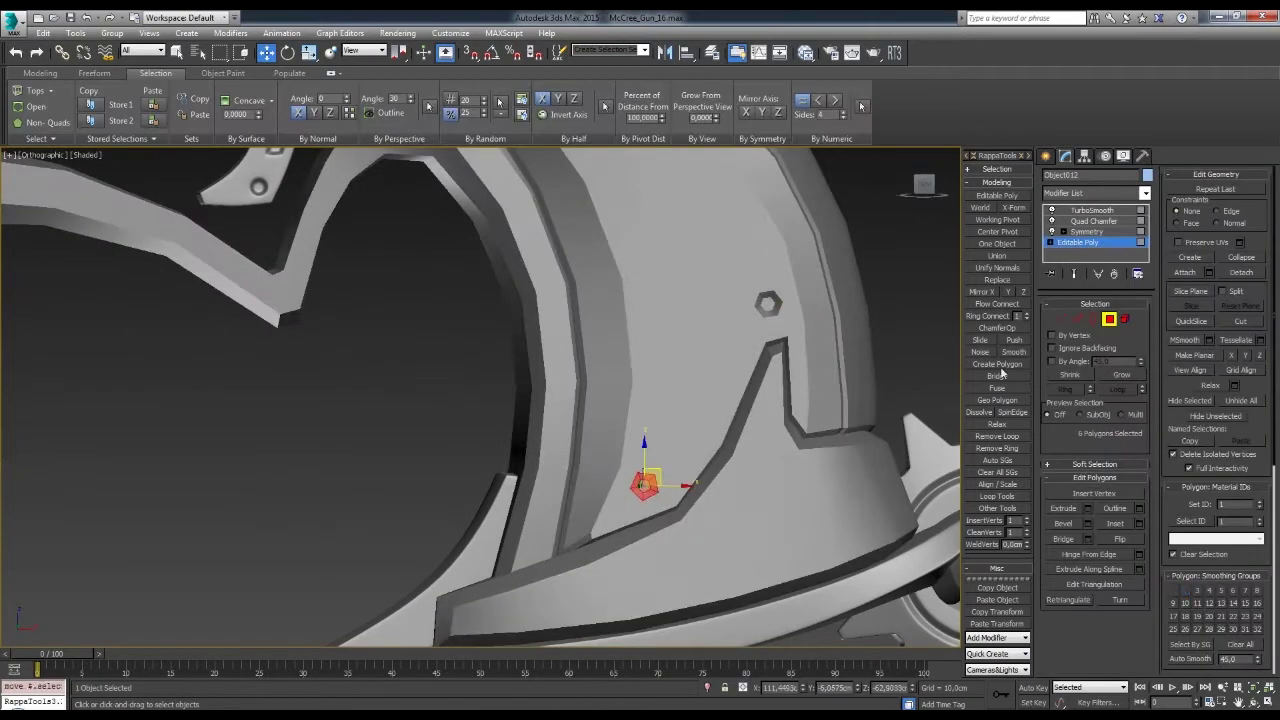
pyautogui.scroll(-2, 1001, 373)
pyautogui.scroll(-4, 870, 341)
pyautogui.scroll(-3, 819, 387)
pyautogui.scroll(4, 766, 405)
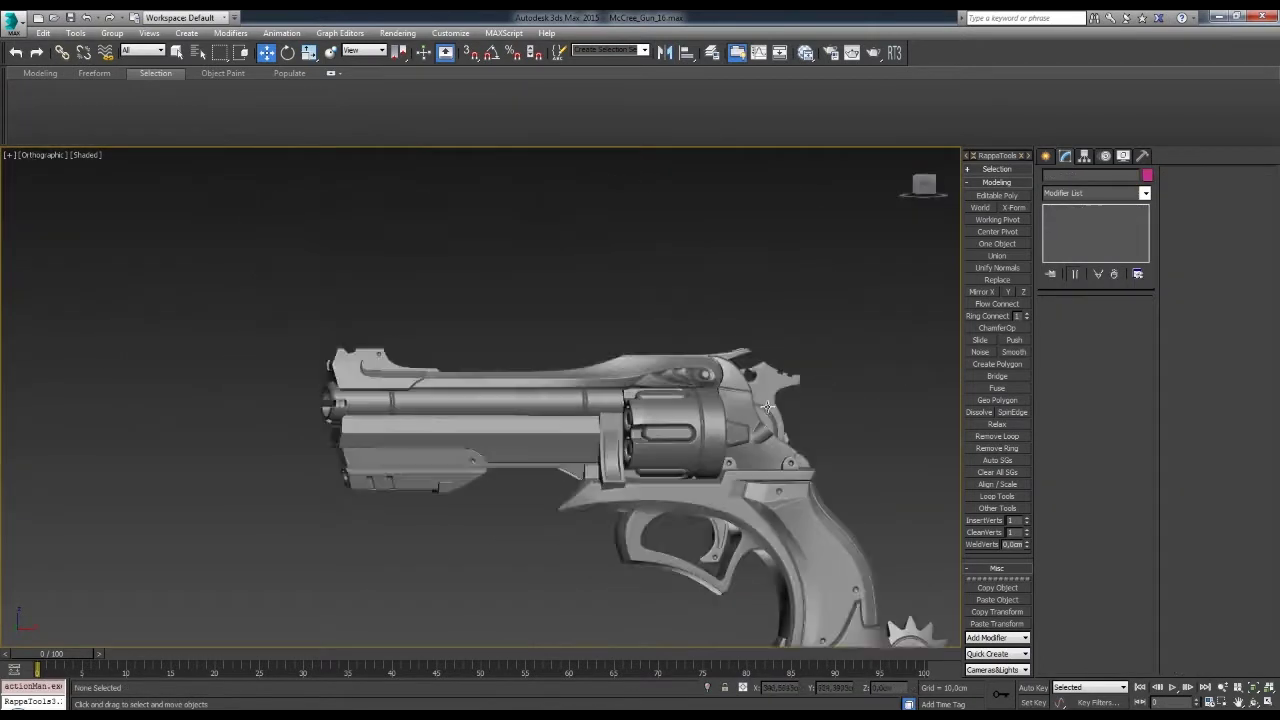
pyautogui.hotkey('shift', 'z')
pyautogui.hotkey('shift', 'z')
pyautogui.hotkey('shift', 'z')
pyautogui.hotkey('shift', 'z')
pyautogui.hotkey('shift', 'z')
pyautogui.hotkey('shift', 'z')
pyautogui.hotkey('ctrl', 'z')
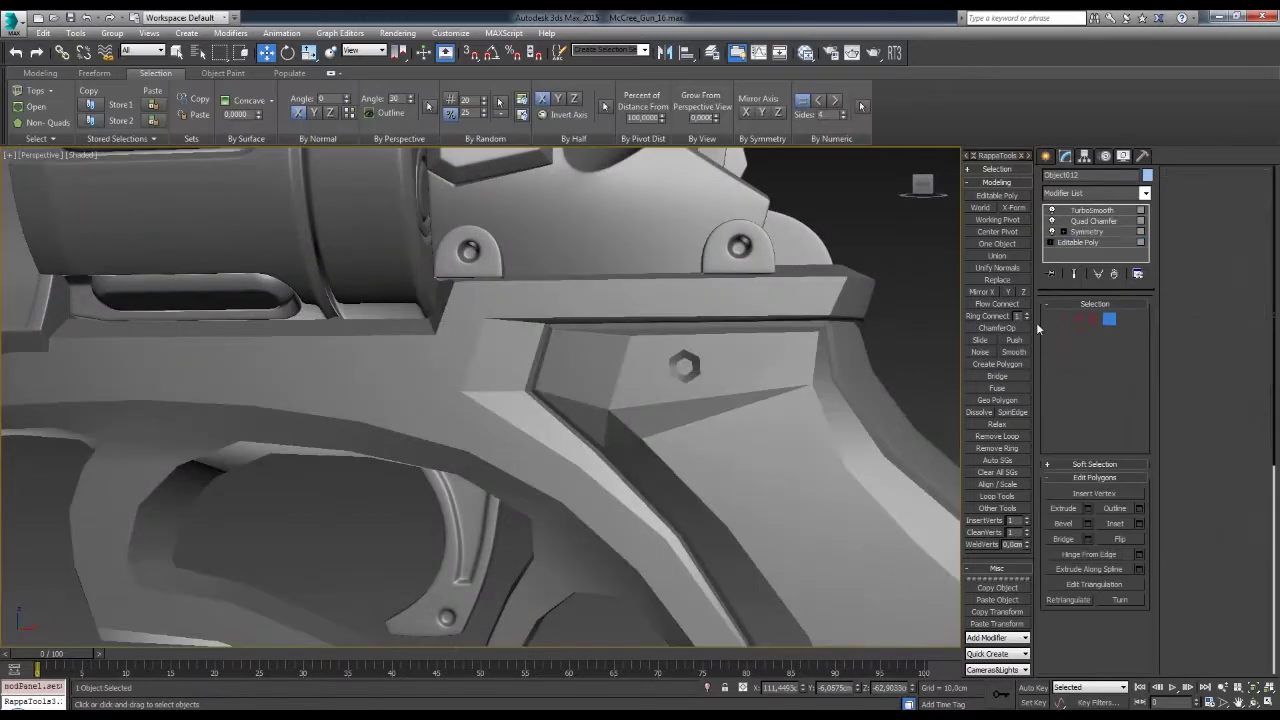
pyautogui.hotkey('ctrl', 'z')
pyautogui.hotkey('shift', 'z')
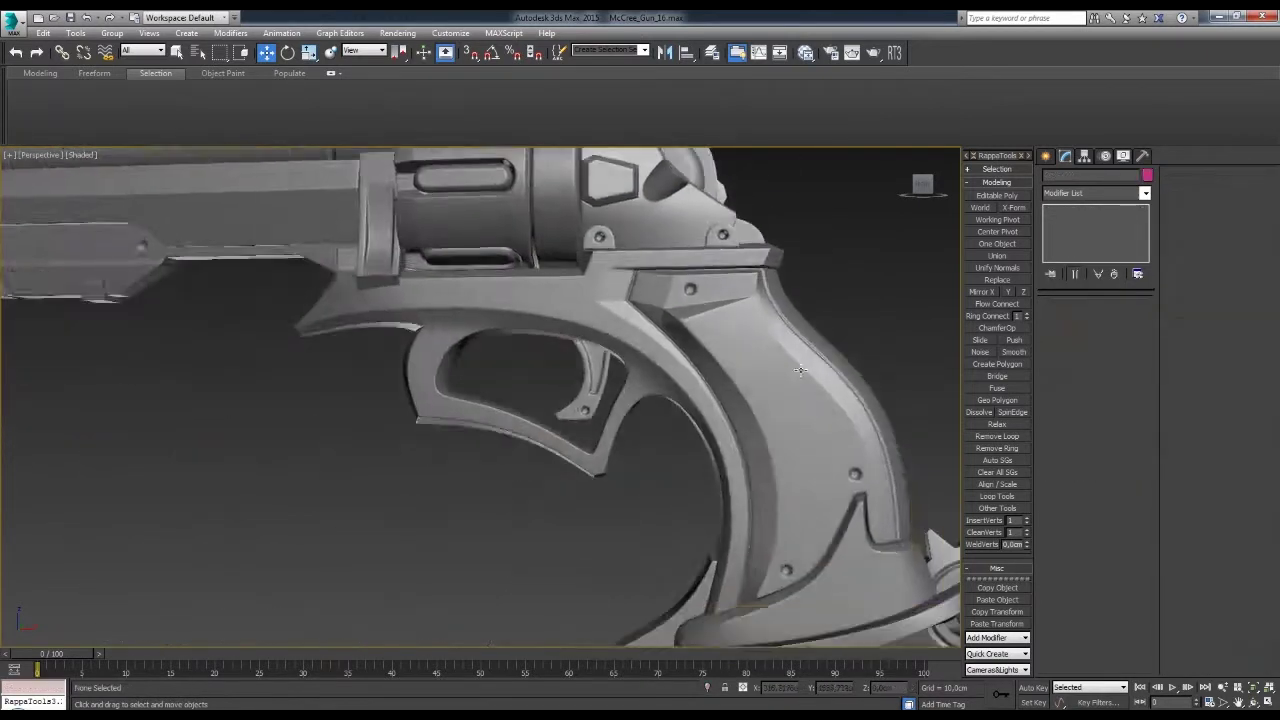
pyautogui.hotkey('shift', 'z')
pyautogui.click(626, 429)
# - Orbit out to a rear three-quarter view of the whole gun in vertex editing
pyautogui.moveTo(633, 441)
pyautogui.keyDown('alt'); pyautogui.mouseDown(button='middle')
pyautogui.moveTo(815, 425)
pyautogui.moveTo(743, 463)
pyautogui.moveTo(846, 426)
pyautogui.mouseUp(button='middle'); pyautogui.keyUp('alt')
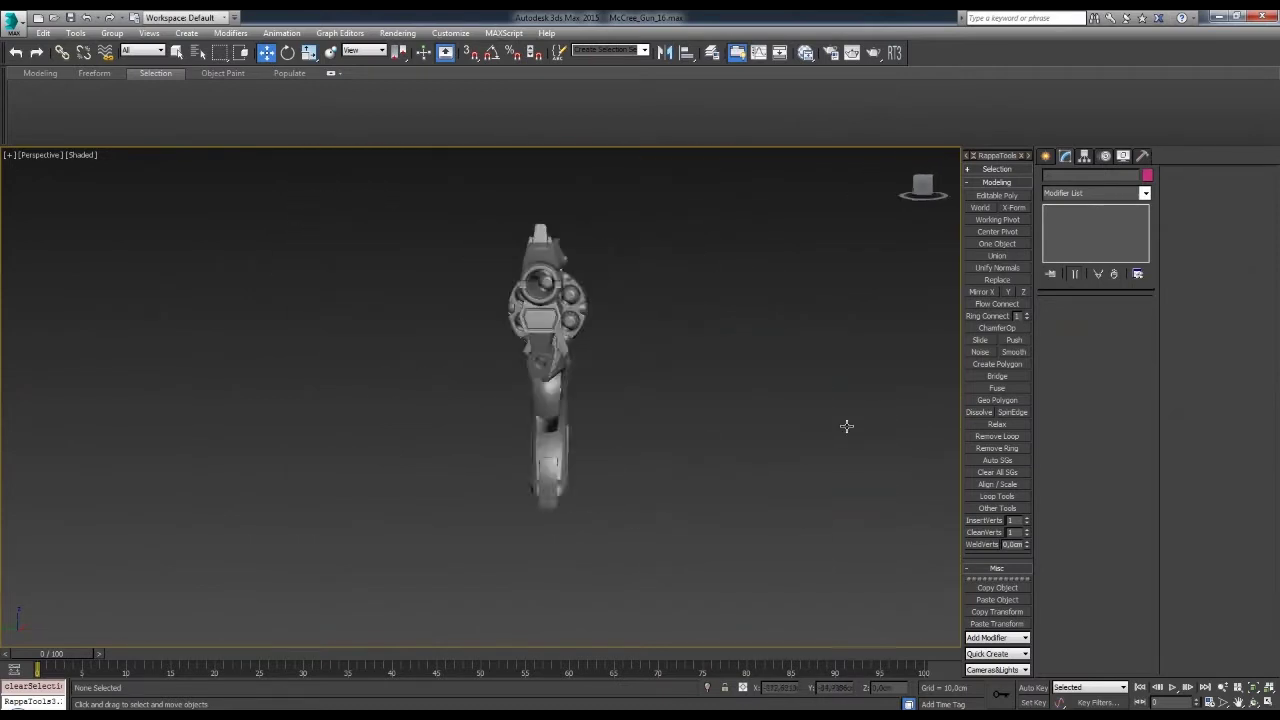
pyautogui.keyDown('alt'); pyautogui.moveTo(730, 423); pyautogui.dragTo(672, 442, button='middle'); pyautogui.keyUp('alt')
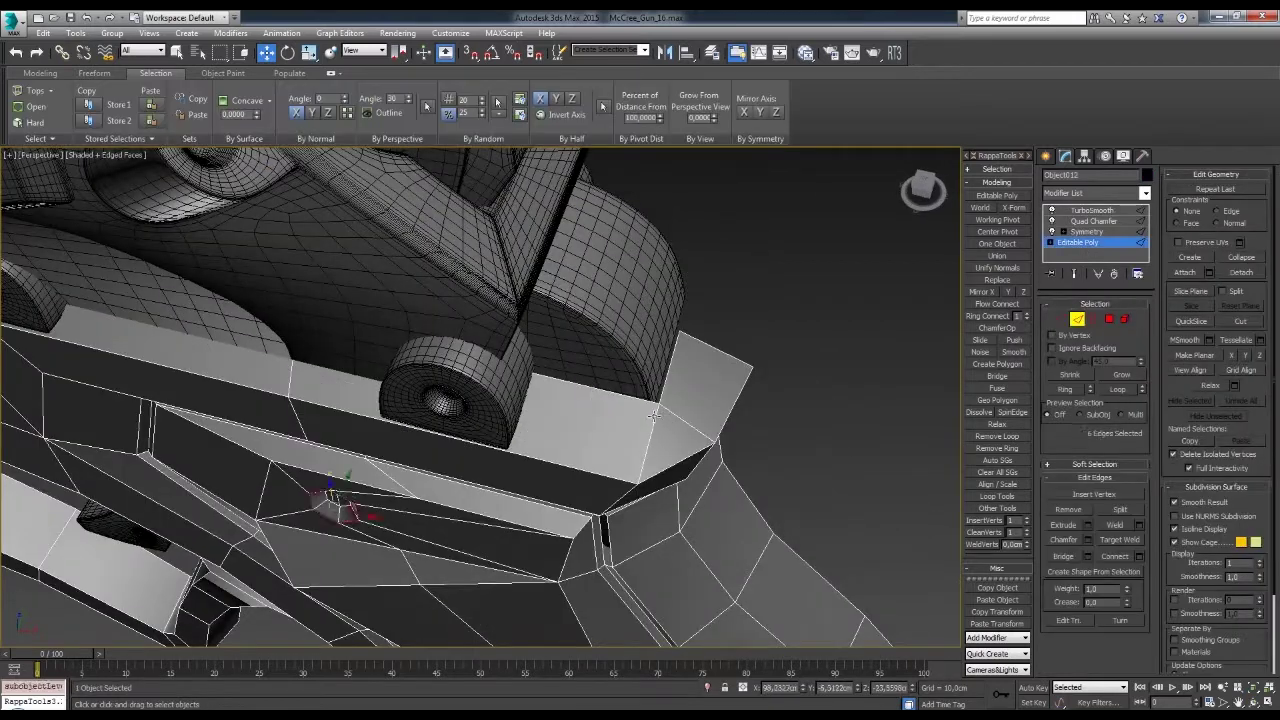
pyautogui.press('1')
pyautogui.keyDown('alt'); pyautogui.moveTo(652, 415); pyautogui.dragTo(632, 480, button='middle'); pyautogui.keyUp('alt')
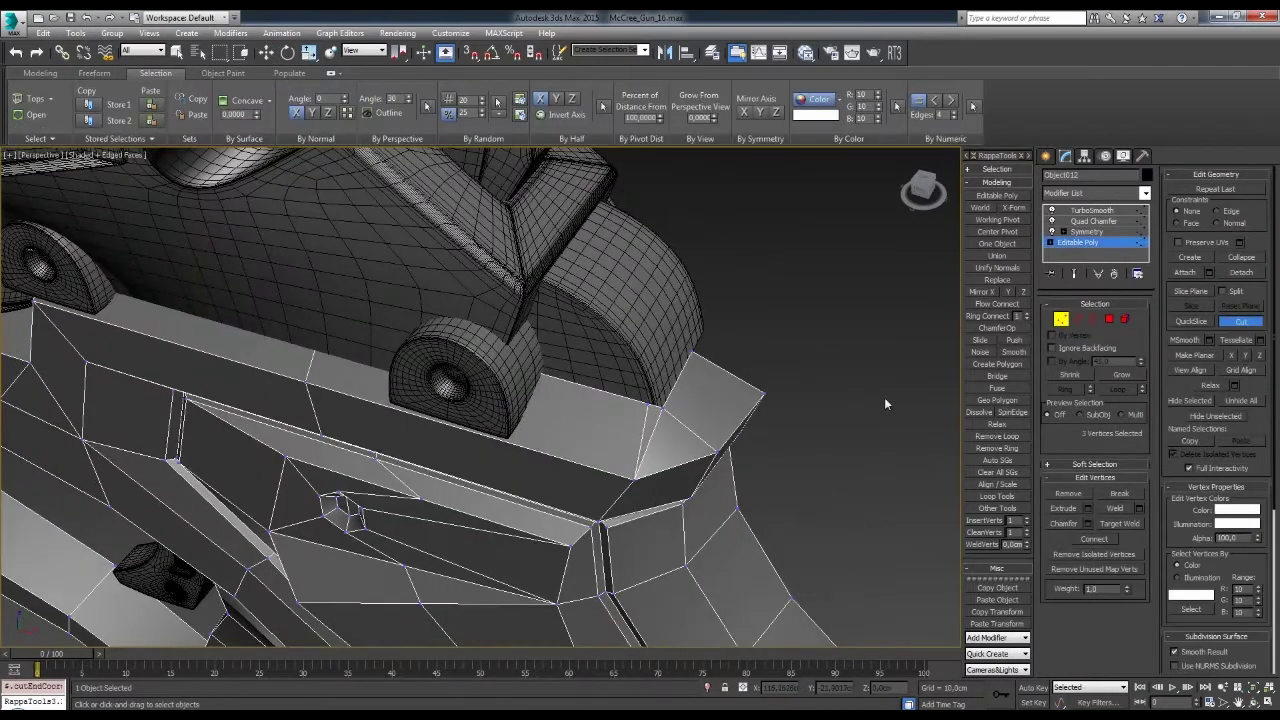
# - Move the grip's upper corner vertex with smoothing turned off
pyautogui.press('4')
pyautogui.press('w')
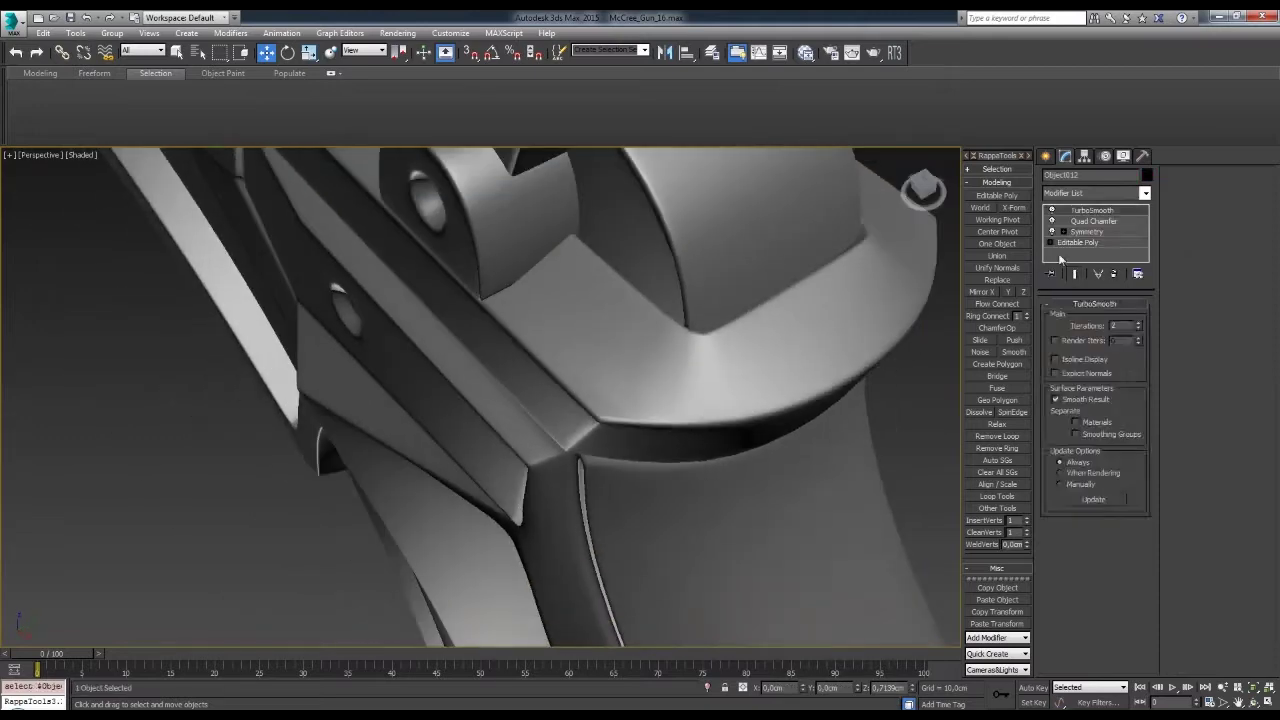
pyautogui.click(1077, 242)
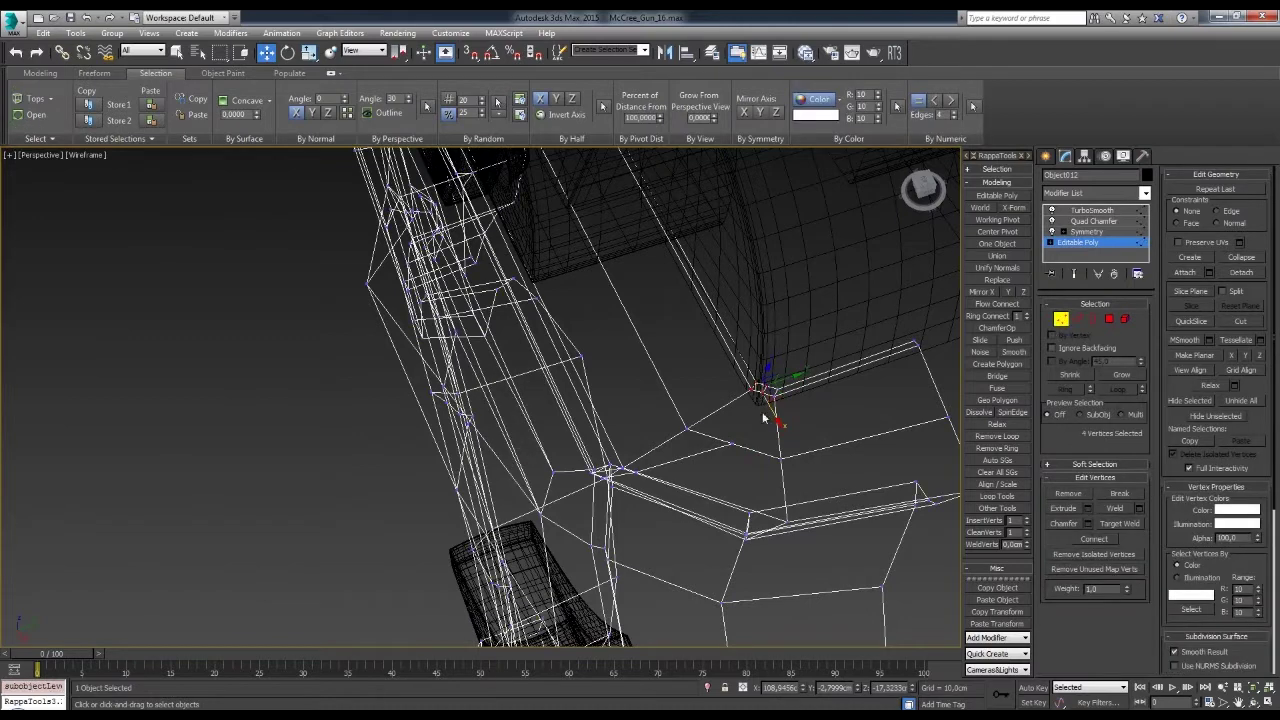
pyautogui.keyDown('alt'); pyautogui.moveTo(769, 470); pyautogui.dragTo(767, 381, button='middle'); pyautogui.keyUp('alt')
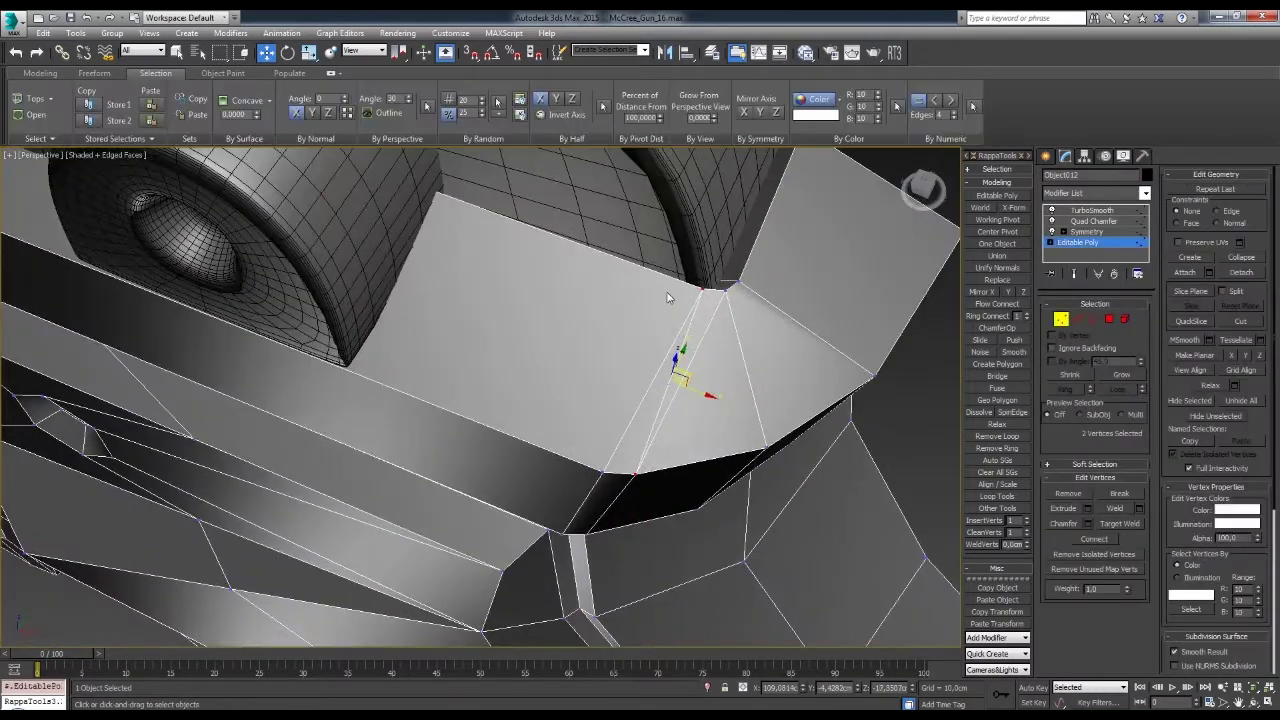
# - Adjust the grip corner's edges, check them in wireframe, and zoom out to the whole revolver
pyautogui.press('F3')
pyautogui.click(628, 301)
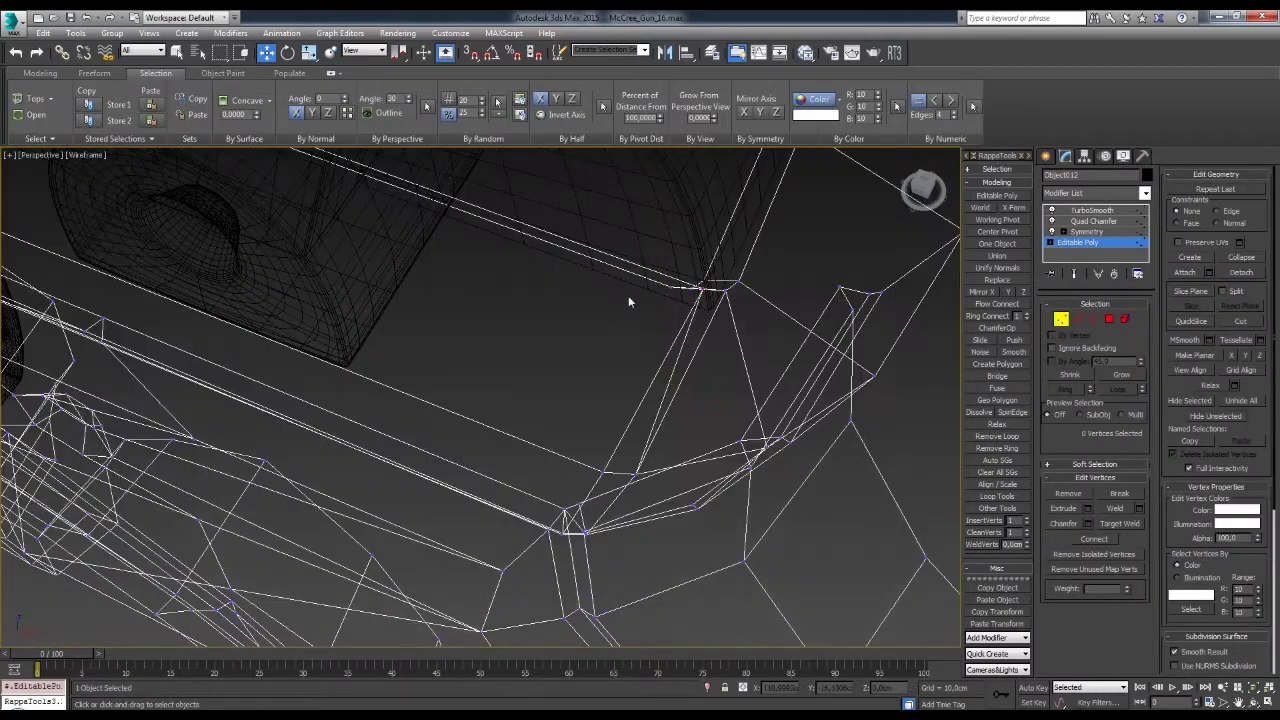
pyautogui.press('F3')
pyautogui.press('2')
pyautogui.click(645, 320)
pyautogui.click(652, 400)
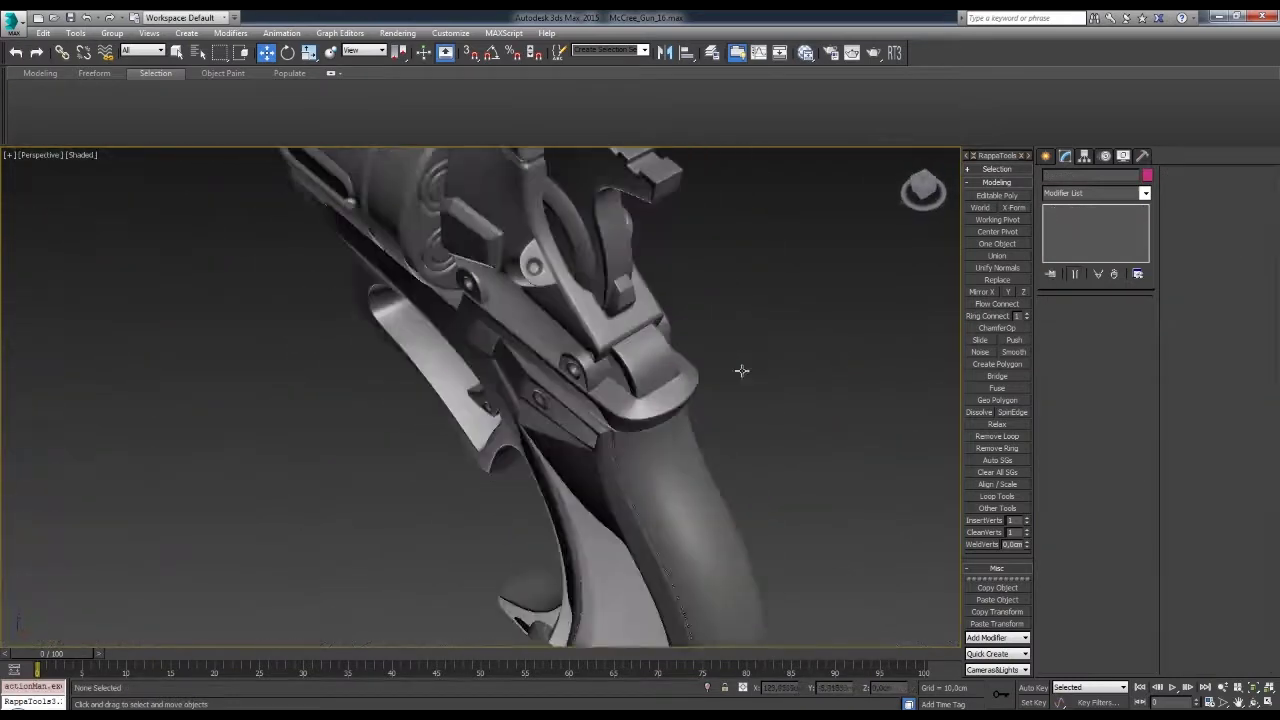
pyautogui.moveTo(741, 371)
pyautogui.keyDown('alt'); pyautogui.mouseDown(button='middle')
pyautogui.moveTo(767, 436)
pyautogui.moveTo(692, 478)
pyautogui.moveTo(797, 397)
pyautogui.moveTo(783, 440)
pyautogui.moveTo(803, 406)
pyautogui.mouseUp(button='middle'); pyautogui.keyUp('alt')
pyautogui.scroll(2, 774, 423)
pyautogui.scroll(2, 792, 401)
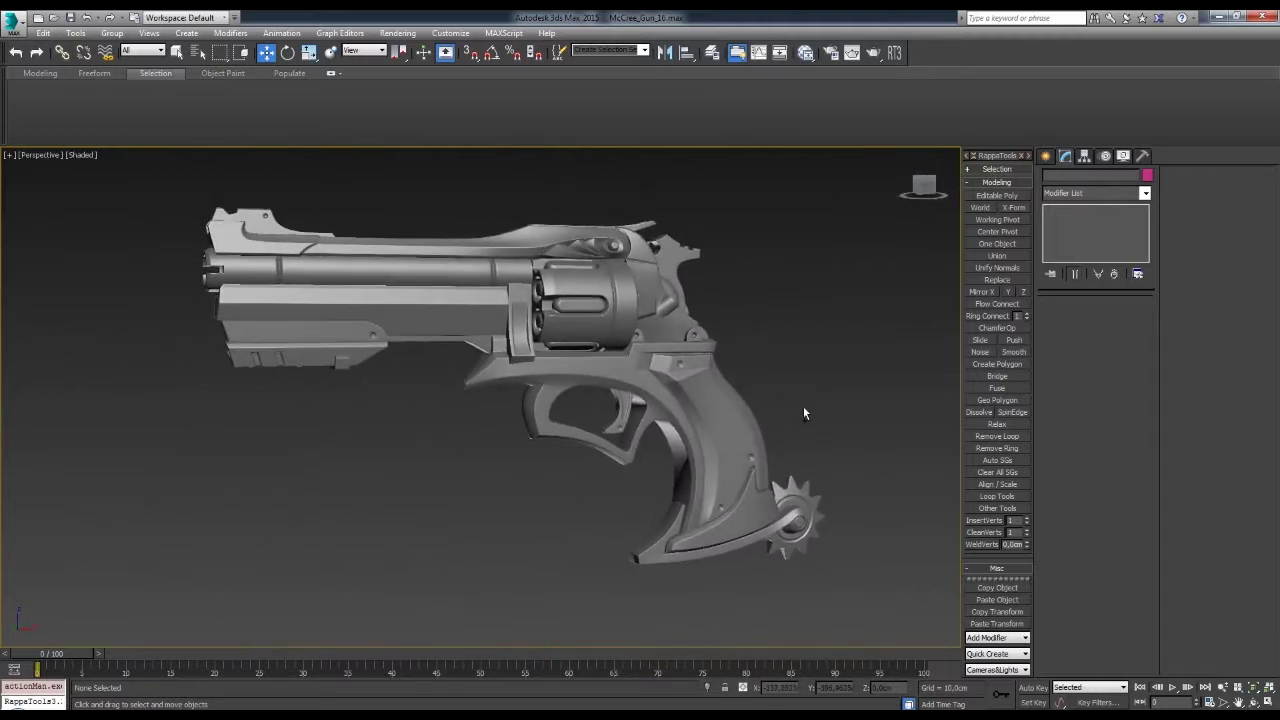
# - Collapse the grip into a plain editable mesh and deselect it
pyautogui.press('F4')
pyautogui.click(808, 368)
pyautogui.rightClick(730, 318)
pyautogui.click(880, 563)
pyautogui.rightClick(1088, 133)
pyautogui.press('F4')
pyautogui.click(852, 335)
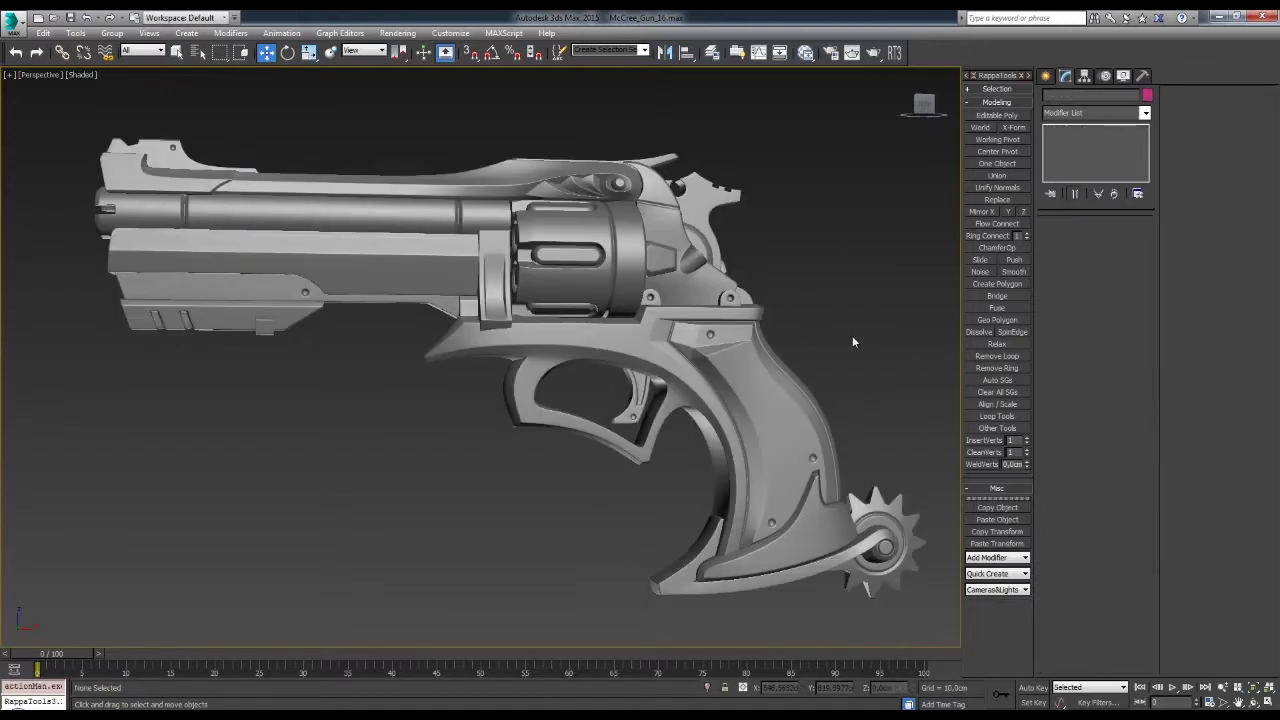
pyautogui.scroll(-2, 494, 483)
pyautogui.scroll(3, 500, 330)
# - Convert the gun into an editable mesh and select it
pyautogui.moveTo(500, 330)
pyautogui.keyDown('alt'); pyautogui.mouseDown(button='middle')
pyautogui.moveTo(672, 368)
pyautogui.moveTo(666, 347)
pyautogui.mouseUp(button='middle'); pyautogui.keyUp('alt')
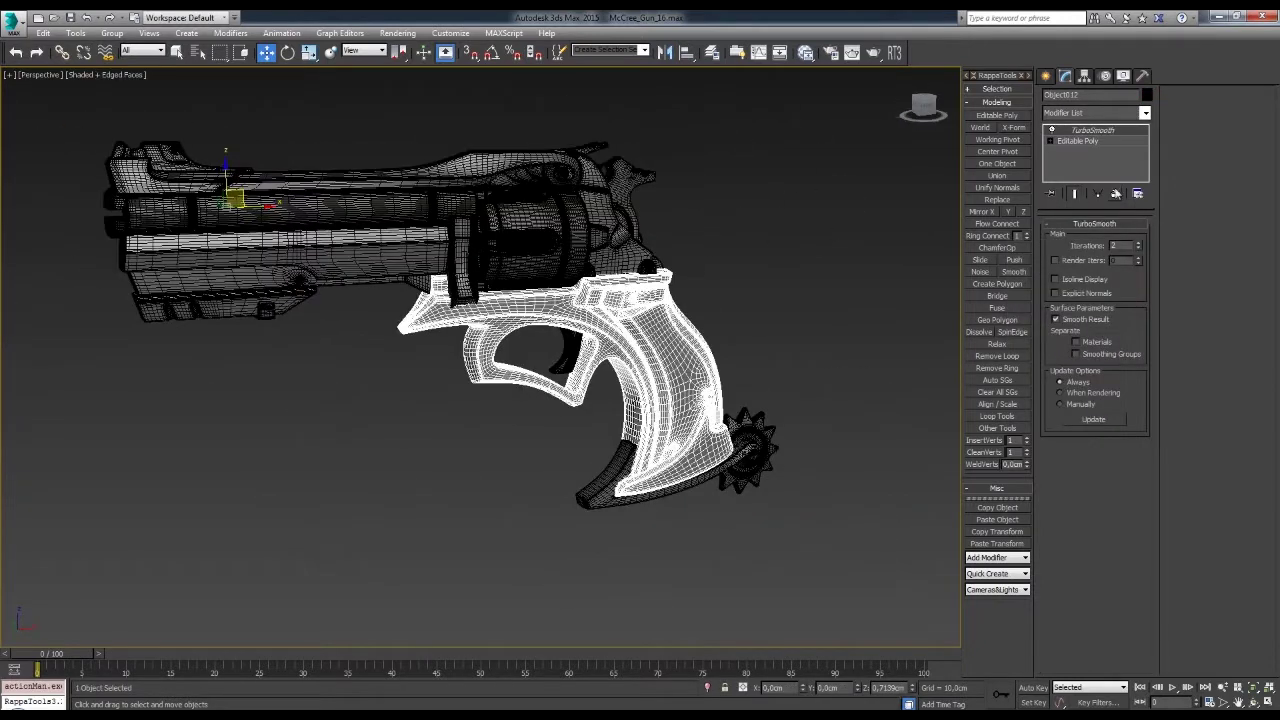
pyautogui.click(733, 433)
pyautogui.press('F4')
pyautogui.hotkey('ctrl', 'd')
pyautogui.click(673, 263)
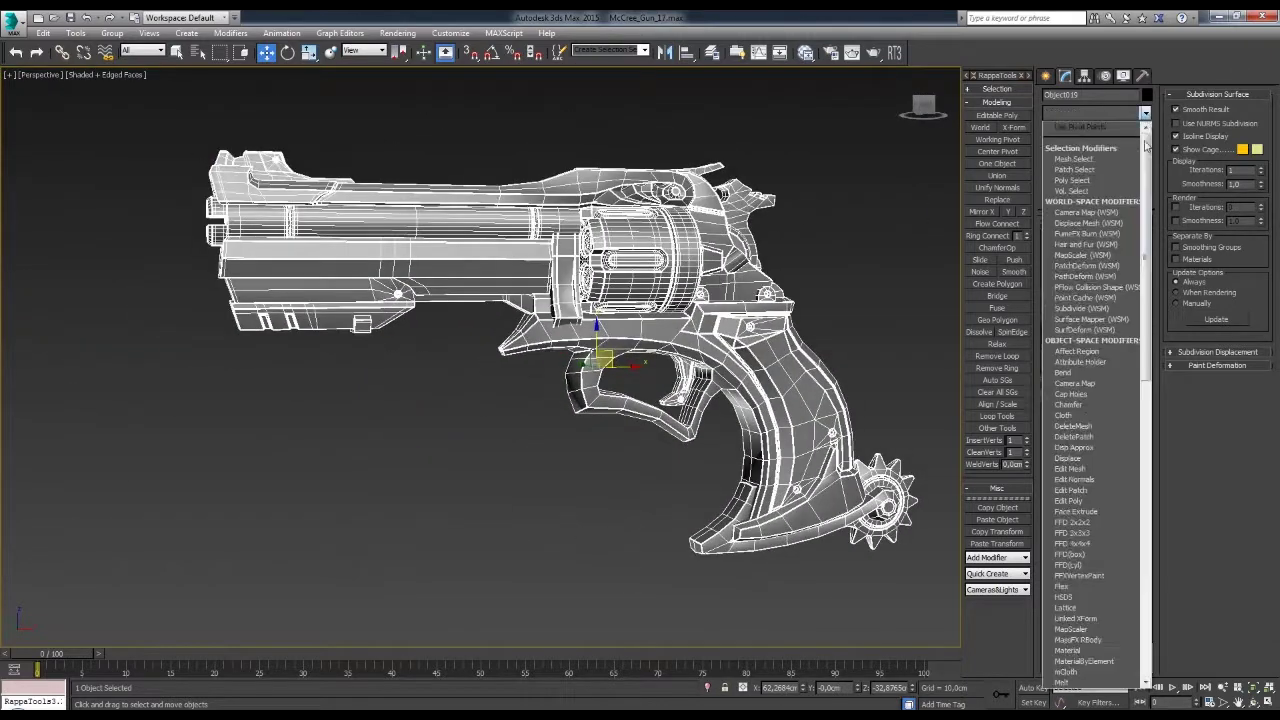
# - Export the selected gun as OBJ file forUV to the _exo folder, then open the Start menu
pyautogui.rightClick(660, 305)
pyautogui.click(710, 250)
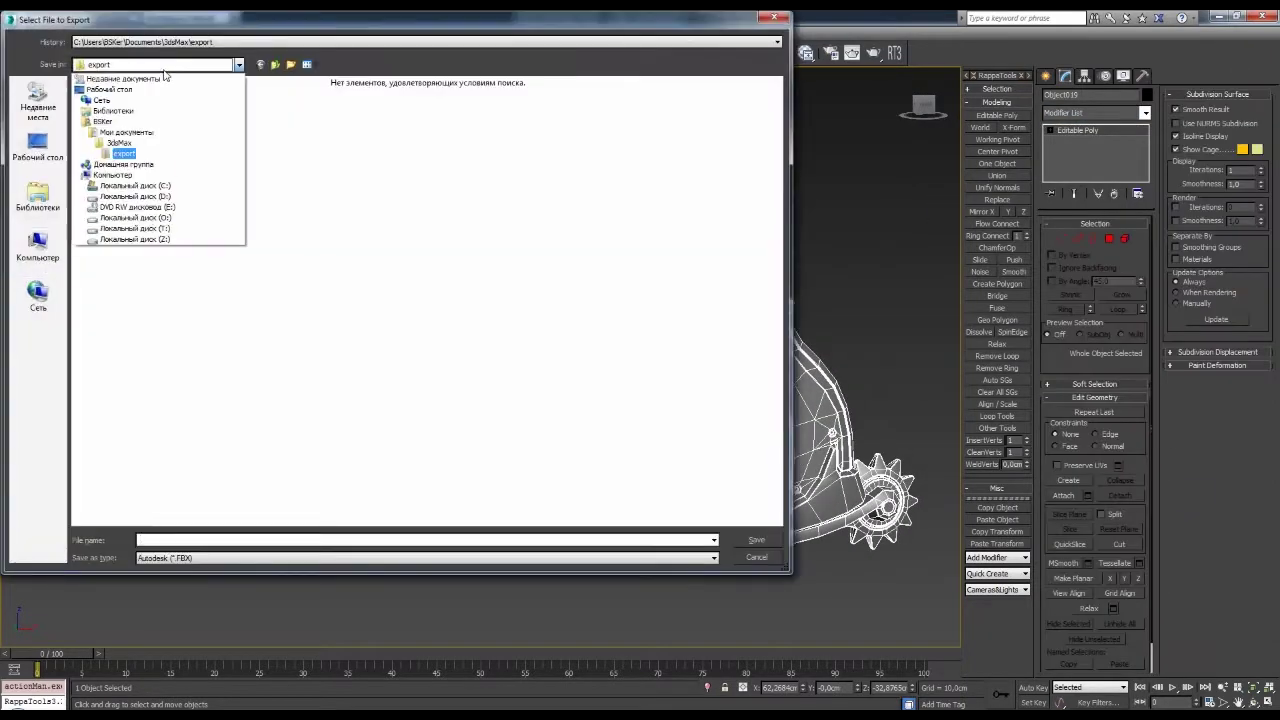
pyautogui.click(135, 228)
pyautogui.doubleClick(125, 371)
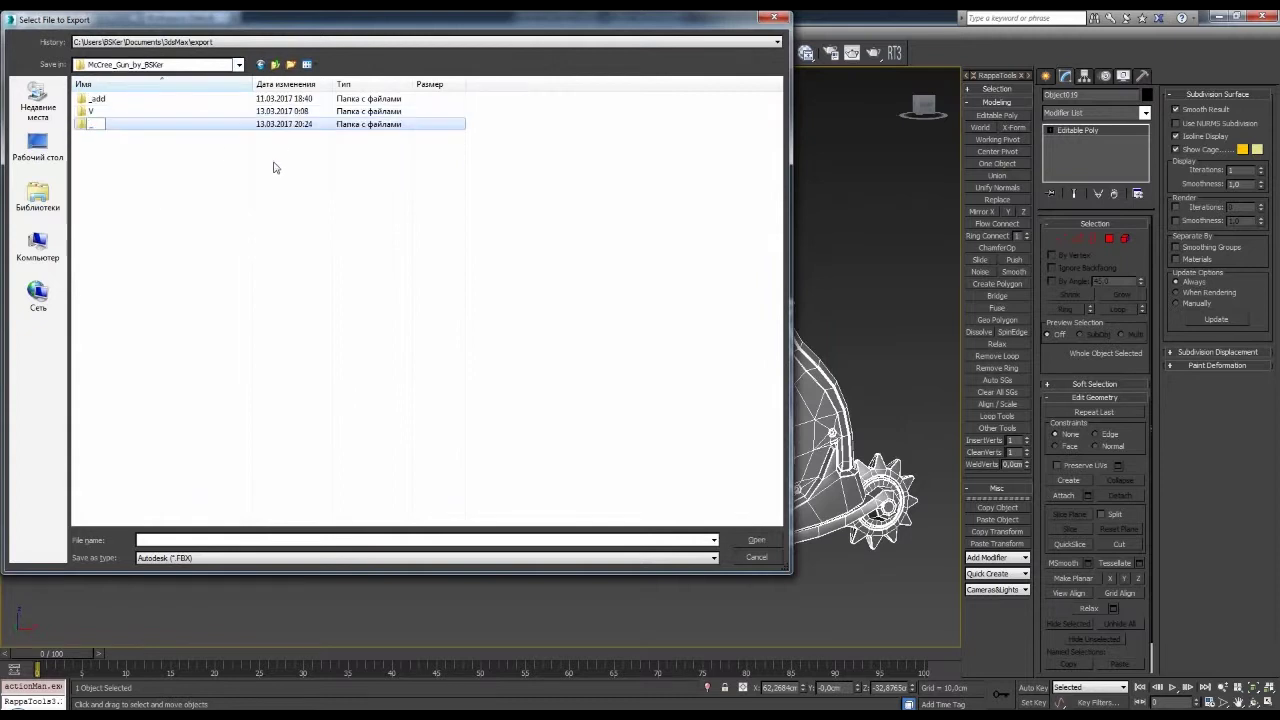
pyautogui.click(260, 557)
pyautogui.click(252, 653)
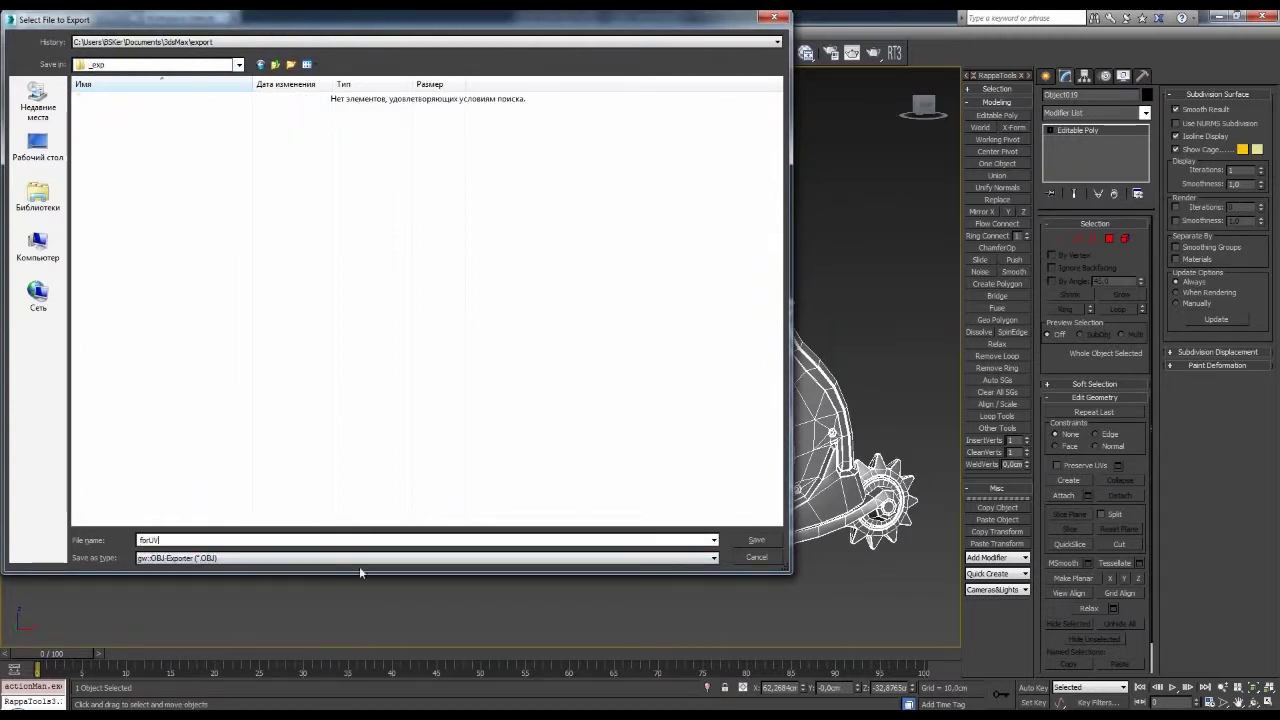
pyautogui.press('Return')
pyautogui.press('Return')
pyautogui.press('super')
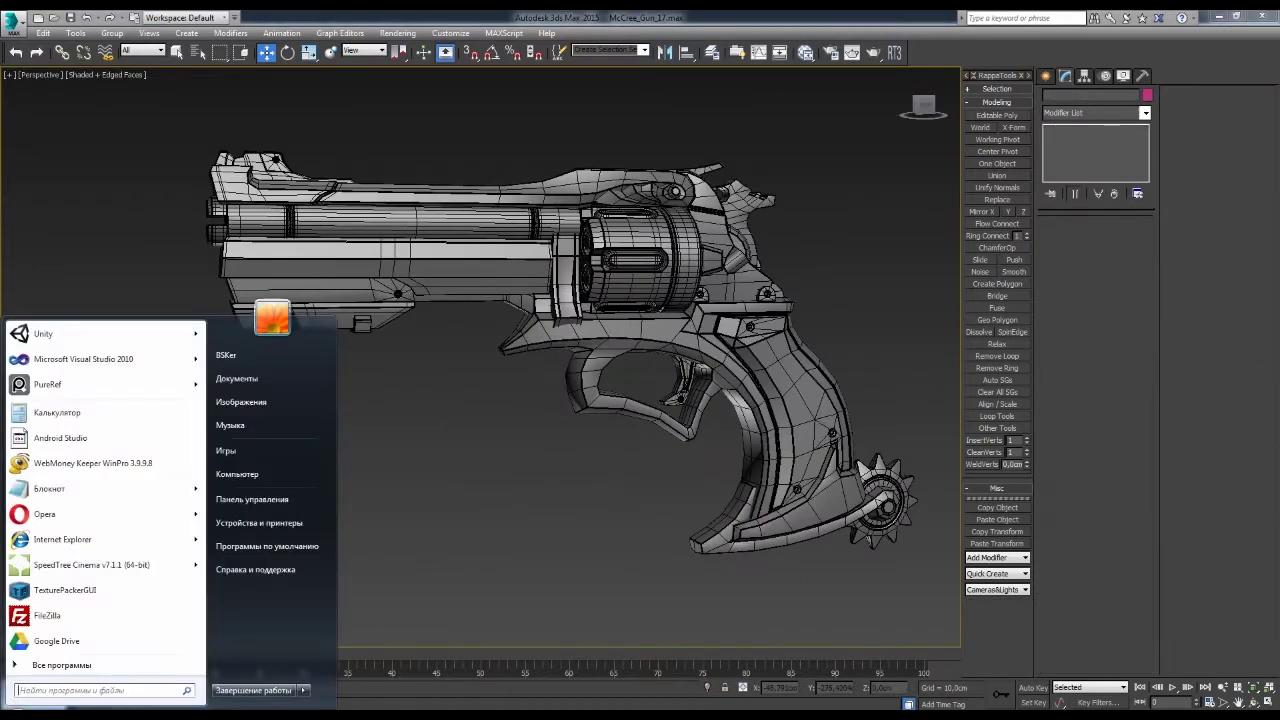
# - Launch 3D-Coat and import the revolver model for per-pixel painting
pyautogui.write('3d')
pyautogui.click(60, 367)
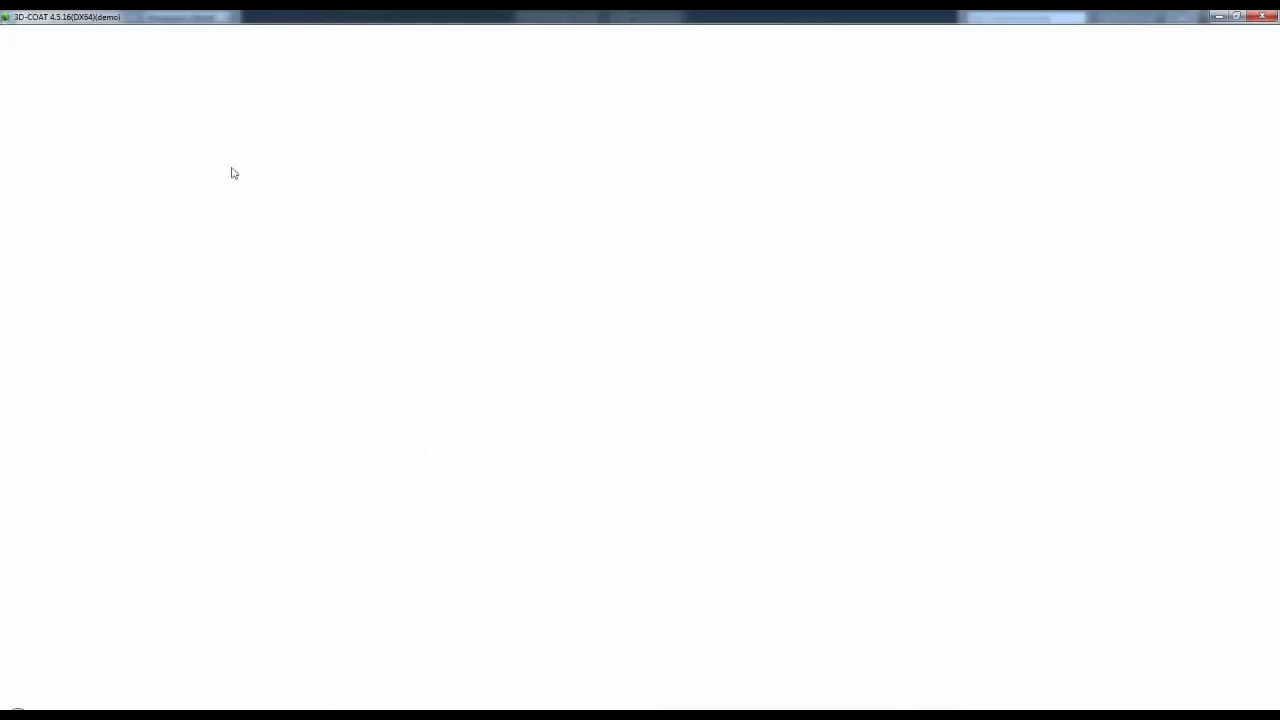
pyautogui.click(14, 32)
pyautogui.click(316, 152)
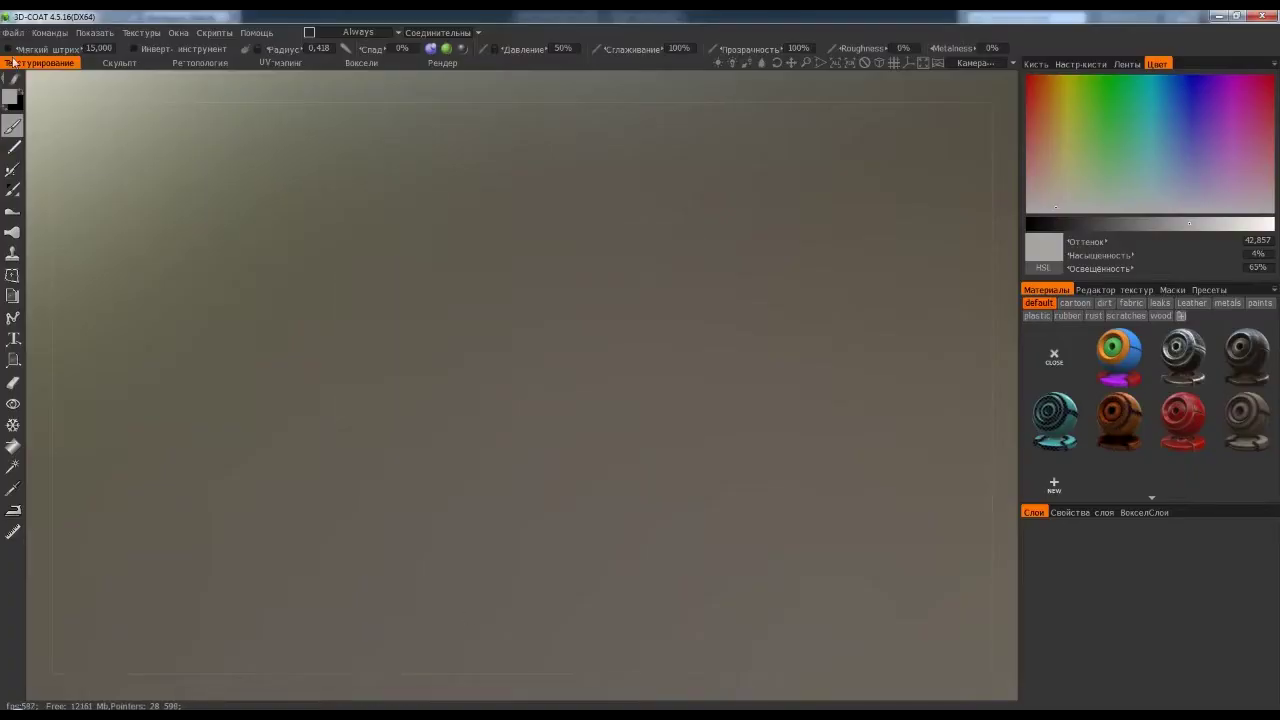
pyautogui.click(432, 518)
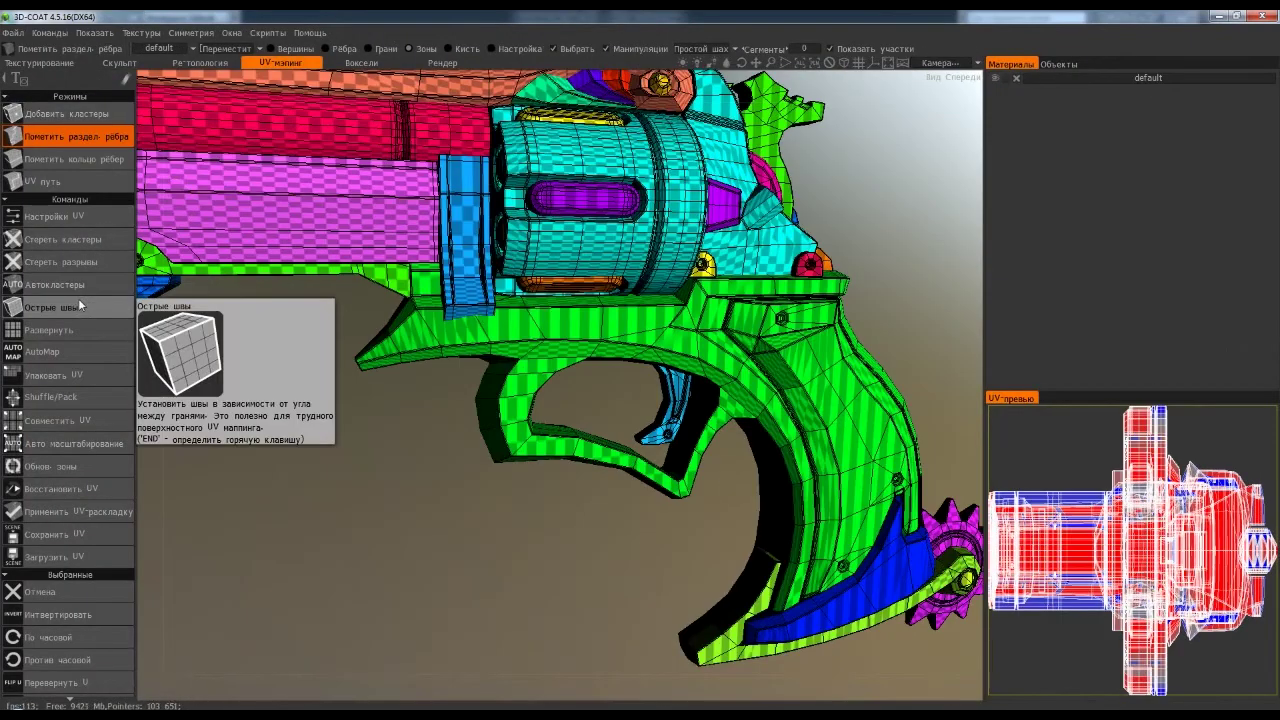
# - Generate sharp-edge seams, trying angles 60 and 20 before settling on 35
pyautogui.click(60, 307)
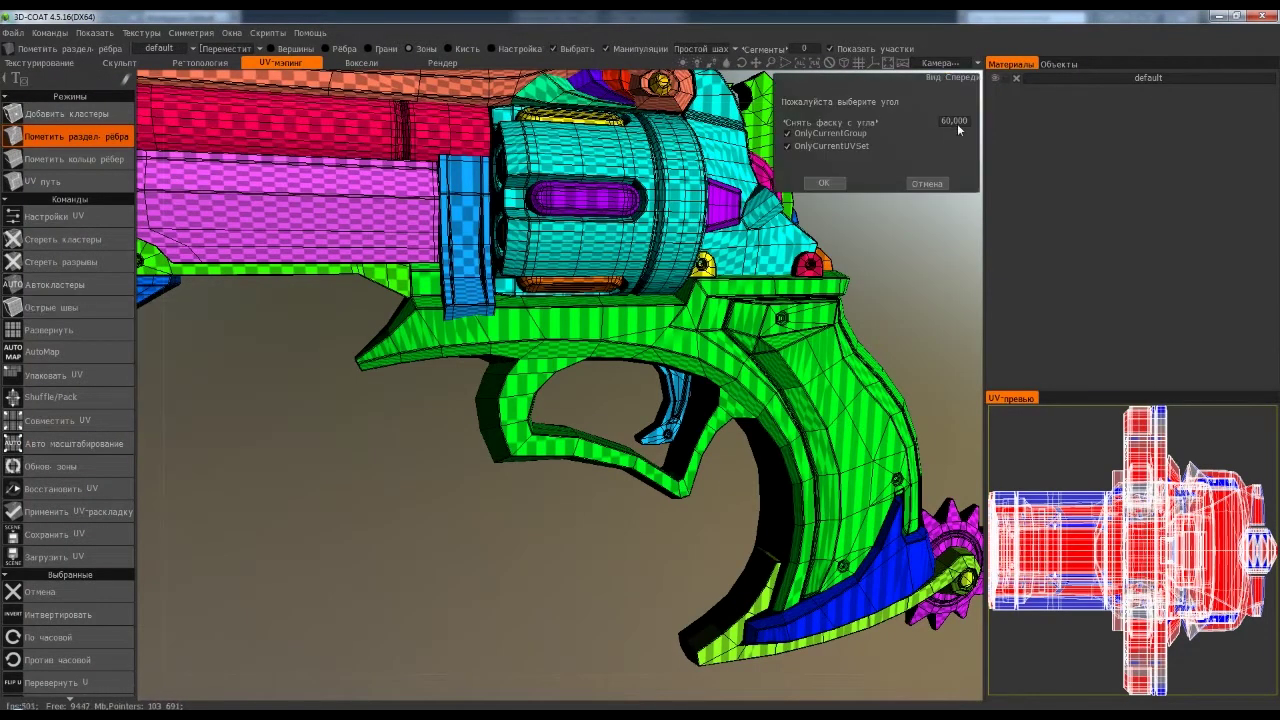
pyautogui.click(823, 183)
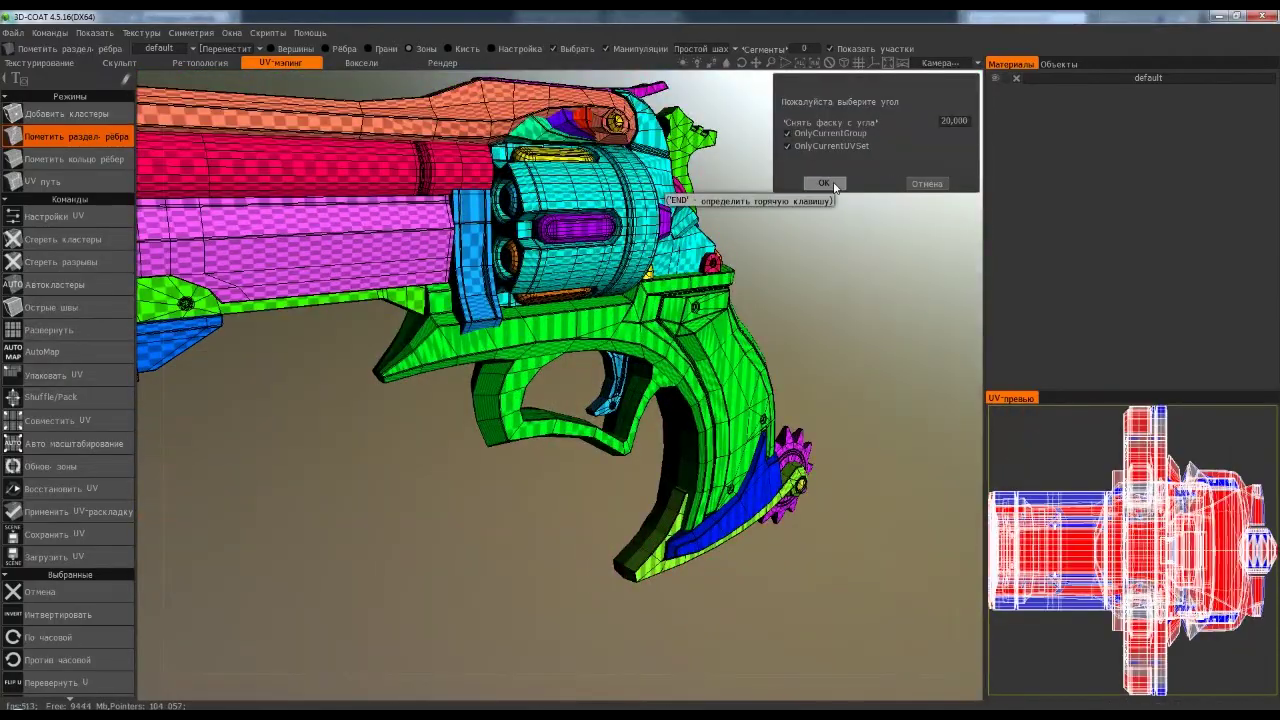
pyautogui.click(823, 183)
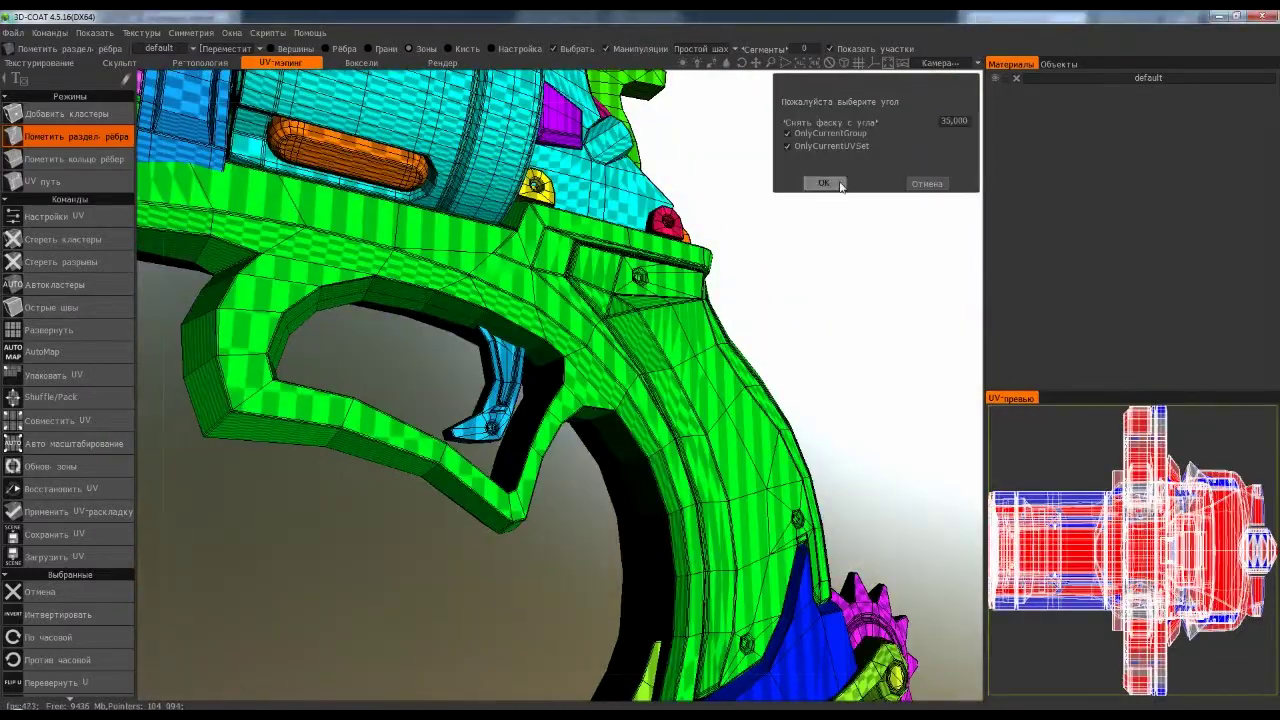
pyautogui.click(840, 184)
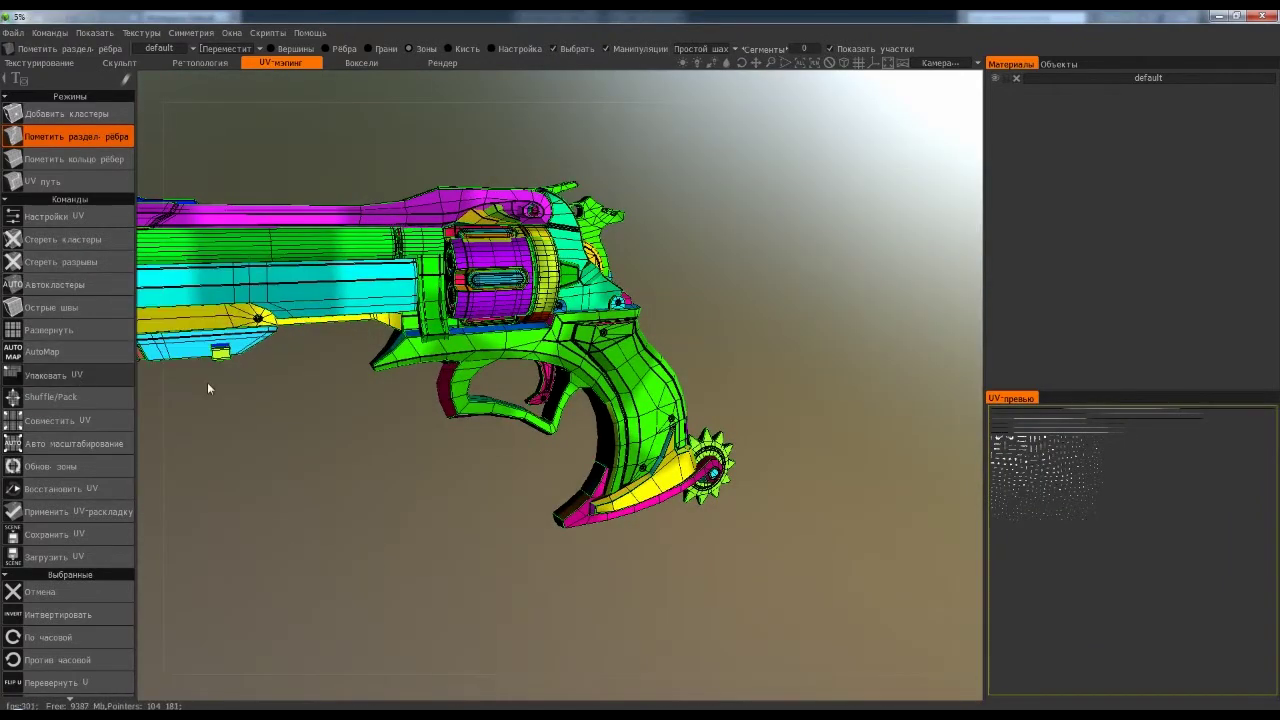
# - Unwrap the clusters into UV islands and pack them, accepting the no-undo warning
pyautogui.moveTo(401, 471); pyautogui.dragTo(48, 222)
pyautogui.click(86, 262)
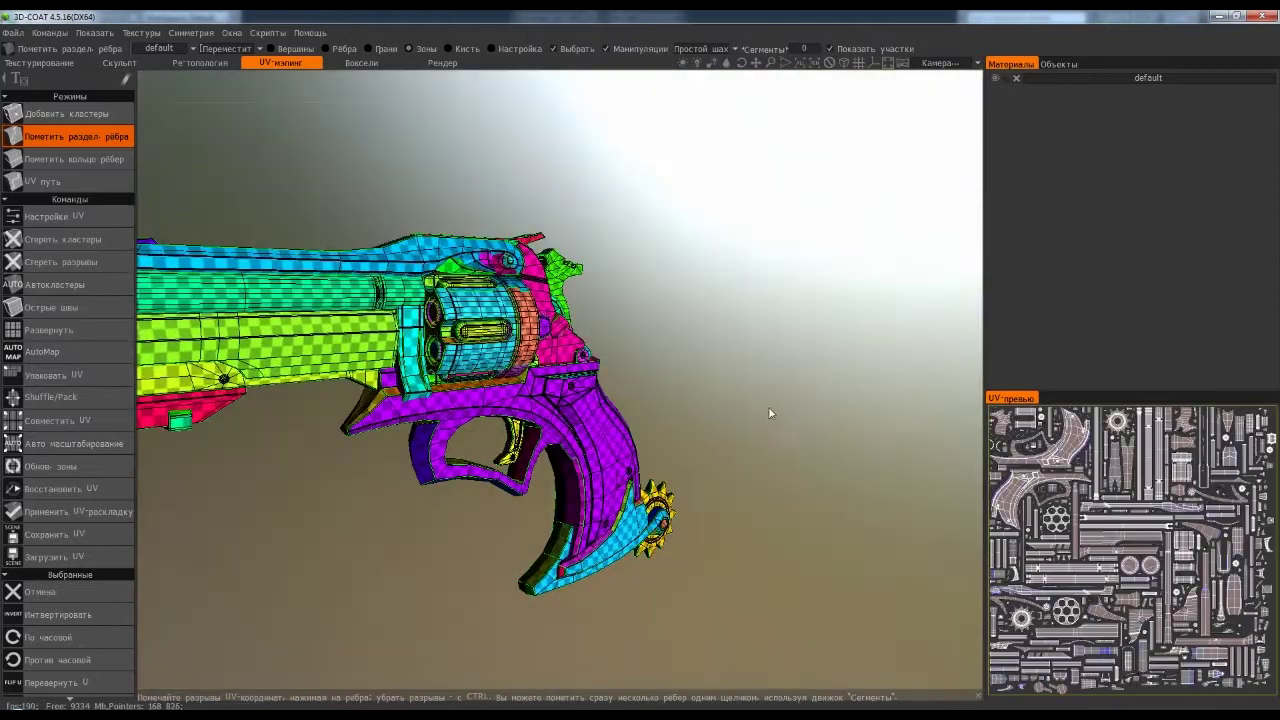
pyautogui.press('Return')
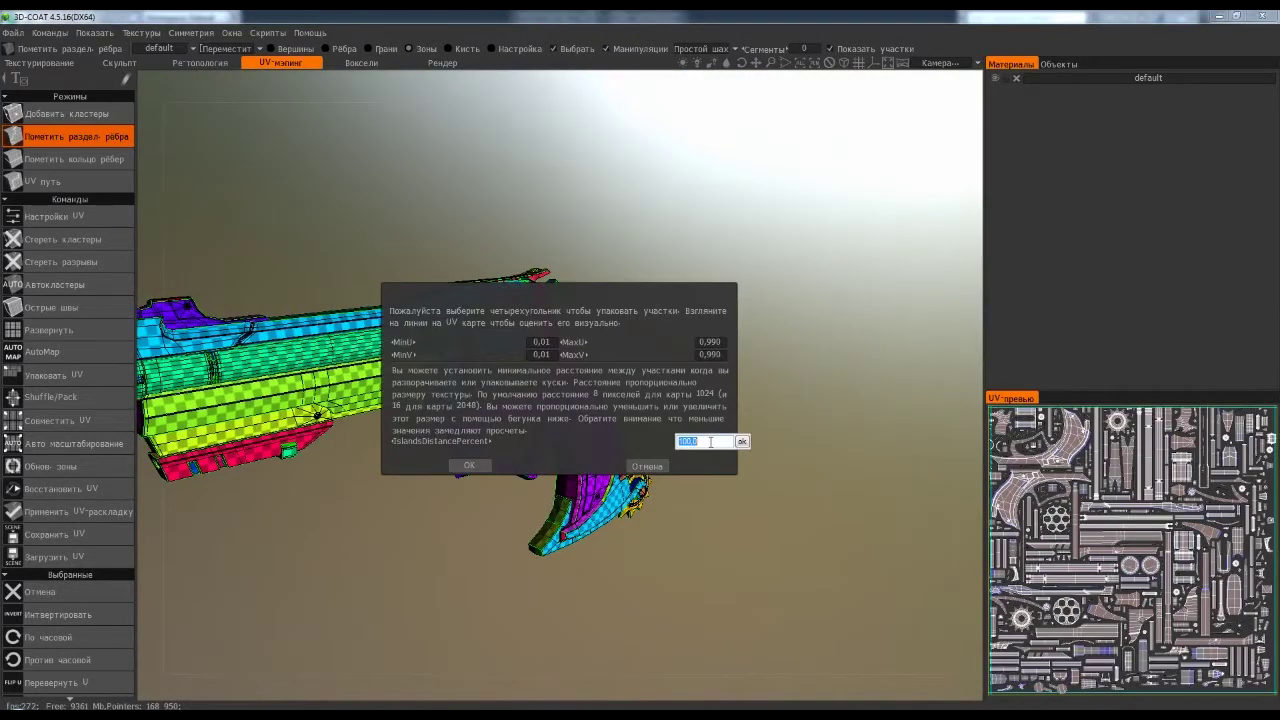
pyautogui.click(662, 466)
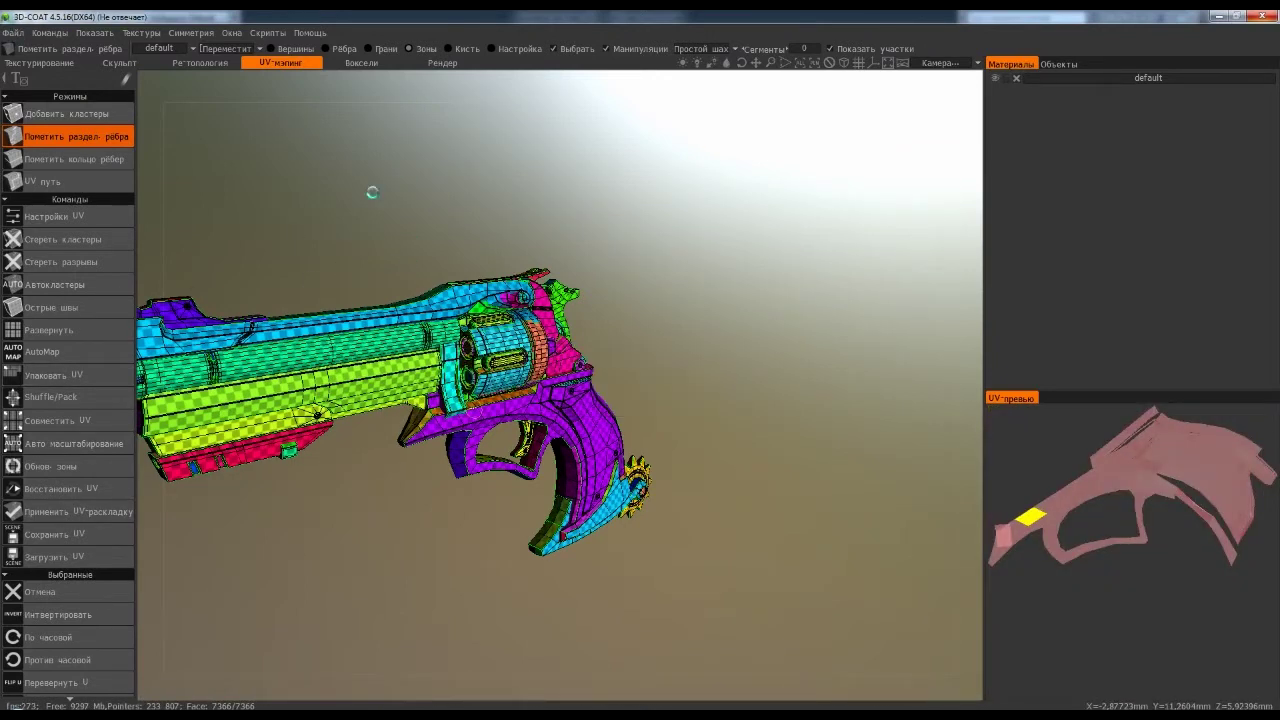
# - Export the UV-mapped model as an OBJ file to the _exp folder
pyautogui.click(13, 32)
pyautogui.click(60, 211)
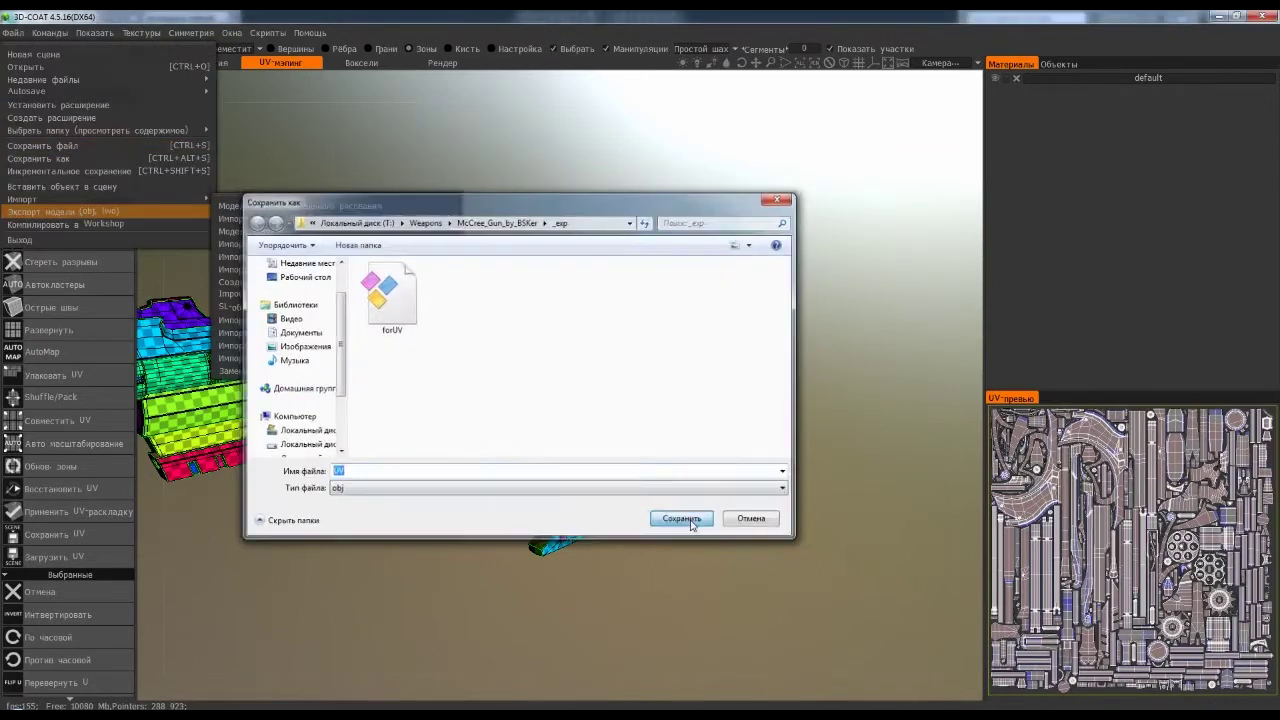
pyautogui.click(680, 519)
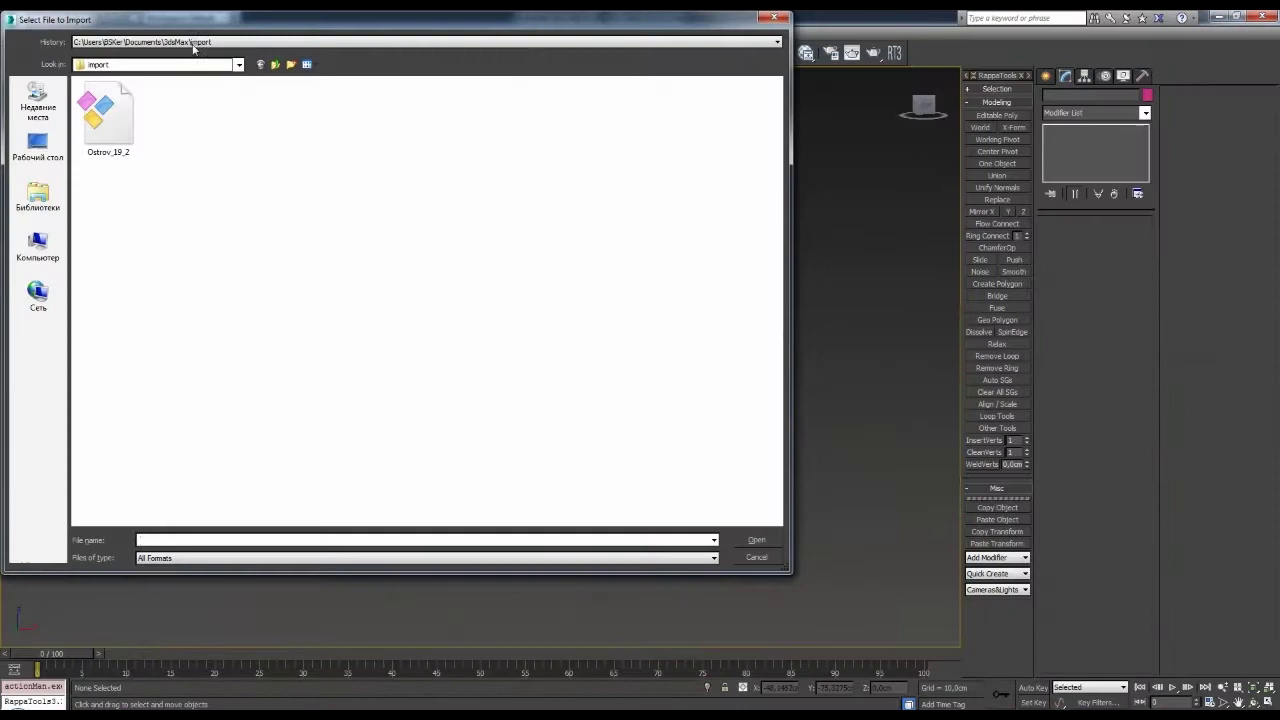
# - Import the UV-mapped revolver OBJ from the Weapons folder, accepting both import prompts
pyautogui.click(157, 66)
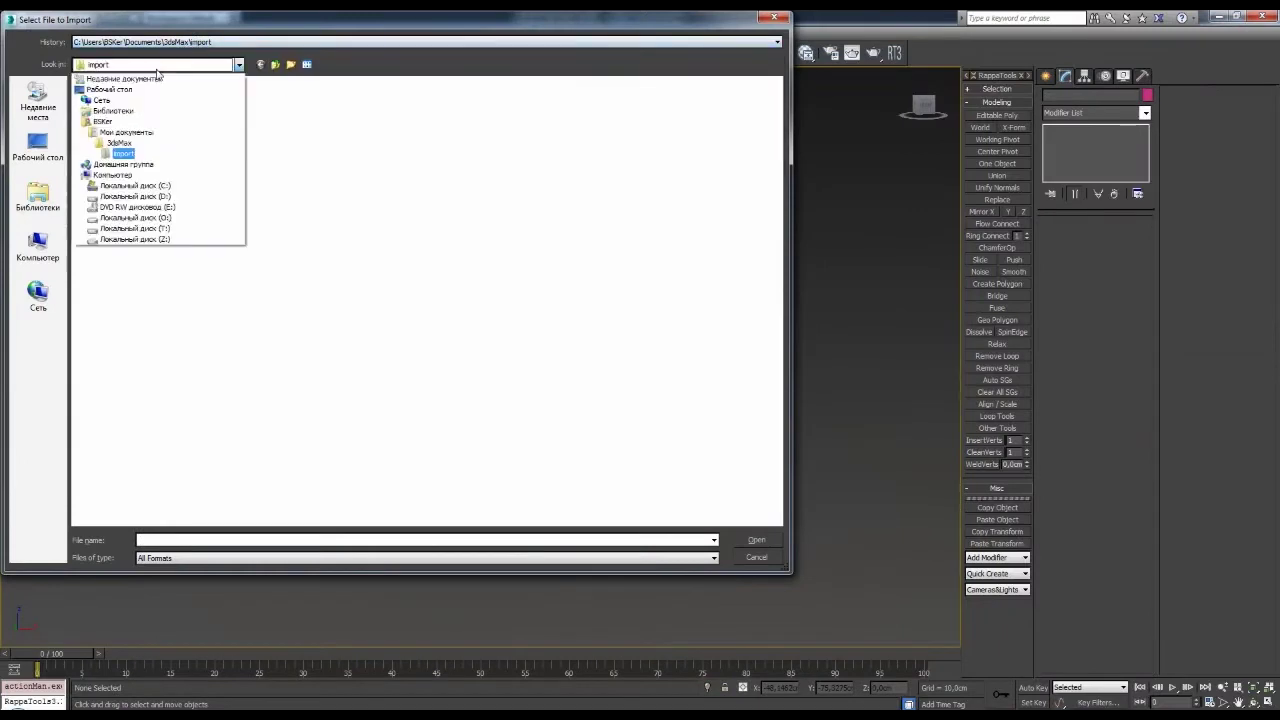
pyautogui.click(122, 153)
pyautogui.doubleClick(115, 472)
pyautogui.doubleClick(168, 138)
pyautogui.click(632, 391)
pyautogui.click(778, 425)
# - Check the revolver's material and modifiers, then toggle edge display and orbit around it
pyautogui.press('m')
pyautogui.click(800, 314)
pyautogui.click(1145, 112)
pyautogui.click(1095, 514)
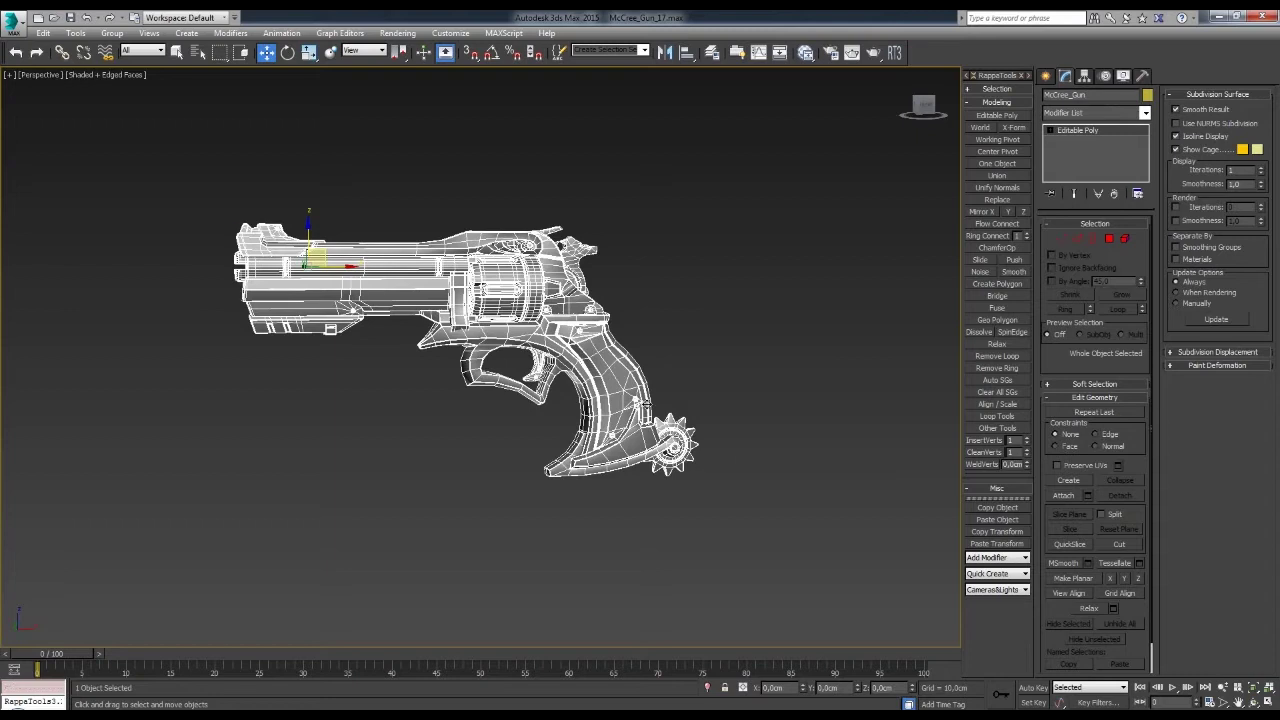
pyautogui.click(800, 340)
pyautogui.press('F4')
pyautogui.keyDown('alt'); pyautogui.moveTo(753, 332); pyautogui.dragTo(612, 356, button='middle'); pyautogui.keyUp('alt')
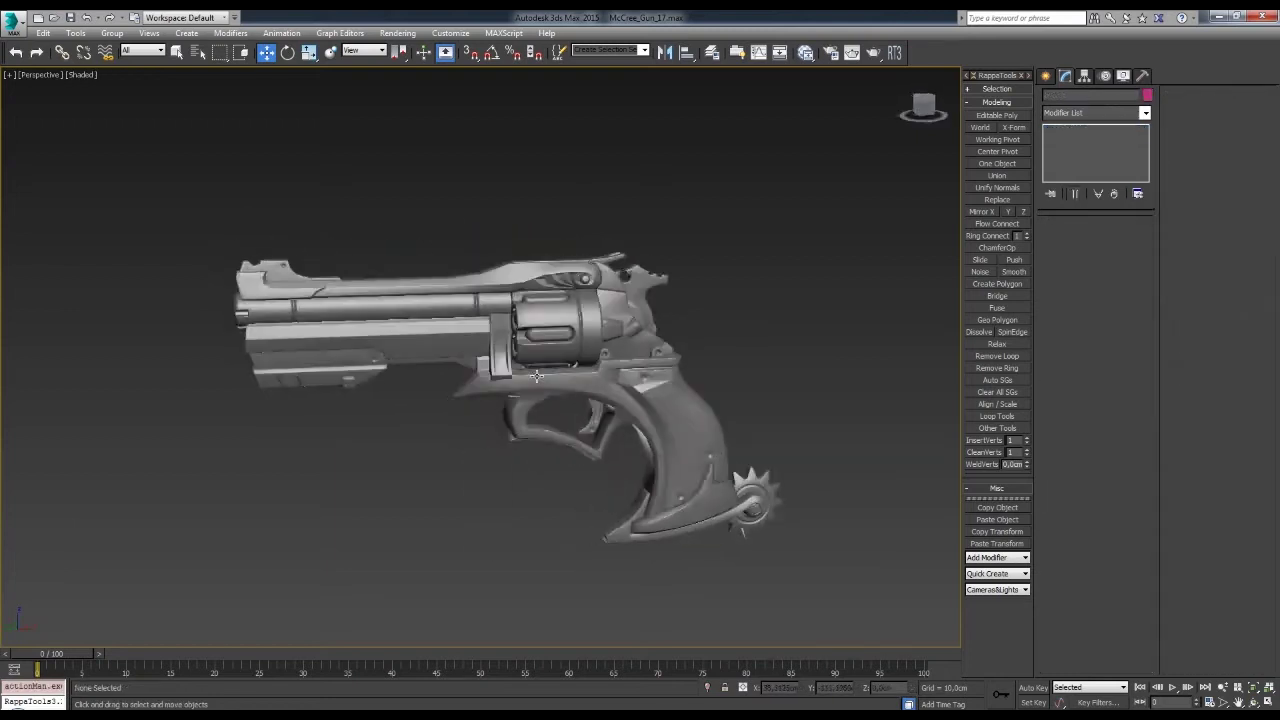
pyautogui.scroll(2, 612, 356)
pyautogui.scroll(2, 612, 356)
pyautogui.press('F4')
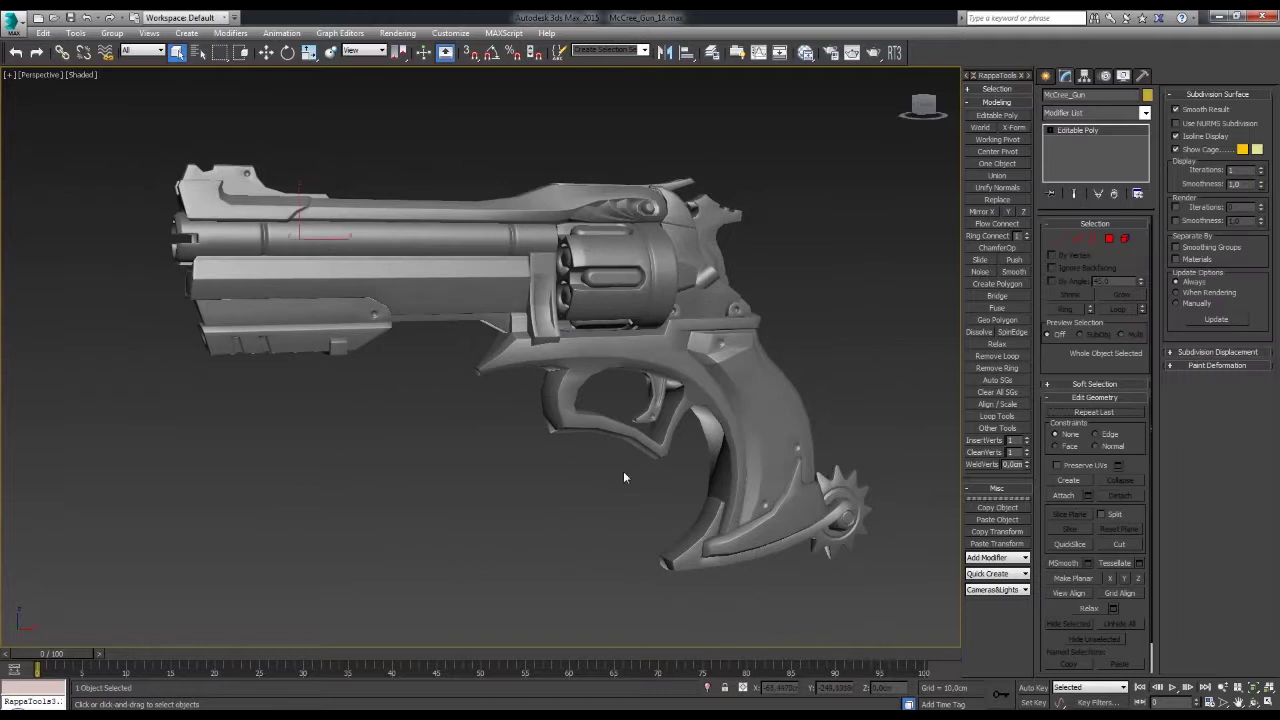
pyautogui.keyDown('alt'); pyautogui.moveTo(623, 477); pyautogui.dragTo(580, 490, button='middle'); pyautogui.keyUp('alt')
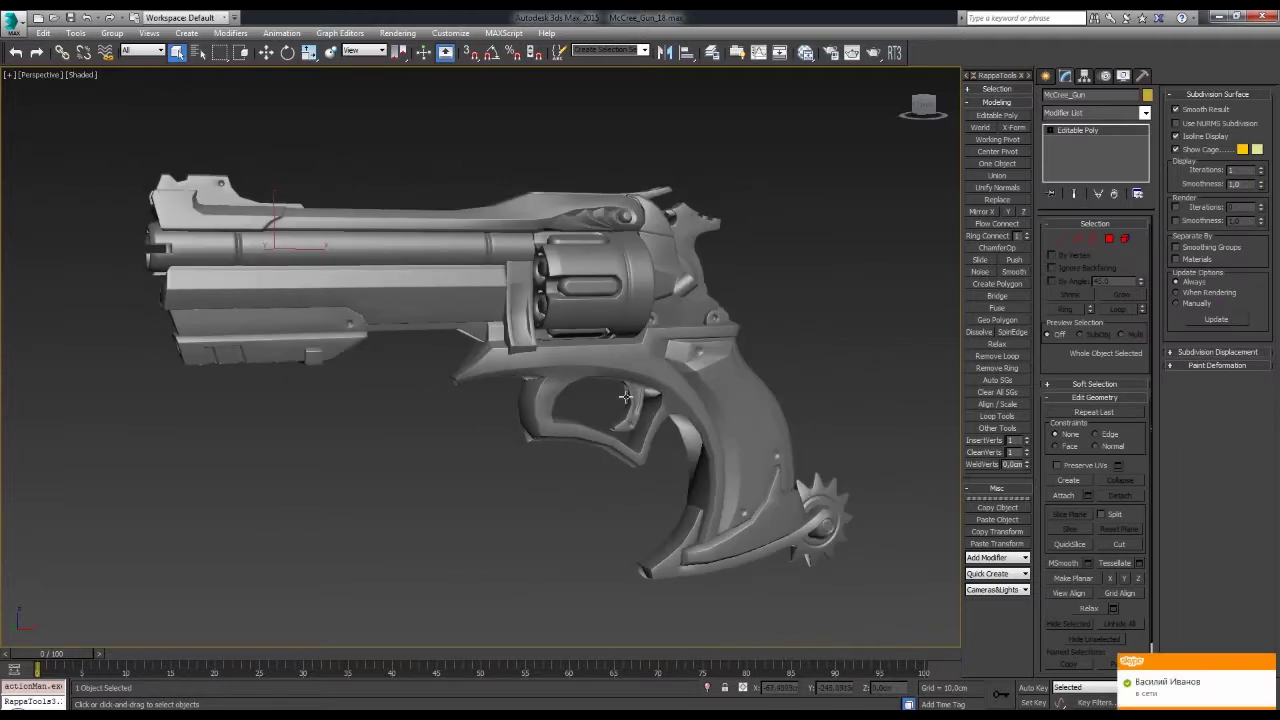
pyautogui.keyDown('alt'); pyautogui.moveTo(634, 400); pyautogui.dragTo(418, 464, button='middle'); pyautogui.keyUp('alt')
# - Export the revolver again as an OBJ with the default export options
pyautogui.click(14, 17)
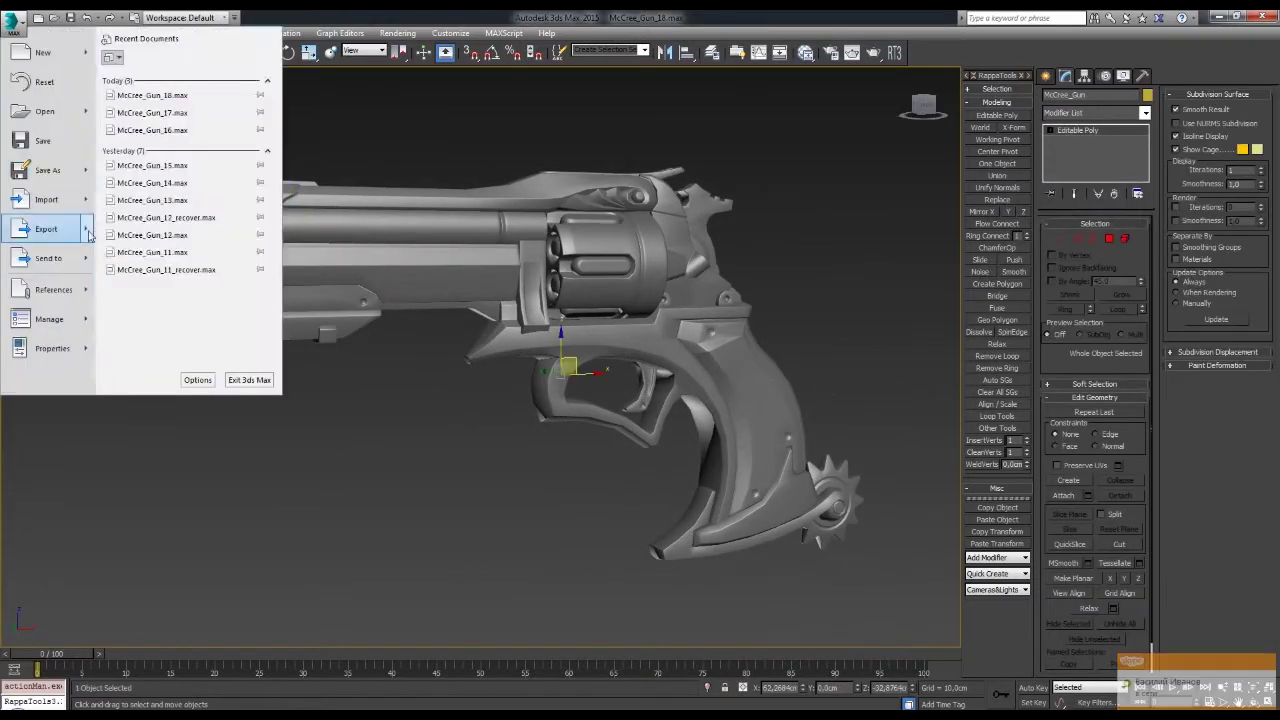
pyautogui.click(43, 229)
pyautogui.press('Return')
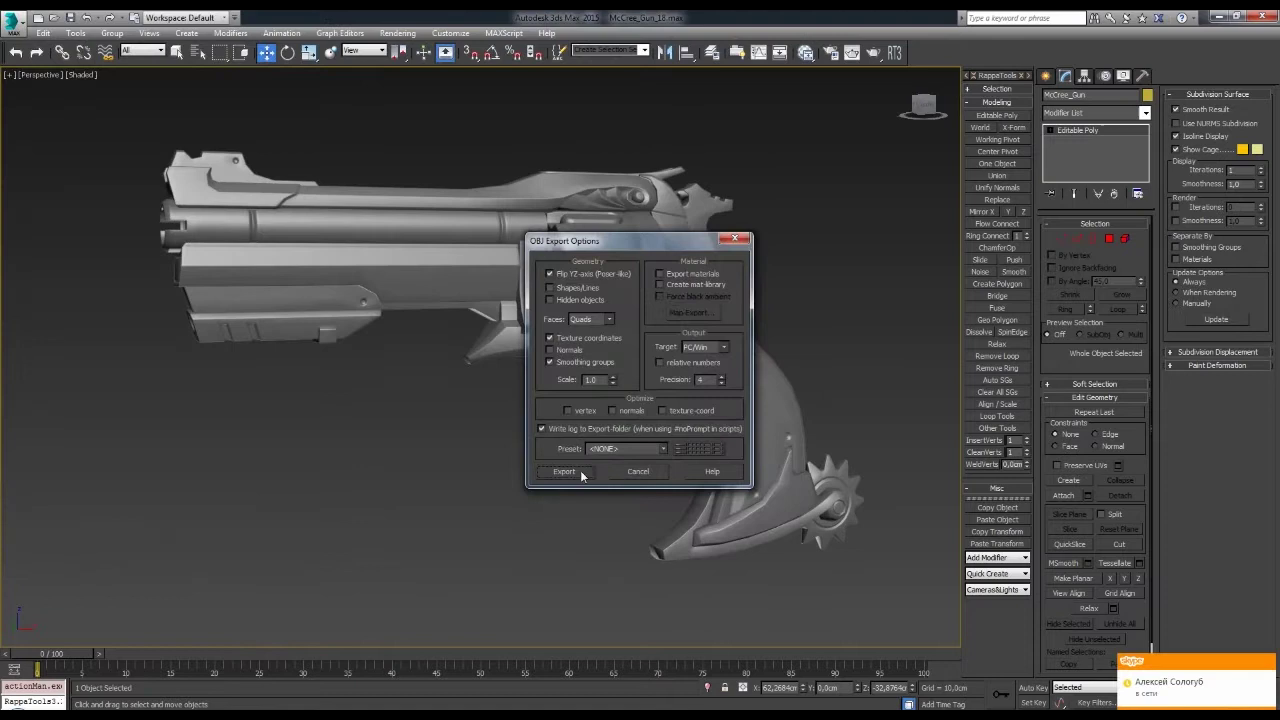
pyautogui.click(565, 471)
# - Launch Substance Painter from the Start menu search
pyautogui.press('super')
pyautogui.write('substance')
pyautogui.press('Escape')
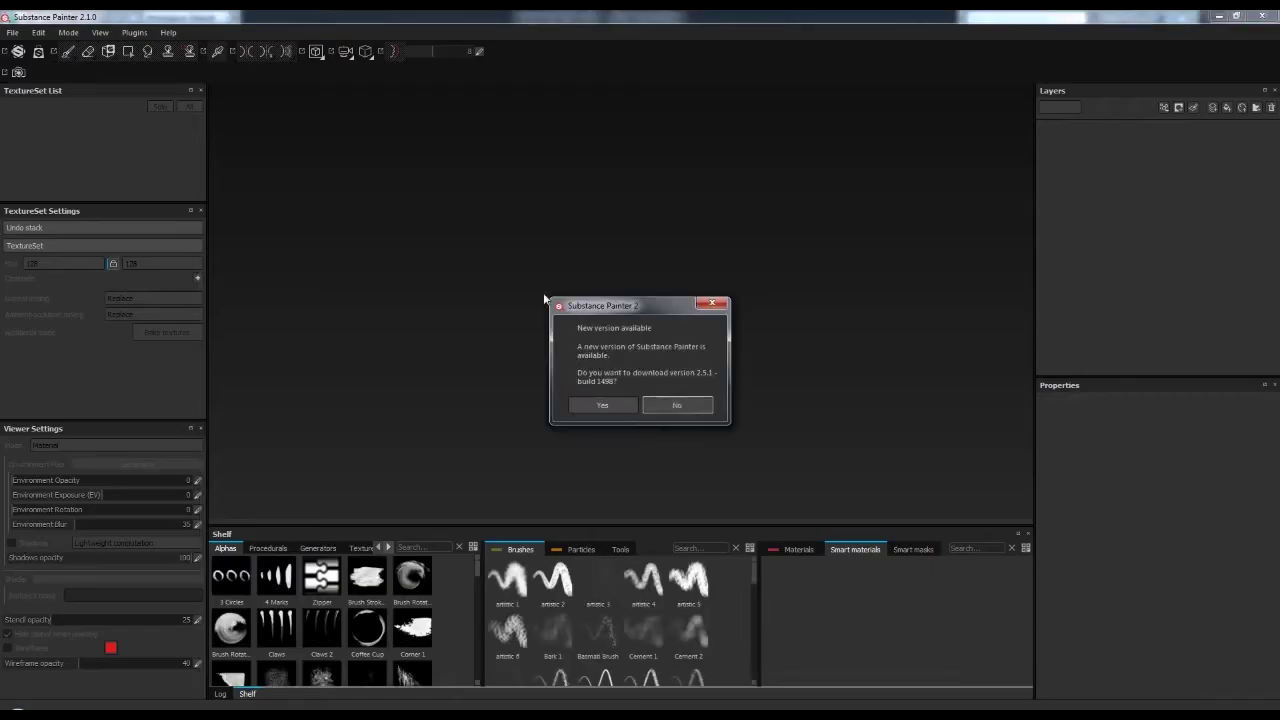
# - Browse to the Weapons folder for the mesh, and re-export the TurboSmoothed revolver from 3ds Max
pyautogui.doubleClick(714, 423)
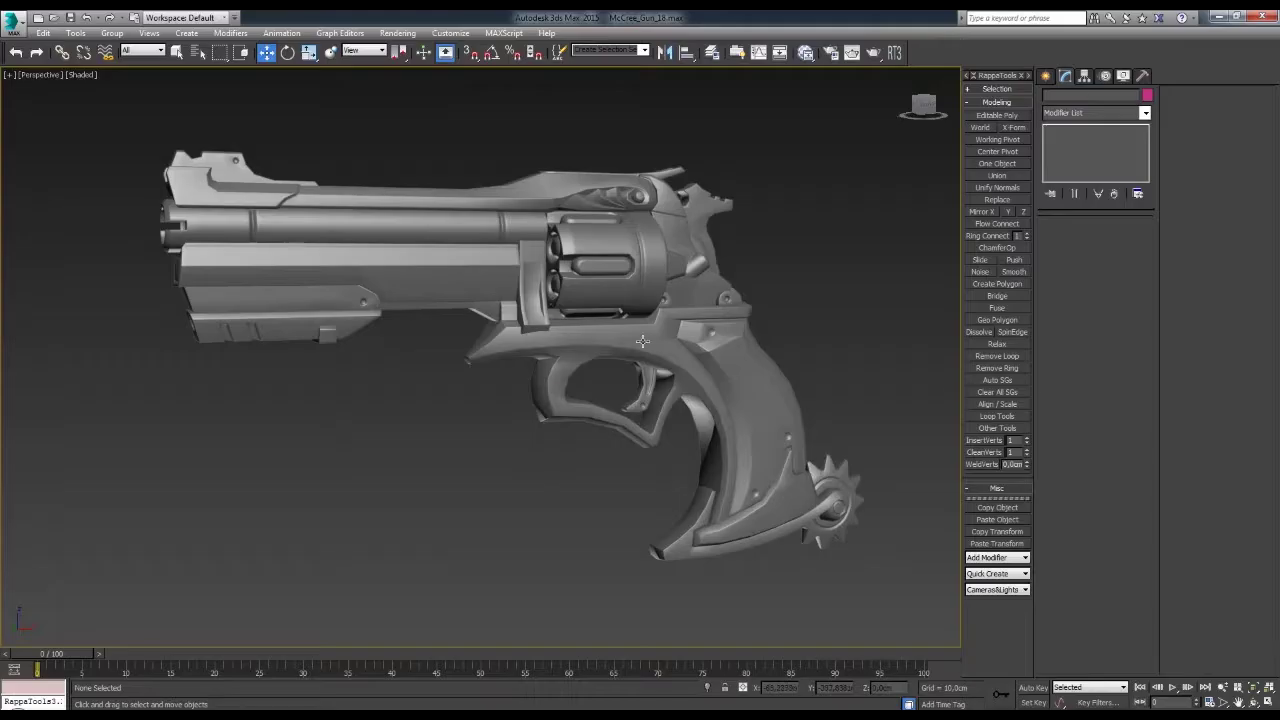
pyautogui.click(642, 342)
pyautogui.press('F4')
pyautogui.press('F4')
pyautogui.press('F4')
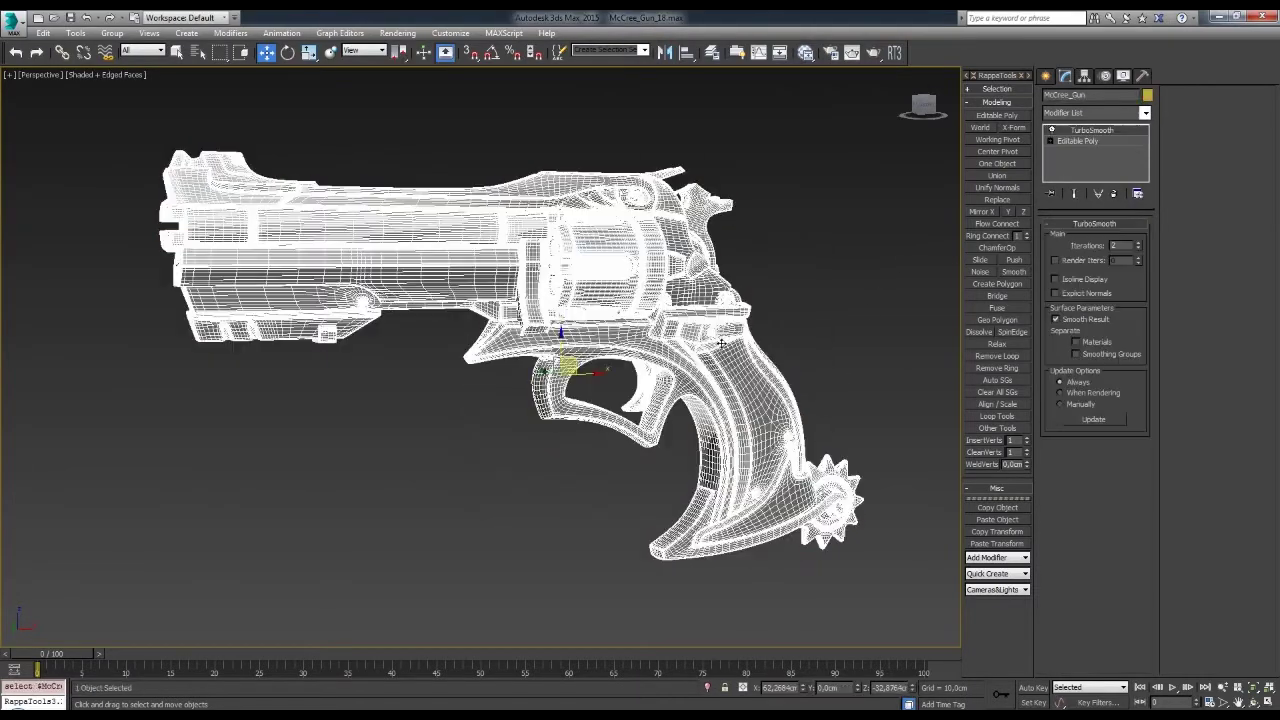
pyautogui.click(786, 331)
pyautogui.press('F4')
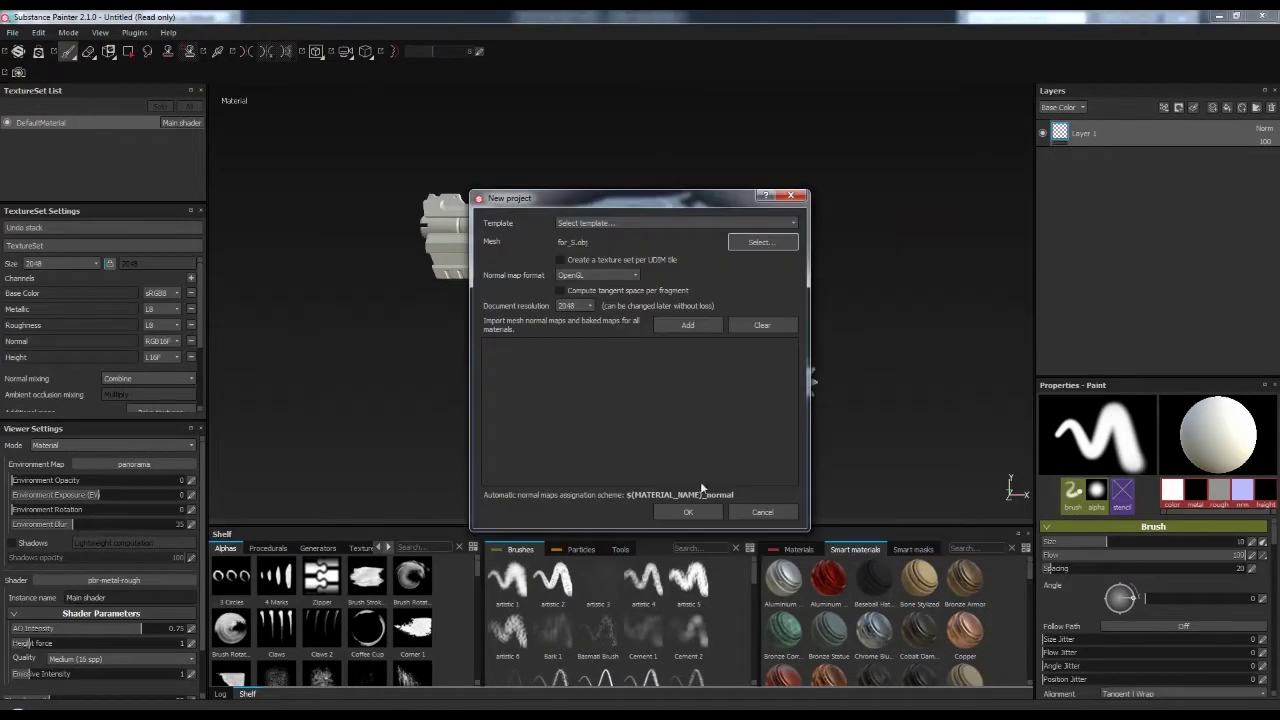
# - Create the new project from the smoothed for_S.obj mesh
pyautogui.click(688, 511)
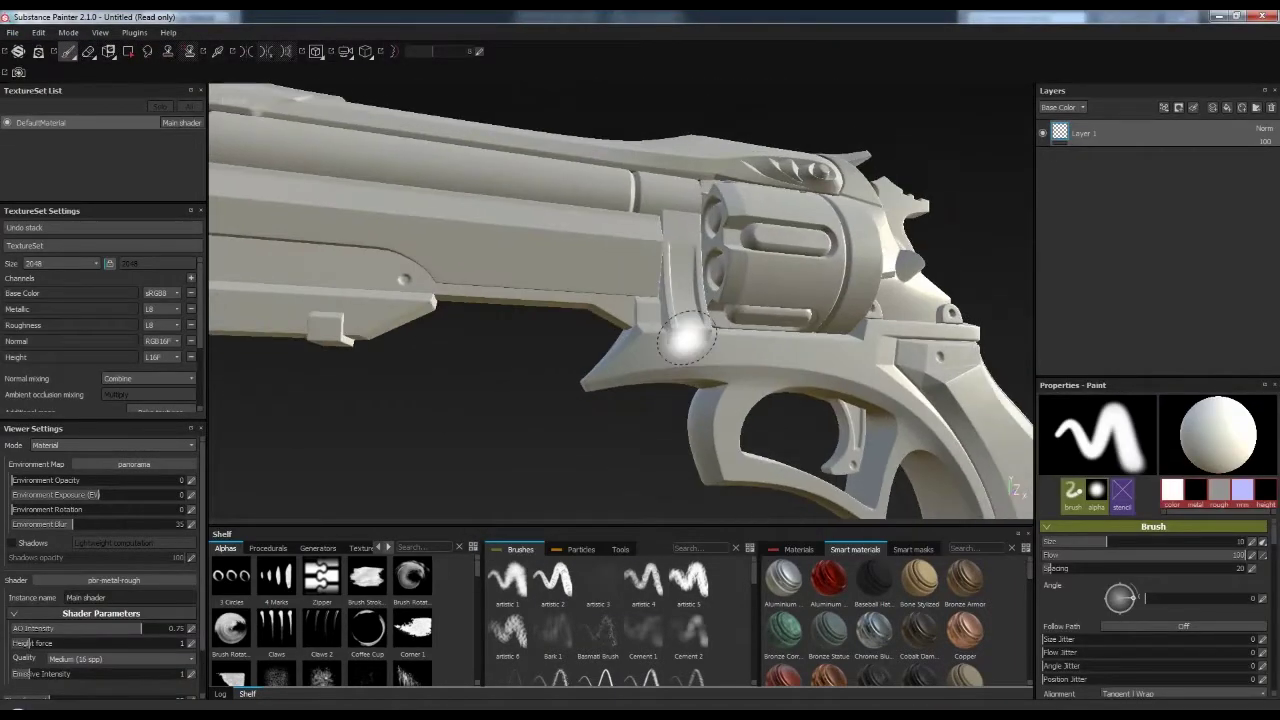
pyautogui.scroll(-2, 1018, 581)
pyautogui.moveTo(1030, 585); pyautogui.dragTo(1032, 660)
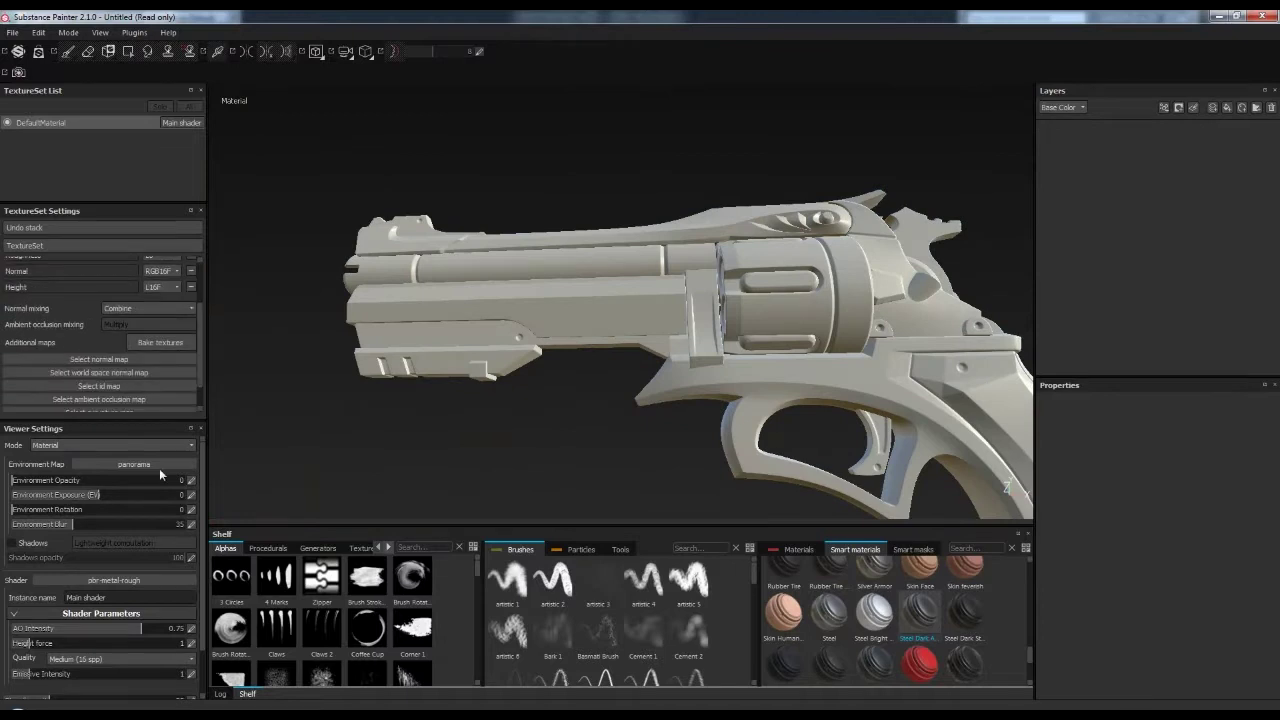
# - Bake the normal maps, light with glazed_patio, and coat the gun in the Steel smart material
pyautogui.click(160, 342)
pyautogui.click(735, 571)
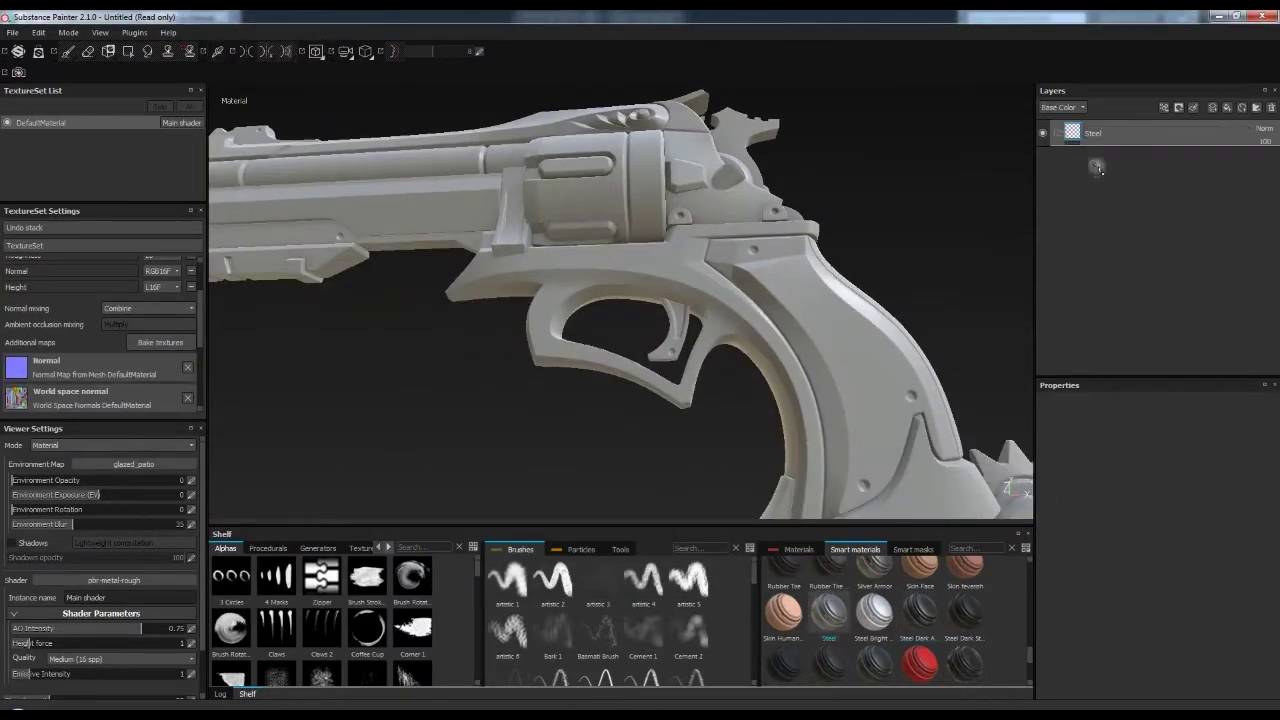
pyautogui.moveTo(601, 411)
pyautogui.keyDown('alt'); pyautogui.mouseDown()
pyautogui.moveTo(646, 291)
pyautogui.moveTo(689, 434)
pyautogui.mouseUp(); pyautogui.keyUp('alt')
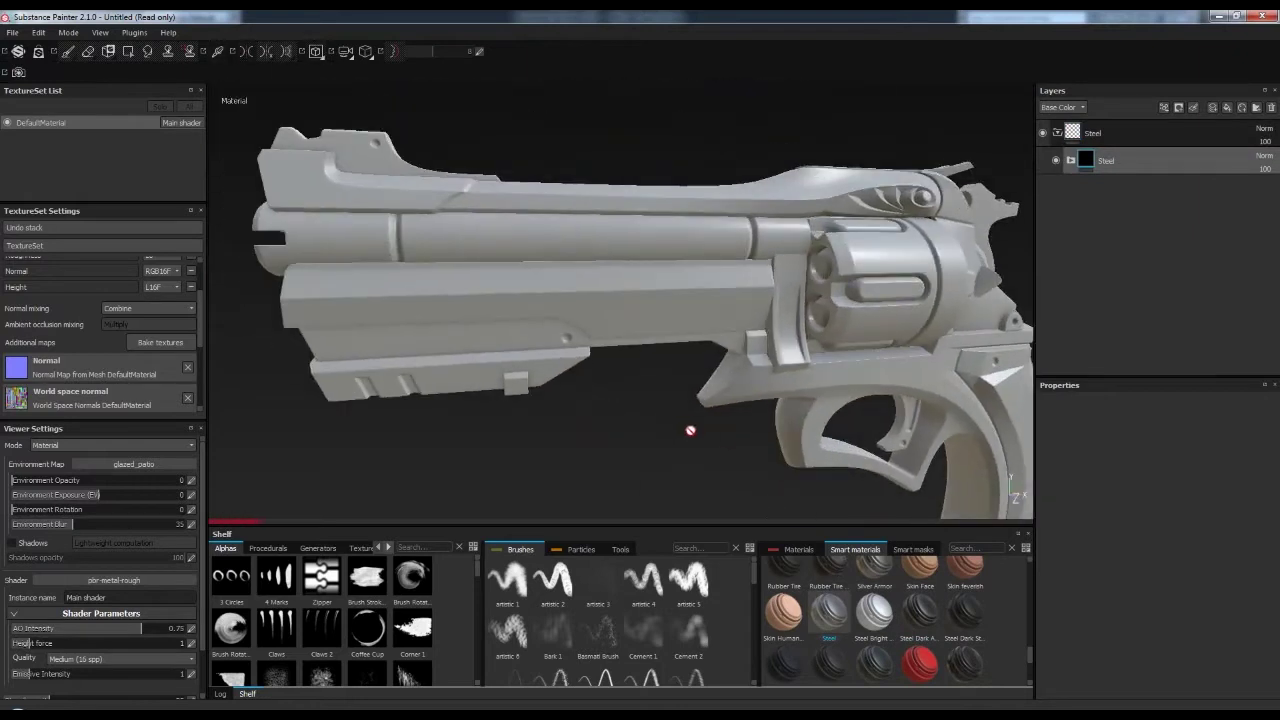
pyautogui.scroll(3, 188, 305)
pyautogui.moveTo(773, 407)
pyautogui.keyDown('alt'); pyautogui.mouseDown()
pyautogui.moveTo(735, 332)
pyautogui.moveTo(820, 420)
pyautogui.mouseUp(); pyautogui.keyUp('alt')
# - Add the Steel Stained smart material and brighten its Steel Base luminosity
pyautogui.scroll(-3, 1032, 676)
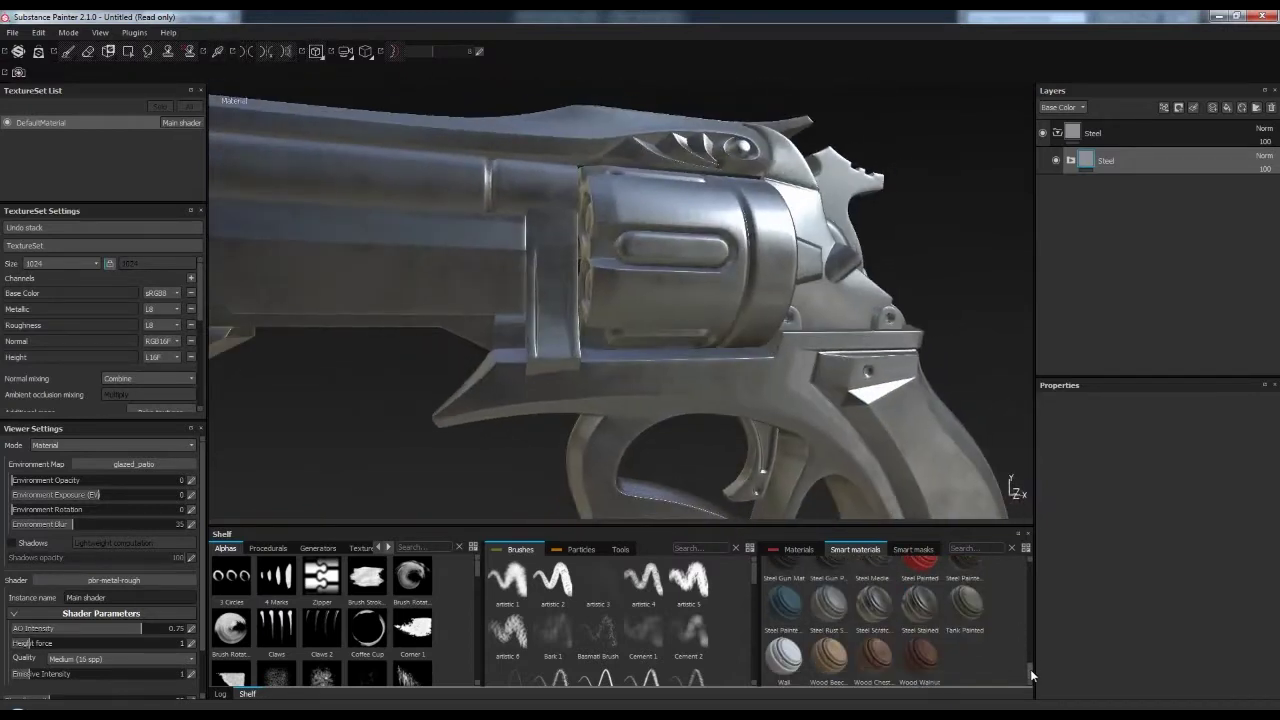
pyautogui.moveTo(928, 618); pyautogui.dragTo(1100, 162)
pyautogui.keyDown('alt'); pyautogui.moveTo(855, 388); pyautogui.dragTo(1087, 167); pyautogui.keyUp('alt')
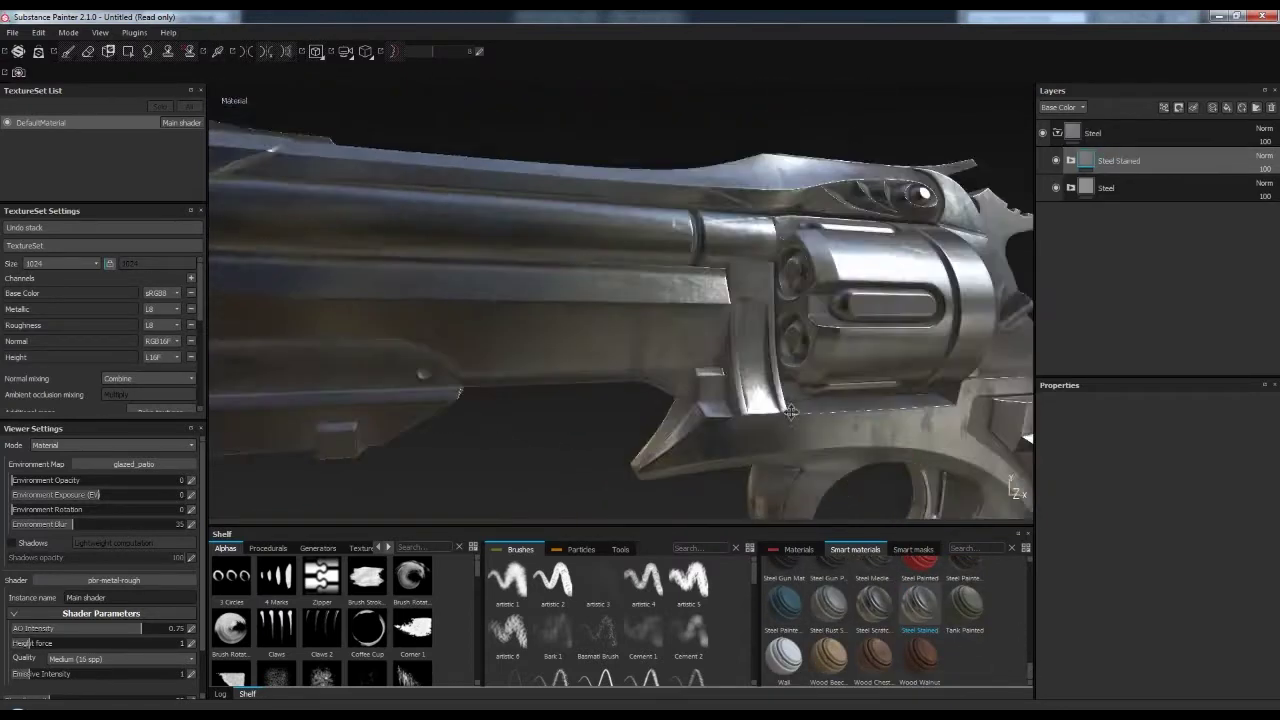
pyautogui.click(1071, 160)
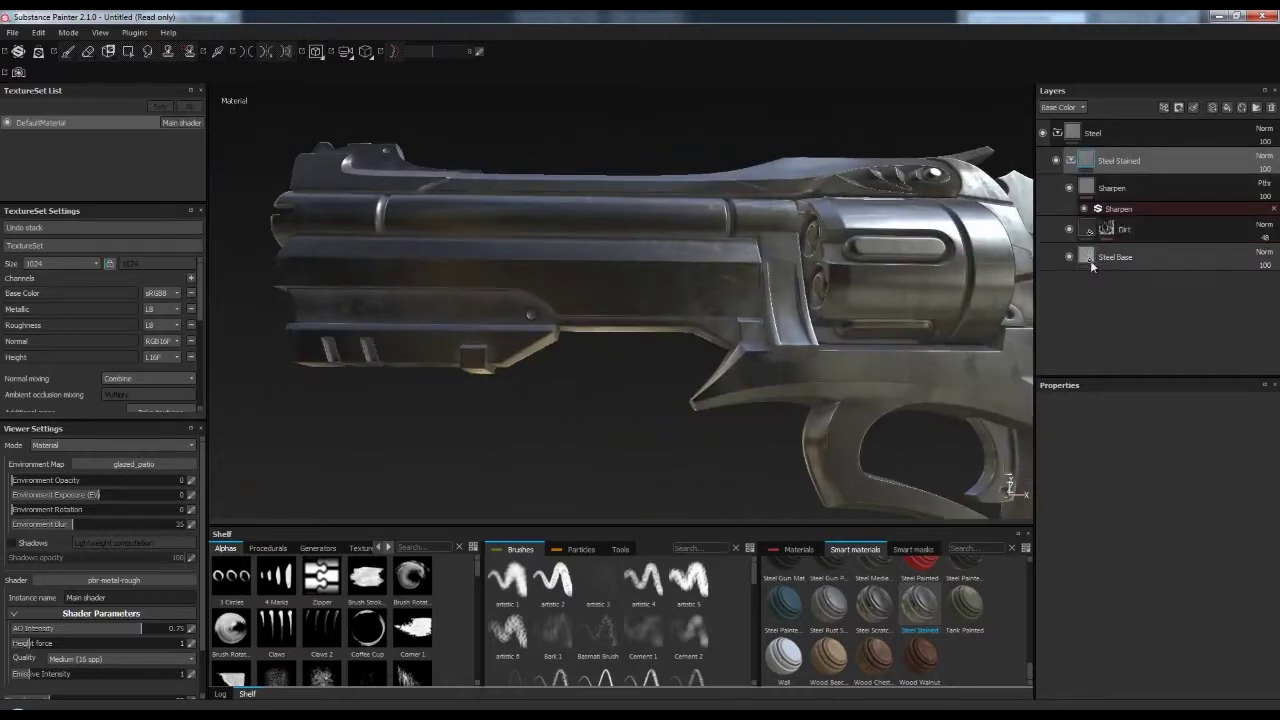
pyautogui.click(1115, 257)
pyautogui.scroll(-2, 1172, 582)
pyautogui.moveTo(1172, 582); pyautogui.dragTo(1200, 580)
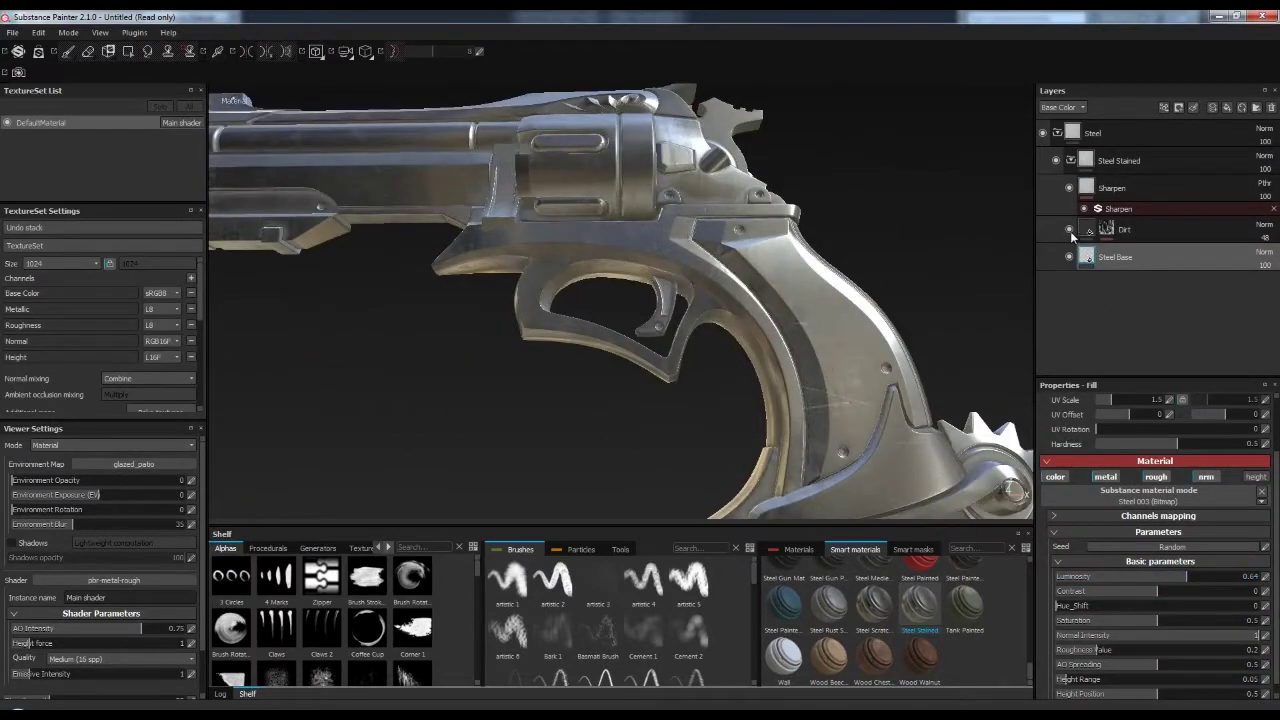
# - Raise the Dirt layer's opacity for light grime, then reselect Steel Base
pyautogui.click(1088, 230)
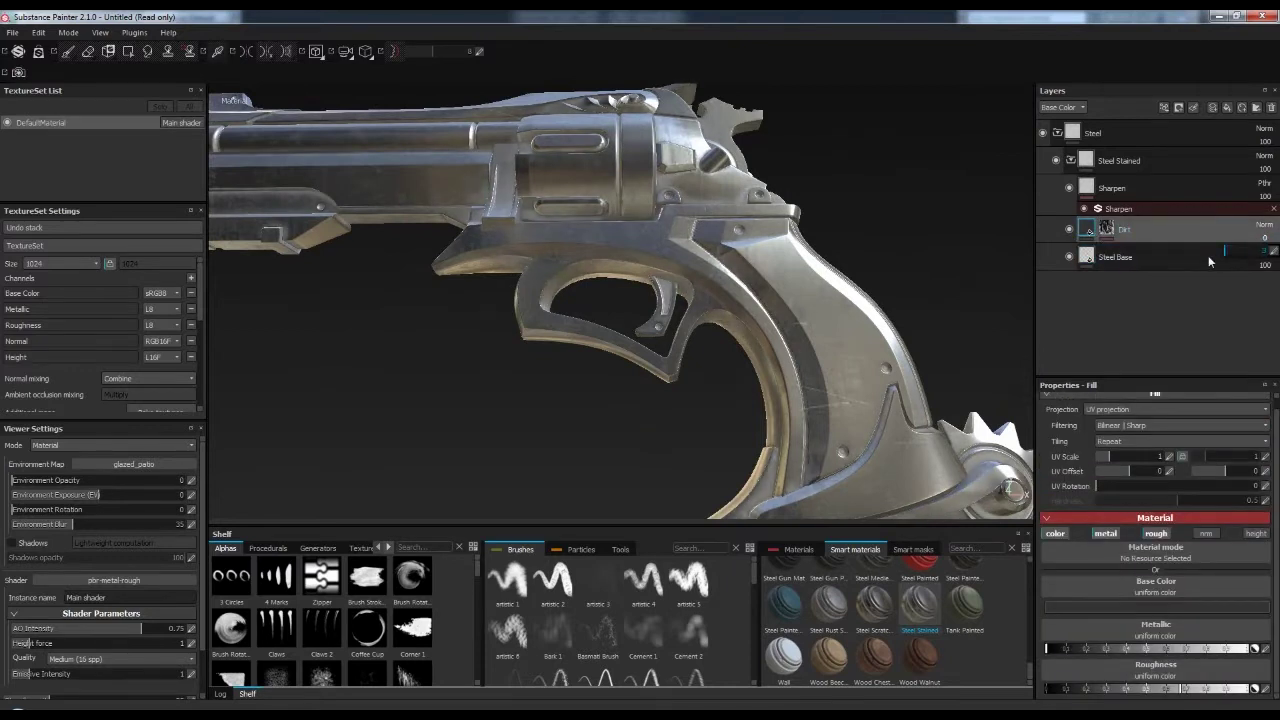
pyautogui.moveTo(1208, 255); pyautogui.dragTo(1247, 256)
pyautogui.click(1104, 258)
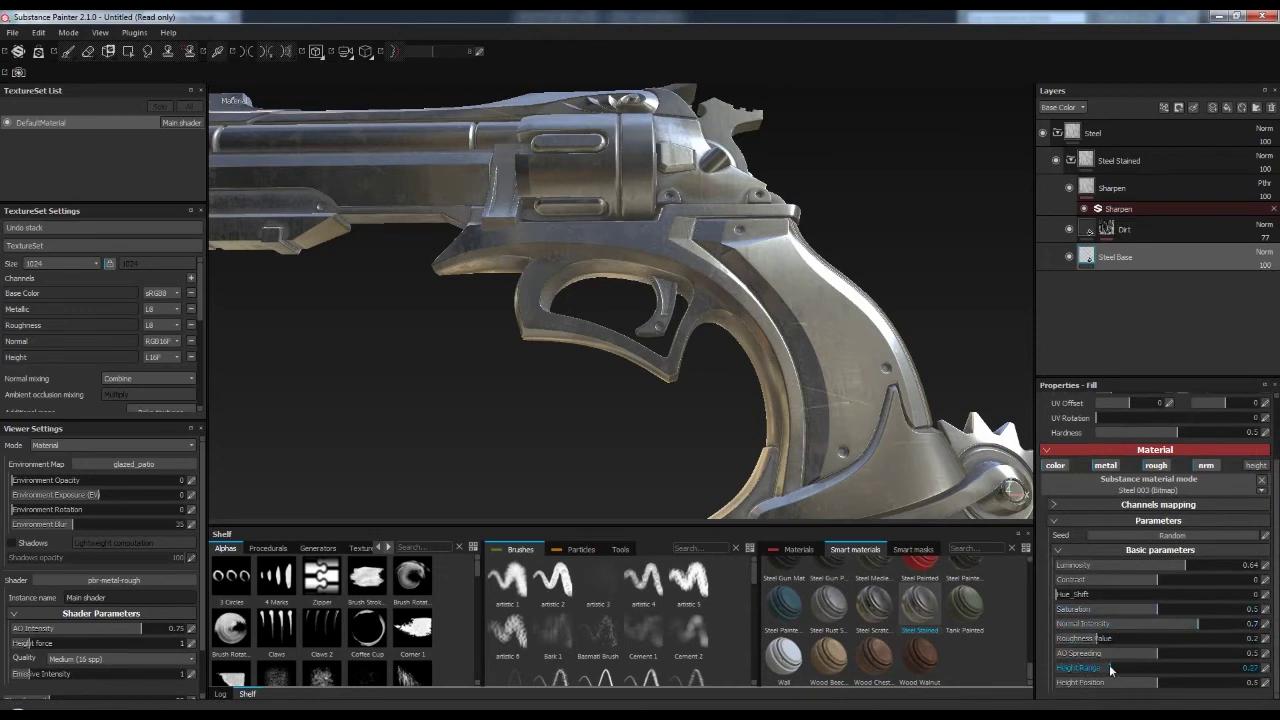
pyautogui.keyDown('alt'); pyautogui.moveTo(811, 366); pyautogui.dragTo(700, 370); pyautogui.keyUp('alt')
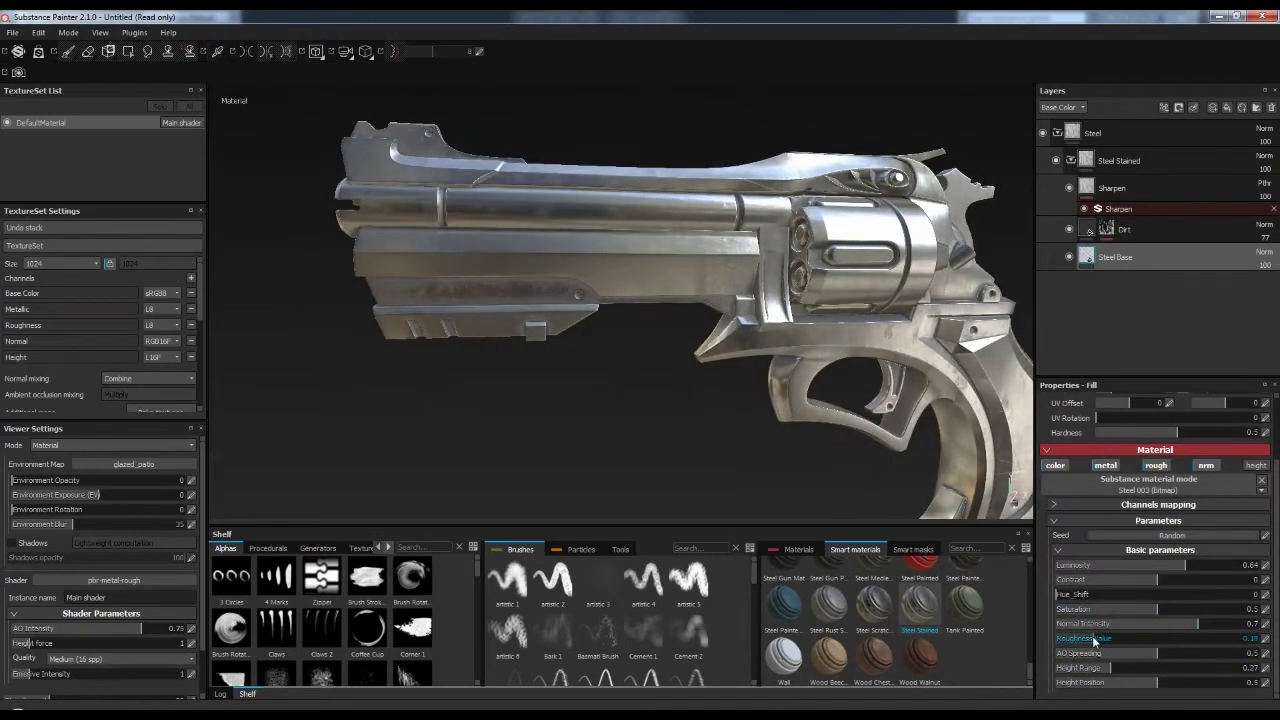
pyautogui.keyDown('alt'); pyautogui.moveTo(951, 277); pyautogui.dragTo(1030, 262); pyautogui.keyUp('alt')
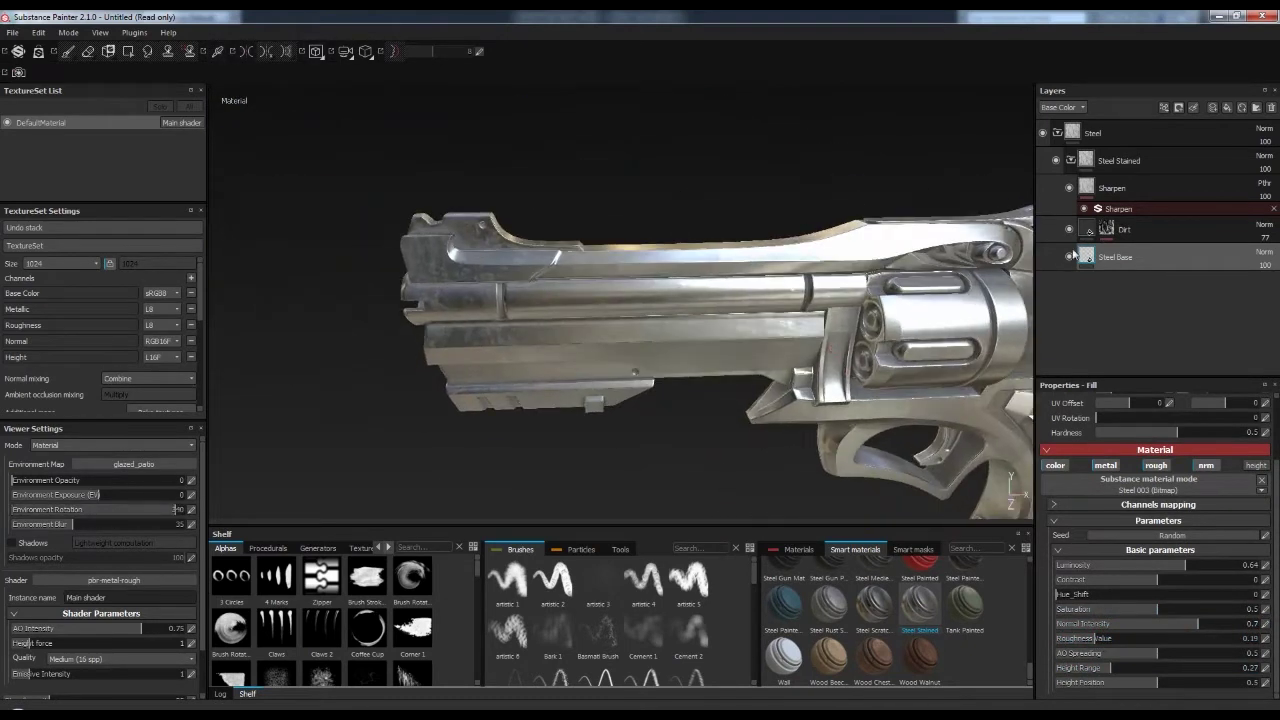
pyautogui.scroll(2, 1274, 483)
pyautogui.scroll(1, 1160, 520)
# - Compare Steel Base by toggling its colour and metallic channels off and back on
pyautogui.click(1056, 544)
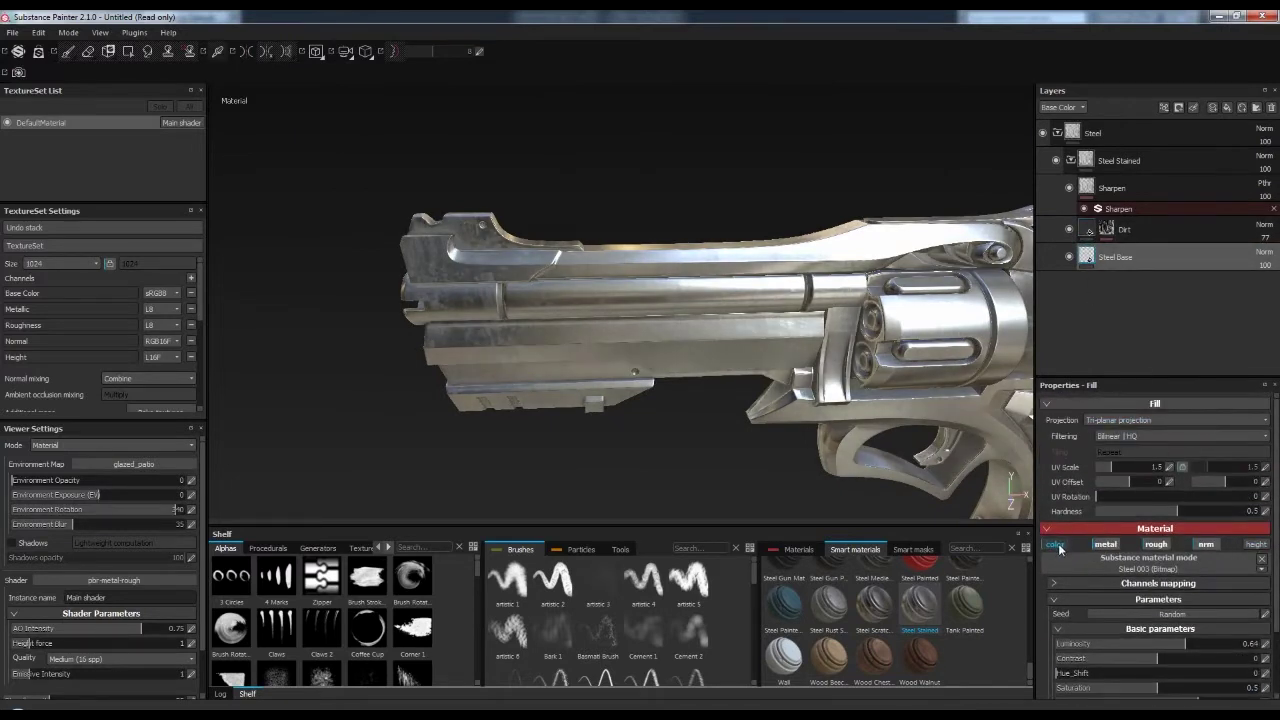
pyautogui.scroll(-2, 1126, 598)
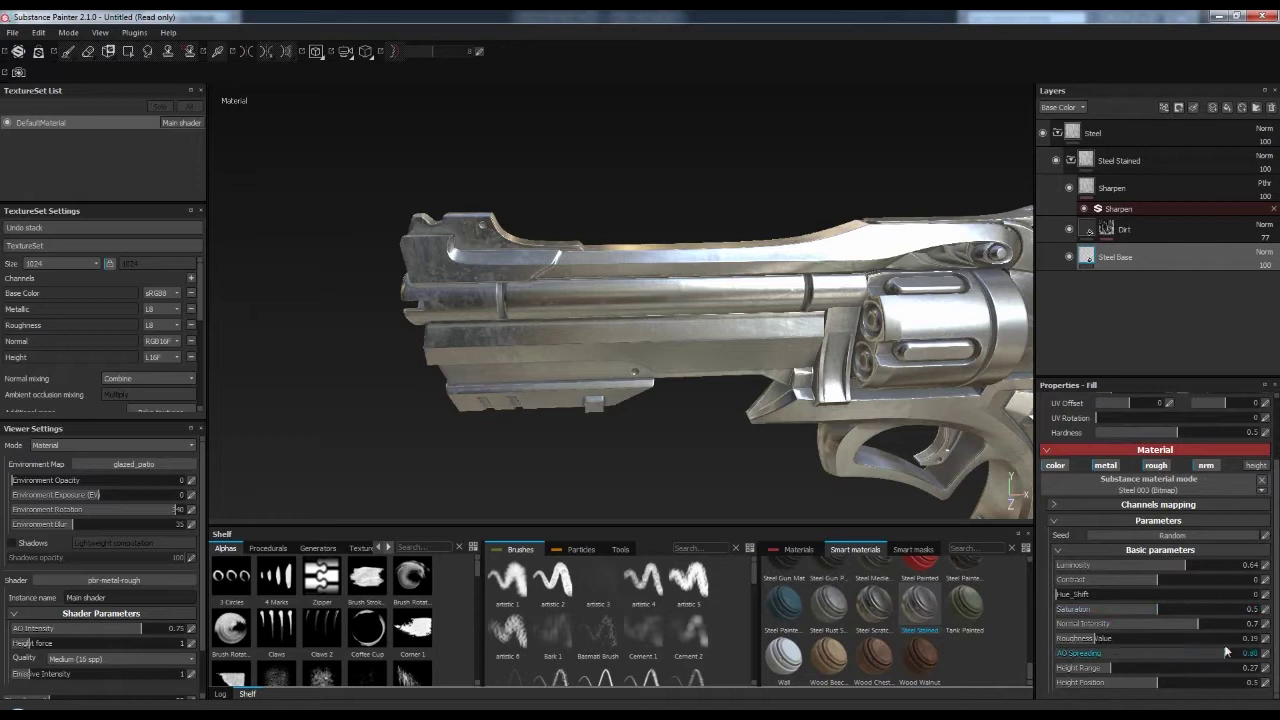
pyautogui.scroll(2, 1150, 668)
pyautogui.scroll(-2, 1113, 697)
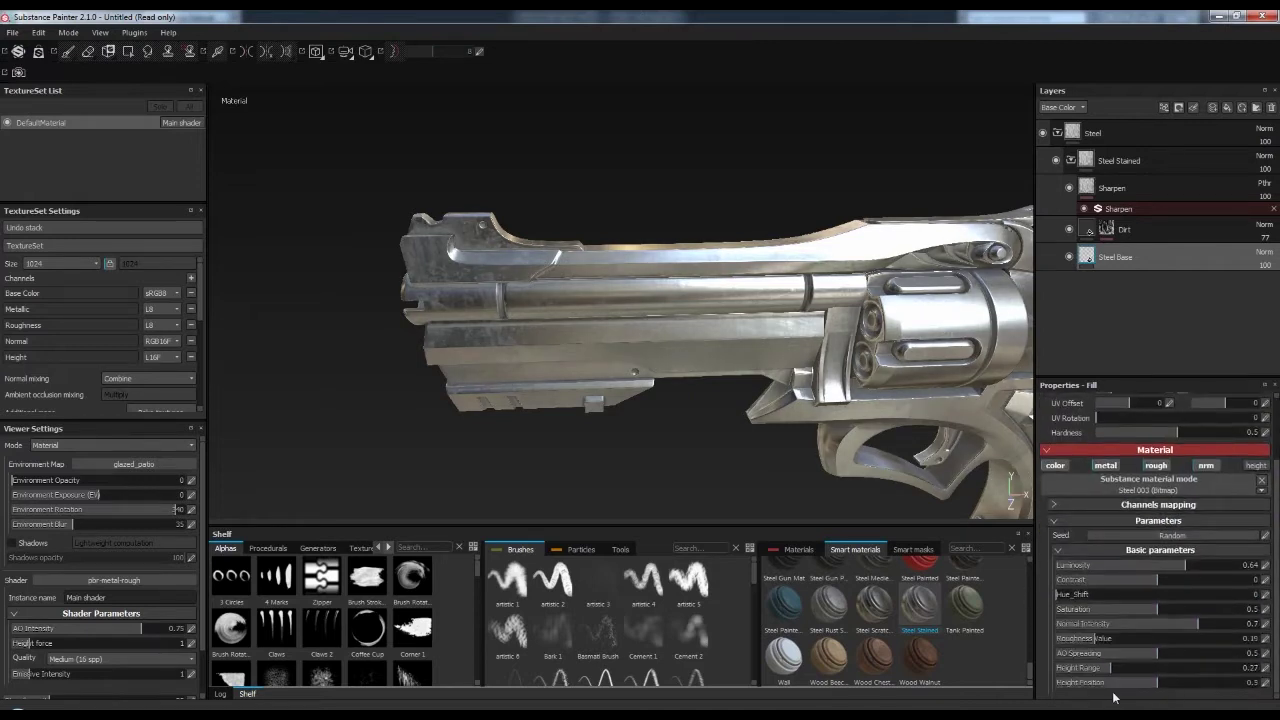
pyautogui.scroll(2, 1124, 485)
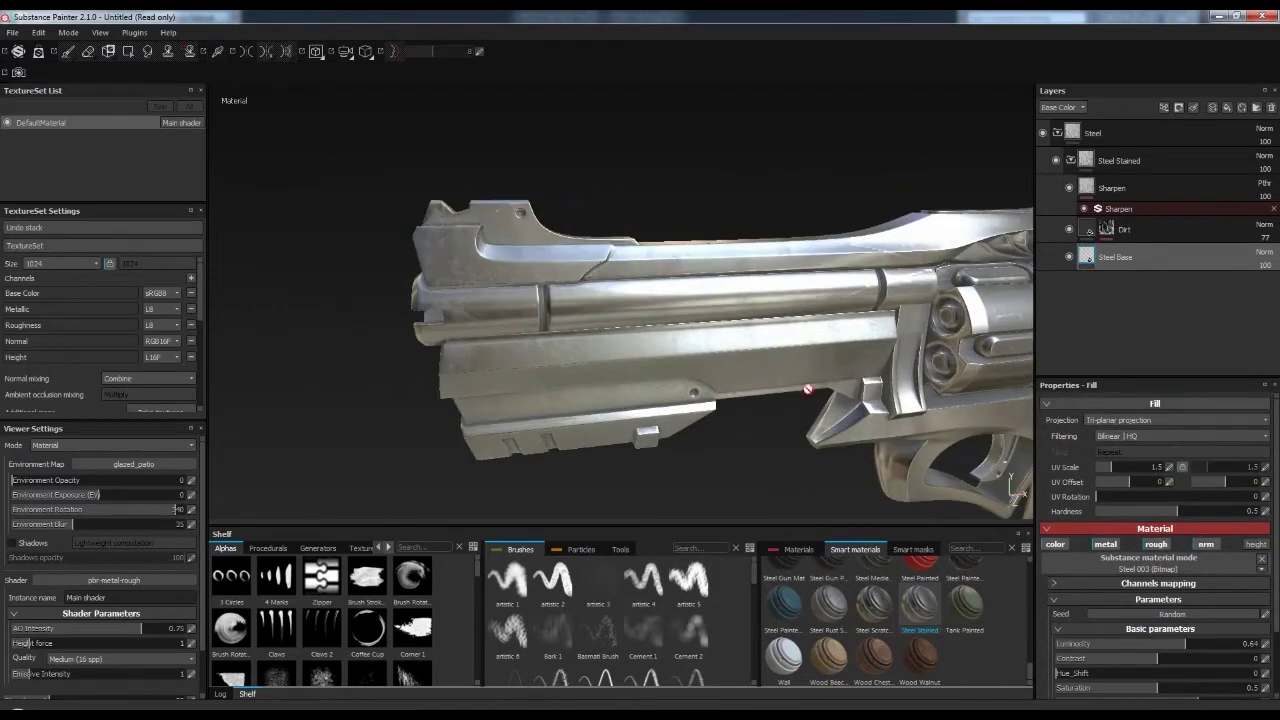
pyautogui.rightClick(1088, 258)
pyautogui.click(1106, 546)
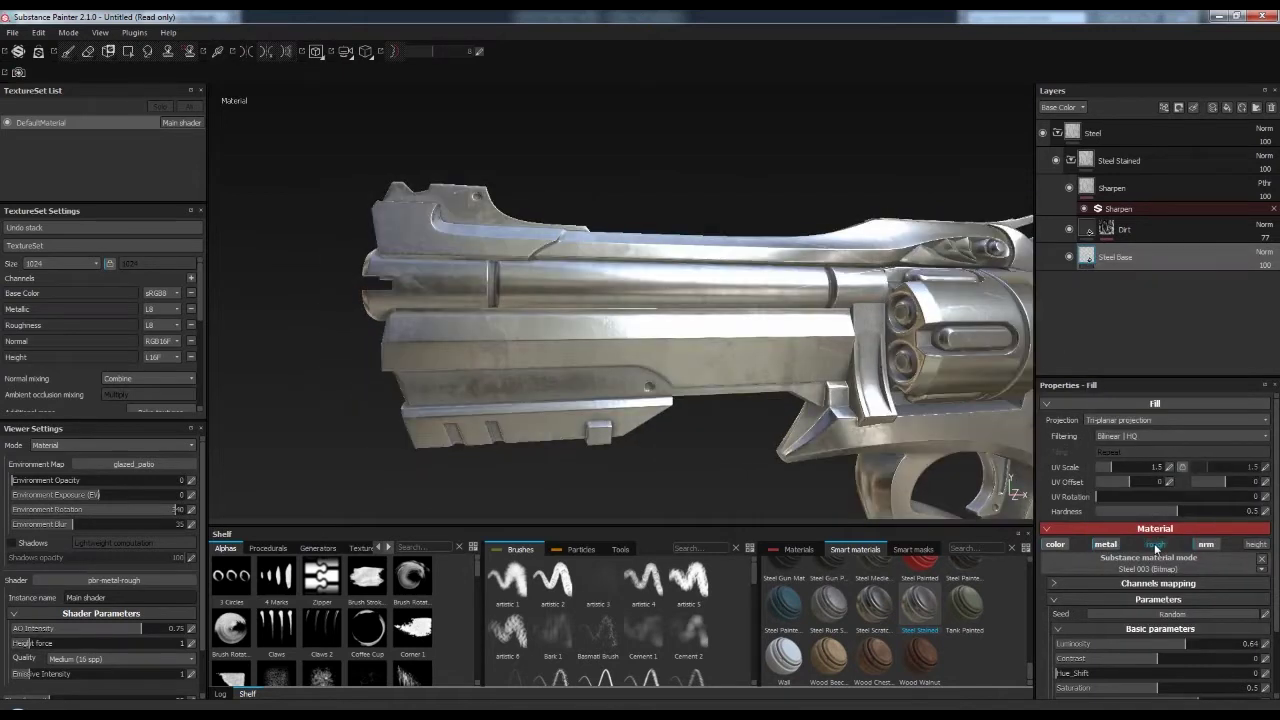
pyautogui.click(1106, 546)
# - Set Steel Base UV scale to 2.26 with UV offsets -0.58 and 0.48
pyautogui.click(1123, 470)
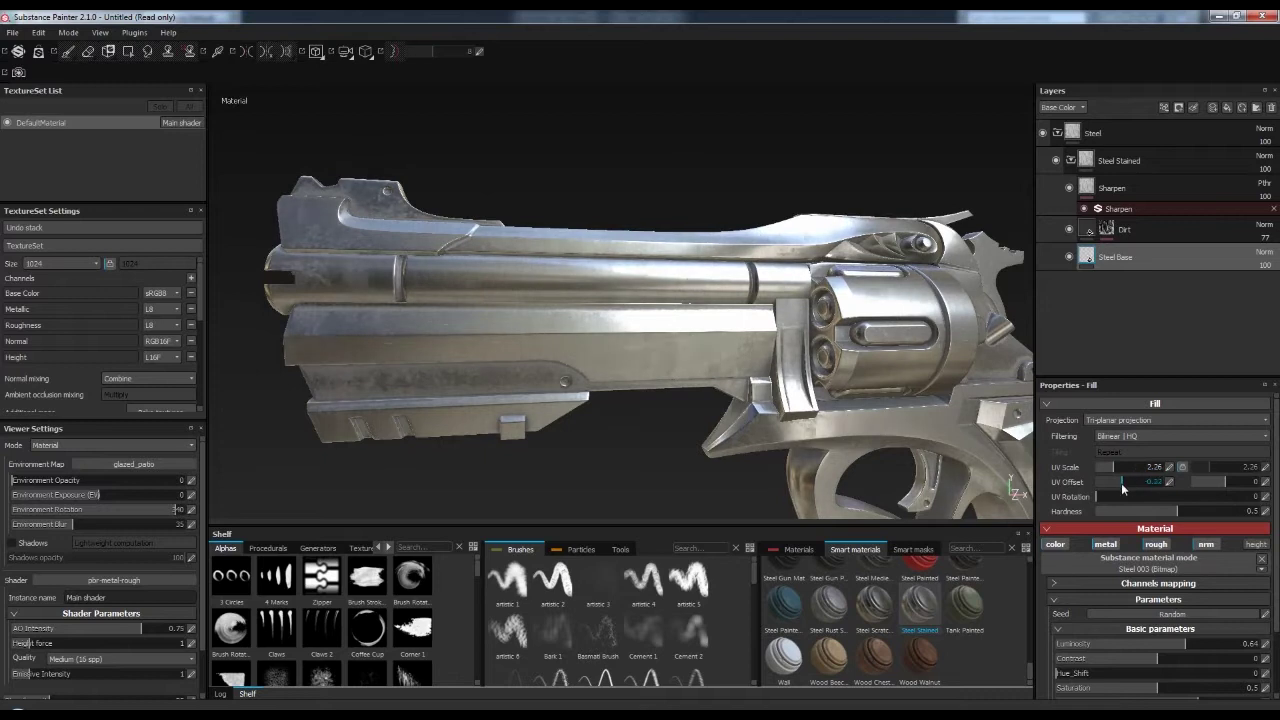
pyautogui.moveTo(1121, 487); pyautogui.dragTo(1107, 487)
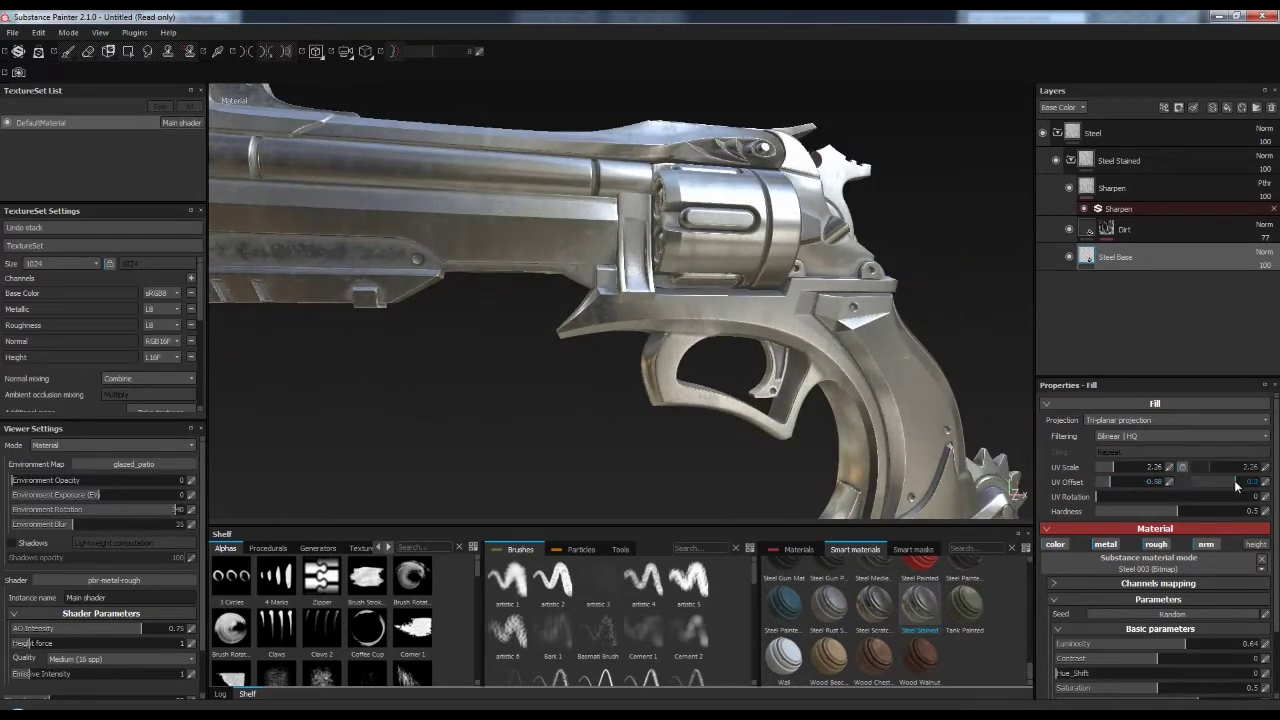
pyautogui.press('f')
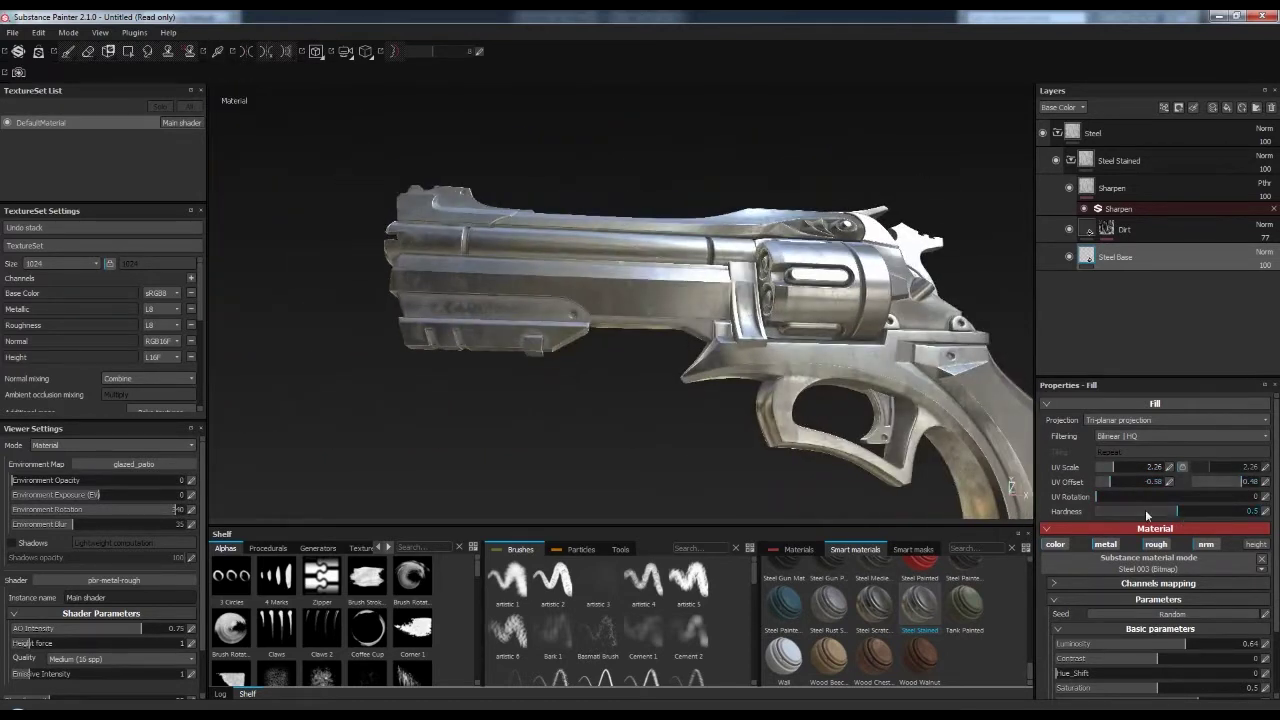
pyautogui.moveTo(1000, 470)
pyautogui.keyDown('alt'); pyautogui.mouseDown()
pyautogui.moveTo(876, 375)
pyautogui.moveTo(894, 346)
pyautogui.mouseUp(); pyautogui.keyUp('alt')
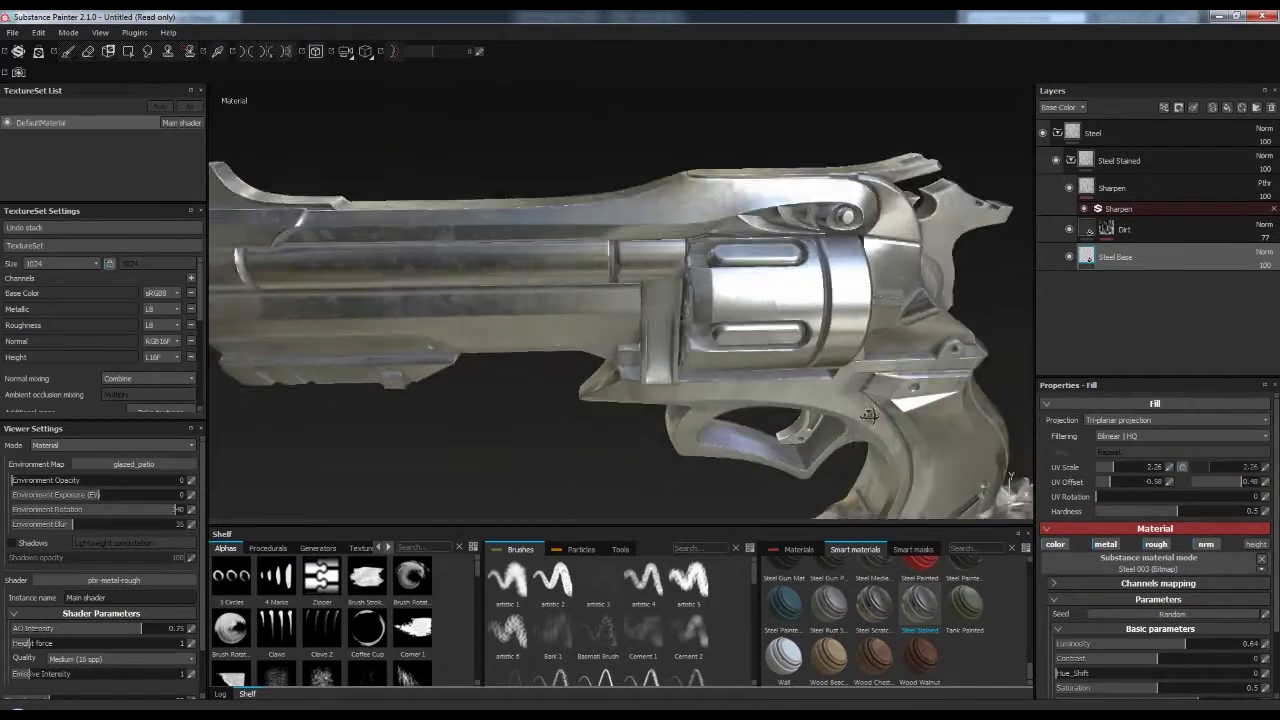
# - Add a fill layer above Steel Base at 69 opacity, keeping only colour and metallic channels
pyautogui.click(1228, 107)
pyautogui.moveTo(1231, 270); pyautogui.dragTo(1237, 284)
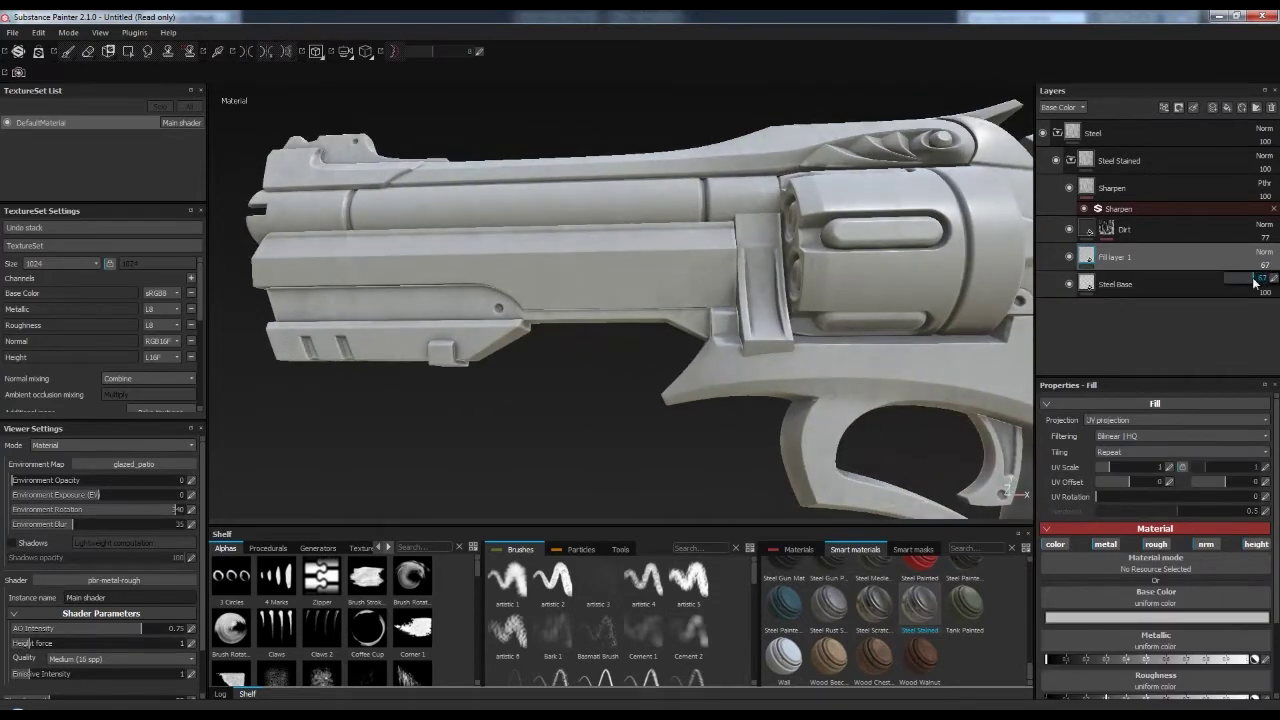
pyautogui.scroll(-1, 1057, 463)
pyautogui.click(1170, 490)
pyautogui.scroll(1, 1180, 499)
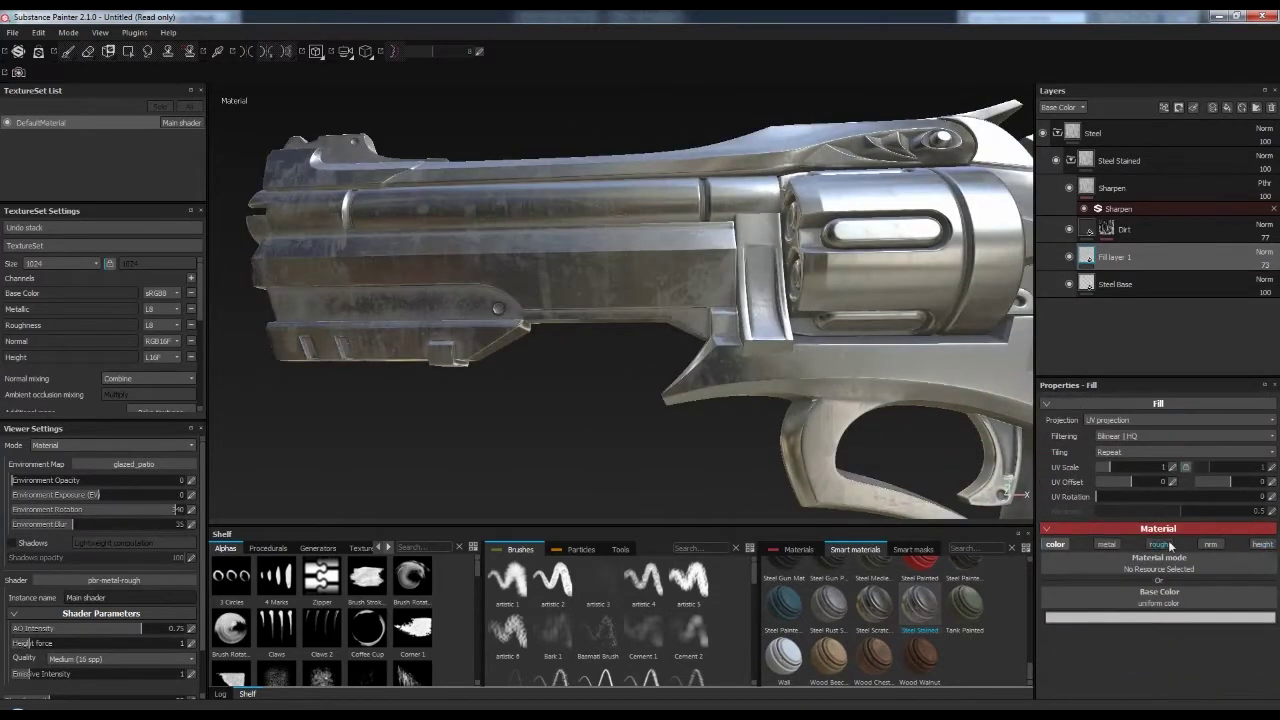
pyautogui.click(1108, 546)
pyautogui.click(1110, 546)
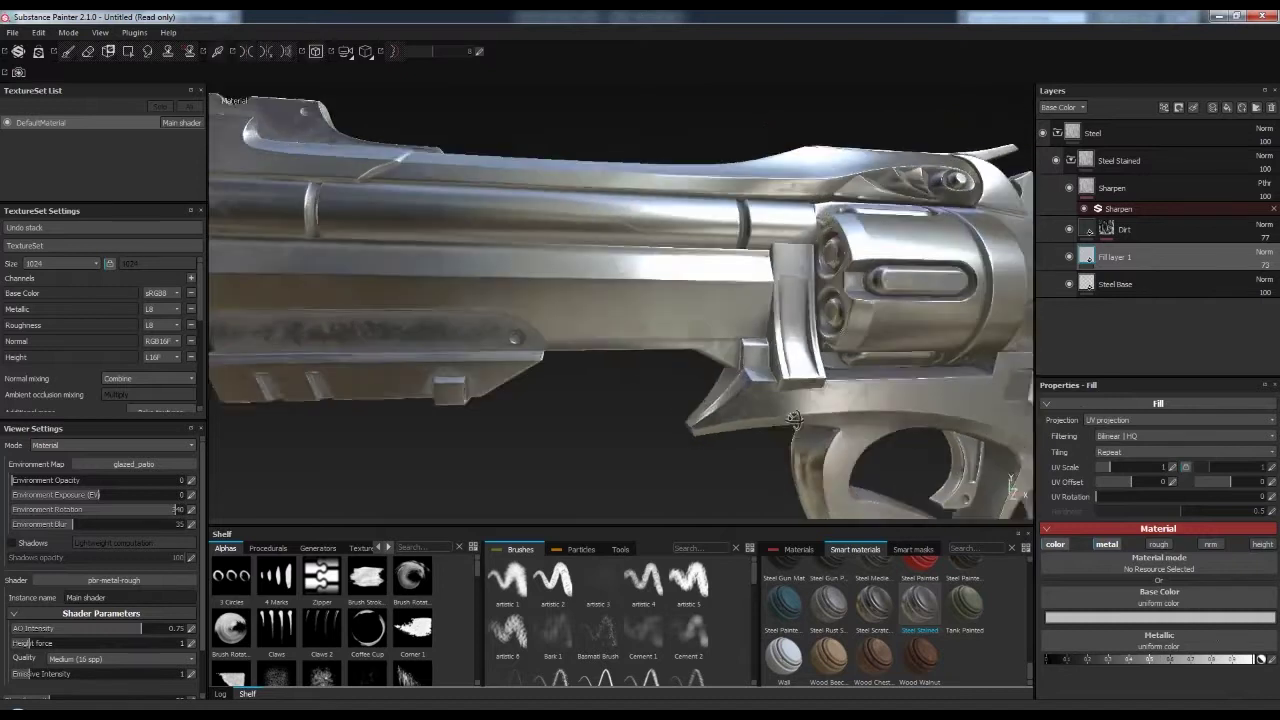
# - Stop Fill layer 1 affecting height, using the Height channel layer view
pyautogui.click(1072, 108)
pyautogui.click(1052, 153)
pyautogui.click(1265, 256)
pyautogui.click(1235, 258)
pyautogui.click(1262, 543)
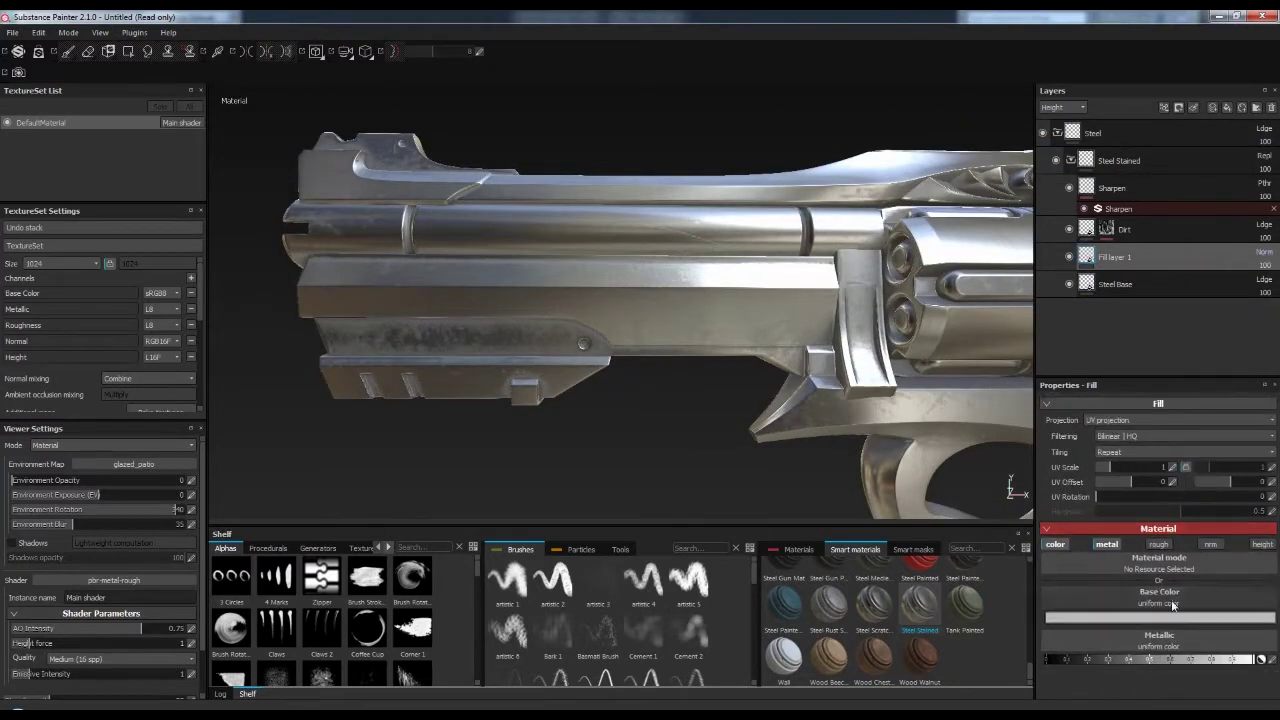
# - Set Fill layer 1's normal blending to Norm and return the layer view to Base Color
pyautogui.click(1115, 285)
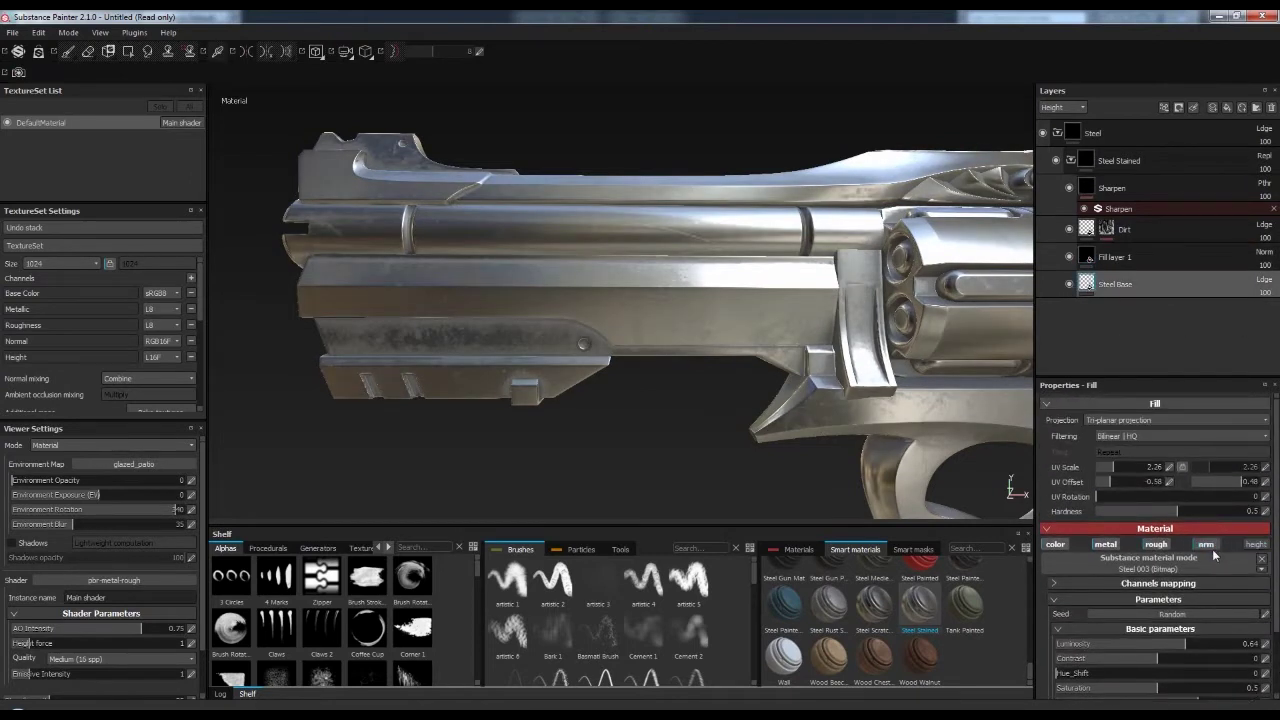
pyautogui.click(1256, 546)
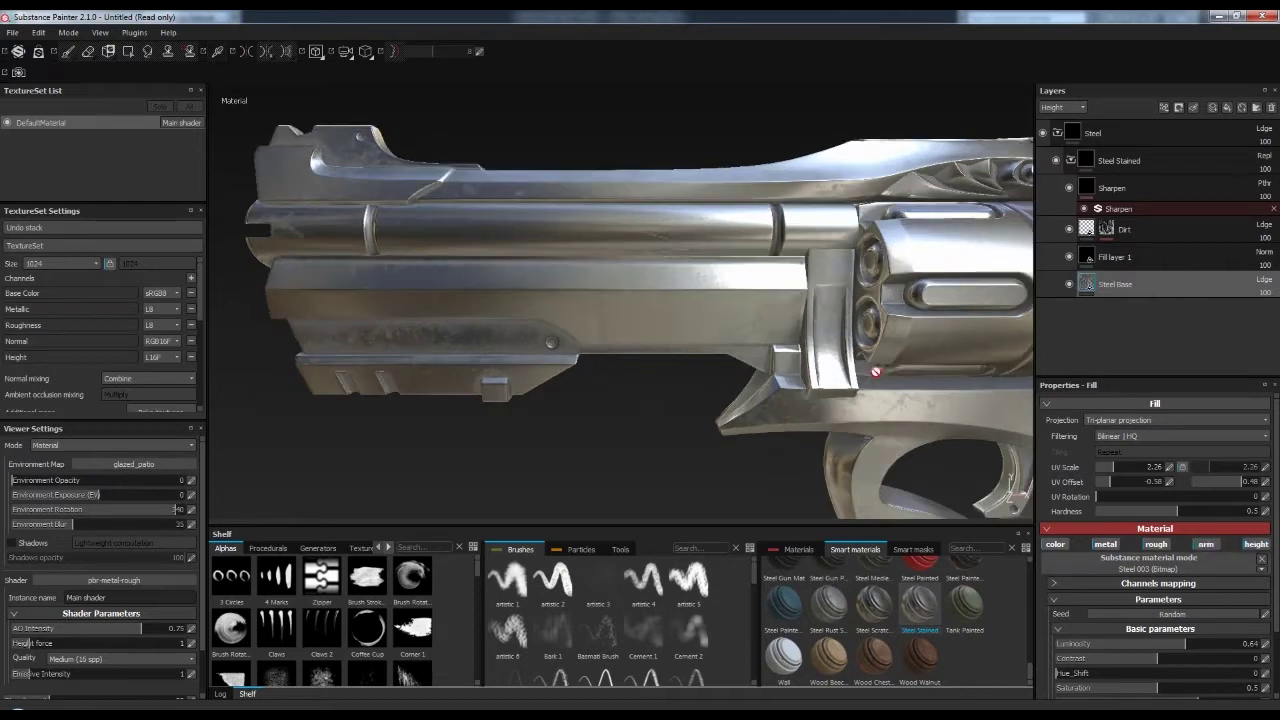
pyautogui.click(1115, 257)
pyautogui.click(1265, 256)
pyautogui.click(1267, 264)
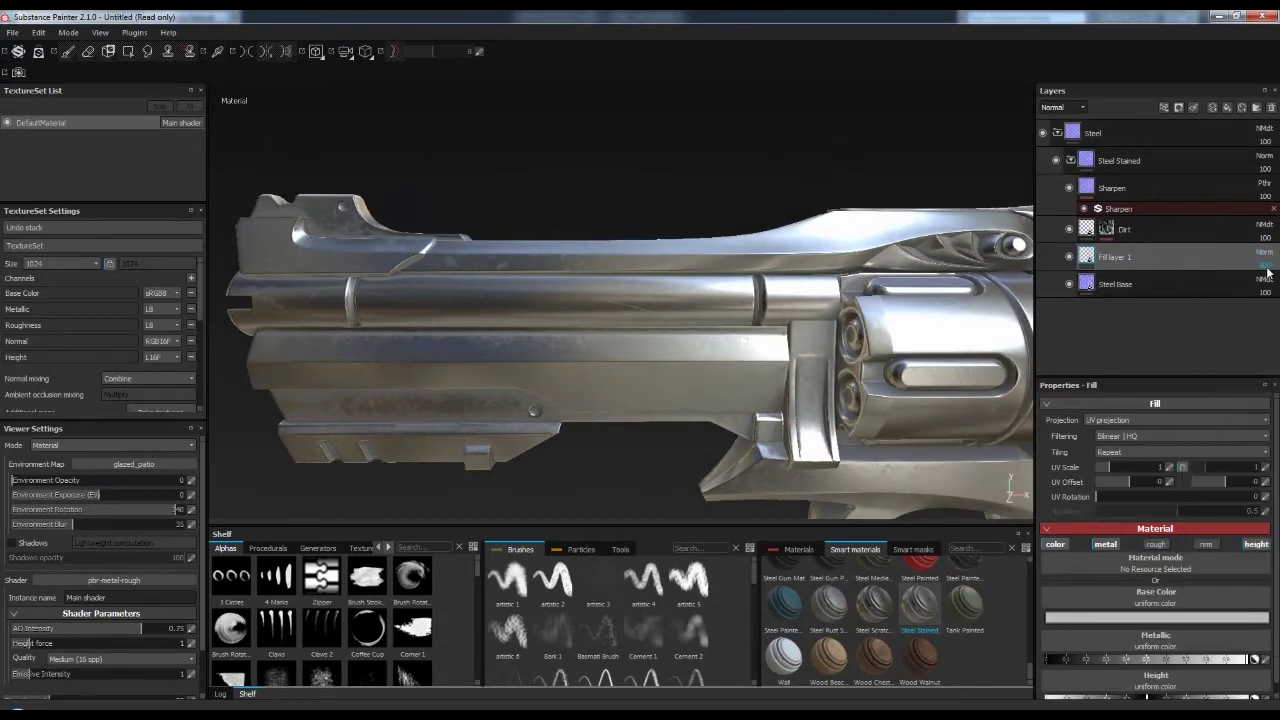
pyautogui.scroll(1, 1061, 111)
pyautogui.click(1265, 256)
pyautogui.click(1235, 281)
# - Raise Steel Base luminosity to 0.71, with roughness at 0.23
pyautogui.press('f')
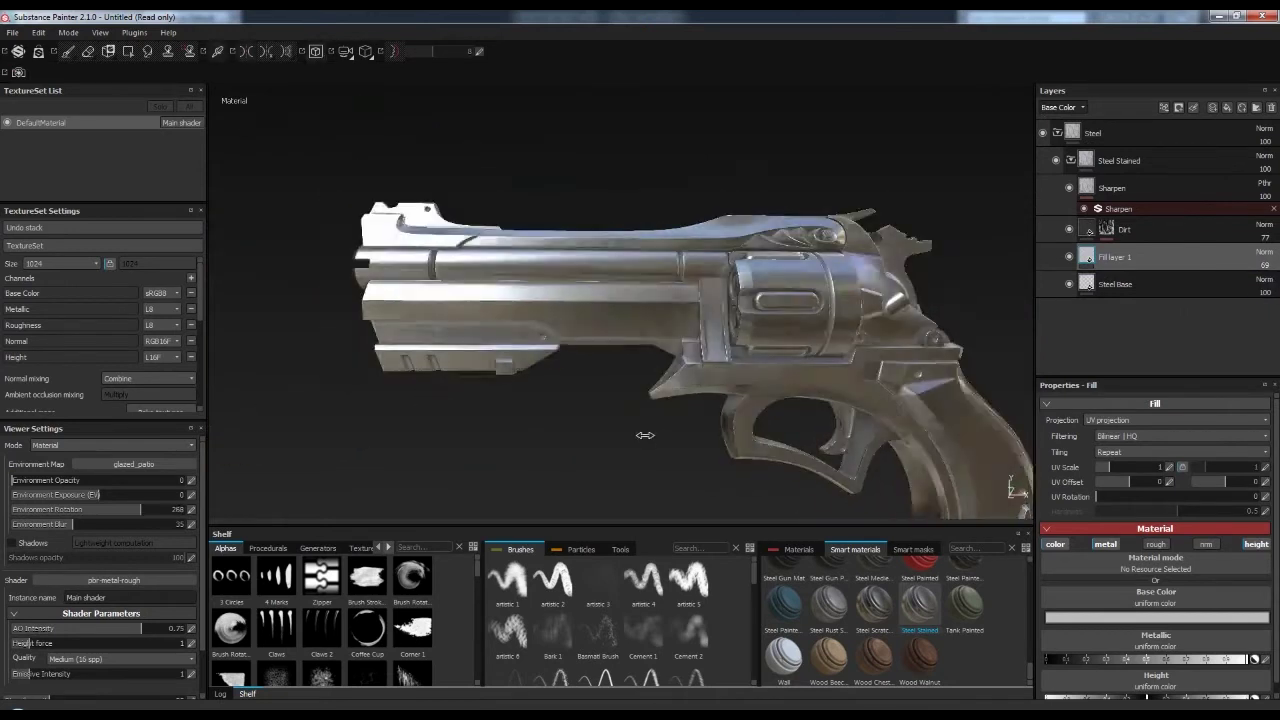
pyautogui.click(1115, 285)
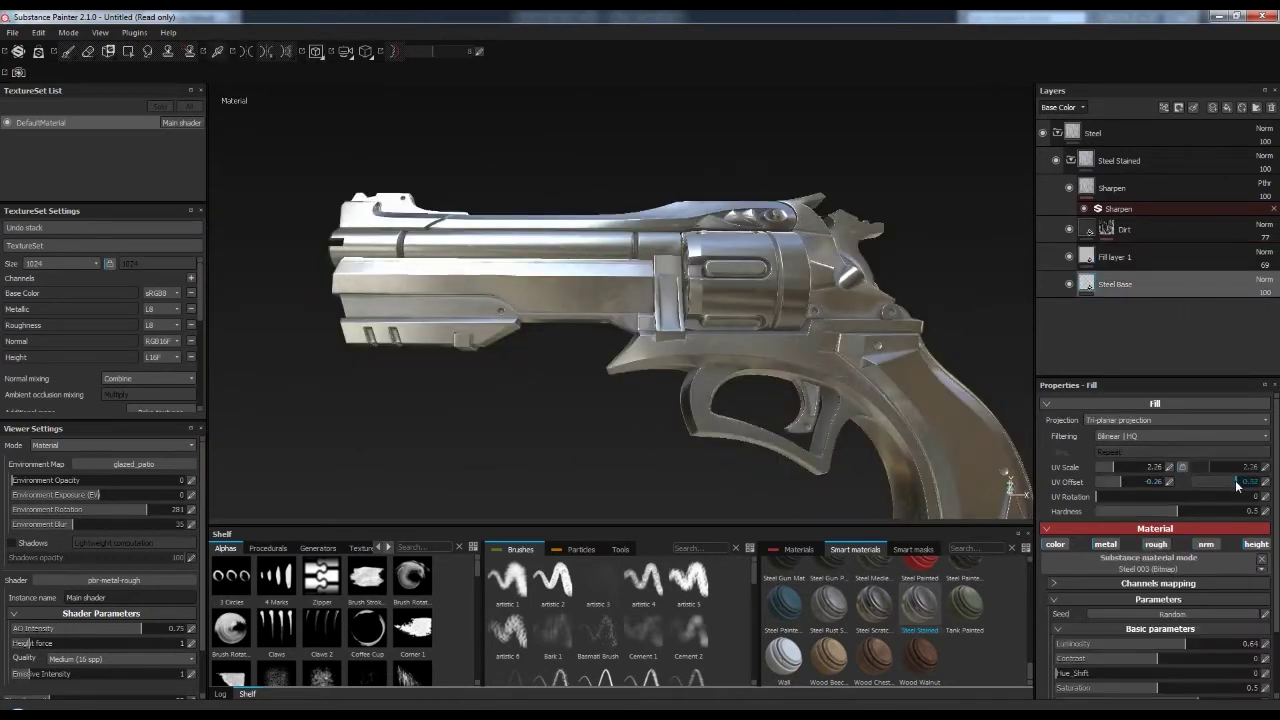
pyautogui.scroll(-2, 1150, 550)
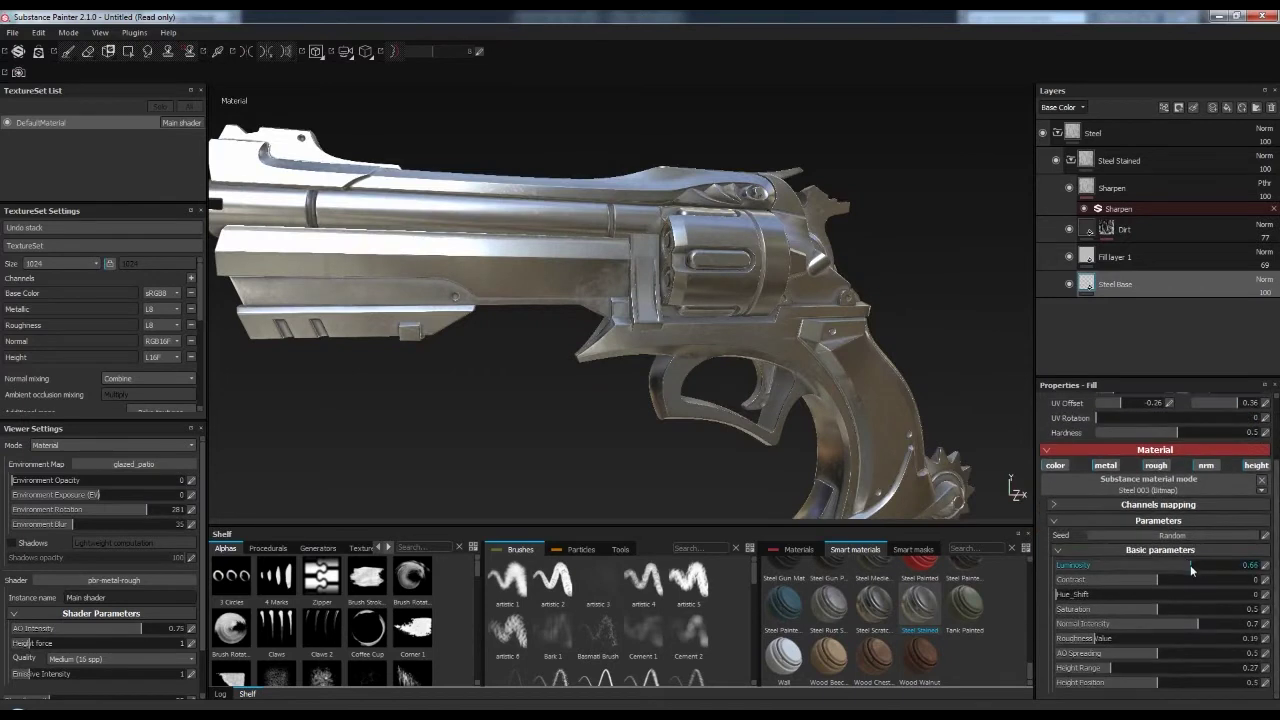
pyautogui.moveTo(1186, 565); pyautogui.dragTo(1200, 565)
pyautogui.click(1112, 257)
pyautogui.click(1063, 571)
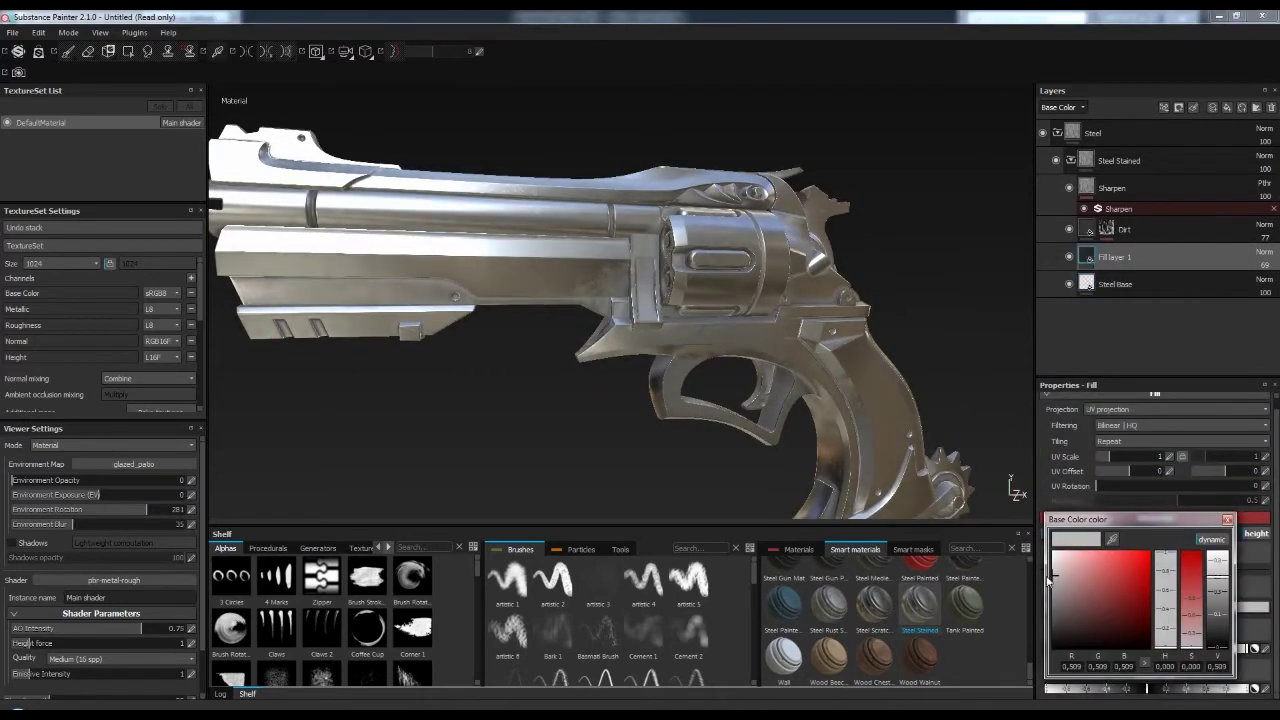
pyautogui.click(1089, 290)
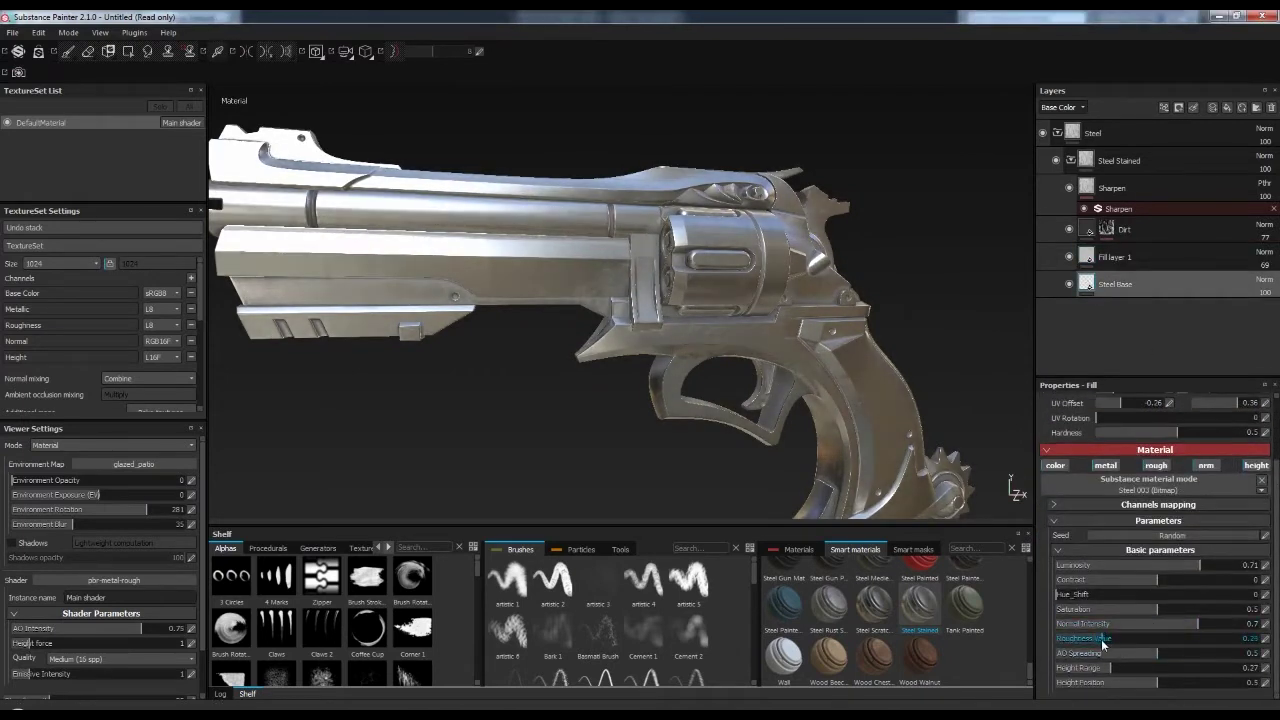
pyautogui.scroll(5, 894, 229)
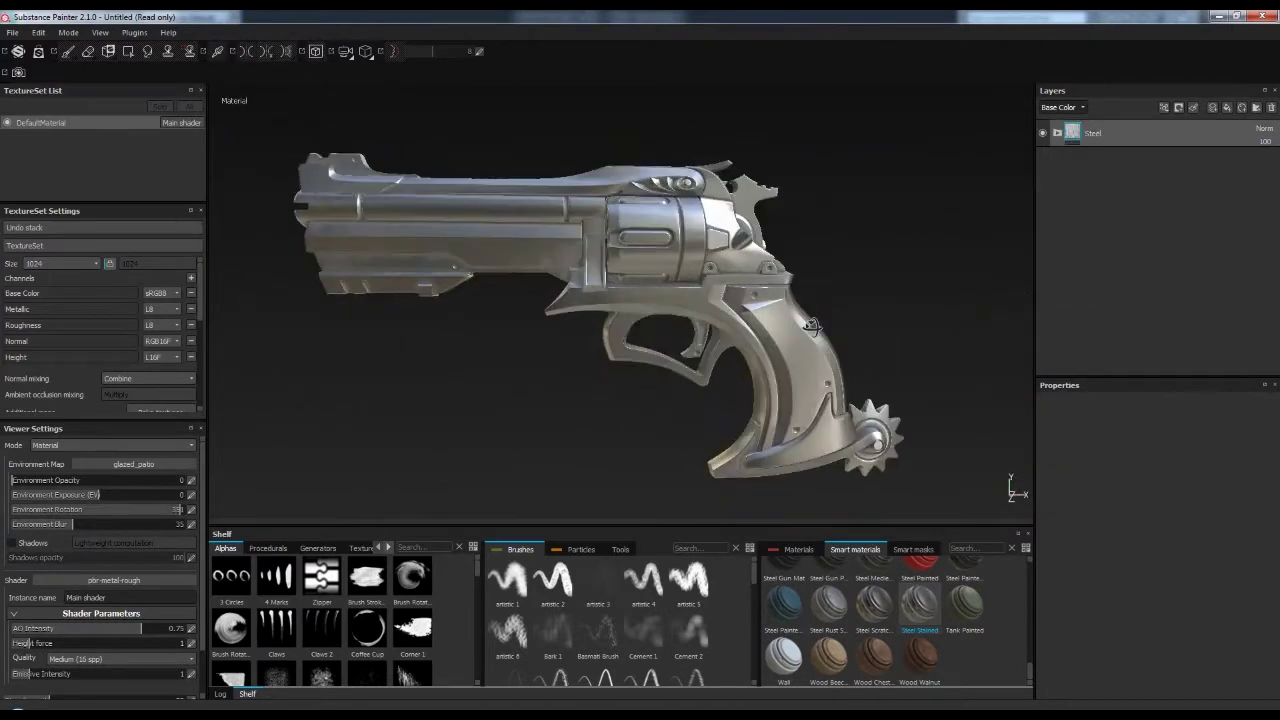
# - Save the project as pushka in the SS folder
pyautogui.hotkey('ctrl', 's')
pyautogui.moveTo(548, 136); pyautogui.dragTo(548, 280)
pyautogui.doubleClick(185, 270)
pyautogui.write('pushka')
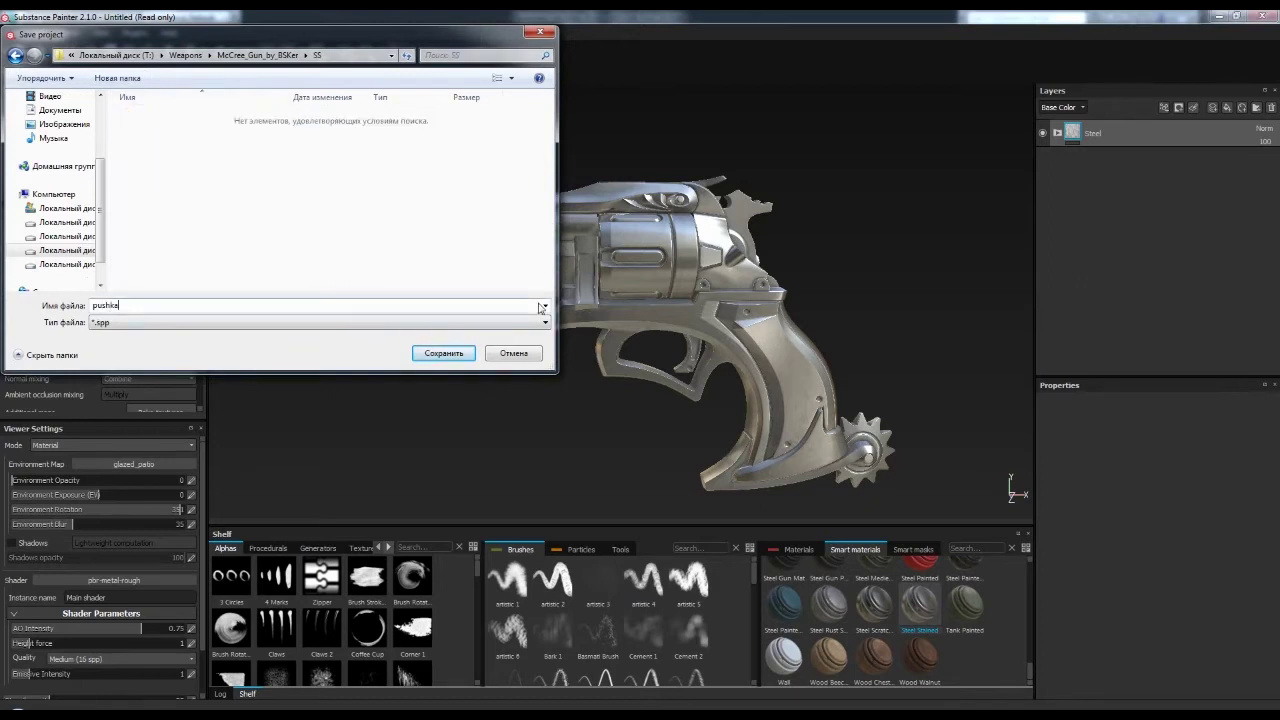
pyautogui.press('Return')
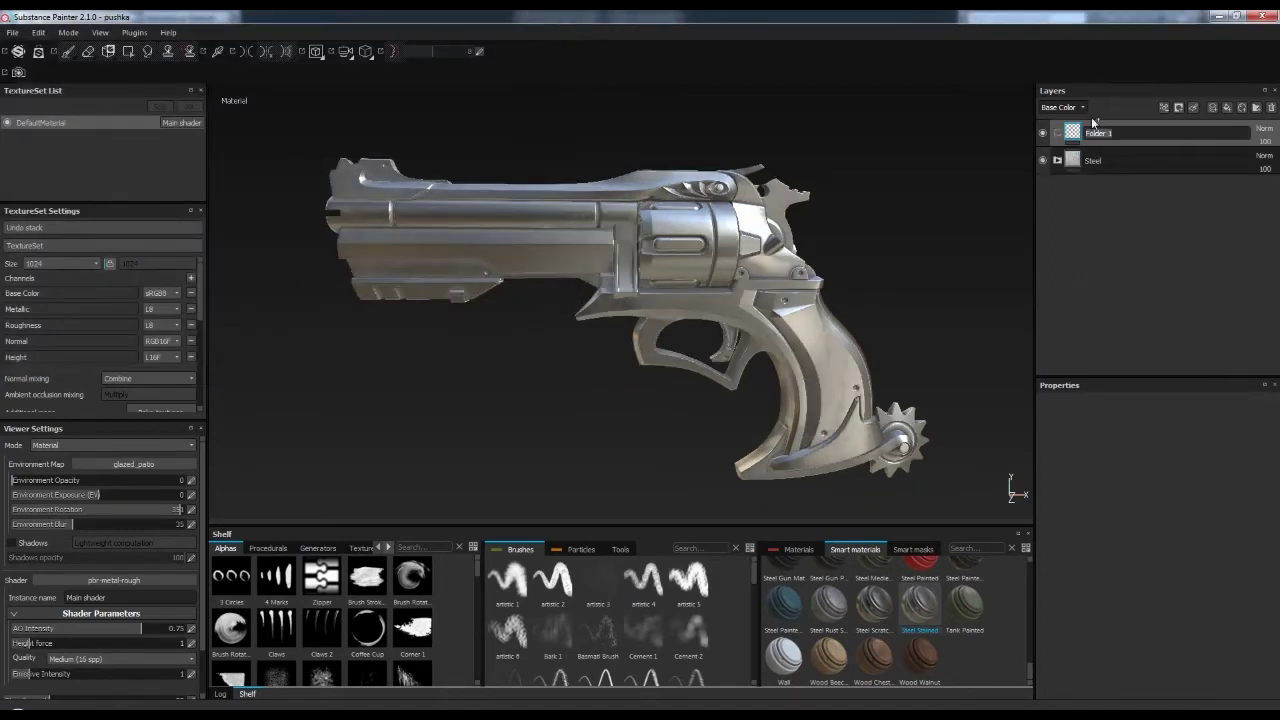
# - Stack the Steel Gun Painted smart material on top to darken the revolver
pyautogui.scroll(1, 919, 637)
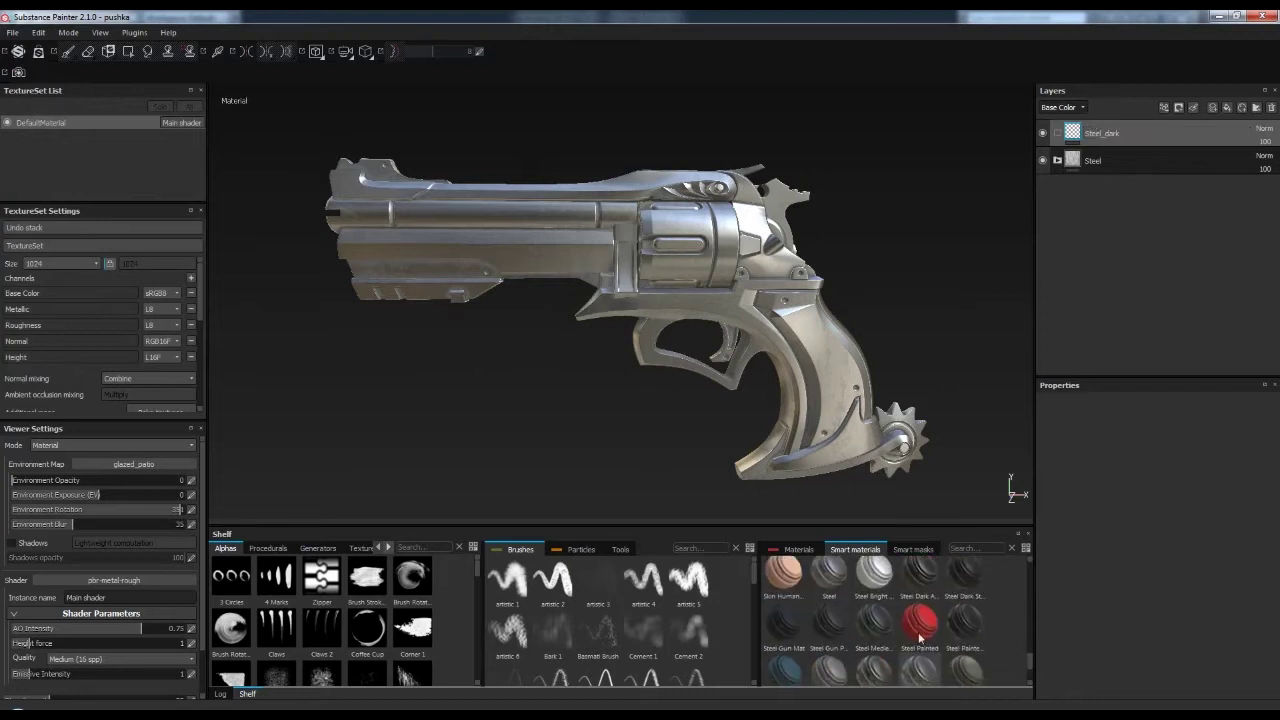
pyautogui.moveTo(1113, 113); pyautogui.dragTo(1110, 125)
pyautogui.scroll(5, 828, 345)
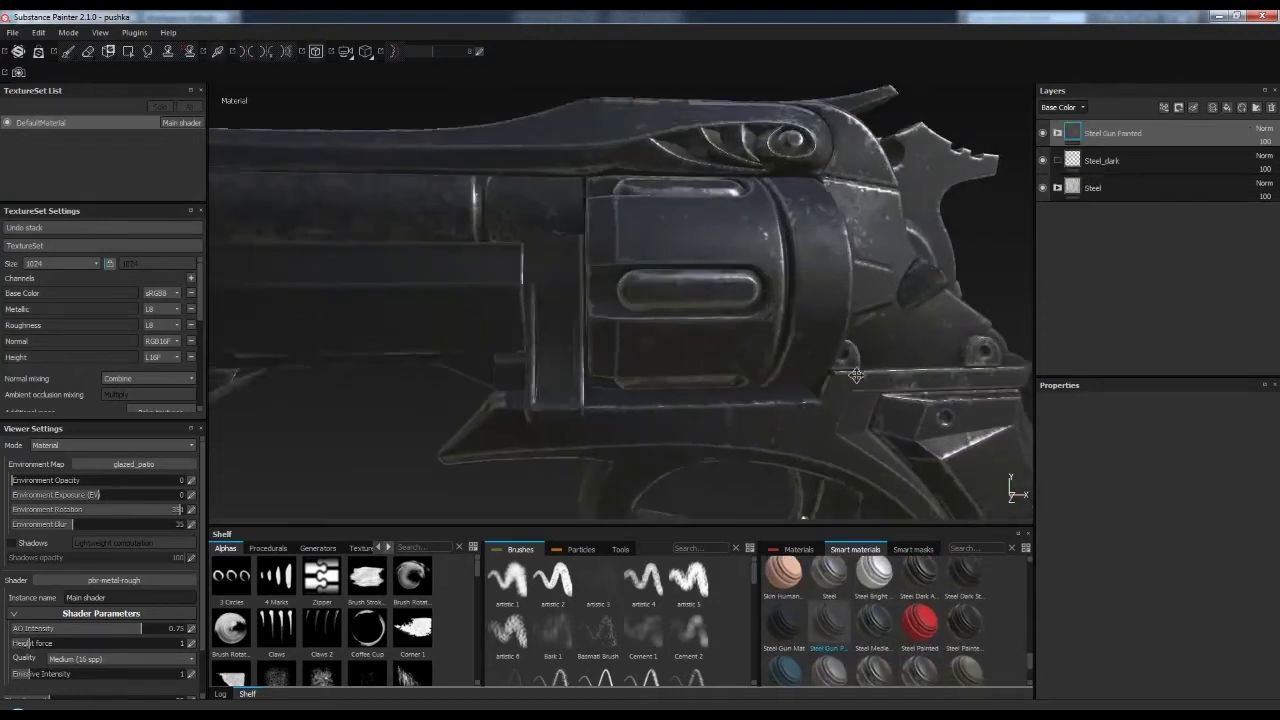
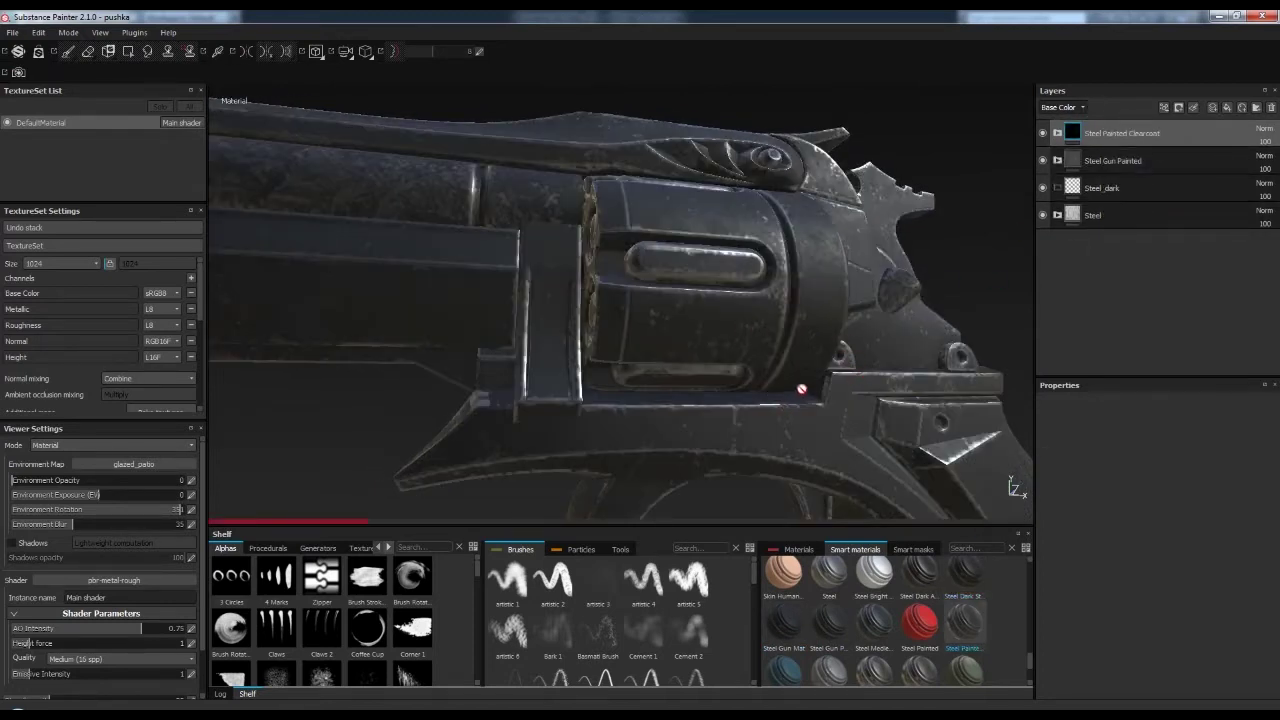
# - Expand Steel_dark and inspect the Steel Gun Painted, Scratches and Base Metal fill settings
pyautogui.keyDown('alt'); pyautogui.moveTo(801, 389); pyautogui.dragTo(773, 311); pyautogui.keyUp('alt')
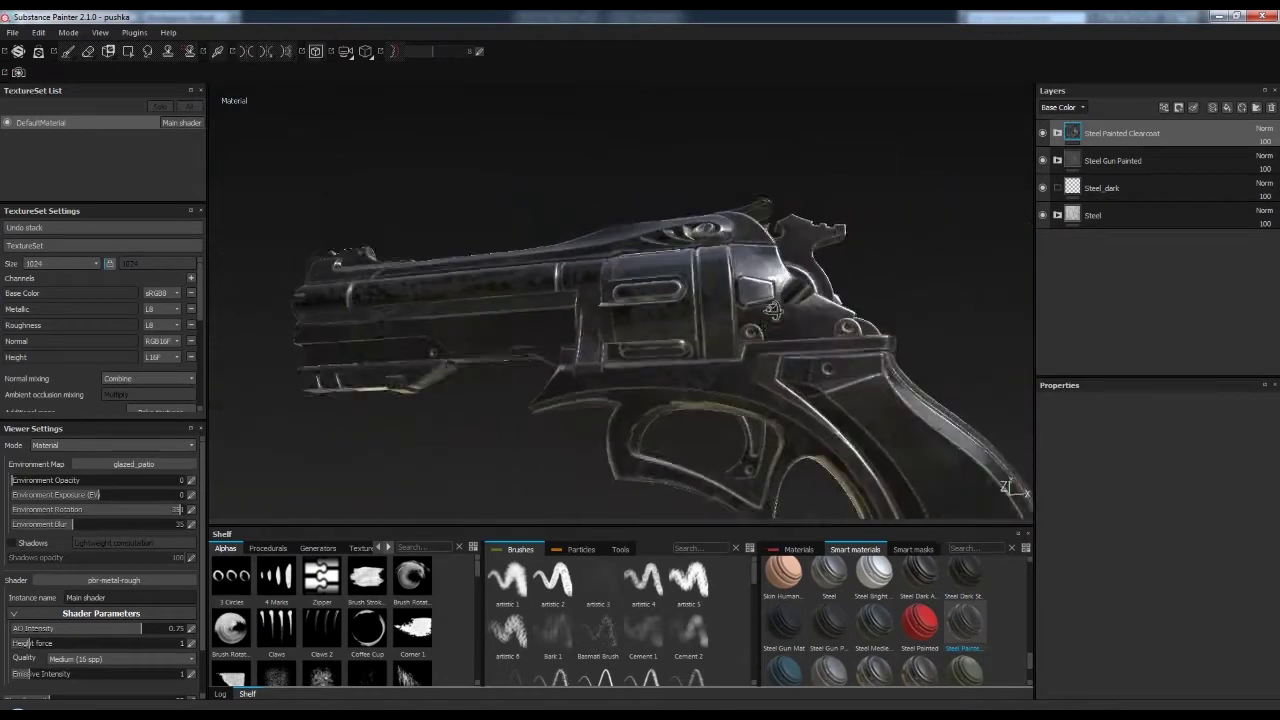
pyautogui.keyDown('alt'); pyautogui.moveTo(773, 311); pyautogui.dragTo(844, 345, button='right'); pyautogui.keyUp('alt')
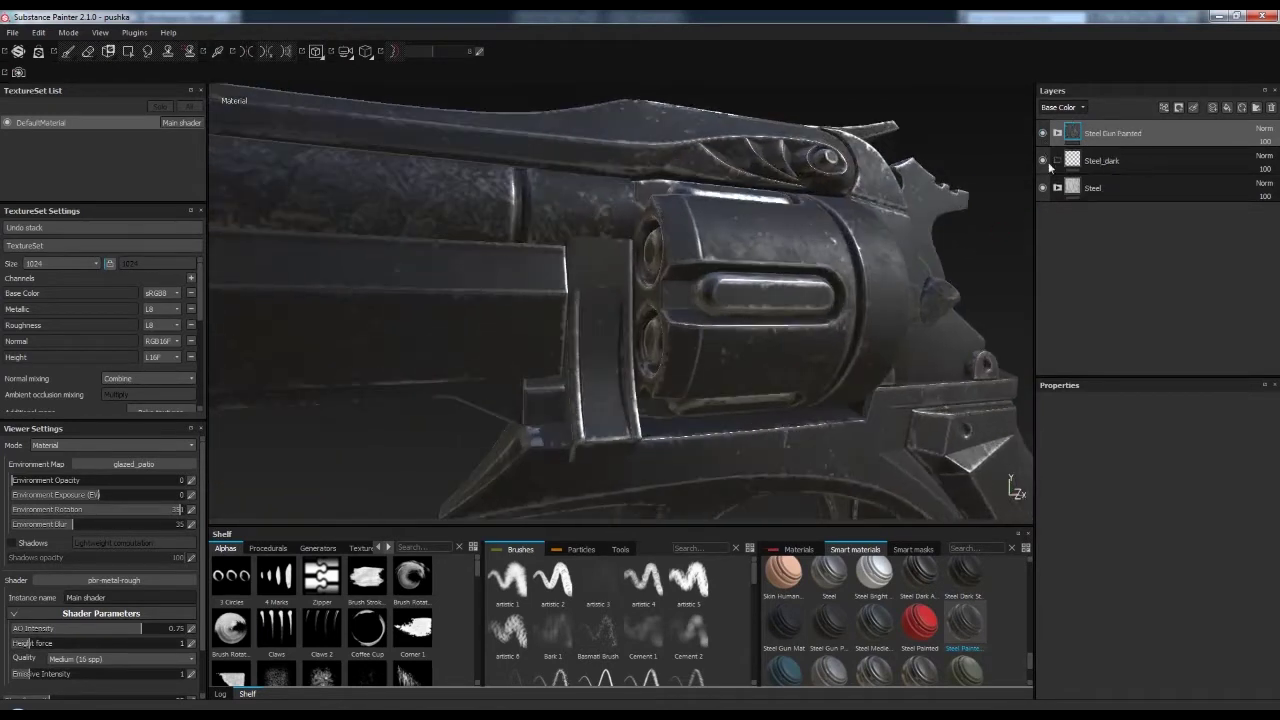
pyautogui.keyDown('alt'); pyautogui.moveTo(942, 259); pyautogui.dragTo(857, 366); pyautogui.keyUp('alt')
pyautogui.click(1071, 160)
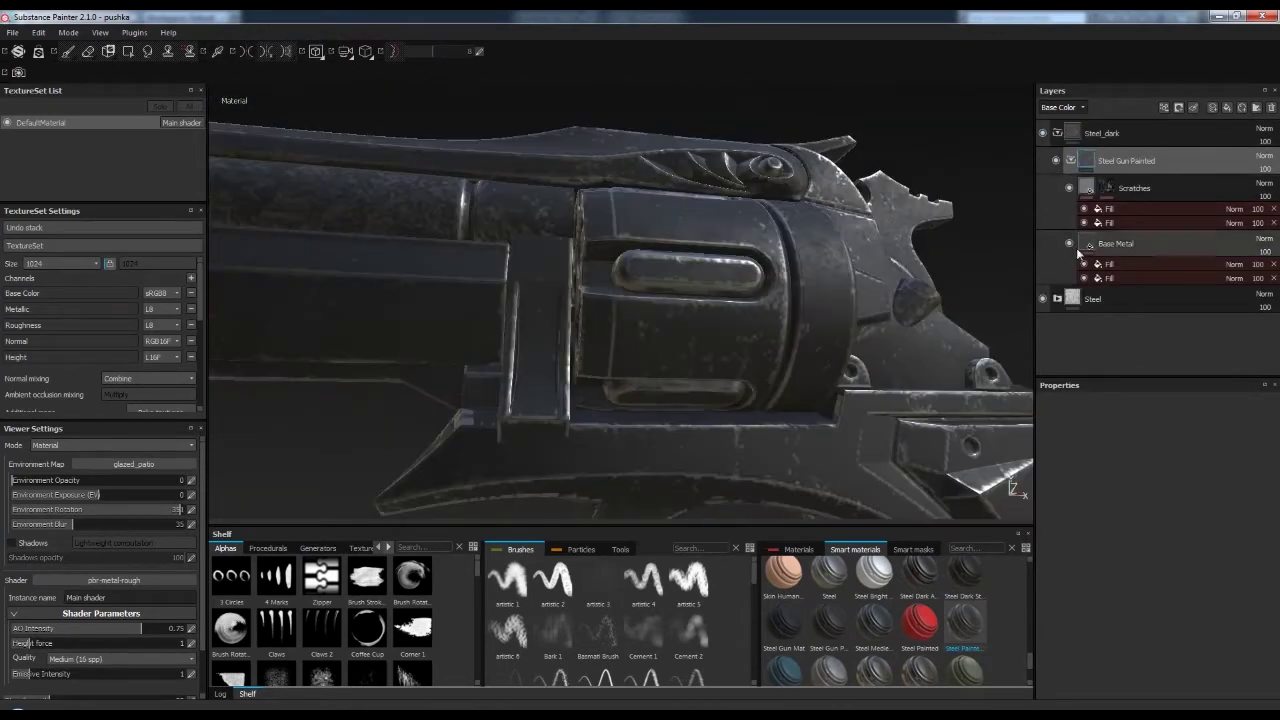
pyautogui.click(1110, 208)
pyautogui.click(1107, 188)
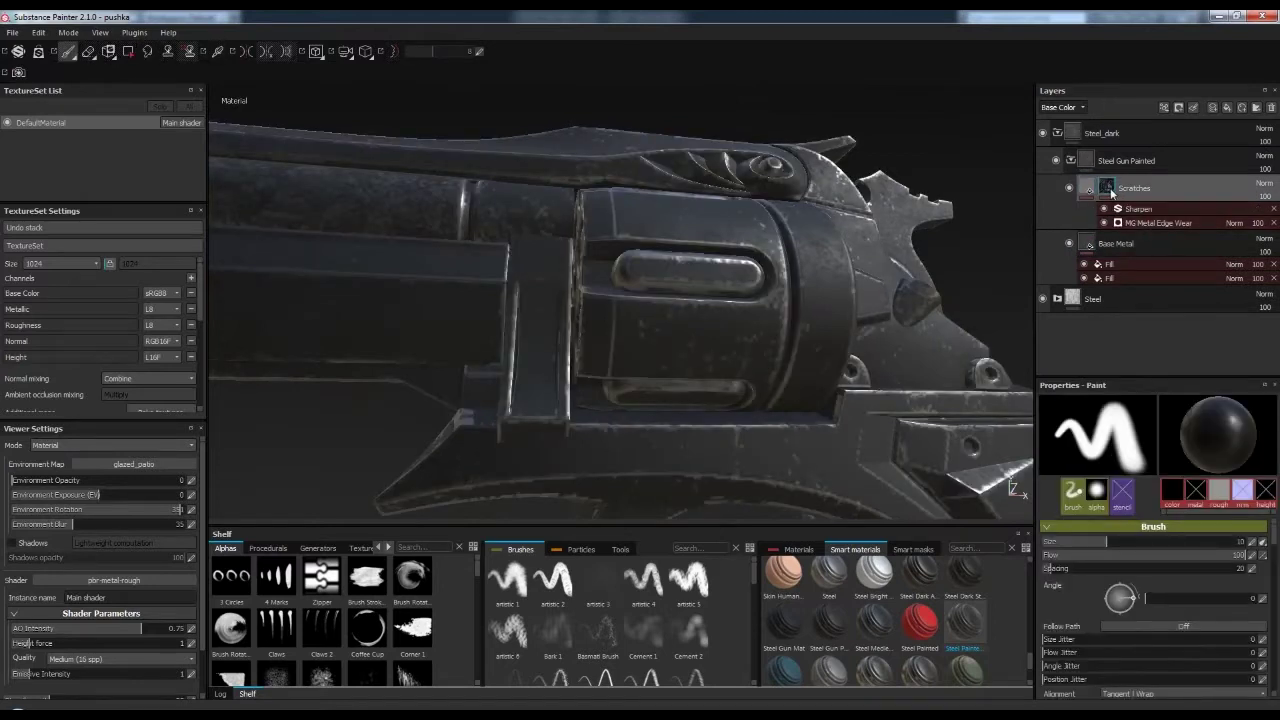
pyautogui.click(1092, 188)
pyautogui.moveTo(900, 330)
pyautogui.keyDown('alt'); pyautogui.mouseDown()
pyautogui.moveTo(854, 331)
pyautogui.moveTo(920, 320)
pyautogui.mouseUp(); pyautogui.keyUp('alt')
pyautogui.click(1110, 264)
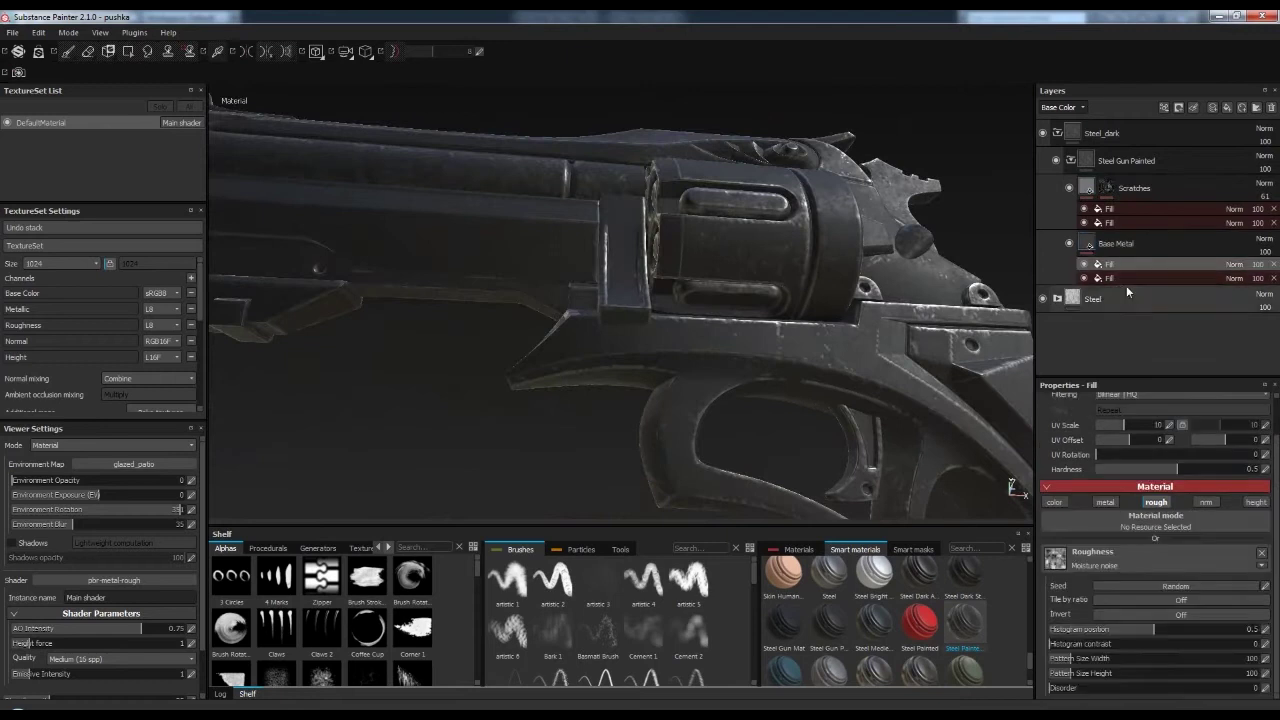
pyautogui.click(1110, 243)
pyautogui.scroll(-3, 1200, 560)
pyautogui.scroll(-5, 1230, 560)
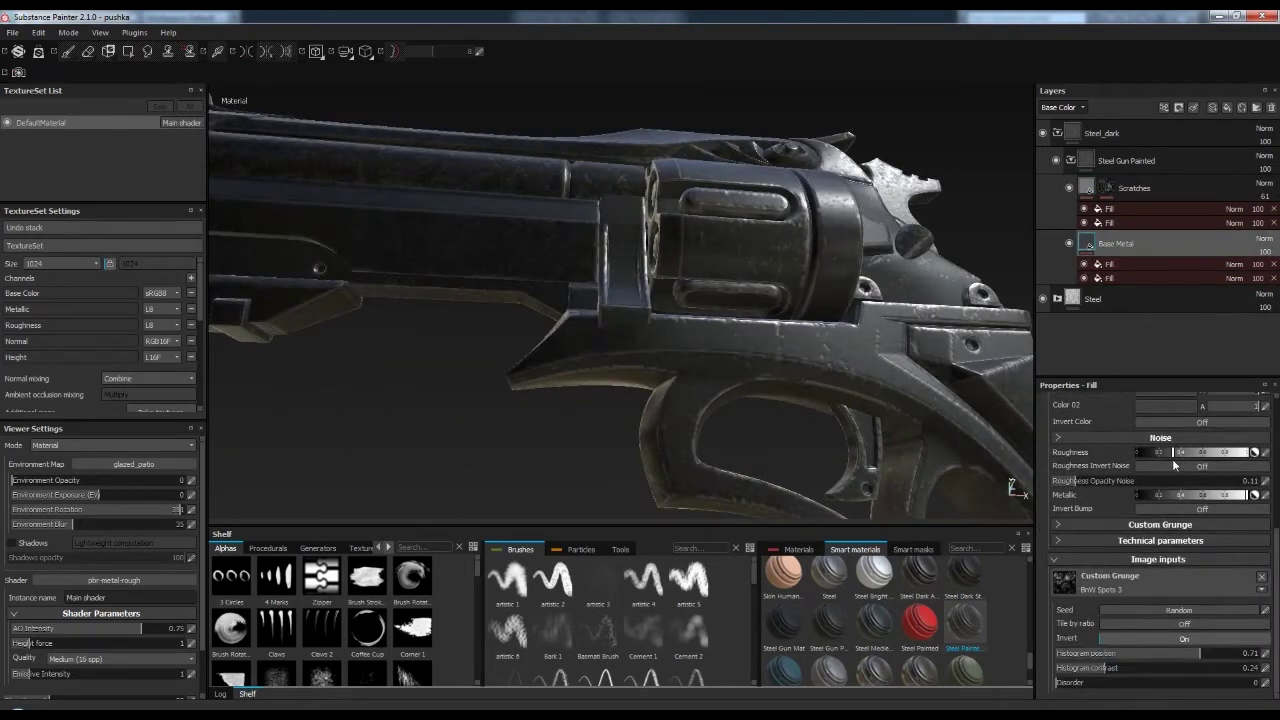
# - Compare the Scratches and Base Metal layer settings against the cylinder and trigger area
pyautogui.keyDown('alt'); pyautogui.moveTo(900, 420); pyautogui.dragTo(1000, 260); pyautogui.keyUp('alt')
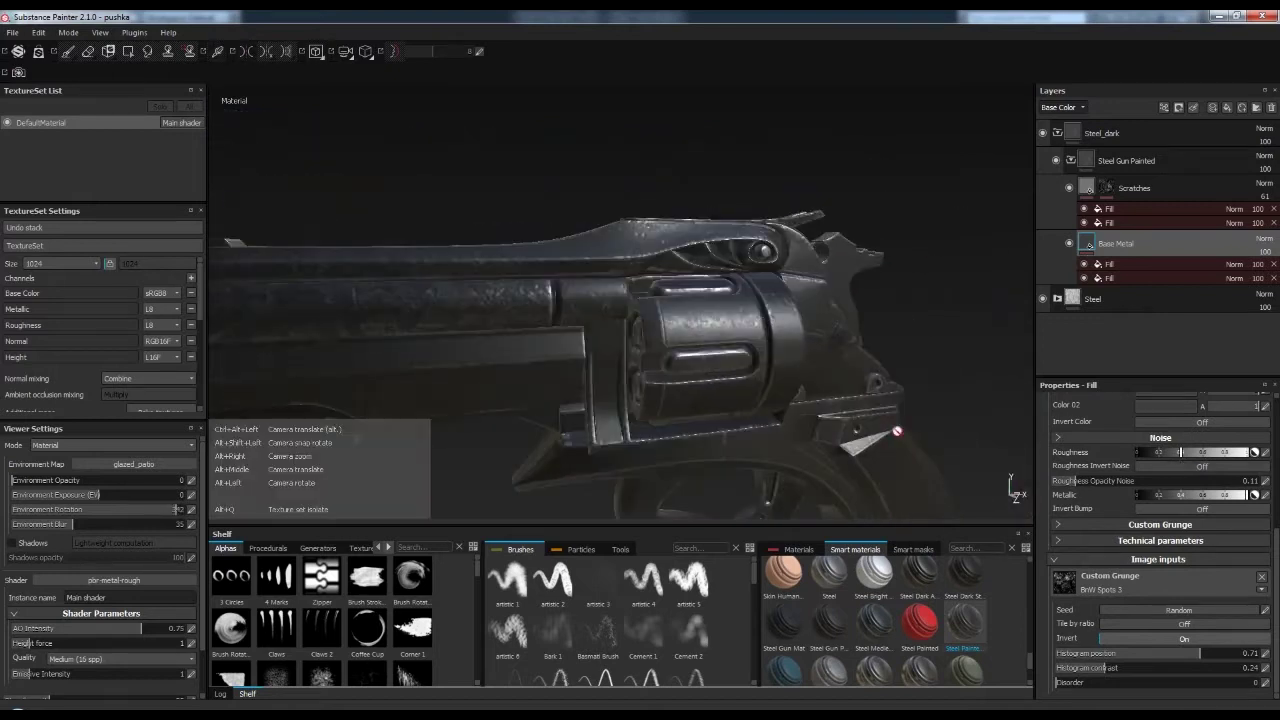
pyautogui.click(1099, 190)
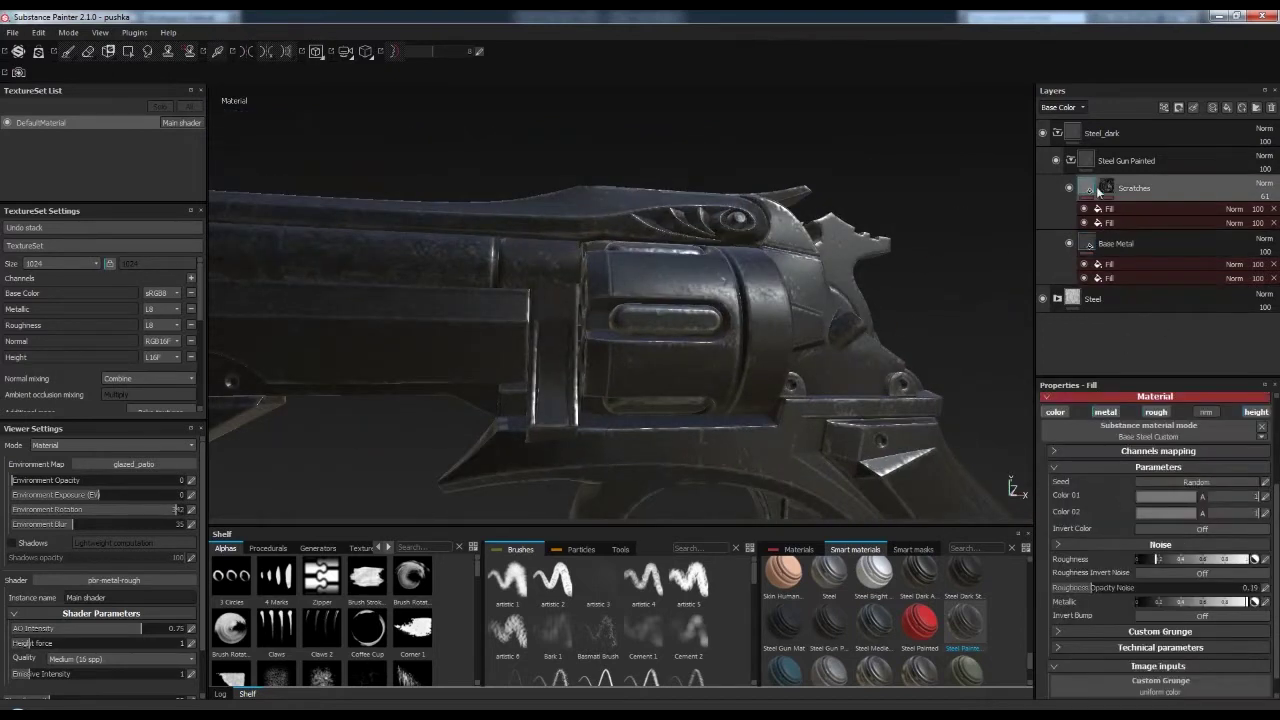
pyautogui.moveTo(860, 380)
pyautogui.keyDown('alt'); pyautogui.mouseDown(button='right')
pyautogui.moveTo(857, 313)
pyautogui.moveTo(860, 360)
pyautogui.mouseUp(button='right'); pyautogui.keyUp('alt')
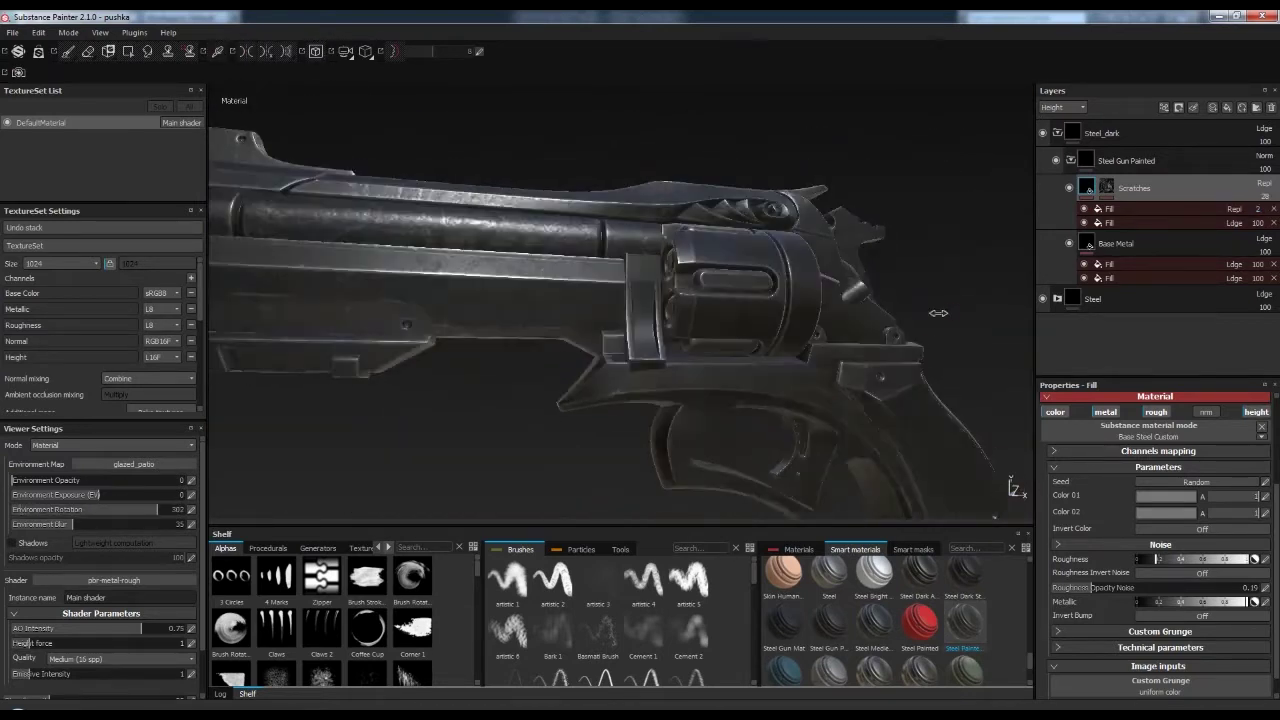
pyautogui.moveTo(860, 360)
pyautogui.keyDown('alt'); pyautogui.mouseDown()
pyautogui.moveTo(962, 339)
pyautogui.moveTo(940, 330)
pyautogui.mouseUp(); pyautogui.keyUp('alt')
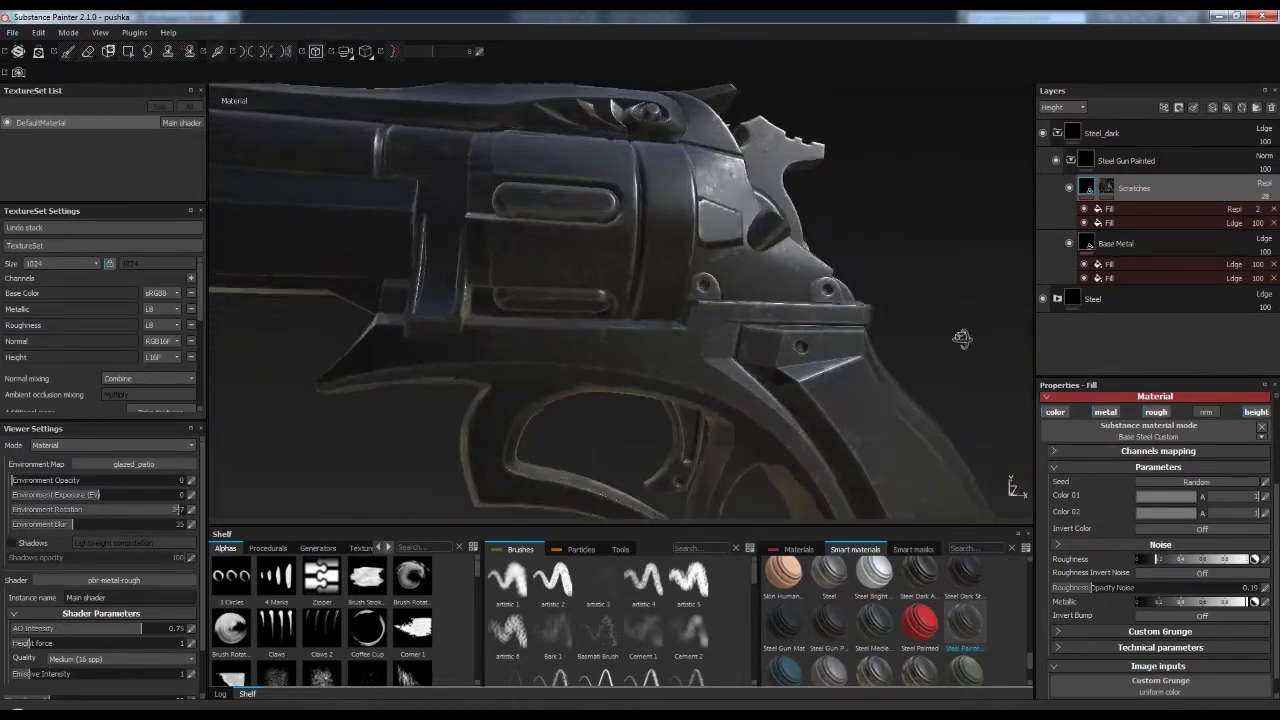
pyautogui.click(1116, 243)
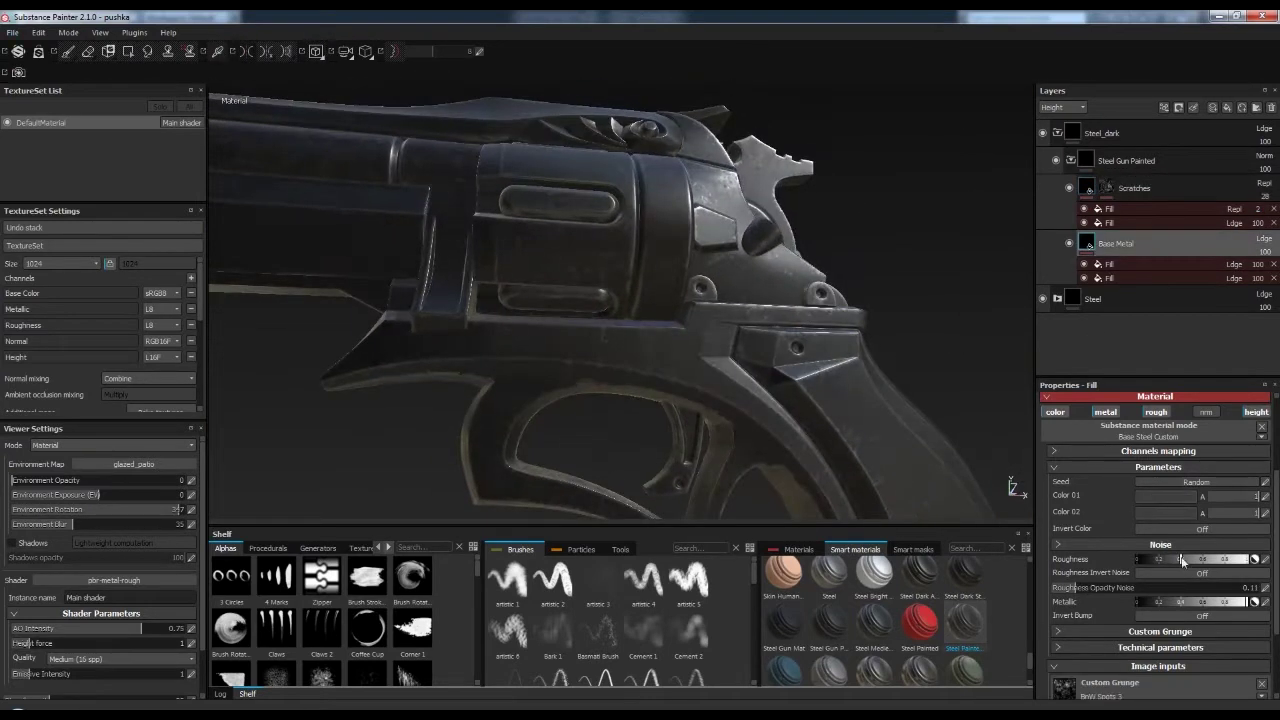
pyautogui.click(1160, 190)
pyautogui.click(1063, 107)
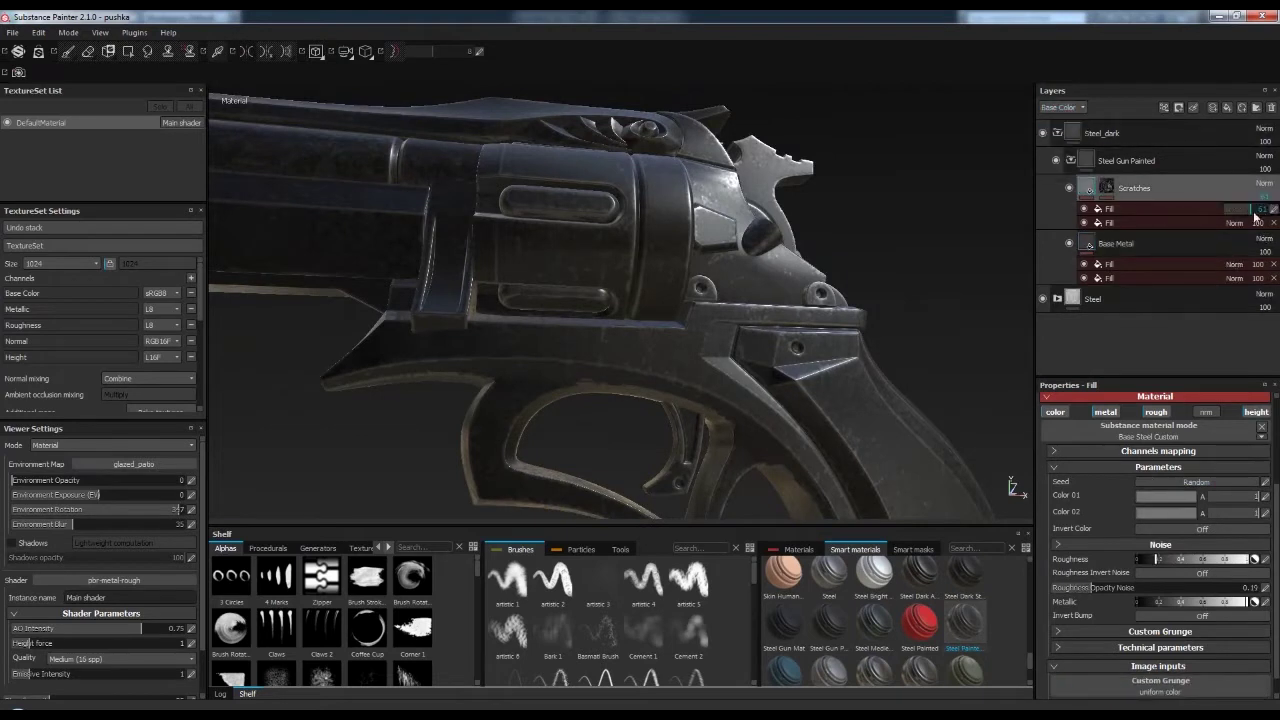
pyautogui.scroll(3, 928, 458)
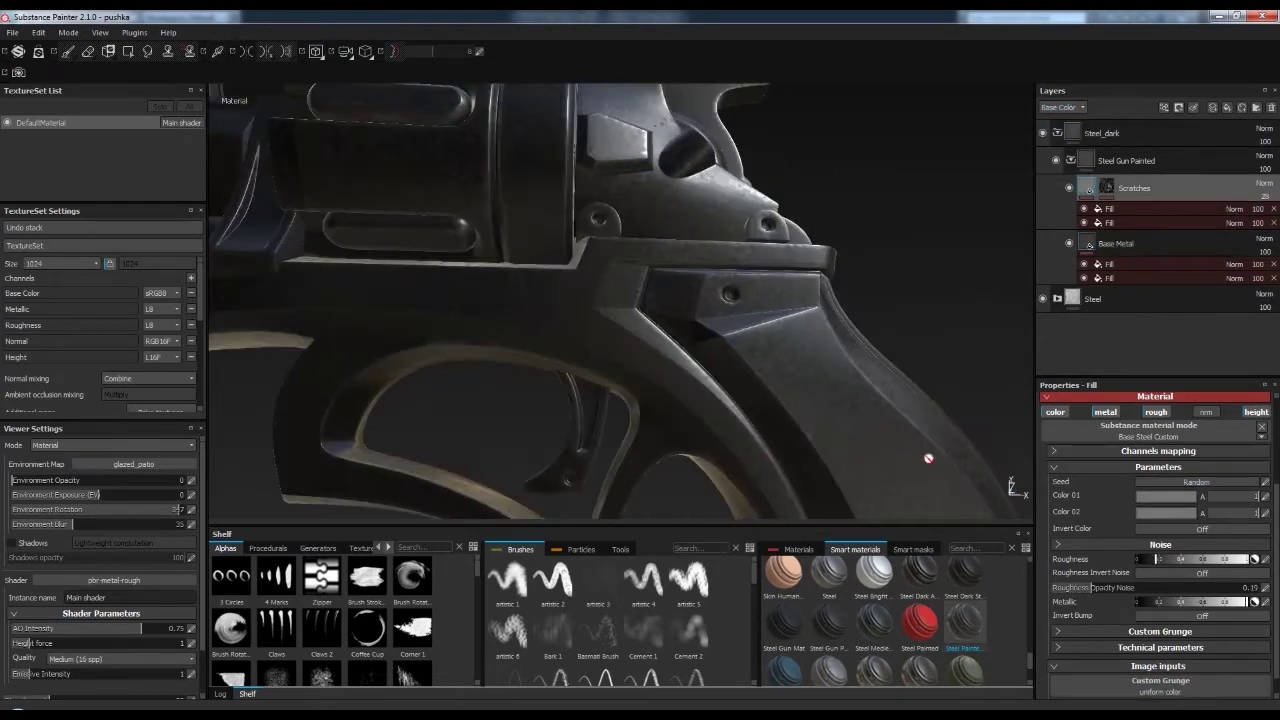
# - Enable MG Metal Edge Wear on Scratches, hide the upper Base Metal, set the second to 47 opacity
pyautogui.click(1093, 208)
pyautogui.click(1104, 223)
pyautogui.click(1084, 264)
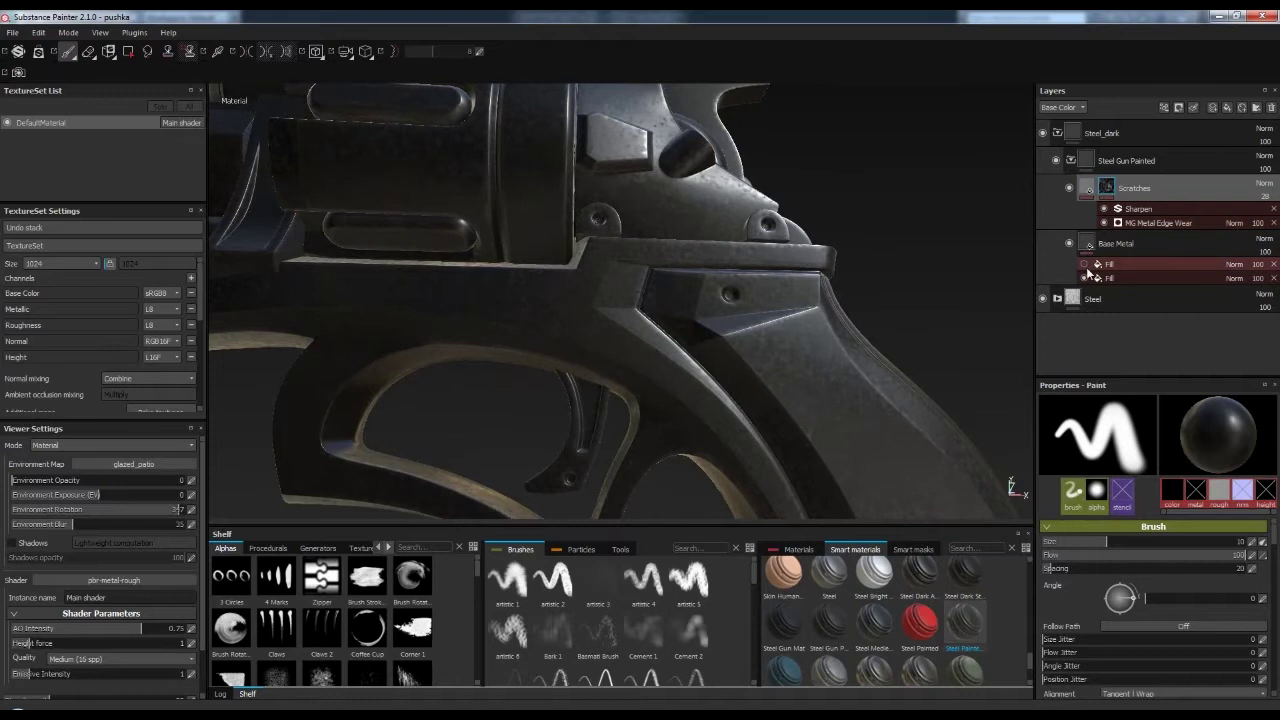
pyautogui.click(1107, 281)
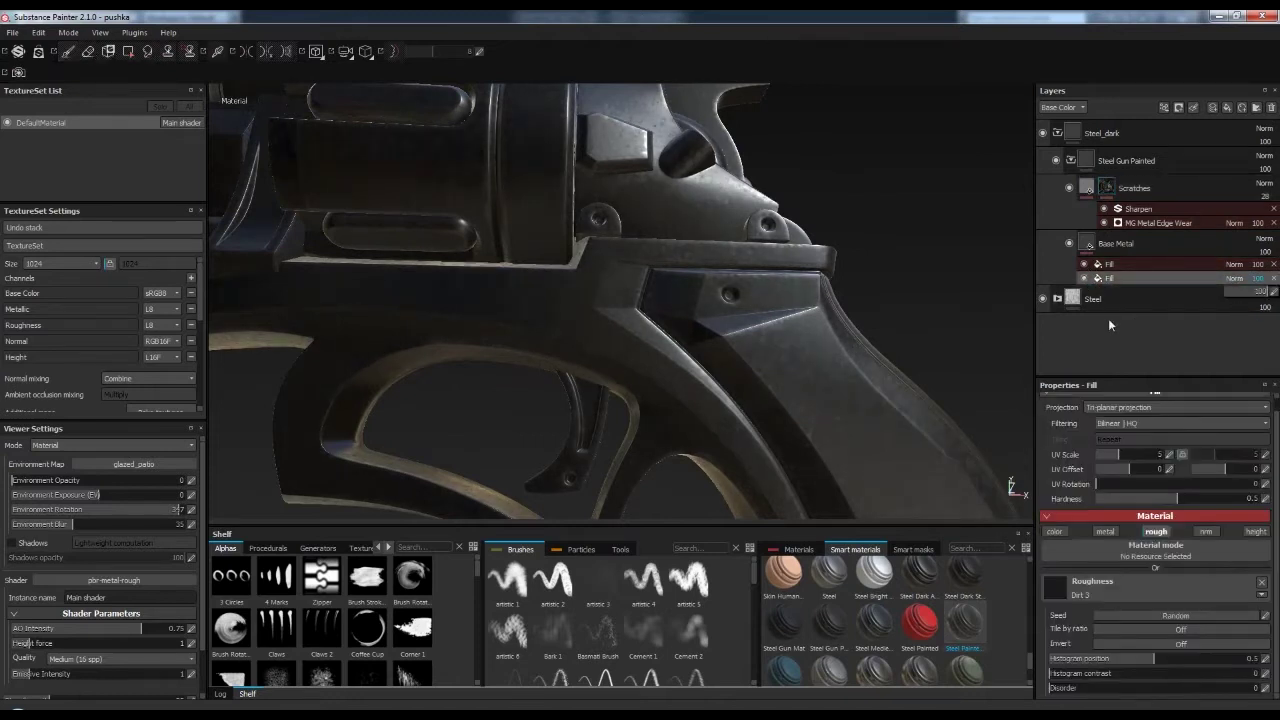
pyautogui.moveTo(1250, 290); pyautogui.dragTo(1260, 236)
# - Add a black mask to the Steel_dark folder for polygon filling
pyautogui.moveTo(854, 380)
pyautogui.keyDown('alt'); pyautogui.mouseDown()
pyautogui.moveTo(923, 280)
pyautogui.moveTo(848, 268)
pyautogui.moveTo(960, 300)
pyautogui.mouseUp(); pyautogui.keyUp('alt')
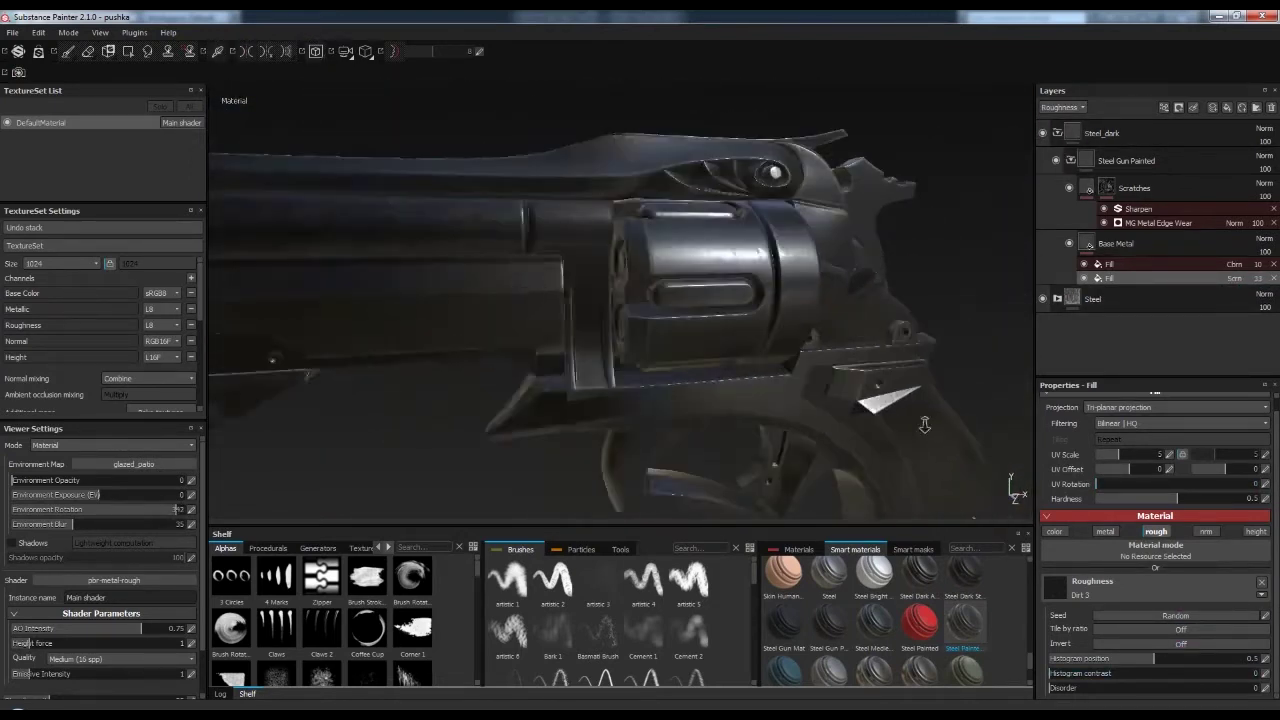
pyautogui.click(1093, 190)
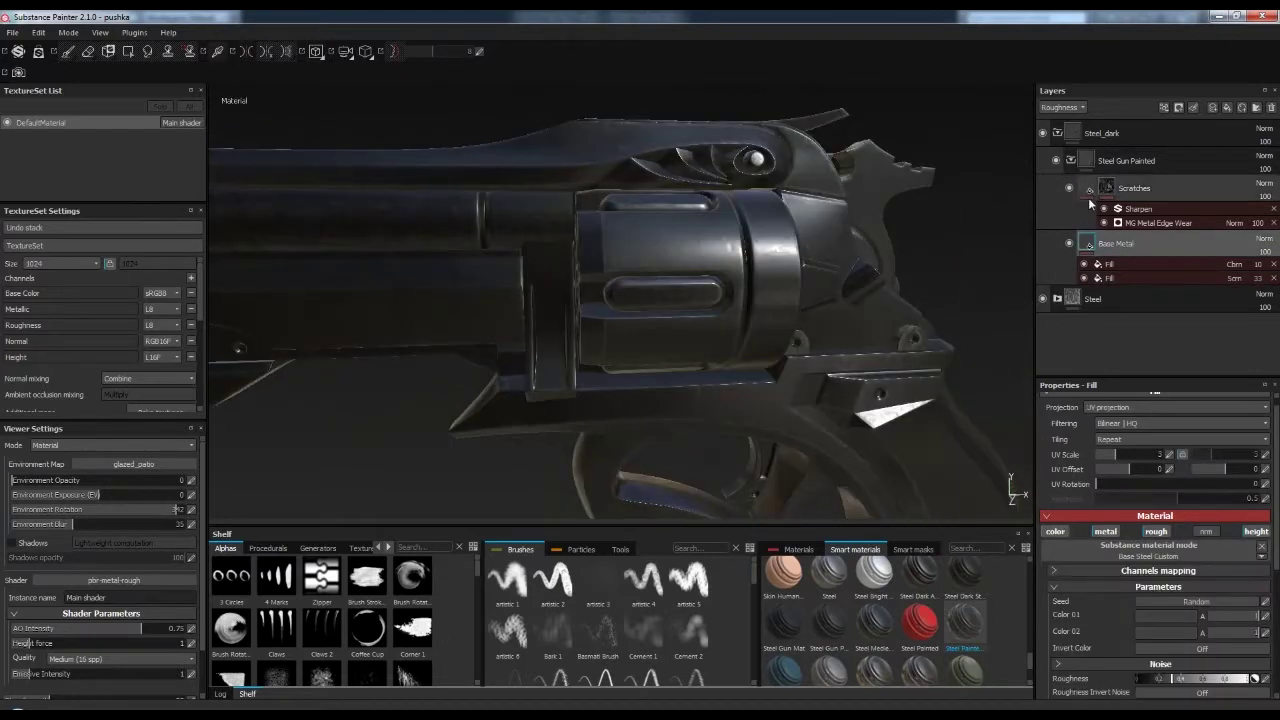
pyautogui.click(1062, 107)
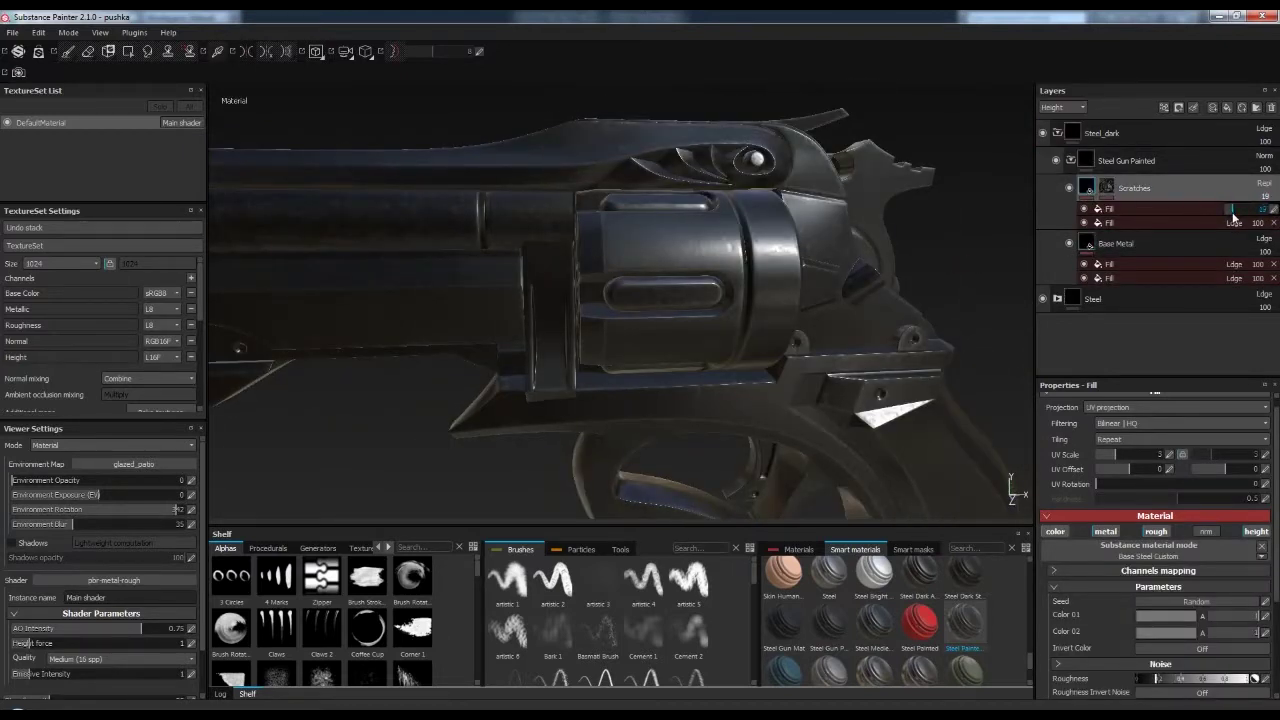
pyautogui.press('Delete')
pyautogui.click(1135, 155)
pyautogui.press('4')
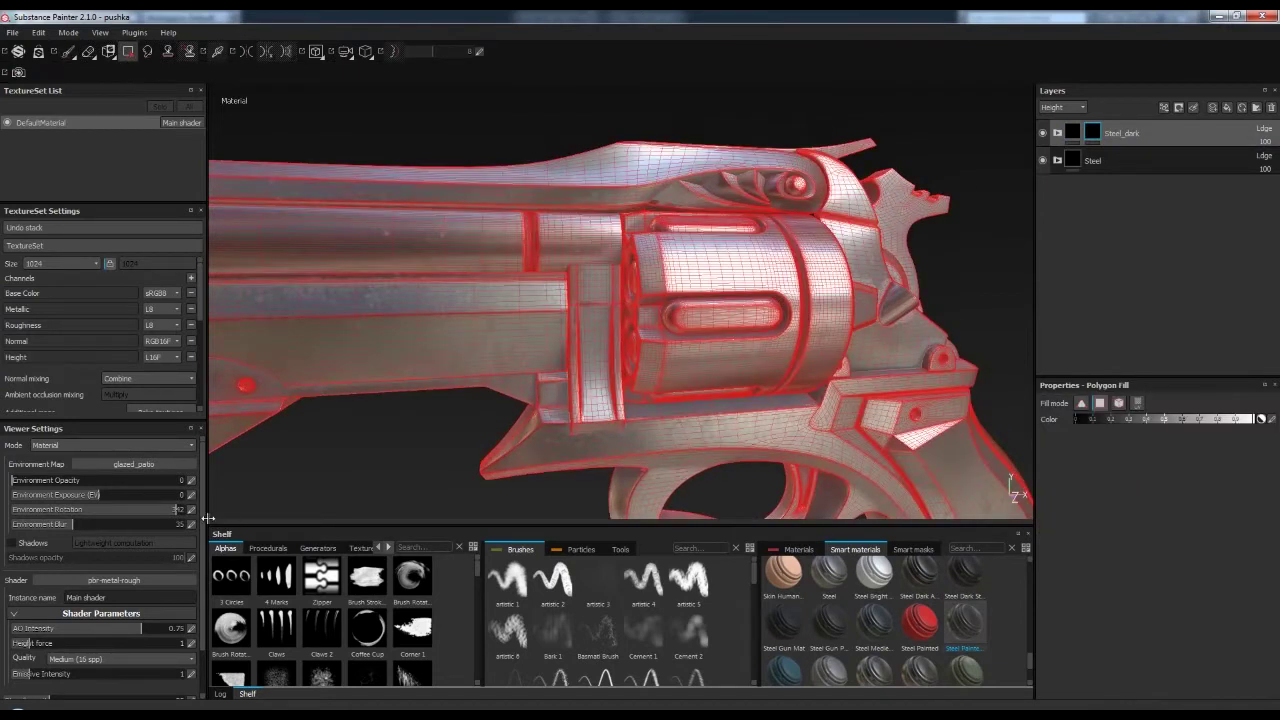
pyautogui.scroll(-1, 200, 517)
pyautogui.click(760, 320)
pyautogui.keyDown('alt'); pyautogui.moveTo(872, 339); pyautogui.dragTo(1030, 439); pyautogui.keyUp('alt')
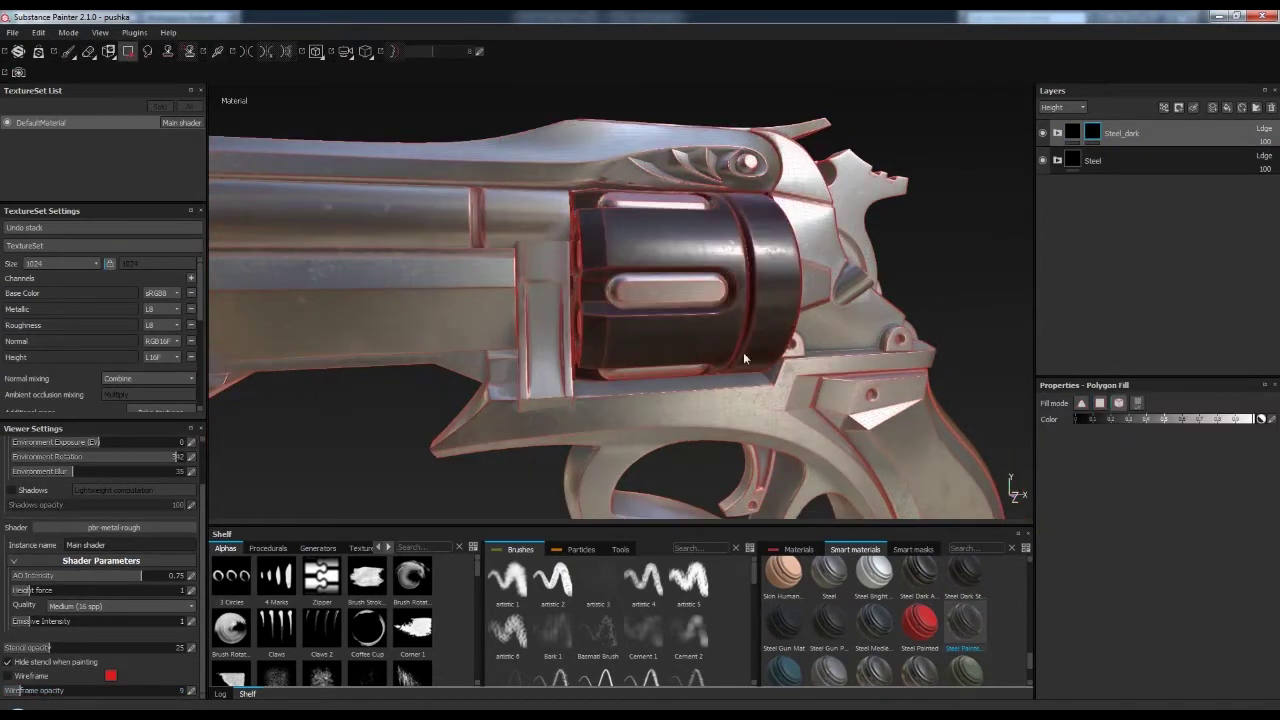
pyautogui.moveTo(743, 352)
pyautogui.keyDown('alt'); pyautogui.mouseDown()
pyautogui.moveTo(757, 355)
pyautogui.moveTo(588, 329)
pyautogui.mouseUp(); pyautogui.keyUp('alt')
pyautogui.keyDown('alt'); pyautogui.moveTo(588, 329); pyautogui.dragTo(742, 311, button='right'); pyautogui.keyUp('alt')
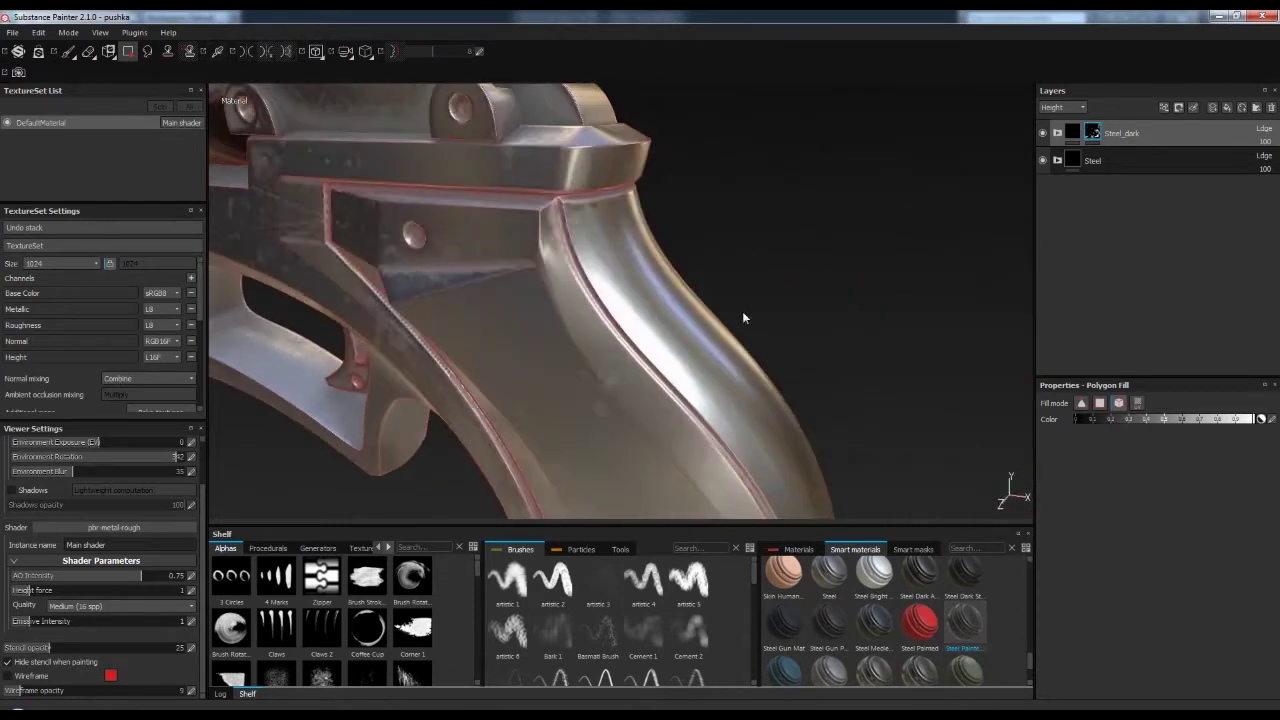
pyautogui.keyDown('alt'); pyautogui.moveTo(780, 357); pyautogui.dragTo(871, 277, button='right'); pyautogui.keyUp('alt')
pyautogui.moveTo(871, 277)
pyautogui.keyDown('alt'); pyautogui.mouseDown()
pyautogui.moveTo(842, 249)
pyautogui.moveTo(750, 243)
pyautogui.mouseUp(); pyautogui.keyUp('alt')
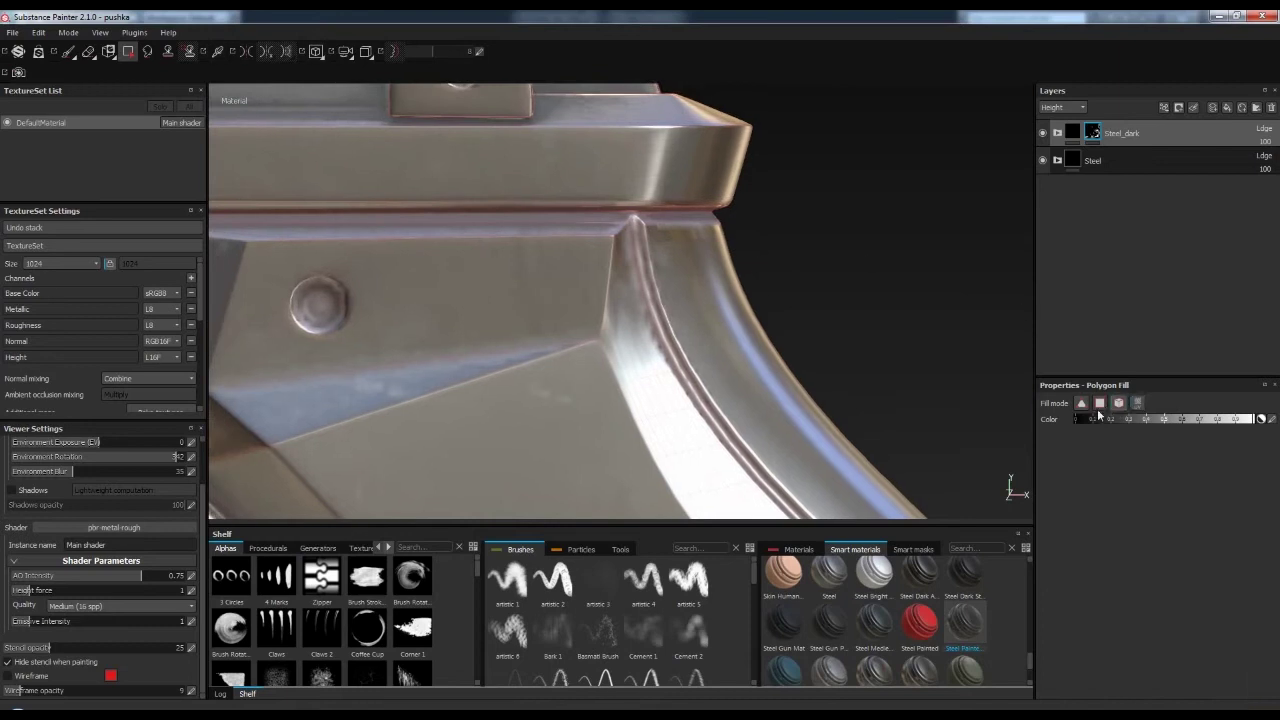
pyautogui.keyDown('alt'); pyautogui.moveTo(678, 260); pyautogui.dragTo(809, 314, button='right'); pyautogui.keyUp('alt')
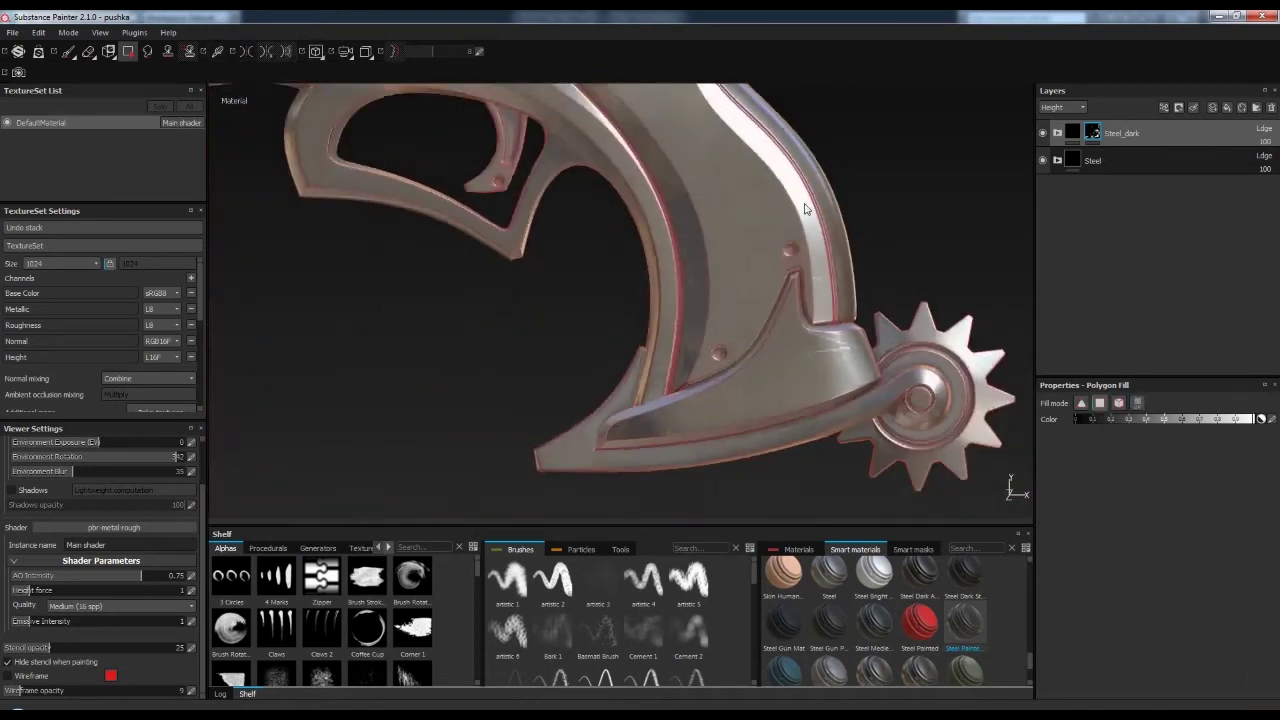
pyautogui.moveTo(789, 398)
pyautogui.keyDown('alt'); pyautogui.mouseDown()
pyautogui.moveTo(767, 121)
pyautogui.moveTo(820, 247)
pyautogui.moveTo(989, 342)
pyautogui.moveTo(754, 371)
pyautogui.moveTo(822, 378)
pyautogui.moveTo(1060, 148)
pyautogui.mouseUp(); pyautogui.keyUp('alt')
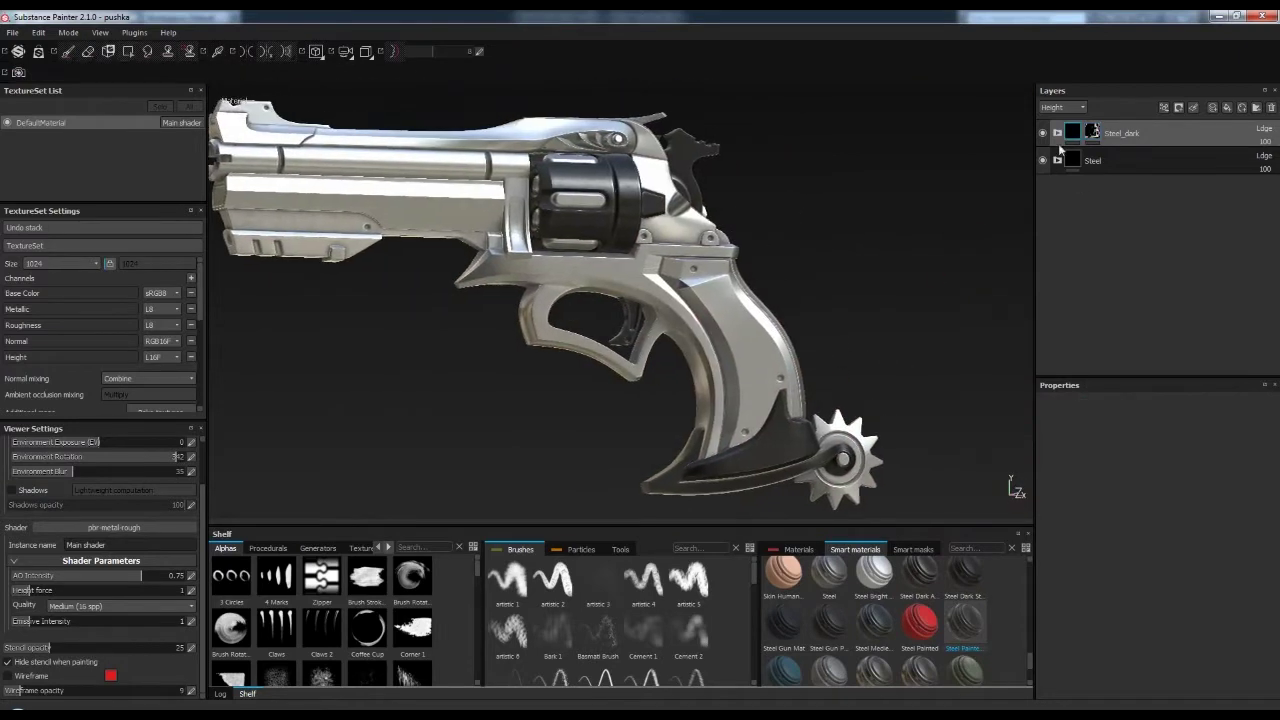
pyautogui.click(1058, 146)
pyautogui.click(1085, 245)
pyautogui.scroll(3, 858, 372)
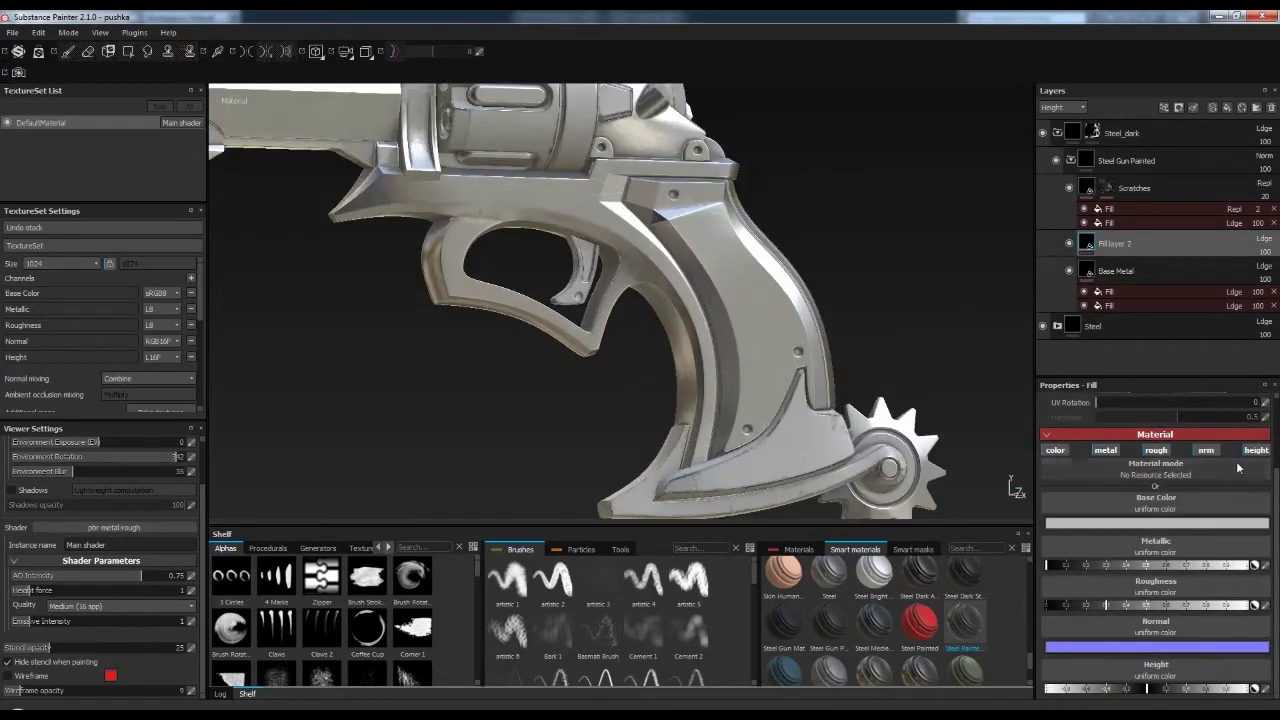
pyautogui.click(1157, 600)
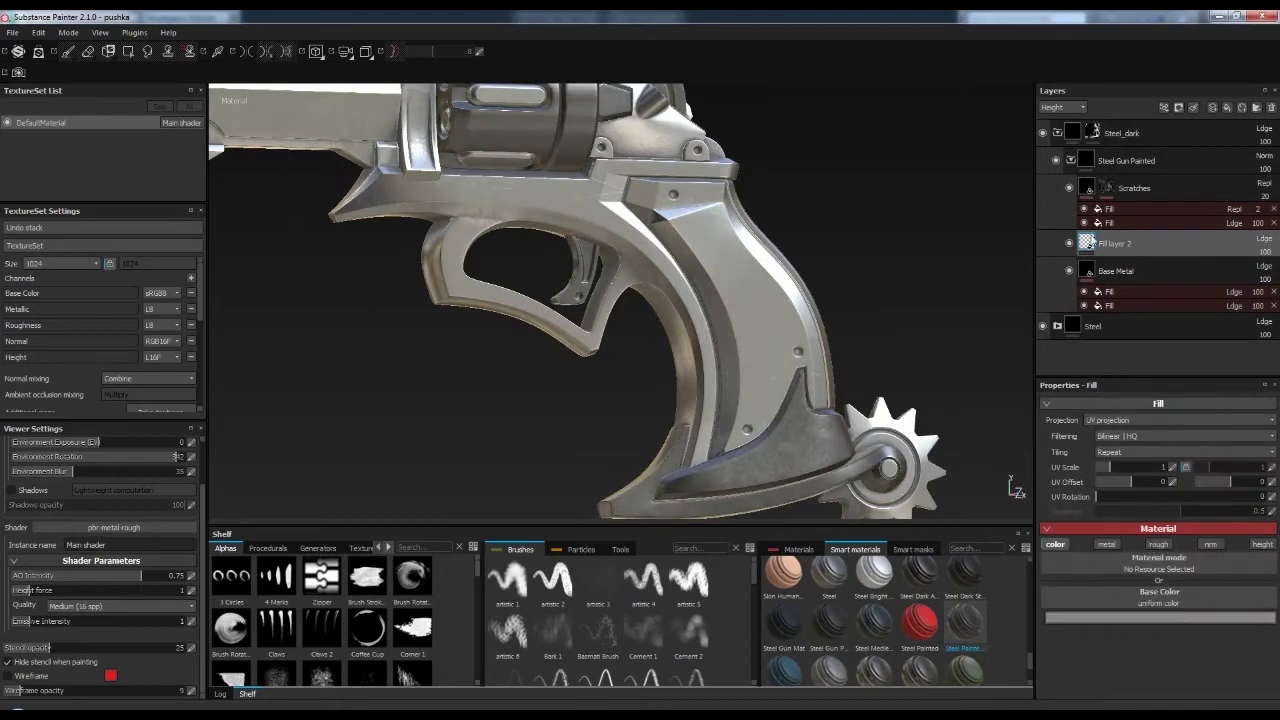
pyautogui.moveTo(1258, 256); pyautogui.dragTo(1244, 272)
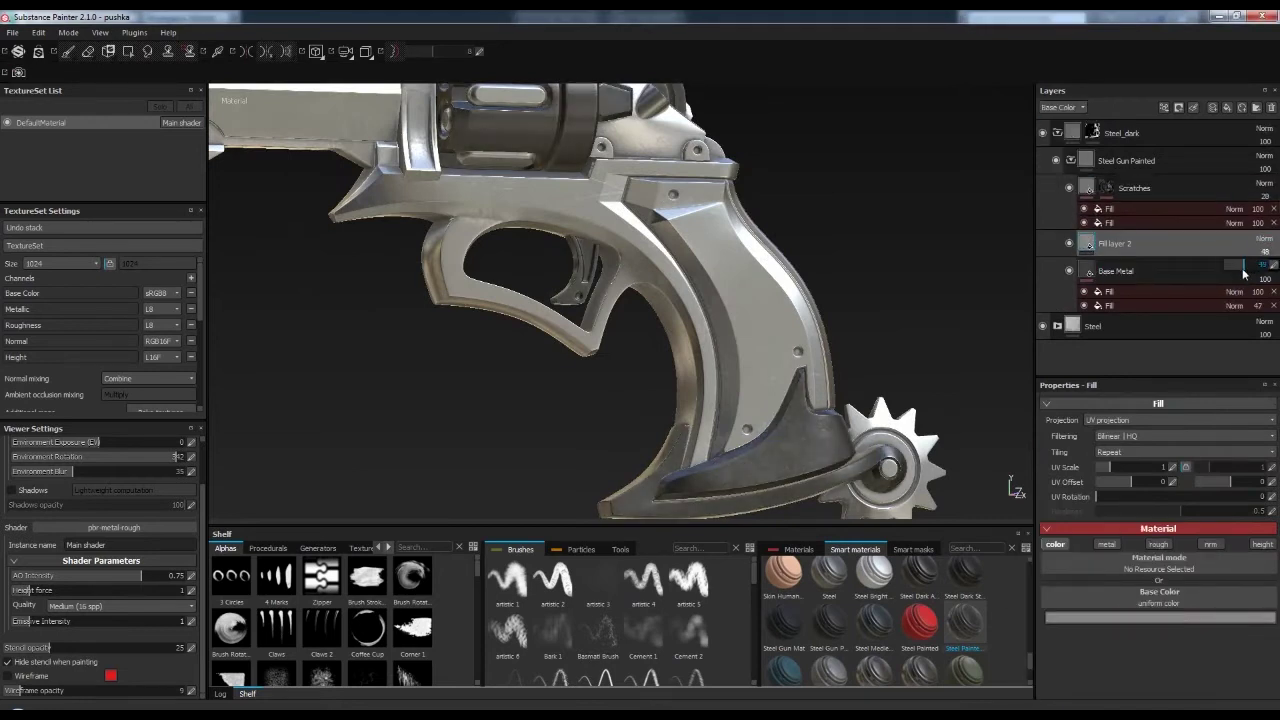
pyautogui.keyDown('alt'); pyautogui.moveTo(823, 434); pyautogui.dragTo(851, 443); pyautogui.keyUp('alt')
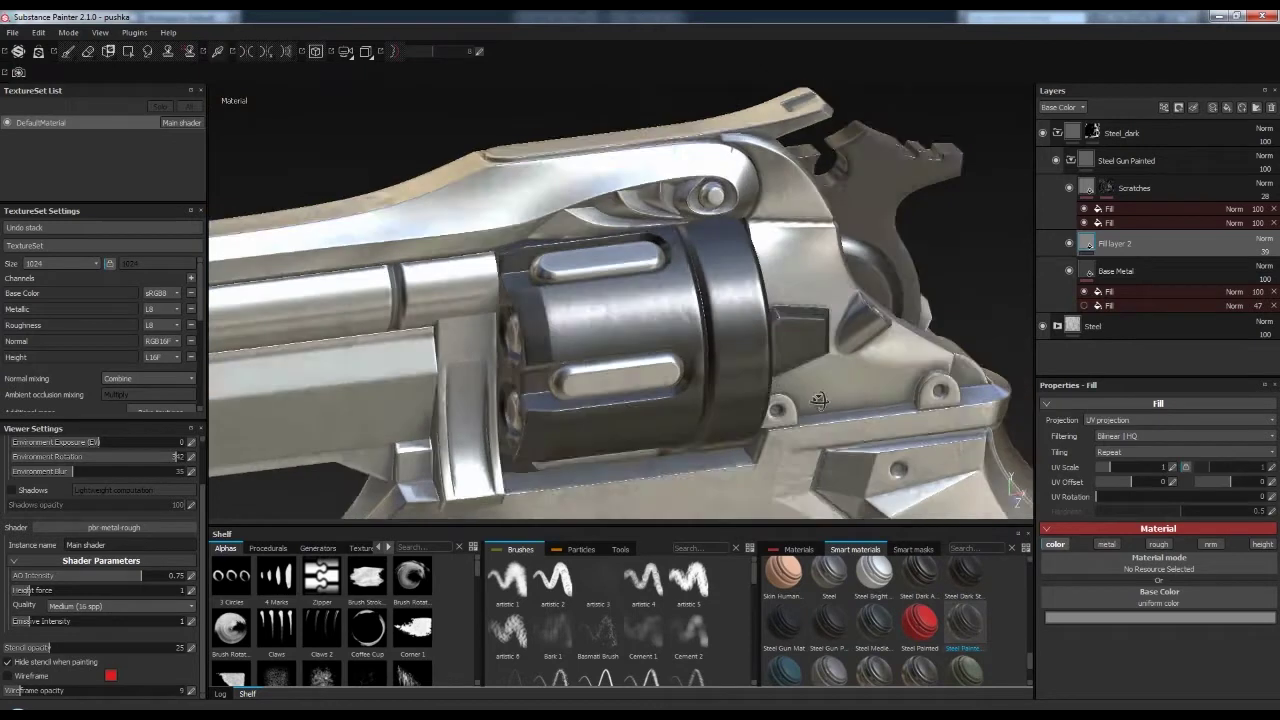
pyautogui.click(1268, 196)
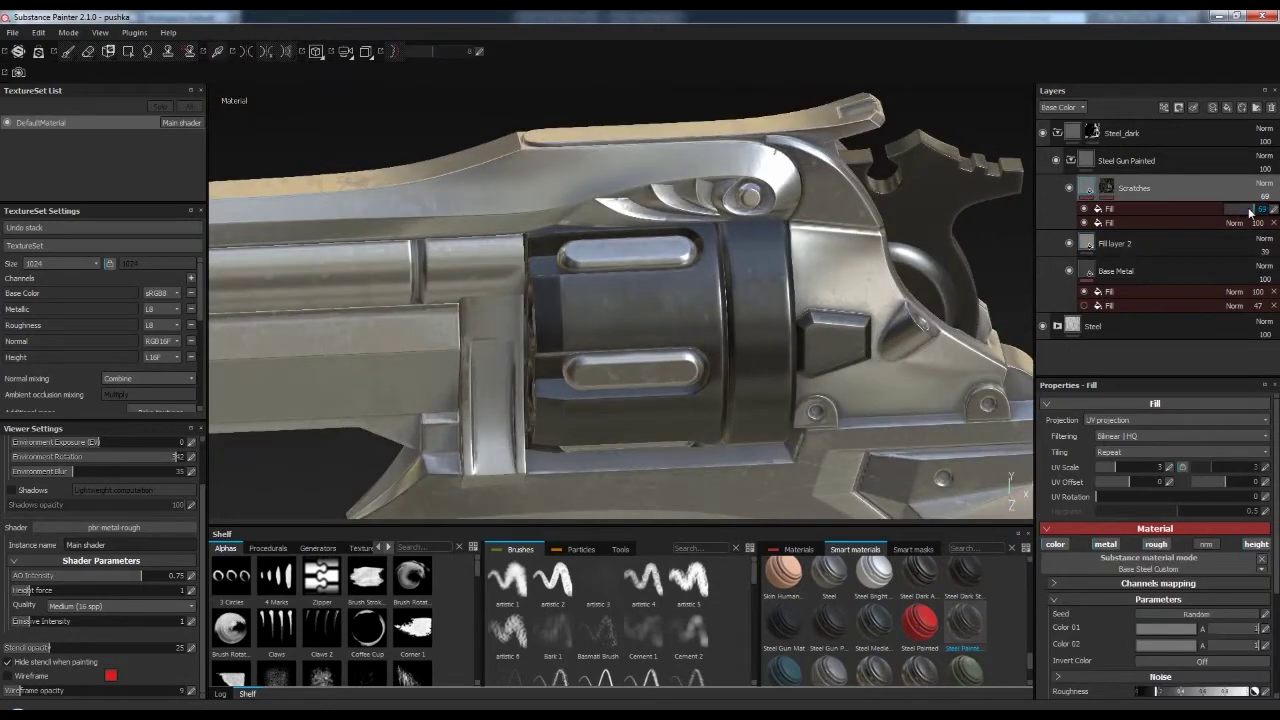
pyautogui.click(1093, 250)
pyautogui.moveTo(820, 300)
pyautogui.keyDown('alt'); pyautogui.mouseDown()
pyautogui.moveTo(866, 313)
pyautogui.moveTo(931, 274)
pyautogui.moveTo(781, 268)
pyautogui.moveTo(840, 300)
pyautogui.mouseUp(); pyautogui.keyUp('alt')
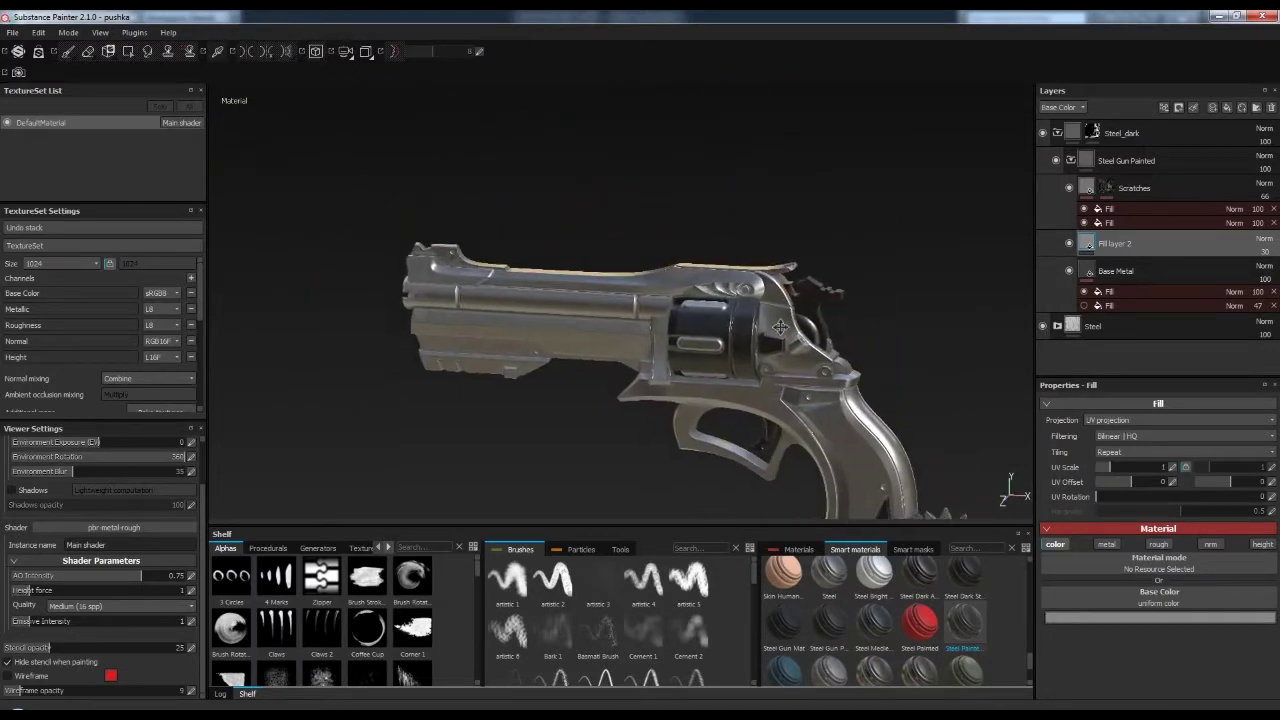
pyautogui.click(1070, 160)
pyautogui.click(1092, 133)
pyautogui.keyDown('alt'); pyautogui.moveTo(400, 215); pyautogui.dragTo(648, 210, button='middle'); pyautogui.keyUp('alt')
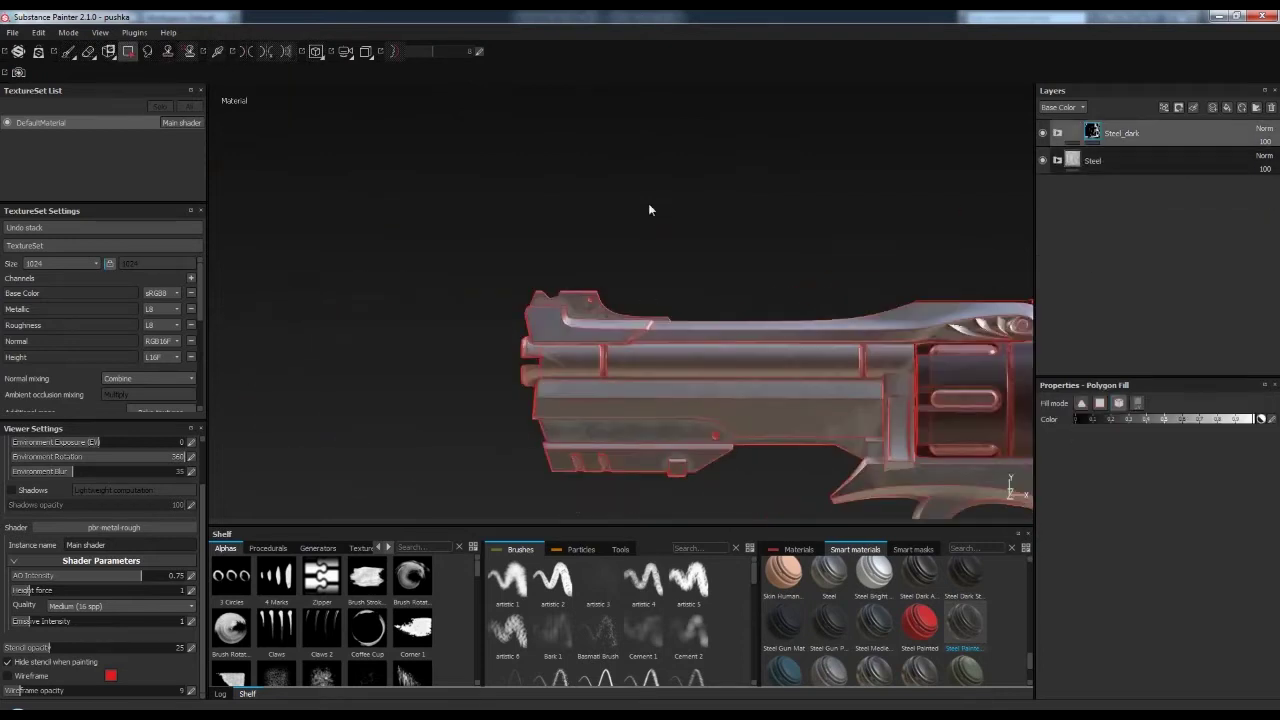
pyautogui.moveTo(595, 292)
pyautogui.keyDown('alt'); pyautogui.mouseDown()
pyautogui.moveTo(736, 371)
pyautogui.moveTo(683, 442)
pyautogui.moveTo(820, 349)
pyautogui.moveTo(903, 370)
pyautogui.moveTo(776, 368)
pyautogui.mouseUp(); pyautogui.keyUp('alt')
pyautogui.scroll(5, 776, 368)
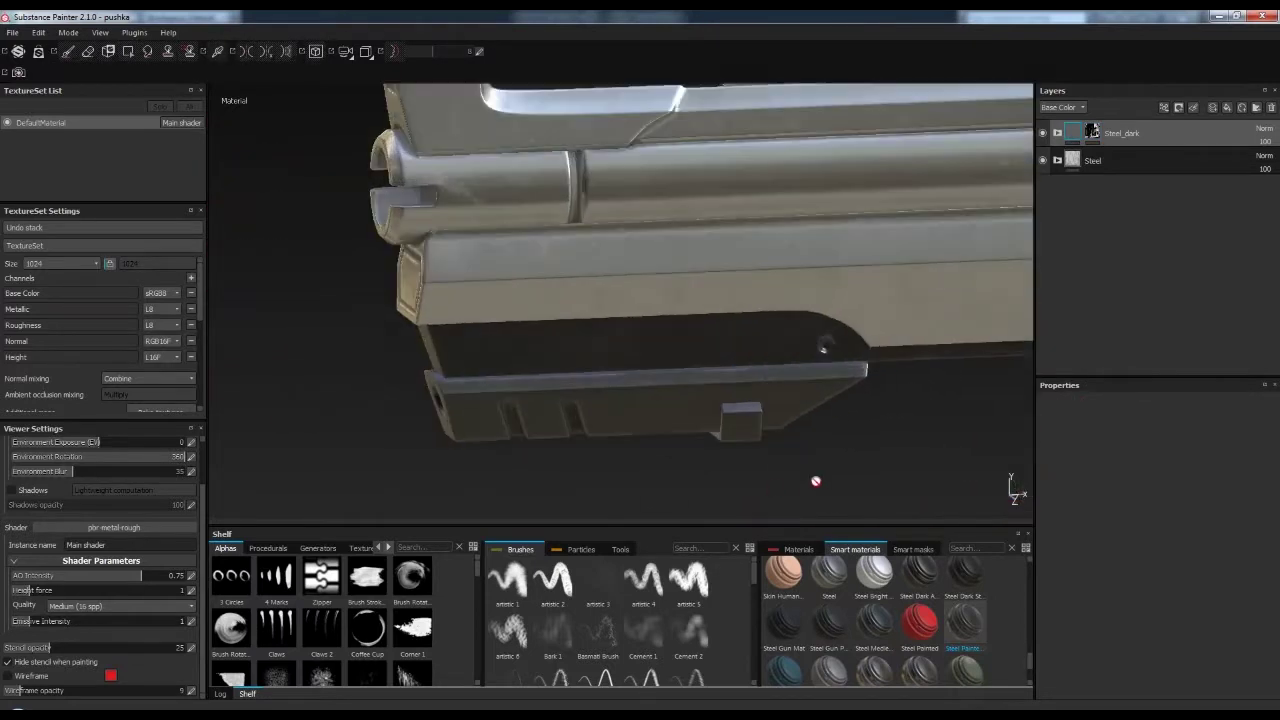
pyautogui.keyDown('alt'); pyautogui.moveTo(814, 480); pyautogui.dragTo(780, 345, button='middle'); pyautogui.keyUp('alt')
pyautogui.moveTo(780, 345)
pyautogui.keyDown('alt'); pyautogui.mouseDown()
pyautogui.moveTo(774, 277)
pyautogui.moveTo(787, 319)
pyautogui.moveTo(936, 289)
pyautogui.moveTo(760, 300)
pyautogui.mouseUp(); pyautogui.keyUp('alt')
pyautogui.scroll(-3, 774, 277)
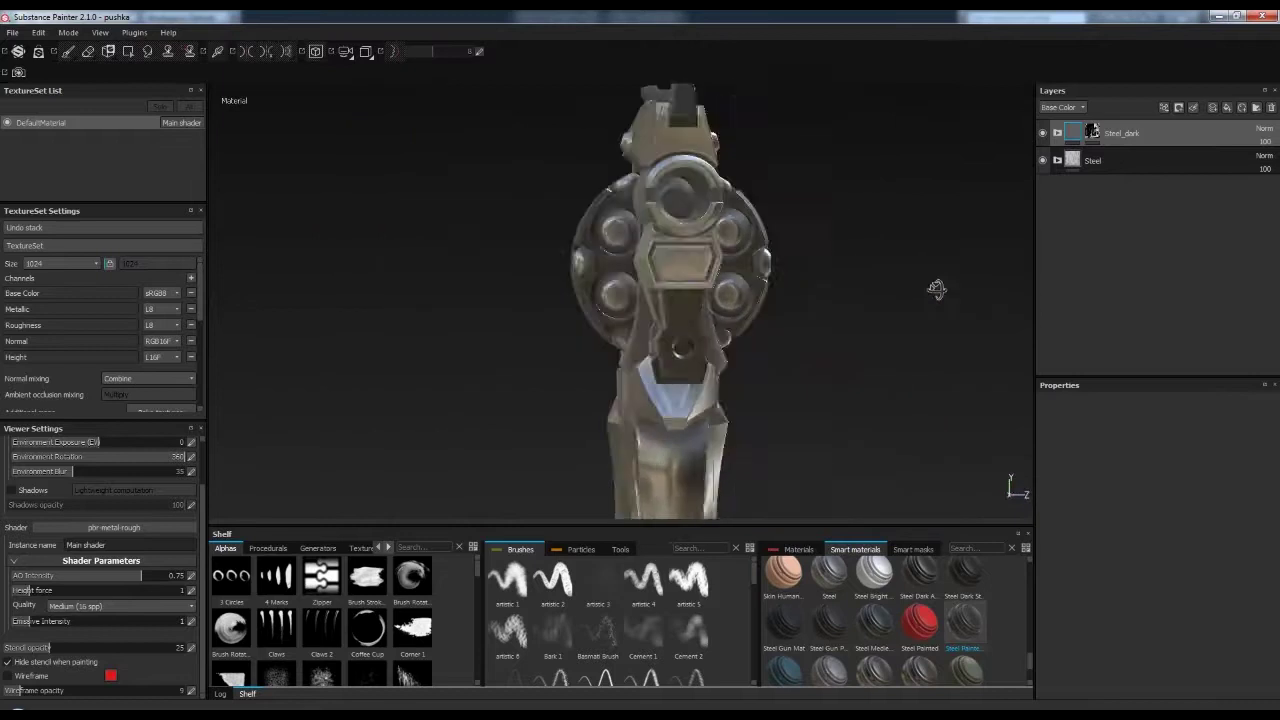
pyautogui.scroll(5, 760, 300)
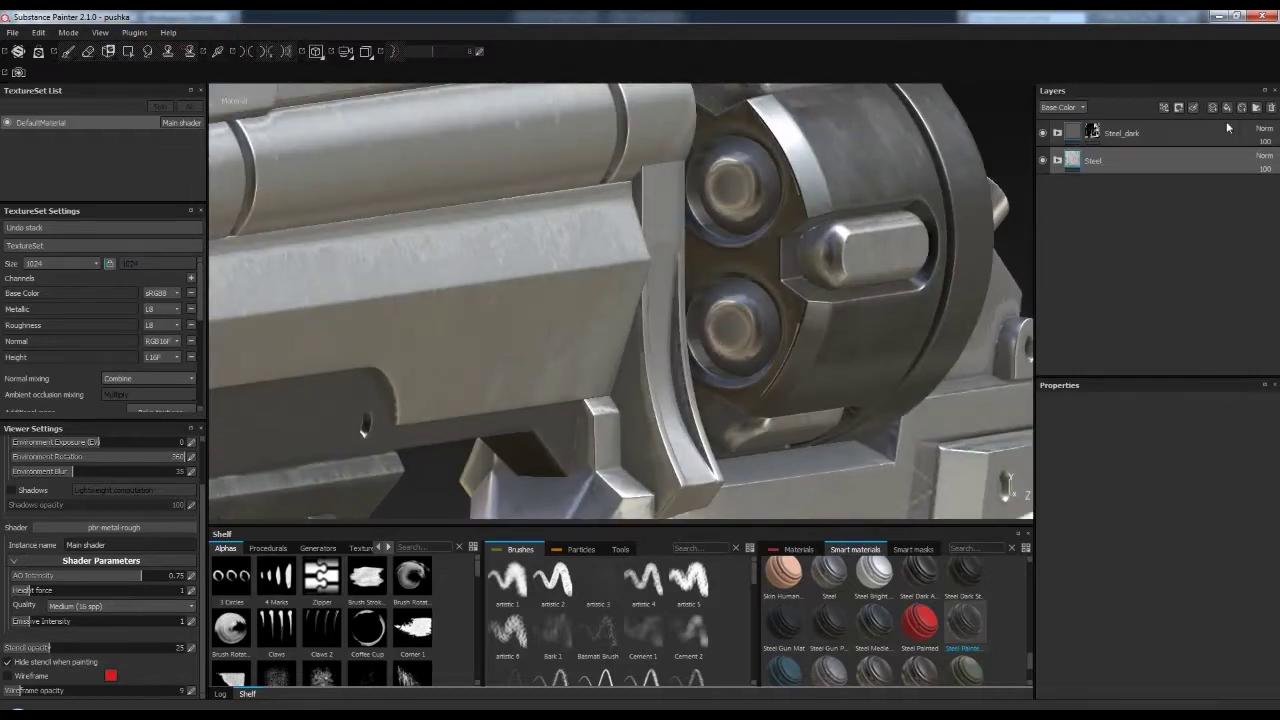
pyautogui.click(1227, 107)
# - Add a fill layer above Steel and polygon-fill the chamber ends into its mask
pyautogui.rightClick(1075, 160)
pyautogui.click(1100, 177)
pyautogui.press('4')
pyautogui.moveTo(767, 338)
pyautogui.keyDown('alt'); pyautogui.mouseDown()
pyautogui.moveTo(794, 411)
pyautogui.moveTo(1000, 300)
pyautogui.mouseUp(); pyautogui.keyUp('alt')
# - Give the chamber fill layer a cyan base colour
pyautogui.click(1062, 160)
pyautogui.scroll(-2, 1169, 580)
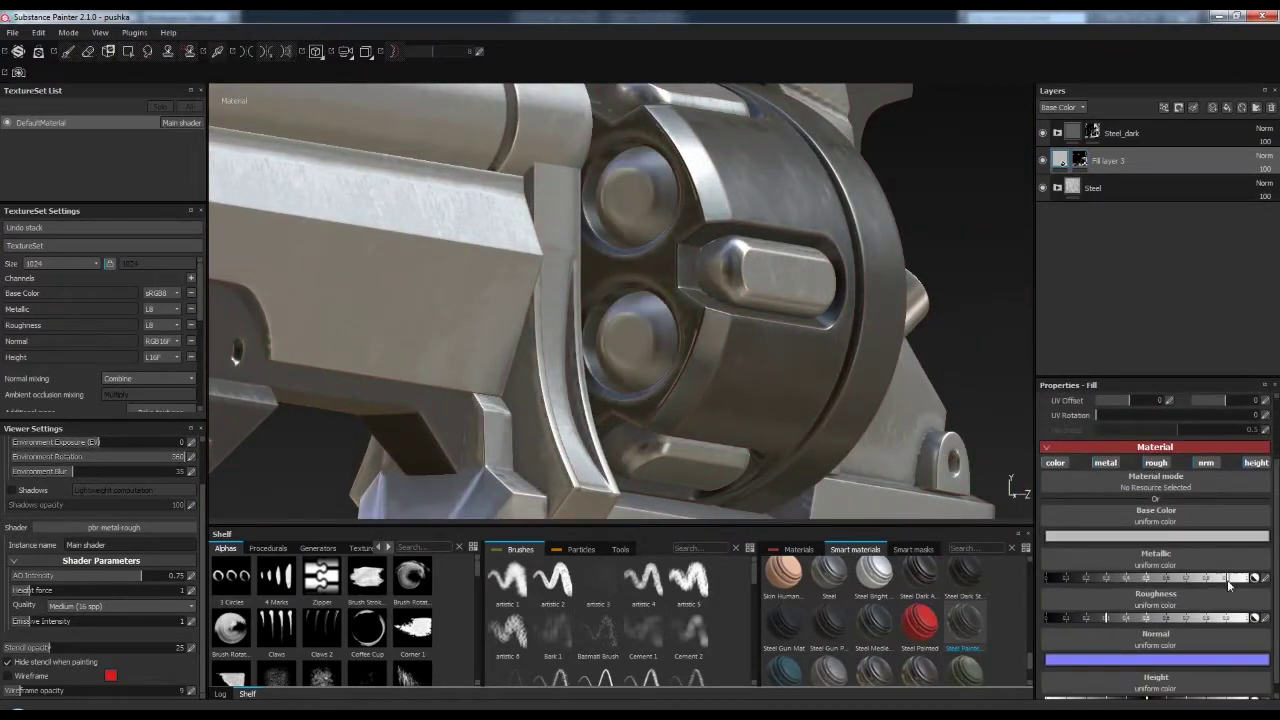
pyautogui.click(1133, 530)
pyautogui.click(1160, 520)
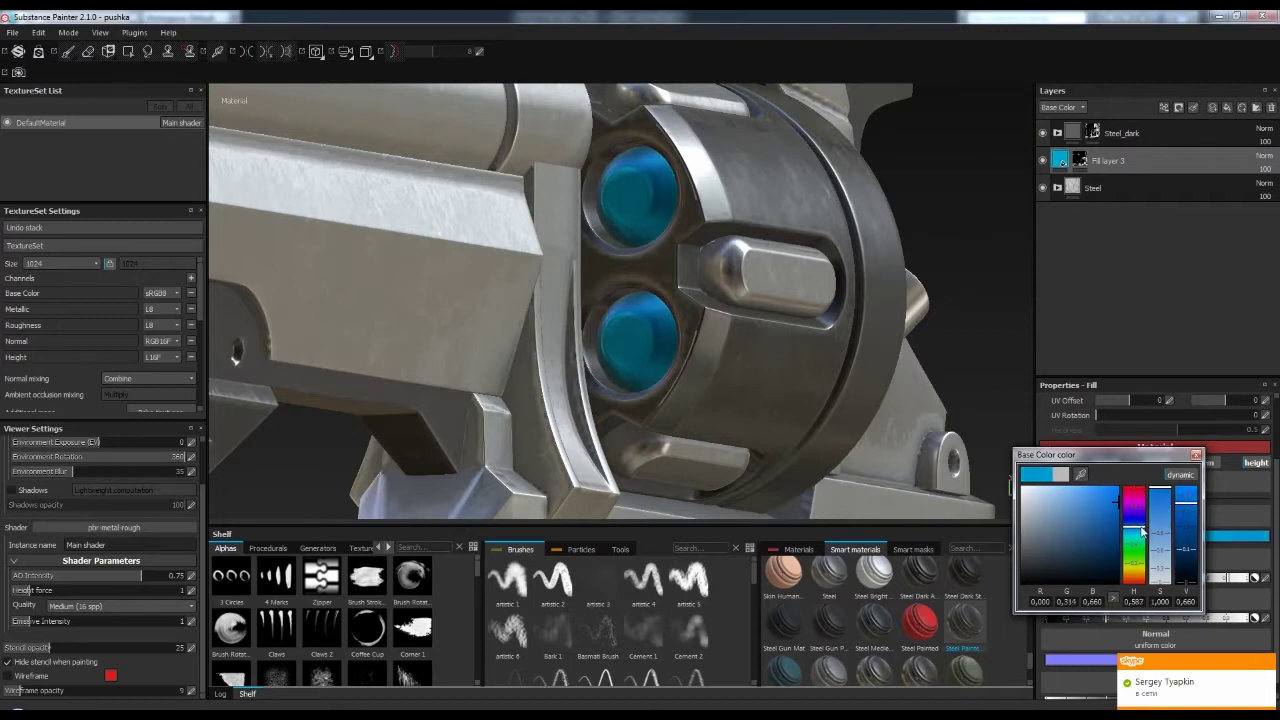
pyautogui.keyDown('alt'); pyautogui.moveTo(800, 400); pyautogui.dragTo(709, 274); pyautogui.keyUp('alt')
# - Group Fill layer 3 into a new folder Pul, add another fill, and copy Fill layer 3's mask
pyautogui.click(1193, 107)
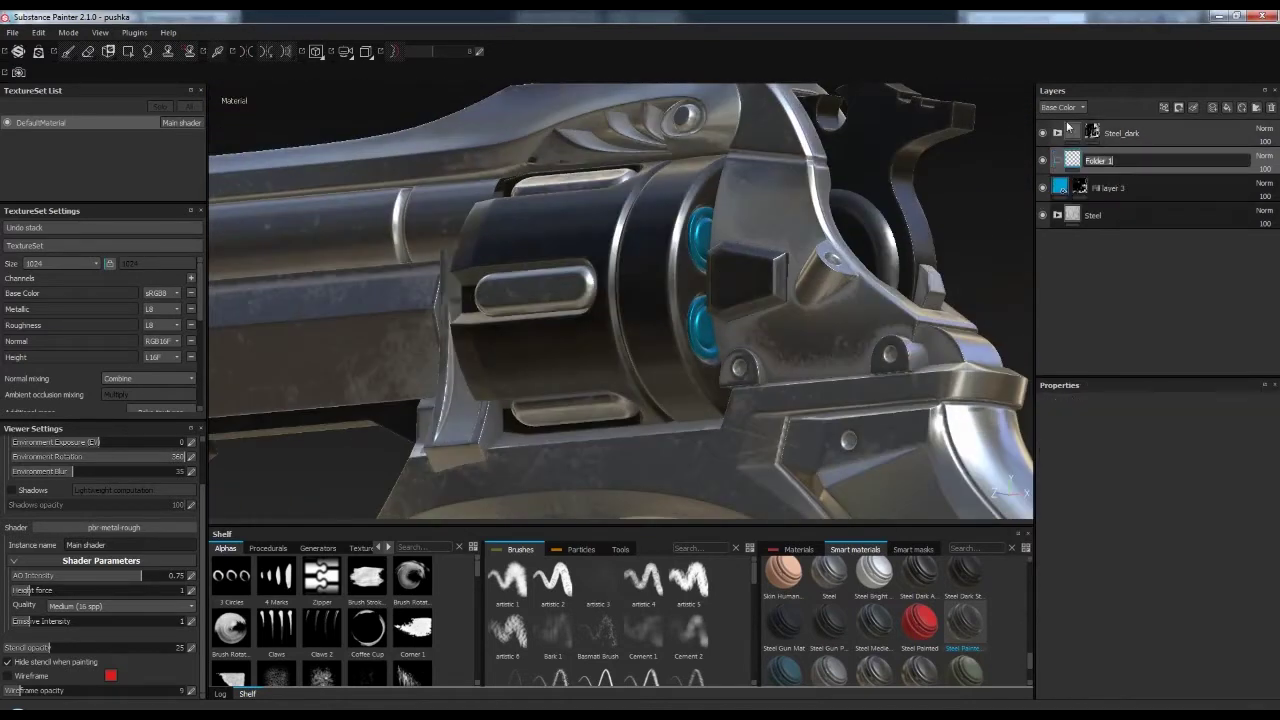
pyautogui.moveTo(1107, 187); pyautogui.dragTo(1090, 160)
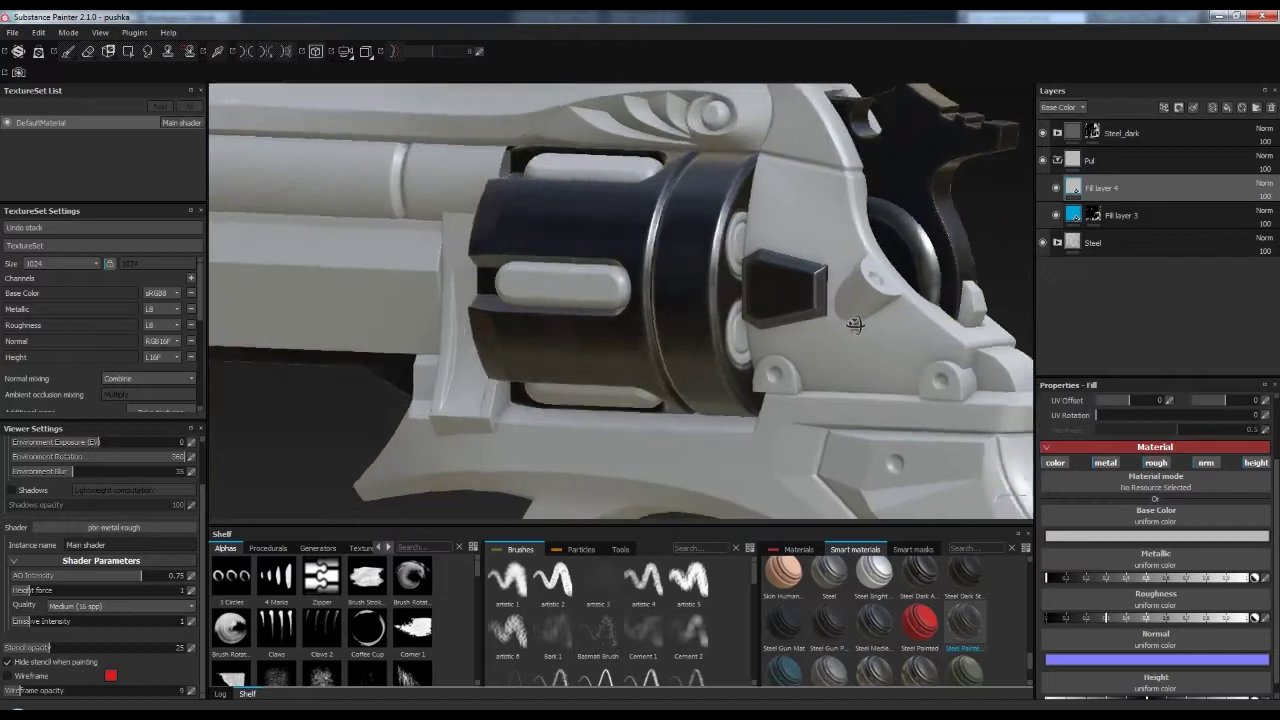
pyautogui.click(1093, 215)
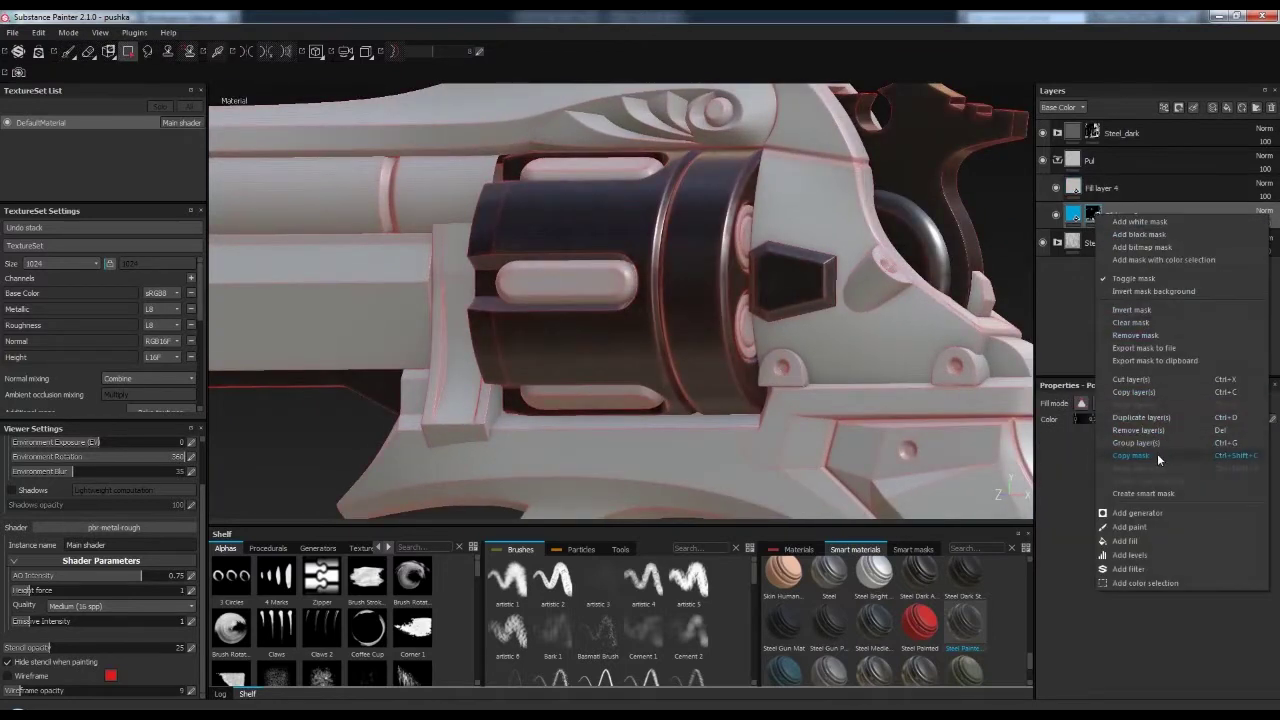
pyautogui.click(1157, 453)
pyautogui.rightClick(1090, 155)
pyautogui.click(1110, 405)
# - Set Fill layer 4's base colour to orange
pyautogui.click(1075, 195)
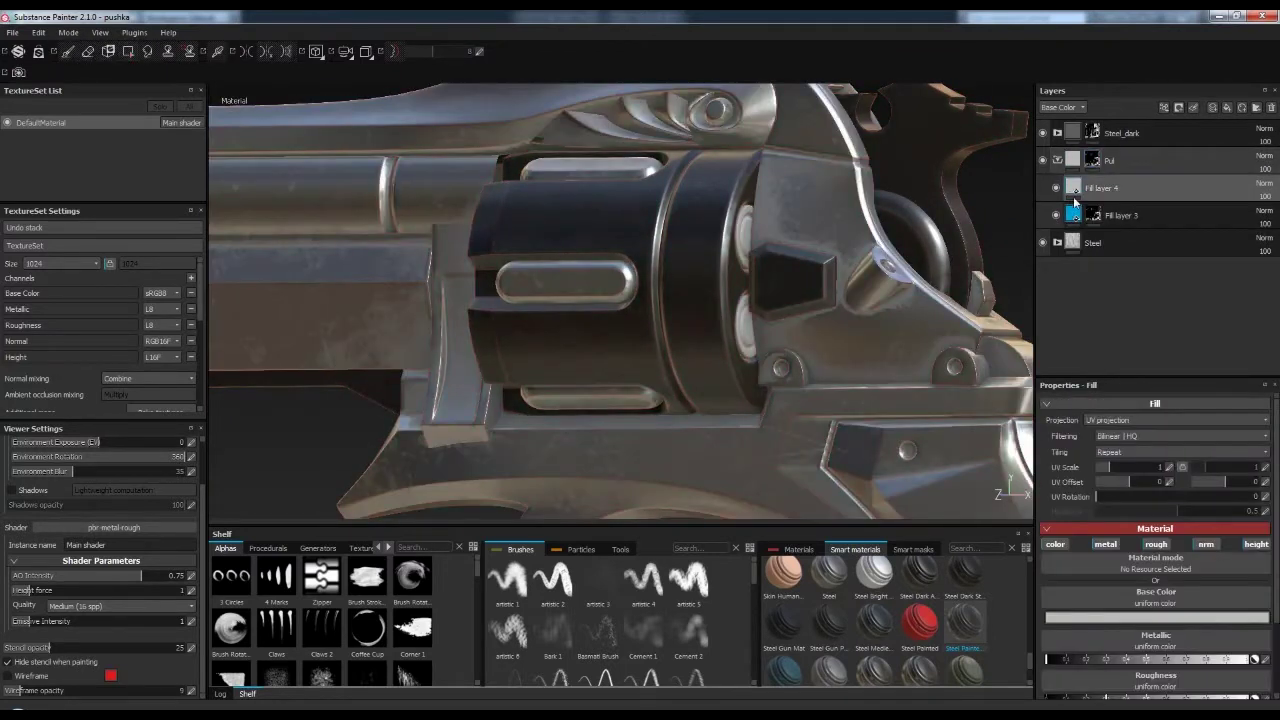
pyautogui.scroll(3, 830, 320)
pyautogui.click(1157, 617)
pyautogui.click(1100, 600)
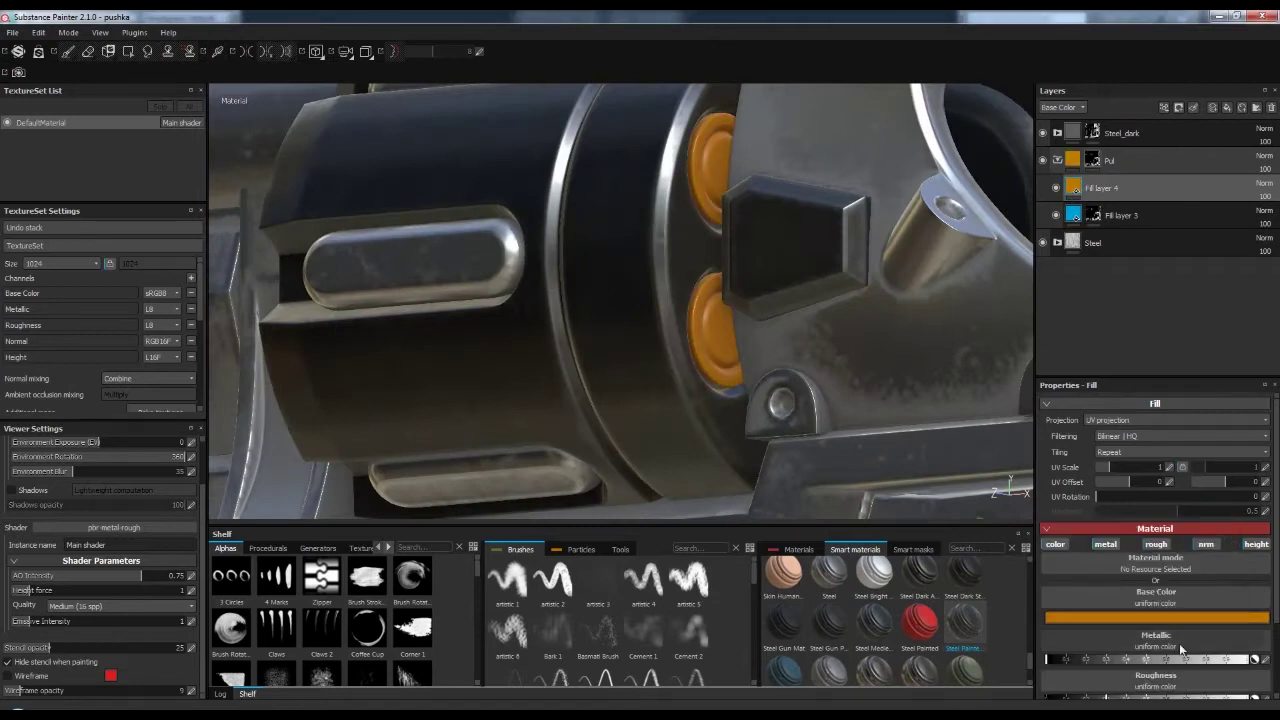
pyautogui.scroll(-2, 1179, 643)
pyautogui.click(1100, 548)
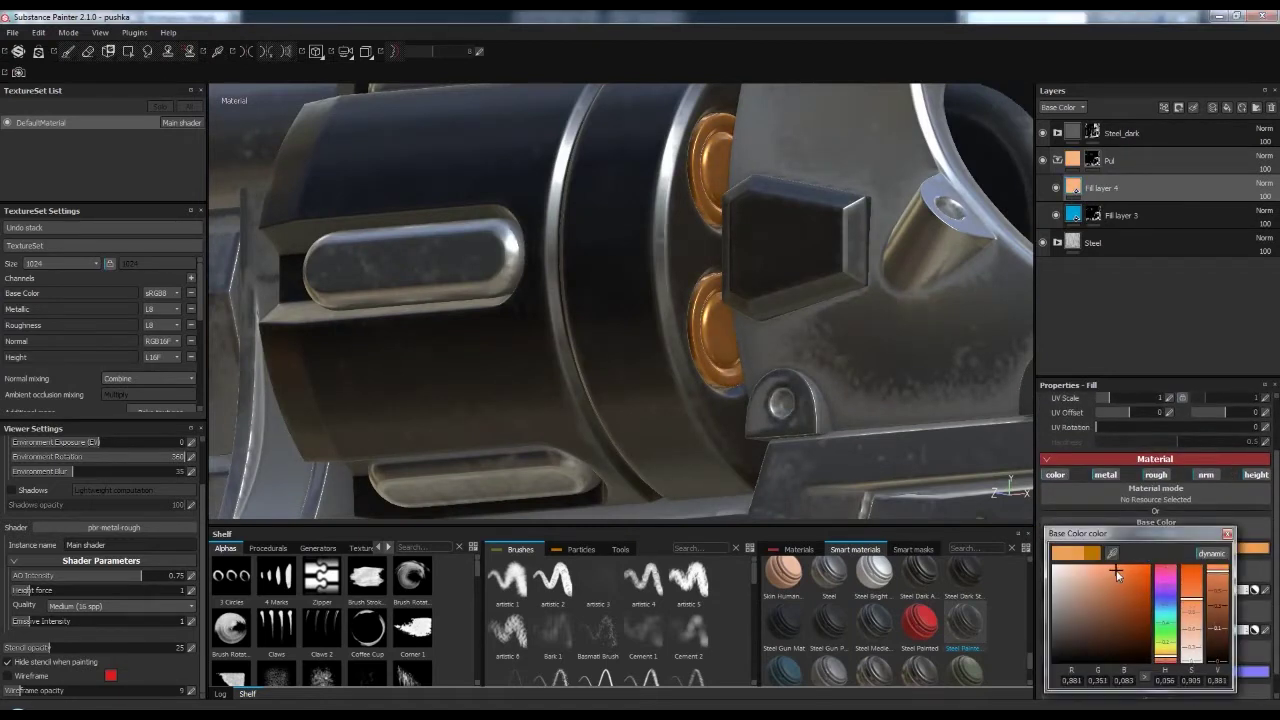
pyautogui.press('Escape')
pyautogui.scroll(-3, 620, 300)
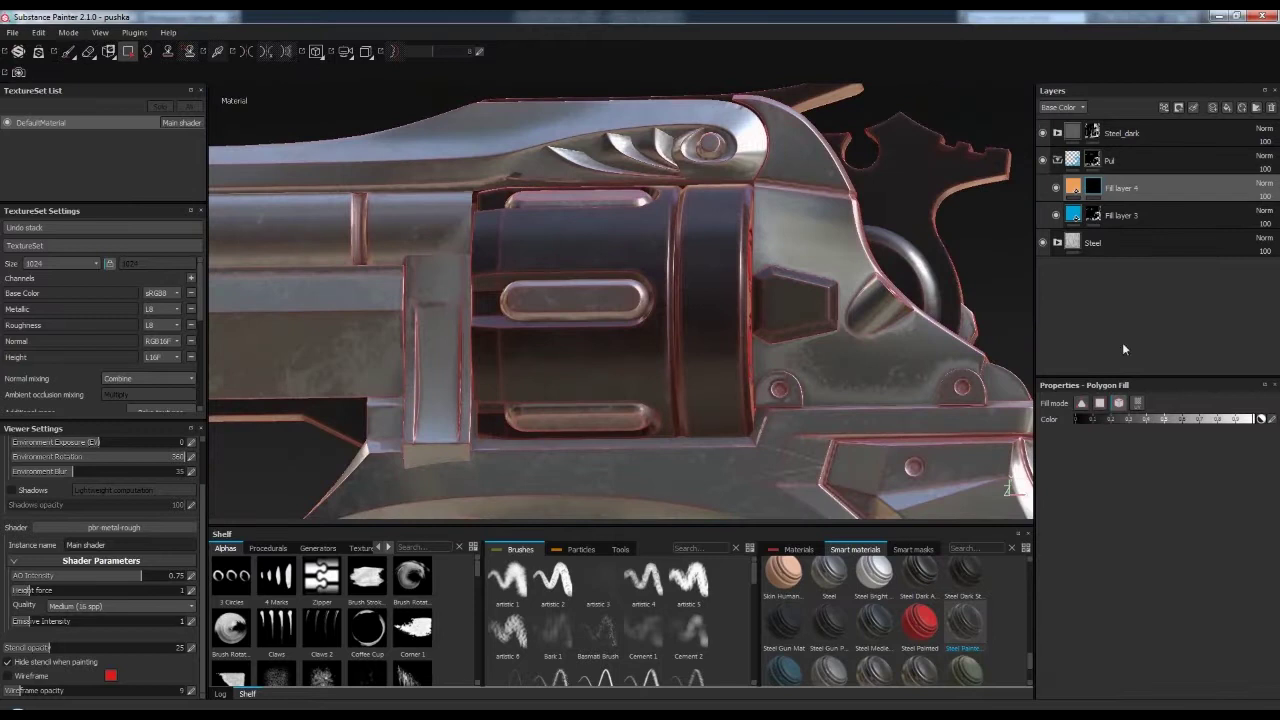
pyautogui.press('4')
pyautogui.scroll(2, 898, 183)
pyautogui.scroll(2, 898, 183)
pyautogui.scroll(2, 898, 183)
# - Add Fill layer 5 above Fill layer 4 with a black mask for polygon filling
pyautogui.rightClick(1080, 187)
pyautogui.click(1117, 510)
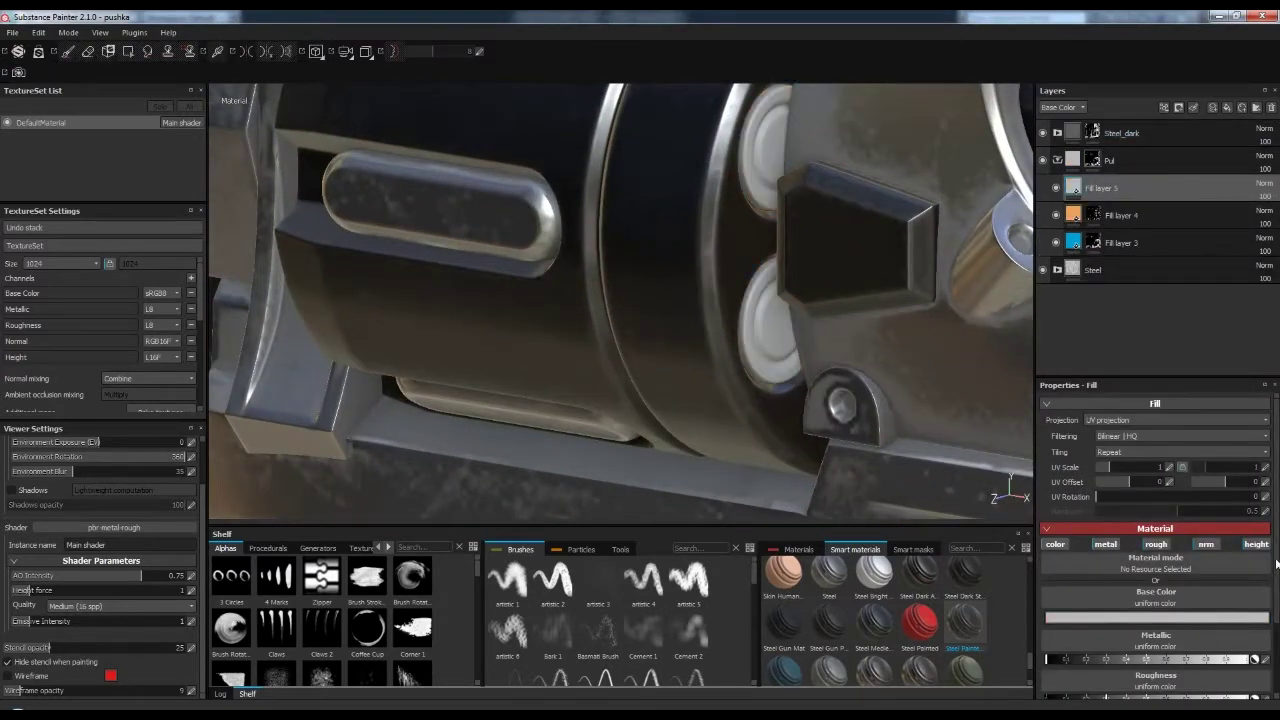
pyautogui.keyDown('alt'); pyautogui.moveTo(869, 442); pyautogui.dragTo(820, 430); pyautogui.keyUp('alt')
pyautogui.rightClick(1080, 187)
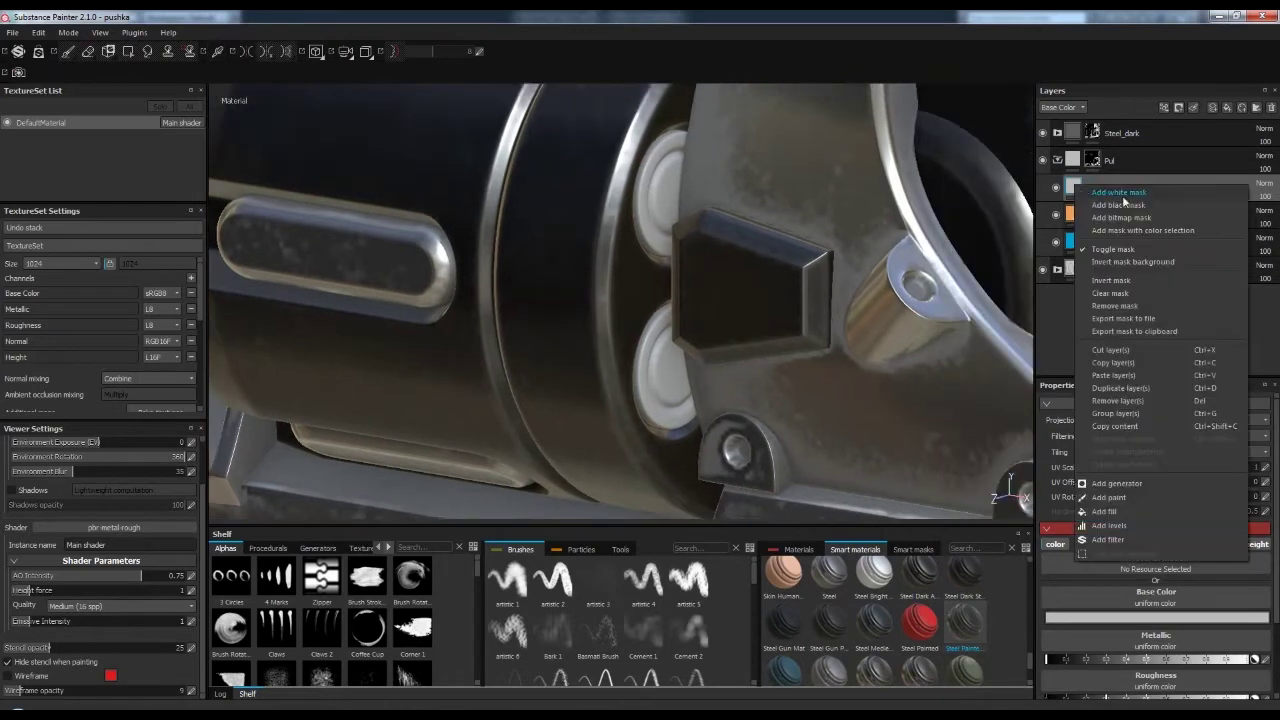
pyautogui.click(1110, 203)
pyautogui.press('4')
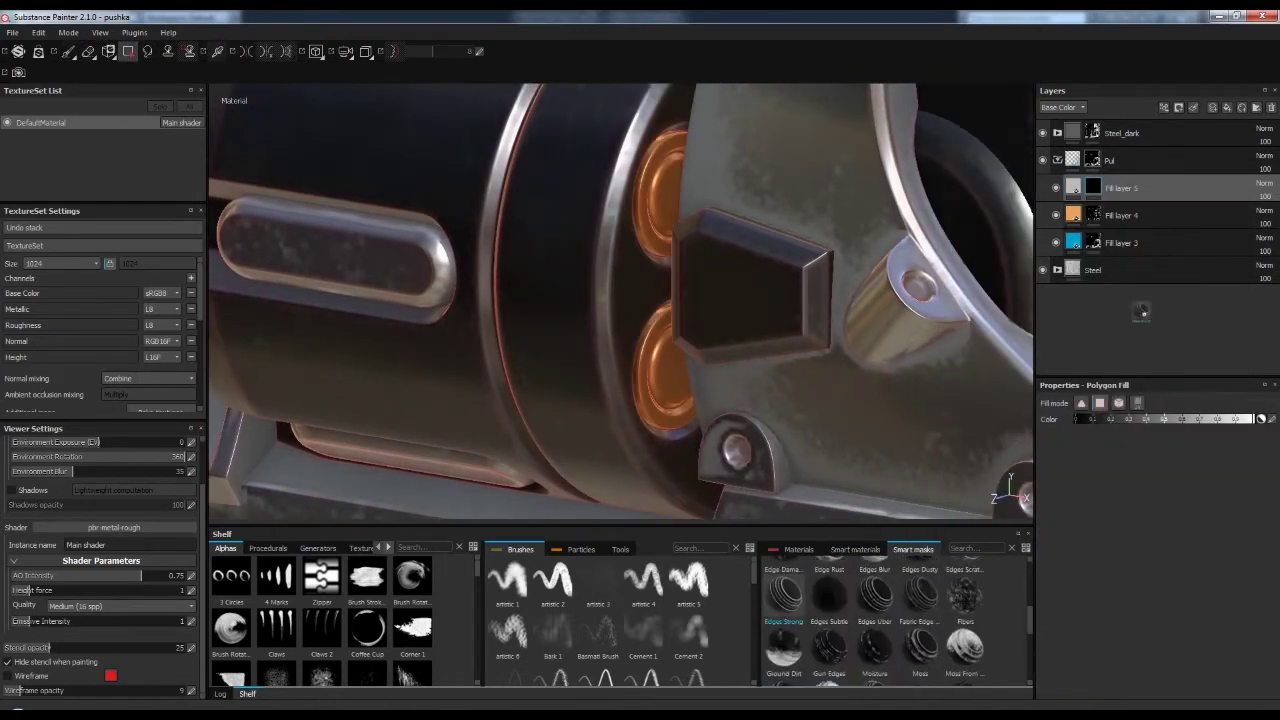
pyautogui.keyDown('alt'); pyautogui.moveTo(790, 377); pyautogui.dragTo(1100, 403); pyautogui.keyUp('alt')
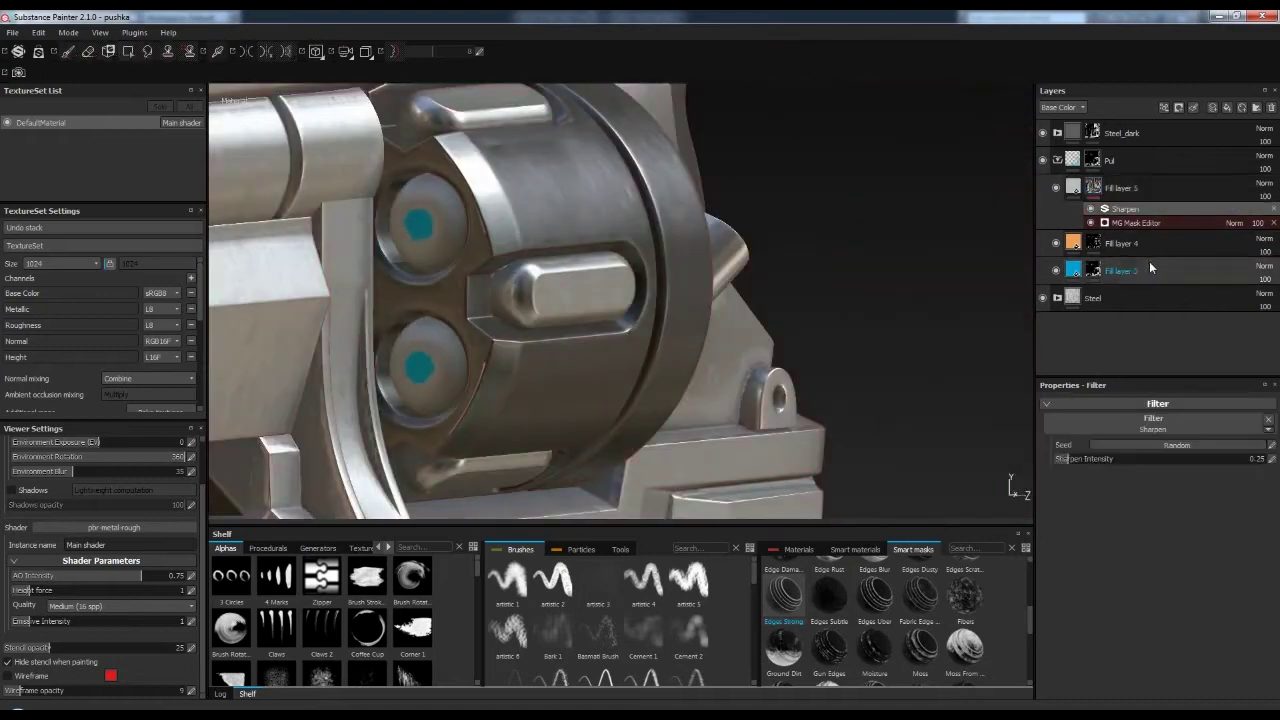
# - Add a Fill effect to Fill layer 5's mask
pyautogui.click(1136, 222)
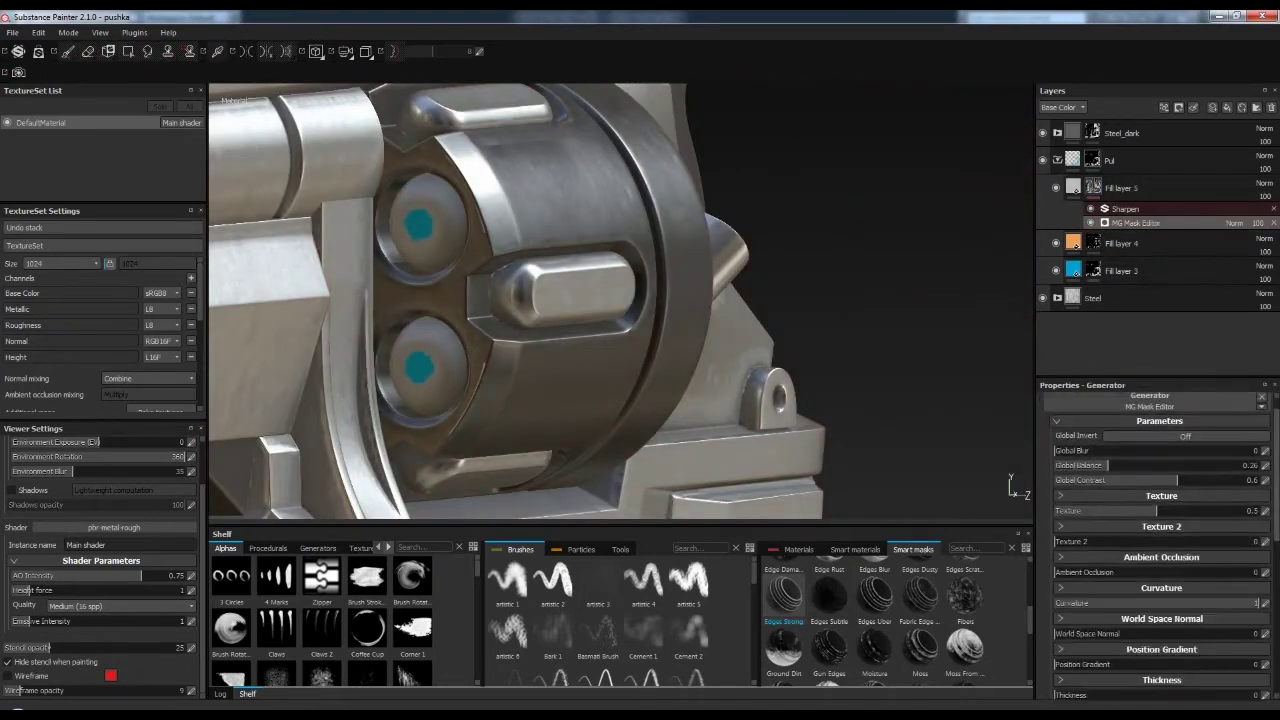
pyautogui.scroll(-5, 1261, 509)
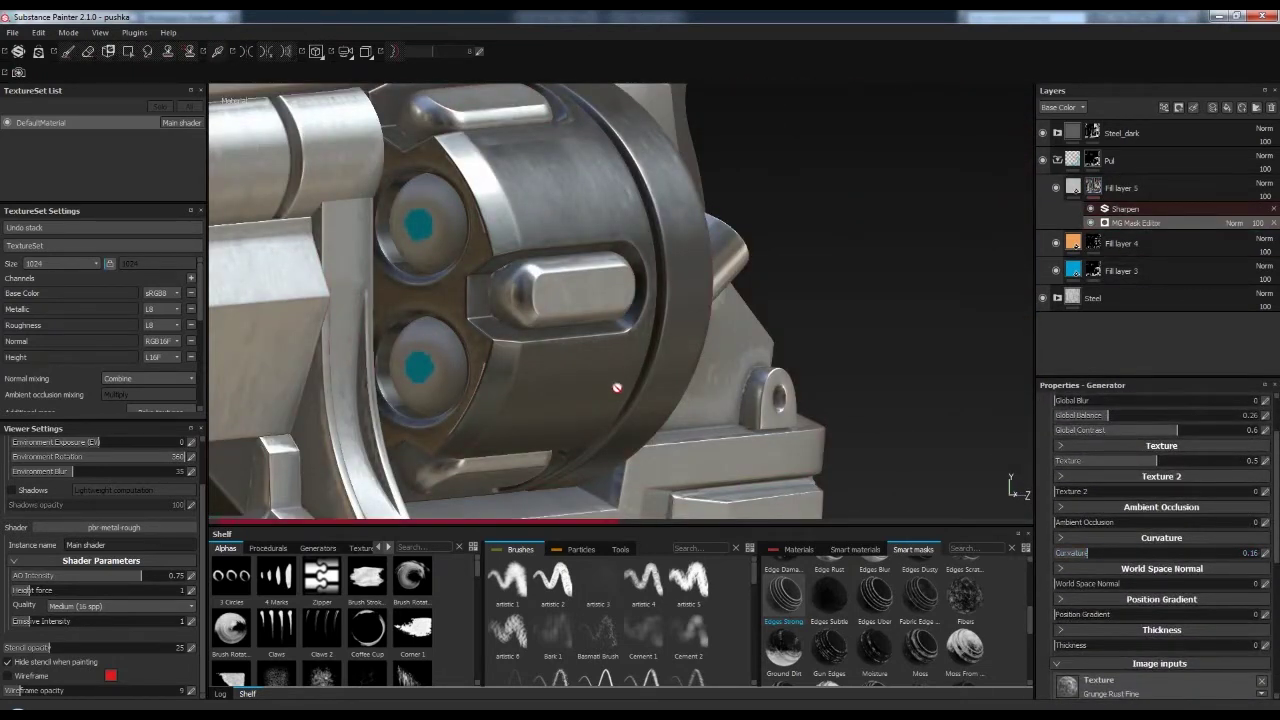
pyautogui.scroll(3, 612, 378)
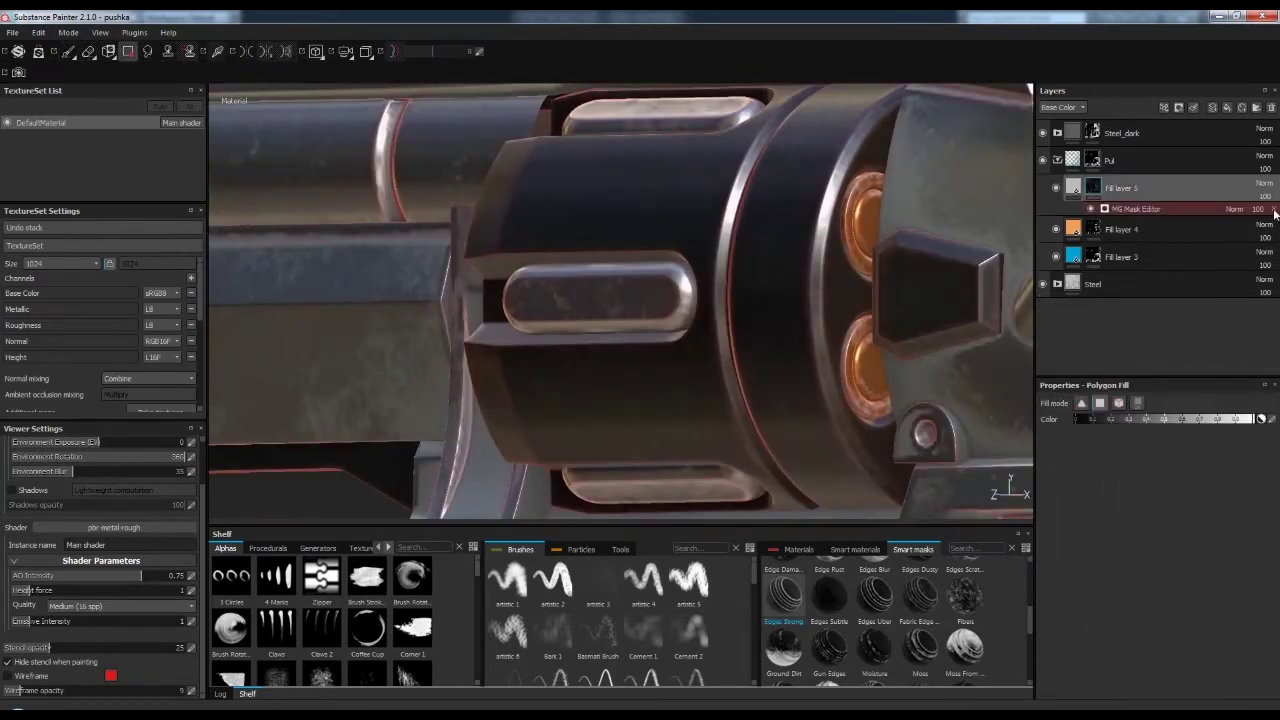
pyautogui.rightClick(1140, 206)
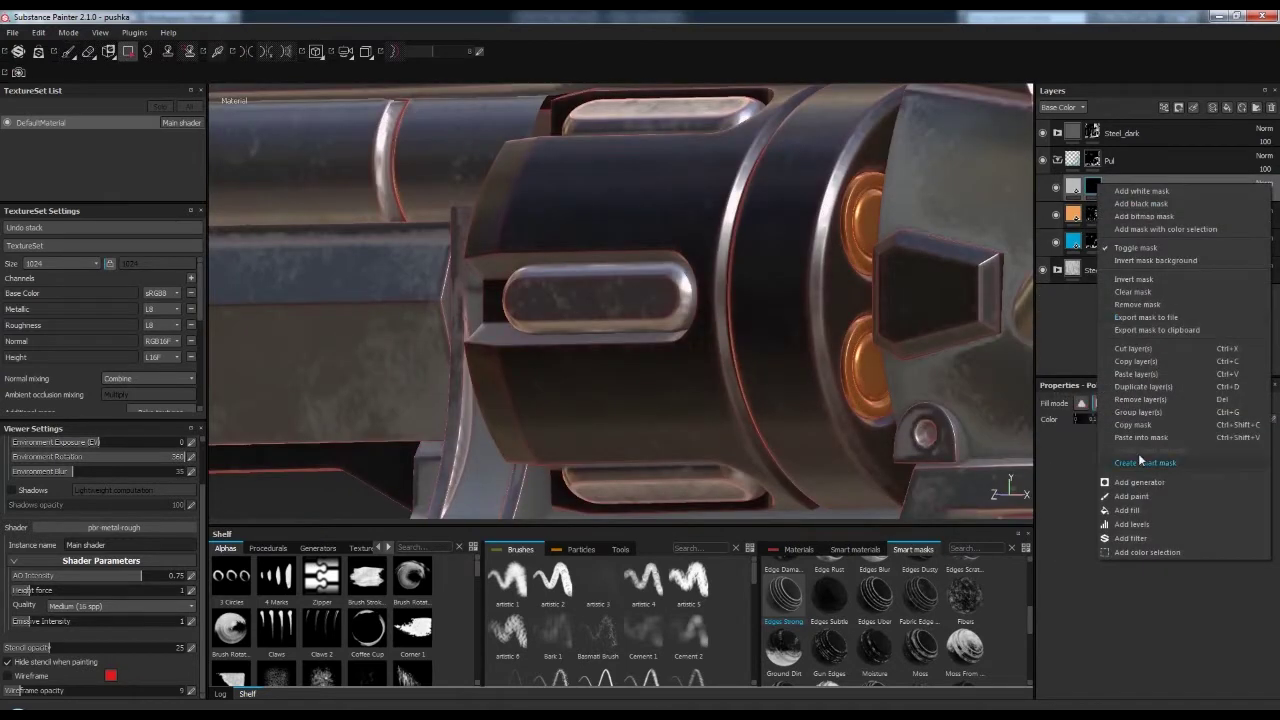
pyautogui.click(1138, 453)
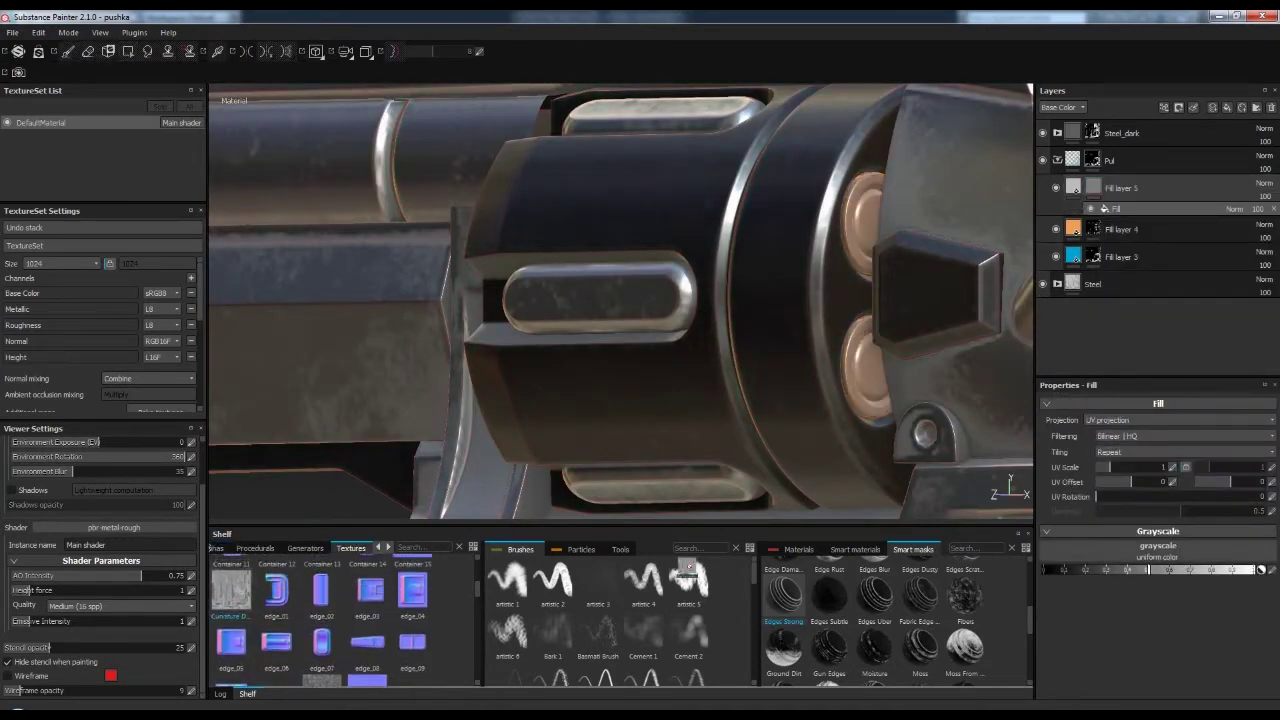
pyautogui.keyDown('alt'); pyautogui.moveTo(620, 300); pyautogui.dragTo(700, 300); pyautogui.keyUp('alt')
pyautogui.rightClick(1133, 208)
pyautogui.click(1235, 346)
pyautogui.click(1133, 208)
# - Try a Levels adjustment on Fill layer 5's mask, raising its highlight point
pyautogui.rightClick(1133, 208)
pyautogui.click(1177, 296)
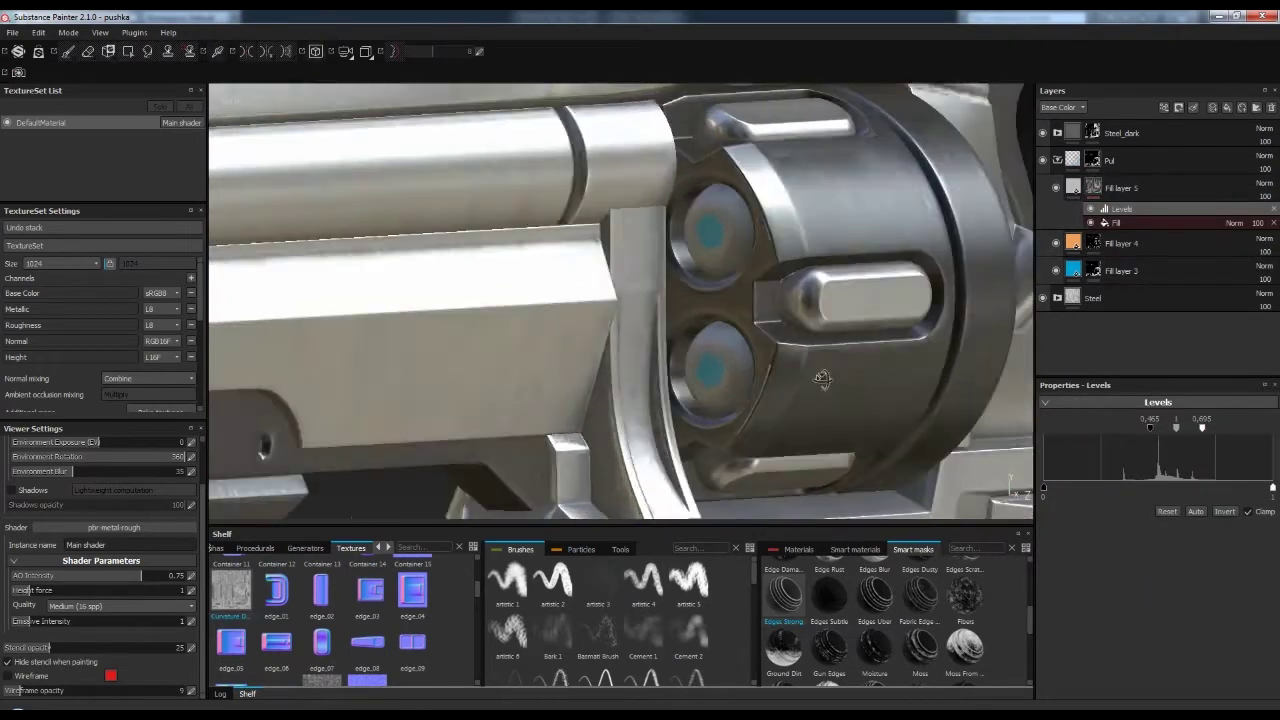
pyautogui.moveTo(1202, 427)
pyautogui.mouseDown()
pyautogui.moveTo(1249, 430)
pyautogui.moveTo(1209, 433)
pyautogui.mouseUp()
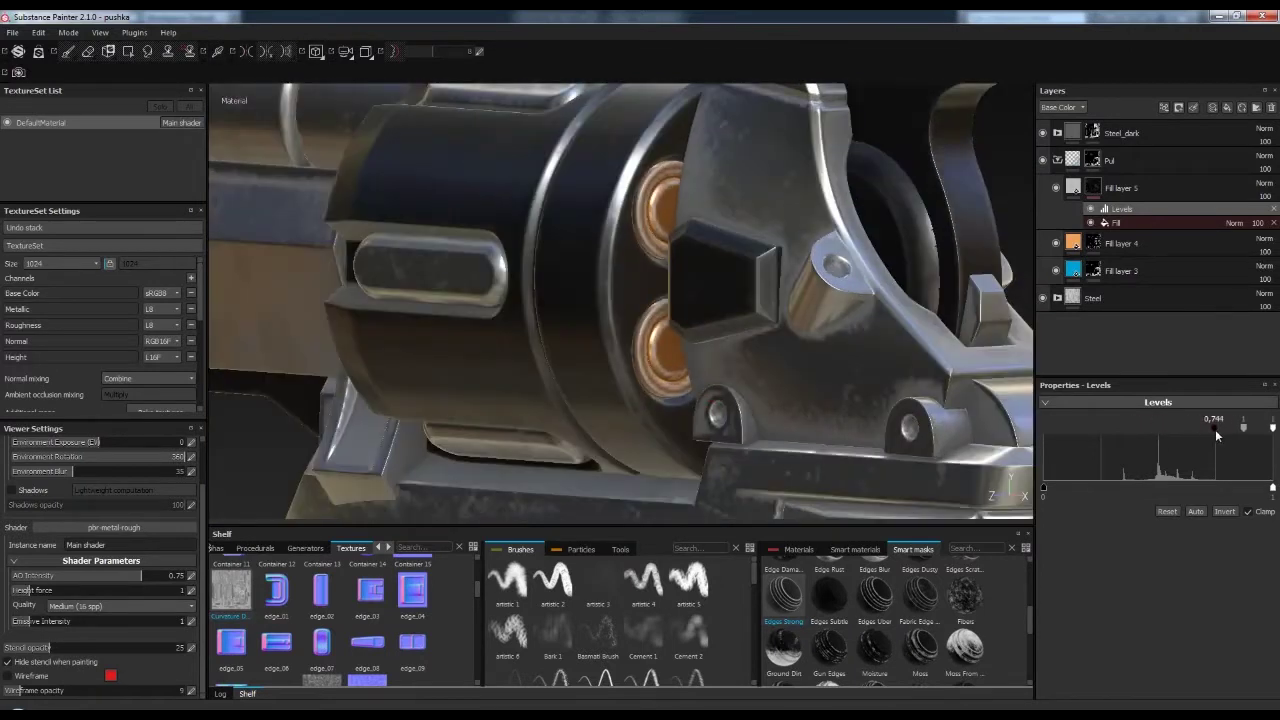
pyautogui.press('Delete')
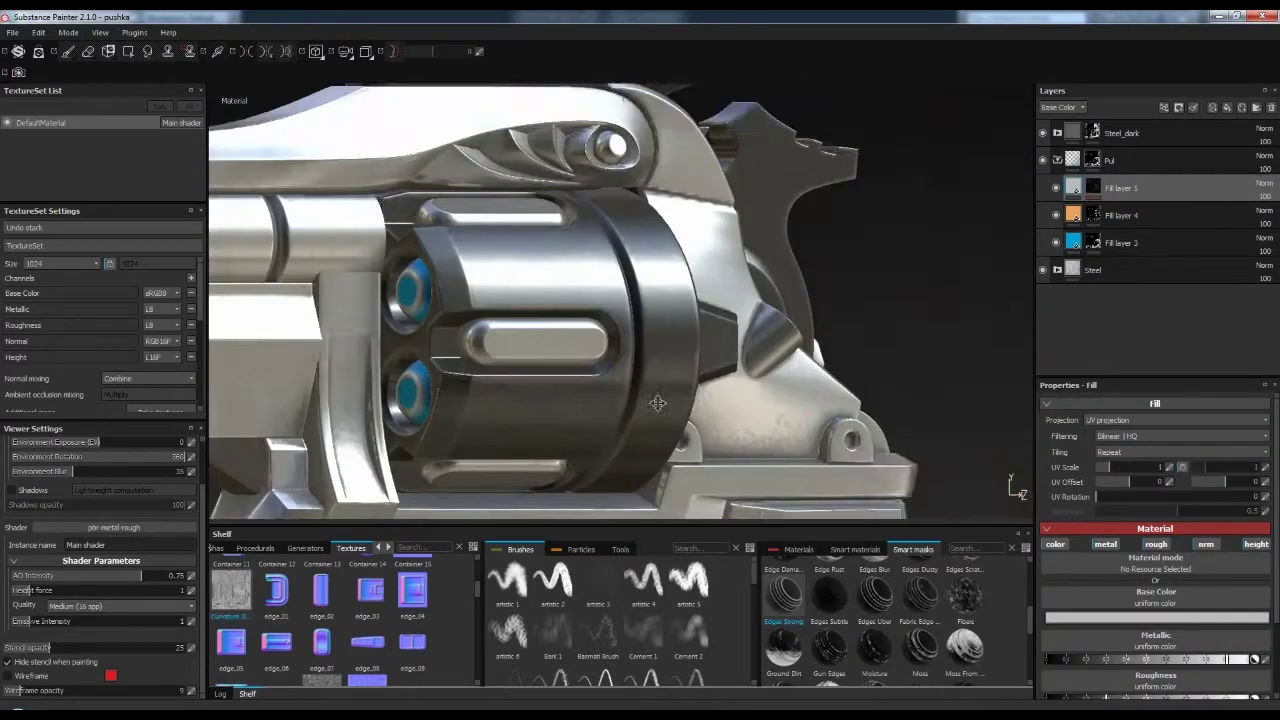
pyautogui.click(1150, 617)
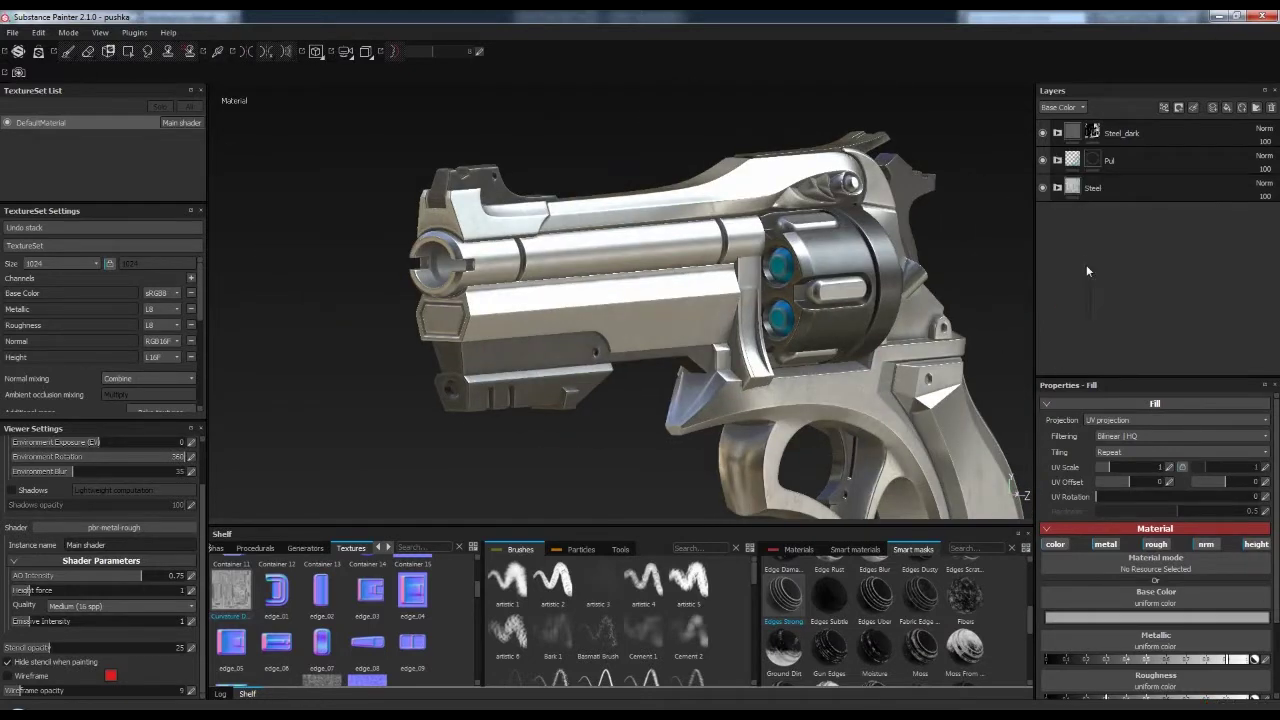
# - Try Plastic Rubber, Plastic Armor Glossy and Plastic Armor Simple smart materials in the Plast folder
pyautogui.click(1240, 110)
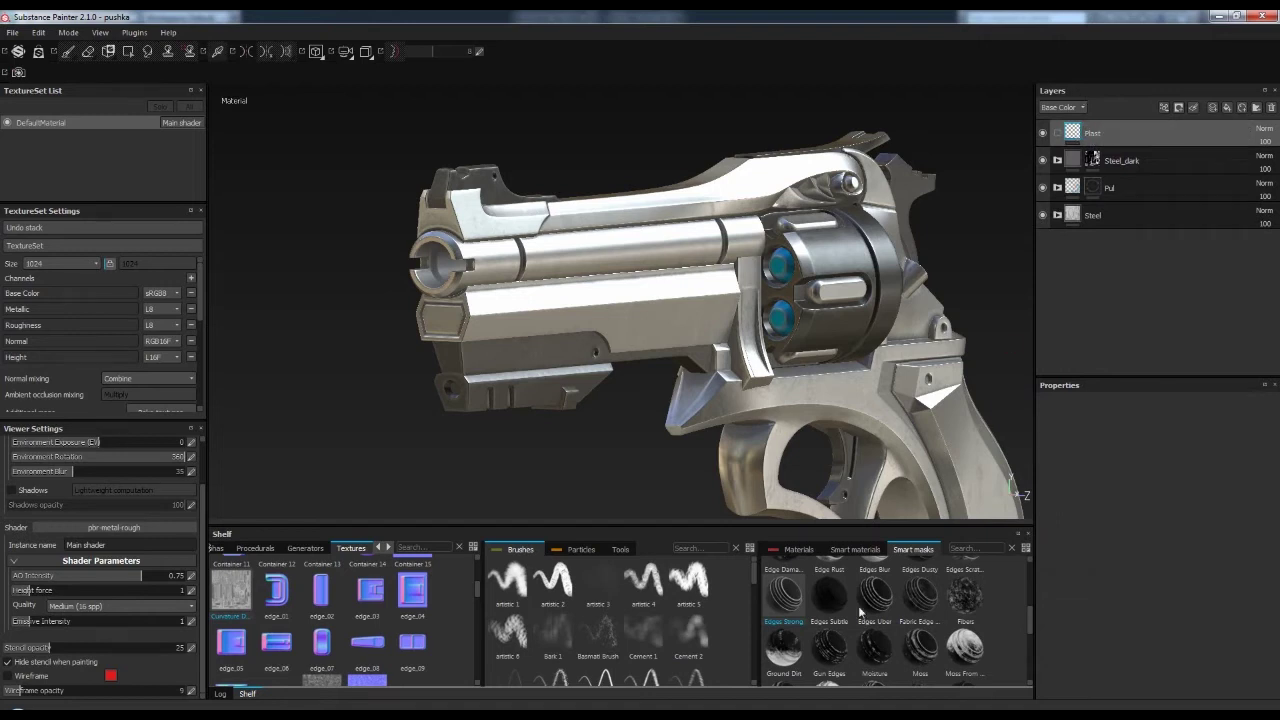
pyautogui.click(855, 549)
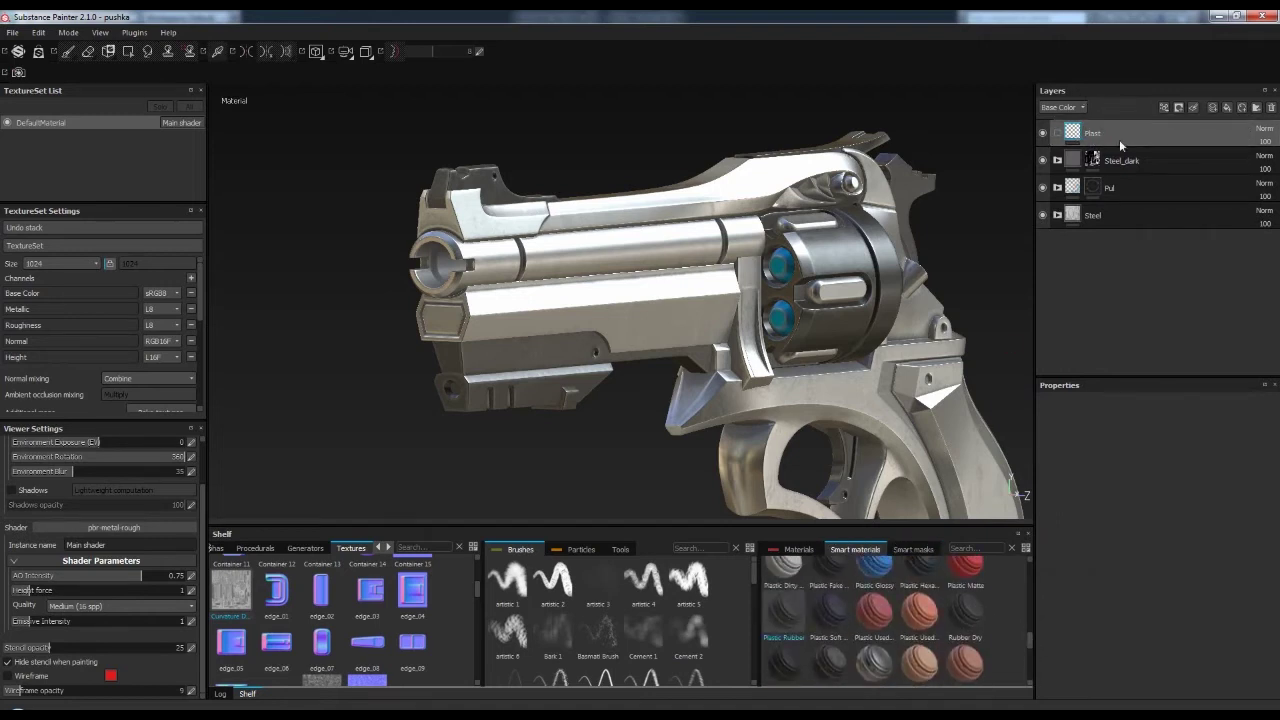
pyautogui.moveTo(1121, 146); pyautogui.dragTo(1110, 140)
pyautogui.scroll(2, 1030, 632)
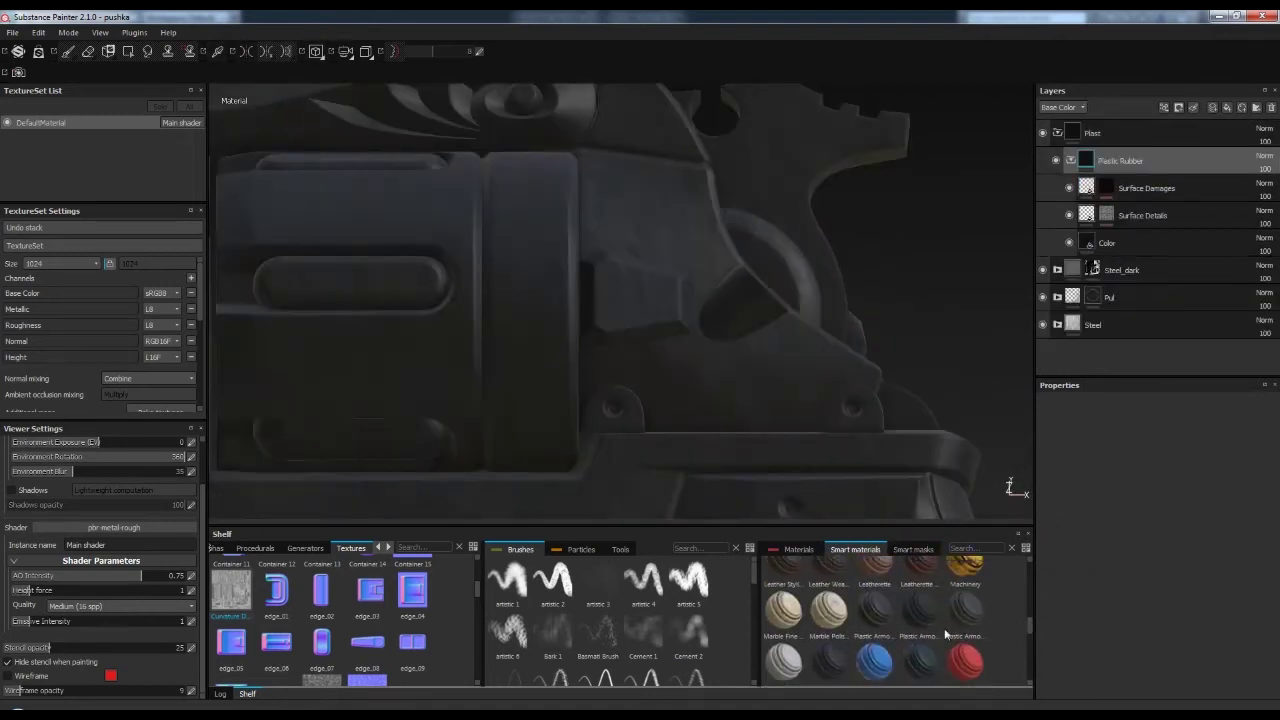
pyautogui.moveTo(1092, 133); pyautogui.dragTo(1104, 140)
pyautogui.press('Delete')
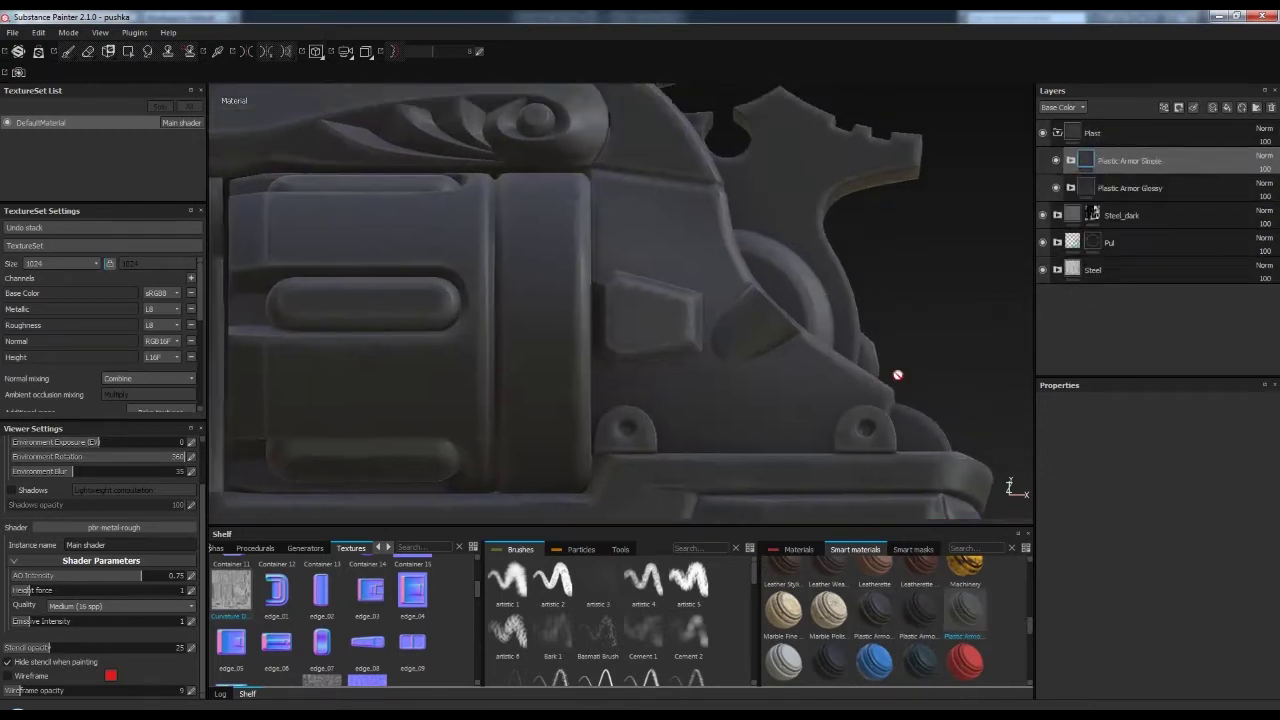
pyautogui.moveTo(900, 371)
pyautogui.keyDown('alt'); pyautogui.mouseDown()
pyautogui.moveTo(1030, 237)
pyautogui.moveTo(909, 206)
pyautogui.mouseUp(); pyautogui.keyUp('alt')
# - Lower the opacity of the Dust sublayer in Plastic Armor Glossy
pyautogui.click(1071, 188)
pyautogui.click(1098, 243)
pyautogui.rightClick(1106, 243)
pyautogui.click(1160, 281)
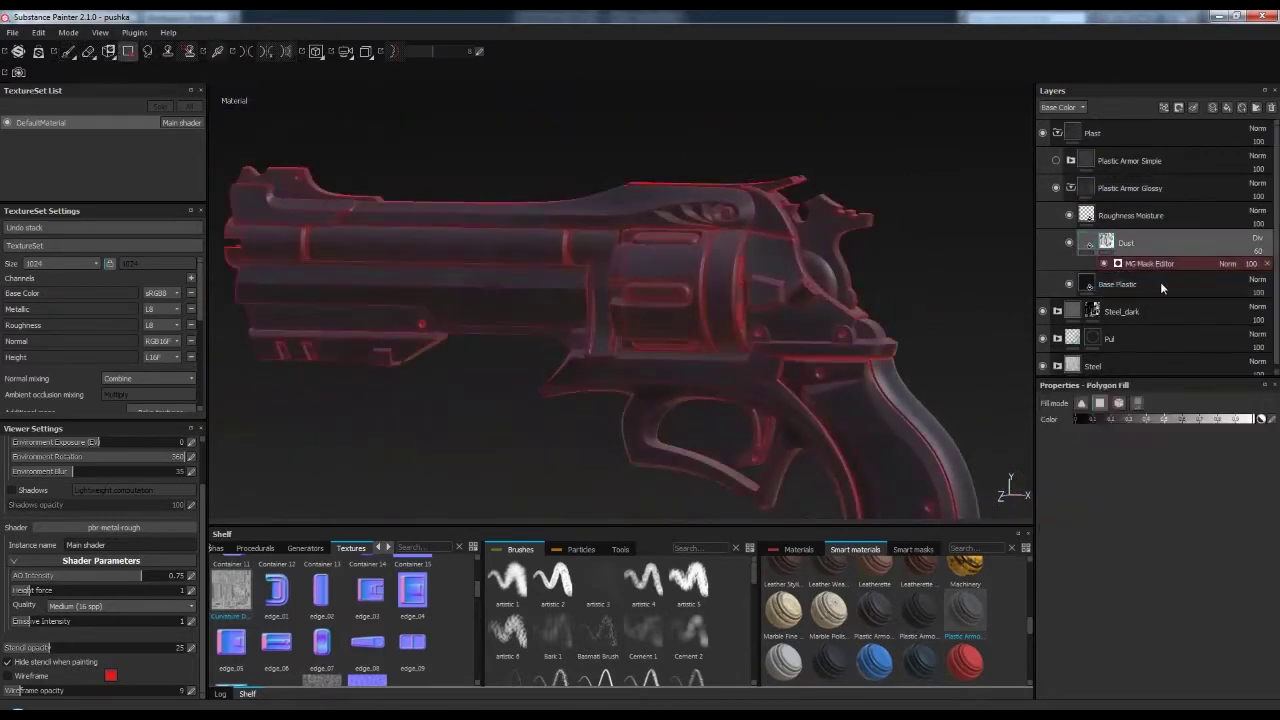
pyautogui.moveTo(1074, 482); pyautogui.dragTo(1088, 486)
pyautogui.keyDown('alt'); pyautogui.moveTo(933, 349); pyautogui.dragTo(1082, 291); pyautogui.keyUp('alt')
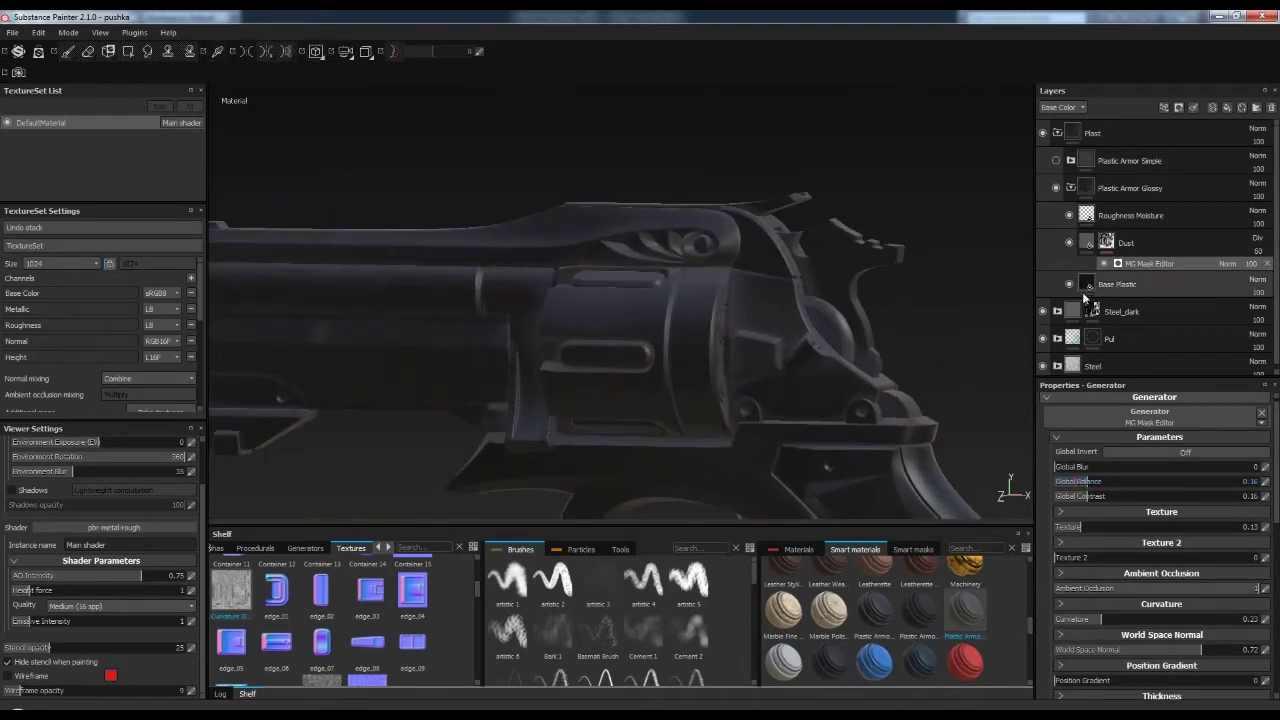
pyautogui.click(1089, 243)
pyautogui.keyDown('alt'); pyautogui.moveTo(1089, 243); pyautogui.dragTo(975, 336); pyautogui.keyUp('alt')
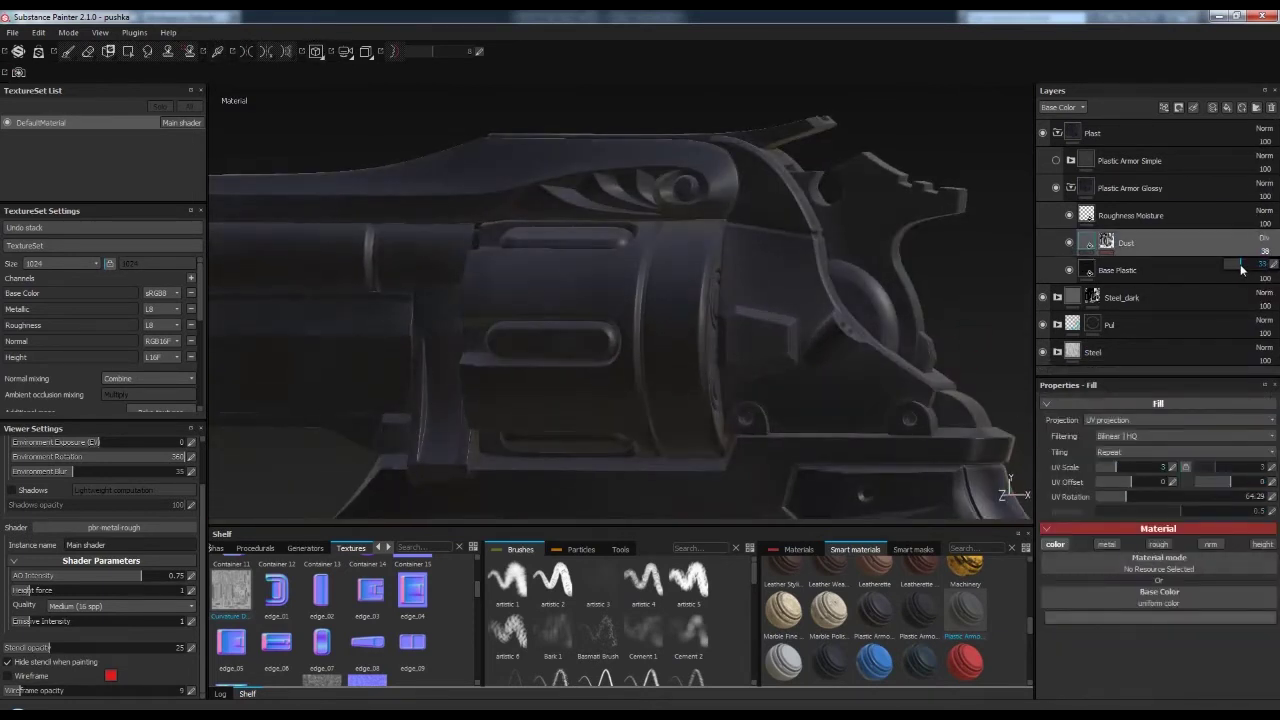
# - Delete the Plastic Armor Simple group and review the Base Plastic layer under rotated lighting
pyautogui.click(1071, 188)
pyautogui.click(1130, 160)
pyautogui.press('Delete')
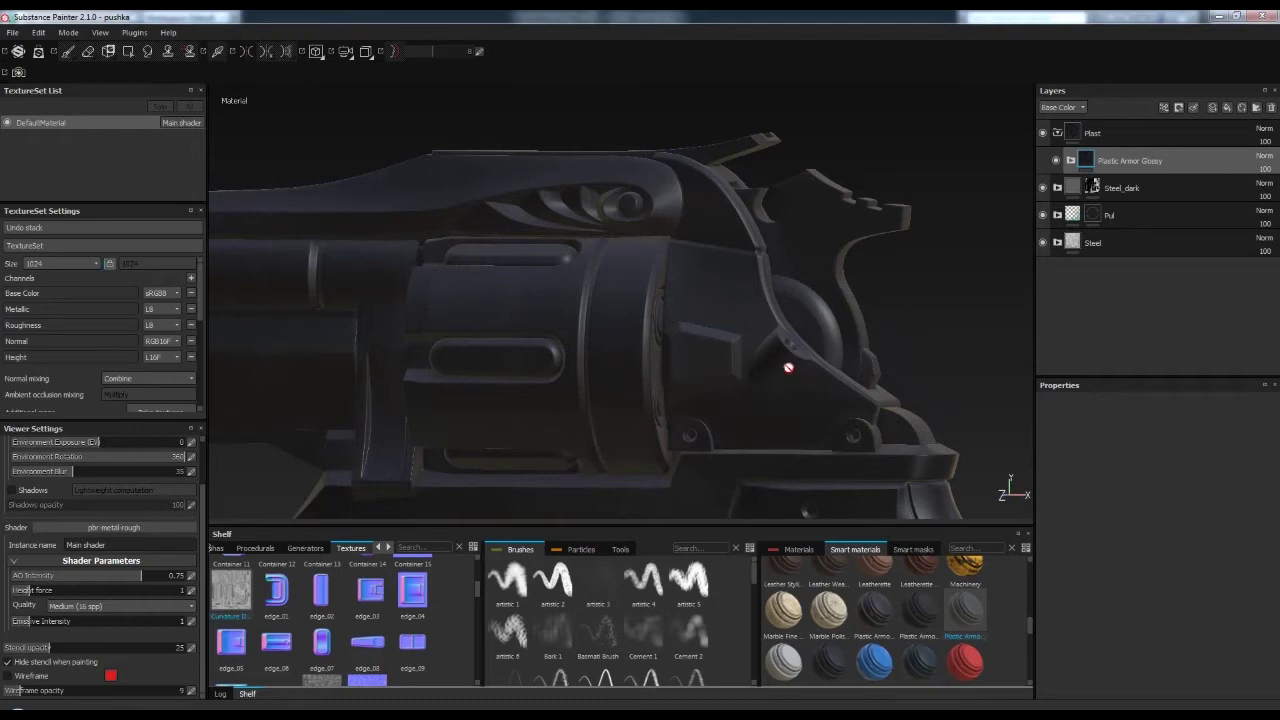
pyautogui.keyDown('alt'); pyautogui.moveTo(818, 329); pyautogui.dragTo(977, 300); pyautogui.keyUp('alt')
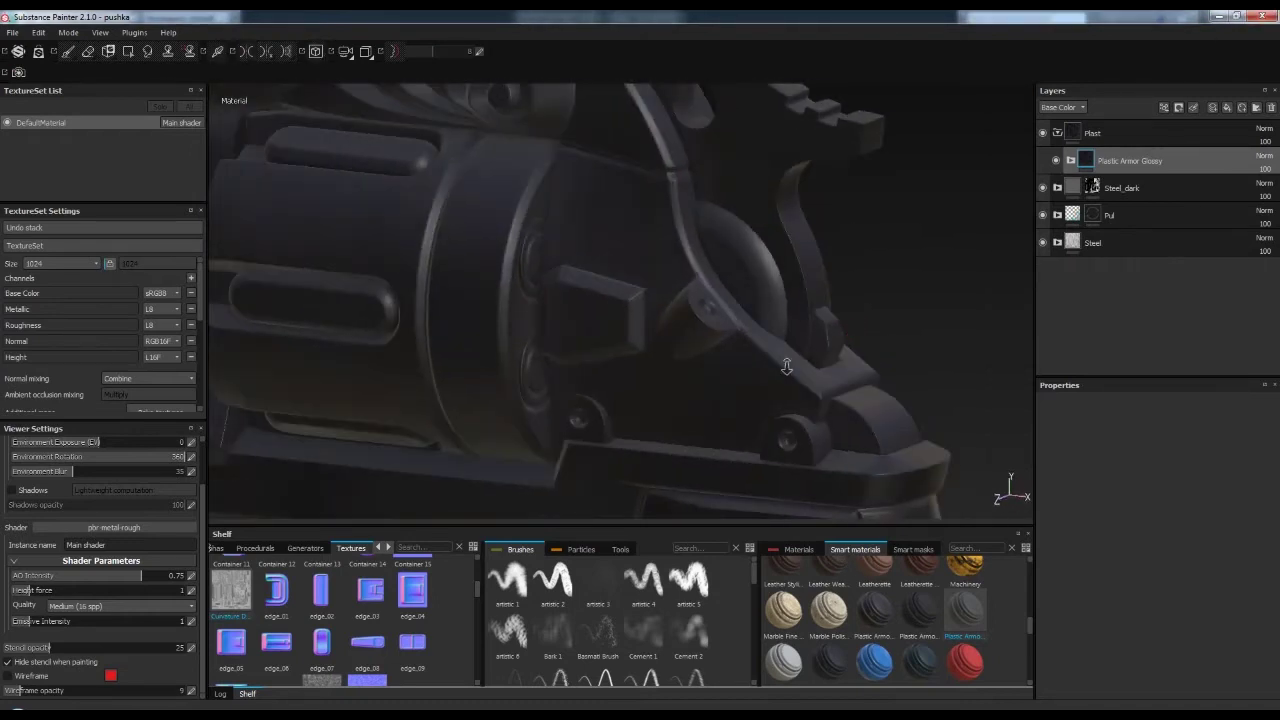
pyautogui.click(1071, 160)
pyautogui.keyDown('alt'); pyautogui.moveTo(780, 417); pyautogui.dragTo(832, 326); pyautogui.keyUp('alt')
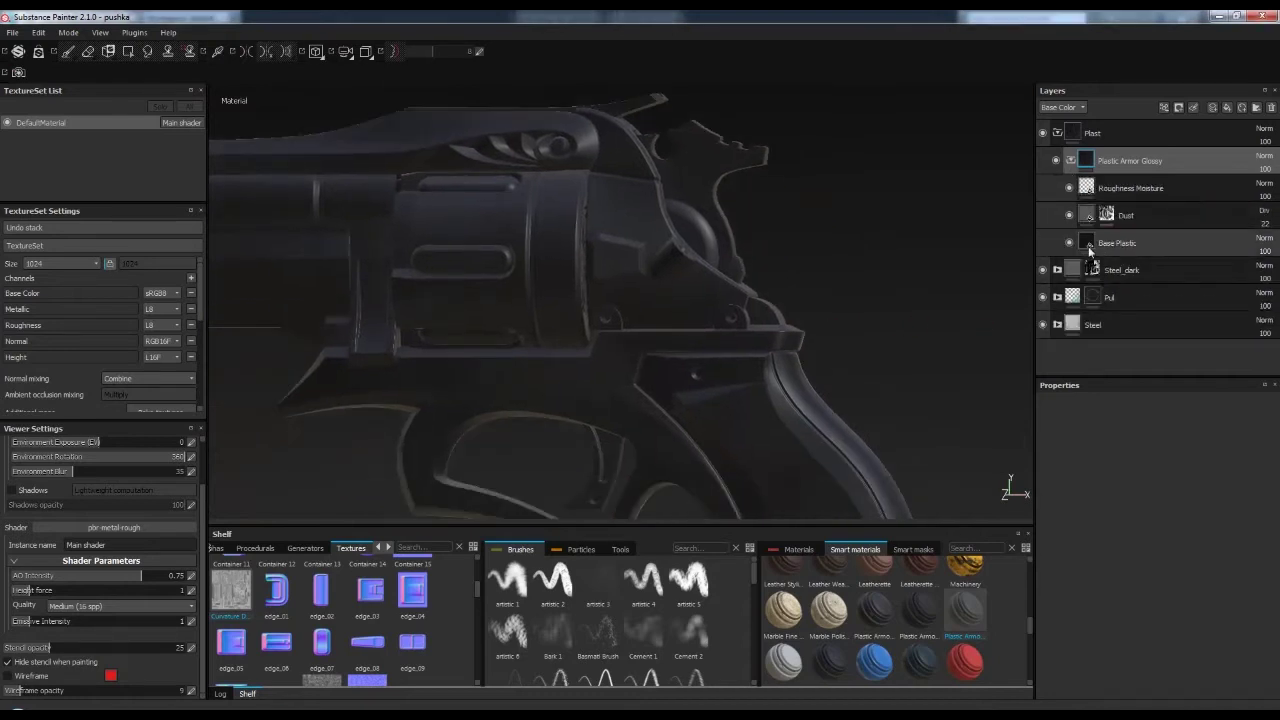
pyautogui.click(1089, 245)
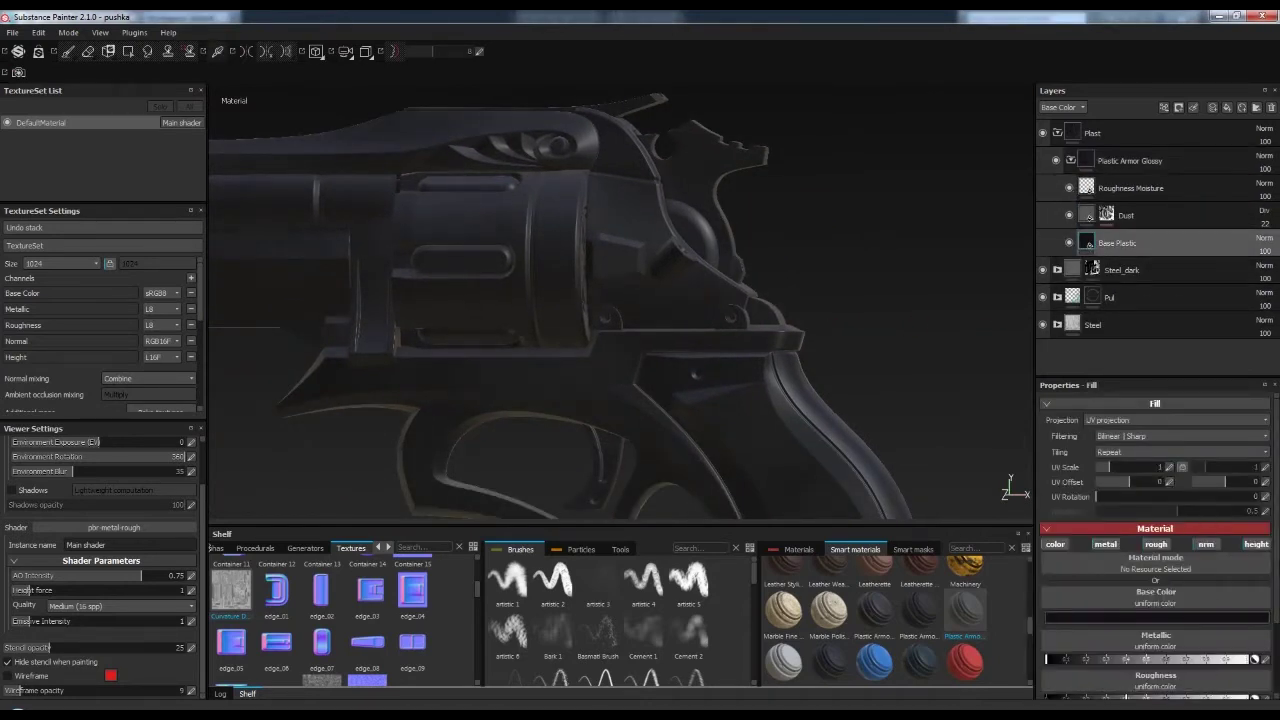
pyautogui.scroll(-2, 1110, 631)
pyautogui.moveTo(950, 513)
pyautogui.keyDown('alt'); pyautogui.mouseDown()
pyautogui.moveTo(851, 286)
pyautogui.moveTo(771, 223)
pyautogui.mouseUp(); pyautogui.keyUp('alt')
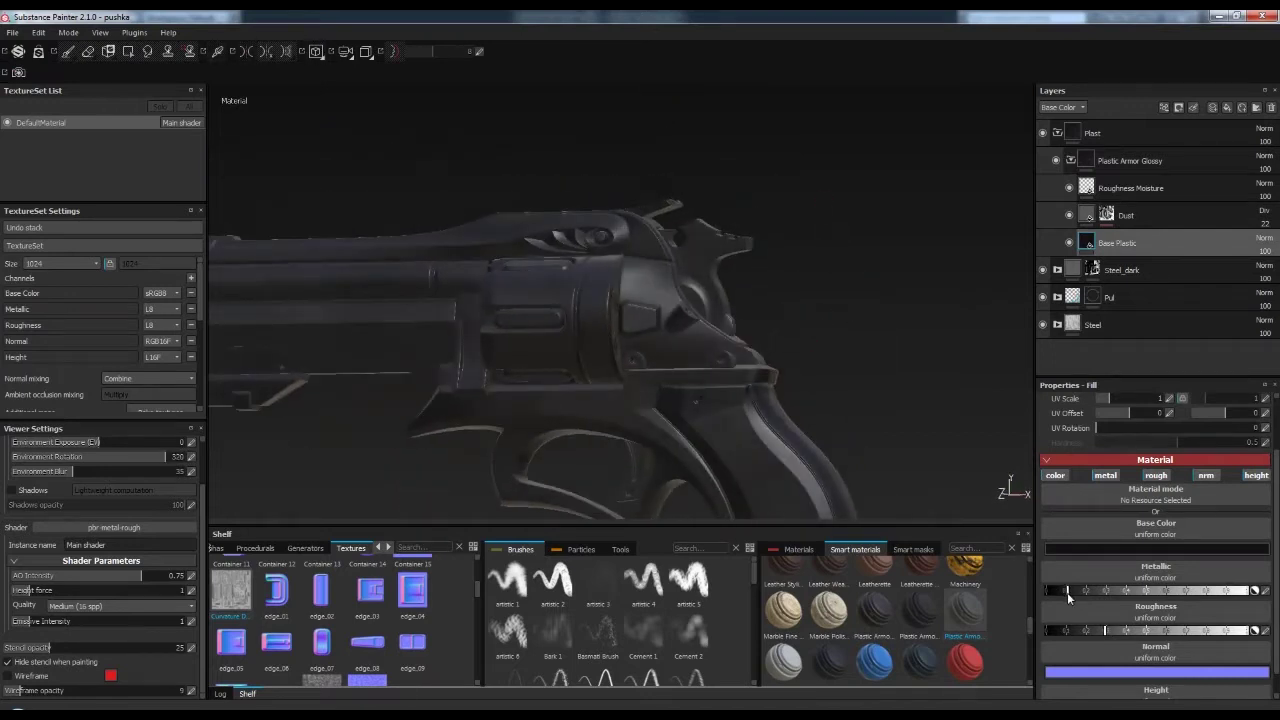
pyautogui.scroll(2, 911, 314)
pyautogui.scroll(3, 903, 343)
pyautogui.click(1057, 132)
# - Add a black mask to the Plast folder
pyautogui.rightClick(1076, 138)
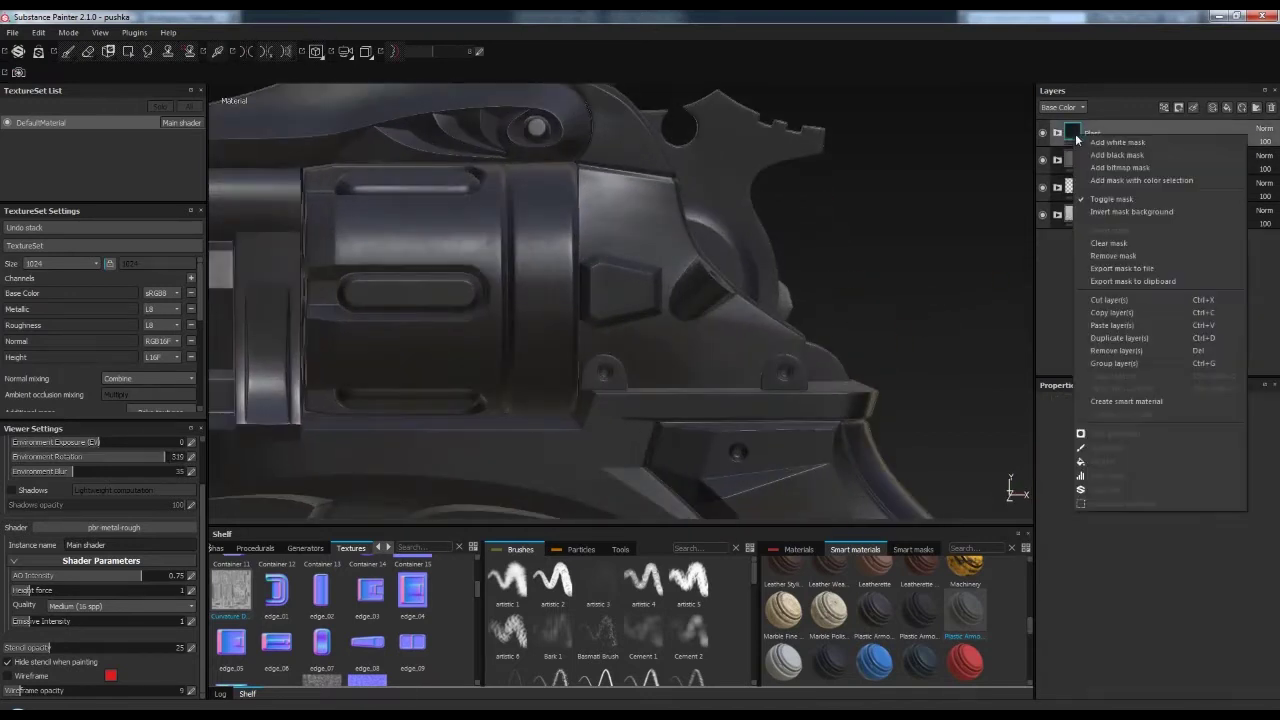
pyautogui.click(1141, 180)
pyautogui.moveTo(626, 378)
pyautogui.keyDown('alt'); pyautogui.mouseDown()
pyautogui.moveTo(657, 329)
pyautogui.moveTo(863, 366)
pyautogui.moveTo(874, 310)
pyautogui.moveTo(757, 344)
pyautogui.moveTo(986, 317)
pyautogui.moveTo(1025, 270)
pyautogui.mouseUp(); pyautogui.keyUp('alt')
pyautogui.keyDown('alt'); pyautogui.moveTo(816, 285); pyautogui.dragTo(811, 359); pyautogui.keyUp('alt')
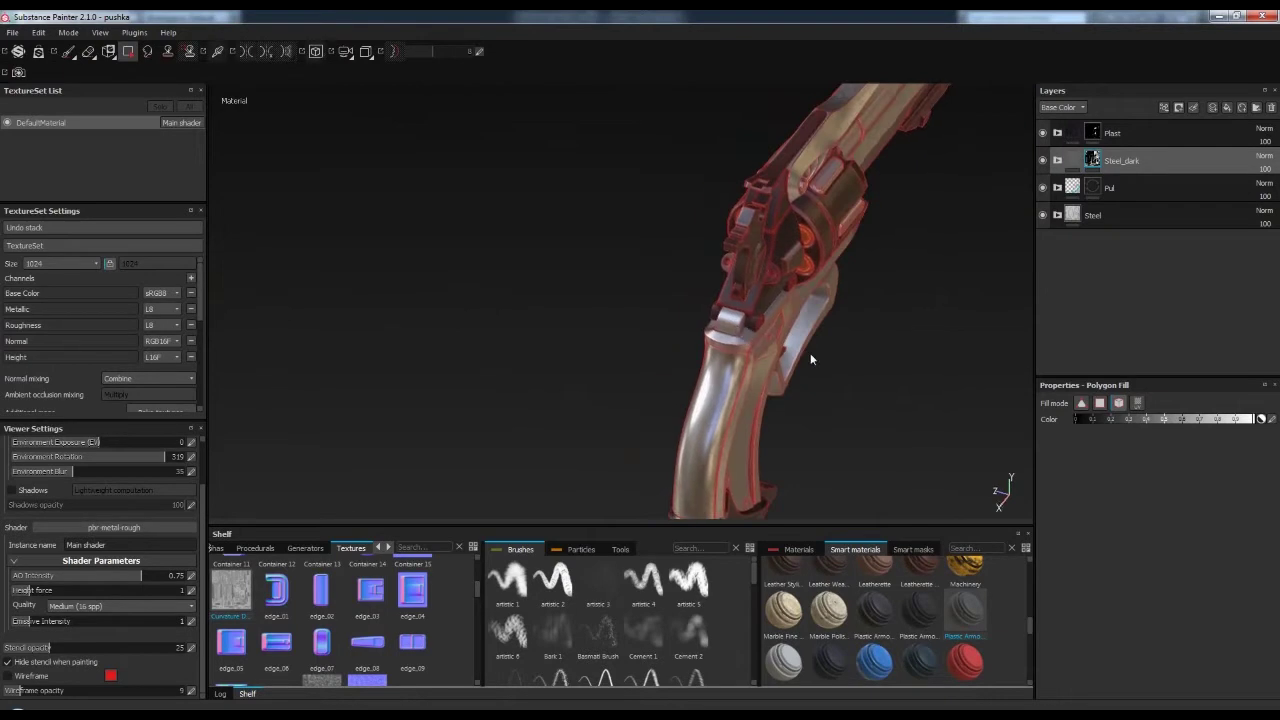
pyautogui.moveTo(731, 339)
pyautogui.keyDown('alt'); pyautogui.mouseDown()
pyautogui.moveTo(815, 277)
pyautogui.moveTo(844, 359)
pyautogui.moveTo(881, 341)
pyautogui.moveTo(809, 354)
pyautogui.mouseUp(); pyautogui.keyUp('alt')
# - Make the Base Plastic layer inside Plast visible again and check the whole revolver
pyautogui.click(1072, 140)
pyautogui.keyDown('alt'); pyautogui.moveTo(889, 311); pyautogui.dragTo(906, 286); pyautogui.keyUp('alt')
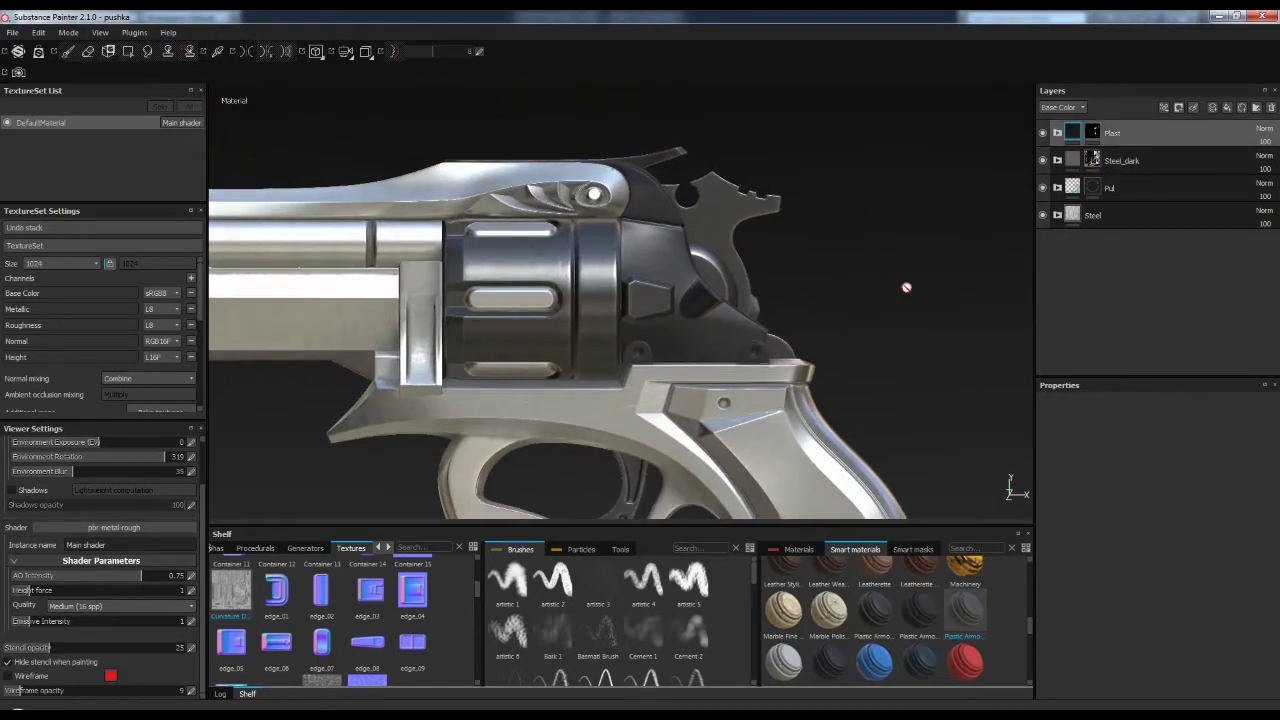
pyautogui.click(1071, 140)
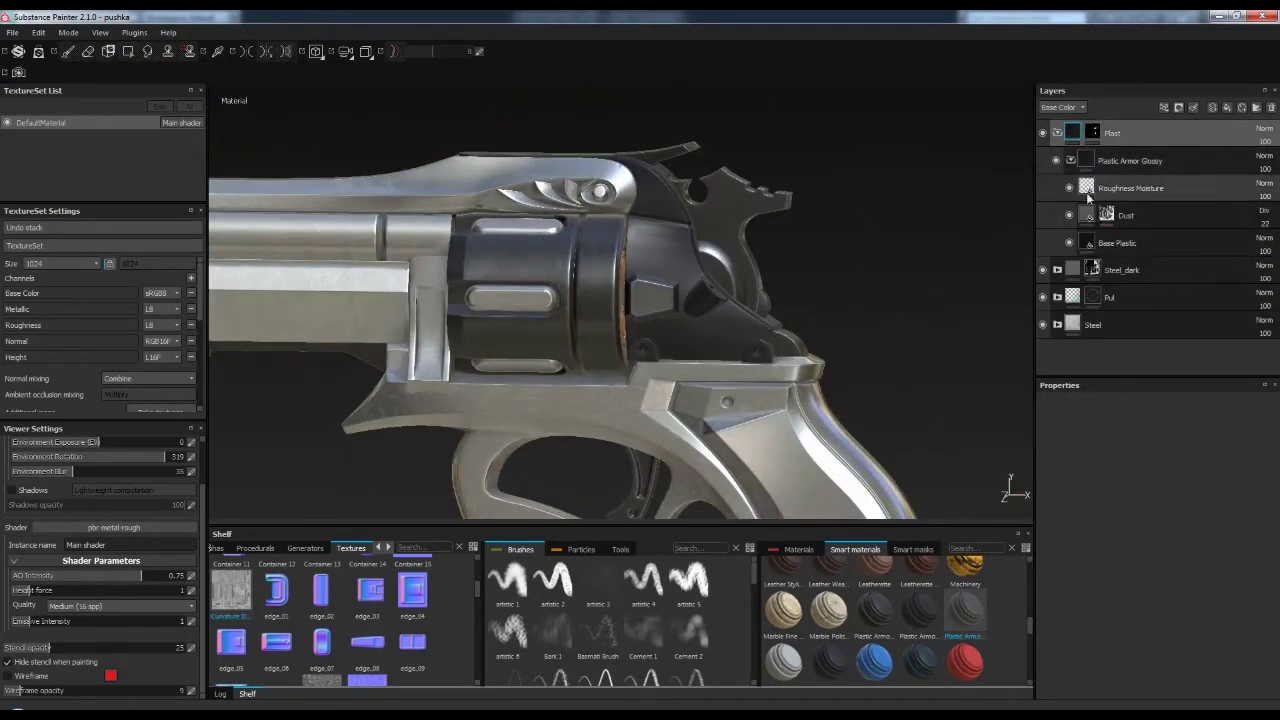
pyautogui.click(1070, 243)
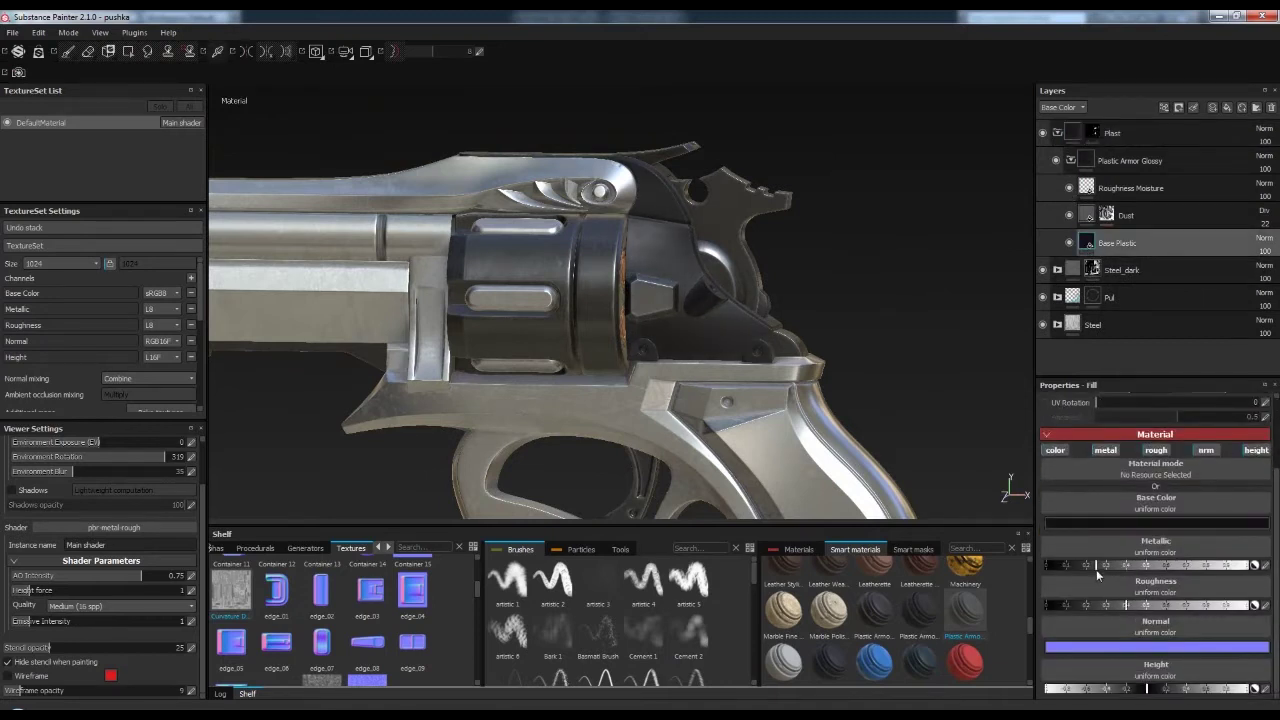
pyautogui.moveTo(771, 294)
pyautogui.keyDown('alt'); pyautogui.mouseDown()
pyautogui.moveTo(743, 283)
pyautogui.moveTo(732, 356)
pyautogui.moveTo(760, 300)
pyautogui.moveTo(764, 363)
pyautogui.moveTo(1076, 162)
pyautogui.mouseUp(); pyautogui.keyUp('alt')
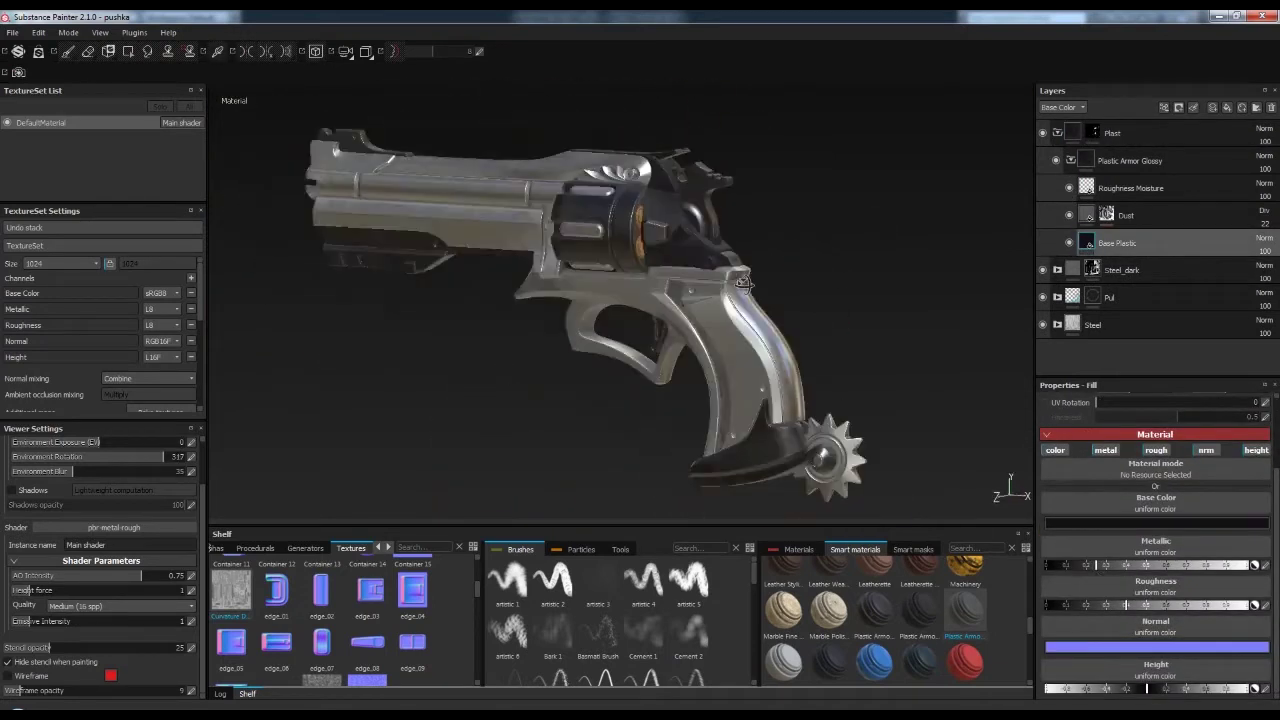
pyautogui.click(1057, 132)
pyautogui.click(1092, 160)
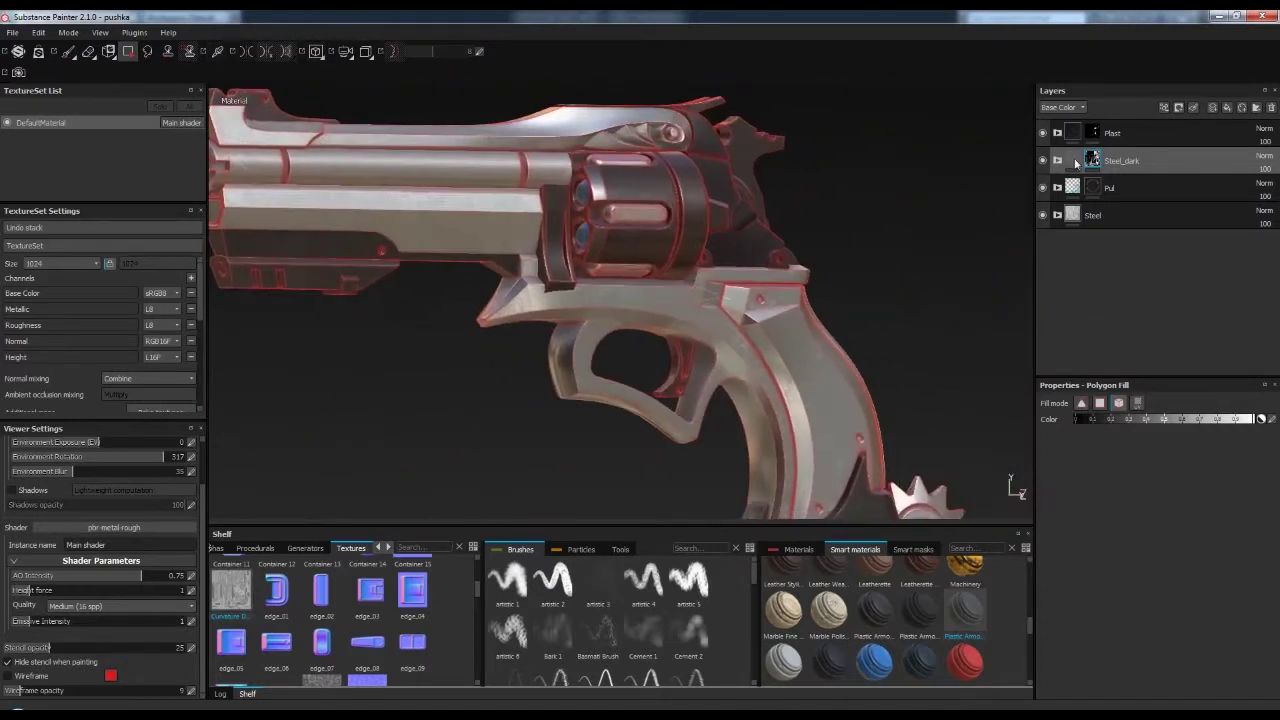
pyautogui.click(1110, 132)
pyautogui.keyDown('alt'); pyautogui.moveTo(940, 240); pyautogui.dragTo(858, 270); pyautogui.keyUp('alt')
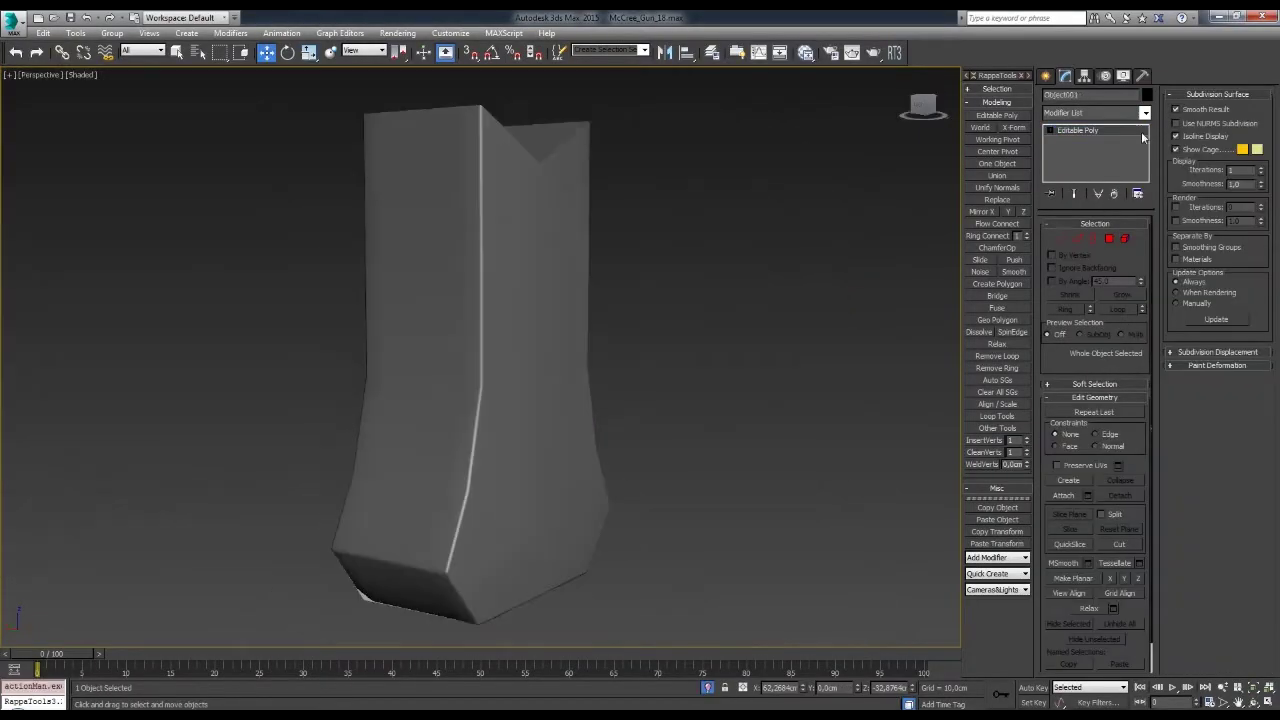
# - Add a Symmetry modifier to Object001
pyautogui.click(1145, 112)
pyautogui.click(1087, 458)
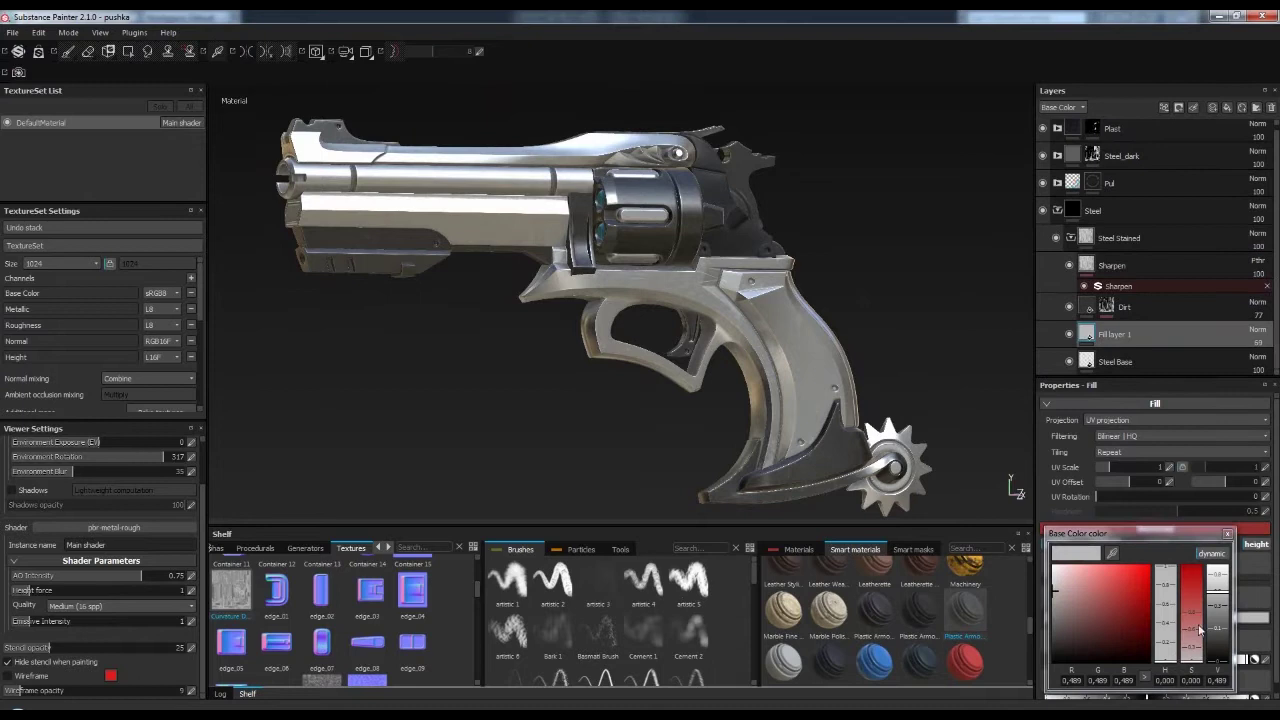
# - Change Fill layer 1's base colour from grey to a pale, slightly lighter blue
pyautogui.click(1167, 613)
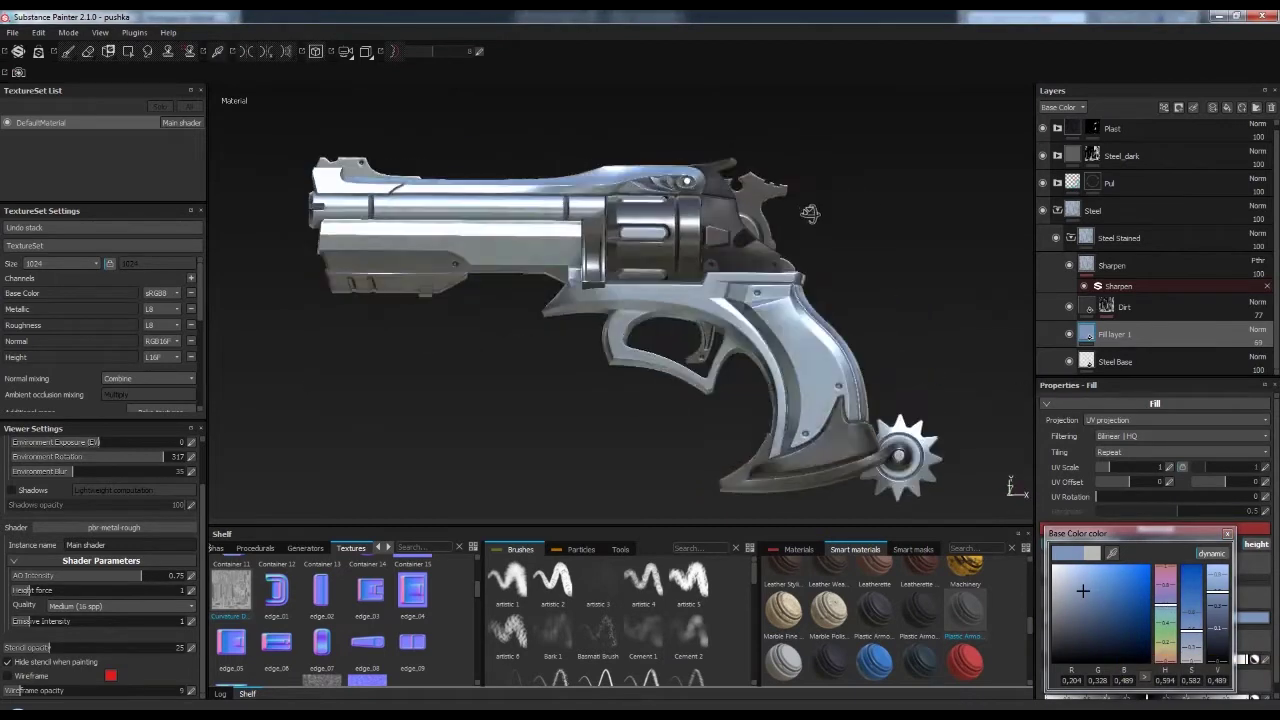
pyautogui.click(1176, 513)
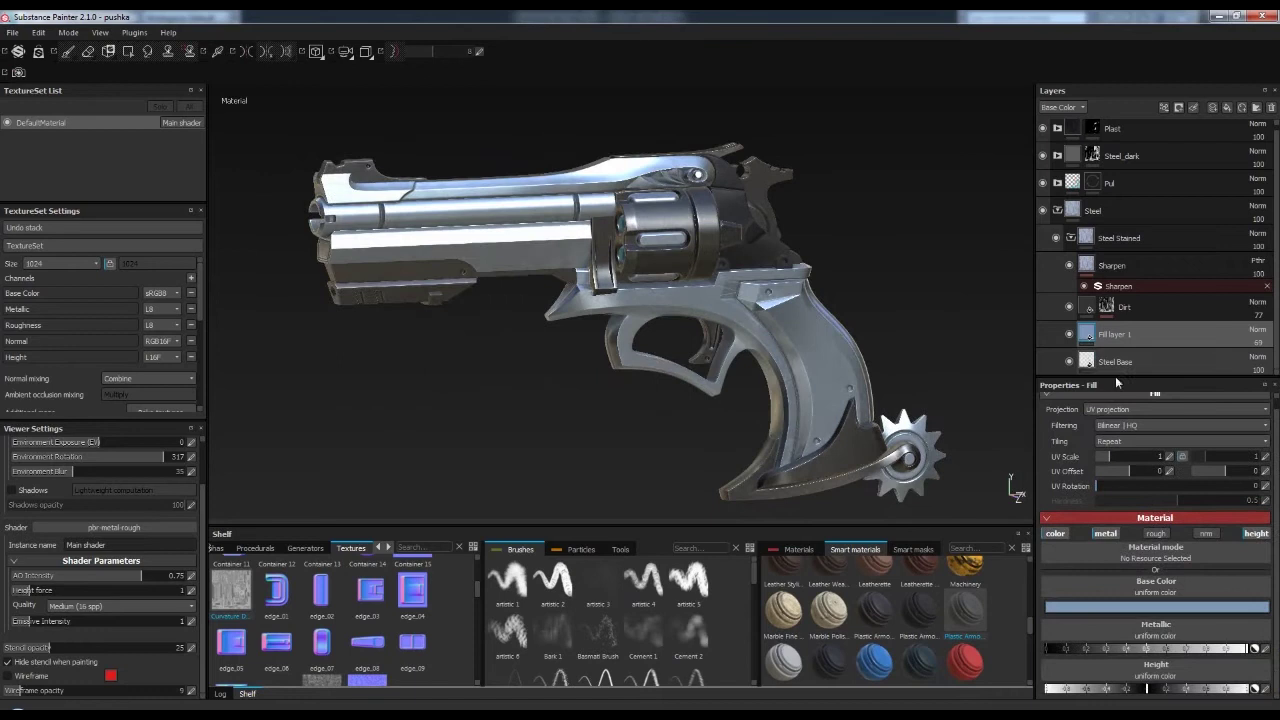
pyautogui.click(1117, 365)
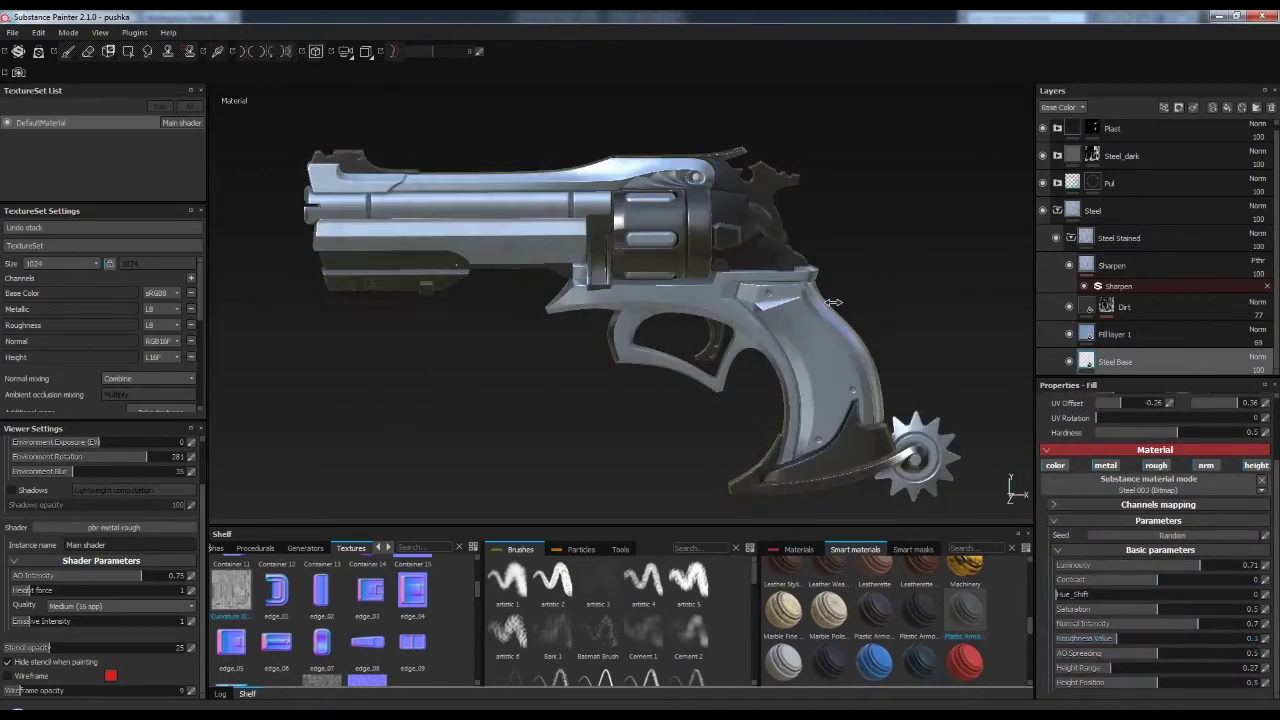
pyautogui.keyDown('shift'); pyautogui.moveTo(846, 251); pyautogui.dragTo(869, 257, button='right'); pyautogui.keyUp('shift')
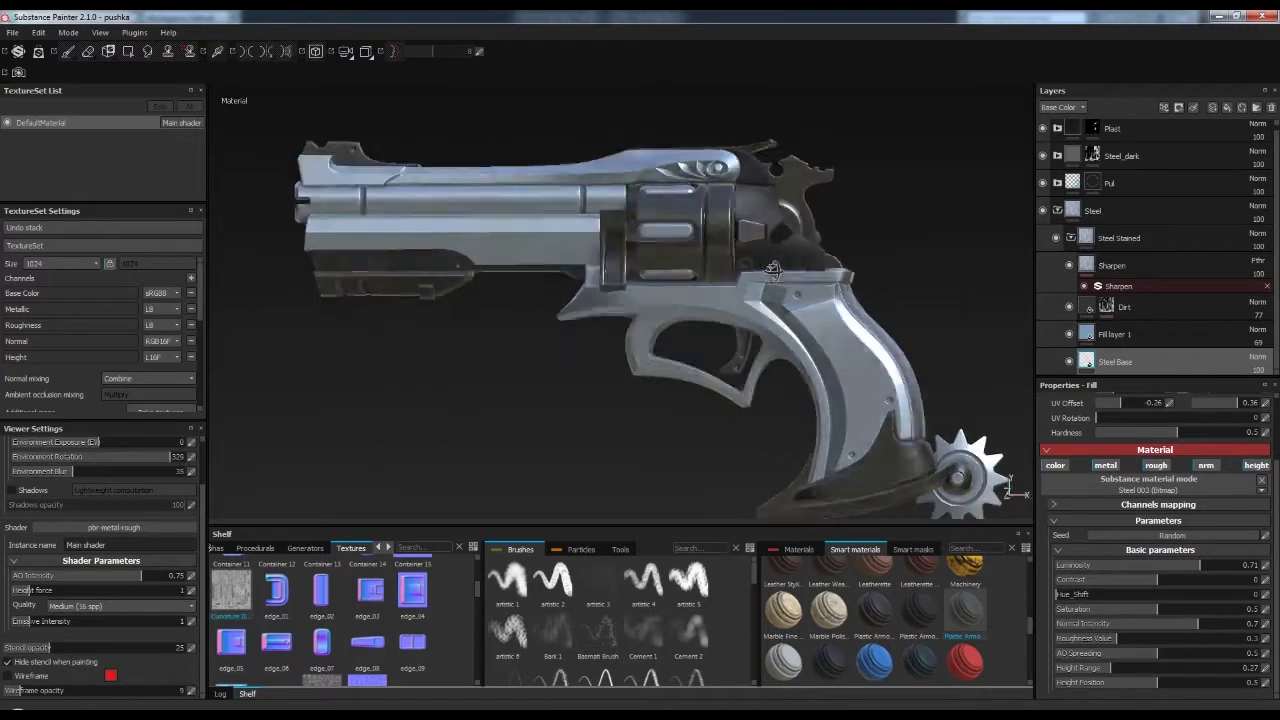
pyautogui.click(1115, 334)
pyautogui.click(1165, 607)
pyautogui.scroll(3, 620, 330)
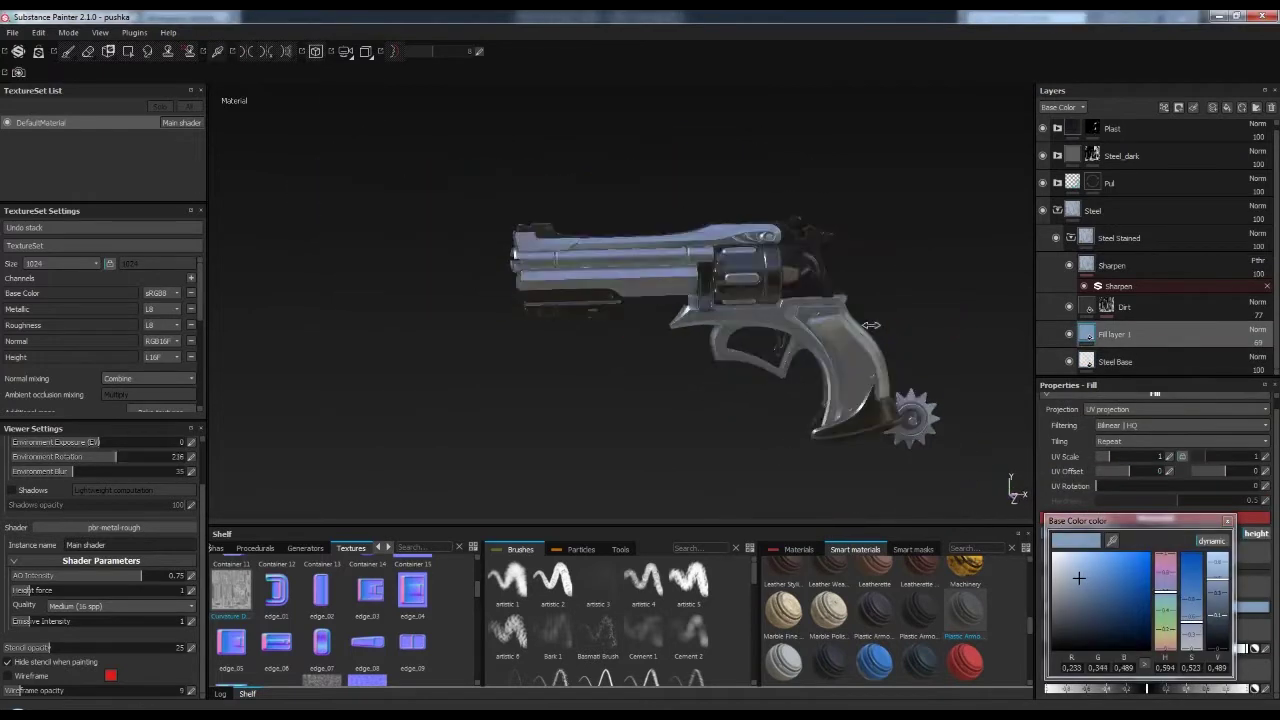
pyautogui.click(1070, 163)
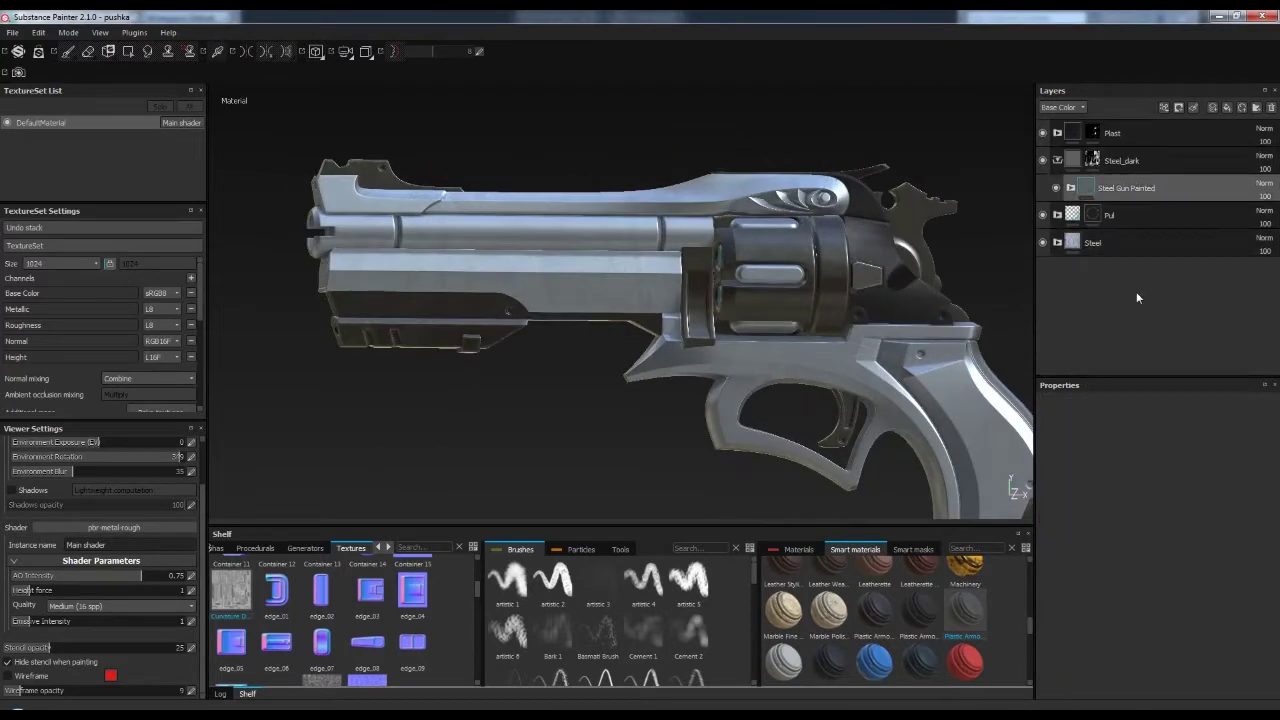
# - Add a new fill layer inside Steel_dark and give it a teal-blue base colour
pyautogui.click(1228, 107)
pyautogui.click(1160, 600)
pyautogui.click(1180, 600)
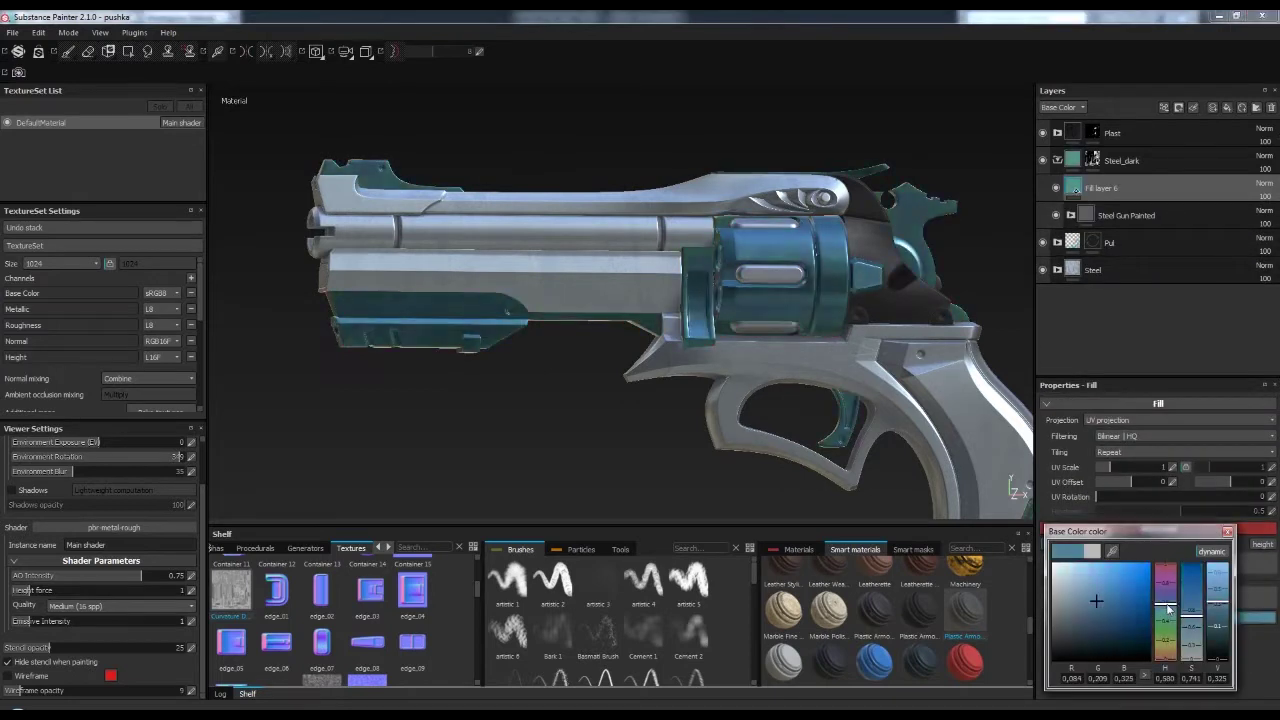
pyautogui.click(1197, 617)
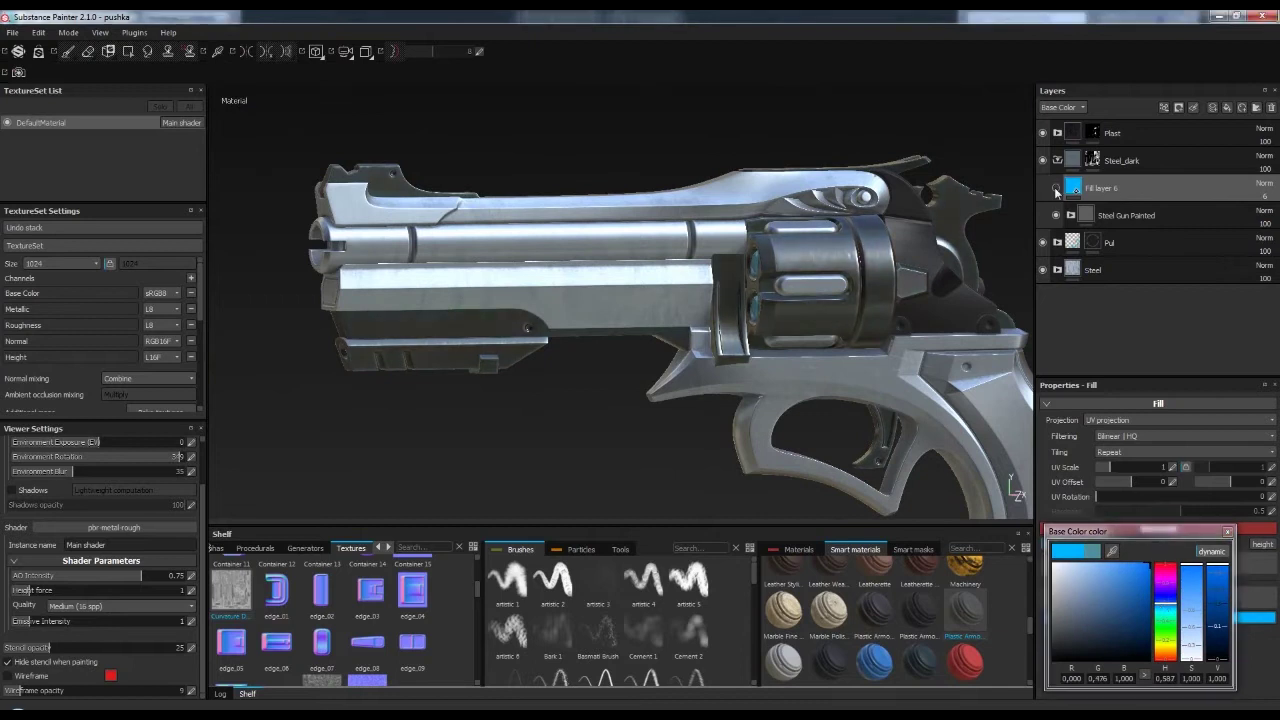
pyautogui.keyDown('alt'); pyautogui.moveTo(858, 378); pyautogui.dragTo(698, 423, button='middle'); pyautogui.keyUp('alt')
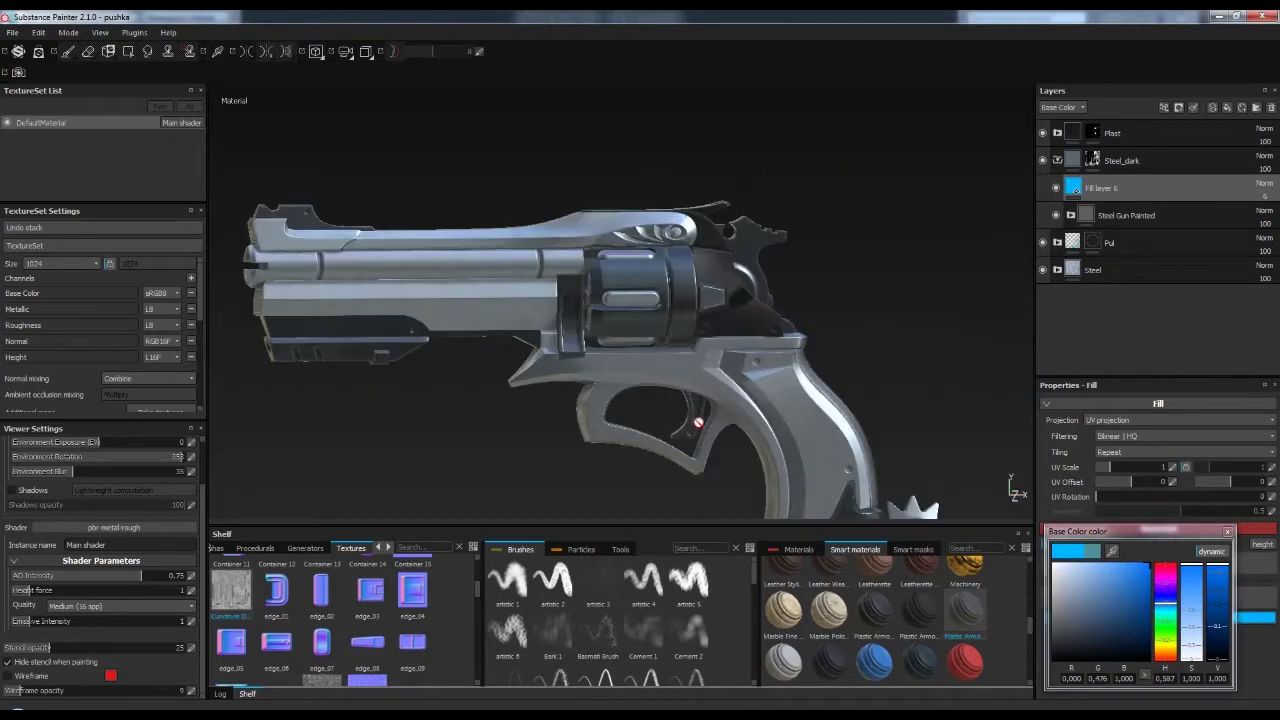
pyautogui.keyDown('alt'); pyautogui.moveTo(698, 423); pyautogui.dragTo(775, 306); pyautogui.keyUp('alt')
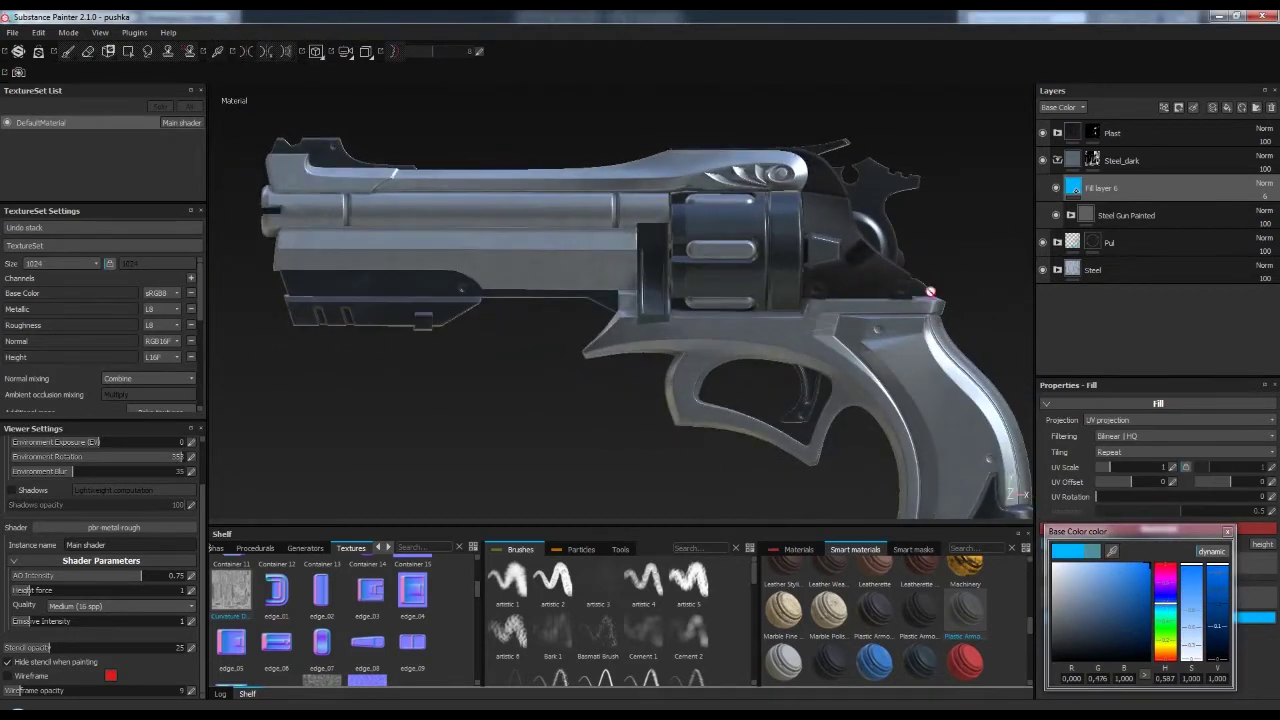
pyautogui.click(1093, 269)
# - Toggle Fill layer 1's visibility to compare the steel, leaving it hidden
pyautogui.click(1057, 269)
pyautogui.scroll(-2, 1089, 300)
pyautogui.click(1069, 334)
pyautogui.click(1069, 334)
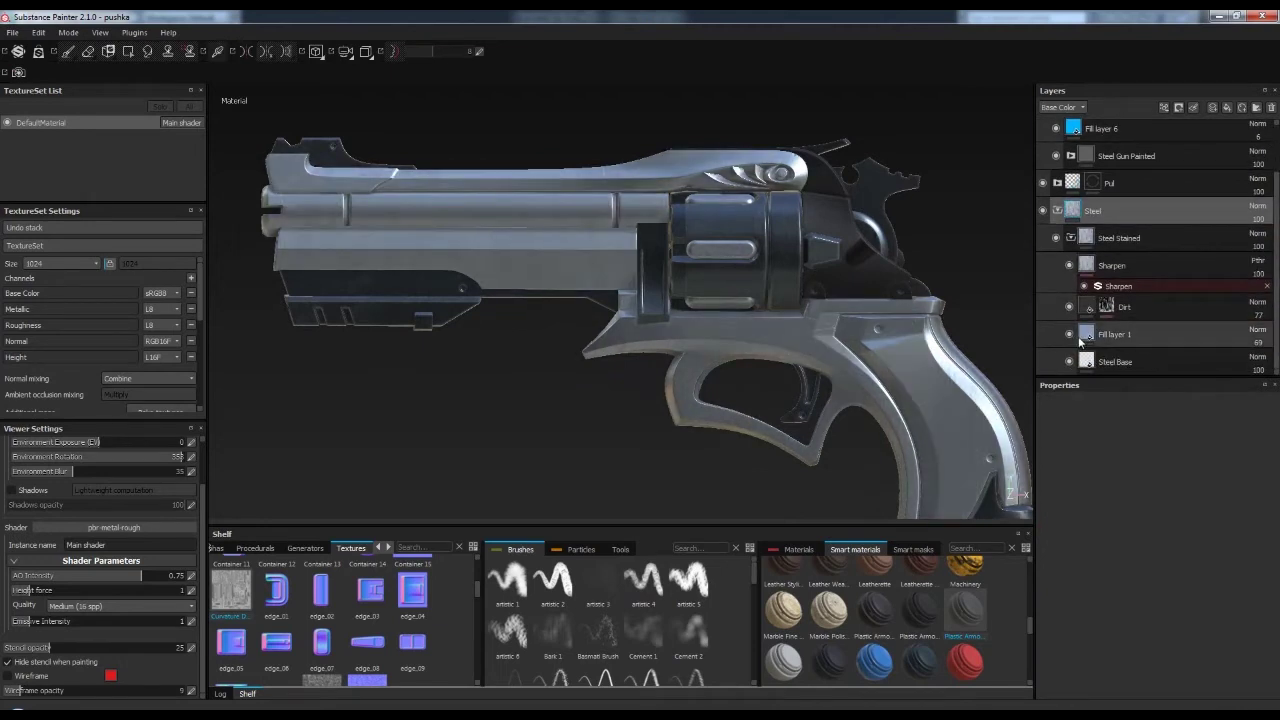
pyautogui.click(1114, 334)
pyautogui.click(1069, 334)
pyautogui.click(1069, 334)
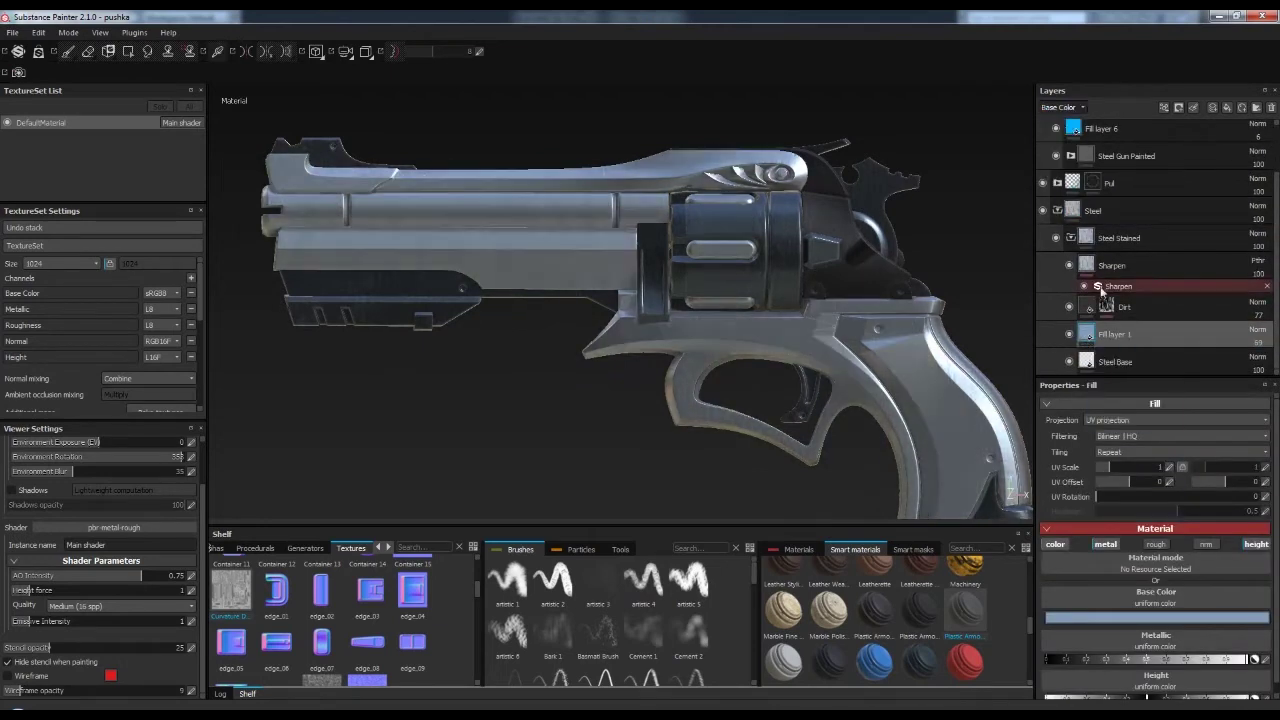
pyautogui.click(1069, 334)
# - Select the Steel Base layer and inspect its material on the revolver
pyautogui.click(1095, 362)
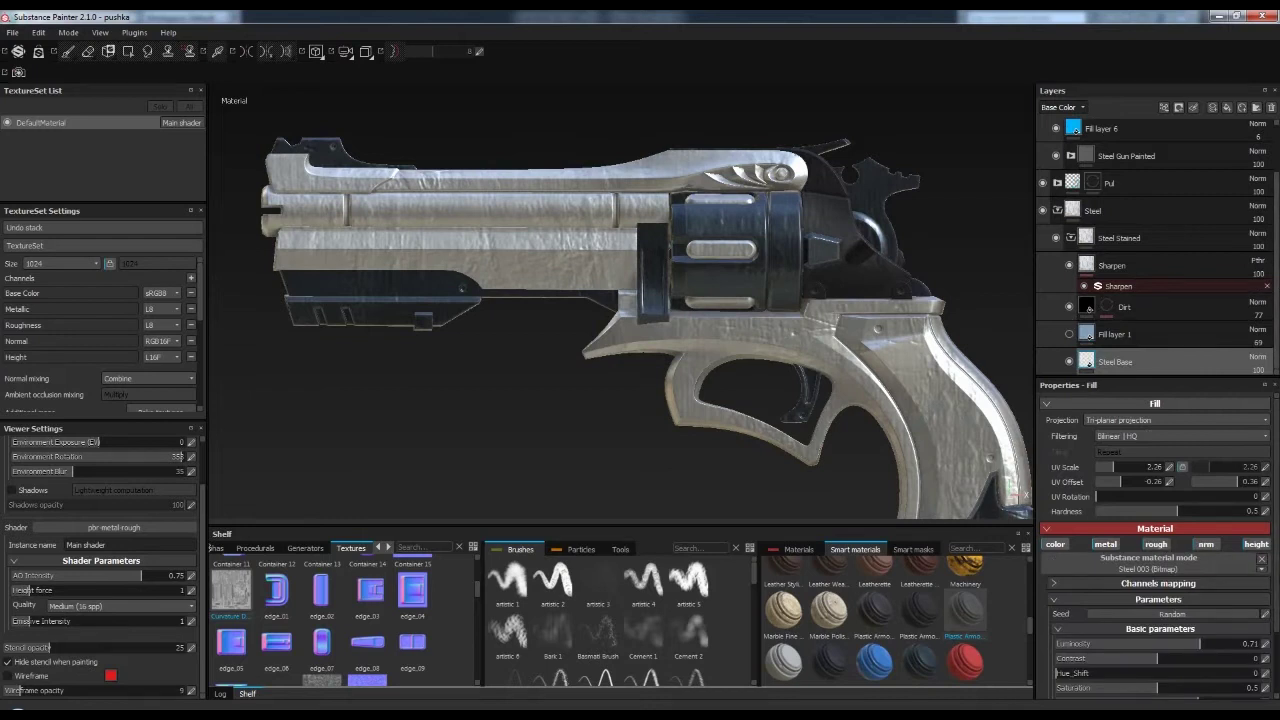
pyautogui.scroll(-2, 1111, 640)
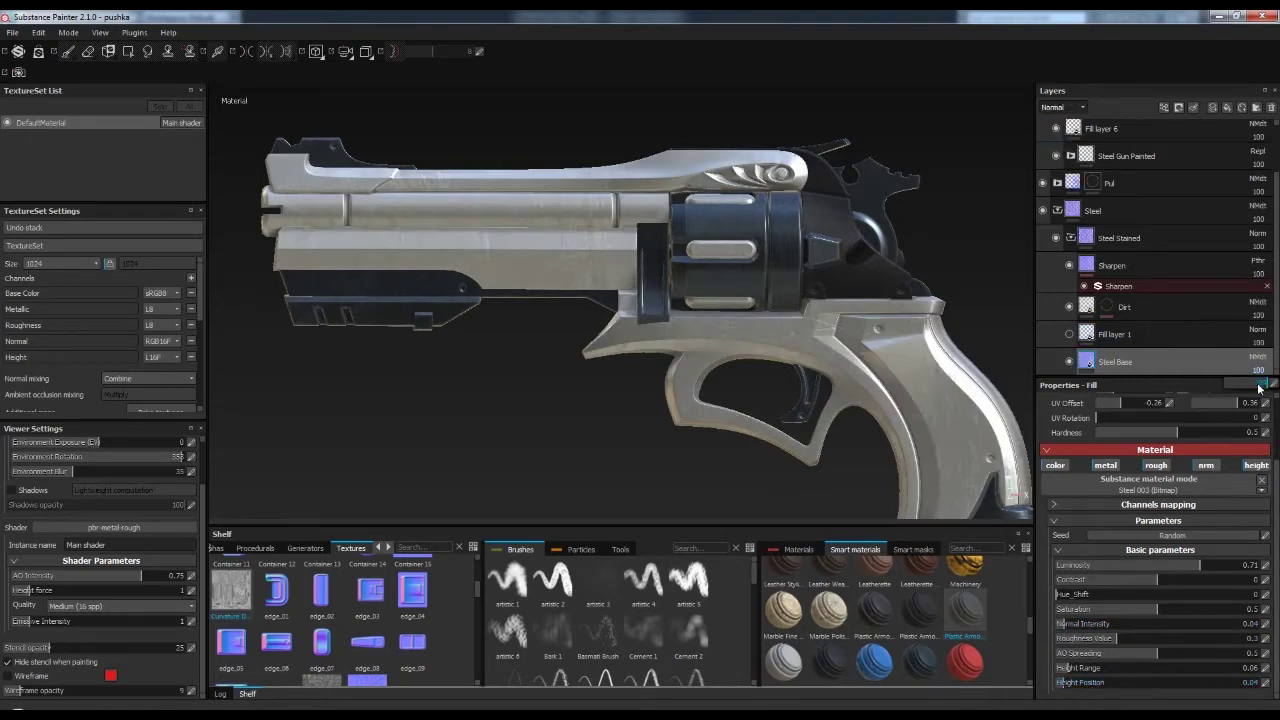
pyautogui.scroll(2, 1196, 468)
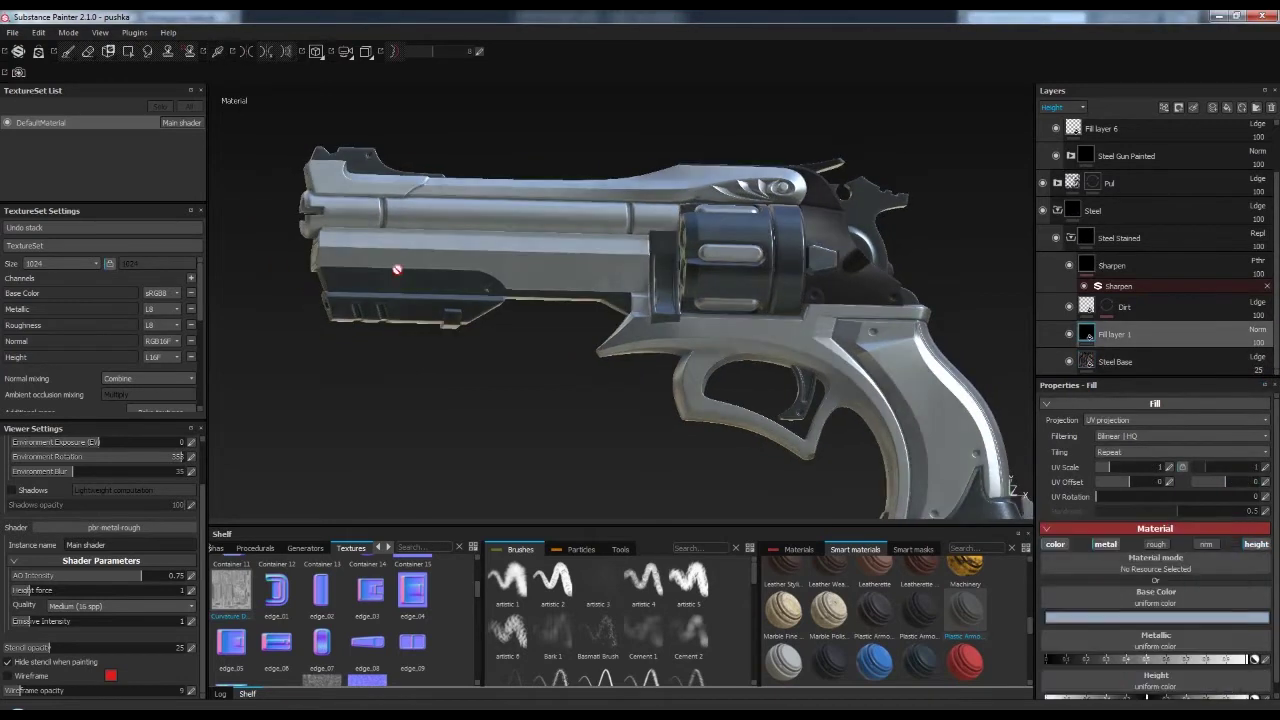
pyautogui.click(1115, 361)
pyautogui.scroll(-3, 1200, 550)
pyautogui.keyDown('alt'); pyautogui.moveTo(860, 420); pyautogui.dragTo(600, 455); pyautogui.keyUp('alt')
pyautogui.scroll(3, 1150, 230)
# - Set Fill layer 6 to a faint blue at about 5 opacity and review the gun
pyautogui.hotkey('ctrl', 'z')
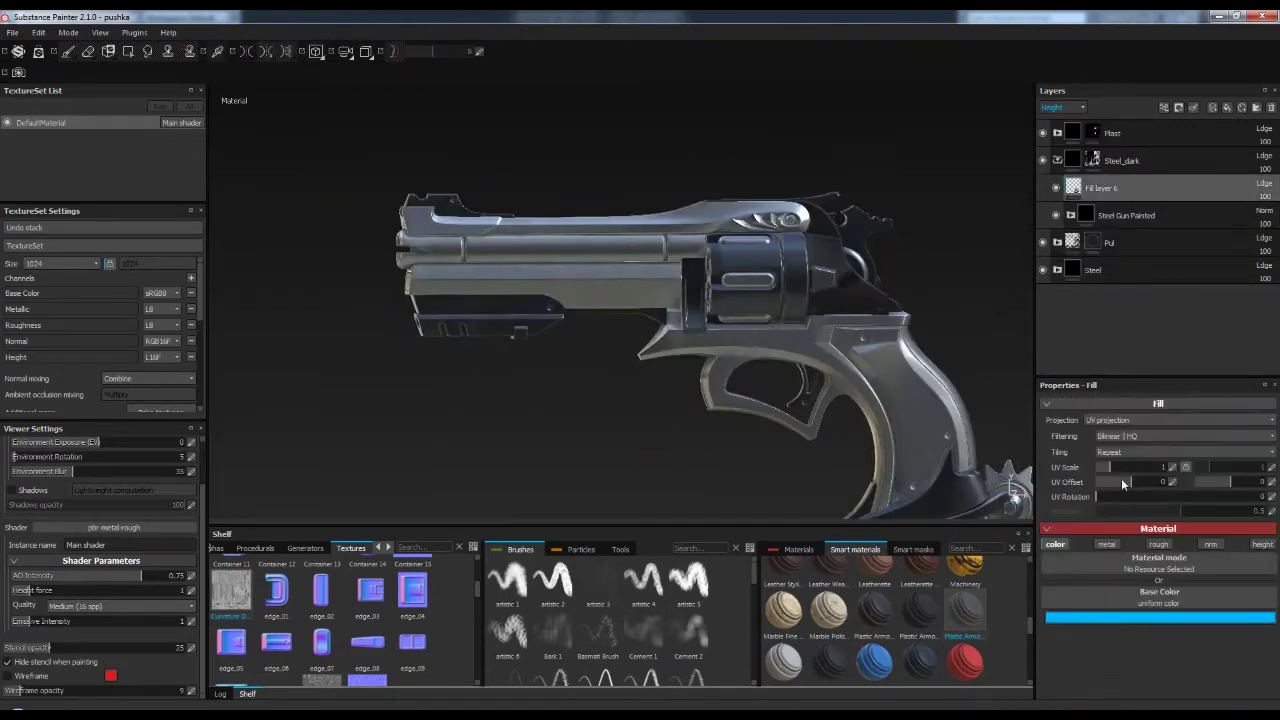
pyautogui.moveTo(1224, 217); pyautogui.dragTo(1228, 218)
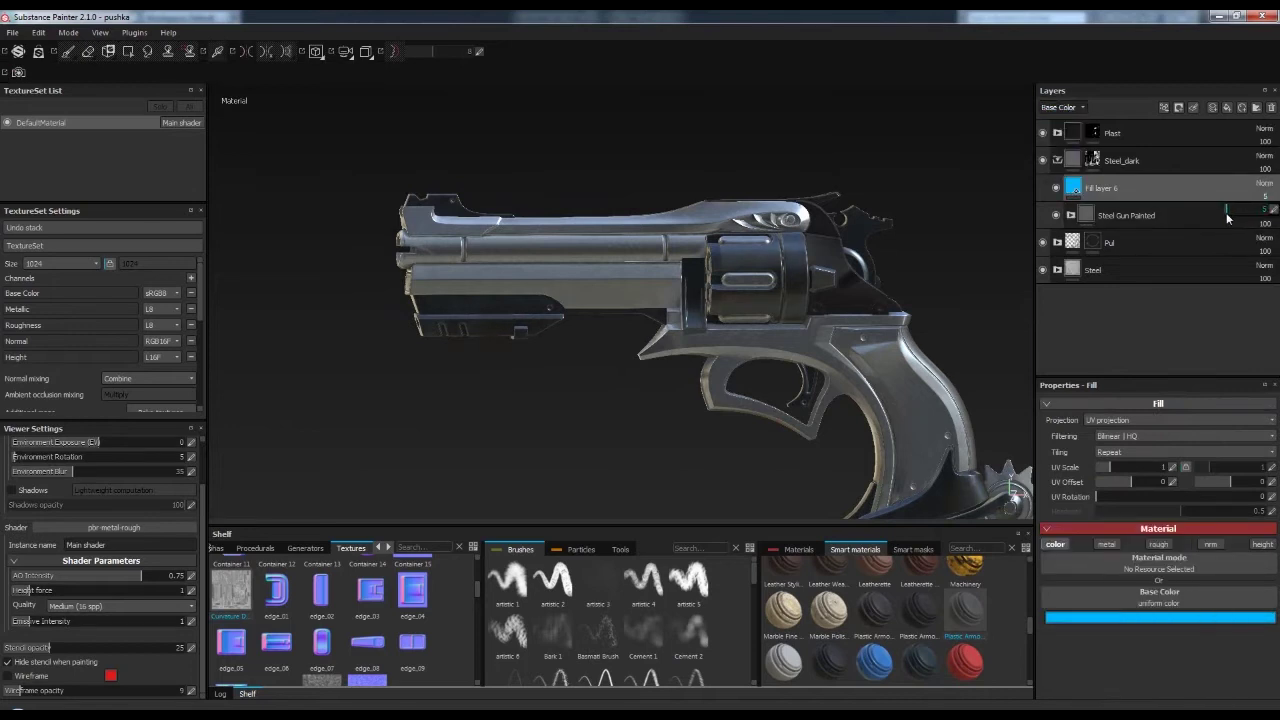
pyautogui.moveTo(932, 261)
pyautogui.keyDown('alt'); pyautogui.mouseDown()
pyautogui.moveTo(623, 263)
pyautogui.moveTo(800, 280)
pyautogui.moveTo(769, 317)
pyautogui.mouseUp(); pyautogui.keyUp('alt')
pyautogui.keyDown('alt'); pyautogui.moveTo(769, 317); pyautogui.dragTo(760, 415, button='right'); pyautogui.keyUp('alt')
pyautogui.moveTo(760, 415)
pyautogui.keyDown('alt'); pyautogui.mouseDown()
pyautogui.moveTo(706, 306)
pyautogui.moveTo(650, 330)
pyautogui.mouseUp(); pyautogui.keyUp('alt')
pyautogui.moveTo(650, 330)
pyautogui.keyDown('alt'); pyautogui.mouseDown(button='right')
pyautogui.moveTo(645, 300)
pyautogui.moveTo(640, 324)
pyautogui.mouseUp(button='right'); pyautogui.keyUp('alt')
pyautogui.keyDown('alt'); pyautogui.moveTo(640, 324); pyautogui.dragTo(607, 313); pyautogui.keyUp('alt')
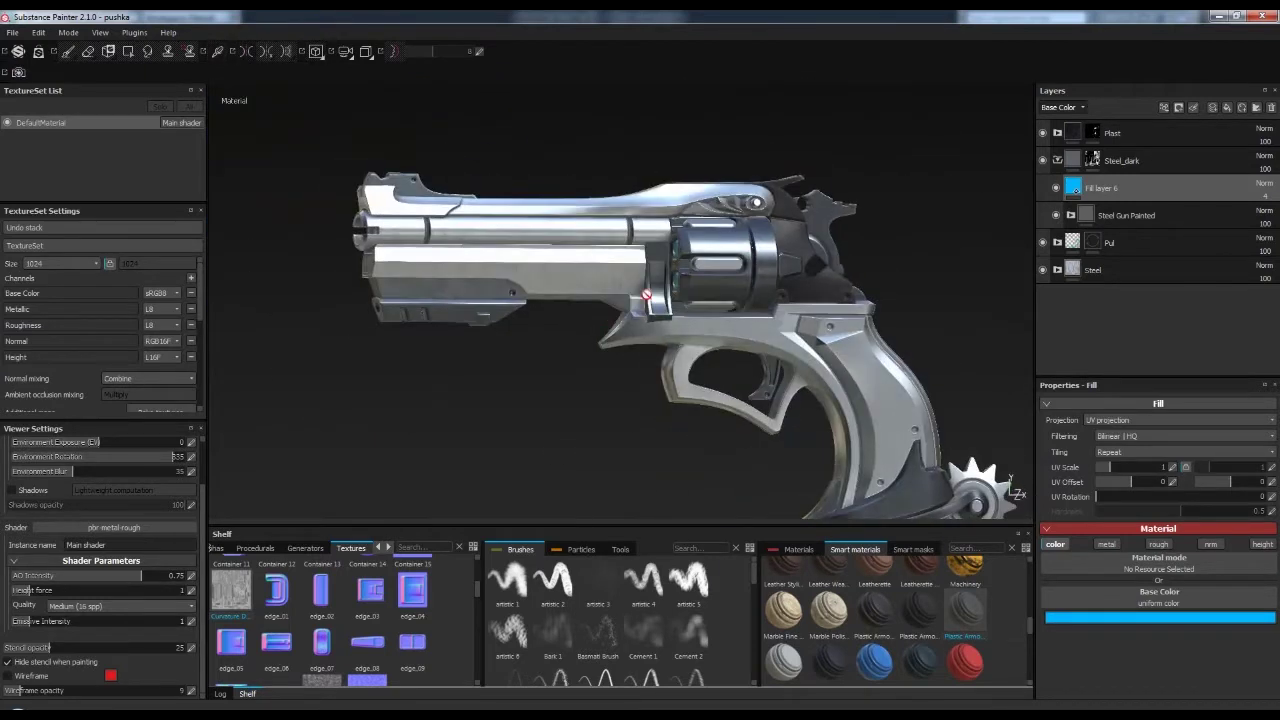
pyautogui.keyDown('alt'); pyautogui.moveTo(541, 399); pyautogui.dragTo(832, 317); pyautogui.keyUp('alt')
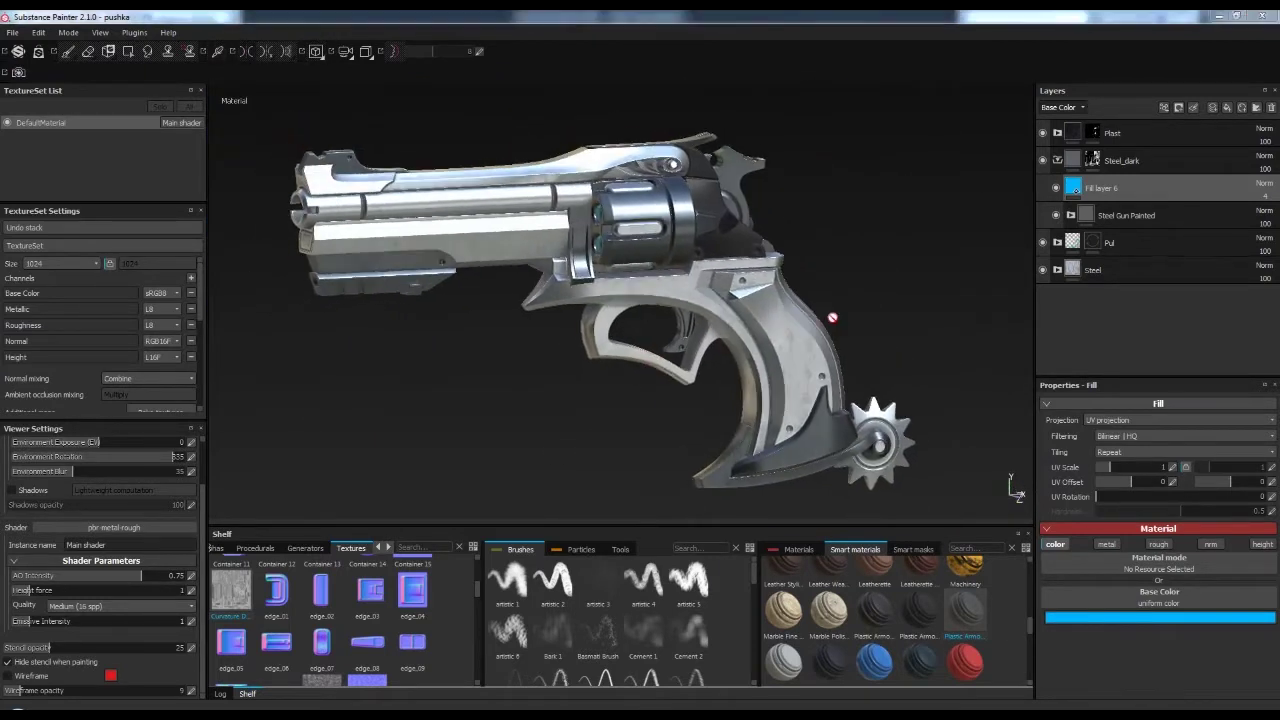
pyautogui.keyDown('alt'); pyautogui.moveTo(920, 285); pyautogui.dragTo(1010, 300); pyautogui.keyUp('alt')
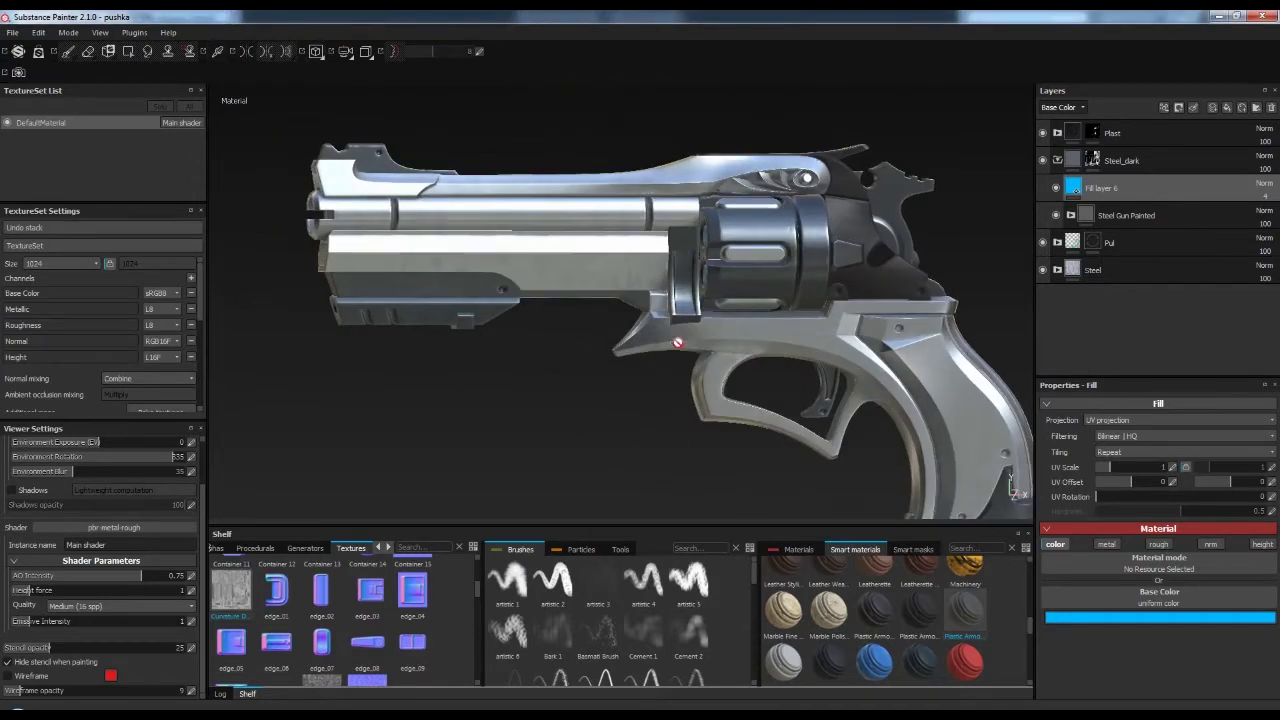
# - Collapse Steel_dark and expand the Steel group down to Steel Stained
pyautogui.click(1057, 160)
pyautogui.click(1057, 215)
pyautogui.click(1071, 243)
pyautogui.click(1071, 243)
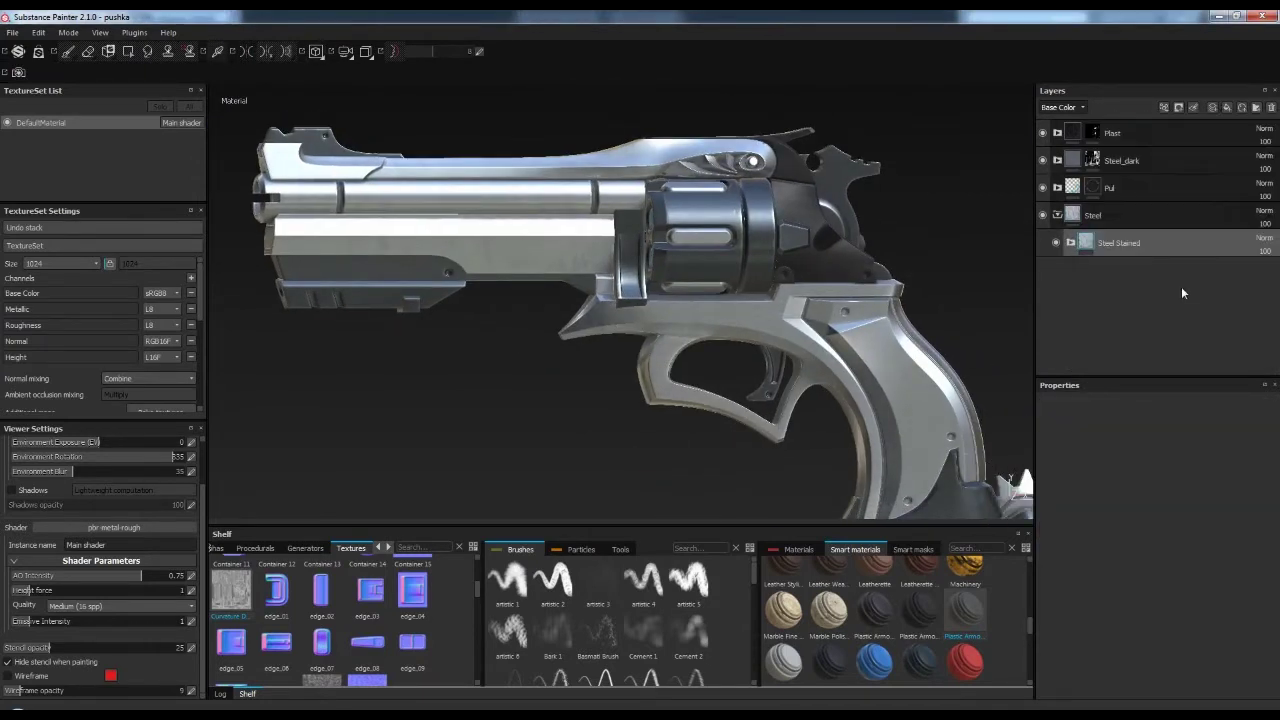
# - Add Fill layer 7 above Steel Stained and try a smart mask on it
pyautogui.rightClick(1104, 254)
pyautogui.click(1106, 563)
pyautogui.click(913, 549)
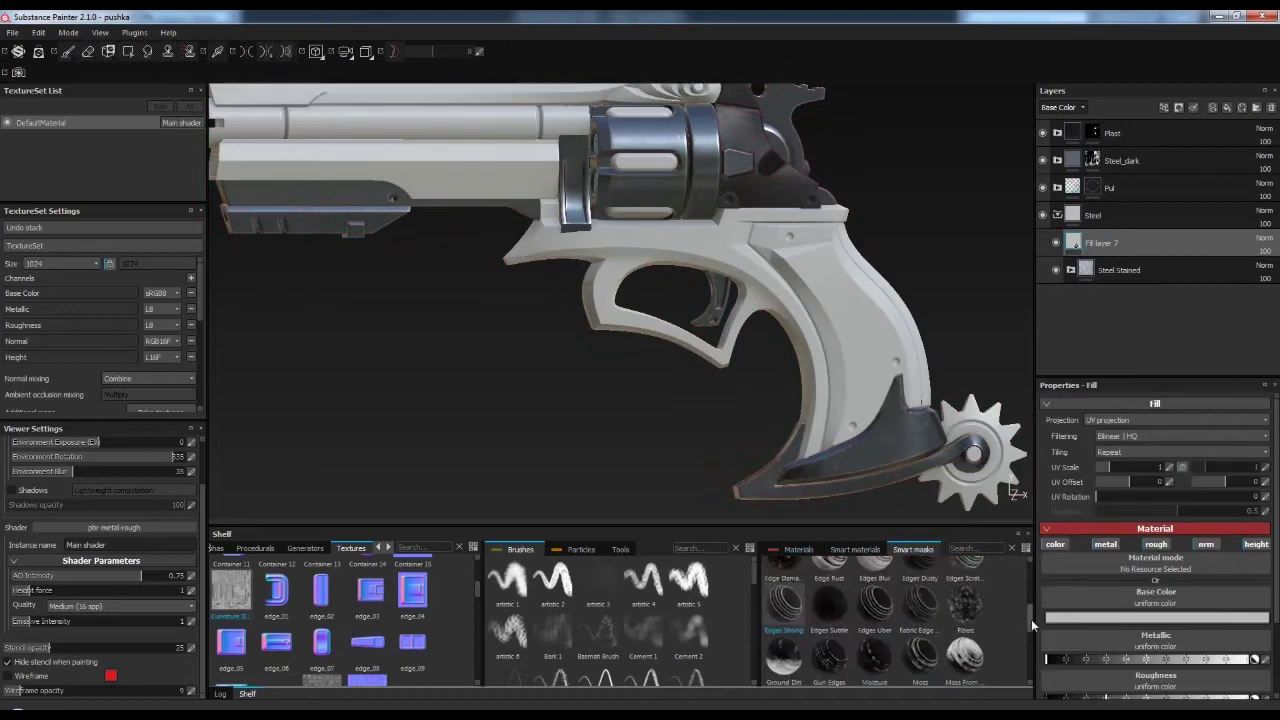
pyautogui.moveTo(1029, 576); pyautogui.dragTo(1020, 680)
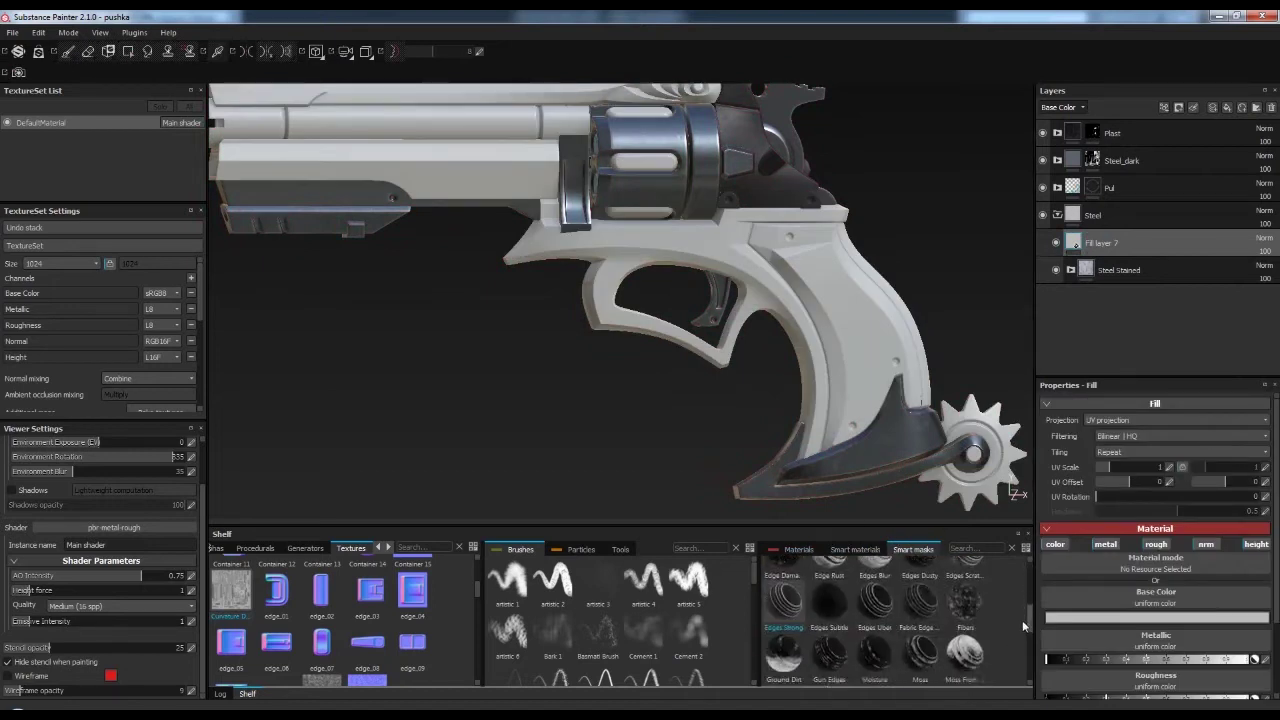
pyautogui.moveTo(1108, 293); pyautogui.dragTo(1119, 249)
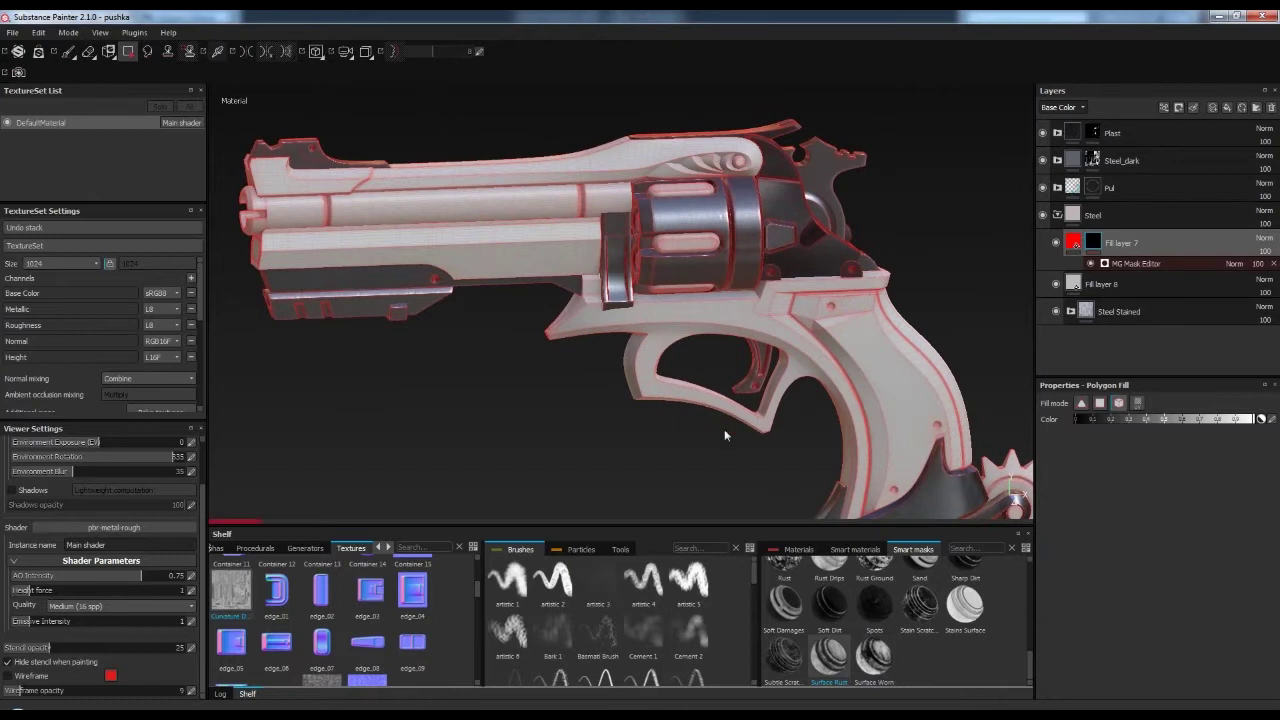
# - Remove the trial mask and try the Ground Dirt smart mask instead
pyautogui.click(1273, 263)
pyautogui.scroll(5, 1029, 646)
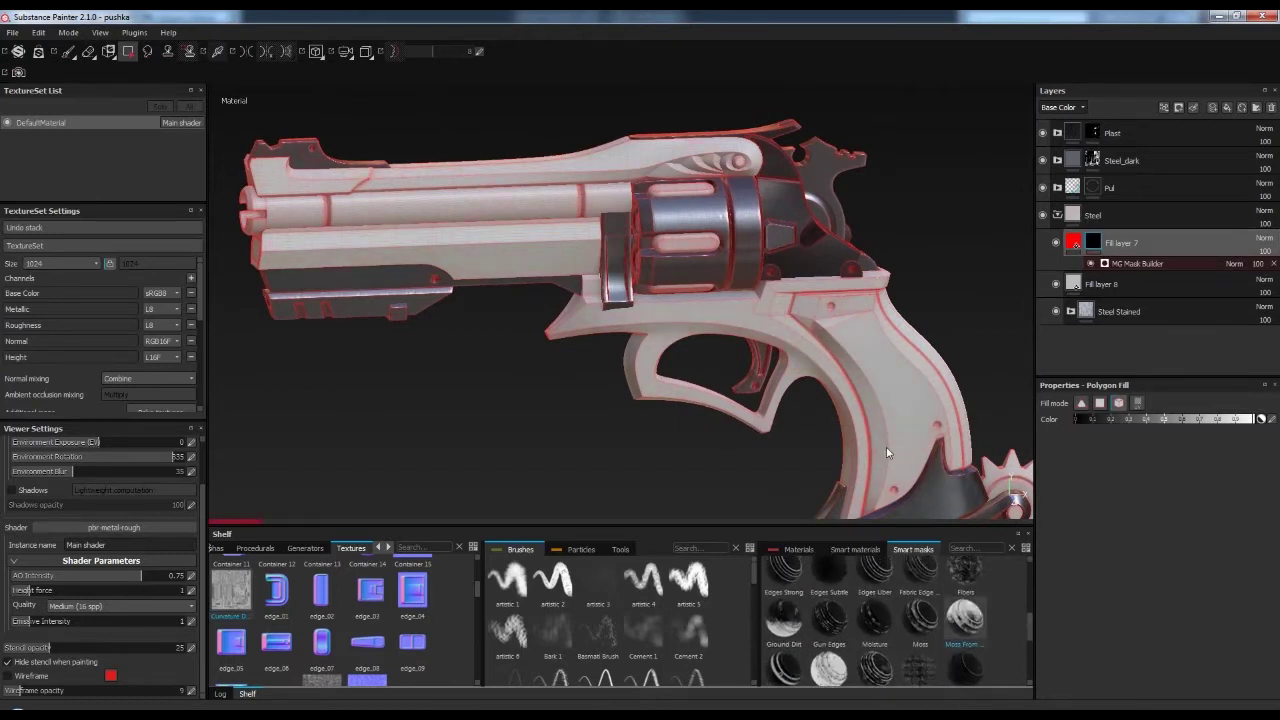
pyautogui.keyDown('alt'); pyautogui.moveTo(640, 364); pyautogui.dragTo(668, 384, button='middle'); pyautogui.keyUp('alt')
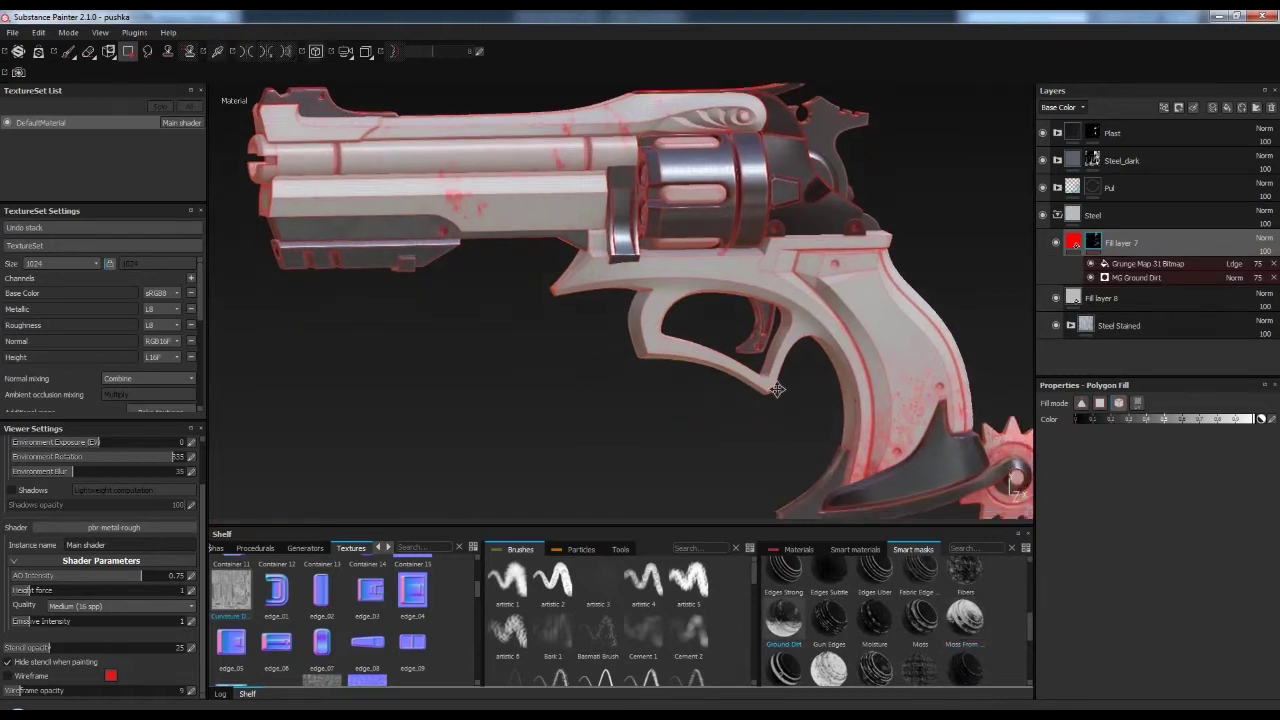
pyautogui.keyDown('alt'); pyautogui.moveTo(668, 384); pyautogui.dragTo(600, 363); pyautogui.keyUp('alt')
pyautogui.click(1071, 321)
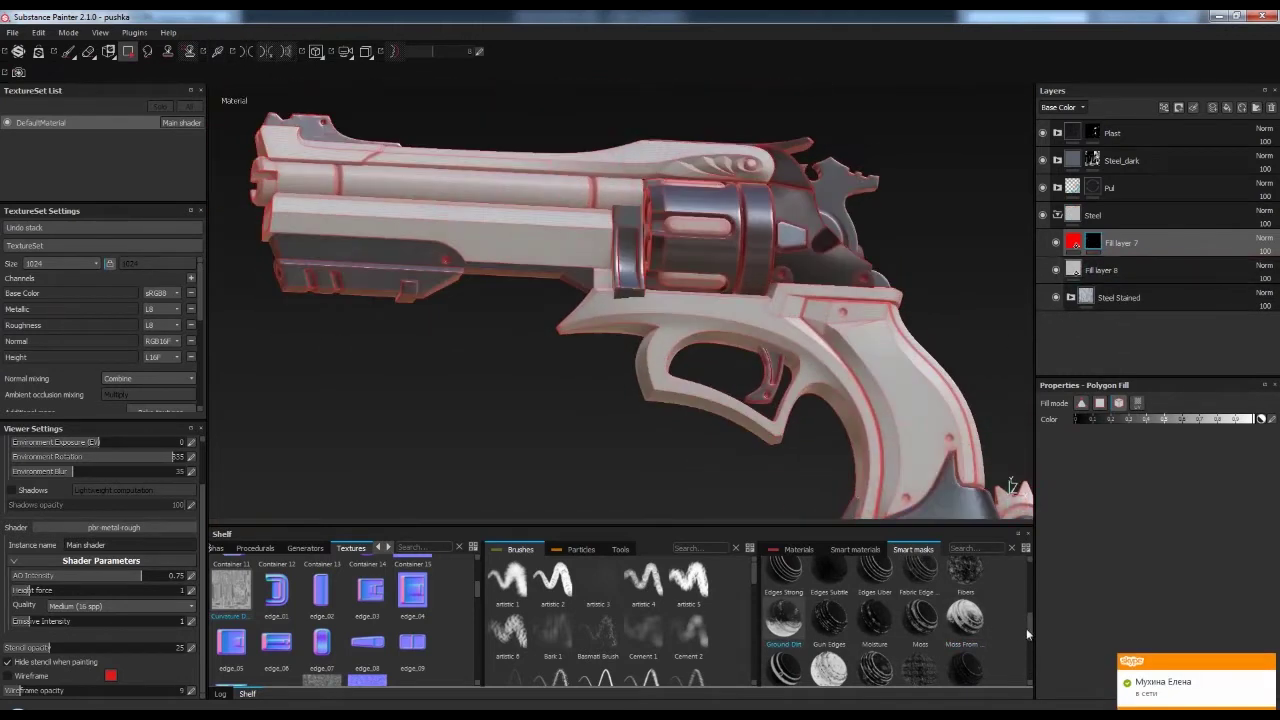
# - Try another smart mask with a Levels filter, then undo it
pyautogui.moveTo(965, 617); pyautogui.dragTo(1120, 243)
pyautogui.click(1120, 263)
pyautogui.click(1160, 418)
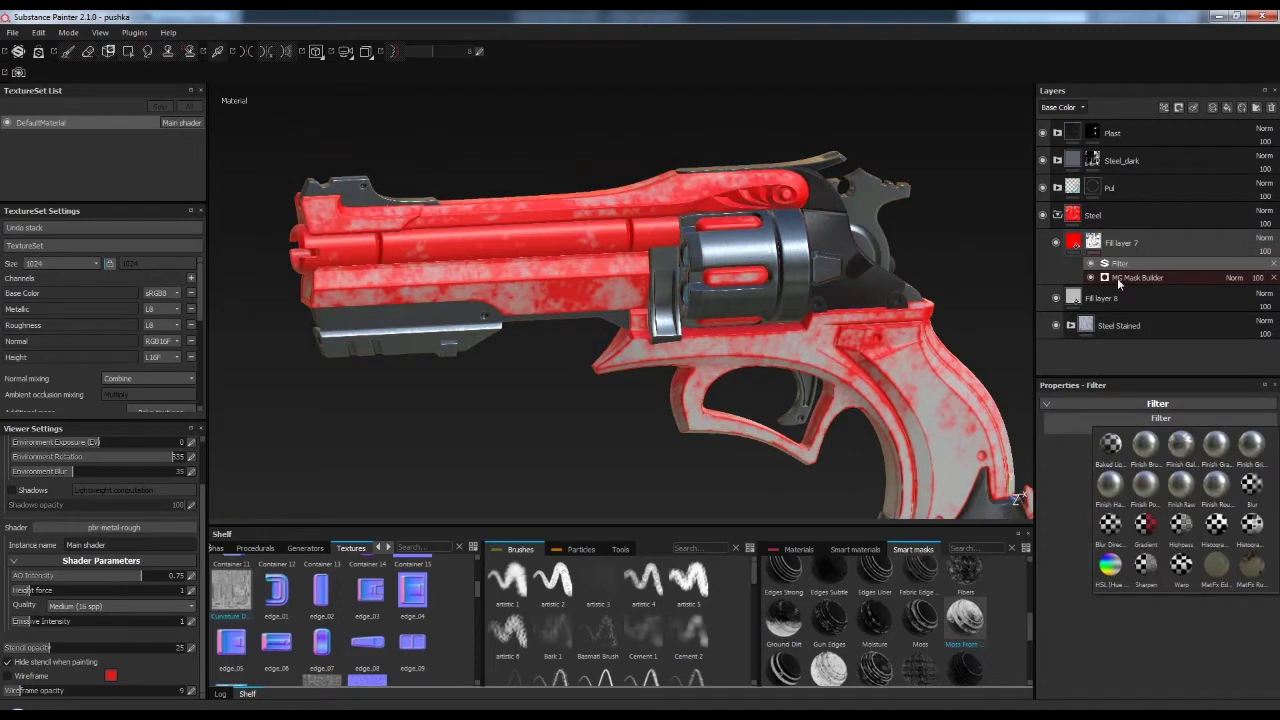
pyautogui.click(1150, 460)
pyautogui.moveTo(760, 330)
pyautogui.keyDown('alt'); pyautogui.mouseDown()
pyautogui.moveTo(811, 373)
pyautogui.moveTo(700, 330)
pyautogui.mouseUp(); pyautogui.keyUp('alt')
pyautogui.press('4')
pyautogui.scroll(2, 1029, 615)
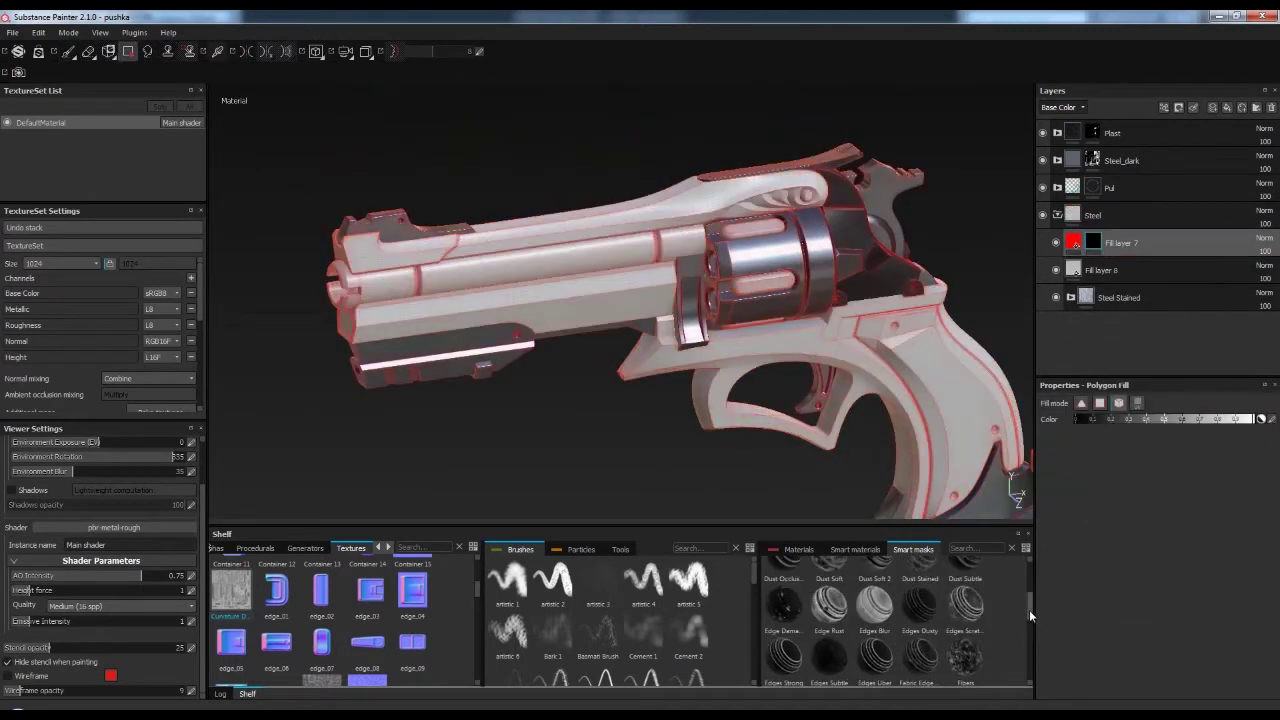
# - Try the Edge Rust smart mask on Fill layer 7 and undo it
pyautogui.moveTo(829, 605); pyautogui.dragTo(1165, 250)
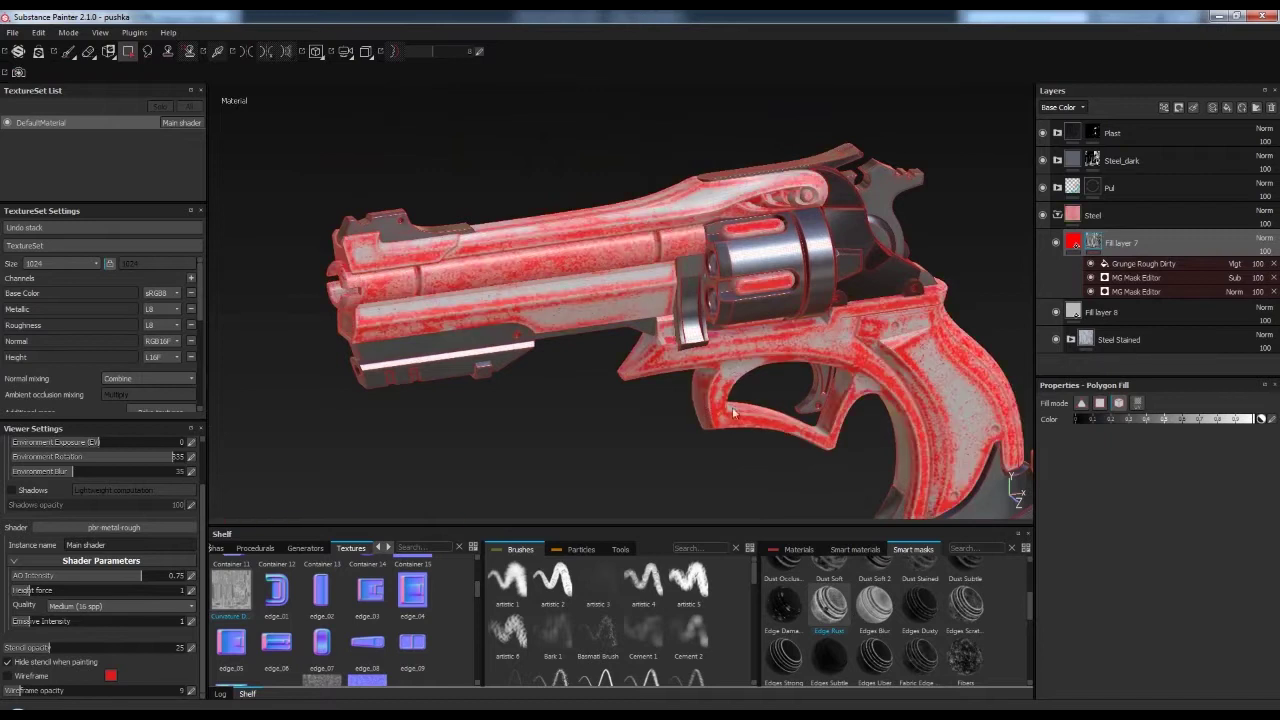
pyautogui.keyDown('alt'); pyautogui.moveTo(703, 418); pyautogui.dragTo(760, 430); pyautogui.keyUp('alt')
pyautogui.hotkey('ctrl', 'z')
pyautogui.scroll(2, 1032, 586)
pyautogui.moveTo(965, 590)
pyautogui.mouseDown()
pyautogui.moveTo(1065, 436)
pyautogui.moveTo(1120, 243)
pyautogui.mouseUp()
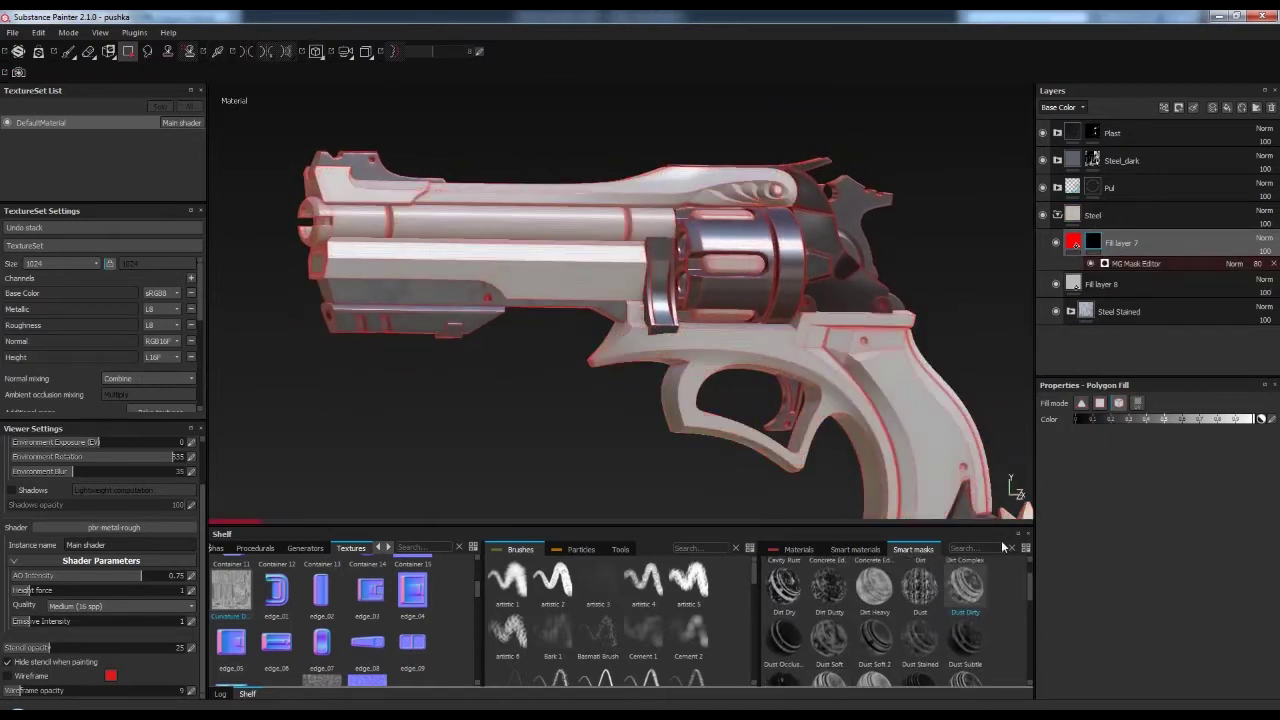
# - Try the Dirt Dusty mask, undo all mask effects, and add a paint effect to the mask
pyautogui.keyDown('alt'); pyautogui.moveTo(1005, 608); pyautogui.dragTo(840, 360, button='middle'); pyautogui.keyUp('alt')
pyautogui.keyDown('alt'); pyautogui.moveTo(840, 360); pyautogui.dragTo(1073, 429); pyautogui.keyUp('alt')
pyautogui.hotkey('ctrl', 'z')
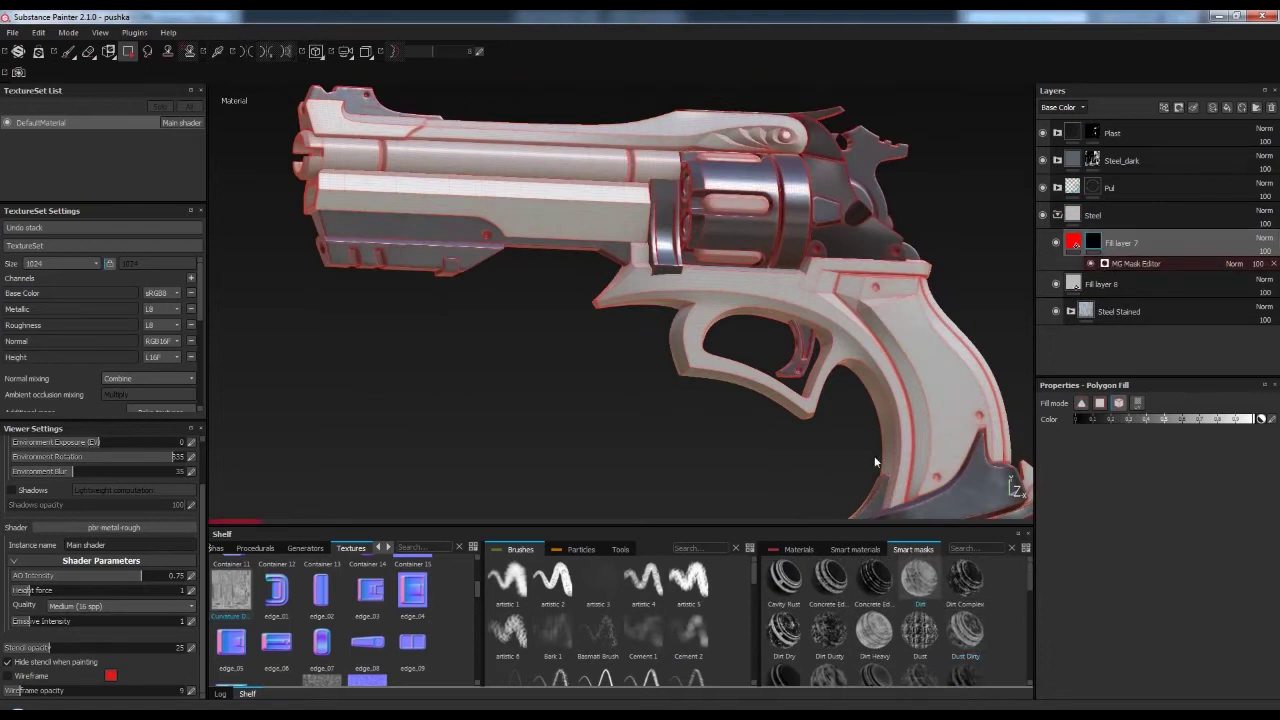
pyautogui.hotkey('ctrl', 'z')
pyautogui.hotkey('ctrl', 'z')
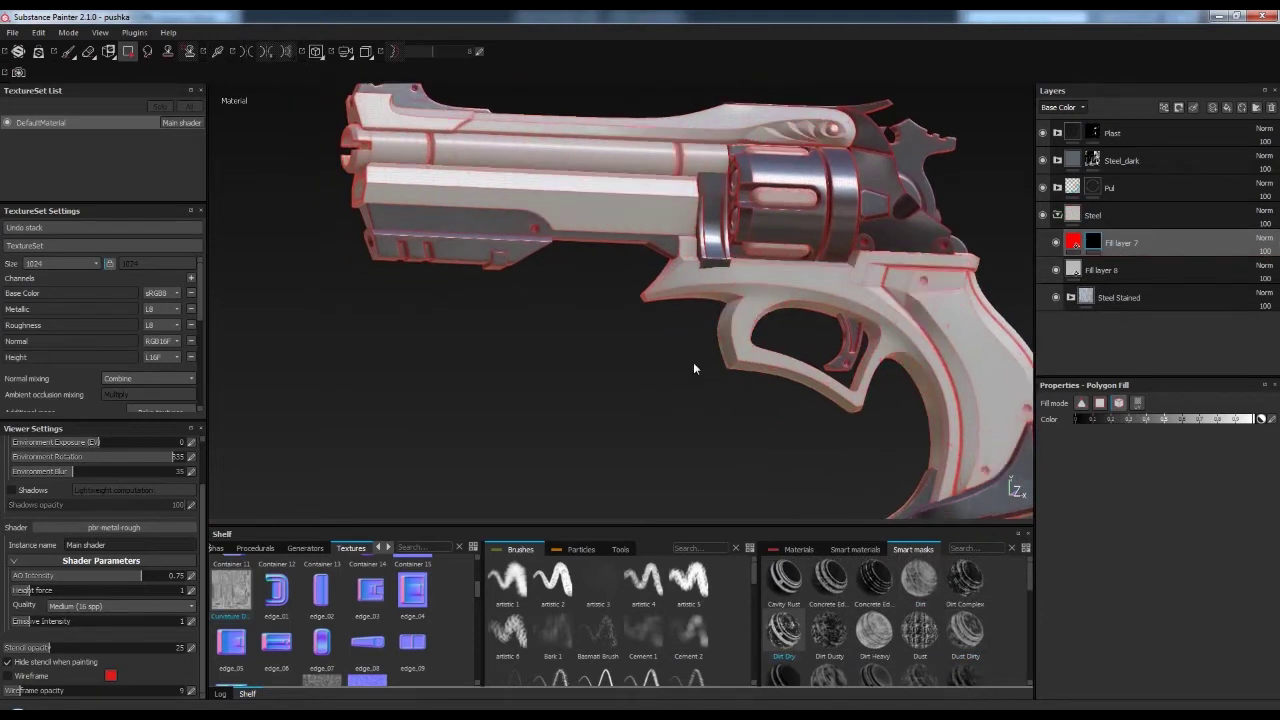
pyautogui.scroll(3, 694, 366)
pyautogui.rightClick(1094, 243)
pyautogui.click(1128, 553)
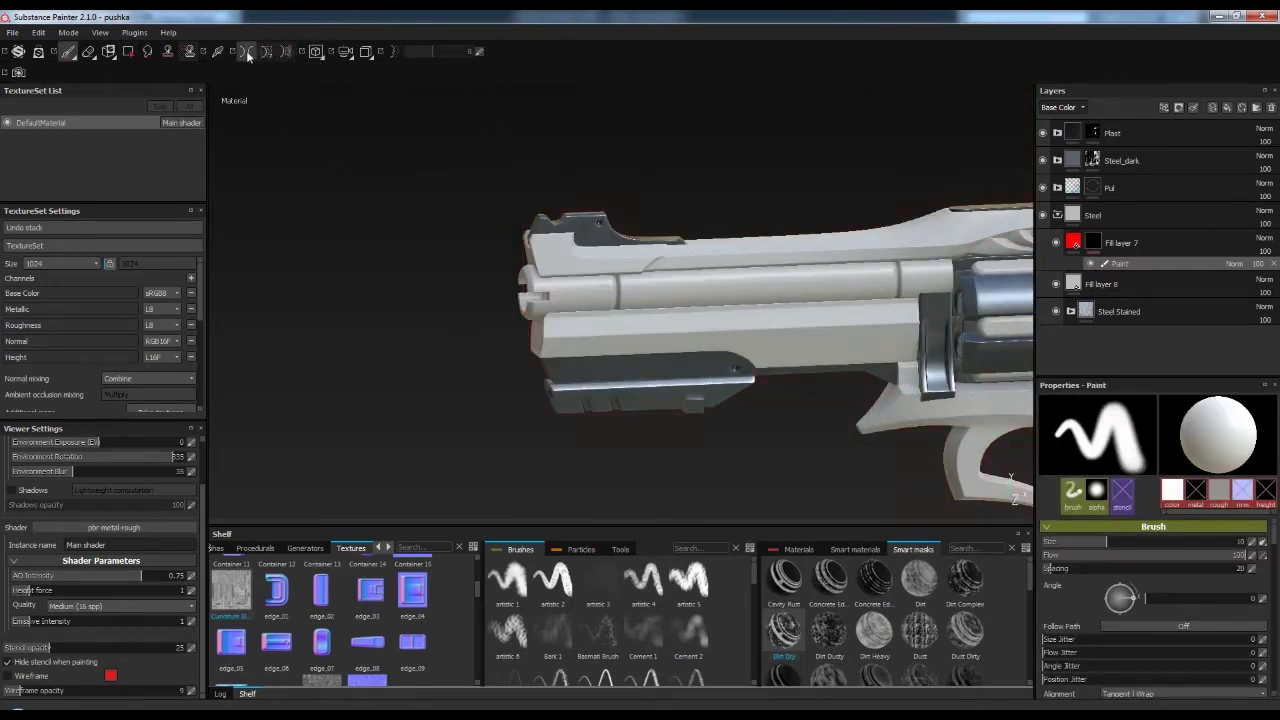
# - Set the brush size to 15.85 and paint red around the muzzle end
pyautogui.keyDown('alt'); pyautogui.moveTo(340, 120); pyautogui.dragTo(514, 271); pyautogui.keyUp('alt')
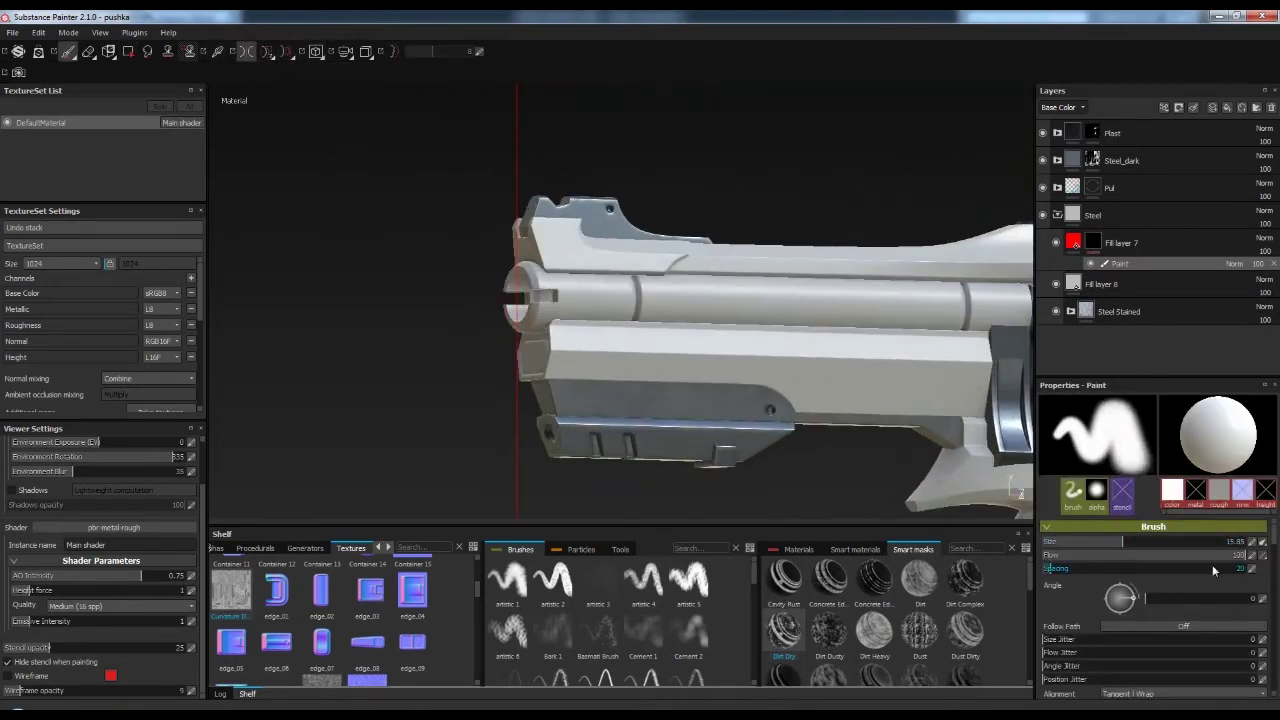
pyautogui.click(545, 305)
pyautogui.moveTo(545, 305)
pyautogui.keyDown('alt'); pyautogui.mouseDown()
pyautogui.moveTo(565, 205)
pyautogui.moveTo(520, 310)
pyautogui.moveTo(607, 345)
pyautogui.moveTo(640, 300)
pyautogui.mouseUp(); pyautogui.keyUp('alt')
pyautogui.moveTo(583, 357)
pyautogui.keyDown('alt'); pyautogui.mouseDown()
pyautogui.moveTo(487, 404)
pyautogui.moveTo(543, 428)
pyautogui.mouseUp(); pyautogui.keyUp('alt')
pyautogui.moveTo(627, 422)
pyautogui.keyDown('alt'); pyautogui.mouseDown()
pyautogui.moveTo(628, 370)
pyautogui.moveTo(605, 350)
pyautogui.moveTo(690, 290)
pyautogui.moveTo(581, 235)
pyautogui.moveTo(510, 300)
pyautogui.mouseUp(); pyautogui.keyUp('alt')
# - Switch to the dirt 2 brush at a size of about 21.5
pyautogui.click(508, 628)
pyautogui.scroll(-3, 740, 641)
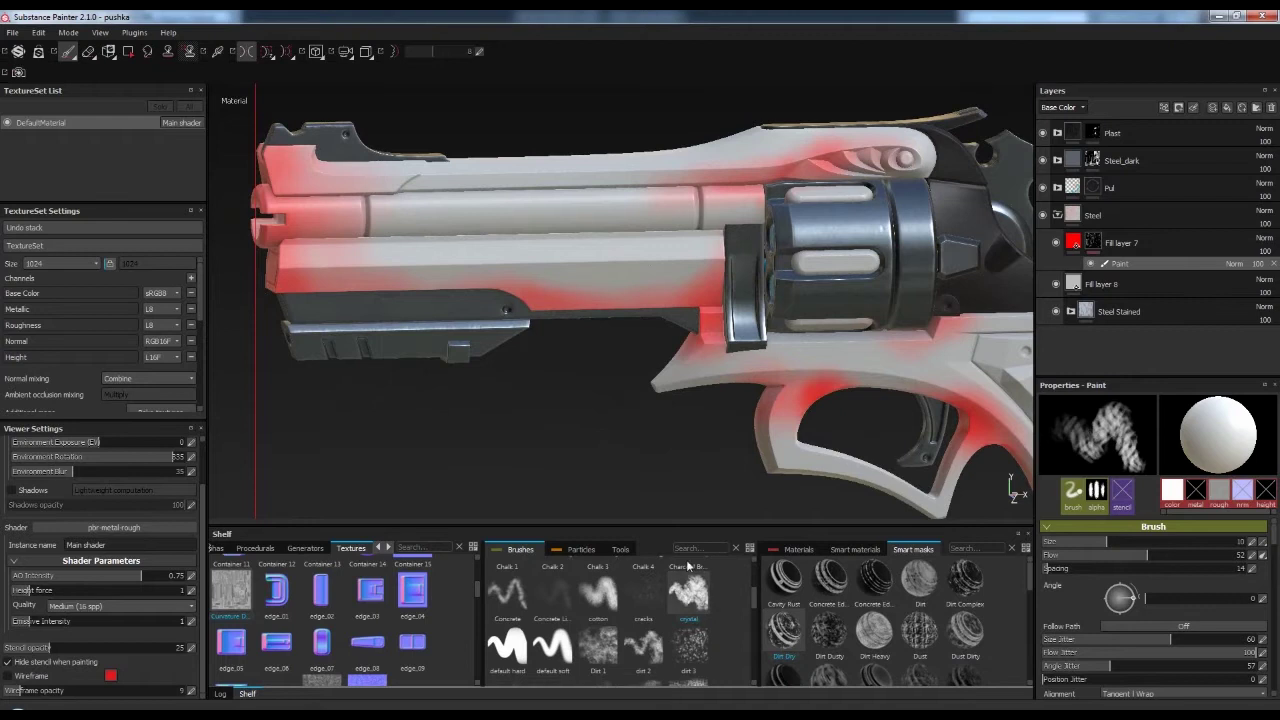
pyautogui.click(643, 646)
pyautogui.scroll(-1, 643, 646)
pyautogui.keyDown('alt'); pyautogui.moveTo(720, 265); pyautogui.dragTo(776, 206); pyautogui.keyUp('alt')
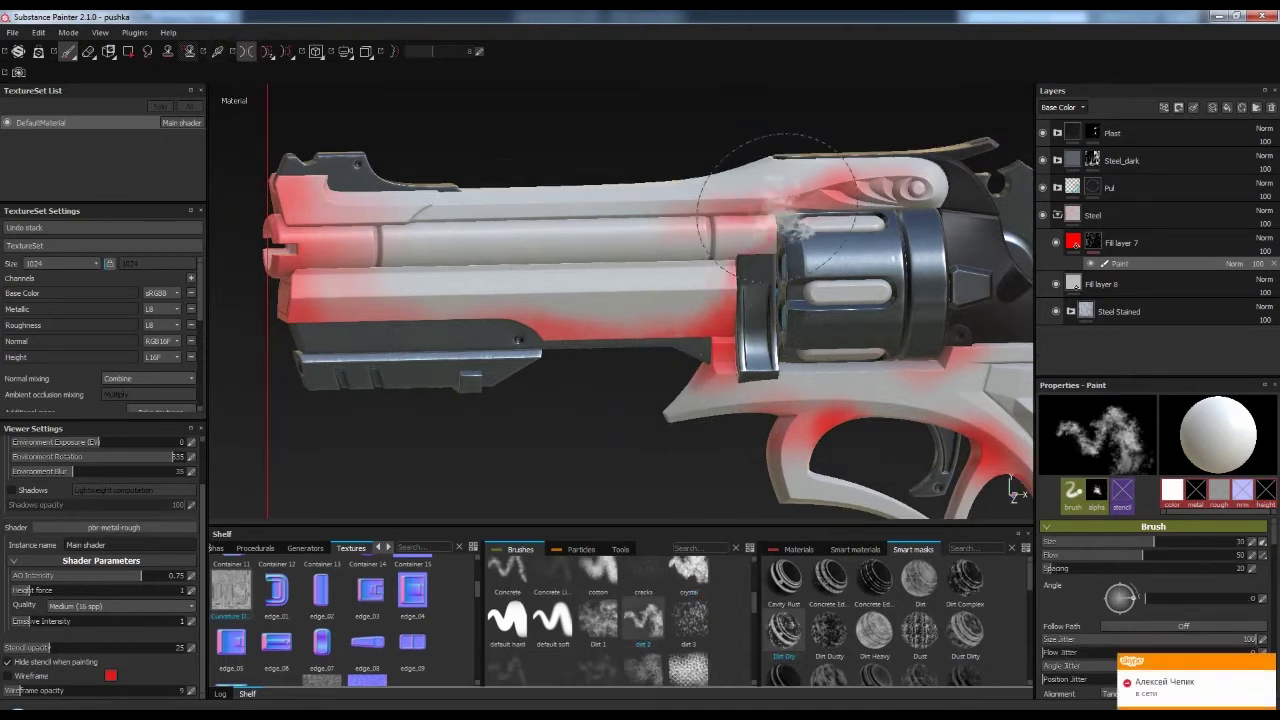
pyautogui.keyDown('ctrl'); pyautogui.moveTo(718, 212); pyautogui.dragTo(680, 227, button='right'); pyautogui.keyUp('ctrl')
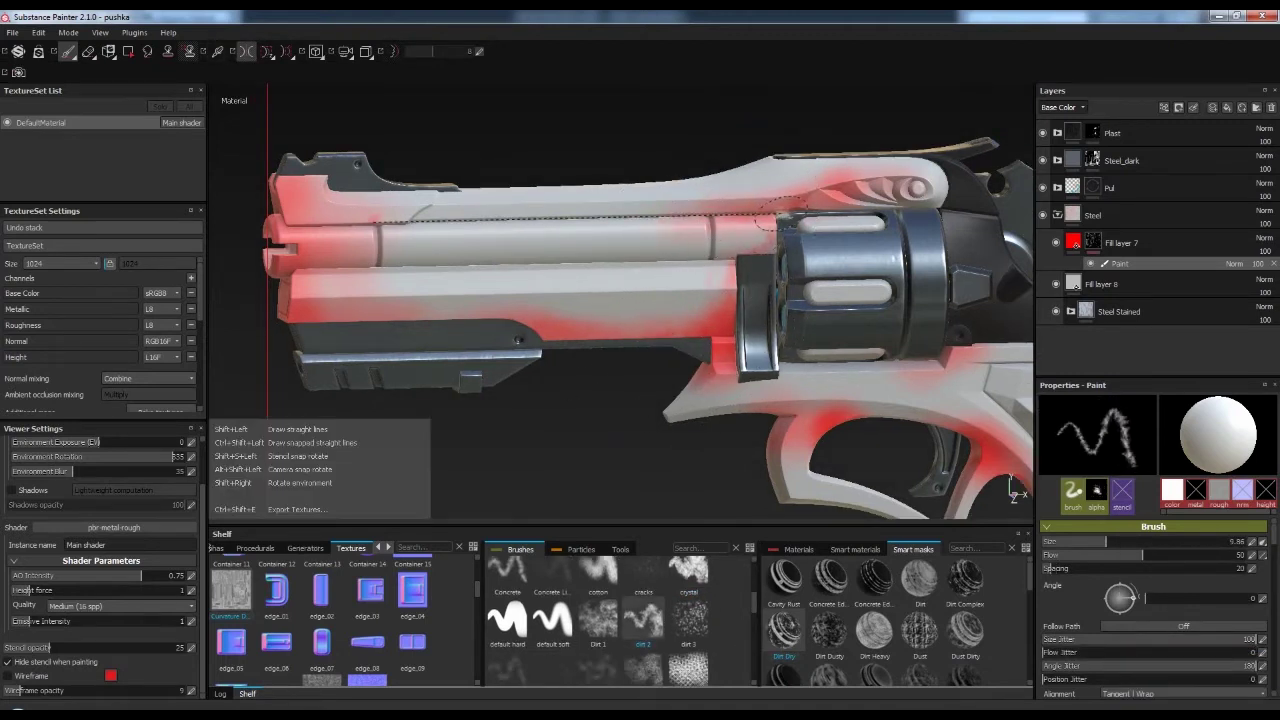
pyautogui.keyDown('alt'); pyautogui.moveTo(638, 228); pyautogui.dragTo(401, 265); pyautogui.keyUp('alt')
# - Orbit around the revolver to review the red wear on the cylinder and trigger guard
pyautogui.keyDown('alt'); pyautogui.moveTo(405, 205); pyautogui.dragTo(485, 240); pyautogui.keyUp('alt')
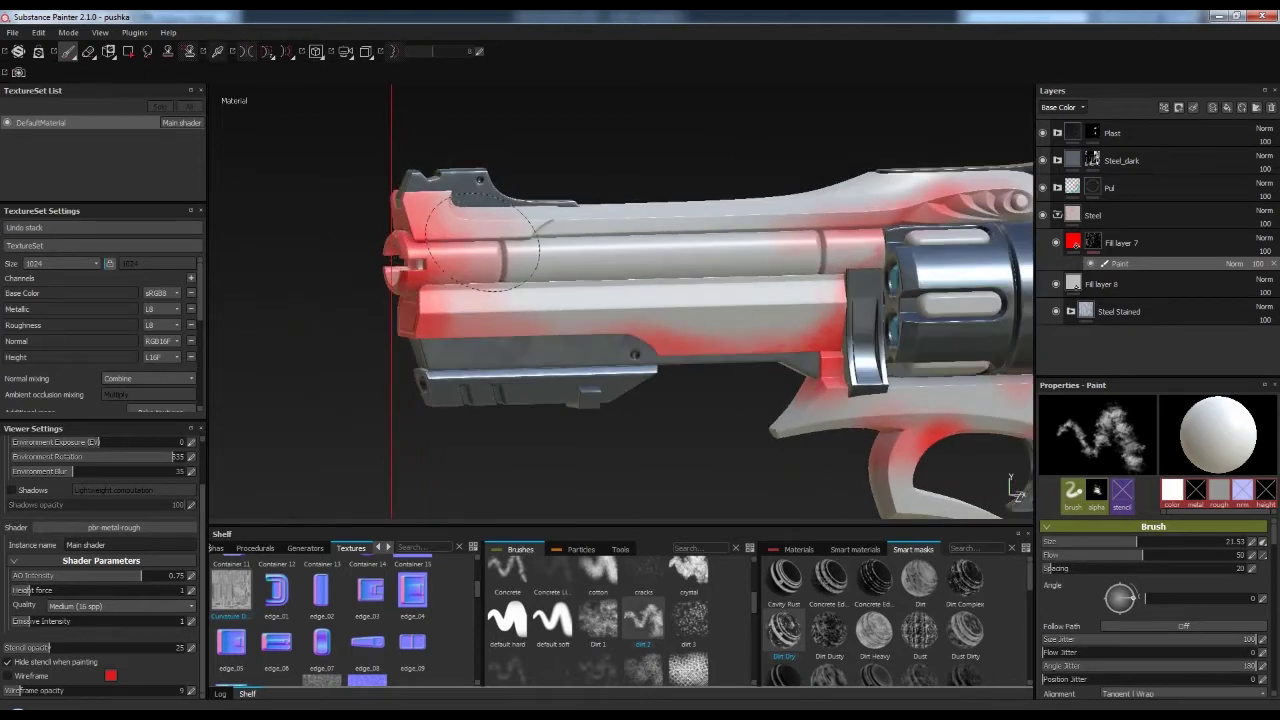
pyautogui.moveTo(600, 385)
pyautogui.keyDown('alt'); pyautogui.mouseDown()
pyautogui.moveTo(436, 333)
pyautogui.moveTo(553, 308)
pyautogui.mouseUp(); pyautogui.keyUp('alt')
pyautogui.moveTo(638, 320)
pyautogui.keyDown('alt'); pyautogui.mouseDown()
pyautogui.moveTo(645, 358)
pyautogui.moveTo(760, 395)
pyautogui.mouseUp(); pyautogui.keyUp('alt')
pyautogui.moveTo(795, 460)
pyautogui.keyDown('alt'); pyautogui.mouseDown()
pyautogui.moveTo(670, 310)
pyautogui.moveTo(730, 290)
pyautogui.moveTo(655, 268)
pyautogui.mouseUp(); pyautogui.keyUp('alt')
pyautogui.keyDown('alt'); pyautogui.moveTo(600, 285); pyautogui.dragTo(715, 315, button='middle'); pyautogui.keyUp('alt')
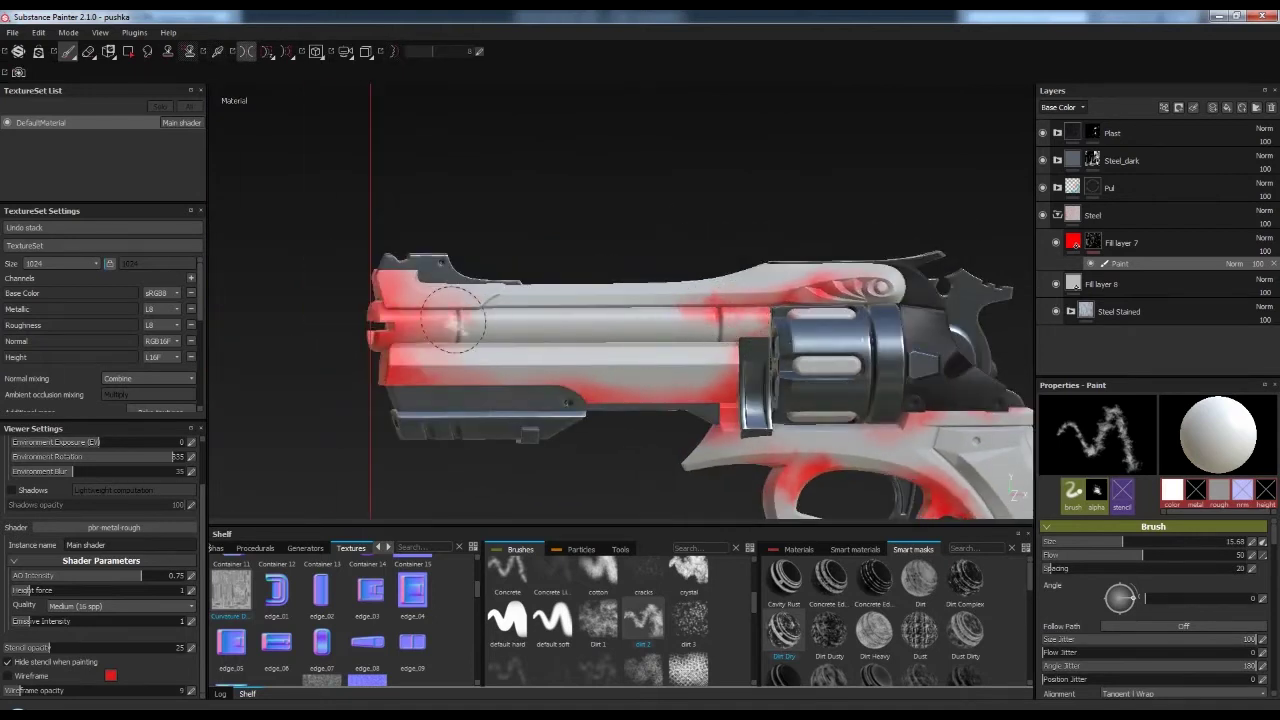
pyautogui.keyDown('alt'); pyautogui.moveTo(453, 318); pyautogui.dragTo(674, 340); pyautogui.keyUp('alt')
# - Add a paint effect to Fill layer 7's mask and delete a trial MG Dirt effect
pyautogui.click(1093, 248)
pyautogui.rightClick(1091, 260)
pyautogui.click(1105, 258)
pyautogui.scroll(-1, 863, 626)
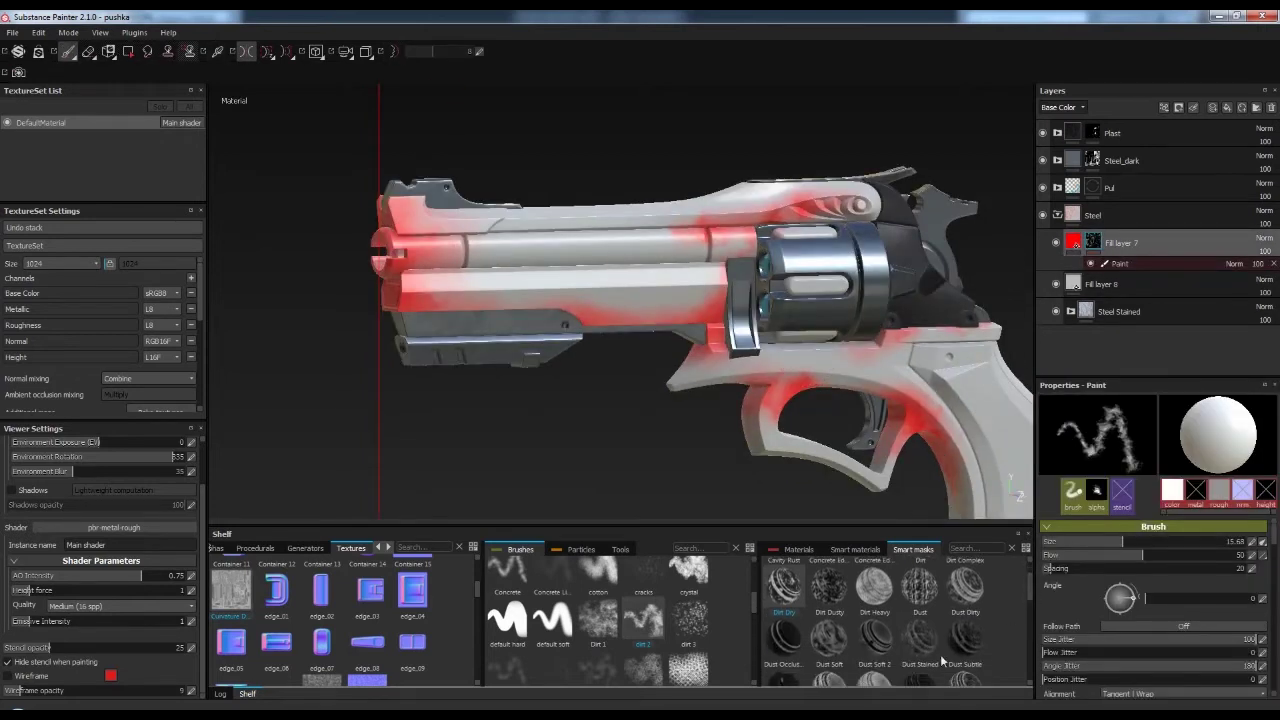
pyautogui.press('Delete')
# - Try the Rust Ground smart mask on Fill layer 7 and delete it
pyautogui.scroll(-1, 1031, 645)
pyautogui.scroll(-1, 1031, 645)
pyautogui.scroll(-1, 1031, 638)
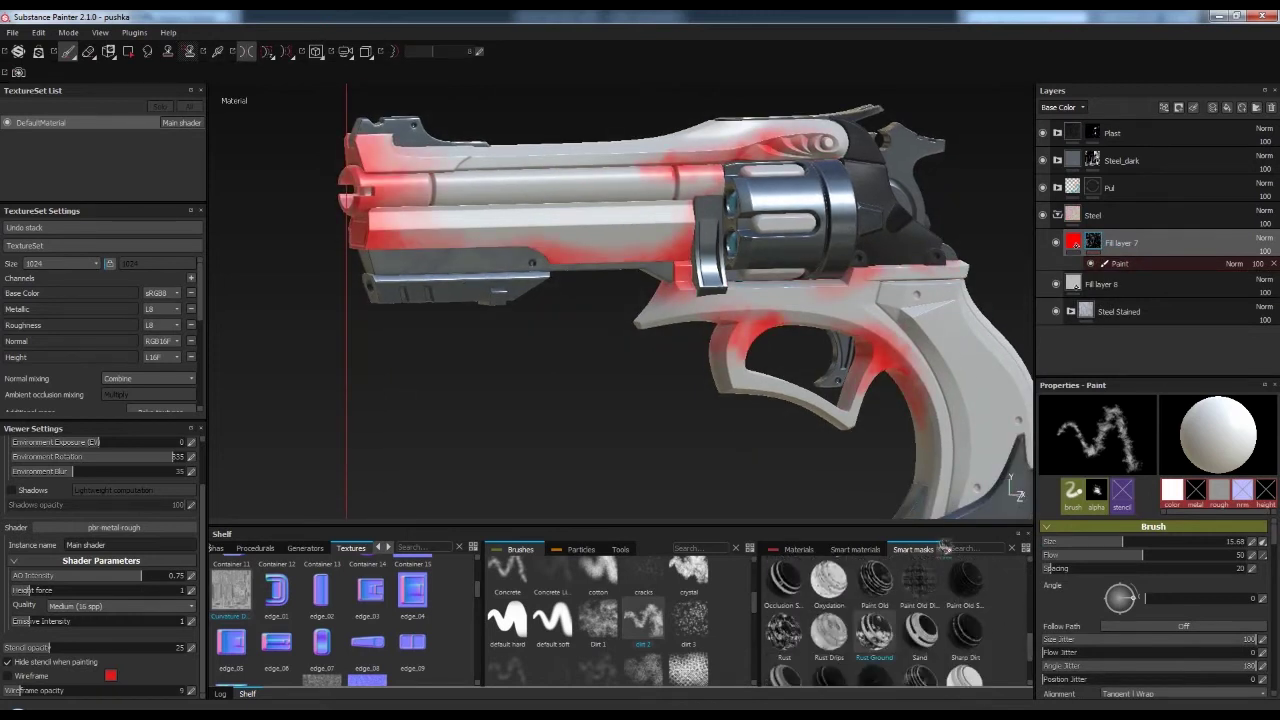
pyautogui.moveTo(874, 628); pyautogui.dragTo(1120, 243)
pyautogui.press('Delete')
pyautogui.scroll(-2, 1034, 674)
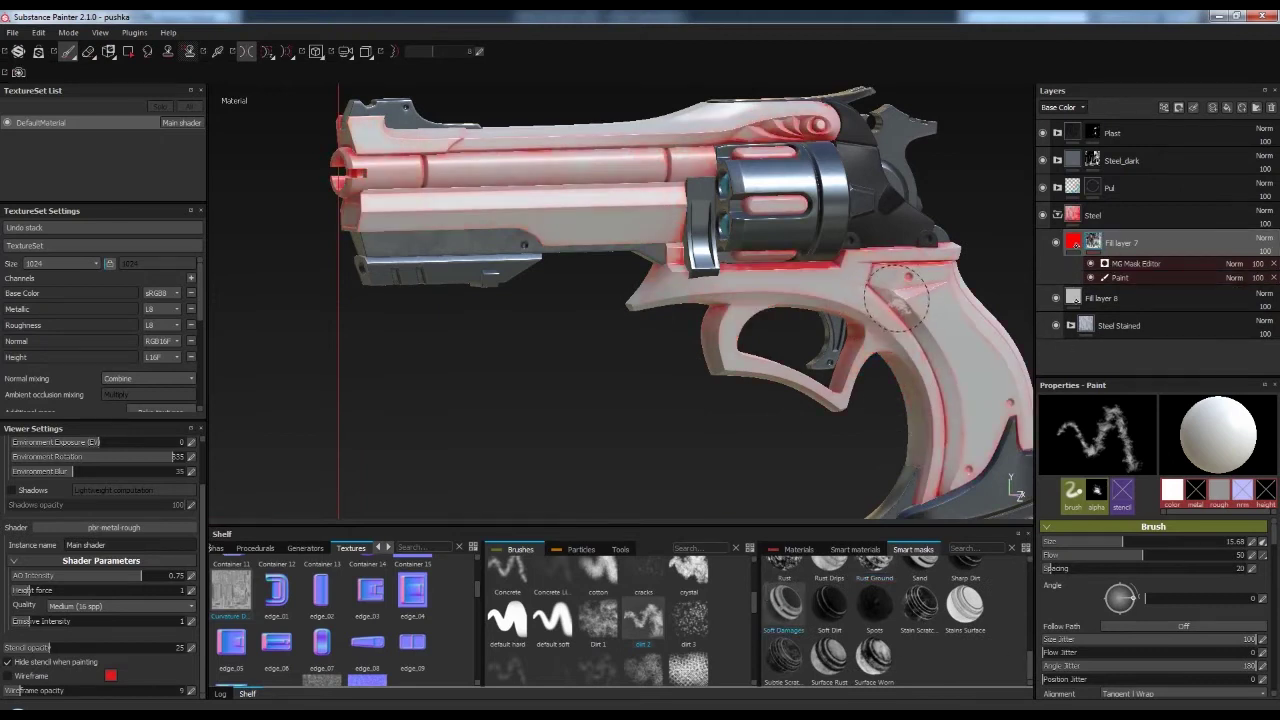
# - Move the paint effect above the mask generator at 28 opacity, then select Fill layer 7
pyautogui.keyDown('alt'); pyautogui.moveTo(800, 395); pyautogui.dragTo(960, 330); pyautogui.keyUp('alt')
pyautogui.click(1140, 264)
pyautogui.click(1140, 278)
pyautogui.rightClick(1128, 280)
pyautogui.click(1163, 400)
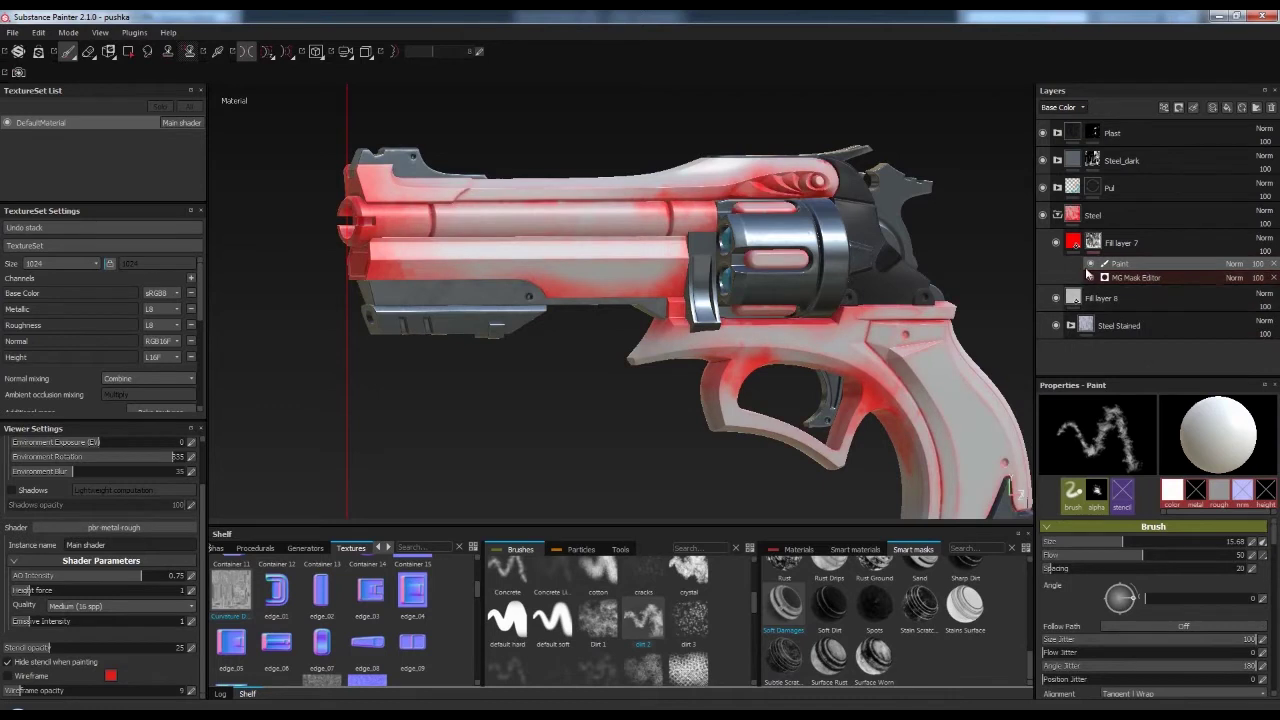
pyautogui.moveTo(1243, 293); pyautogui.dragTo(1237, 285)
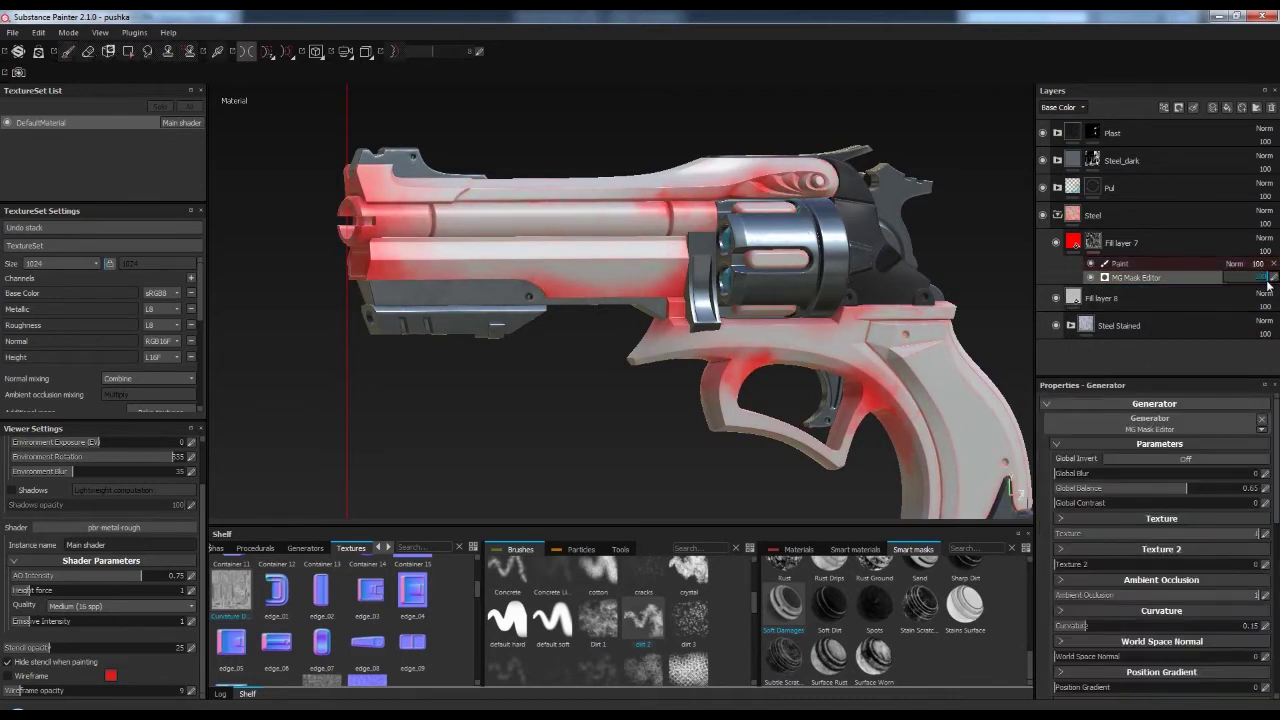
pyautogui.click(1150, 243)
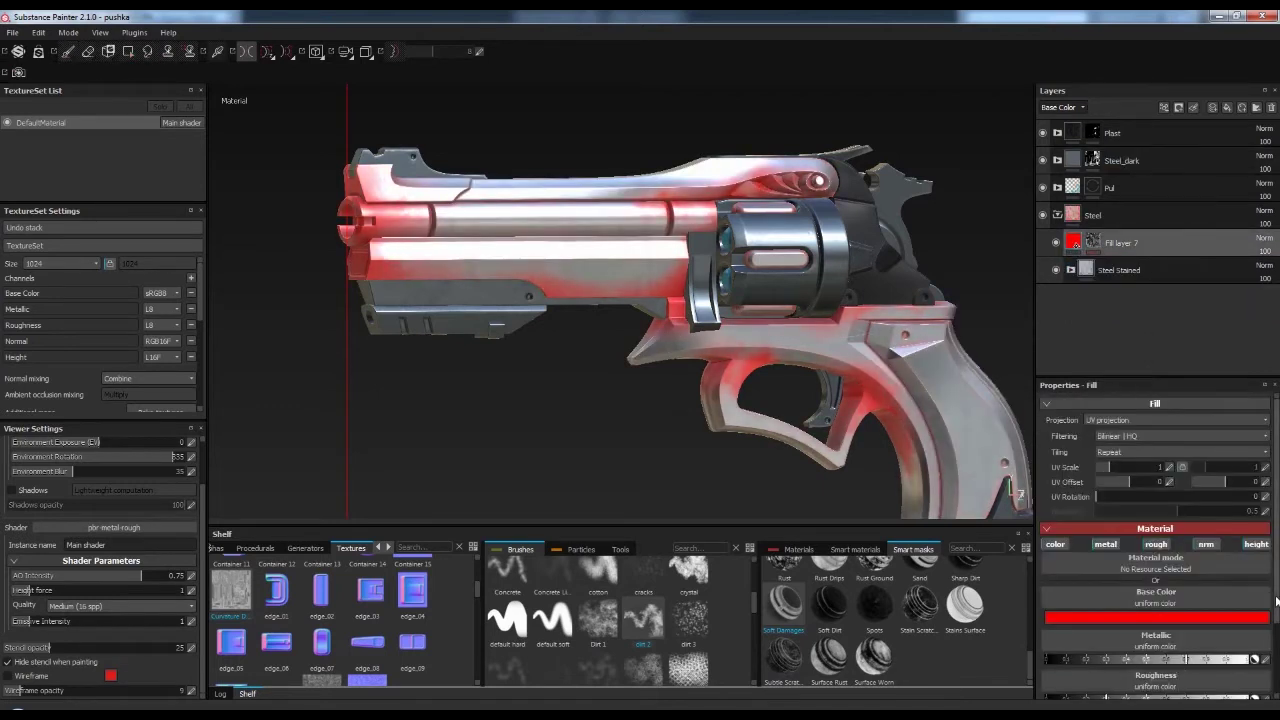
pyautogui.scroll(-1, 1276, 600)
# - Change Fill layer 7's base colour from red to near black
pyautogui.click(1157, 565)
pyautogui.click(1049, 605)
pyautogui.scroll(2, 838, 358)
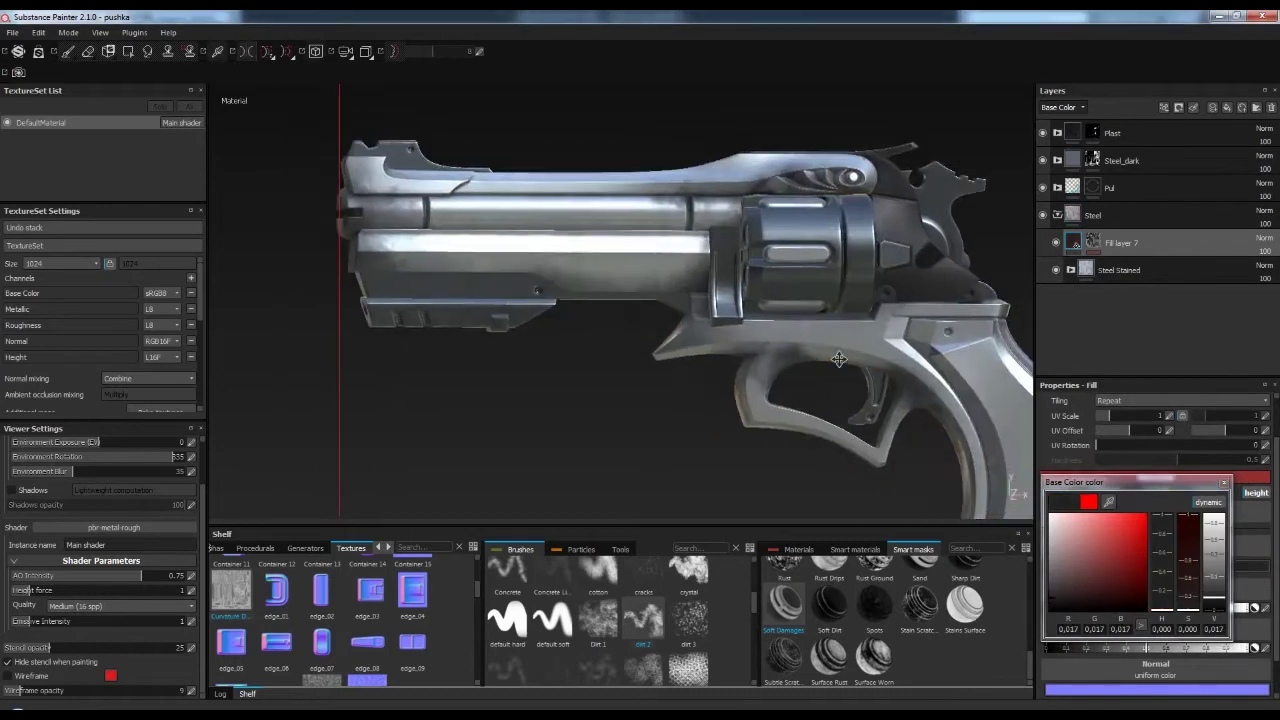
pyautogui.scroll(2, 838, 358)
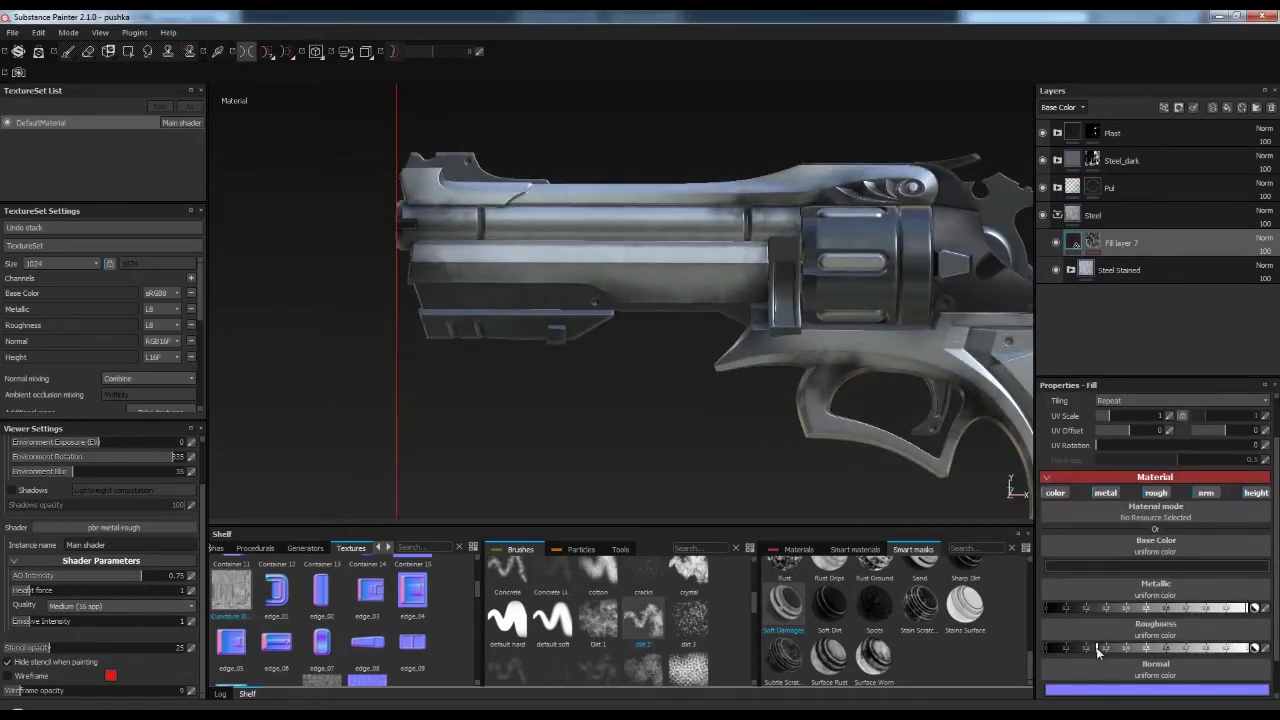
# - Raise the paint effect's opacity to 75 and use the default soft brush in black
pyautogui.click(1096, 246)
pyautogui.moveTo(1266, 283); pyautogui.dragTo(1259, 287)
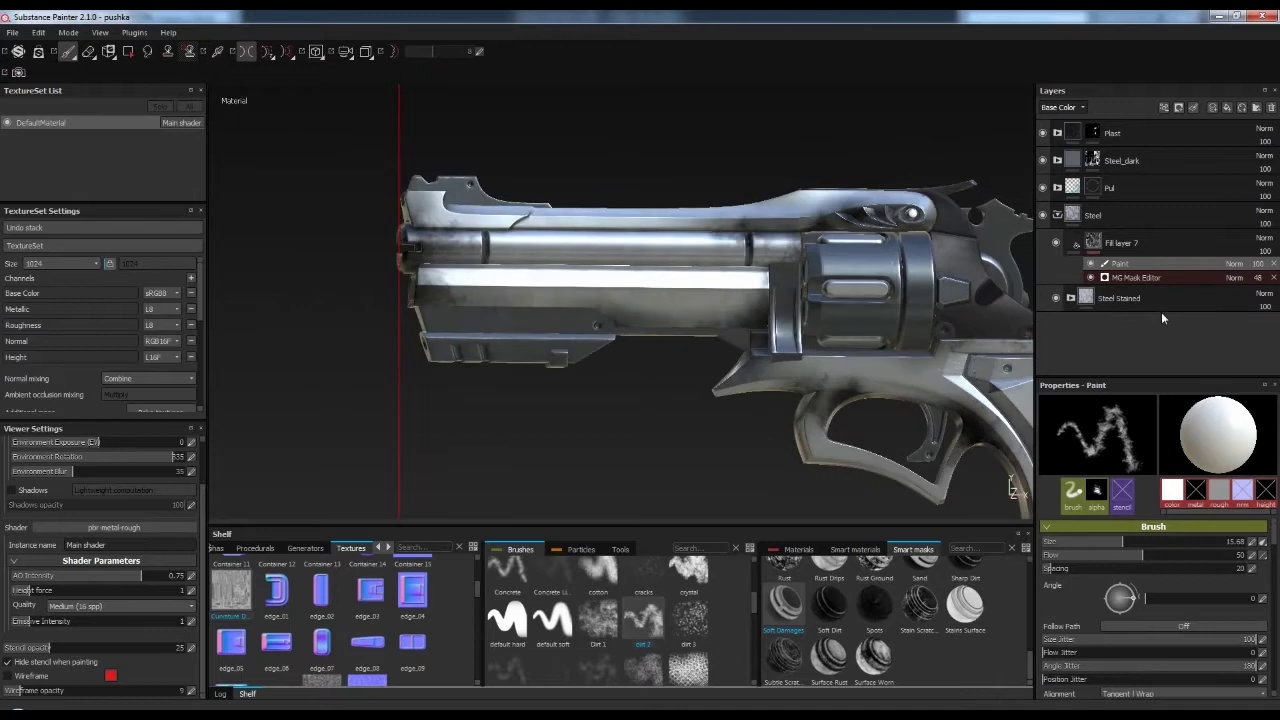
pyautogui.press('x')
pyautogui.keyDown('alt'); pyautogui.moveTo(1000, 310); pyautogui.dragTo(782, 326); pyautogui.keyUp('alt')
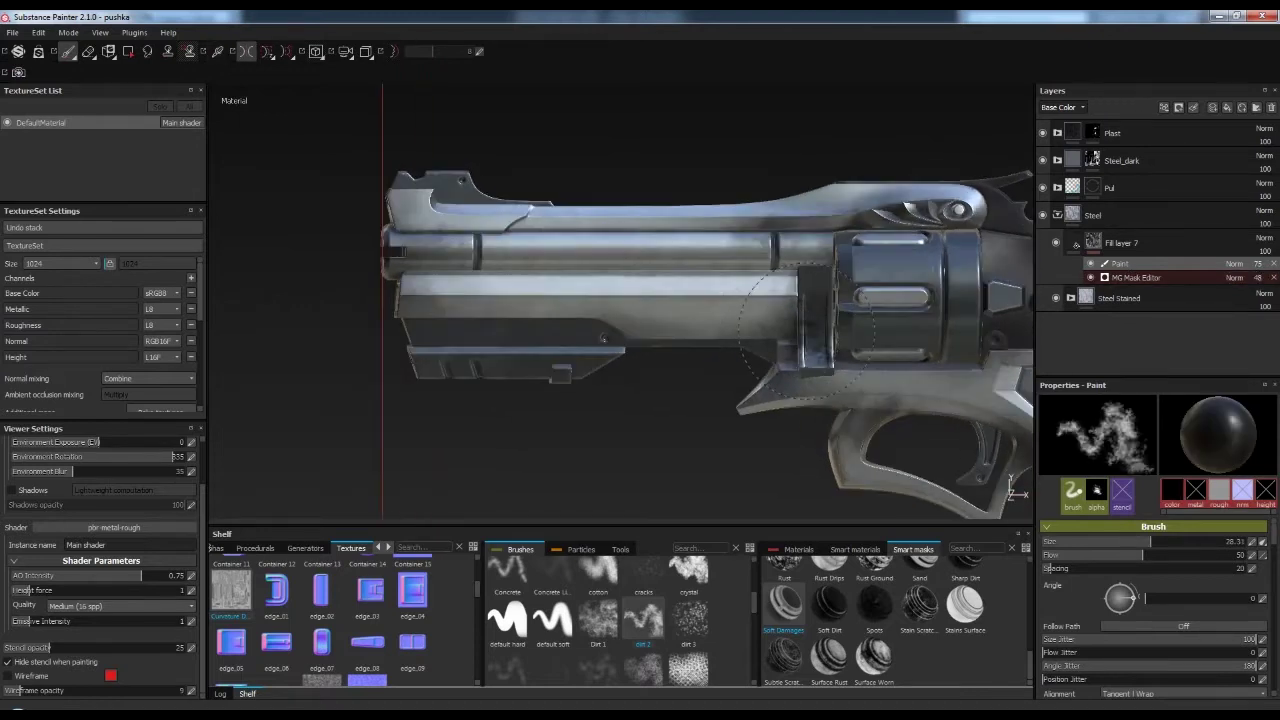
pyautogui.click(551, 618)
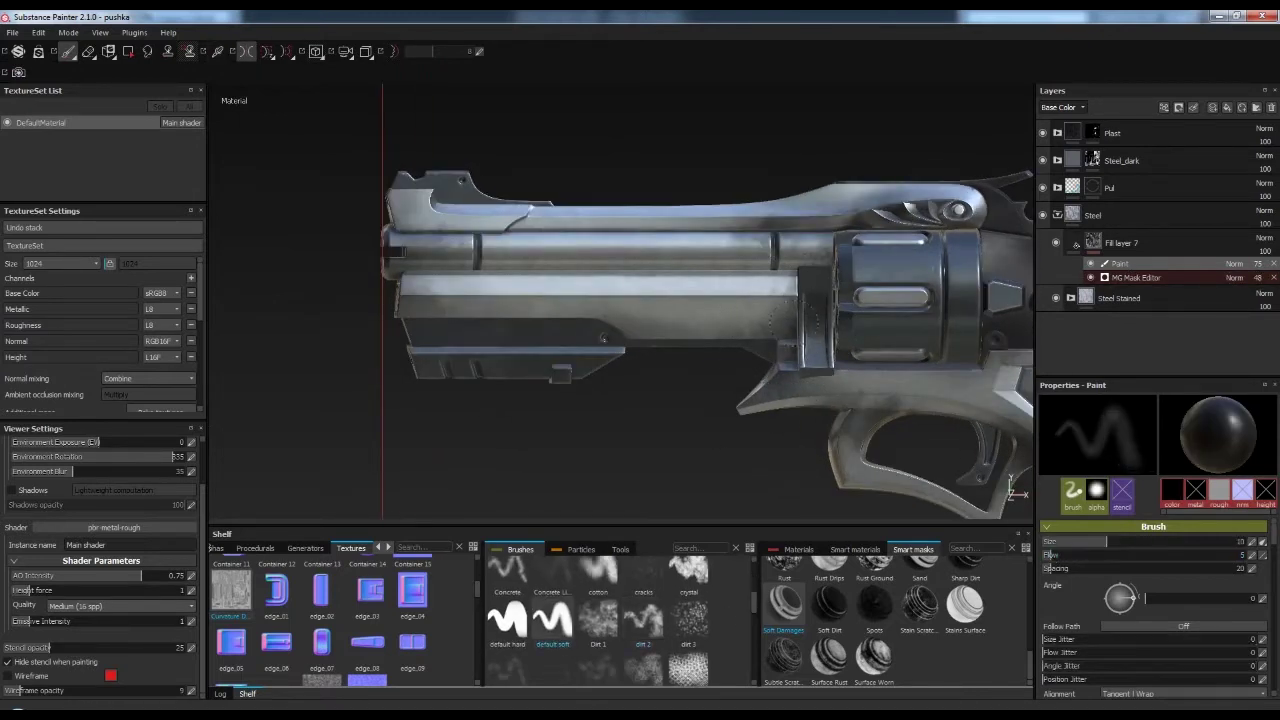
# - Orbit in on the barrel and open the MG Mask Editor generator's settings
pyautogui.scroll(2, 772, 312)
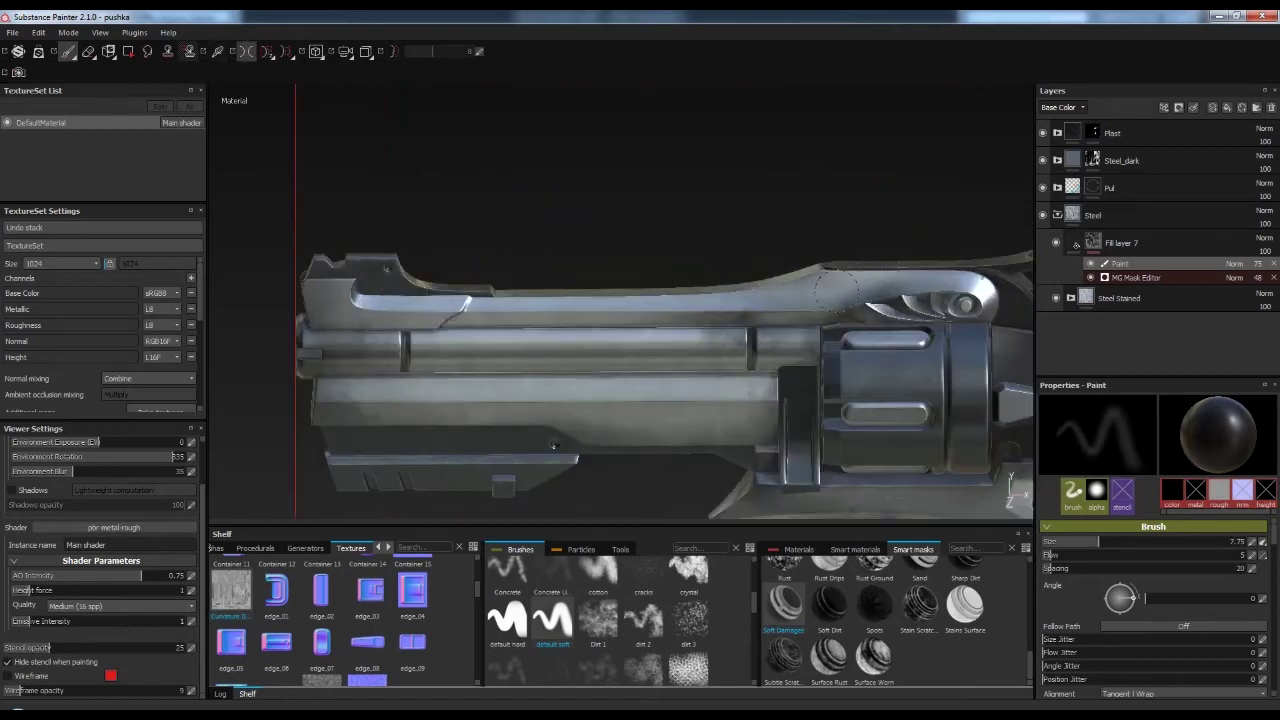
pyautogui.keyDown('alt'); pyautogui.moveTo(838, 290); pyautogui.dragTo(753, 303); pyautogui.keyUp('alt')
pyautogui.moveTo(830, 290)
pyautogui.keyDown('alt'); pyautogui.mouseDown()
pyautogui.moveTo(760, 300)
pyautogui.moveTo(800, 288)
pyautogui.mouseUp(); pyautogui.keyUp('alt')
pyautogui.scroll(2, 760, 300)
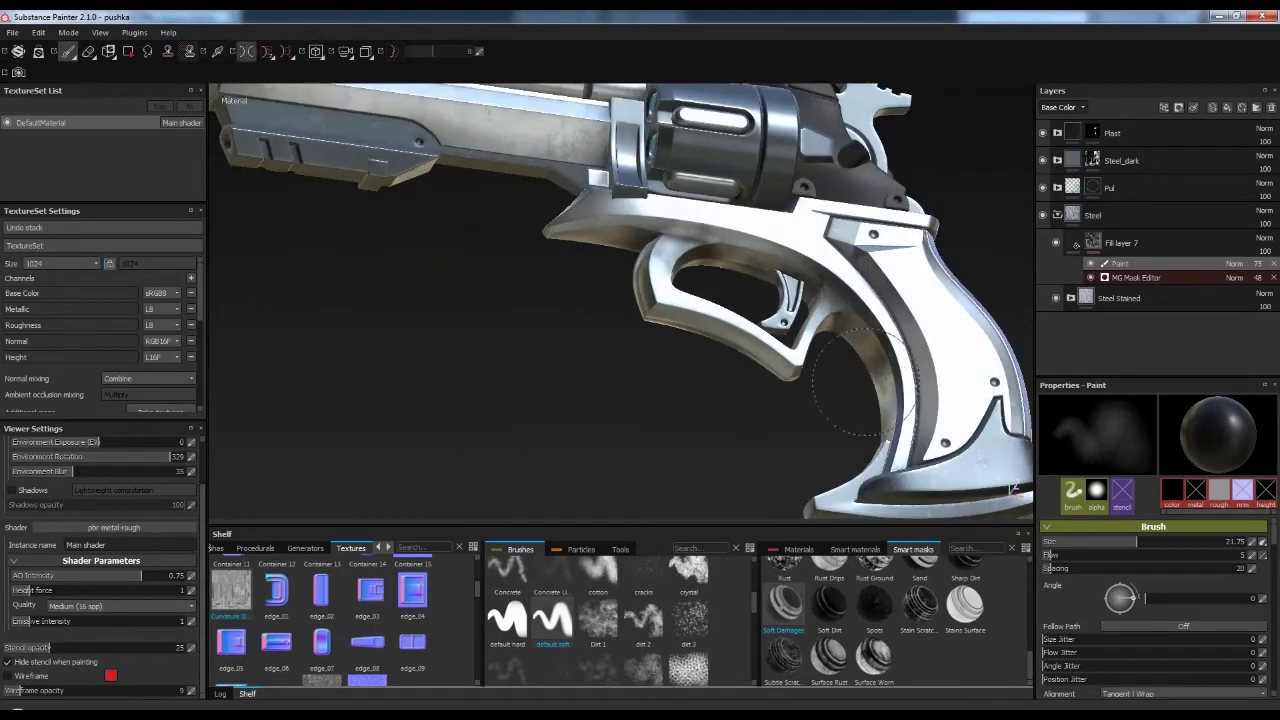
pyautogui.keyDown('alt'); pyautogui.moveTo(855, 380); pyautogui.dragTo(820, 375); pyautogui.keyUp('alt')
pyautogui.keyDown('alt'); pyautogui.moveTo(820, 375); pyautogui.dragTo(790, 360, button='right'); pyautogui.keyUp('alt')
pyautogui.scroll(5, 803, 366)
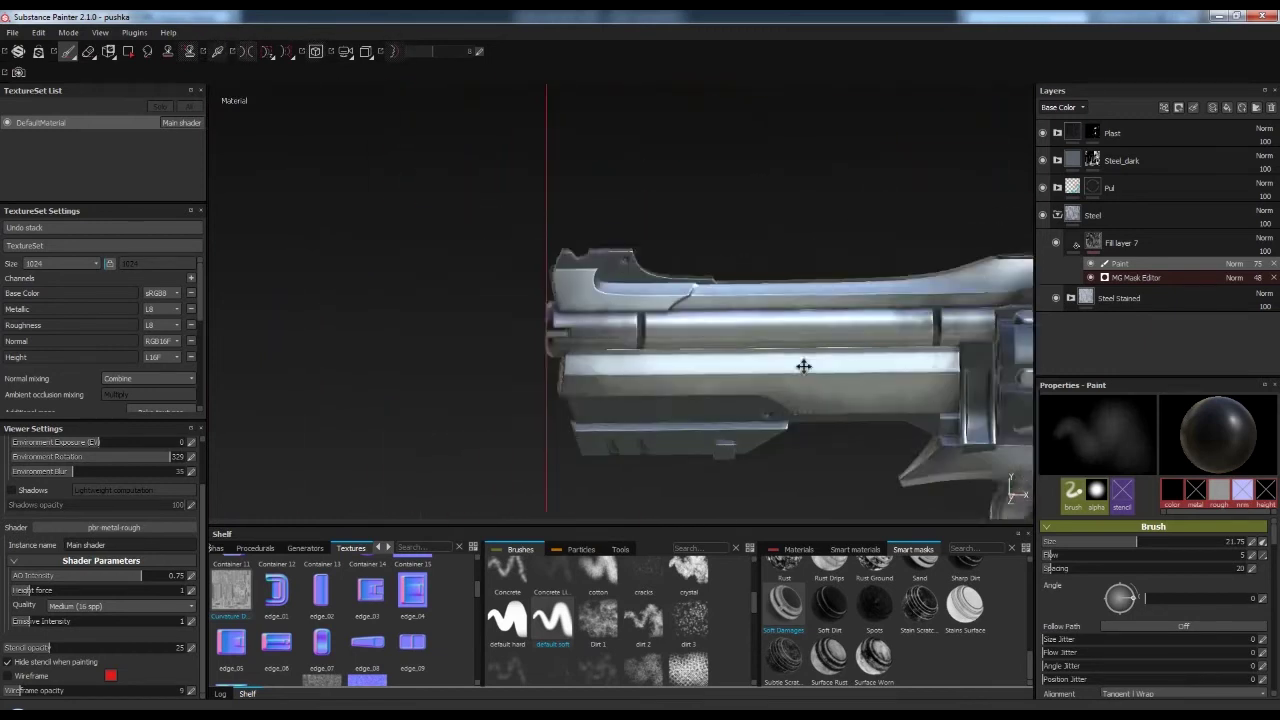
pyautogui.keyDown('alt'); pyautogui.moveTo(803, 366); pyautogui.dragTo(525, 285, button='middle'); pyautogui.keyUp('alt')
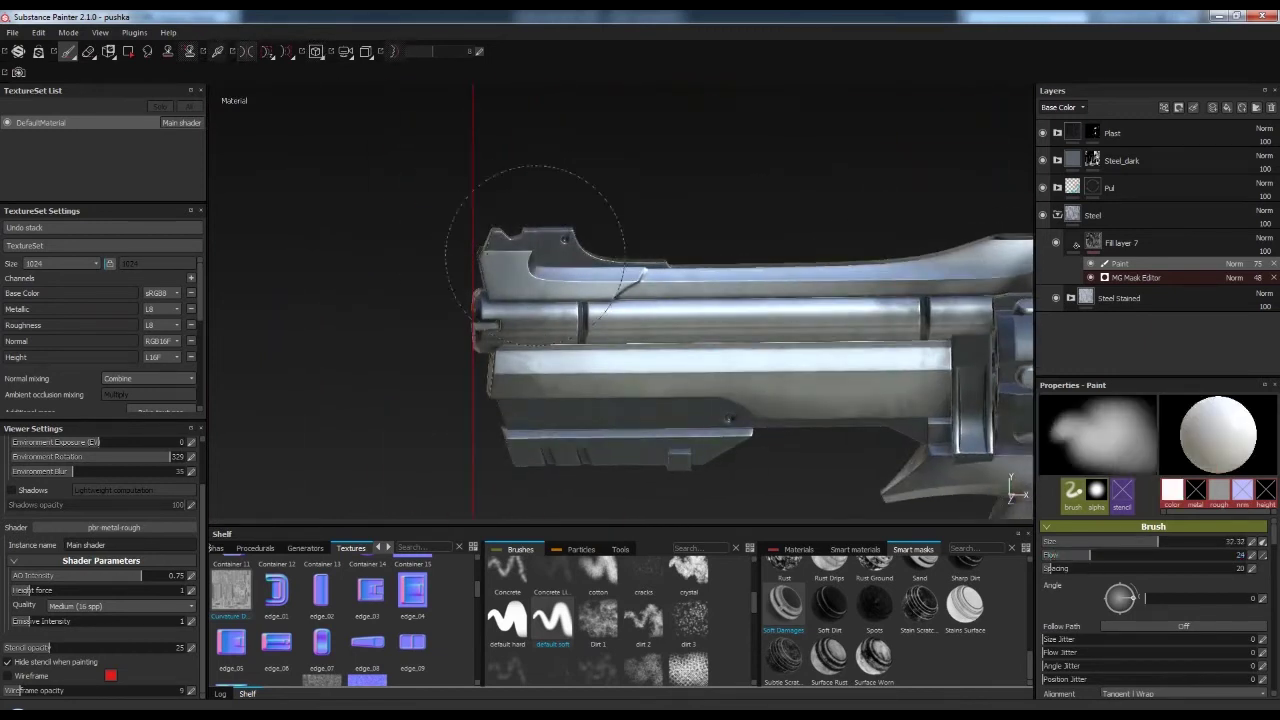
pyautogui.click(1107, 284)
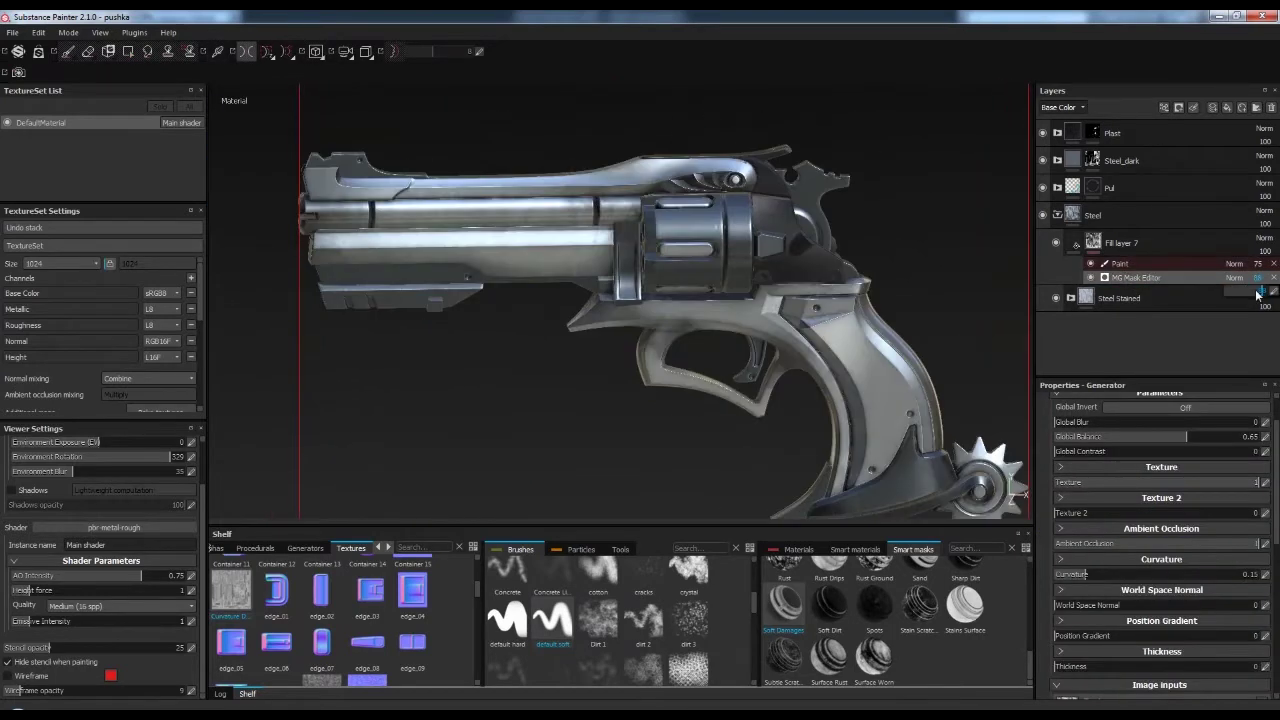
# - Review the Plast layer, then the Steel_dark group's Fill layer 2 and blue Fill layer 6
pyautogui.keyDown('alt'); pyautogui.moveTo(534, 300); pyautogui.dragTo(578, 254); pyautogui.keyUp('alt')
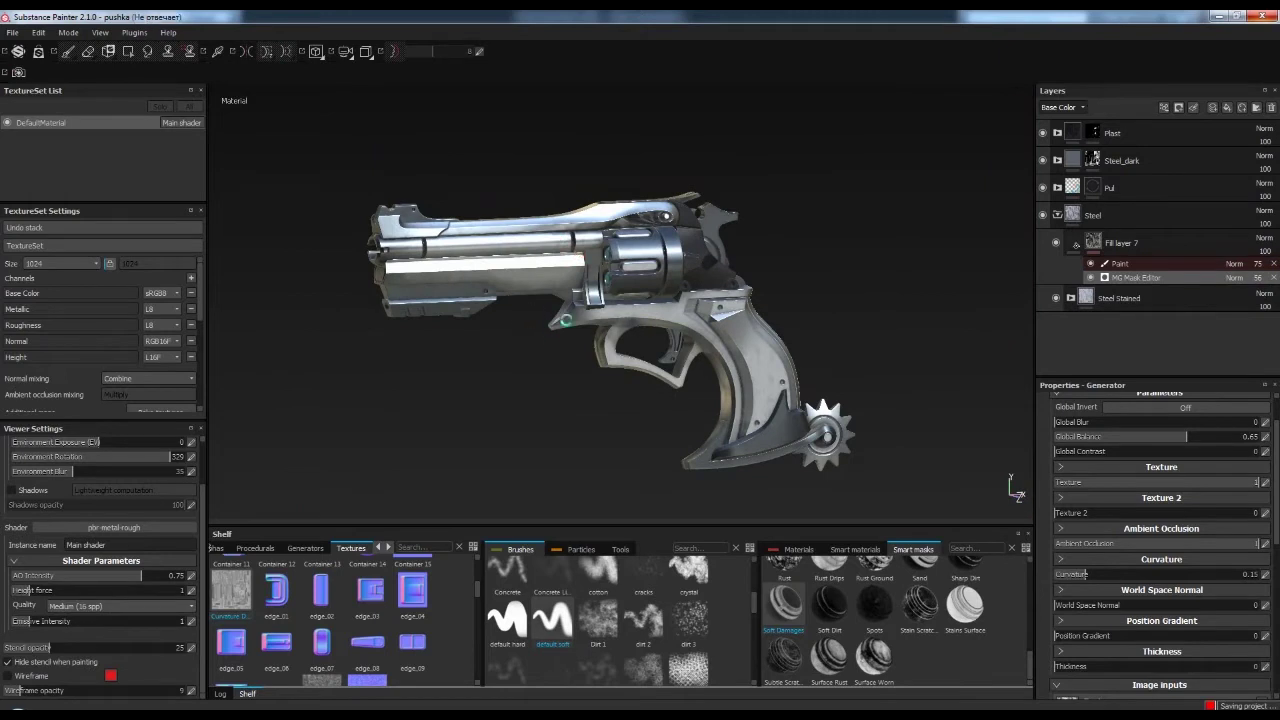
pyautogui.click(1057, 215)
pyautogui.click(1112, 133)
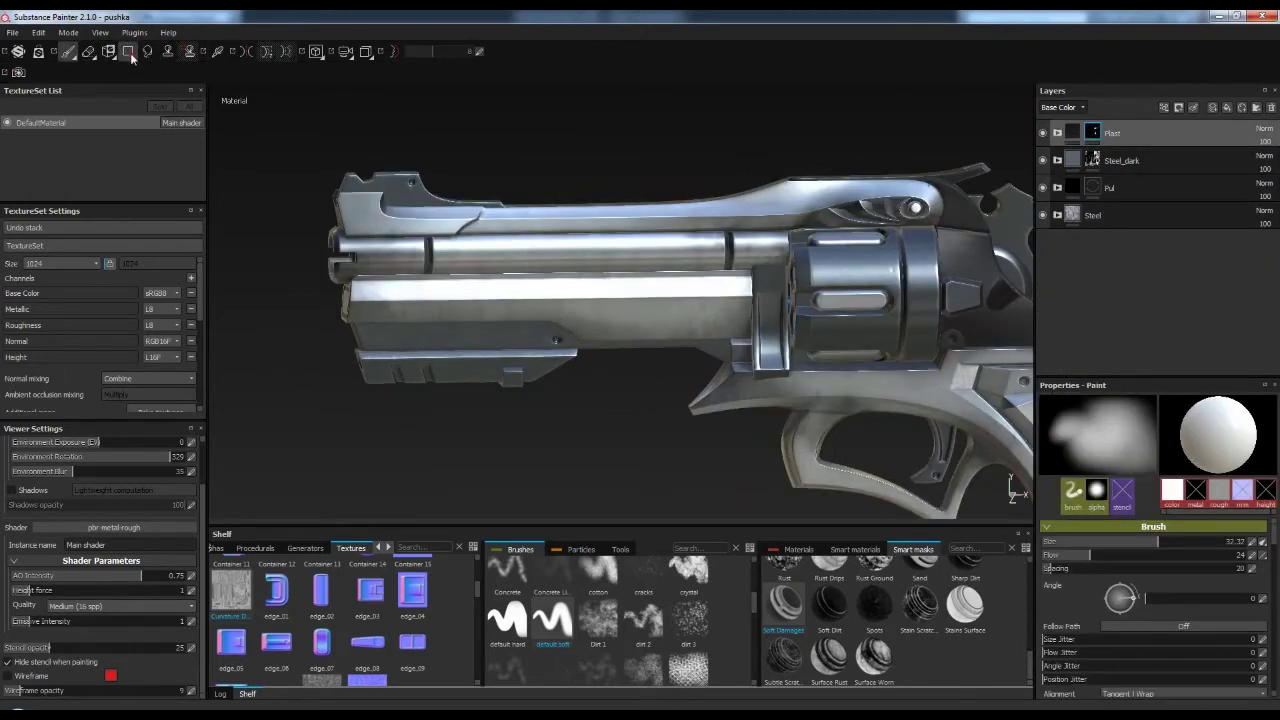
pyautogui.click(128, 51)
pyautogui.keyDown('alt'); pyautogui.moveTo(598, 360); pyautogui.dragTo(730, 300); pyautogui.keyUp('alt')
pyautogui.click(1057, 160)
pyautogui.click(1115, 298)
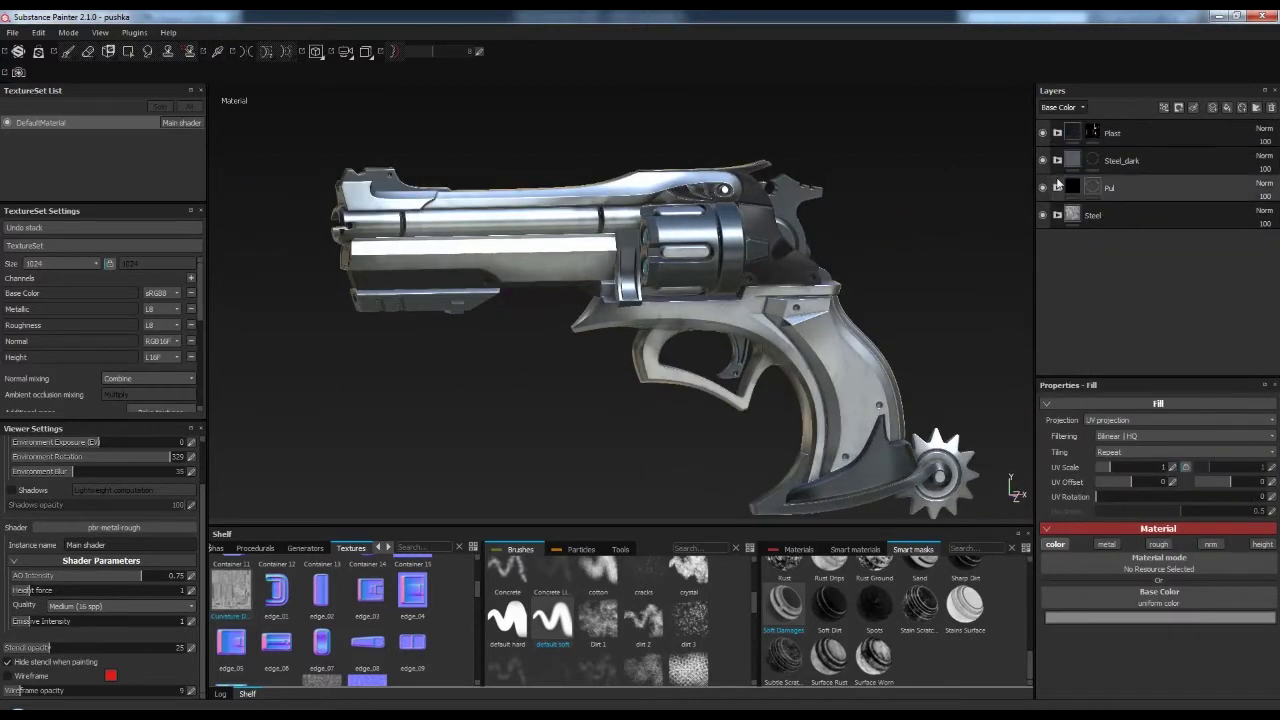
pyautogui.click(1265, 192)
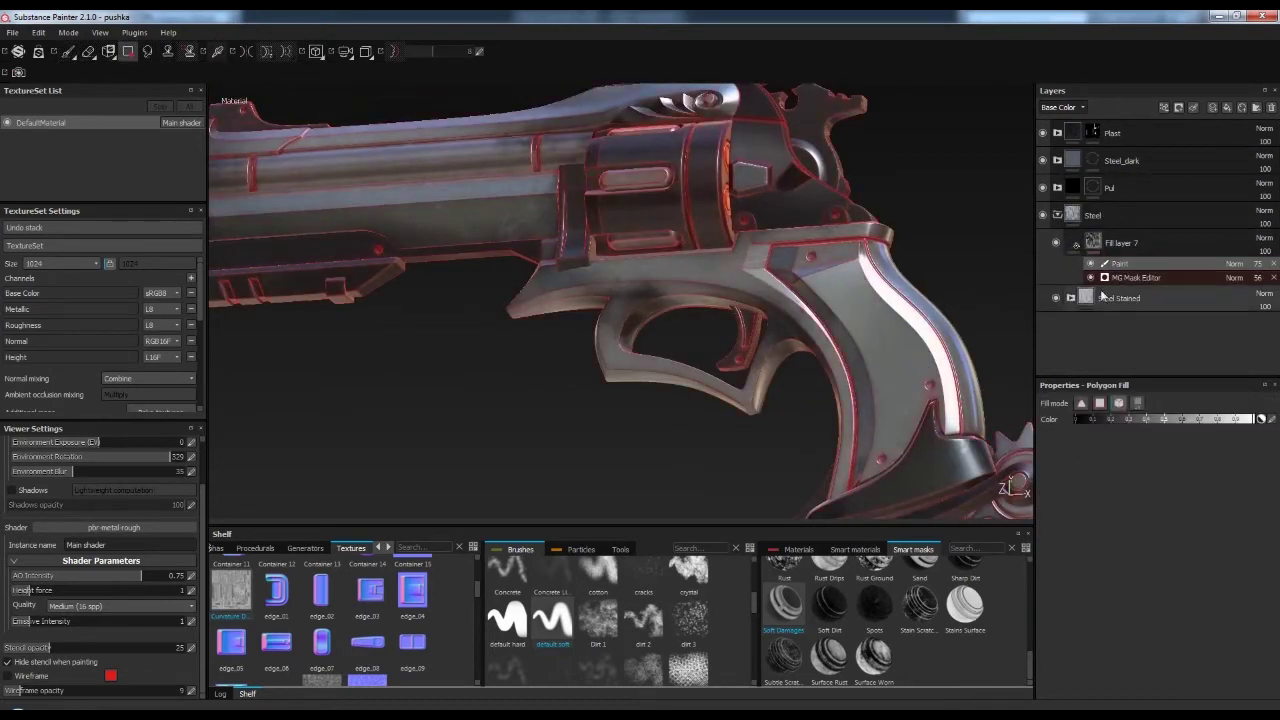
# - Switch to the brush and shrink its size to about 2.3, checking around the hammer
pyautogui.press('1')
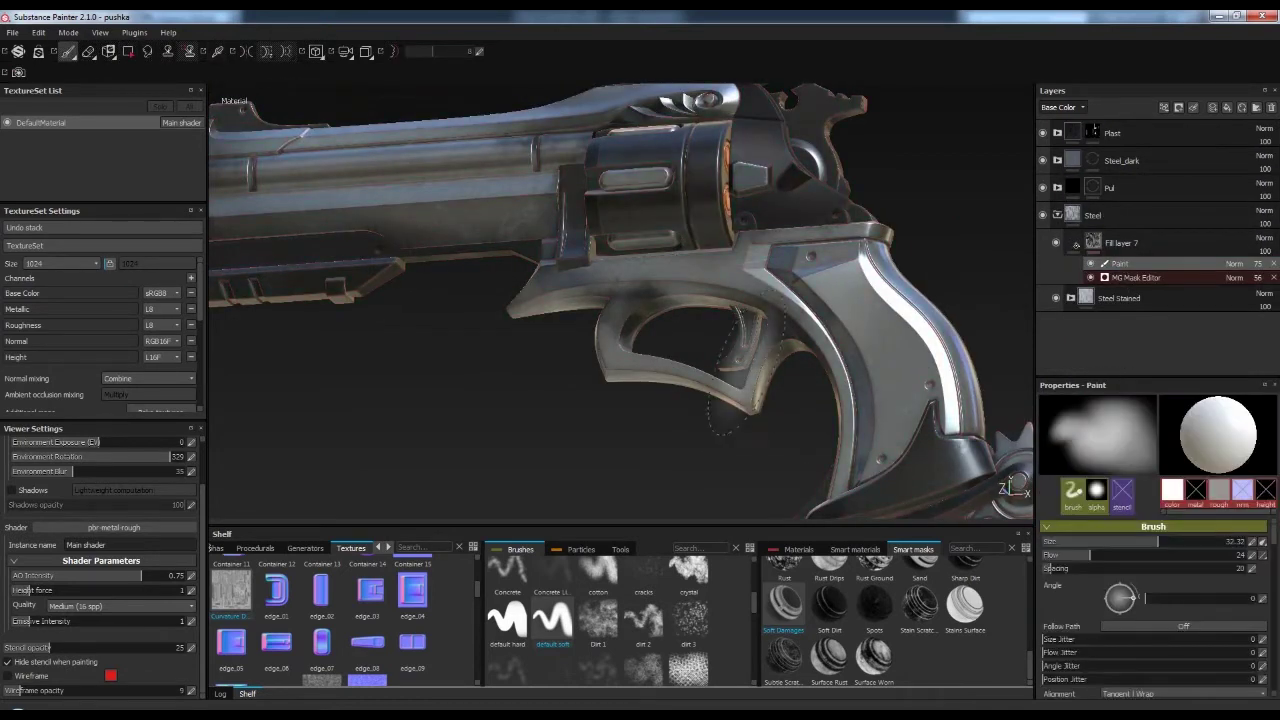
pyautogui.scroll(-3, 615, 338)
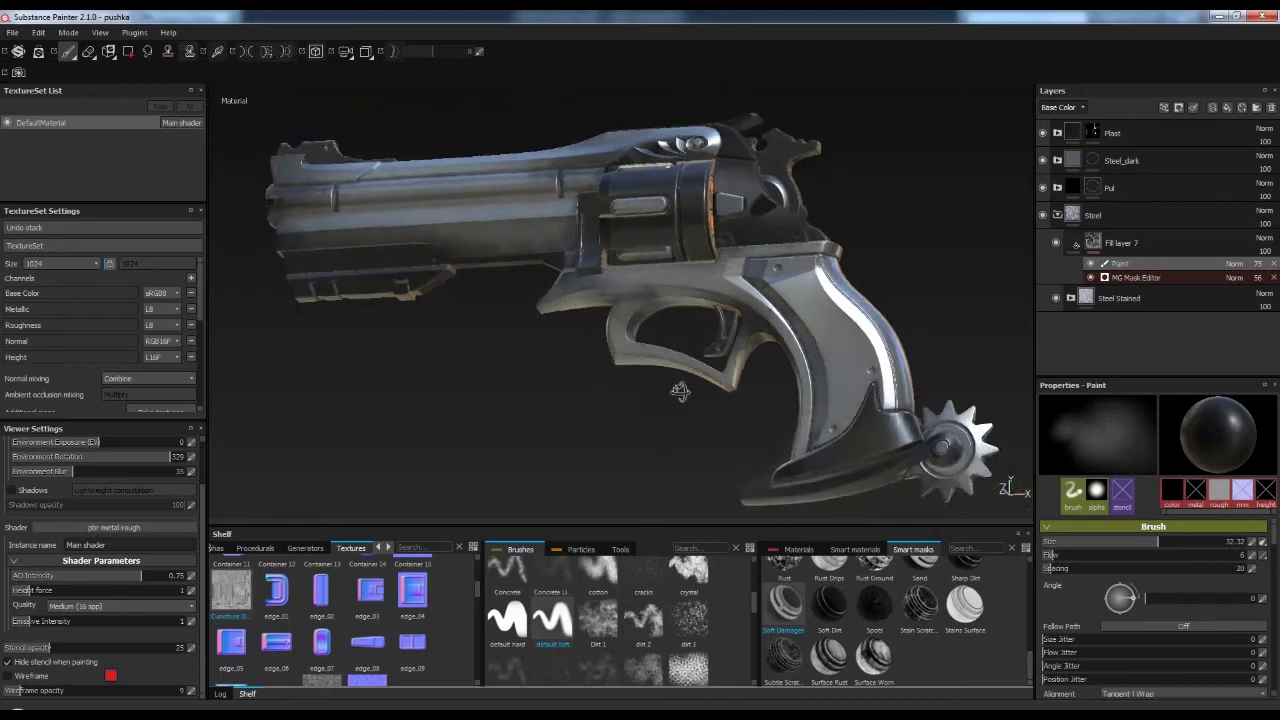
pyautogui.keyDown('alt'); pyautogui.moveTo(615, 338); pyautogui.dragTo(683, 318); pyautogui.keyUp('alt')
pyautogui.scroll(6, 683, 318)
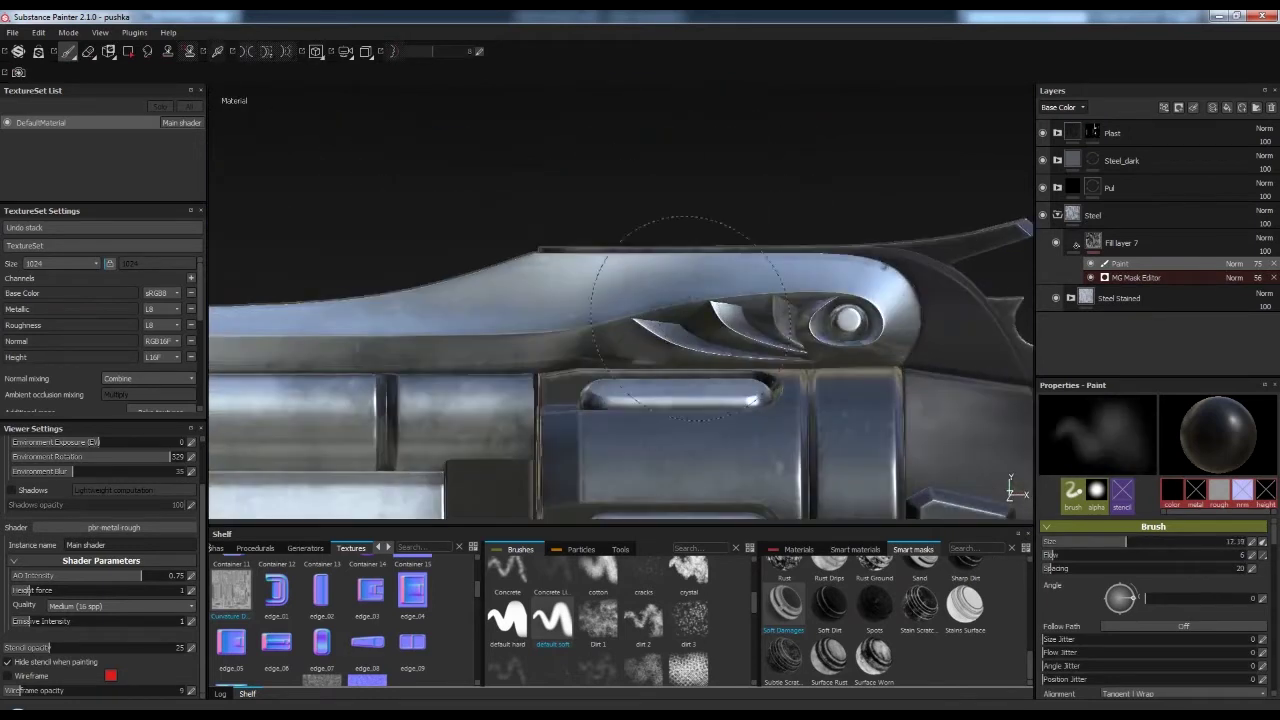
pyautogui.keyDown('ctrl'); pyautogui.moveTo(690, 317); pyautogui.dragTo(643, 340, button='right'); pyautogui.keyUp('ctrl')
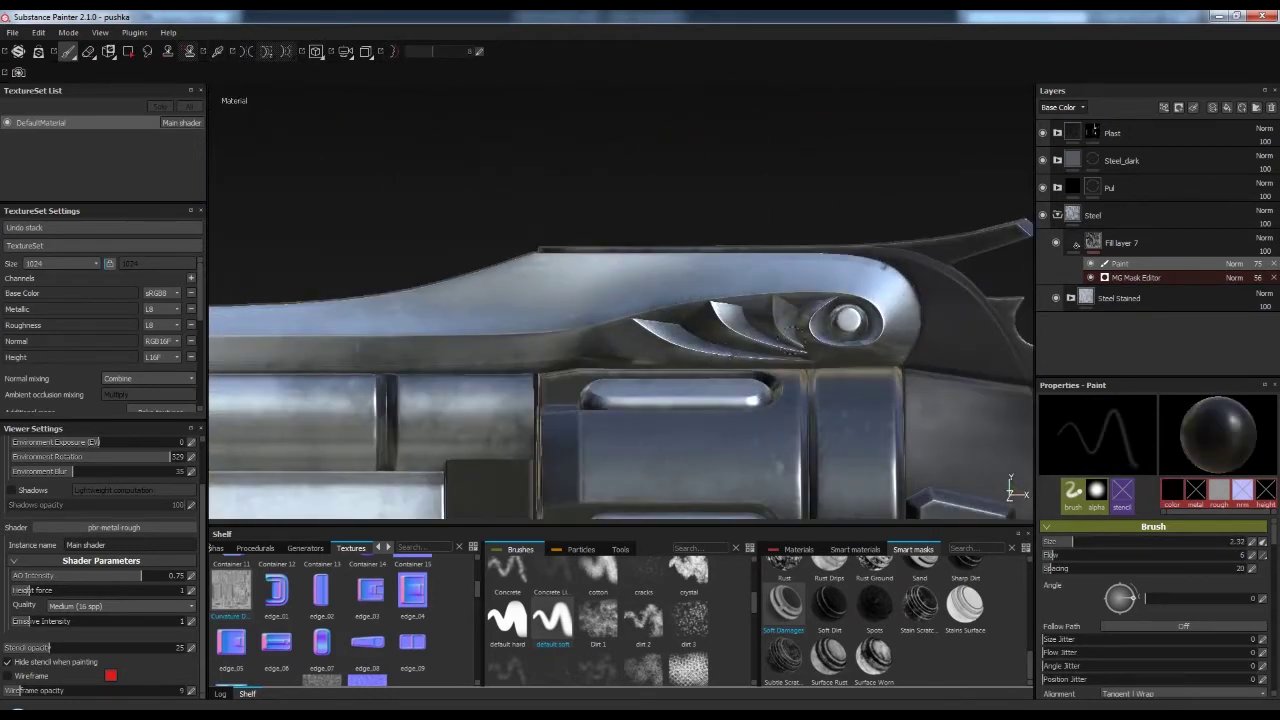
pyautogui.scroll(-5, 782, 320)
pyautogui.keyDown('alt'); pyautogui.moveTo(751, 234); pyautogui.dragTo(790, 250); pyautogui.keyUp('alt')
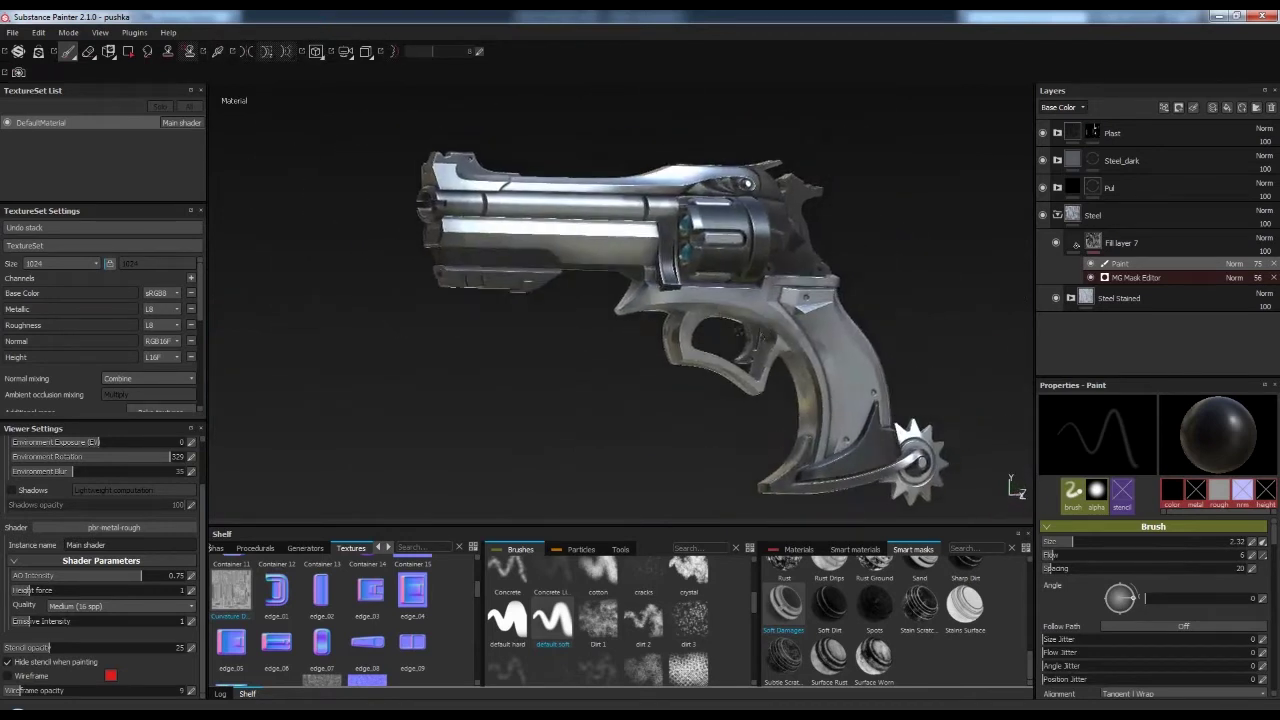
pyautogui.keyDown('alt'); pyautogui.moveTo(906, 274); pyautogui.dragTo(635, 360); pyautogui.keyUp('alt')
# - Select the Steel Base layer in Steel Stained and rotate the environment lighting to 315
pyautogui.click(1070, 297)
pyautogui.scroll(-2, 1090, 336)
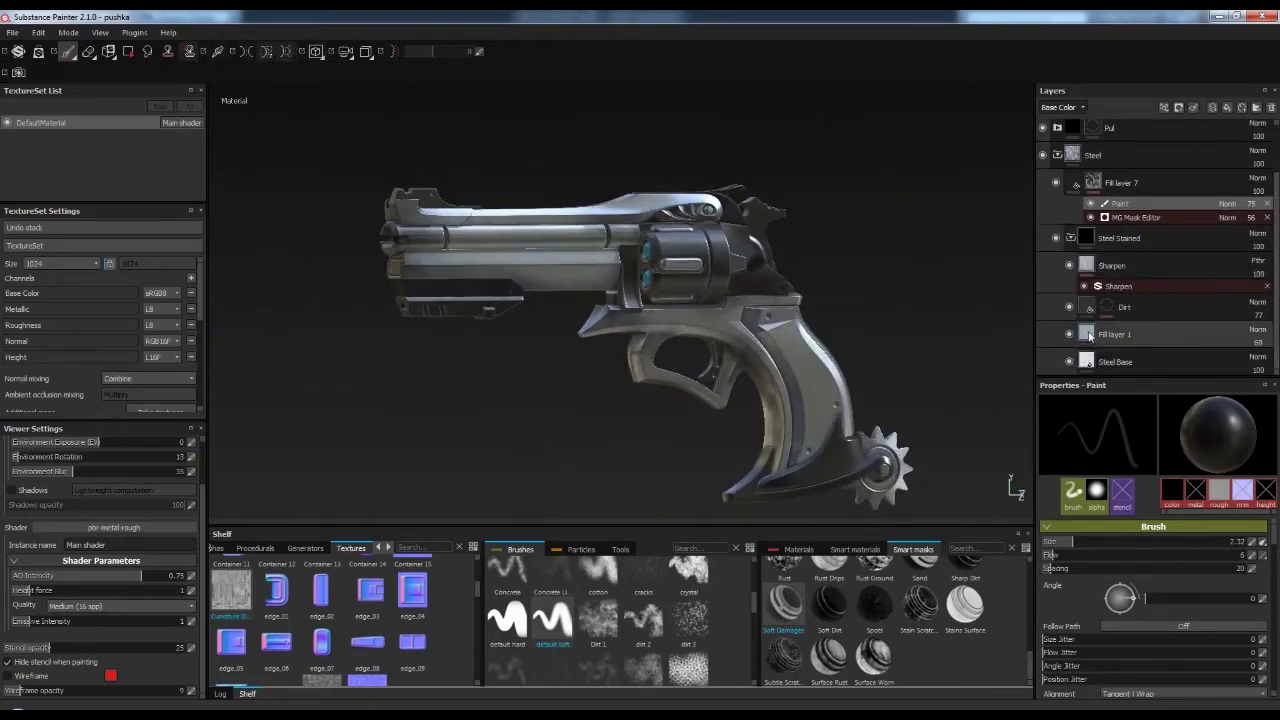
pyautogui.click(1100, 361)
pyautogui.scroll(-3, 1158, 560)
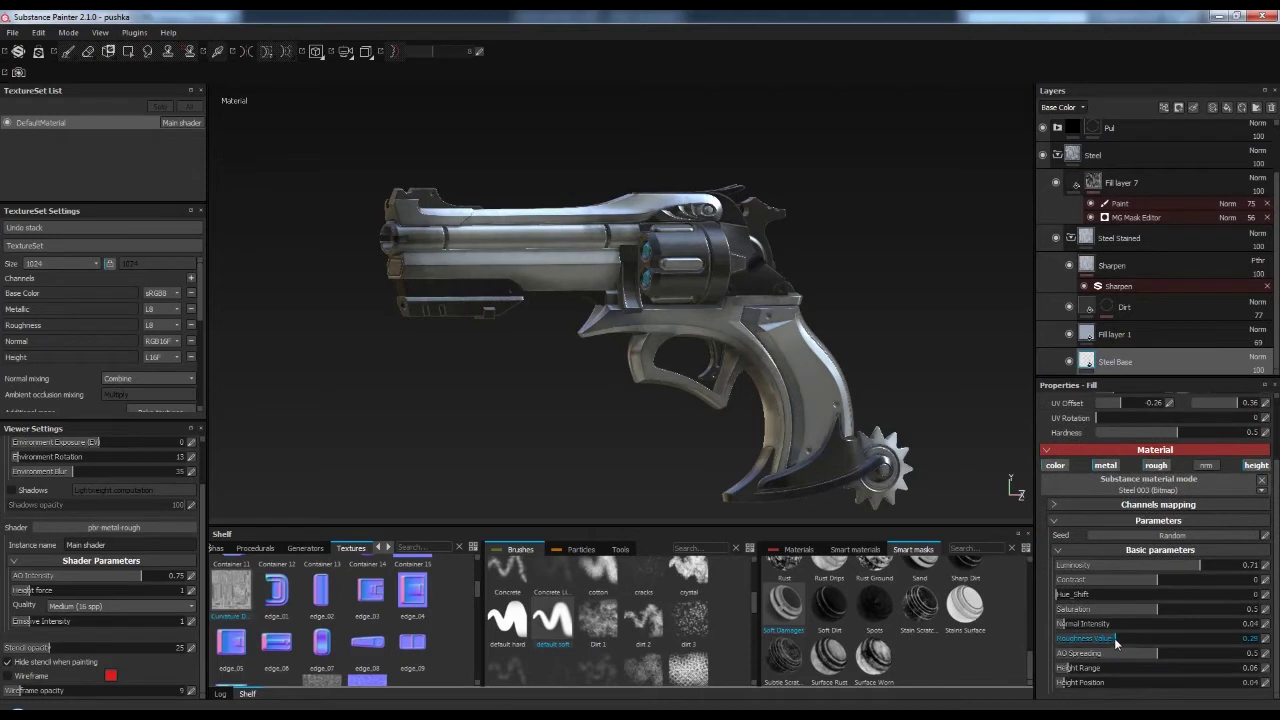
pyautogui.keyDown('alt'); pyautogui.moveTo(1097, 641); pyautogui.dragTo(900, 300); pyautogui.keyUp('alt')
pyautogui.keyDown('shift'); pyautogui.moveTo(900, 300); pyautogui.dragTo(883, 320, button='right'); pyautogui.keyUp('shift')
# - Reselect the Steel_dark group and the Plast layer in polygon fill mode, checking the grip
pyautogui.click(1120, 160)
pyautogui.press('4')
pyautogui.moveTo(855, 377)
pyautogui.keyDown('alt'); pyautogui.mouseDown()
pyautogui.moveTo(352, 324)
pyautogui.moveTo(542, 316)
pyautogui.mouseUp(); pyautogui.keyUp('alt')
pyautogui.click(1112, 132)
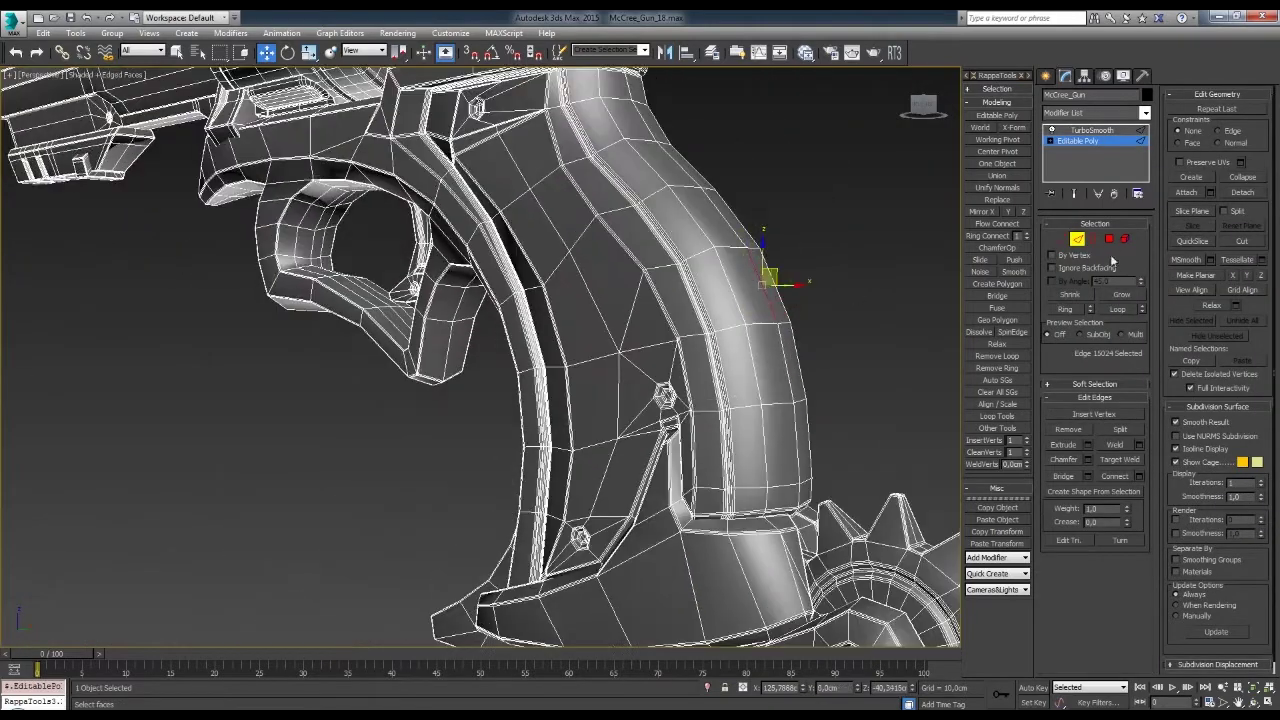
# - Work on the slot faces at Polygon level and turn TurboSmooth smoothing on
pyautogui.press('4')
pyautogui.scroll(3, 730, 300)
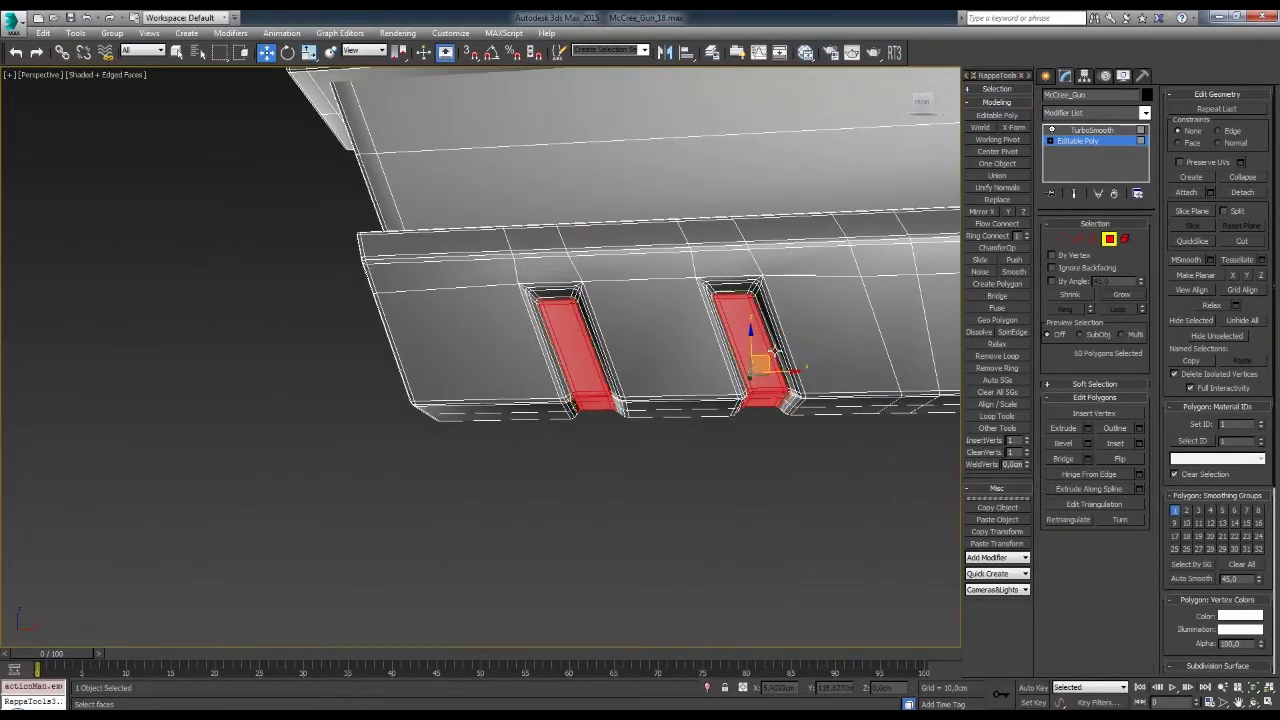
pyautogui.keyDown('alt'); pyautogui.moveTo(775, 352); pyautogui.dragTo(900, 260, button='middle'); pyautogui.keyUp('alt')
pyautogui.click(1052, 130)
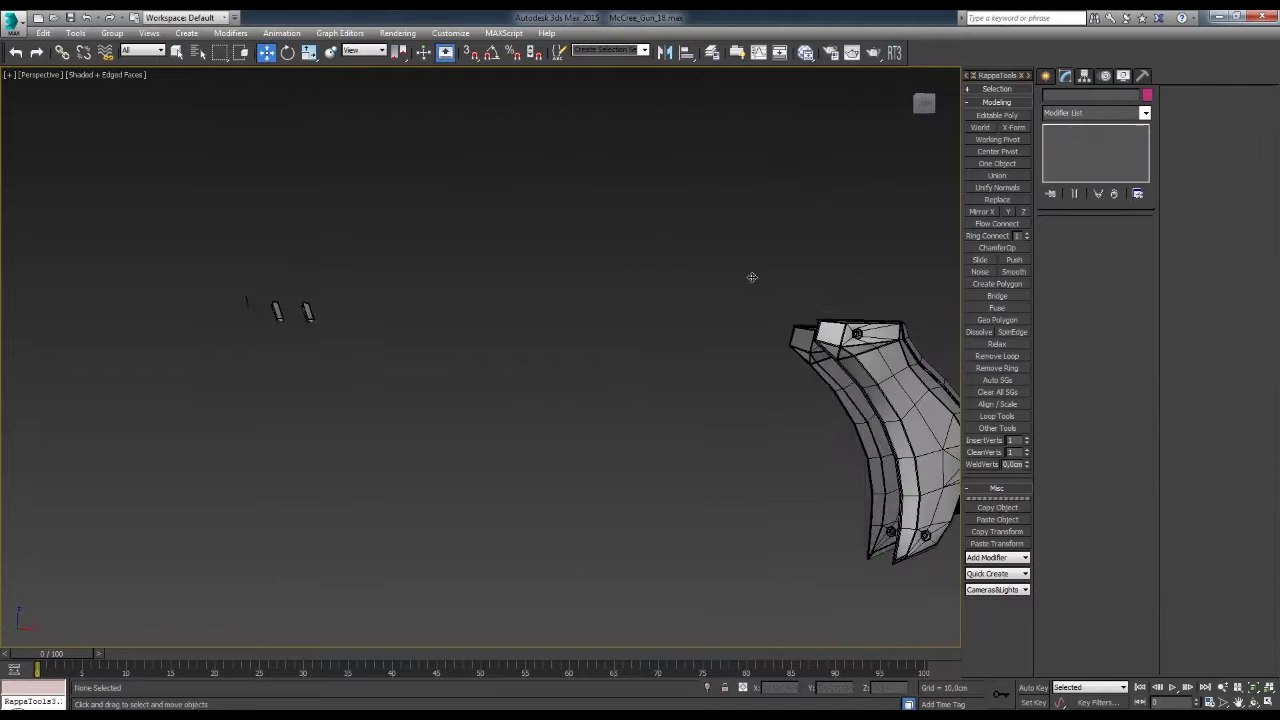
# - Add a TurboSmooth modifier to the selected grip pieces
pyautogui.click(1012, 165)
pyautogui.click(1145, 113)
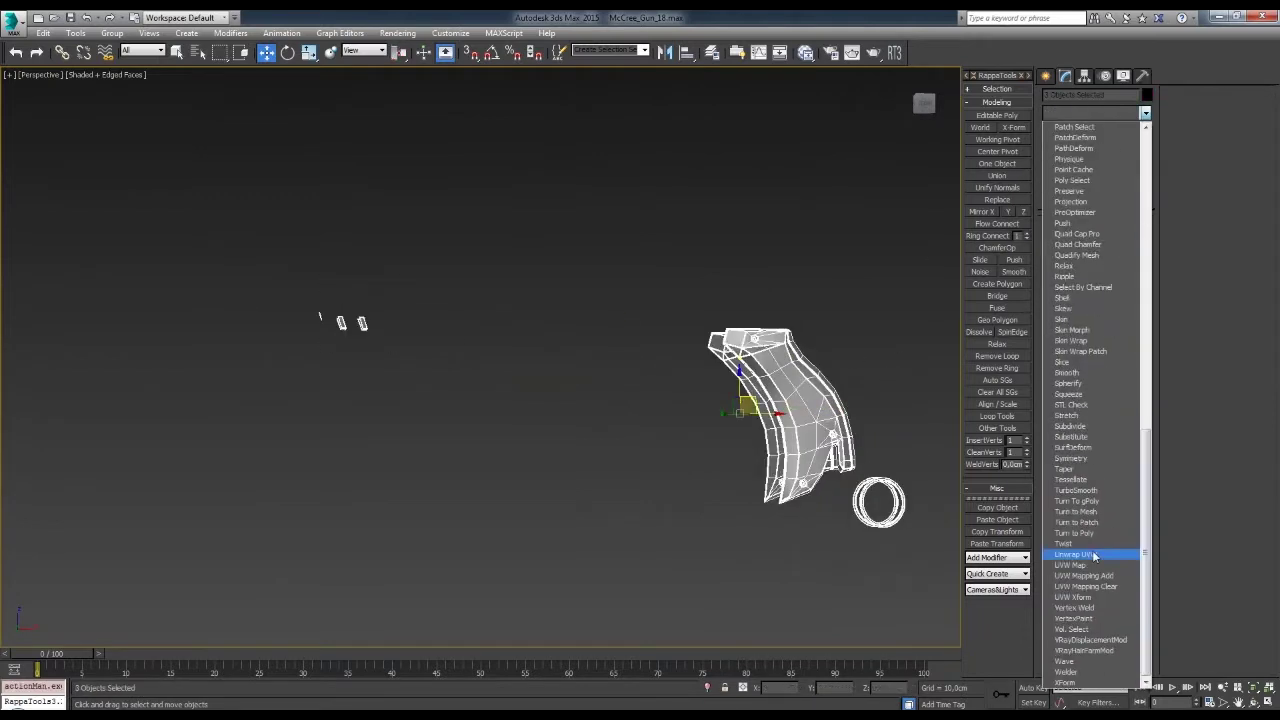
pyautogui.click(1105, 491)
# - Add a DiffuseMap element to bake in Render To Texture
pyautogui.press('0')
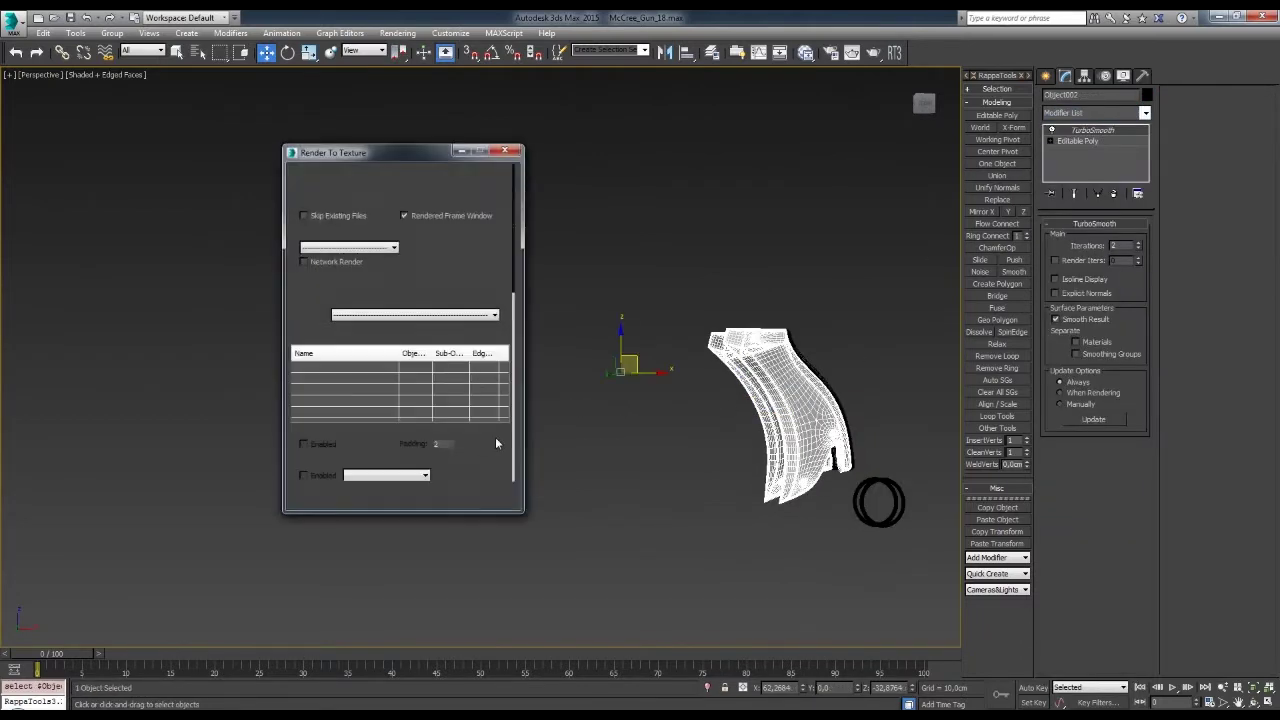
pyautogui.press('q')
pyautogui.scroll(-5, 335, 333)
pyautogui.scroll(-2, 345, 400)
pyautogui.click(345, 457)
pyautogui.doubleClick(596, 306)
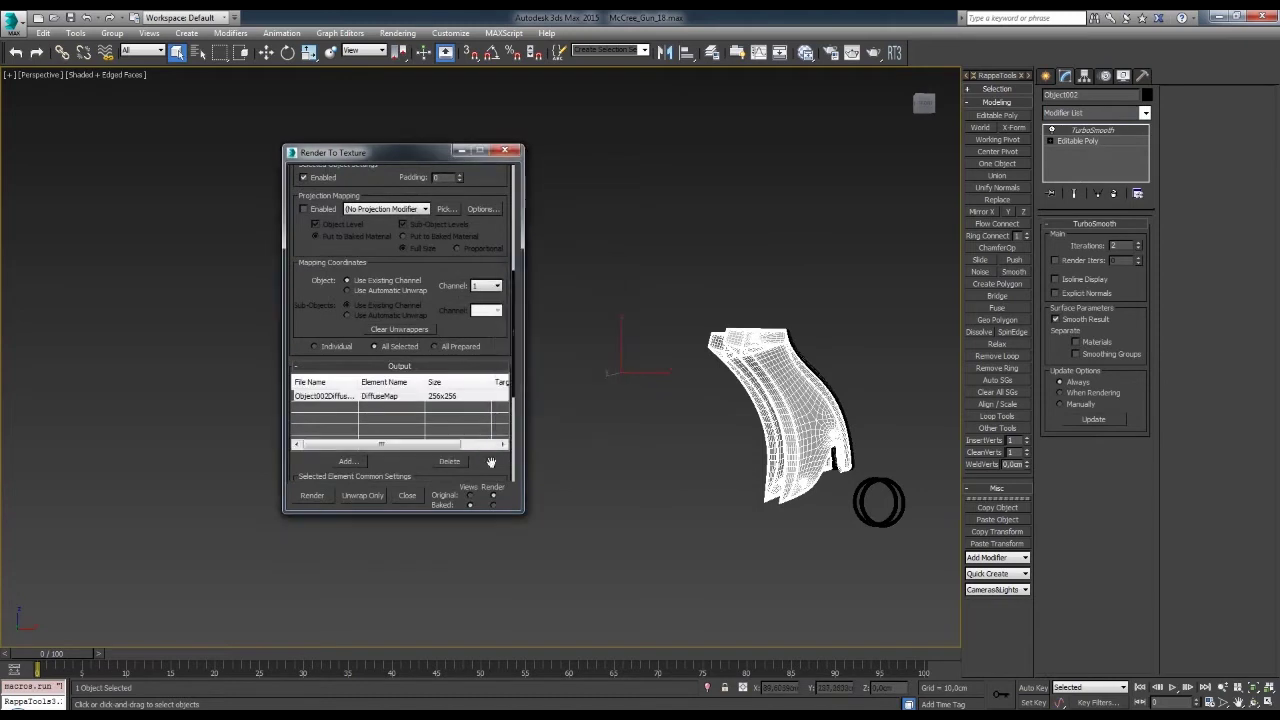
pyautogui.scroll(-3, 282, 375)
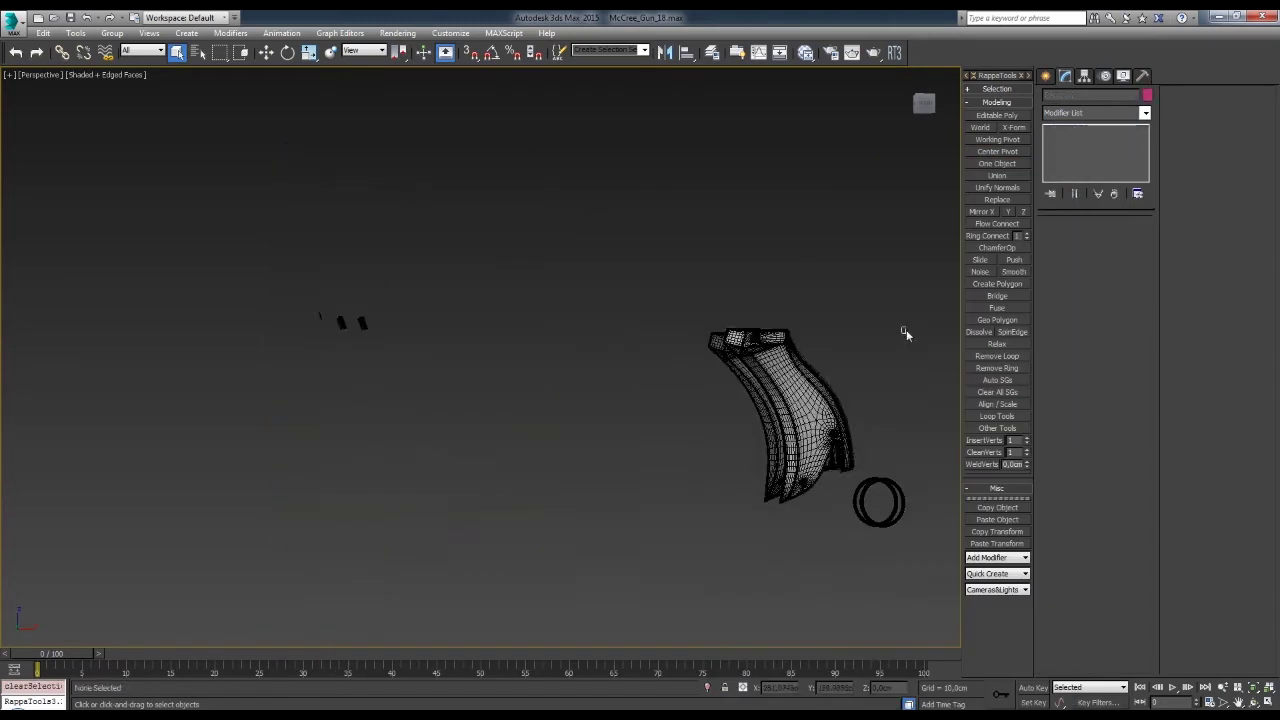
pyautogui.scroll(-5, 412, 307)
pyautogui.click(345, 430)
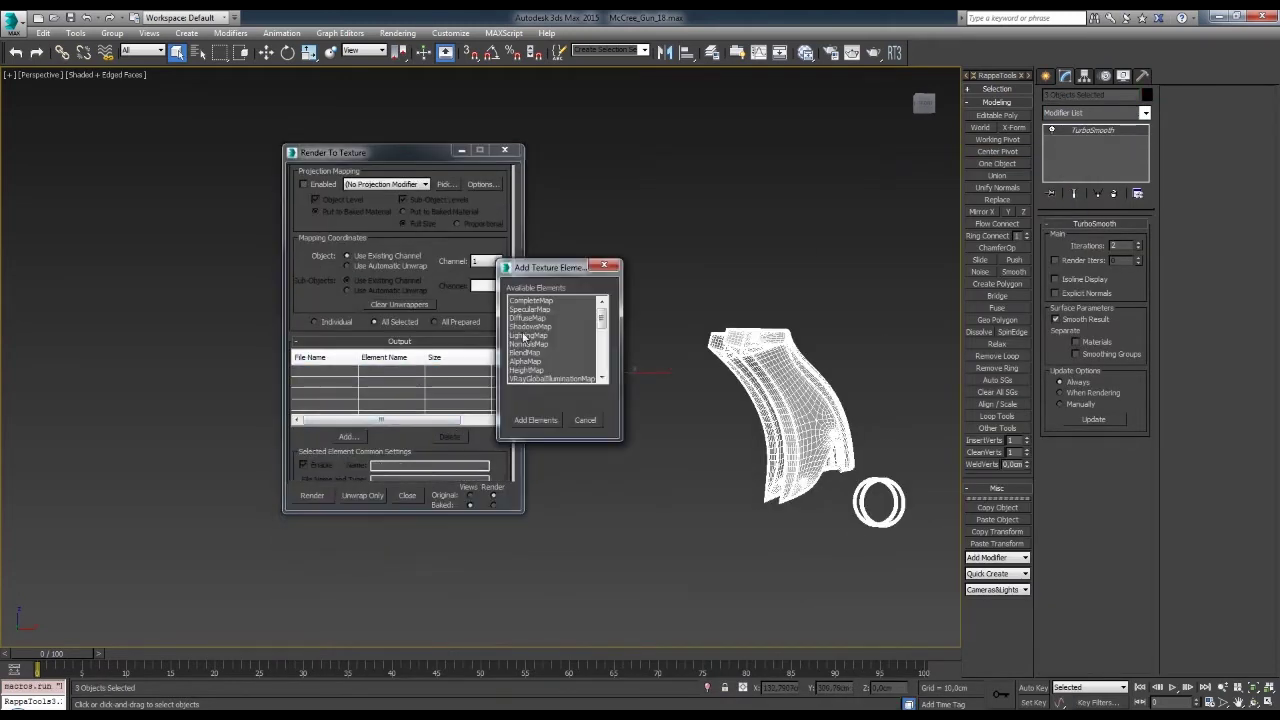
pyautogui.doubleClick(545, 300)
pyautogui.scroll(-3, 338, 374)
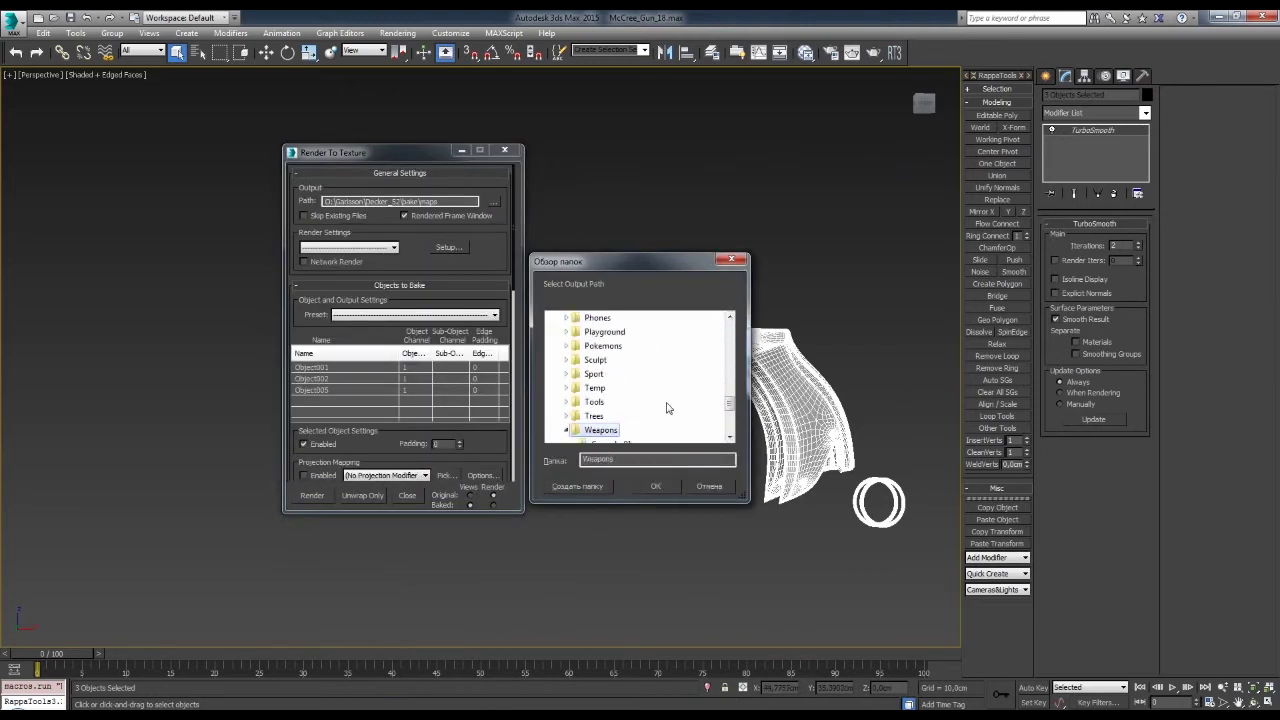
# - Set the bake output folder to McCree_Gun_by_BSKer and render, ignoring the missing targets warning
pyautogui.click(665, 403)
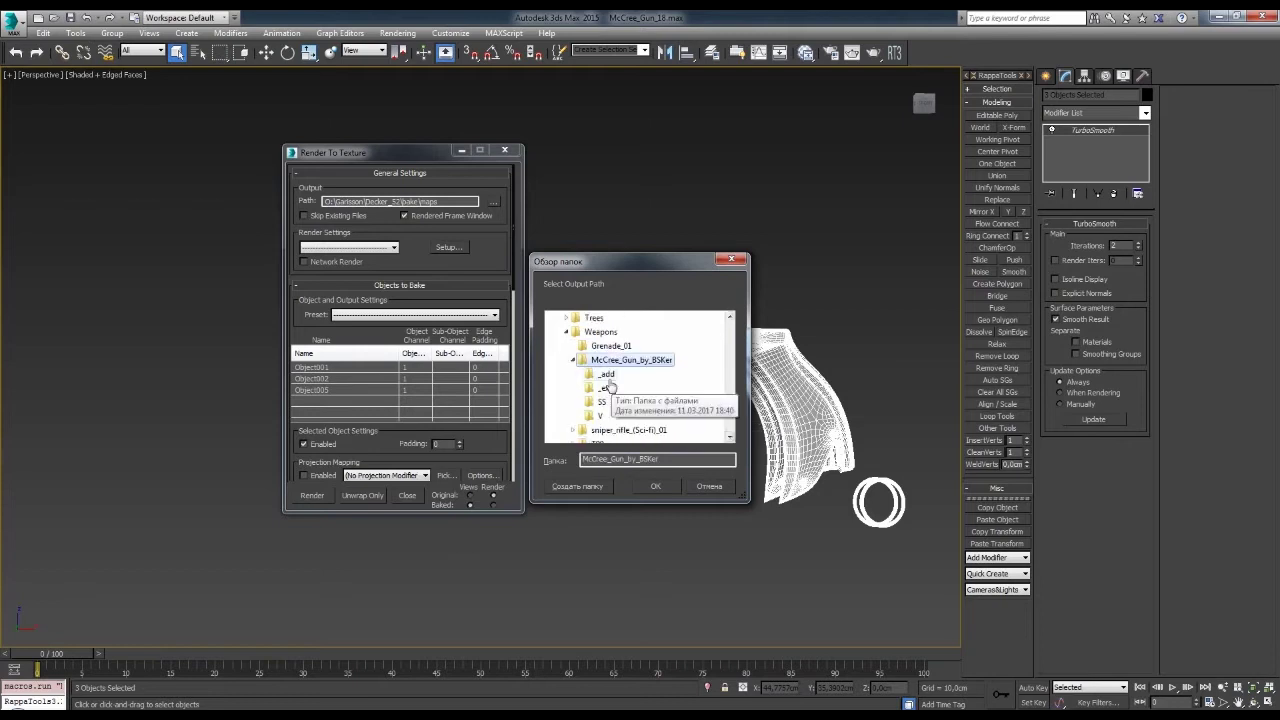
pyautogui.click(656, 486)
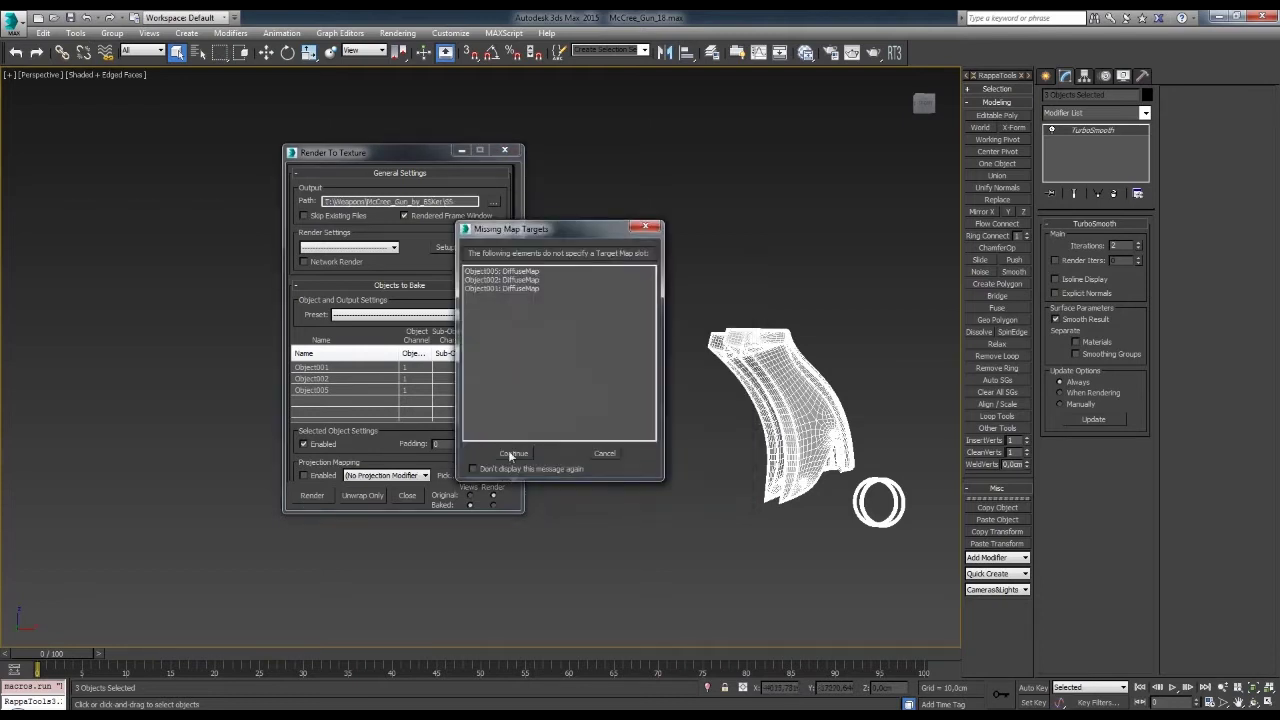
pyautogui.click(508, 450)
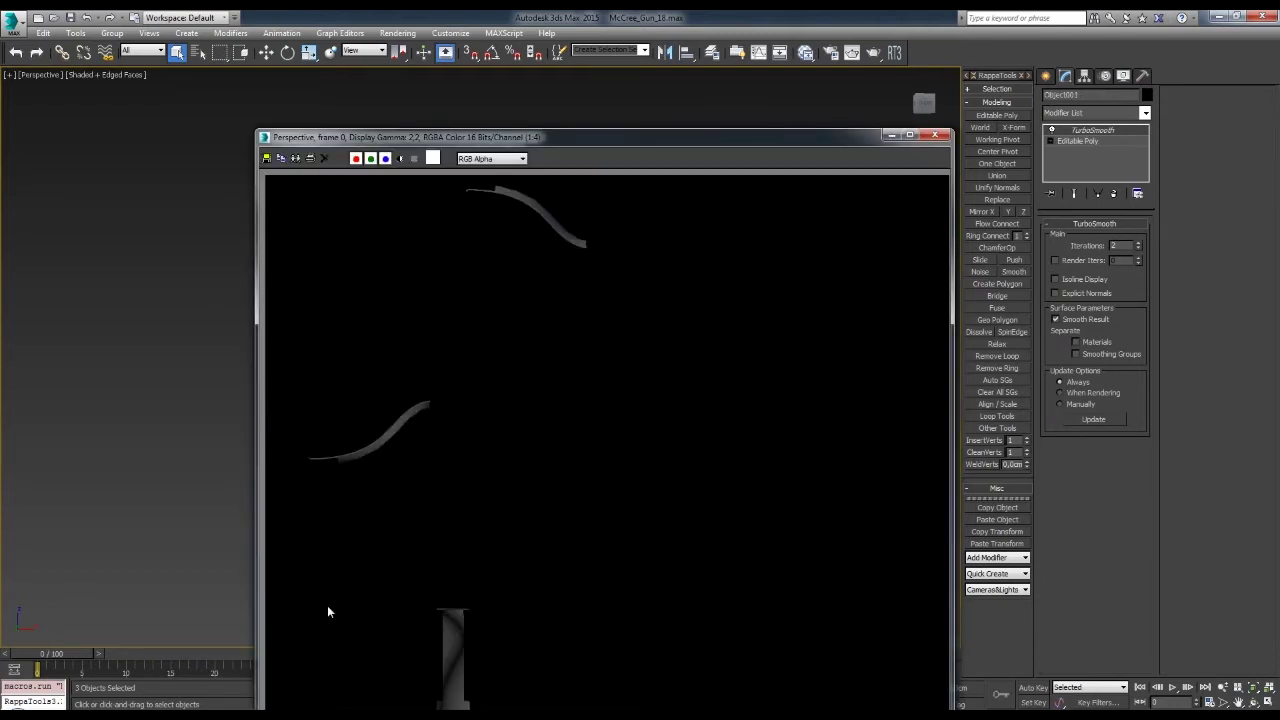
# - Assign a new white Standard material in Slate and re-bake the diffuse maps
pyautogui.press('m')
pyautogui.moveTo(199, 597); pyautogui.dragTo(342, 492)
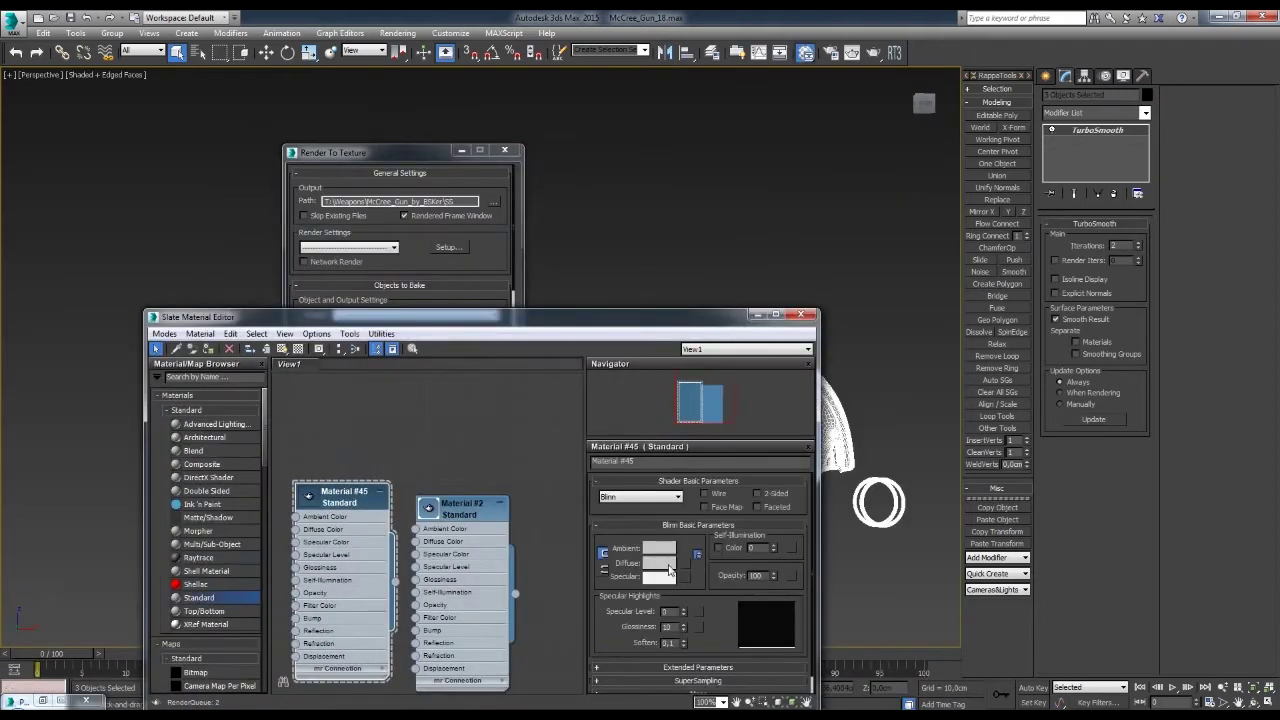
pyautogui.click(801, 316)
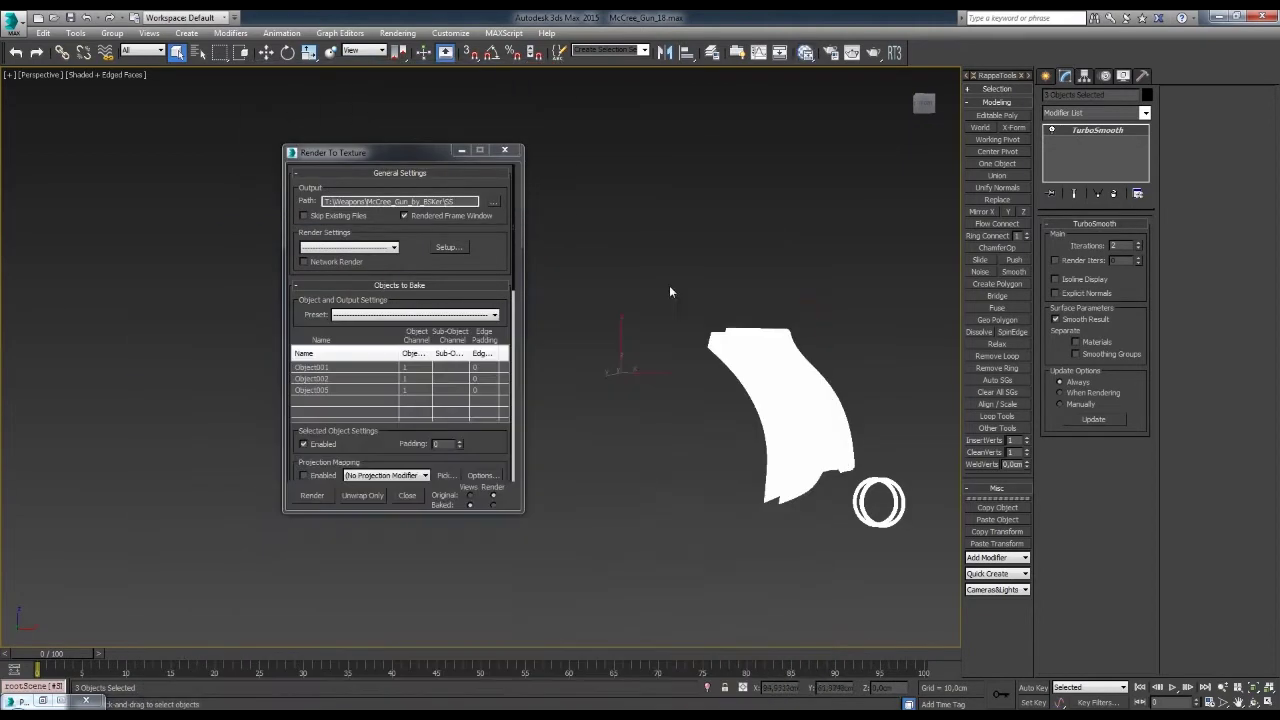
pyautogui.hotkey('shift', 'q')
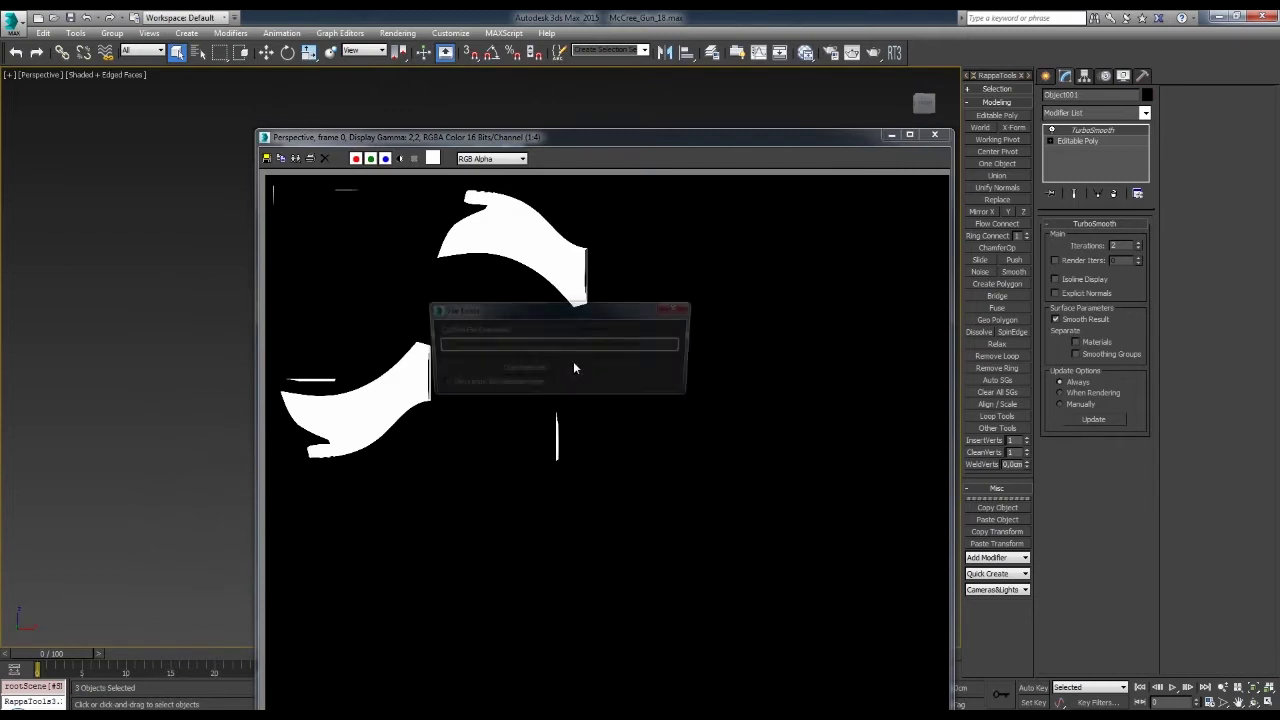
pyautogui.click(936, 140)
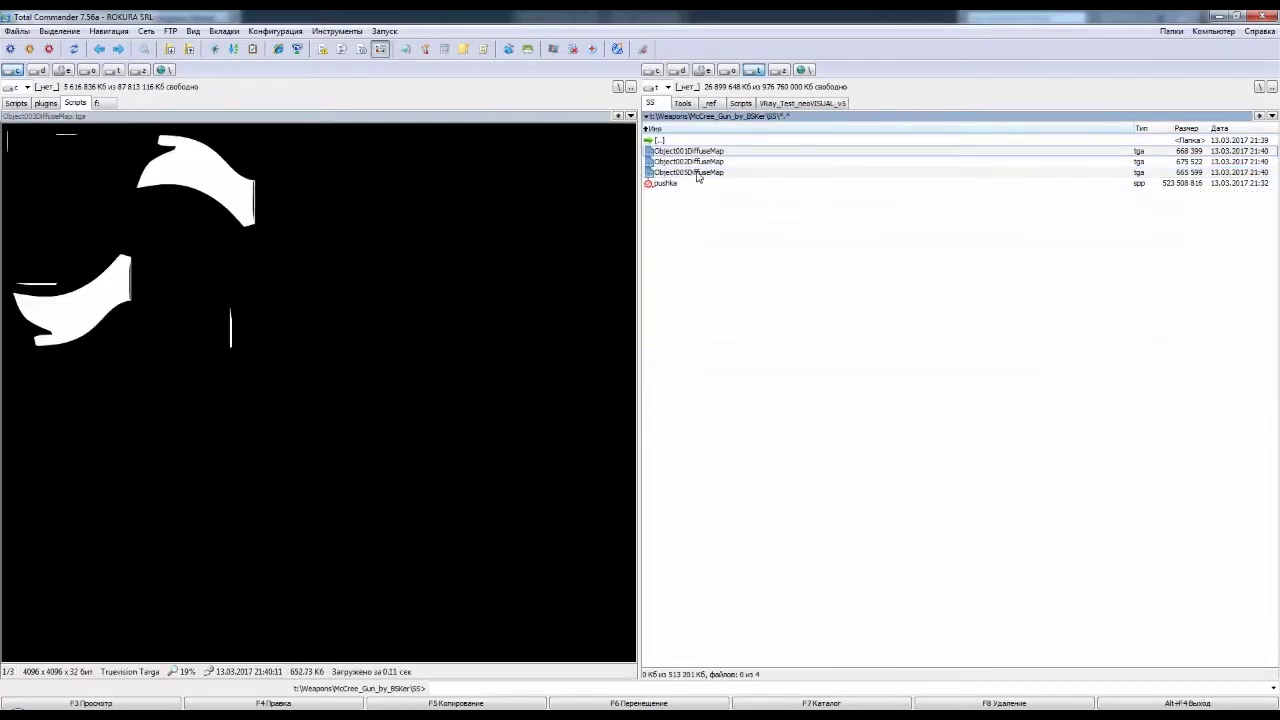
pyautogui.hotkey('ctrl', 'q')
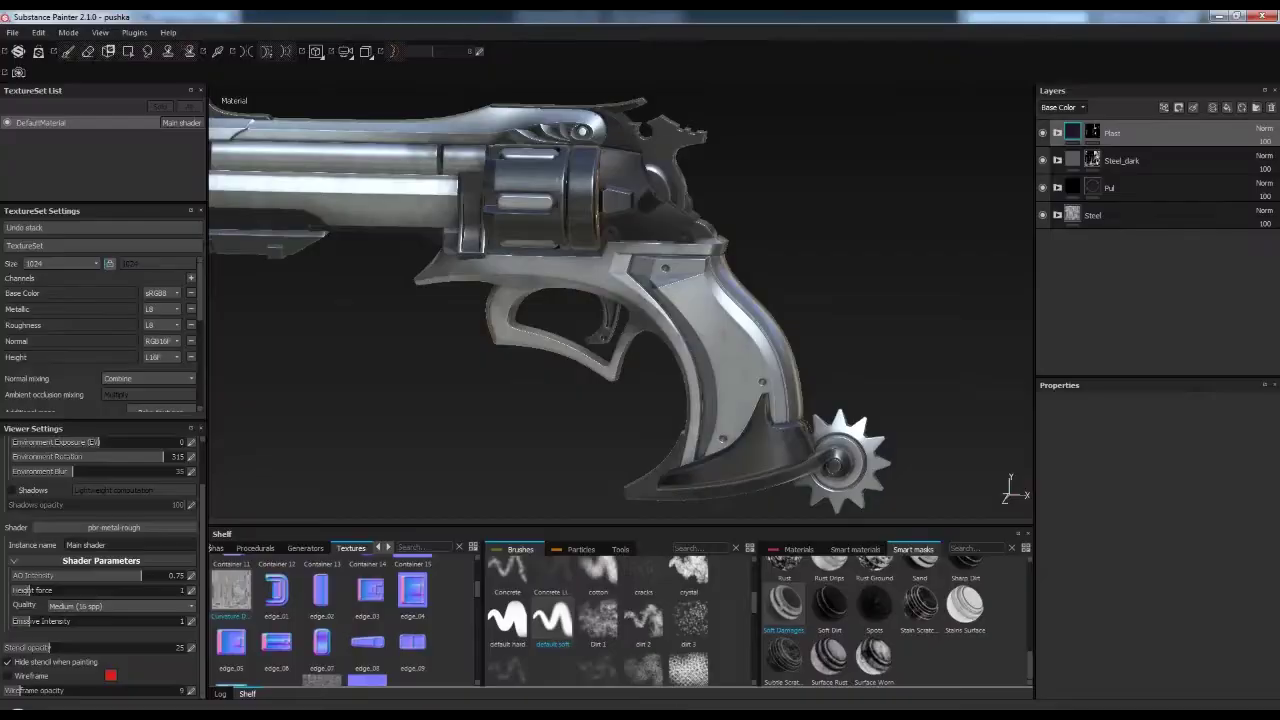
# - Import the baked maps, add a folder with a fill mask, and give it a cyan fill layer
pyautogui.click(534, 660)
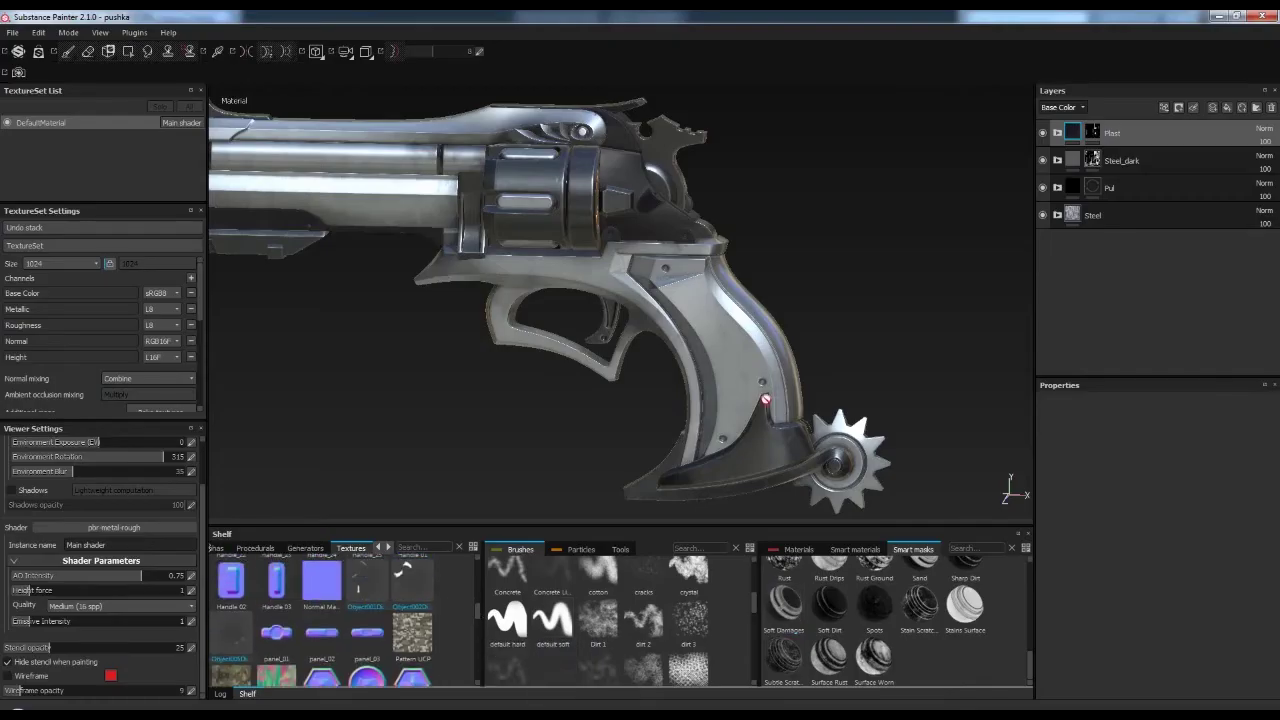
pyautogui.click(1256, 107)
pyautogui.rightClick(1110, 133)
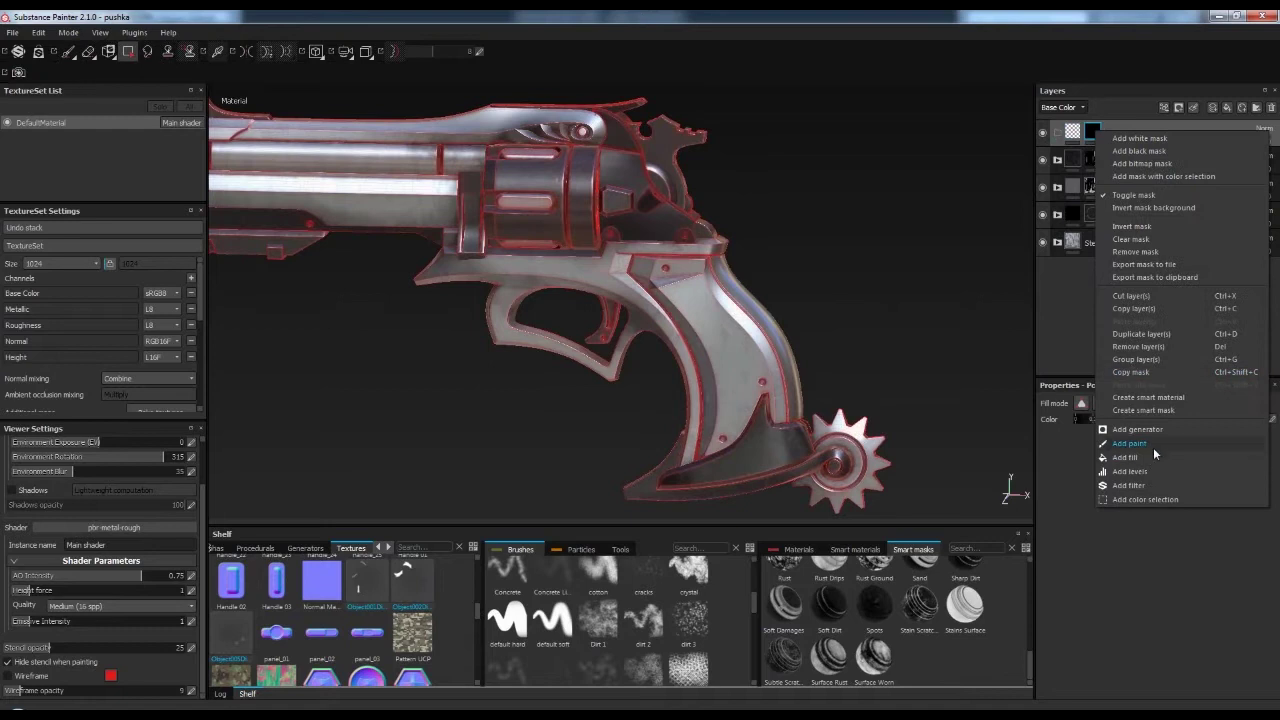
pyautogui.click(1130, 450)
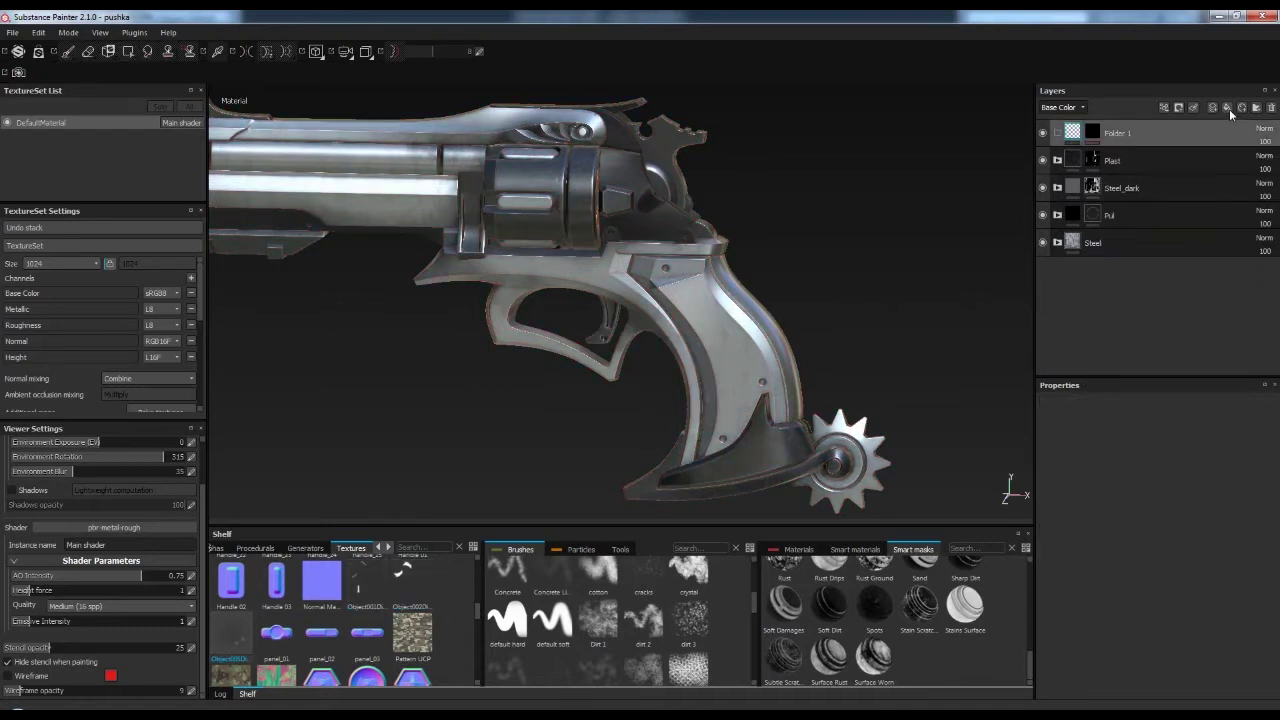
pyautogui.click(1227, 107)
pyautogui.scroll(5, 600, 300)
pyautogui.click(1158, 529)
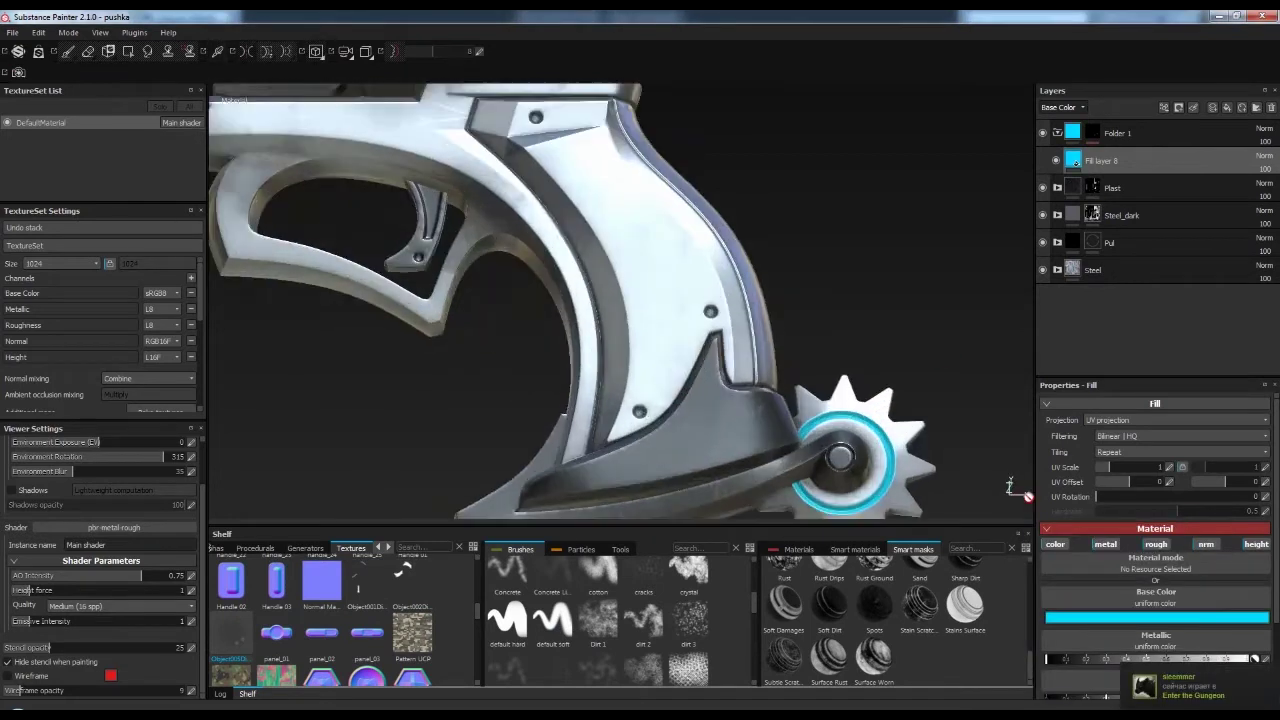
pyautogui.scroll(-2, 1184, 619)
pyautogui.scroll(-3, 654, 360)
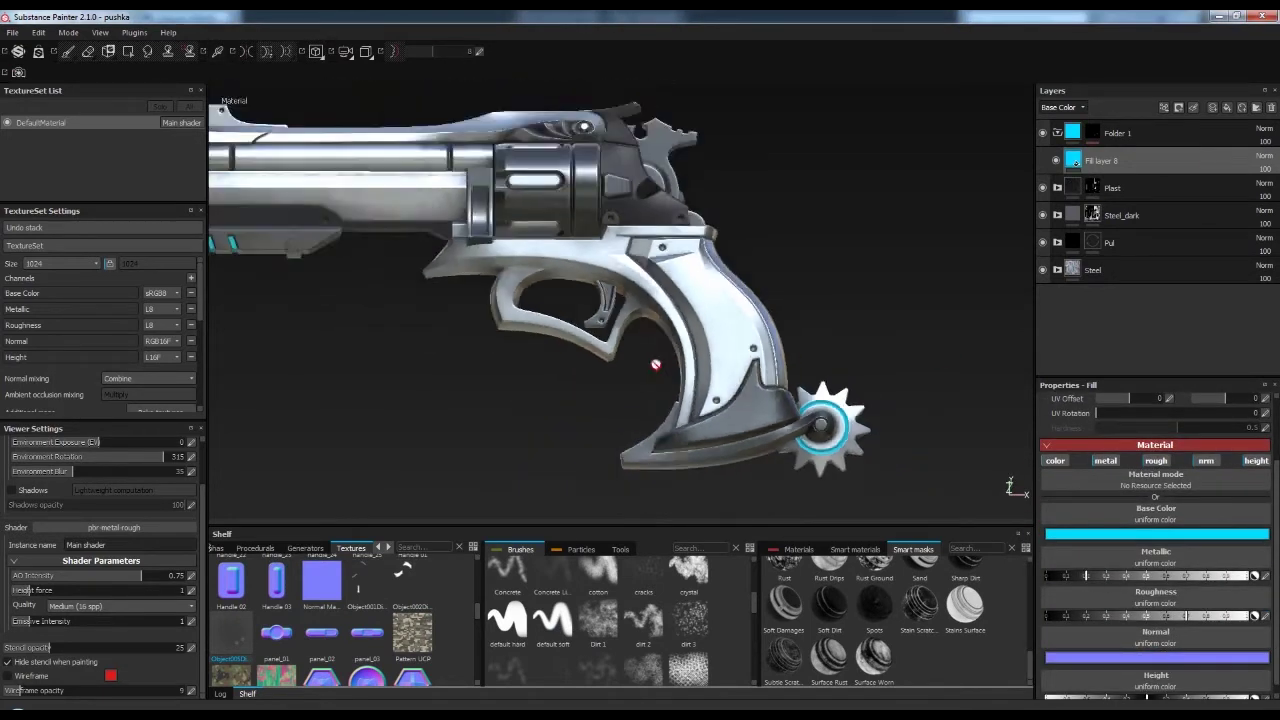
# - Rename the folder to 'blue' and add another folder with a fill mask
pyautogui.click(1057, 132)
pyautogui.doubleClick(1118, 133)
pyautogui.write('sl')
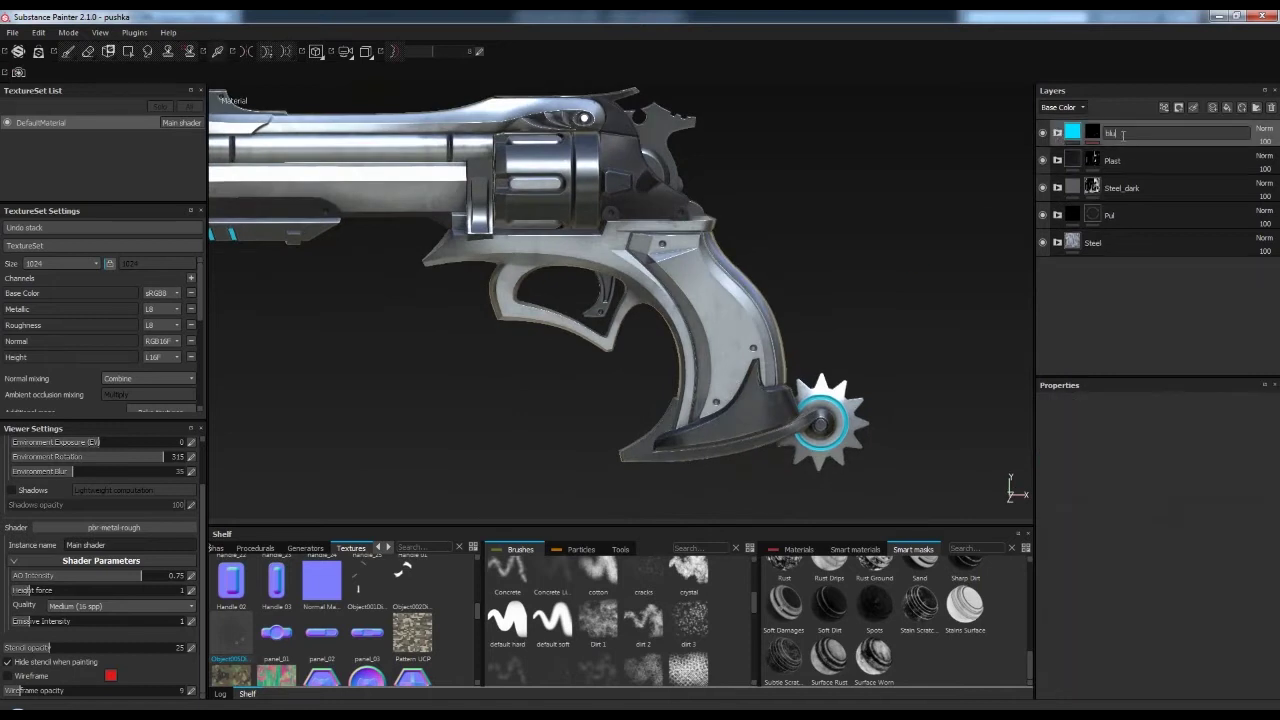
pyautogui.click(1242, 107)
pyautogui.rightClick(1092, 132)
pyautogui.click(1130, 480)
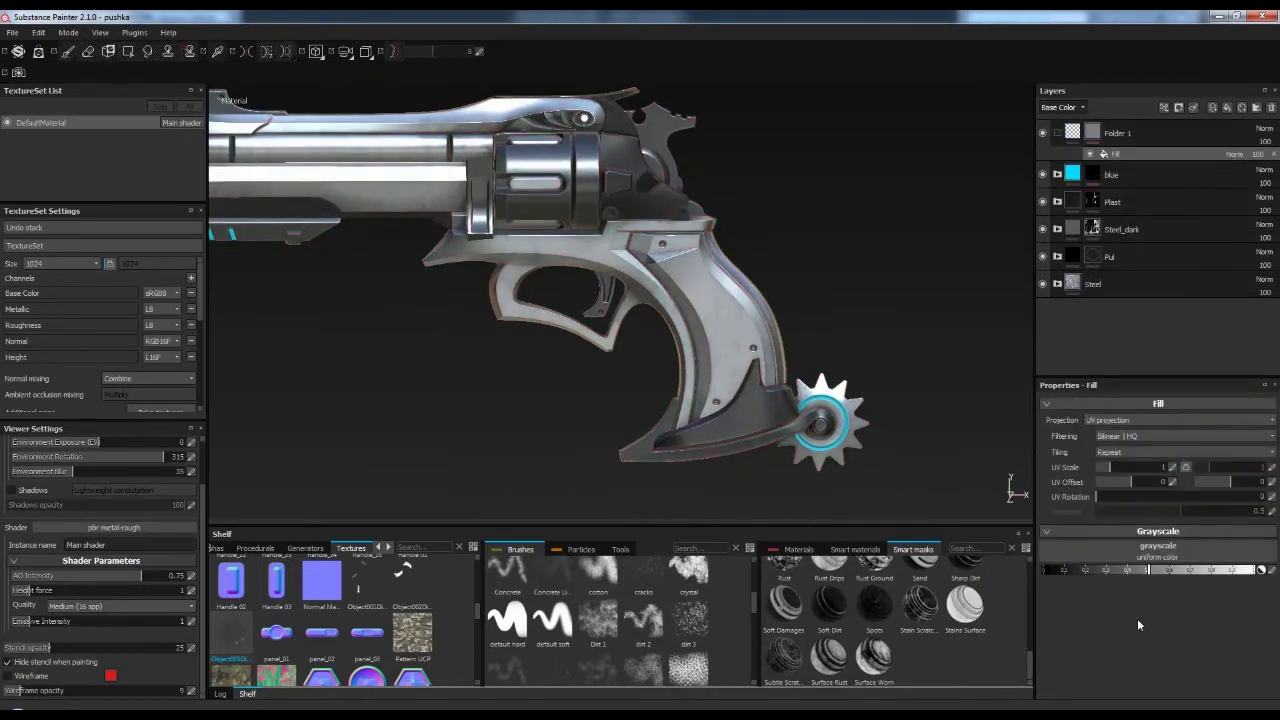
pyautogui.click(1122, 141)
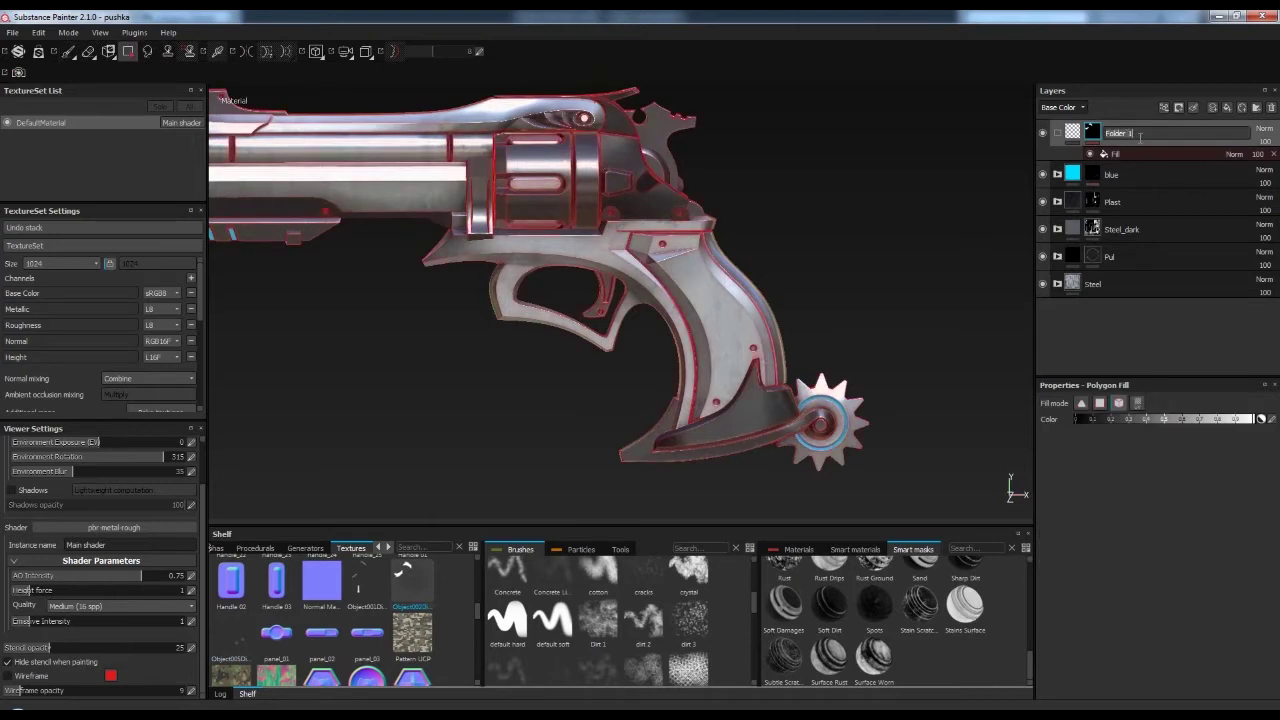
pyautogui.write('hand')
# - Name the folder 'hand' and add a fill layer inside it
pyautogui.click(1140, 143)
pyautogui.click(1212, 107)
pyautogui.scroll(5, 826, 264)
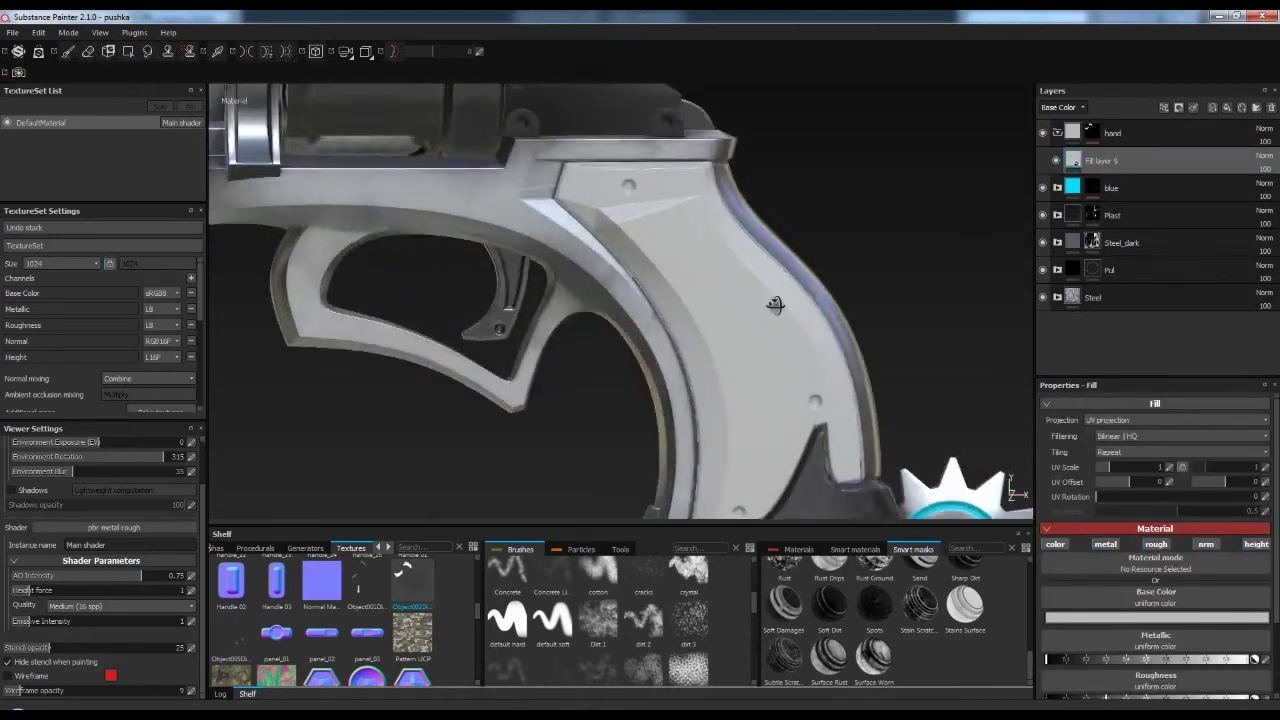
pyautogui.keyDown('alt'); pyautogui.moveTo(800, 280); pyautogui.dragTo(826, 264); pyautogui.keyUp('alt')
pyautogui.scroll(-5, 826, 264)
pyautogui.click(1057, 132)
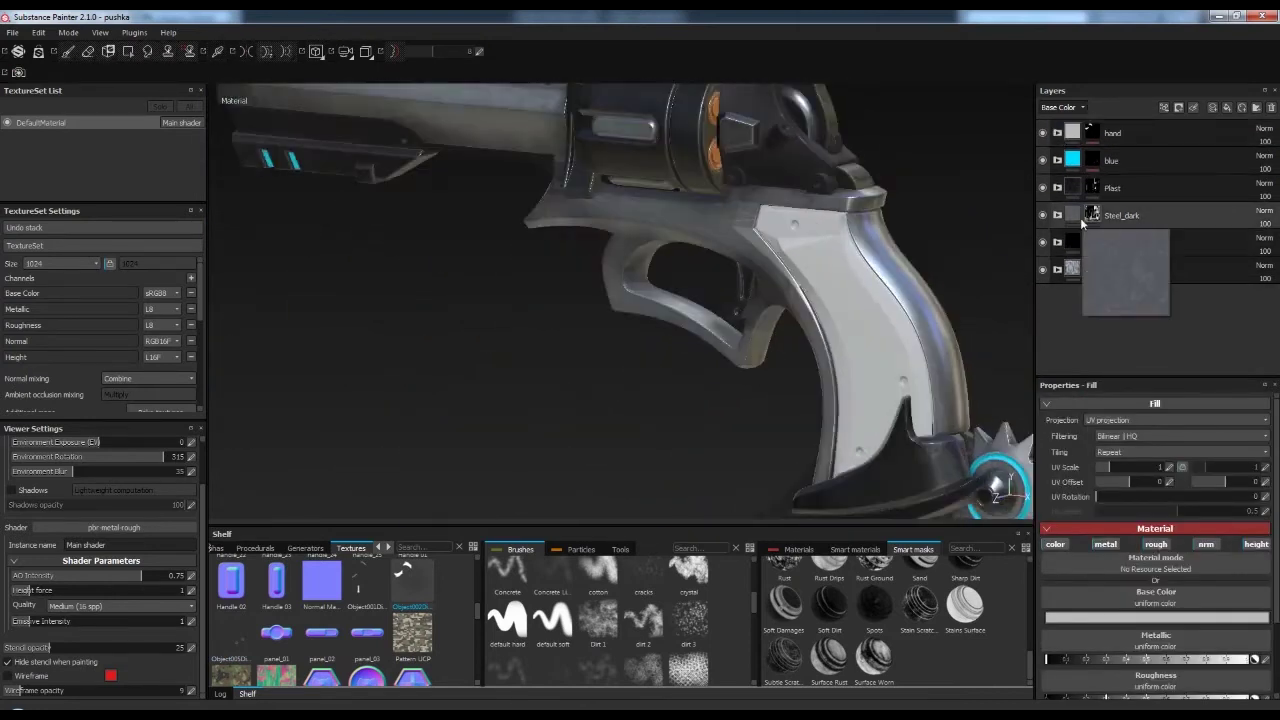
# - Add a fill to Steel_dark's mask and drop the baked DiffuseMap into it
pyautogui.click(1075, 217)
pyautogui.rightClick(1090, 214)
pyautogui.click(1141, 505)
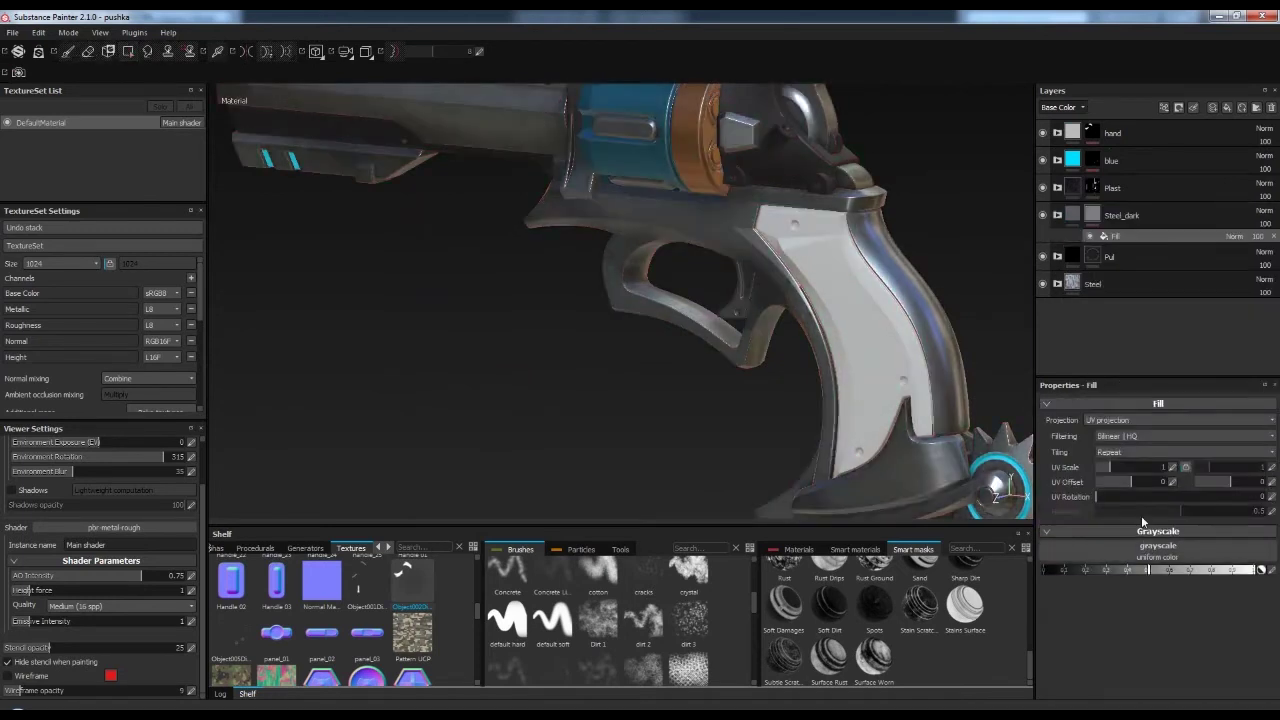
pyautogui.moveTo(370, 590); pyautogui.dragTo(1150, 552)
pyautogui.moveTo(700, 300)
pyautogui.keyDown('alt'); pyautogui.mouseDown()
pyautogui.moveTo(818, 335)
pyautogui.moveTo(748, 349)
pyautogui.mouseUp(); pyautogui.keyUp('alt')
pyautogui.scroll(-3, 818, 335)
pyautogui.scroll(3, 748, 349)
pyautogui.scroll(-2, 748, 349)
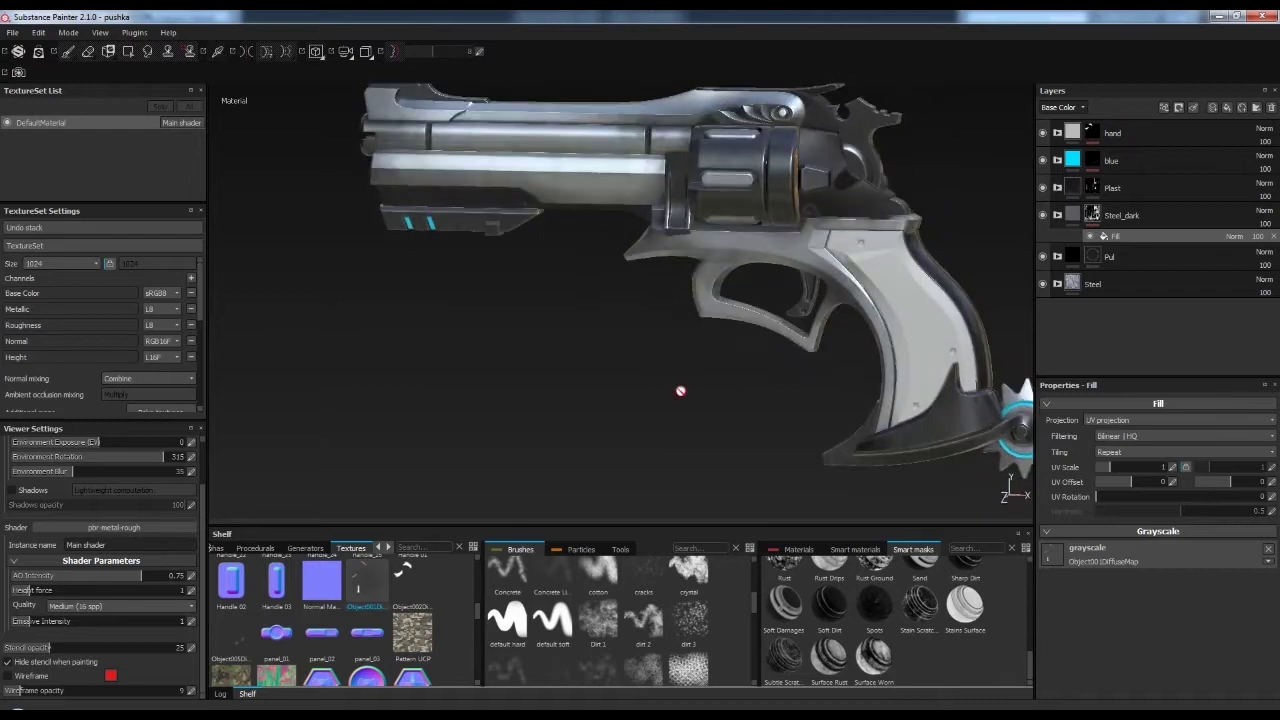
pyautogui.scroll(2, 817, 348)
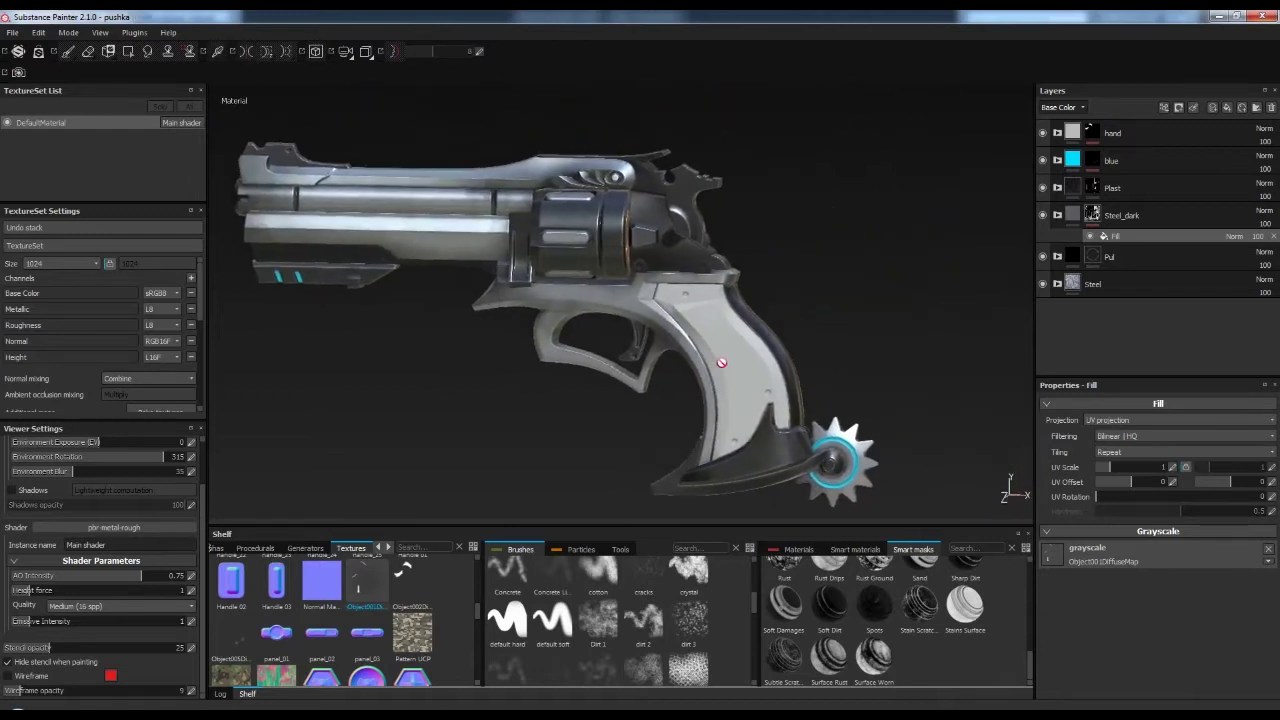
pyautogui.keyDown('alt'); pyautogui.moveTo(657, 357); pyautogui.dragTo(777, 323); pyautogui.keyUp('alt')
# - Add another fill layer to the hand folder and bring up the smart materials
pyautogui.click(1057, 214)
pyautogui.click(1212, 107)
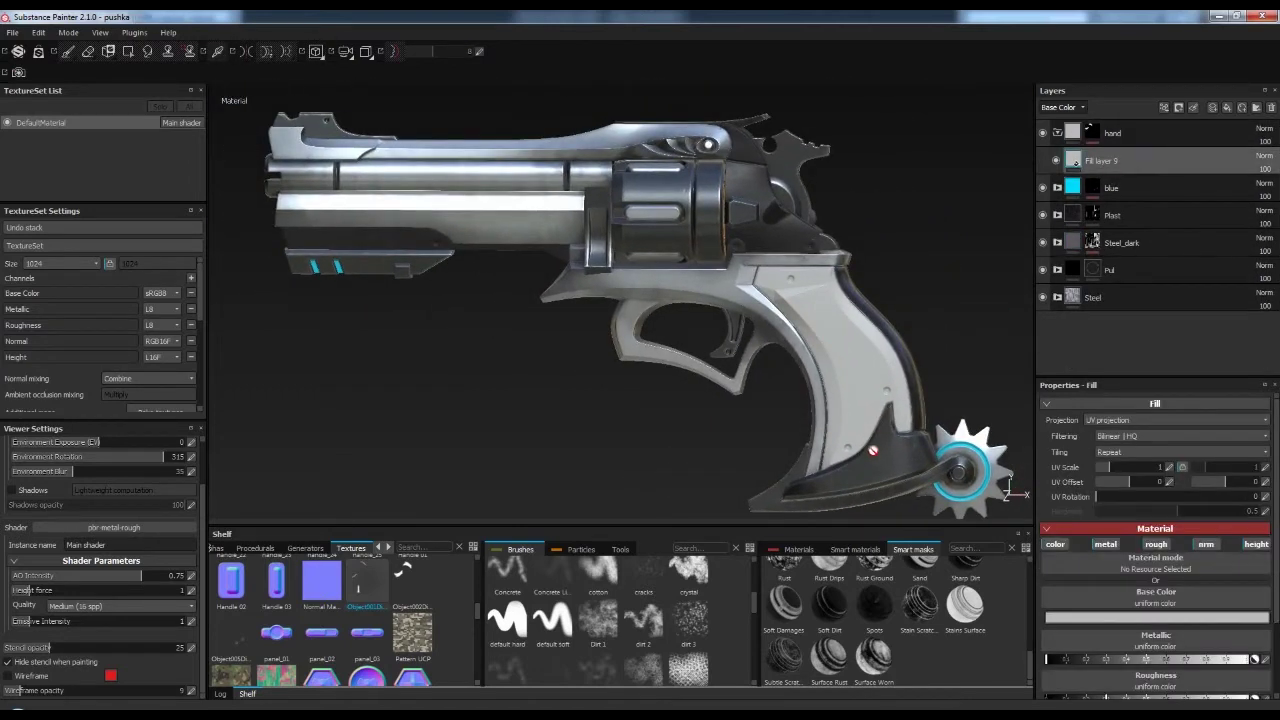
pyautogui.click(855, 549)
pyautogui.scroll(-2, 1012, 642)
# - Try Rubber Tire Dirty, then apply the Steel Dark Aged smart material to the hand folder instead
pyautogui.scroll(-1, 1019, 648)
pyautogui.moveTo(829, 598); pyautogui.dragTo(1075, 370)
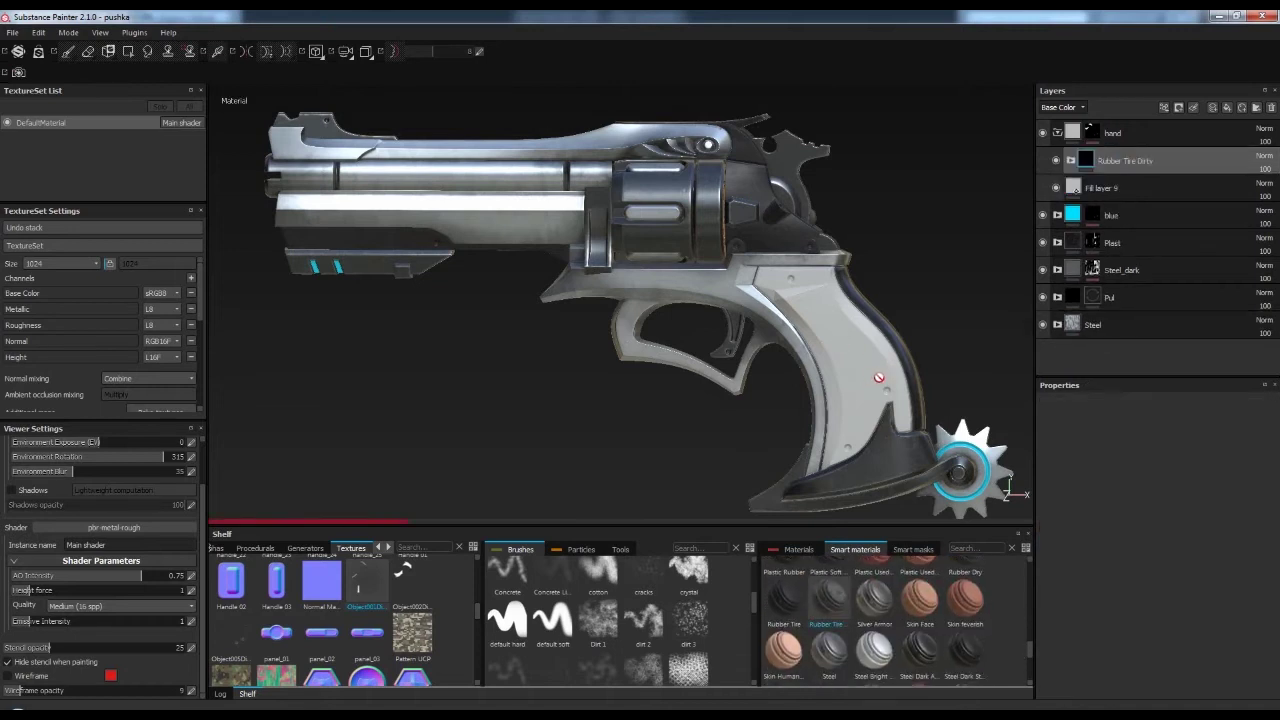
pyautogui.scroll(2, 1008, 492)
pyautogui.hotkey('ctrl', 'z')
pyautogui.scroll(-1, 1033, 658)
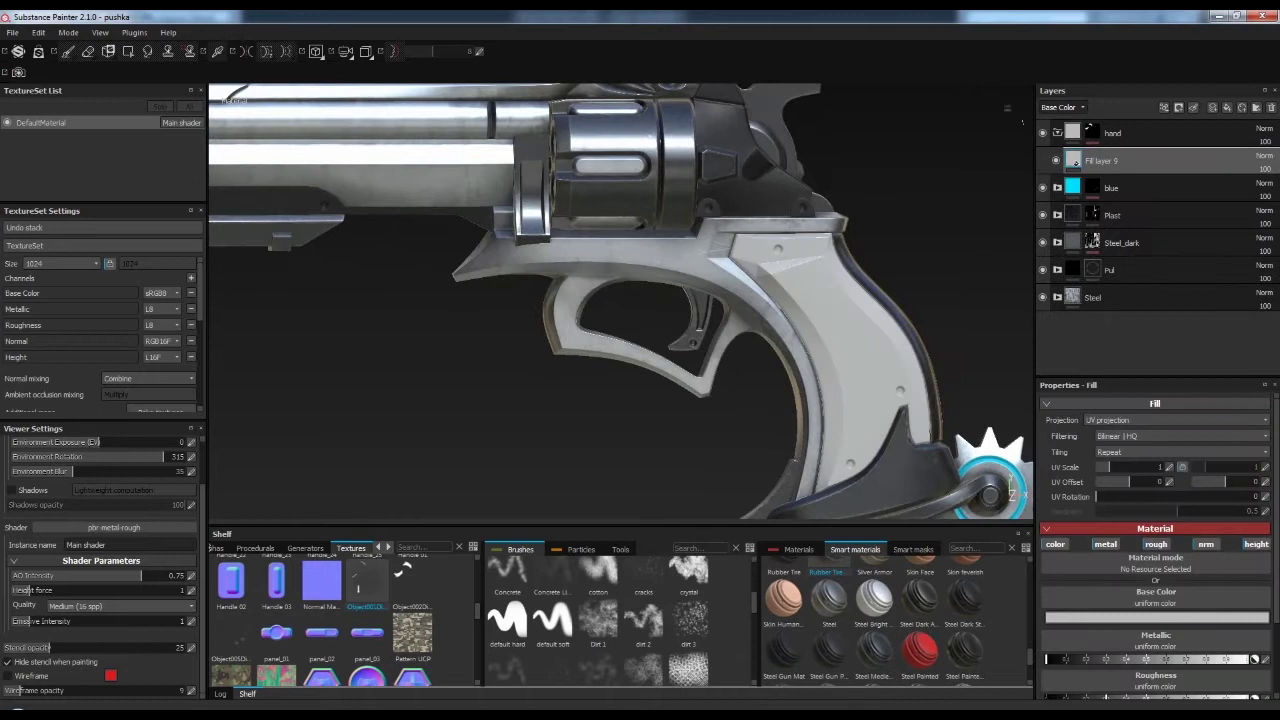
pyautogui.hotkey('ctrl', 'y')
pyautogui.hotkey('ctrl', 'z')
pyautogui.moveTo(926, 607); pyautogui.dragTo(878, 390)
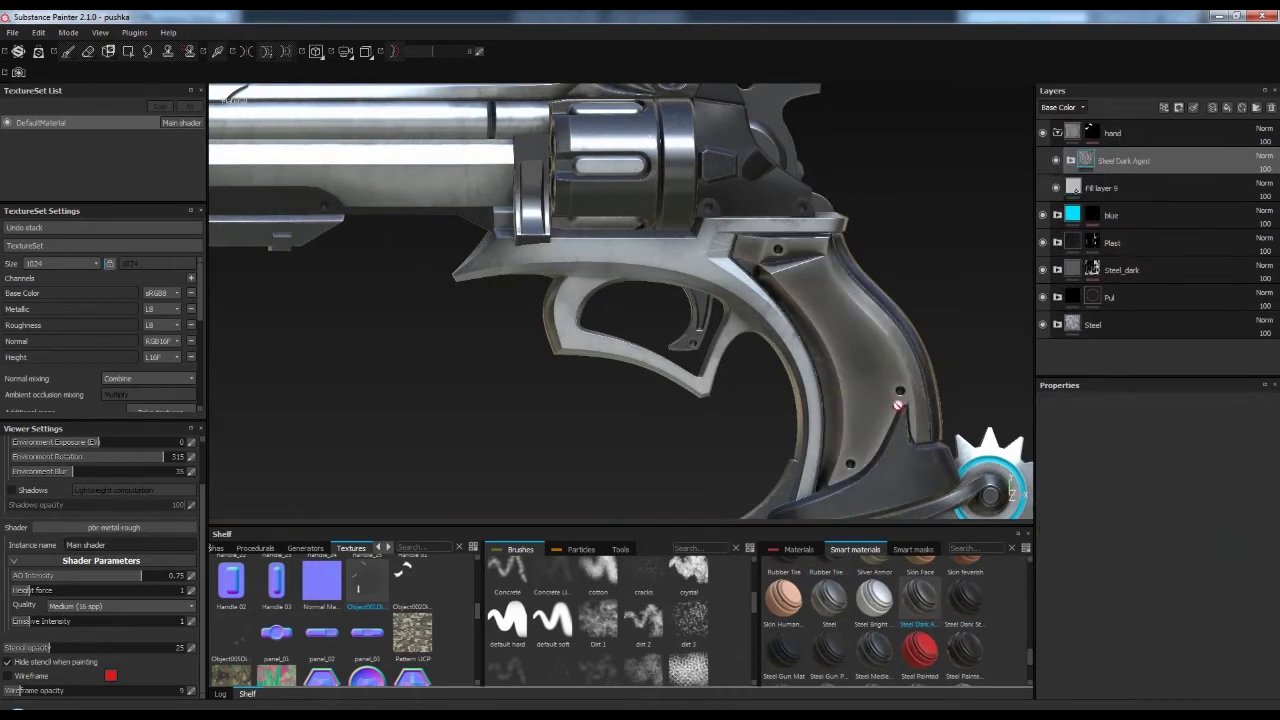
pyautogui.scroll(3, 883, 392)
# - Lower the global balance of the Scratches layer's MG Mask Editor
pyautogui.click(1071, 160)
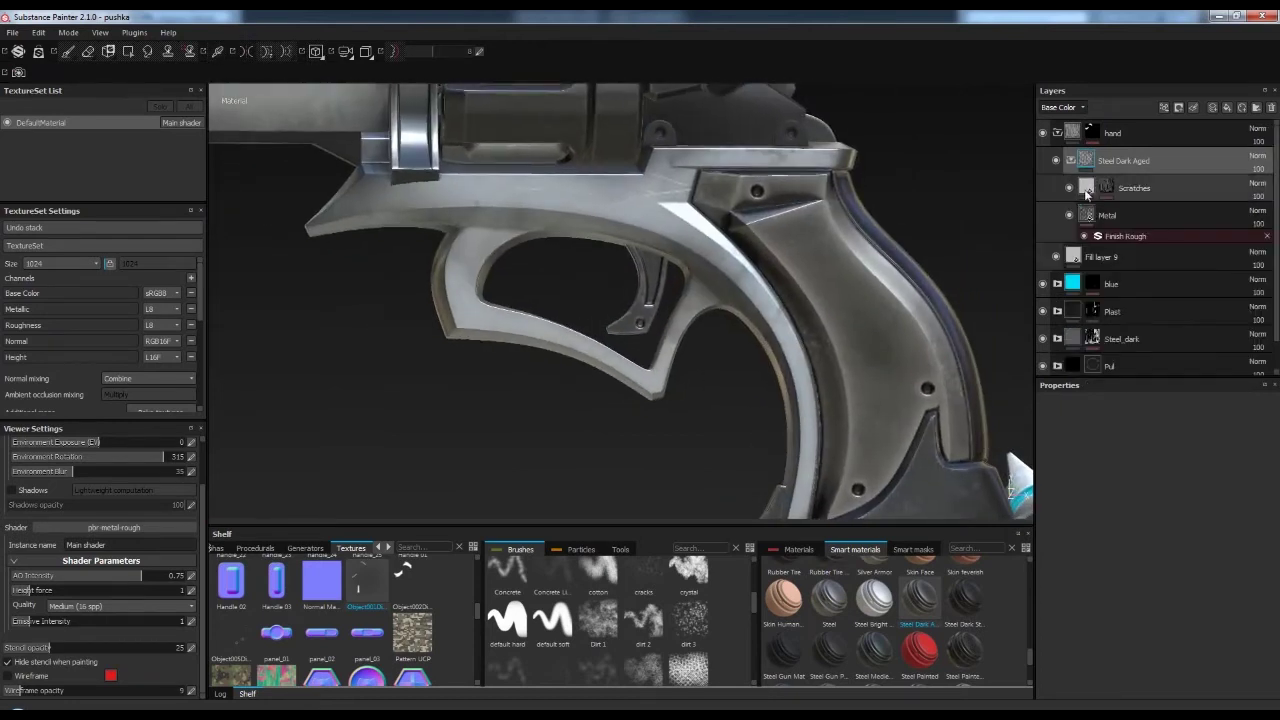
pyautogui.click(1108, 188)
pyautogui.click(1120, 223)
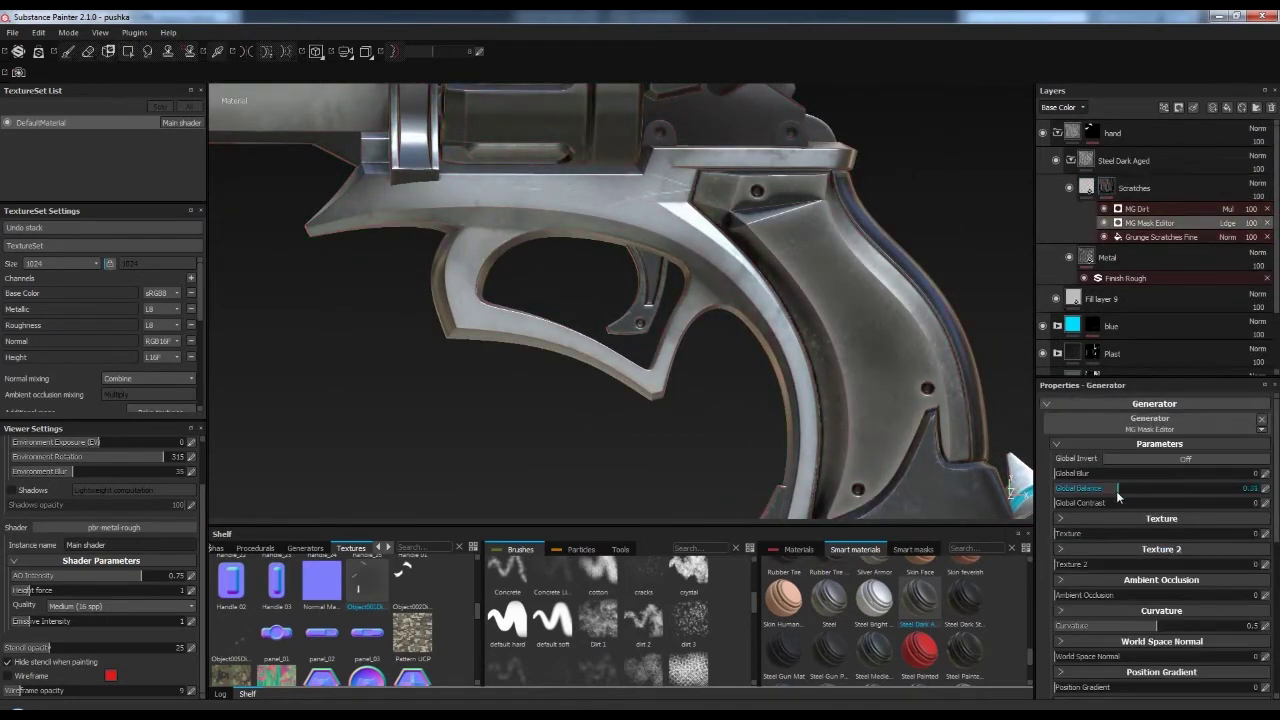
pyautogui.moveTo(1097, 491); pyautogui.dragTo(1091, 492)
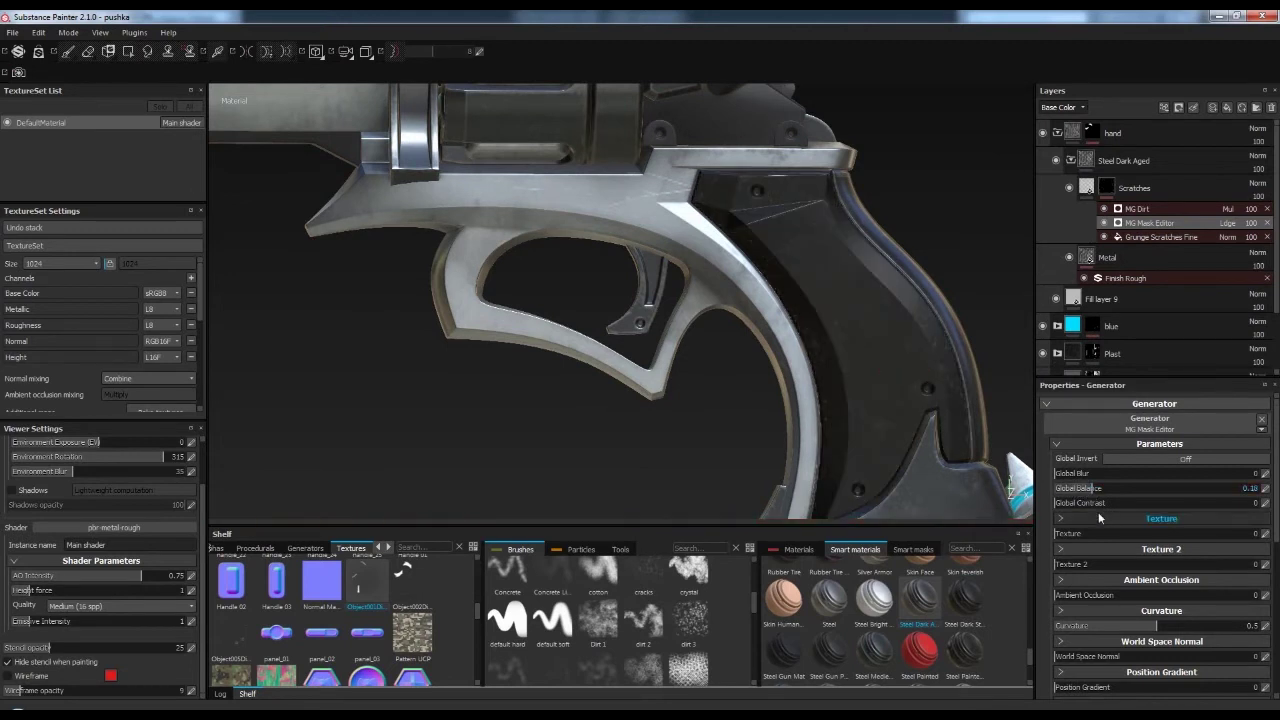
pyautogui.keyDown('alt'); pyautogui.moveTo(935, 400); pyautogui.dragTo(1010, 455); pyautogui.keyUp('alt')
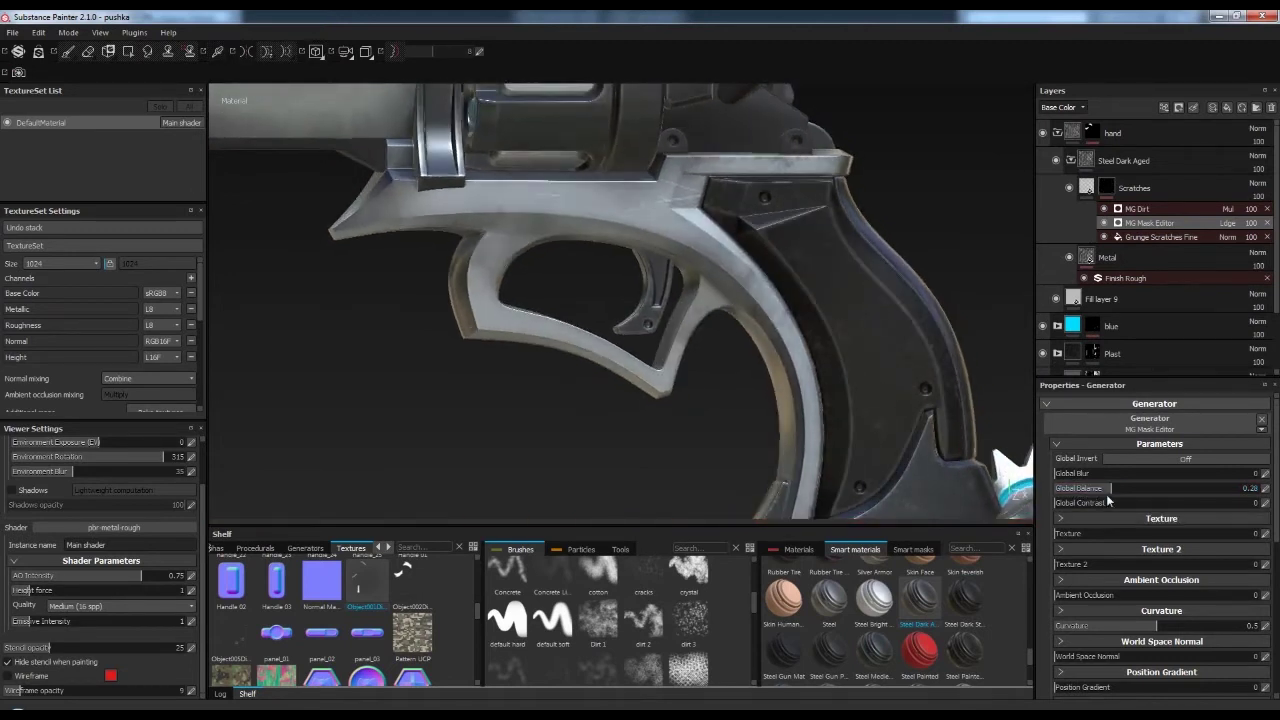
# - Set the Metal layer's colour to dark brown and the Scratches base colour to orange-brown
pyautogui.click(1088, 257)
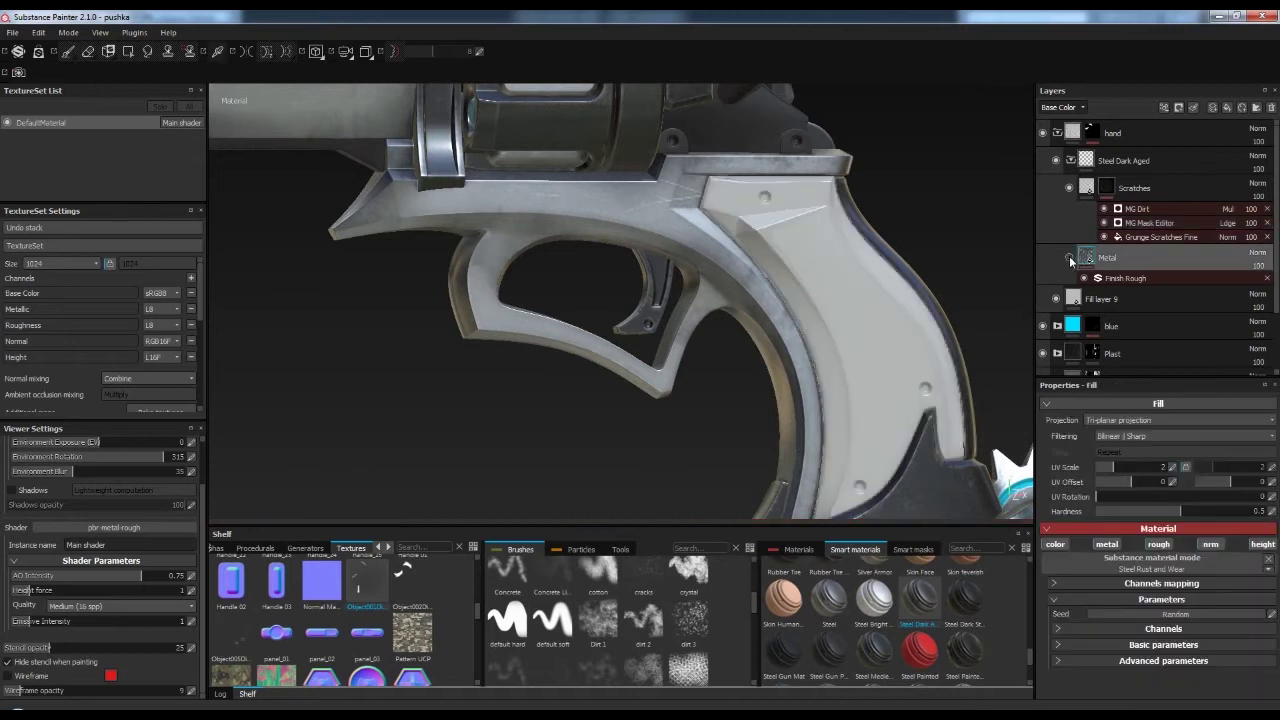
pyautogui.scroll(-5, 1160, 560)
pyautogui.click(1196, 617)
pyautogui.moveTo(1196, 617); pyautogui.dragTo(1193, 607)
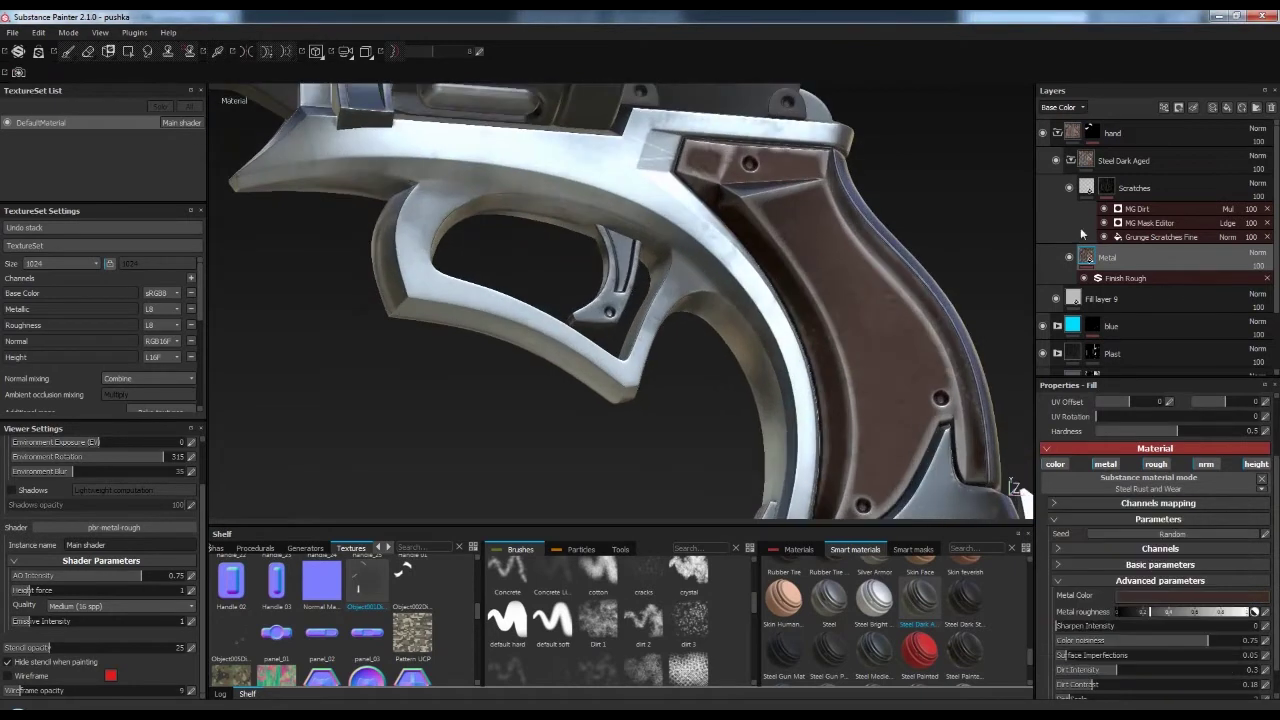
pyautogui.click(1134, 188)
pyautogui.click(1163, 541)
pyautogui.moveTo(1163, 541); pyautogui.dragTo(1172, 581)
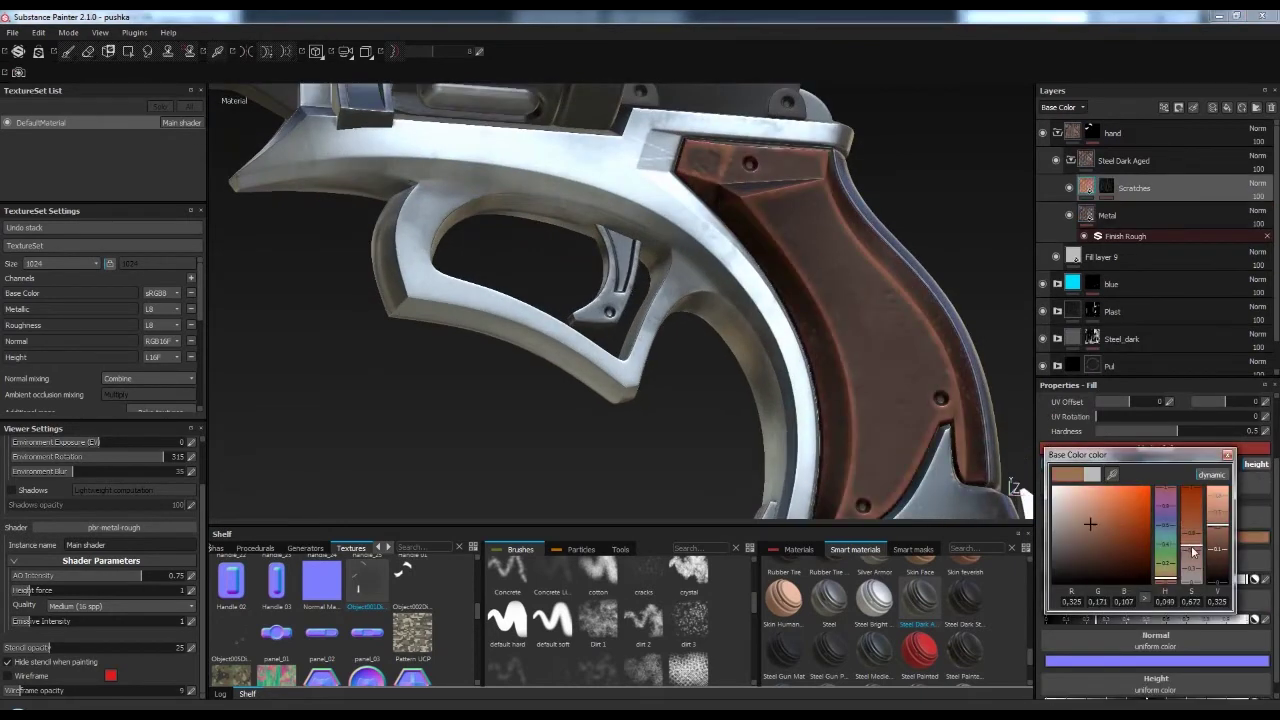
# - Adjust the grip metal's roughness, lowering it and then raising it slightly
pyautogui.click(1226, 107)
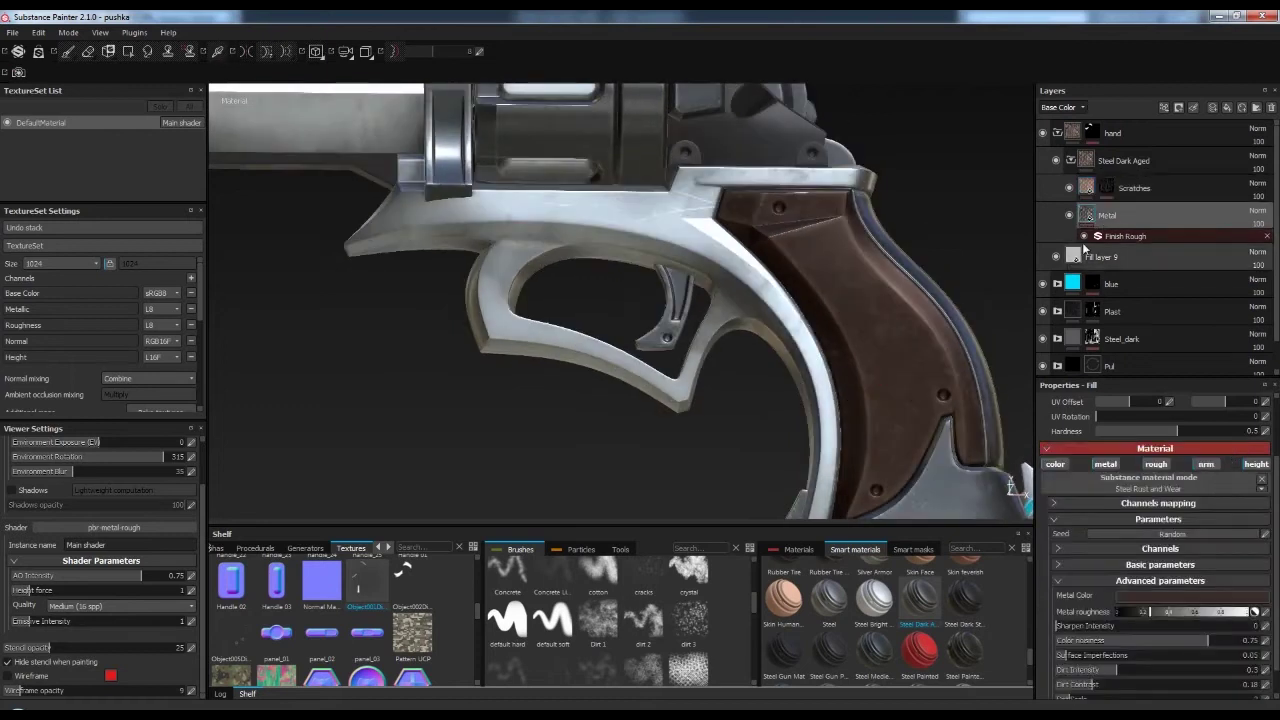
pyautogui.scroll(2, 1128, 530)
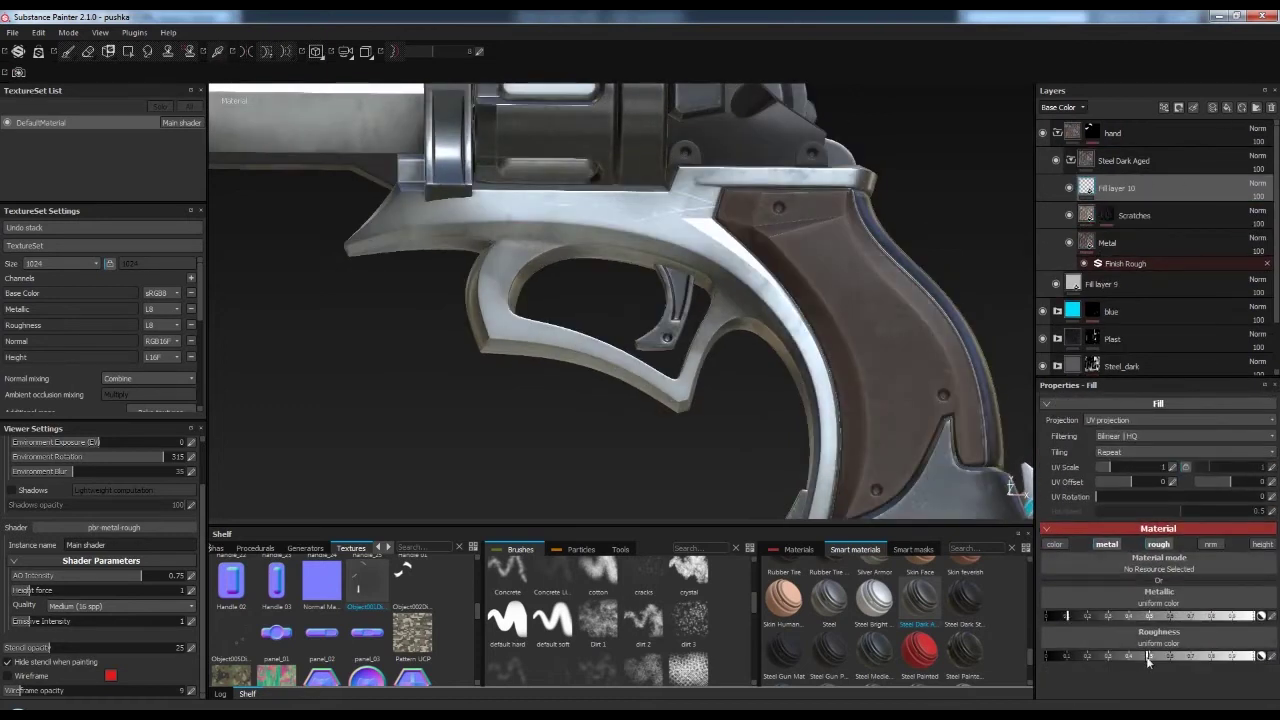
pyautogui.hotkey('ctrl', 'z')
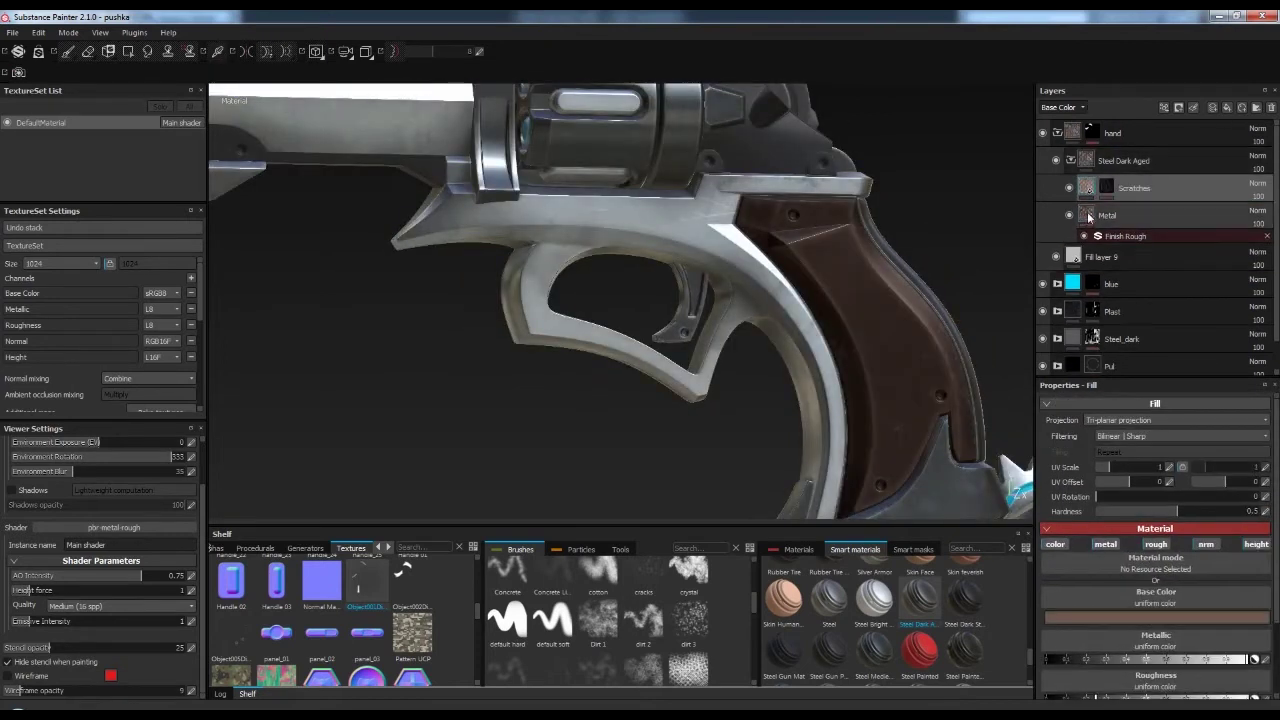
pyautogui.moveTo(1218, 607); pyautogui.dragTo(1150, 606)
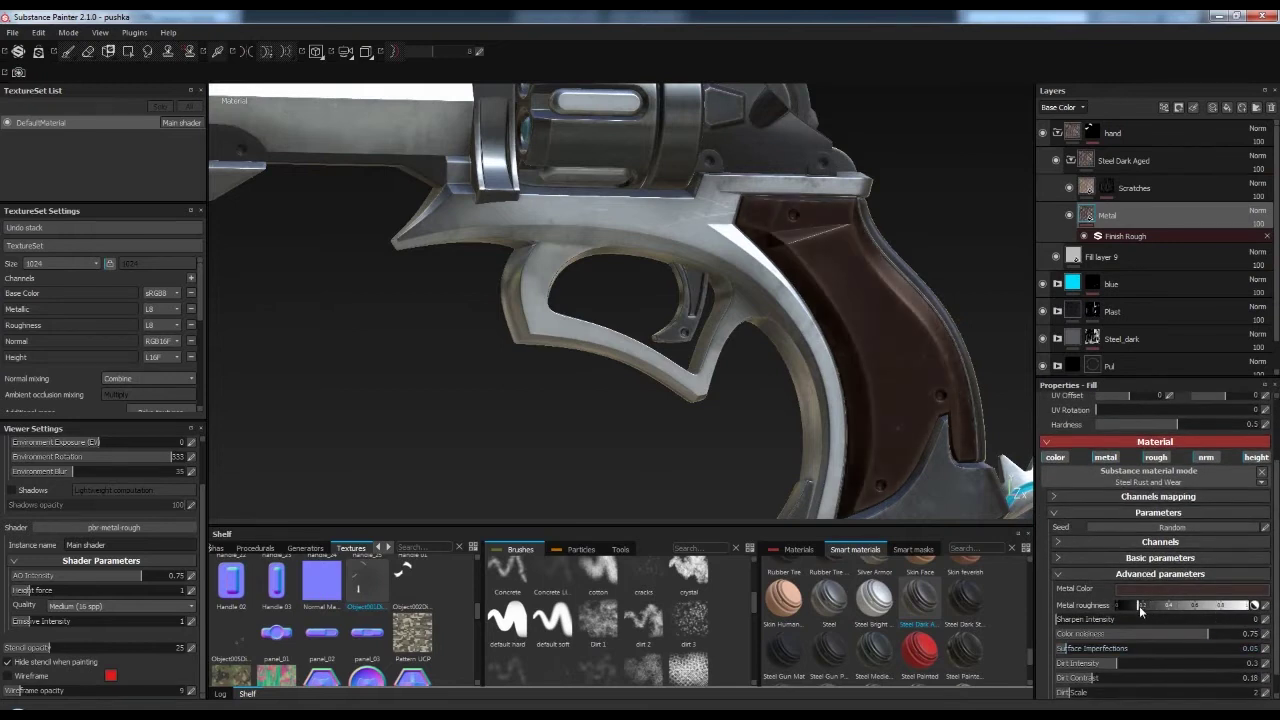
pyautogui.click(1160, 557)
pyautogui.scroll(-3, 1166, 625)
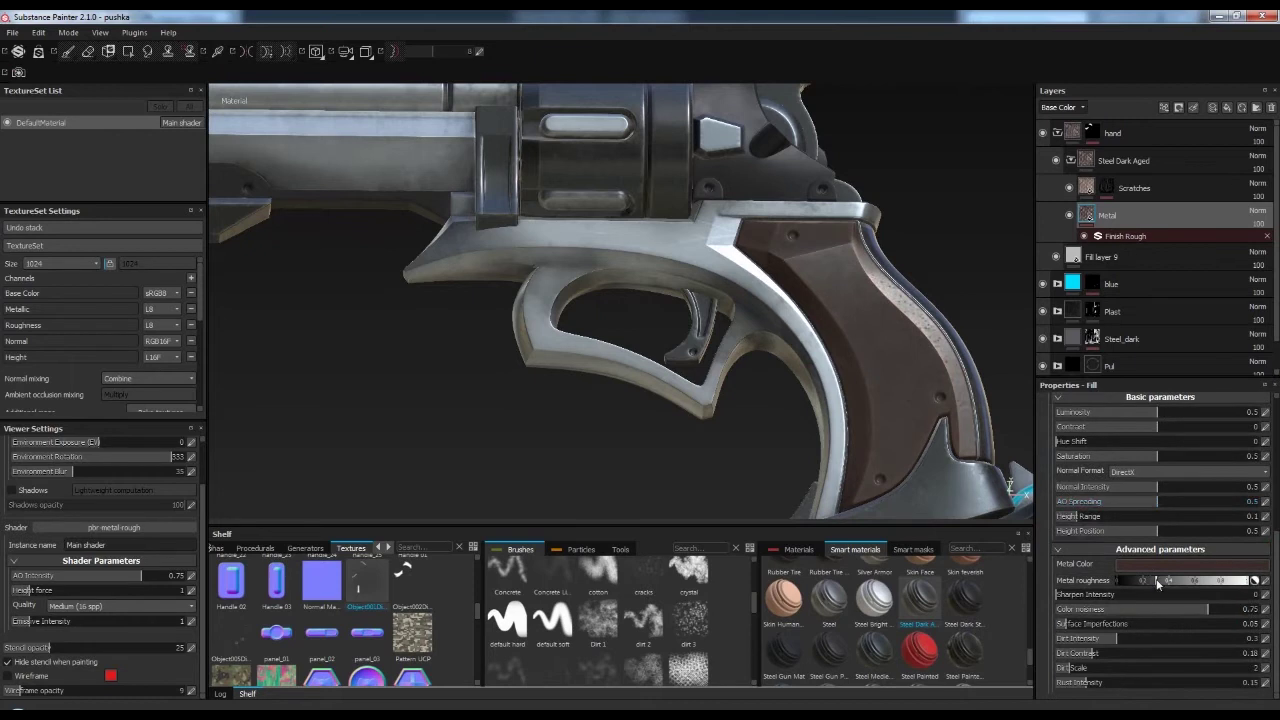
pyautogui.moveTo(1133, 585); pyautogui.dragTo(1147, 583)
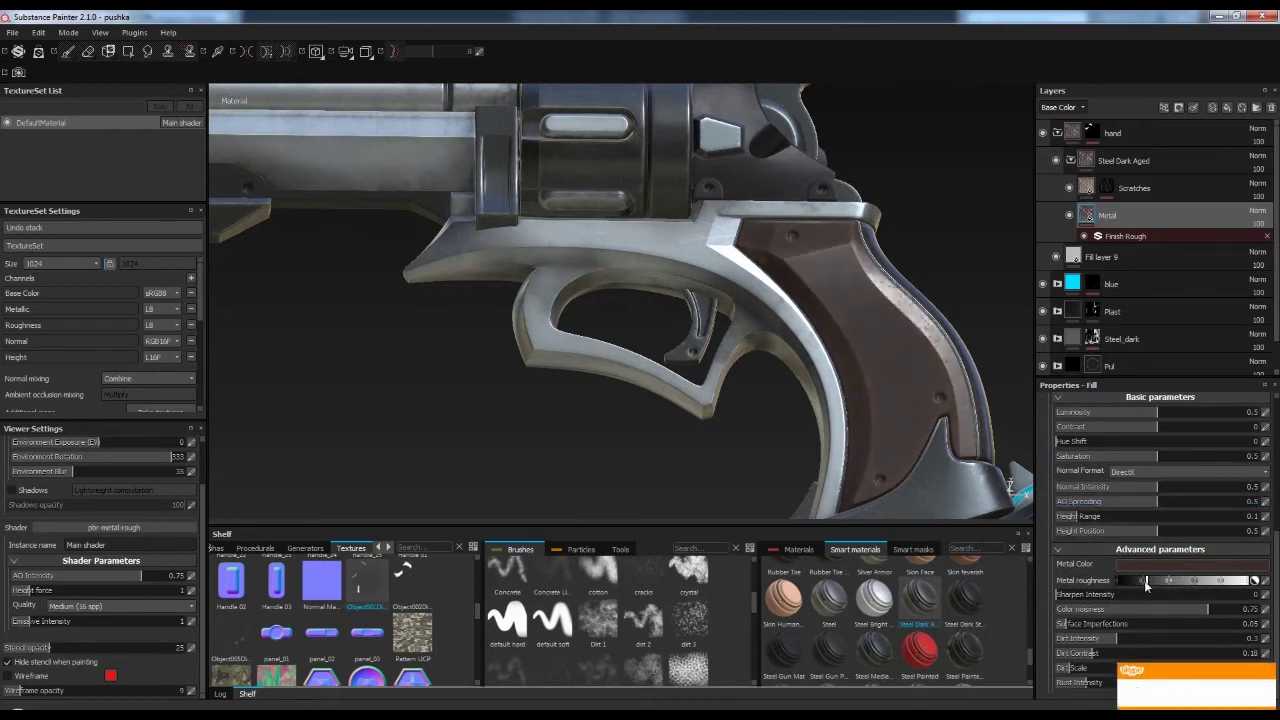
pyautogui.keyDown('alt'); pyautogui.moveTo(941, 427); pyautogui.dragTo(892, 398); pyautogui.keyUp('alt')
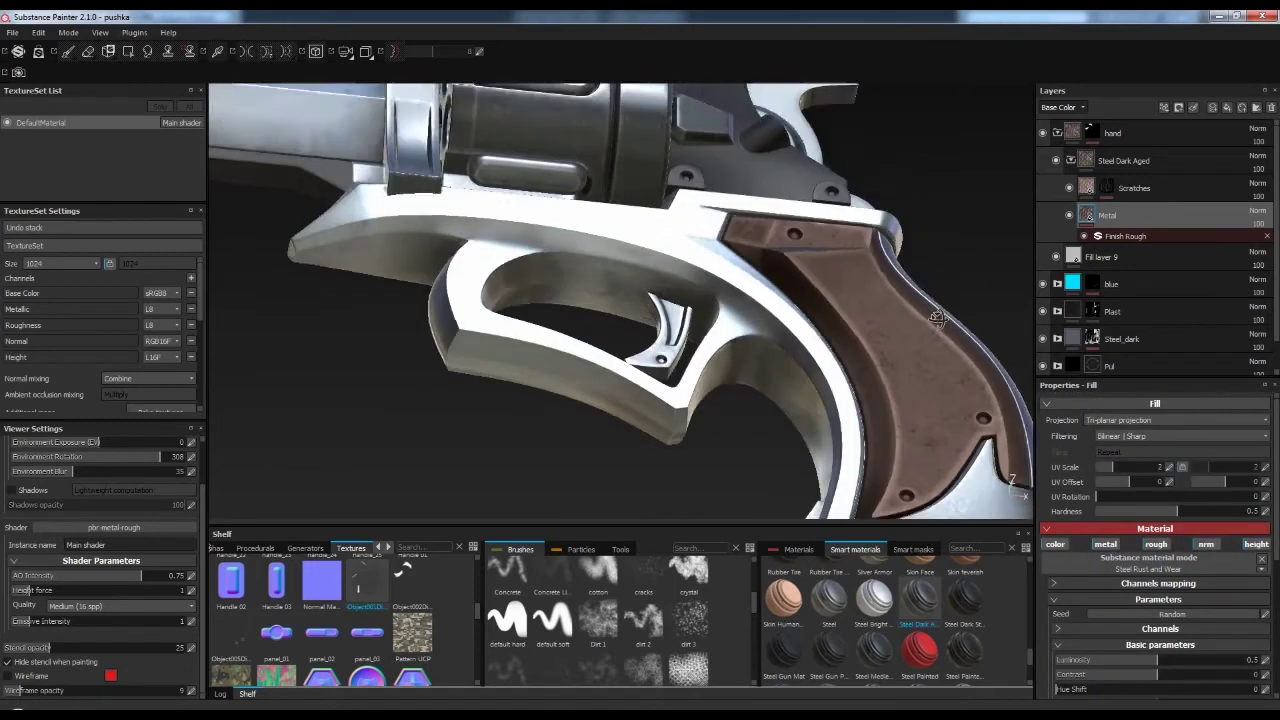
# - Add a fill layer above Scratches and fine-tune the grip's dark brown metal colour
pyautogui.click(1091, 189)
pyautogui.click(1231, 107)
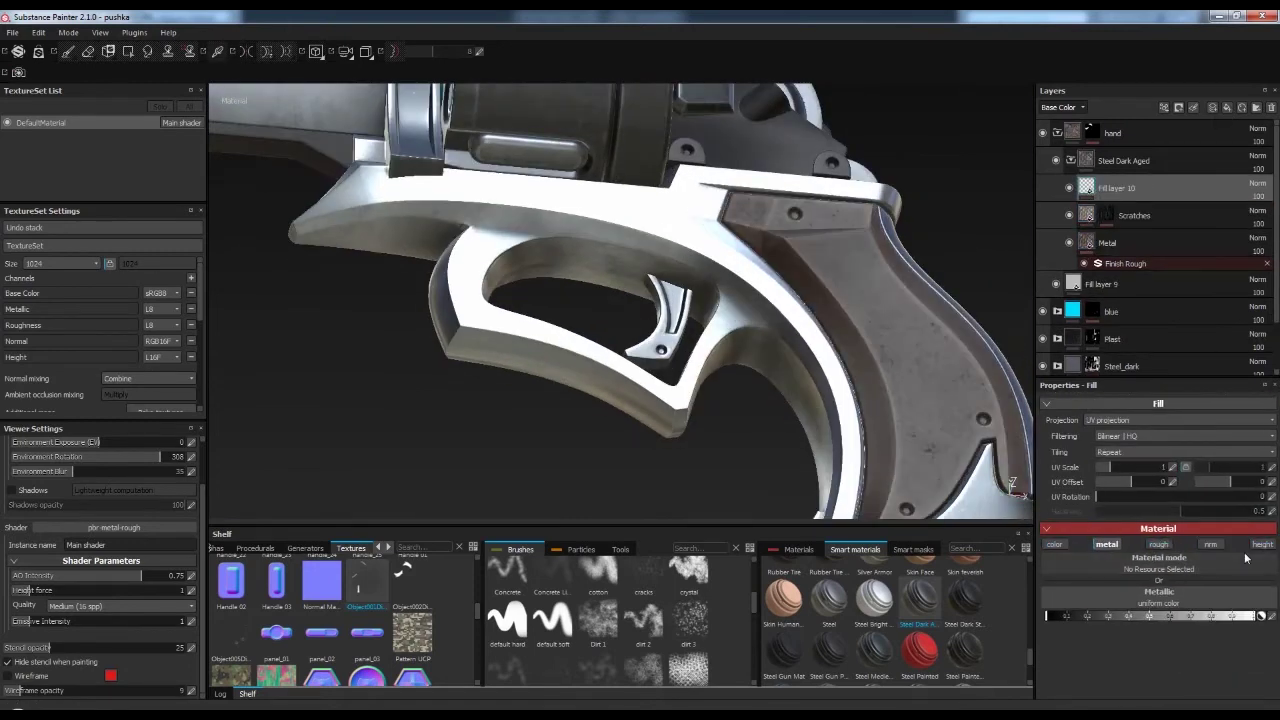
pyautogui.moveTo(840, 330)
pyautogui.keyDown('alt'); pyautogui.mouseDown()
pyautogui.moveTo(890, 337)
pyautogui.moveTo(947, 389)
pyautogui.mouseUp(); pyautogui.keyUp('alt')
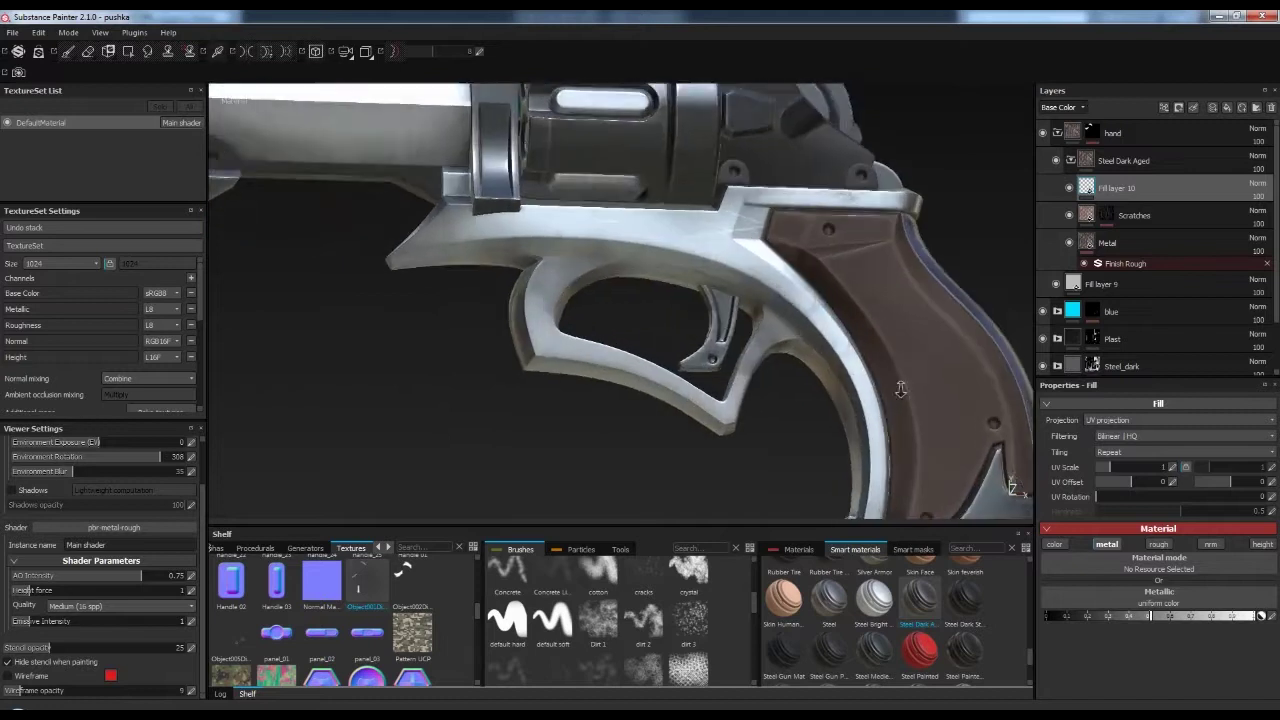
pyautogui.click(1107, 243)
pyautogui.click(1160, 482)
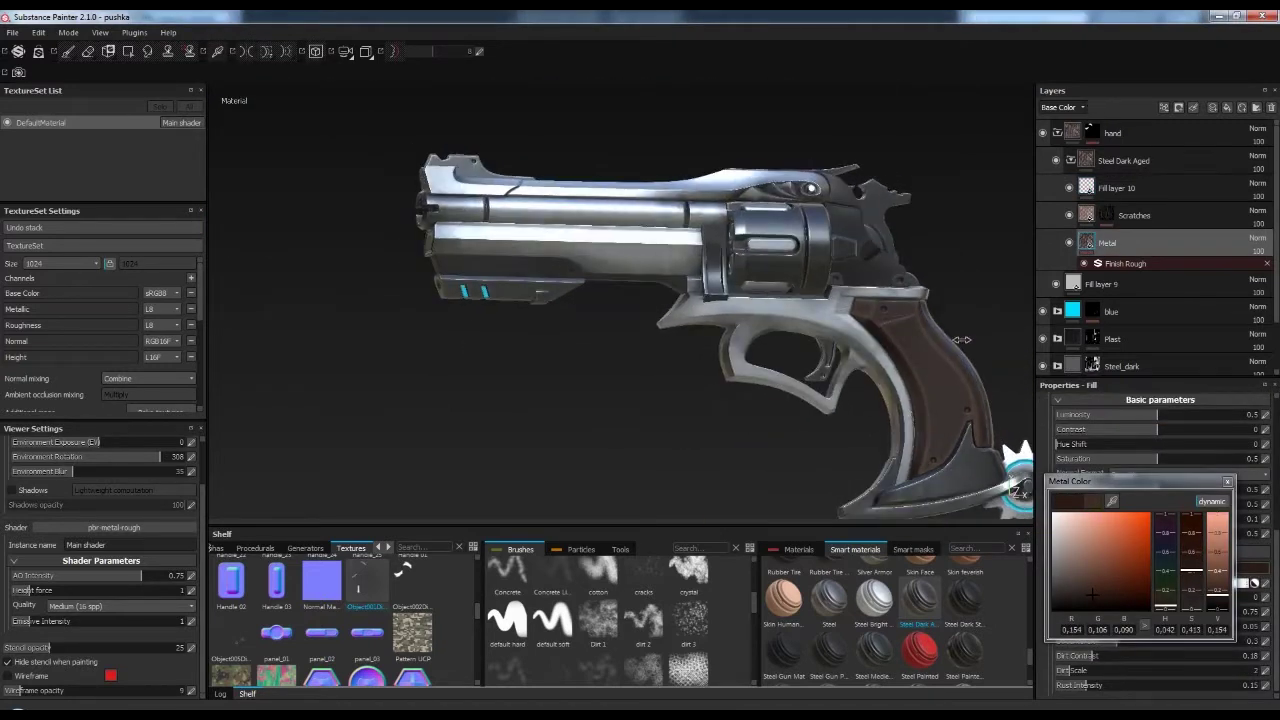
pyautogui.moveTo(1222, 594); pyautogui.dragTo(1249, 560)
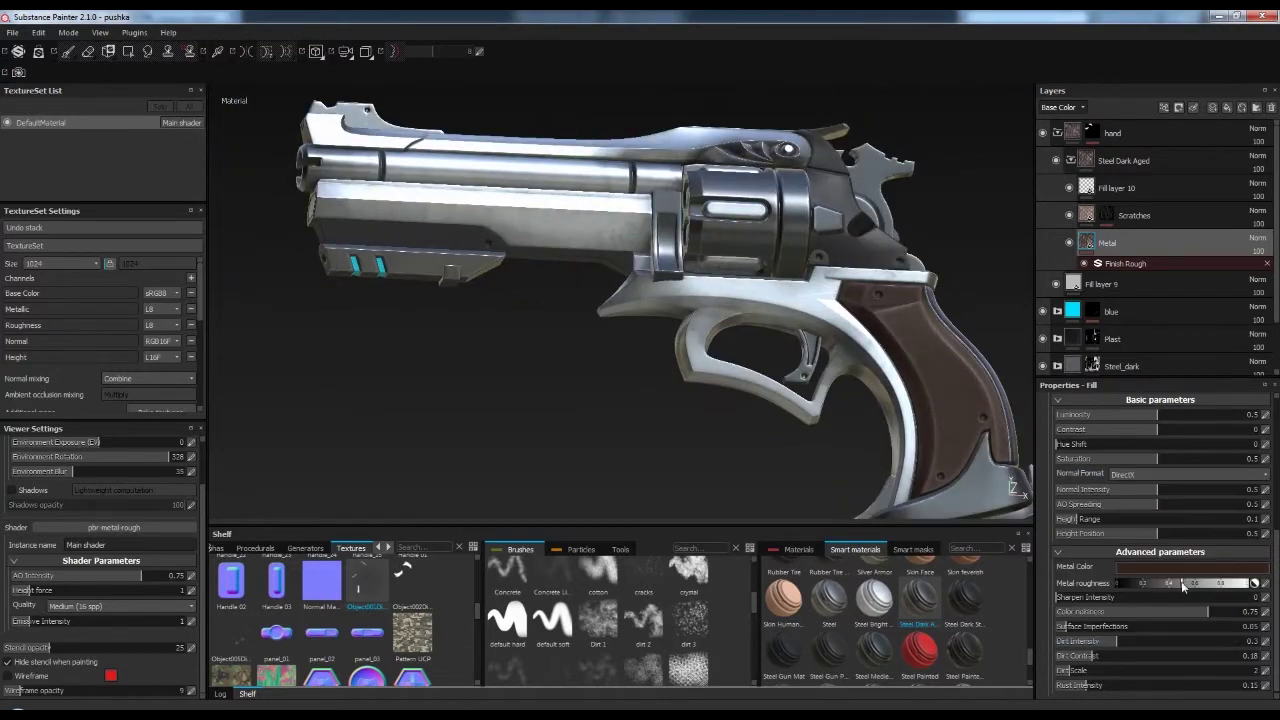
pyautogui.moveTo(700, 300)
pyautogui.keyDown('alt'); pyautogui.mouseDown()
pyautogui.moveTo(928, 373)
pyautogui.moveTo(891, 251)
pyautogui.mouseUp(); pyautogui.keyUp('alt')
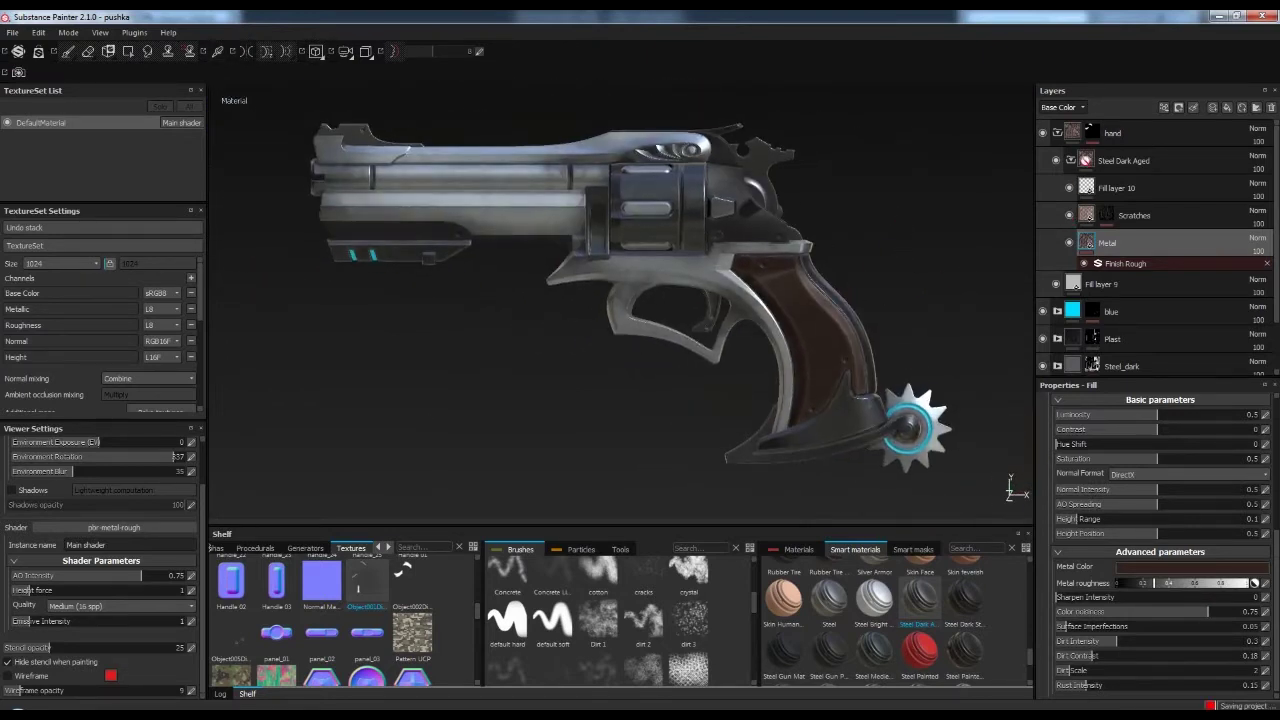
# - Set the texture export folder to T:/Weapons/McCree_Gun_by_BSKer
pyautogui.click(1063, 131)
pyautogui.click(13, 32)
pyautogui.click(50, 168)
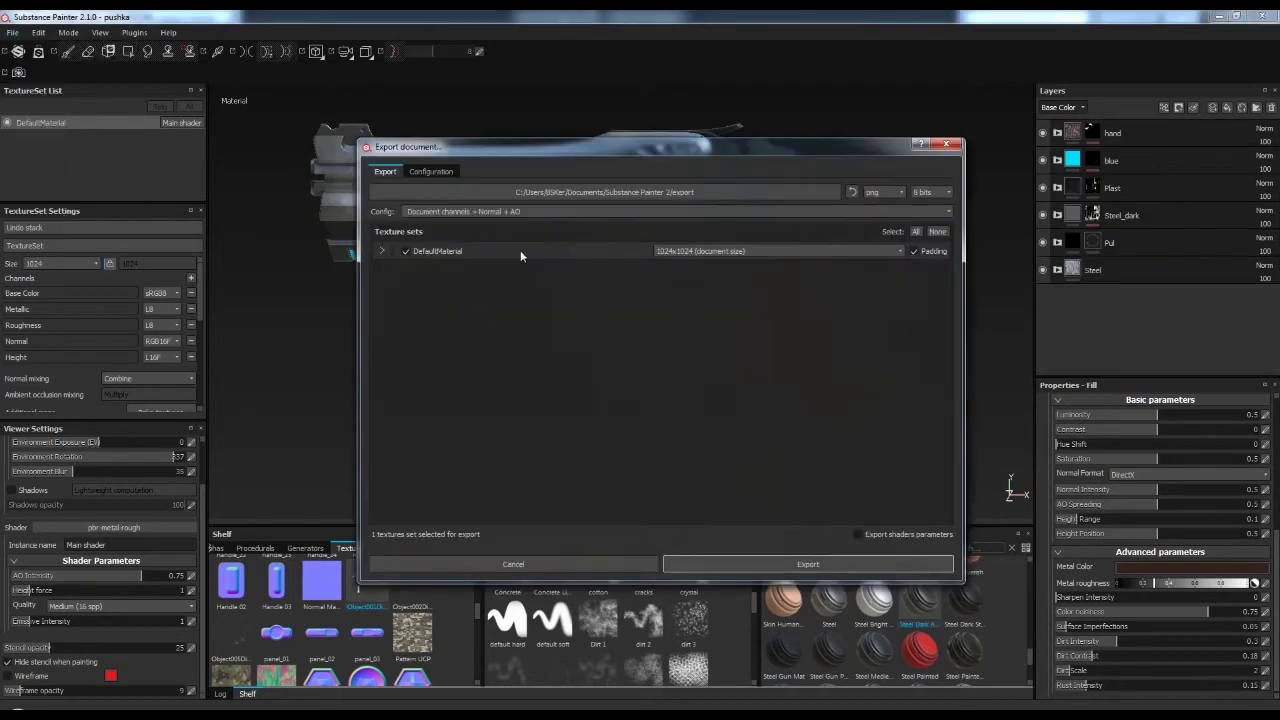
pyautogui.click(705, 191)
pyautogui.click(448, 414)
pyautogui.doubleClick(560, 380)
pyautogui.click(800, 486)
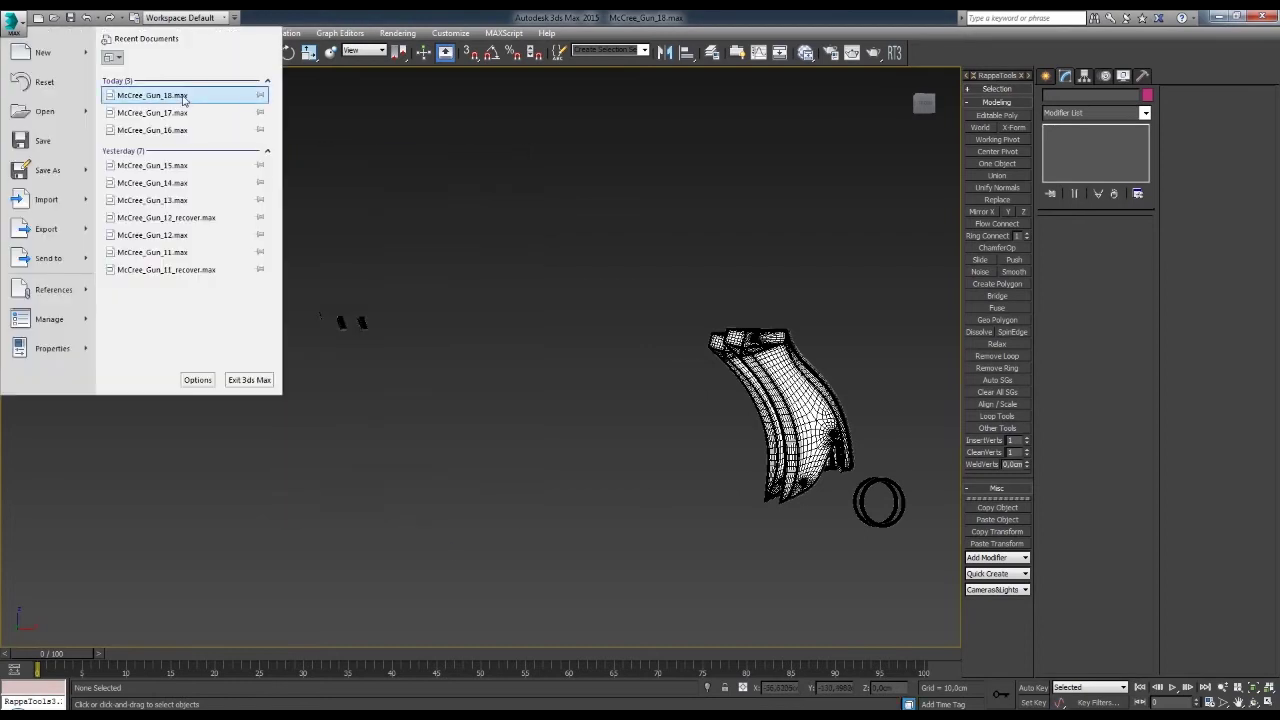
# - Open McCree_Gun_18 without saving, dismissing the missing external files warning
pyautogui.click(183, 96)
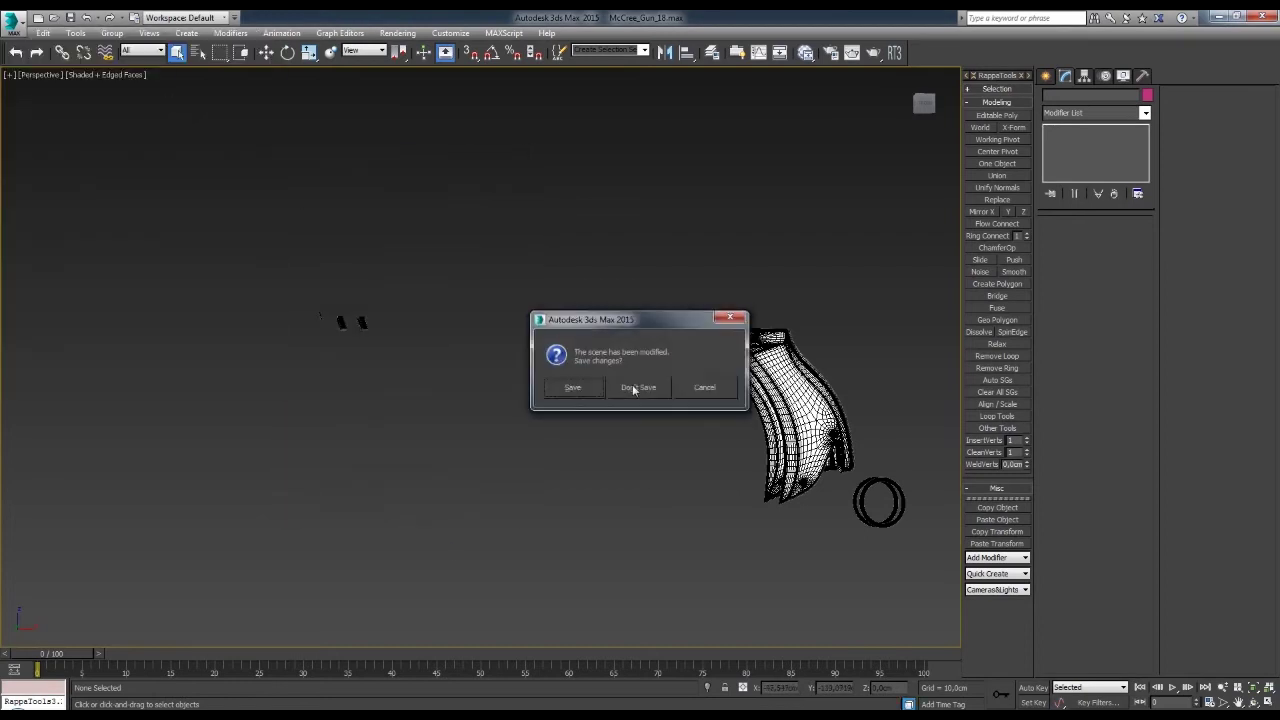
pyautogui.click(634, 386)
pyautogui.click(797, 485)
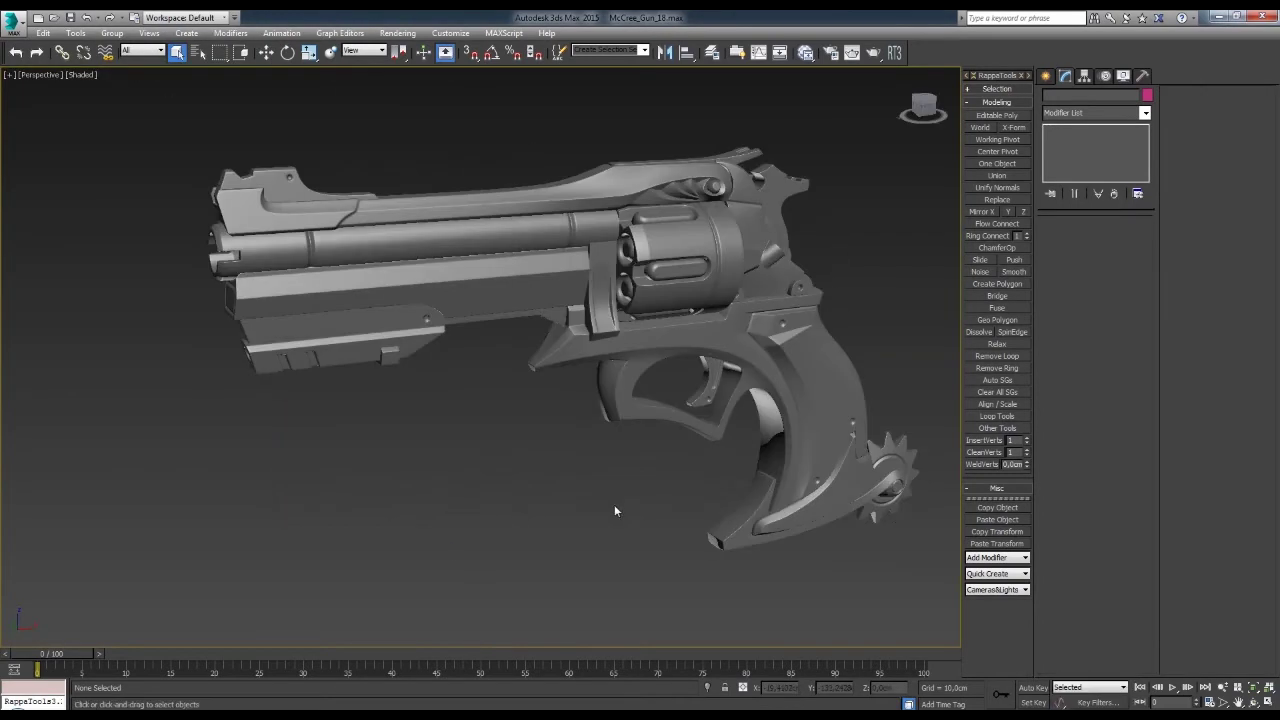
pyautogui.moveTo(503, 437); pyautogui.dragTo(550, 482, button='middle')
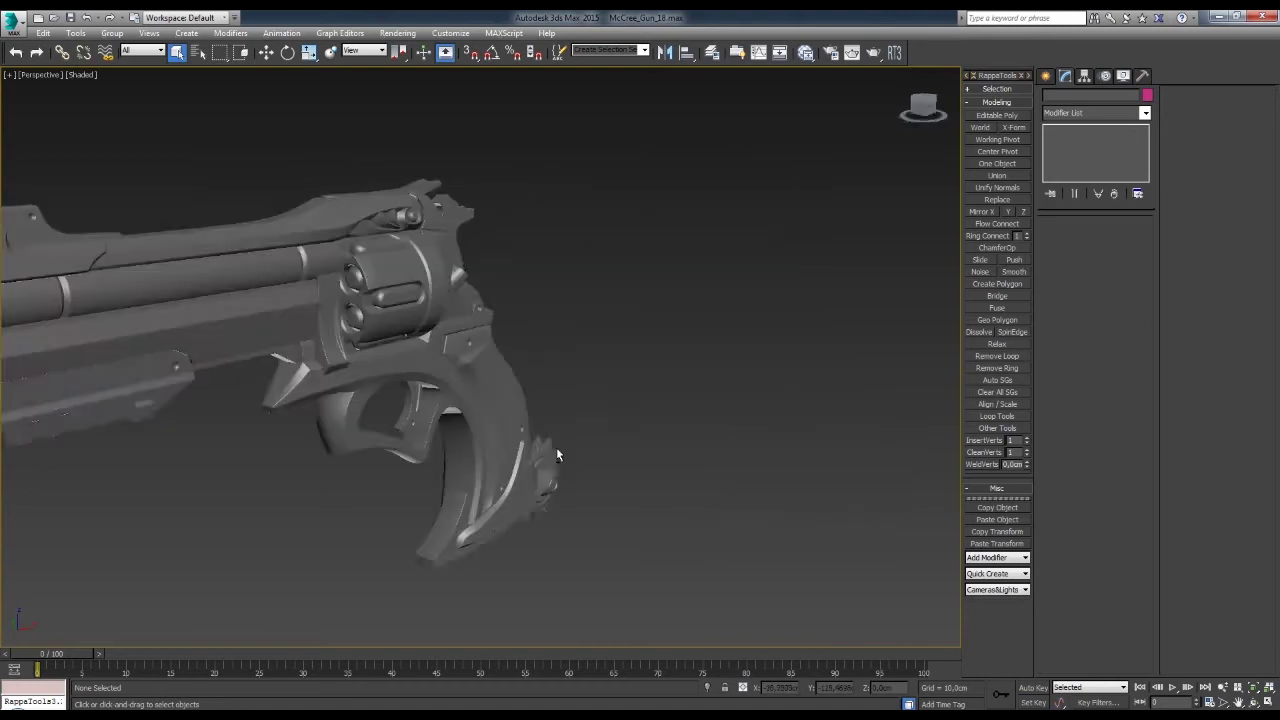
# - Switch the material editor to the compact mode
pyautogui.press('m')
pyautogui.click(164, 333)
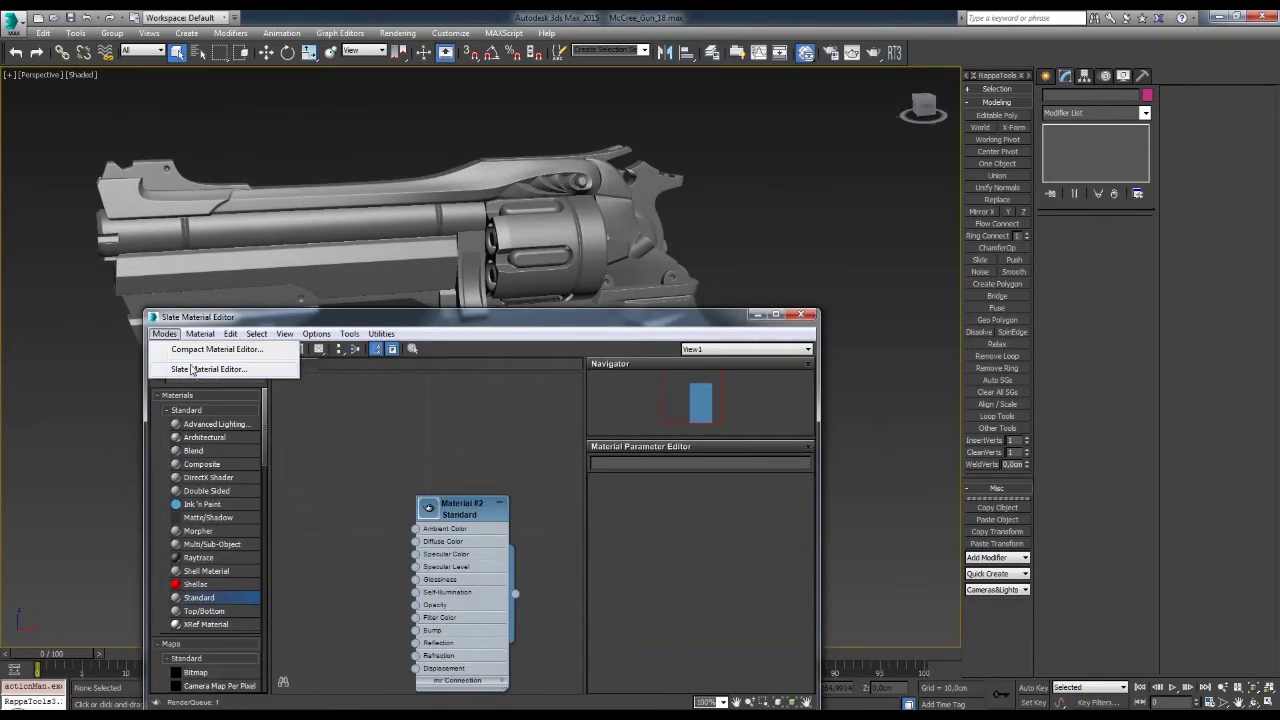
pyautogui.click(190, 347)
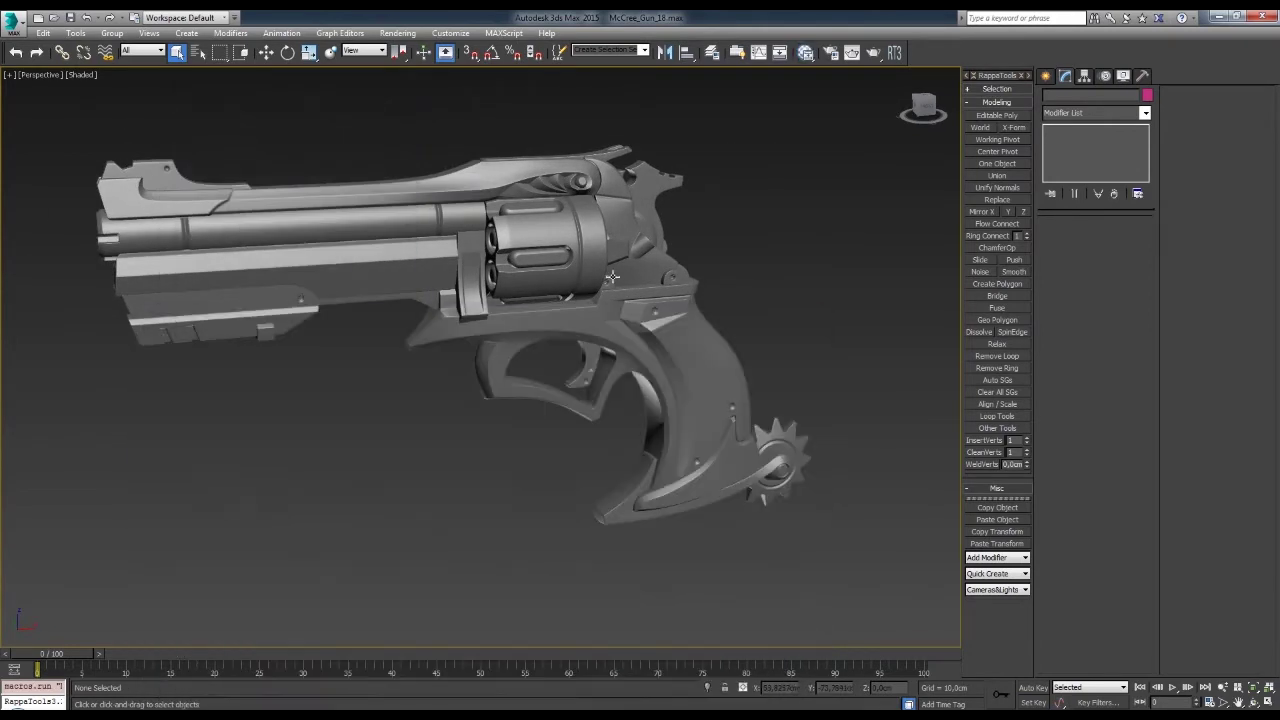
pyautogui.hotkey('alt', 'Tab')
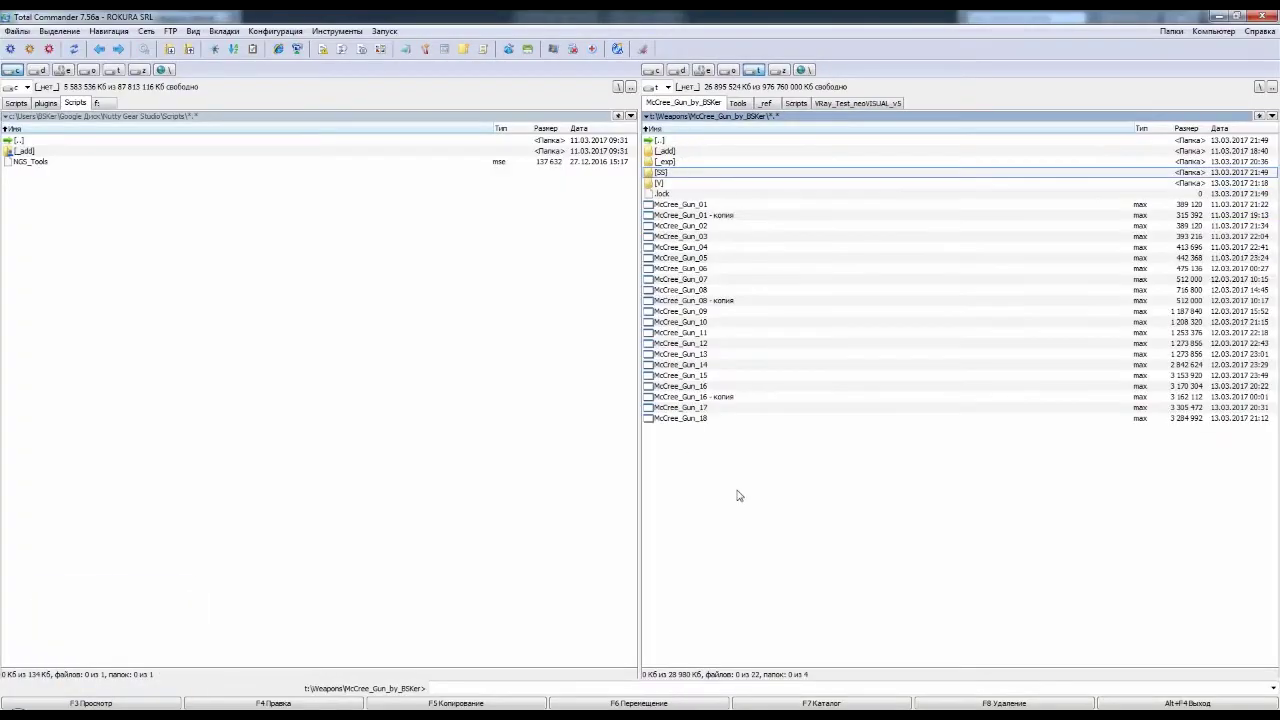
# - Select the six DefaultMaterial PNG maps in McCree_Gun_by_BSKer and open Multi-Rename for them
pyautogui.hotkey('alt', 'Tab')
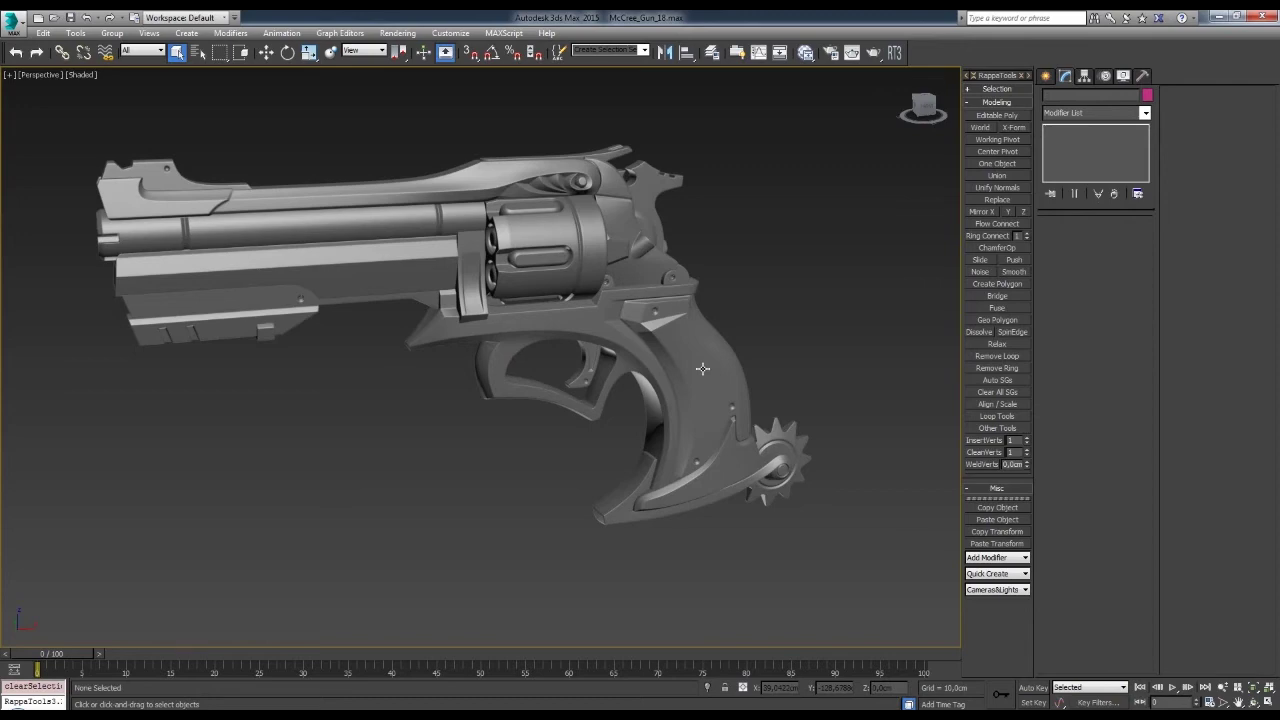
pyautogui.hotkey('alt', 'Tab')
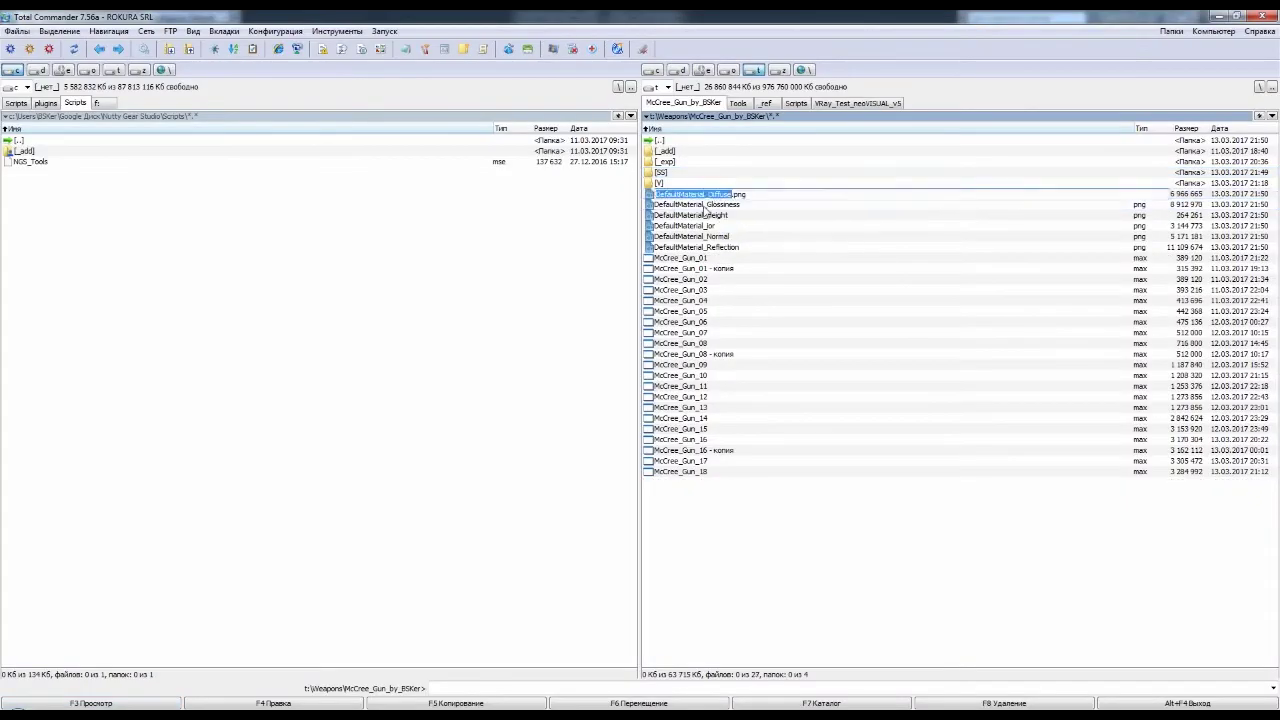
pyautogui.keyDown('shift'); pyautogui.click(700, 247); pyautogui.keyUp('shift')
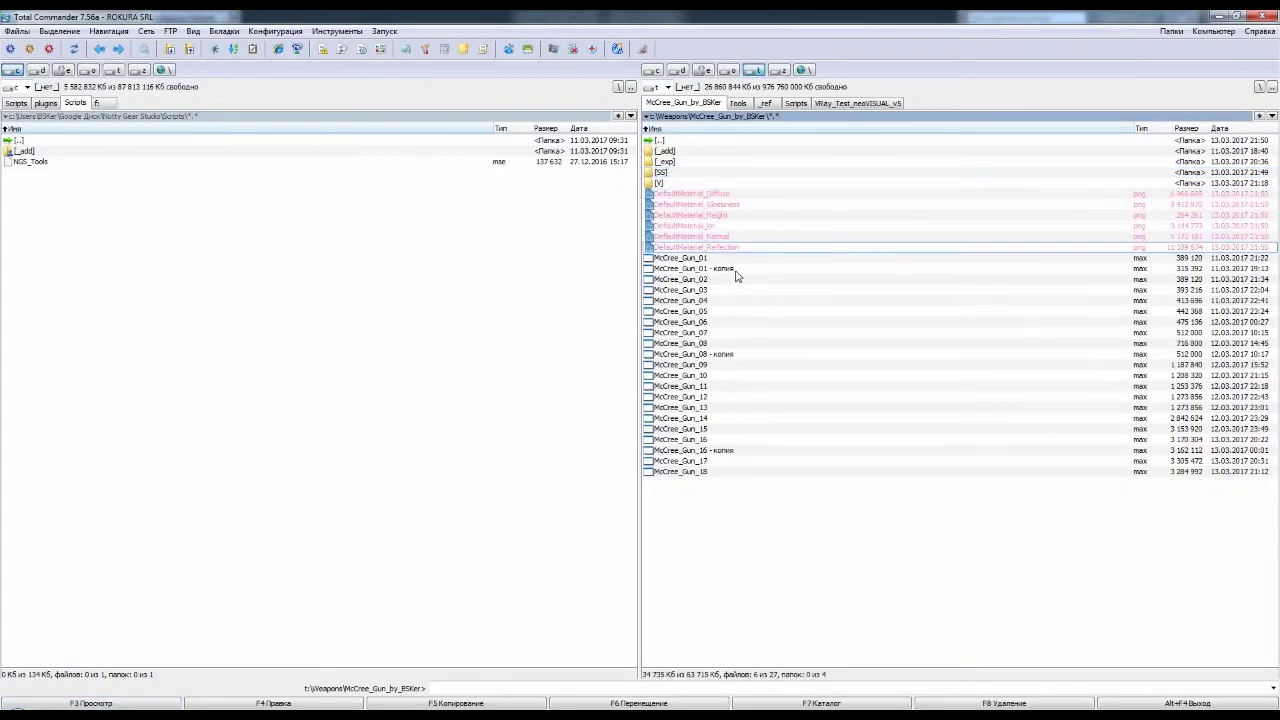
pyautogui.hotkey('ctrl', 'm')
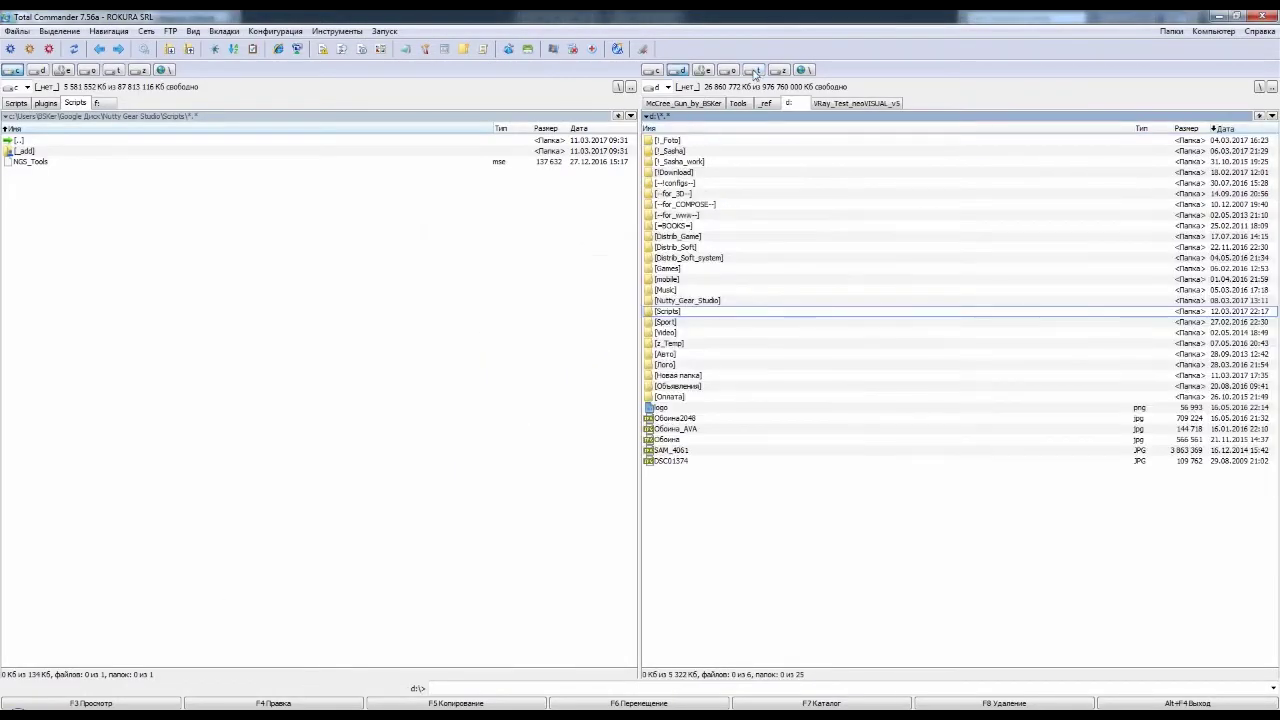
# - Run the RenderSetup script's CreateMat on the Weapons\McCree_Gun_by_BSKer texture folder to build the materials
pyautogui.click(753, 70)
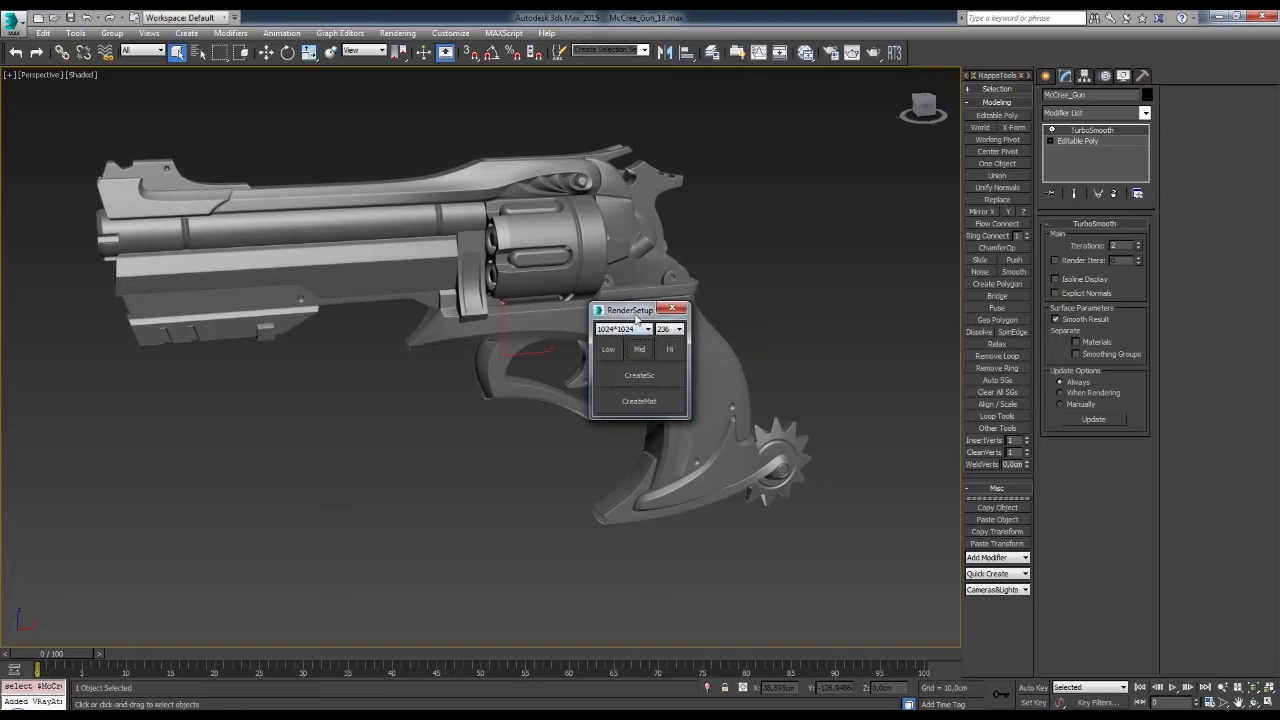
pyautogui.moveTo(630, 305); pyautogui.dragTo(801, 251)
pyautogui.click(813, 344)
pyautogui.press('Escape')
pyautogui.click(813, 344)
pyautogui.doubleClick(268, 98)
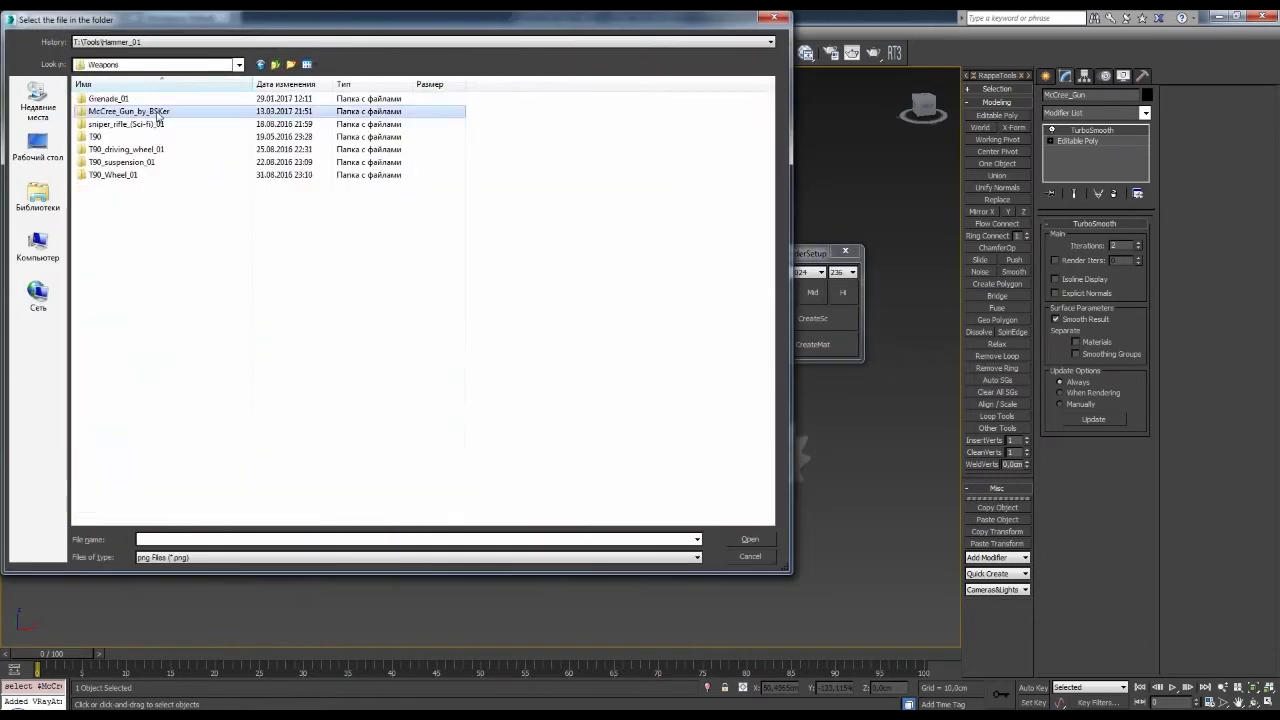
pyautogui.doubleClick(110, 111)
pyautogui.click(845, 251)
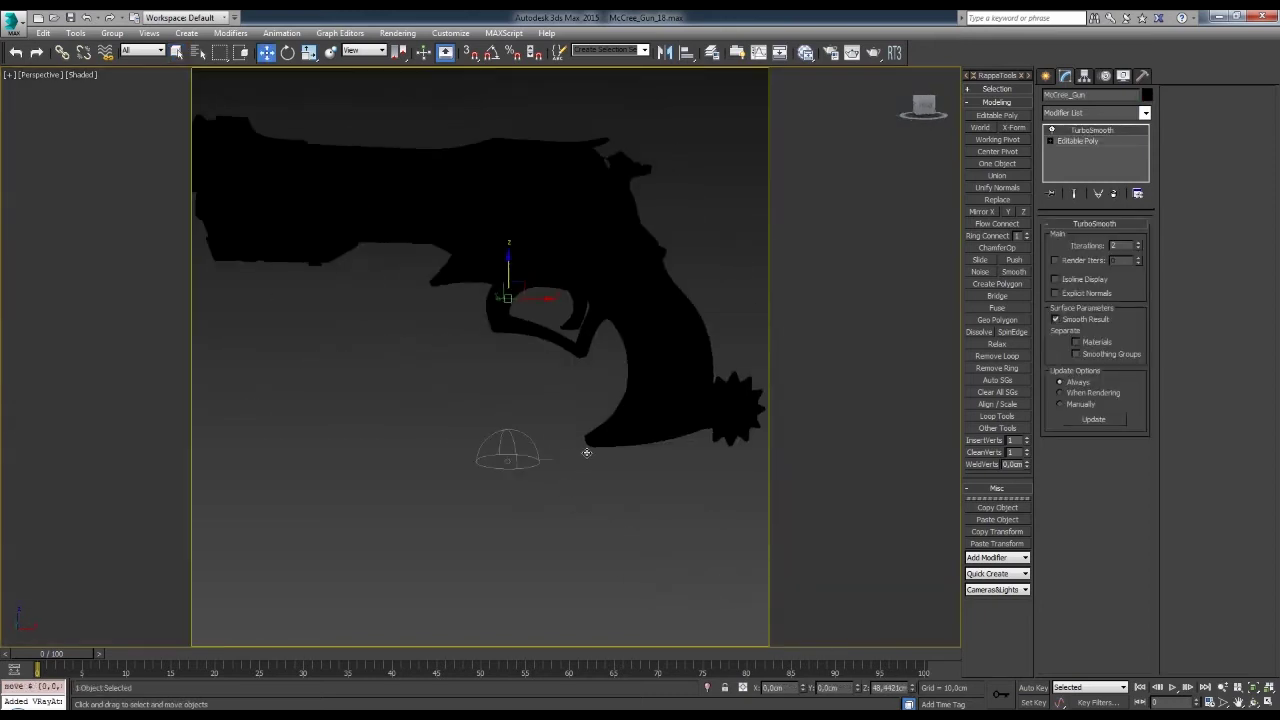
# - Frame the revolver through Camera001, deselect it and start a V-Ray render
pyautogui.click(736, 350)
pyautogui.click(637, 363)
pyautogui.keyDown('alt'); pyautogui.moveTo(700, 380); pyautogui.dragTo(700, 286, button='middle'); pyautogui.keyUp('alt')
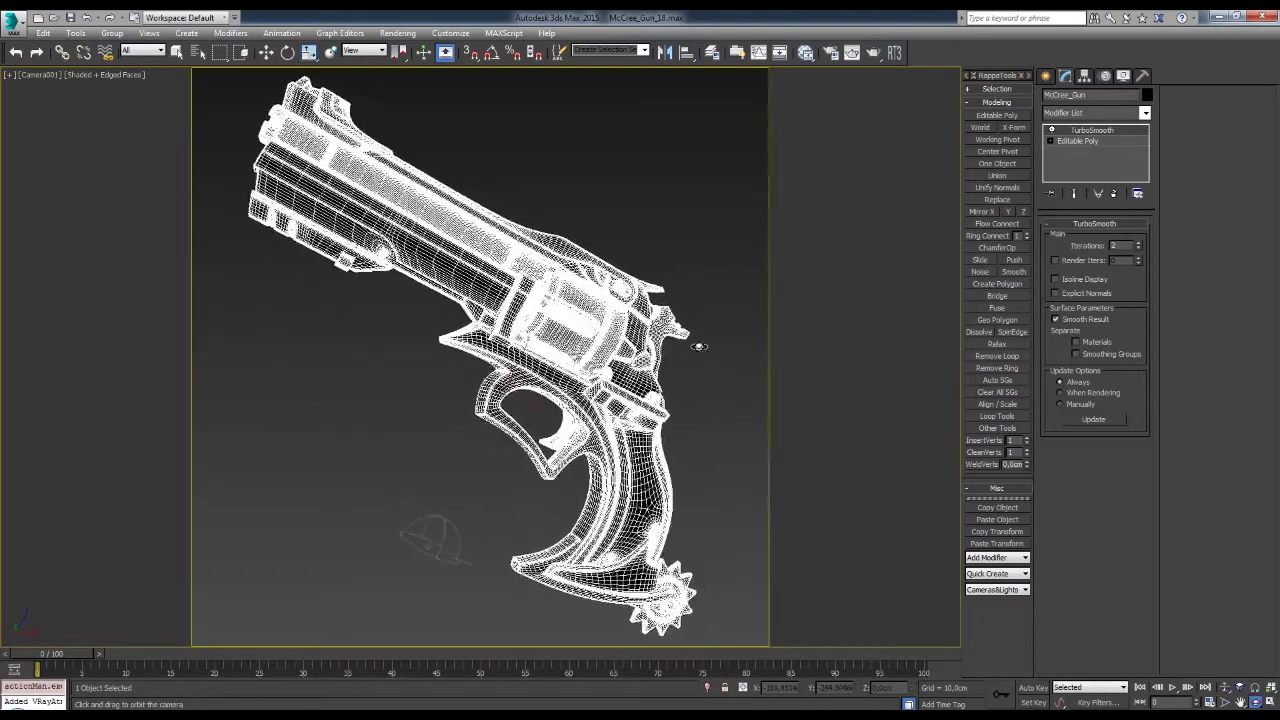
pyautogui.keyDown('alt'); pyautogui.moveTo(743, 400); pyautogui.dragTo(742, 421, button='middle'); pyautogui.keyUp('alt')
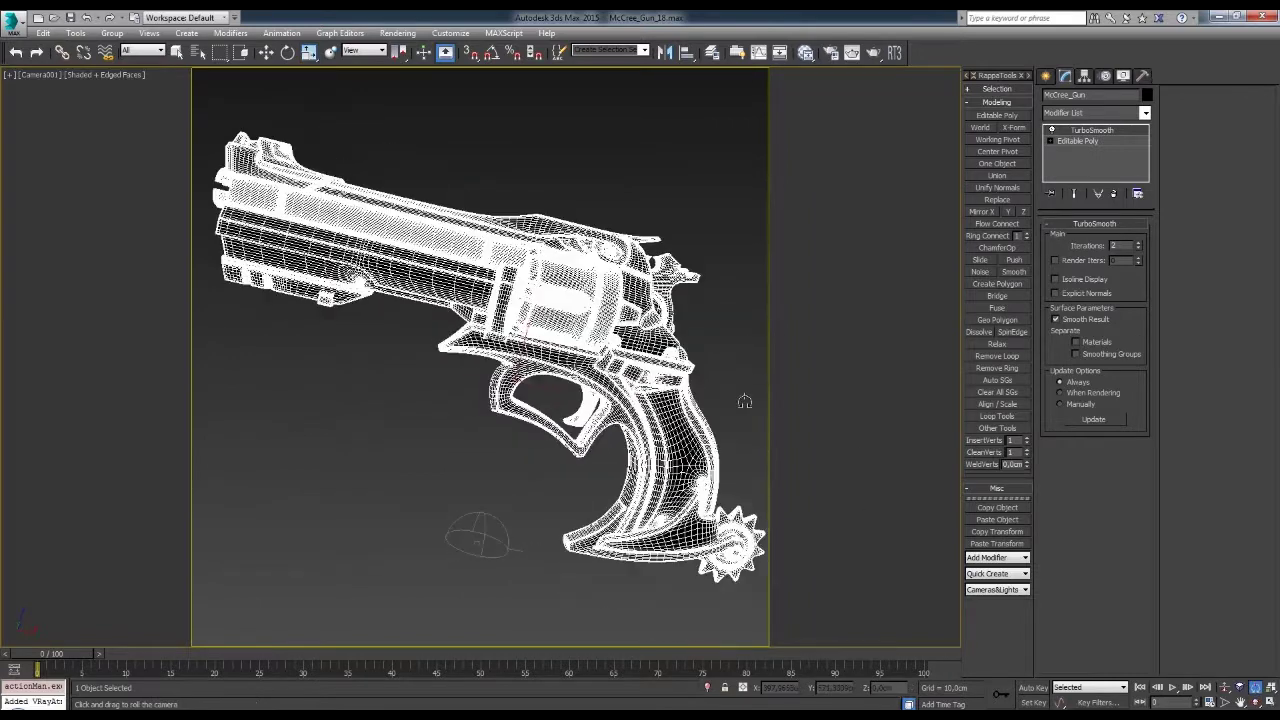
pyautogui.click(742, 421)
pyautogui.hotkey('shift', 'q')
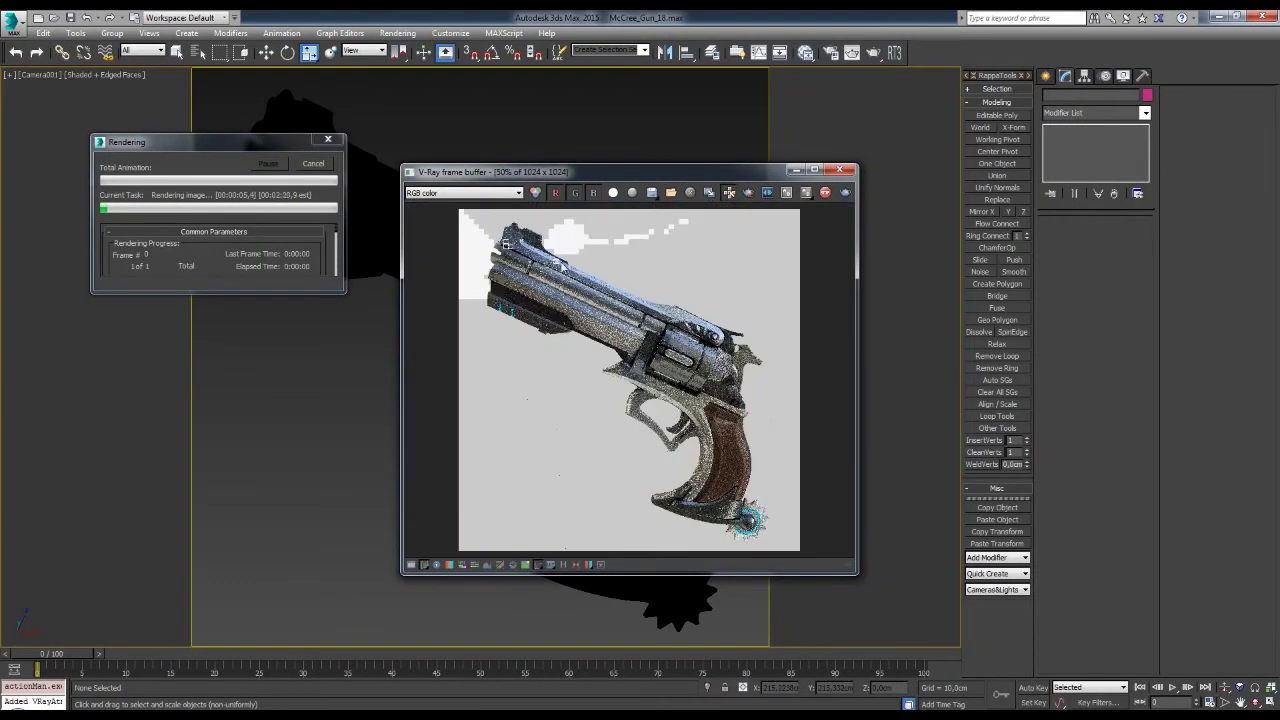
# - Close the frame buffer, dolly Camera001 closer in wireframe view, and re-render in V-Ray
pyautogui.click(845, 170)
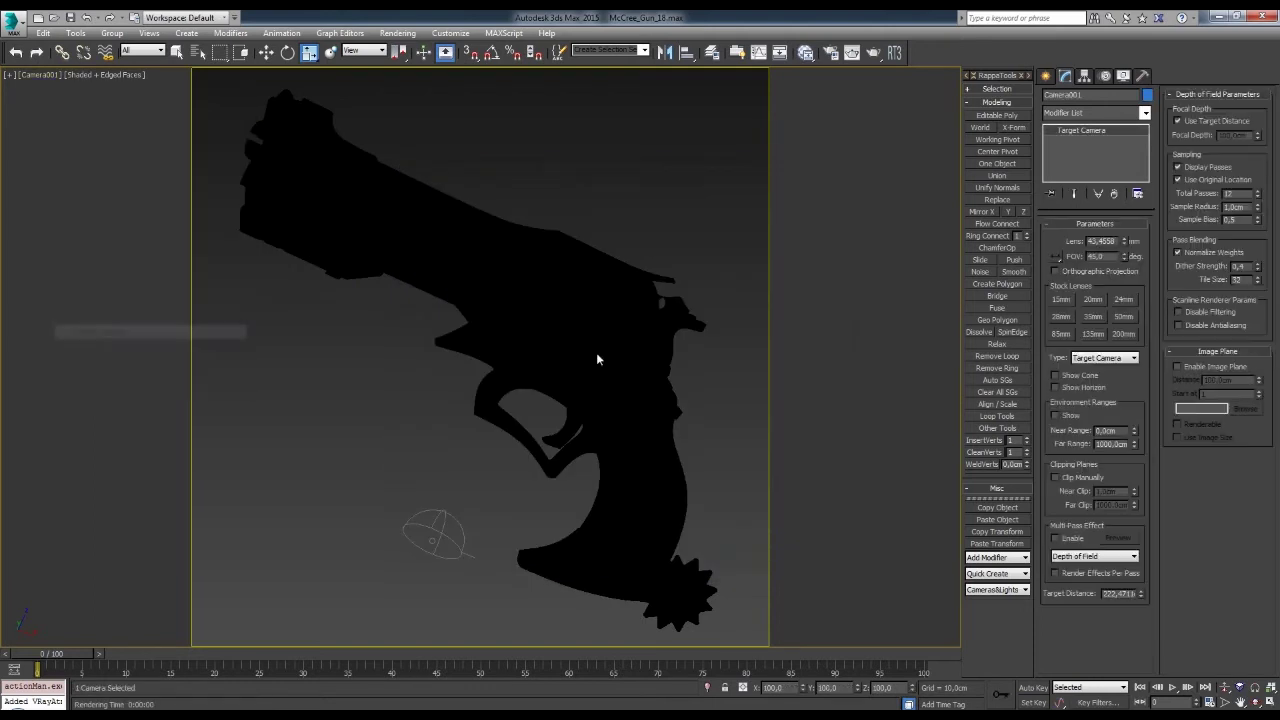
pyautogui.moveTo(597, 357); pyautogui.dragTo(654, 189)
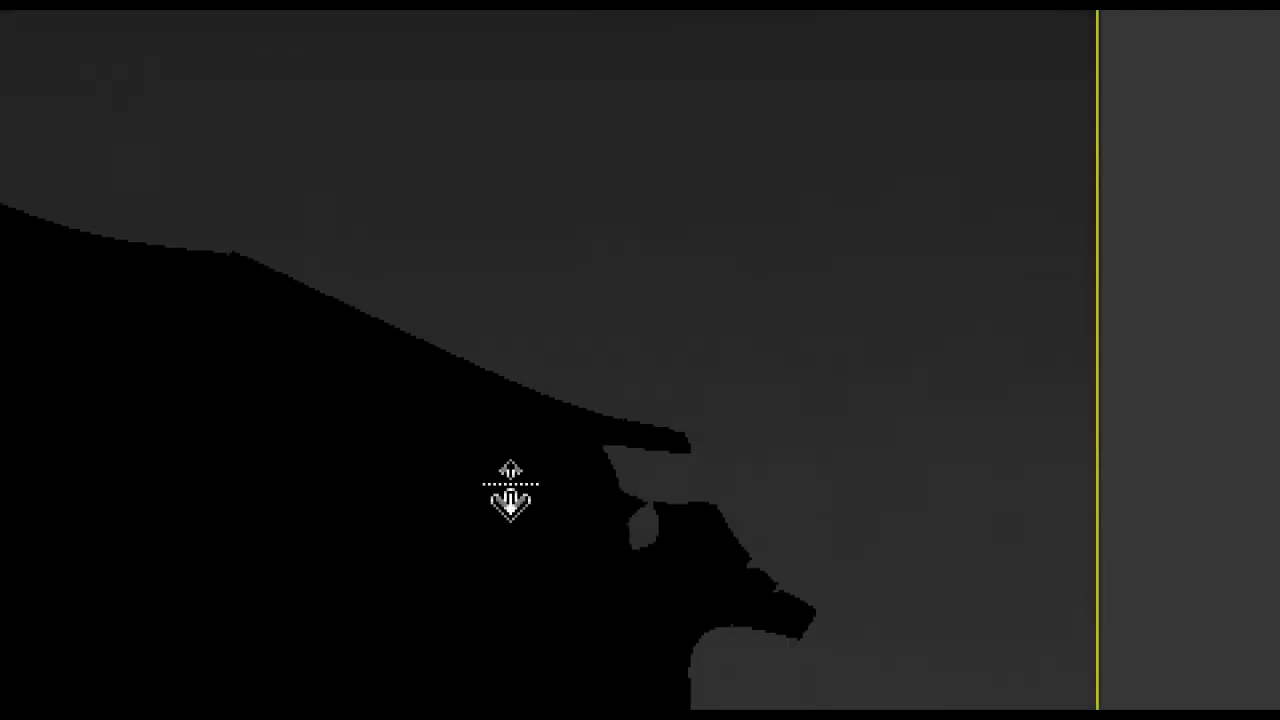
pyautogui.press('Escape')
pyautogui.press('F3')
pyautogui.keyDown('alt'); pyautogui.moveTo(591, 242); pyautogui.dragTo(624, 212, button='middle'); pyautogui.keyUp('alt')
pyautogui.hotkey('shift', 'q')
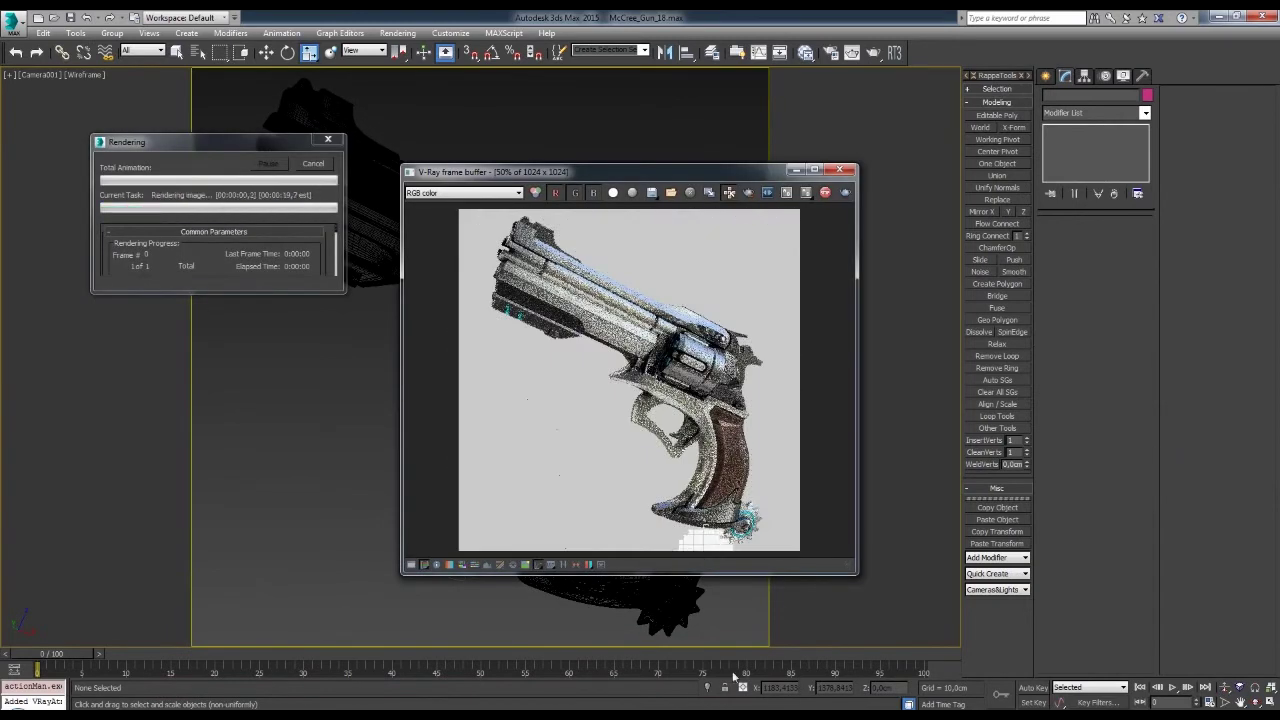
# - Zoom around the render to inspect the barrel, cylinder and grip, then maximize the frame buffer
pyautogui.scroll(2, 519, 439)
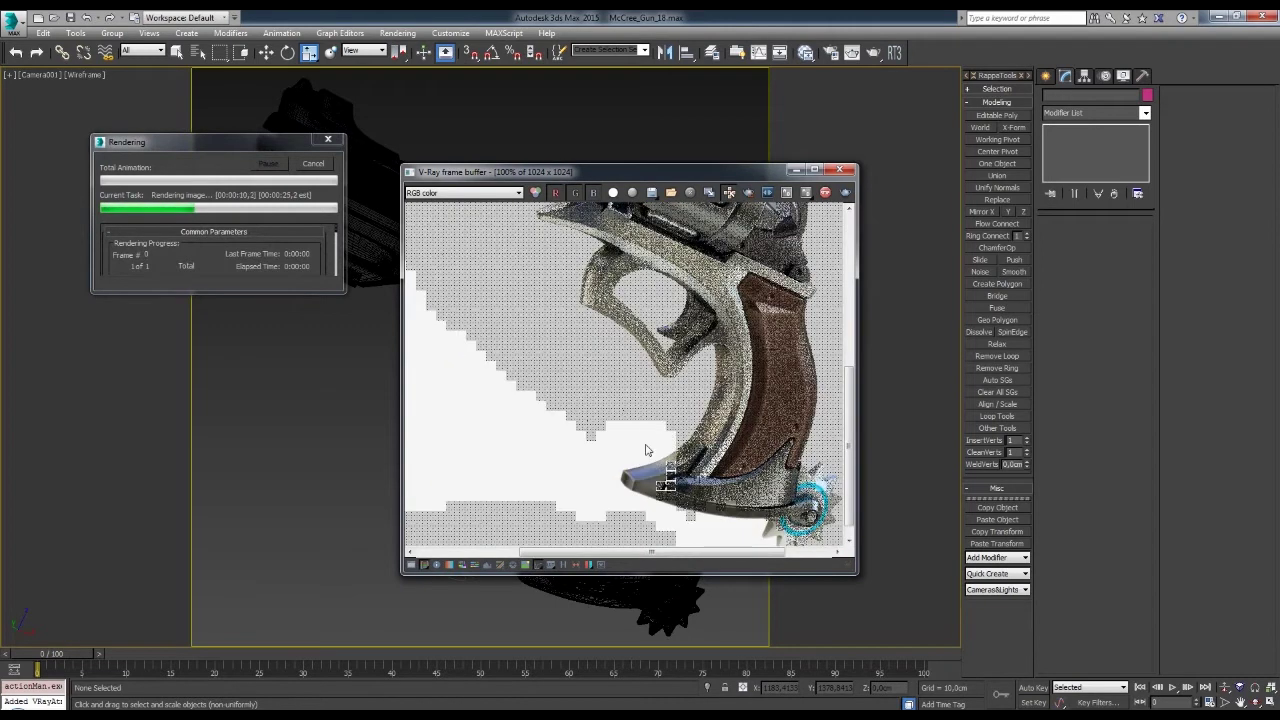
pyautogui.moveTo(560, 420); pyautogui.dragTo(685, 383, button='middle')
pyautogui.scroll(1, 685, 383)
pyautogui.scroll(-2, 685, 383)
pyautogui.scroll(2, 745, 490)
pyautogui.scroll(-2, 759, 425)
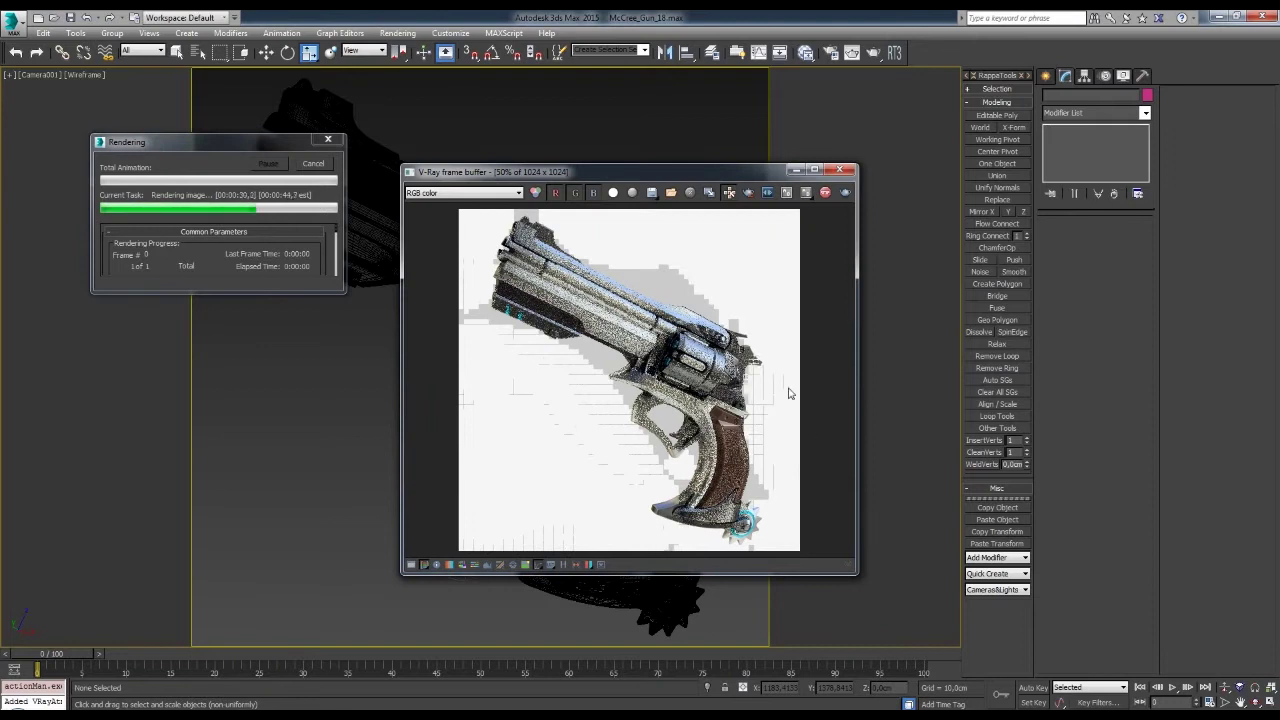
pyautogui.scroll(1, 488, 221)
pyautogui.scroll(1, 500, 240)
pyautogui.scroll(-1, 565, 300)
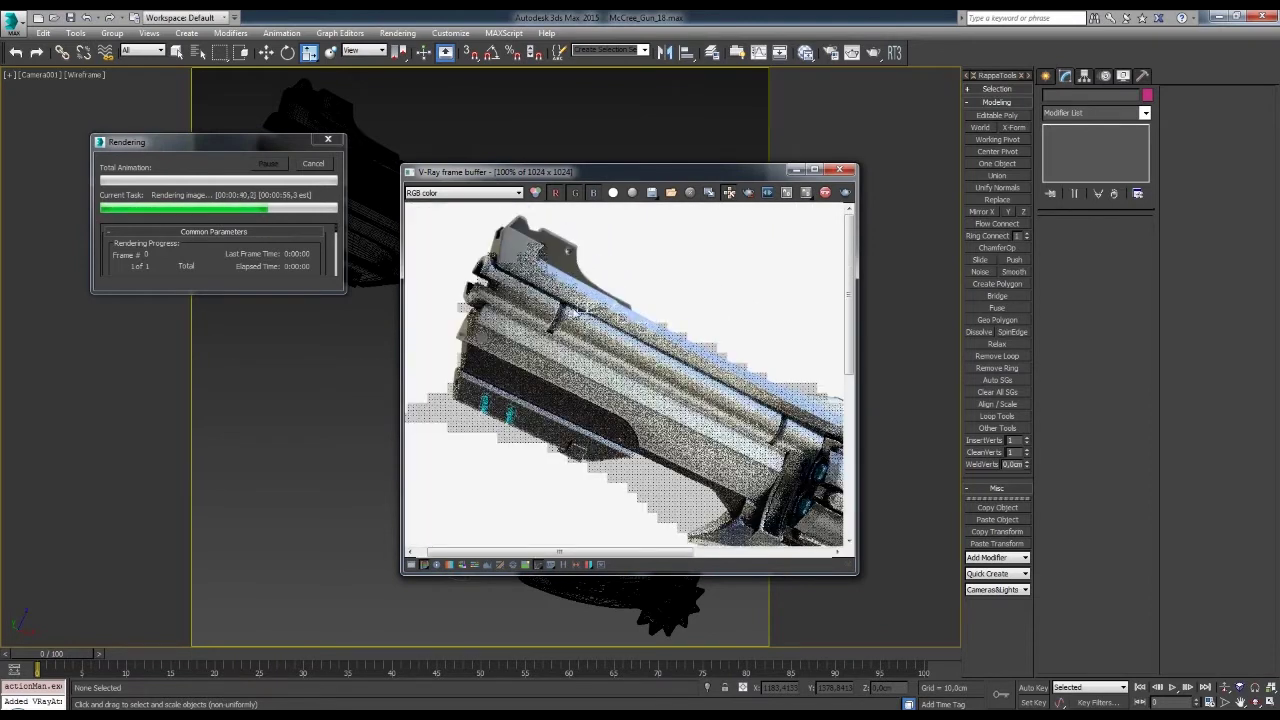
pyautogui.scroll(-1, 641, 314)
pyautogui.scroll(1, 765, 372)
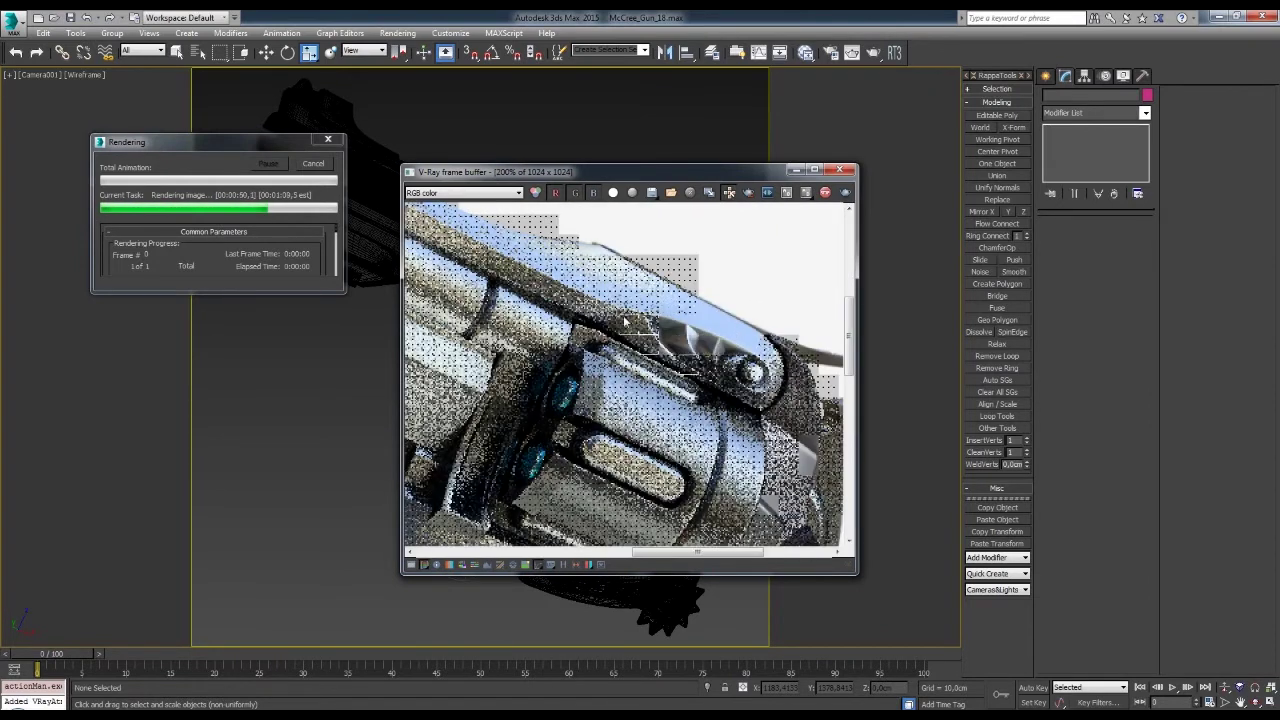
pyautogui.scroll(-1, 773, 370)
pyautogui.scroll(-1, 613, 270)
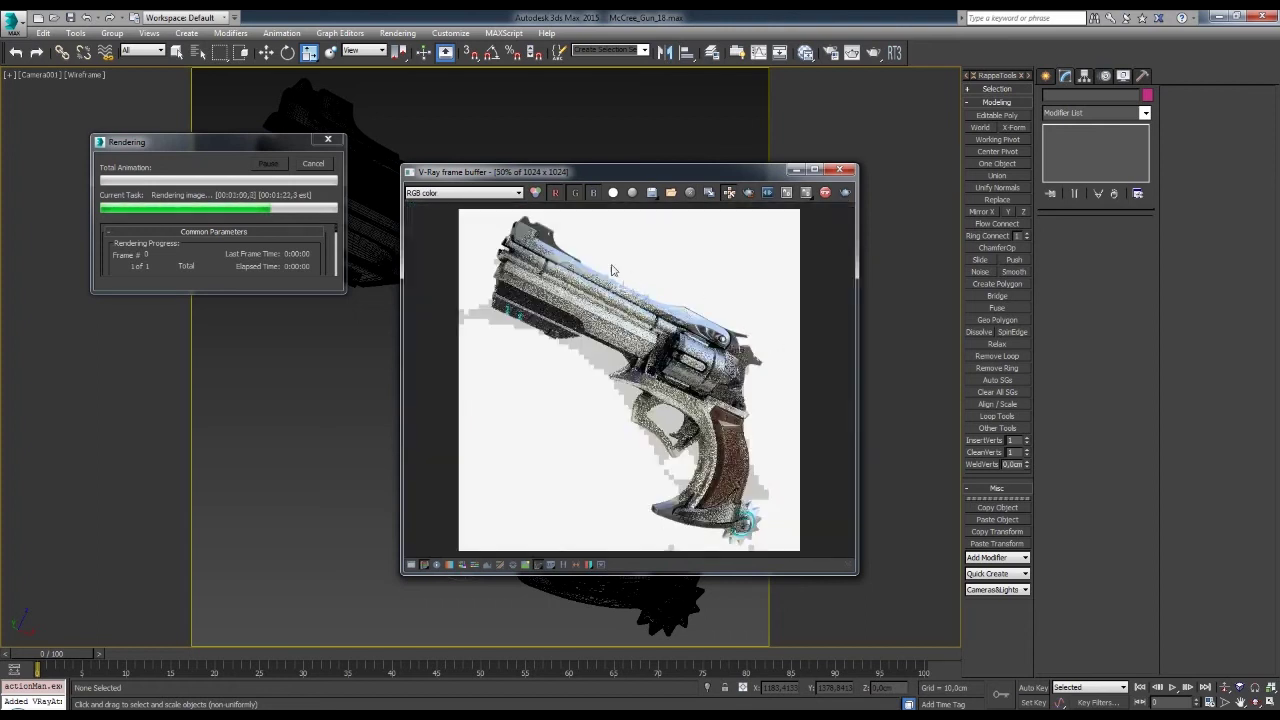
pyautogui.scroll(1, 472, 316)
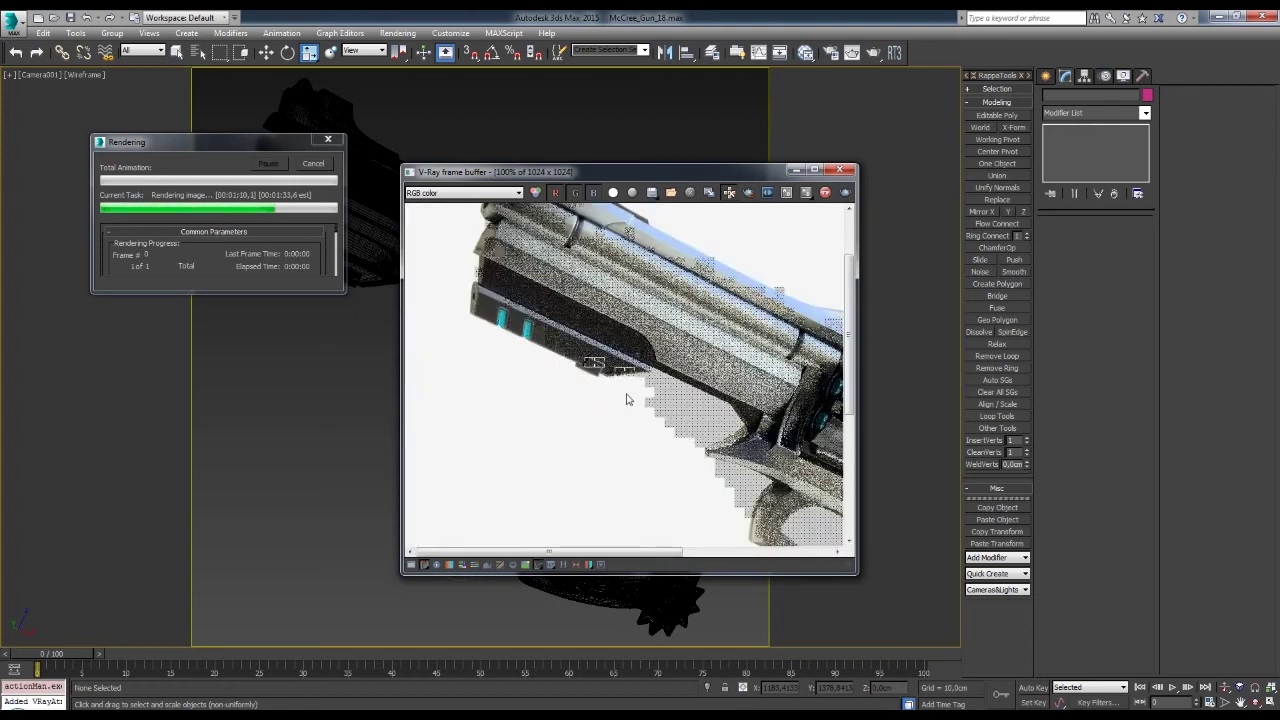
pyautogui.scroll(1, 735, 450)
pyautogui.scroll(-1, 765, 402)
pyautogui.scroll(1, 790, 390)
pyautogui.scroll(-1, 805, 378)
pyautogui.scroll(-1, 805, 378)
pyautogui.scroll(1, 620, 340)
pyautogui.scroll(-1, 560, 290)
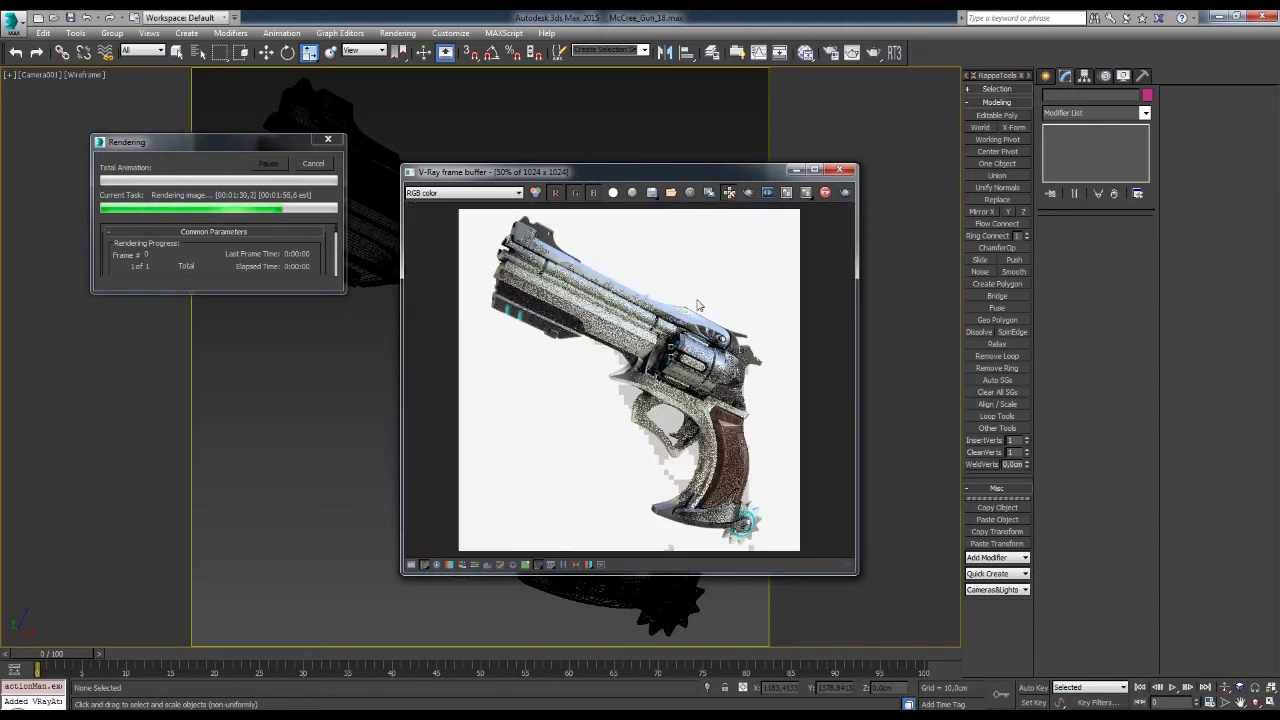
pyautogui.scroll(1, 513, 245)
pyautogui.scroll(1, 560, 240)
pyautogui.scroll(-1, 550, 285)
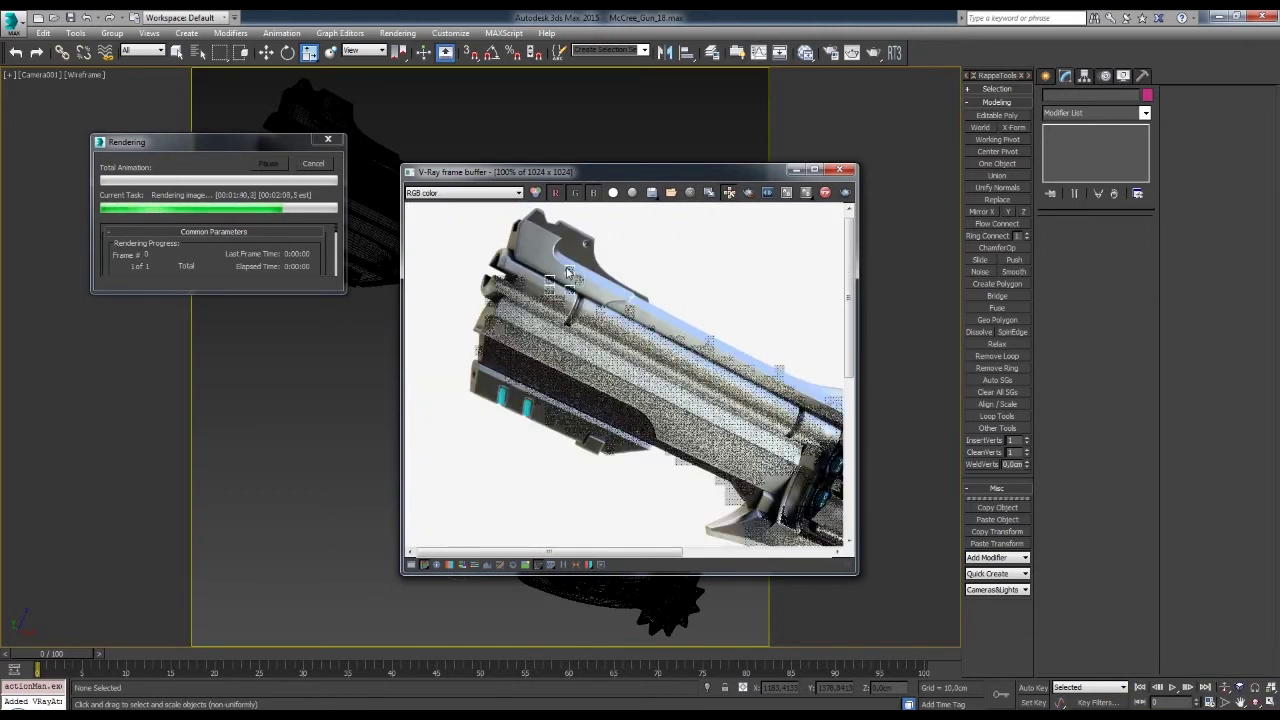
pyautogui.scroll(-1, 570, 290)
pyautogui.scroll(1, 668, 440)
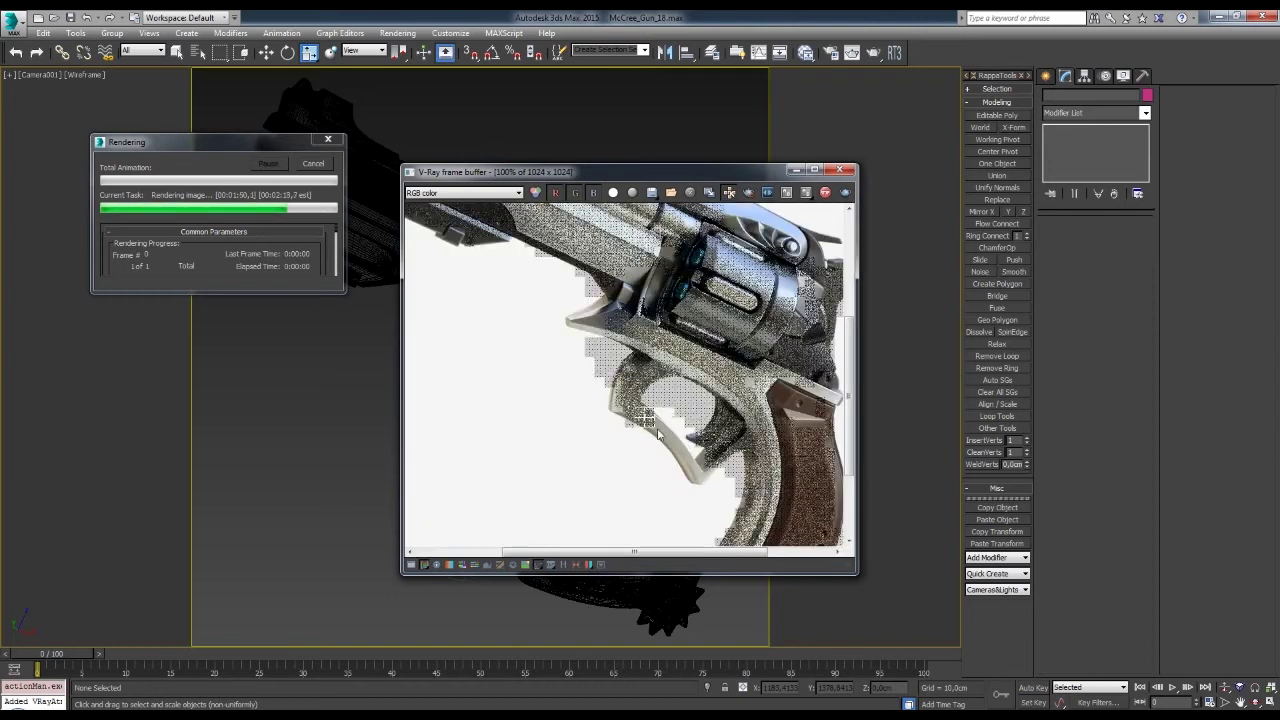
pyautogui.press('super+Up')
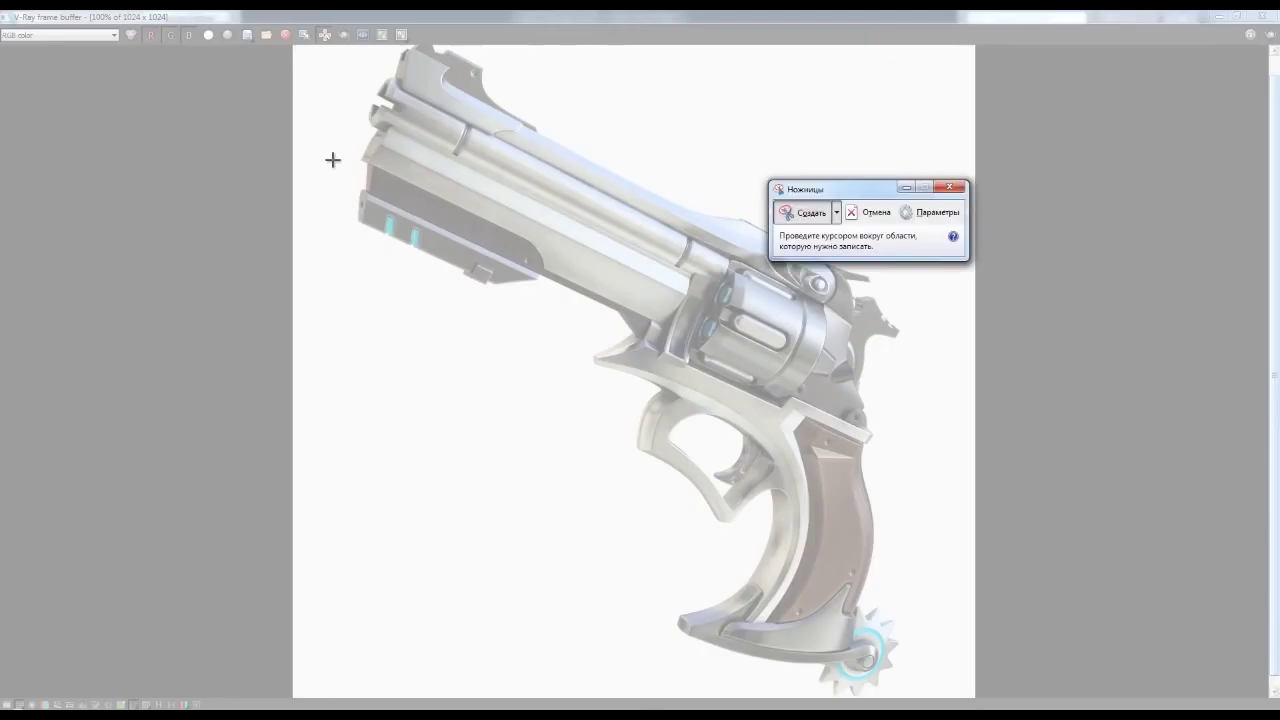
# - Snip the finished revolver render and draw a red pen smile beside the gun
pyautogui.moveTo(334, 157); pyautogui.dragTo(975, 700)
pyautogui.scroll(-1, 368, 423)
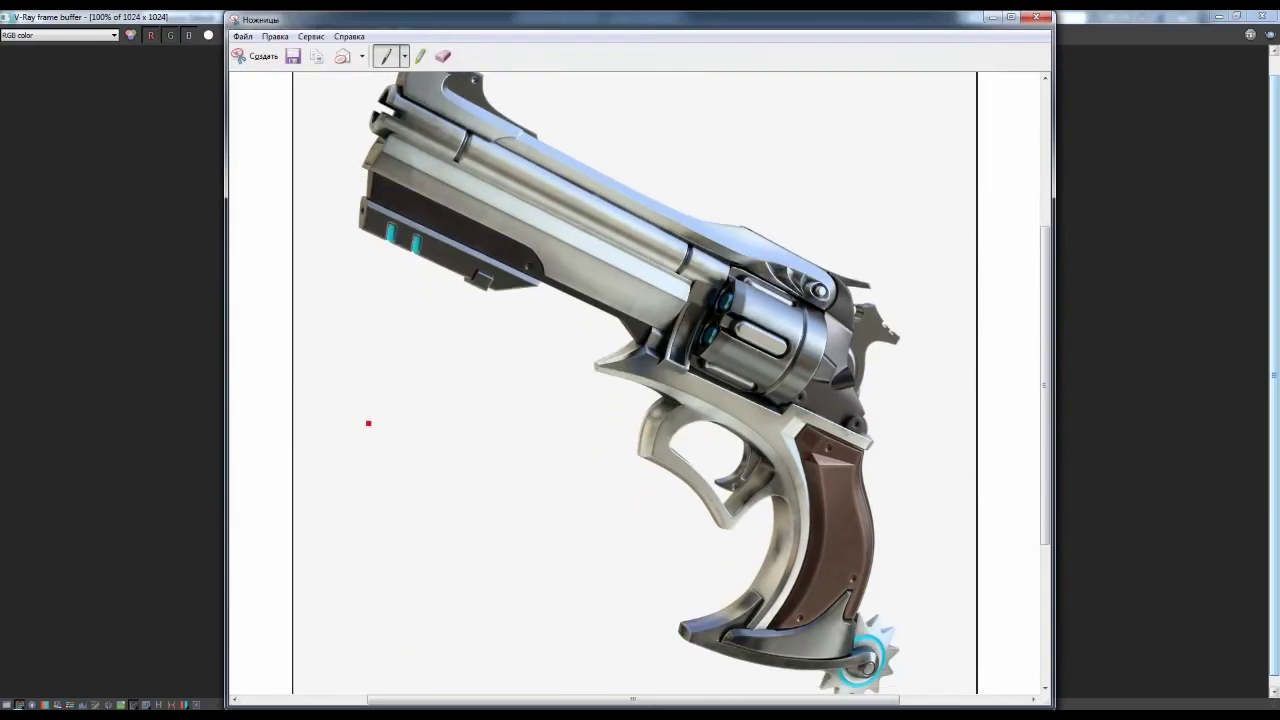
pyautogui.moveTo(358, 457); pyautogui.dragTo(350, 487)
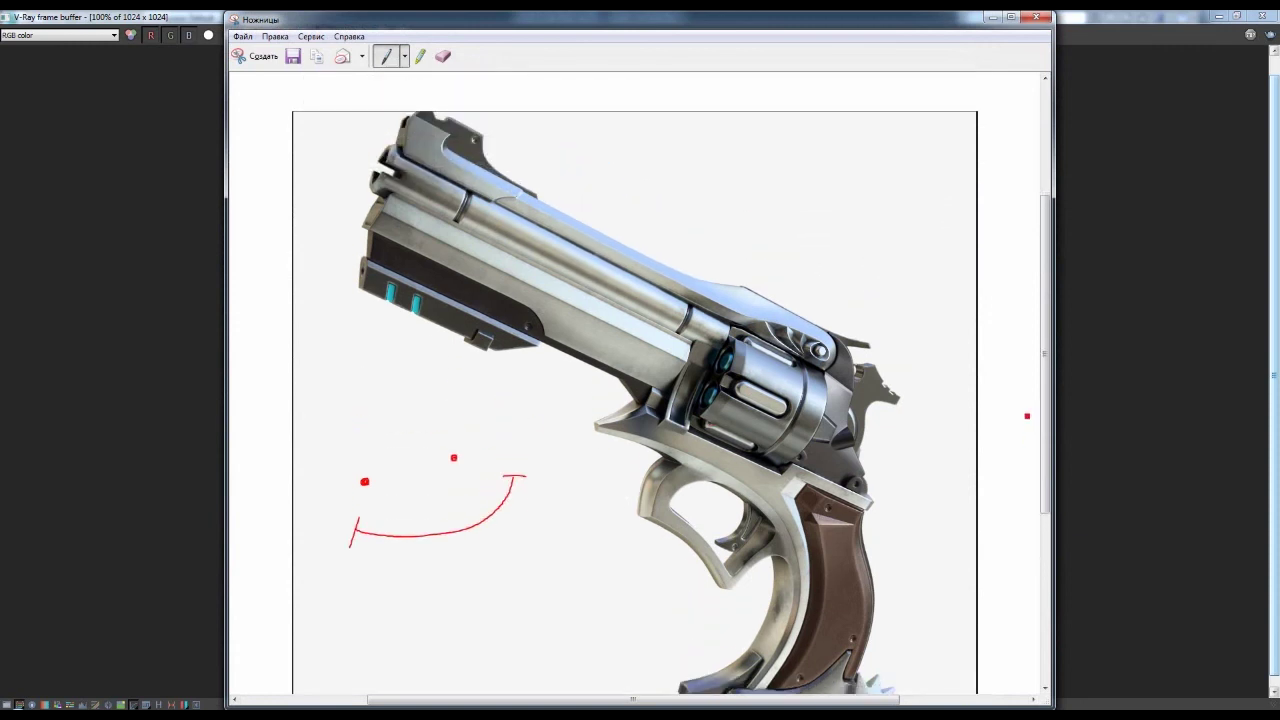